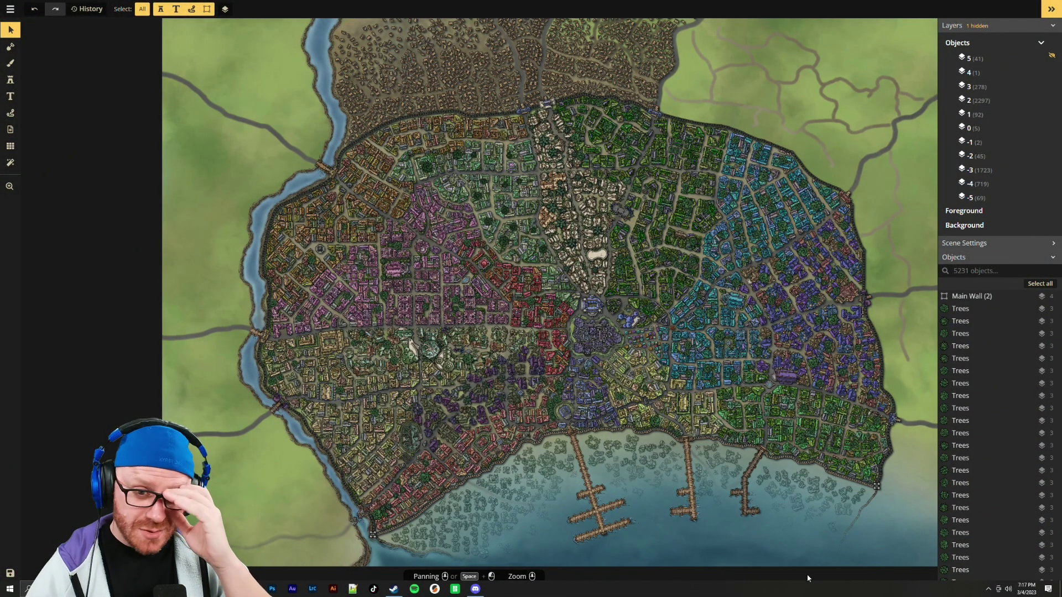
Exclude the object type of Main Wall (2) from the selection filter
scroll(739, 303, up, 3)
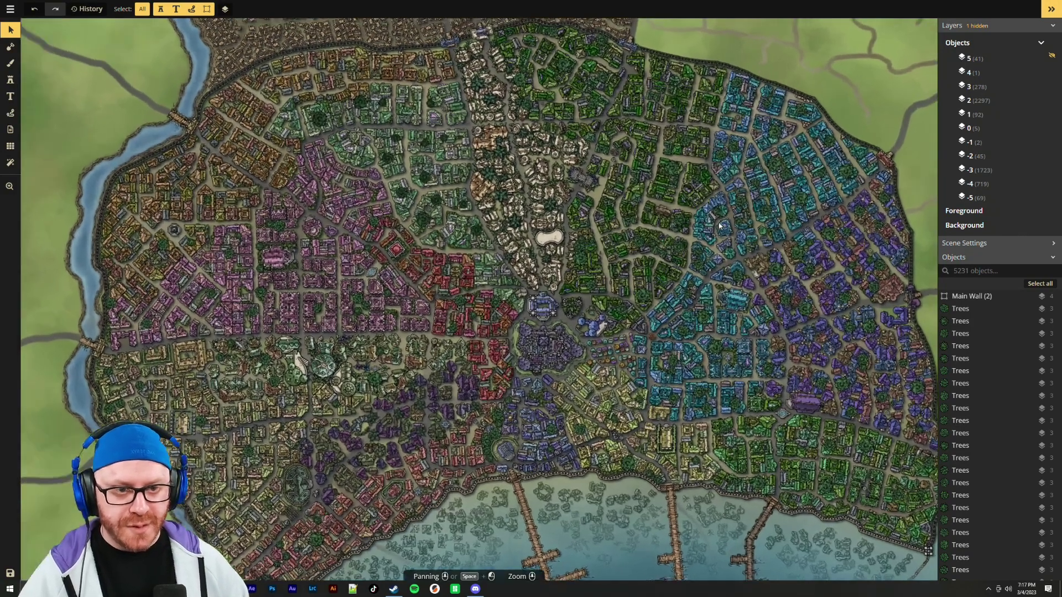
drag(728, 48, 669, 254)
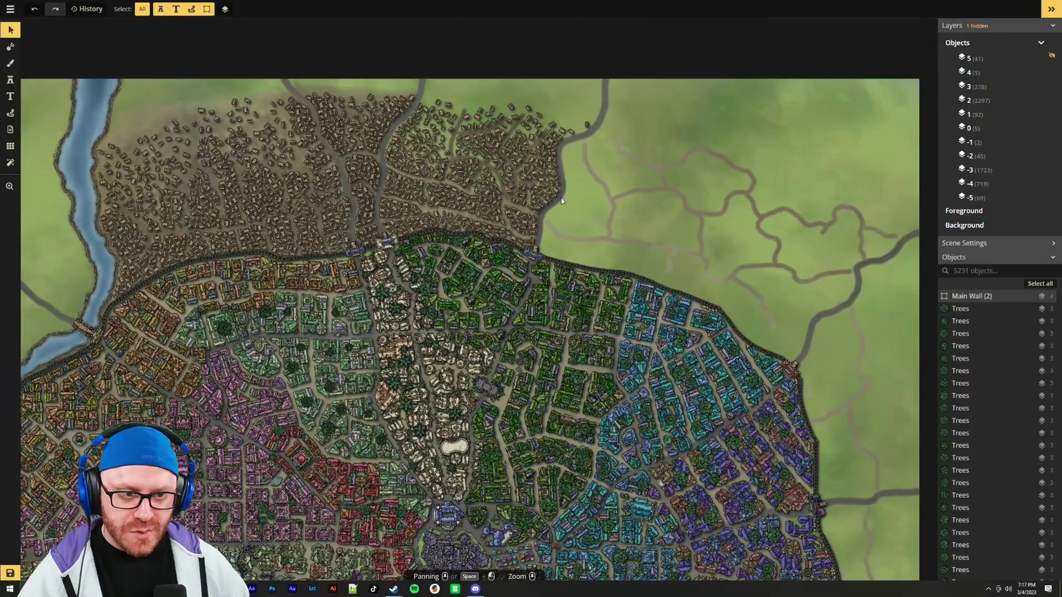
key(Delete)
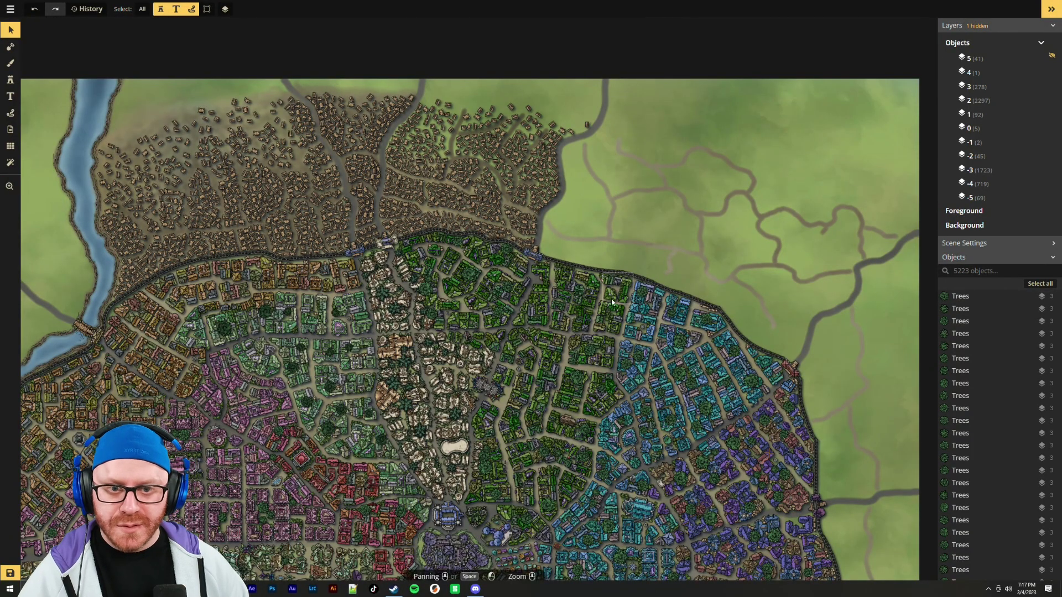
Examine the city map's walled districts, the harbour, the northern shanty area and the empty roads outside the wall
scroll(677, 193, down, 2)
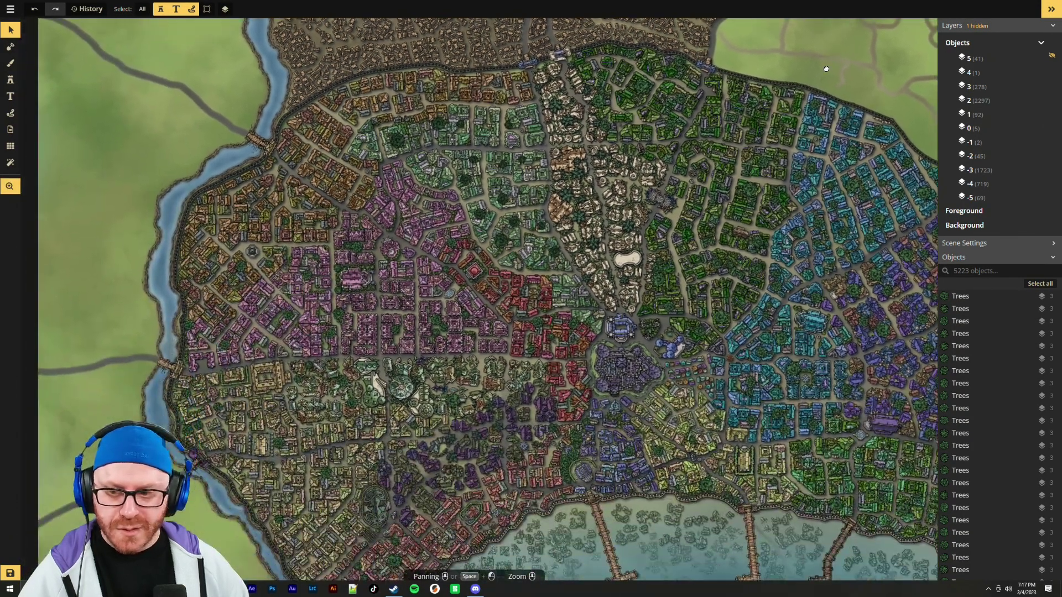
scroll(460, 241, up, 2)
scroll(553, 277, down, 2)
scroll(712, 217, up, 2)
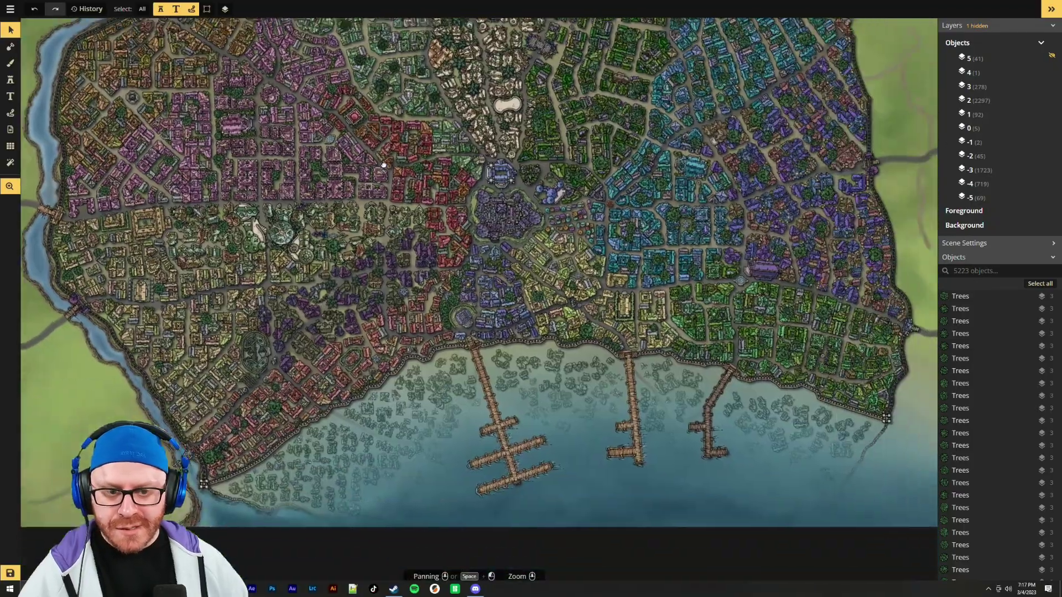
scroll(712, 218, down, 2)
scroll(661, 426, up, 2)
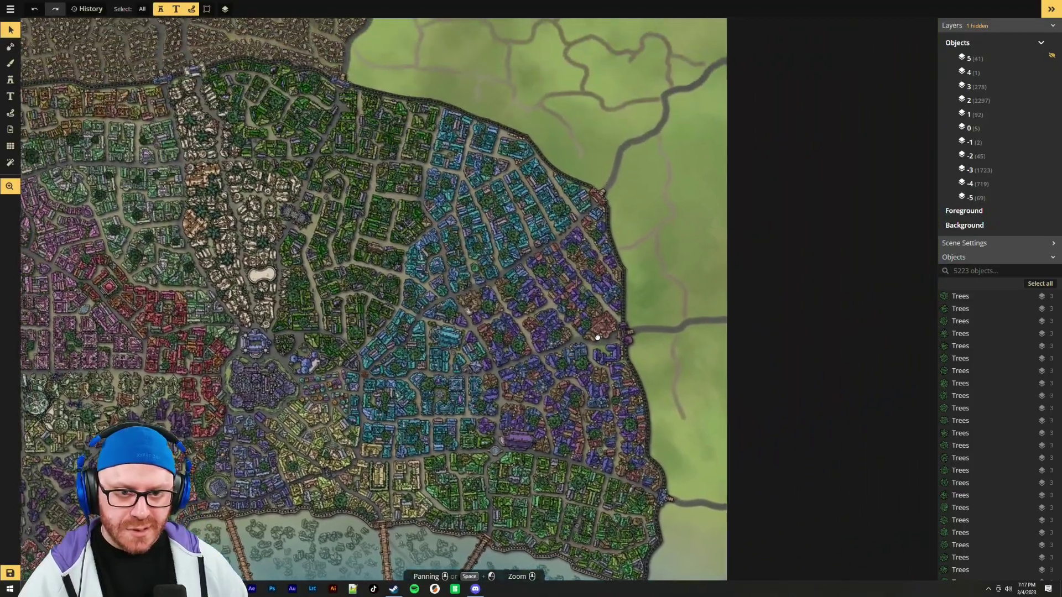
scroll(662, 426, down, 2)
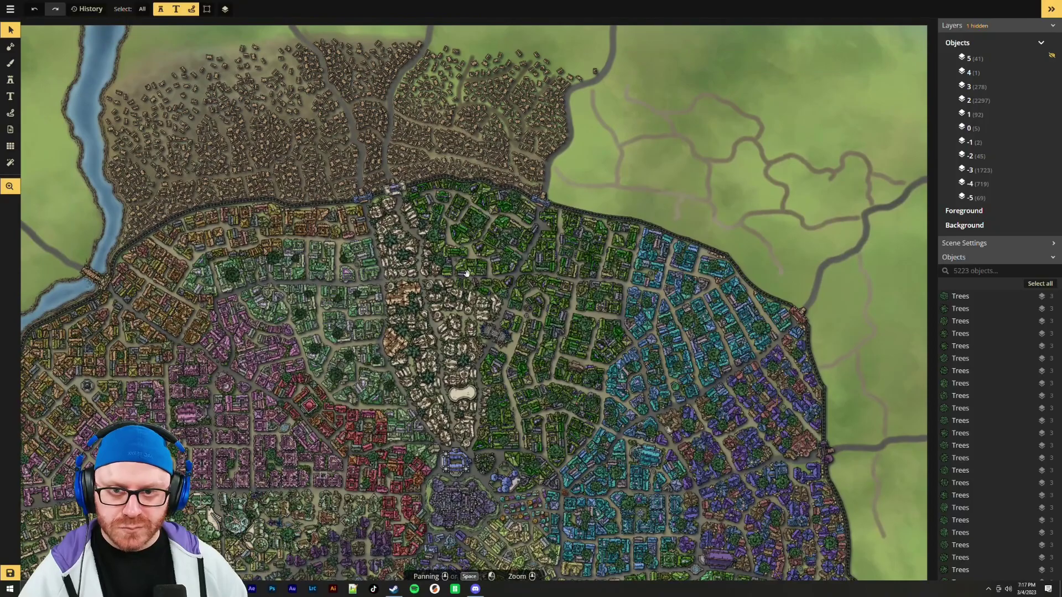
scroll(577, 363, down, 1)
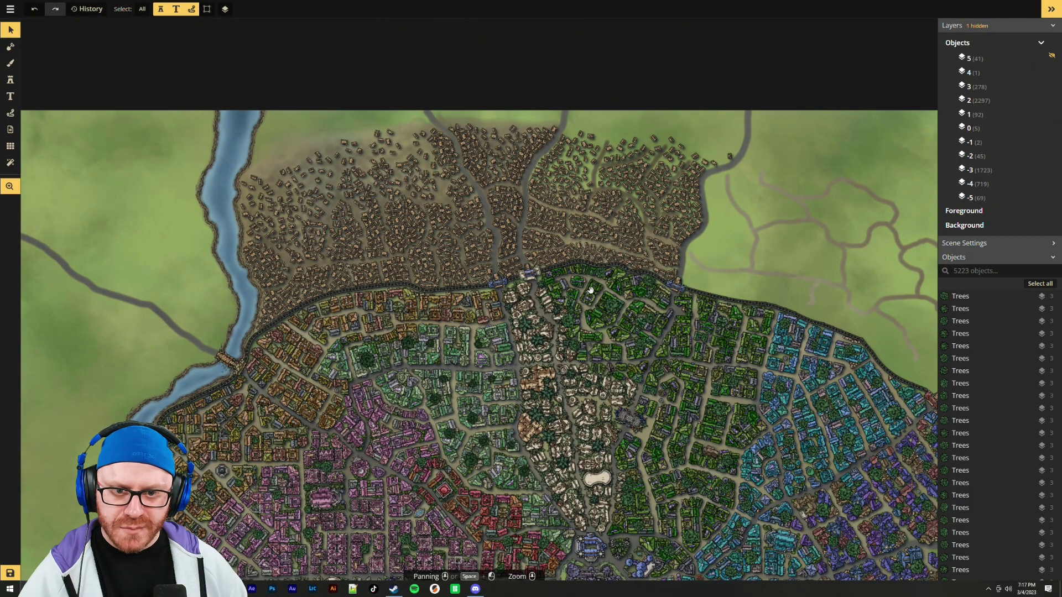
drag(631, 371, 584, 209)
drag(647, 393, 631, 280)
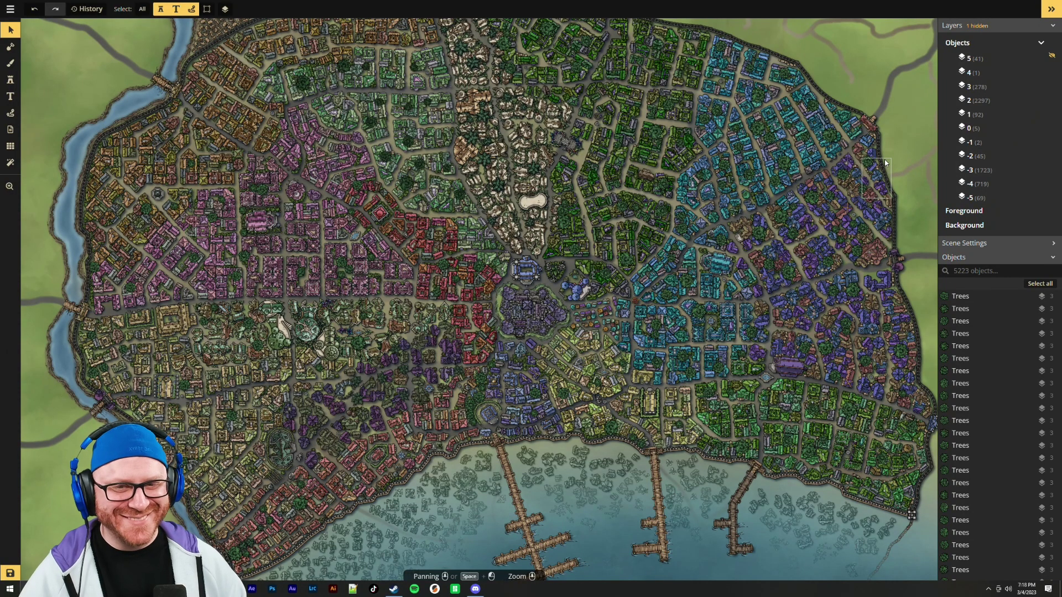
Set up the Stamp tool at size 50 with the recently used random shack stamp
scroll(703, 188, up, 5)
drag(573, 144, 577, 242)
scroll(577, 242, up, 3)
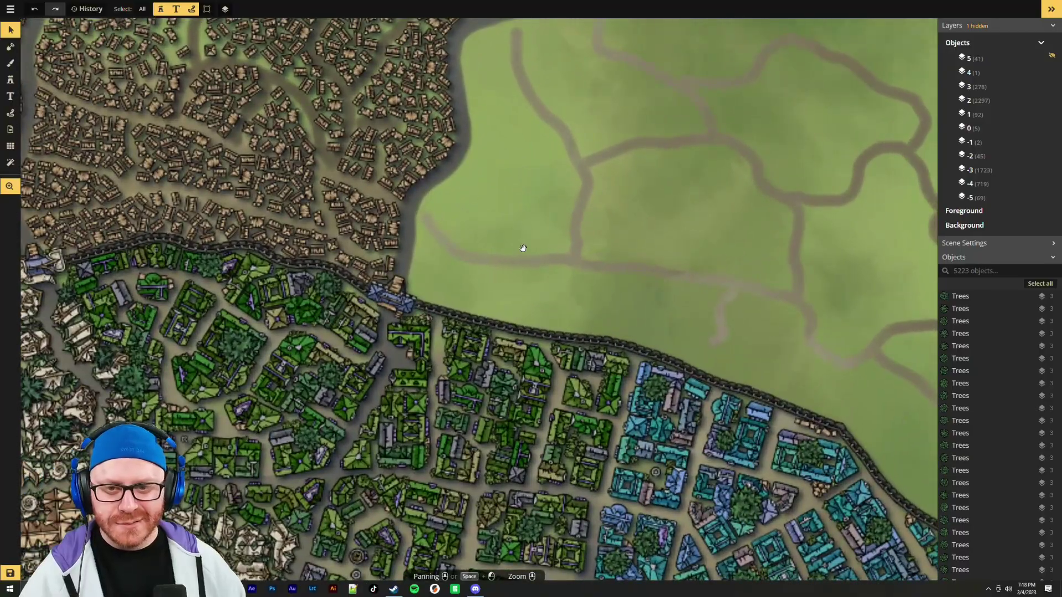
scroll(522, 244, up, 2)
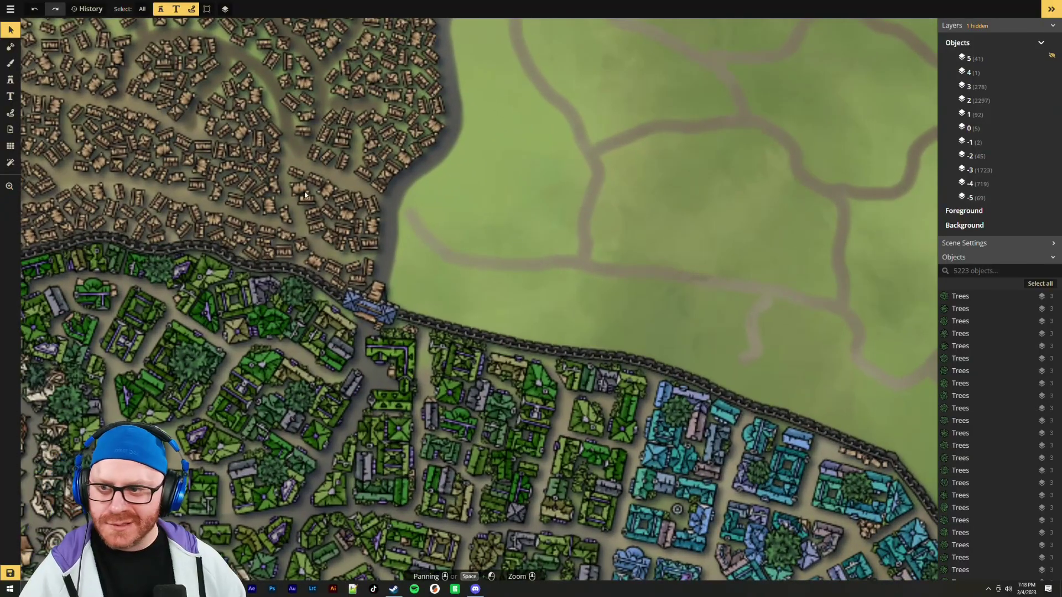
click(9, 81)
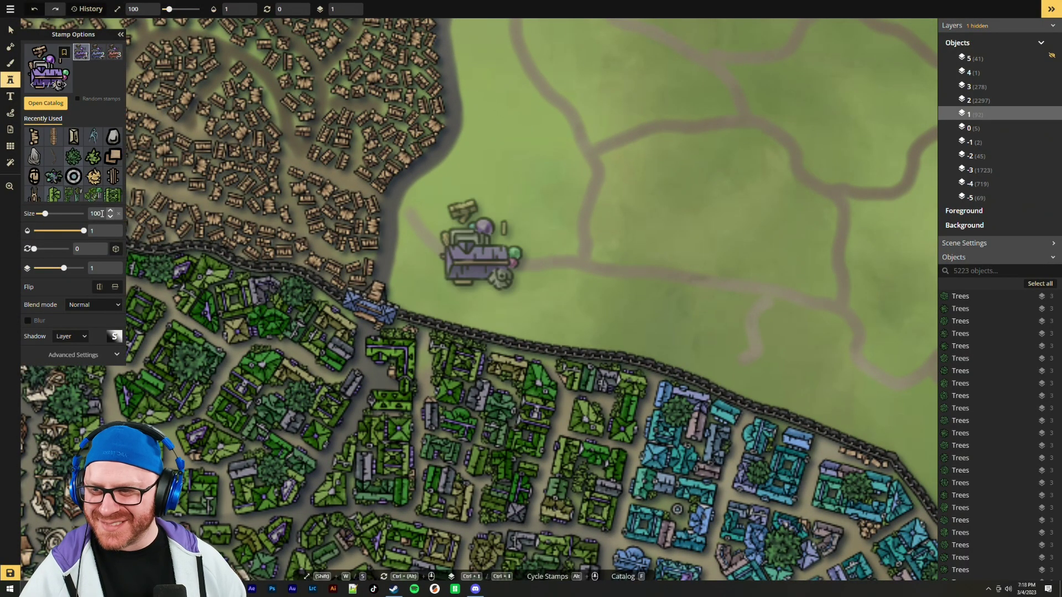
click(98, 215)
text(50)
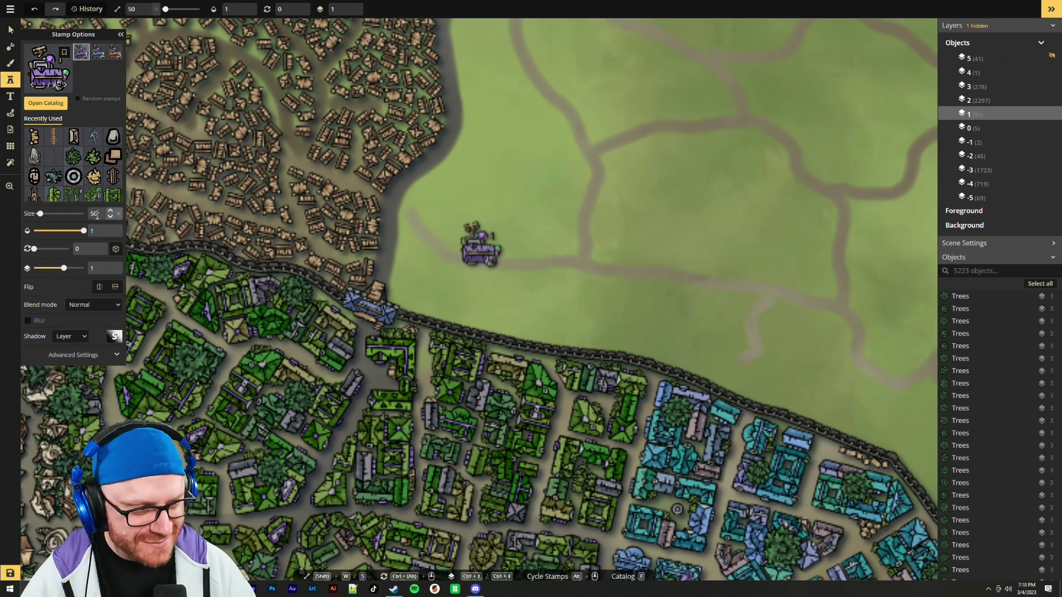
click(34, 137)
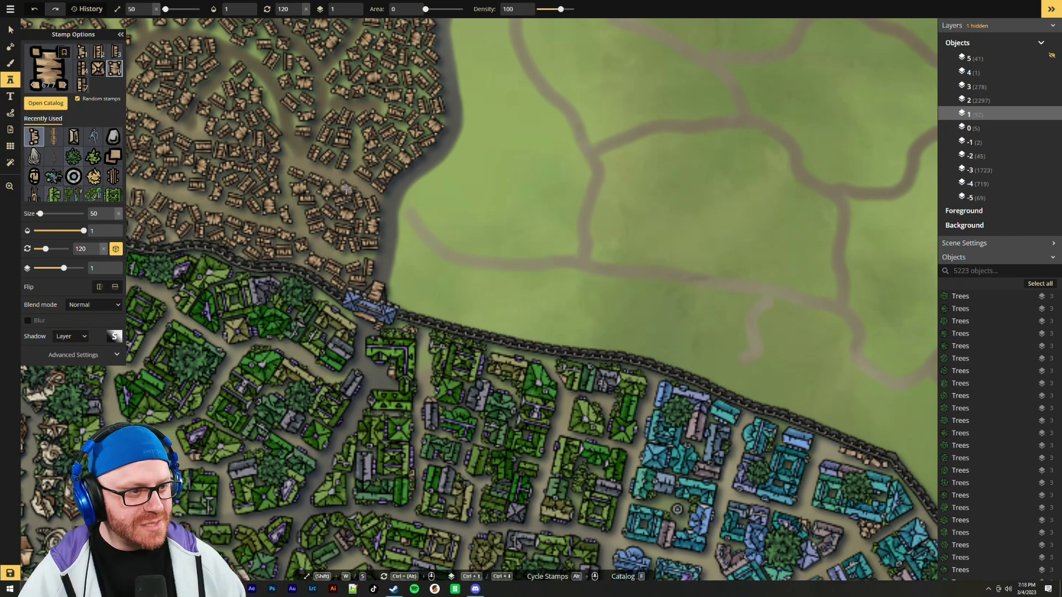
scroll(420, 166, down, 3)
scroll(529, 176, down, 5)
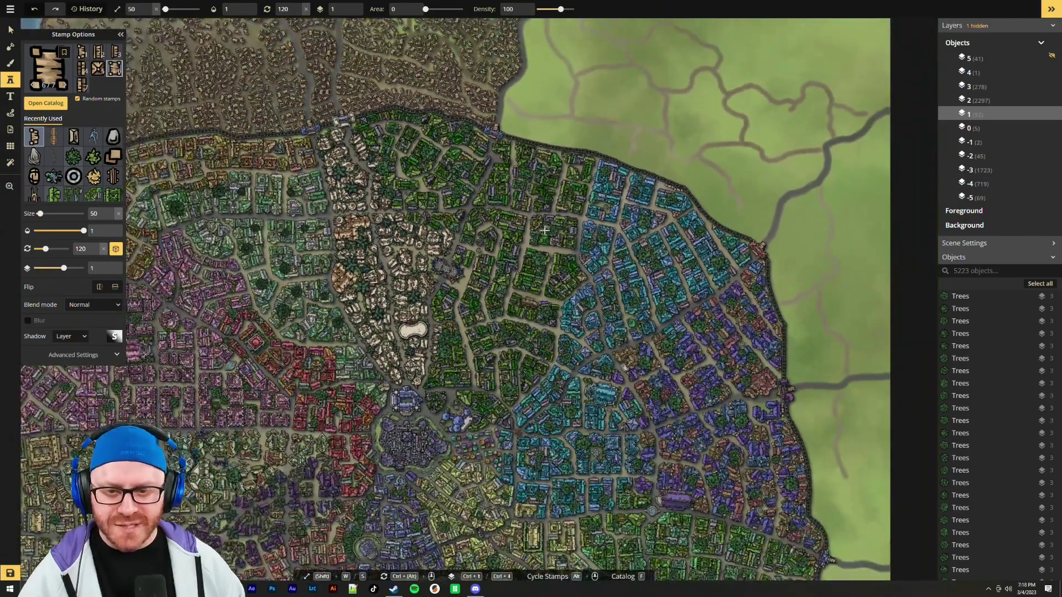
scroll(472, 370, up, 1)
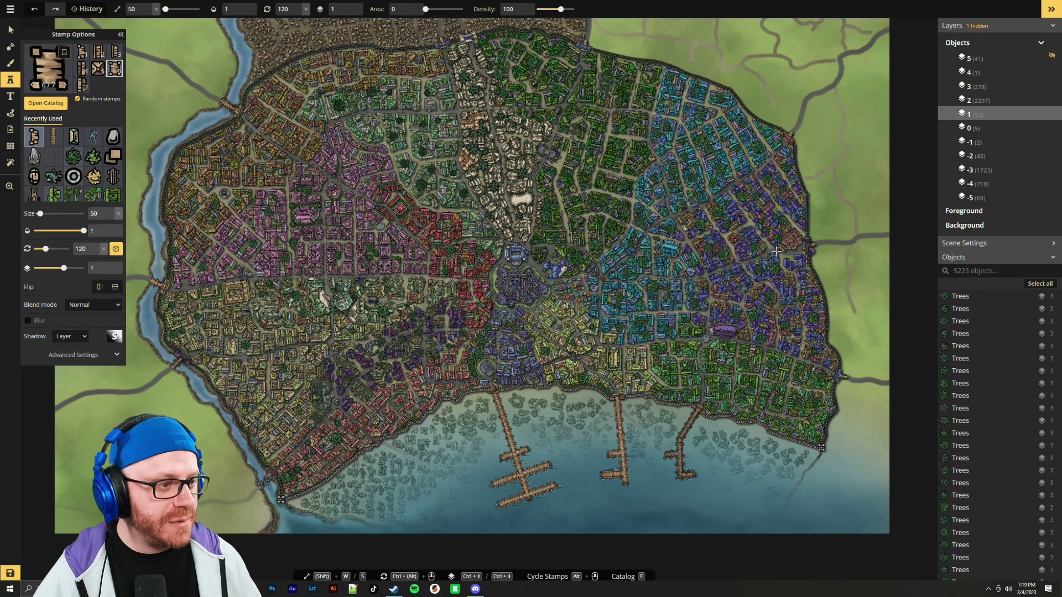
scroll(780, 203, up, 1)
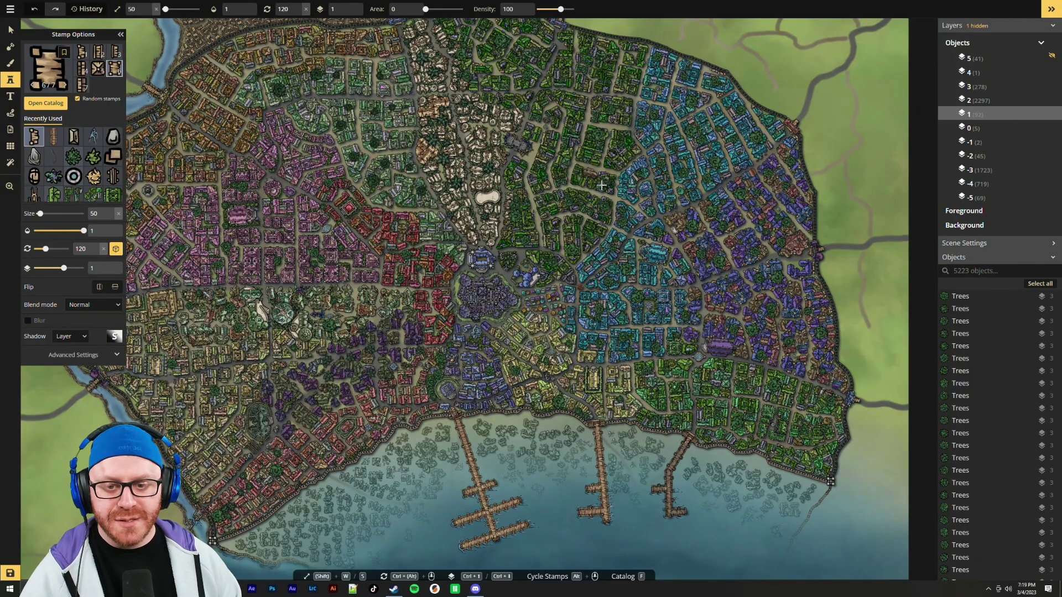
Place three shacks at the road bend northeast of the shanty area, rotating them to follow the road's inner edge
scroll(603, 183, up, 2)
drag(570, 210, 519, 329)
scroll(531, 238, up, 1)
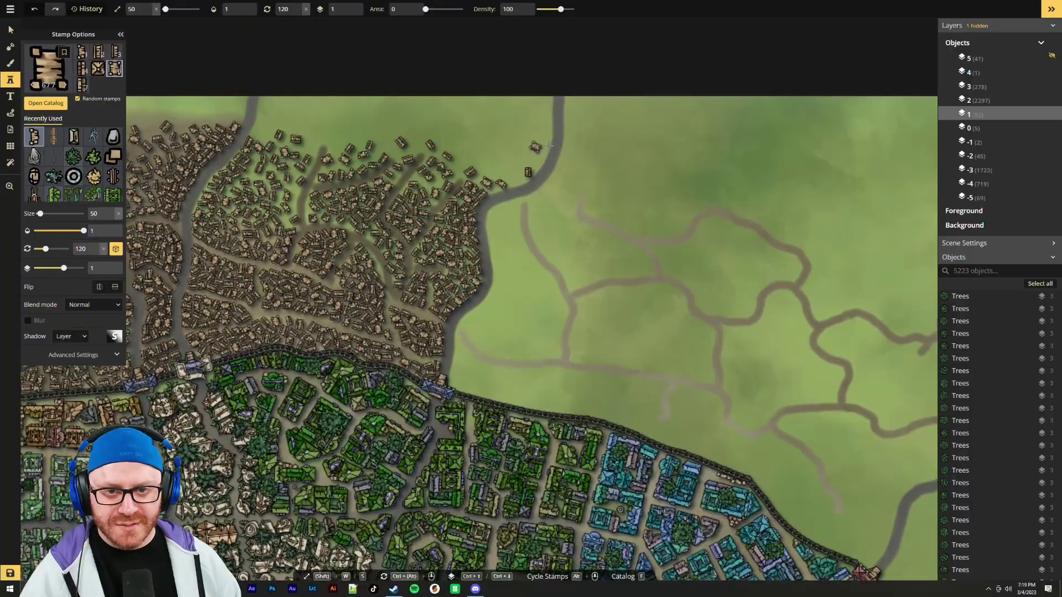
scroll(517, 227, up, 2)
scroll(515, 208, up, 1)
scroll(515, 207, up, 2)
scroll(515, 207, up, 1)
scroll(516, 204, up, 1)
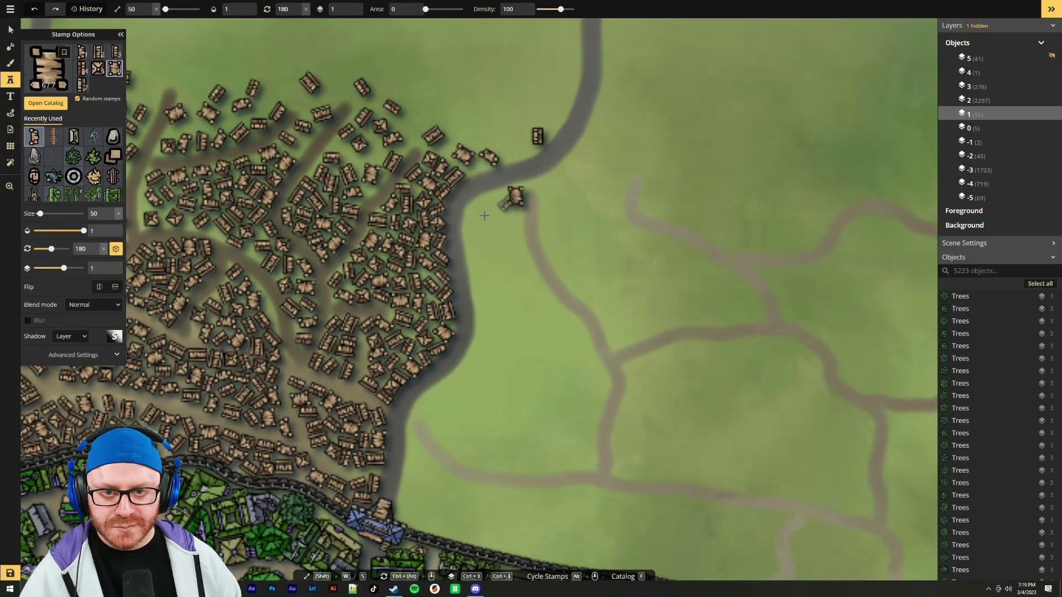
click(516, 198)
scroll(494, 196, up, 2)
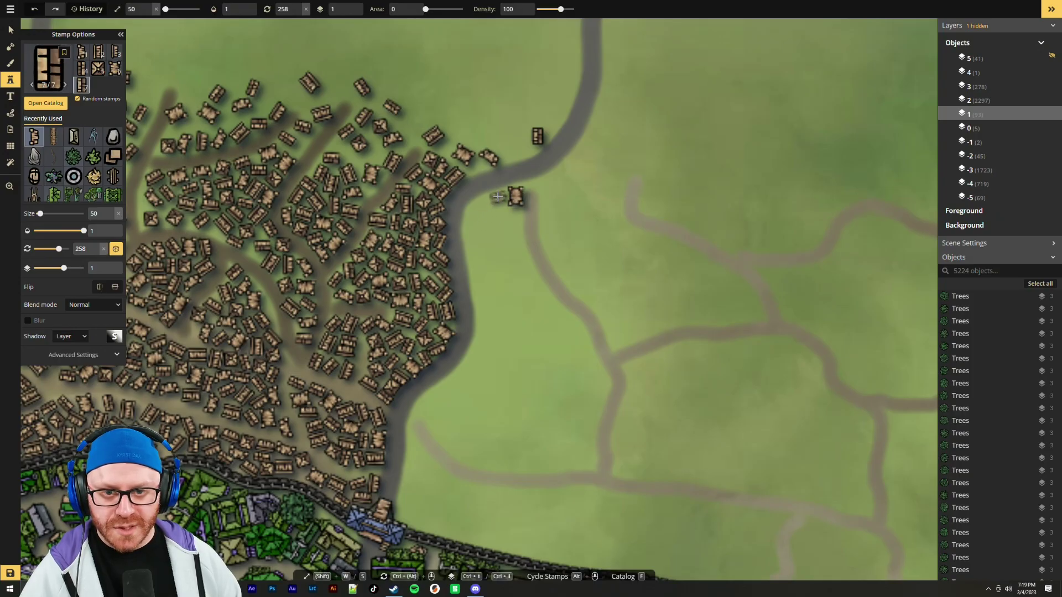
click(499, 196)
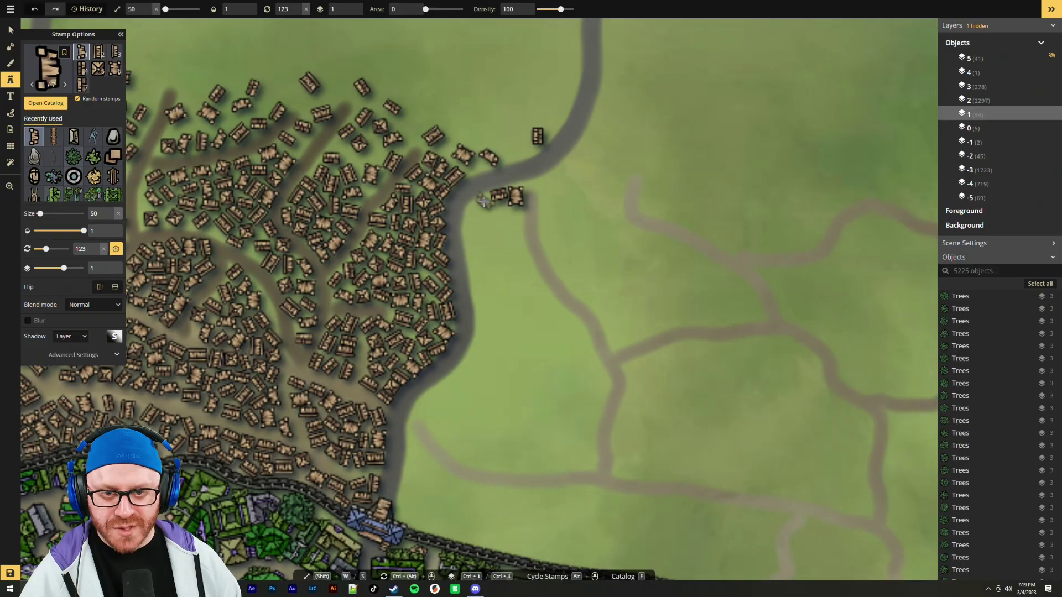
scroll(486, 204, up, 1)
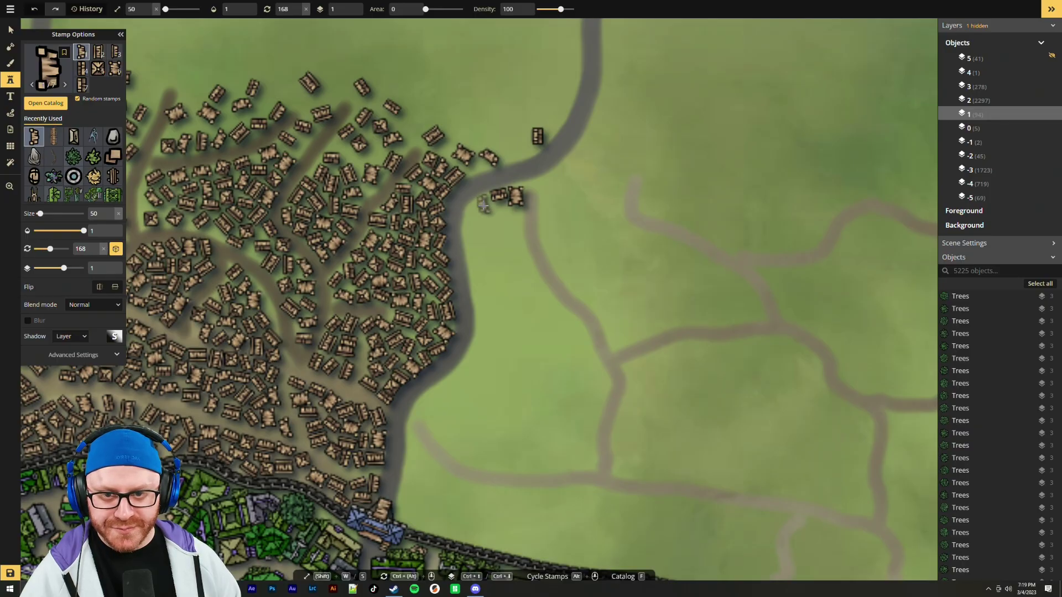
scroll(479, 207, up, 3)
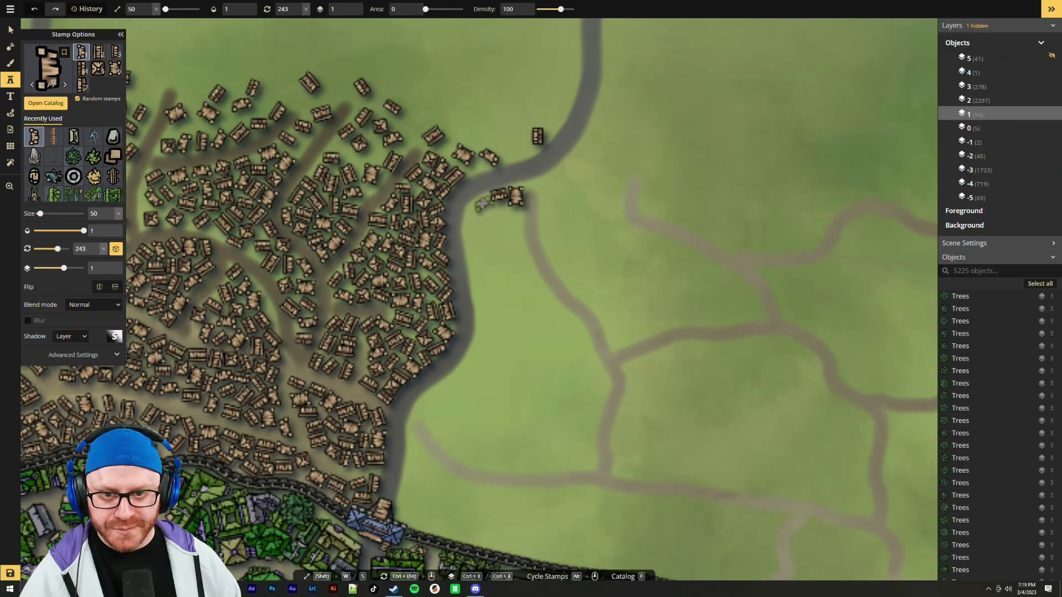
click(476, 209)
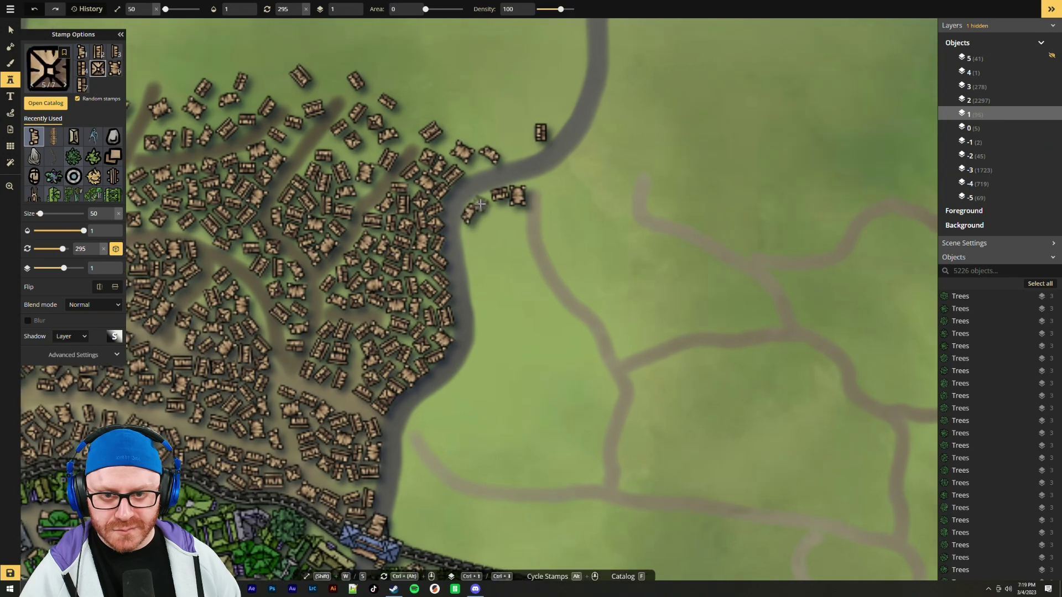
Inspect the stamp settings of an existing shack near the northeastern edge of the shanty area and clear the selection
scroll(481, 205, up, 1)
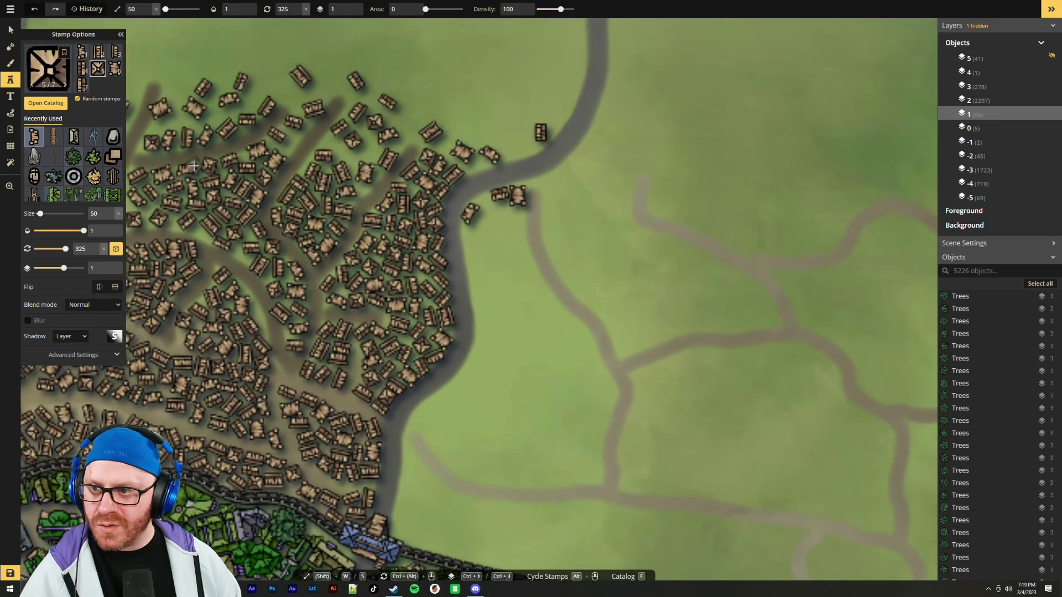
click(10, 30)
click(415, 174)
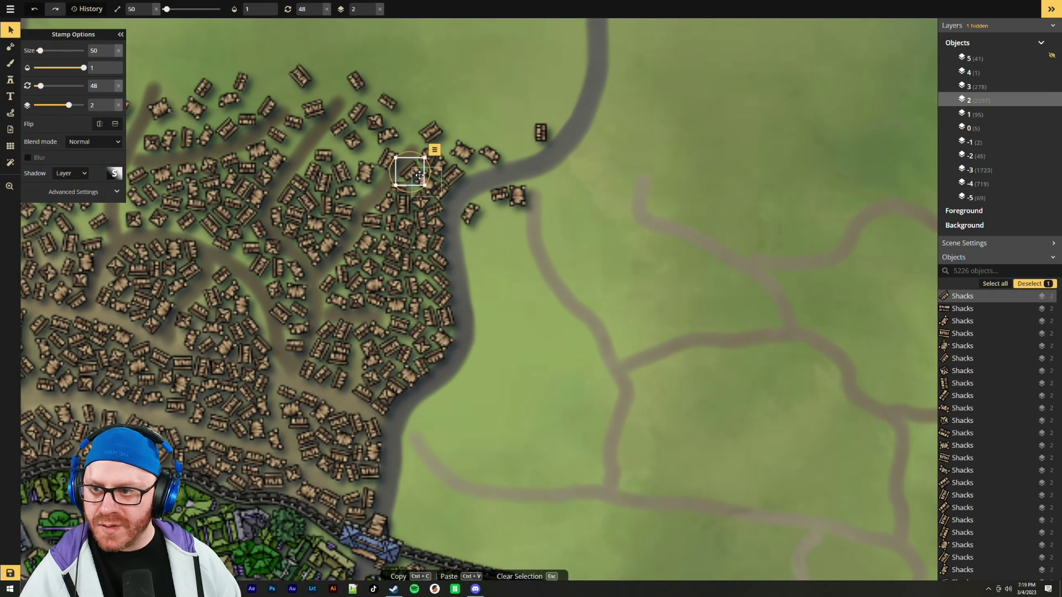
key(Escape)
Try to paint a continuous diagonal row of shacks alongside the faded road east of the shanty area, and undo it
key(s)
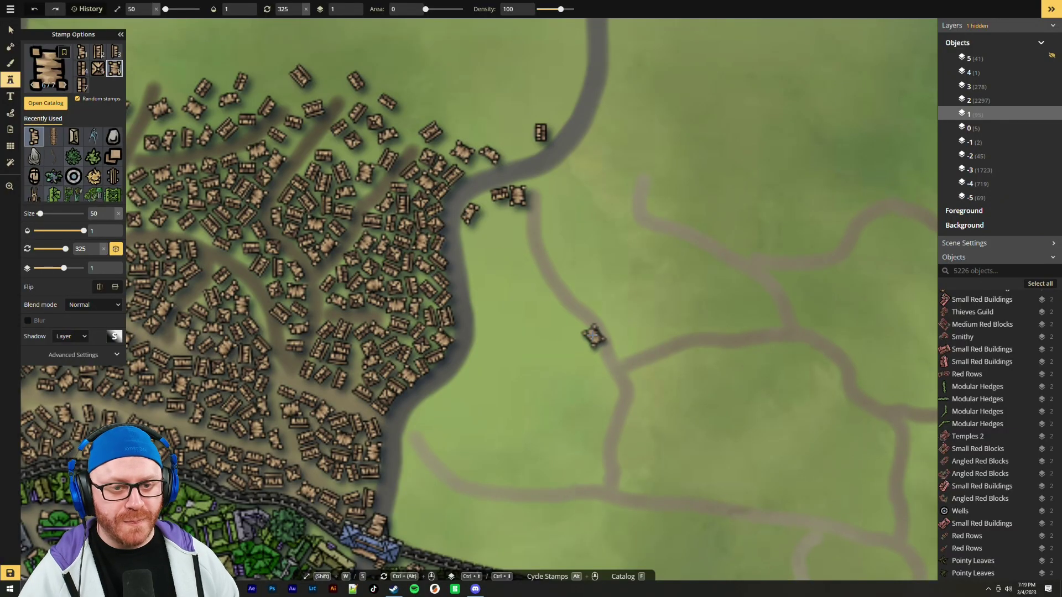
mouse_move(501, 223)
mouse_down()
mouse_move(533, 298)
mouse_move(589, 363)
mouse_move(598, 433)
mouse_up()
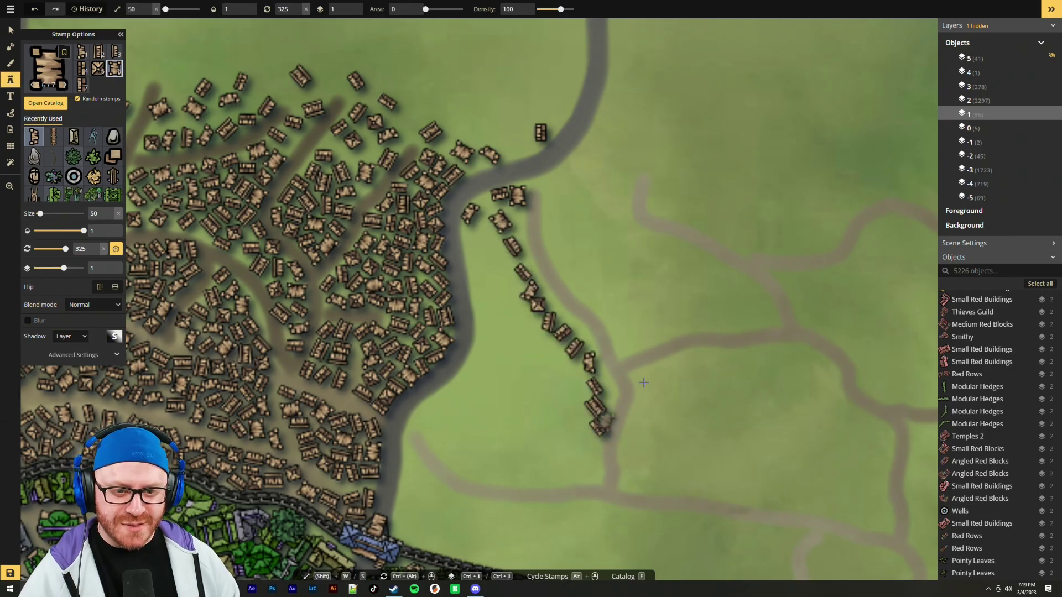
key(ctrl+z)
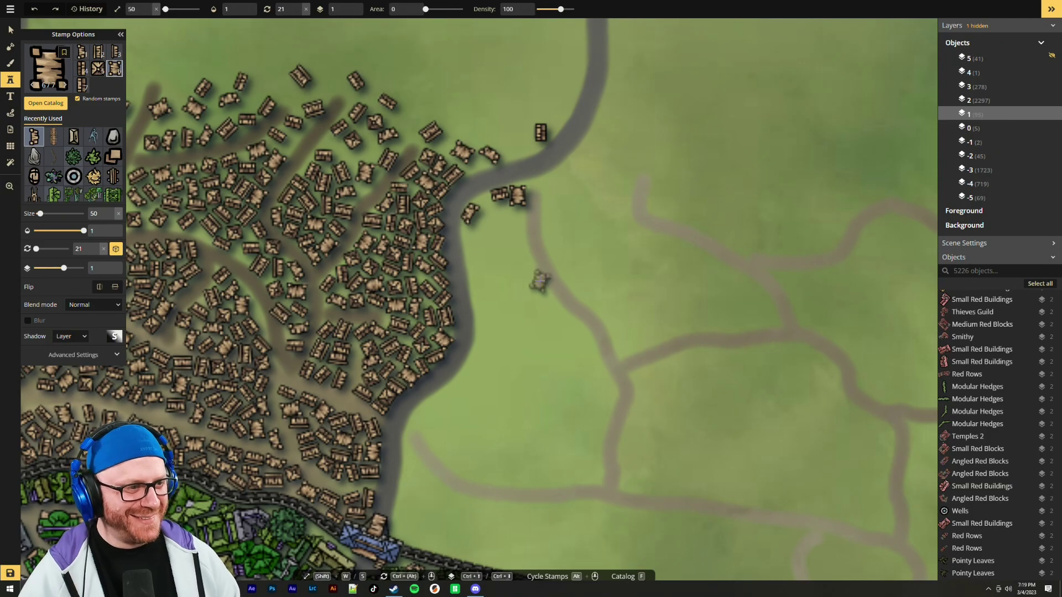
Examine the walled city's districts and the southern harbour with its piers and the submerged buildings along the coast
scroll(570, 361, down, 2)
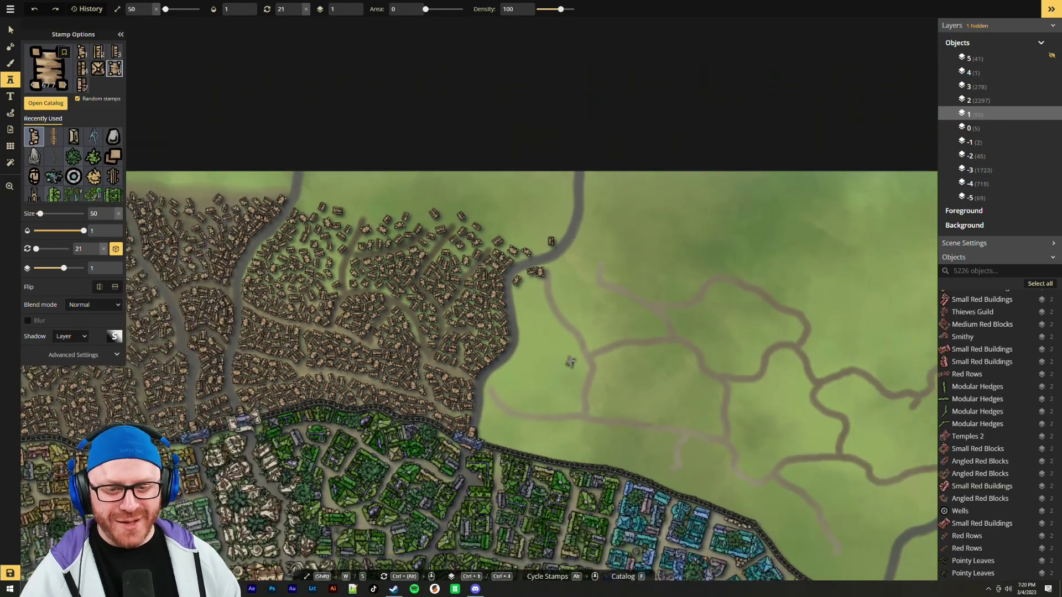
key(Down)
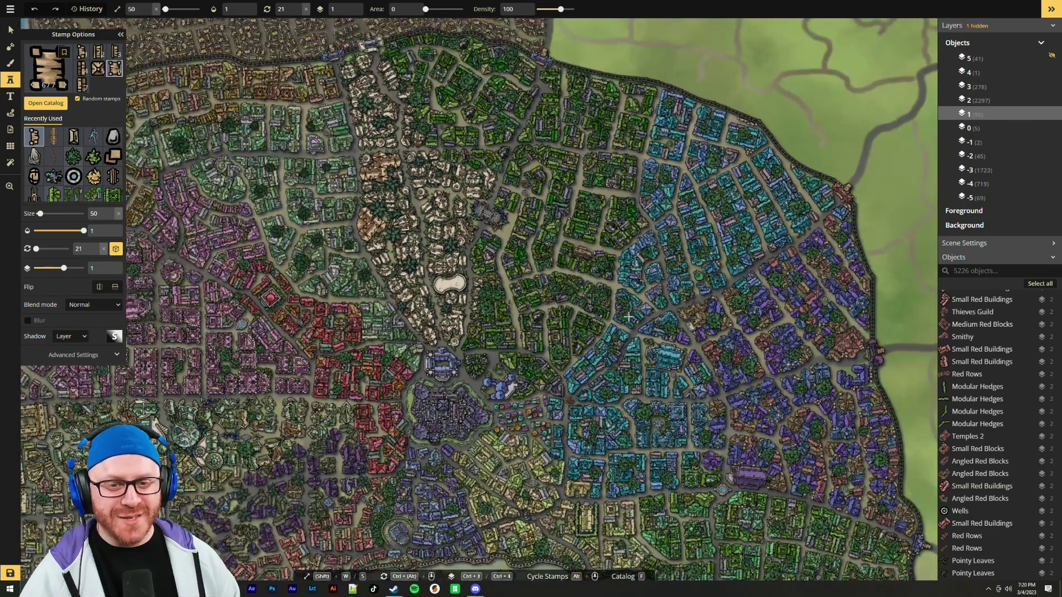
scroll(627, 316, down, 3)
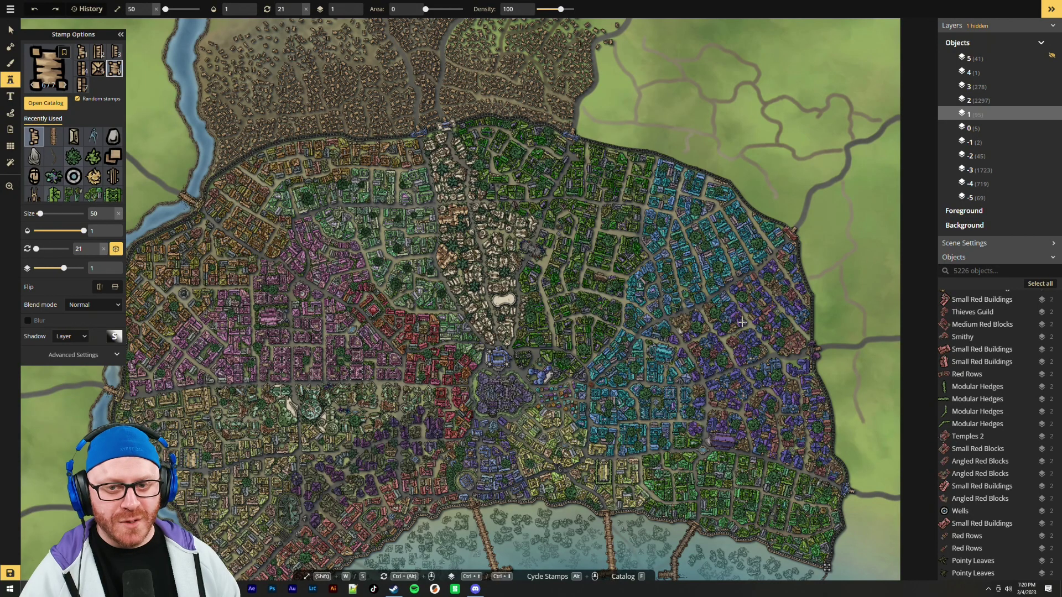
scroll(554, 322, up, 1)
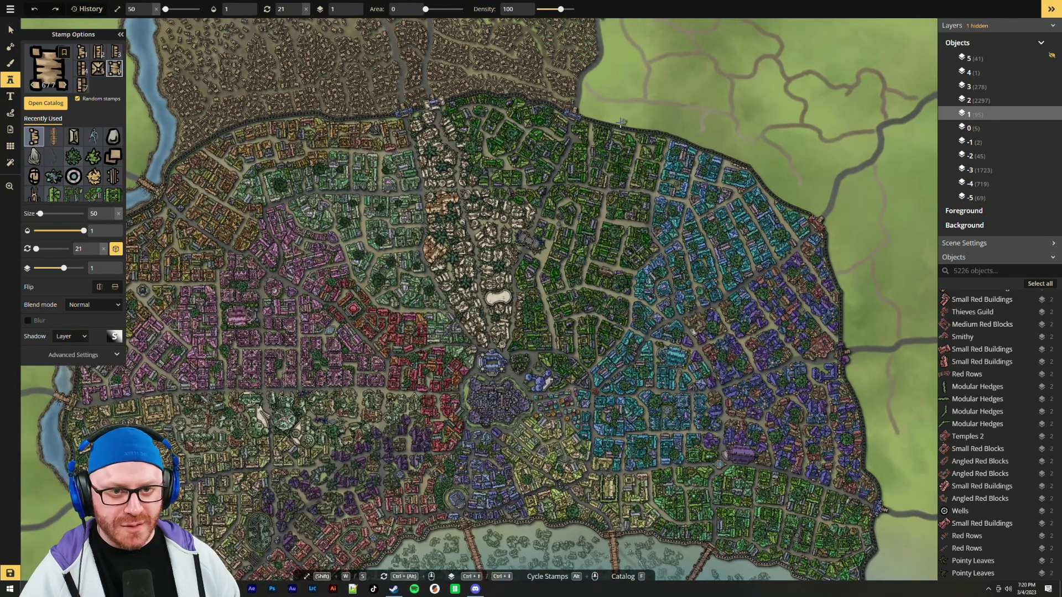
drag(697, 482, 777, 283)
scroll(473, 376, up, 3)
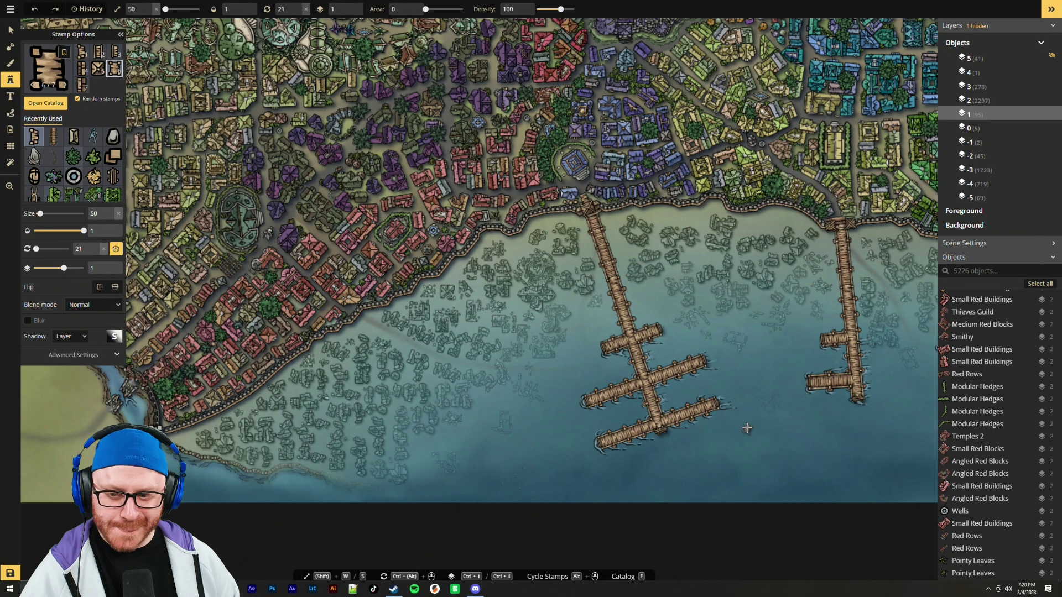
scroll(727, 407, down, 1)
scroll(726, 408, down, 1)
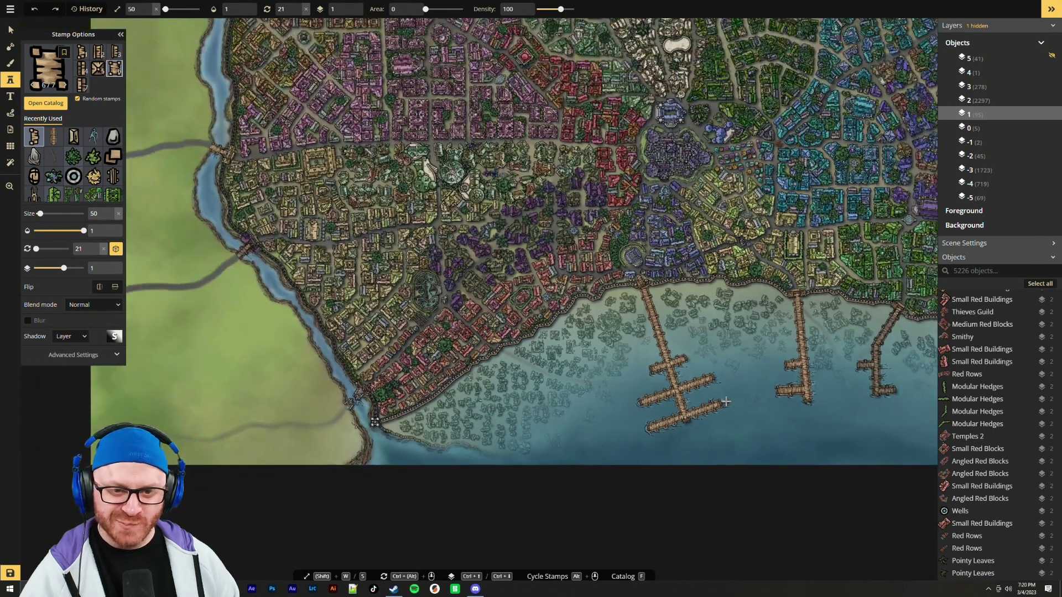
Nudge the westernmost shack inside the northeastern road bend slightly south along the road's edge and clear the selection
scroll(727, 402, down, 1)
drag(560, 105, 560, 380)
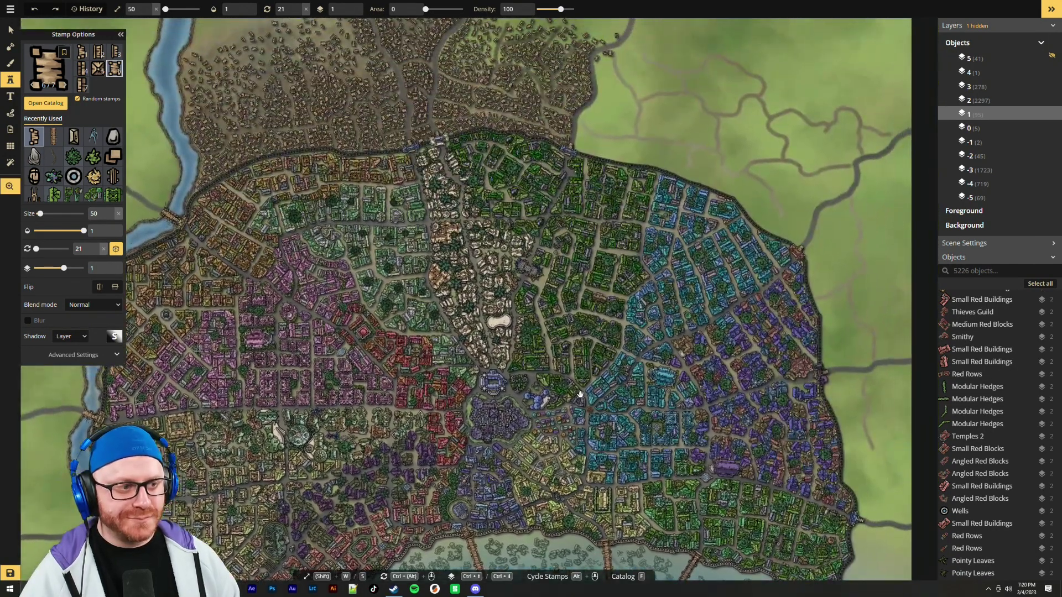
scroll(560, 380, up, 2)
scroll(562, 233, up, 4)
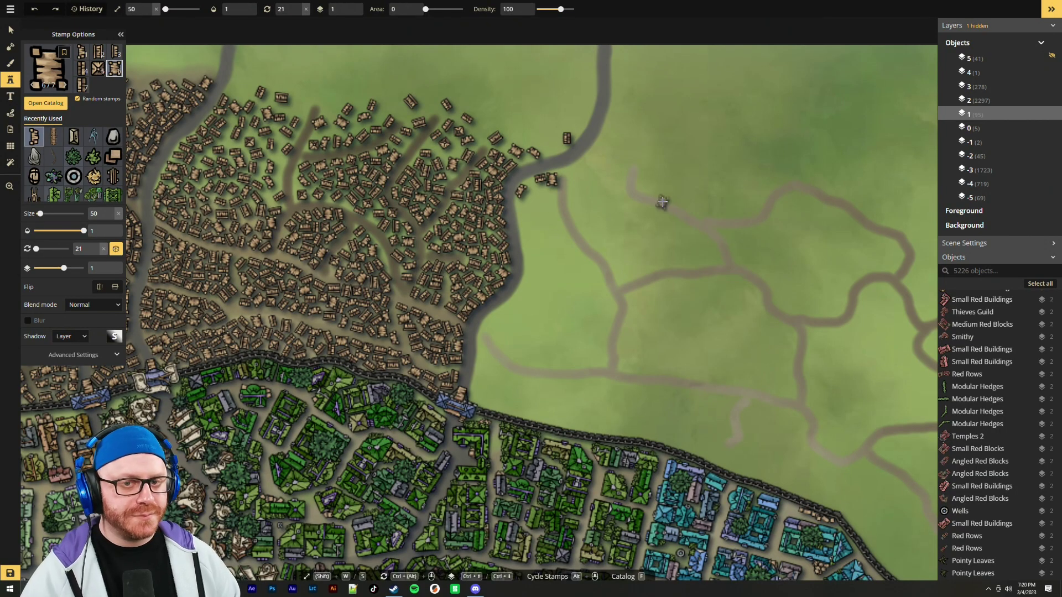
scroll(570, 213, up, 3)
scroll(529, 204, down, 2)
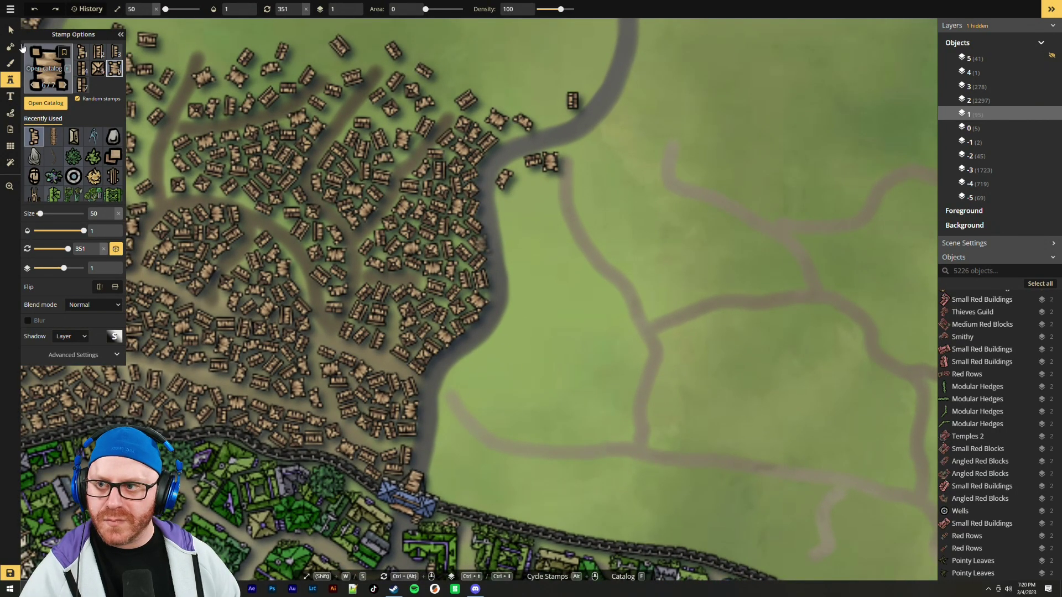
key(v)
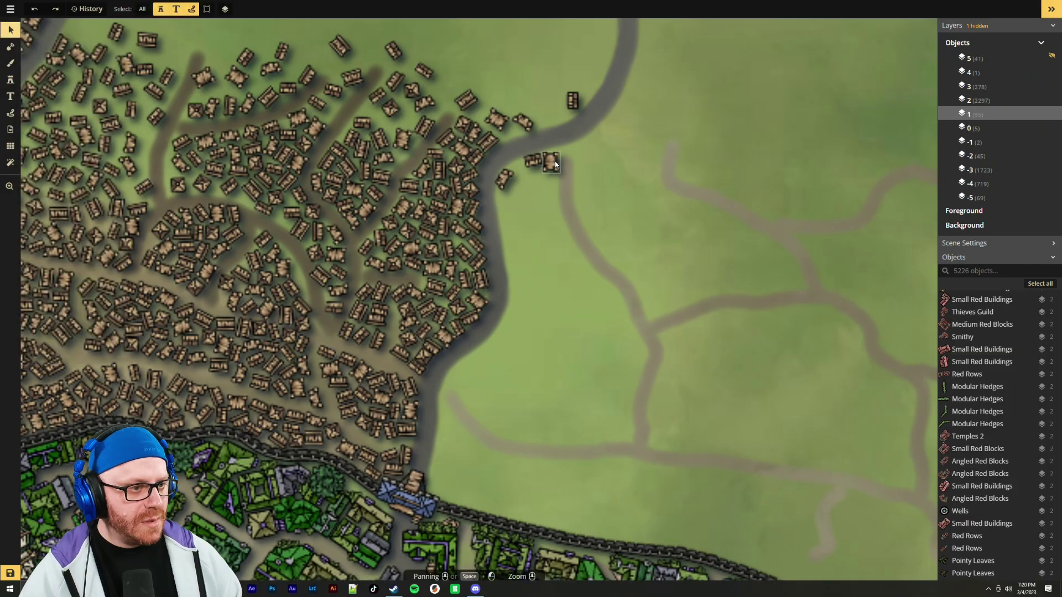
scroll(550, 169, down, 1)
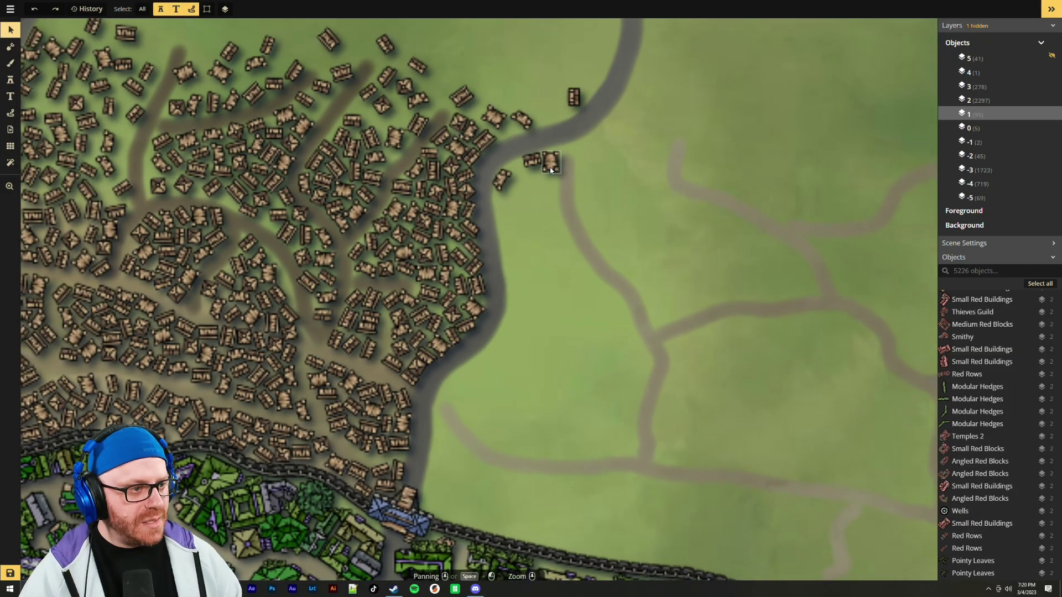
click(502, 178)
drag(502, 179, 501, 188)
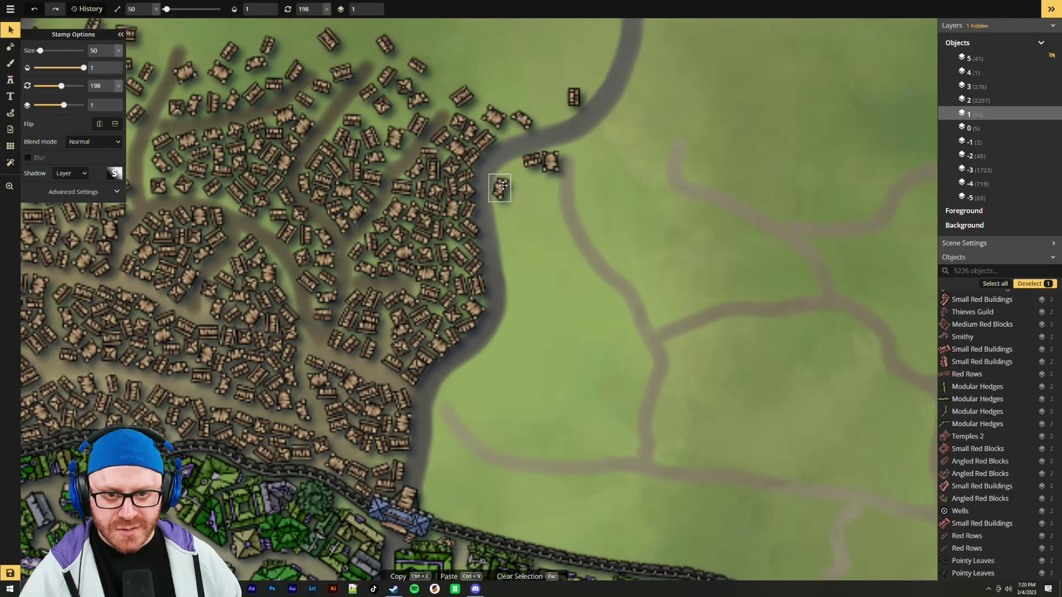
click(550, 220)
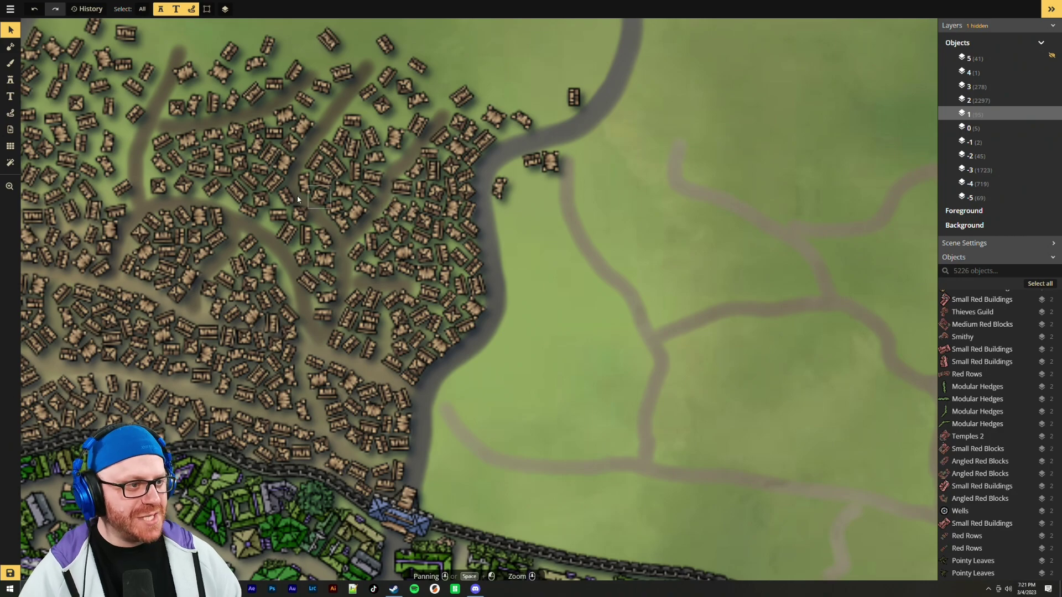
Stamp four size 50 shacks inside the road bend, beginning with the square-roofed one in the gap and filling inward behind the roadside shacks
click(10, 80)
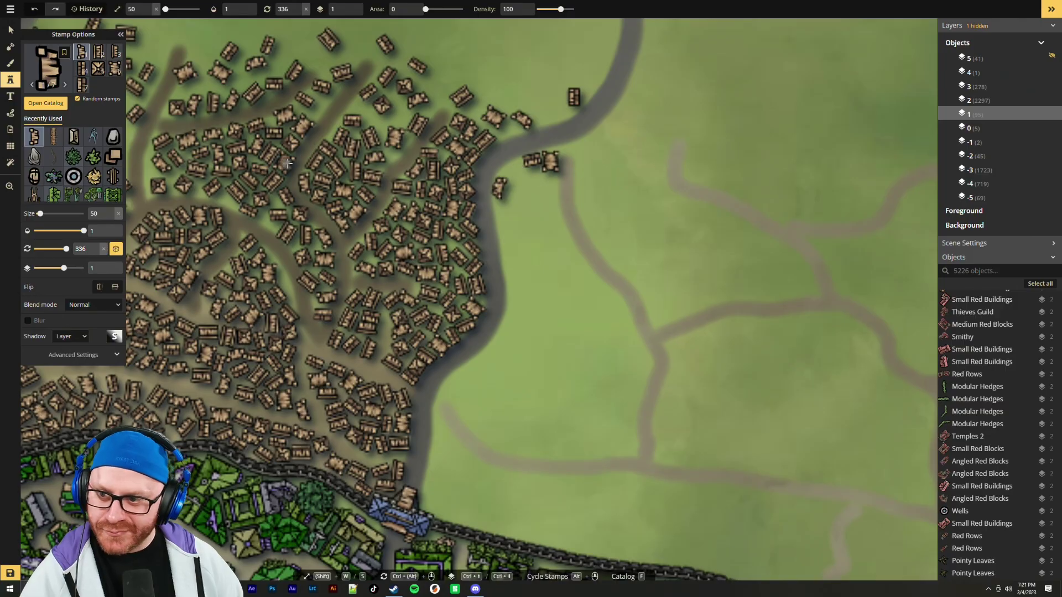
click(98, 68)
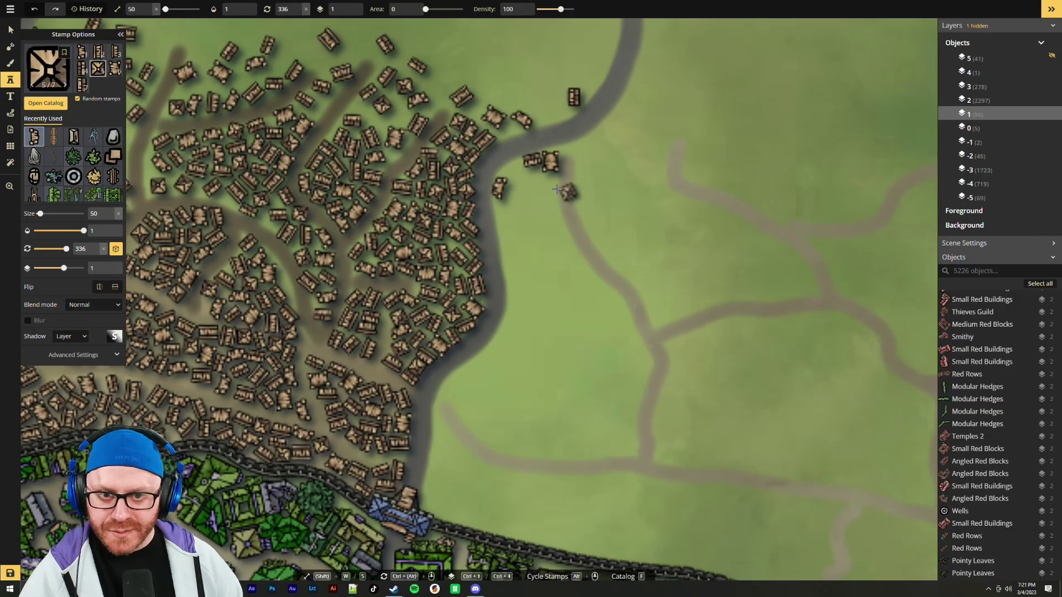
click(514, 171)
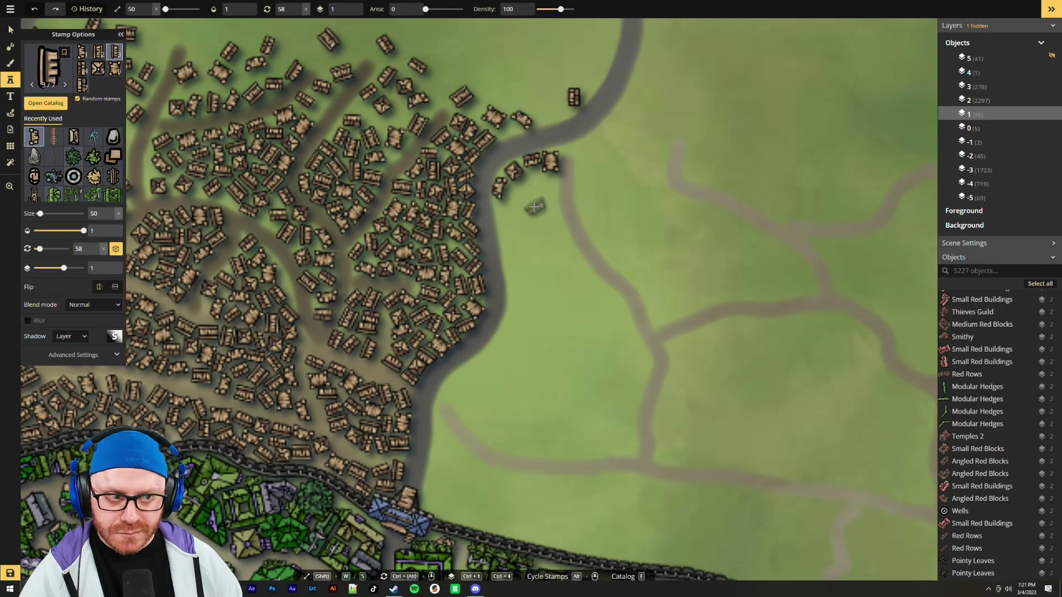
scroll(544, 204, down, 4)
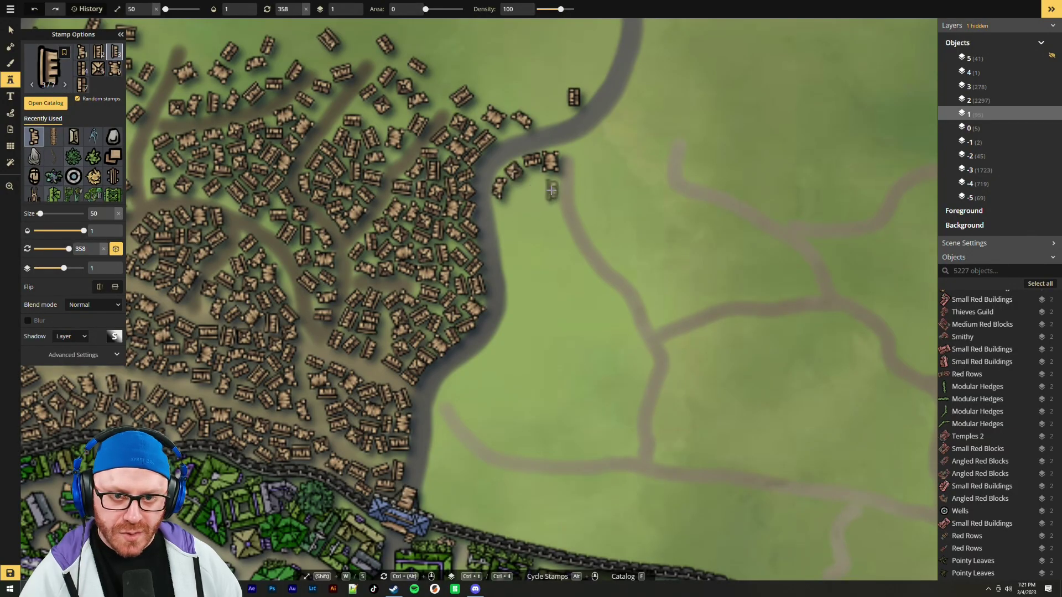
click(553, 187)
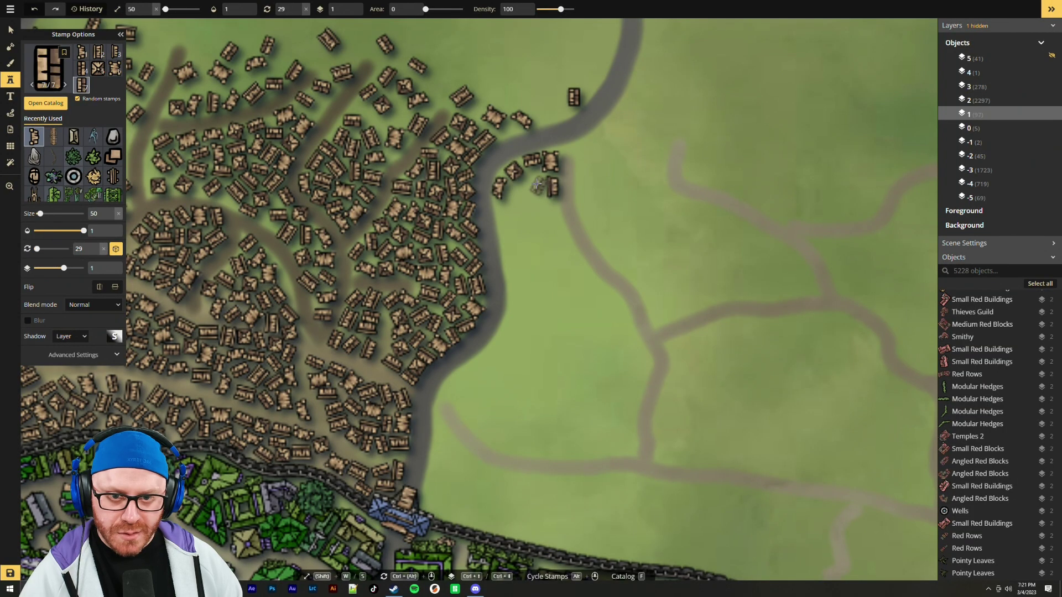
click(533, 178)
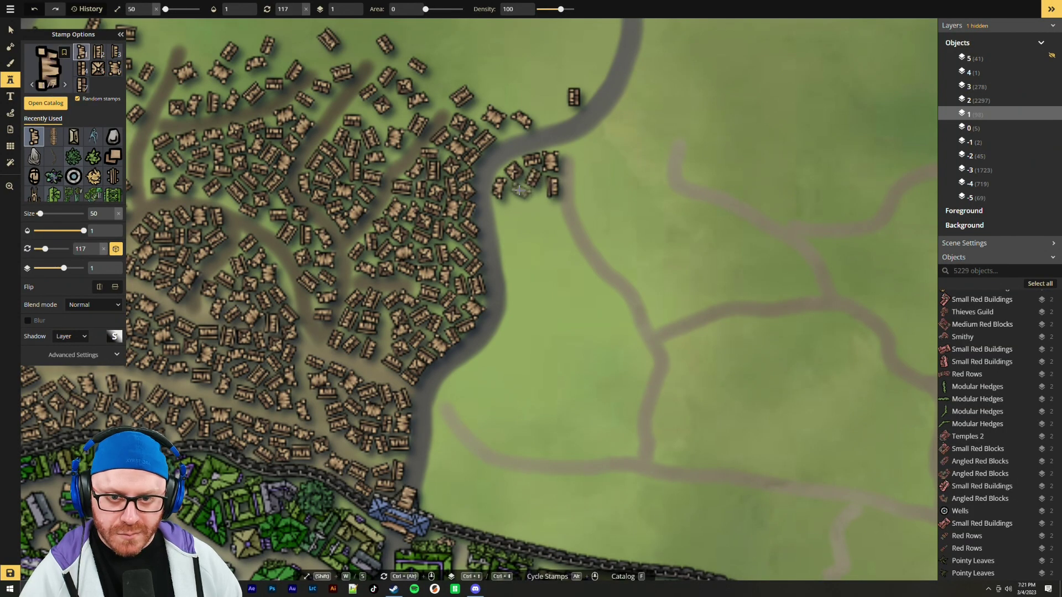
click(520, 191)
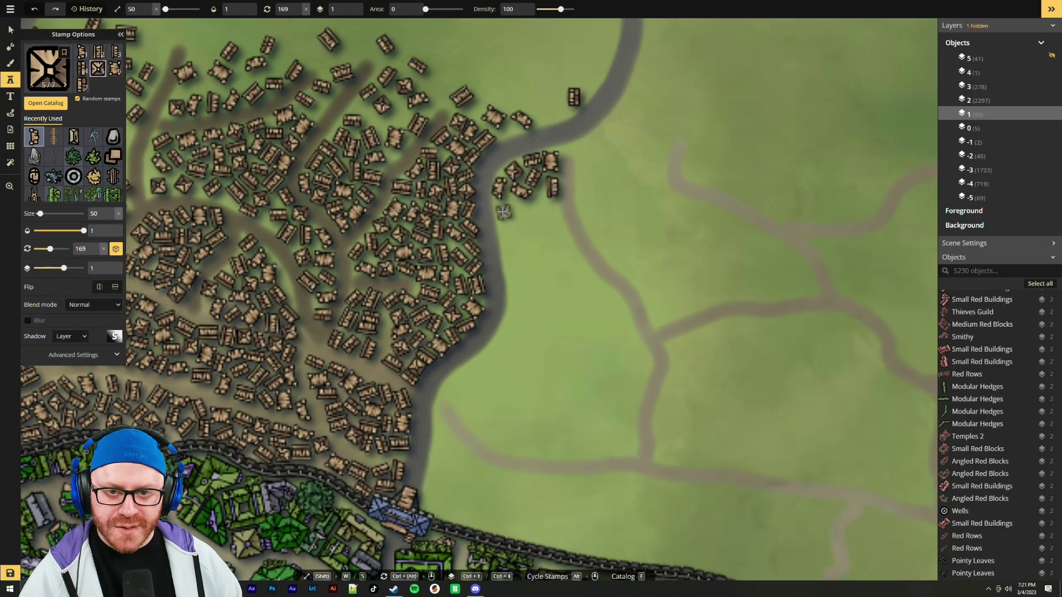
Add a row of three shacks just south of the new cluster, between the main road and the faded road
click(503, 212)
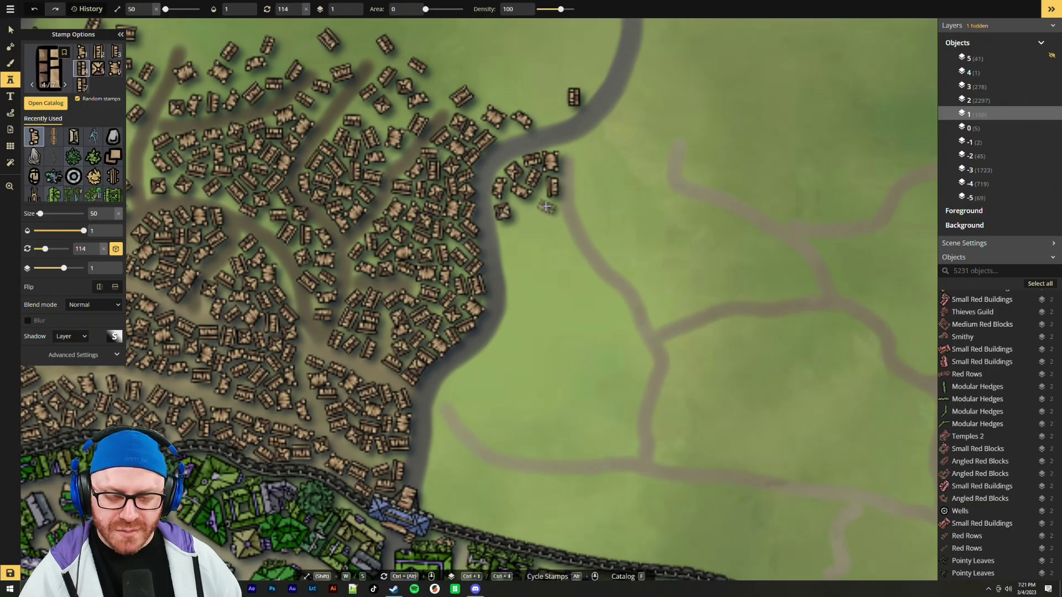
scroll(548, 206, down, 1)
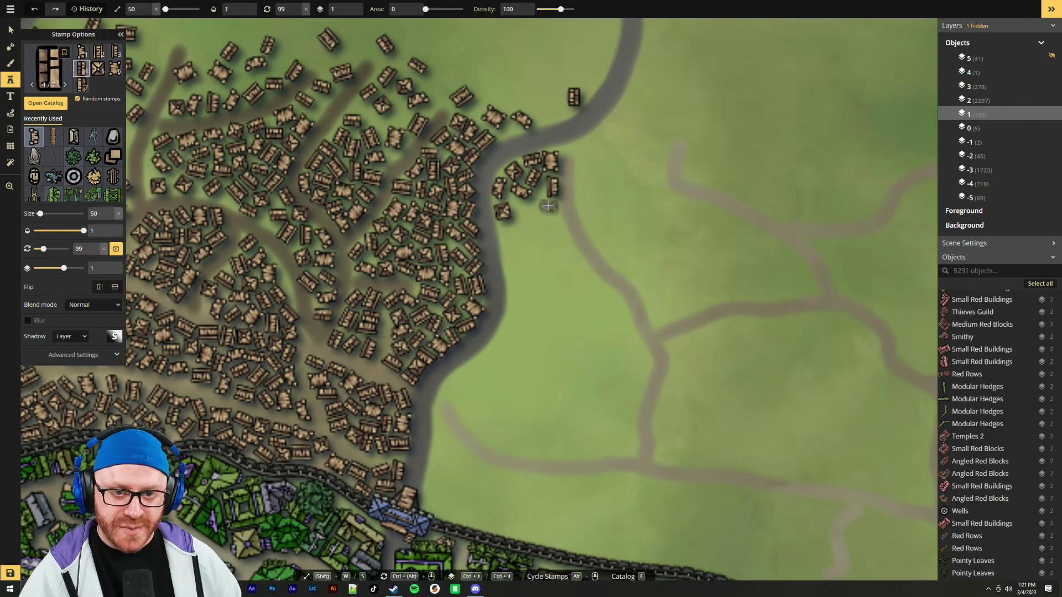
click(550, 206)
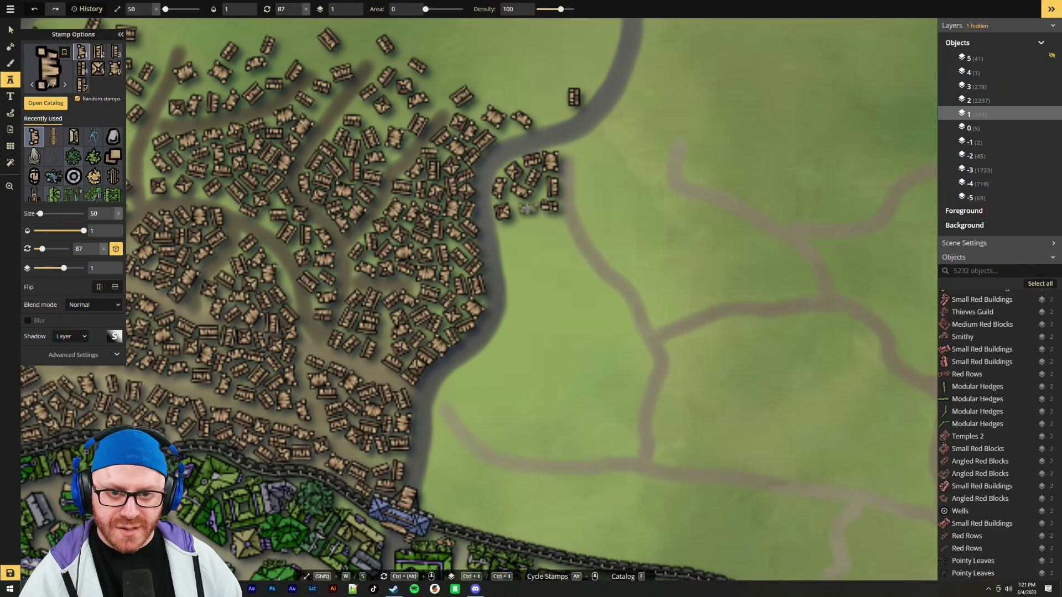
click(525, 208)
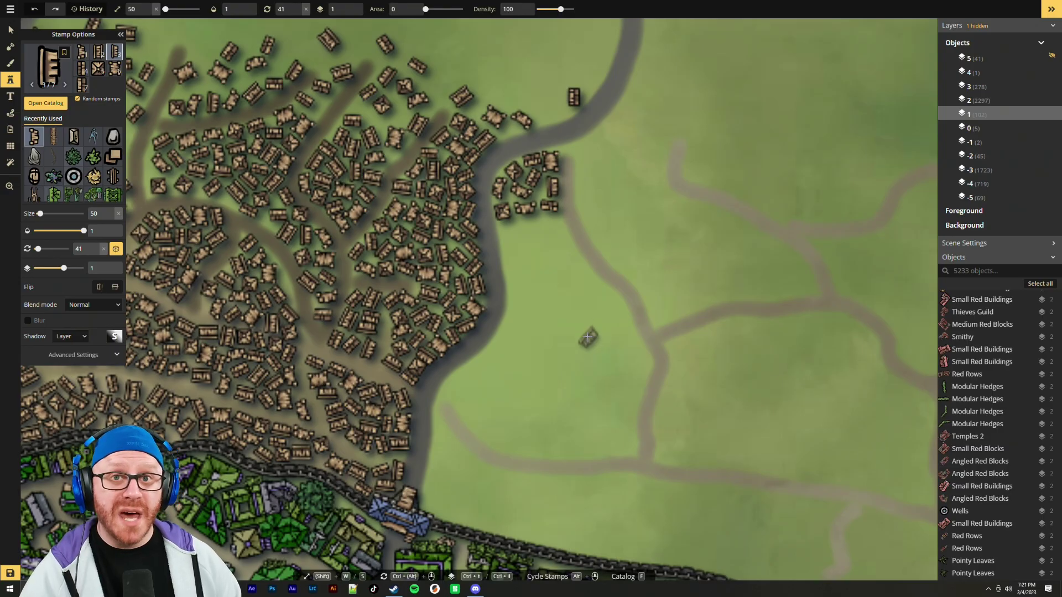
Stamp another row of four shacks south of the cluster, rotating individual shacks to fit between the two roads
scroll(509, 239, down, 1)
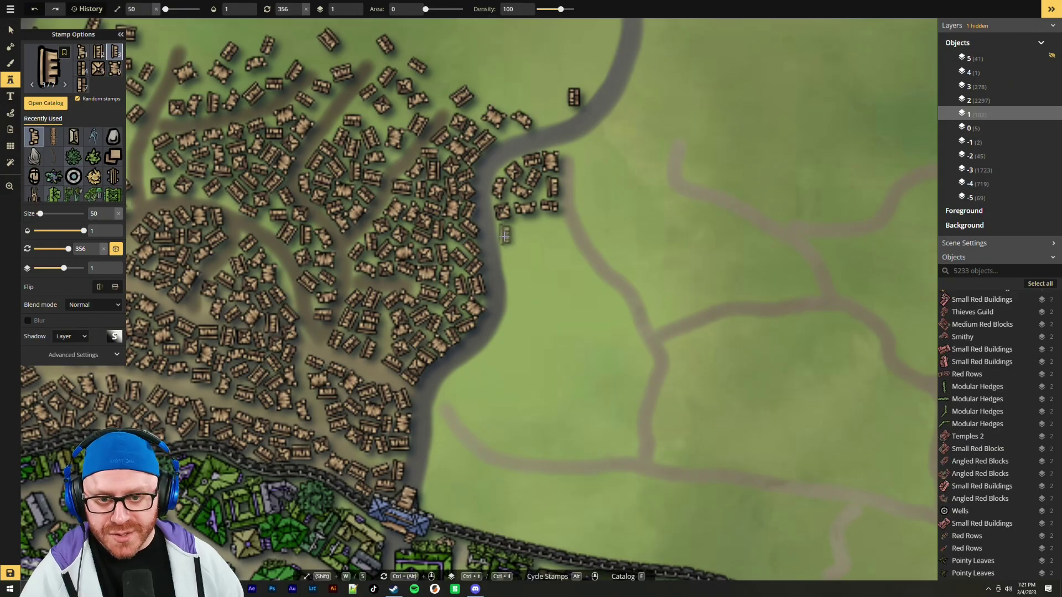
click(506, 236)
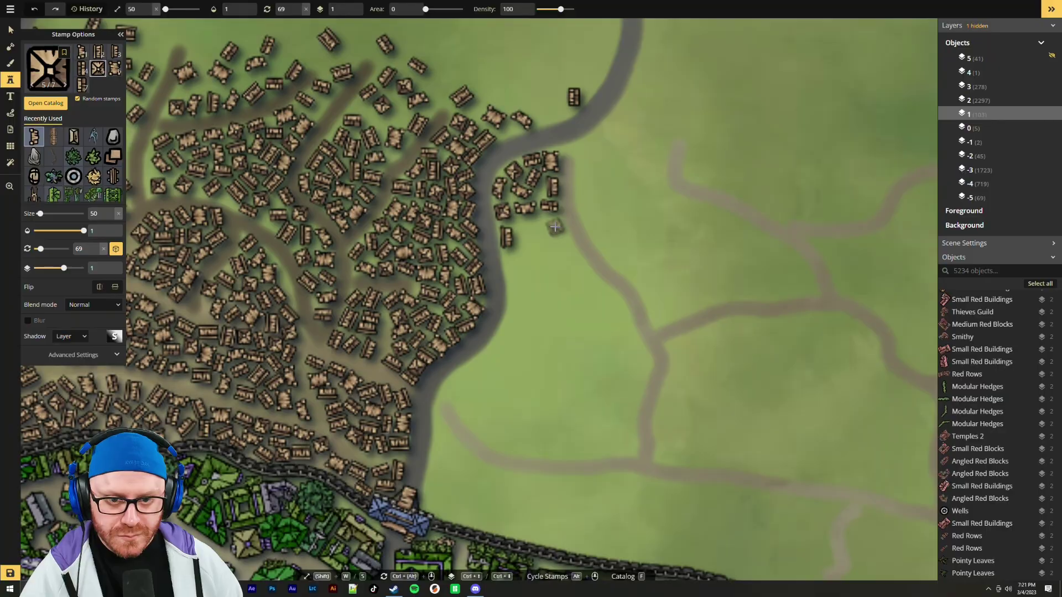
click(557, 228)
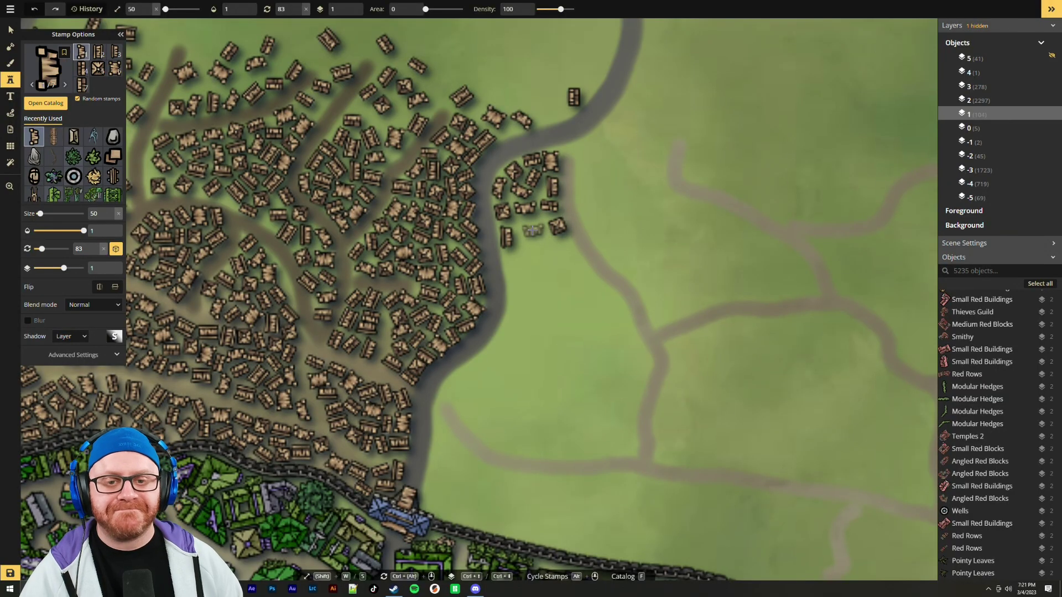
scroll(532, 230, up, 5)
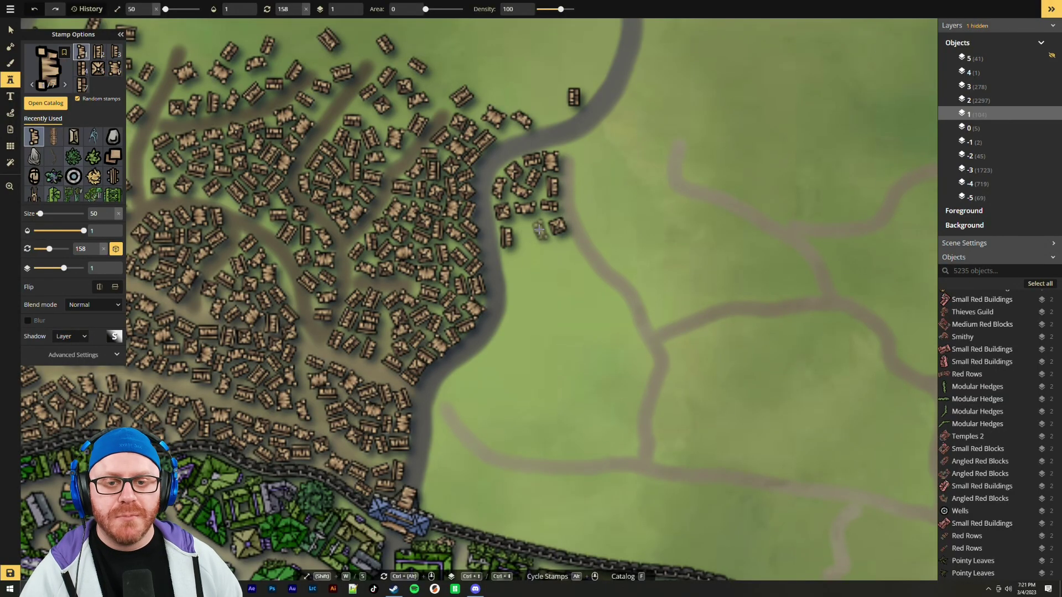
click(539, 229)
scroll(526, 232, up, 4)
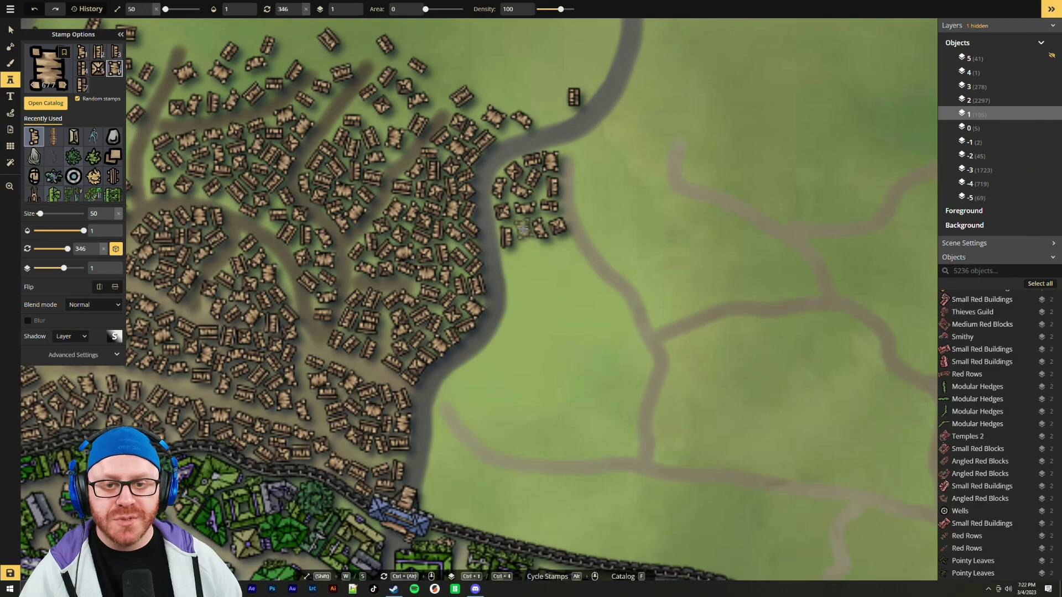
click(523, 229)
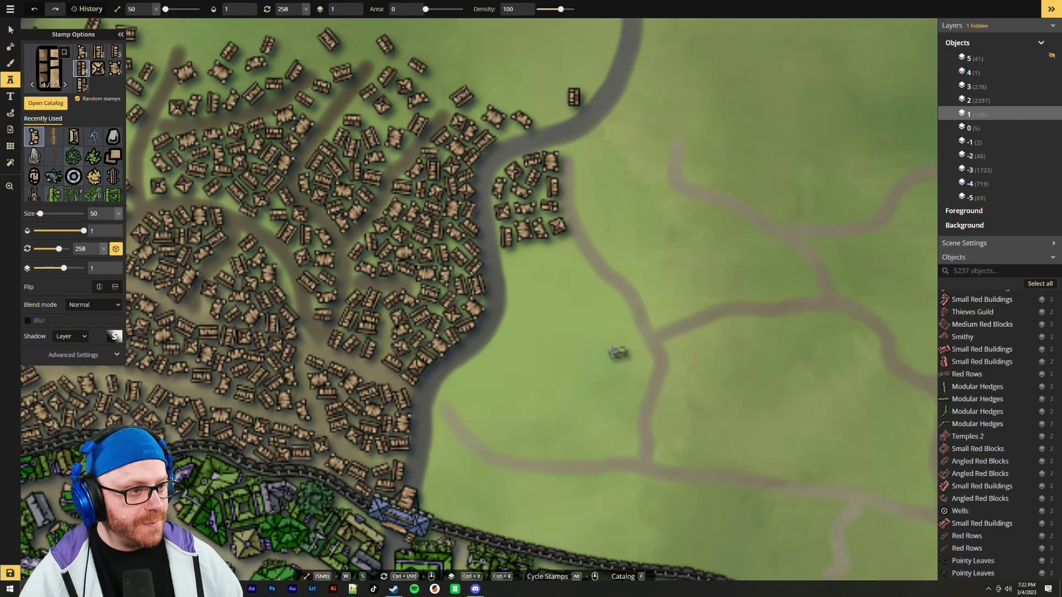
Examine the green, blue and purple districts inside the eastern wall and the buildings around the central castle
drag(614, 375, 624, 234)
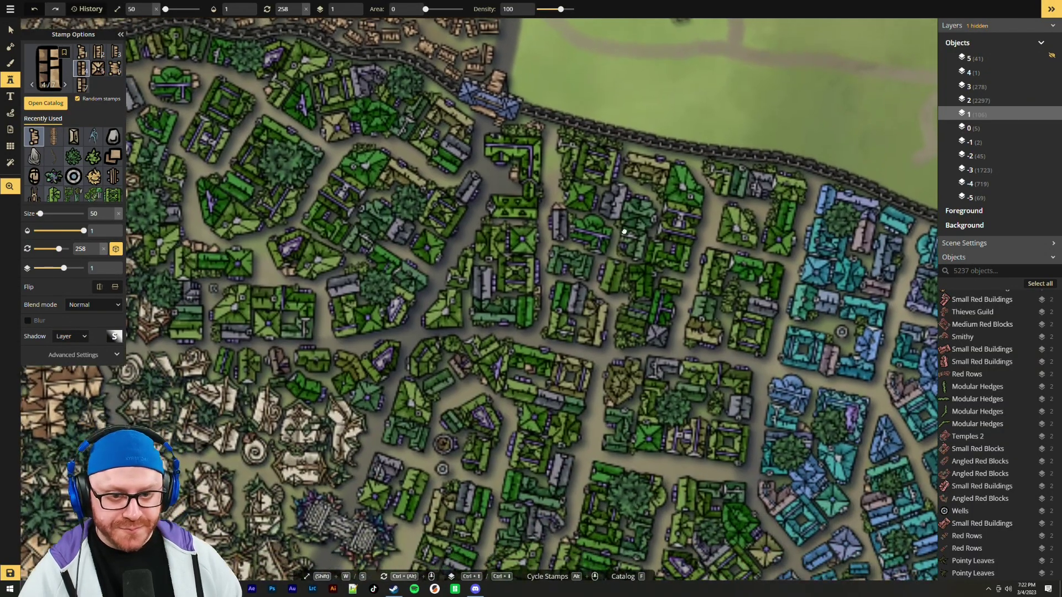
click(10, 29)
click(500, 389)
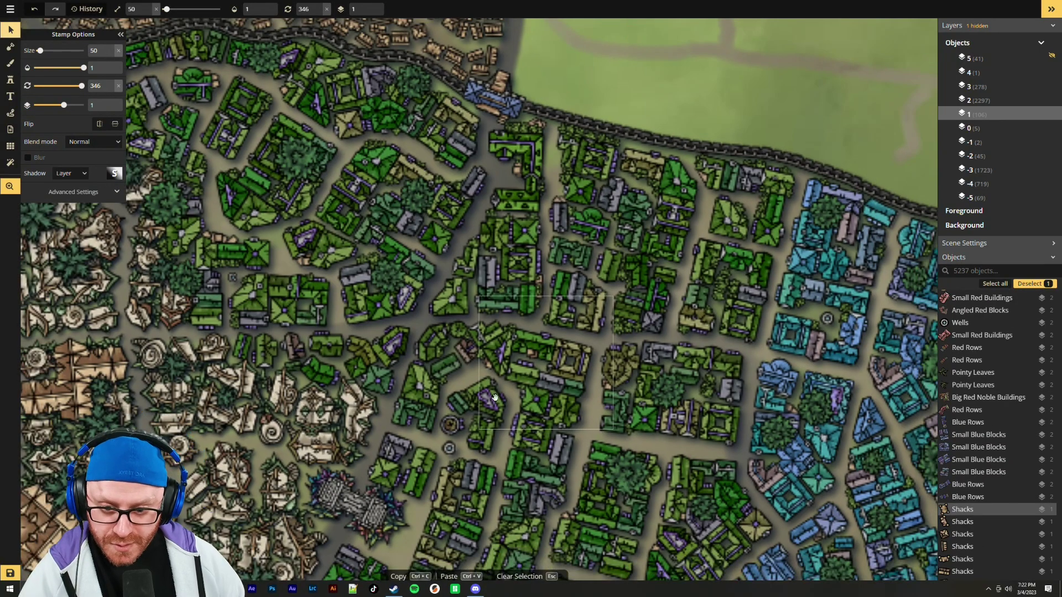
scroll(500, 388, down, 3)
scroll(540, 281, down, 2)
scroll(540, 281, down, 3)
scroll(594, 208, right, 2)
scroll(594, 208, down, 3)
scroll(549, 224, down, 3)
scroll(550, 224, down, 5)
scroll(486, 337, right, 4)
scroll(486, 338, down, 2)
scroll(486, 337, right, 3)
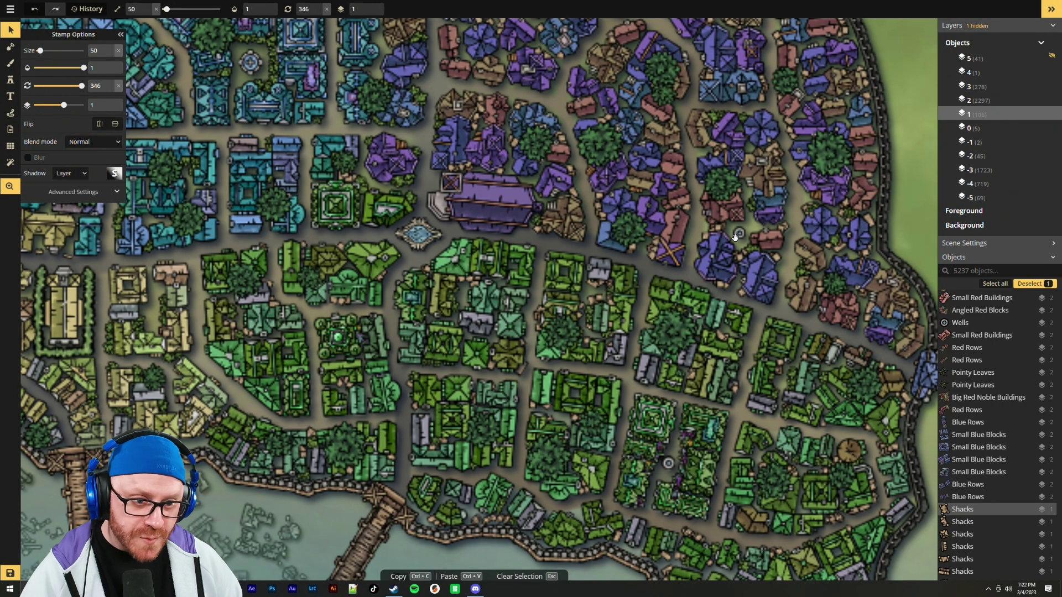
scroll(480, 287, up, 5)
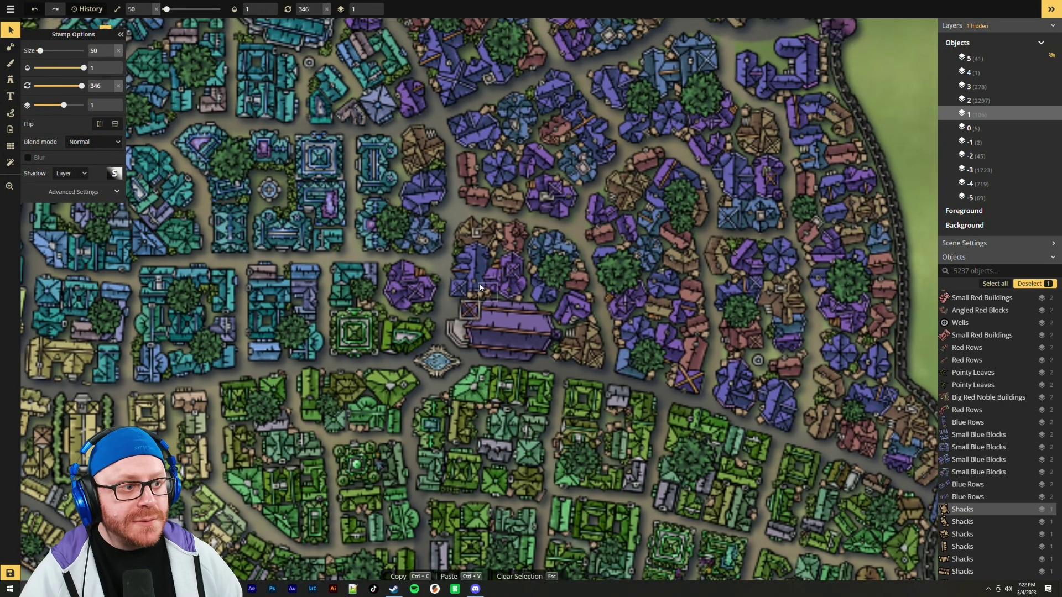
scroll(480, 287, down, 5)
scroll(481, 287, left, 5)
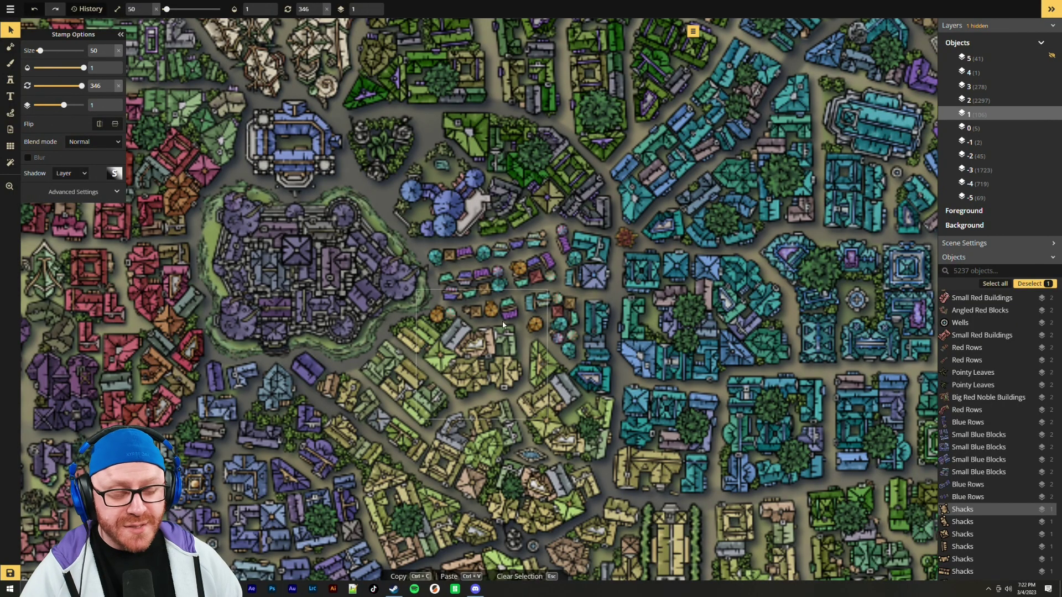
click(503, 266)
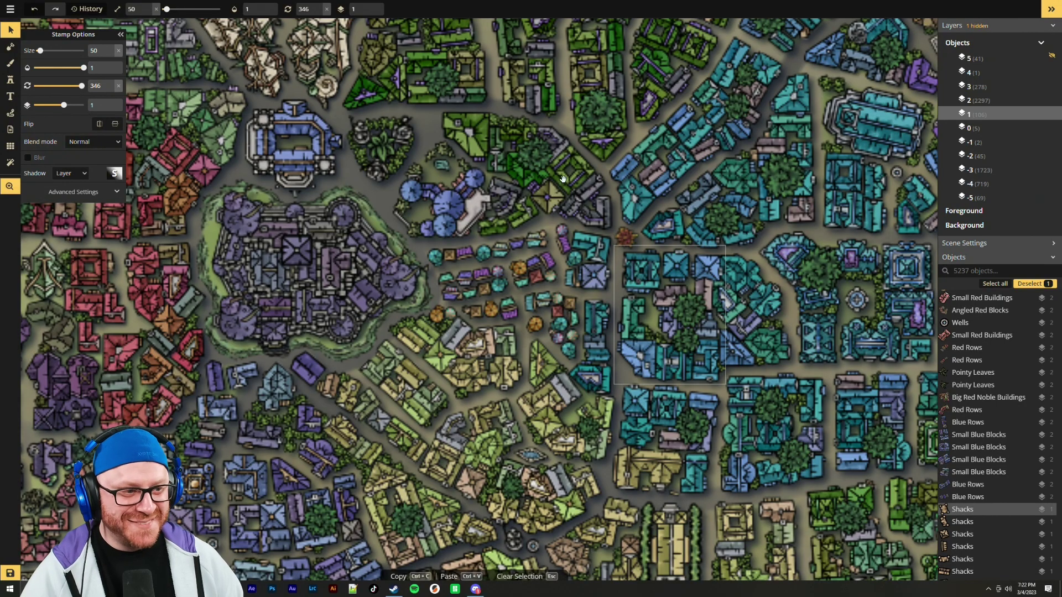
Clear the shack selection and review the new northeastern cluster in relation to the whole city map
scroll(577, 289, up, 3)
drag(578, 288, 569, 484)
drag(592, 196, 569, 387)
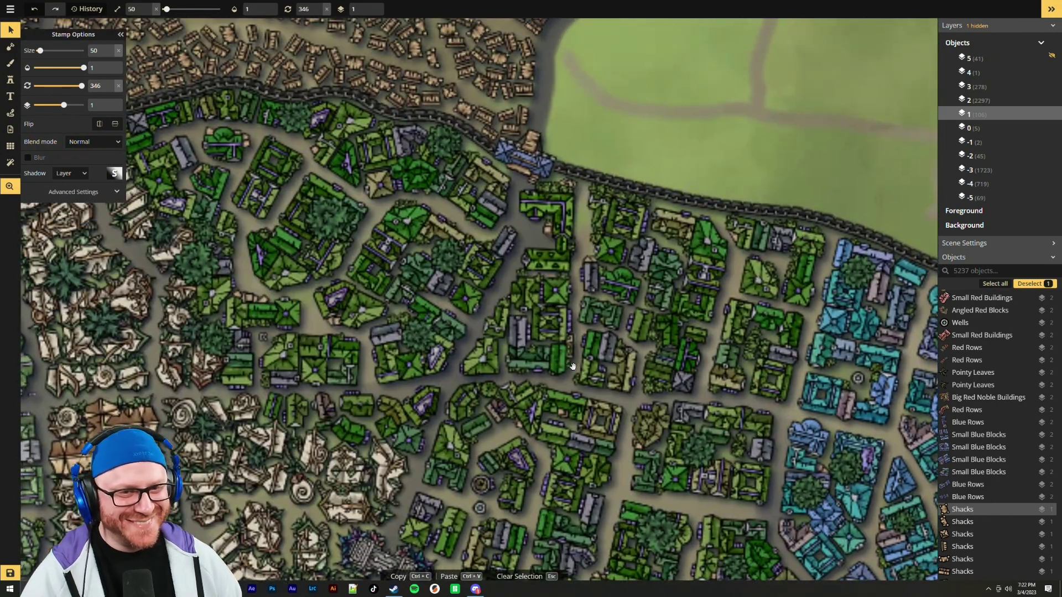
drag(574, 236, 504, 434)
drag(611, 220, 526, 383)
key(Escape)
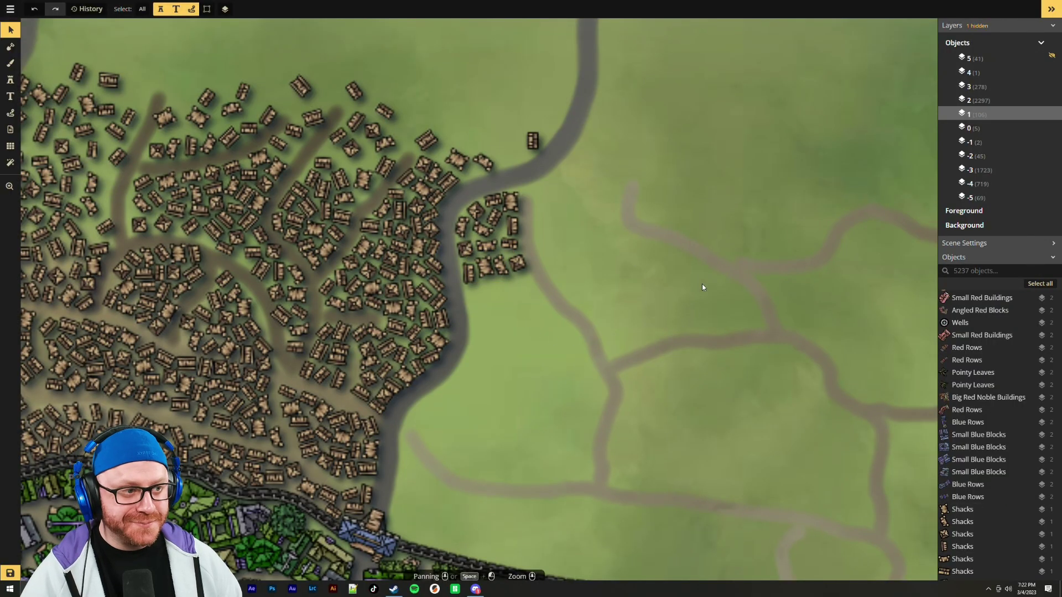
scroll(685, 301, down, 8)
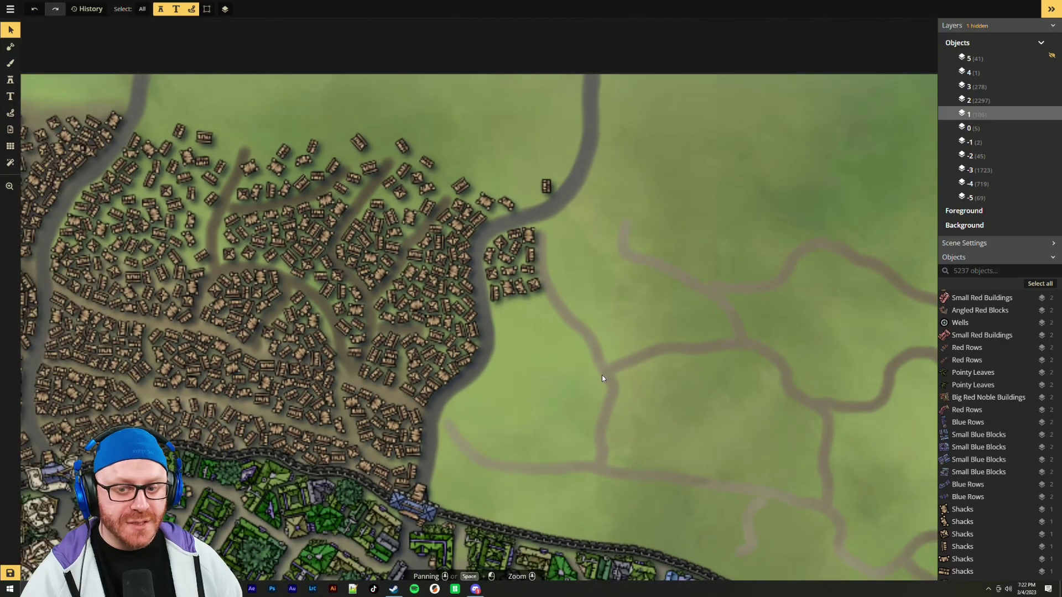
scroll(549, 482, down, 4)
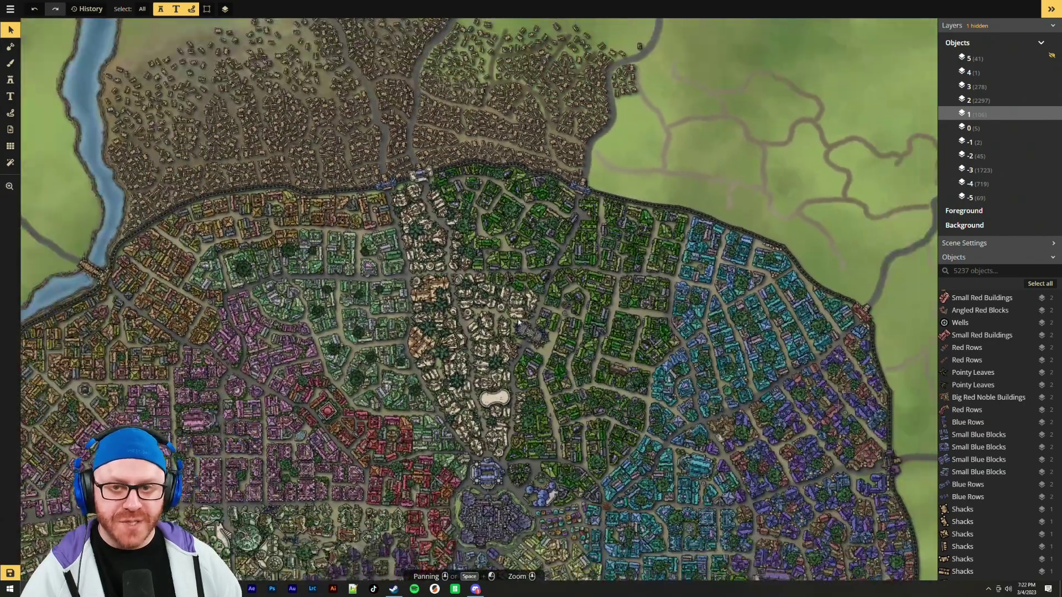
scroll(558, 344, down, 2)
scroll(558, 344, down, 3)
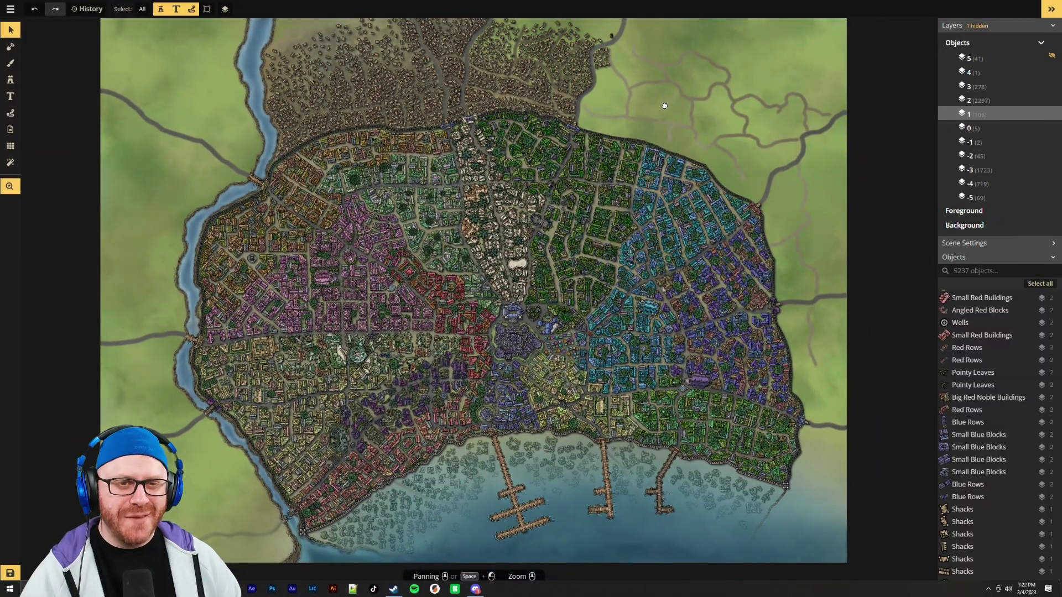
Examine the whole city map from the harbour up to the empty roads outside the northeastern wall
drag(675, 103, 691, 129)
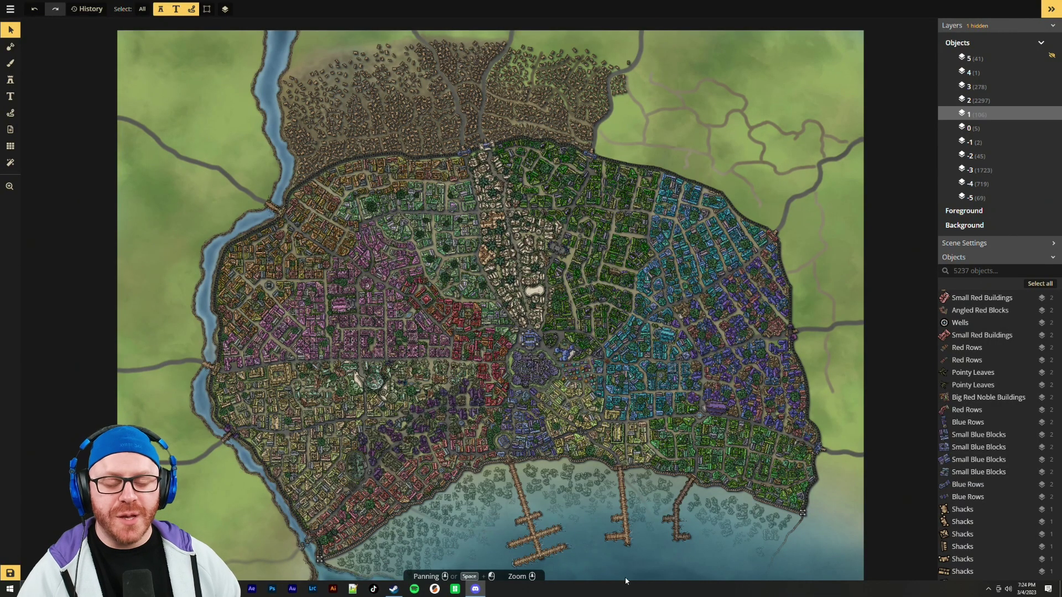
click(706, 486)
click(831, 553)
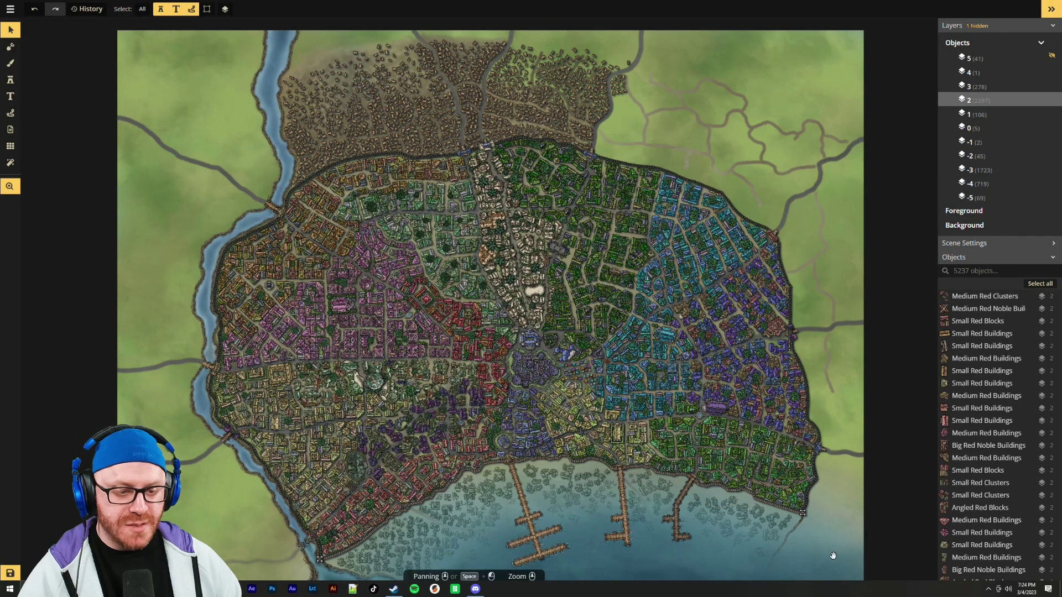
drag(833, 555, 813, 408)
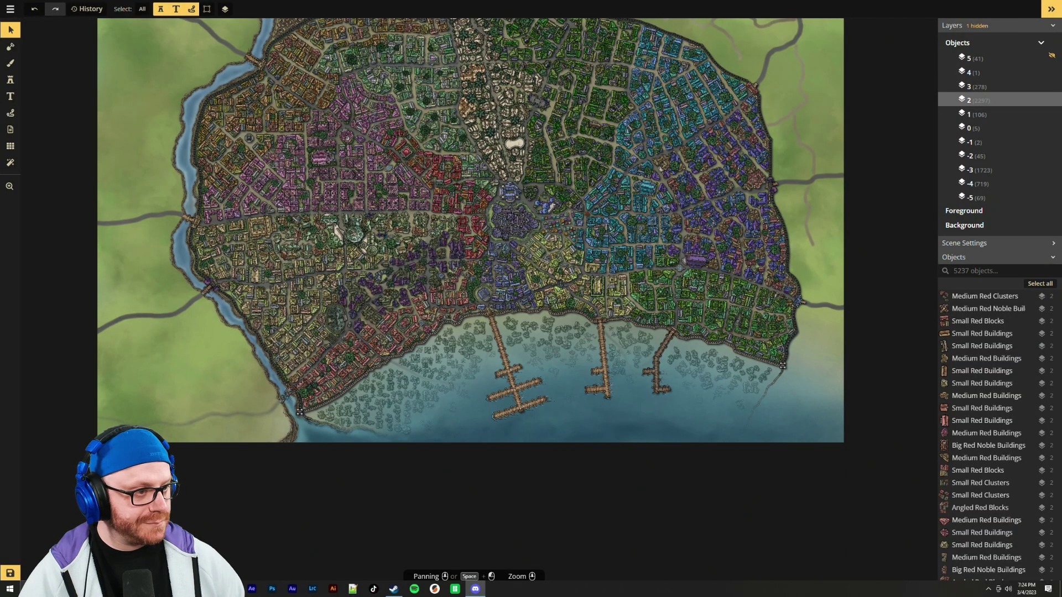
key(space)
drag(821, 180, 818, 299)
scroll(634, 280, up, 2)
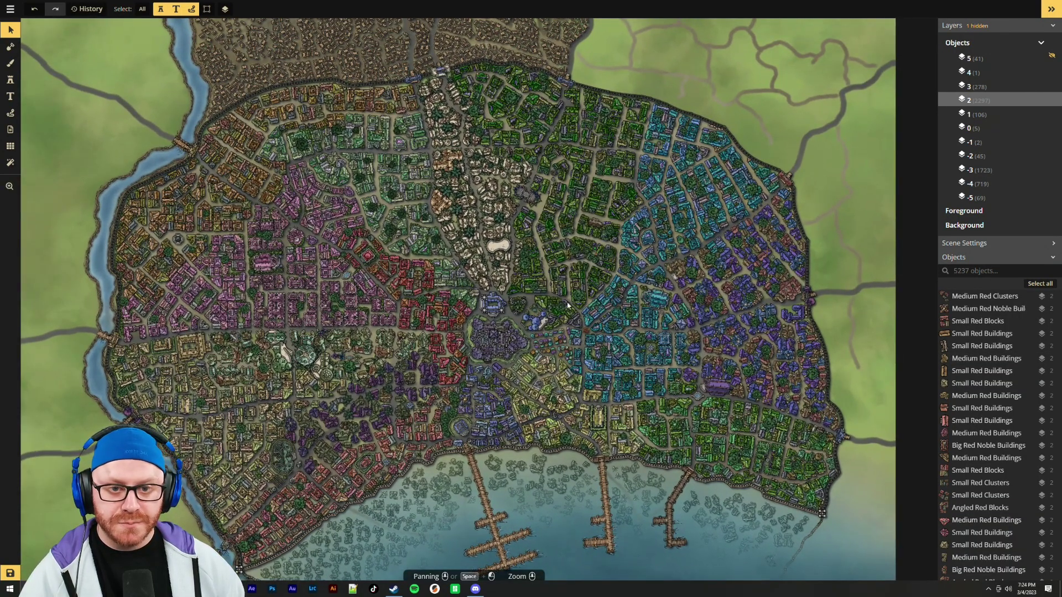
scroll(634, 278, up, 3)
key(space)
drag(680, 27, 660, 257)
scroll(619, 210, up, 3)
drag(629, 197, 629, 284)
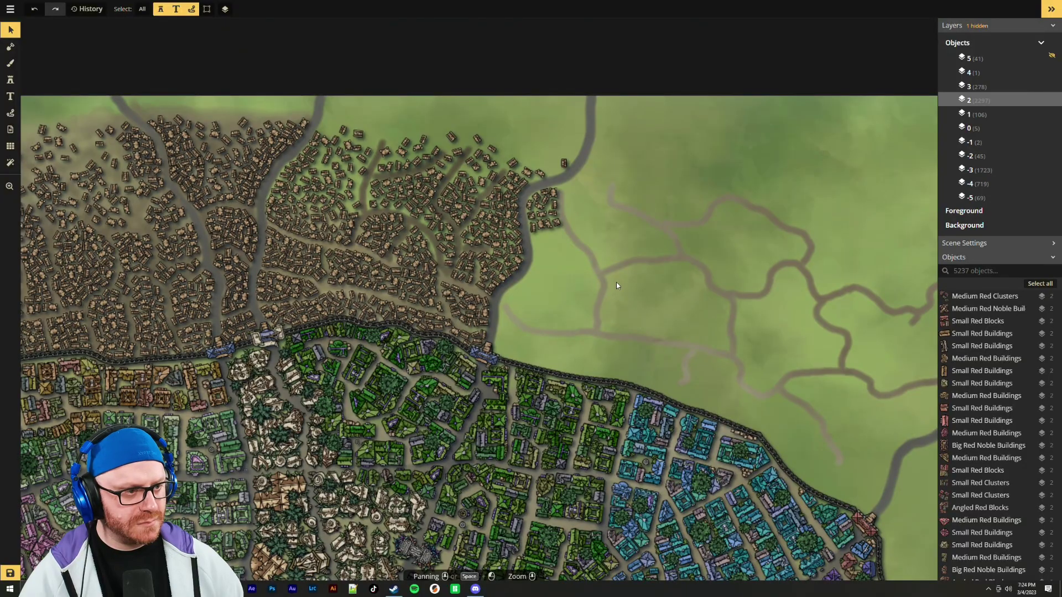
scroll(559, 273, up, 1)
scroll(555, 275, up, 1)
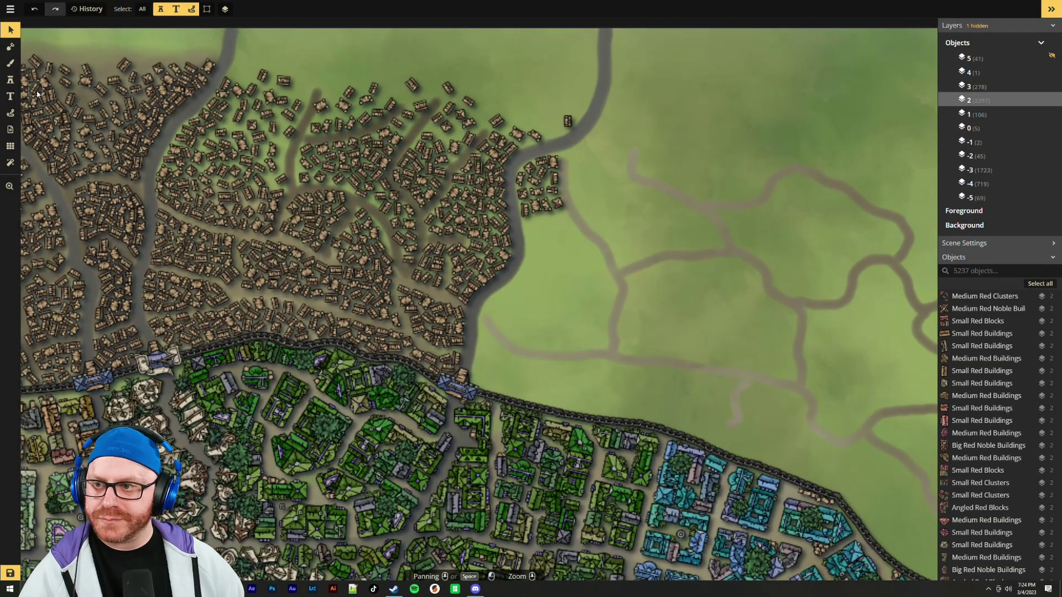
Choose the Shacks stamp and place three rotated shacks along the northern edge of the faded road's western end, beside the main road
click(10, 80)
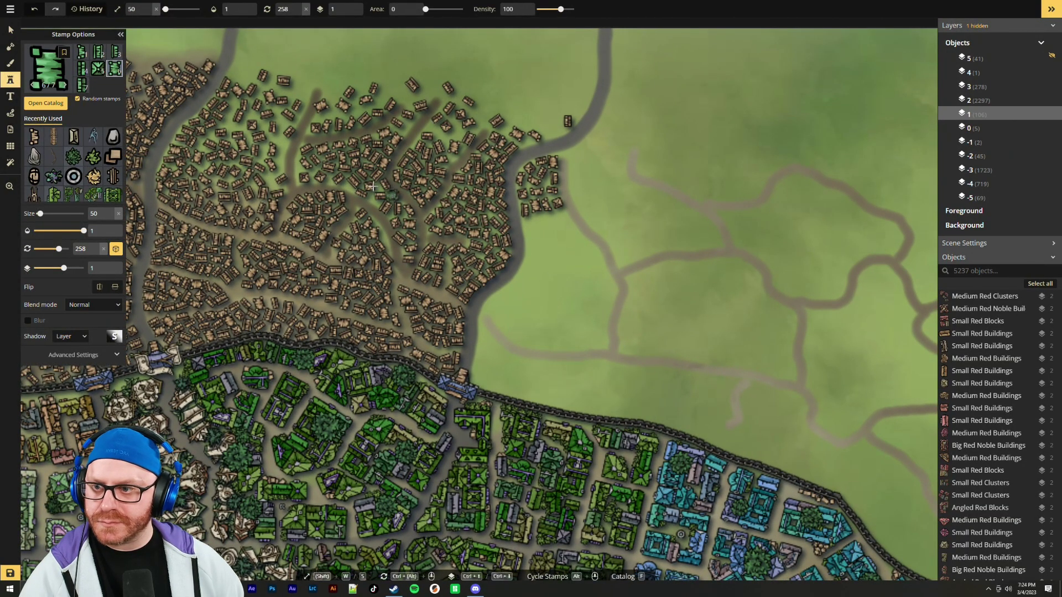
click(41, 142)
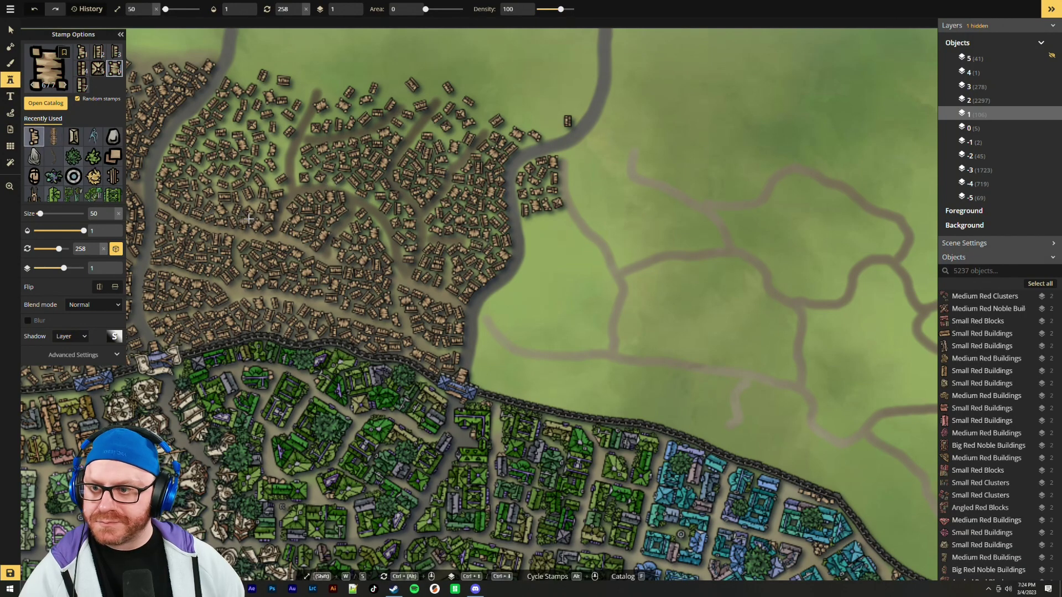
scroll(578, 234, up, 2)
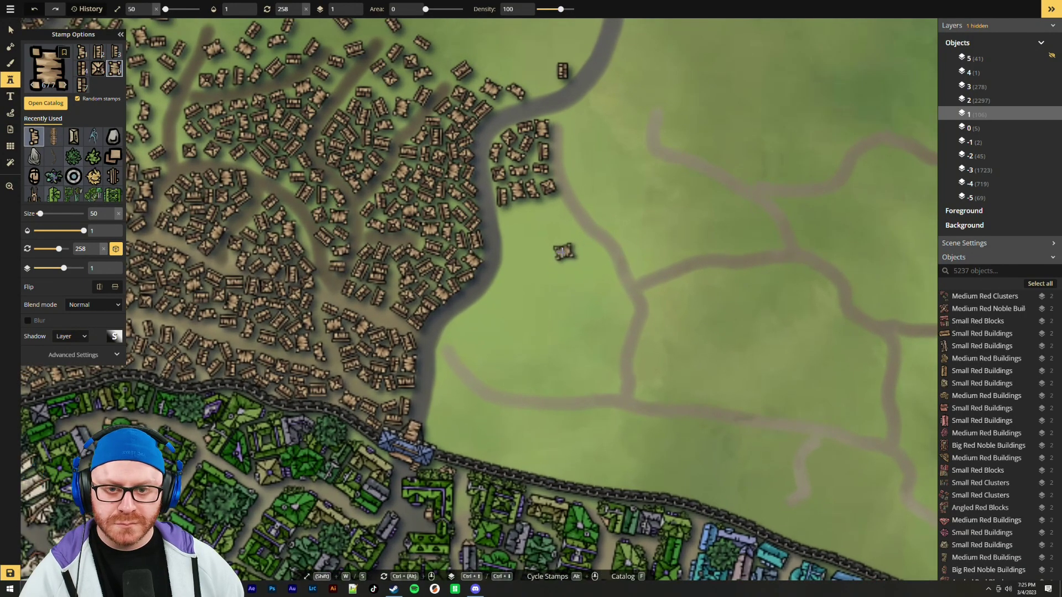
ctrl+scroll(447, 352, down, 2)
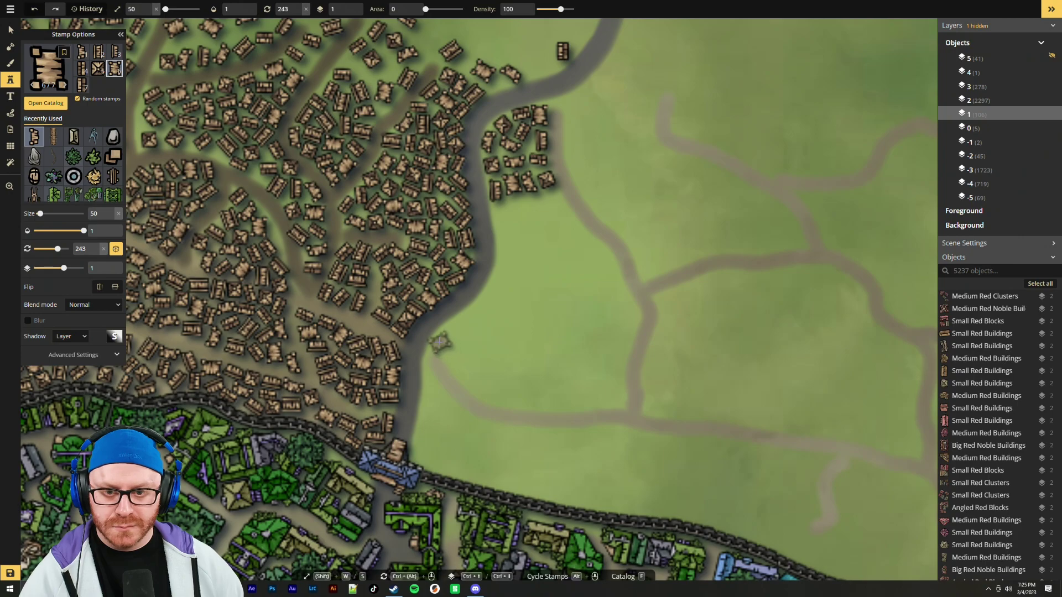
click(441, 340)
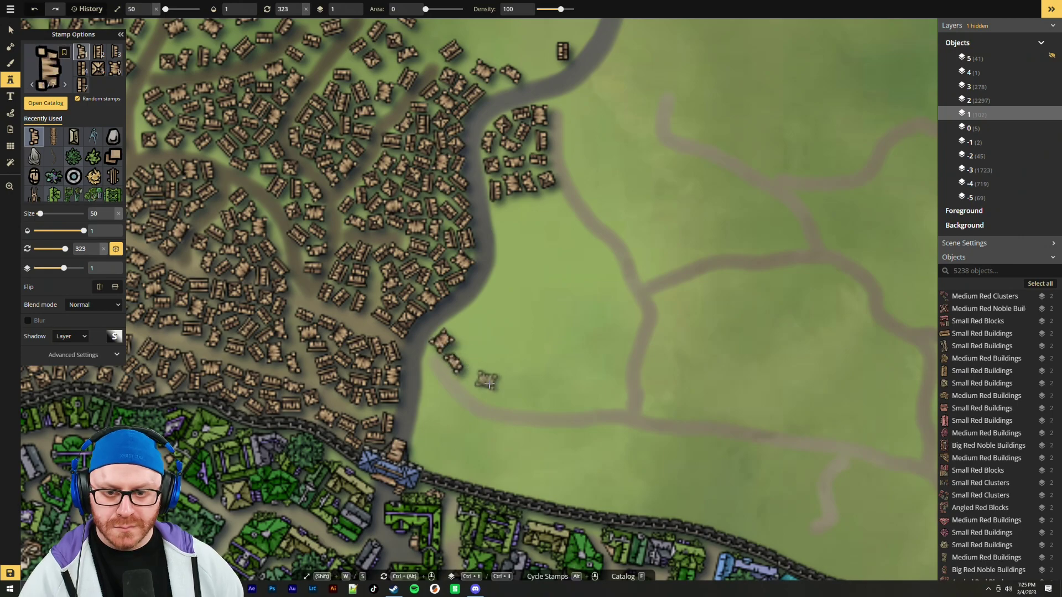
click(454, 363)
click(474, 378)
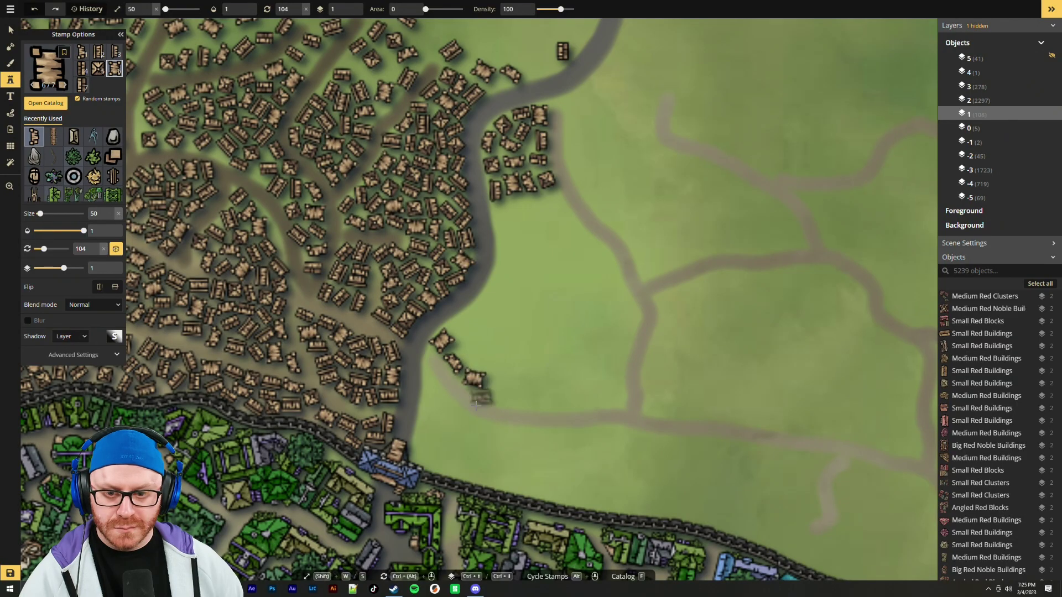
Stamp two rotated shacks along the faded road's southern side and one next to the city gate, beside the main road
ctrl+scroll(432, 378, up, 4)
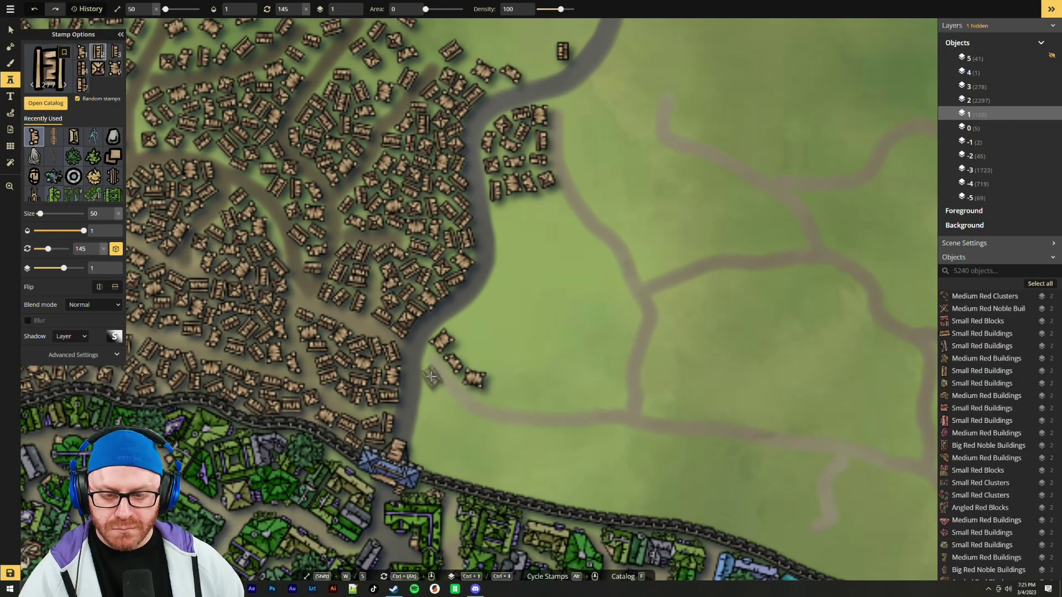
click(432, 379)
ctrl+scroll(449, 401, up, 10)
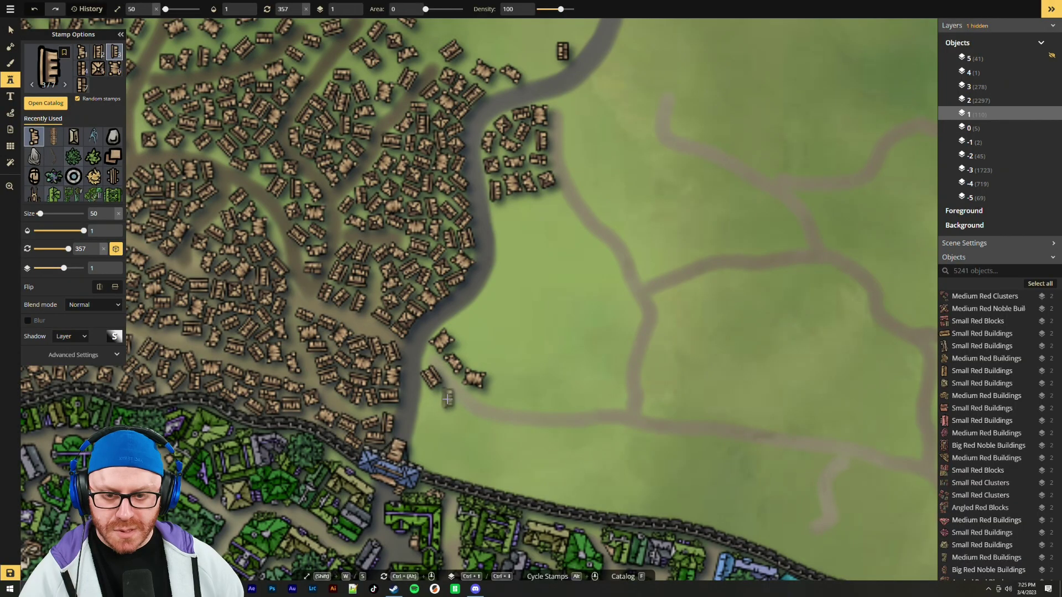
click(446, 396)
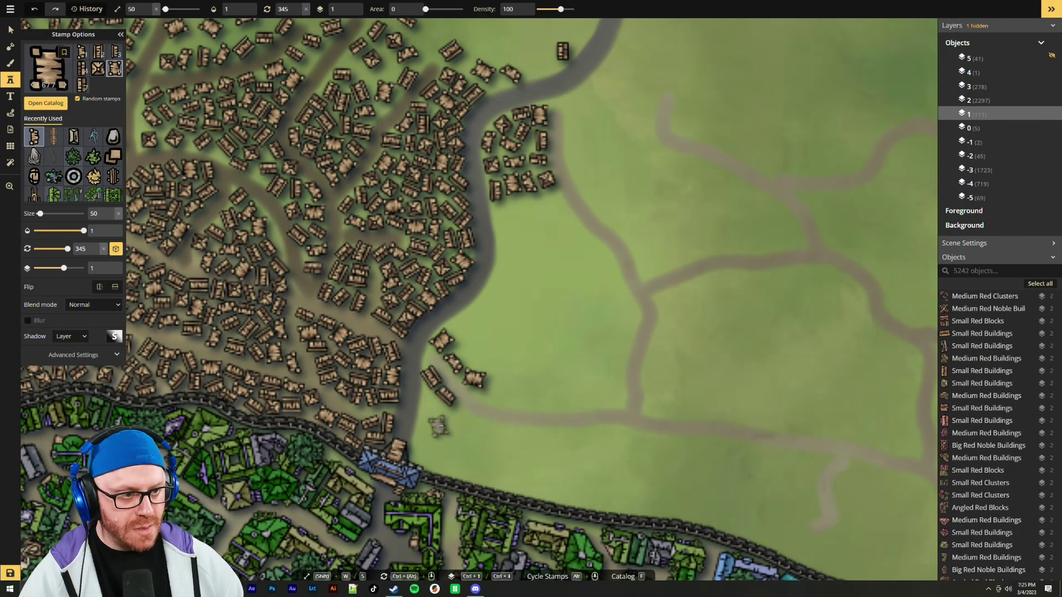
ctrl+scroll(438, 423, up, 5)
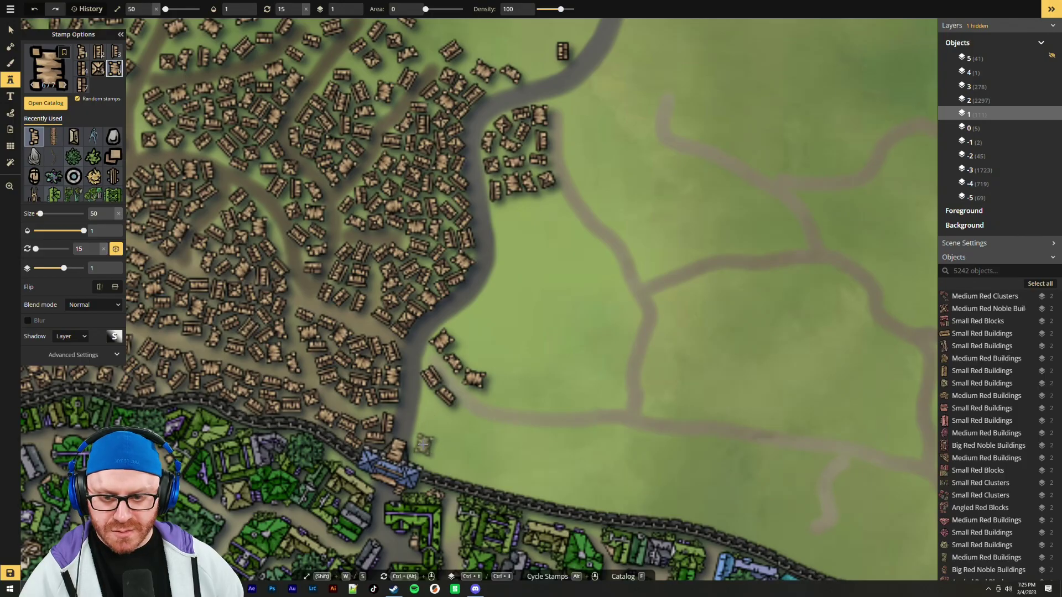
click(426, 447)
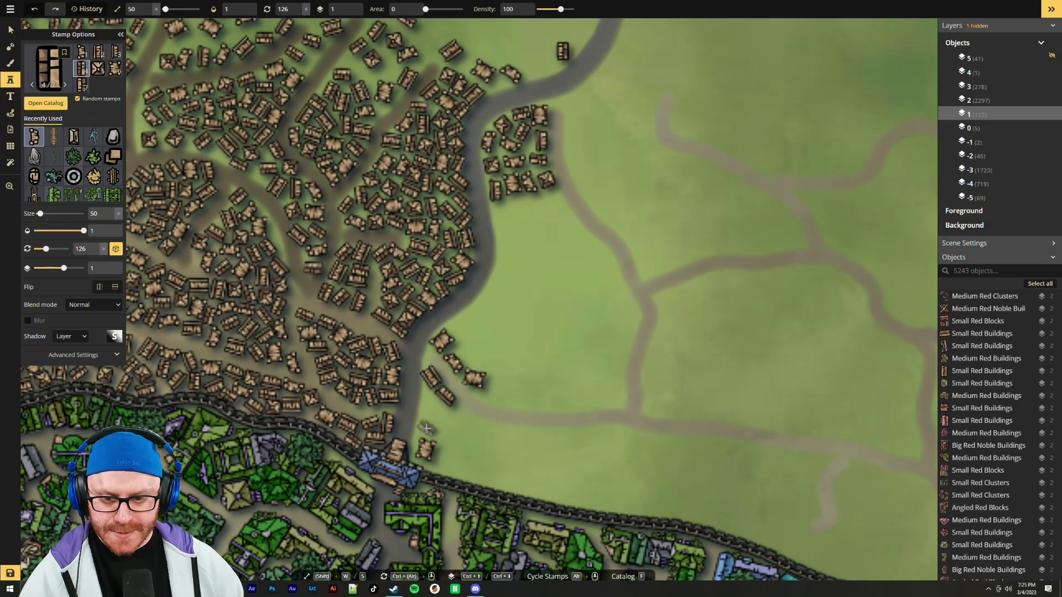
drag(581, 446, 592, 243)
scroll(585, 330, down, 4)
drag(681, 416, 729, 307)
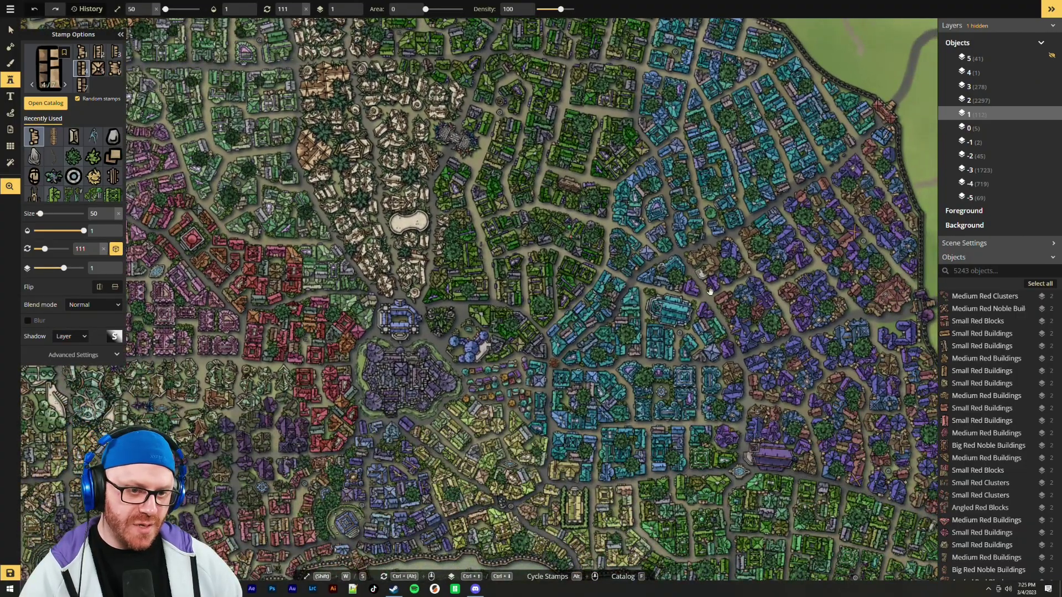
drag(609, 137, 584, 344)
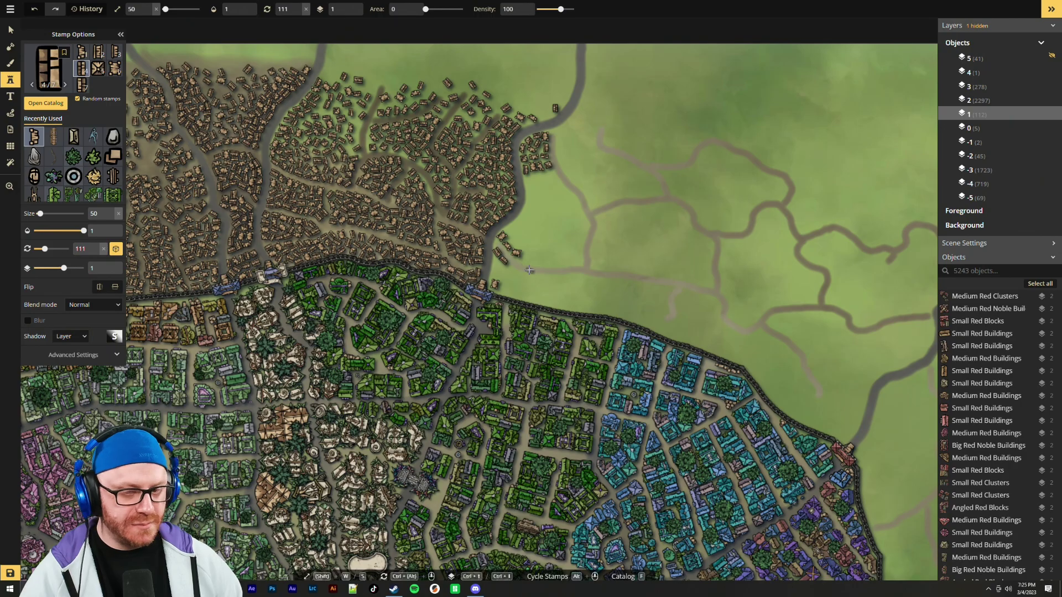
Switch to the last shack variant and stamp two rotated shacks along the main road, between the gate shack and the faded road
scroll(559, 262, up, 5)
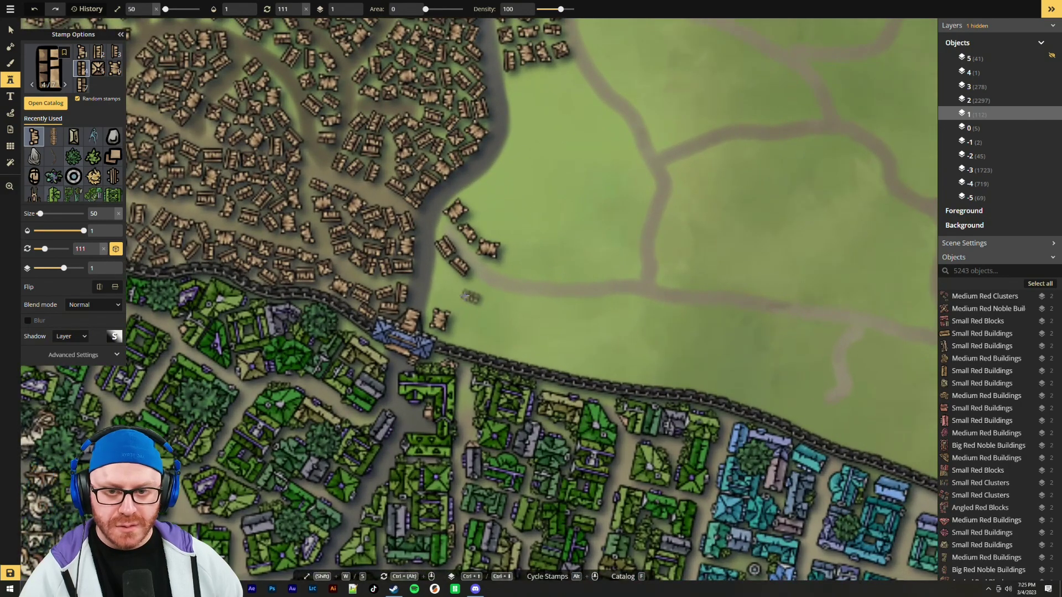
scroll(449, 284, up, 6)
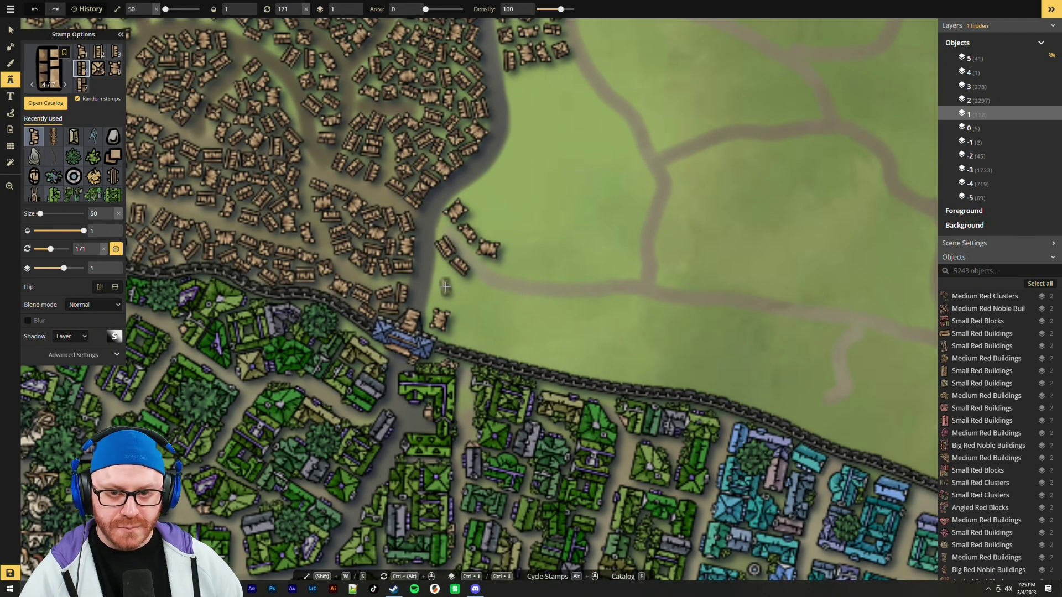
scroll(449, 293, down, 4)
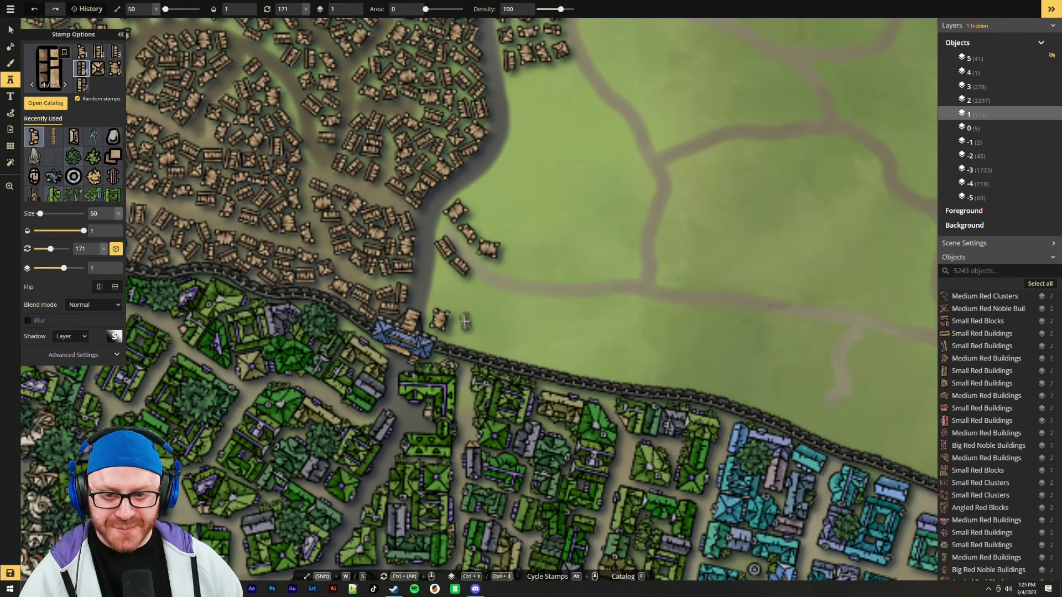
scroll(462, 323, up, 3)
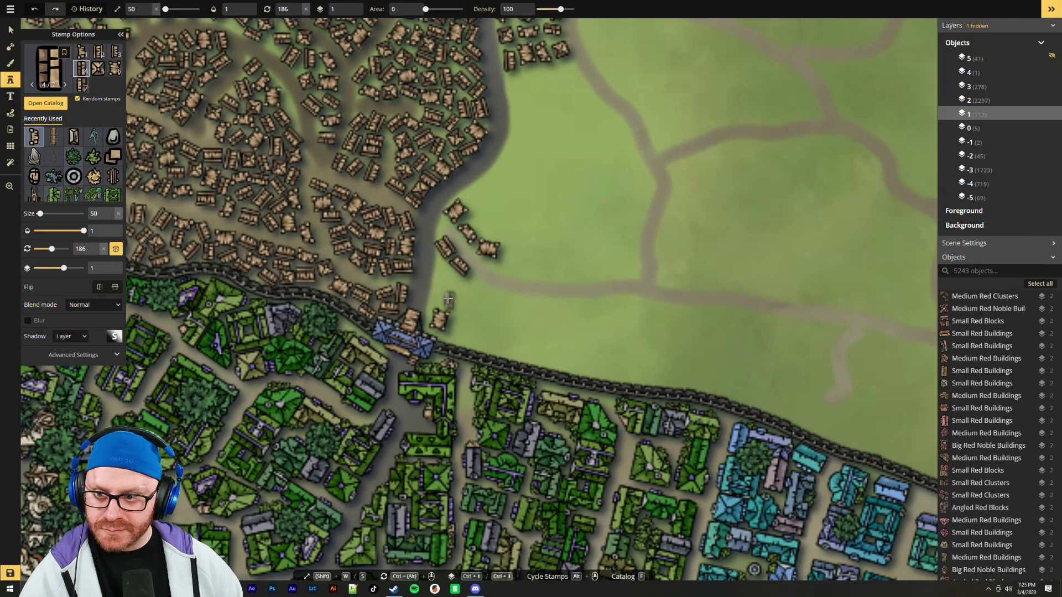
scroll(438, 293, down, 4)
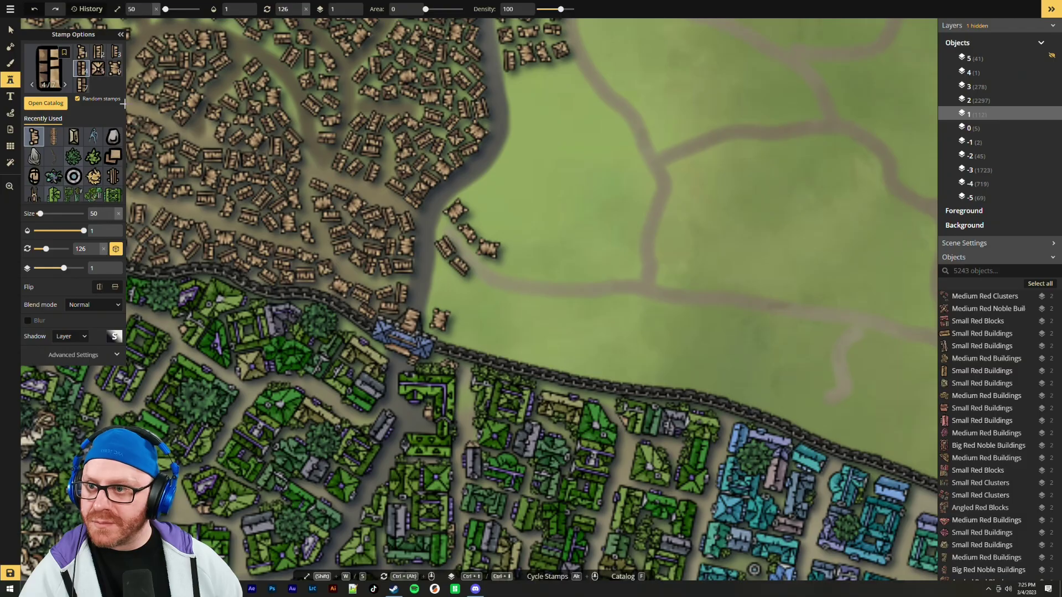
click(115, 74)
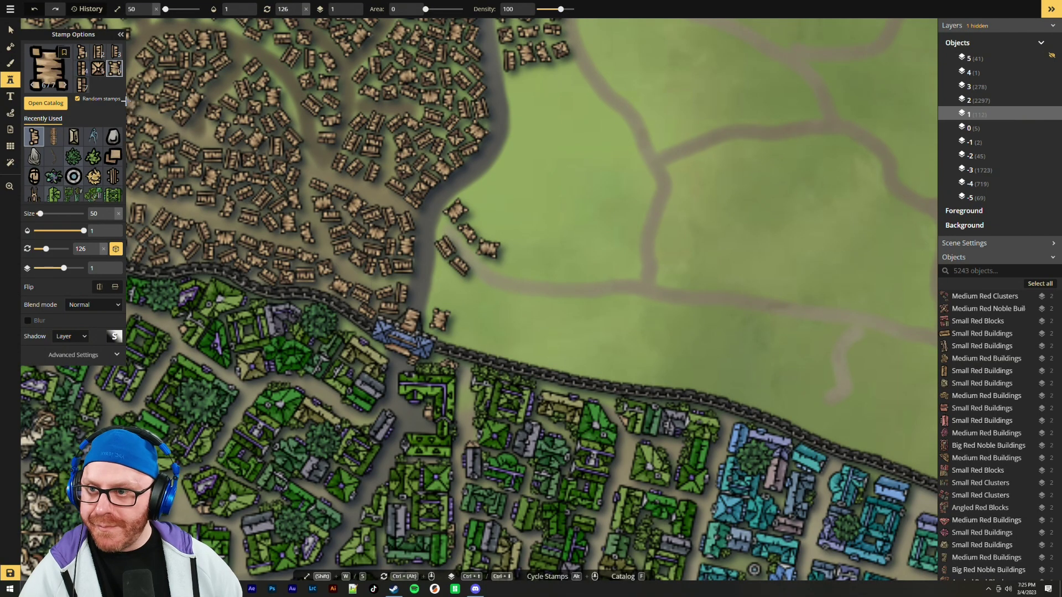
click(83, 90)
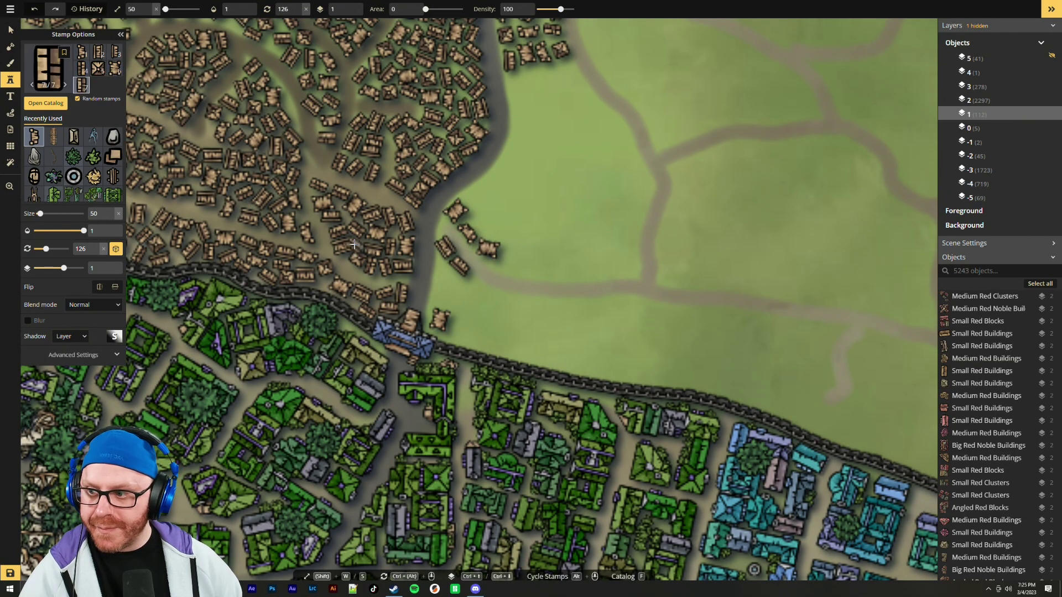
scroll(450, 299, up, 8)
scroll(450, 299, down, 3)
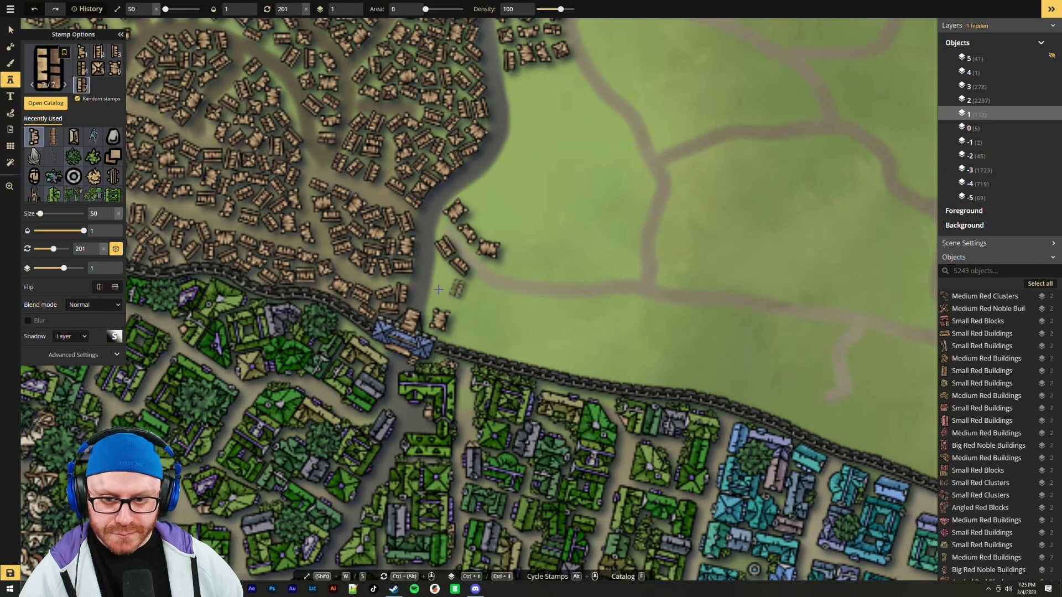
click(439, 295)
click(445, 275)
Fill in the gate cluster's eastern side with three more rotated shacks, from the faded road down toward the city wall
ctrl+scroll(467, 284, down, 1)
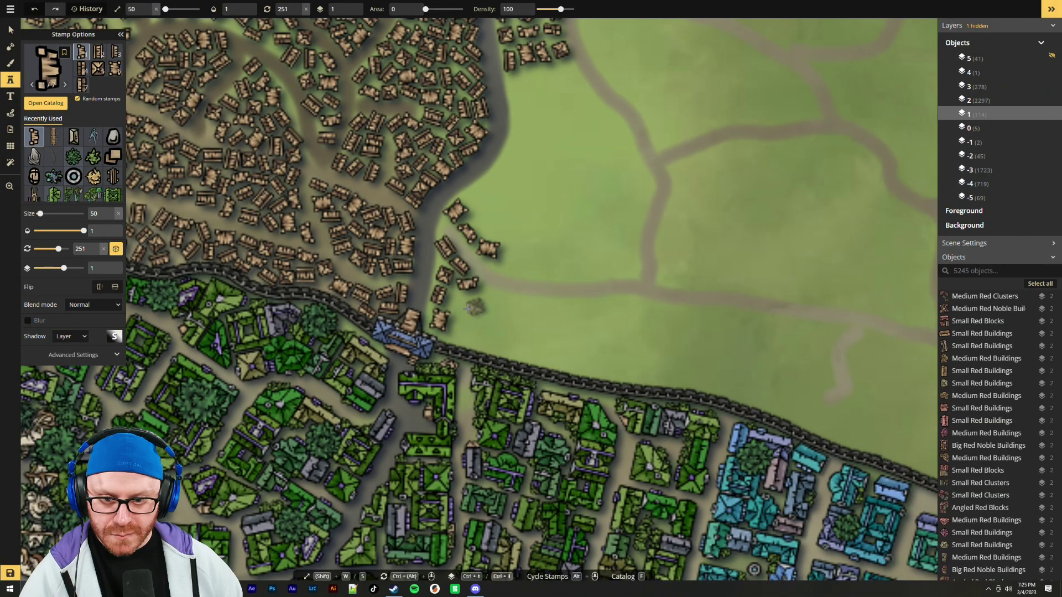
click(468, 283)
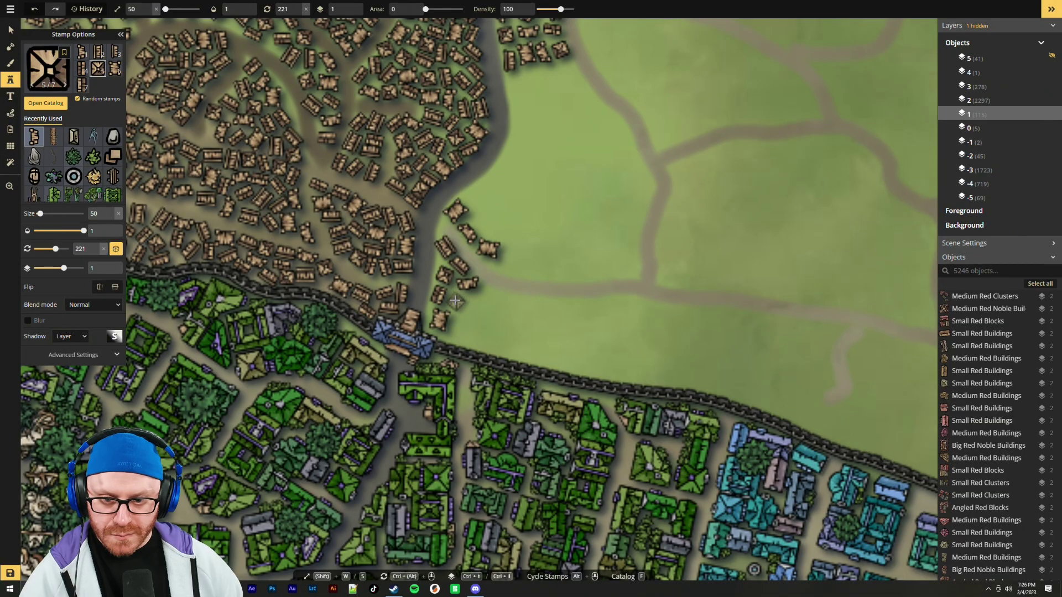
click(457, 299)
ctrl+scroll(464, 325, down, 5)
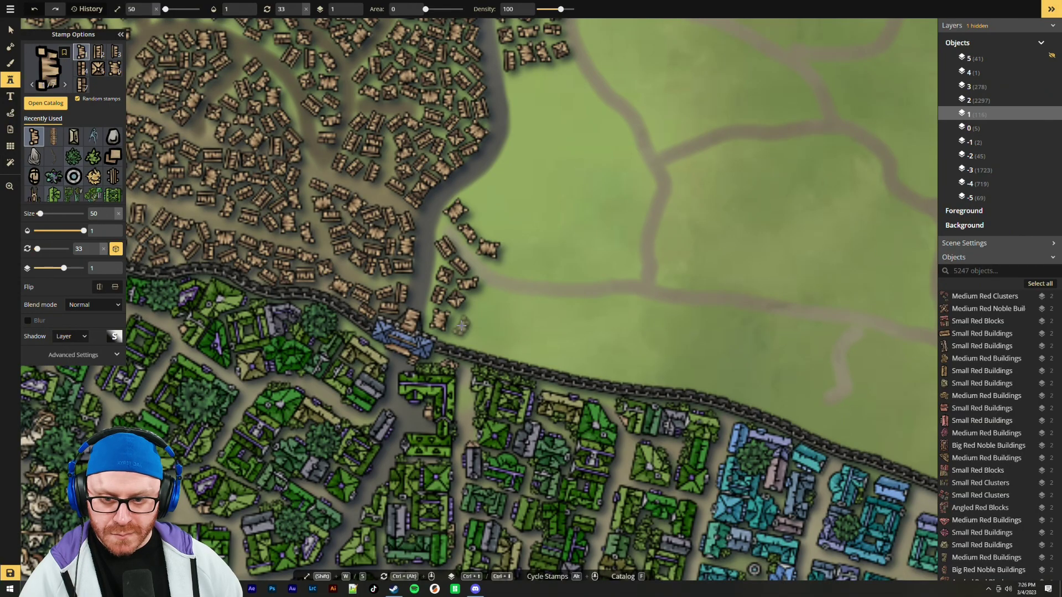
click(458, 326)
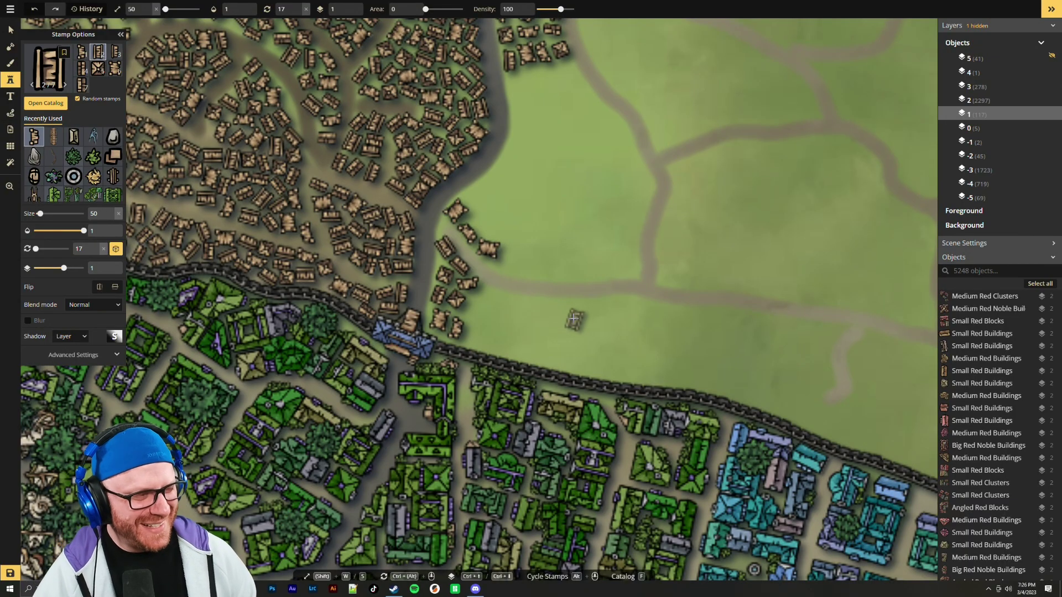
Stamp a row of five individually rotated shacks along the faded road's southern edge, running east from the gate cluster
scroll(494, 297, up, 6)
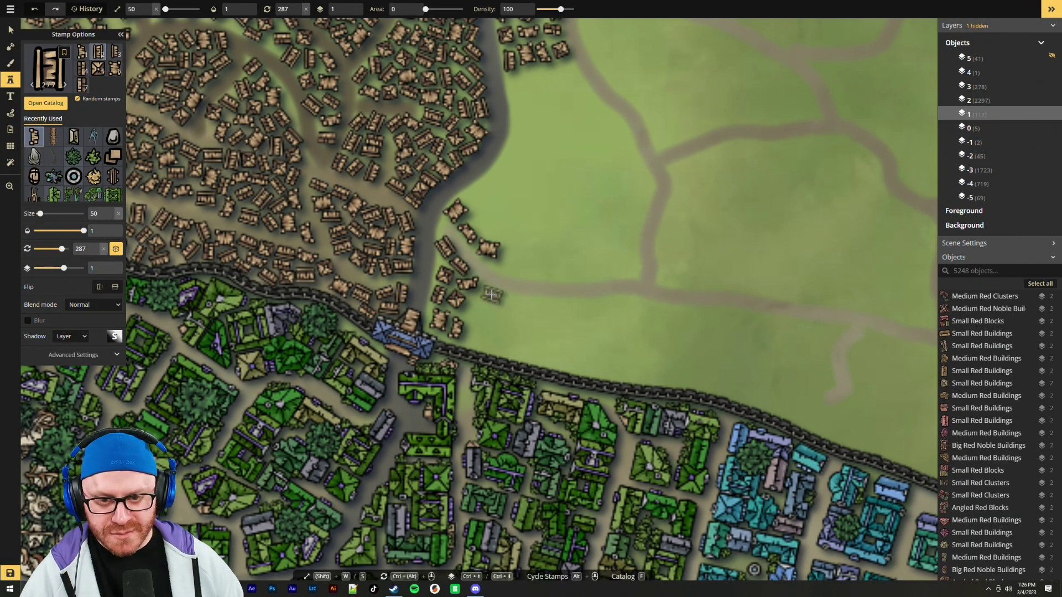
click(491, 293)
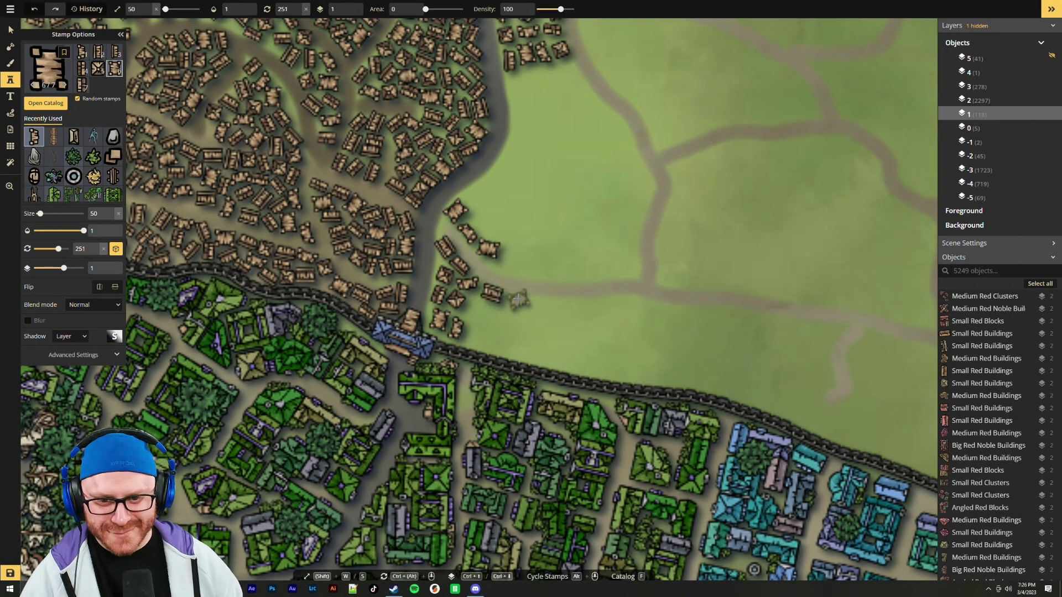
click(517, 300)
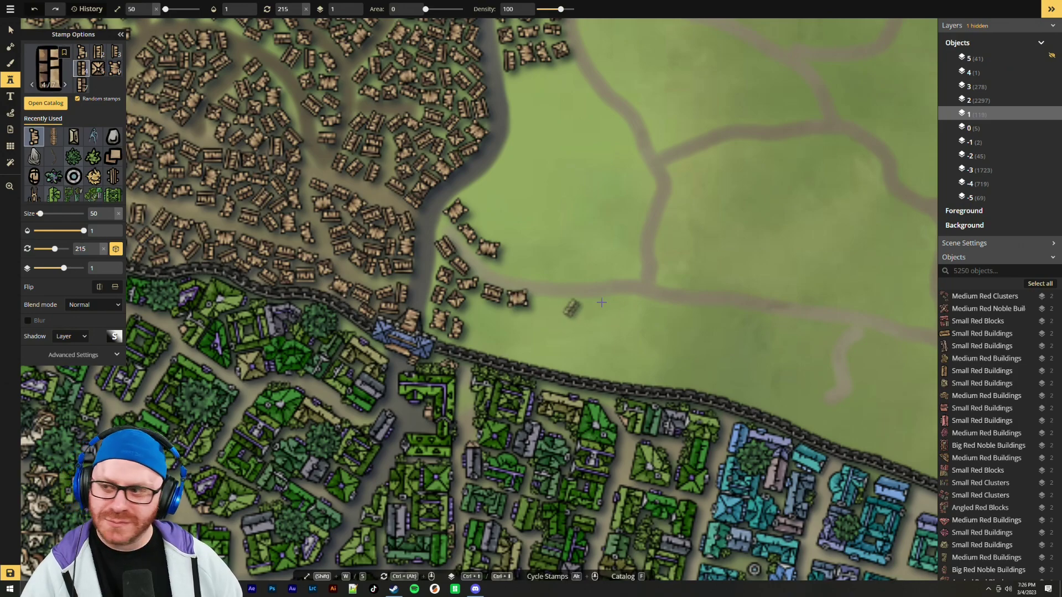
scroll(542, 300, down, 3)
click(539, 300)
scroll(563, 306, up, 3)
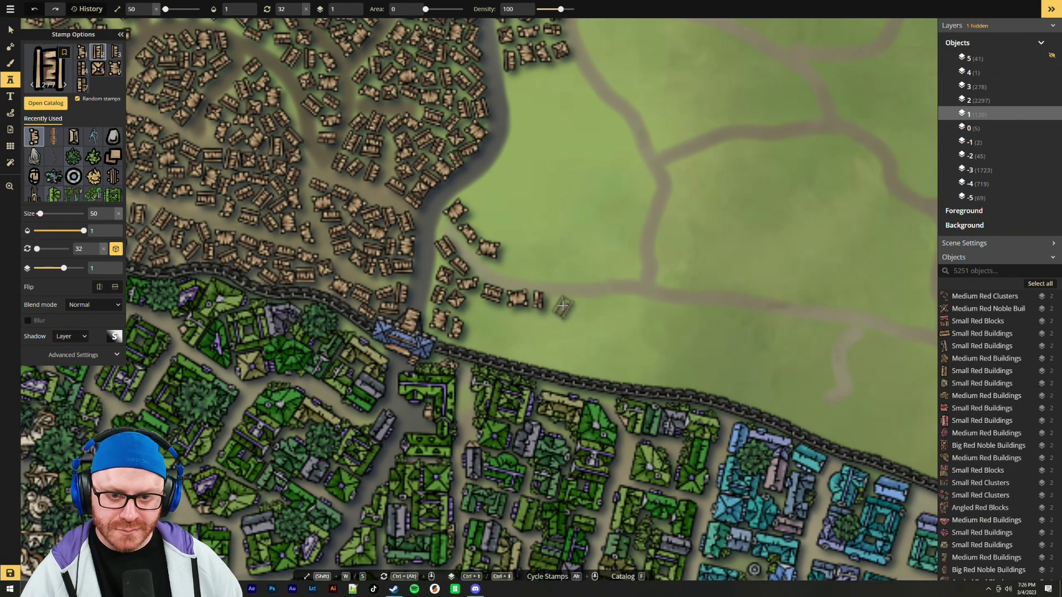
click(560, 304)
scroll(583, 304, up, 13)
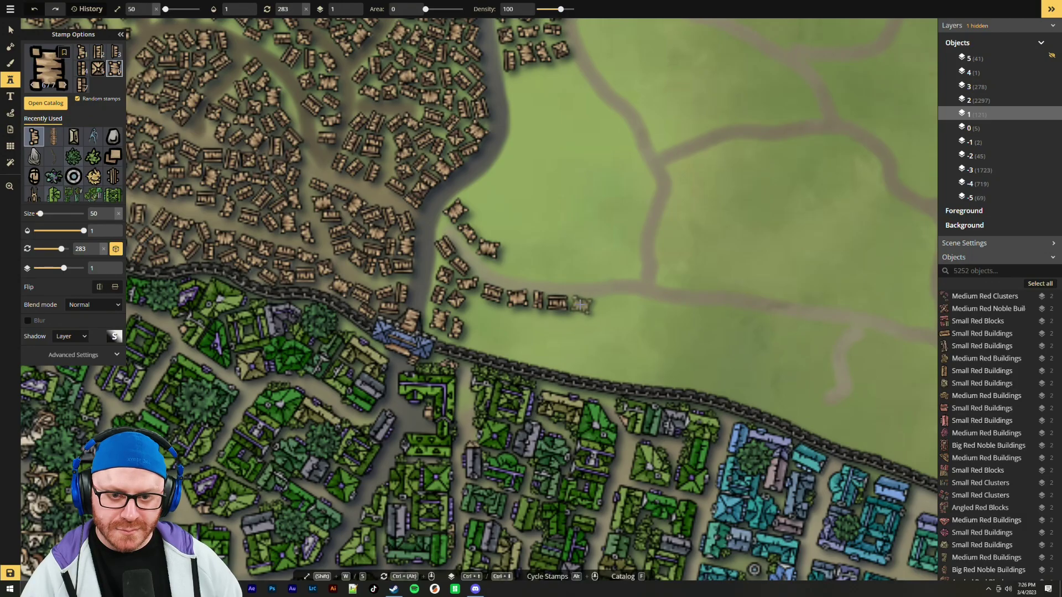
click(583, 304)
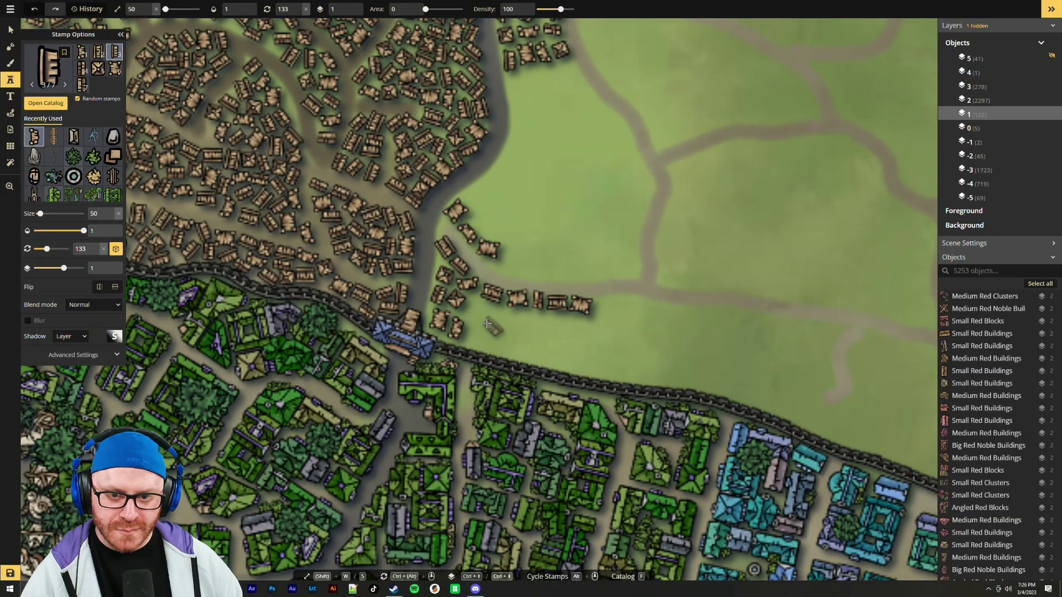
Fill the gap between the western end of the roadside row and the city wall with four rotated shacks
scroll(475, 308, up, 7)
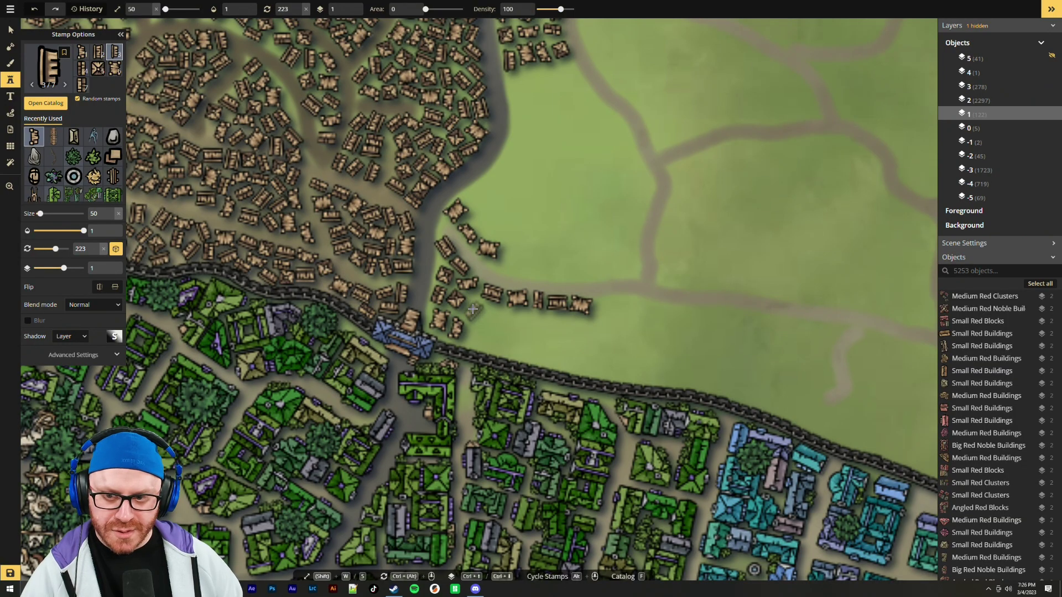
click(476, 313)
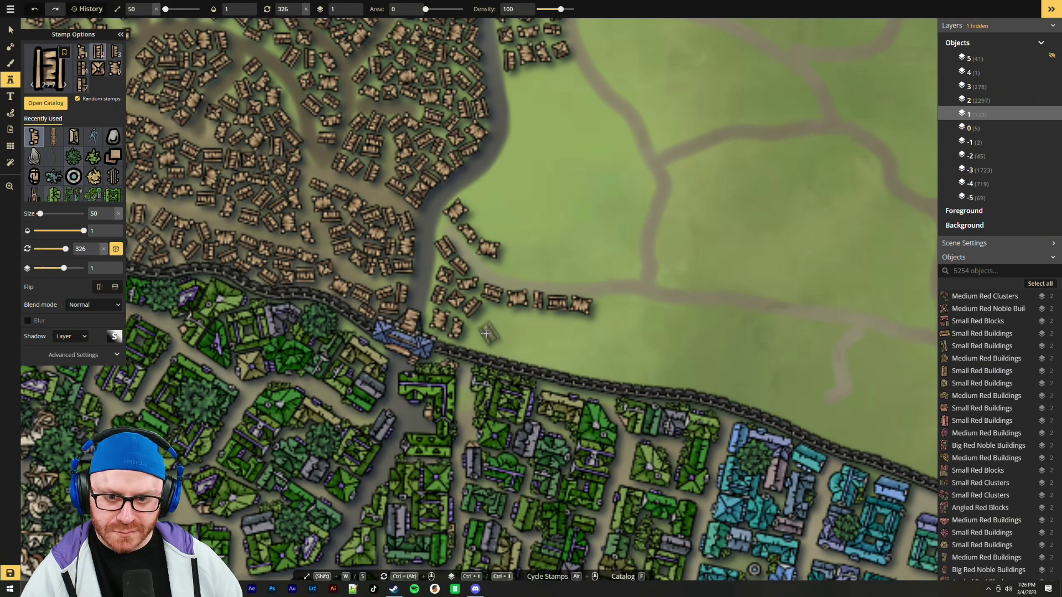
click(476, 330)
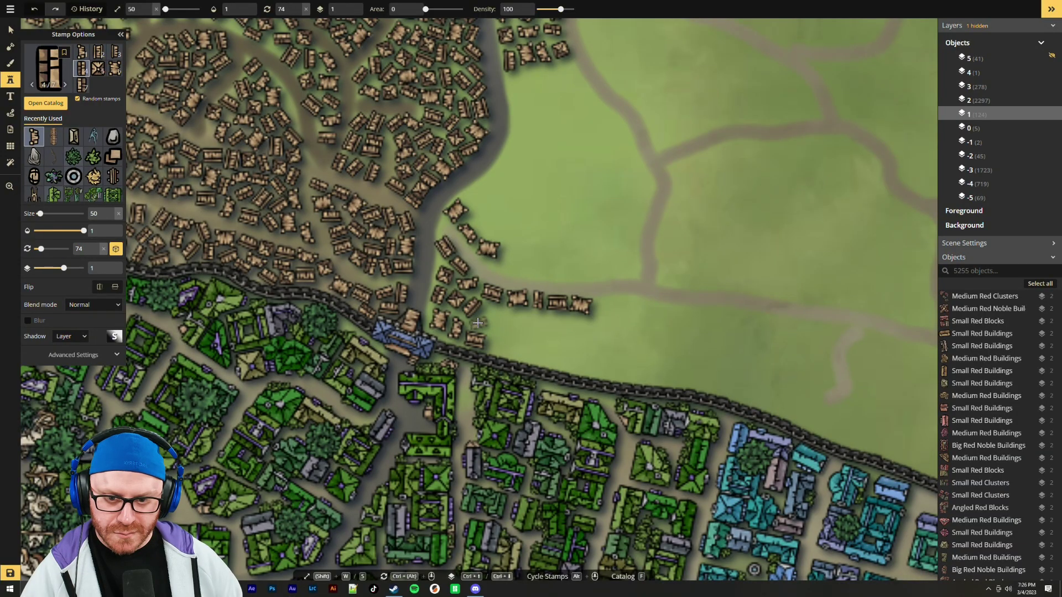
click(478, 323)
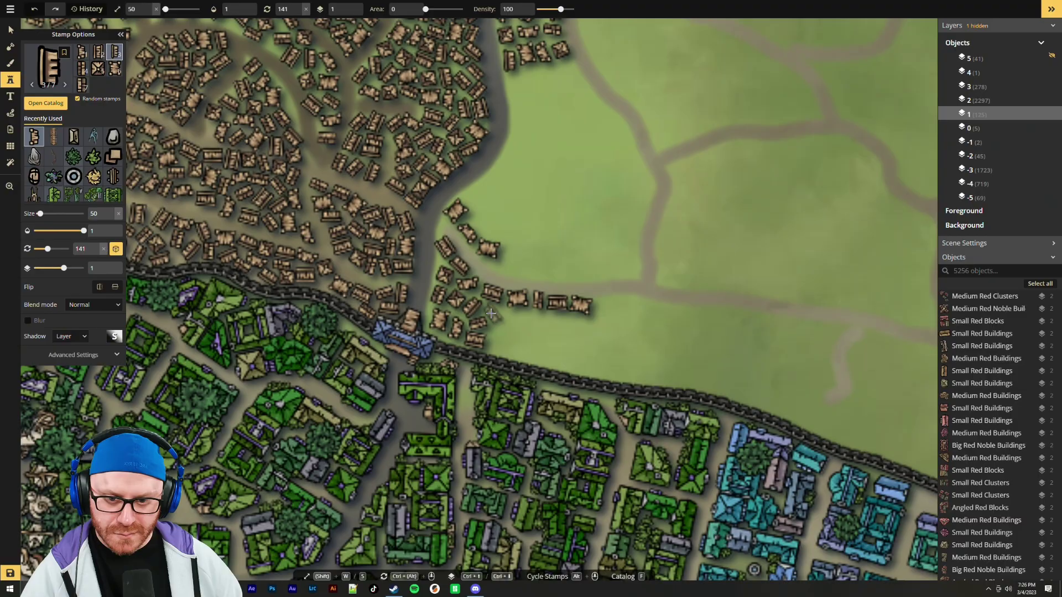
click(491, 314)
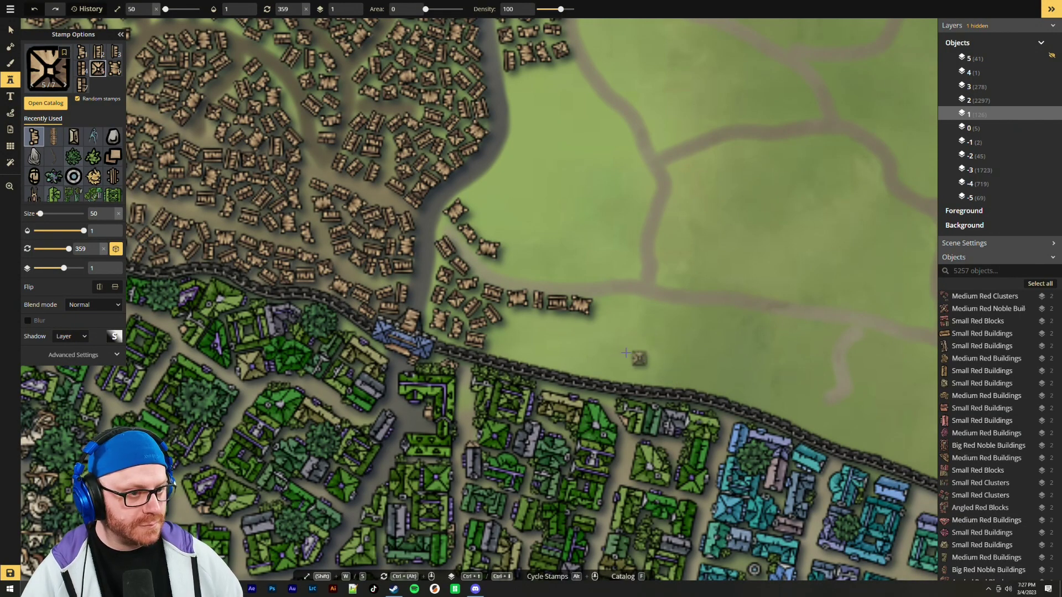
Stamp two more rotated shacks at the gate cluster's eastern edge, one beside the city wall and one just north of it
scroll(592, 358, up, 1)
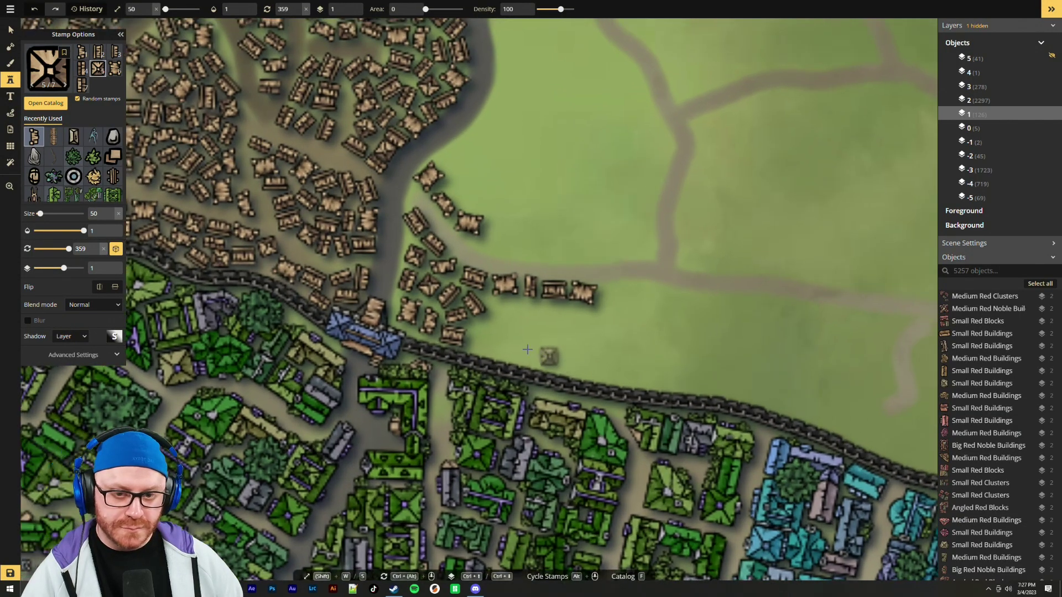
click(478, 343)
scroll(484, 248, down, 2)
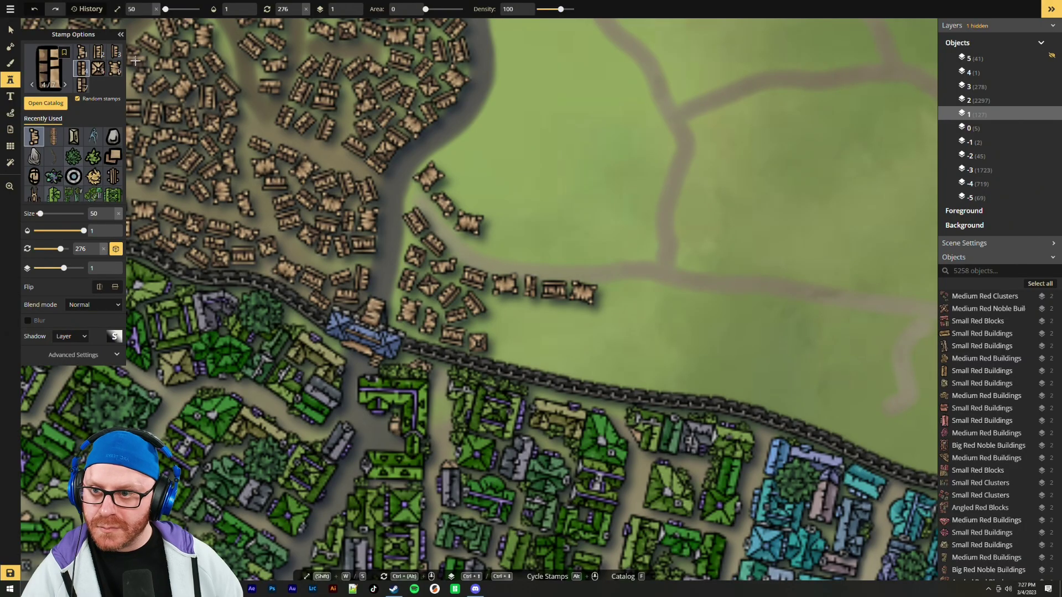
scroll(483, 248, up, 1)
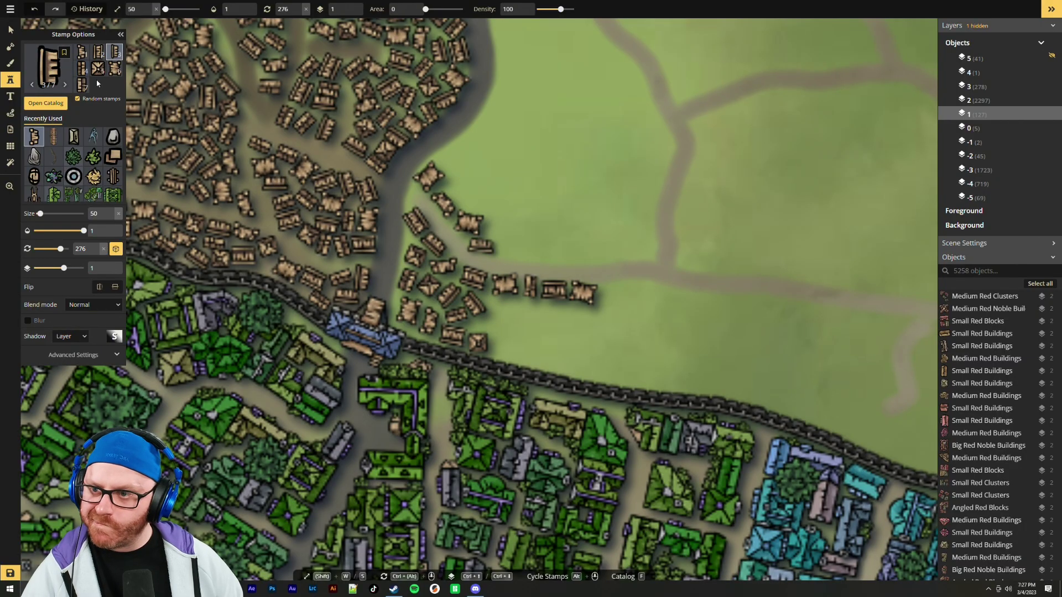
scroll(483, 247, down, 1)
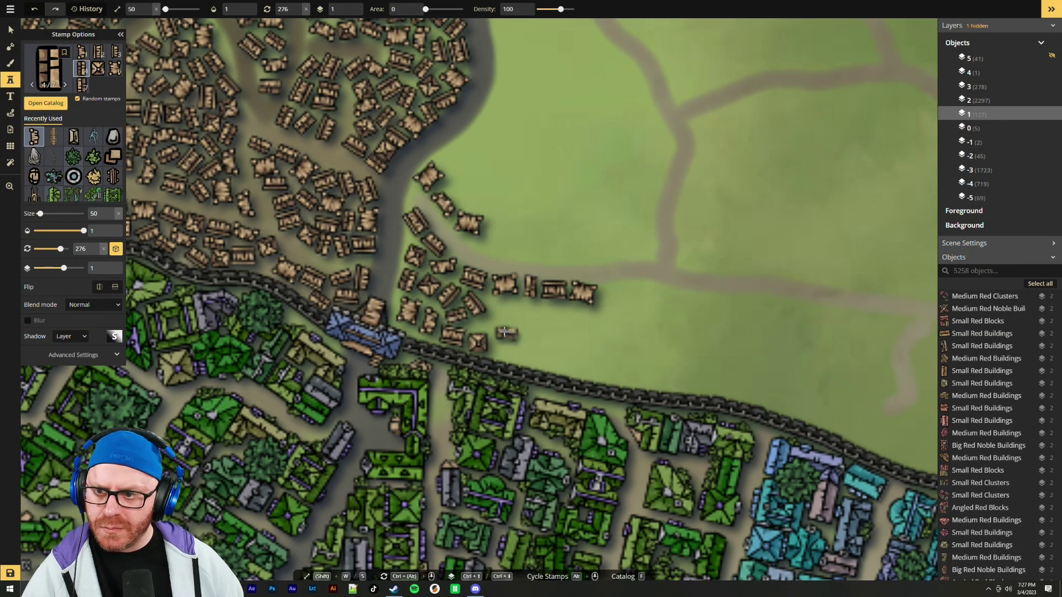
scroll(483, 325, down, 1)
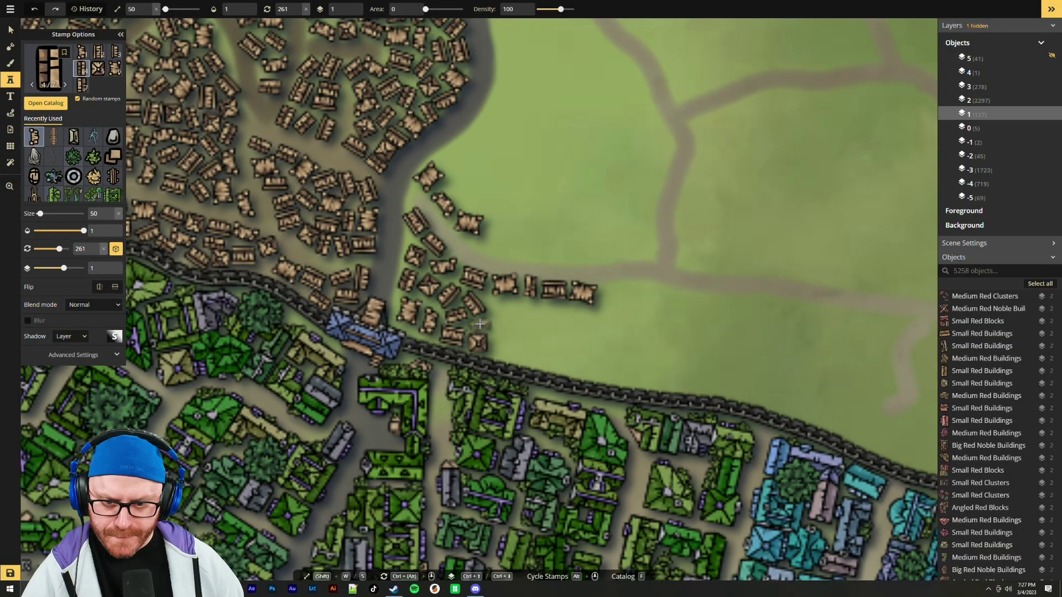
click(480, 323)
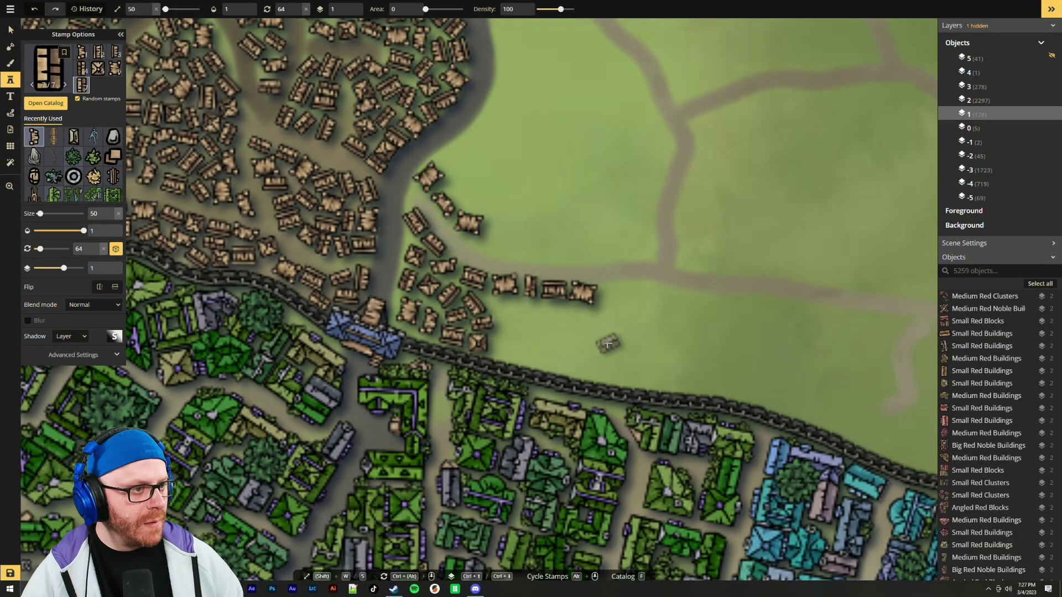
Add a column of three rotated shacks on the cluster's eastern side, from below the roadside row down to the city wall
drag(581, 351, 501, 328)
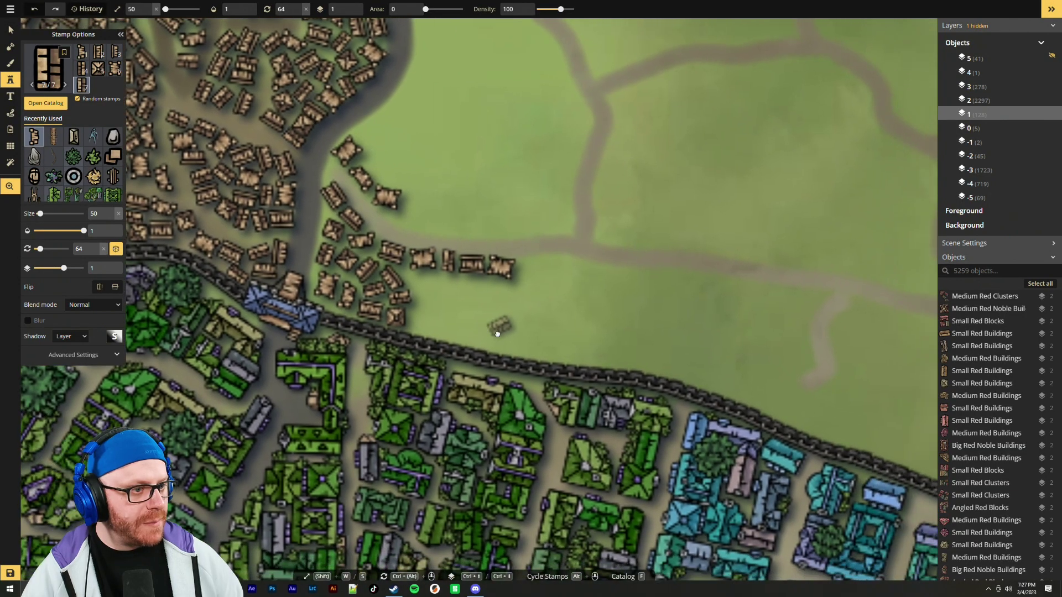
scroll(437, 306, up, 3)
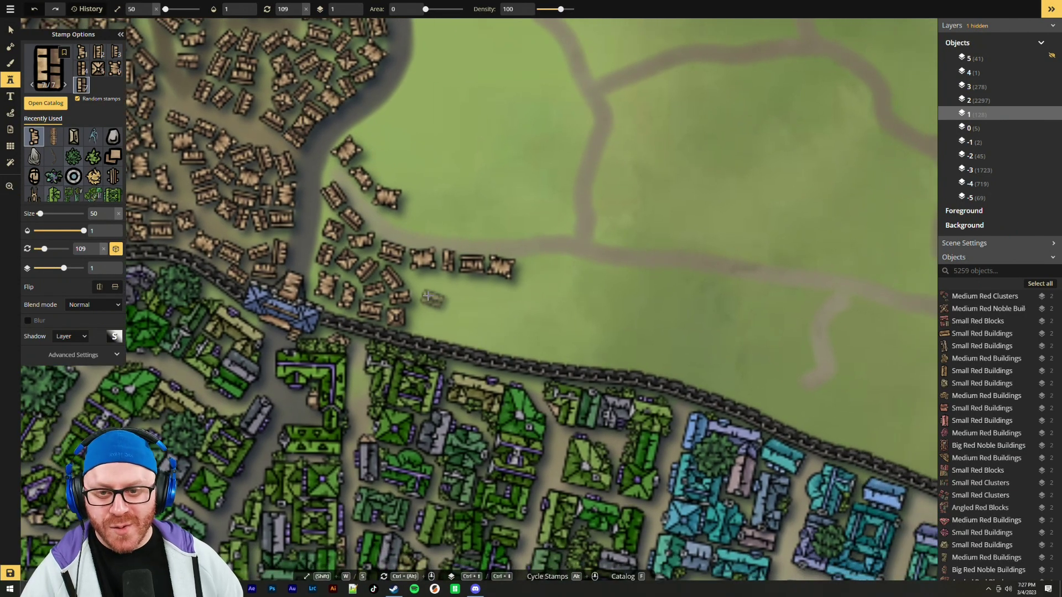
scroll(418, 280, down, 1)
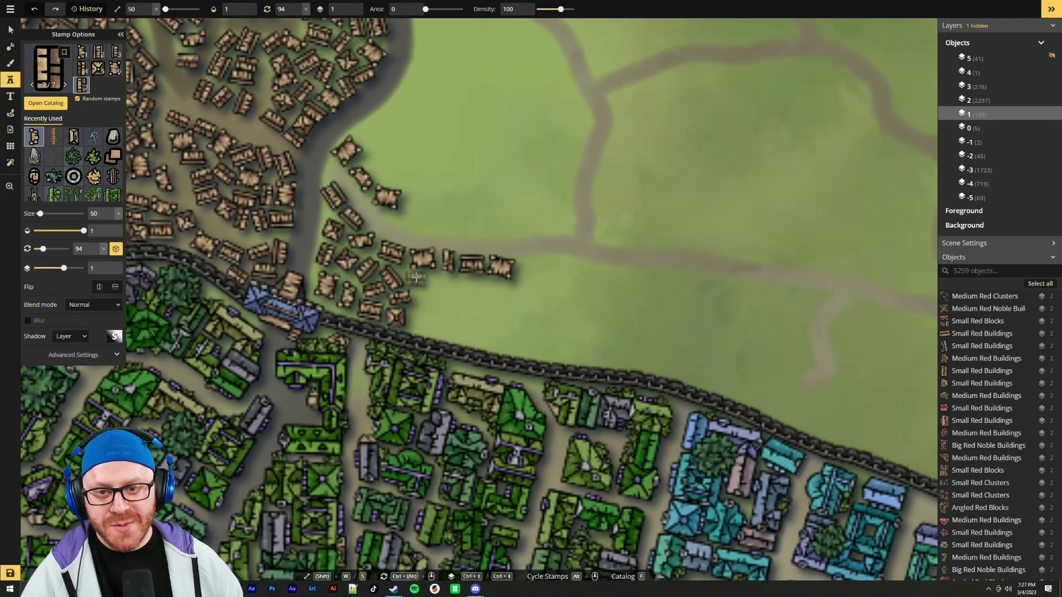
click(417, 277)
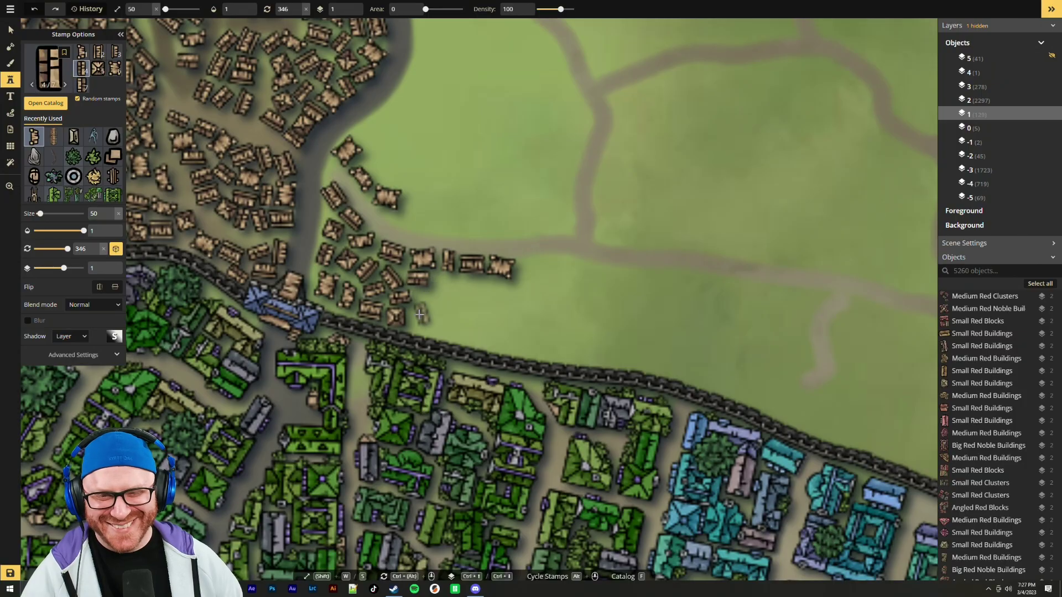
scroll(417, 315, up, 1)
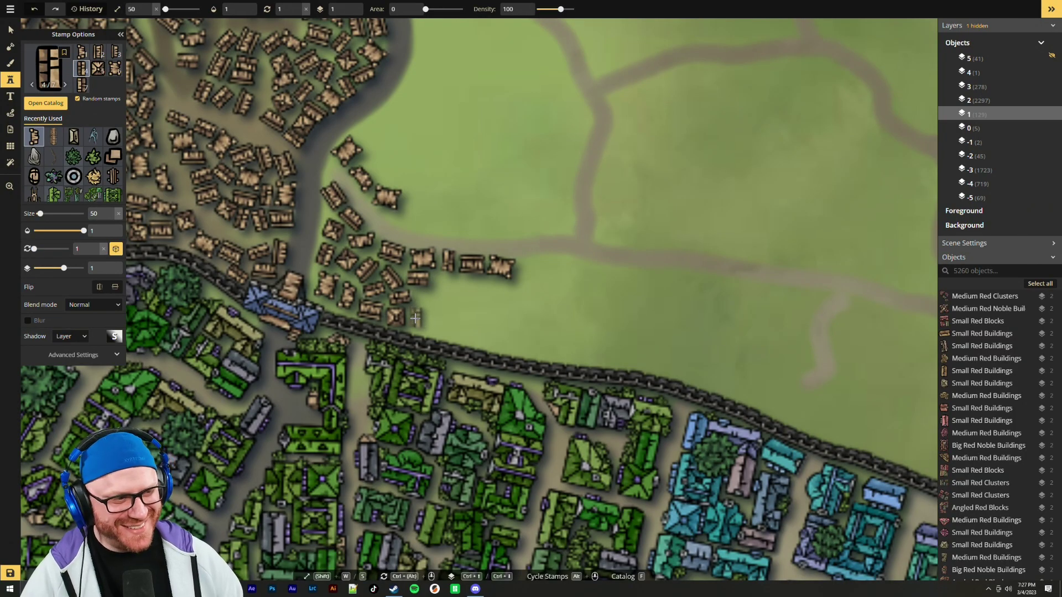
scroll(414, 320, down, 1)
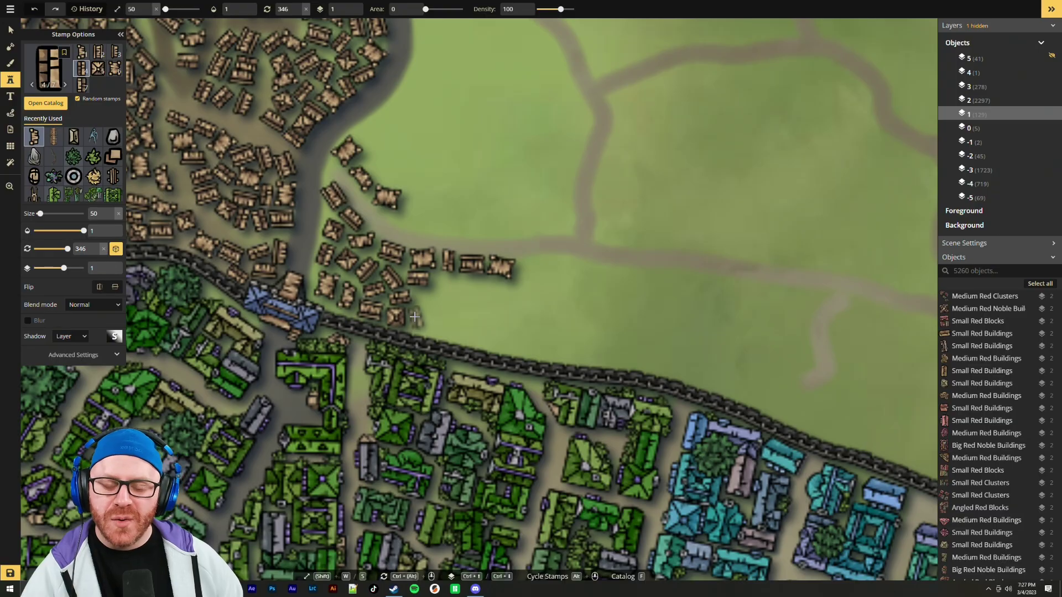
click(447, 303)
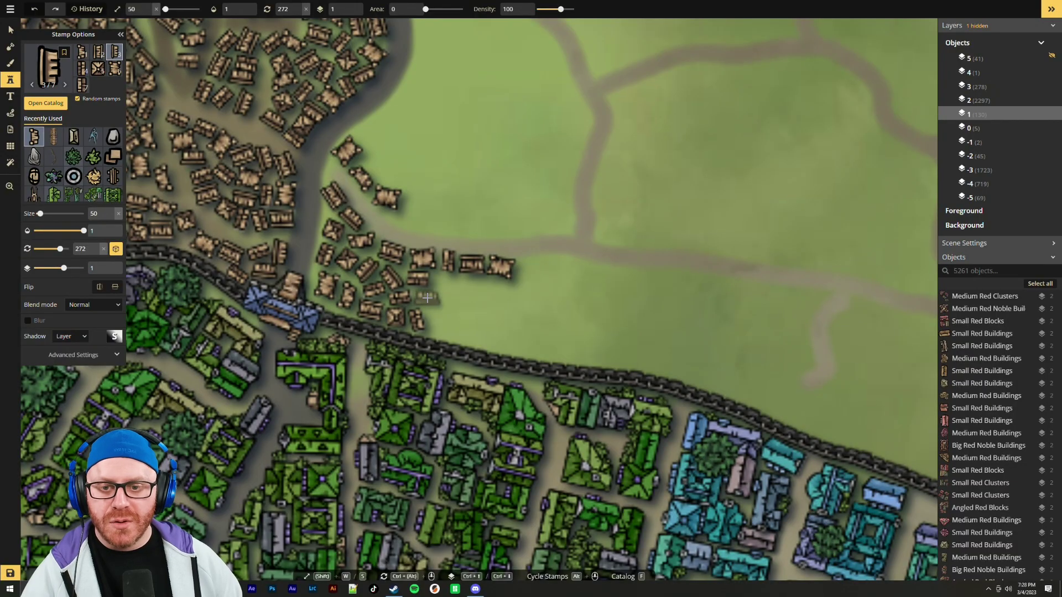
click(427, 298)
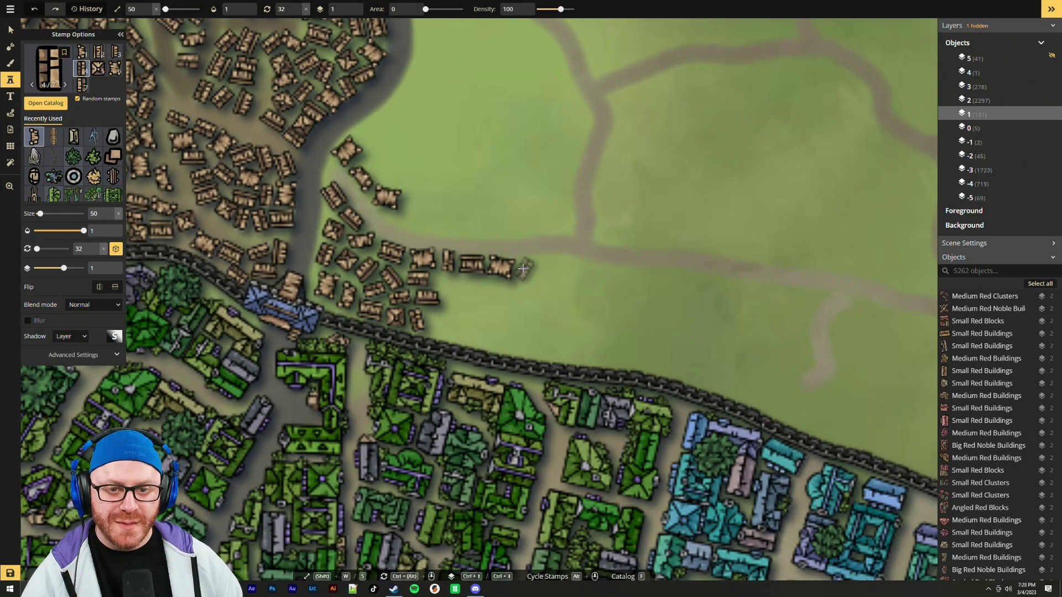
Extend the roadside row east with two rotated shacks and place a third beneath the row at the cluster's edge
click(525, 271)
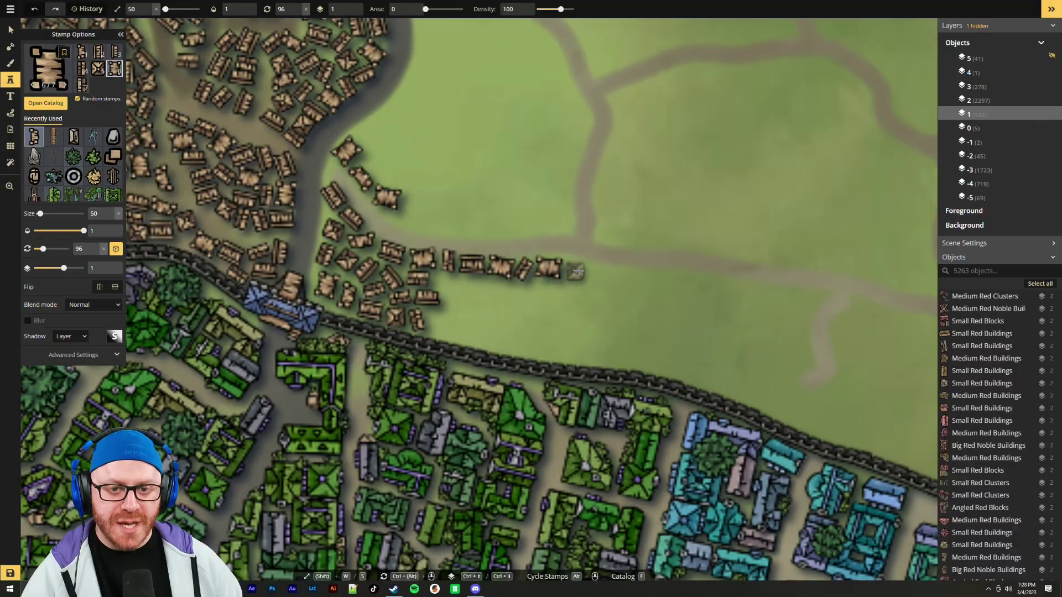
click(549, 269)
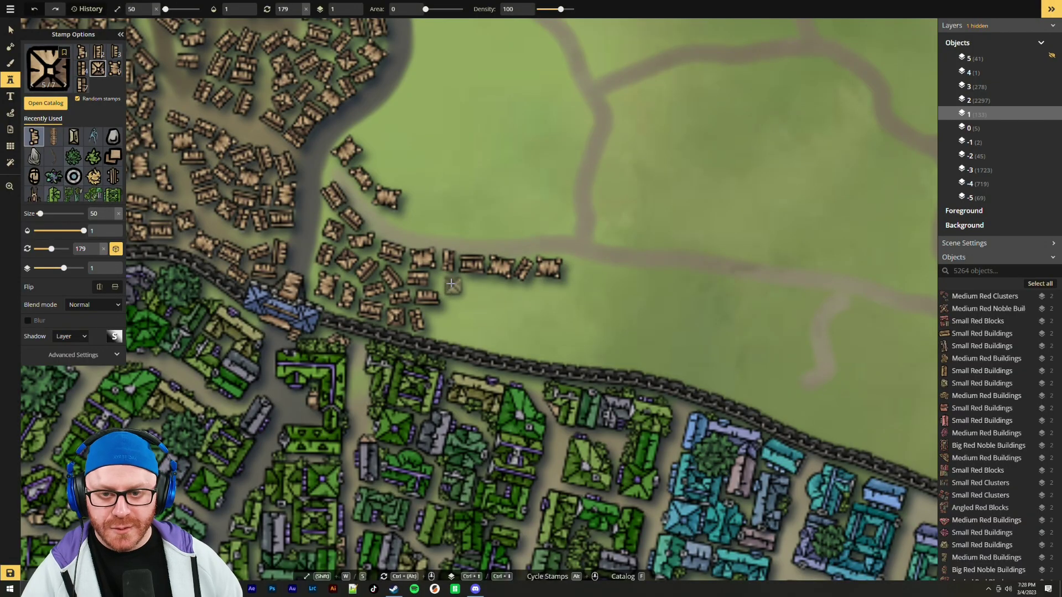
scroll(446, 284, down, 2)
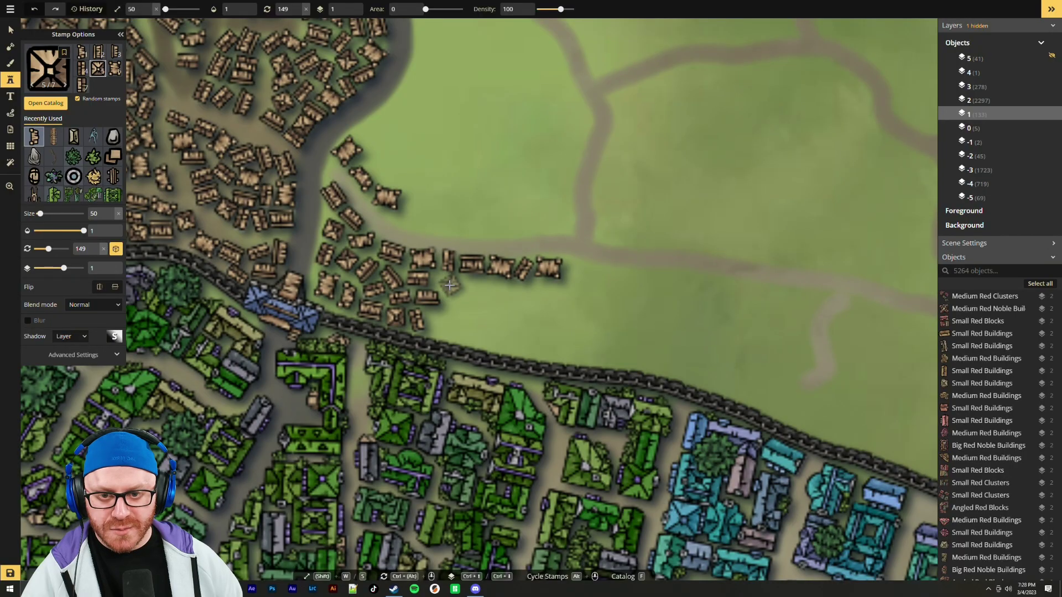
click(449, 287)
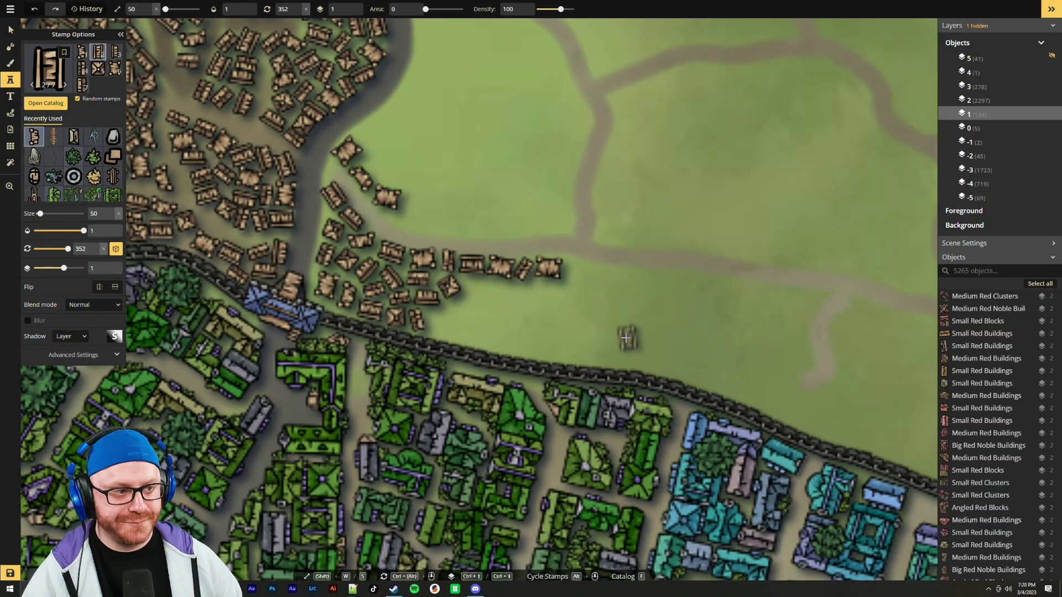
Continue the cluster eastward with two rotated shacks along the city wall and one just north of them
scroll(446, 322, down, 3)
scroll(439, 324, up, 1)
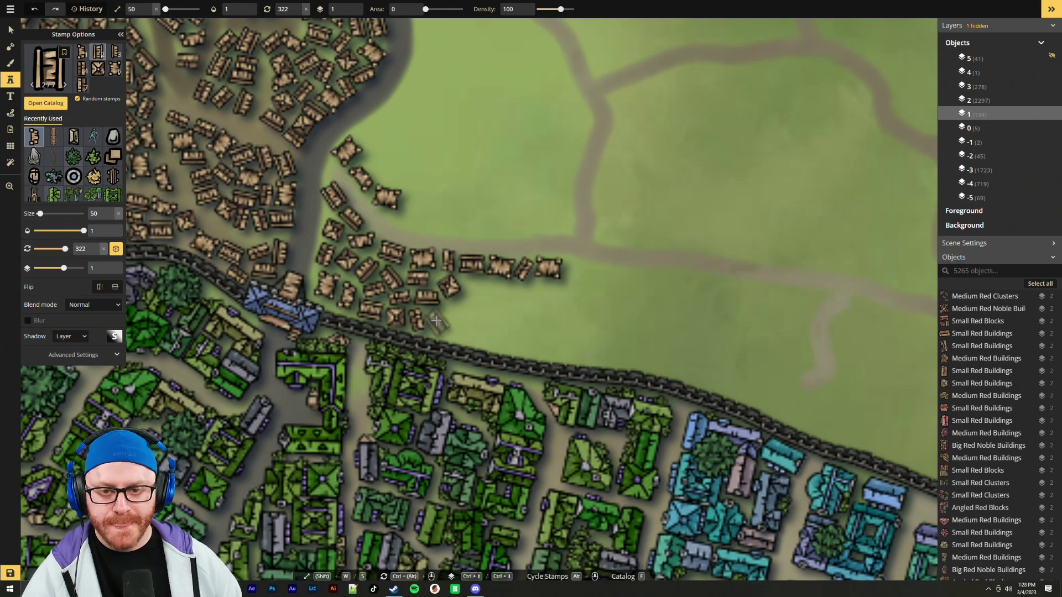
click(437, 323)
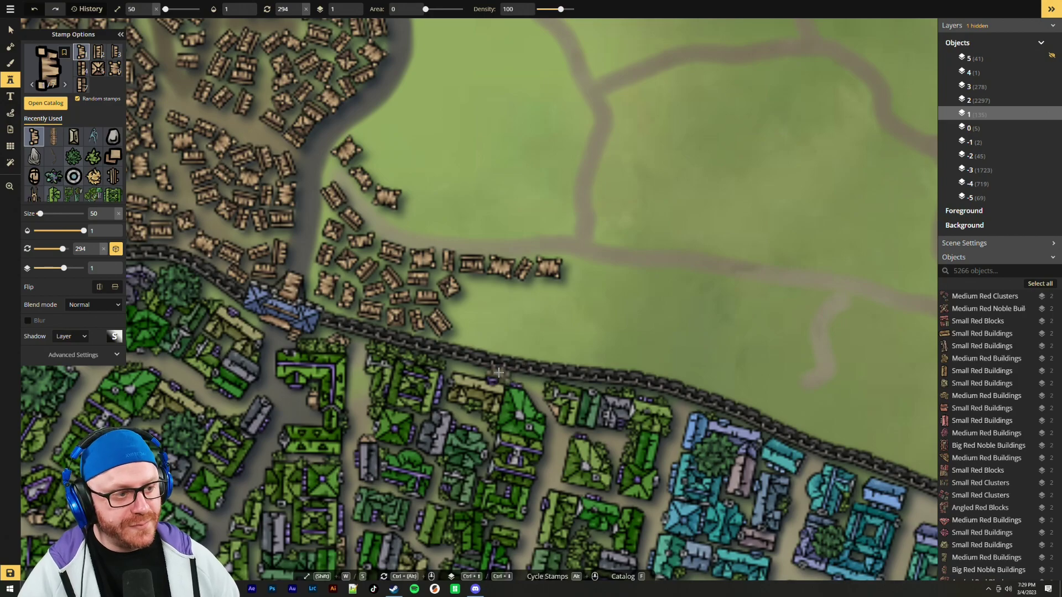
scroll(490, 325, up, 1)
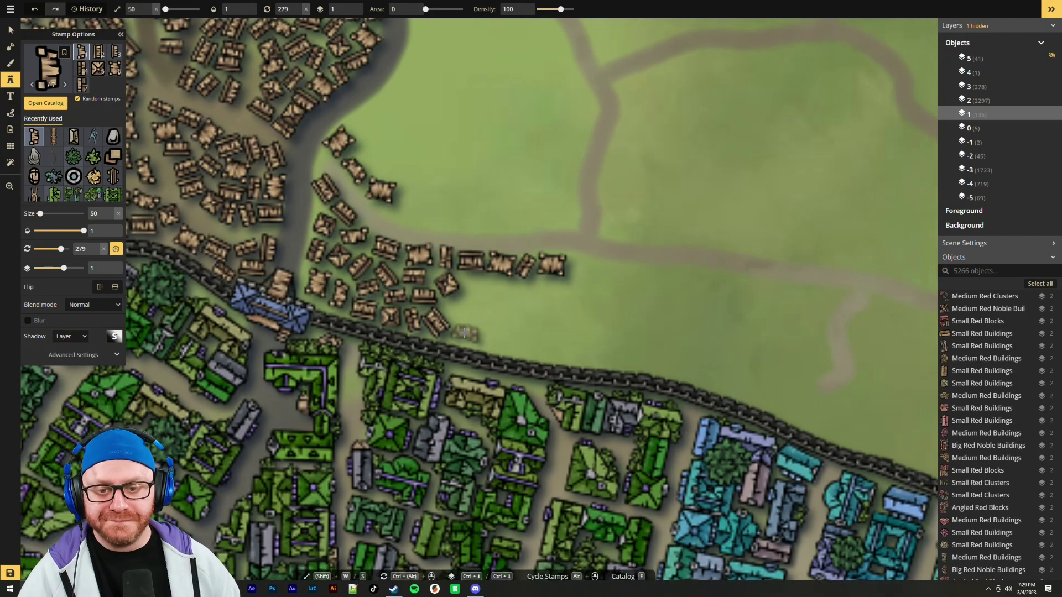
click(464, 335)
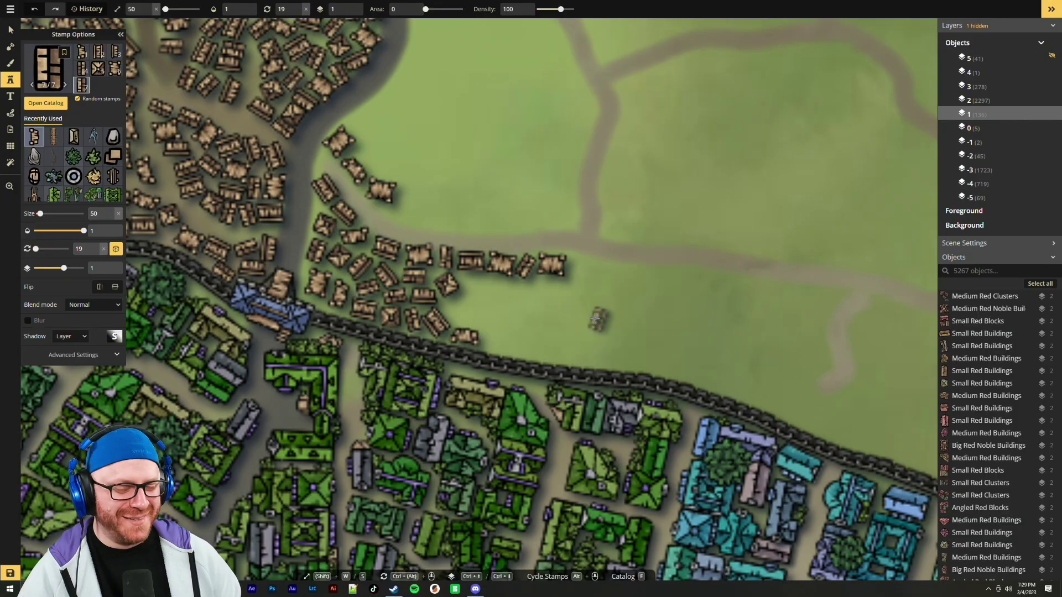
scroll(457, 308, up, 2)
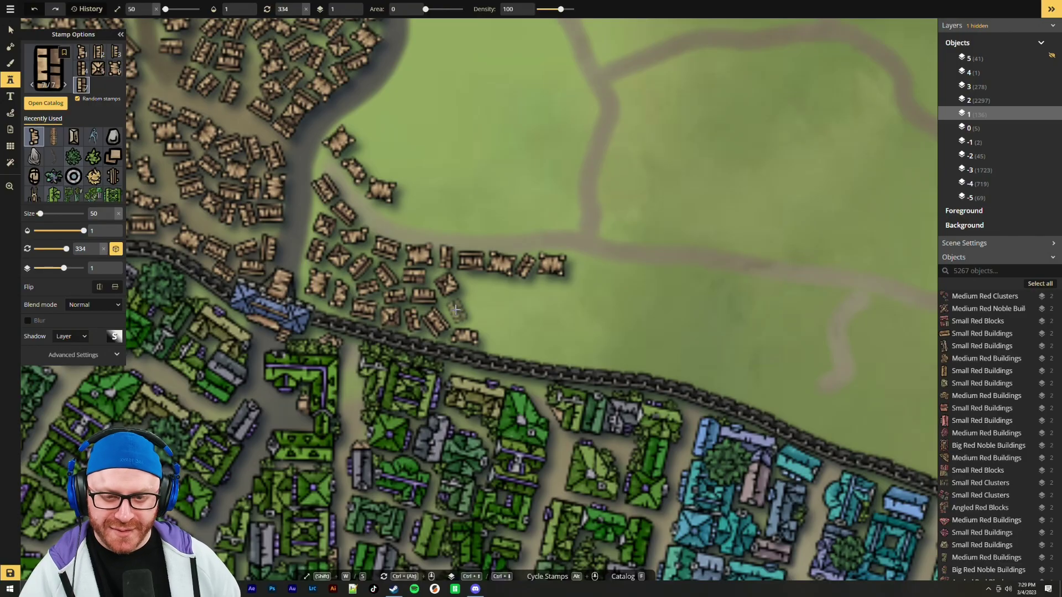
scroll(470, 300, up, 1)
click(472, 299)
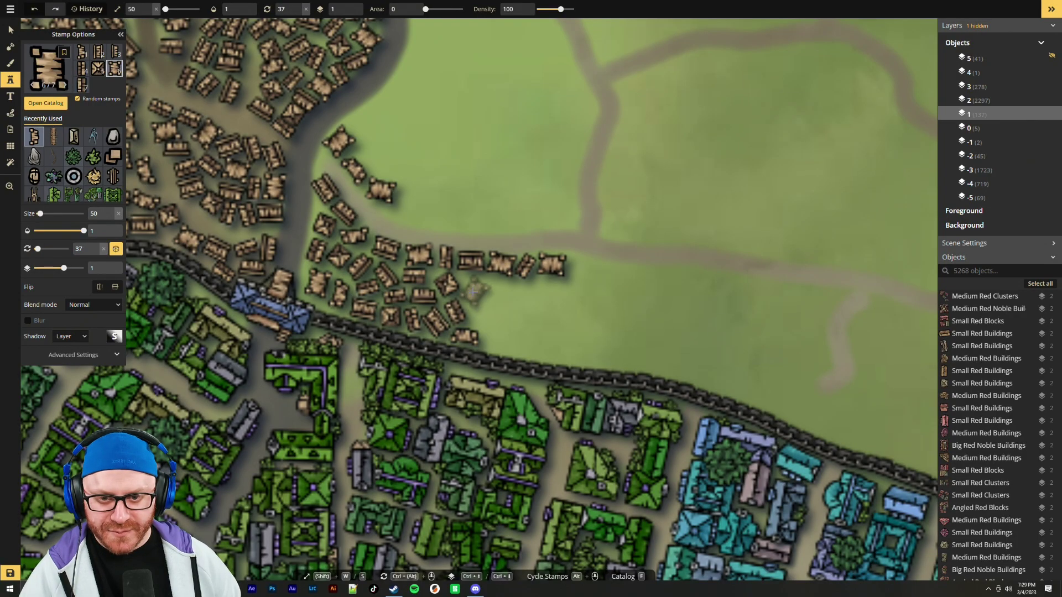
Stamp two rotated shacks, one above the other, below the roadside row at the cluster's eastern edge
scroll(471, 288, up, 1)
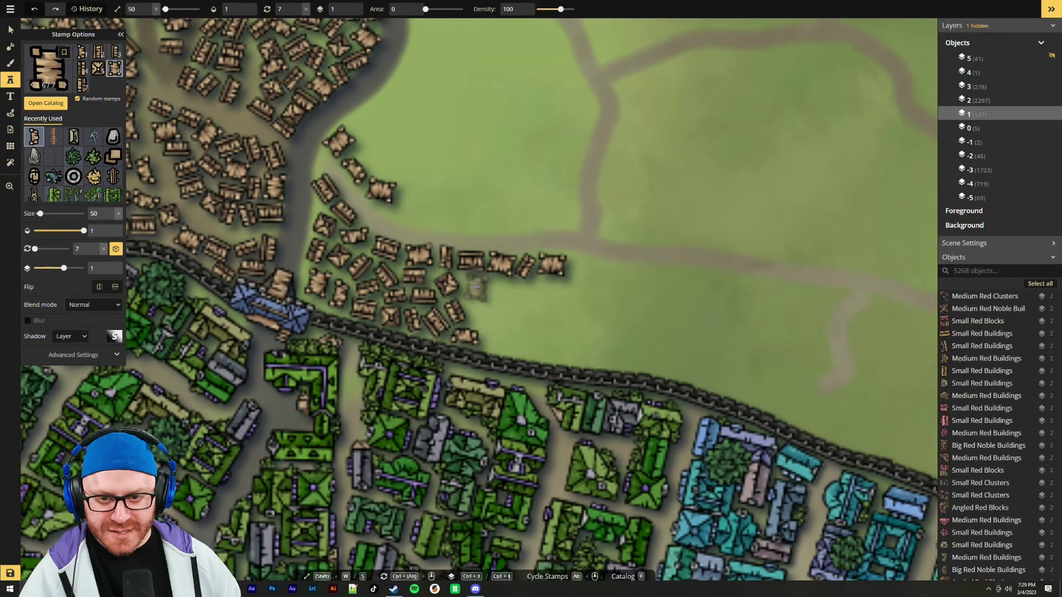
click(474, 288)
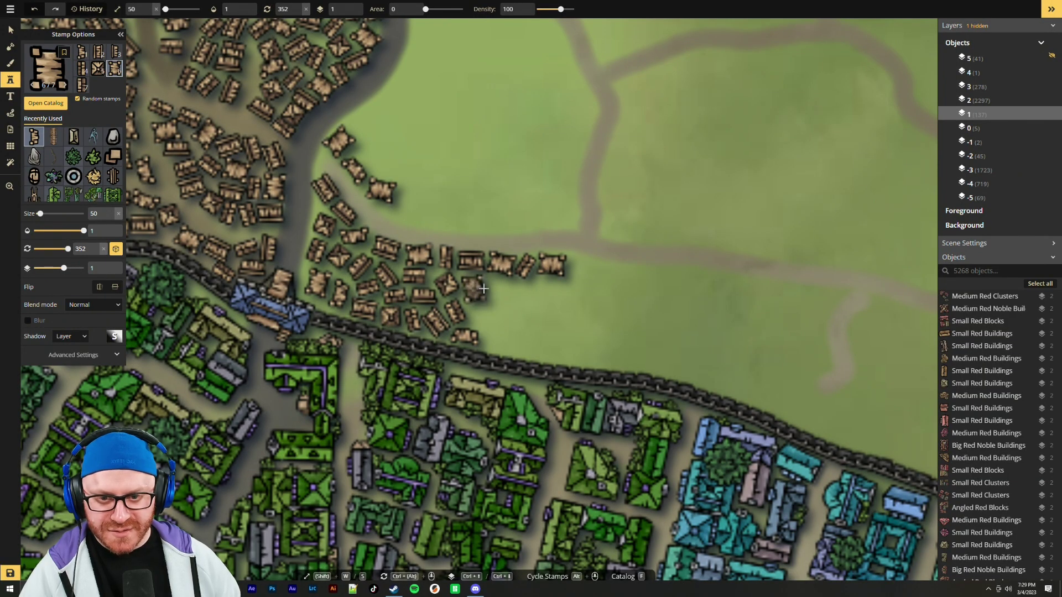
scroll(482, 316, down, 3)
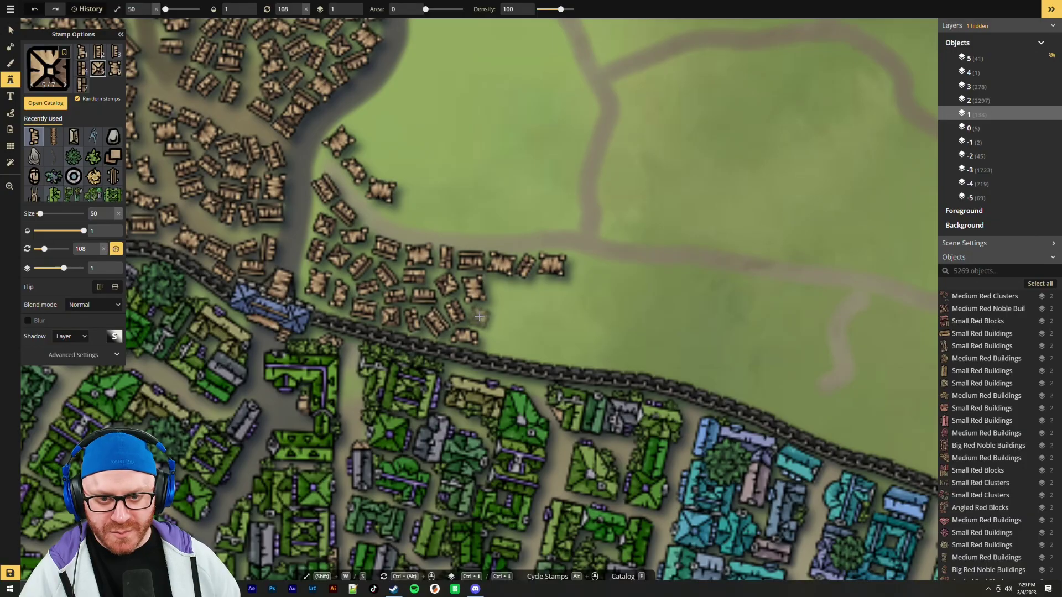
click(479, 317)
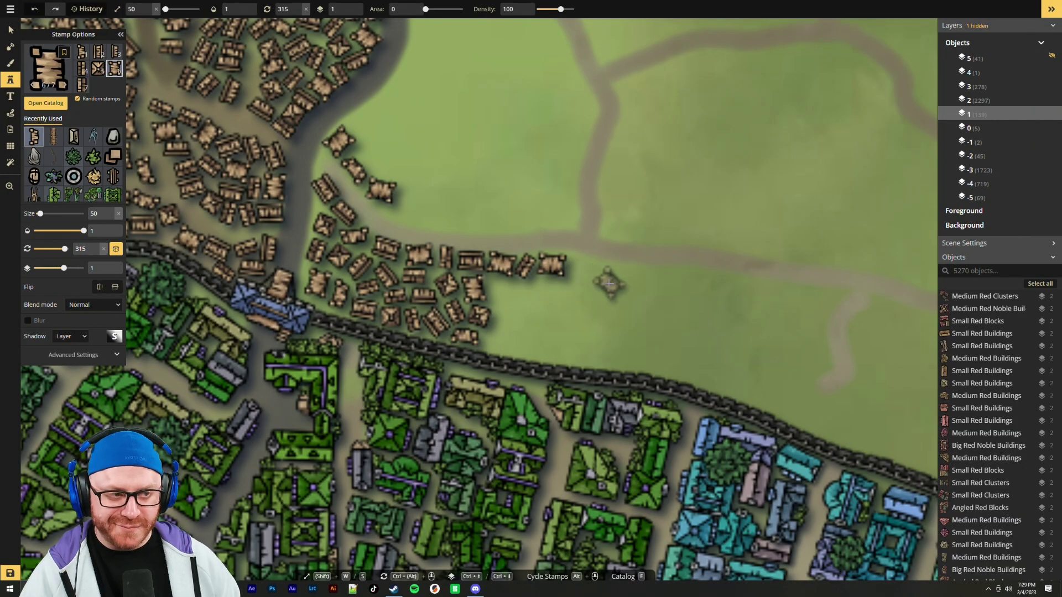
Switch from stamping to the background Brush and reduce the brush size to 6
scroll(610, 279, down, 2)
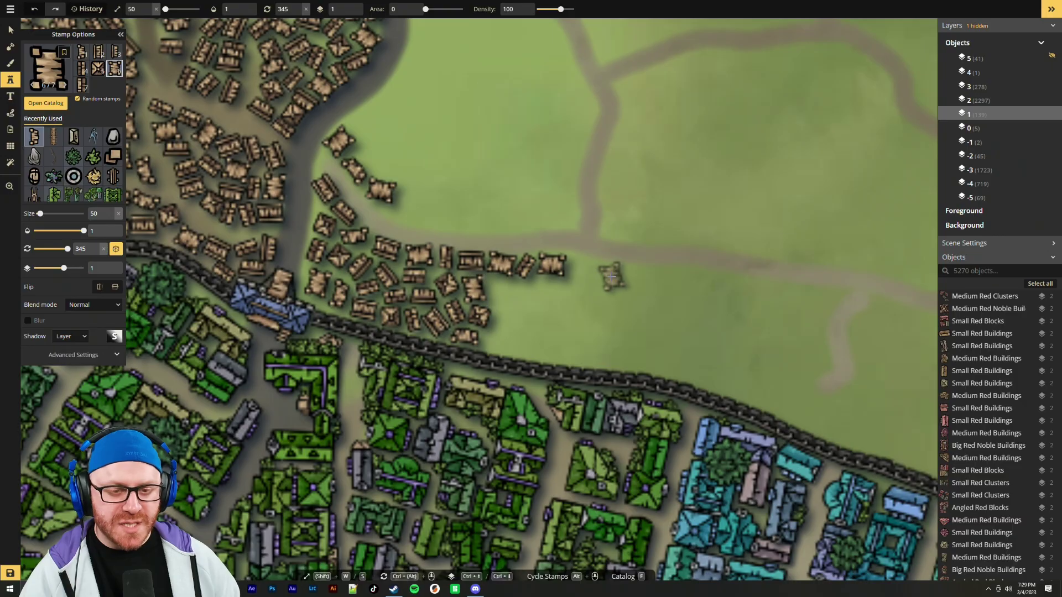
drag(640, 303, 542, 309)
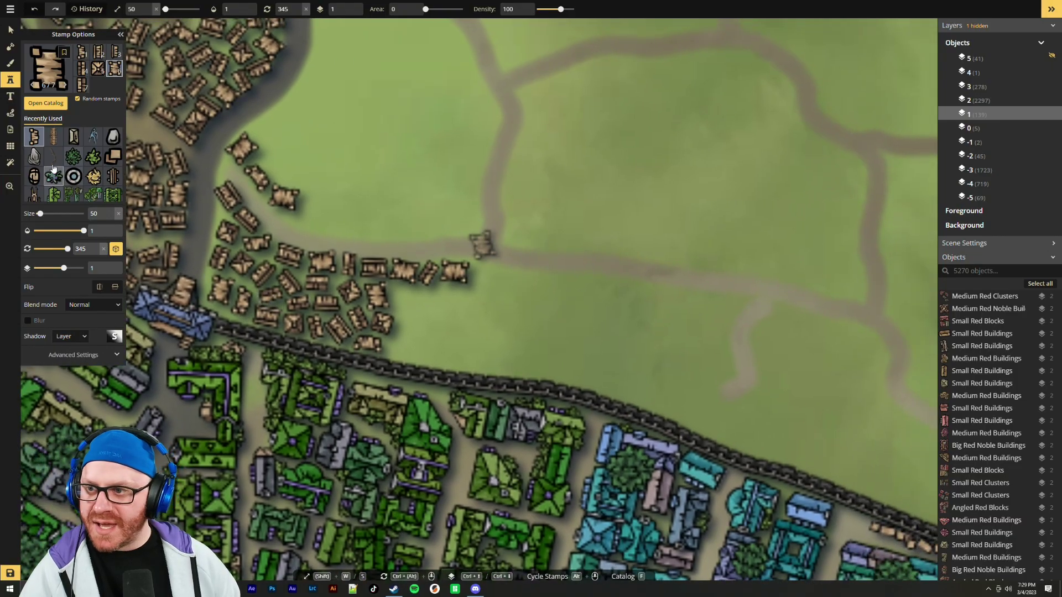
click(9, 62)
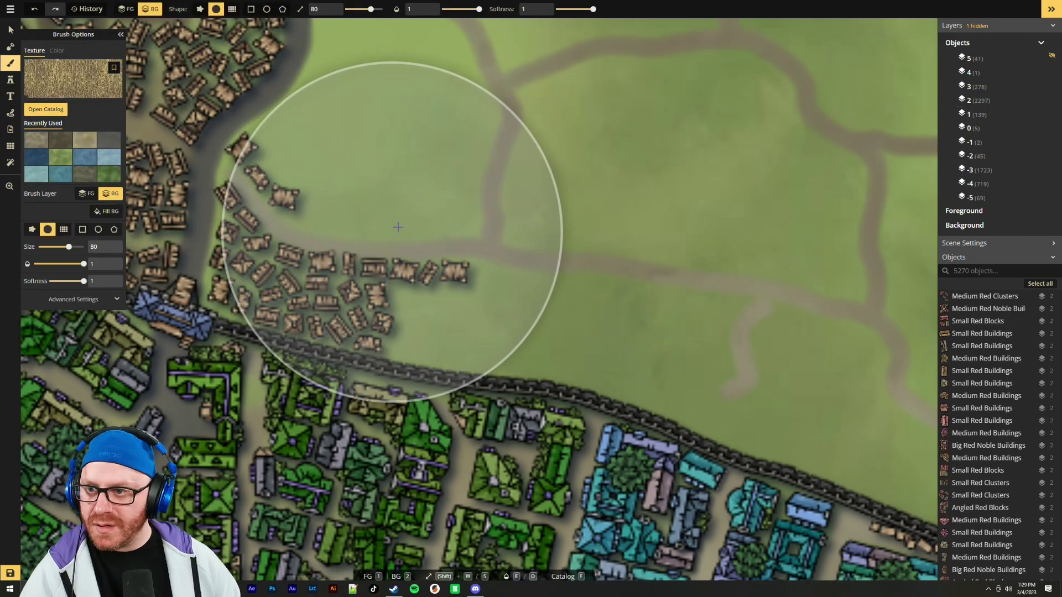
key(shift+s)
key(shift+s)
key(shift+s)
key(shift+s)
key(shift+s)
key(shift+s)
key(shift+s)
key(shift+s)
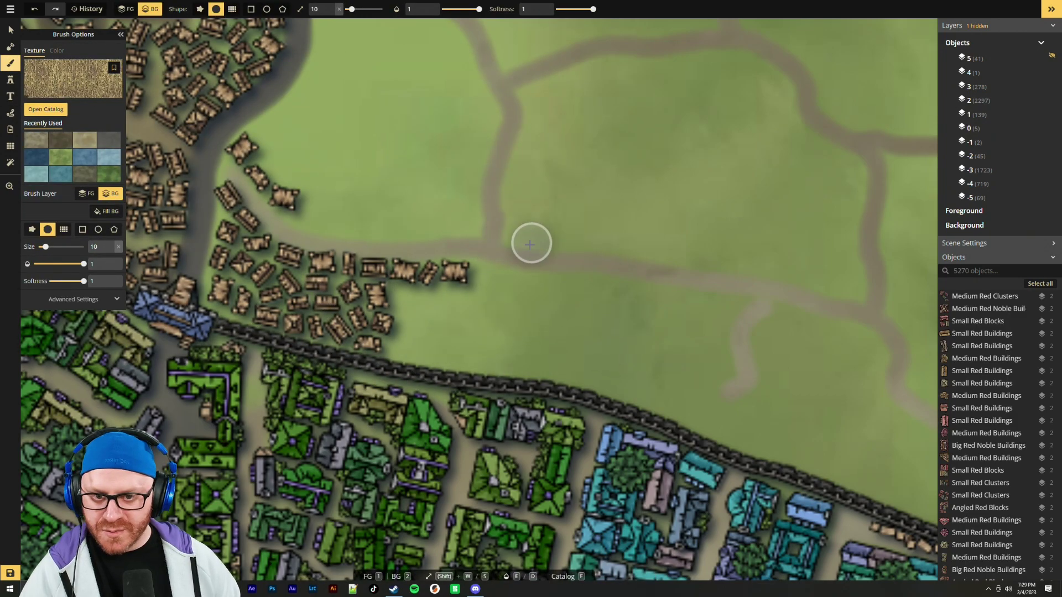
text(8)
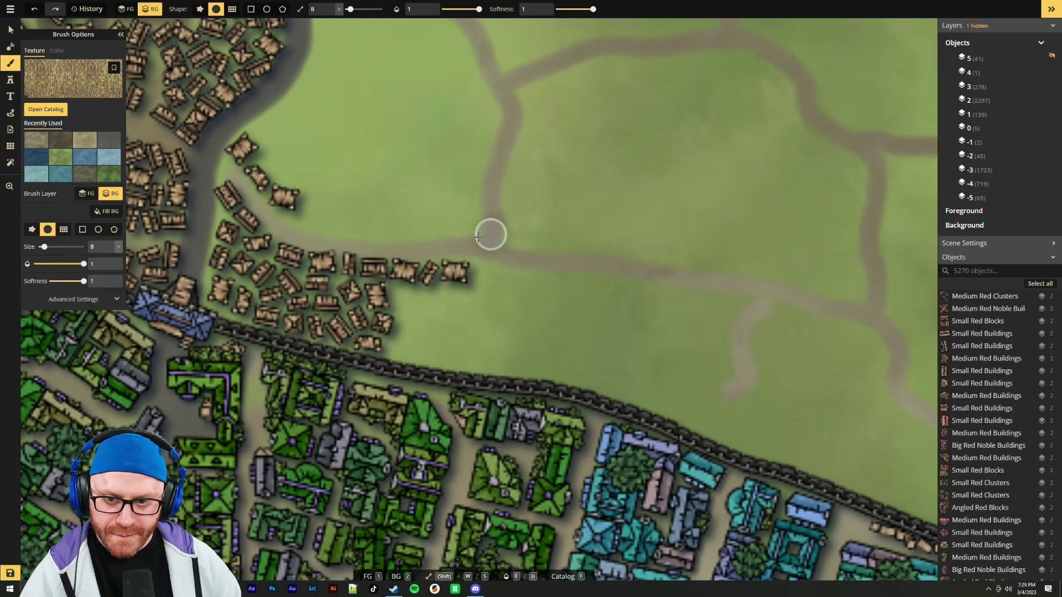
text(6)
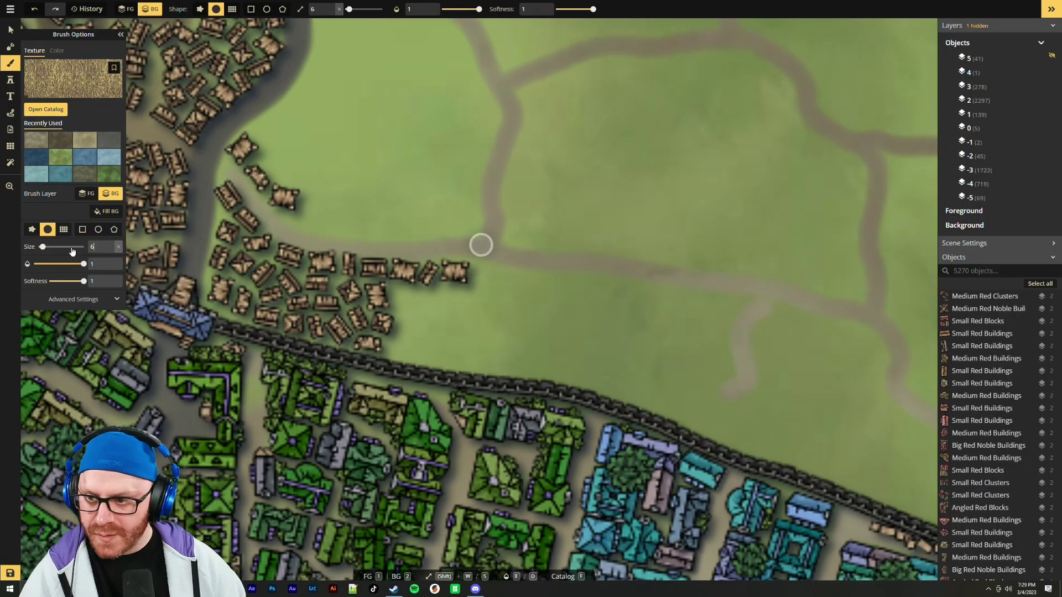
Try two dirt textures with short brush strokes on the grass north of the road, ending with the lighter brown one
click(68, 146)
drag(396, 141, 424, 209)
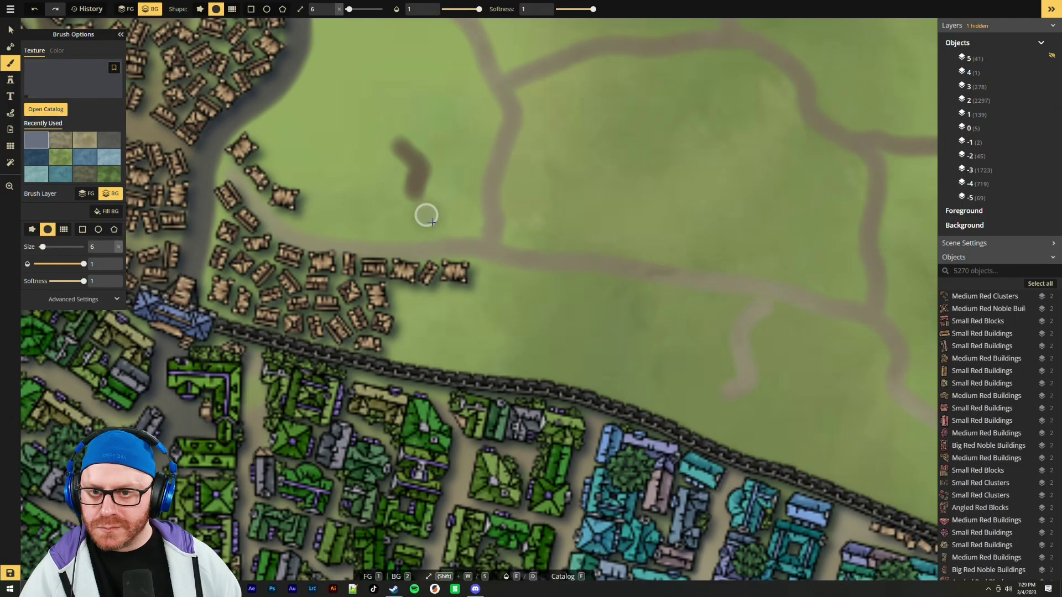
drag(528, 174, 578, 191)
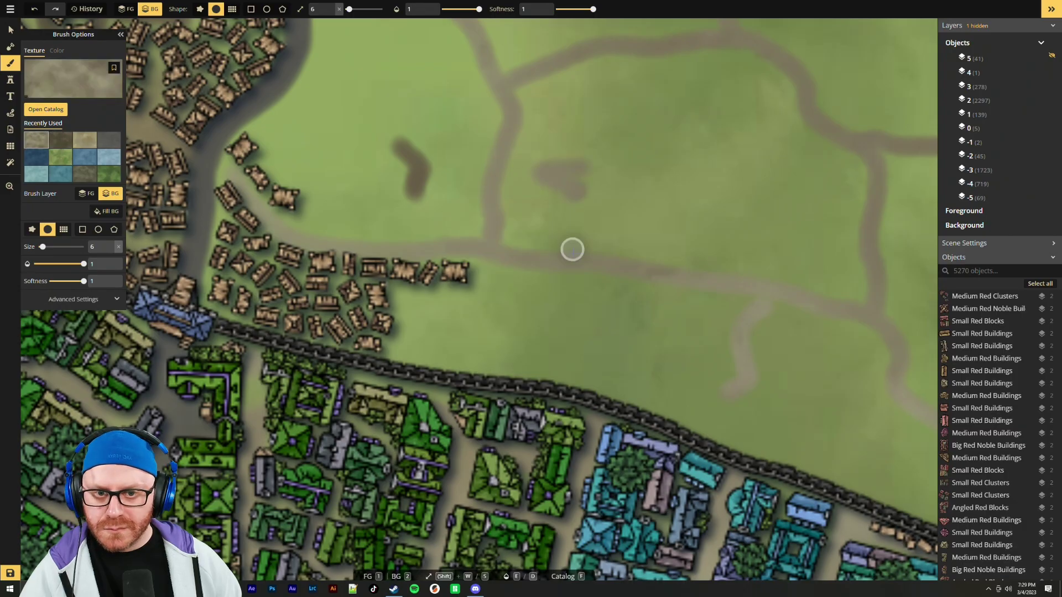
Paint a faded dirt path from the road junction southwest to the city wall and another running west from the short eastern spur
mouse_move(480, 293)
mouse_down()
mouse_move(433, 313)
mouse_move(394, 349)
mouse_up()
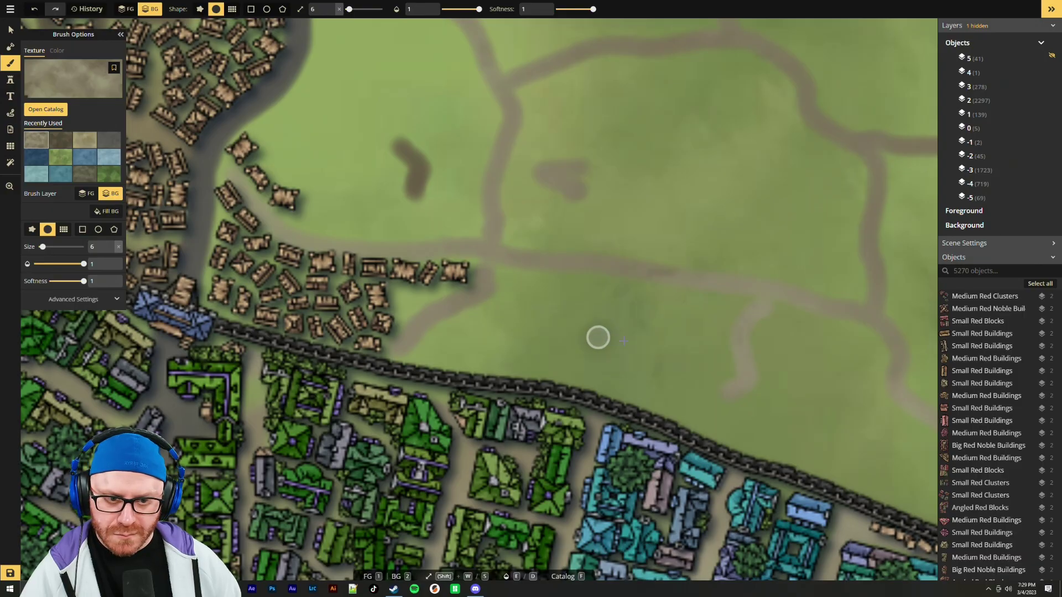
drag(728, 351, 607, 361)
mouse_move(732, 355)
mouse_down()
mouse_move(658, 368)
mouse_move(558, 352)
mouse_up()
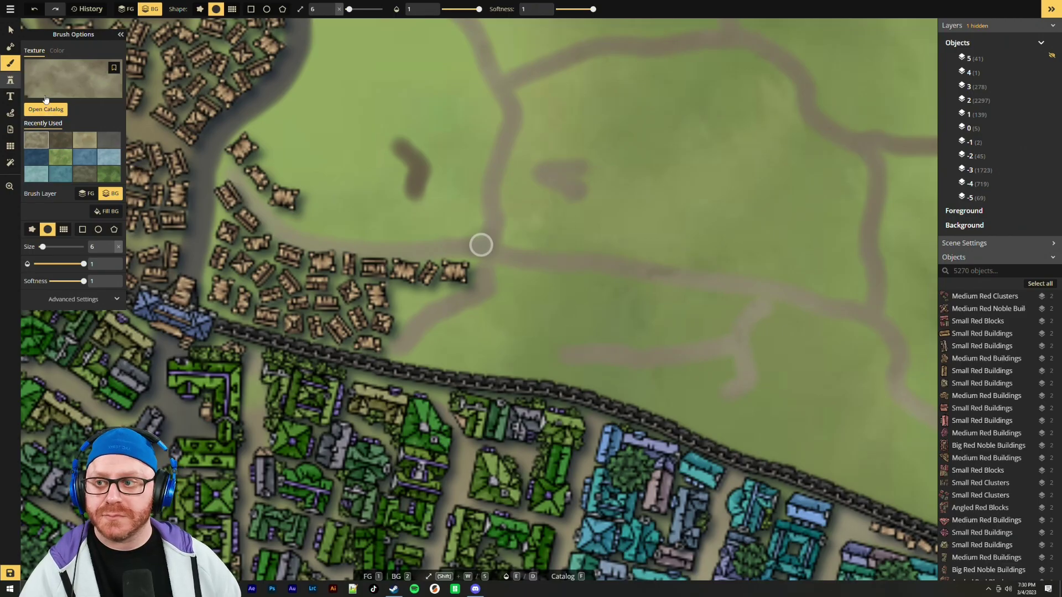
Stamp three rotated shacks around the new path: one east of its junction, one below the roadside row, one by the wall
key(s)
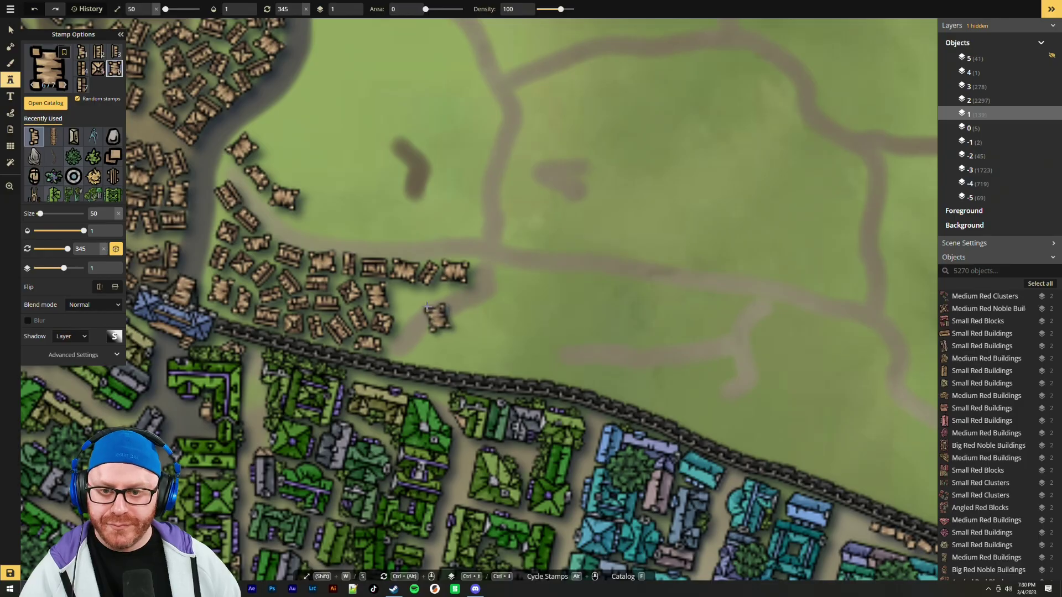
scroll(507, 278, up, 1)
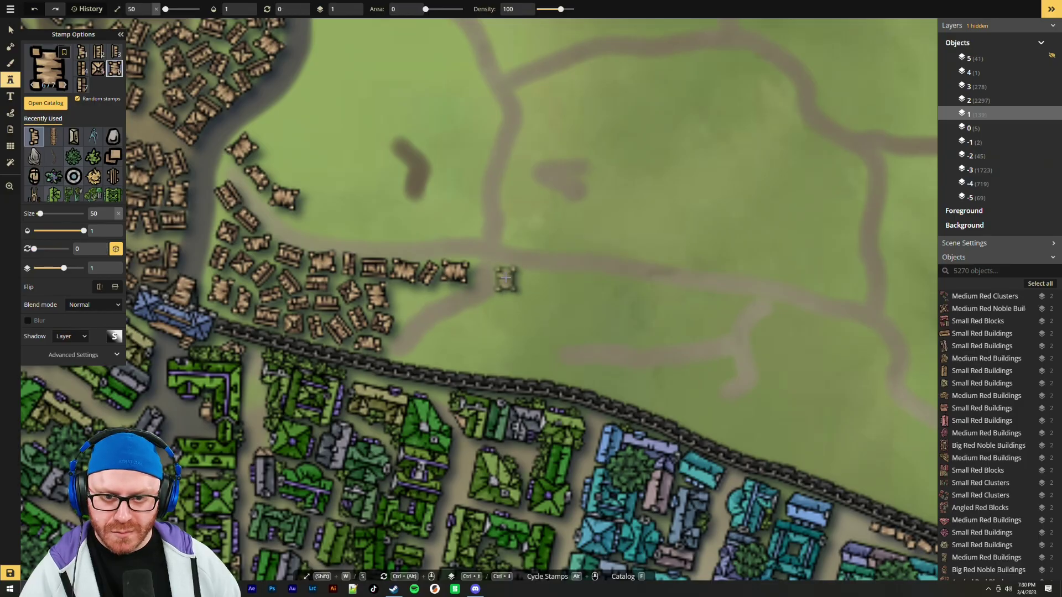
click(506, 275)
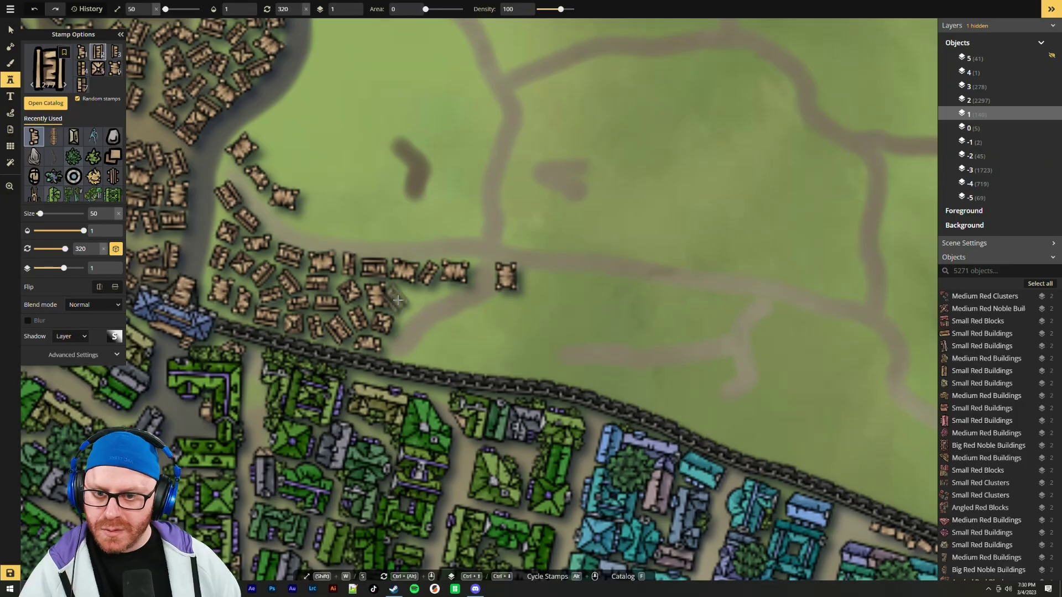
scroll(406, 299, down, 1)
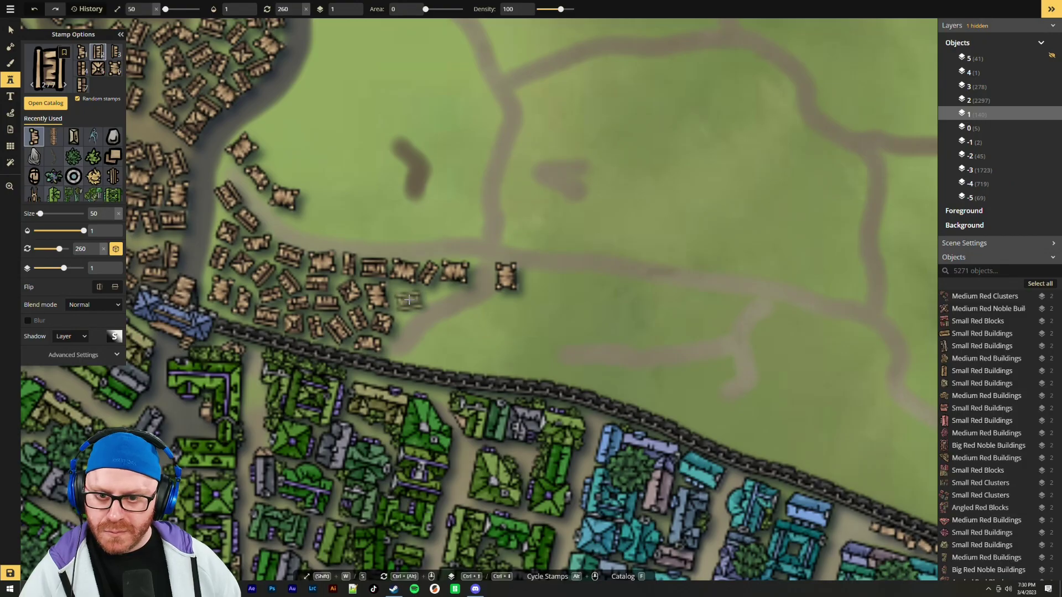
click(406, 298)
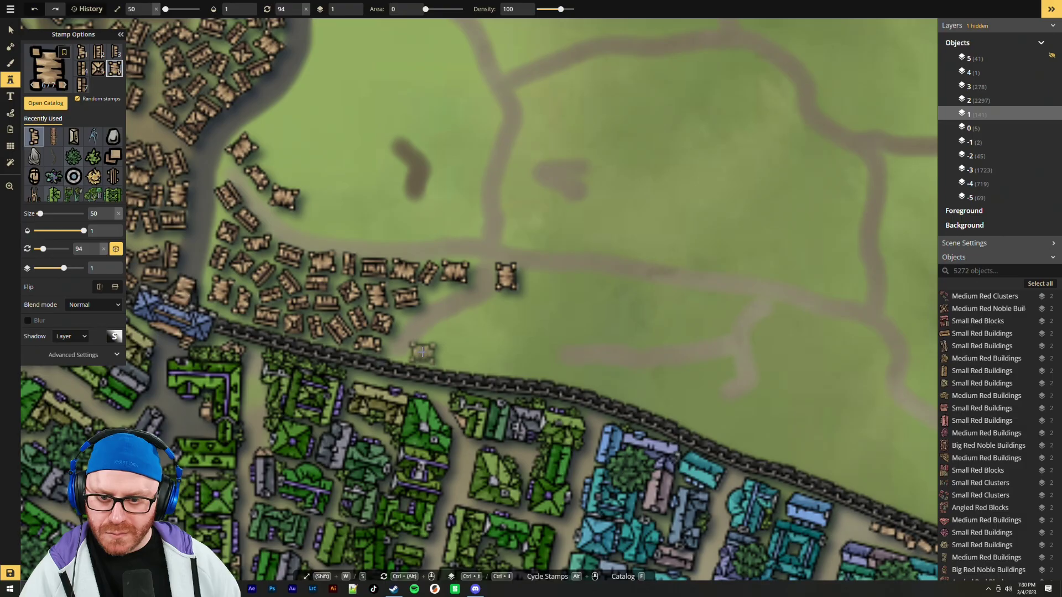
click(421, 353)
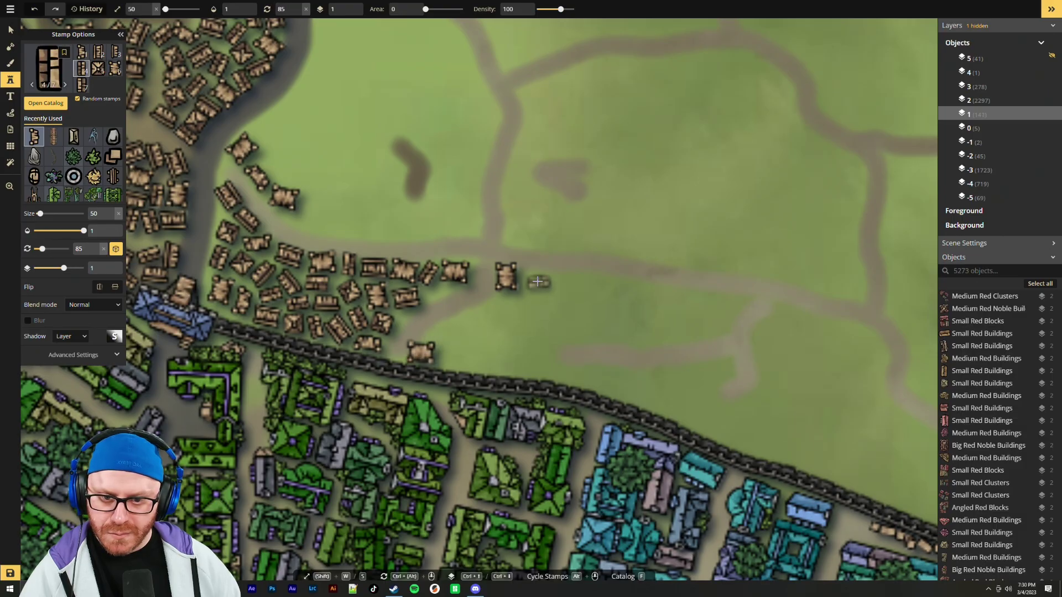
Stamp a narrow upright shack east of the one at the junction and an angled one along the new path near the wall
scroll(539, 274, up, 1)
scroll(536, 273, up, 5)
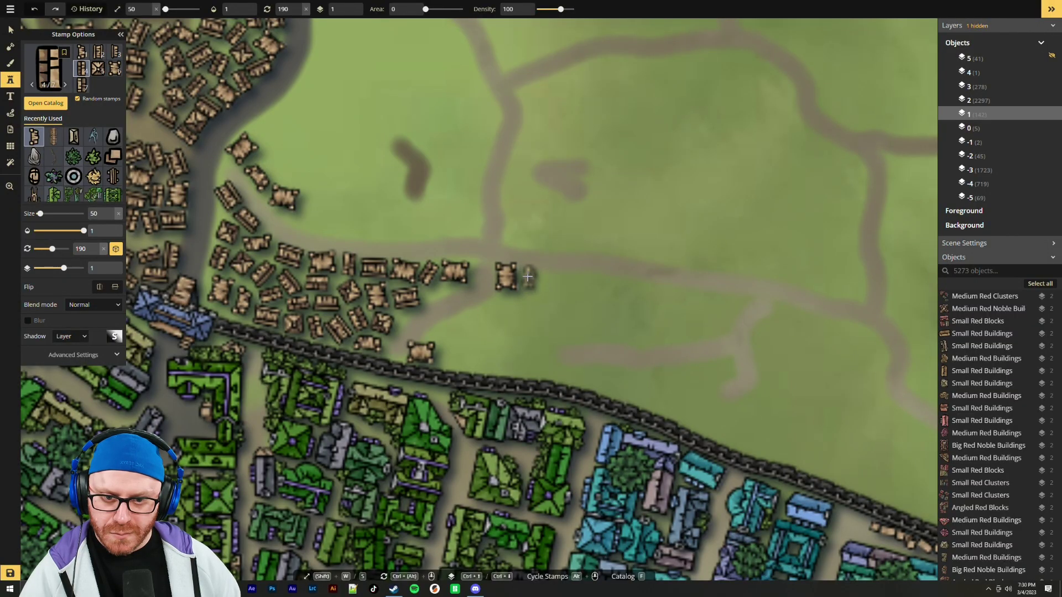
click(528, 277)
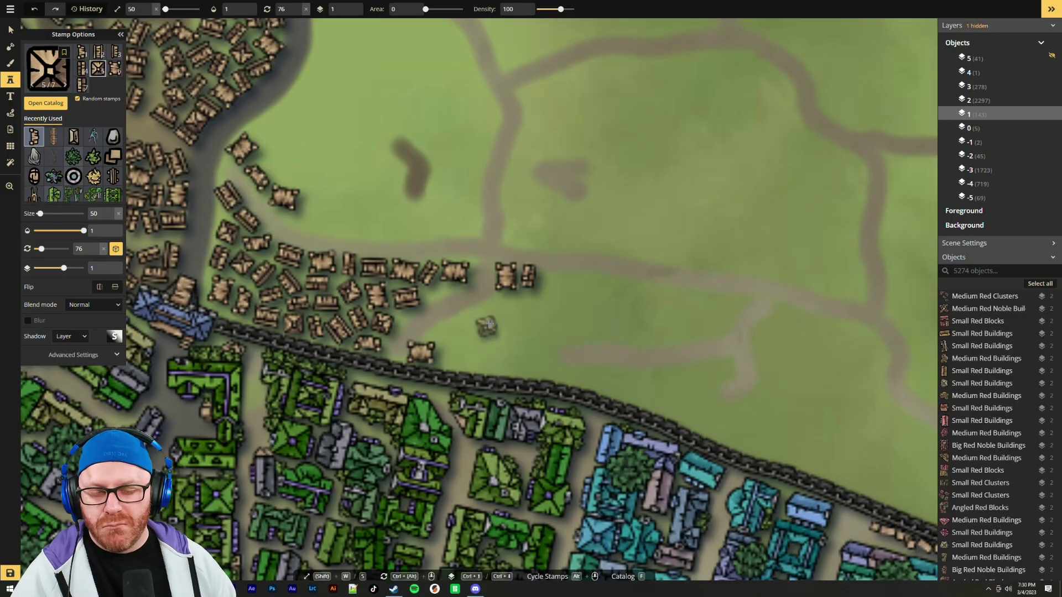
click(81, 68)
click(436, 291)
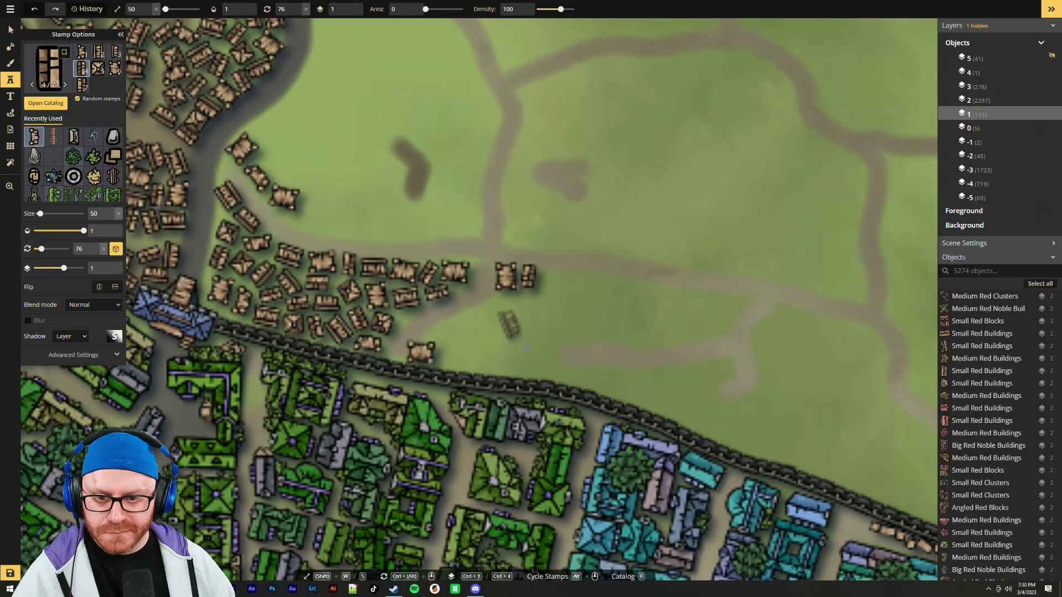
click(442, 332)
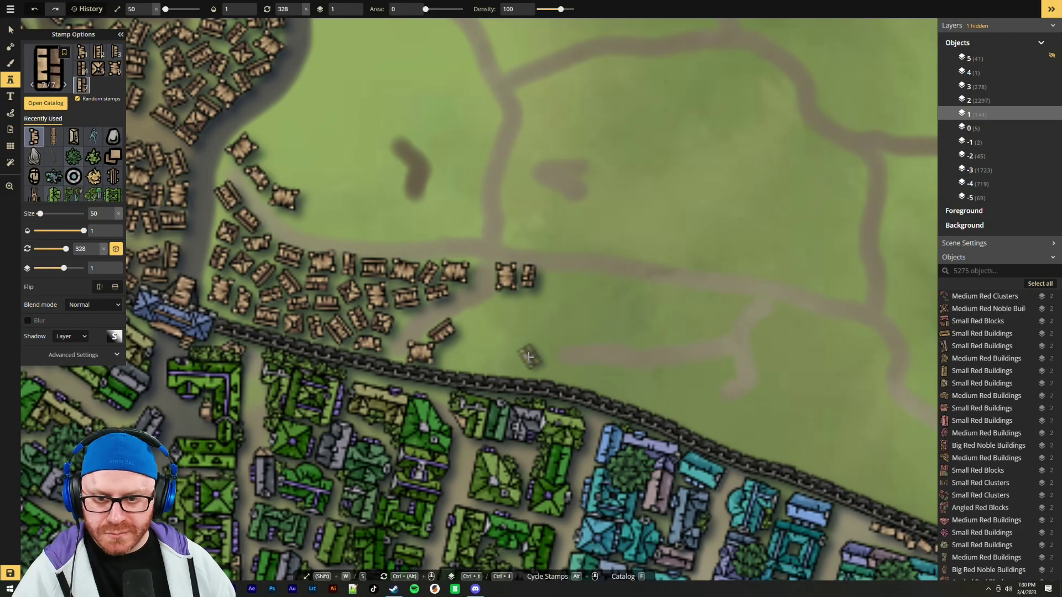
Line the southeastern side of the new path with three rotated shacks, from below the junction shack down toward the wall
ctrl+alt+scroll(501, 305, down, 2)
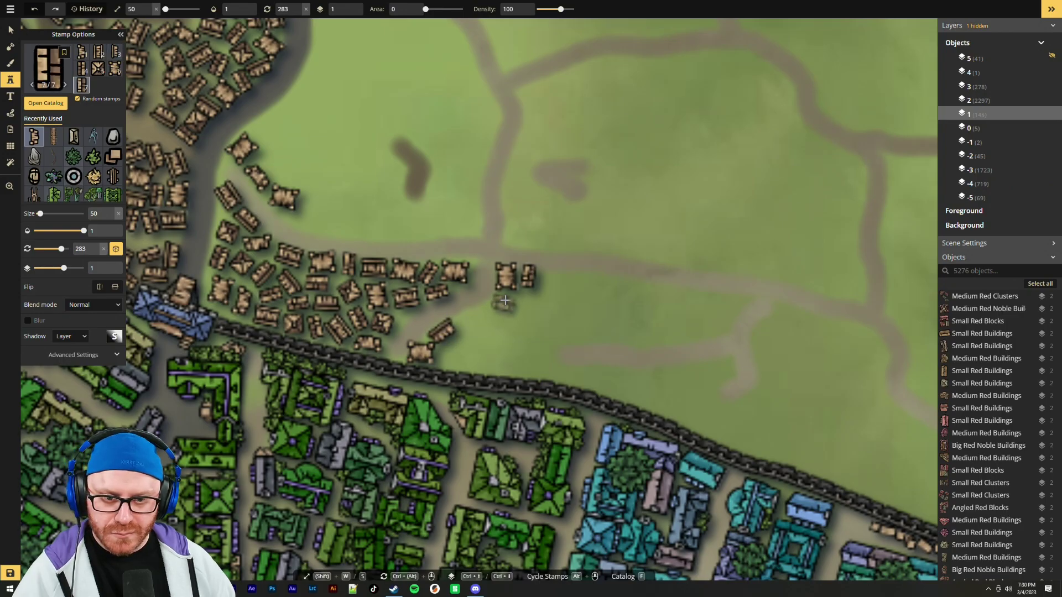
ctrl+alt+scroll(506, 304, down, 1)
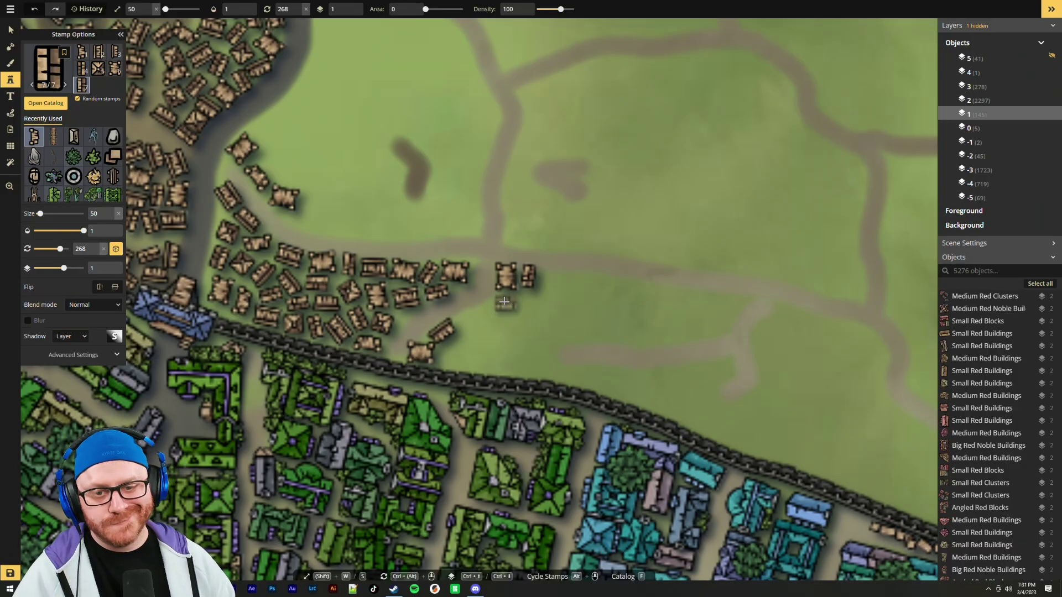
click(503, 302)
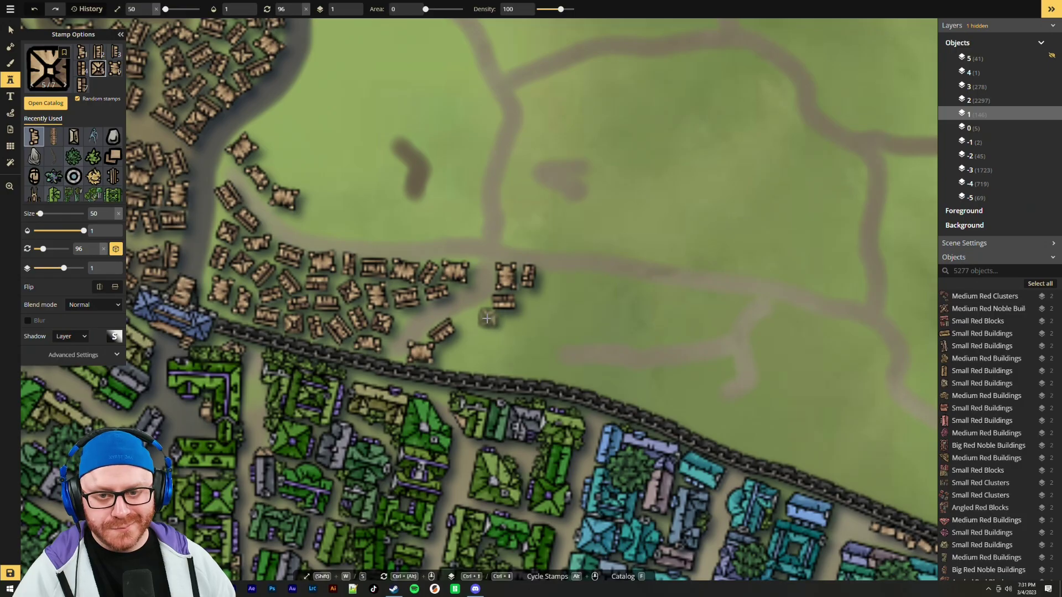
scroll(487, 319, up, 2)
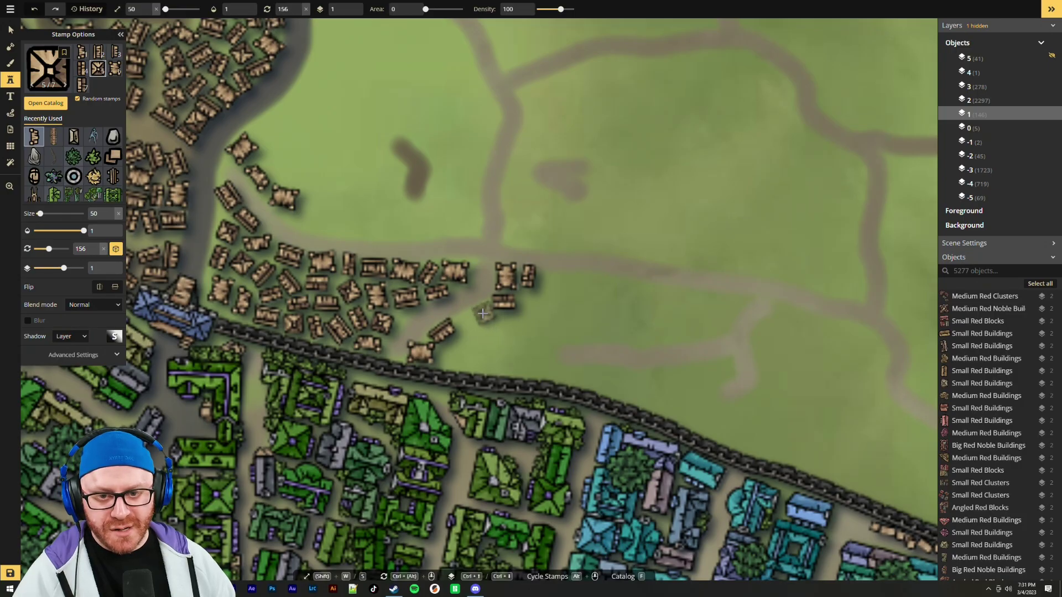
click(481, 315)
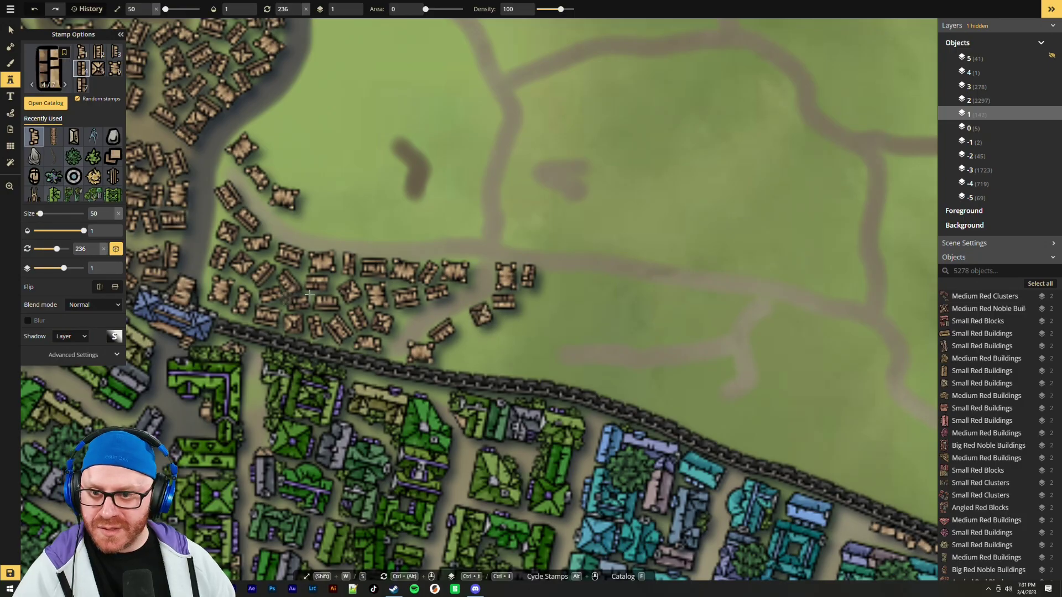
scroll(463, 326, up, 2)
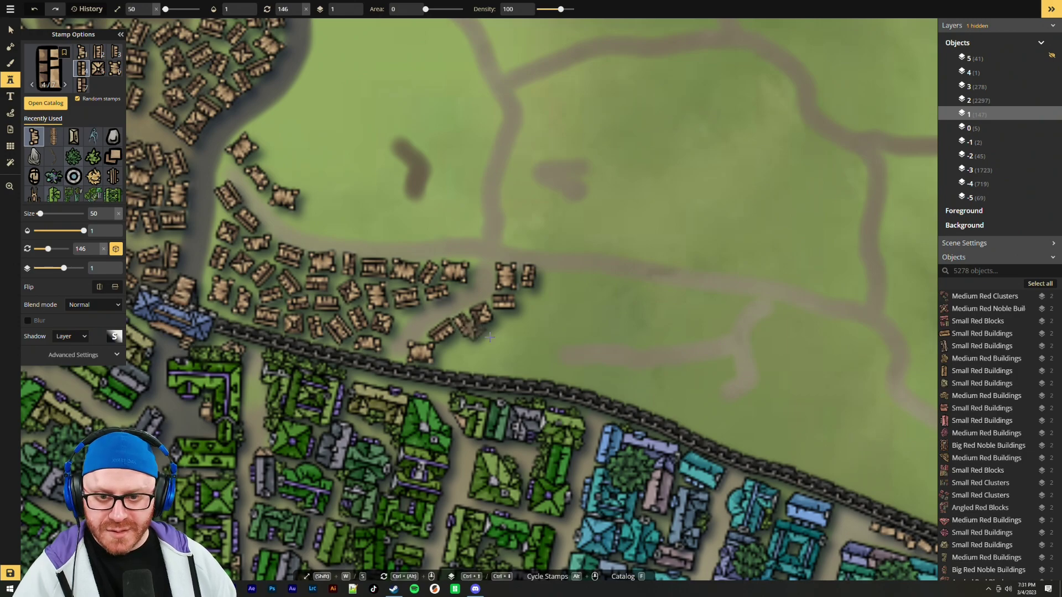
click(466, 328)
Add three rotated shacks eastward along the city wall and a fourth just north of the easternmost one
scroll(450, 353, up, 2)
scroll(450, 352, down, 2)
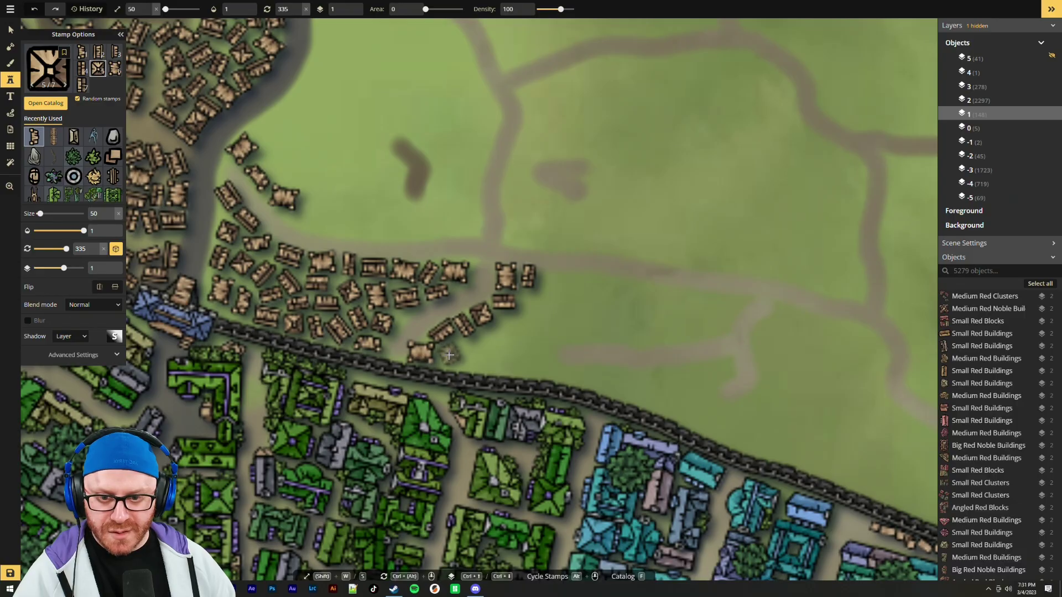
click(451, 354)
scroll(471, 356, down, 3)
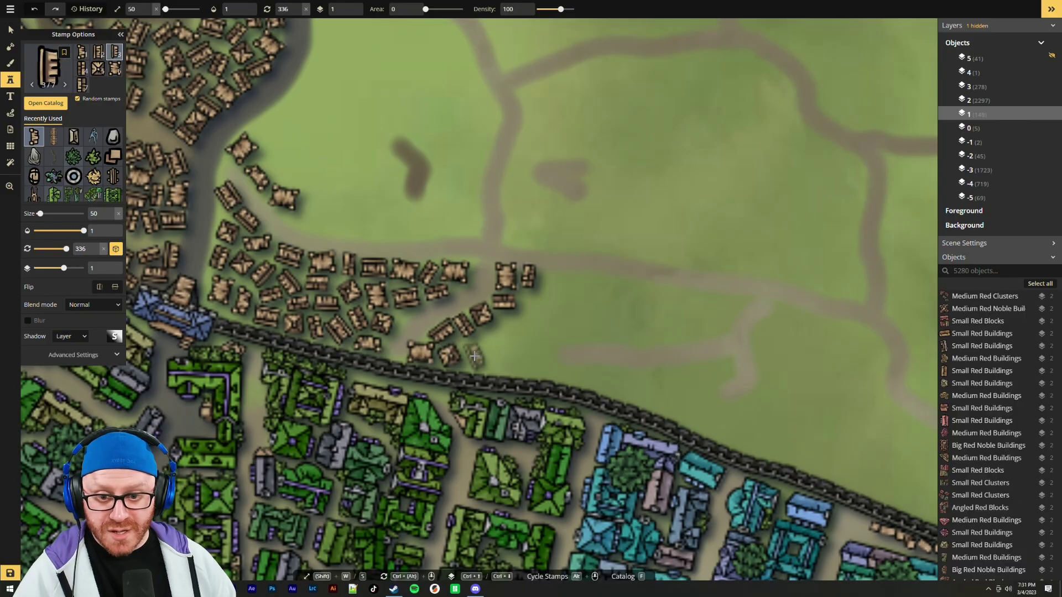
click(474, 353)
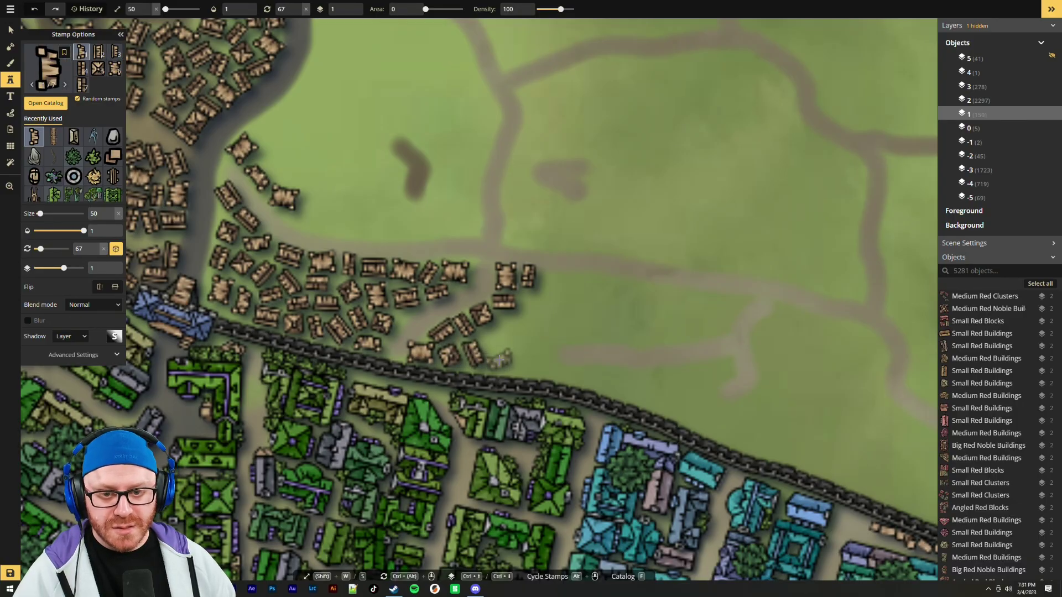
click(497, 364)
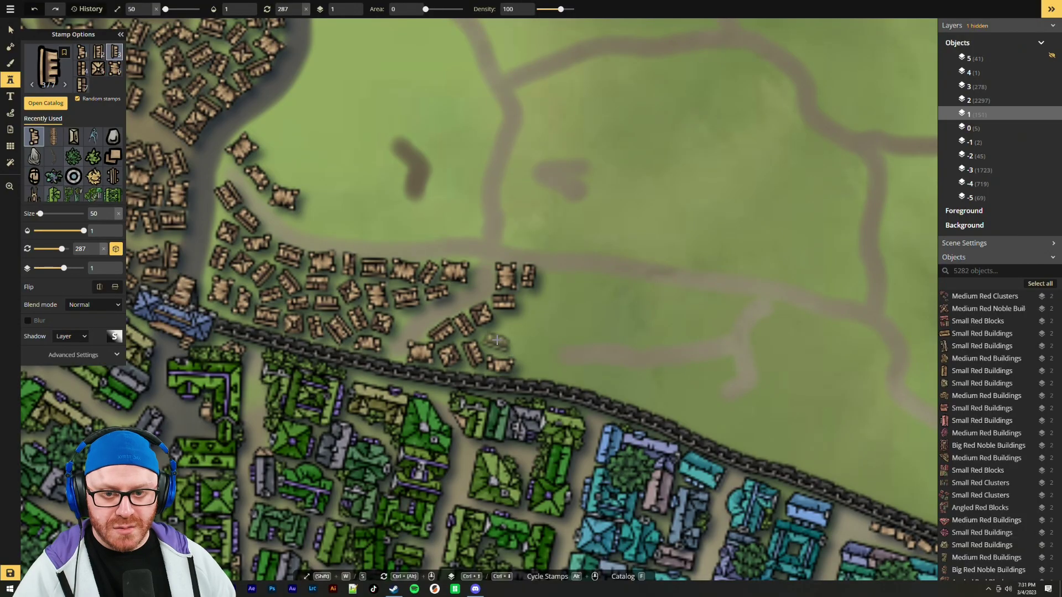
click(495, 341)
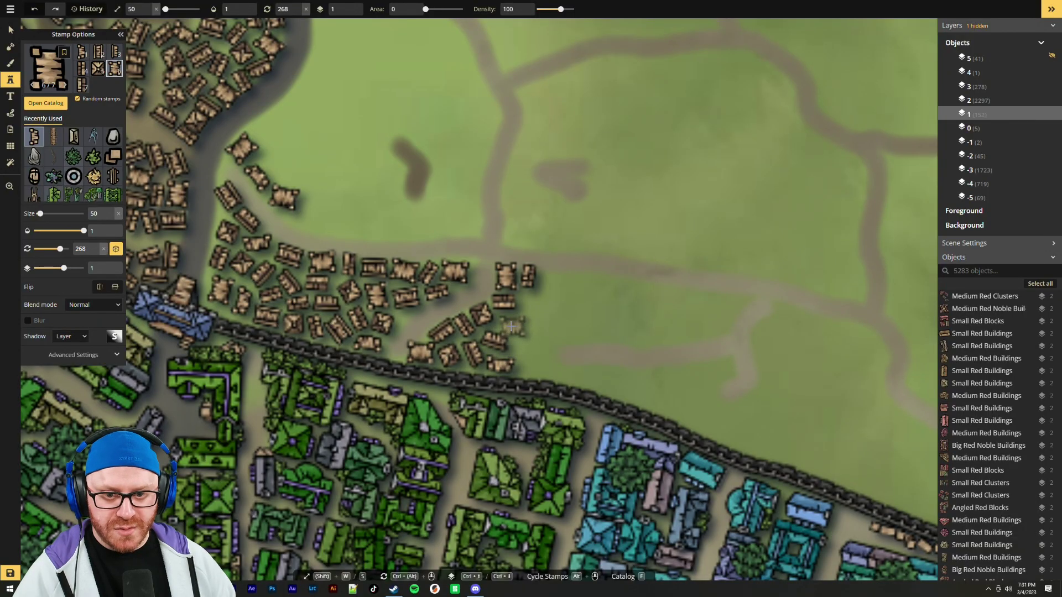
Stamp four rotated shacks: one extending the roadside row east, one in the cluster below it, and two eastward along the city wall
scroll(549, 293, down, 4)
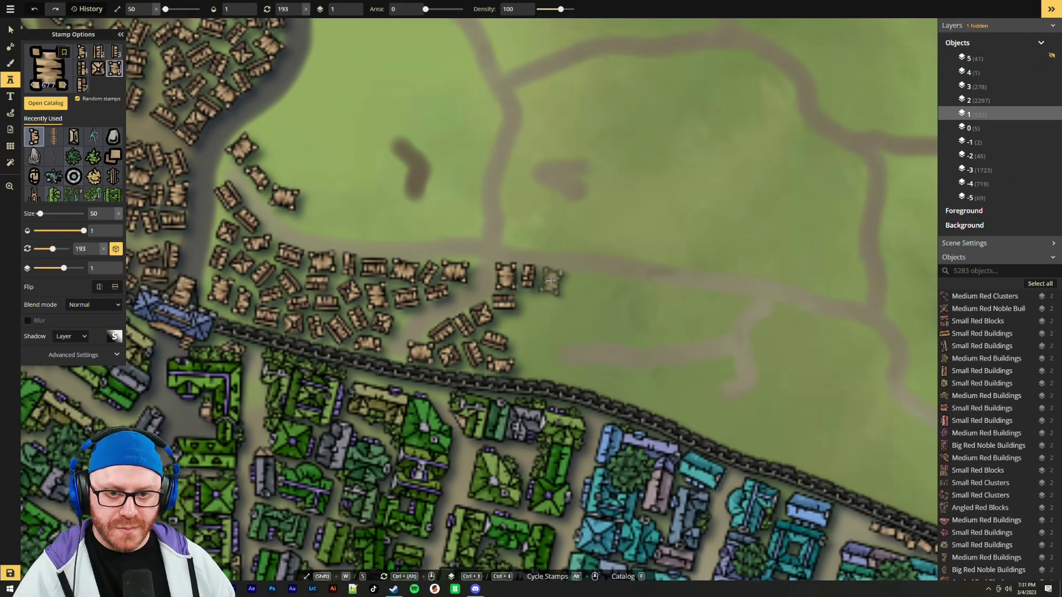
click(550, 283)
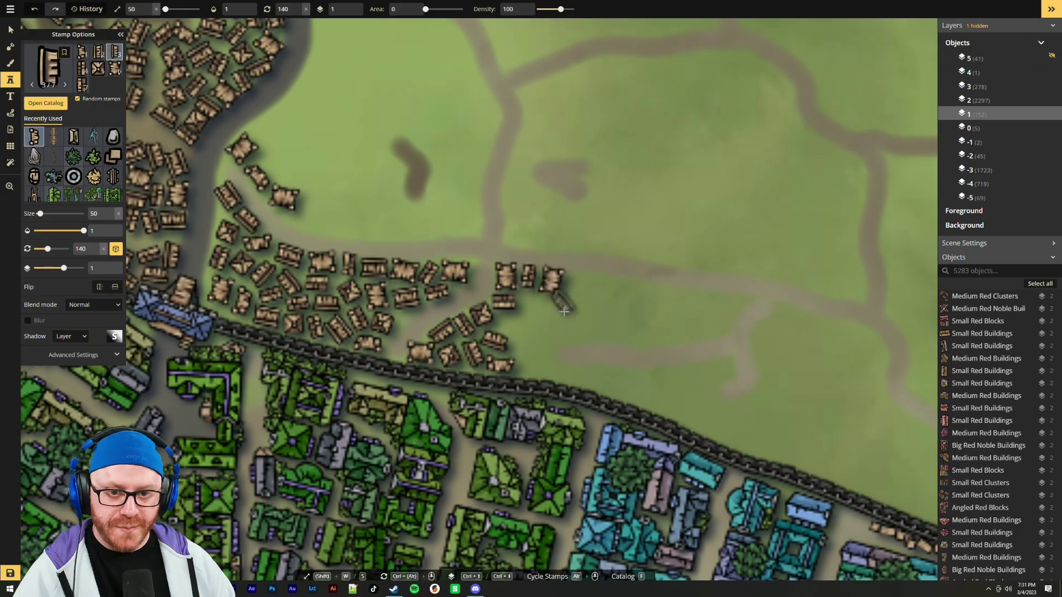
scroll(509, 325, down, 2)
click(509, 325)
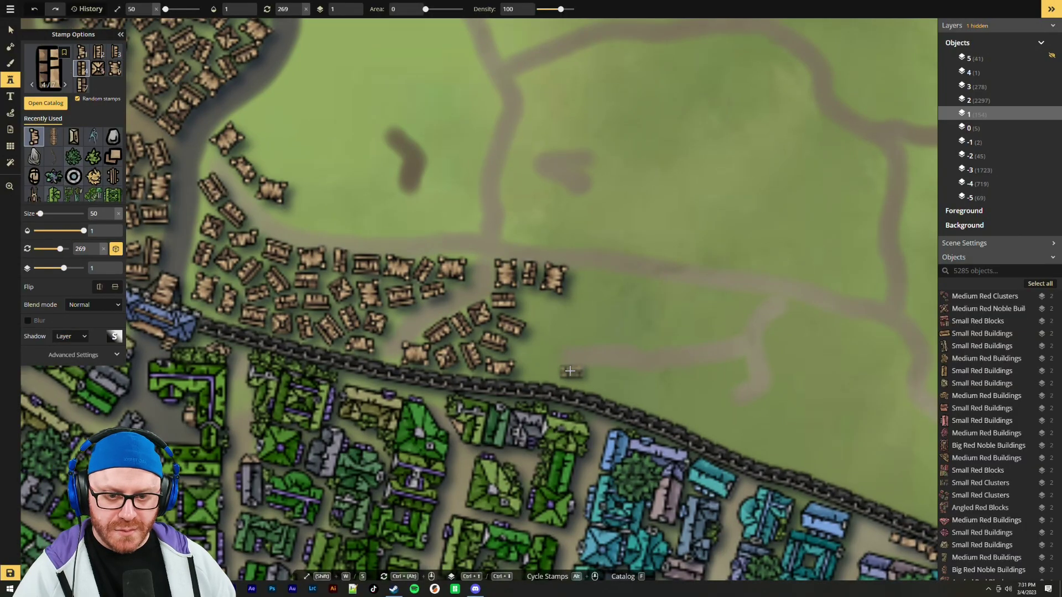
click(570, 371)
click(542, 364)
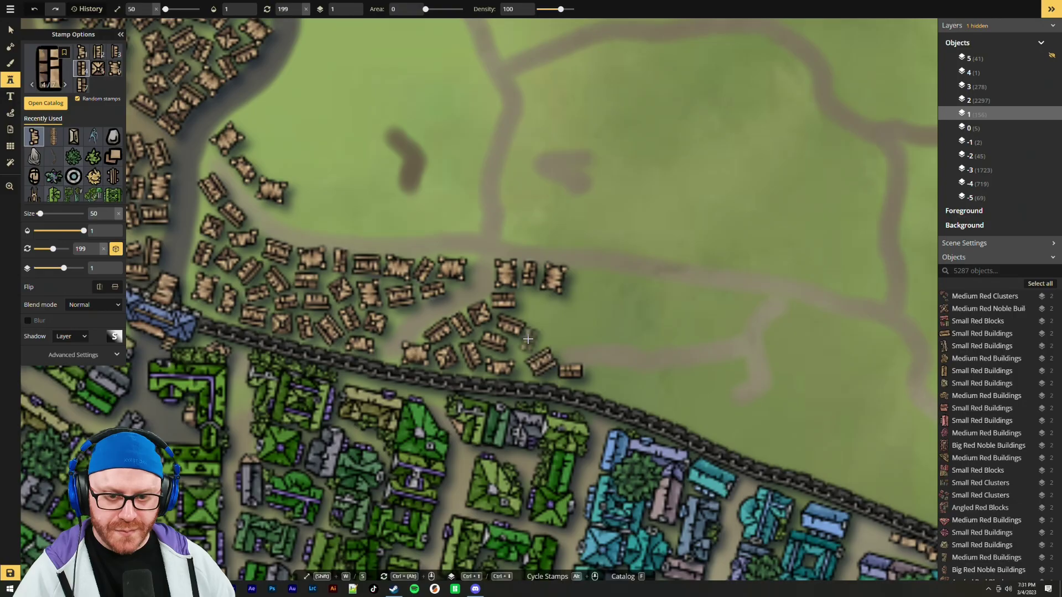
Fill the gap between the roadside row and the wall-side shacks with five rotated shacks, keeping north of the lower branch path
click(524, 346)
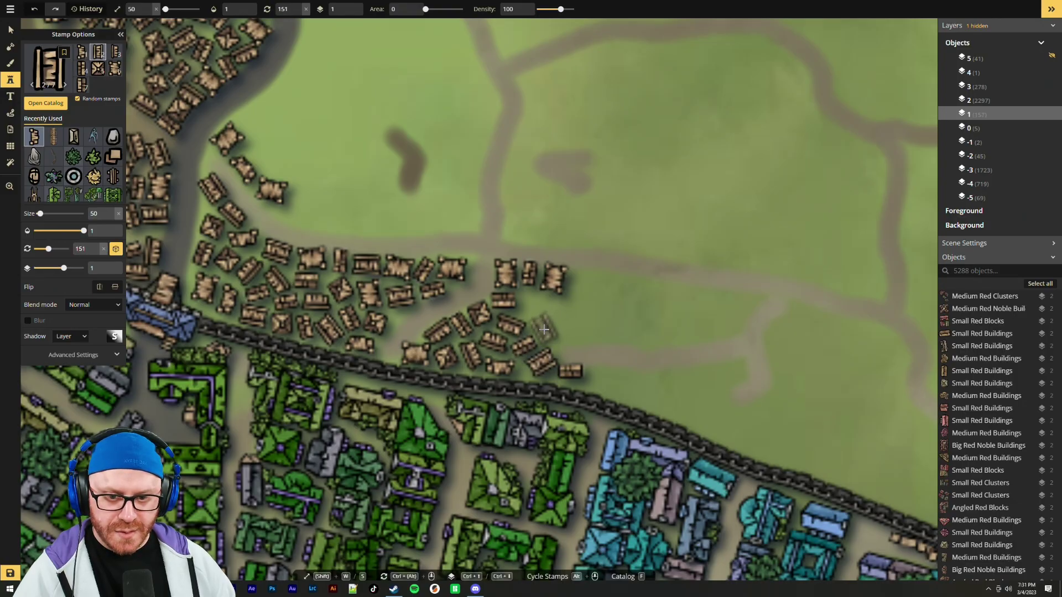
click(544, 329)
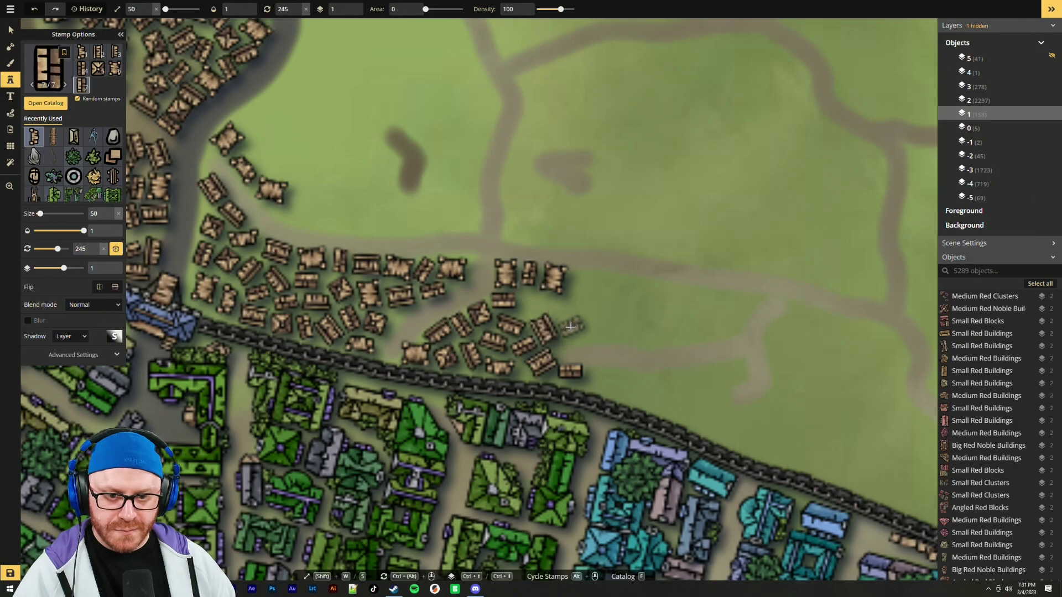
click(572, 332)
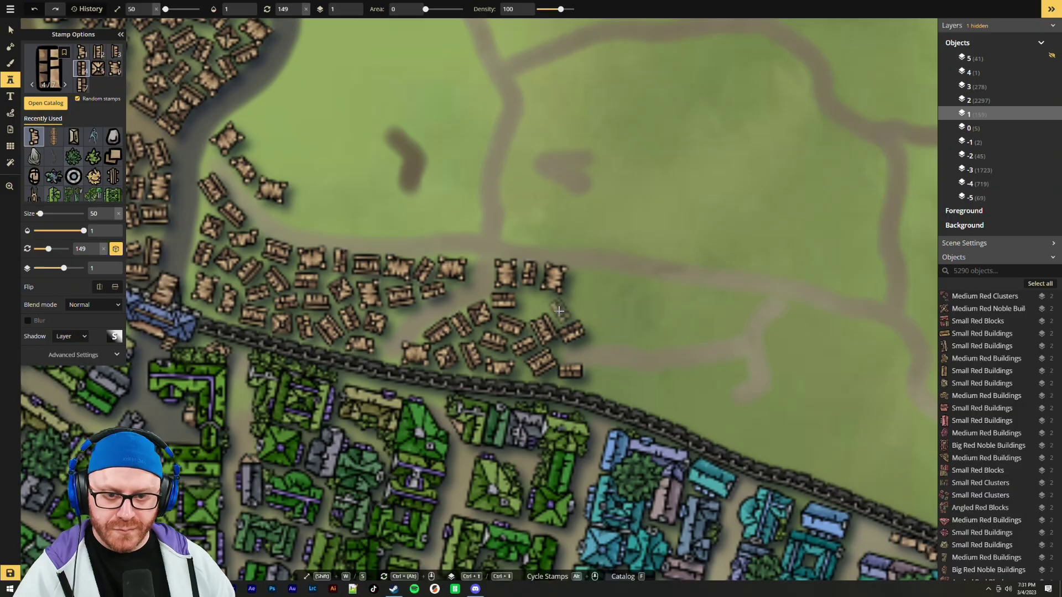
click(559, 311)
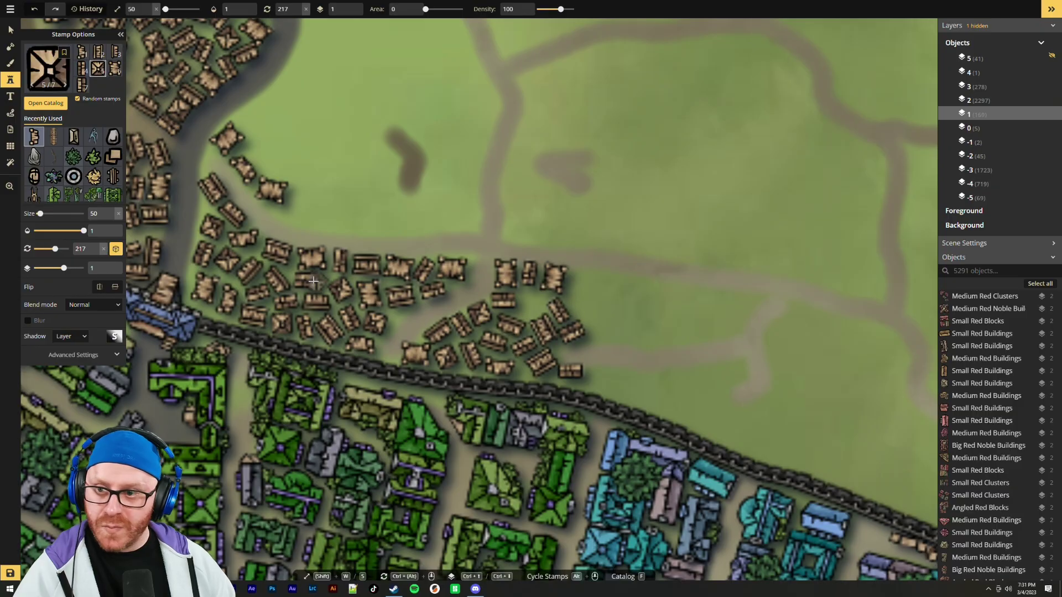
click(532, 304)
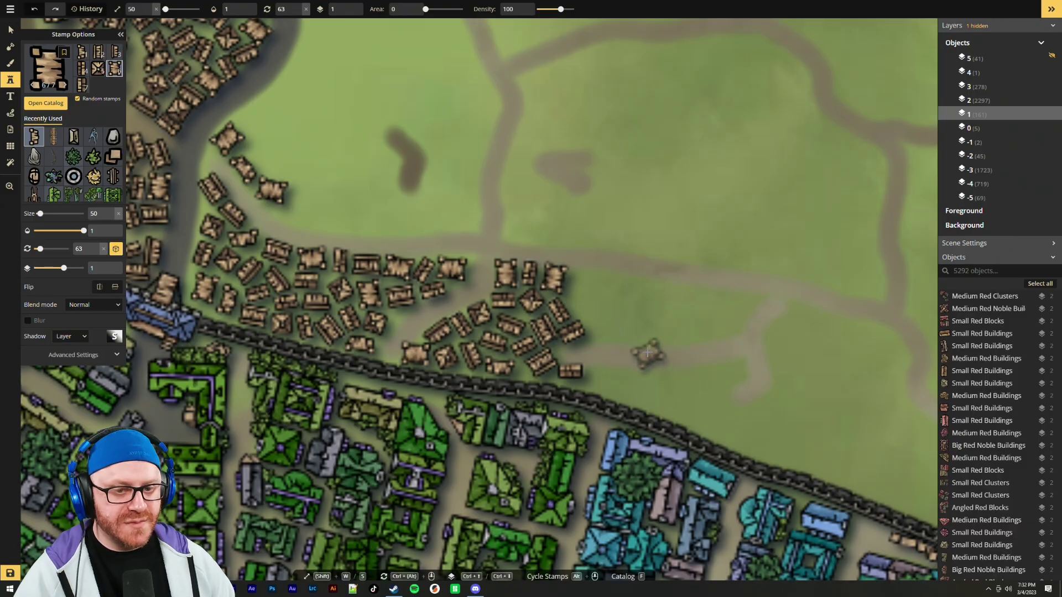
Start a separate cluster of three rotated shacks just west of the junction where the lower branch path leaves the main path
scroll(645, 338, up, 2)
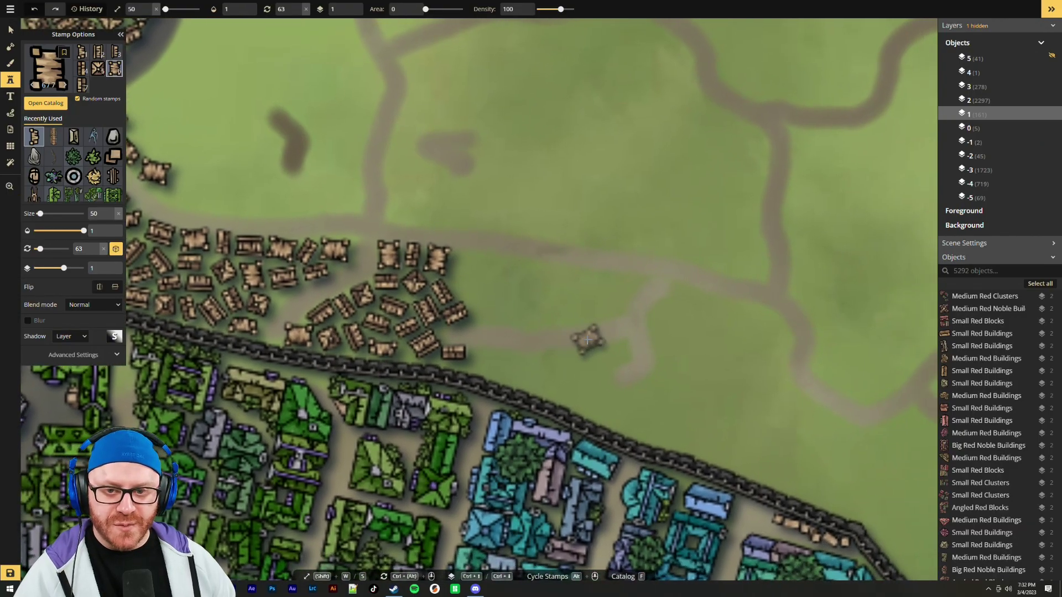
click(82, 56)
click(635, 281)
ctrl+scroll(615, 298, up, 7)
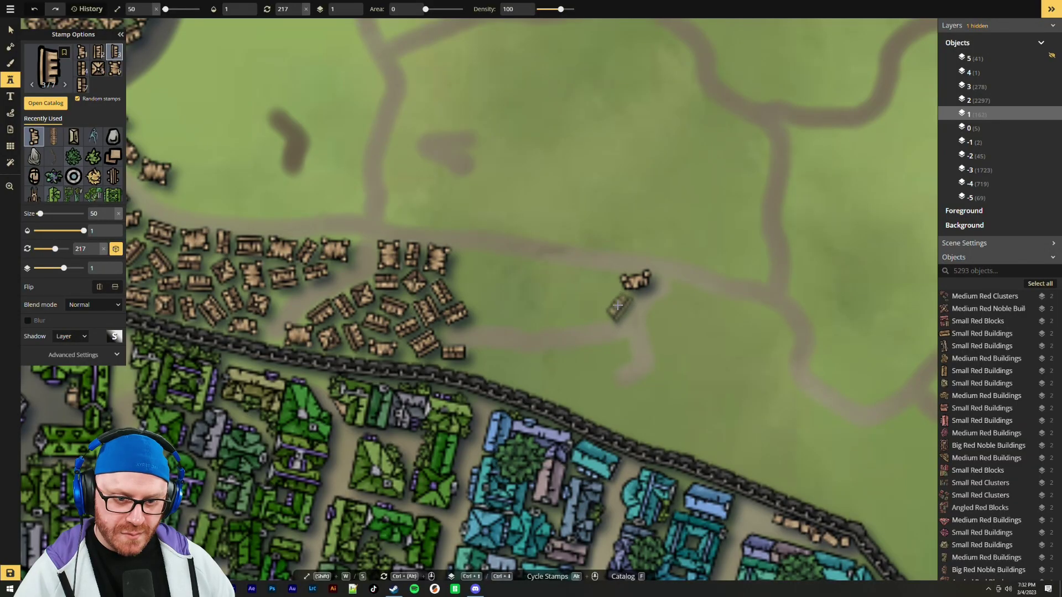
click(618, 306)
ctrl+scroll(592, 285, up, 5)
ctrl+scroll(600, 283, up, 3)
ctrl+scroll(601, 282, up, 1)
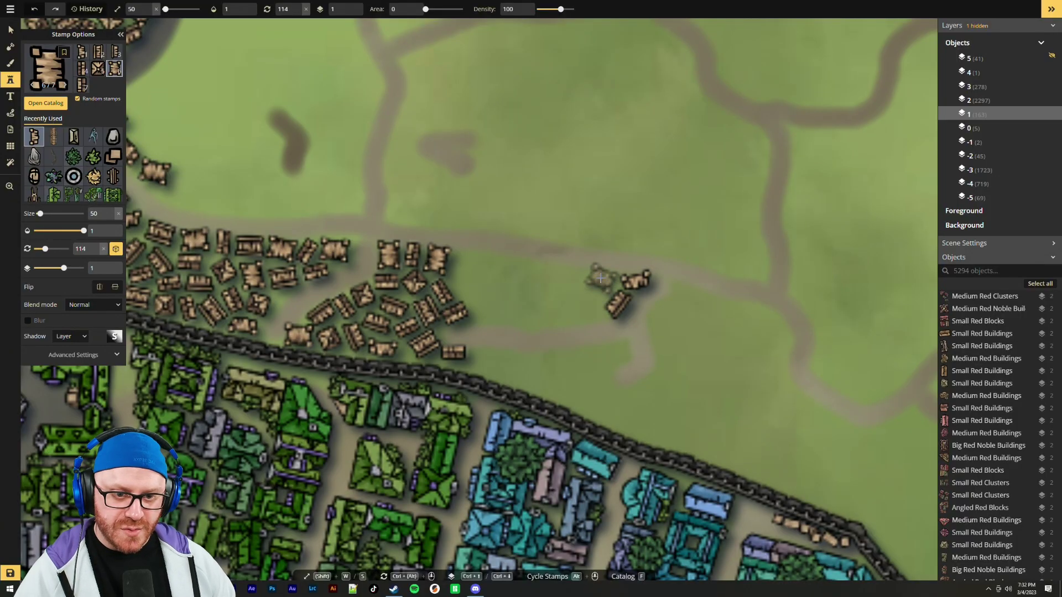
click(600, 281)
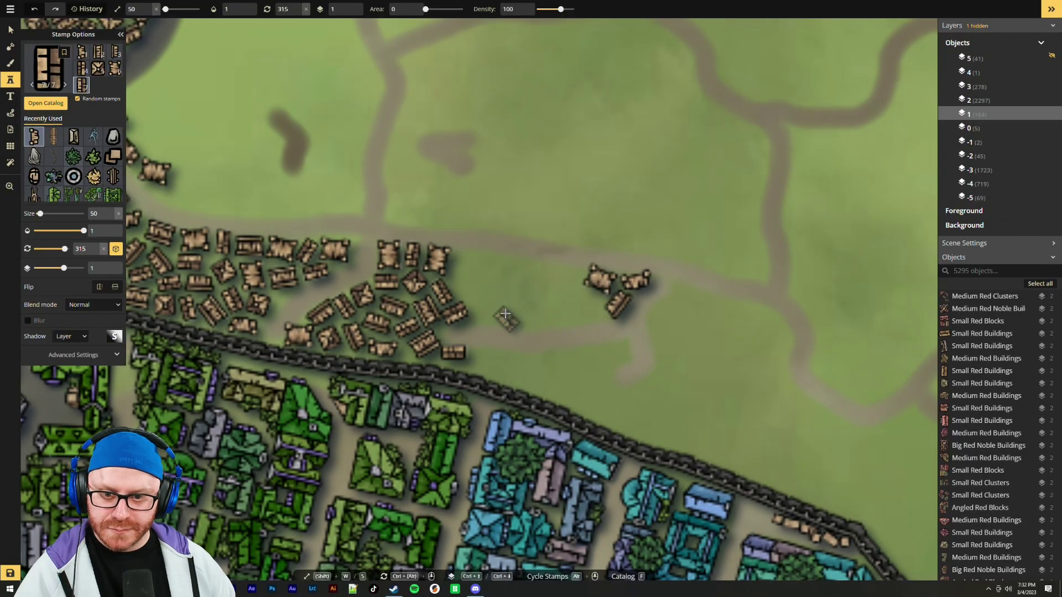
Line the lower branch path with three rotated shacks: two on its north side below the new cluster and one on its south side
ctrl+scroll(587, 313, down, 4)
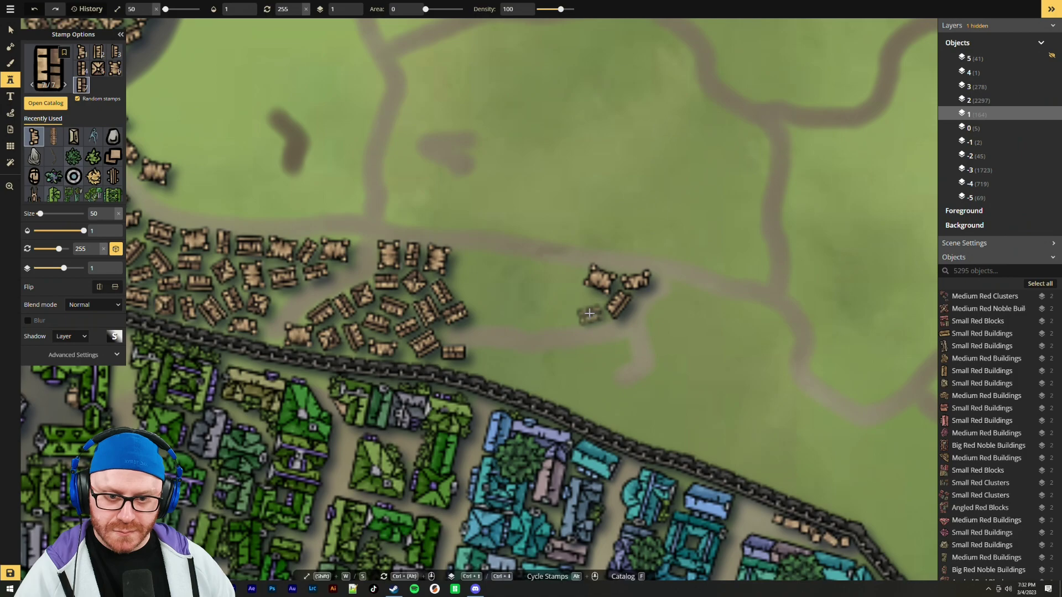
click(589, 313)
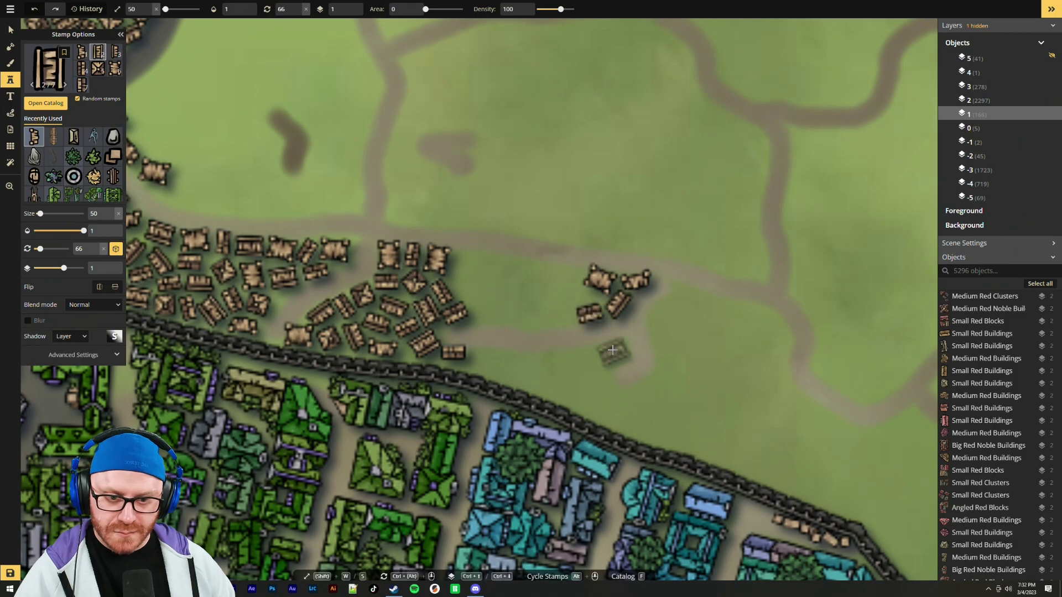
click(614, 349)
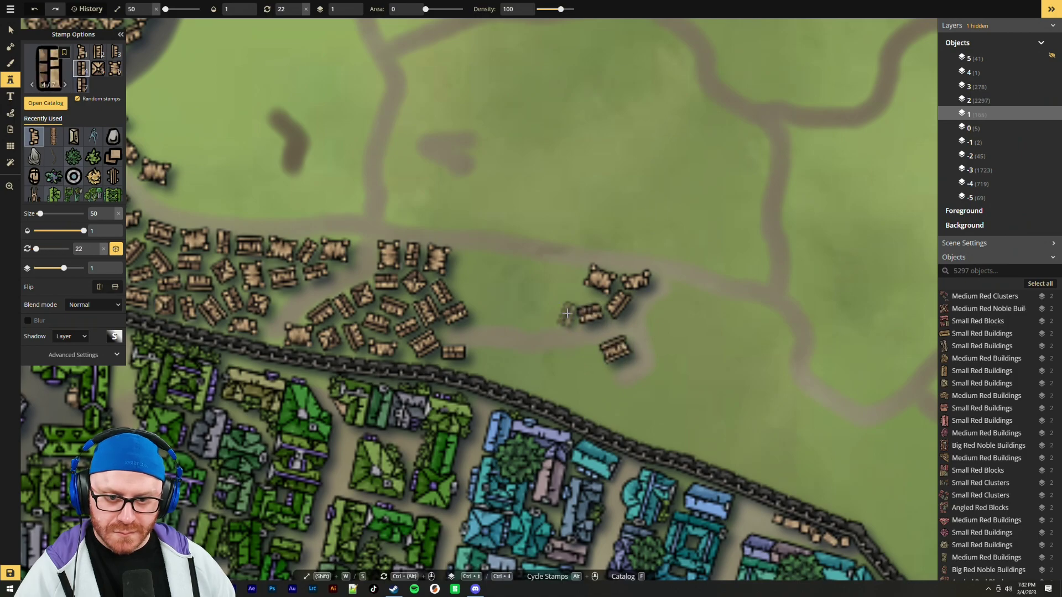
click(566, 313)
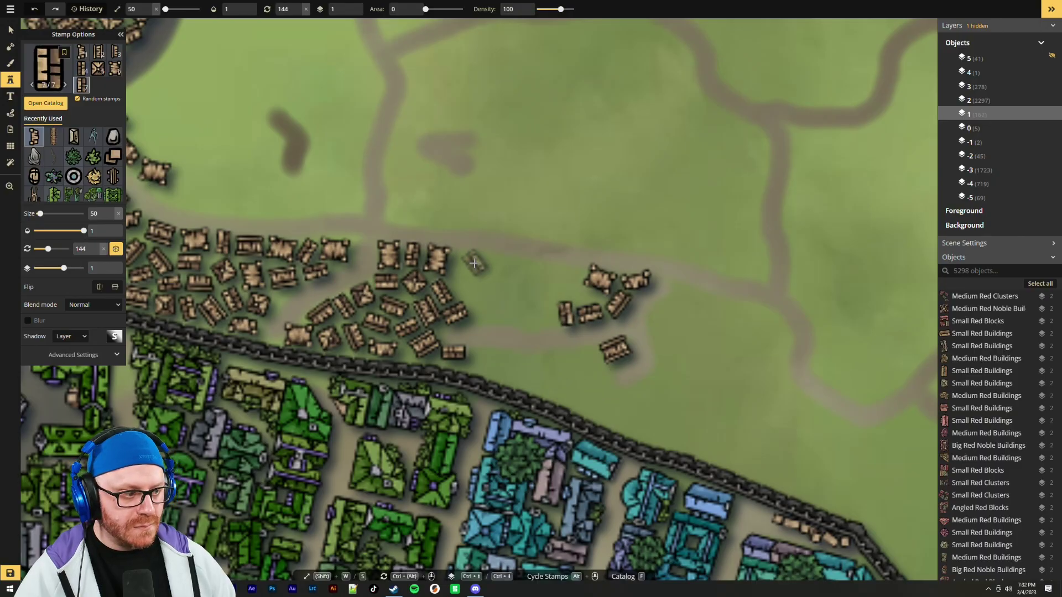
Extend the western shack cluster's eastern edge with three rotated shacks, from the main path down toward the lower branch path
ctrl+alt+scroll(465, 260, down, 3)
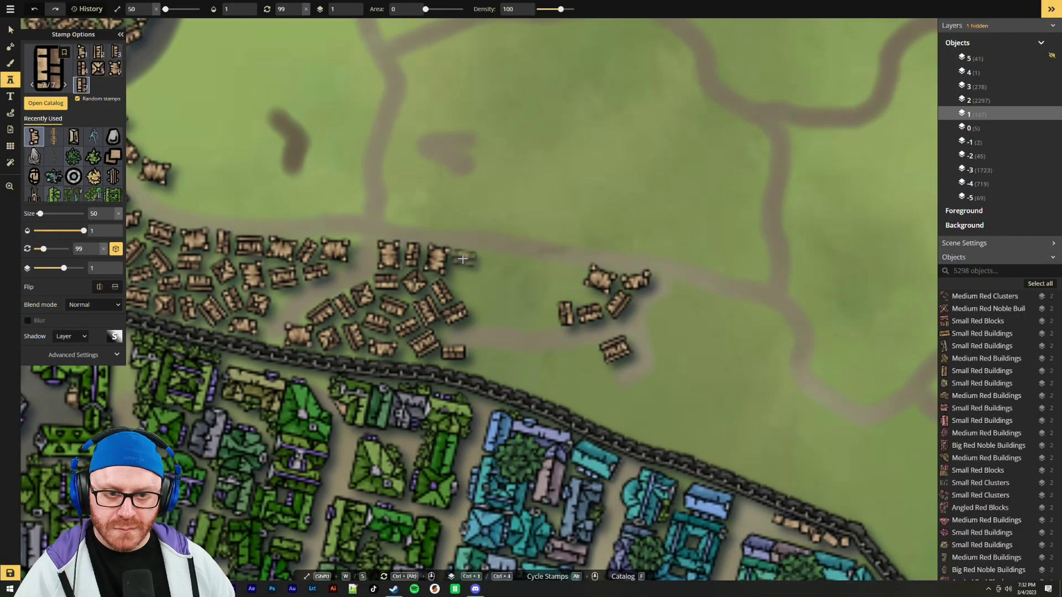
click(465, 258)
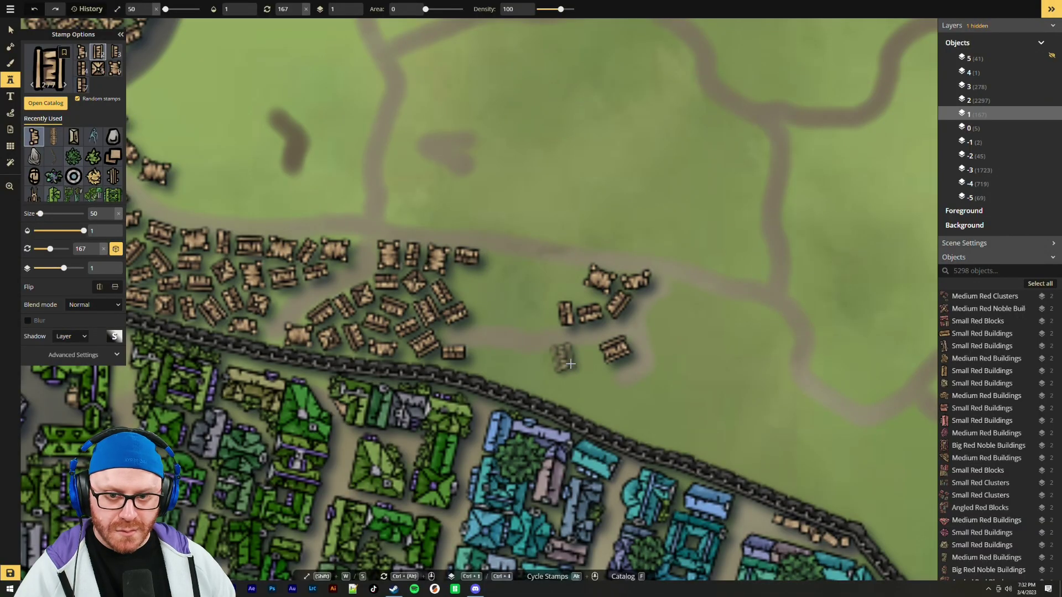
ctrl+alt+scroll(466, 284, down, 1)
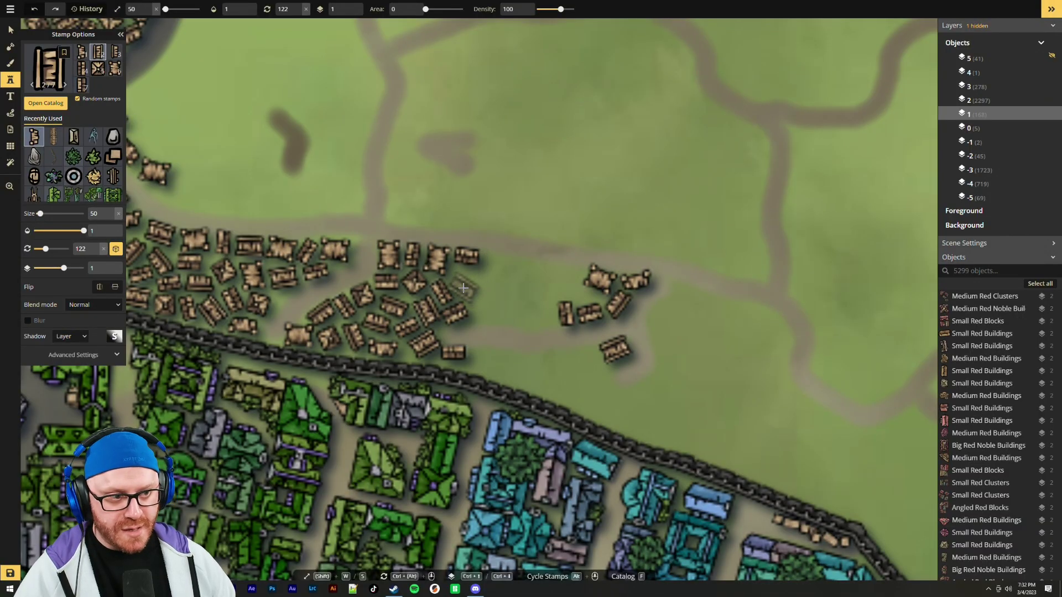
click(462, 280)
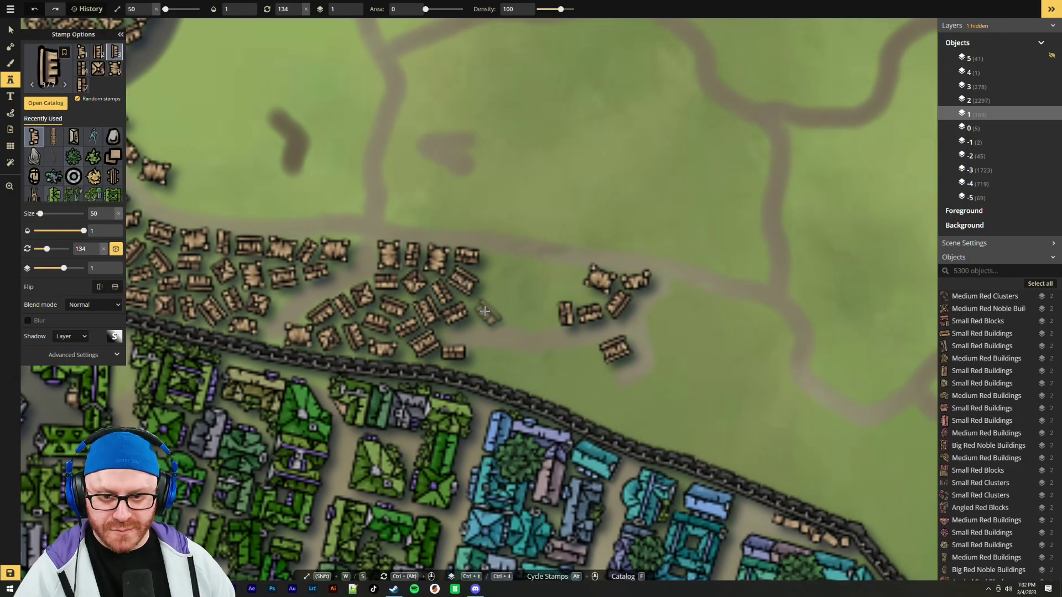
click(479, 308)
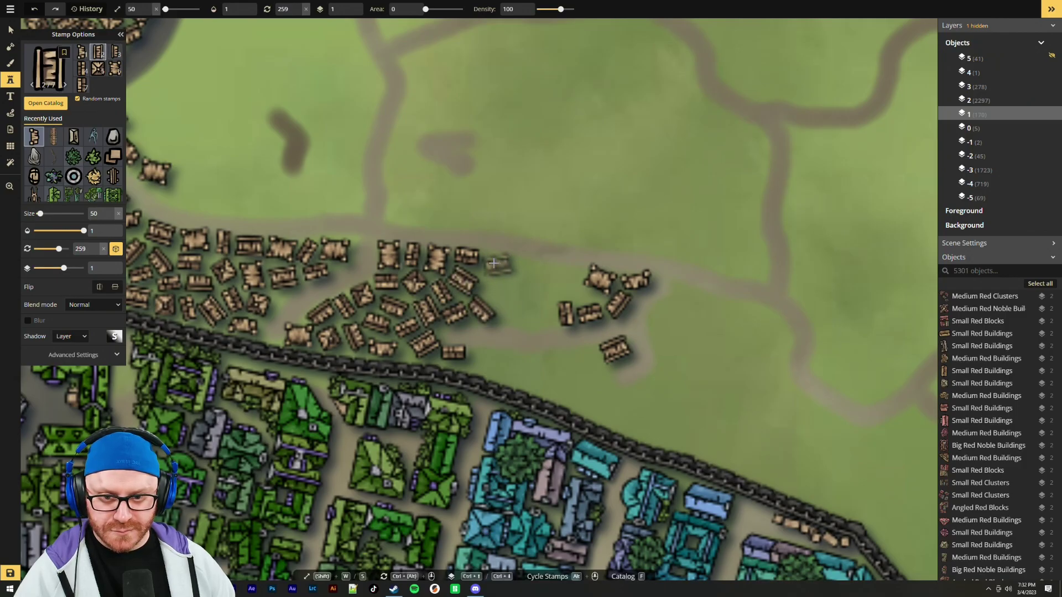
Examine the whole city map, comparing the built-up northern outskirts with the empty northeastern paths, and return to the shacks by the wall
ctrl+alt+scroll(557, 280, down, 2)
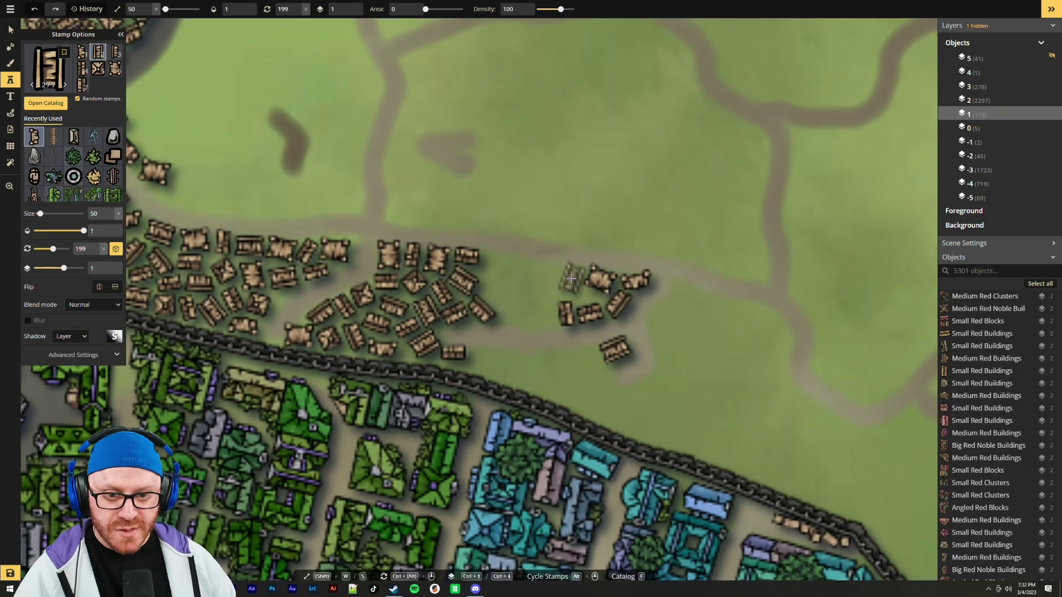
scroll(533, 302, down, 8)
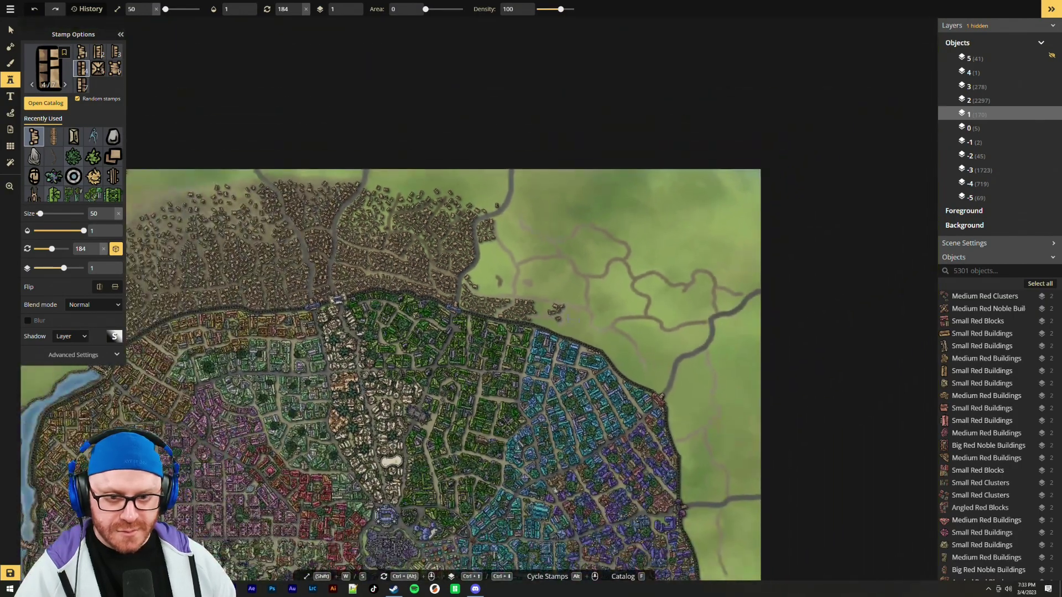
drag(628, 375, 720, 236)
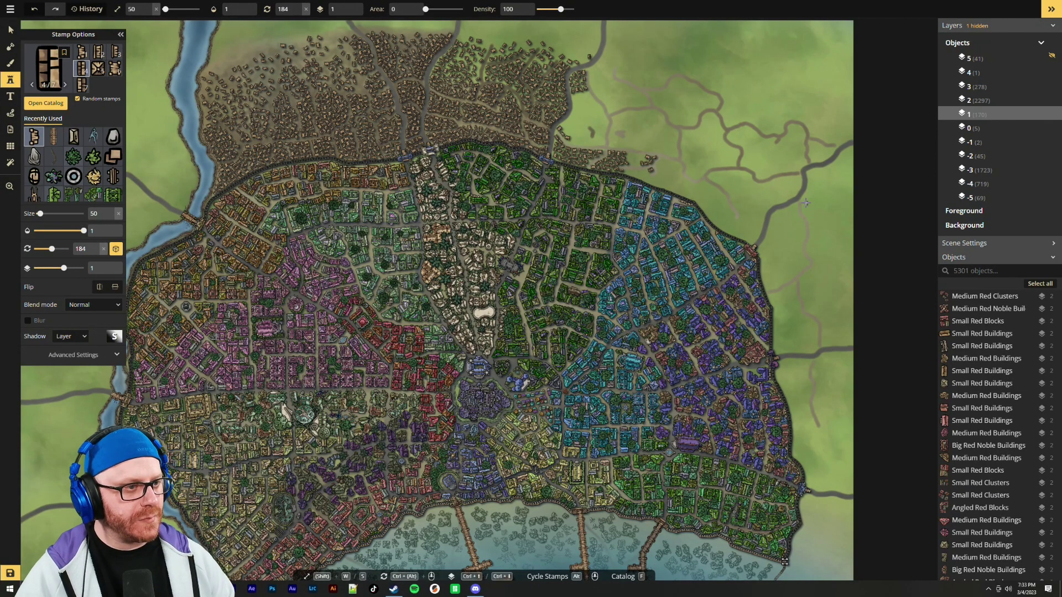
scroll(815, 122, up, 2)
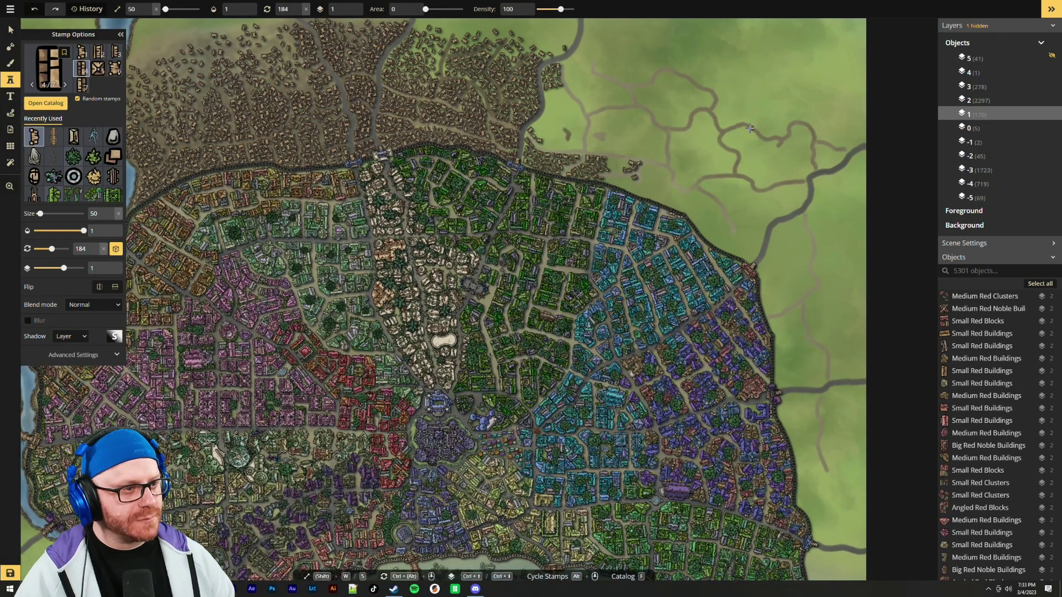
scroll(719, 164, up, 3)
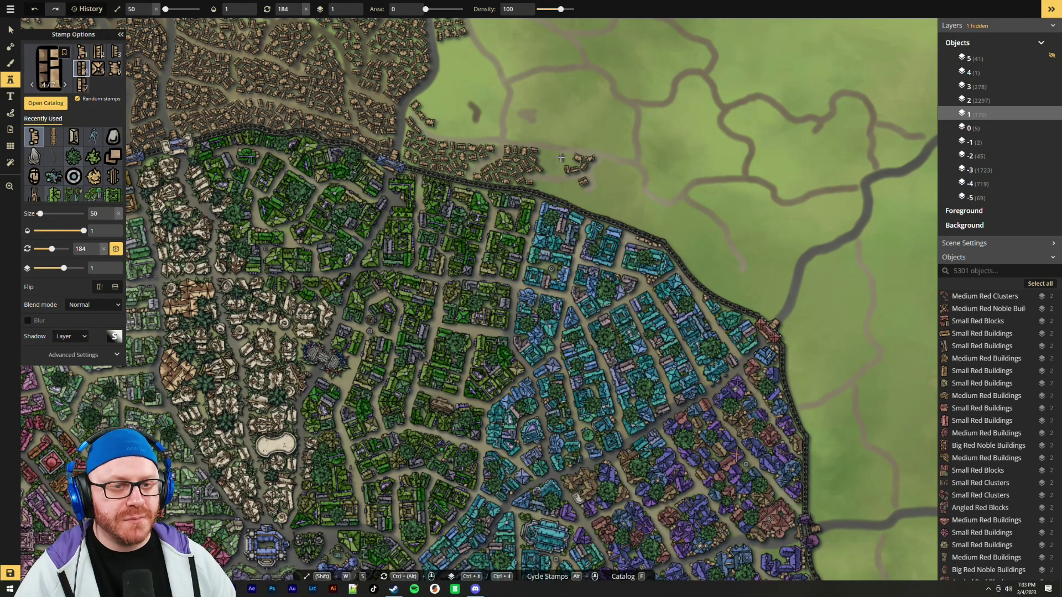
scroll(561, 158, up, 5)
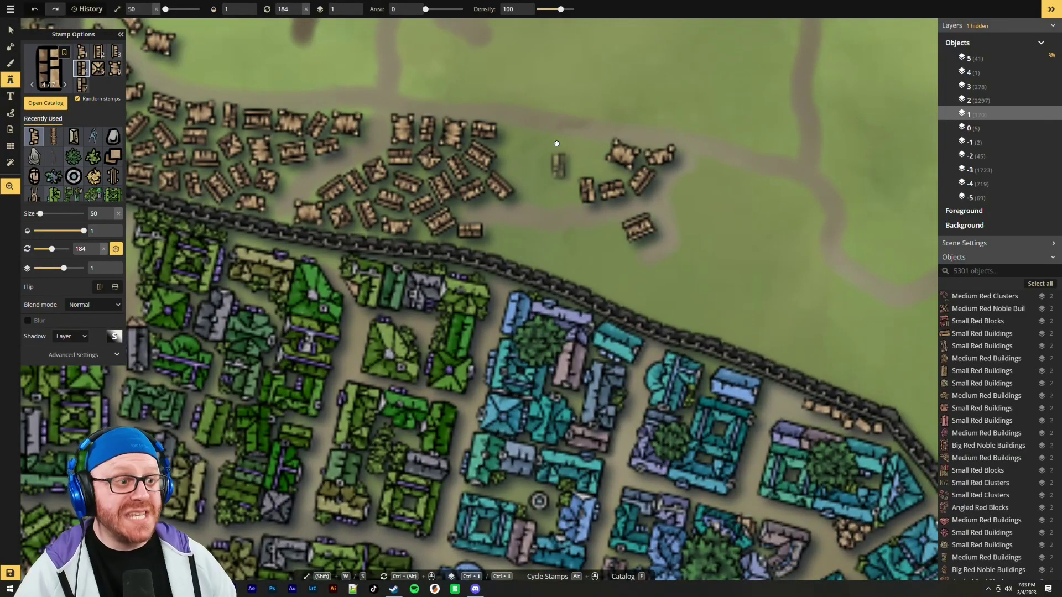
drag(556, 143, 555, 224)
scroll(528, 270, up, 2)
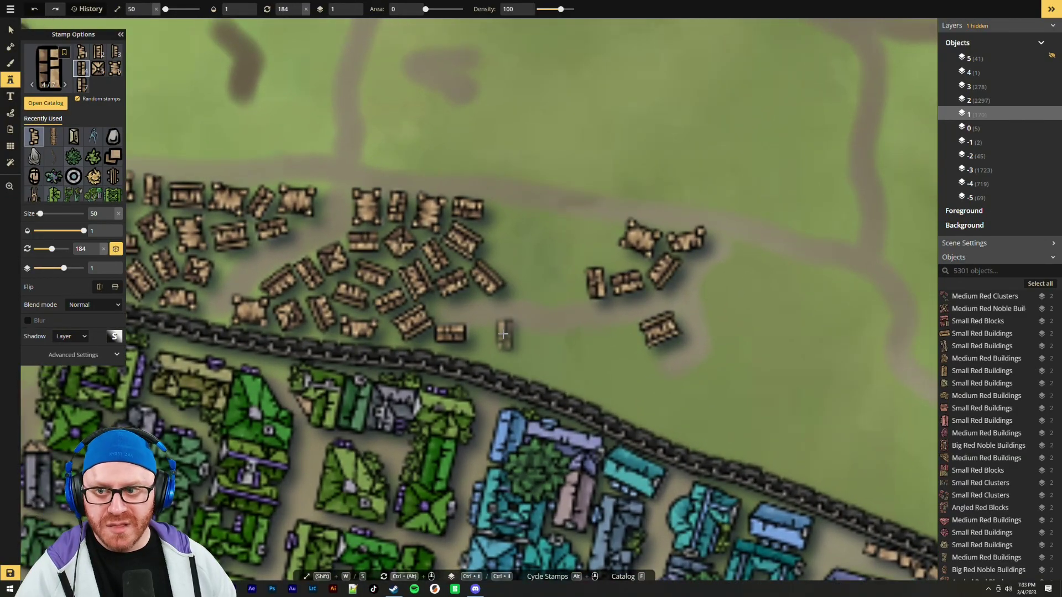
Stamp an upright tilted shack at the east end of the wall-side row and another west of the lone shack south of the branch path
scroll(503, 334, up, 1)
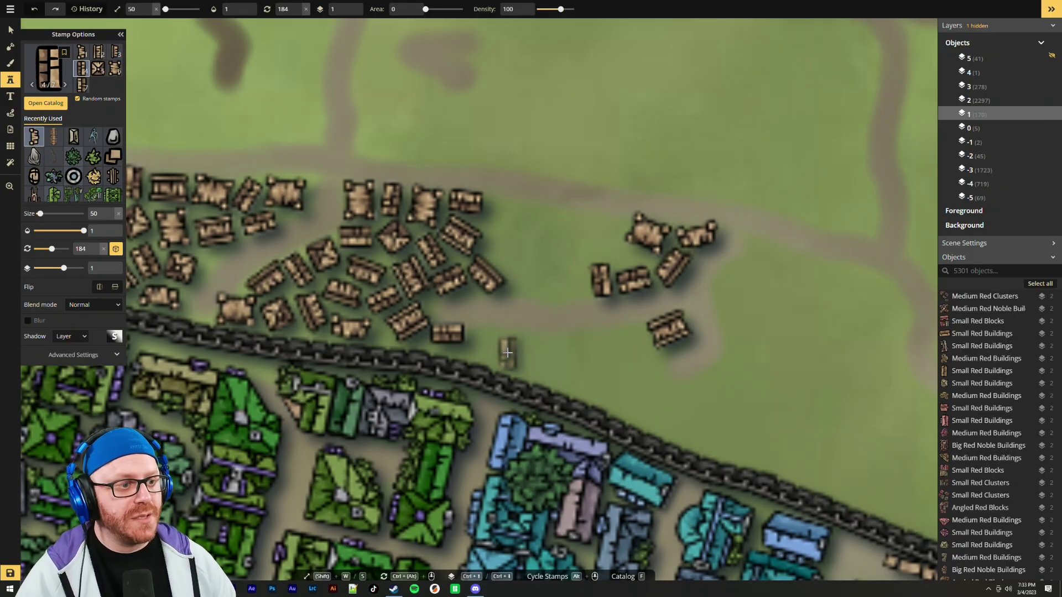
scroll(482, 340, up, 1)
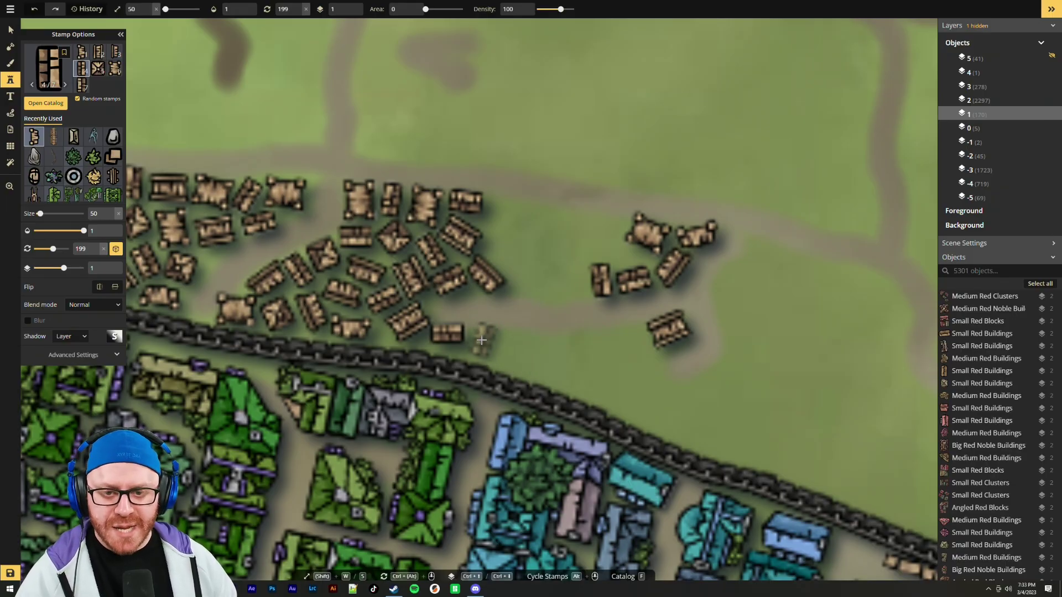
click(478, 340)
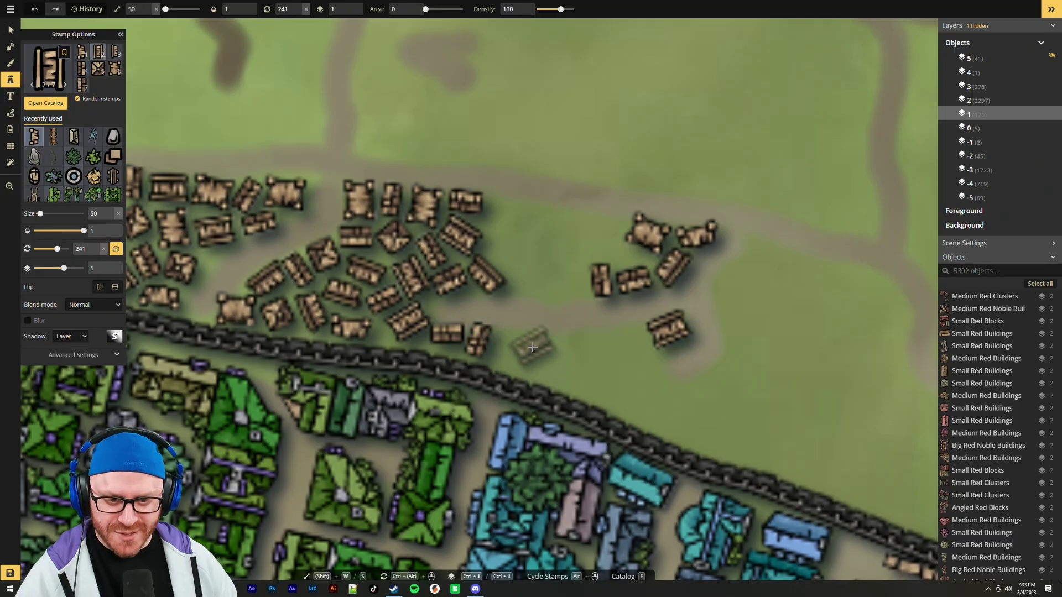
scroll(636, 345, up, 2)
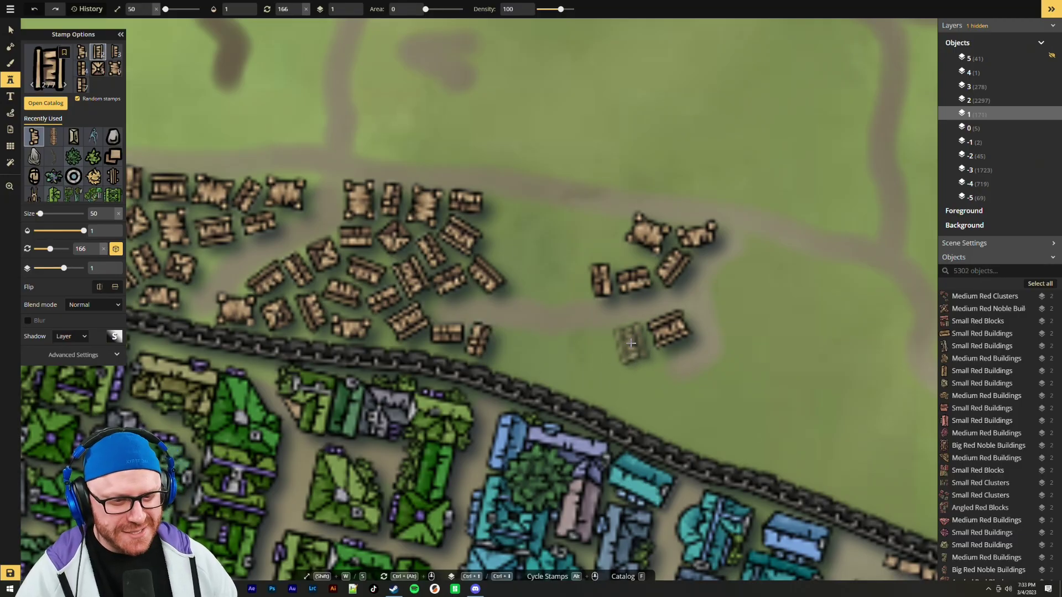
click(632, 341)
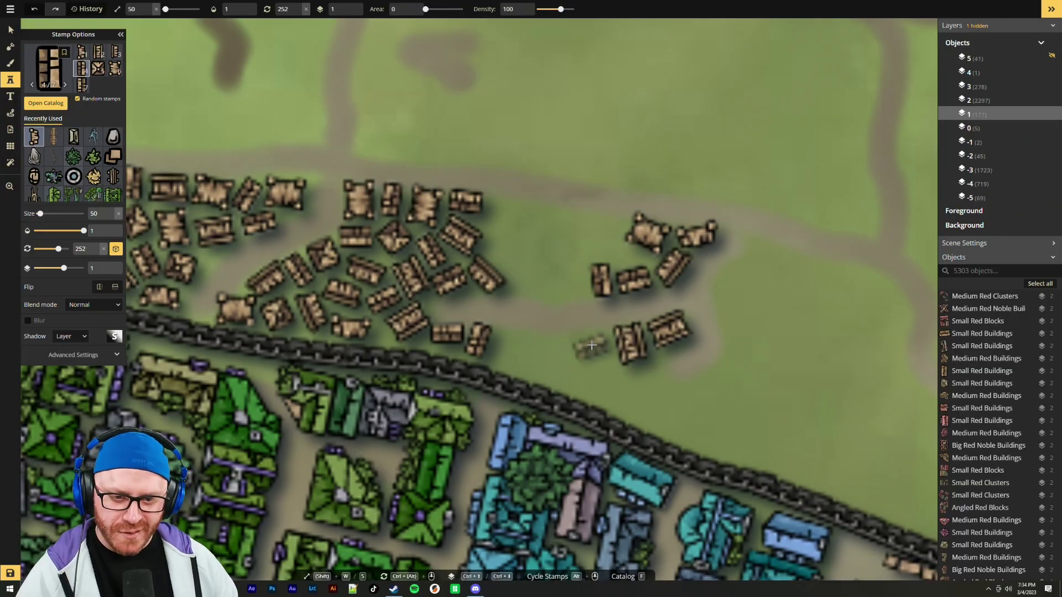
scroll(575, 321, down, 2)
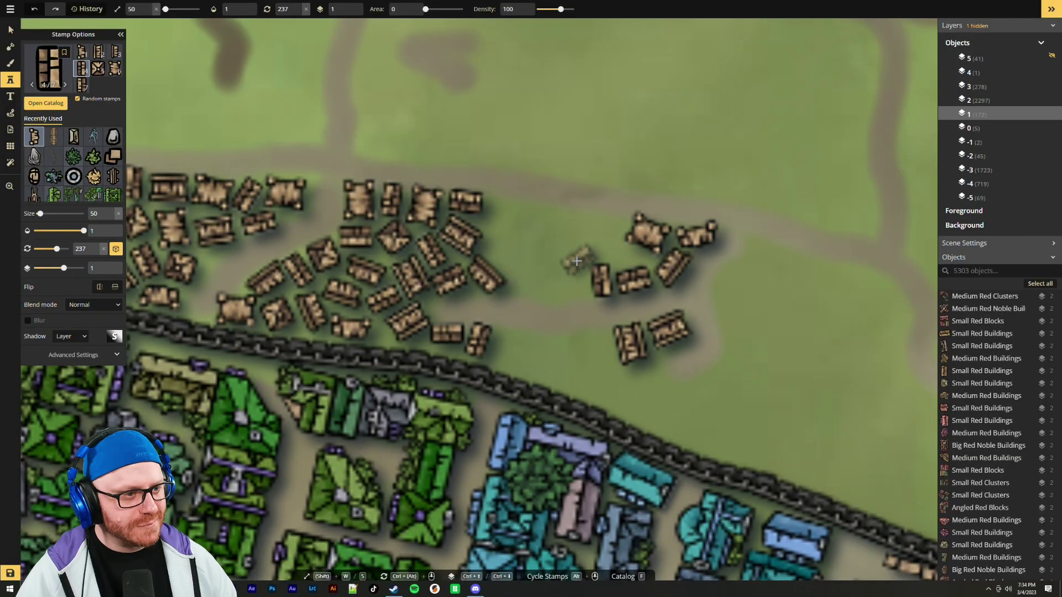
Stamp a shack rotated 117° inside the eastern cluster and one rotated 349° at the east end of the western cluster's main-path row
scroll(577, 261, down, 8)
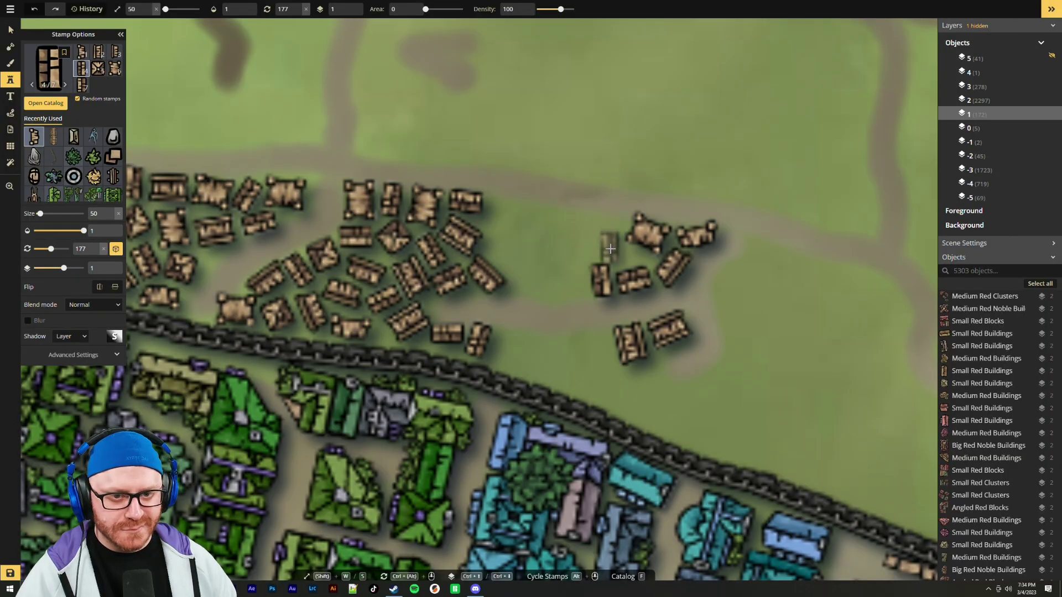
scroll(613, 252, up, 3)
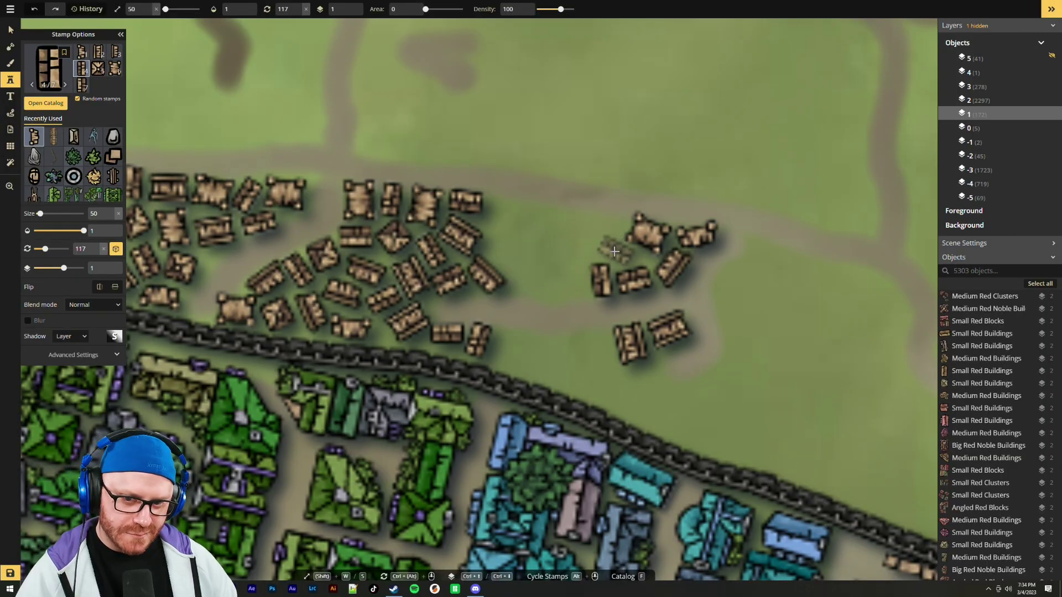
click(613, 252)
scroll(503, 220, up, 12)
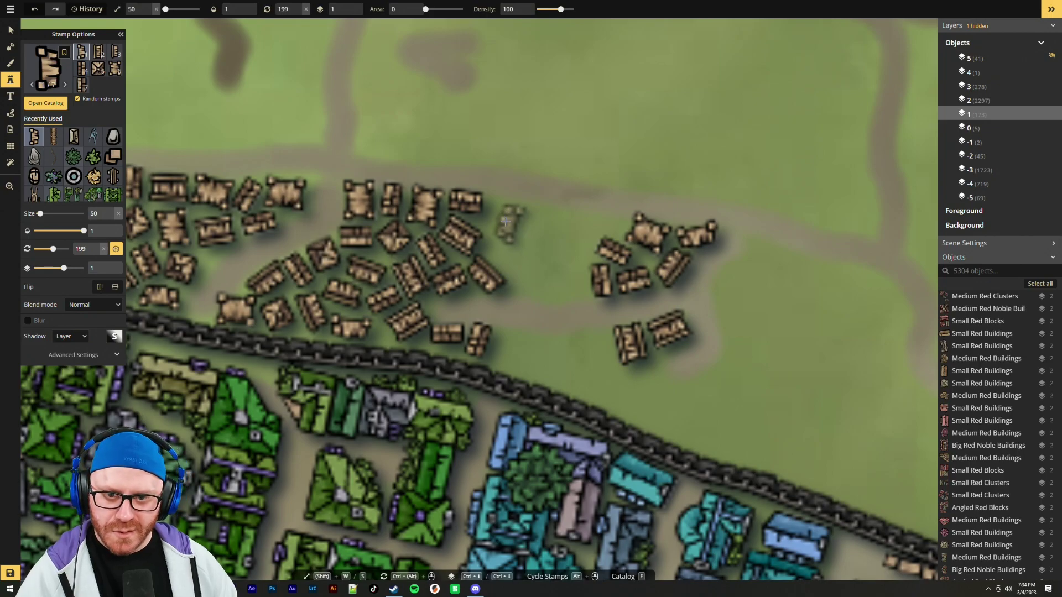
scroll(502, 216, up, 1)
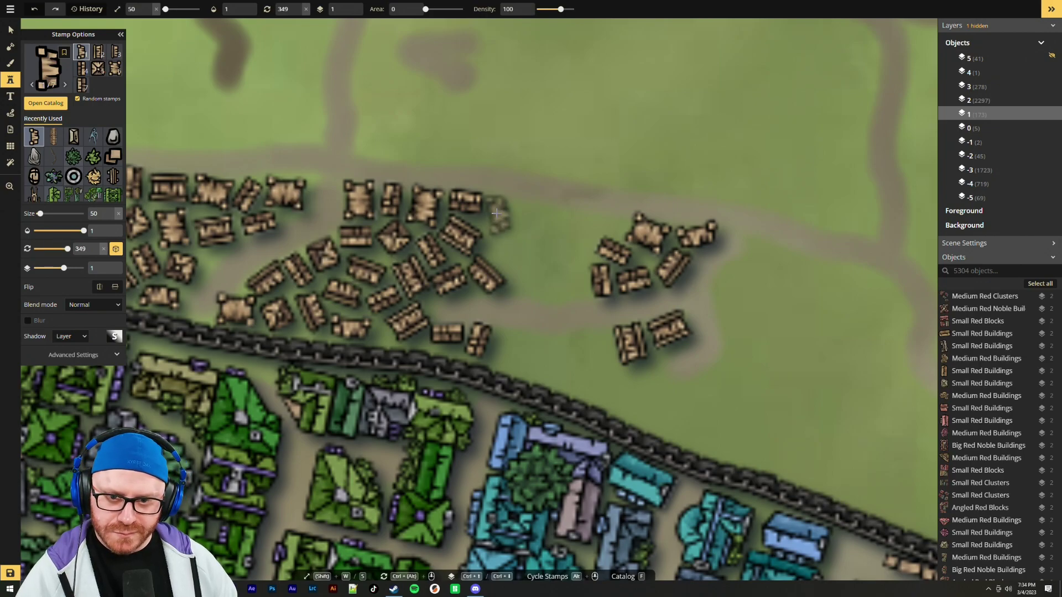
click(500, 212)
Stamp a shack rotated 96° at the eastern cluster's northwest corner and one rotated 143° below the pair south of the branch path
scroll(504, 257, down, 15)
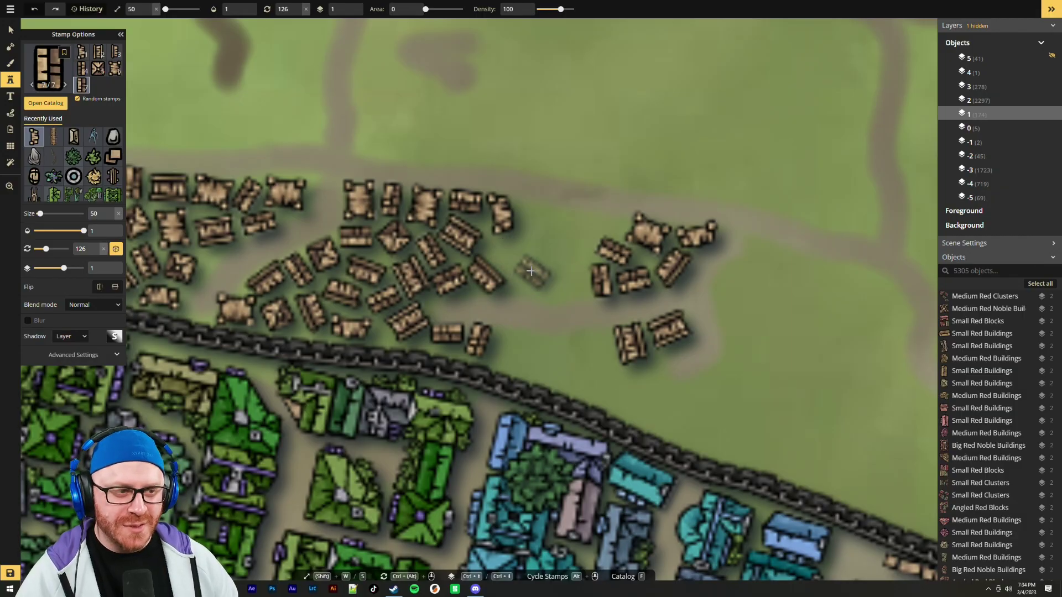
ctrl+scroll(605, 222, down, 1)
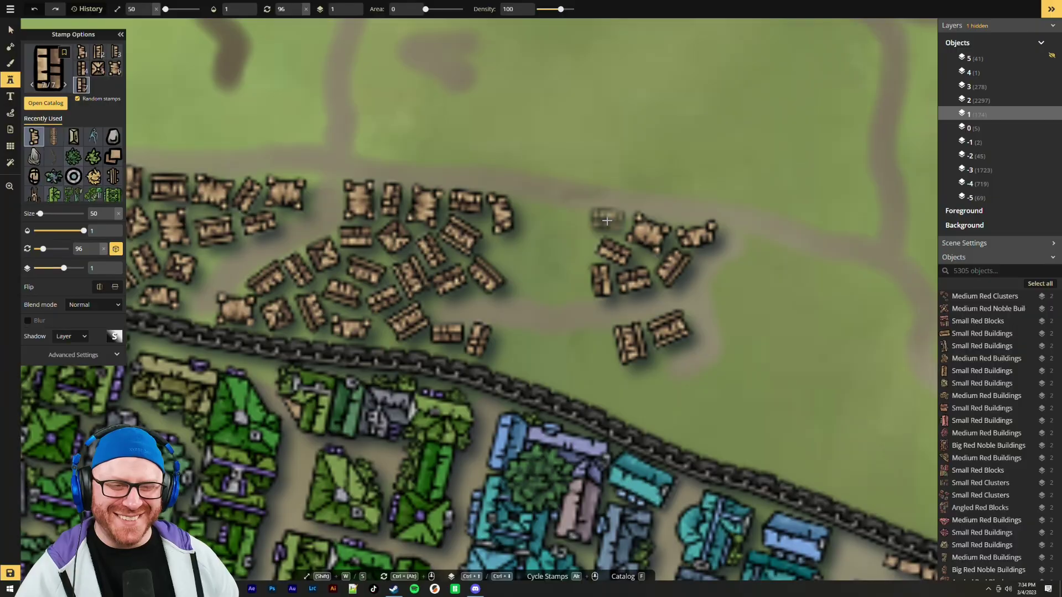
click(606, 222)
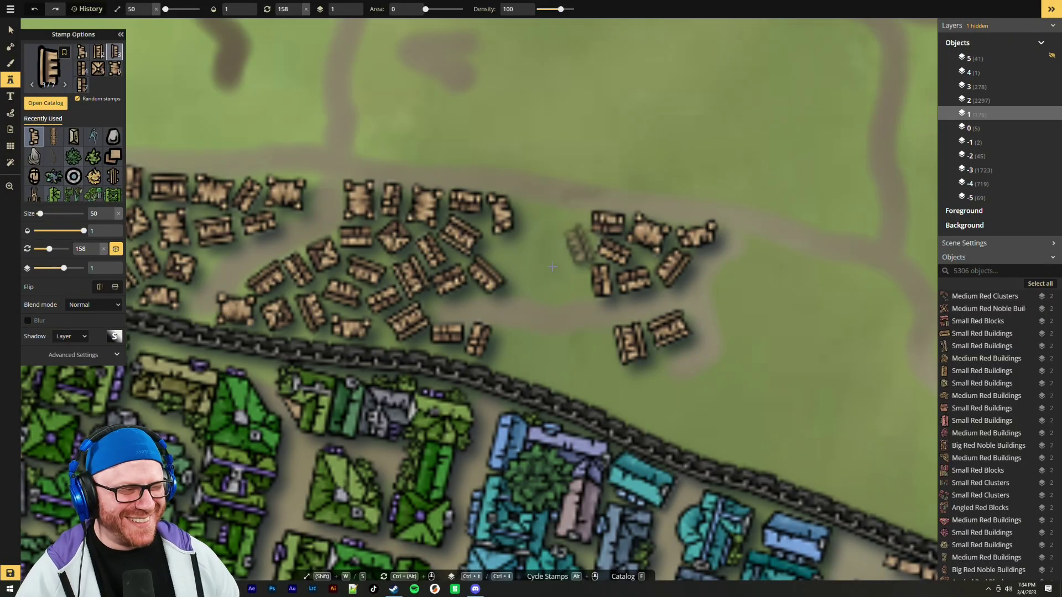
ctrl+scroll(598, 354, down, 1)
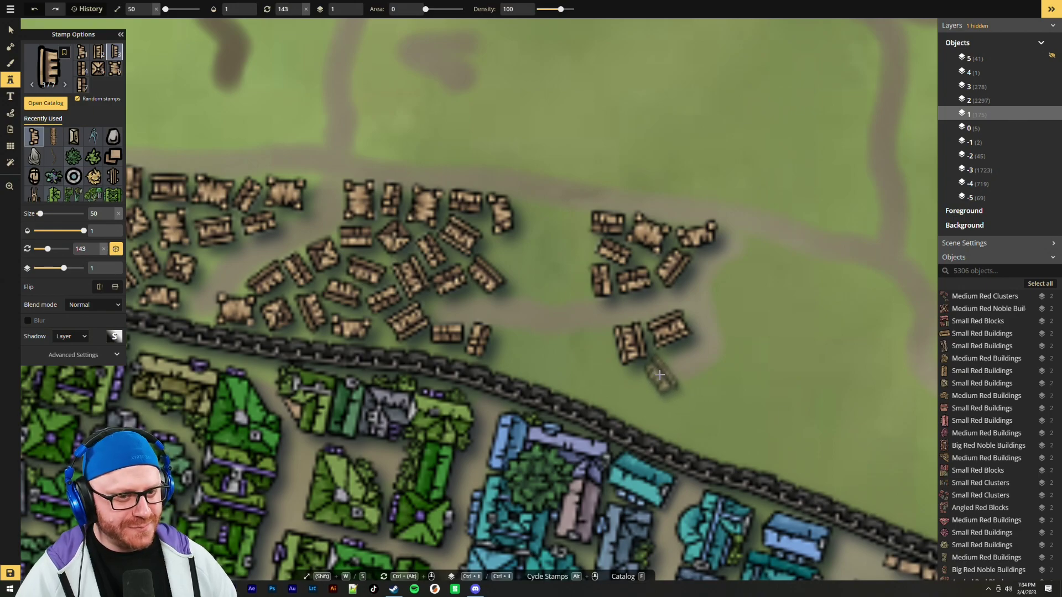
click(661, 376)
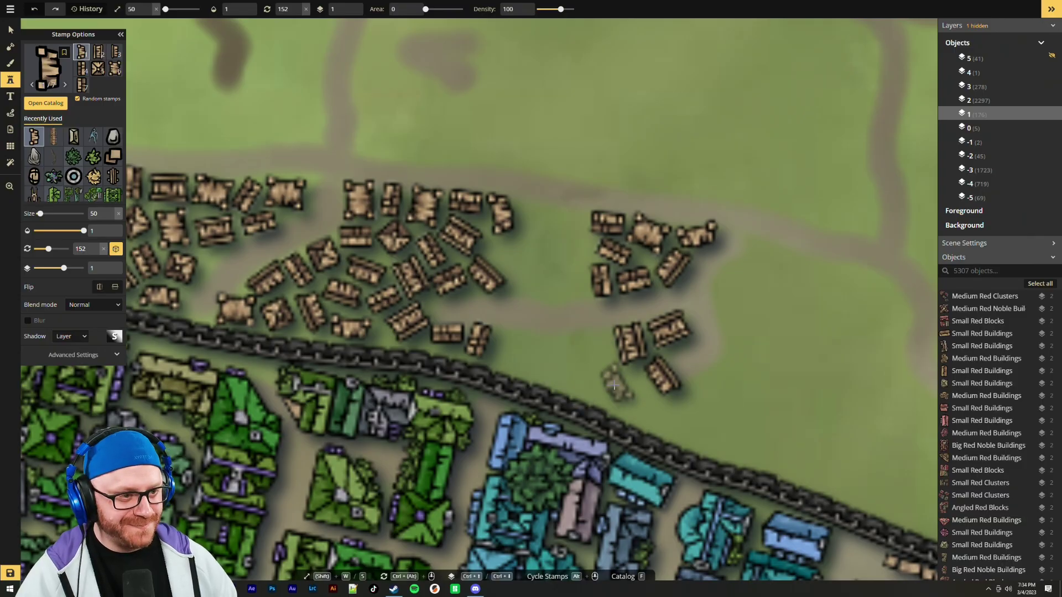
Extend the wall-side row eastward with a narrow shack rotated 347° and a wide shack with corner posts
click(108, 54)
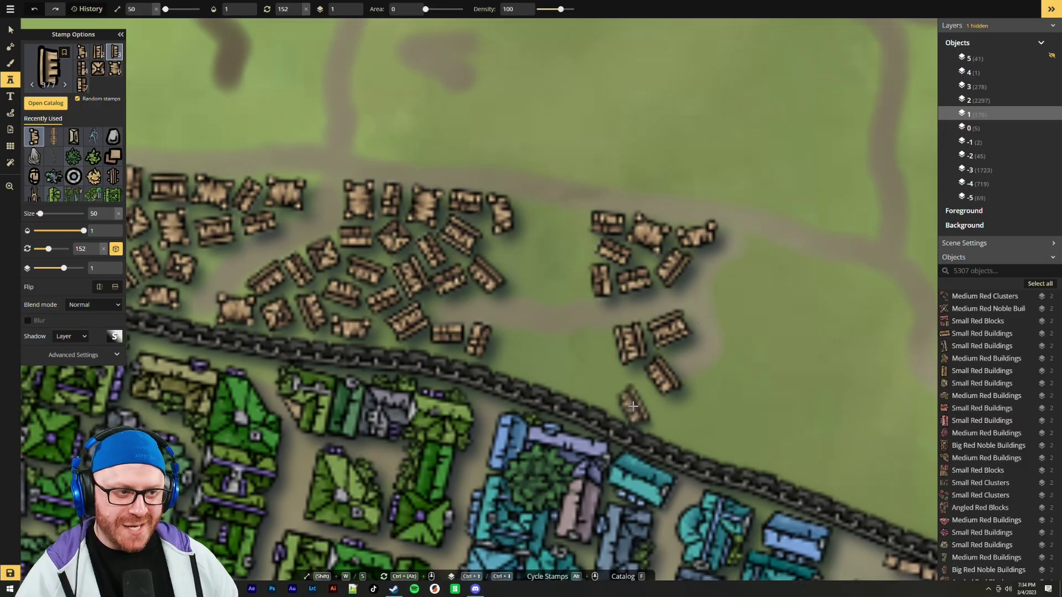
scroll(634, 394, down, 4)
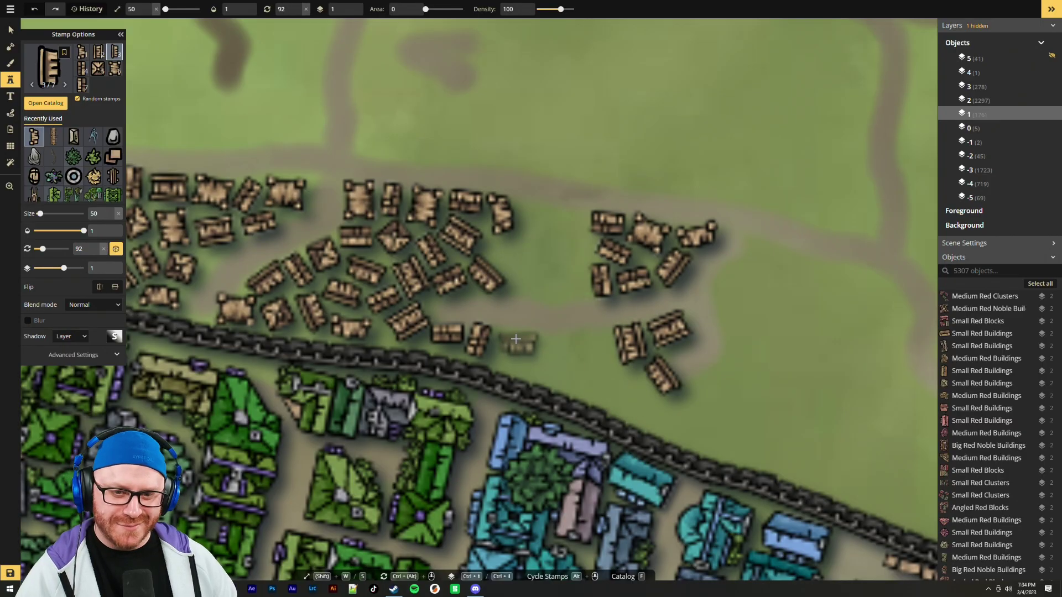
scroll(507, 350, down, 2)
scroll(503, 349, down, 2)
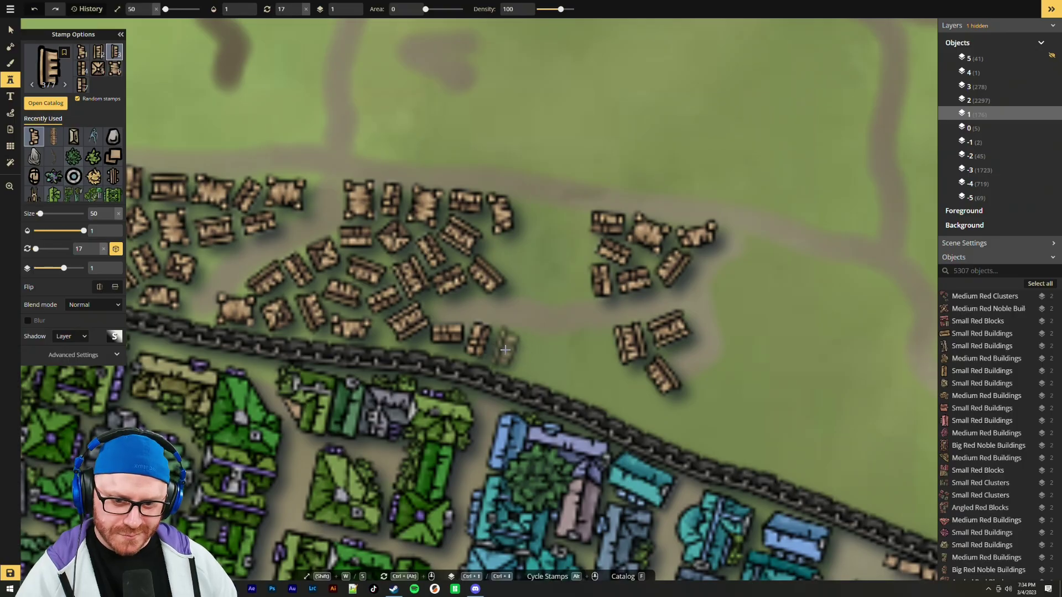
scroll(505, 351, down, 1)
click(506, 350)
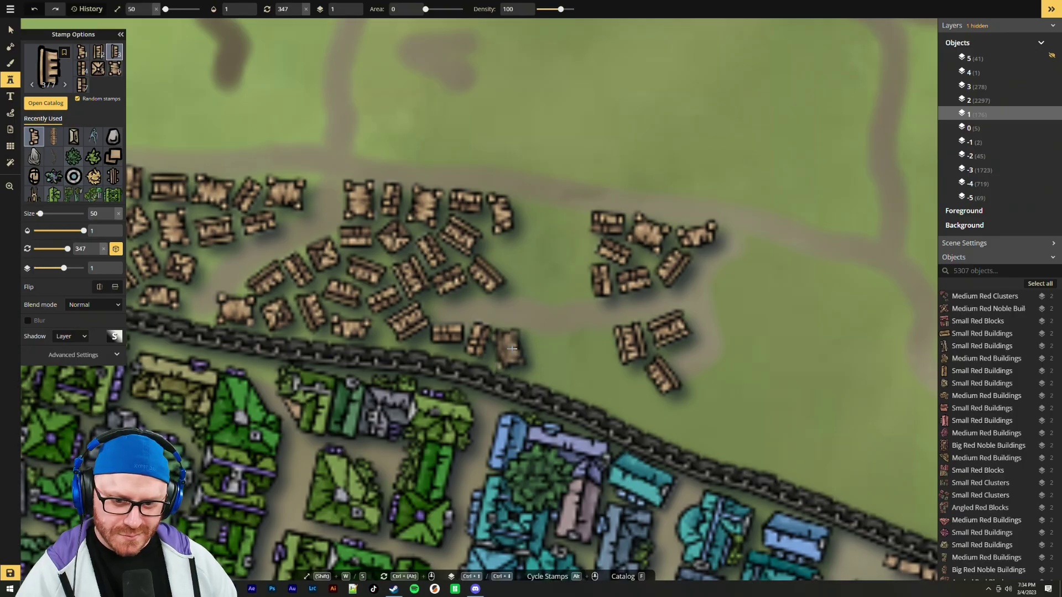
scroll(543, 358, down, 2)
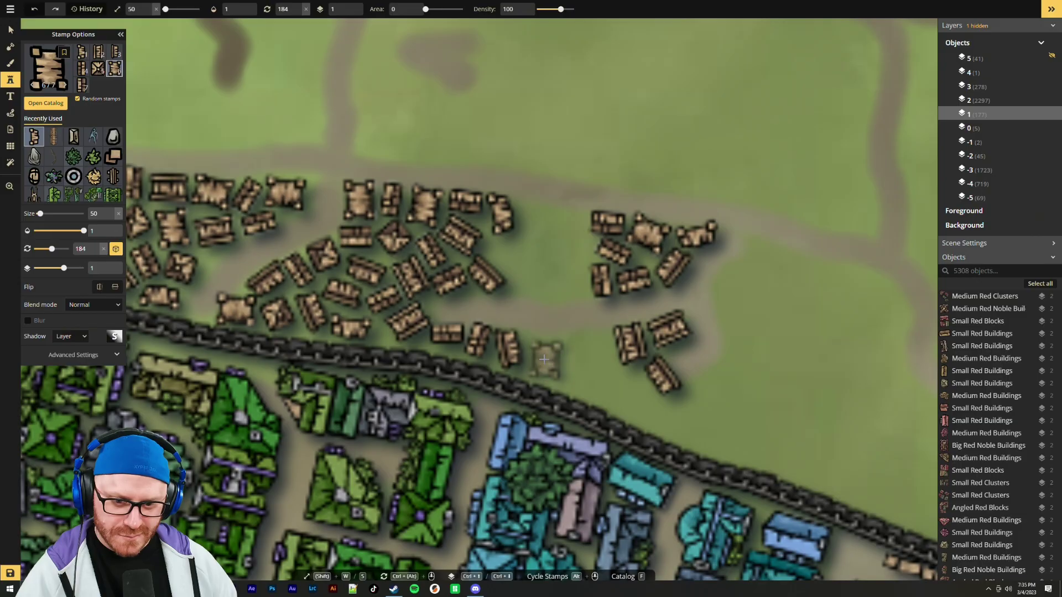
click(541, 352)
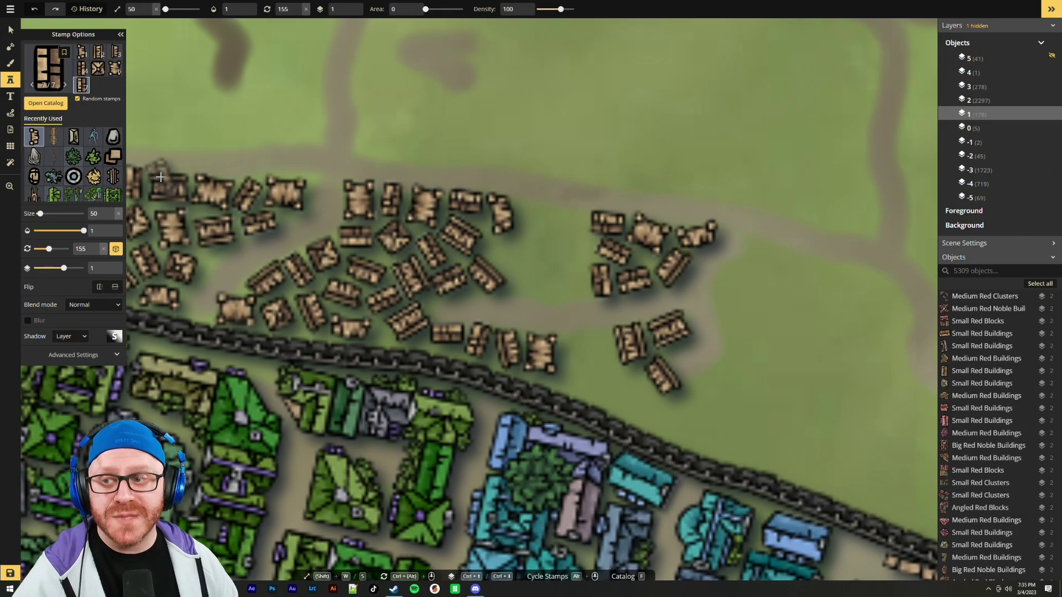
Extend the eastern cluster's west edge with a shack rotated 170° beside the main path and one rotated 210° south of it
ctrl+alt+scroll(553, 268, up, 3)
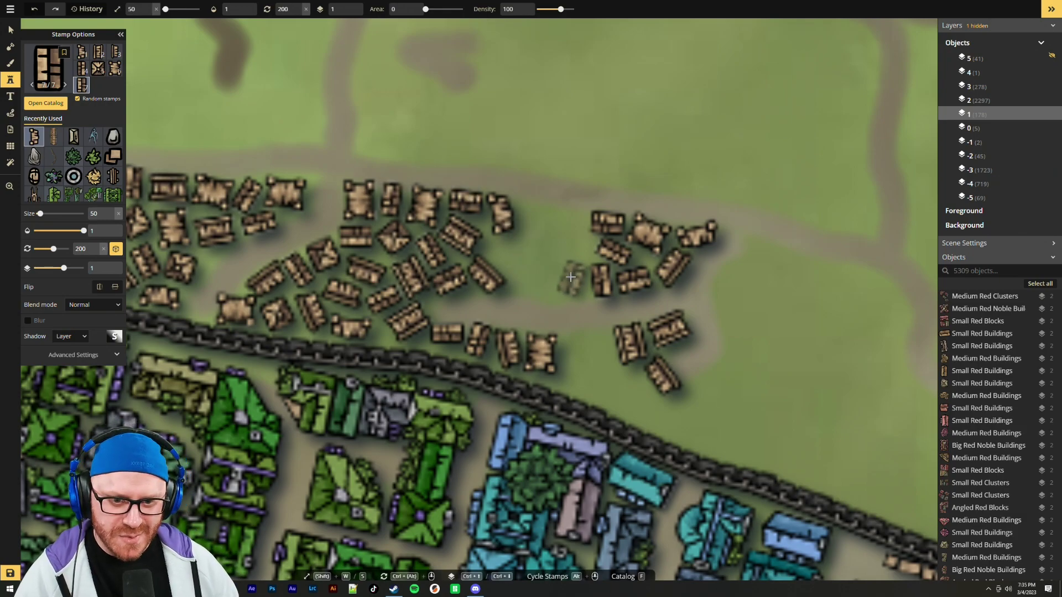
ctrl+alt+scroll(572, 238, down, 2)
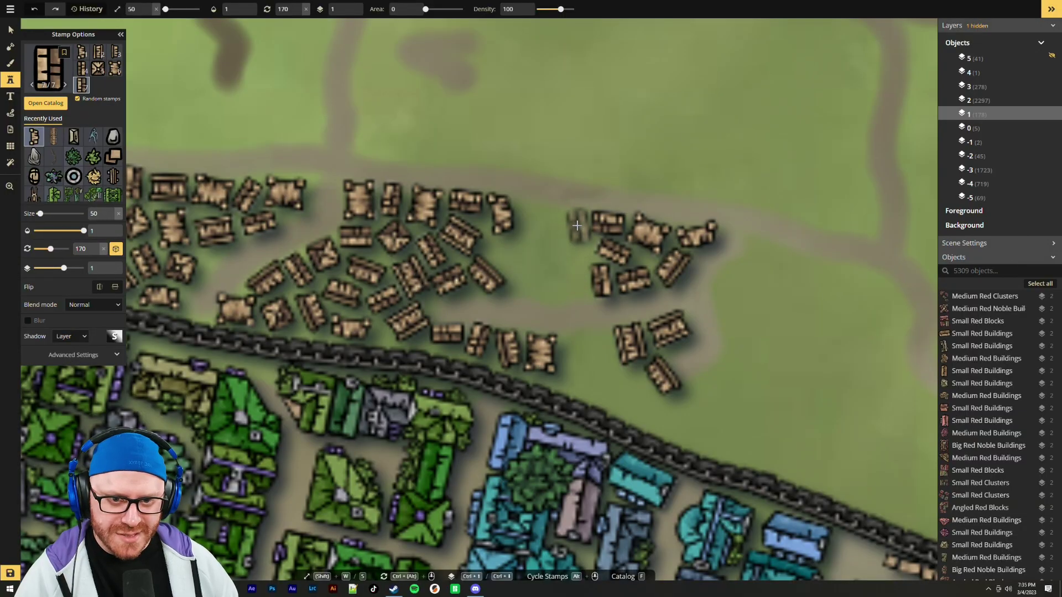
click(576, 225)
ctrl+alt+scroll(568, 272, down, 1)
ctrl+alt+scroll(567, 272, up, 4)
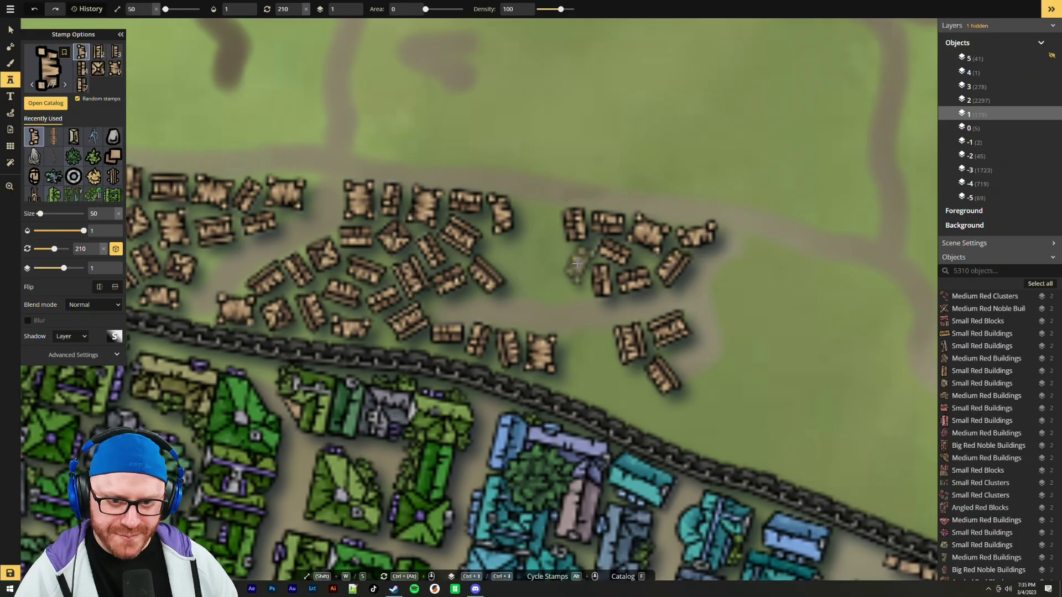
click(574, 261)
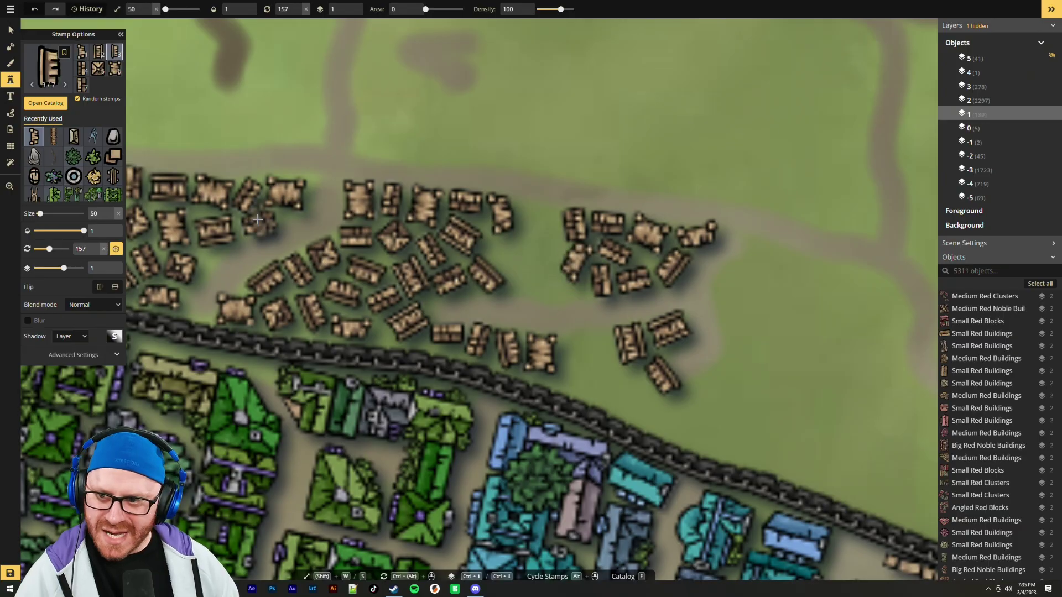
Line the branch path's north side west of the eastern cluster with two shacks, rotated 82° and 17°
ctrl+alt+scroll(575, 298, down, 6)
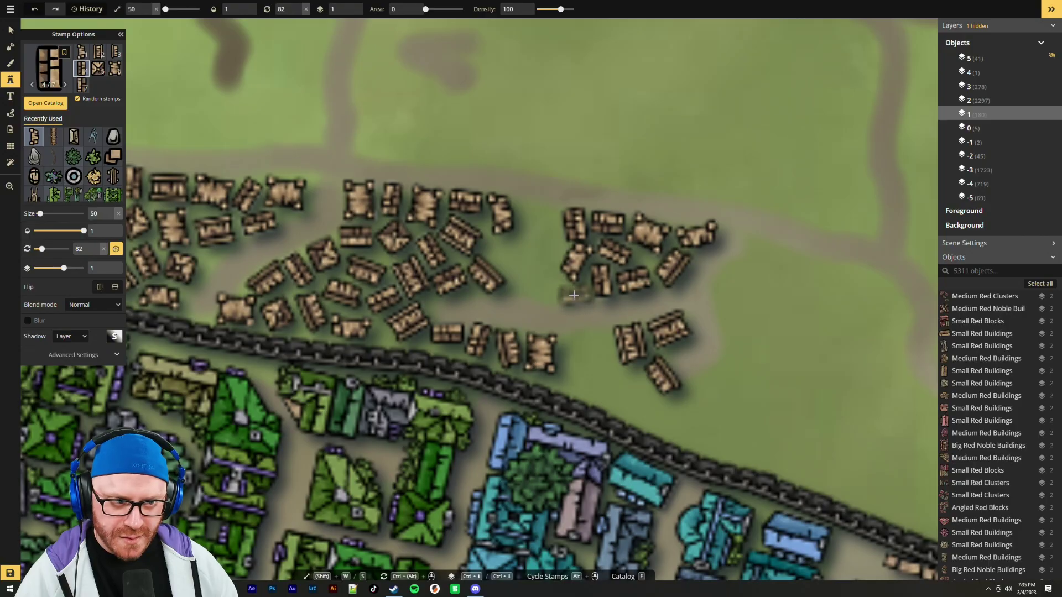
click(574, 294)
ctrl+alt+scroll(536, 275, down, 5)
ctrl+alt+scroll(536, 275, up, 2)
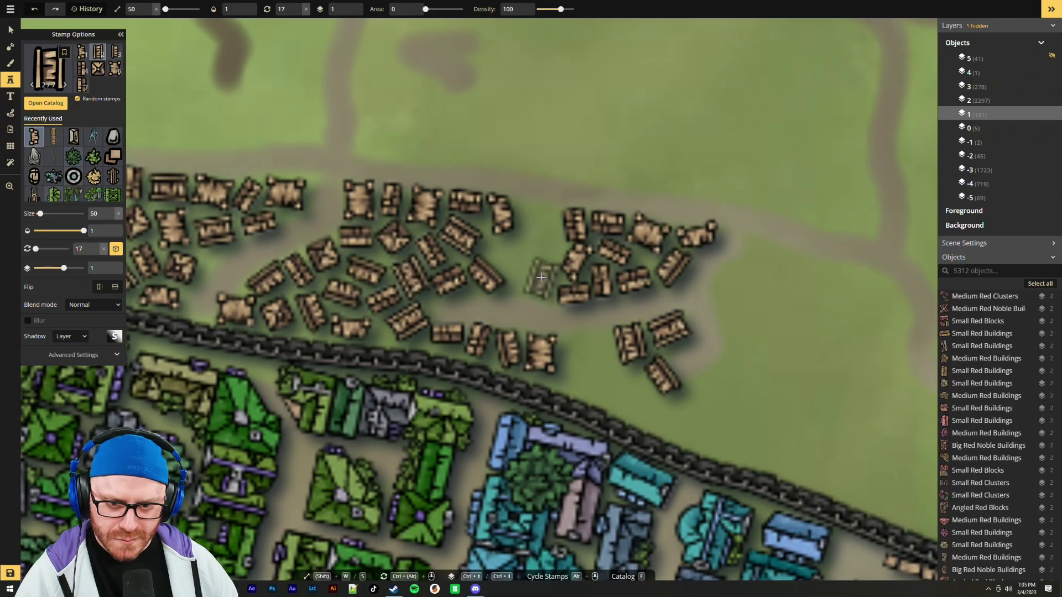
click(541, 277)
Close the gap between the two clusters with a shack rotated 114° and a wide corner-post shack rotated 171° along the main path
ctrl+alt+scroll(515, 253, up, 6)
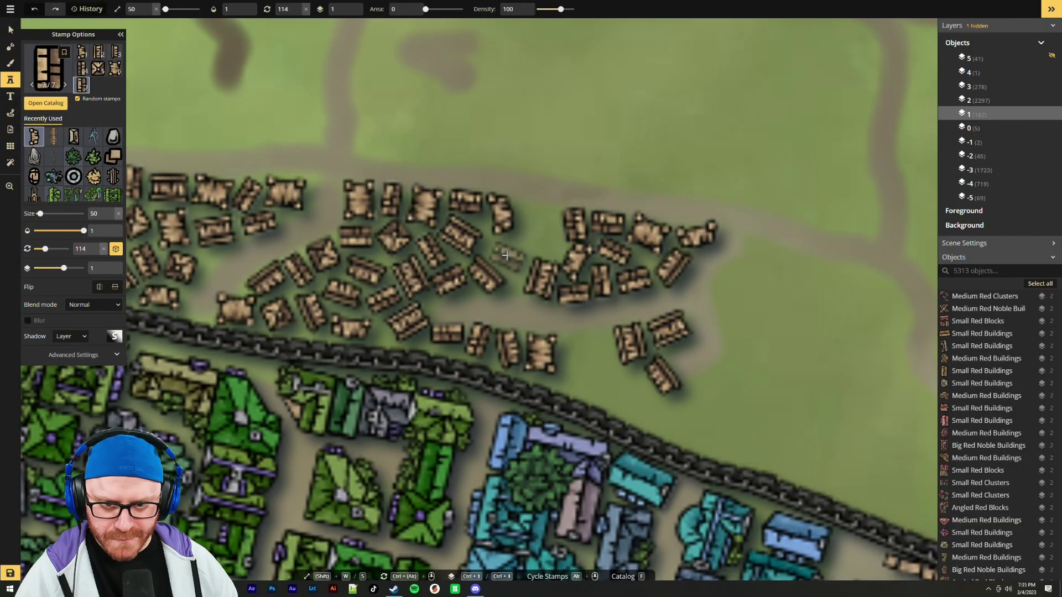
click(505, 255)
ctrl+alt+scroll(532, 223, up, 3)
ctrl+alt+scroll(532, 224, up, 2)
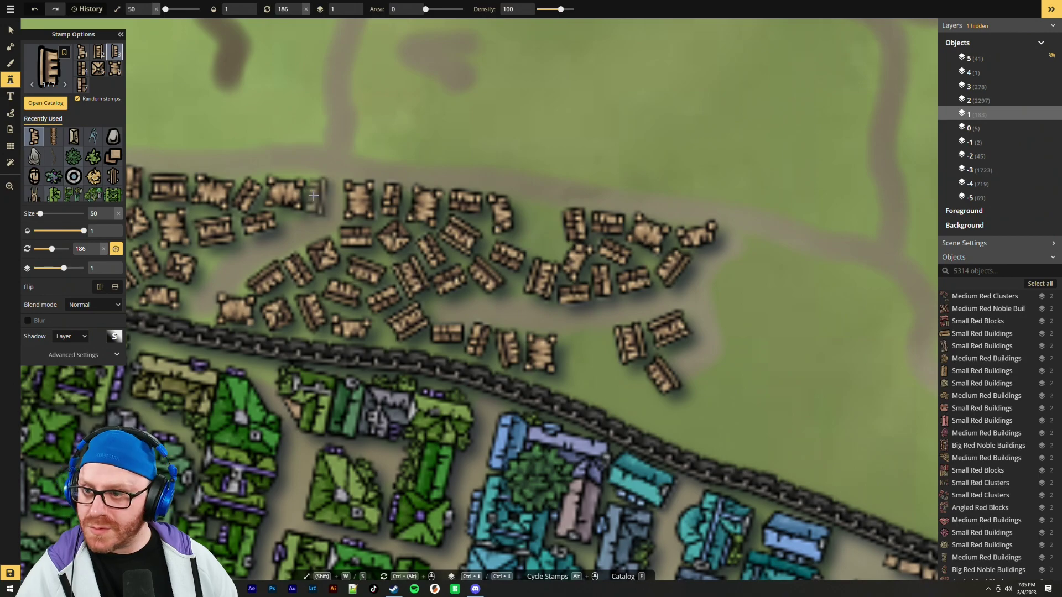
click(115, 69)
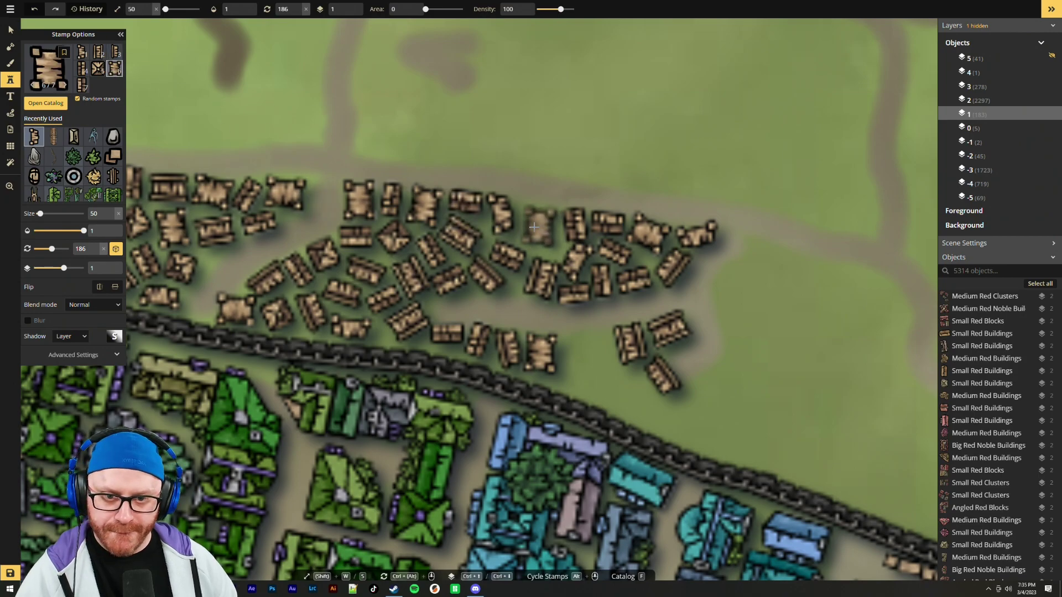
ctrl+alt+scroll(538, 224, down, 1)
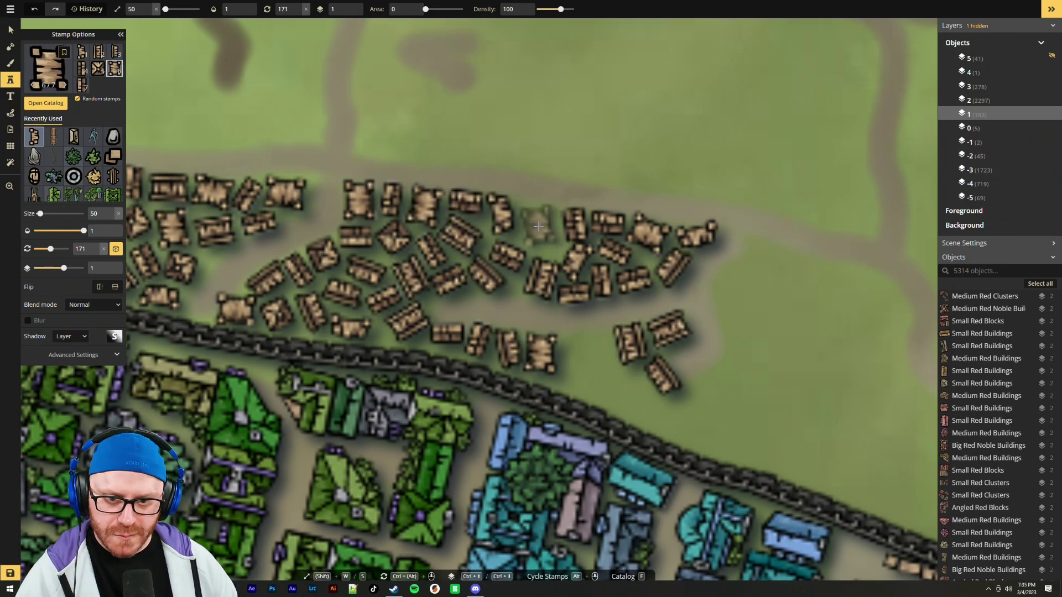
click(538, 227)
Paint three short dirt spurs off the eastern paths, heading south toward the wall and river, with a size 6 background brush
scroll(699, 330, down, 3)
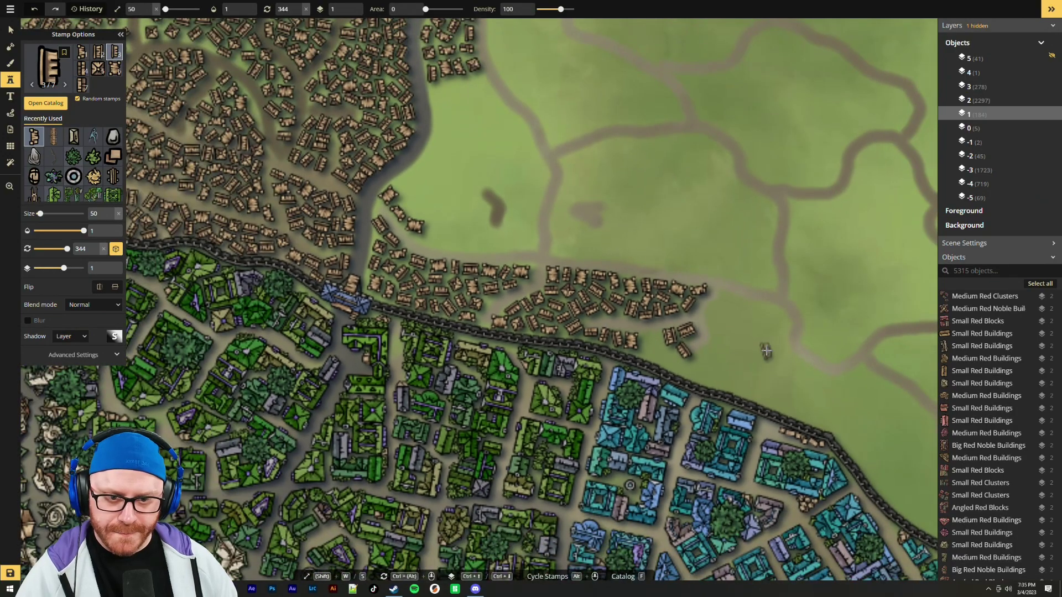
scroll(749, 365, up, 4)
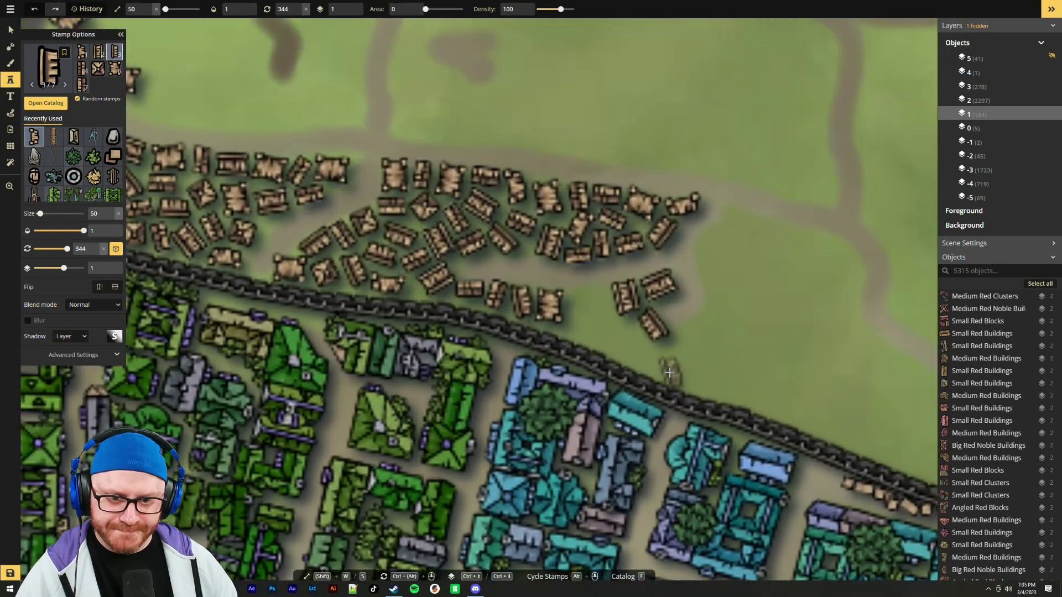
scroll(687, 349, up, 5)
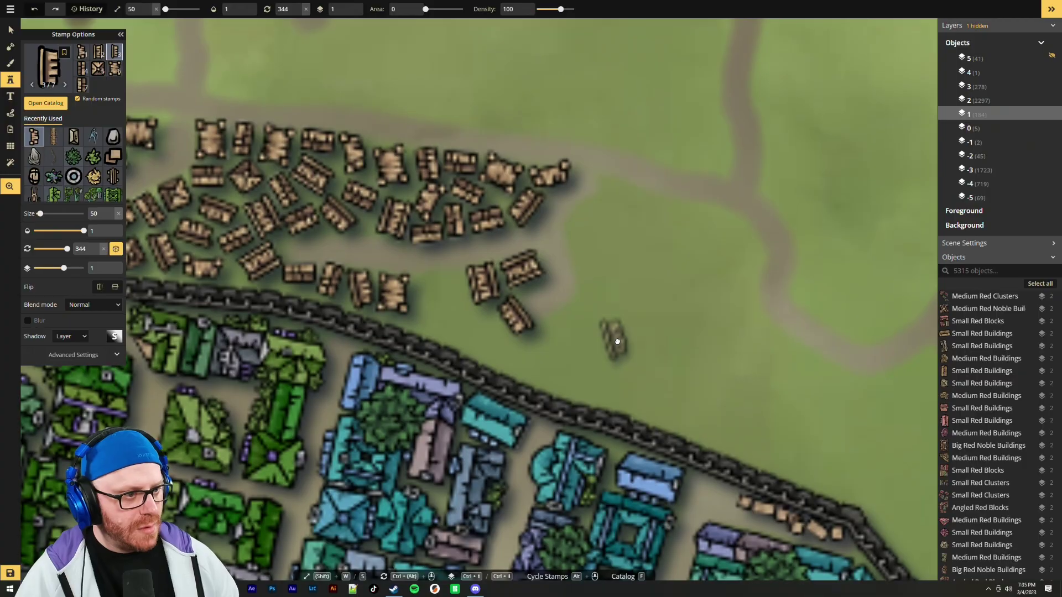
scroll(372, 253, down, 4)
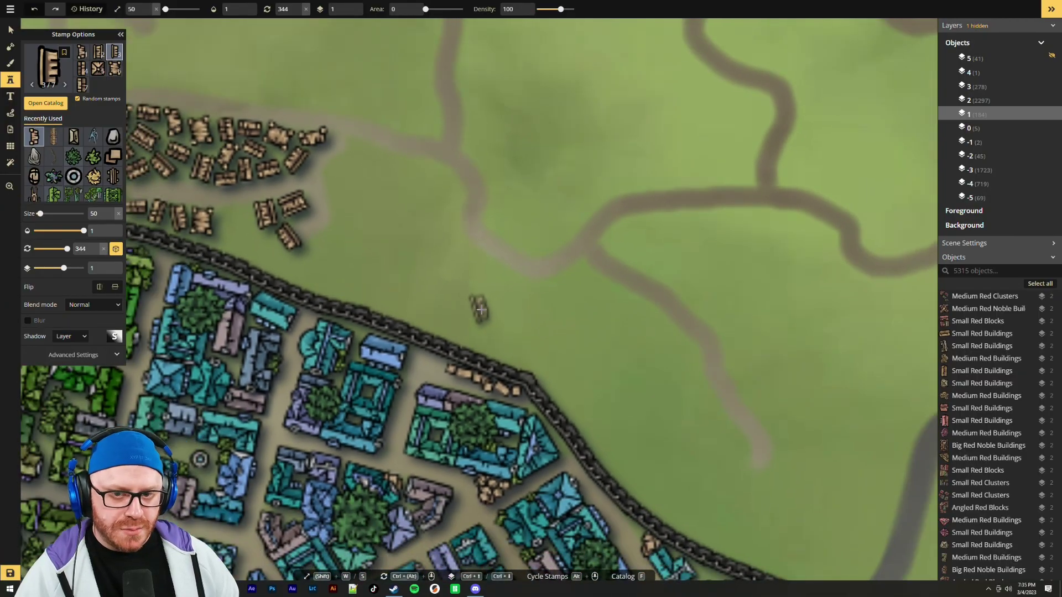
key(b)
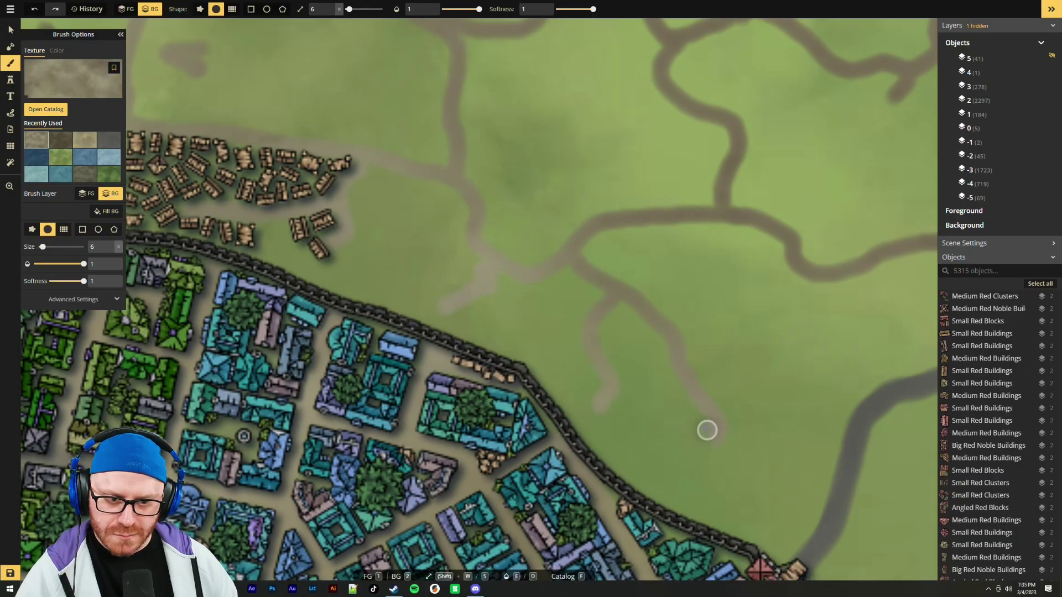
drag(817, 289, 795, 388)
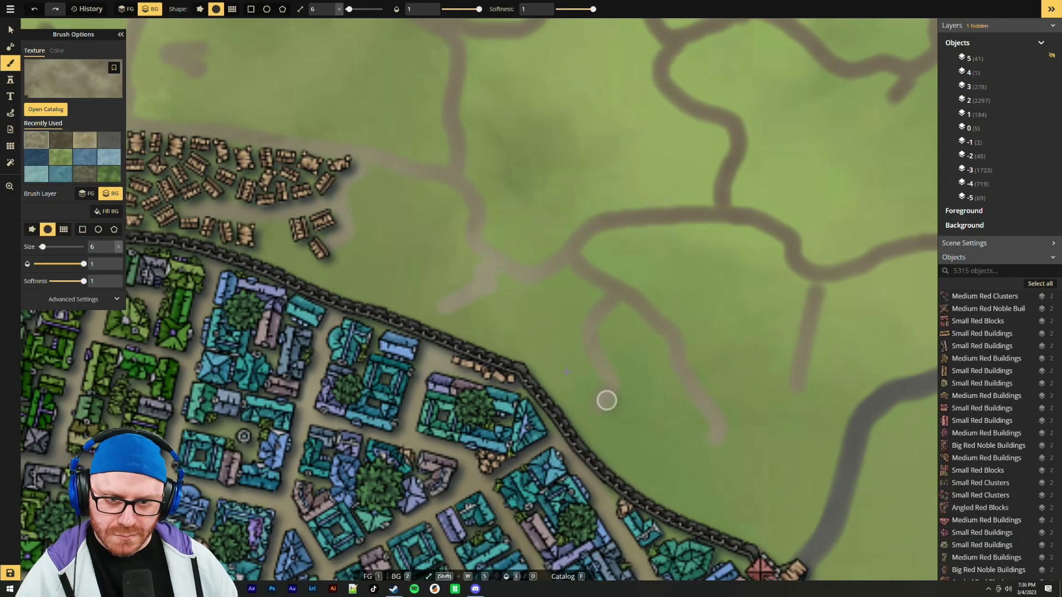
Fill the gap in the southern shack row along the city wall with two shacks, rotated 344° and 351°
scroll(577, 418, up, 3)
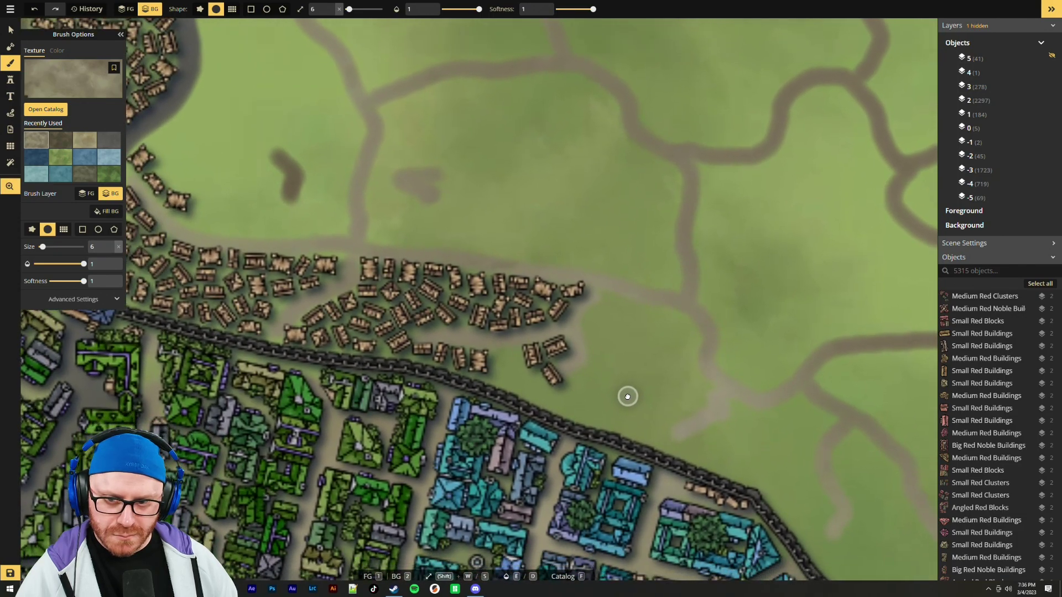
scroll(560, 387, up, 3)
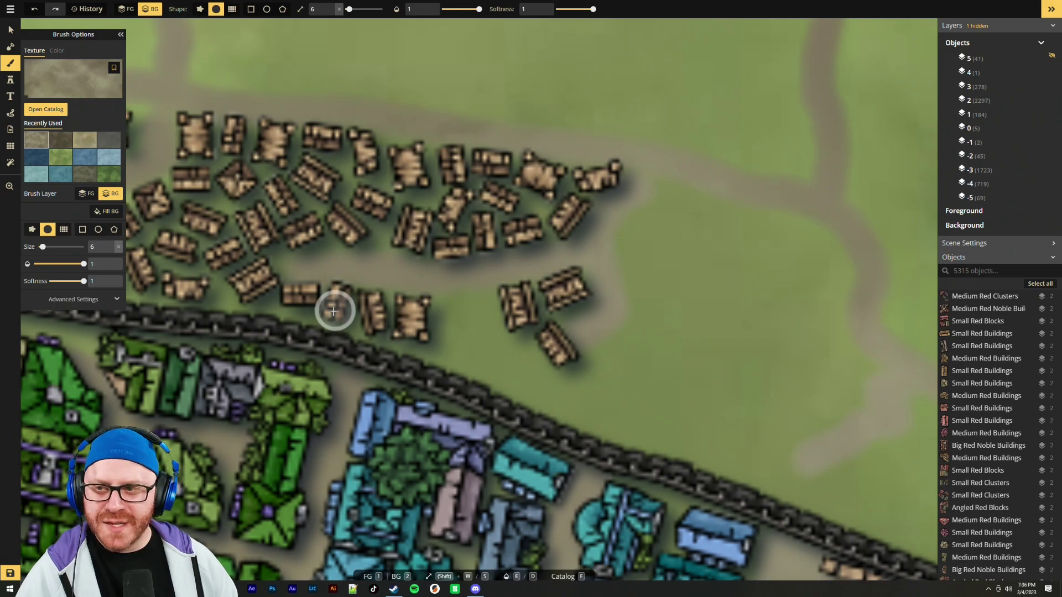
click(8, 79)
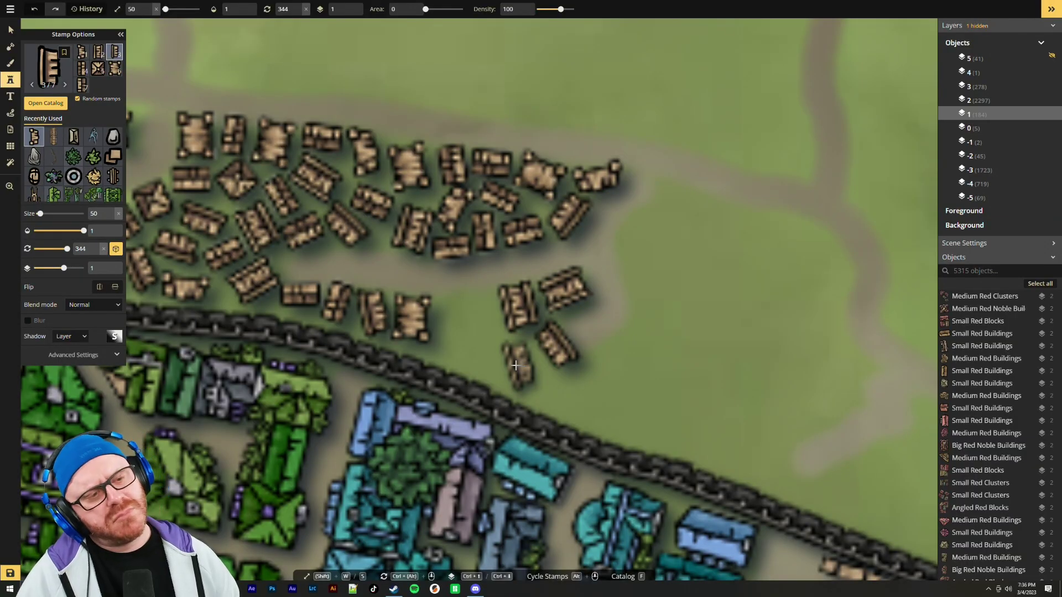
scroll(516, 365, down, 3)
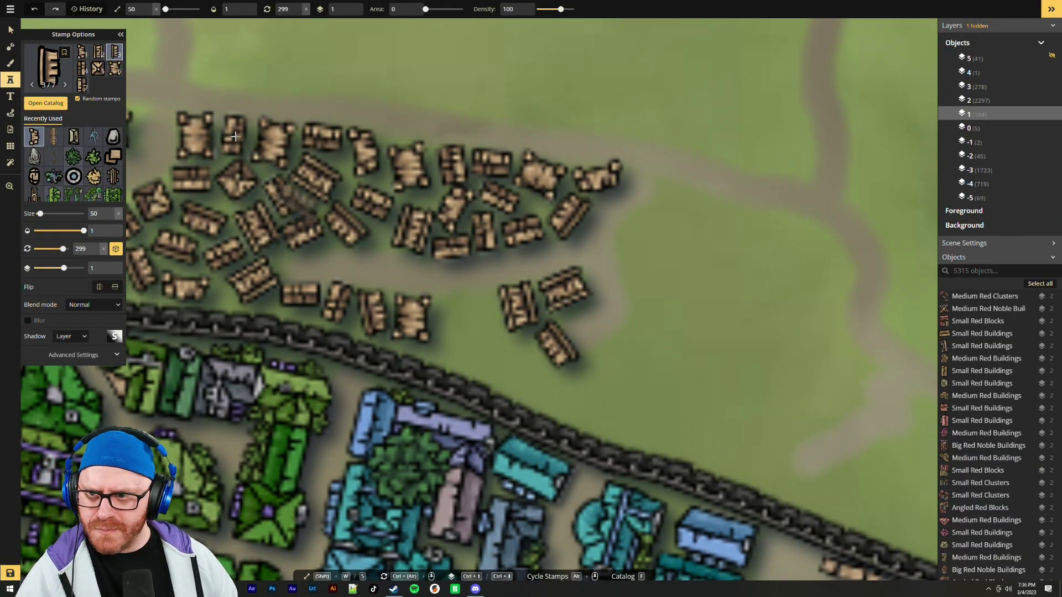
click(141, 86)
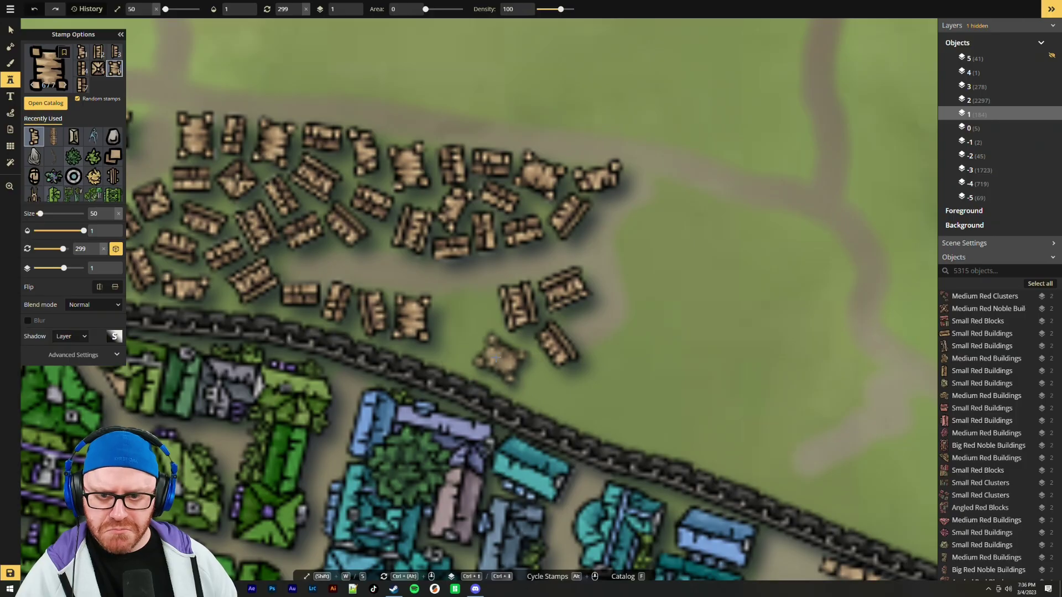
click(98, 53)
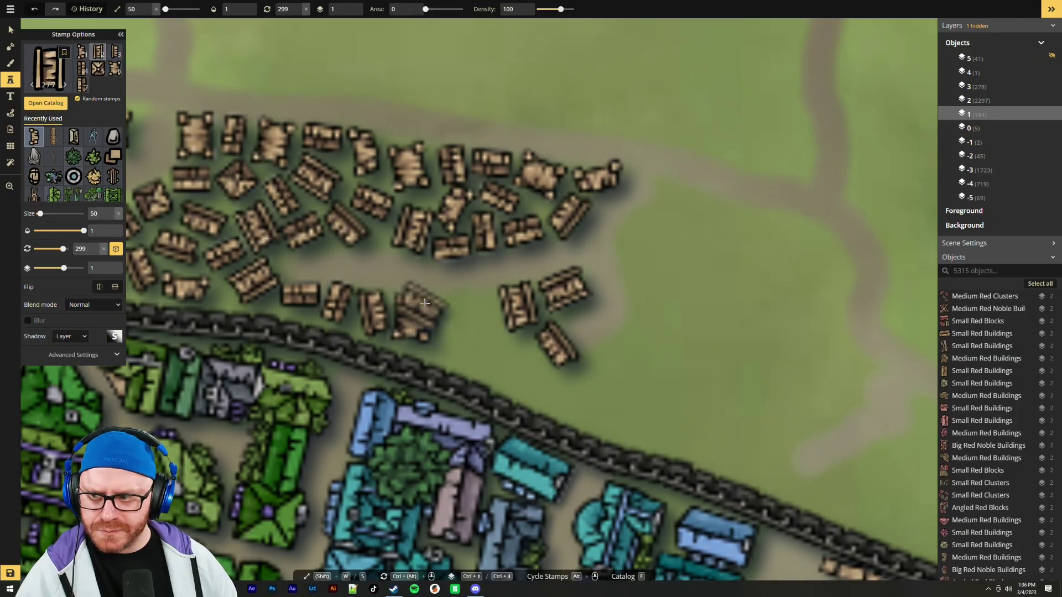
scroll(459, 317, up, 5)
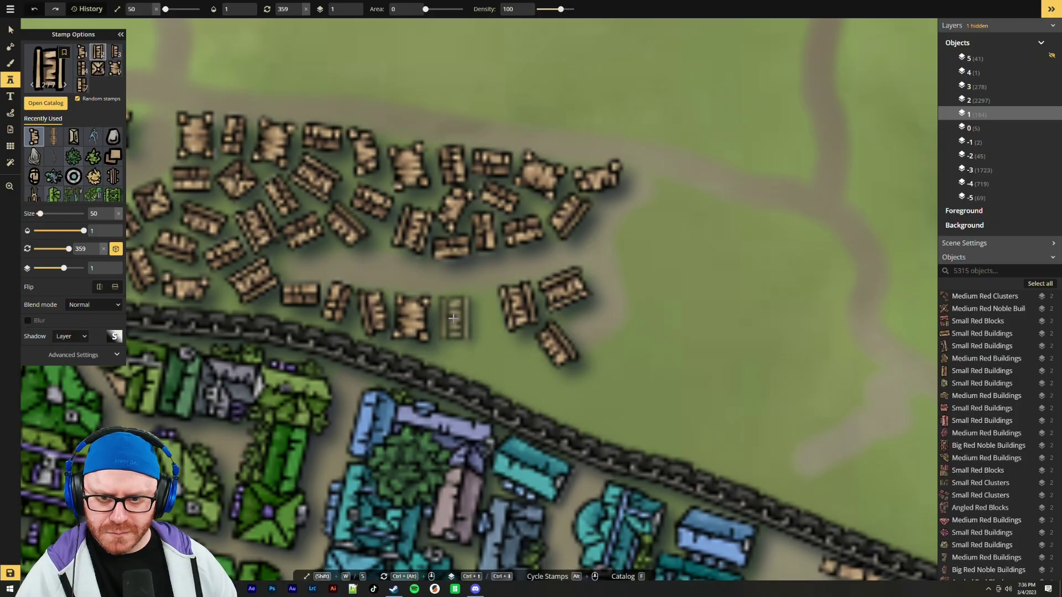
scroll(451, 320, down, 2)
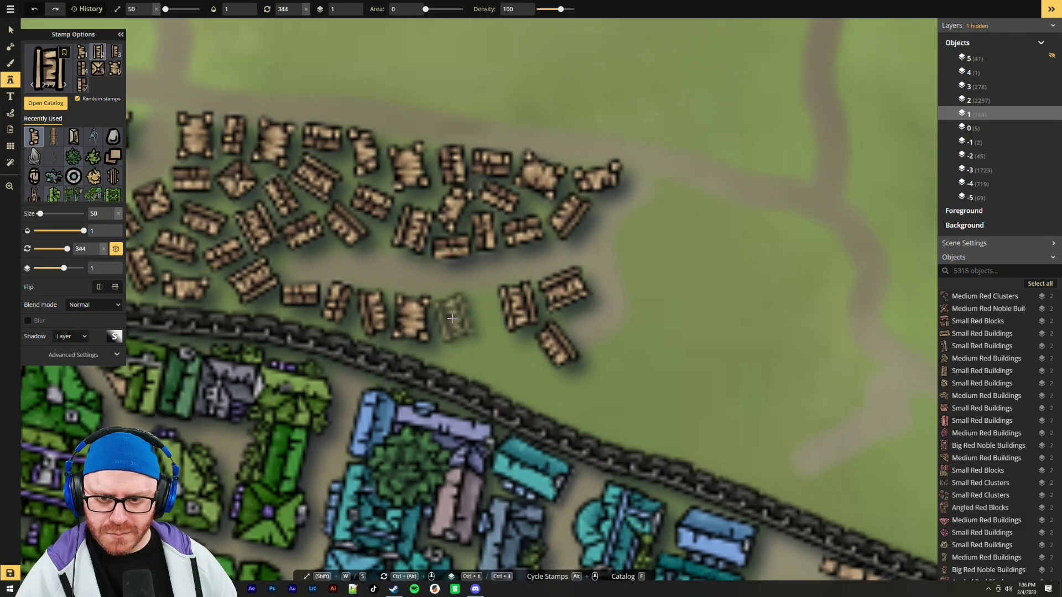
click(451, 323)
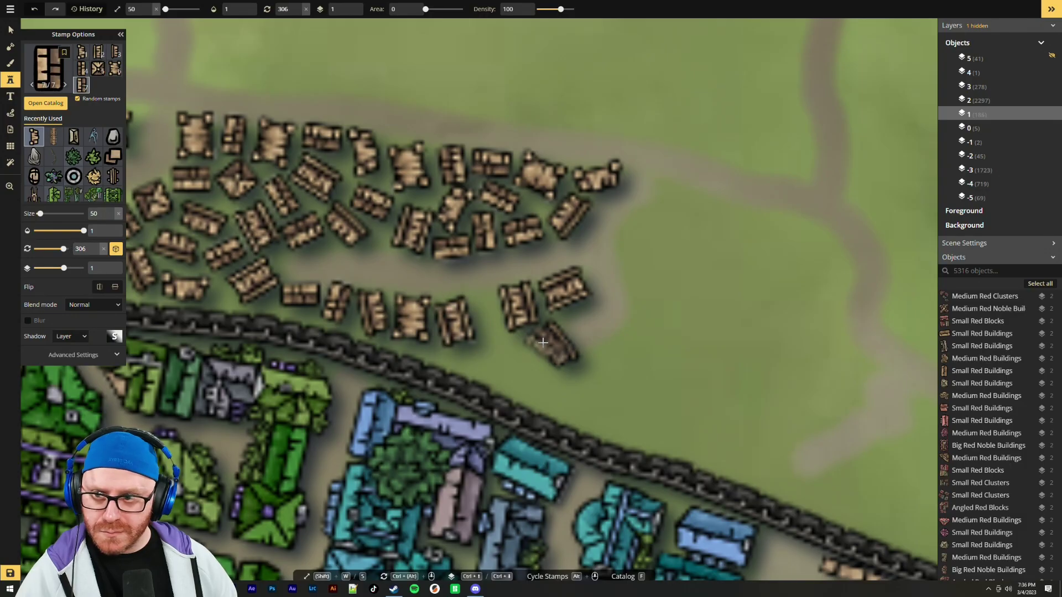
scroll(485, 311, up, 3)
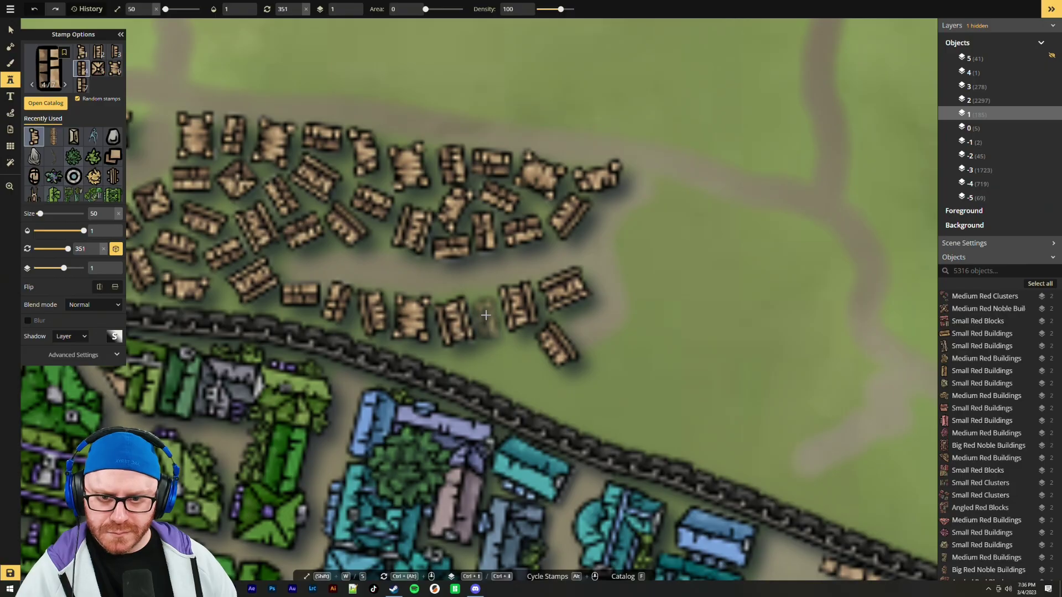
click(485, 312)
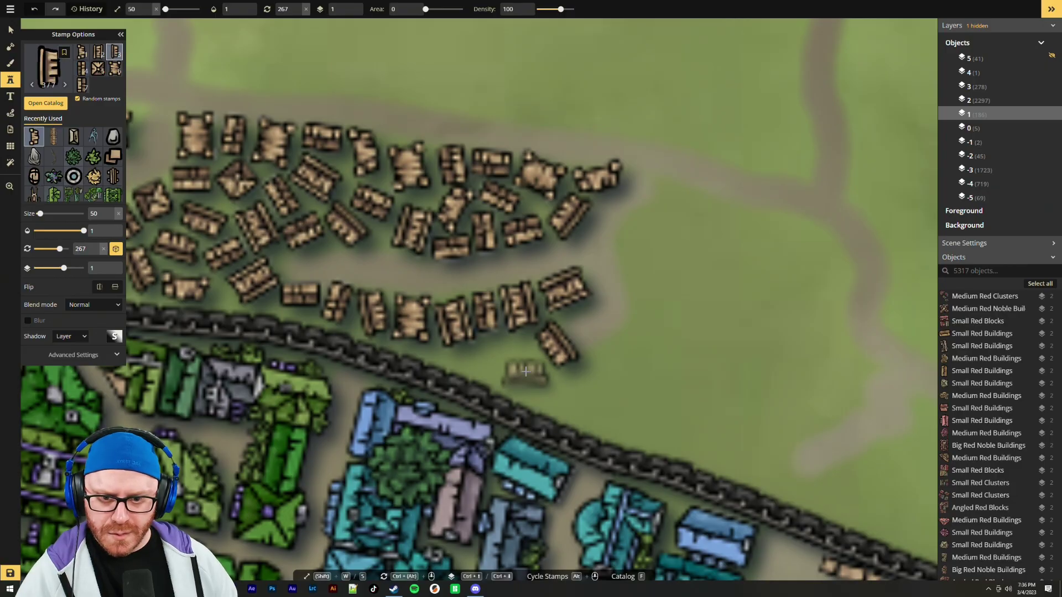
Stamp five shacks between the dirt spur's south end and the city wall, including one rotated 22° at the southeast corner
scroll(607, 364, down, 1)
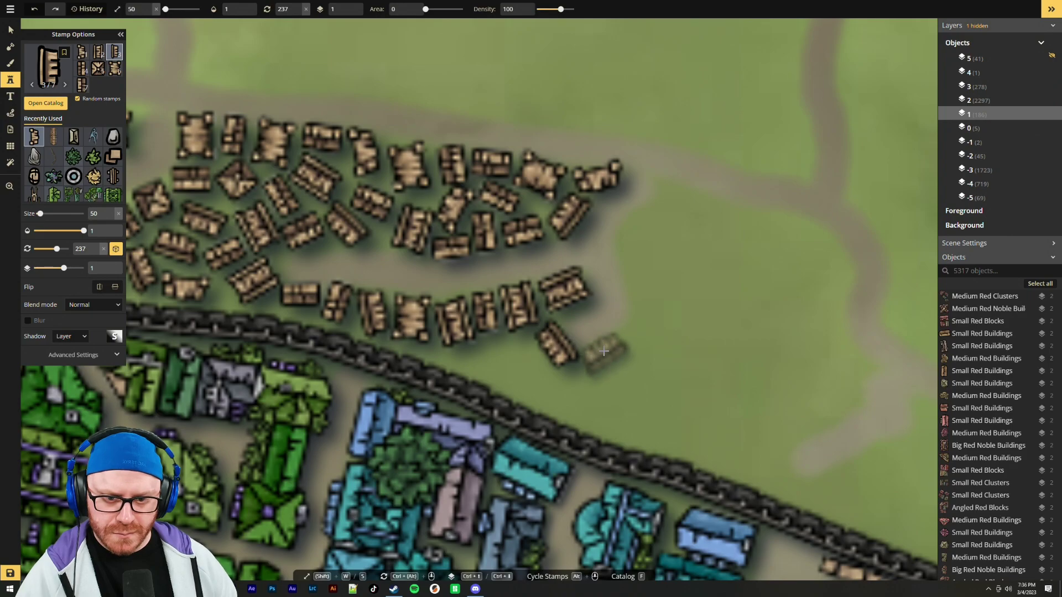
click(606, 357)
drag(685, 401, 541, 382)
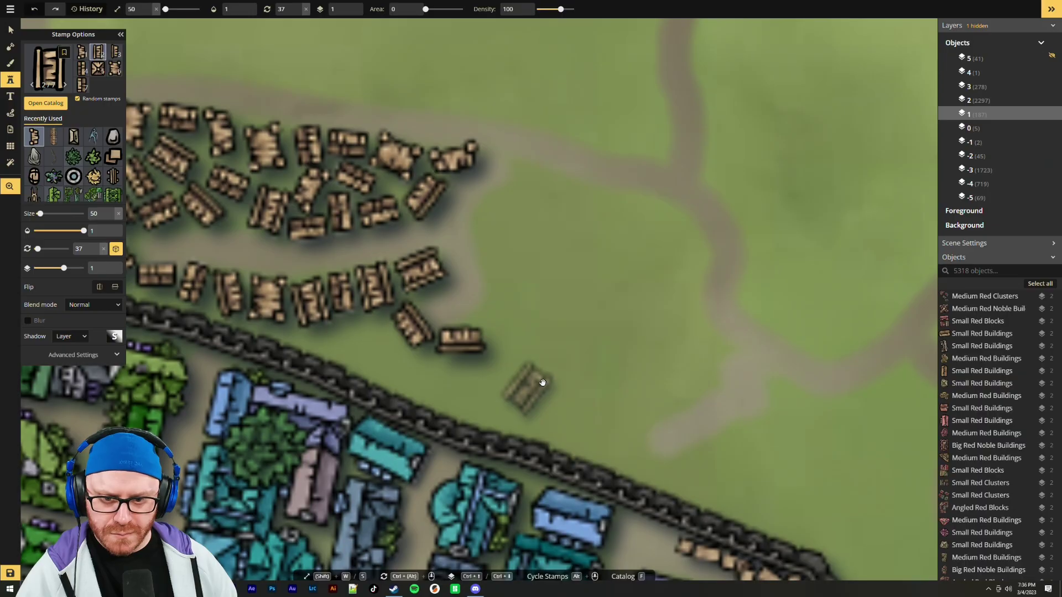
scroll(464, 379, down, 3)
click(464, 380)
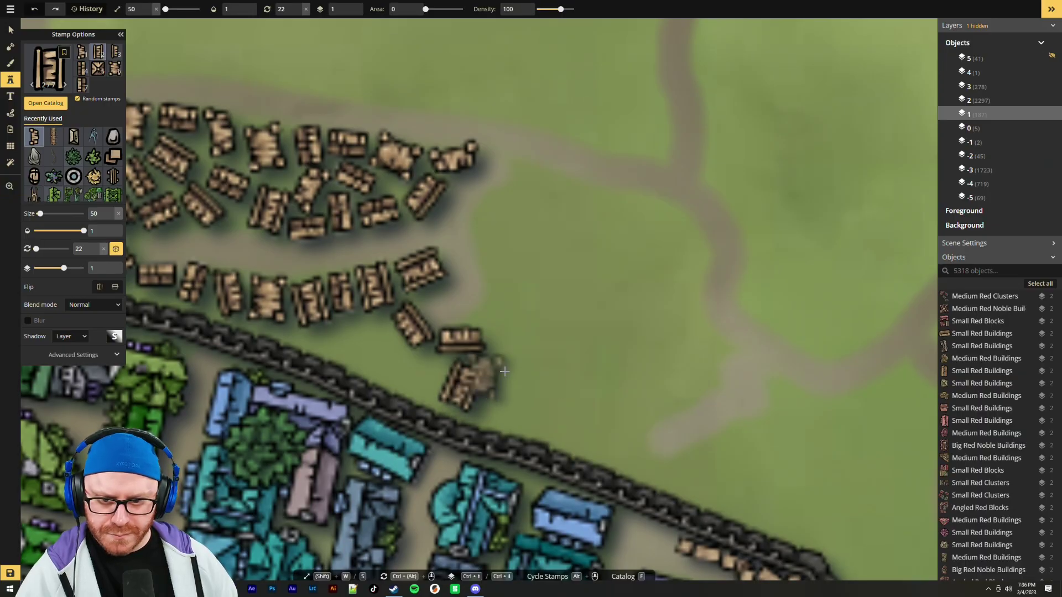
click(414, 368)
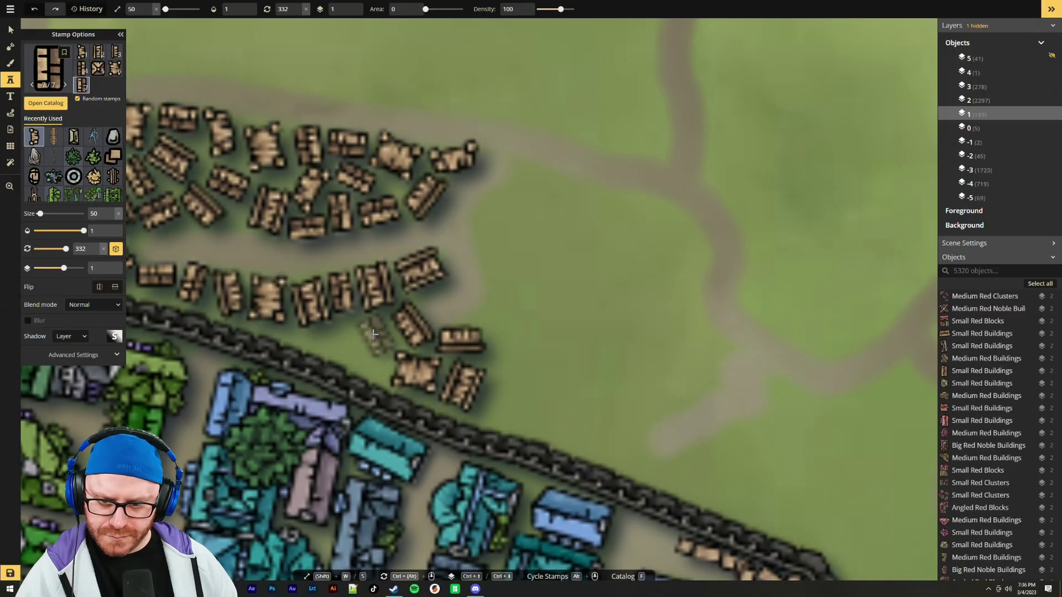
click(345, 341)
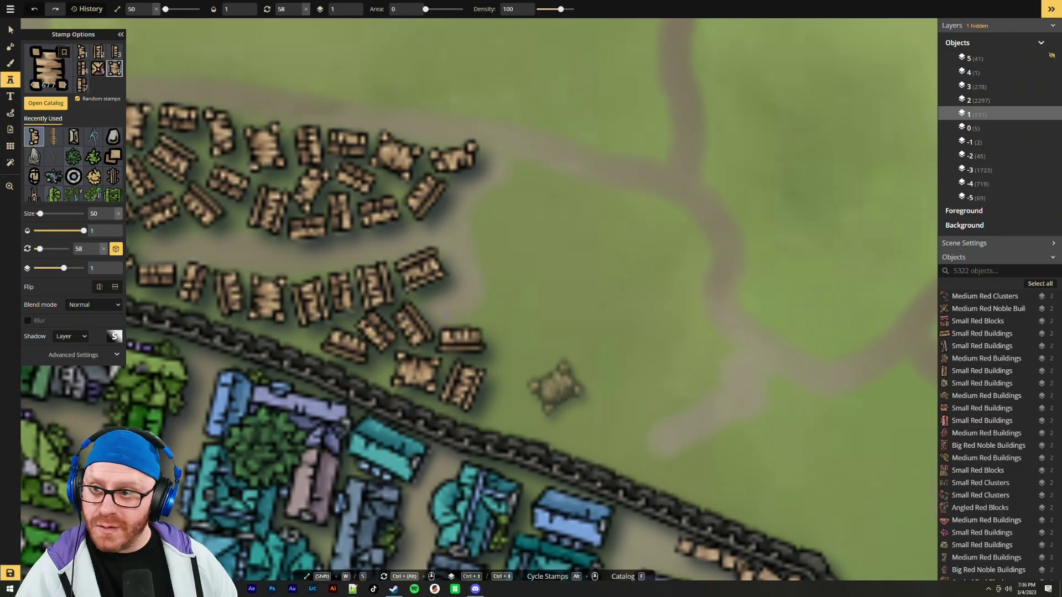
Nudge the westernmost shack of the new group slightly southwest and set its rotation to 295°
click(481, 250)
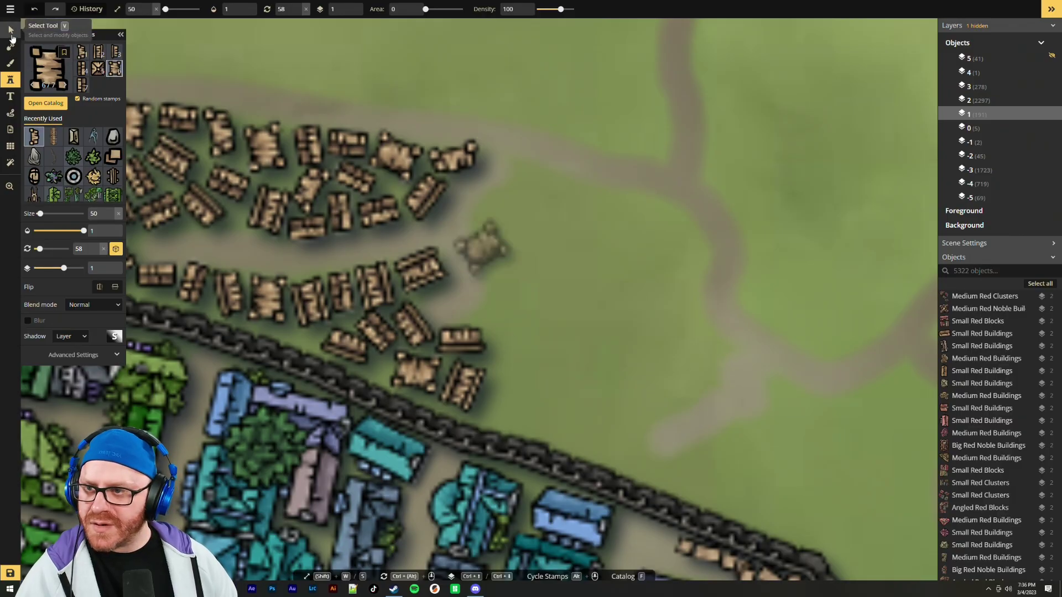
key(v)
click(343, 348)
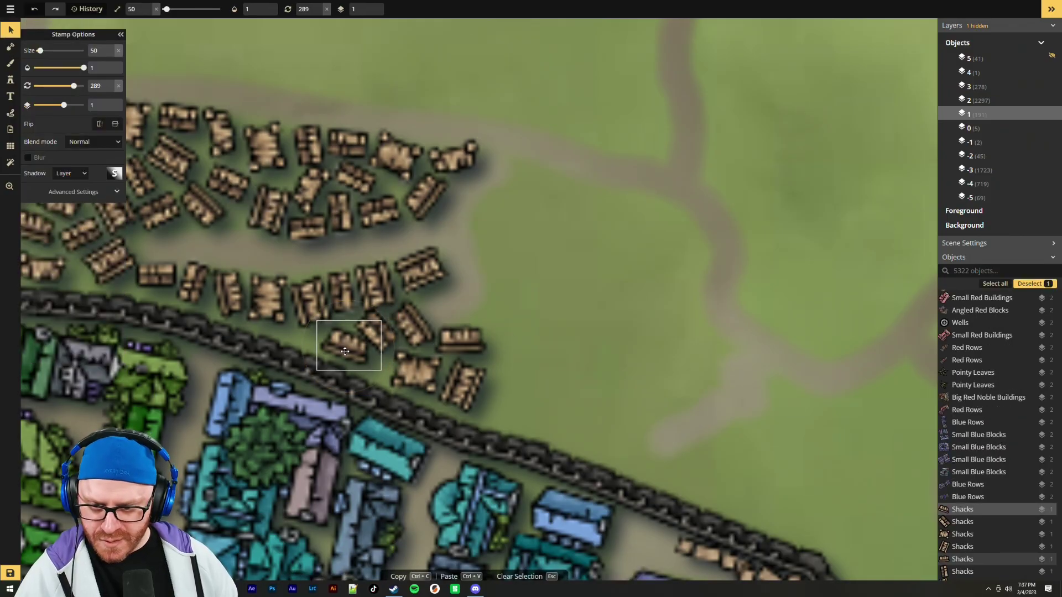
drag(343, 352, 340, 354)
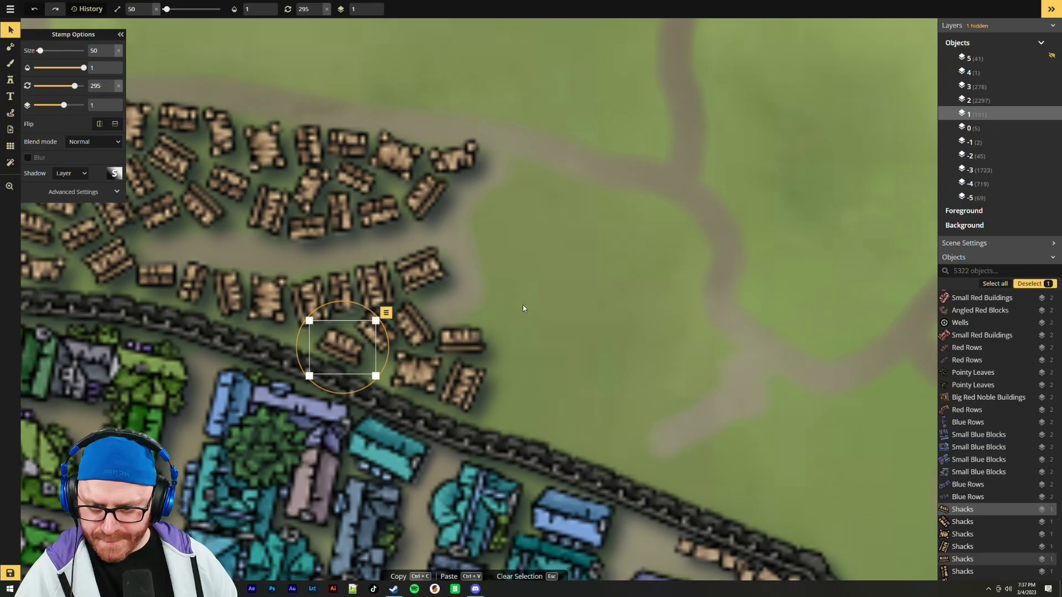
click(573, 396)
Start the spur's east side just south of the main path with two shacks, rotated 118° and 52°
click(15, 78)
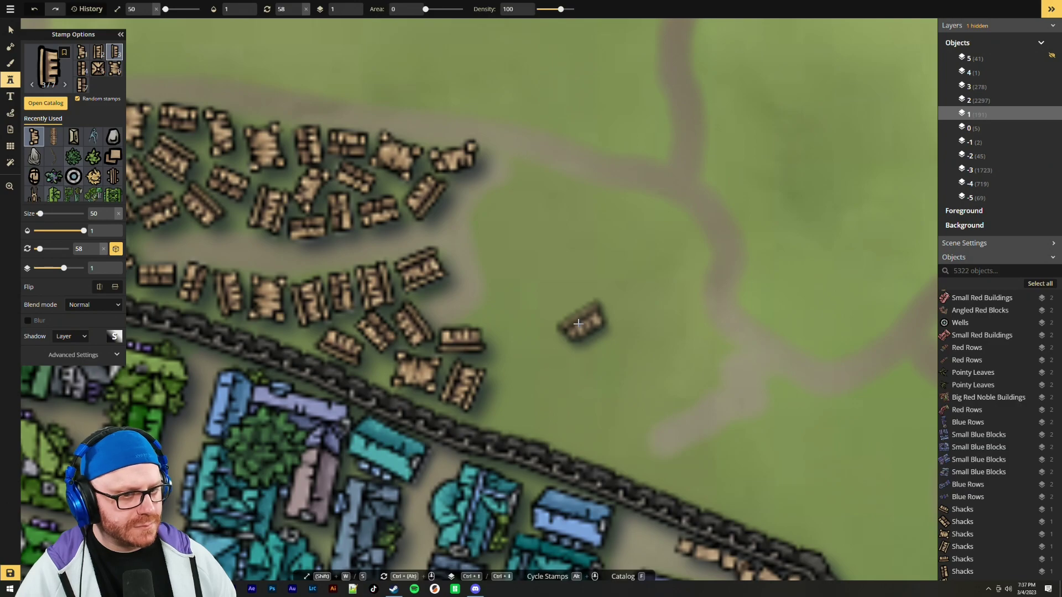
scroll(531, 195, up, 1)
scroll(530, 191, up, 3)
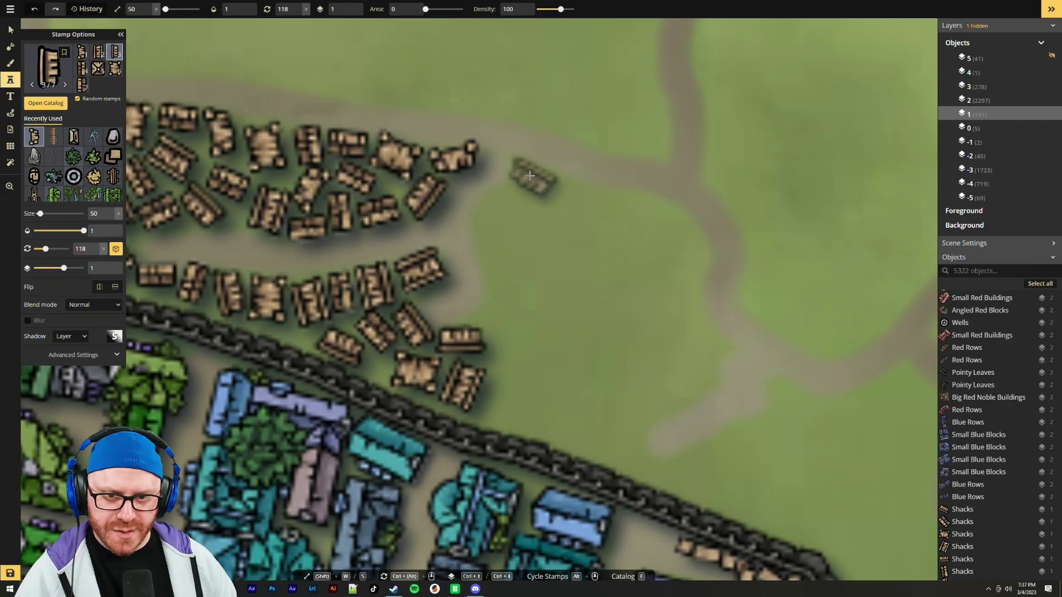
click(530, 175)
scroll(505, 200, down, 2)
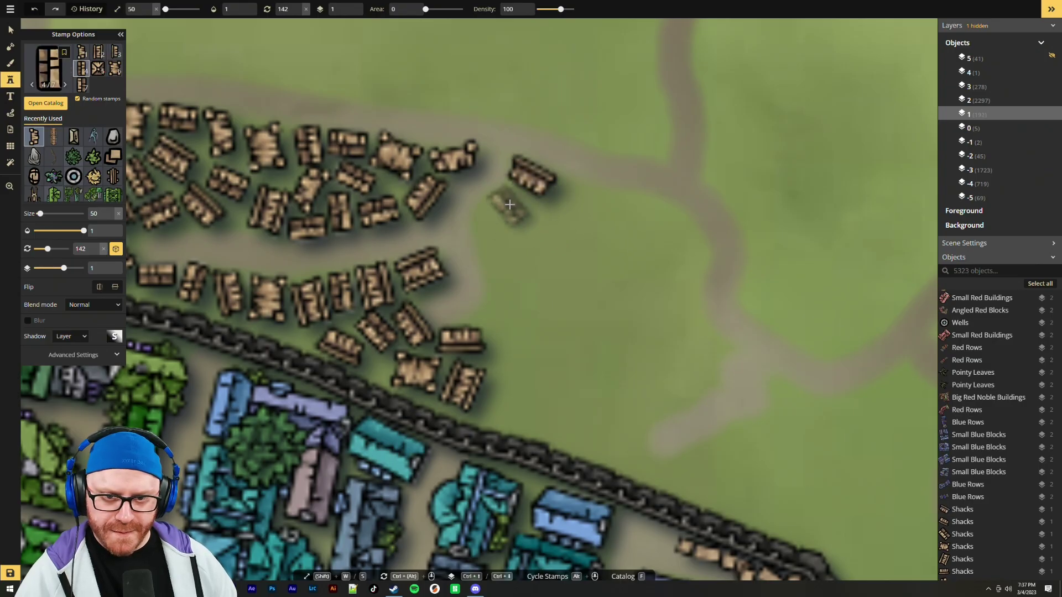
scroll(503, 201, down, 4)
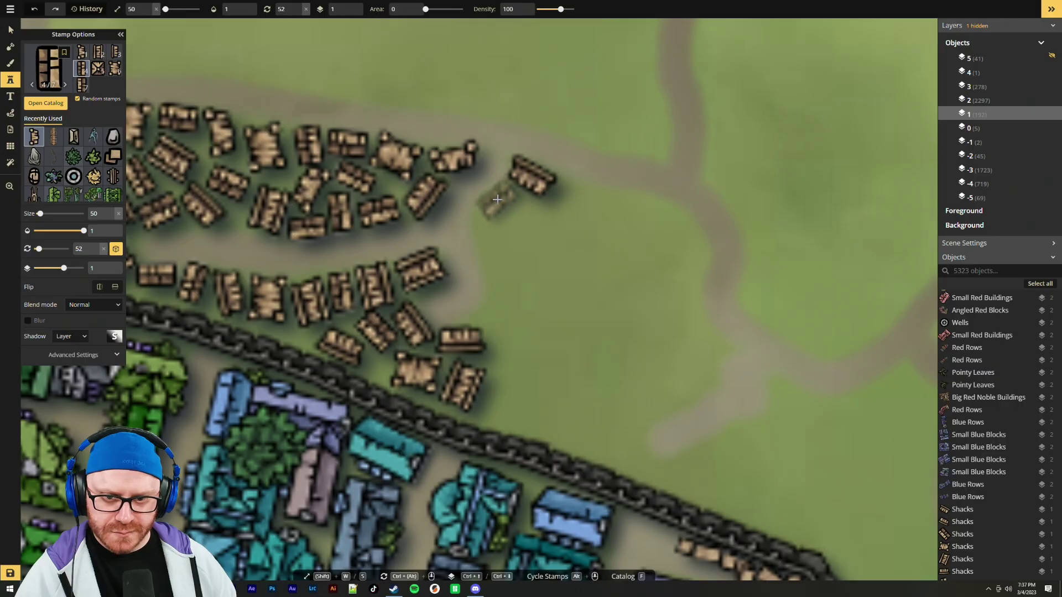
click(497, 200)
Add a small shack rotated 299° at the south end of the spur's east side
scroll(485, 250, up, 10)
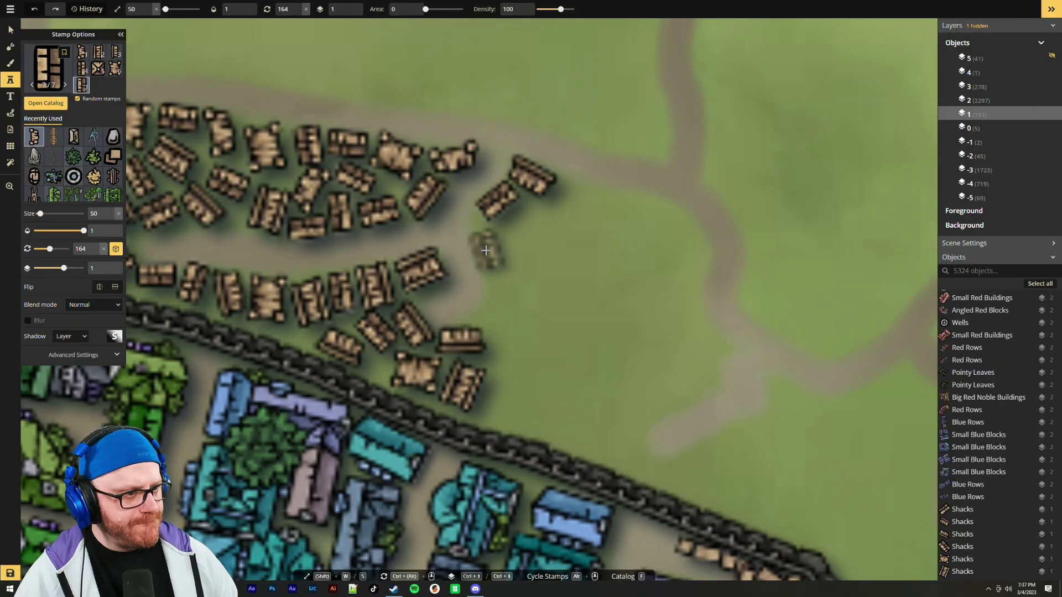
scroll(486, 250, up, 5)
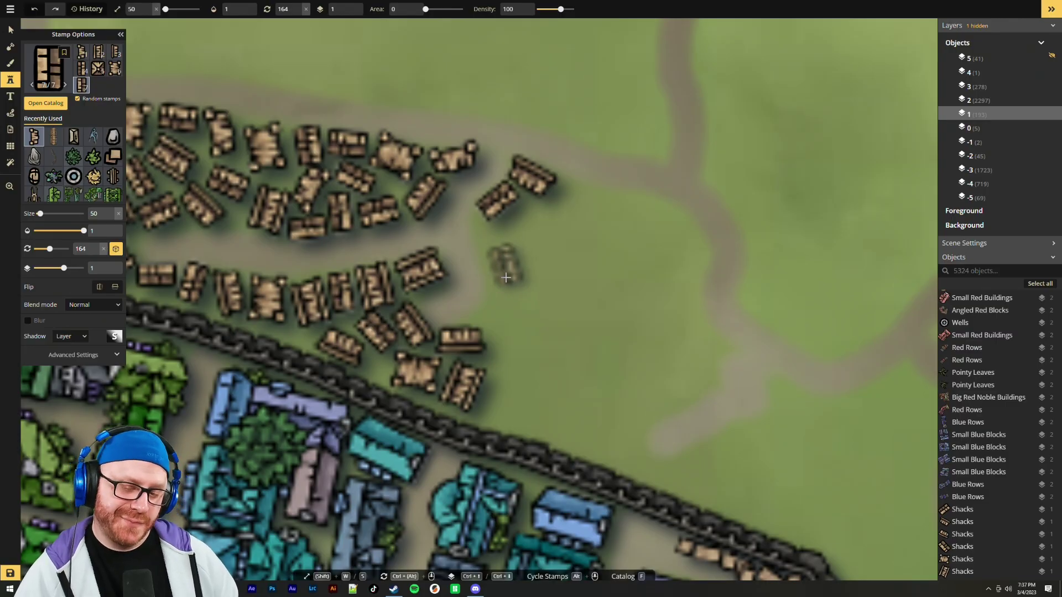
scroll(494, 301, up, 5)
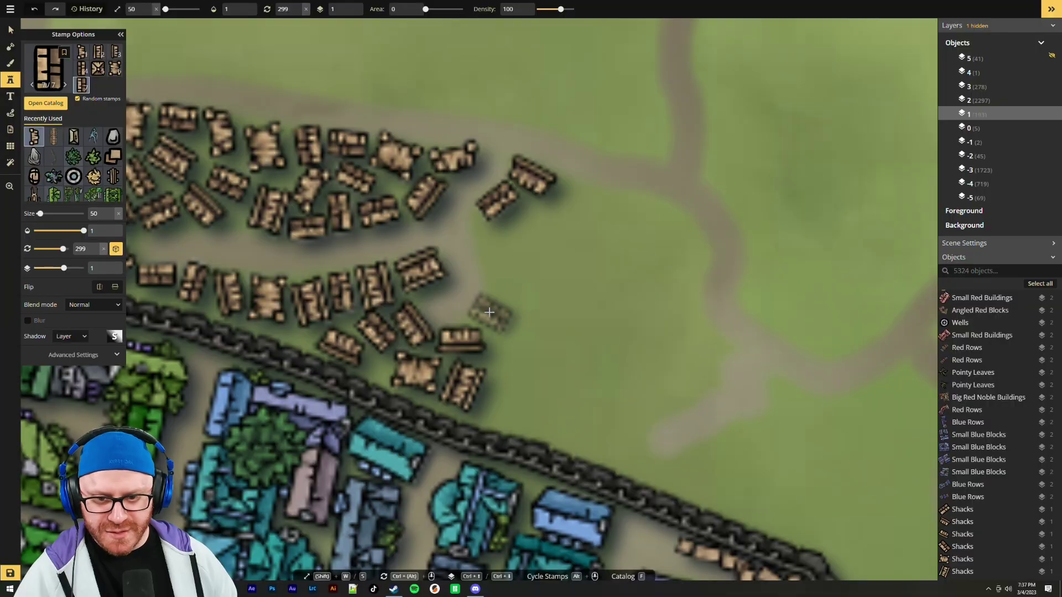
click(489, 312)
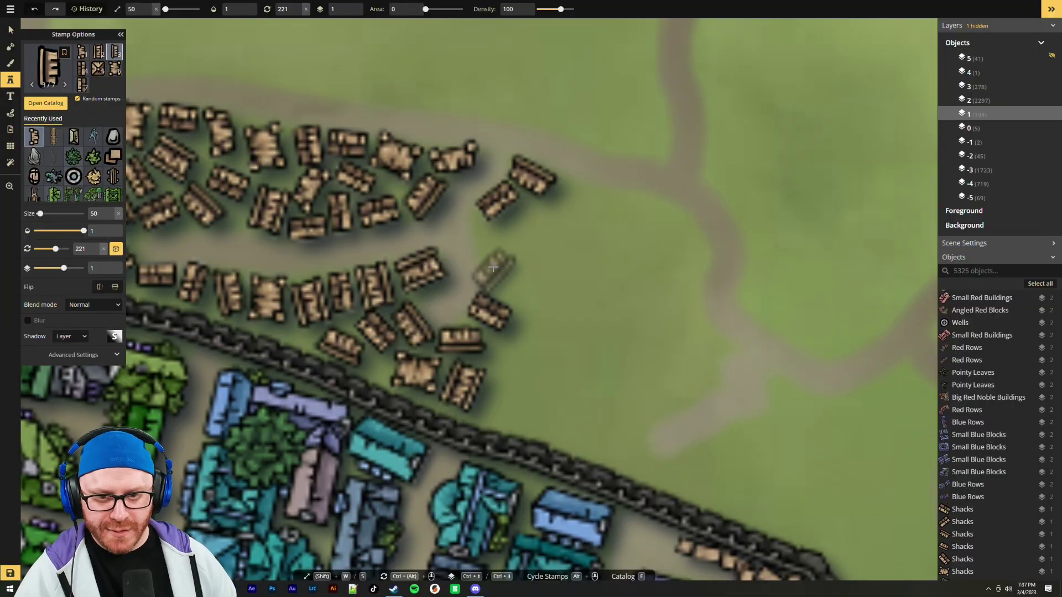
Close the gap on the spur's east side with a square shack rotated 206° and a corner-post shack rotated 257°
scroll(579, 202, up, 5)
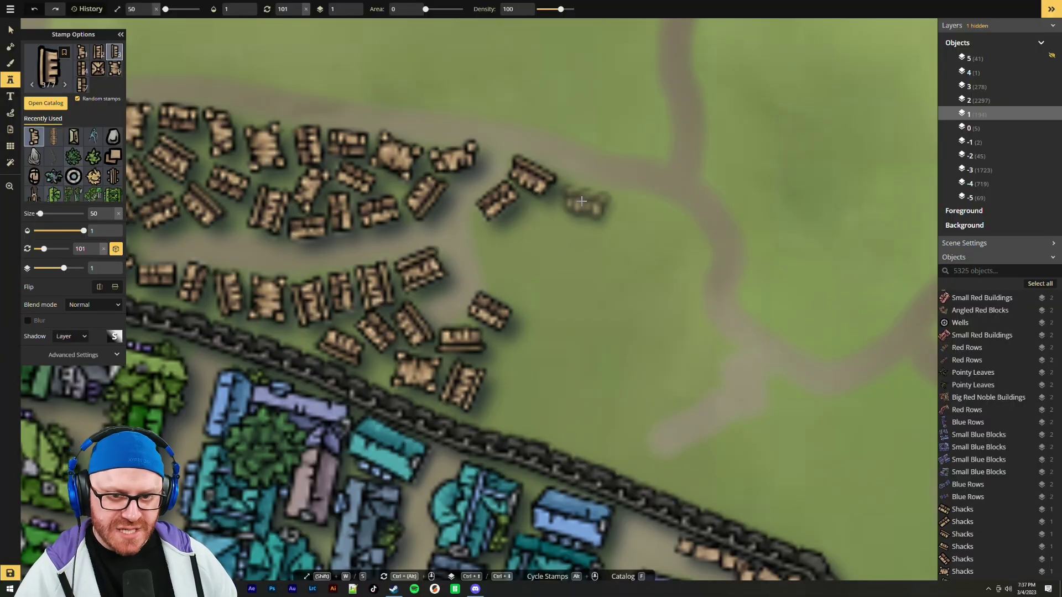
click(95, 67)
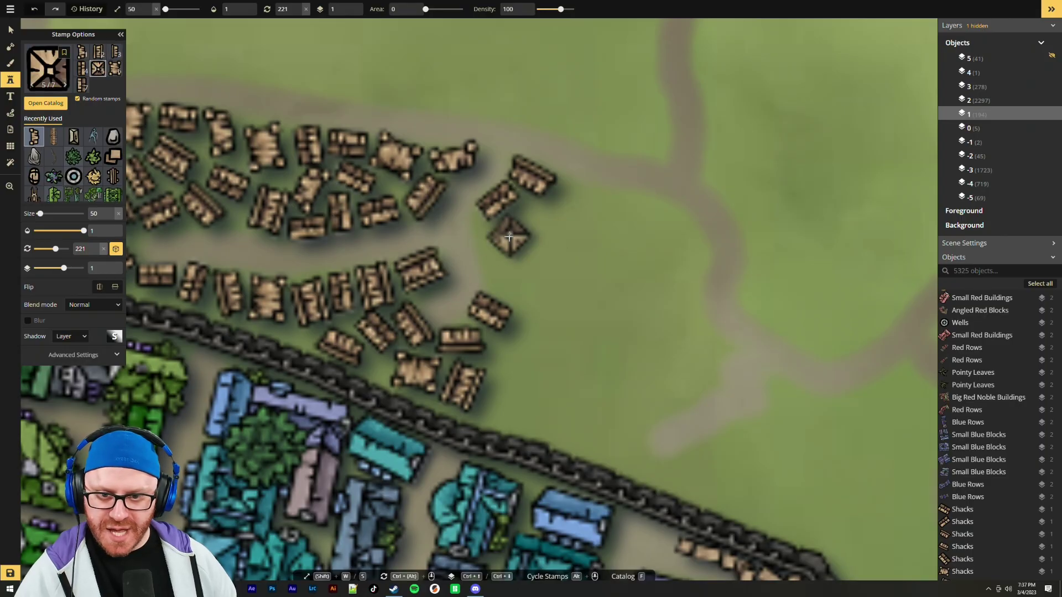
scroll(501, 275, down, 1)
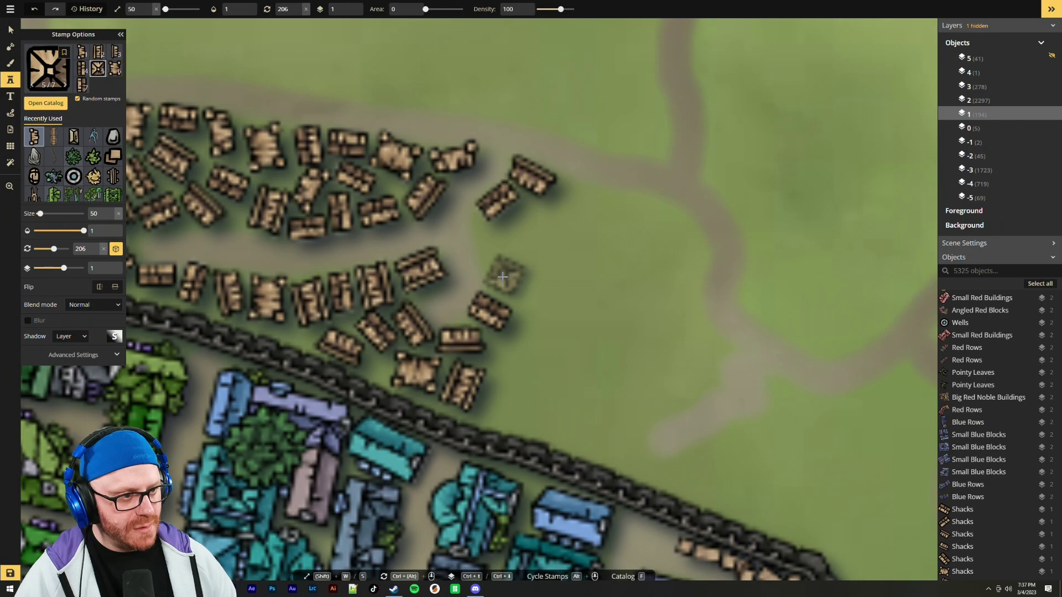
click(504, 276)
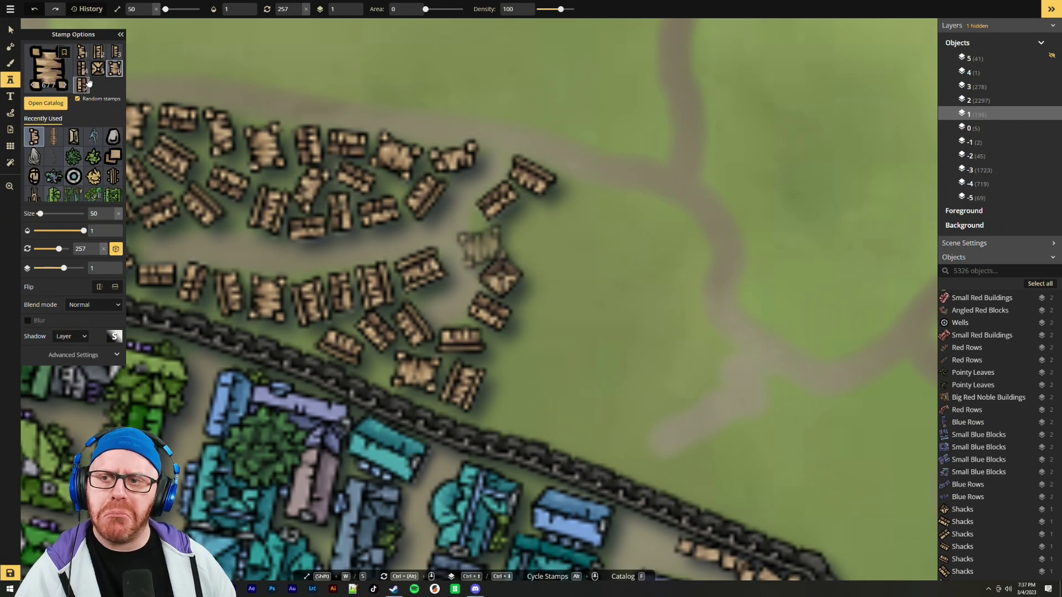
click(84, 56)
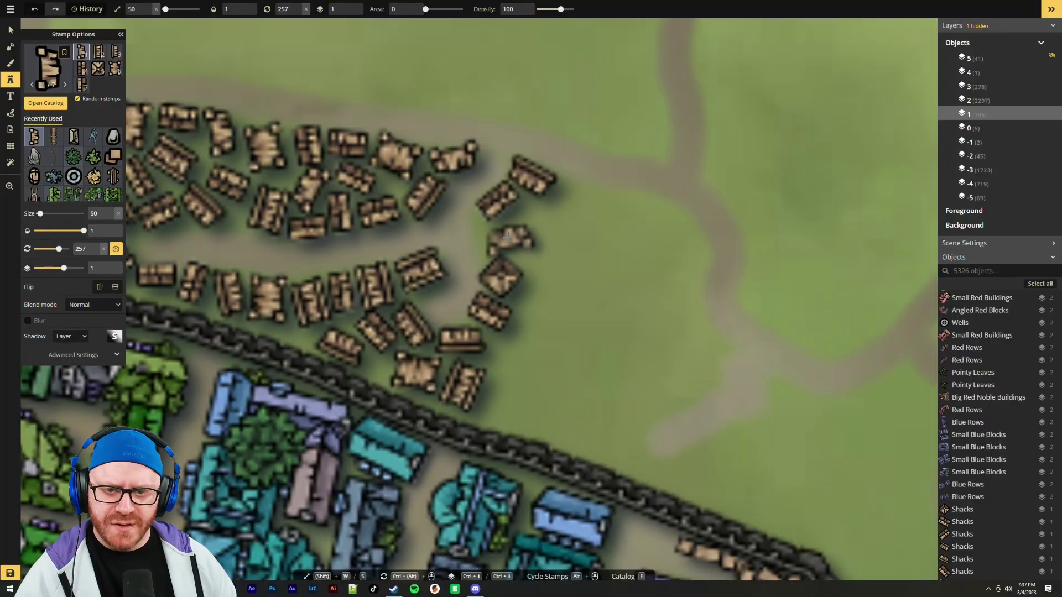
click(502, 235)
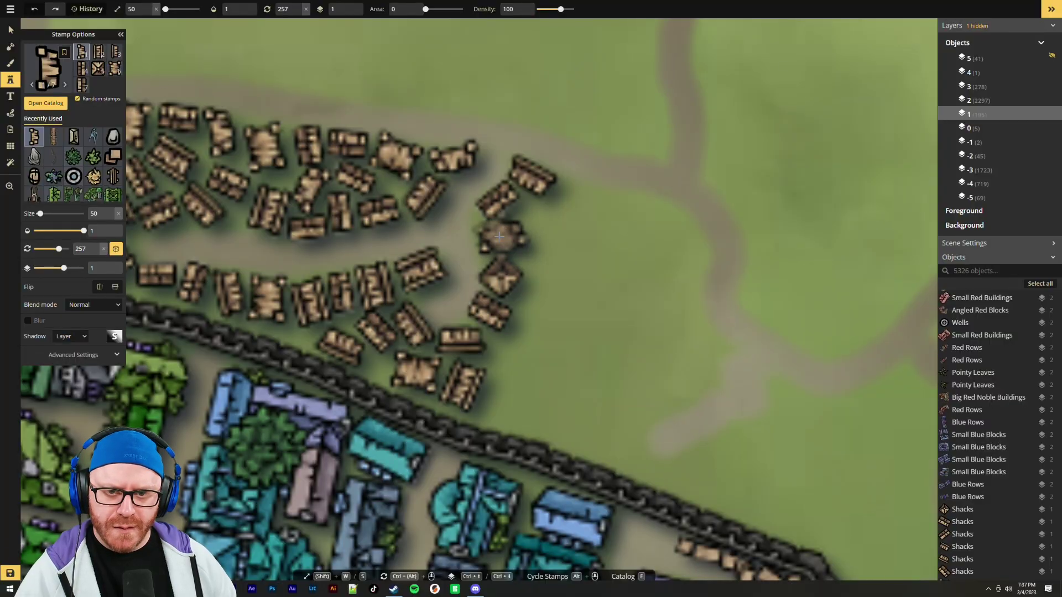
Add a corner-post shack rotated 278° along the main path east of the spur's northern shack, with a narrow shack tucked southwest of it
drag(628, 255, 515, 239)
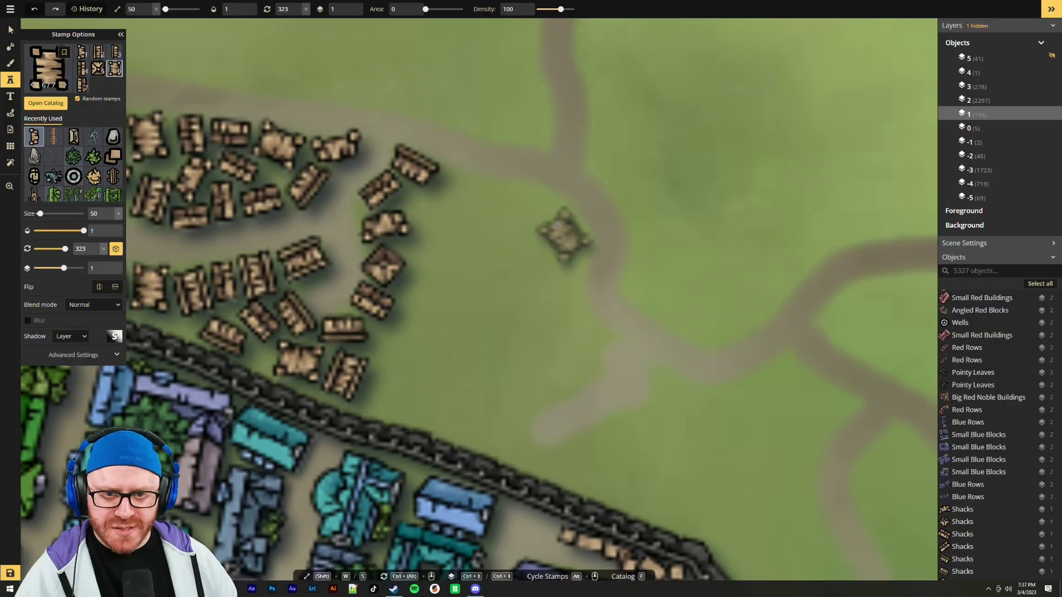
scroll(473, 197, down, 2)
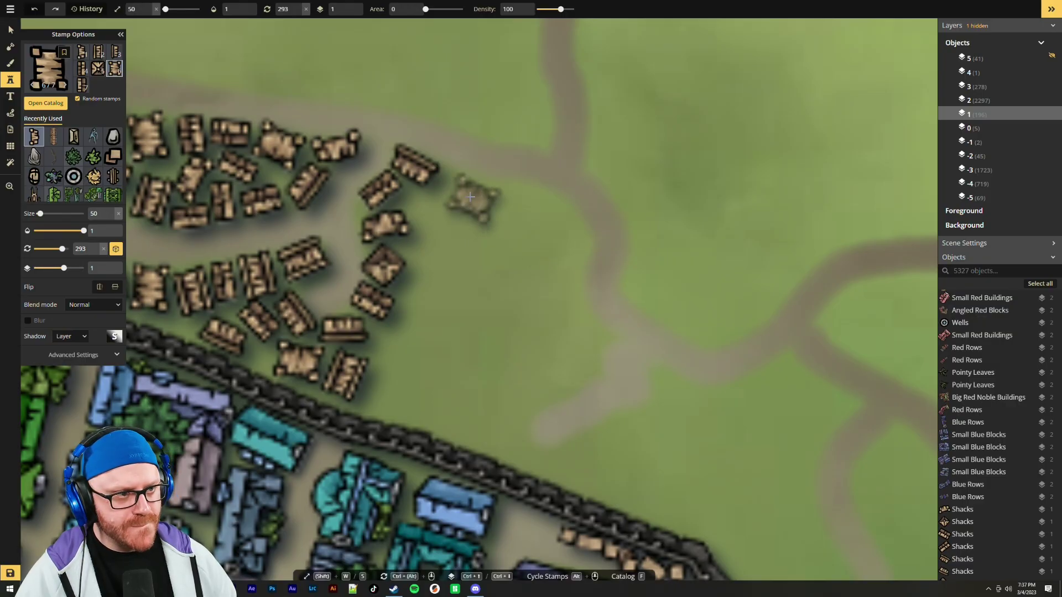
scroll(470, 197, down, 1)
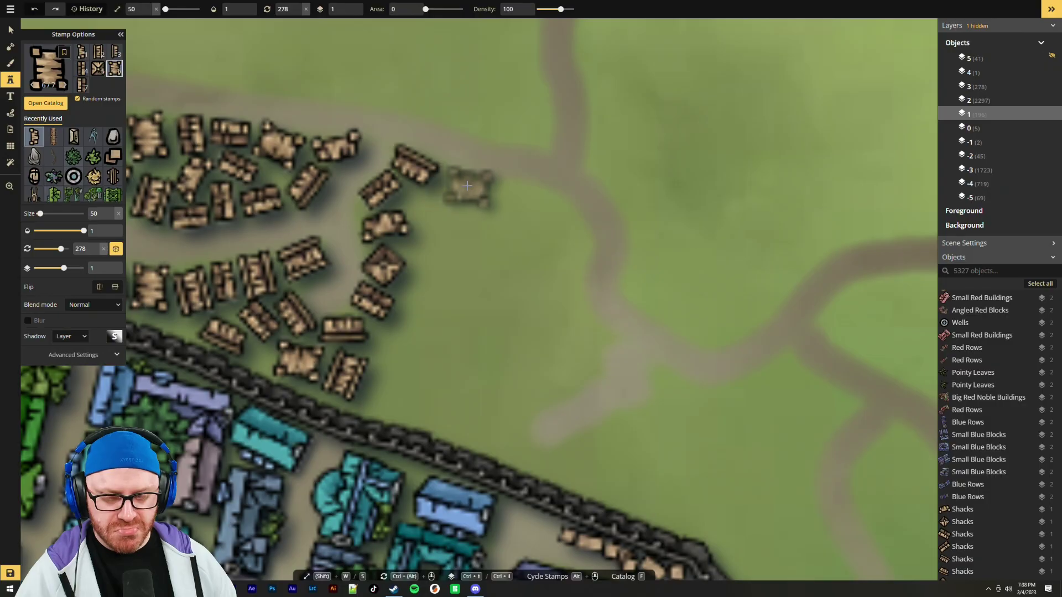
click(466, 187)
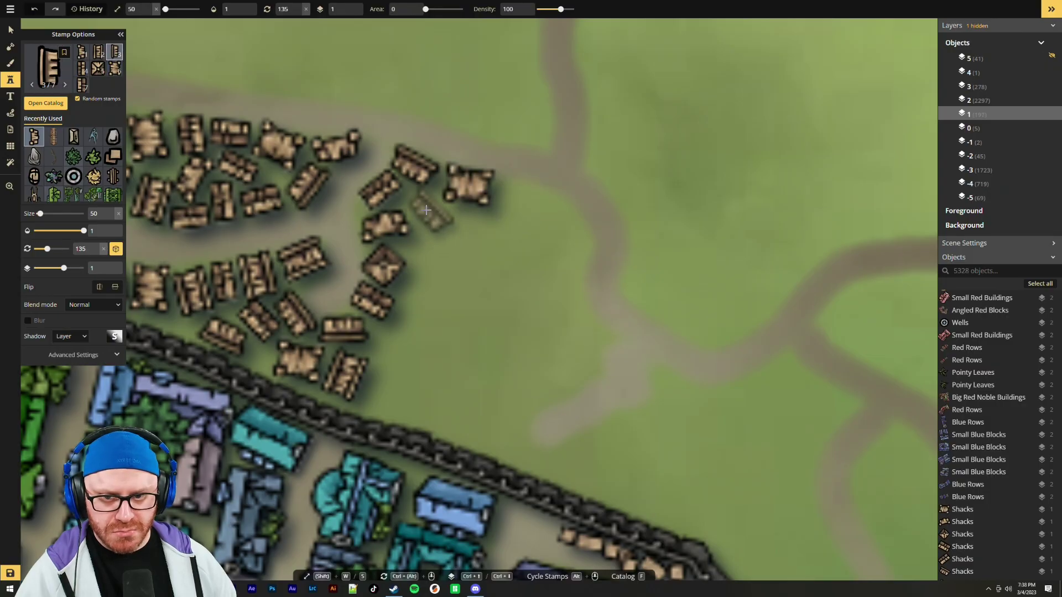
click(426, 208)
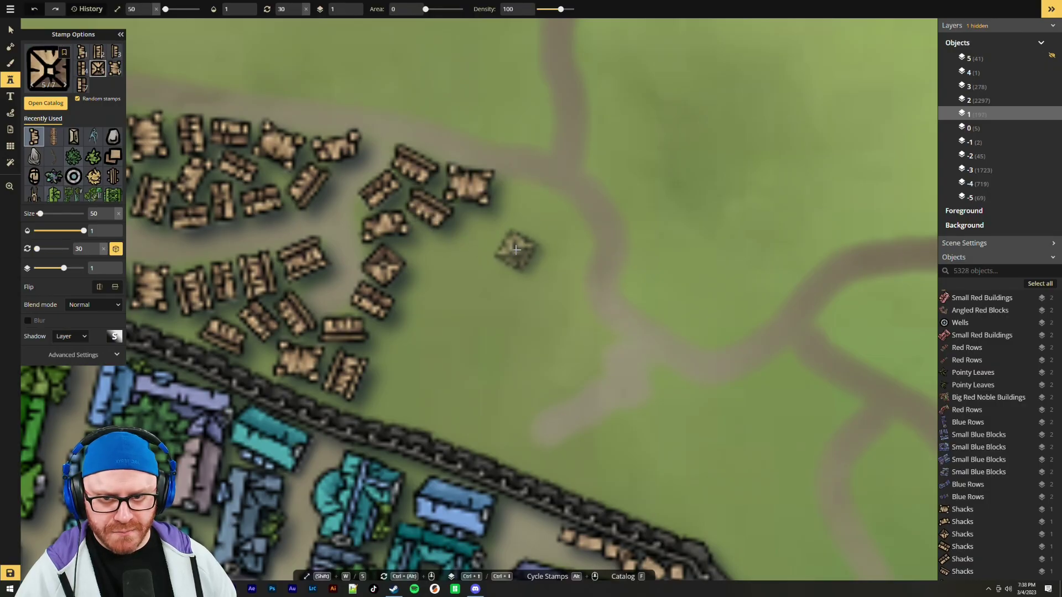
Continue the row east to the path bend with a square shack rotated 30° and a small corner-post shack rotated 317°
click(513, 195)
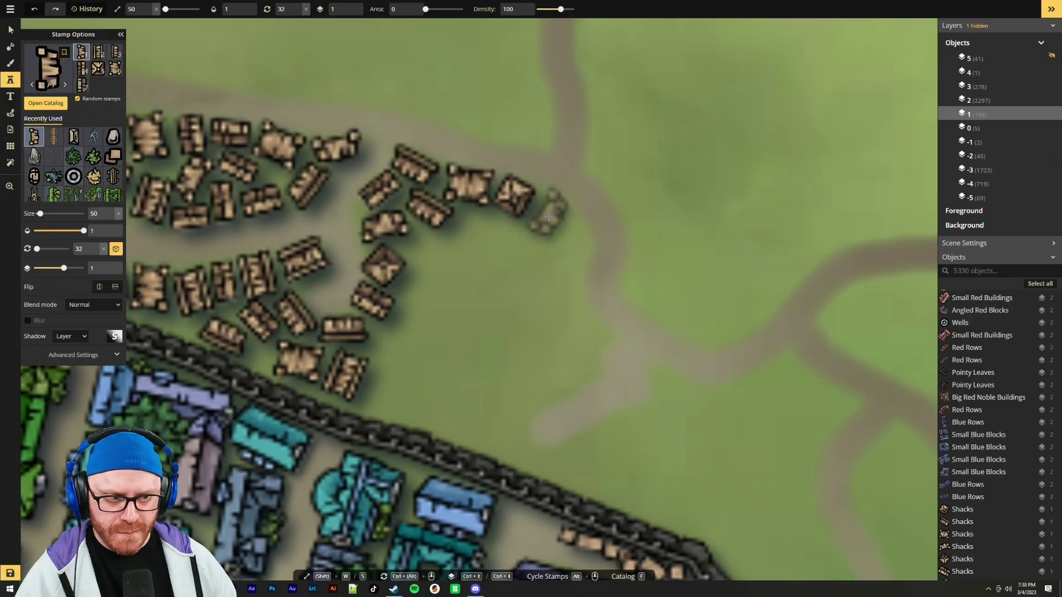
scroll(571, 266, down, 5)
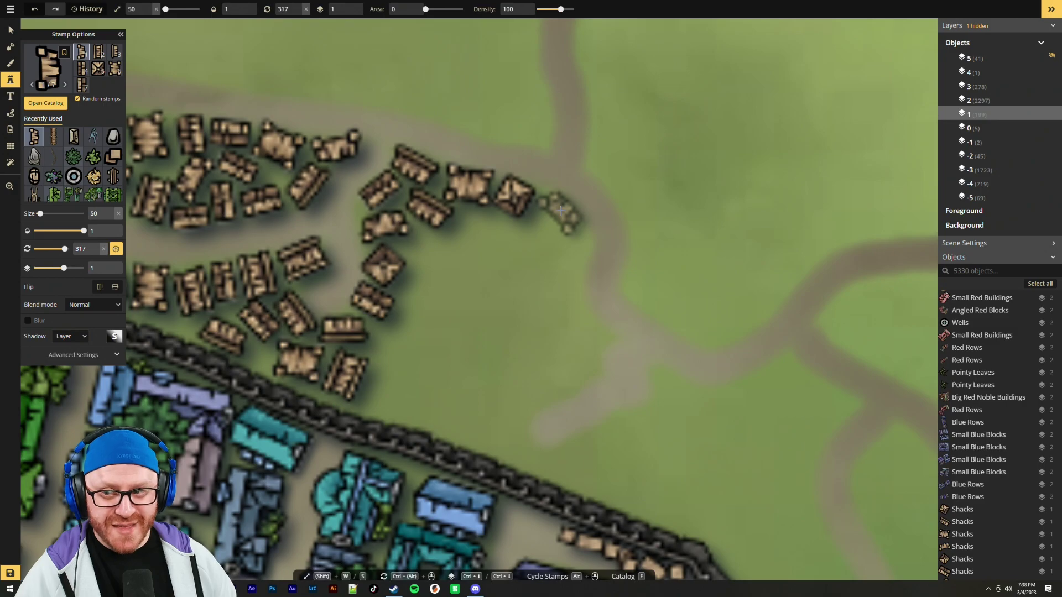
click(560, 210)
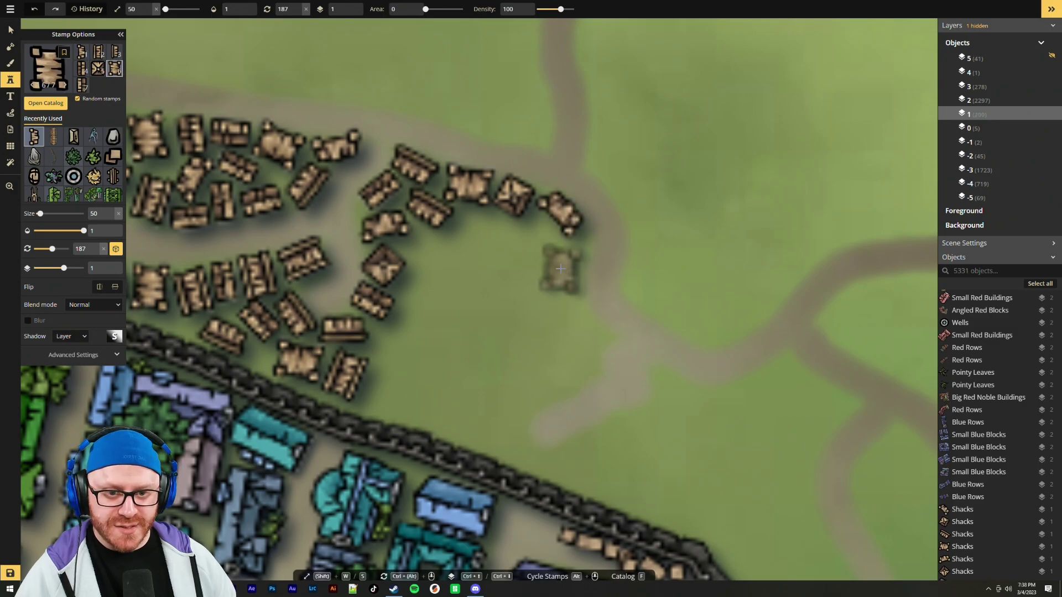
Line the path's west side south of the bend with a large corner-post shack rotated 187° and a small one rotated 146°
scroll(567, 266, up, 1)
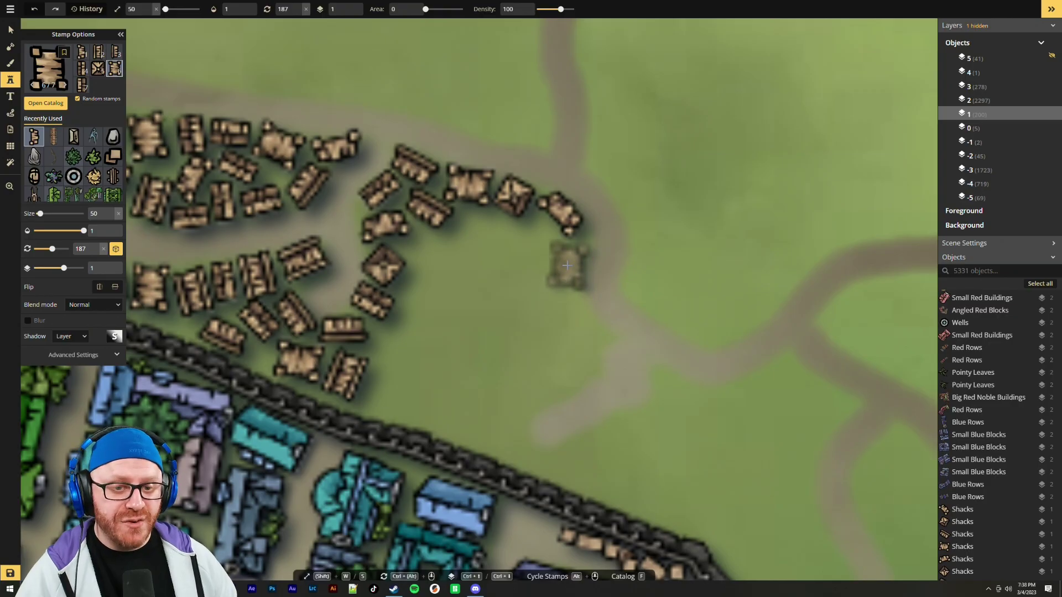
click(570, 265)
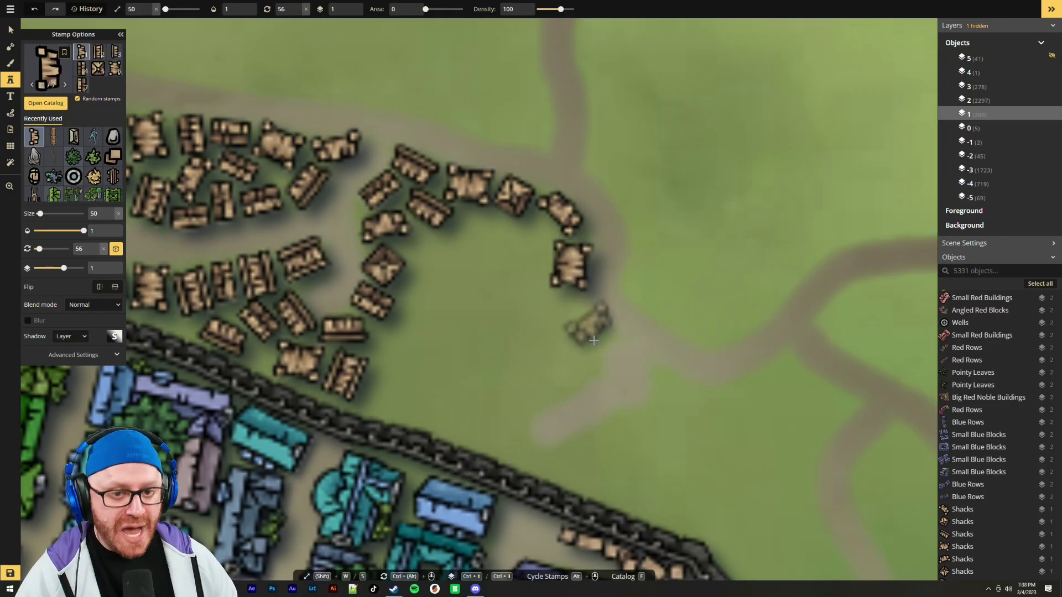
scroll(570, 346, up, 6)
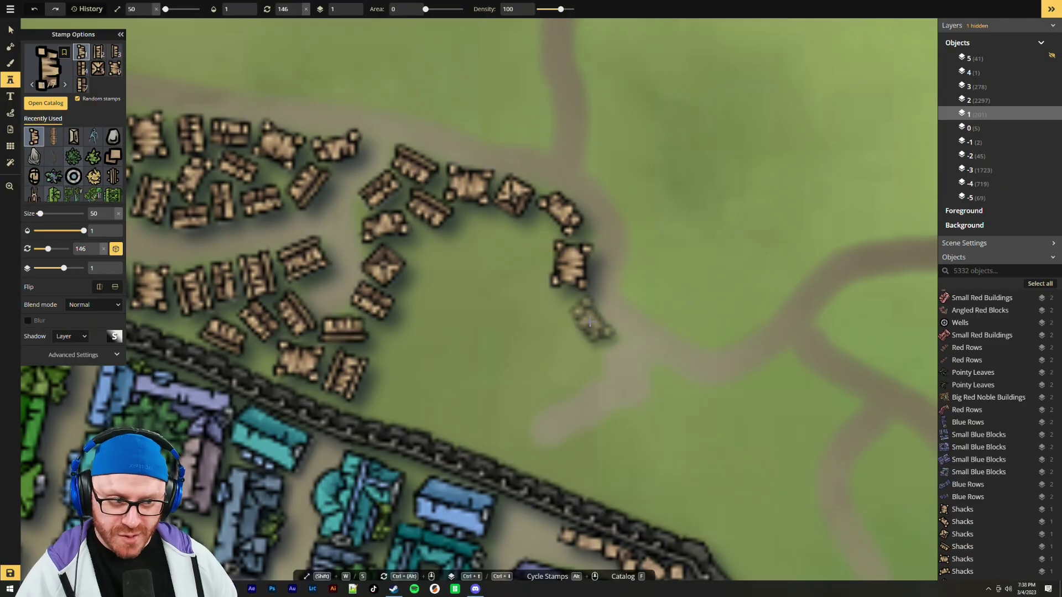
click(592, 326)
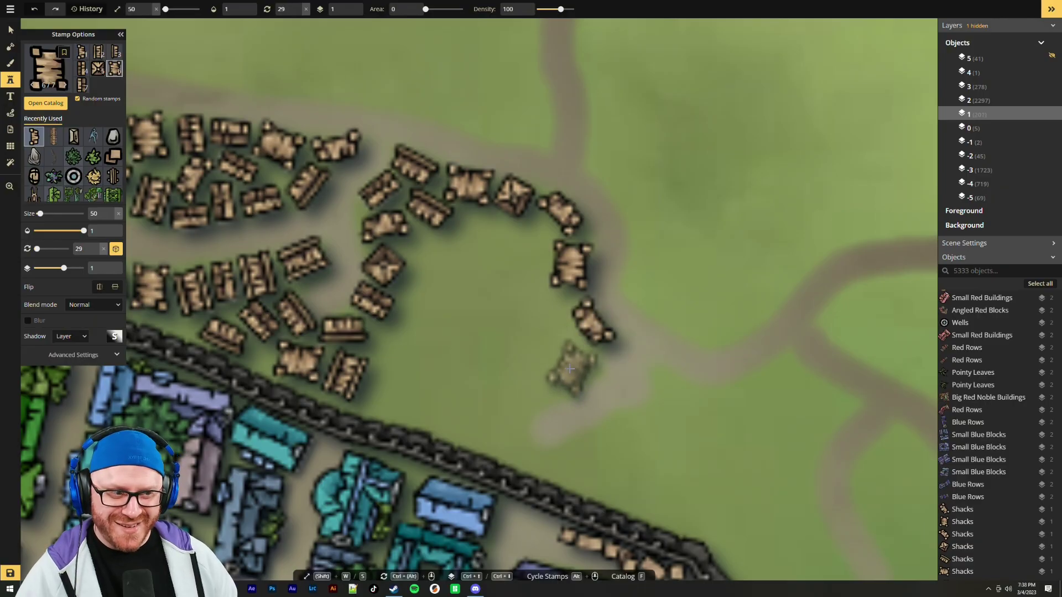
Extend the row along the north side of the short southwest path stub with a large corner-post shack and a plank shack rotated 66°
scroll(575, 376, up, 3)
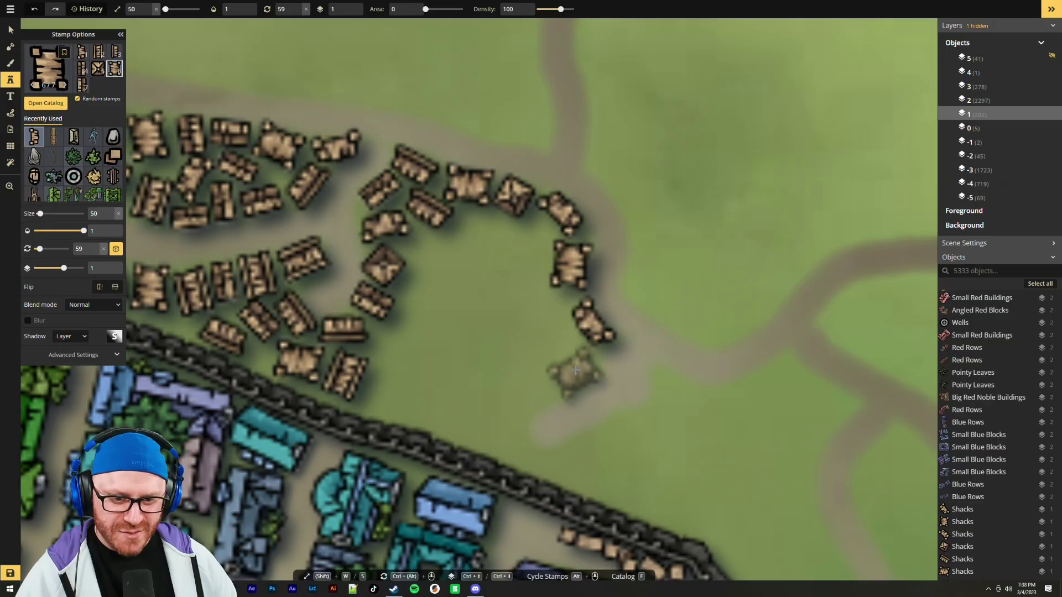
scroll(578, 370, up, 2)
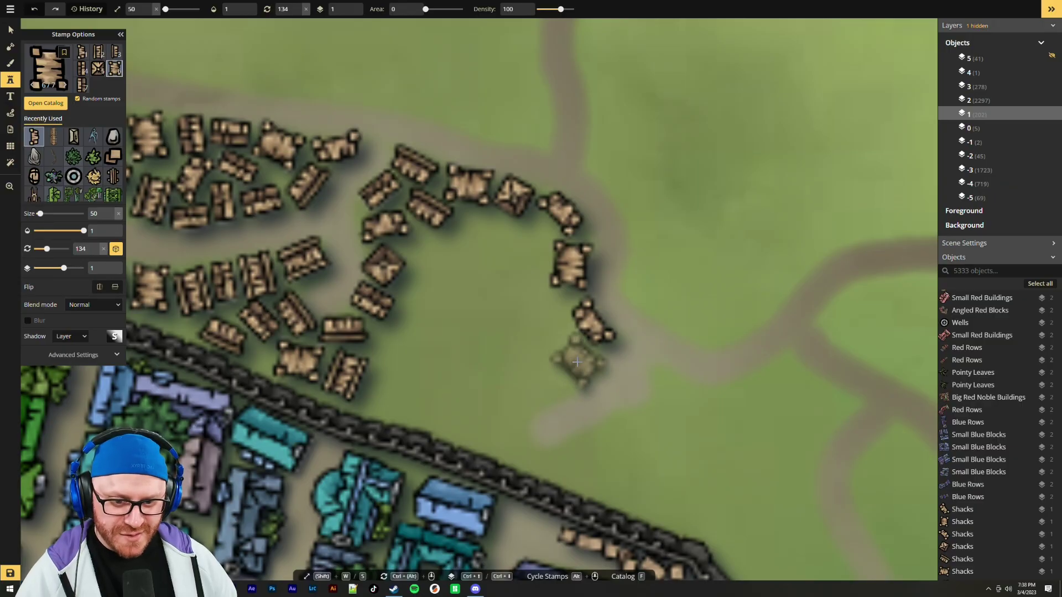
click(588, 368)
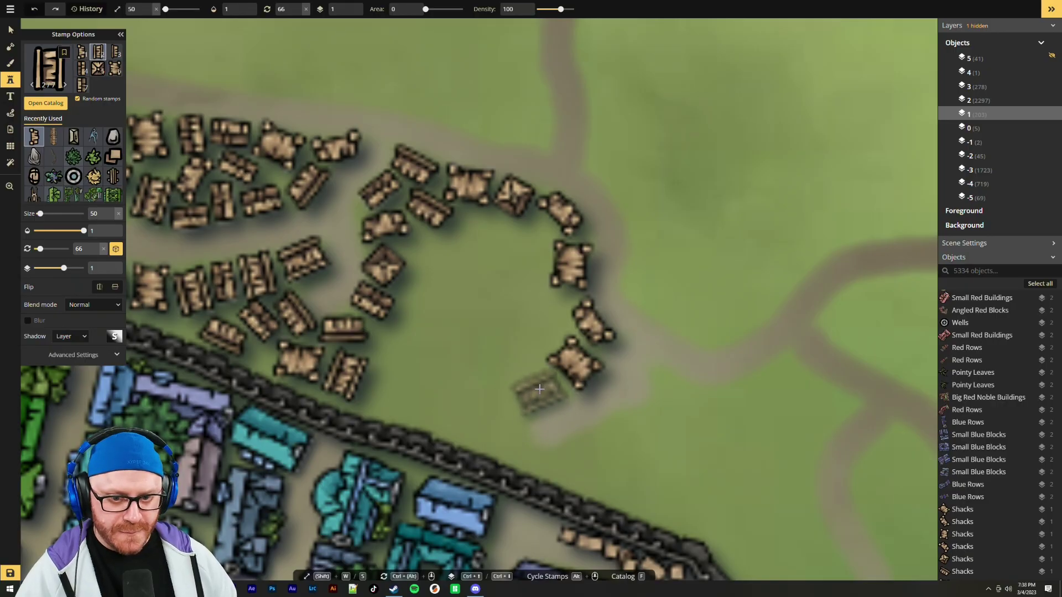
click(543, 391)
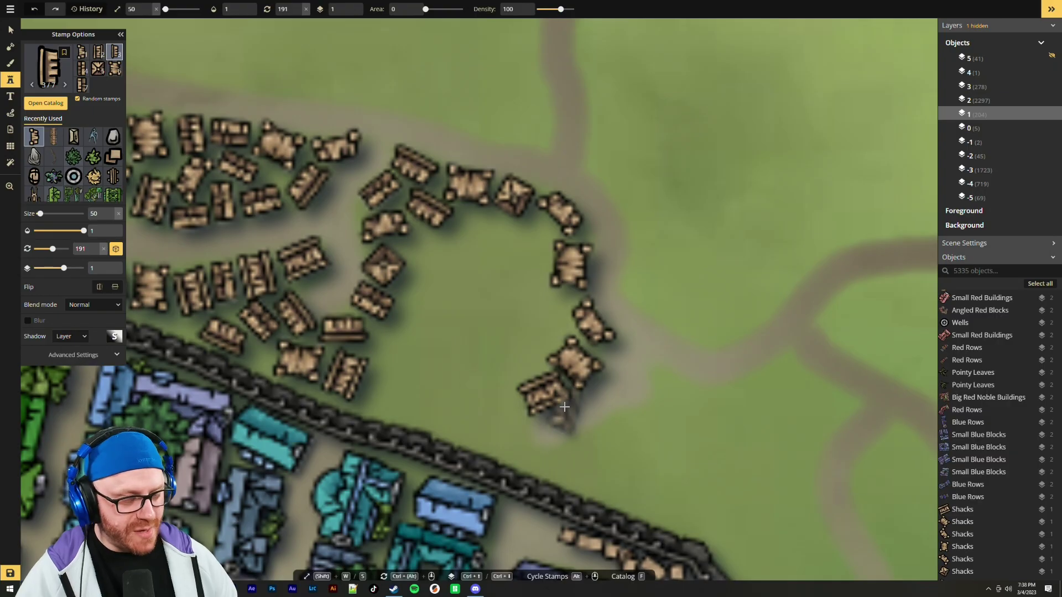
Place a shack rotated 236° on the south side of the path stub and a corner-post shack across the stub's end
scroll(614, 451, up, 5)
scroll(570, 448, down, 3)
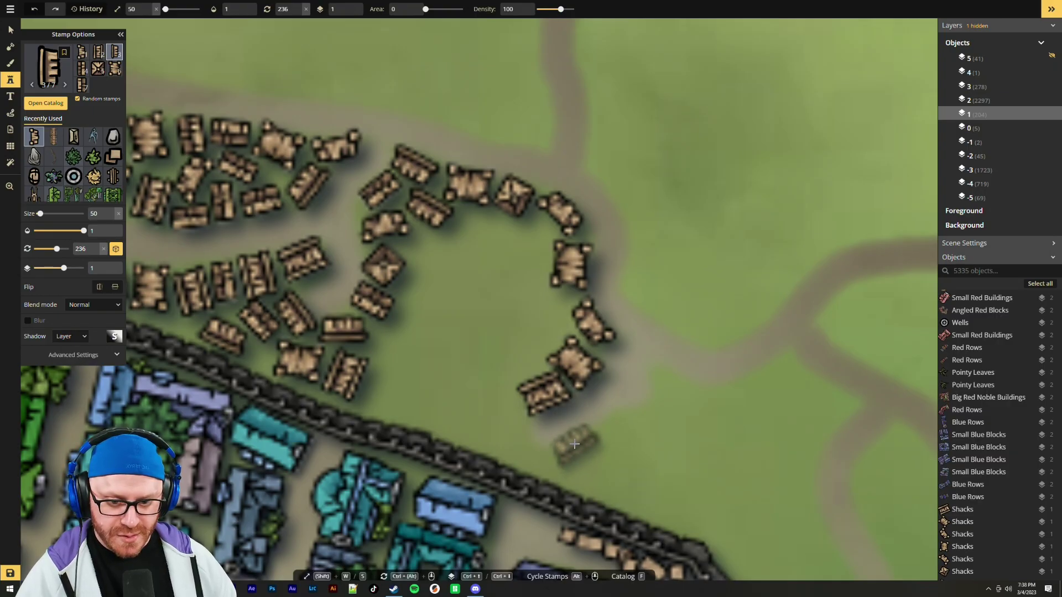
click(573, 447)
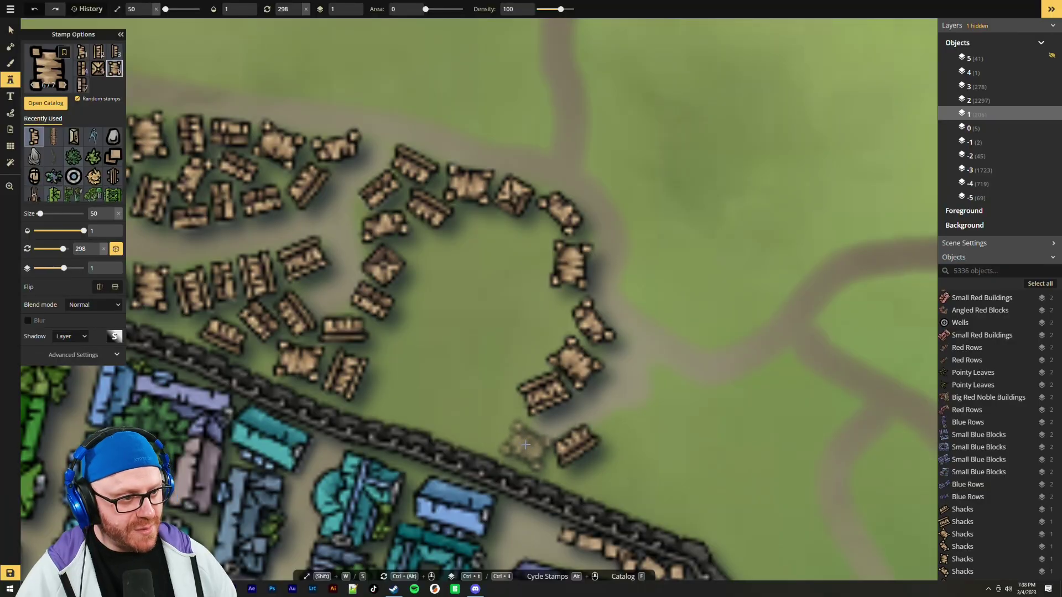
click(525, 445)
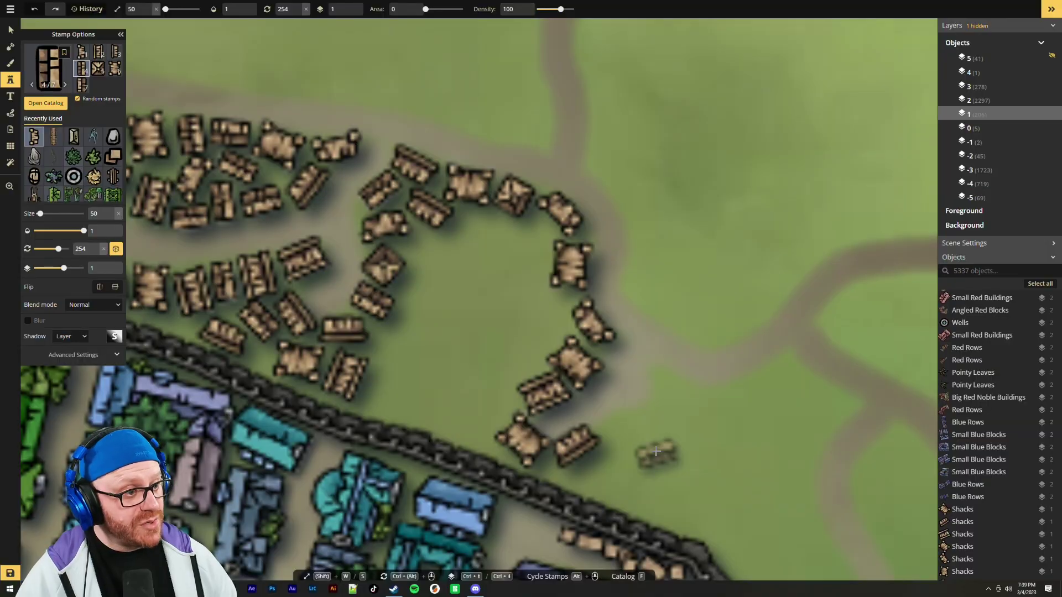
Tuck a small narrow shack rotated 164° directly behind the small corner-post shack on the eastern row
scroll(656, 452, up, 1)
scroll(467, 420, down, 3)
scroll(543, 324, down, 3)
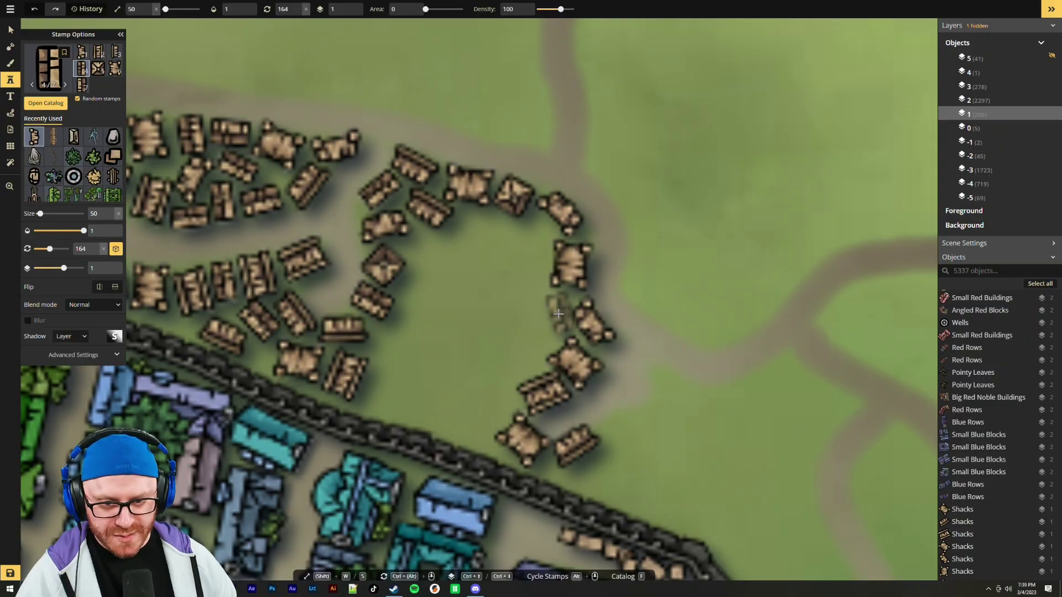
click(558, 315)
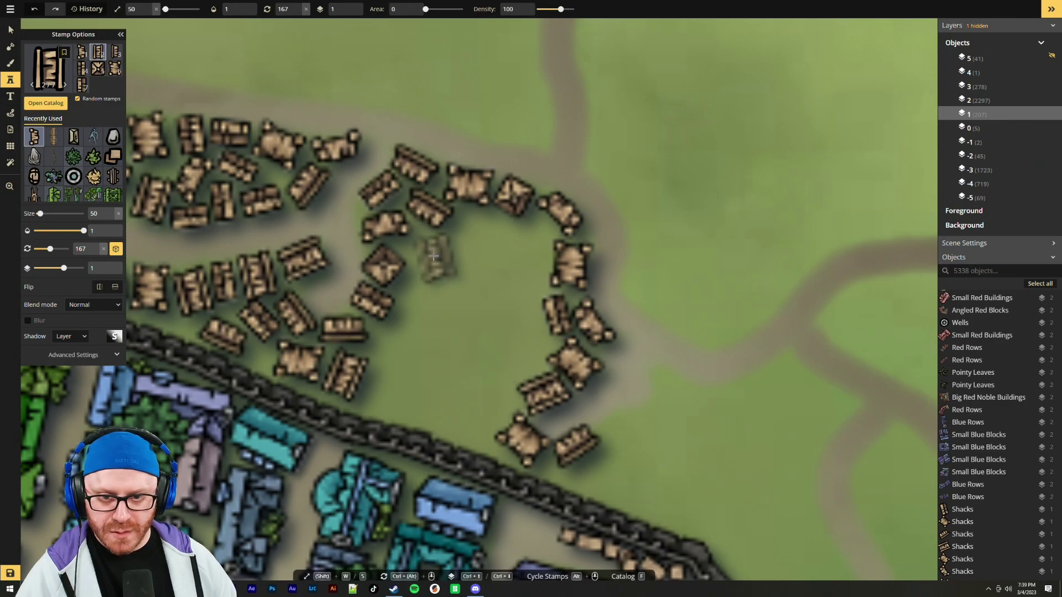
Add a horizontal shack by the wall east of the existing group and an upright corner-post shack just north of it
scroll(393, 376, up, 8)
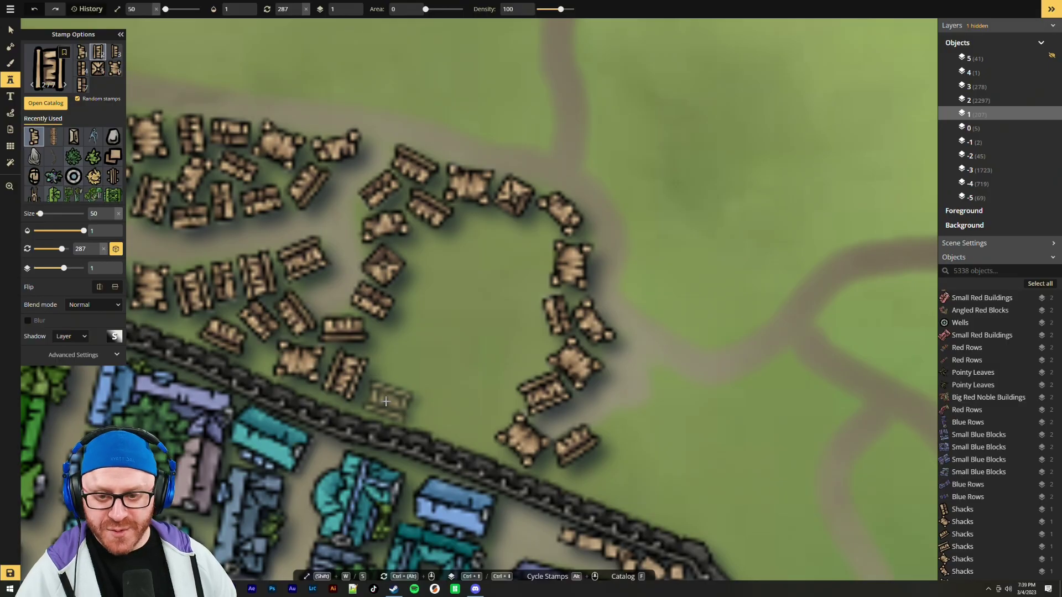
click(389, 397)
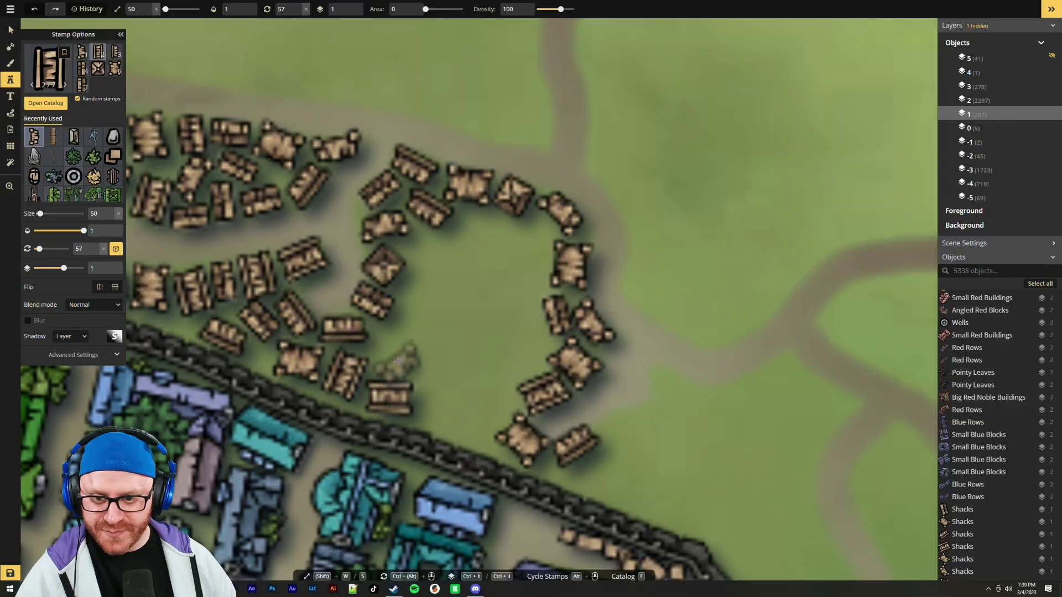
scroll(391, 354, up, 10)
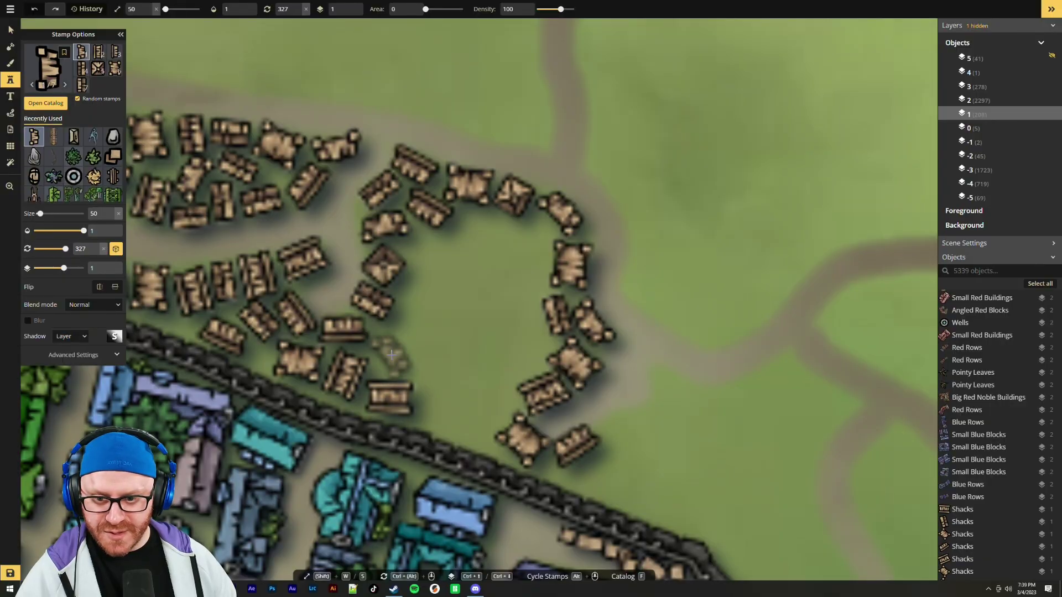
scroll(390, 351, up, 2)
click(386, 351)
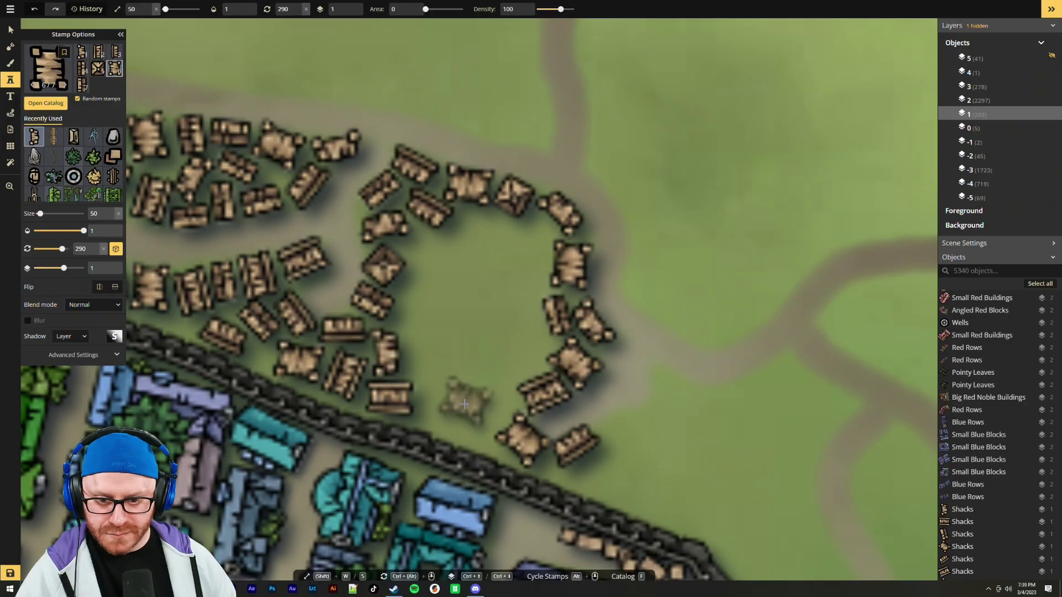
Close the row along the city wall with a large corner-post shack and a small corner-post shack rotated 193° in the remaining gap
click(466, 429)
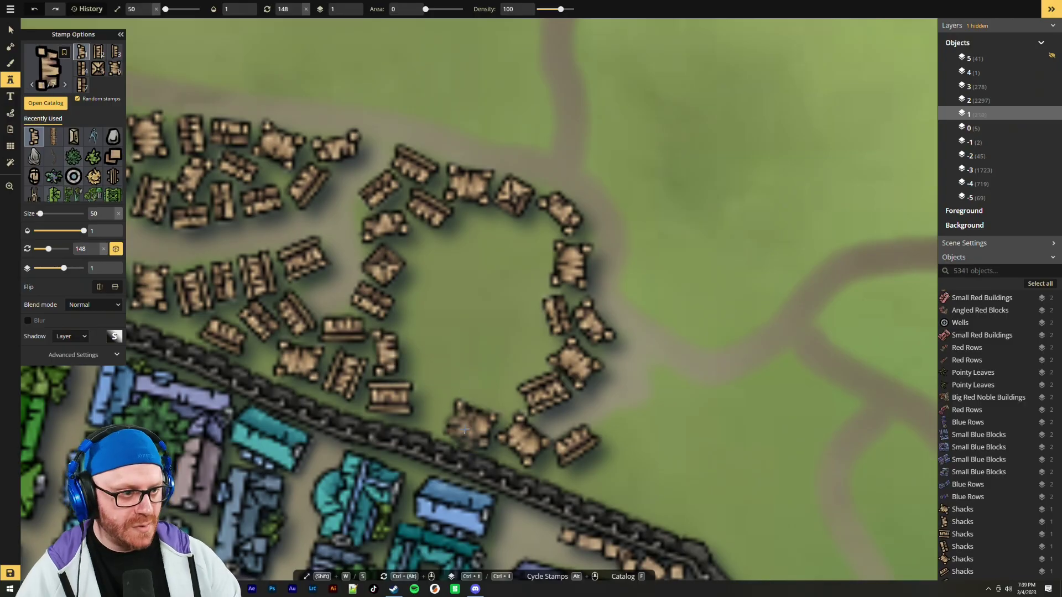
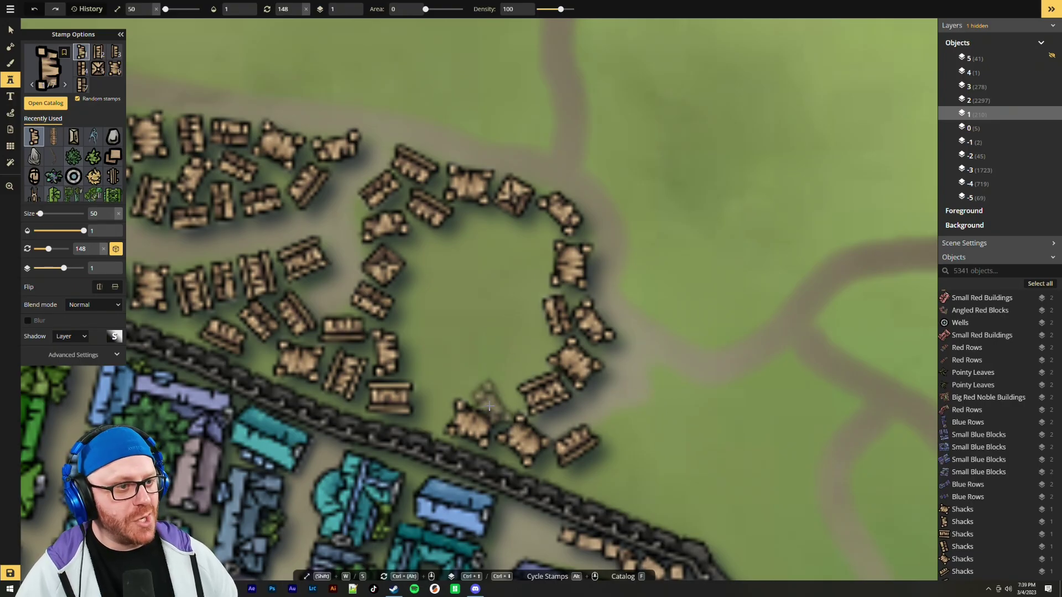
ctrl+scroll(437, 386, up, 3)
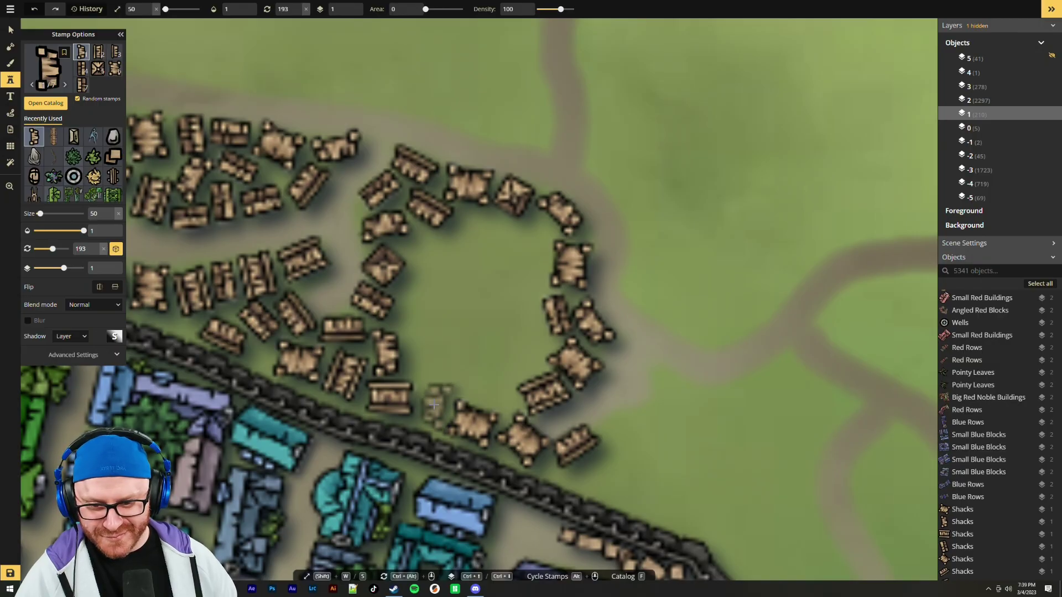
click(431, 405)
Place a plank shack rotated 191° inside the ring, just east of the spur's square shack
ctrl+scroll(483, 382, down, 5)
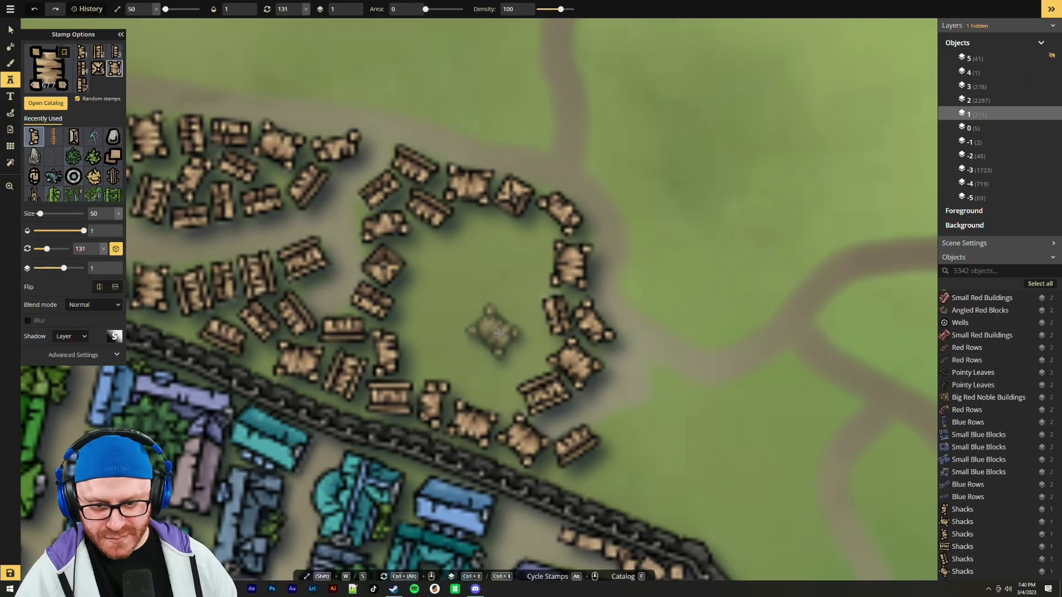
ctrl+scroll(501, 299, up, 3)
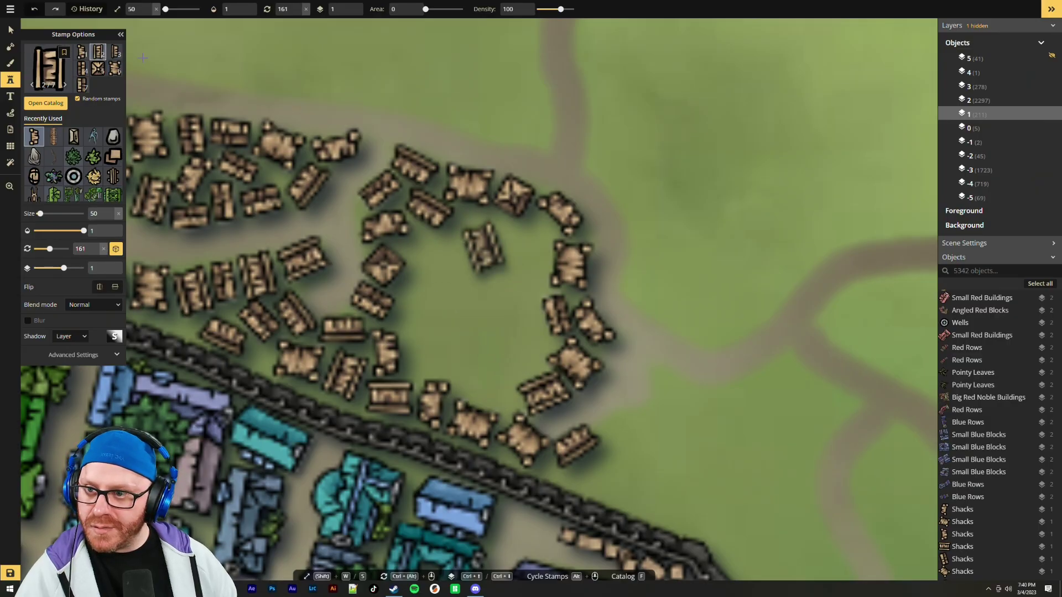
ctrl+scroll(489, 381, down, 1)
ctrl+scroll(437, 305, up, 3)
click(428, 259)
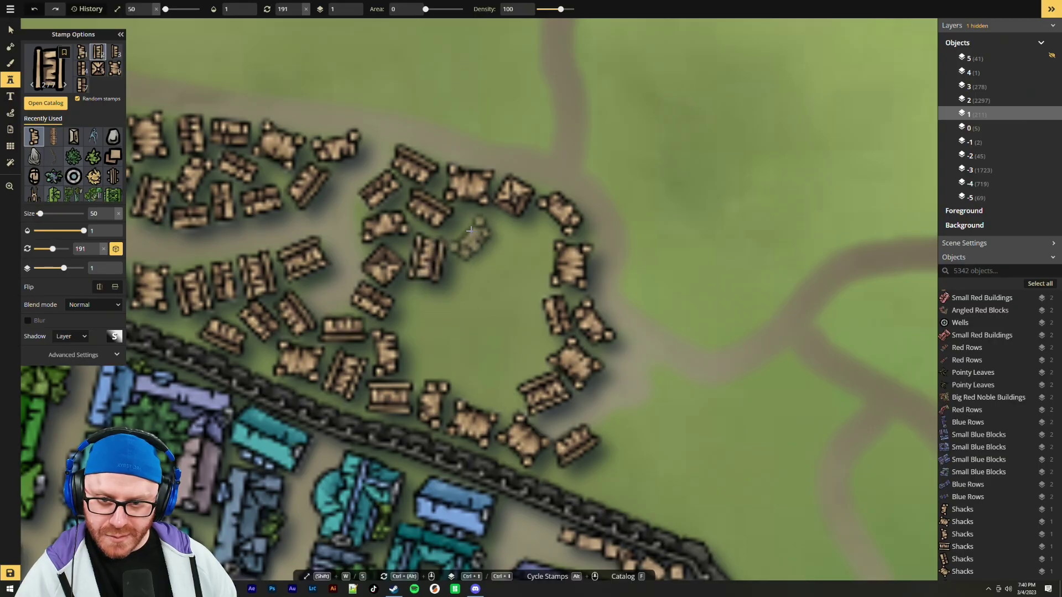
Fill the ring's northern interior with a small corner-post shack, a square shack rotated 66°, and a narrow shack beside the 191° one
click(482, 229)
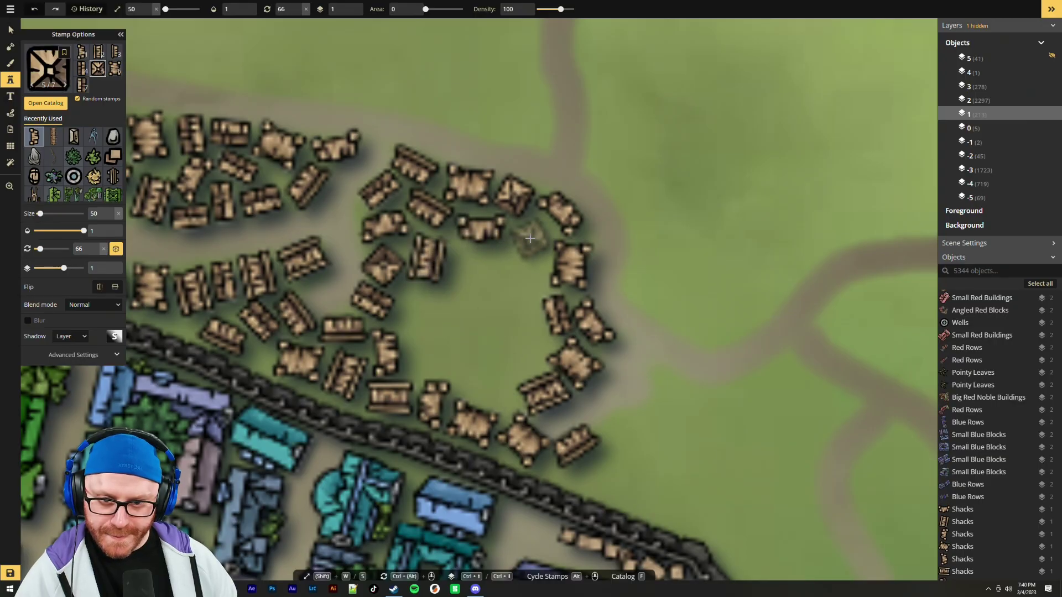
click(531, 238)
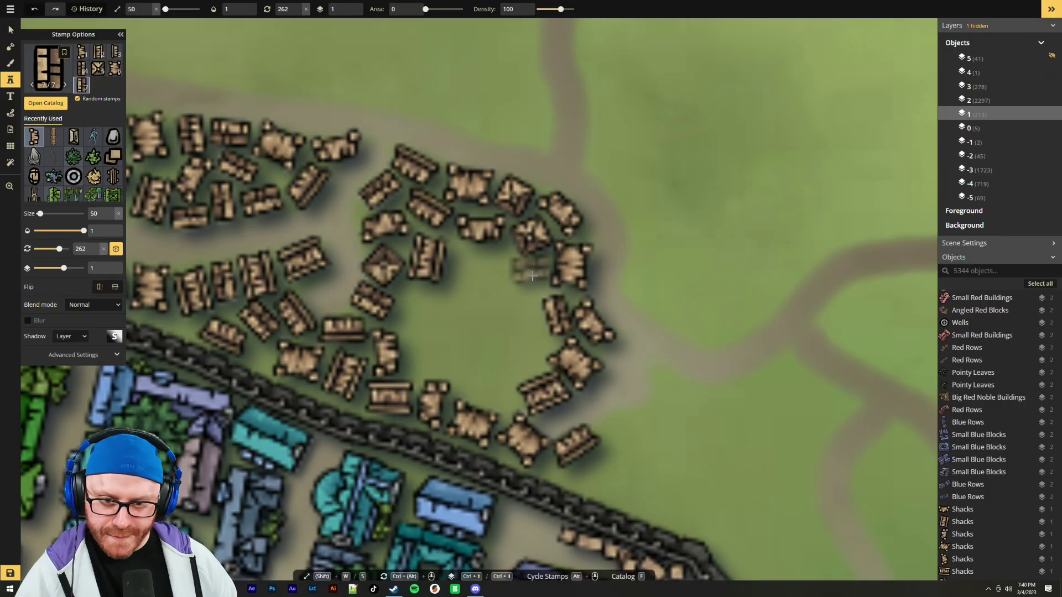
scroll(470, 263, down, 1)
click(470, 263)
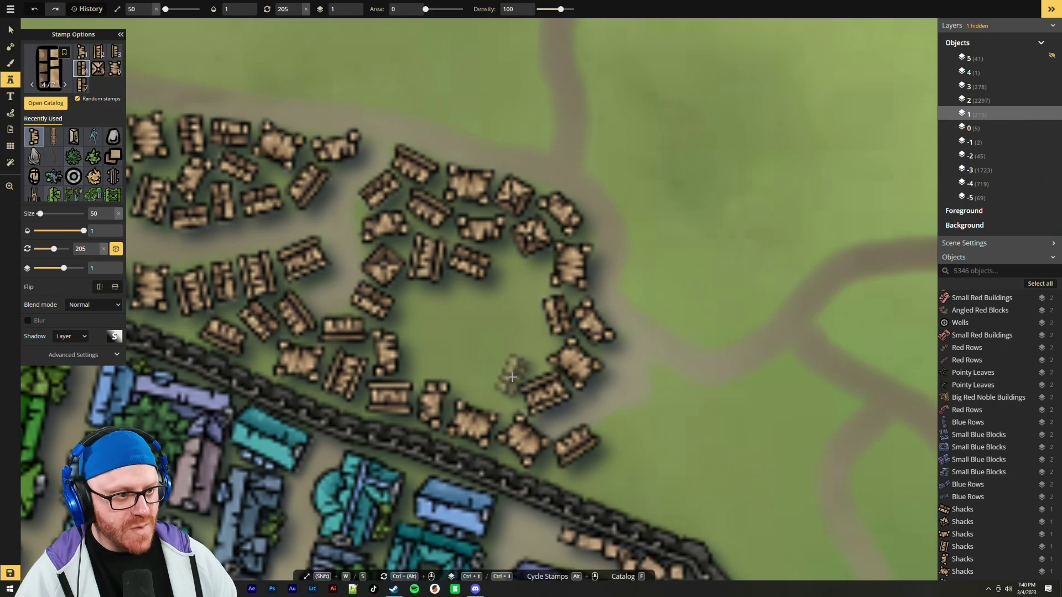
Place a small plank shack rotated 295° in the ring's southeast and a square shack rotated 4° just north of it
scroll(508, 377, up, 6)
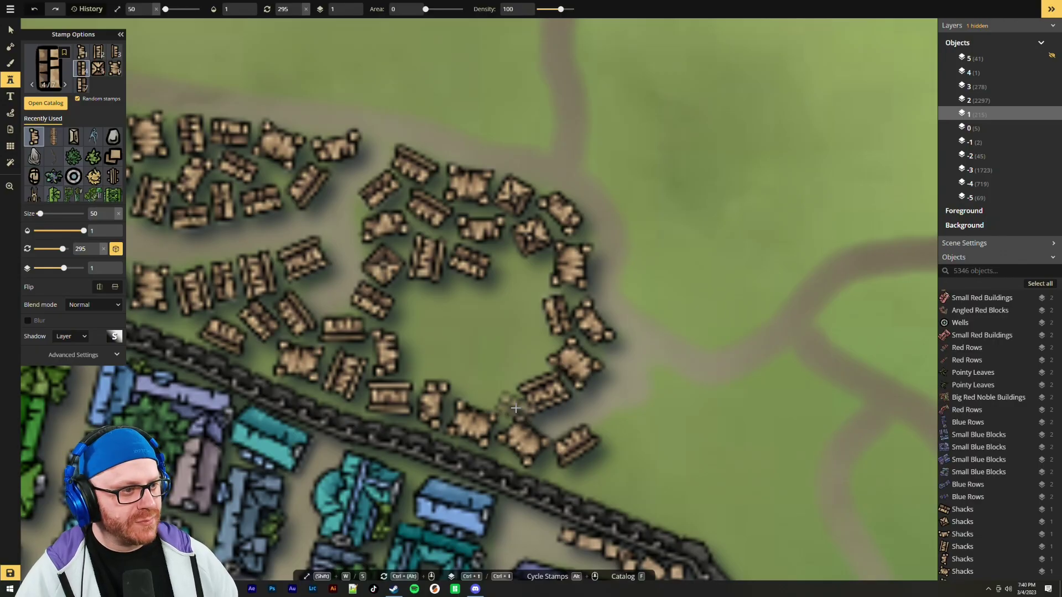
click(490, 393)
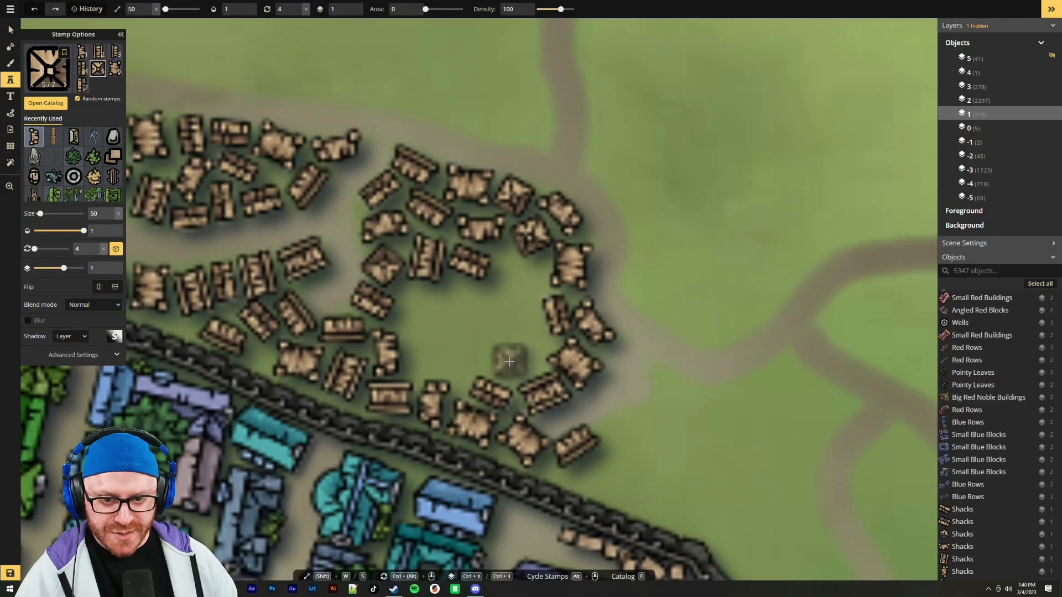
click(507, 360)
Add a small corner-post shack rotated 151° in the ring's northeast interior, east of the small plank shack
scroll(529, 329, up, 2)
scroll(512, 274, up, 3)
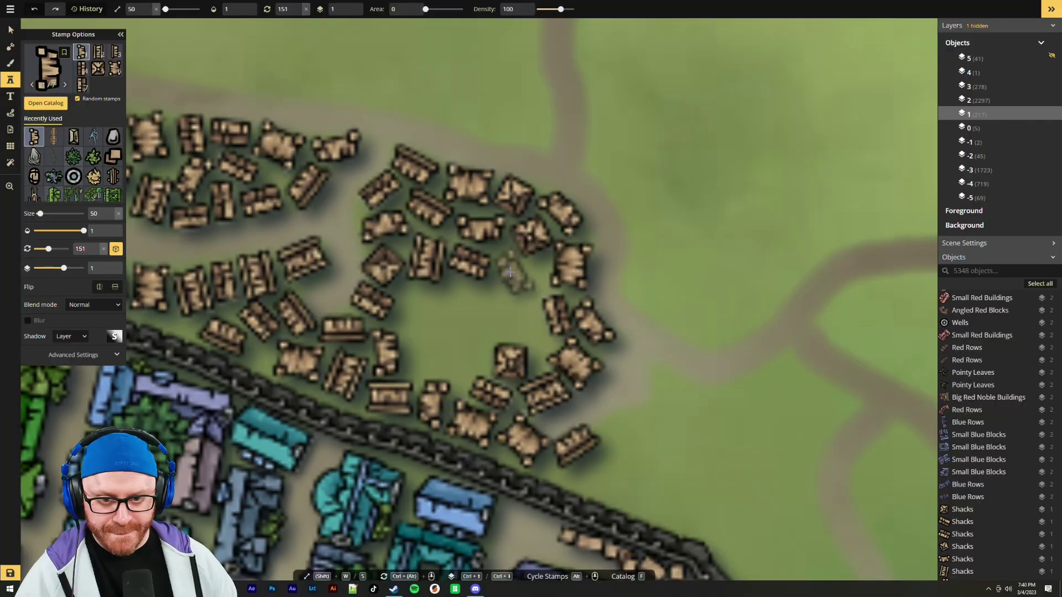
click(510, 271)
Place a square shack rotated 50° west of the ring's southern square shack and a diagonal plank shack northeast of that shack
scroll(450, 356, down, 1)
scroll(464, 360, down, 1)
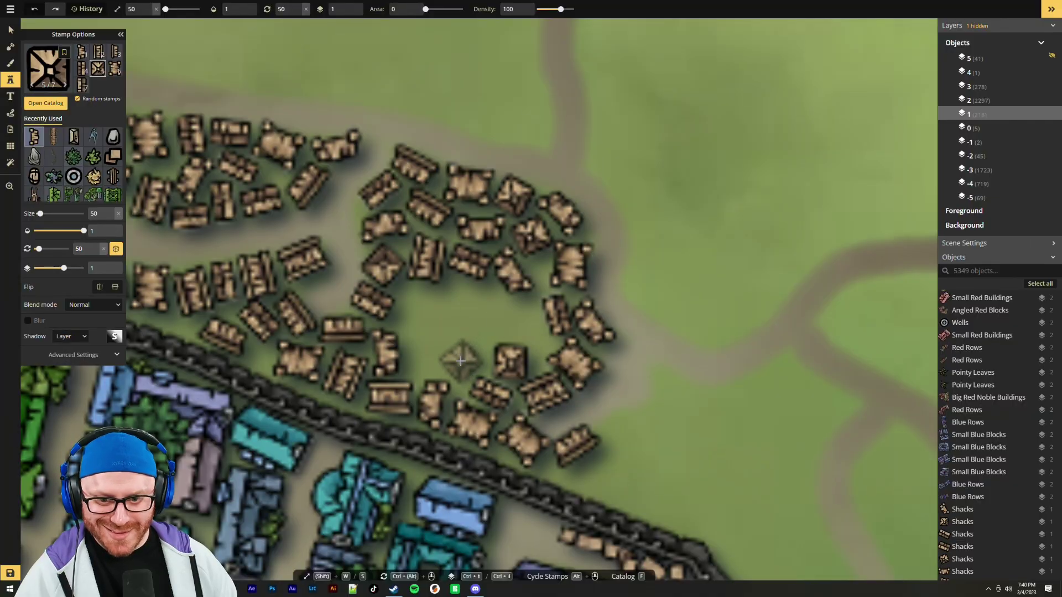
click(461, 360)
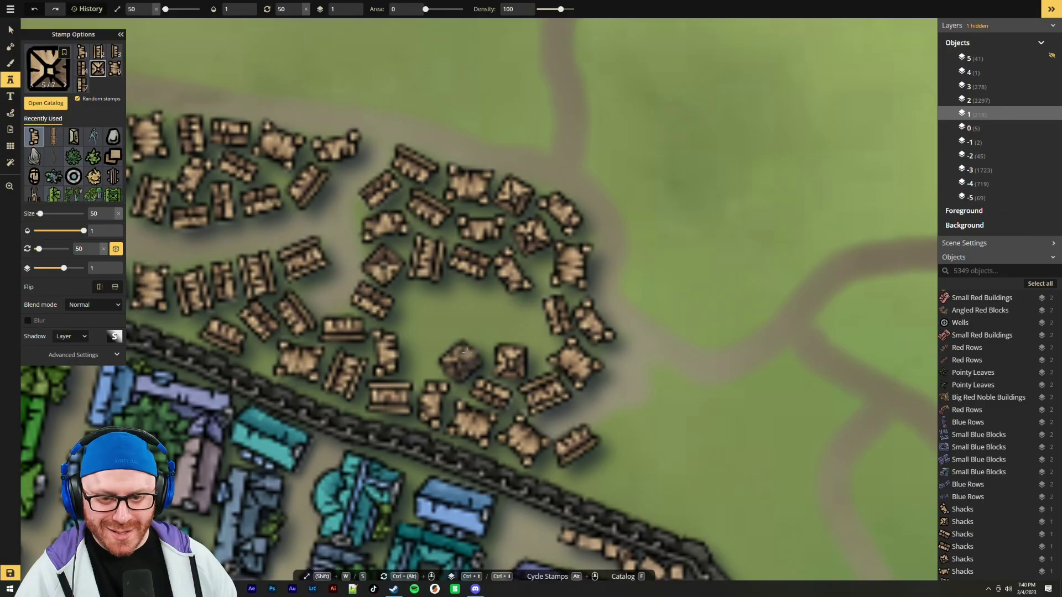
click(532, 335)
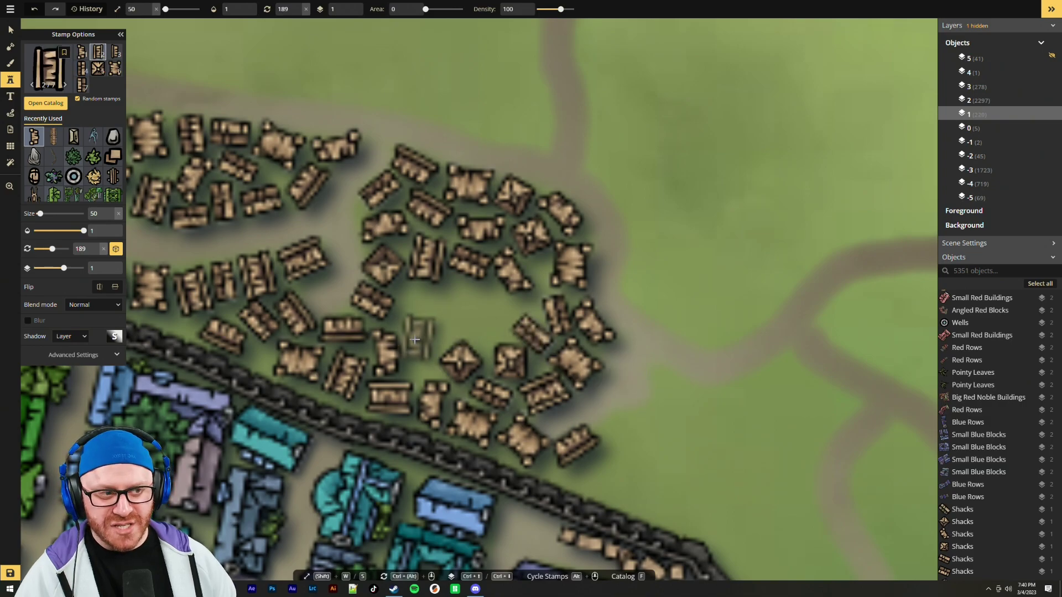
Add a plank shack rotated 189° west of the ring's two southern square shacks and a large corner-post shack rotated 17° northeast of them
scroll(419, 346, up, 1)
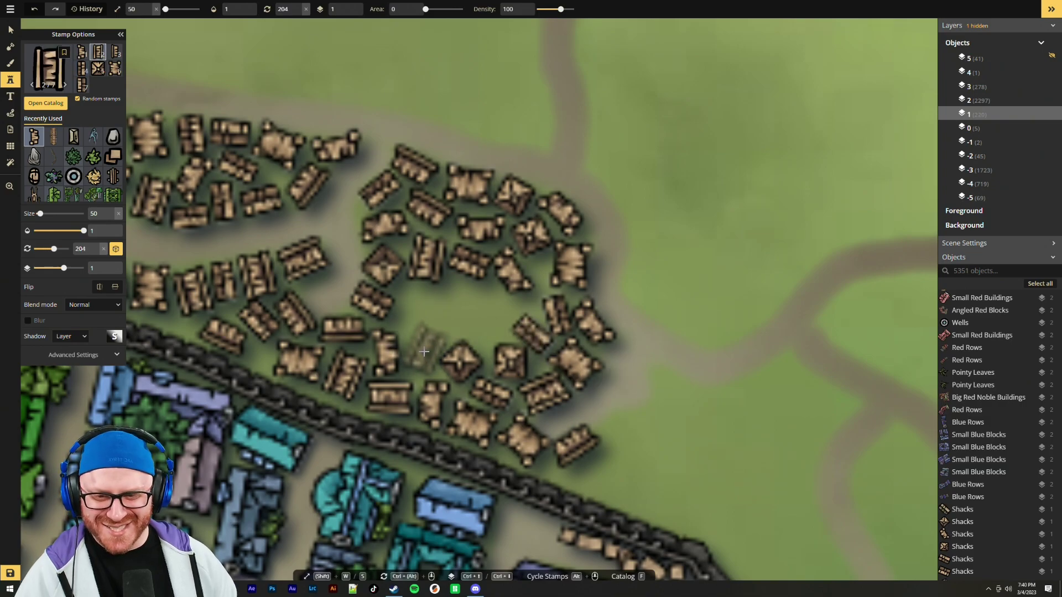
scroll(422, 350, down, 1)
click(419, 353)
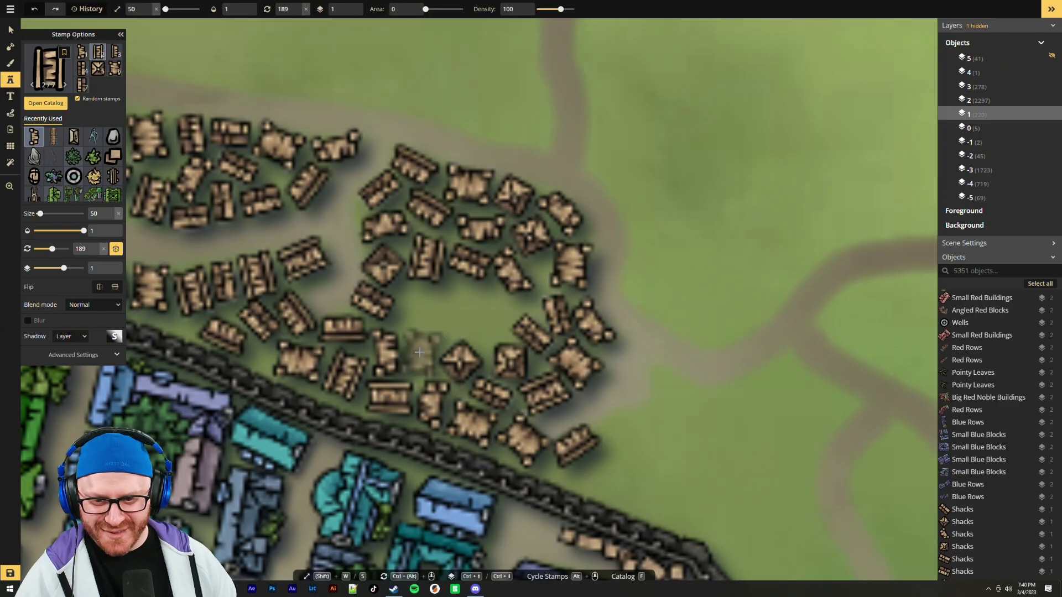
scroll(487, 315, up, 2)
click(495, 314)
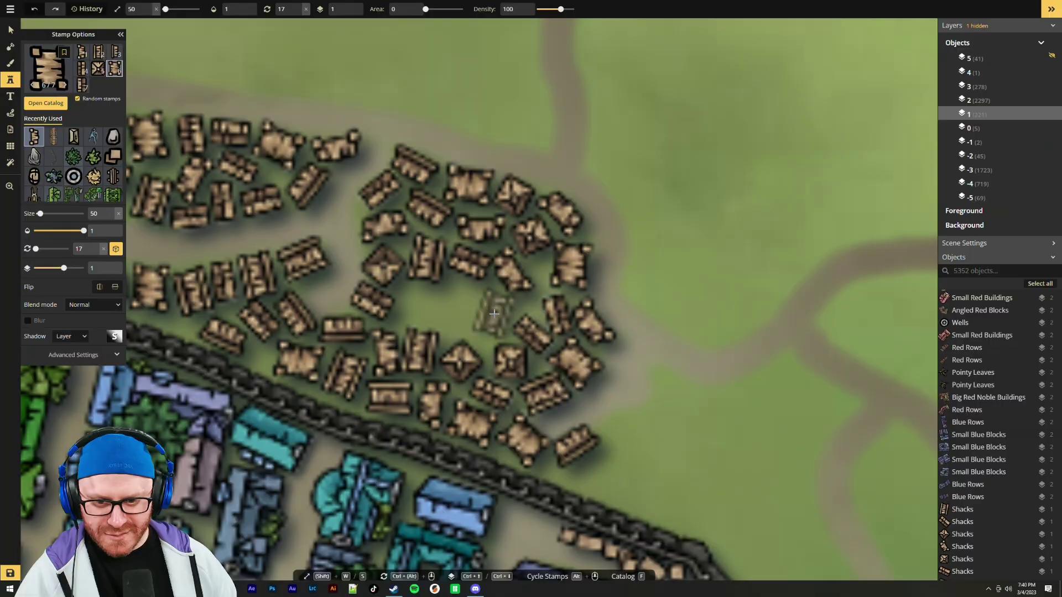
Fill the ring's remaining center with a square shack and a plank shack rotated 203° just east of it
scroll(446, 305, up, 6)
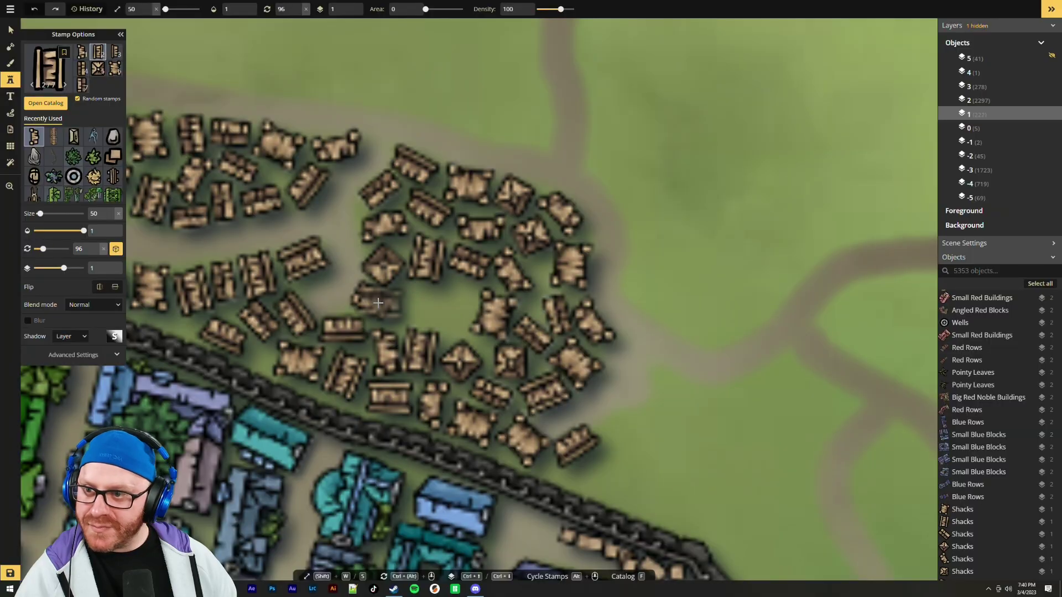
scroll(414, 303, down, 3)
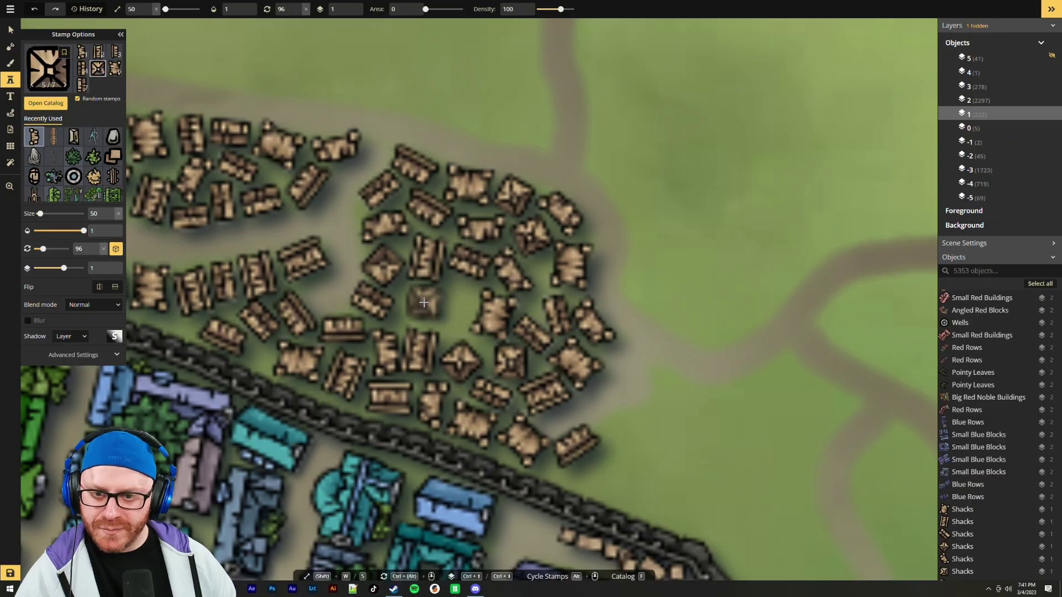
click(417, 306)
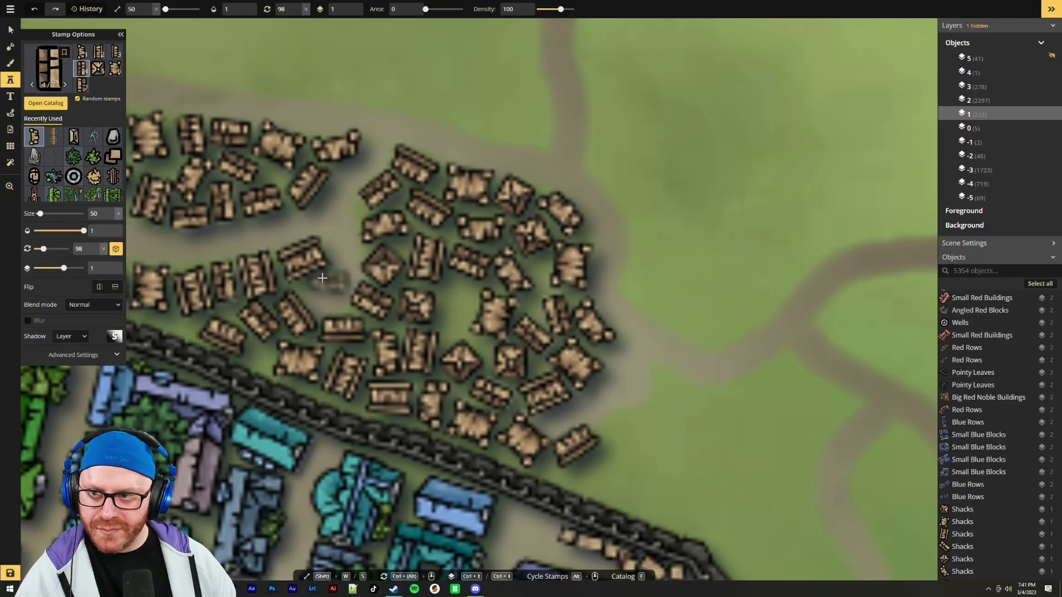
click(115, 68)
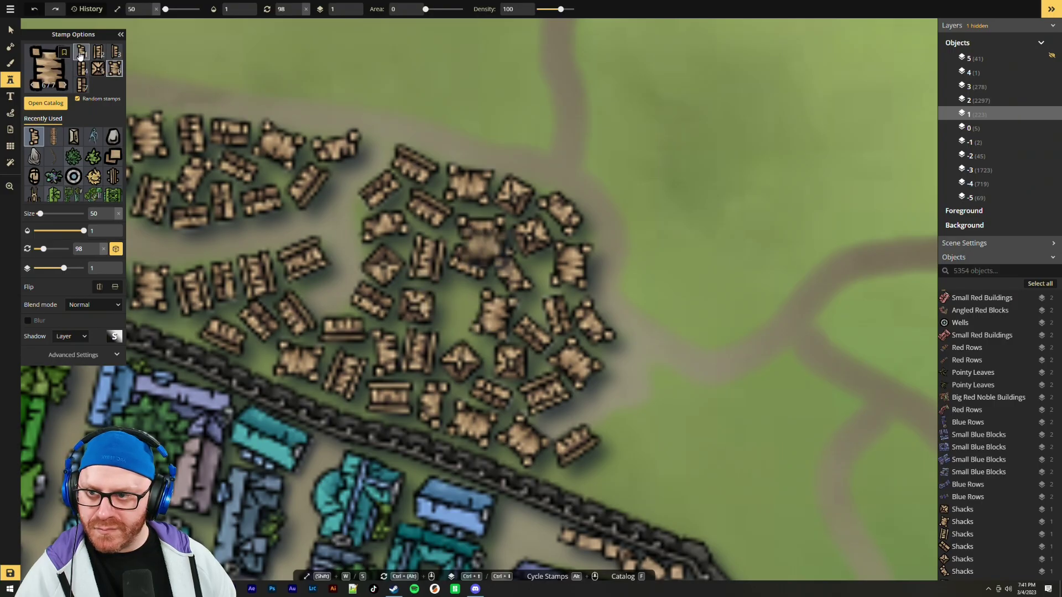
click(114, 55)
ctrl+alt+scroll(451, 304, up, 5)
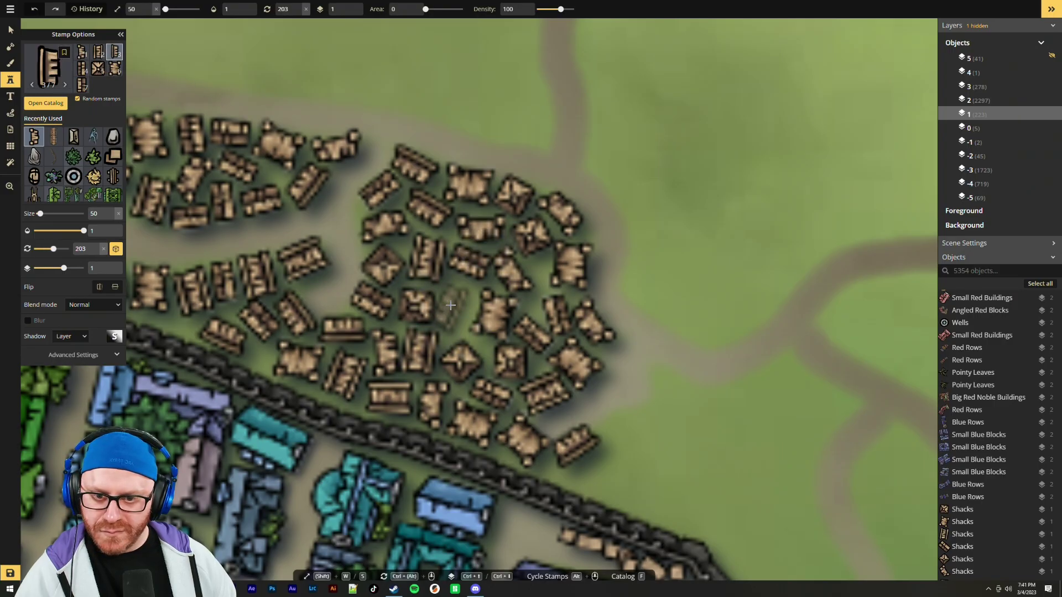
click(453, 305)
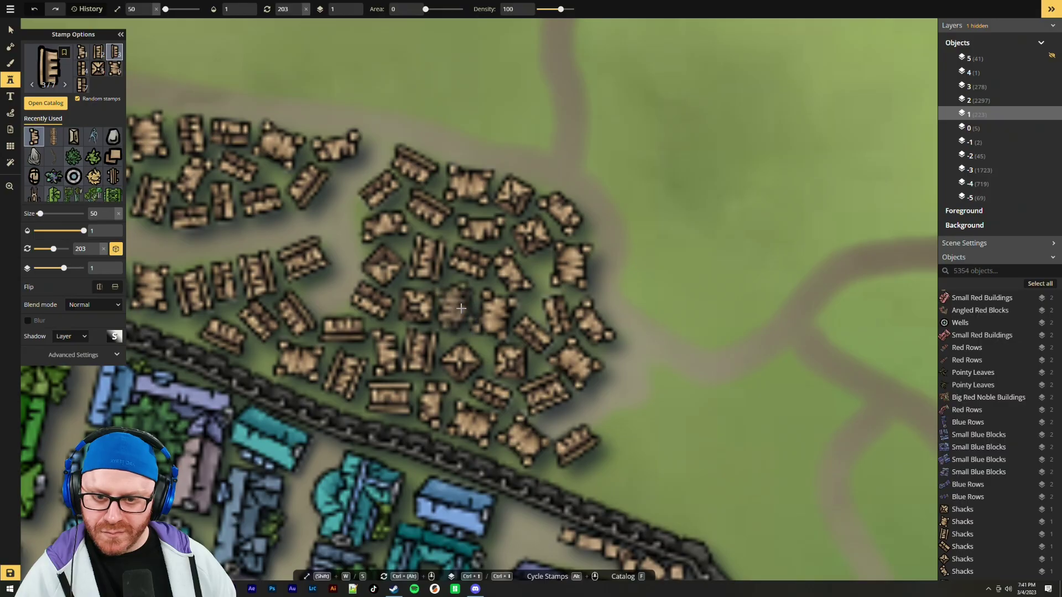
Extend the short row above the curved path near the blue gatehouse with a large corner-post shack rotated 32° and a square shack rotated 214°
scroll(628, 352, down, 3)
scroll(628, 352, down, 3)
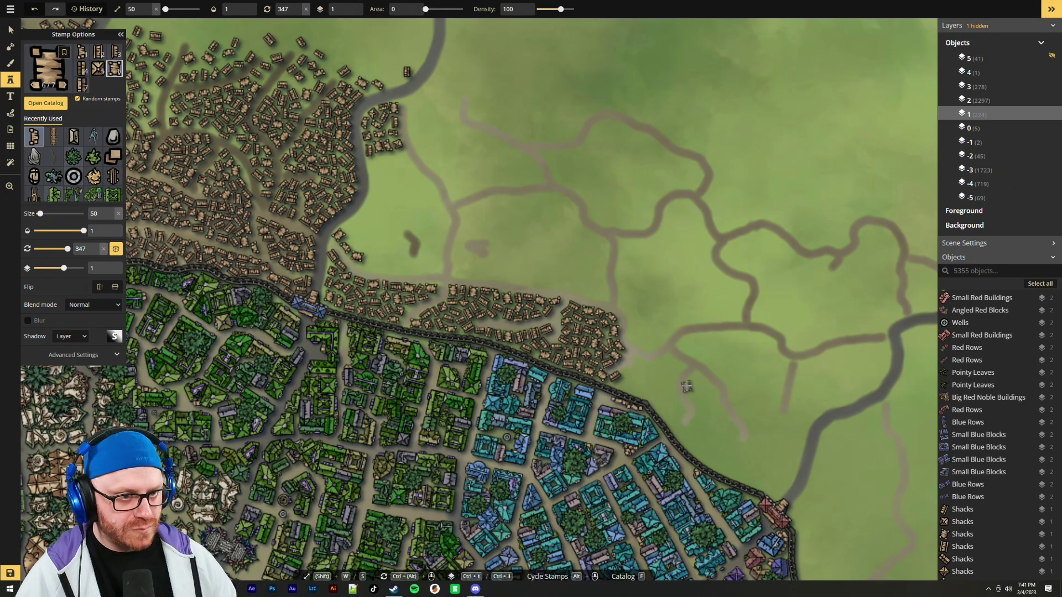
scroll(357, 250, up, 5)
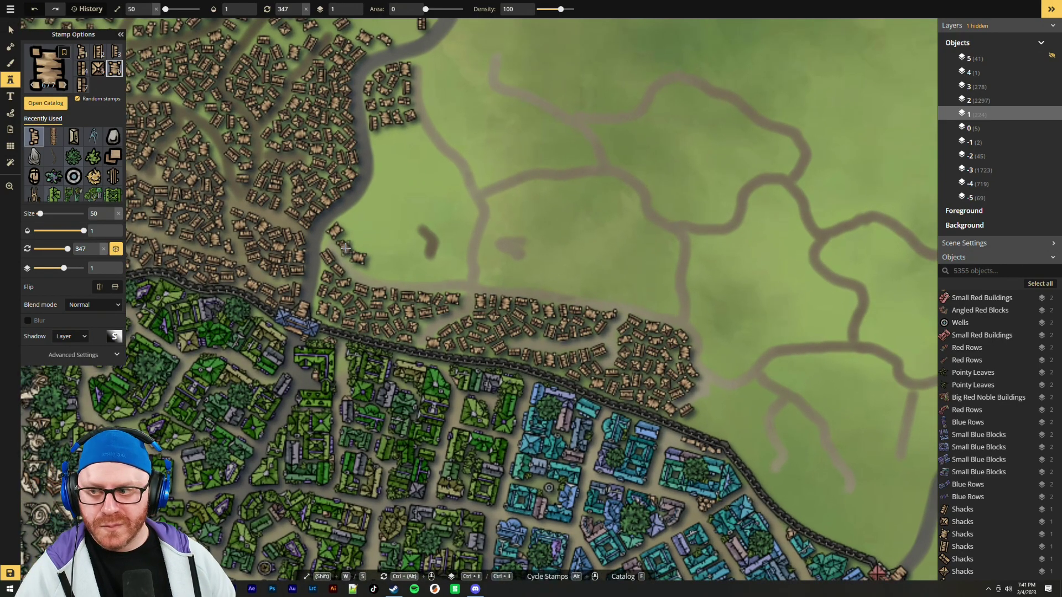
scroll(373, 249, down, 2)
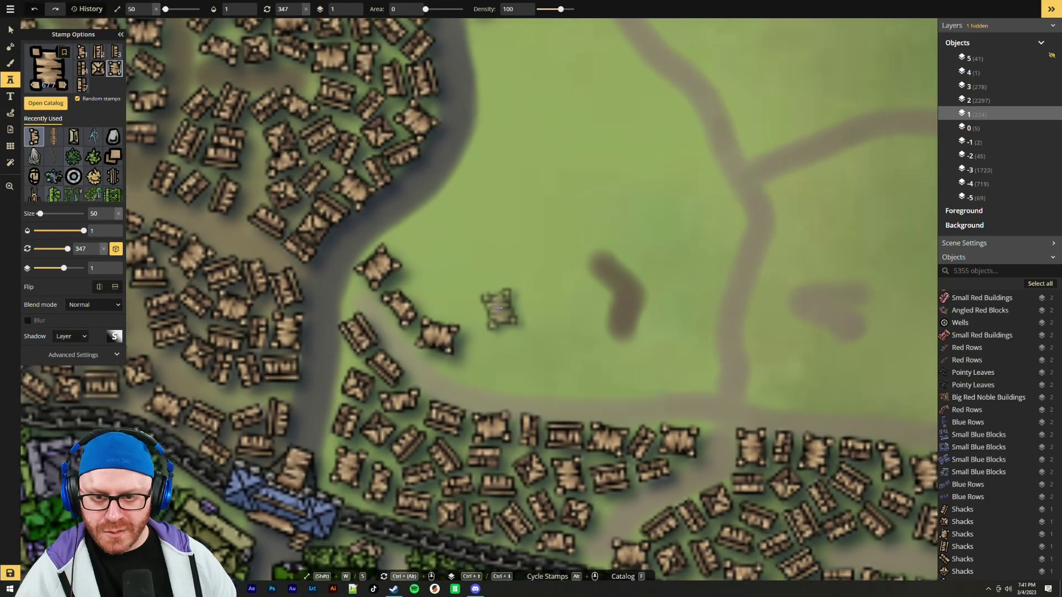
scroll(446, 287, up, 3)
ctrl+scroll(415, 292, up, 3)
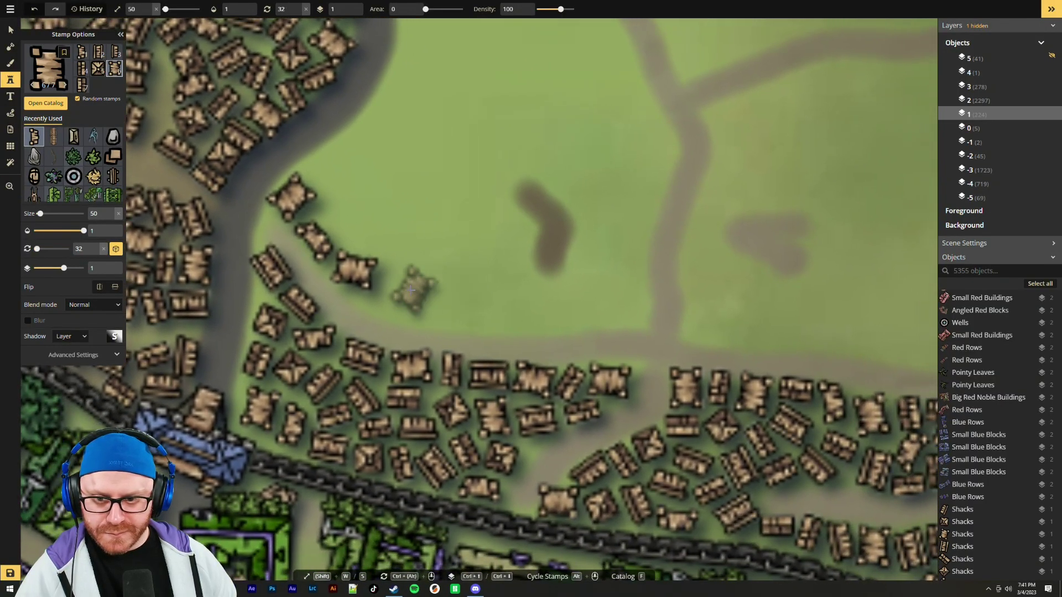
click(385, 299)
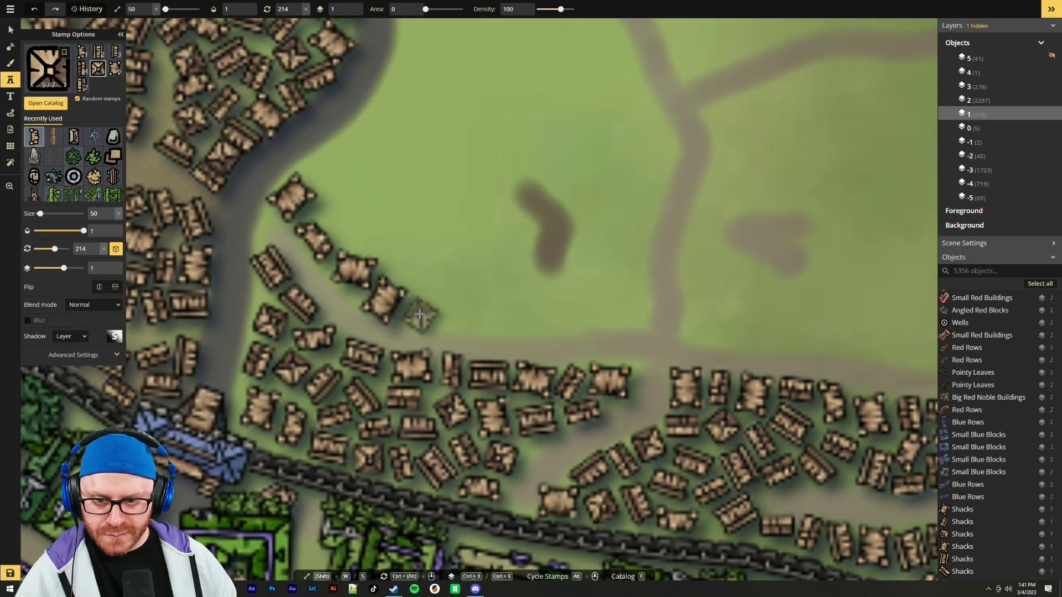
click(416, 311)
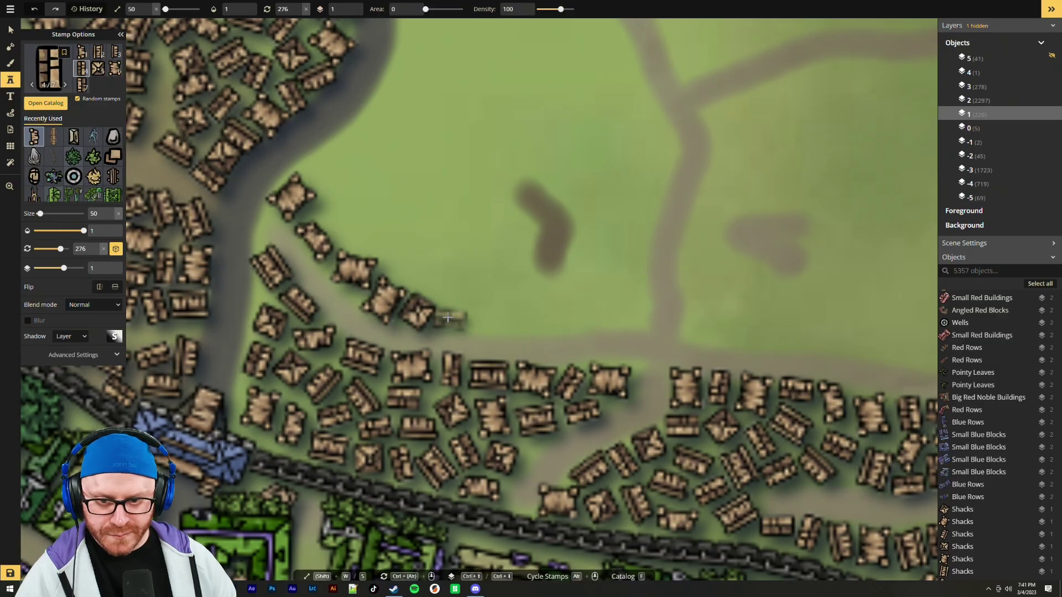
Continue the row east along the path's north side to the junction with six shacks, starting with a narrow one rotated 276°
click(452, 319)
click(494, 319)
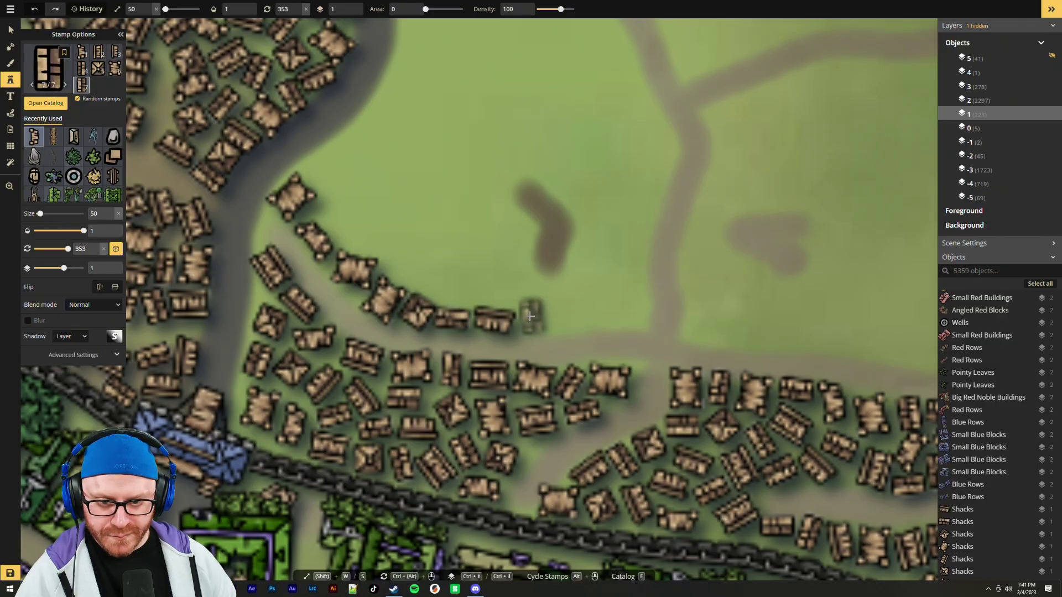
click(527, 315)
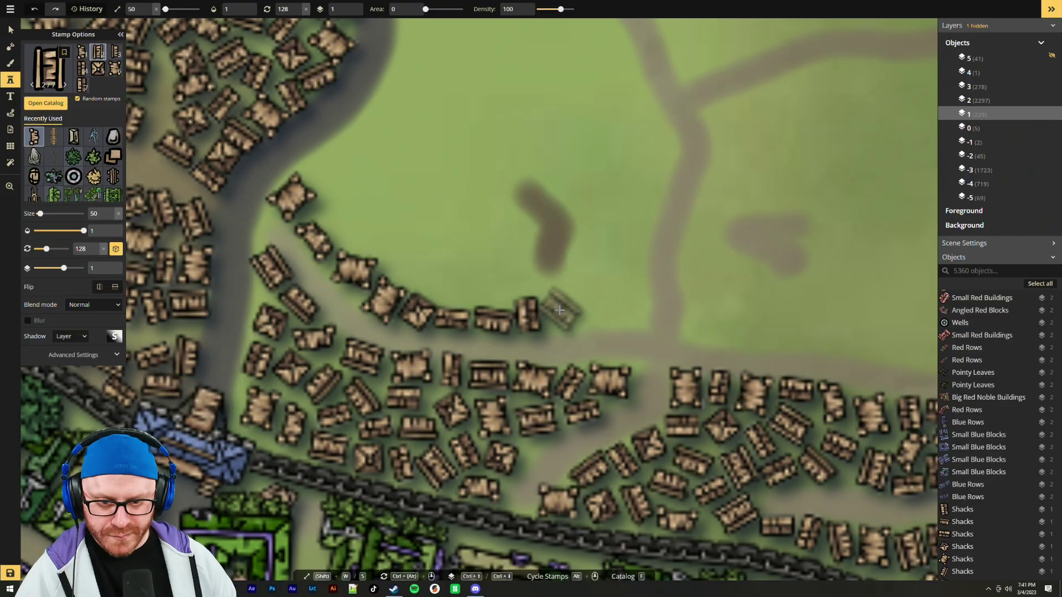
click(560, 310)
click(594, 307)
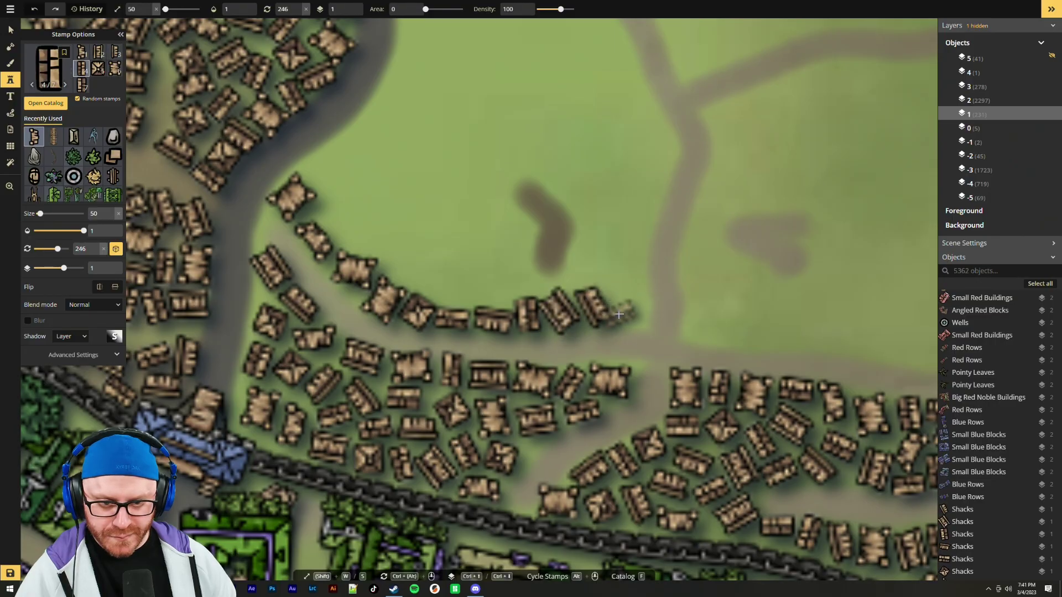
click(629, 318)
Line the west side of the northbound path with two angled plank shacks, a square shack rotated 252°, and another plank shack
click(627, 284)
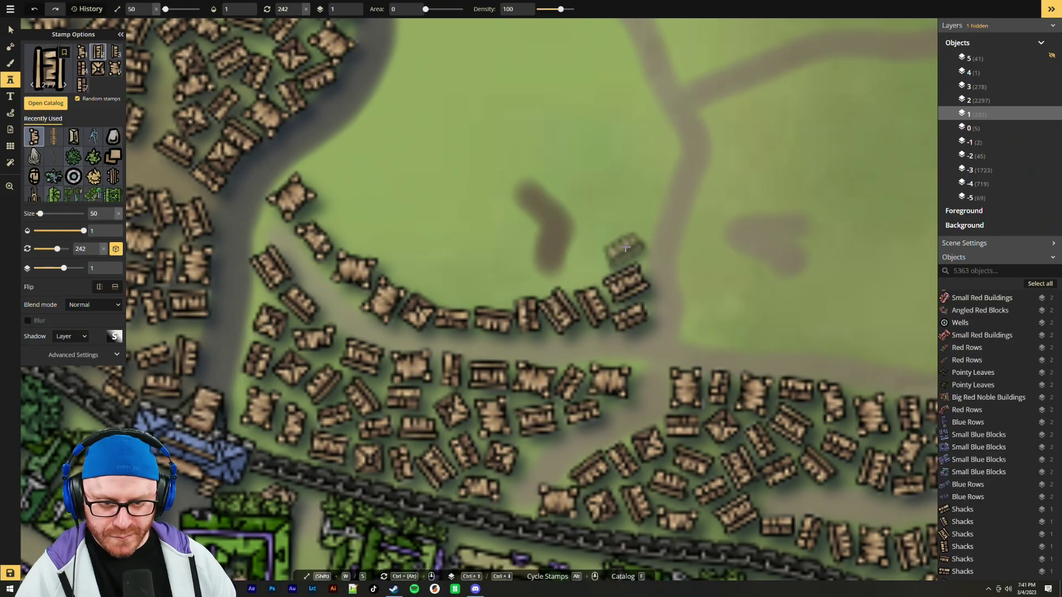
click(628, 248)
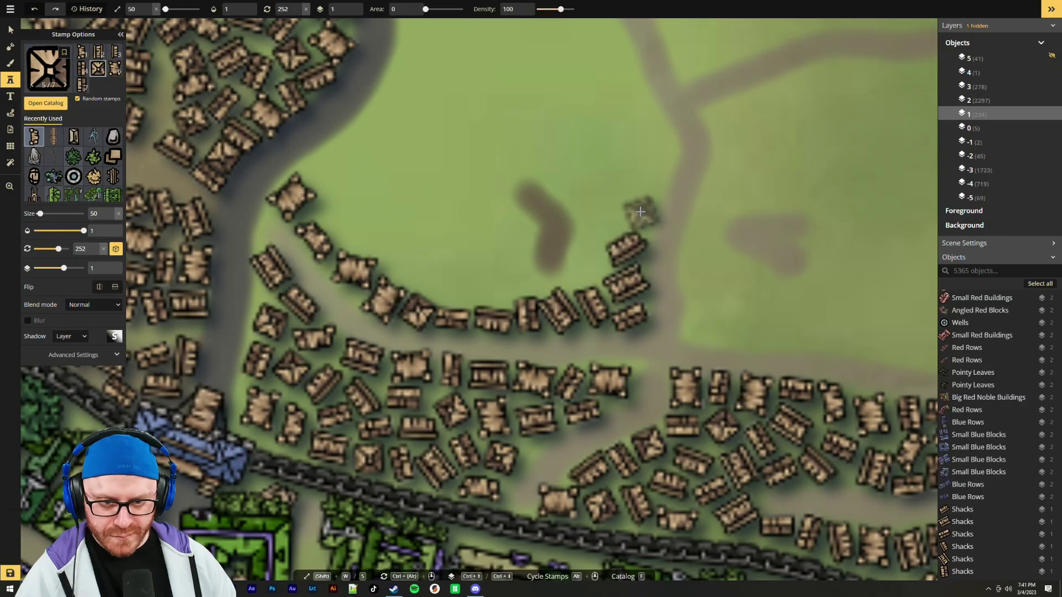
click(641, 212)
click(648, 175)
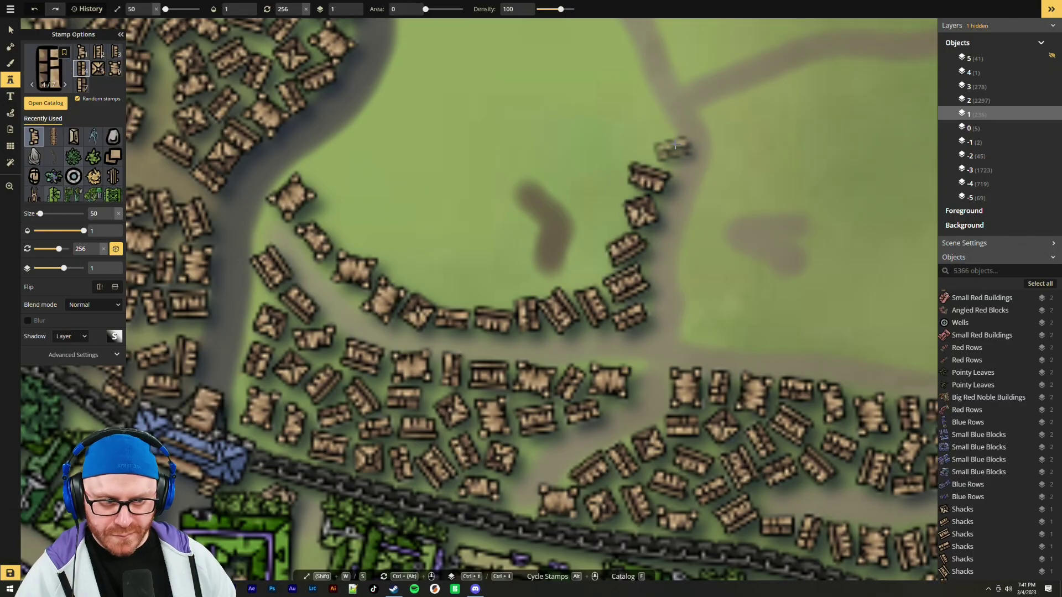
Continue the row north past the path fork with a narrow shack, a plank shack rotated 332°, and a small corner-post shack
scroll(667, 151, up, 2)
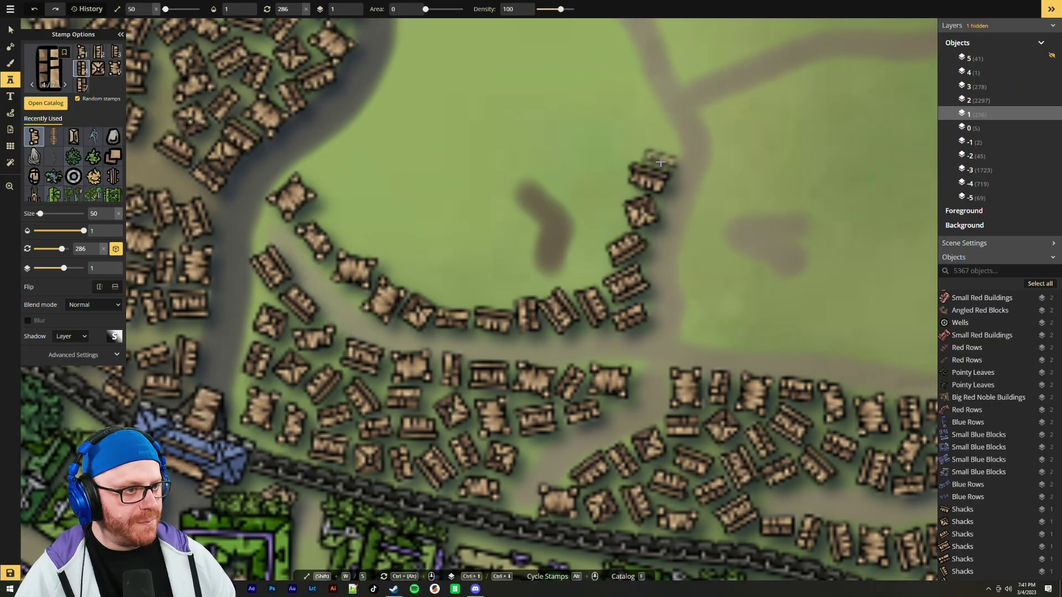
drag(670, 125, 652, 230)
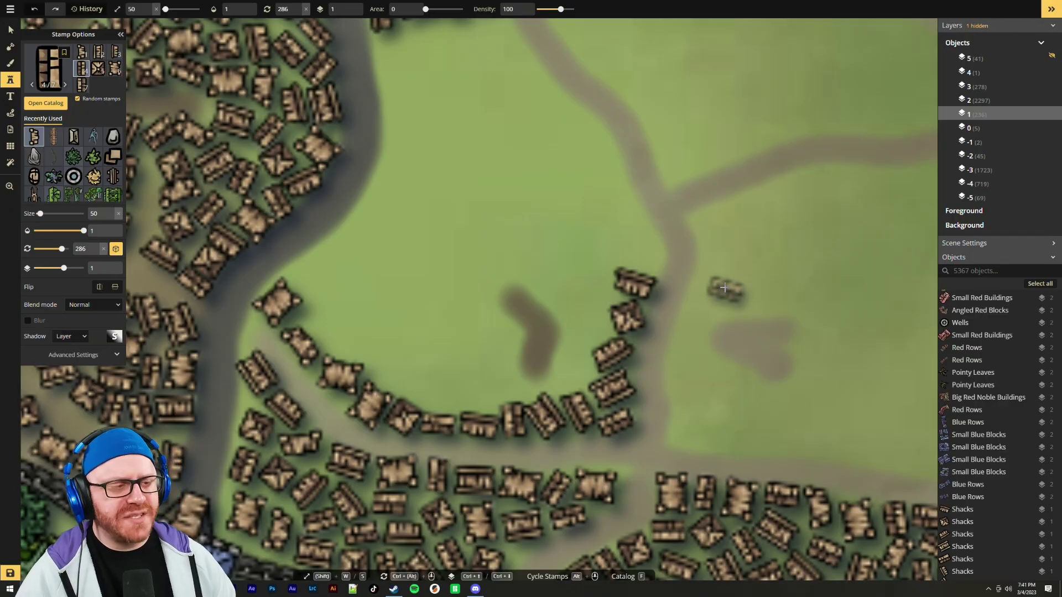
scroll(650, 254, up, 3)
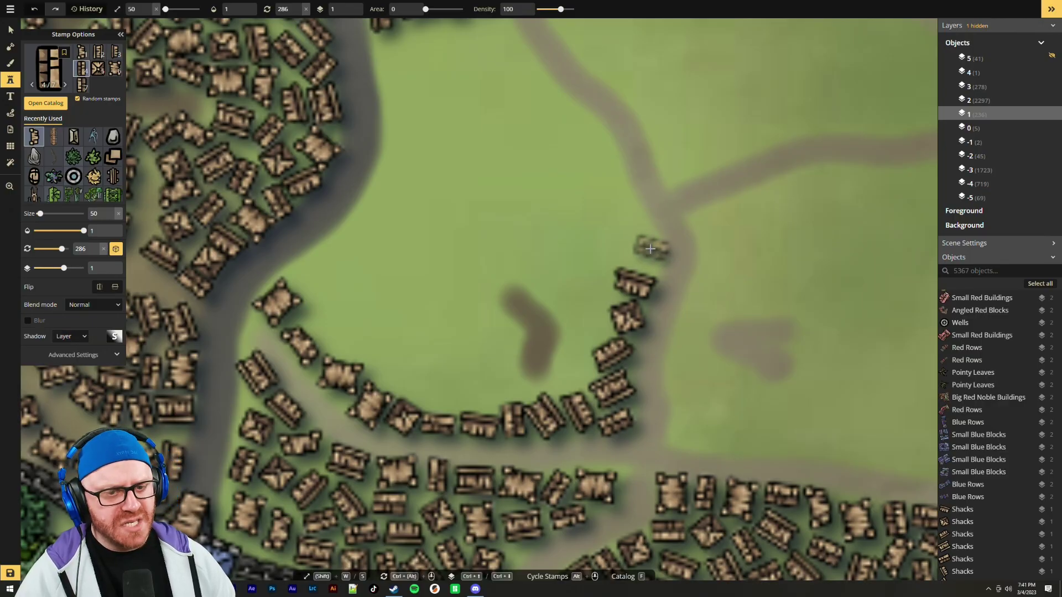
scroll(649, 255, down, 2)
scroll(645, 258, down, 1)
click(647, 261)
scroll(646, 228, up, 3)
click(645, 227)
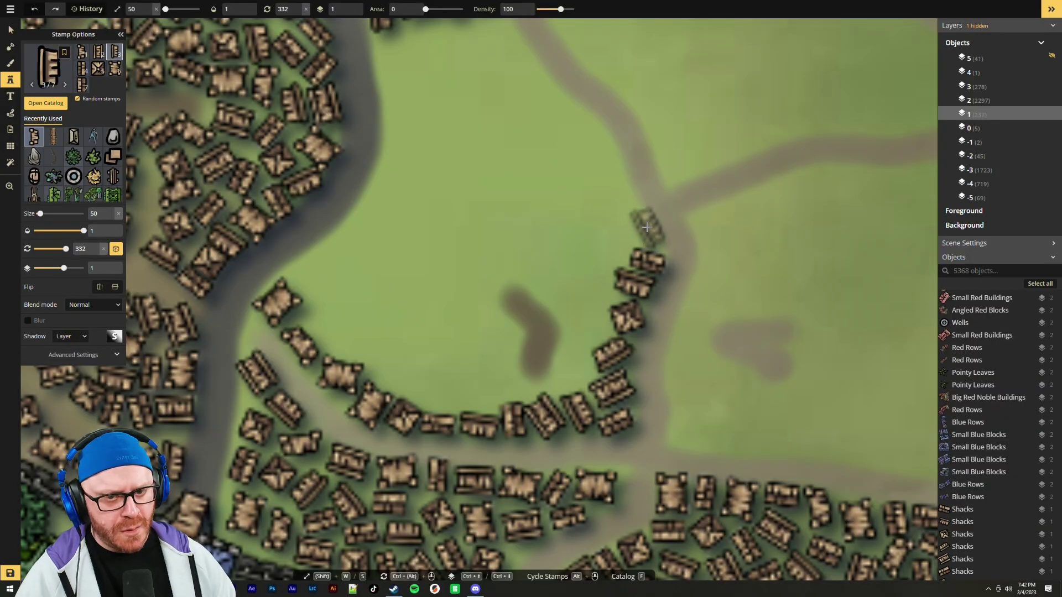
click(621, 184)
Extend the northern shack cluster southward with a square shack at its southeast corner and a plank shack rotated 248° at its southwest corner
mouse_move(585, 177)
mouse_down()
mouse_move(581, 253)
mouse_move(613, 306)
mouse_up()
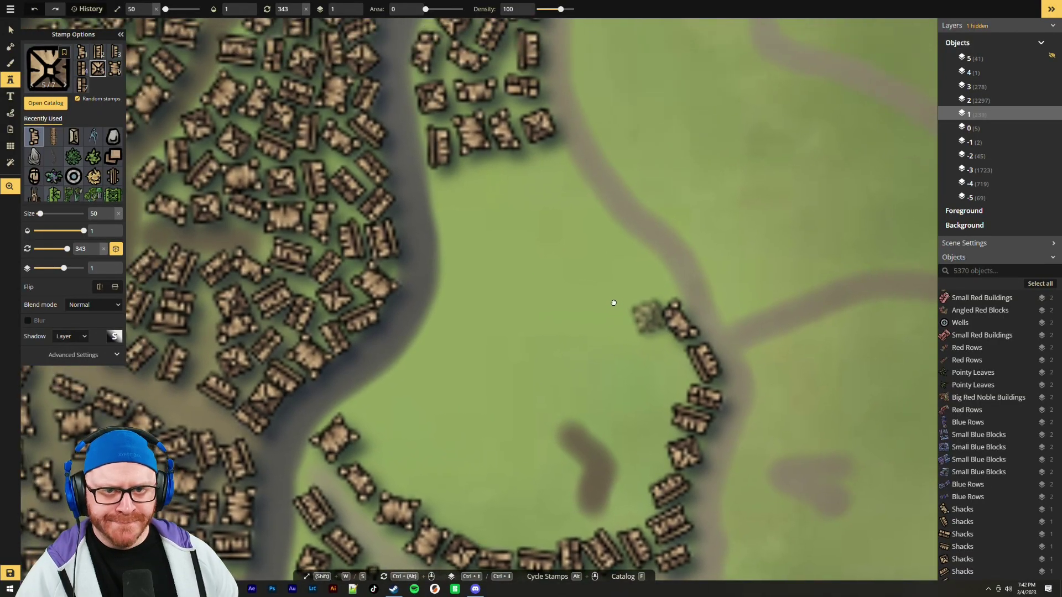
drag(553, 158, 560, 201)
click(554, 186)
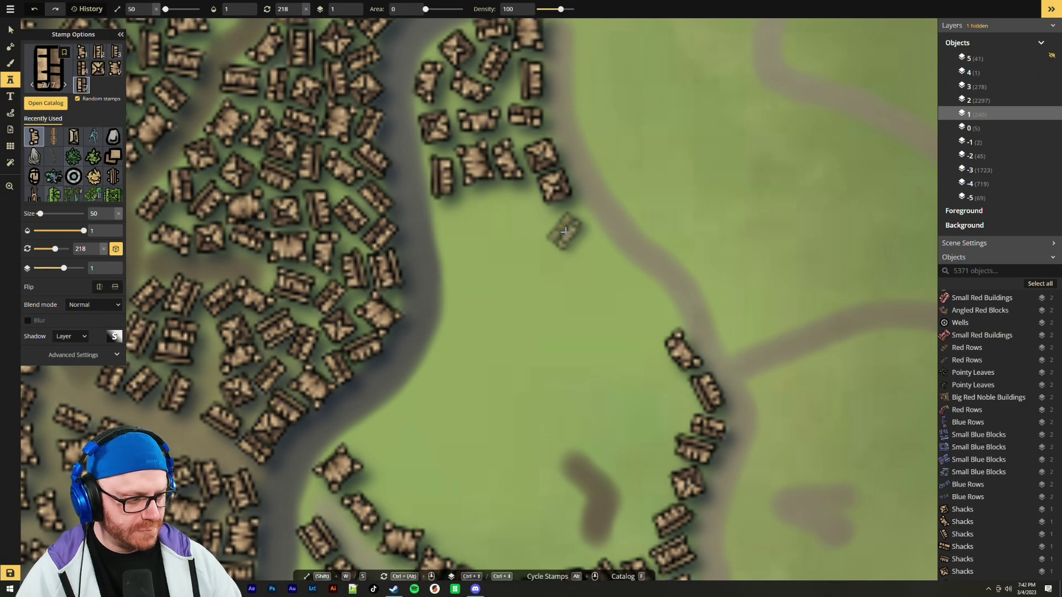
scroll(559, 233, up, 1)
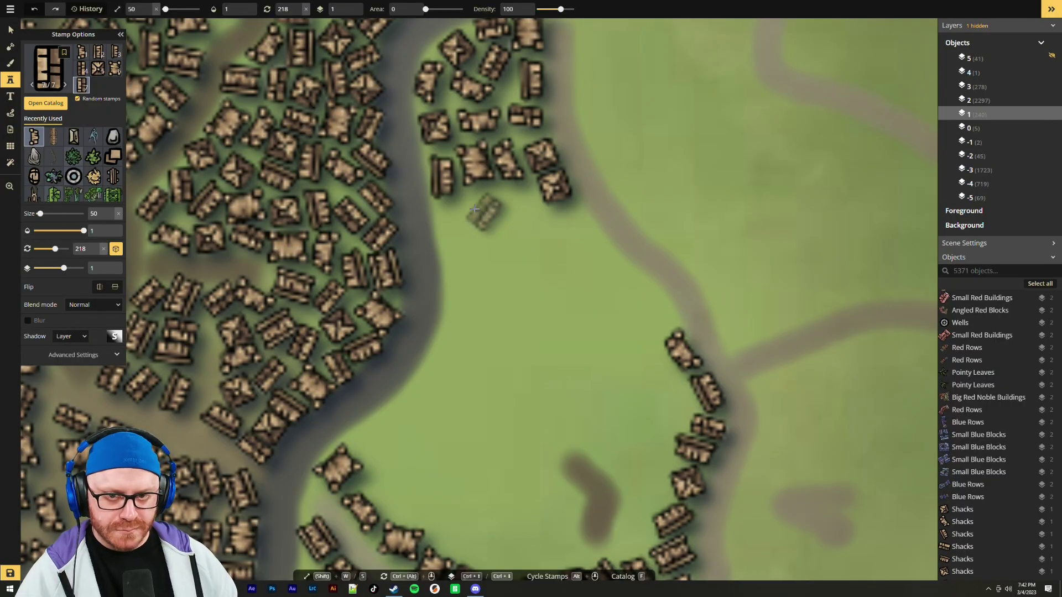
click(452, 213)
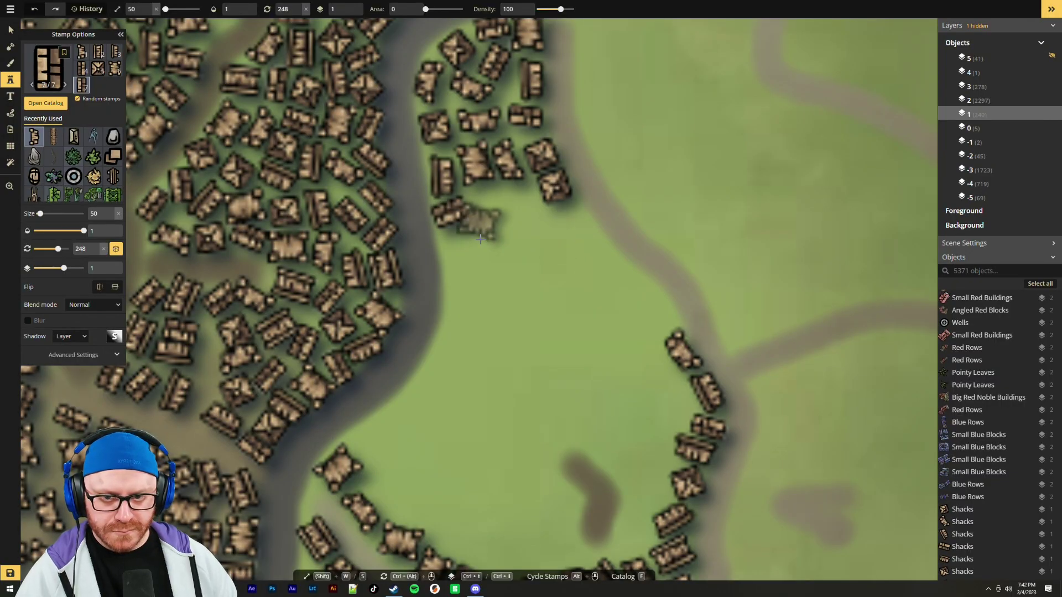
Place a large corner-post shack rotated 238° at the north end of the eastern row and a square shack beside the western end shack
drag(509, 410, 510, 292)
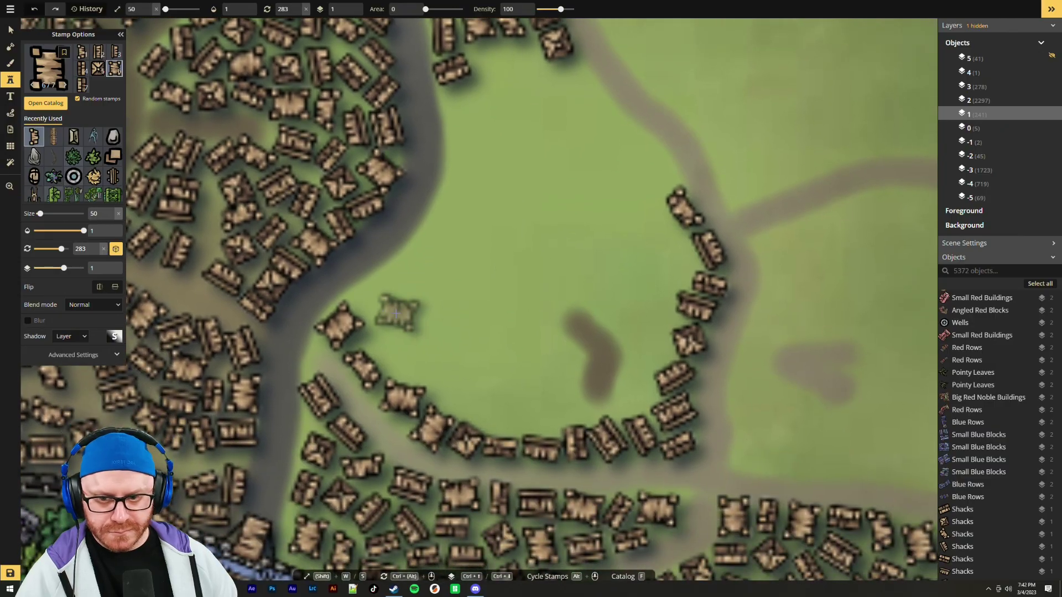
scroll(644, 172, down, 3)
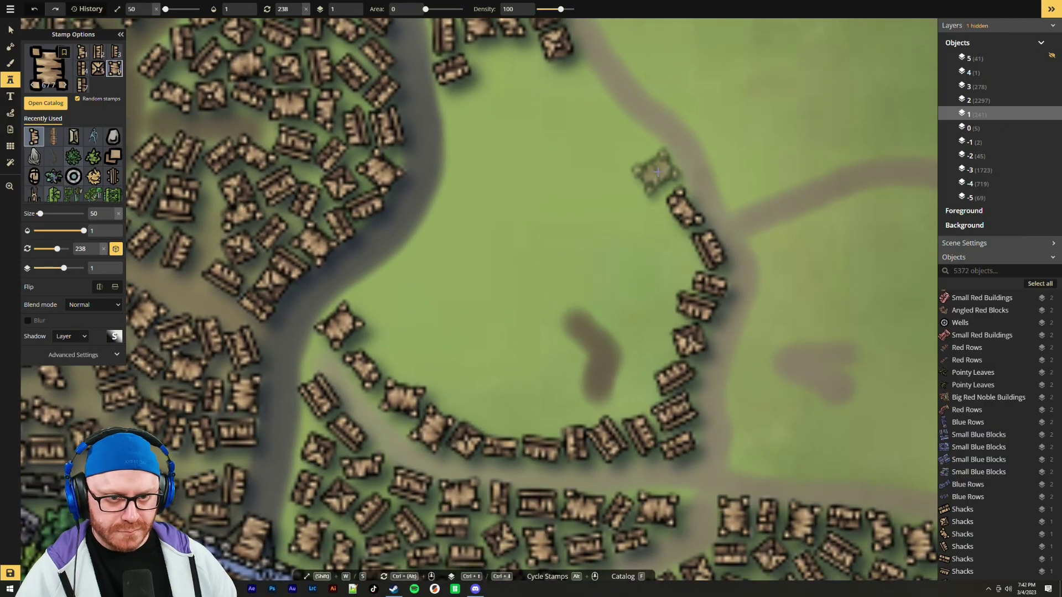
click(659, 174)
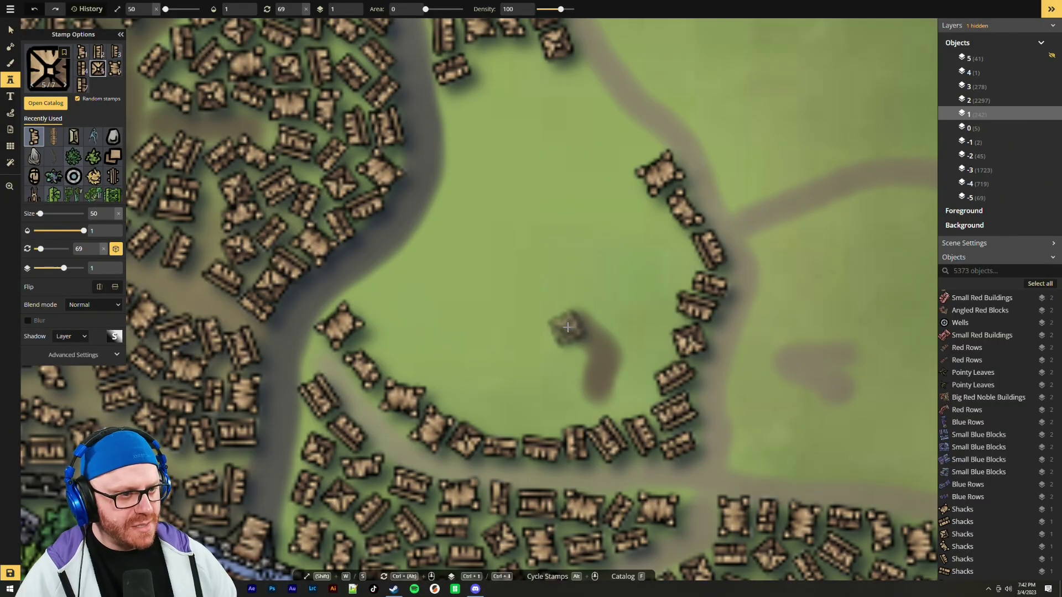
click(369, 299)
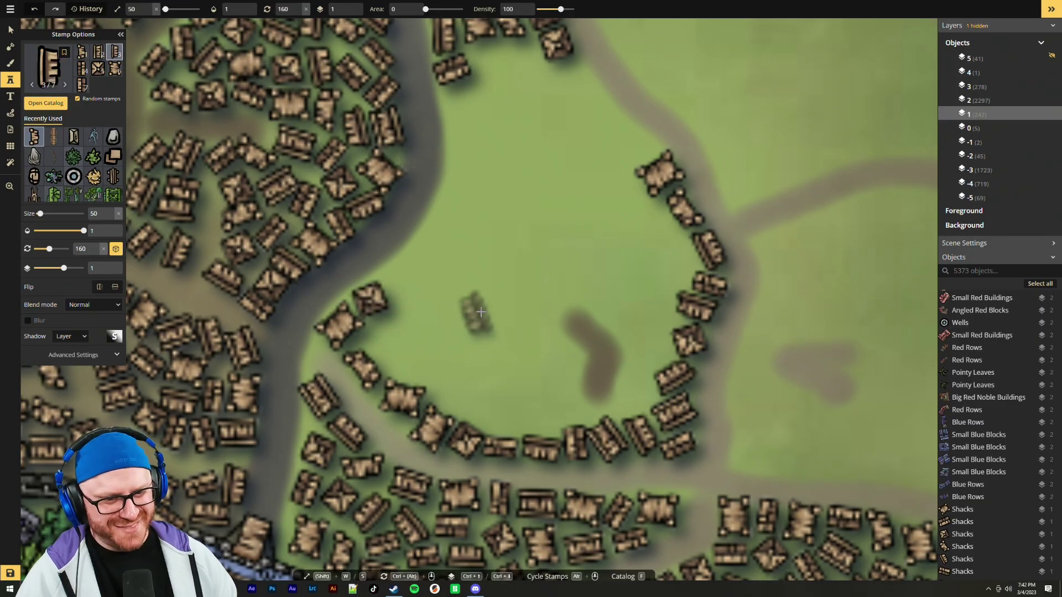
Start a second row inside the eastern one with a narrow plank shack rotated 55° and a small divided shack rotated 340° north of it
drag(462, 304, 505, 343)
drag(607, 277, 616, 315)
scroll(602, 351, up, 4)
scroll(685, 467, down, 10)
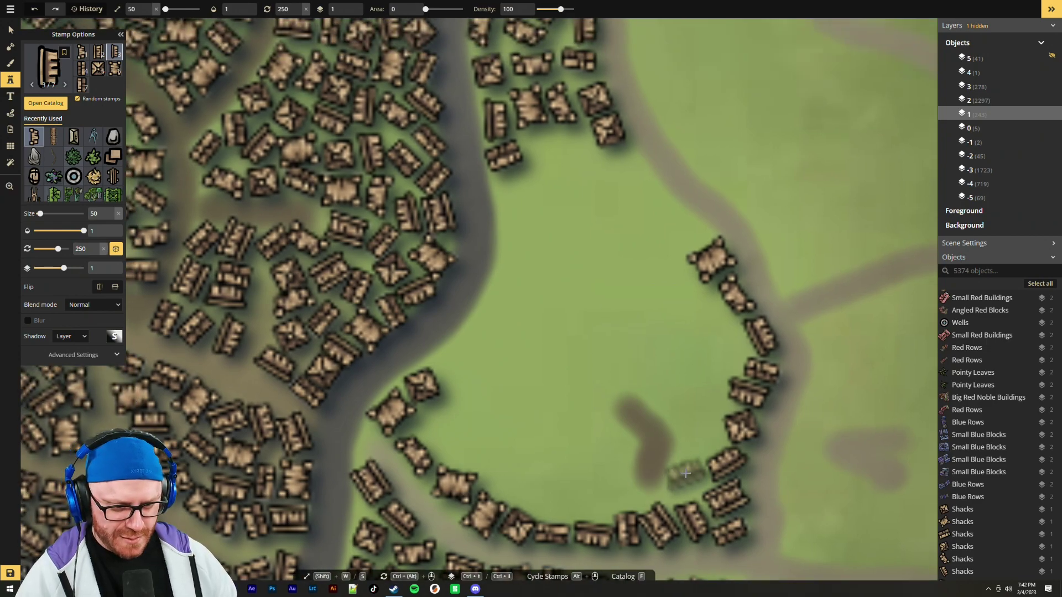
scroll(685, 475, down, 1)
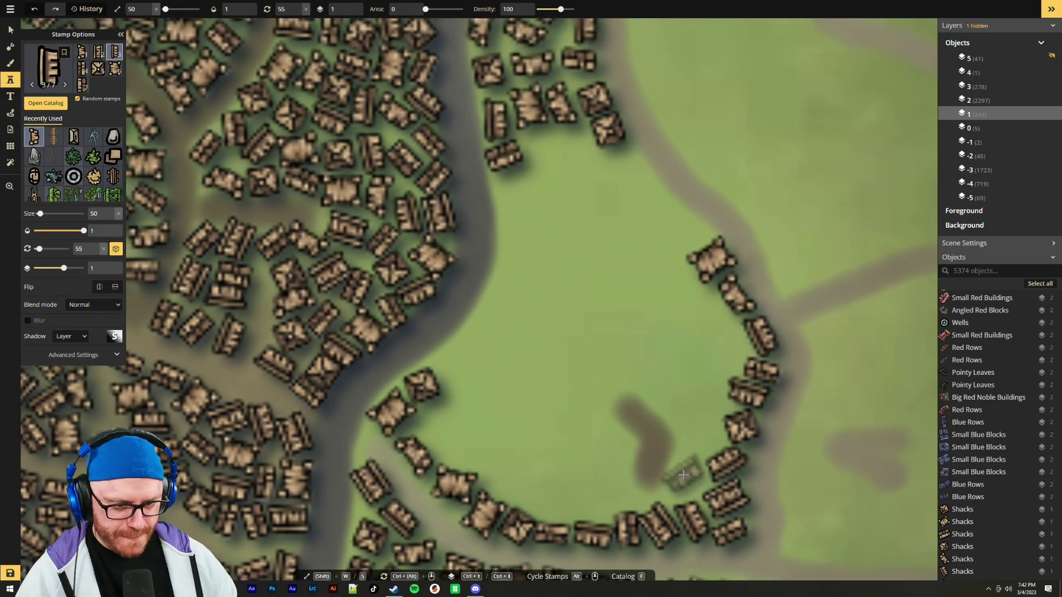
click(683, 471)
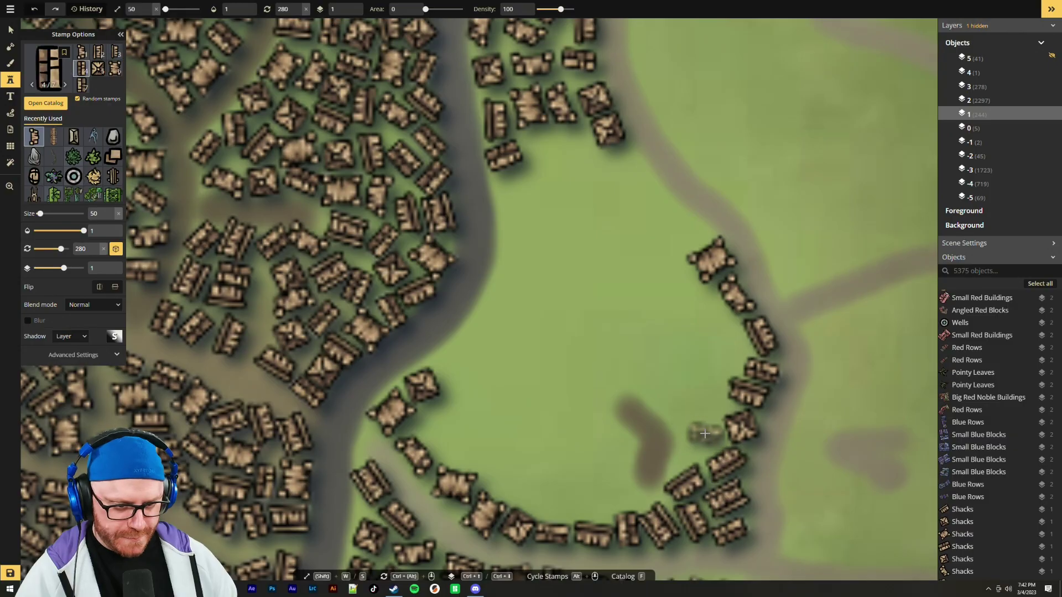
click(705, 431)
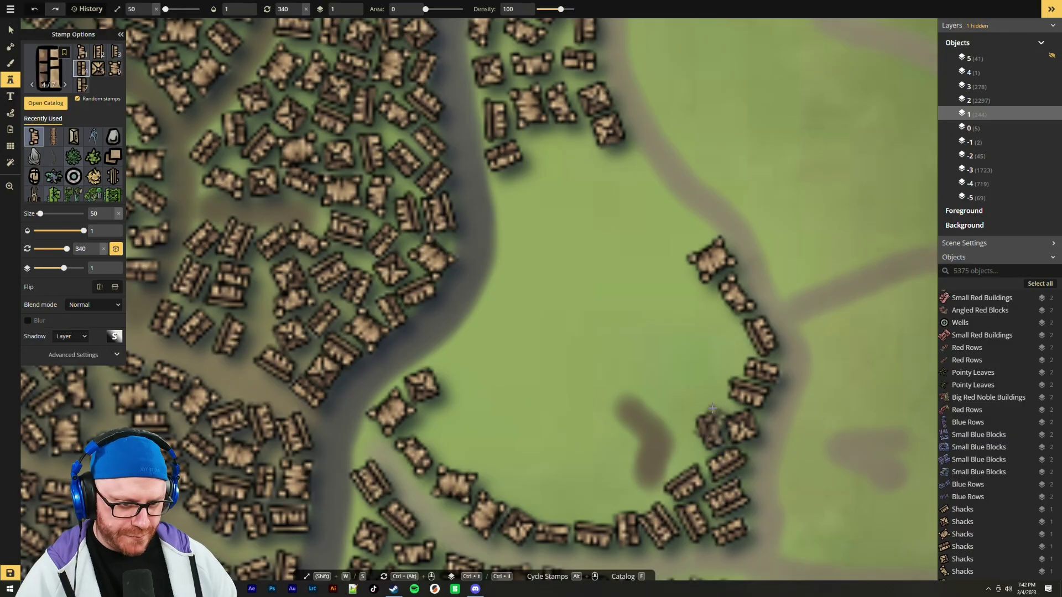
scroll(710, 386, up, 1)
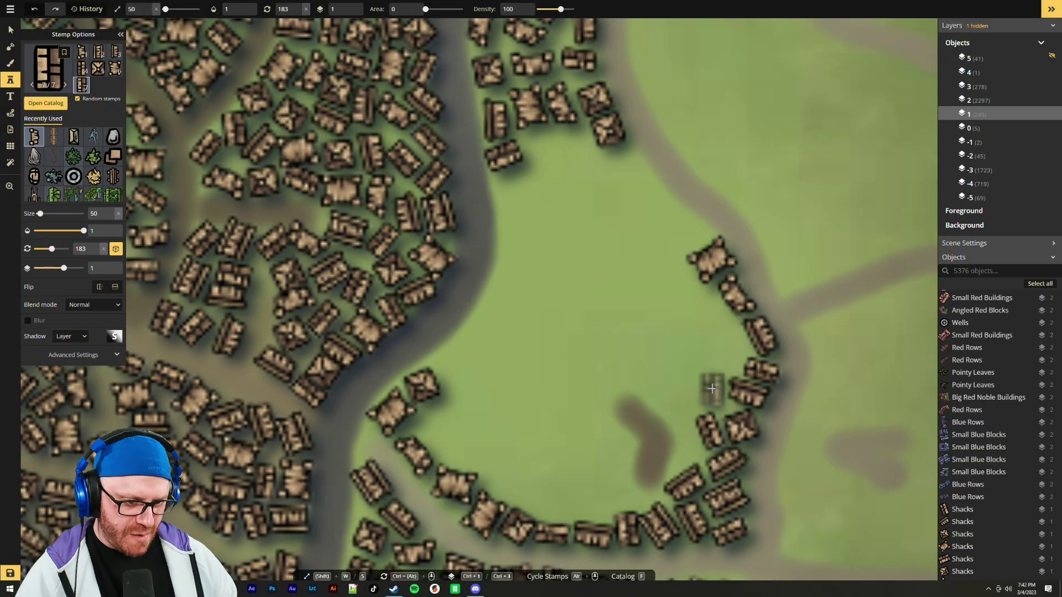
Continue the second row north with a shack rotated 183°, a narrow plank shack rotated 169°, a small shack, and a square shack
click(712, 389)
scroll(725, 349, down, 1)
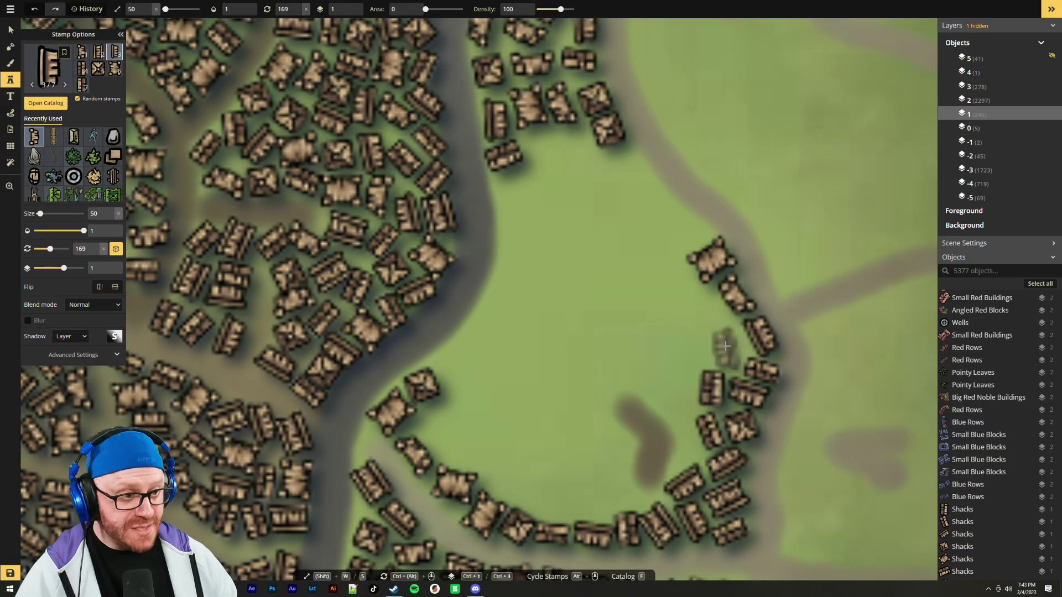
click(725, 345)
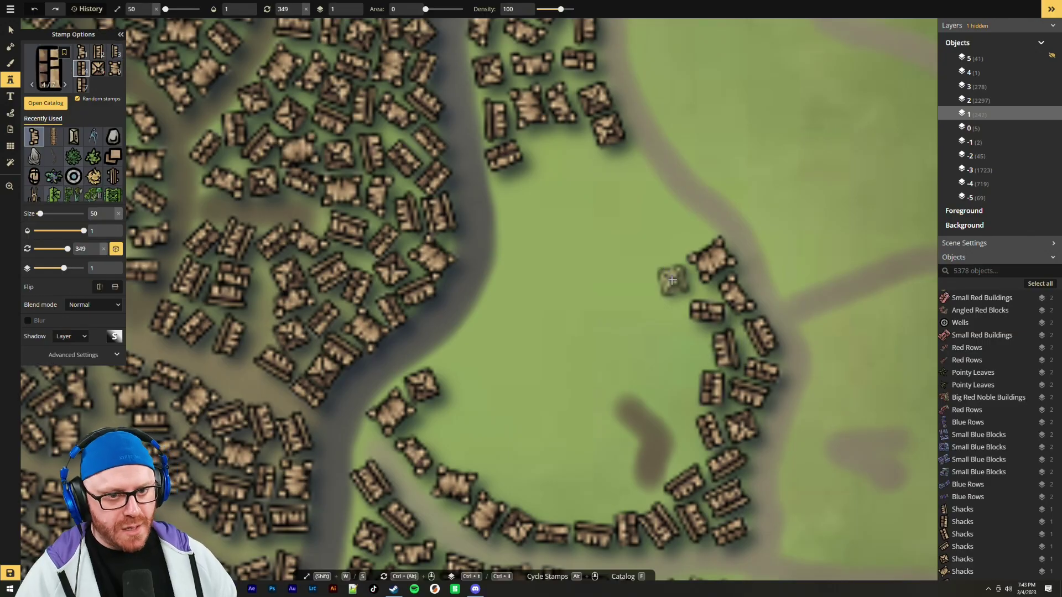
click(677, 283)
click(677, 283)
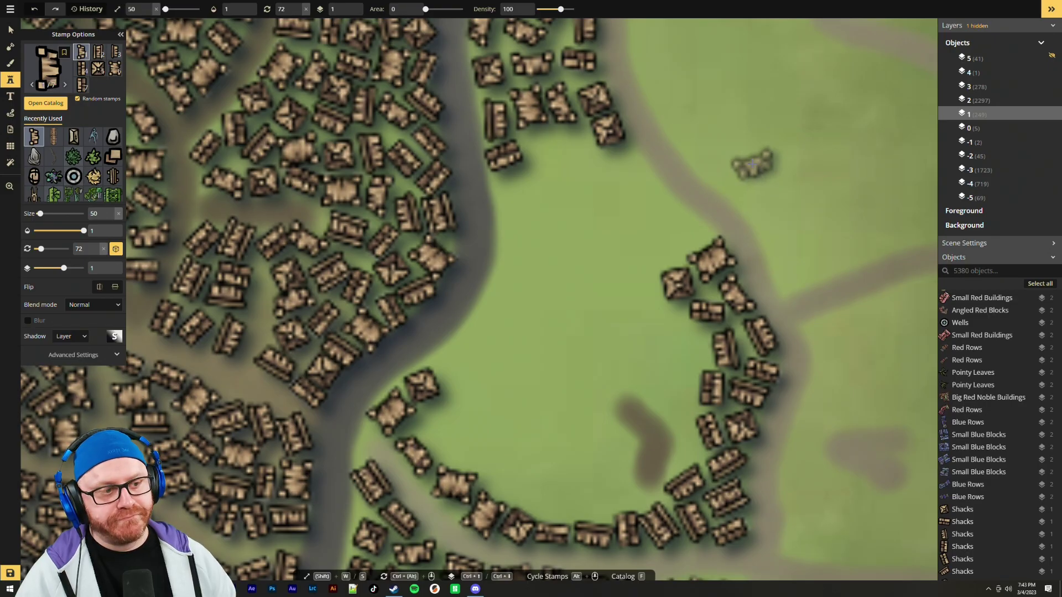
Cap the north end of the eastern path-side row with a small corner-post shack rotated 252°
scroll(681, 234, up, 5)
scroll(680, 234, up, 7)
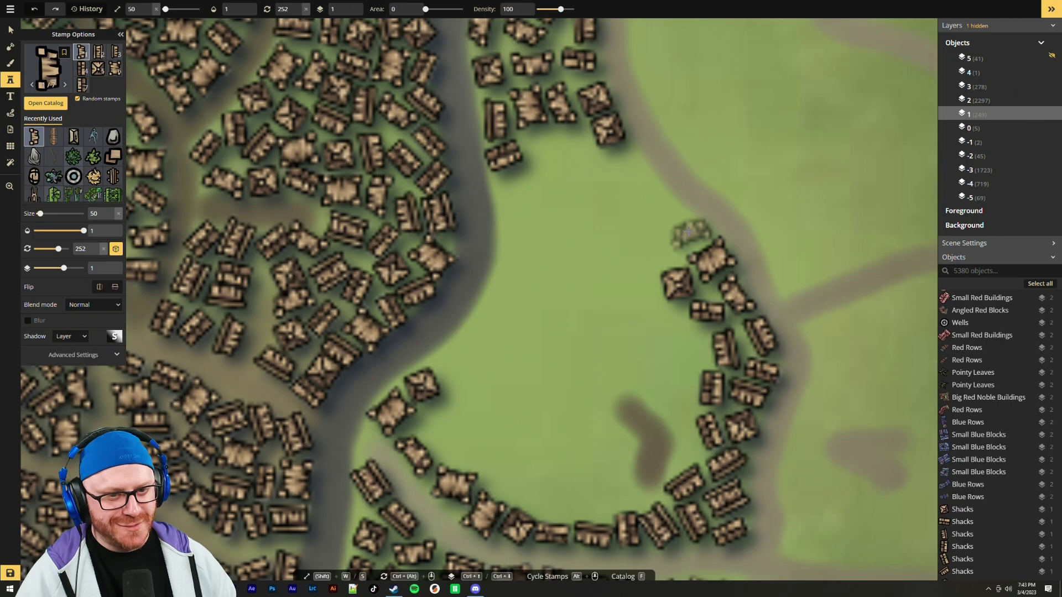
click(689, 232)
Extend the northern cluster southward with a square shack by the road, a plank shack rotated 345°, and another square shack to its east
scroll(575, 149, down, 3)
scroll(511, 190, up, 1)
click(509, 190)
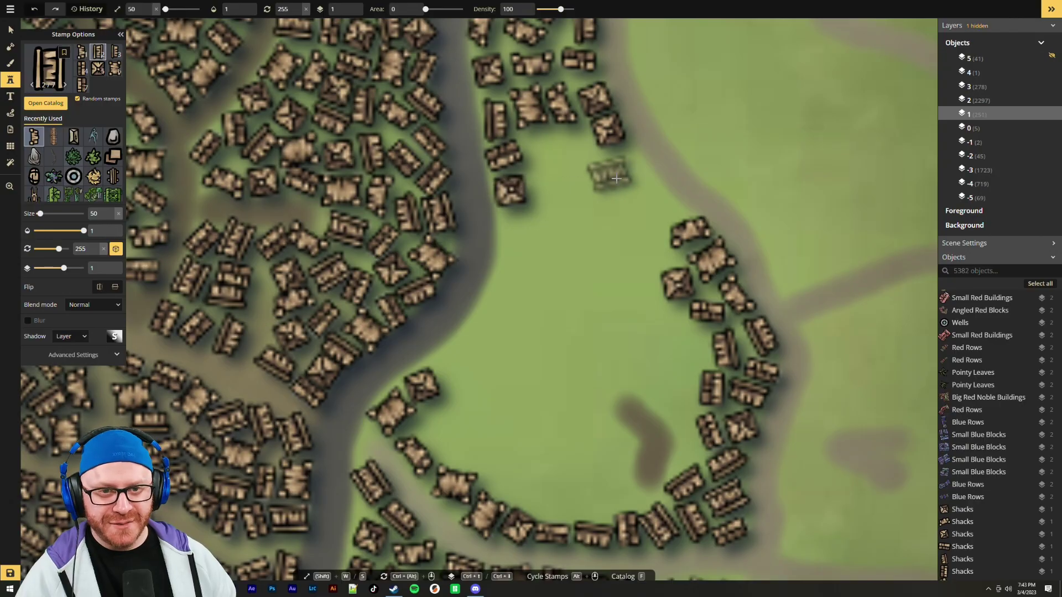
scroll(545, 145, up, 6)
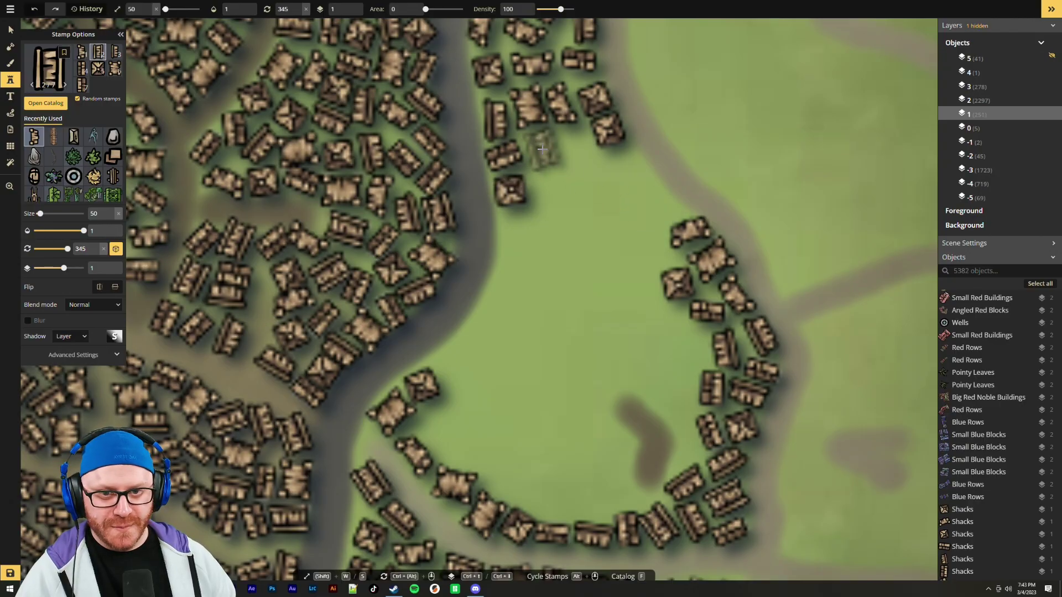
click(539, 149)
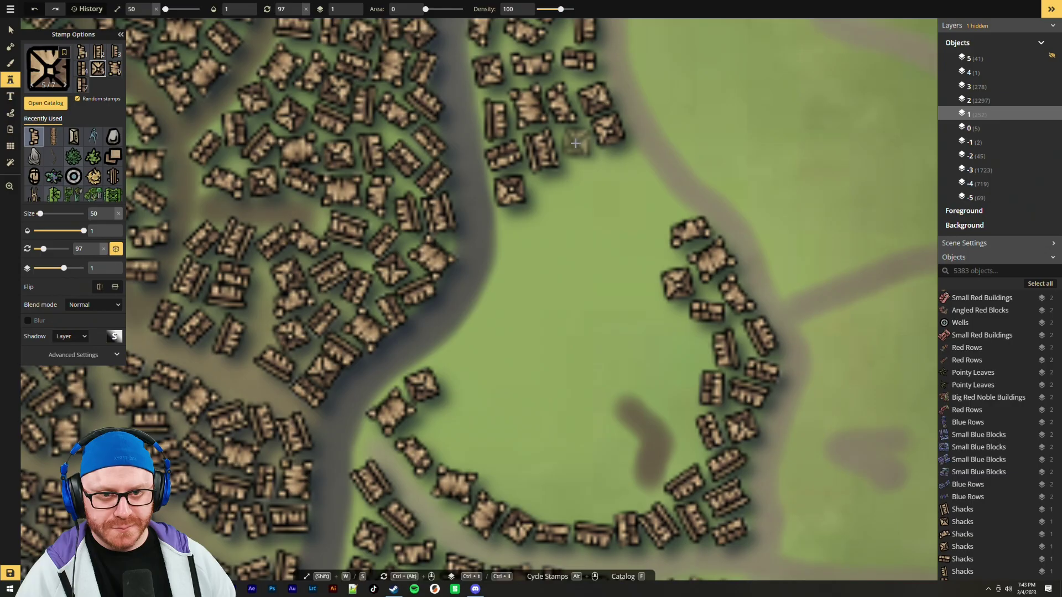
click(627, 166)
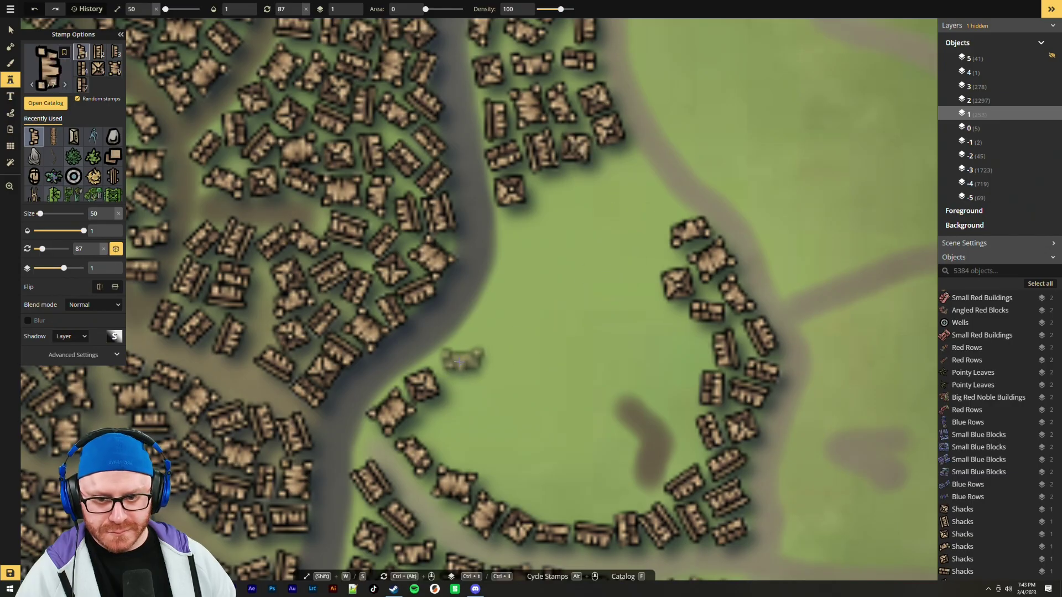
Begin an inner row above the southern arc with a small corner-post shack rotated 72° and a plank shack rotated 11° to its west
drag(546, 454, 554, 363)
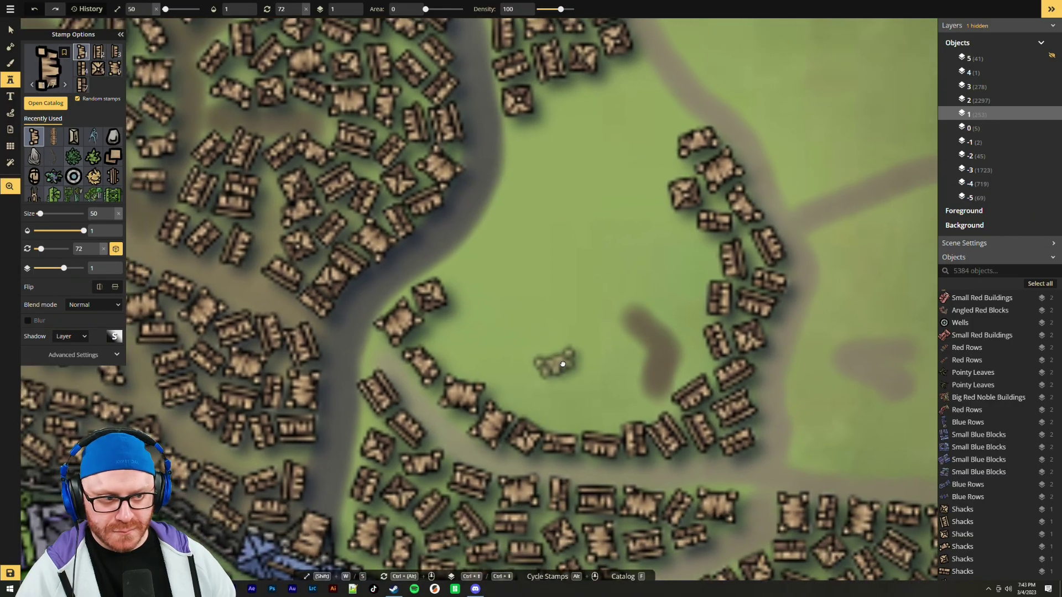
scroll(556, 382, up, 1)
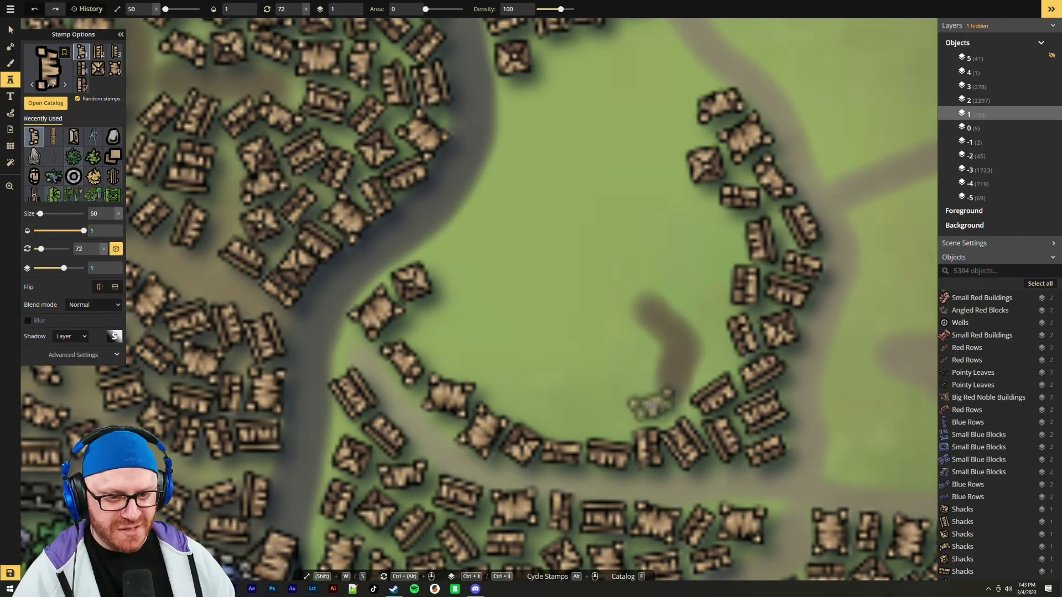
click(659, 406)
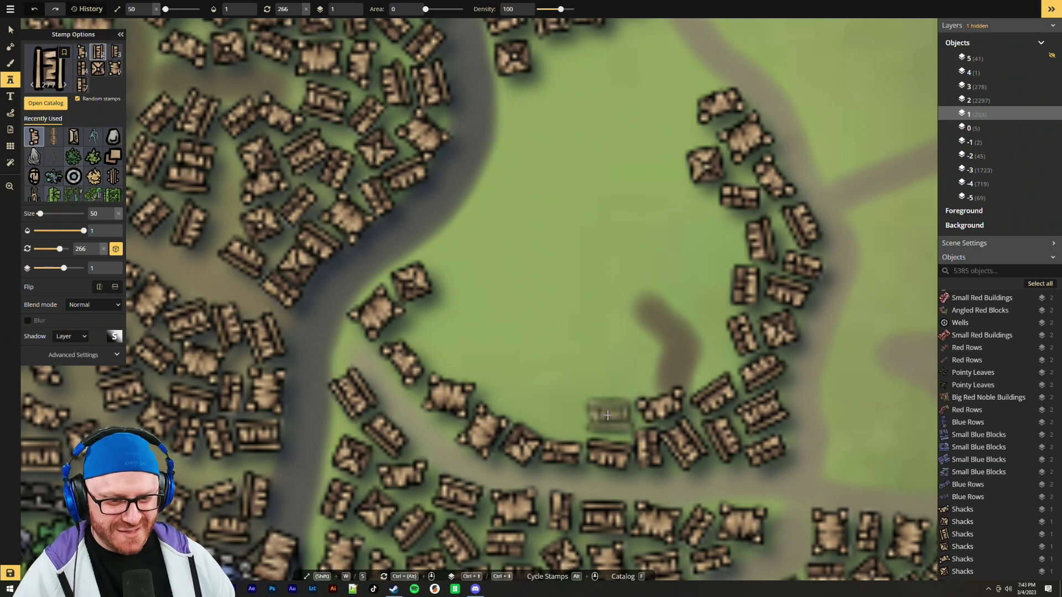
scroll(606, 416, up, 7)
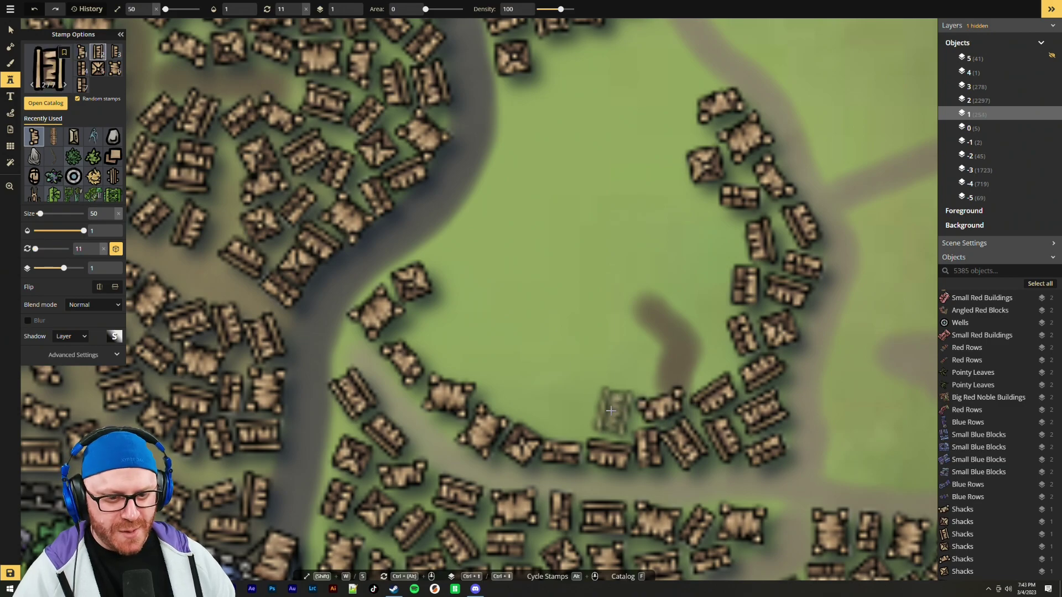
click(611, 411)
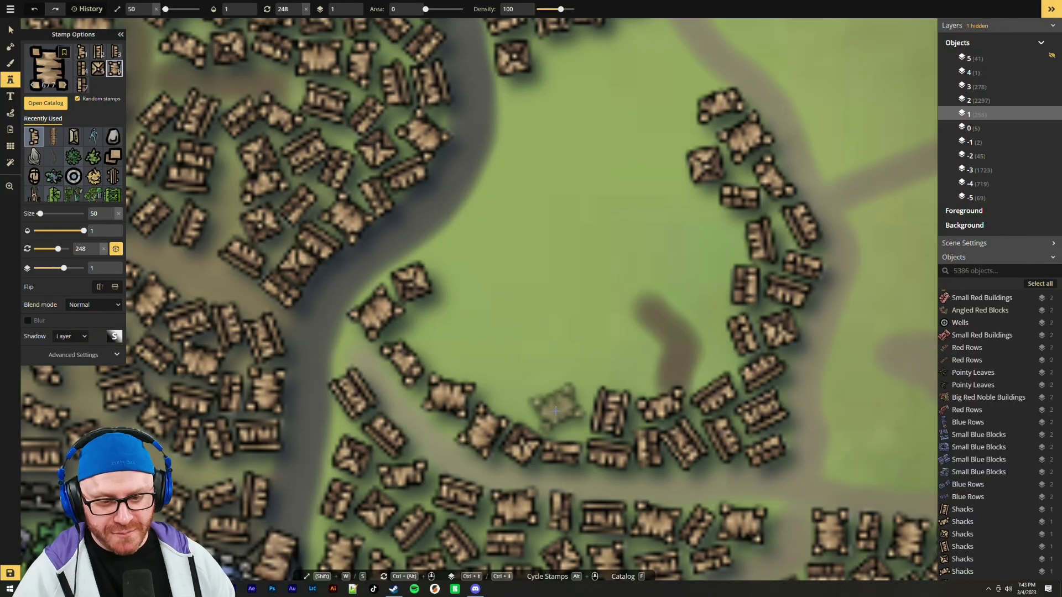
Extend the inner southern row west with a large corner-post shack rotated 353° and a small corner-post shack
scroll(558, 414, up, 6)
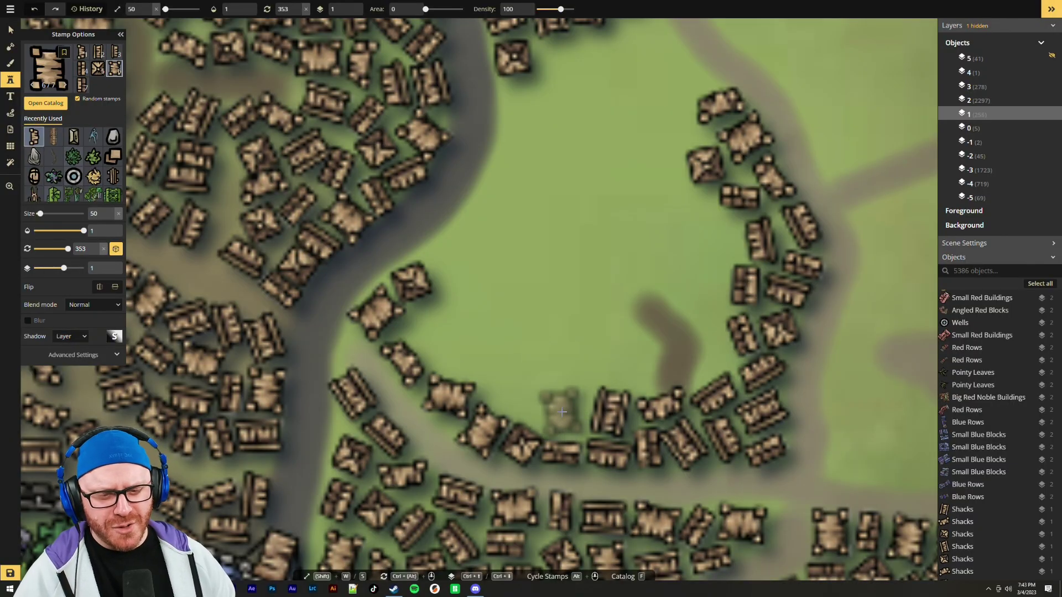
scroll(565, 412, down, 1)
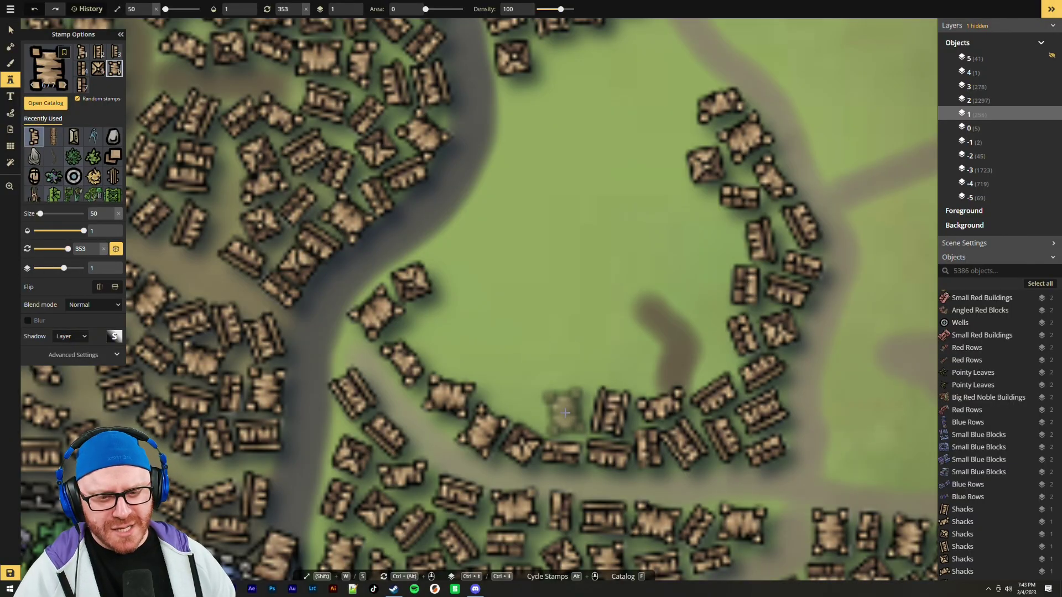
click(565, 412)
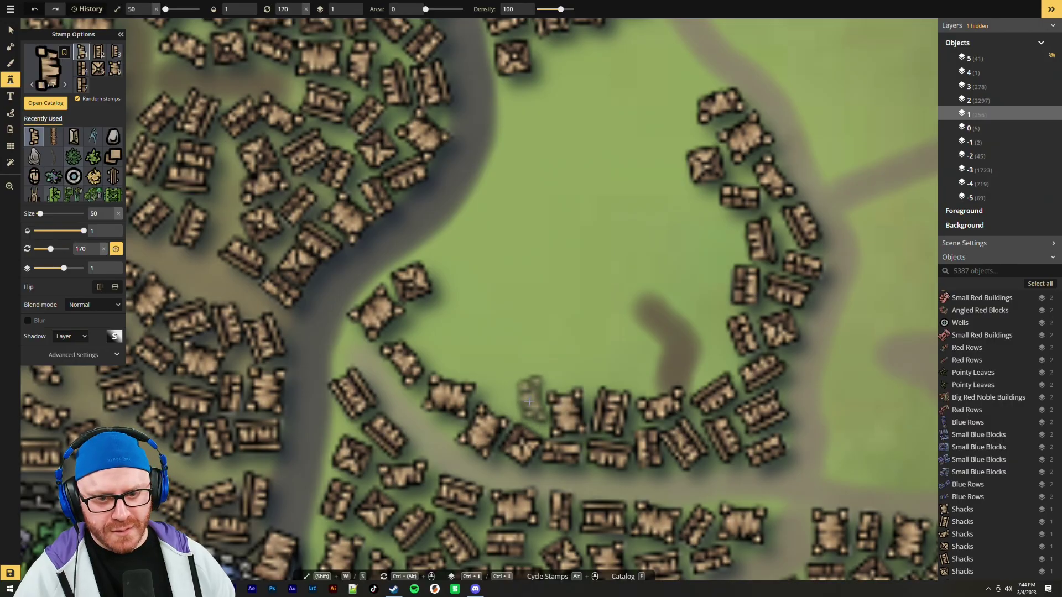
click(529, 402)
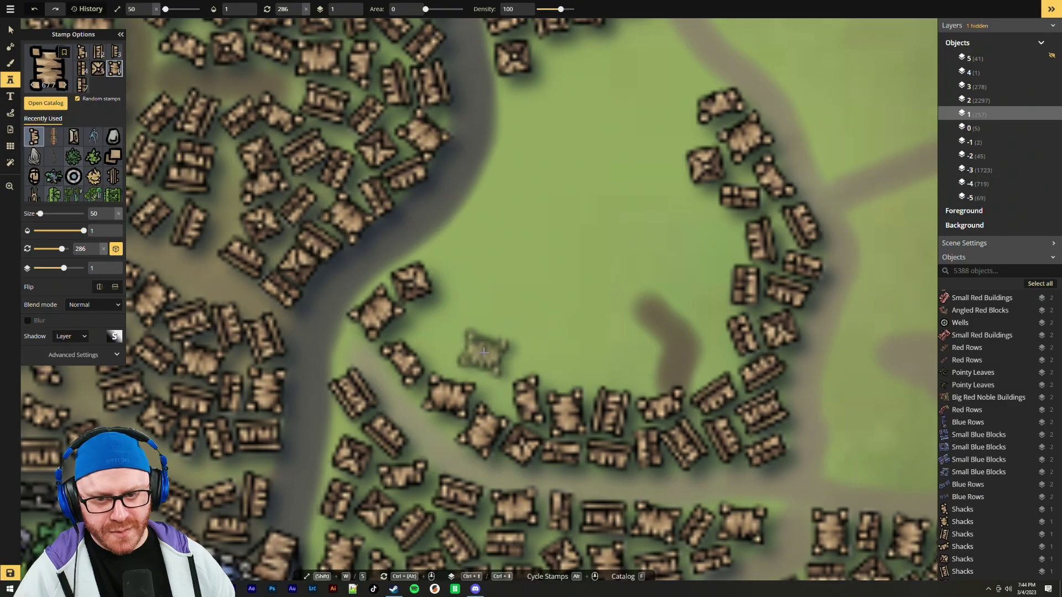
Add a large corner-post shack rotated 316° at the northeast end of the western roadside shacks and a small corner-post shack rotated 148° south of them
scroll(444, 261, up, 2)
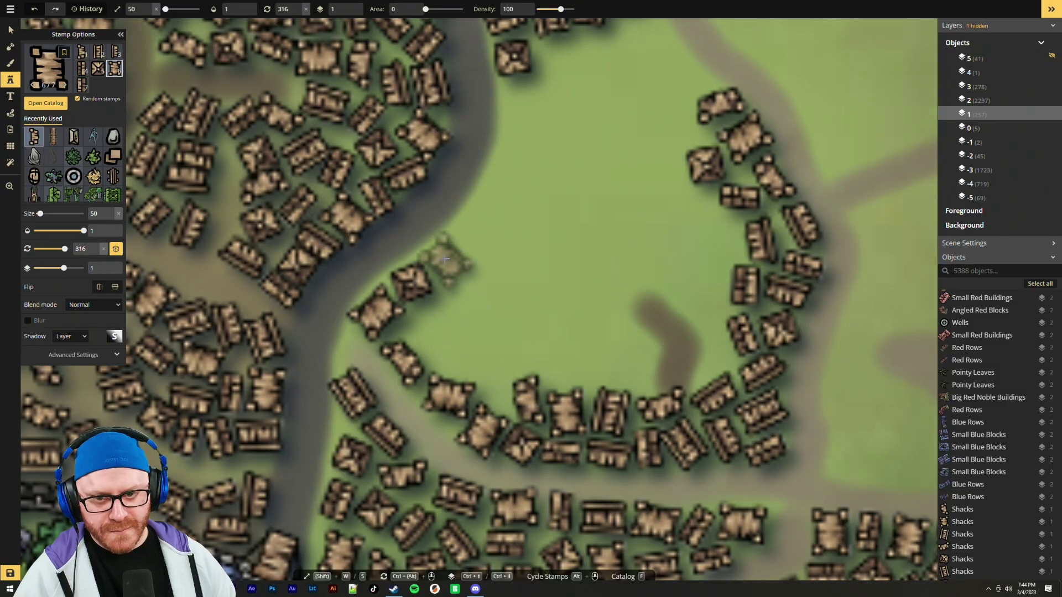
click(446, 260)
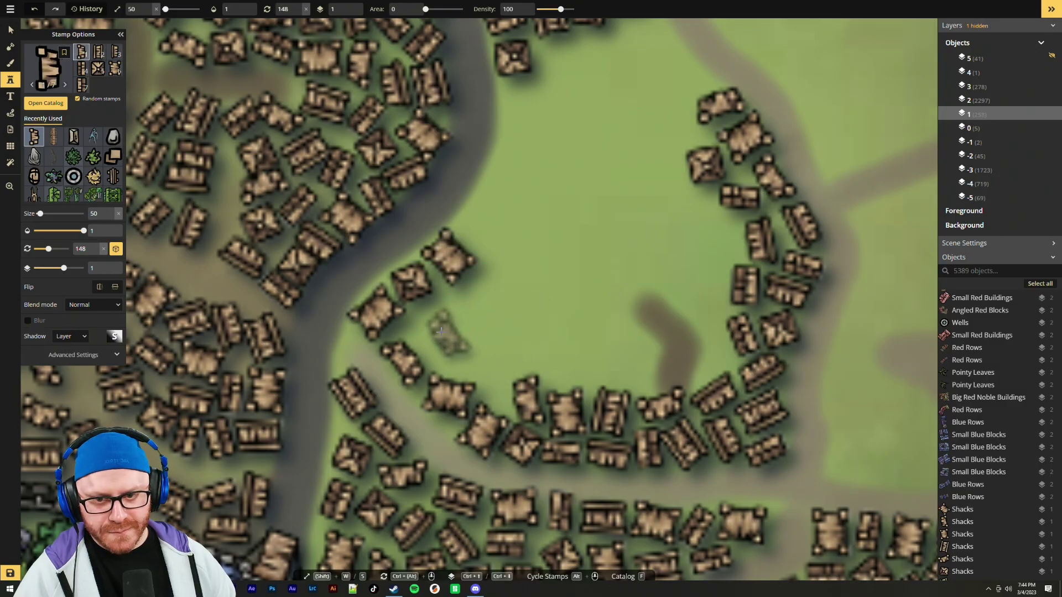
click(425, 332)
Place a narrow plank shack at the west end of the inner southern row and a large corner-post shack rotated 343° beside the dark dirt patch
scroll(468, 360, up, 9)
scroll(465, 360, down, 2)
scroll(492, 374, down, 4)
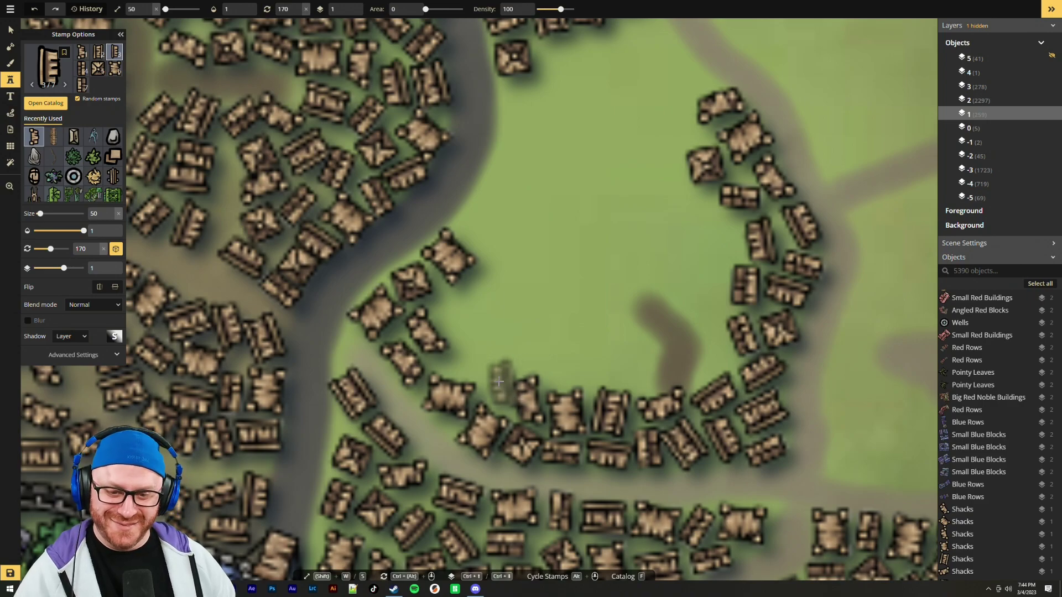
click(492, 380)
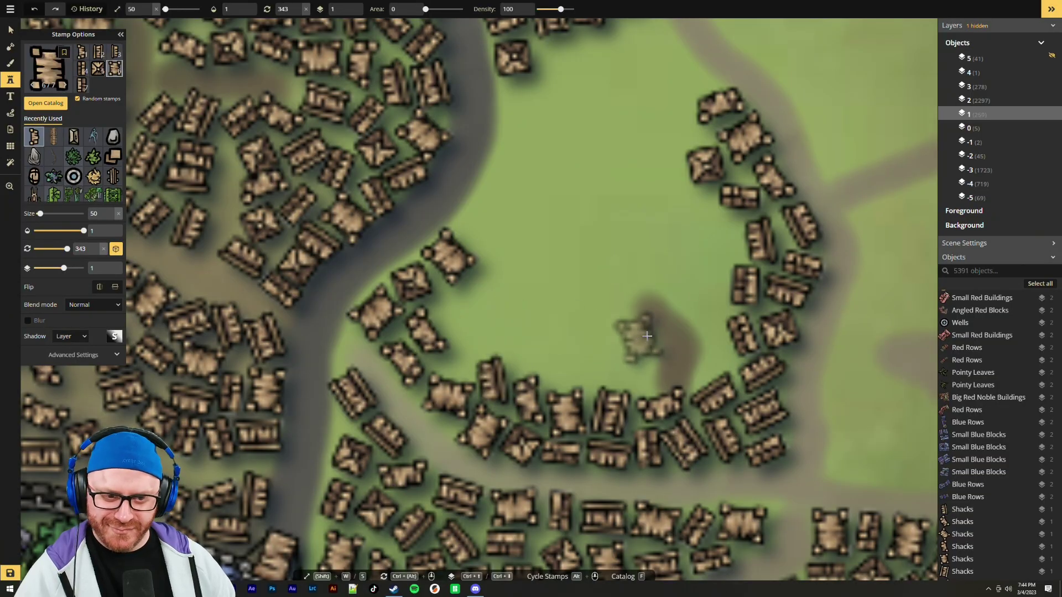
click(708, 349)
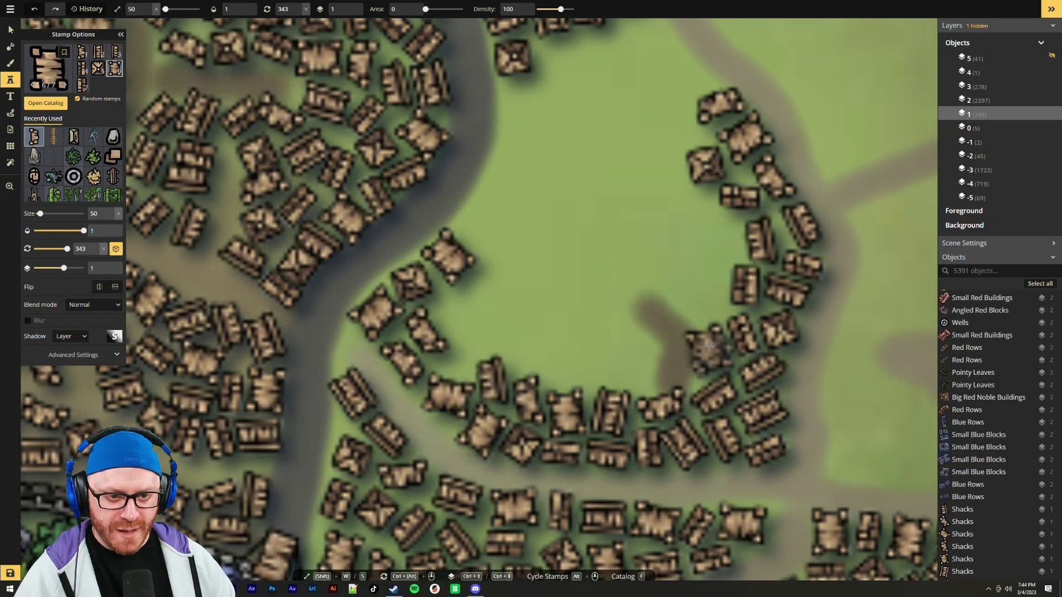
Fill the inner western corner with a small corner-post shack rotated 17° and a square shack rotated 85° north of it
scroll(468, 342, up, 8)
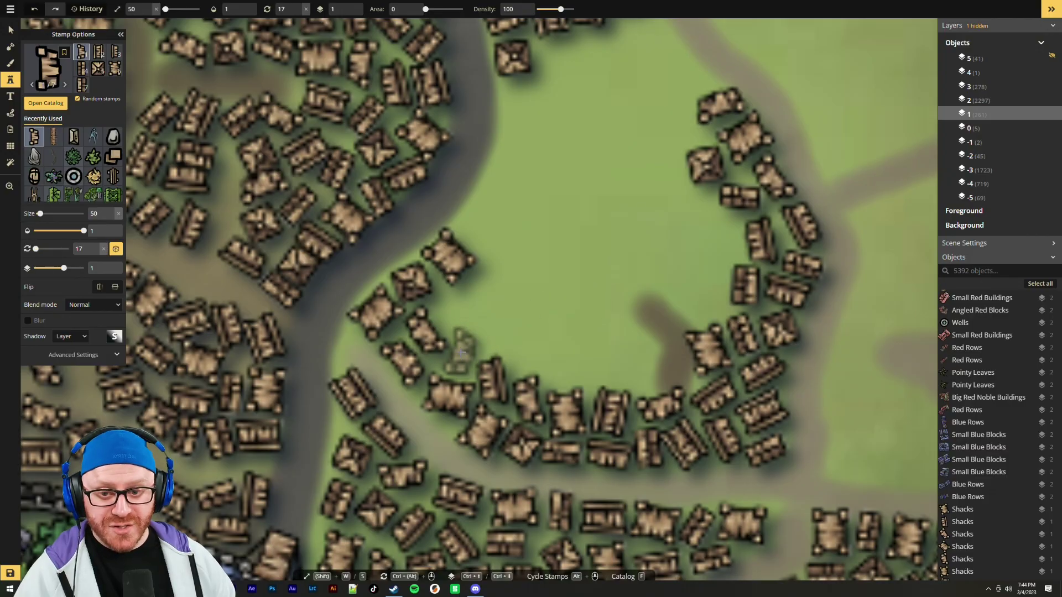
click(459, 353)
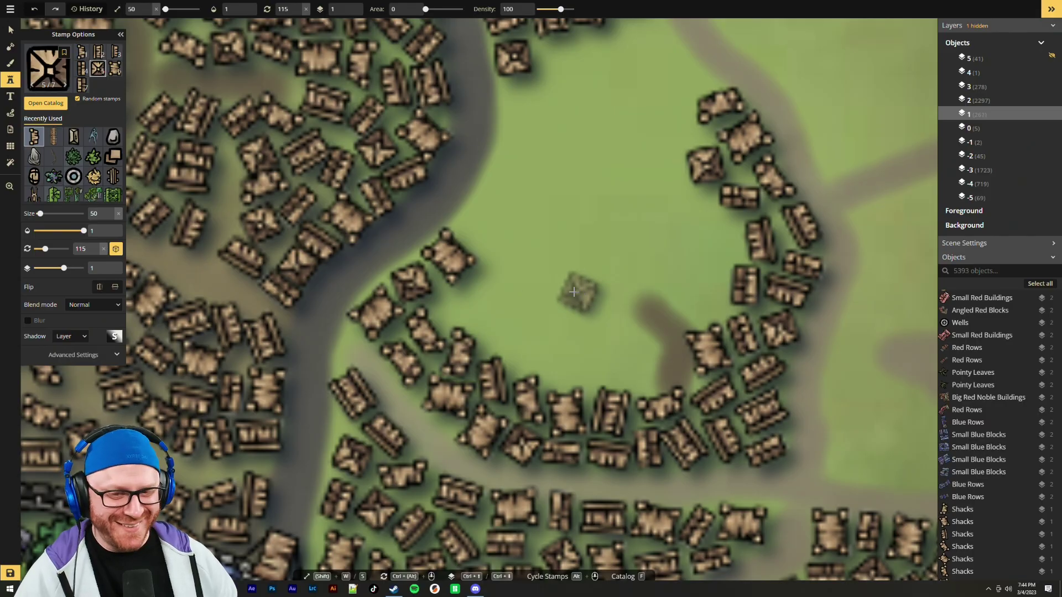
scroll(464, 309, up, 2)
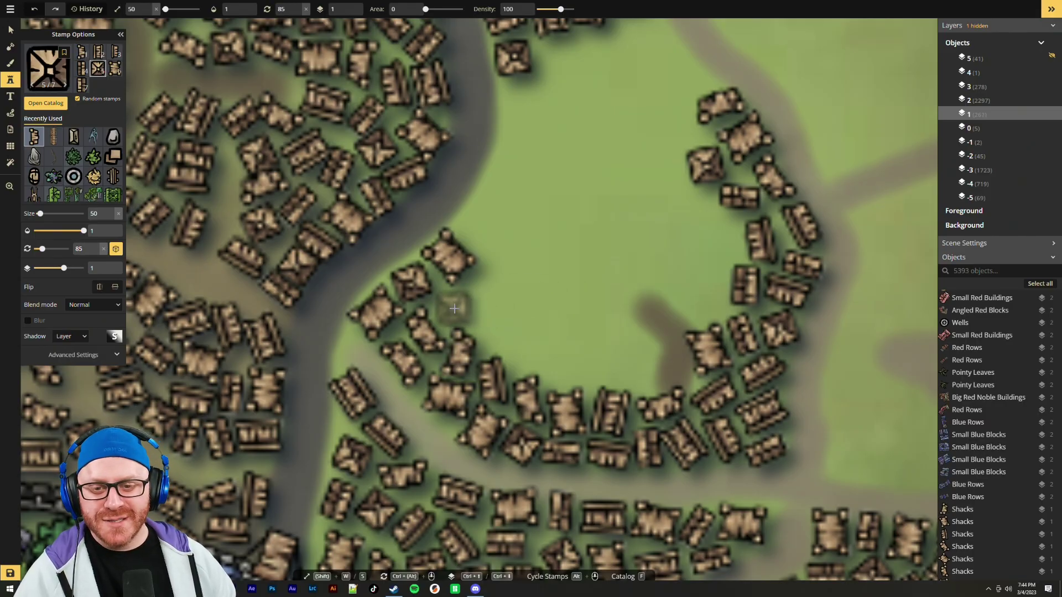
click(453, 308)
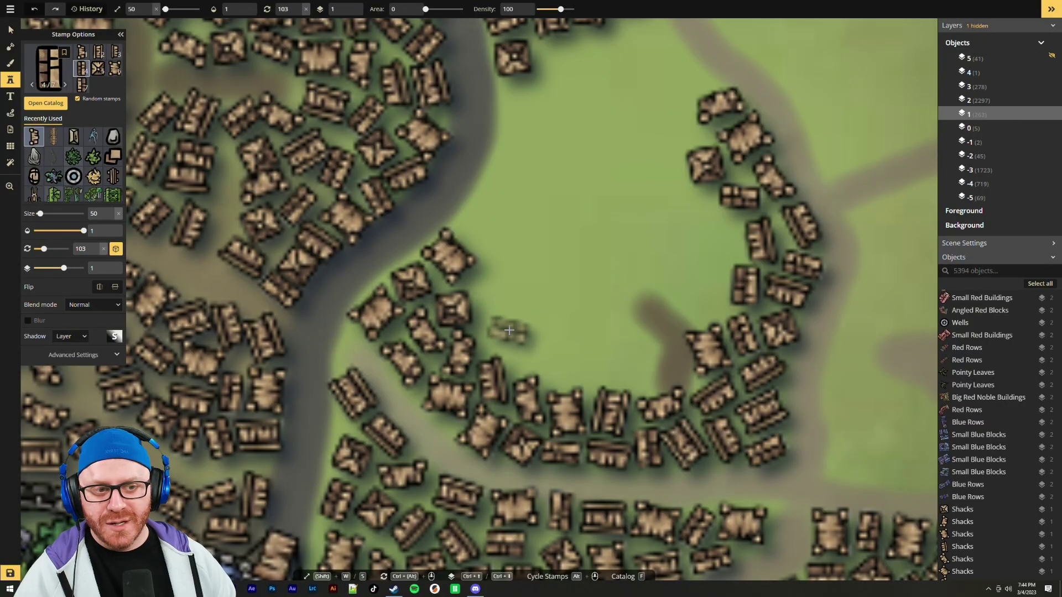
Place a small divided shack rotated 73° just southwest of the square shack in the second eastern row
key(Right)
key(Up)
scroll(636, 290, down, 3)
scroll(647, 285, down, 2)
scroll(631, 243, up, 4)
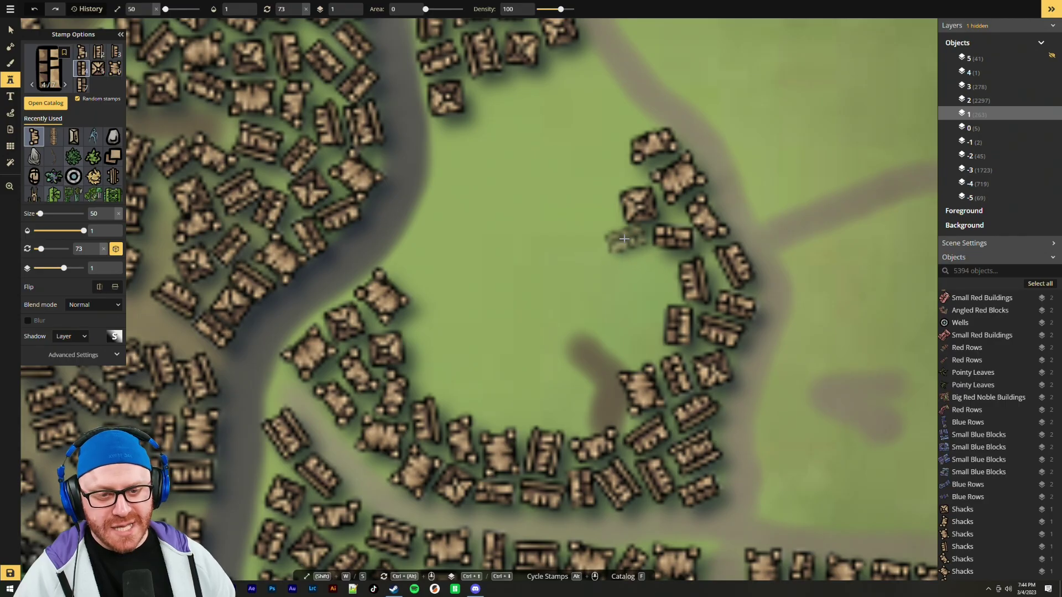
click(624, 239)
Add a large corner-post shack rotated 28° at the north end of the roadside row and a small one rotated 253° west of the eastern square shack
scroll(423, 267, up, 3)
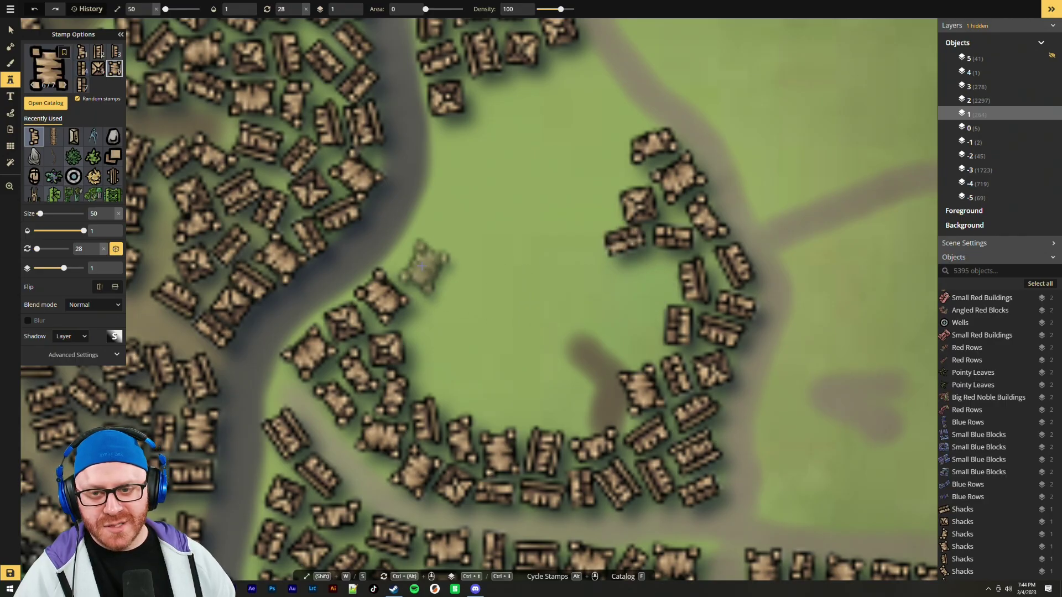
click(414, 257)
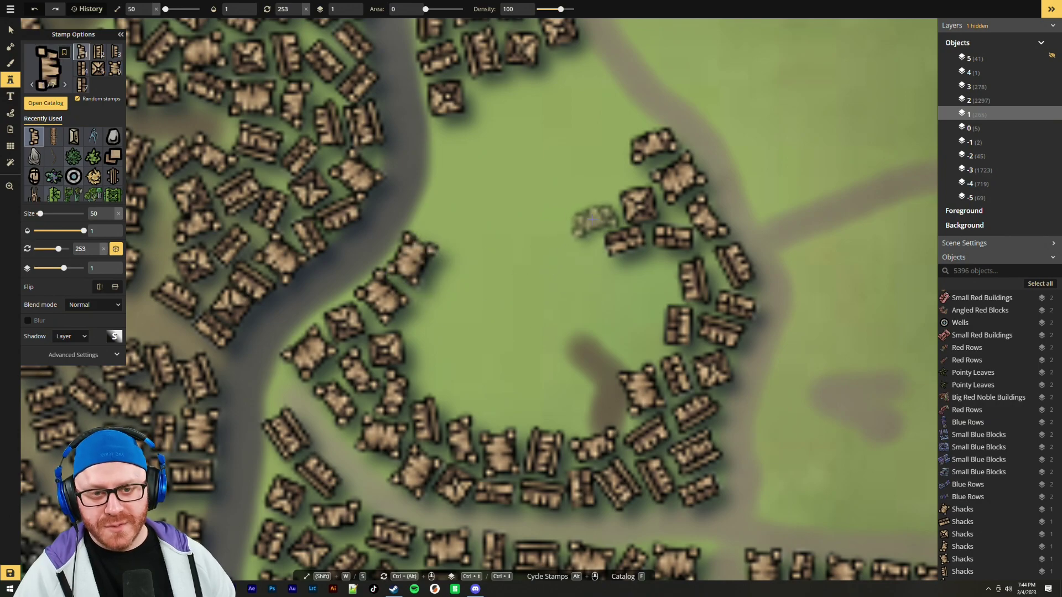
click(592, 216)
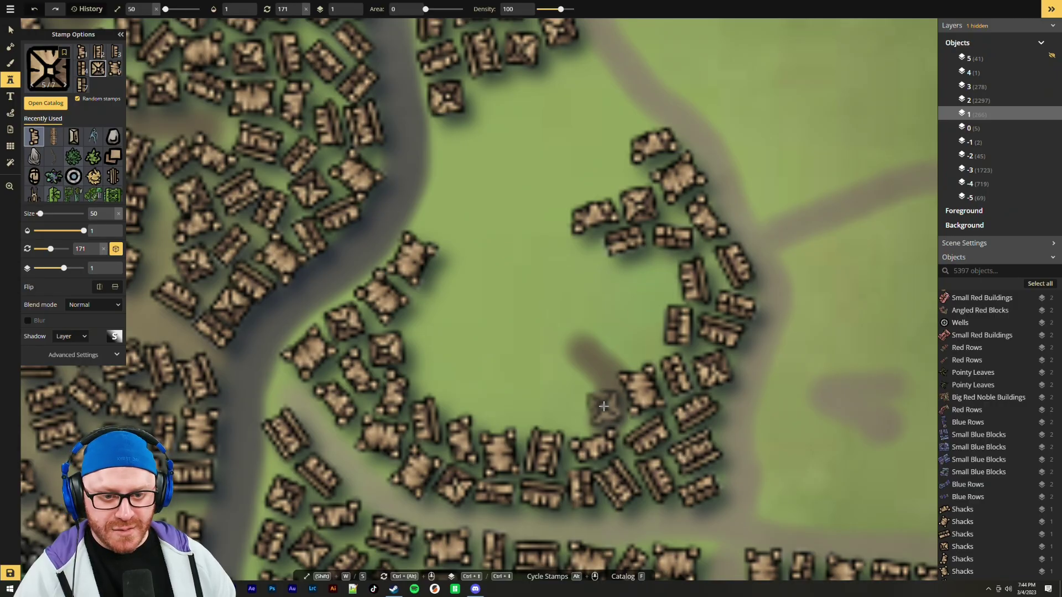
Stamp shacks around the clearing's inner edge: beside the dark dirt patch, under the northeastern row, and along the southwestern cluster
click(603, 406)
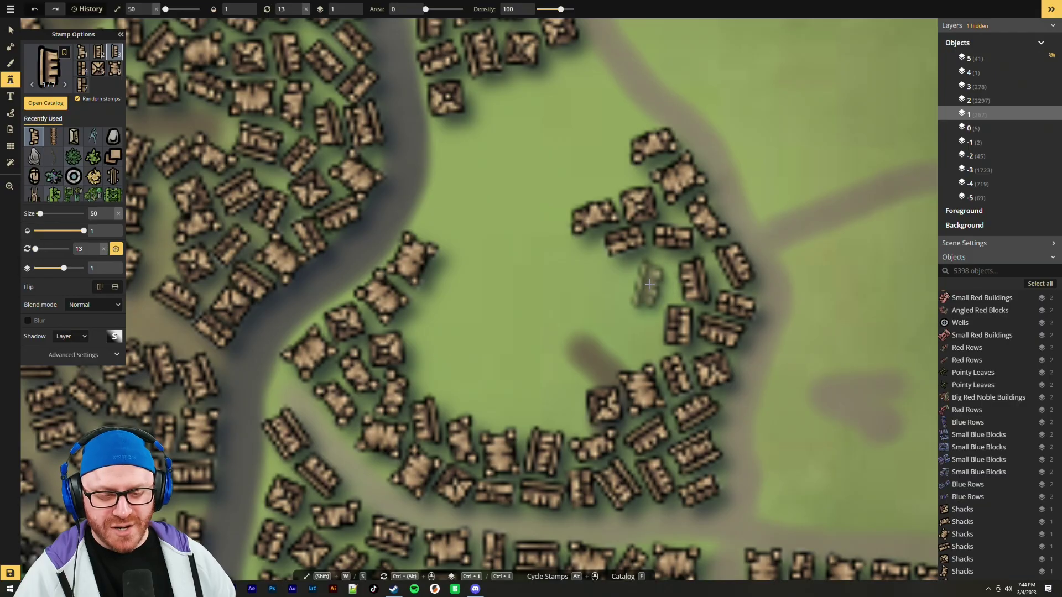
scroll(650, 284, up, 4)
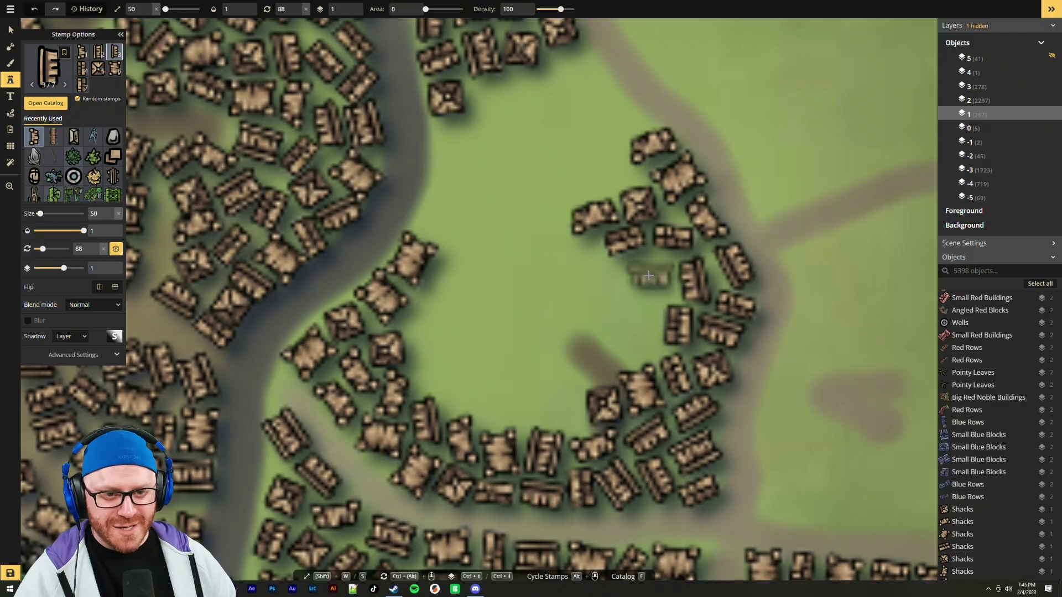
click(647, 274)
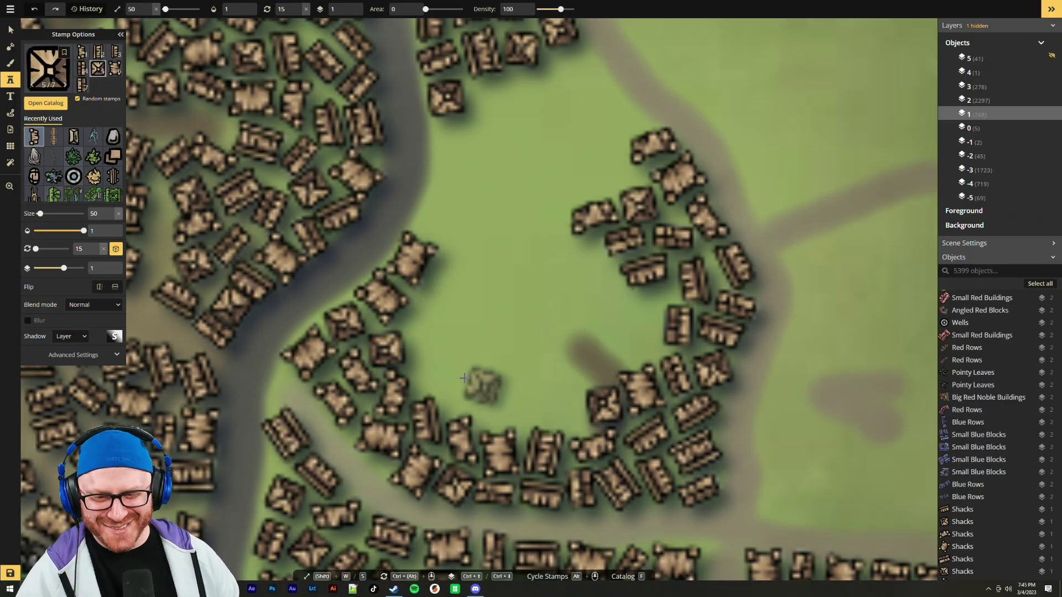
click(432, 373)
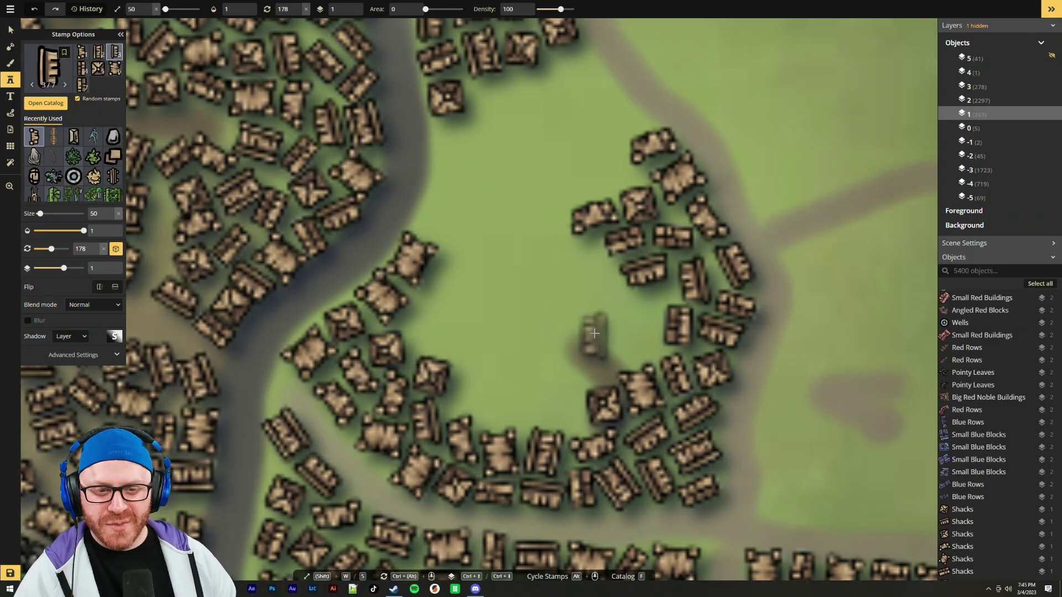
Add two shacks inside the eastern cluster: one rotated to 253 just northeast of the dirt patch, and a fourth-variant shack above it
scroll(642, 327, up, 1)
scroll(641, 327, up, 2)
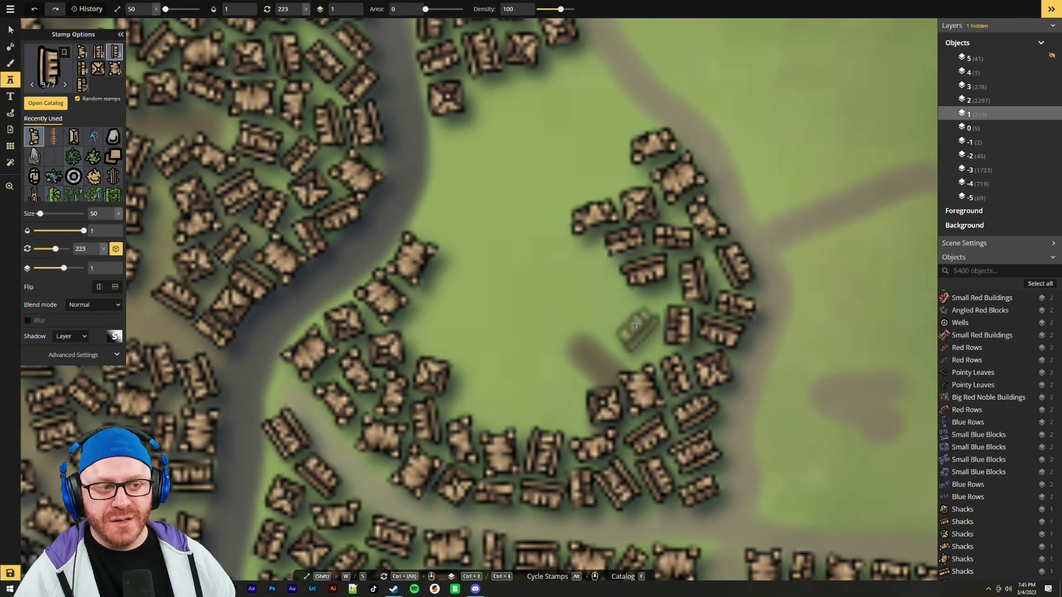
scroll(635, 323, up, 1)
scroll(635, 337, up, 1)
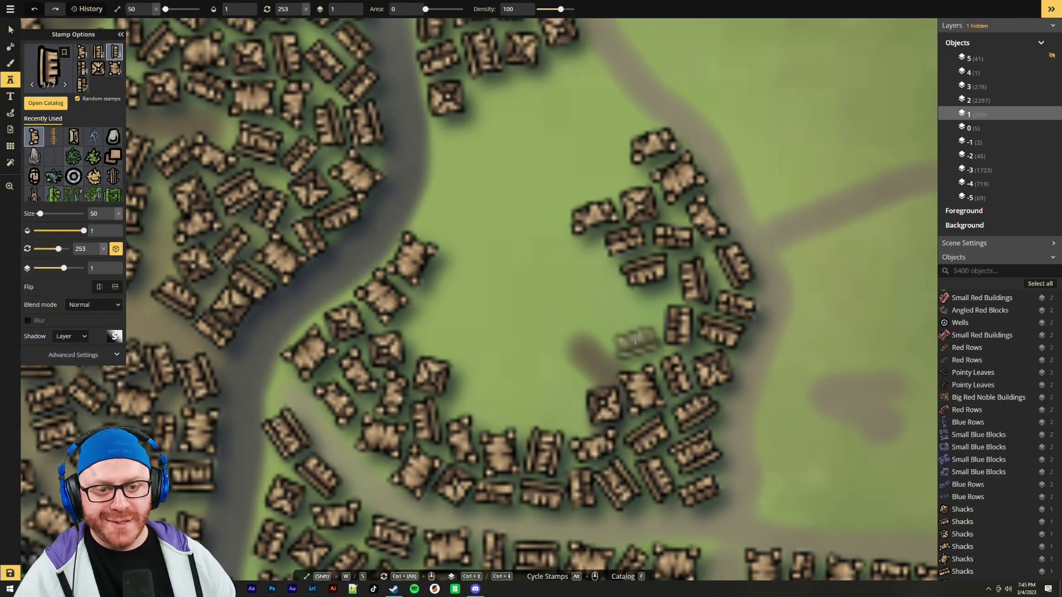
scroll(634, 343, down, 1)
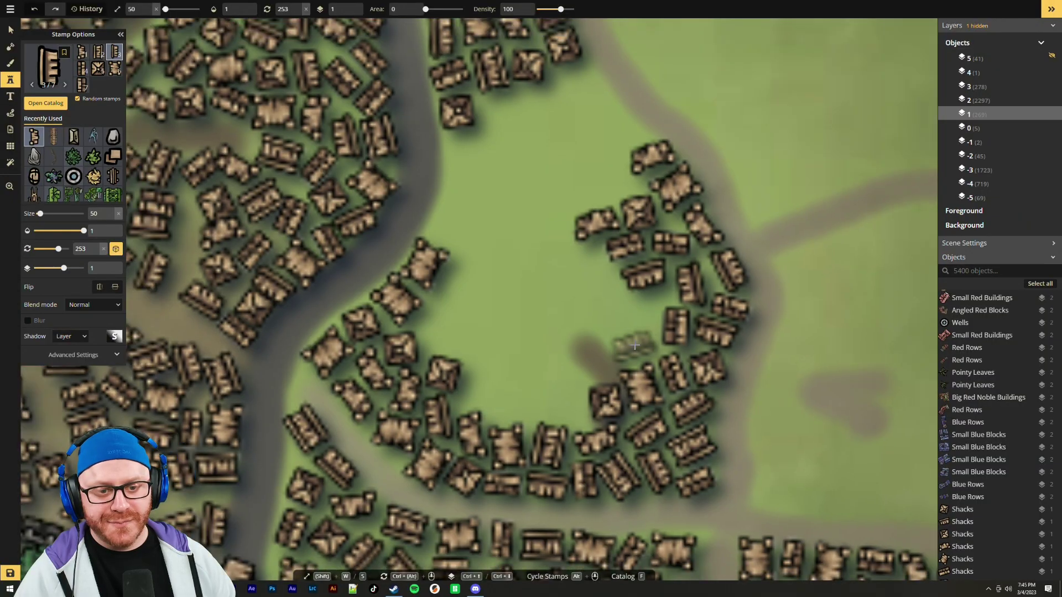
click(637, 347)
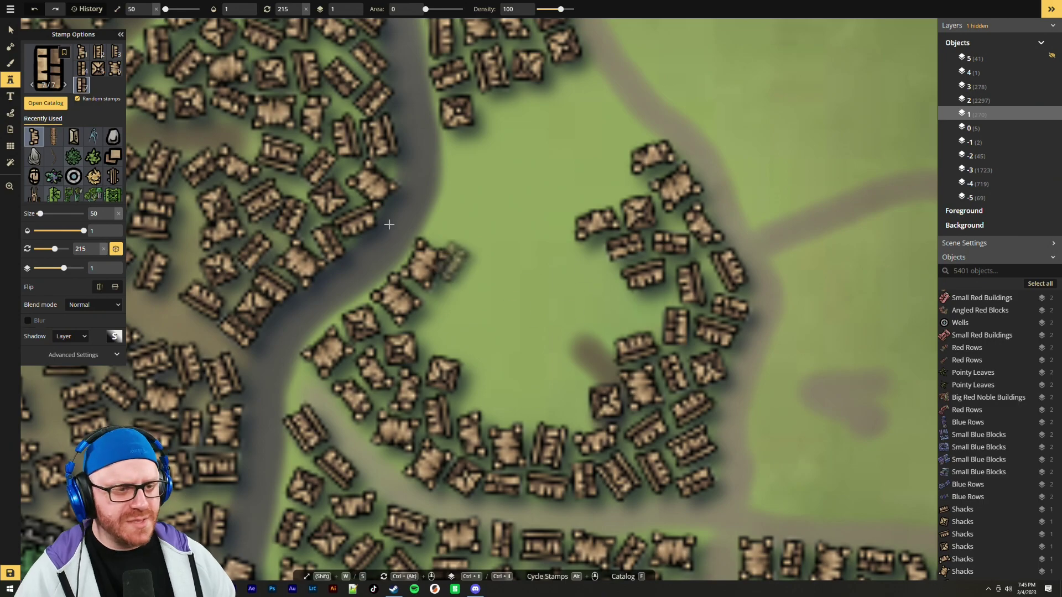
click(81, 68)
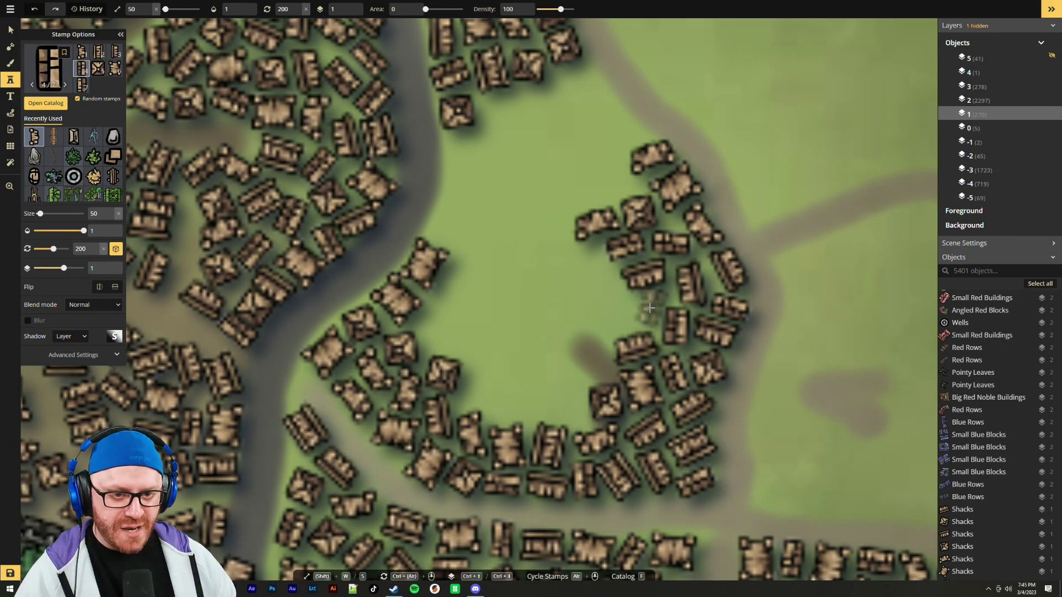
click(646, 307)
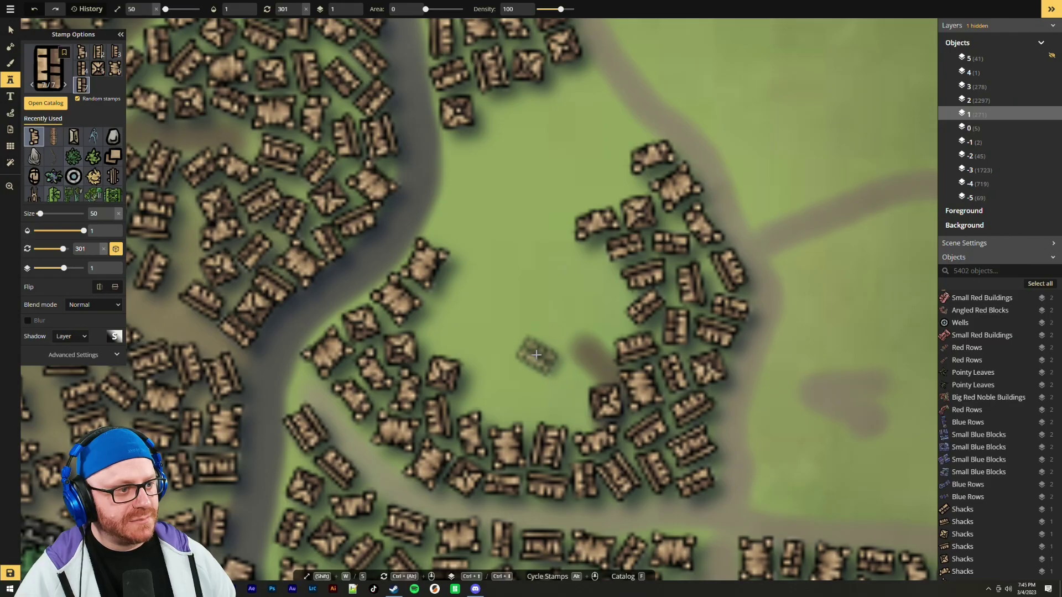
Extend the southwestern cluster inward with three shacks, rotated to 256, about 22 and 116 to follow the clearing's edge
scroll(537, 354, up, 1)
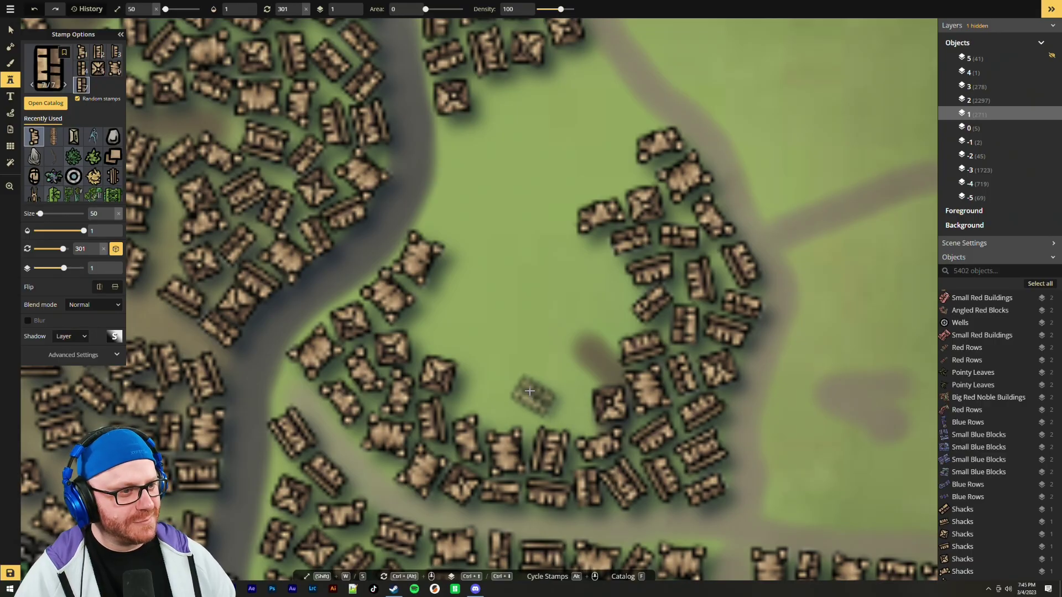
scroll(474, 380, down, 3)
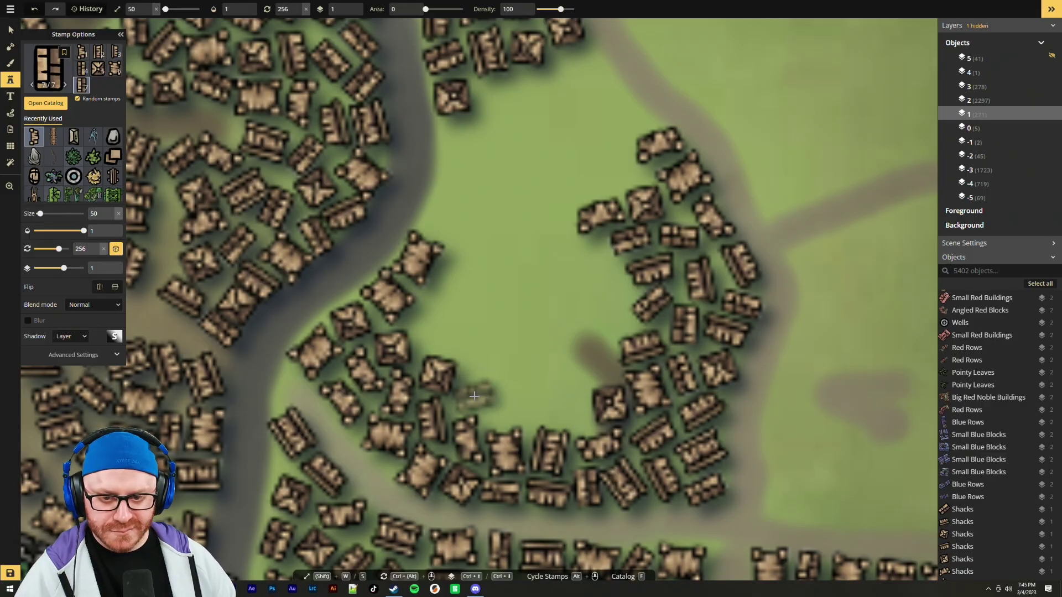
scroll(474, 396, down, 1)
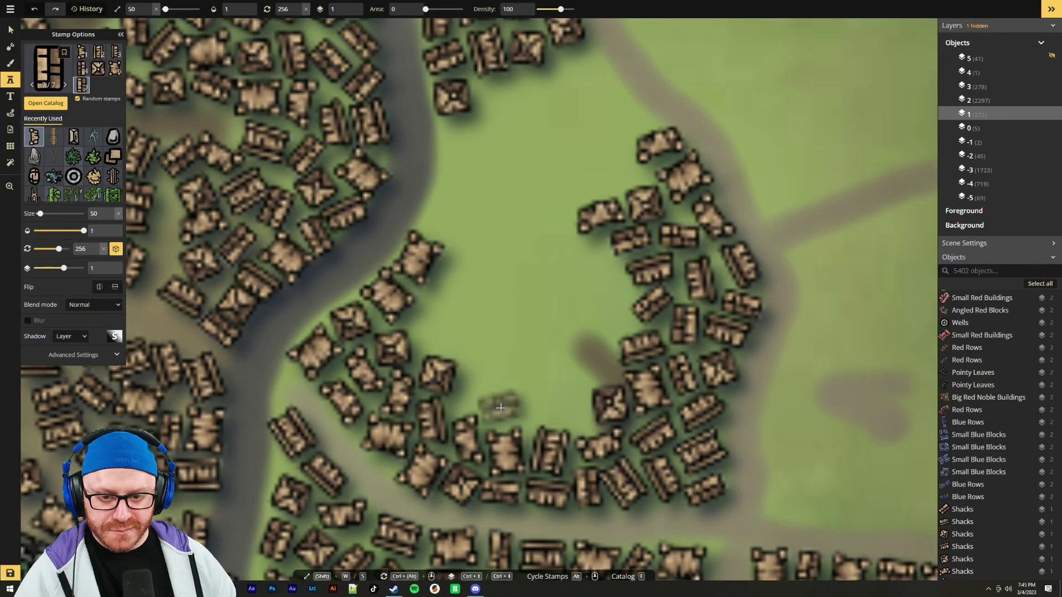
click(500, 409)
scroll(482, 395, down, 15)
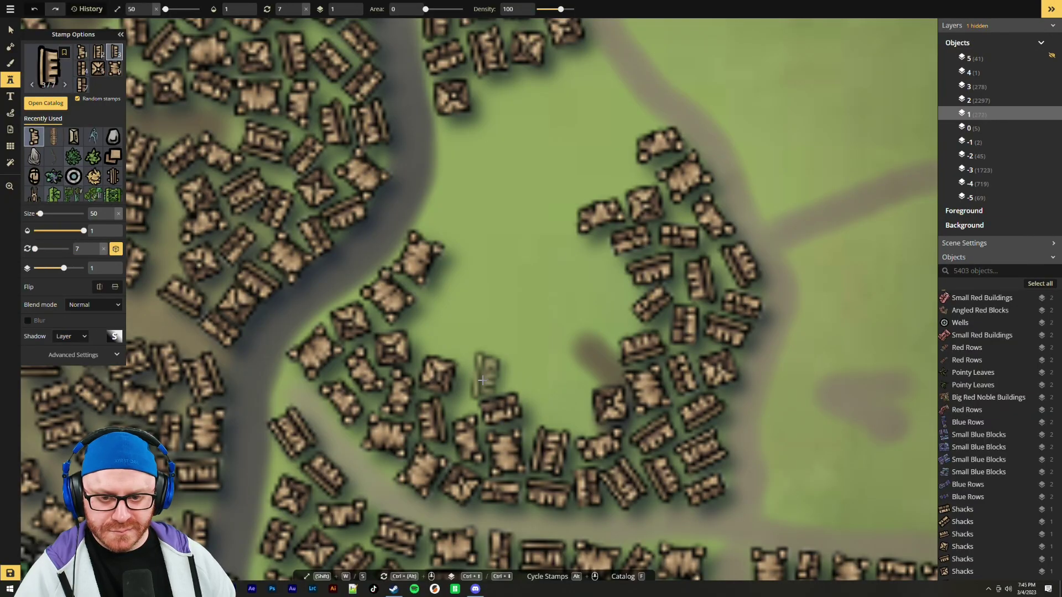
click(469, 385)
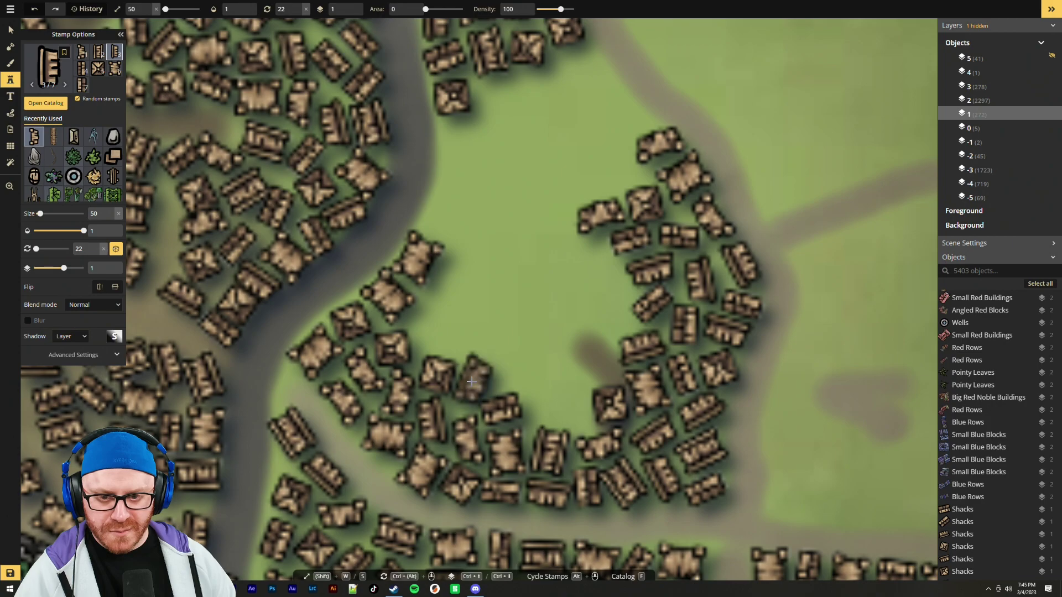
scroll(443, 341, up, 6)
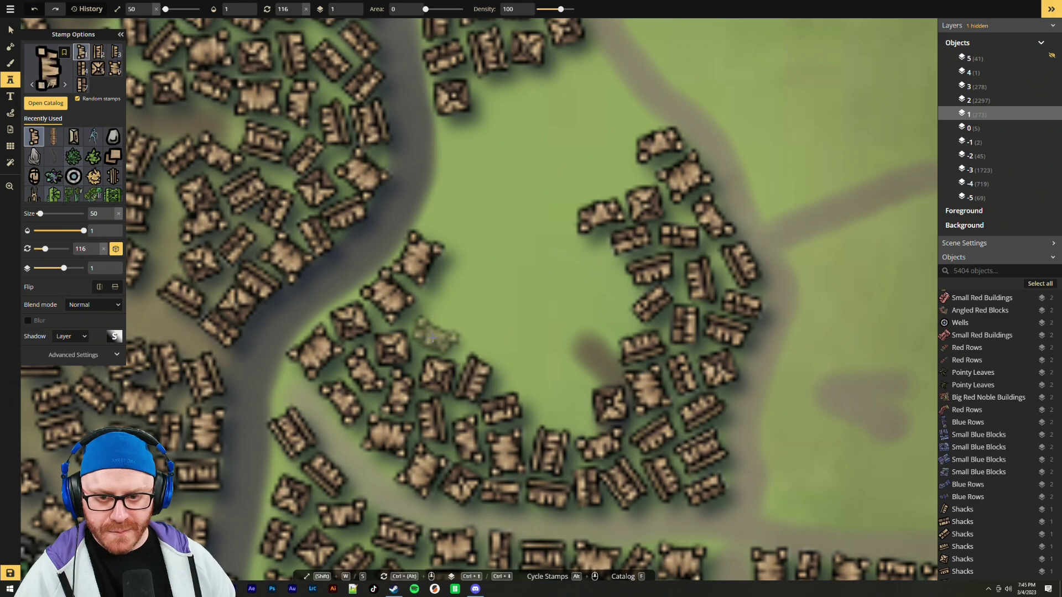
click(436, 338)
Fill the clearing's eastern side with five shacks, from a large one rotated to 176 at the south up over the dirt patch
scroll(454, 296, up, 7)
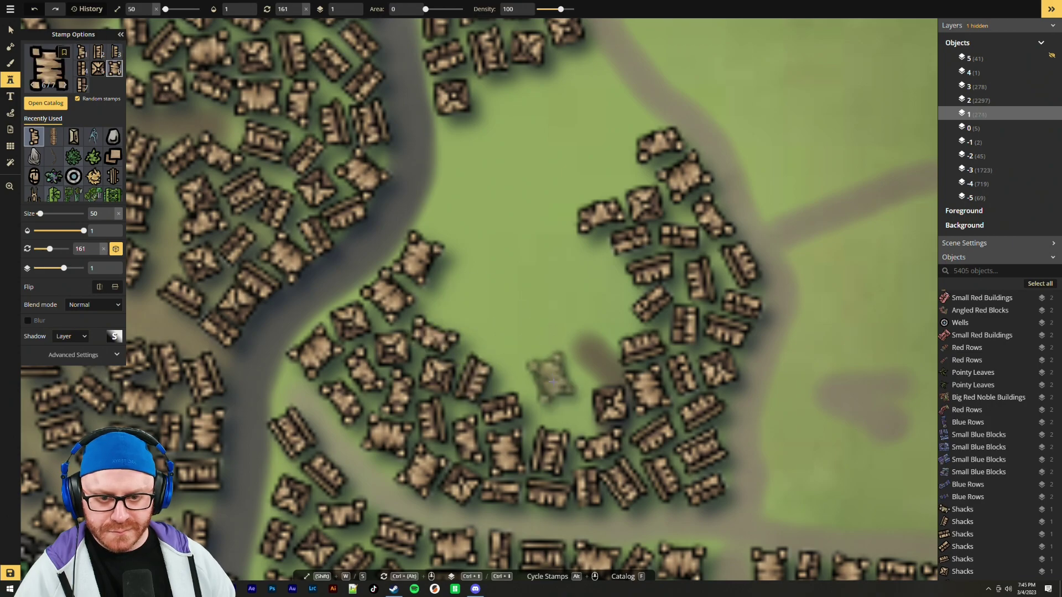
scroll(556, 382, down, 2)
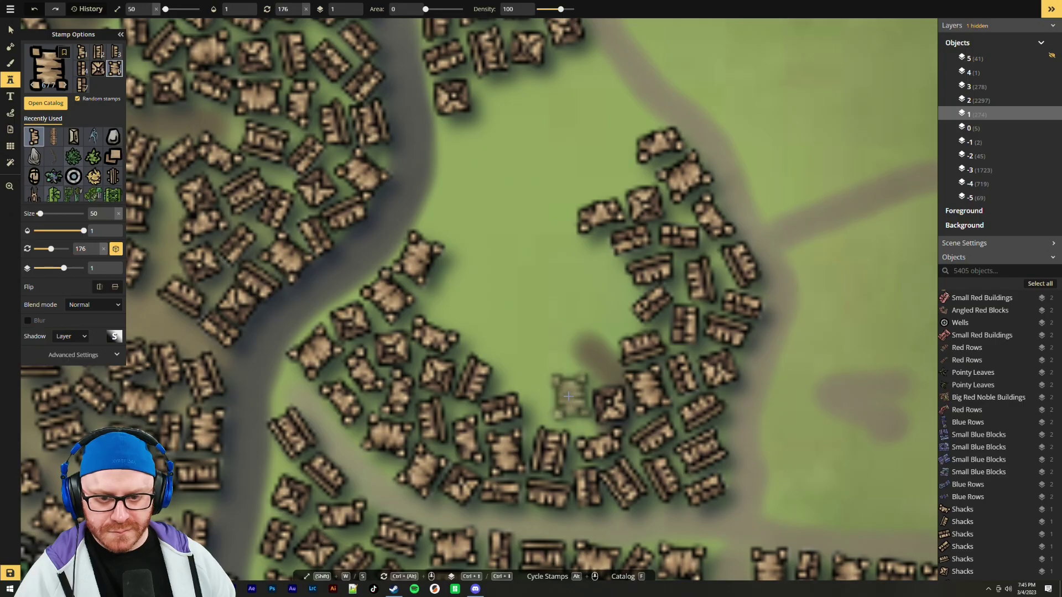
click(568, 396)
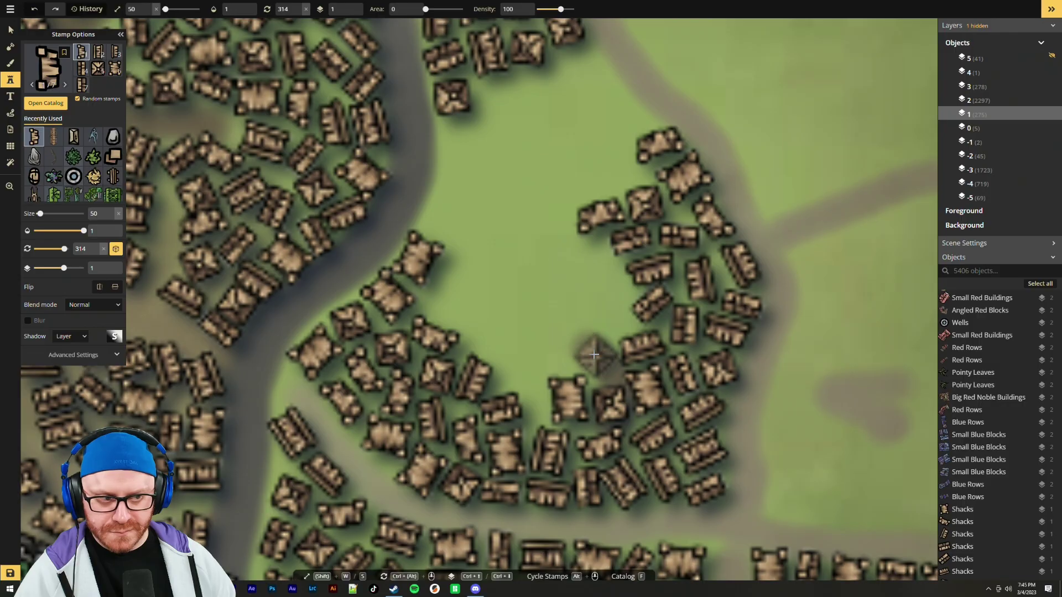
click(593, 354)
click(611, 316)
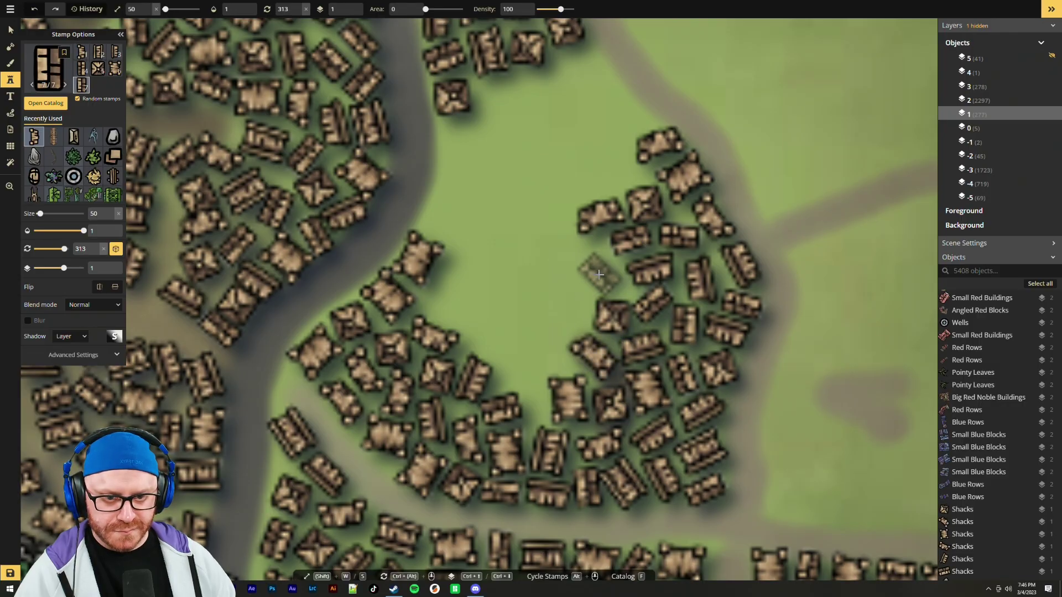
click(602, 274)
ctrl+scroll(568, 298, up, 5)
click(570, 308)
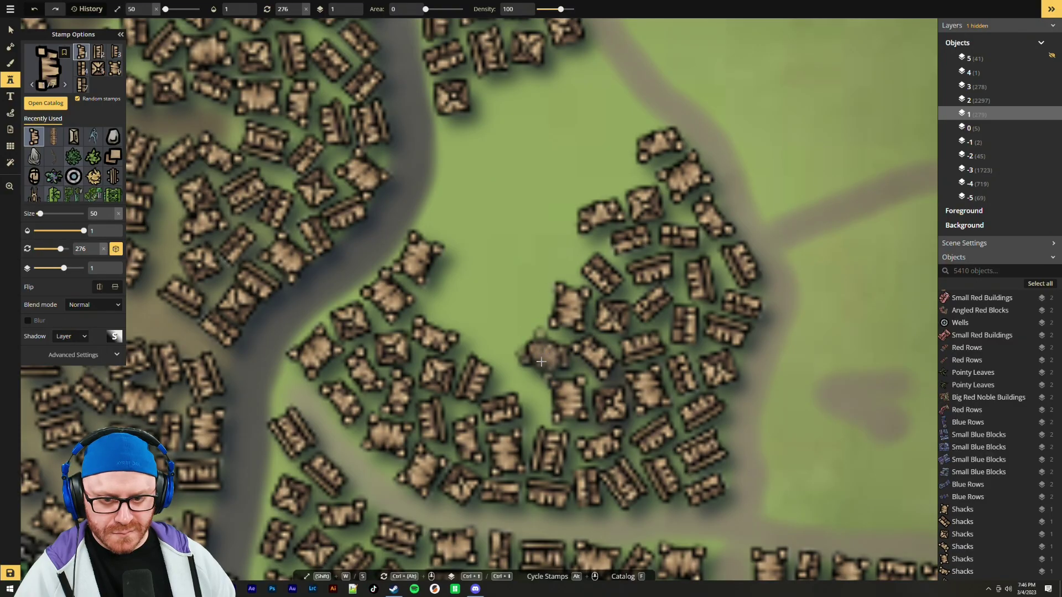
Stamp shacks across the middle of the clearing, joining the eastern cluster to the western one and reaching up along the road
click(499, 338)
click(499, 339)
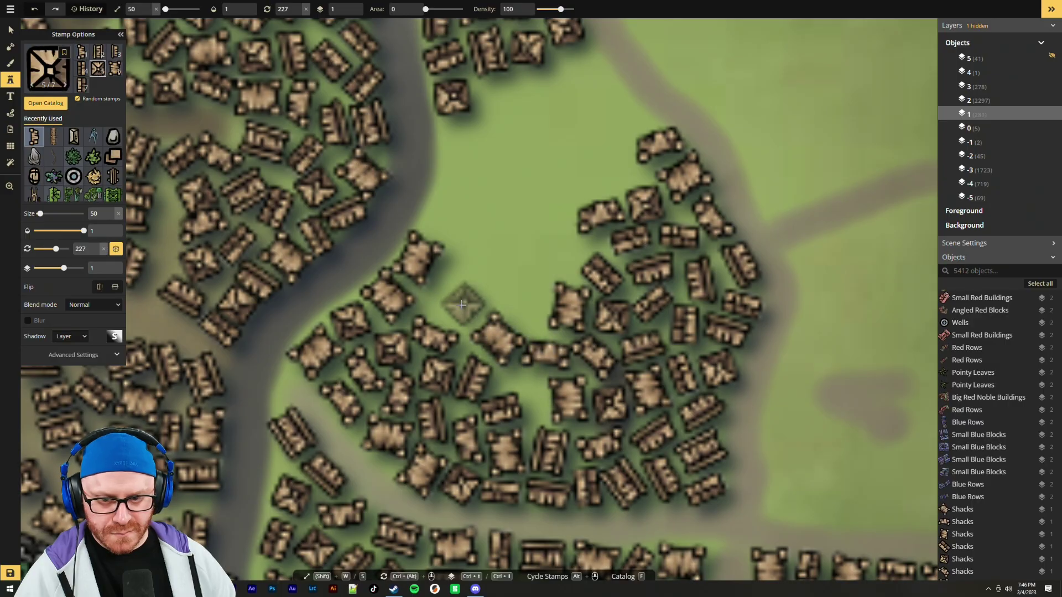
click(462, 311)
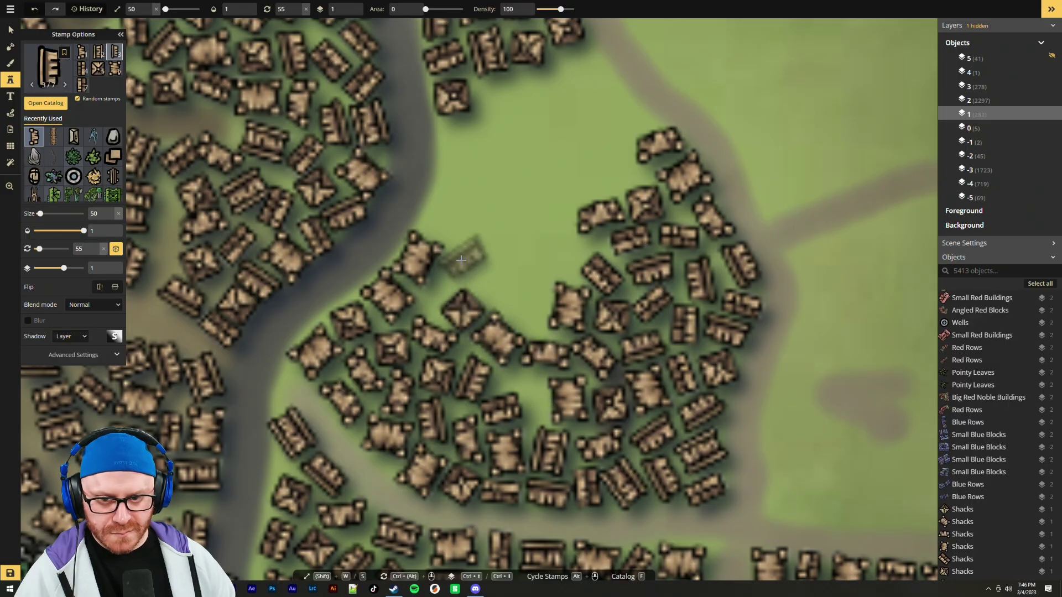
click(449, 227)
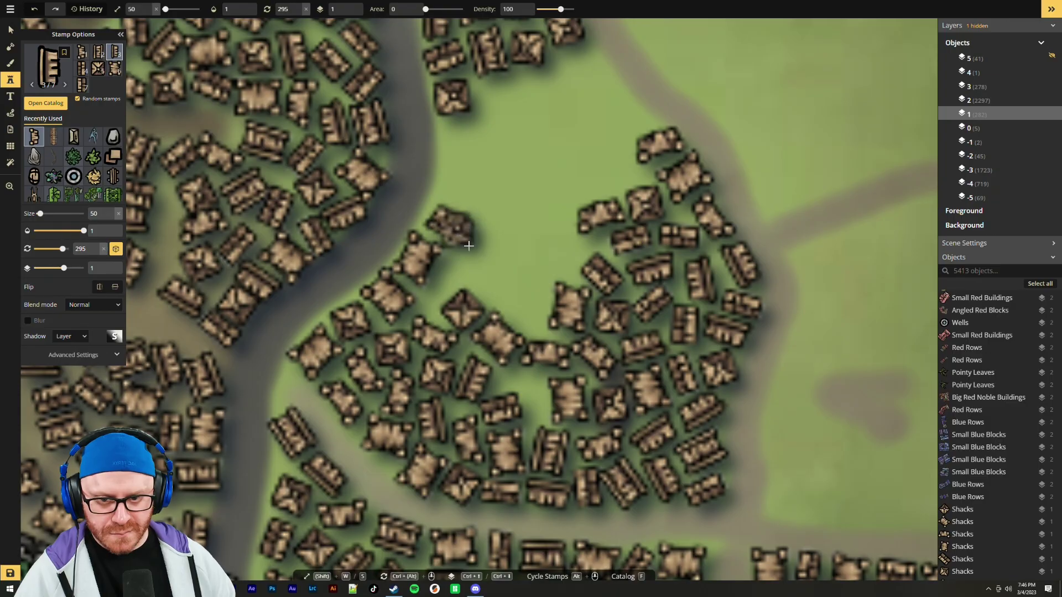
click(529, 308)
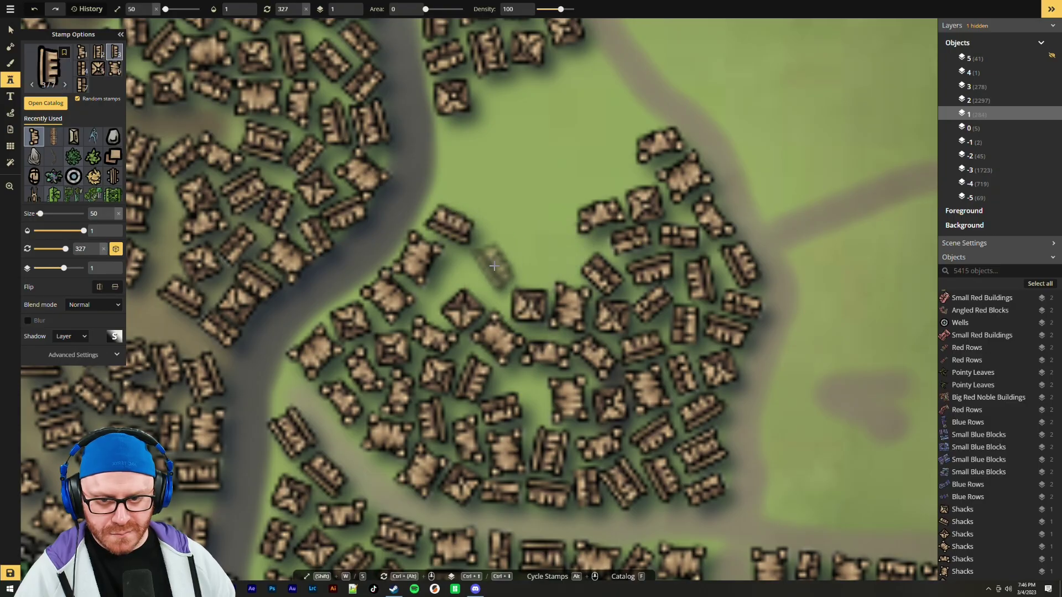
scroll(463, 238, down, 1)
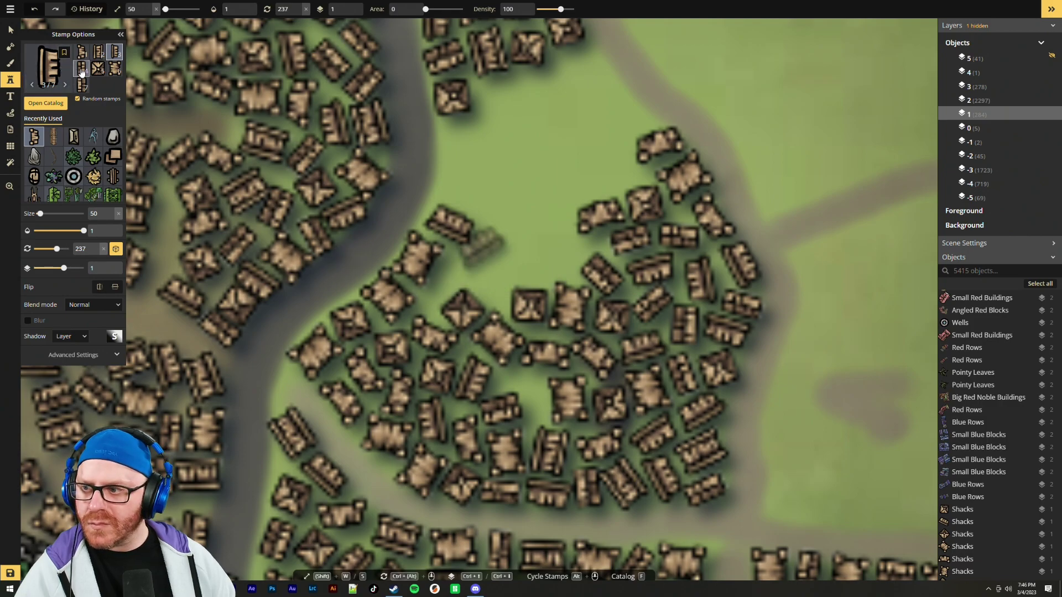
click(448, 275)
click(492, 281)
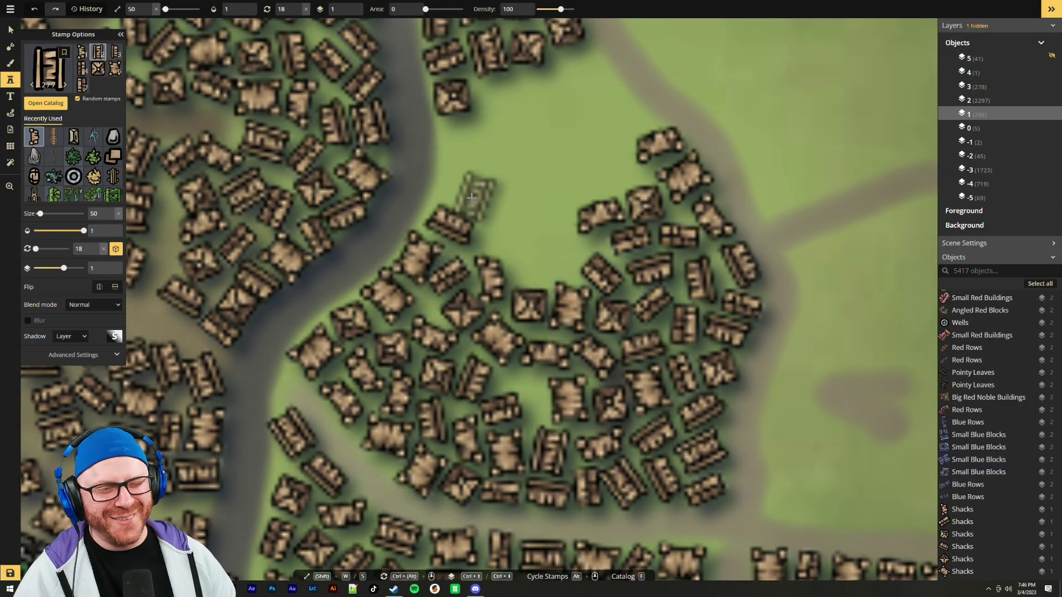
drag(554, 121, 544, 204)
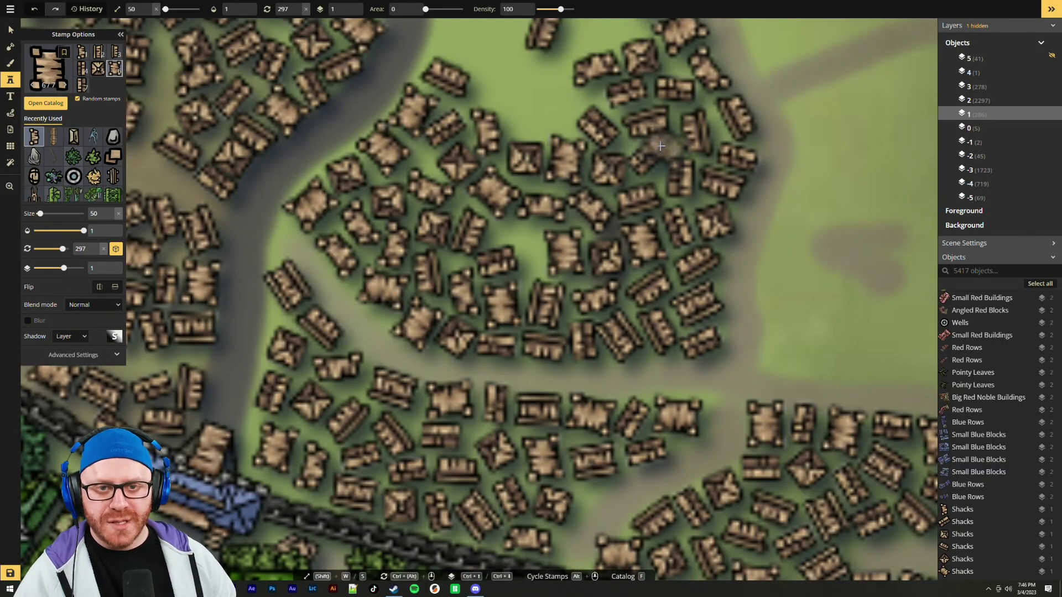
scroll(664, 147, down, 3)
scroll(785, 77, up, 2)
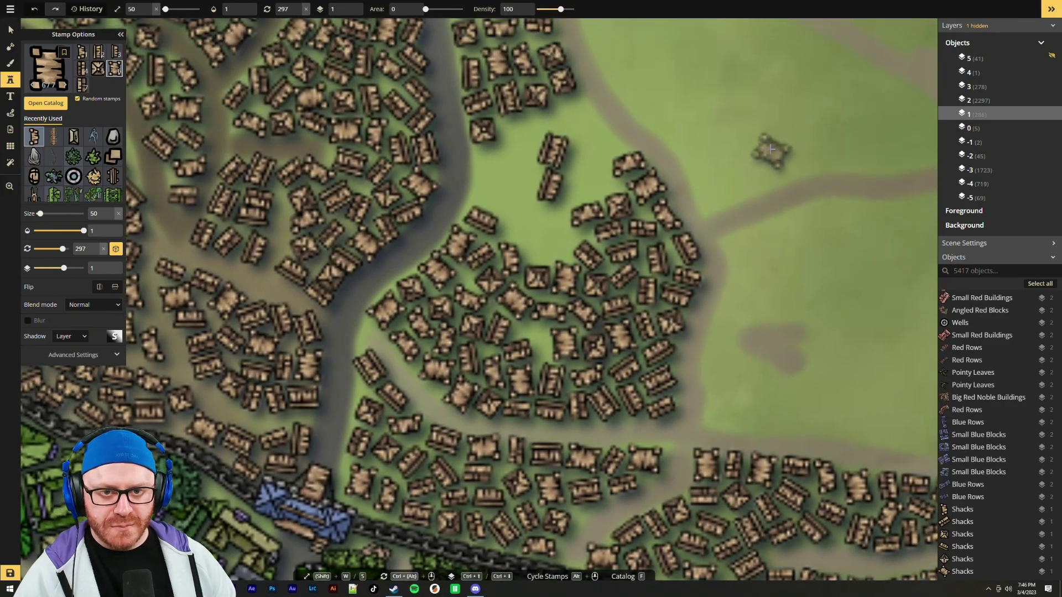
scroll(572, 121, up, 4)
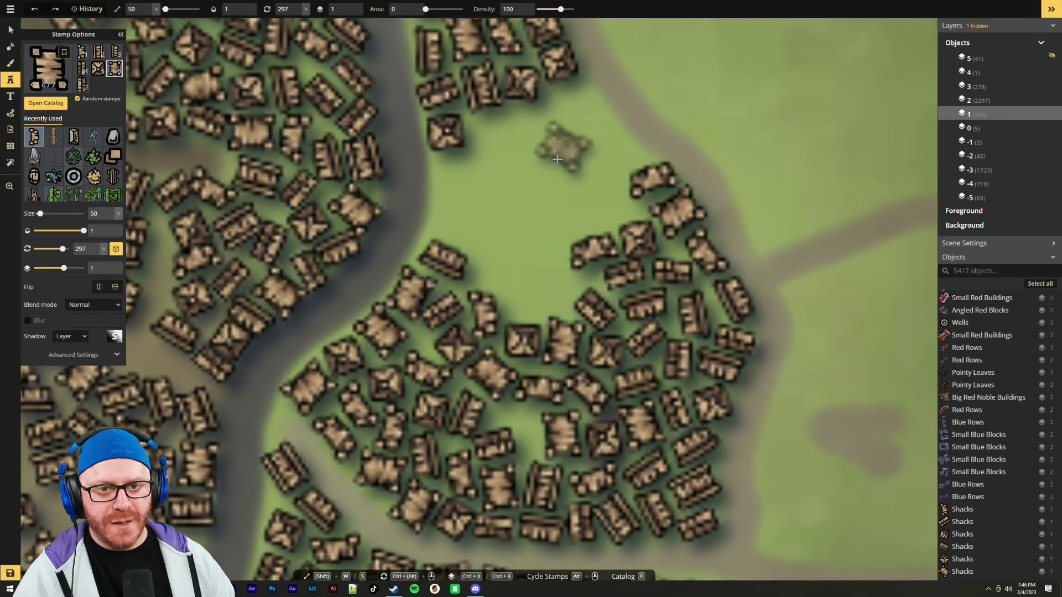
Place a large corner-towered shack rotated to 252 at the southeastern end of the northern block, beside the dirt road
key(s)
key(s)
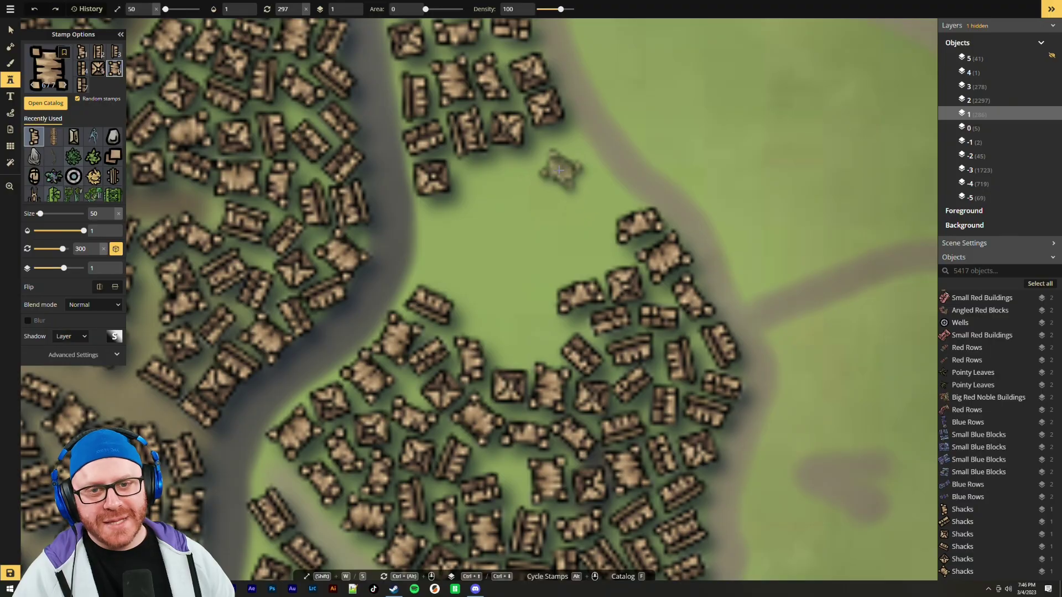
key(w)
key(w)
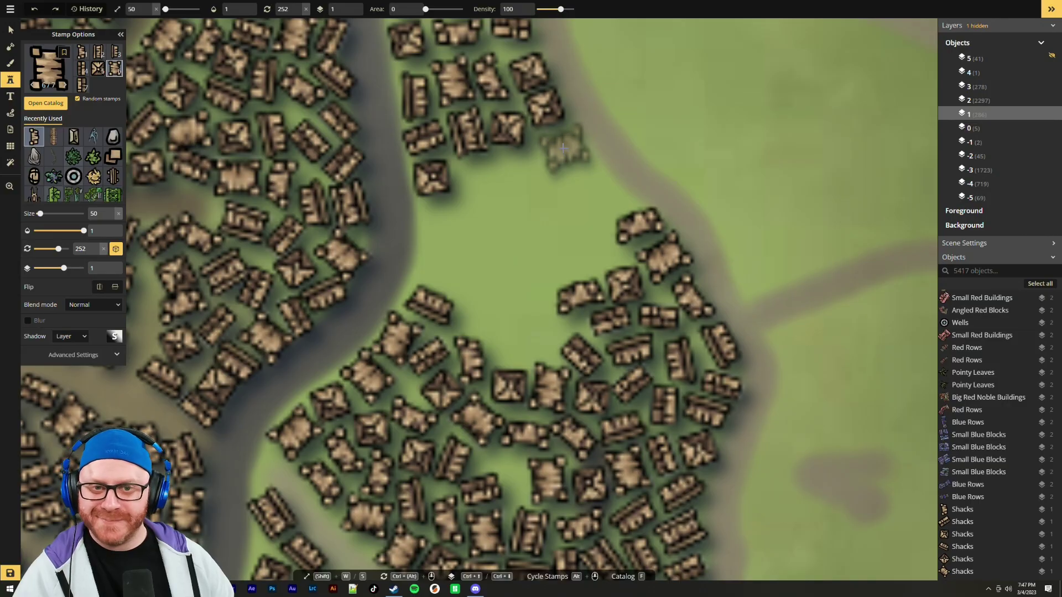
click(564, 148)
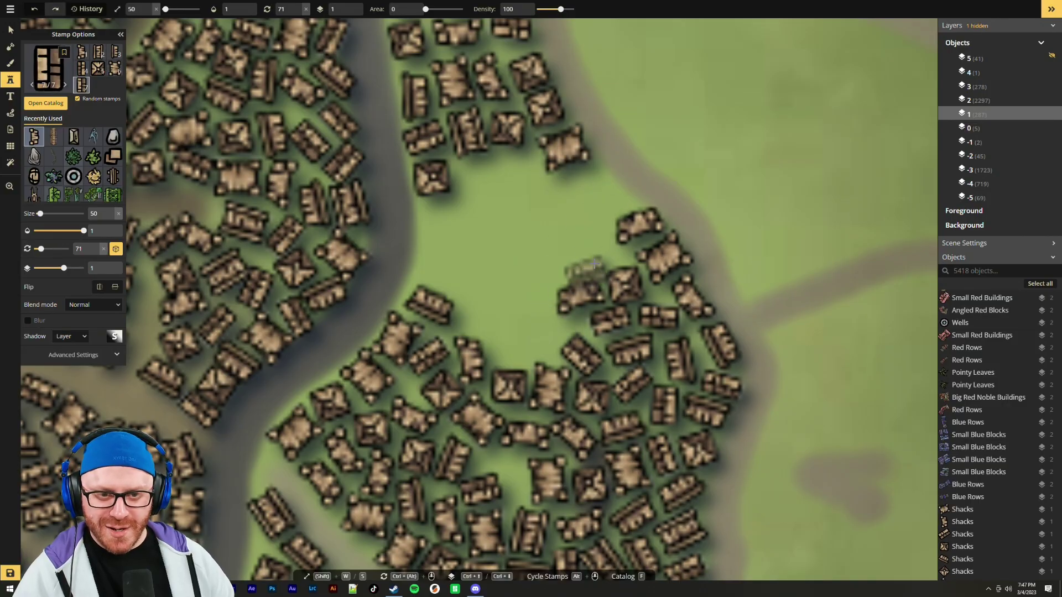
Place a narrow shack rotated to 326 just west of the northernmost shack in the eastern cluster
scroll(594, 260, down, 5)
scroll(597, 248, down, 1)
click(598, 249)
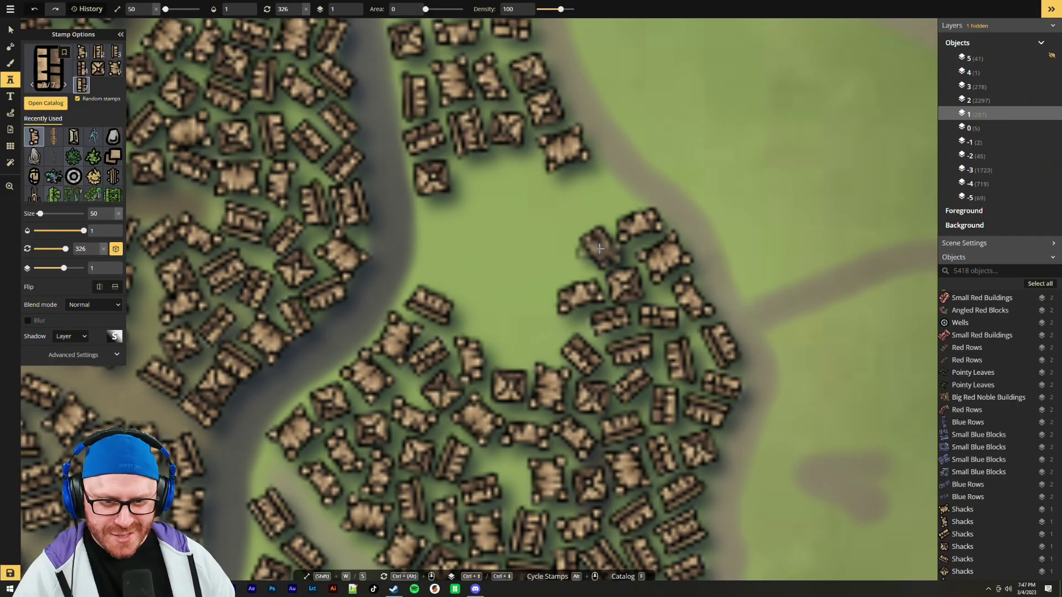
scroll(626, 193, up, 4)
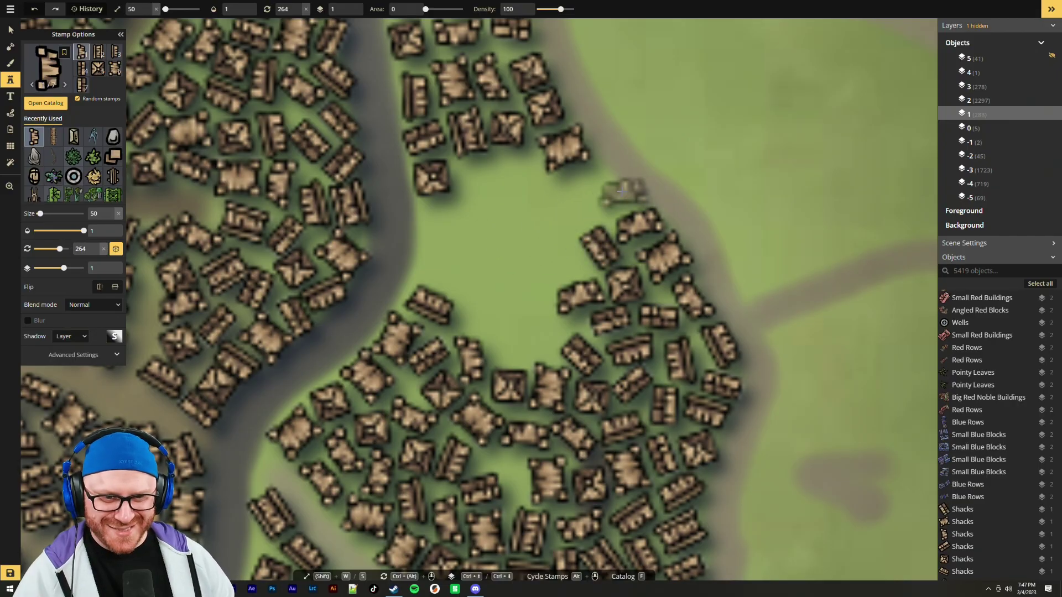
Place a large corner-towered shack rotated to 324 beside the eastern dirt road, linking the northern block to the eastern cluster
click(116, 69)
scroll(607, 188, down, 1)
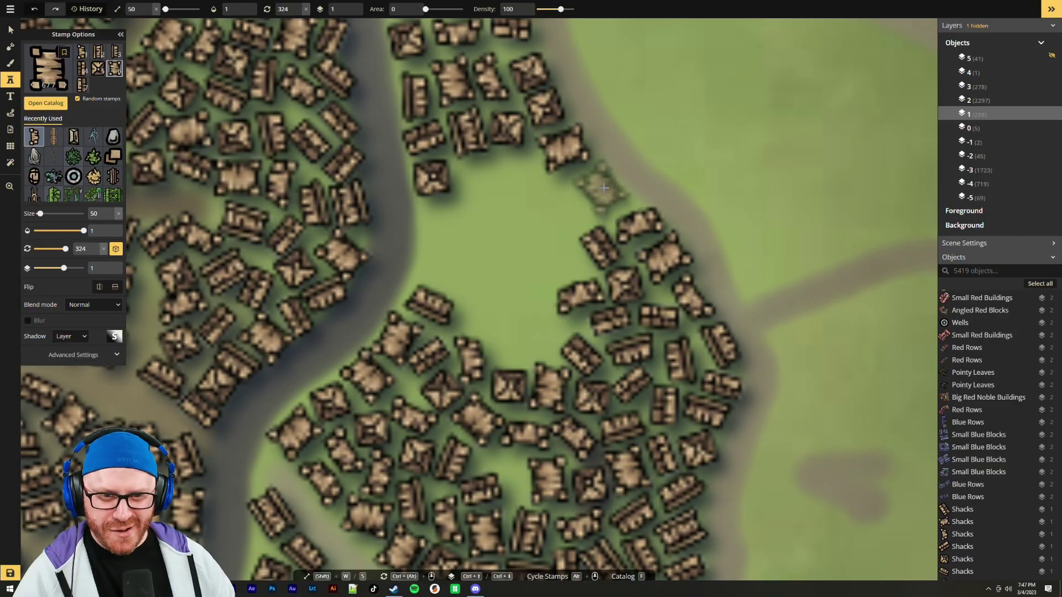
click(607, 188)
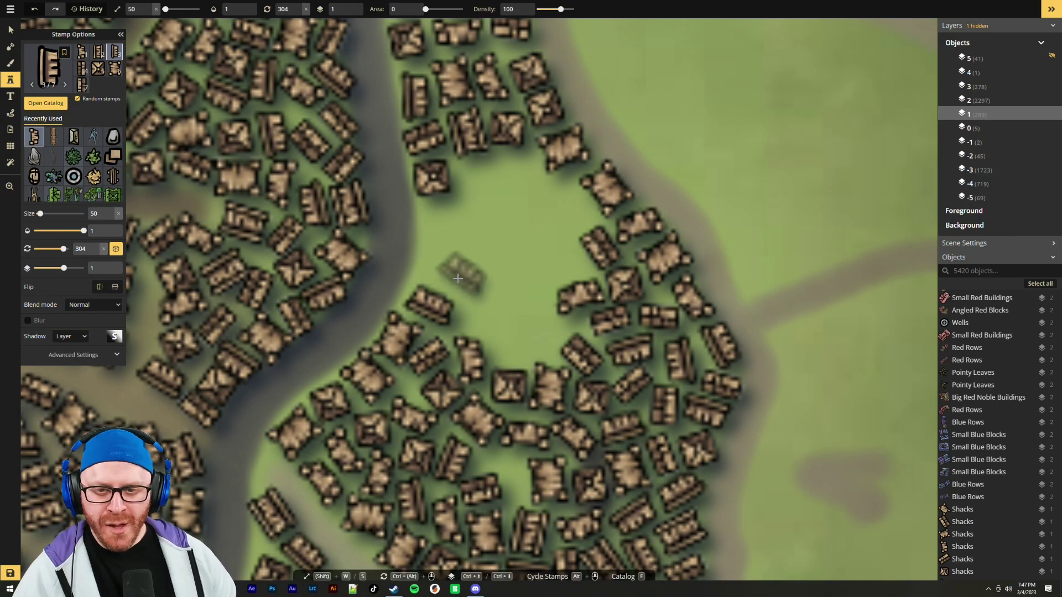
Stamp four shacks along the clearing's southern and southeastern edge, starting with narrow one rotated to 49 and a wider one rotated to 161
scroll(545, 324, up, 3)
scroll(546, 330, up, 1)
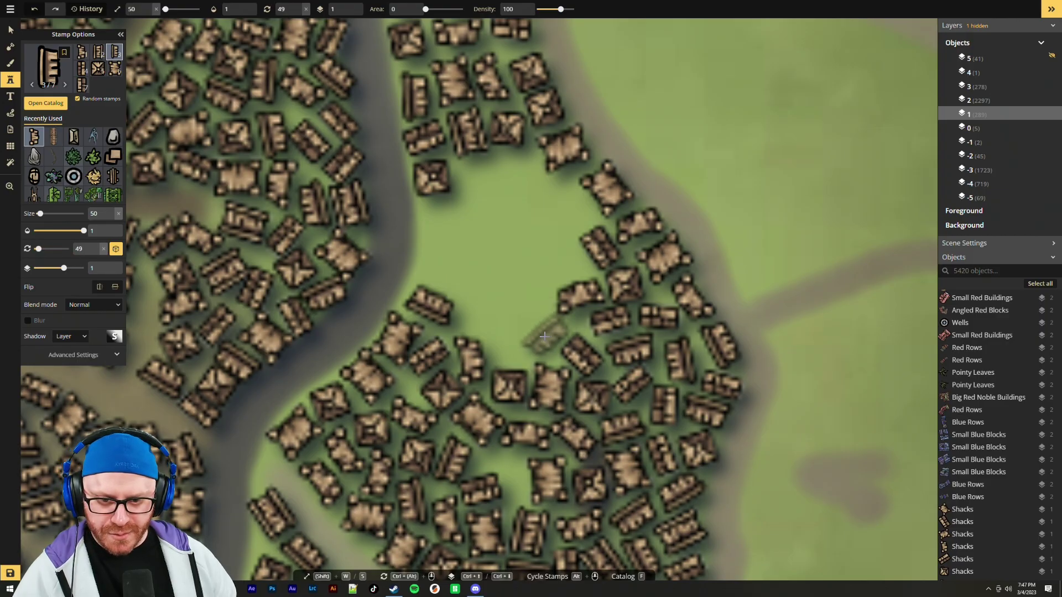
click(545, 336)
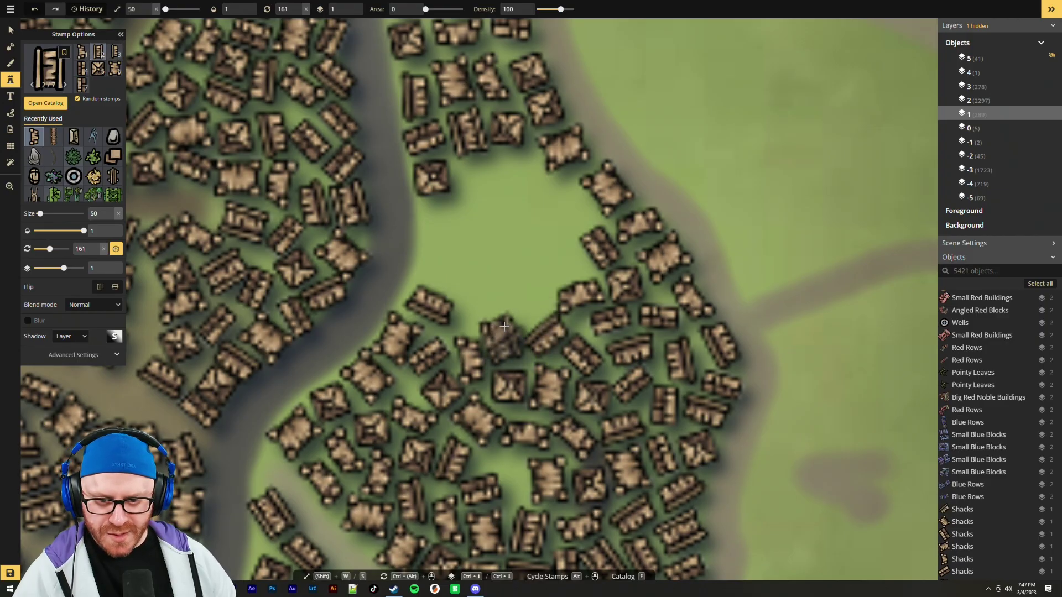
click(504, 330)
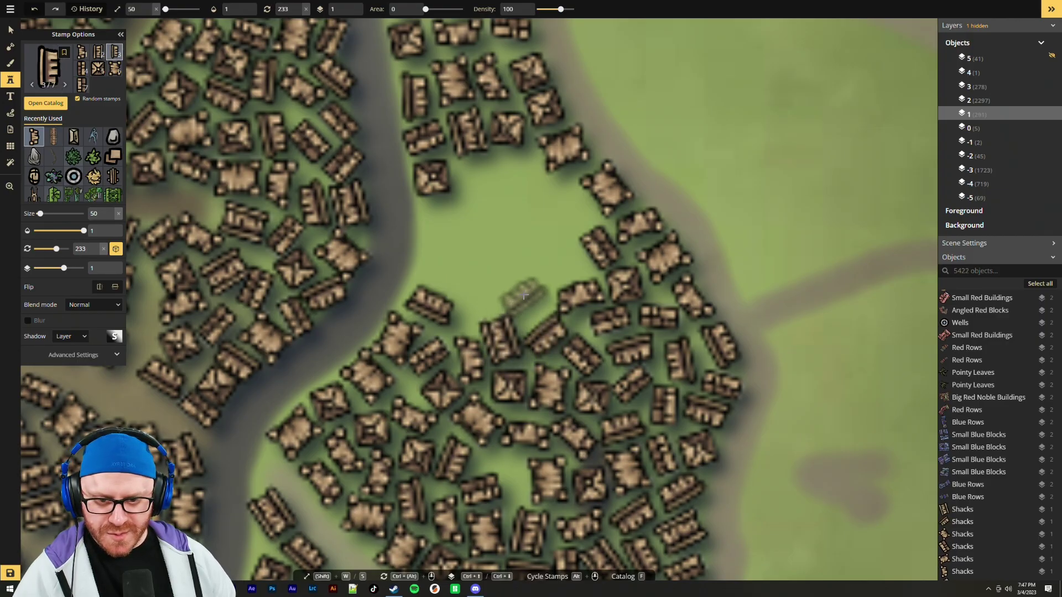
click(565, 267)
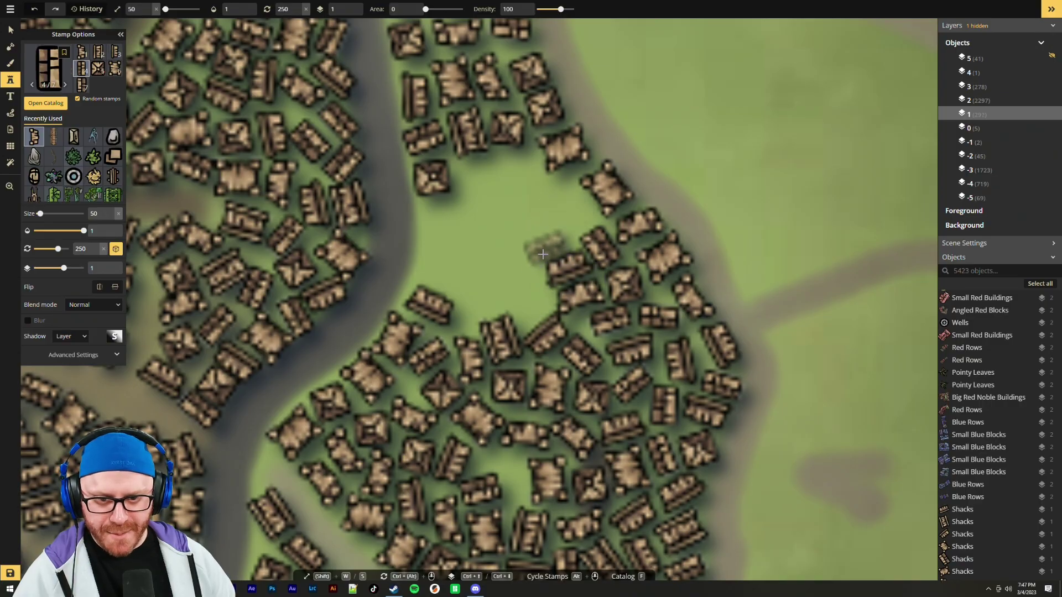
click(533, 306)
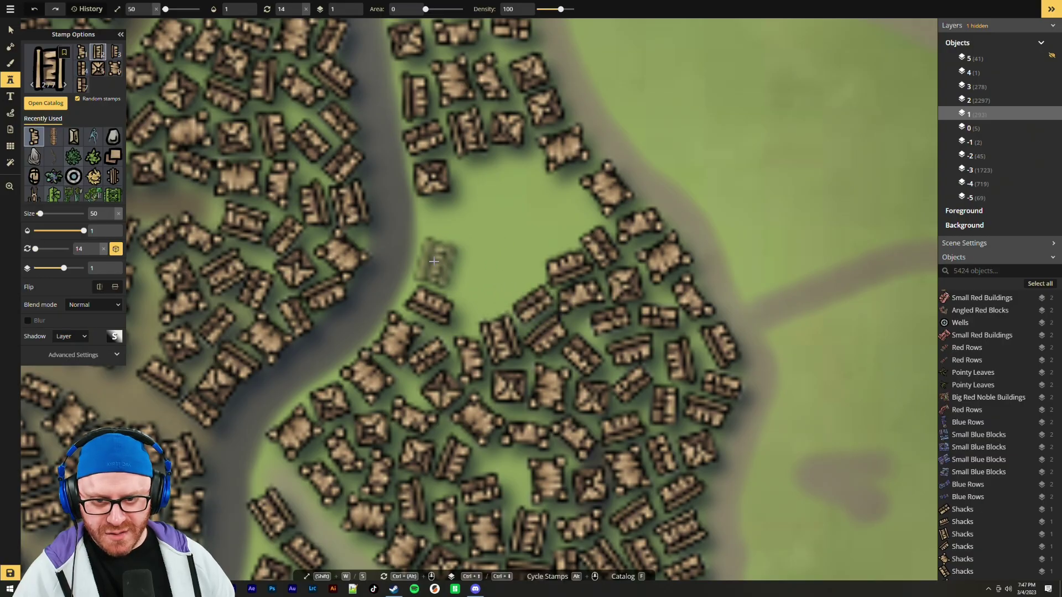
Stamp two shacks up the clearing's western roadside, the wider one rotated to 14, and two more along its southern edge
click(435, 261)
scroll(434, 217, up, 3)
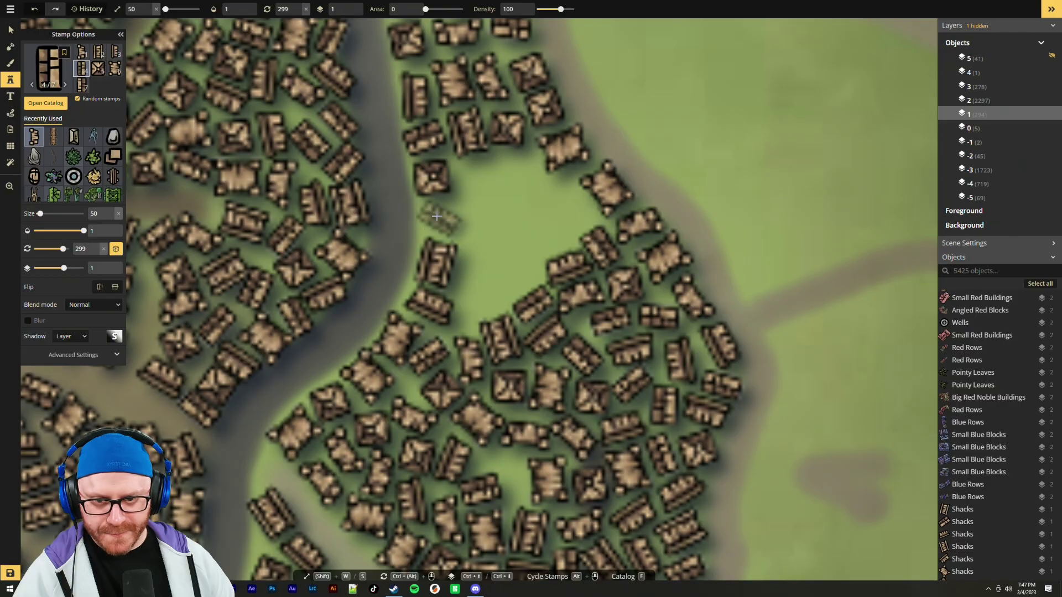
click(434, 217)
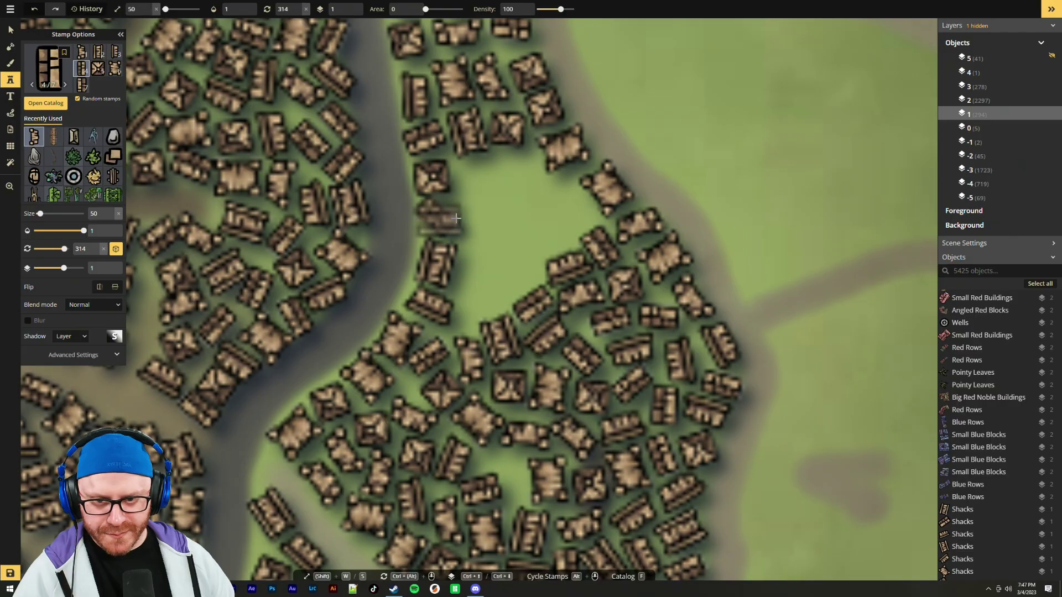
click(479, 292)
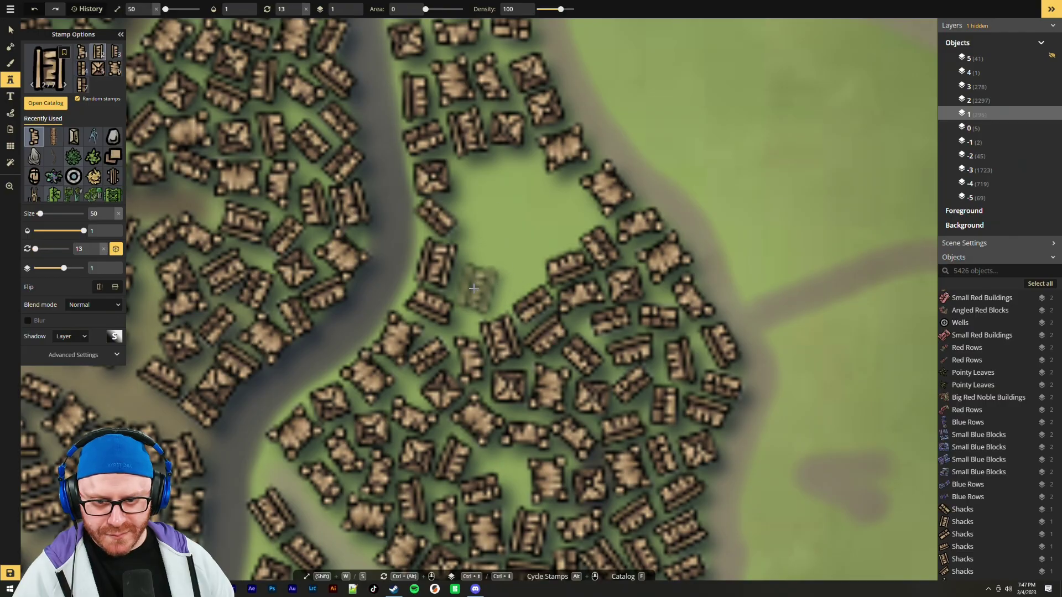
click(515, 274)
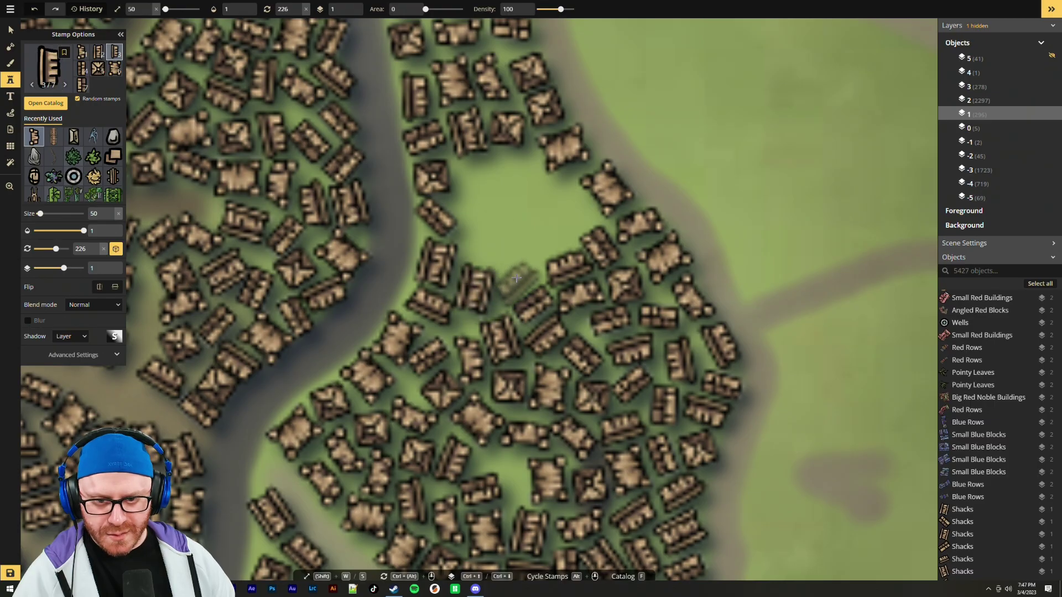
Place a wide shack rotated to 319 beside the eastern corner-towered shack and a small one just southwest of it
click(559, 218)
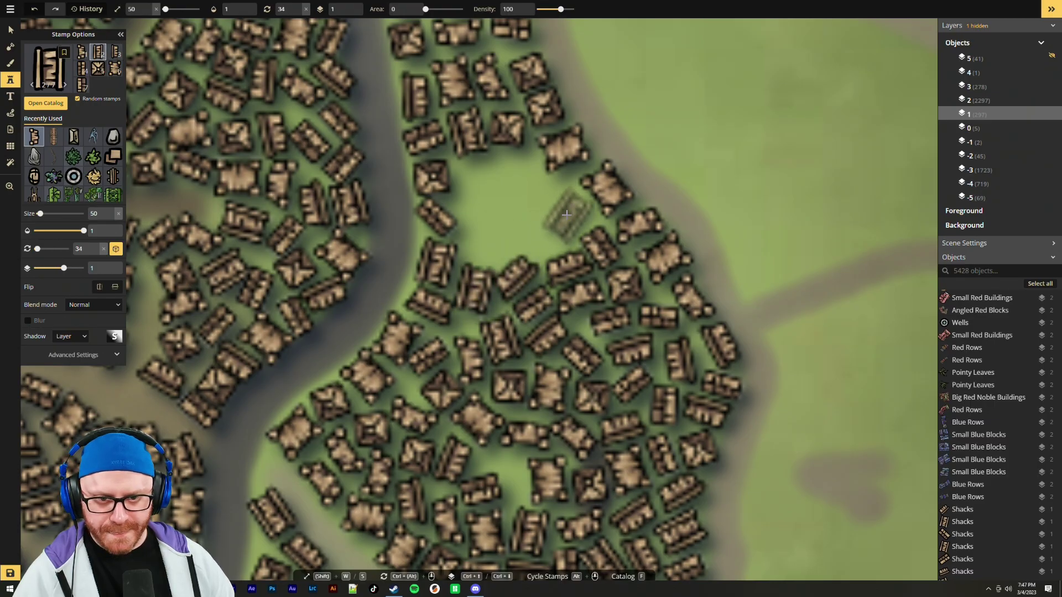
scroll(570, 217, down, 6)
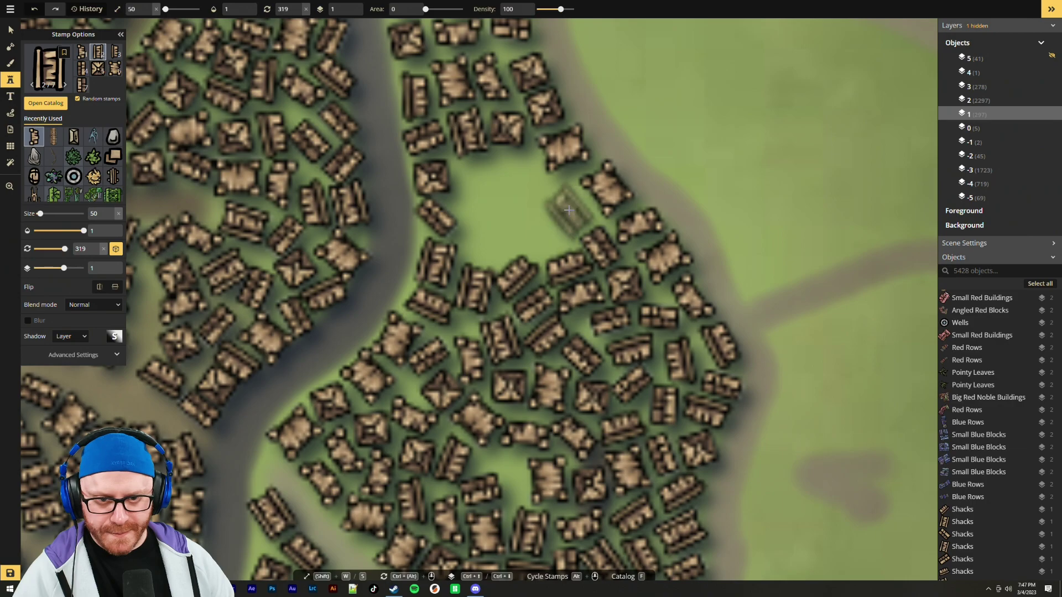
click(573, 209)
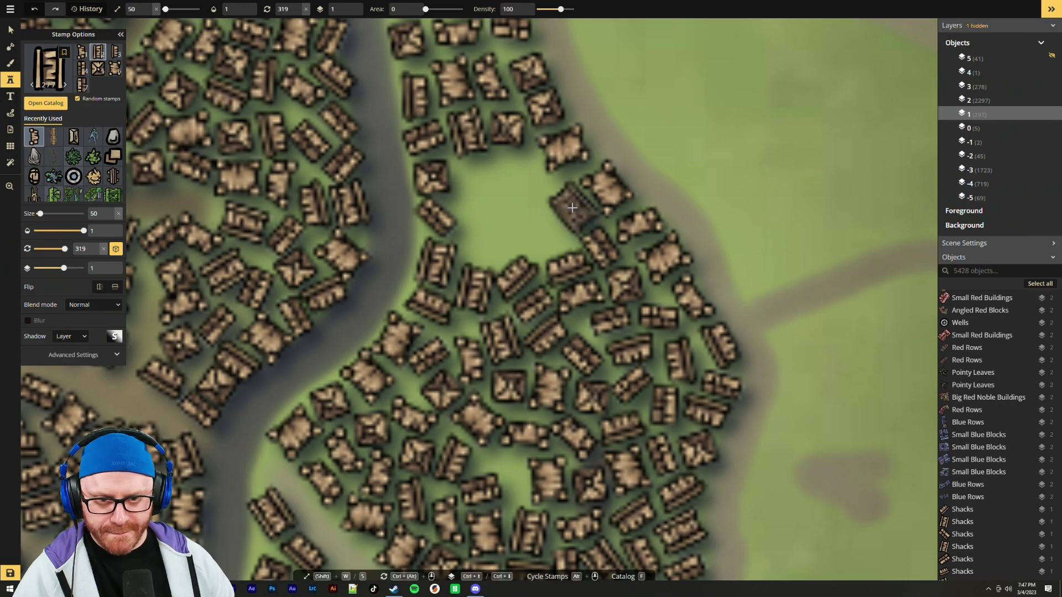
click(547, 239)
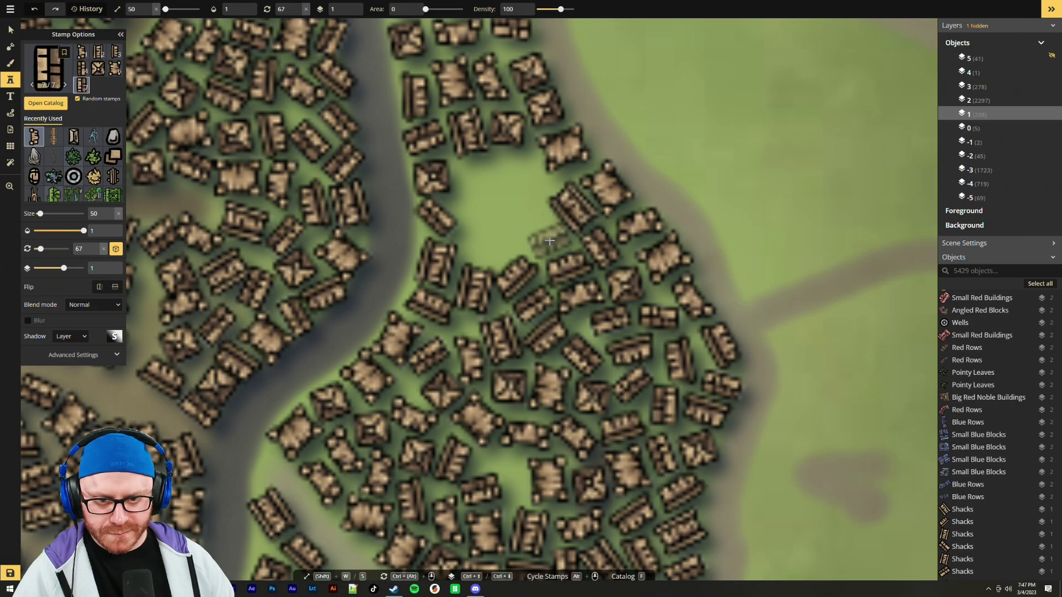
Place a corner-towered shack rotated to 111 in the clearing's southwest and a narrow shack rotated to 54 northeast of it
scroll(497, 235, down, 5)
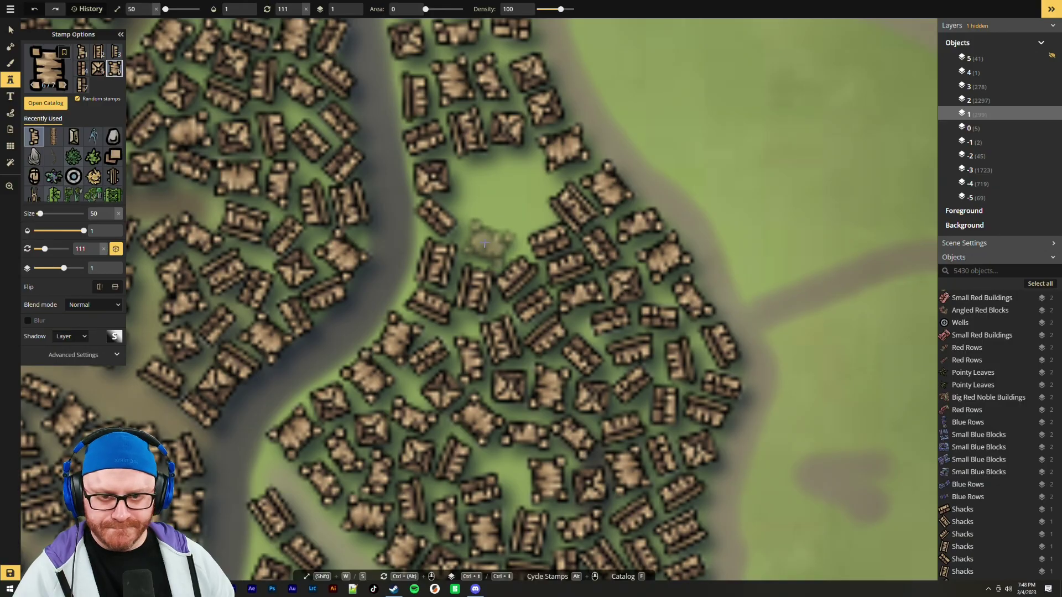
click(482, 244)
scroll(523, 212, down, 6)
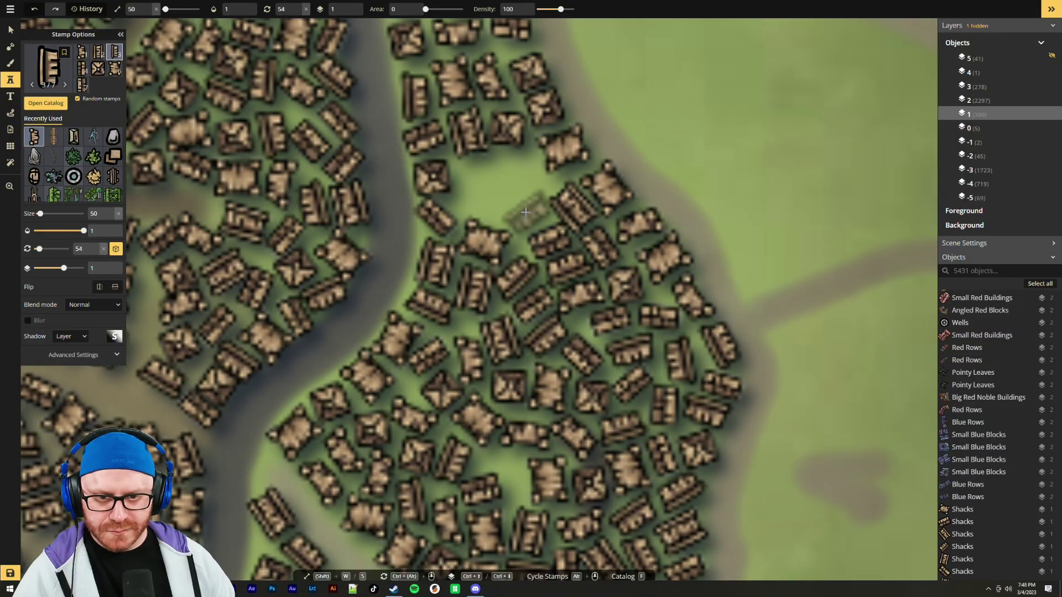
click(522, 213)
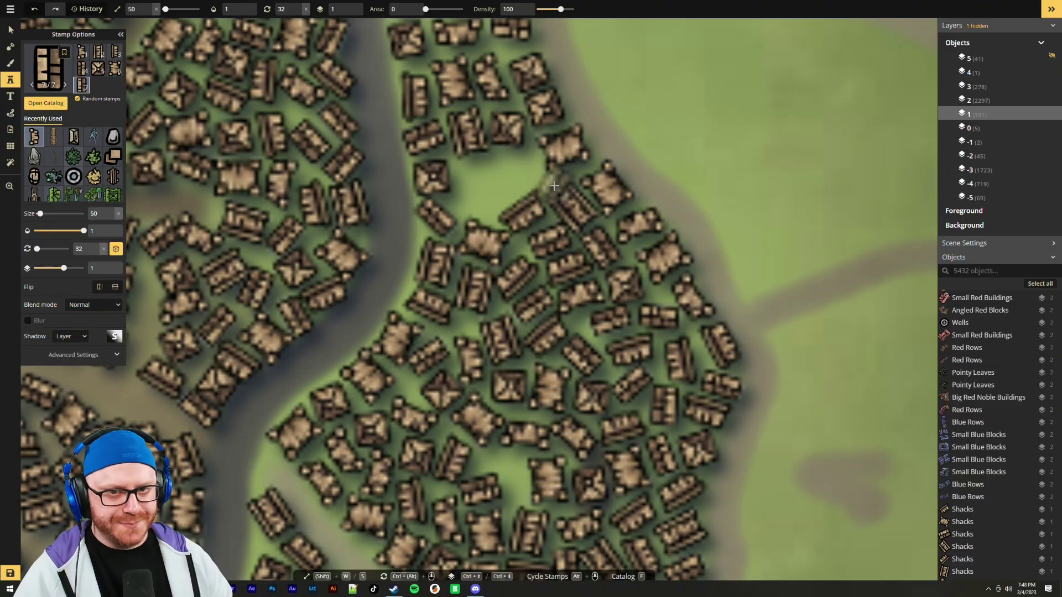
Close the clearing's remaining northern gap with three shacks, including small ones rotated to 332 on the east and 241 on the west
scroll(517, 168, up, 4)
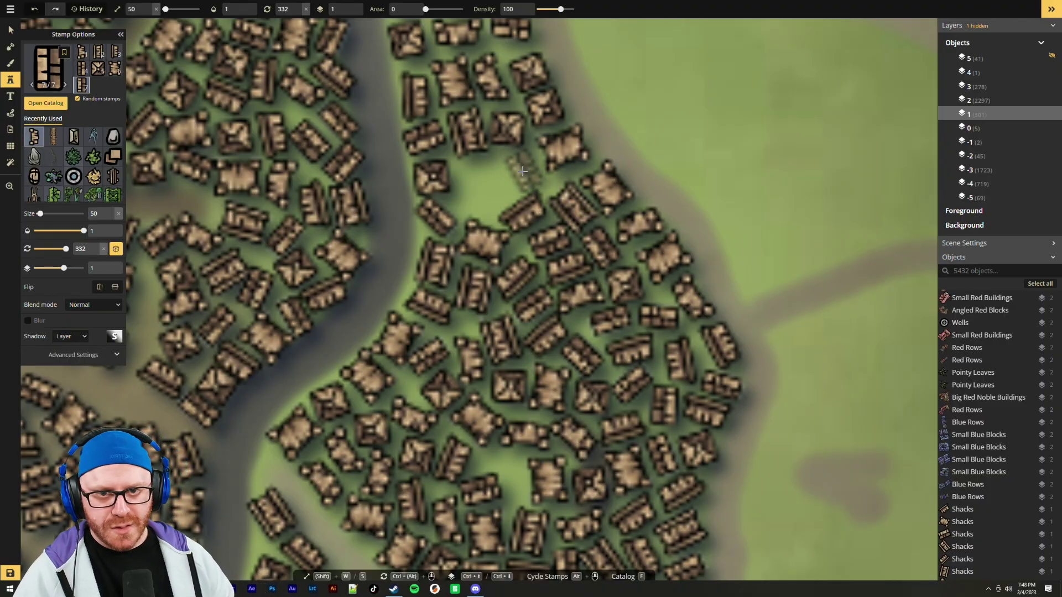
click(526, 171)
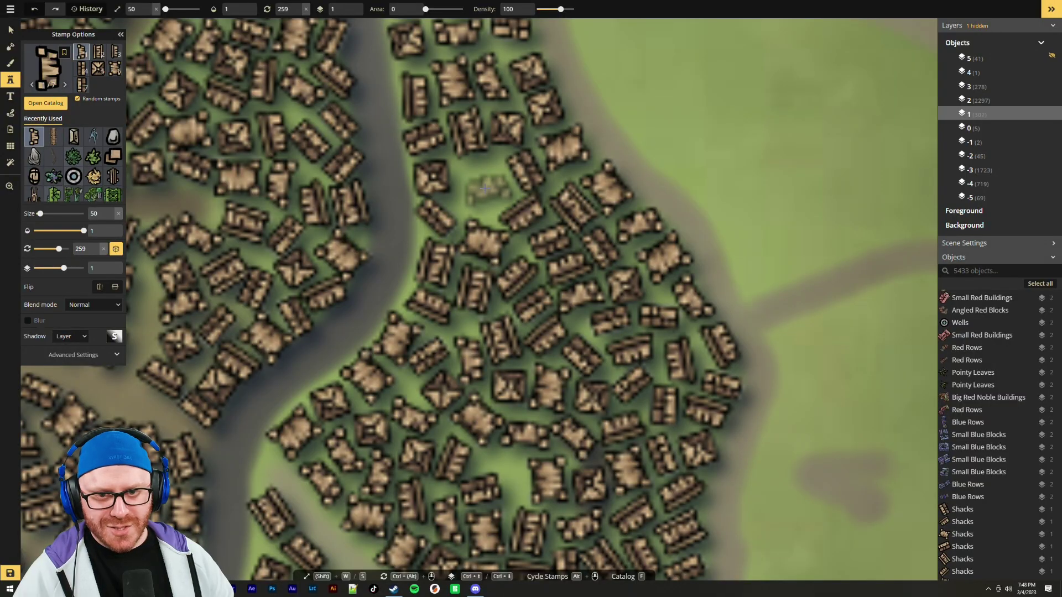
click(584, 177)
ctrl+scroll(481, 177, down, 1)
ctrl+scroll(482, 178, down, 1)
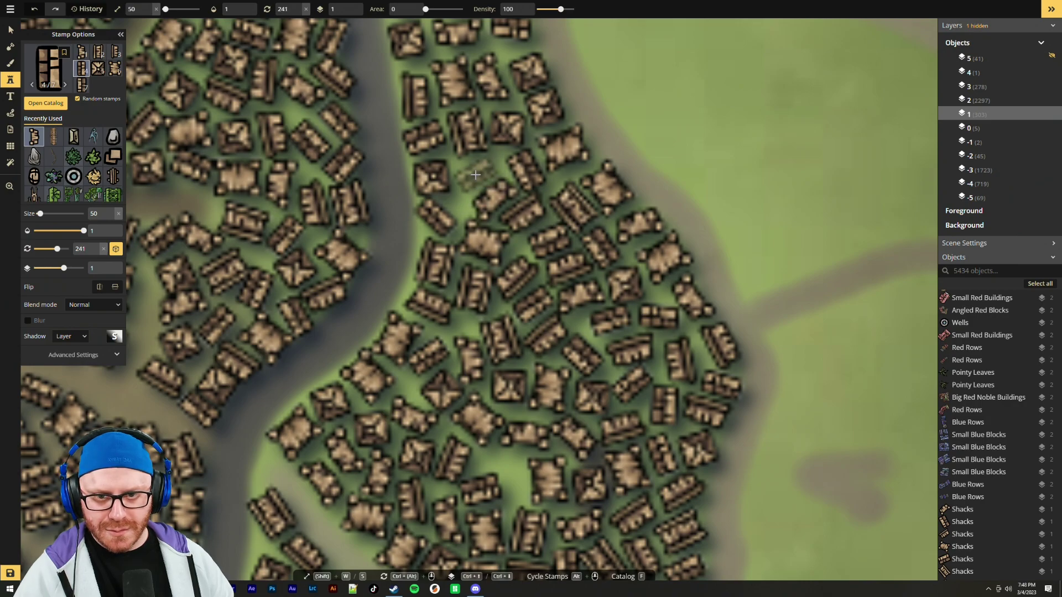
click(474, 174)
Delete the narrow shack beside the open green gap in the southern part of the shack block
scroll(742, 191, down, 3)
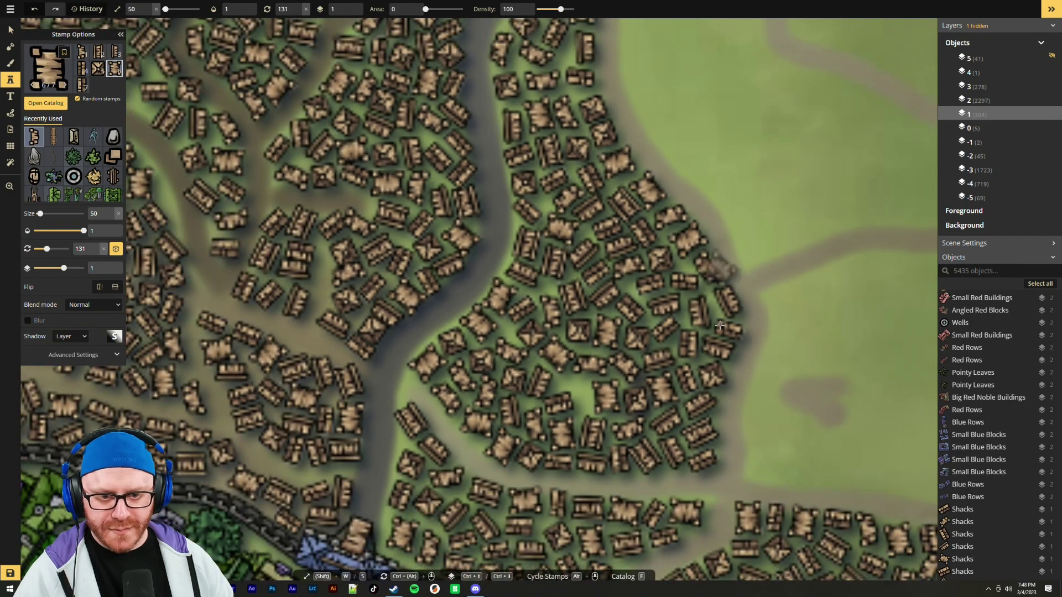
scroll(695, 403, up, 2)
scroll(695, 403, down, 2)
scroll(530, 279, up, 3)
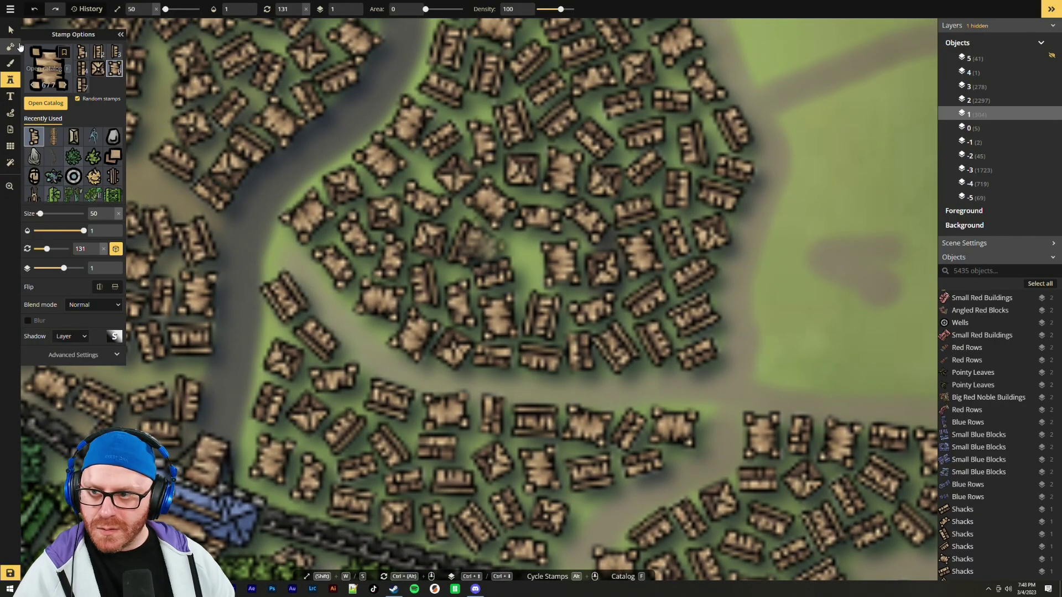
key(v)
key(Delete)
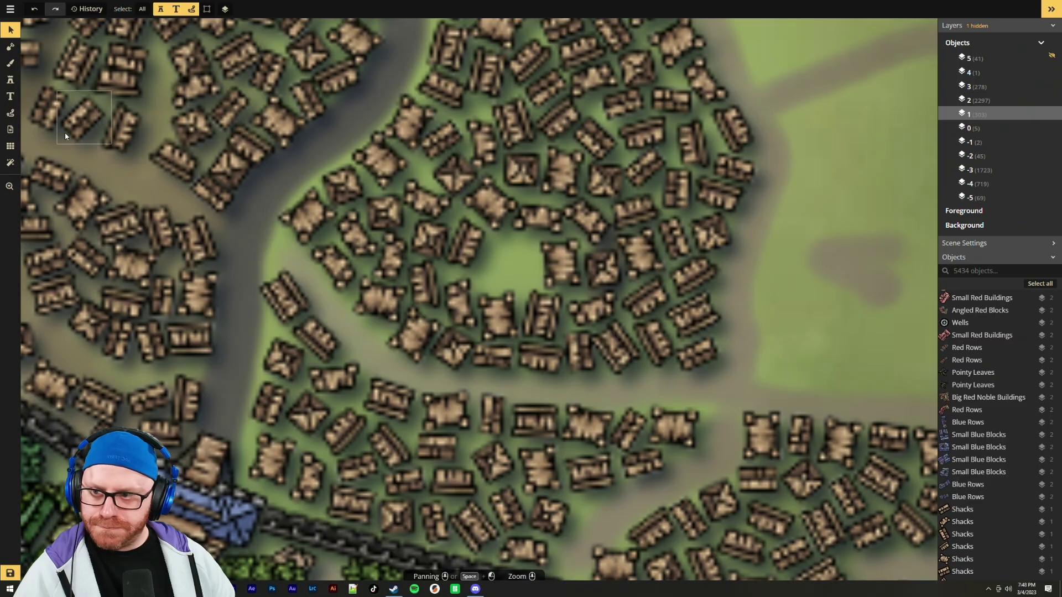
Stamp a large corner-towered shack rotated to 71 into the emptied southern gap and check its selection against the neighbouring shack
click(11, 80)
click(116, 69)
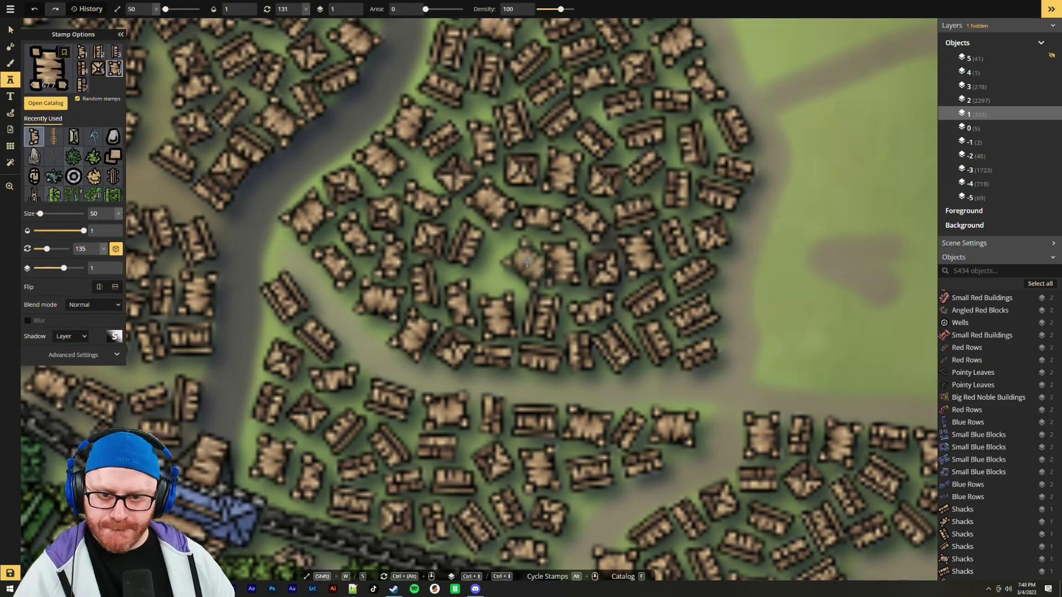
scroll(512, 261, down, 6)
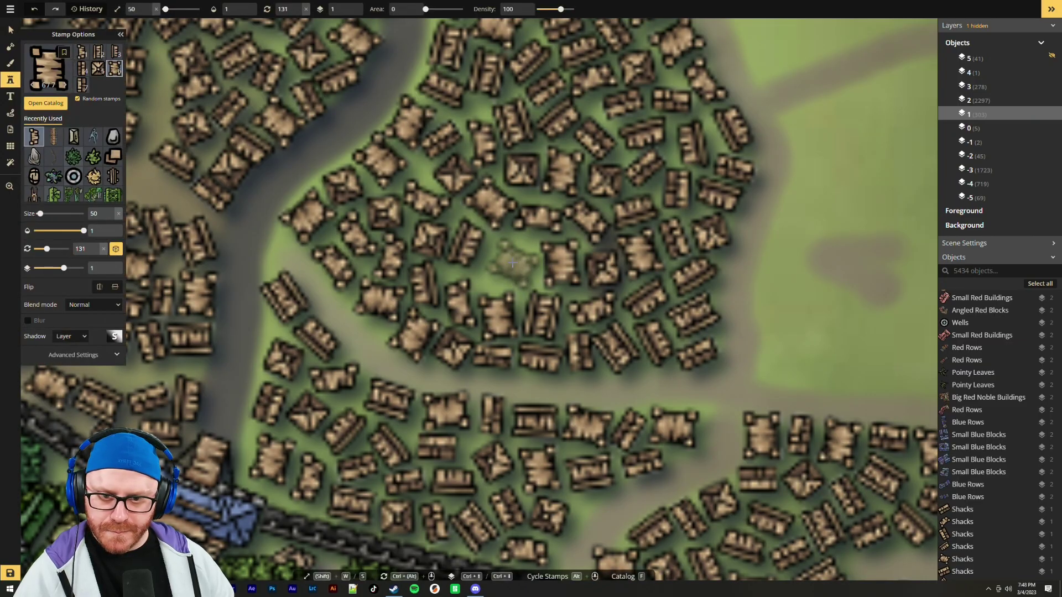
click(510, 263)
key(v)
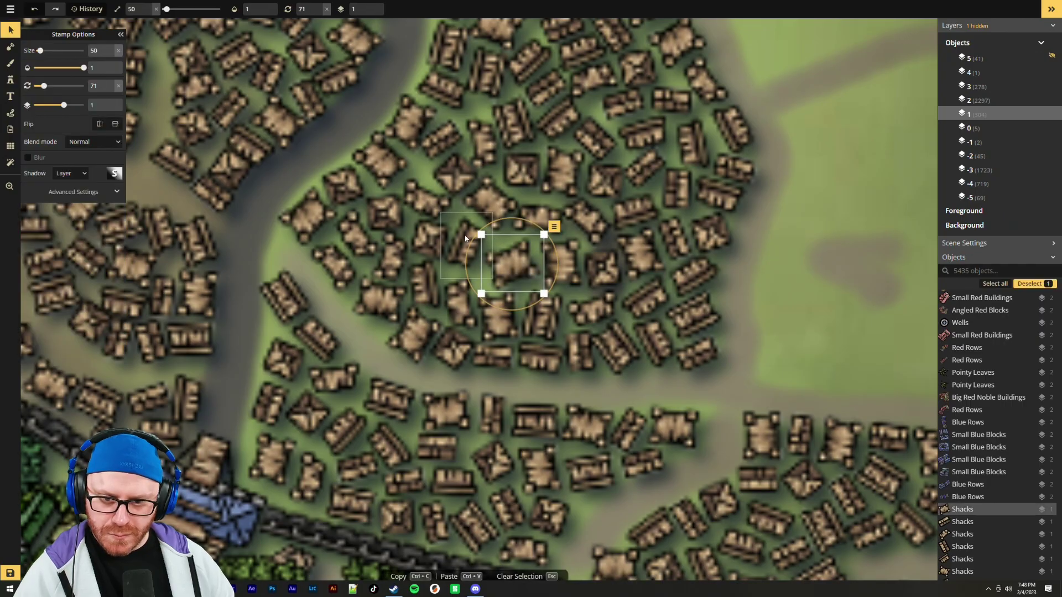
click(466, 239)
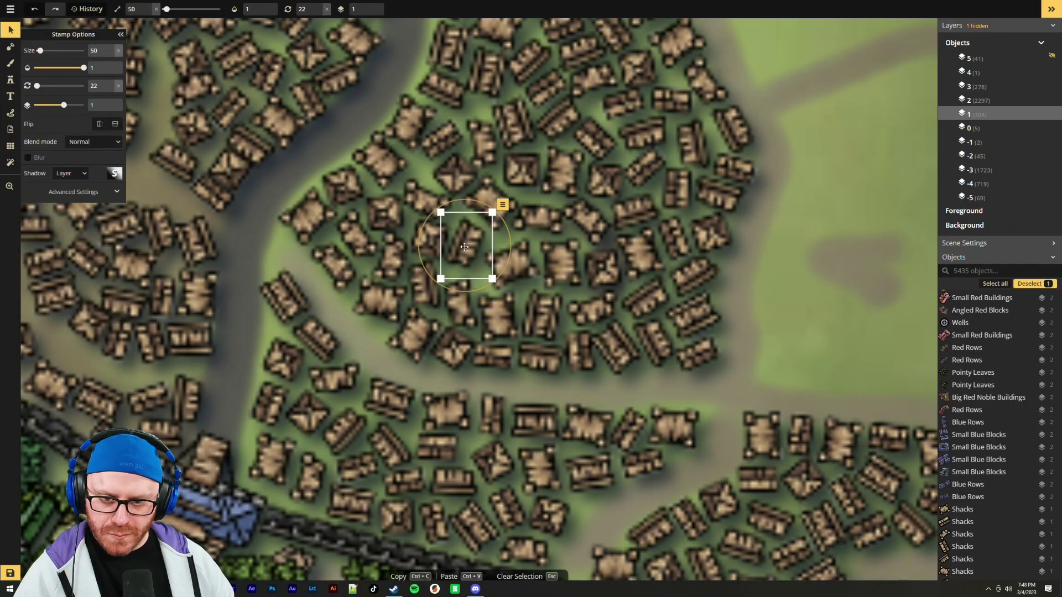
click(532, 271)
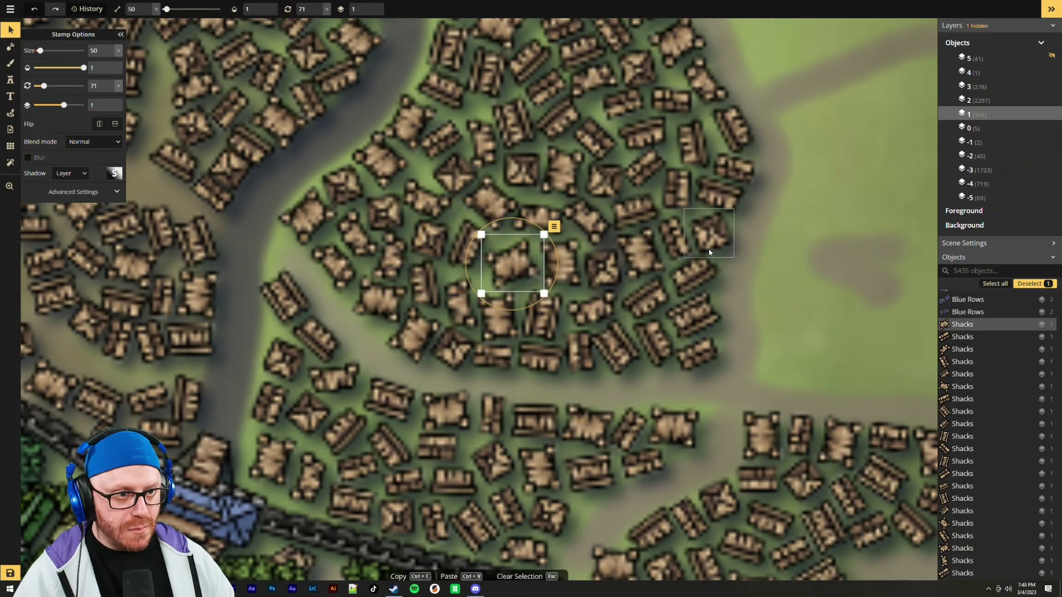
Check which shacks belong to layers 1 and 2 by hiding and showing each layer, selecting a shack west of the river road
click(1054, 113)
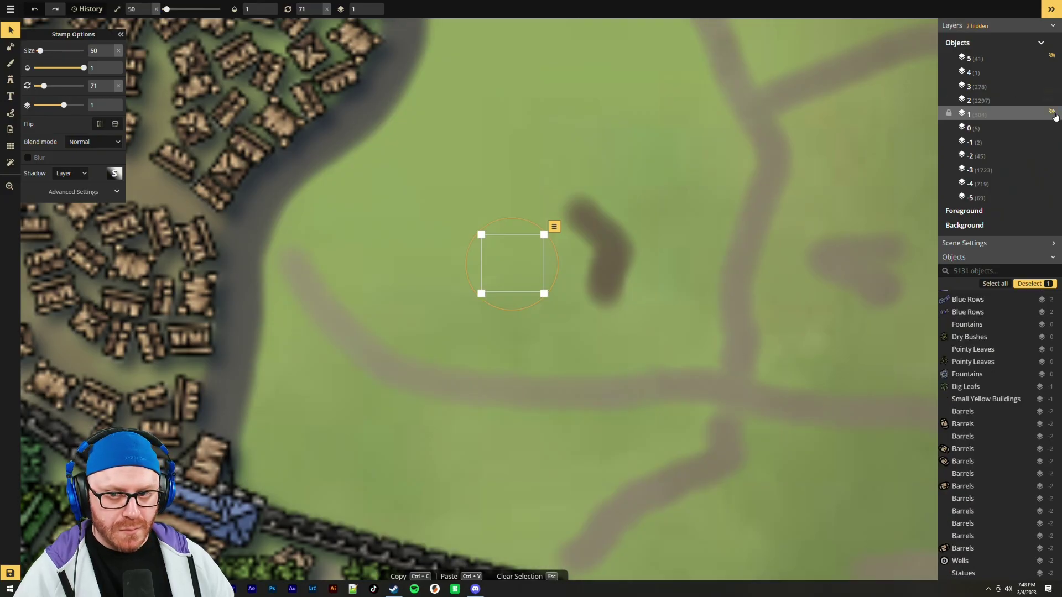
click(1053, 113)
scroll(829, 200, down, 2)
scroll(832, 201, down, 8)
key(Escape)
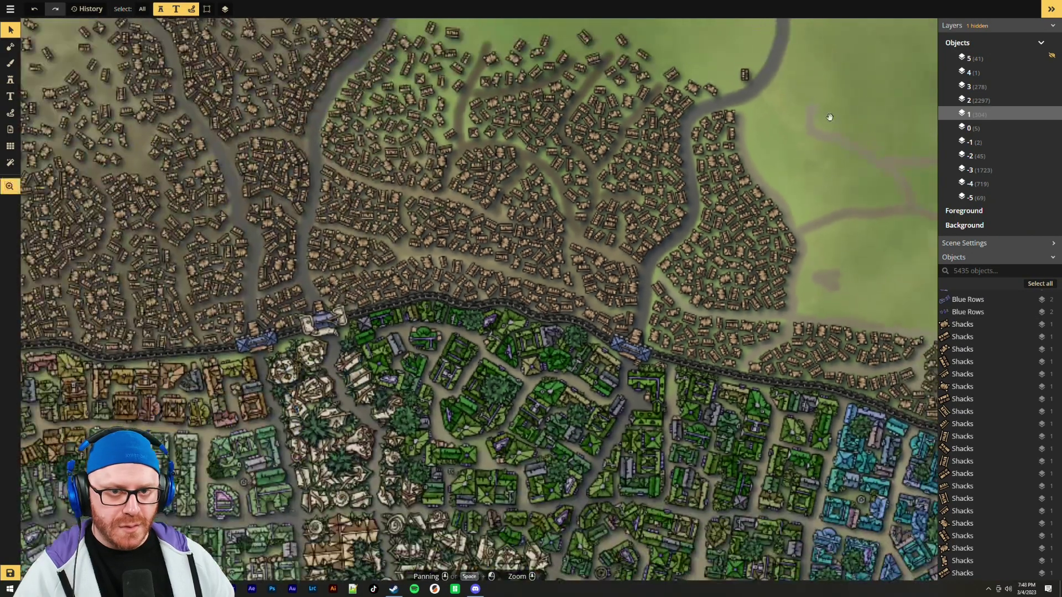
drag(830, 117, 801, 174)
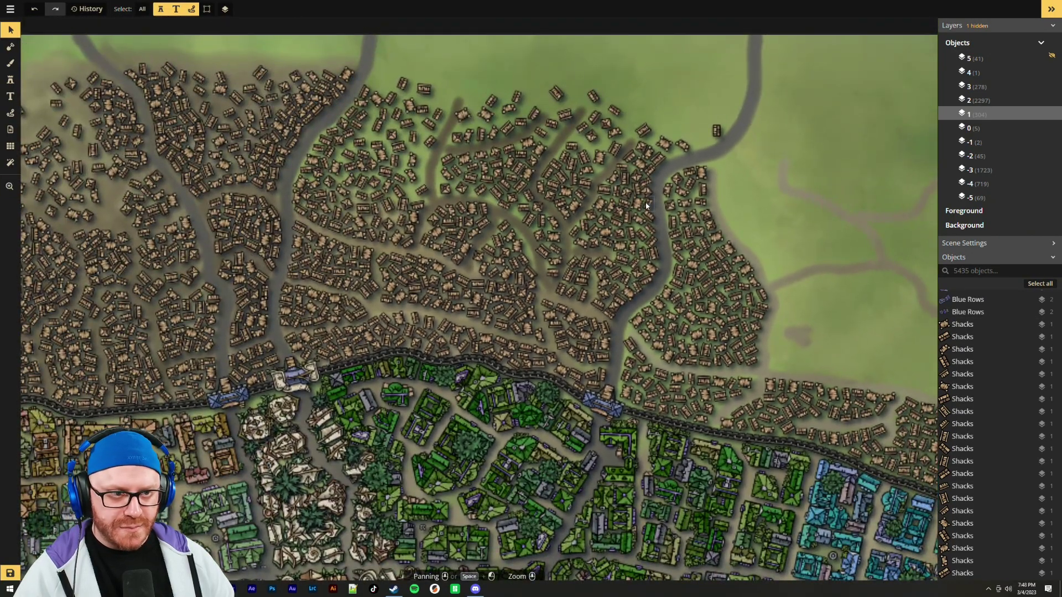
click(647, 205)
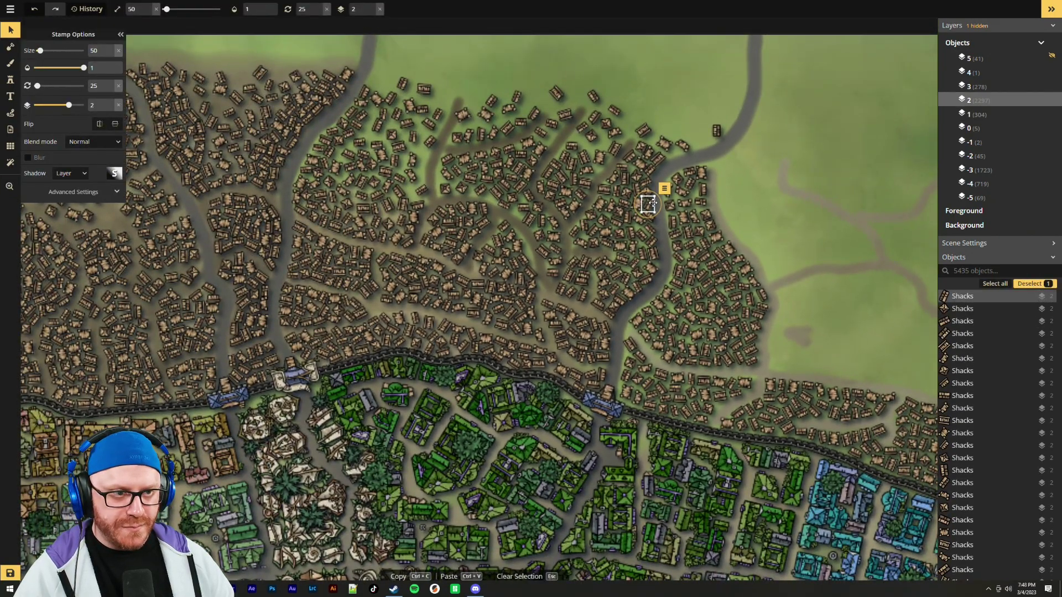
click(1052, 99)
click(1052, 99)
Clear the shack selection and make layer 1 the active layer again for the area east of the shacks
drag(888, 258, 670, 156)
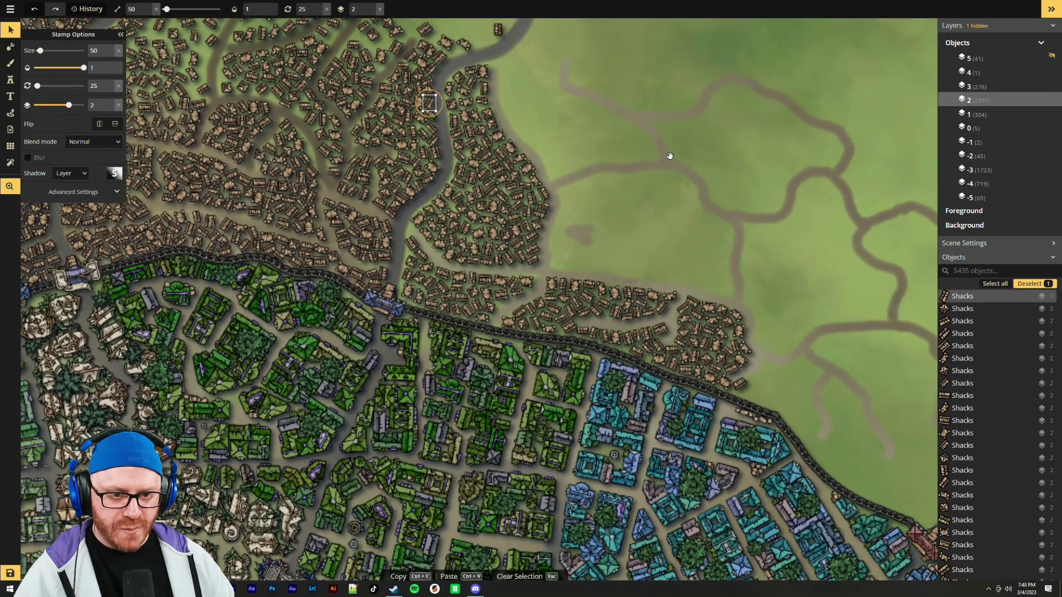
click(711, 215)
drag(780, 392, 720, 279)
click(815, 409)
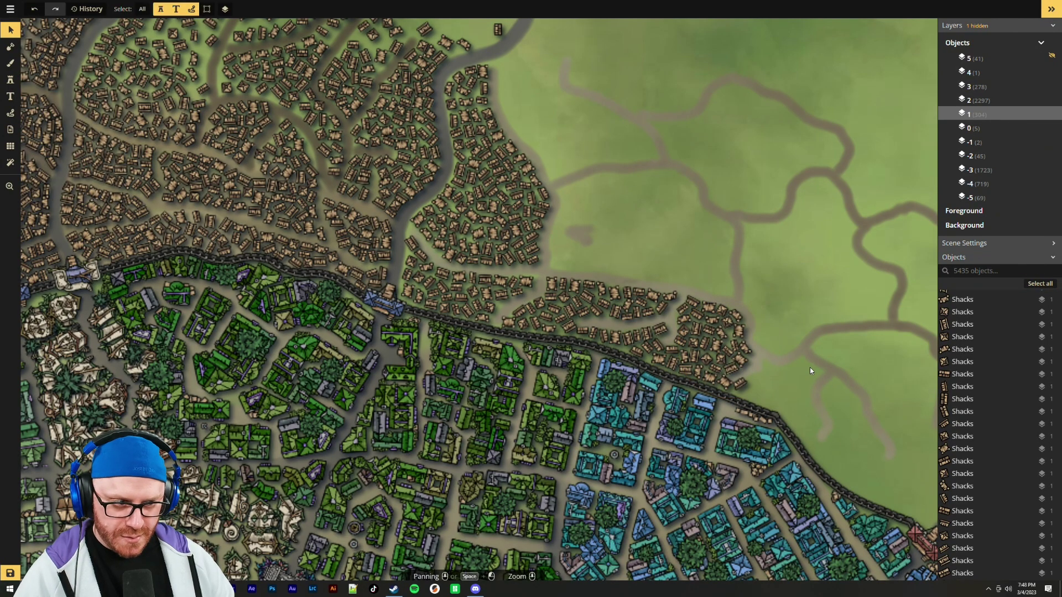
Check which shacks outside the wall lie on layer 1 by hiding and showing it, and return to the Select tool
click(9, 84)
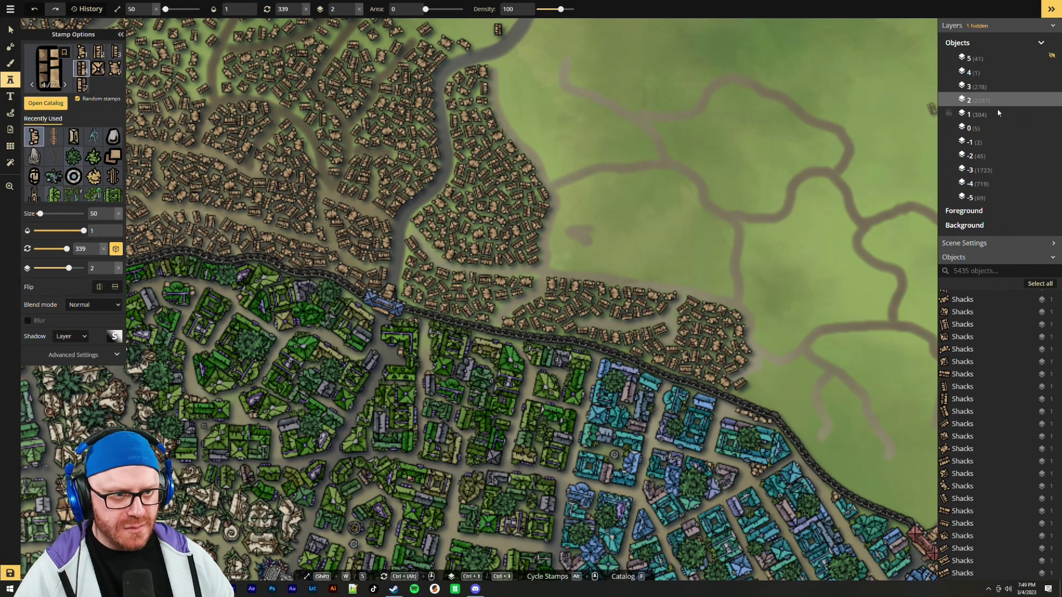
click(1053, 100)
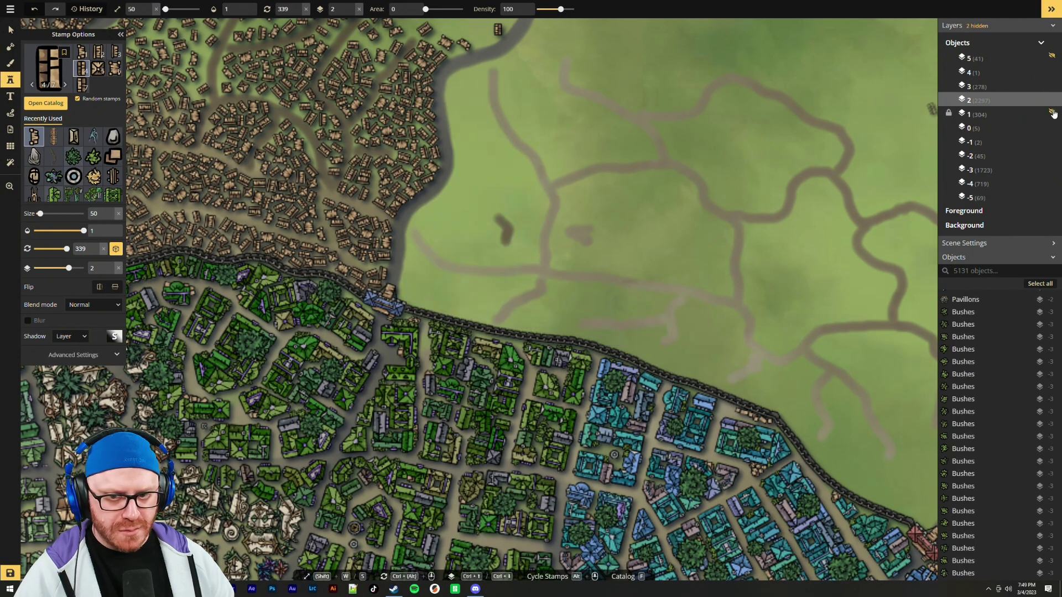
click(1052, 101)
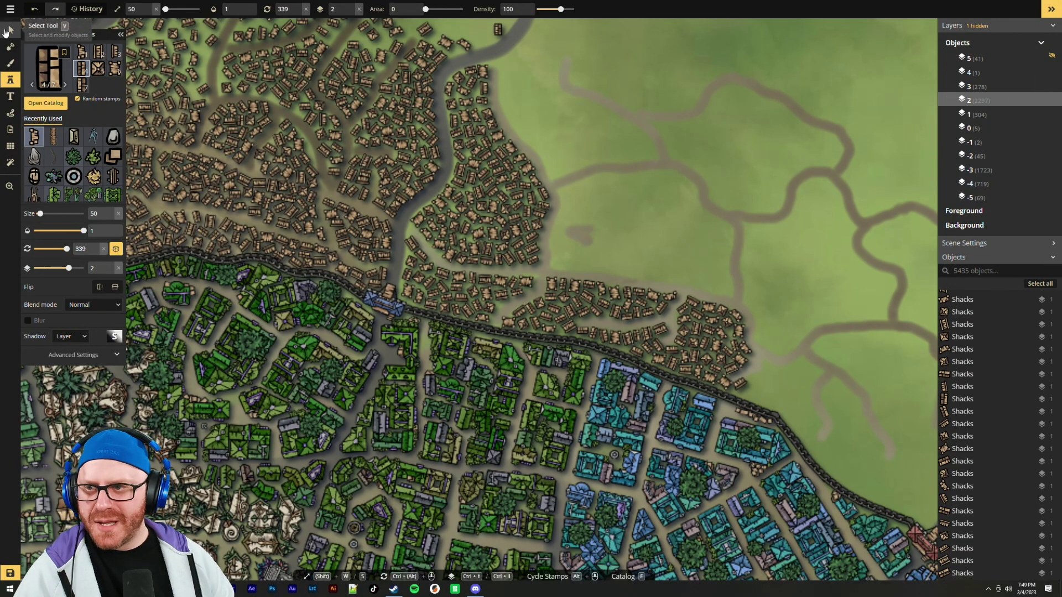
click(10, 29)
scroll(732, 271, up, 5)
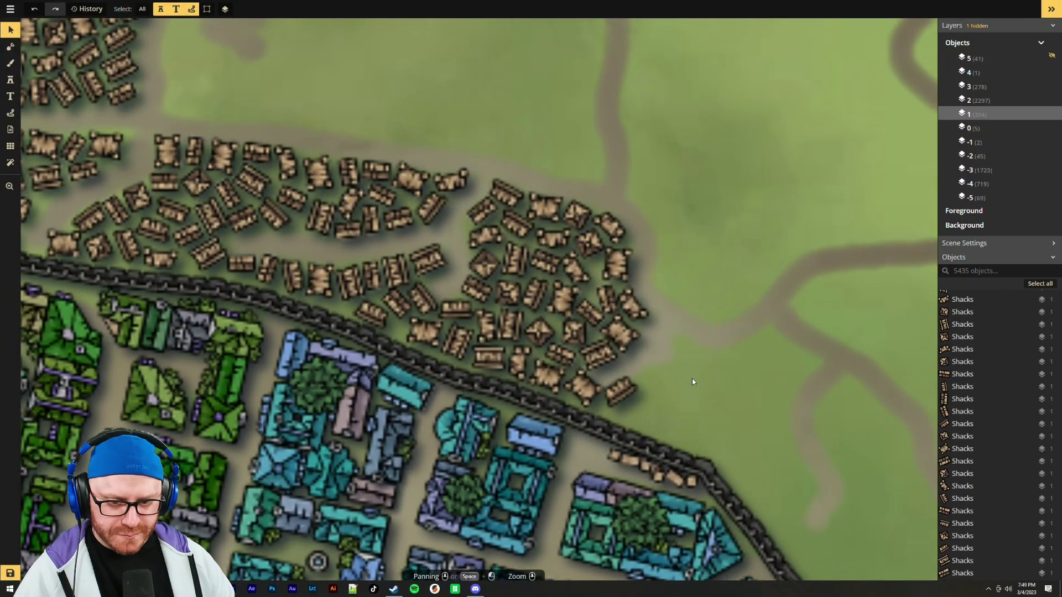
drag(697, 365, 451, 164)
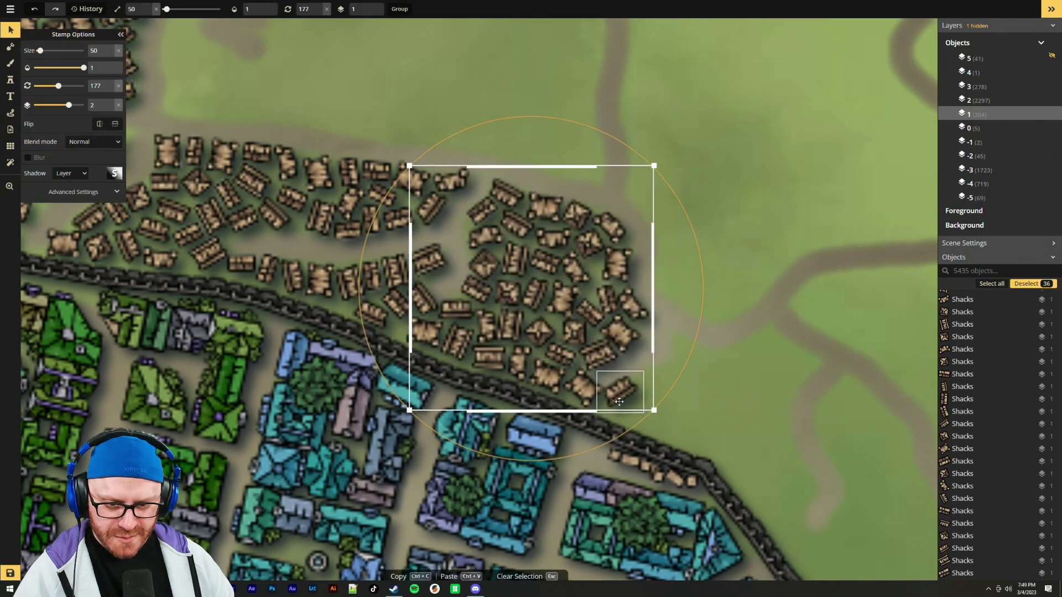
click(611, 390)
click(712, 411)
click(686, 364)
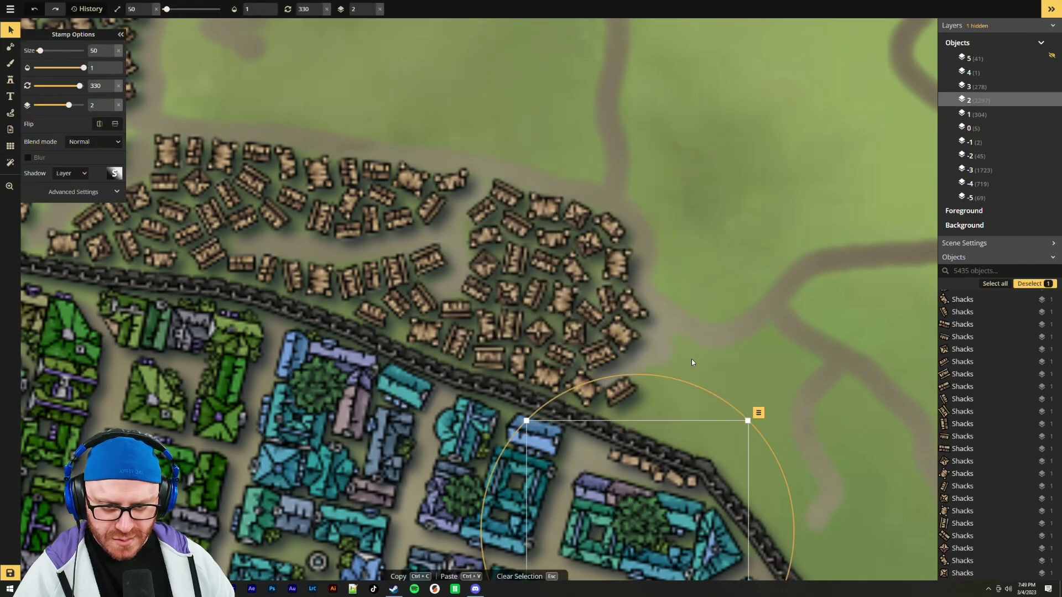
click(727, 349)
drag(738, 392, 490, 200)
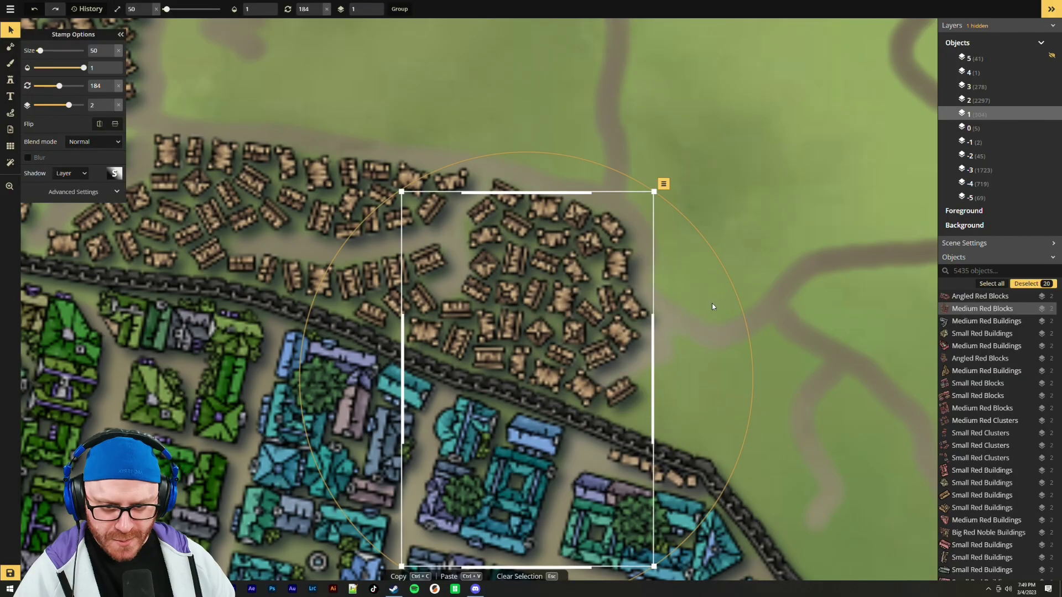
click(704, 300)
Select the shacks of the easternmost block beside the wall, including its southernmost shack, and move them from layer 1 to layer 2
drag(735, 370, 456, 161)
shift+click(627, 393)
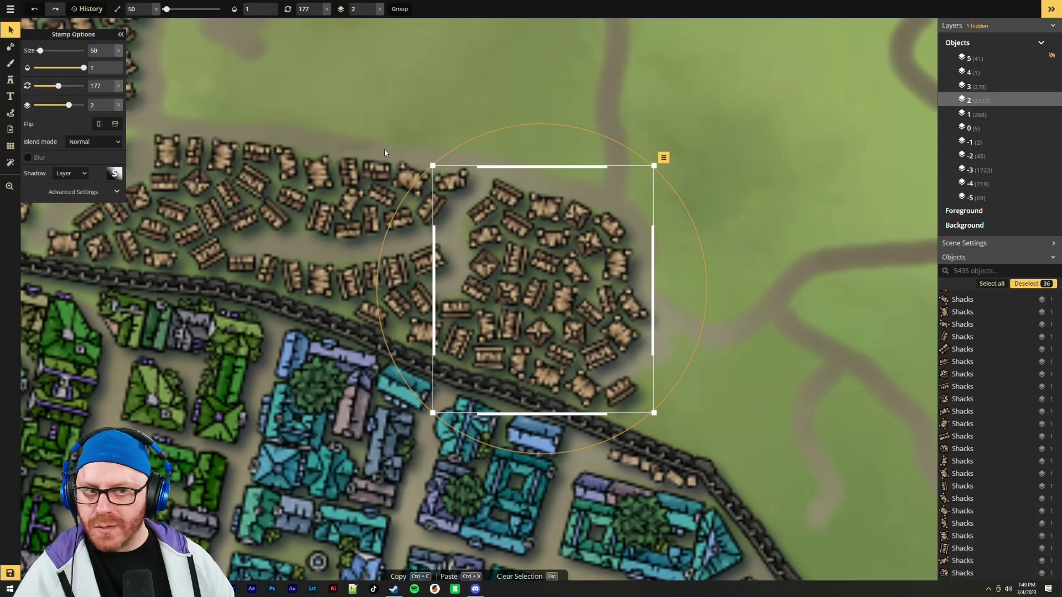
click(785, 181)
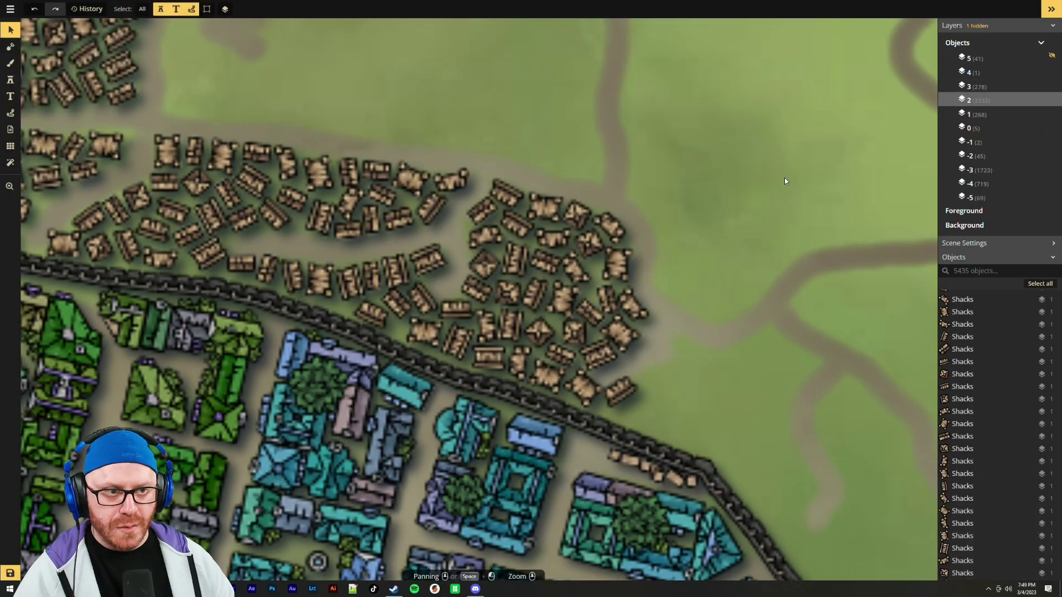
Hide layer 2 and look over the city and the land outside the wall for shacks still on layer 1
click(1051, 99)
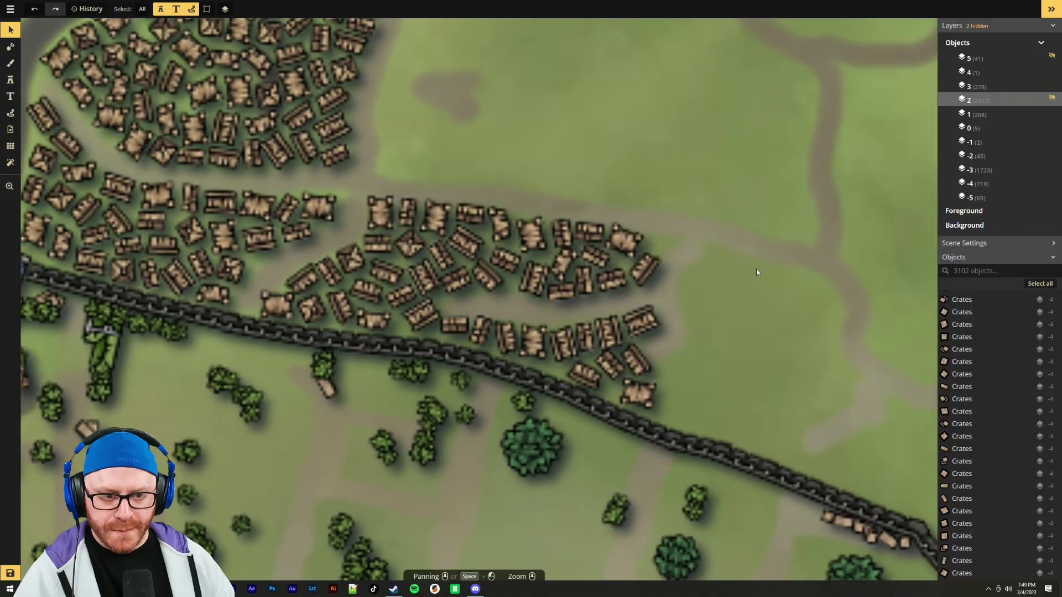
drag(576, 229, 645, 317)
drag(857, 502, 678, 373)
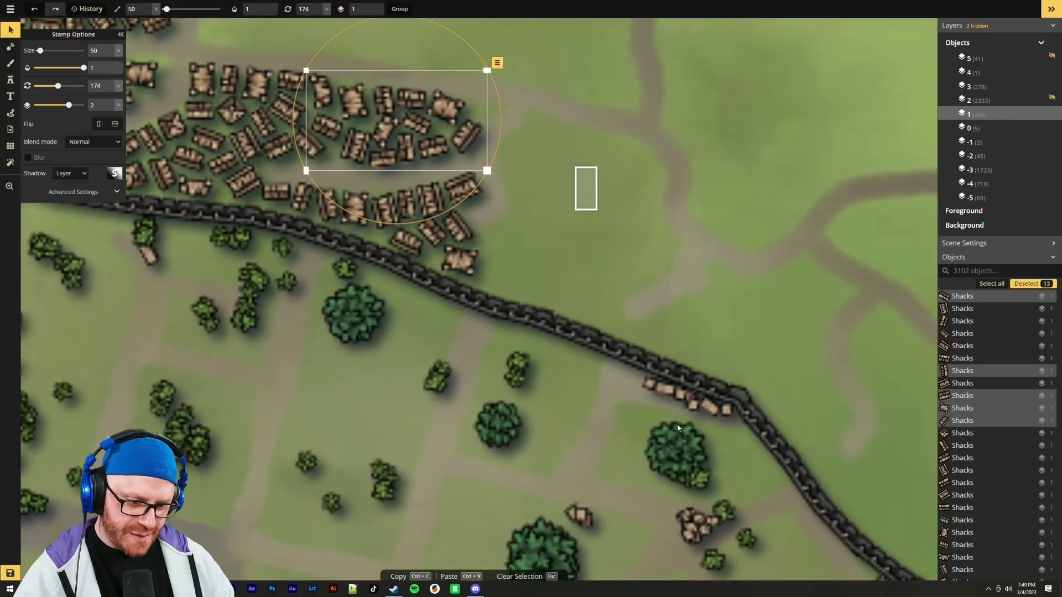
scroll(536, 431, down, 10)
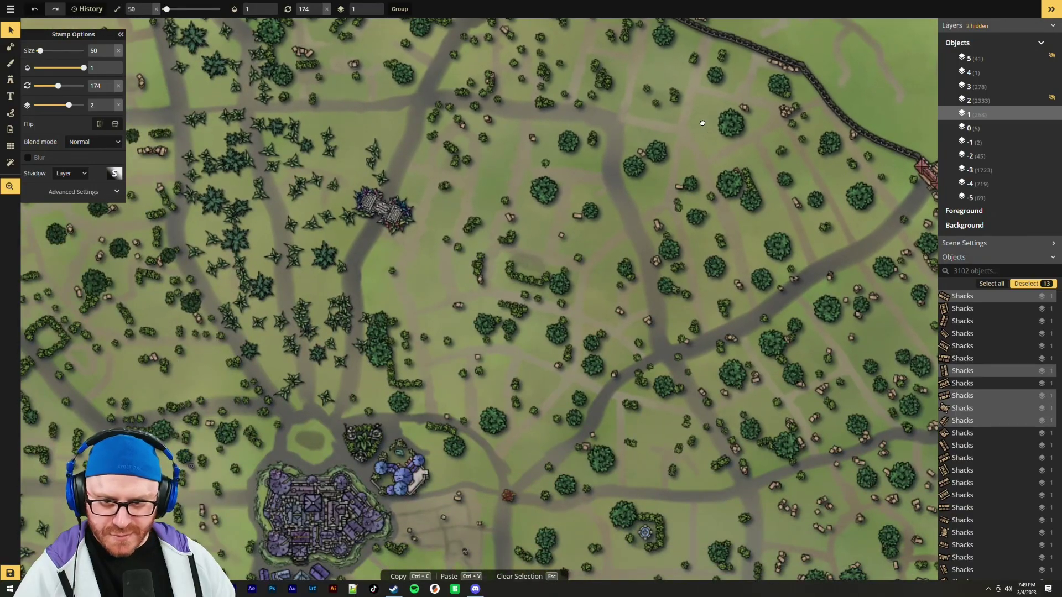
drag(597, 412, 471, 188)
drag(650, 458, 554, 390)
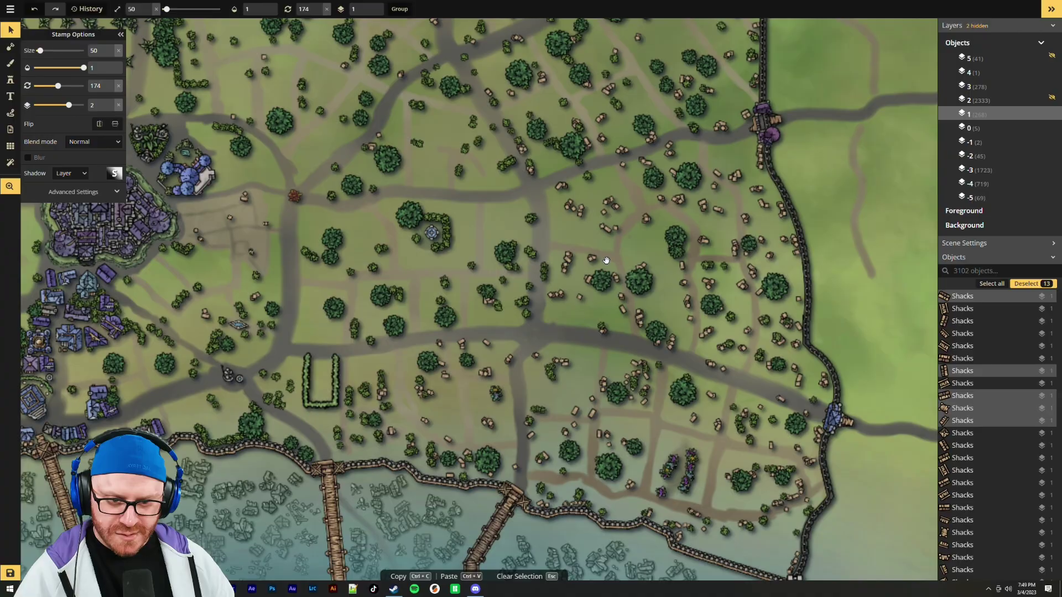
drag(533, 162, 657, 325)
scroll(657, 327, up, 4)
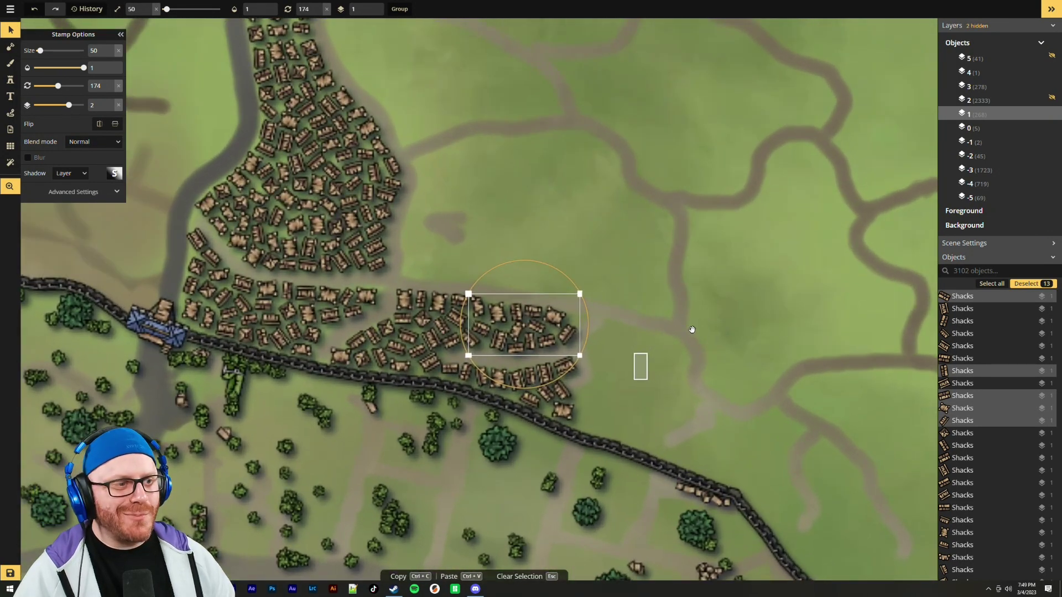
drag(722, 358, 739, 321)
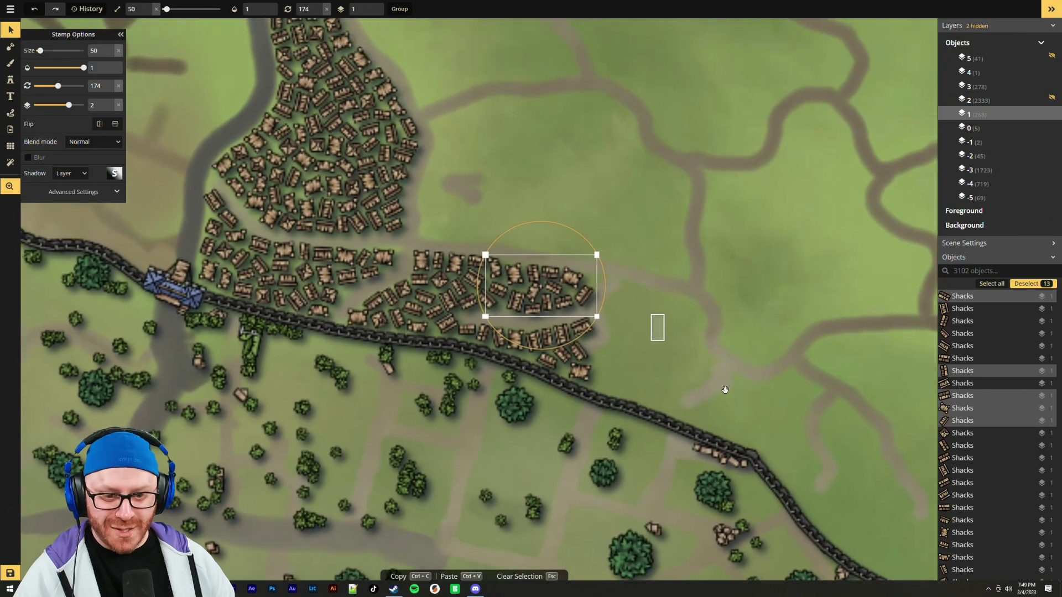
scroll(689, 287, up, 2)
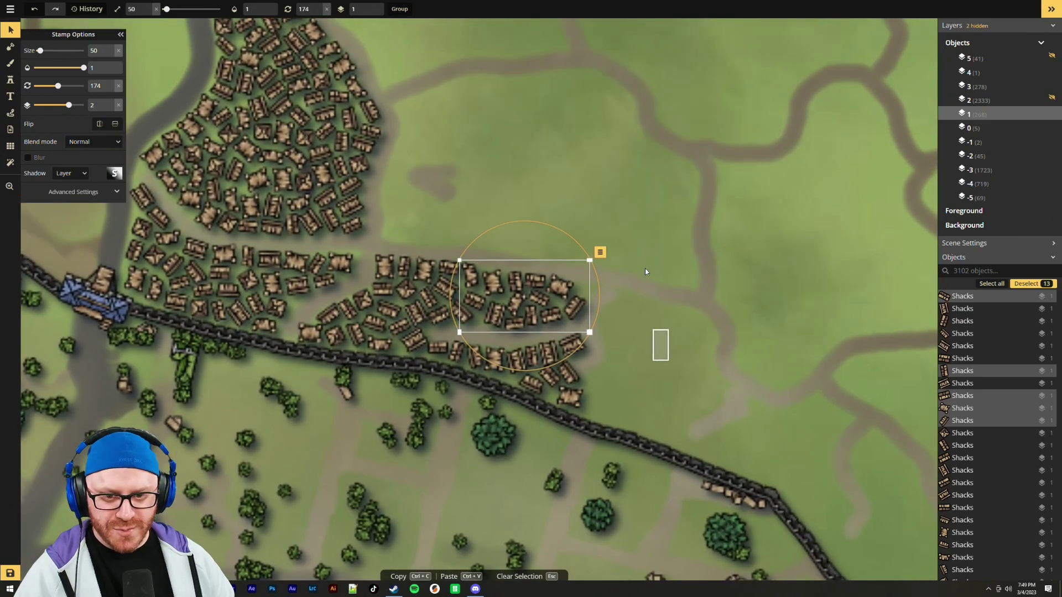
Move the long wall-side shack block and the four-shack cluster at its southeastern end from layer 1 to layer 2
key(Escape)
drag(382, 227, 599, 349)
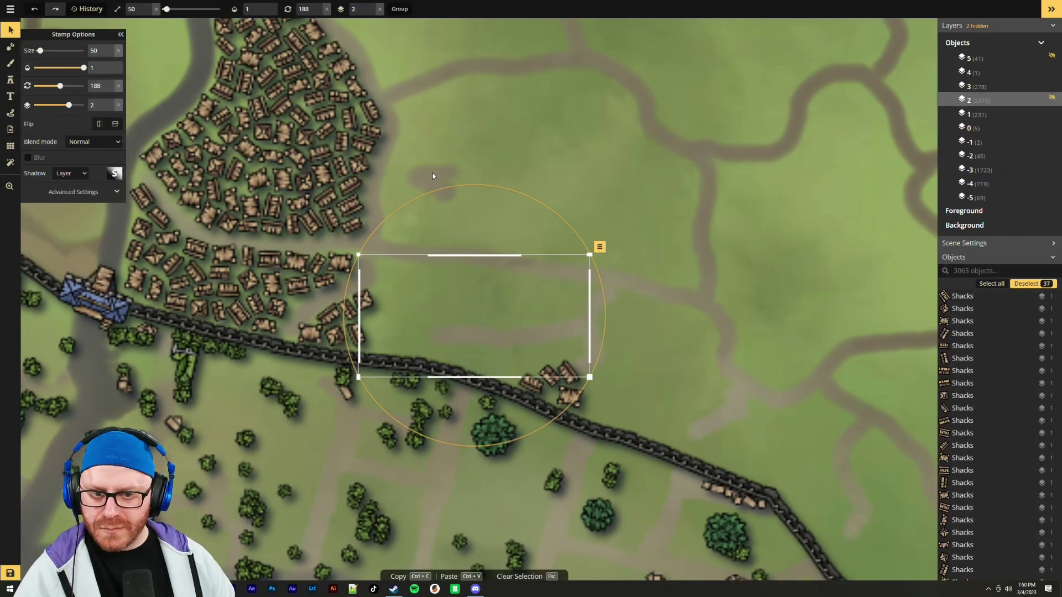
click(605, 344)
drag(533, 351, 578, 395)
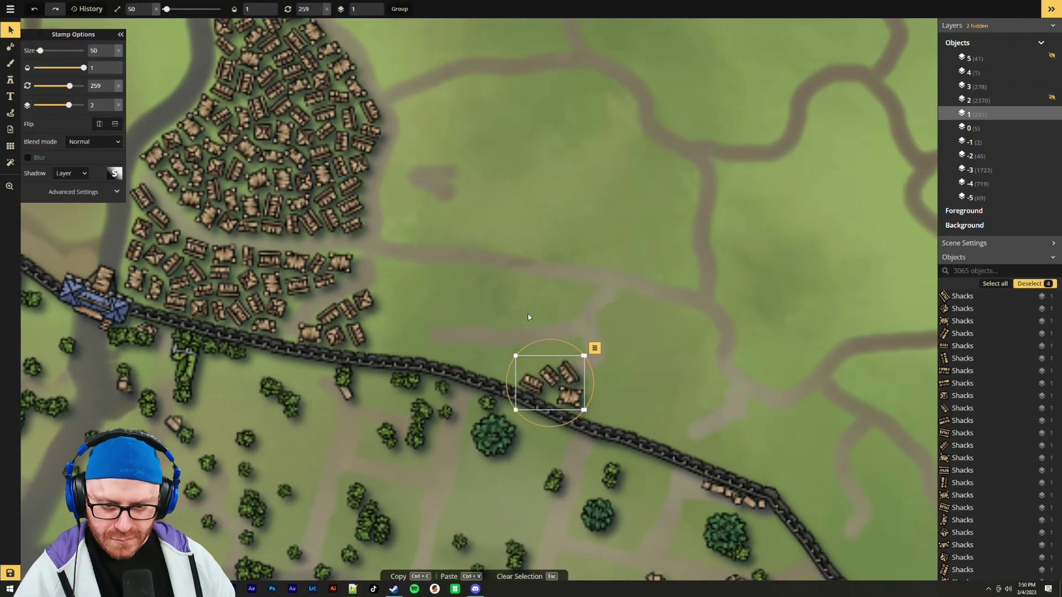
click(524, 221)
Move the large shack block east of the river road from layer 1 to layer 2 and clear the selection
key(space)
drag(408, 225, 631, 316)
scroll(677, 323, down, 3)
drag(445, 94, 683, 414)
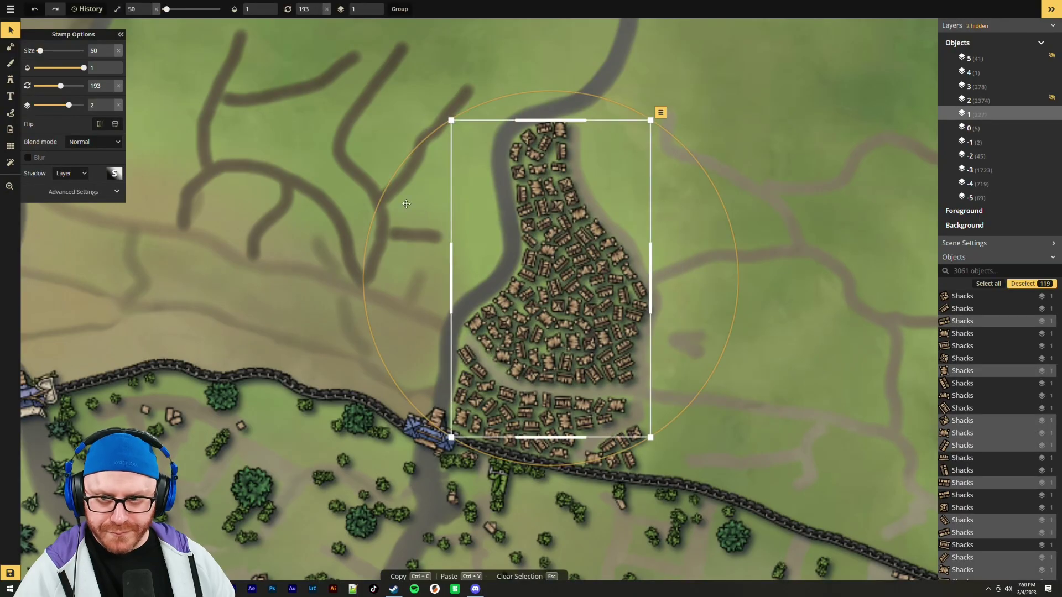
key(Escape)
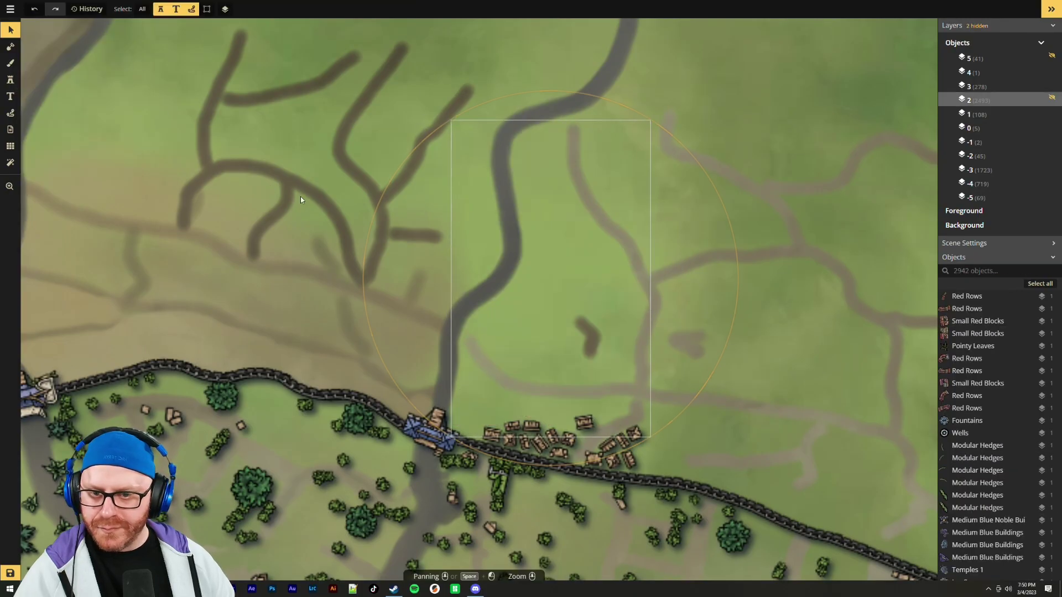
Move the remaining two groups of shacks along the wall east of the blue gate from layer 1 to layer 2
key(space)
drag(684, 441, 645, 324)
scroll(617, 324, up, 2)
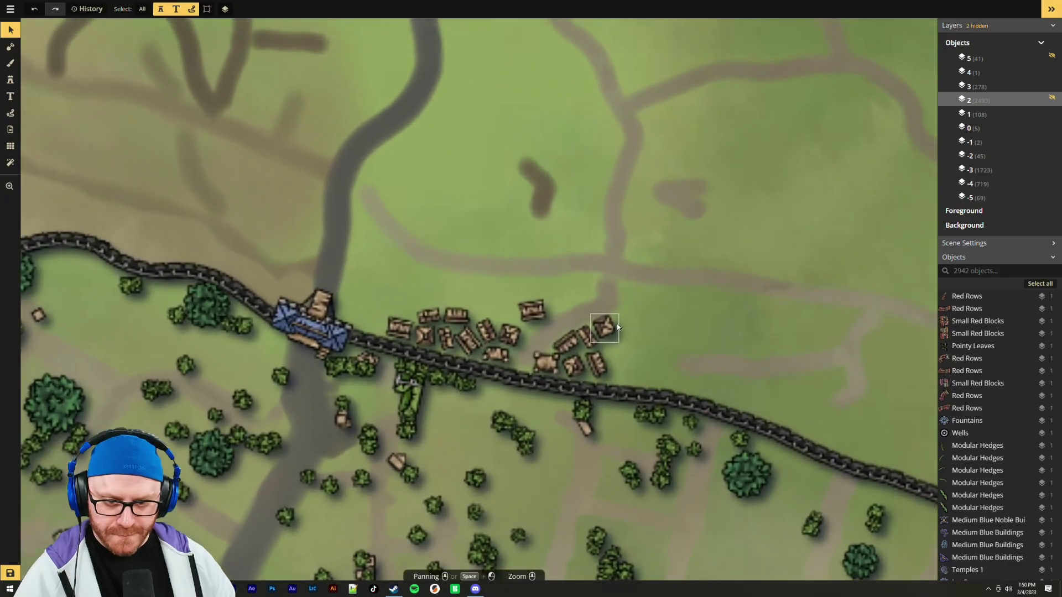
drag(487, 260, 605, 358)
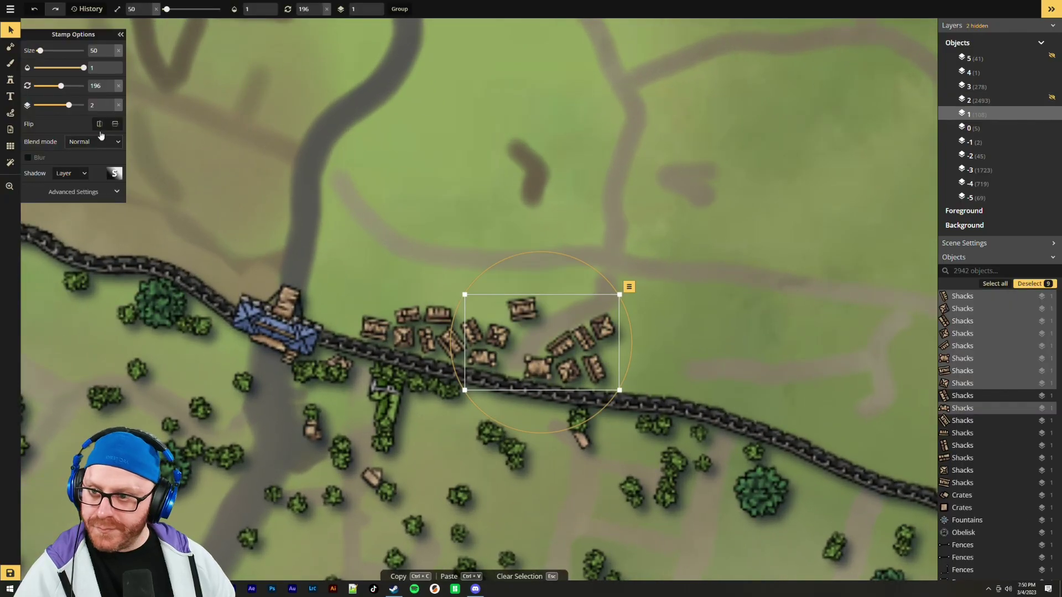
click(110, 104)
key(Escape)
drag(378, 257, 471, 338)
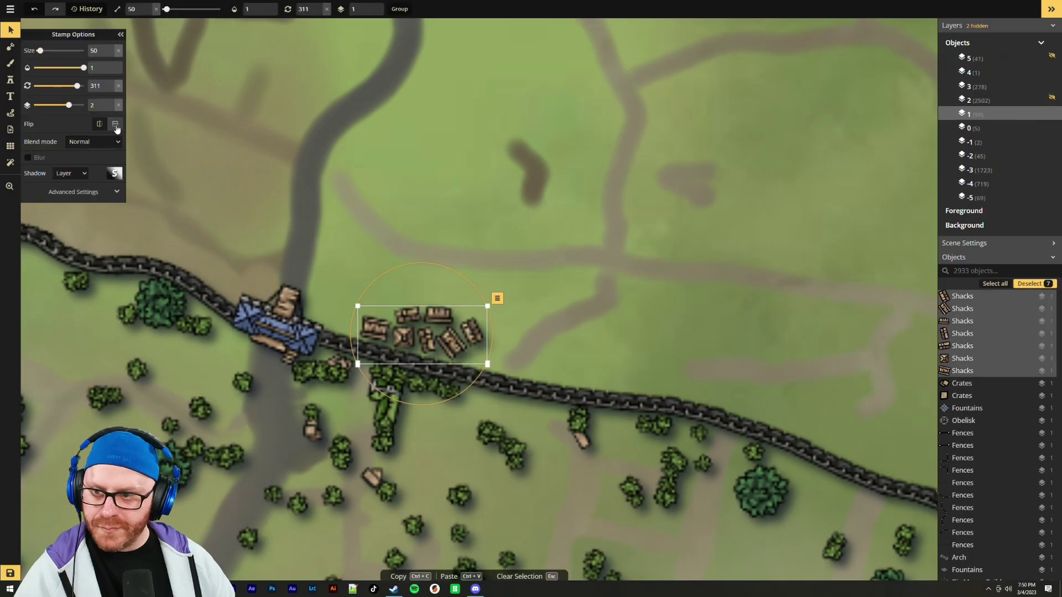
click(110, 104)
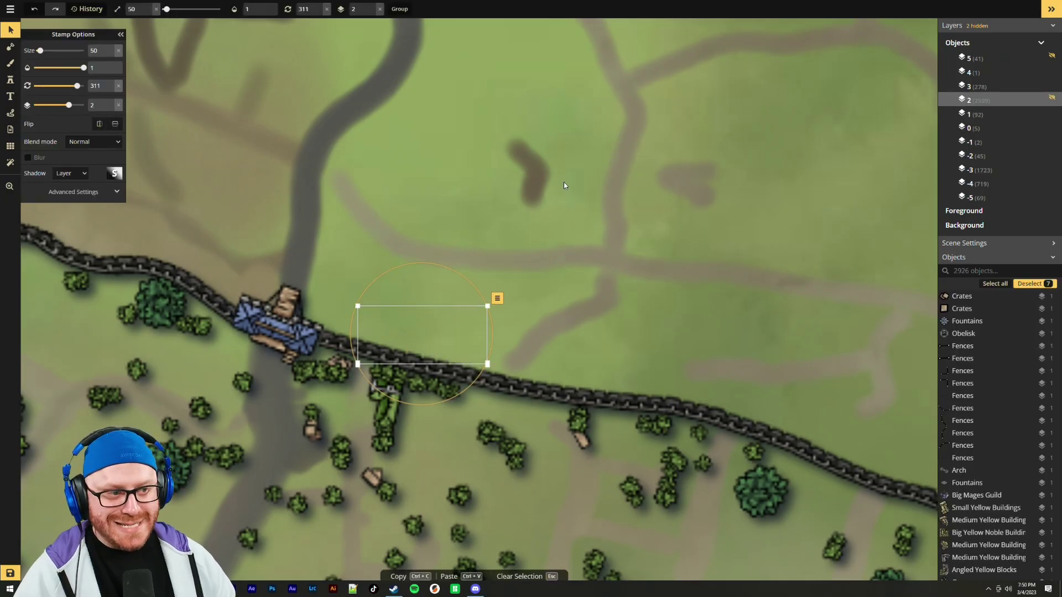
key(Escape)
Show layer 2 again so all shacks outside the wall are displayed
scroll(598, 217, down, 5)
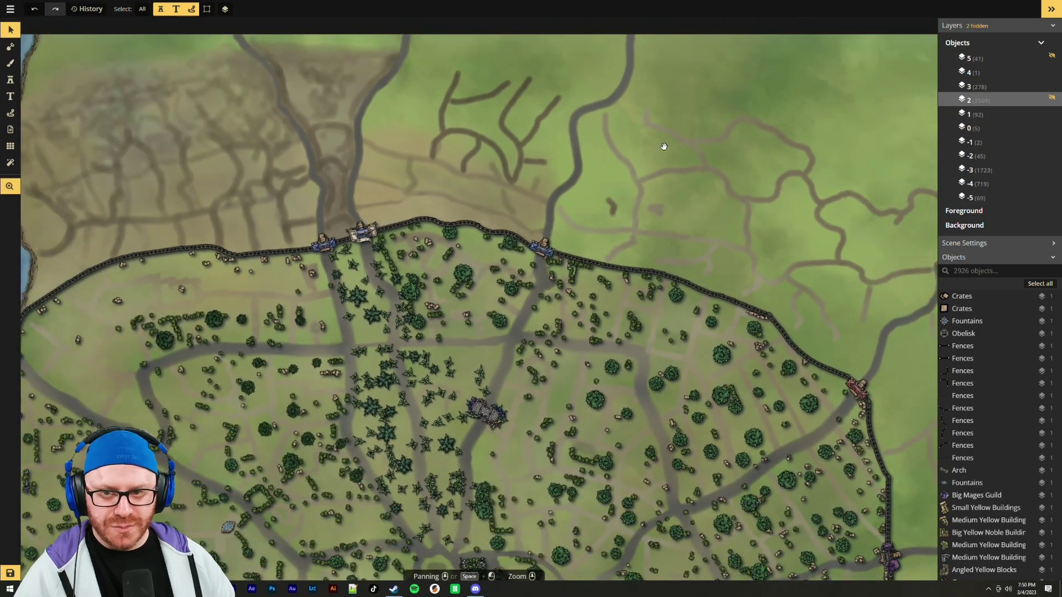
drag(664, 148, 626, 242)
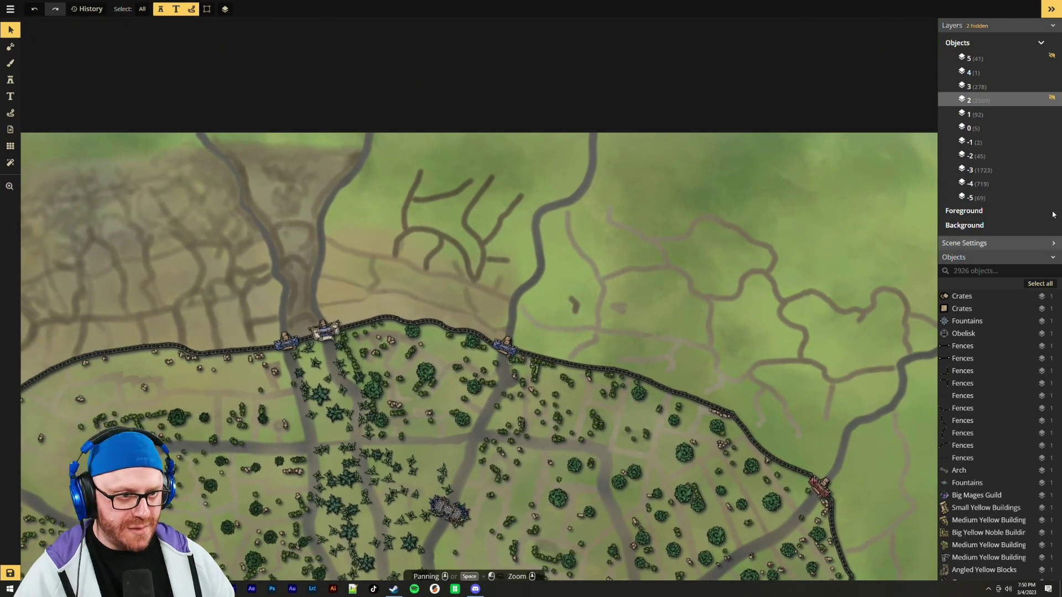
click(1052, 99)
drag(852, 362, 718, 344)
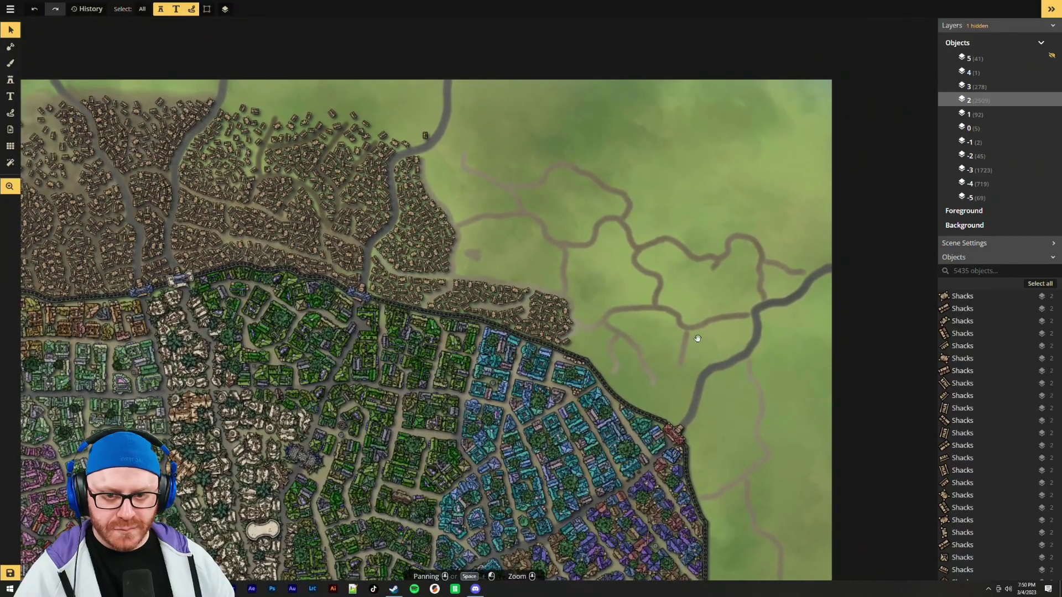
scroll(559, 310, up, 5)
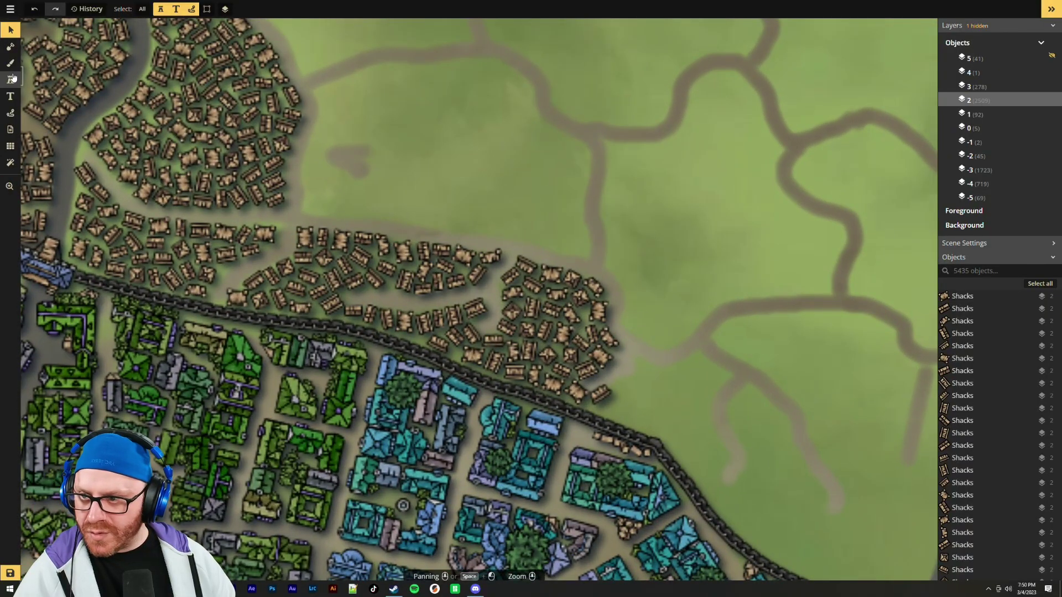
Stamp additional size 50 random shacks on layer 2 around the easternmost wall-side block
click(10, 79)
click(482, 245)
click(34, 136)
click(82, 70)
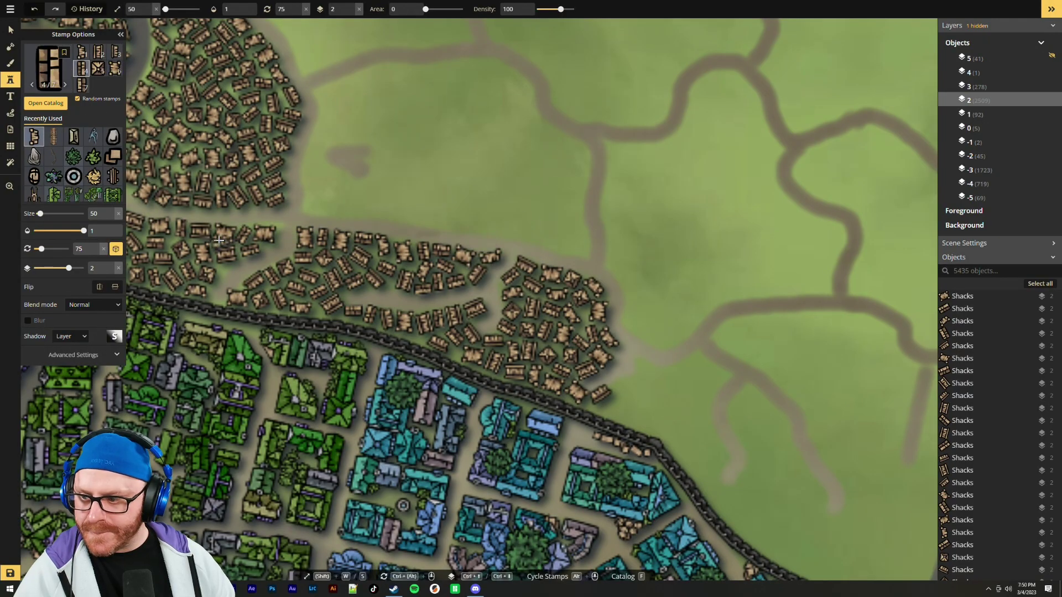
scroll(336, 305, down, 1)
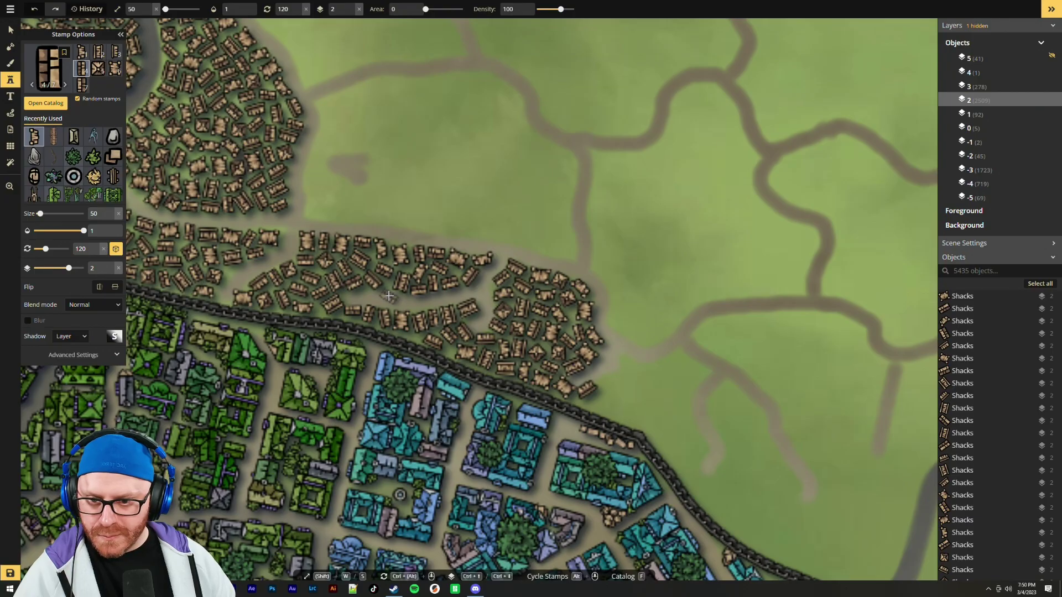
click(562, 327)
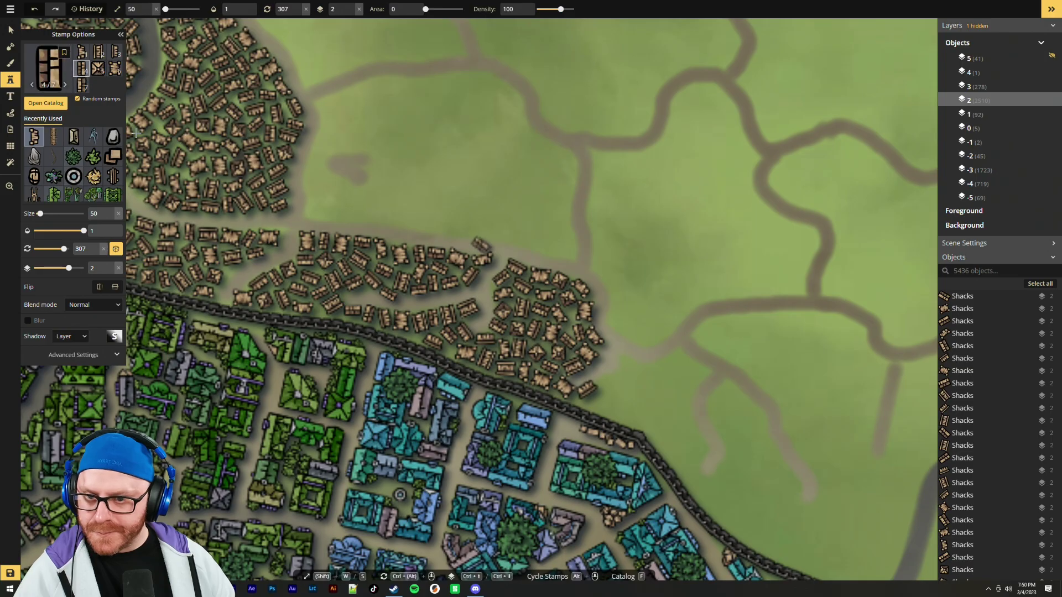
scroll(330, 305, up, 2)
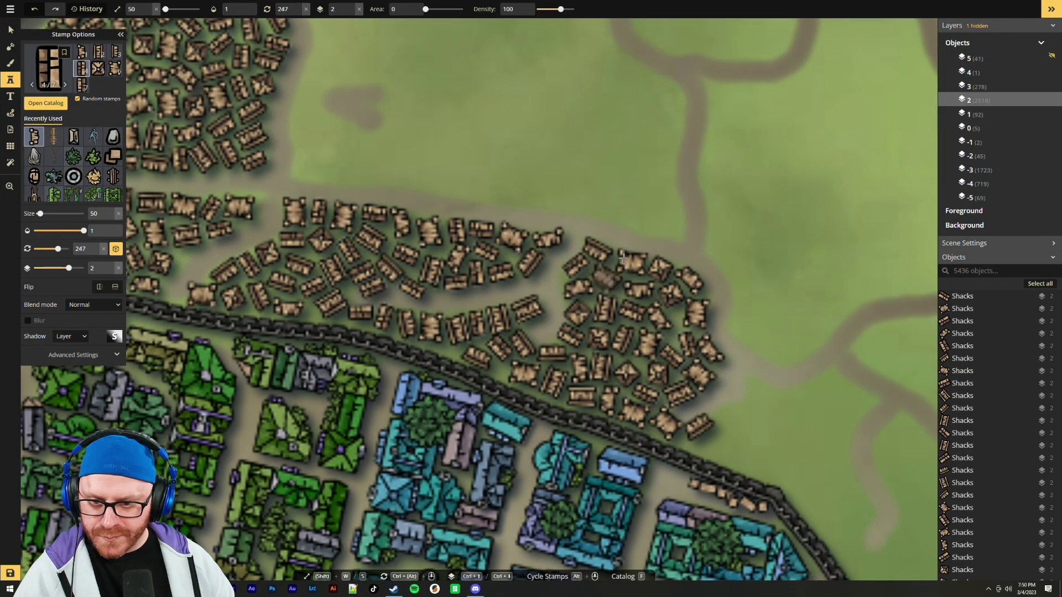
click(789, 253)
Stamp a corner-towered shack in the southwest corner of the empty green block north of the wall-side shacks
drag(692, 233, 669, 356)
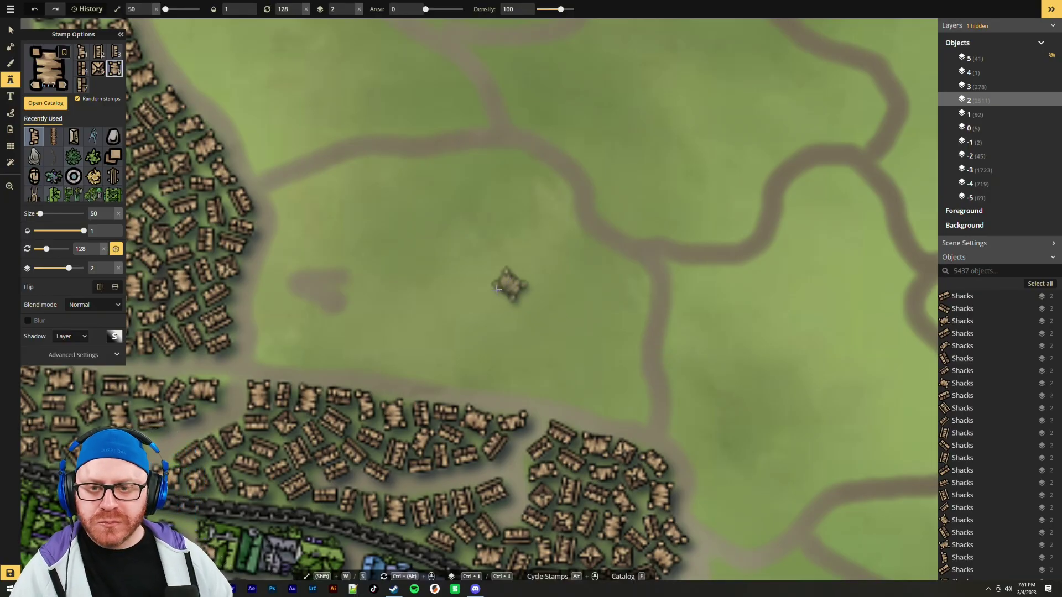
scroll(359, 293, up, 1)
scroll(385, 284, up, 2)
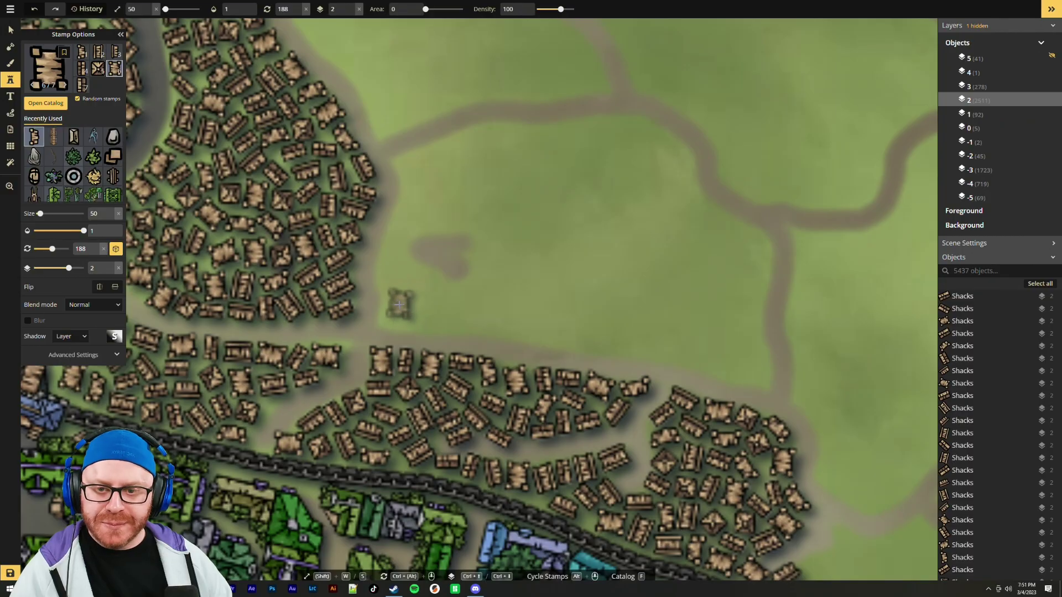
click(391, 311)
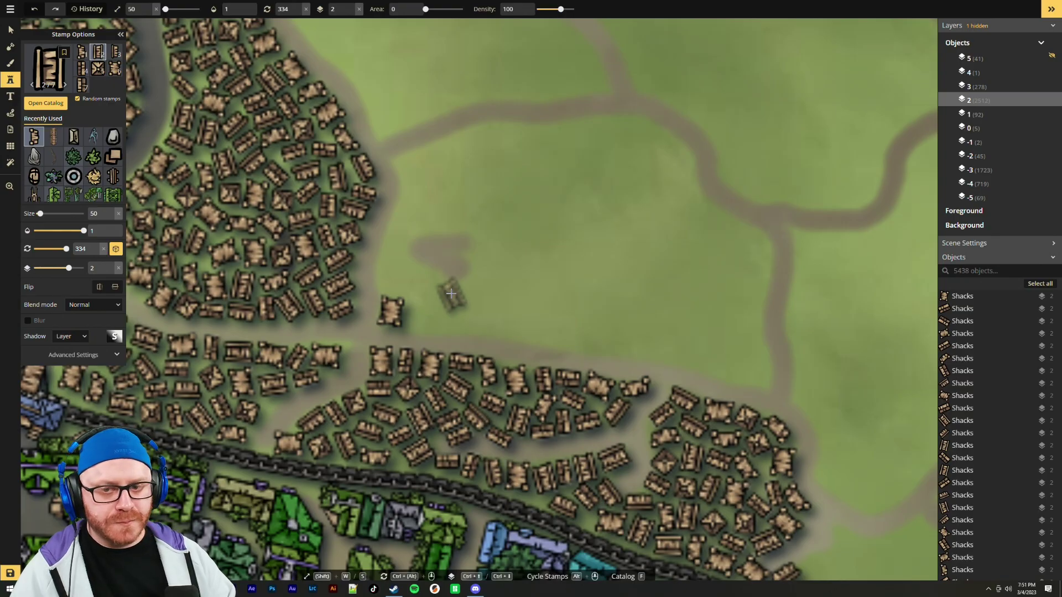
Stamp three individually rotated shacks beside and above the corner shack along the empty block's south and west edges, and save the map
scroll(465, 310, down, 2)
scroll(448, 312, up, 2)
scroll(443, 314, up, 2)
scroll(420, 321, down, 4)
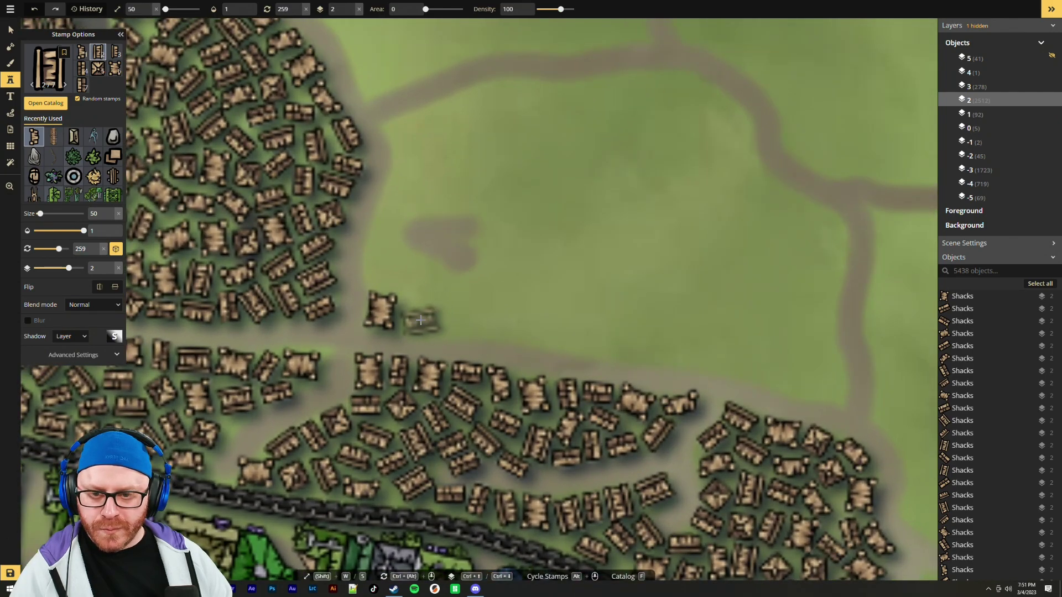
click(414, 324)
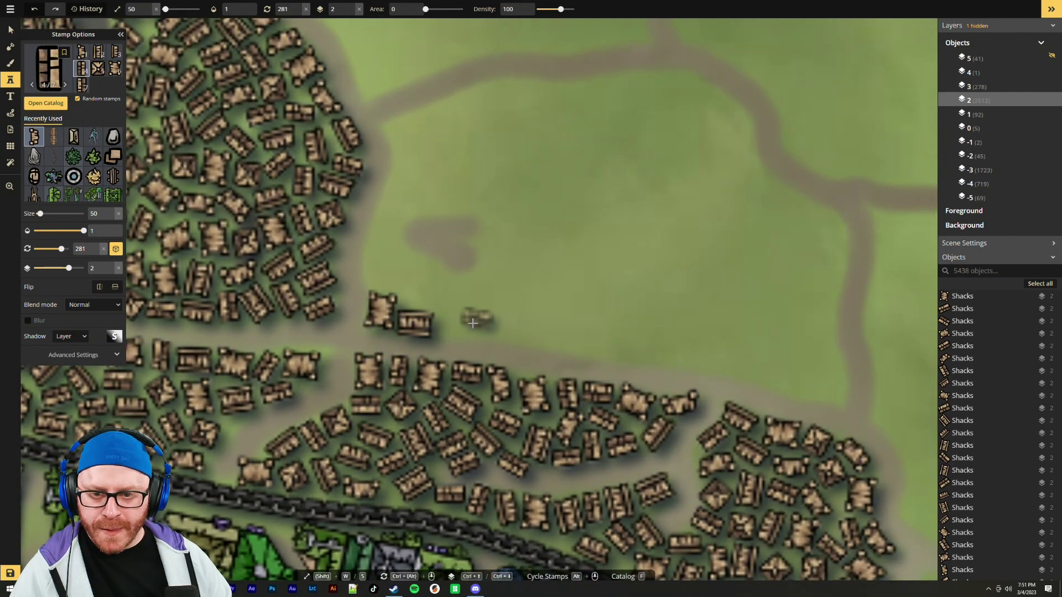
scroll(451, 318, up, 6)
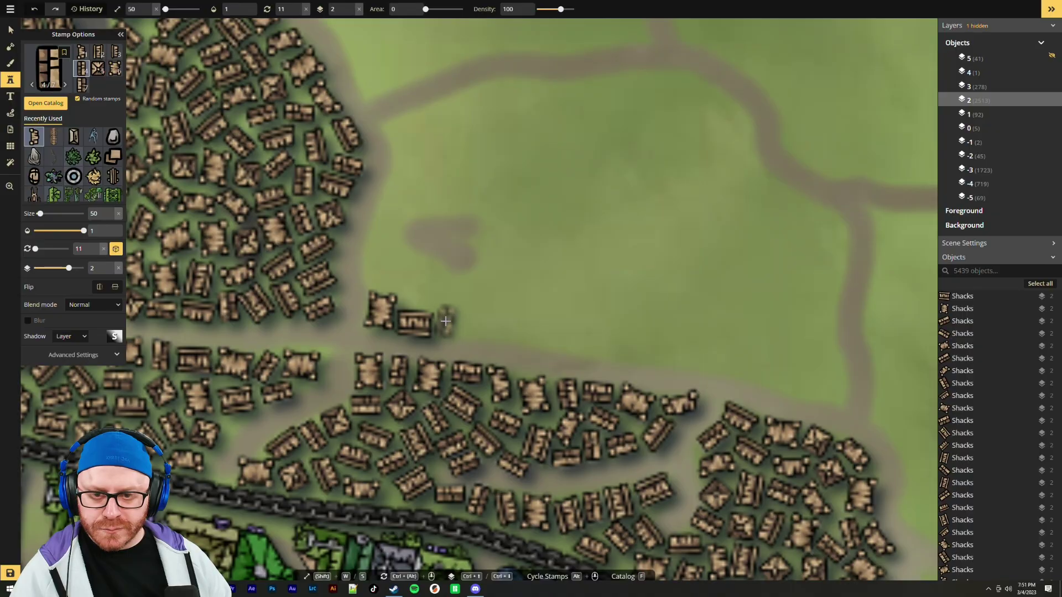
click(446, 322)
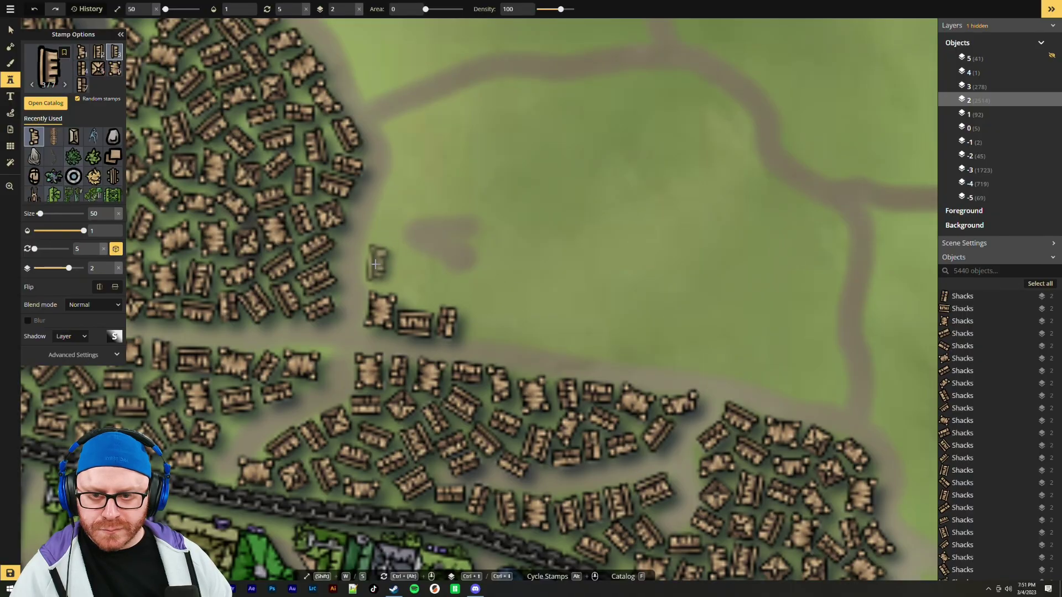
click(374, 269)
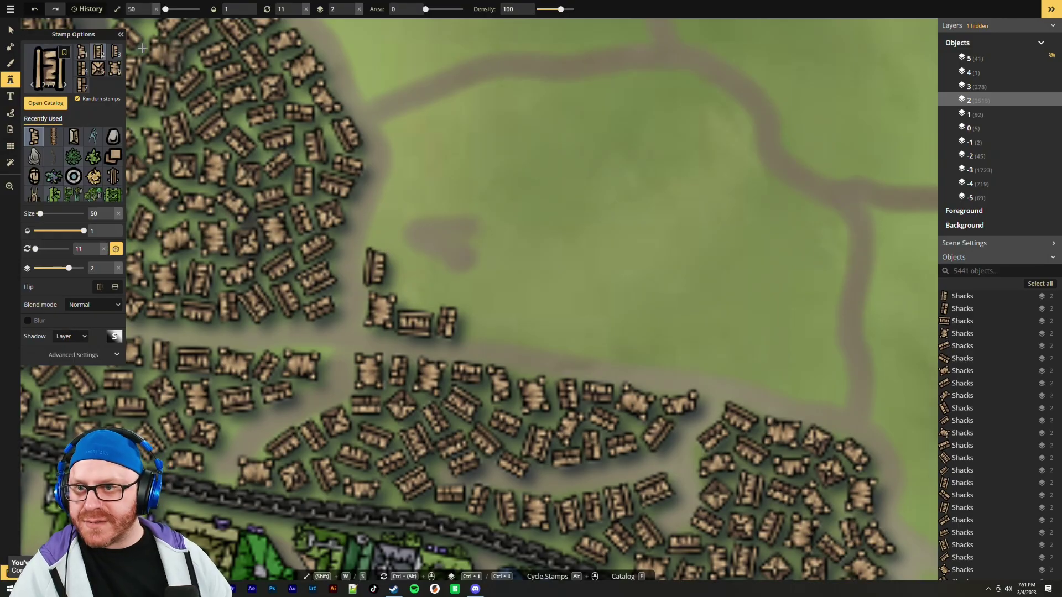
key(ctrl+s)
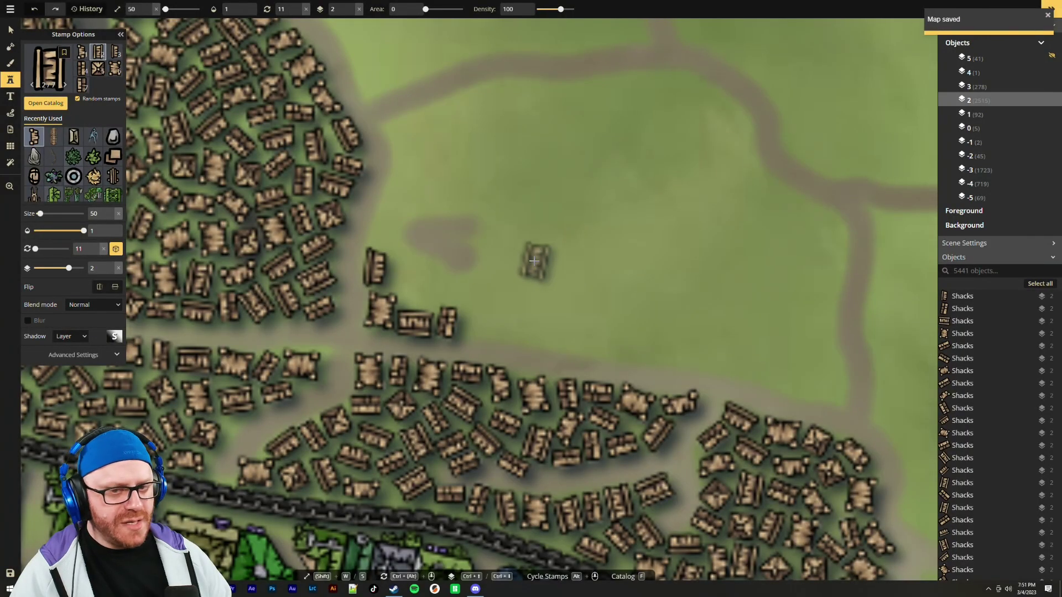
Extend the line of shacks northward along the empty block's west edge with three more, each rotated to follow the path
scroll(412, 250, up, 1)
scroll(409, 250, up, 3)
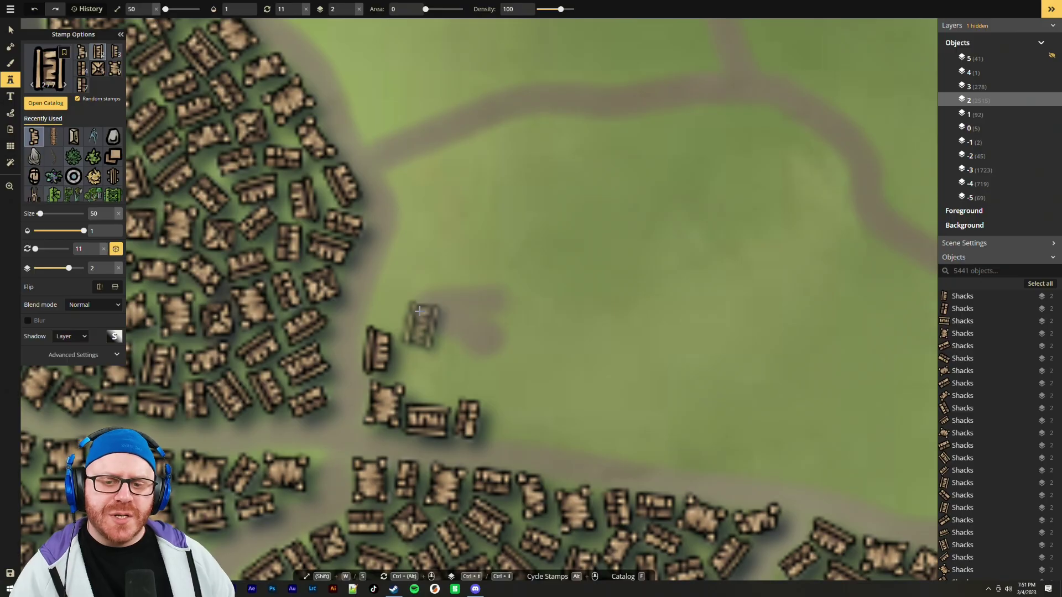
click(391, 304)
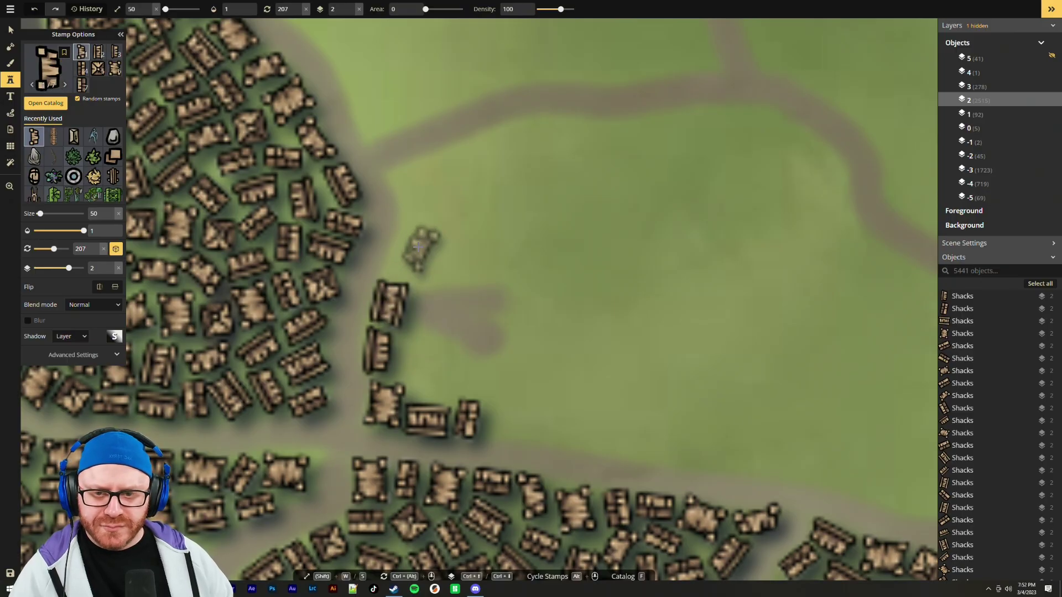
click(418, 250)
click(404, 269)
scroll(422, 229, down, 3)
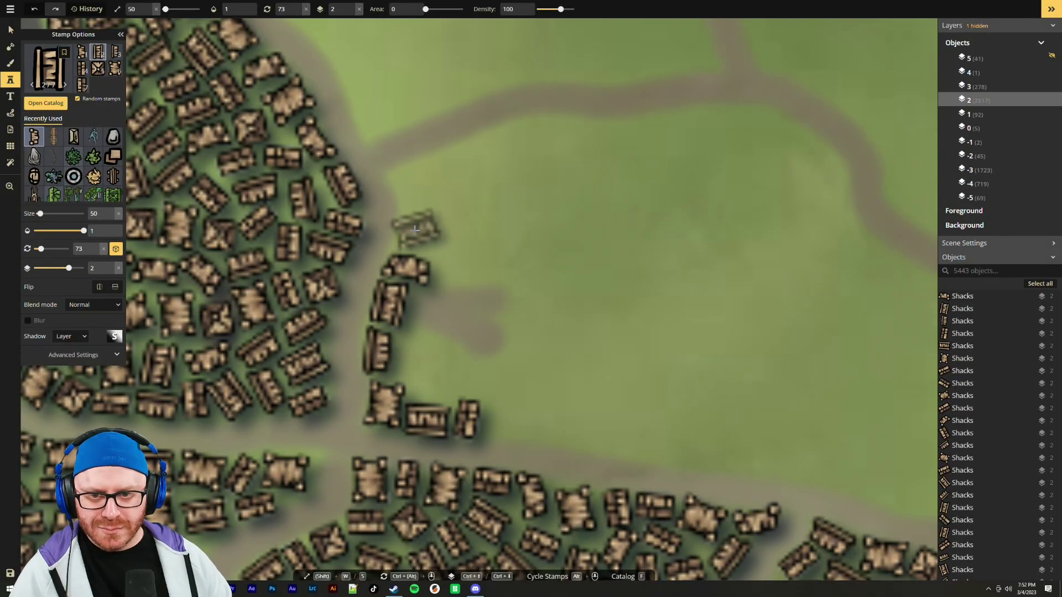
click(416, 229)
scroll(415, 182, down, 5)
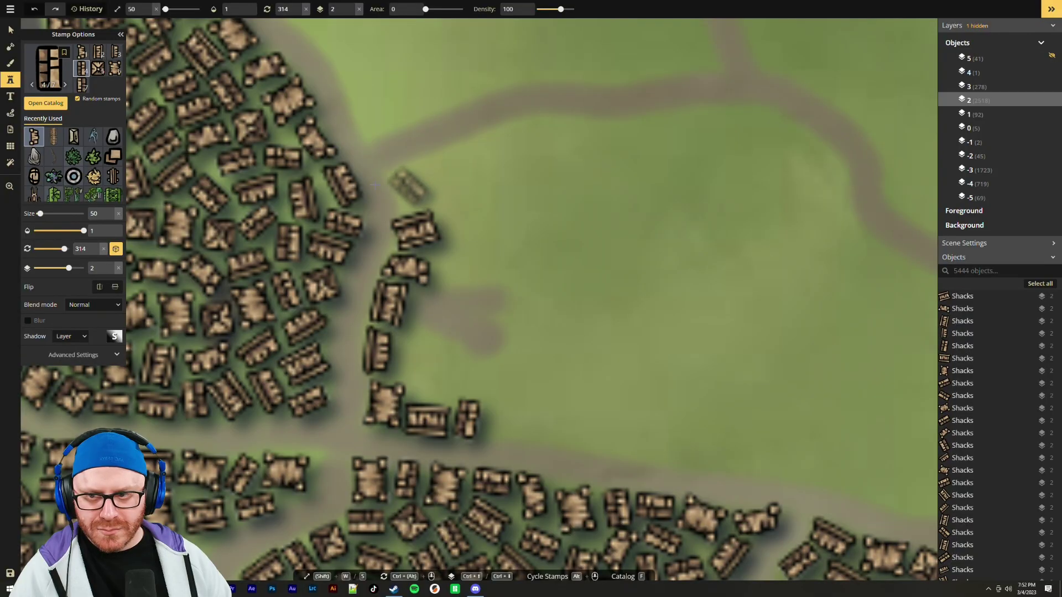
Stamp a corner-towered shack rotated to 344 at the block's northwest corner and an angled shack just northeast of it
click(114, 68)
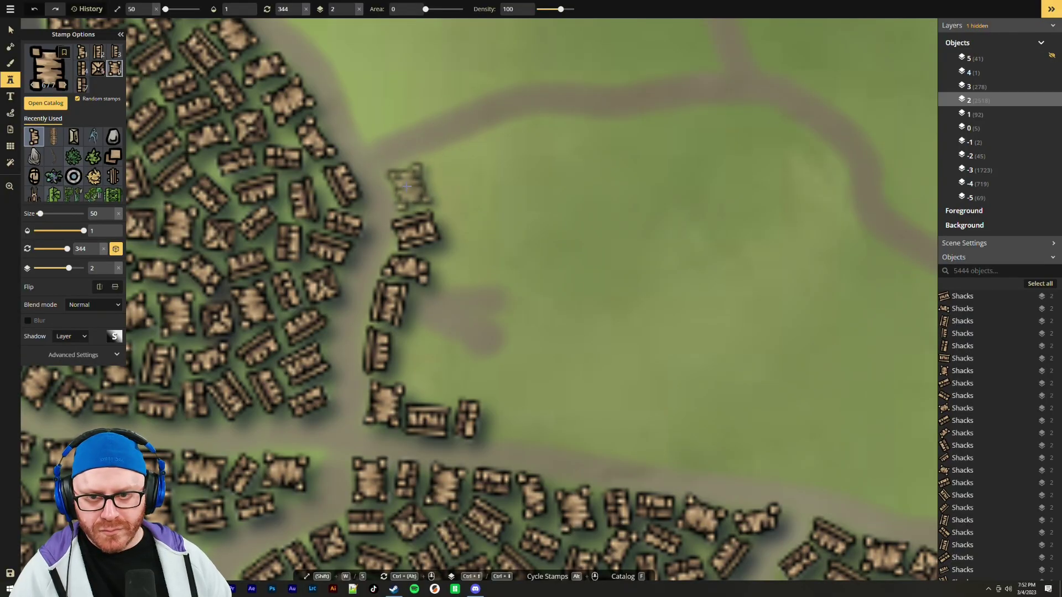
click(408, 185)
click(448, 163)
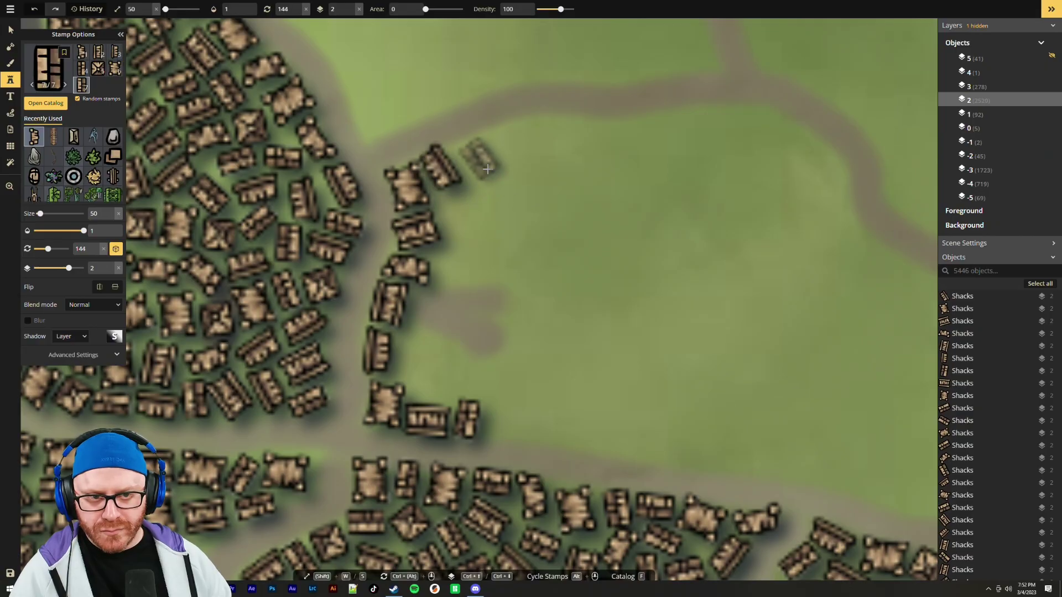
Delete four shacks crowding the narrow northern part of the filled block just east of the dark road
scroll(515, 193, down, 2)
scroll(527, 209, down, 6)
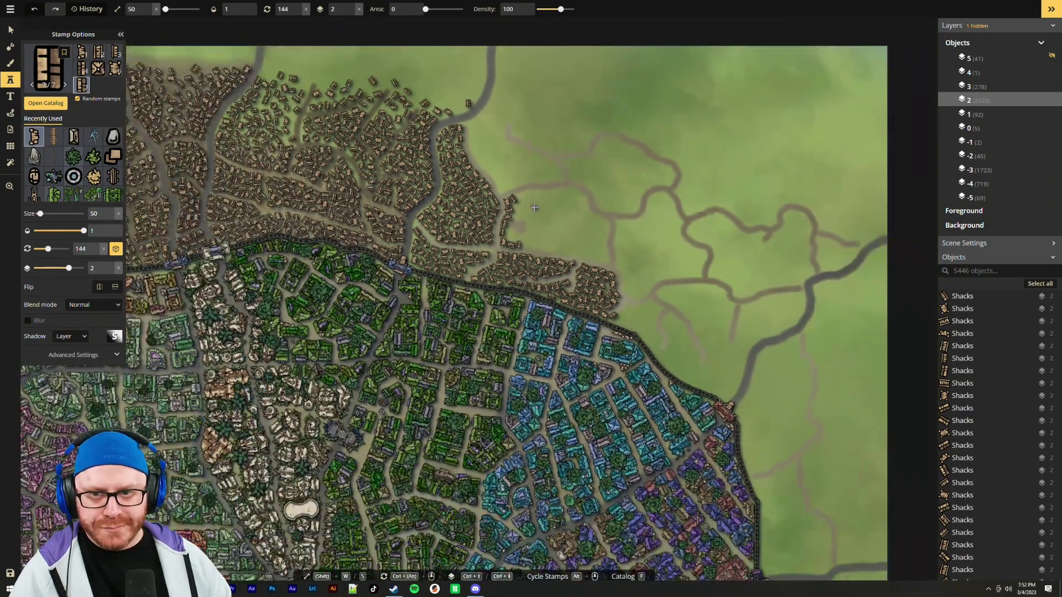
scroll(626, 193, down, 2)
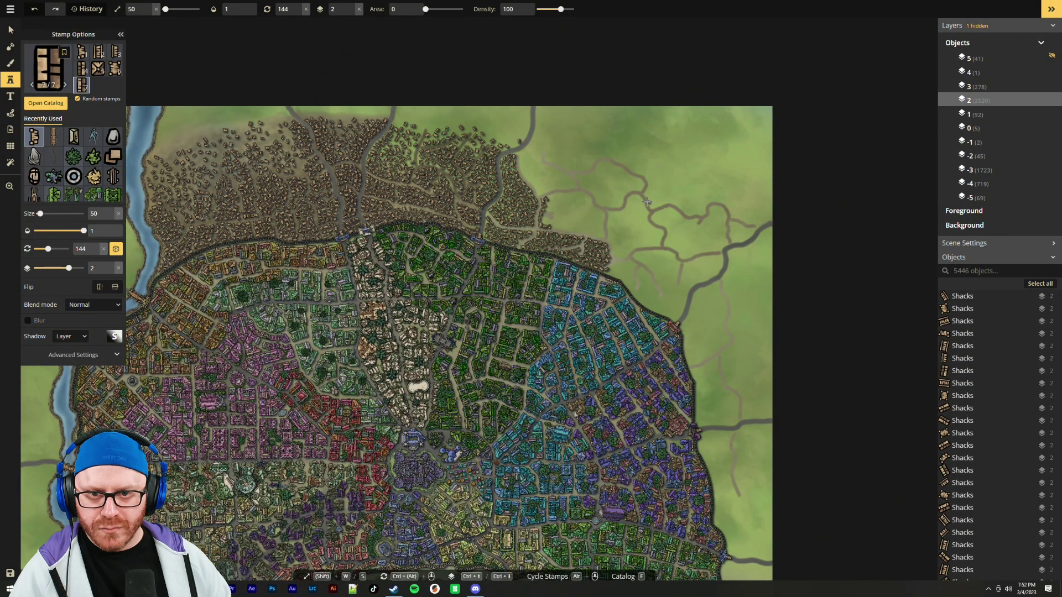
scroll(547, 176, up, 8)
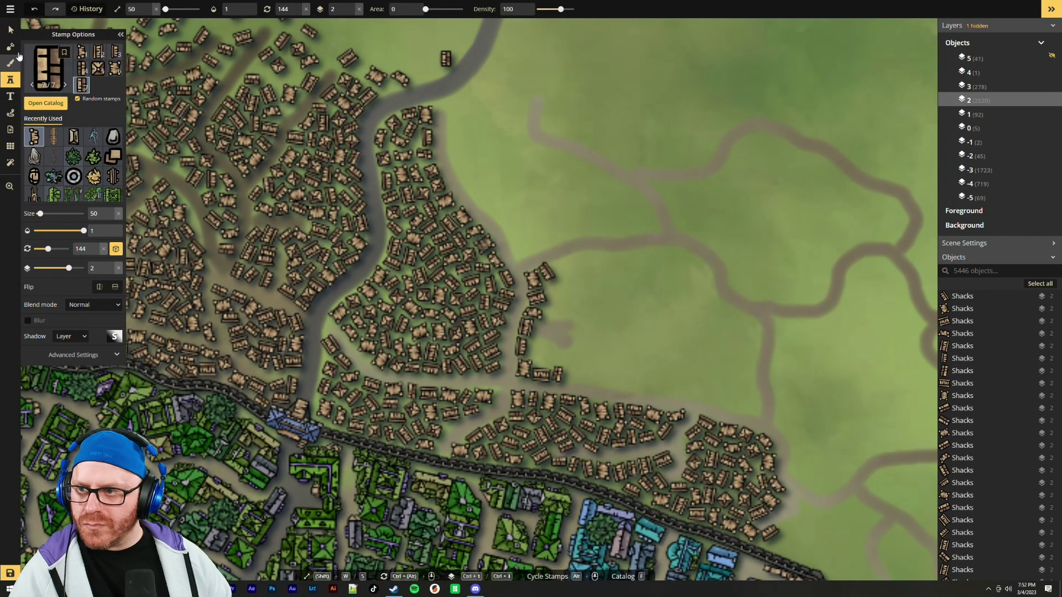
click(11, 29)
click(546, 271)
key(Delete)
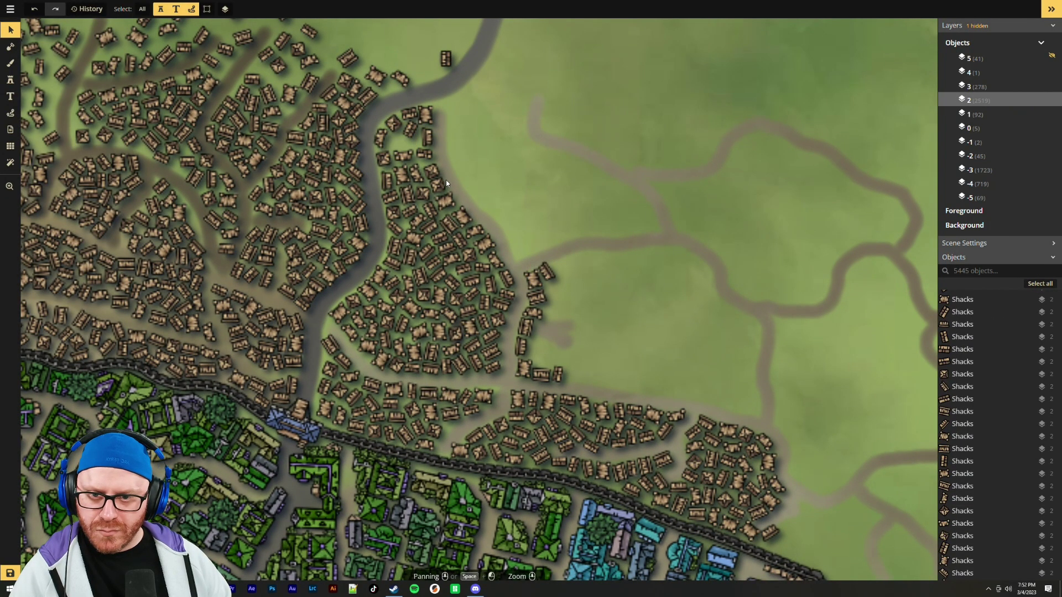
click(429, 181)
key(Delete)
click(410, 179)
key(Delete)
click(430, 176)
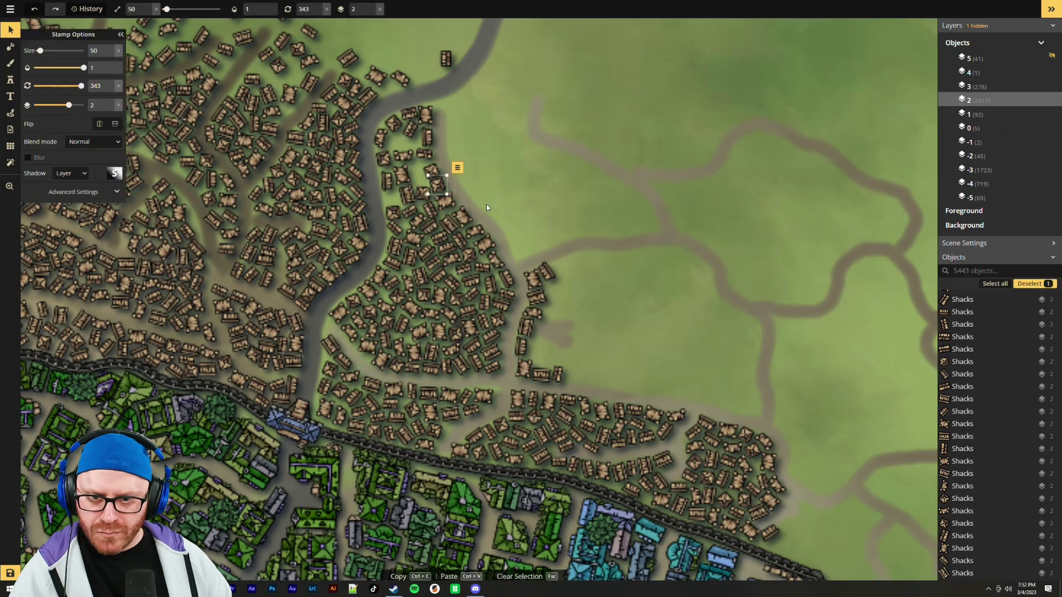
key(Delete)
Space out the remaining shacks at the filled block's northern tip and delete one crowding its upper edge
click(425, 172)
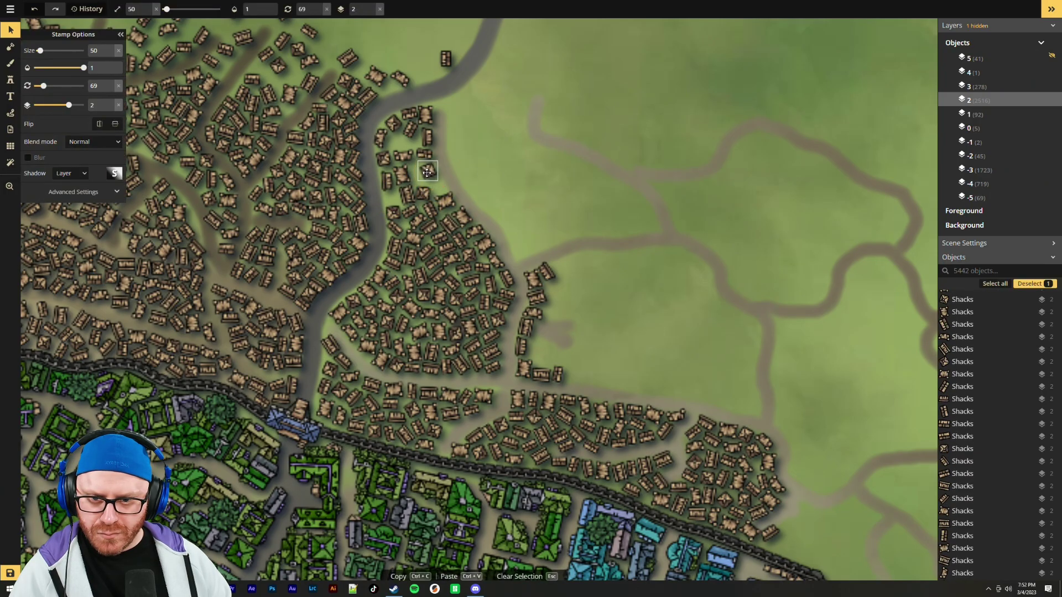
click(424, 194)
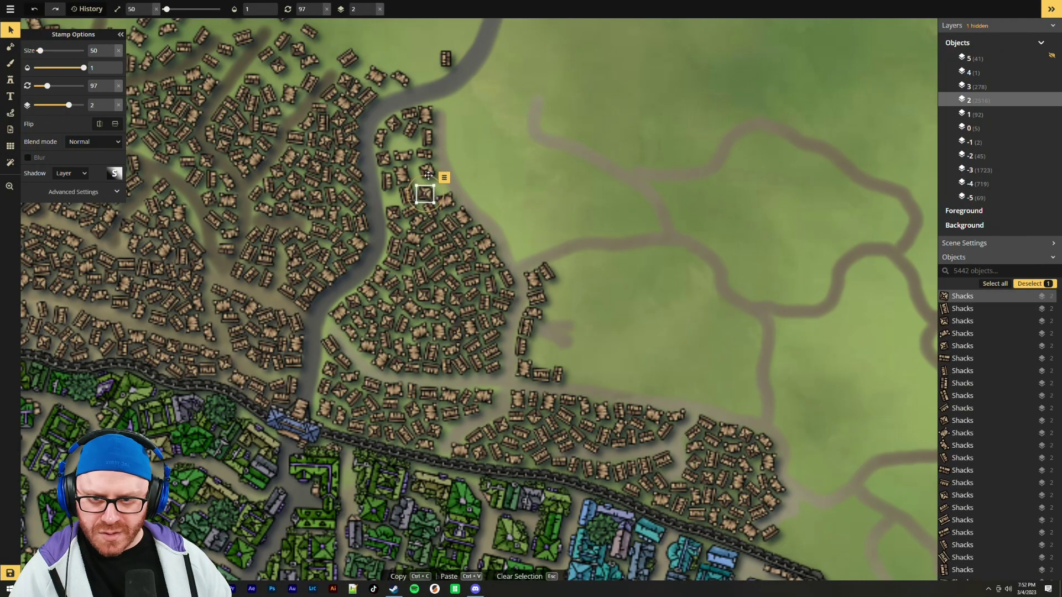
click(403, 156)
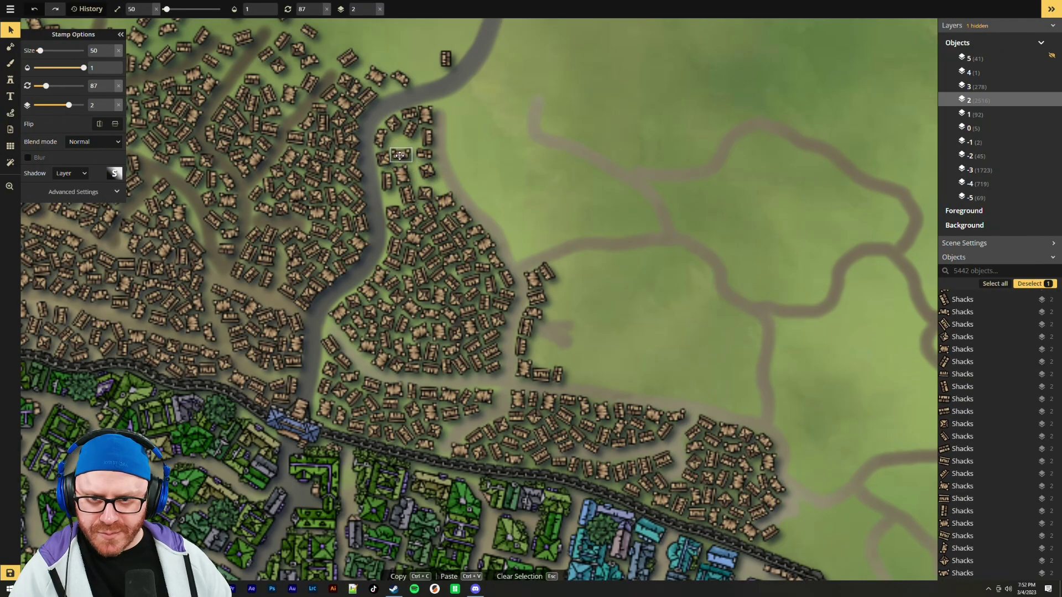
click(410, 131)
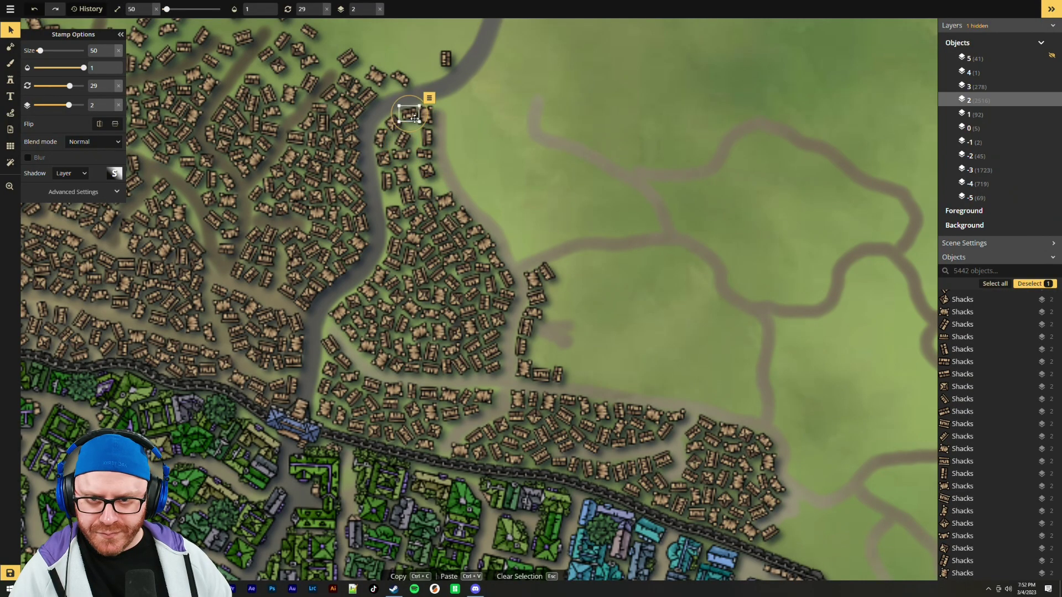
key(Delete)
click(425, 115)
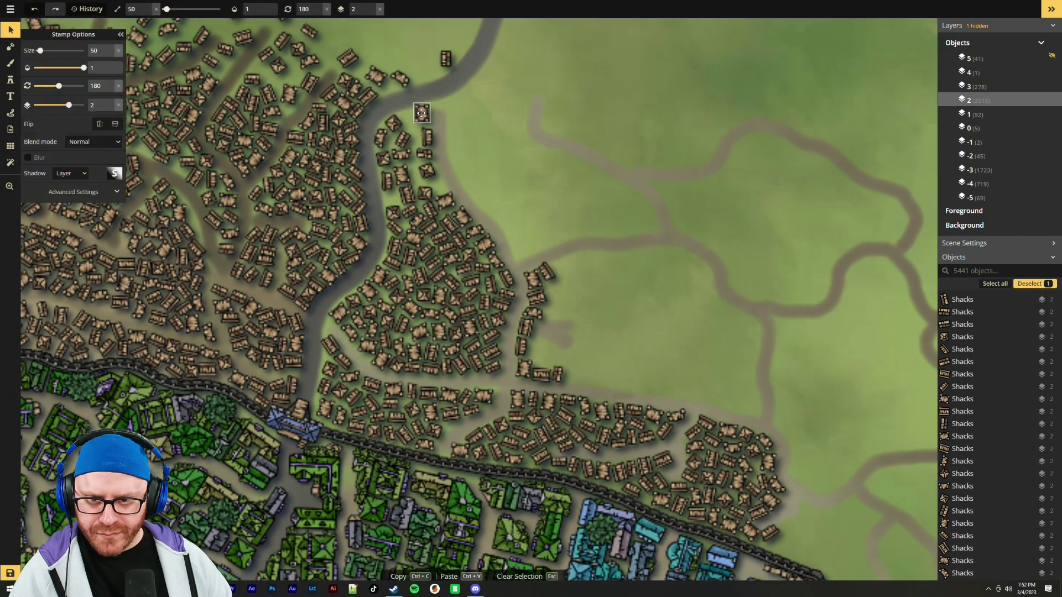
click(413, 134)
mouse_move(393, 122)
mouse_down()
mouse_move(399, 113)
mouse_move(376, 138)
mouse_move(384, 134)
mouse_up()
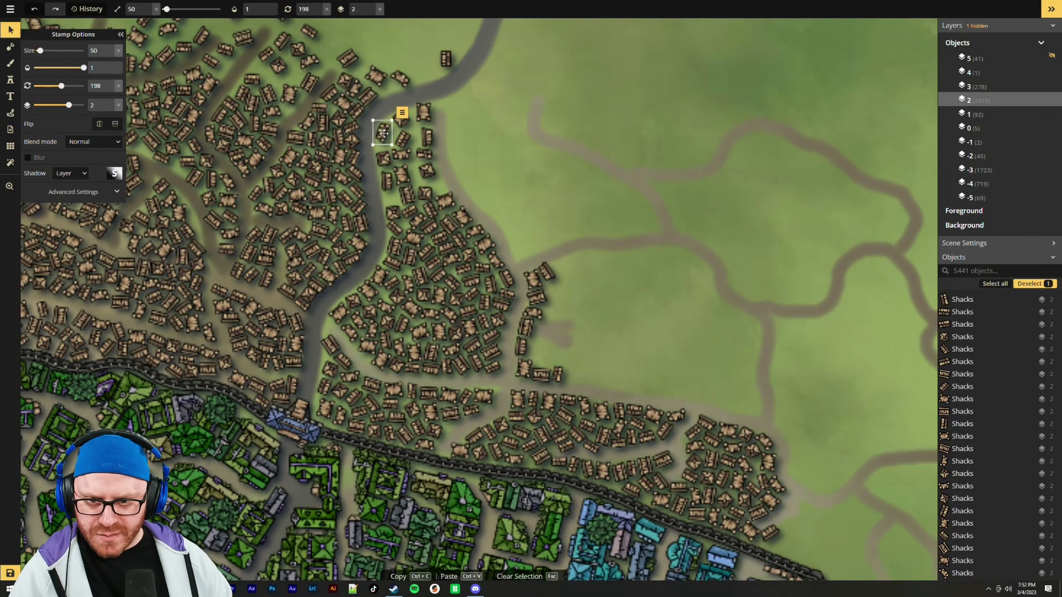
Move a shack from the tip's eastern side southwest into the gap, and delete a shack from the rows just south
click(428, 172)
drag(427, 172, 410, 193)
click(519, 151)
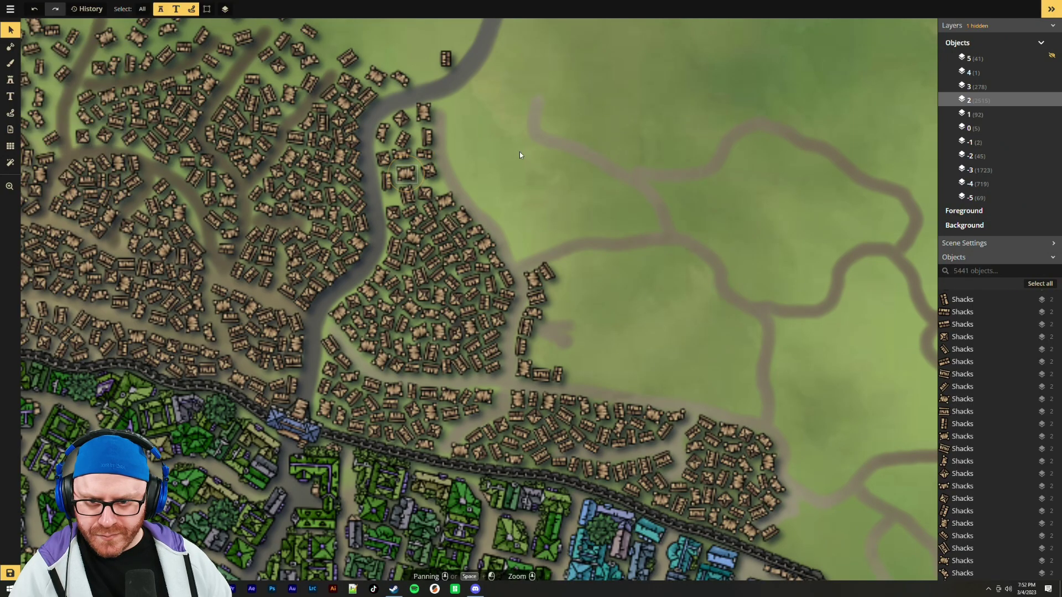
click(427, 211)
key(Delete)
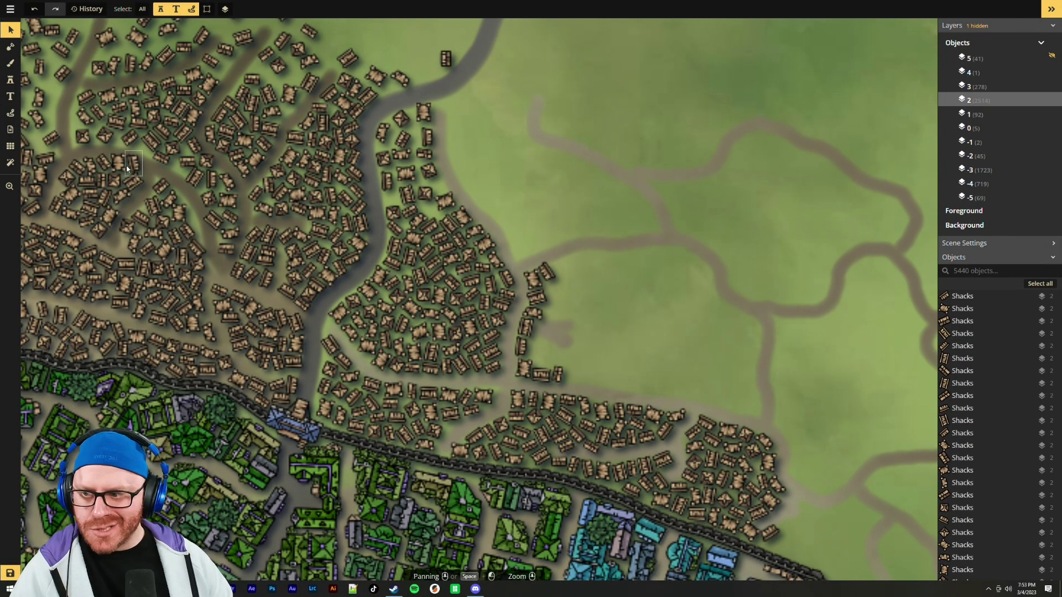
Return to the Inkarnate map and stamp a corner-towered shack rotated to 69 along the new block's north edge
click(10, 80)
scroll(626, 276, up, 1)
drag(635, 296, 522, 224)
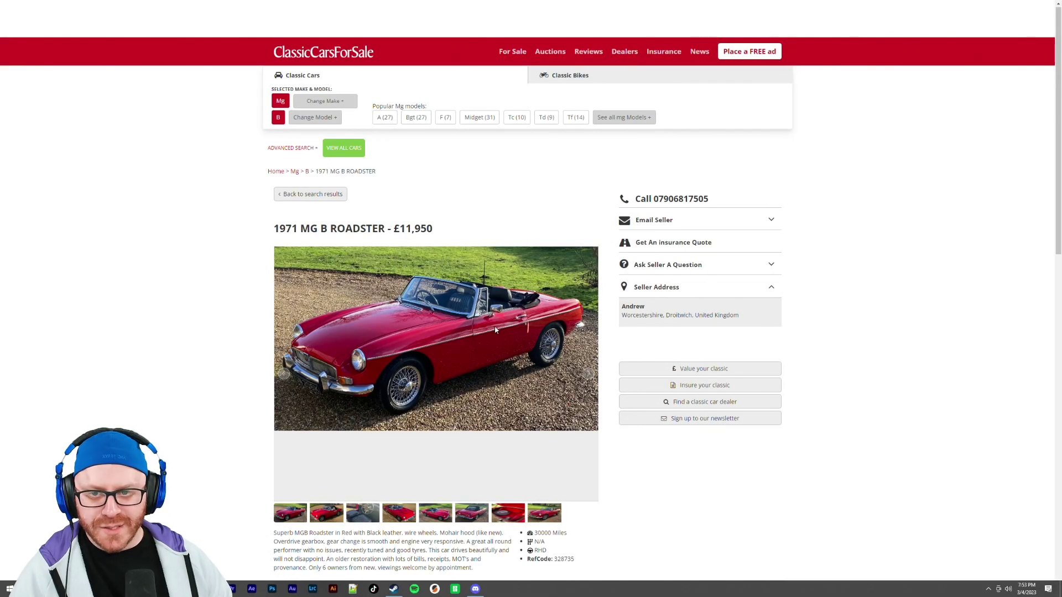
key(alt+Tab)
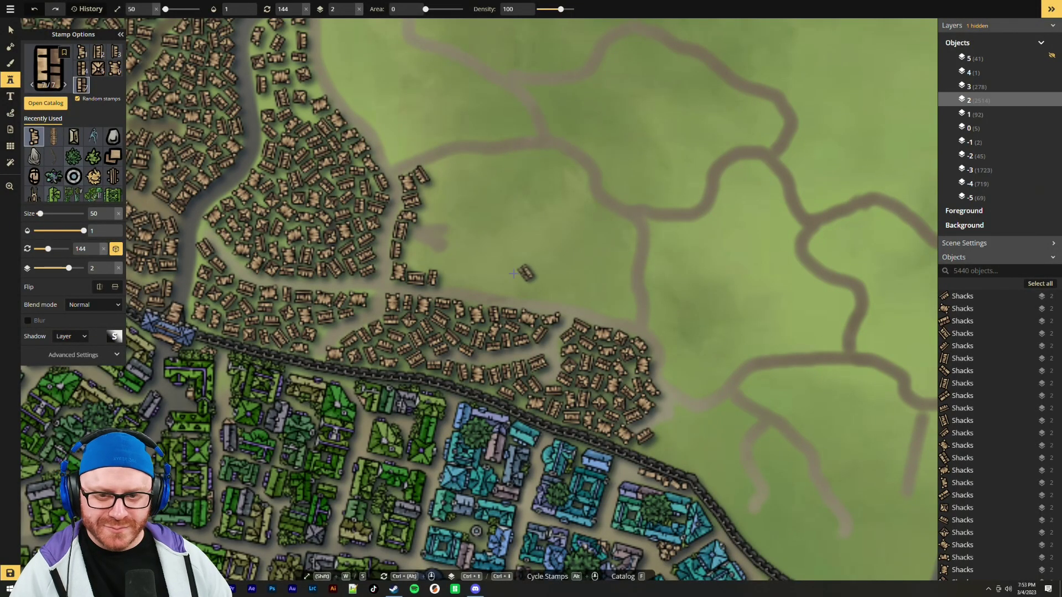
scroll(474, 265, up, 1)
scroll(481, 246, up, 1)
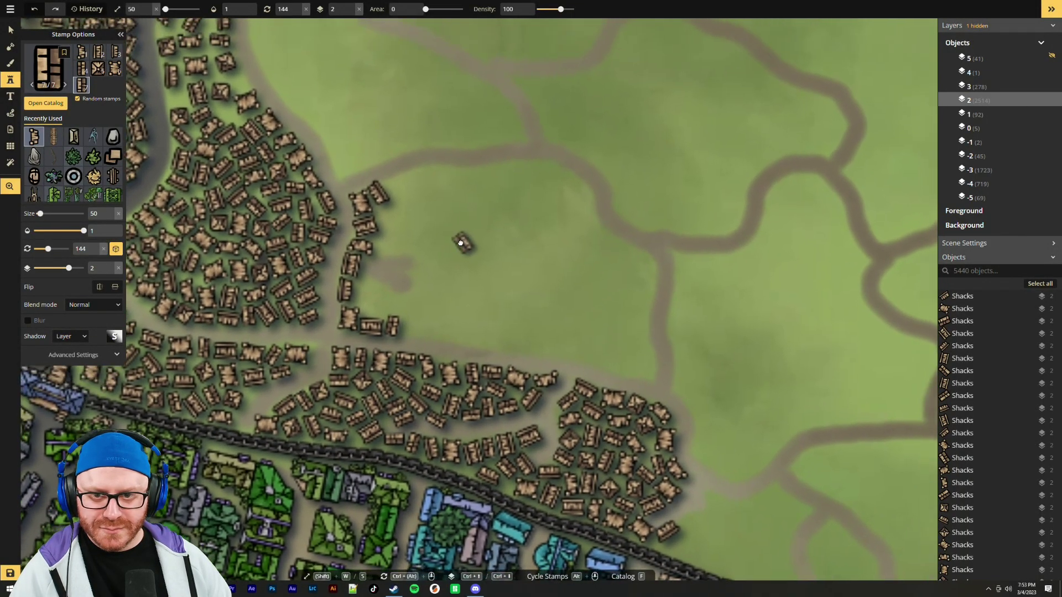
drag(462, 236, 451, 261)
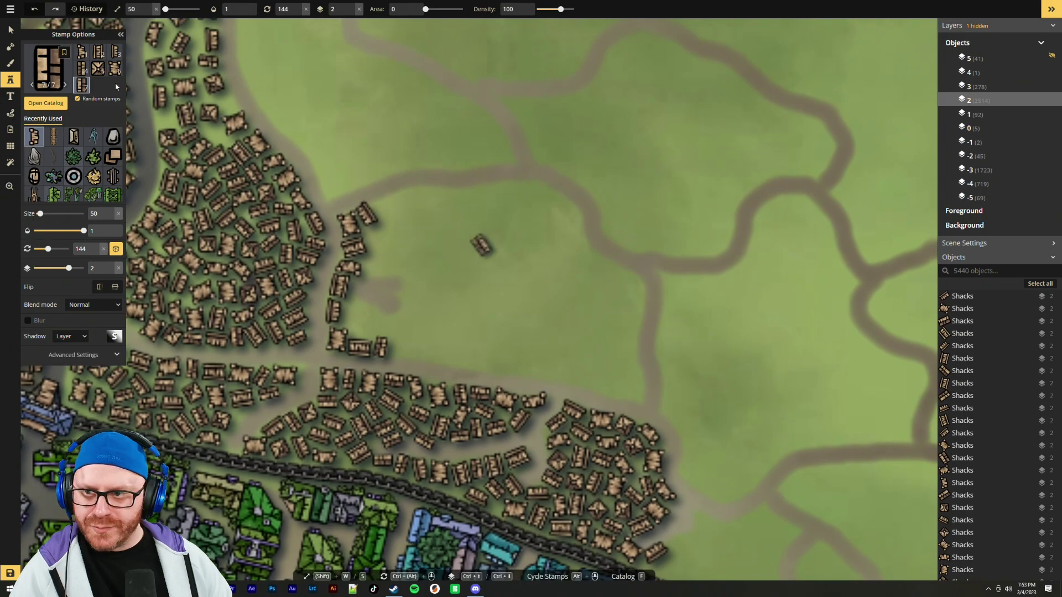
click(112, 70)
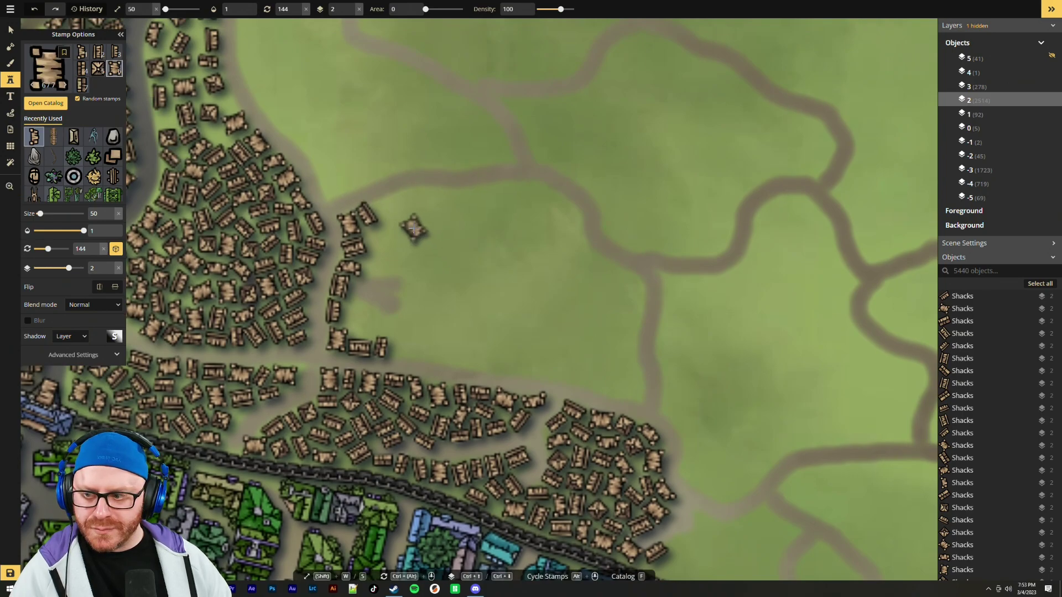
ctrl+scroll(411, 231, down, 4)
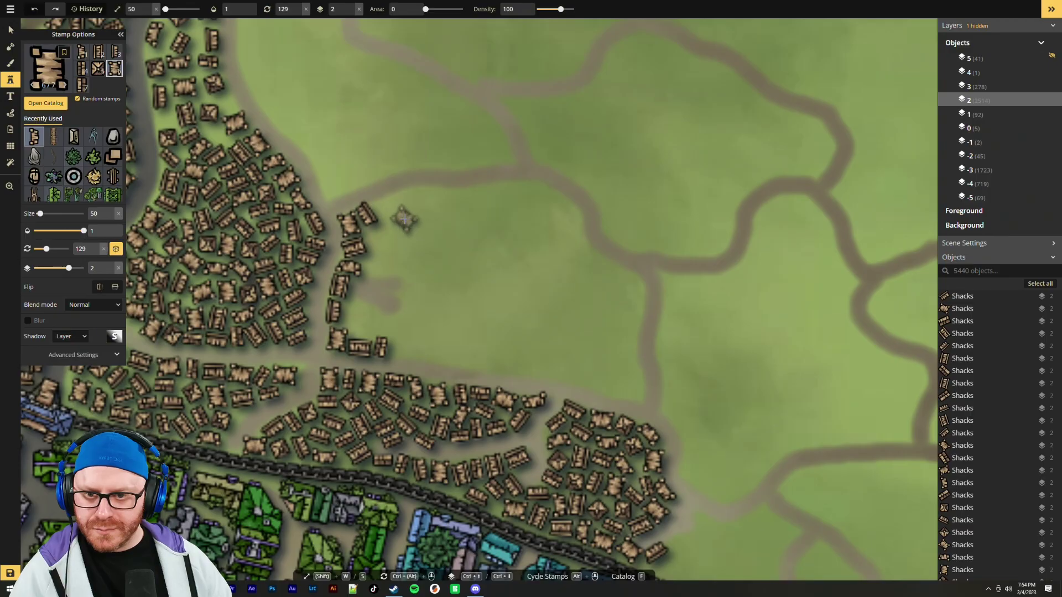
click(393, 210)
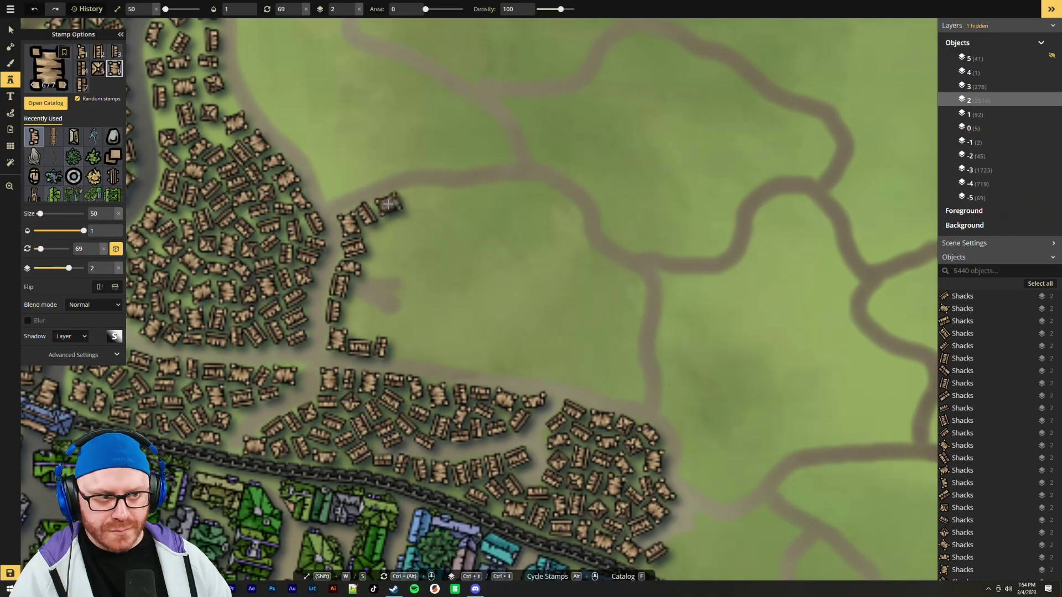
Extend the row of individually rotated shacks eastward along the new block's north edge to just below the road junction
ctrl+scroll(417, 198, up, 6)
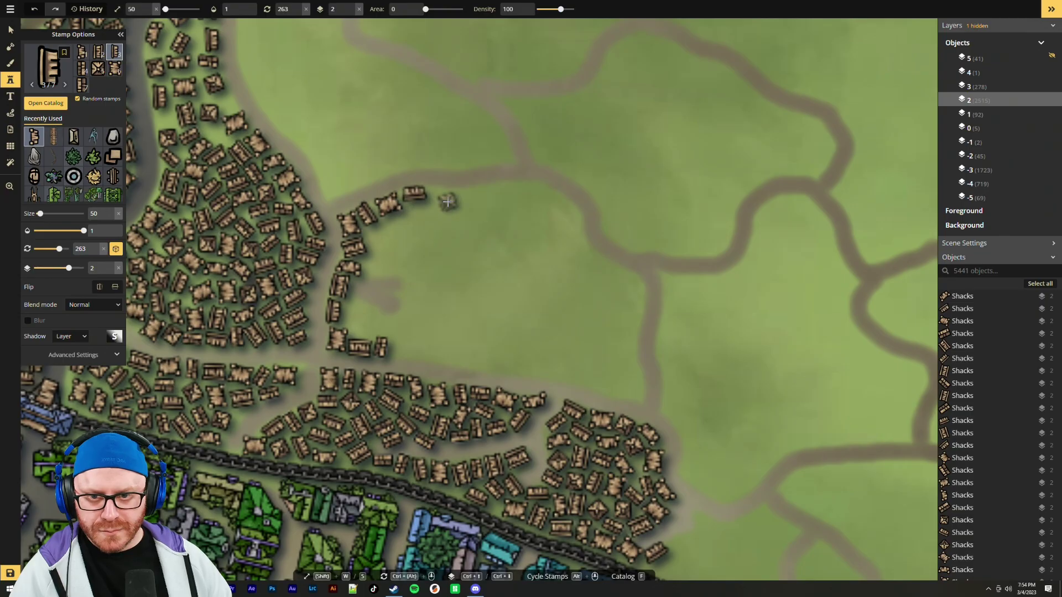
click(416, 195)
click(438, 195)
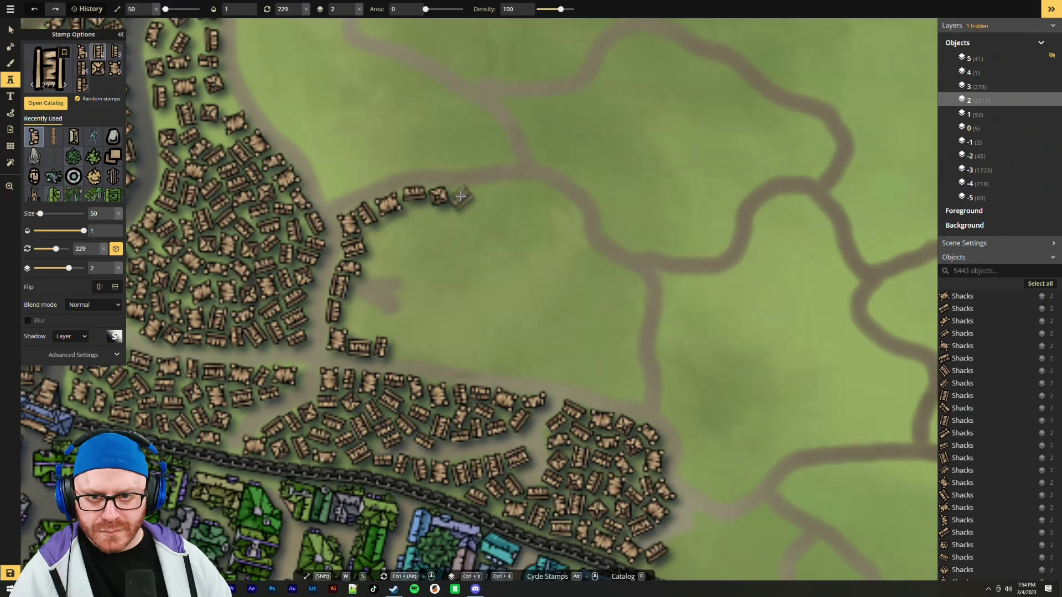
ctrl+scroll(462, 197, up, 5)
ctrl+scroll(463, 197, down, 3)
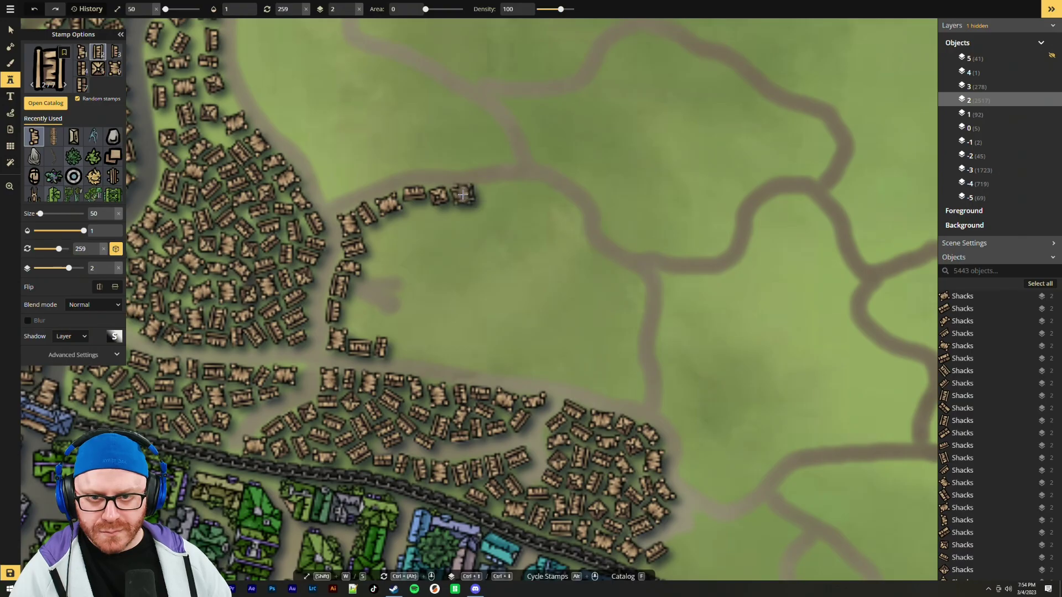
click(463, 196)
click(496, 191)
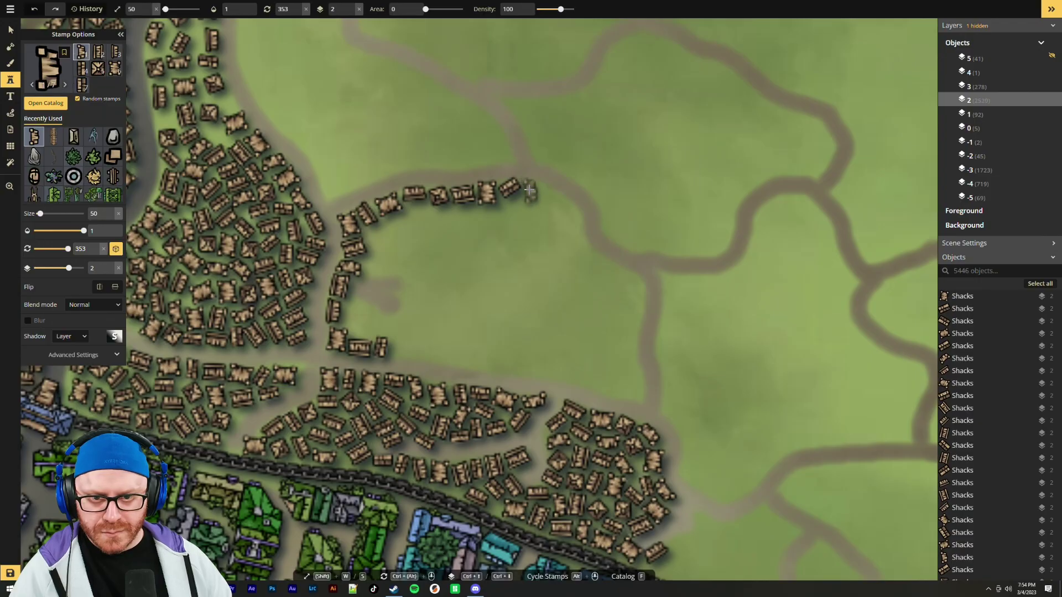
click(529, 189)
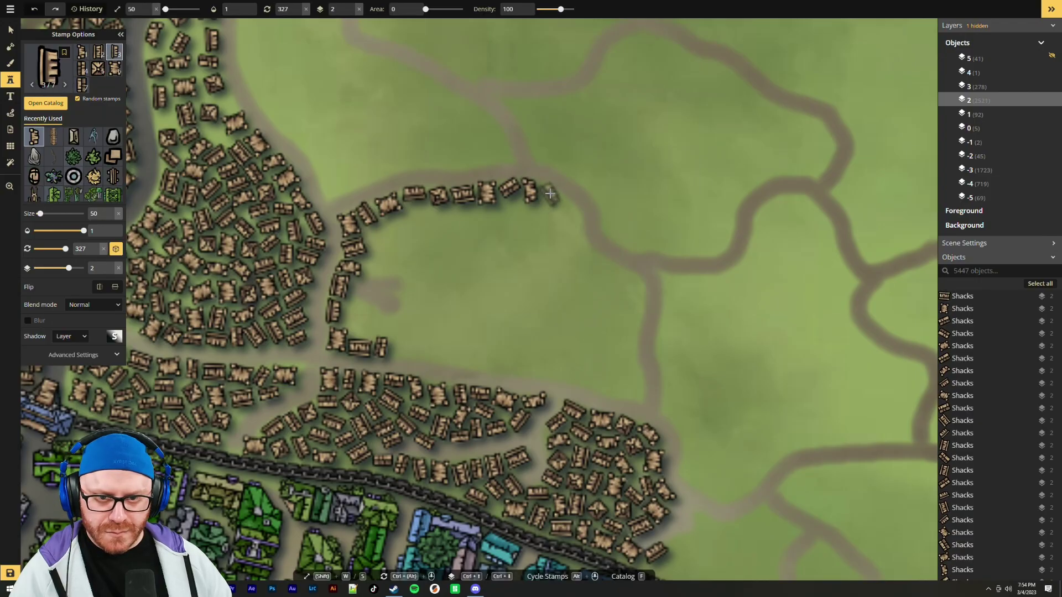
Stamp three shacks curving southeast around the block's northeast bend along the road
click(551, 192)
click(567, 207)
click(578, 224)
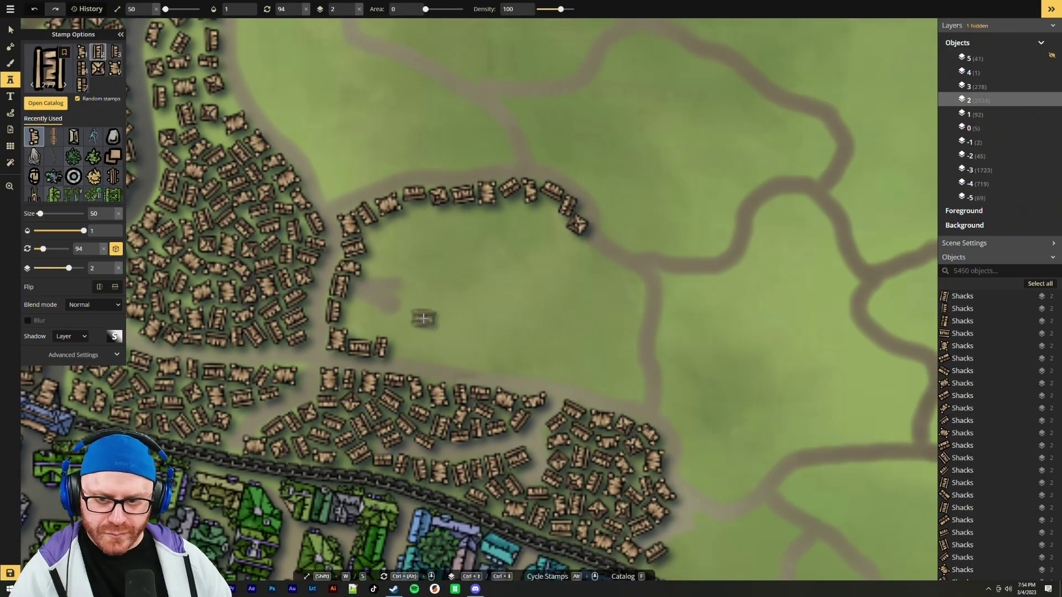
Stamp five shacks northward as a second column inside the block's west edge, starting with one rotated to 334
scroll(359, 321, down, 5)
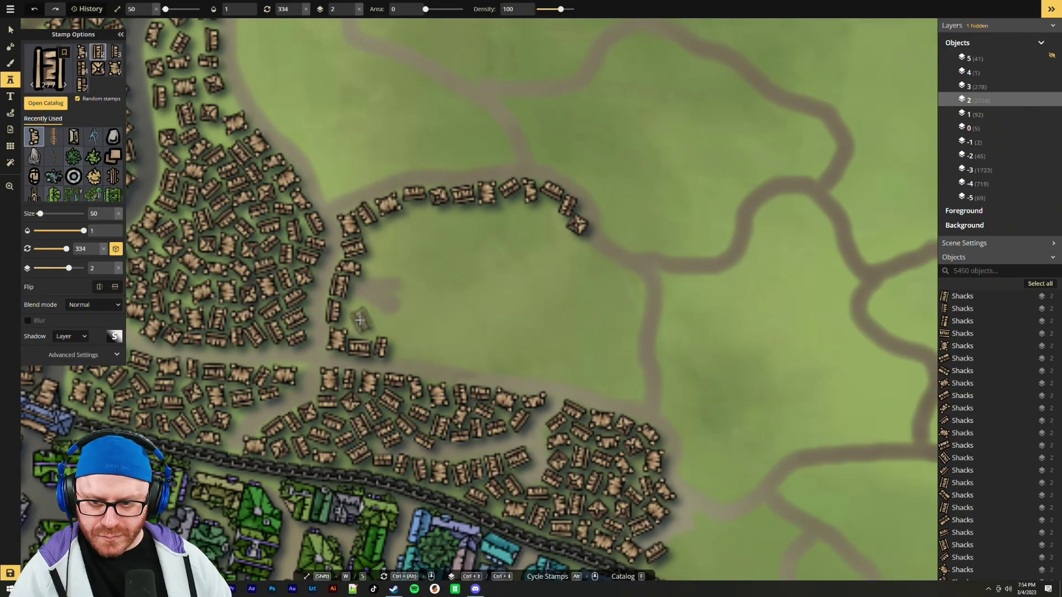
click(358, 320)
click(359, 299)
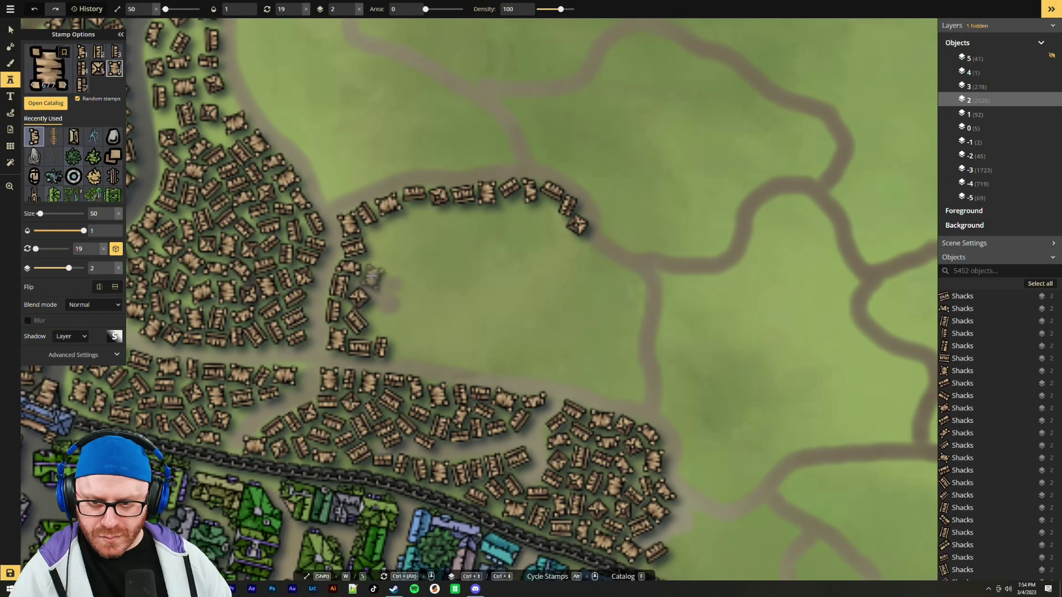
click(371, 275)
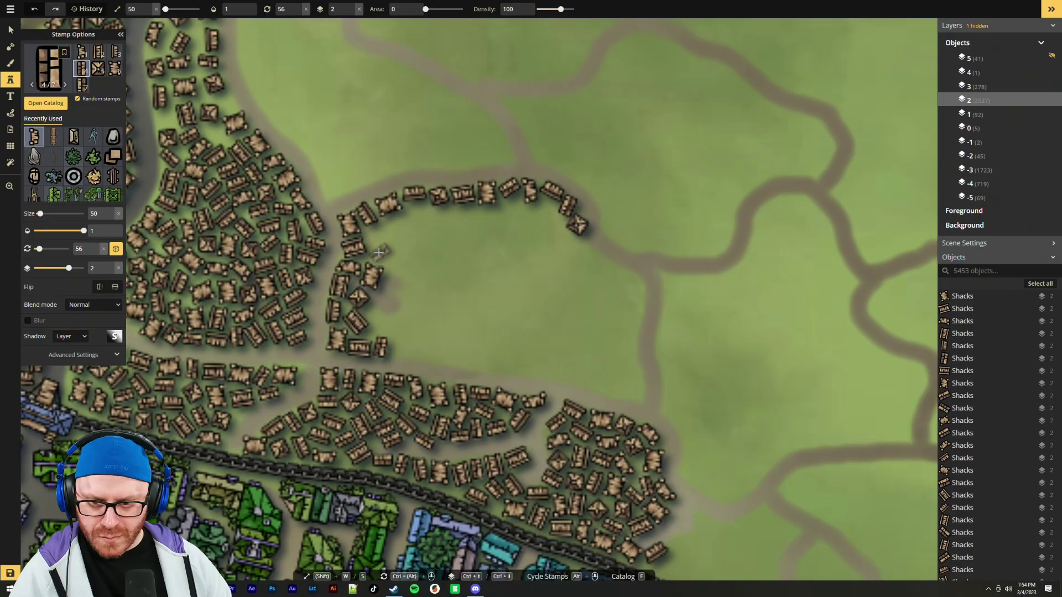
click(379, 253)
click(378, 238)
Choose the corner-towered shack, rotate it to 24, and stamp it at the road junction off the block's northwest corner
key(space)
drag(457, 289, 529, 262)
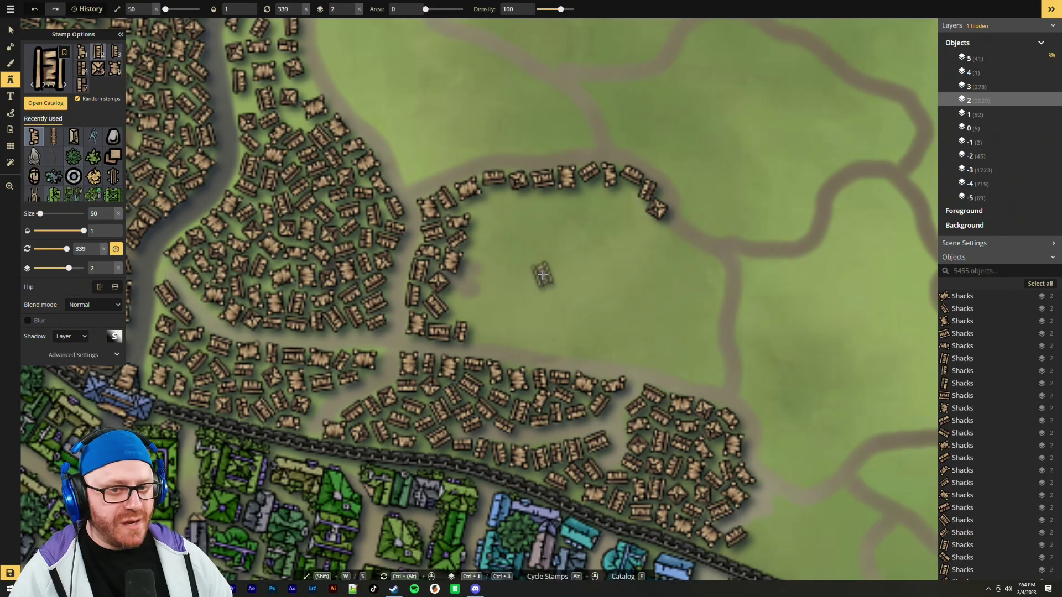
click(116, 71)
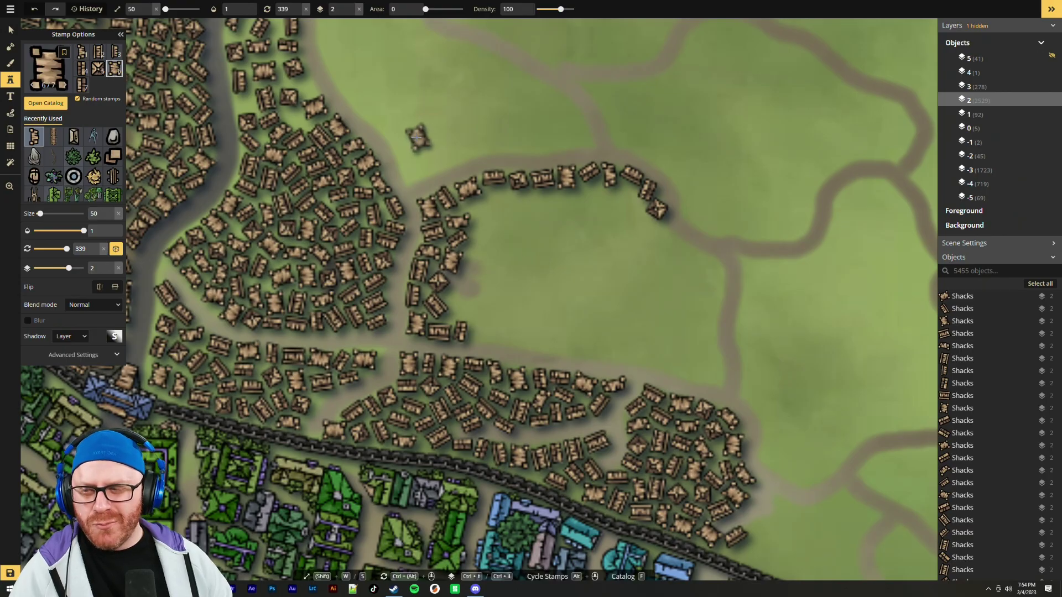
scroll(411, 169, up, 3)
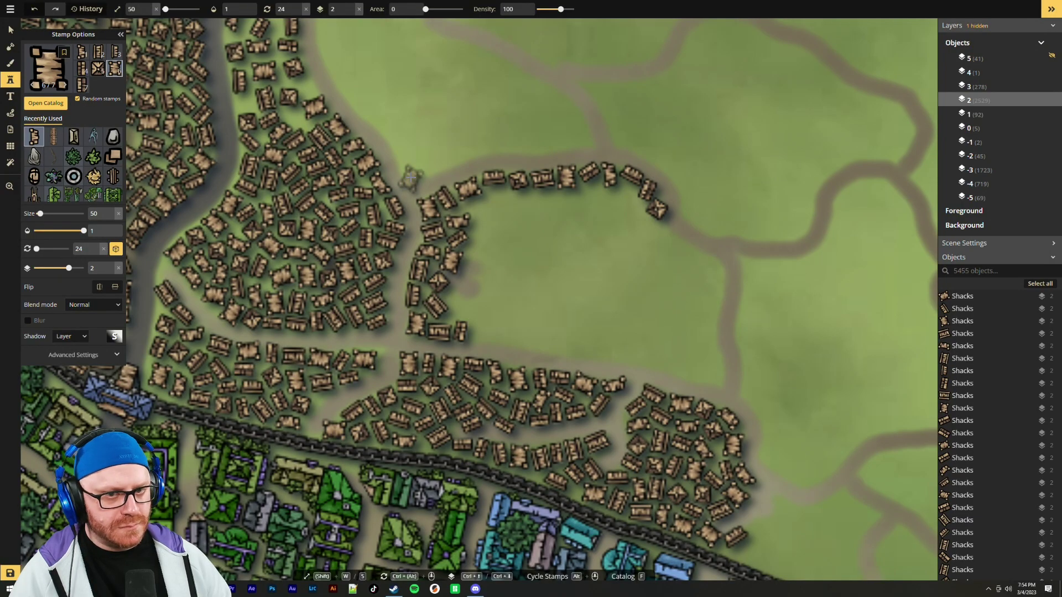
click(411, 177)
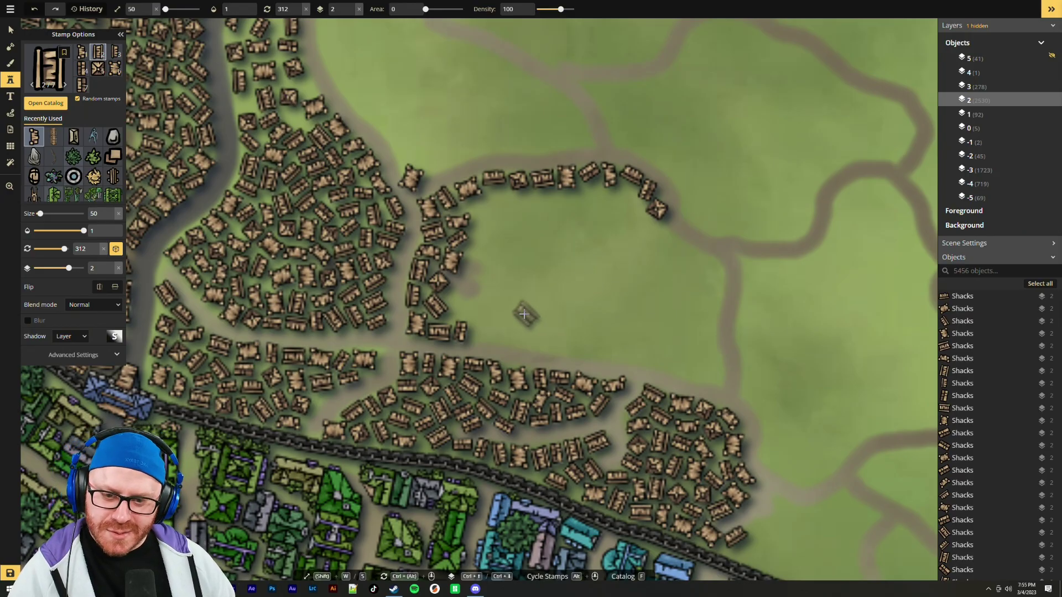
Stamp a shack rotated to 80 just inside the western end of the block's north row
mouse_move(531, 273)
mouse_down()
mouse_move(516, 260)
mouse_move(501, 267)
mouse_up()
drag(578, 273, 543, 278)
key(ctrl+z)
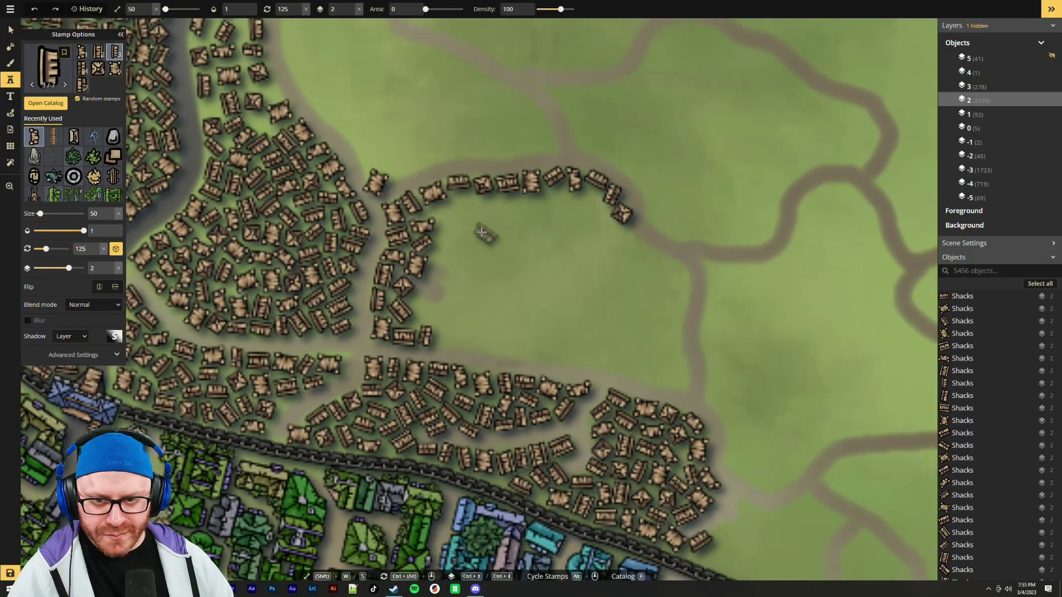
scroll(468, 227, down, 1)
scroll(468, 227, up, 3)
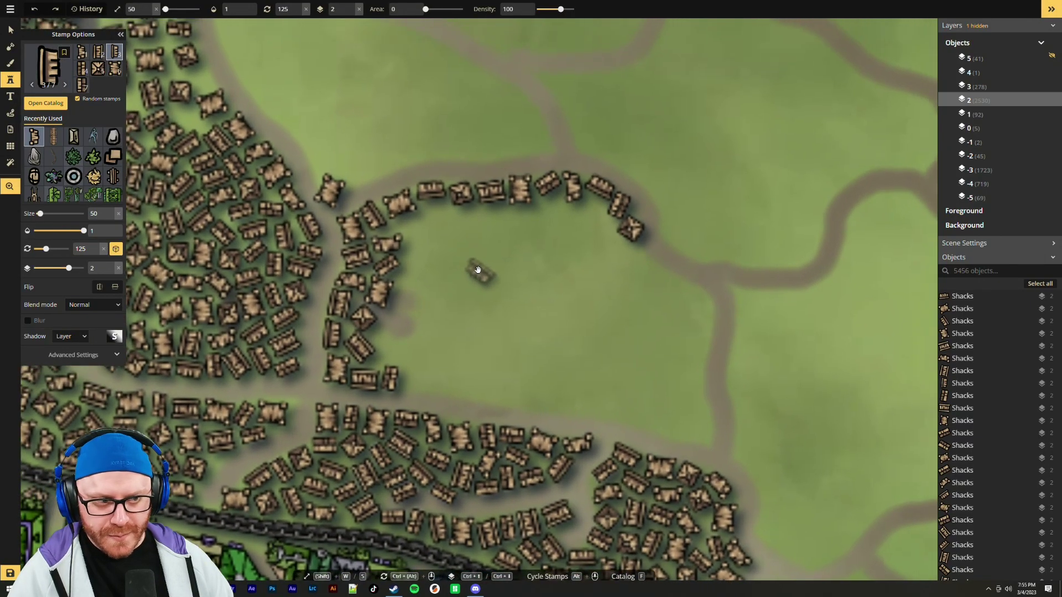
scroll(428, 229, down, 2)
scroll(415, 216, down, 2)
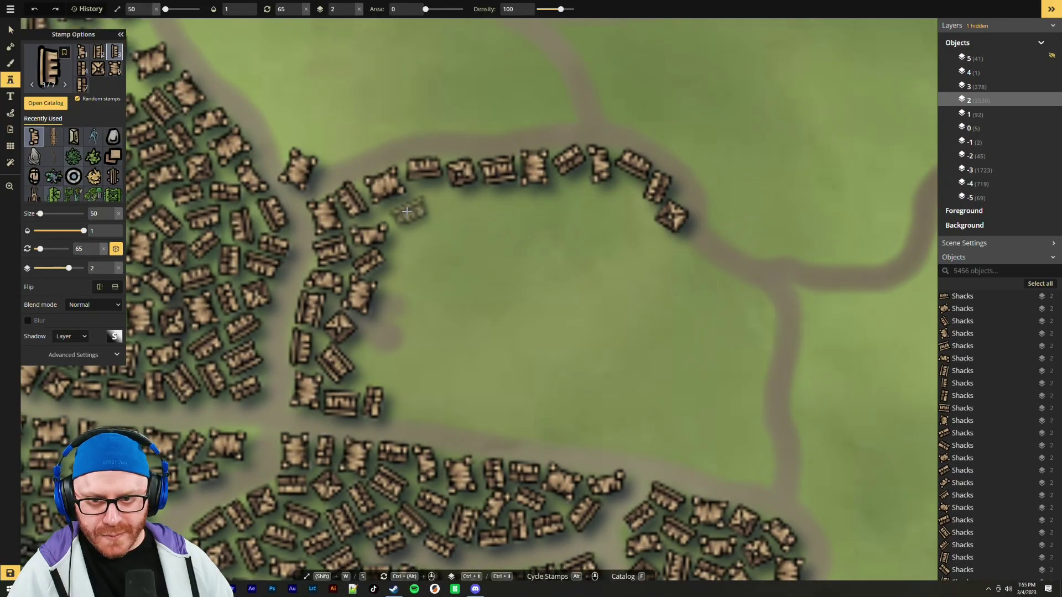
scroll(403, 211, up, 1)
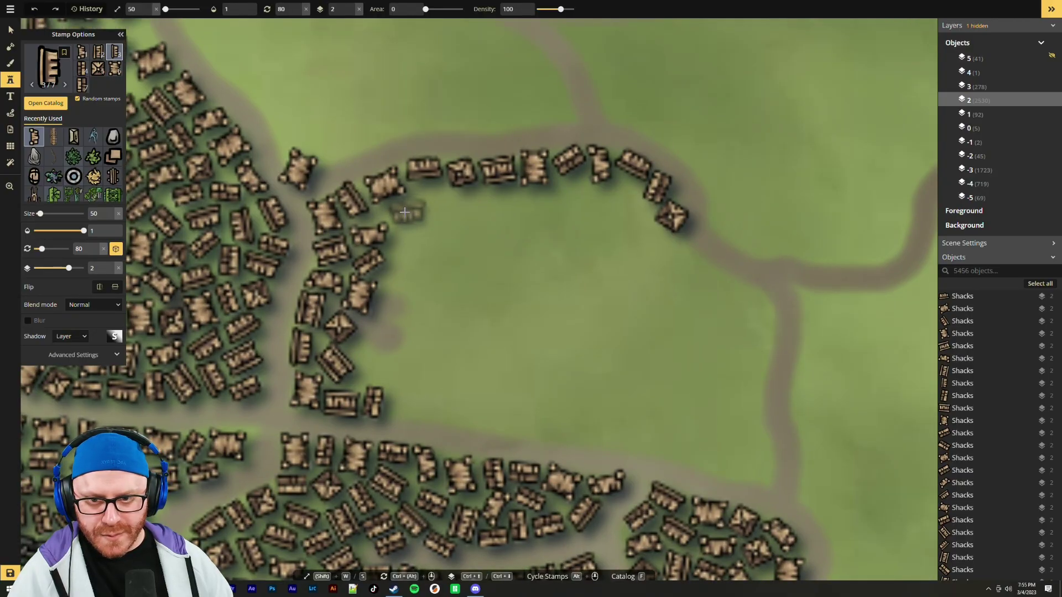
click(405, 214)
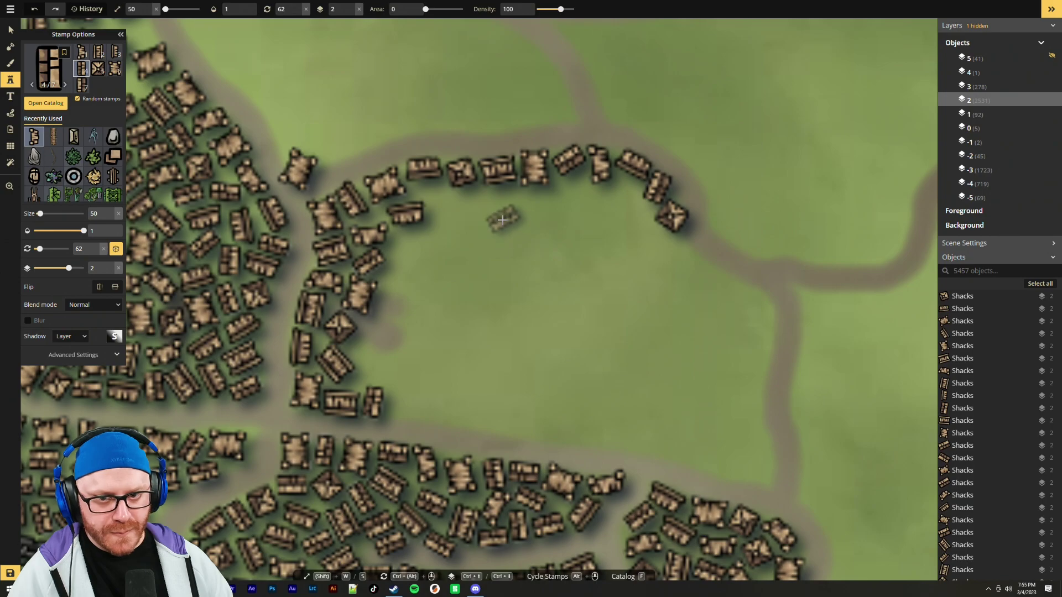
Continue the second row eastward beneath the north edge with rotated shacks, and stamp one rotated to 26 below the northeast bend
scroll(443, 206, down, 7)
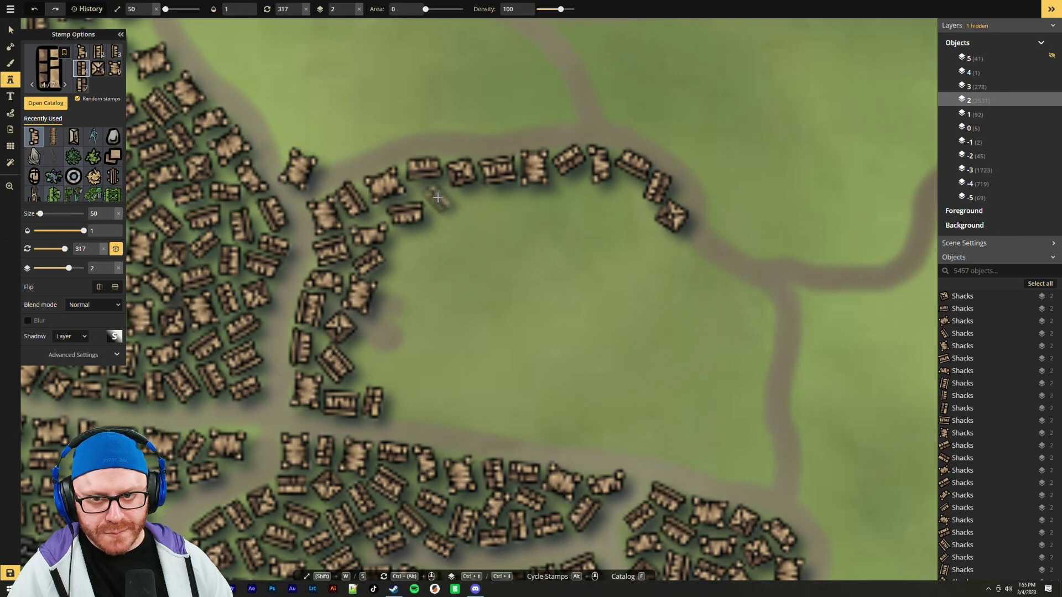
click(437, 198)
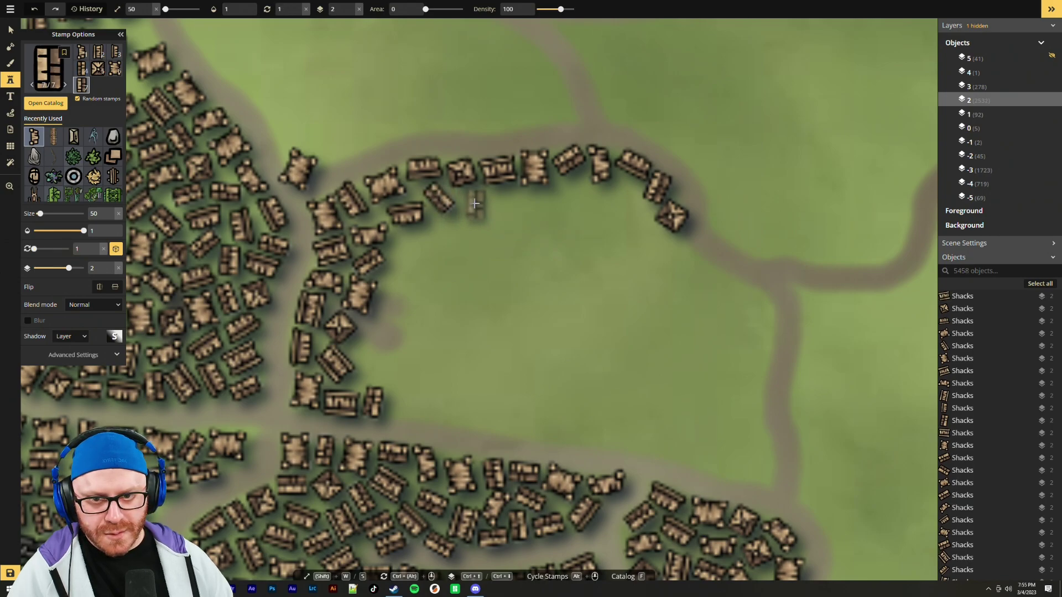
click(473, 203)
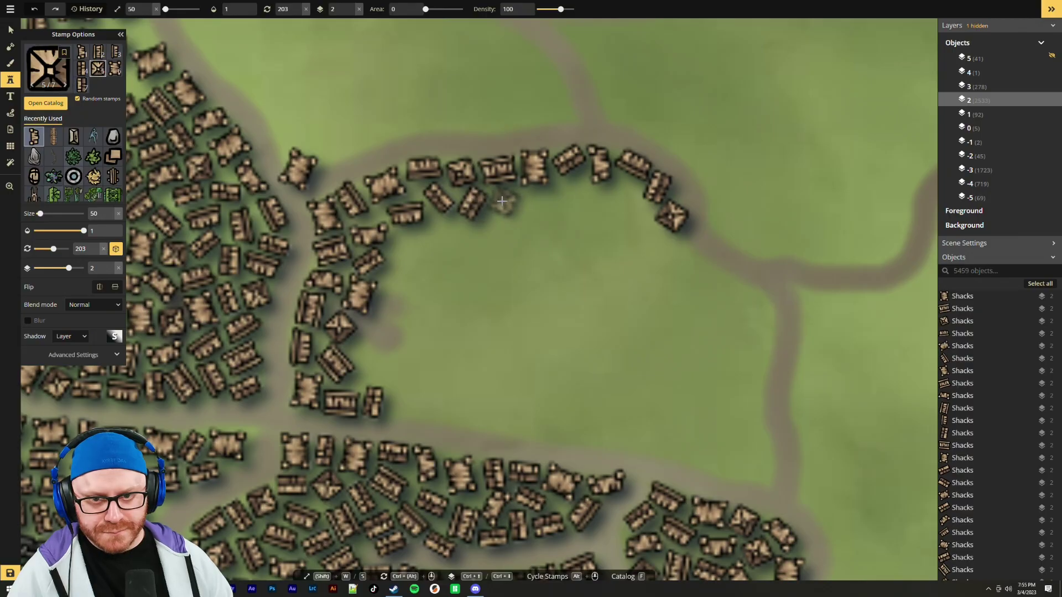
click(505, 203)
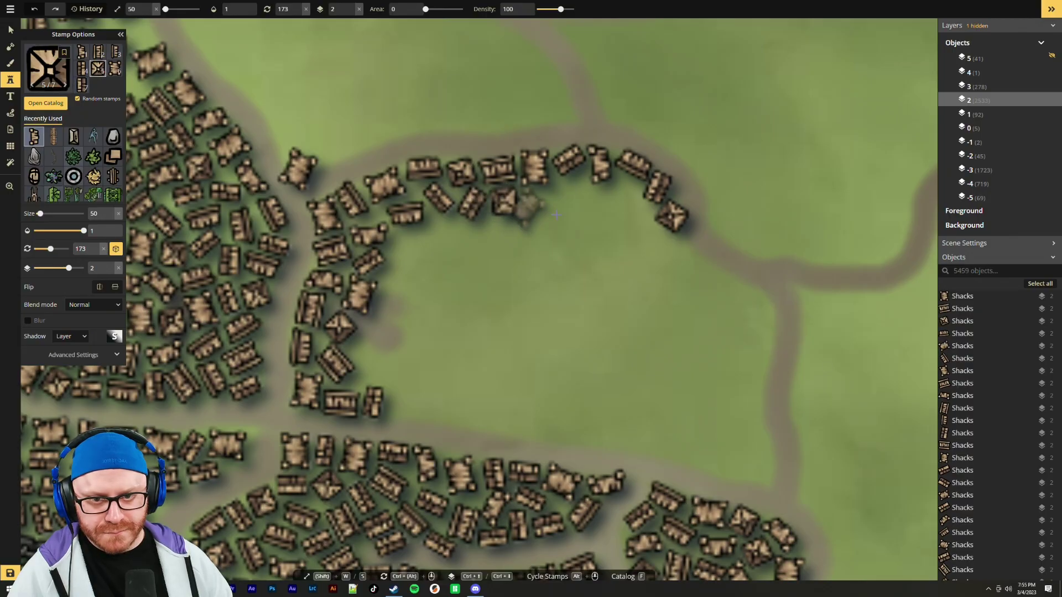
click(573, 193)
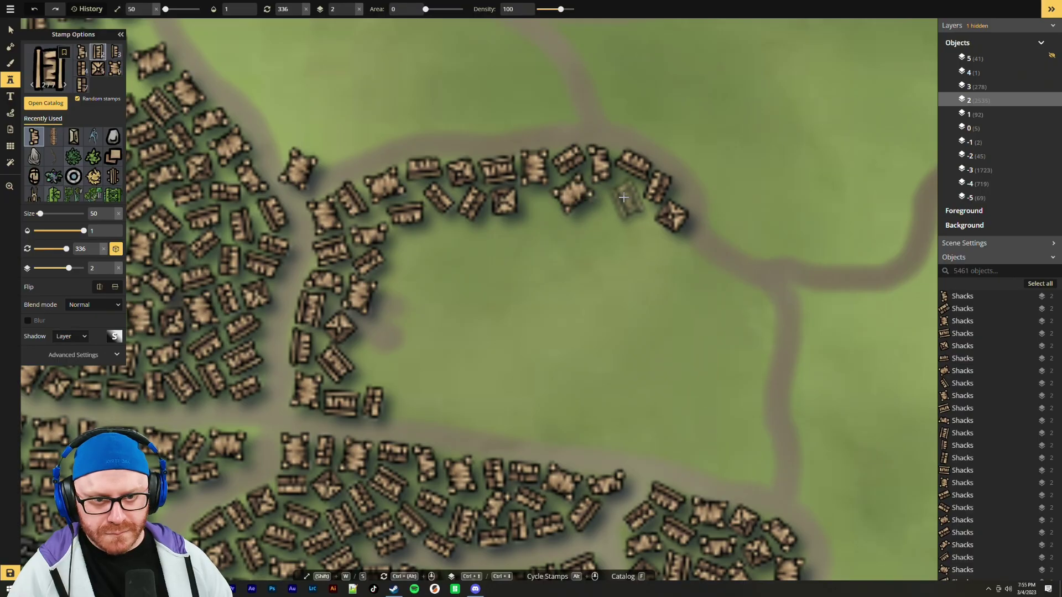
click(625, 198)
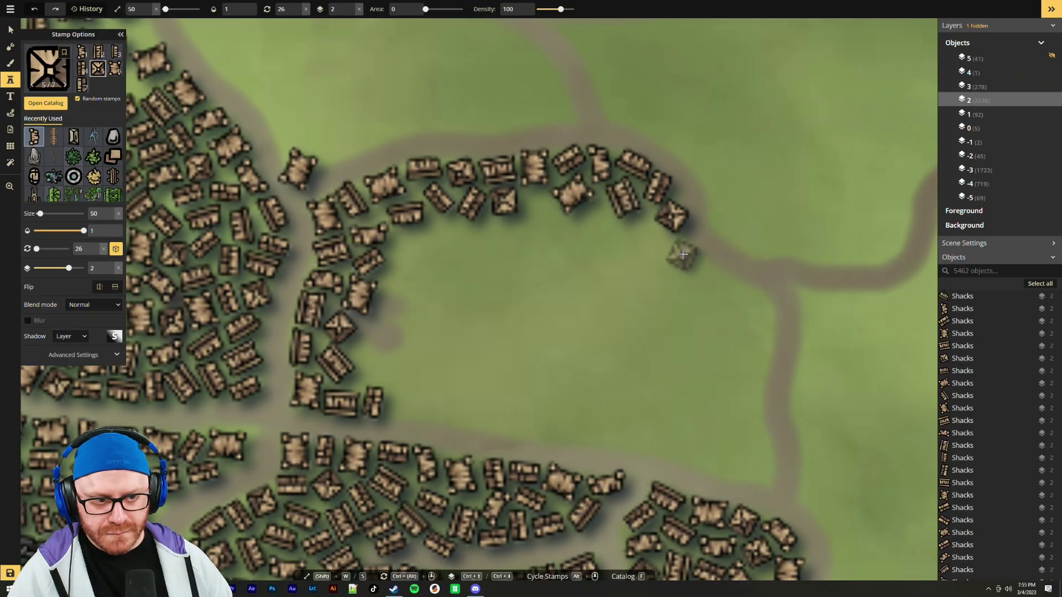
click(680, 255)
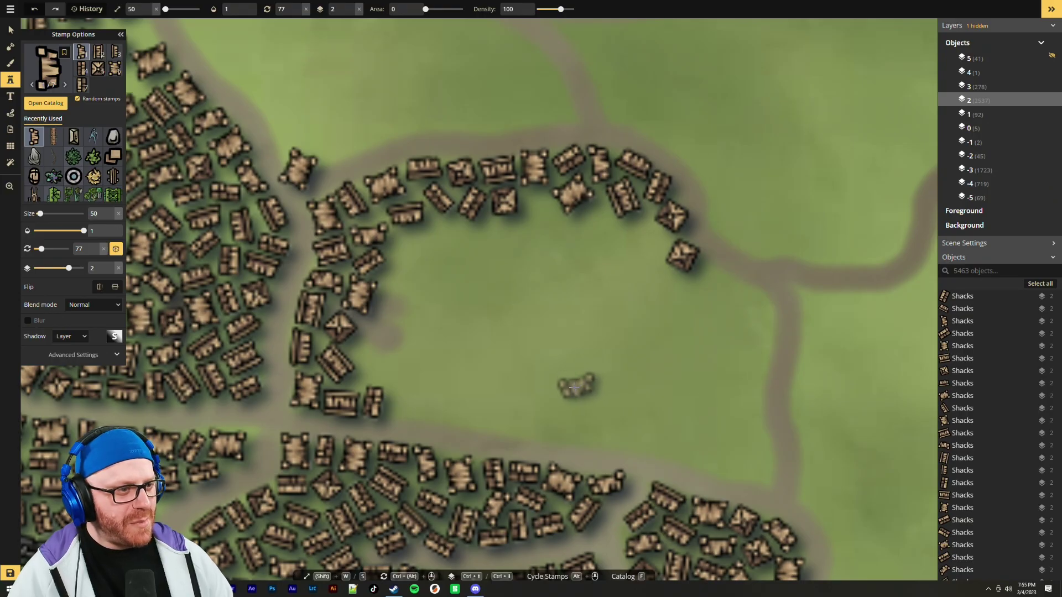
Extend the block's south-edge row eastward with three shacks, including a corner-towered one rotated to 90 and a narrow one rotated to 3
scroll(576, 387, up, 2)
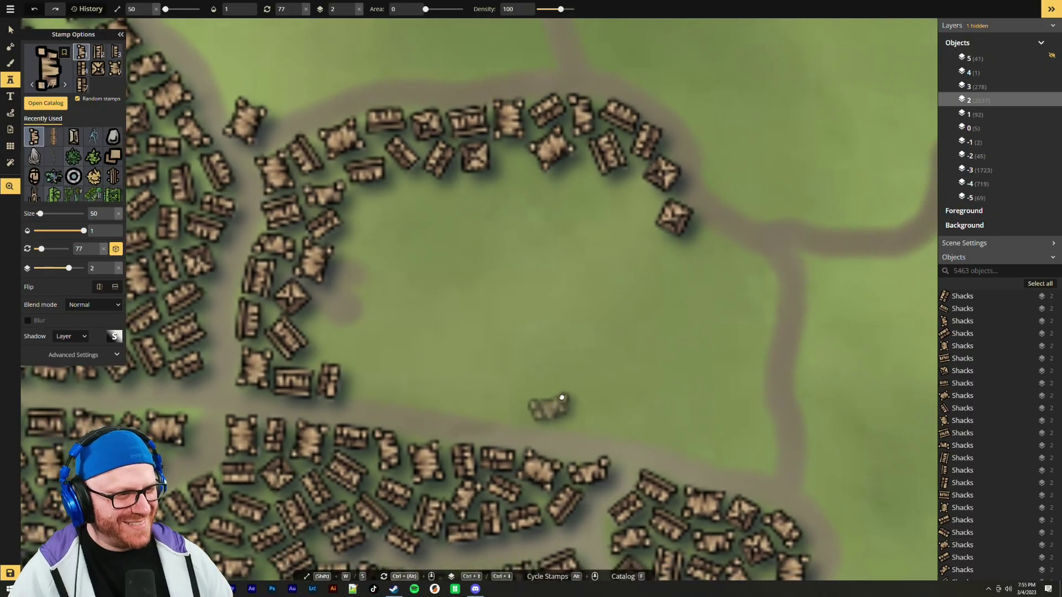
drag(565, 400, 516, 386)
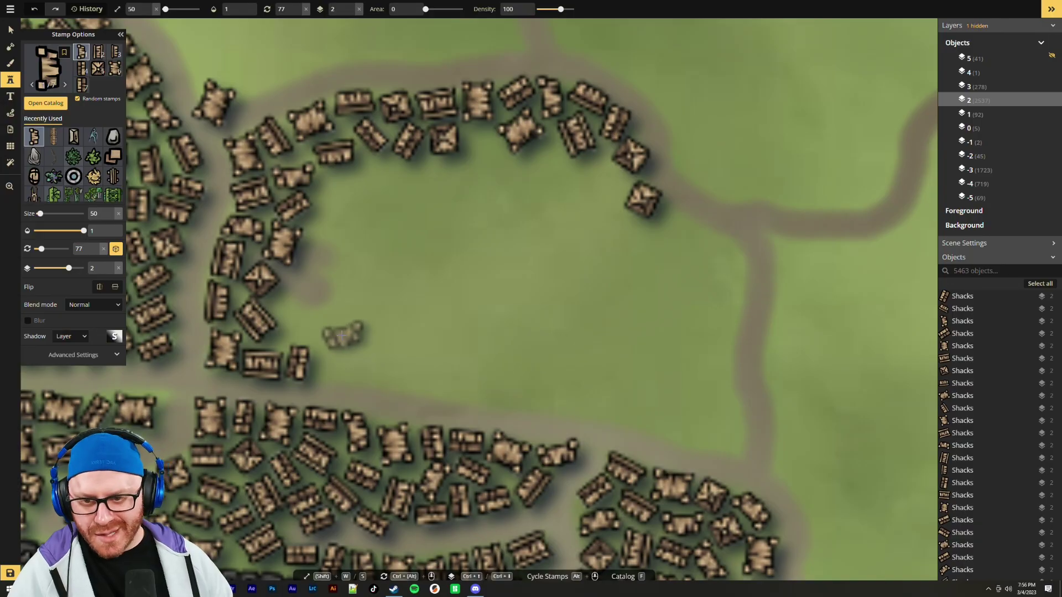
scroll(343, 366, up, 10)
scroll(337, 370, down, 1)
click(332, 373)
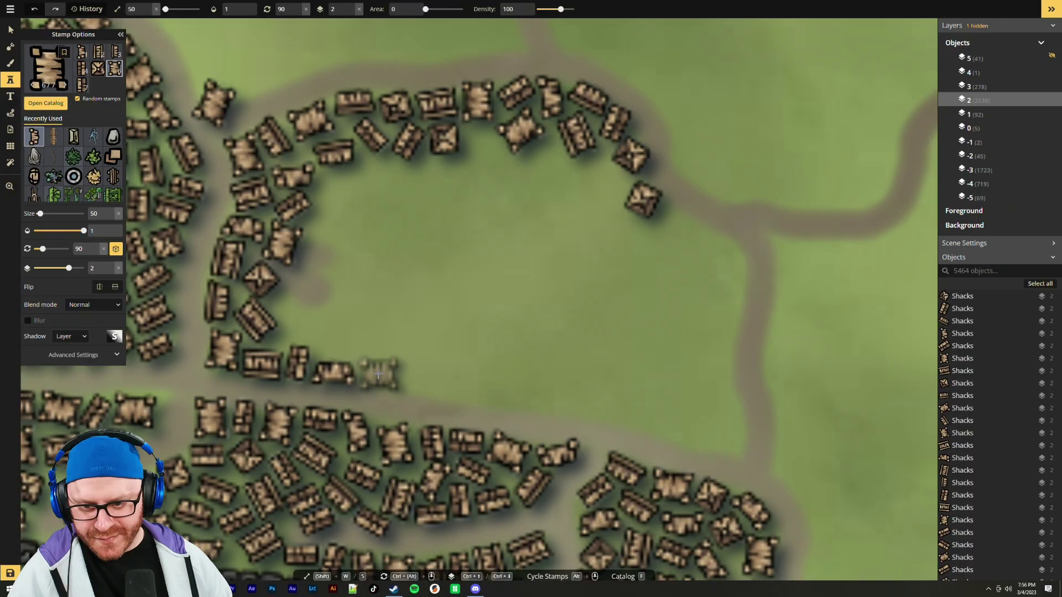
click(378, 375)
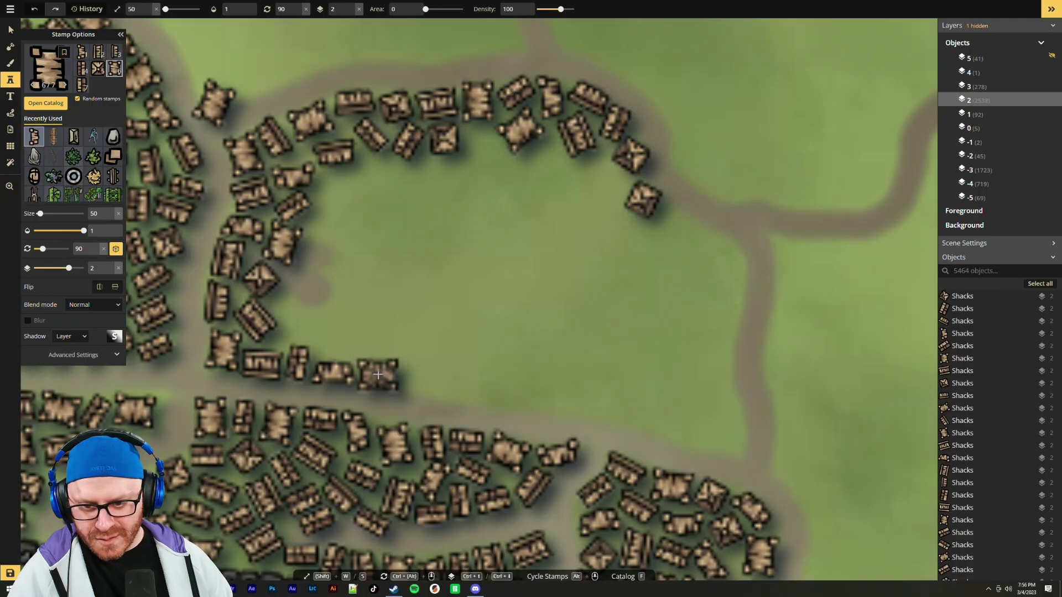
click(412, 377)
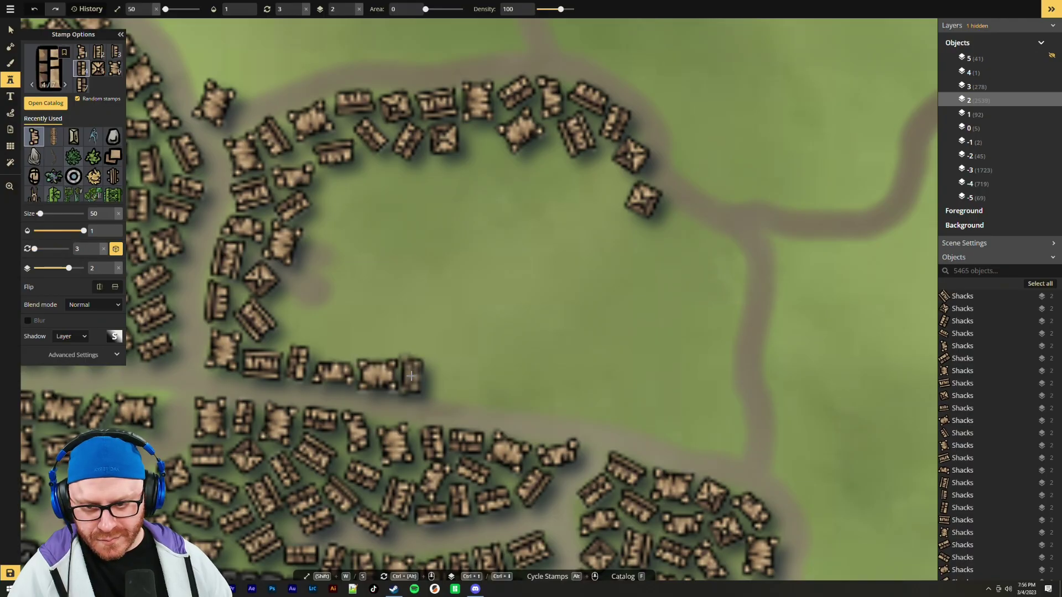
Stamp three more shacks east along the south edge, stepping slightly southward to follow the road
scroll(453, 389, down, 3)
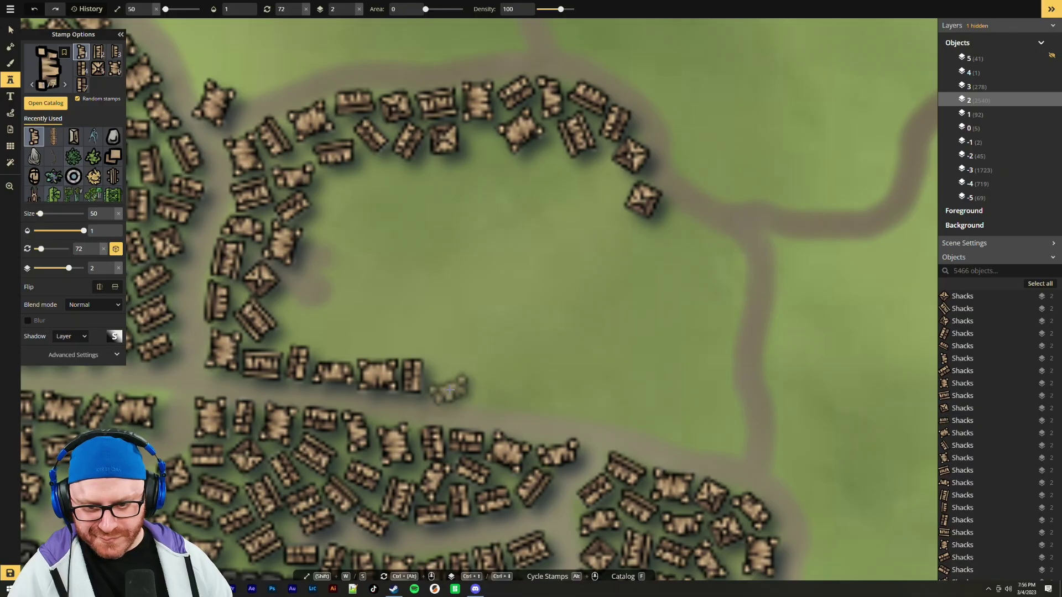
click(446, 395)
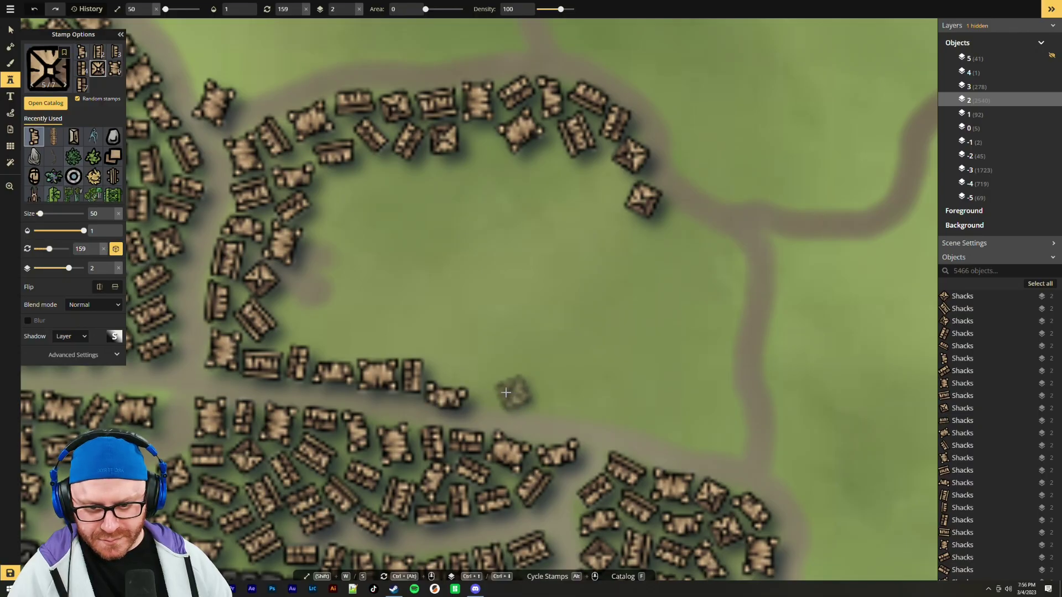
click(487, 394)
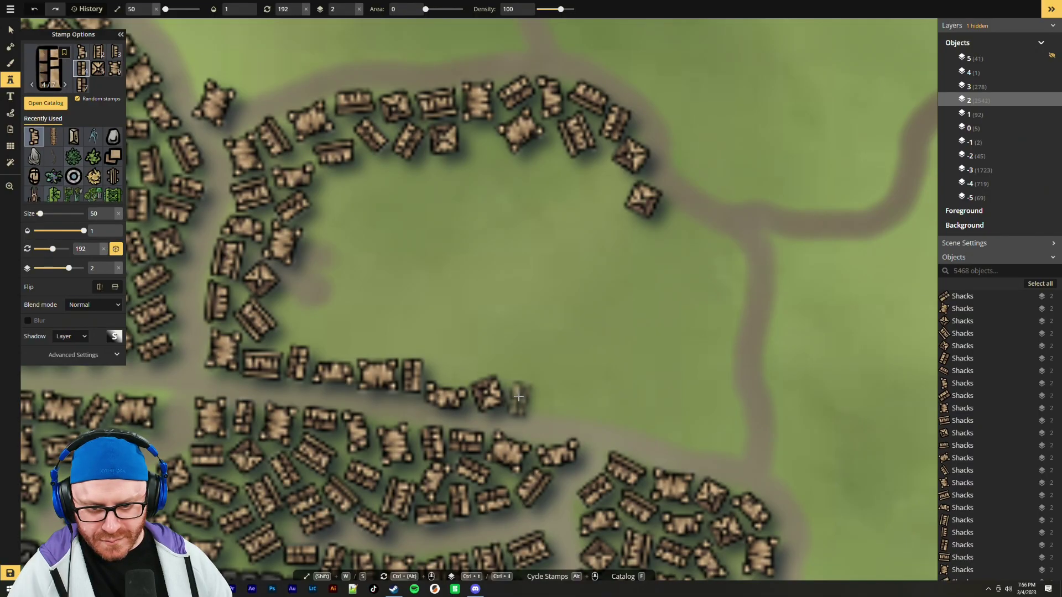
click(519, 395)
Add one more shack to the eastern end of the south-edge row and stamp four differently rotated shacks in a second row just north of it
click(468, 369)
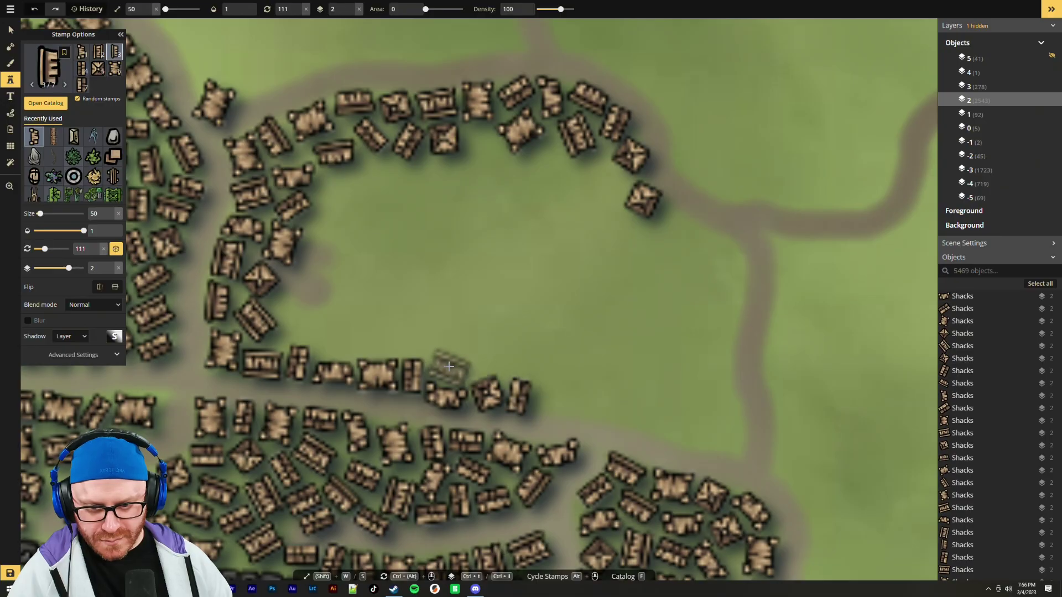
click(451, 366)
ctrl+scroll(354, 329, up, 5)
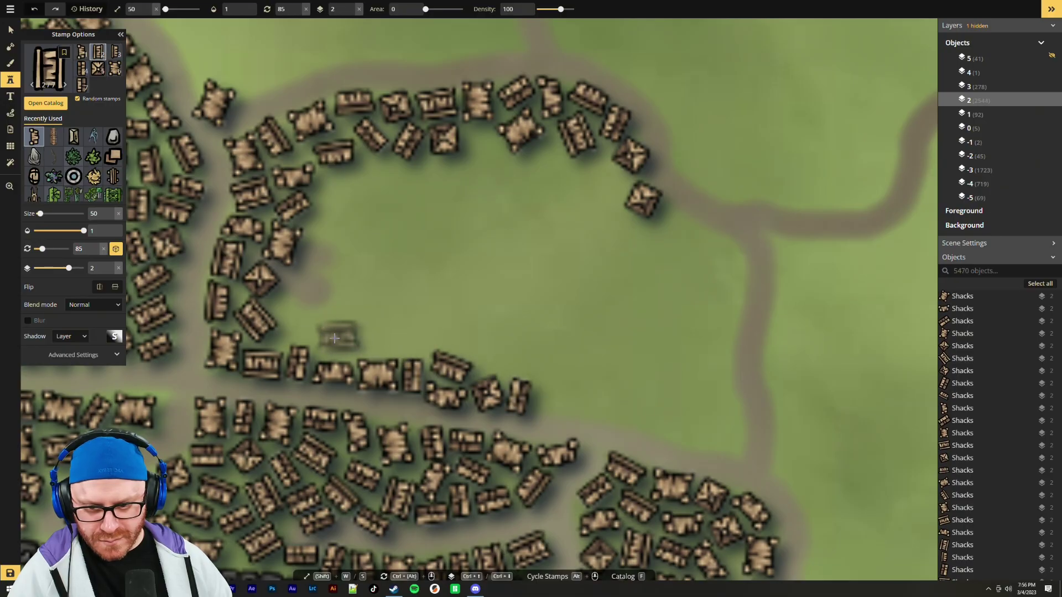
click(337, 341)
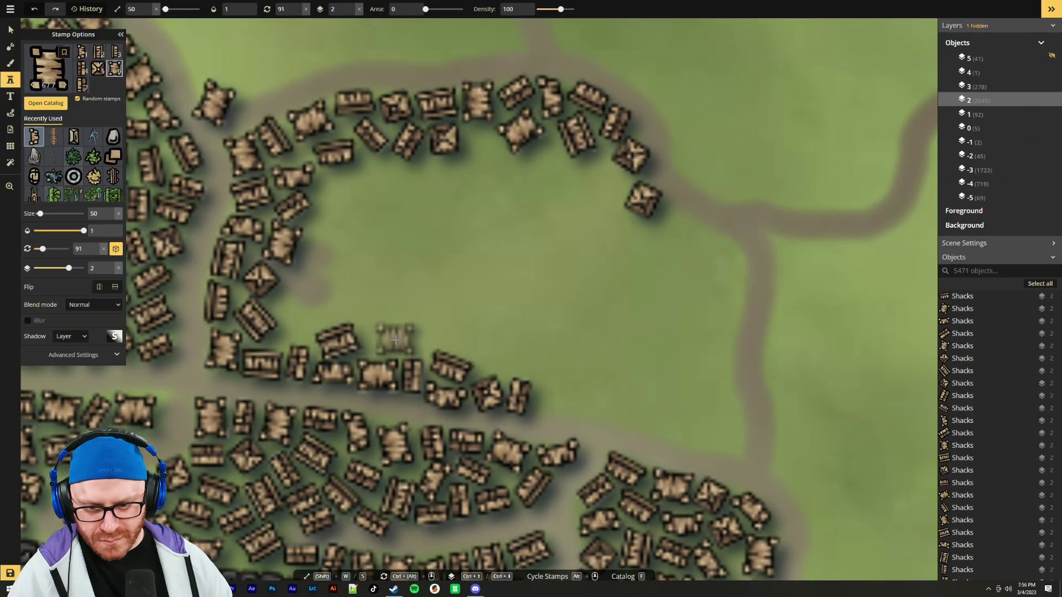
click(410, 342)
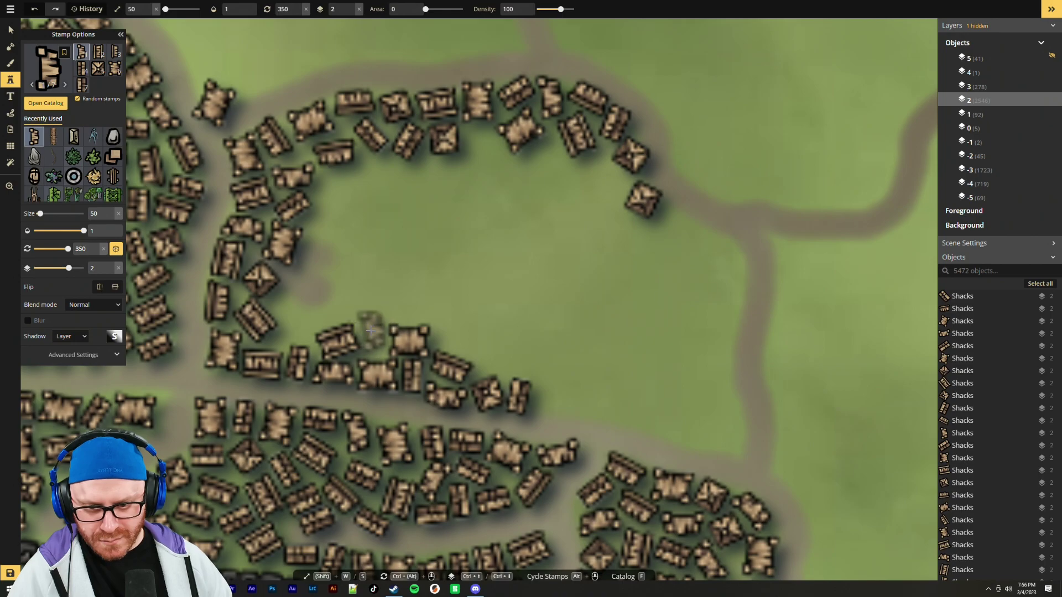
click(371, 329)
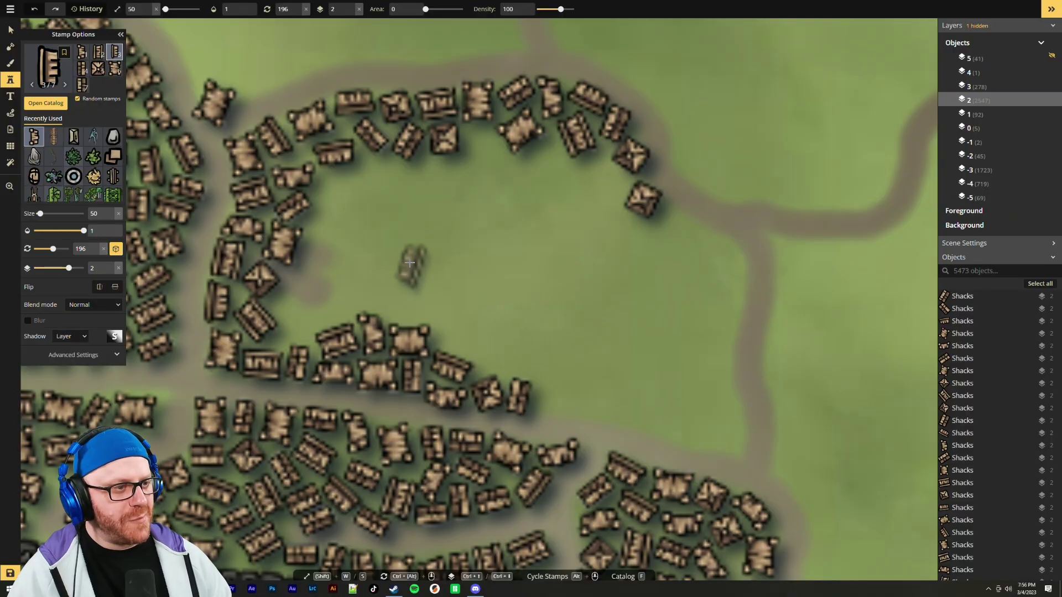
Fill the block's southwest interior with three shacks: one rotated to 331, a corner-towered one, and a small one rotated to 48
scroll(359, 265, up, 1)
scroll(295, 314, up, 8)
scroll(293, 316, up, 1)
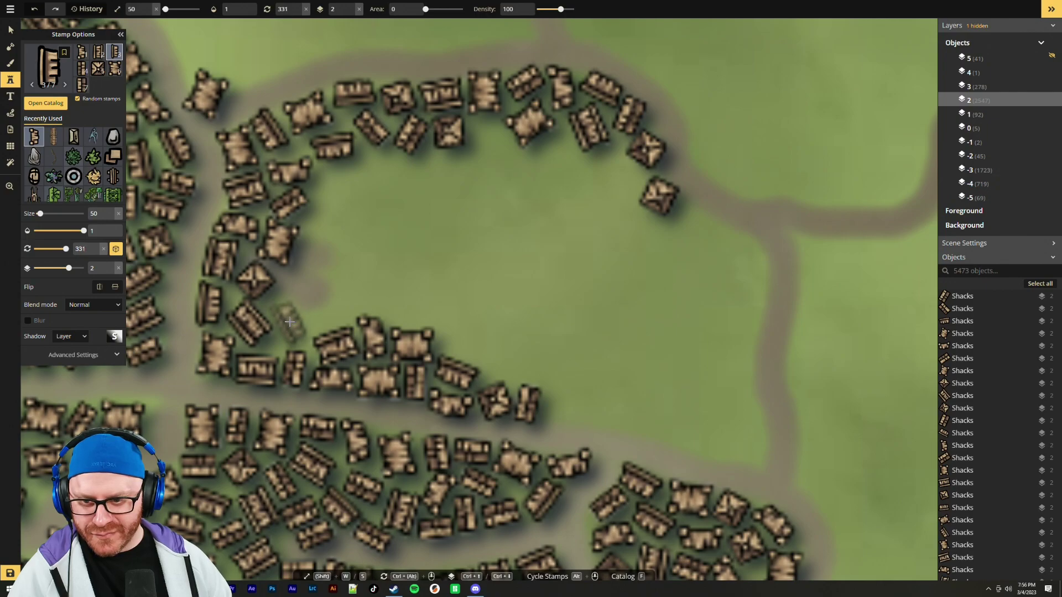
click(288, 323)
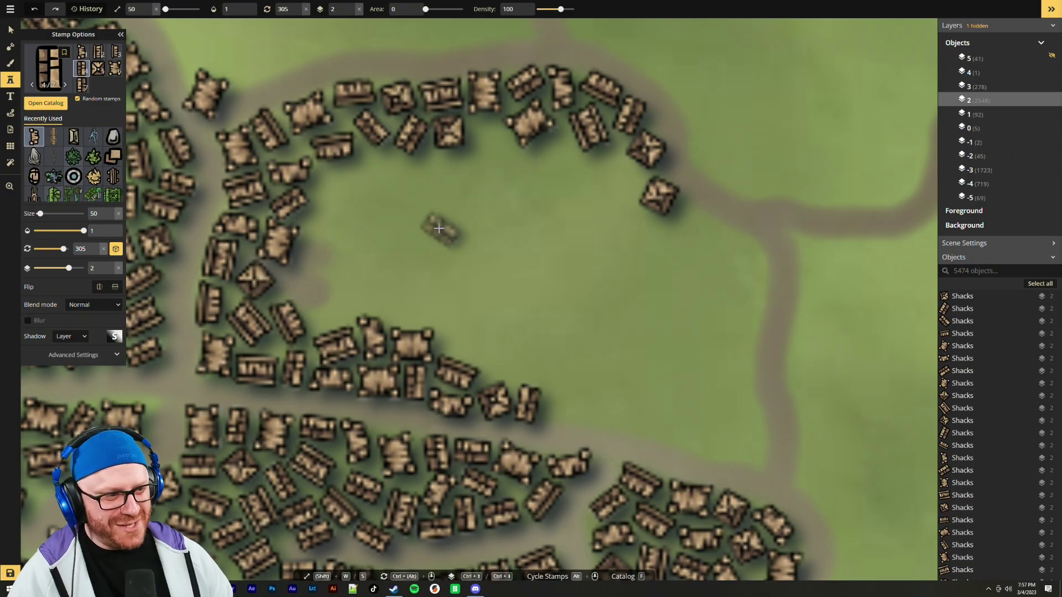
click(113, 69)
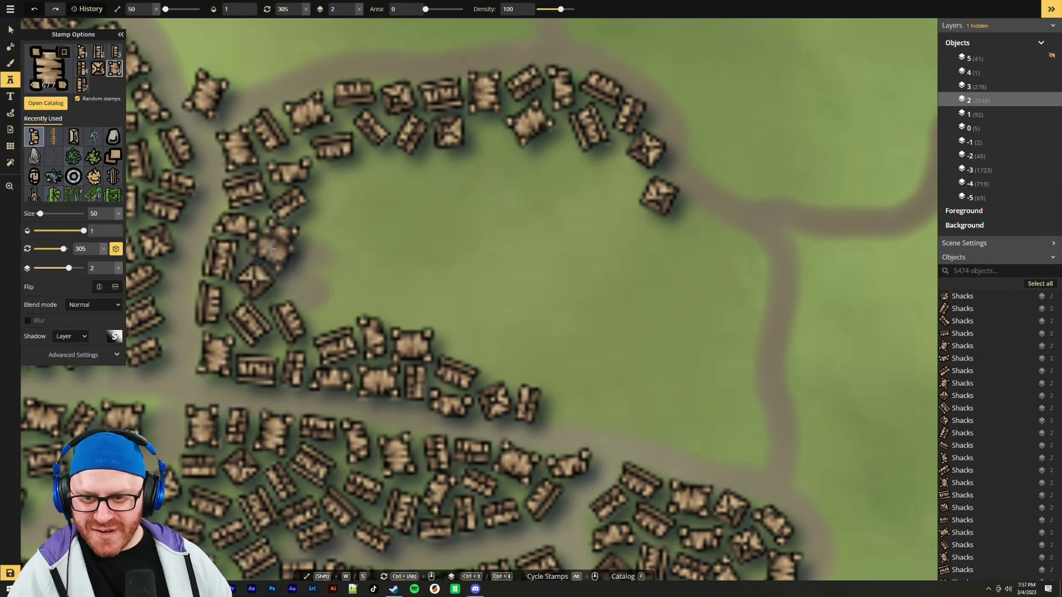
ctrl+alt+scroll(329, 302, down, 3)
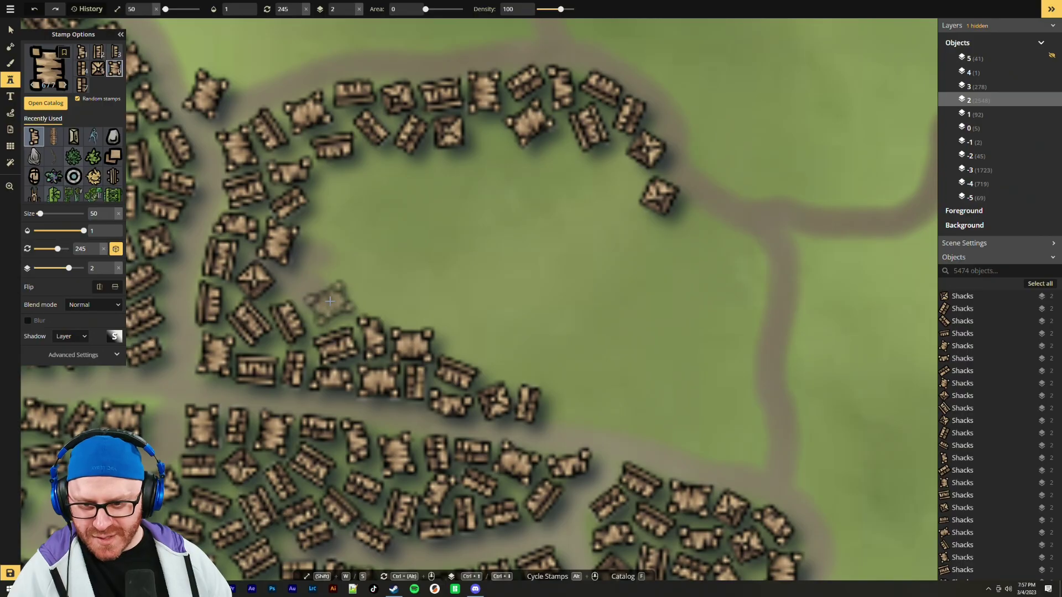
click(325, 308)
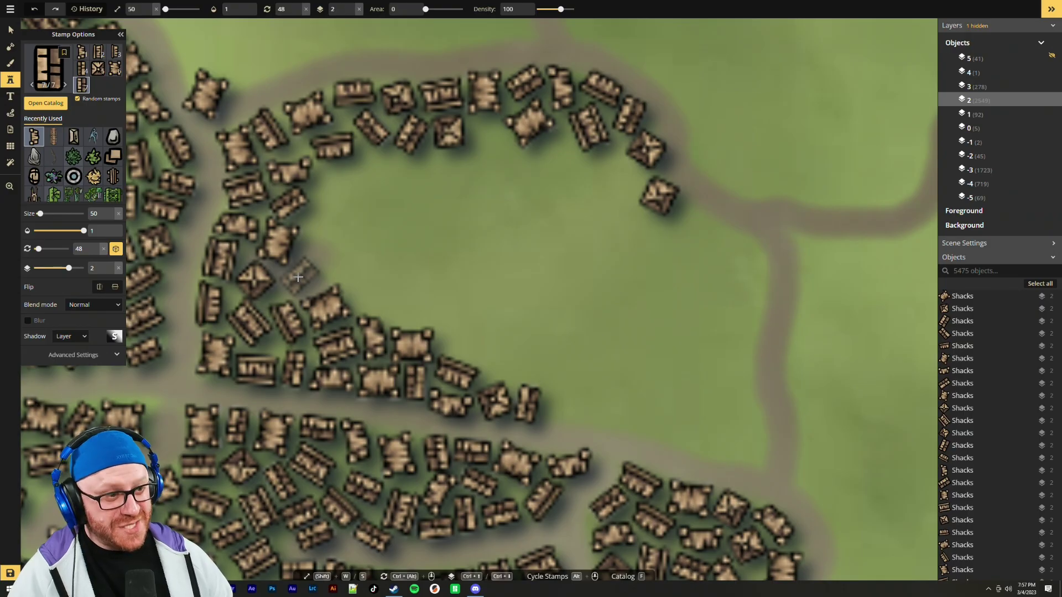
click(298, 277)
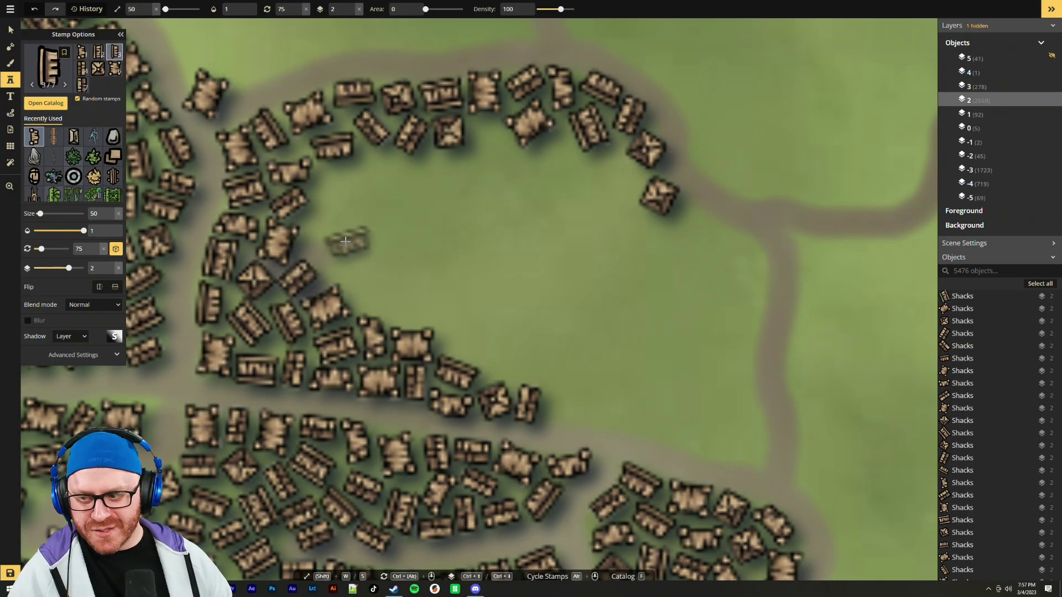
Thicken the block's western side with five rotated shacks, running from below the north row down to the southwest cluster
scroll(338, 211, down, 4)
click(329, 194)
click(374, 173)
click(360, 212)
scroll(360, 216, down, 3)
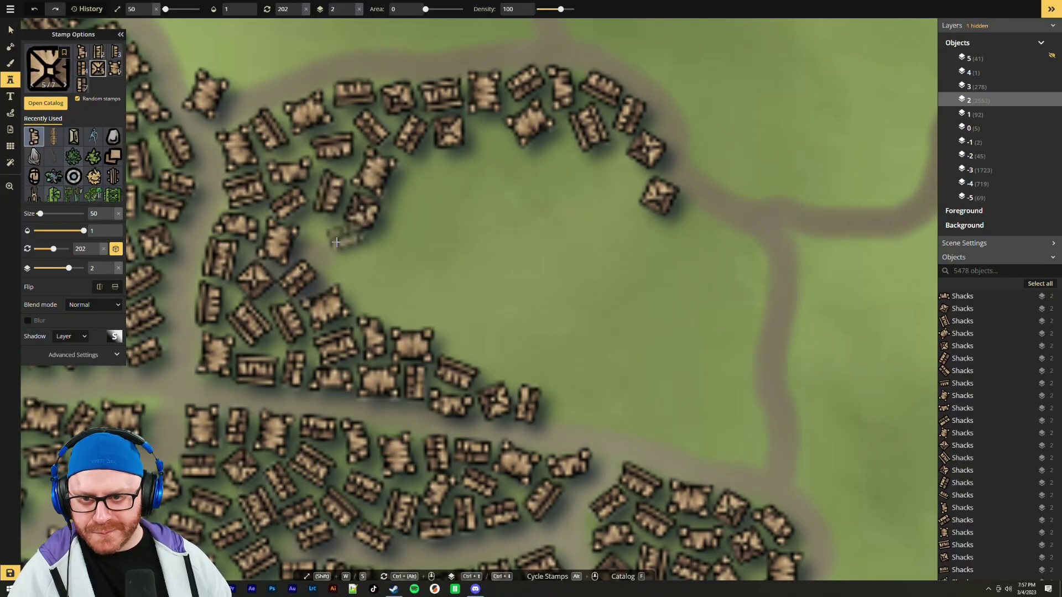
click(322, 231)
click(341, 264)
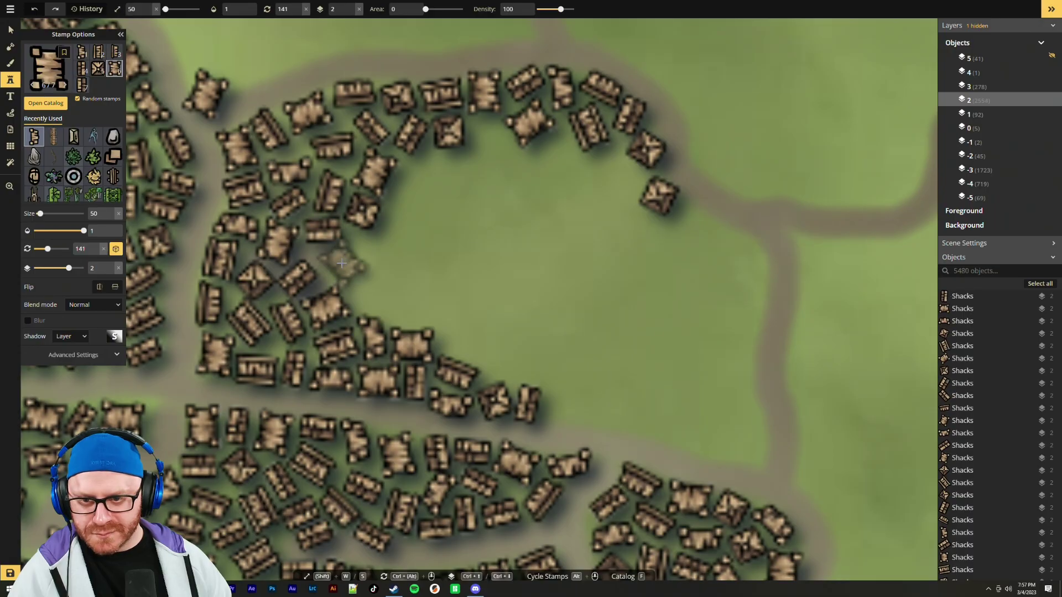
click(342, 264)
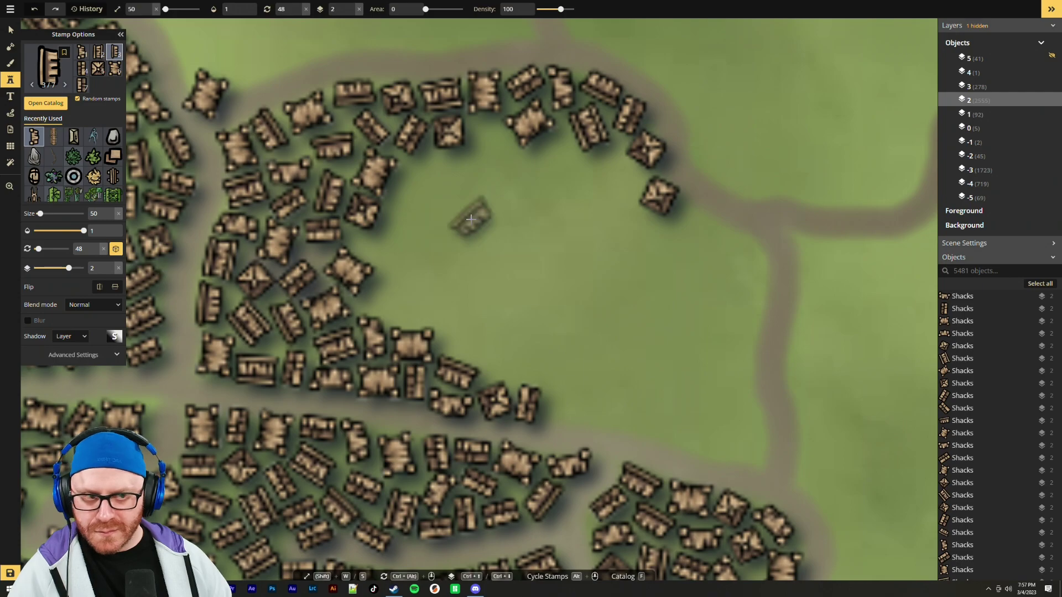
click(1053, 104)
click(1053, 104)
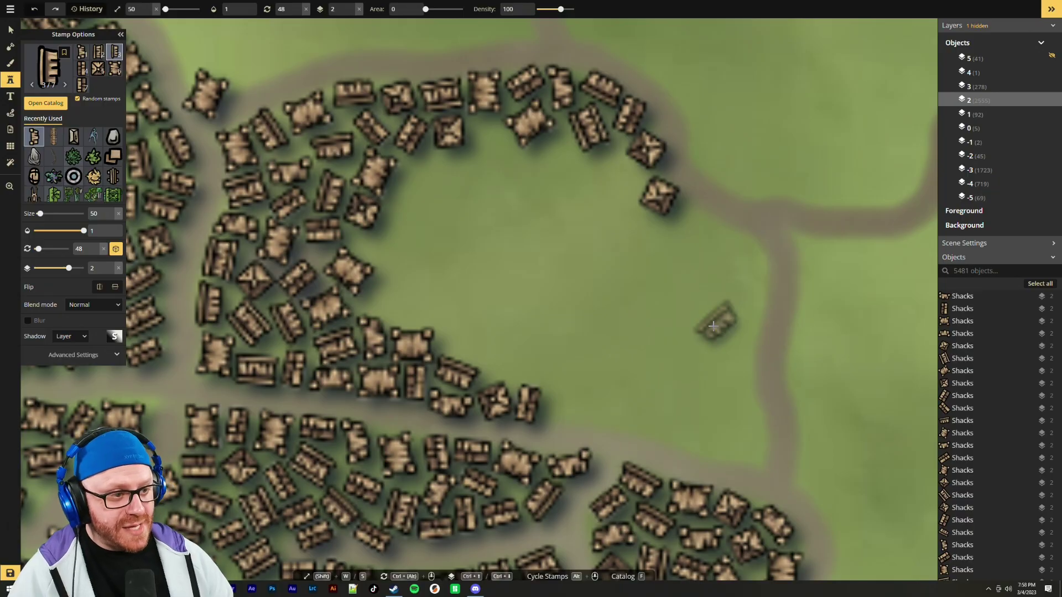
Stamp a shack rotated to 333 beside the eastern road junction and one rotated to 39 at the end of the northeast row
scroll(725, 263, down, 2)
scroll(734, 262, down, 3)
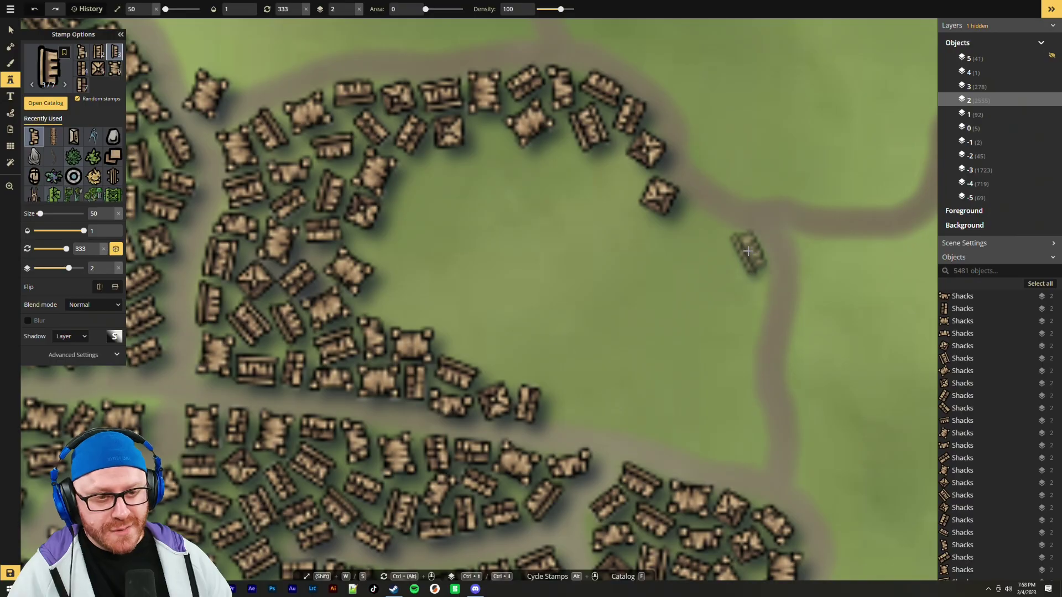
click(752, 248)
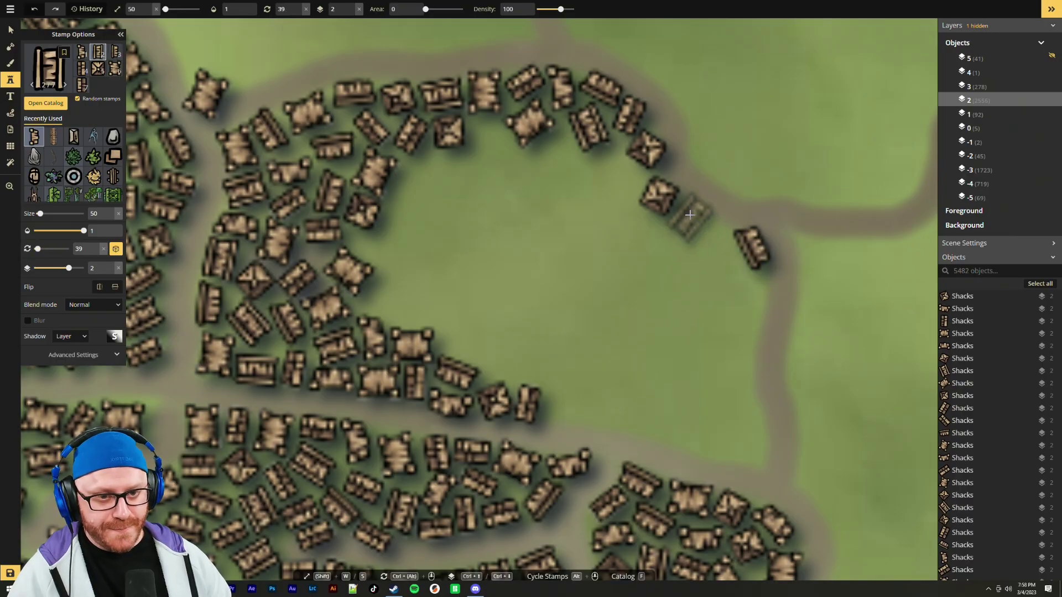
click(690, 214)
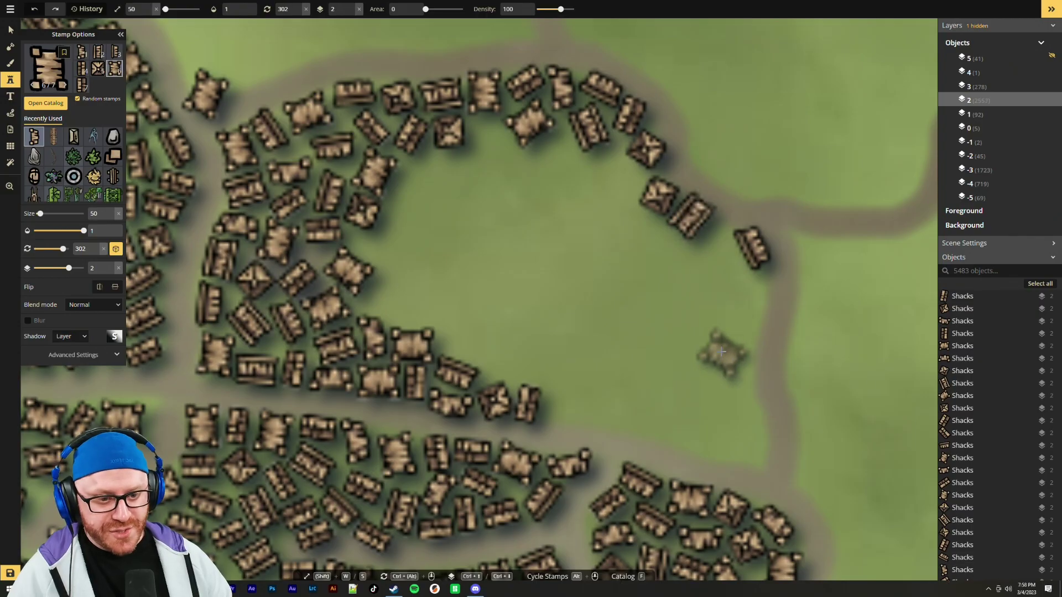
Stamp a corner-towered shack rotated to 287 in the block's southeast corner, with a shack rotated to 24 just west of it
scroll(749, 448, down, 1)
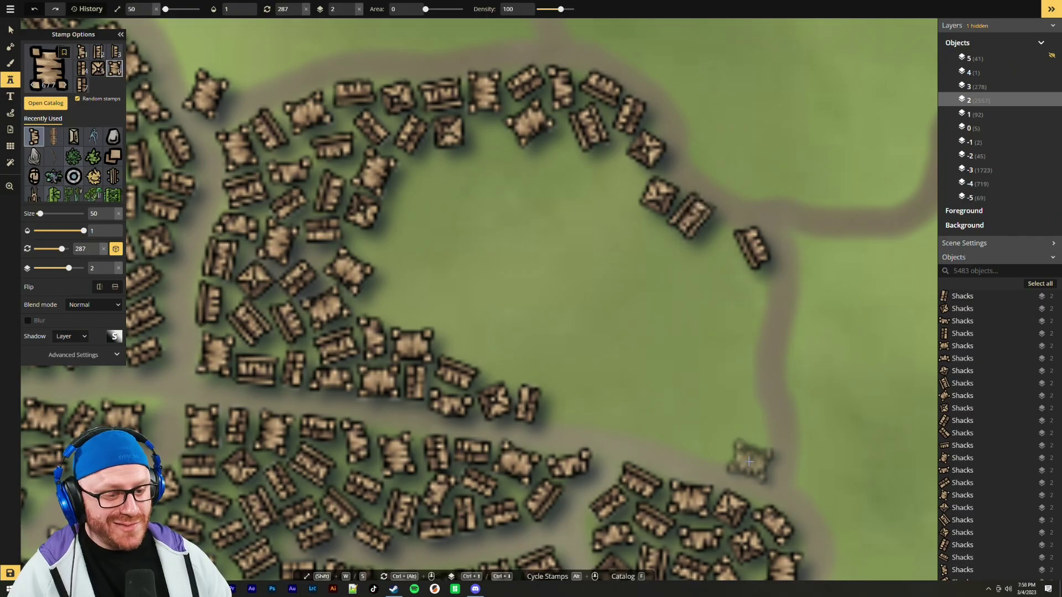
click(749, 461)
scroll(712, 437, up, 4)
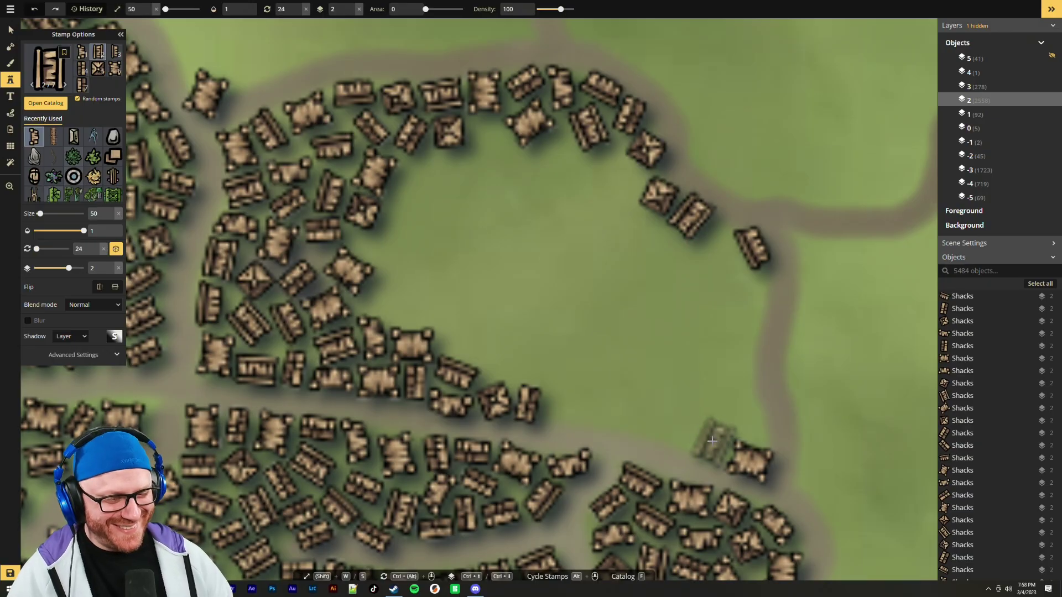
click(711, 441)
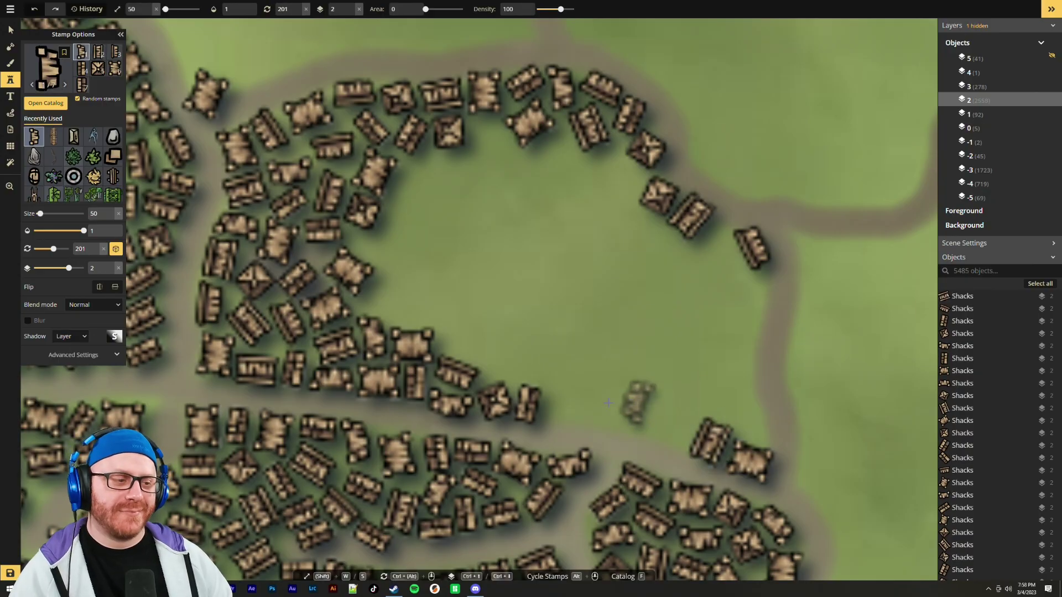
Extend the south-edge row eastward with three more shacks, the last two rotated to 357 and 9
scroll(578, 403, up, 5)
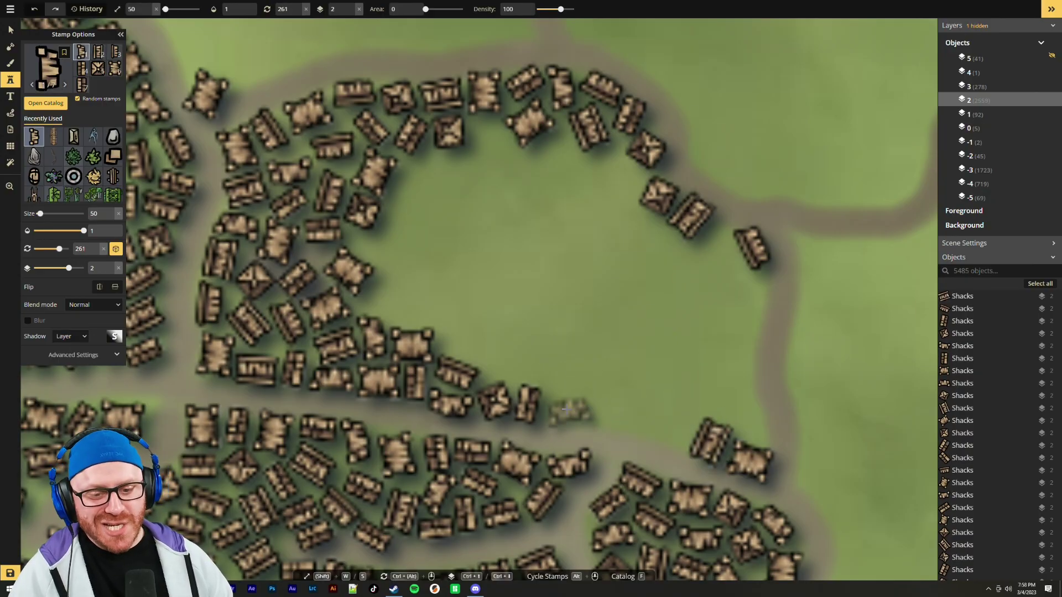
click(560, 414)
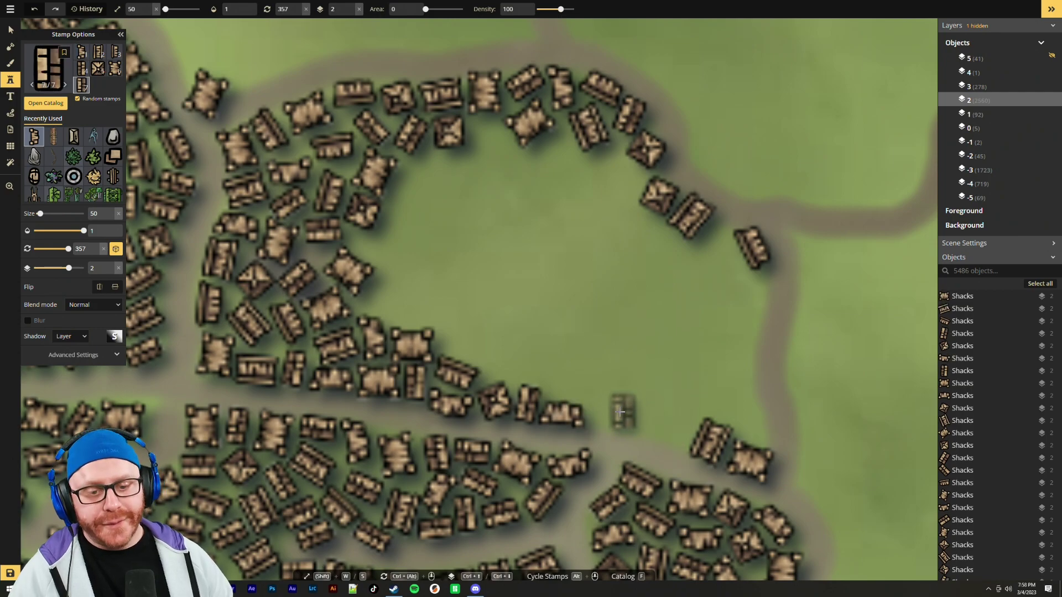
click(602, 412)
click(641, 423)
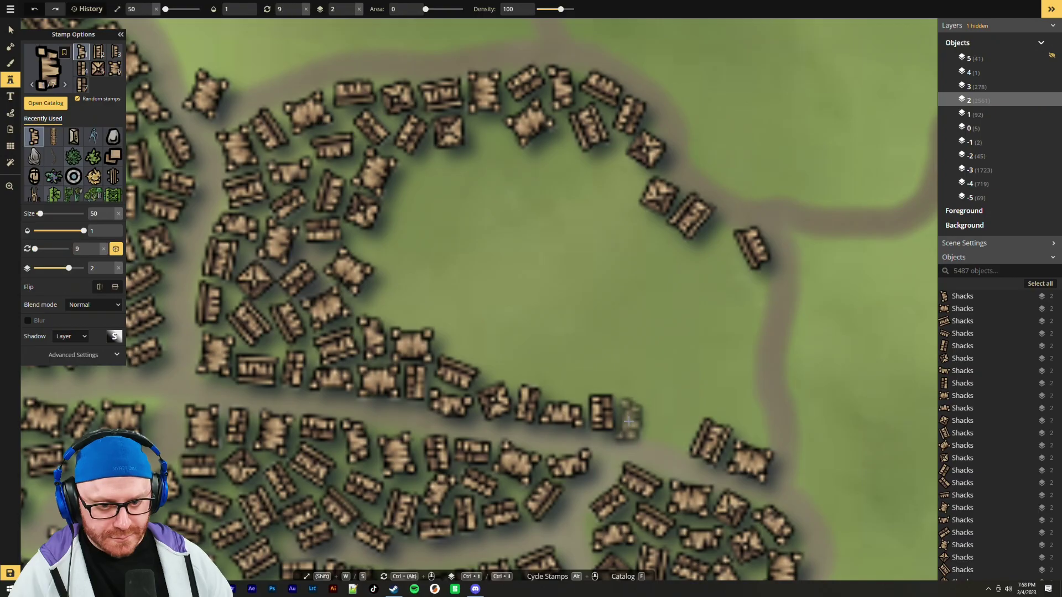
click(630, 422)
Stamp a small shack rotated to 163 just north of the southeast corner, and close the south-edge row's gap with a corner-towered shack
scroll(675, 429, down, 2)
scroll(742, 410, down, 2)
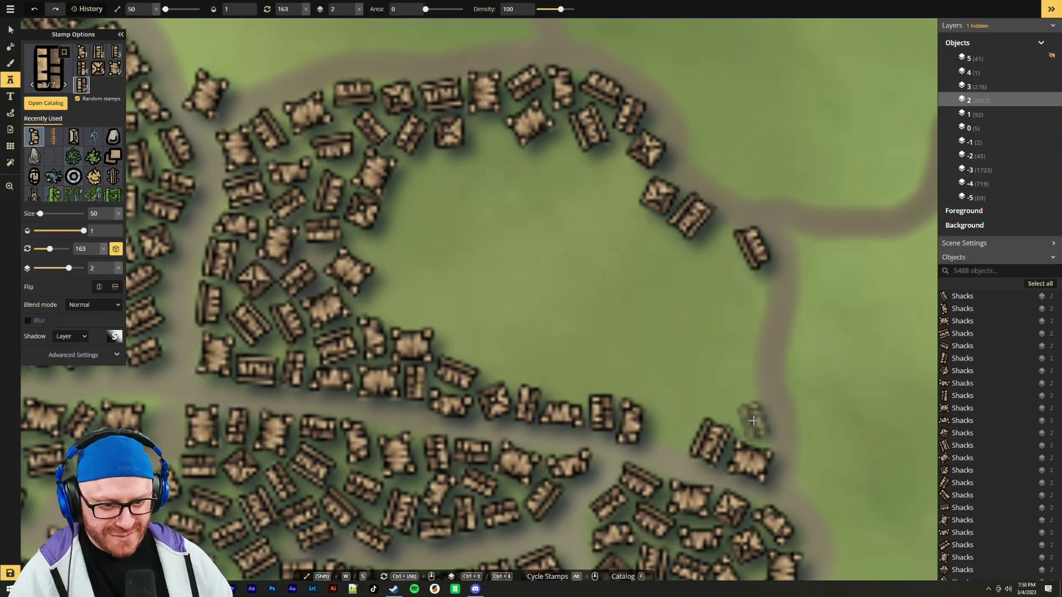
click(753, 421)
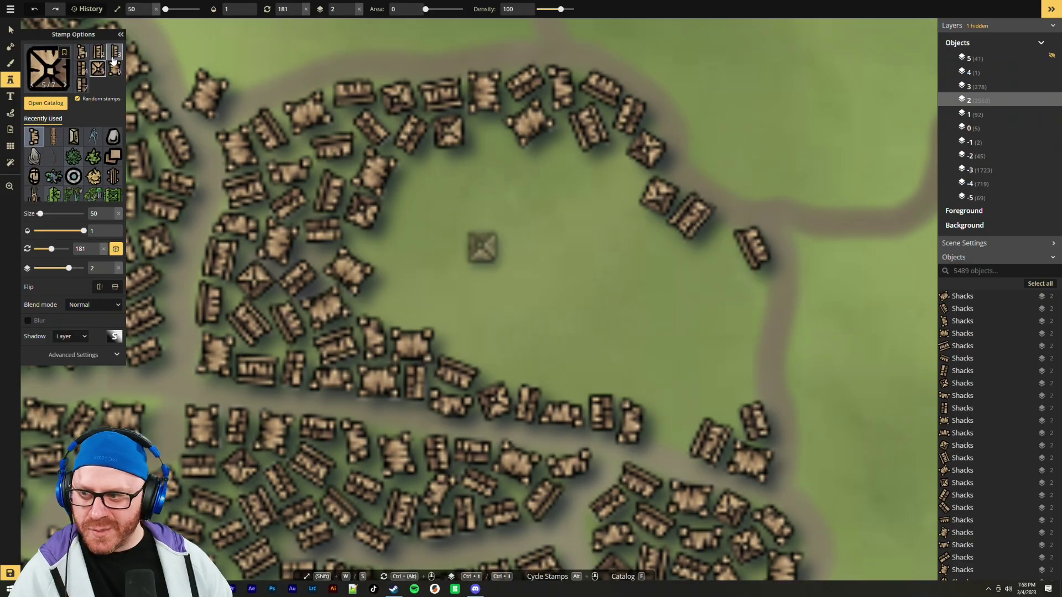
scroll(683, 382, down, 2)
scroll(683, 382, down, 3)
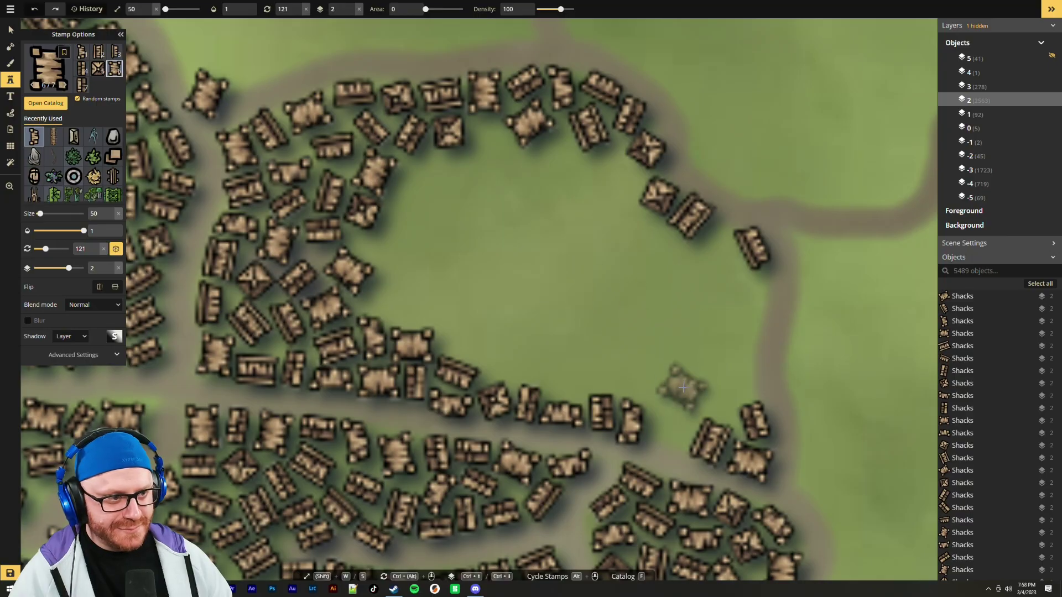
click(665, 435)
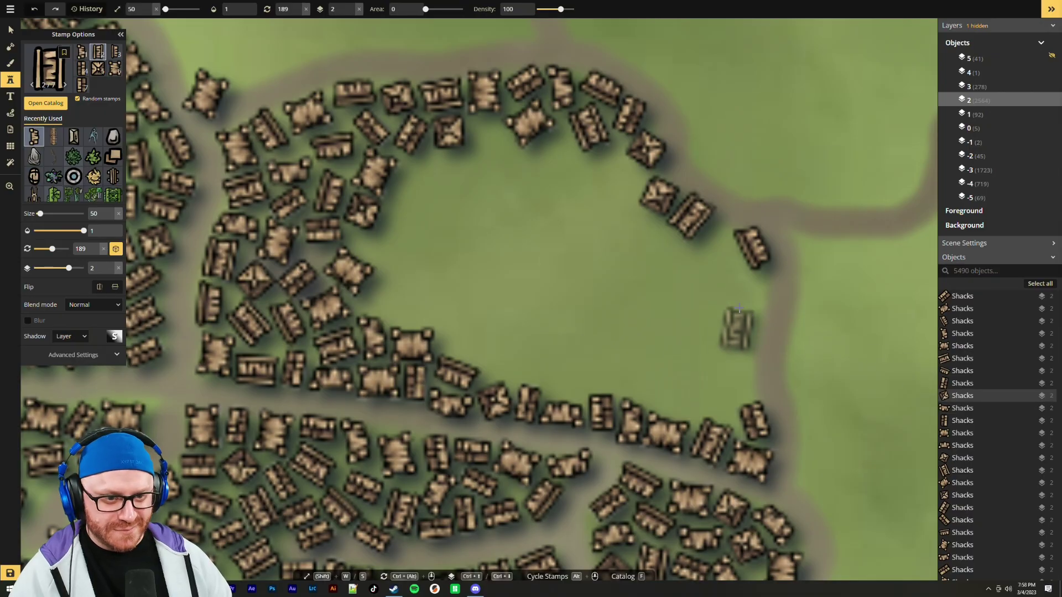
Continue north along the eastern road with a shack rotated to 279 above the southeast corner group
scroll(720, 383, up, 3)
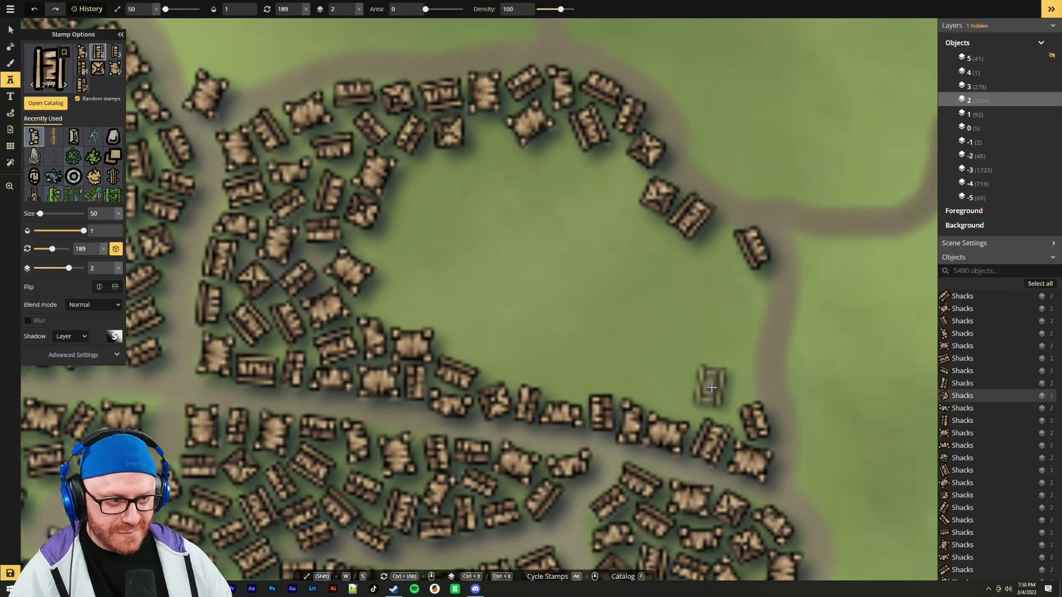
scroll(721, 383, up, 9)
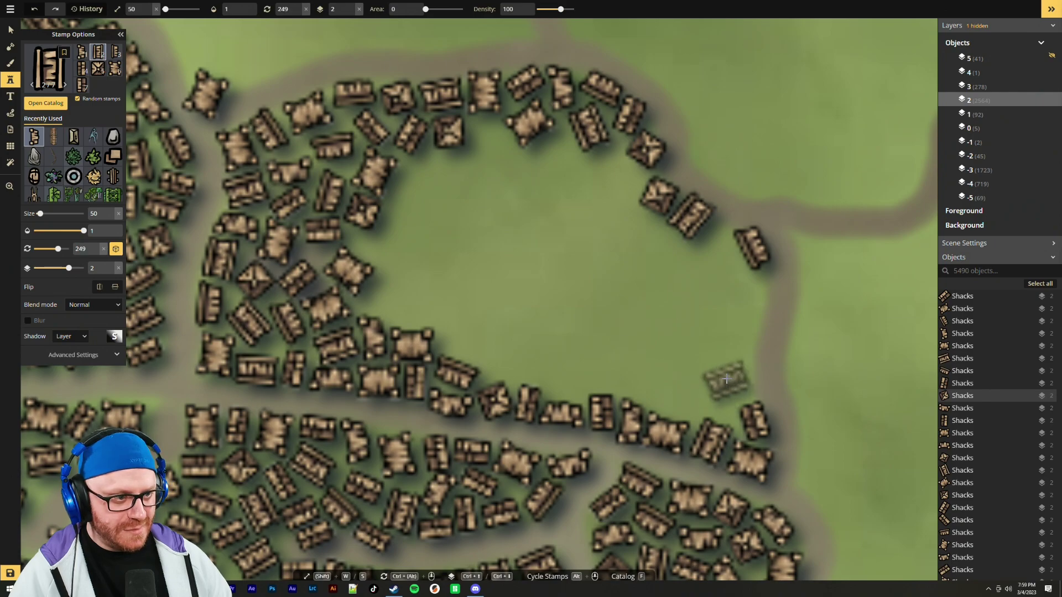
scroll(719, 381, up, 6)
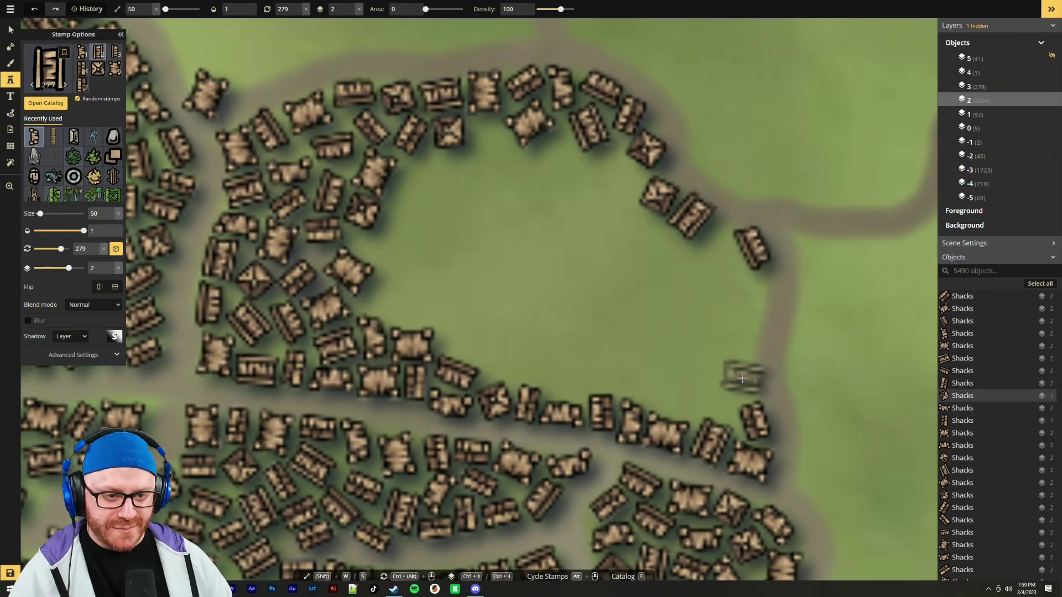
click(742, 380)
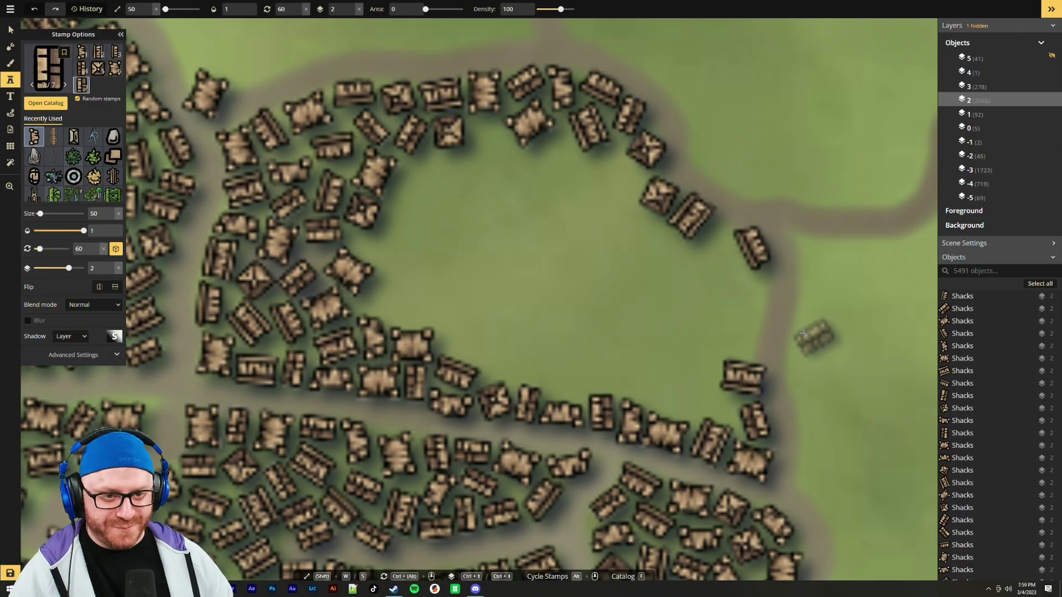
Stamp two shacks westward in a second row behind the south edge's eastern end, the second one square with a pyramid roof
scroll(705, 399, up, 6)
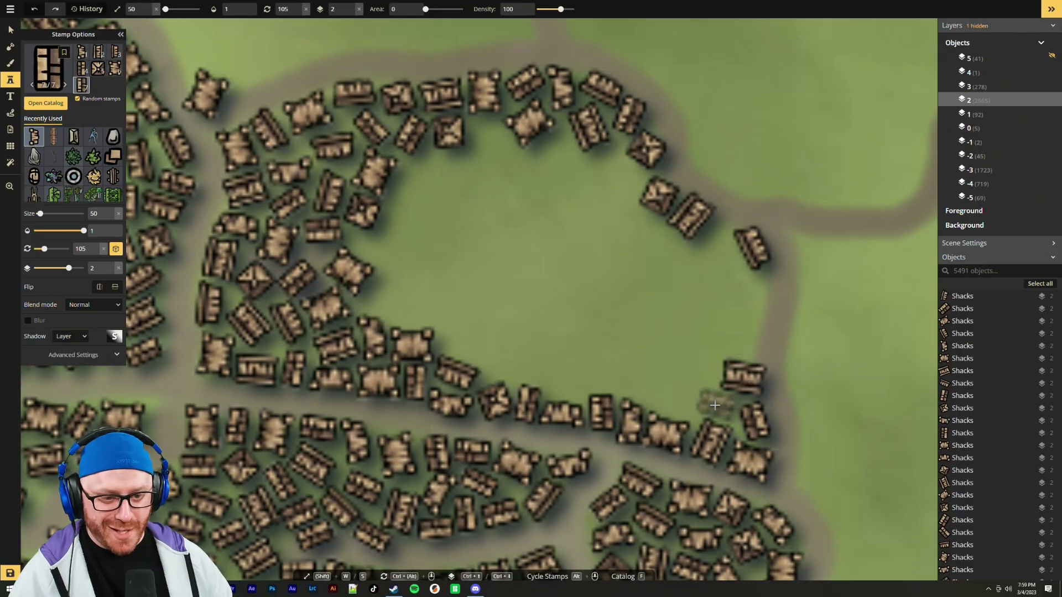
scroll(714, 403, up, 3)
click(717, 405)
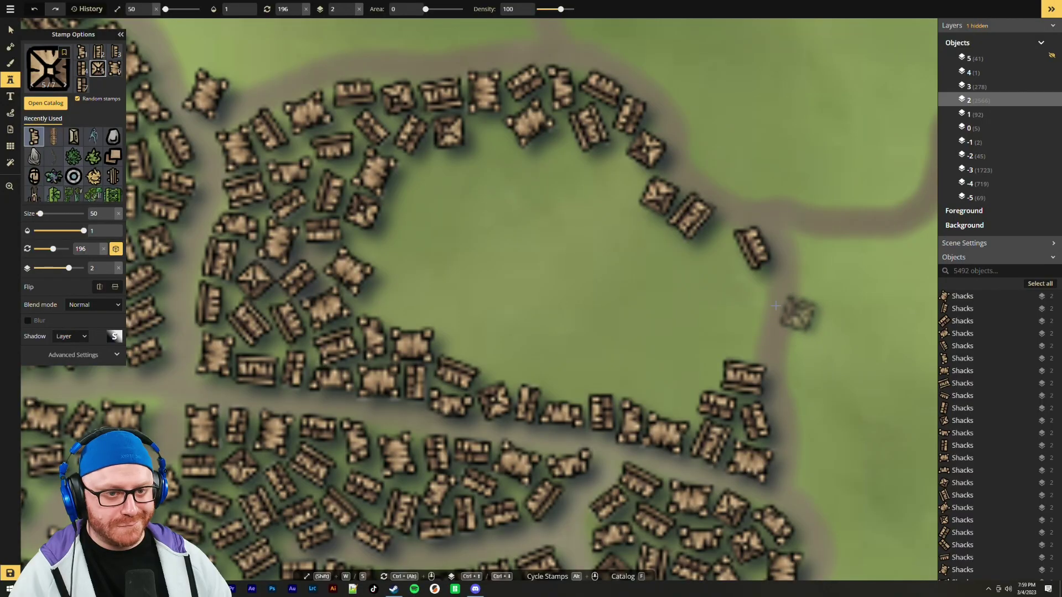
click(674, 394)
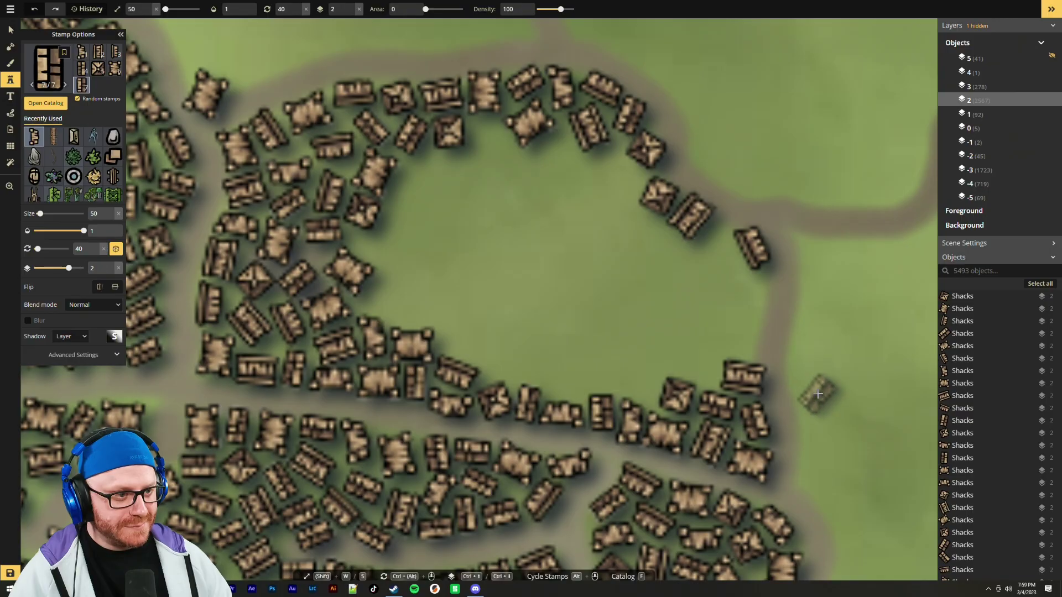
Rotate a small shack and stamp it beside the pyramid-roofed shack in the second row at the block's southeast corner
scroll(701, 365, up, 5)
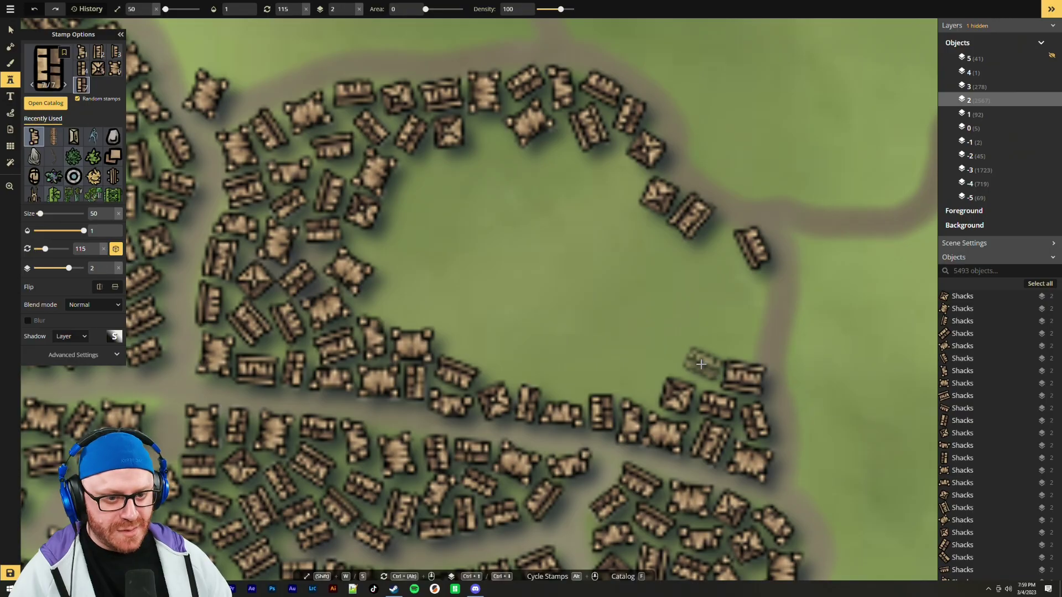
scroll(700, 367, up, 1)
click(699, 367)
Close the gap along the eastern road with a shack rotated to 16 and a corner-towered shack rotated to 273
scroll(745, 328, down, 9)
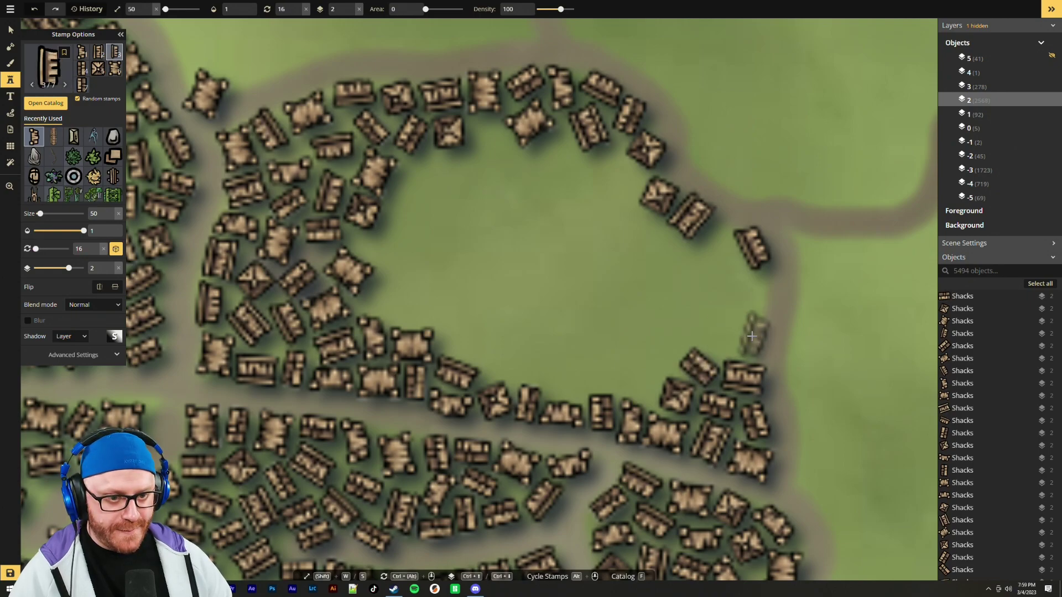
click(752, 336)
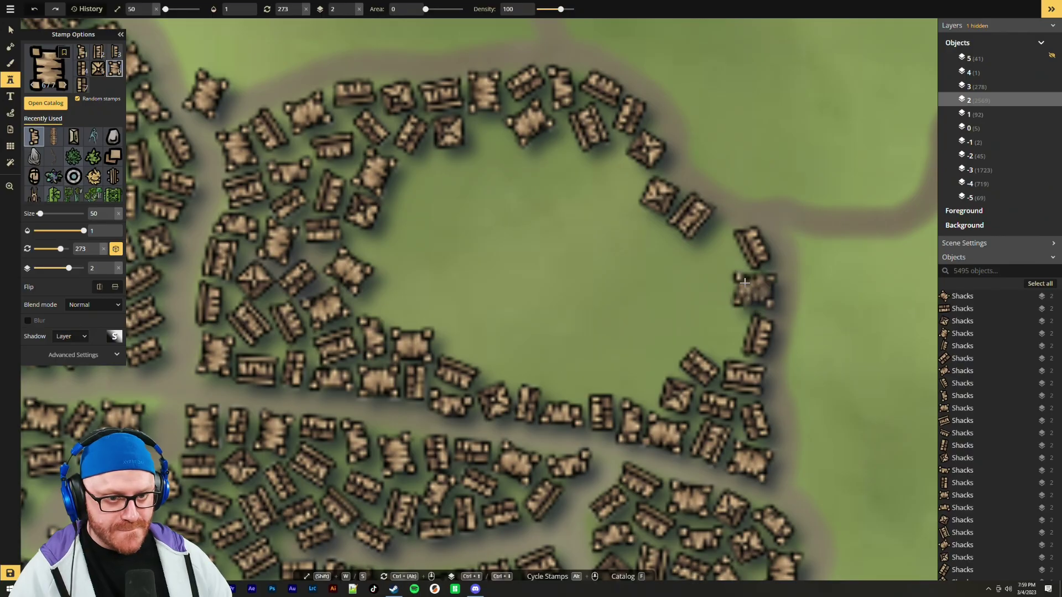
click(748, 285)
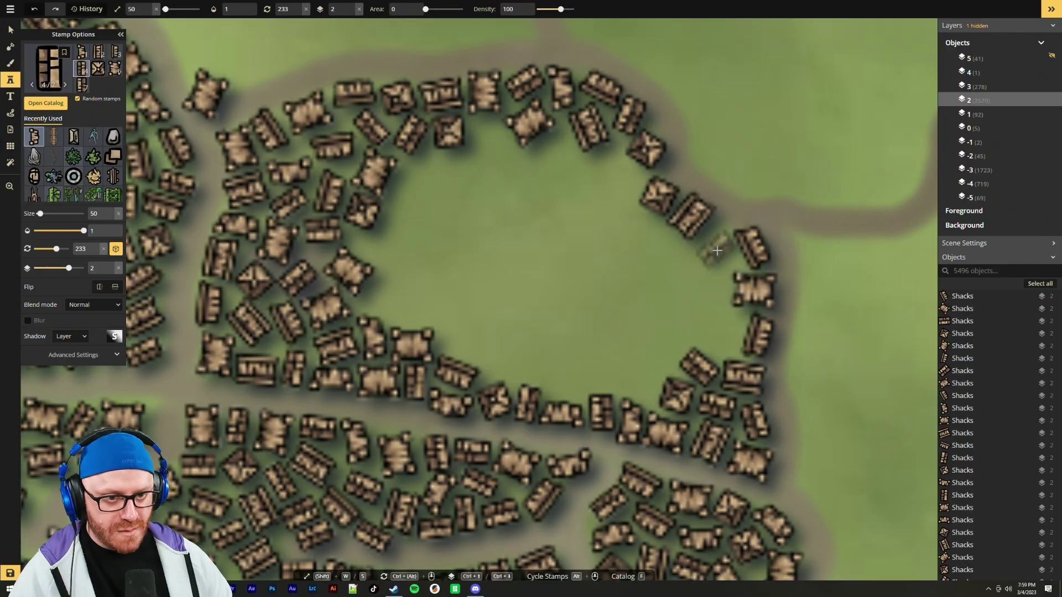
Stamp three shacks in a second row behind the eastern road, including one rotated to 171 and a pyramid-roofed one rotated to 191
click(719, 340)
scroll(709, 290, up, 4)
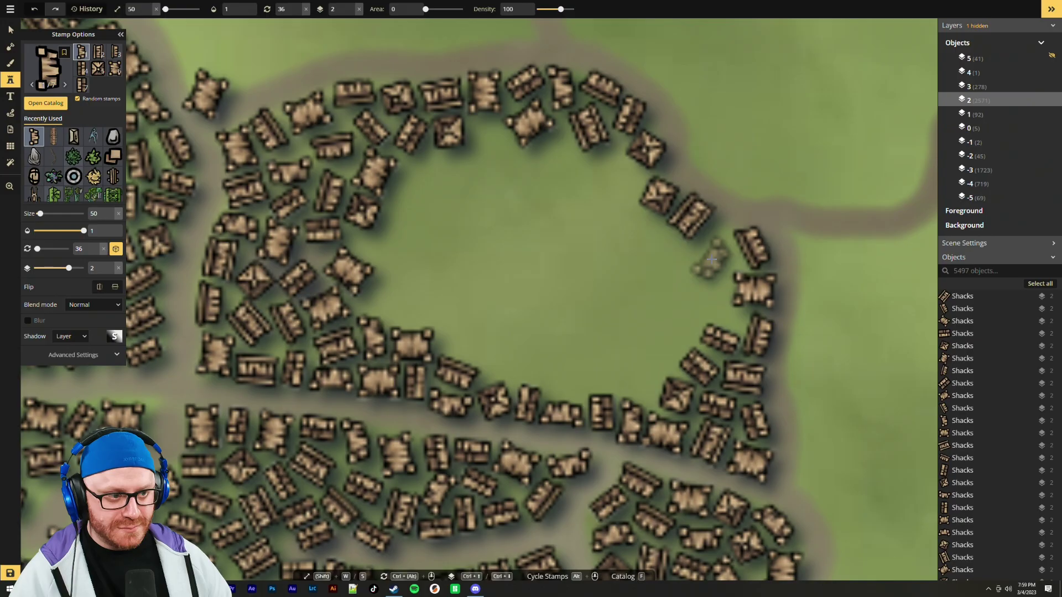
scroll(713, 260, up, 9)
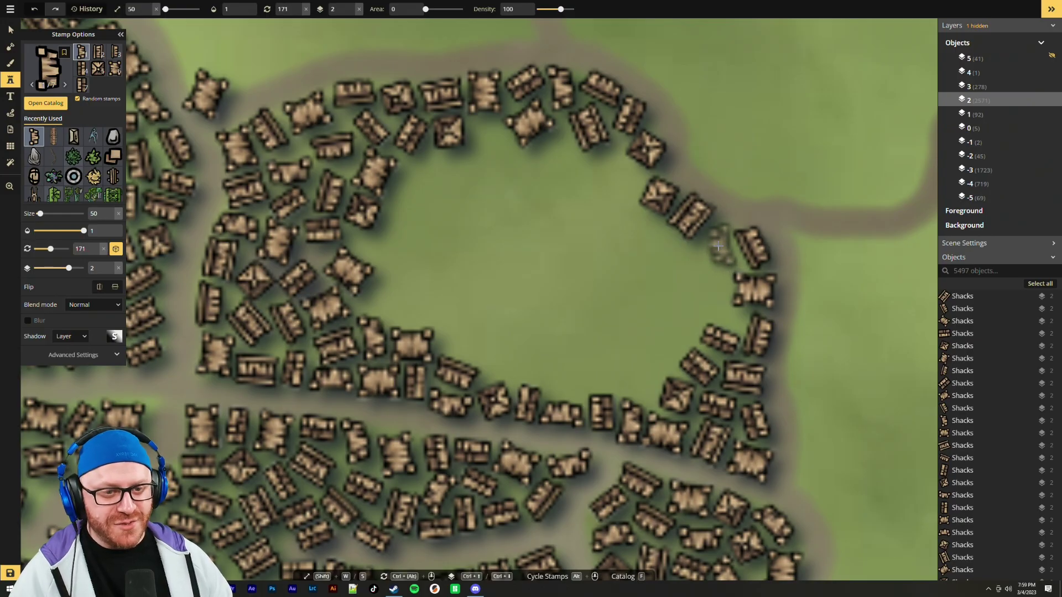
click(717, 247)
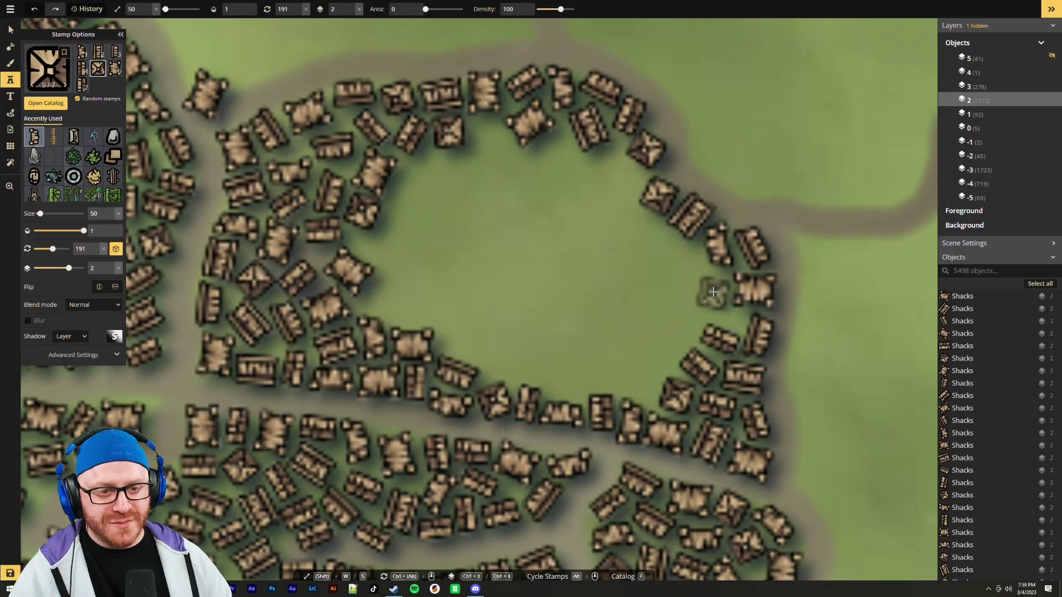
click(713, 290)
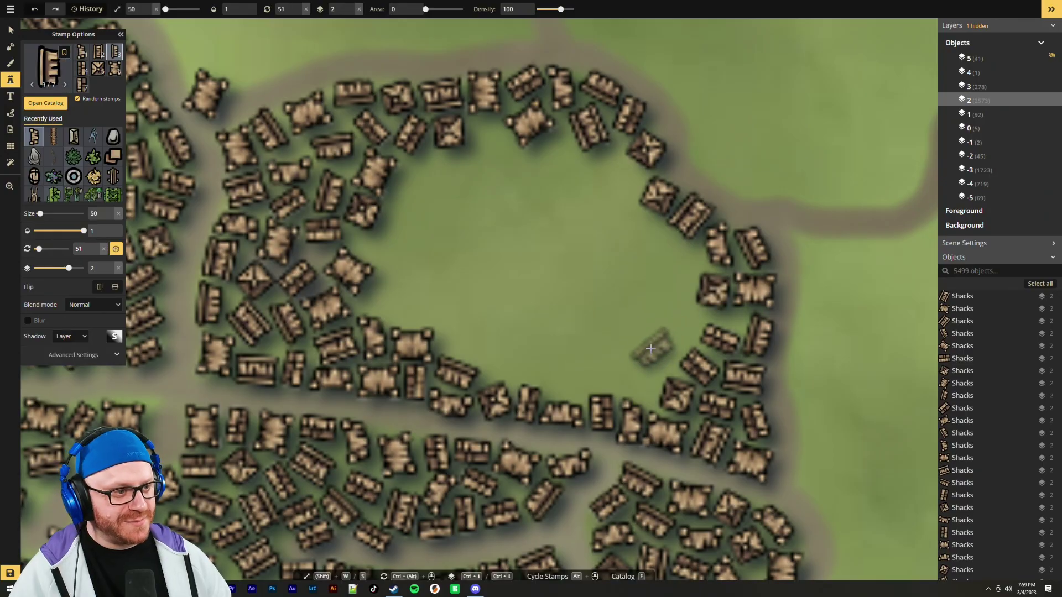
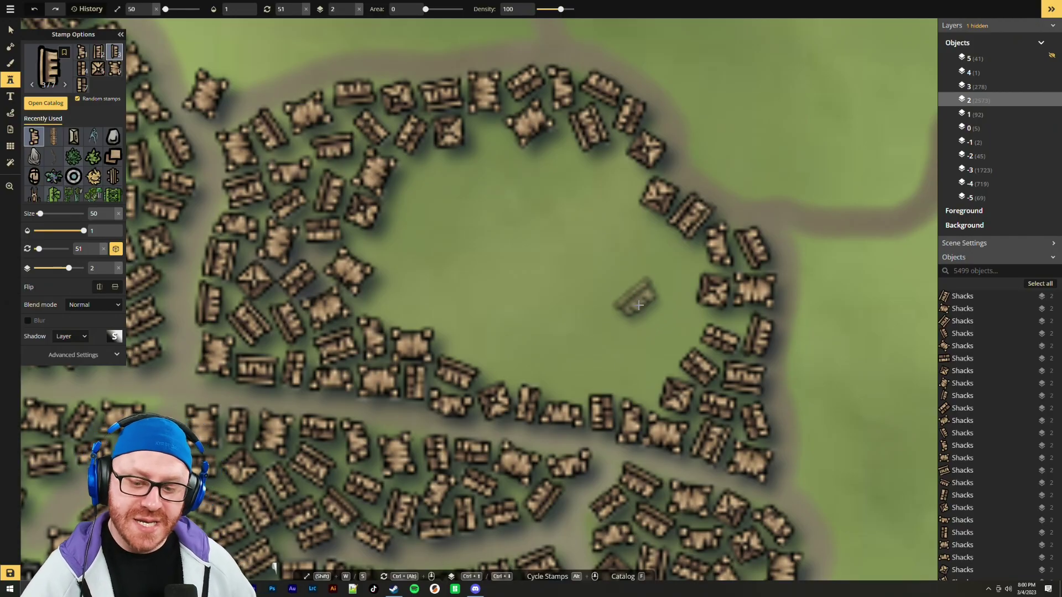
Rotate a shack and stamp it just west of the pyramid-roofed shack near the southeast corner
scroll(636, 298, up, 1)
scroll(647, 298, up, 10)
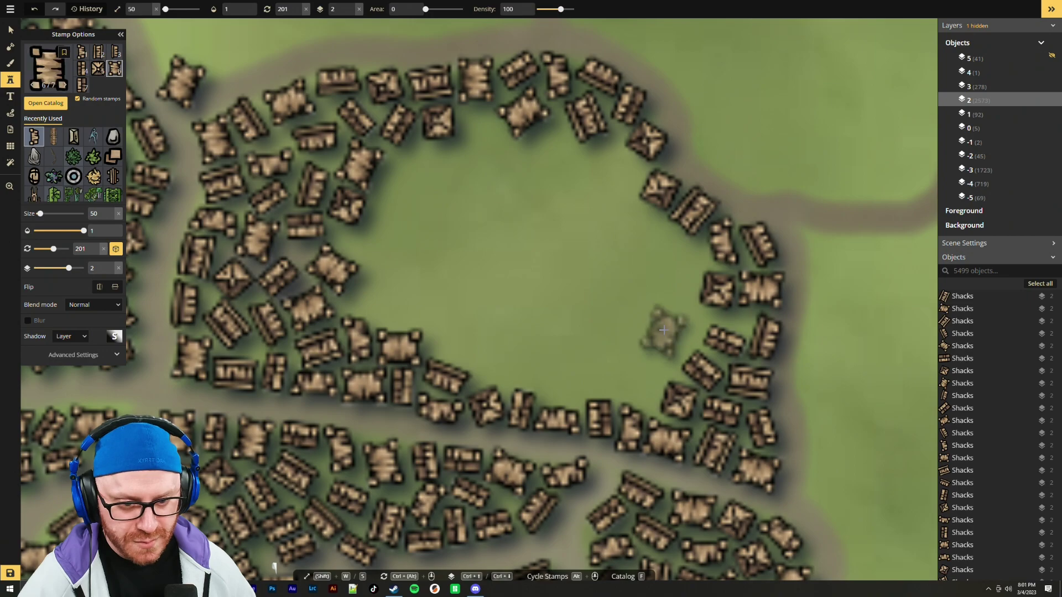
click(647, 380)
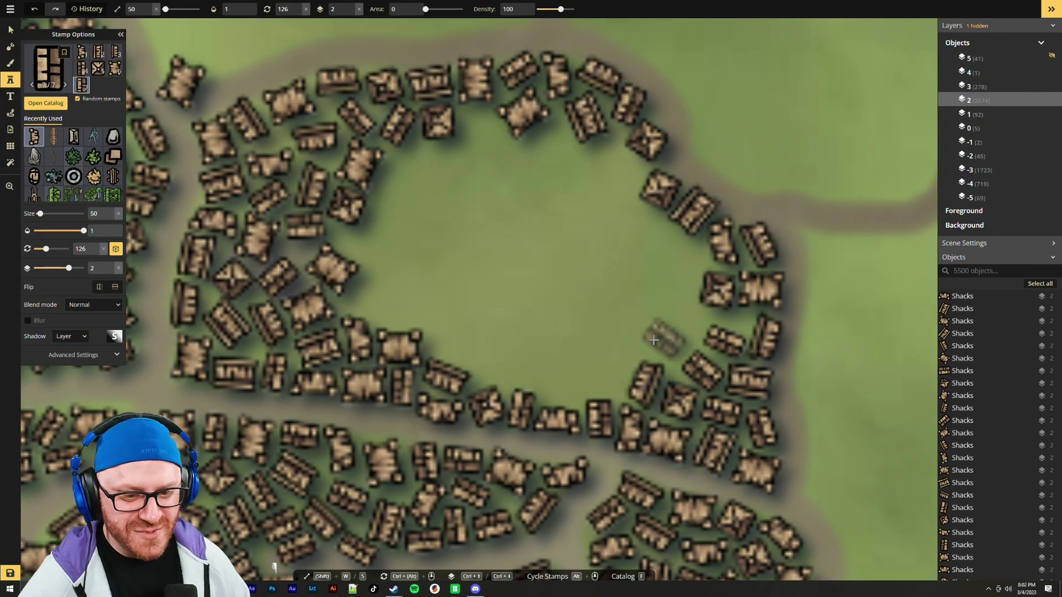
Extend the row behind the south edge westward with two shacks, rotated to 201 and 273
ctrl+scroll(592, 359, up, 6)
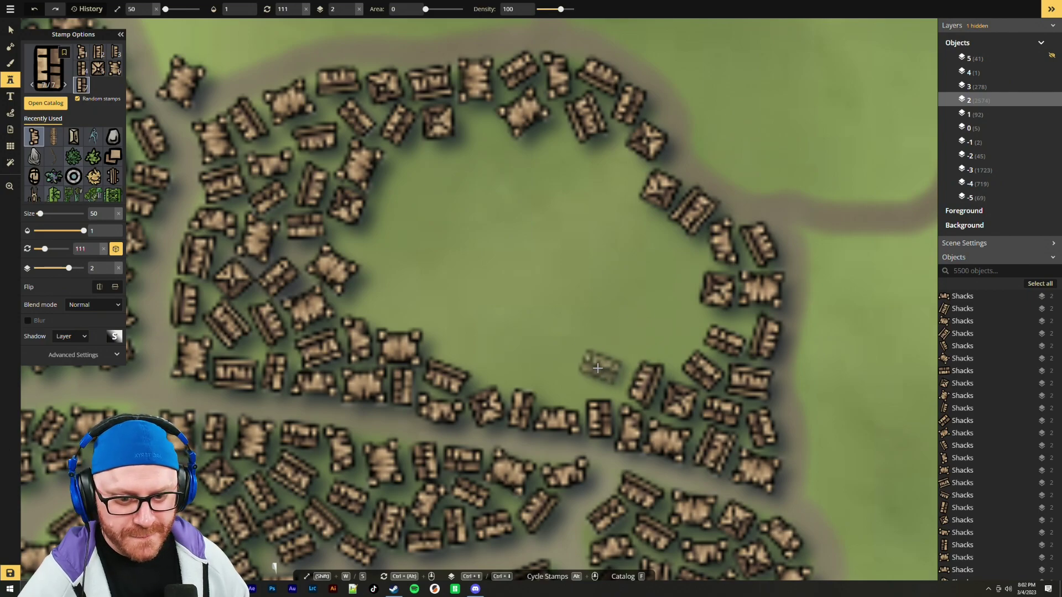
ctrl+scroll(600, 371, up, 6)
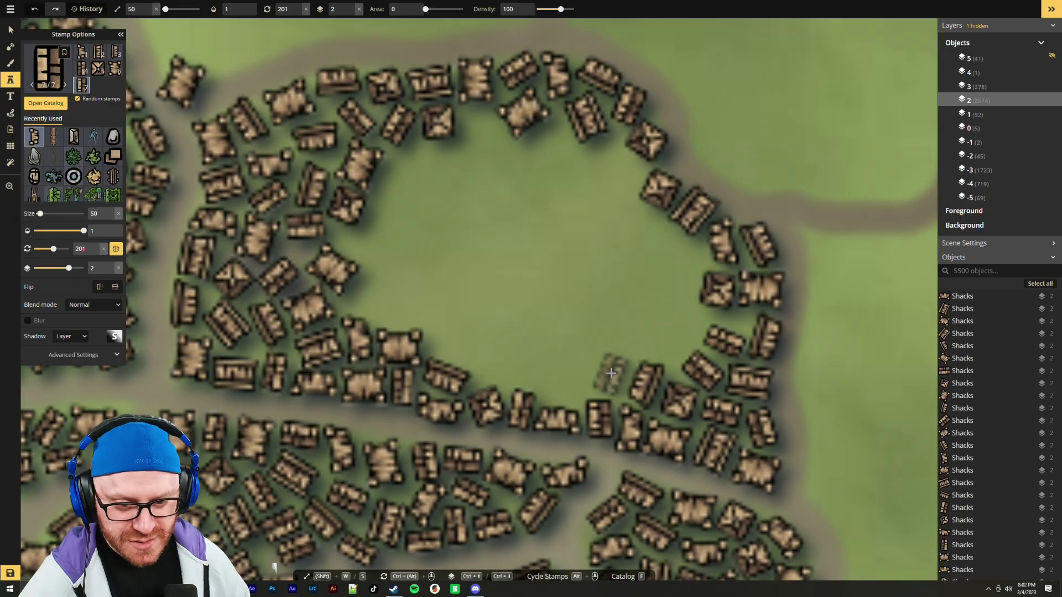
click(612, 374)
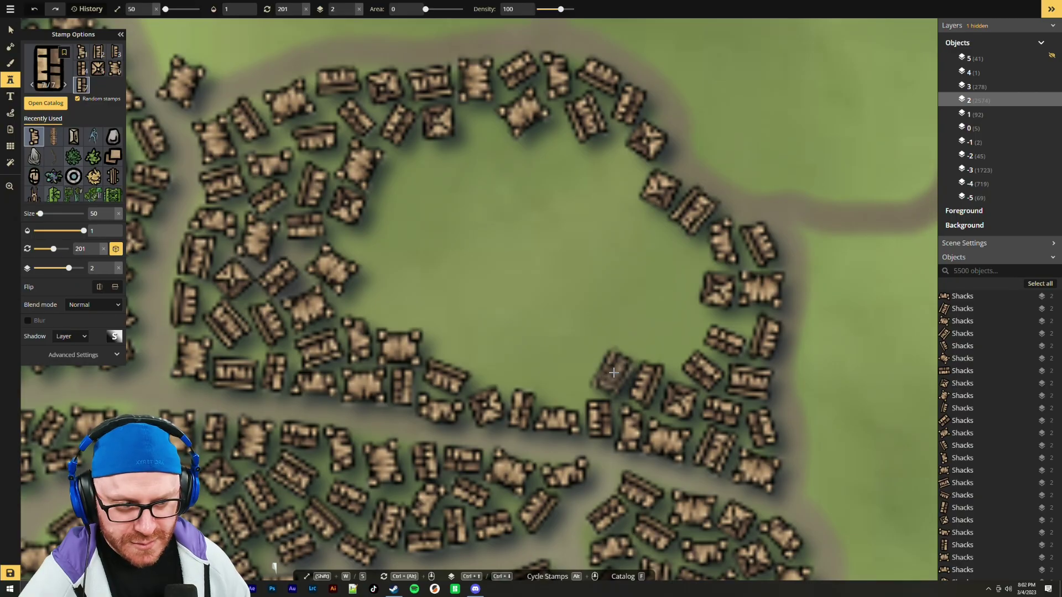
ctrl+scroll(567, 376, up, 12)
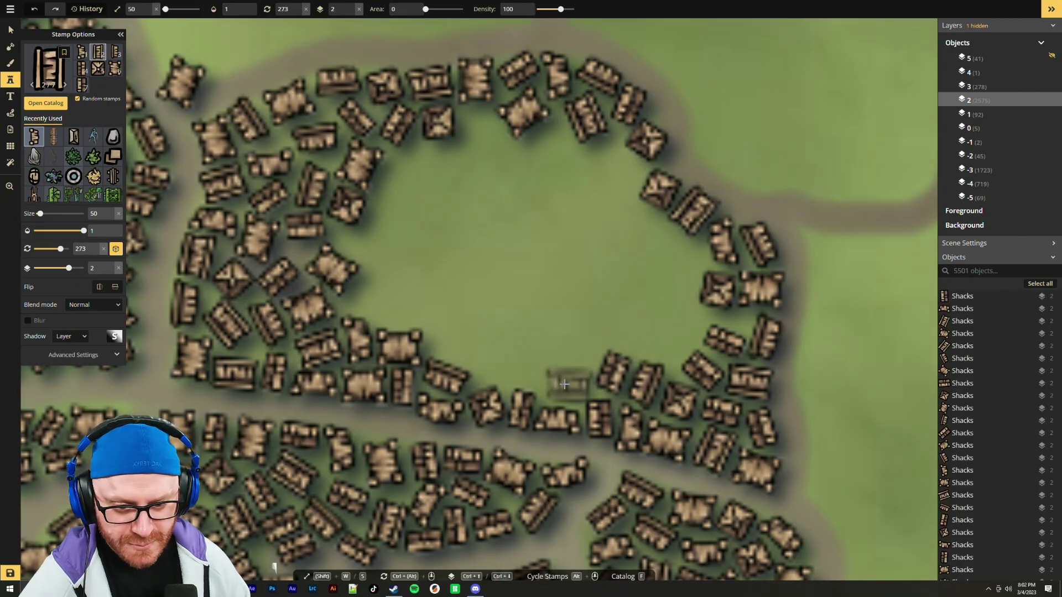
click(563, 386)
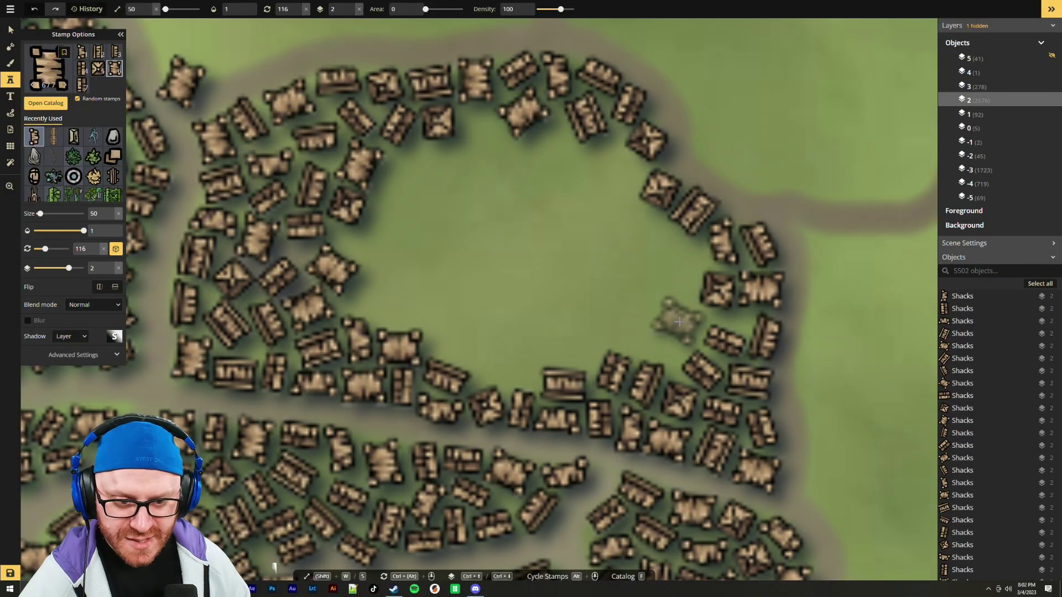
Stamp three shacks northward in a third row behind the eastern road, rotated to 116, 353 and 294
click(667, 338)
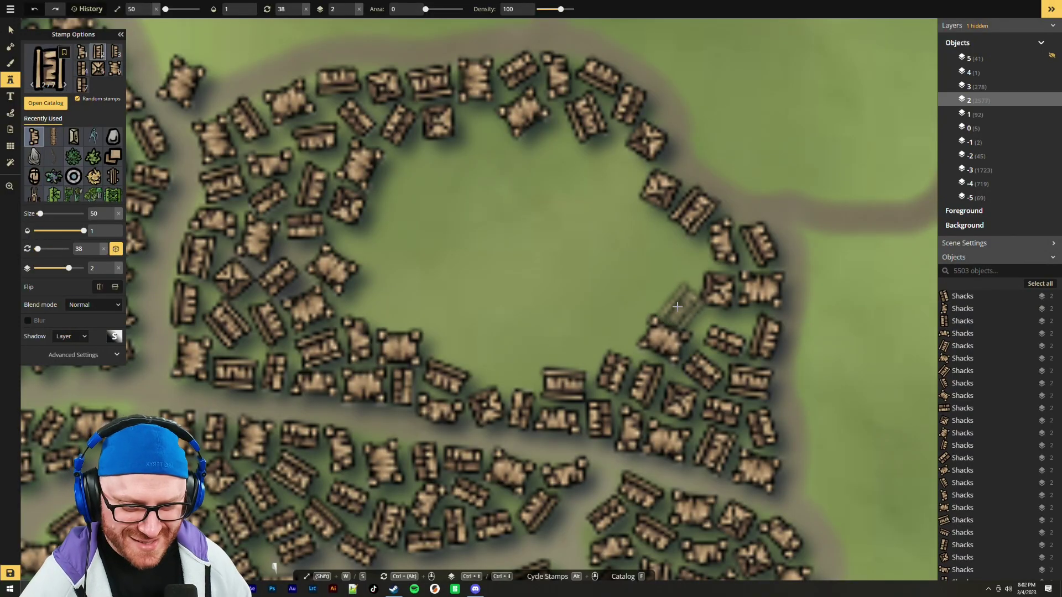
ctrl+scroll(678, 298, down, 6)
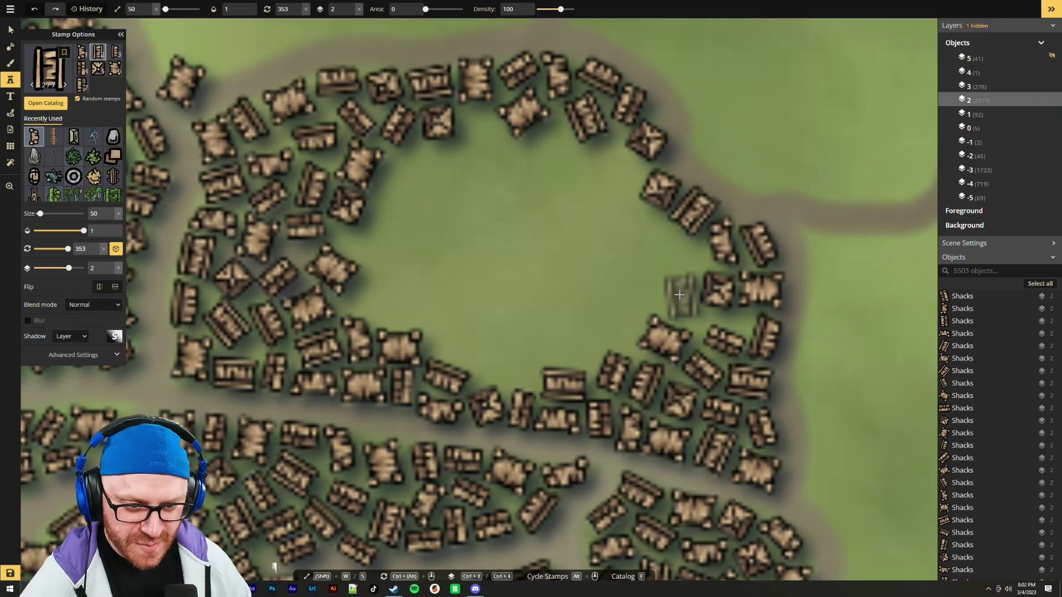
click(674, 260)
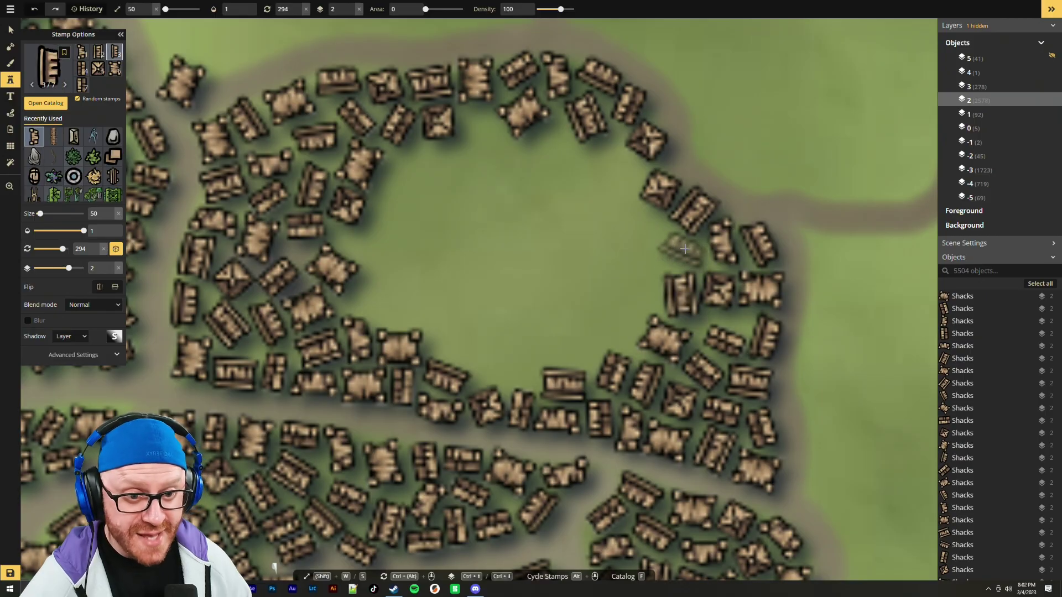
click(682, 250)
Stamp a corner-towered shack rotated to 125 on the inner side of the northeast row
ctrl+scroll(623, 188, up, 3)
alt+scroll(487, 243, down, 4)
ctrl+scroll(609, 172, down, 9)
ctrl+scroll(611, 170, down, 3)
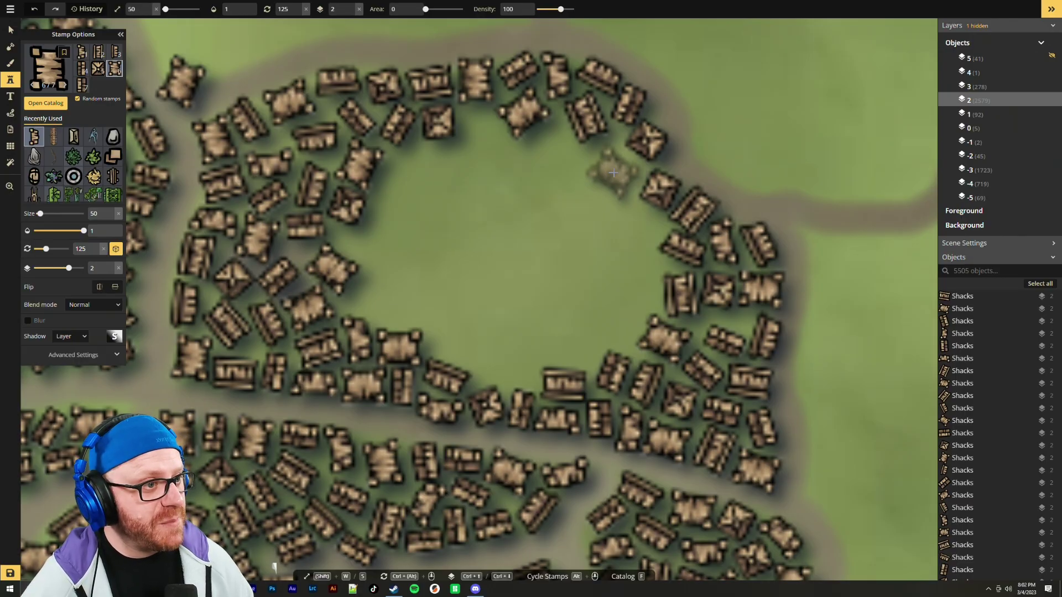
click(612, 172)
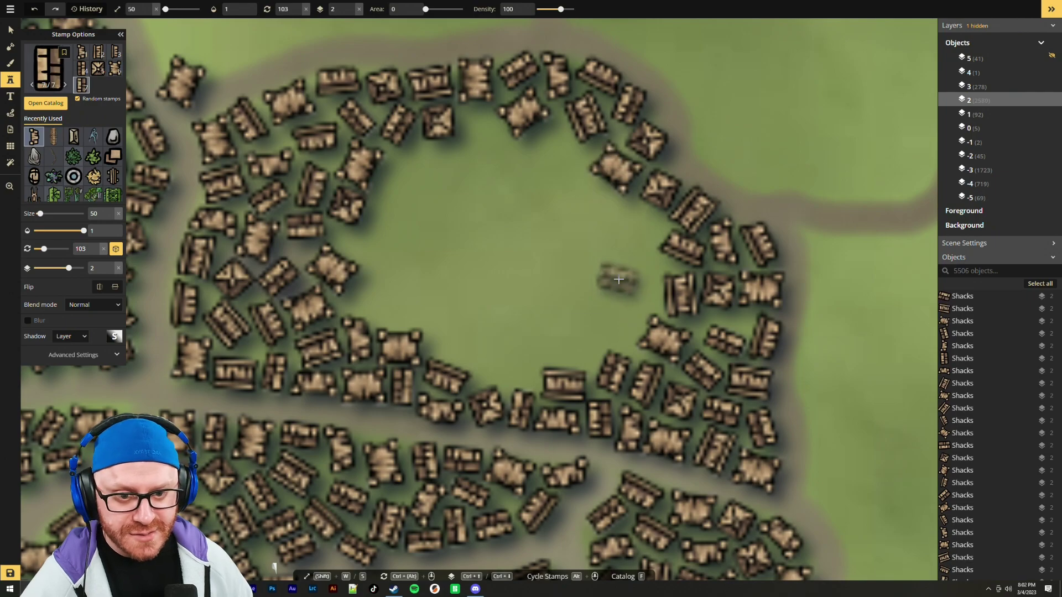
Stamp a shack rotated to 103 behind the south edge and a pyramid-roofed shack rotated to 301 on the clearing's west side
click(516, 367)
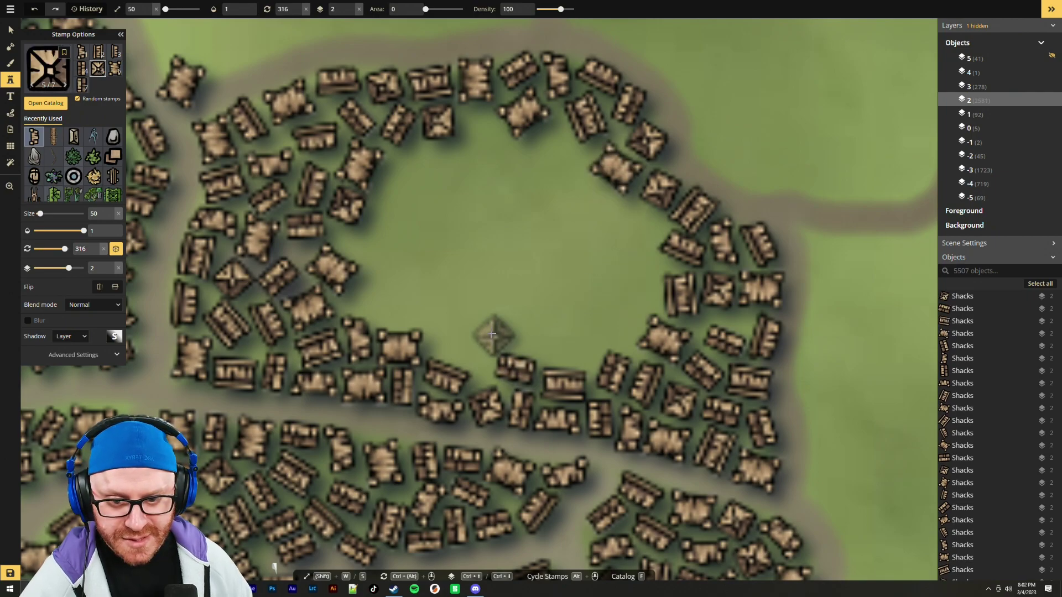
scroll(370, 296, down, 1)
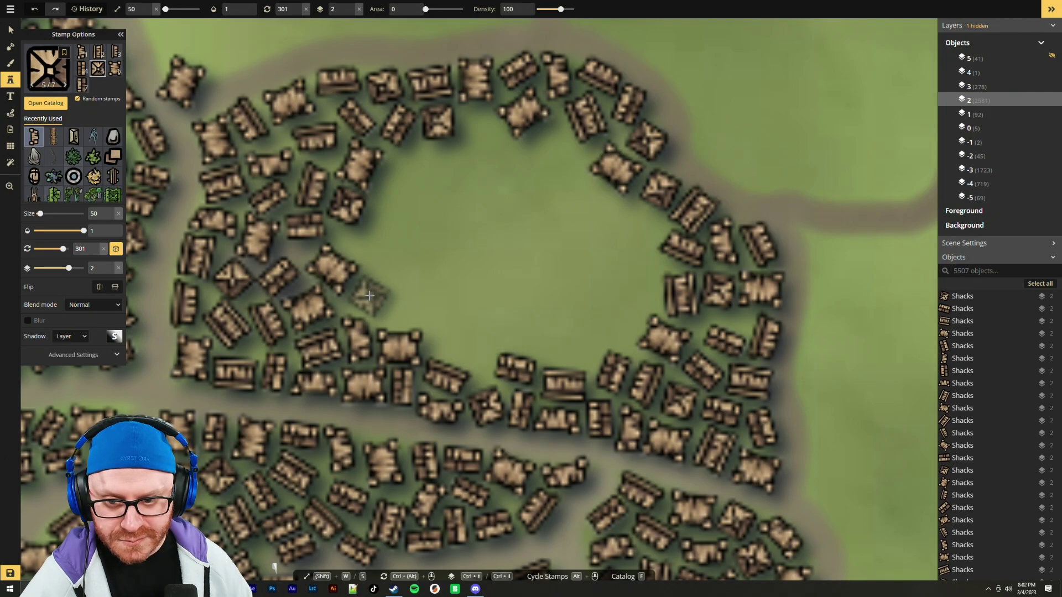
click(369, 296)
Rotate a small shack and stamp it on the clearing's west side, north of the pyramid-roofed shack
scroll(404, 242, up, 1)
scroll(403, 242, down, 2)
scroll(375, 244, down, 3)
scroll(356, 246, down, 3)
click(357, 246)
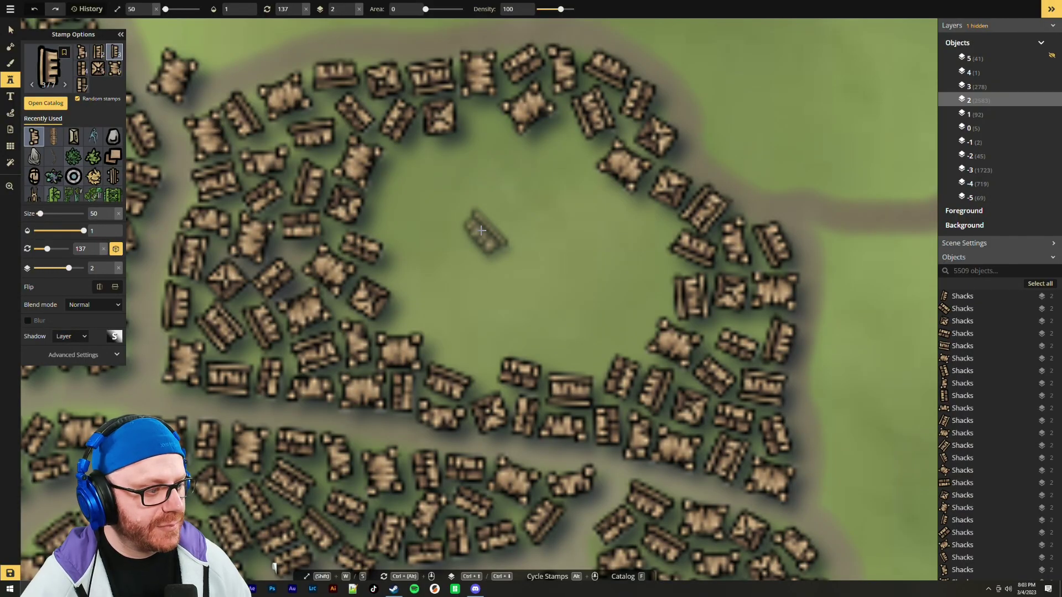
Stamp a diagonally rotated shack at the clearing's southwest edge, behind the southern row
scroll(466, 343, up, 5)
scroll(466, 343, up, 6)
scroll(467, 349, up, 1)
click(479, 361)
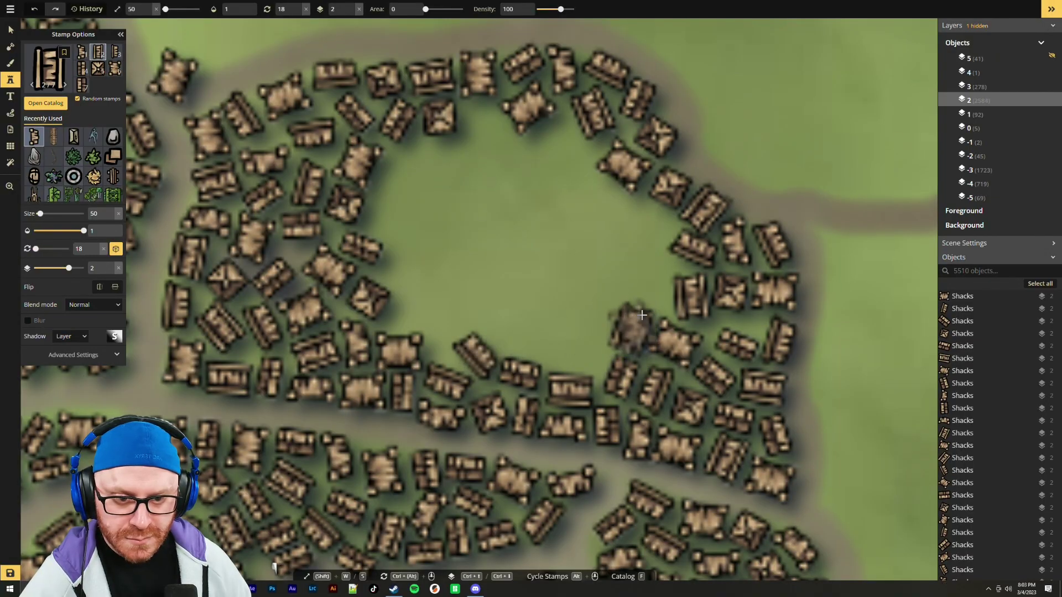
Stamp two shacks northward along the clearing's east side, the second corner-towered, and a small one at its southwest edge
click(640, 321)
ctrl+scroll(648, 276, down, 5)
click(644, 284)
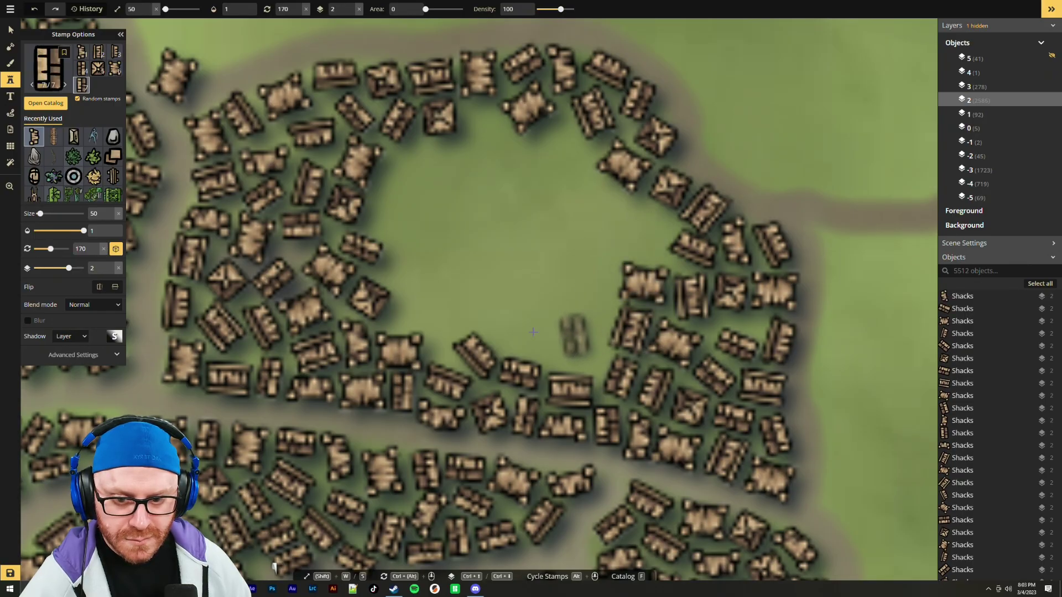
ctrl+scroll(412, 313, up, 5)
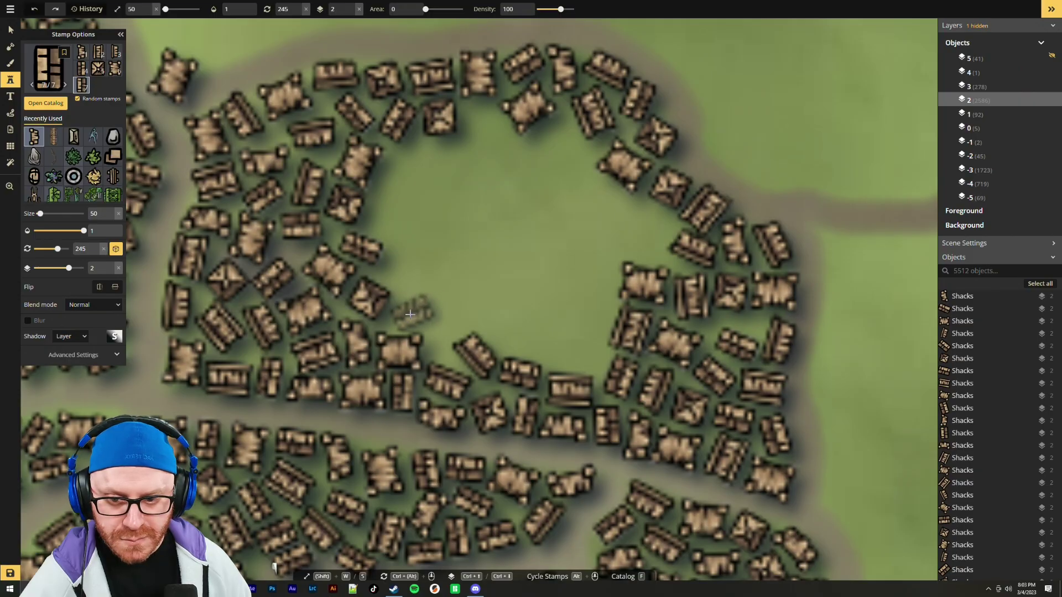
click(411, 314)
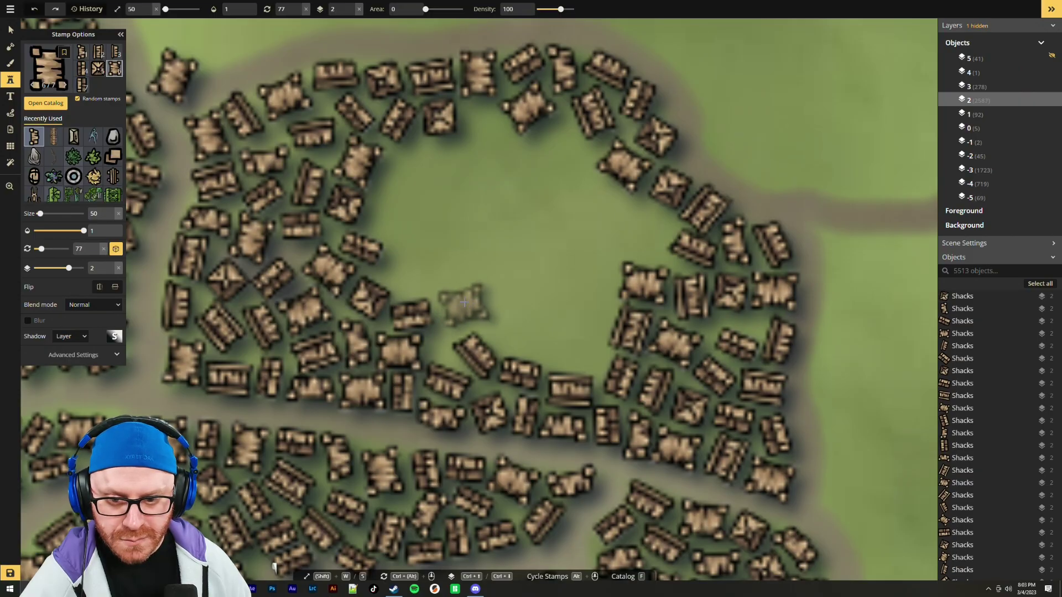
ctrl+scroll(409, 269, up, 4)
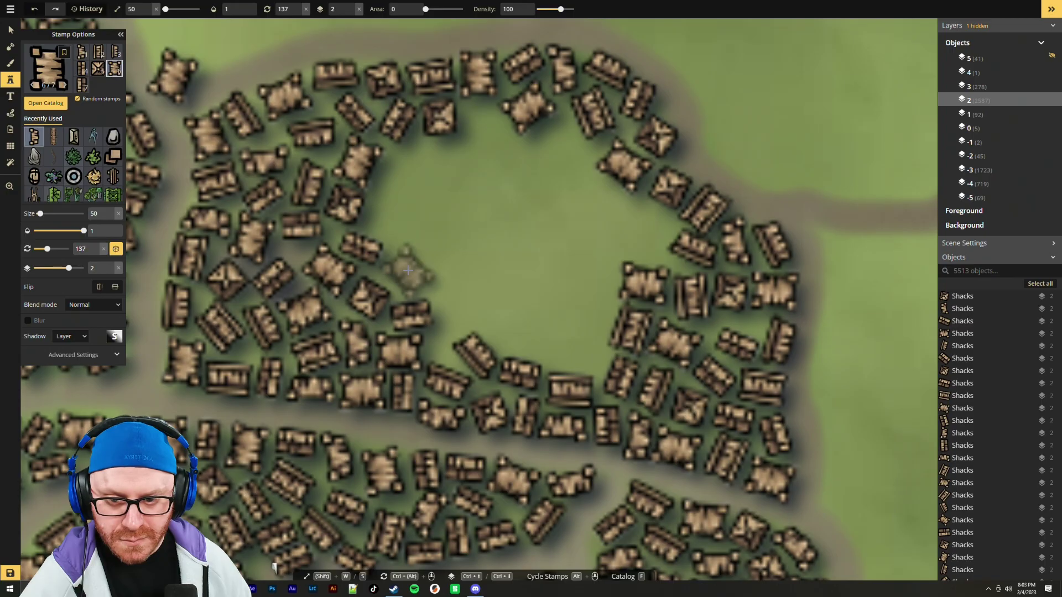
click(408, 271)
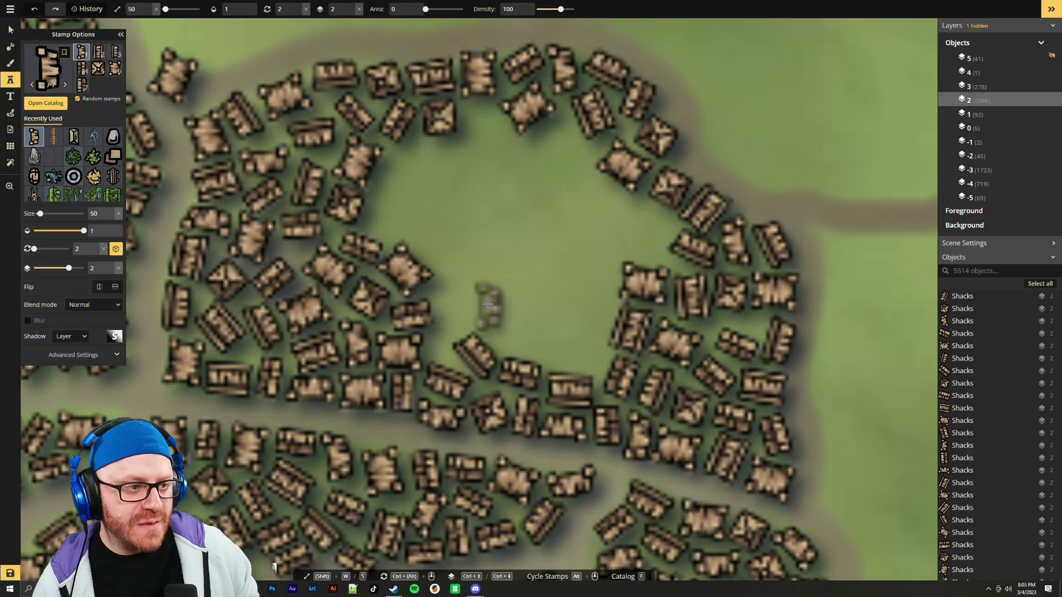
key(ctrl+z)
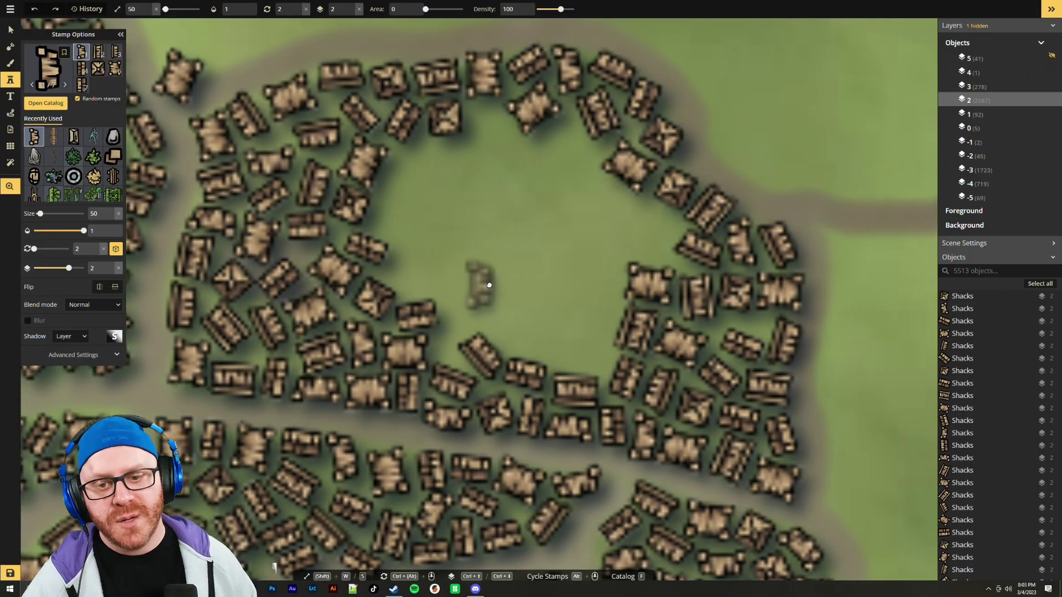
Survey the finished shack districts outside the wall and the empty green land with roads farther east
drag(478, 280, 626, 311)
scroll(626, 311, down, 6)
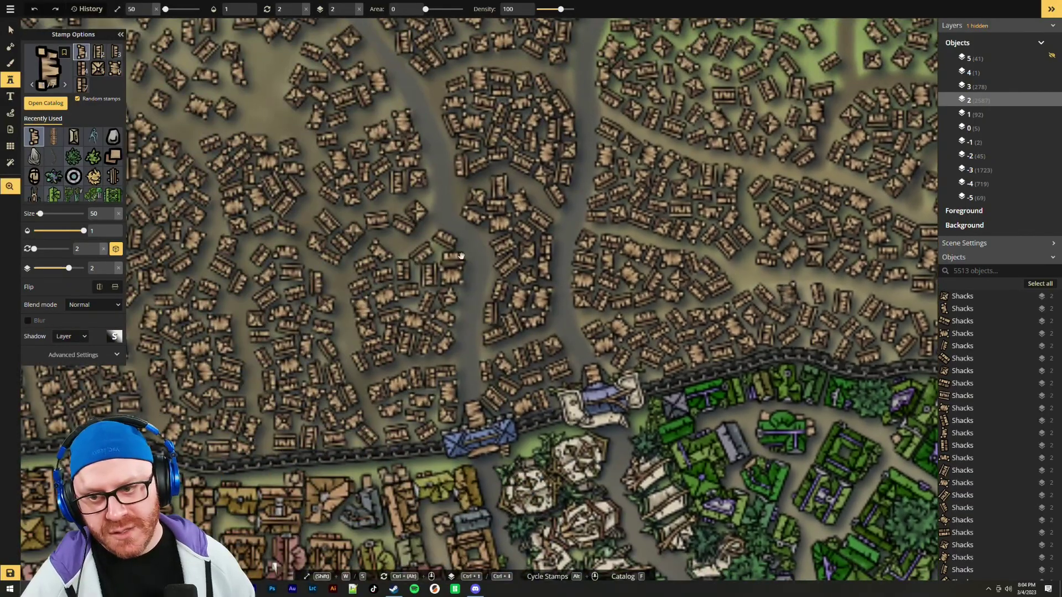
drag(461, 256, 331, 260)
scroll(661, 284, up, 3)
drag(830, 277, 553, 326)
drag(874, 301, 583, 294)
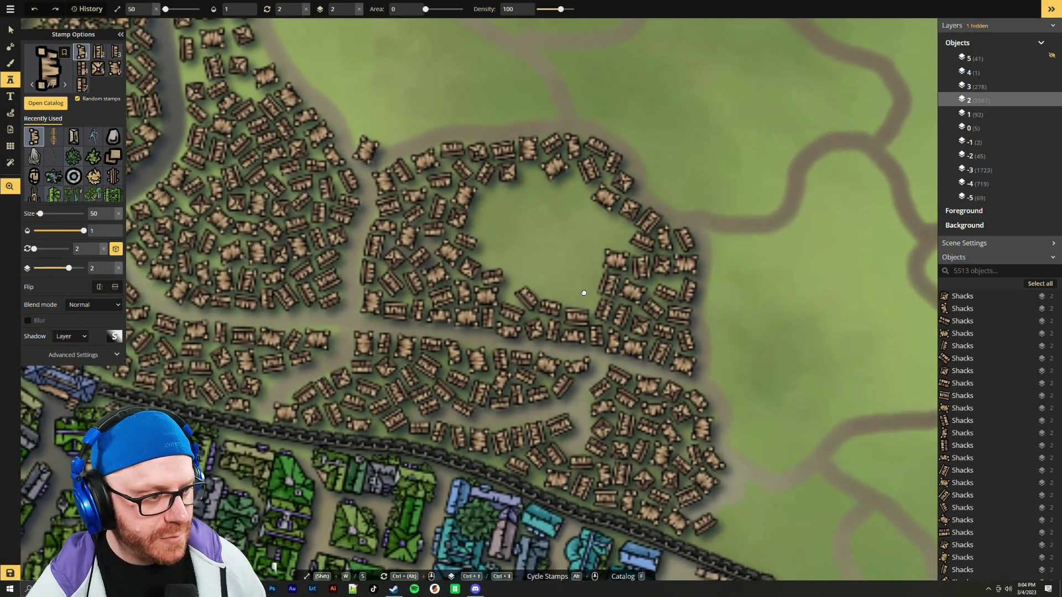
scroll(661, 299, down, 3)
drag(692, 310, 474, 218)
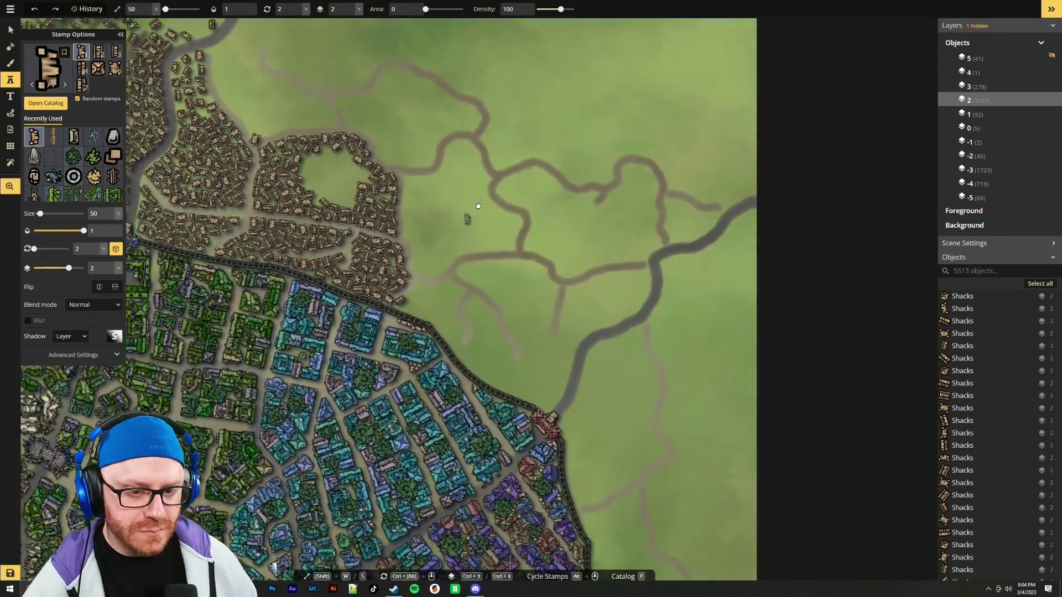
scroll(474, 218, up, 3)
scroll(407, 61, down, 2)
drag(407, 61, 570, 301)
scroll(706, 374, up, 2)
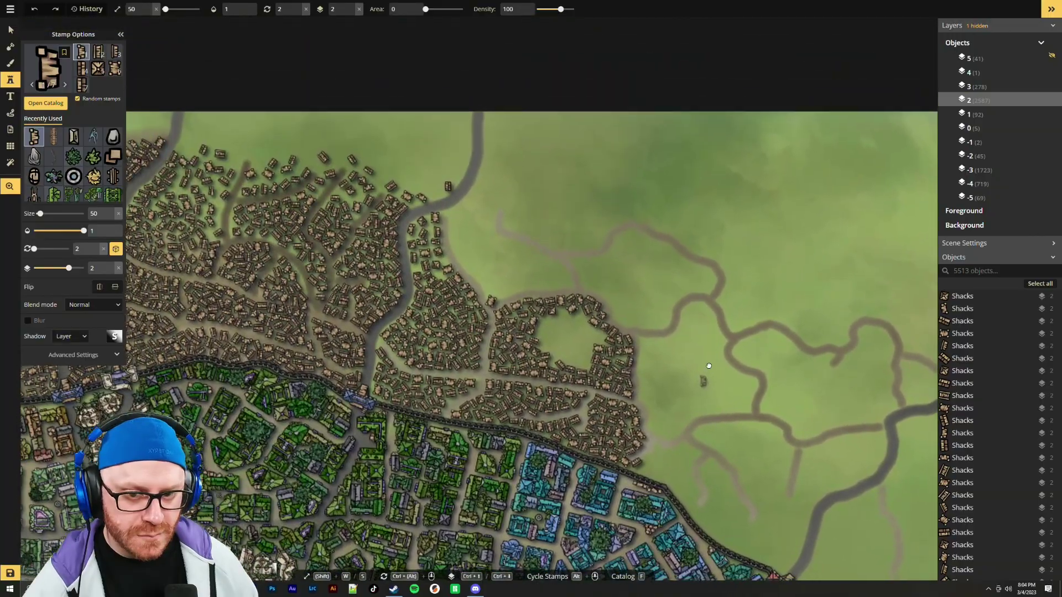
Stamp a shack rotated to 287° at the oval clearing's southeast edge and a pyramid-roofed one beside its twin on the north edge
drag(655, 344, 624, 277)
scroll(604, 335, up, 2)
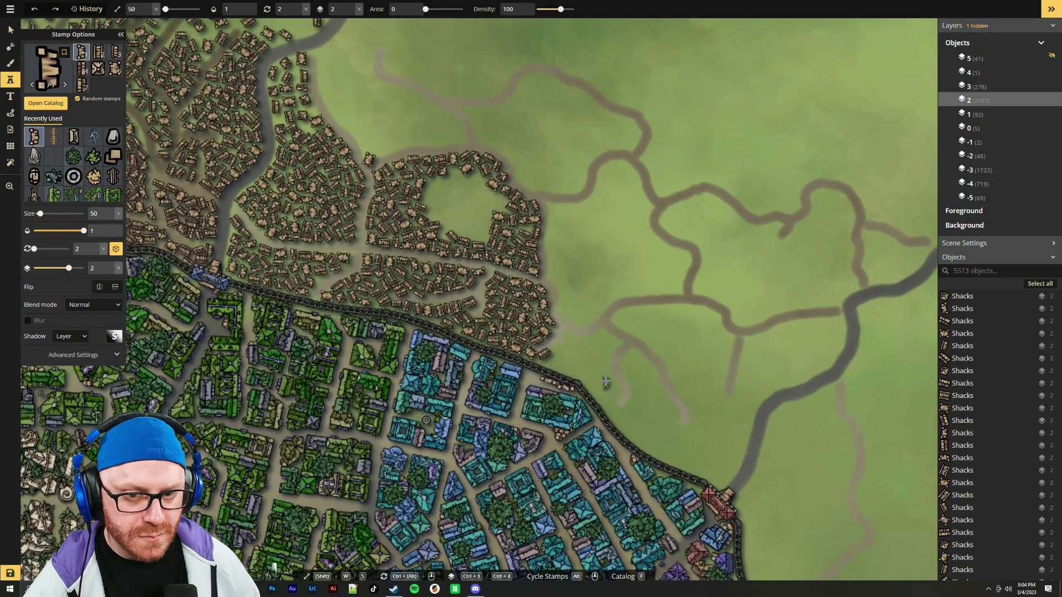
scroll(565, 304, up, 2)
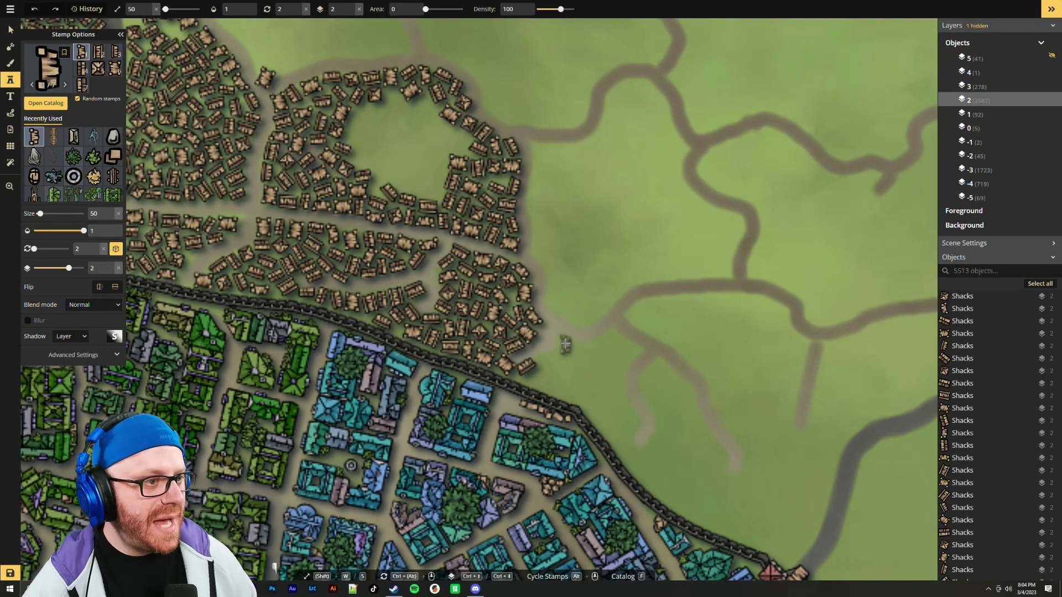
scroll(620, 316, up, 3)
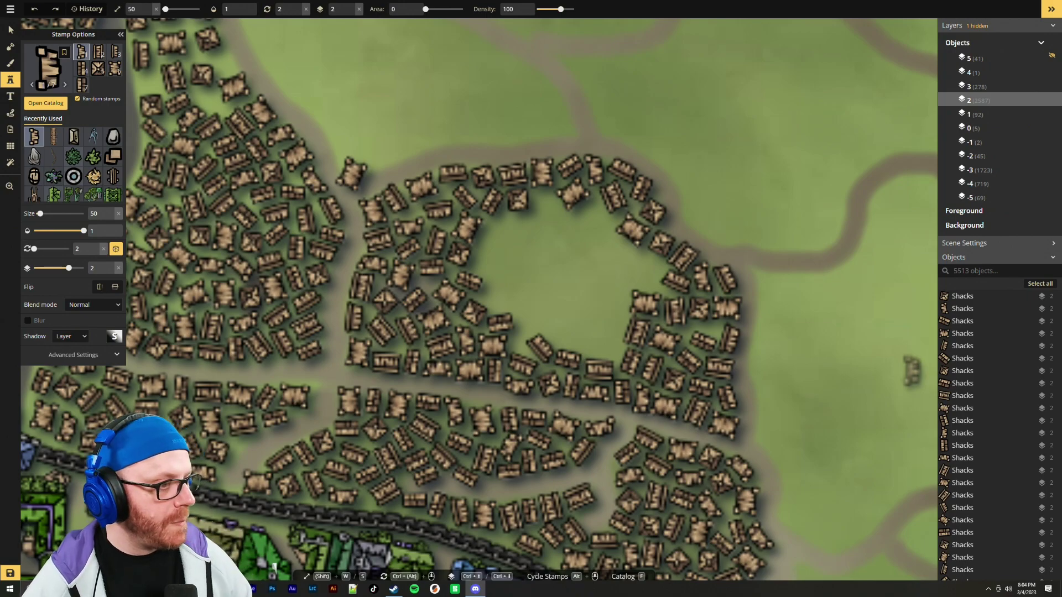
scroll(588, 298, up, 2)
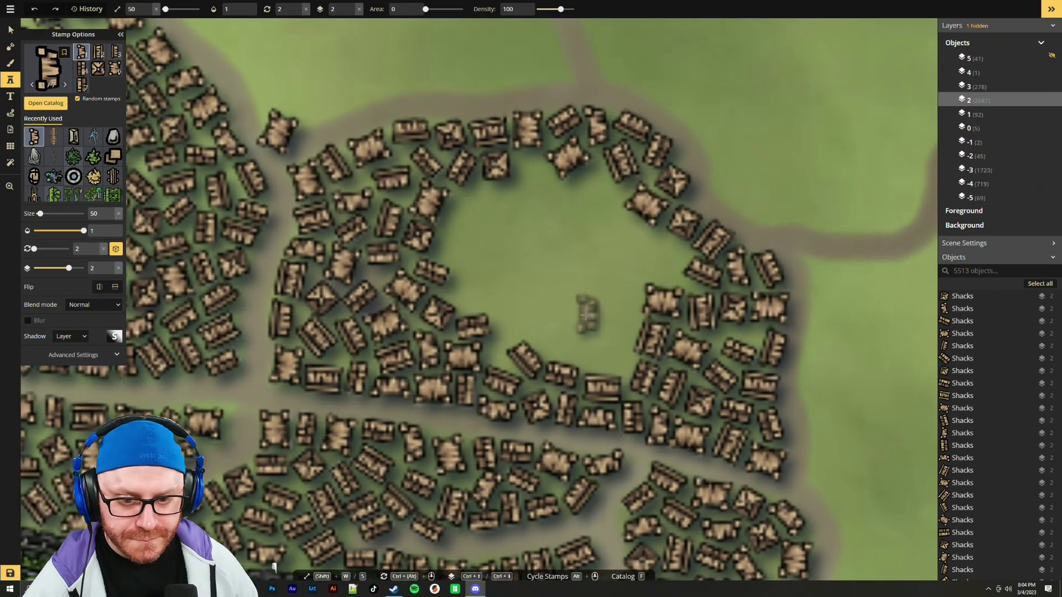
ctrl+scroll(597, 332, down, 5)
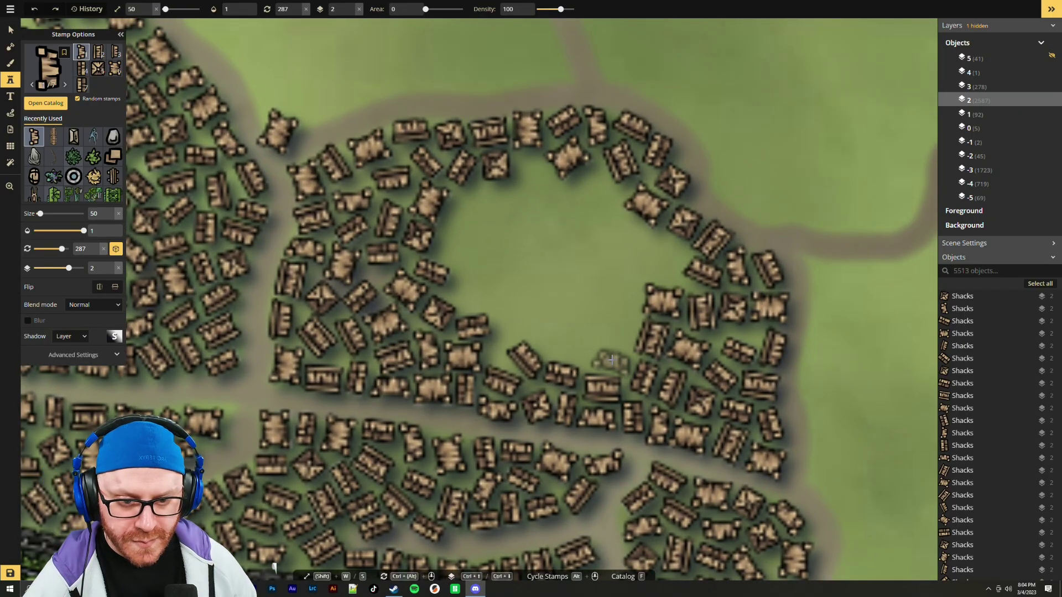
click(611, 360)
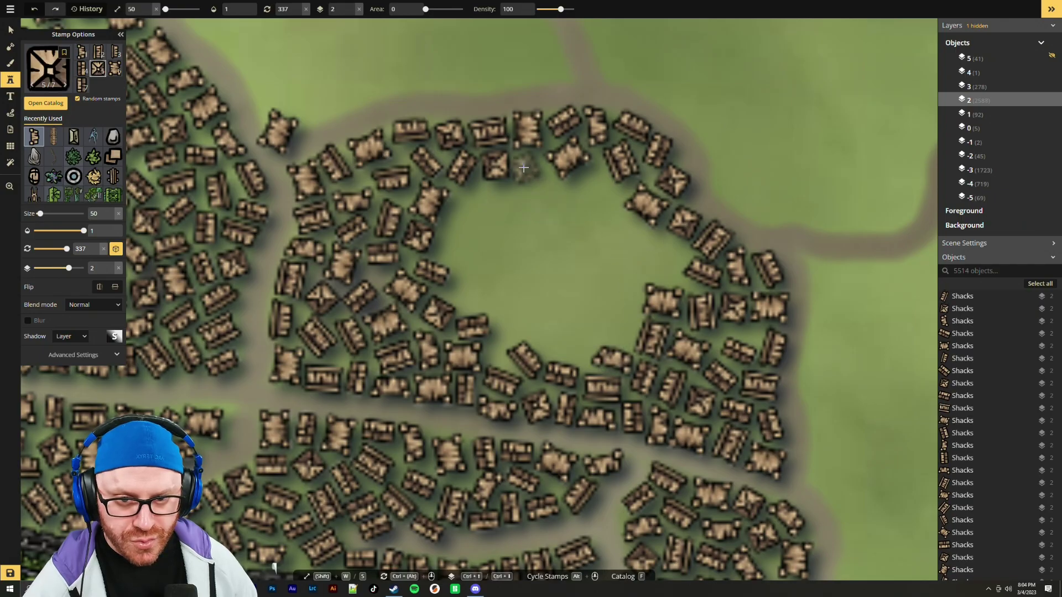
click(530, 169)
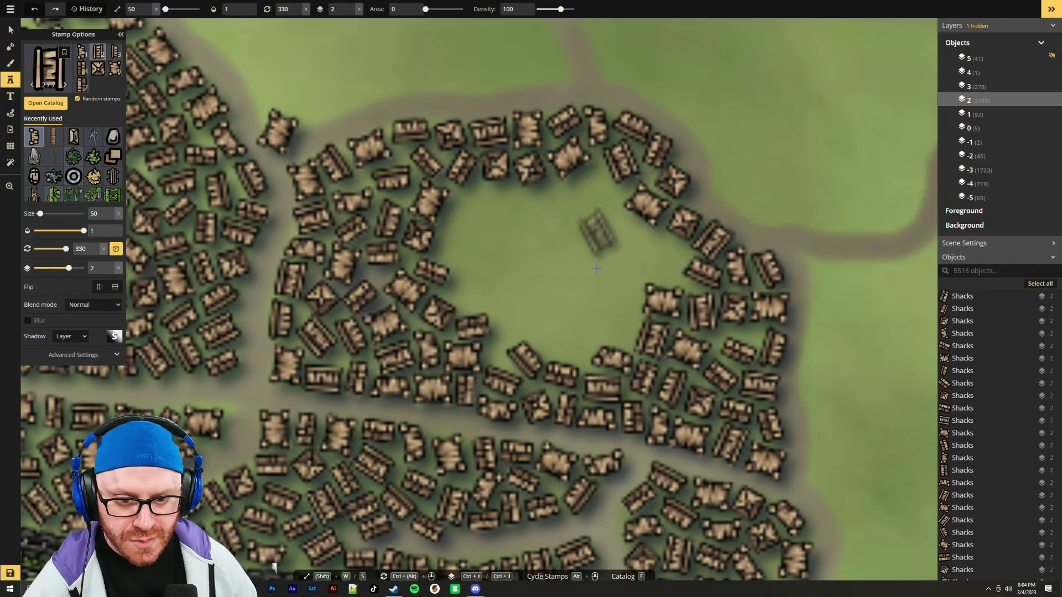
Stamp three shacks along the clearing's southern edge, the last one rotated to 54° in its southeast corner
click(569, 340)
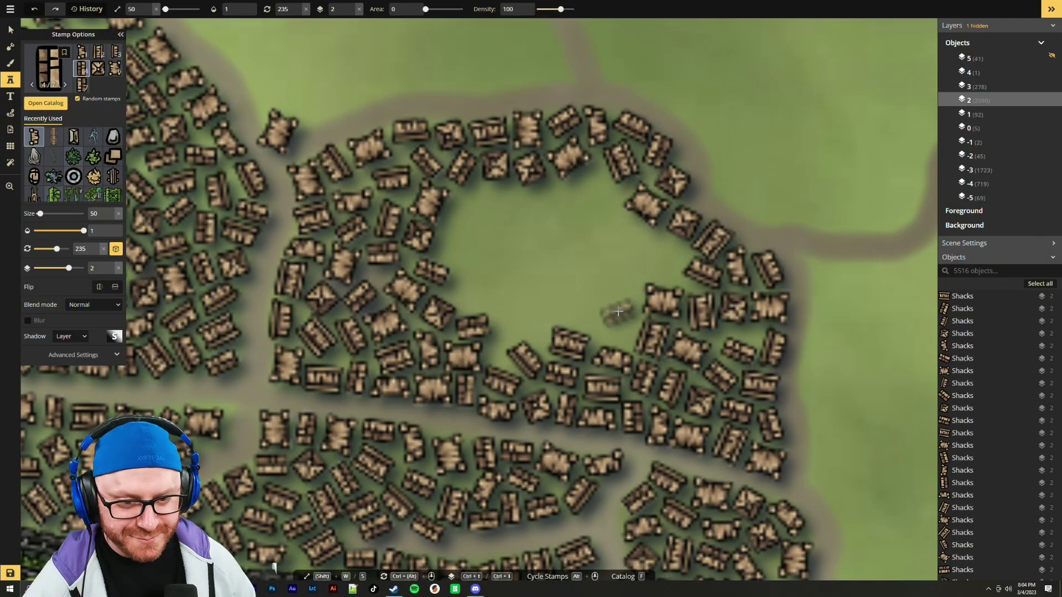
click(511, 332)
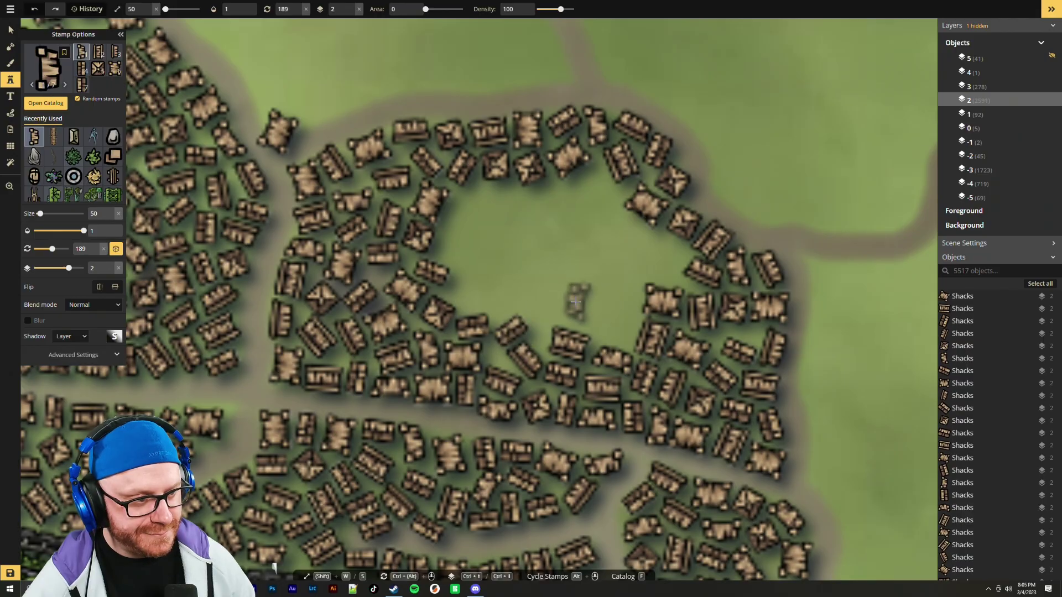
scroll(604, 313, up, 9)
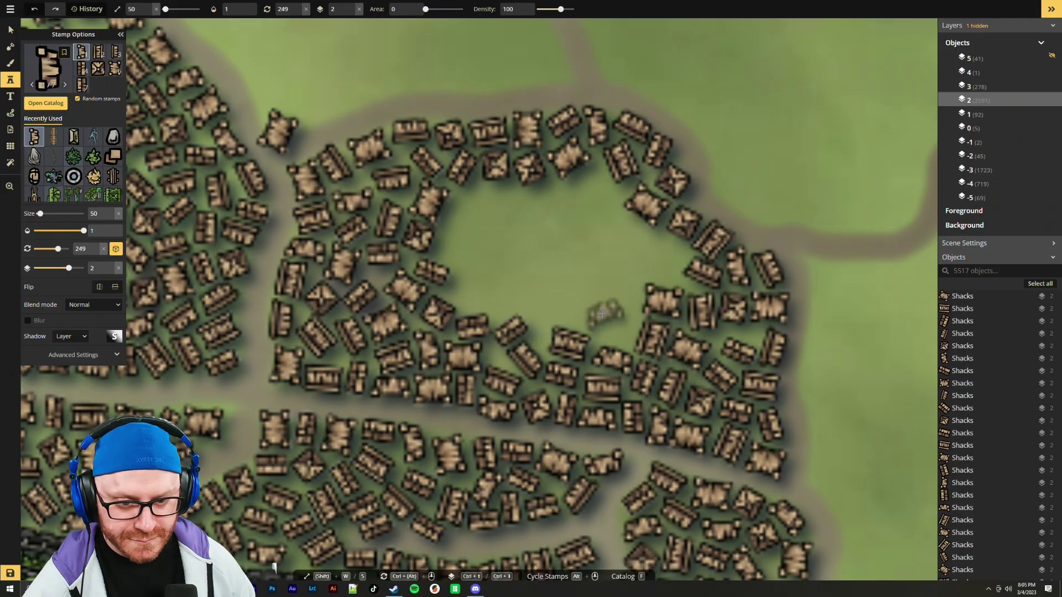
scroll(609, 320, down, 1)
scroll(611, 322, up, 7)
click(620, 322)
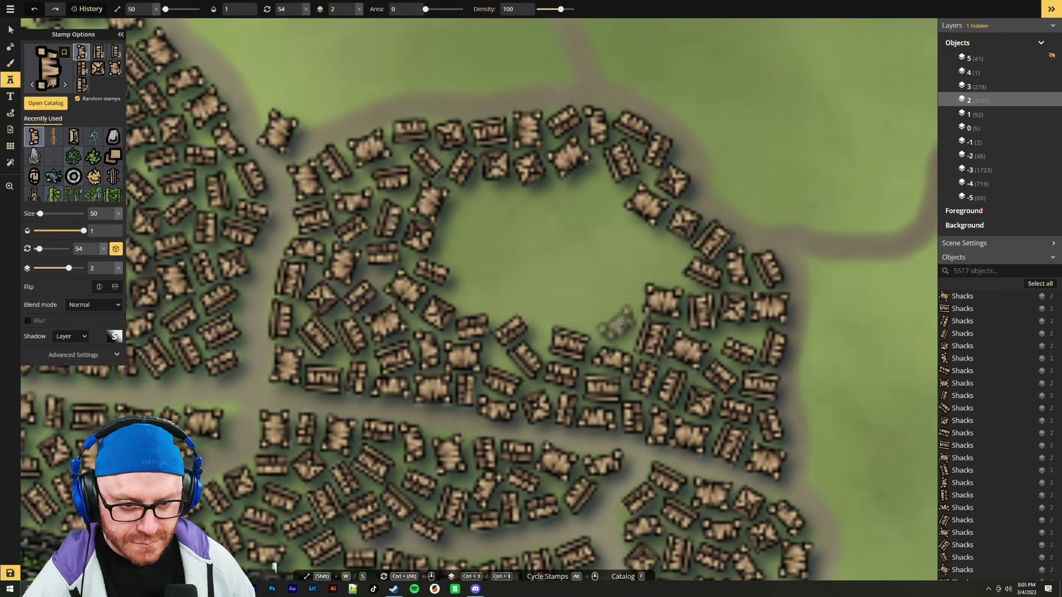
Stamp three shacks around the clearing: a diagonal one northeast, one at 202° on the east side, and one at 291° on the west
click(595, 186)
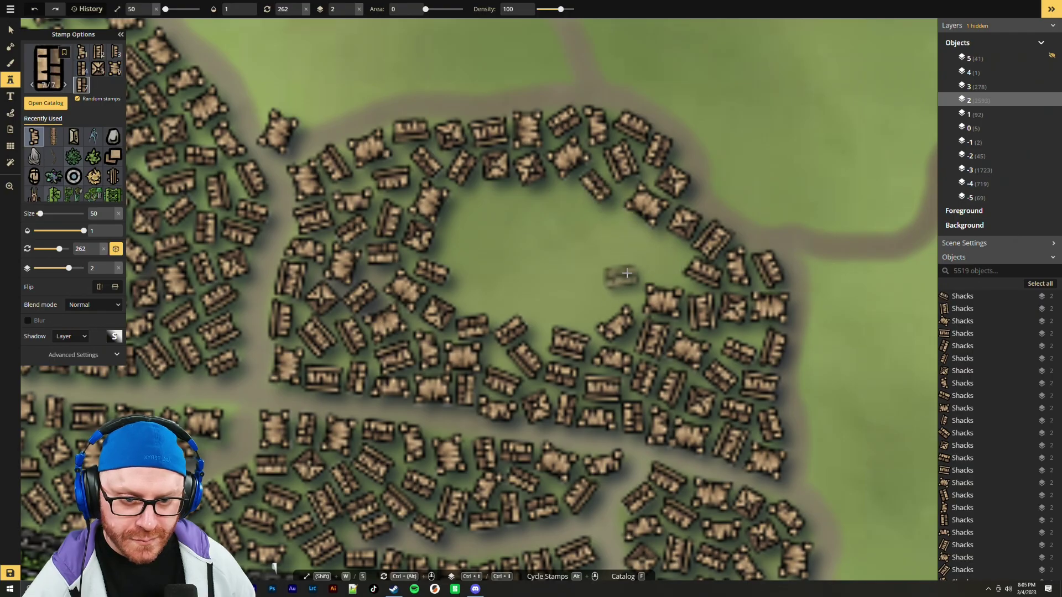
scroll(638, 269, down, 2)
scroll(655, 261, down, 5)
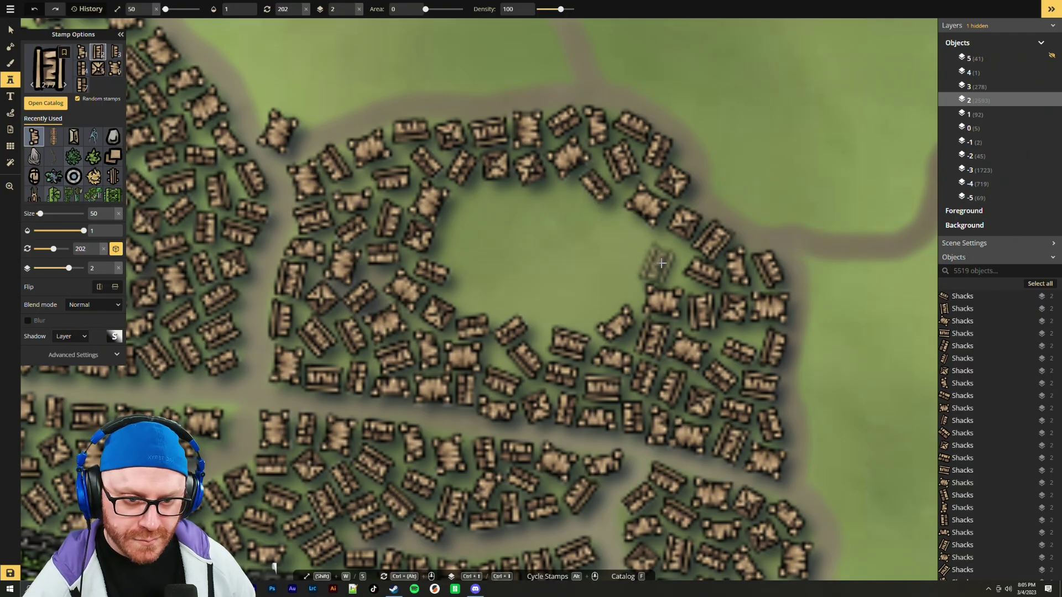
click(667, 261)
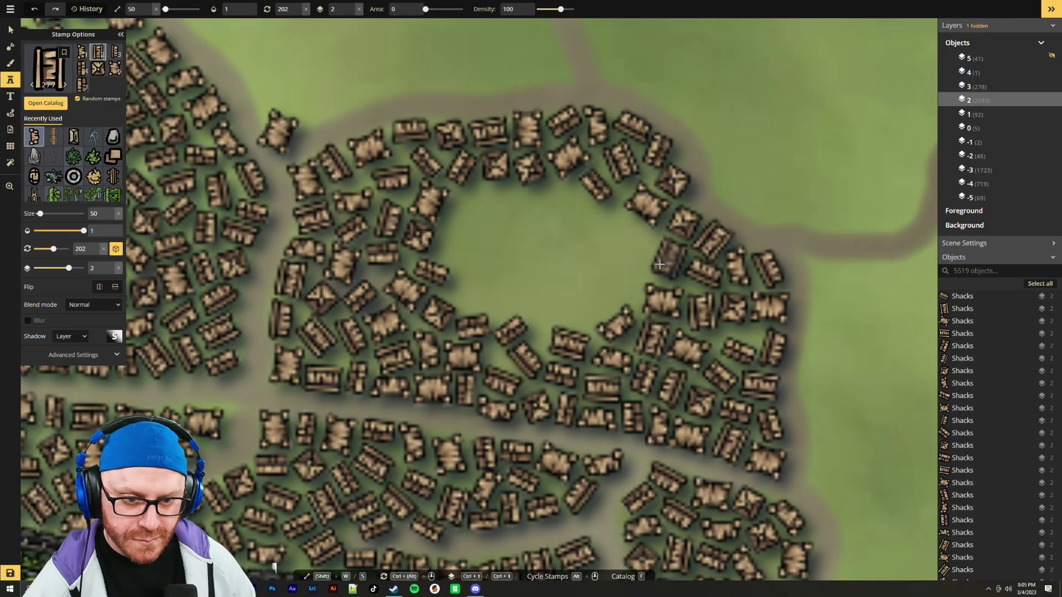
scroll(581, 288, down, 6)
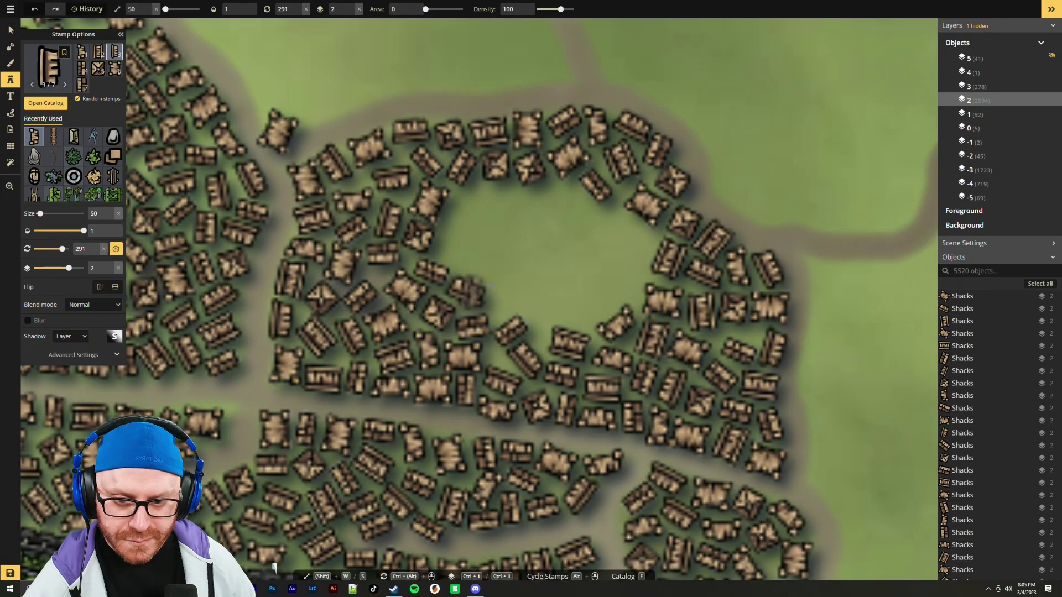
click(537, 271)
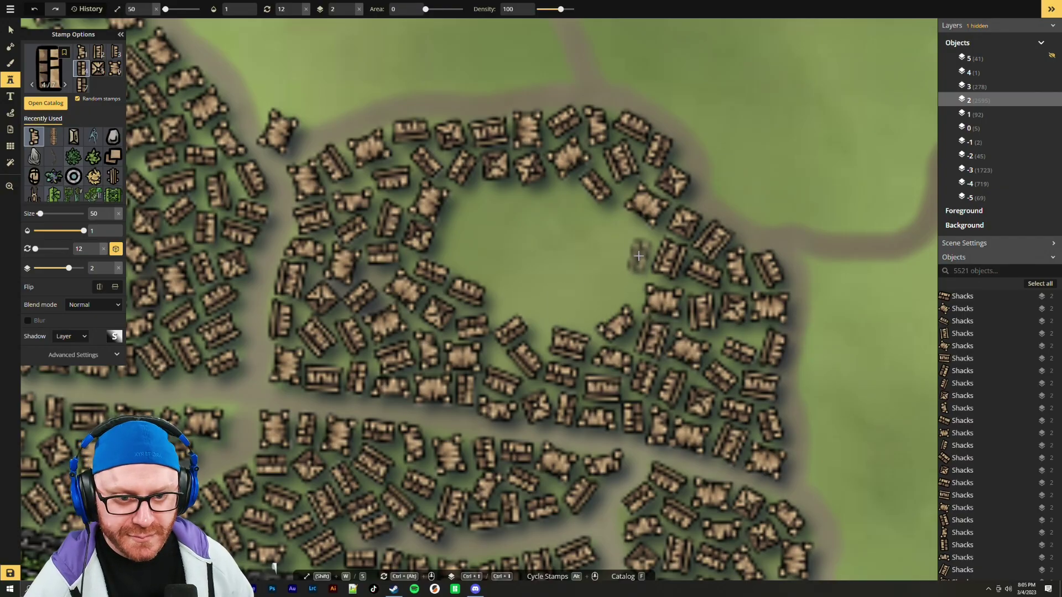
Stamp a pyramid-roofed shack rotated to 42° on the clearing's east side and a small shack just south of it
scroll(636, 244, up, 3)
scroll(595, 301, up, 1)
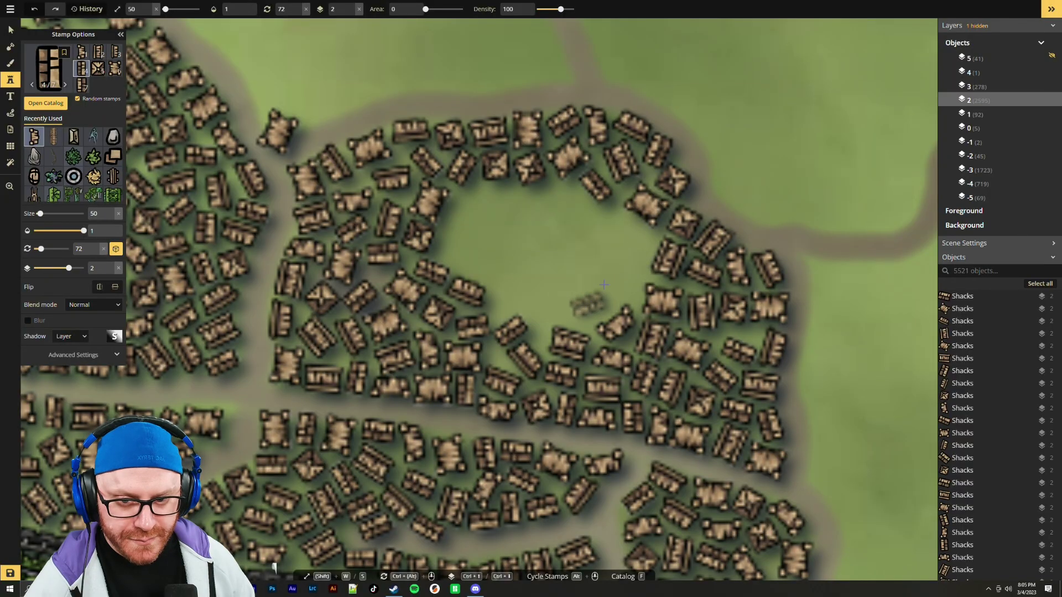
scroll(617, 270, down, 2)
scroll(618, 270, up, 1)
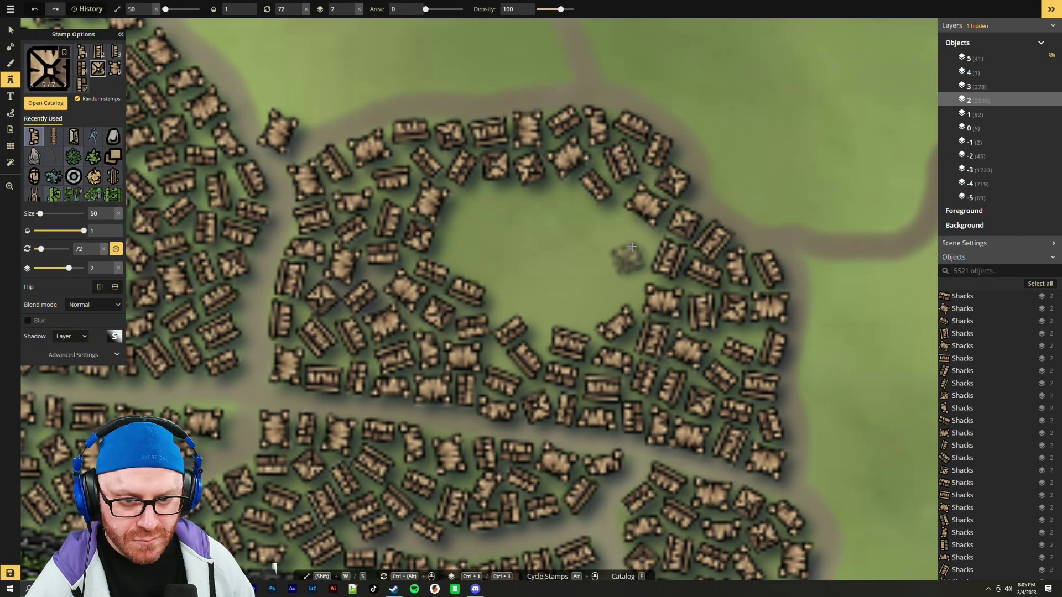
scroll(635, 240, down, 1)
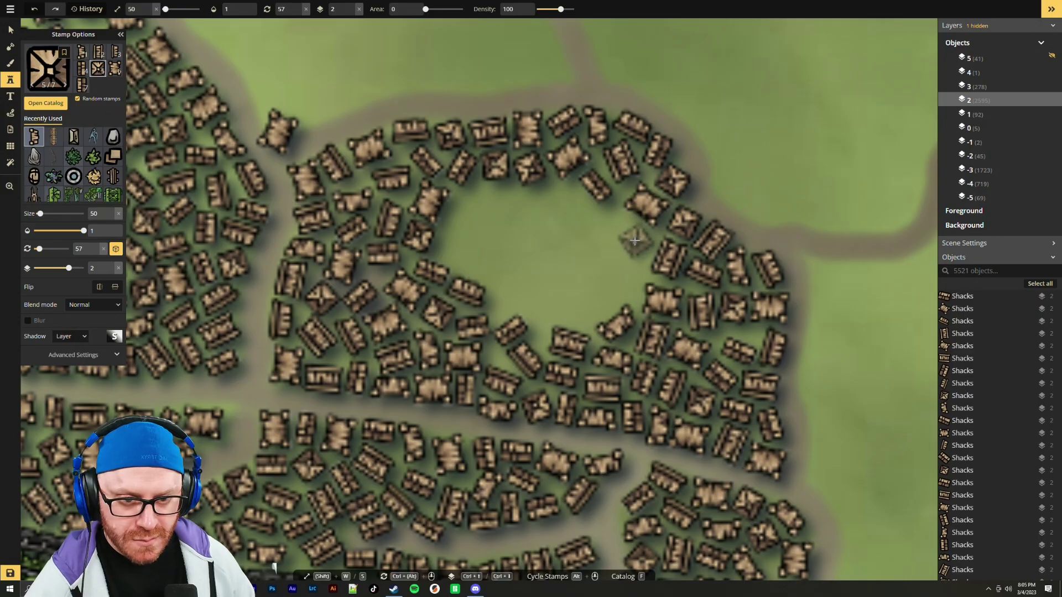
scroll(638, 242, down, 1)
click(639, 242)
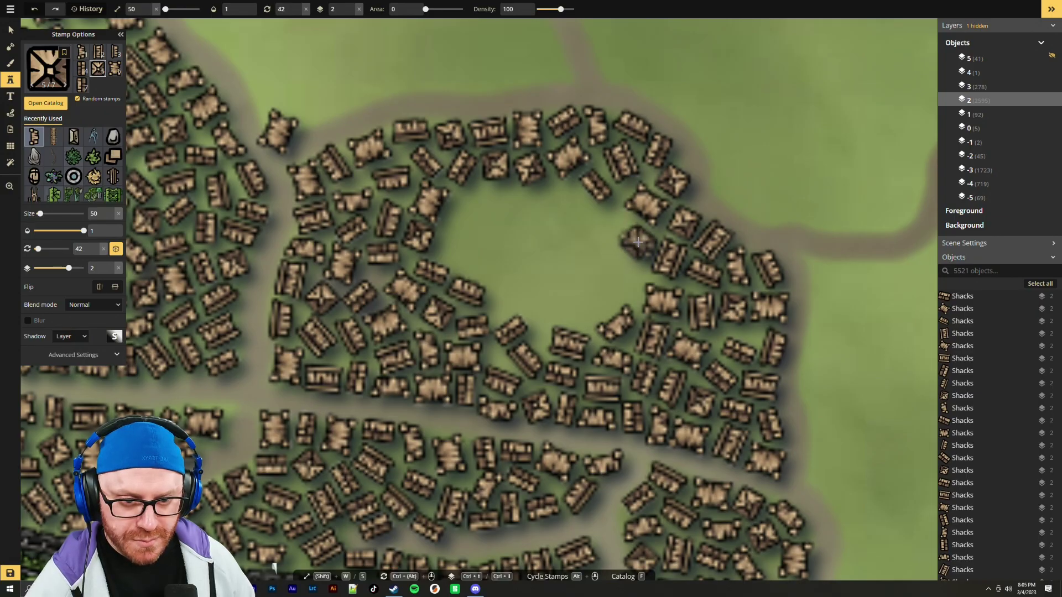
click(630, 282)
Stamp a diagonal shack on the clearing's west edge and a large corner-towered shack inside its southern edge
scroll(476, 243, up, 5)
click(457, 258)
scroll(466, 222, down, 6)
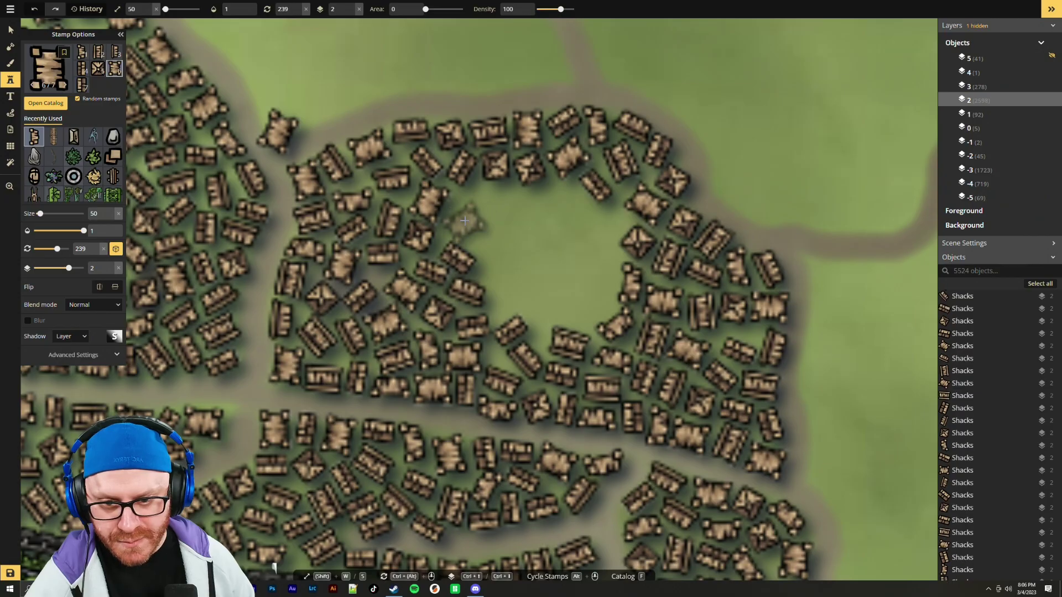
scroll(551, 290, up, 3)
click(544, 311)
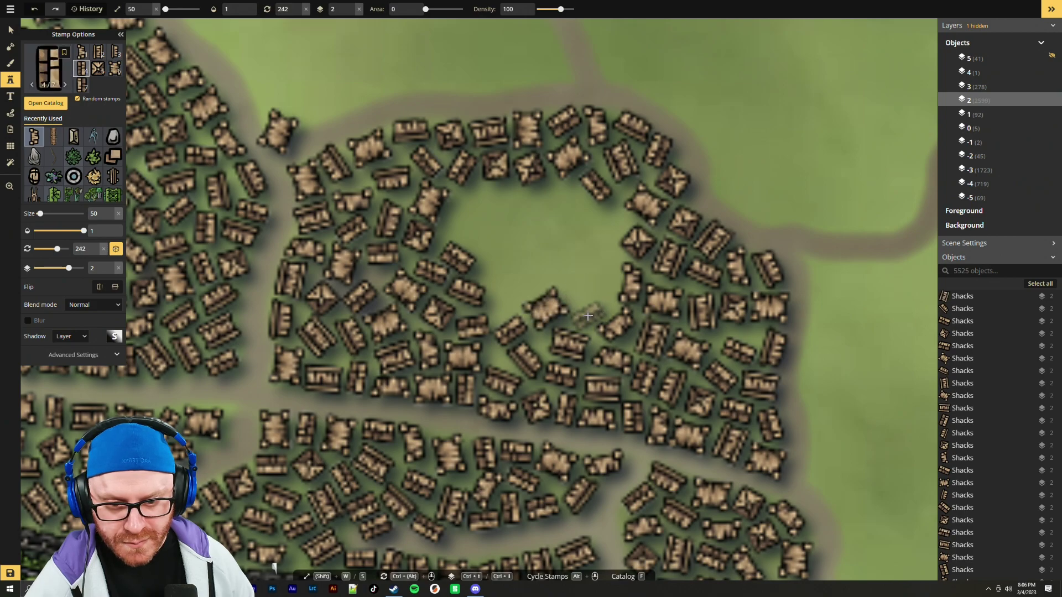
Stamp two small shacks northeast of the corner-towered one in the clearing's south, the second rotated to 251°
scroll(584, 311, down, 2)
click(587, 312)
scroll(587, 276, up, 3)
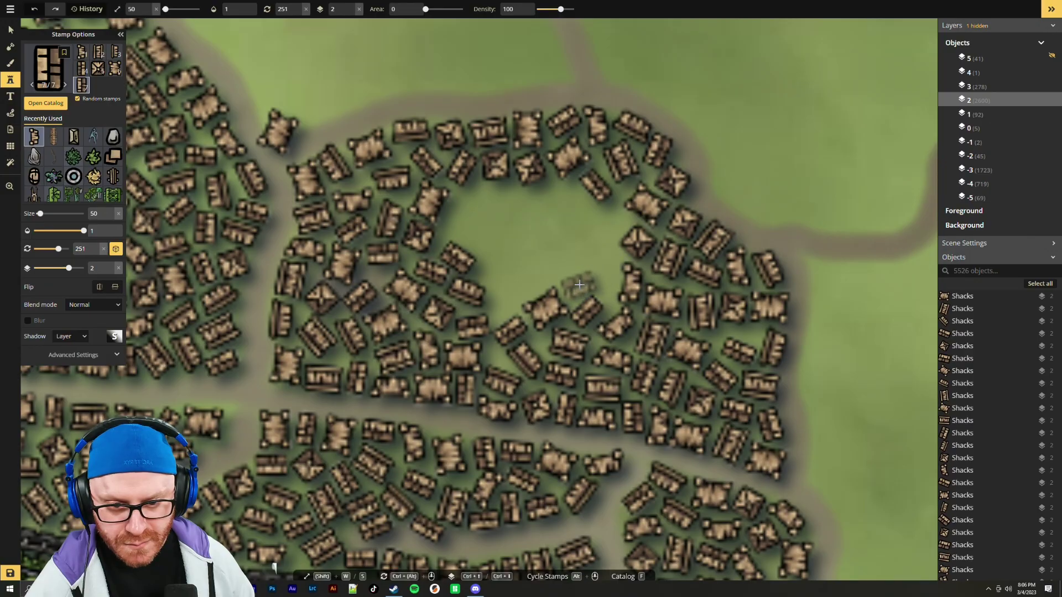
click(580, 285)
Stamp a narrow shack at 9° and a diagonal corner-towered shack along the clearing's eastern edge, either side of the pyramid-roofed one
scroll(593, 244, up, 8)
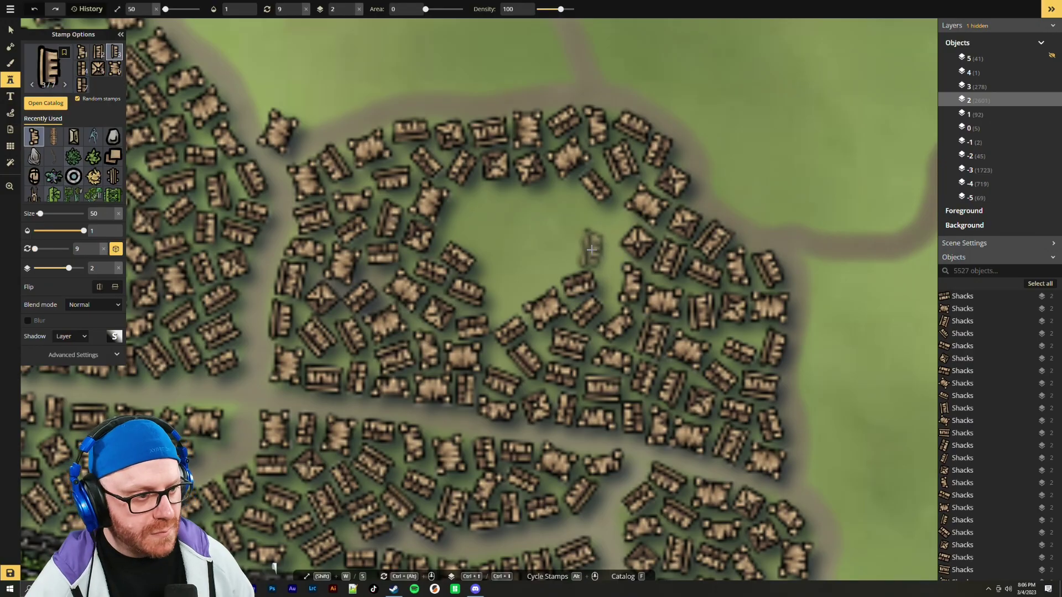
scroll(605, 246, down, 1)
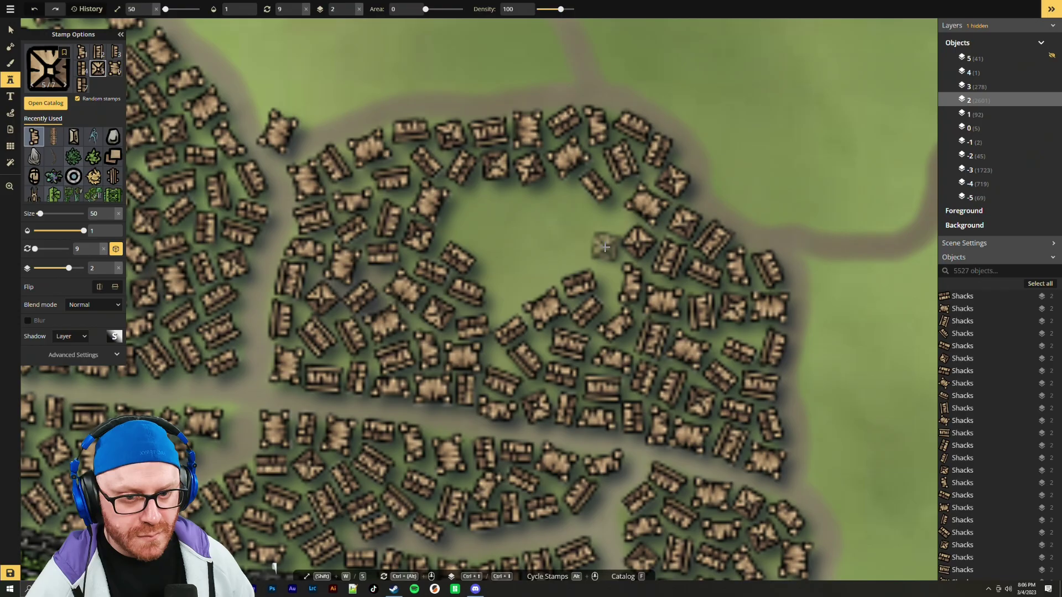
click(610, 271)
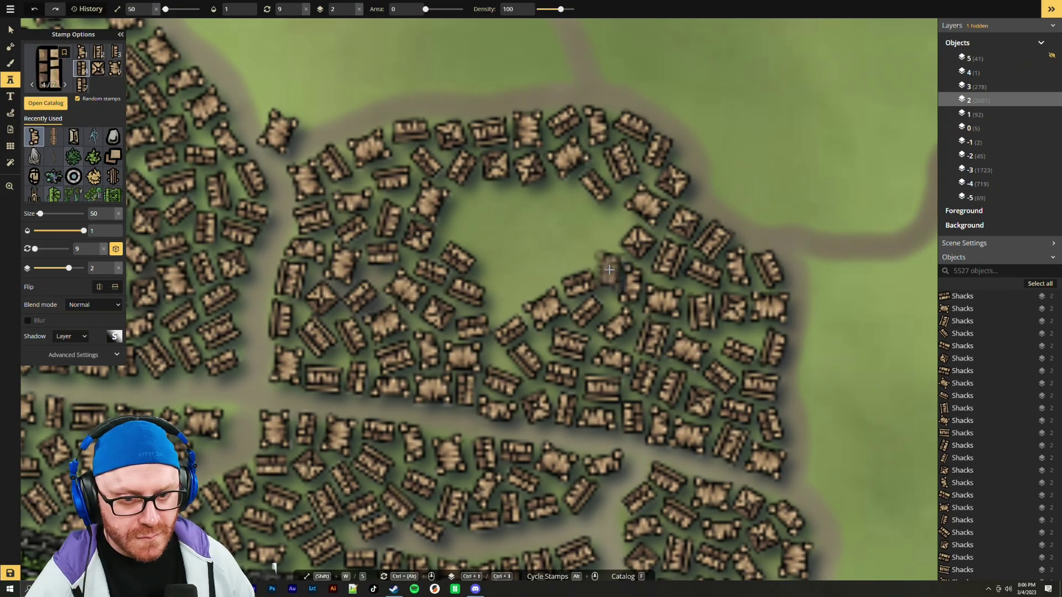
ctrl+scroll(606, 223, up, 5)
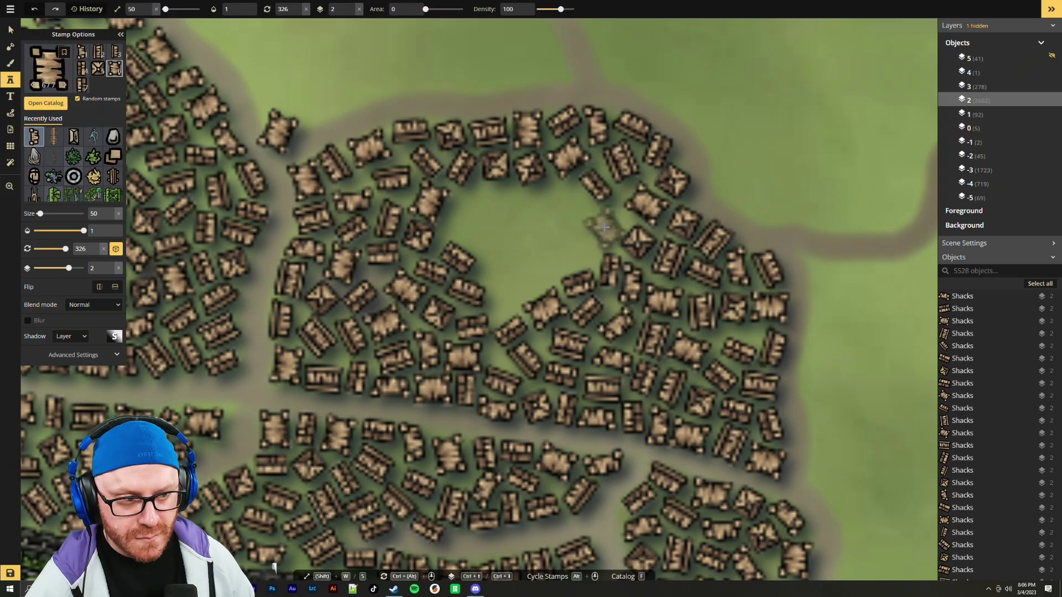
ctrl+scroll(607, 224, up, 1)
click(609, 224)
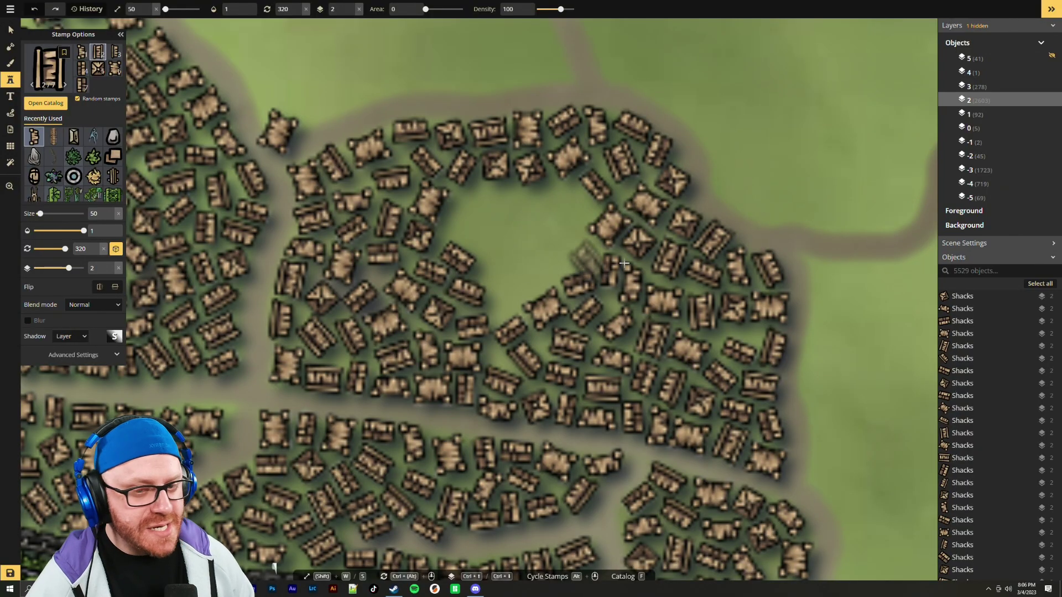
Stamp three shacks along the clearing's southern edge from west to east: a diagonal one, a pyramid-roofed one, and one at 282°
scroll(520, 271, up, 5)
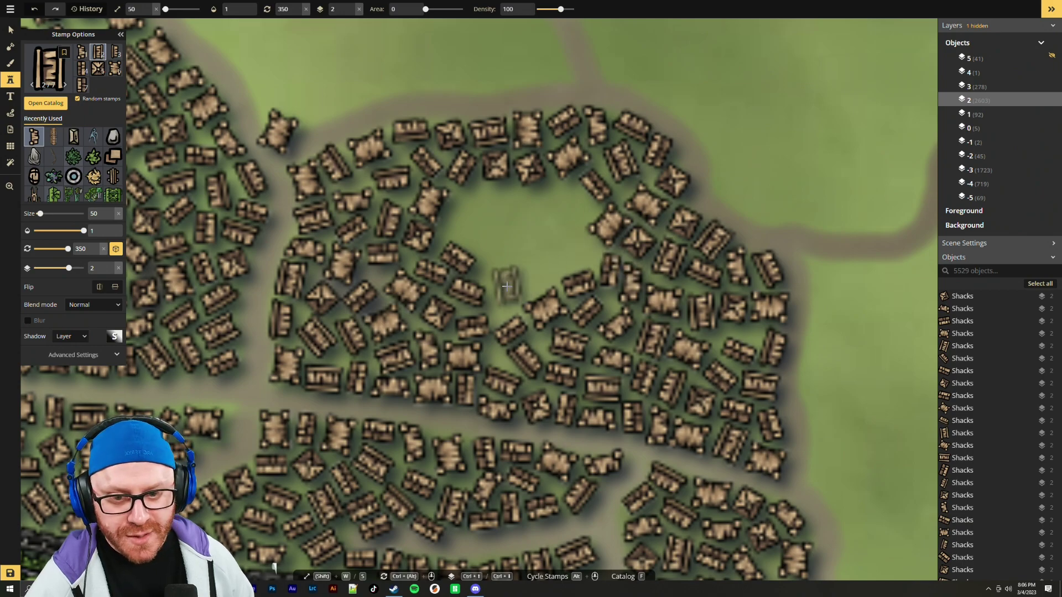
click(504, 295)
click(537, 273)
scroll(573, 250, up, 1)
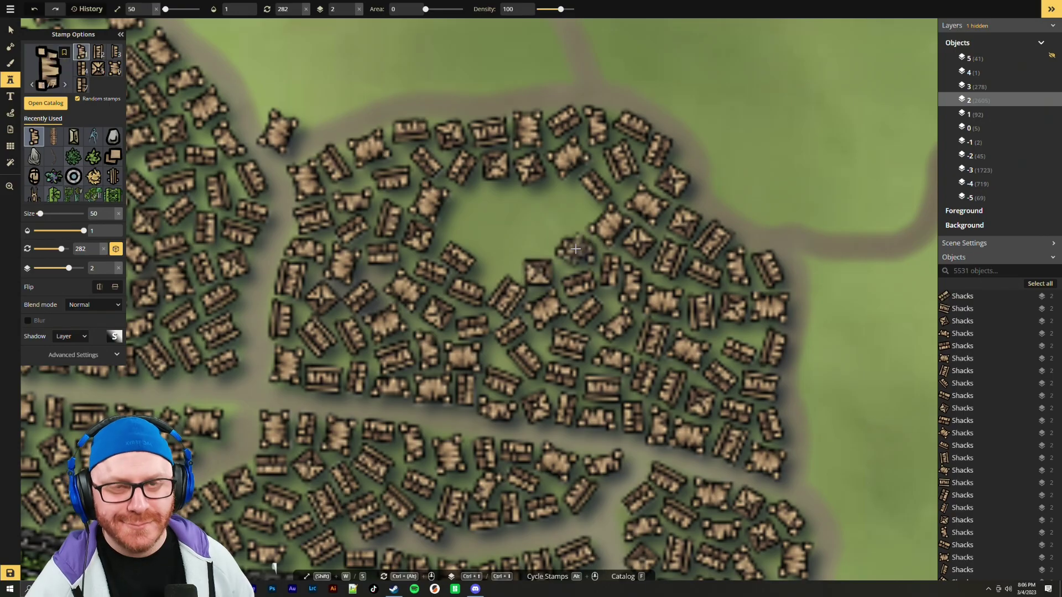
click(575, 249)
Stamp a small shack at 226° on the clearing's northeast edge and a nearly horizontal one northwest of it
scroll(571, 209, up, 3)
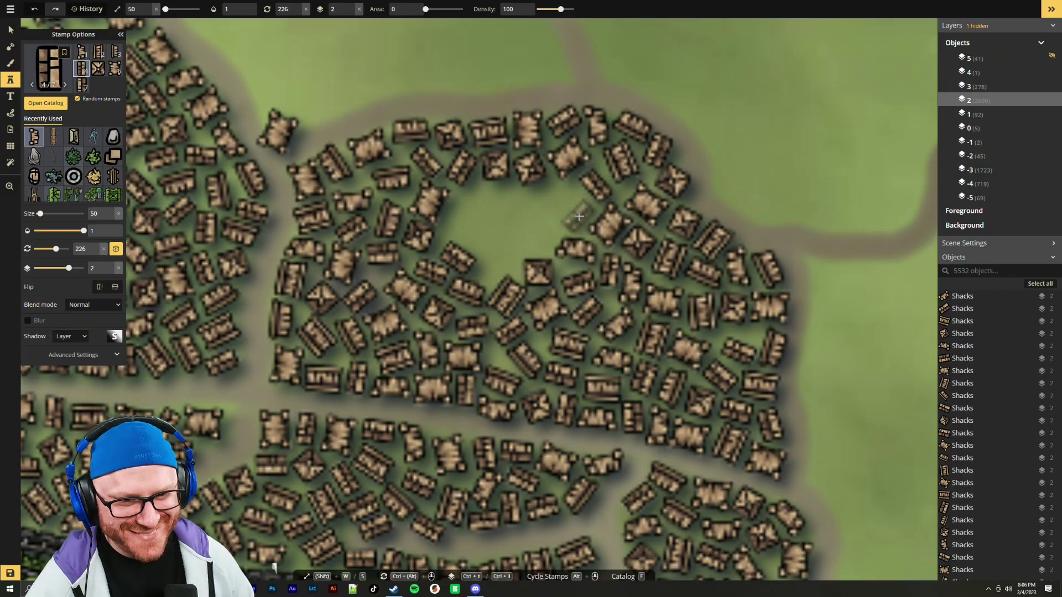
click(580, 218)
click(559, 196)
Stamp three shacks inward around the remaining gap: a diagonal one southwest, a corner-towered one at 206° east, and one at 97° north
scroll(498, 248, up, 6)
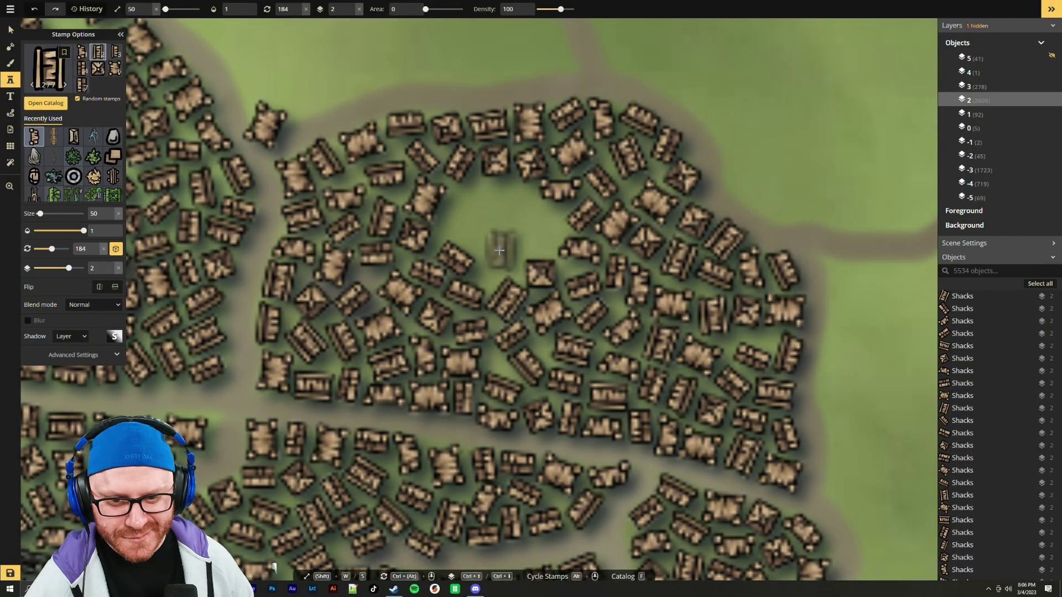
scroll(496, 262, up, 2)
click(498, 257)
scroll(531, 220, up, 7)
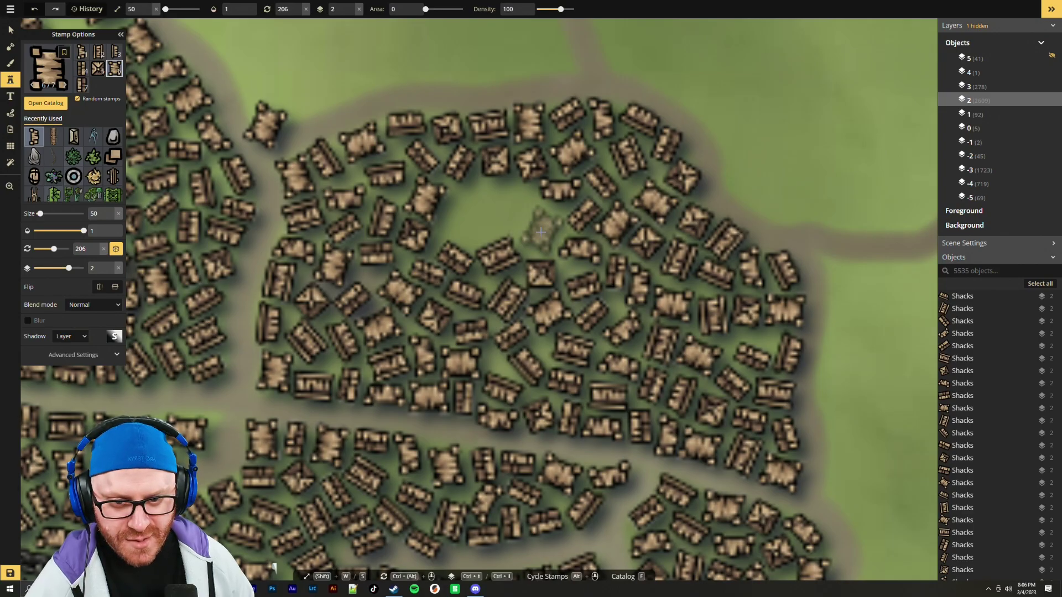
click(541, 233)
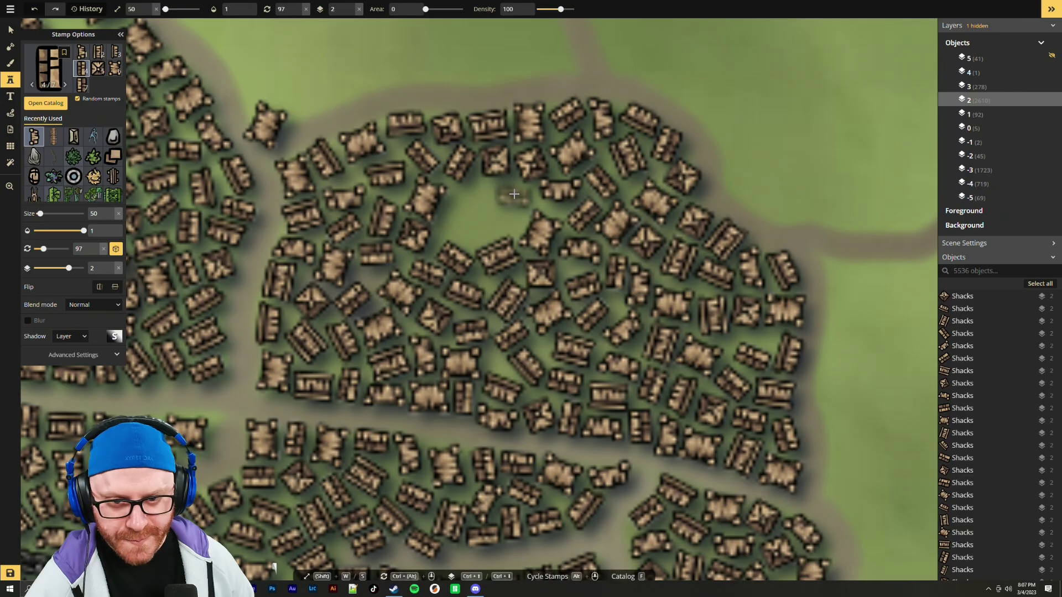
click(514, 194)
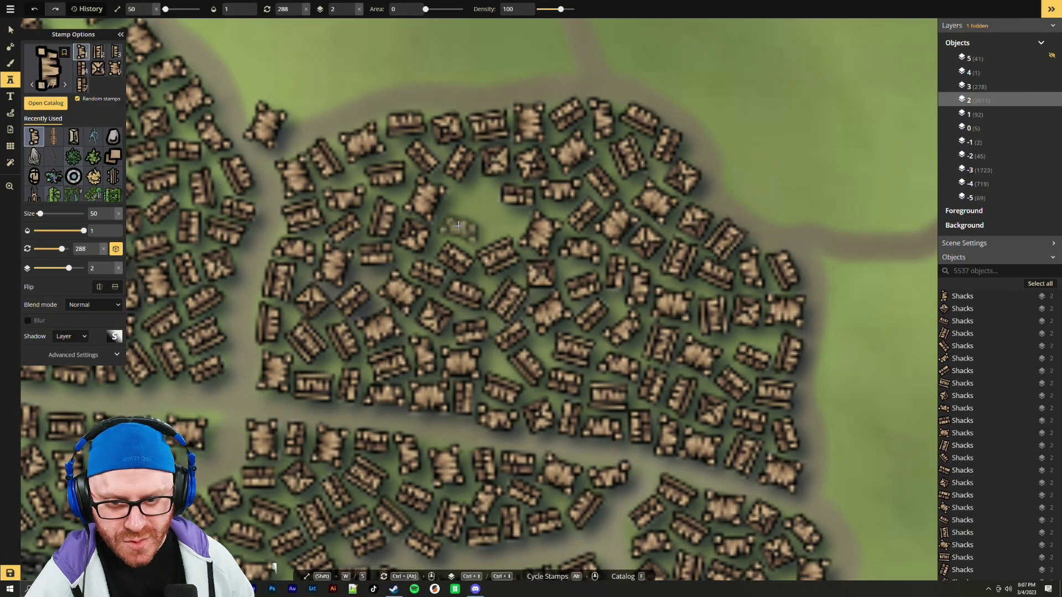
Stamp the clearing's last three shacks: one at 288° on the west side, one at 91° in the centre, and one at 231° to the northwest
click(457, 225)
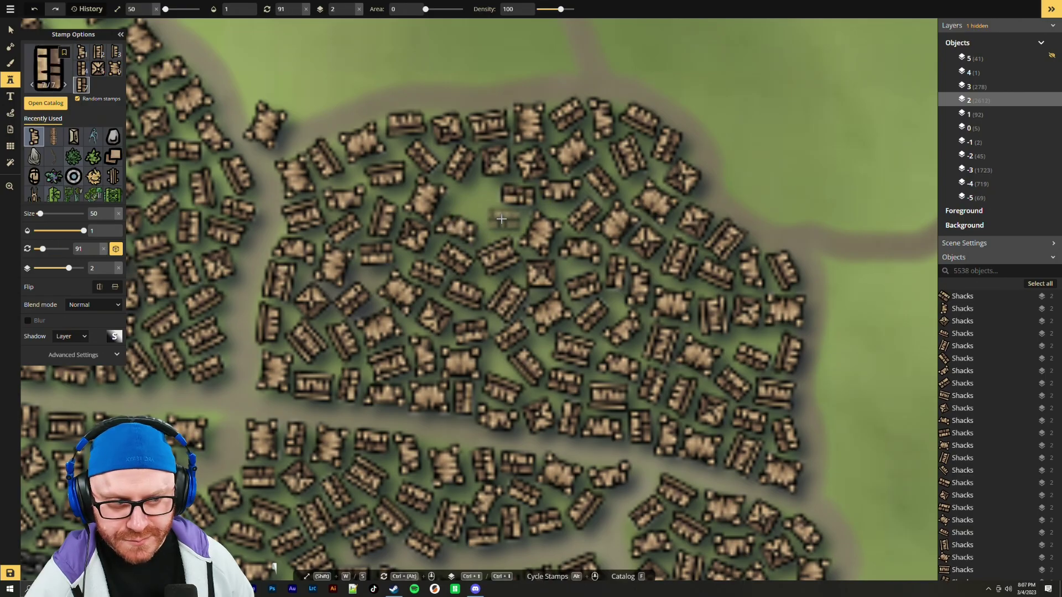
click(494, 203)
click(475, 200)
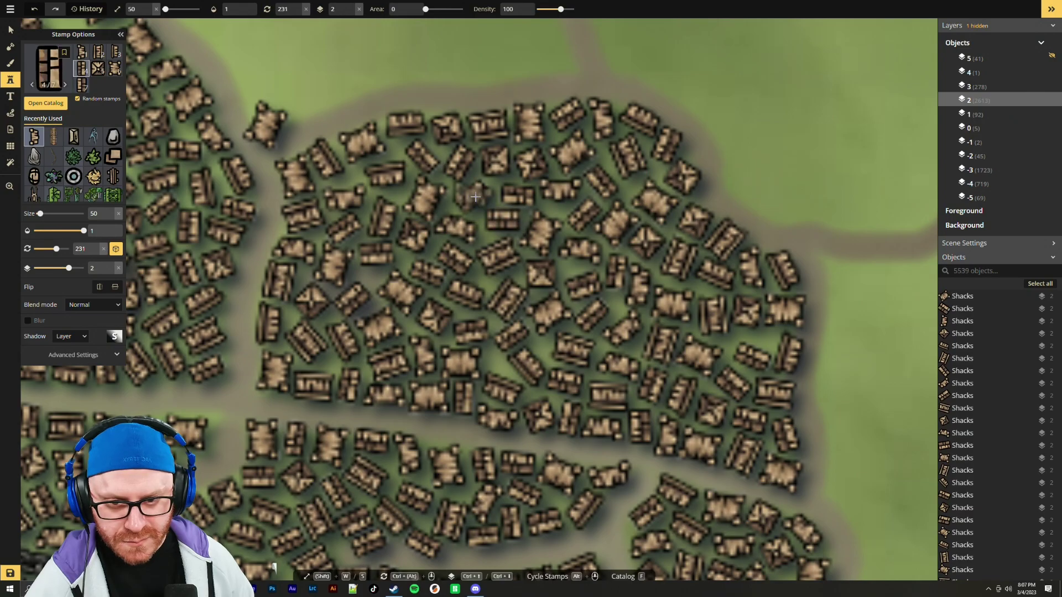
Scatter individually rotated shacks across the northwestern half of the empty grass wedge between the grey road and the dirt paths
scroll(624, 307, down, 1)
scroll(624, 307, down, 2)
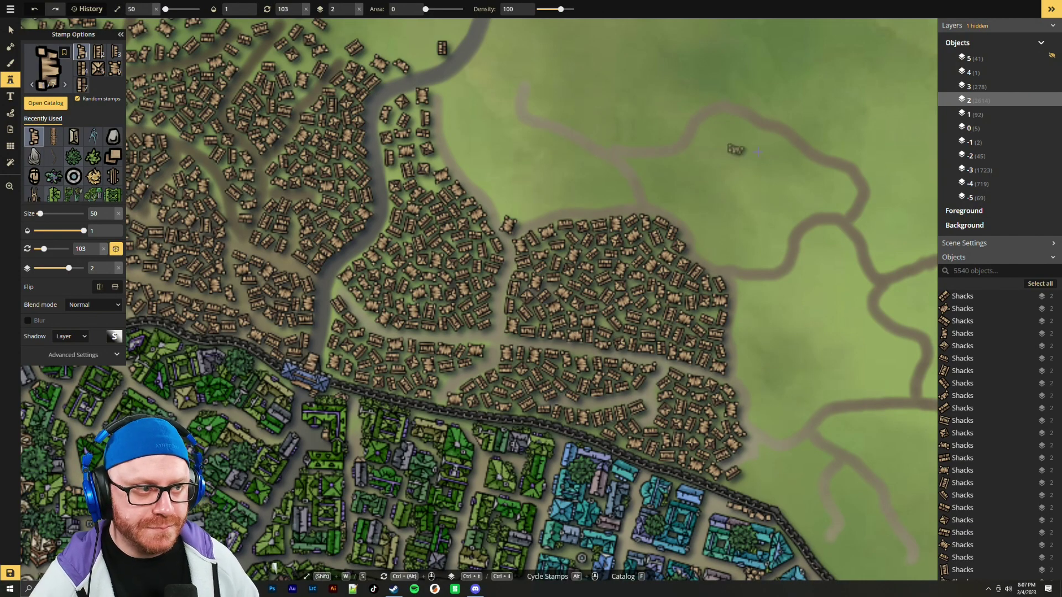
drag(514, 159, 492, 239)
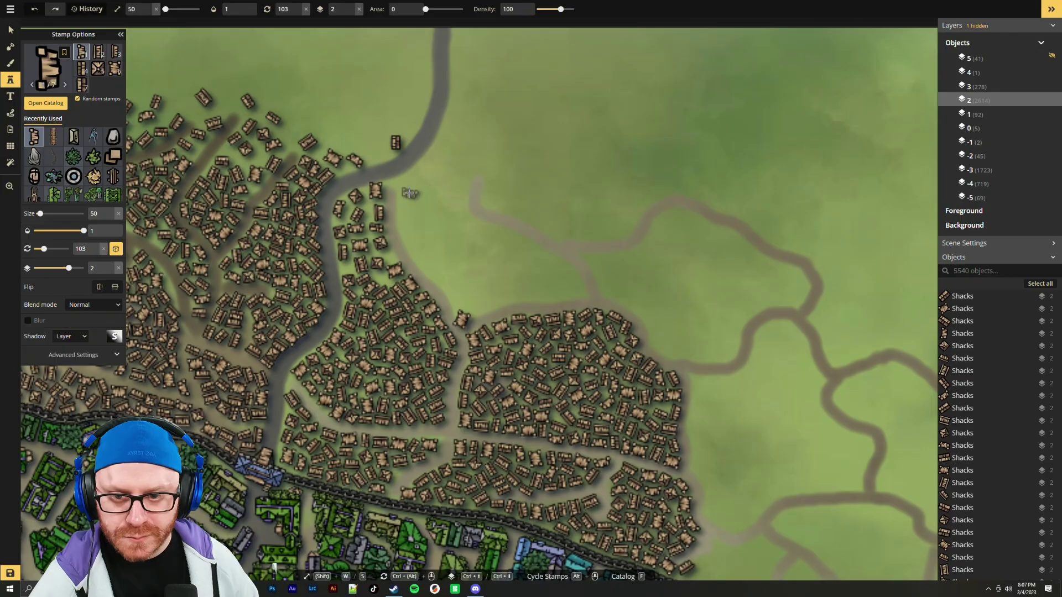
click(455, 191)
click(418, 206)
click(426, 233)
click(459, 230)
click(491, 251)
click(453, 258)
Scatter individually rotated shacks across the southeastern end of the grass wedge, just north of the path bordering the dense block
click(502, 281)
click(480, 293)
click(543, 290)
click(581, 286)
click(533, 253)
click(517, 275)
click(519, 285)
click(502, 296)
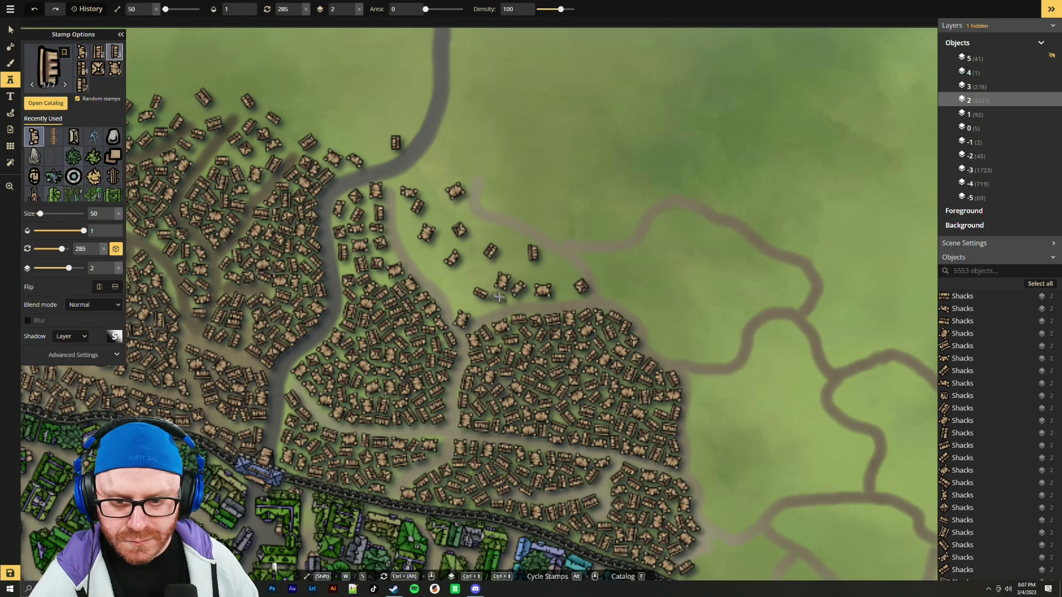
Line the wedge's southwestern edge with shacks, following the dirt path northwest from the path junction
click(475, 306)
click(455, 297)
click(442, 279)
click(442, 279)
click(428, 264)
click(416, 248)
click(405, 228)
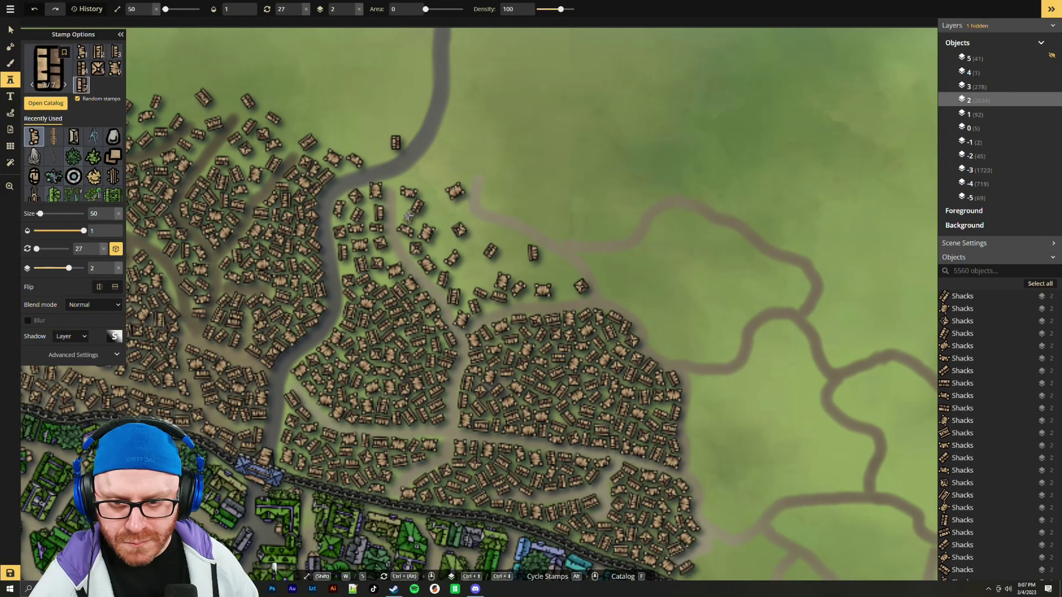
Stamp shacks around the wedge's northern tip beside the grey road's bend, and in the gaps just south of it
click(422, 175)
click(445, 139)
click(464, 139)
click(444, 167)
click(441, 215)
click(525, 247)
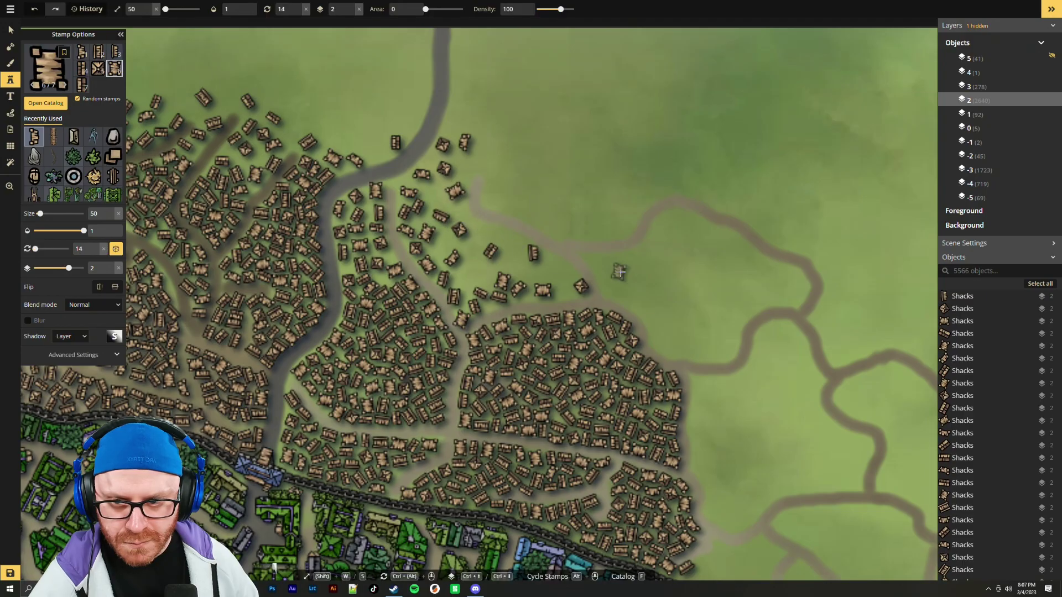
Stamp four shacks to fill the wedge's eastern corner where the dirt paths meet
click(561, 289)
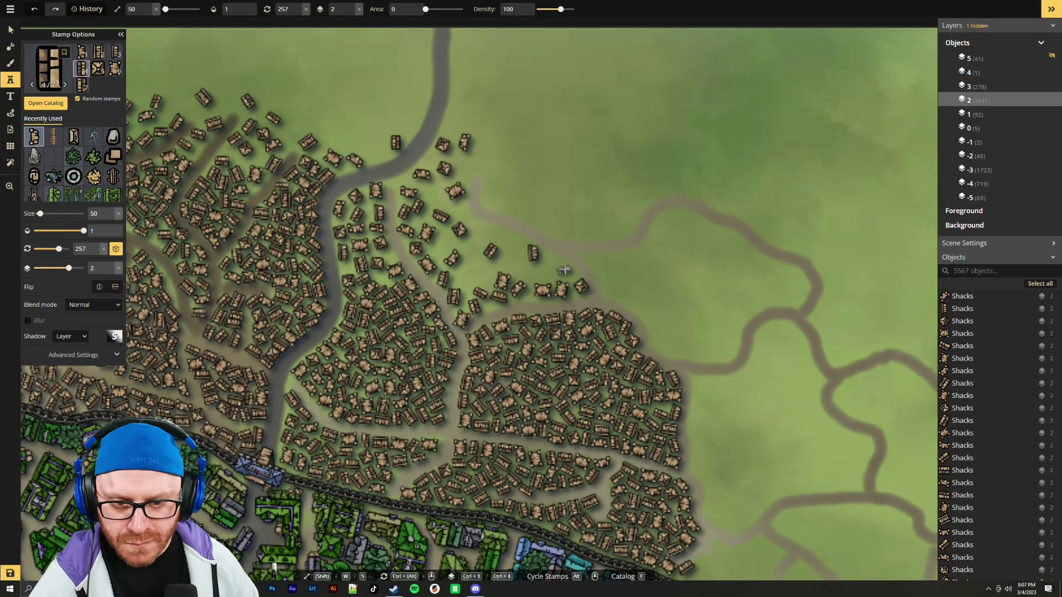
click(568, 270)
click(555, 257)
click(545, 273)
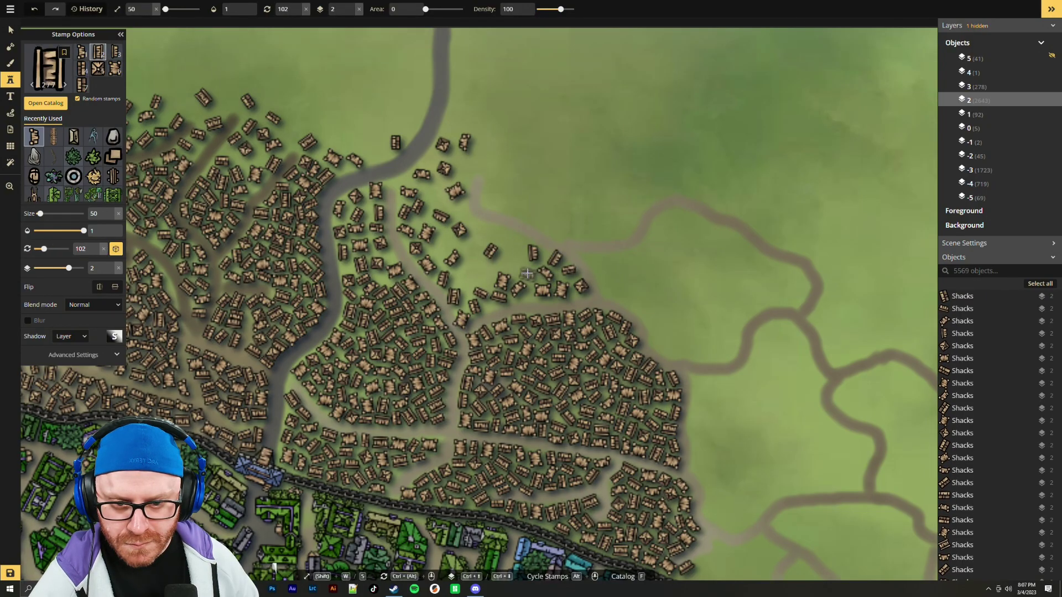
Fill the gaps in the wedge's southern part with shacks, working west from the eastern corner toward the dirt path
click(522, 271)
click(518, 252)
click(505, 264)
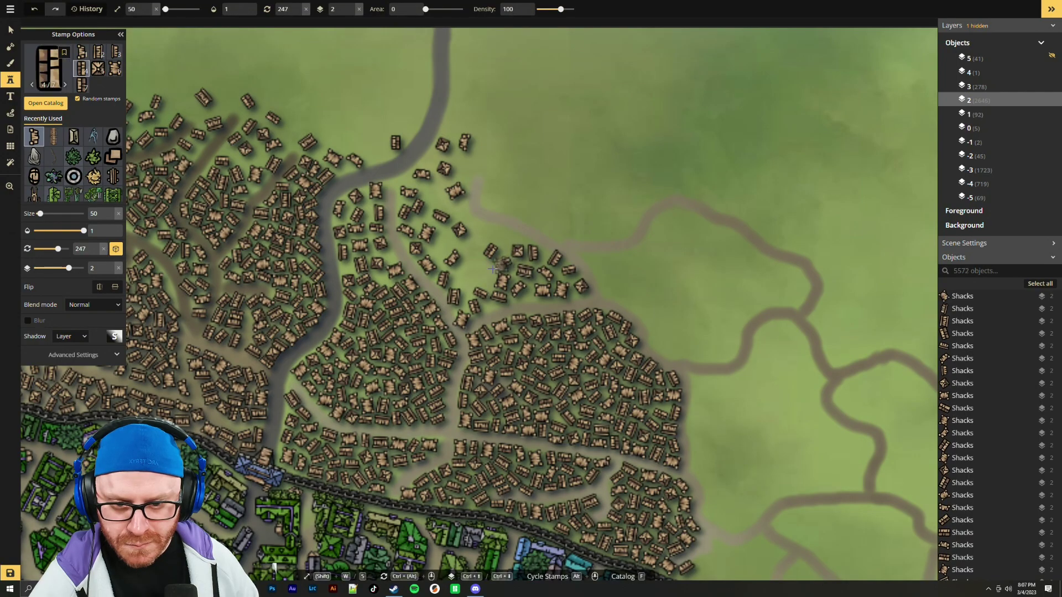
click(484, 278)
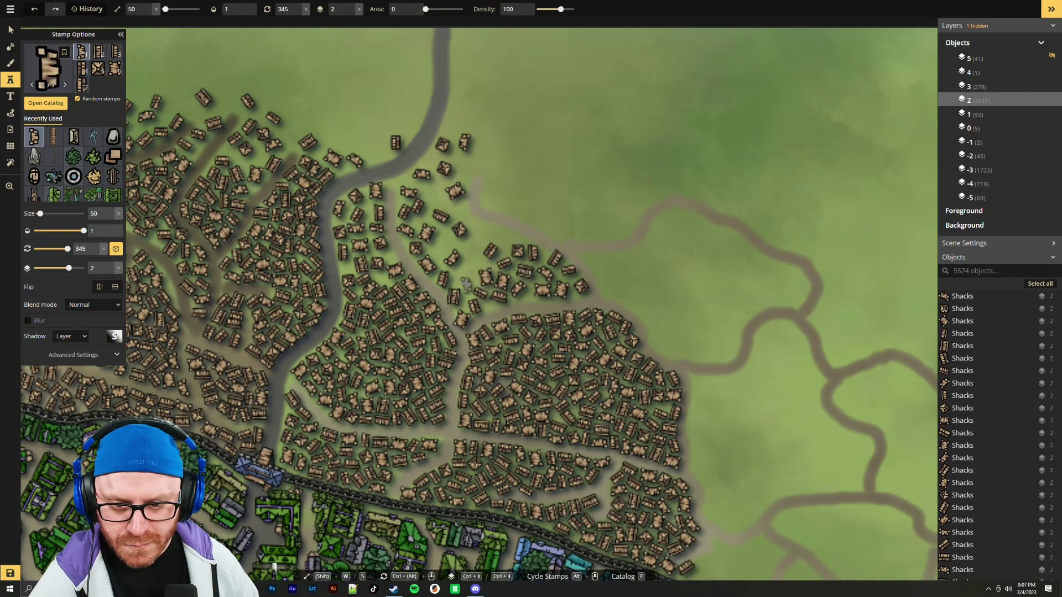
click(466, 285)
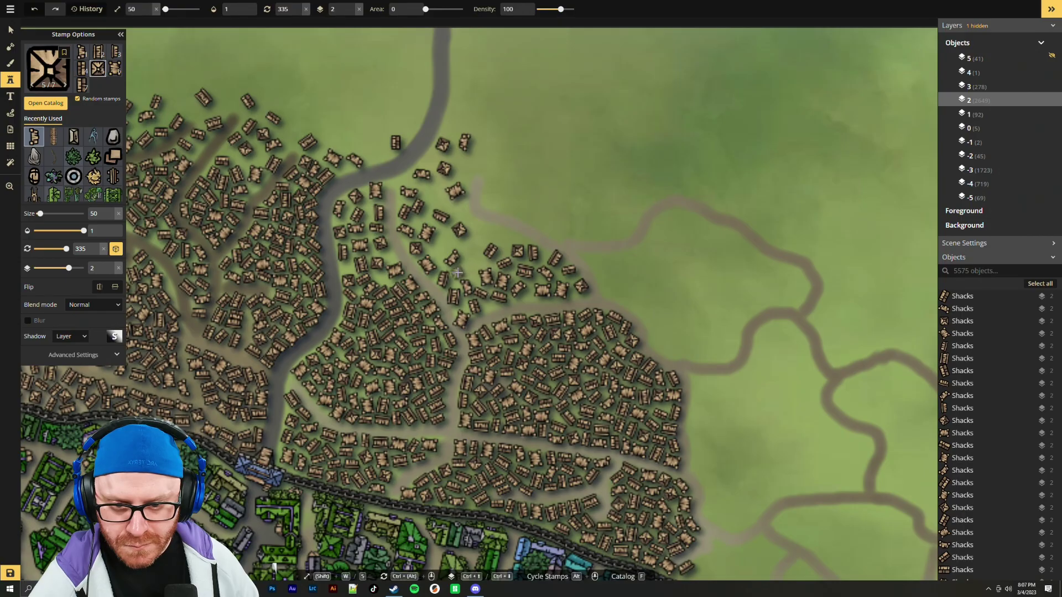
Fill the remaining gaps in the middle of the wedge with four more individually rotated shacks
click(468, 267)
click(434, 248)
click(445, 243)
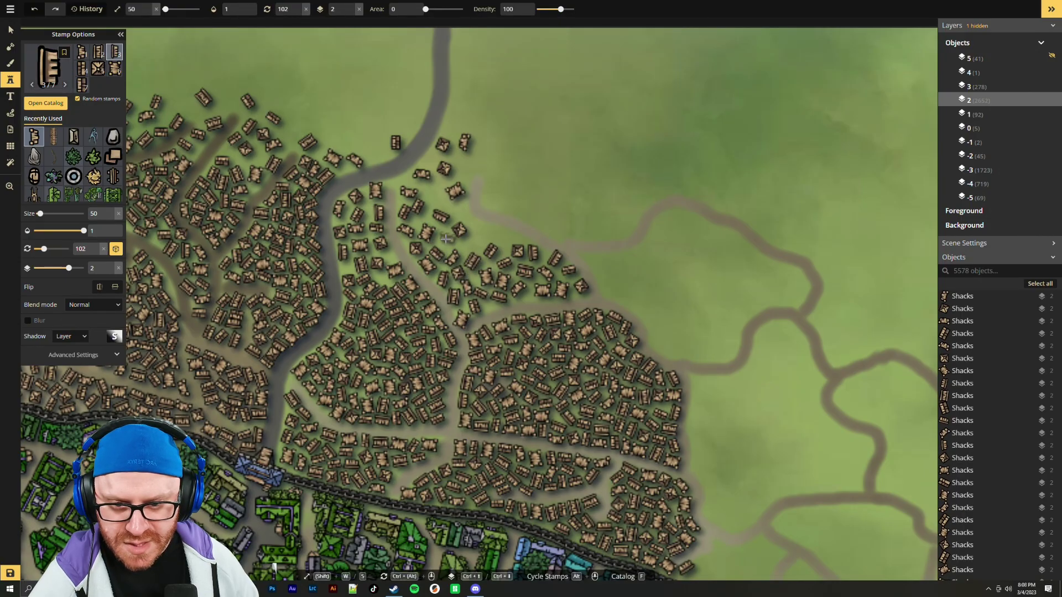
click(467, 244)
Line the wedge's northeastern edge with shacks along the southern side of the dirt path
click(482, 236)
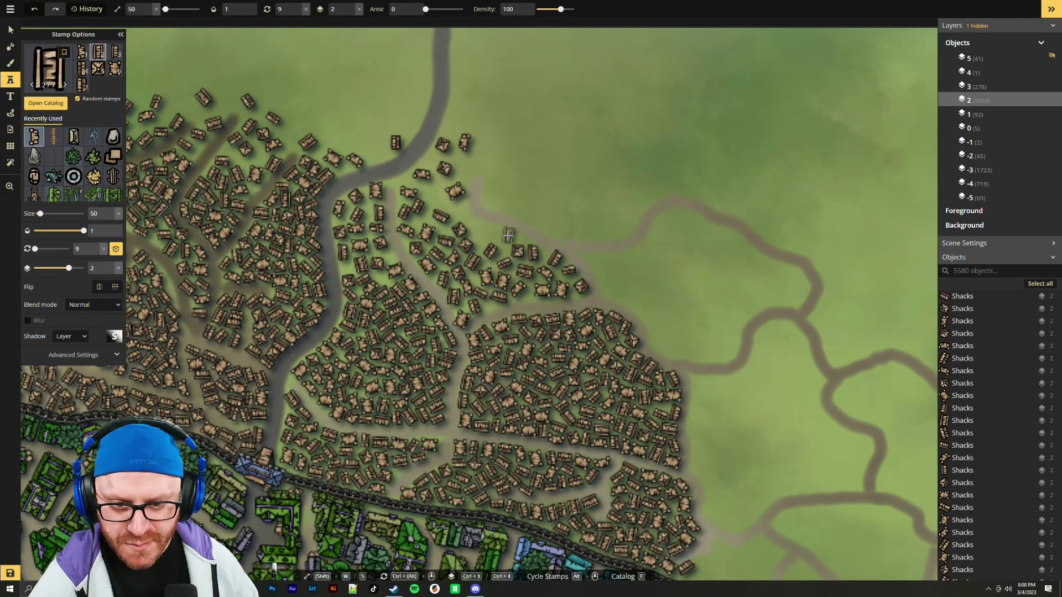
click(489, 230)
click(474, 224)
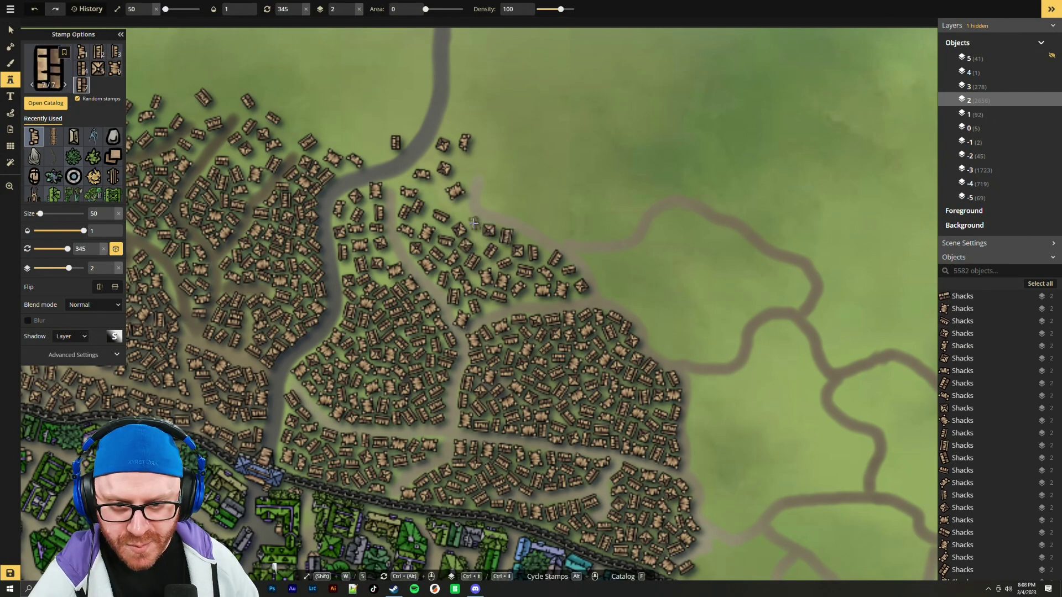
click(460, 213)
click(551, 249)
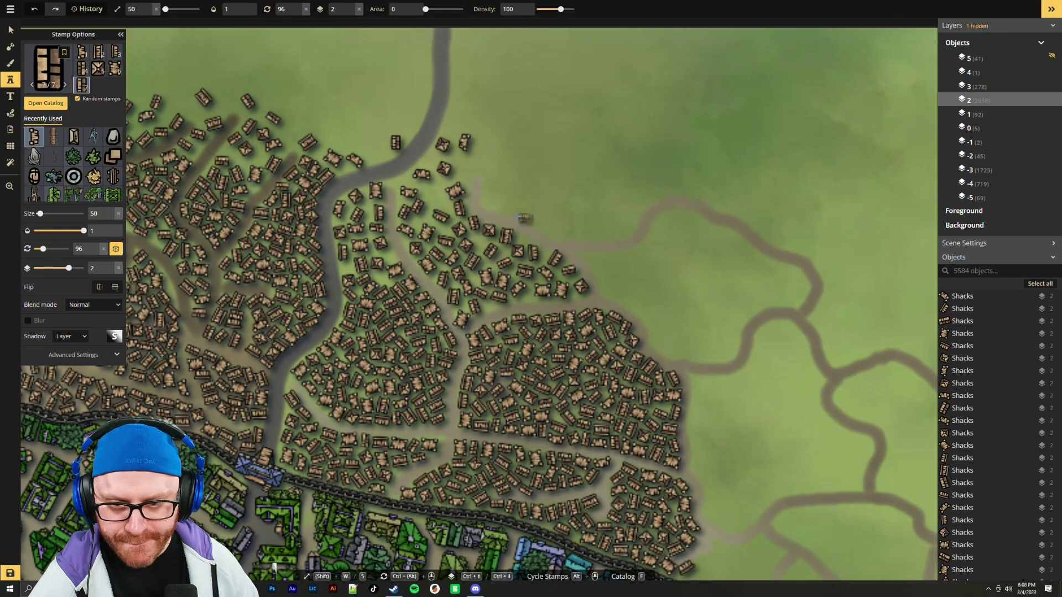
Scatter shacks on the open grass north of the dirt path, east of the grey road's bend
scroll(596, 286, down, 2)
scroll(595, 285, down, 5)
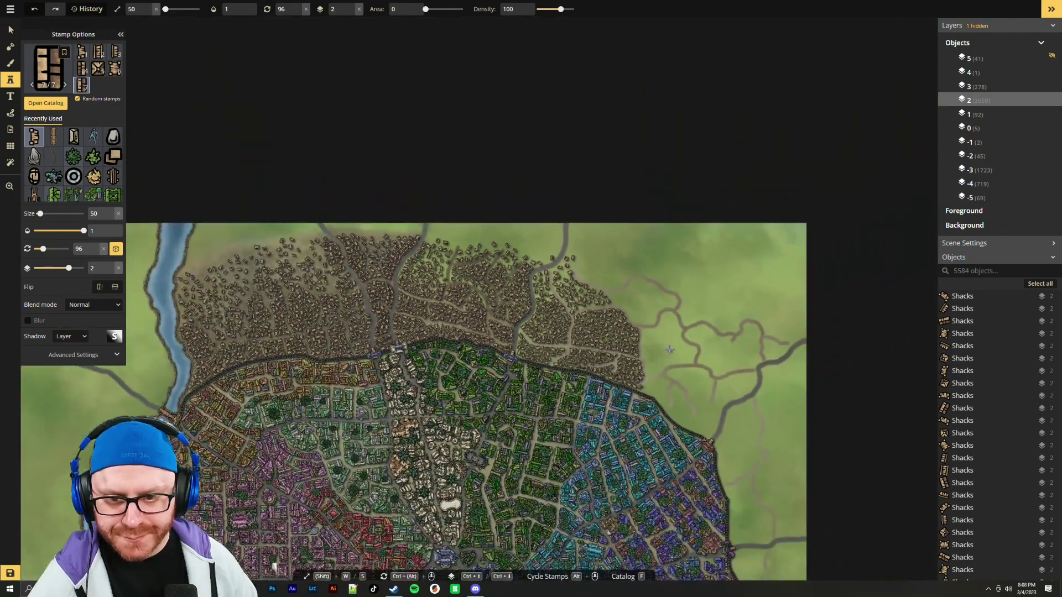
scroll(666, 351, up, 1)
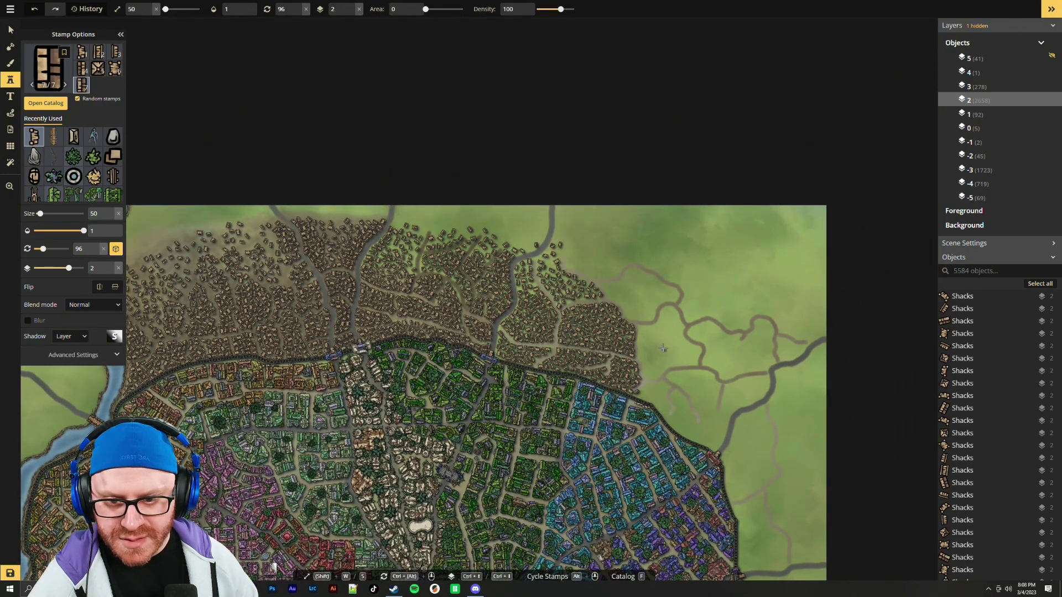
scroll(665, 350, up, 2)
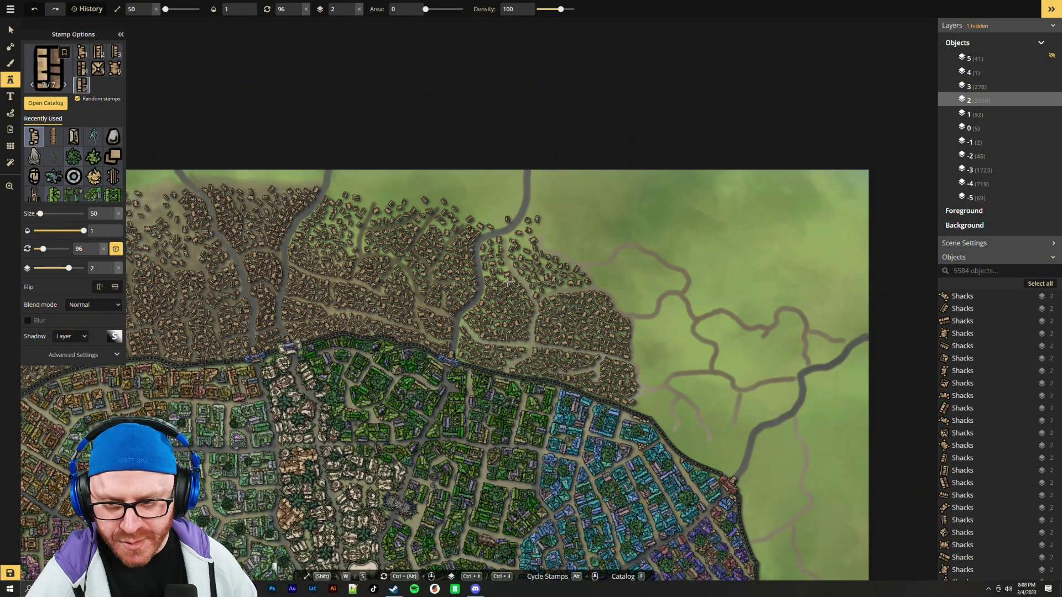
drag(297, 273, 451, 288)
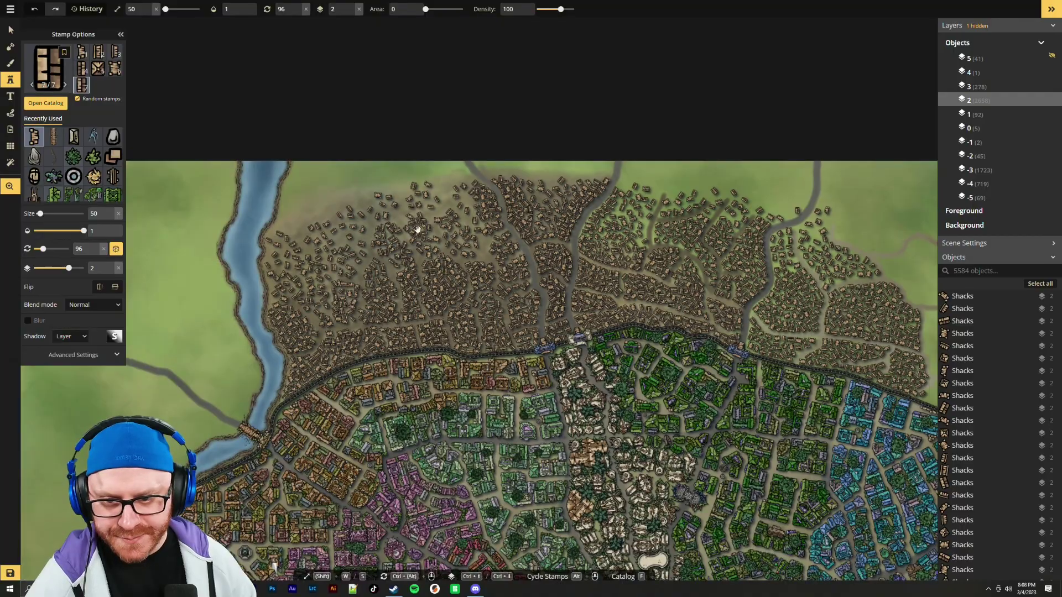
drag(415, 222, 257, 204)
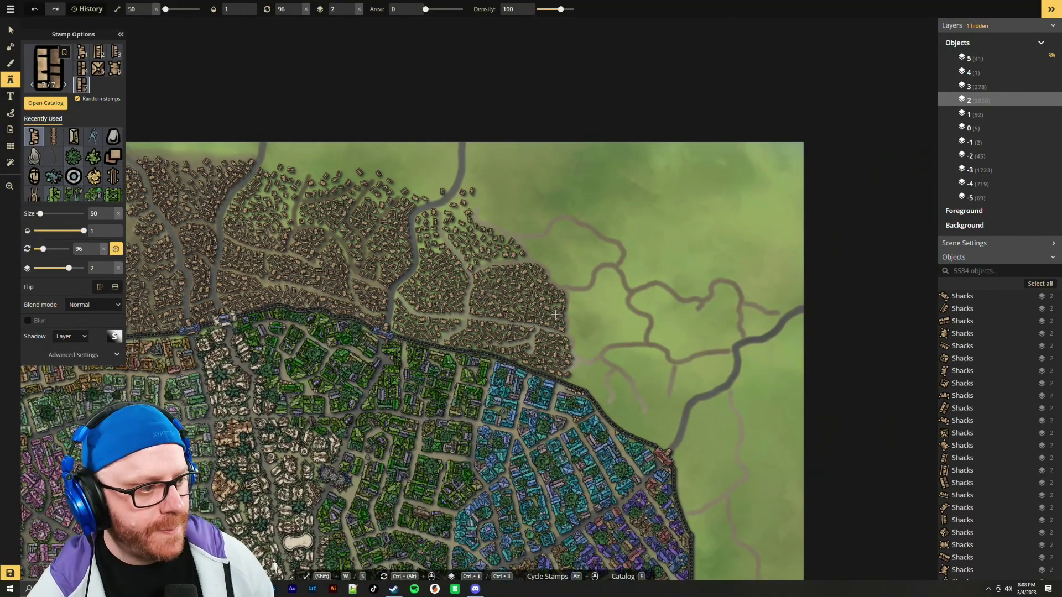
scroll(498, 222, up, 2)
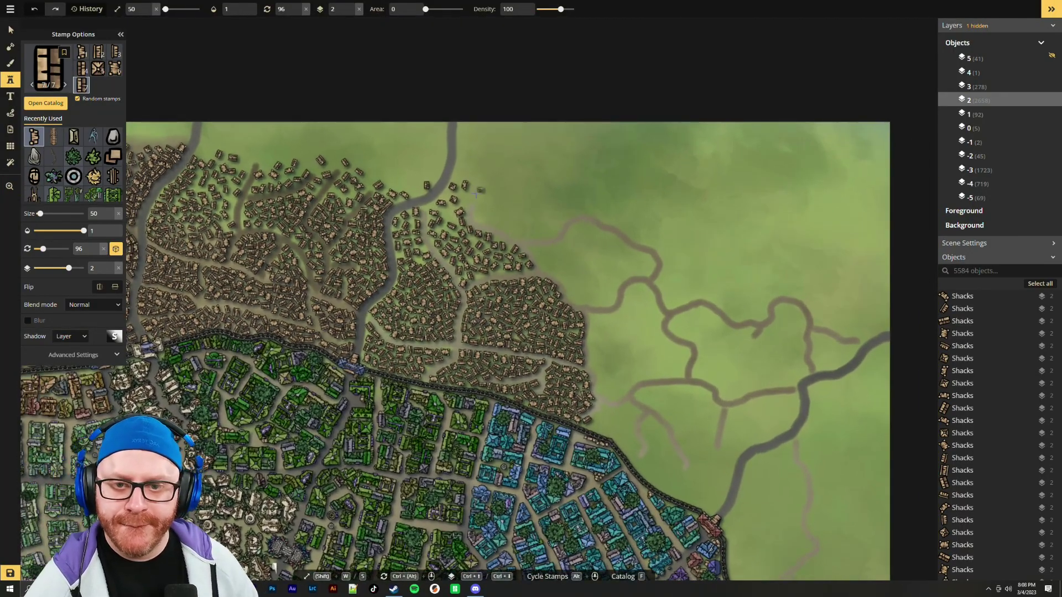
click(480, 192)
click(545, 194)
click(523, 228)
click(498, 219)
click(486, 209)
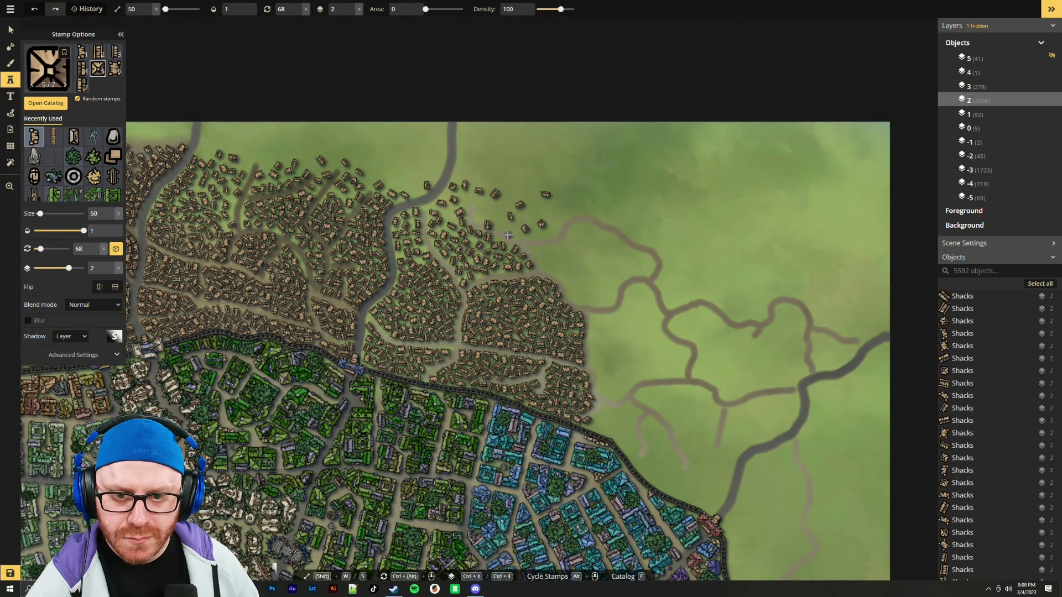
Undo the last shack and stamp shacks along the dirt path's northern side, eastward to the start of its upper bend
key(ctrl+z)
click(479, 212)
click(492, 223)
click(510, 230)
click(548, 237)
click(562, 213)
click(561, 222)
click(571, 210)
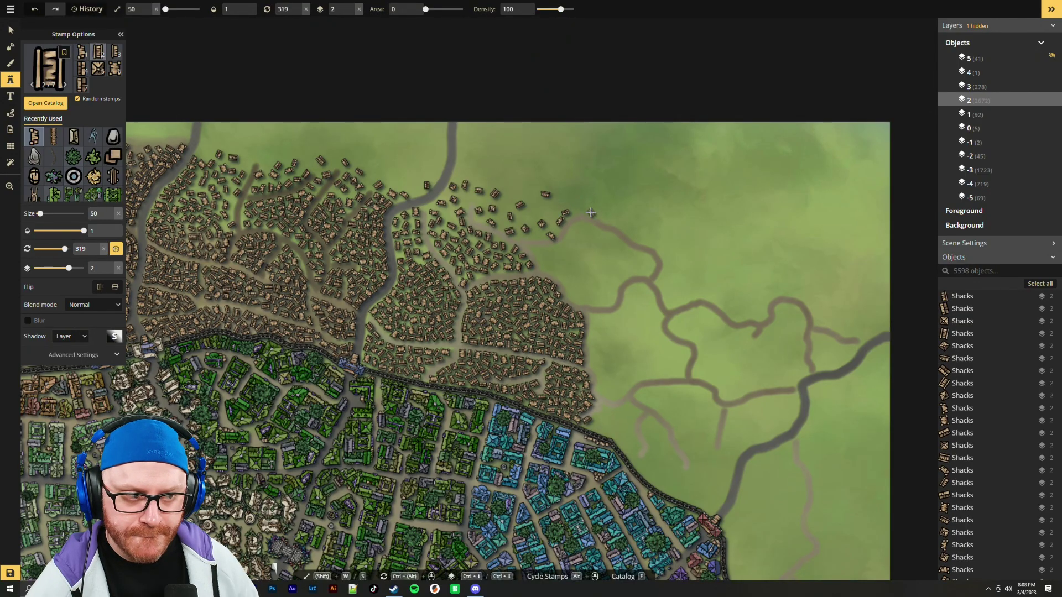
Stamp a row of shacks along the outer edge of the dirt path's bend, from its top southeast to its eastern corner
click(589, 212)
click(605, 218)
click(623, 227)
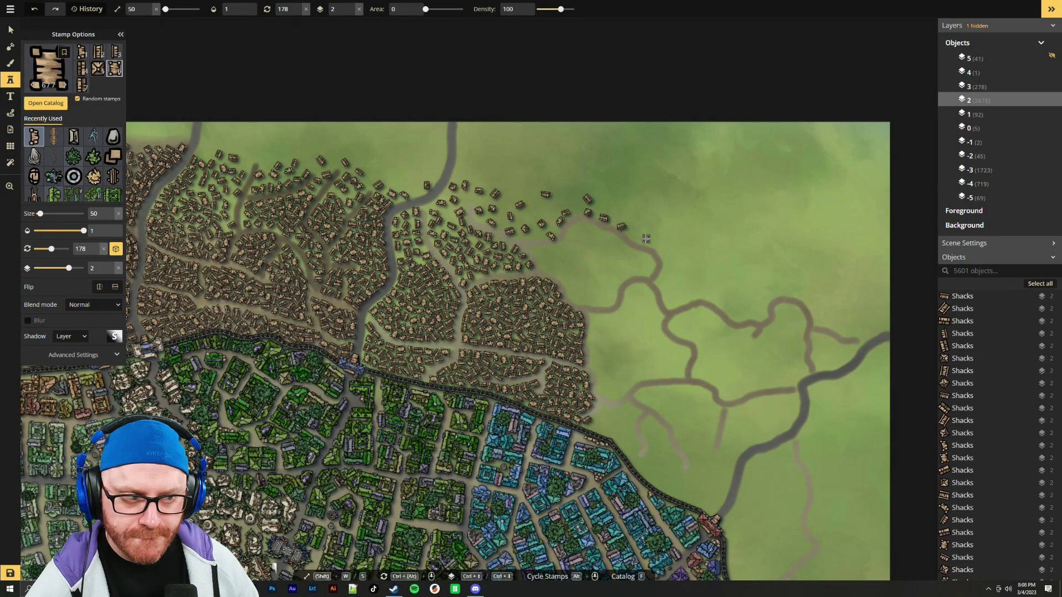
click(648, 240)
scroll(648, 296, up, 1)
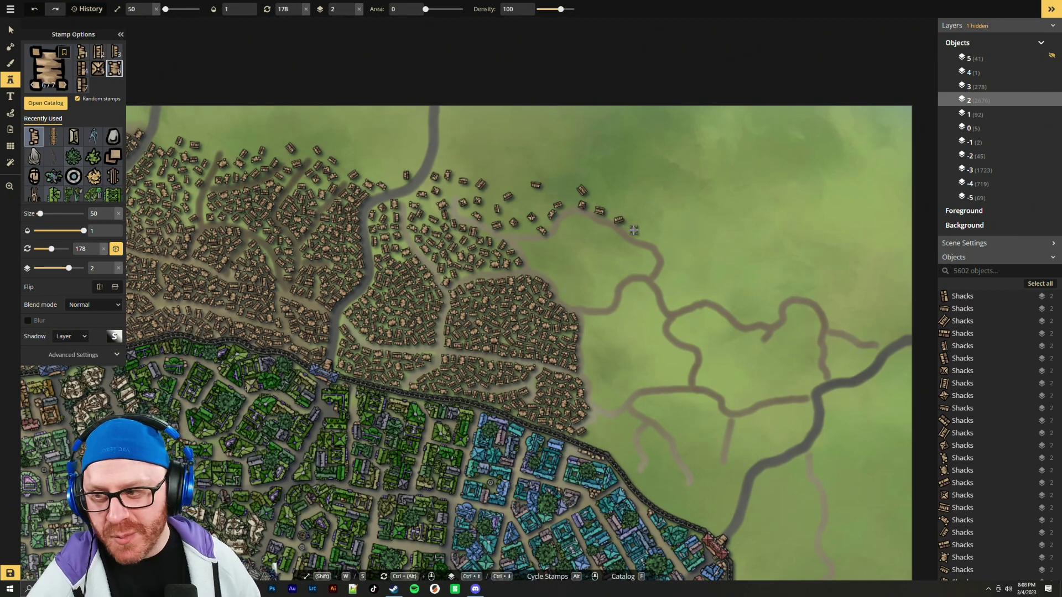
click(634, 231)
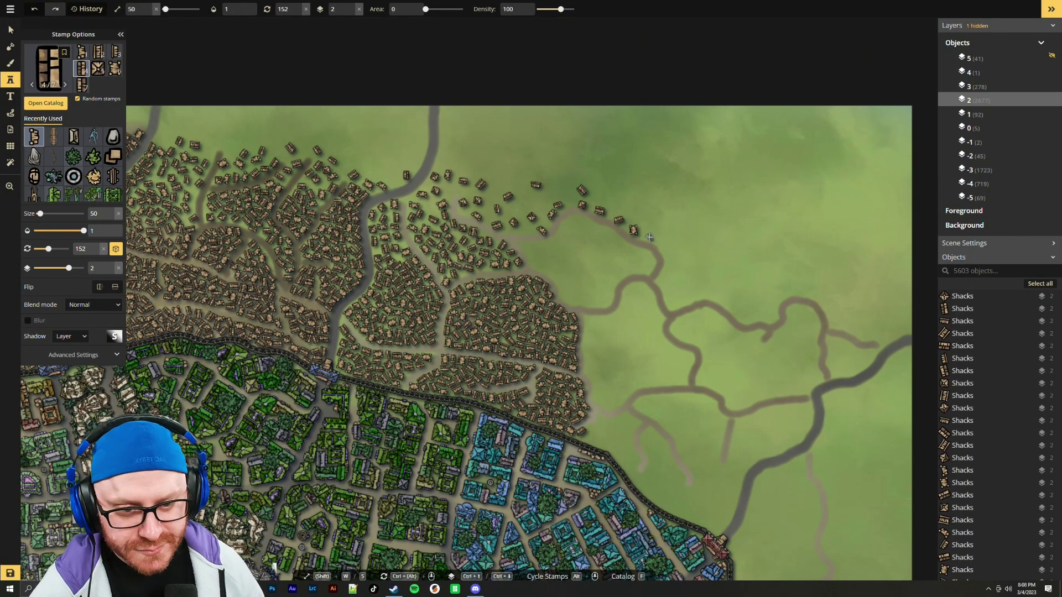
click(650, 238)
click(664, 243)
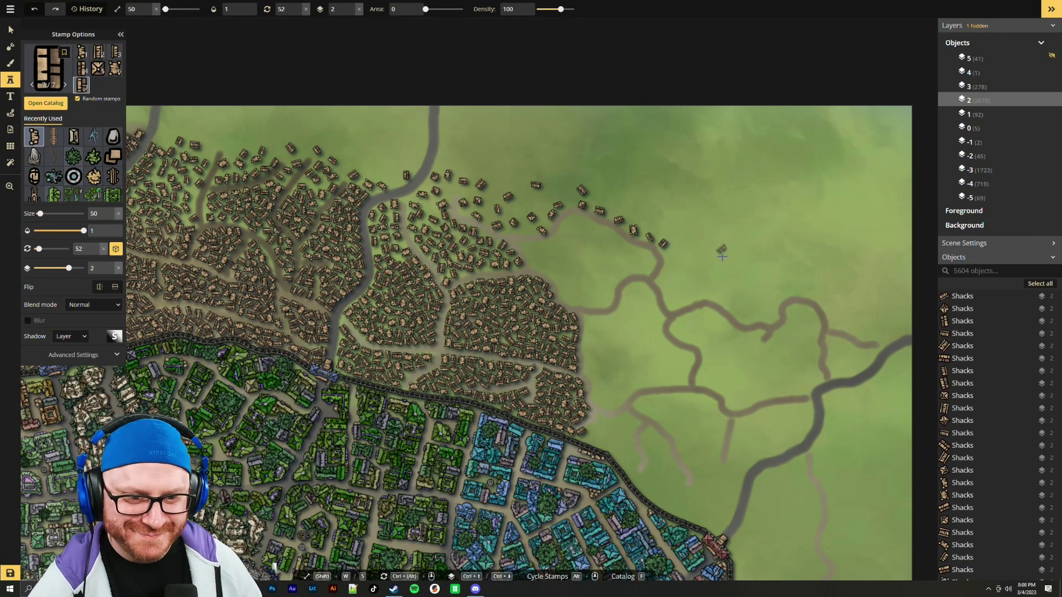
Scatter loosely spaced shacks across the open grass from the bend's eastern corner to the grey road at the map's eastern edge
mouse_move(679, 246)
mouse_down()
mouse_move(761, 262)
mouse_move(746, 277)
mouse_move(804, 280)
mouse_up()
click(897, 323)
click(881, 307)
click(876, 323)
mouse_move(844, 307)
mouse_down()
mouse_move(822, 308)
mouse_move(783, 253)
mouse_move(725, 245)
mouse_move(713, 223)
mouse_move(665, 224)
mouse_move(700, 247)
mouse_up()
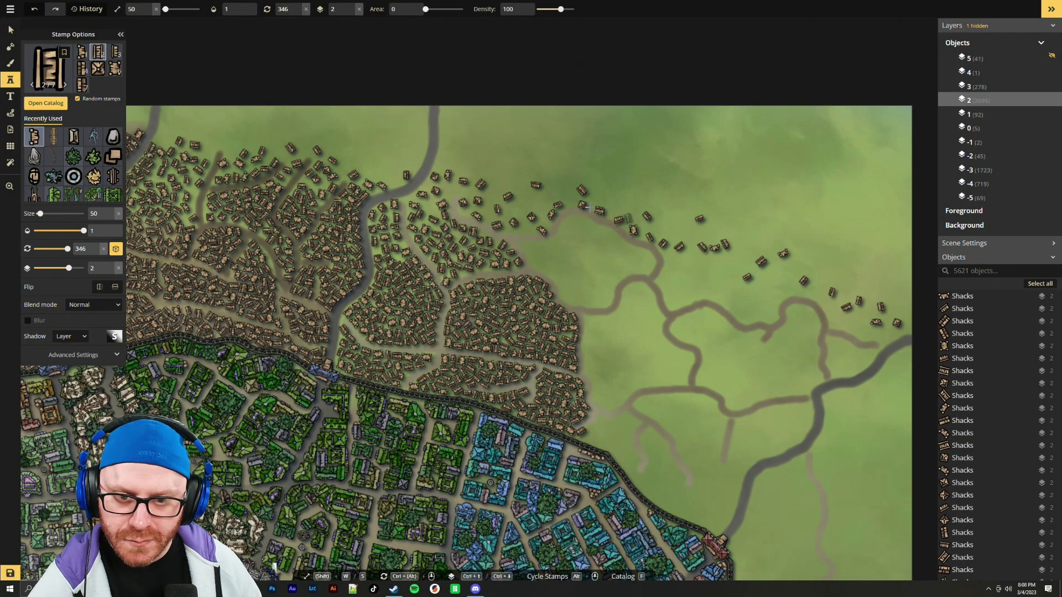
Stamp another shack north of the dirt path and a few just inside the top of its bend
click(523, 198)
scroll(537, 243, up, 5)
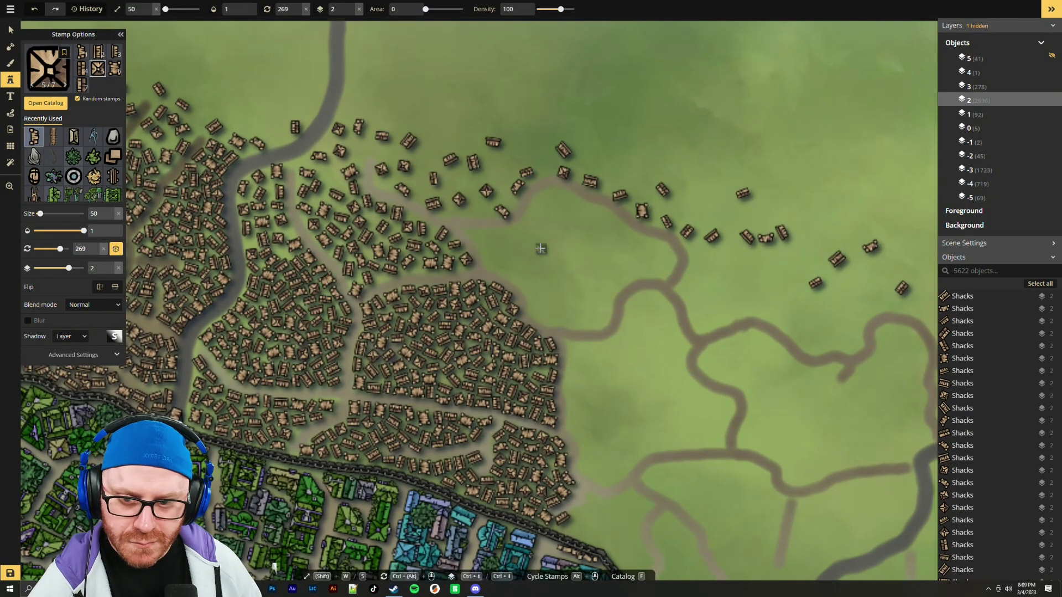
mouse_move(556, 191)
mouse_down()
mouse_move(576, 204)
mouse_move(546, 206)
mouse_up()
Line the southern edge of the empty plot inside the bend with shacks, working east along the dirt path
click(544, 318)
click(560, 320)
click(574, 323)
click(586, 323)
click(602, 316)
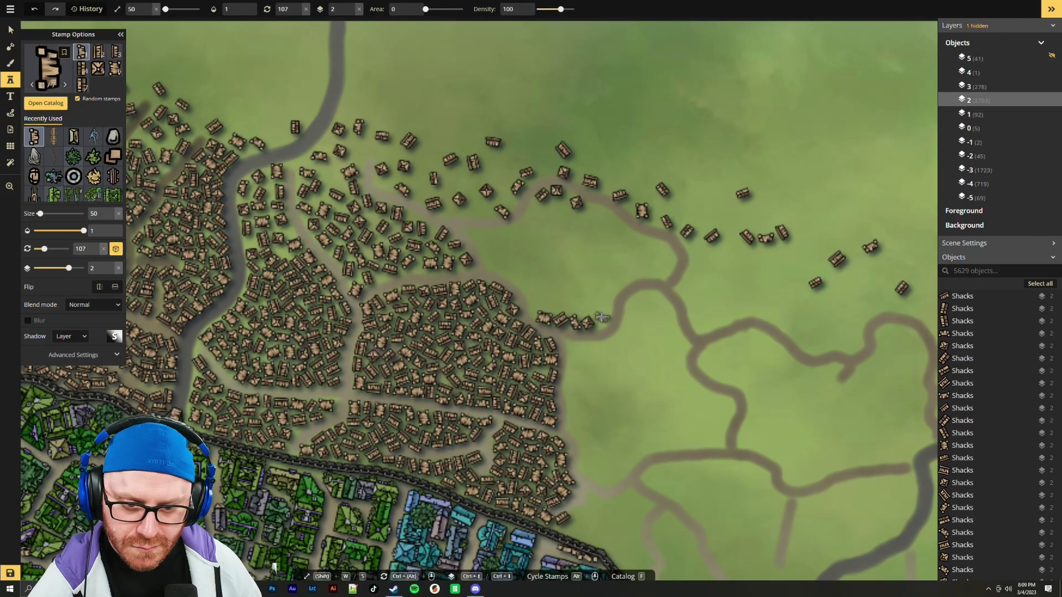
click(605, 309)
Continue the row of shacks northwest along the empty plot's southwestern edge, beside the path bordering the dense block
click(539, 303)
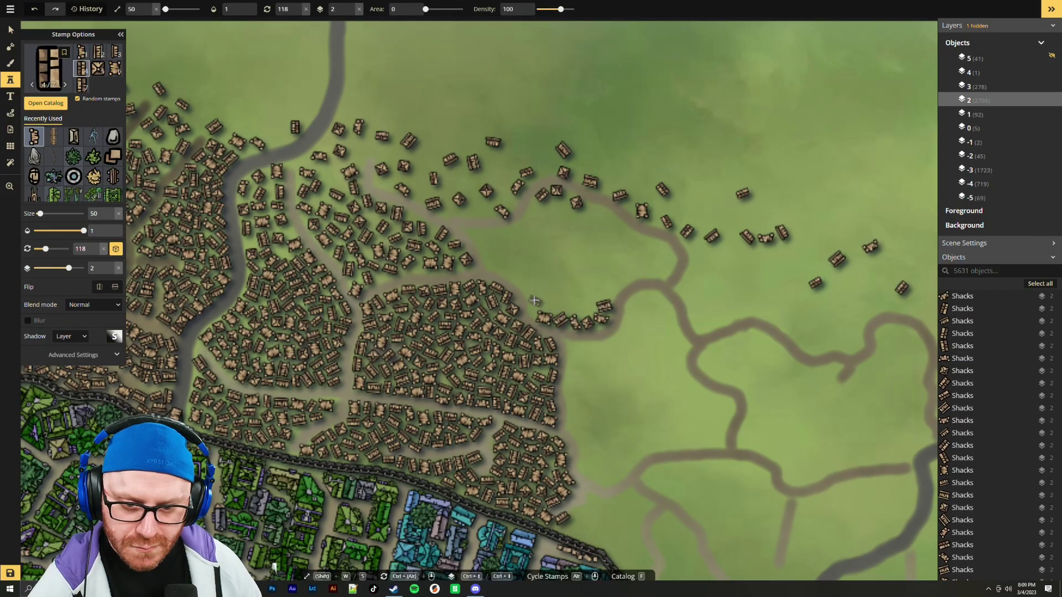
click(532, 305)
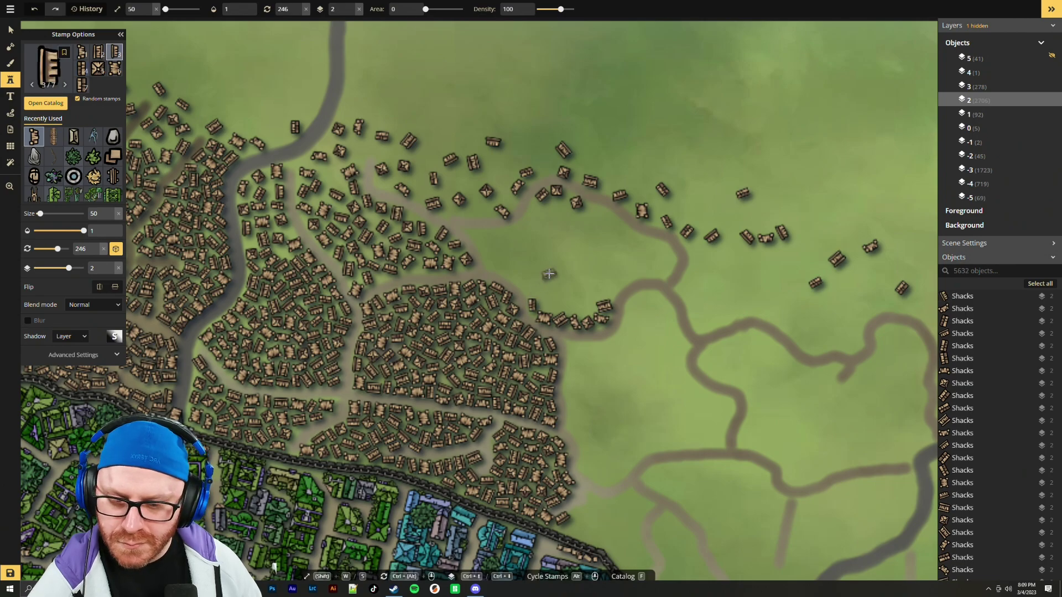
scroll(532, 290, up, 1)
click(524, 286)
click(511, 271)
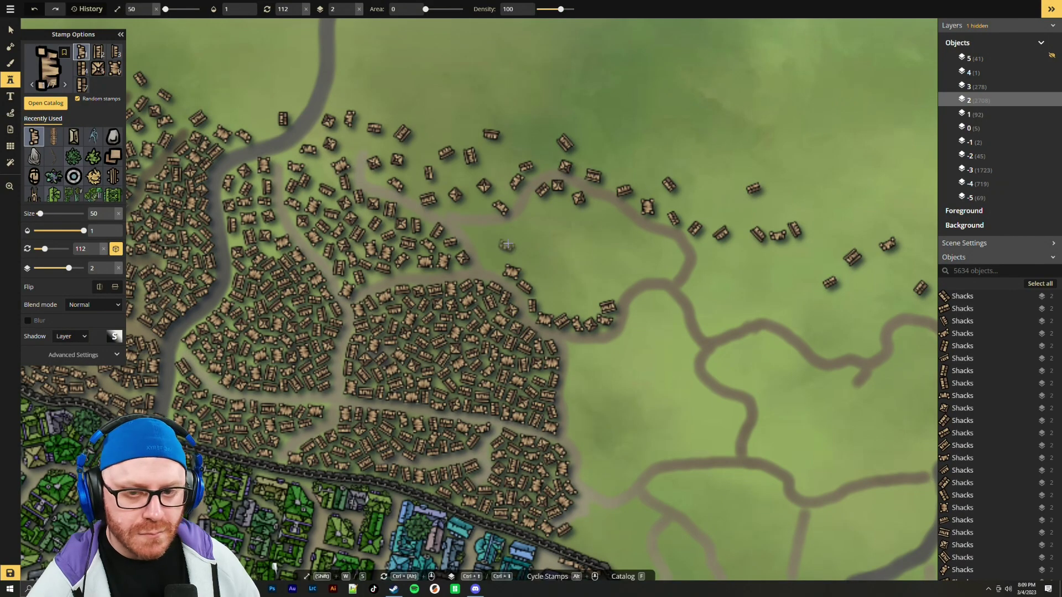
click(489, 264)
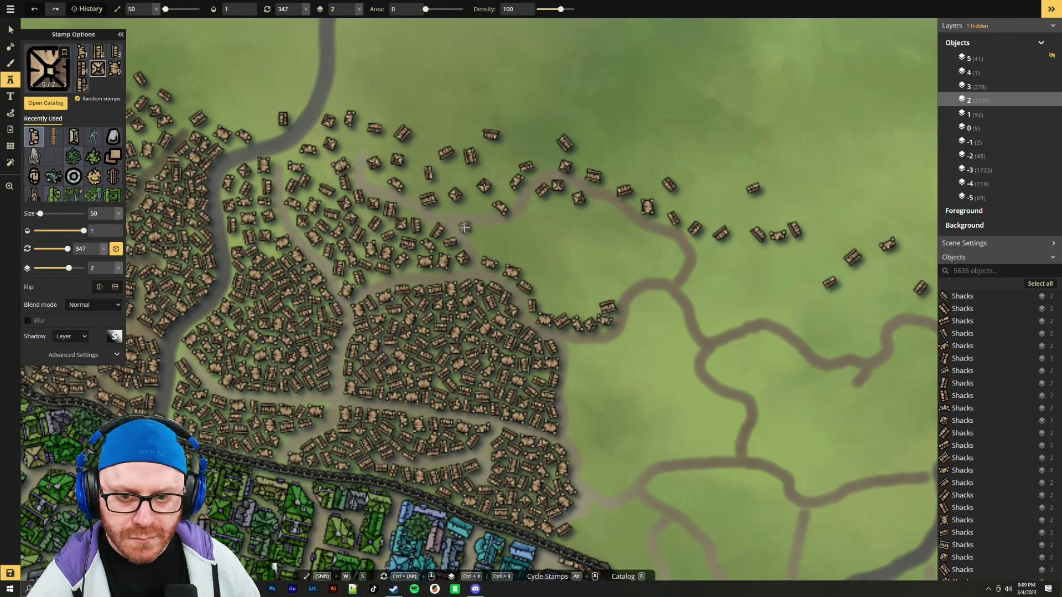
Add shacks at the western tip of the empty plot and continue its southern row northeast along the dirt path to the bend's eastern corner
click(465, 228)
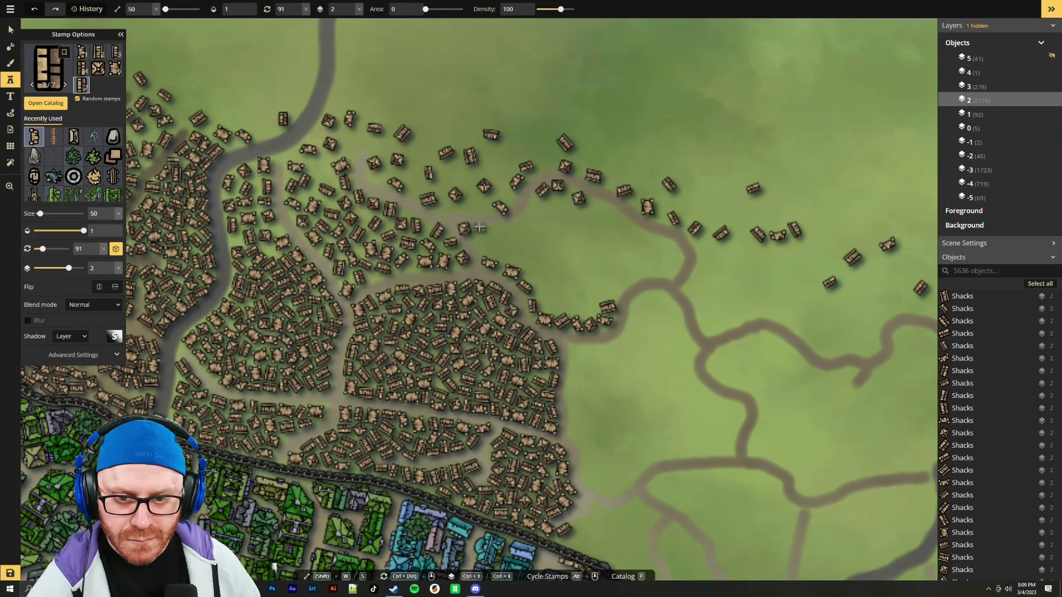
click(481, 228)
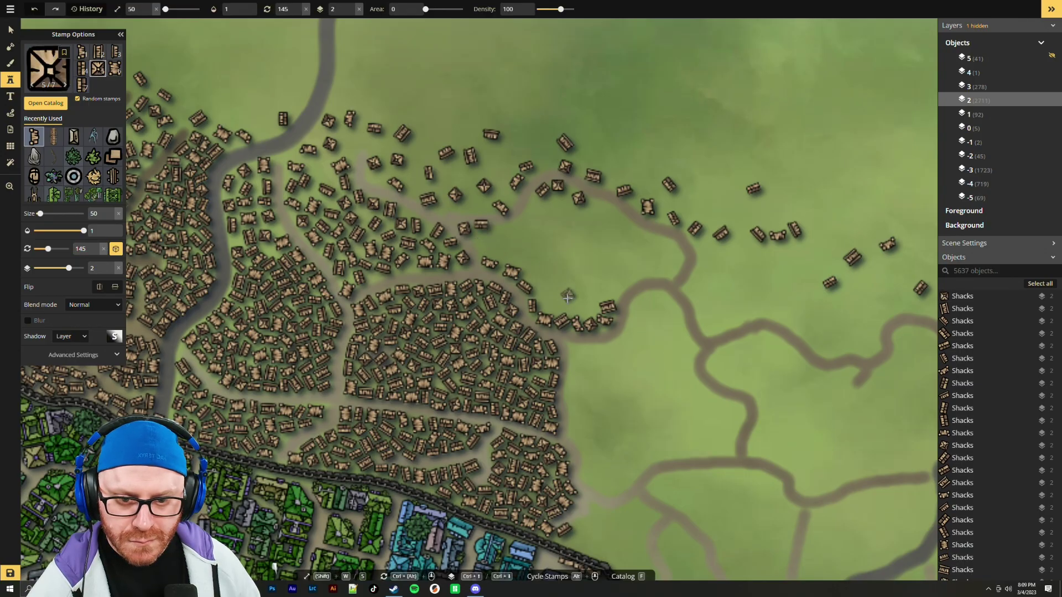
click(634, 276)
click(648, 271)
click(665, 275)
click(670, 270)
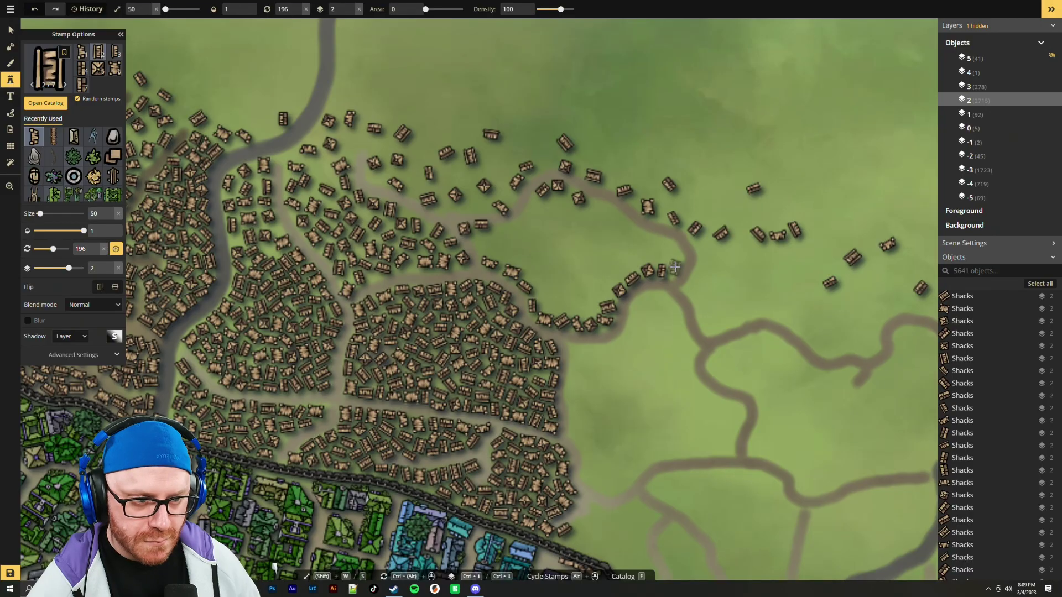
click(674, 270)
click(682, 253)
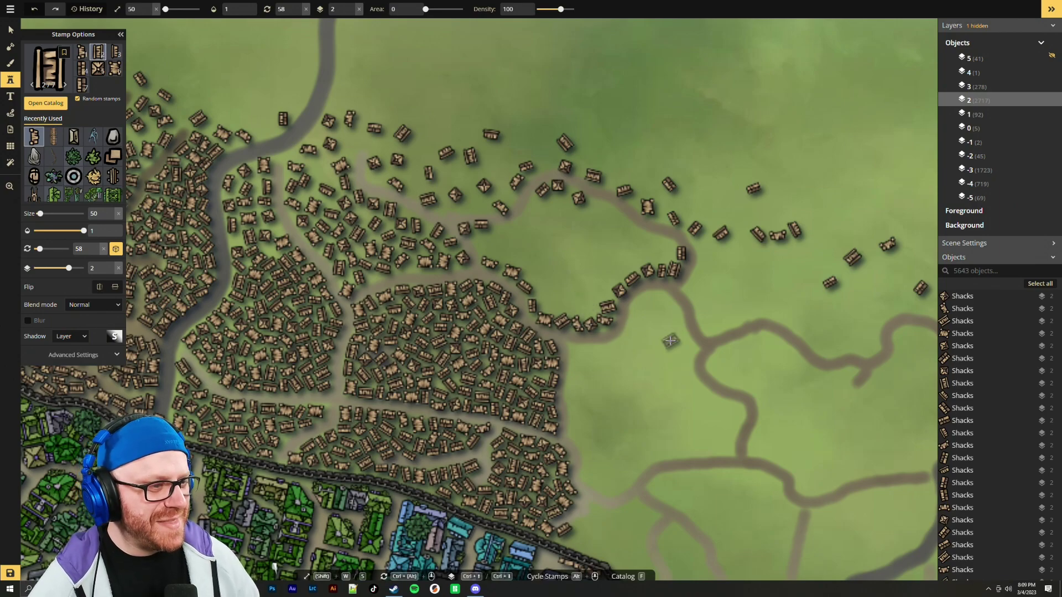
Stamp a second row of rotated shacks just north of the row along the plot's southern edge
ctrl+alt+scroll(588, 302, up, 8)
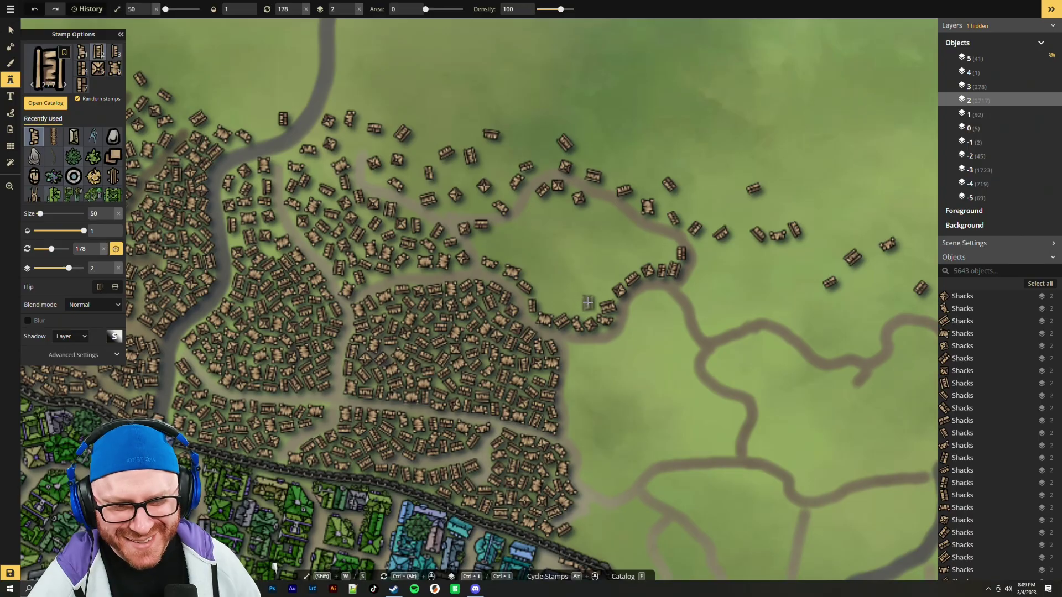
click(590, 305)
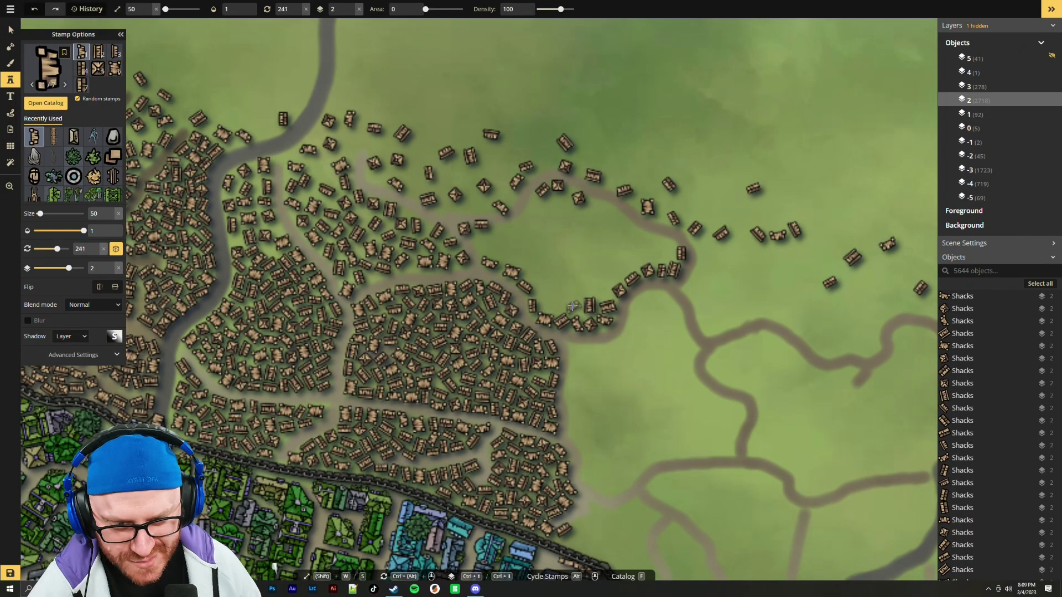
click(572, 306)
click(555, 306)
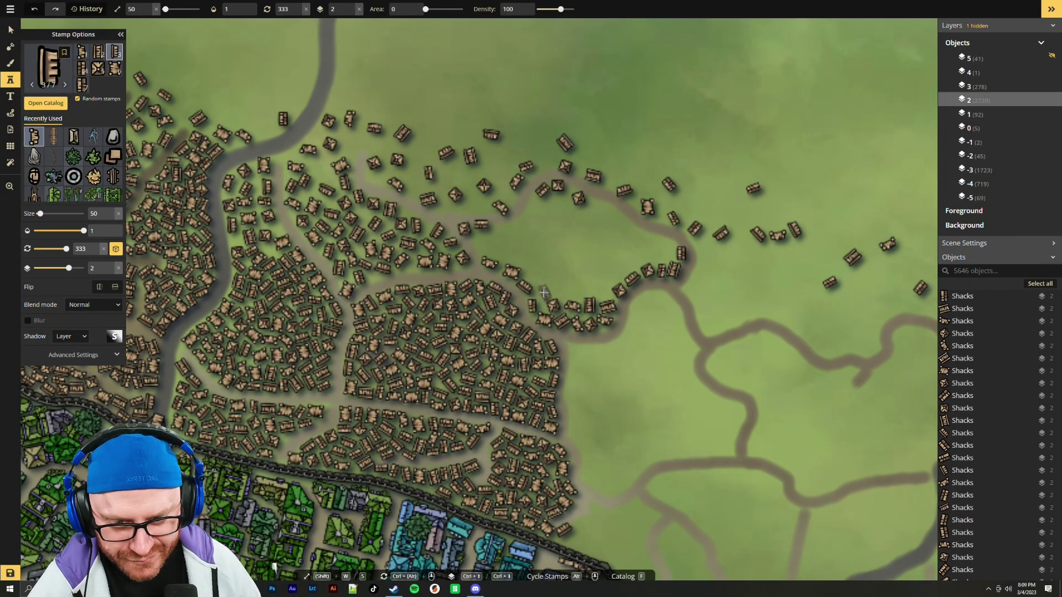
click(560, 287)
click(591, 288)
click(574, 284)
Stamp a further row of shacks heading west across the plot and up to its western tip
click(613, 273)
click(590, 272)
click(570, 270)
click(551, 270)
click(530, 269)
click(515, 253)
click(487, 246)
click(495, 233)
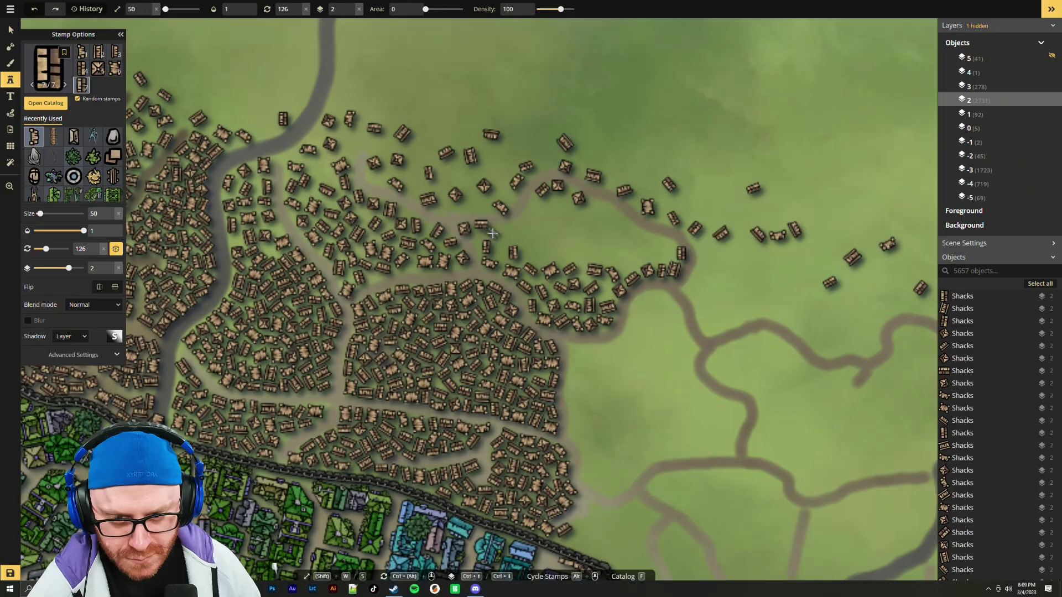
Line the plot's northwestern edge with shacks just below the dirt path up to the top of the bend
click(516, 227)
click(534, 214)
click(540, 210)
click(548, 202)
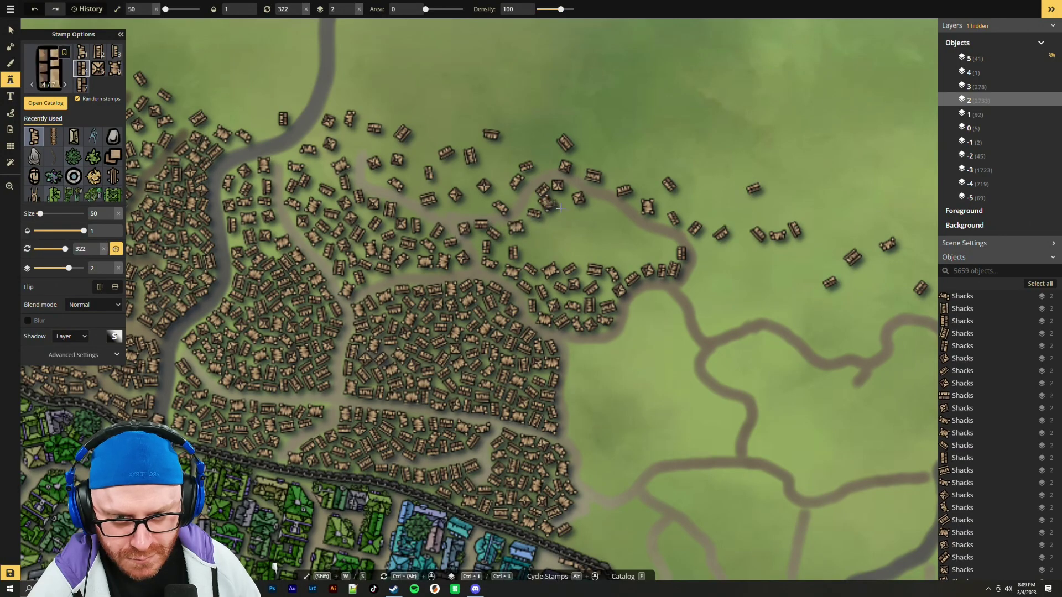
Place shacks east across the middle of the plot and back northwest inside its northeastern edge
click(537, 257)
click(563, 251)
click(599, 255)
click(632, 260)
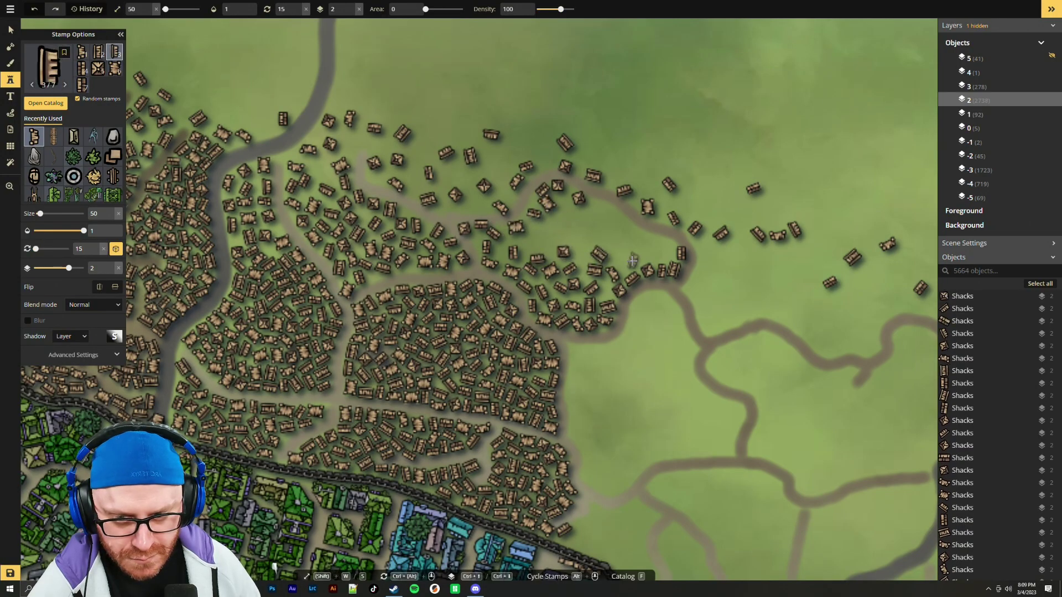
click(656, 248)
click(633, 233)
click(613, 221)
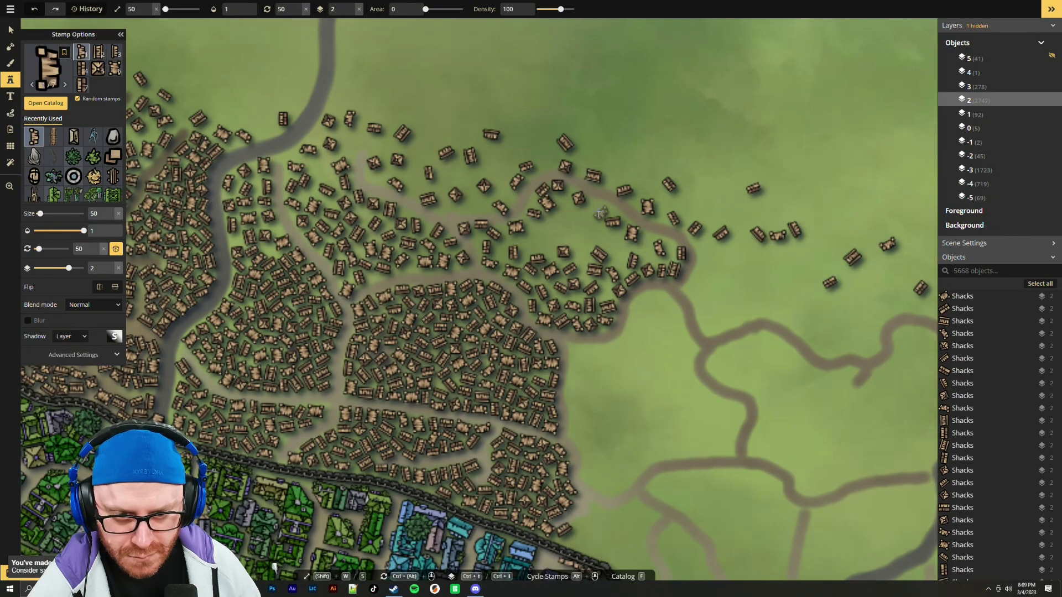
Fill the remaining gaps in the centre of the plot inside the bend with shacks
click(618, 247)
click(586, 234)
click(584, 247)
click(573, 214)
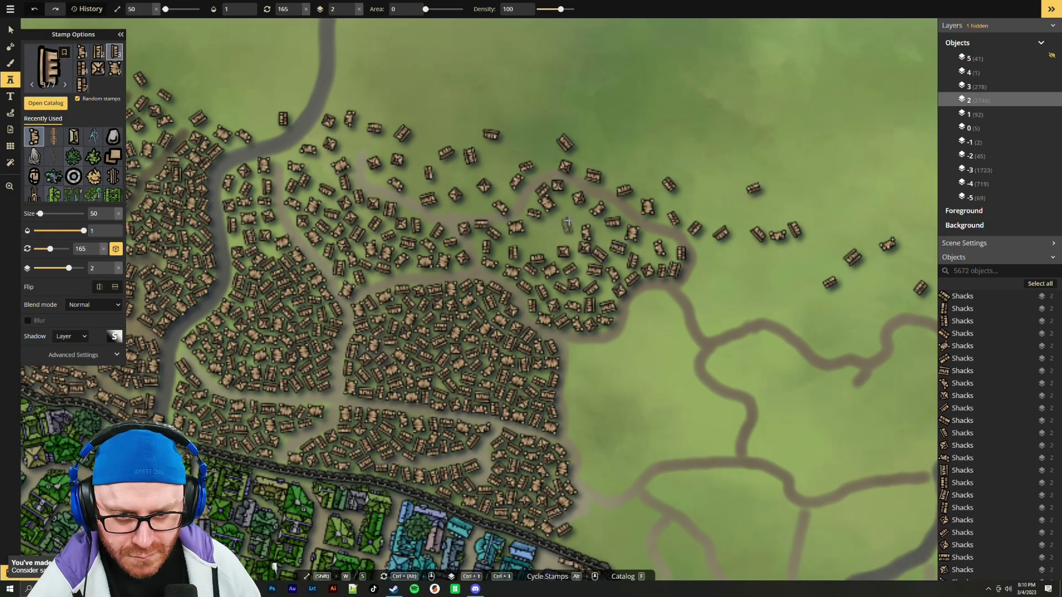
click(565, 231)
click(546, 238)
click(539, 227)
click(691, 344)
Save the map
scroll(739, 393, down, 6)
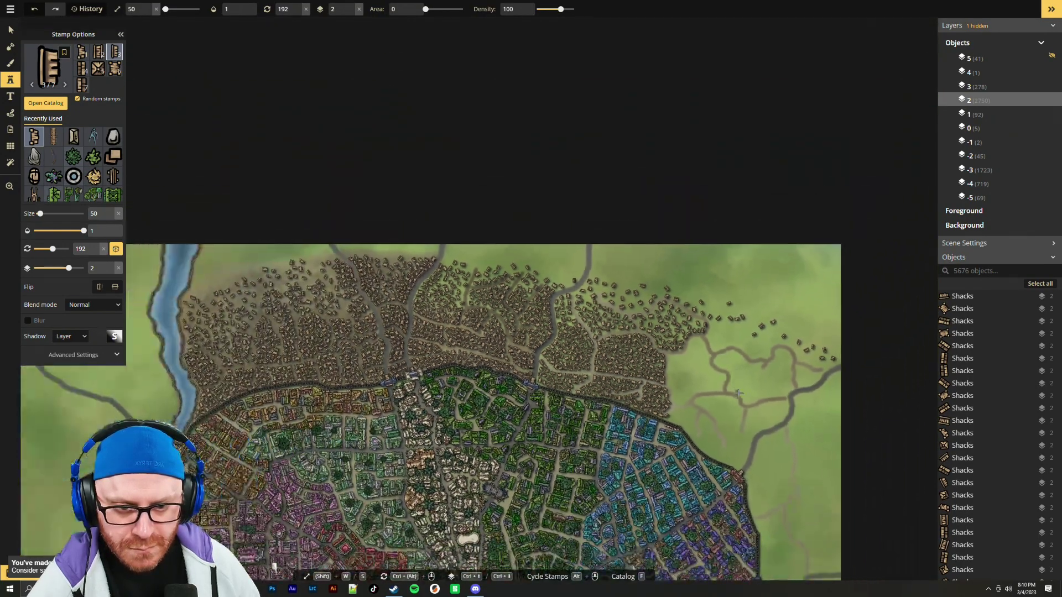
scroll(738, 394, down, 1)
drag(797, 449, 713, 367)
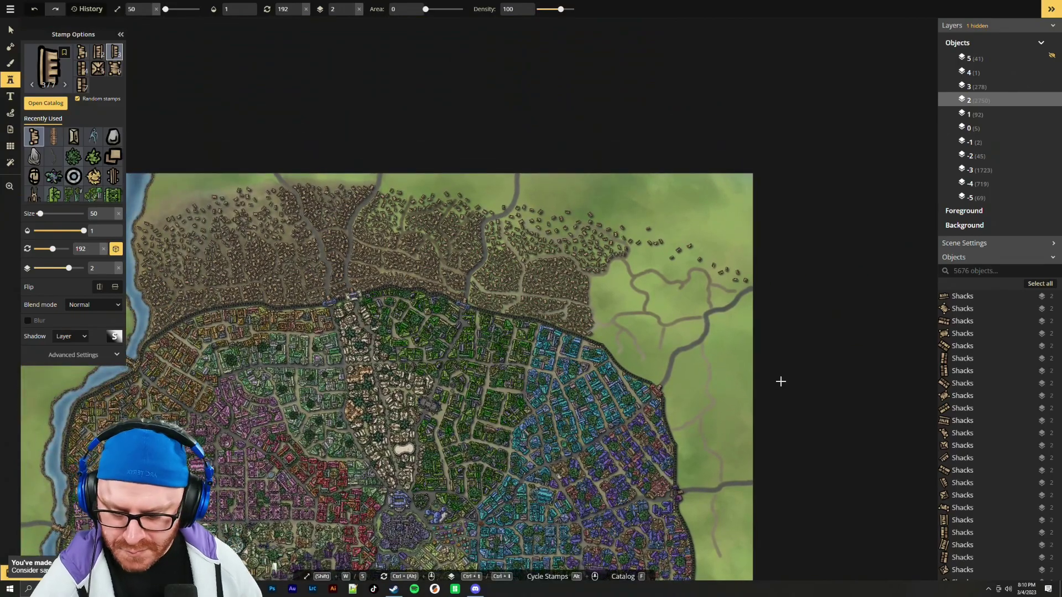
key(ctrl+s)
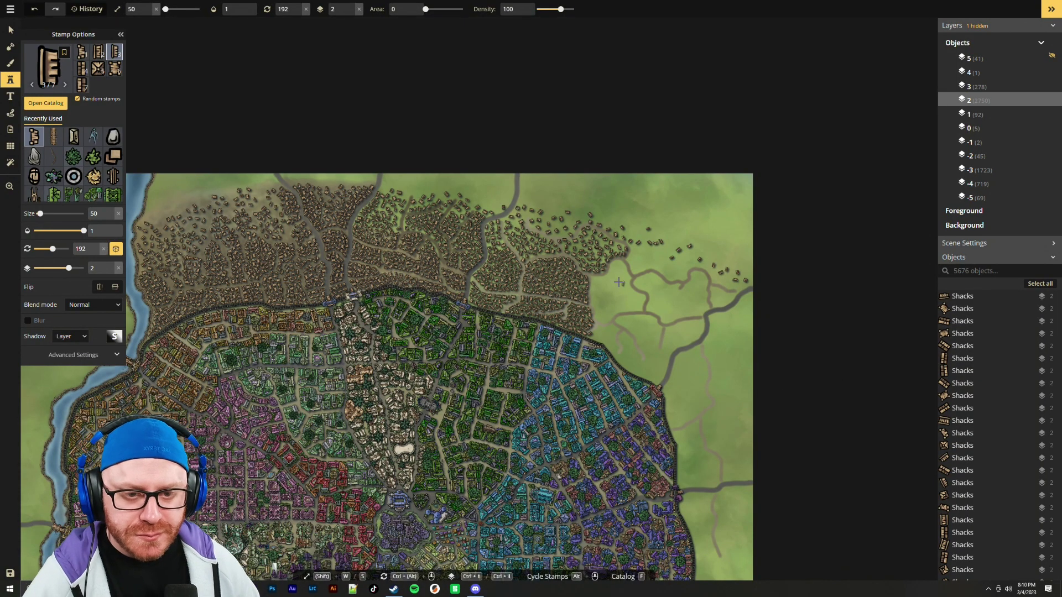
Stamp a shack east of the bend, and more along the north side of the eastern dirt branch and around the path loop's outer side
scroll(659, 352, up, 3)
scroll(659, 352, up, 2)
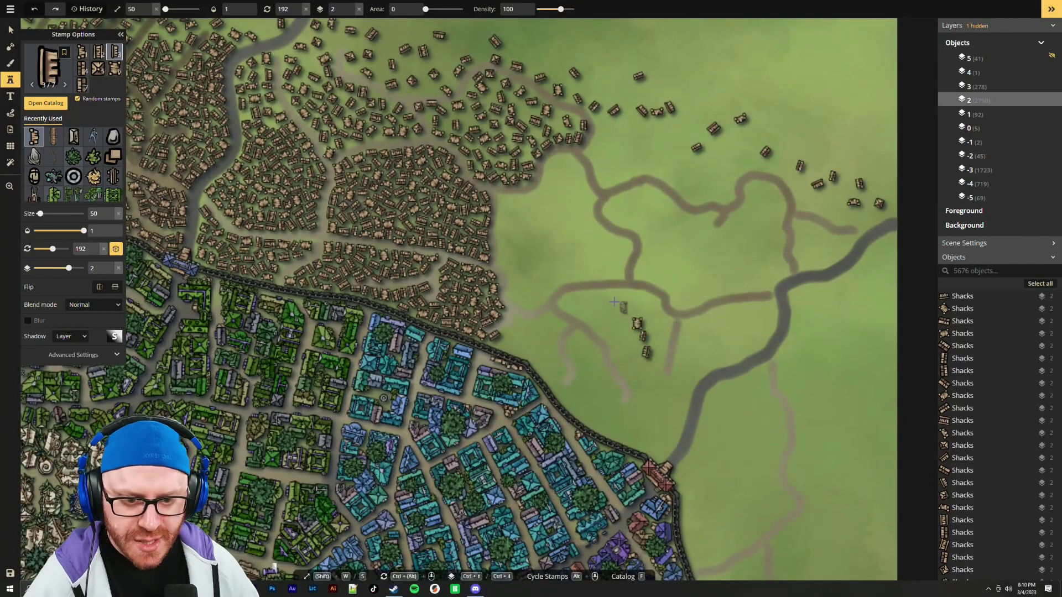
scroll(664, 375, up, 4)
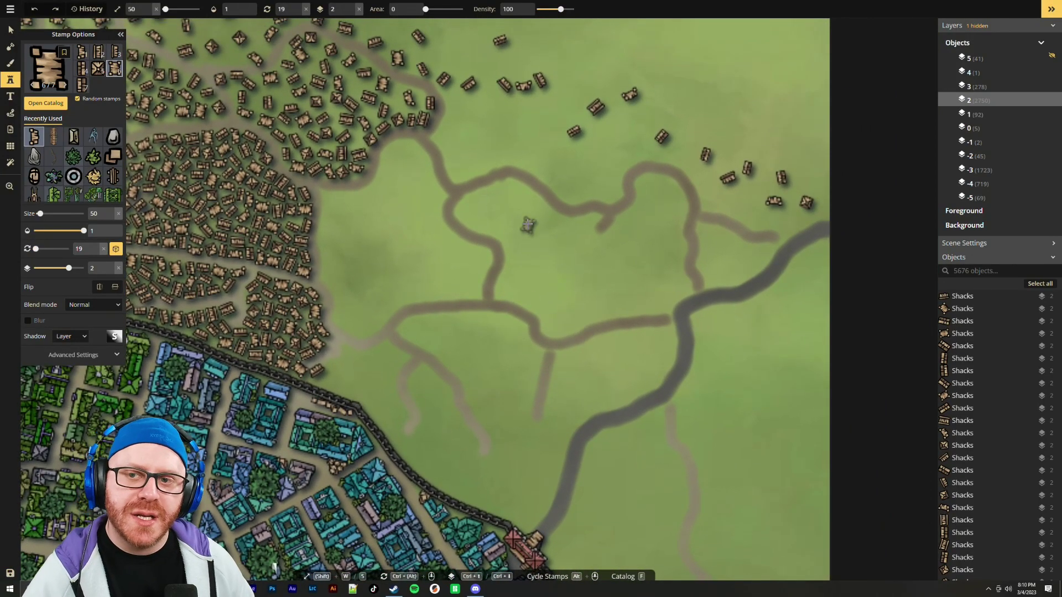
scroll(581, 249, down, 2)
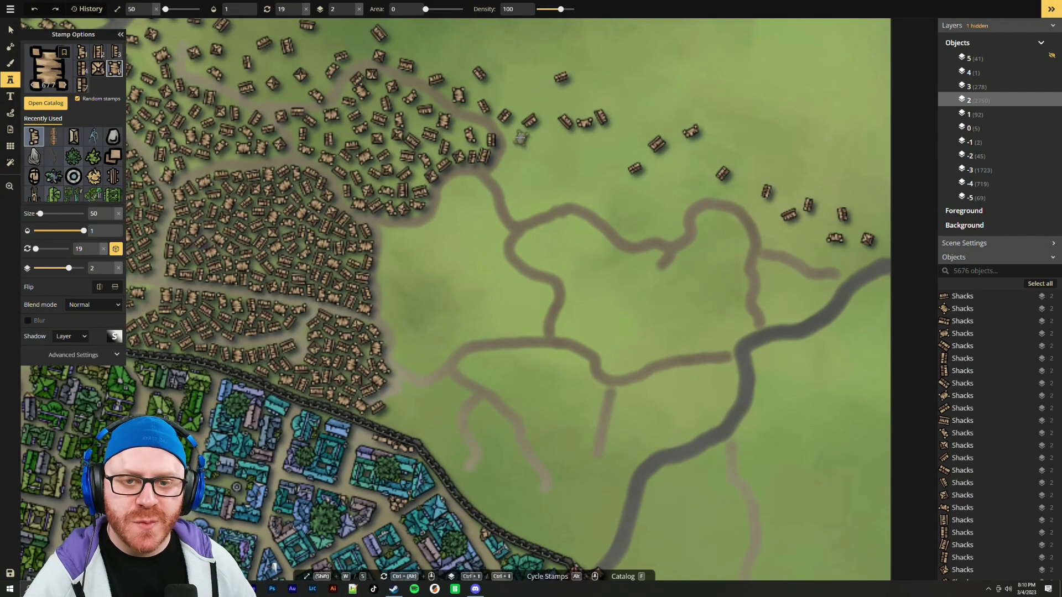
click(517, 139)
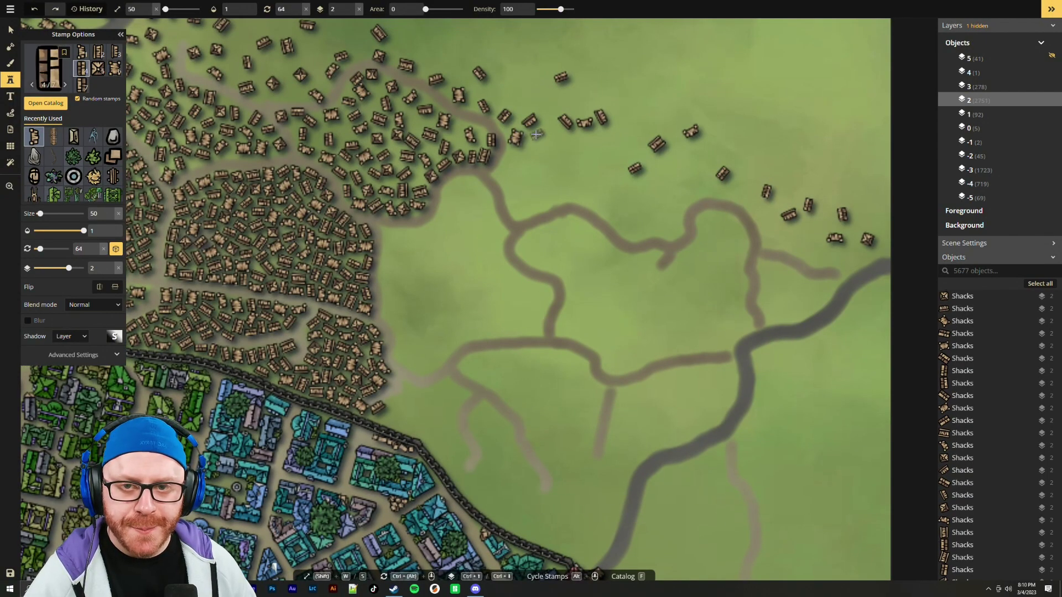
click(812, 238)
click(839, 261)
click(812, 257)
click(776, 241)
click(759, 216)
click(692, 195)
click(668, 176)
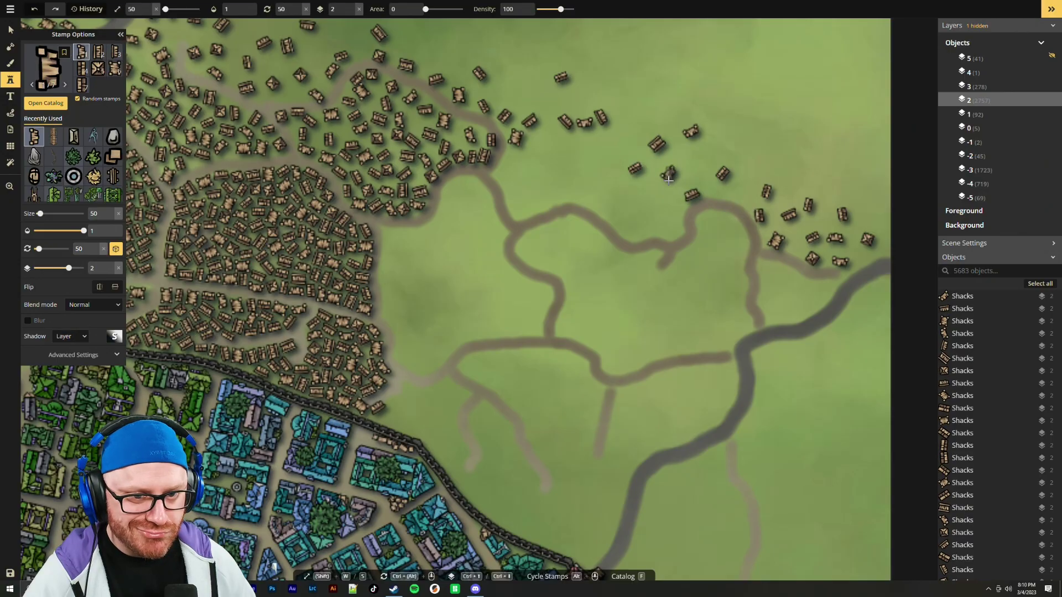
Line the northern side of the winding dirt path with shacks, working west from the loop toward the path junction
click(678, 224)
click(640, 230)
click(618, 223)
click(604, 209)
click(576, 194)
click(576, 196)
click(557, 198)
click(538, 203)
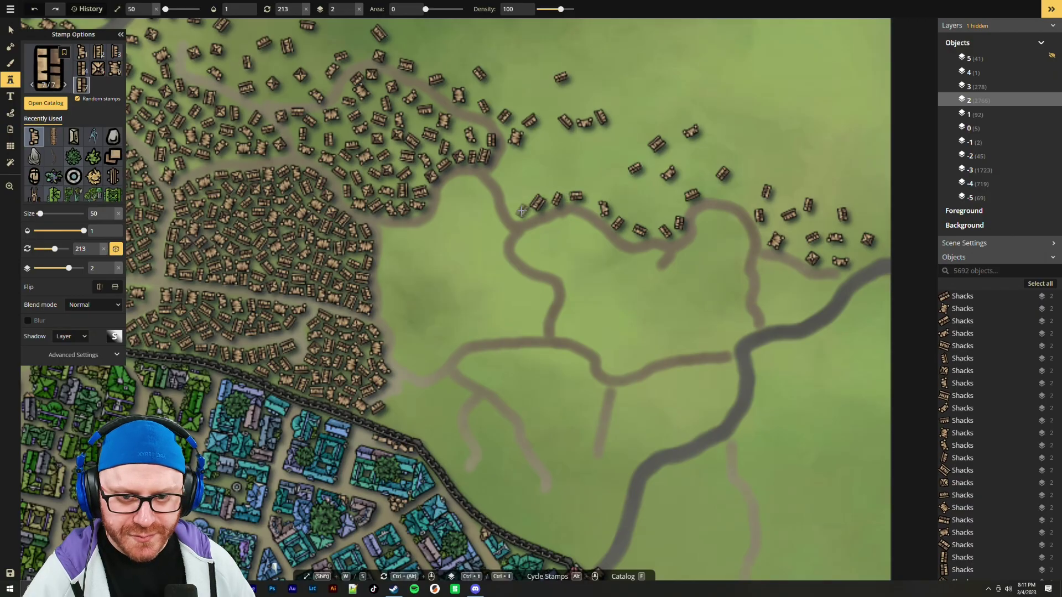
Continue the shacks around the path junction and north along the path's eastern side toward the filled bend
click(512, 195)
click(504, 174)
click(510, 157)
click(528, 175)
click(527, 187)
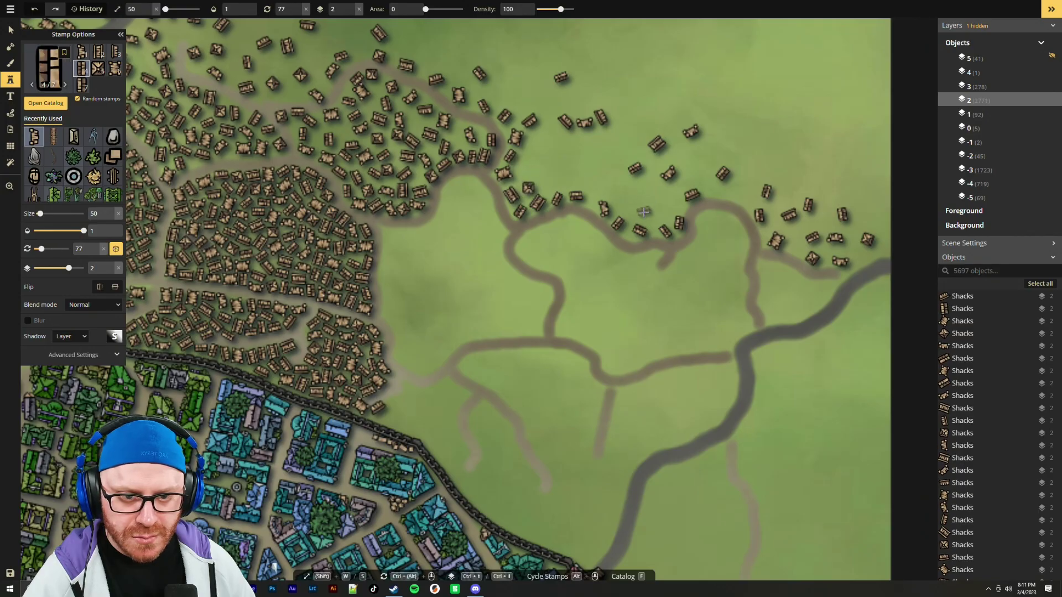
Stamp a second row of shacks behind the row north of the winding path, from the loop west to the junction
click(655, 217)
click(669, 209)
click(625, 205)
click(595, 188)
click(567, 181)
click(563, 180)
click(550, 183)
Fill the open grass between the second row and the scattered outlying shacks farther north with loosely spaced shacks
click(526, 168)
click(541, 148)
click(585, 164)
click(609, 148)
click(562, 146)
click(560, 161)
click(612, 172)
click(648, 190)
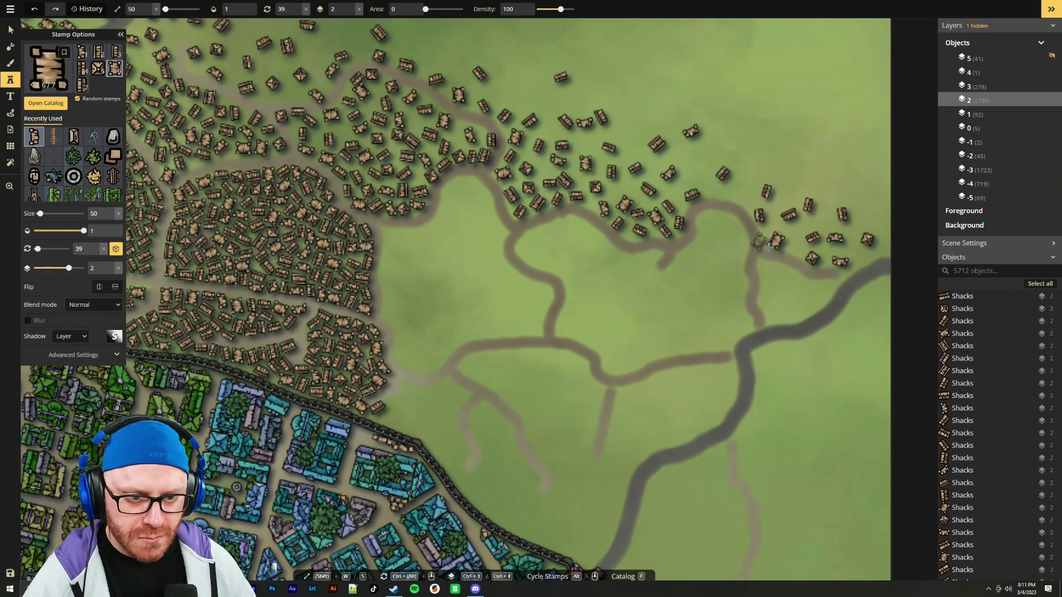
Place a cluster of shacks inside the eastern path loop, extending south along the path's inner side
click(708, 221)
click(732, 222)
click(739, 247)
click(711, 237)
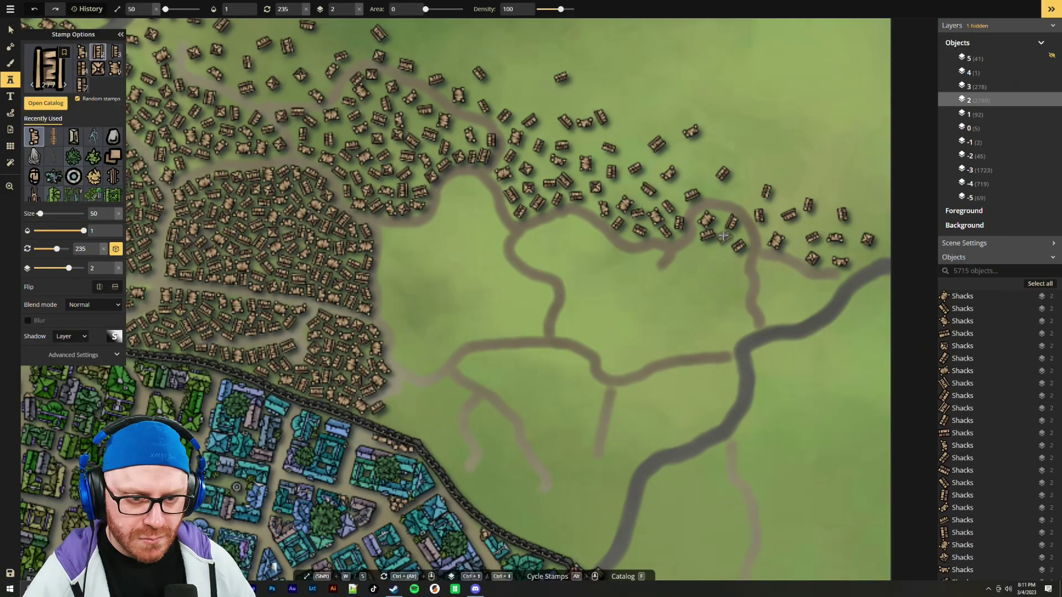
click(725, 256)
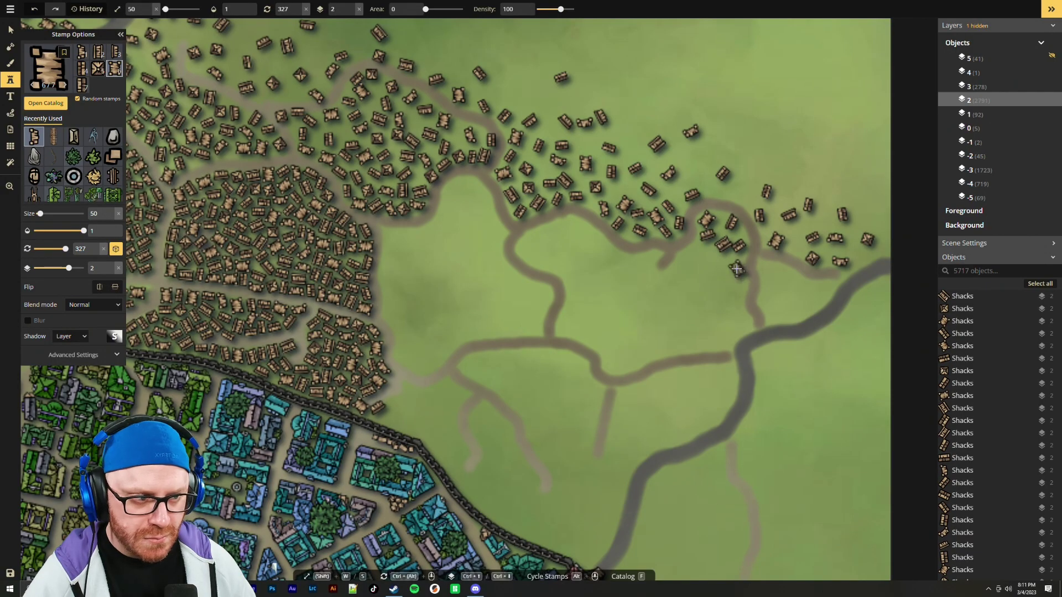
click(736, 270)
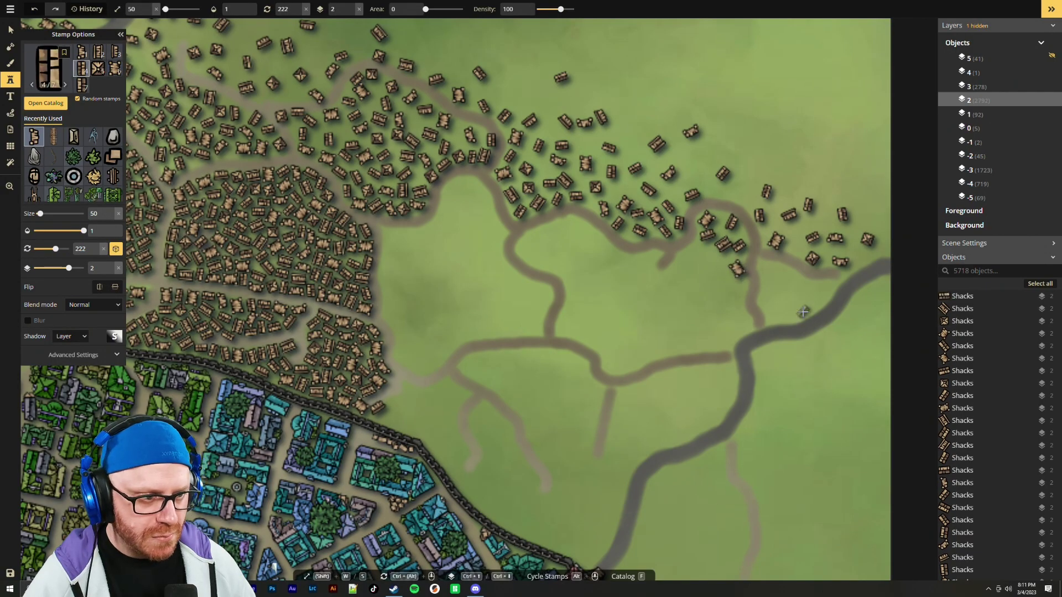
Line the northern side of the grey road with shacks from the dirt branch's end west to the path junction
click(835, 284)
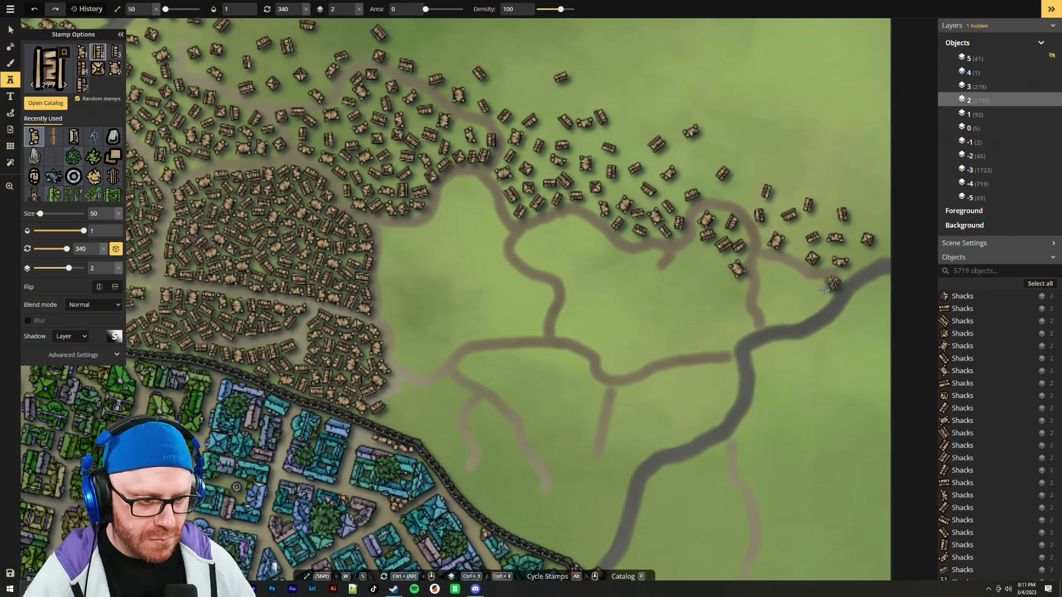
click(822, 298)
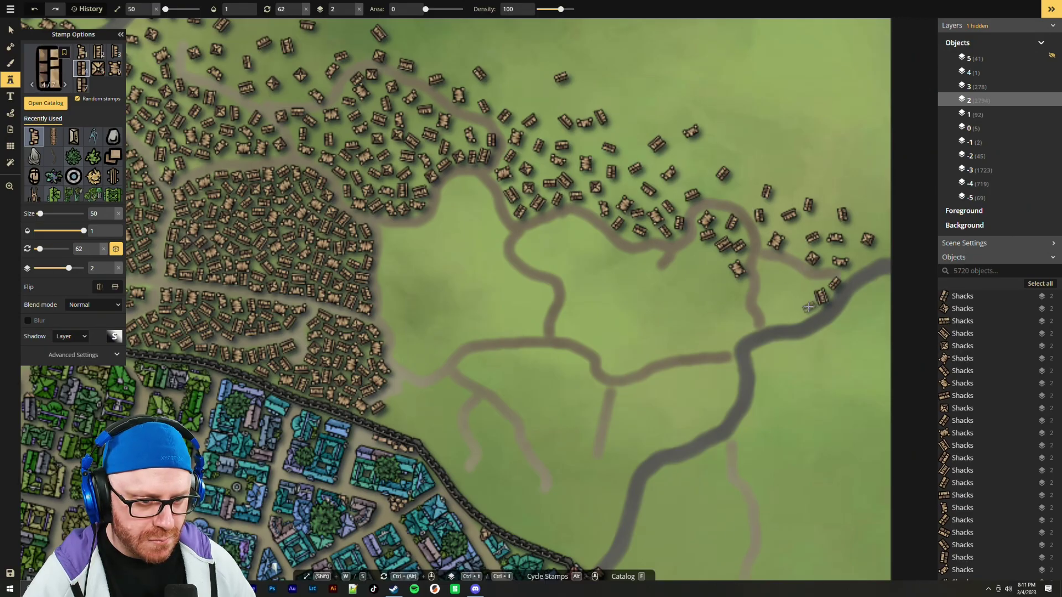
click(808, 307)
click(797, 311)
click(785, 316)
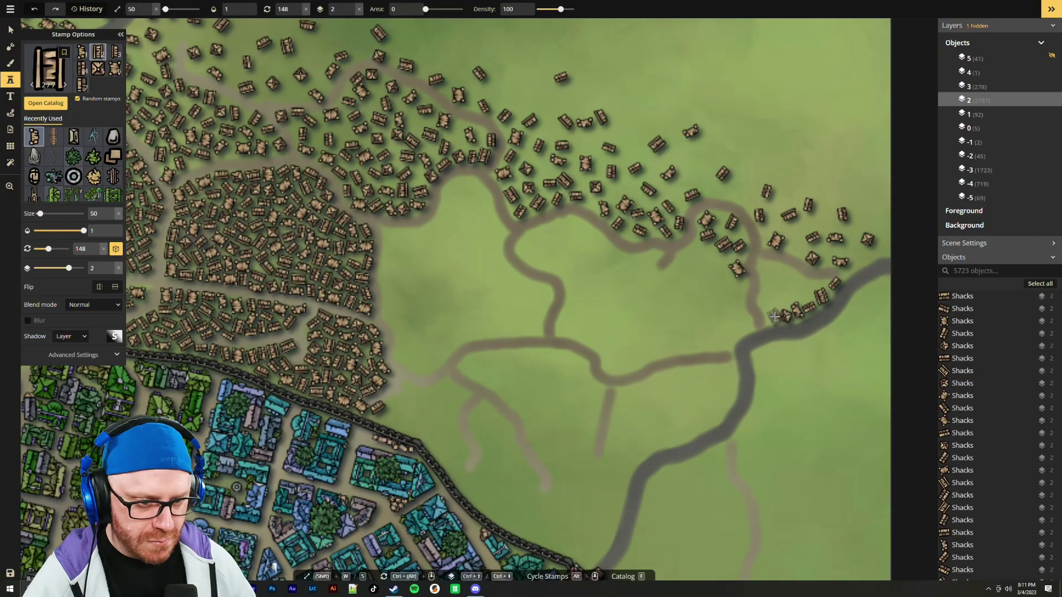
click(770, 316)
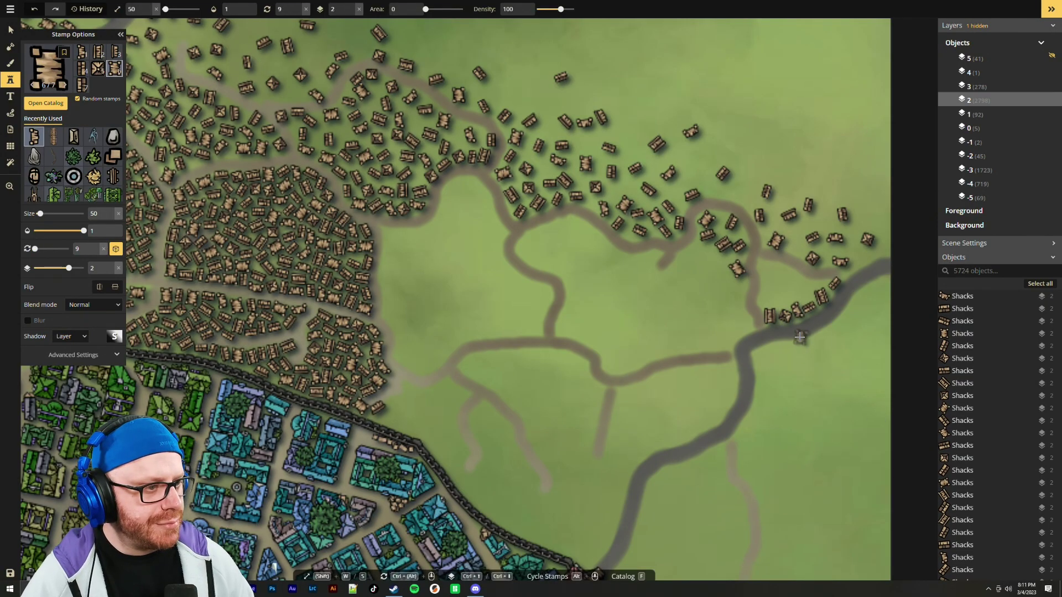
Line the southern side of the eastern dirt branch with rotated shacks and continue them down the eastern side of the adjoining path
scroll(806, 313, up, 1)
scroll(806, 313, up, 1)
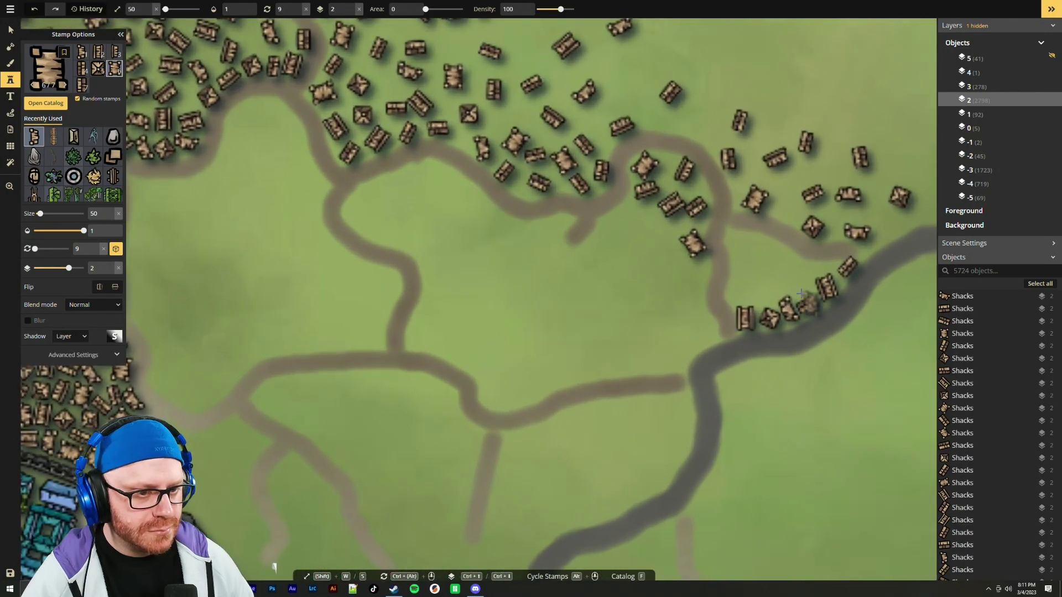
ctrl+scroll(808, 267, up, 6)
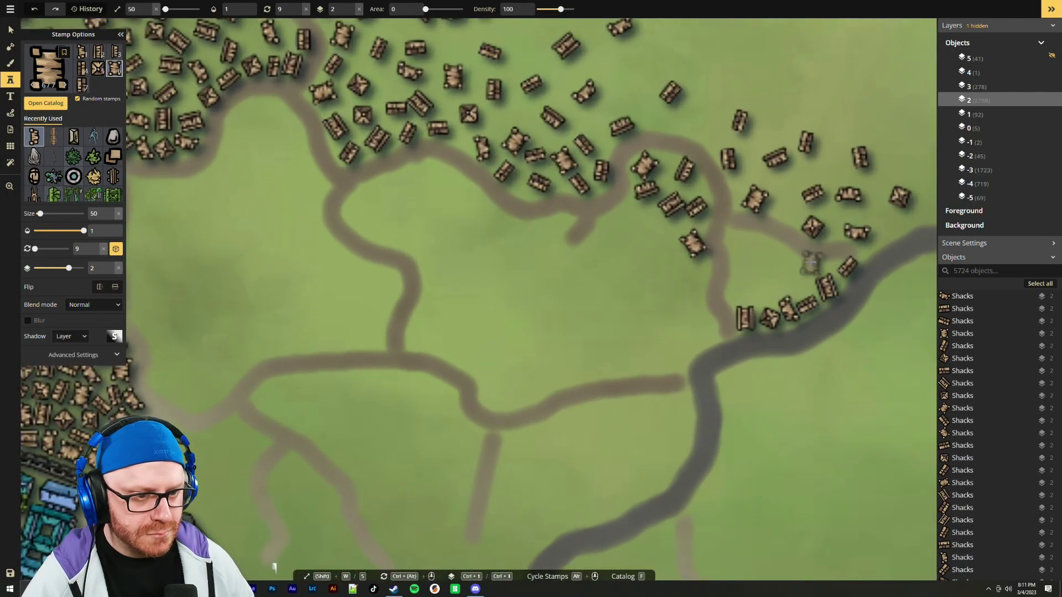
ctrl+scroll(813, 265, down, 1)
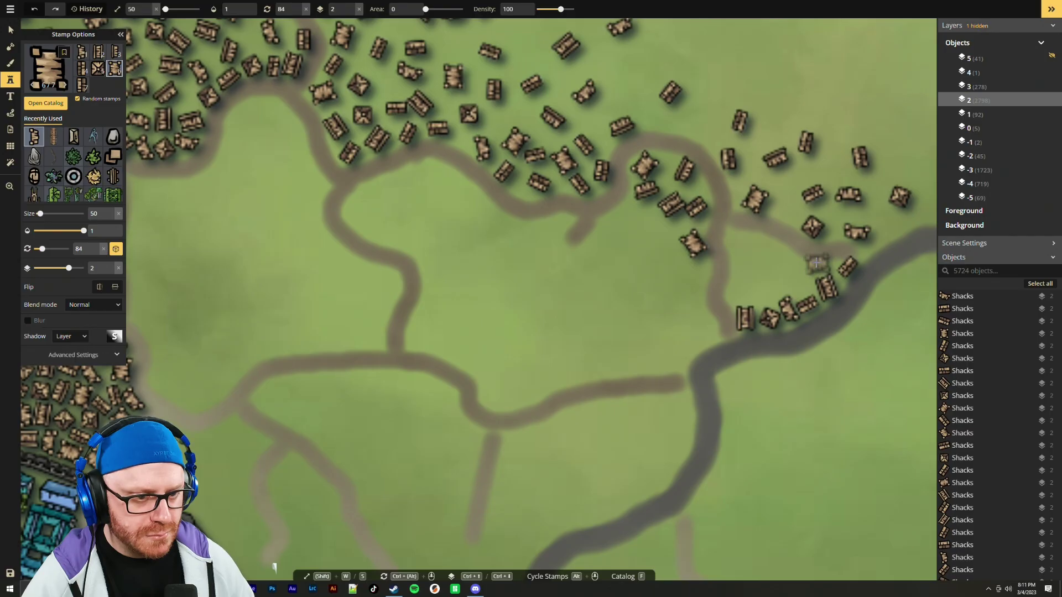
click(822, 264)
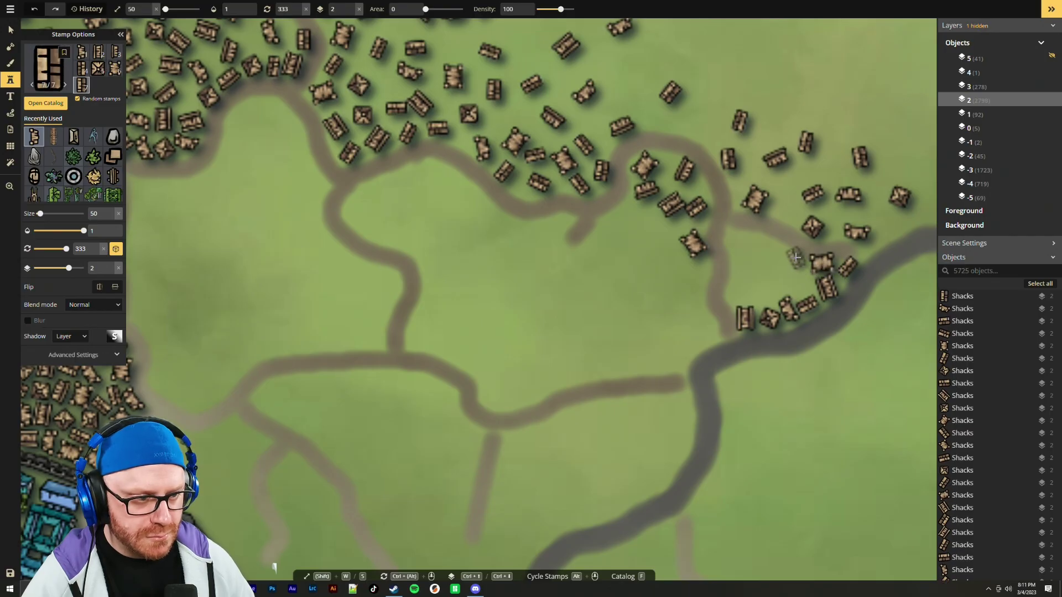
click(797, 257)
click(771, 243)
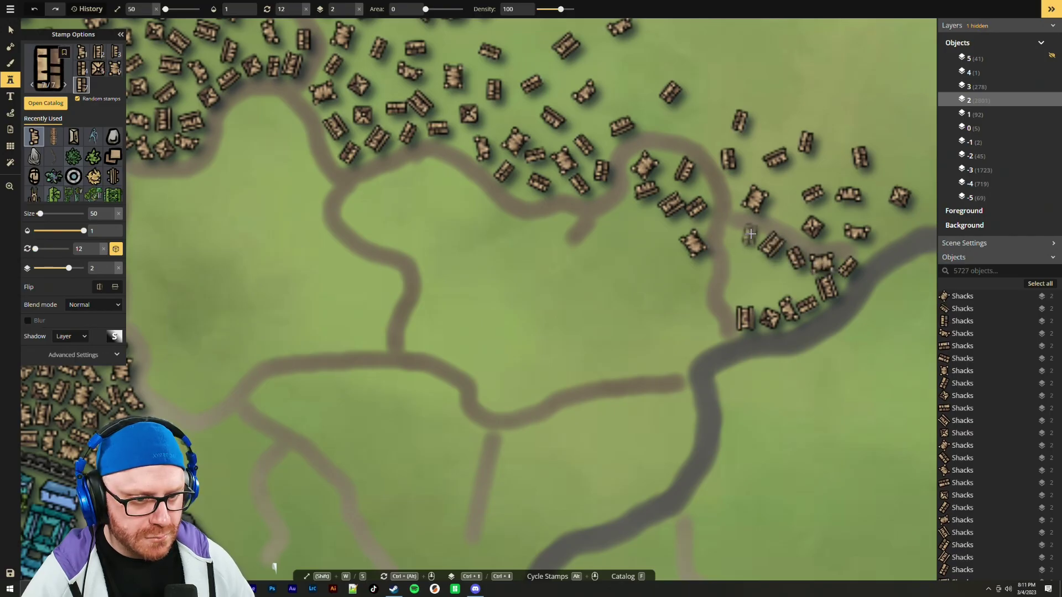
click(754, 236)
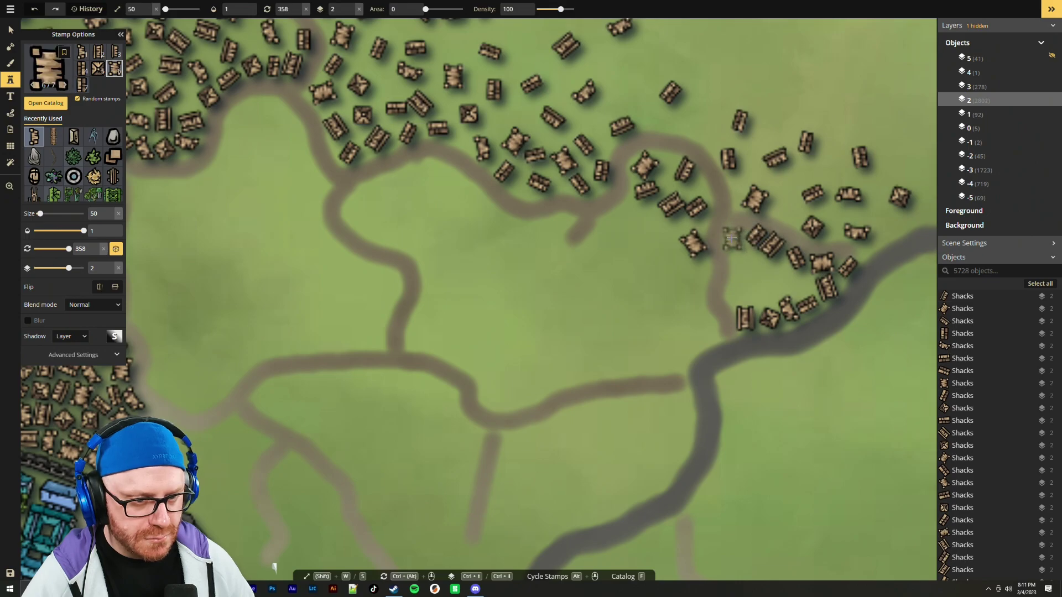
click(732, 238)
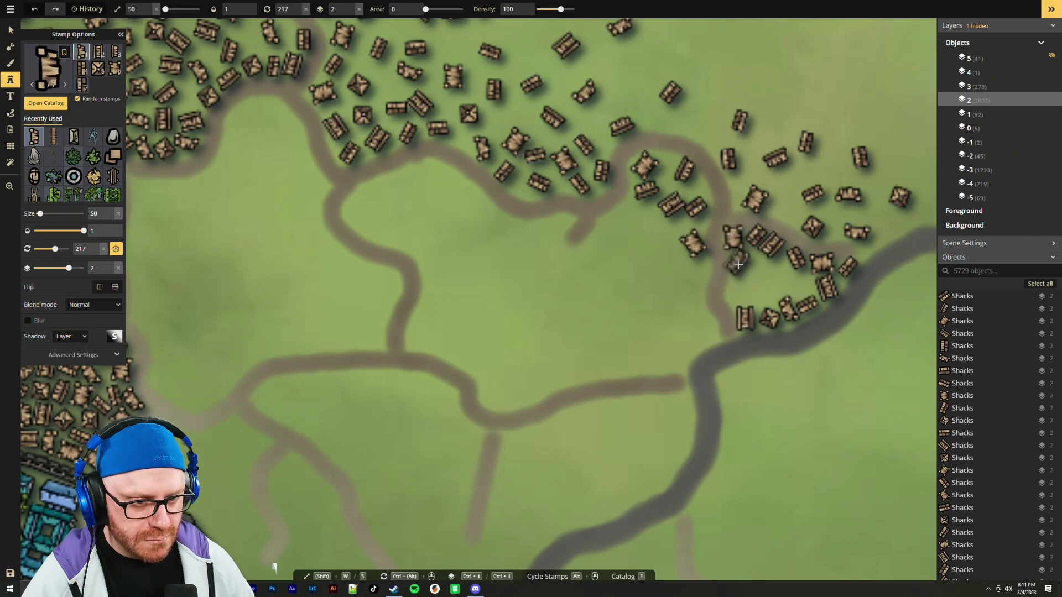
click(737, 262)
click(734, 289)
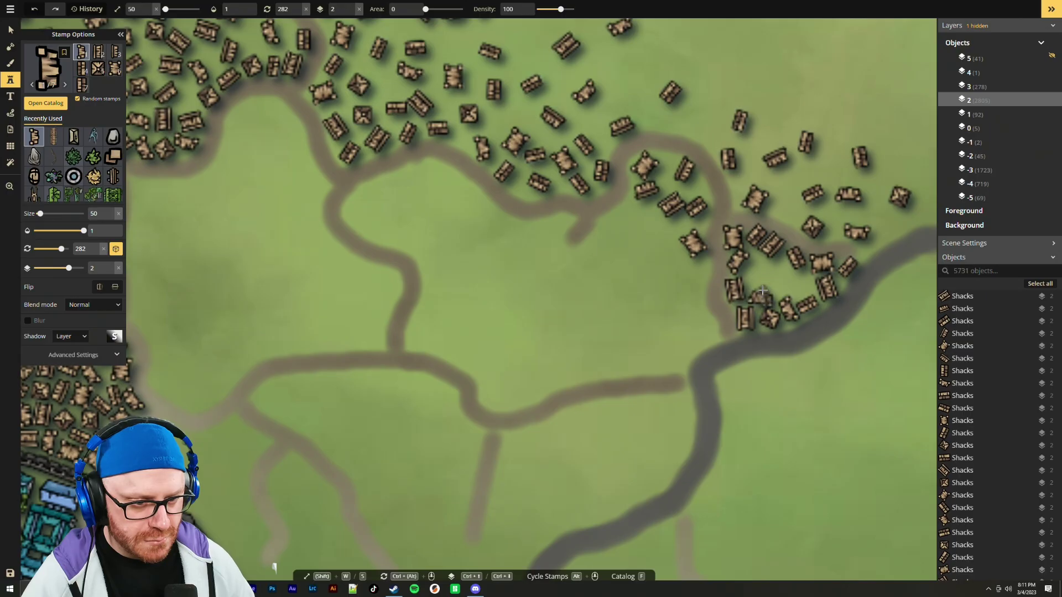
Fill the interior of the triangular plot north of the grey road with shacks and add one just west of the path junction
click(763, 294)
click(750, 271)
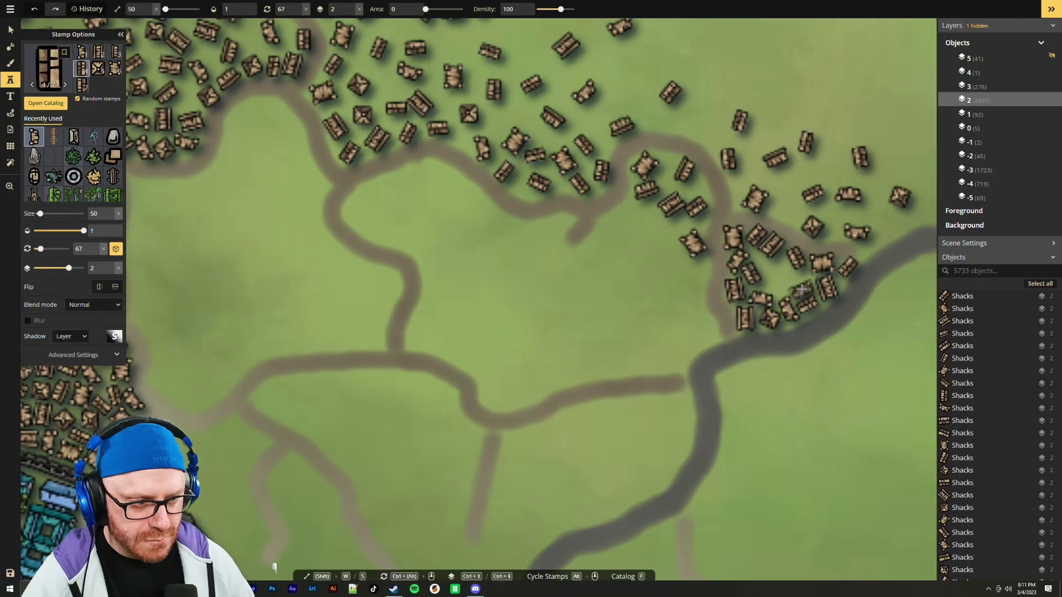
click(801, 288)
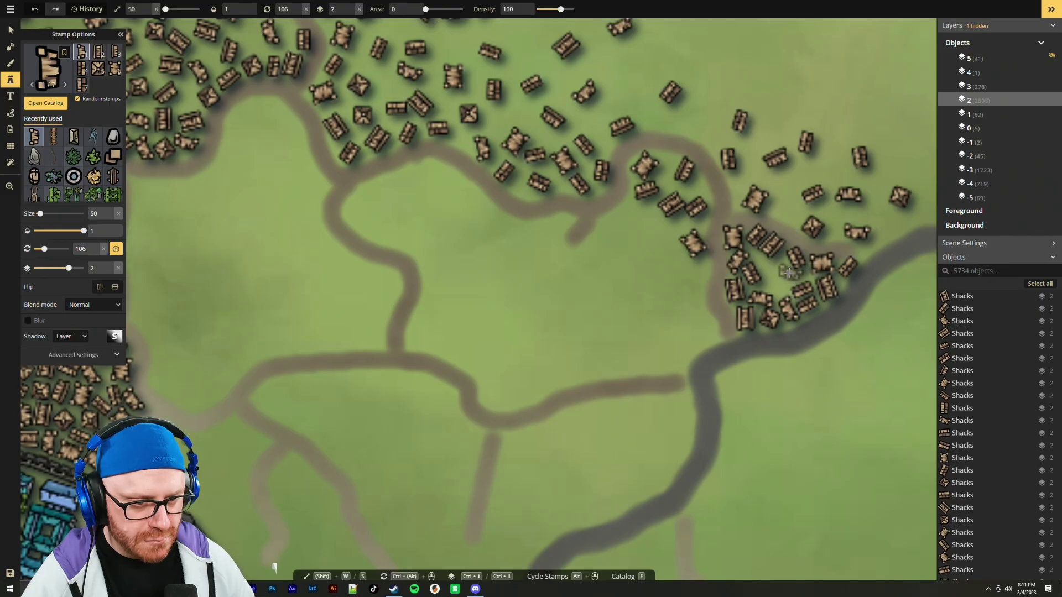
click(788, 274)
click(772, 284)
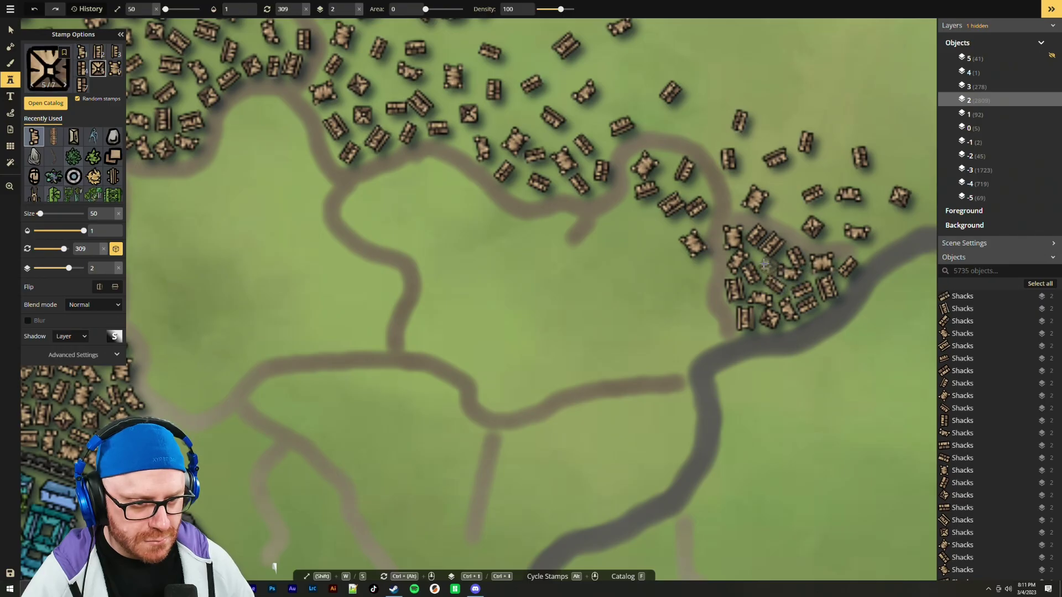
click(708, 335)
Place three shacks along the outer side of the forking dirt path near the city wall, from its junction to the short branch
scroll(600, 307, down, 5)
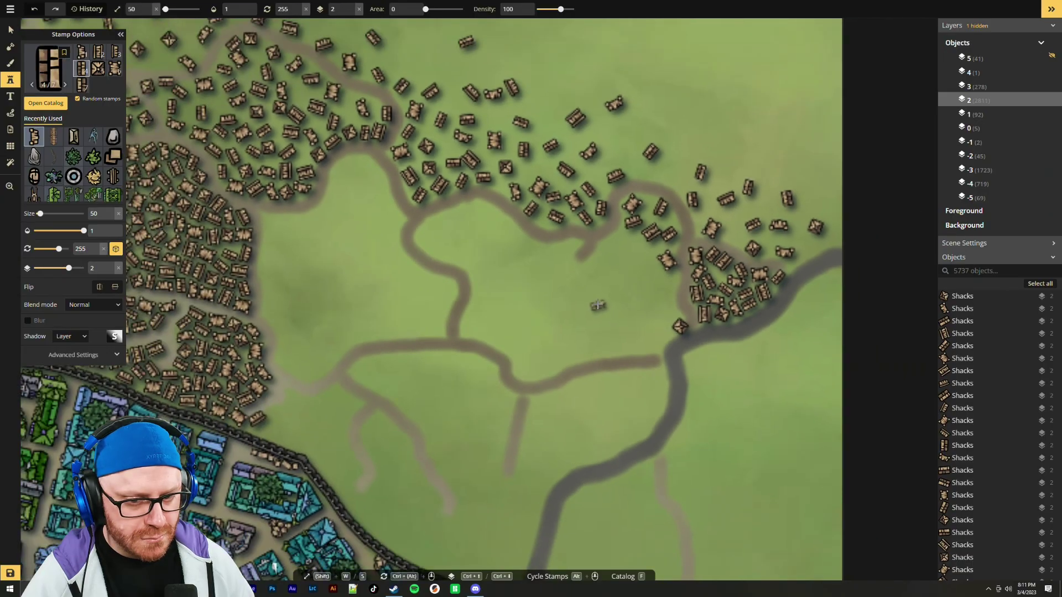
drag(536, 326, 668, 301)
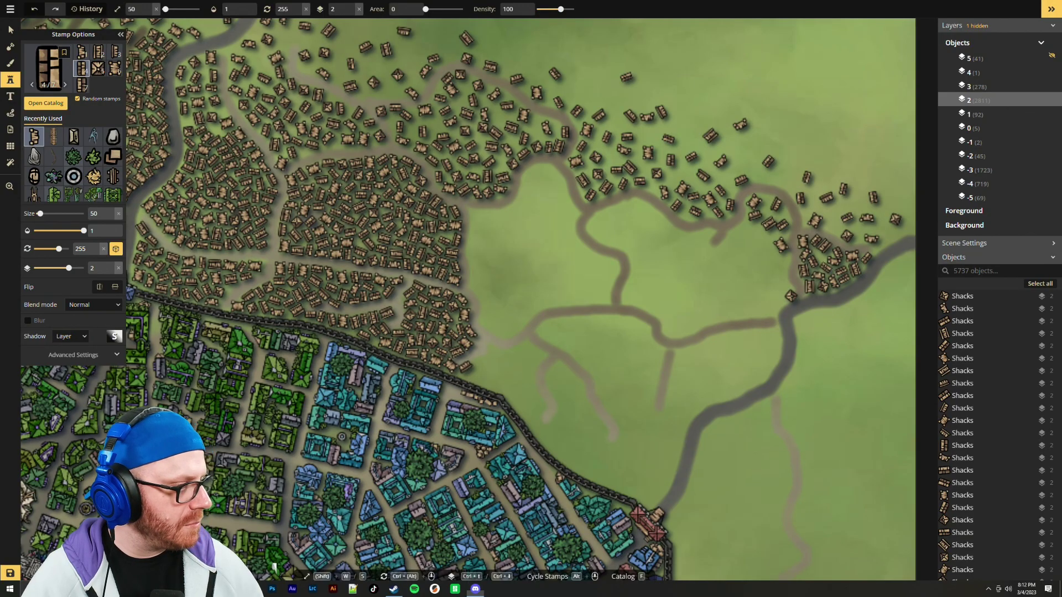
scroll(659, 412, up, 2)
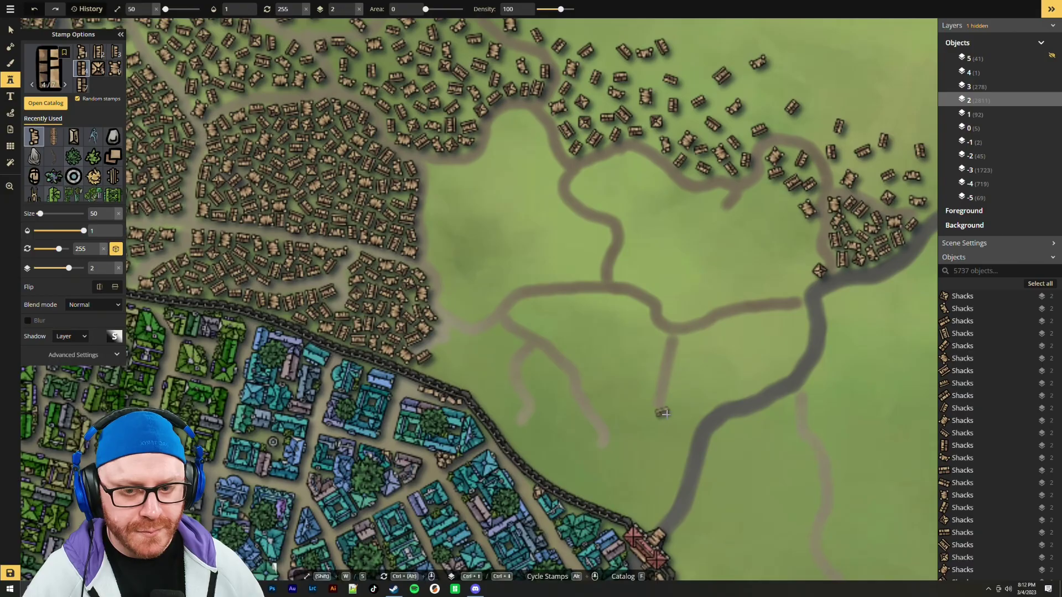
scroll(565, 339, up, 2)
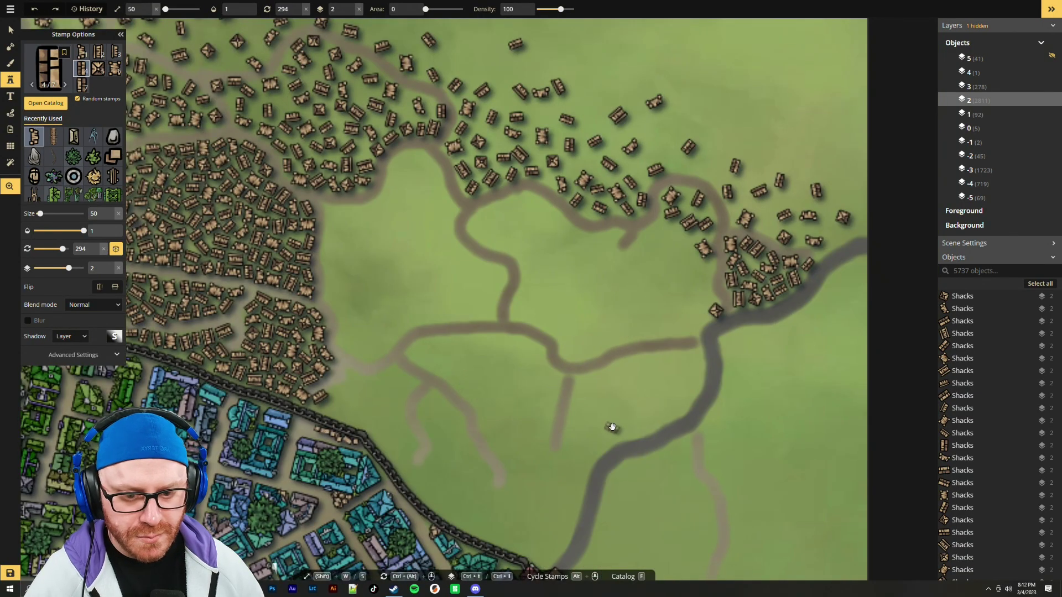
drag(612, 427, 623, 357)
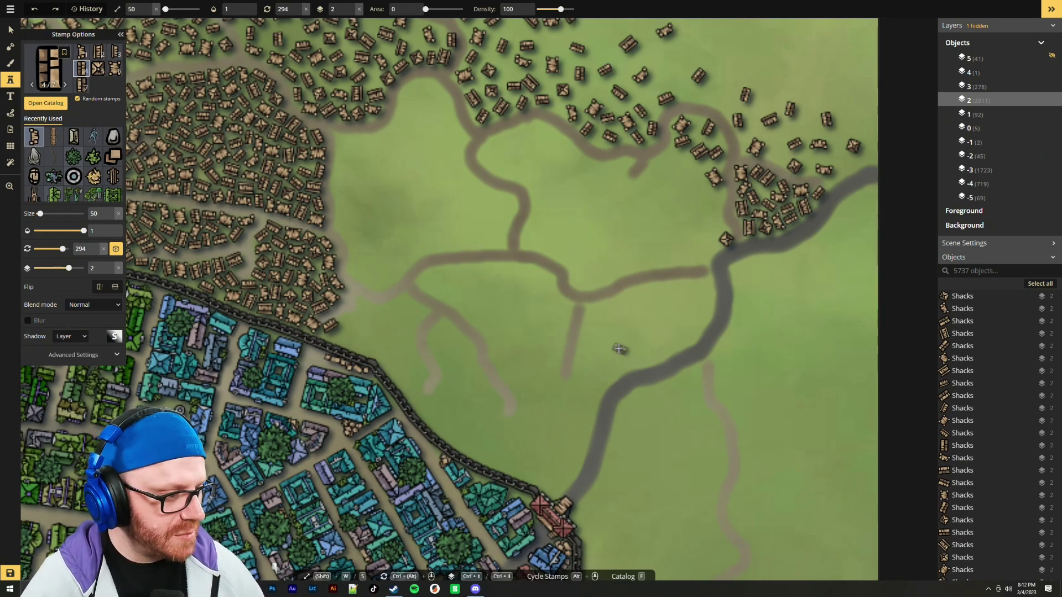
drag(647, 327, 725, 311)
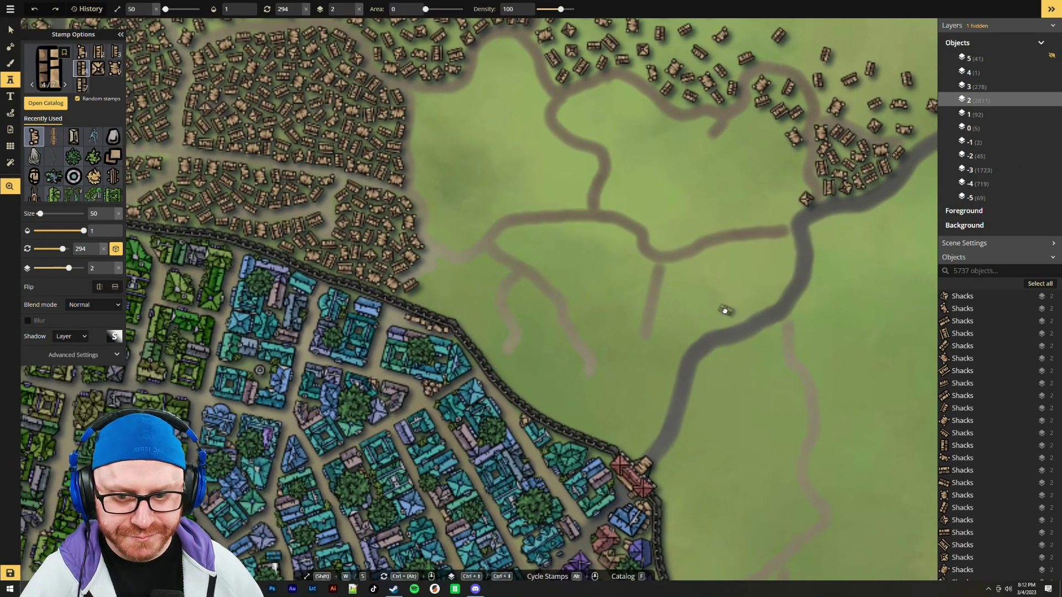
scroll(642, 318, up, 2)
scroll(642, 318, up, 3)
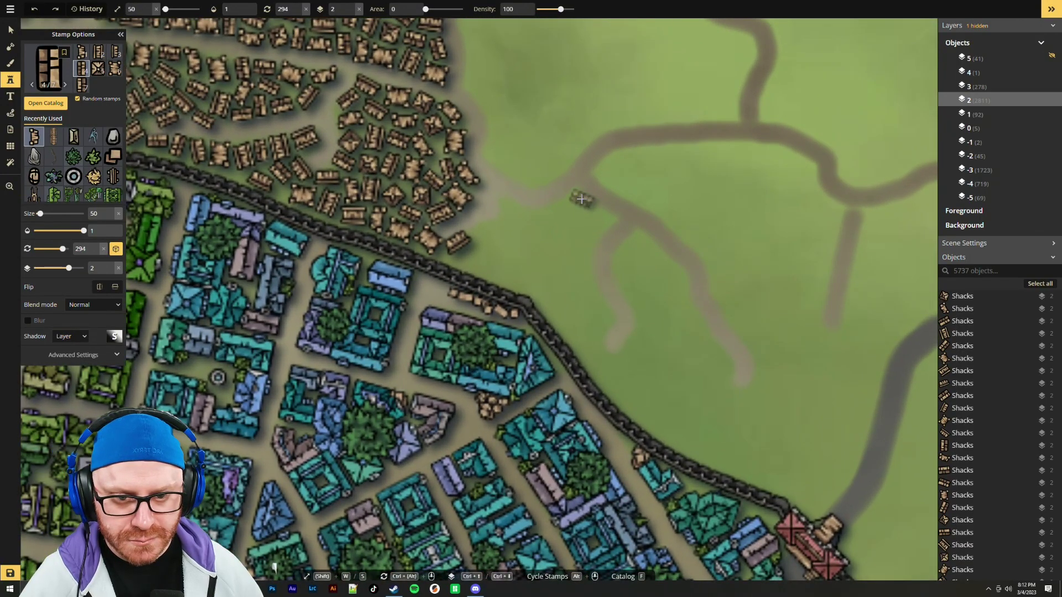
click(581, 197)
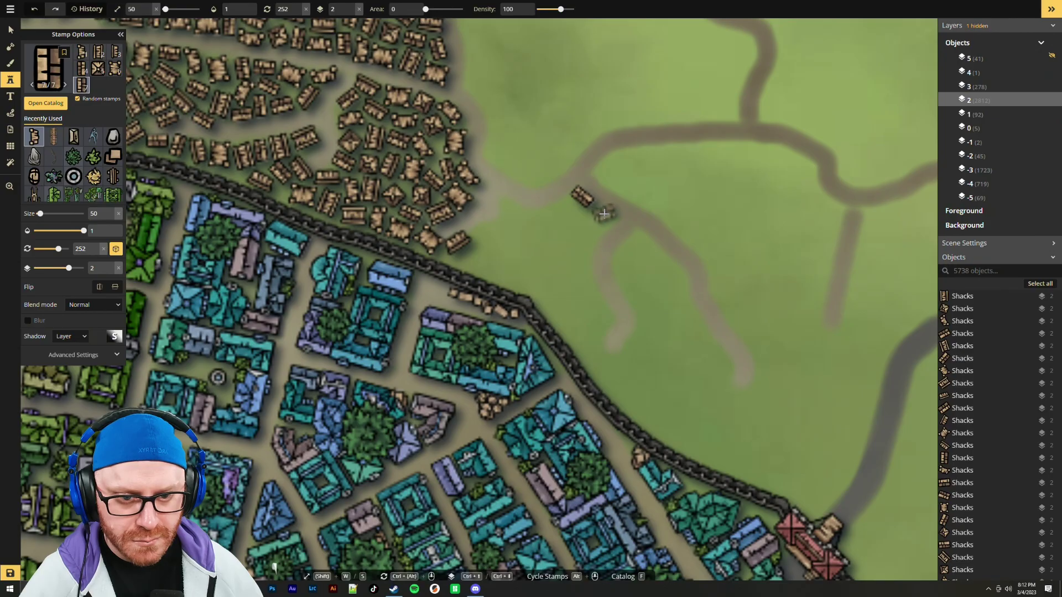
click(606, 214)
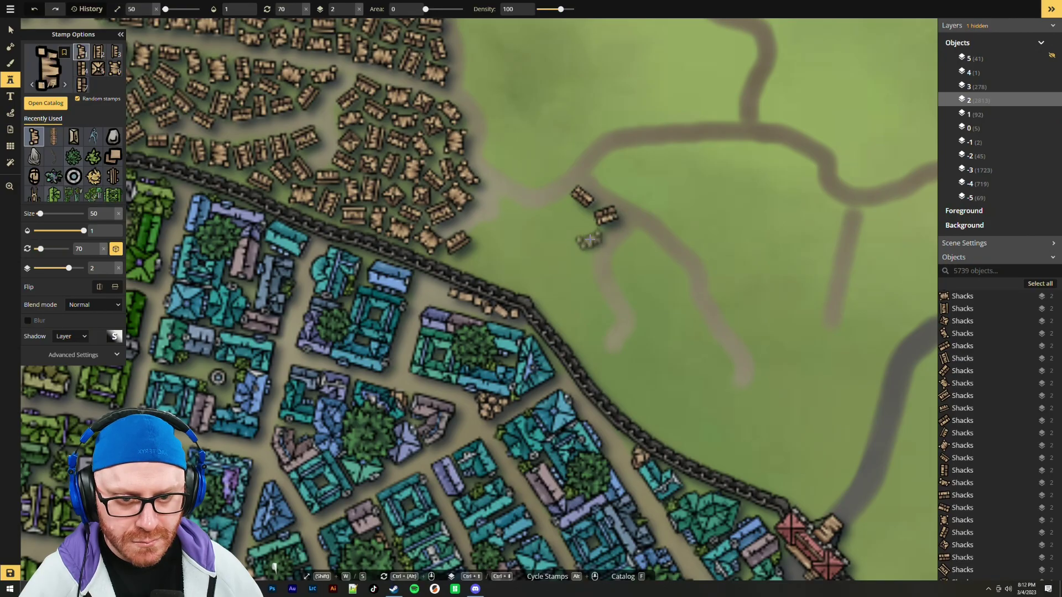
scroll(589, 239, up, 9)
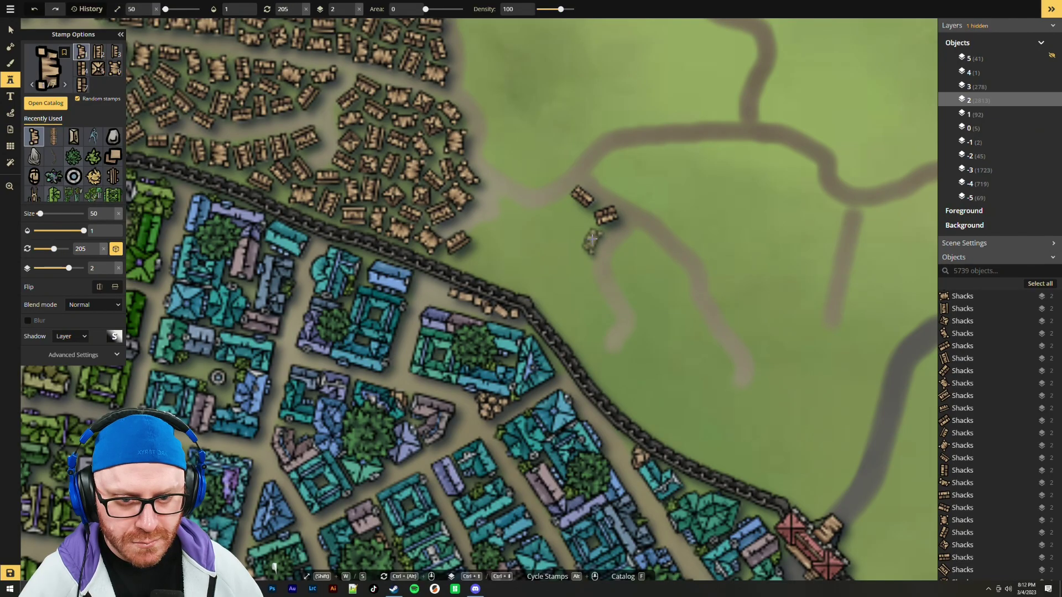
click(593, 239)
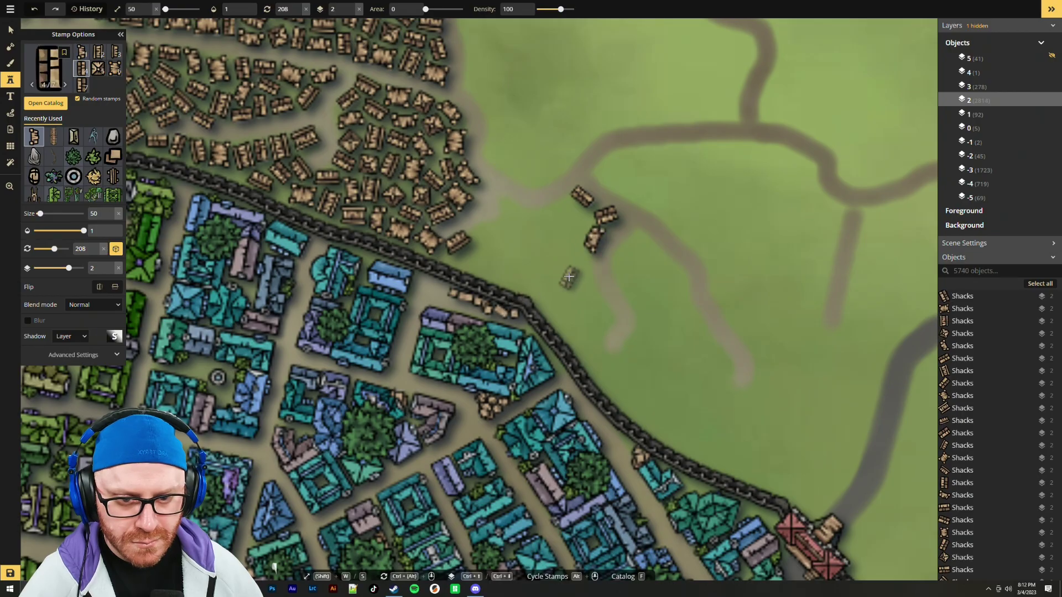
Line the outside of the city wall with shacks from the existing slum edge southeast past the wall's bend
scroll(484, 269, down, 2)
mouse_move(483, 269)
mouse_down()
mouse_move(538, 284)
mouse_move(593, 355)
mouse_up()
scroll(593, 356, up, 1)
click(593, 354)
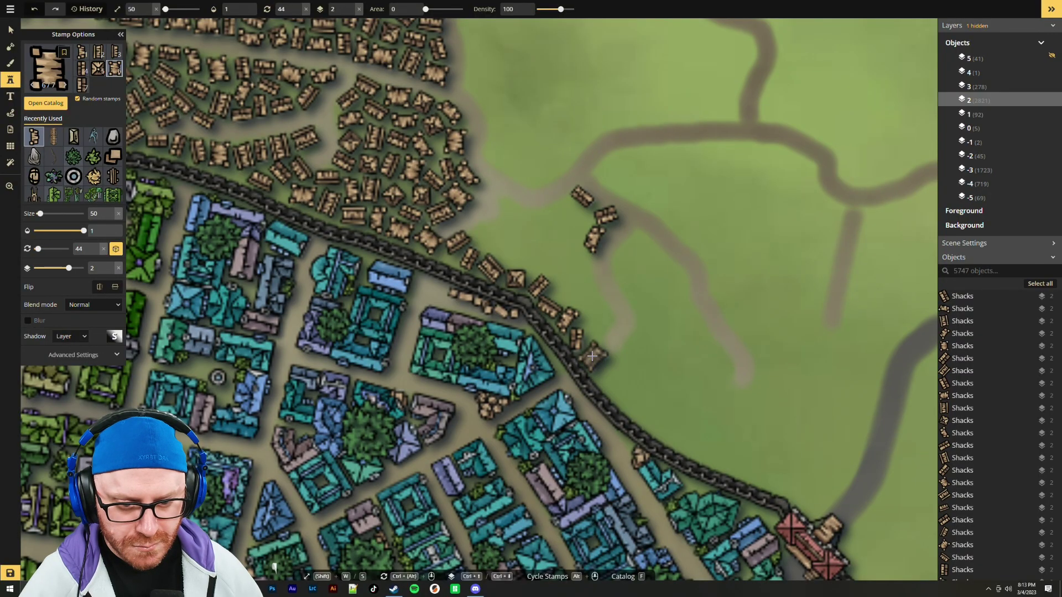
scroll(607, 376, down, 2)
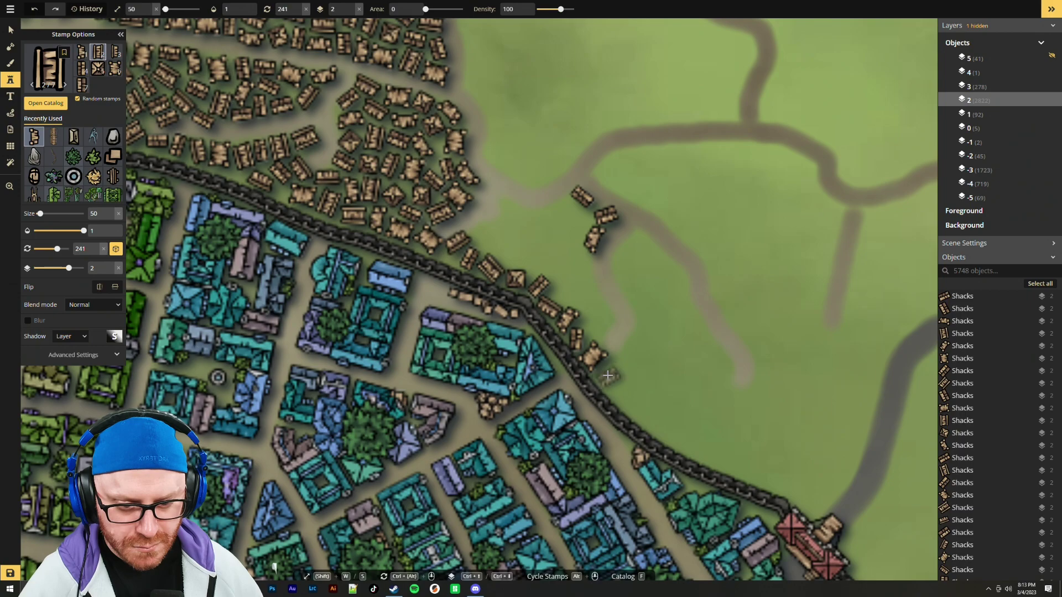
Extend the row of shacks southeast along the outside of the city wall toward the red-roofed gatehouse
click(607, 377)
click(621, 394)
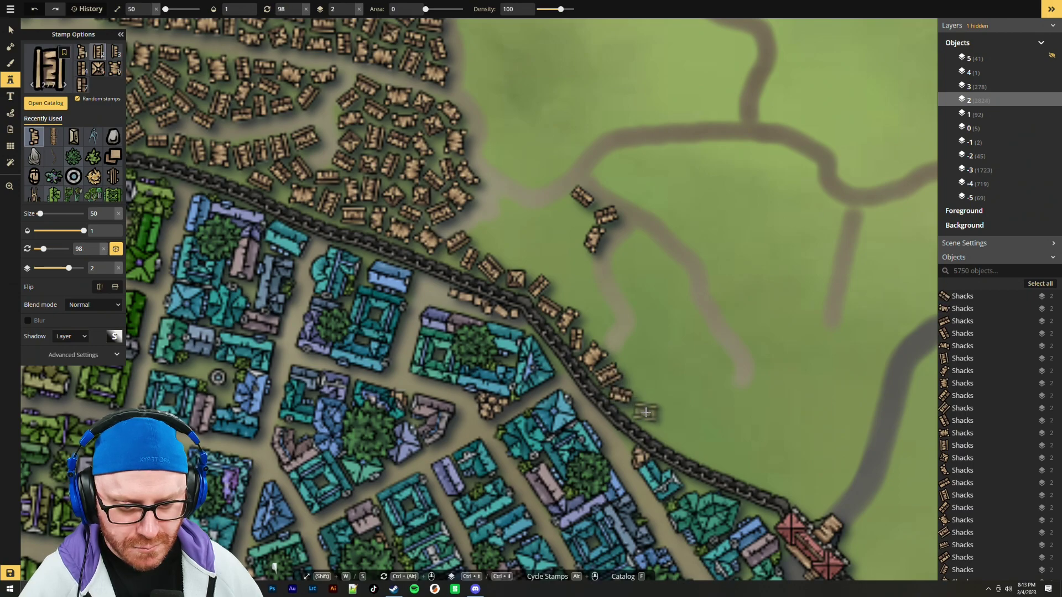
click(646, 412)
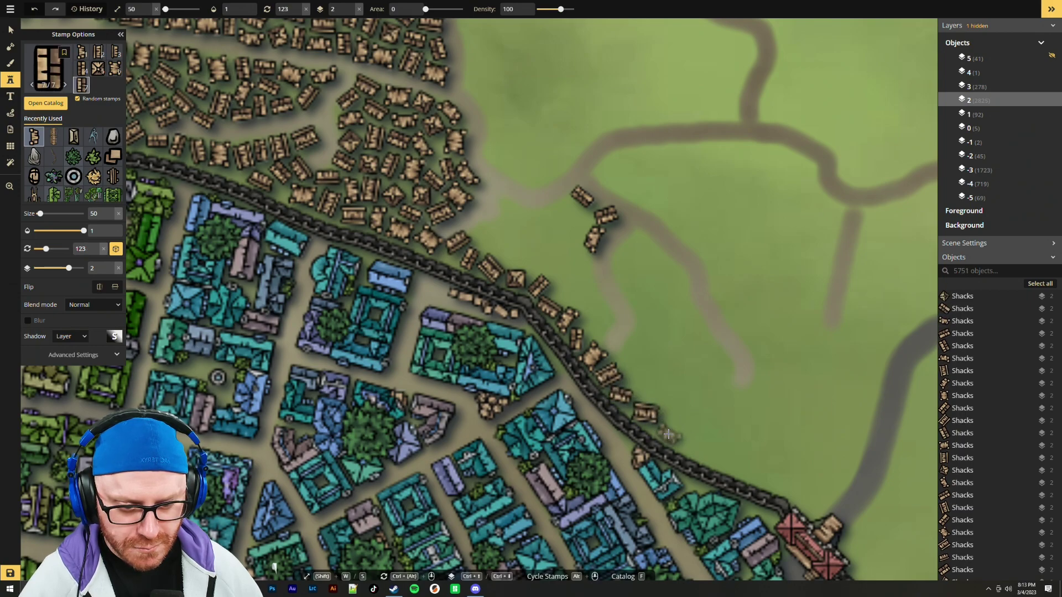
click(668, 435)
ctrl+scroll(695, 441, up, 7)
ctrl+scroll(695, 441, up, 13)
ctrl+scroll(691, 448, up, 1)
click(691, 446)
click(717, 455)
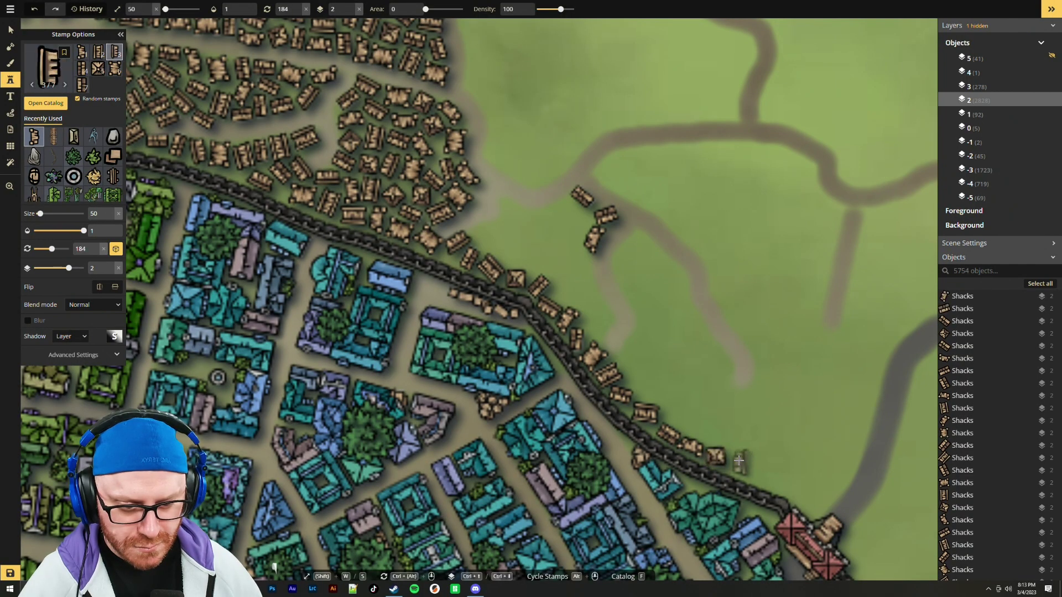
click(737, 459)
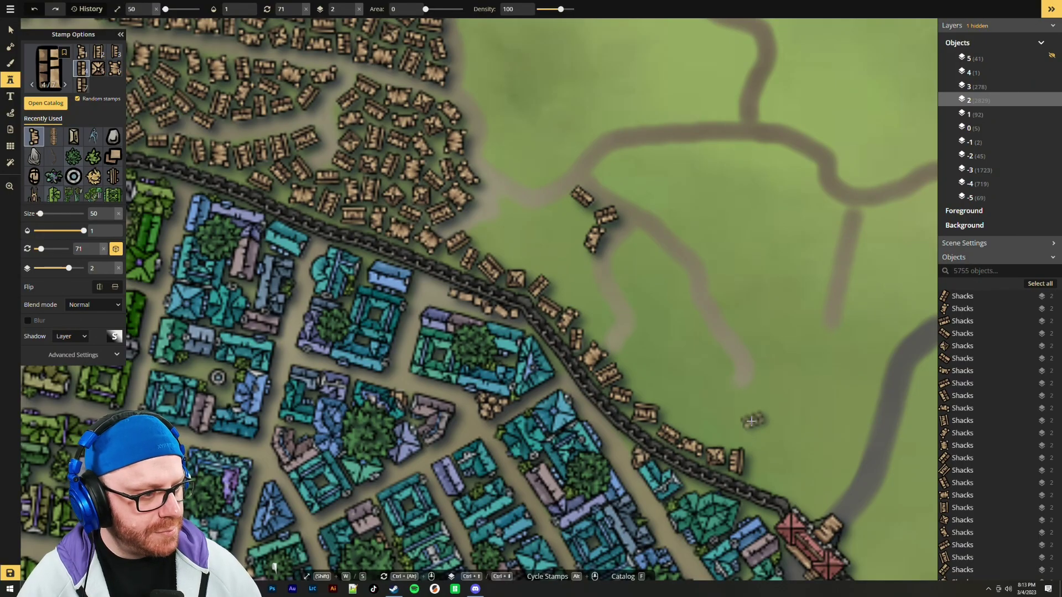
Complete the wall-side row with shacks up to the red-roofed gatehouse at the grey road
drag(754, 409, 608, 293)
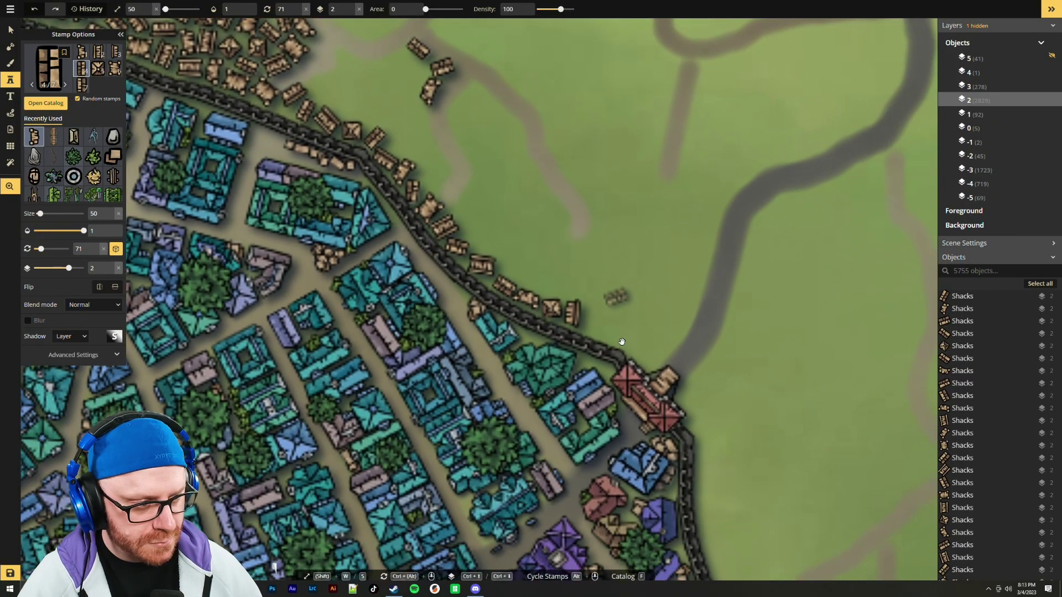
click(596, 325)
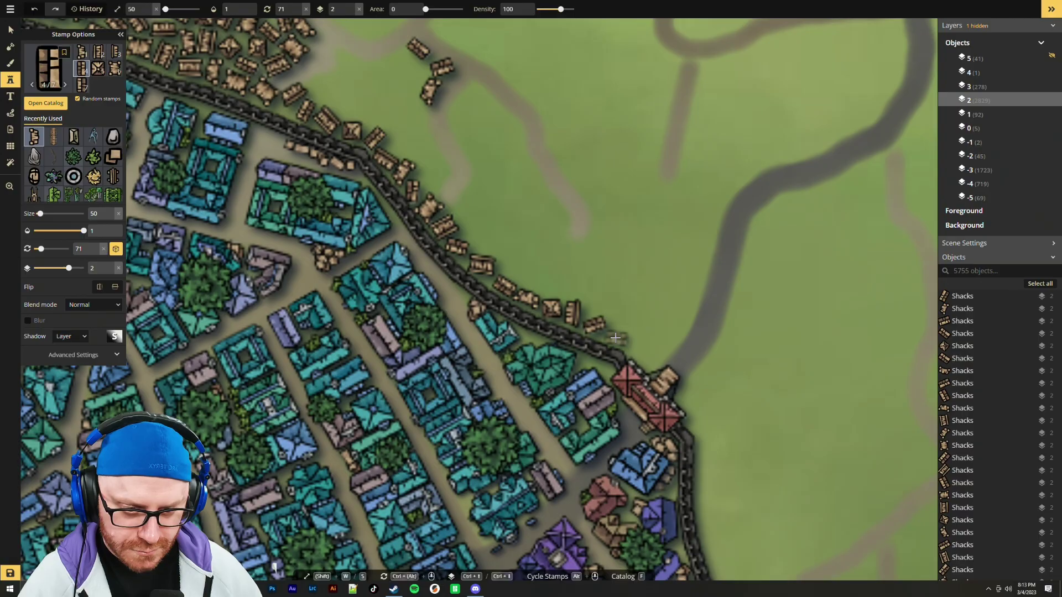
click(614, 335)
click(642, 346)
click(664, 340)
Line the western side of the grey road with rotated shacks running north from the gatehouse
click(679, 319)
click(681, 318)
click(687, 299)
scroll(693, 274, up, 6)
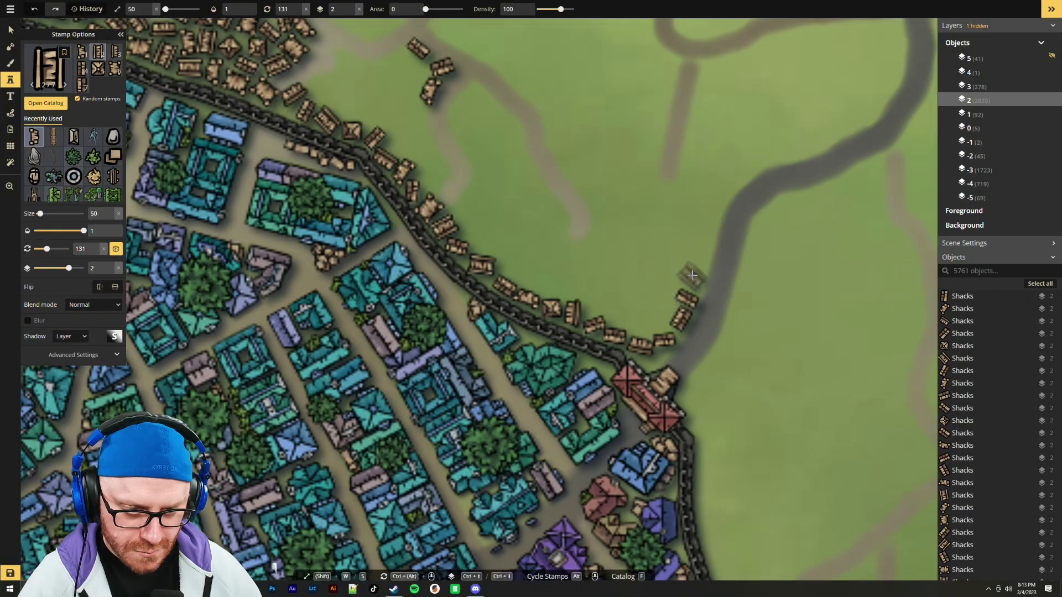
click(693, 279)
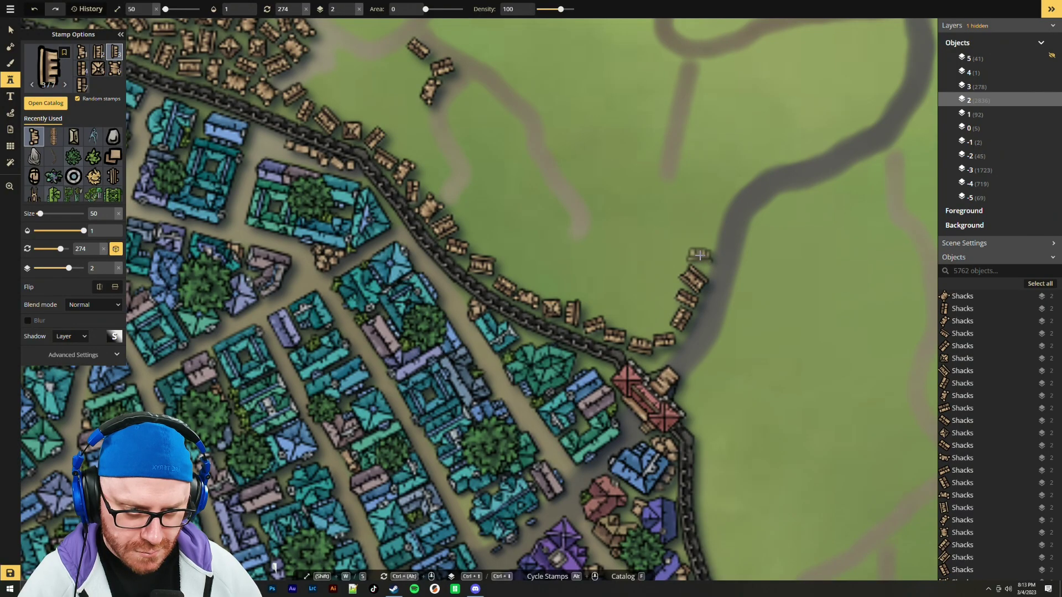
click(705, 239)
click(730, 214)
Continue the roadside row with three shacks around the inside of the grey road's northeastward bend
drag(754, 190, 608, 318)
click(568, 337)
click(579, 319)
click(594, 306)
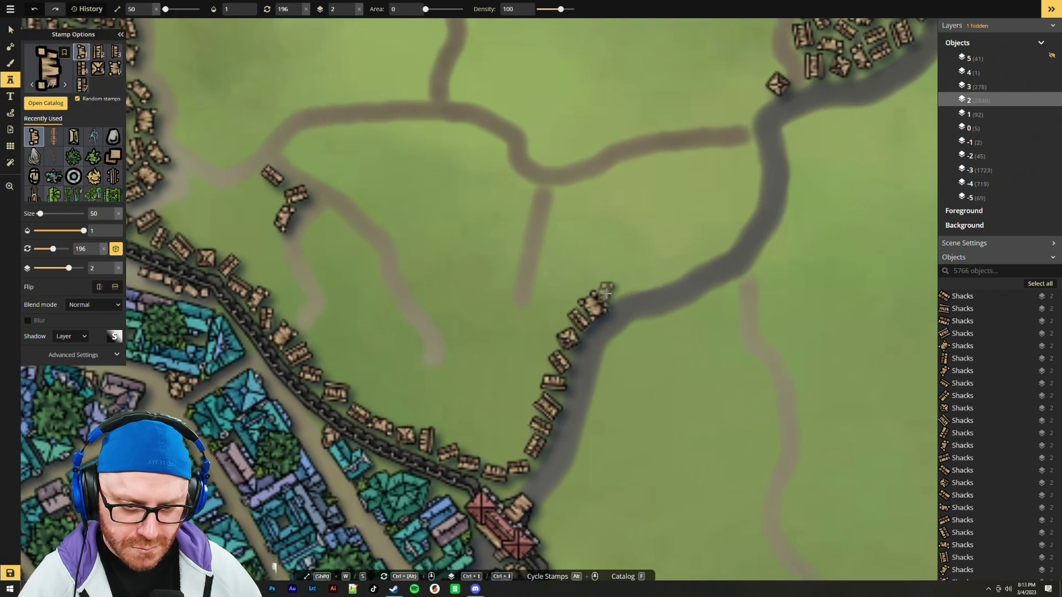
scroll(611, 292, up, 4)
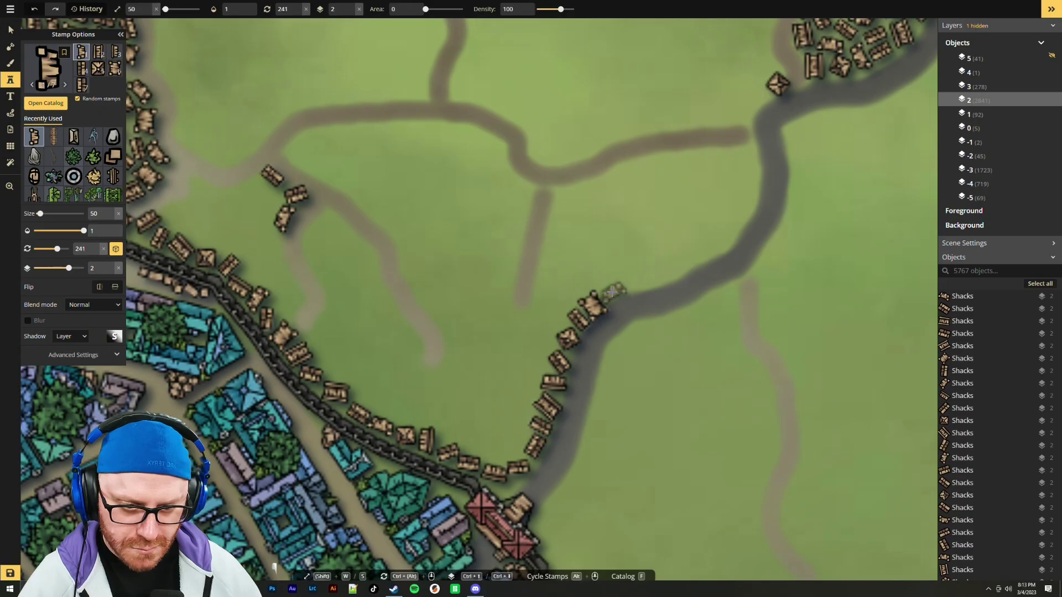
click(612, 294)
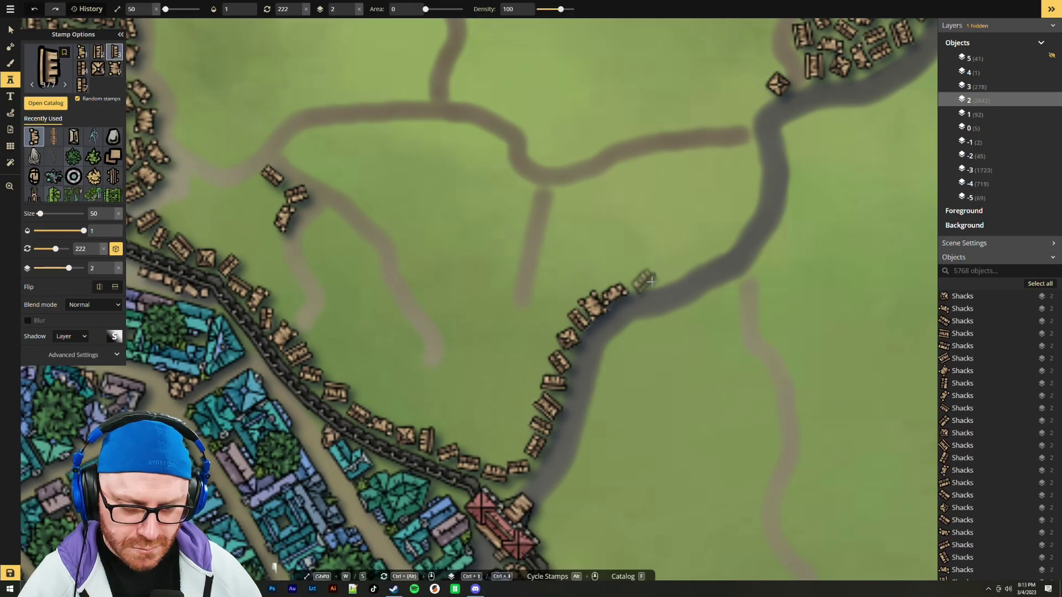
key(ctrl+z)
Switch to a different shack variant and stamp it on the grey road's northern side just past the bend
alt+scroll(620, 287, down, 5)
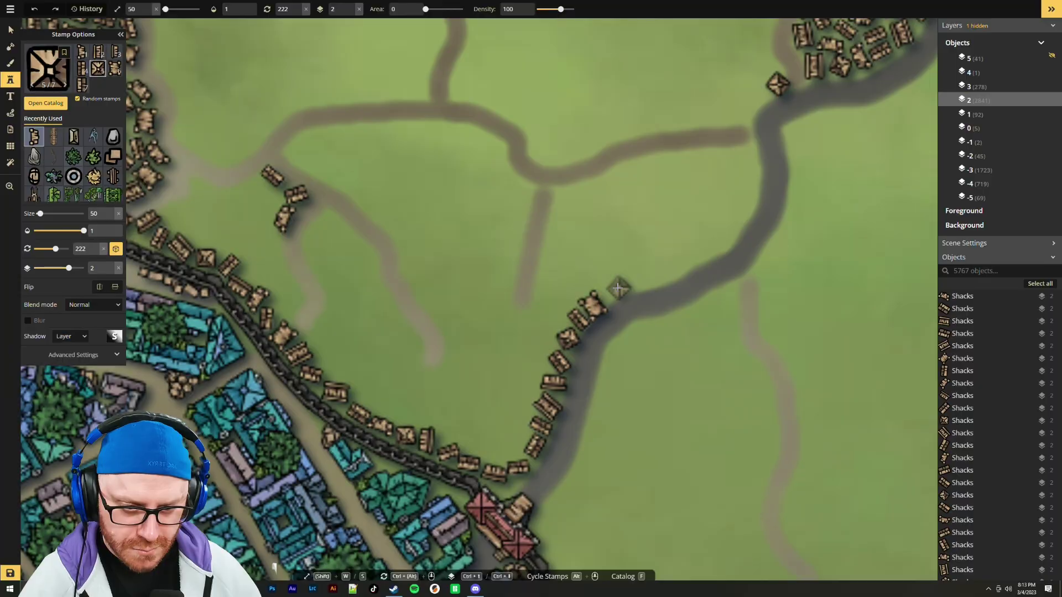
scroll(619, 287, up, 1)
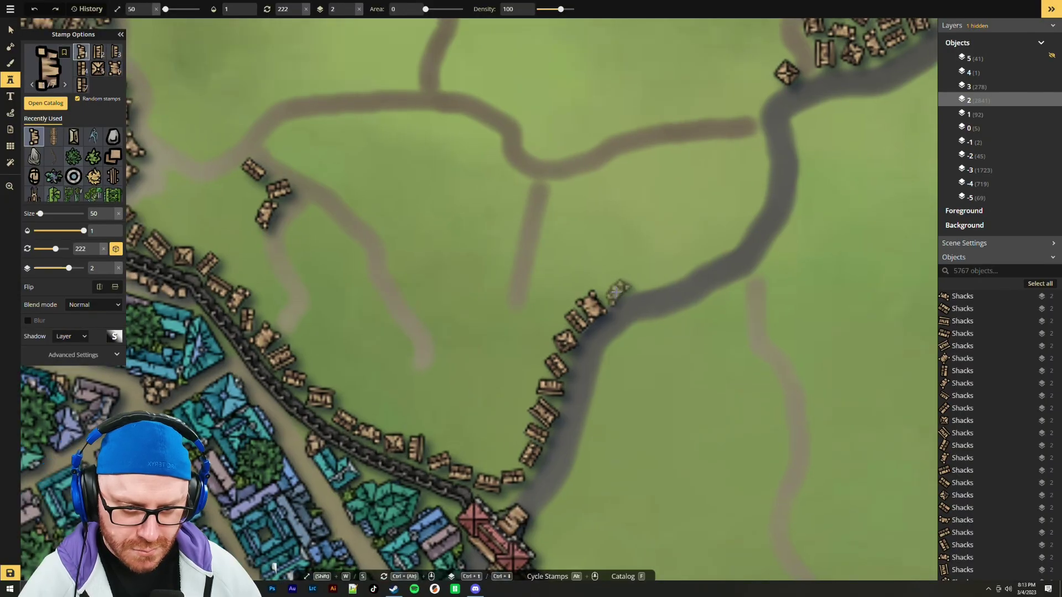
click(614, 292)
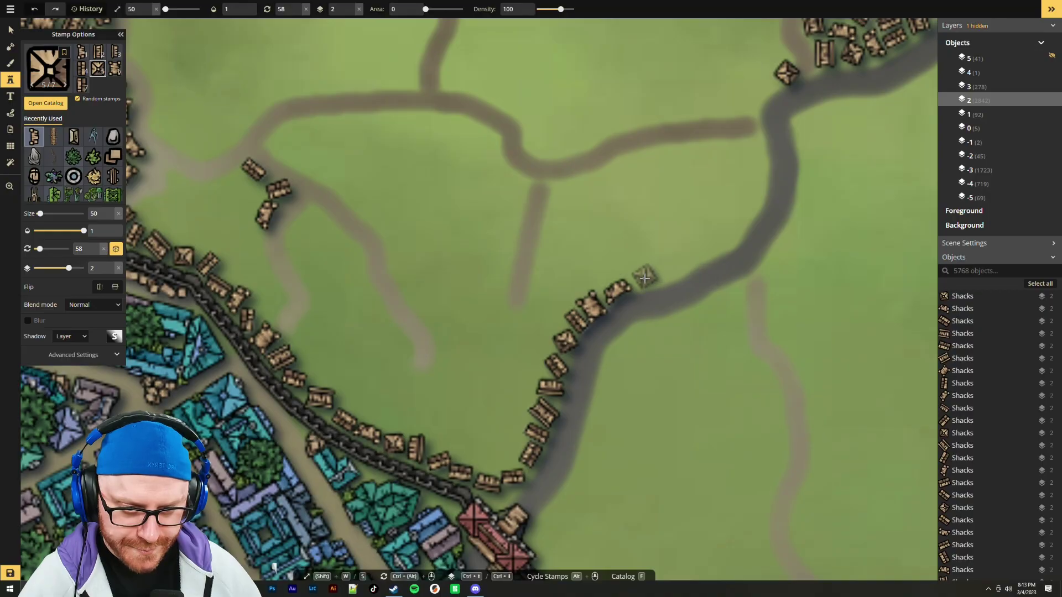
Continue the row of shacks along the dark road's north-west edge with four more, and place one at the junction with the brown path
click(644, 279)
click(676, 272)
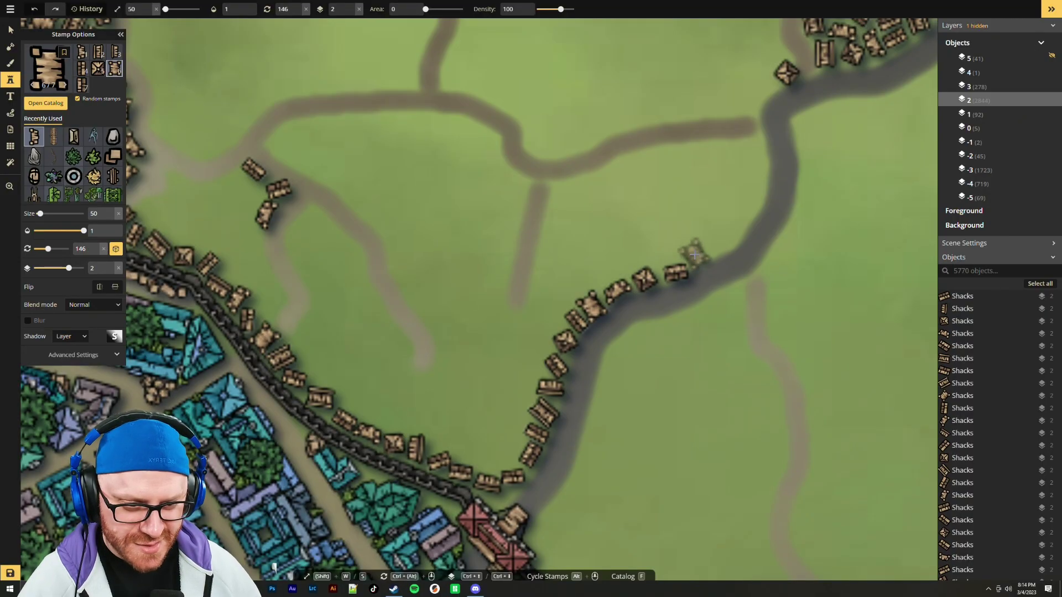
click(724, 246)
drag(756, 216, 672, 304)
click(669, 234)
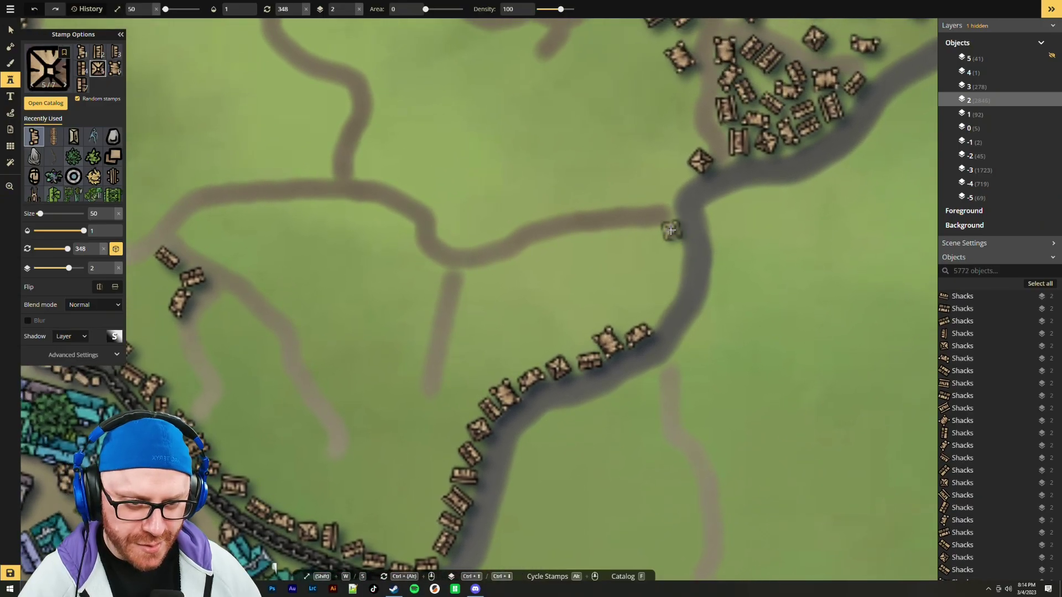
click(670, 232)
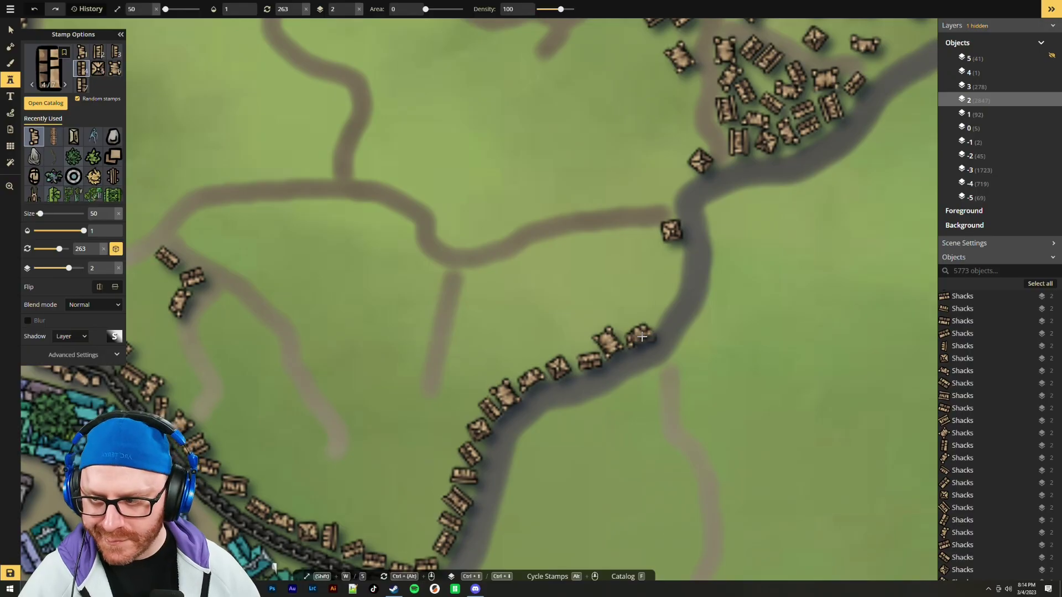
Extend the roadside row around the bend with two angled shacks, the first rotated to 308°
scroll(644, 316, up, 2)
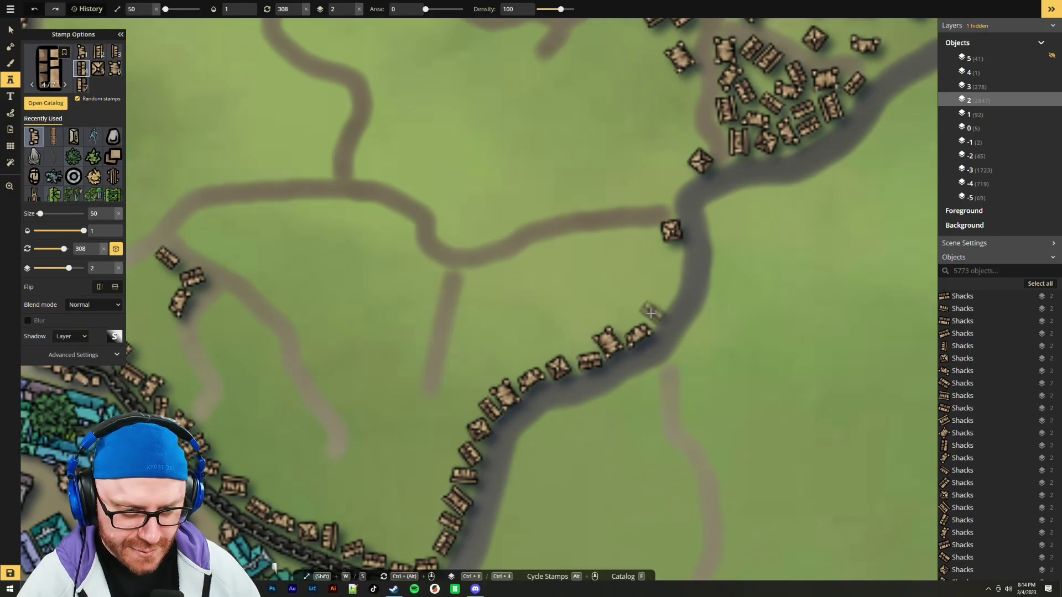
click(652, 313)
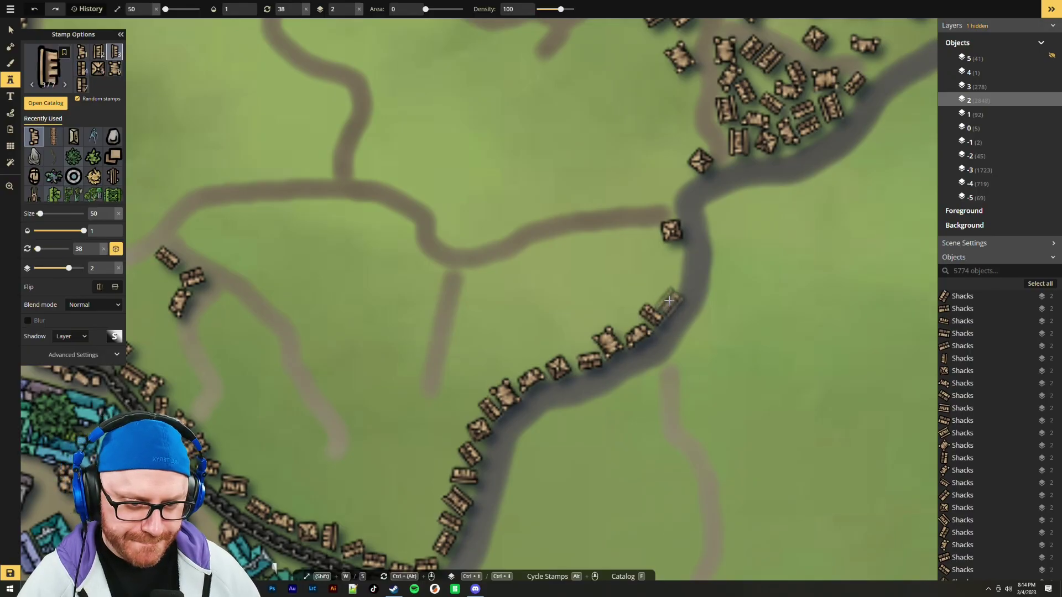
click(669, 300)
Place a shack west of the junction shack and fill the roadside gap south of it with two more, rotated to 104° and 191°
scroll(673, 266, up, 5)
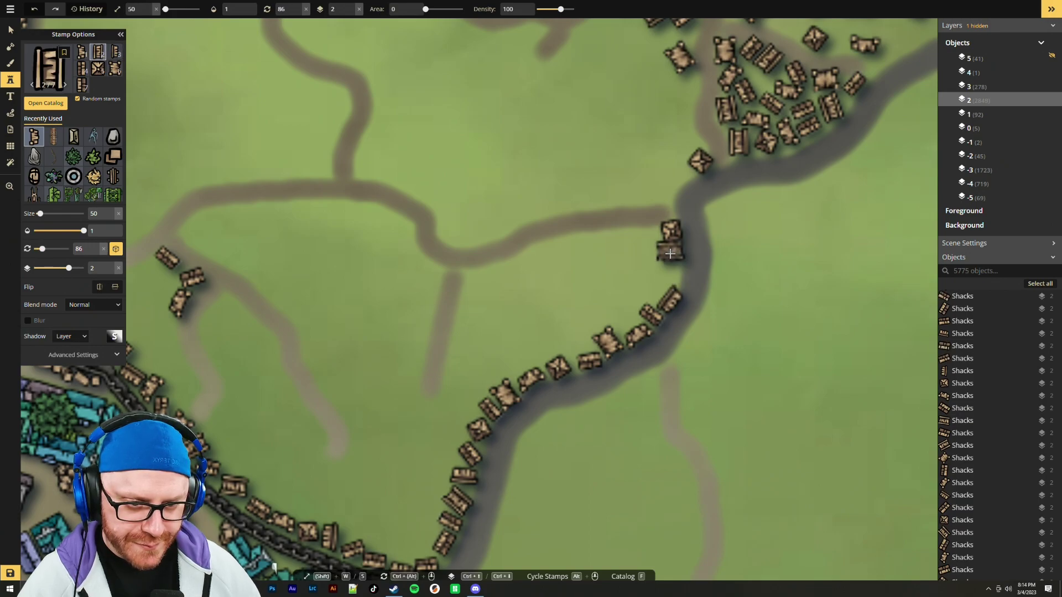
scroll(714, 296, down, 2)
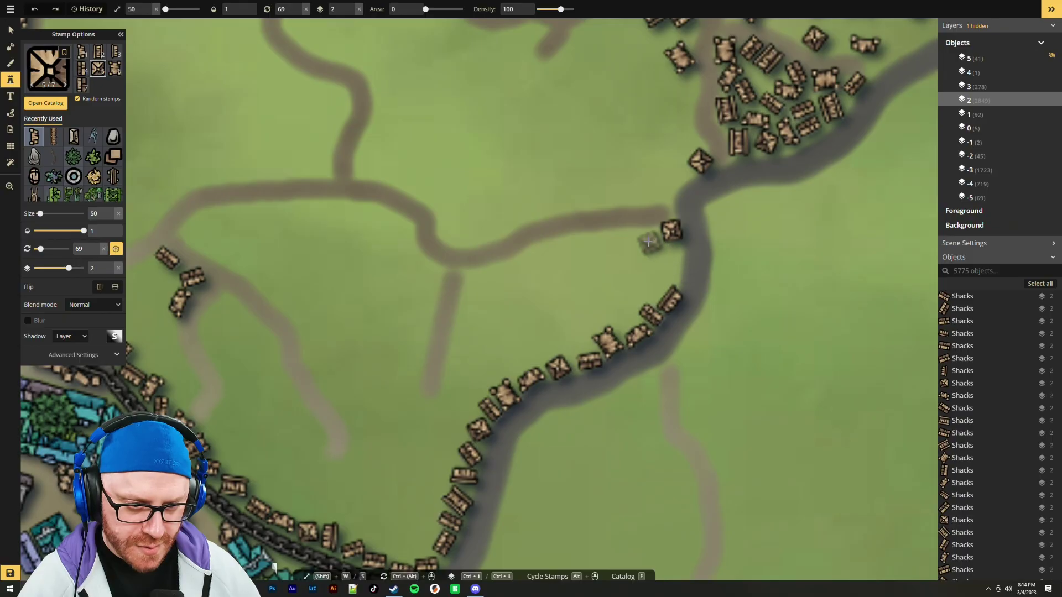
click(647, 235)
ctrl+scroll(678, 260, up, 2)
ctrl+scroll(674, 249, up, 2)
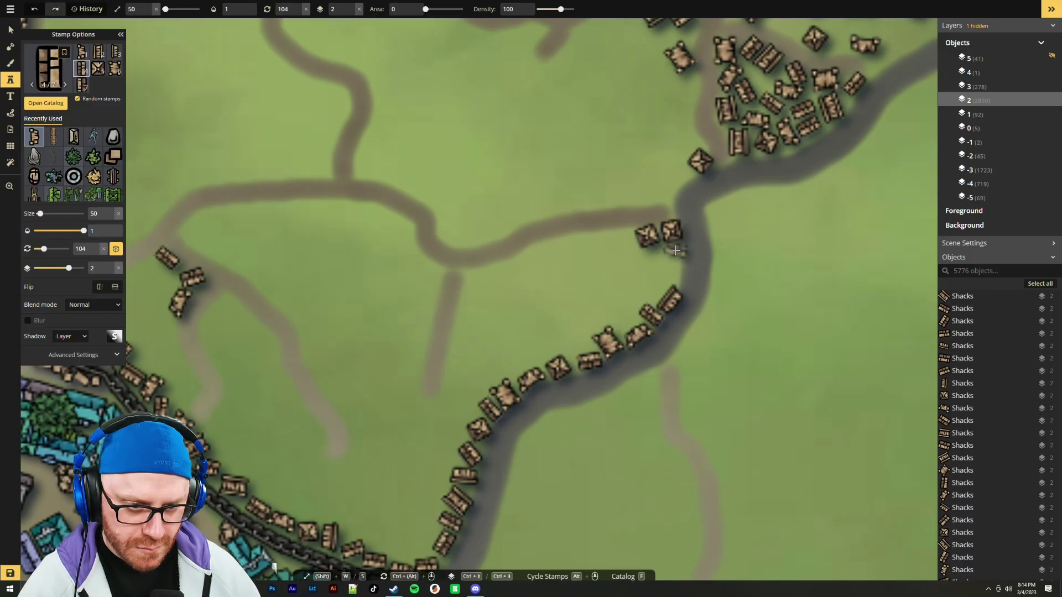
click(675, 253)
ctrl+scroll(676, 271, up, 12)
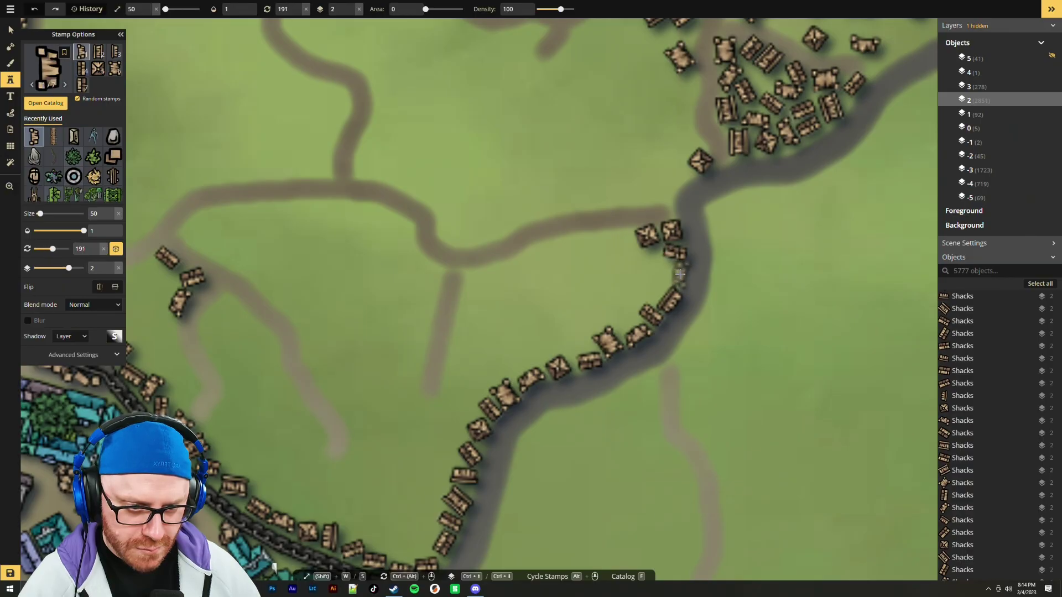
click(680, 275)
Place three shacks at the eastern edge of the dense shack district, between the city wall and the start of the brown path
drag(664, 427, 833, 346)
key(Up)
key(Left)
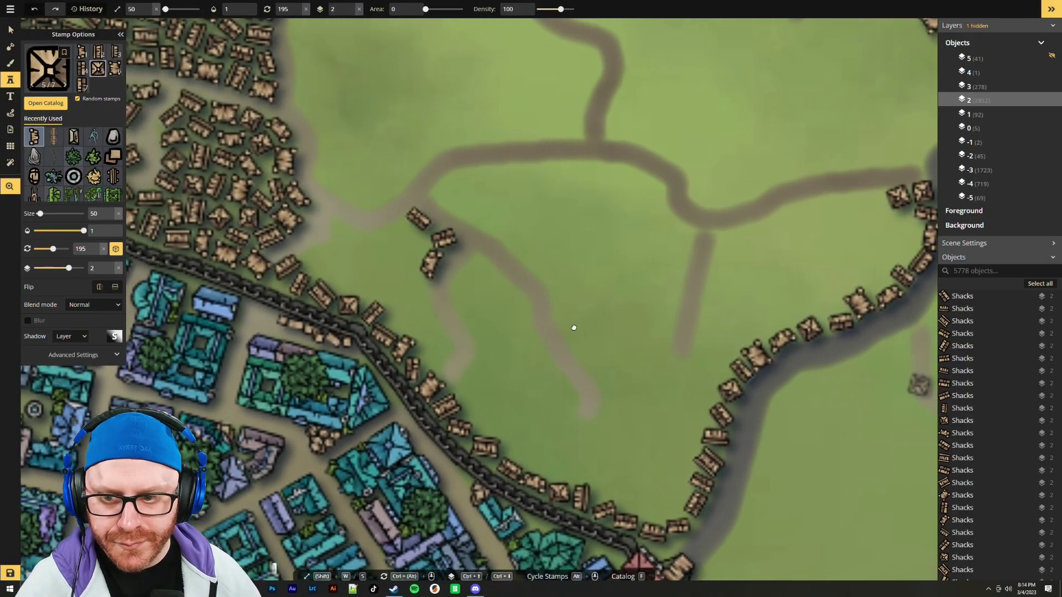
click(332, 258)
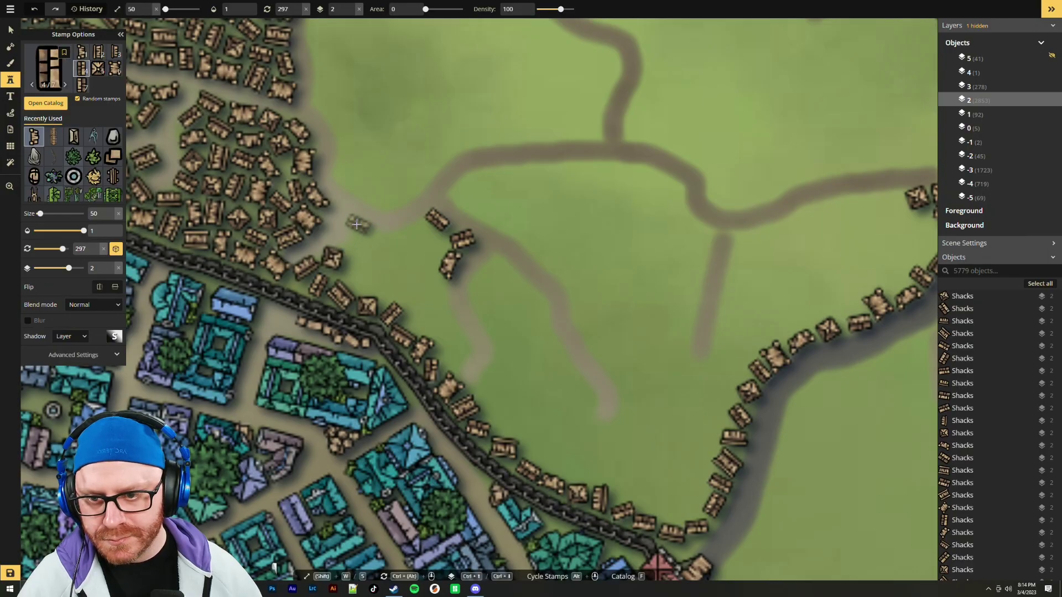
click(355, 222)
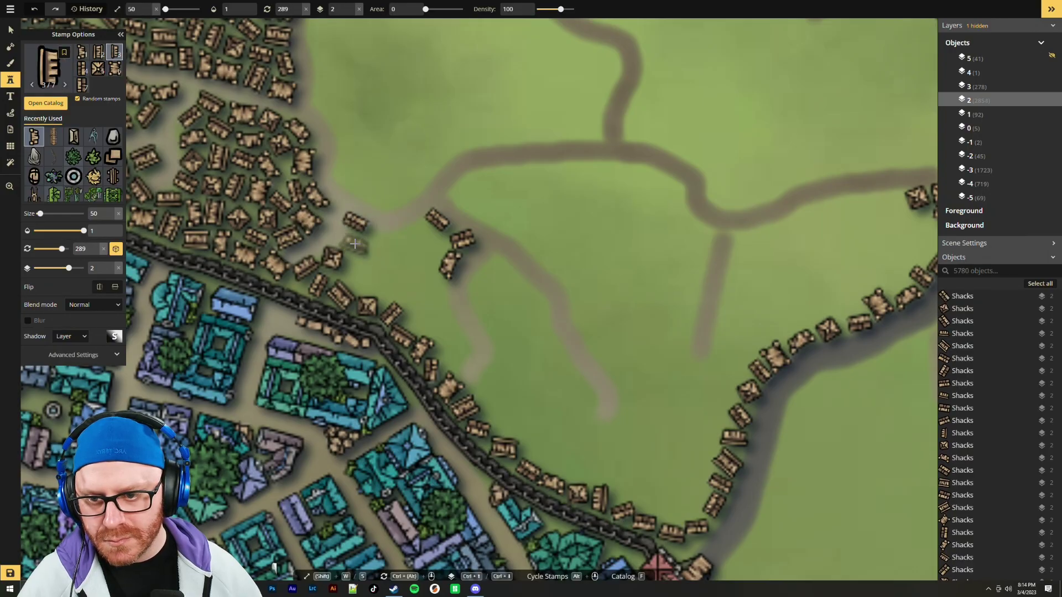
click(354, 240)
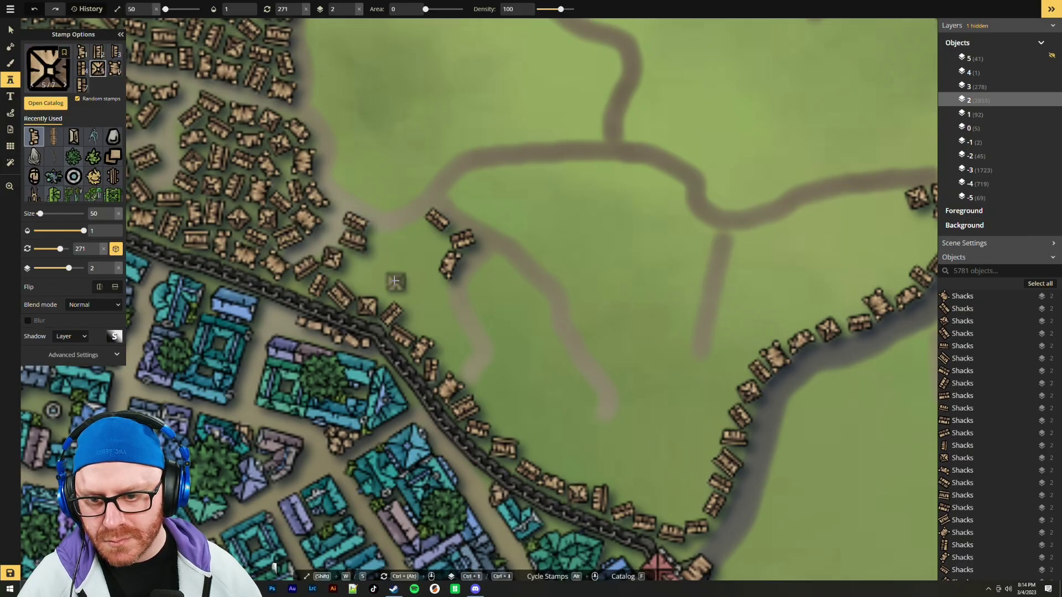
Line the west side of the short path branch near the city wall with three shacks
click(454, 361)
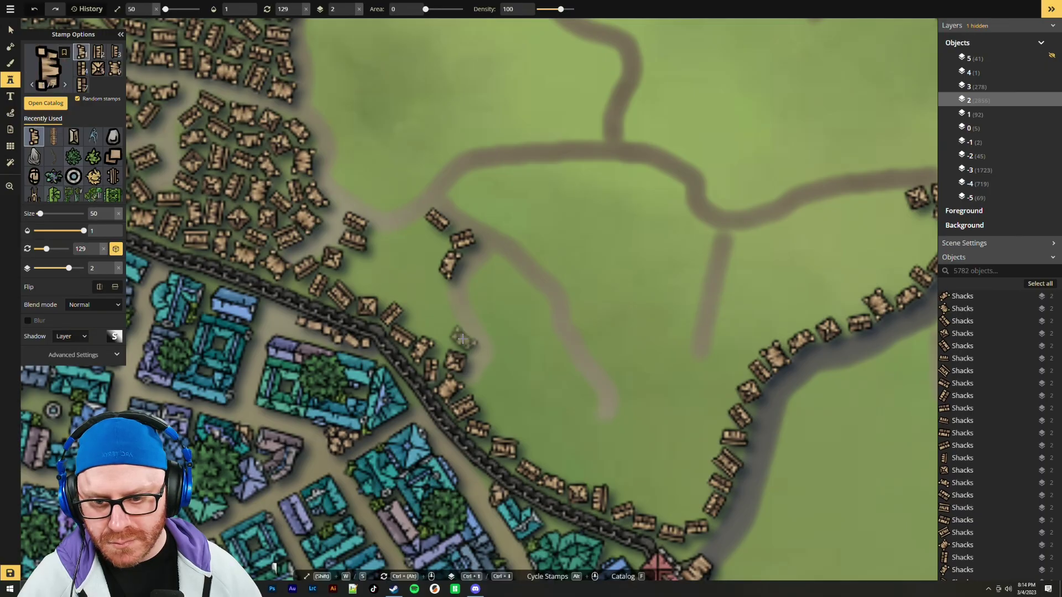
click(461, 338)
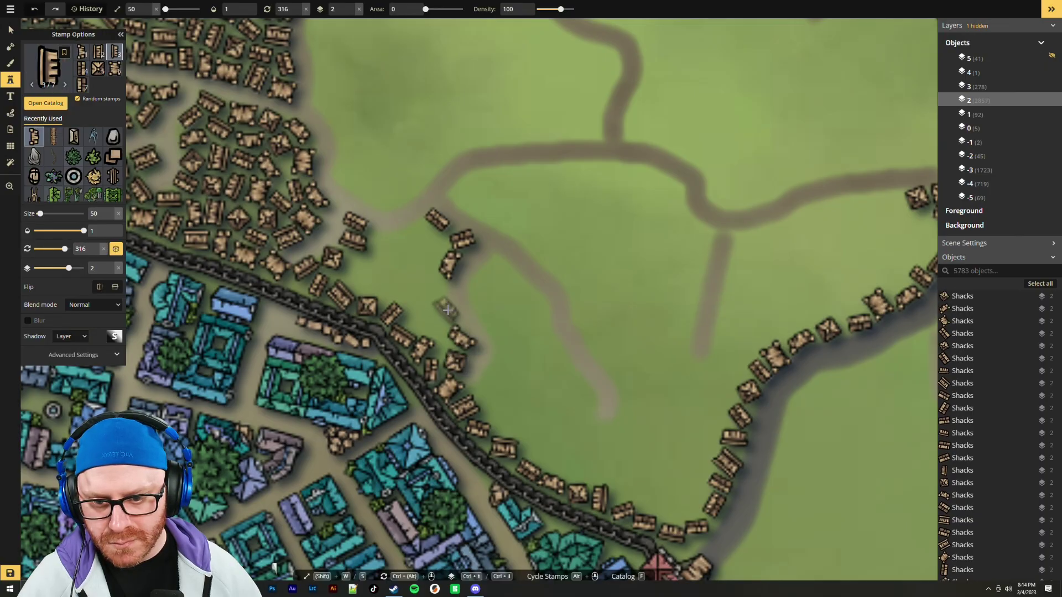
click(449, 309)
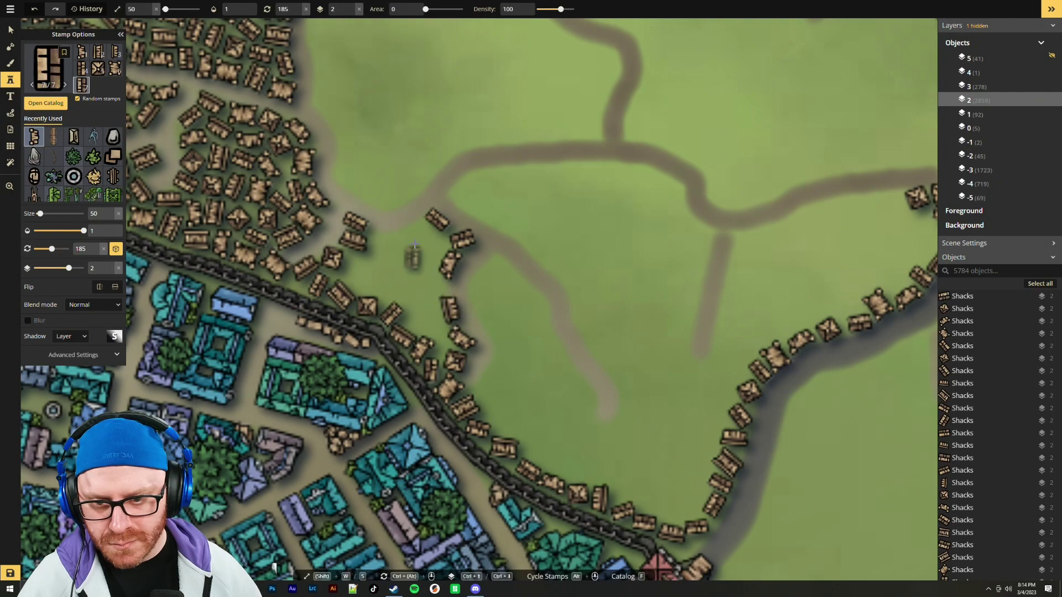
Place two shacks along the brown path's south edge to close the row, rotated to 125° and 265°
scroll(420, 239, down, 3)
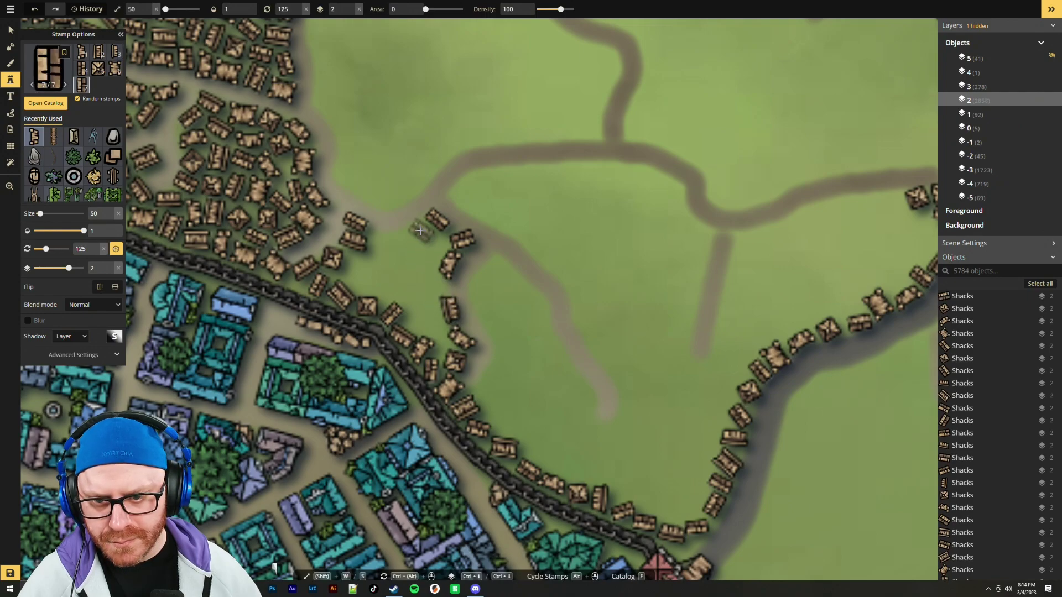
click(420, 230)
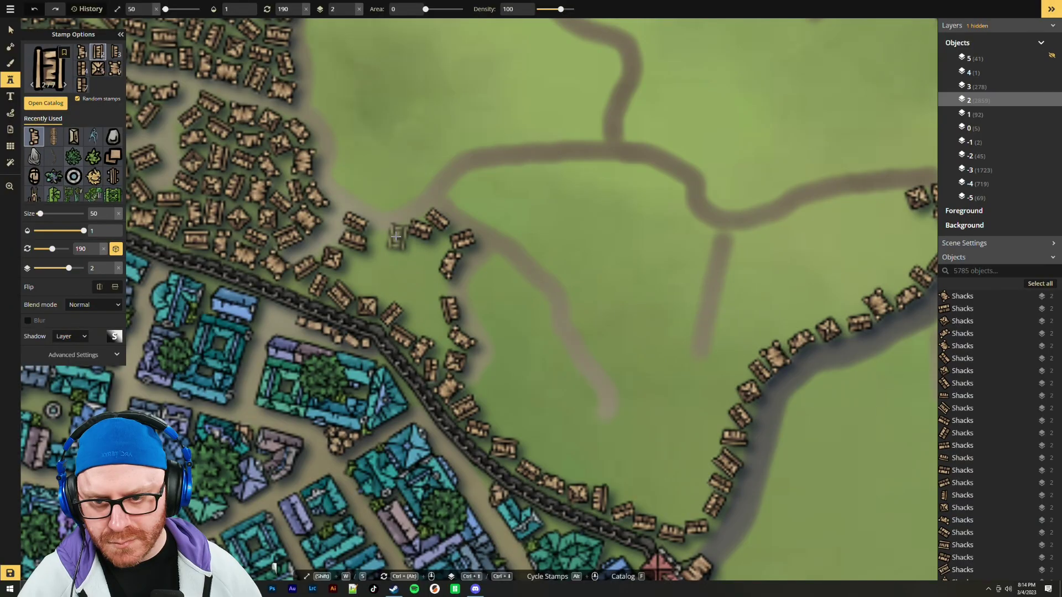
scroll(390, 237, up, 6)
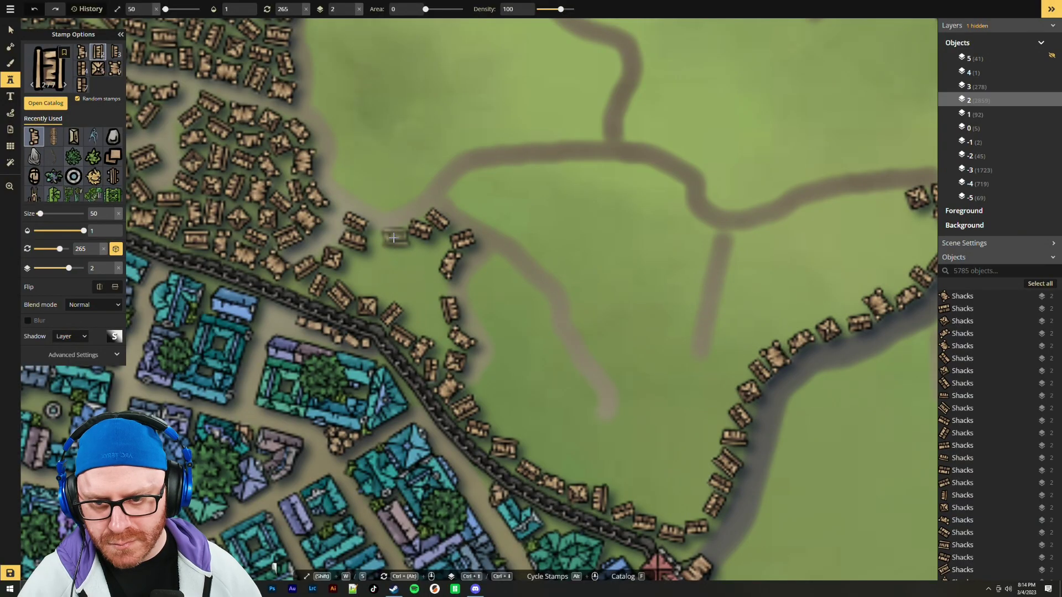
click(386, 237)
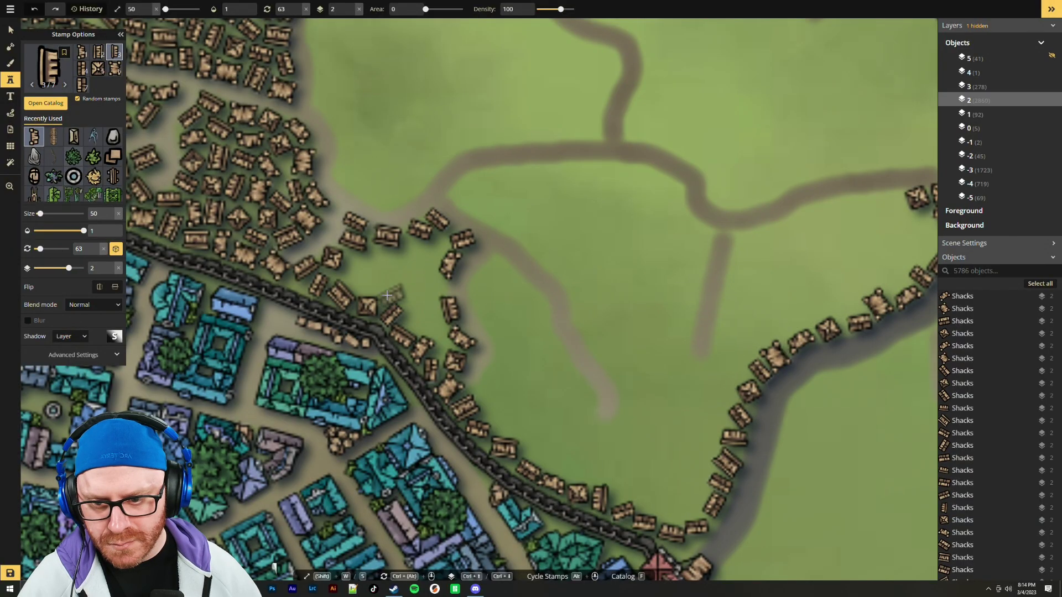
Place two shacks inside the new block's western side near the wall, the first rotated to 3°
scroll(365, 276, down, 7)
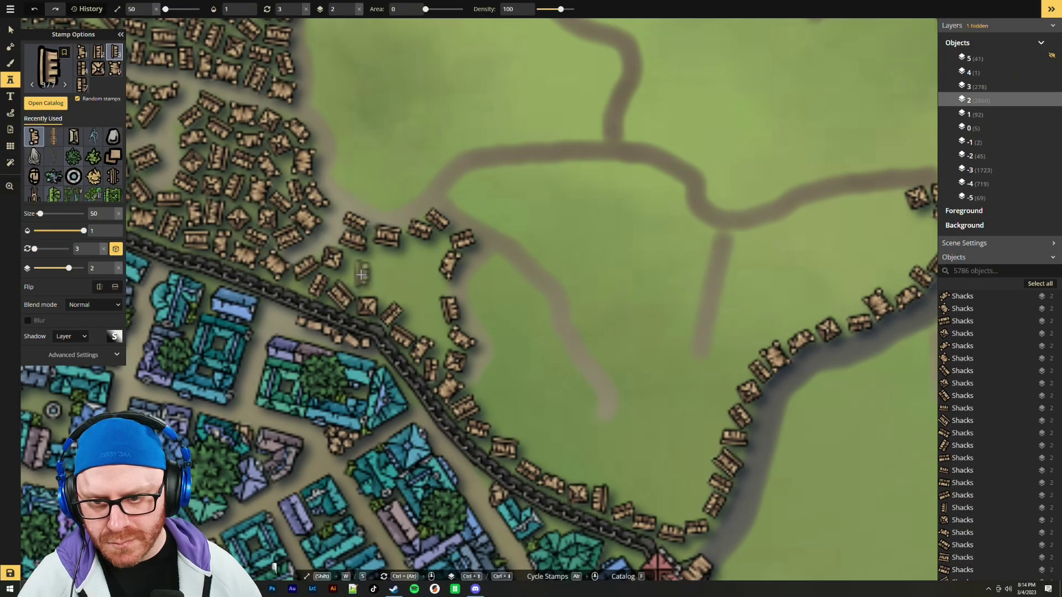
click(354, 266)
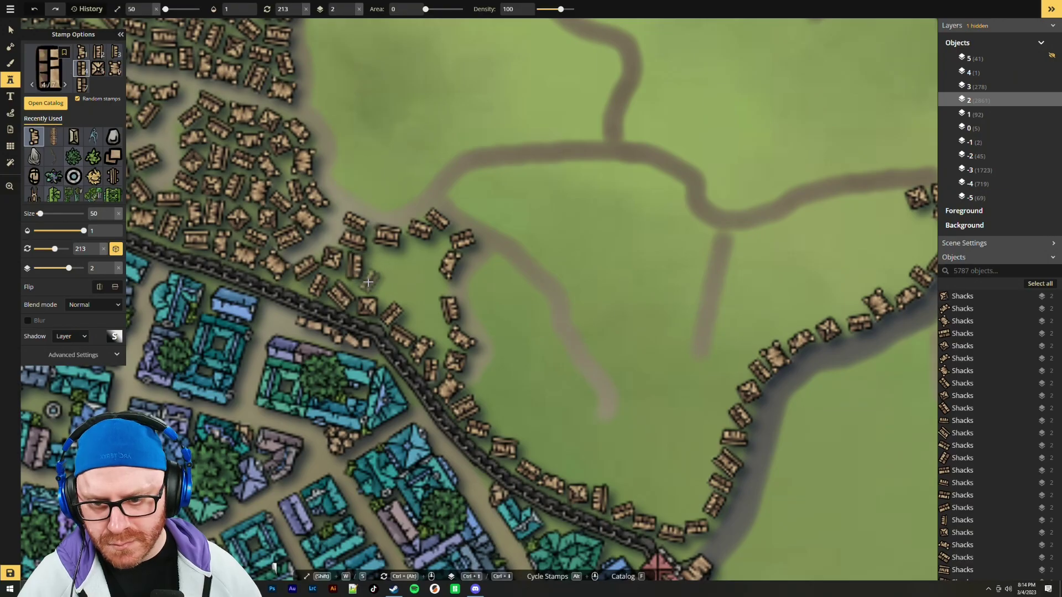
click(368, 286)
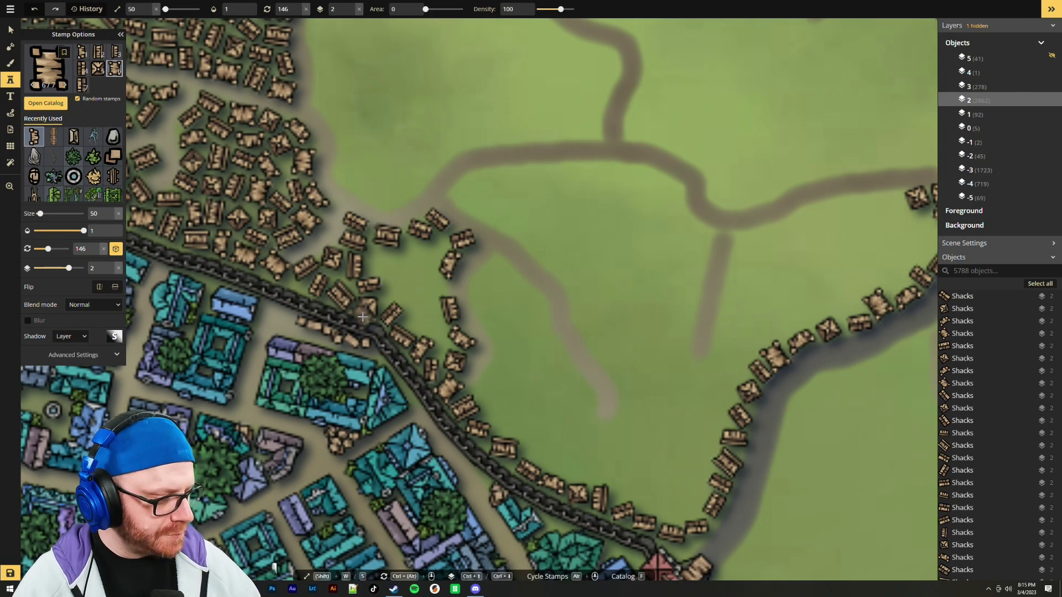
Place a large shack rotated to 86° in the open interior of the new block, just south of the path-side row
scroll(411, 262, up, 1)
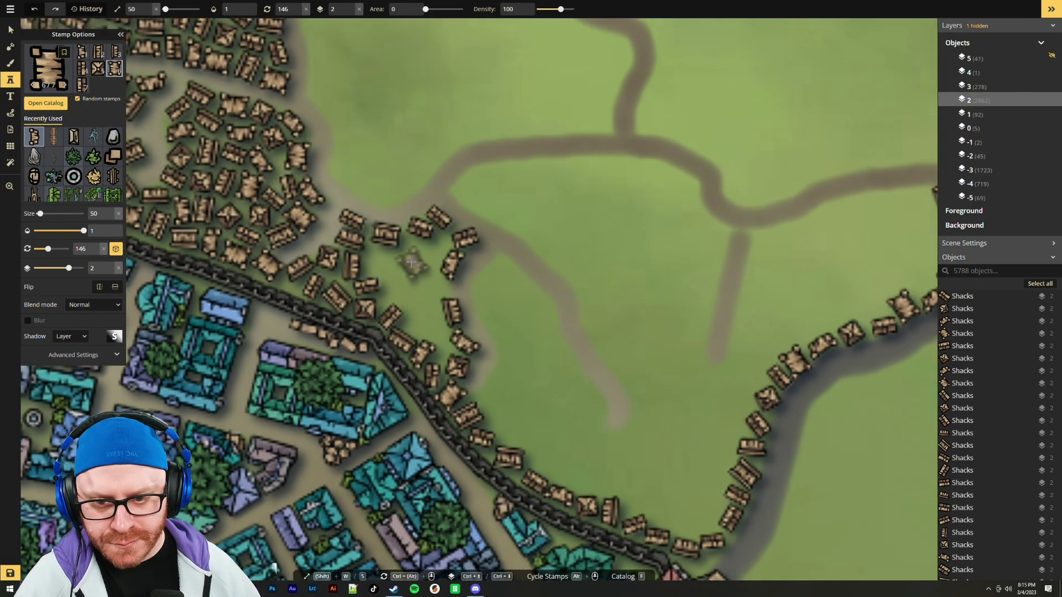
scroll(411, 263, up, 3)
ctrl+scroll(434, 264, up, 1)
ctrl+scroll(434, 265, down, 5)
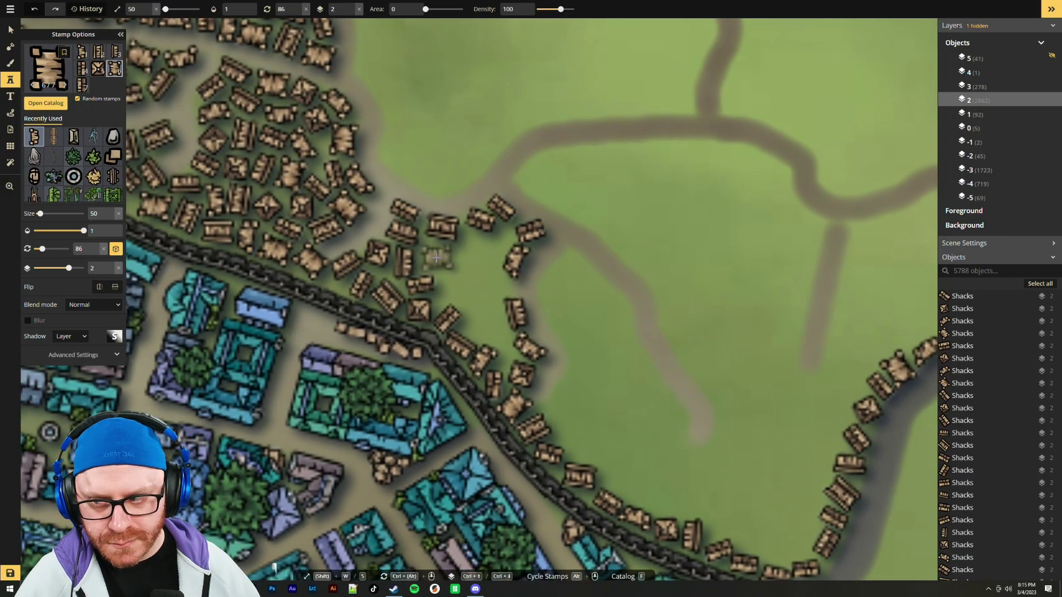
click(436, 258)
Place two rotated shacks in the southern part of the new block, between the wall row and the path branch
ctrl+scroll(495, 335, up, 6)
click(500, 332)
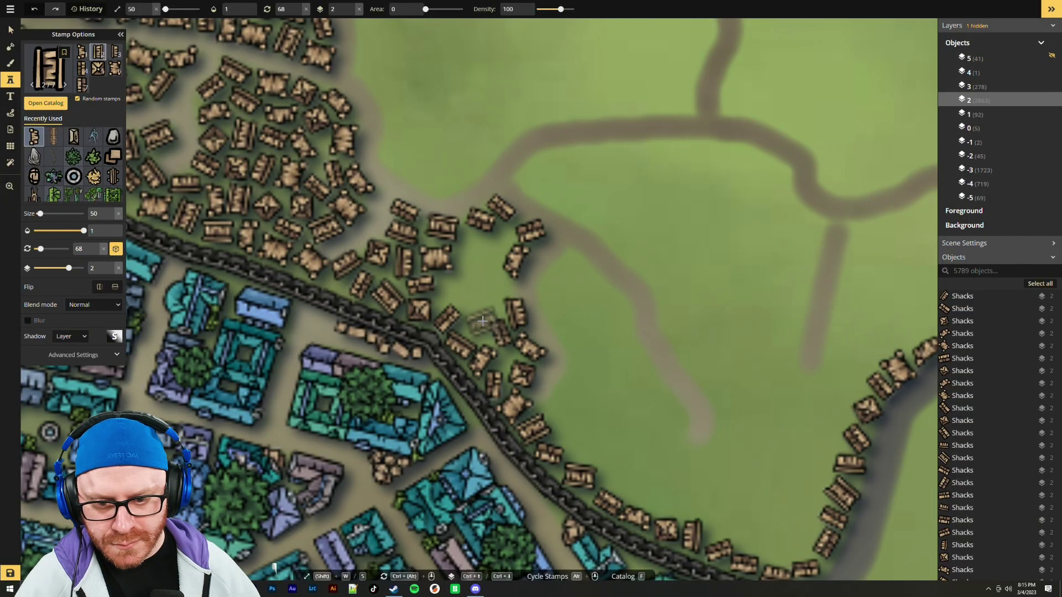
ctrl+scroll(479, 320, down, 6)
click(477, 320)
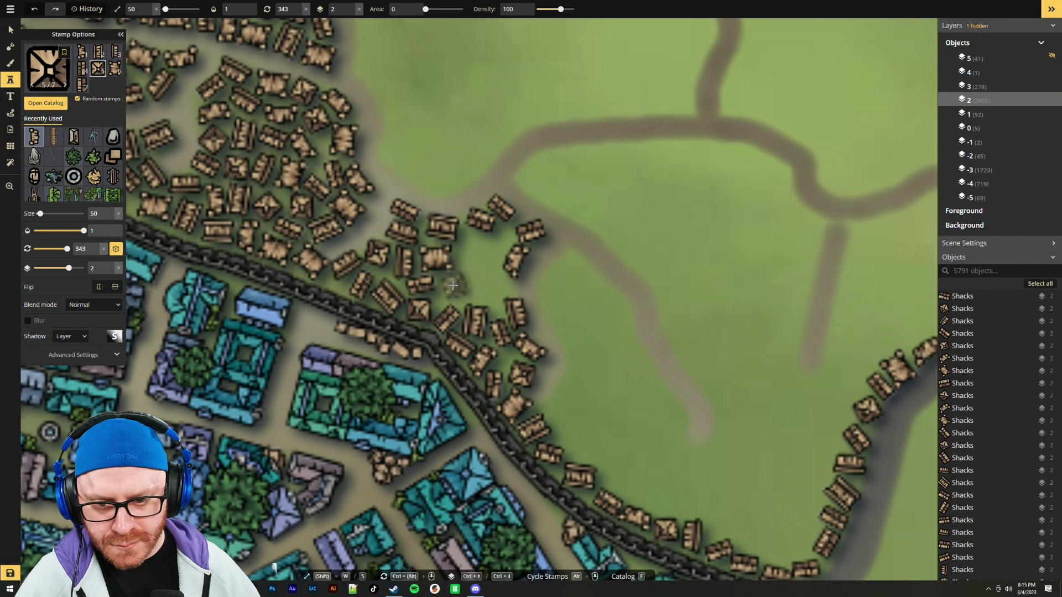
Fill the middle of the new block with three more shacks
click(452, 287)
click(485, 294)
click(473, 266)
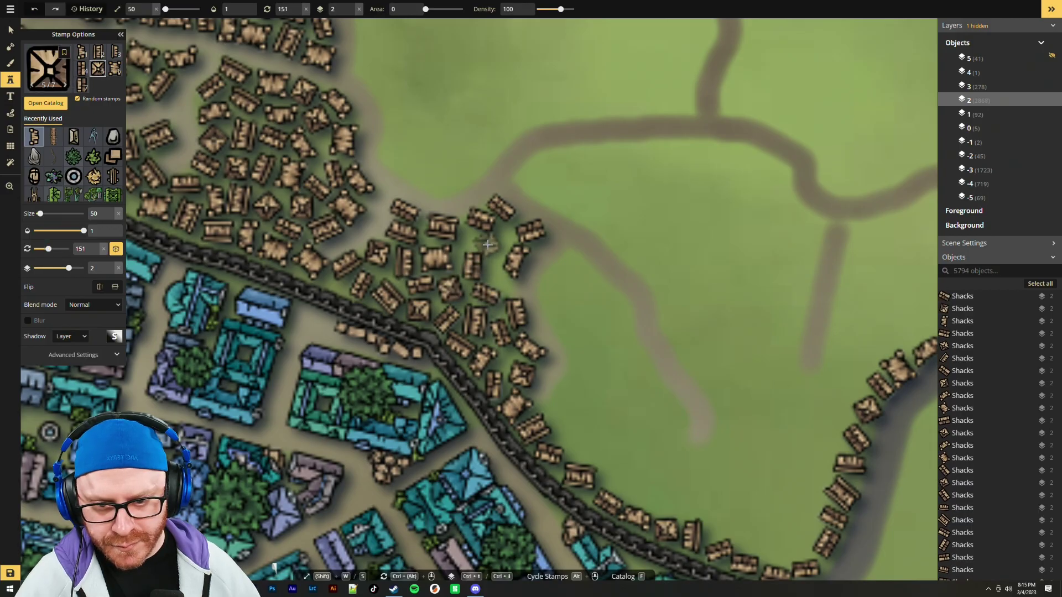
Fill the remaining gaps in the block's north-east part with two narrow shack variants, the first rotated to 106°
alt+scroll(487, 244, down, 3)
alt+scroll(487, 244, up, 1)
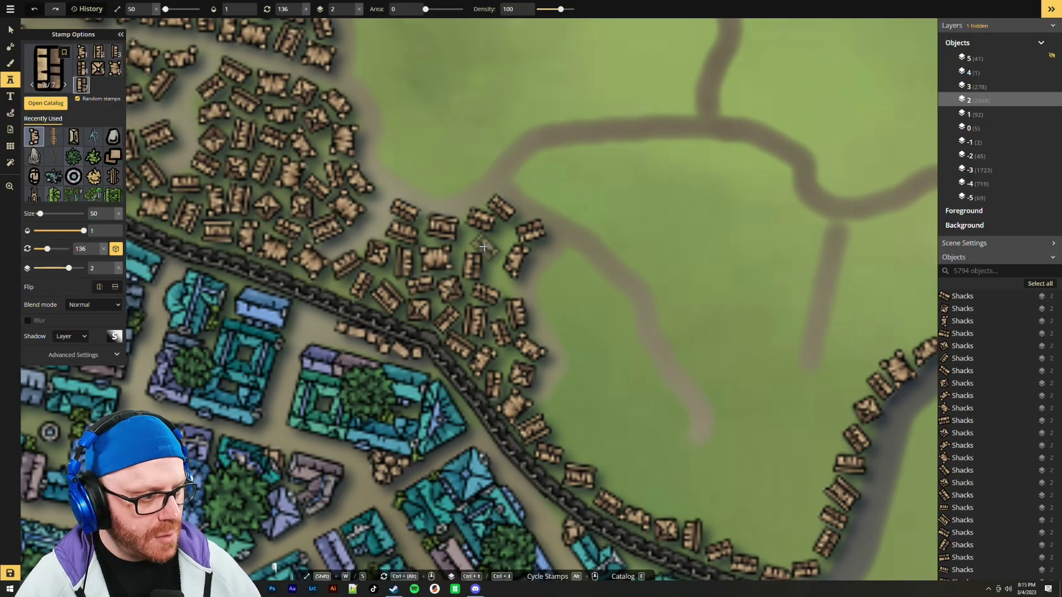
ctrl+scroll(481, 249, down, 3)
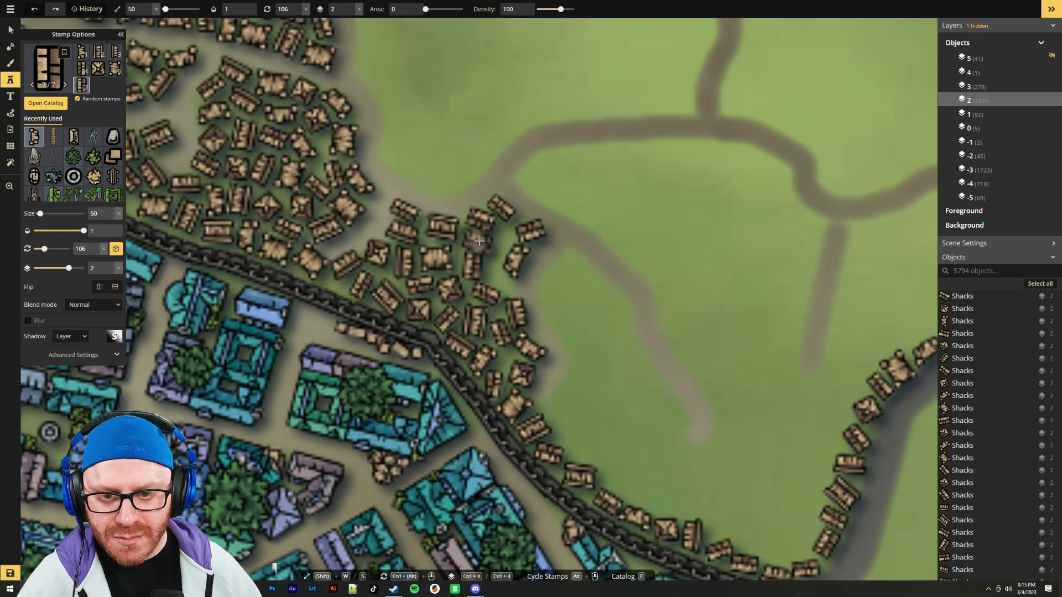
click(477, 242)
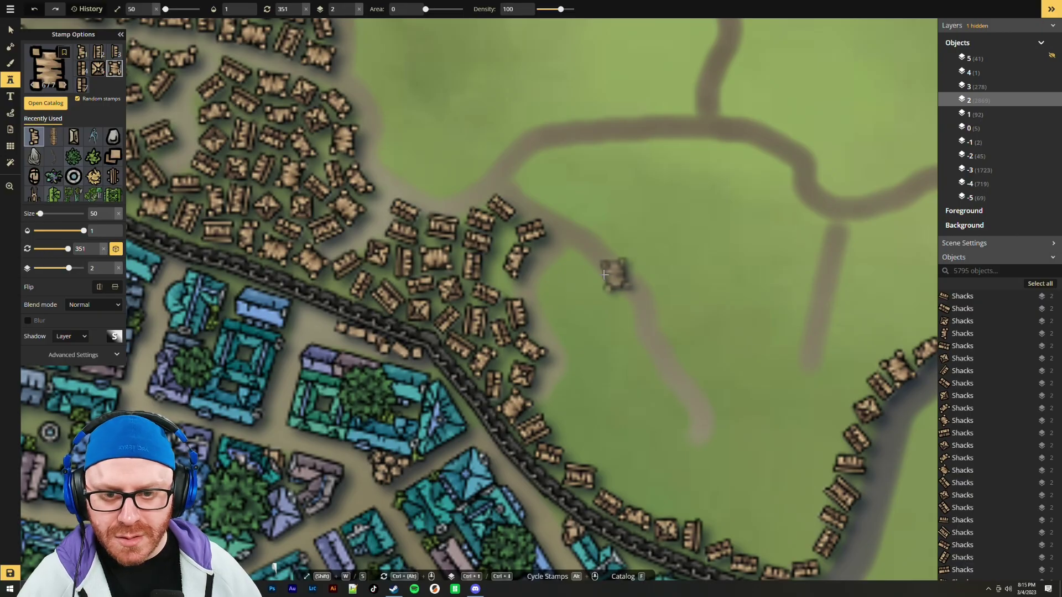
click(84, 69)
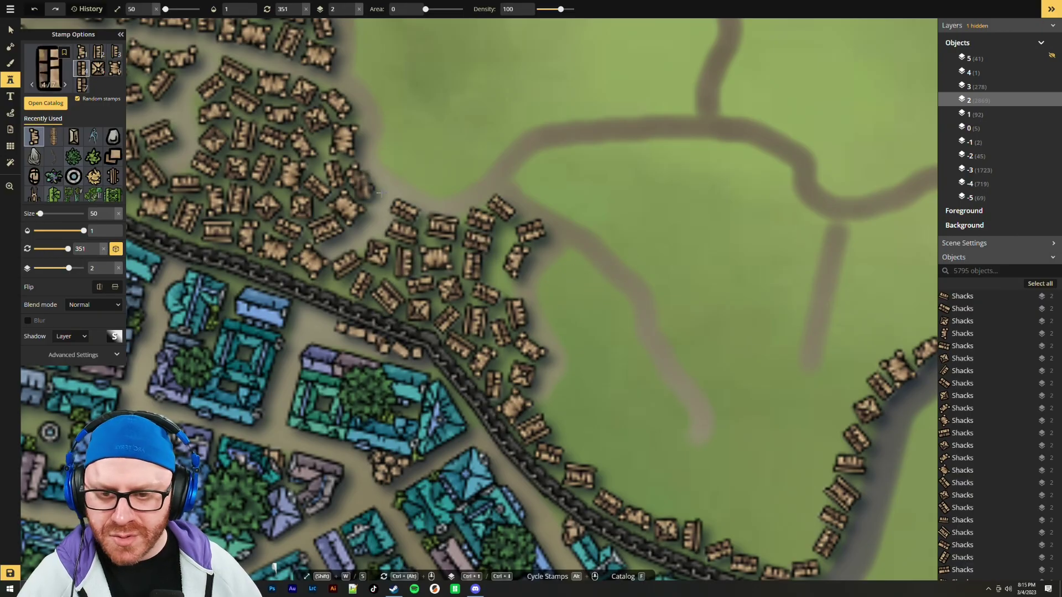
click(493, 269)
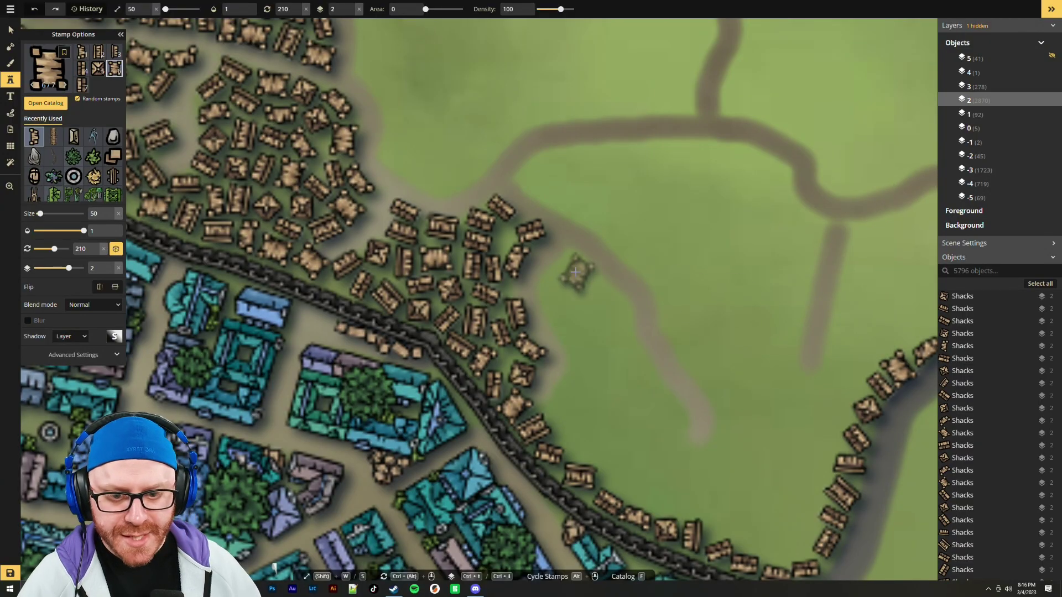
drag(661, 410, 518, 274)
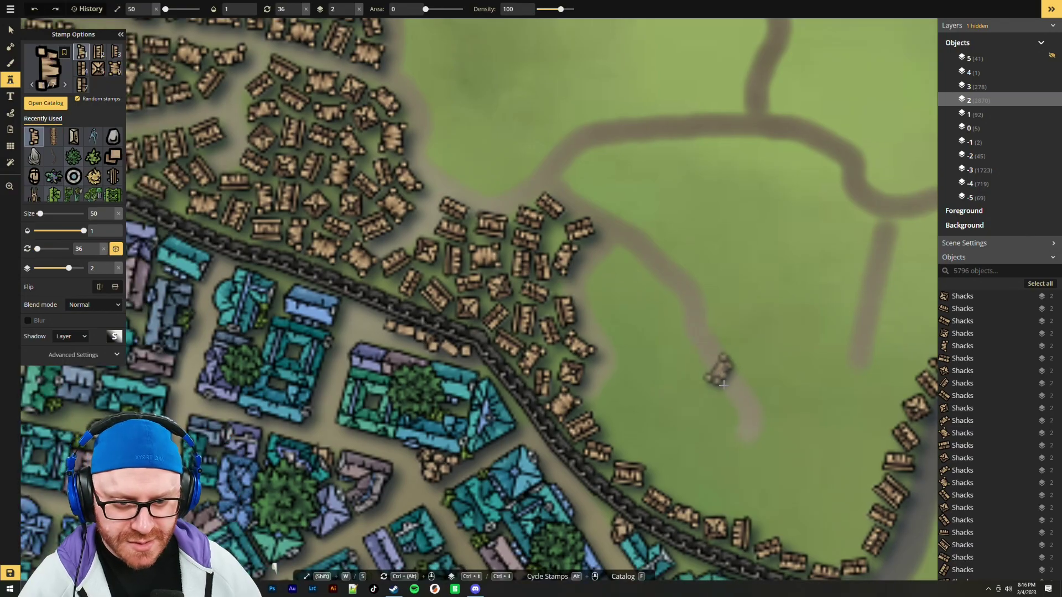
scroll(575, 308, up, 3)
drag(574, 308, 558, 323)
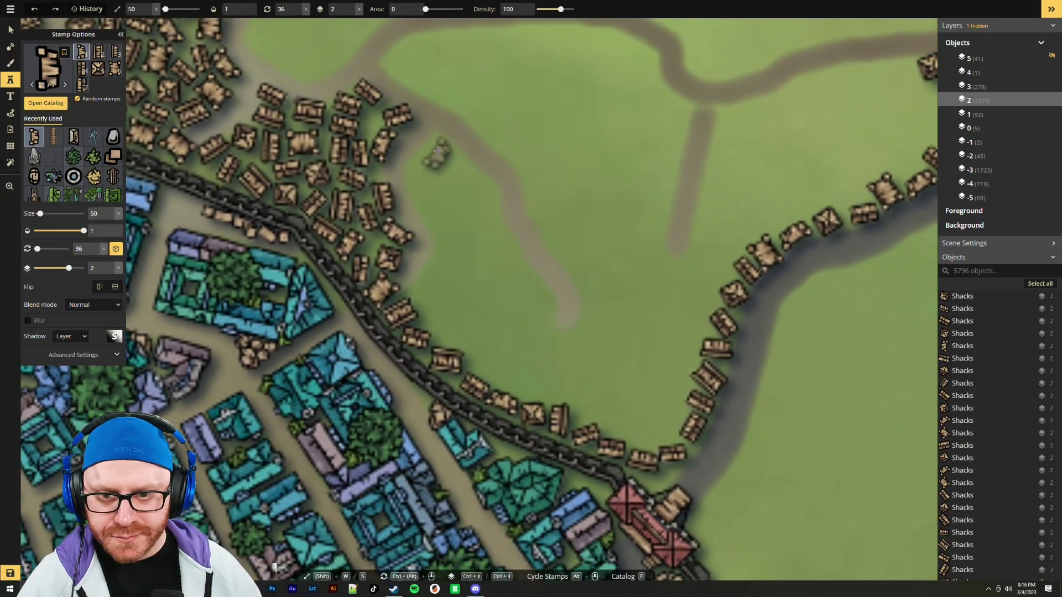
mouse_move(433, 292)
mouse_down()
mouse_move(450, 332)
mouse_move(511, 374)
mouse_move(534, 384)
mouse_up()
key(ctrl+z)
mouse_move(420, 291)
mouse_down()
mouse_move(555, 388)
mouse_move(620, 398)
mouse_up()
key(ctrl+z)
mouse_move(661, 437)
mouse_down()
mouse_move(473, 341)
mouse_move(429, 294)
mouse_up()
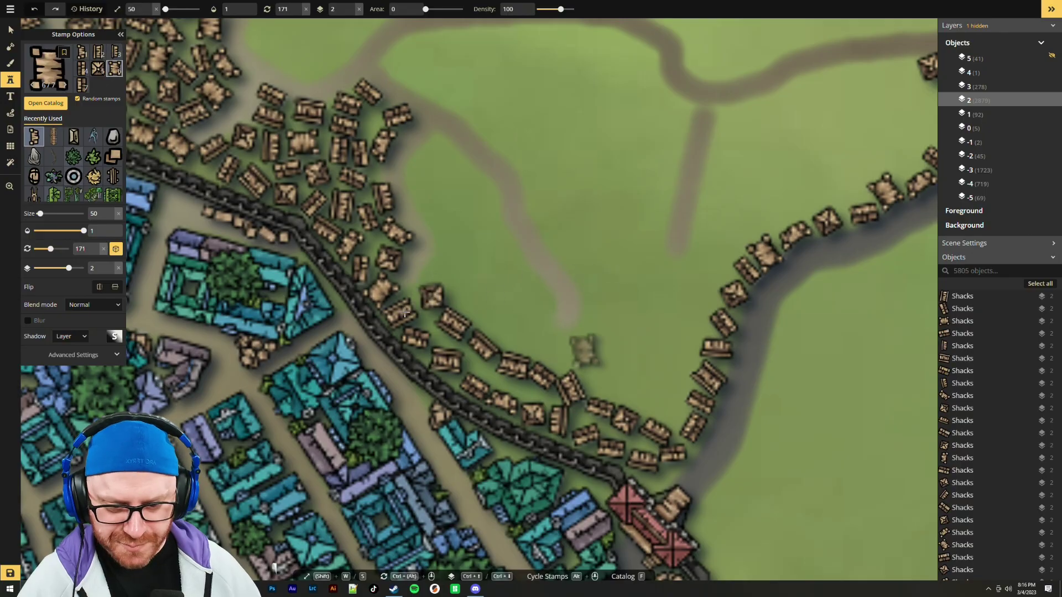
key(ctrl+z)
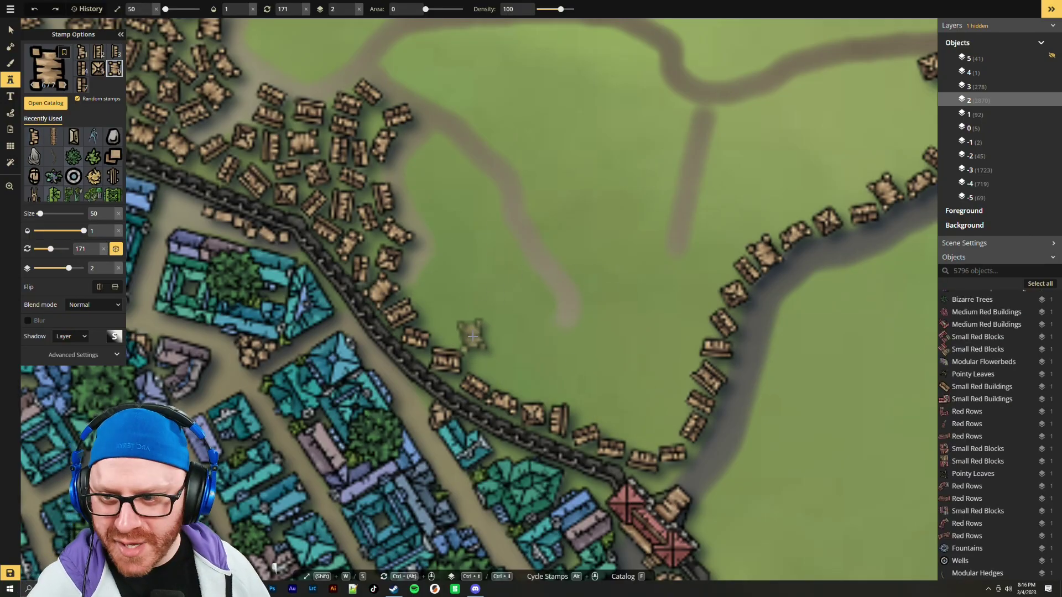
Start a second shack row outside the city wall with one large shack and two narrow ones, the last rotated to 108°
ctrl+scroll(432, 292, up, 3)
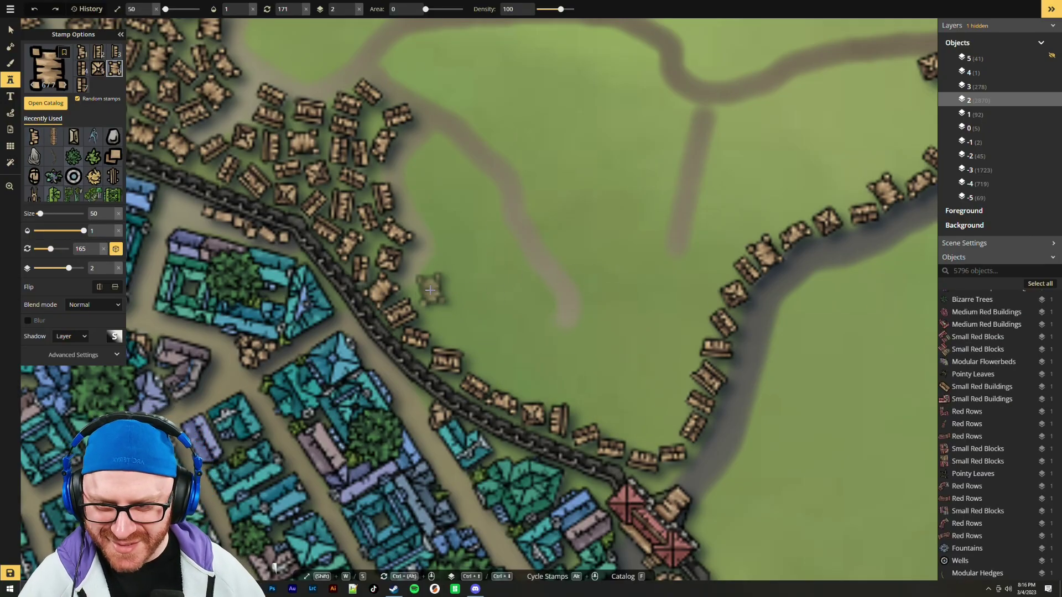
click(425, 285)
ctrl+scroll(443, 315, up, 5)
click(448, 323)
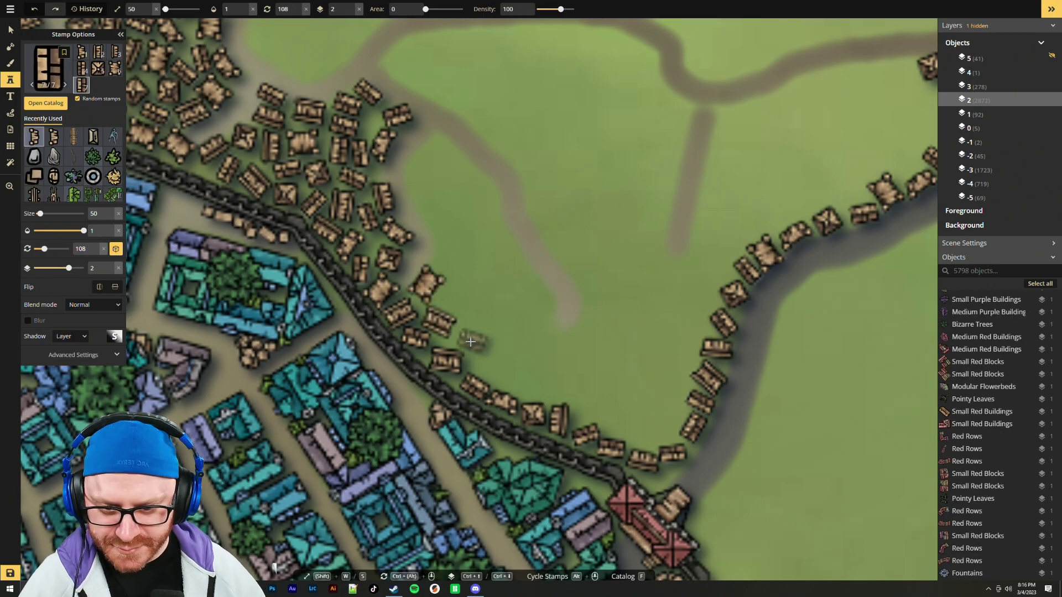
click(477, 343)
Place three shacks at the north-west corner of the open field: one at 181°, a narrow one beside the path, and a square one at 217°
ctrl+scroll(485, 363, down, 1)
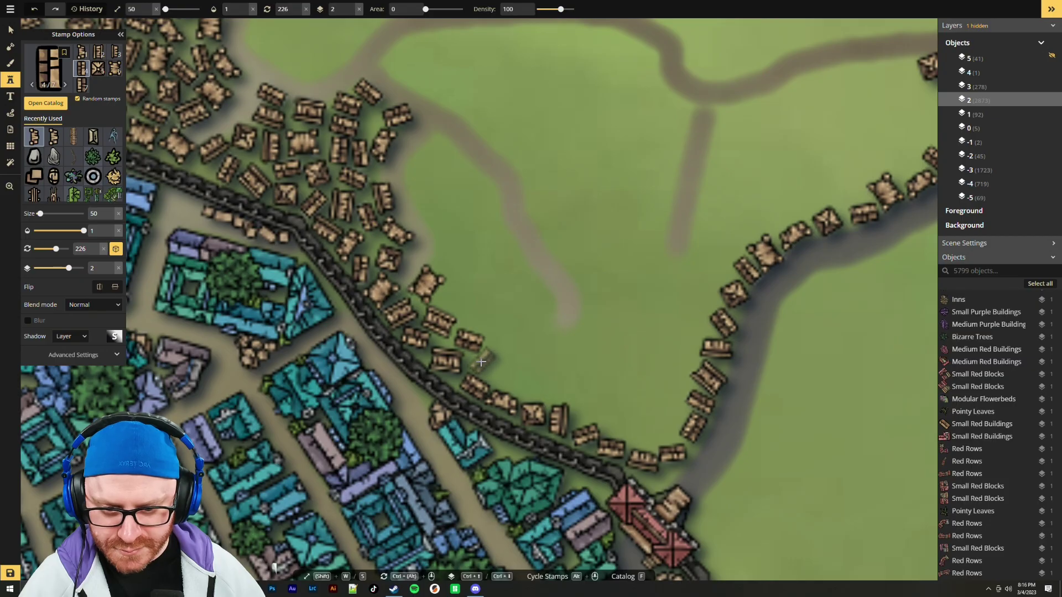
ctrl+scroll(426, 182, down, 1)
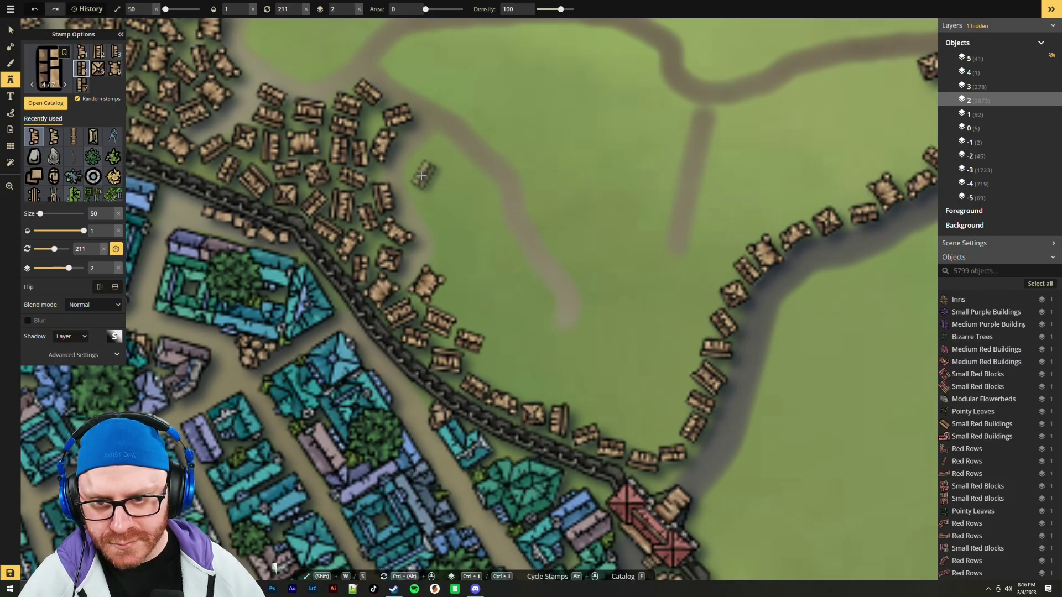
click(408, 176)
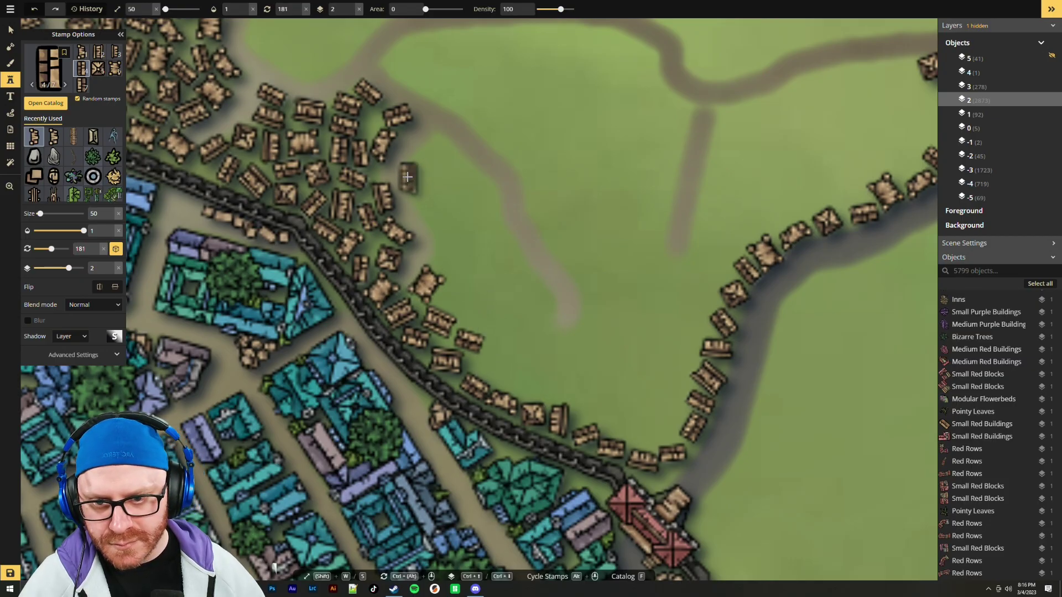
ctrl+scroll(441, 150, down, 2)
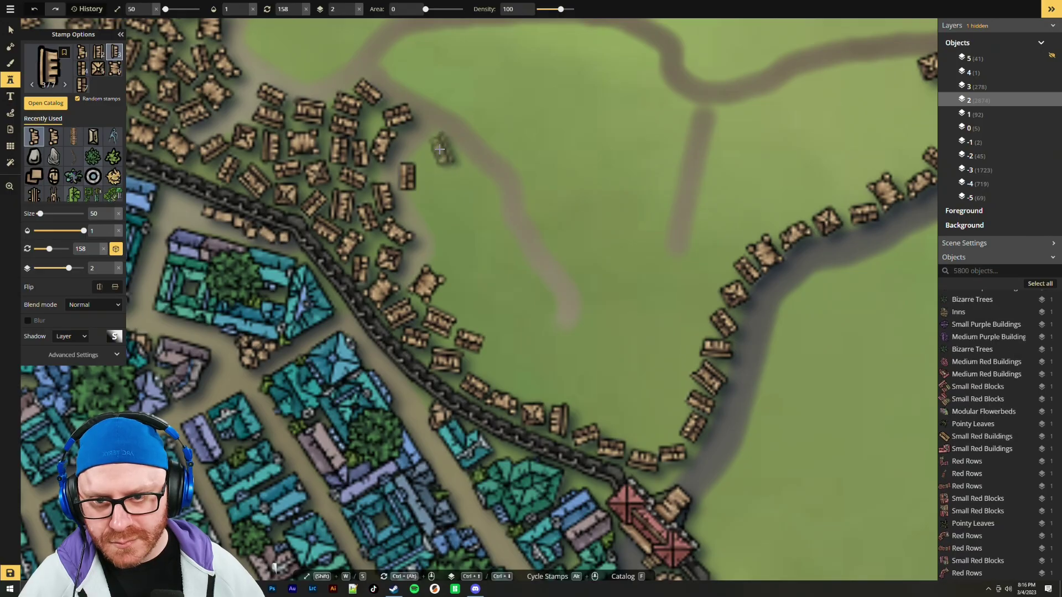
click(441, 150)
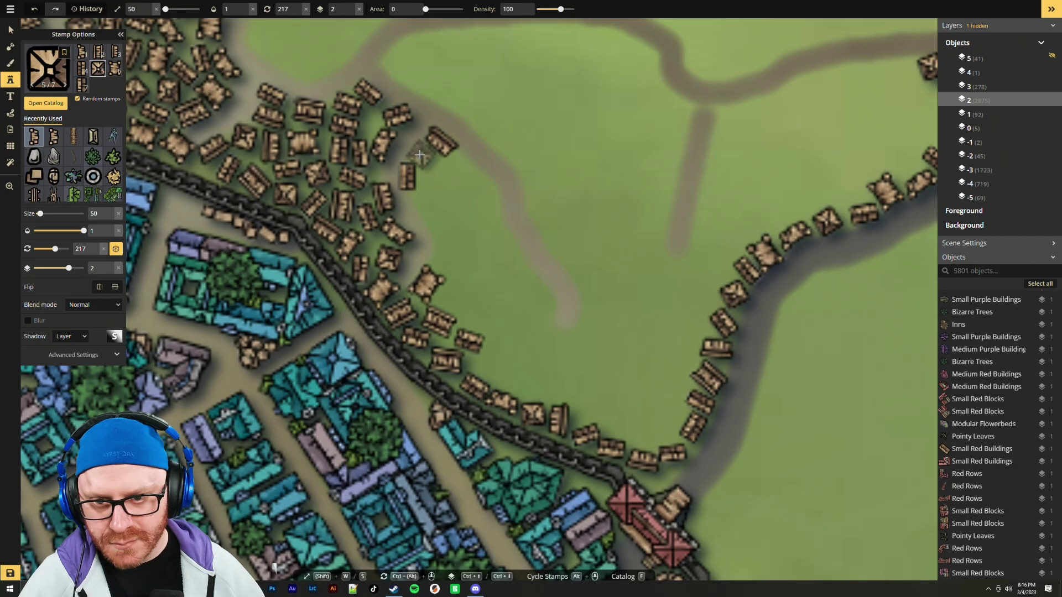
click(418, 155)
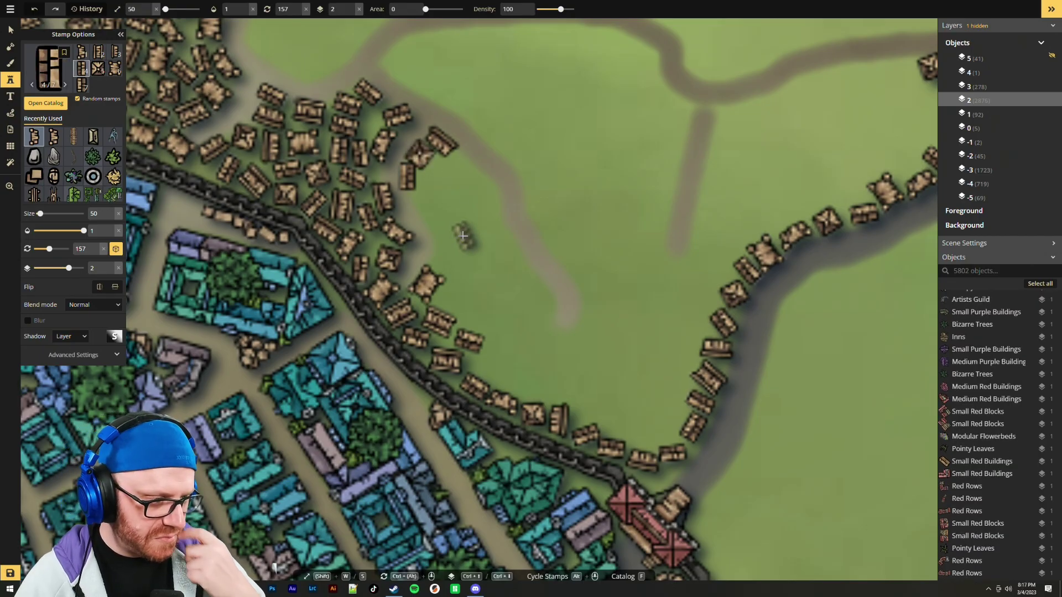
Select the upright shack at the new block's west corner, nudge it slightly, rotate it to 164°, and deselect it
key(v)
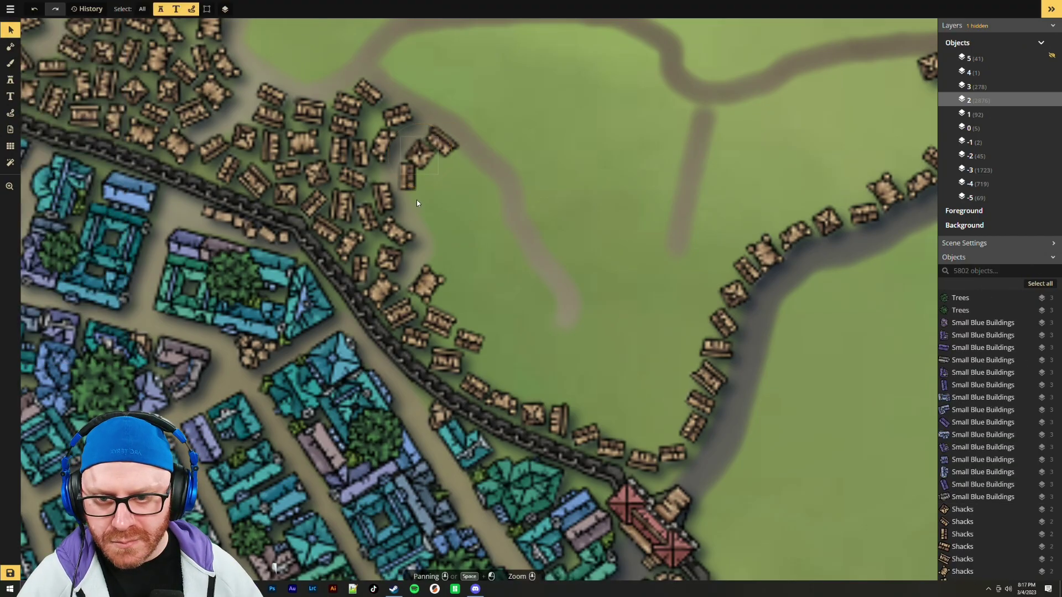
click(407, 187)
drag(408, 187, 405, 184)
scroll(404, 186, up, 5)
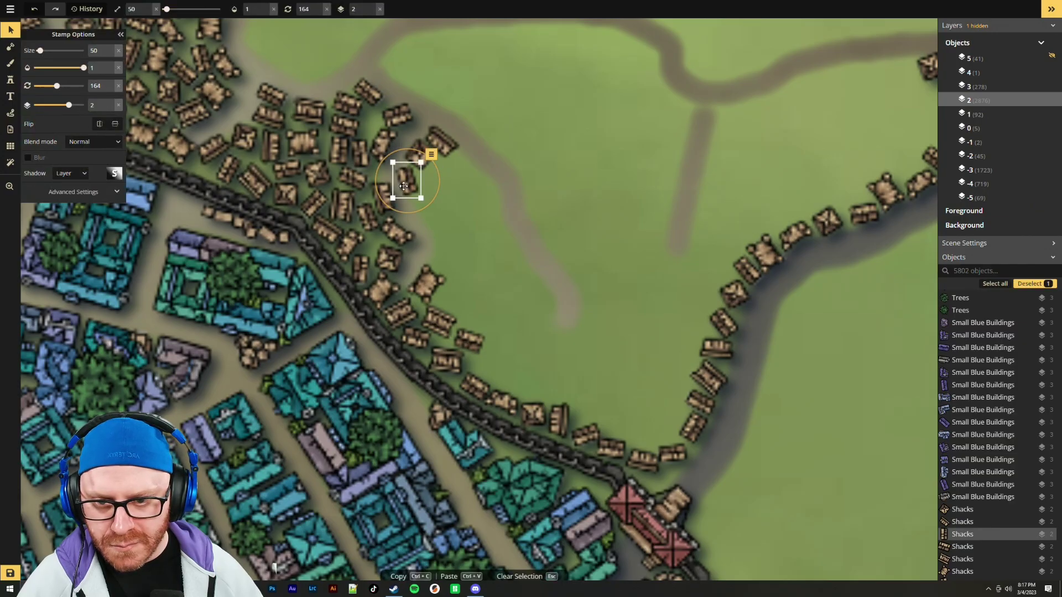
click(476, 218)
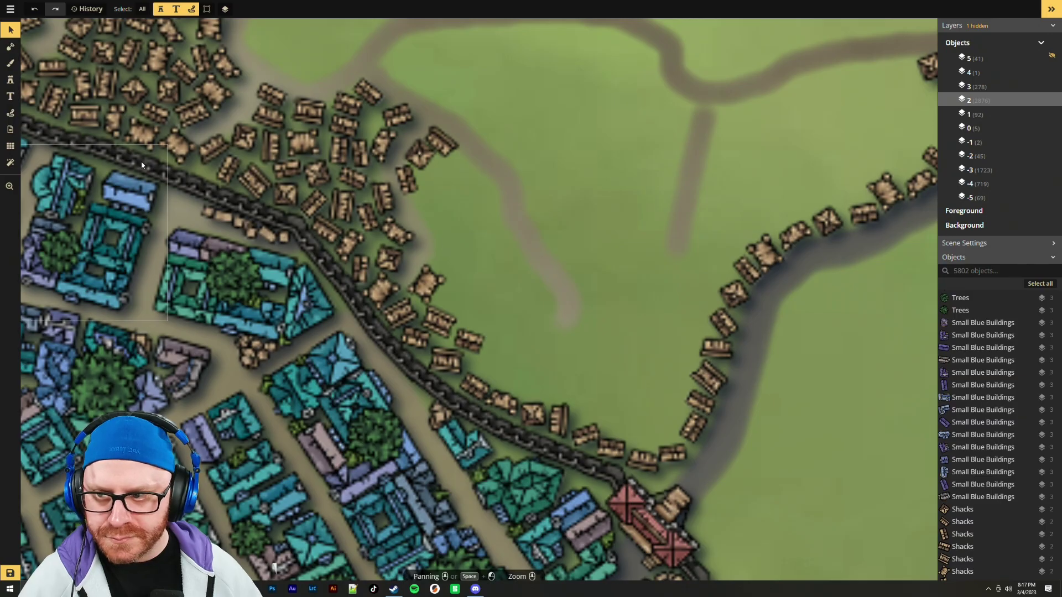
Return to stamping shacks and place a narrow one along the path, south-east of the block's northernmost shack
click(7, 83)
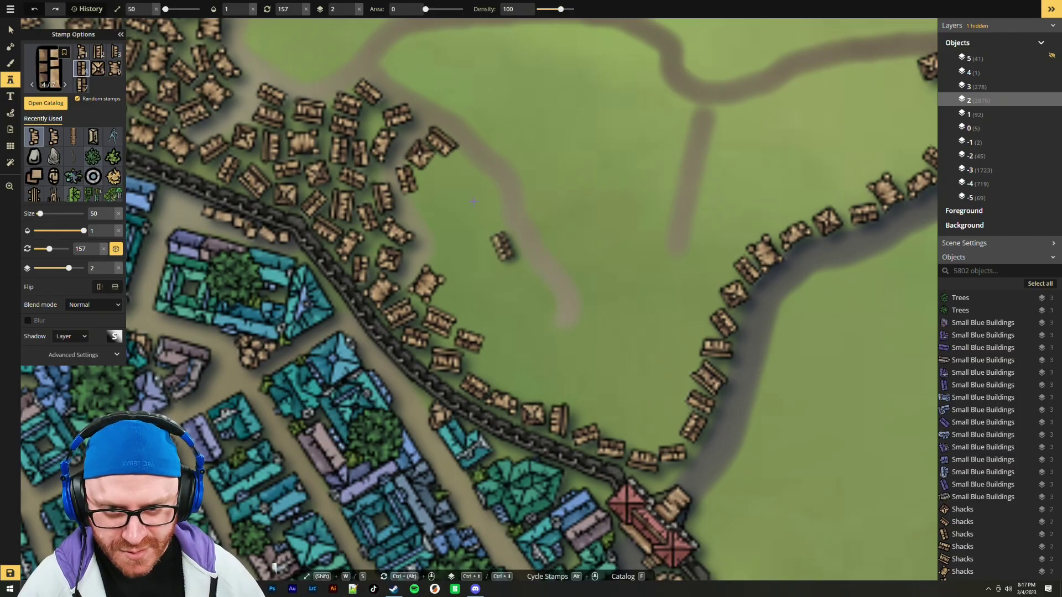
scroll(468, 169, down, 1)
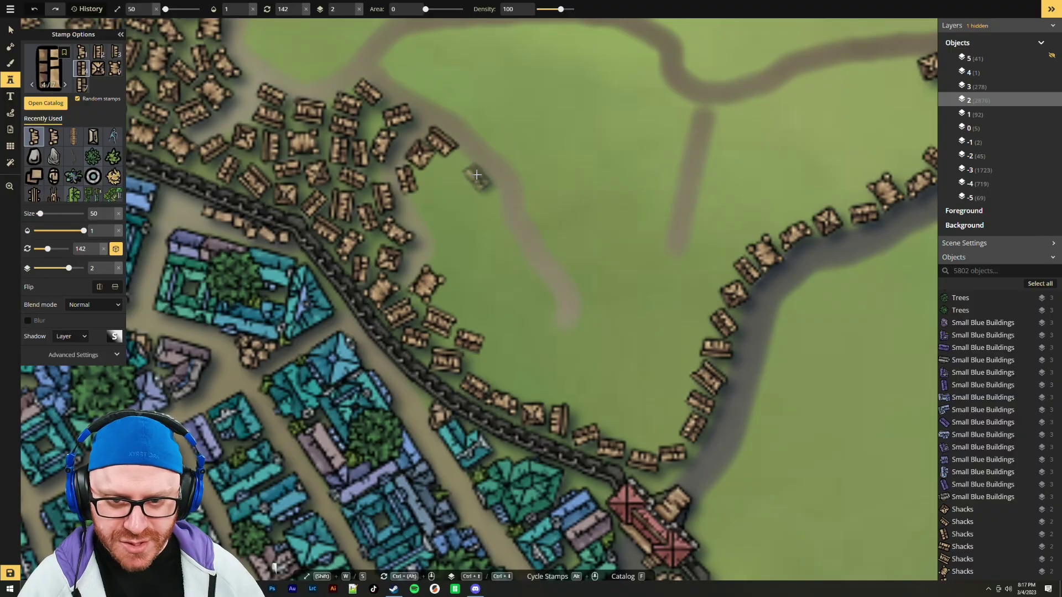
click(469, 165)
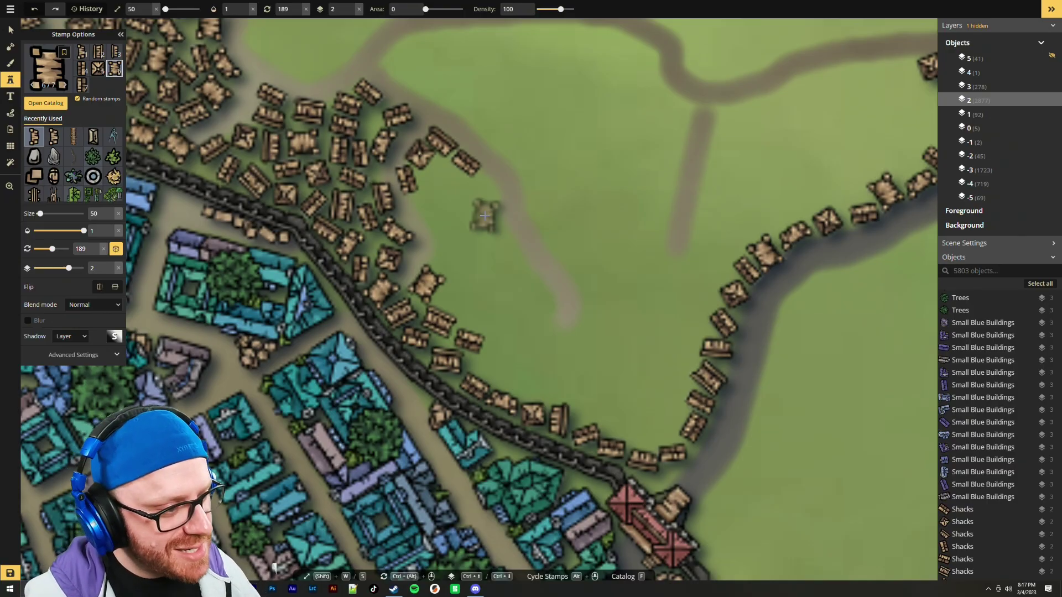
Place three shacks along the block's west edge: a large one at 129°, one at 61°, and another just north of it
scroll(449, 221, down, 2)
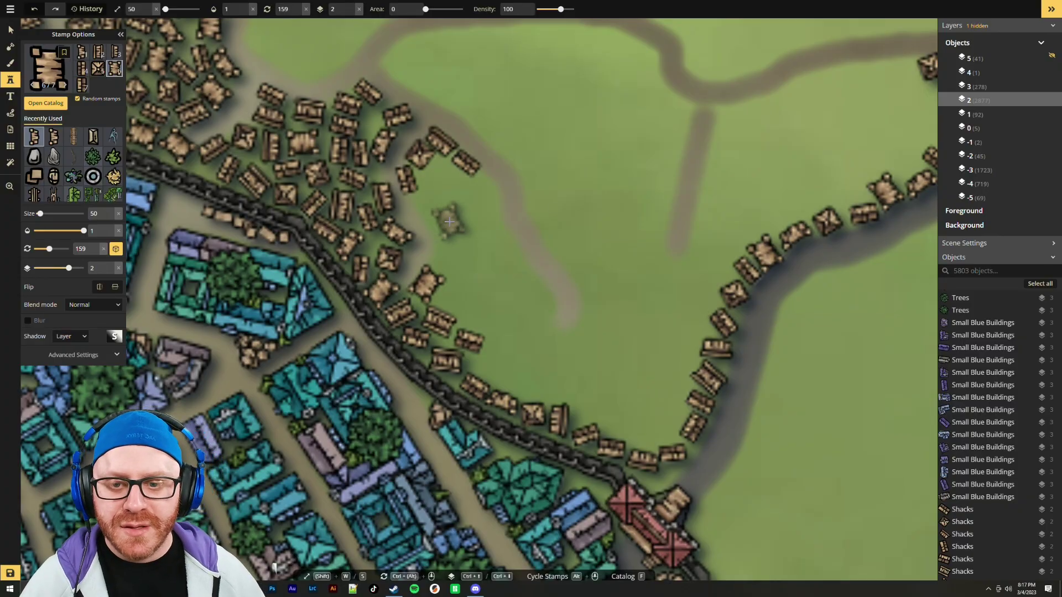
scroll(450, 241, up, 1)
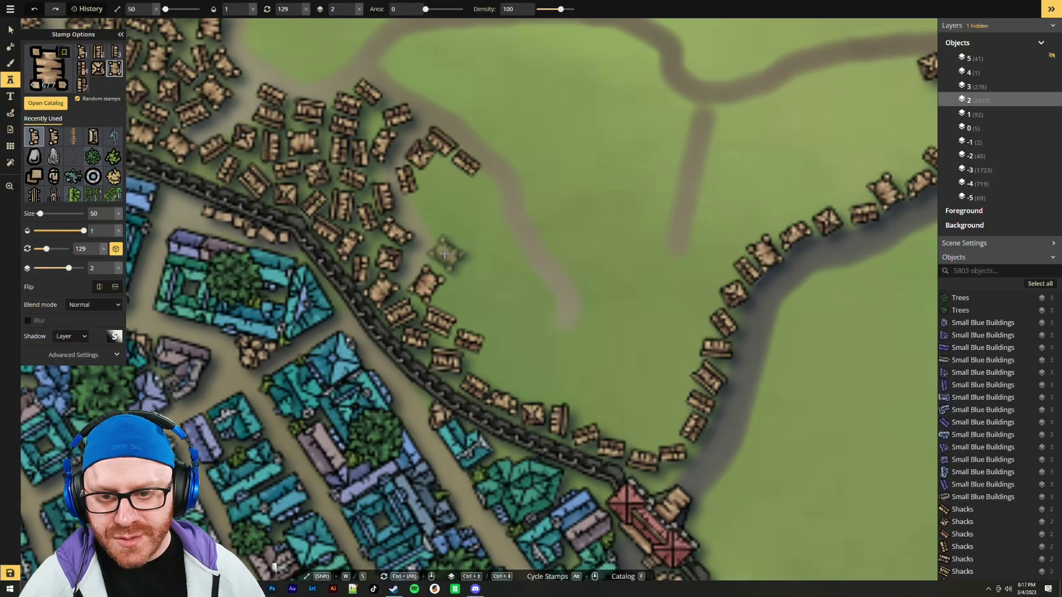
click(445, 253)
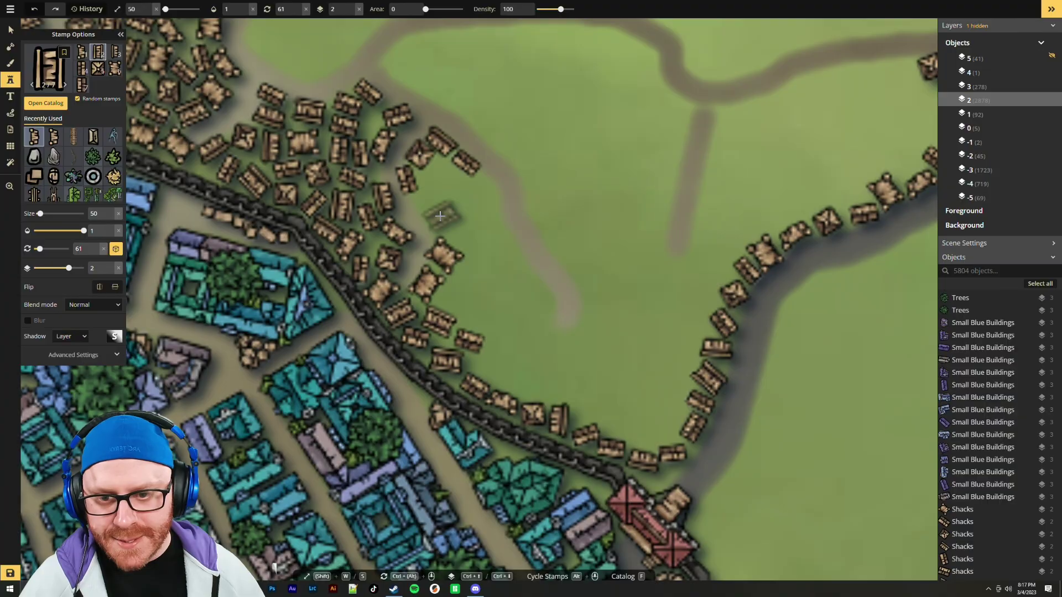
click(440, 217)
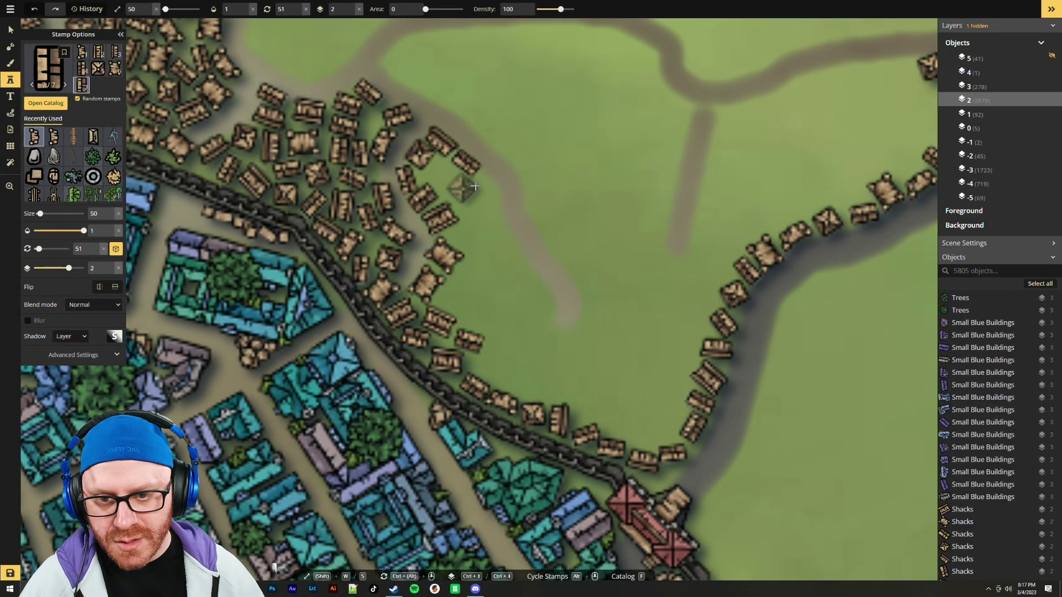
click(423, 198)
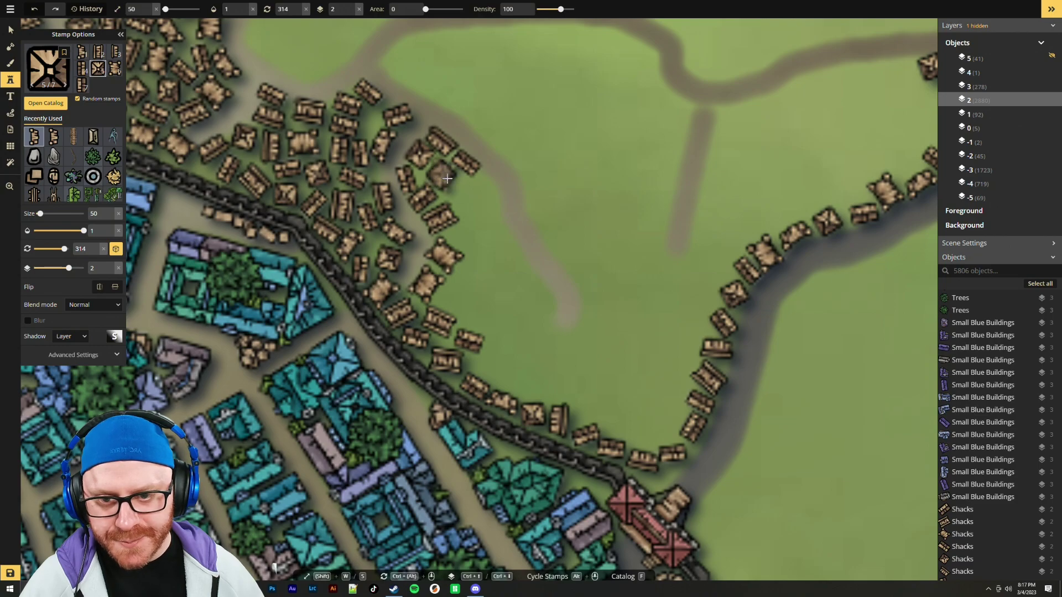
Fill the block's interior with two shacks at 314° and 139°, add two beside the path at 329° and 104°, and one at the southern edge
click(440, 173)
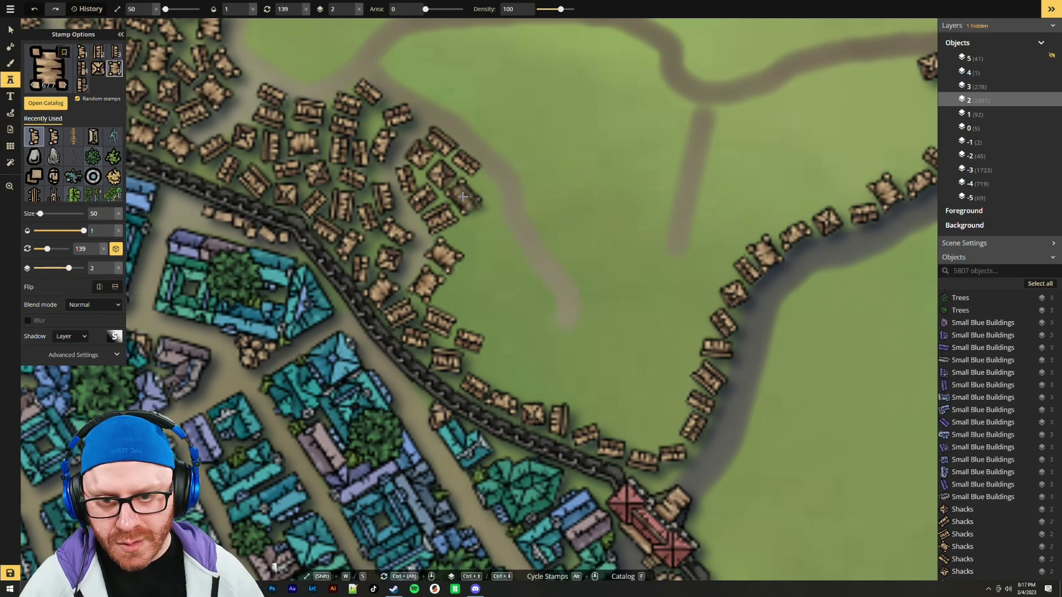
click(463, 196)
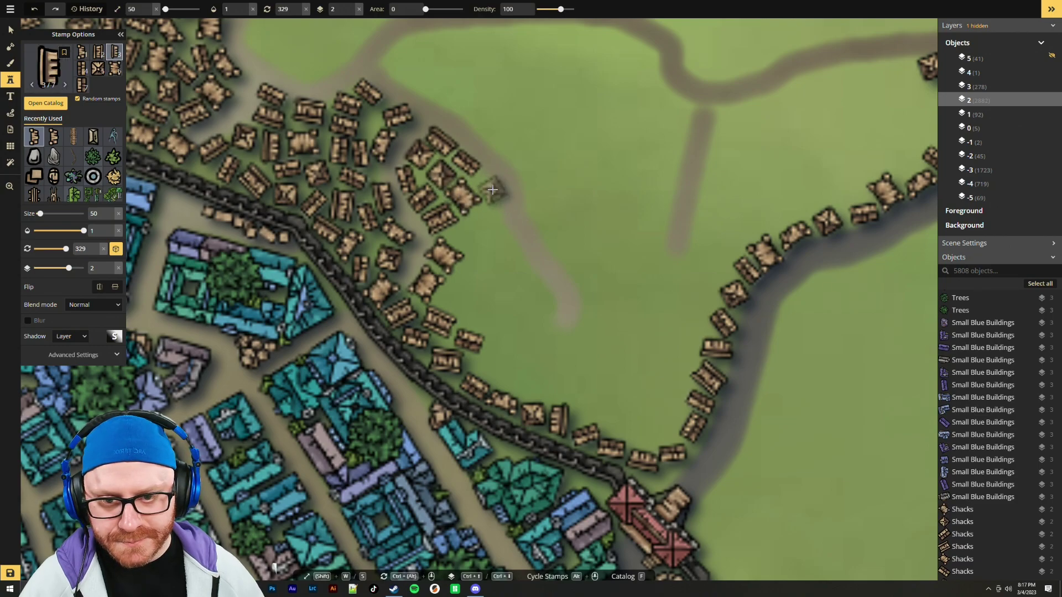
click(493, 189)
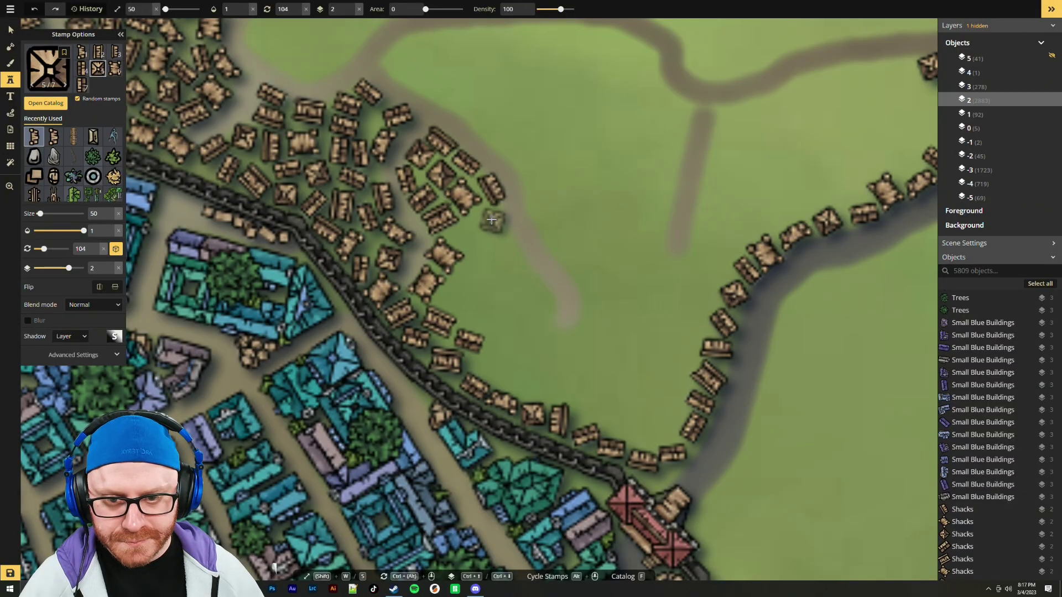
click(491, 219)
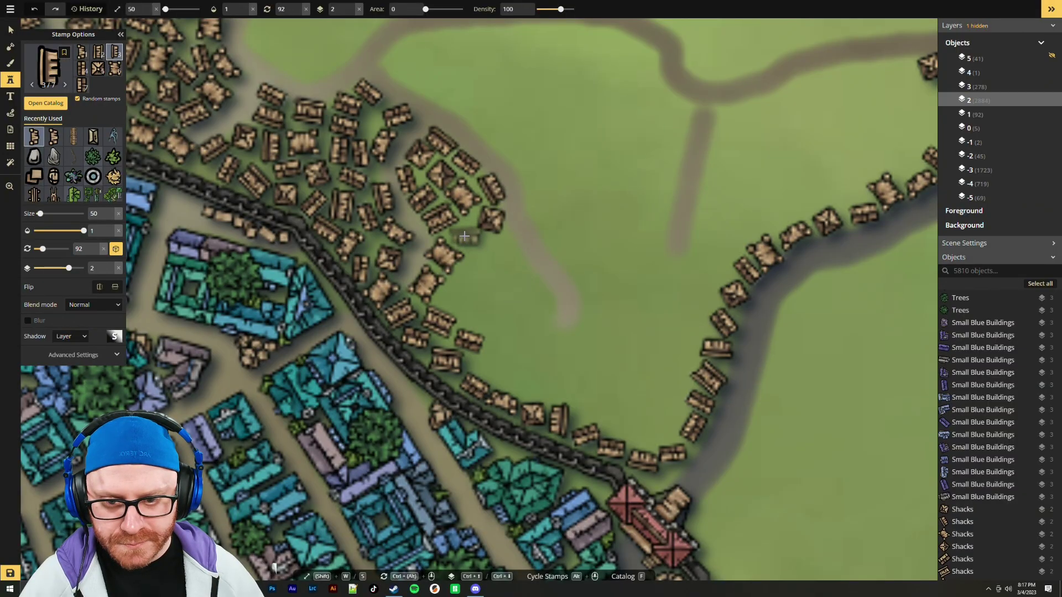
click(529, 298)
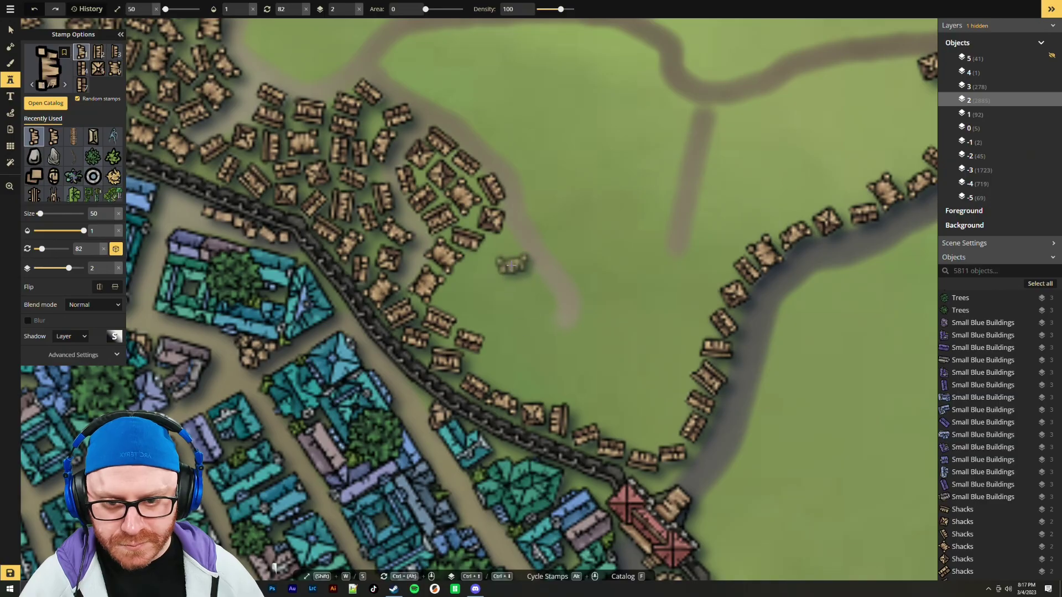
Place two shacks west of the path's southern end, and extend the second wall row with a narrow shack at 274° and a large one at 134°
click(545, 304)
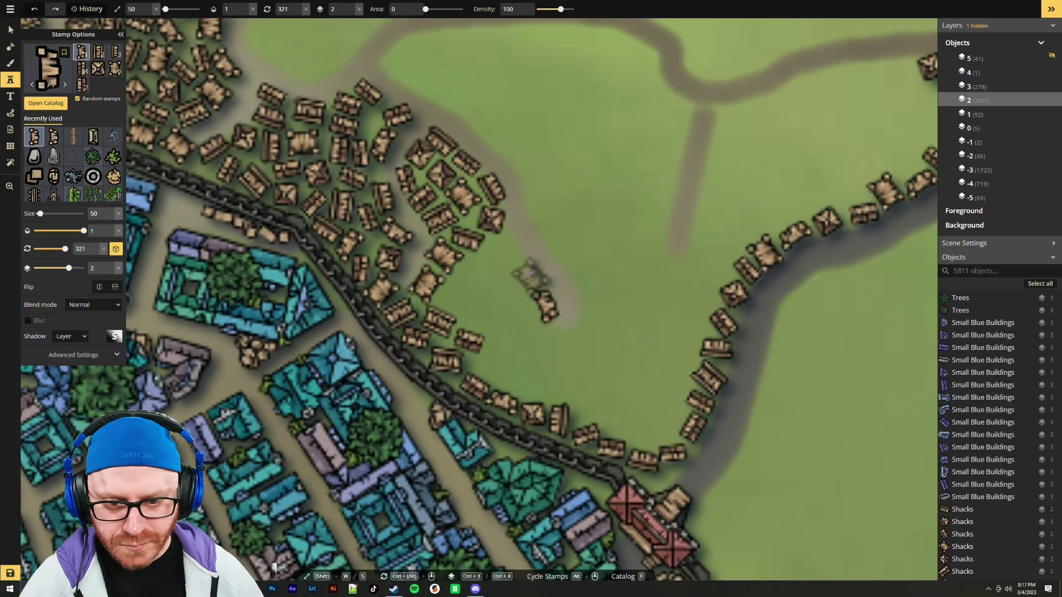
click(526, 276)
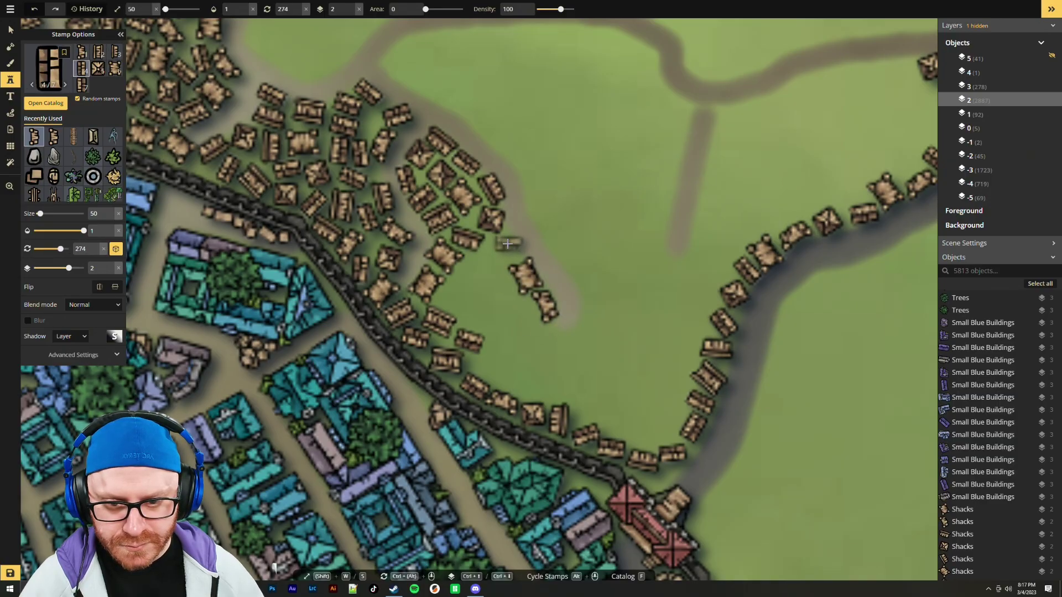
scroll(507, 244, down, 3)
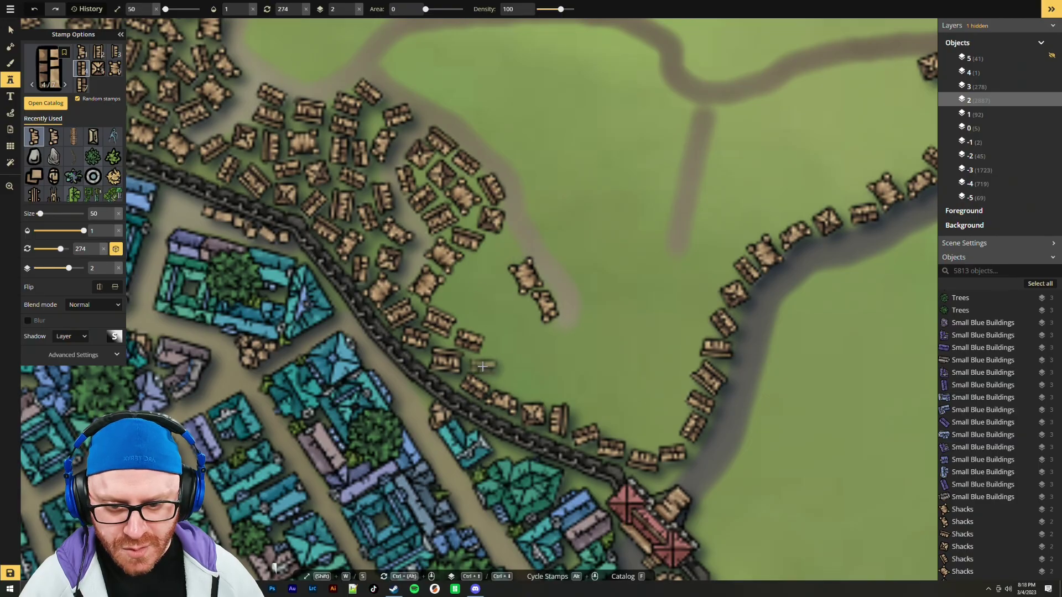
click(482, 364)
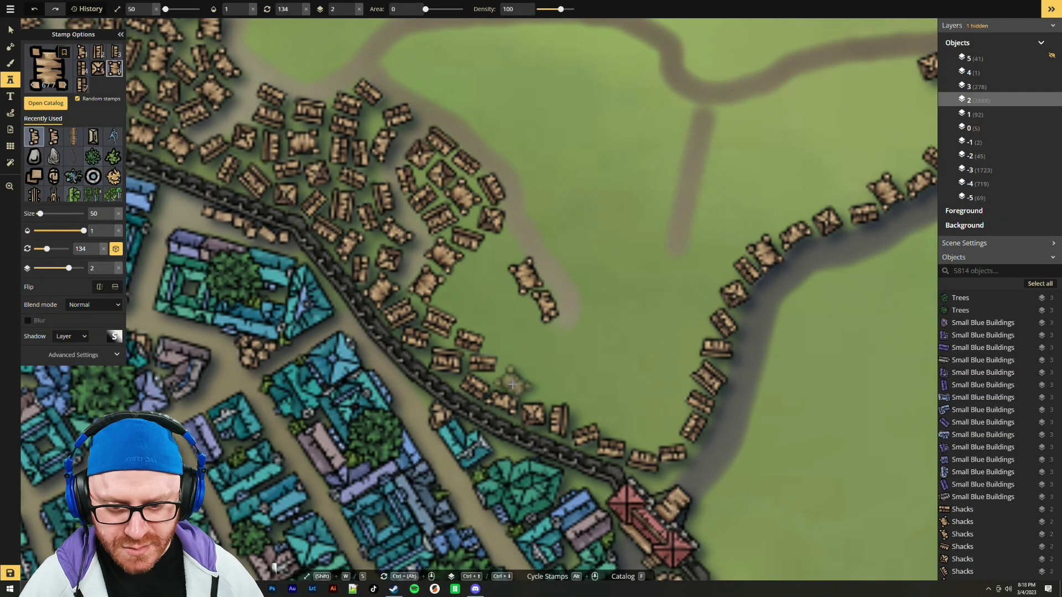
click(511, 379)
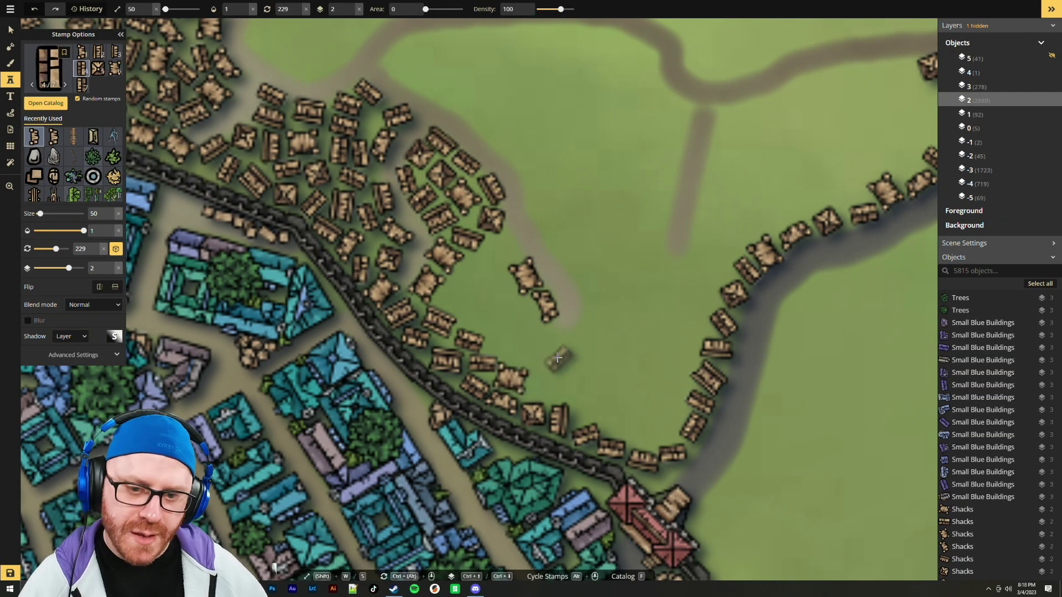
Surround the path's southern end with four shacks, including a narrow one at 229°, a square one at 120°, and one at 328° on the east side
scroll(558, 342, up, 1)
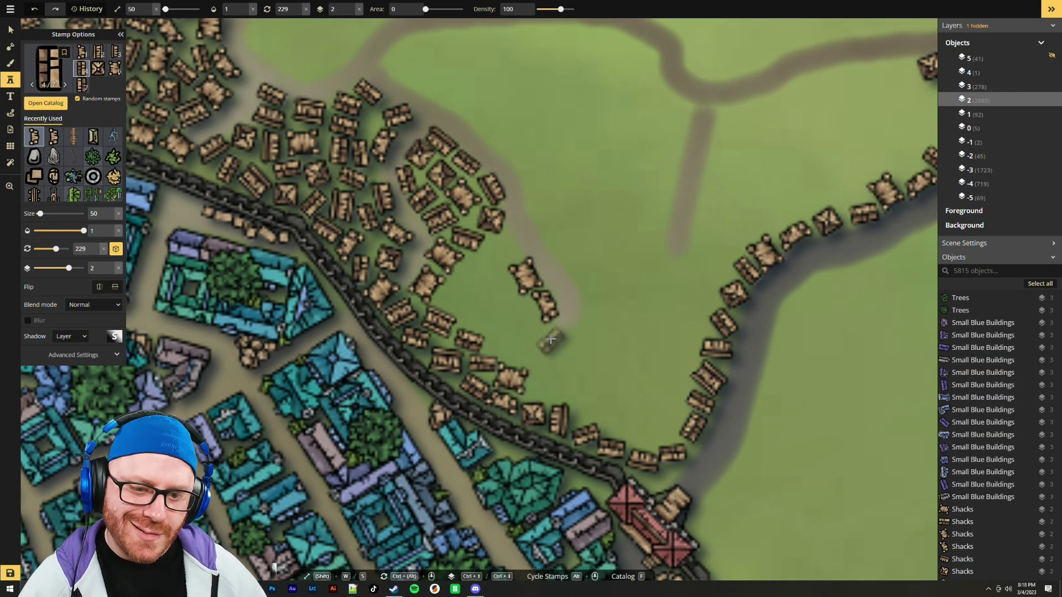
click(552, 339)
click(585, 335)
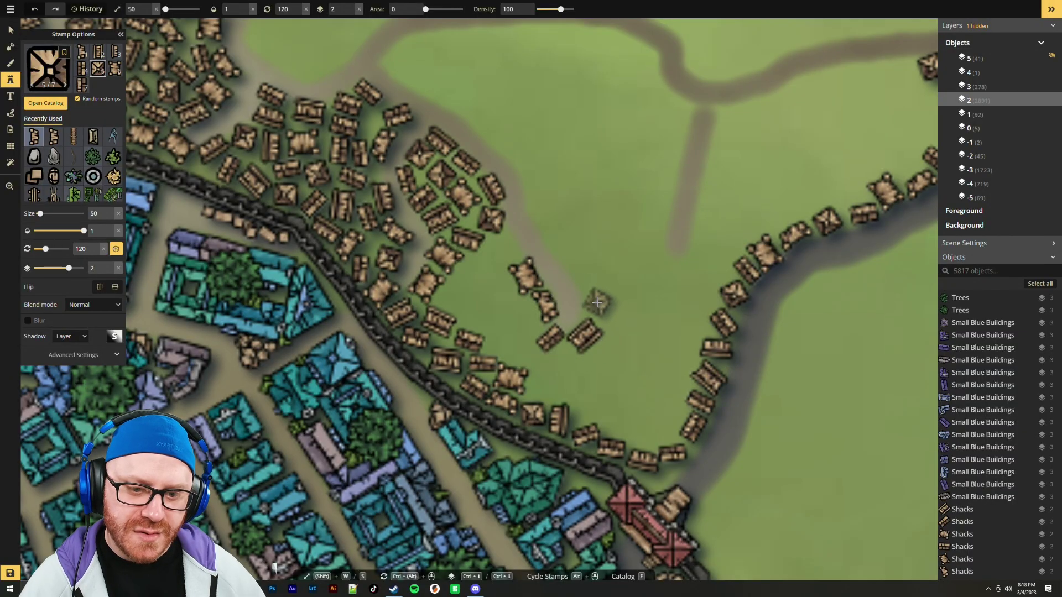
click(597, 302)
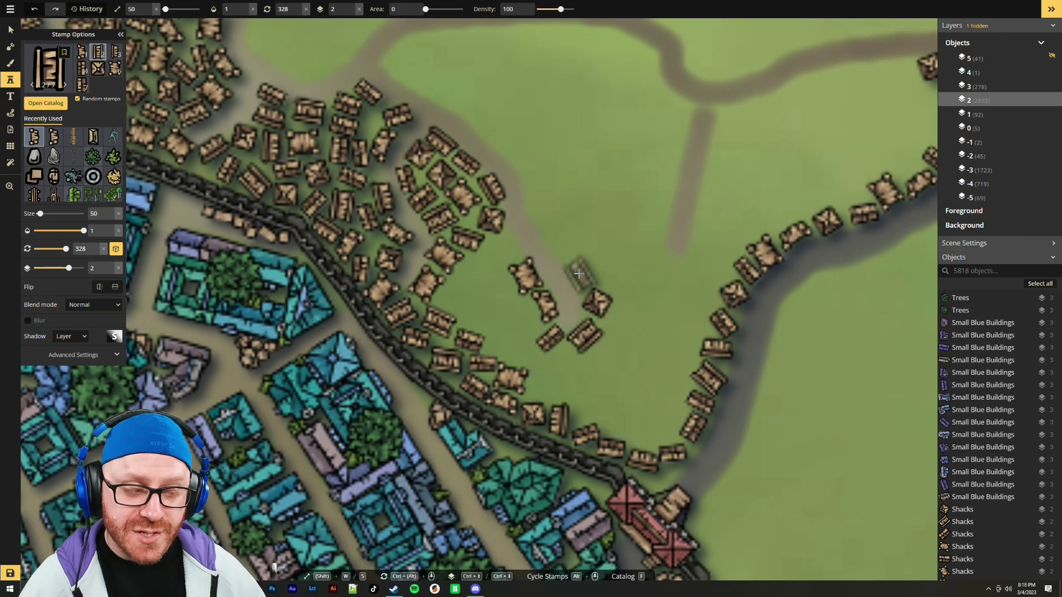
click(580, 272)
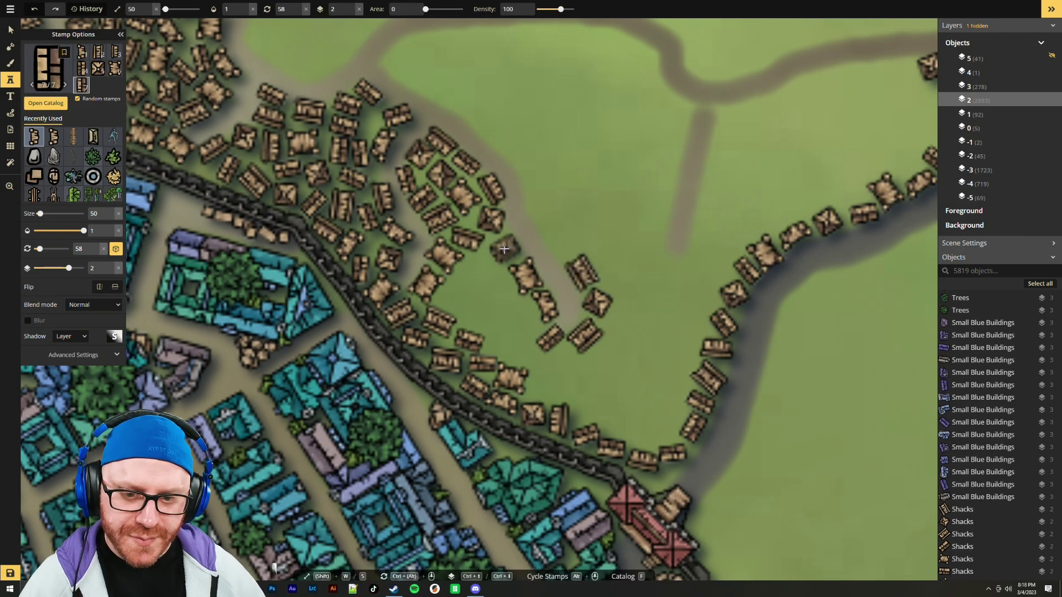
Place a shack at 58° west of the path, a square one and another south of its end, and a narrow one at 280° beside them
click(503, 250)
scroll(506, 276, up, 1)
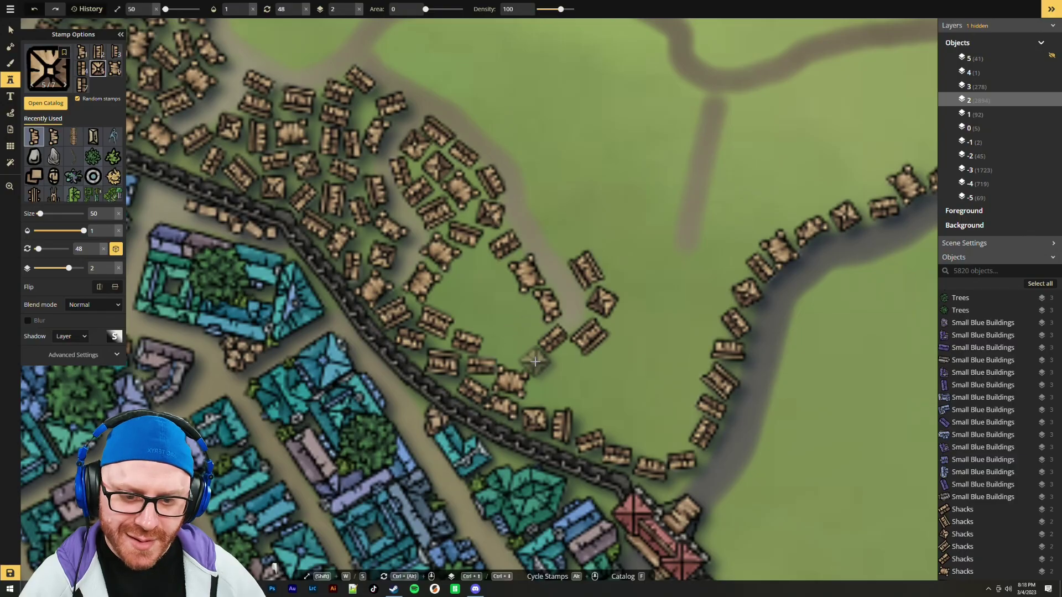
click(567, 361)
scroll(542, 389, up, 2)
click(542, 389)
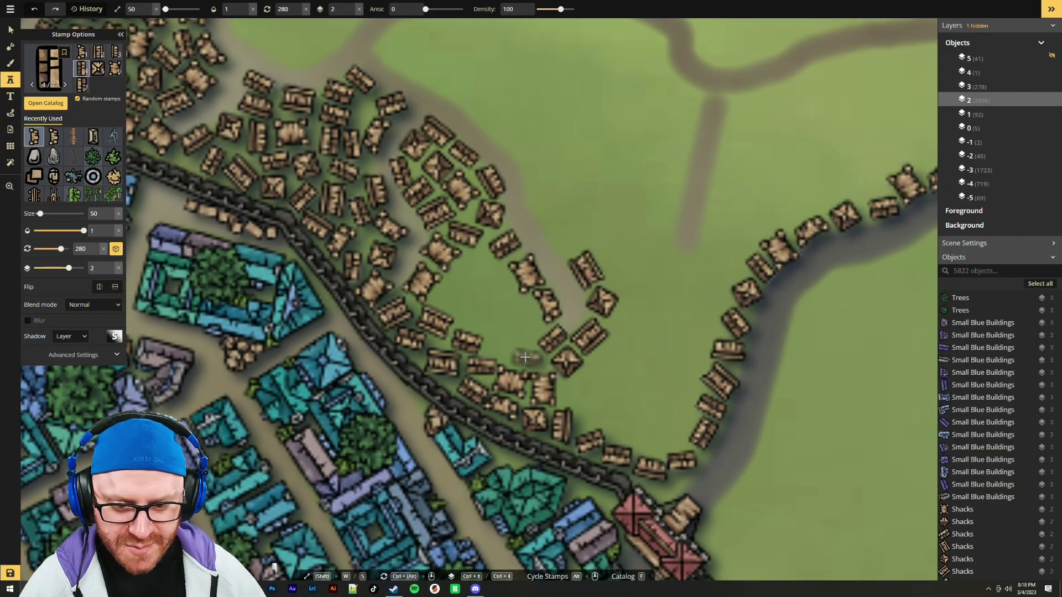
click(525, 357)
Place a large shack at 20°, a narrow one at 16° and one at 242° southwest of the path's end
scroll(504, 331, down, 2)
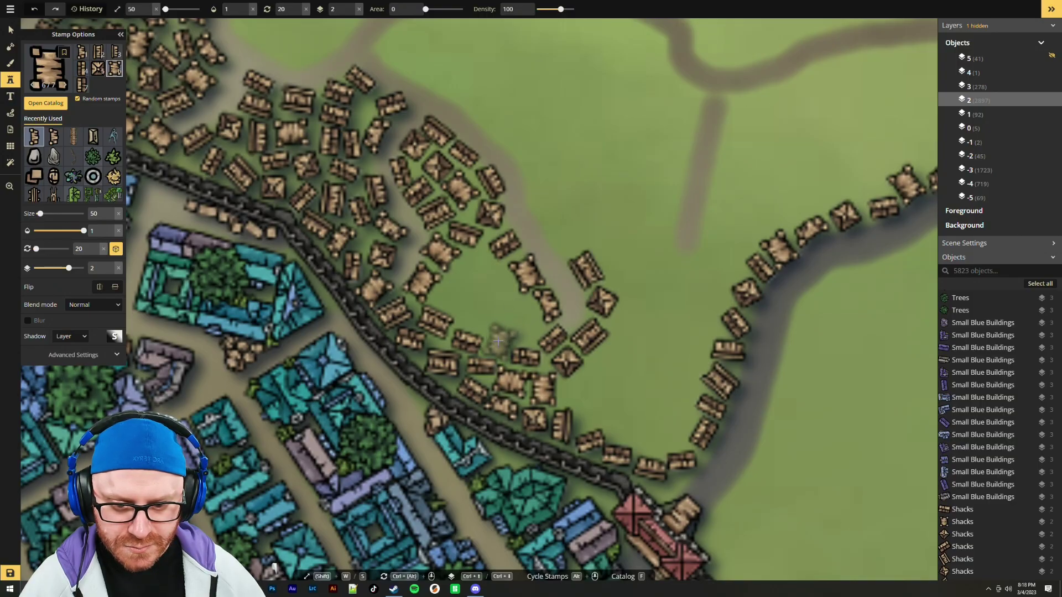
click(498, 340)
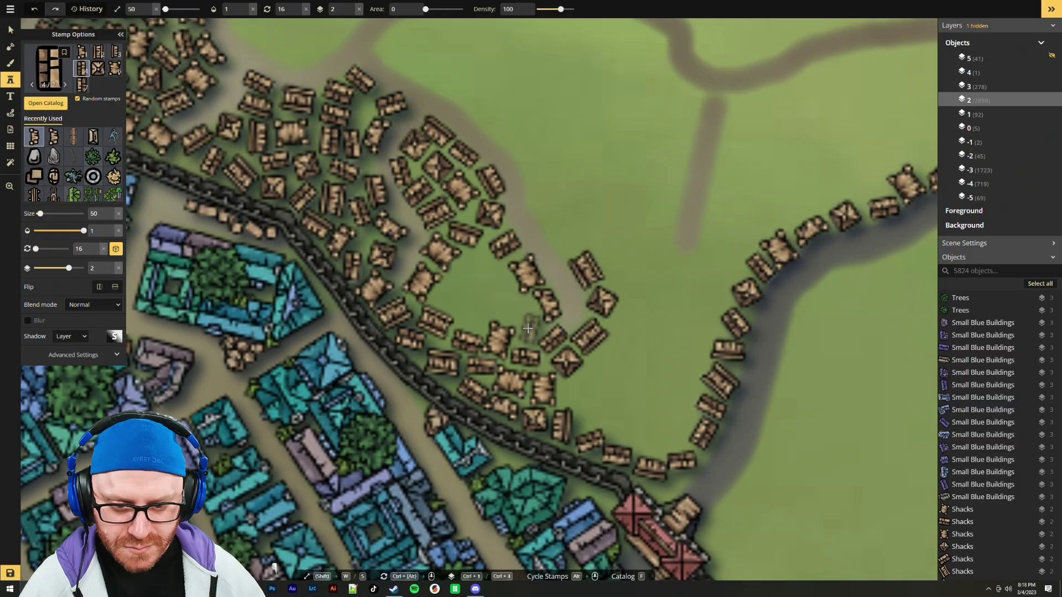
click(530, 325)
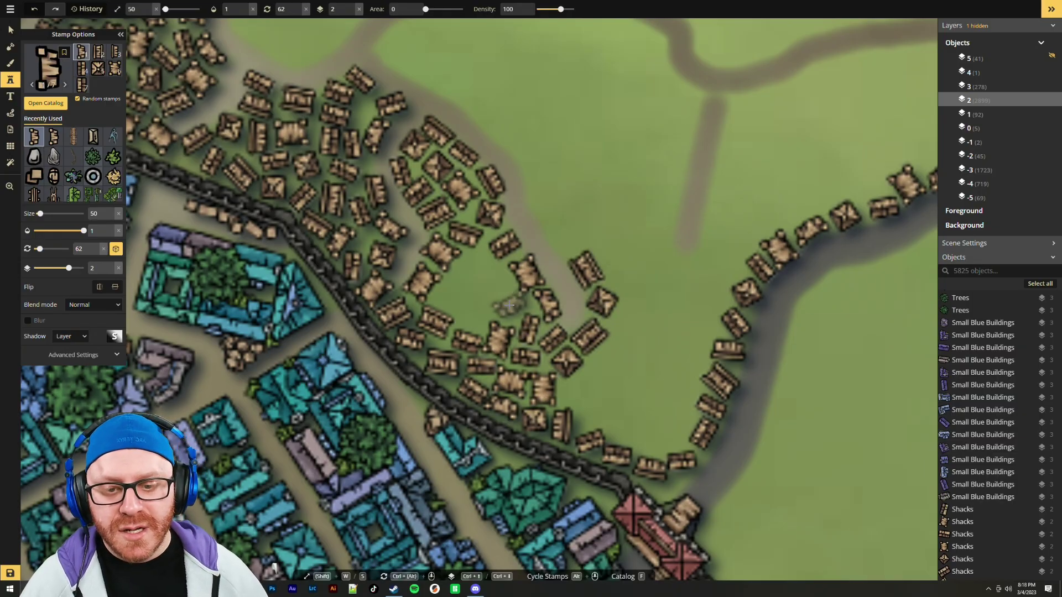
scroll(508, 308, up, 5)
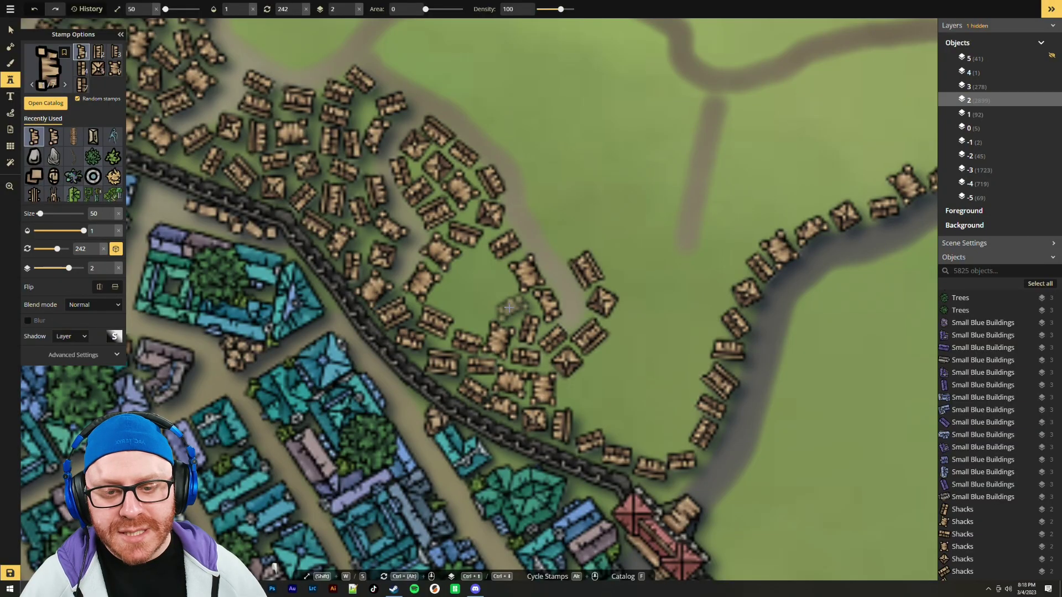
click(514, 307)
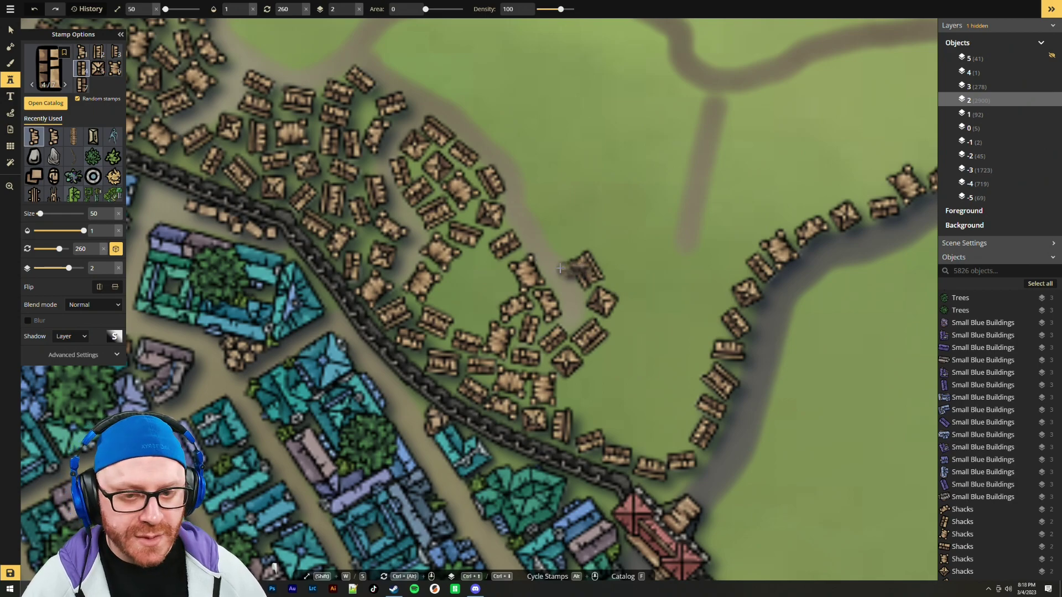
Add two shacks on the western side of the block's open interior, including a narrow one at 124°
scroll(474, 308, up, 3)
scroll(472, 312, down, 2)
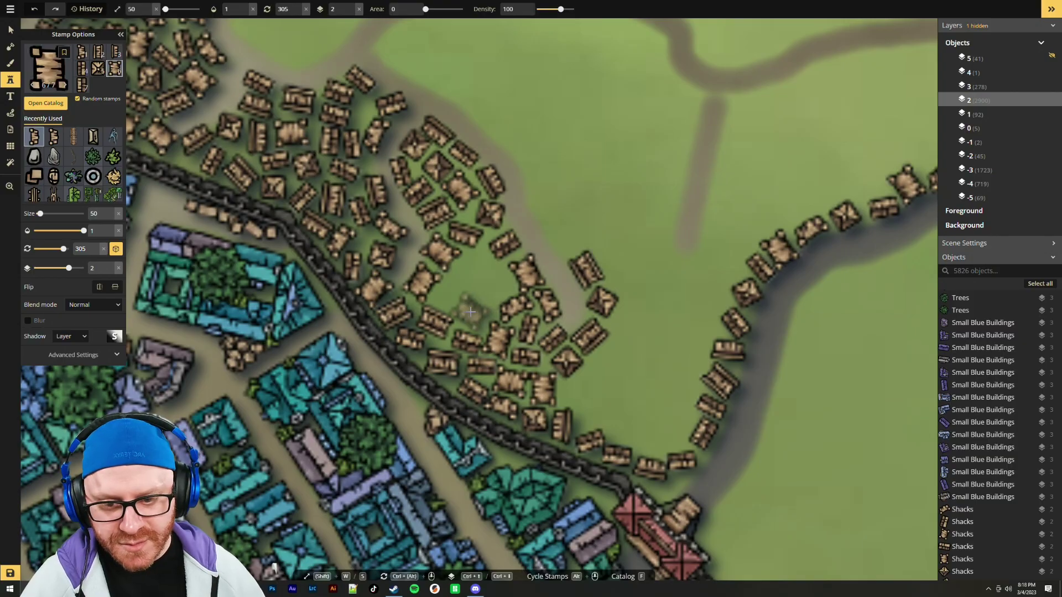
scroll(472, 312, up, 1)
scroll(471, 312, down, 1)
scroll(471, 312, up, 4)
click(445, 295)
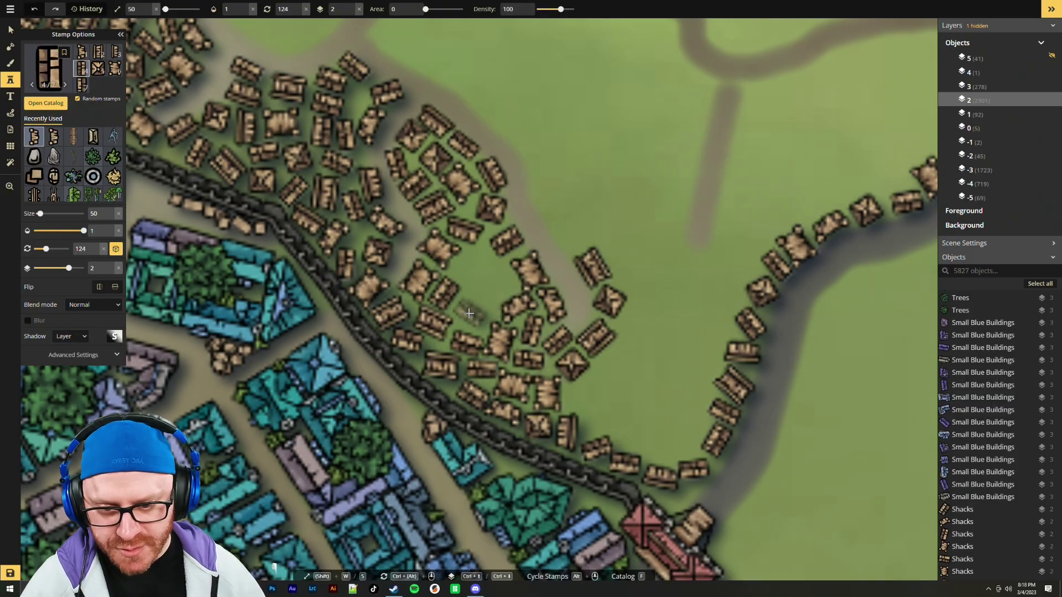
click(469, 314)
Fill the remaining gap inside the block west of the path with three more shacks
scroll(499, 283, down, 1)
click(500, 281)
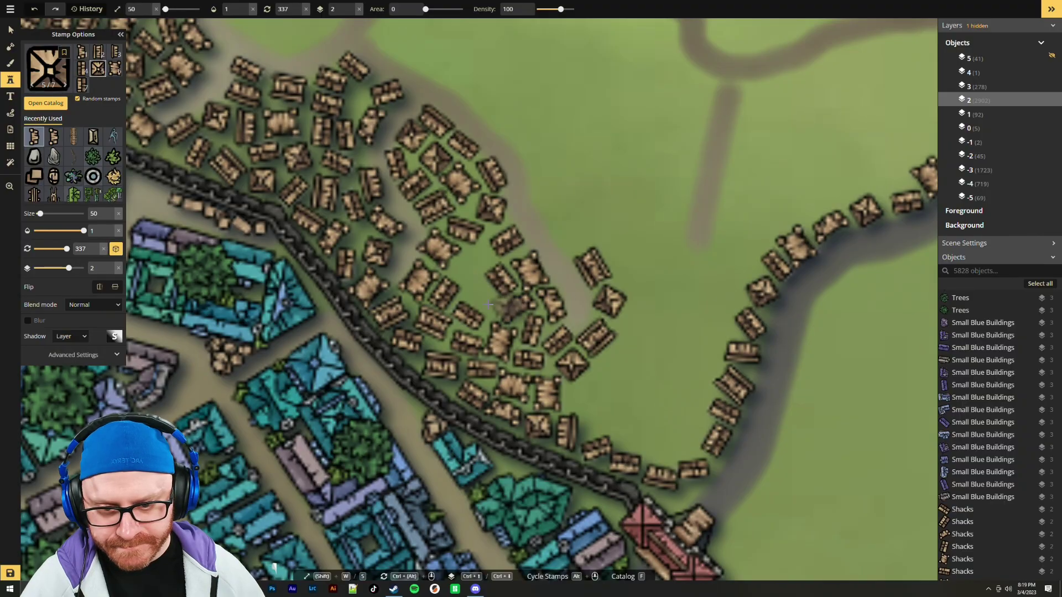
click(474, 260)
scroll(479, 296, down, 2)
click(480, 295)
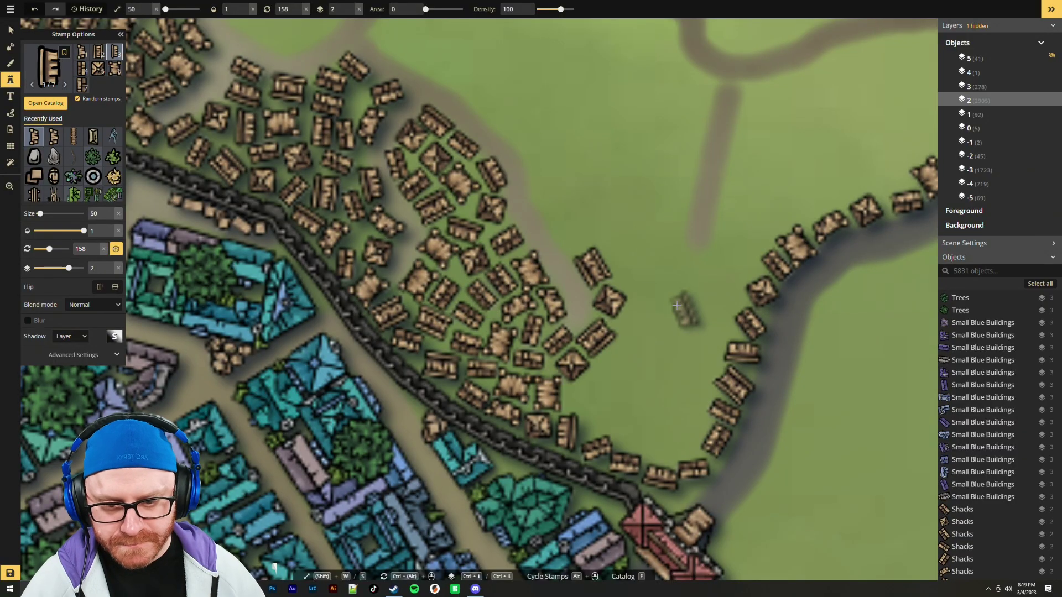
Start a second row beside the road with four shacks, the northernmost at 158° and the southernmost at 125°, plus one shack near the city gate
drag(682, 298, 553, 234)
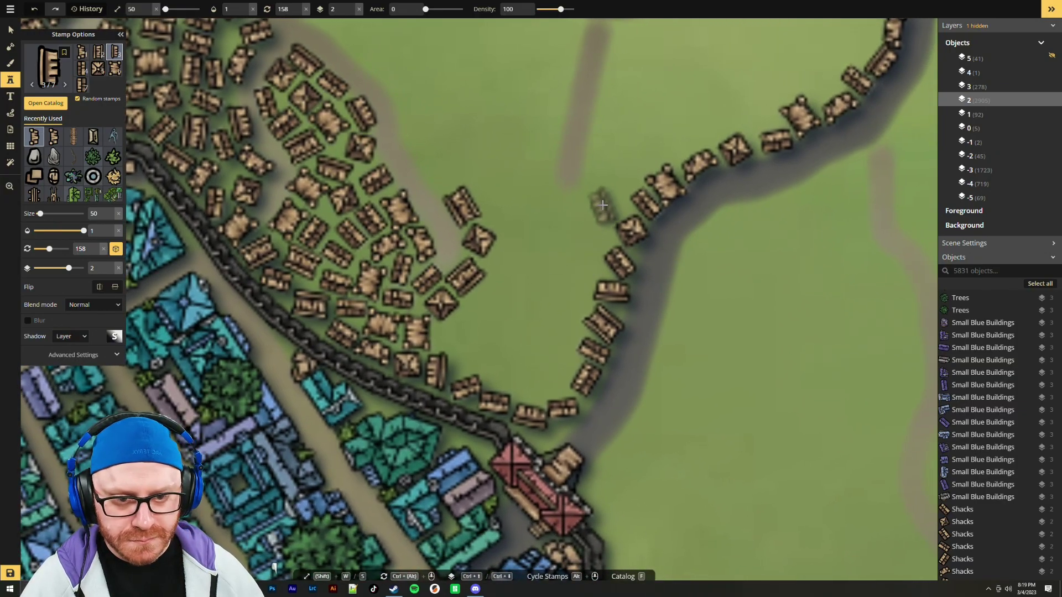
click(612, 201)
click(596, 232)
click(585, 261)
ctrl+scroll(575, 289, down, 5)
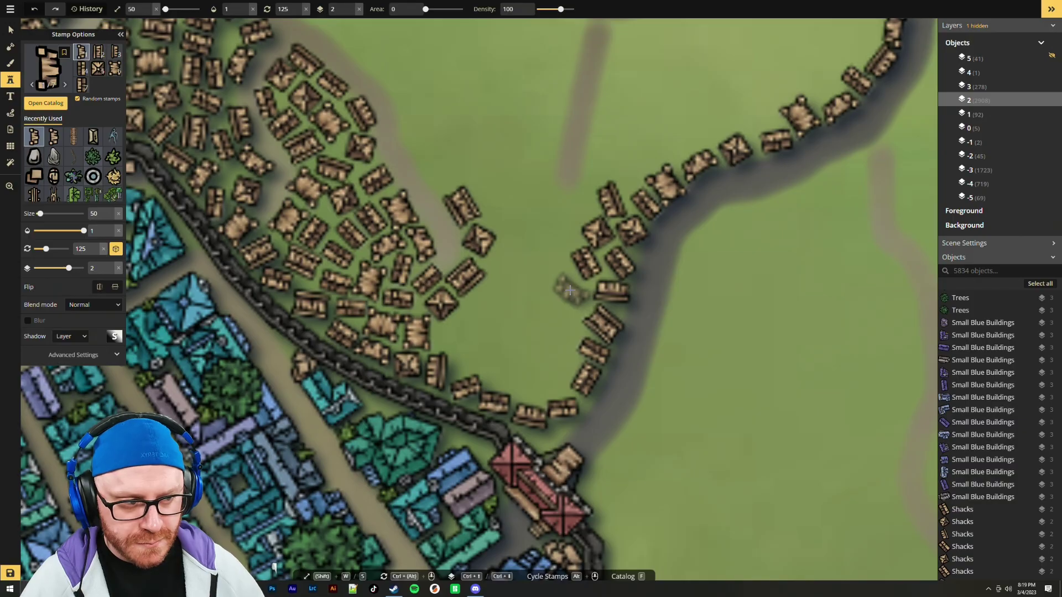
click(570, 286)
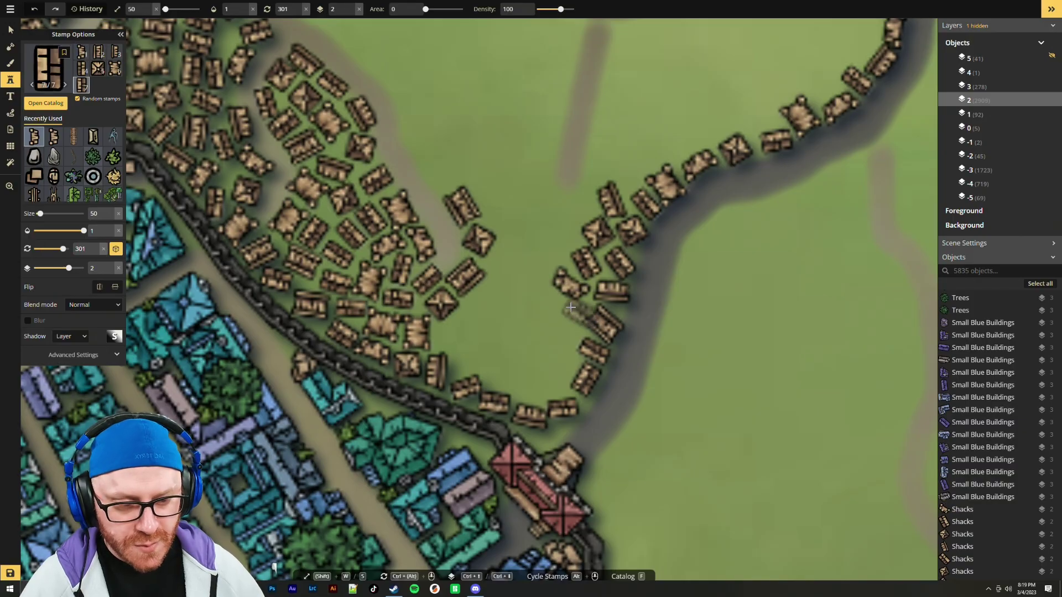
click(544, 385)
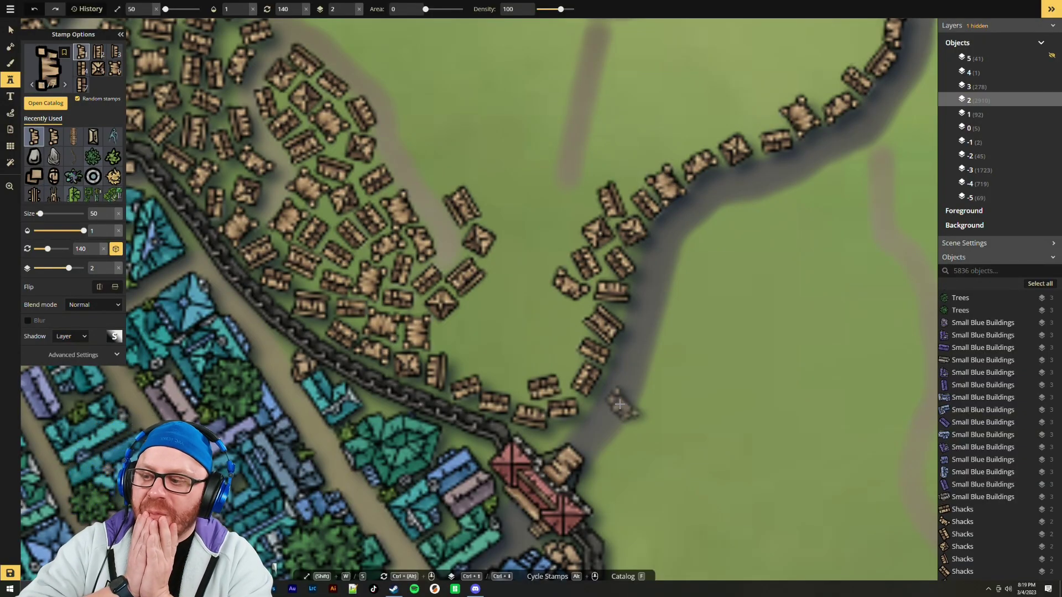
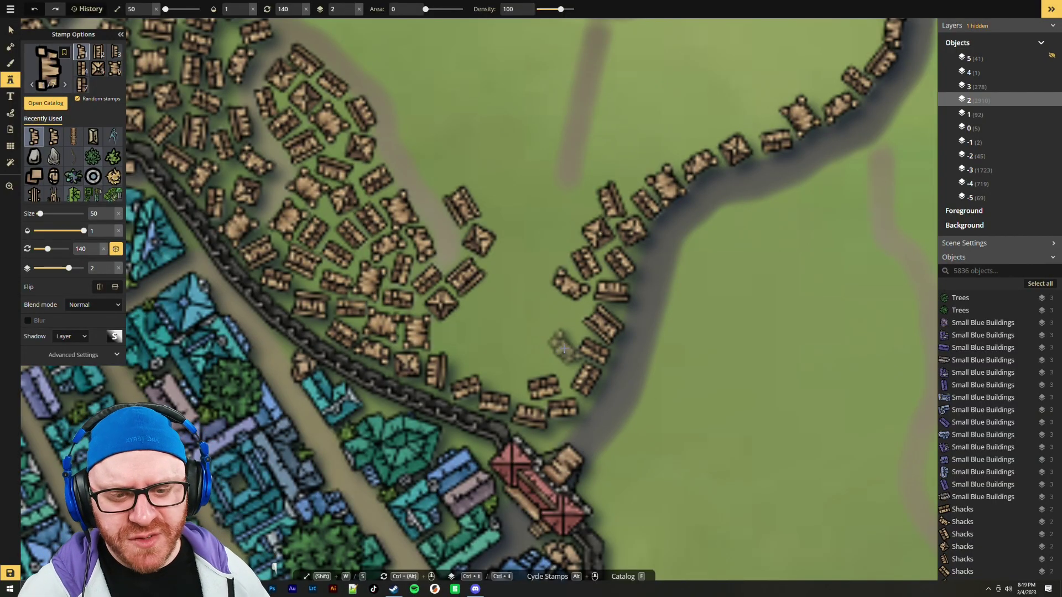
Place a shack at 185° in the road's second row and a large shack behind the wall row near the gate
scroll(559, 315, down, 4)
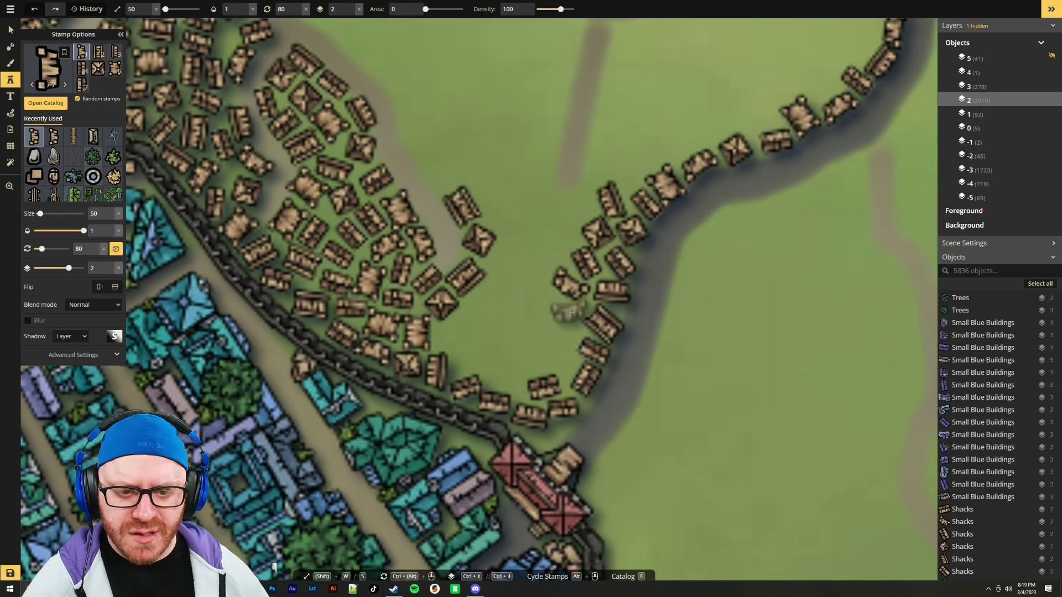
scroll(556, 346, up, 4)
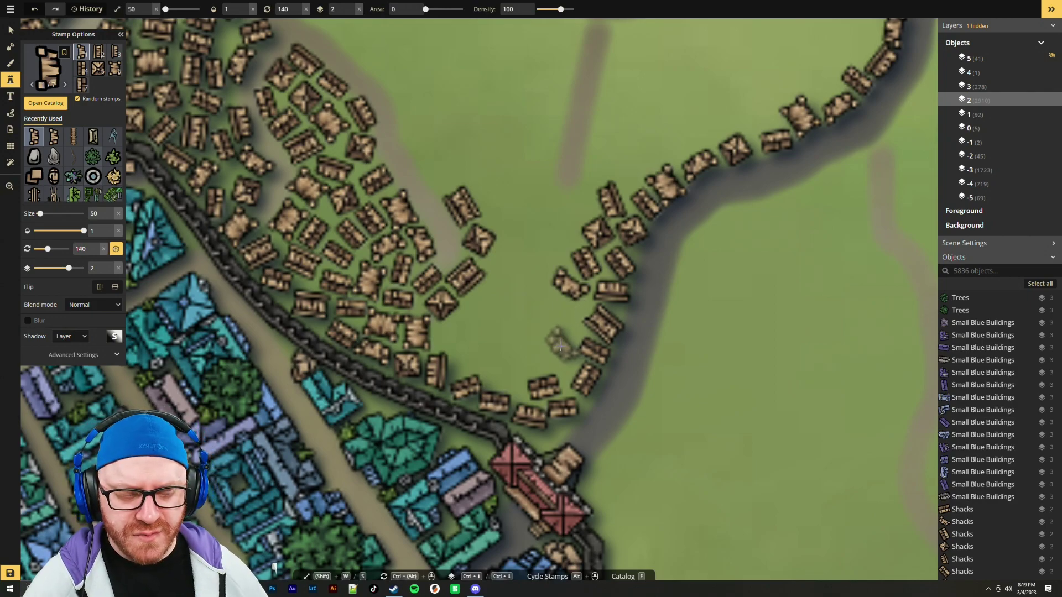
scroll(560, 347, up, 3)
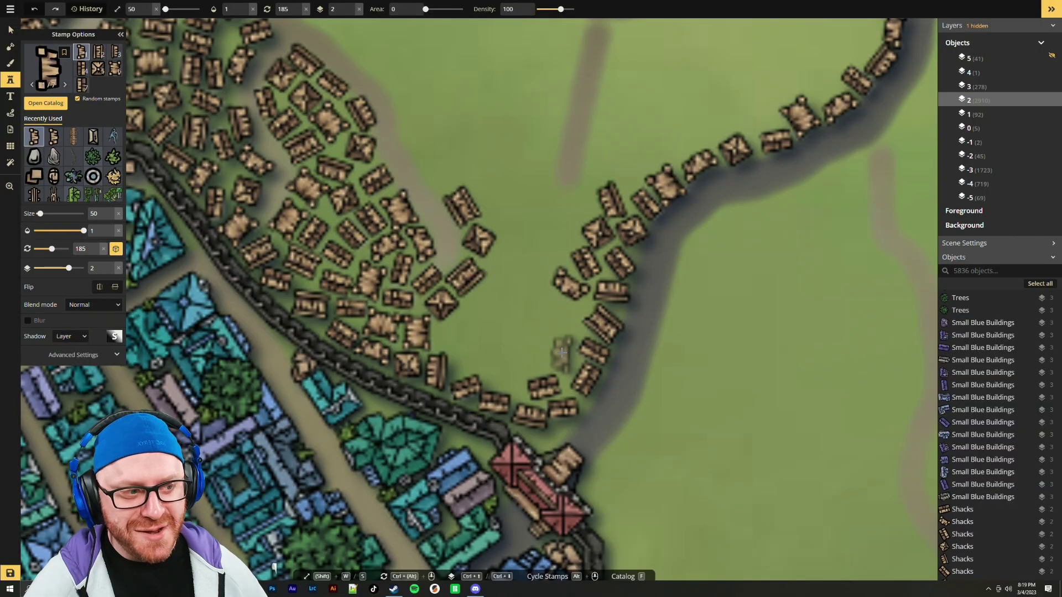
click(564, 350)
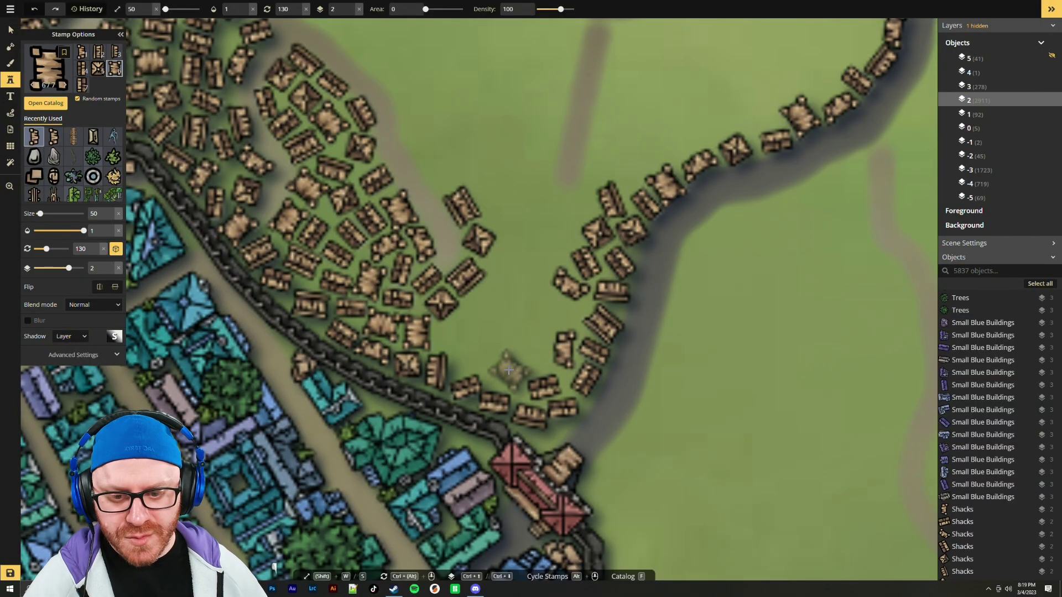
click(506, 375)
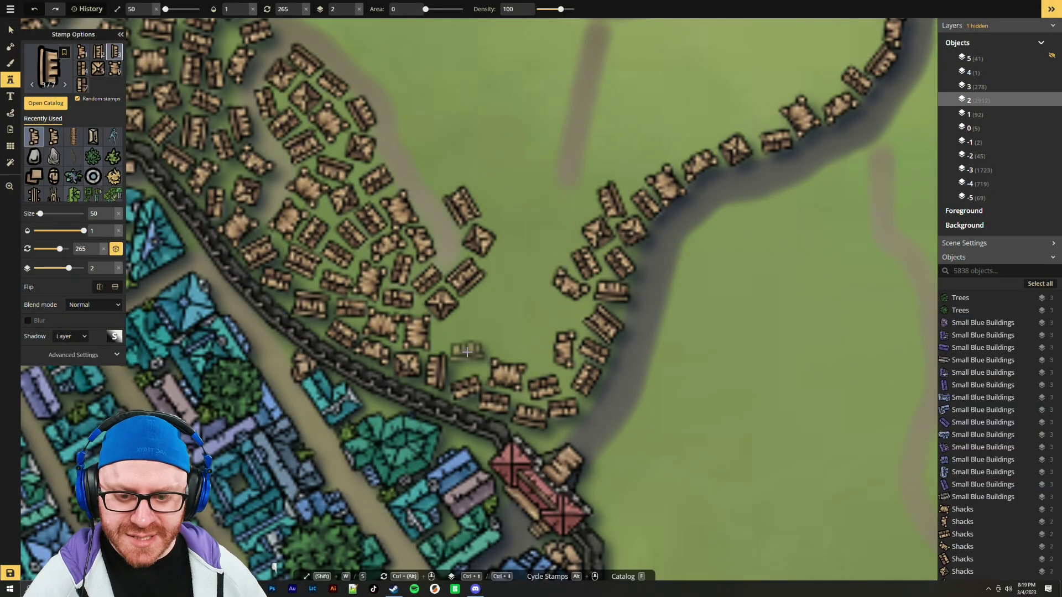
Extend the row behind the wall northwest with a long shack, one at 262°, and a square one near the path's end
click(468, 349)
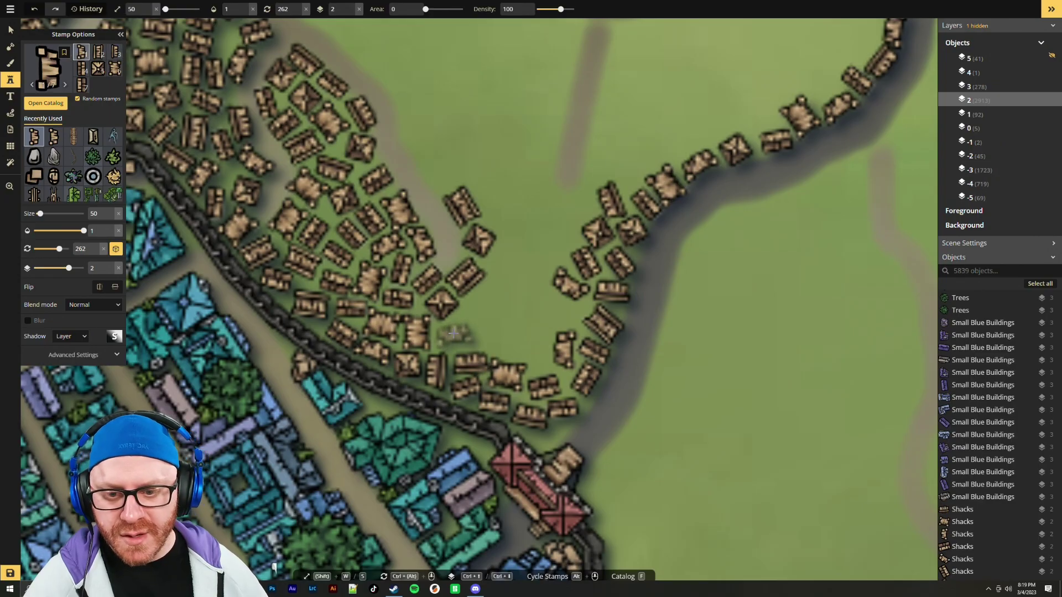
click(454, 339)
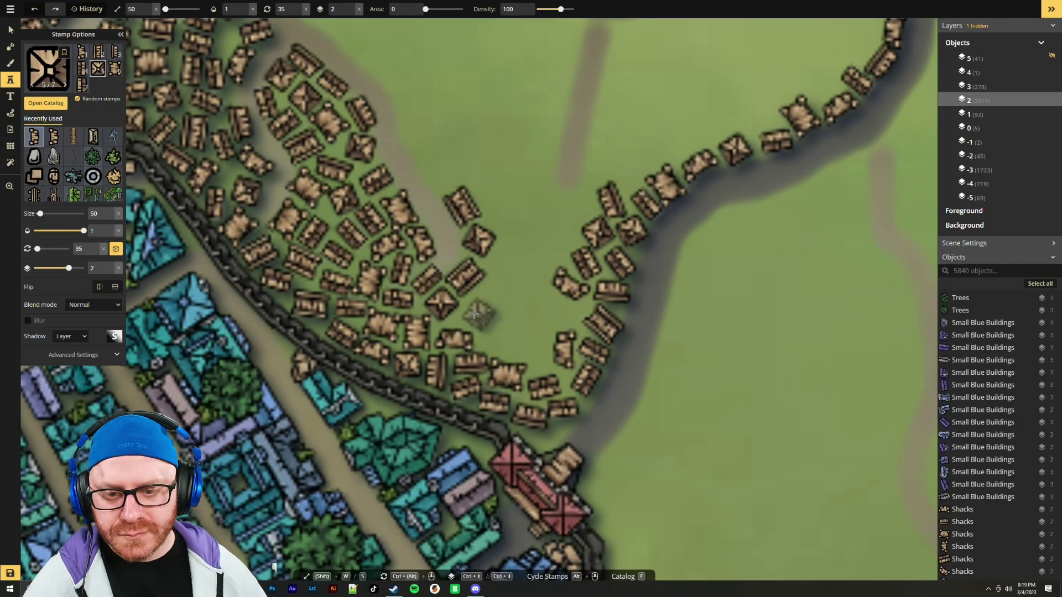
click(471, 314)
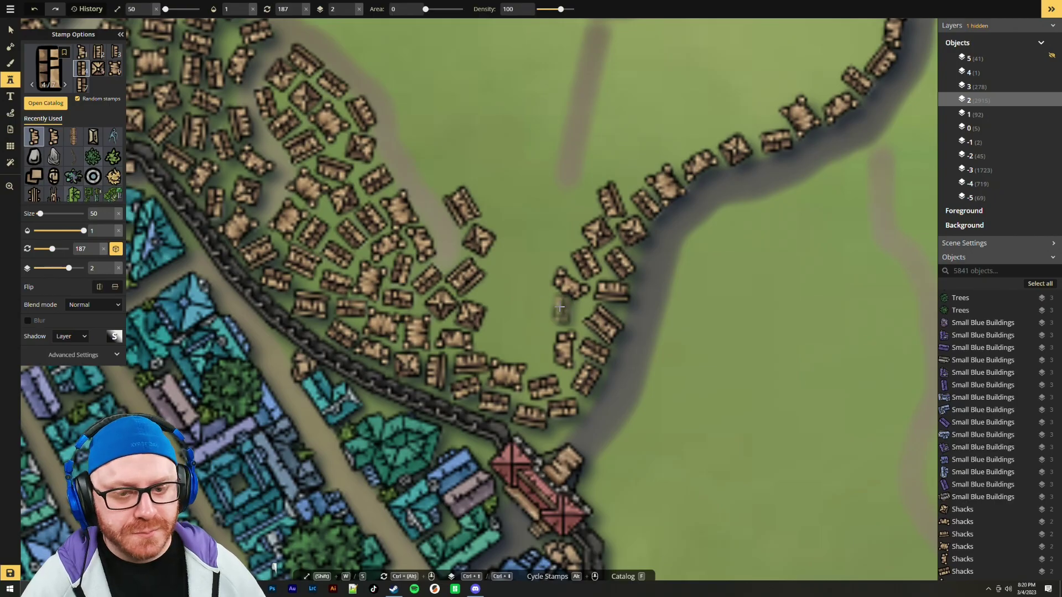
Place a narrow shack at 157° in the corner behind the gate and one at 96° in the gap of the road's second row
click(537, 354)
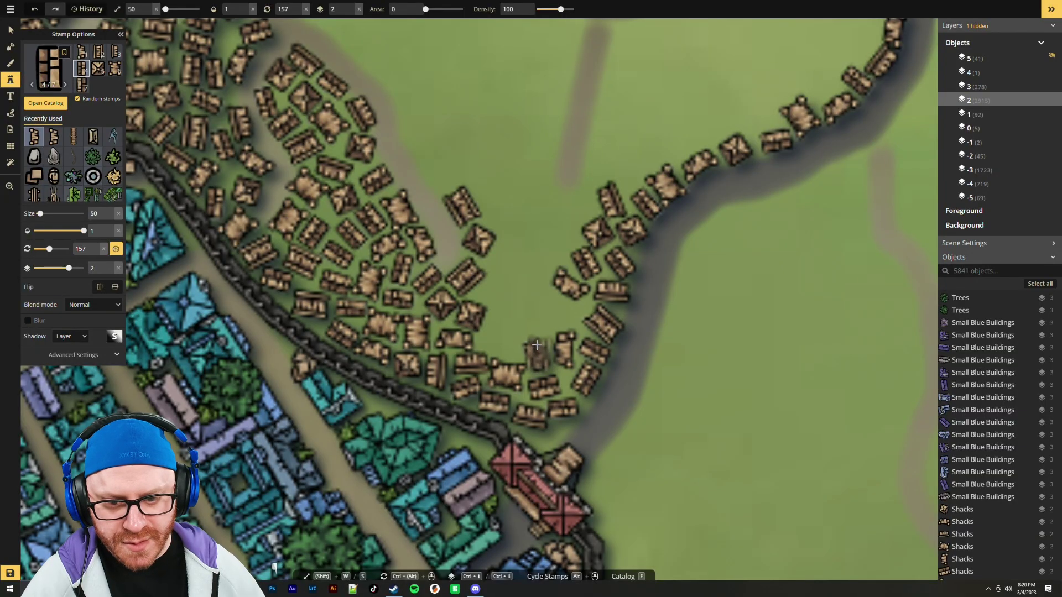
scroll(564, 313, up, 6)
click(562, 313)
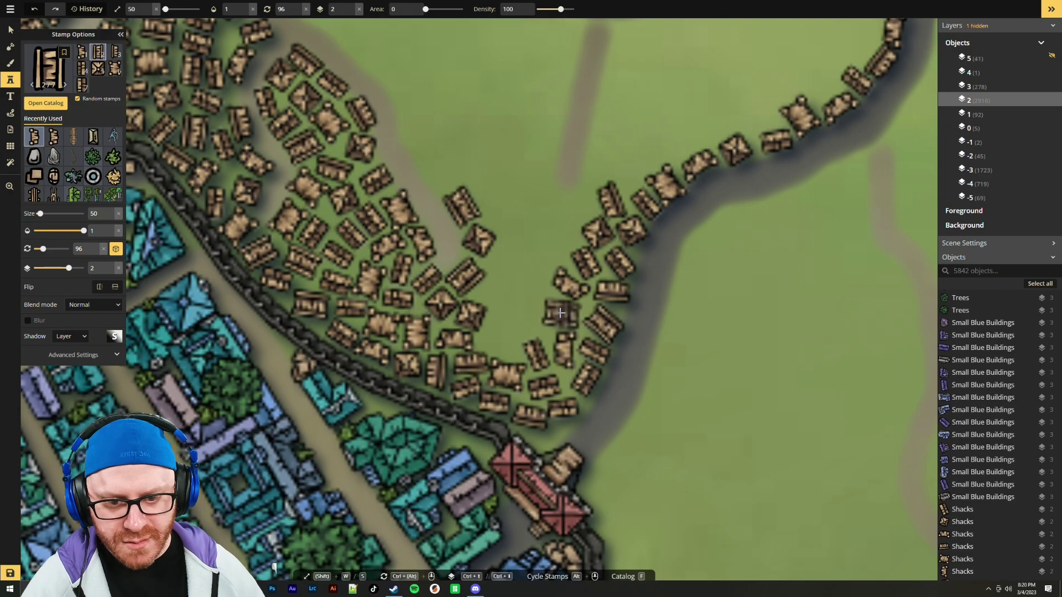
Fill the gap between the wall rows and the road rows with more shacks, including one at 190° and others east of the path's end
click(491, 334)
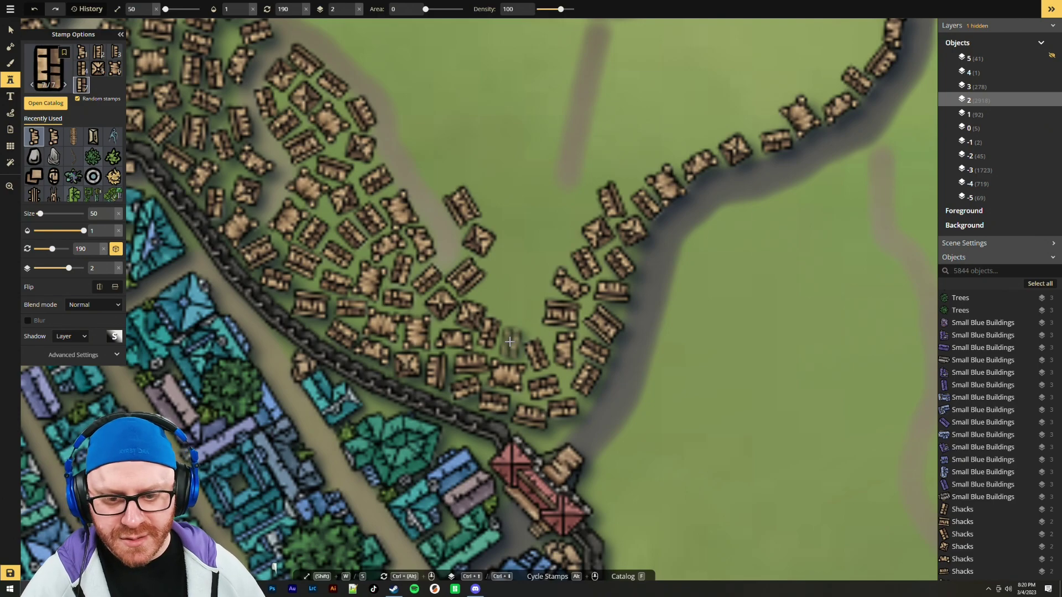
click(509, 341)
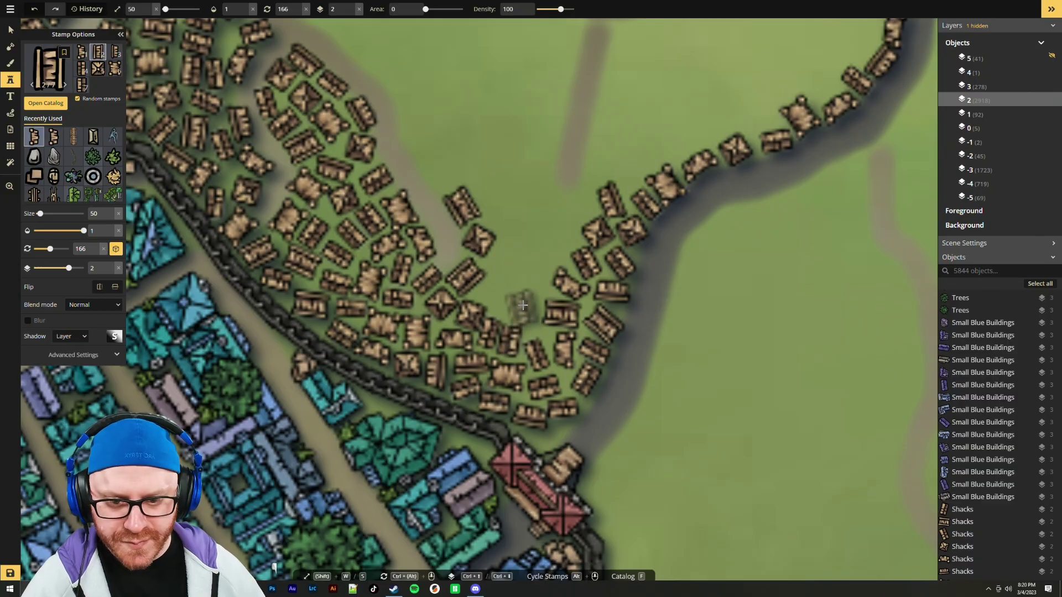
click(495, 290)
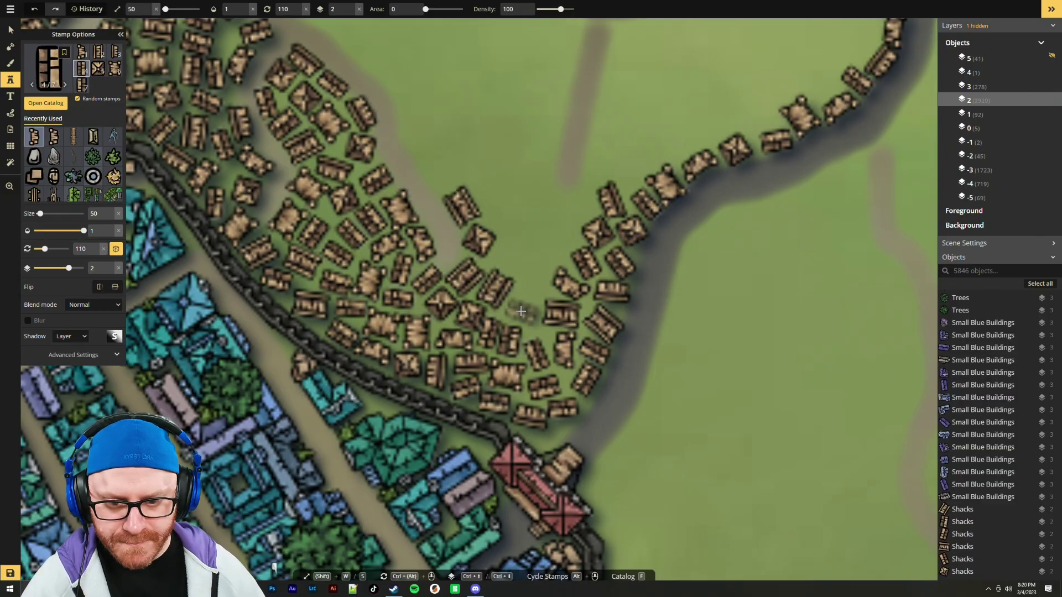
click(532, 290)
click(564, 237)
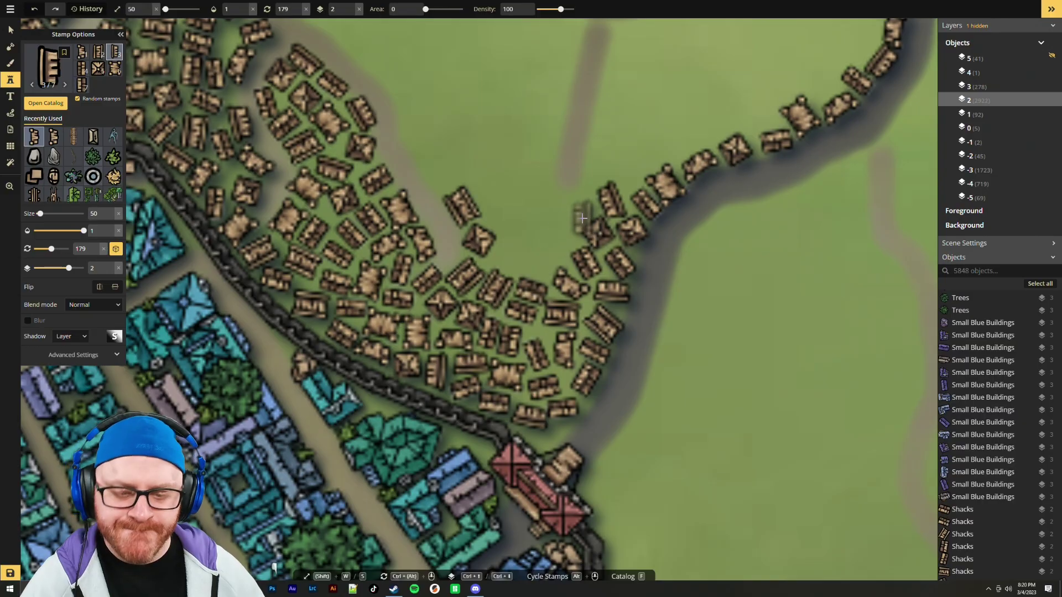
Place a long shack and a large one in the open gap between the path's end and the road's second row
scroll(575, 243, down, 3)
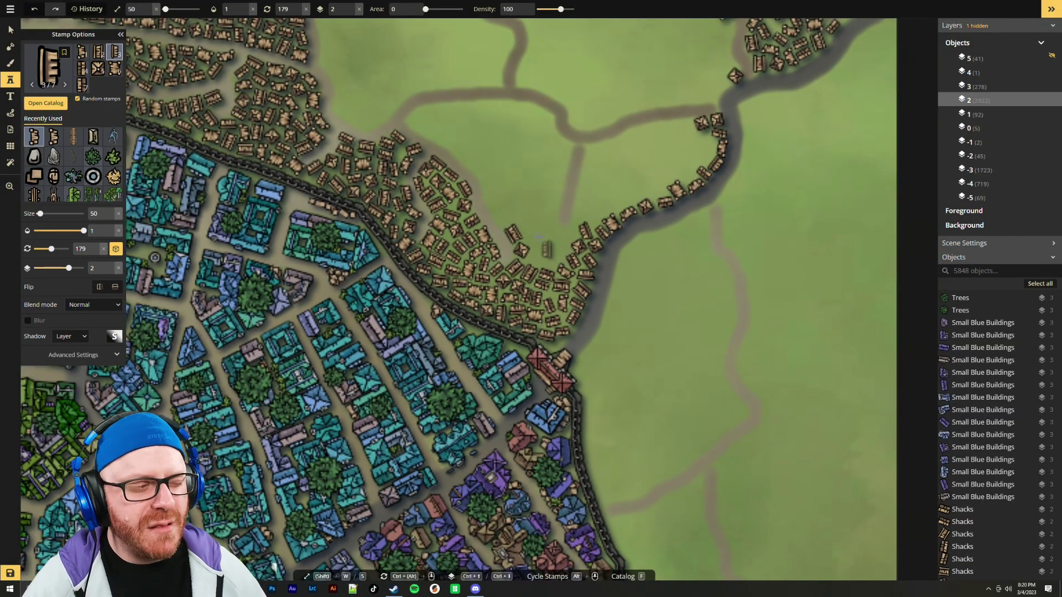
scroll(545, 265, up, 5)
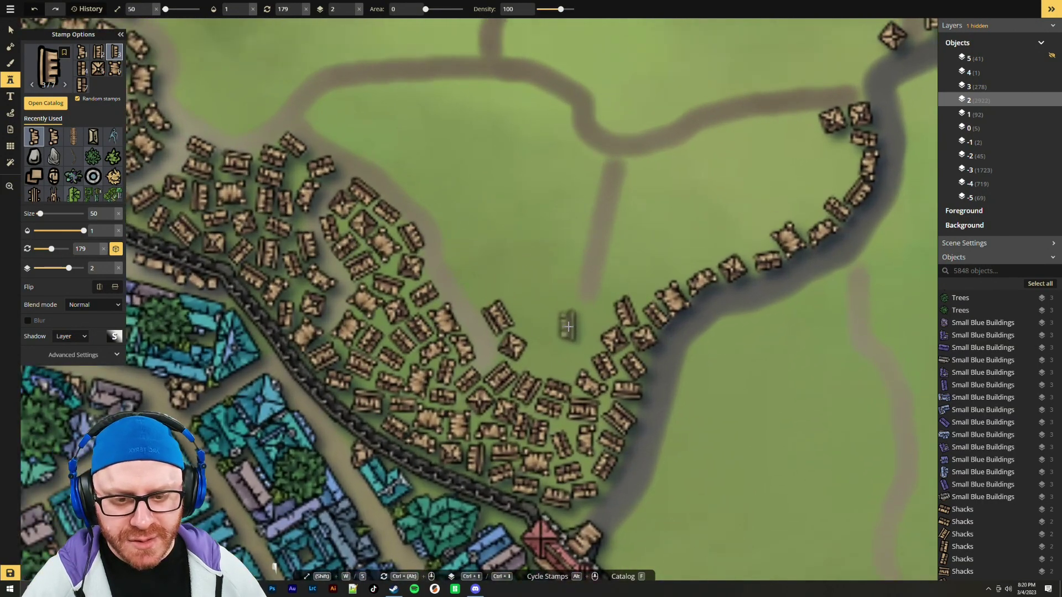
ctrl+scroll(564, 345, up, 2)
click(567, 358)
click(540, 355)
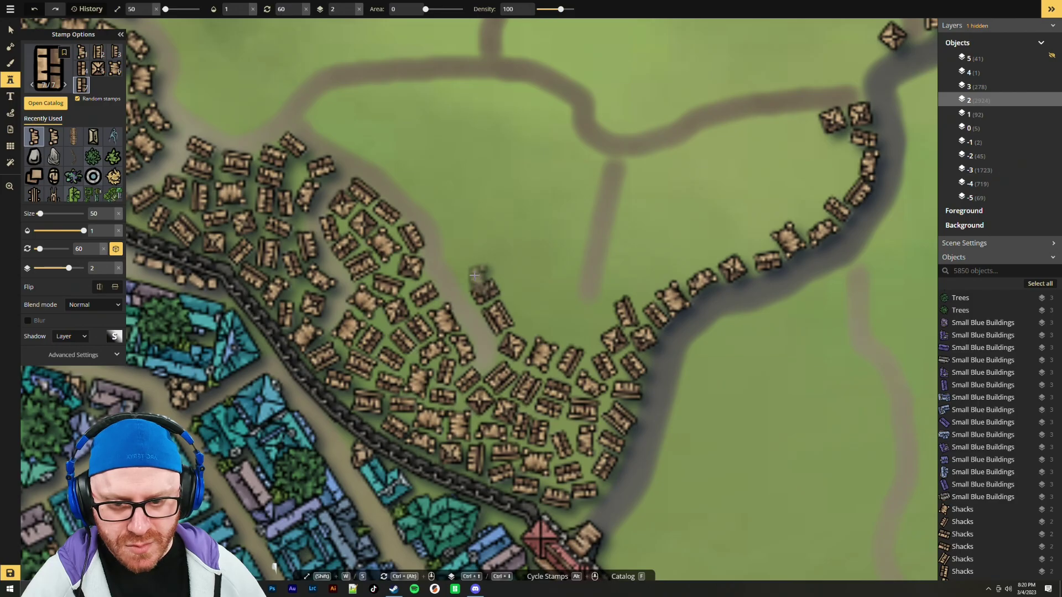
Extend the row of shacks northwest along the path's eastern edge, including a square shack at 46° midway
click(475, 275)
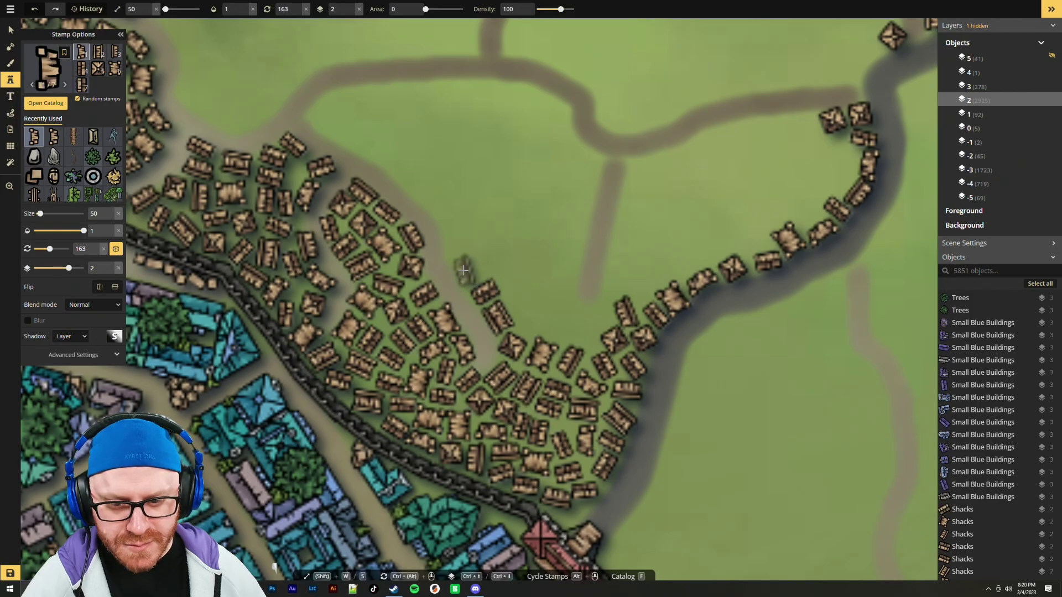
click(463, 270)
ctrl+scroll(449, 236, down, 4)
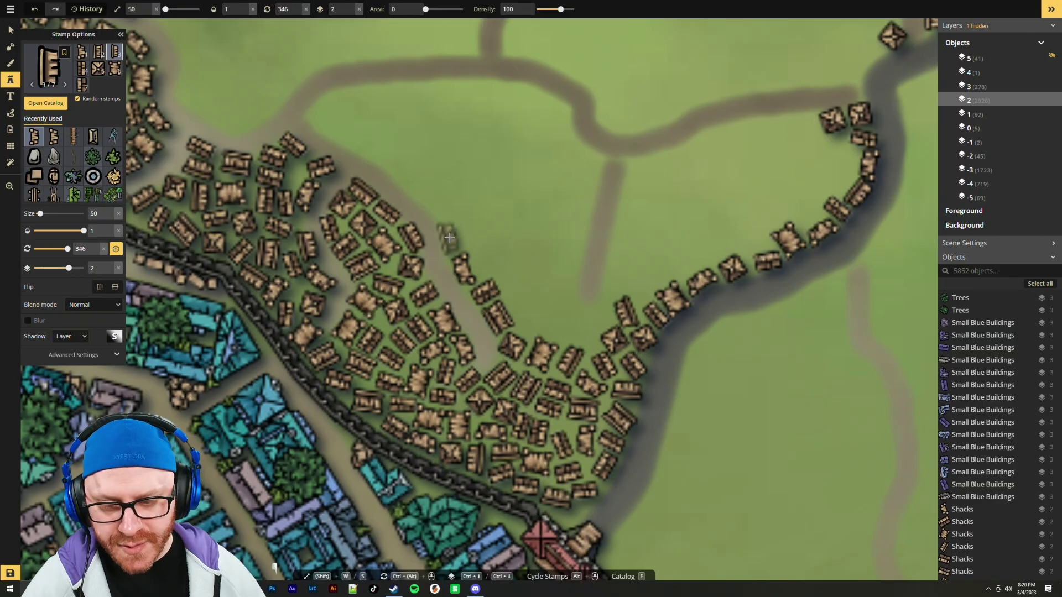
click(449, 237)
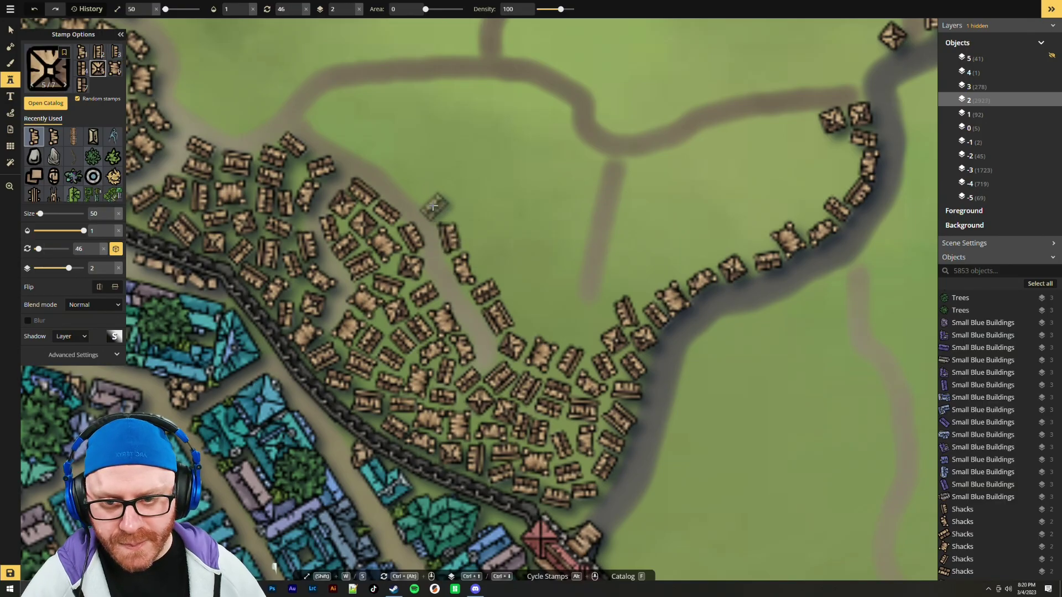
click(433, 206)
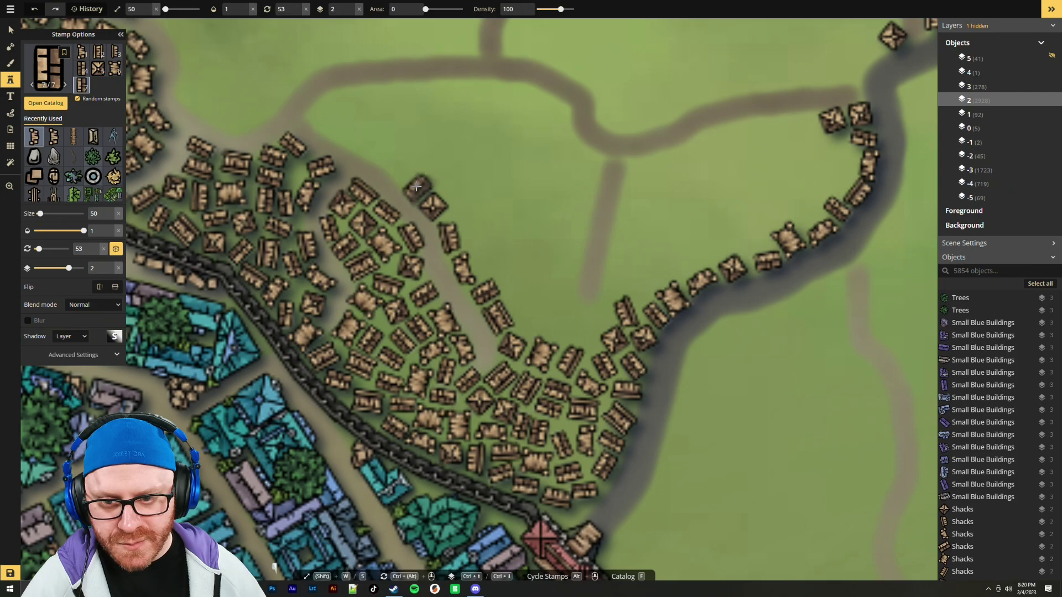
click(417, 188)
click(402, 166)
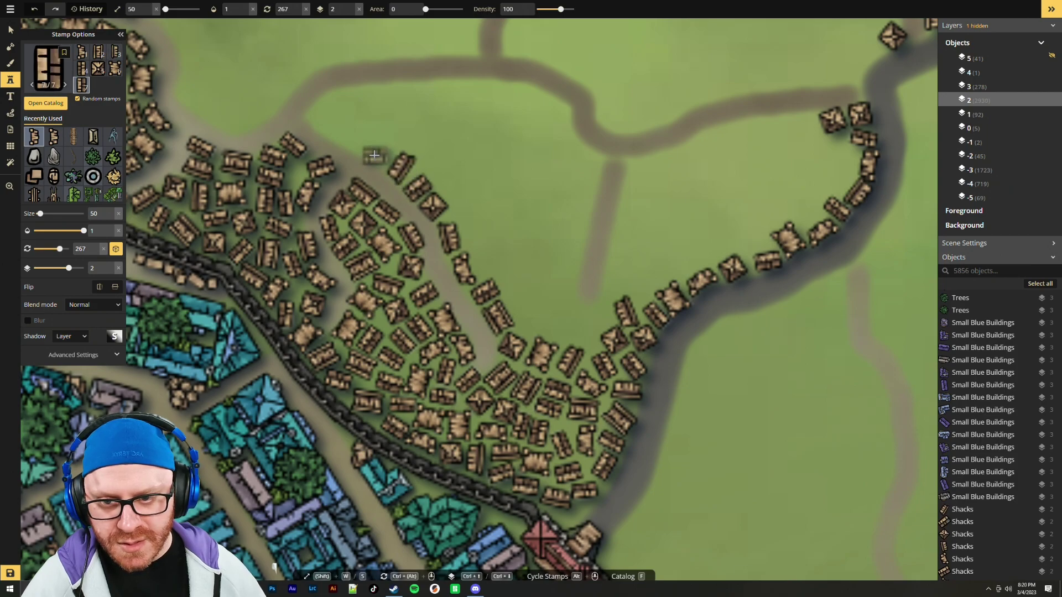
Continue the row to the path's junction with the upper road, including shacks at 27° and 124° and one just around the corner
ctrl+scroll(375, 156, up, 4)
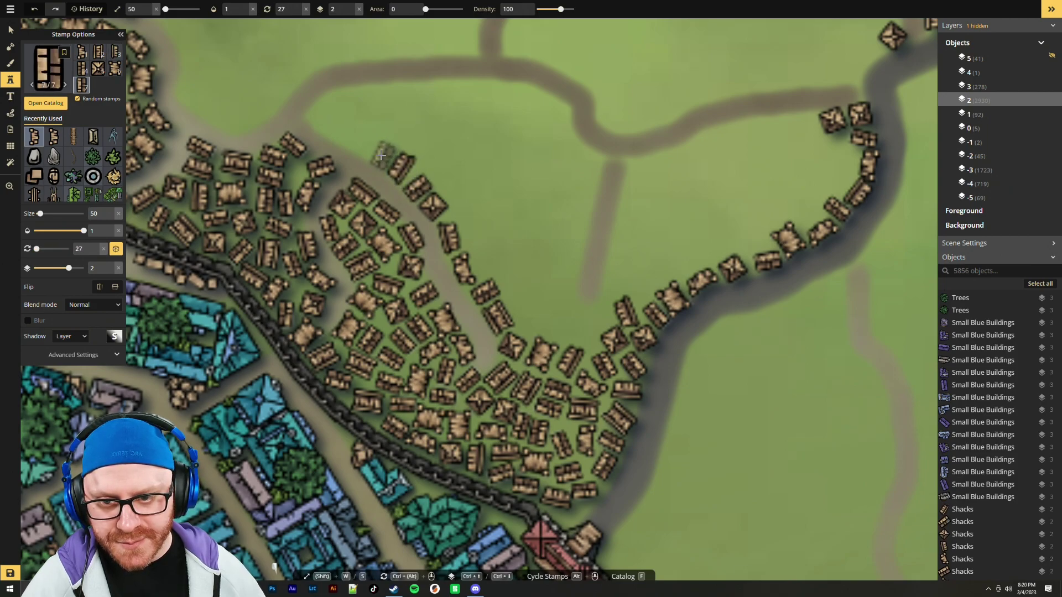
click(381, 156)
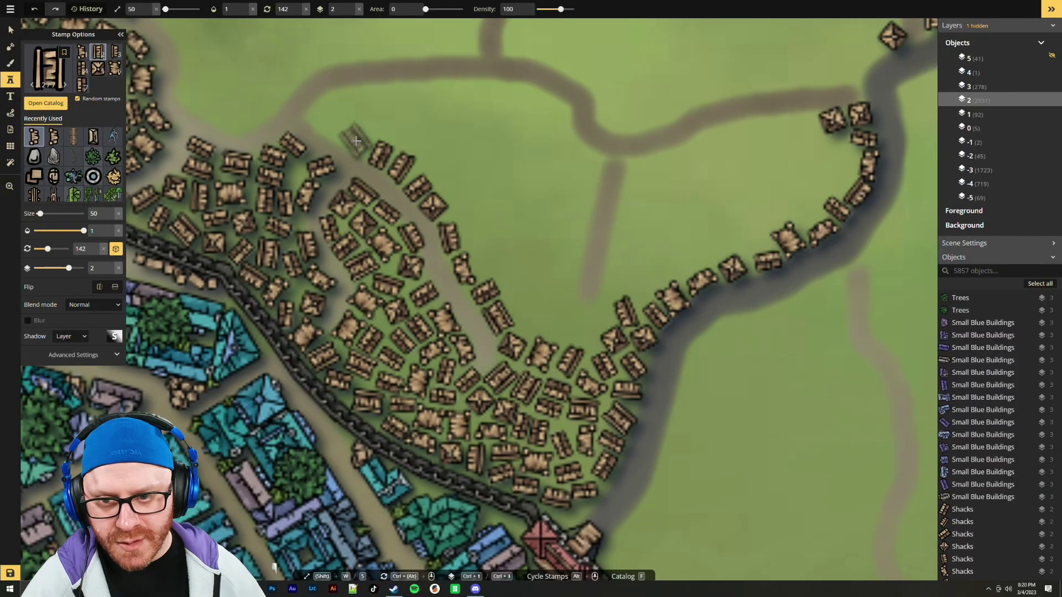
click(356, 141)
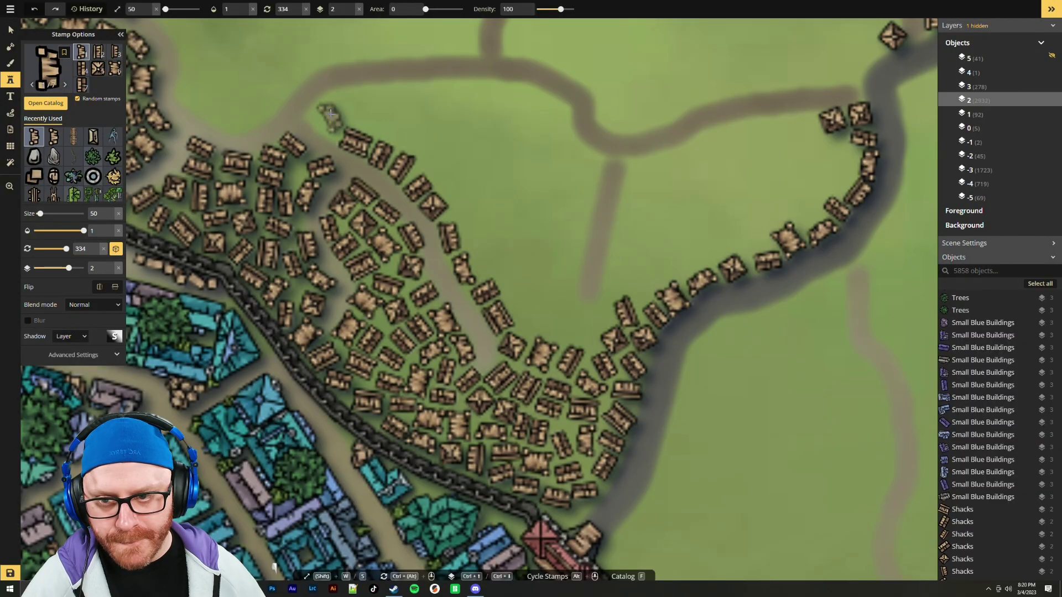
ctrl+scroll(328, 118, up, 3)
scroll(321, 120, up, 3)
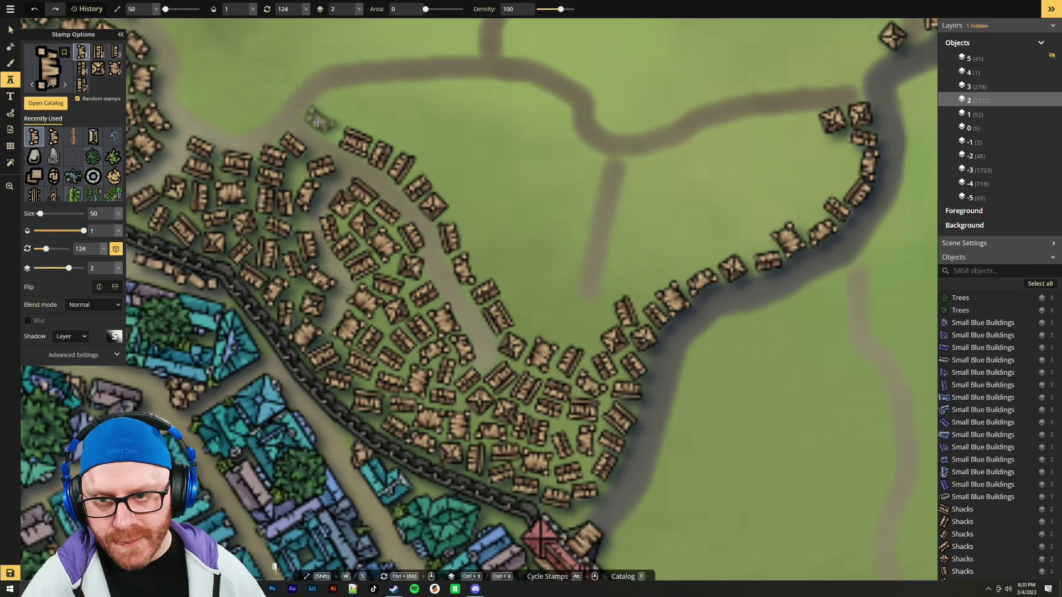
click(318, 124)
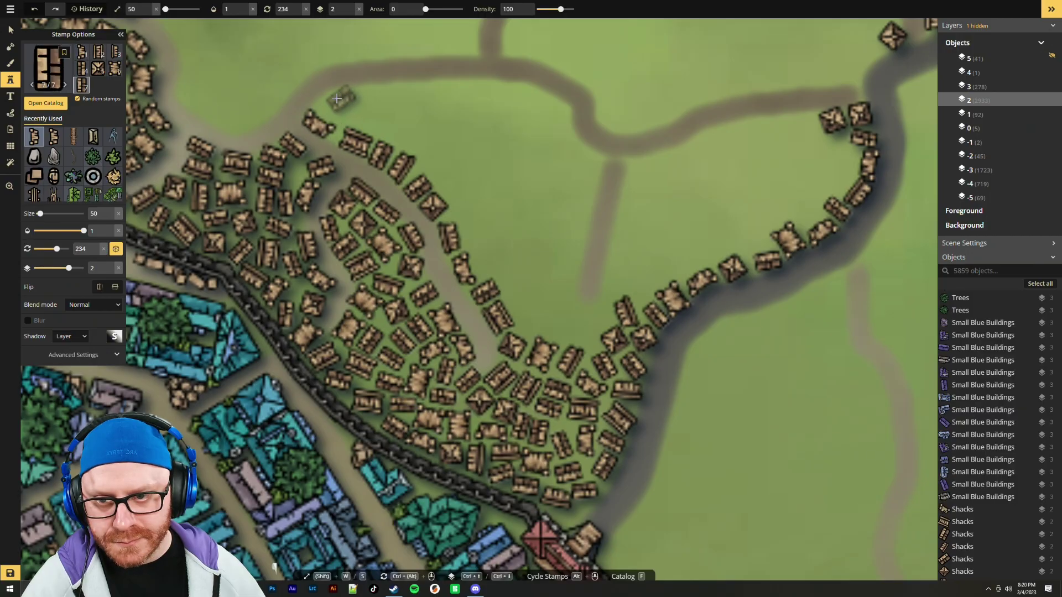
click(329, 101)
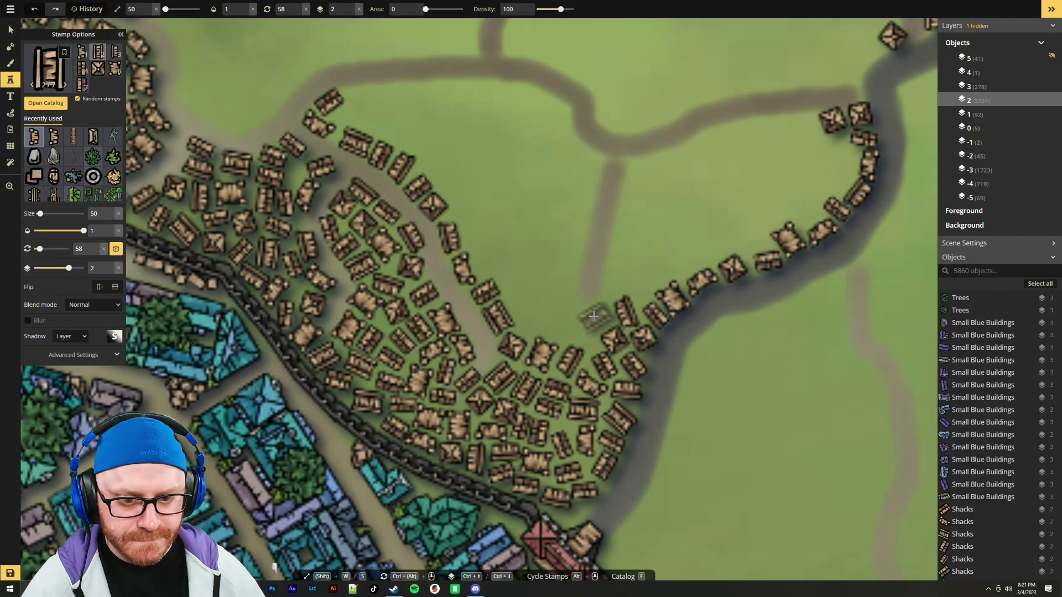
Place shacks across the gap between the path and the short side path's lower end, including one at 269° and a large one beside the side path
click(593, 316)
scroll(565, 330, down, 4)
click(567, 332)
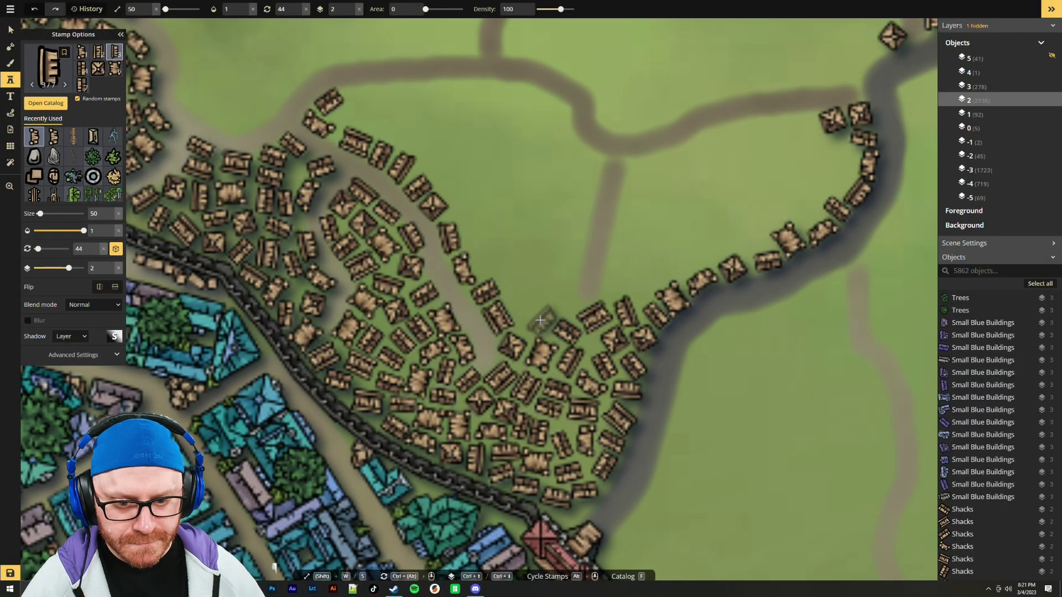
scroll(537, 320, down, 8)
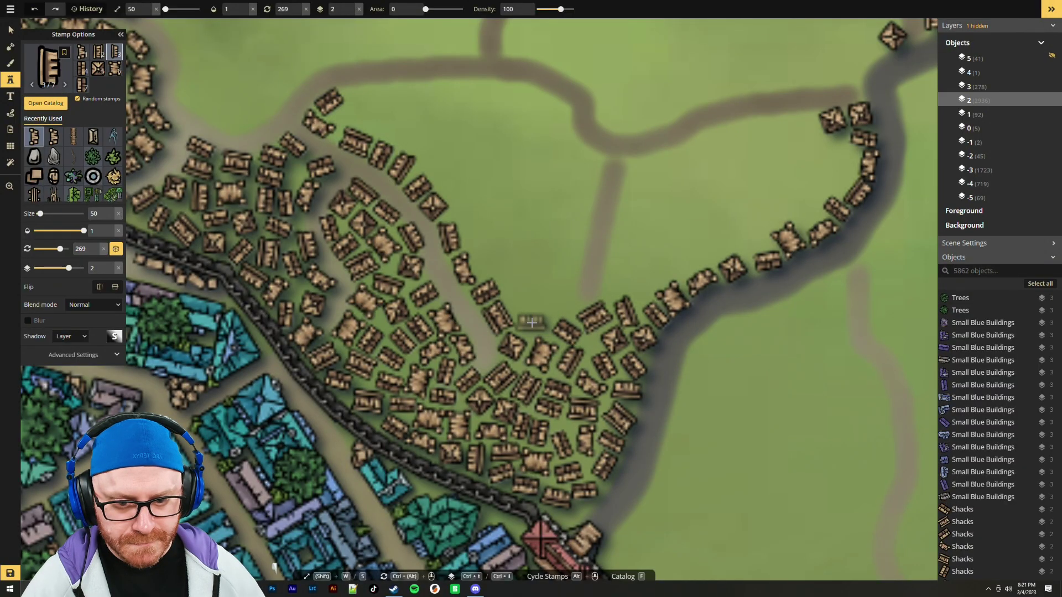
click(534, 323)
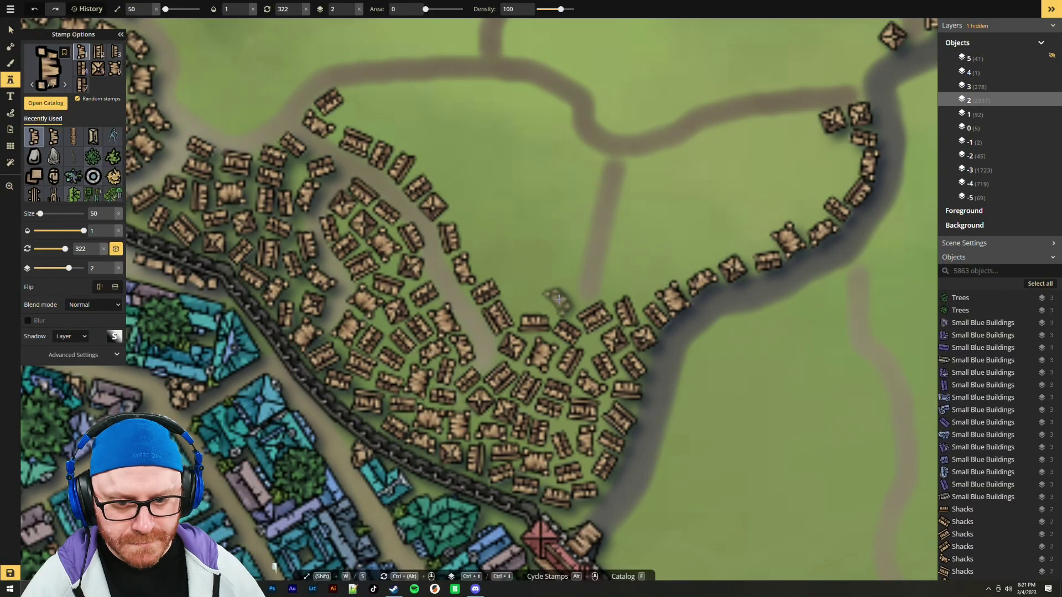
click(562, 299)
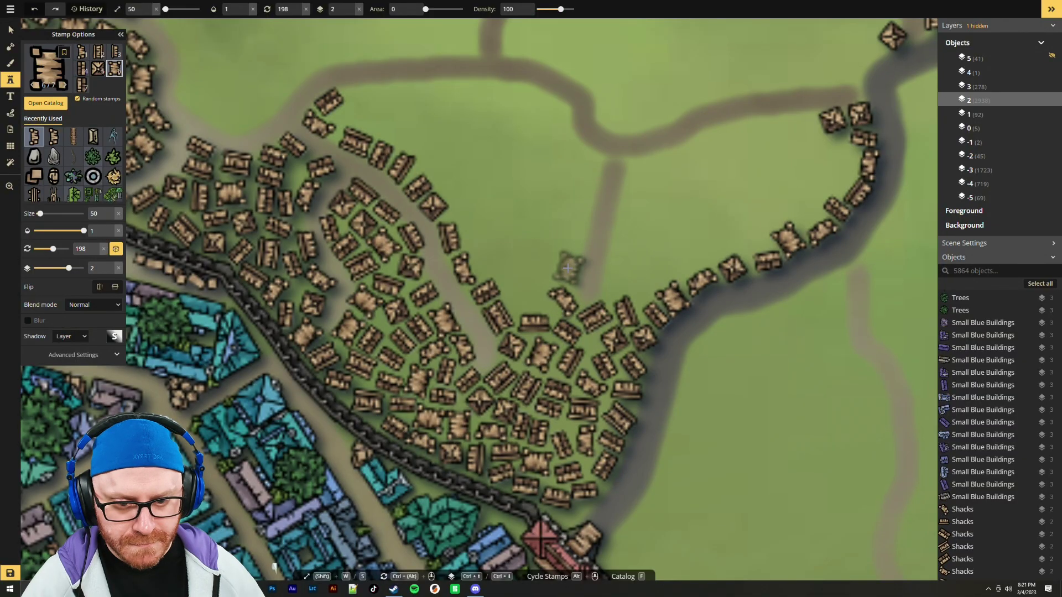
click(565, 269)
Fill the space northeast of the path's lower end with a square shack at 159° and a narrow one beside it
scroll(566, 268, down, 5)
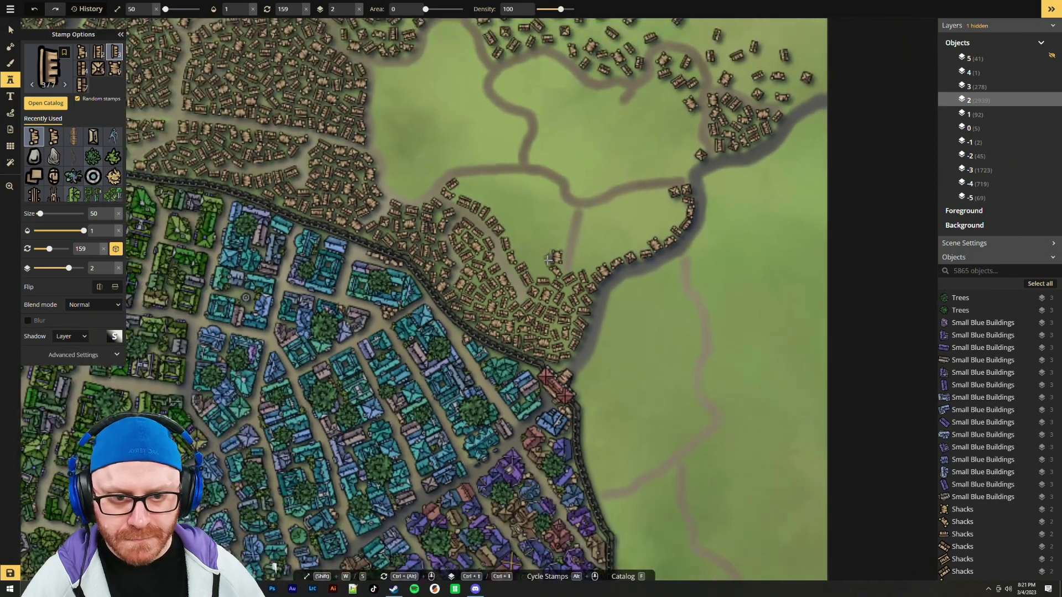
scroll(548, 265, up, 5)
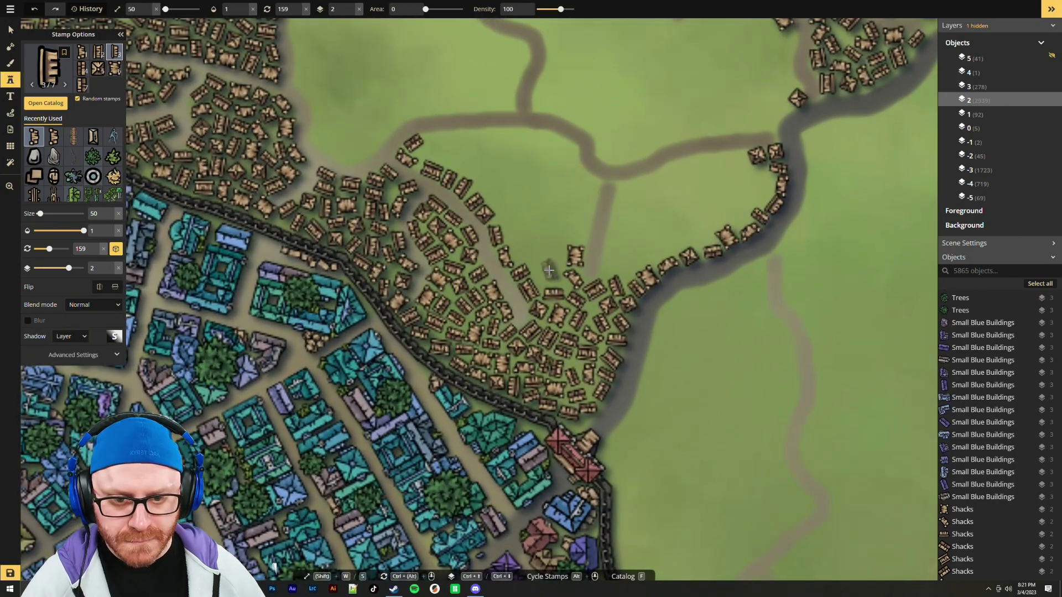
scroll(548, 273, up, 2)
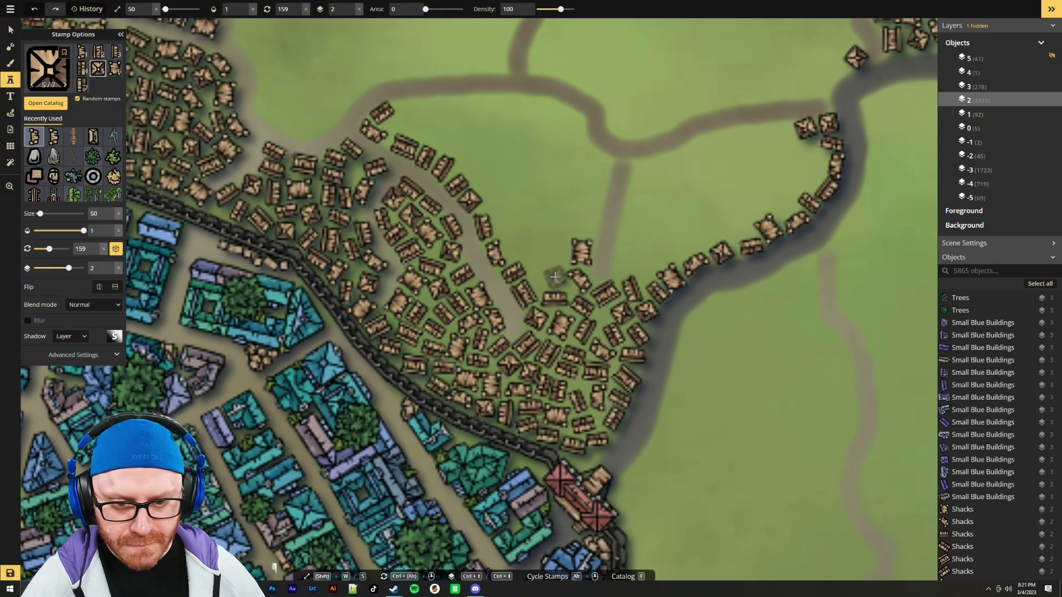
click(555, 277)
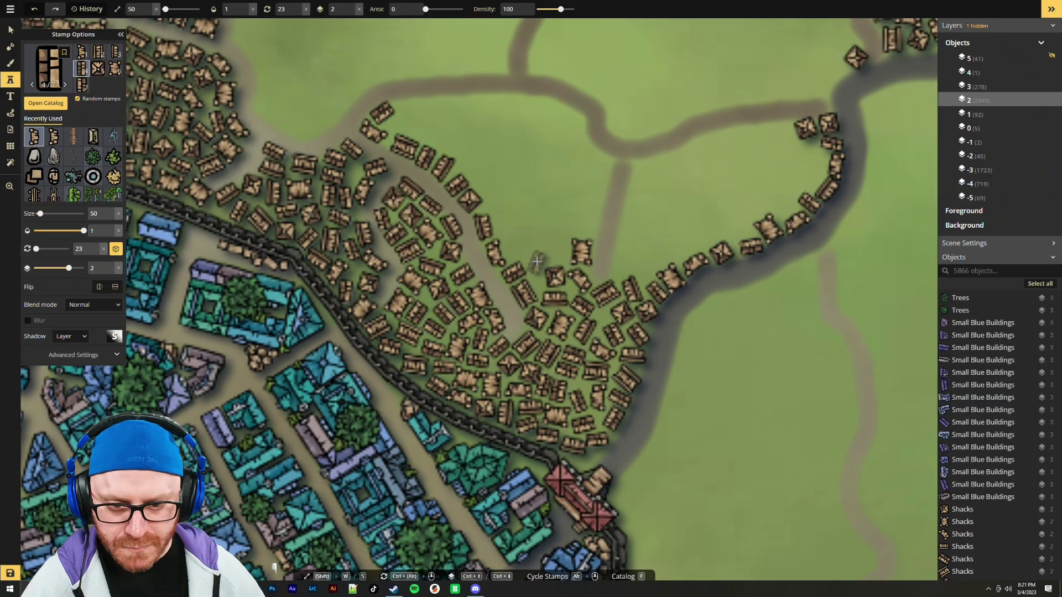
click(534, 270)
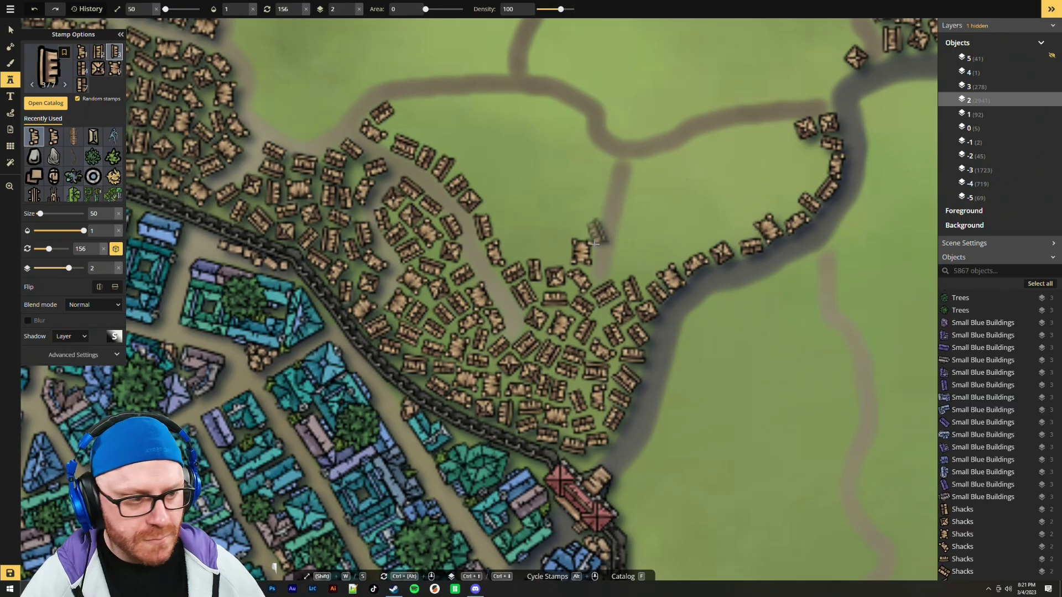
Line the short side path's western edge with shacks up to the road, including one at 186°, a square one and one at 100°
scroll(573, 235, up, 2)
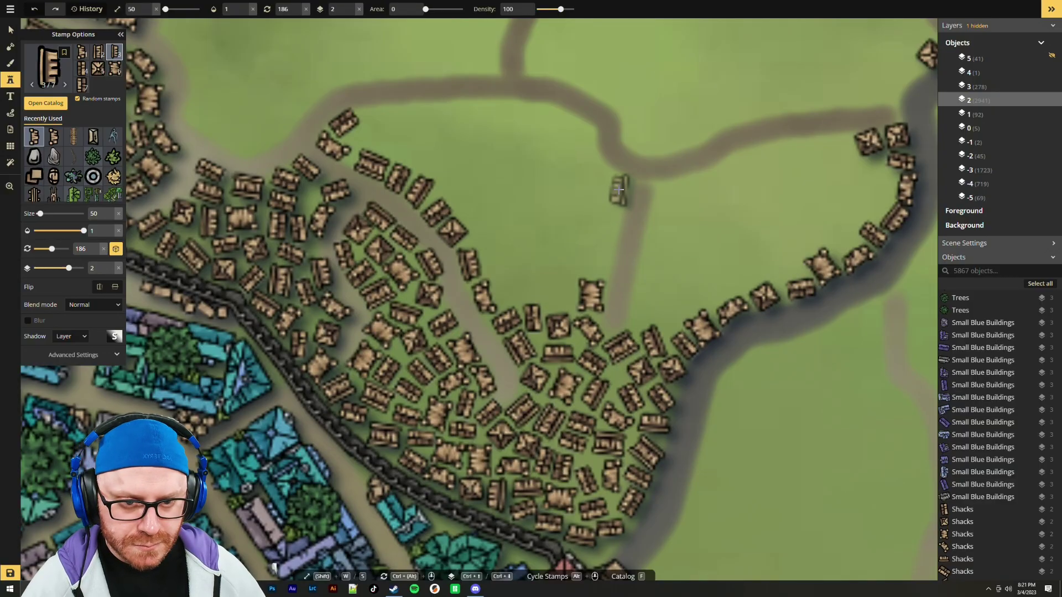
click(619, 190)
click(599, 270)
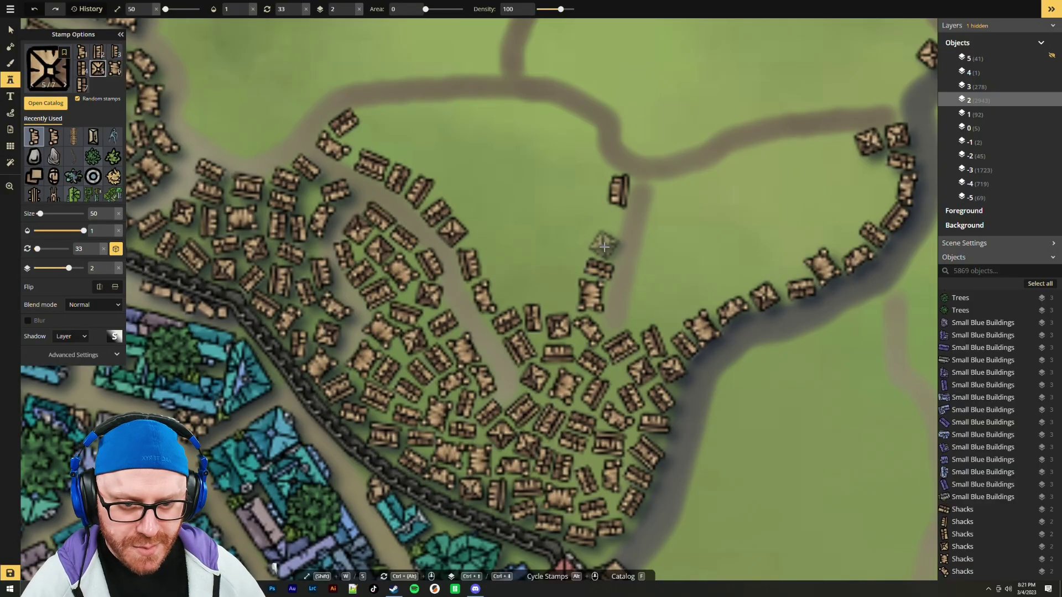
click(606, 247)
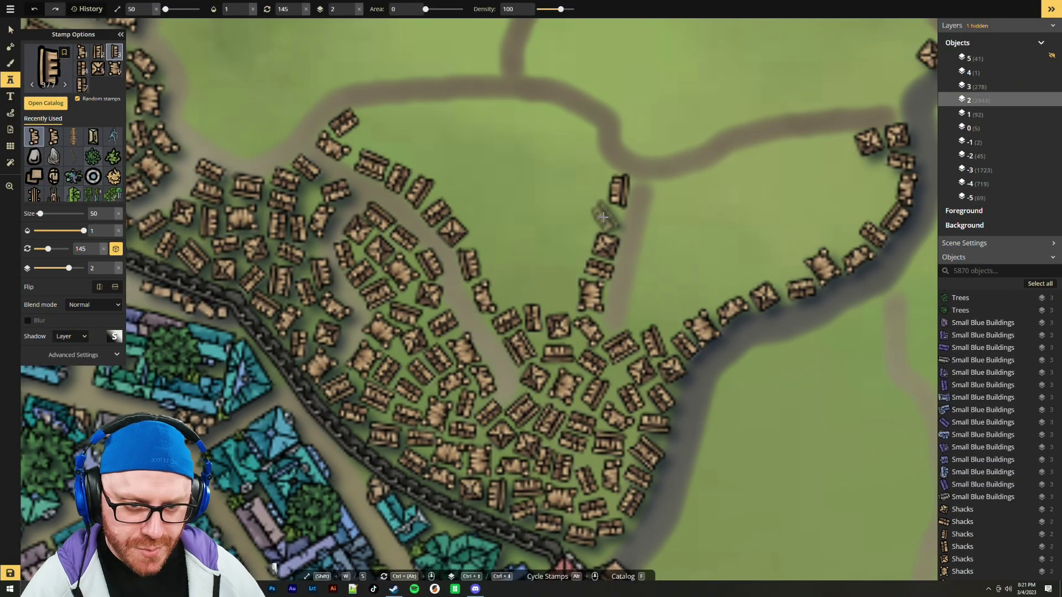
scroll(609, 219, down, 2)
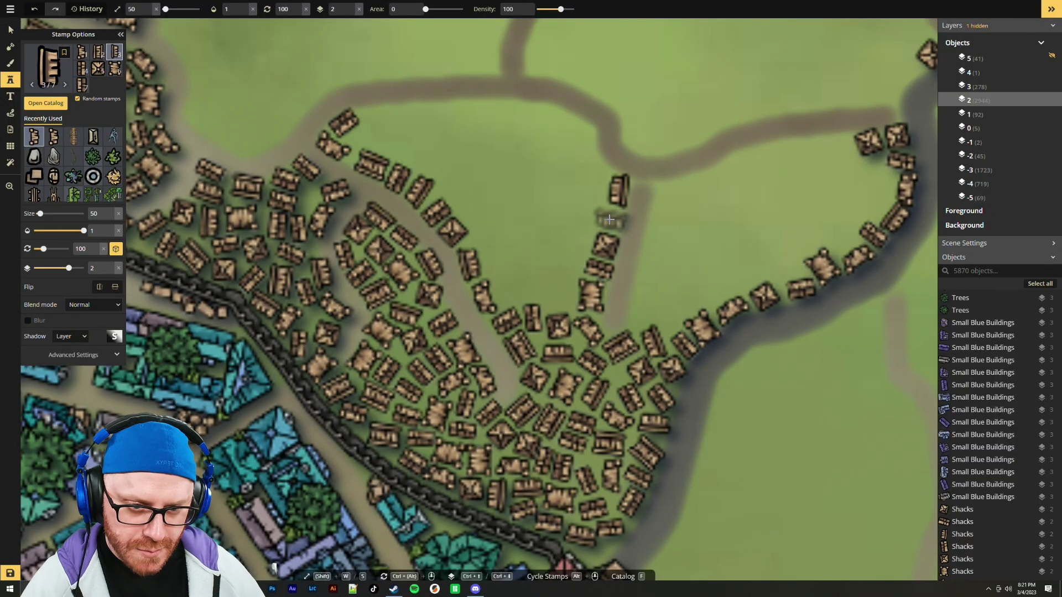
click(609, 220)
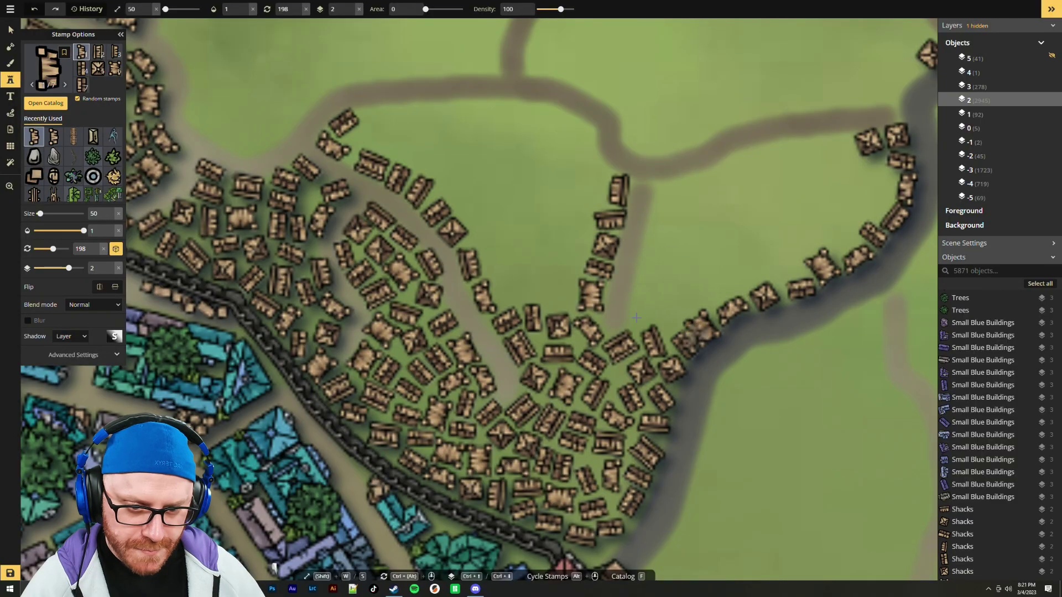
Place three shacks in a row westward from the side path's large shack to the row along the longer path
click(563, 289)
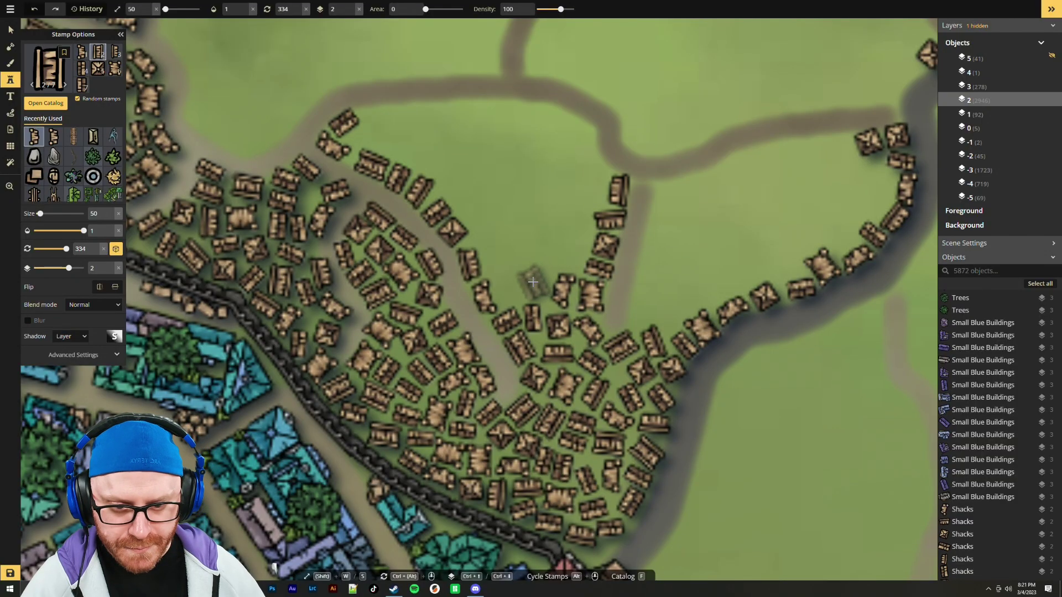
click(538, 283)
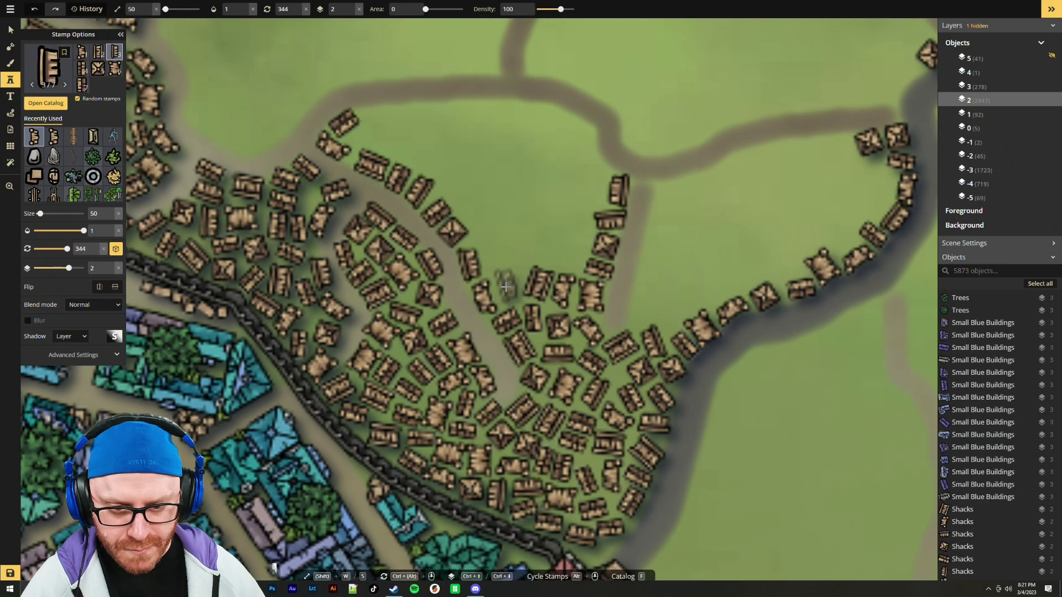
scroll(505, 287, up, 1)
click(508, 289)
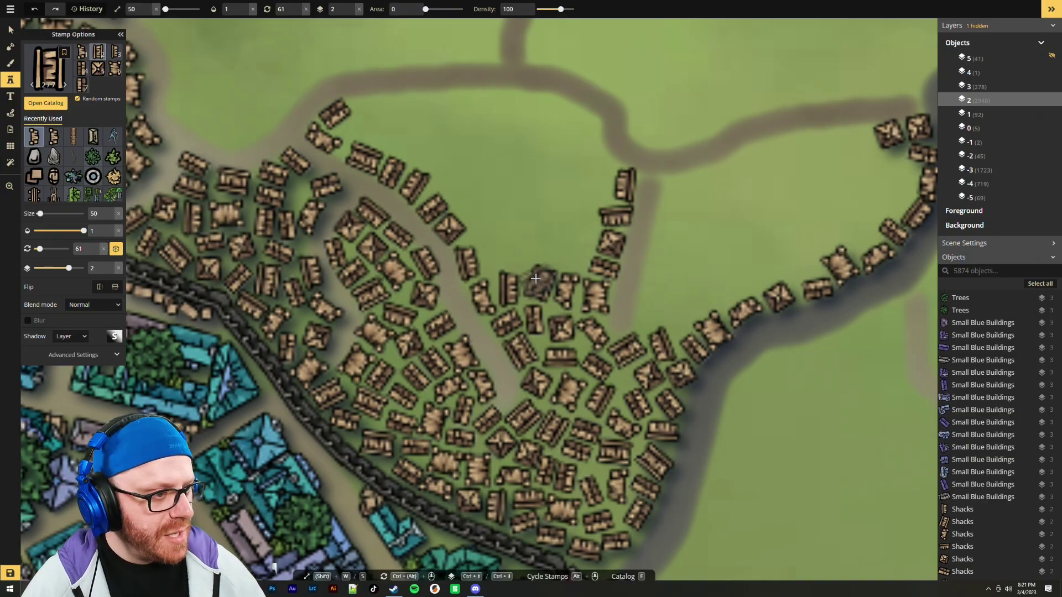
Start a row inside the curved upper road with a long shack and one at 192° at its west end, plus two at its east bend
scroll(536, 278, up, 3)
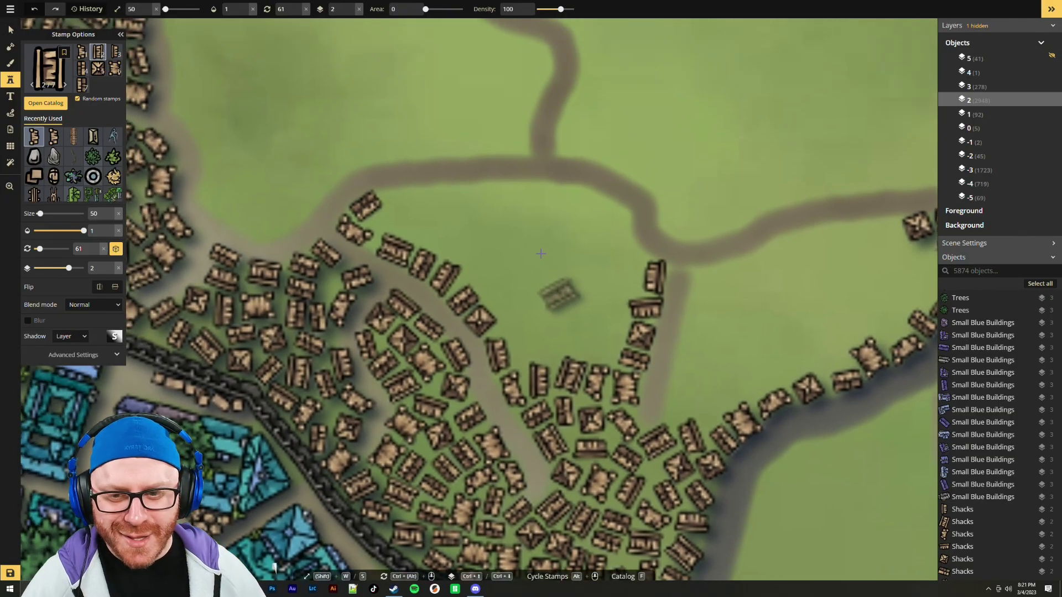
scroll(481, 233, up, 1)
scroll(403, 206, up, 1)
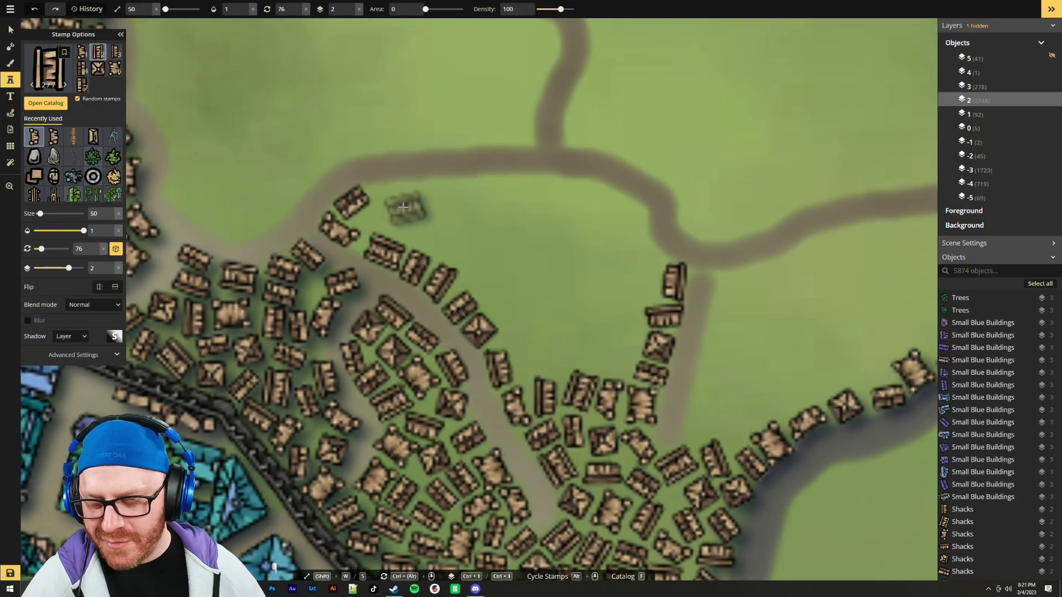
click(390, 197)
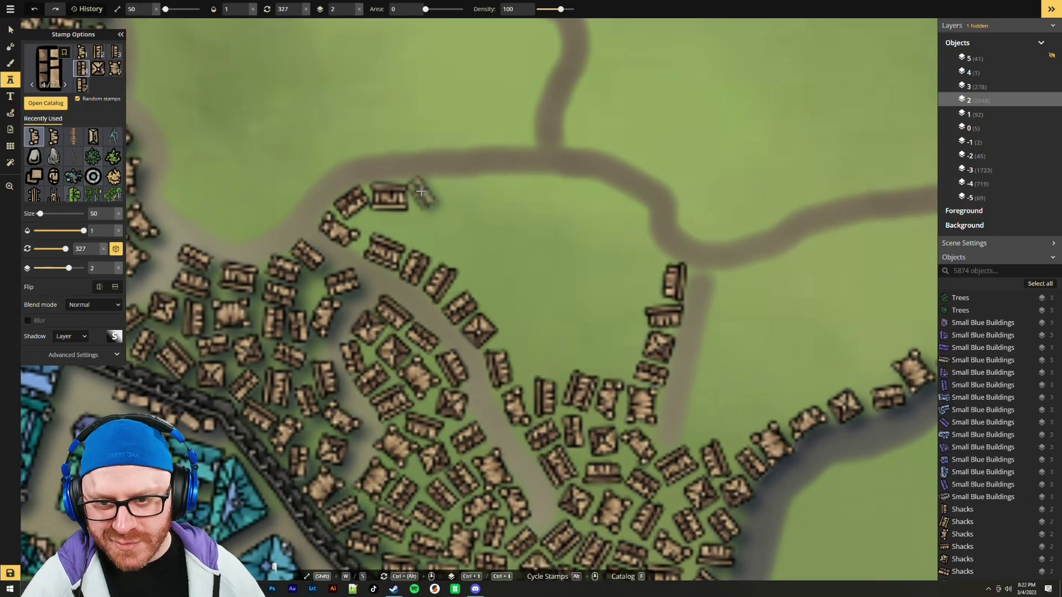
scroll(422, 190, down, 8)
scroll(423, 190, down, 1)
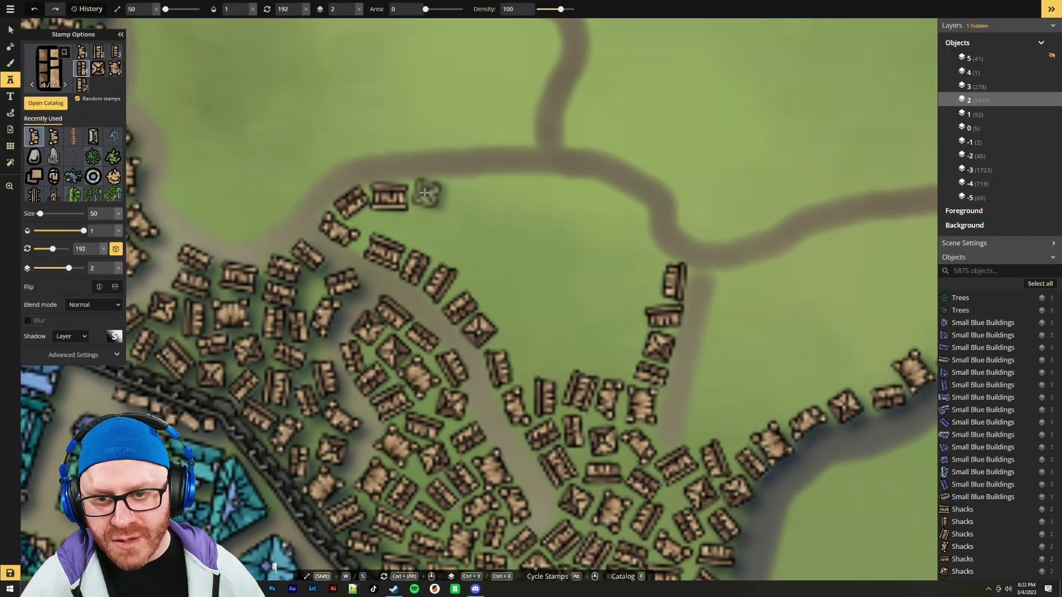
click(425, 193)
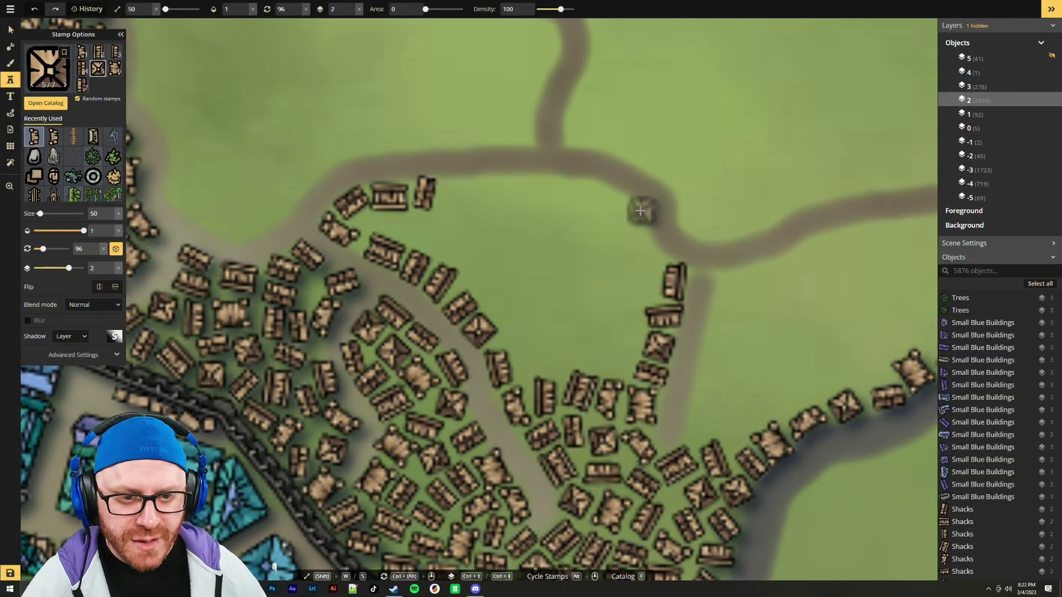
click(638, 211)
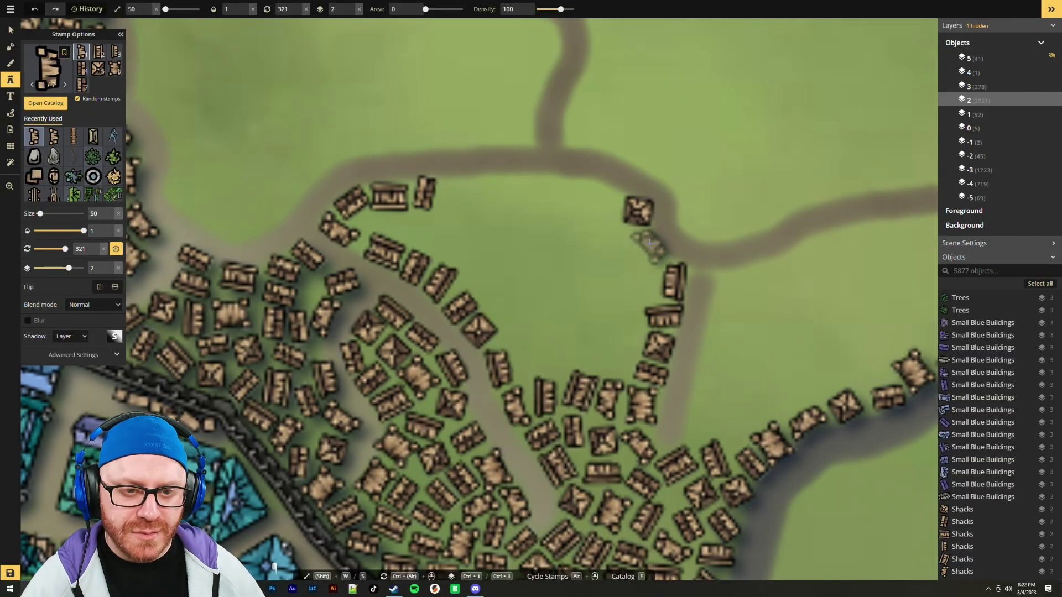
click(650, 241)
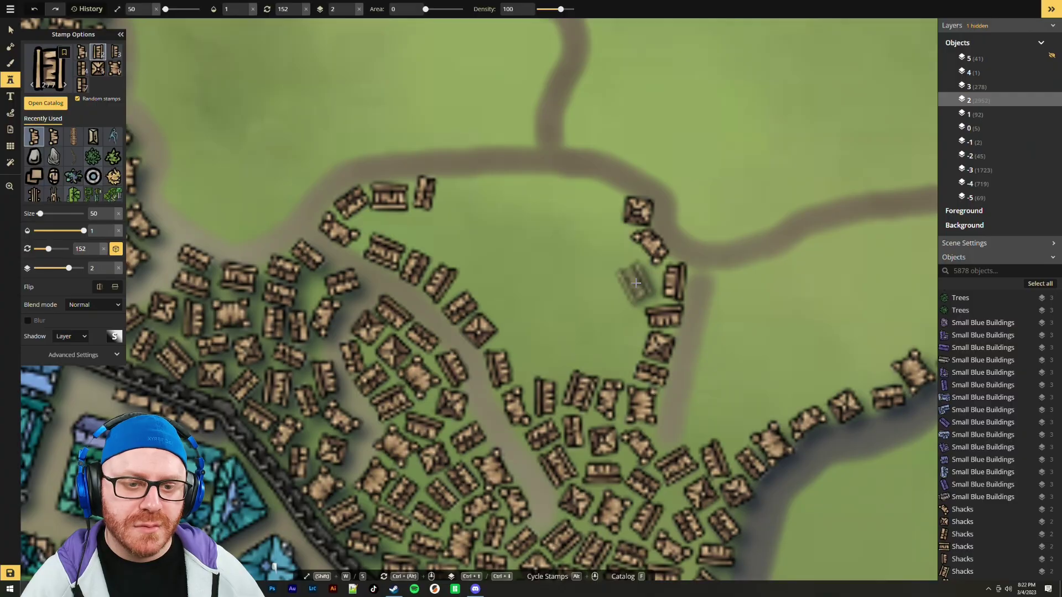
Place a long shack at 92° just inside the east bend's column and a smaller one farther south beside that column
scroll(639, 284, down, 4)
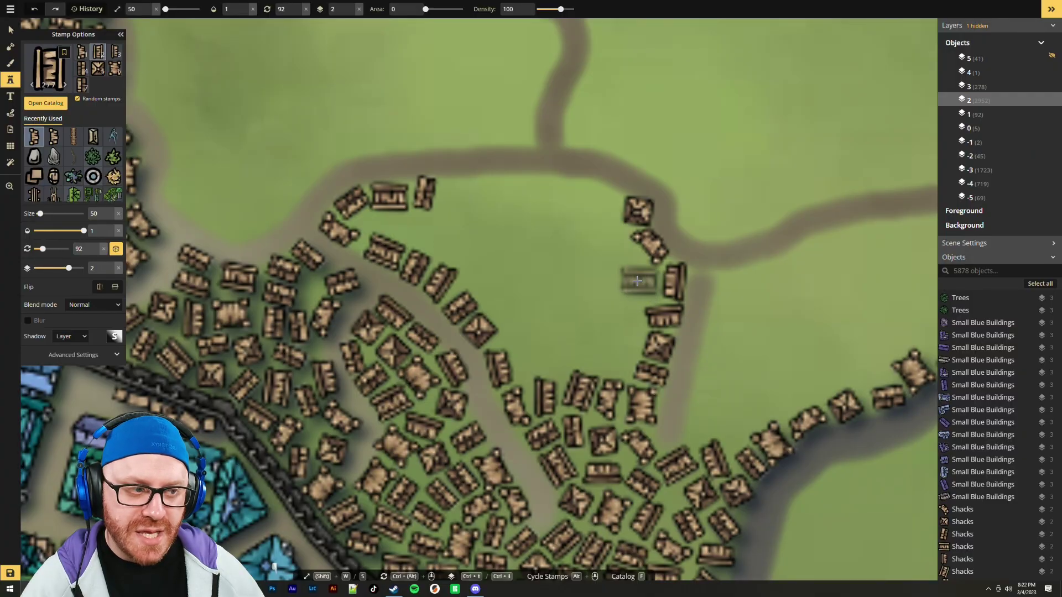
scroll(637, 282, up, 6)
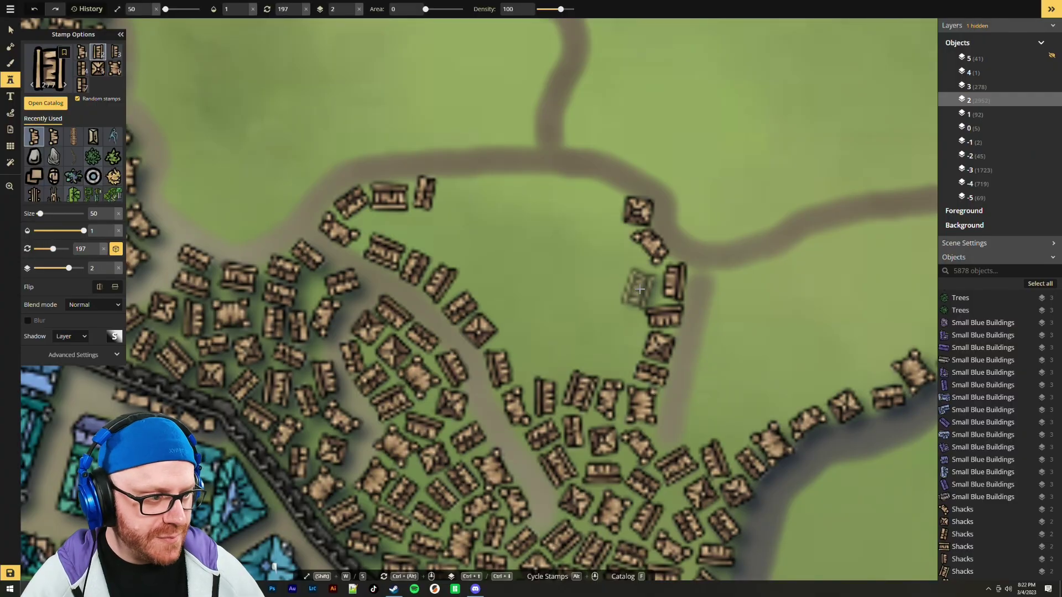
scroll(637, 291, down, 2)
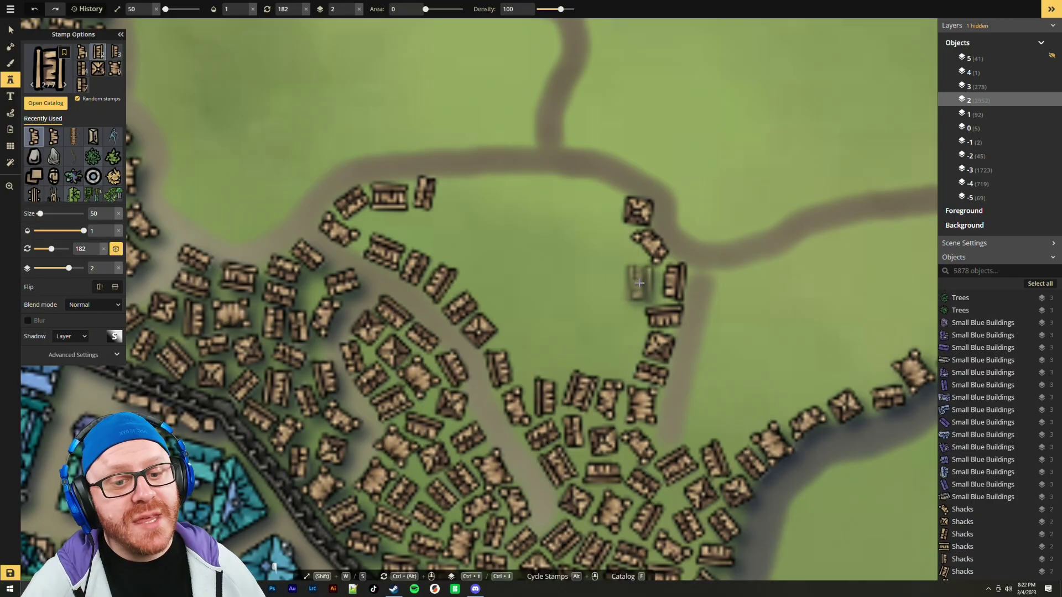
scroll(637, 283, down, 6)
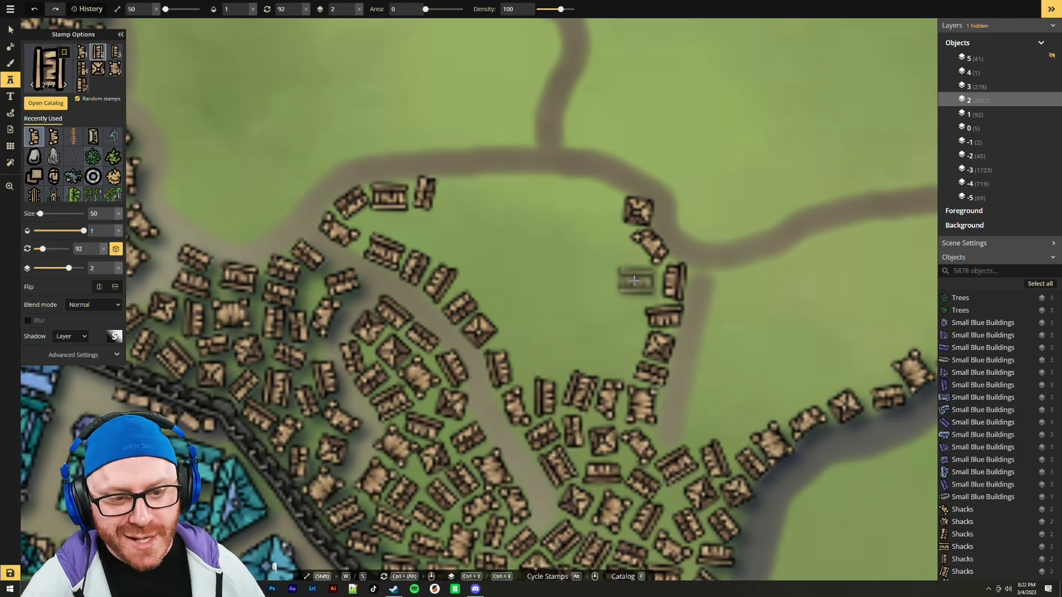
click(638, 284)
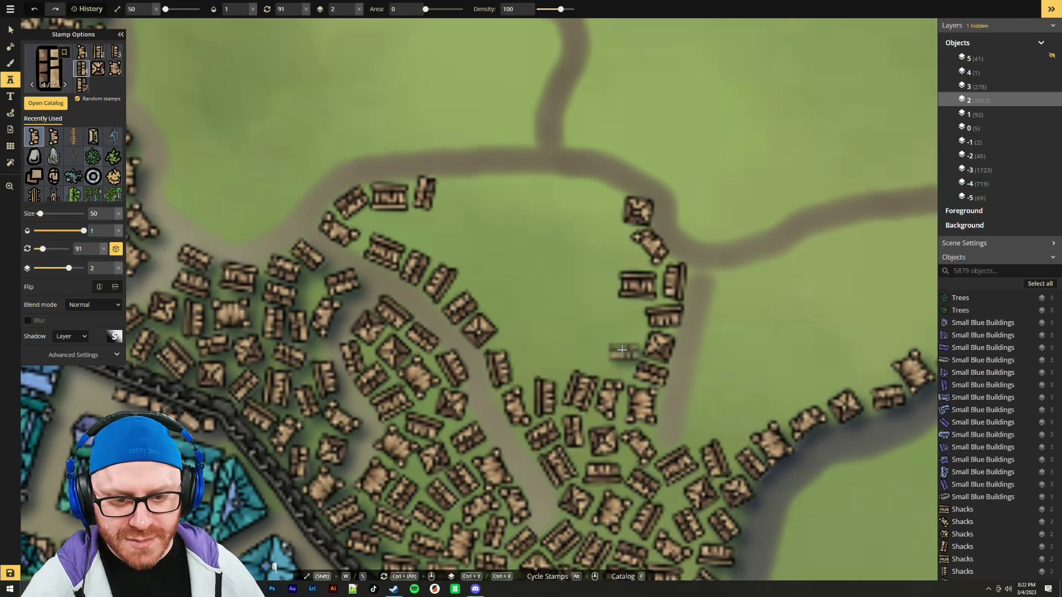
click(613, 349)
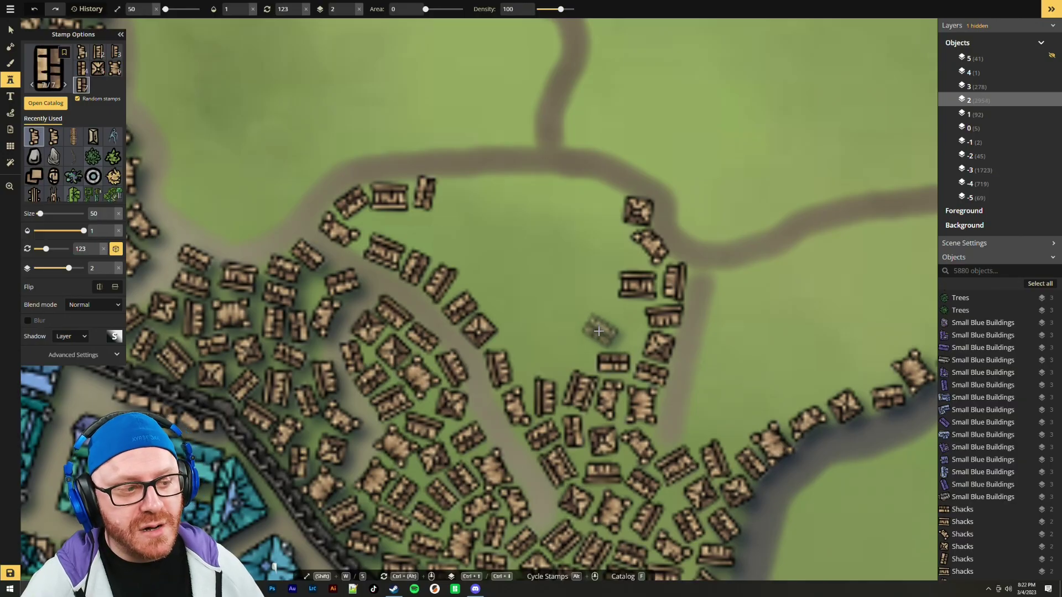
Move the long horizontal shack at the west end of the curved upper road's row slightly north, closer to the road
scroll(421, 221, down, 2)
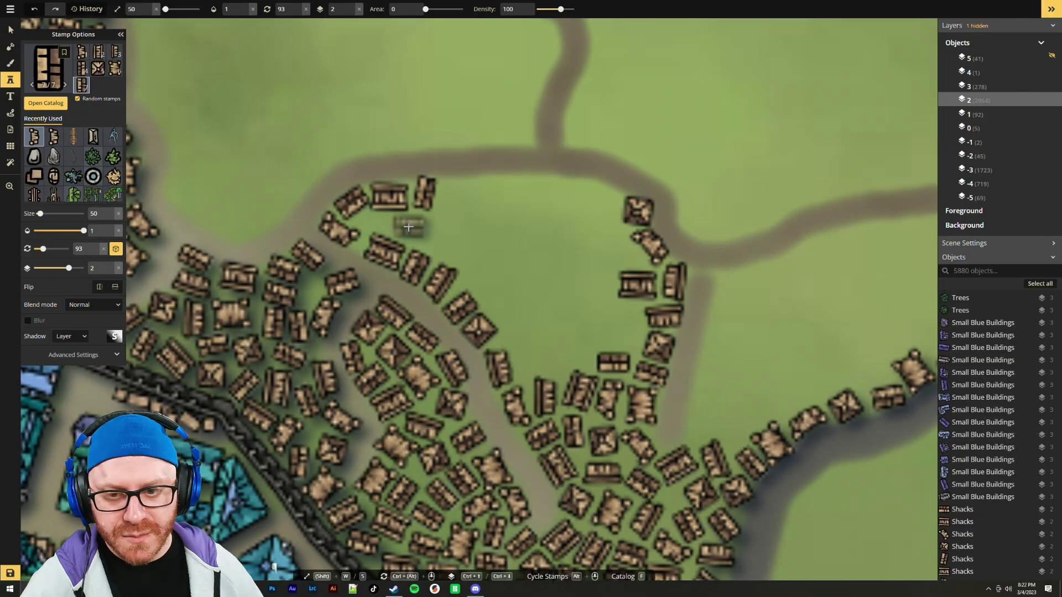
scroll(482, 242, up, 3)
scroll(398, 223, up, 2)
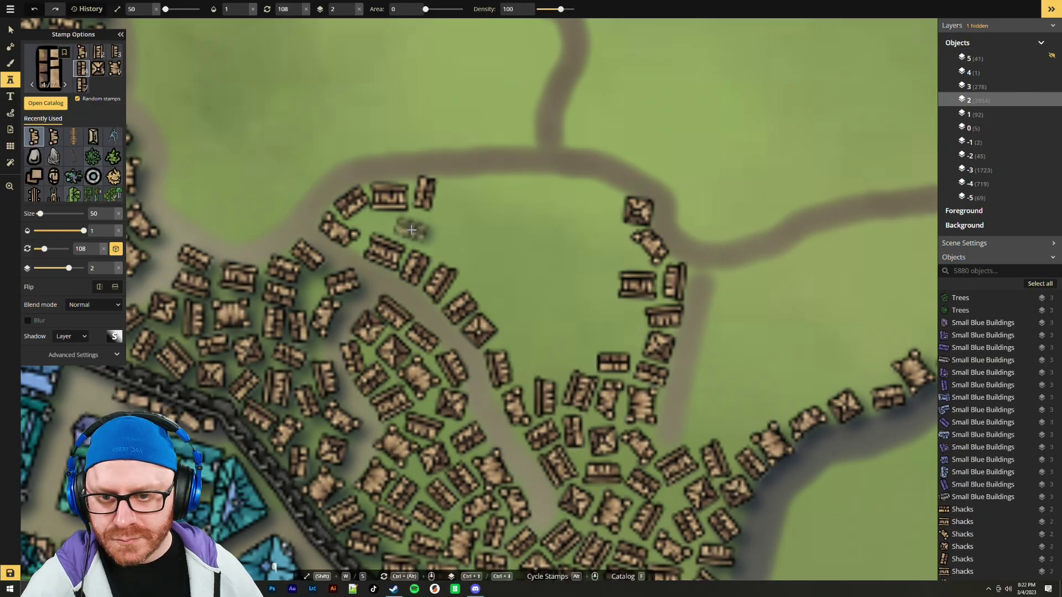
scroll(408, 226, down, 1)
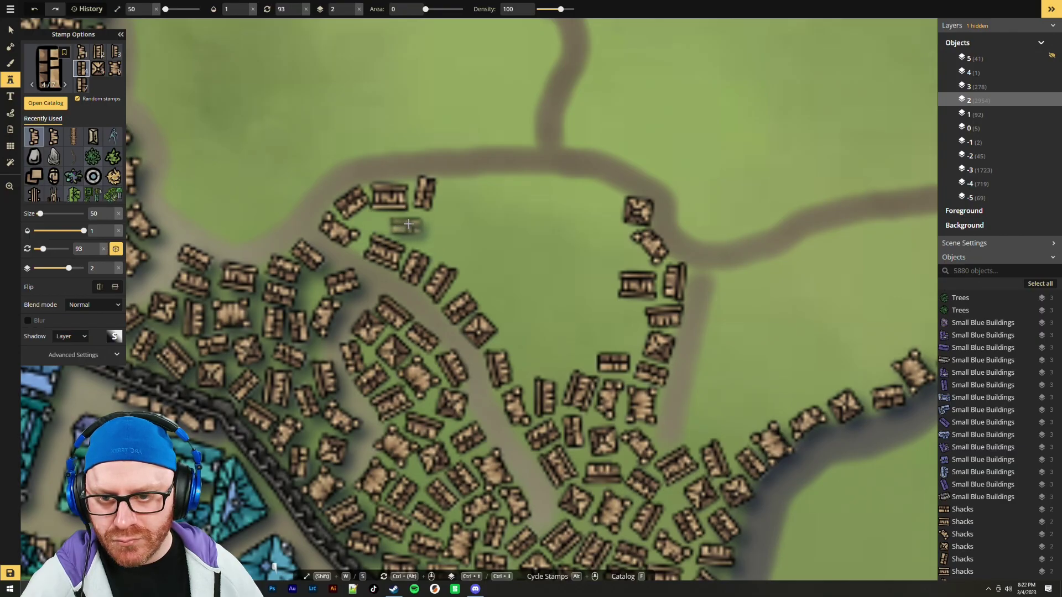
key(v)
click(394, 198)
drag(394, 201, 392, 195)
click(485, 228)
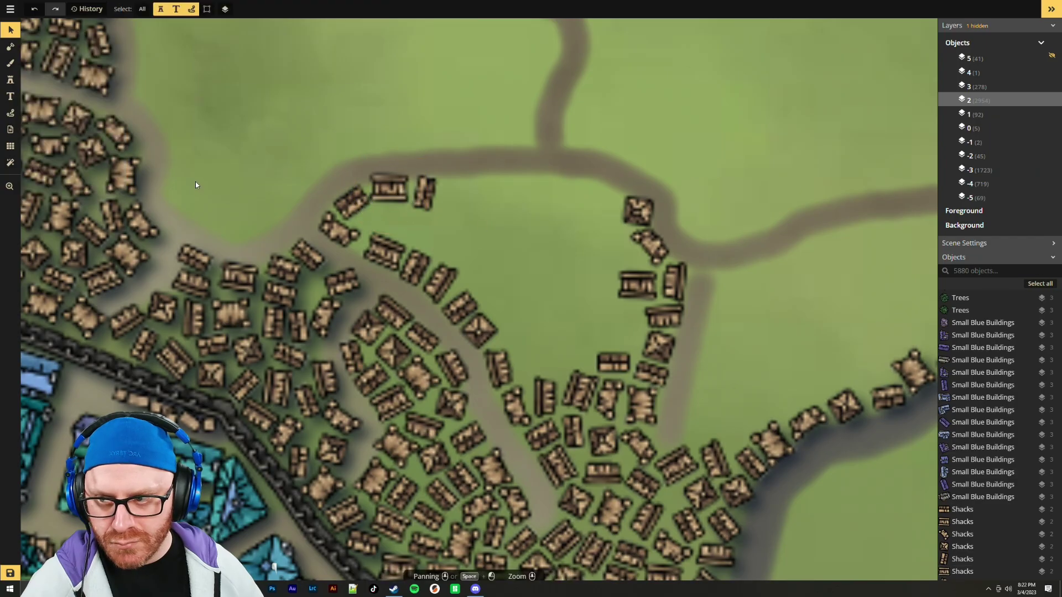
Place a small shack at 93° directly south of the moved long shack and a narrow slanted one southeast of it
click(9, 81)
click(81, 85)
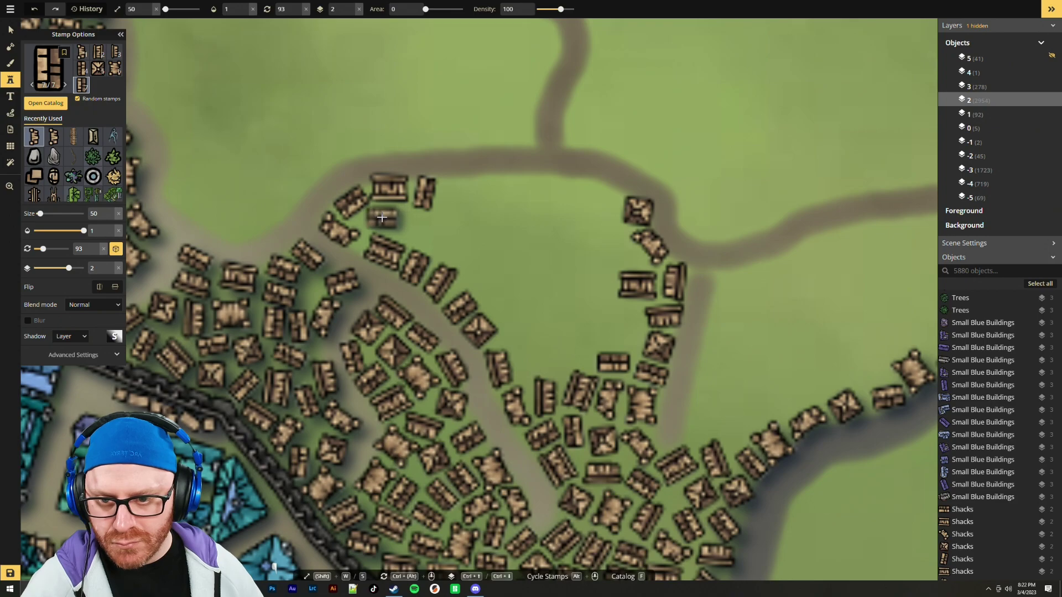
click(395, 220)
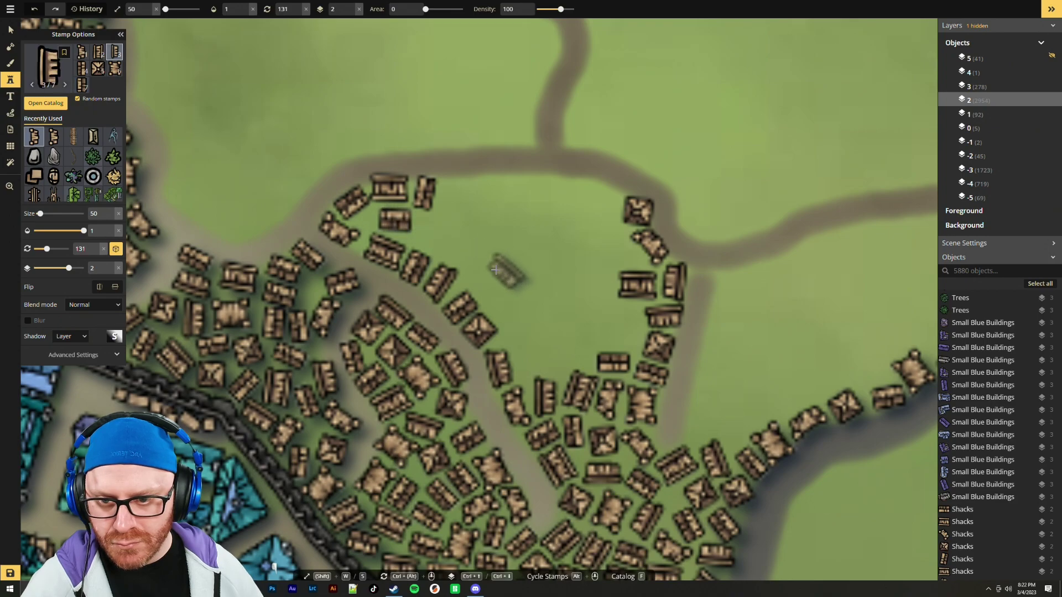
click(432, 240)
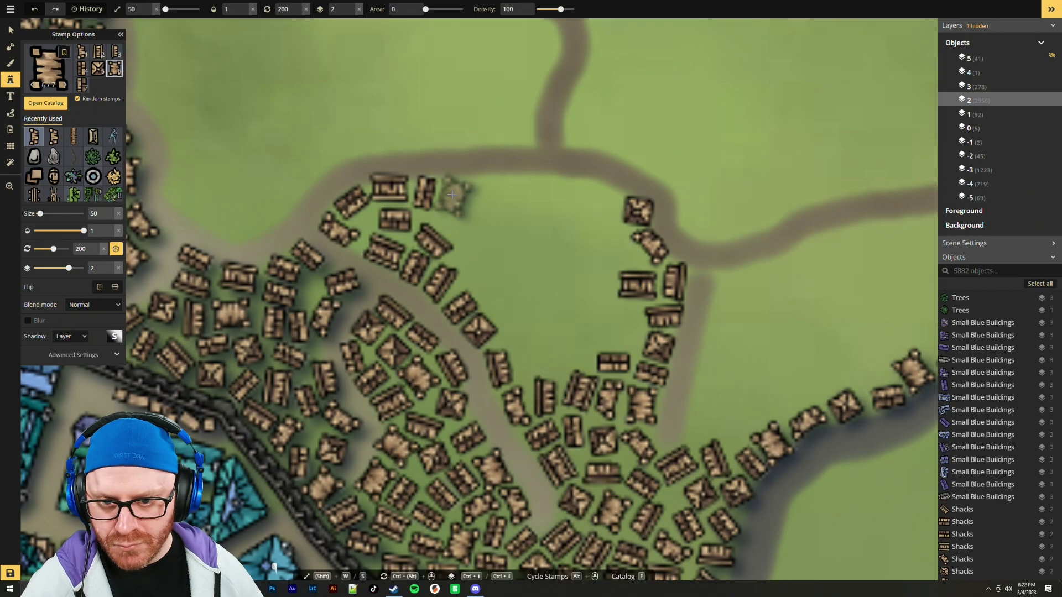
Place a large shack at 260° just east of the longer path's row and a small upright one inside the eastern column
scroll(539, 332, up, 4)
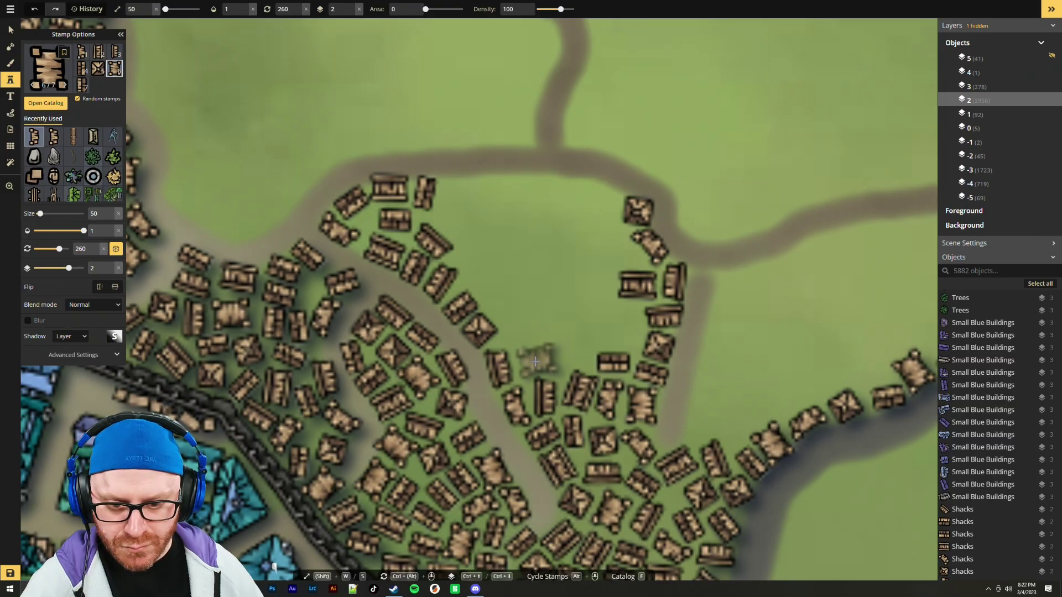
click(536, 362)
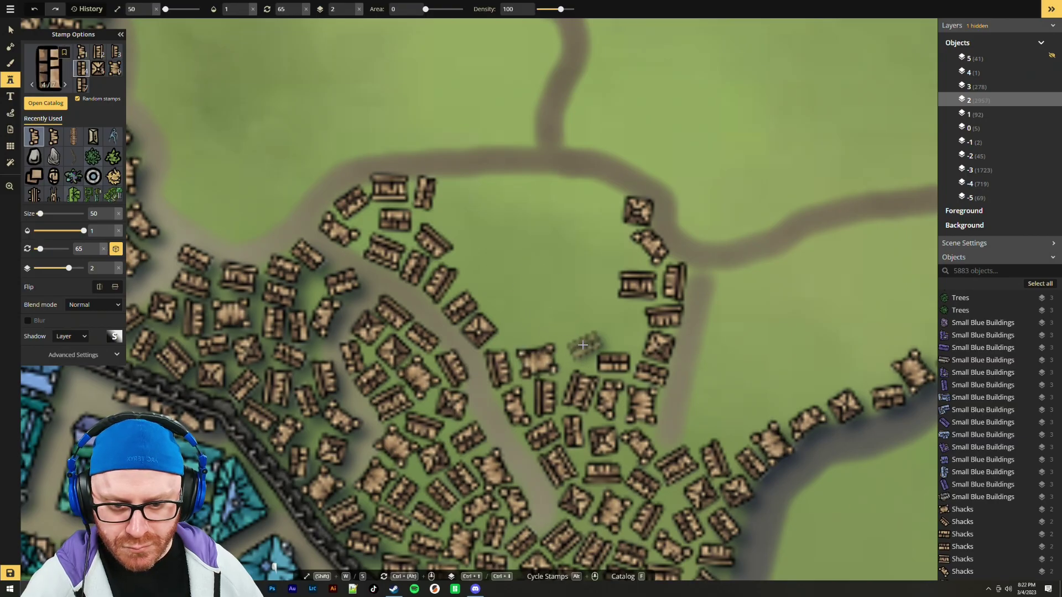
scroll(632, 326, down, 1)
click(630, 326)
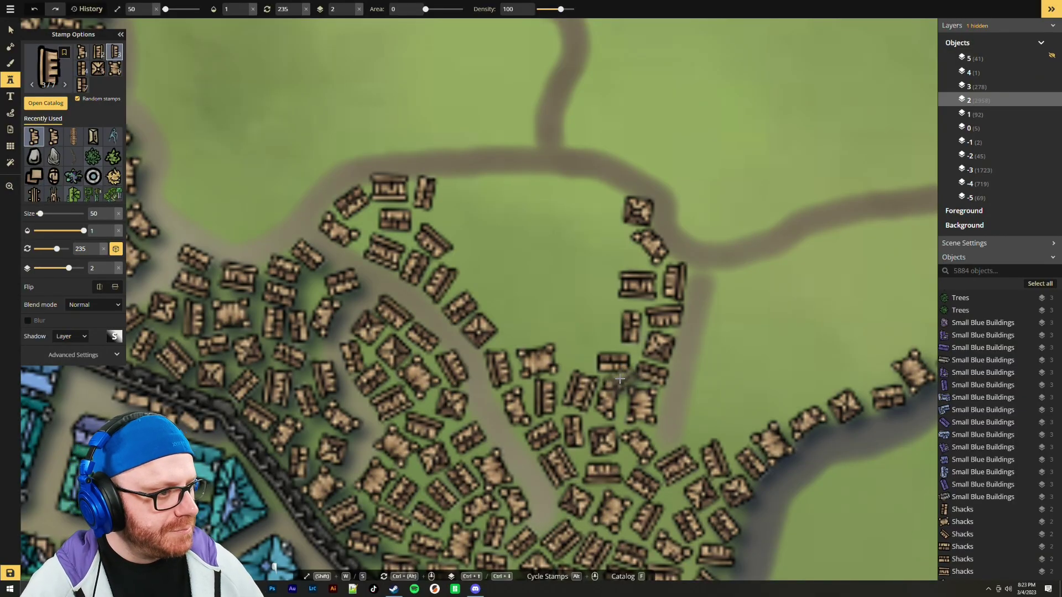
Fill the gap east of the large 260° shack with a narrow shack at 100°
scroll(575, 349, up, 3)
scroll(575, 349, up, 11)
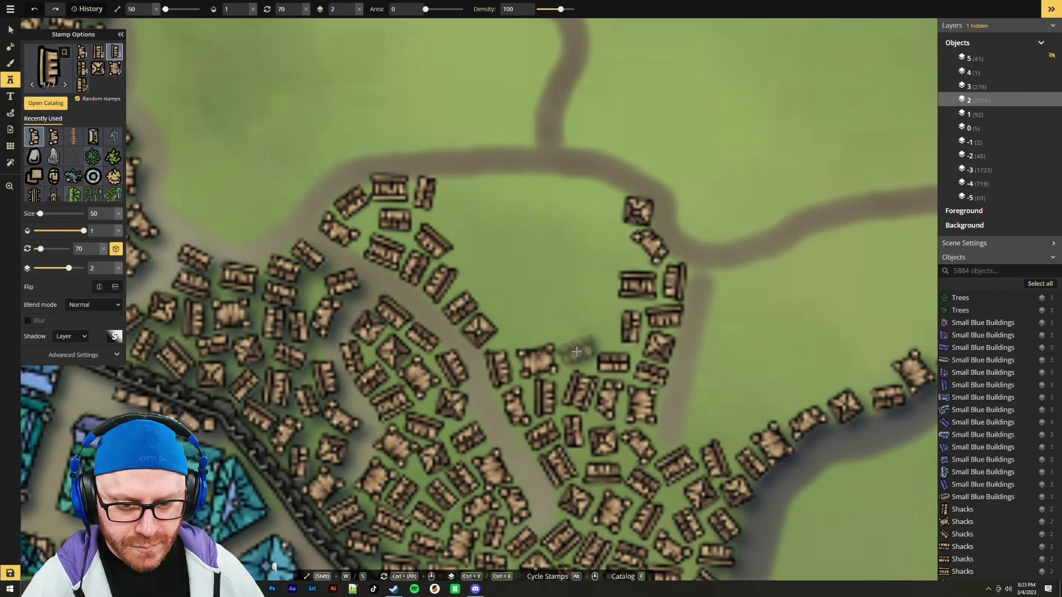
scroll(576, 350, up, 1)
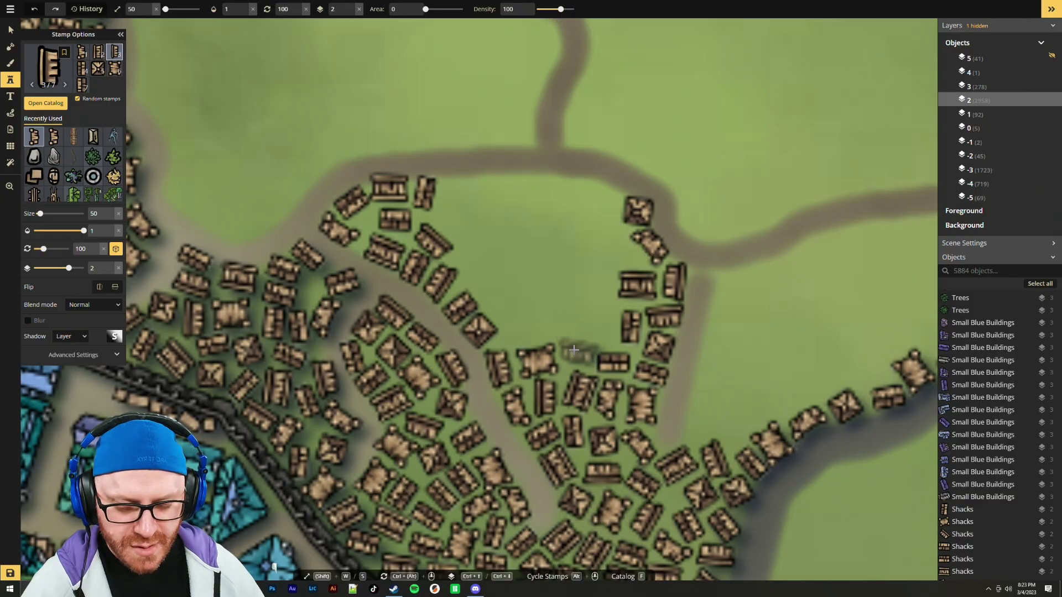
click(573, 350)
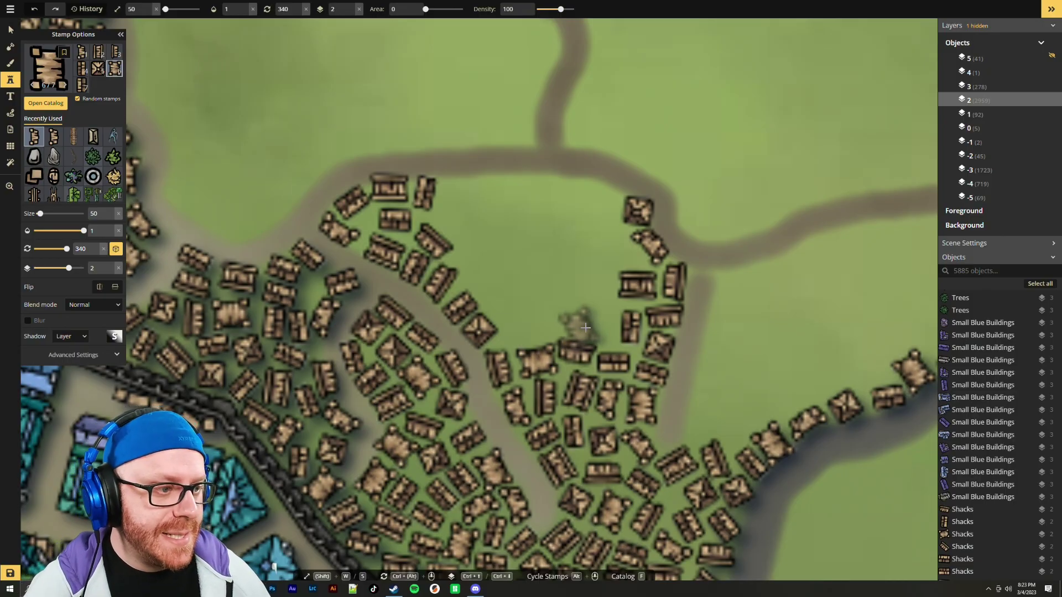
Place a large shack at 355° west of the bend's square shack and a square one at 100° inside the eastern column
scroll(595, 318, up, 2)
scroll(599, 256, up, 5)
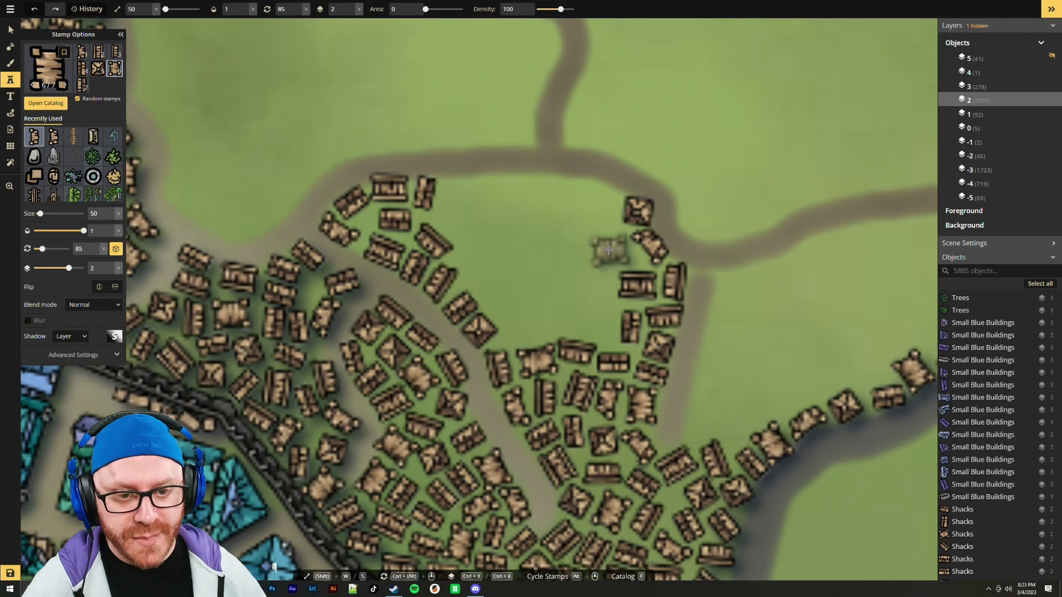
scroll(598, 221, down, 6)
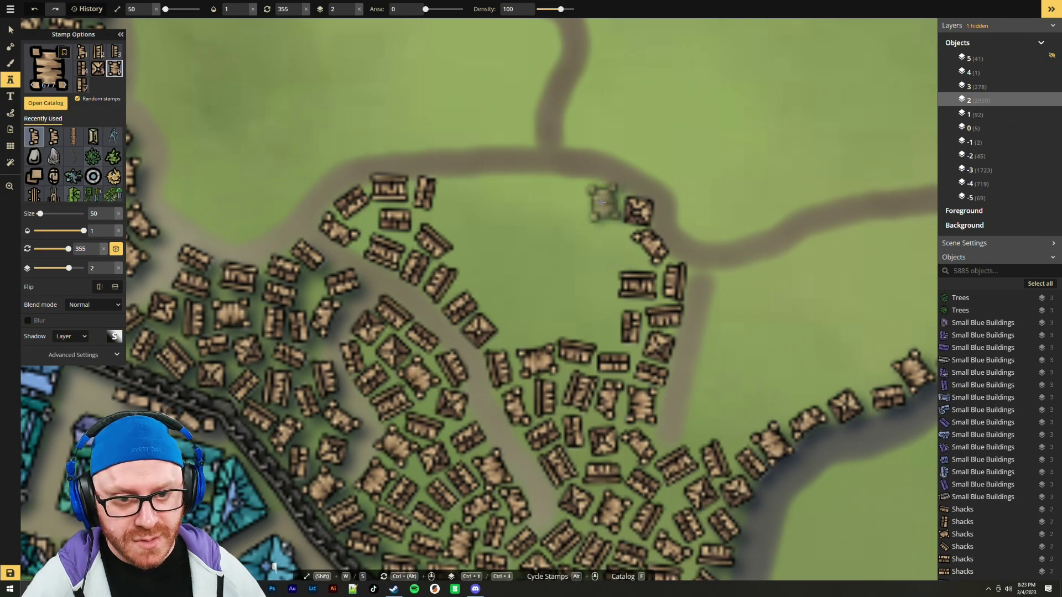
click(602, 202)
scroll(592, 322, up, 9)
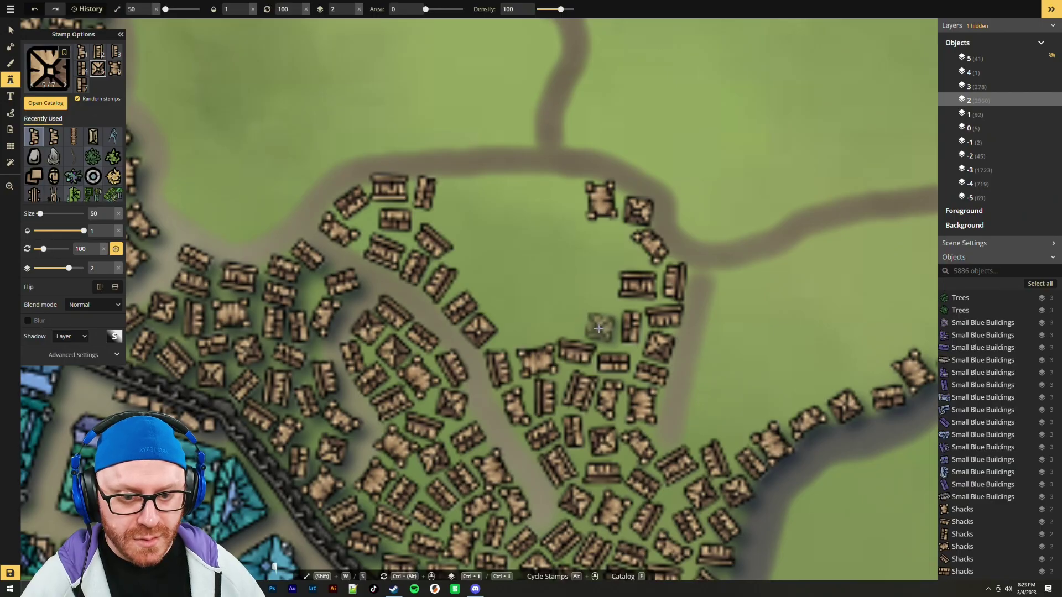
click(599, 328)
Continue the inner row east of the longer path with a large shack at 349° and a narrow one at 9° beside it
scroll(511, 325, up, 5)
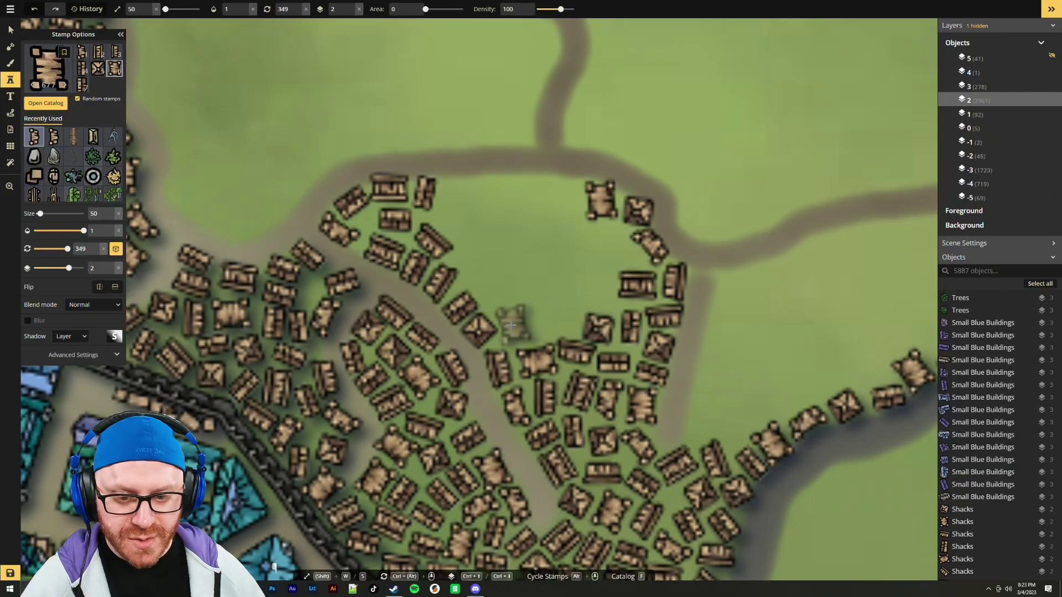
click(511, 325)
scroll(551, 321, up, 3)
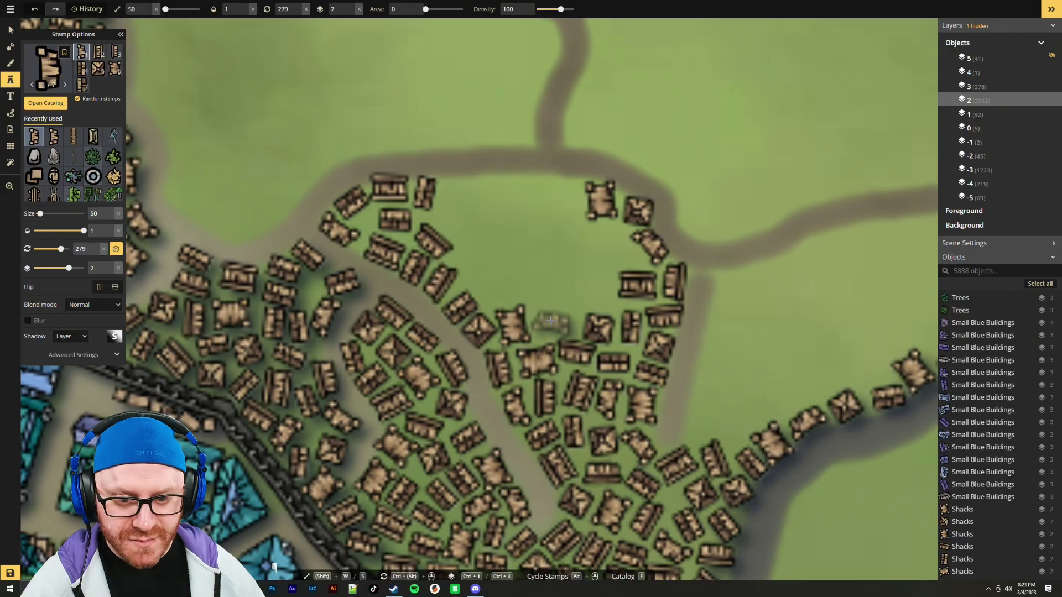
scroll(549, 322, down, 9)
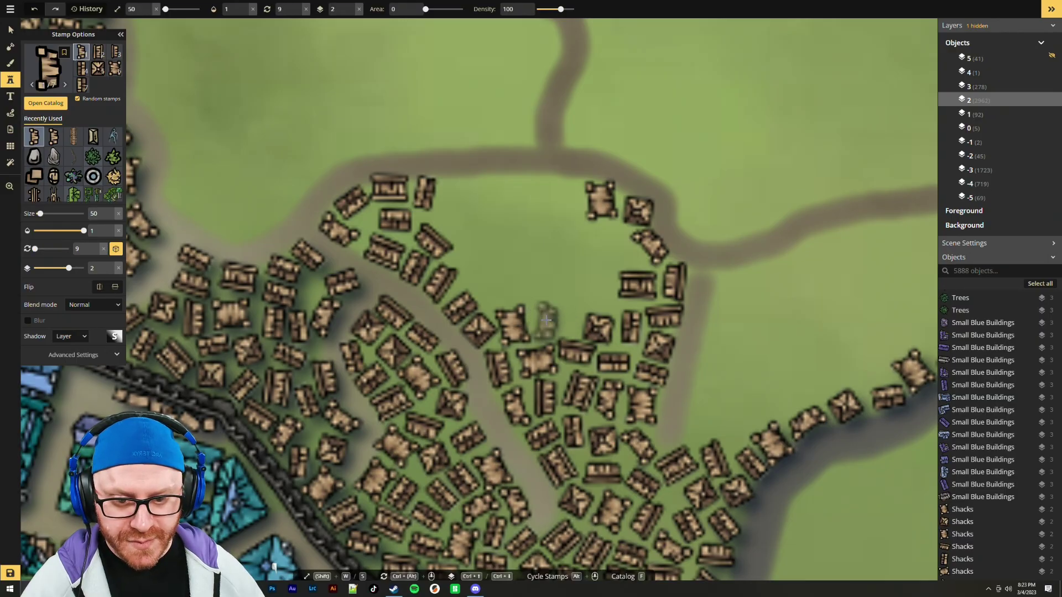
click(547, 320)
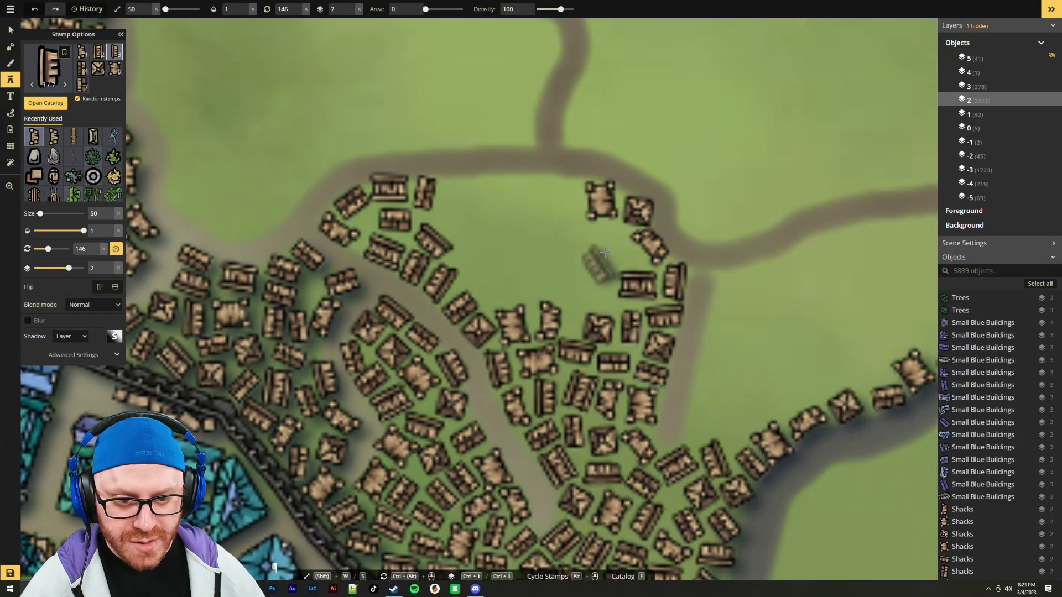
key(alt+space)
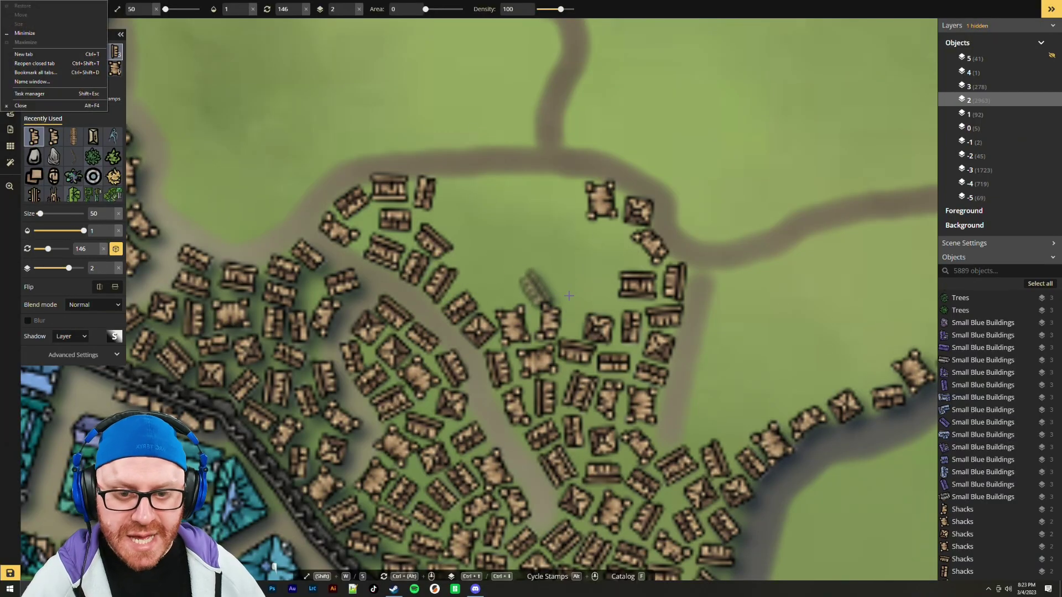
click(581, 271)
key(ctrl+z)
scroll(573, 277, down, 1)
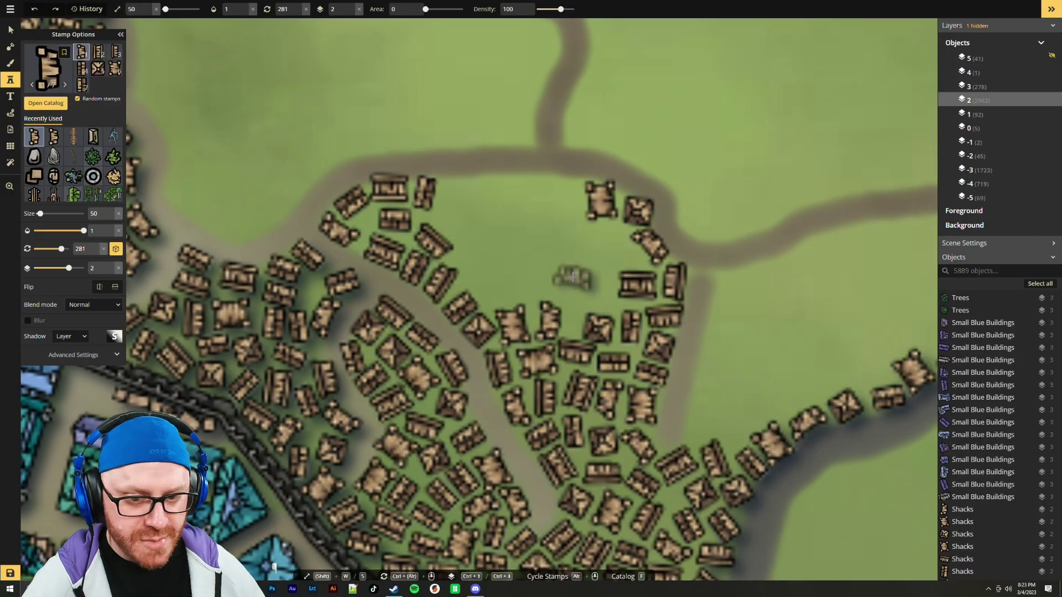
alt+scroll(573, 278, down, 3)
shift+scroll(571, 295, up, 4)
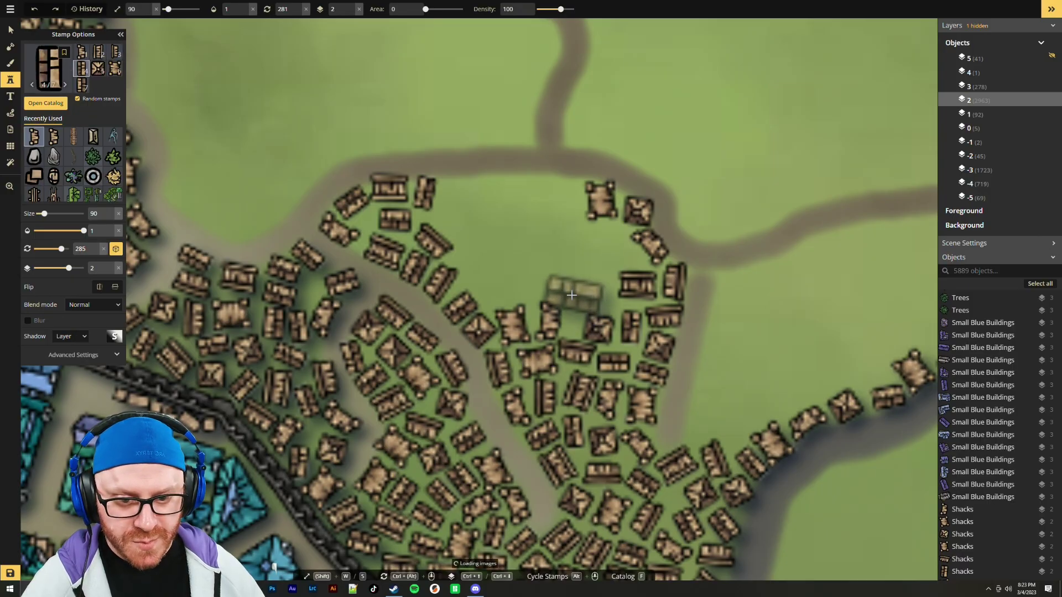
shift+scroll(573, 294, down, 4)
Nudge the square shack in the inner row slightly east to widen the gap on its western side
ctrl+alt+scroll(578, 291, down, 4)
ctrl+alt+scroll(578, 291, down, 9)
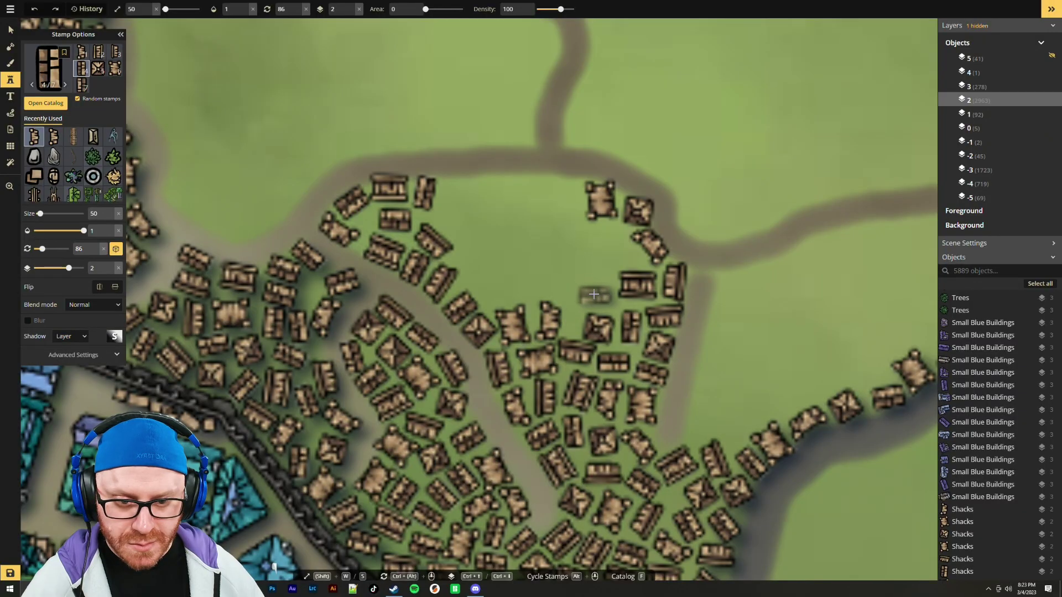
key(v)
click(604, 325)
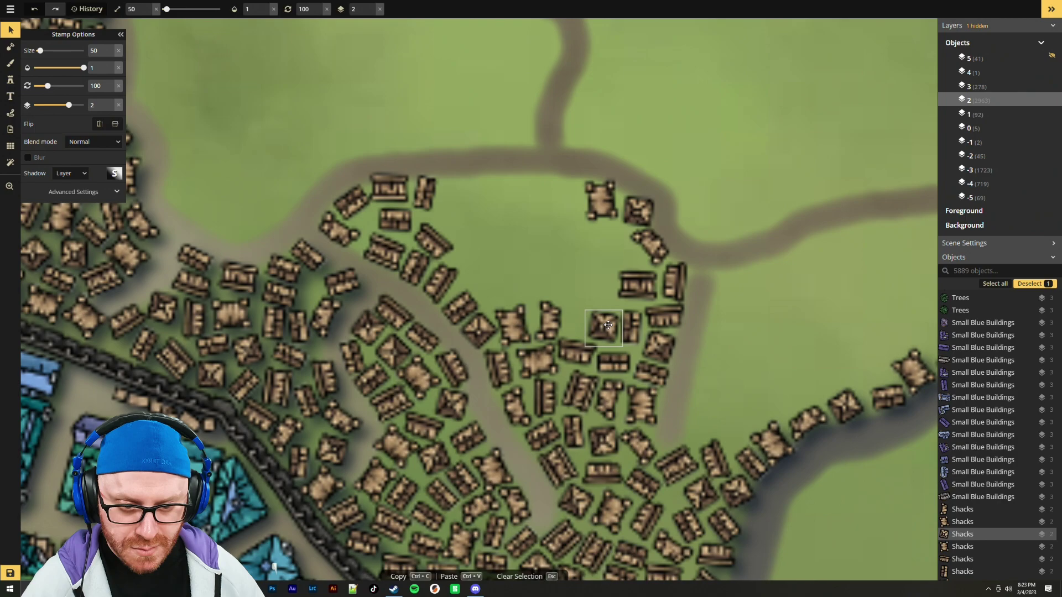
key(Escape)
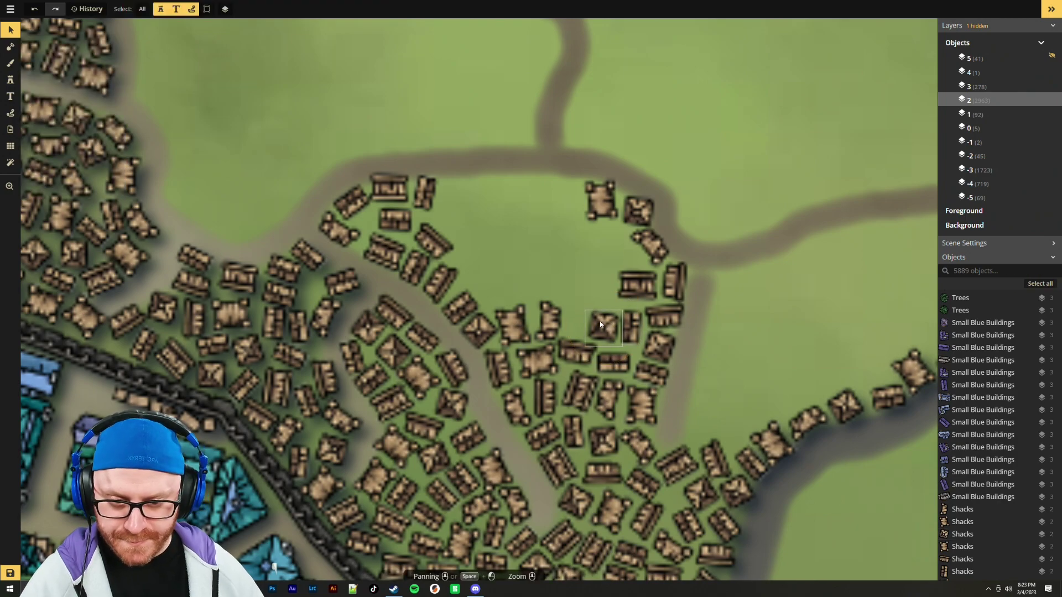
Fill the gap west of the nudged square shack with a small six-panel shack rotated to 356°
key(a)
alt+scroll(576, 288, down, 5)
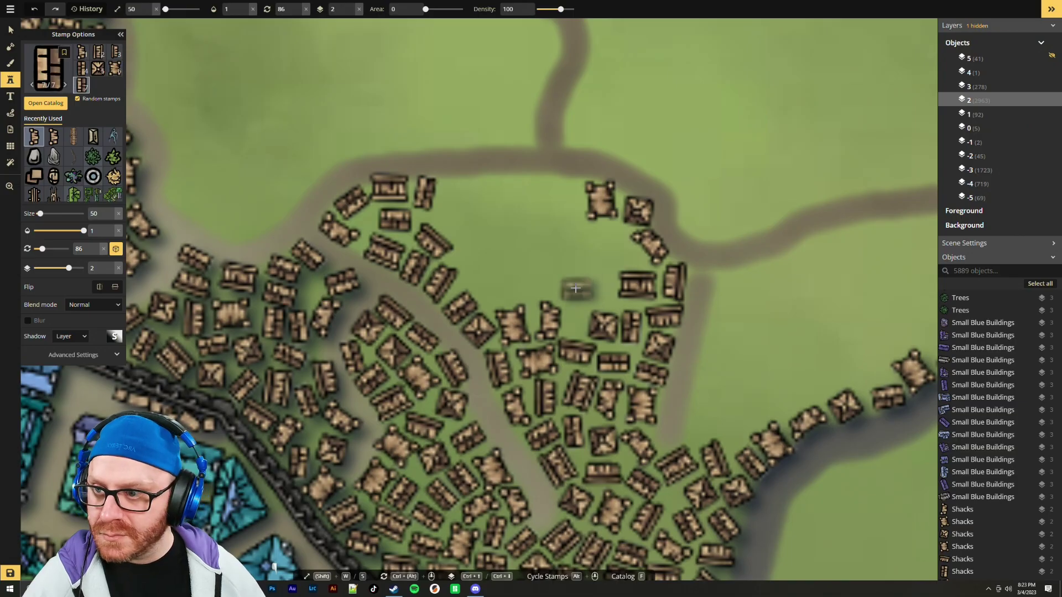
alt+scroll(575, 288, up, 3)
ctrl+scroll(576, 290, down, 6)
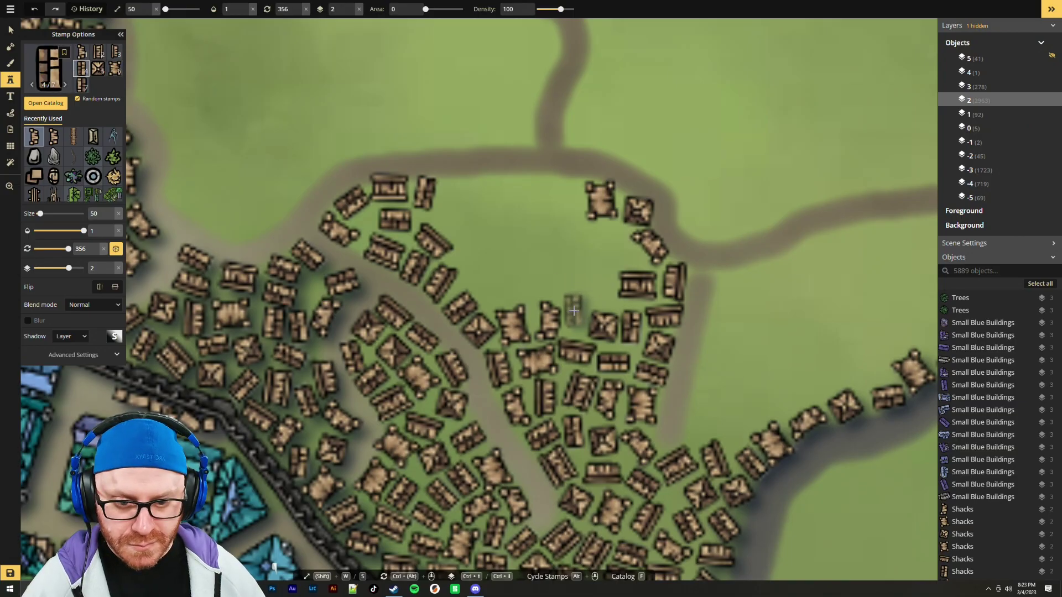
click(573, 314)
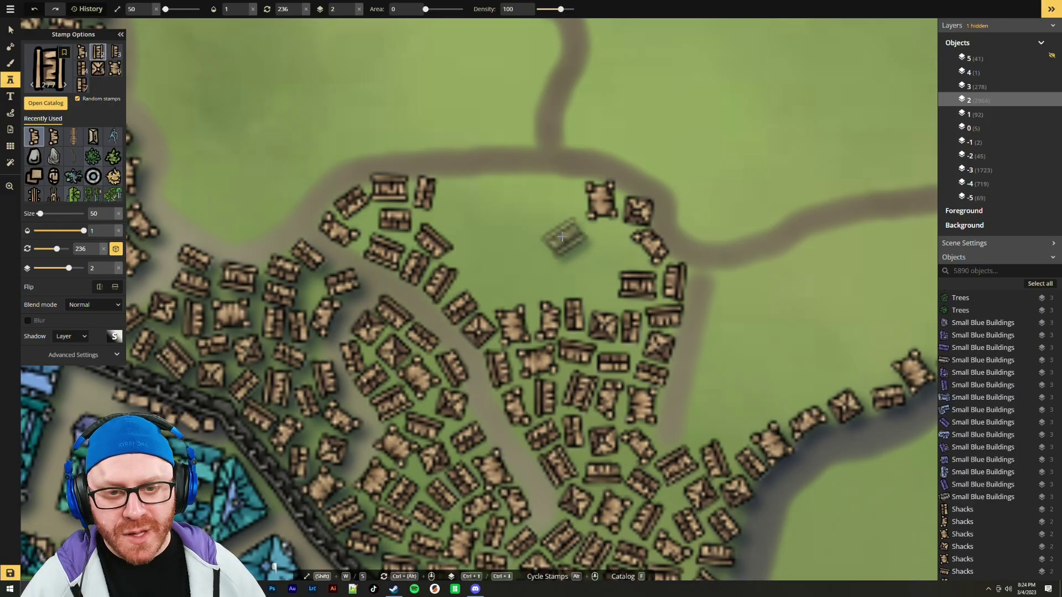
Place a long shack at 326° inside the northeastern road bend and a square one at 102° south of it
scroll(609, 246, up, 6)
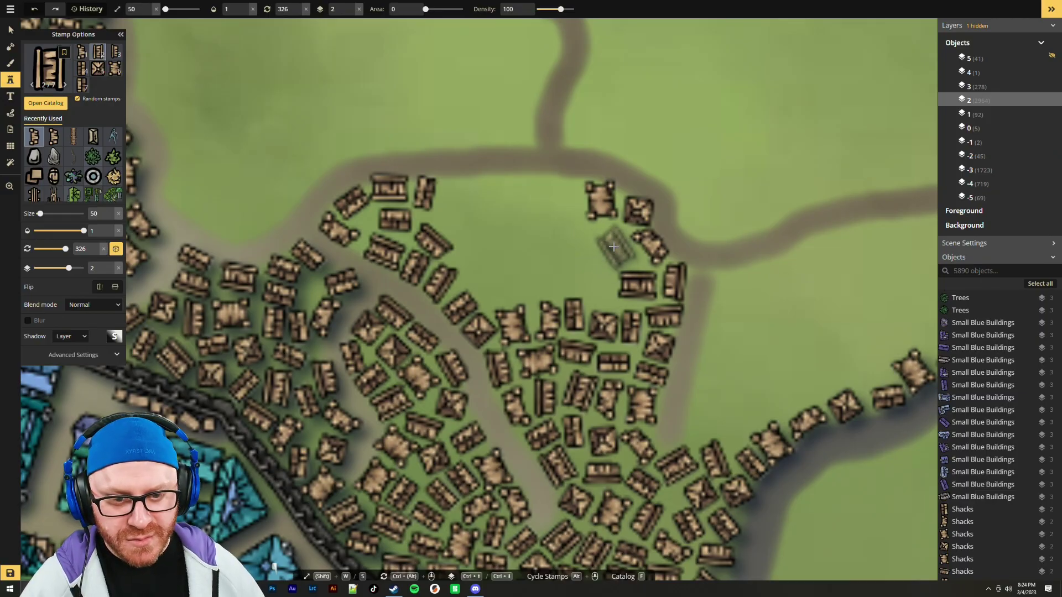
click(615, 245)
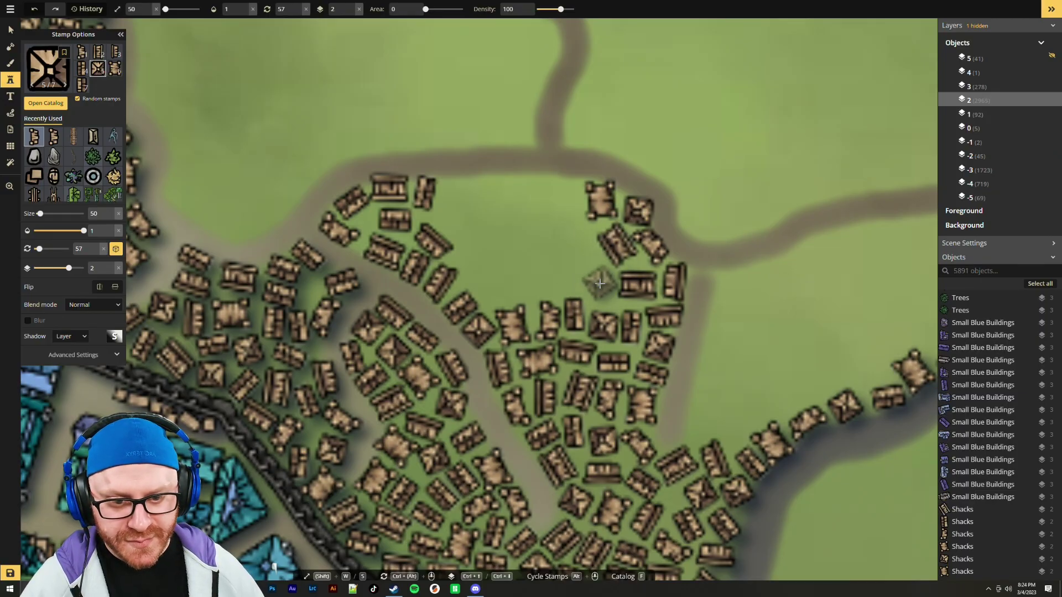
scroll(597, 286, up, 4)
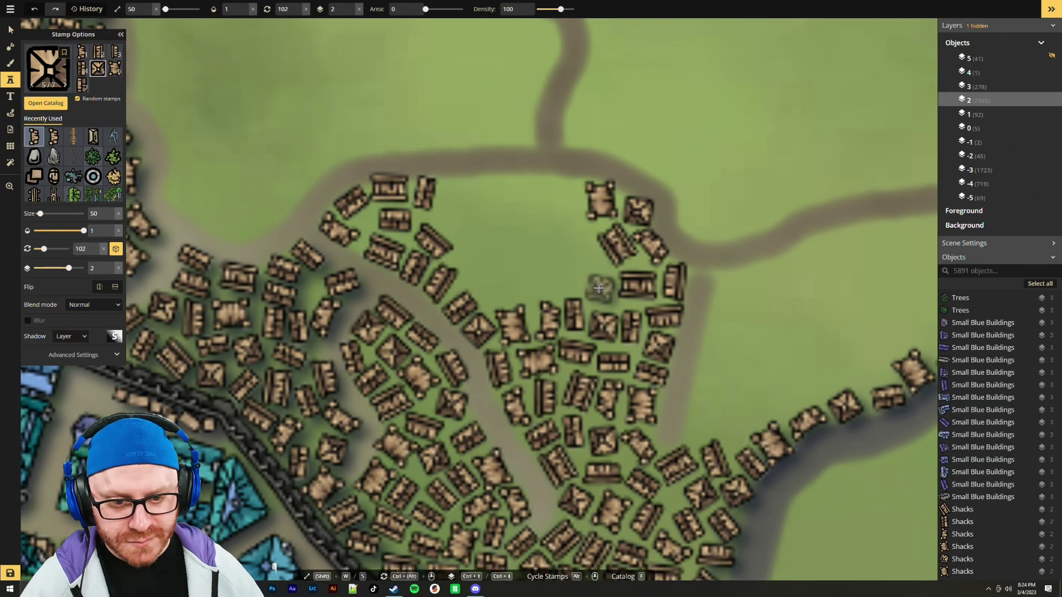
click(601, 289)
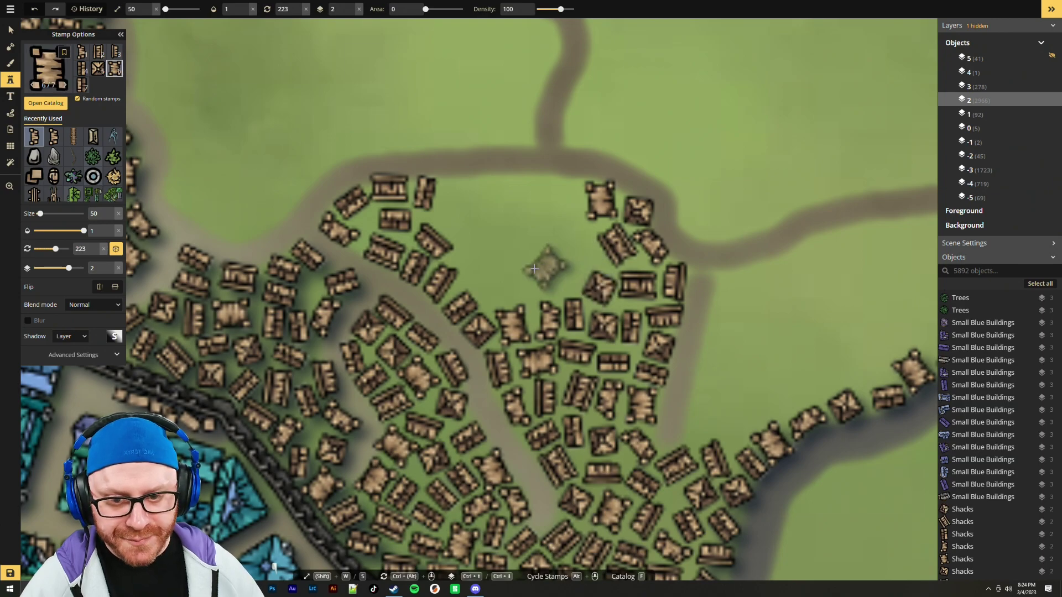
Place a large shack at 253° above the inner row's western end and a narrow one at 284° northwest of it
scroll(496, 285, up, 3)
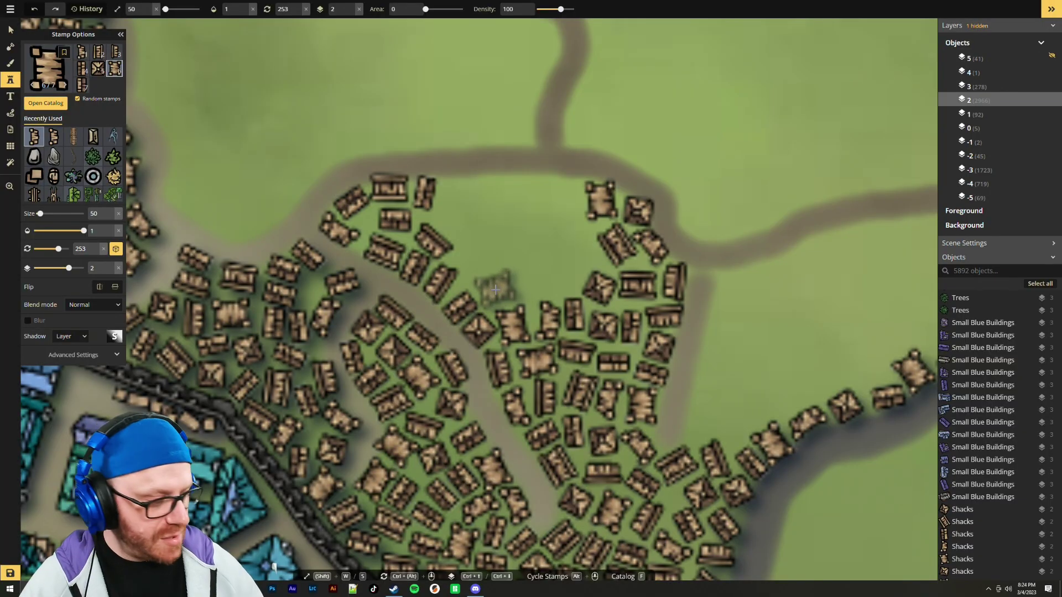
click(498, 286)
scroll(474, 256, up, 7)
scroll(474, 256, up, 2)
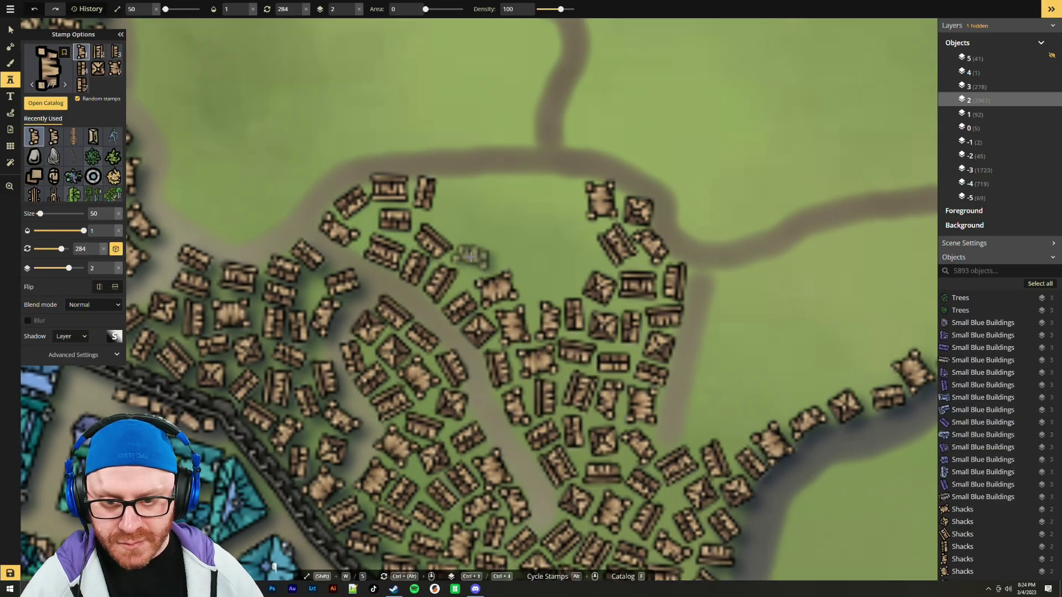
click(472, 256)
Extend the northwestern cluster east with a long shack along the northern road and another shack just south of it
scroll(454, 210, up, 3)
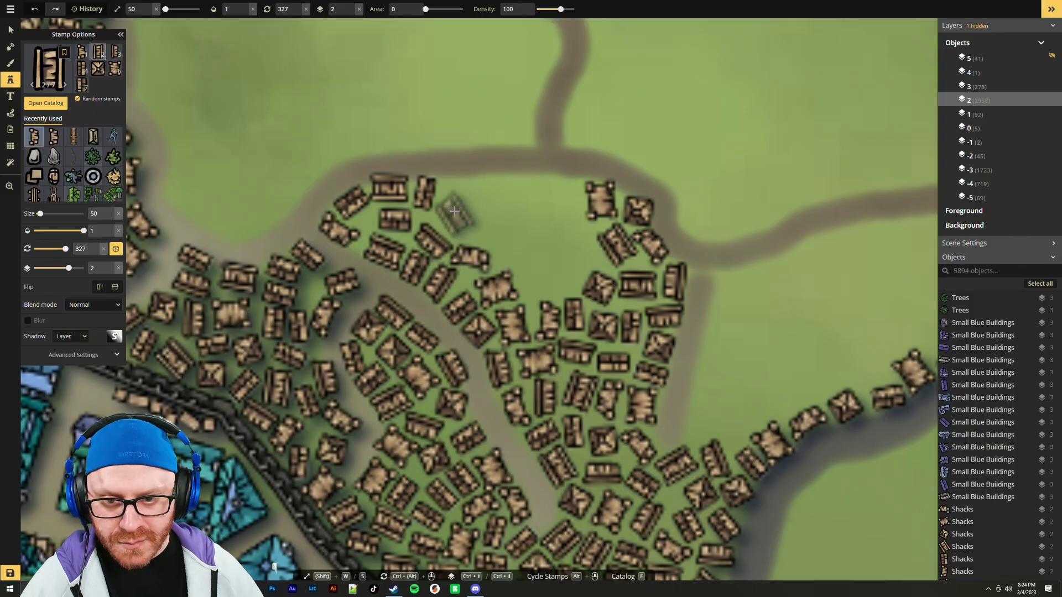
click(455, 190)
click(450, 230)
Place a shack in the gap east of the inner row's large shack and a diagonal one northwest of the new square shack
scroll(513, 239, up, 10)
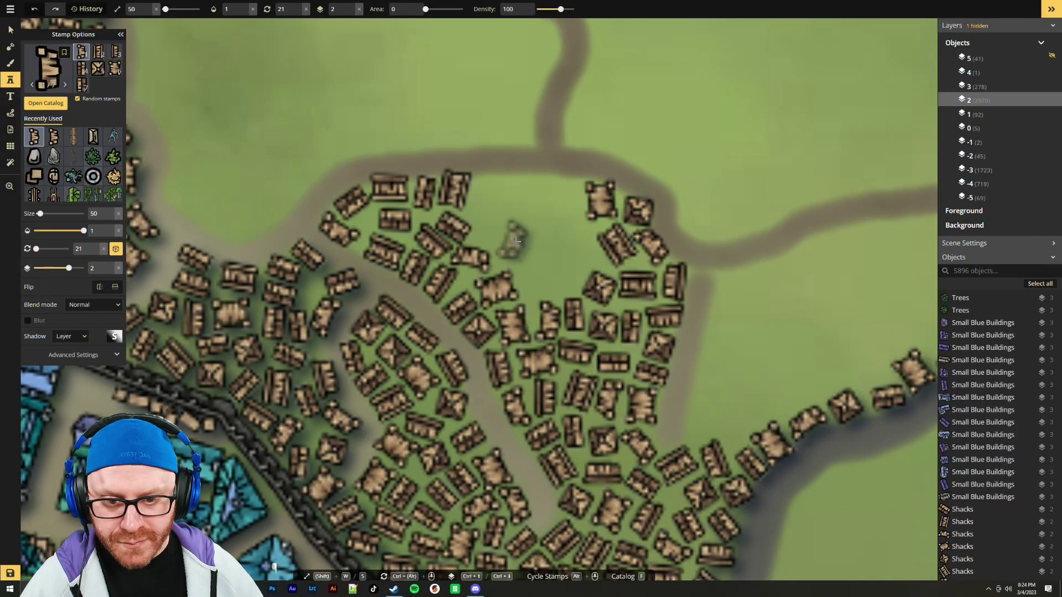
click(542, 285)
scroll(574, 264, down, 4)
click(575, 264)
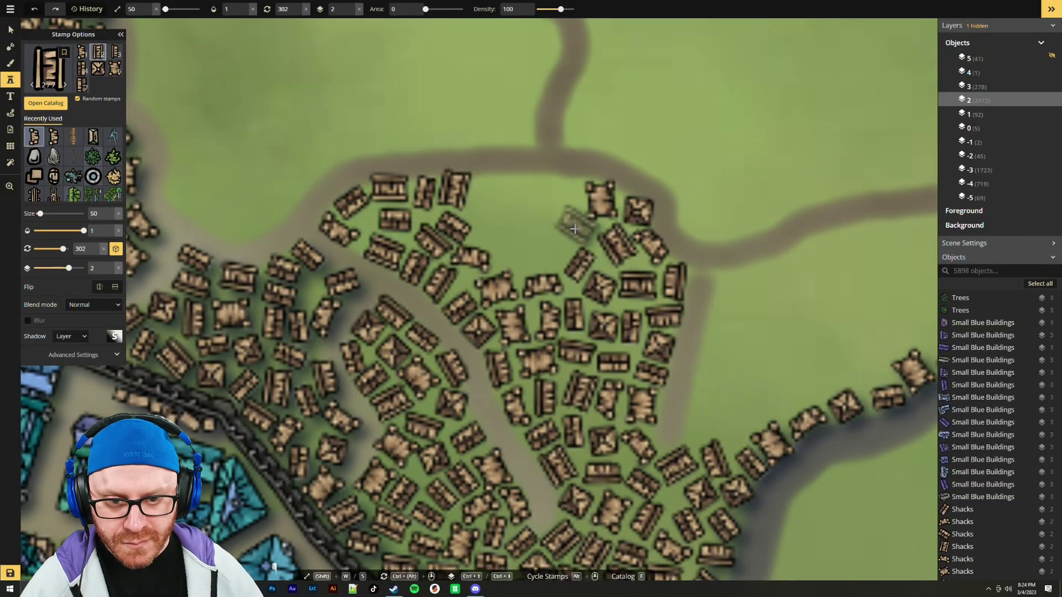
Place a long shack parallel to the northern road, just west of the large shack at the northeastern bend
scroll(561, 191, down, 3)
scroll(561, 189, up, 1)
click(561, 187)
Nudge the large shack at the northeastern bend slightly north toward the road
key(v)
click(601, 201)
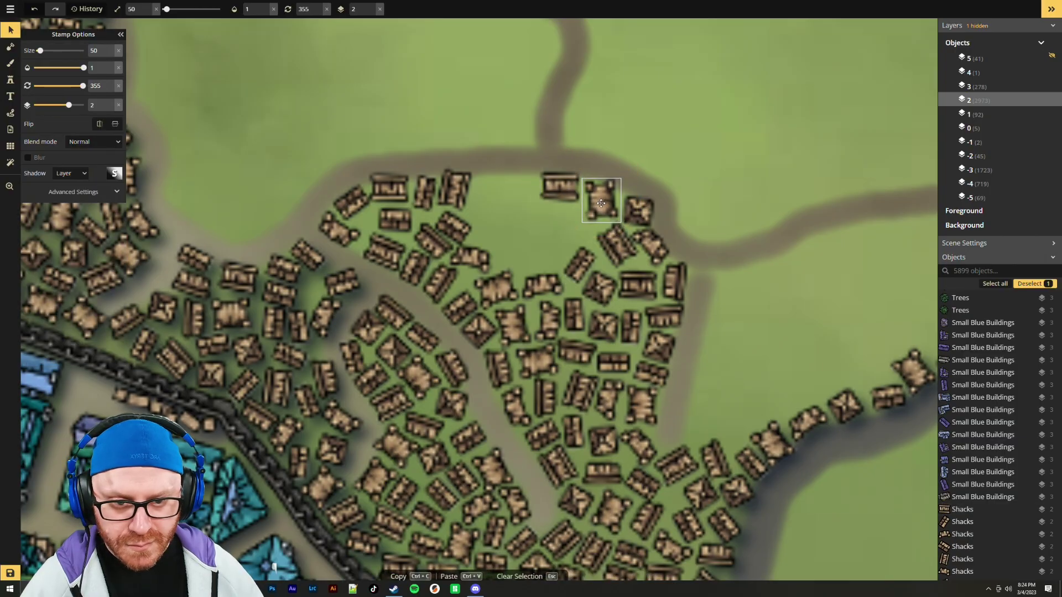
click(731, 209)
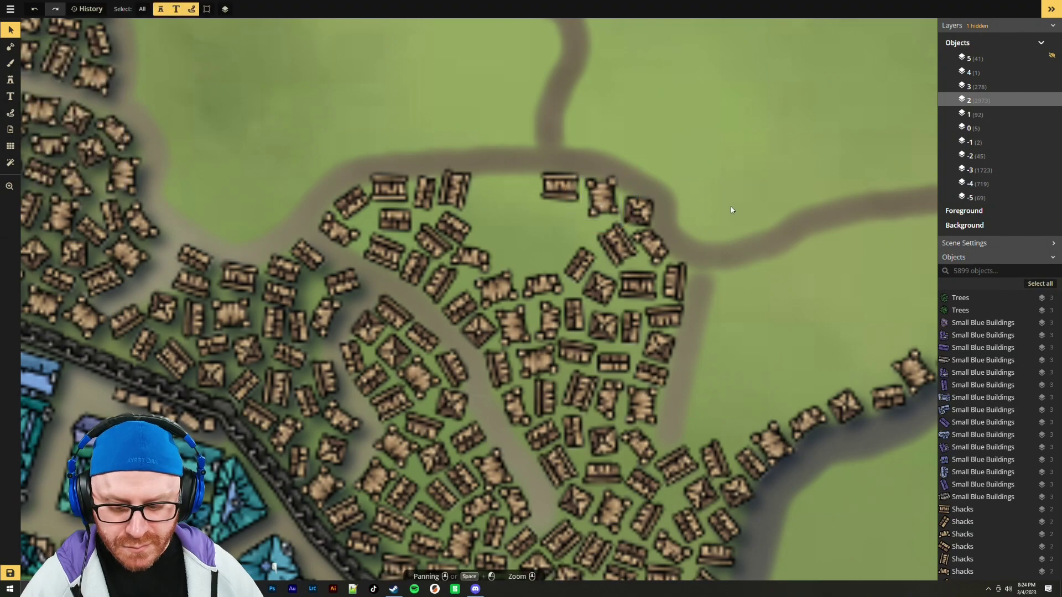
Place a narrow shack at 132° southwest of the nudged large shack and a six-panel one at 313° beside it
key(s)
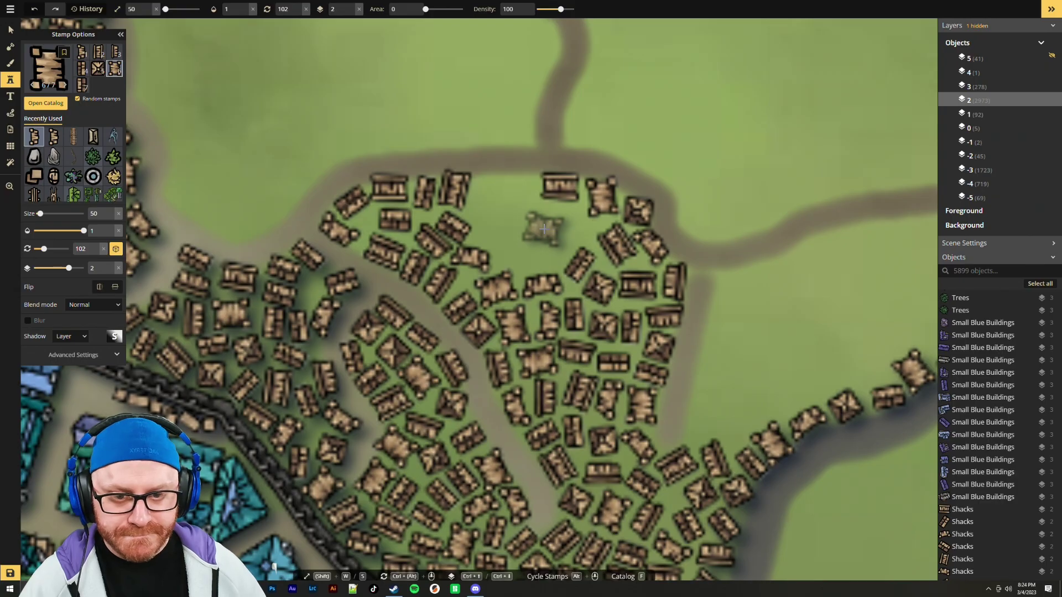
scroll(546, 228, down, 3)
scroll(547, 229, up, 1)
scroll(564, 228, up, 2)
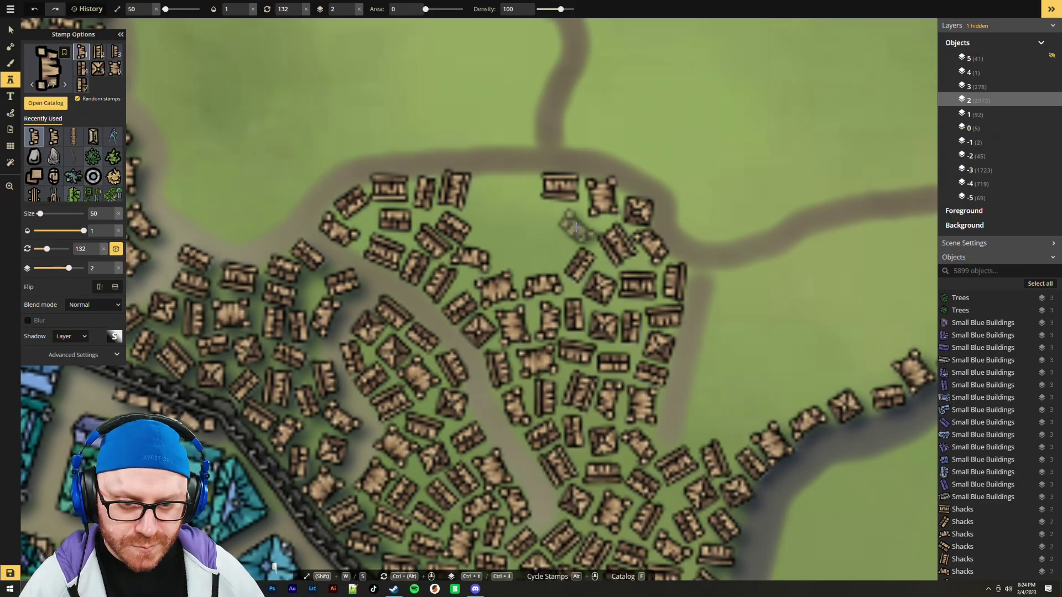
click(576, 224)
scroll(555, 244, up, 1)
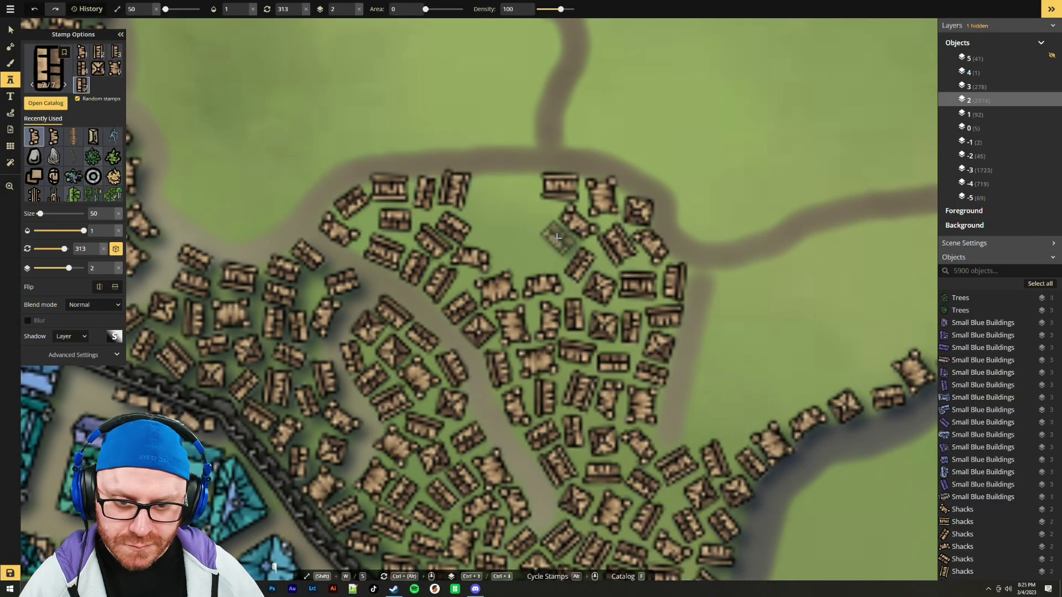
click(557, 237)
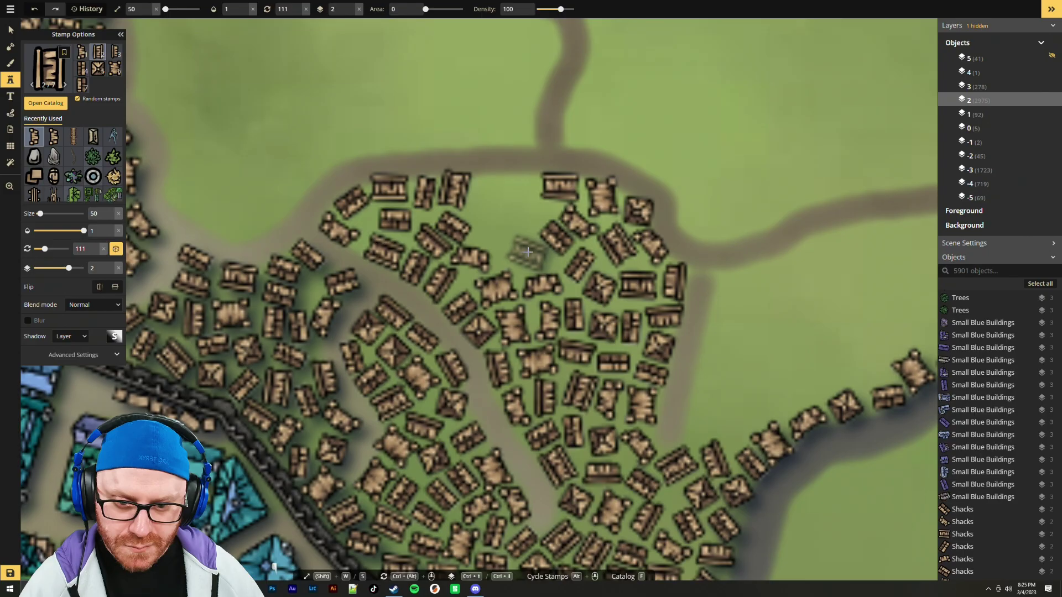
Continue southwest across the clearing with a long shack at 51° and a large one at 333° to its northwest
scroll(528, 252, down, 4)
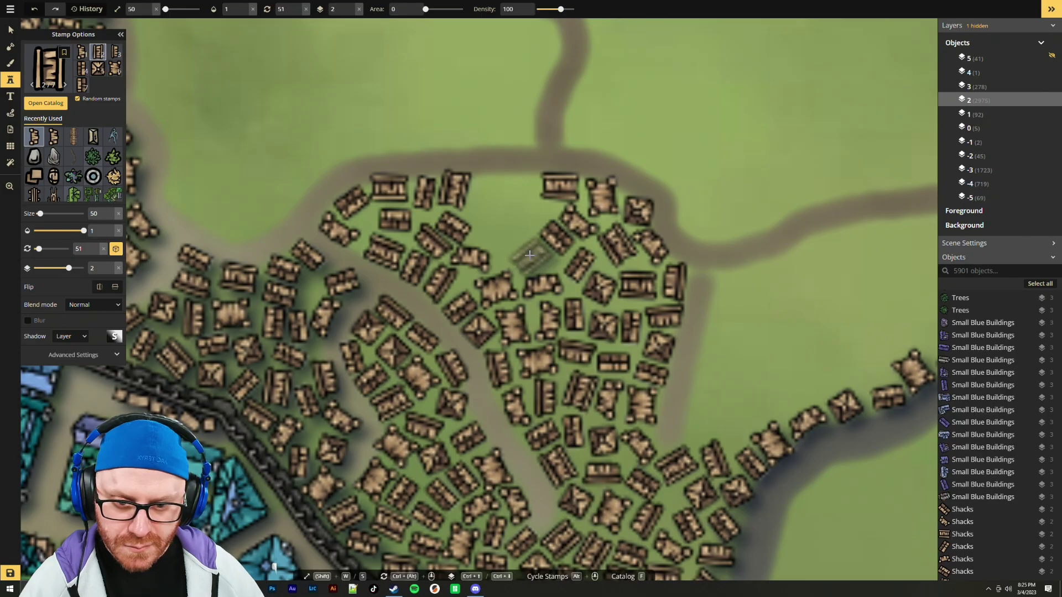
click(528, 254)
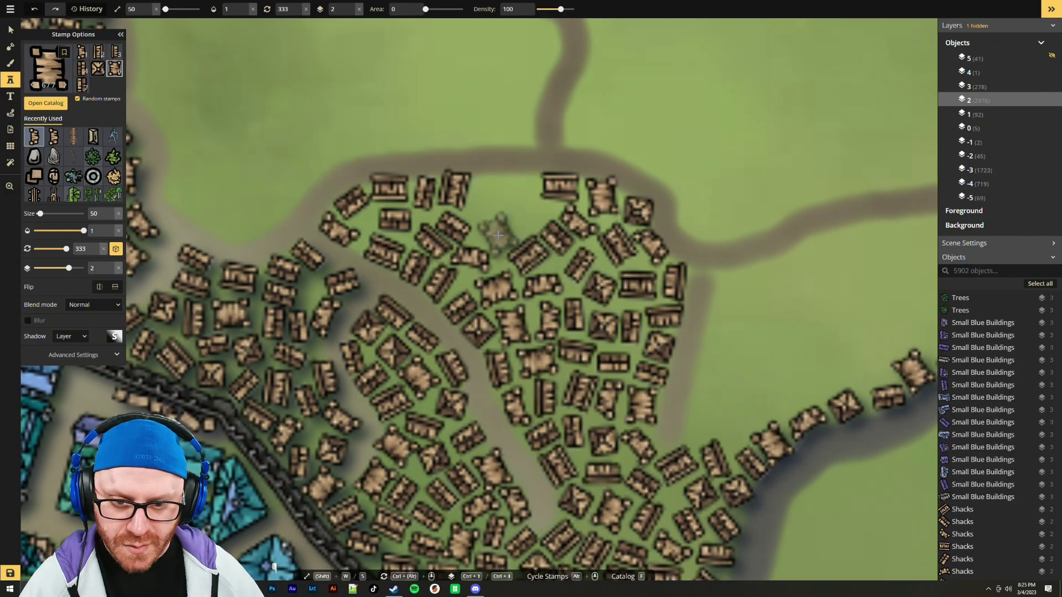
click(495, 235)
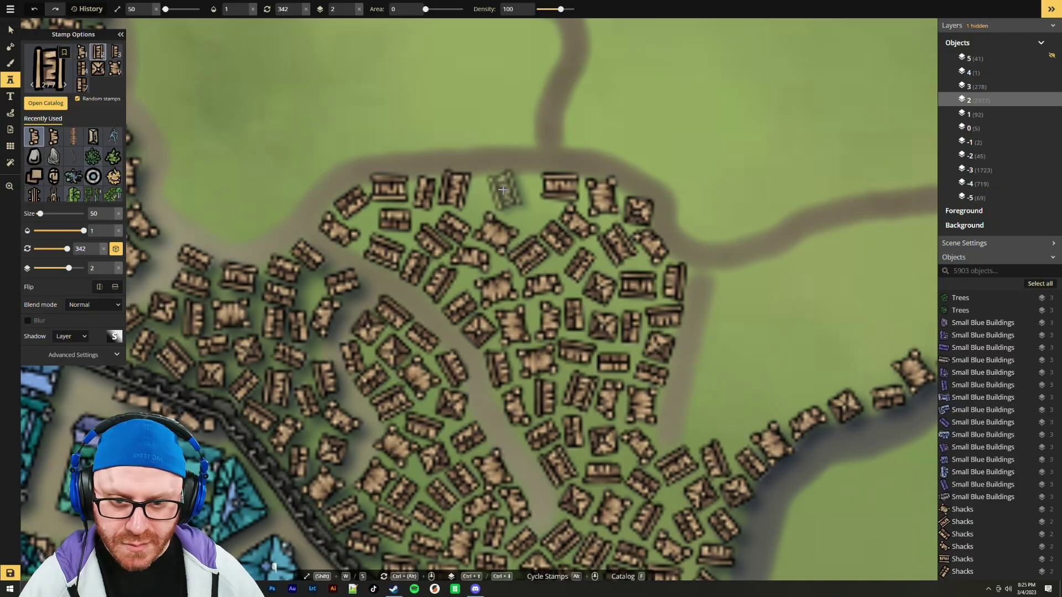
Close the northern row's gap with a long shack at 342° and a square one at 345°, adding a narrow shack just south
scroll(486, 191, down, 1)
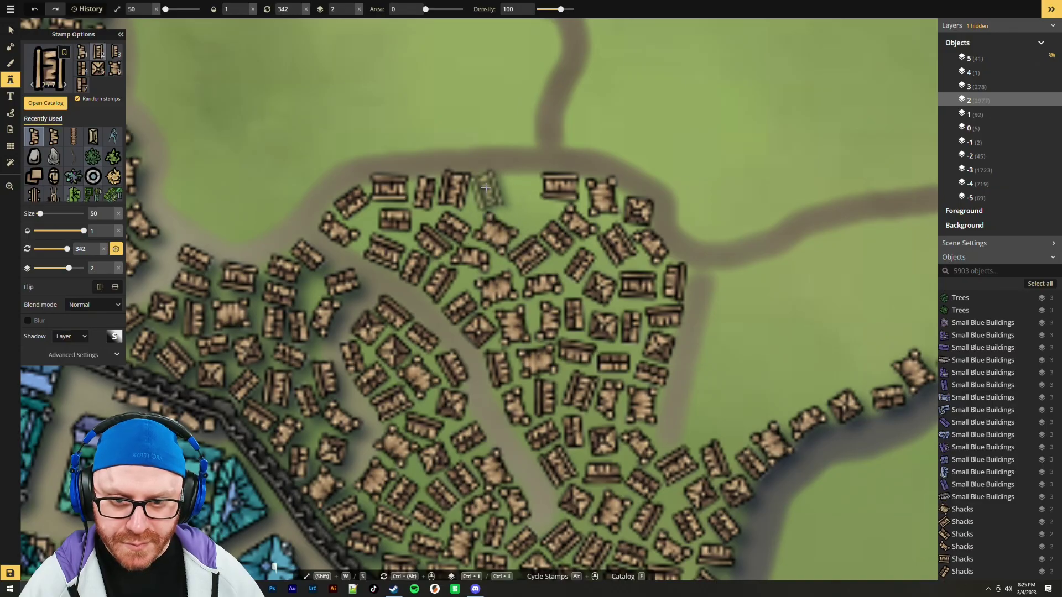
click(487, 188)
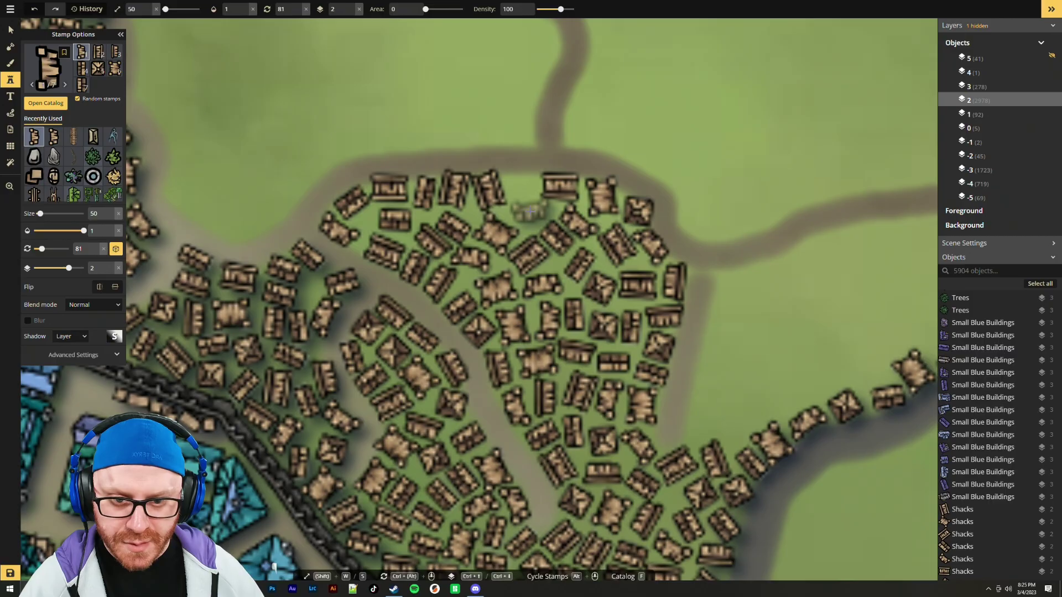
scroll(529, 215, up, 1)
click(529, 215)
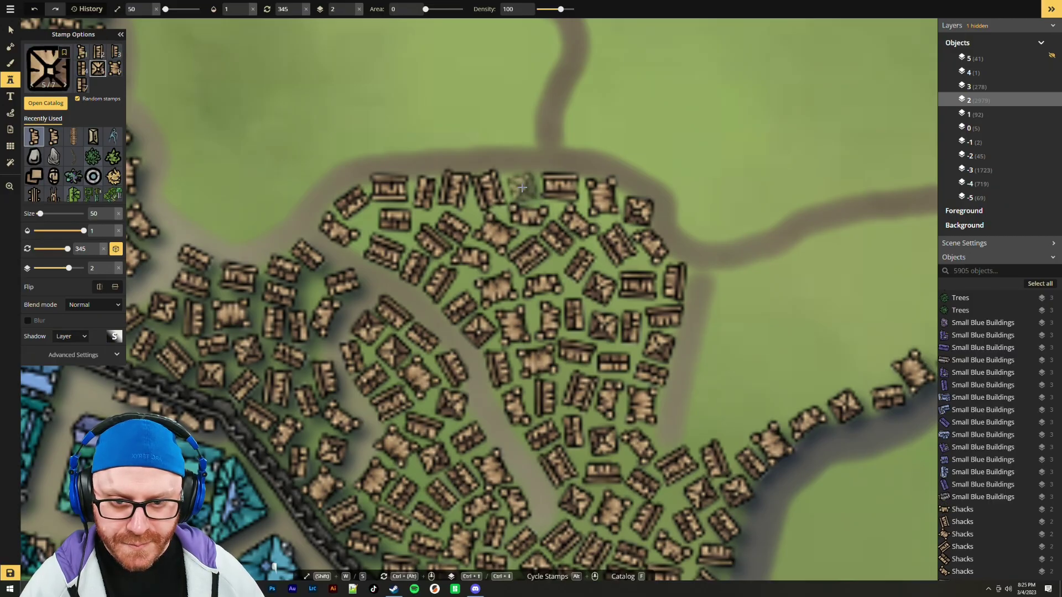
click(791, 345)
Review the whole city map and the outer areas still without shacks east and northeast of the wall
scroll(780, 343, down, 2)
scroll(780, 344, down, 4)
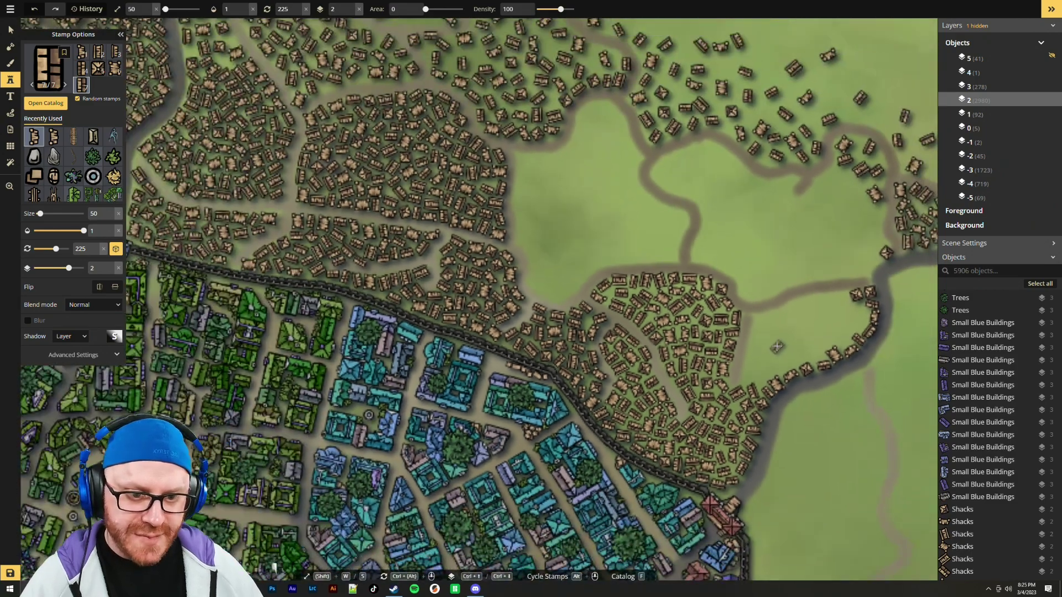
scroll(626, 244, down, 5)
scroll(639, 307, down, 2)
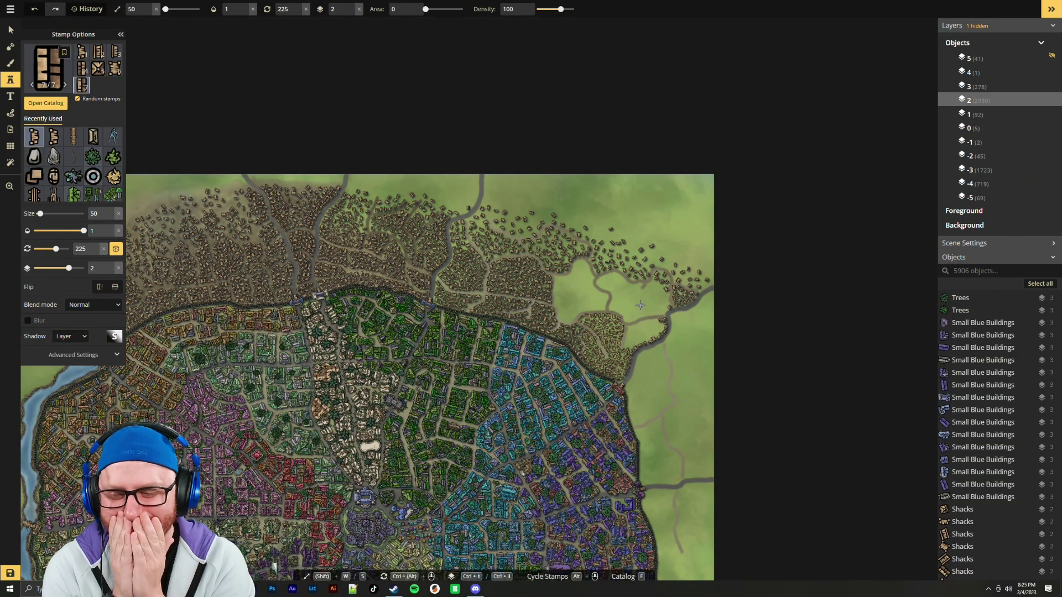
scroll(641, 306, down, 5)
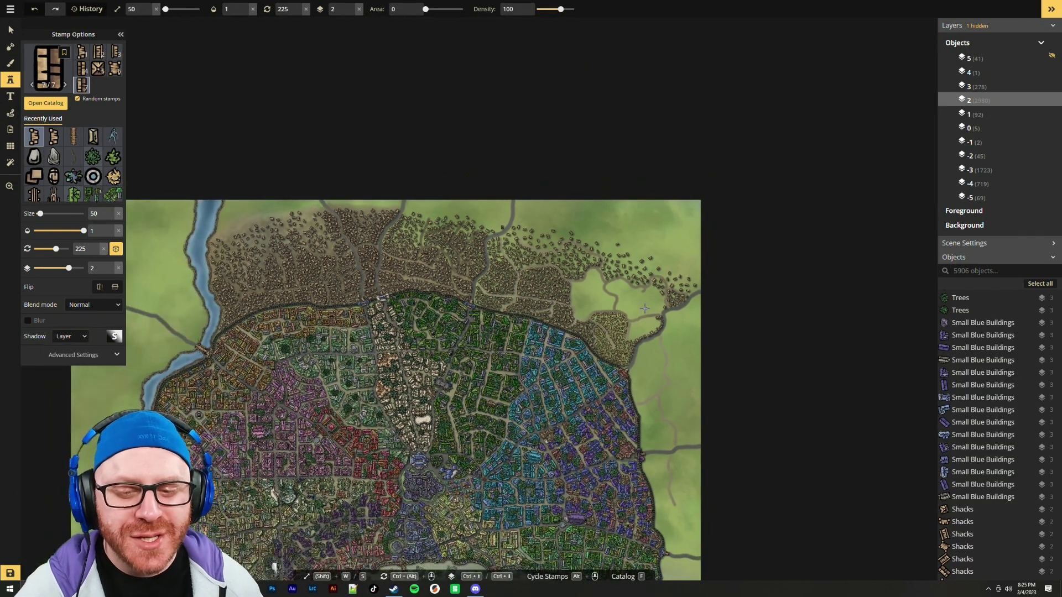
drag(629, 472, 624, 384)
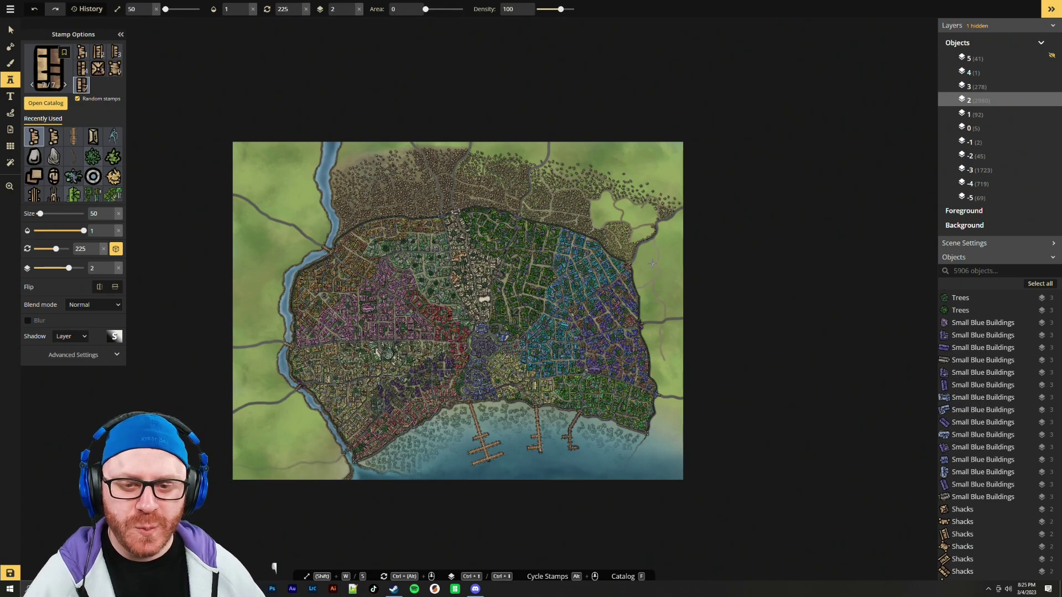
scroll(607, 345, up, 4)
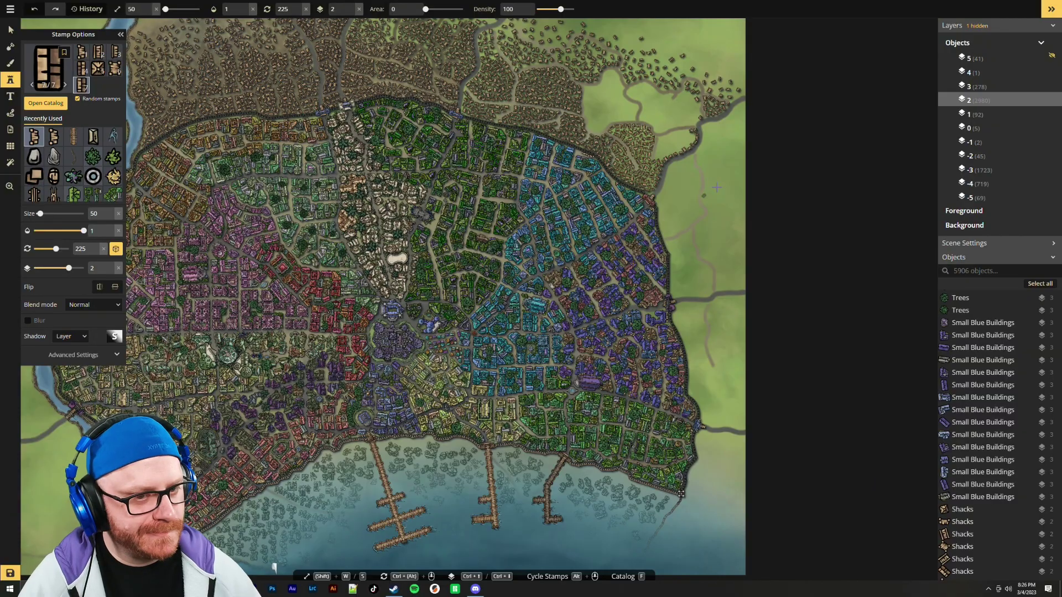
drag(702, 166, 711, 336)
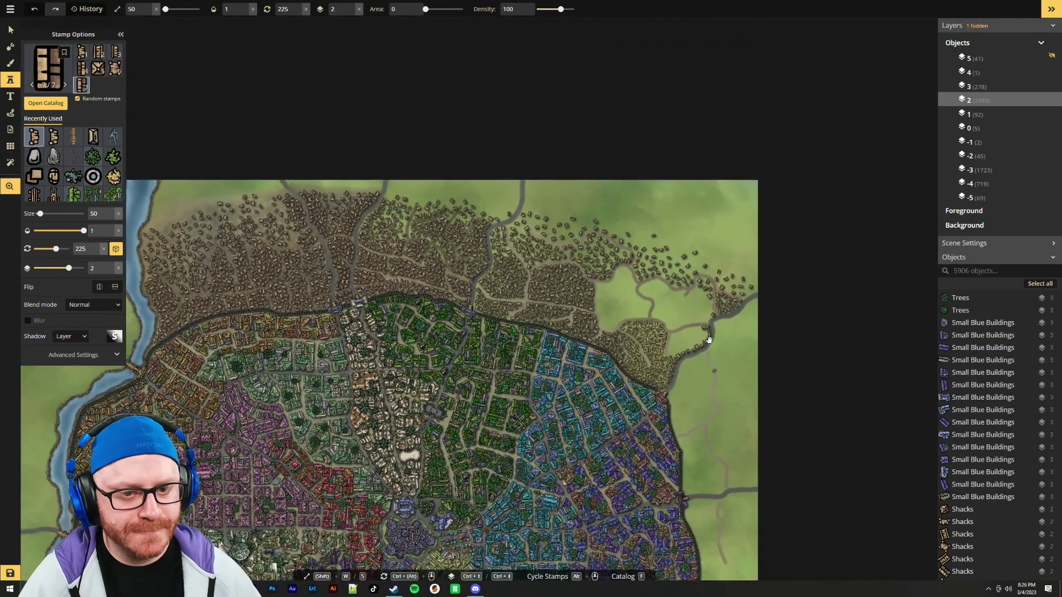
scroll(711, 332, up, 1)
scroll(720, 461, down, 3)
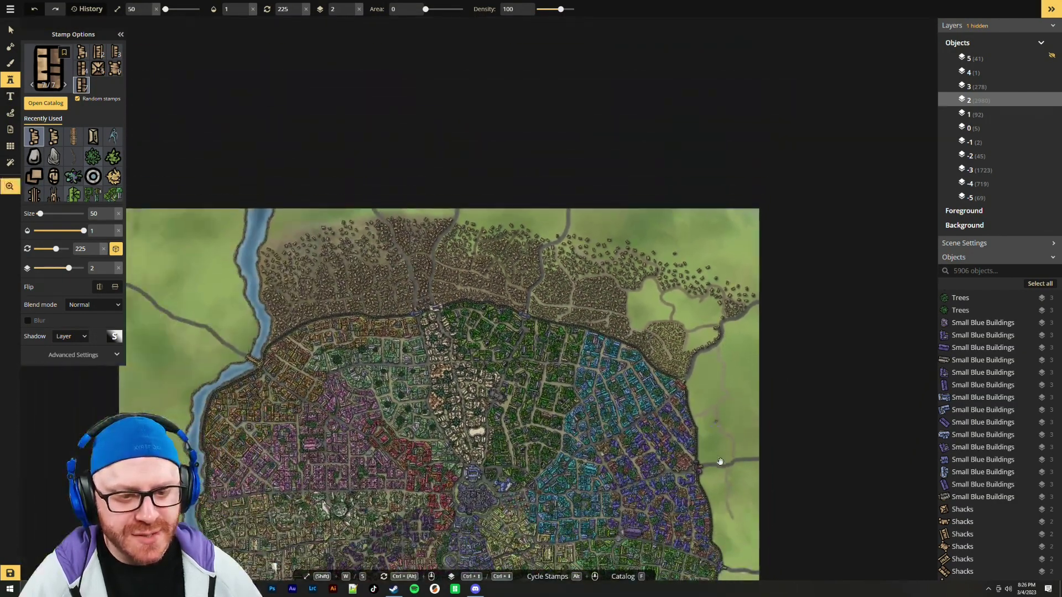
drag(720, 461, 723, 317)
scroll(723, 316, down, 2)
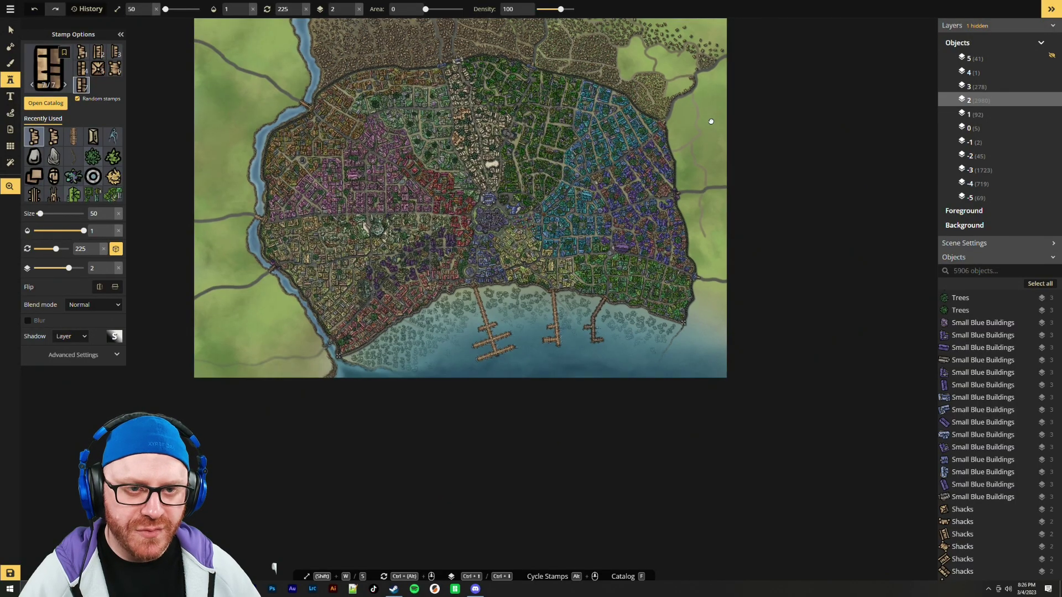
drag(711, 114, 609, 356)
scroll(629, 301, up, 1)
scroll(628, 300, up, 5)
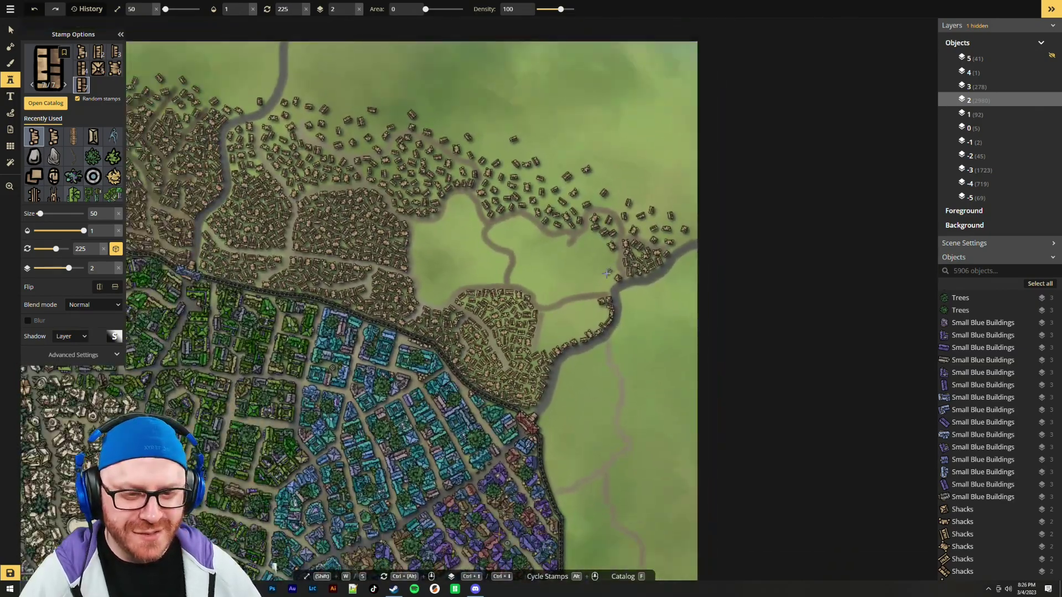
scroll(607, 273, up, 1)
drag(565, 267, 583, 346)
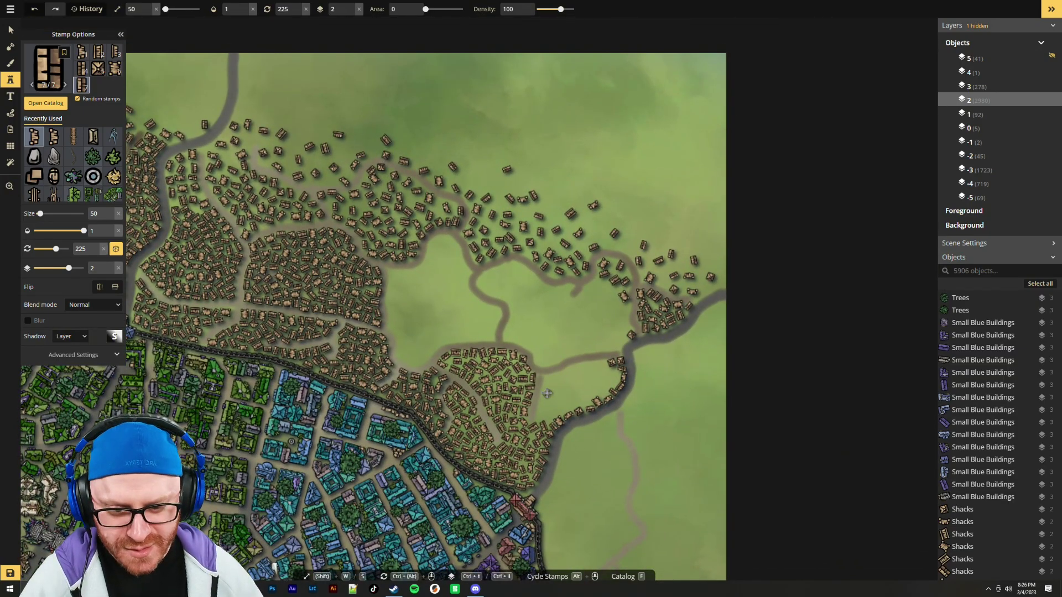
Place a small six-panel shack at 255° beside the southern end of the short path east of the finished shack block
scroll(498, 332, up, 4)
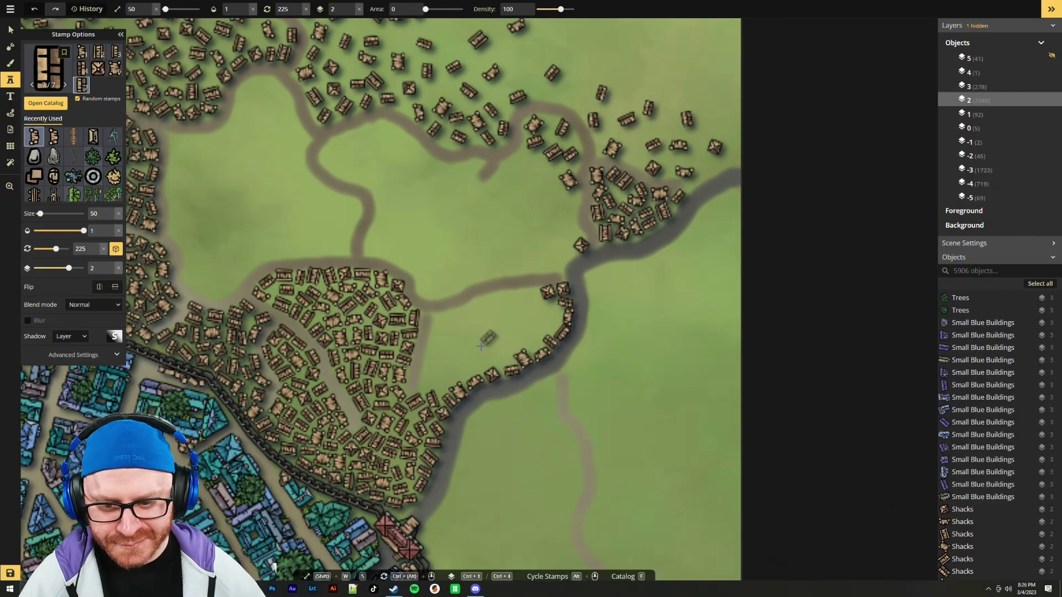
scroll(434, 376, up, 3)
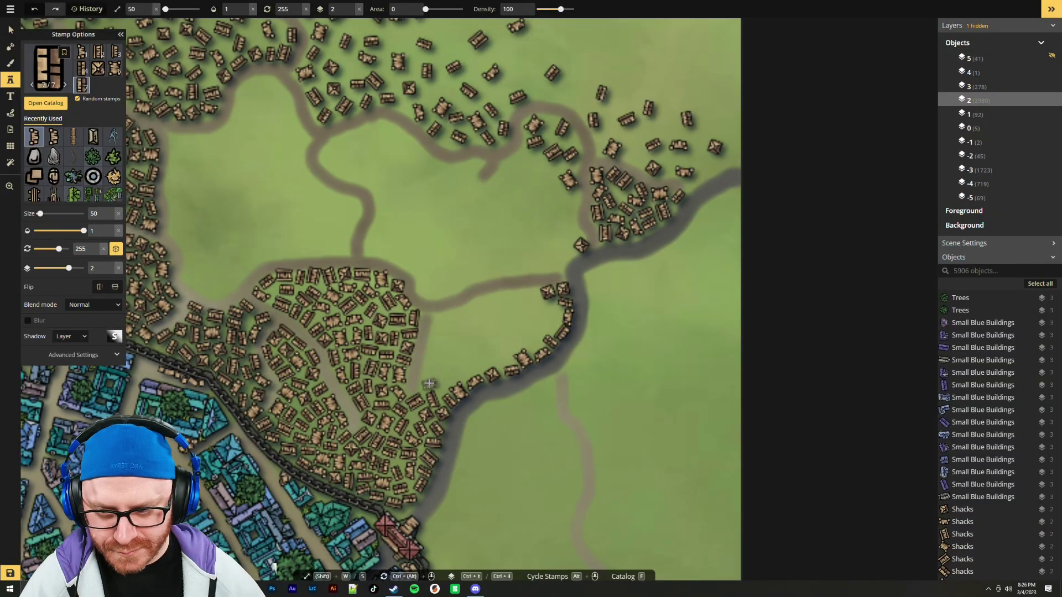
scroll(430, 381, up, 2)
drag(430, 381, 484, 343)
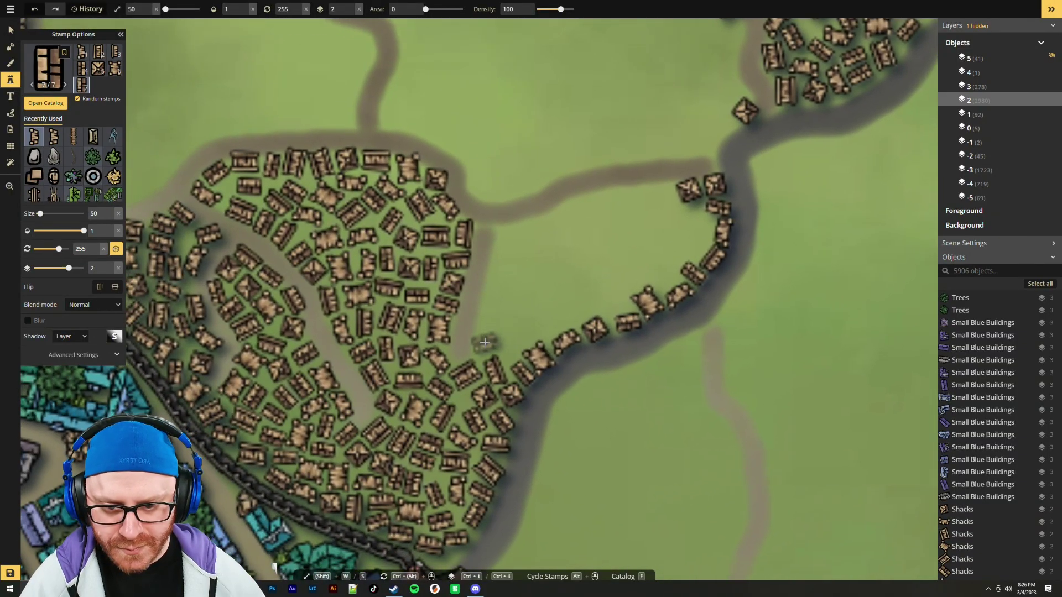
click(484, 342)
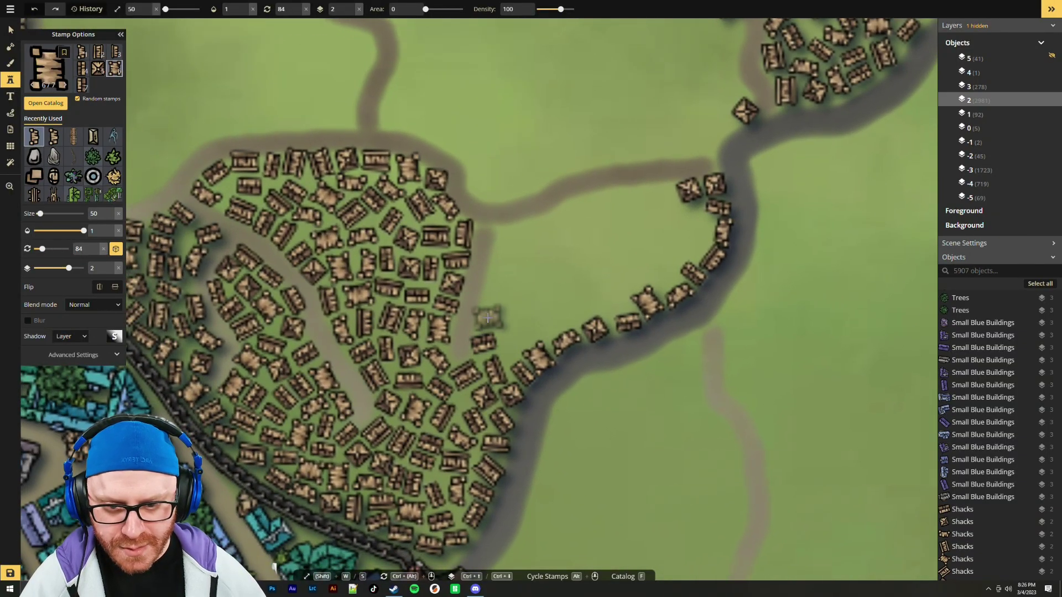
Line the short path's east side northward with five shacks, from a four-post one at 84° to a long one at 266° by the junction
click(488, 318)
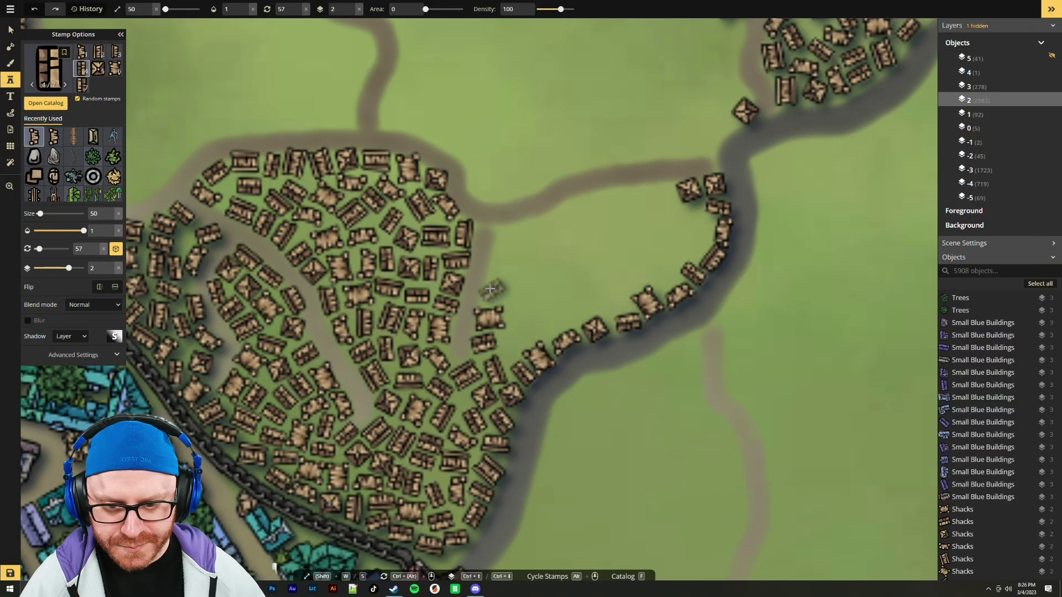
click(489, 289)
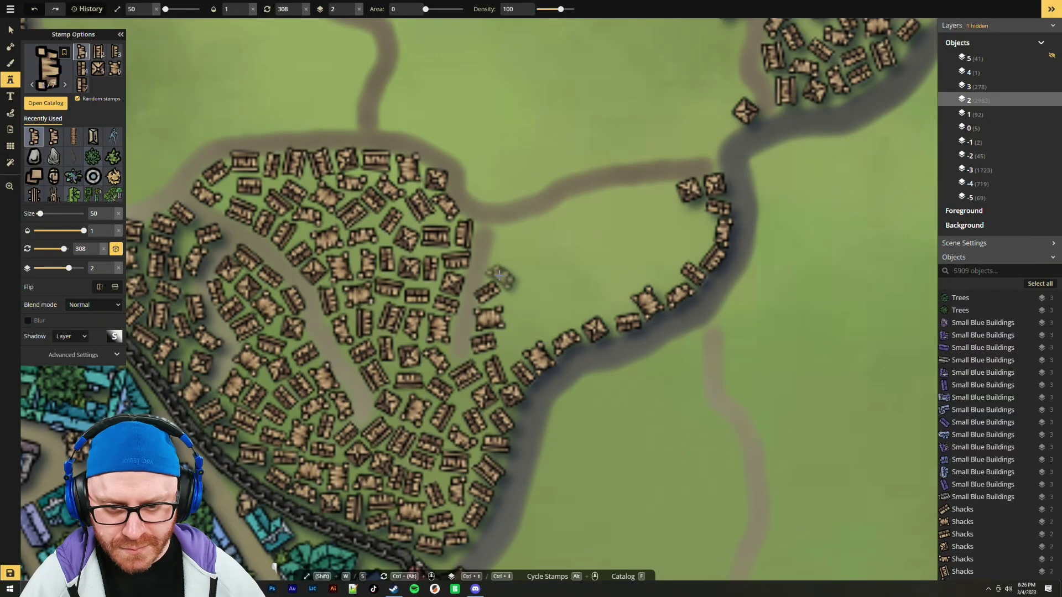
click(499, 275)
scroll(498, 255, up, 1)
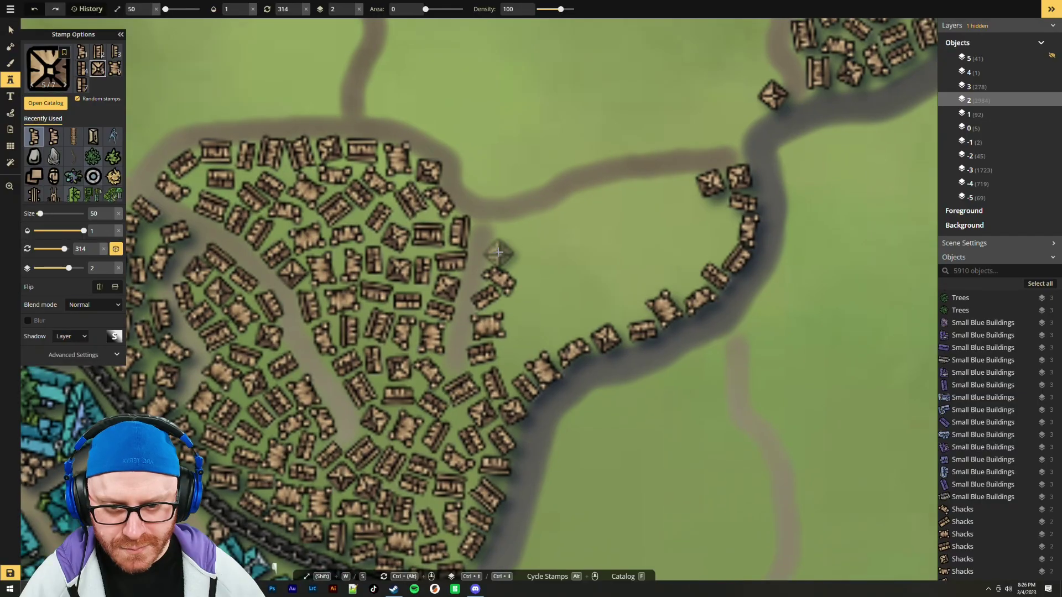
click(499, 252)
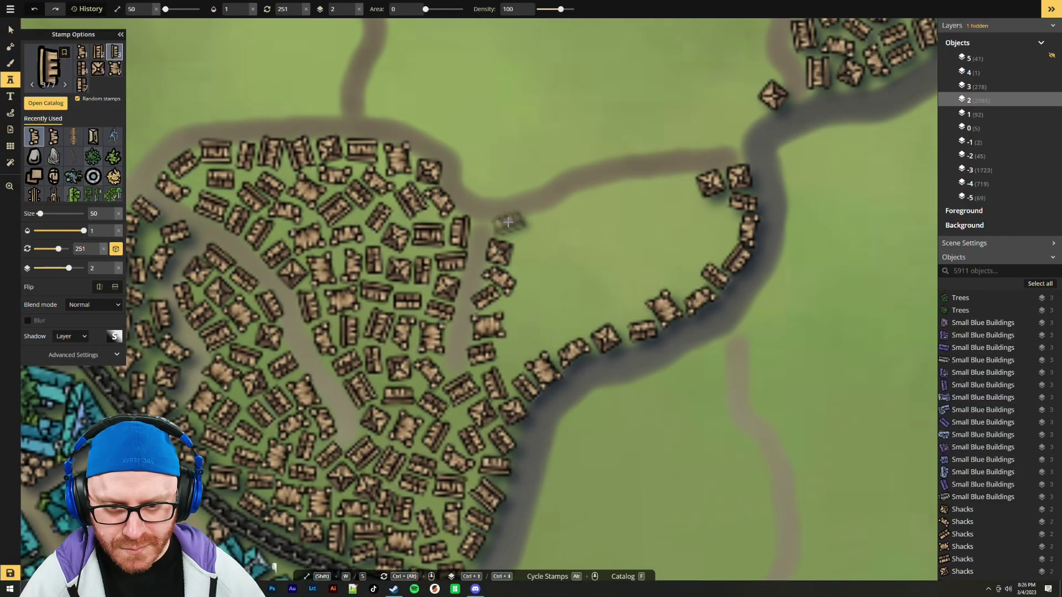
click(502, 223)
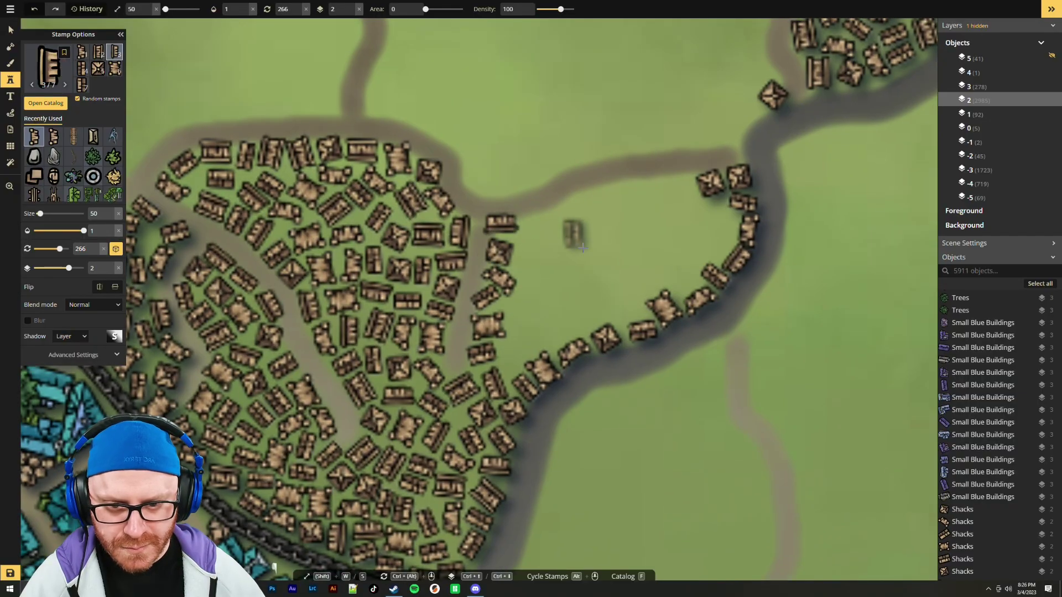
Save the map and add a small six-panel shack at 220° between the short path's southern end and the main-road row
click(577, 240)
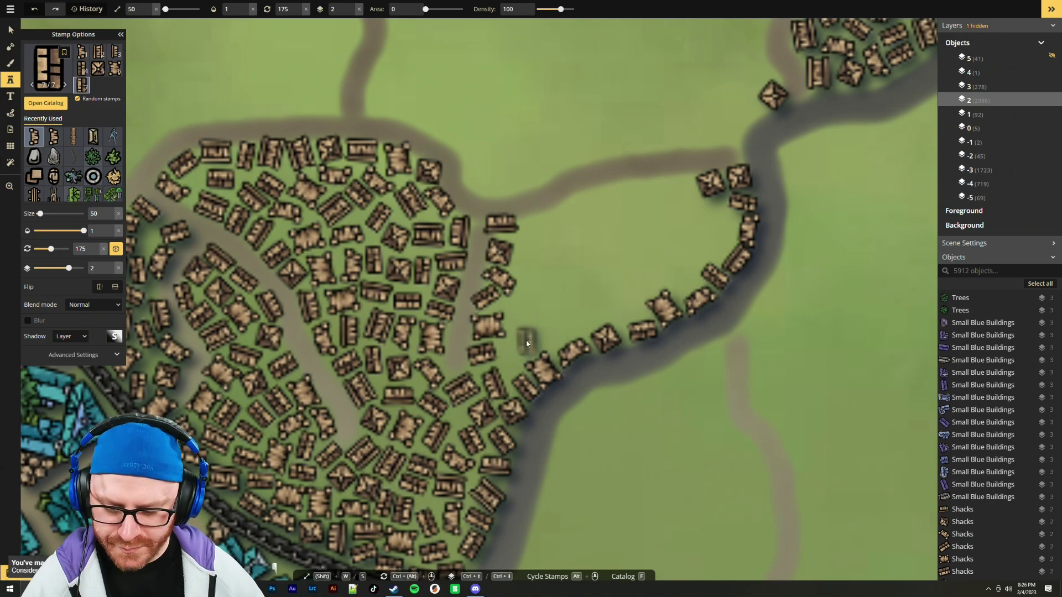
key(ctrl+s)
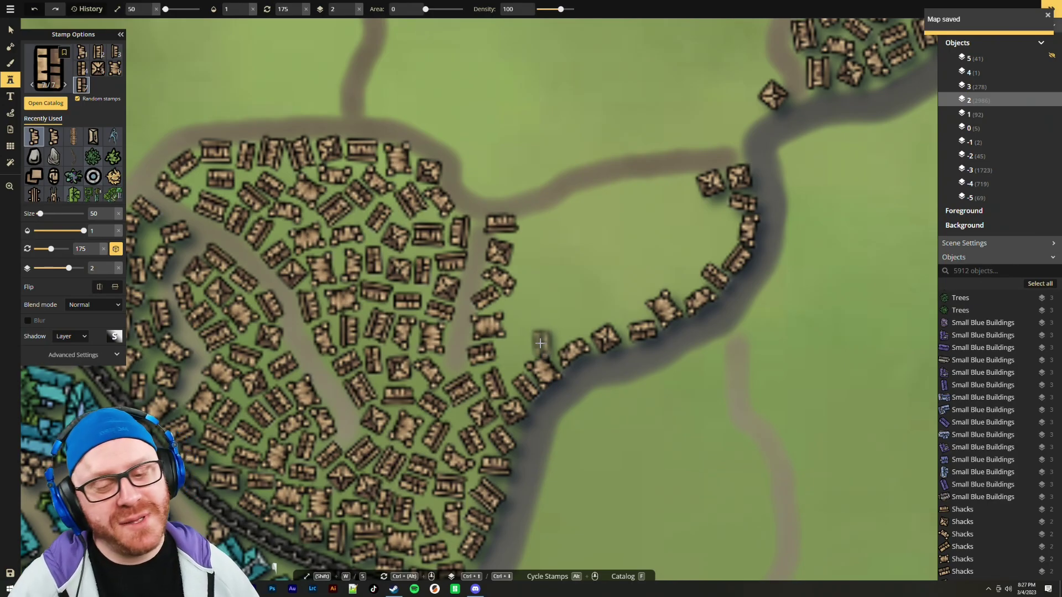
scroll(536, 344, up, 3)
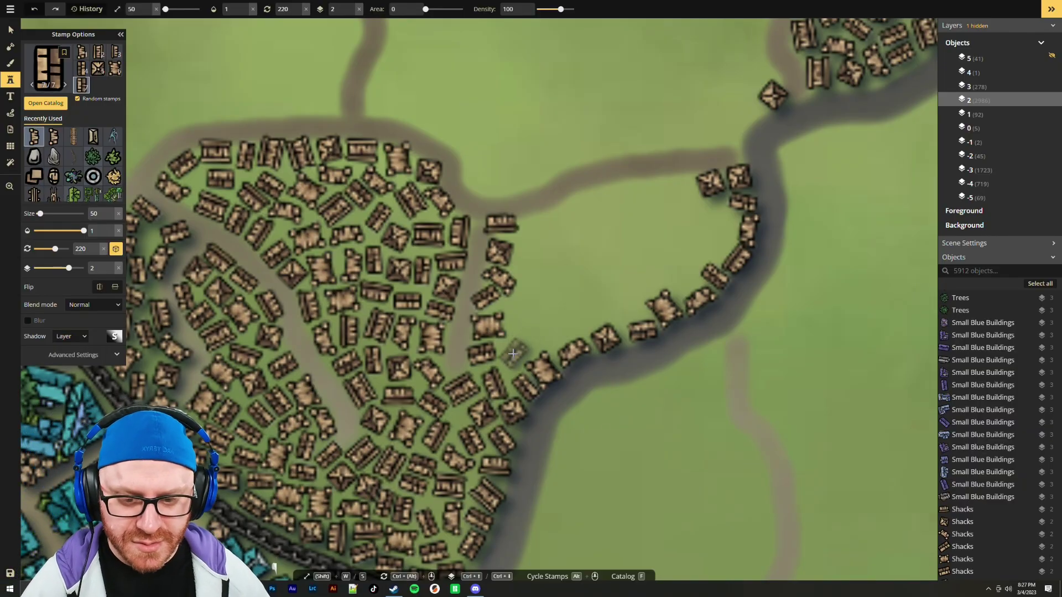
click(512, 353)
Review the whole city map and the clearings northeast of the wall that still lack shacks
scroll(662, 412, down, 1)
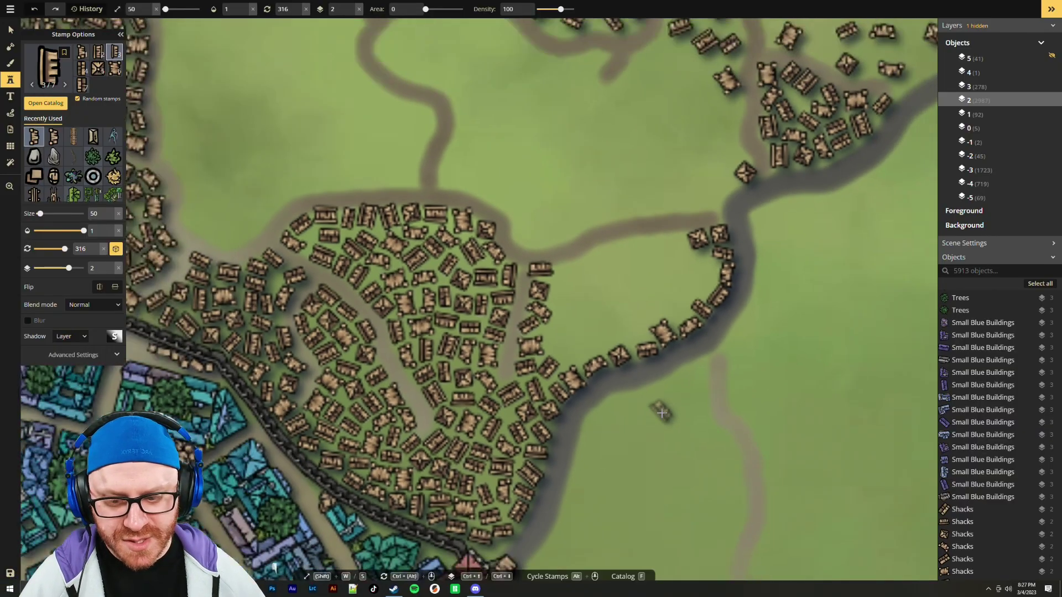
scroll(662, 412, down, 5)
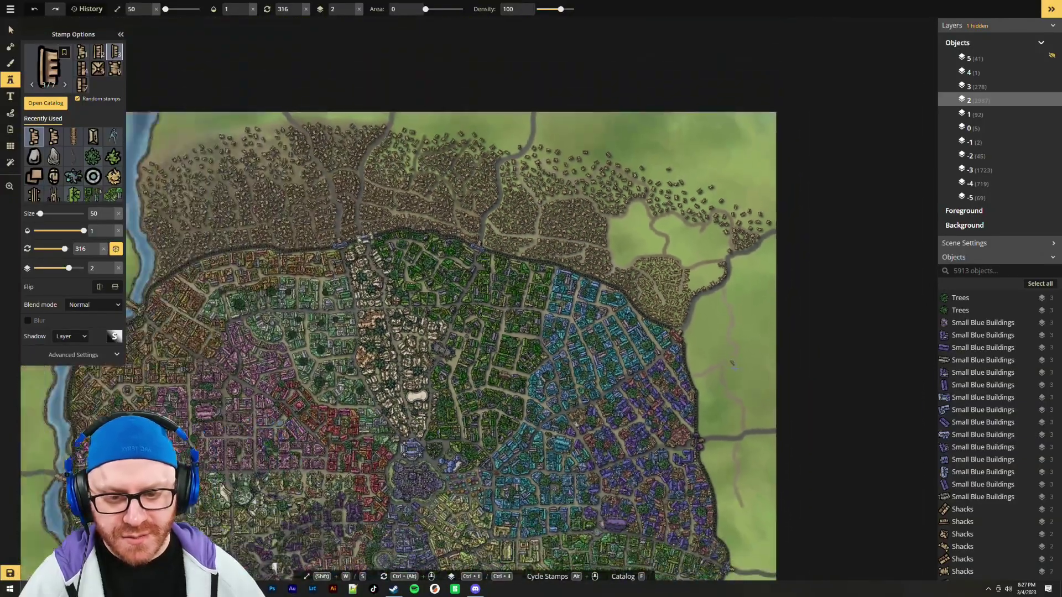
drag(734, 476, 797, 304)
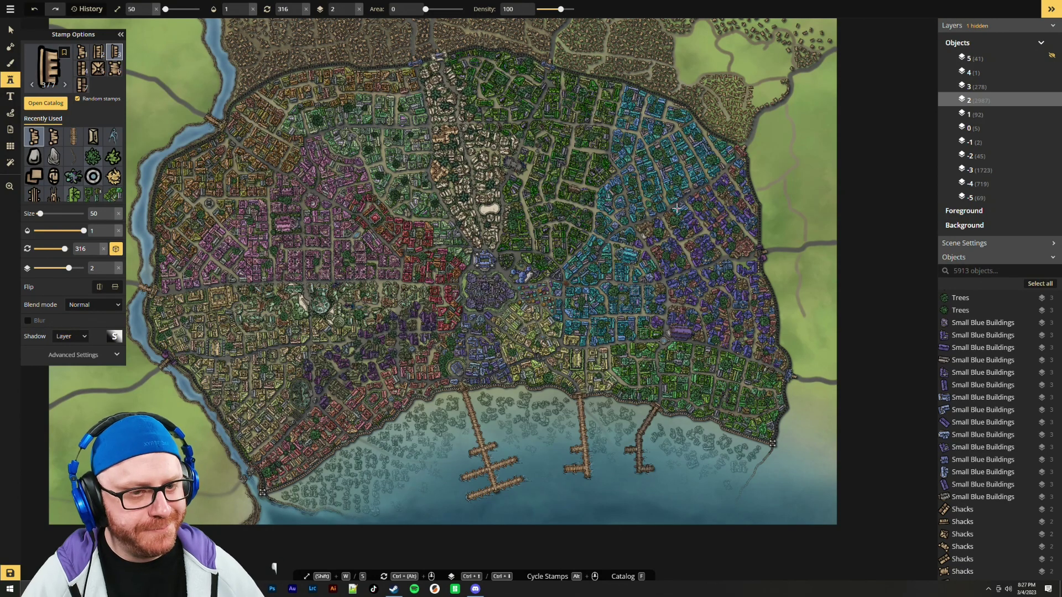
scroll(676, 210, up, 5)
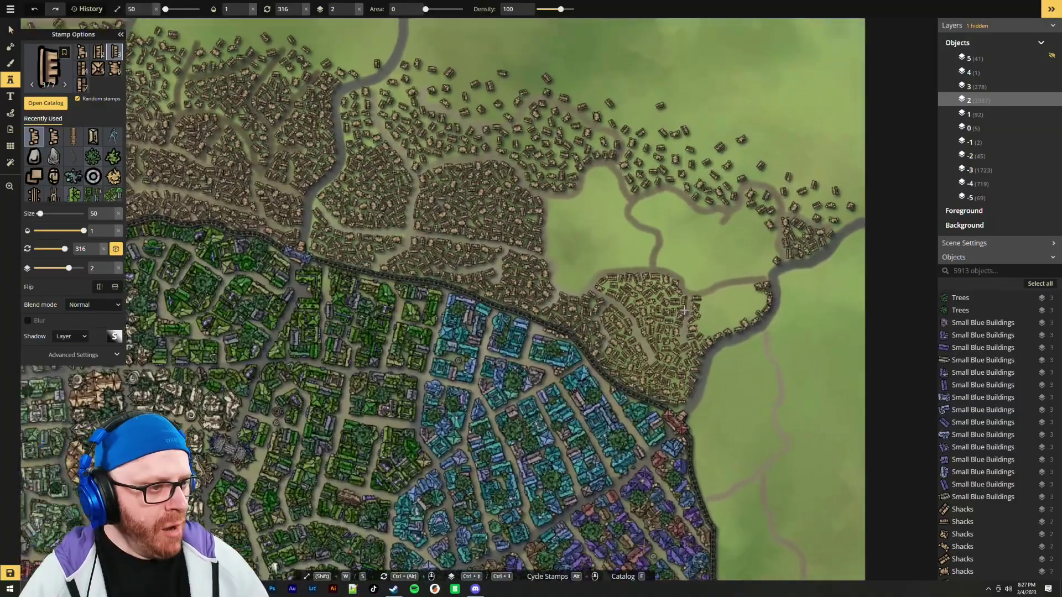
scroll(684, 312, up, 3)
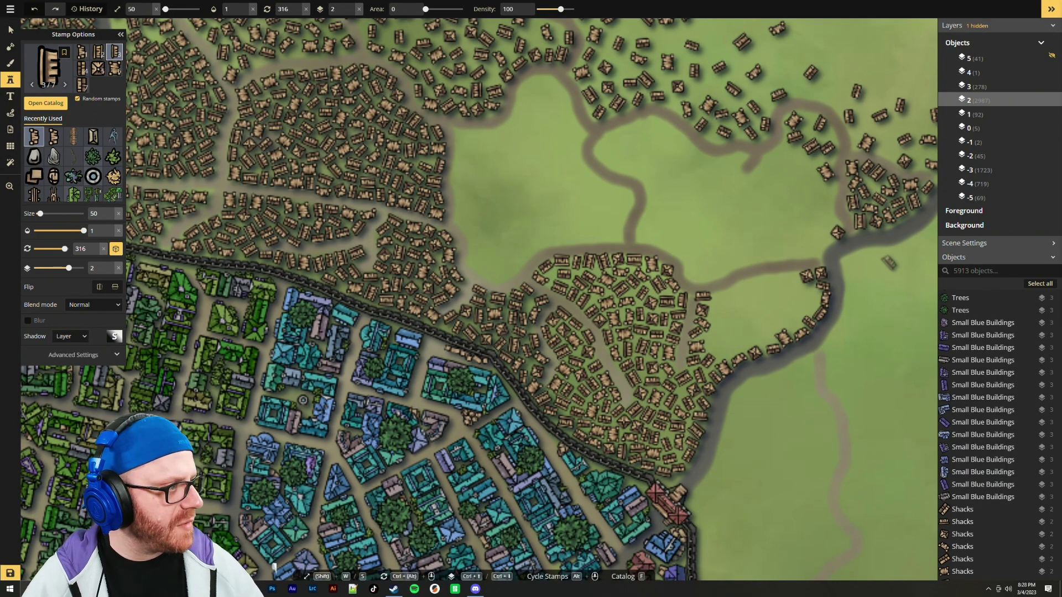
Switch to the browser's image results for Paris arrondissements, view the antique district map as reference, and return to the city map
key(alt+Tab)
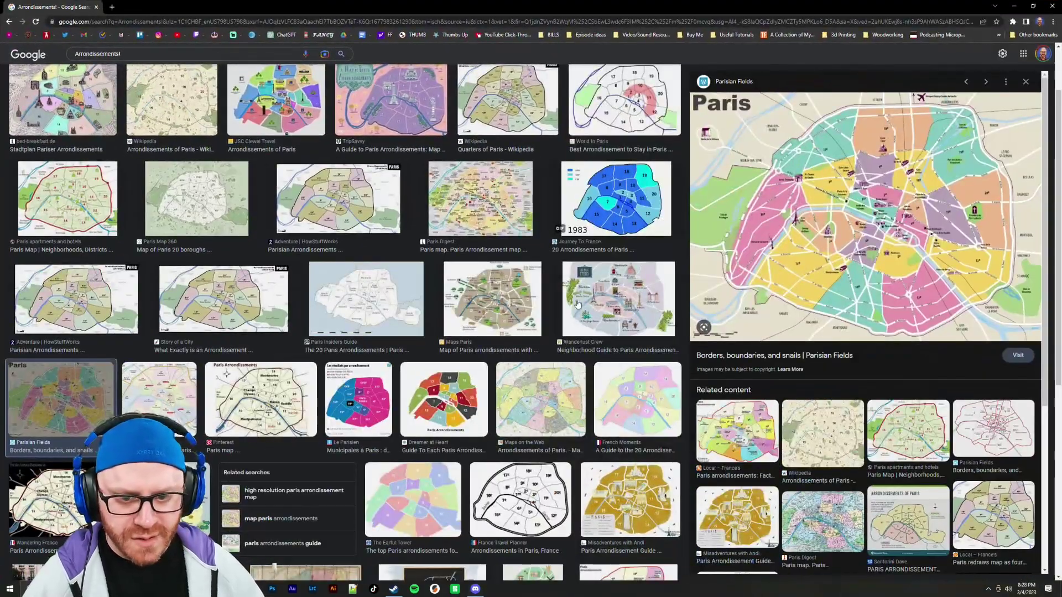
scroll(562, 319, down, 1)
scroll(563, 319, down, 4)
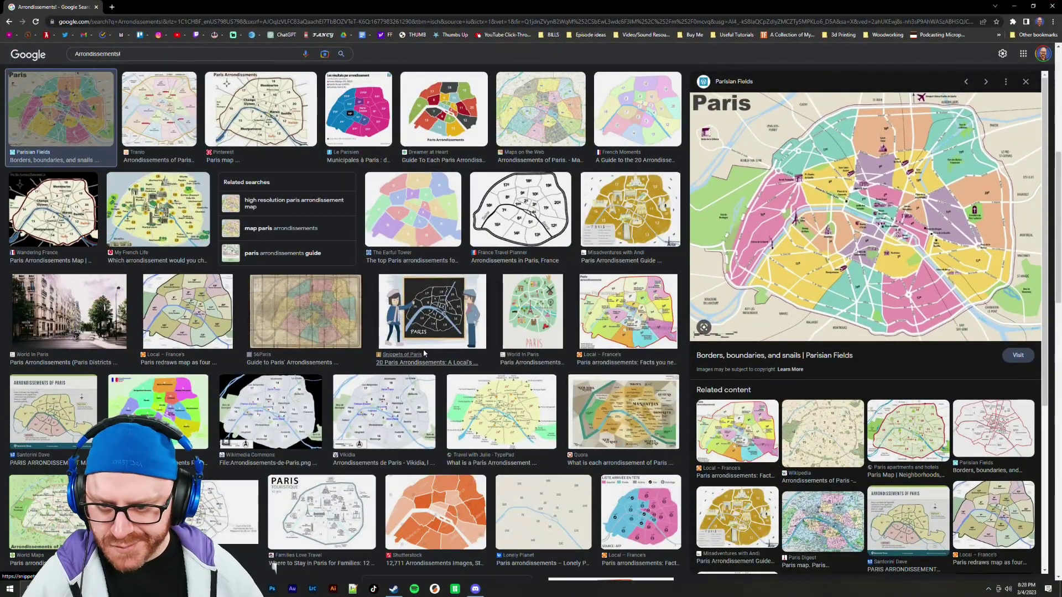
click(329, 320)
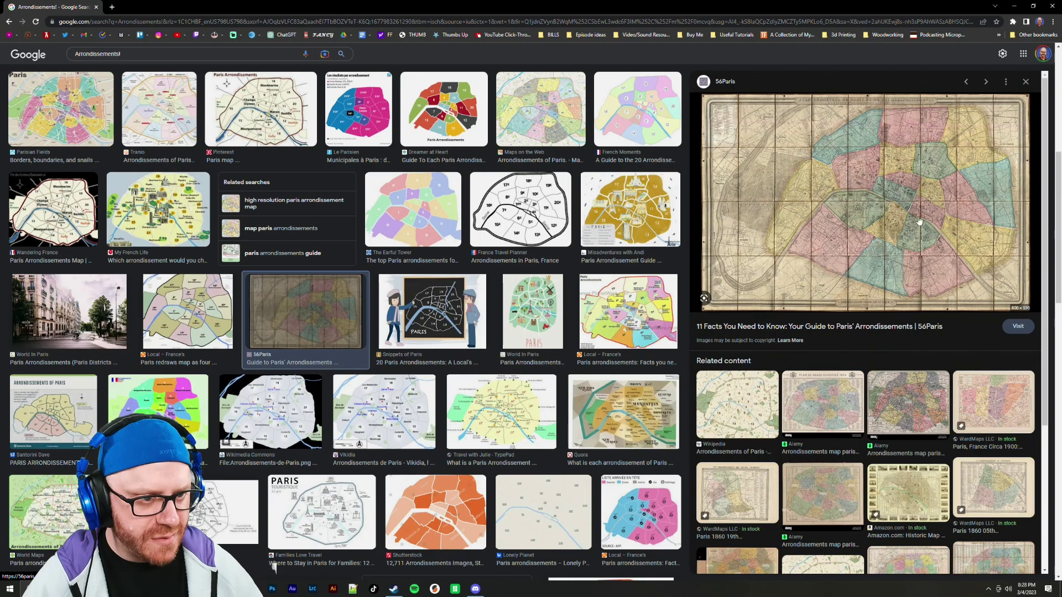
click(1052, 6)
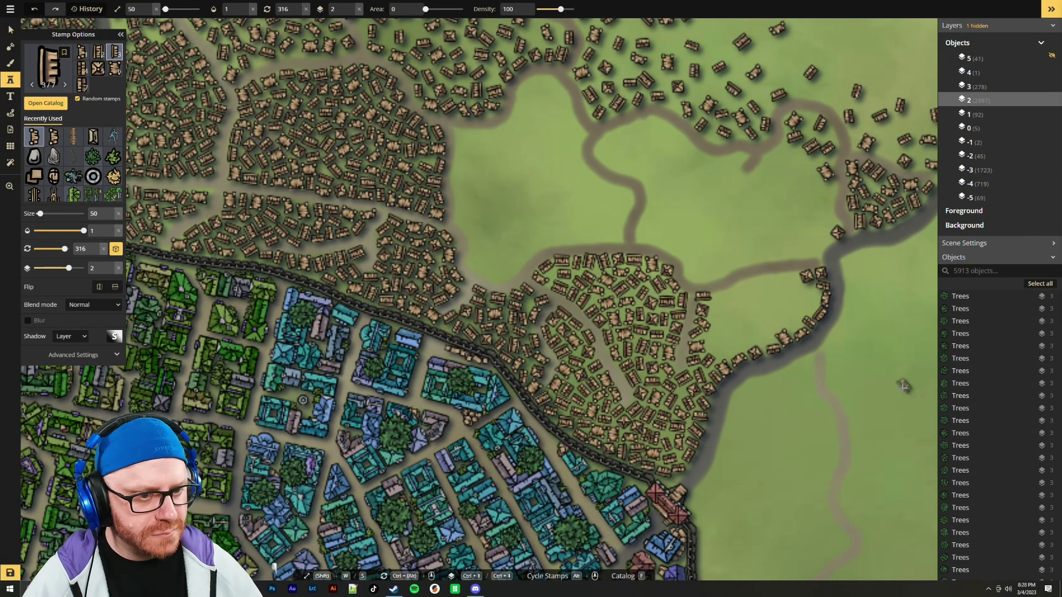
Start the large clearing's western edge with a four-post shack at 121° and a long shack at 31° just southeast of it
click(899, 387)
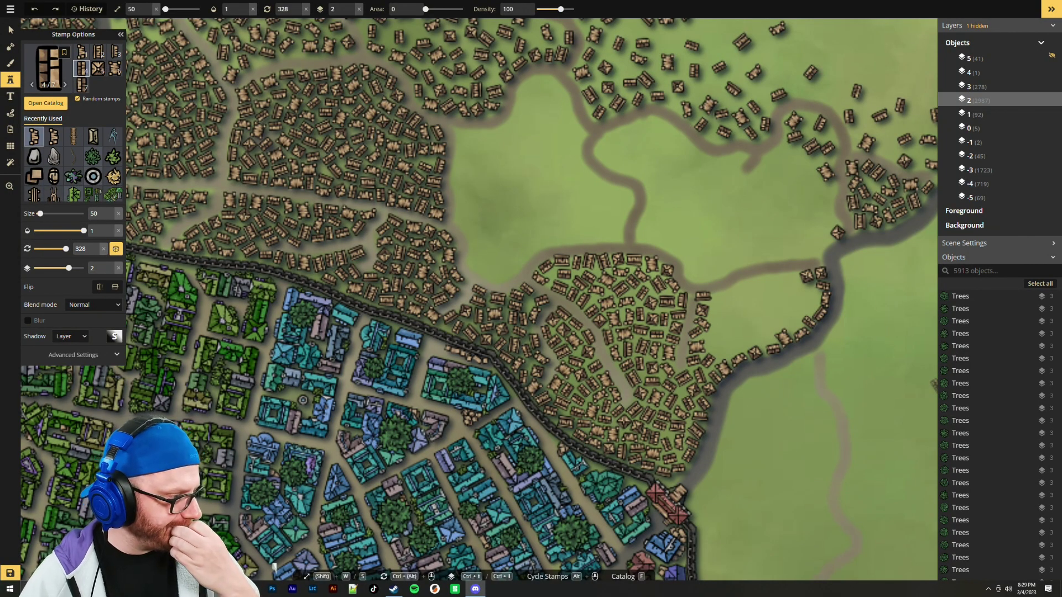
drag(529, 194, 551, 236)
drag(741, 366, 591, 190)
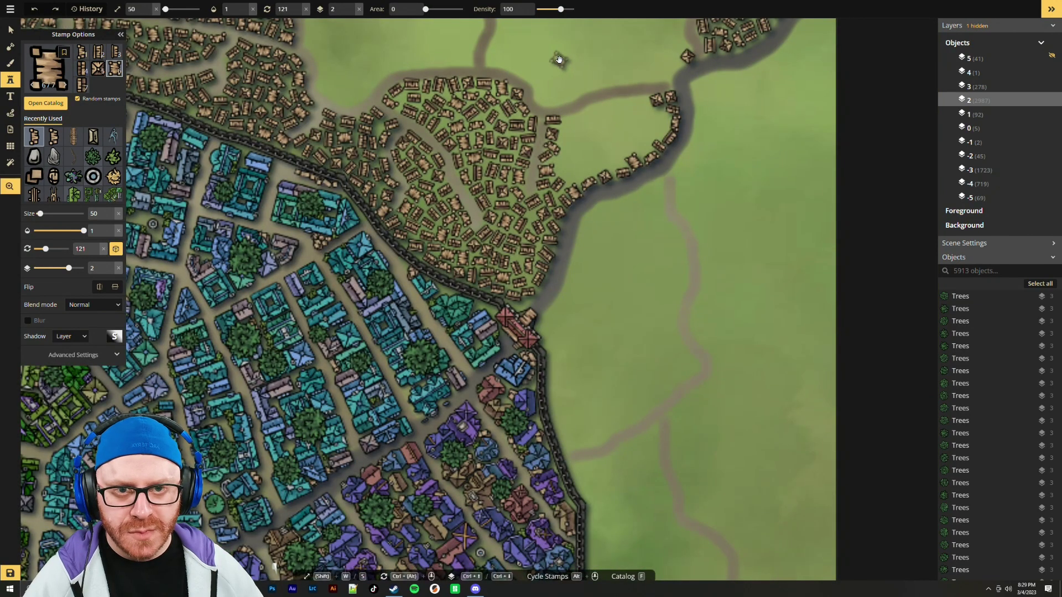
drag(540, 64, 671, 249)
scroll(553, 256, up, 2)
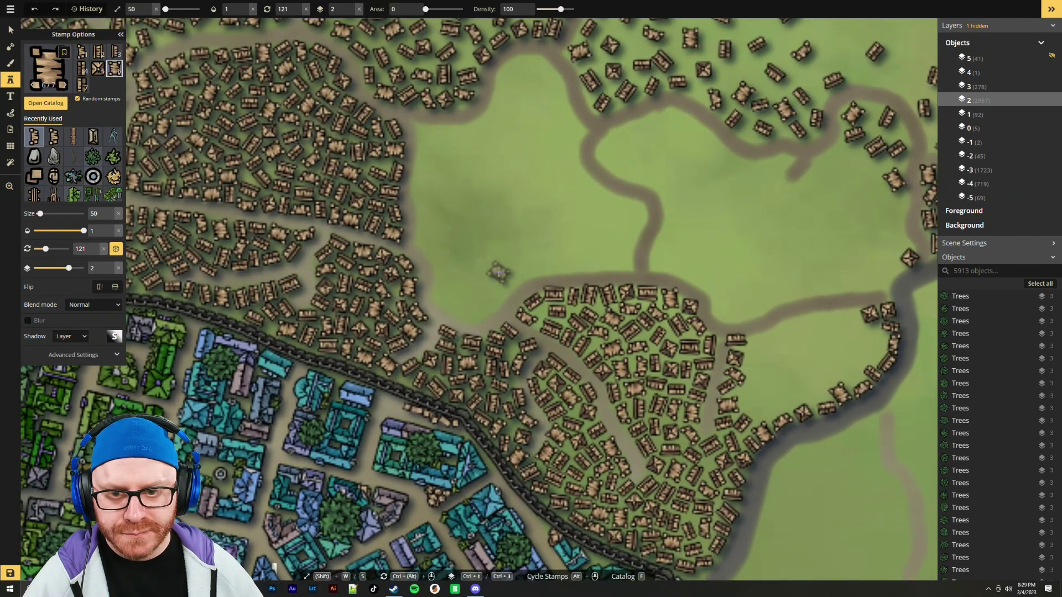
click(424, 241)
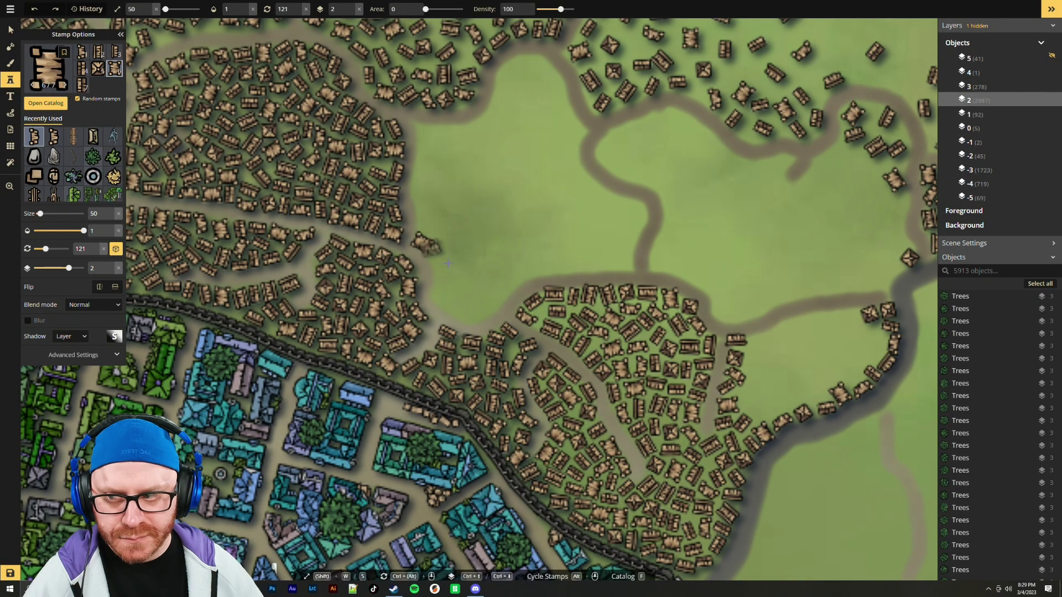
scroll(437, 264, down, 3)
scroll(435, 262, down, 2)
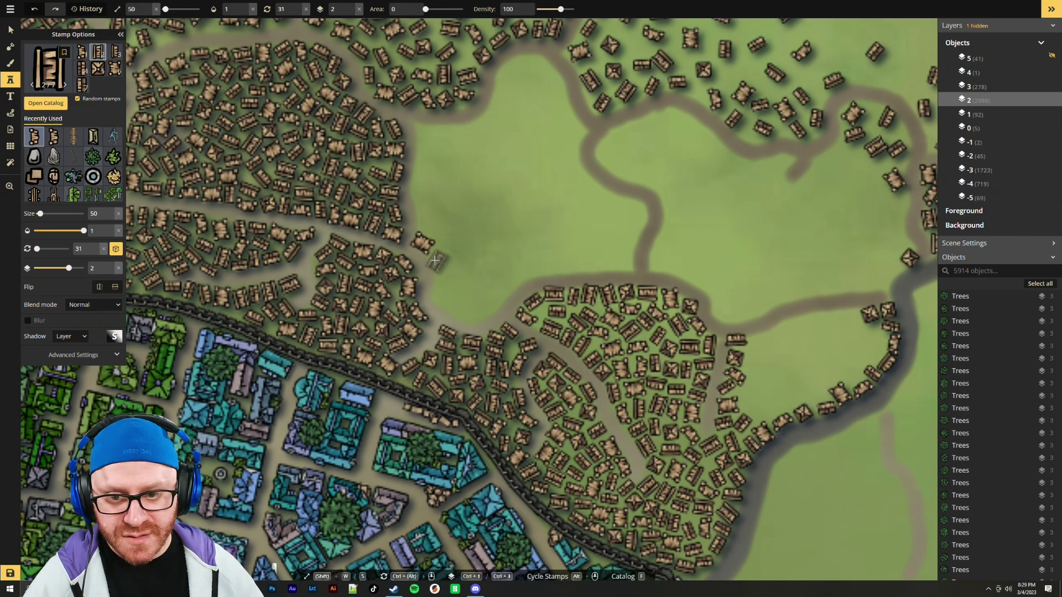
click(434, 261)
Examine how the large clearing and its surrounding shacks fit into the whole city map
scroll(469, 301, down, 5)
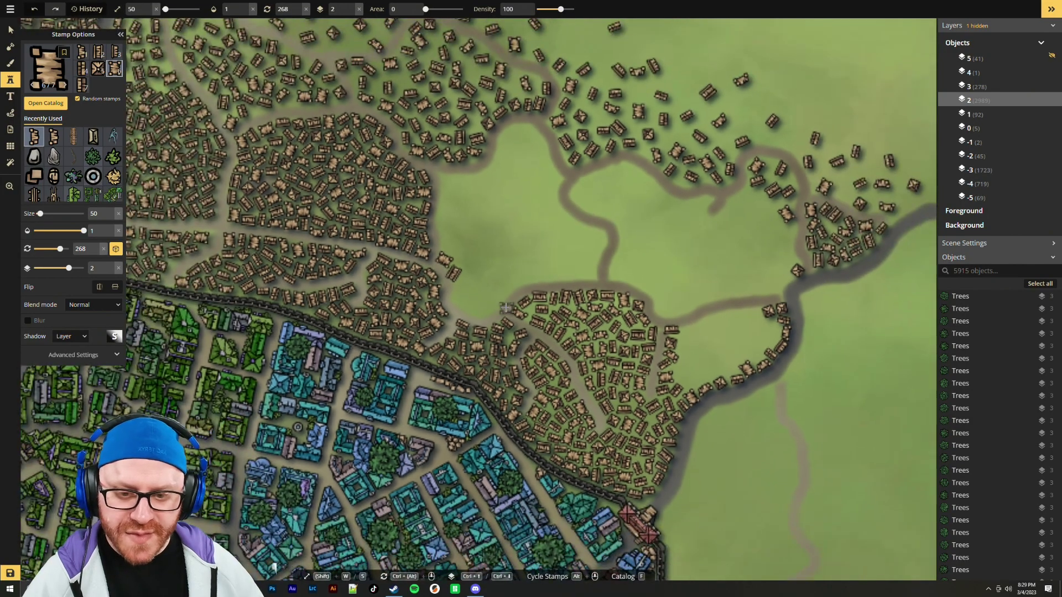
scroll(475, 437, up, 5)
scroll(475, 437, down, 6)
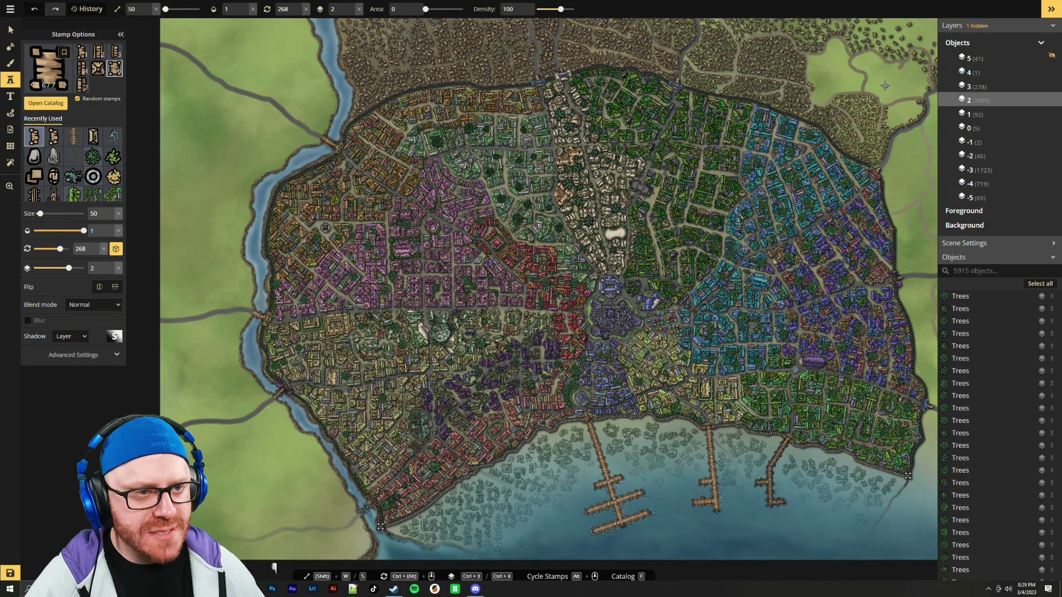
key(space)
scroll(889, 79, up, 5)
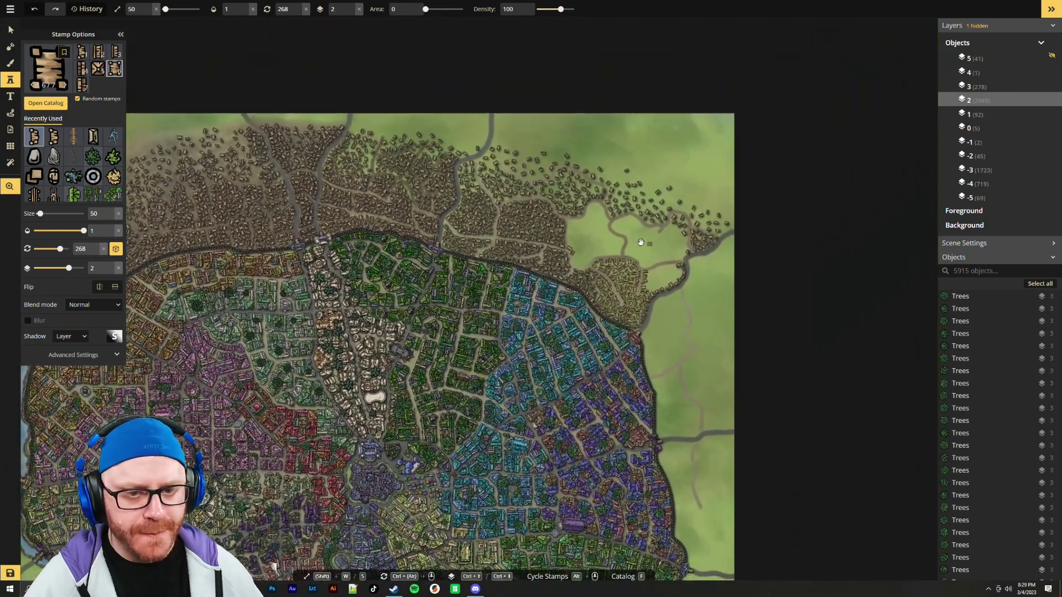
scroll(611, 242, up, 3)
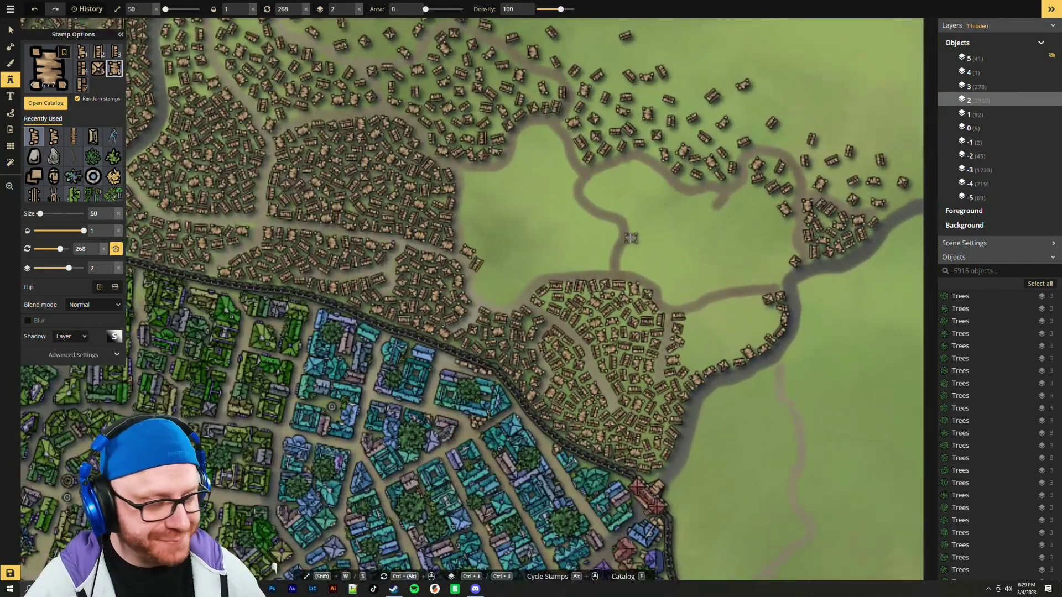
scroll(529, 269, up, 2)
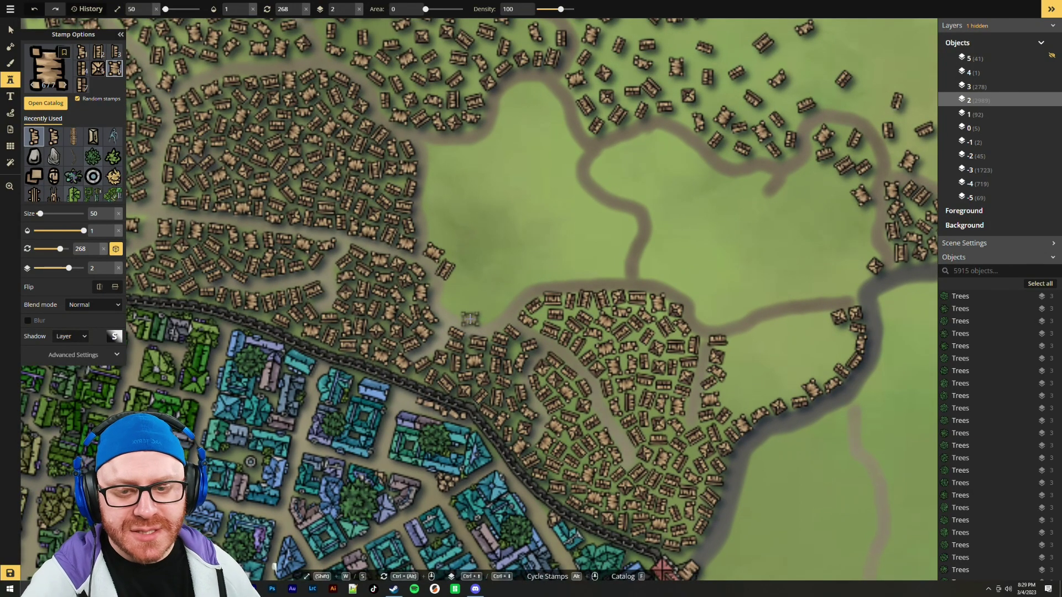
Place a four-post shack in the clearing's southern tip and two more northeast along the curved road, the first of them at 253°
scroll(480, 318, down, 5)
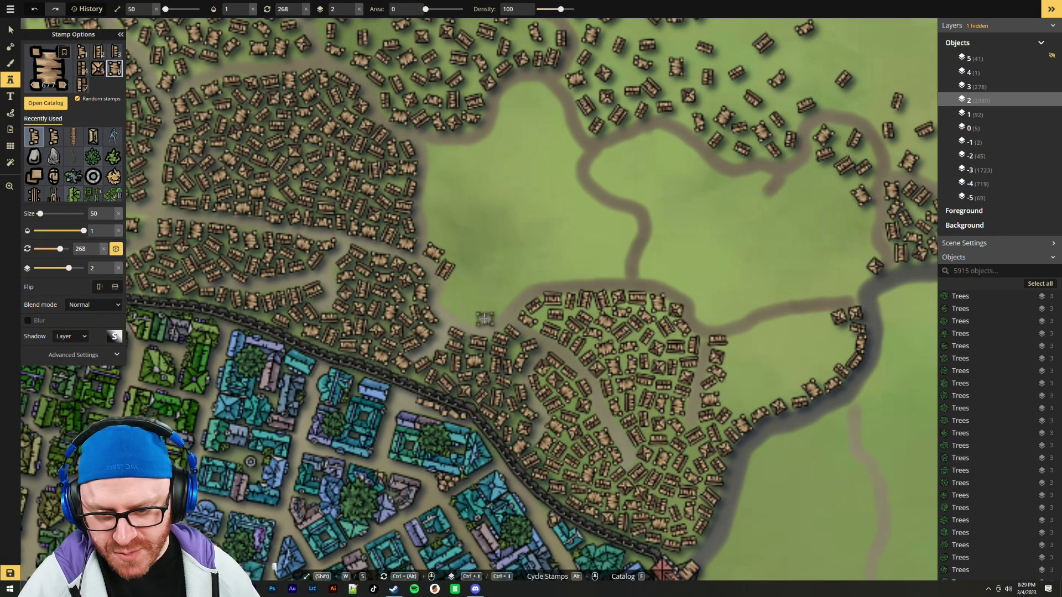
click(479, 317)
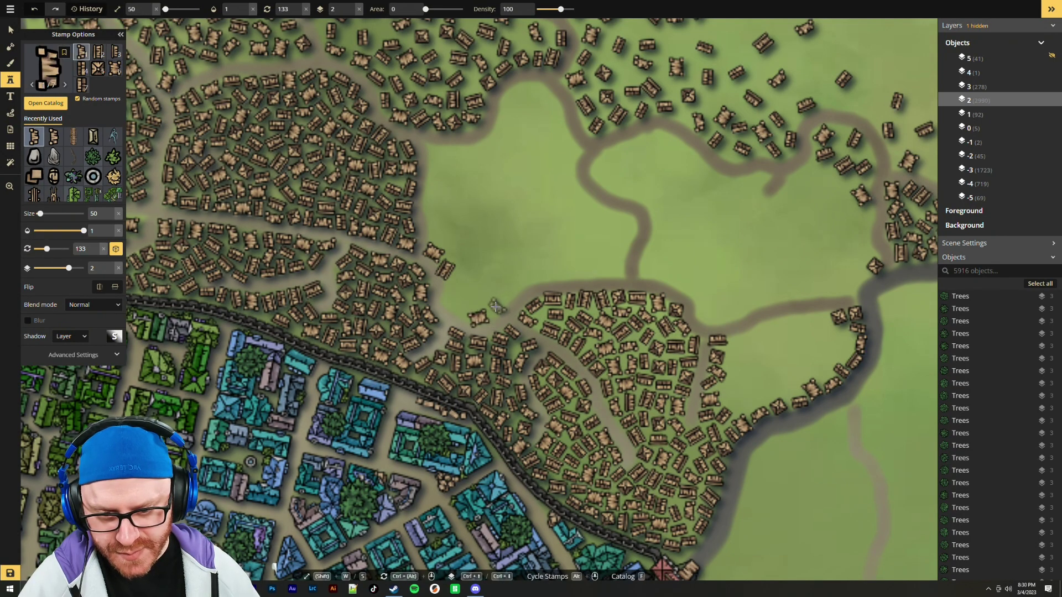
scroll(495, 308, down, 10)
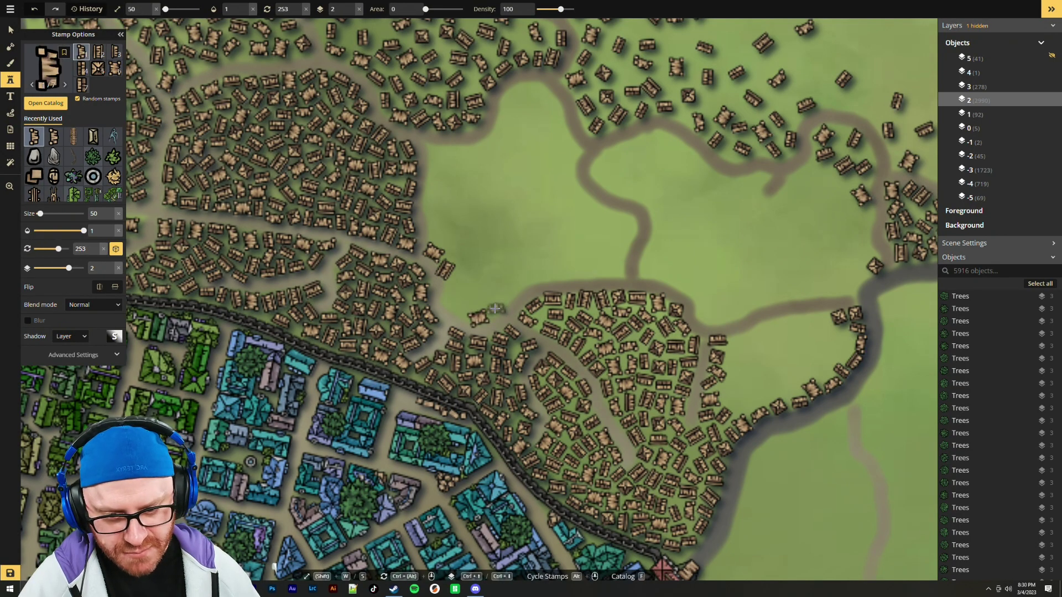
click(498, 308)
click(512, 292)
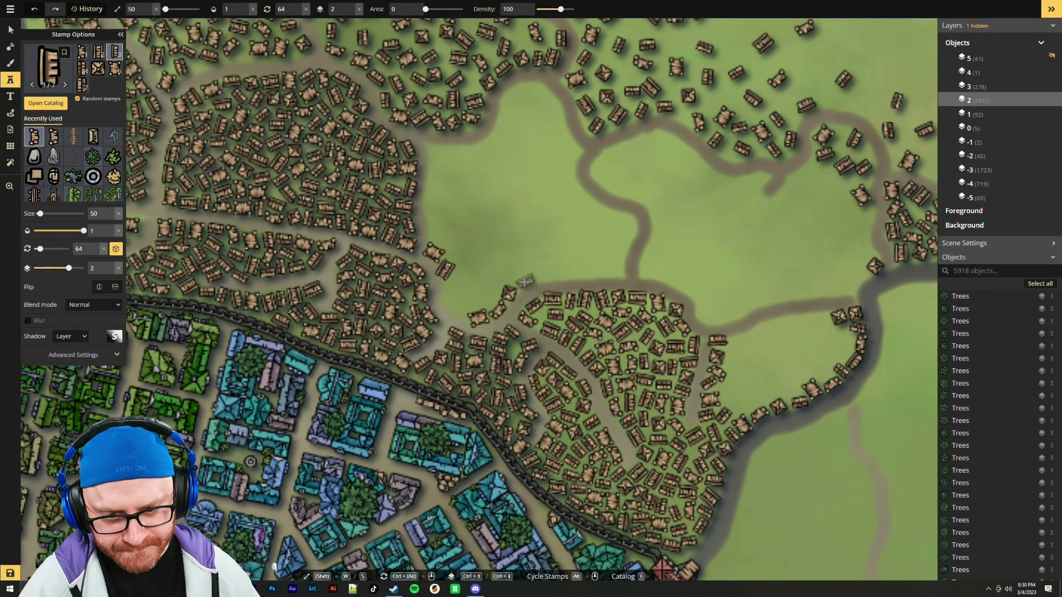
Continue the row east along the curved road's north side with a long shack at 64°, another long one, and a narrow one at 187°
click(542, 280)
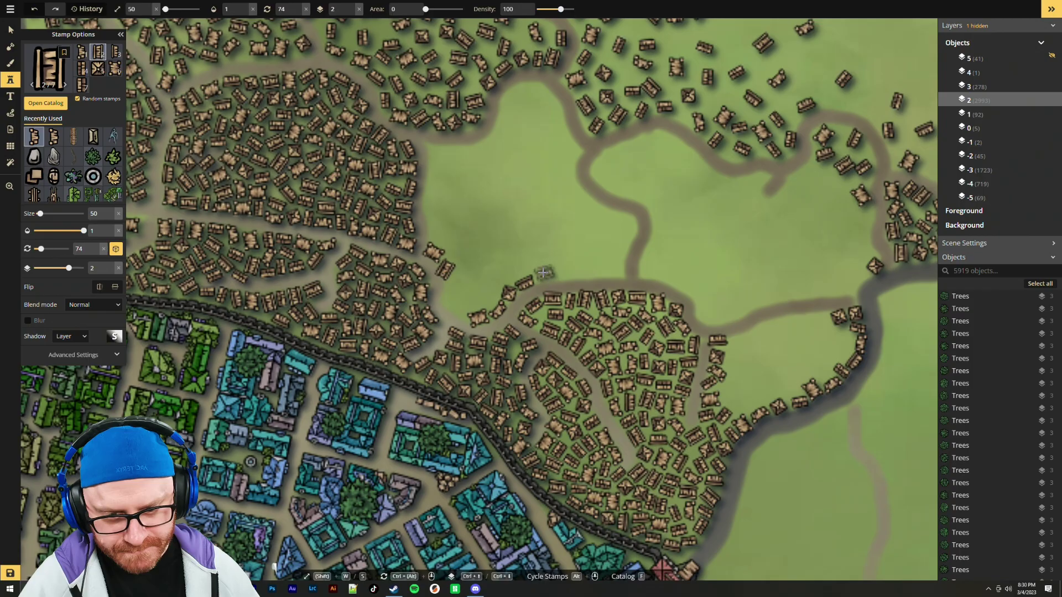
click(545, 276)
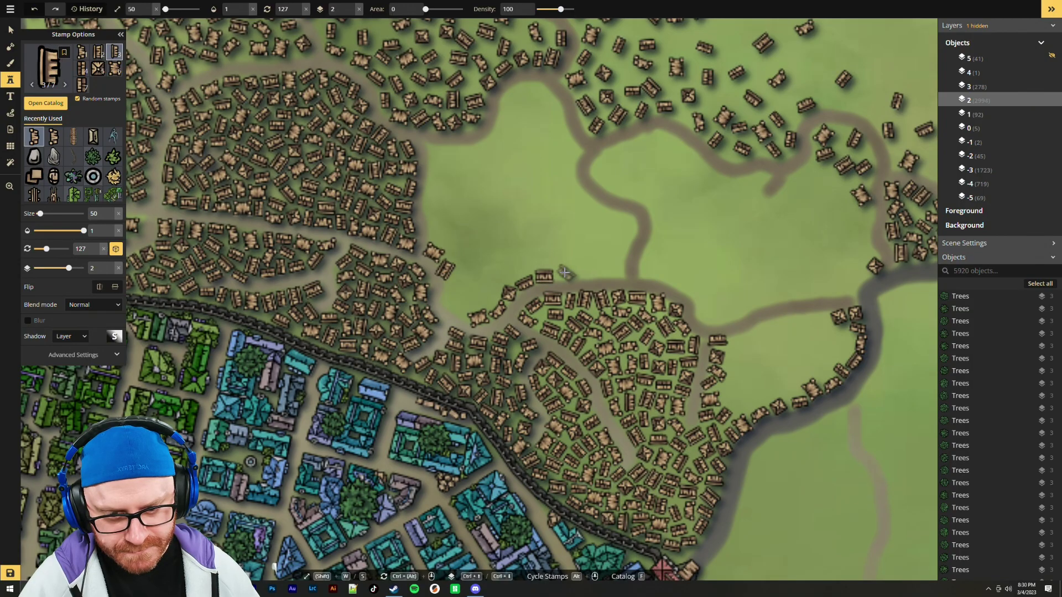
scroll(565, 274, down, 3)
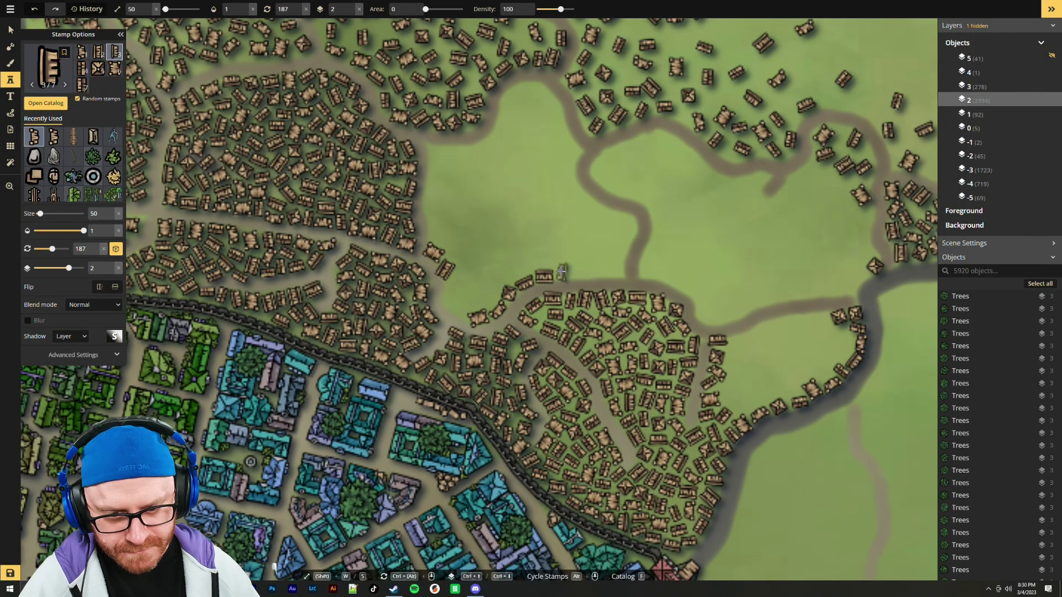
click(574, 273)
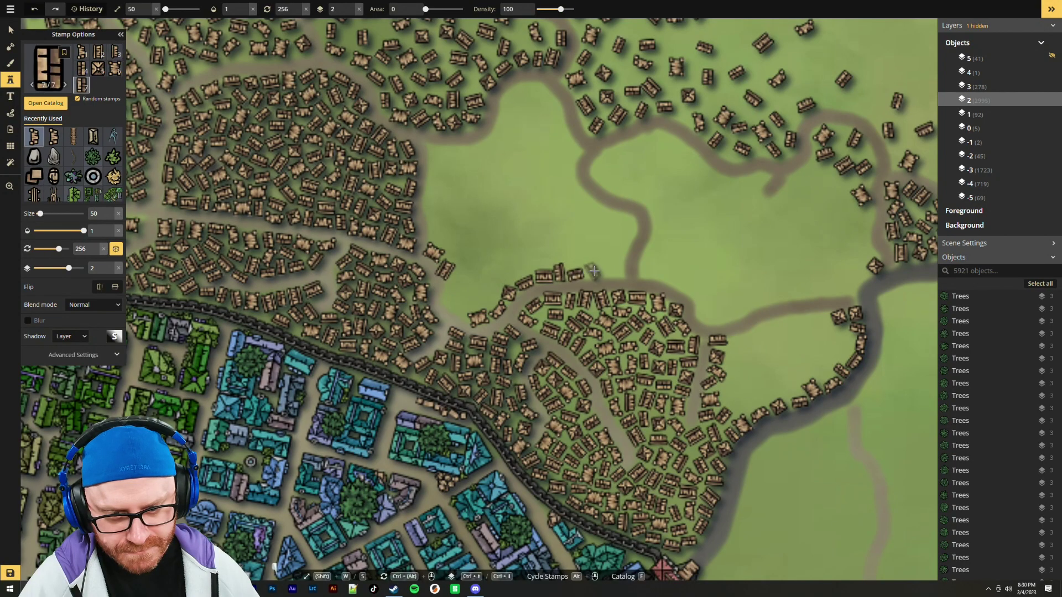
Extend the shack row east along the curved road's north side to the winding path's junction, ending with a shack at 60°
click(587, 270)
scroll(593, 270, down, 10)
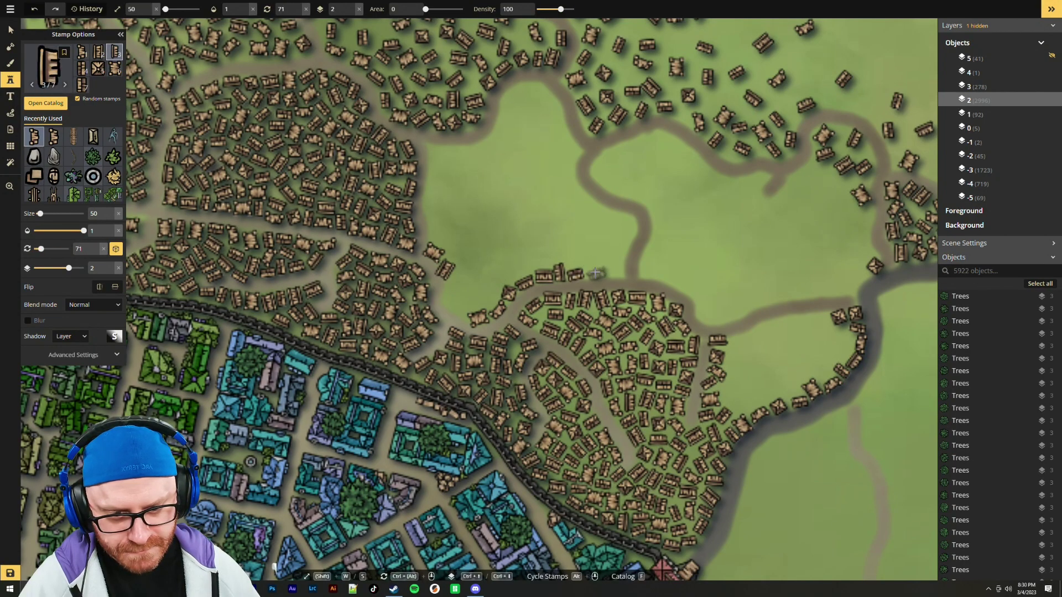
click(596, 272)
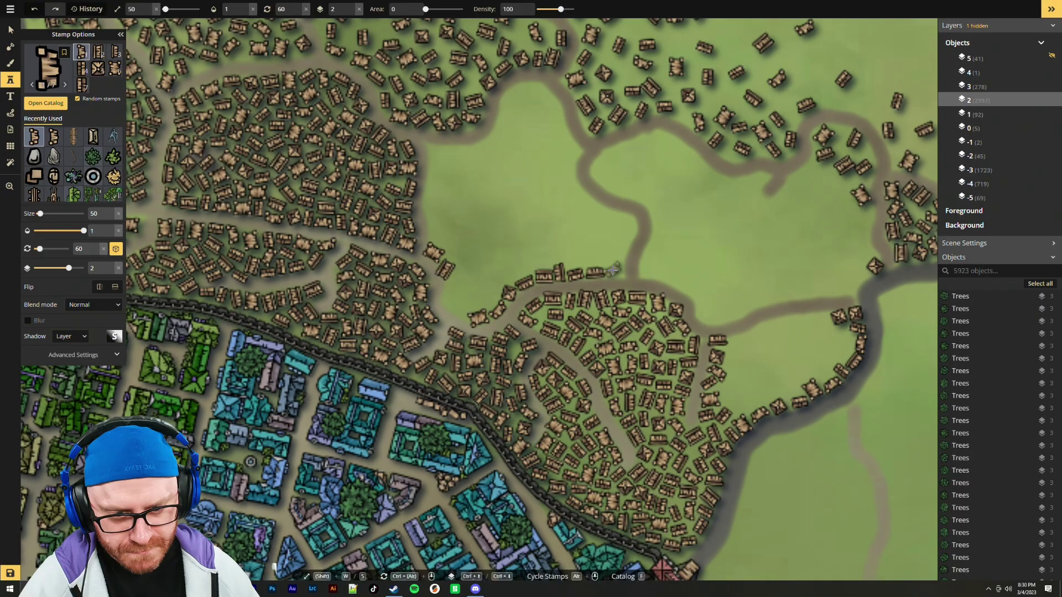
click(615, 270)
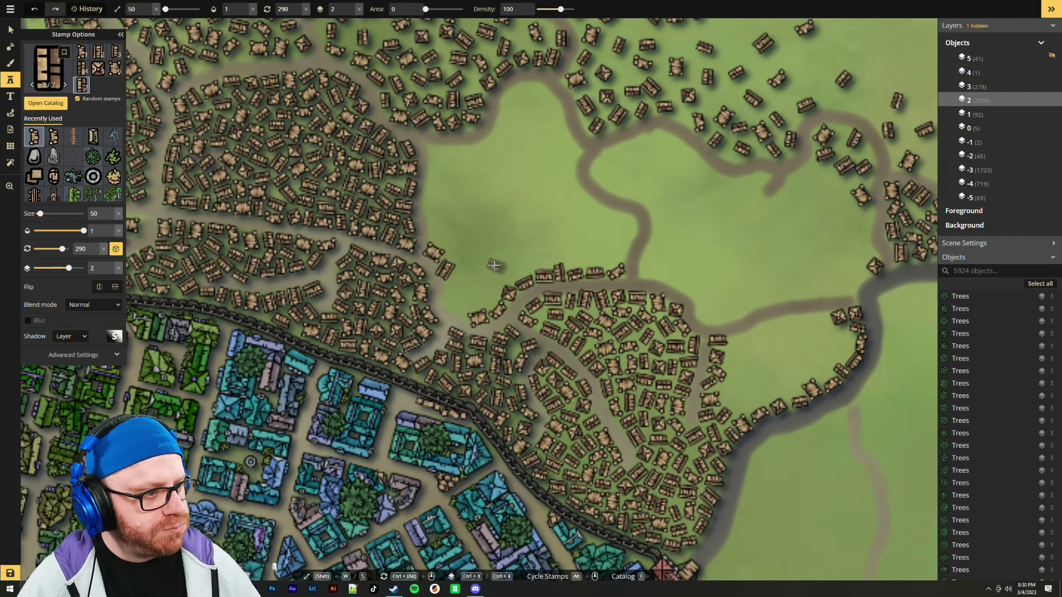
Add three shacks around the clearing's southern tip: one at 5°, a long one at 263° to its east, and one at 198° to its west
ctrl+scroll(517, 269, up, 3)
scroll(459, 310, up, 2)
ctrl+scroll(457, 312, up, 4)
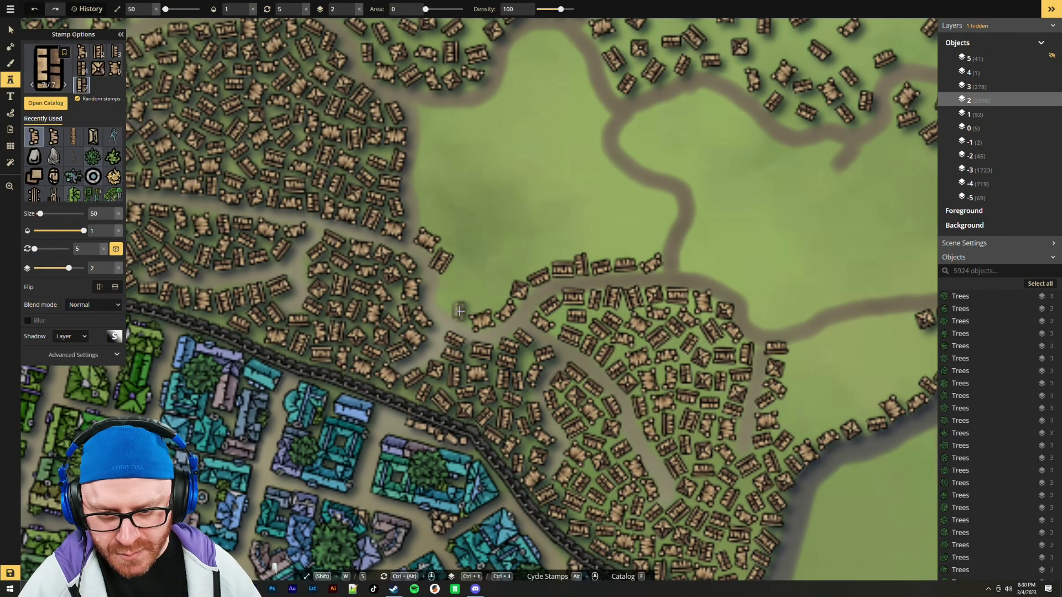
click(460, 312)
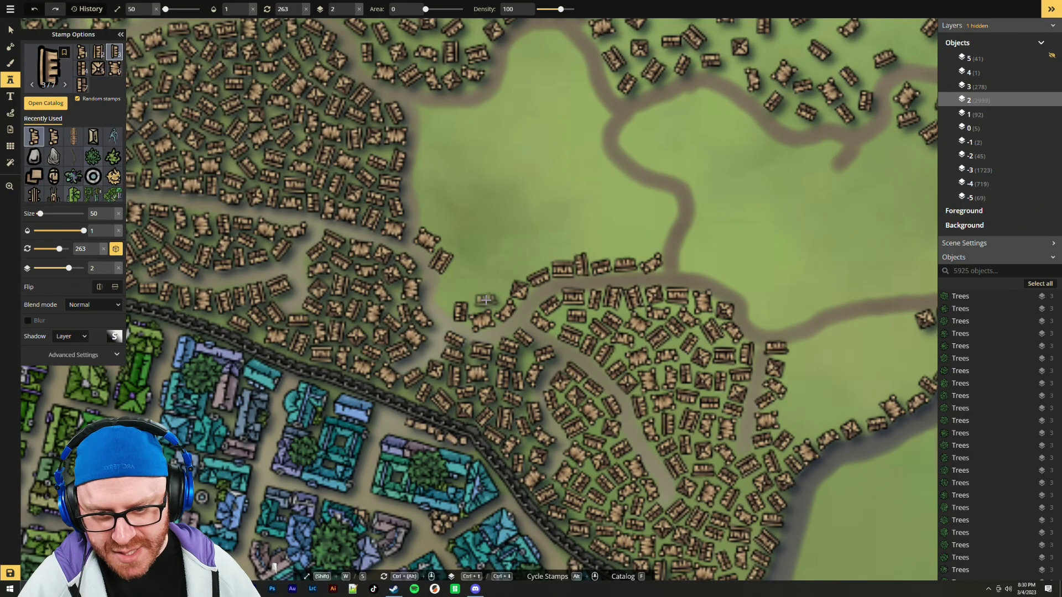
click(484, 300)
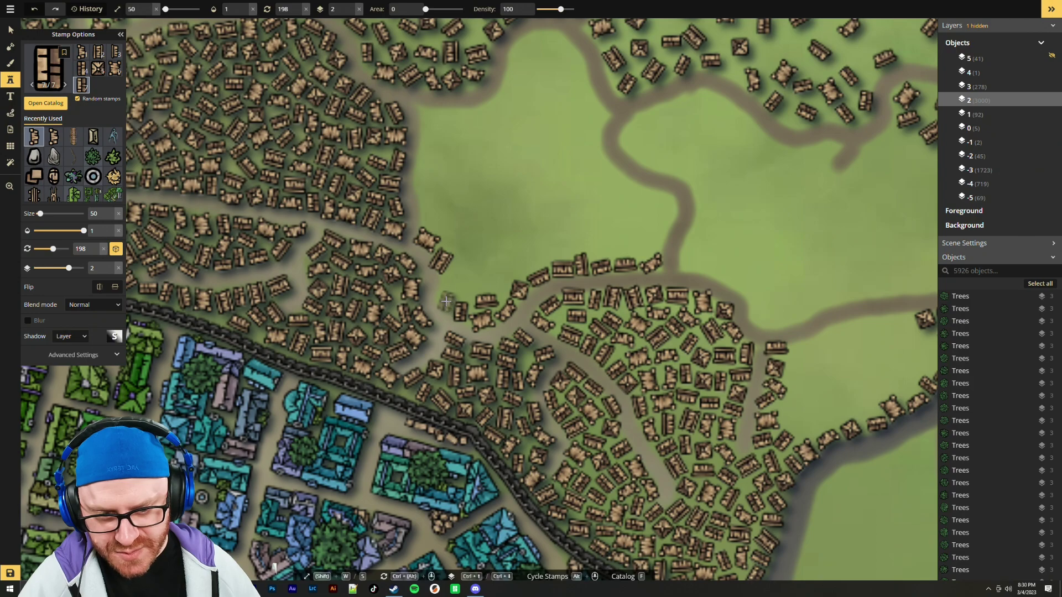
click(445, 301)
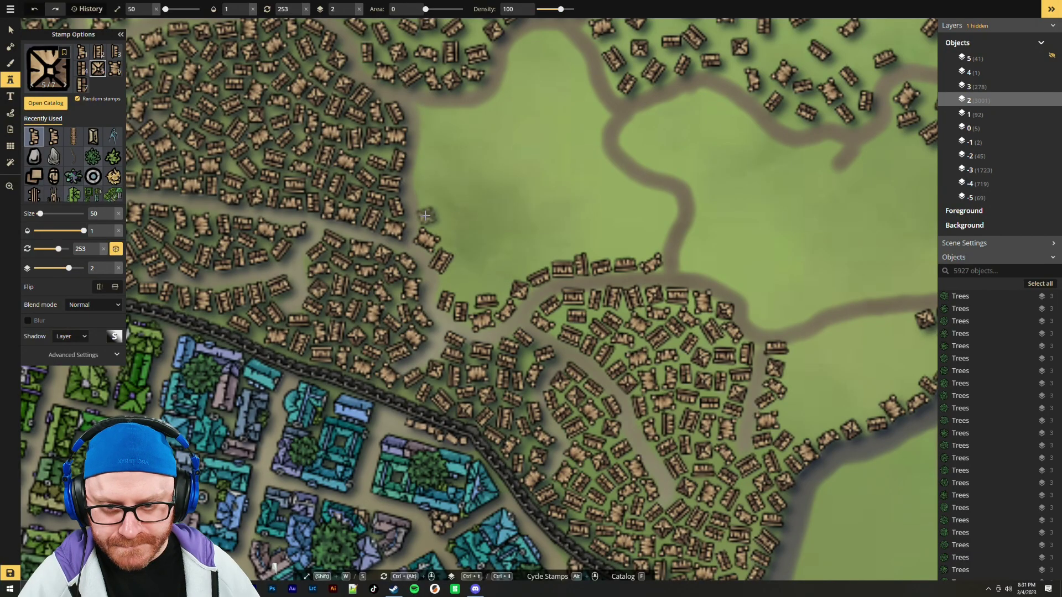
Place a square shack at 253° on the clearing's western edge, a long shack closing the edge's southern gap, and a square one at 10° behind it
click(425, 215)
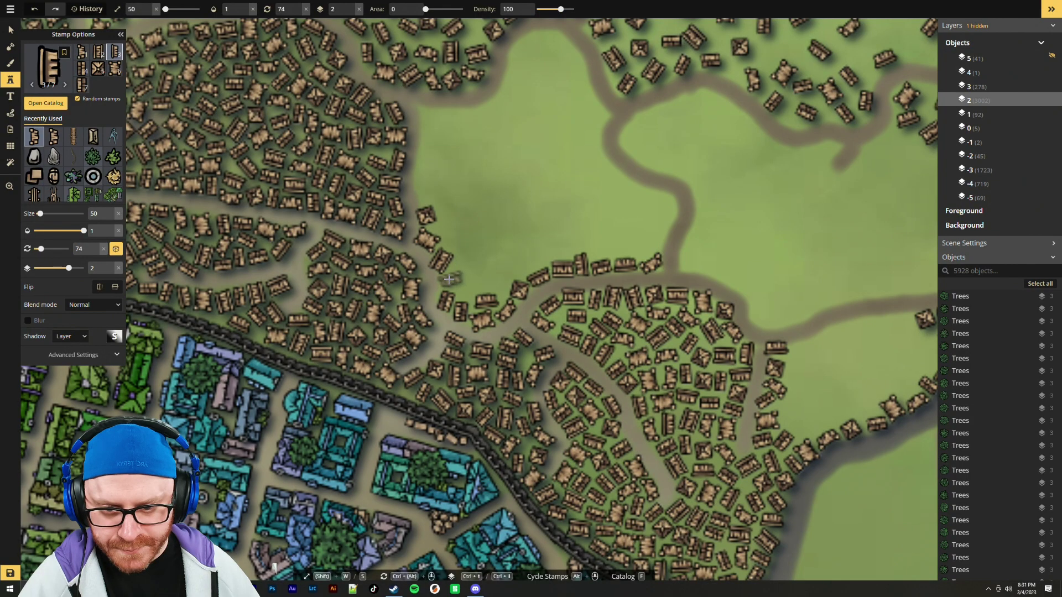
click(451, 280)
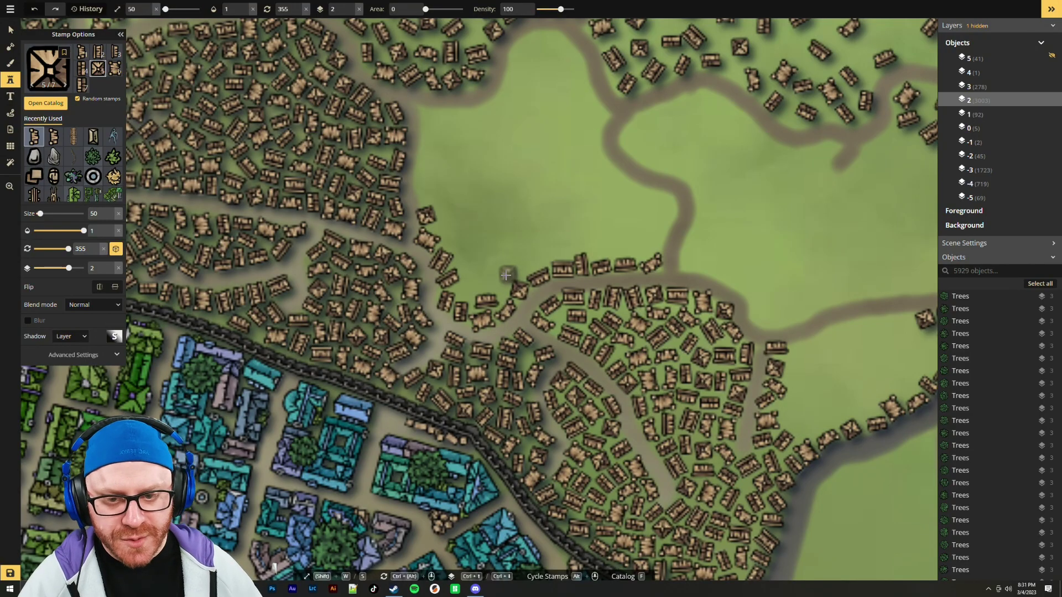
scroll(506, 275, up, 1)
ctrl+alt+scroll(459, 293, up, 1)
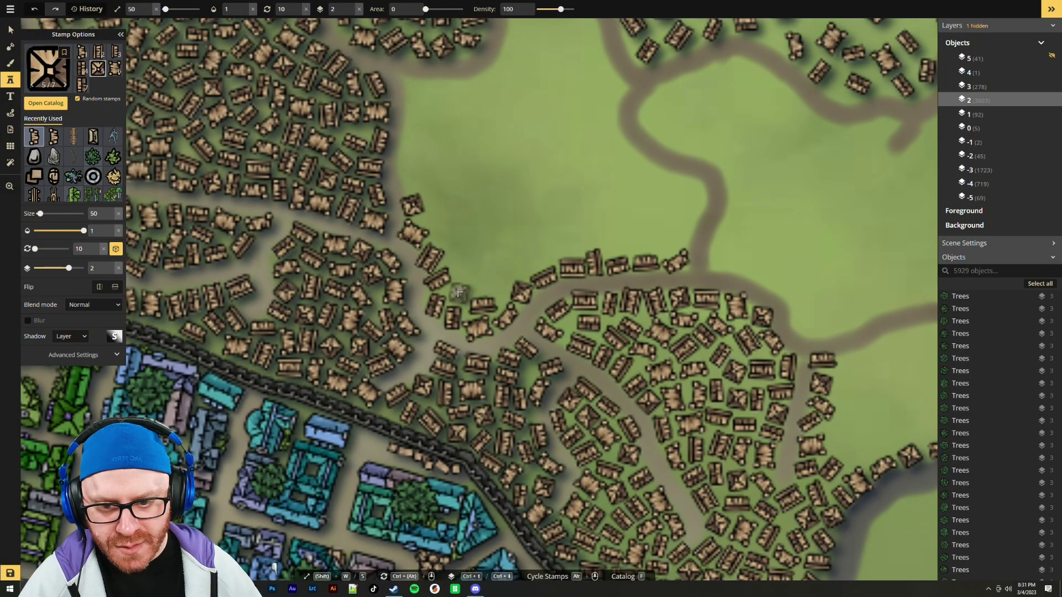
click(459, 293)
Build another row inward from the clearing's southern tip with a four-post shack, a square one at 146°, and a narrow one to the northwest
ctrl+alt+scroll(495, 284, up, 7)
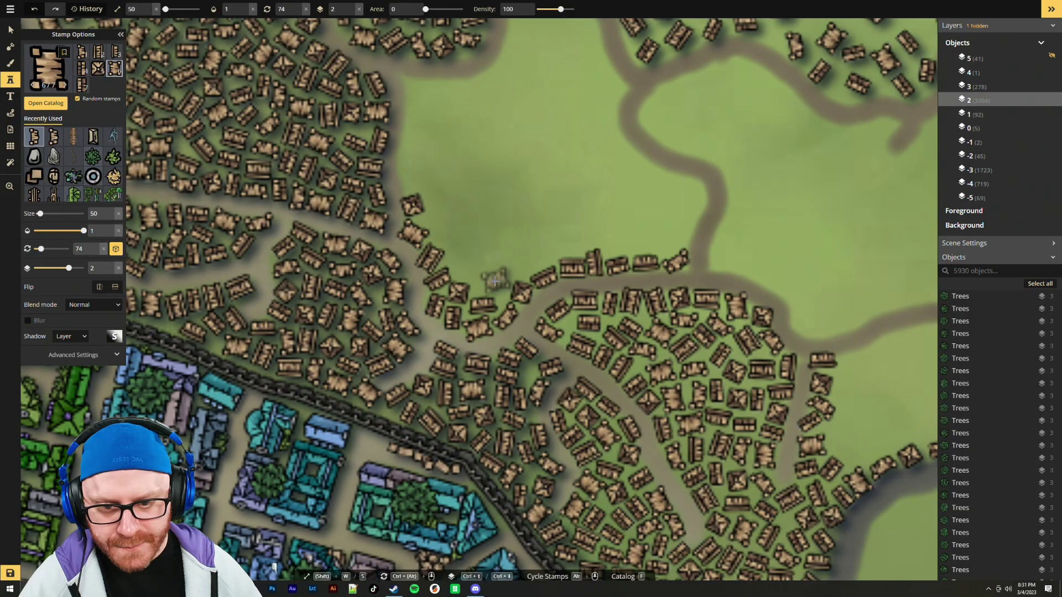
click(495, 284)
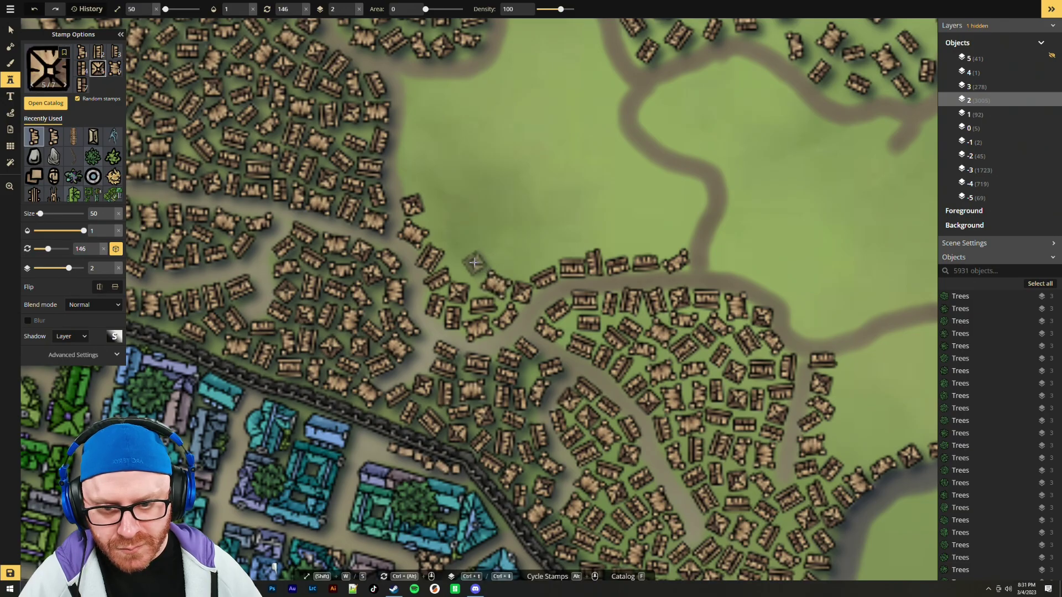
click(471, 270)
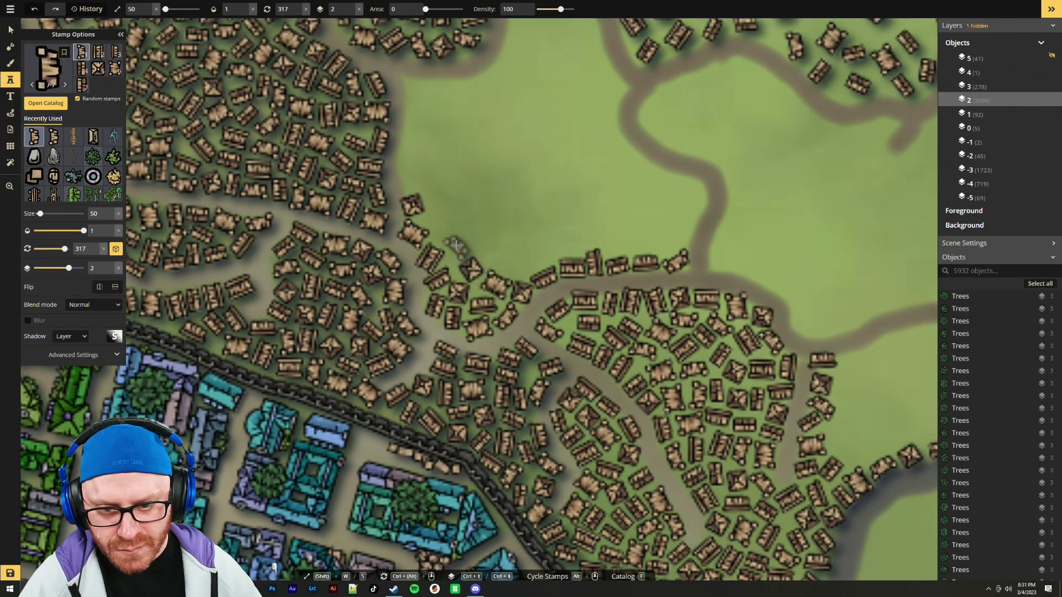
click(454, 249)
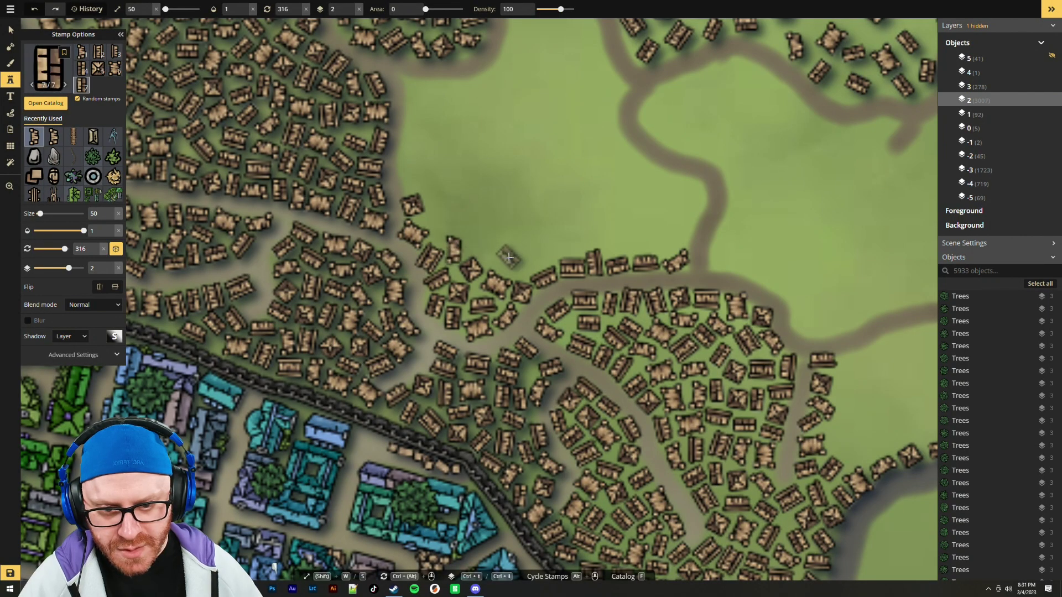
Complete the inner row above the southern tip with a shack beside the curved road row and one at 120° just northwest of it
click(515, 269)
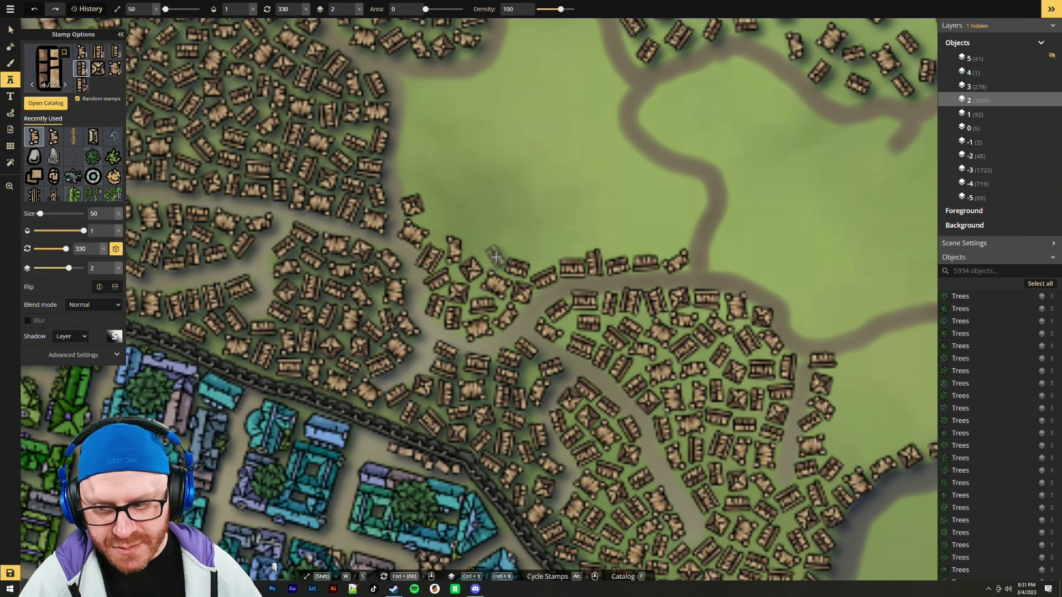
ctrl+alt+scroll(491, 252, down, 1)
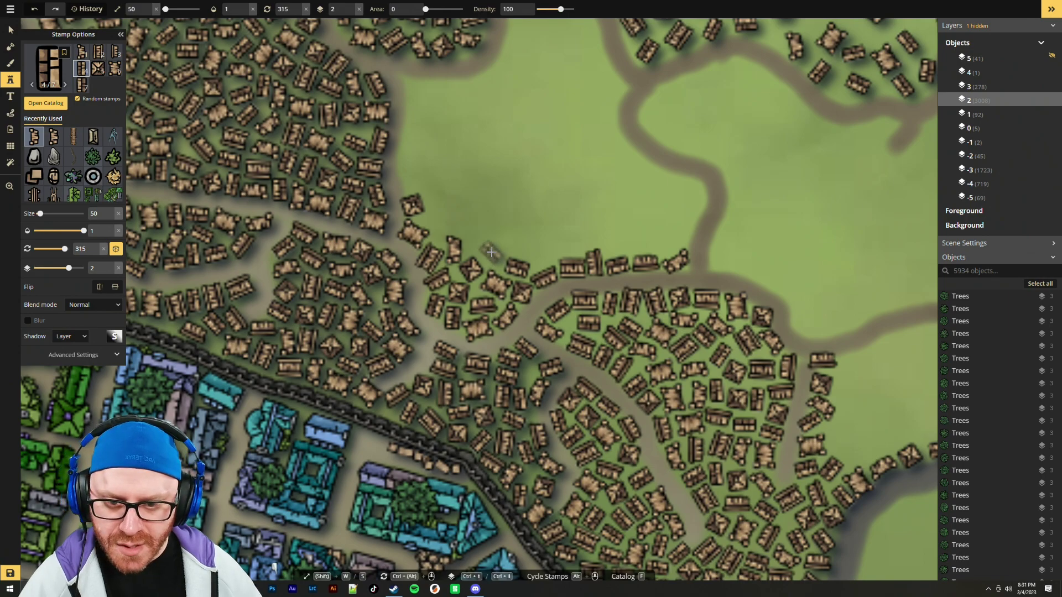
ctrl+alt+scroll(491, 254, down, 13)
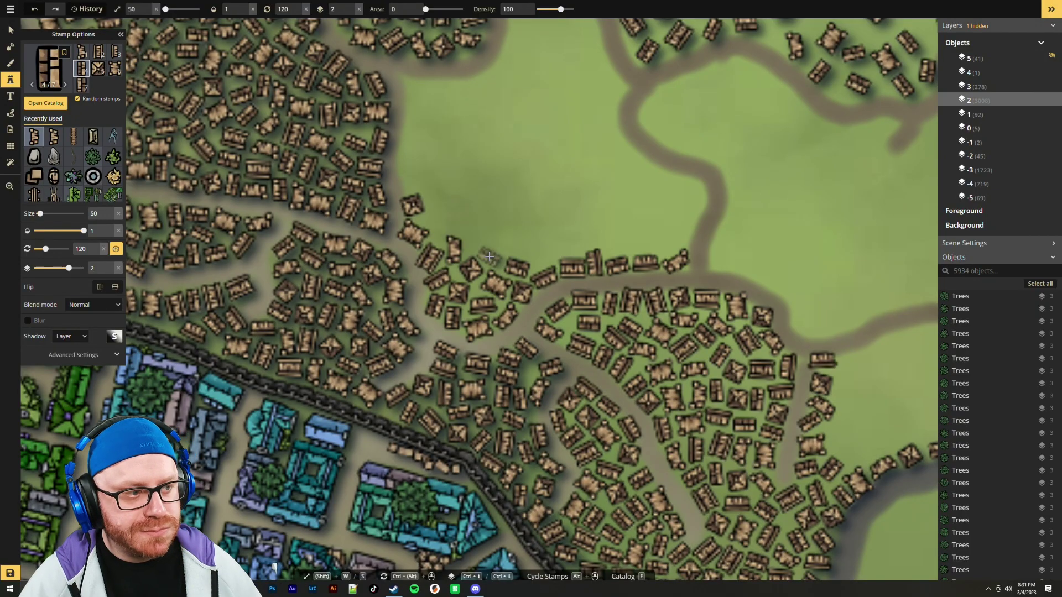
click(489, 256)
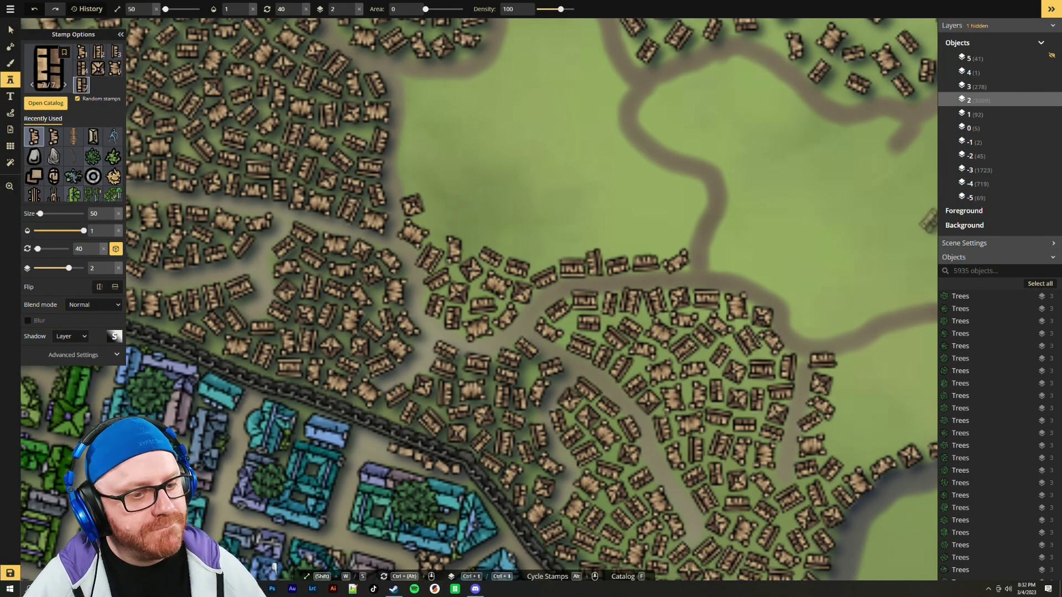
Place a long shack at 348° inside the winding path's western bend and a shack at 75° just northwest of the path's southern junction
click(570, 126)
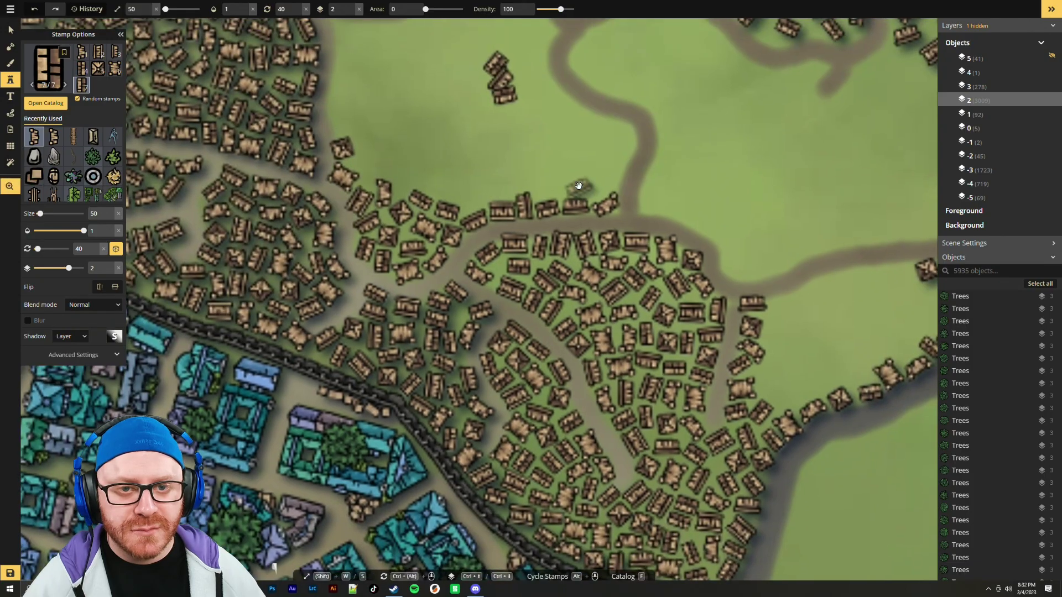
scroll(481, 106, up, 3)
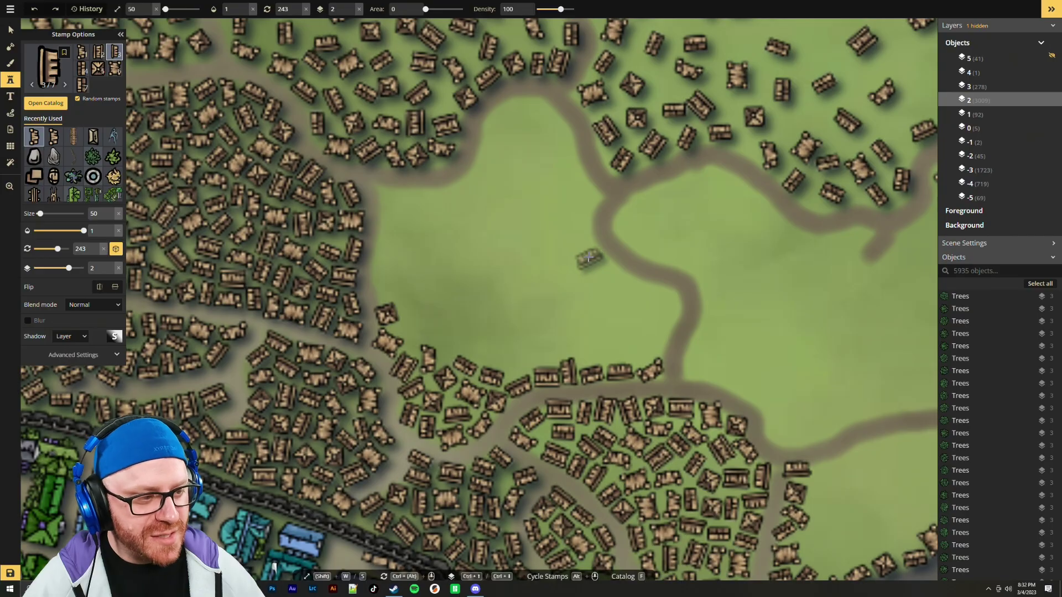
ctrl+scroll(670, 291, down, 8)
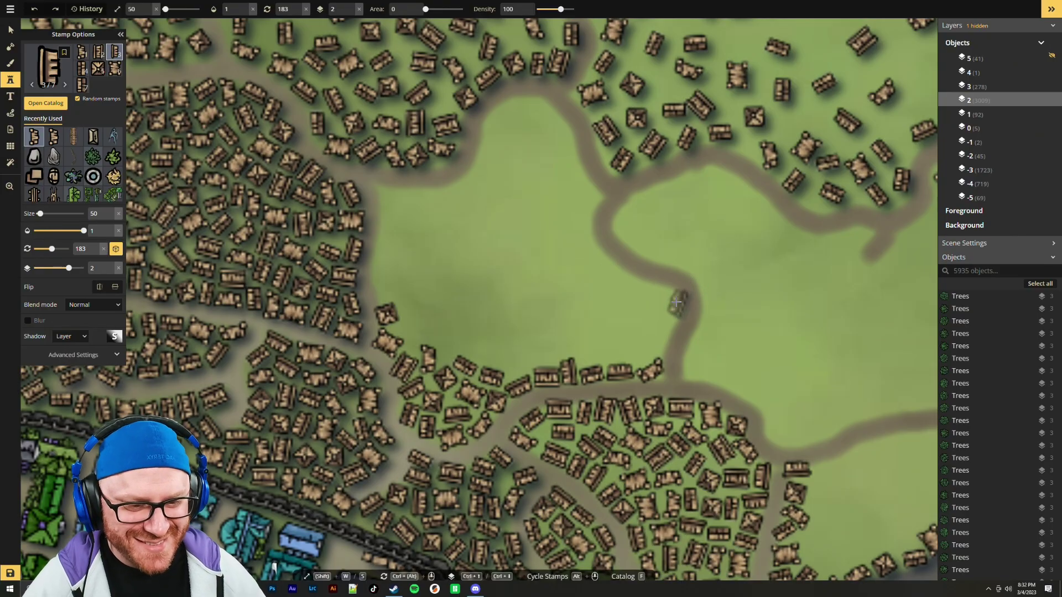
ctrl+scroll(674, 300, down, 1)
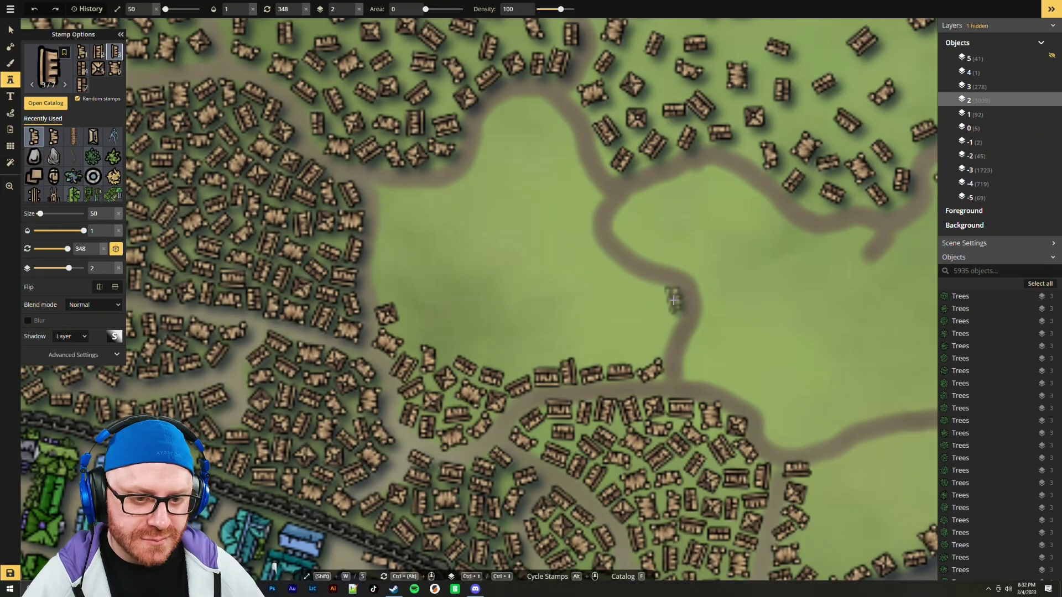
click(674, 301)
ctrl+scroll(653, 345, down, 3)
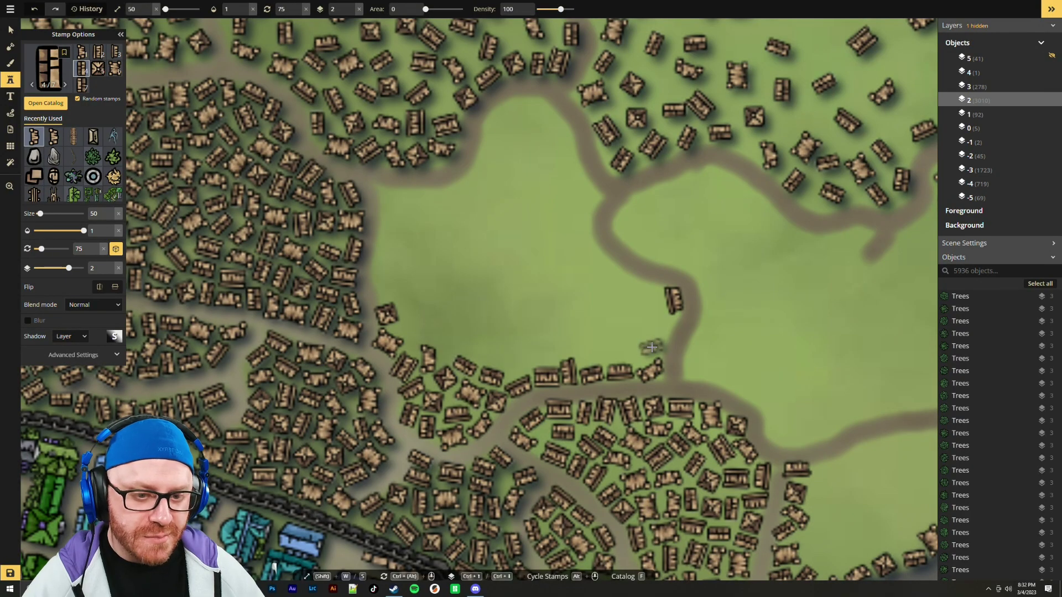
click(651, 349)
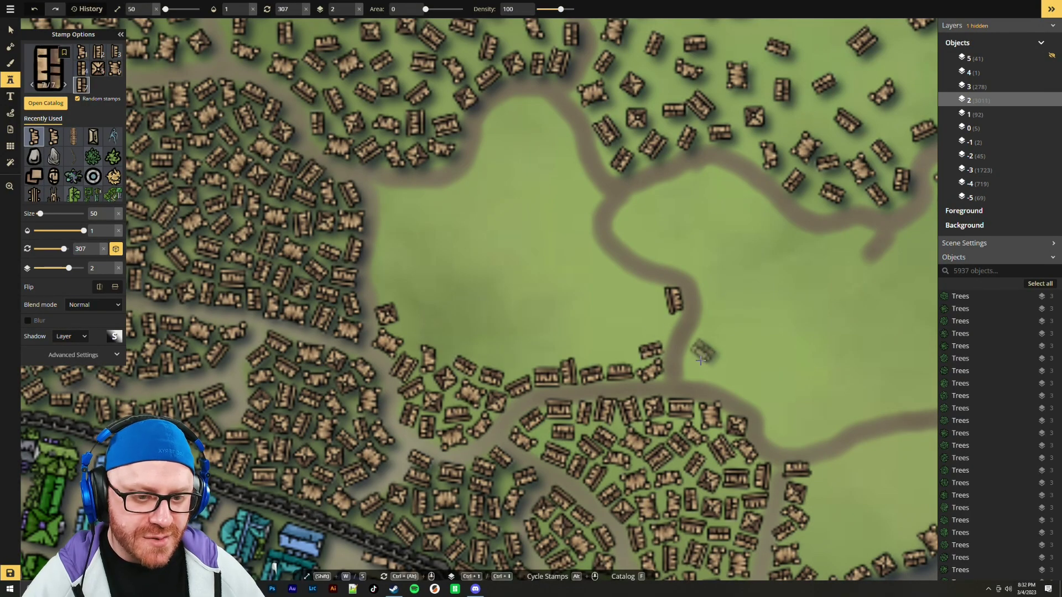
Fill the gap along the winding path's west side with a shack at 37° and add another shack west of the junction's second-row shack
scroll(702, 357, up, 3)
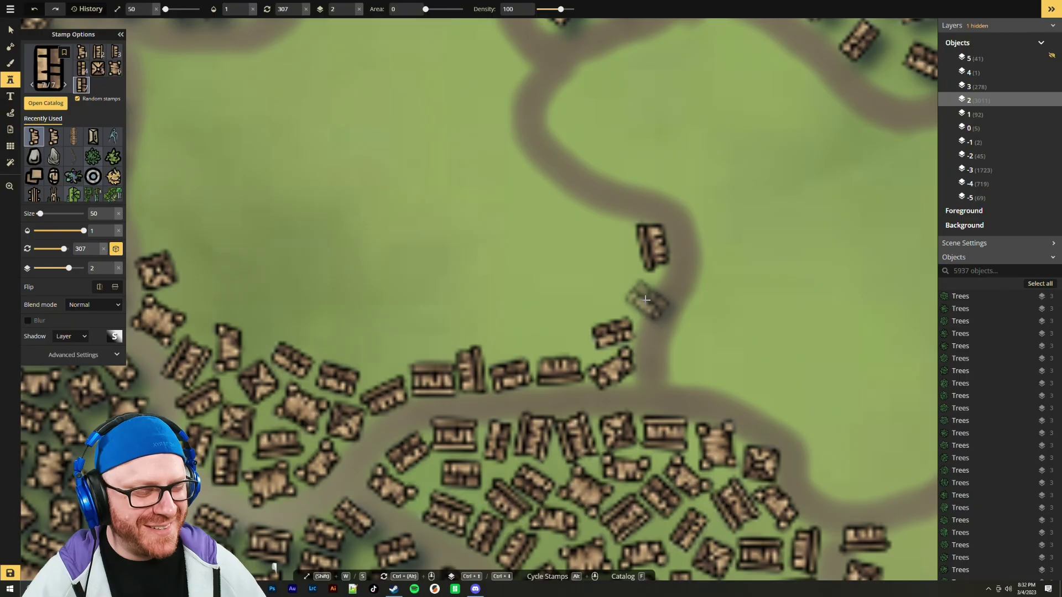
ctrl+scroll(628, 293, down, 1)
ctrl+scroll(627, 298, down, 5)
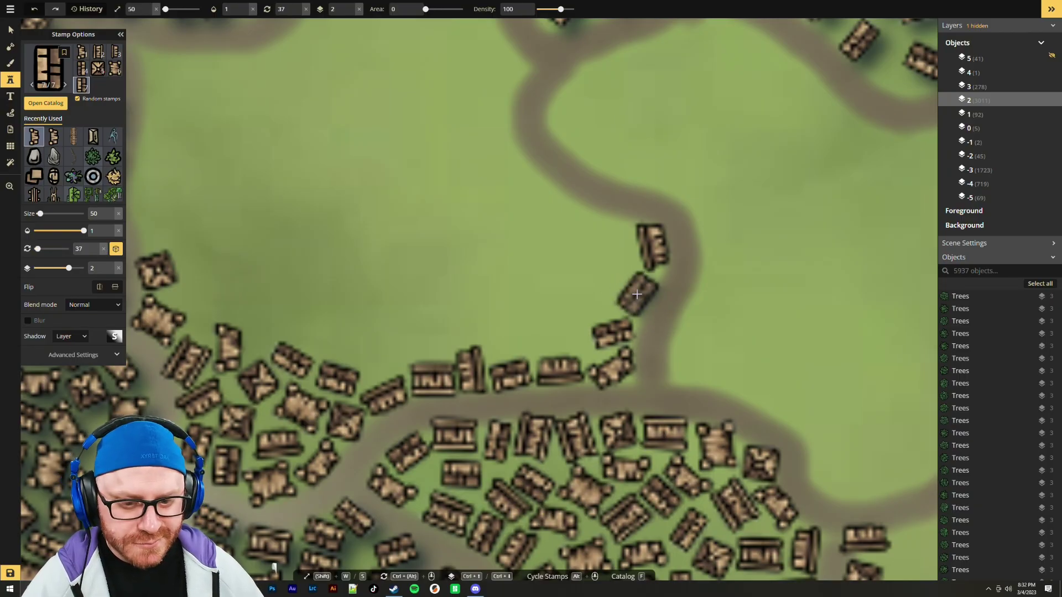
click(637, 294)
click(565, 335)
Continue the second row west behind the curved road's shacks with a long shack and a four-post one at 233°
ctrl+scroll(531, 275, down, 6)
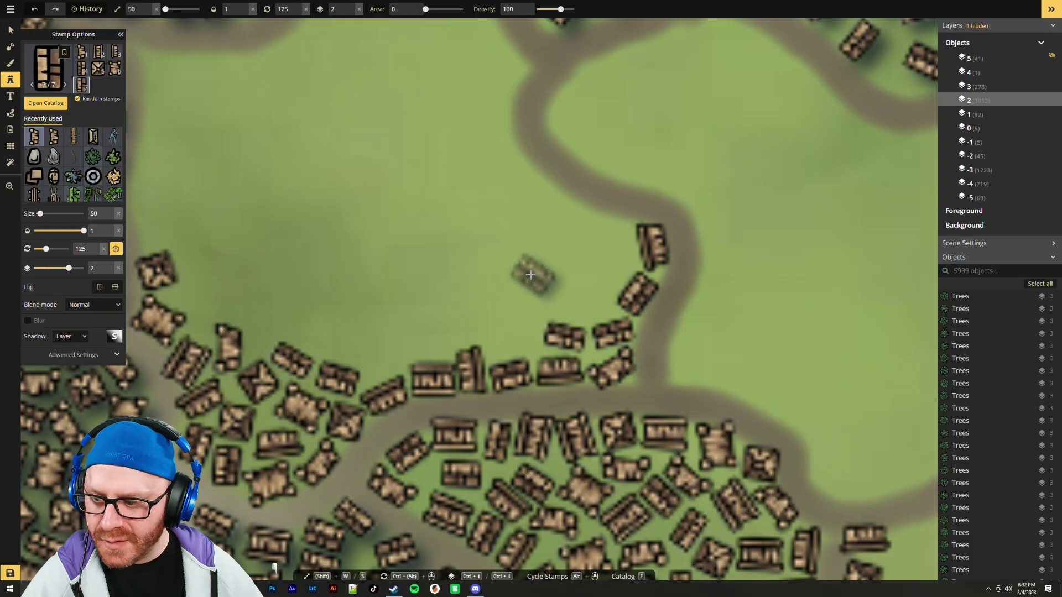
ctrl+scroll(510, 318, up, 3)
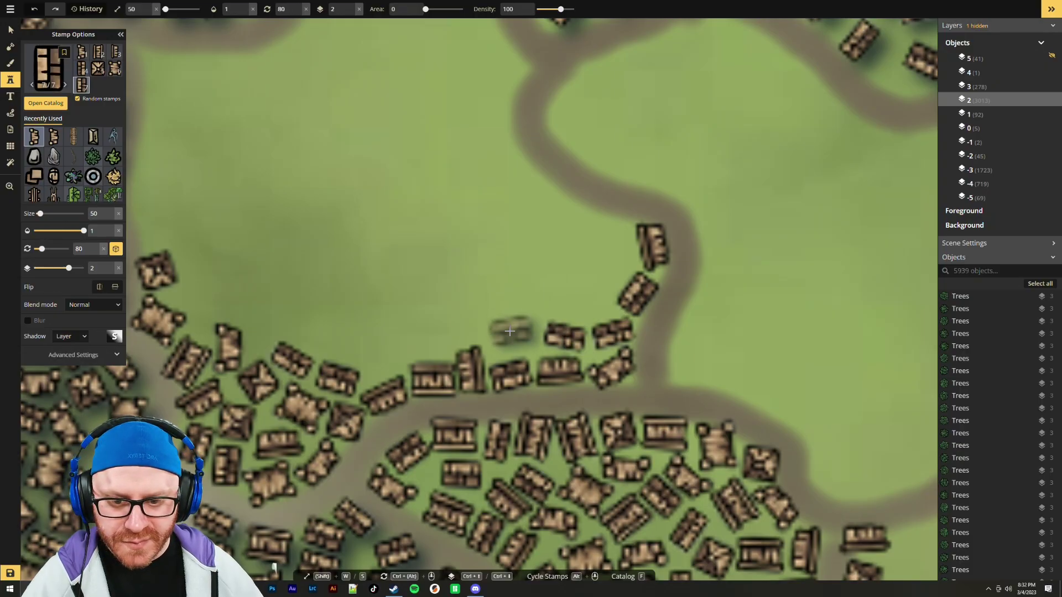
click(510, 332)
scroll(453, 325, up, 2)
ctrl+scroll(410, 340, down, 12)
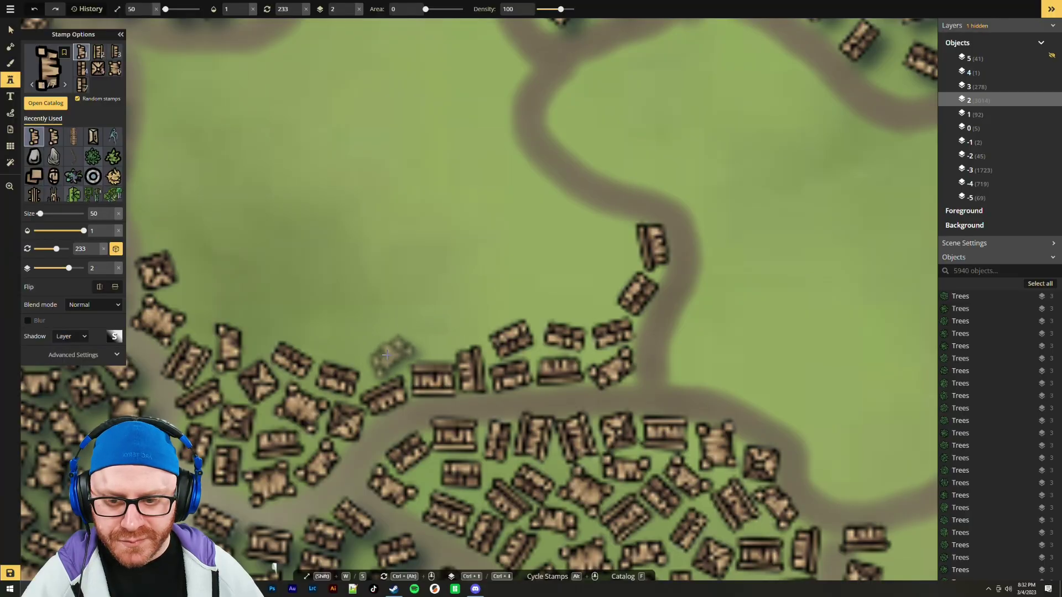
click(386, 355)
Add a square shack at 224°, a four-post shack and one at 99° along the clearing's southwest edge, plus two long shacks farther east
click(200, 303)
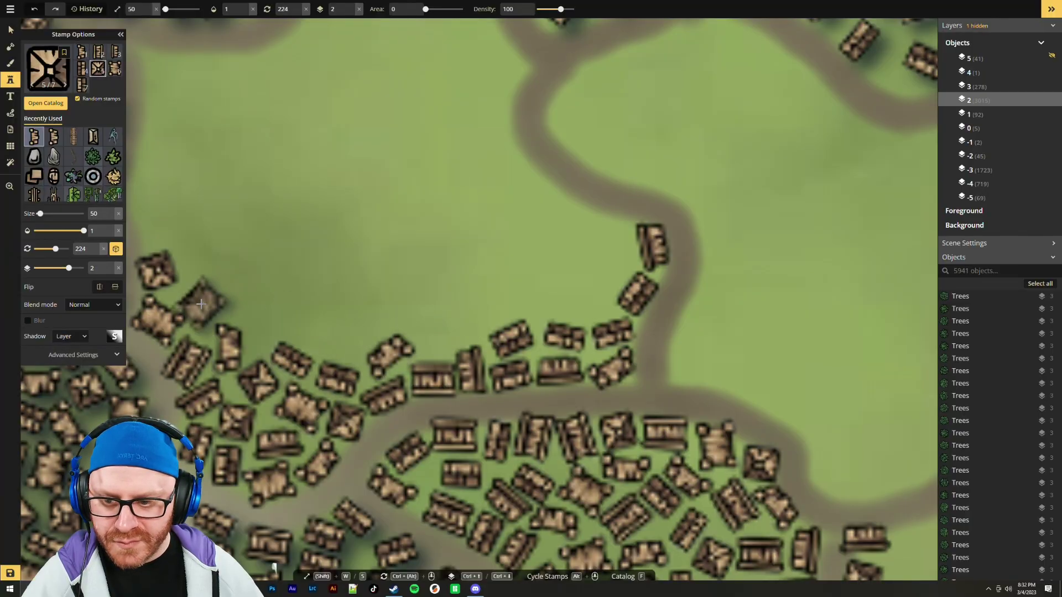
click(297, 321)
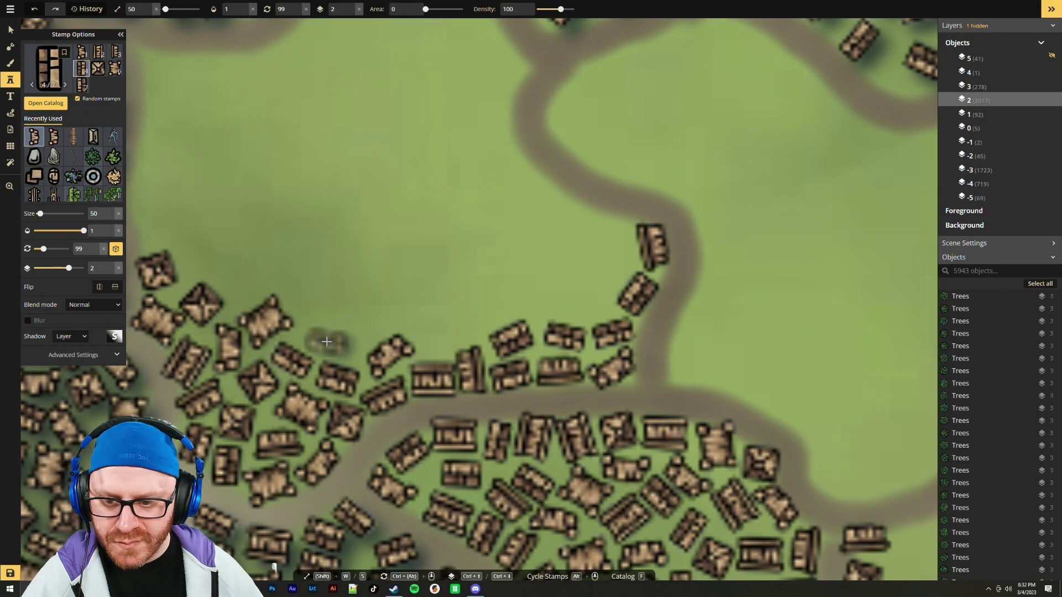
click(443, 336)
click(492, 310)
click(485, 309)
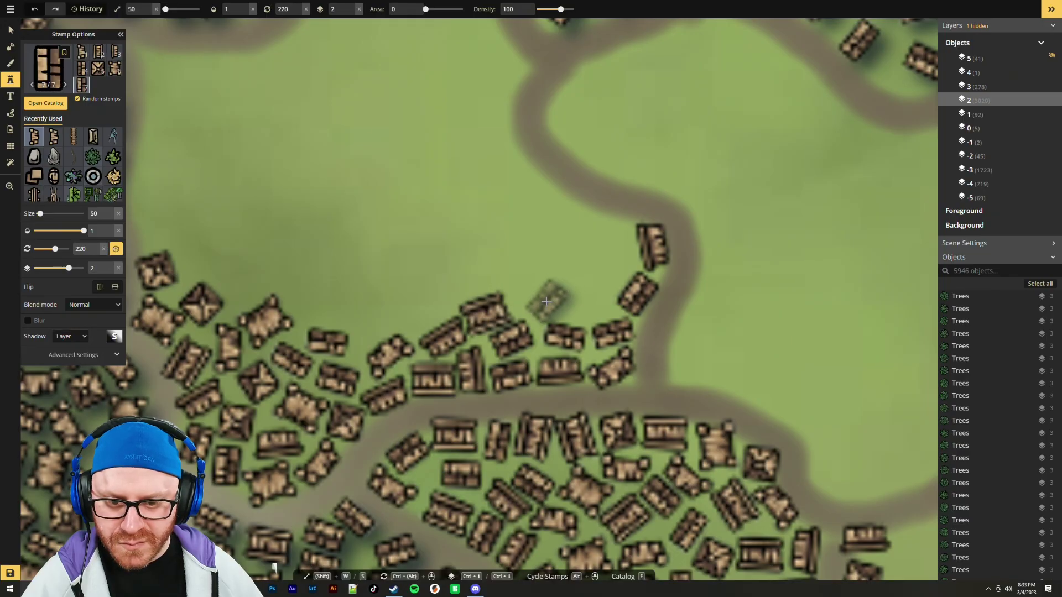
Extend the inner row east to the winding path with a long shack, another long one at 75°, and a shack at 26° beside the bend
click(535, 302)
scroll(587, 302, up, 4)
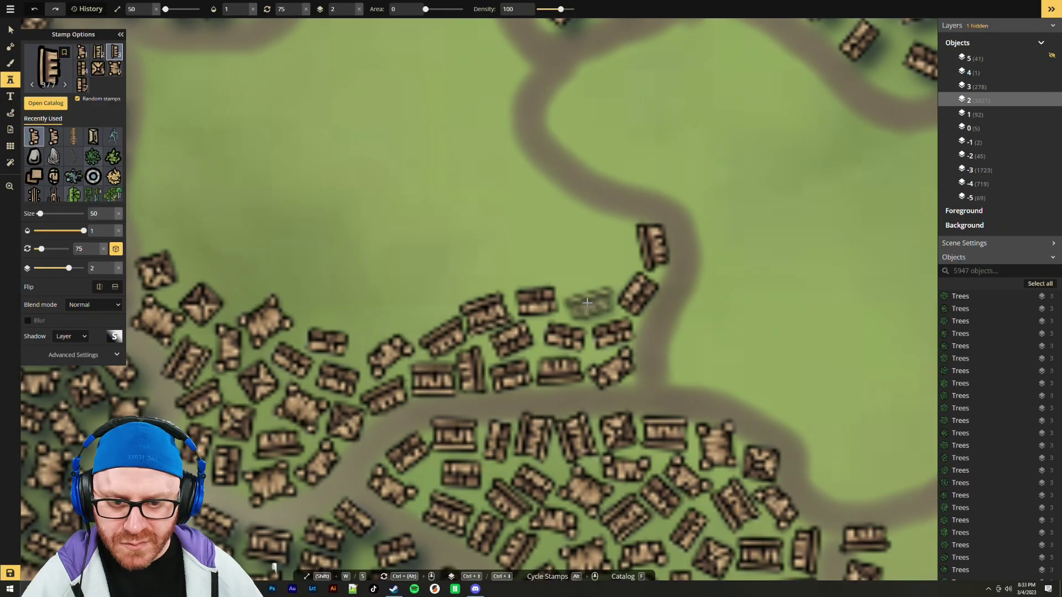
click(587, 302)
scroll(609, 259, up, 5)
scroll(609, 258, down, 8)
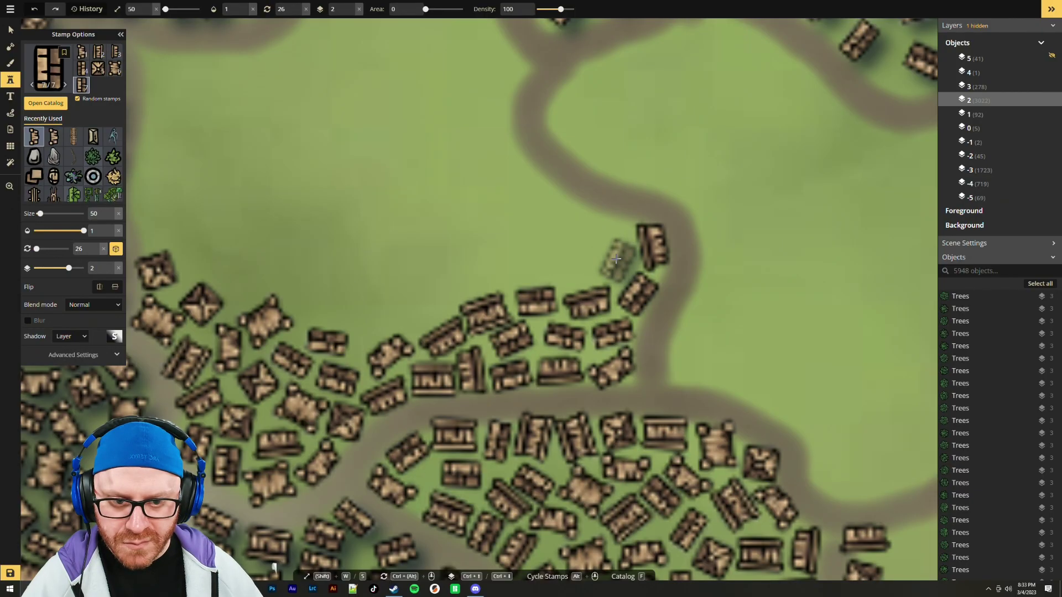
click(617, 259)
scroll(470, 229, up, 9)
drag(470, 229, 677, 284)
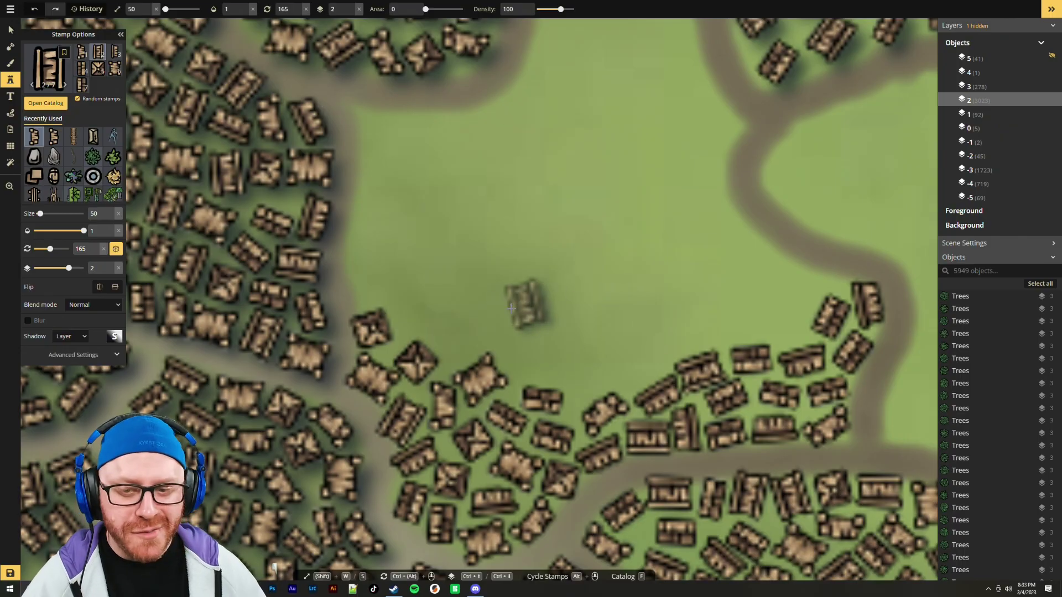
Extend the shack line north along the clearing's west edge with a long shack at 165° and another shack above it
drag(487, 273, 521, 332)
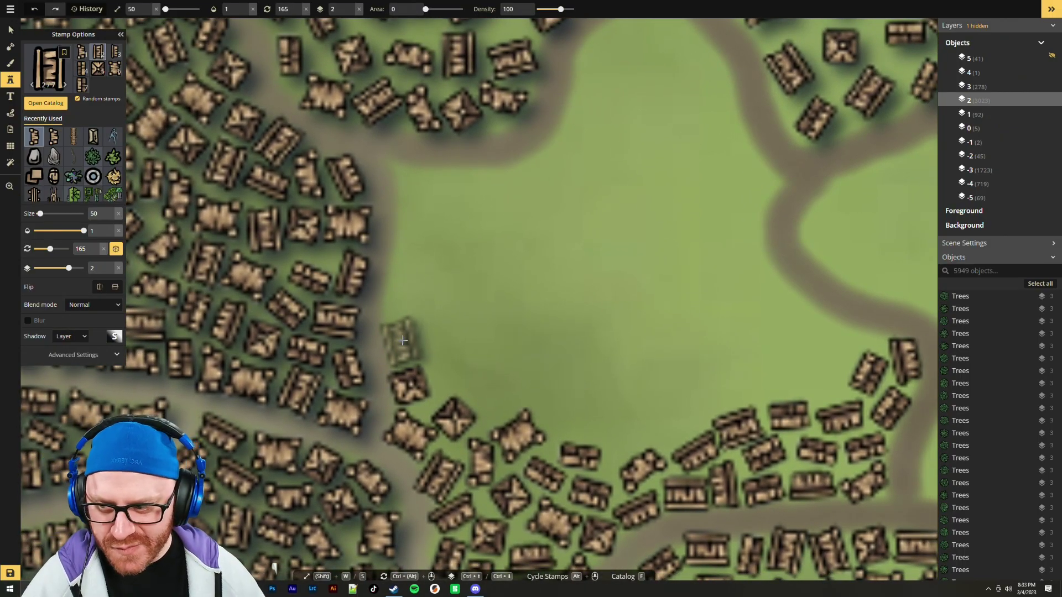
click(397, 281)
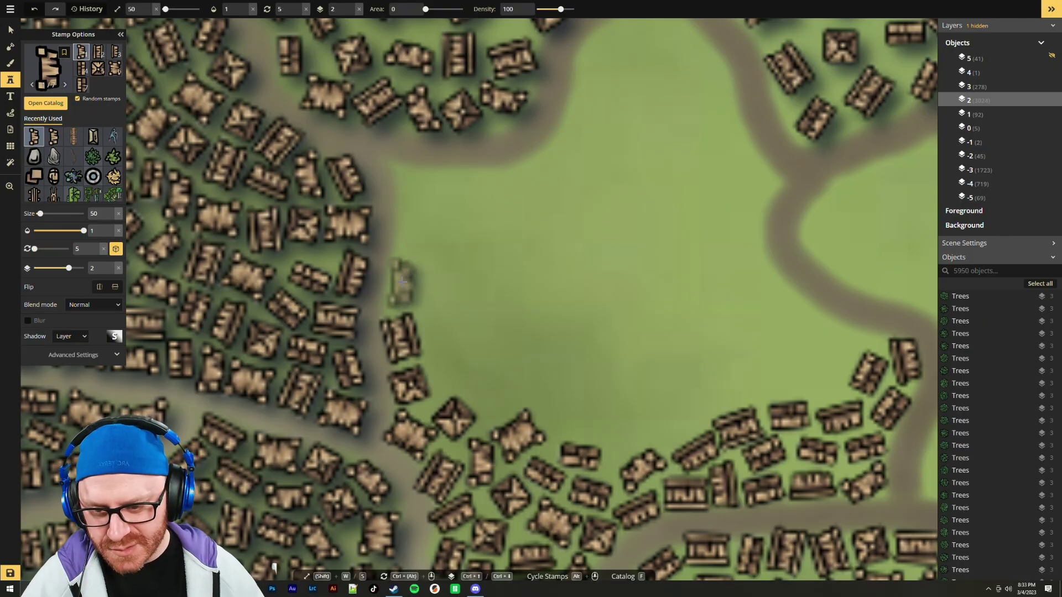
click(902, 224)
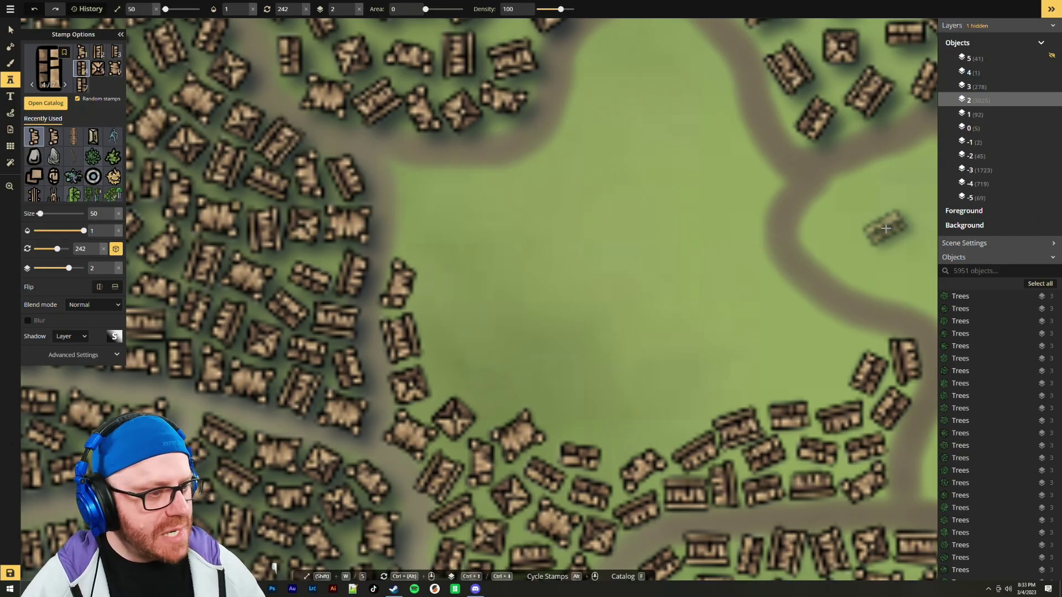
Inspect the shack coverage outside the city wall up to the small eastern clearing, and save the map
scroll(614, 263, down, 5)
scroll(608, 269, down, 2)
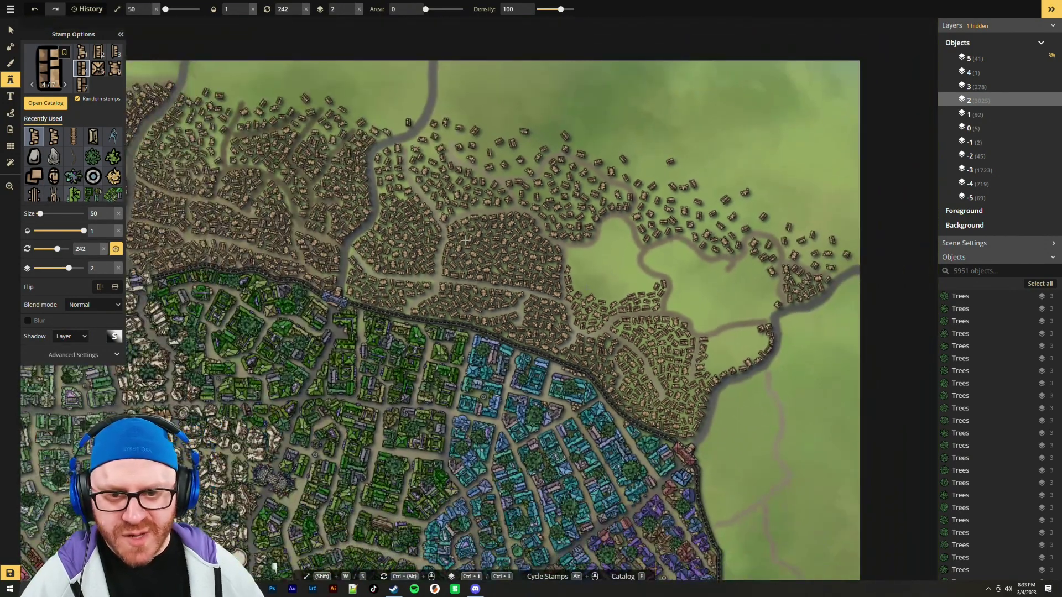
scroll(714, 319, down, 1)
scroll(714, 319, down, 2)
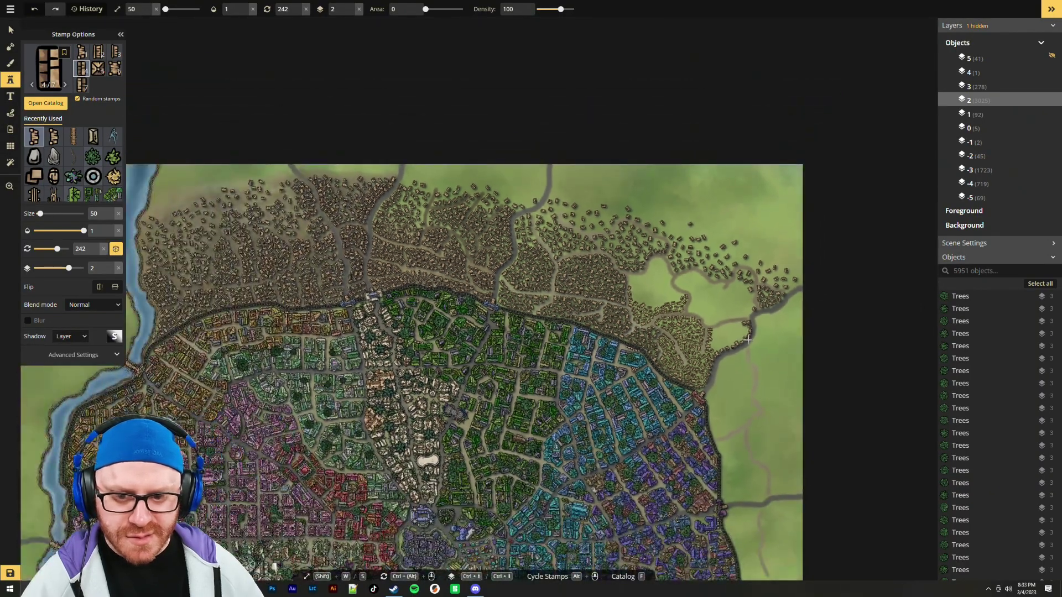
scroll(810, 373, up, 2)
key(space)
drag(842, 369, 499, 335)
key(space)
drag(687, 423, 713, 423)
scroll(715, 297, up, 1)
scroll(651, 242, up, 1)
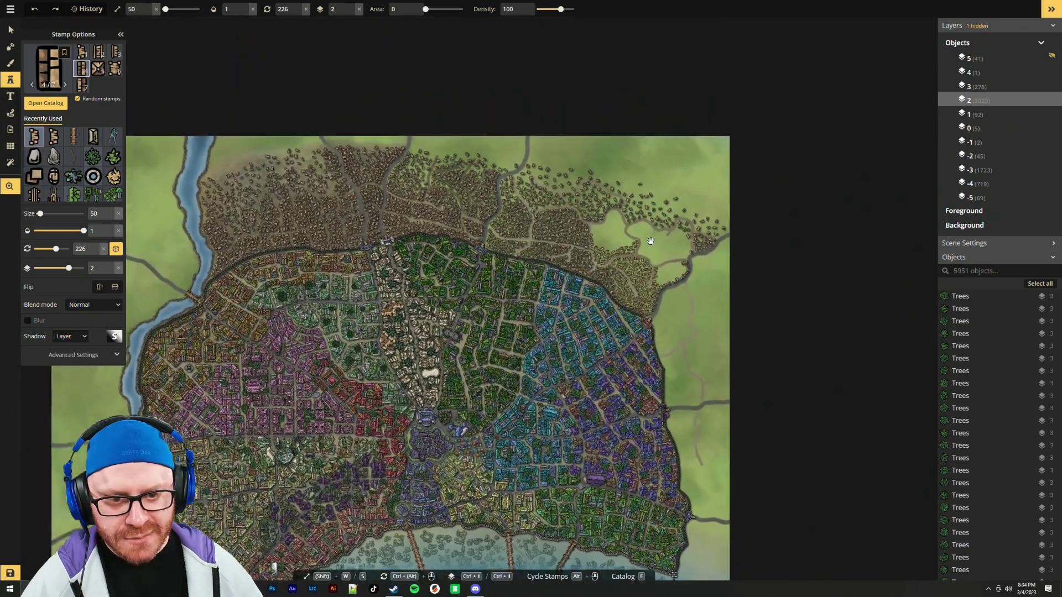
scroll(650, 241, up, 5)
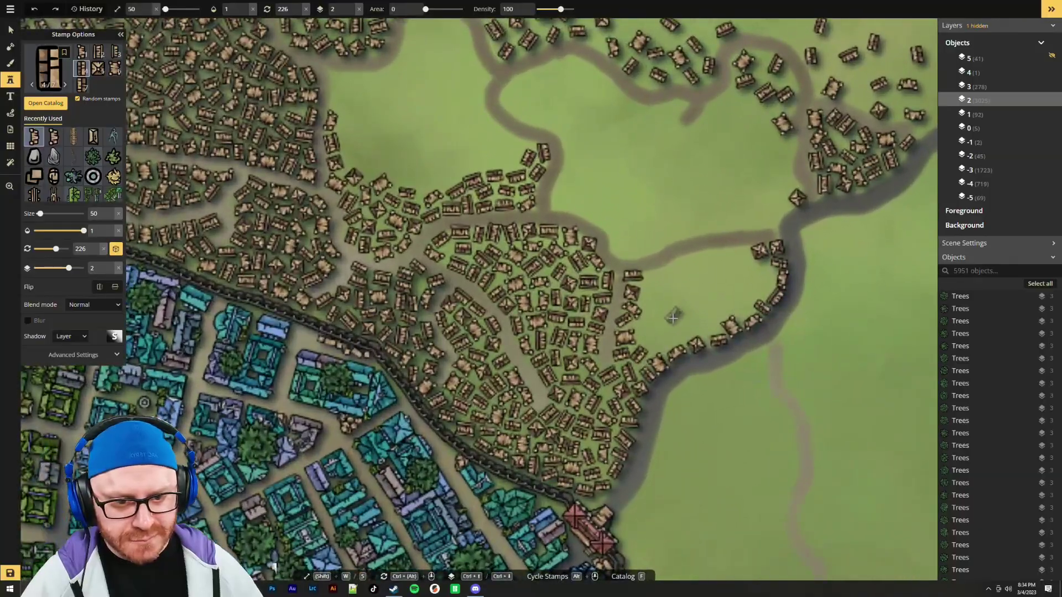
scroll(672, 317, up, 4)
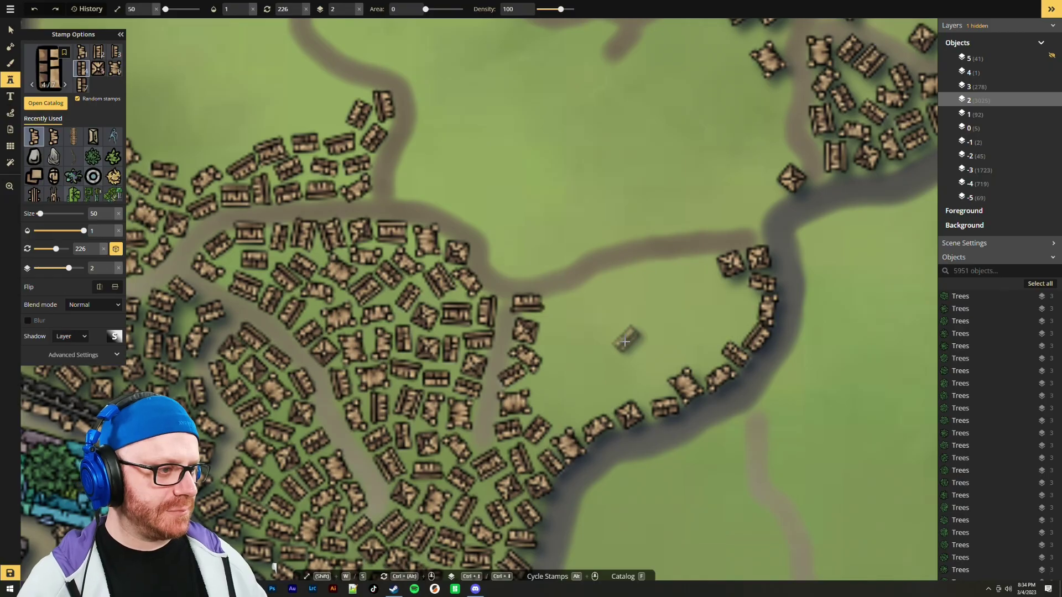
key(ctrl+s)
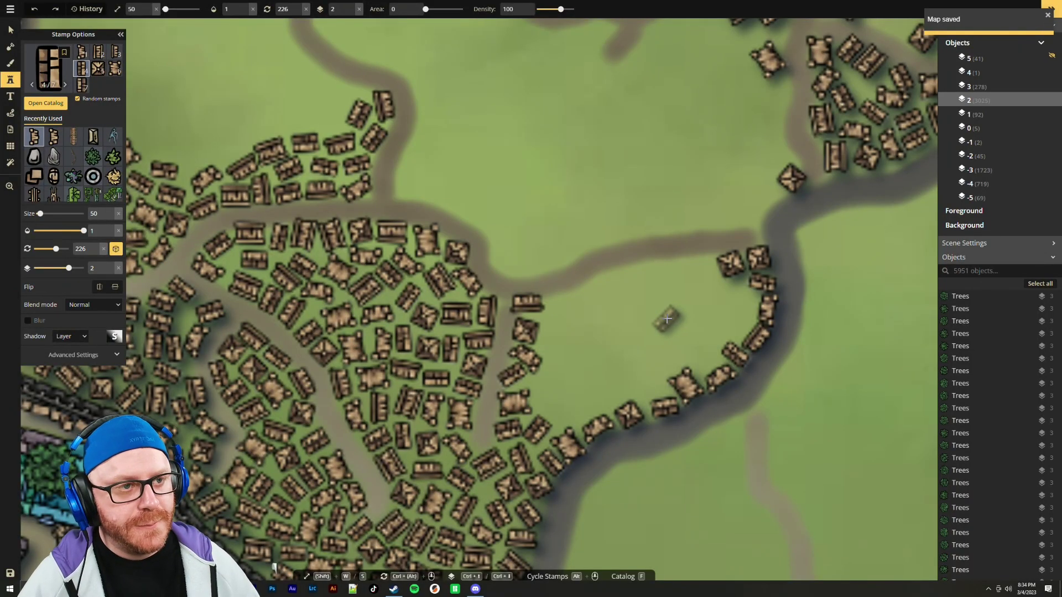
Place a shack at 271° and another just northwest of it in the small clearing's southwest corner
scroll(631, 359, up, 3)
scroll(562, 334, up, 3)
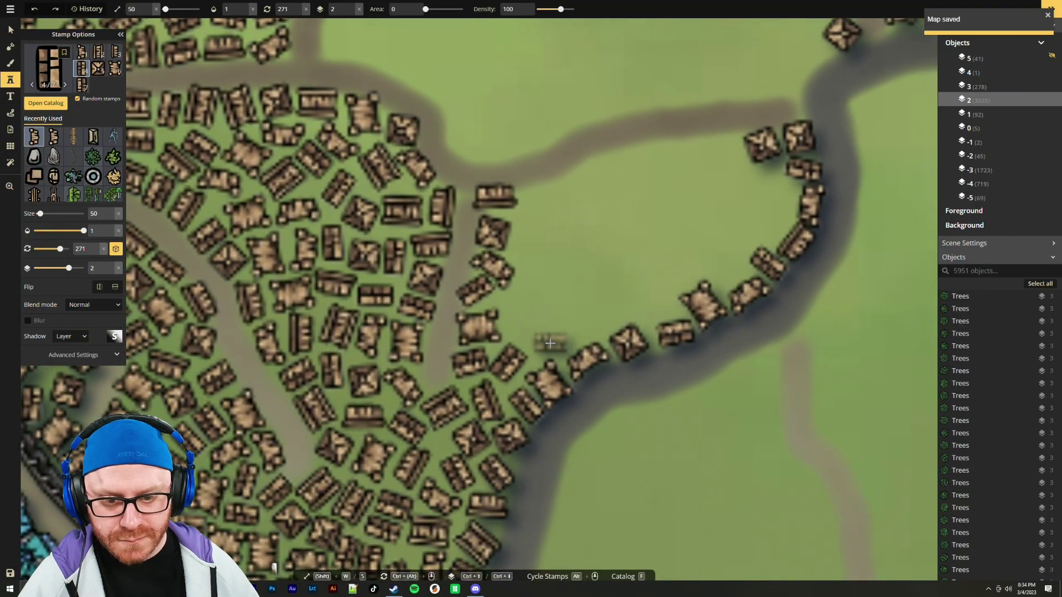
click(550, 343)
scroll(522, 313, down, 1)
click(519, 313)
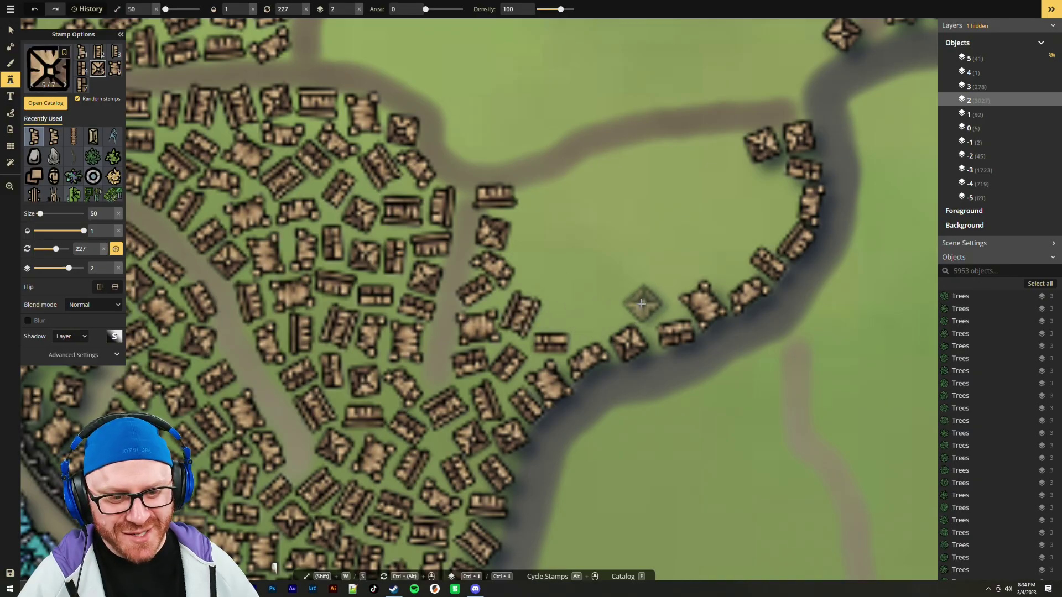
Add a second row behind the dark road's shacks with a square shack, a two-post shack and one near the clearing's northeast corner
click(661, 302)
scroll(716, 255, down, 9)
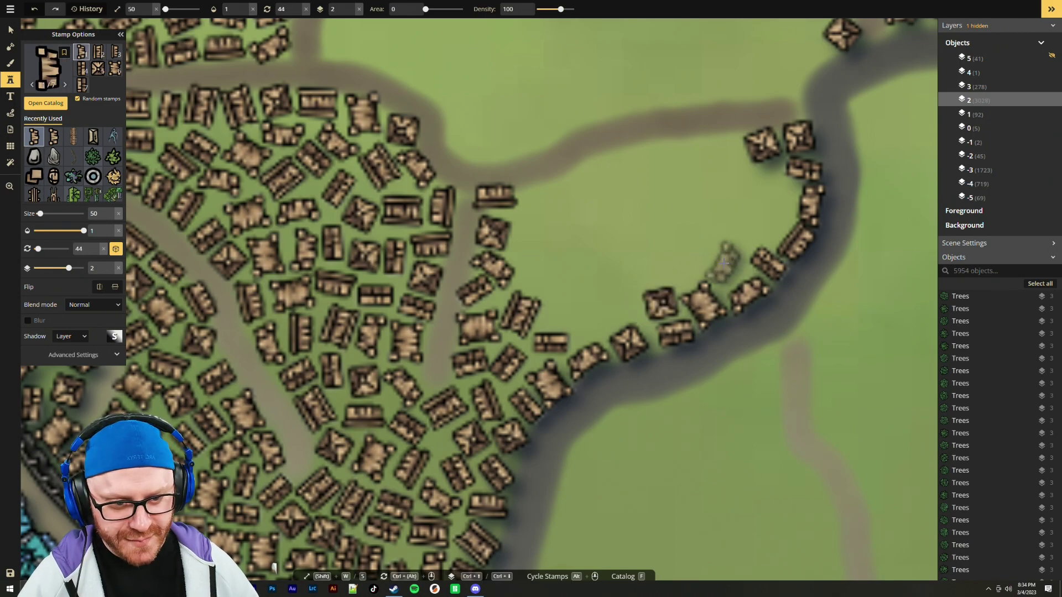
click(724, 261)
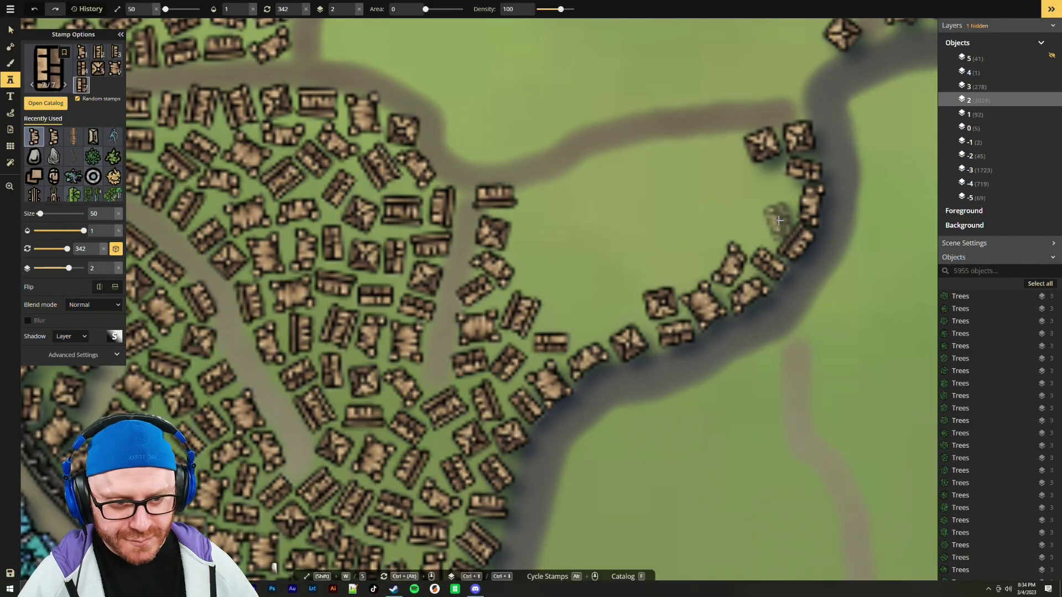
scroll(781, 208, up, 3)
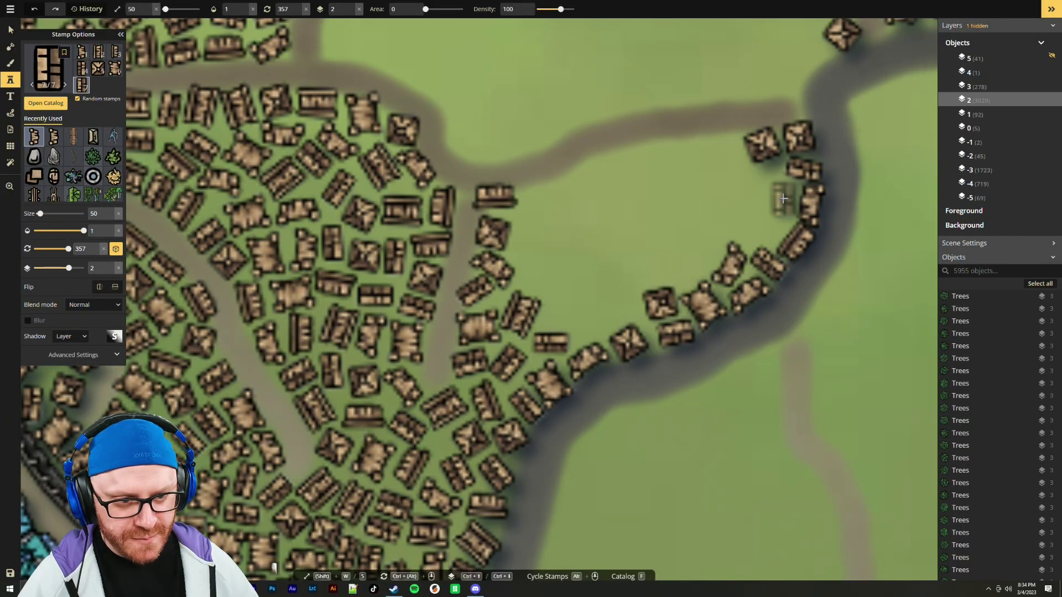
scroll(777, 190, down, 2)
click(775, 185)
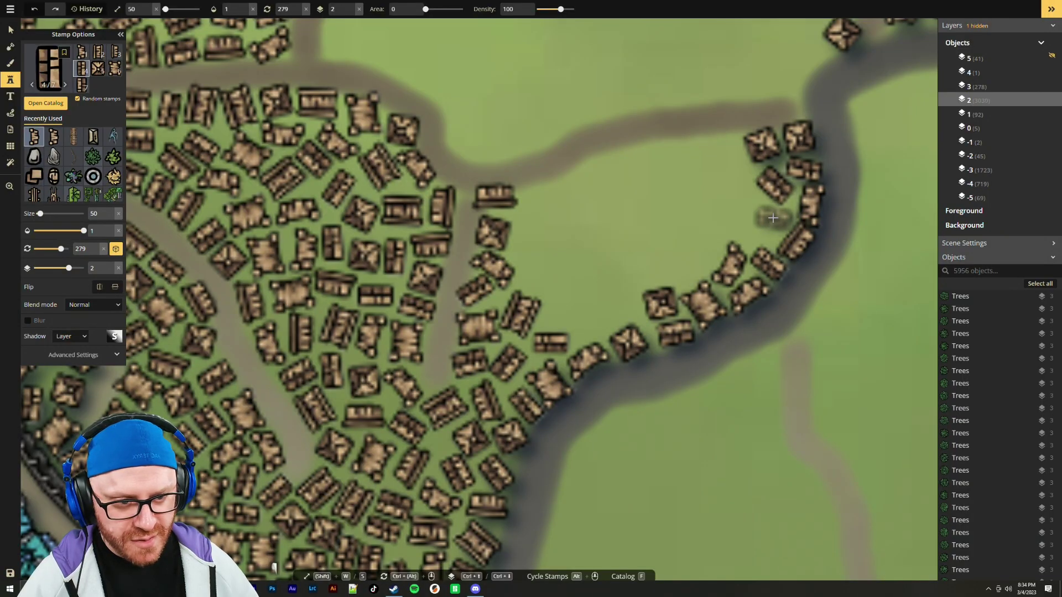
Line the northern path's south side westward from the existing square shacks with a shack, a square shack and another shack
scroll(731, 170, up, 3)
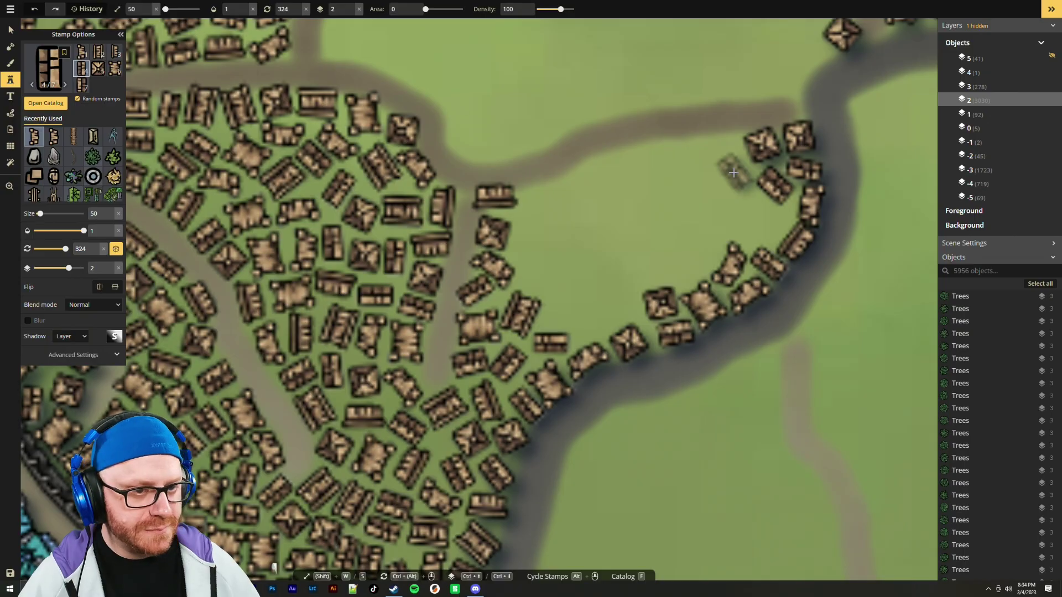
scroll(730, 154, up, 1)
click(730, 153)
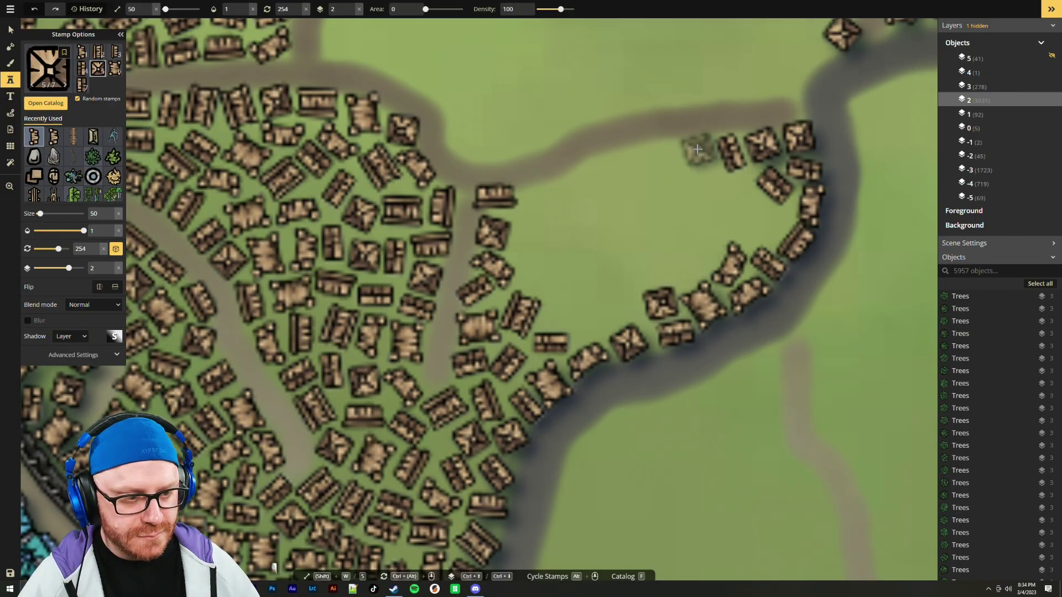
click(695, 148)
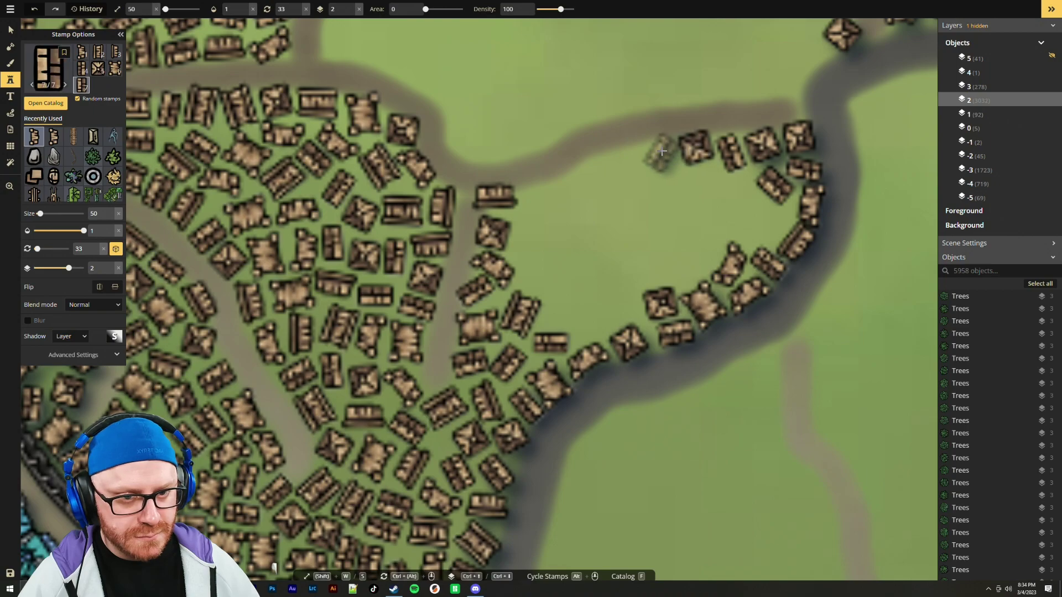
scroll(662, 152, down, 4)
click(662, 152)
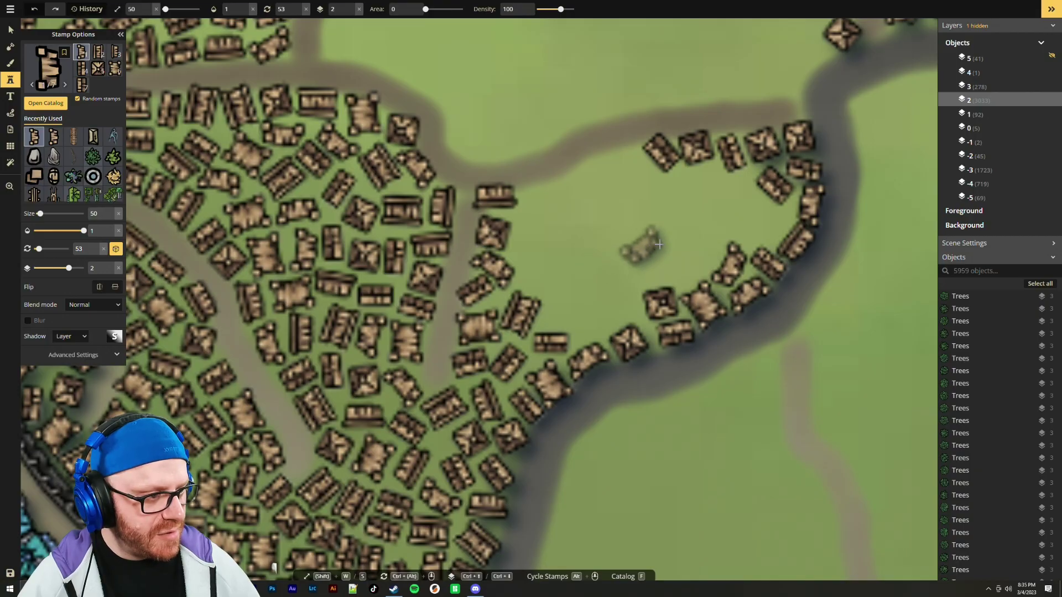
Place a two-post shack on the north side of the path at the junction west of the clearing
ctrl+scroll(562, 197, down, 5)
ctrl+scroll(561, 197, up, 7)
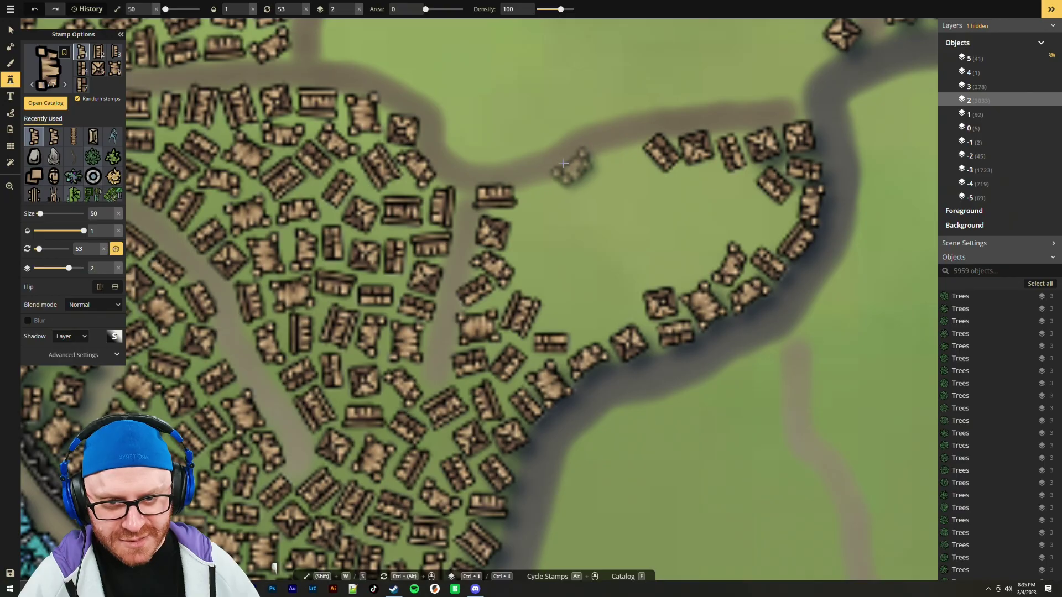
click(469, 148)
Fill the southern second row west of its square shack with a long shack, a shack at 153° and another farther west
ctrl+scroll(609, 239, down, 3)
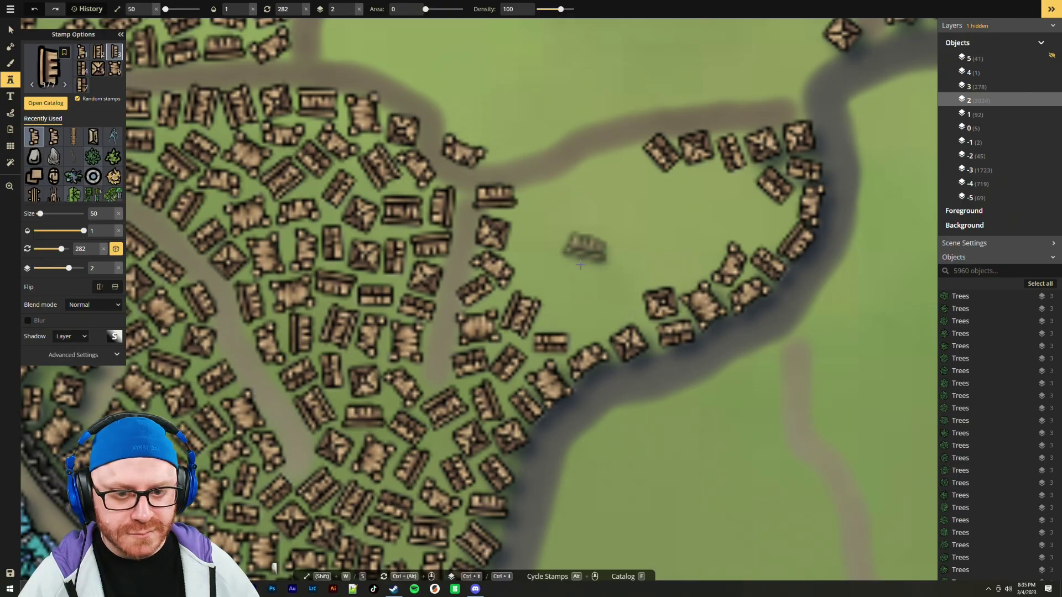
click(594, 324)
ctrl+scroll(624, 297, down, 6)
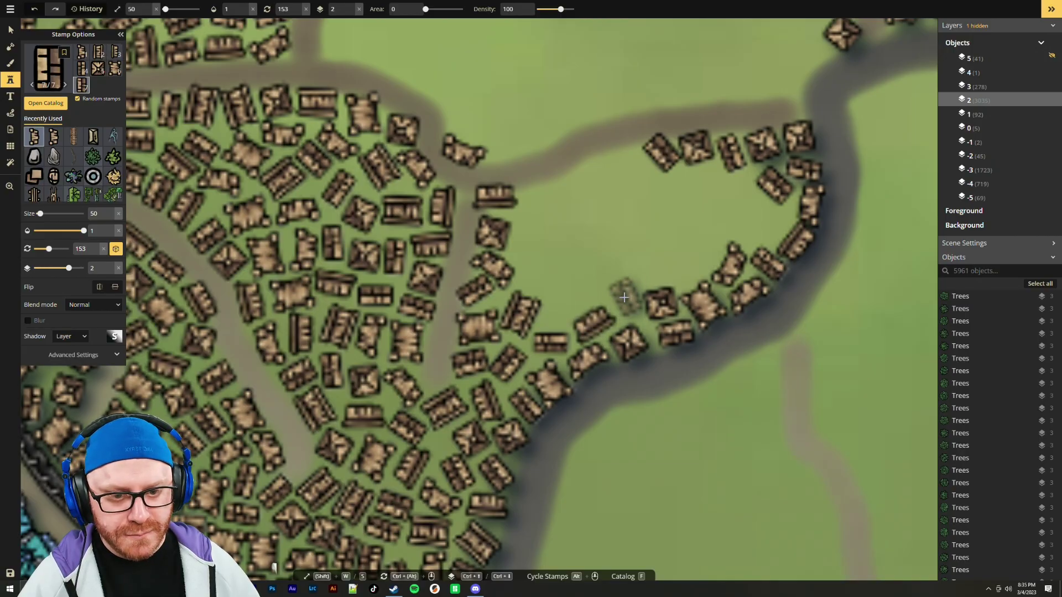
click(624, 300)
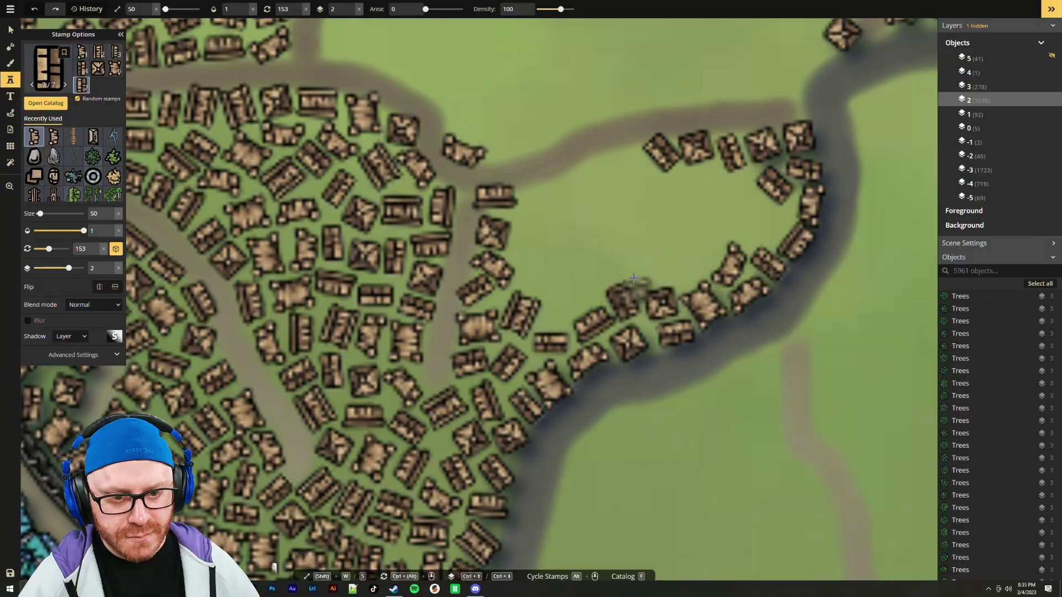
click(565, 305)
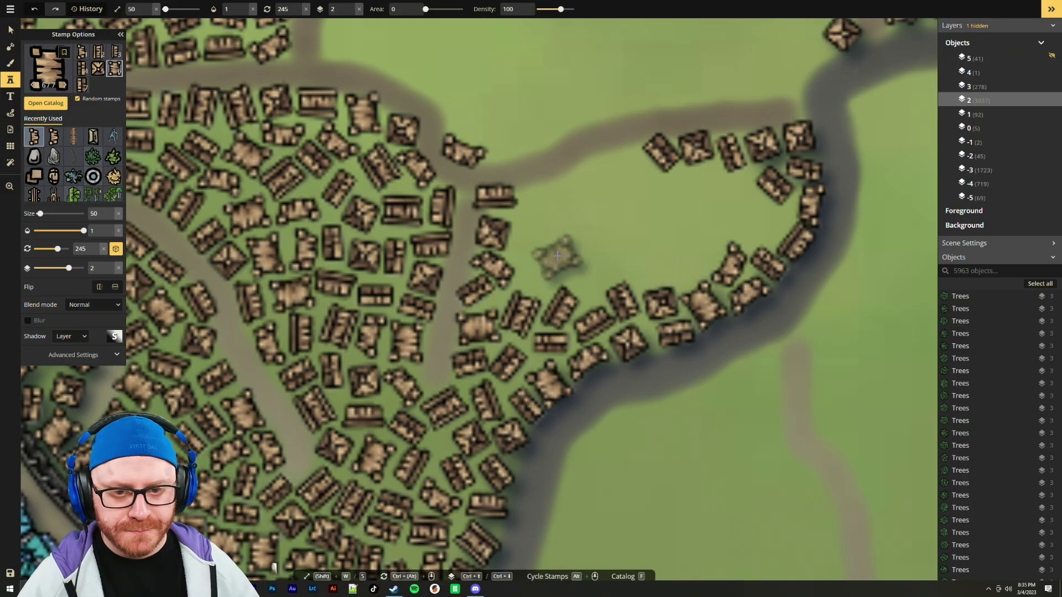
Add a four-post shack at 215° at the clearing's east end, plus a two-post shack and one at 272° behind the second row
scroll(763, 222, up, 3)
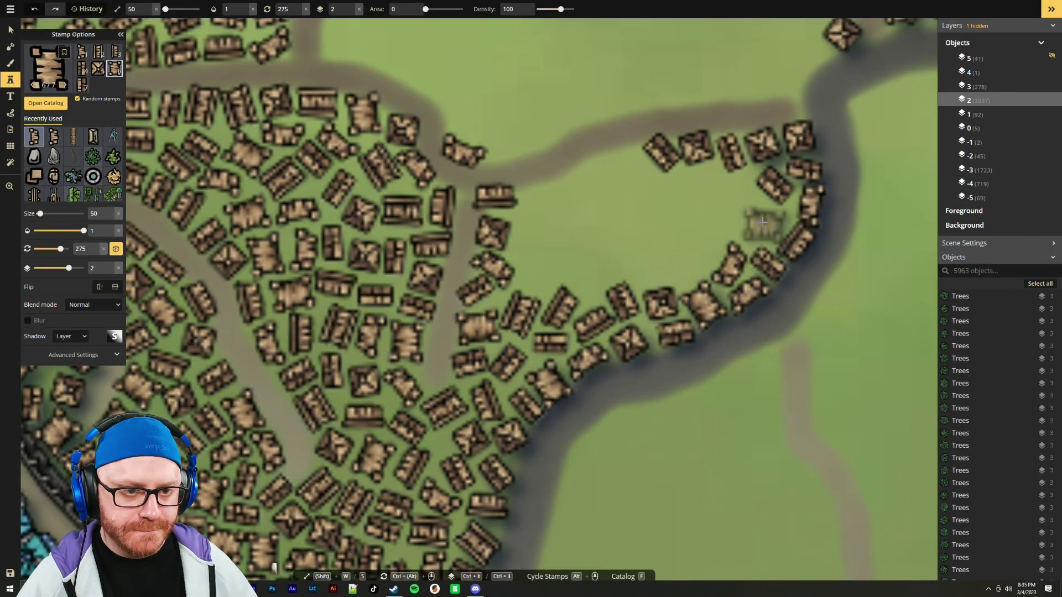
scroll(763, 222, down, 5)
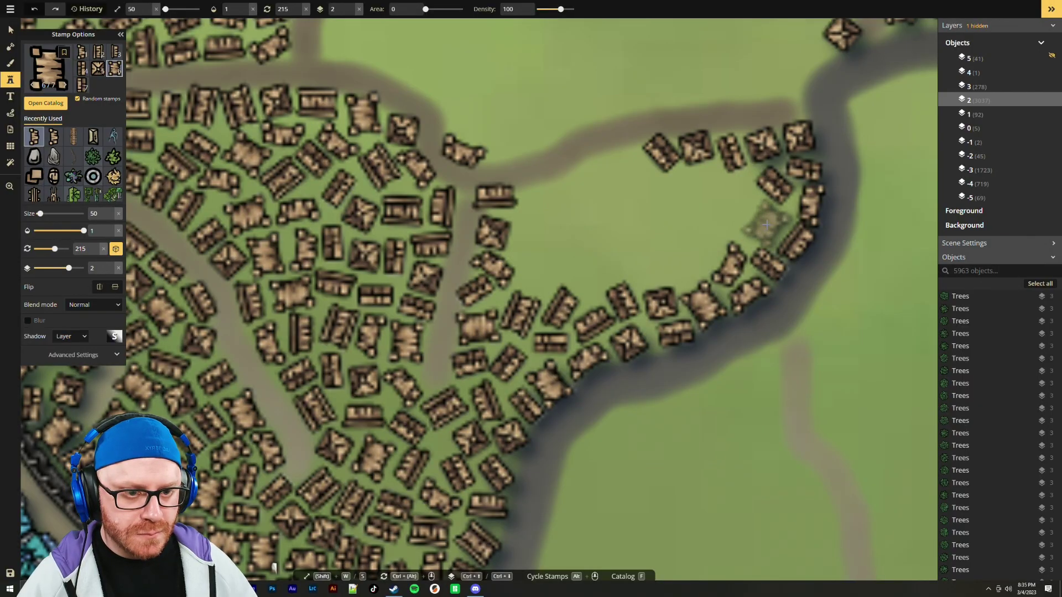
click(767, 224)
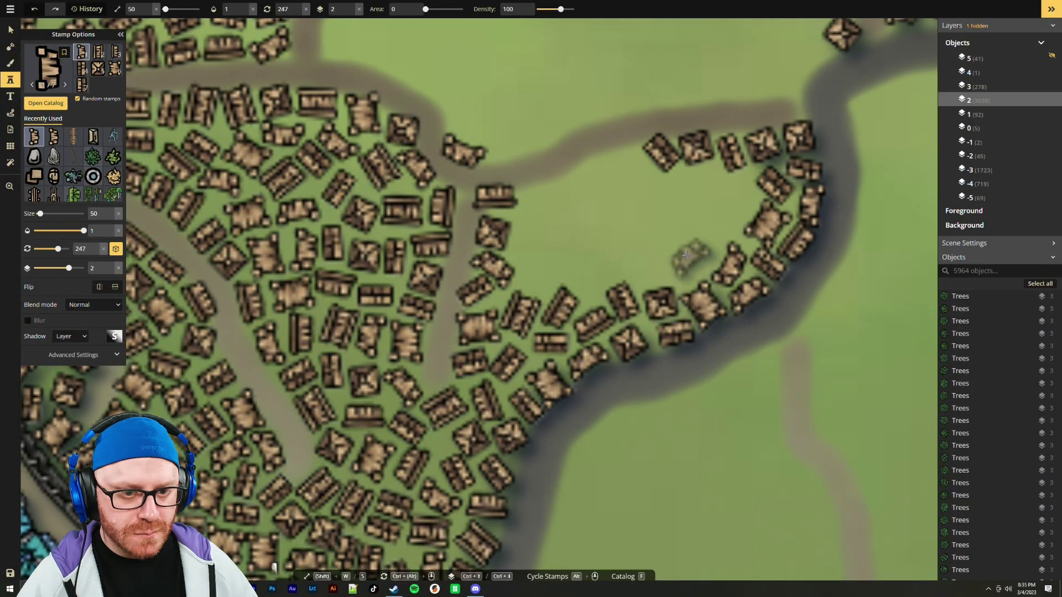
scroll(688, 262, up, 1)
click(690, 265)
scroll(651, 270, up, 3)
click(652, 270)
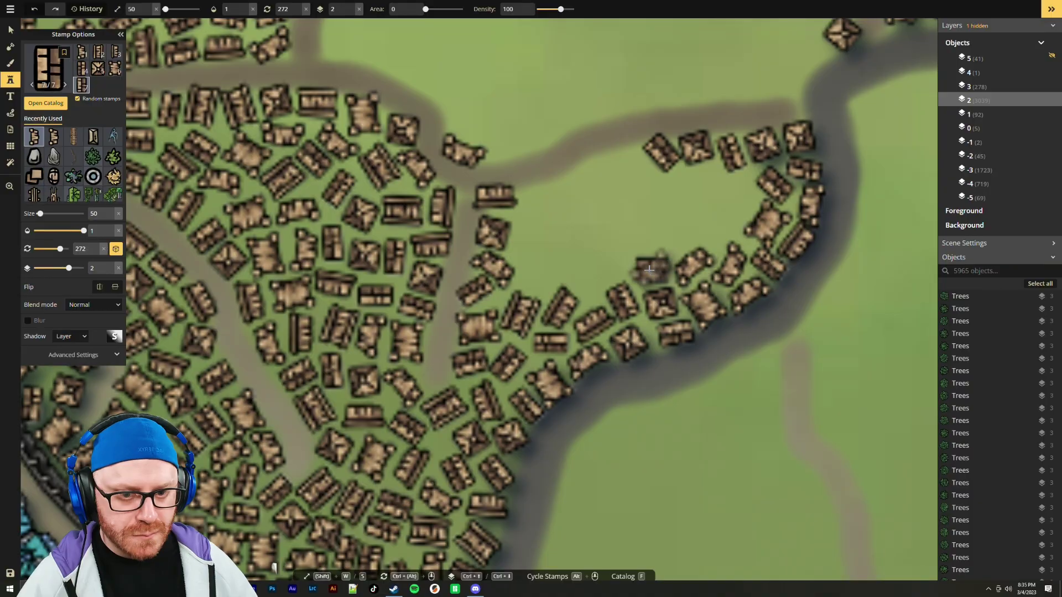
Continue the inner row west with a two-post shack and one at 107°, and add a shack at 194° along the clearing's west side
scroll(596, 273, up, 10)
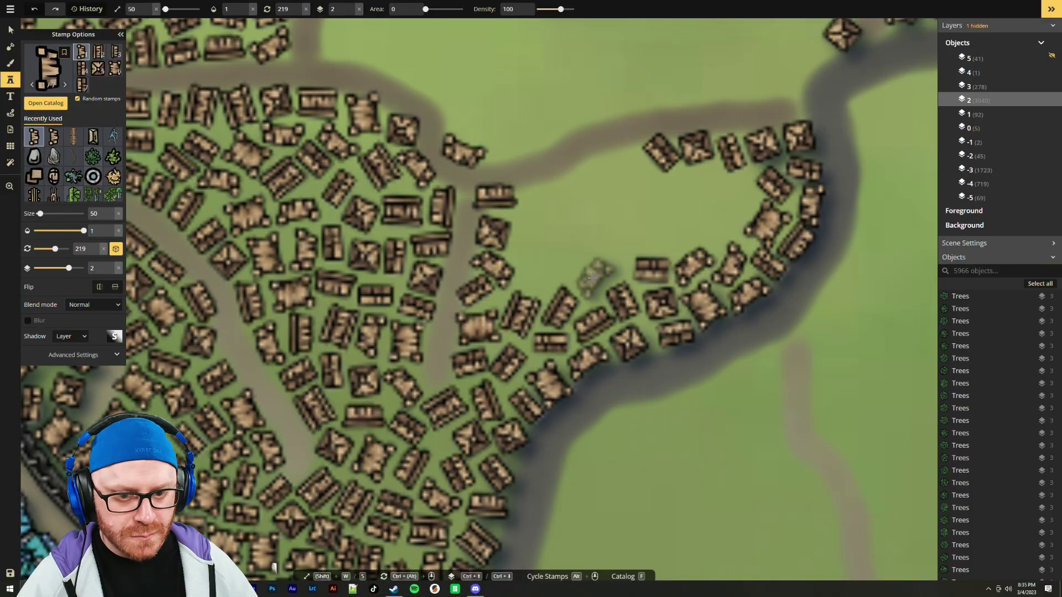
click(596, 280)
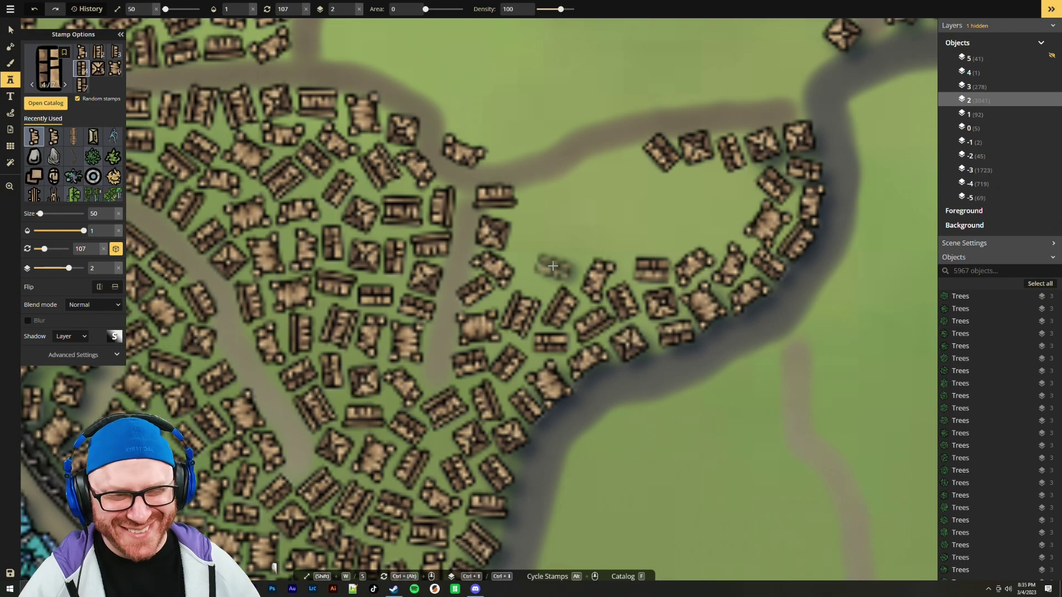
click(534, 281)
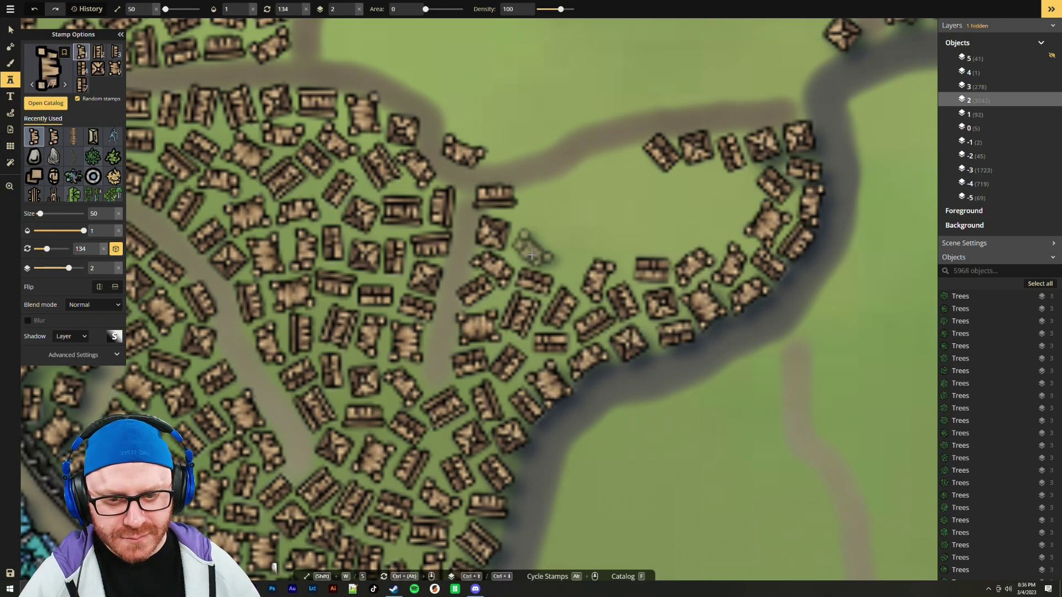
click(525, 241)
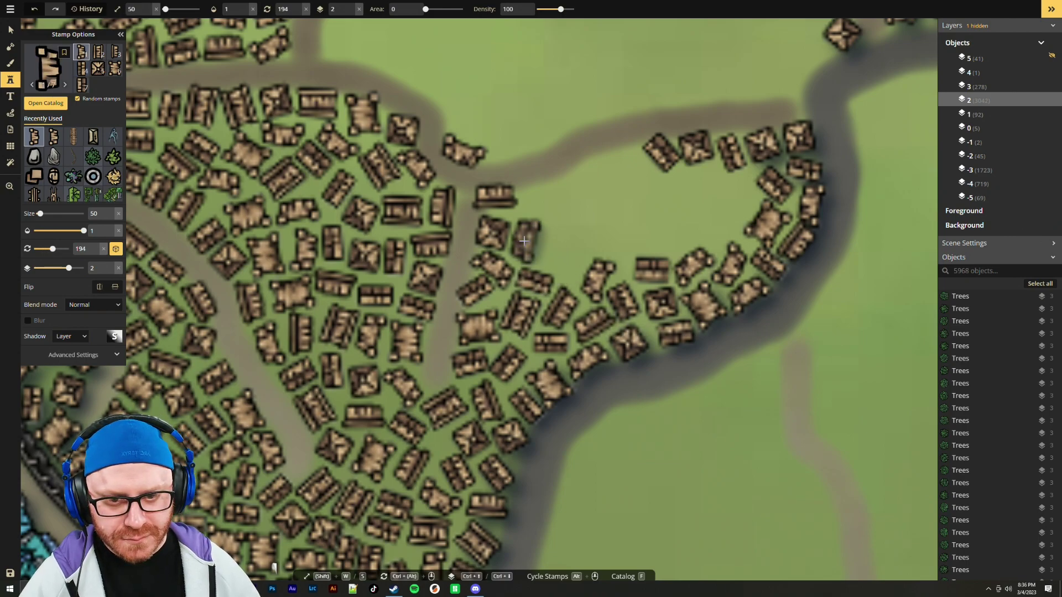
Extend the shacks along the northern path's south side with one near the western junction and a long shack farther east
click(542, 199)
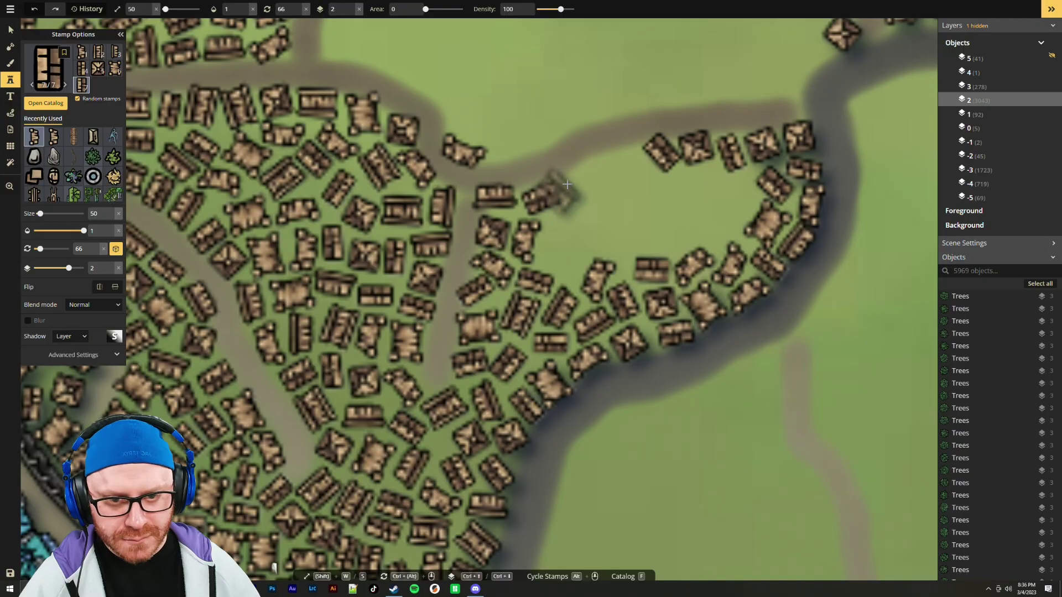
ctrl+alt+scroll(630, 171, up, 8)
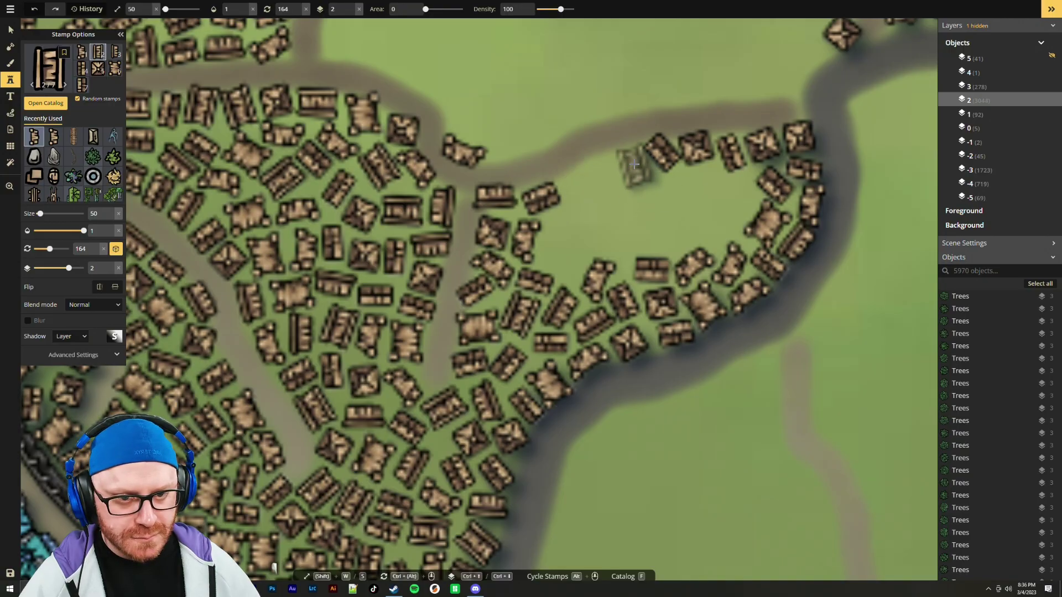
click(624, 160)
ctrl+alt+scroll(575, 174, up, 6)
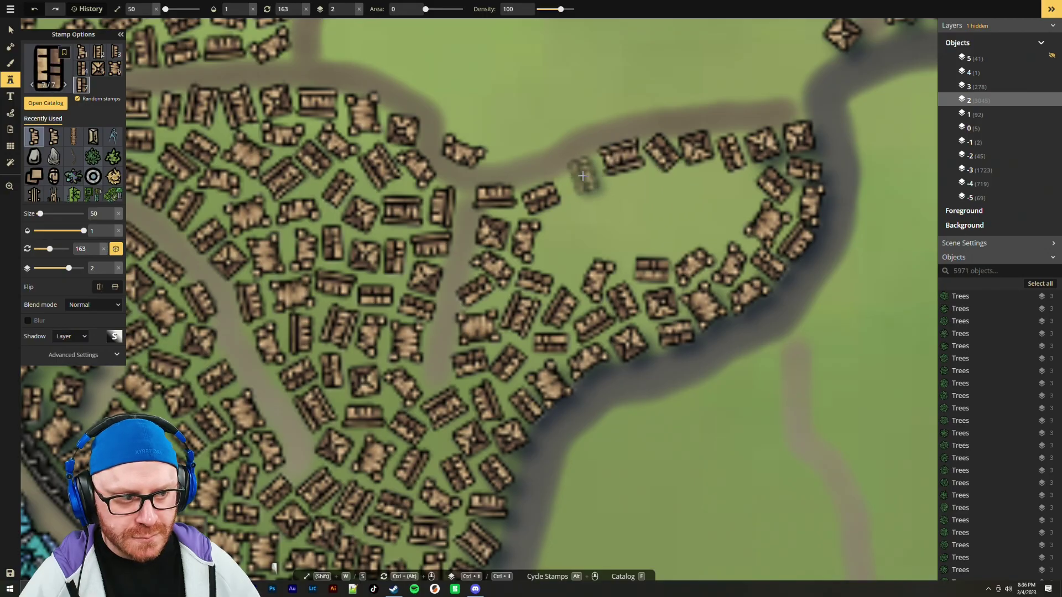
Add a shack at the west end of the northern path's row, plus a square shack at 243° and one at 72° behind its eastern part
ctrl+alt+scroll(572, 179, up, 5)
click(584, 170)
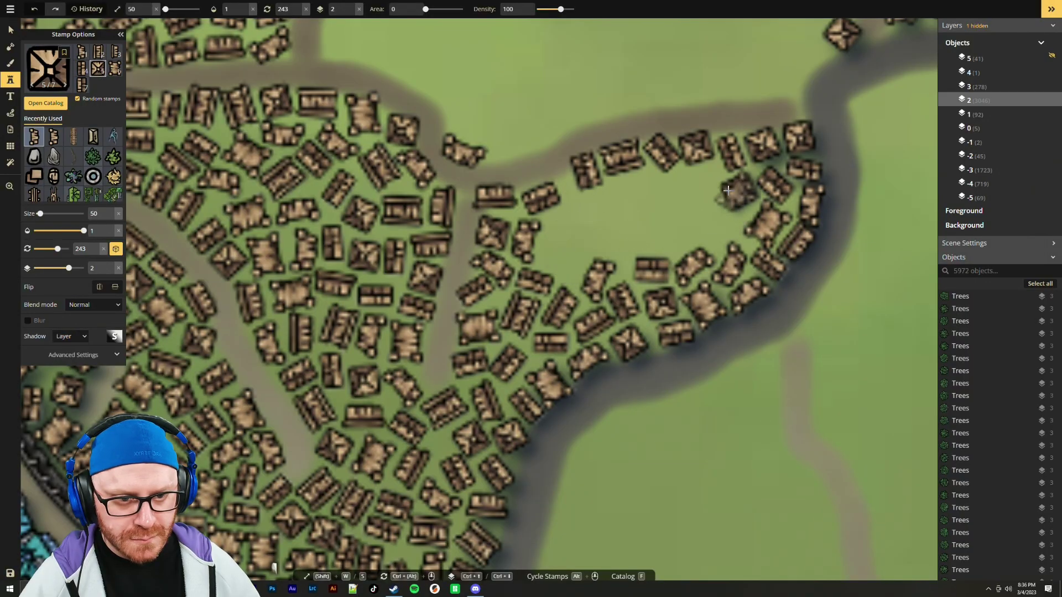
click(736, 191)
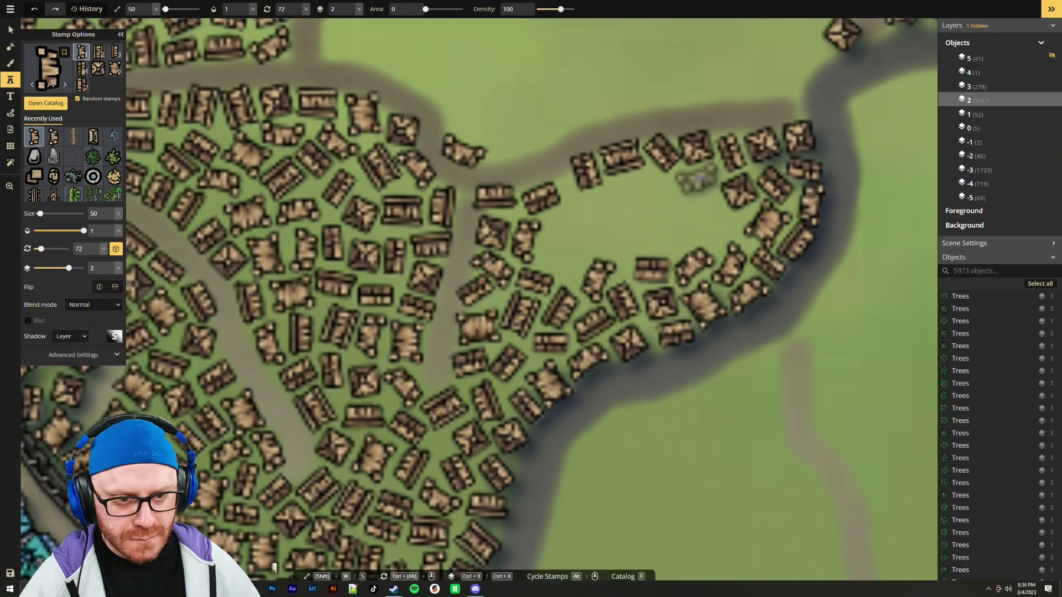
alt+scroll(733, 231, down, 1)
click(728, 227)
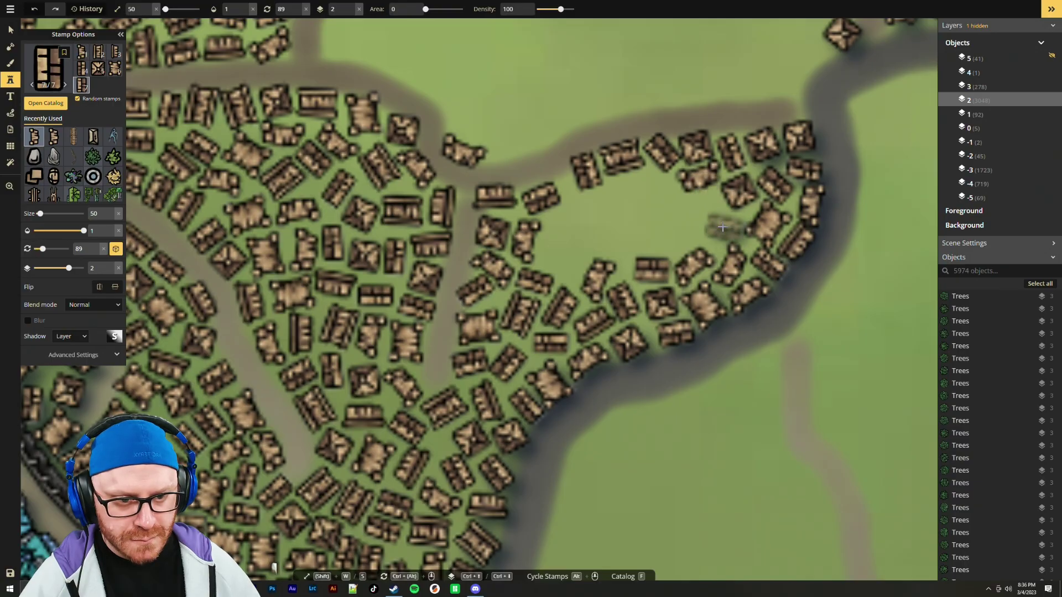
Fill the clearing's eastern part with a shack at 89°, long shacks at 247° and 234°, and another shack behind the path row
click(724, 224)
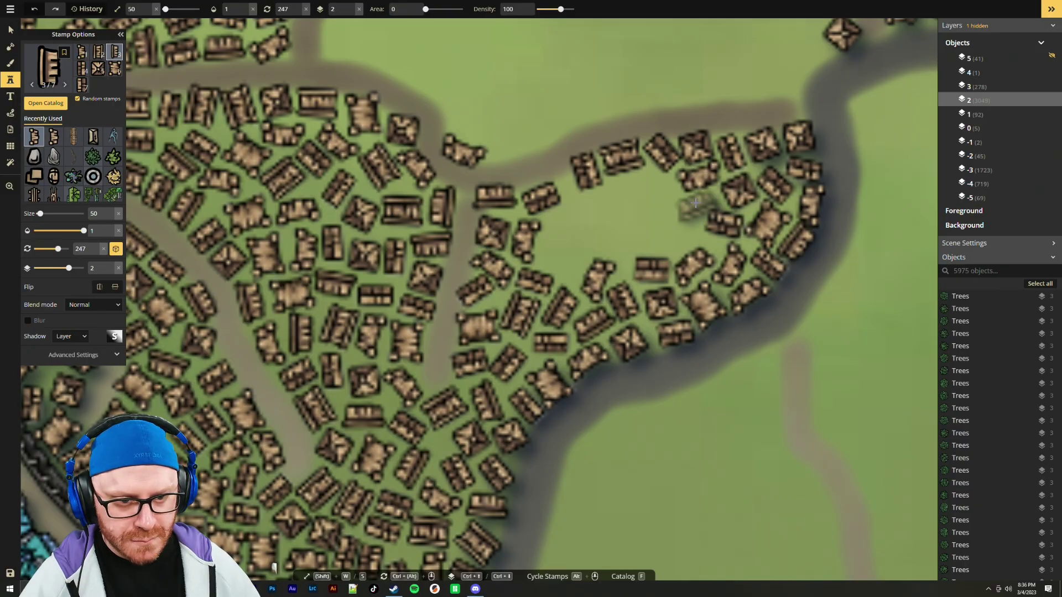
click(694, 203)
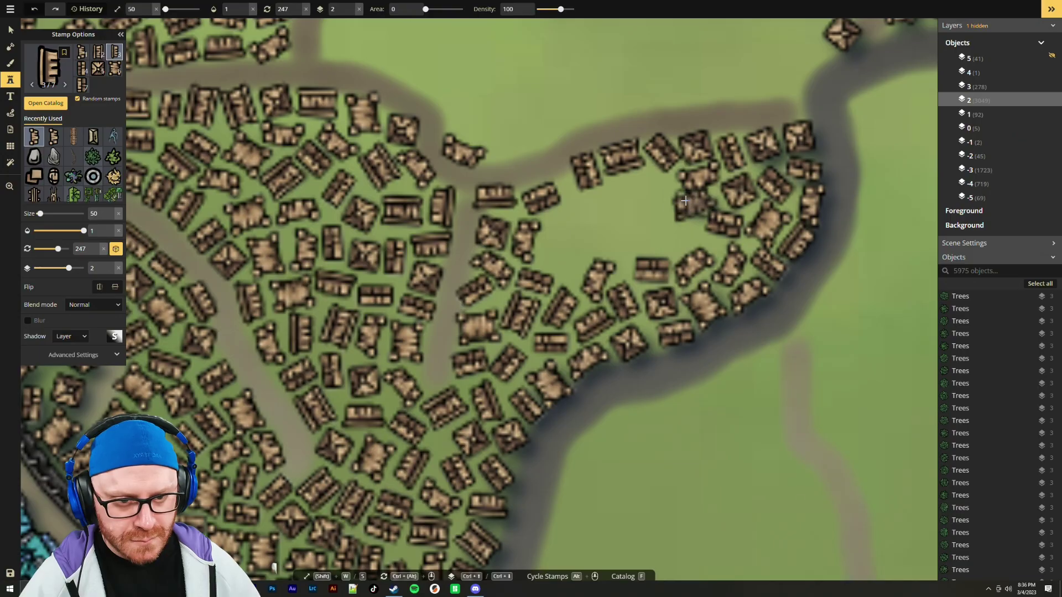
click(653, 188)
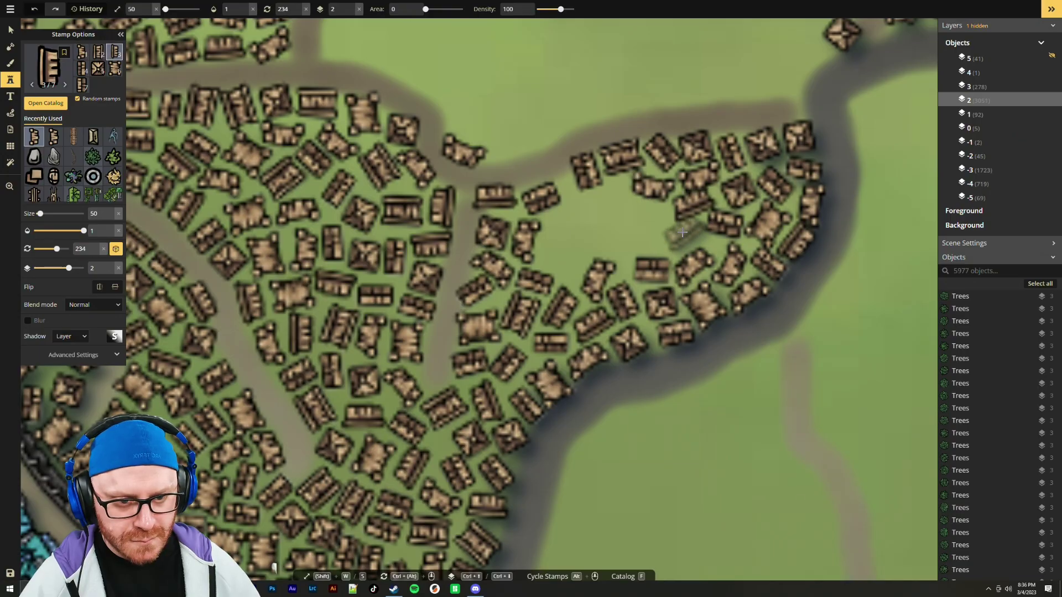
click(679, 238)
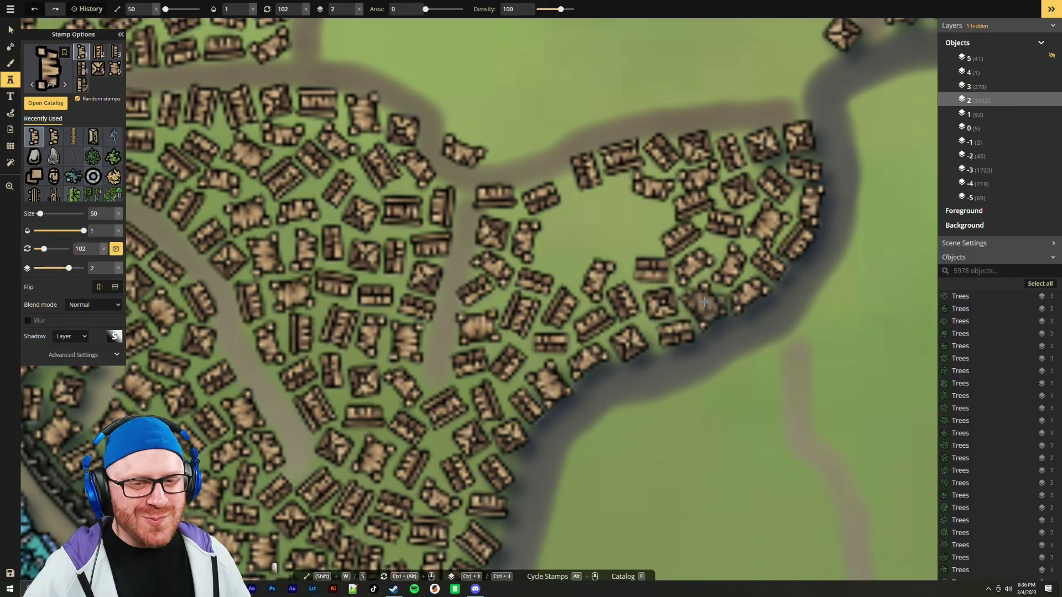
Extend the clearing's infill west with a two-post shack and a square shack at 324° just south of it
click(640, 216)
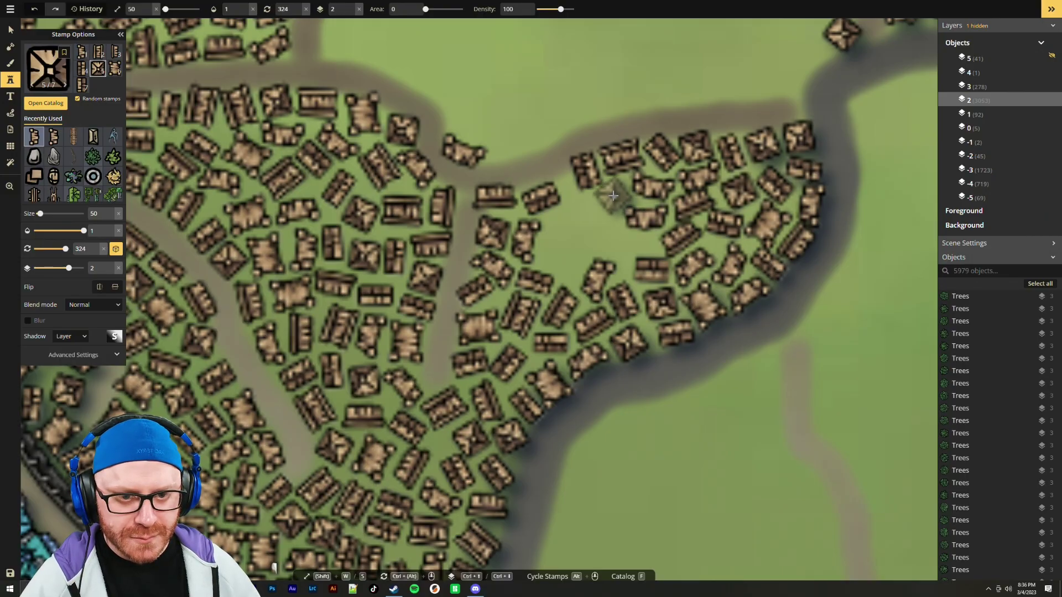
scroll(614, 249, down, 2)
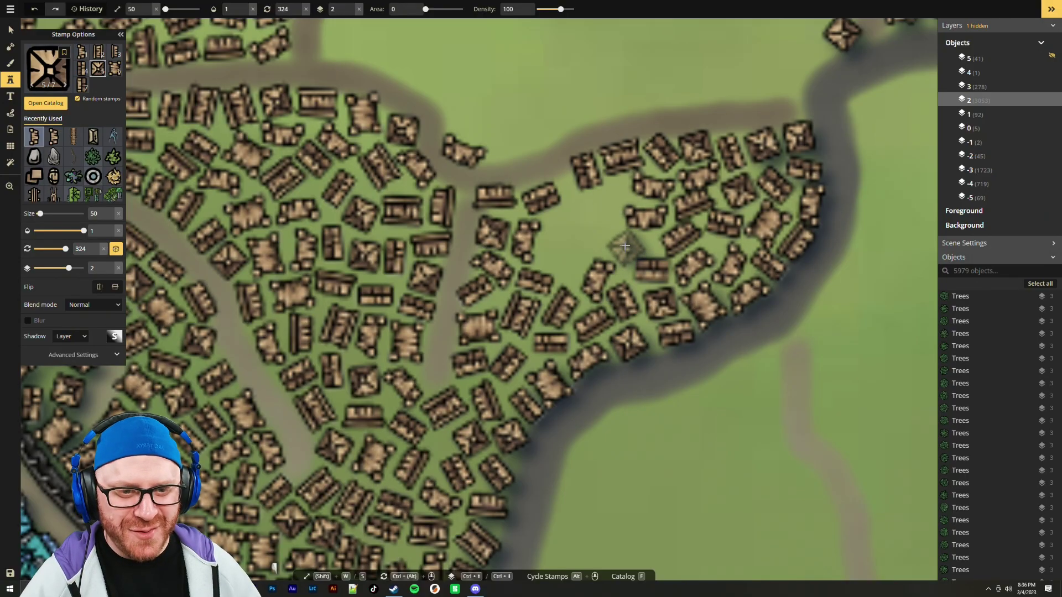
click(623, 244)
Close the clearing's last gaps with a long shack at 54°, one near the southern edge and one at 281° between them
scroll(606, 202, up, 8)
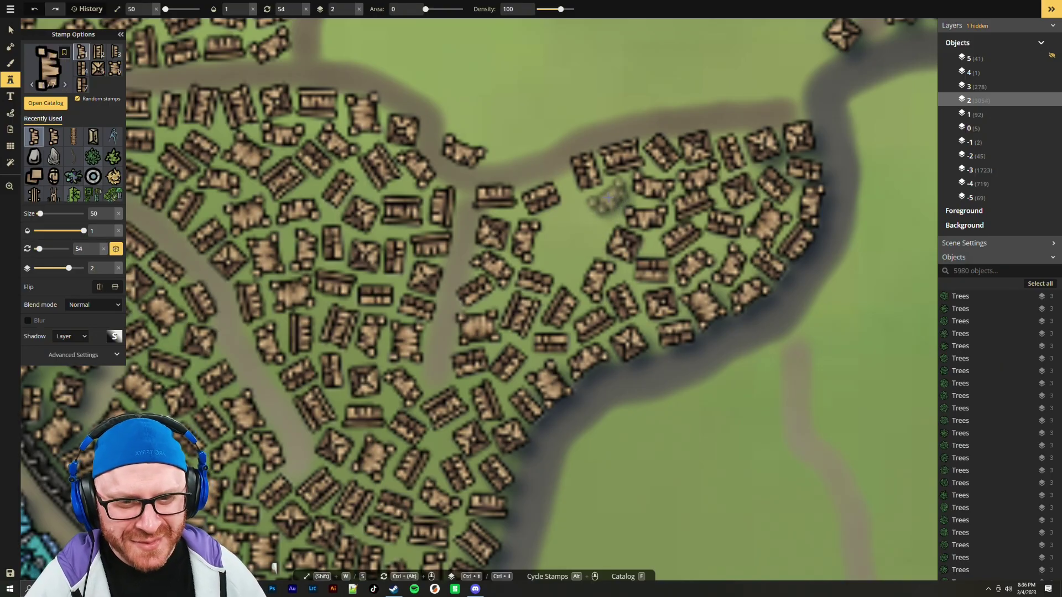
alt+scroll(609, 204, down, 1)
alt+scroll(609, 206, down, 1)
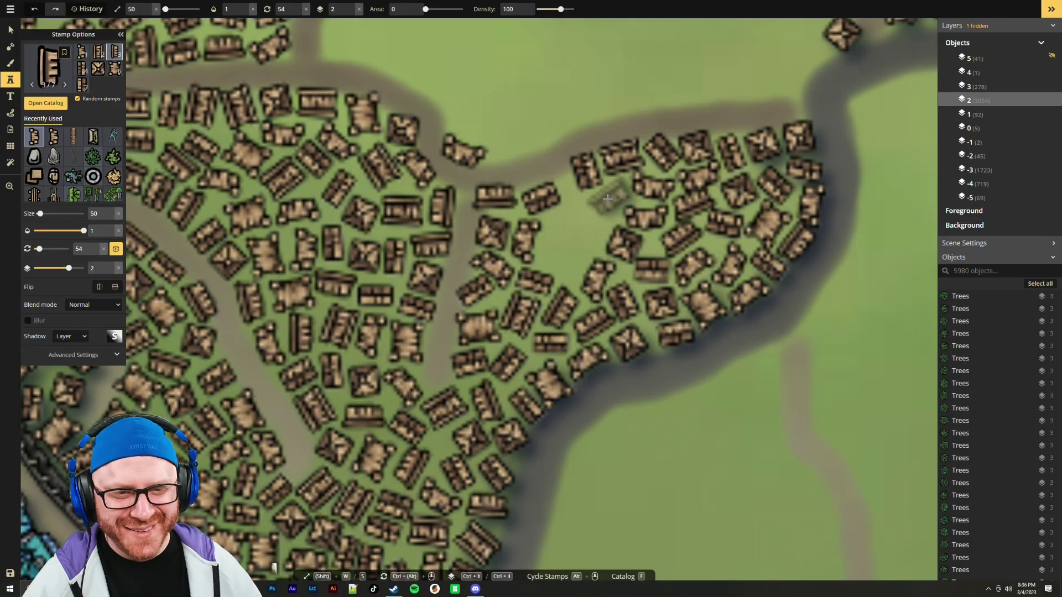
click(608, 198)
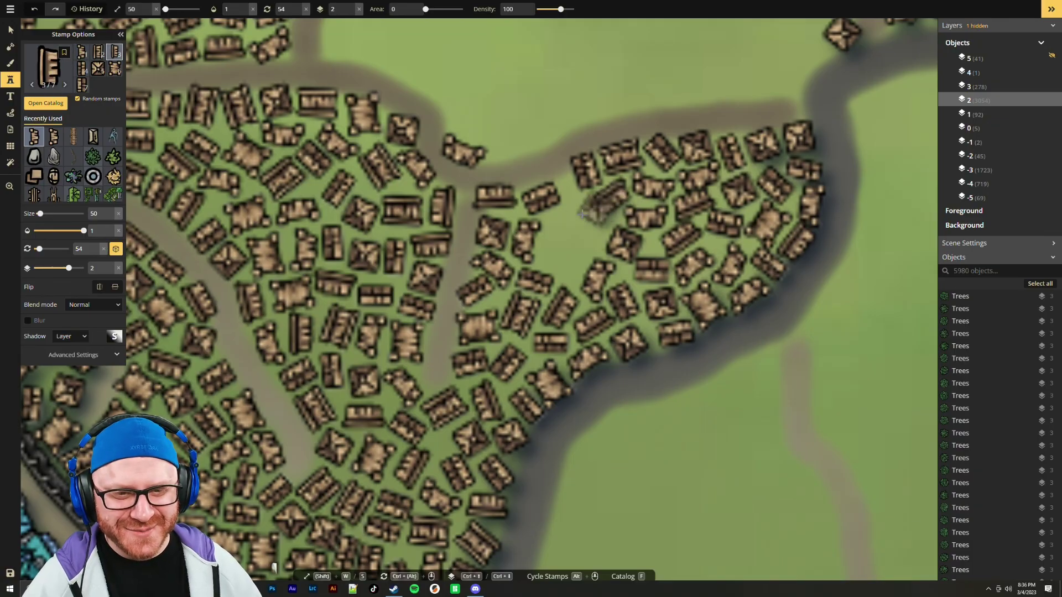
click(567, 266)
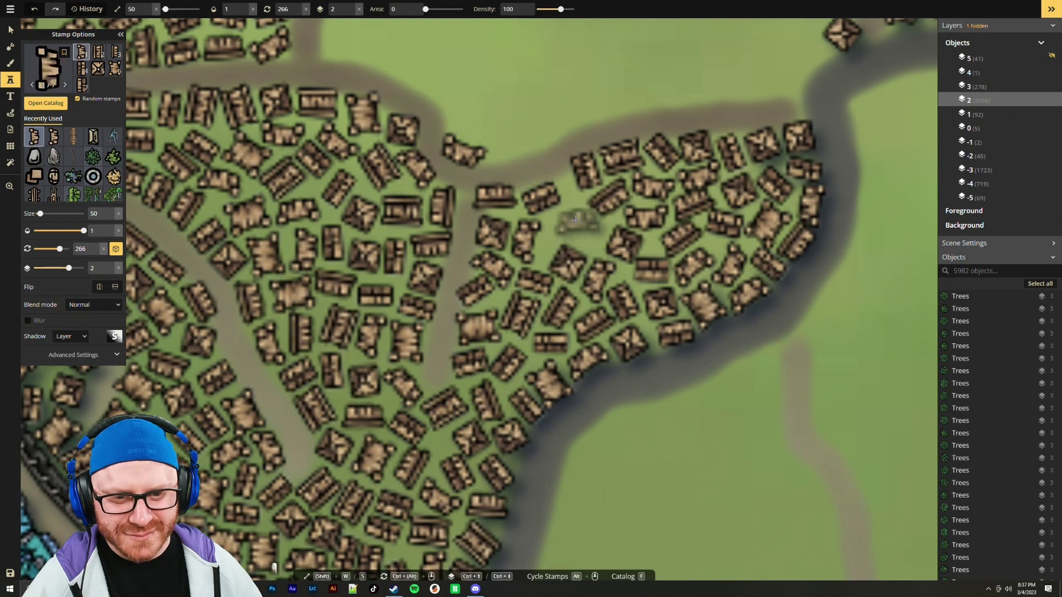
ctrl+alt+scroll(581, 226, up, 1)
alt+scroll(583, 234, down, 1)
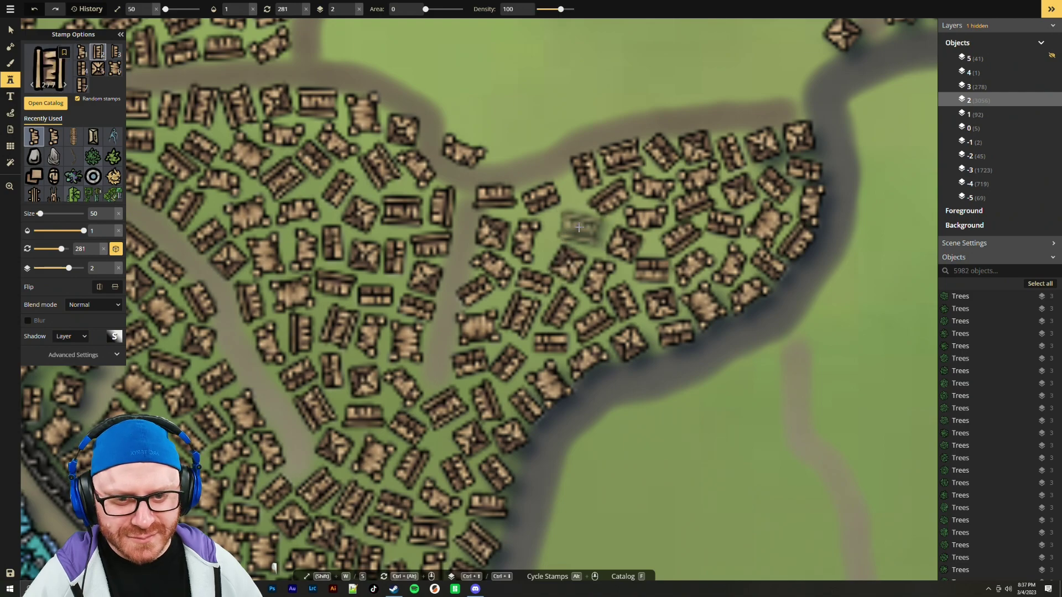
click(587, 227)
Compare the stamp settings of shacks in the dense block west of the clearing with those south of it, and check layer 2's visibility
scroll(587, 227, down, 6)
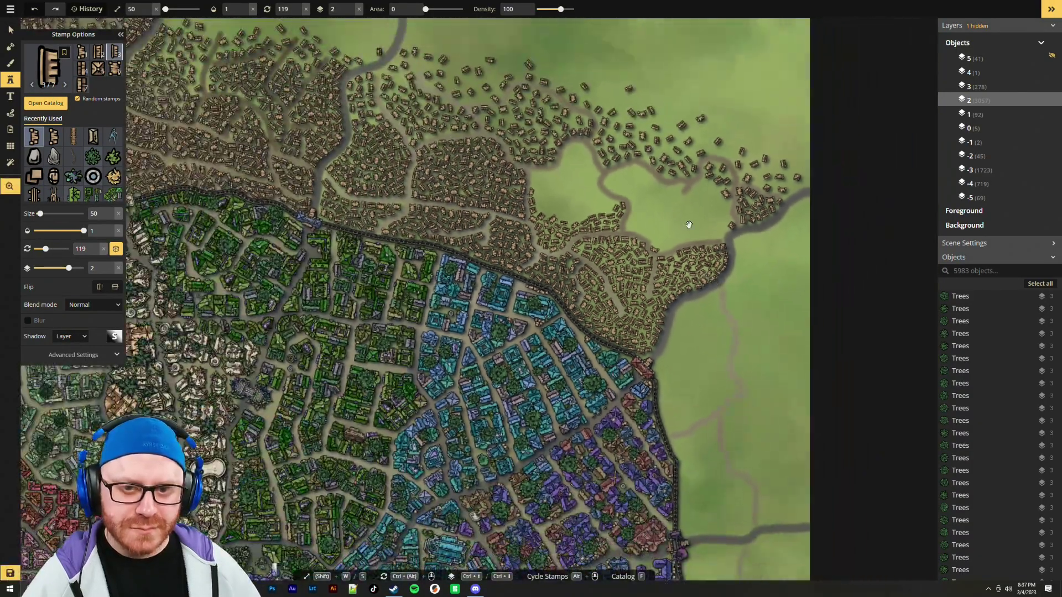
drag(689, 225, 649, 269)
scroll(574, 263, up, 3)
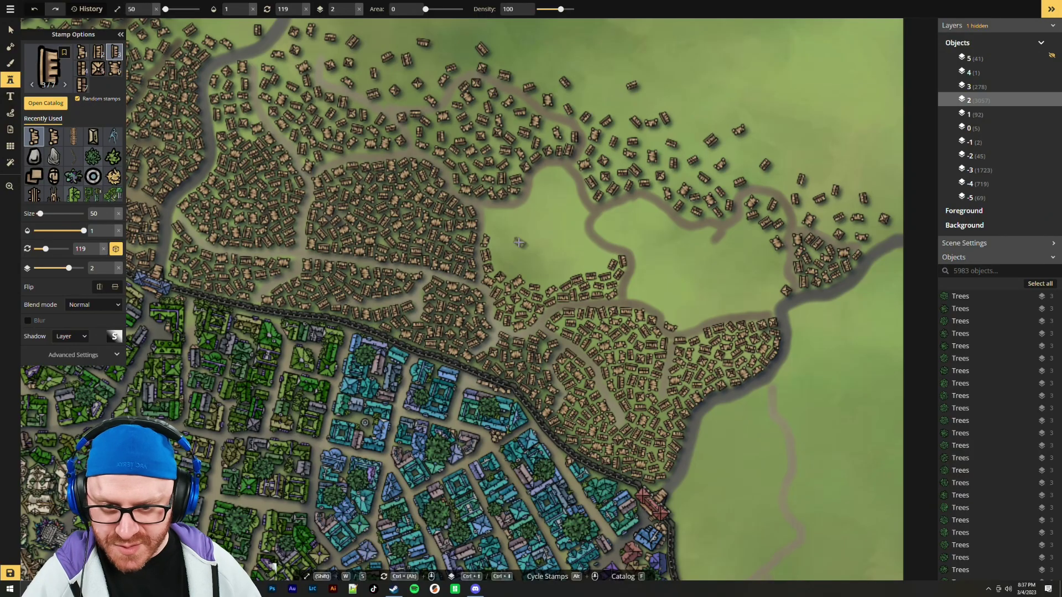
key(v)
click(460, 239)
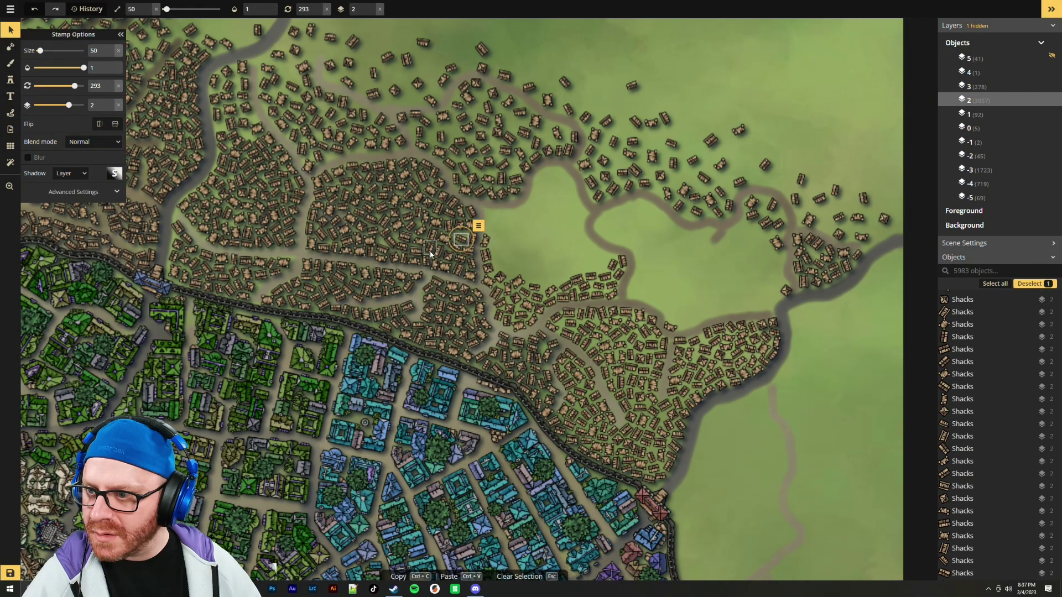
click(514, 282)
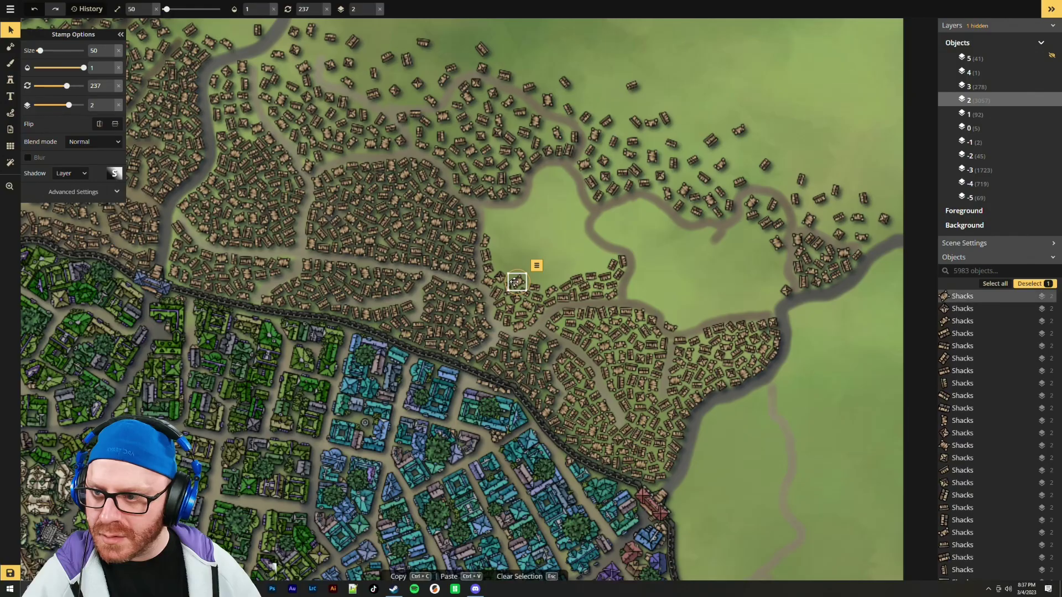
click(425, 250)
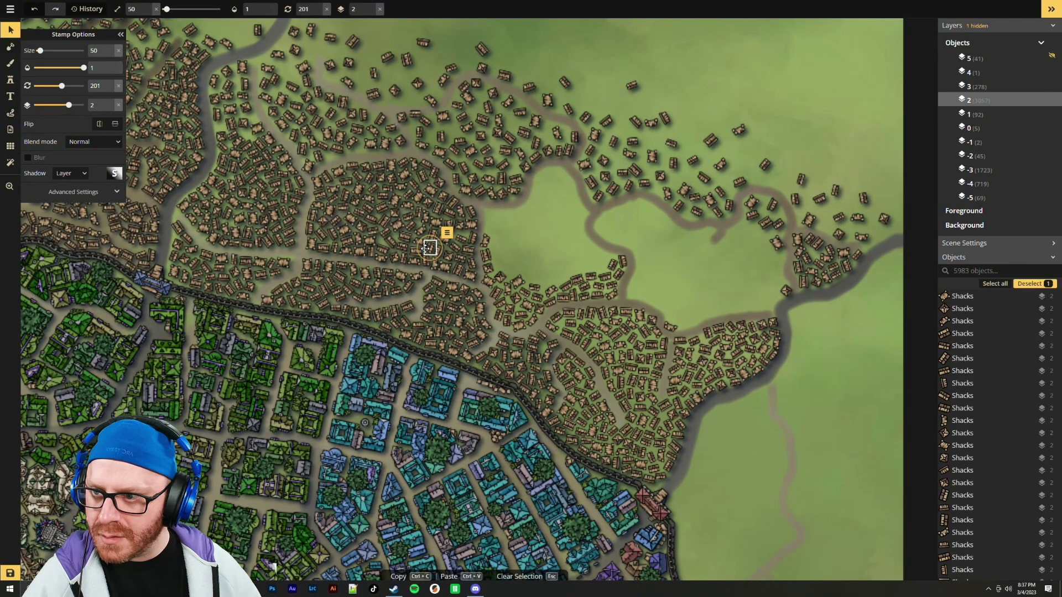
click(528, 291)
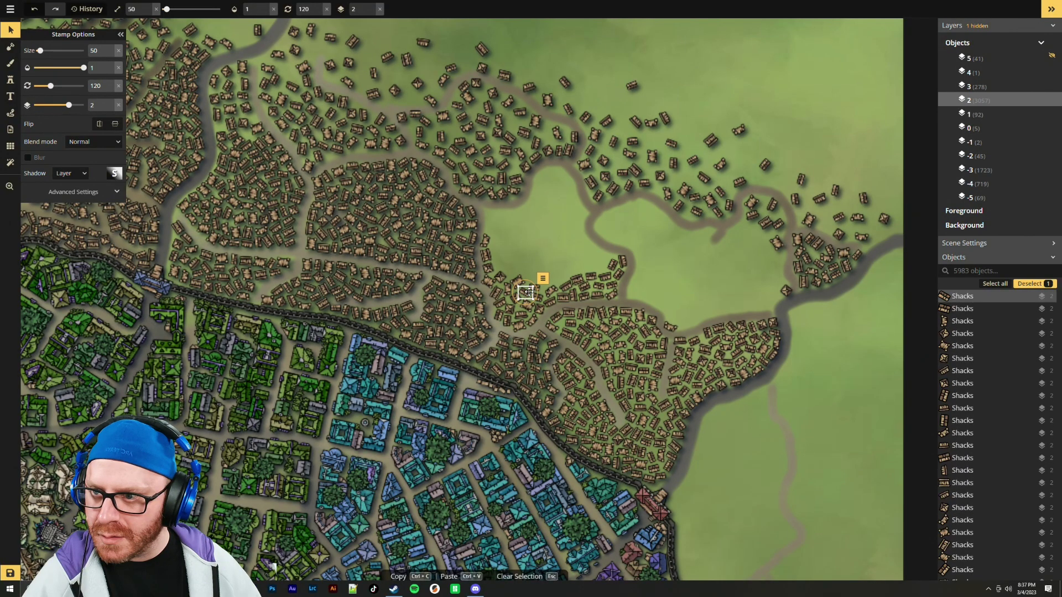
click(433, 252)
click(583, 243)
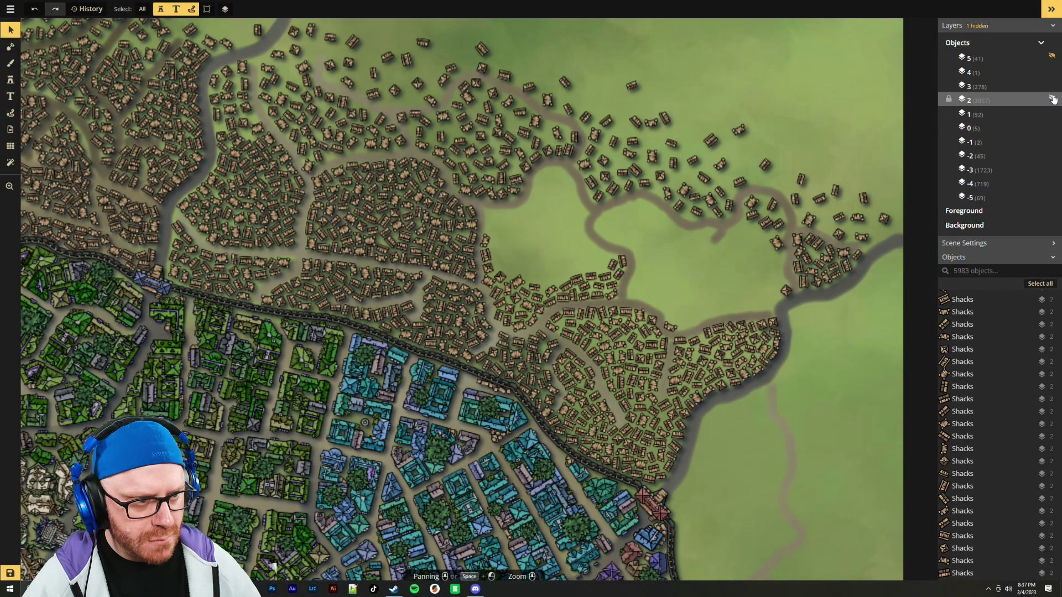
click(1053, 99)
click(1054, 100)
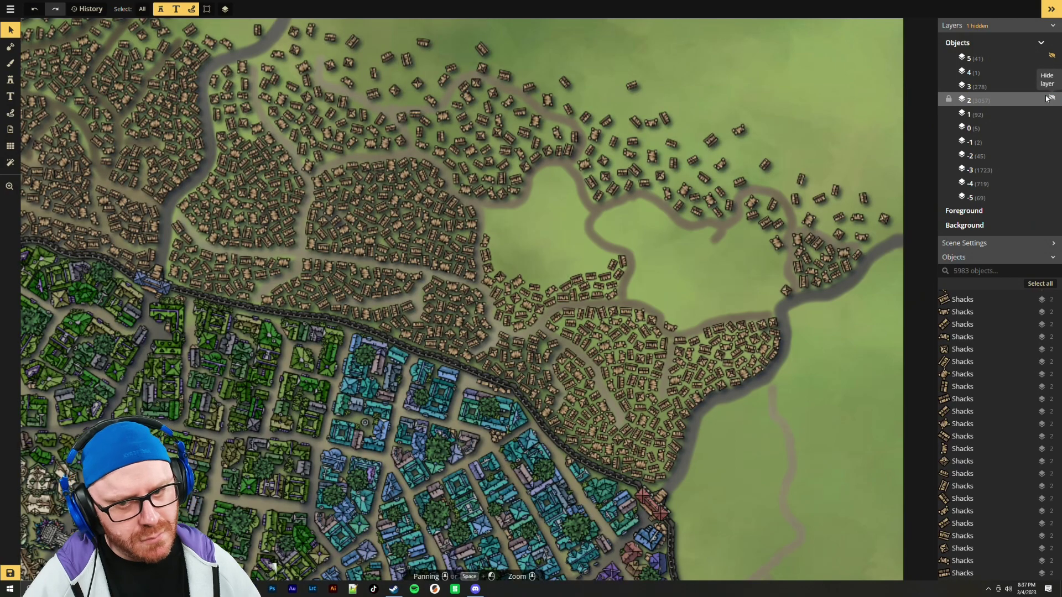
Compare the advanced filter settings of shacks south of the open clearing with those in the dense western block
click(528, 288)
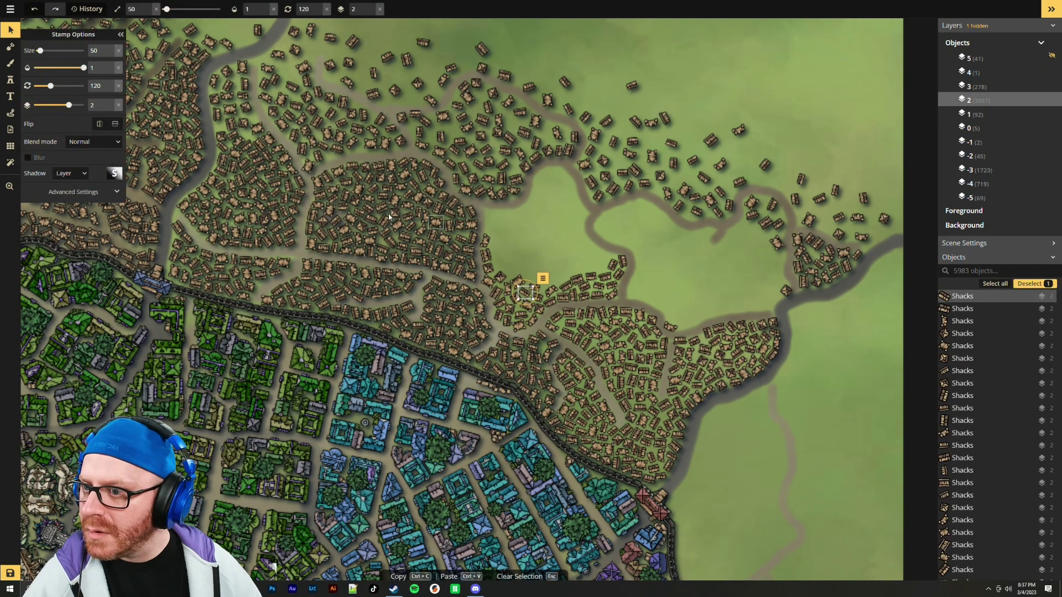
click(113, 192)
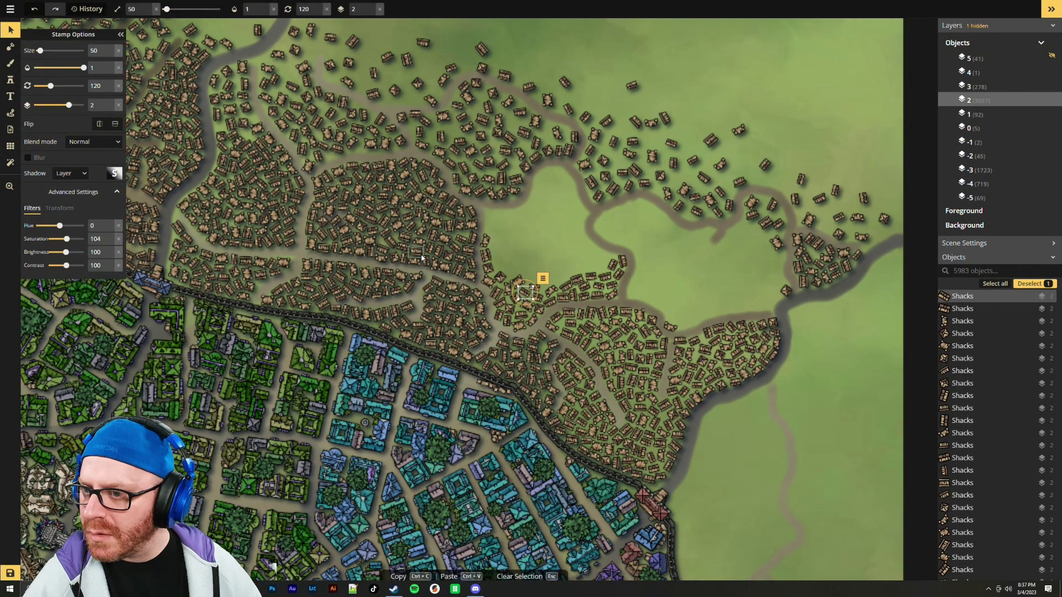
click(455, 247)
click(517, 285)
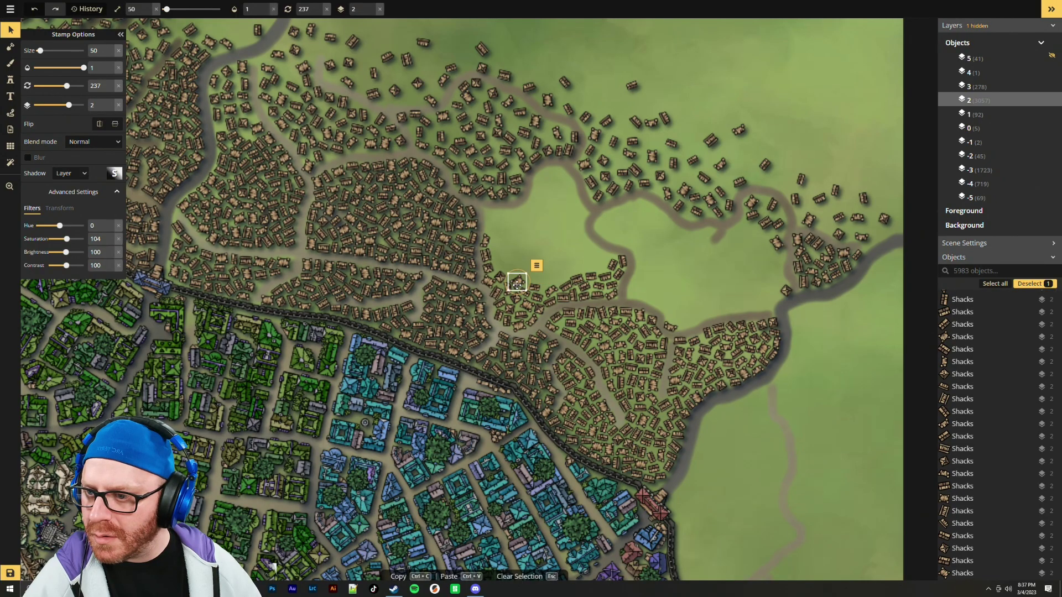
click(435, 262)
click(513, 289)
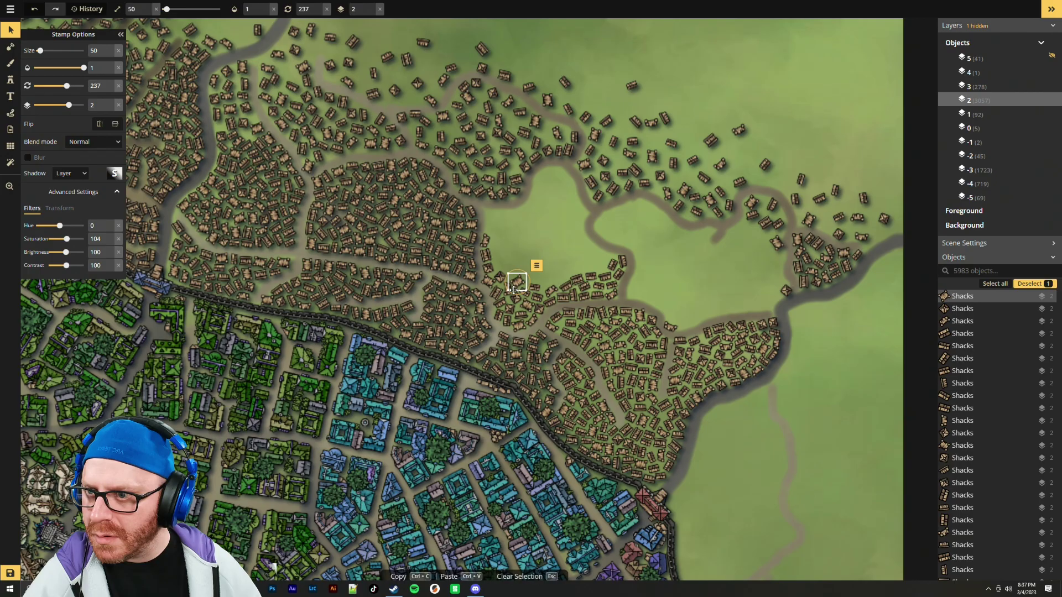
click(445, 269)
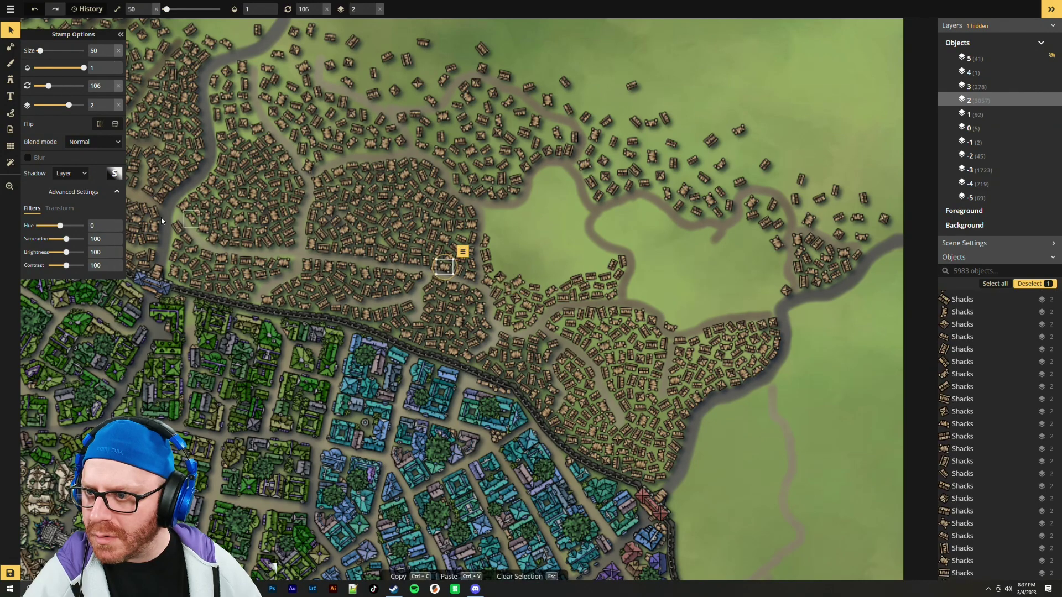
click(543, 246)
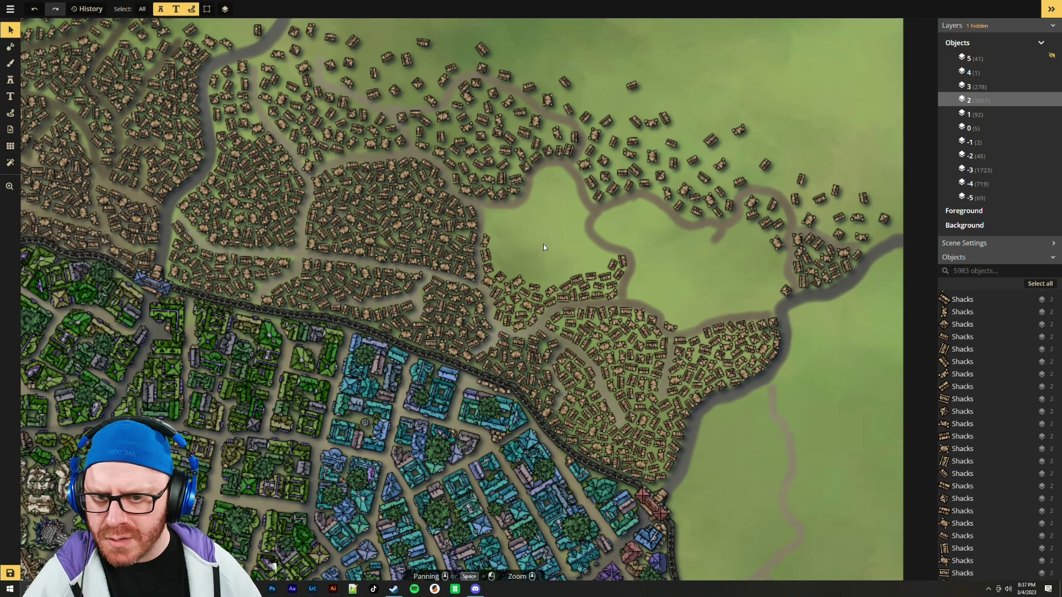
Save the map and close the browser together with its 1971 MG B Roadster listing
key(ctrl+s)
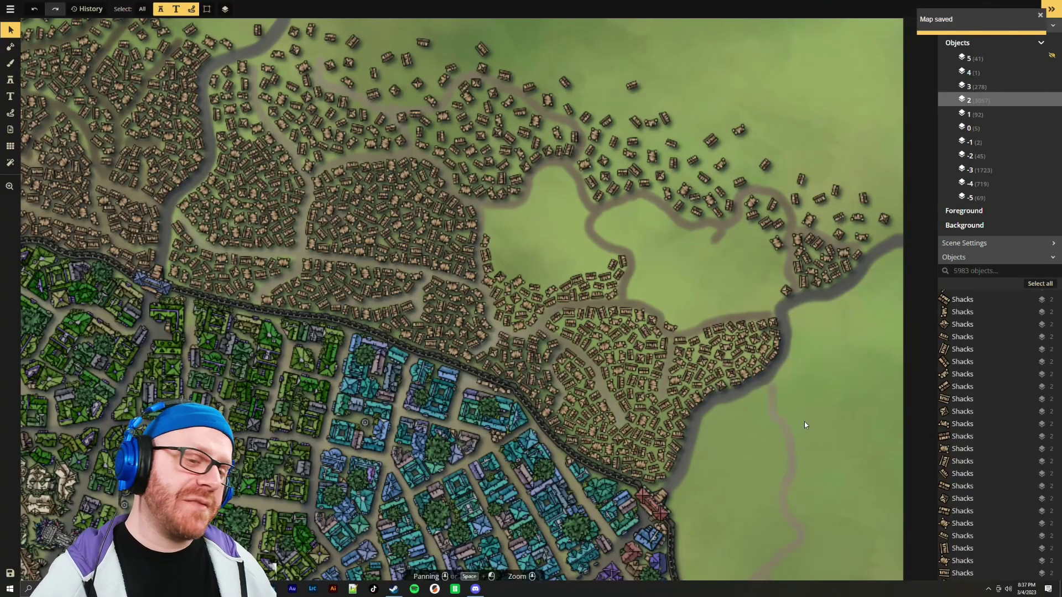
key(F11)
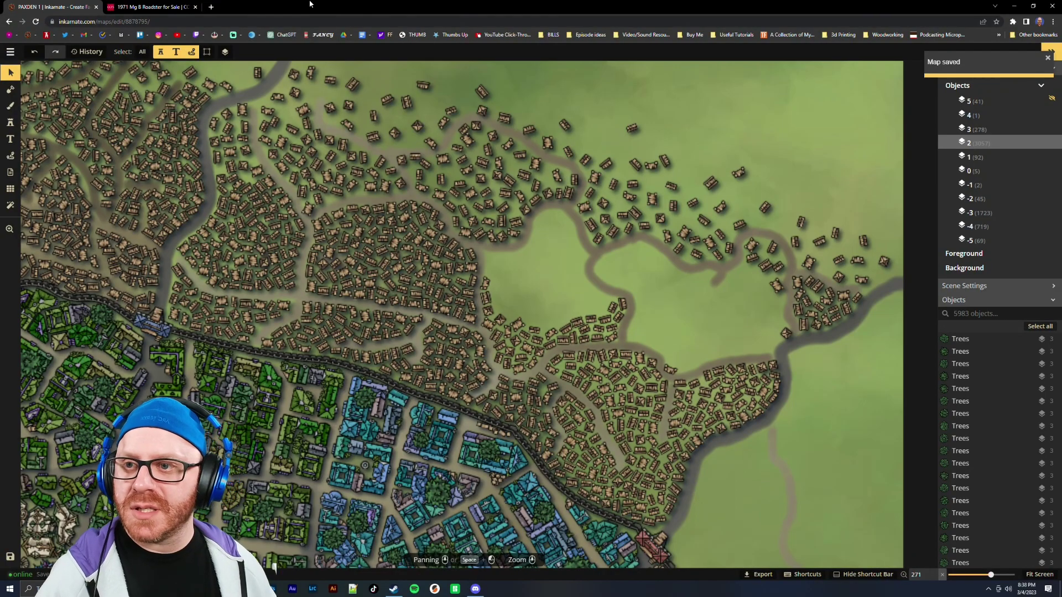
click(196, 7)
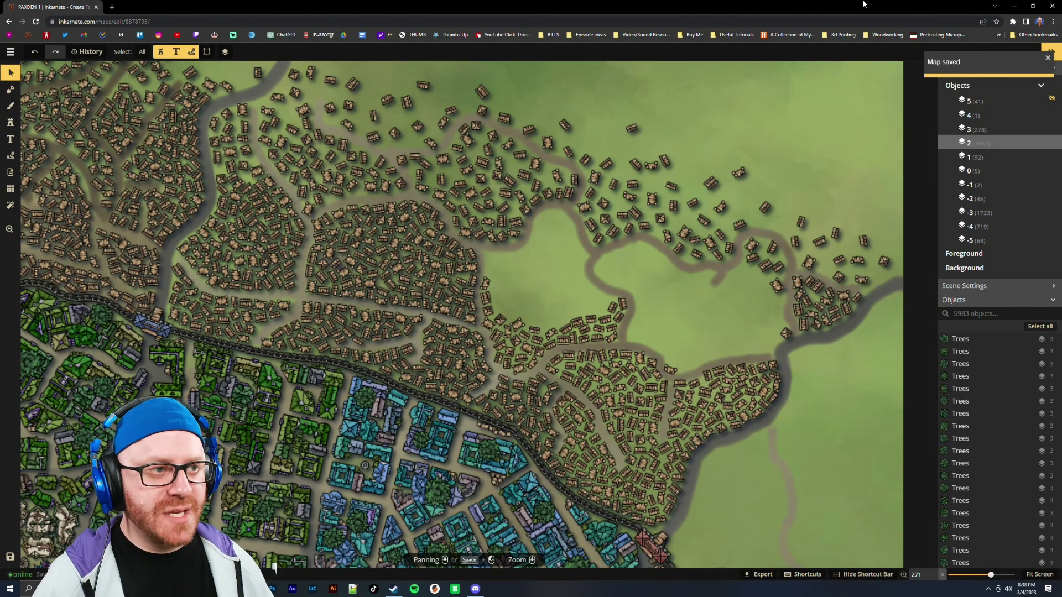
click(1053, 6)
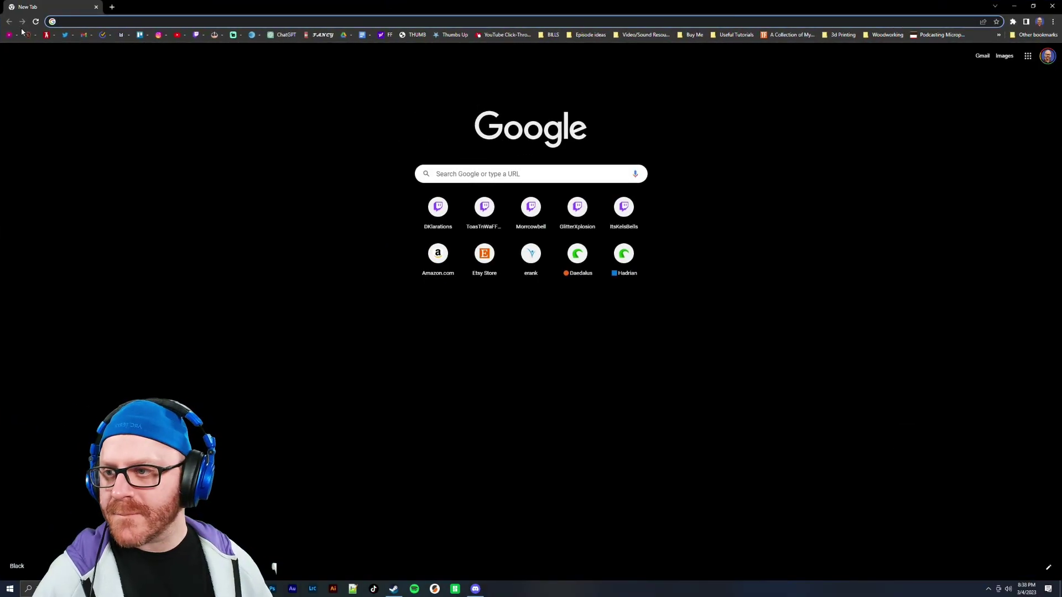
Reopen the PAXDEN 1 map for editing in full screen
key(F11)
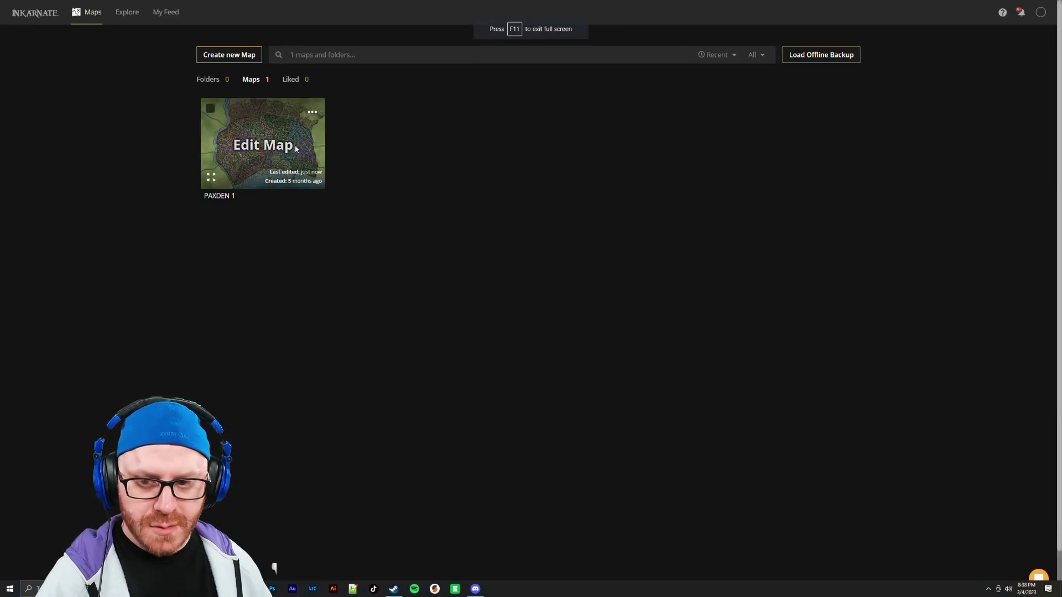
click(274, 144)
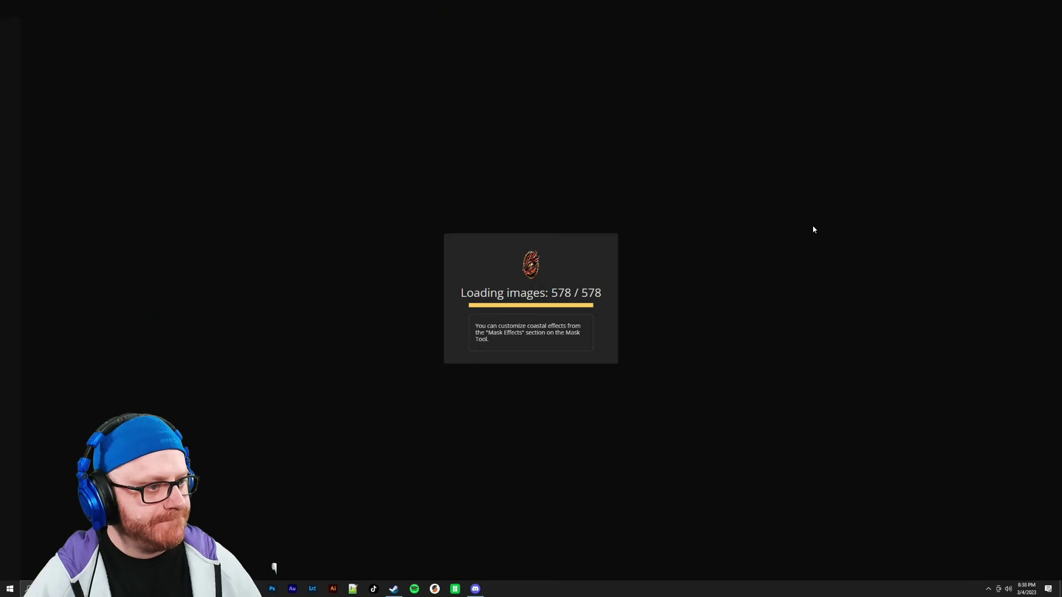
scroll(897, 192, up, 5)
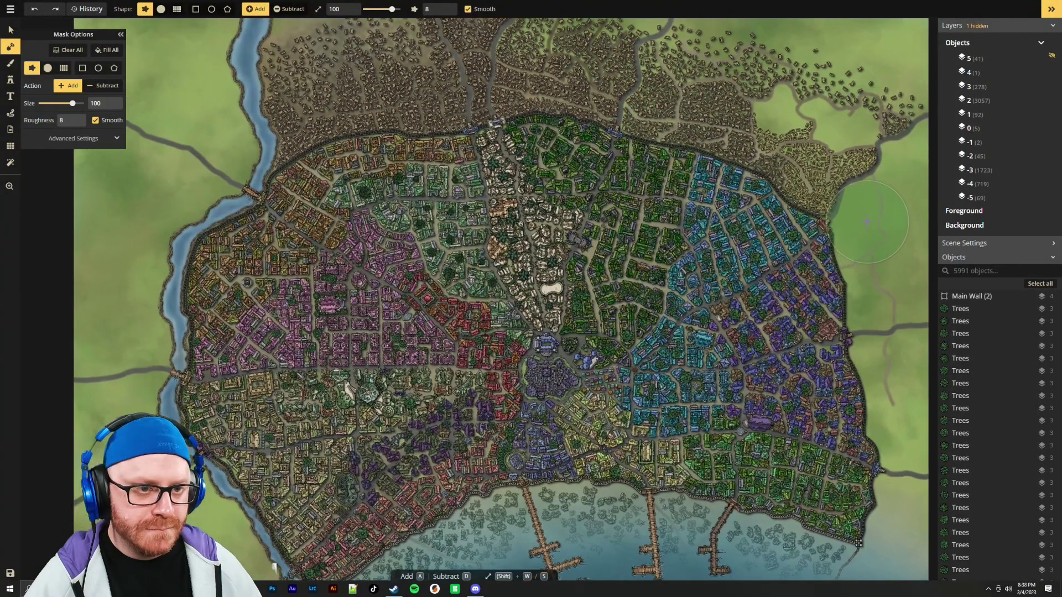
Check the shadow mode of a single shack south of the open clearing, keeping it on Layer
scroll(724, 368, up, 3)
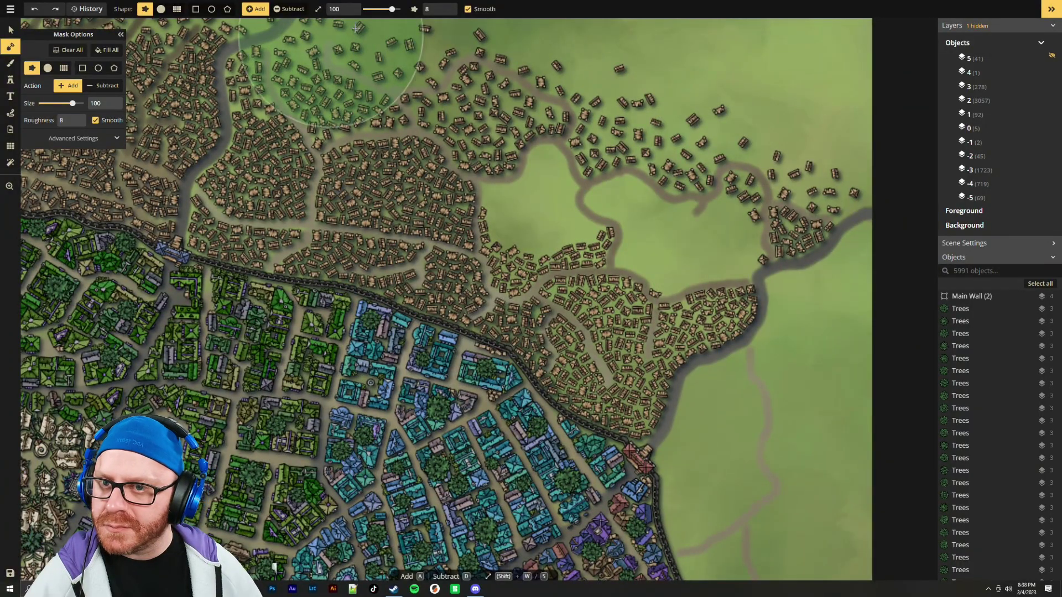
click(11, 30)
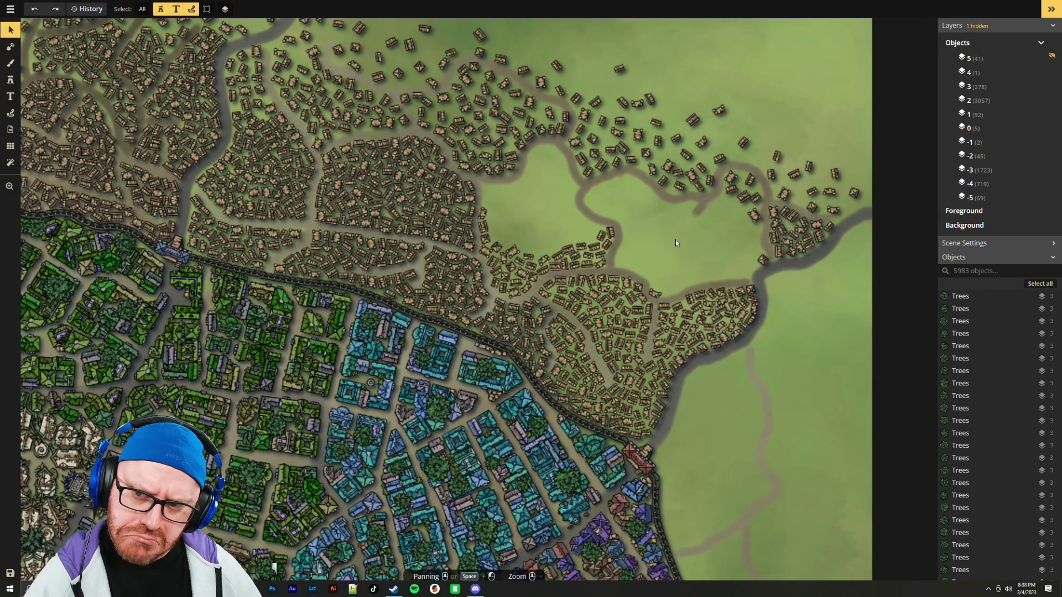
click(628, 313)
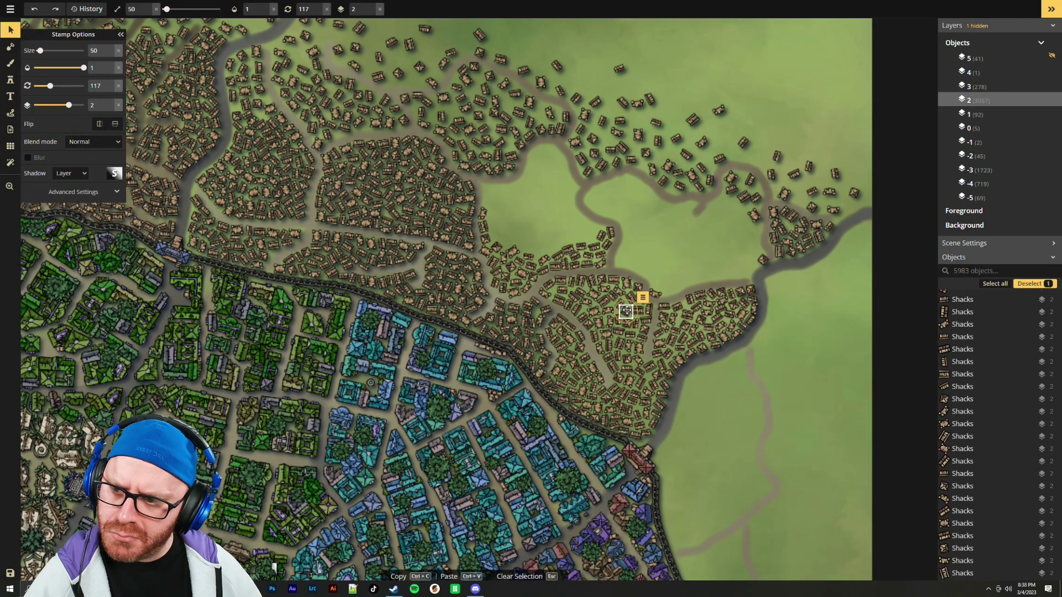
click(69, 175)
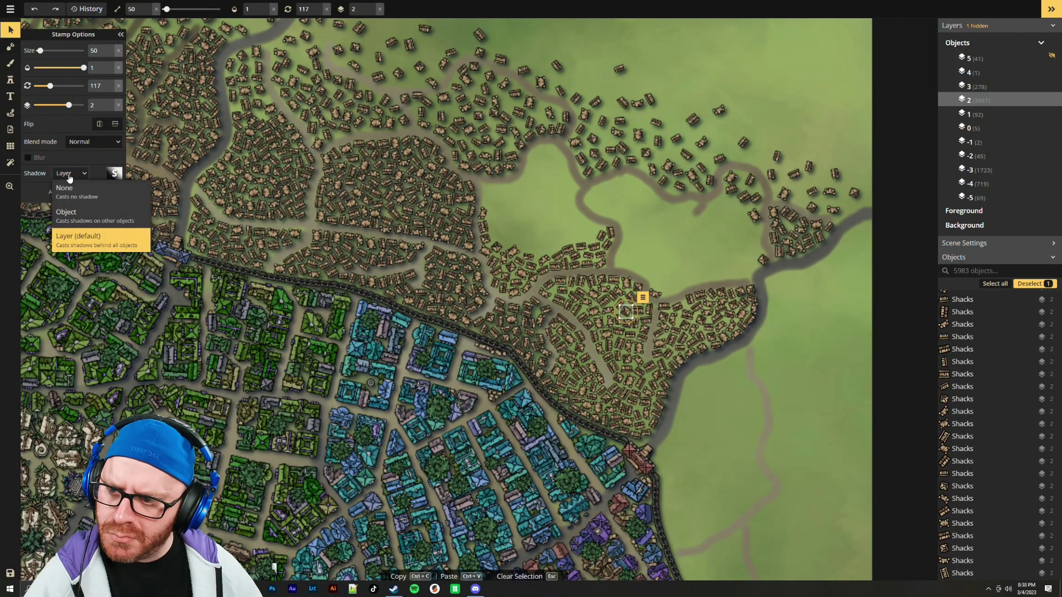
click(75, 238)
click(629, 244)
Try the Object shadow mode on the block of shacks south of the clearings, and switch it back to Layer
drag(567, 205, 672, 377)
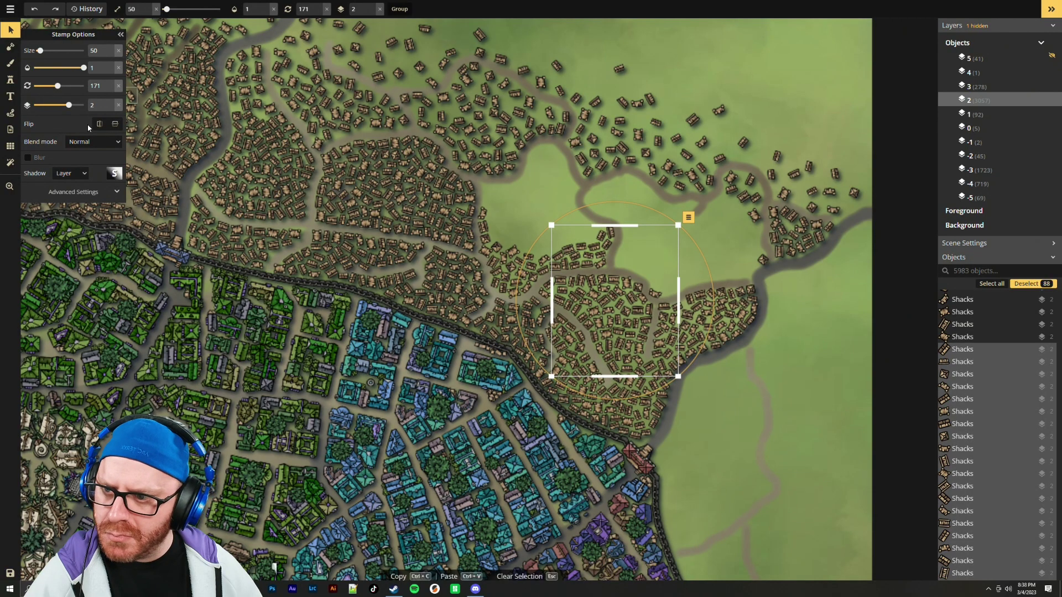
click(77, 171)
click(80, 217)
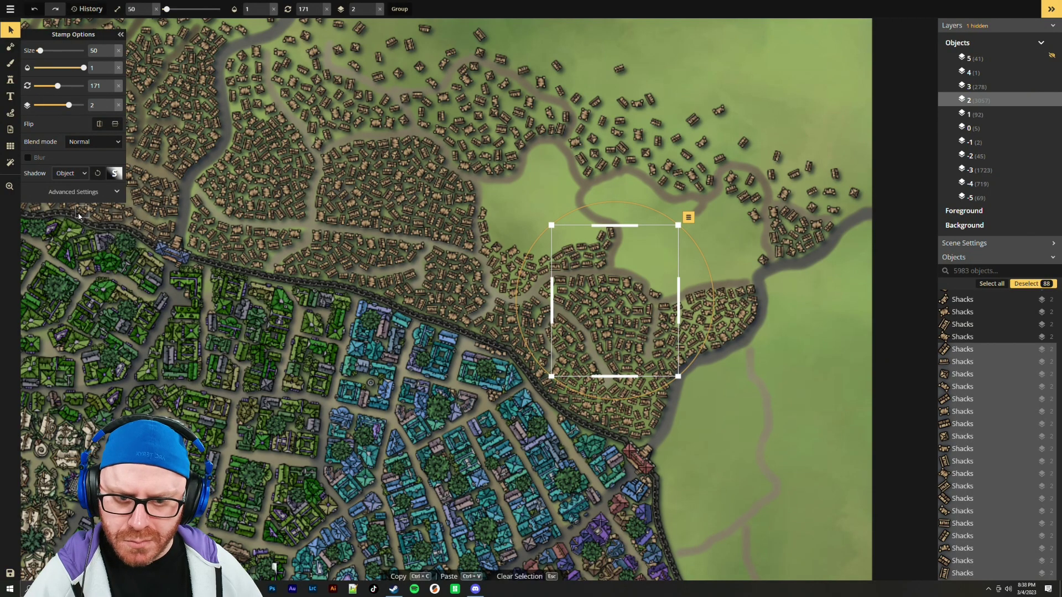
click(80, 177)
click(79, 241)
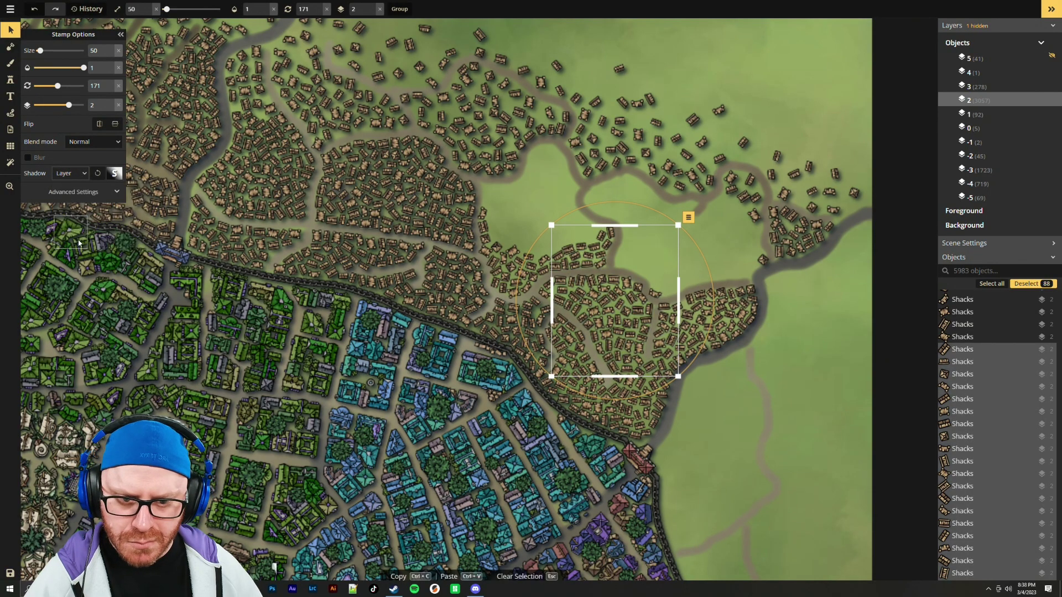
click(78, 175)
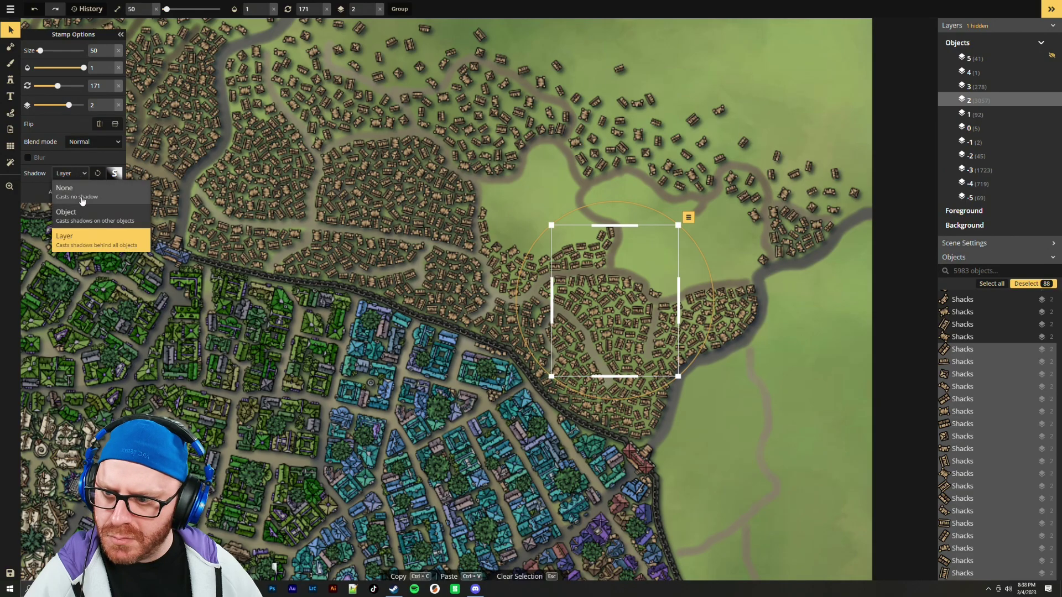
click(83, 244)
click(845, 362)
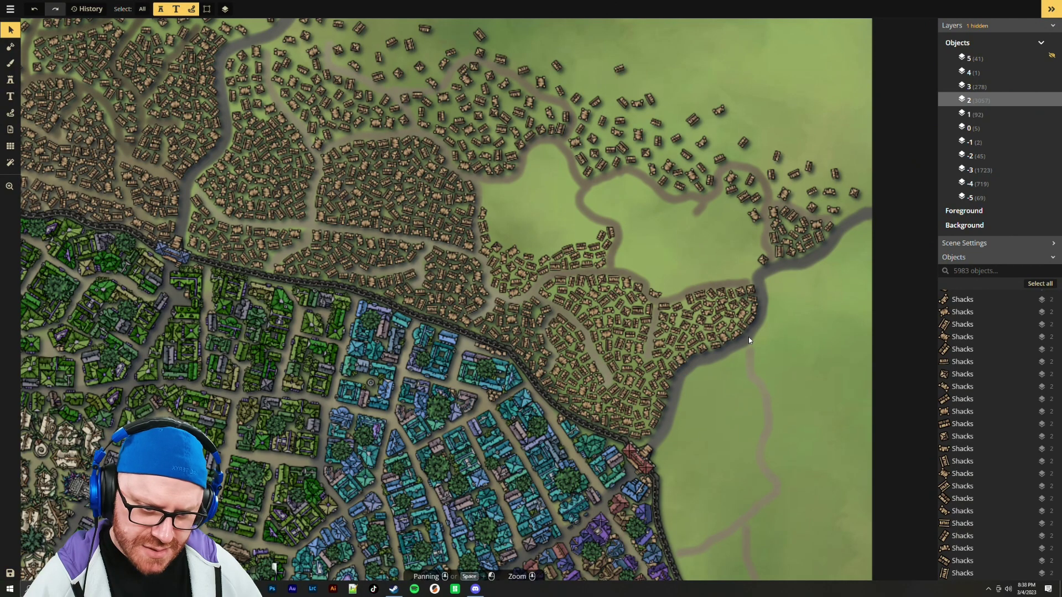
Select the wider group of shacks between the wall, clearings and eastern road, try Object shadows, and restore Layer shadows
scroll(757, 386, up, 2)
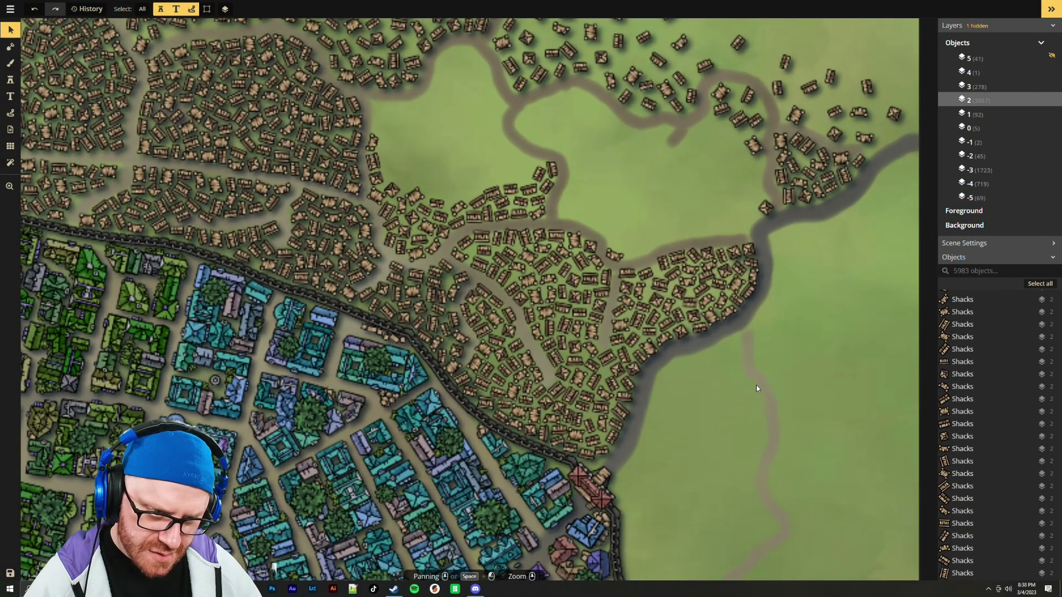
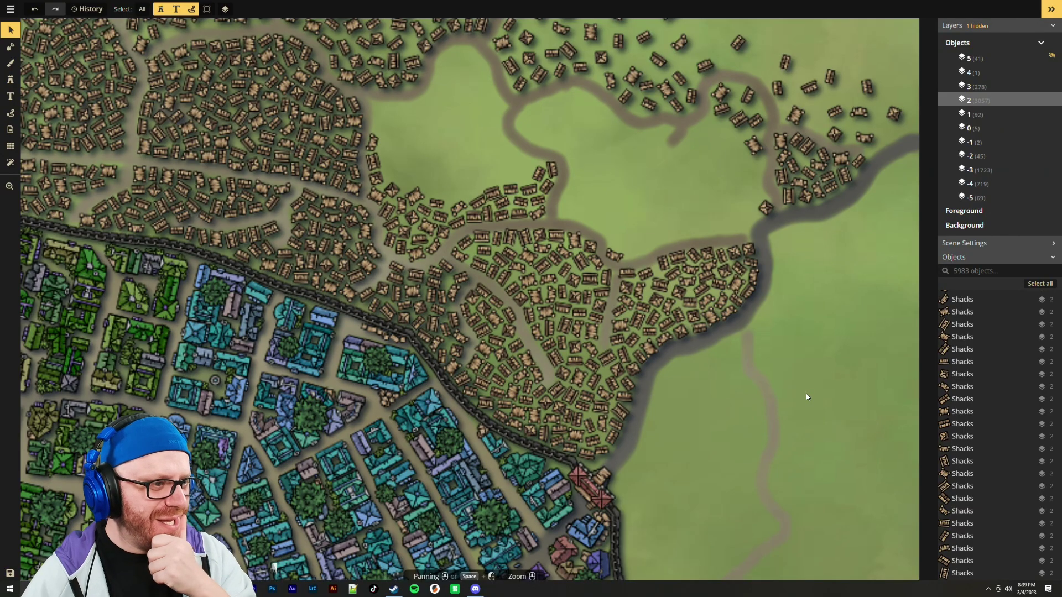
drag(822, 390, 466, 147)
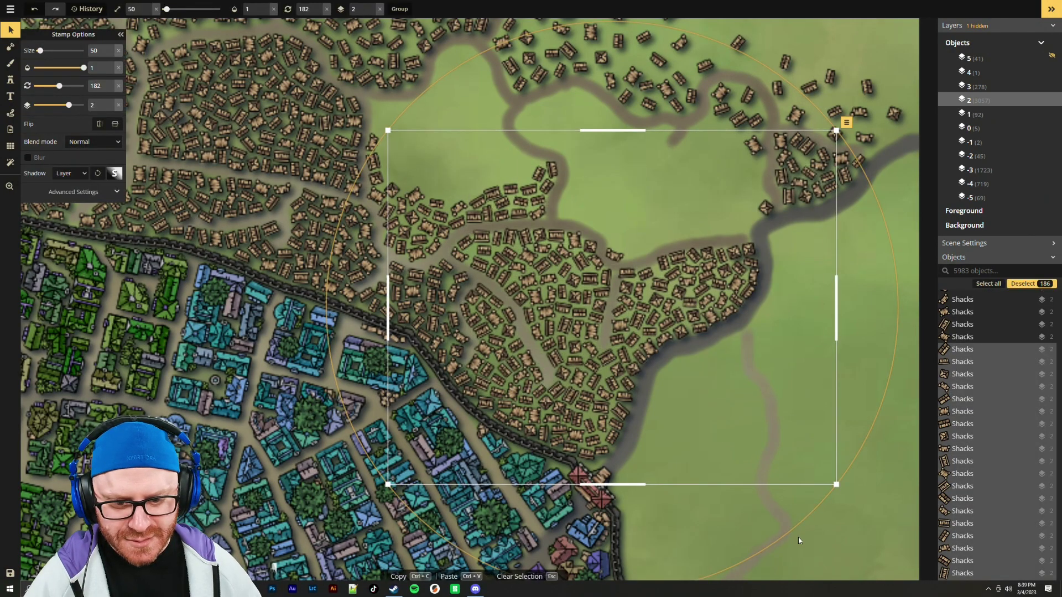
click(71, 173)
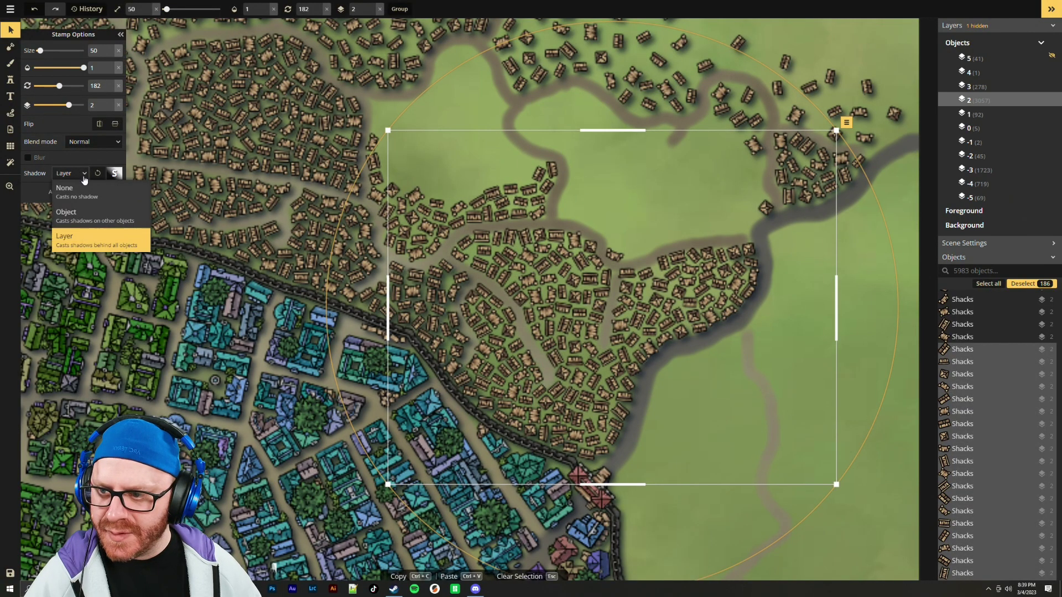
click(83, 214)
click(76, 175)
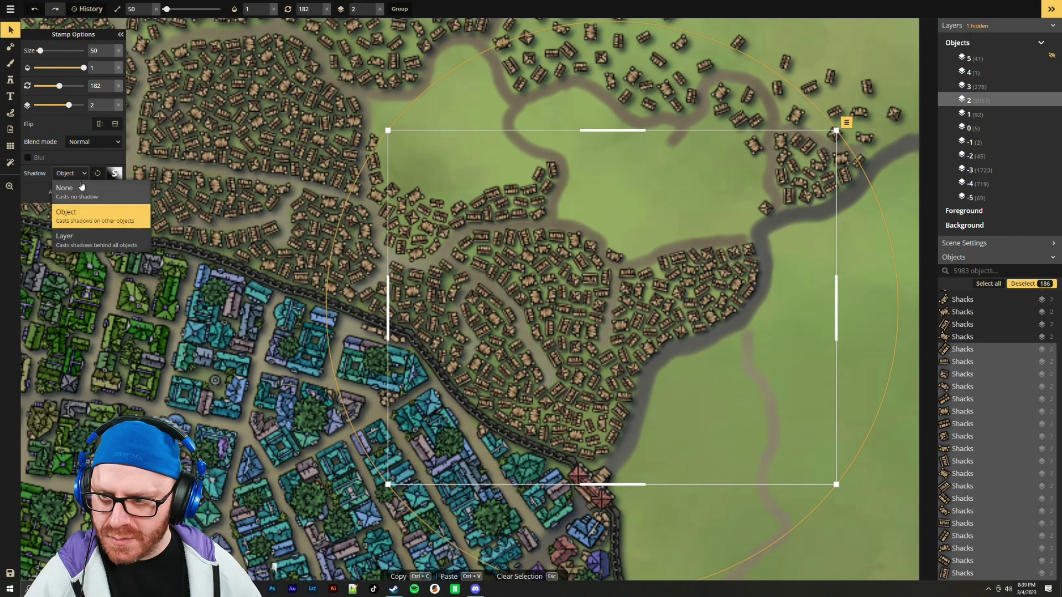
click(84, 238)
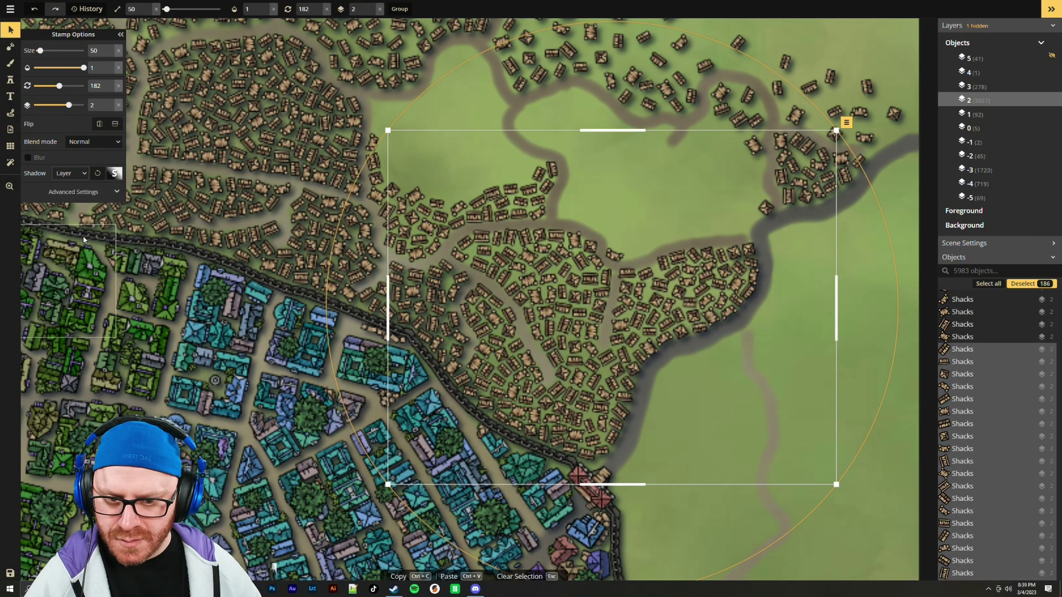
click(73, 175)
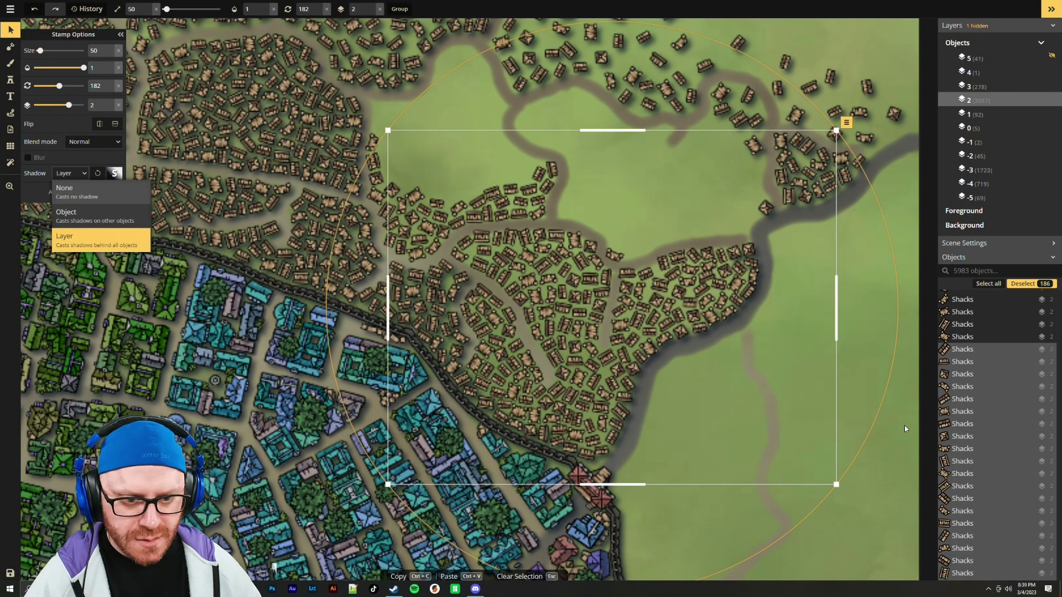
key(Escape)
key(Escape)
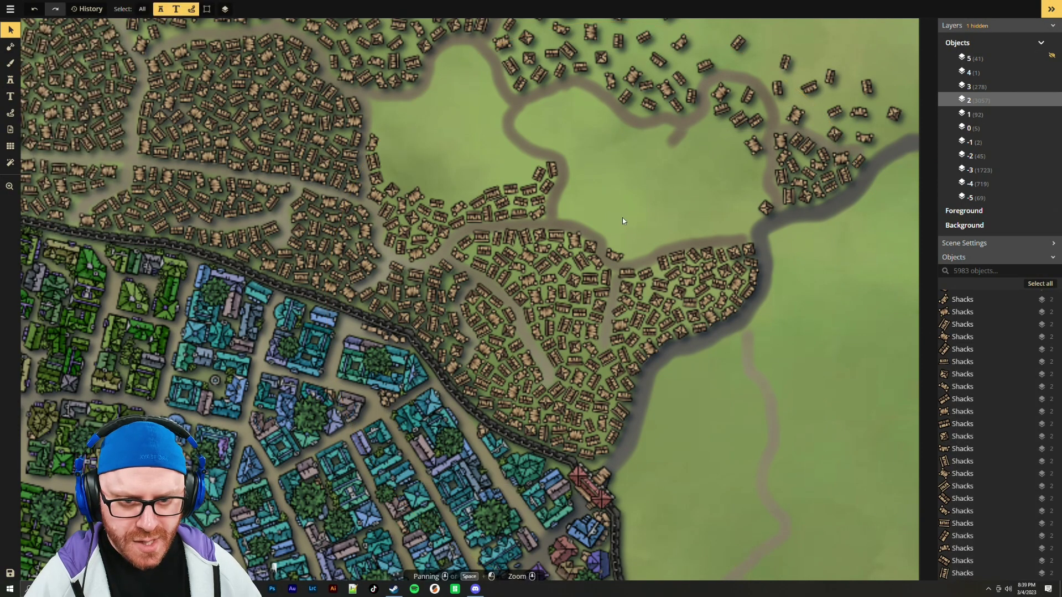
Hide and show layer -3 to check whether it affects the look of the shack area outside the wall
scroll(620, 216, down, 3)
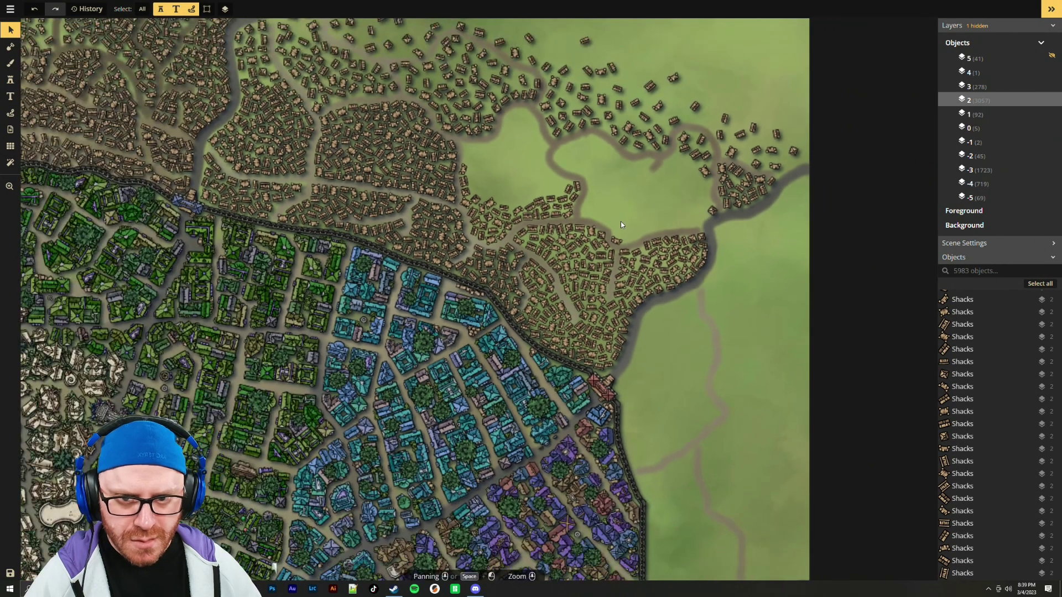
scroll(718, 330, down, 2)
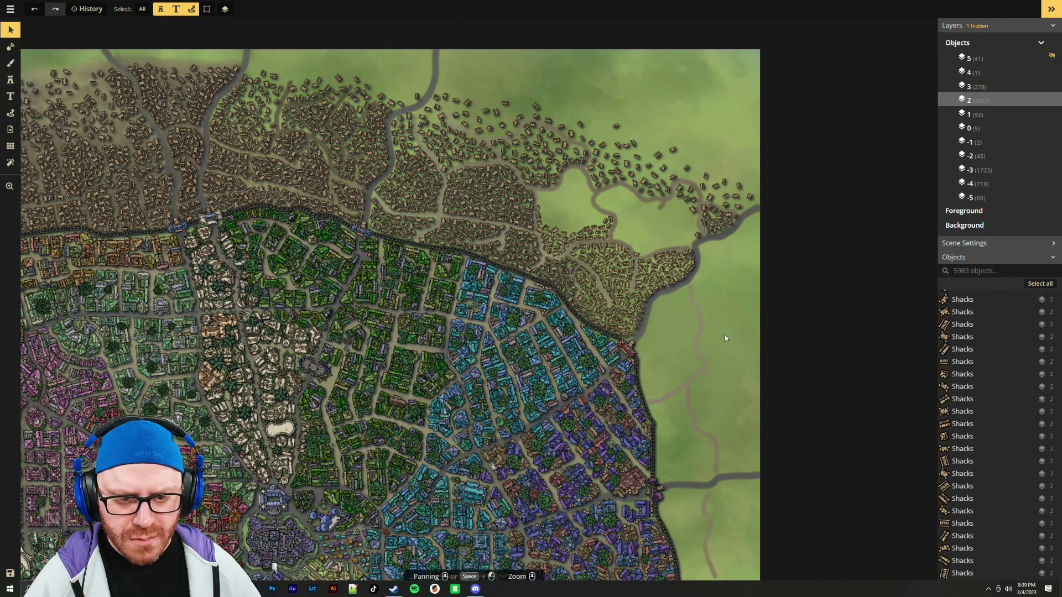
key(Up)
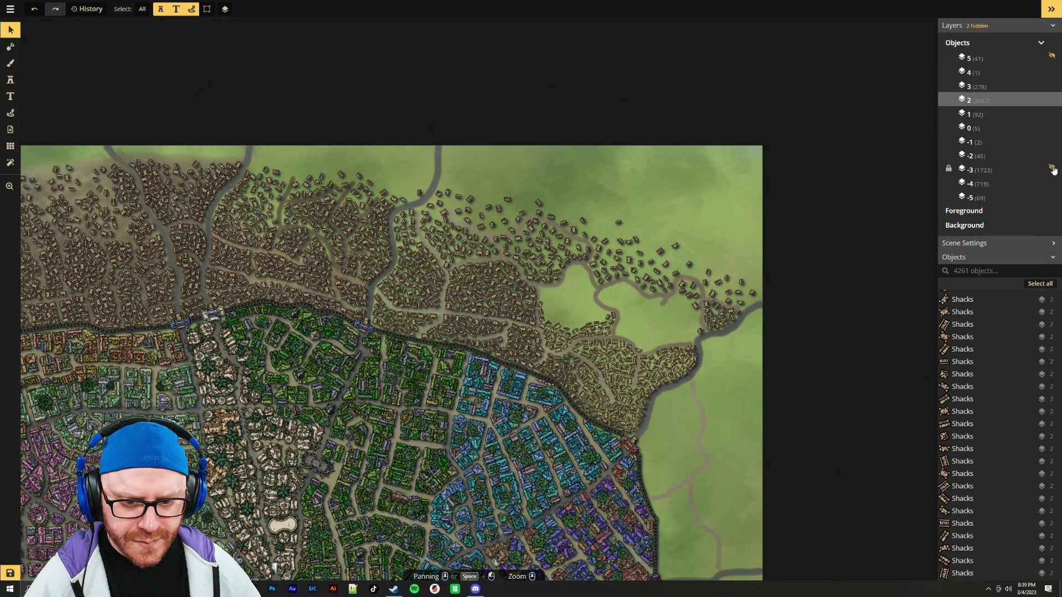
scroll(710, 389, up, 3)
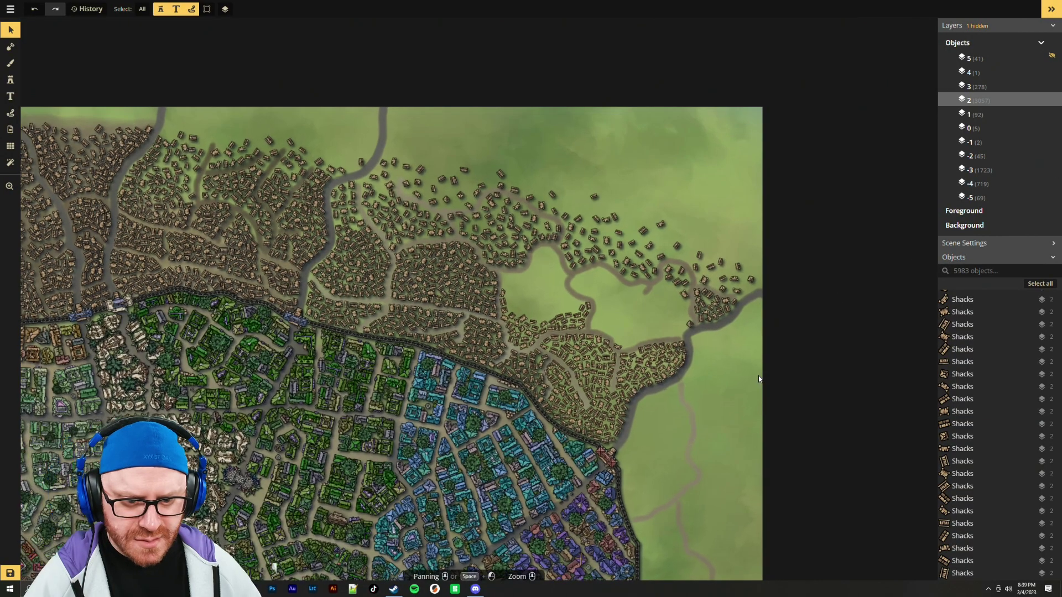
Examine the shading of the shack blocks around the clearings up close and against the whole city map
scroll(703, 384, up, 3)
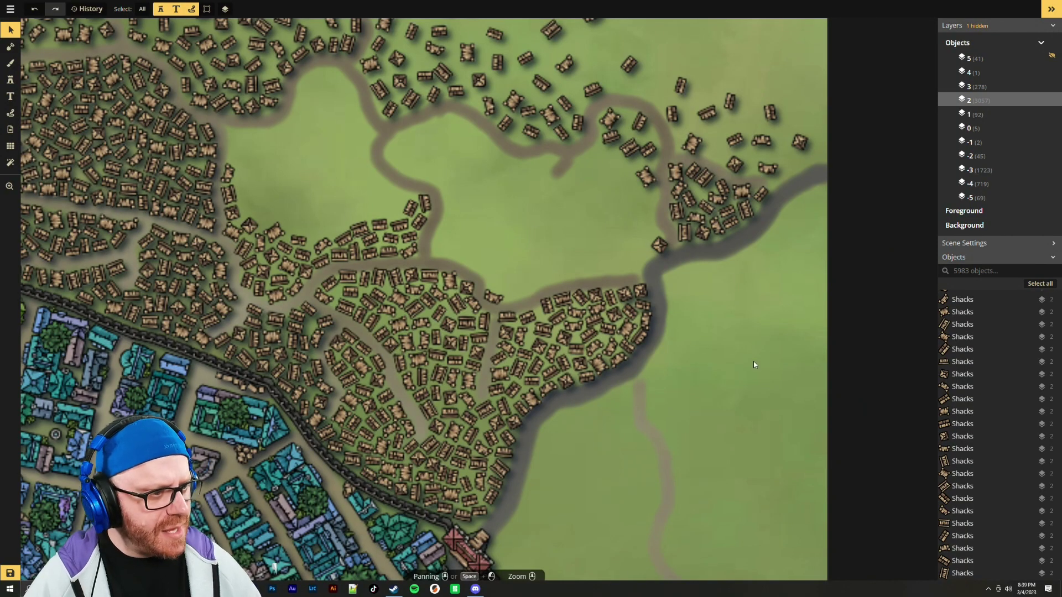
scroll(755, 365, up, 2)
drag(531, 185, 673, 272)
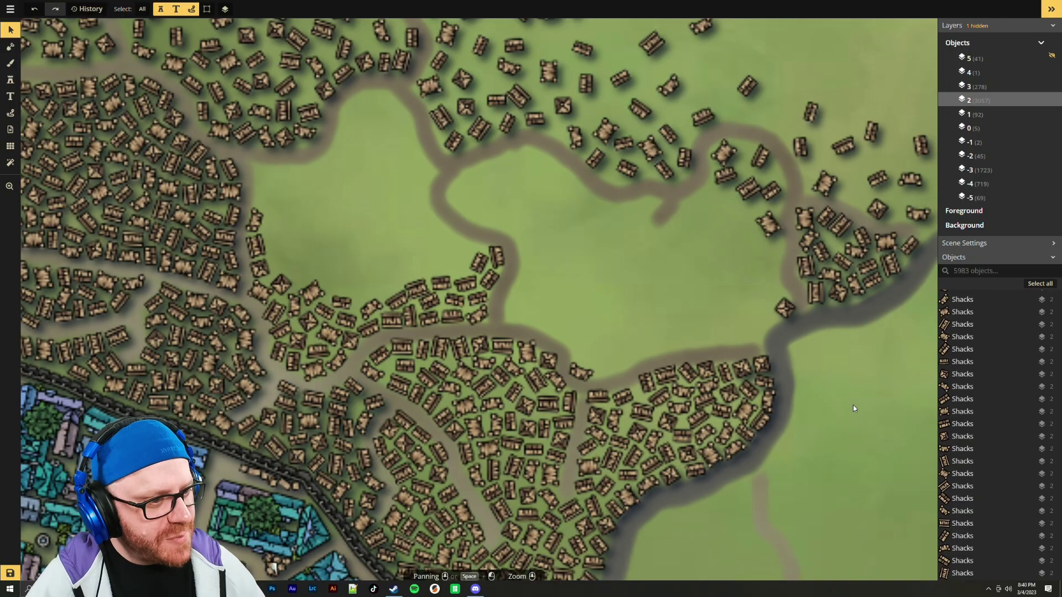
scroll(853, 408, down, 5)
scroll(778, 361, down, 3)
scroll(800, 315, up, 1)
scroll(800, 325, down, 2)
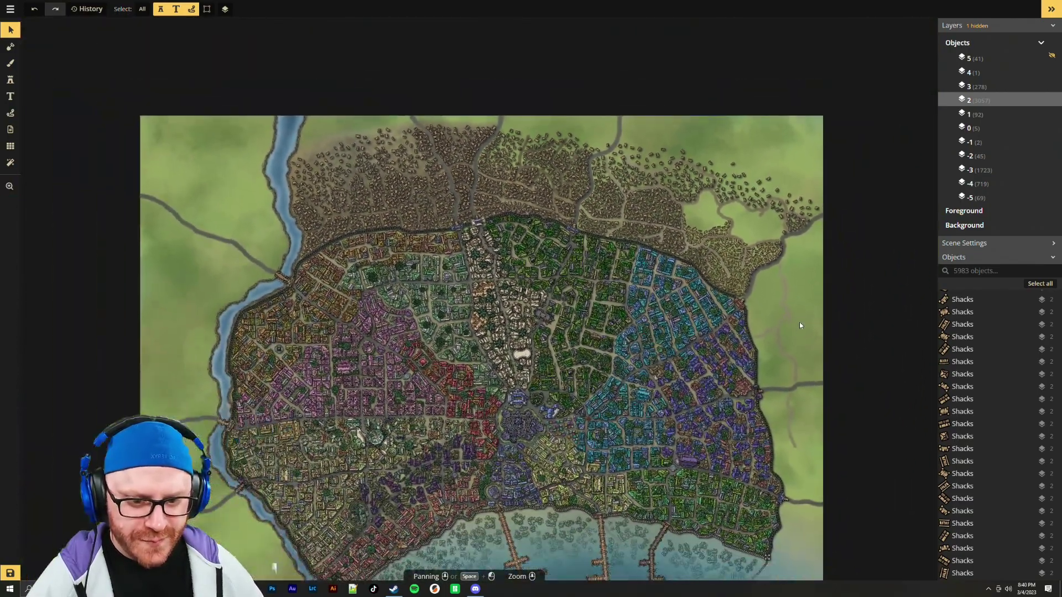
scroll(802, 339, down, 2)
scroll(823, 447, up, 3)
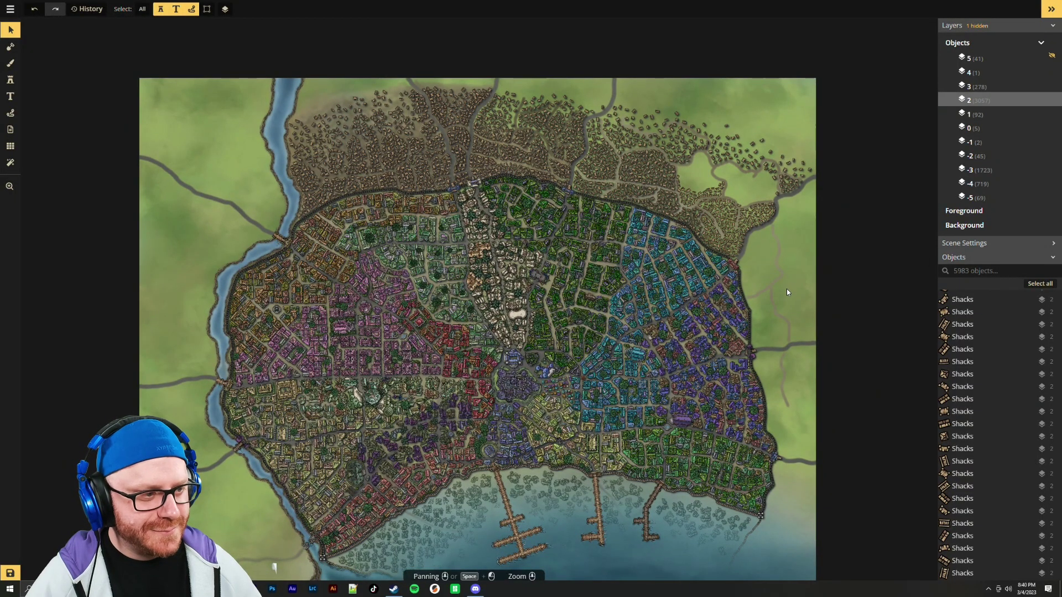
scroll(735, 221, up, 5)
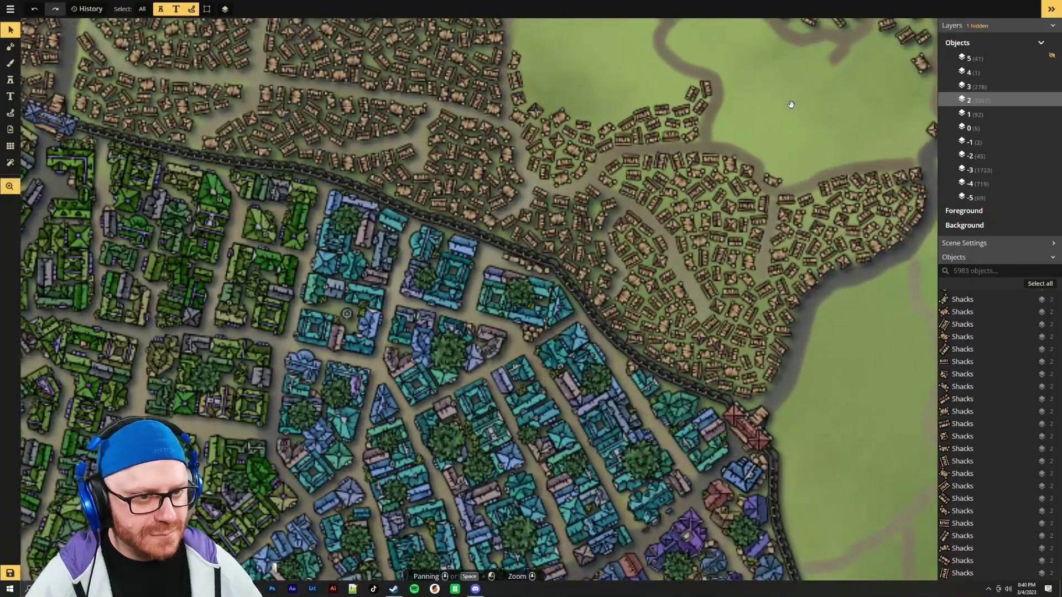
drag(791, 104, 682, 302)
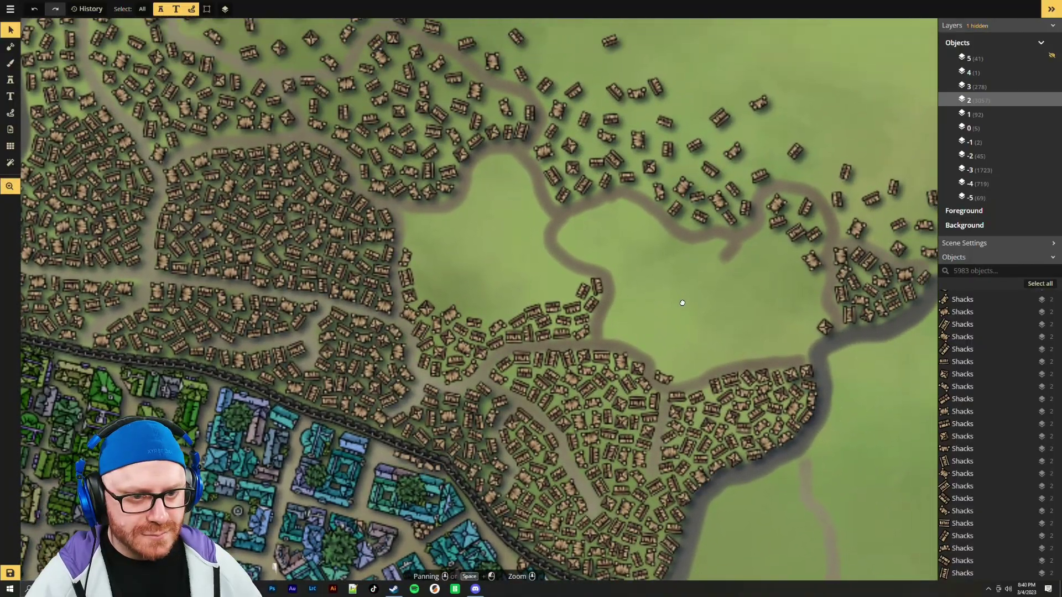
drag(474, 253, 529, 273)
scroll(529, 274, up, 2)
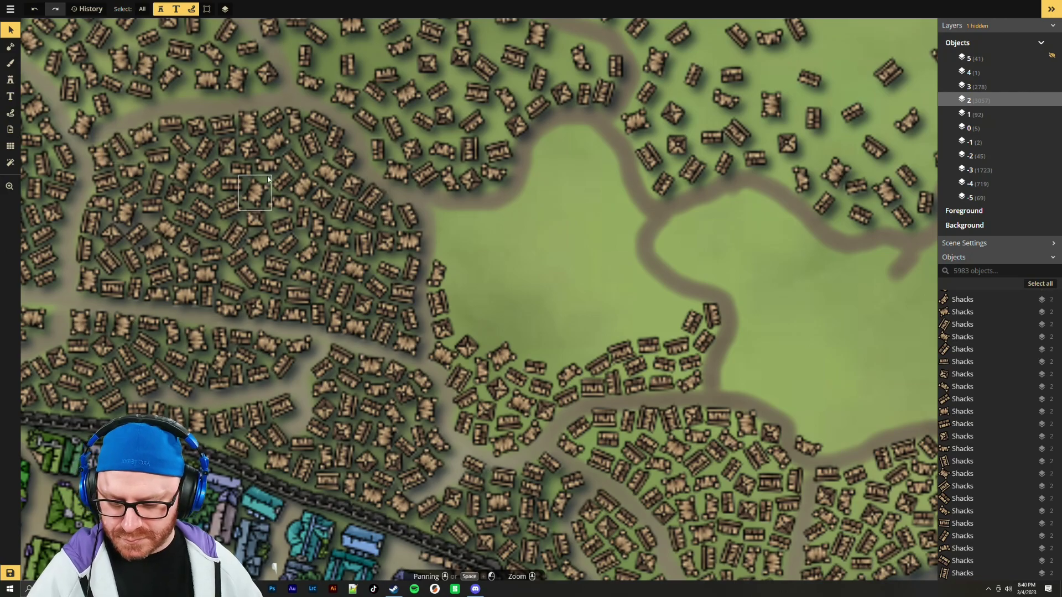
Activate the Stamp tool for the shacks and open its blend mode choices
key(s)
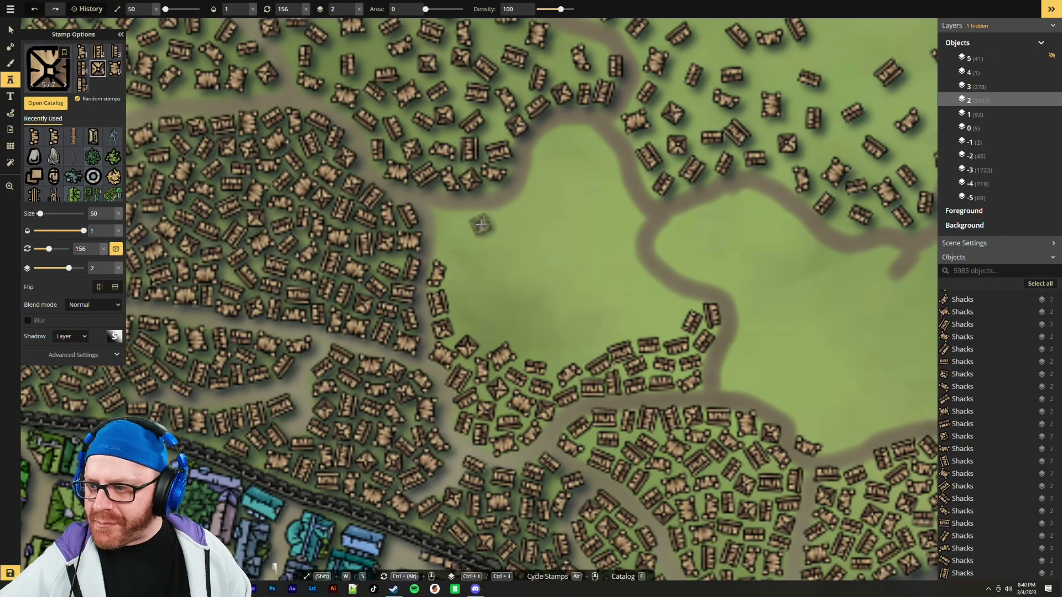
click(95, 306)
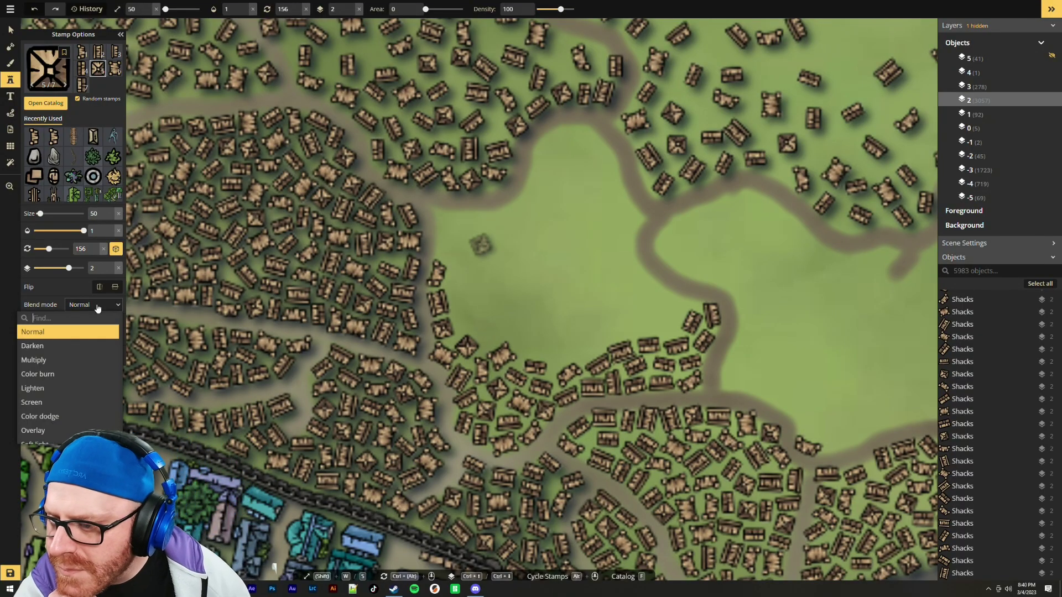
Check the shack stamp's blend mode, global layer shadow settings and blur option
click(106, 332)
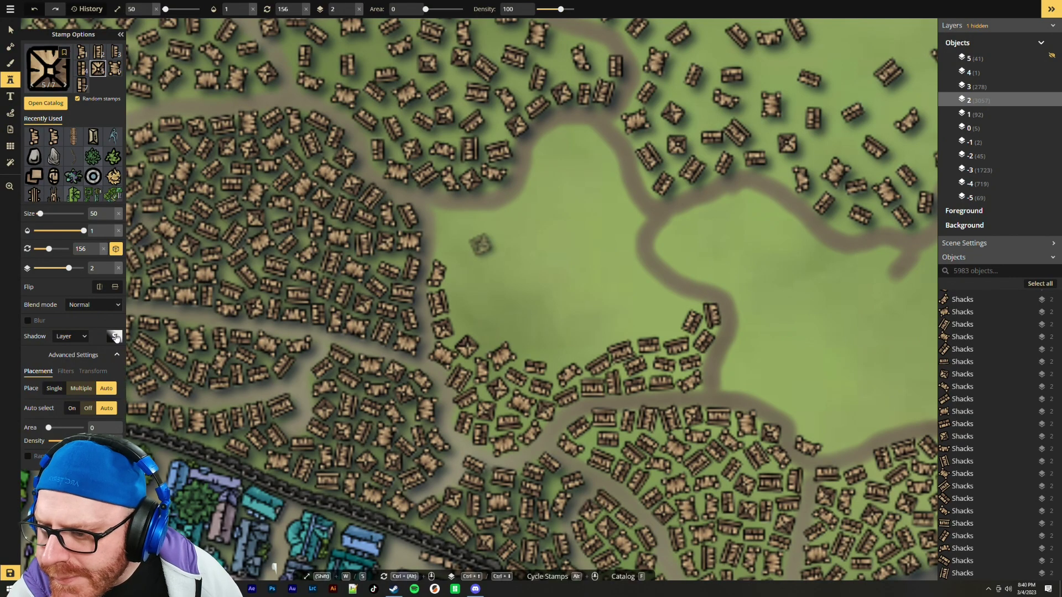
click(115, 336)
click(115, 337)
click(115, 336)
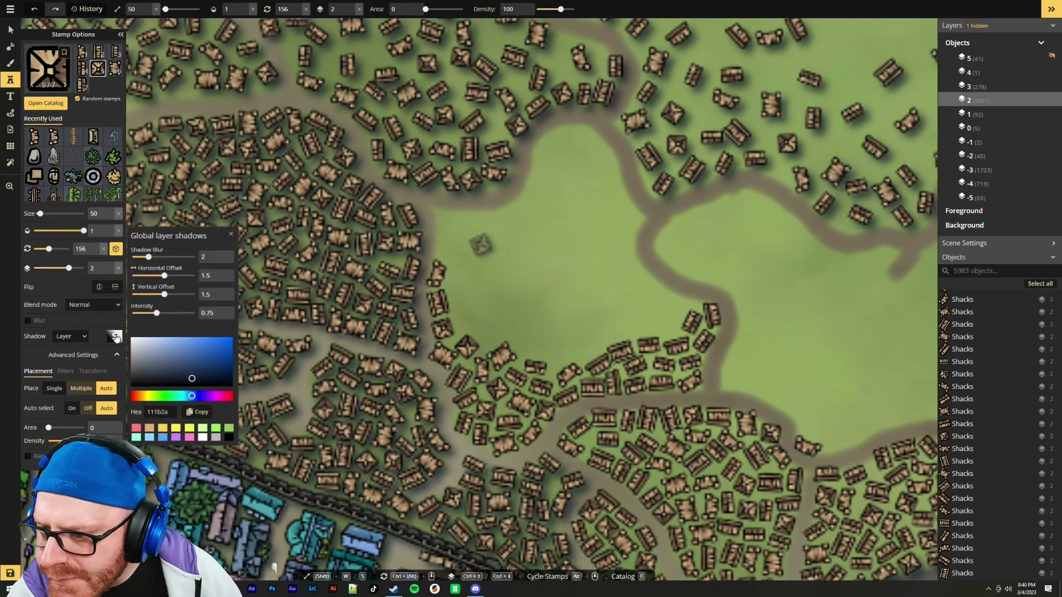
click(115, 337)
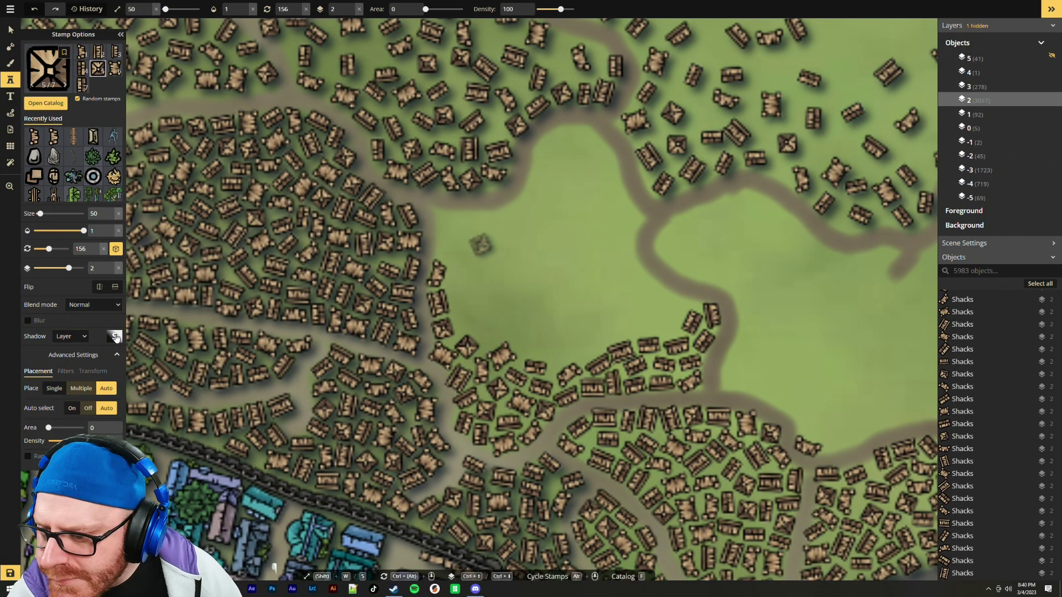
click(96, 321)
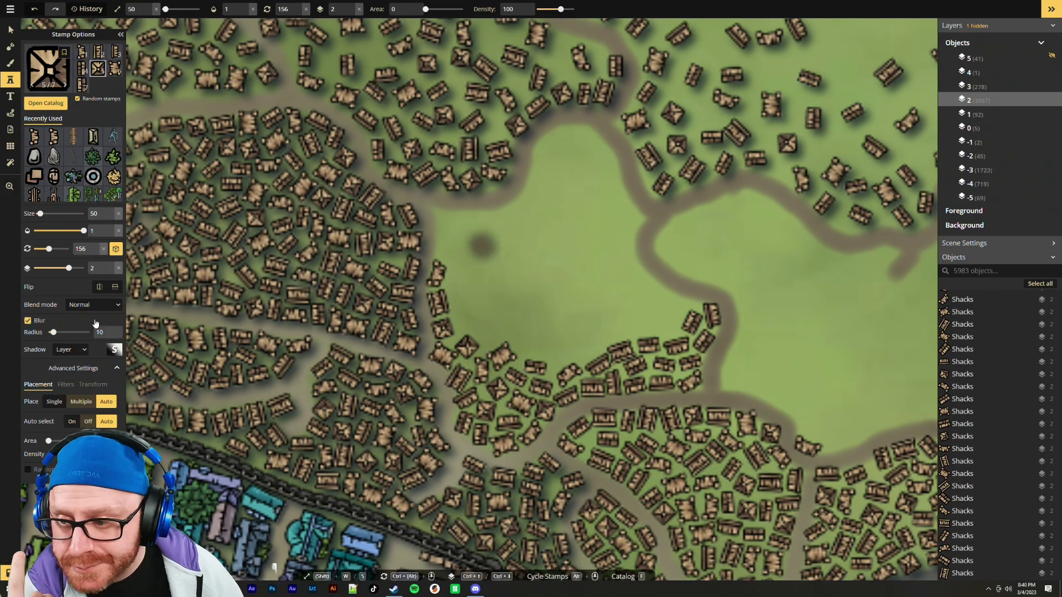
click(93, 322)
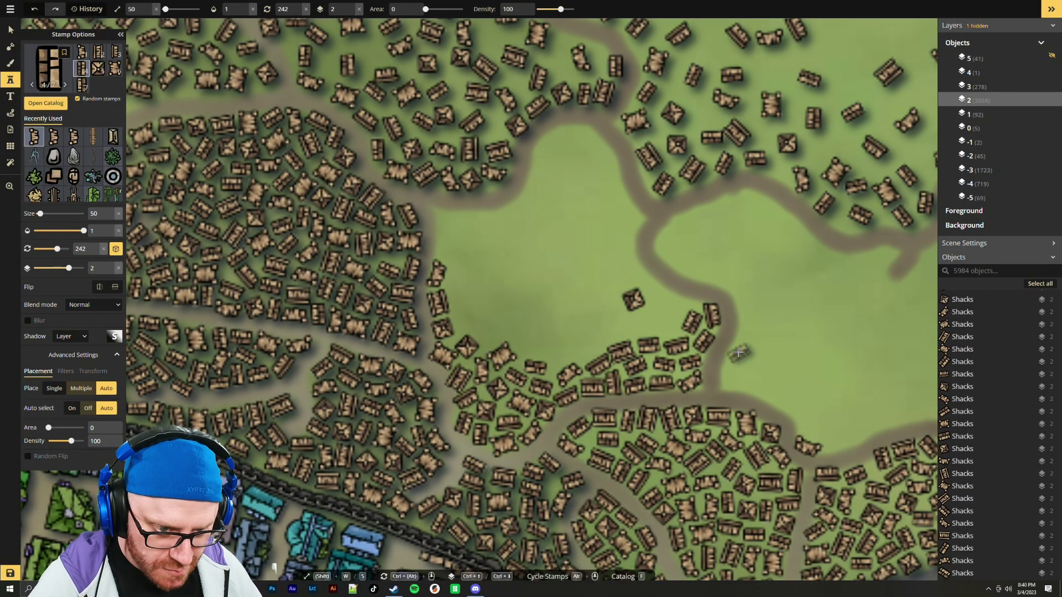
key(ctrl+z)
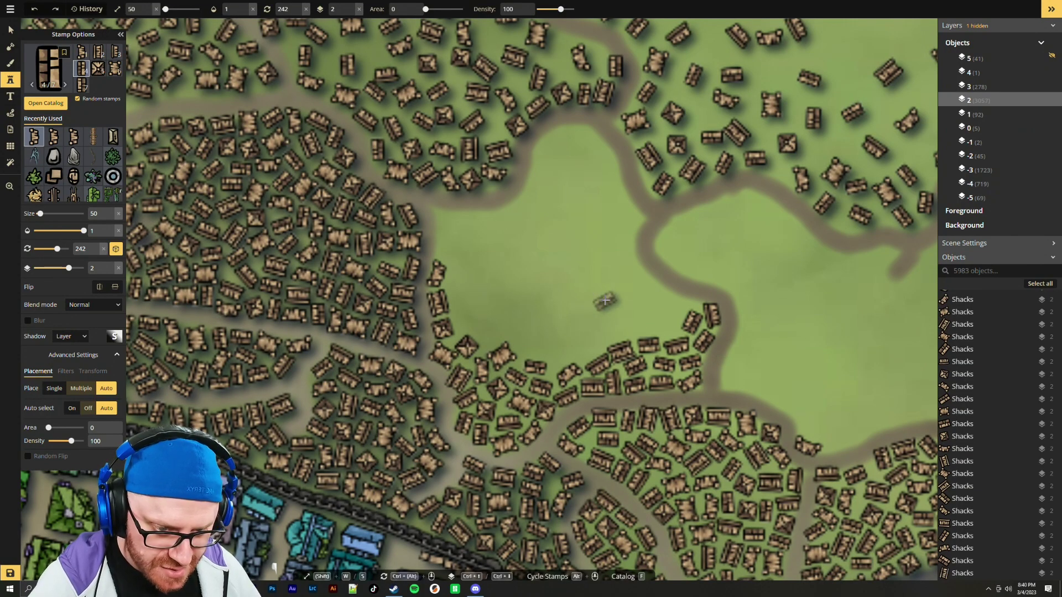
scroll(606, 301, up, 4)
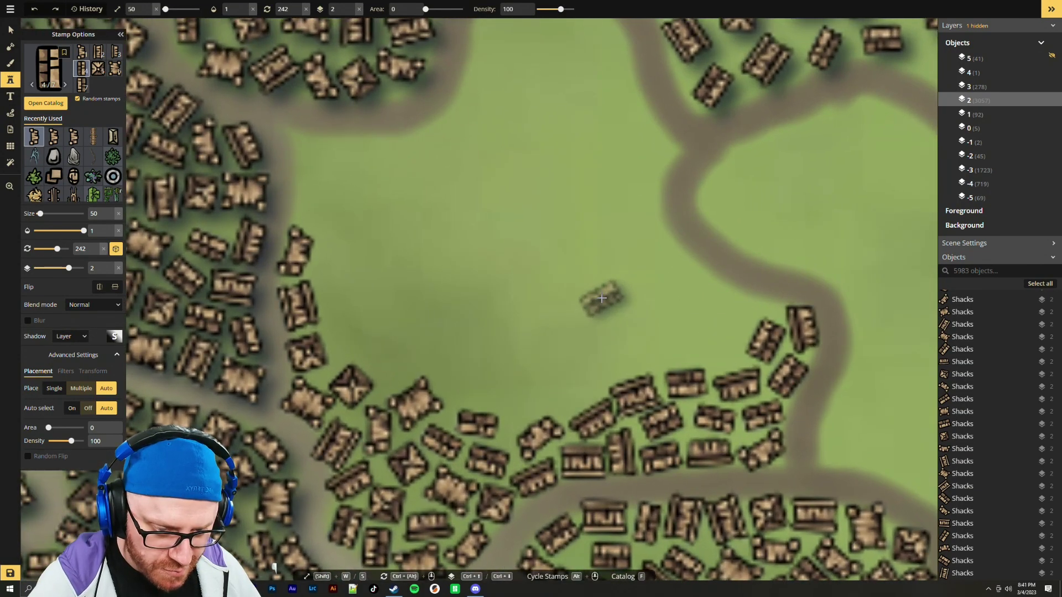
click(601, 298)
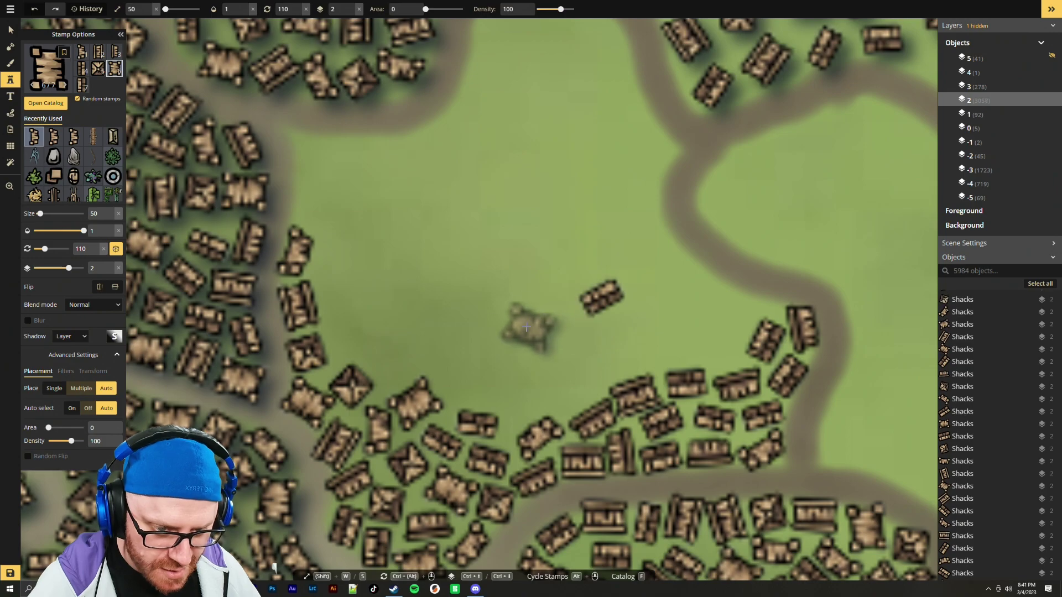
key(ctrl+z)
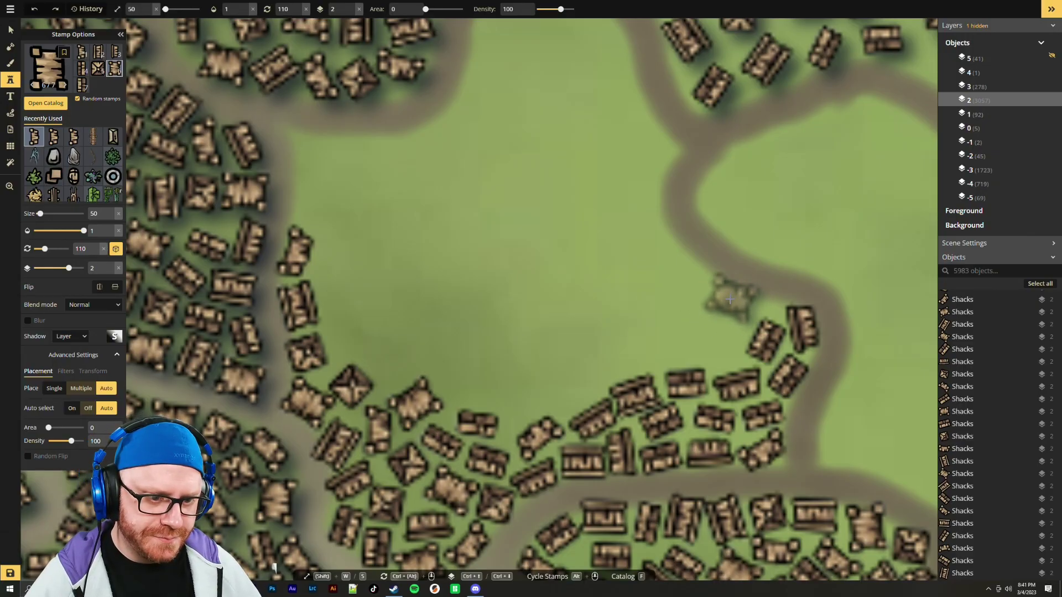
Place three shacks along the winding road between the clearings, one by its lower bend and two near the junction rotated to 177° and 147°
click(733, 301)
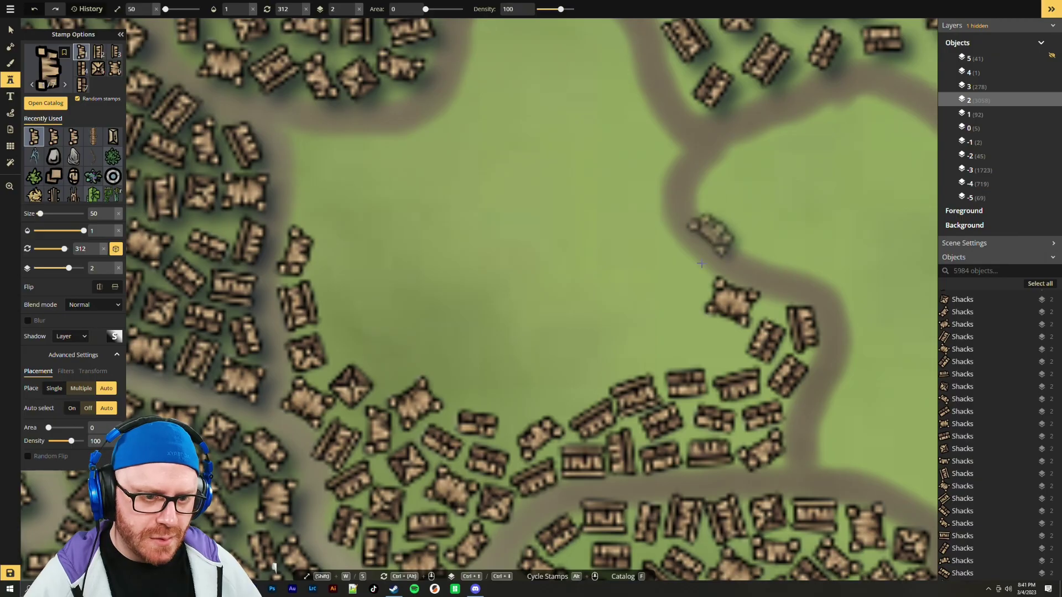
scroll(705, 193, down, 5)
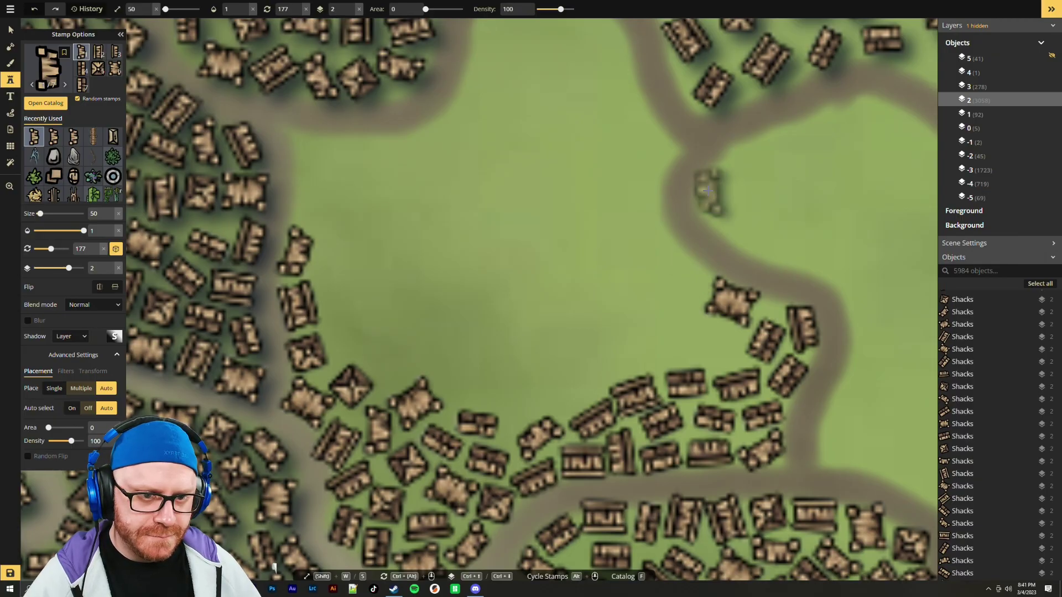
click(705, 194)
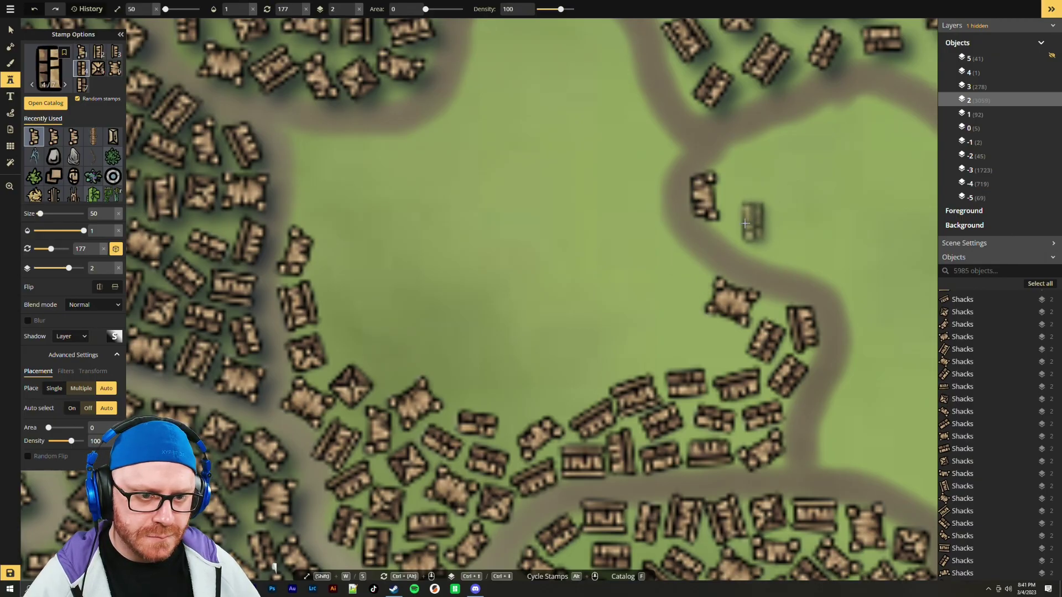
scroll(656, 155, down, 2)
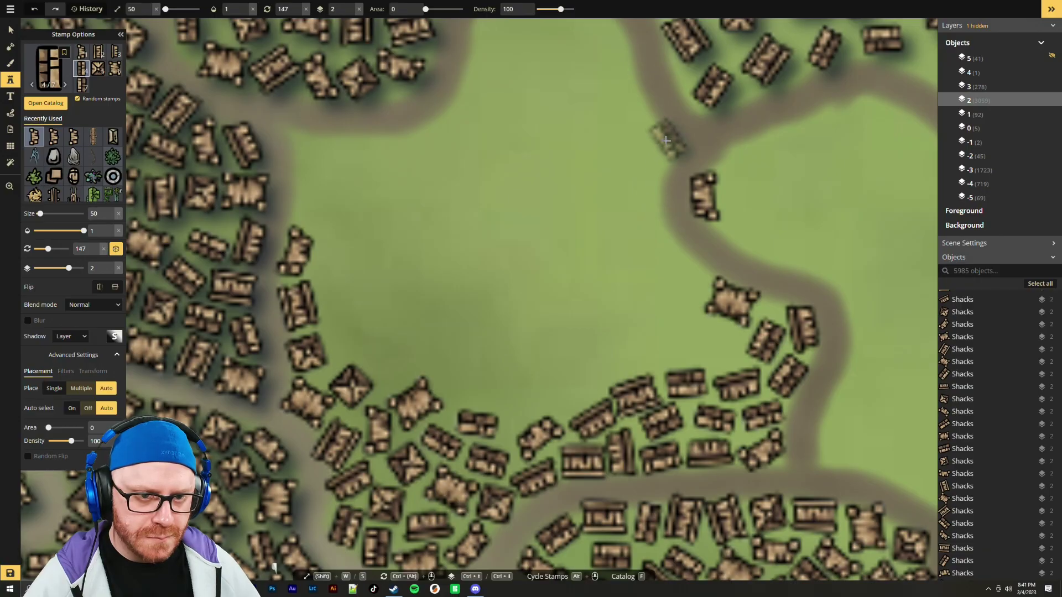
click(656, 151)
Extend the row down the winding road's west side with three shacks rotated to 15°, 90° and 322°
scroll(645, 179, down, 10)
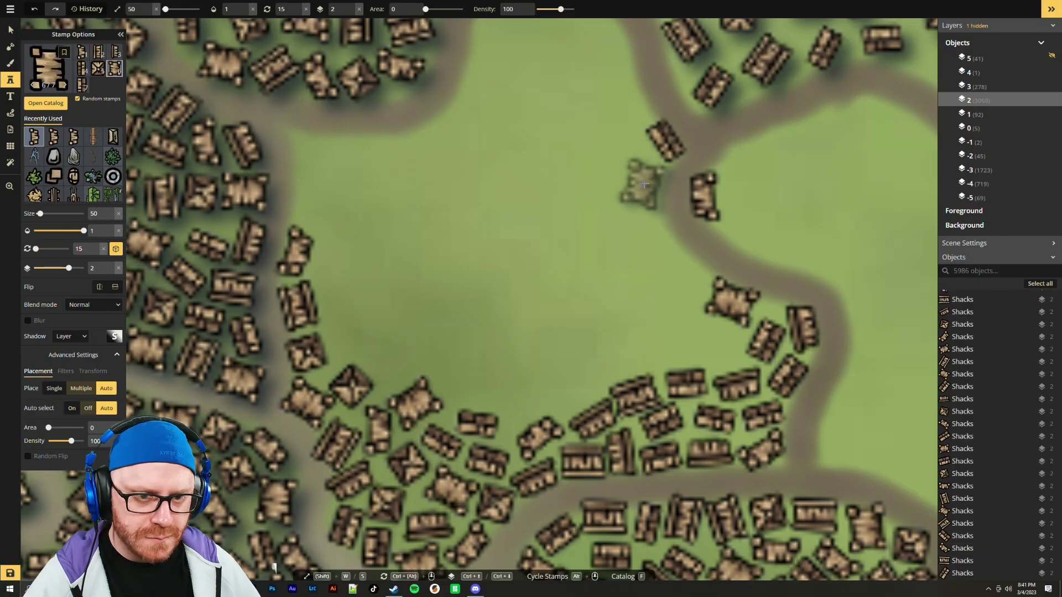
click(648, 187)
scroll(664, 239, up, 9)
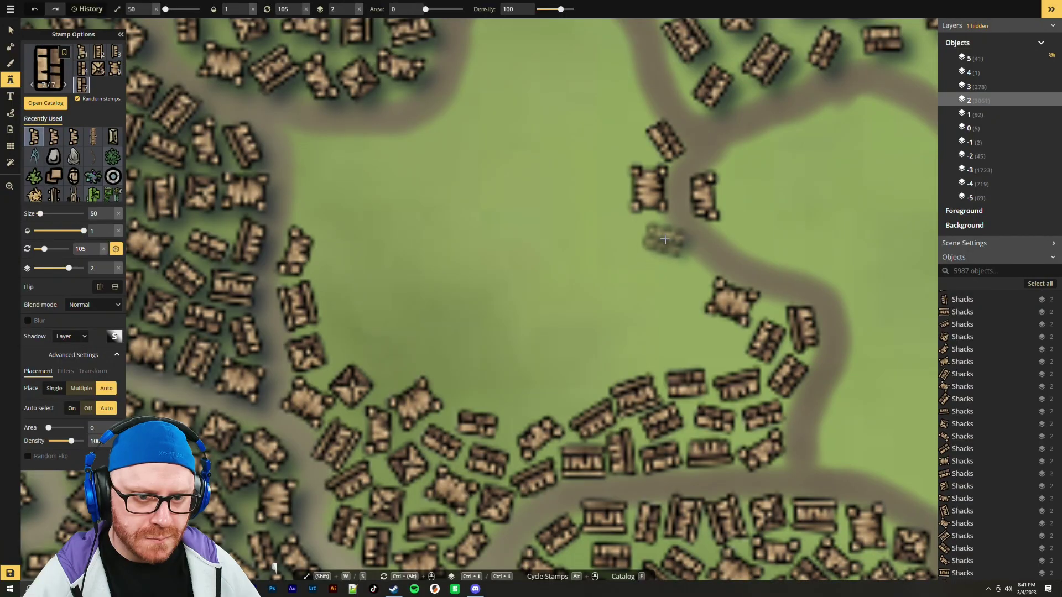
scroll(664, 239, down, 3)
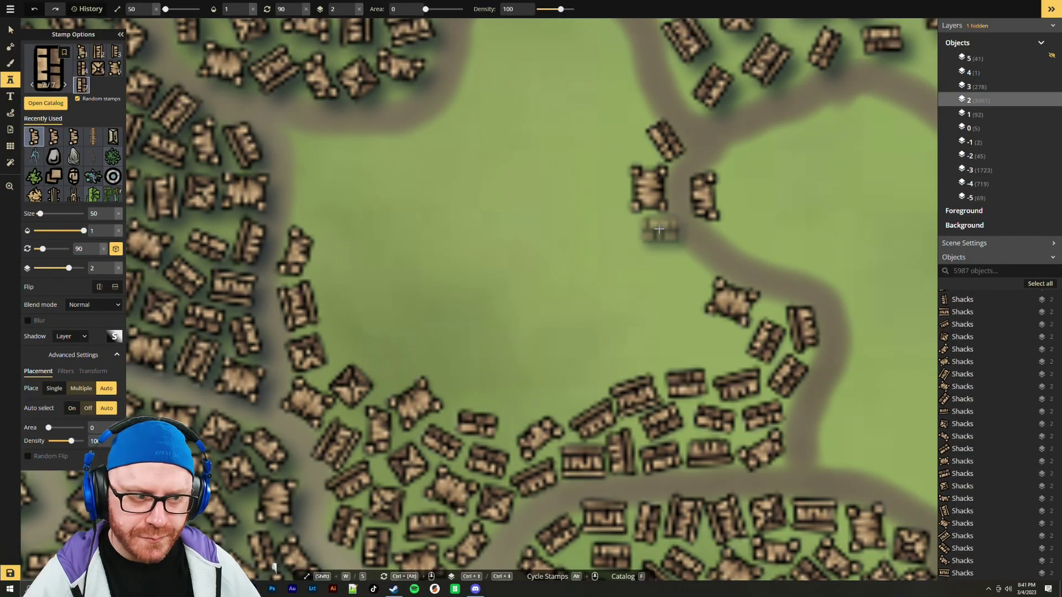
click(659, 229)
drag(606, 288, 443, 290)
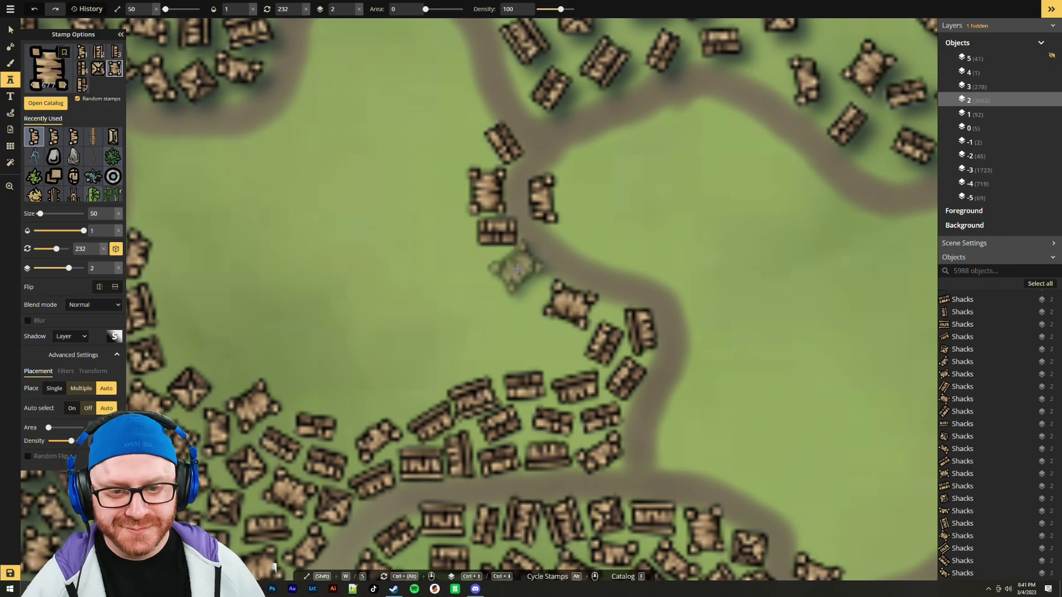
scroll(524, 272, up, 5)
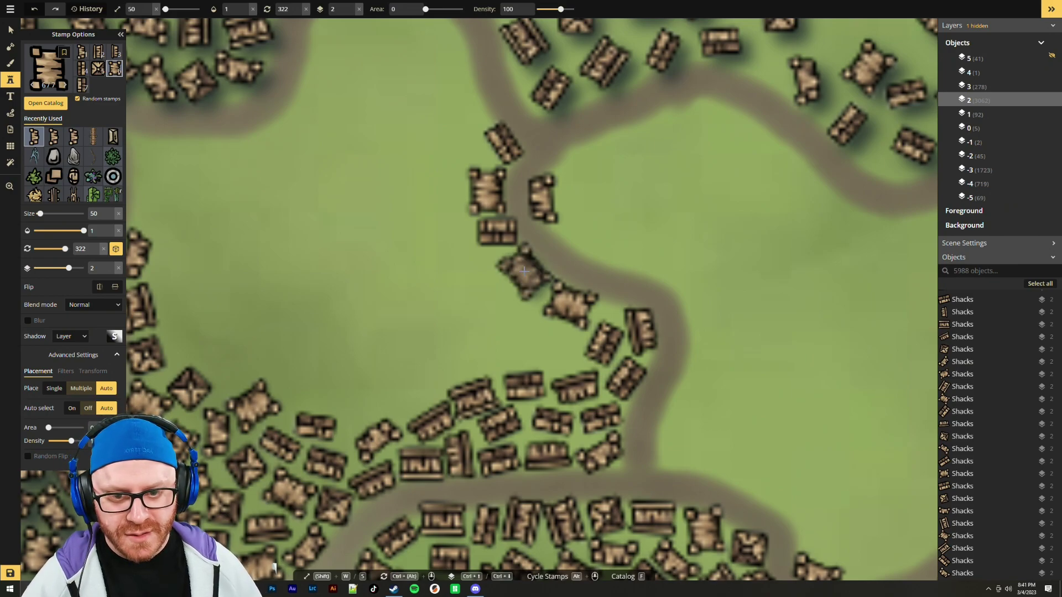
click(524, 272)
Place three shacks along the east side of the winding road's middle stretch, rotating the one nearest the junction to 171°
scroll(587, 235, up, 5)
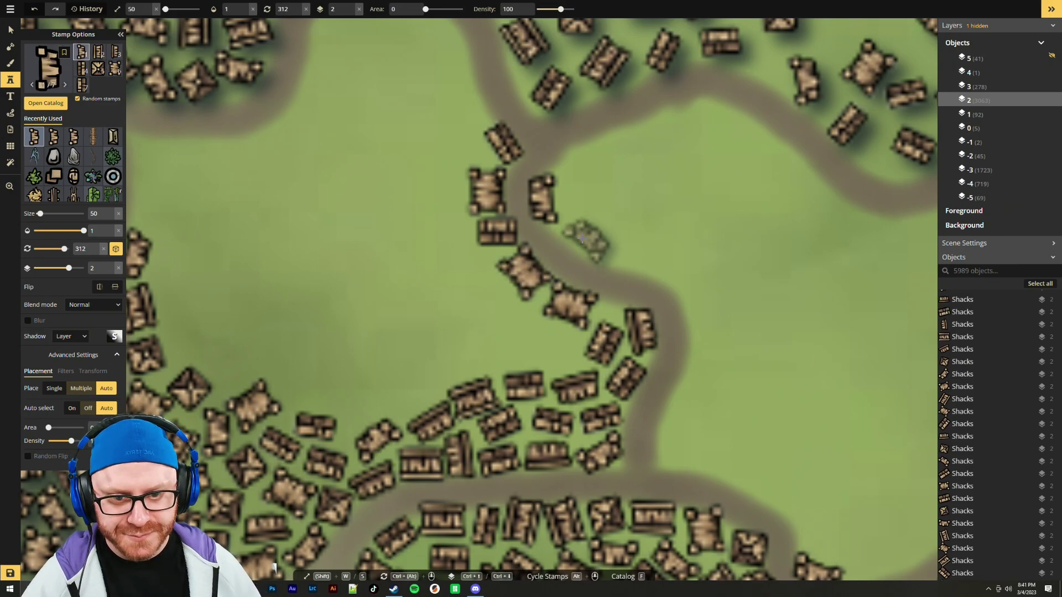
click(662, 276)
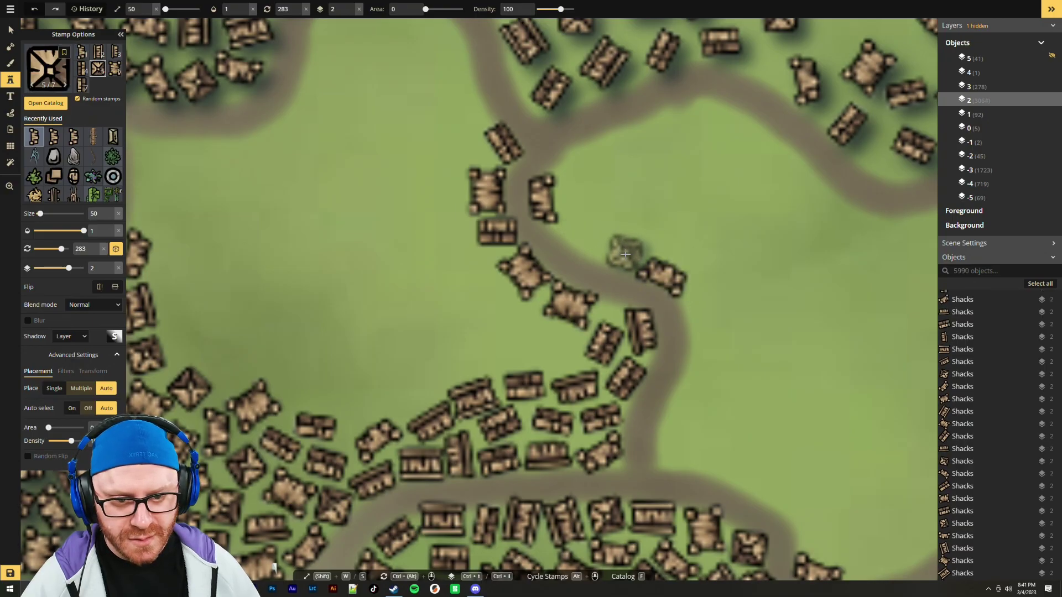
click(617, 254)
scroll(583, 240, up, 4)
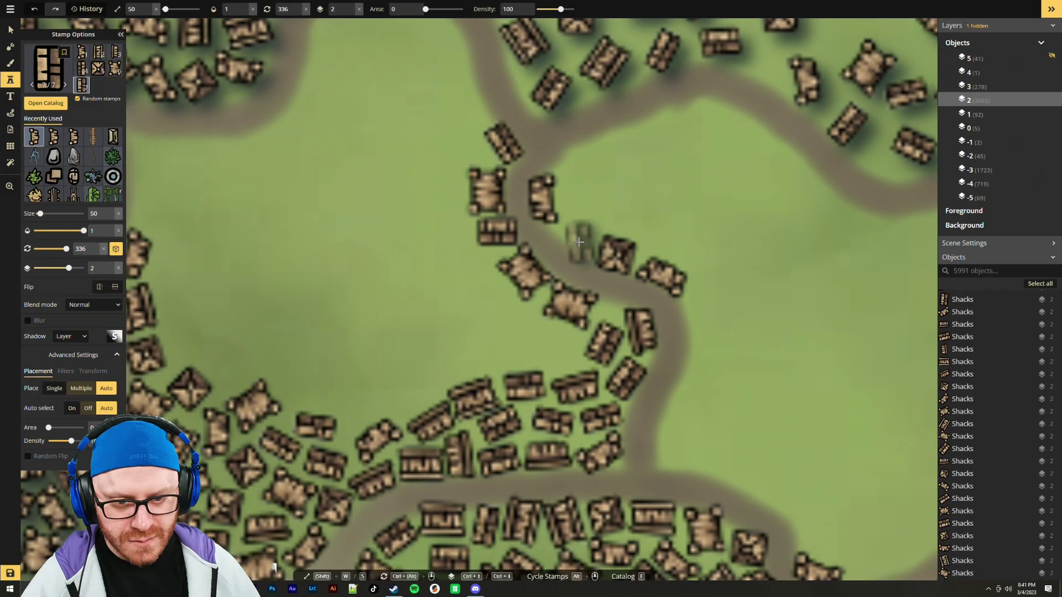
scroll(579, 241, down, 10)
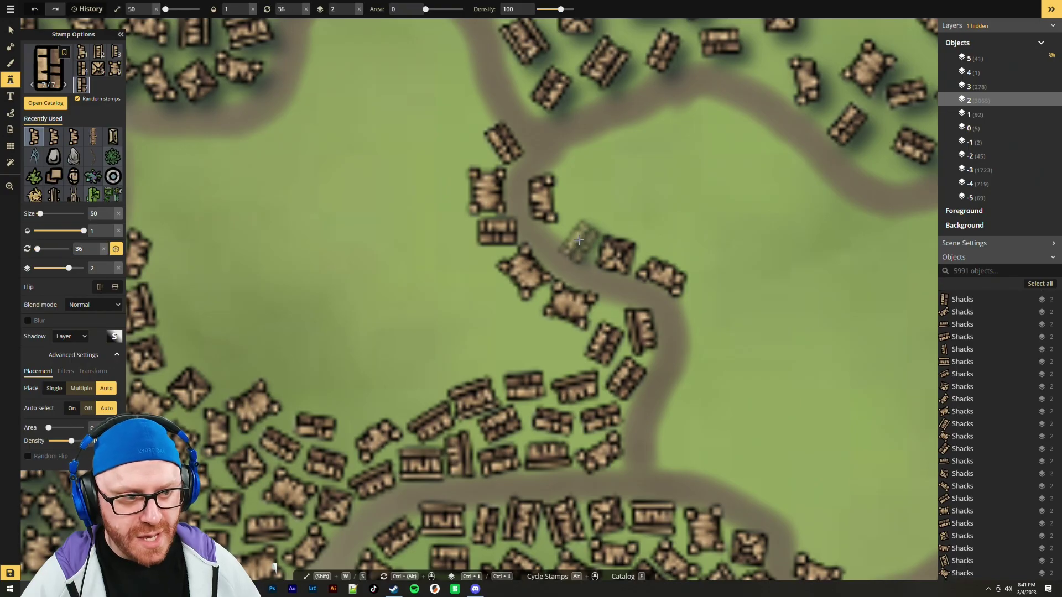
scroll(580, 235, down, 1)
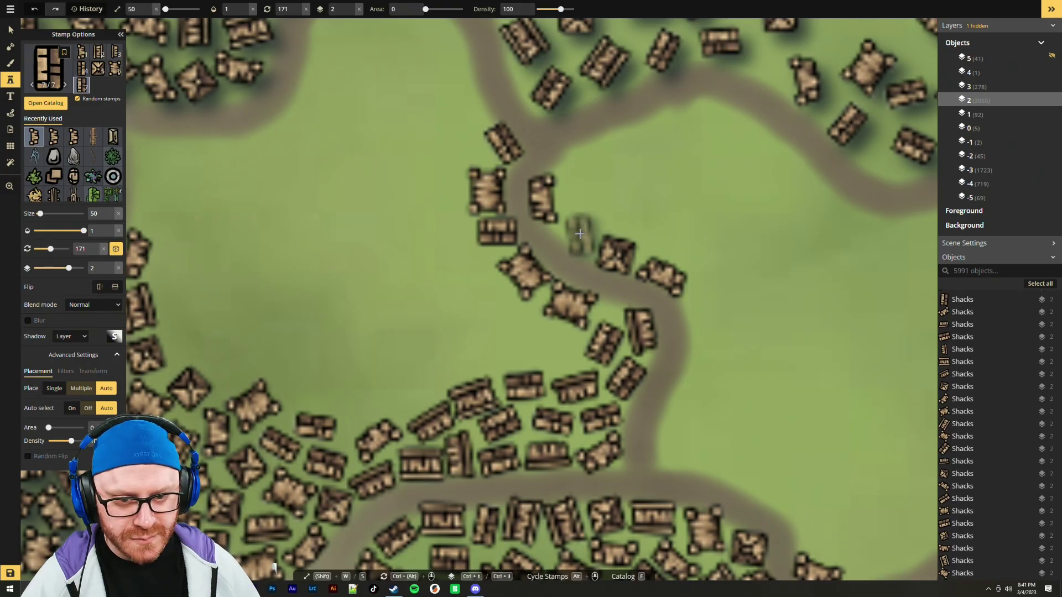
click(580, 235)
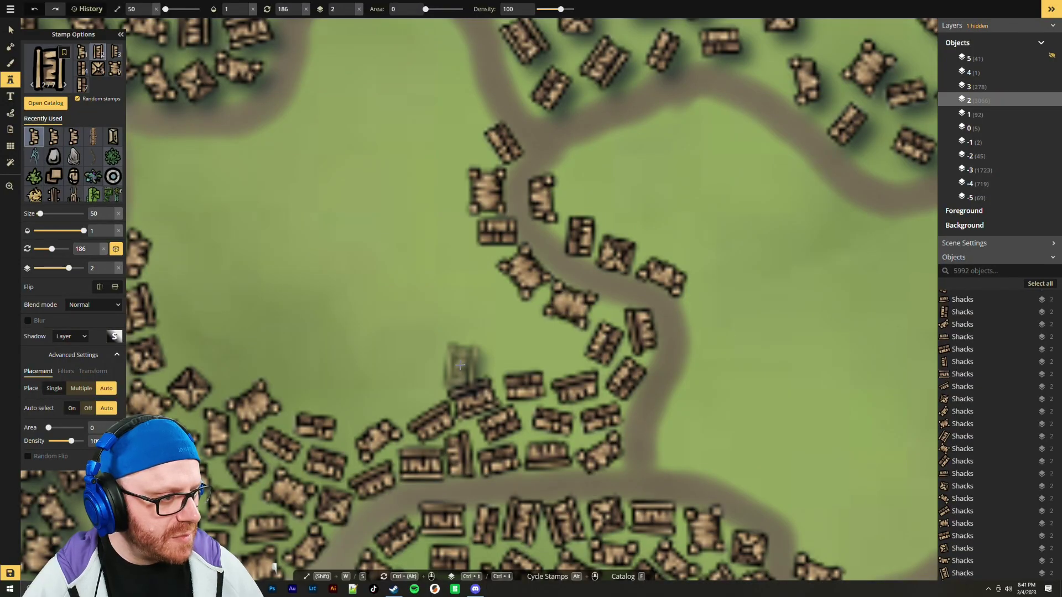
Try the Object shadow mode on a box selection of the shacks beside the river, restore Layer and clear the selection
scroll(769, 416, down, 4)
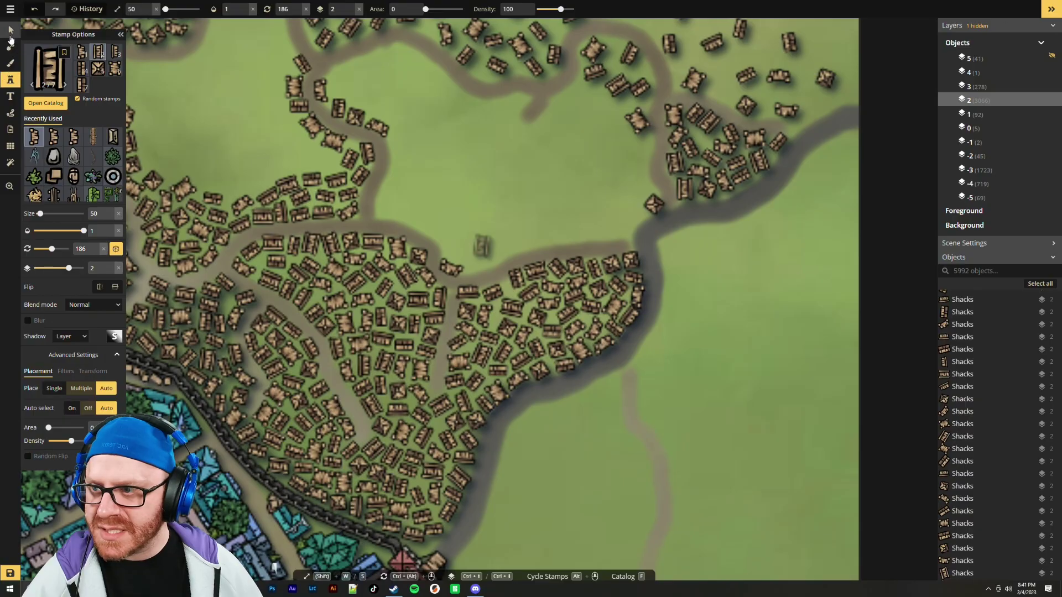
click(10, 33)
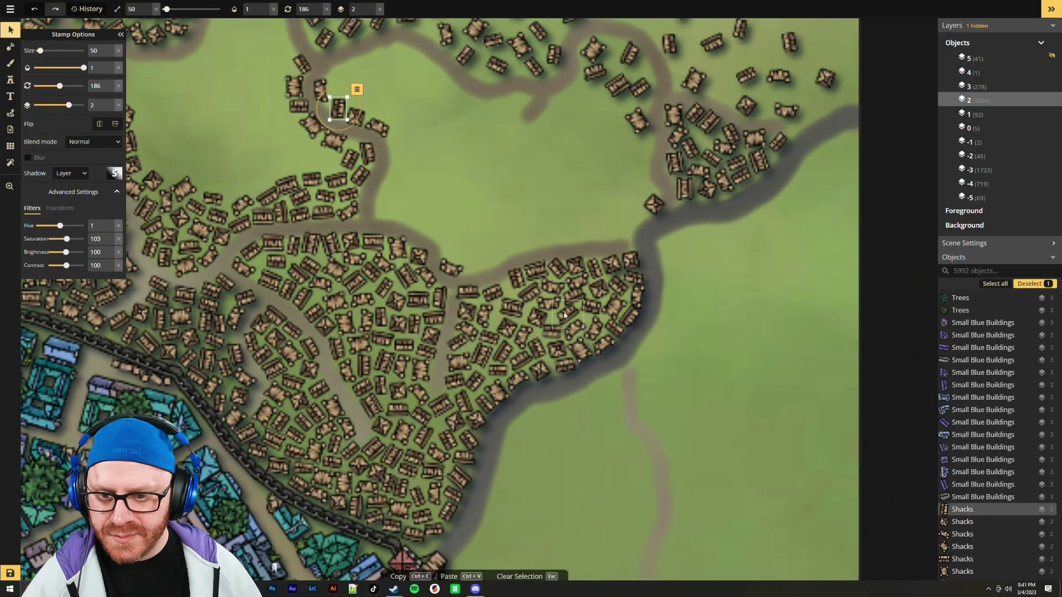
drag(677, 429, 326, 209)
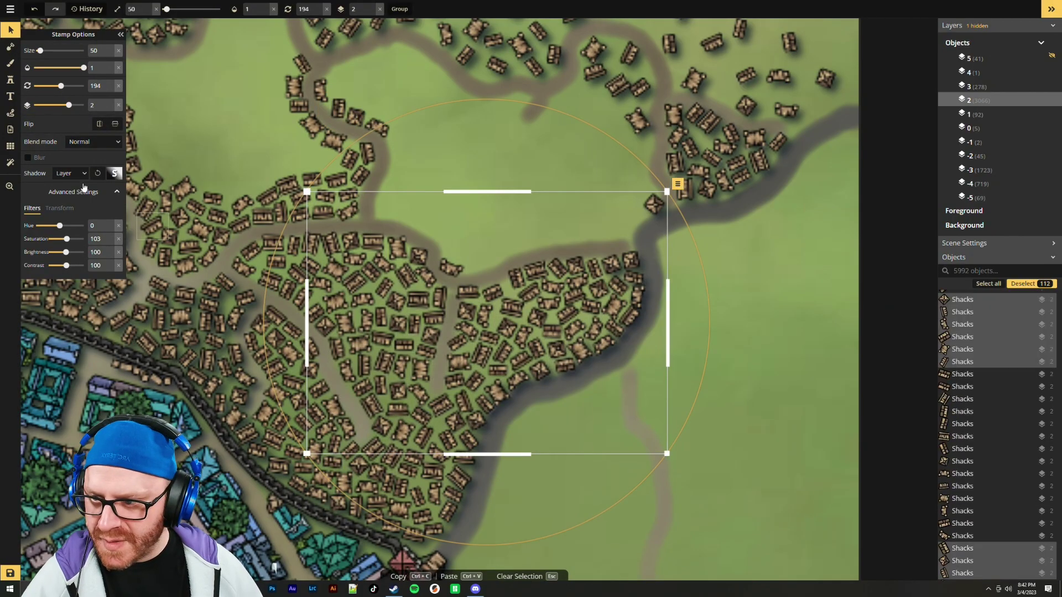
click(77, 174)
click(79, 216)
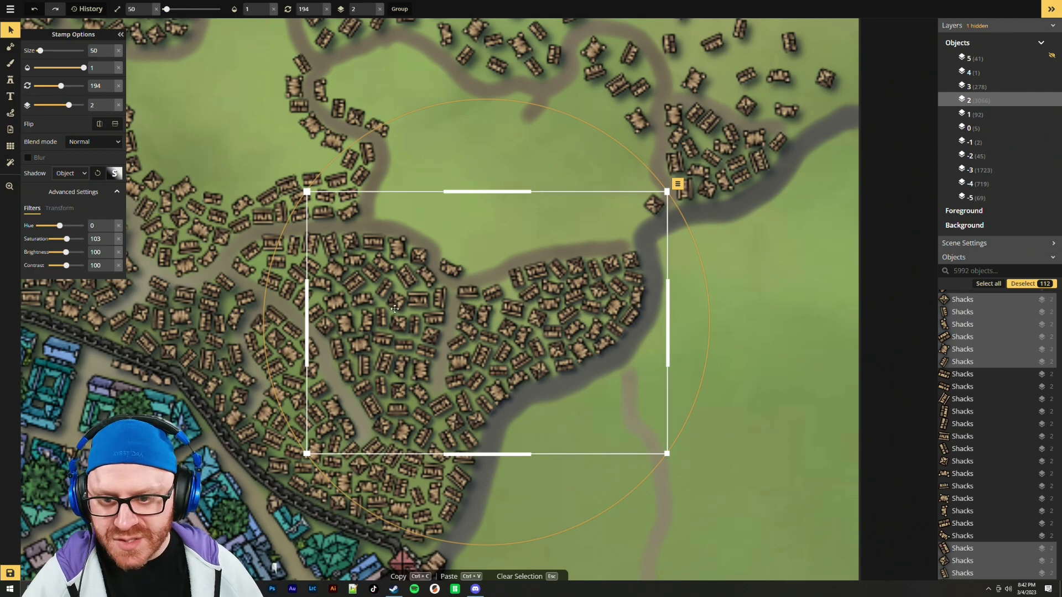
click(70, 174)
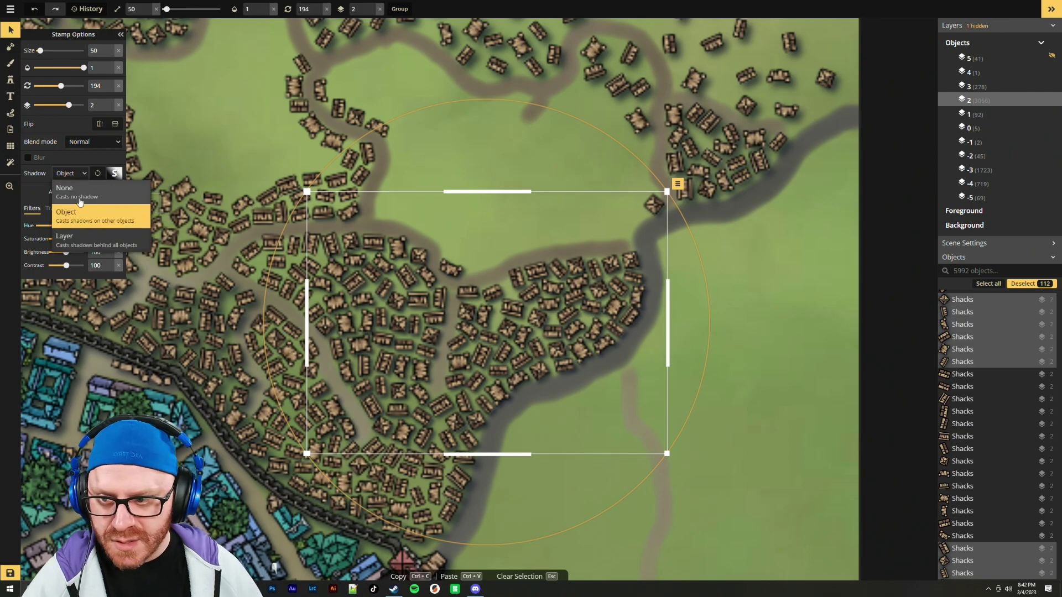
click(86, 244)
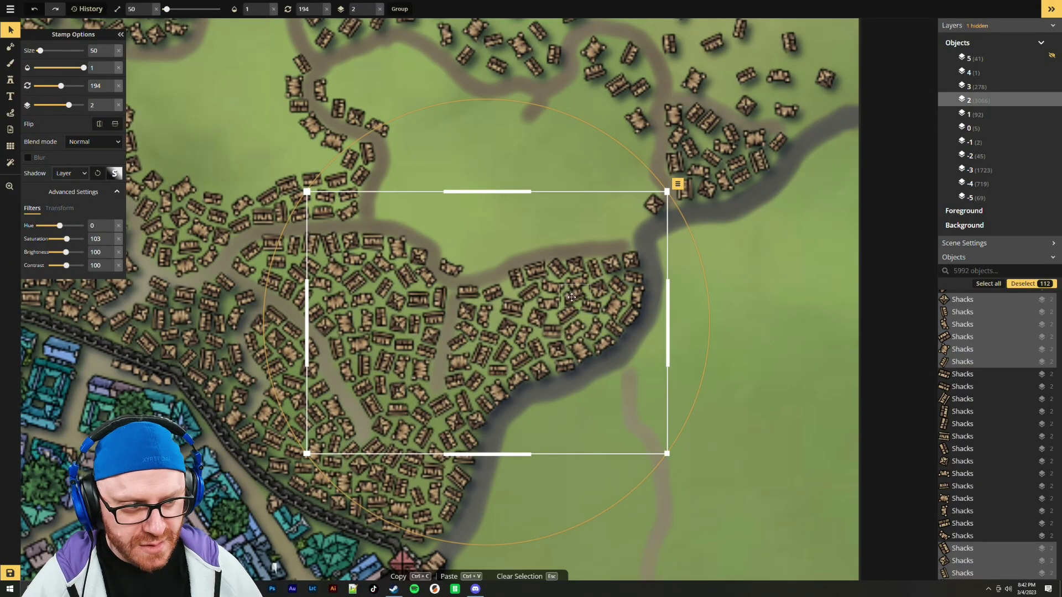
click(811, 342)
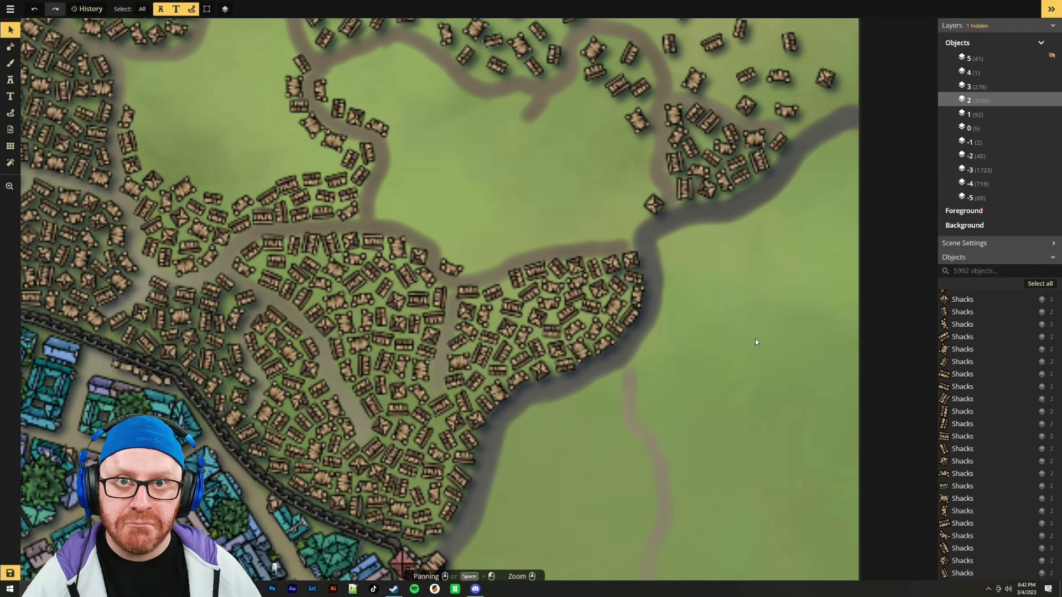
Return to the Stamp tool and add a shack to the clearing's eastern row and two at its northwest corner, one rotated to 192°
drag(486, 176, 708, 350)
scroll(661, 338, up, 2)
click(7, 78)
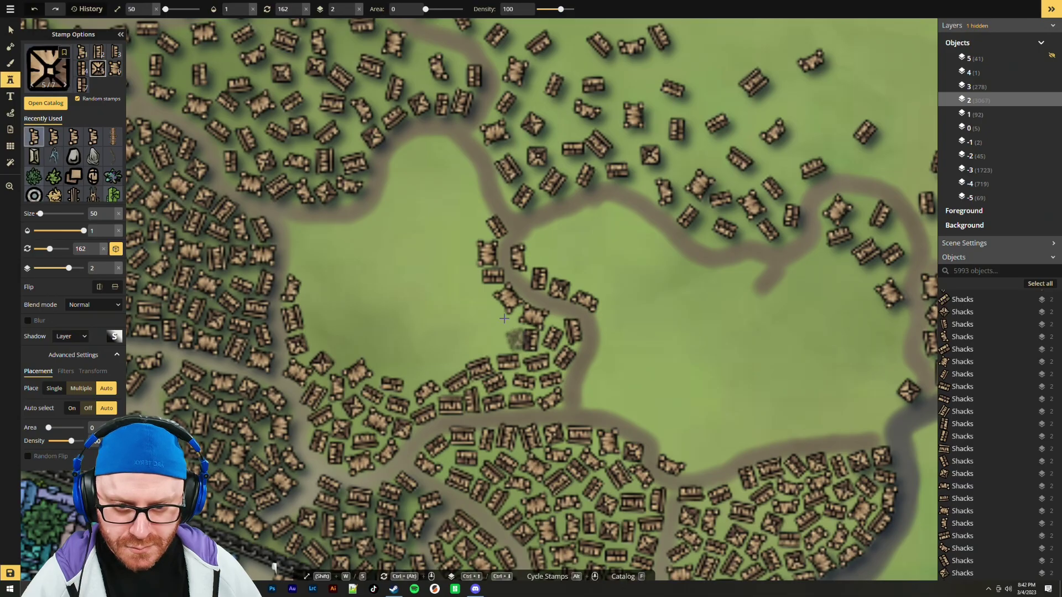
click(453, 274)
scroll(522, 301, up, 3)
scroll(408, 279, down, 3)
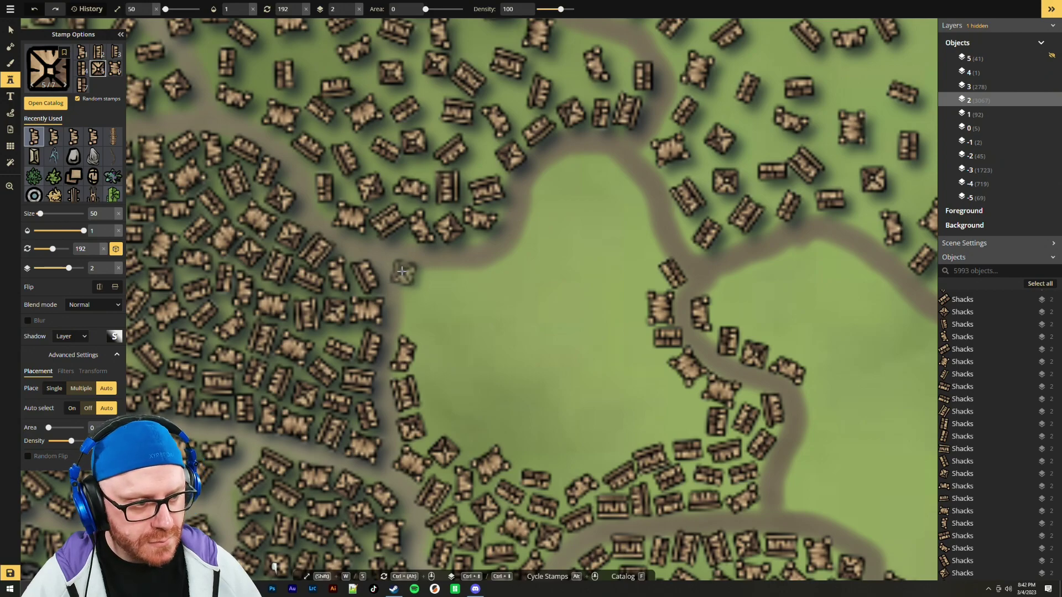
click(402, 271)
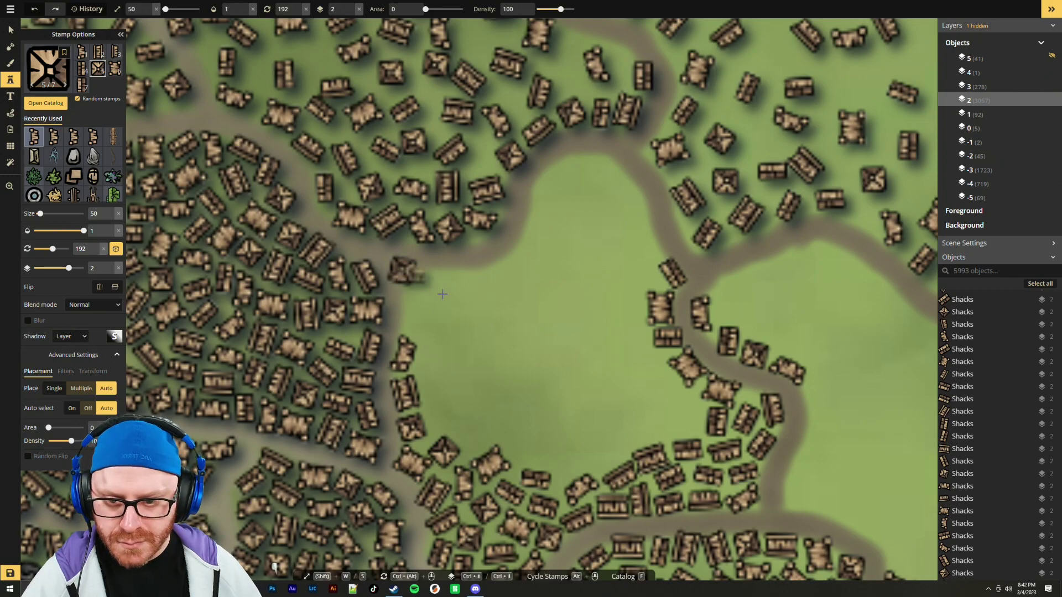
click(408, 295)
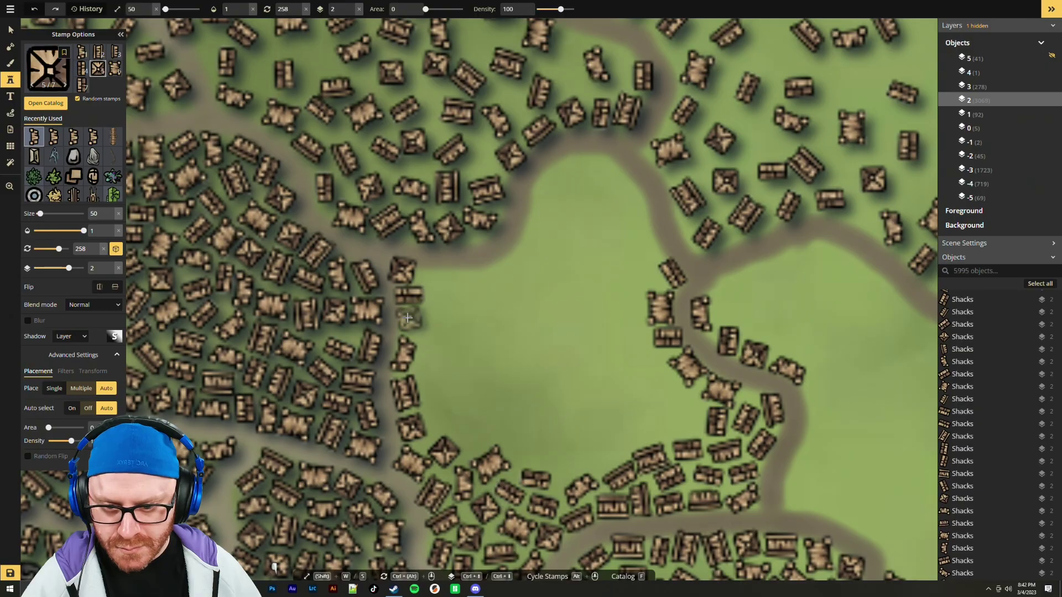
Fill the gap in the clearing's western row with a shack and line its northern road with four shacks, rotating the easternmost to 154°
click(405, 317)
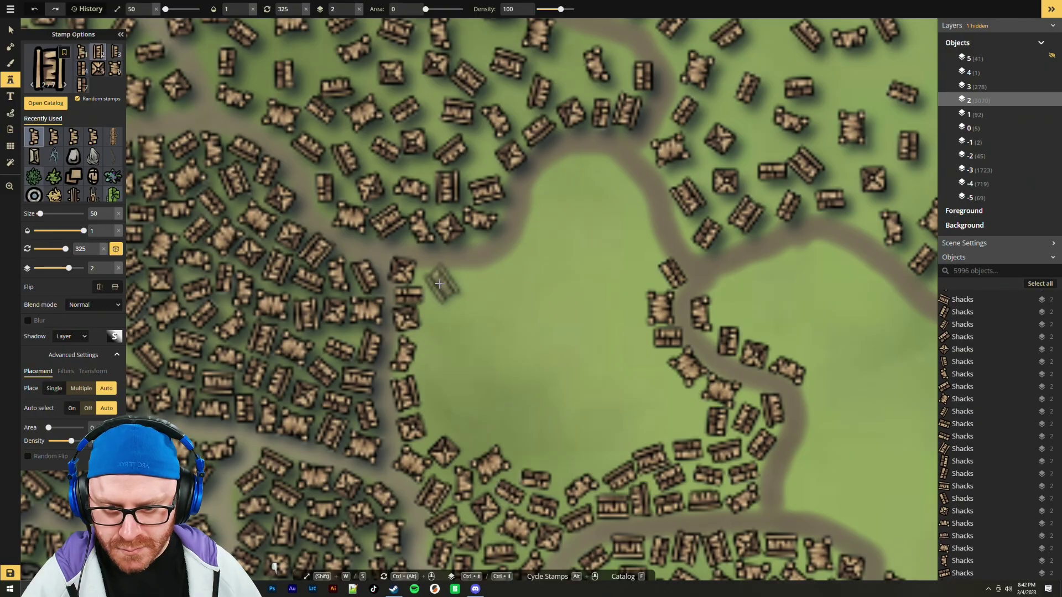
click(440, 279)
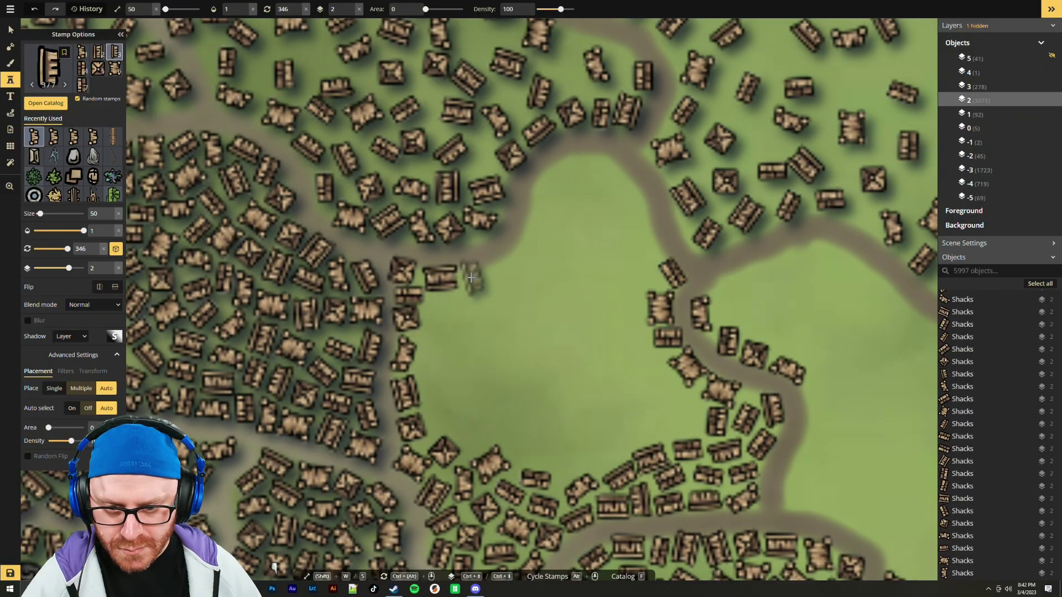
click(470, 279)
click(498, 270)
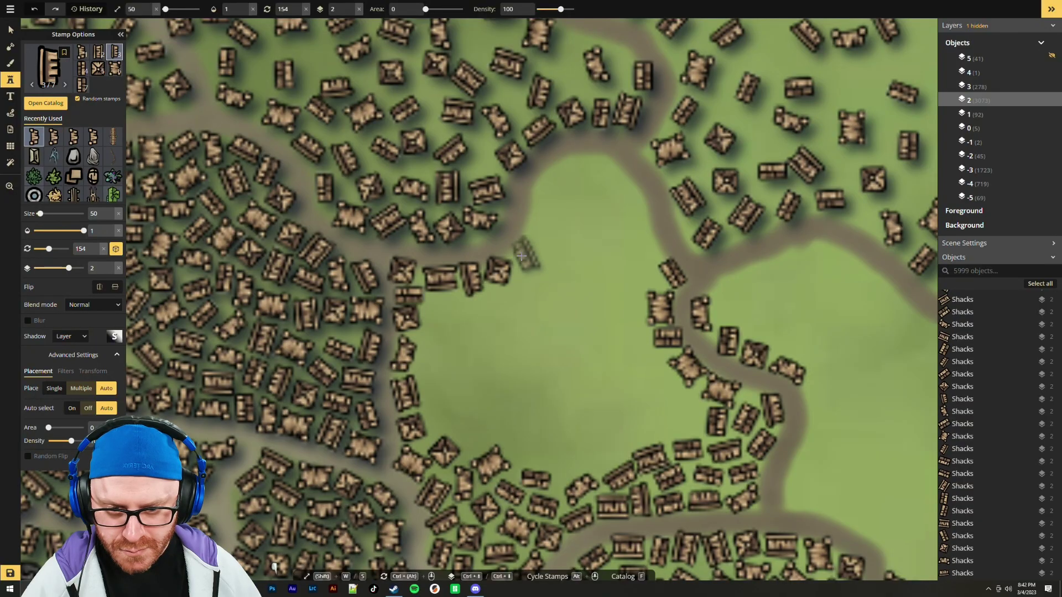
click(521, 256)
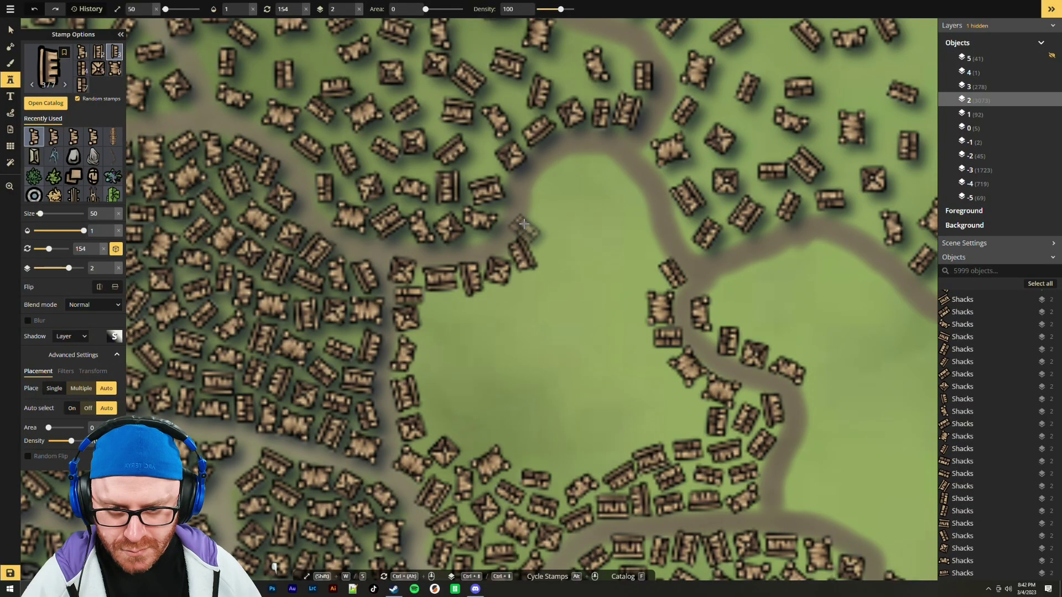
Continue the shack row around the clearing's northern bulge, following the inside of the road bend and rotating the shack at the apex to 175°
click(532, 200)
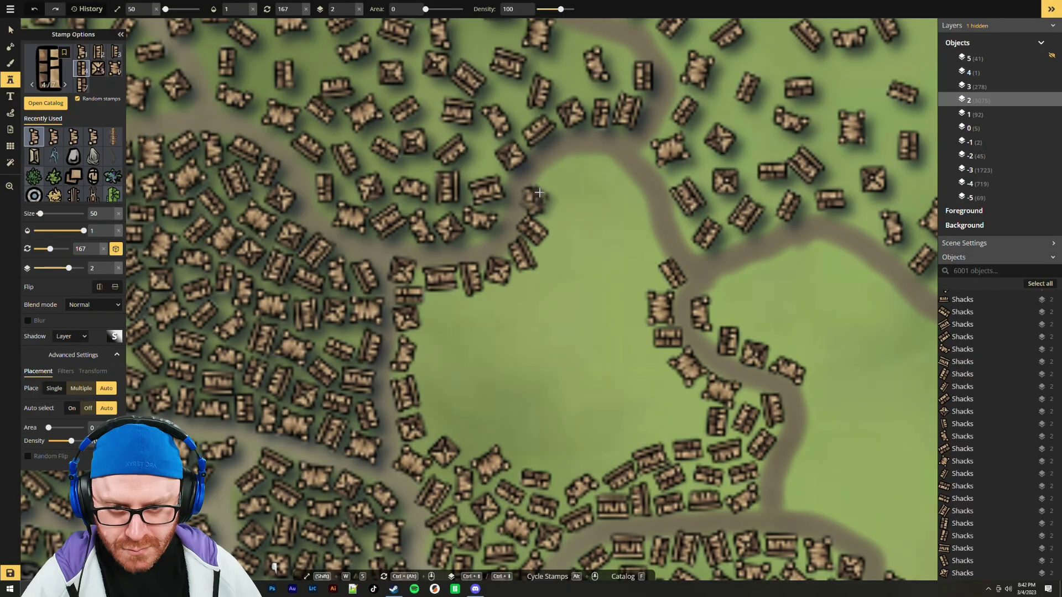
click(553, 178)
click(554, 177)
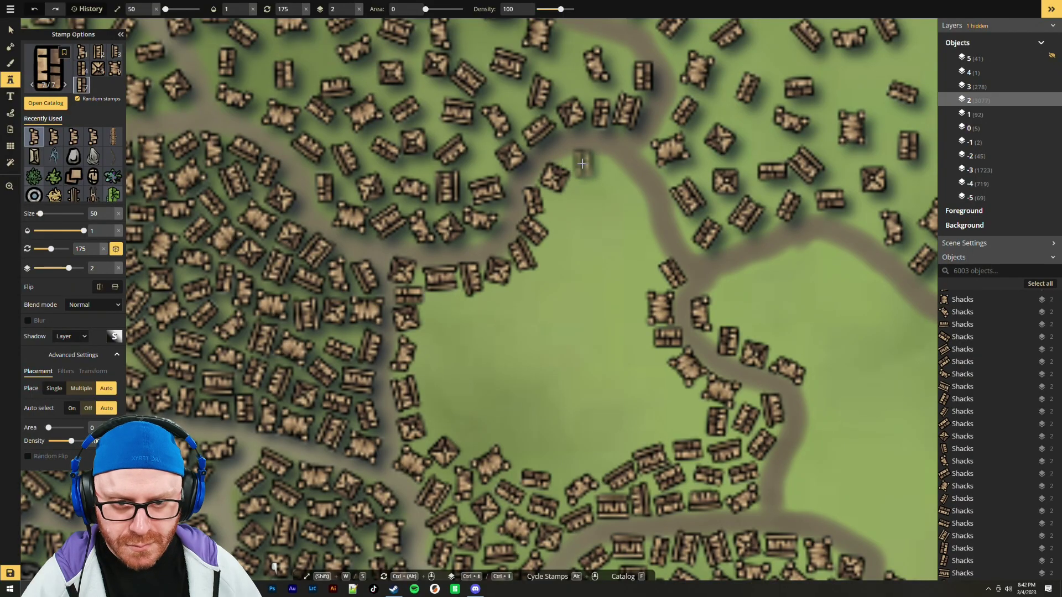
click(587, 160)
click(618, 177)
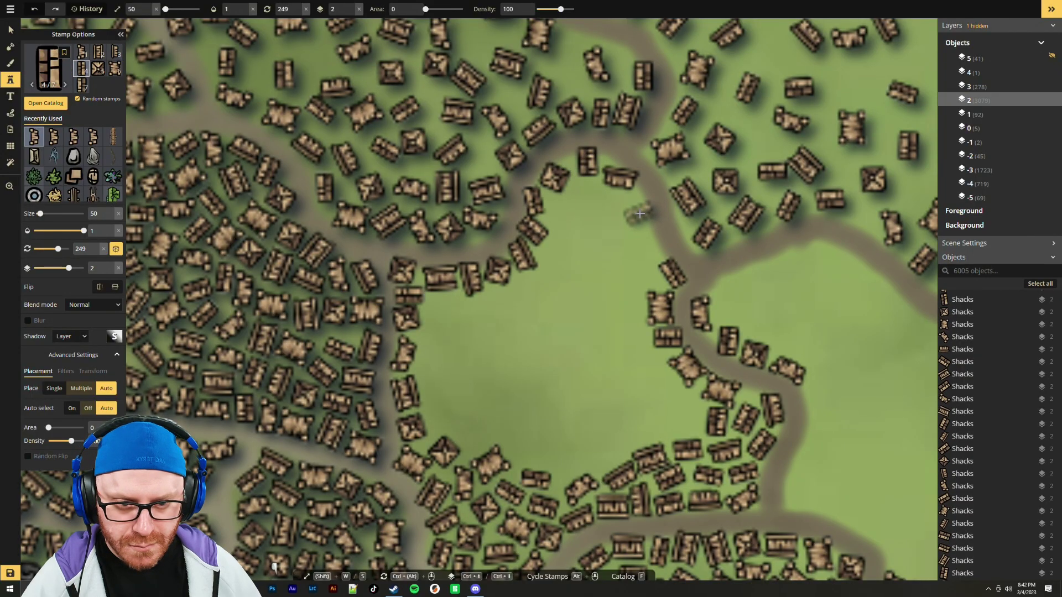
Place shacks down the bulge's eastern roadside and start an inner row just below the shacks at its apex
click(643, 224)
click(607, 208)
click(581, 199)
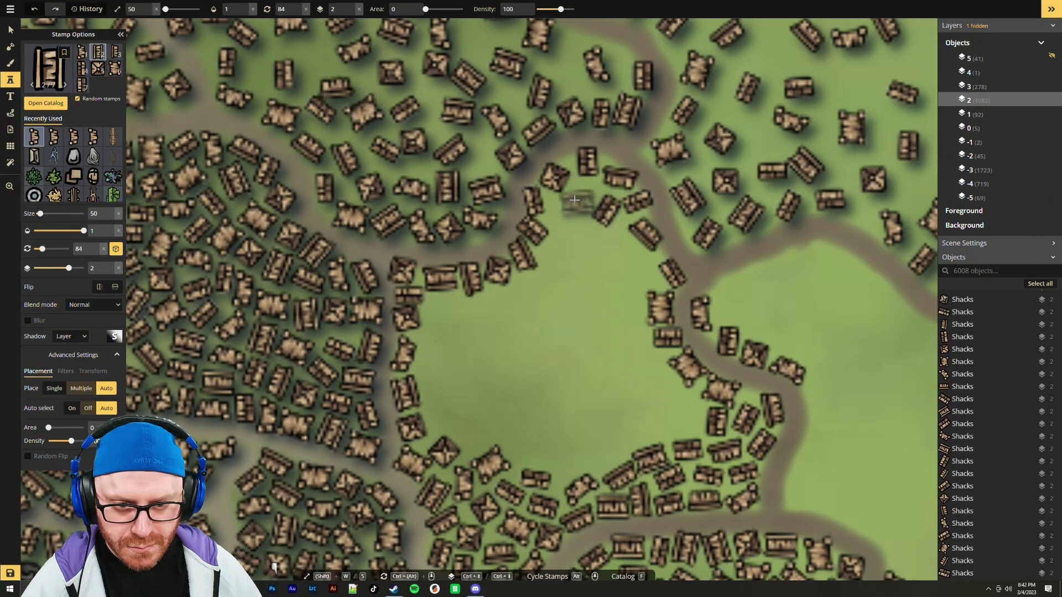
click(576, 202)
Fill the inside of the northern bulge with six shacks, closing it off with a row along its southern edge
click(565, 230)
click(609, 239)
click(560, 260)
click(640, 271)
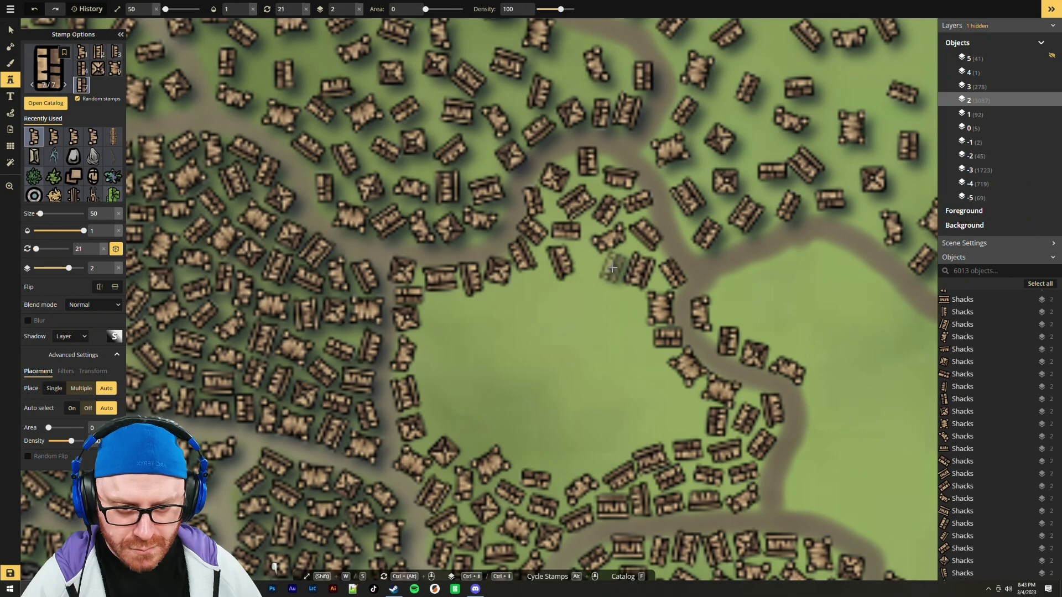
click(612, 267)
click(586, 269)
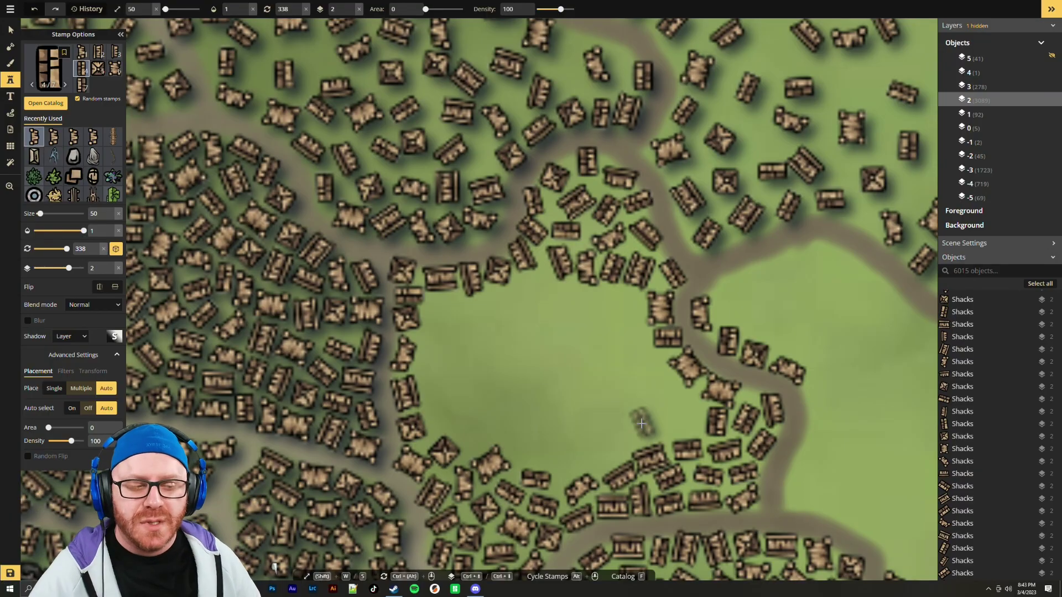
Inspect individual shacks around the clearing and in the neighbouring blocks to compare their filter and shadow settings, then clear the selection
scroll(641, 423, down, 10)
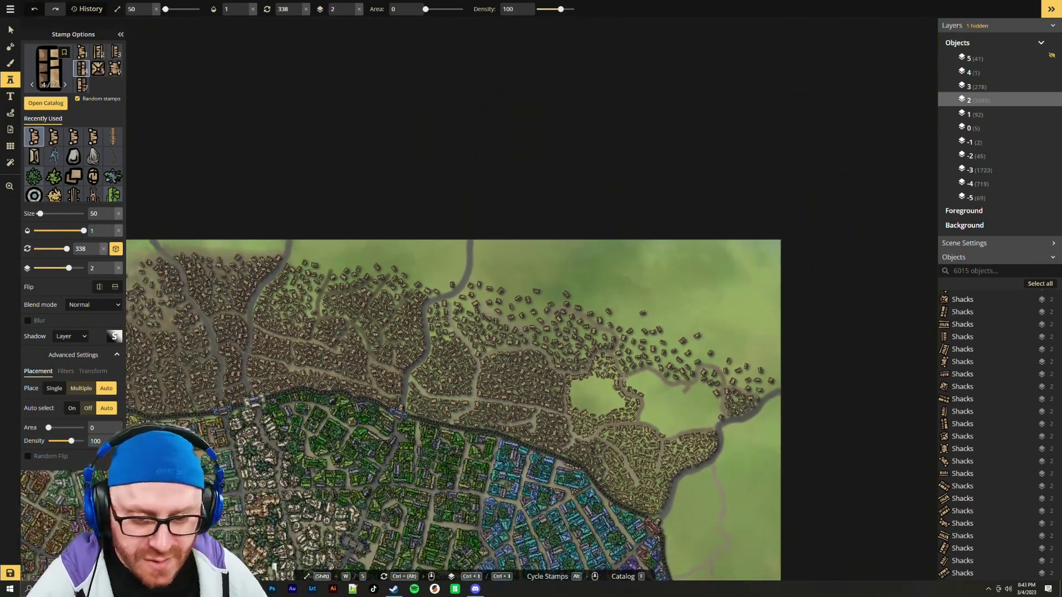
scroll(644, 371, down, 1)
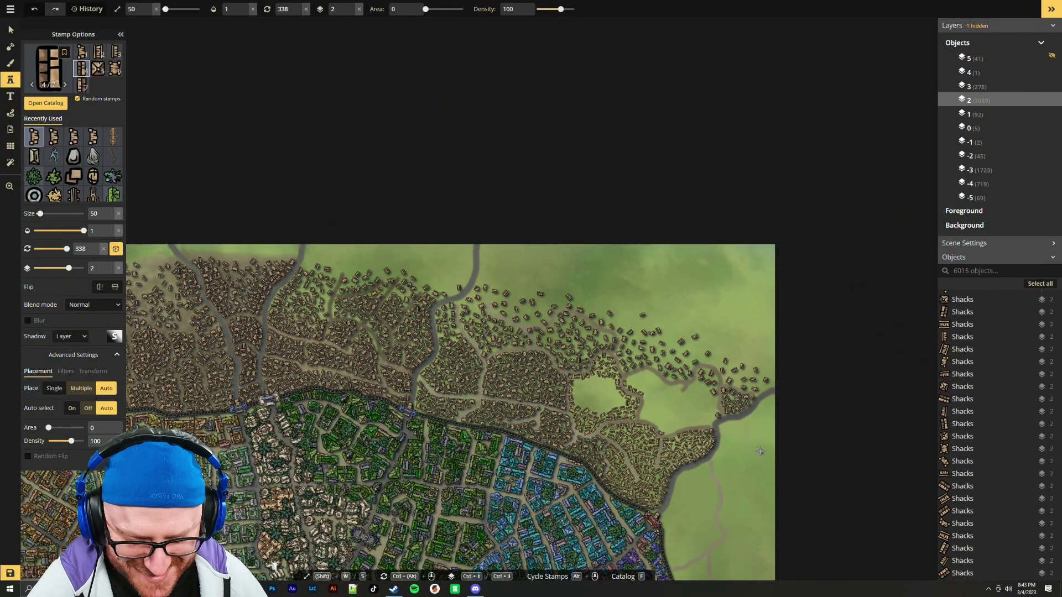
scroll(637, 420, up, 10)
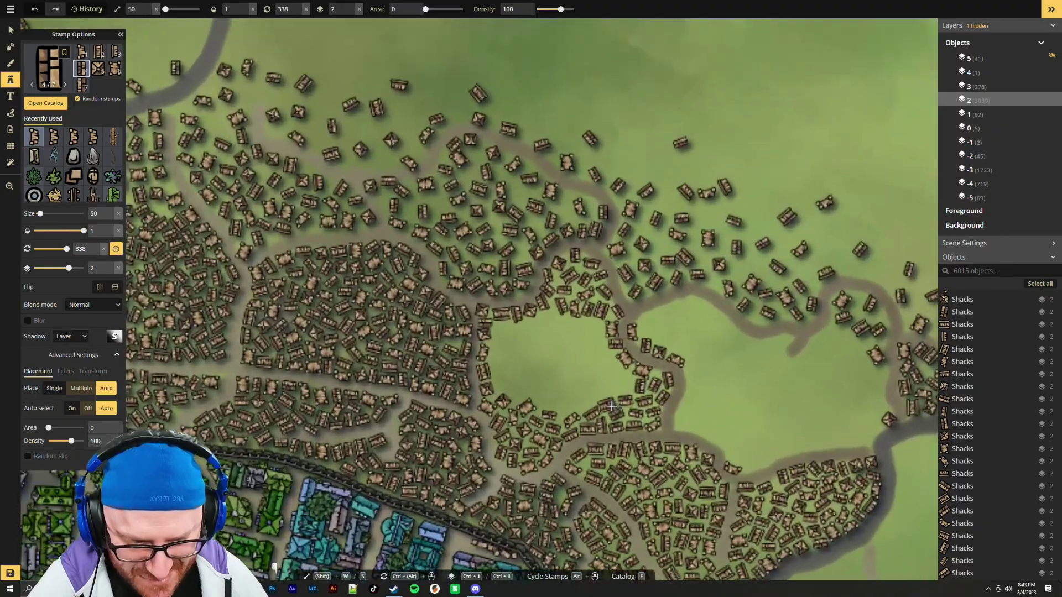
scroll(613, 408, up, 2)
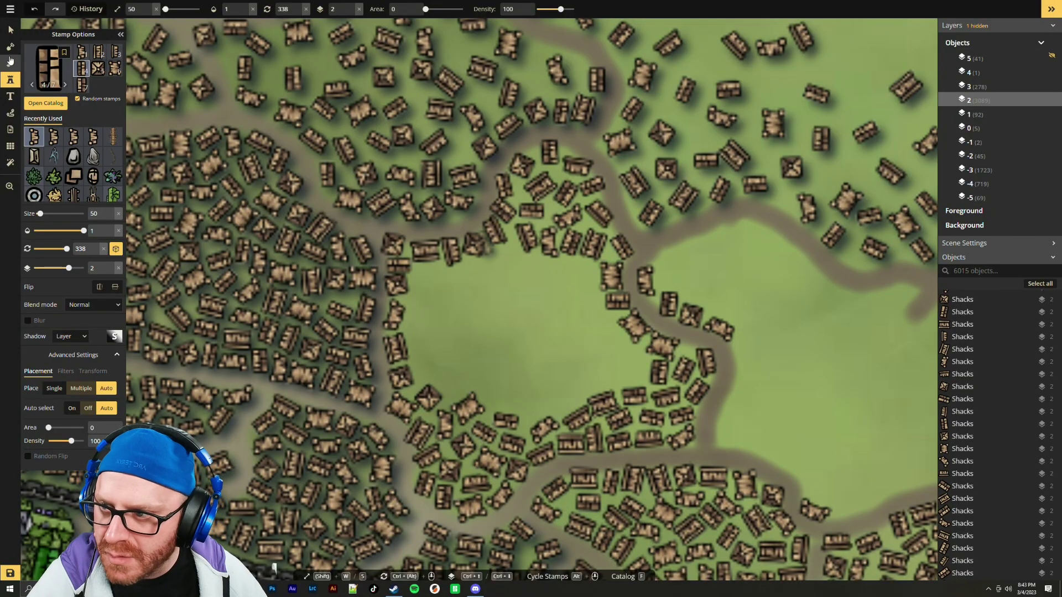
click(11, 29)
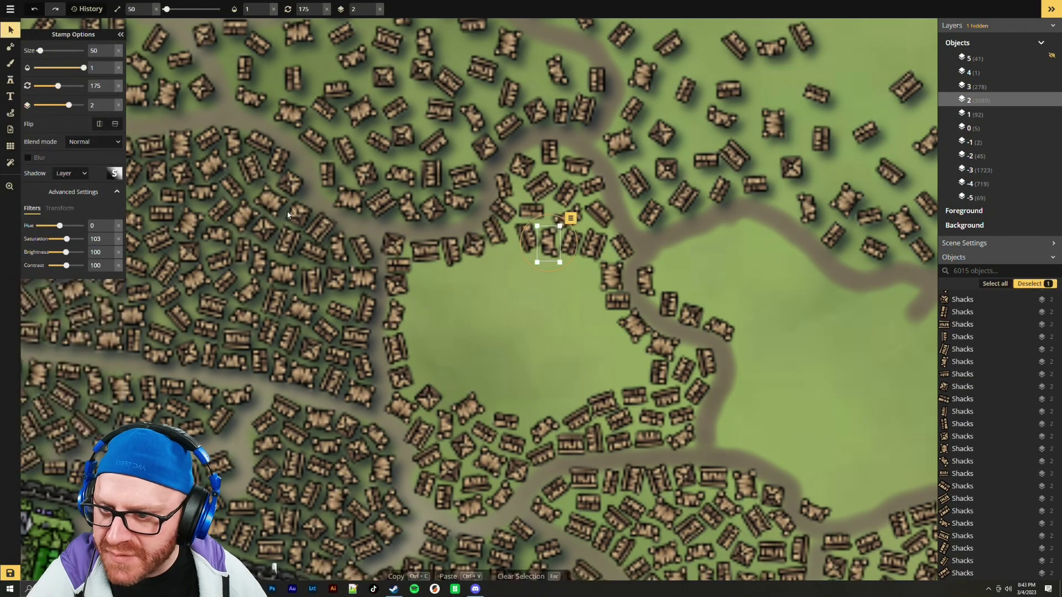
click(612, 278)
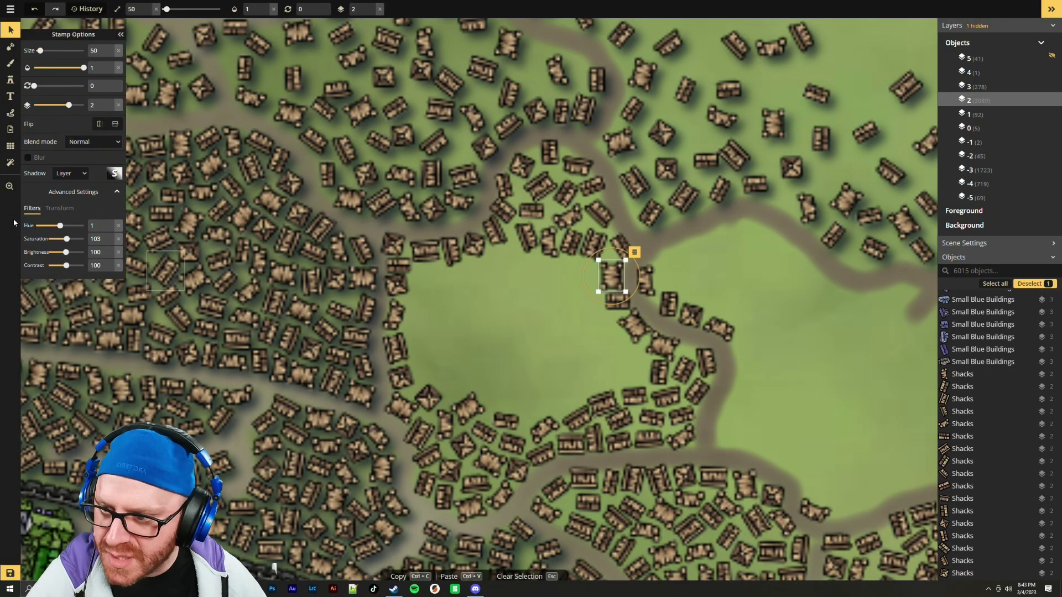
click(363, 283)
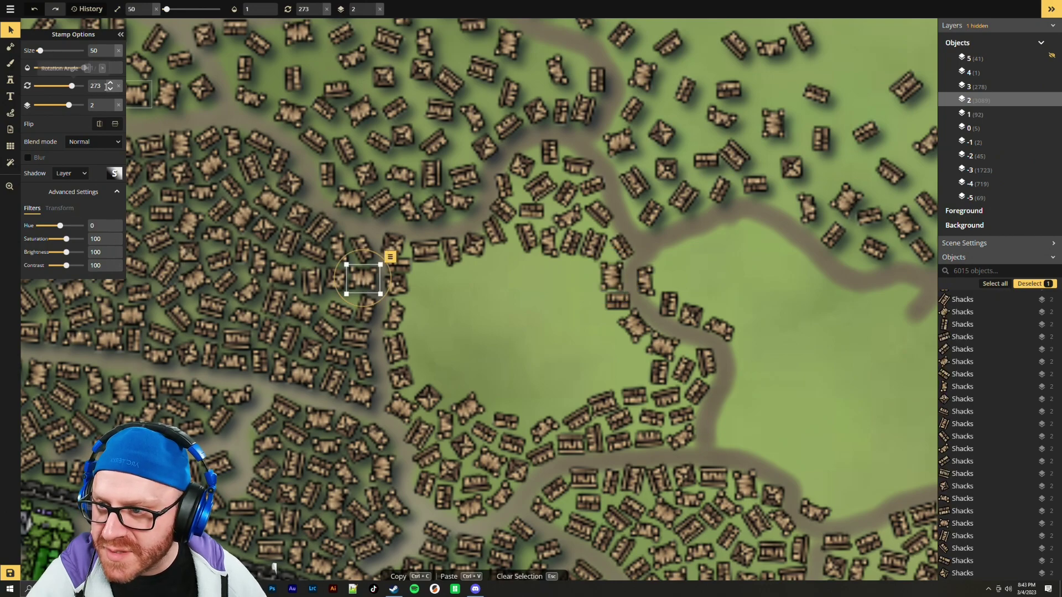
click(637, 327)
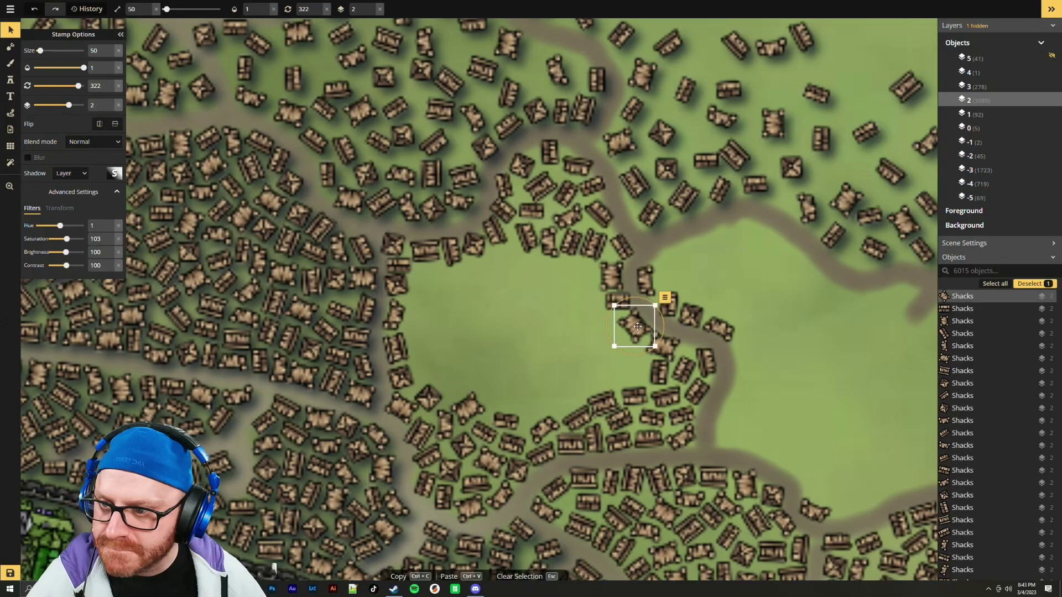
click(369, 286)
click(624, 304)
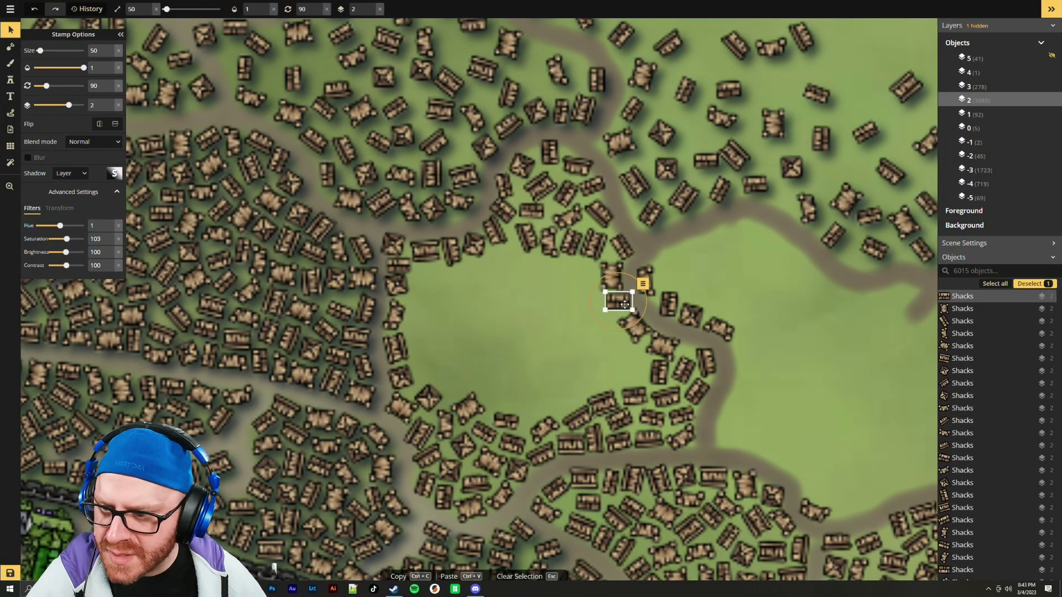
click(648, 342)
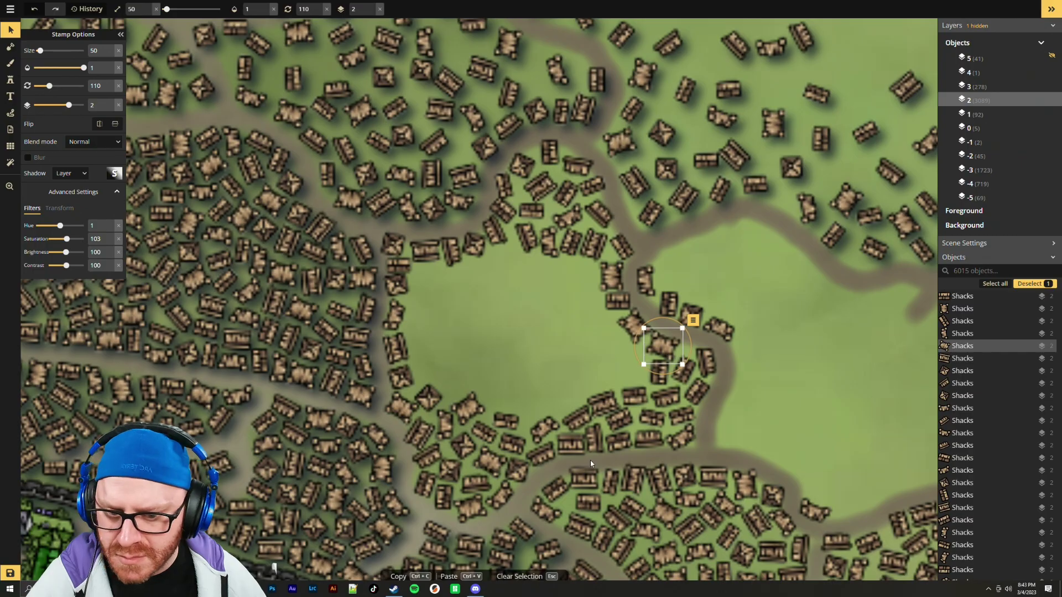
click(614, 490)
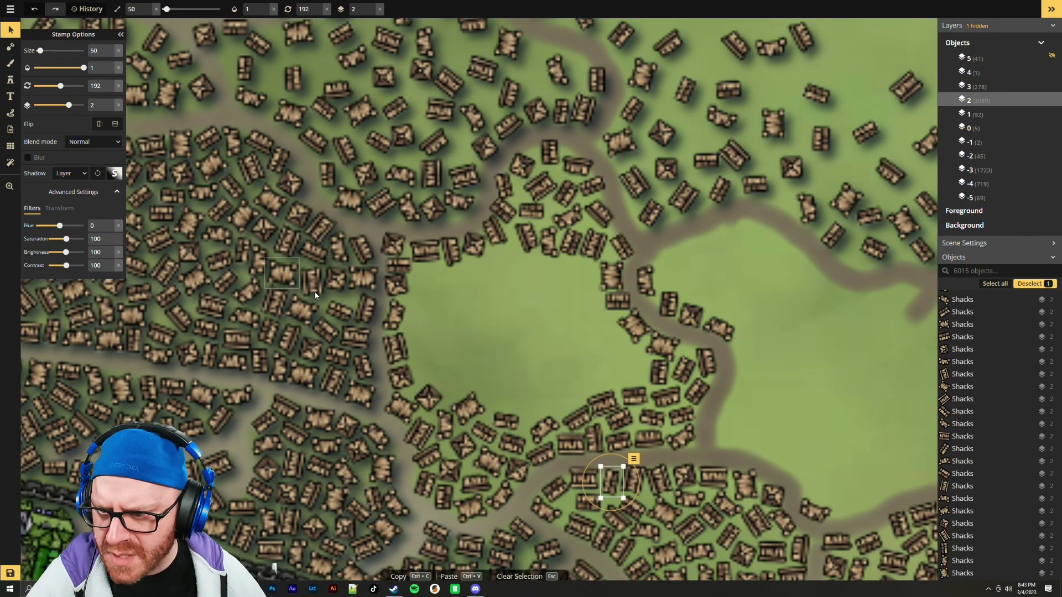
click(431, 325)
Return to the Stamp tool and add a shack rotated to 233° on the clearing's southern edge and another inside its eastern row
scroll(454, 314, down, 3)
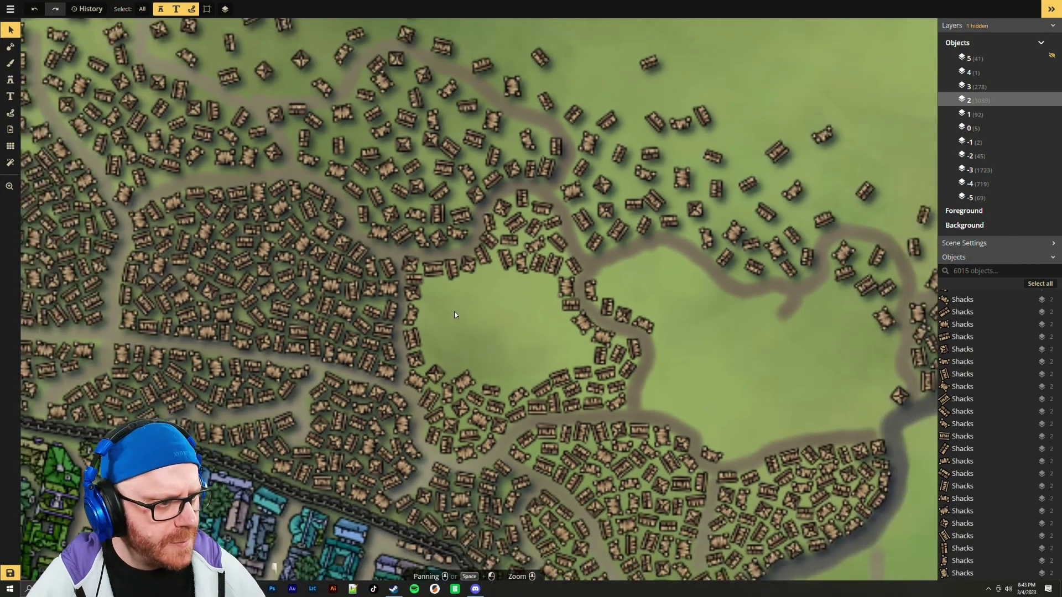
scroll(453, 310, up, 2)
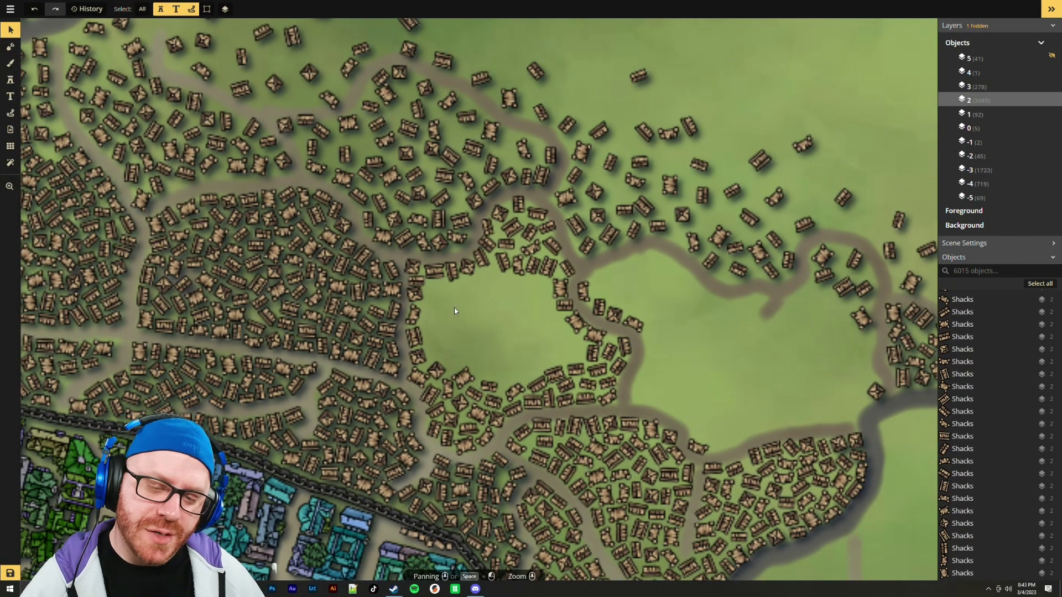
scroll(455, 311, up, 3)
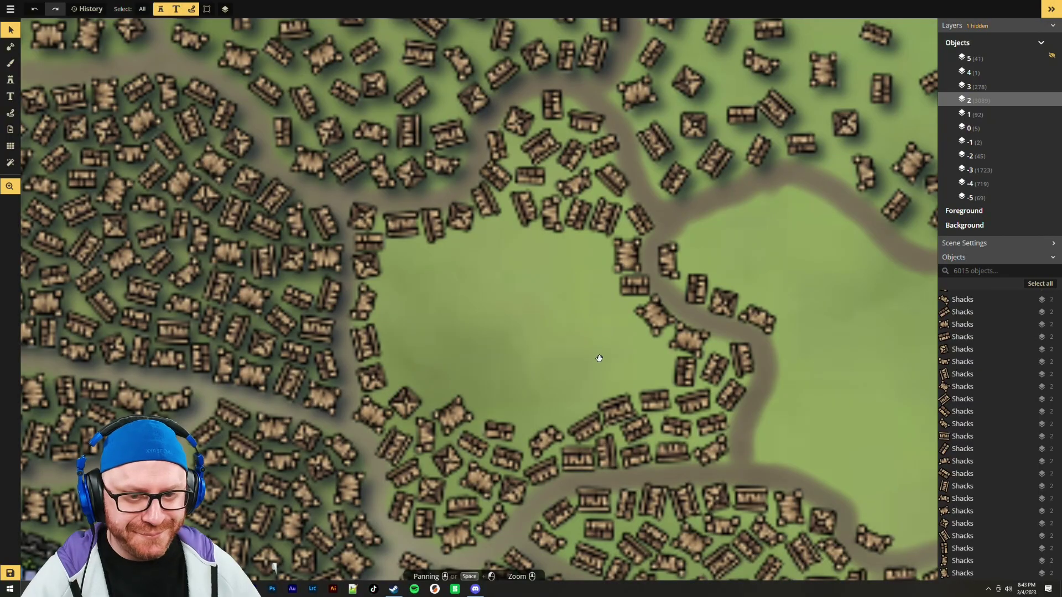
drag(599, 359, 487, 319)
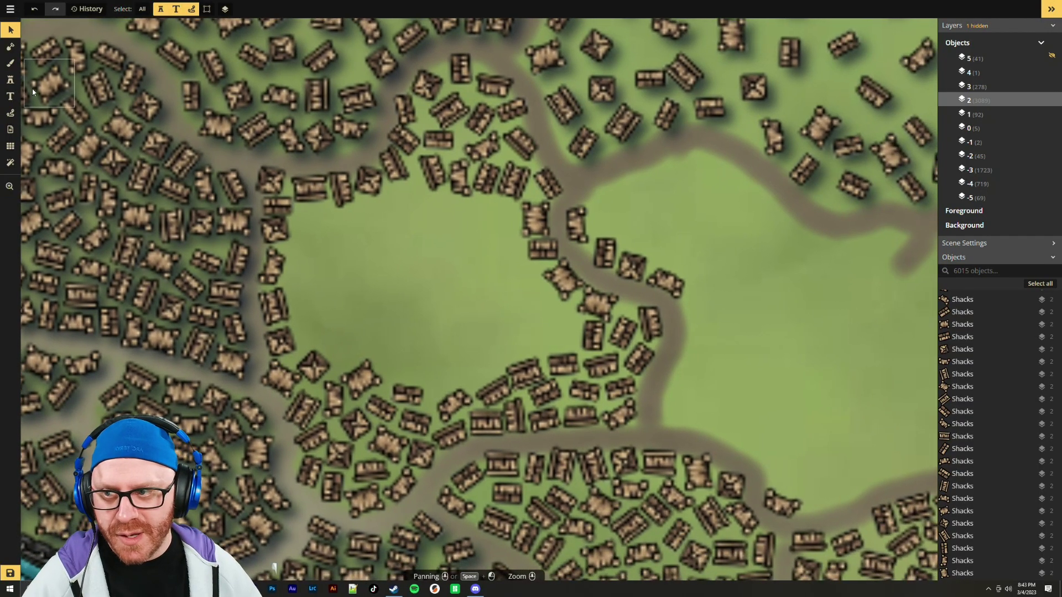
click(10, 79)
scroll(528, 343, up, 1)
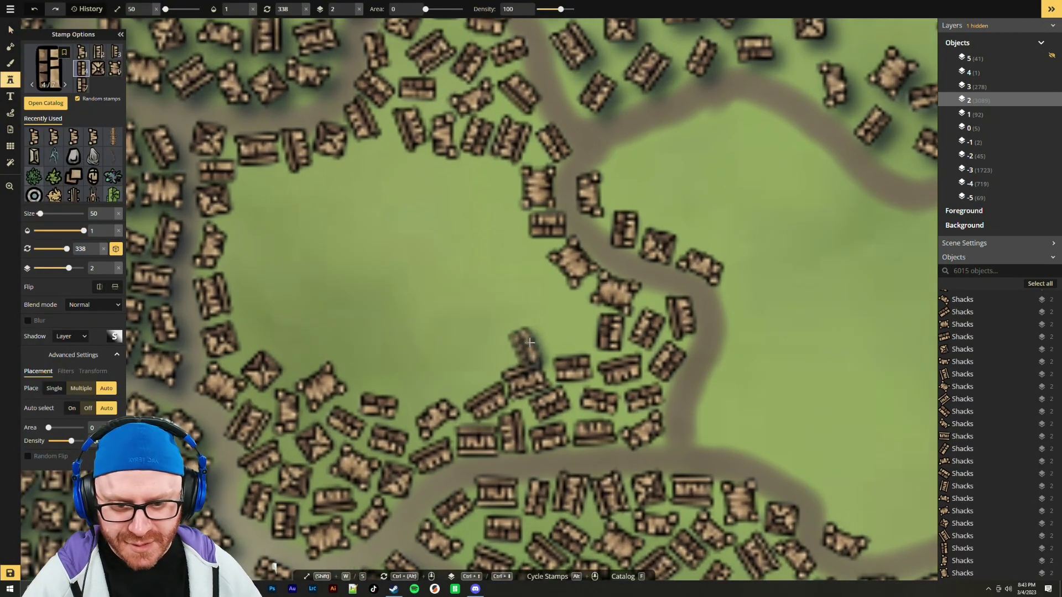
scroll(567, 318, up, 1)
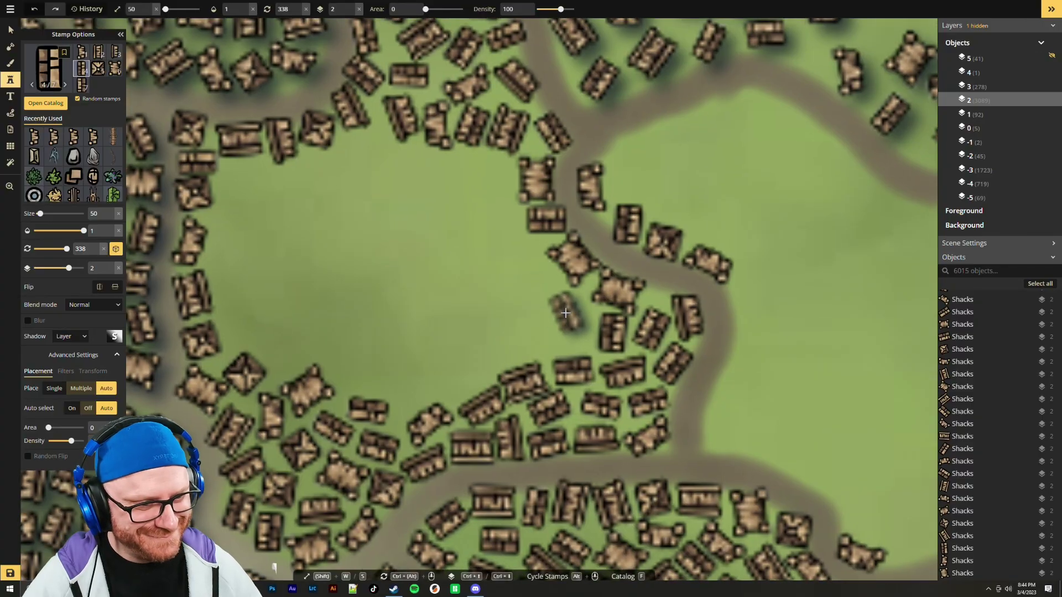
scroll(568, 322, down, 2)
scroll(568, 322, down, 5)
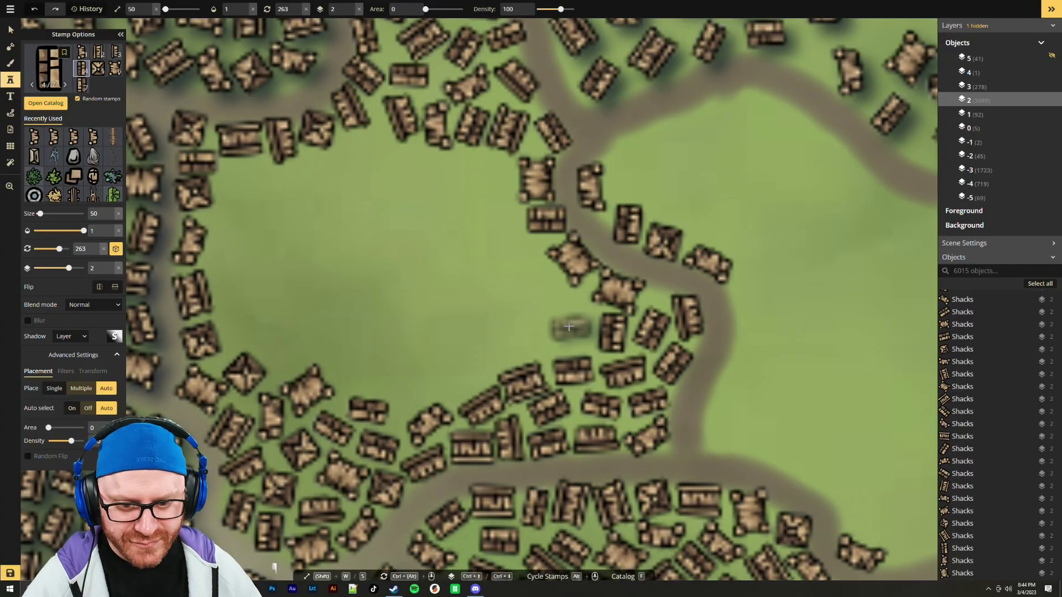
click(463, 375)
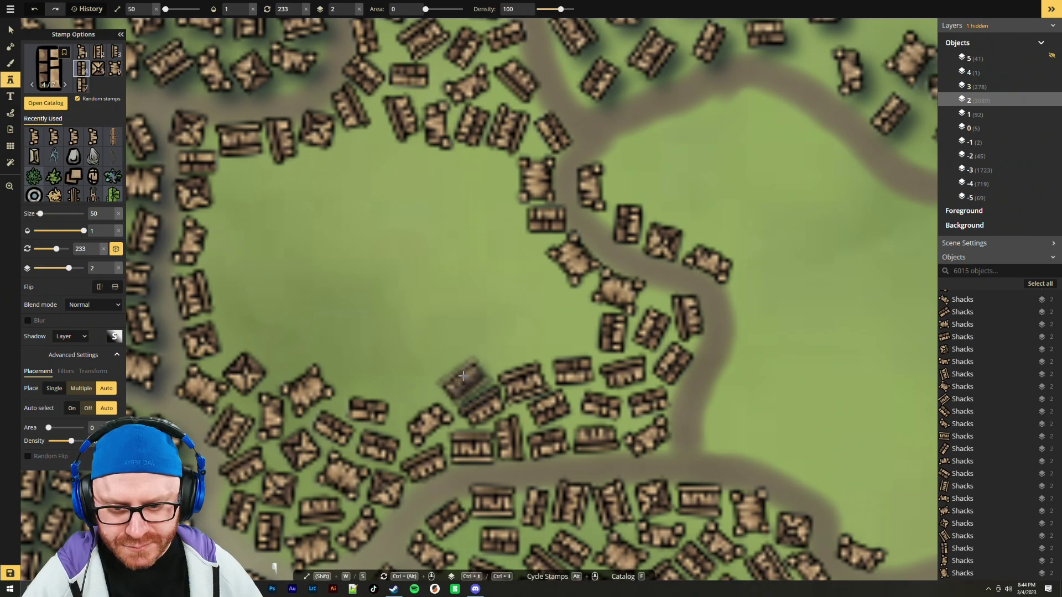
click(571, 317)
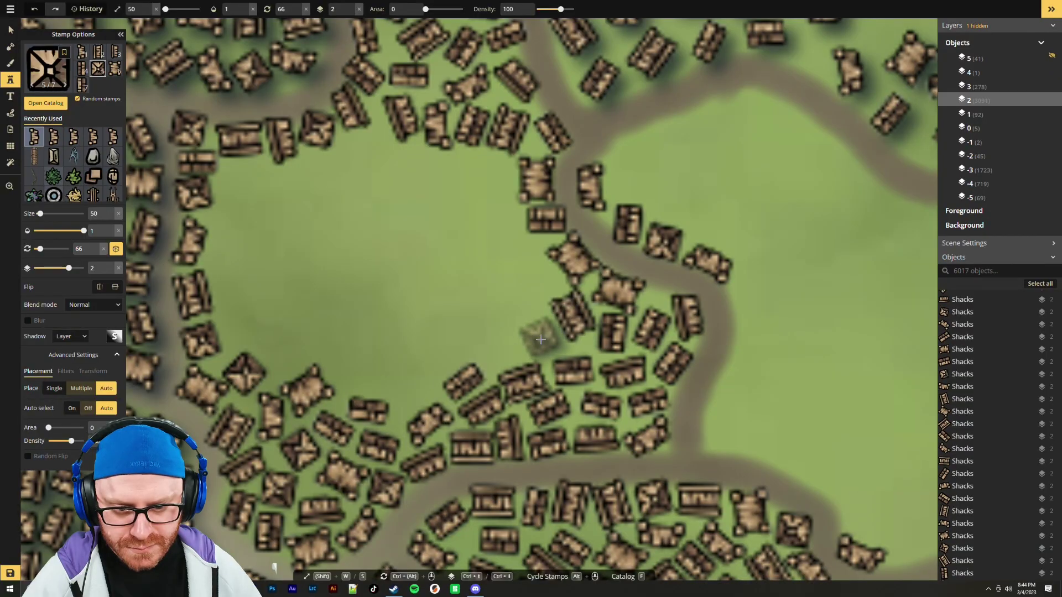
Place three shacks along the clearing's inner eastern side, one near the southeast corner, one mid-row and one angled at the northeast corner
click(535, 279)
click(509, 240)
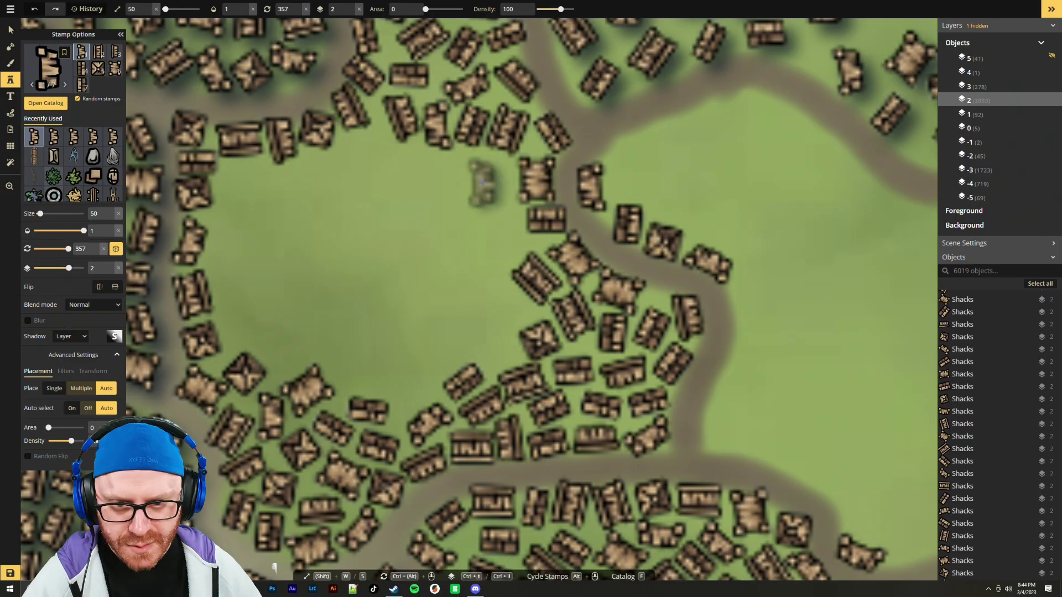
ctrl+scroll(492, 169, down, 4)
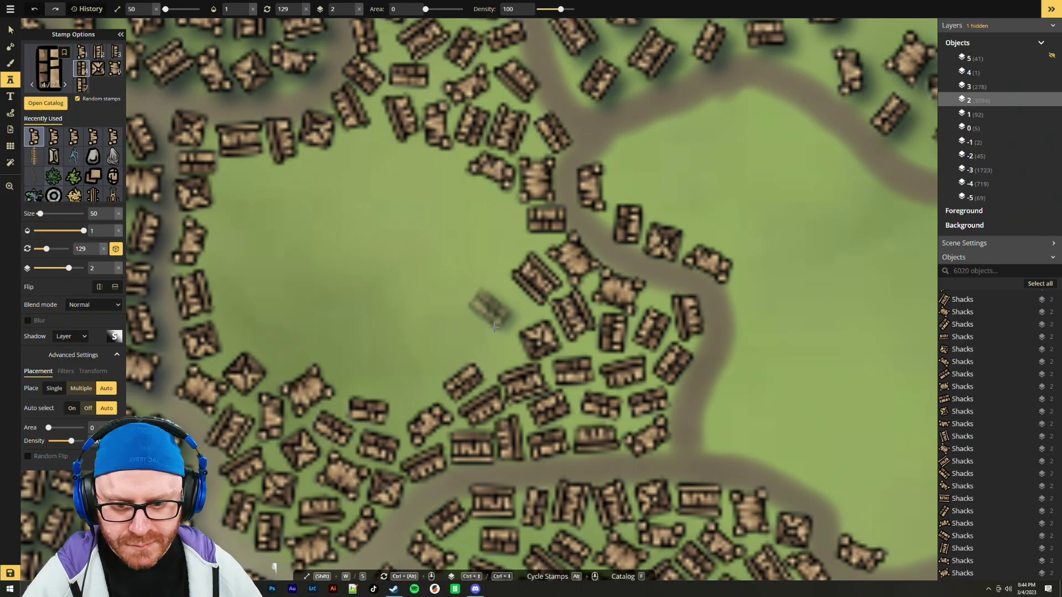
Extend the inner row westward along the clearing's southern edge with three shacks, rotating the middle one to 69°
click(500, 353)
click(500, 353)
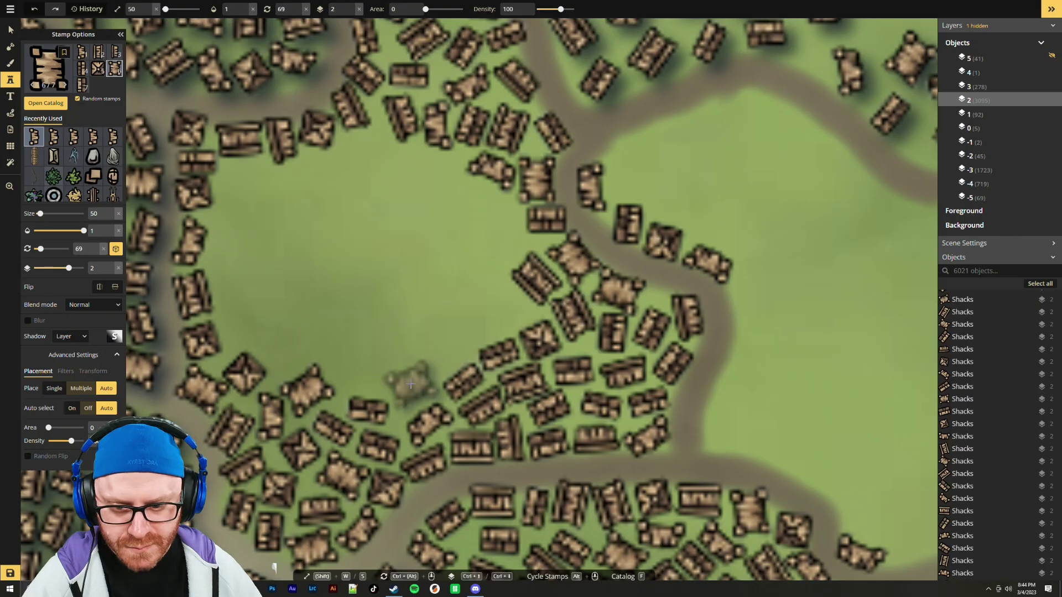
click(411, 384)
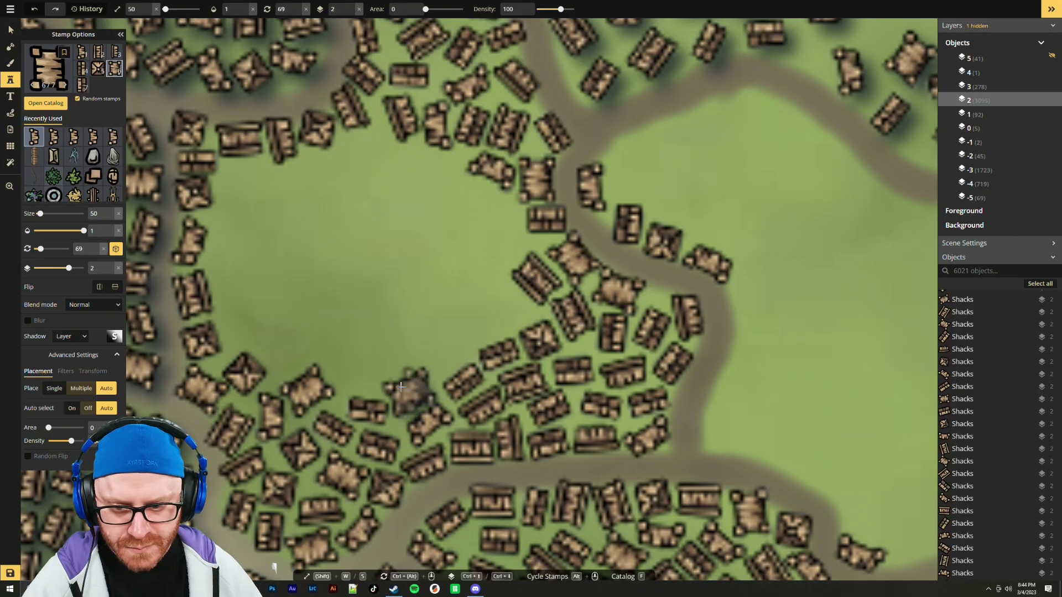
click(360, 369)
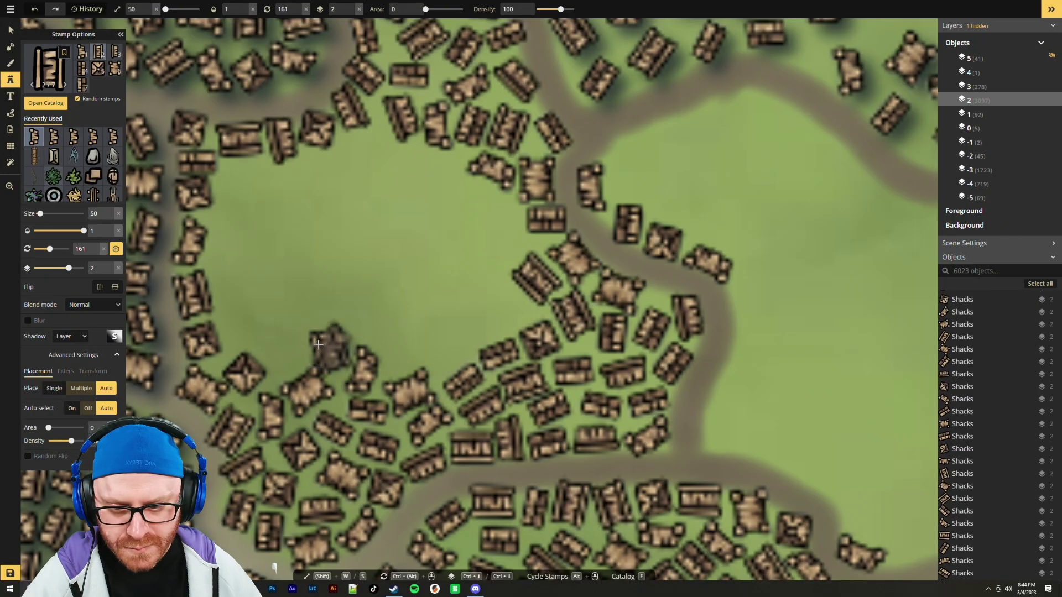
Continue the inner row around the clearing's southwest corner with five individually angled shacks, rotating the northernmost one to 184°
click(323, 346)
click(285, 357)
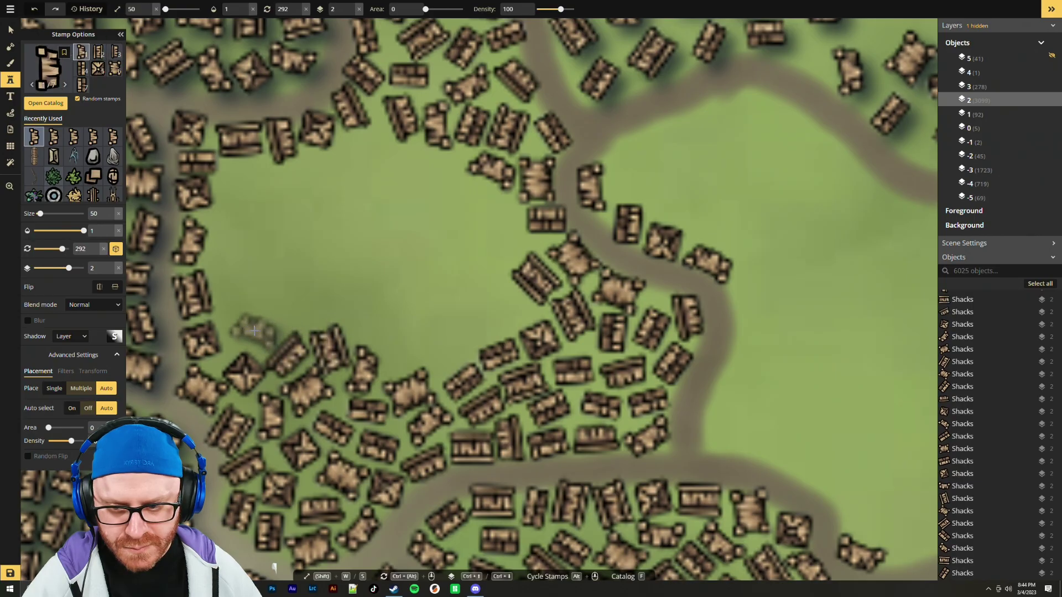
click(245, 337)
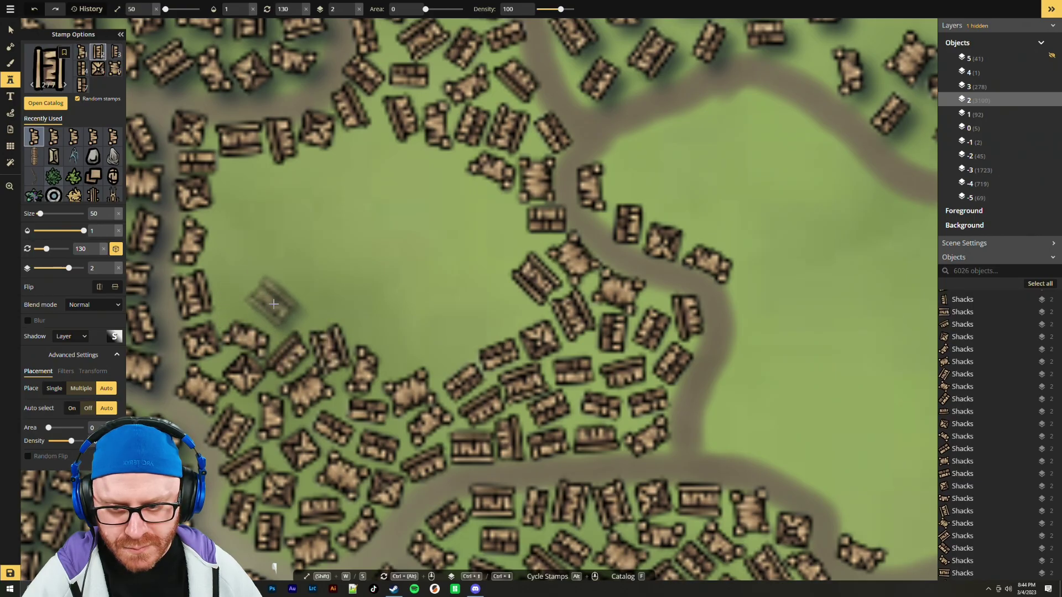
click(272, 308)
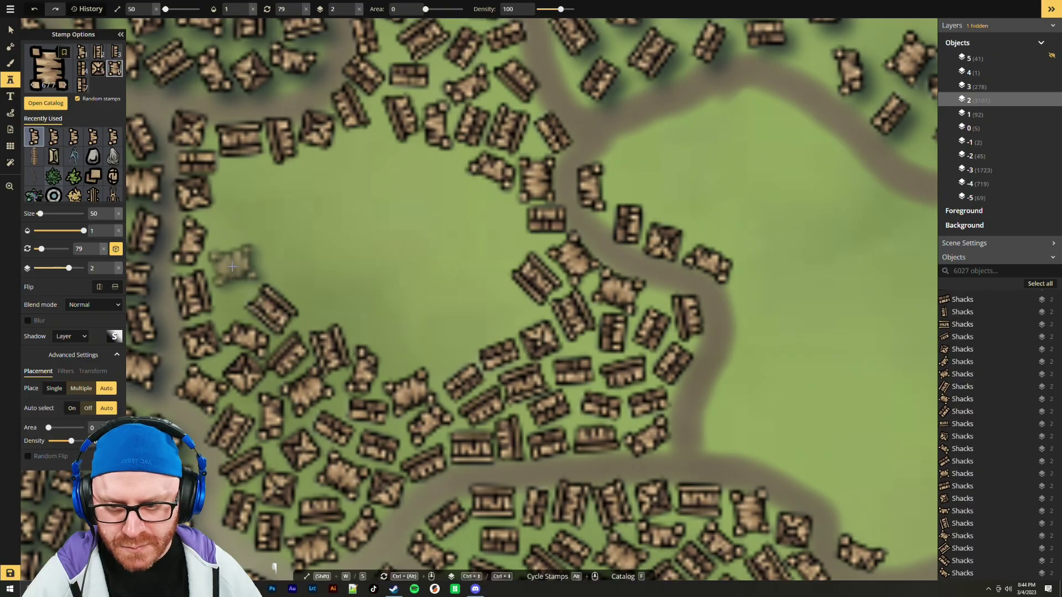
scroll(232, 267, down, 2)
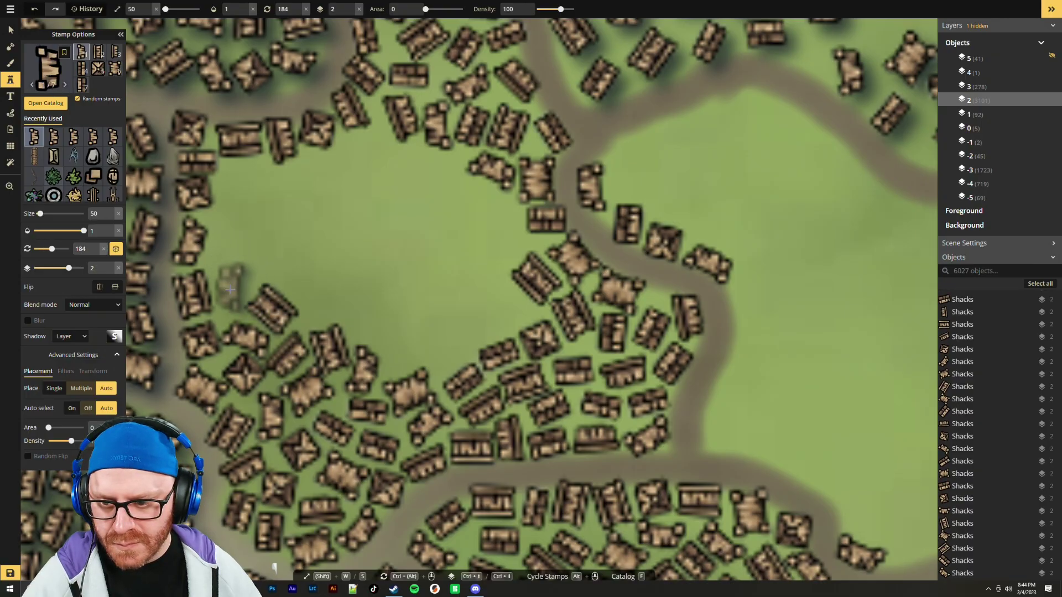
click(231, 282)
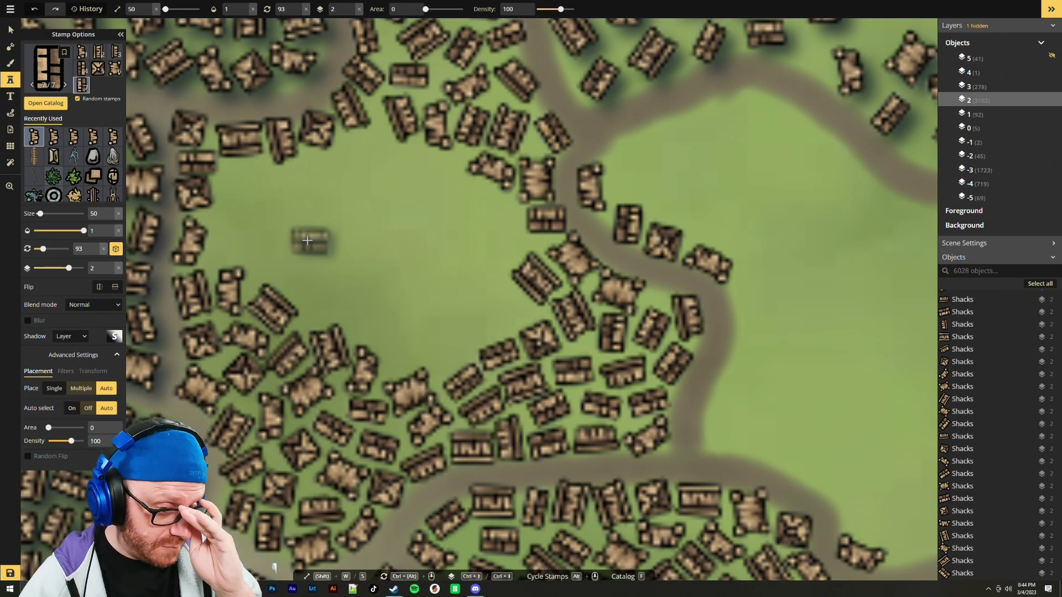
Place two shacks inside the clearing's northwest corner, the first rotated to 18° and the second angled to its east
scroll(244, 185, down, 6)
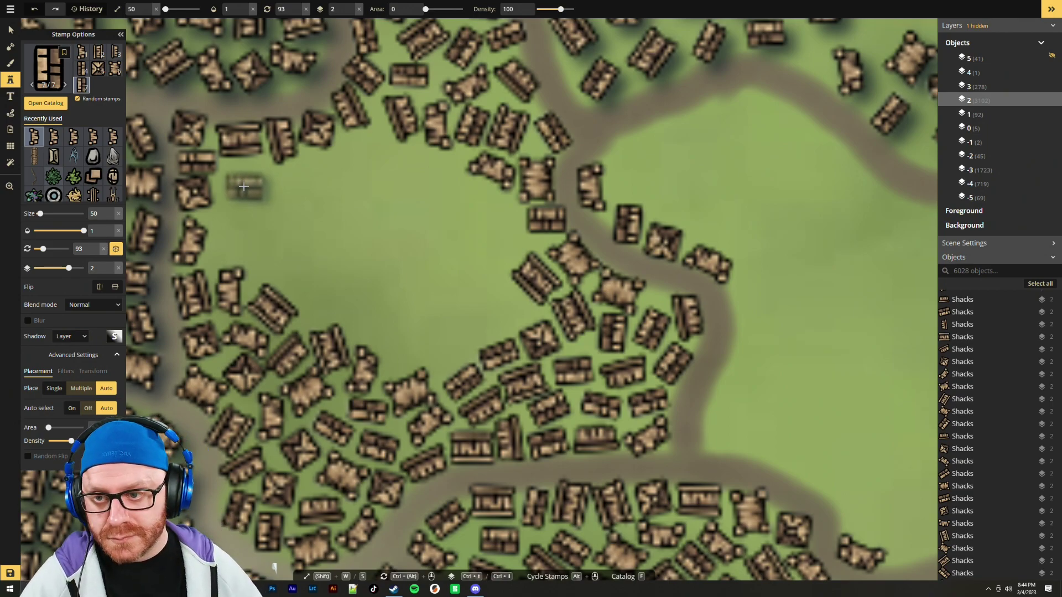
scroll(237, 182, up, 1)
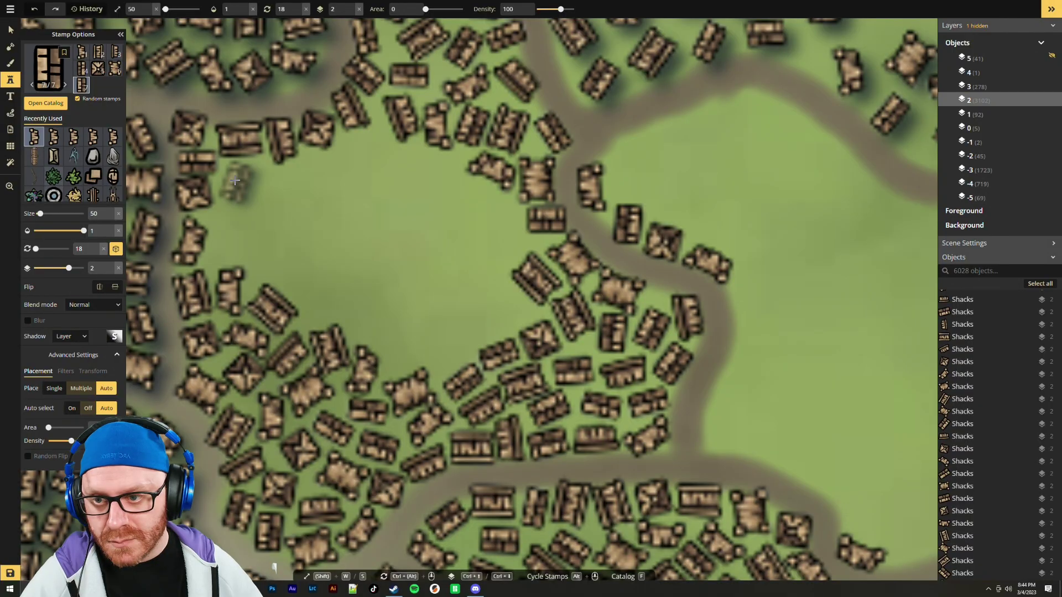
click(235, 181)
scroll(284, 180, up, 3)
click(284, 178)
Add two shacks along the clearing's western inner side, one rotated to 267° and one below it at 90°
scroll(235, 230, down, 2)
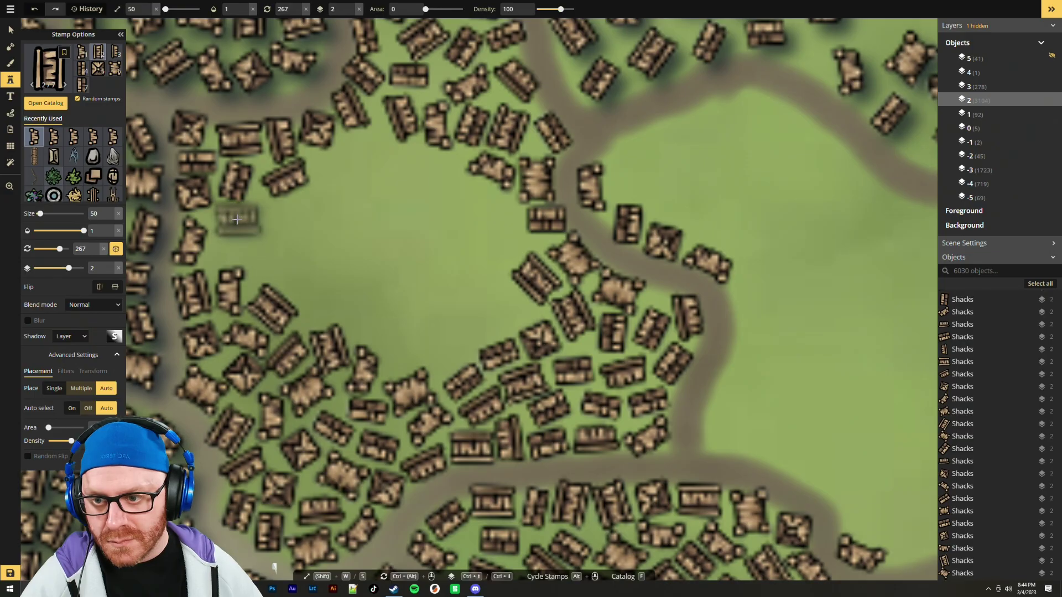
click(237, 220)
scroll(280, 243, down, 3)
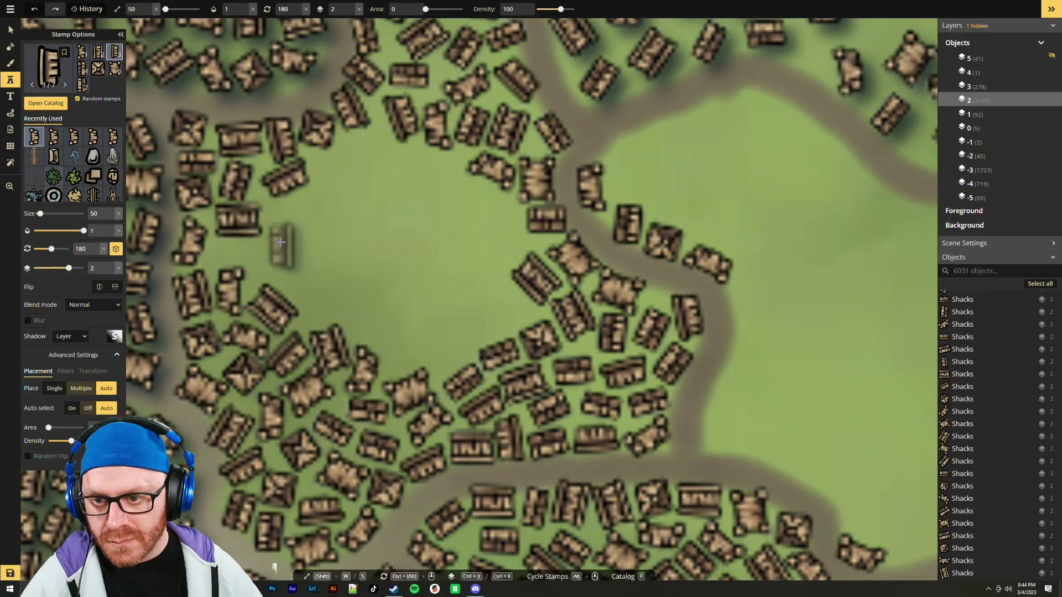
scroll(279, 246, down, 6)
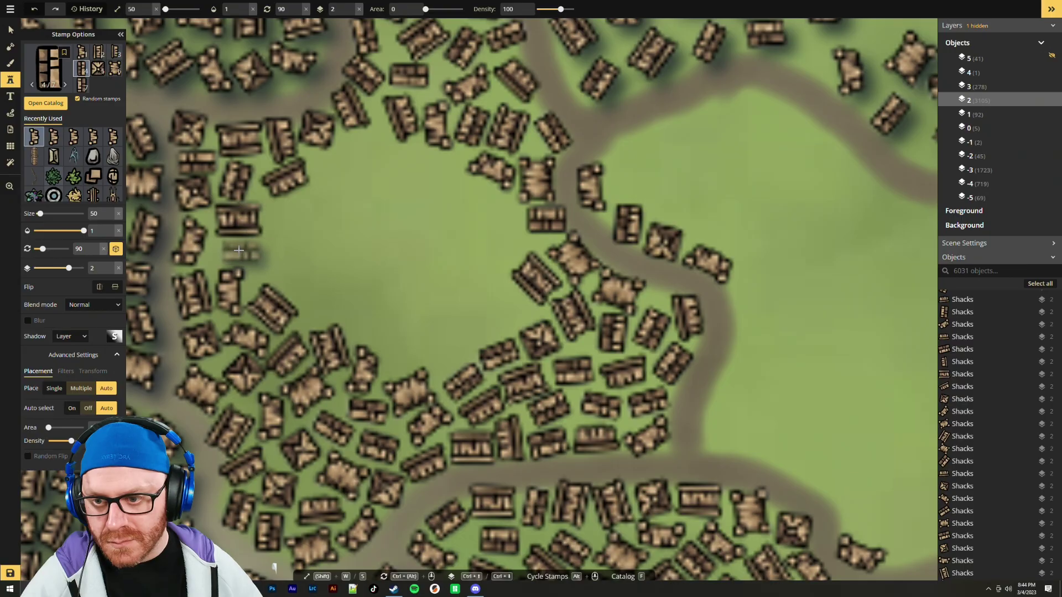
click(238, 250)
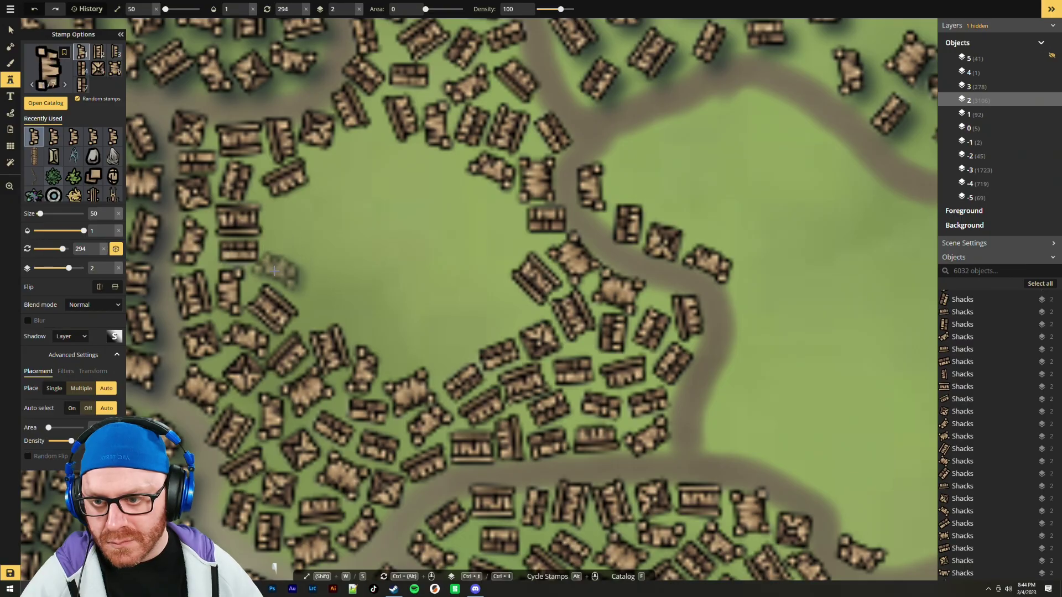
Line the clearing's southern inner edge with more individually angled shacks, working from the southwest toward the southeast corner
click(319, 297)
click(402, 349)
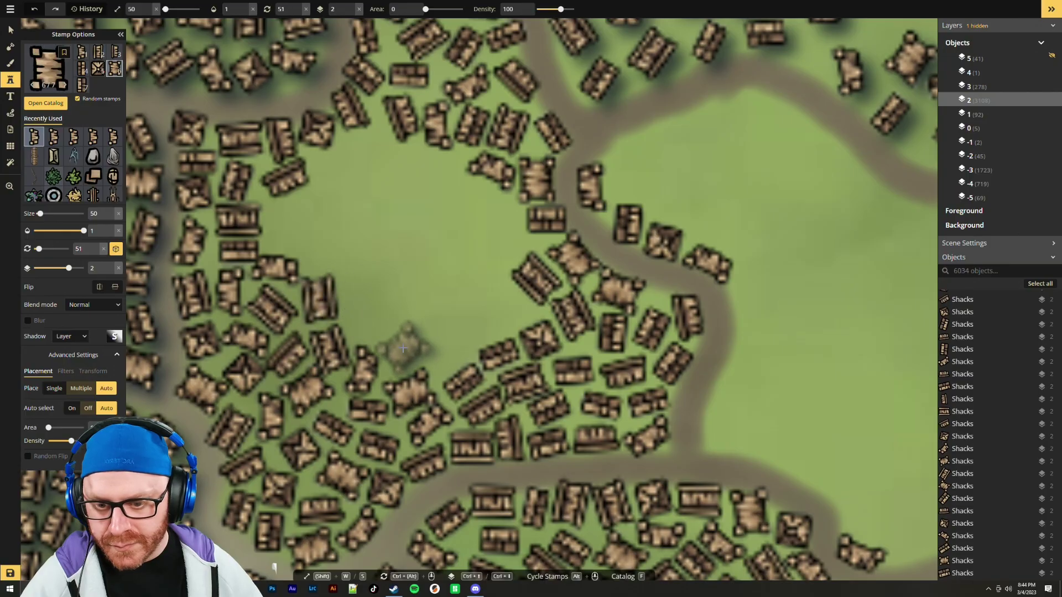
click(448, 355)
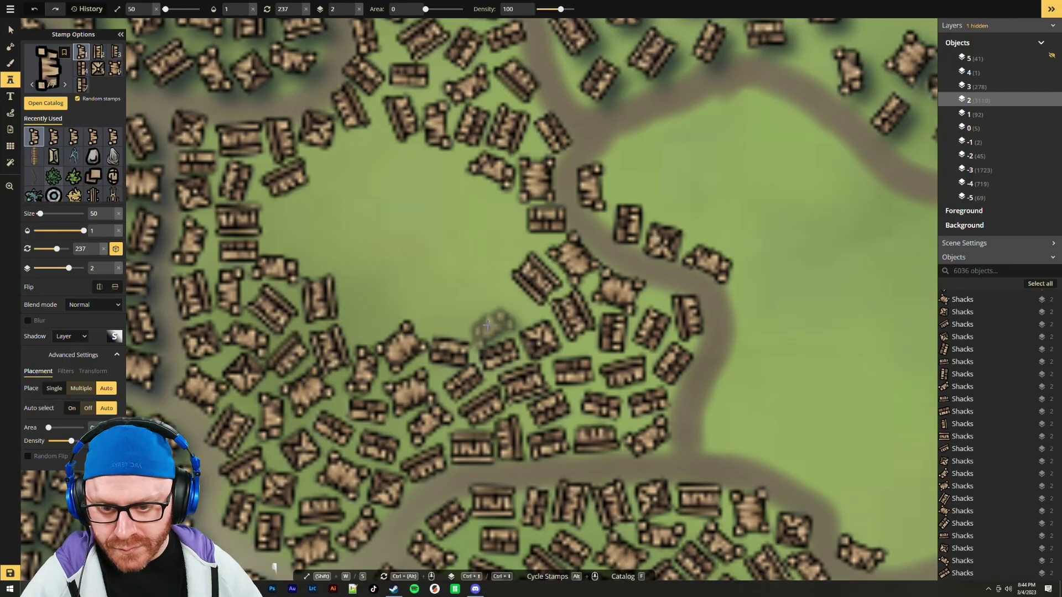
click(490, 276)
click(455, 299)
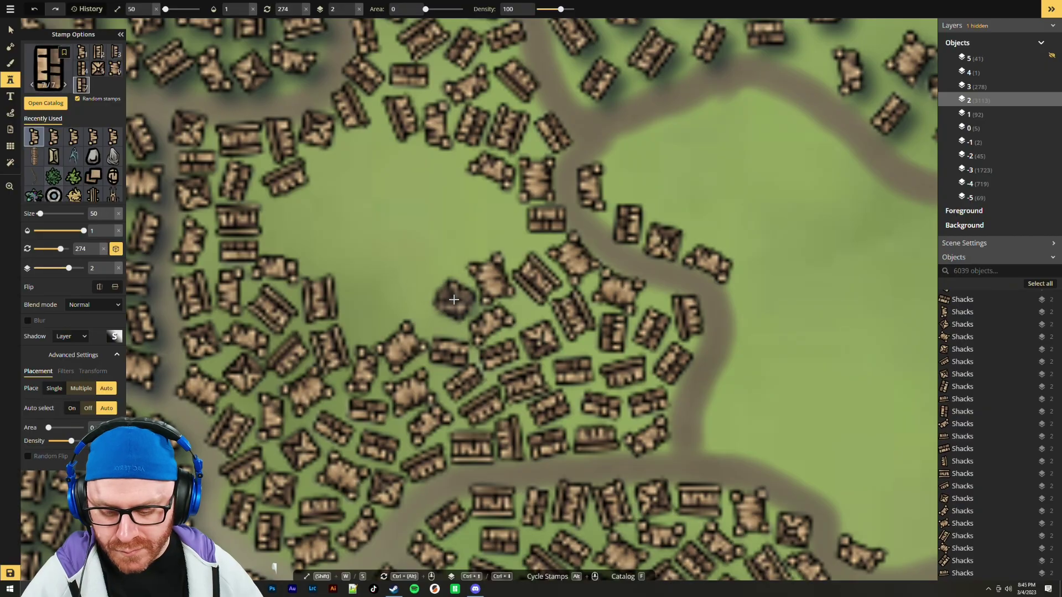
Move the last placed square shack slightly north on the clearing's southeastern edge and clear the selection
click(457, 303)
drag(457, 305, 453, 294)
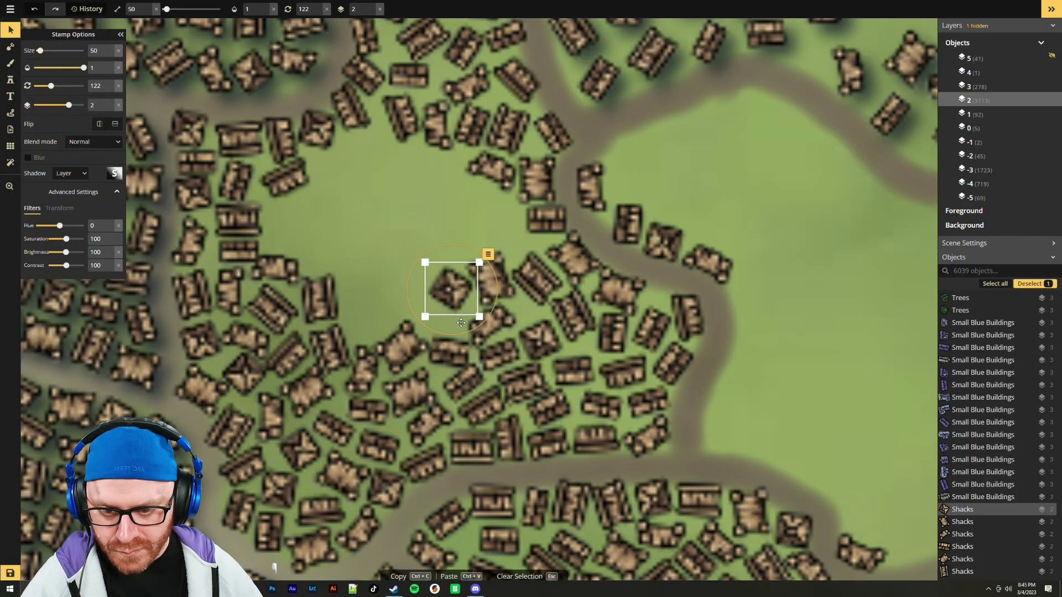
key(Escape)
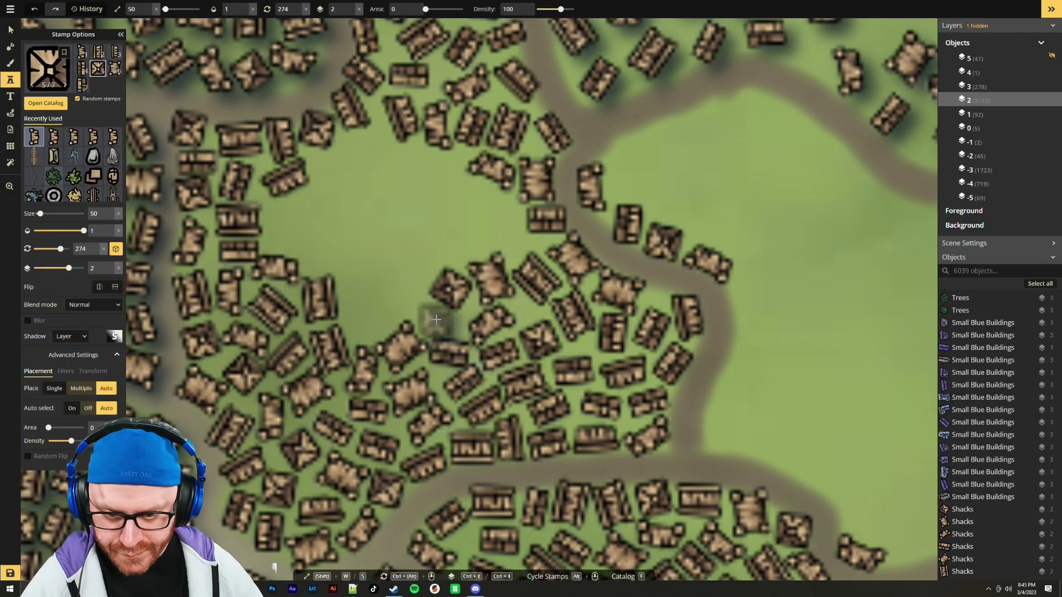
Place a shack rotated to 289° in the gap just south of the moved square shack
scroll(437, 322, down, 3)
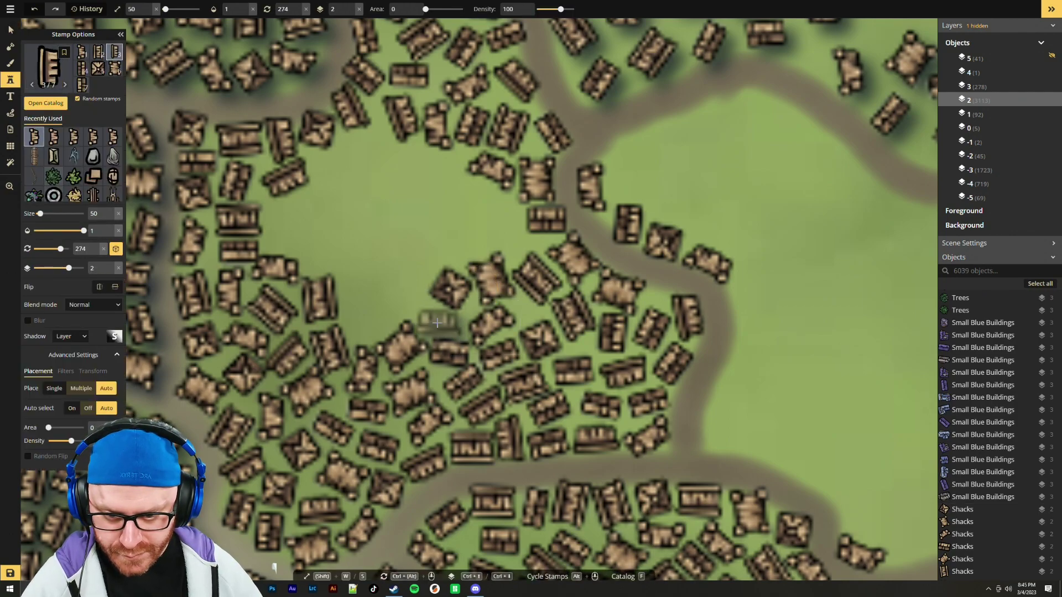
scroll(437, 322, down, 1)
scroll(436, 321, up, 3)
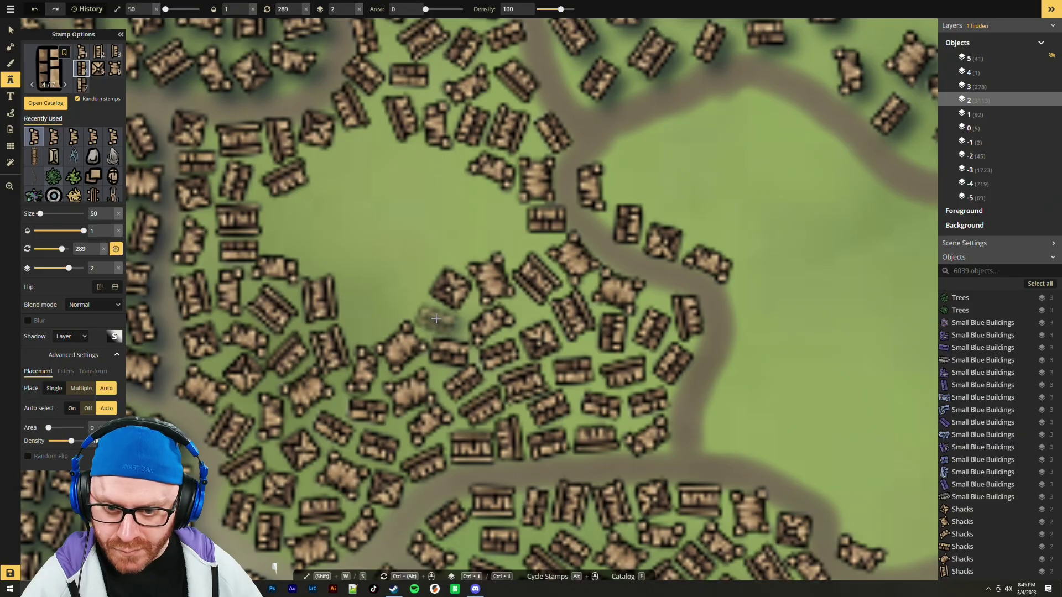
click(436, 318)
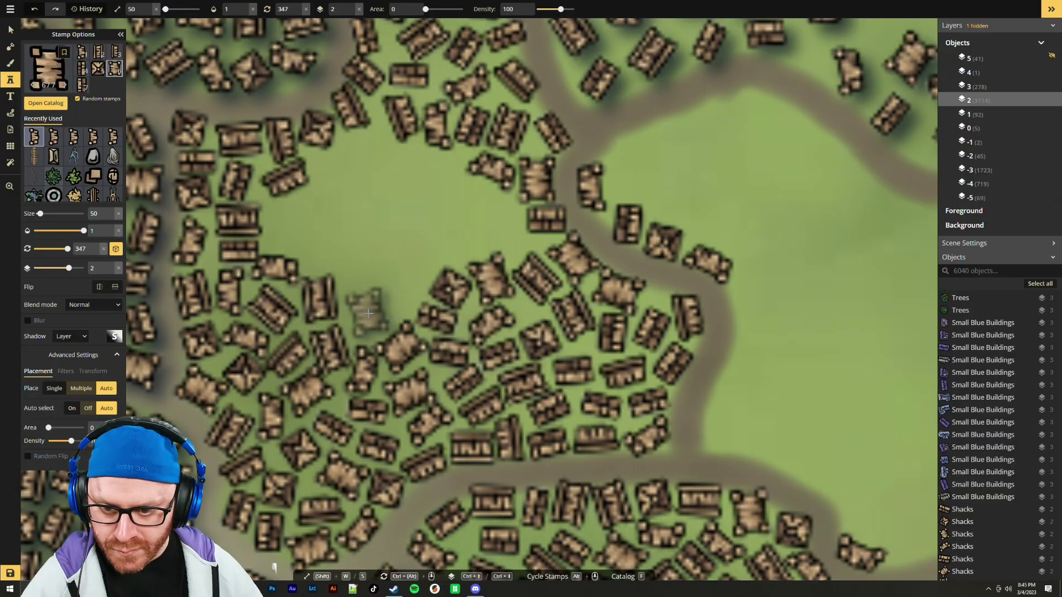
Add three shacks in the clearing's southern middle, starting with one rotated to 347° beside the southwestern row
scroll(368, 314, down, 3)
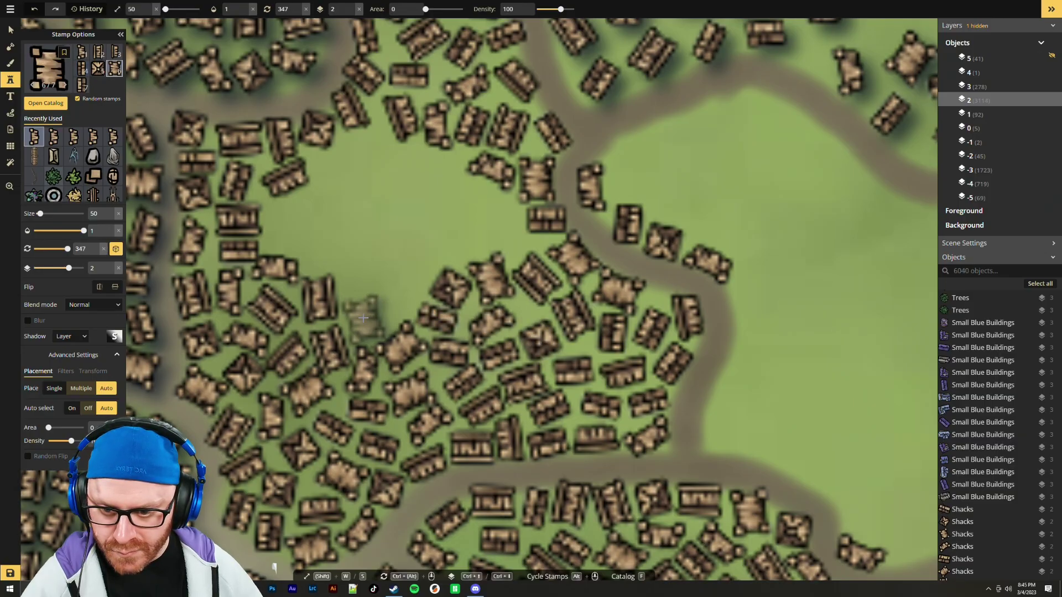
click(365, 317)
click(379, 266)
click(379, 266)
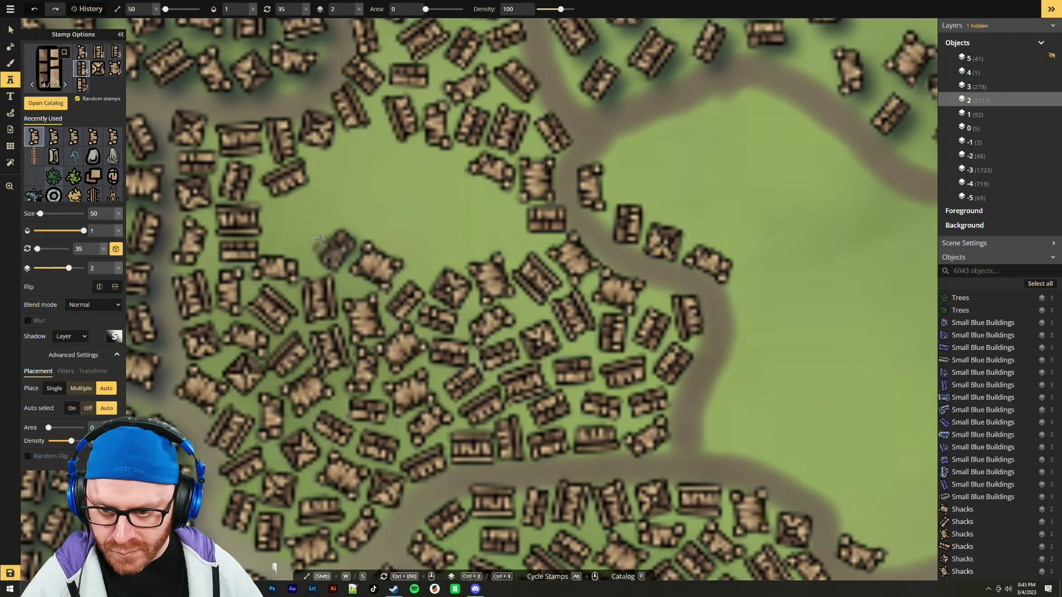
Fill the clearing's western part with several individually angled shacks, working northward from the new southern row
click(334, 250)
click(285, 235)
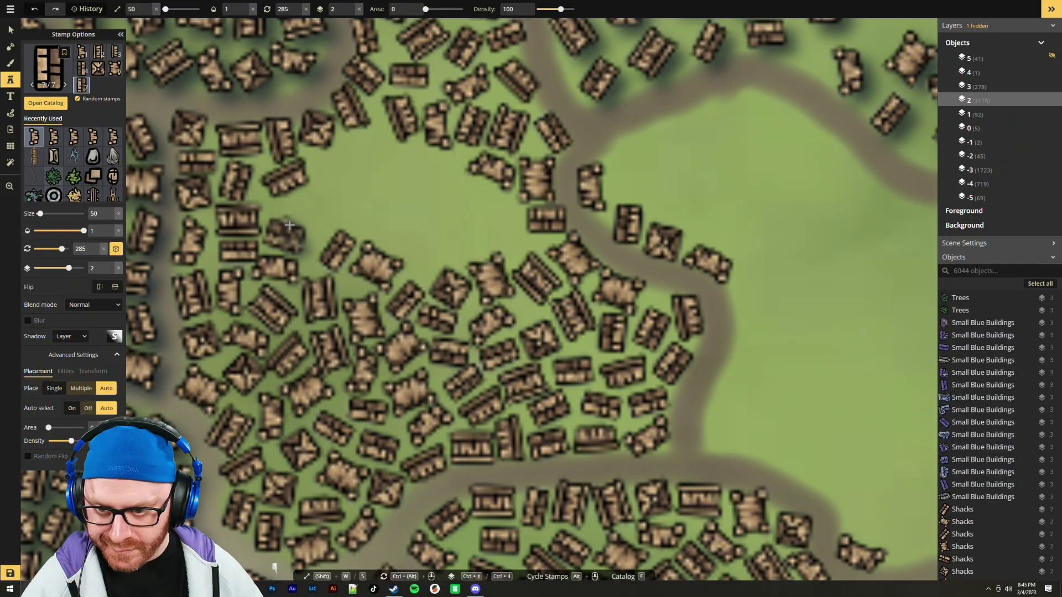
click(299, 204)
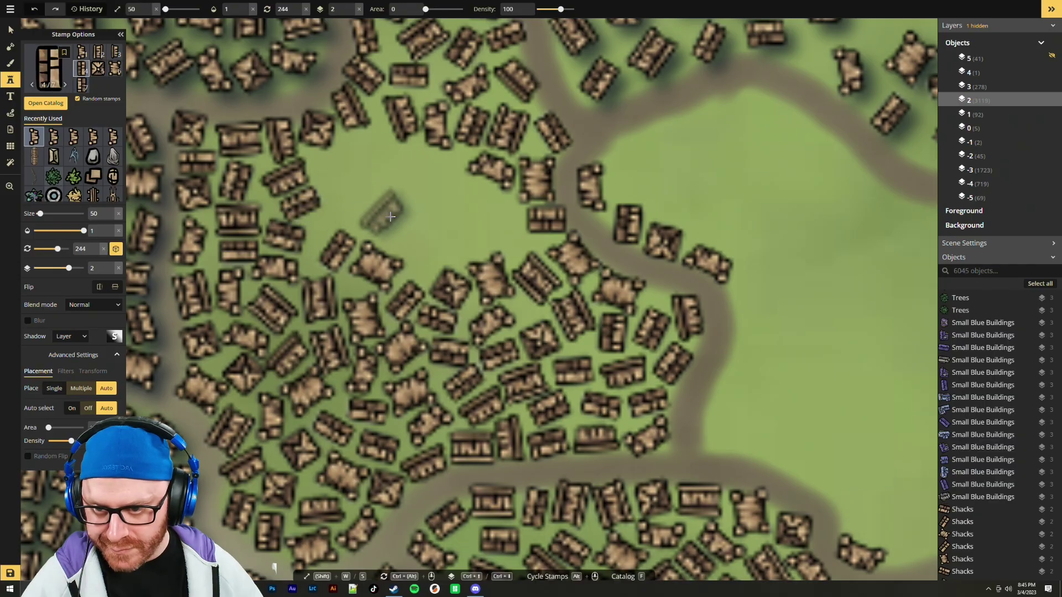
click(328, 217)
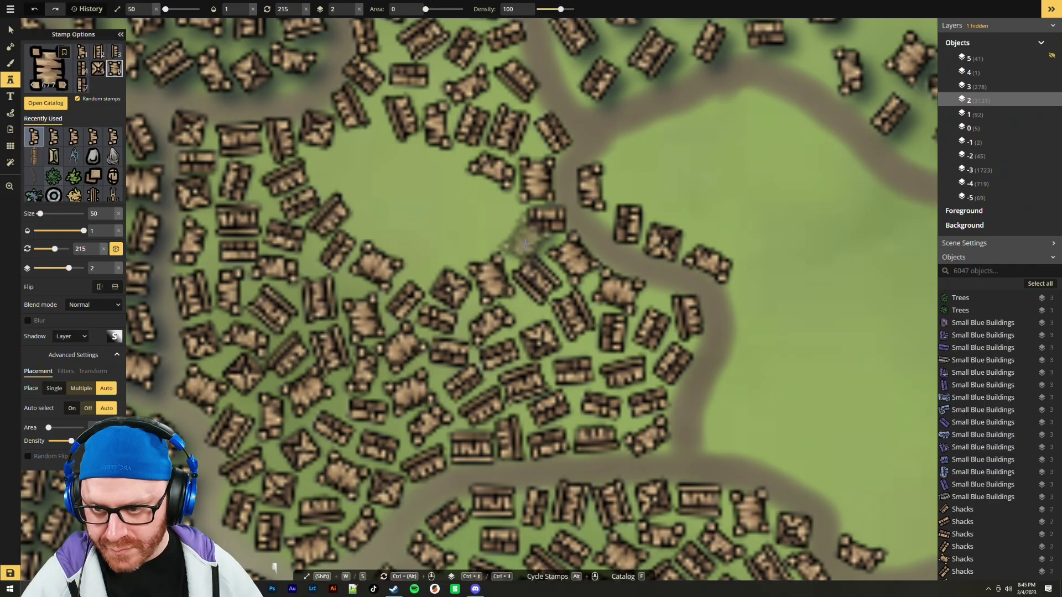
Place a diagonally angled shack on the remaining clearing's northern inner edge, beside its northwest corner
scroll(342, 164, down, 3)
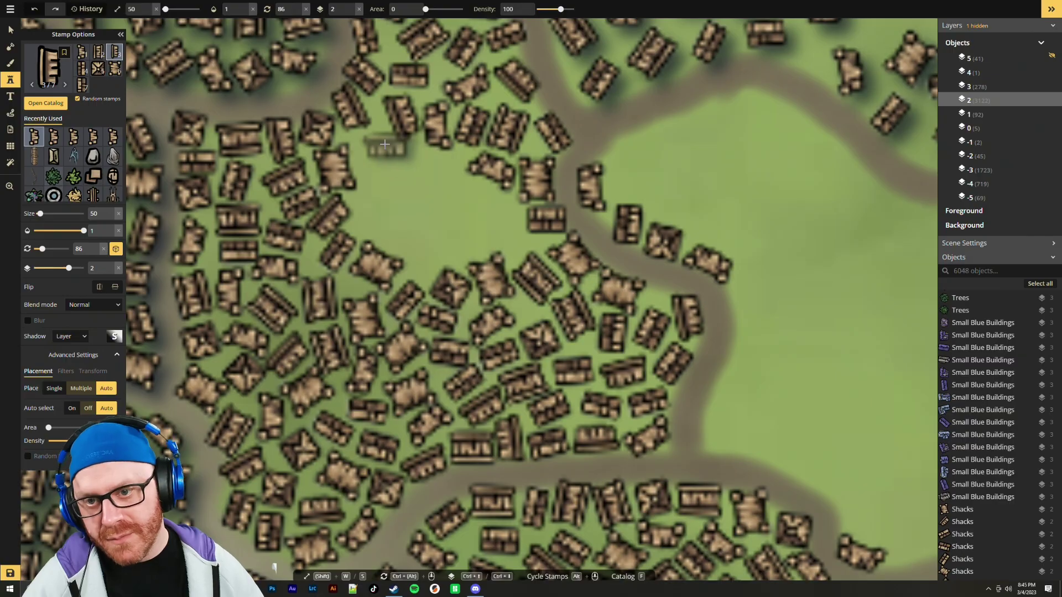
click(393, 166)
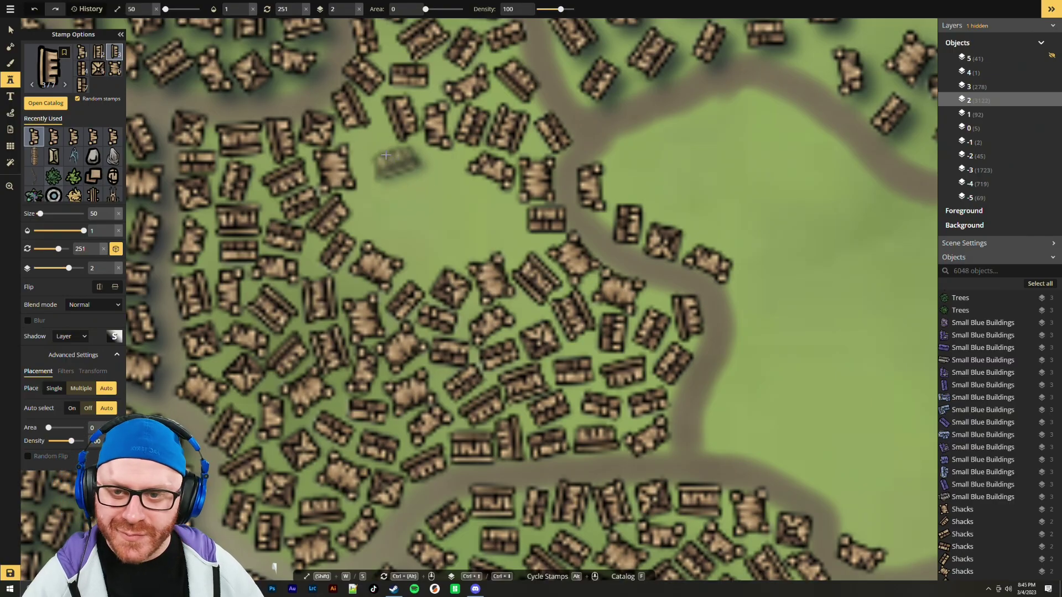
click(433, 174)
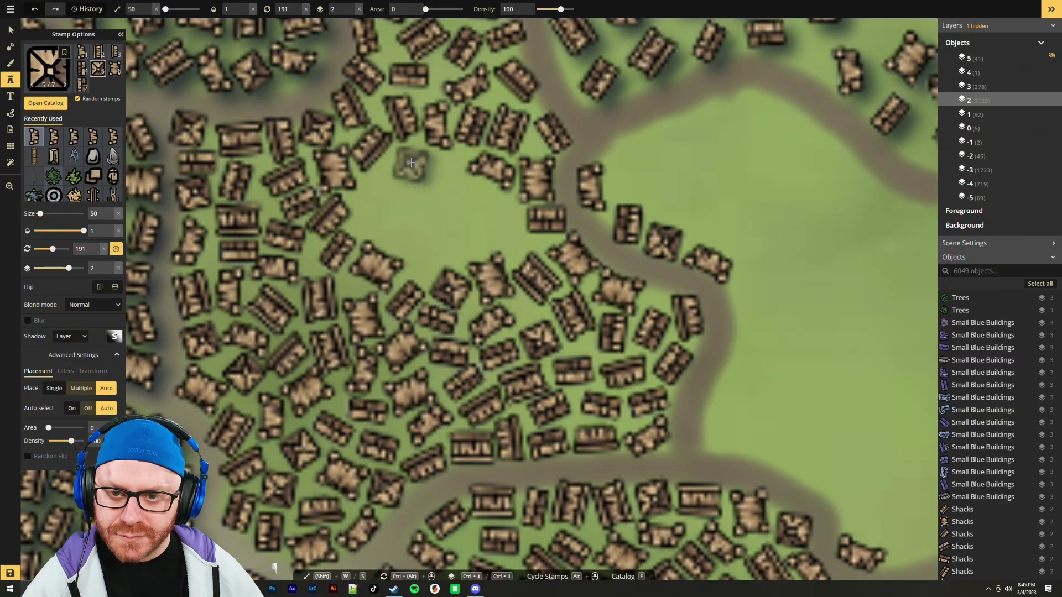
Place a square shack rotated to 191° on the remaining clearing's eastern side and two more shacks southwest and west of it
click(448, 215)
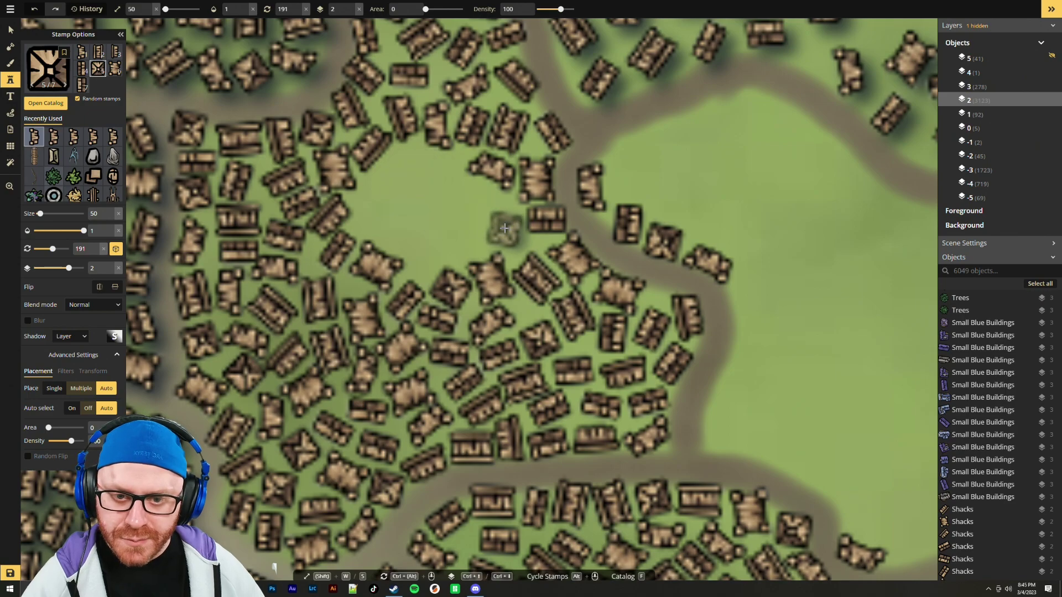
click(506, 229)
scroll(459, 224, up, 4)
click(435, 257)
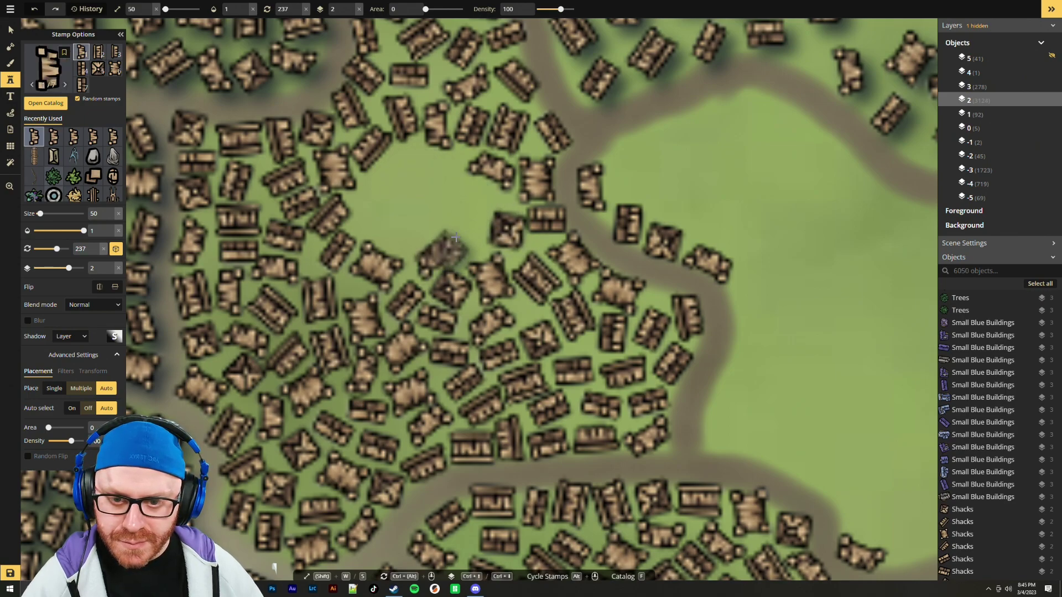
click(467, 224)
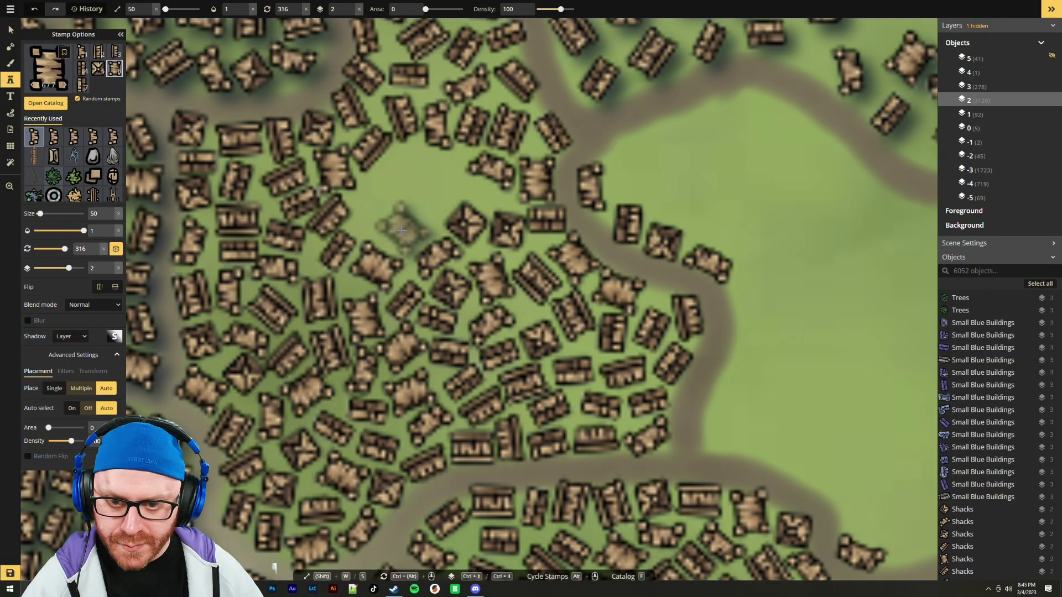
Add a shack rotated to 316° in the middle of the remaining gap and an angled one on its eastern side
click(402, 230)
scroll(476, 193, down, 1)
scroll(477, 193, down, 2)
click(479, 193)
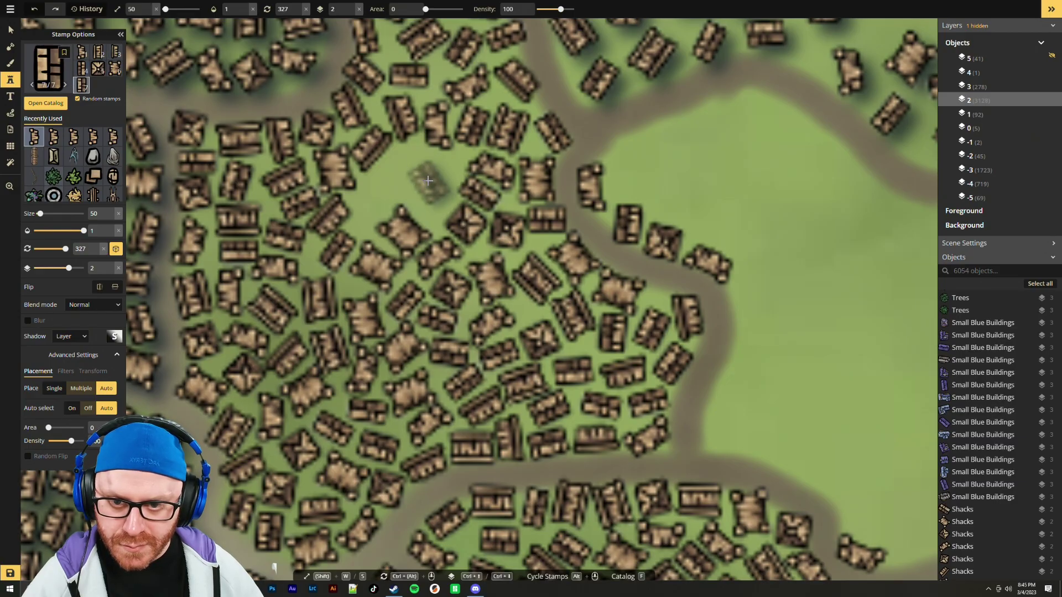
Fill the last open spots of the clearing with four shacks, including one at 275° and one at 27° near the northern edge
click(434, 188)
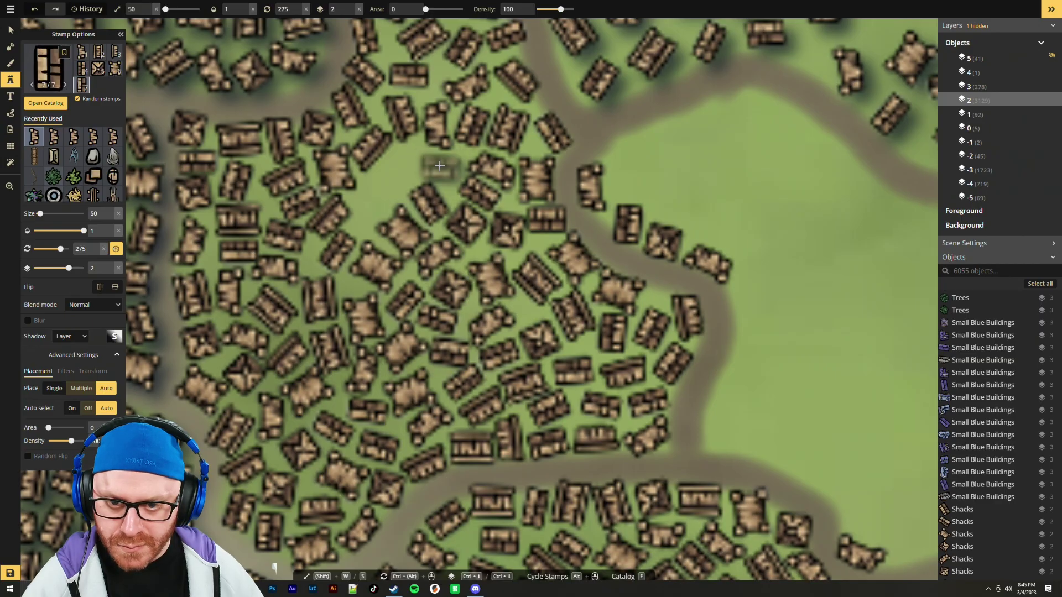
click(439, 166)
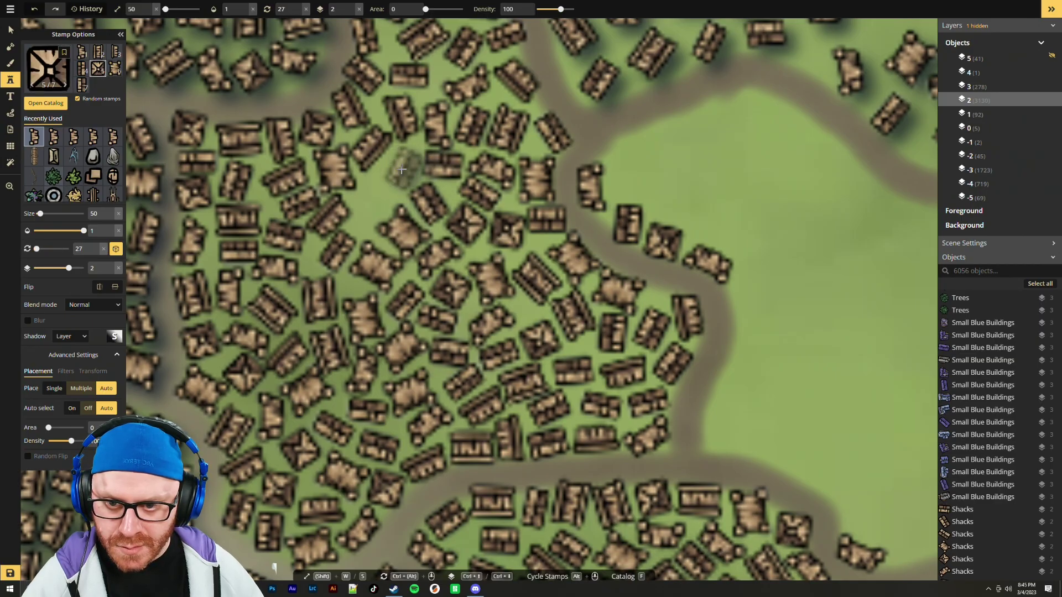
click(401, 169)
click(377, 206)
scroll(685, 287, down, 5)
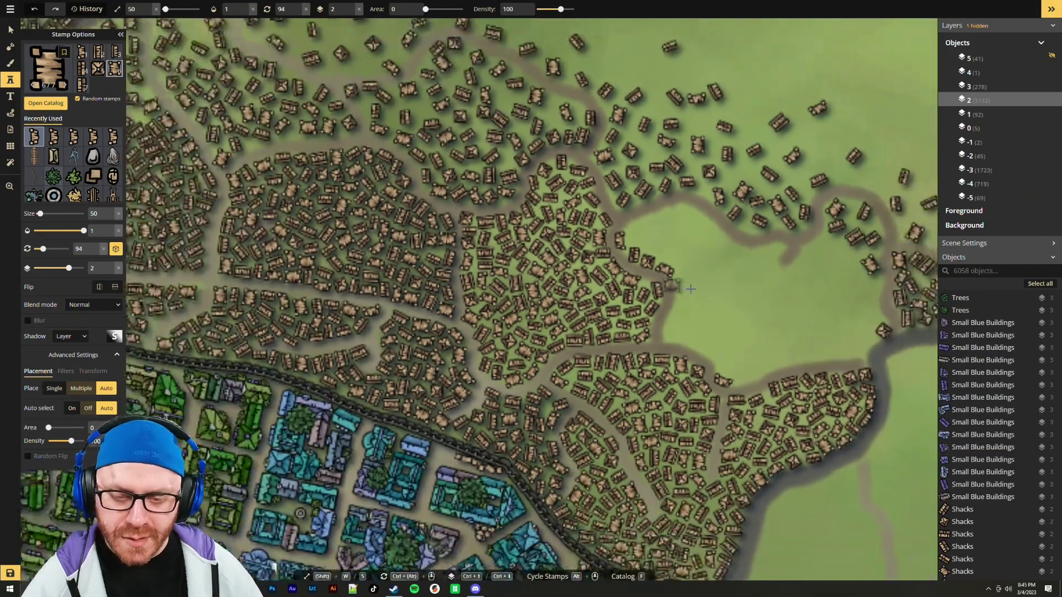
scroll(685, 287, down, 3)
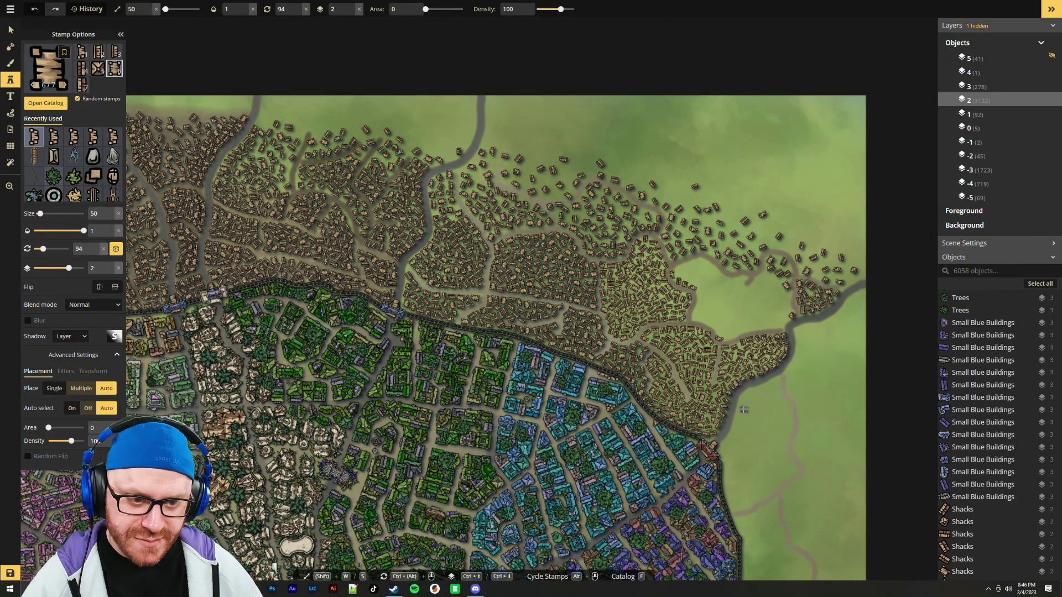
Examine the whole city map from the shack outskirts to the harbour, ending on the open clearing by the northeastern river
scroll(735, 315, down, 4)
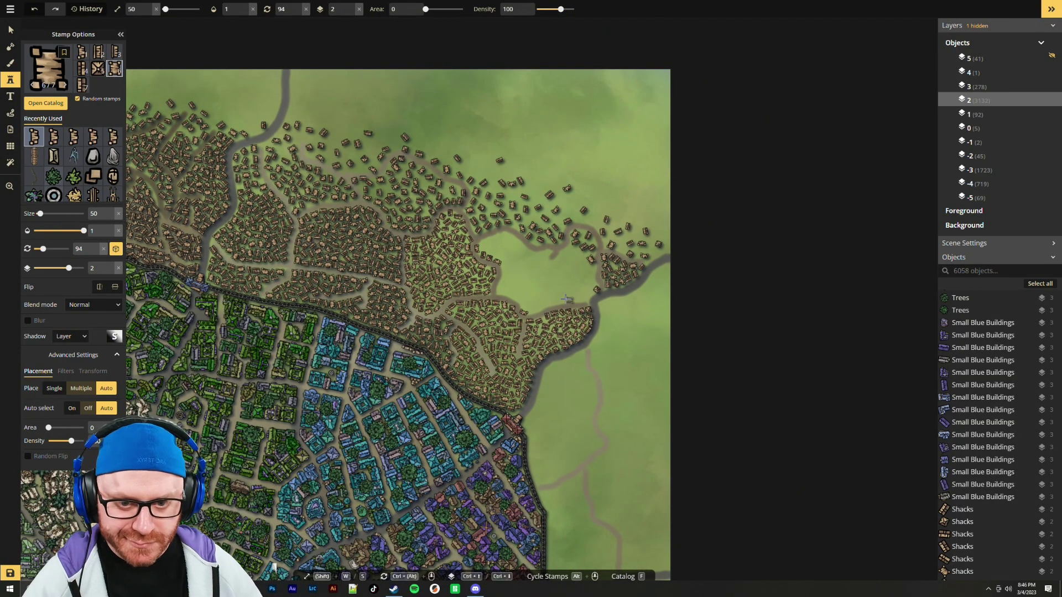
scroll(566, 299, down, 5)
scroll(684, 309, up, 1)
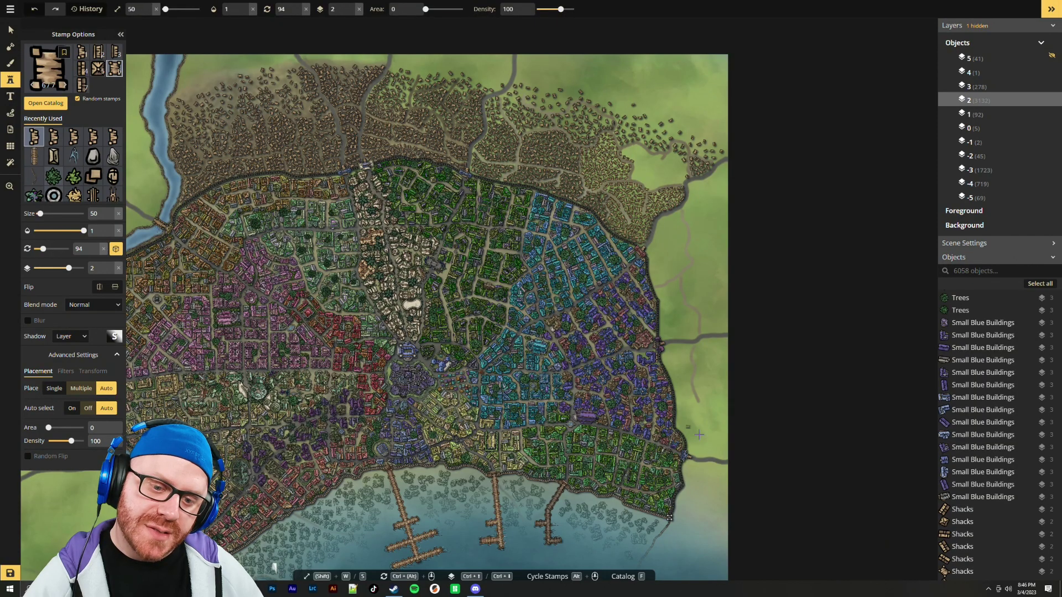
scroll(687, 470, down, 1)
drag(236, 133, 485, 188)
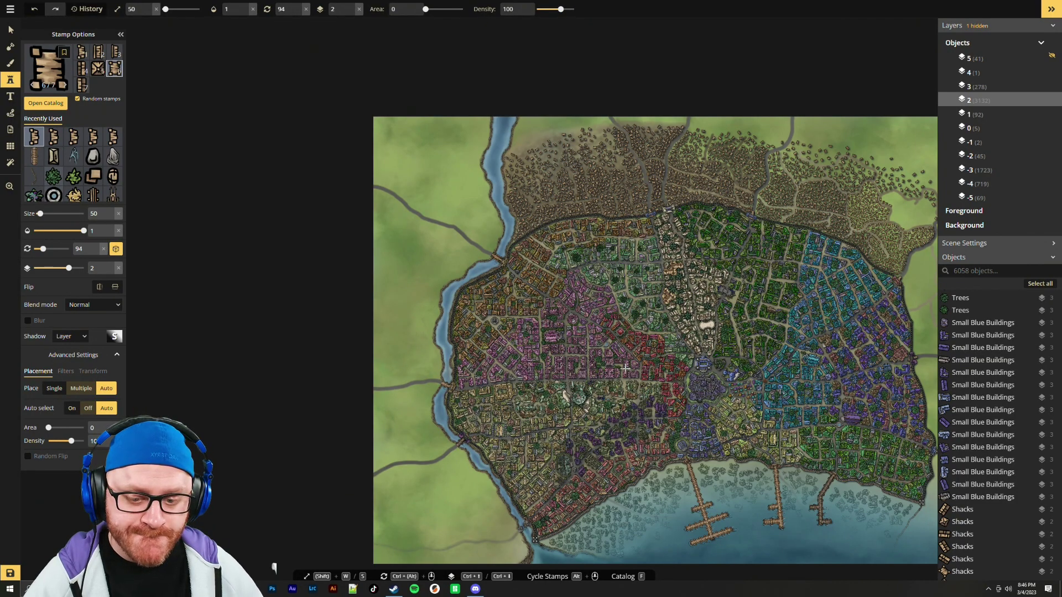
drag(867, 461, 724, 365)
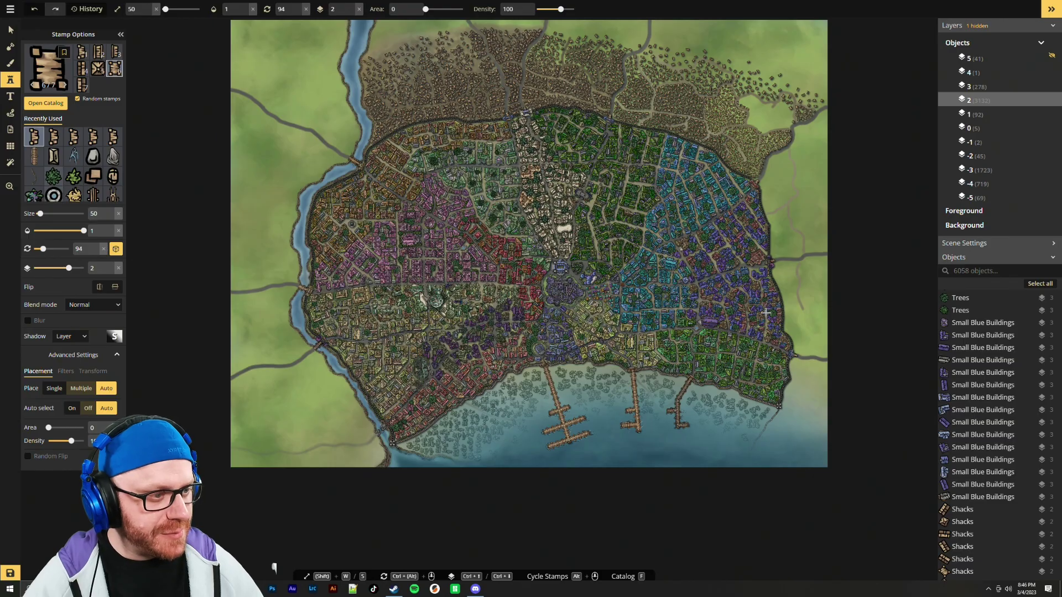
scroll(767, 158, up, 8)
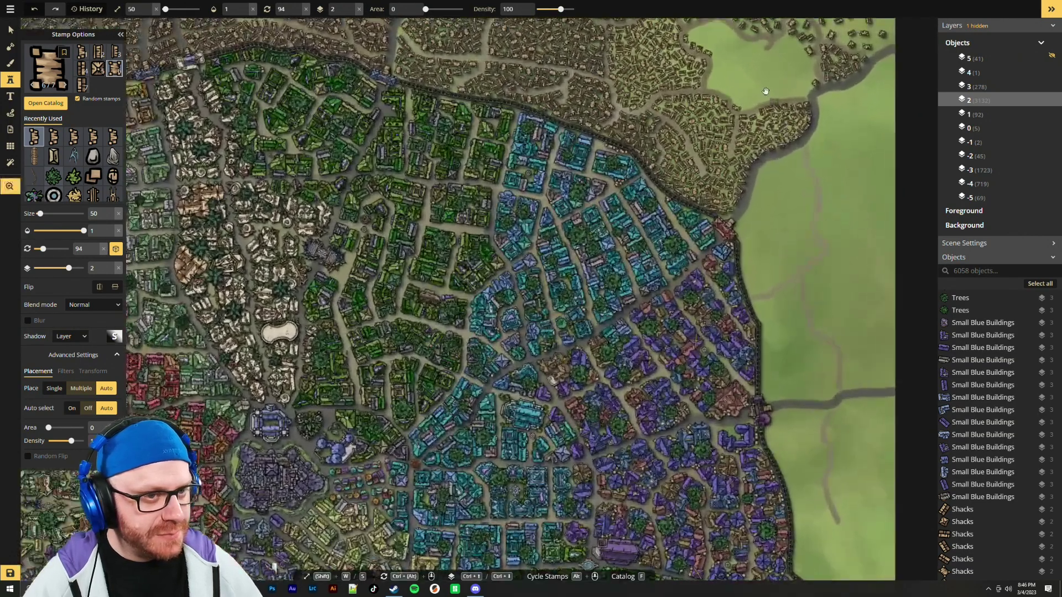
scroll(608, 286, up, 2)
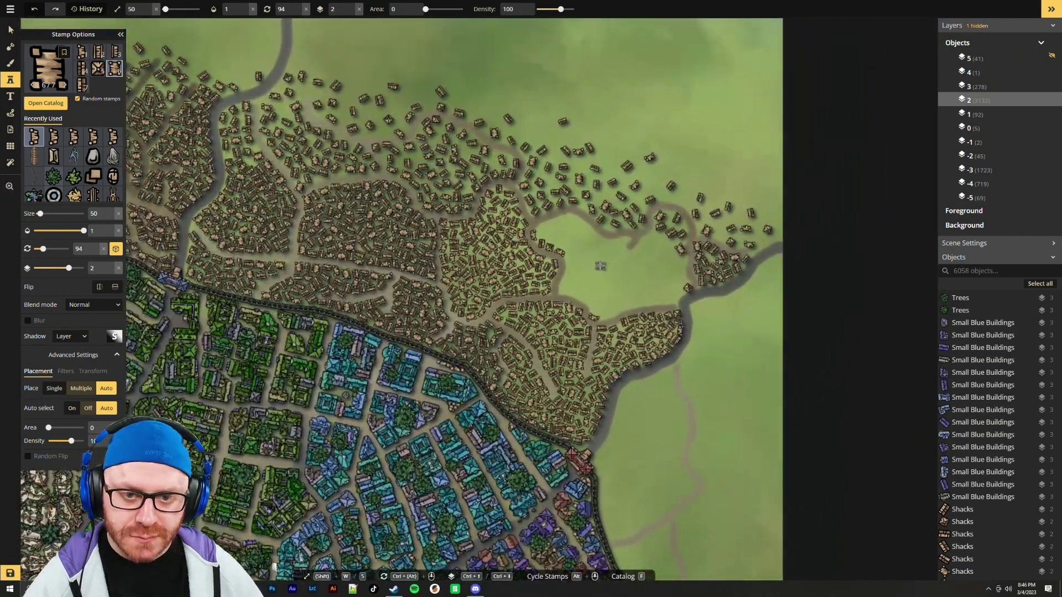
Place four shacks around the short road stub on the clearing's northern edge, including ones rotated to 94°, 280° and 97°
click(657, 236)
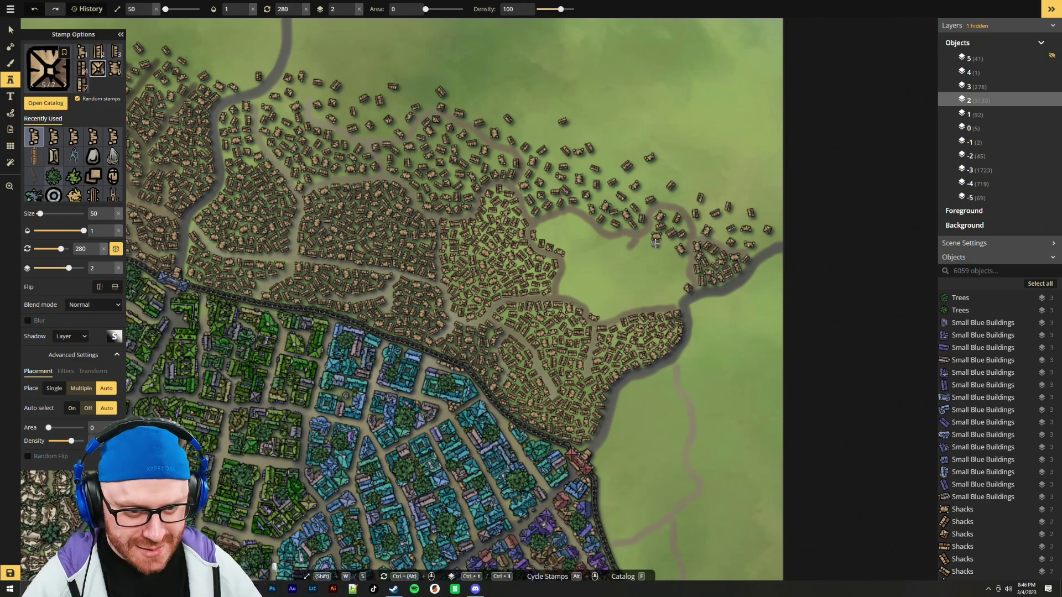
click(684, 263)
click(642, 242)
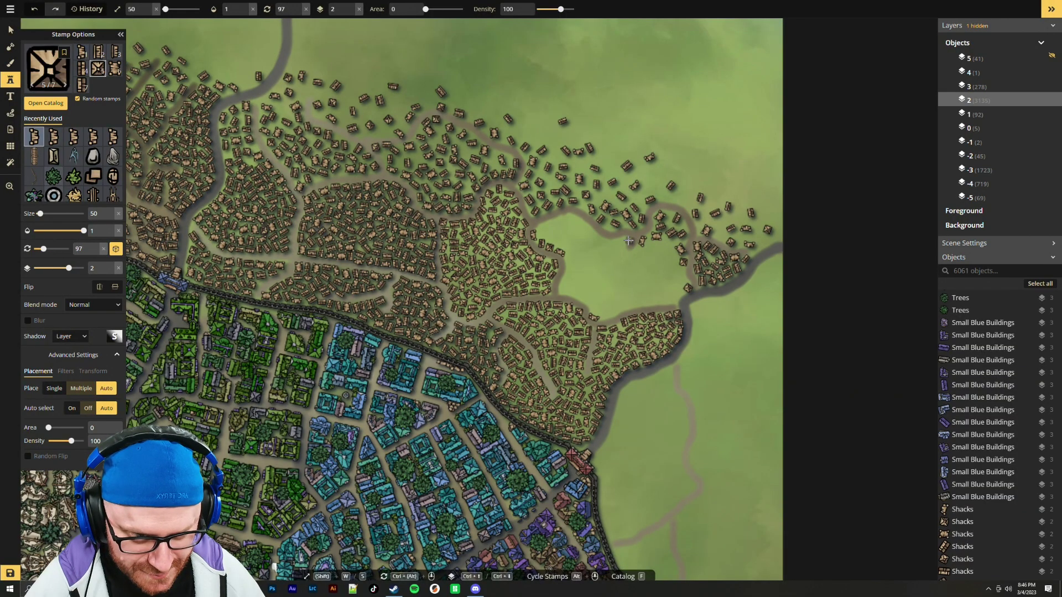
click(620, 251)
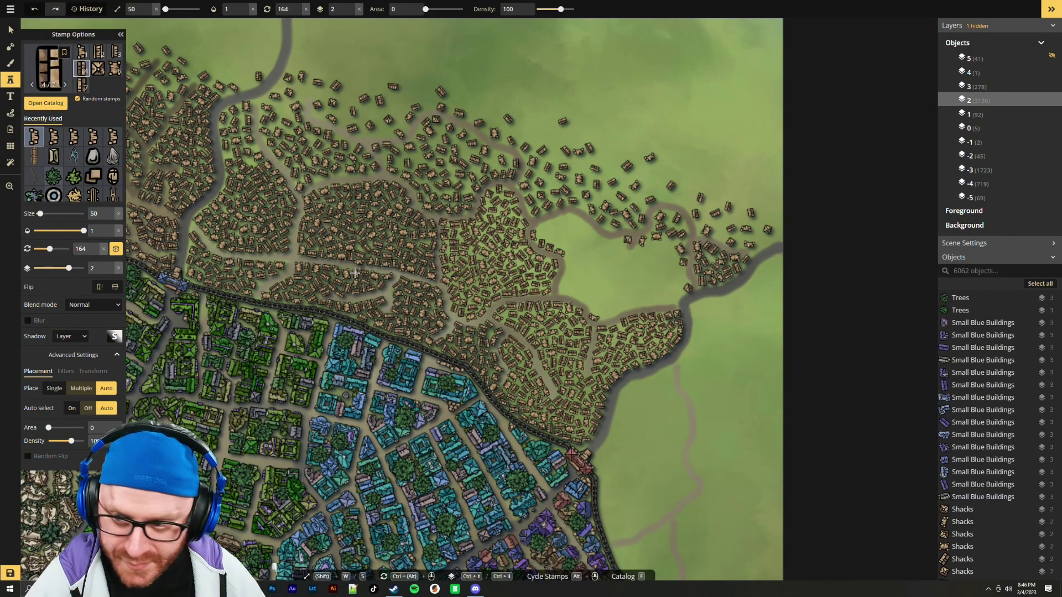
Extend the road stub south into the clearing by painting a winding dirt path on the background with a size 6 brush
click(10, 63)
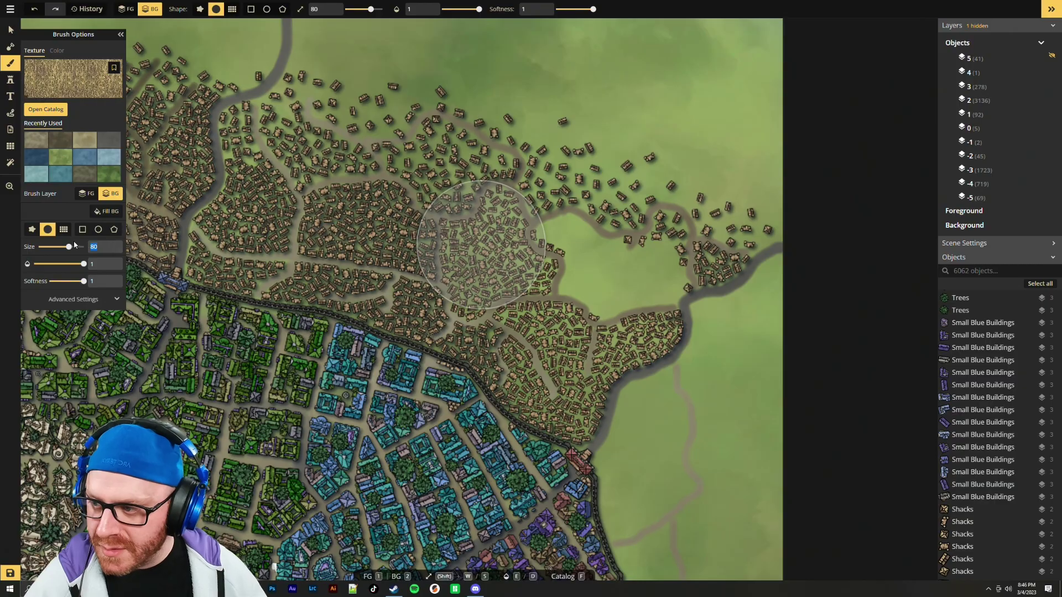
text(6)
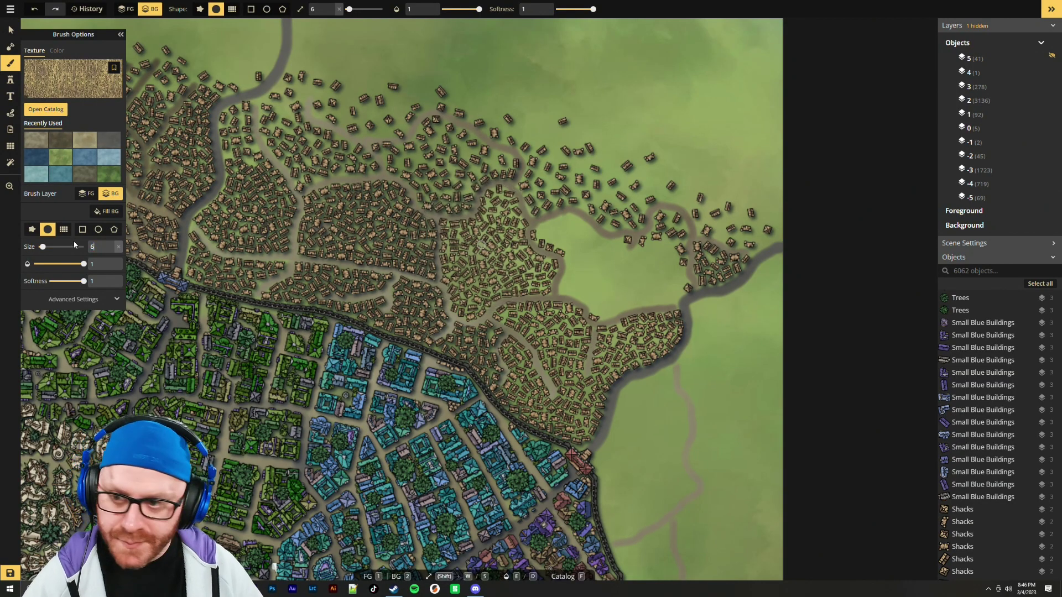
click(85, 140)
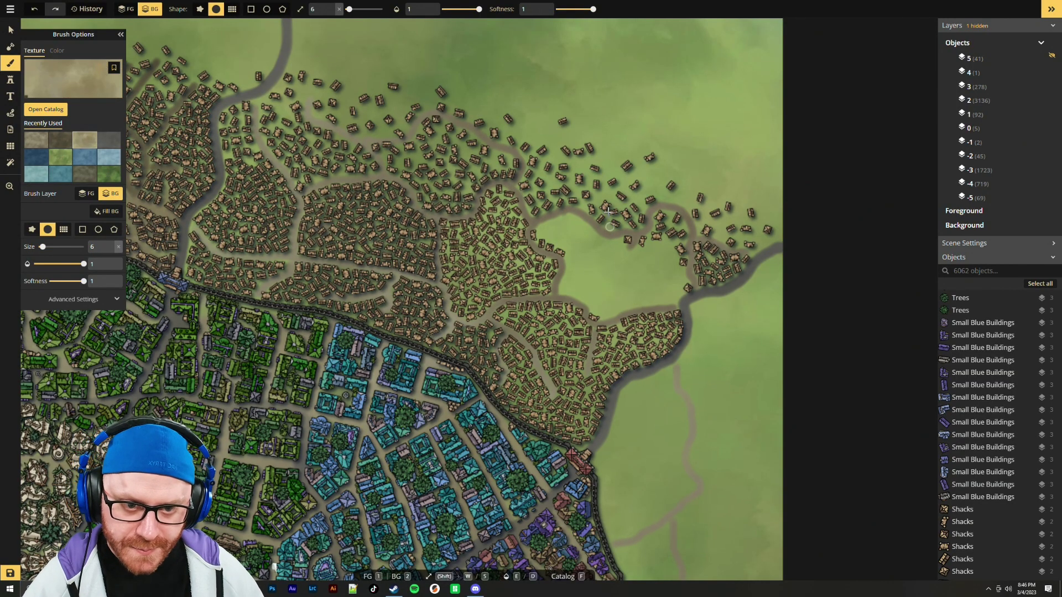
click(60, 140)
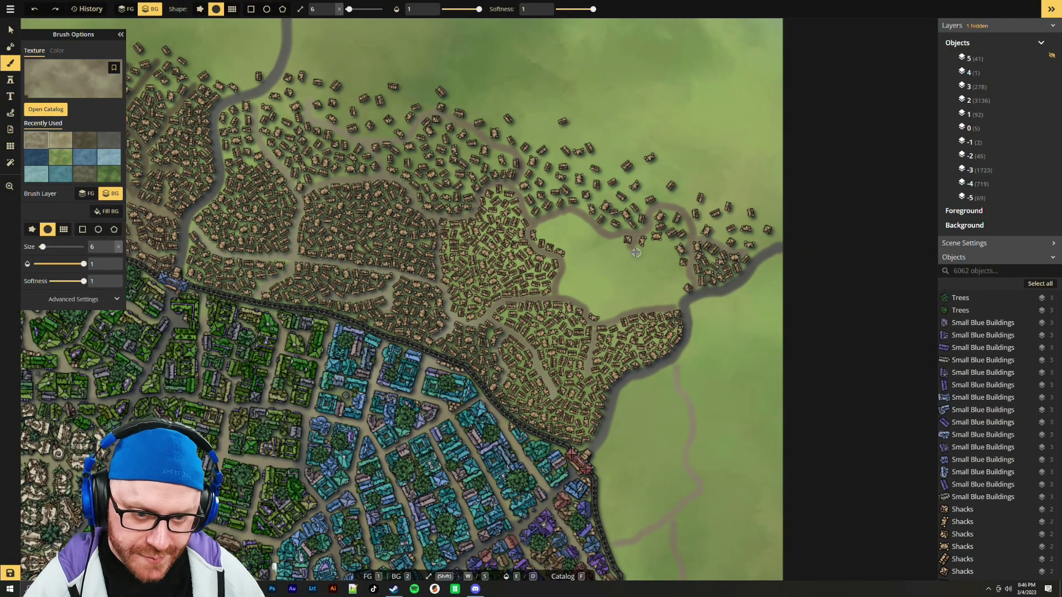
drag(617, 252, 606, 288)
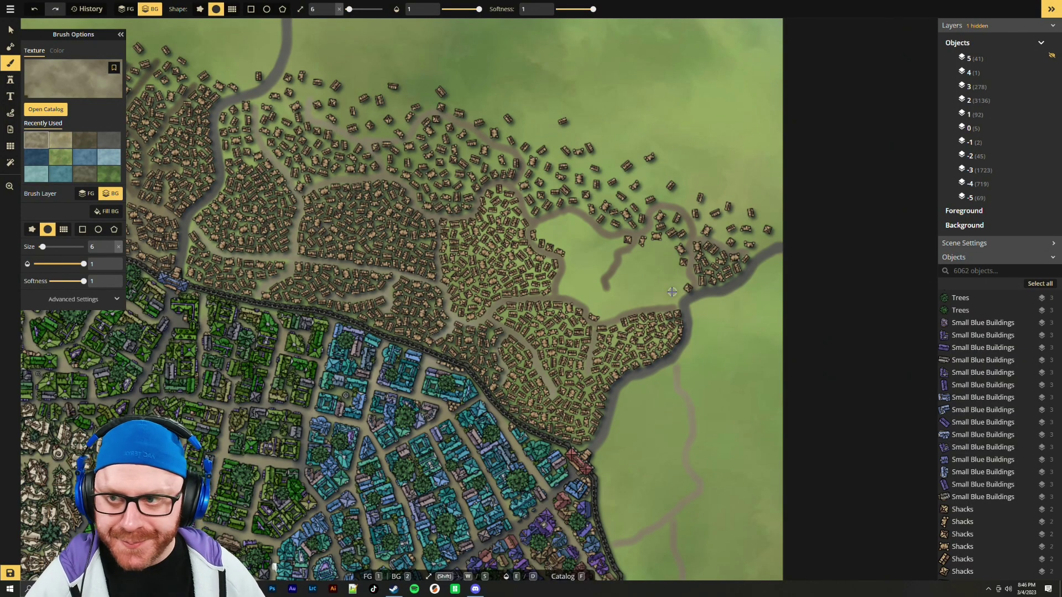
Stamp four shacks along the clearing's northwestern road edge, rotated to 164°, 7°, 253° and 74°
key(o)
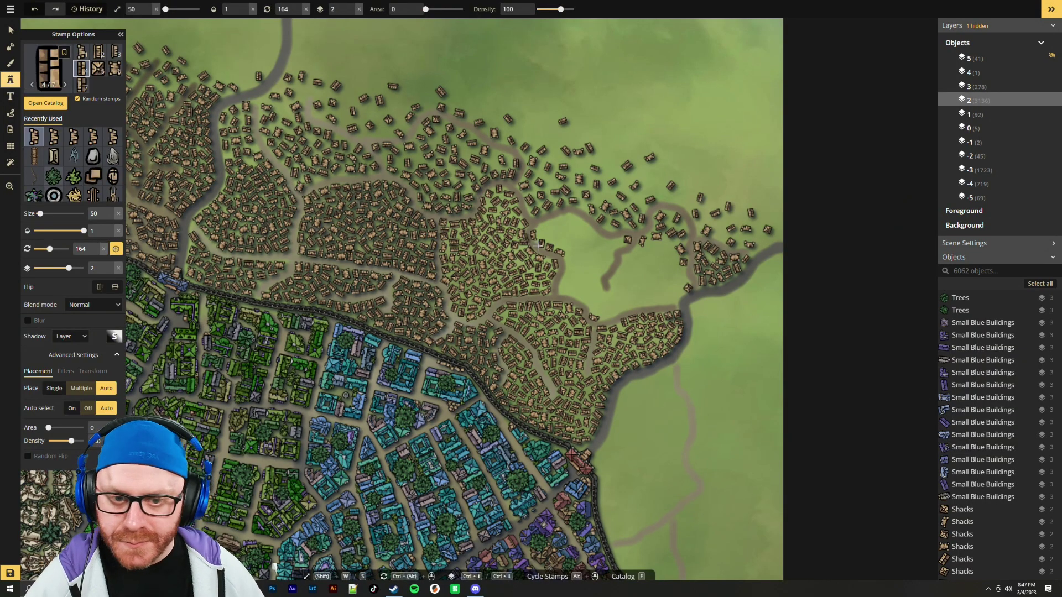
scroll(625, 264, up, 2)
drag(572, 237, 519, 287)
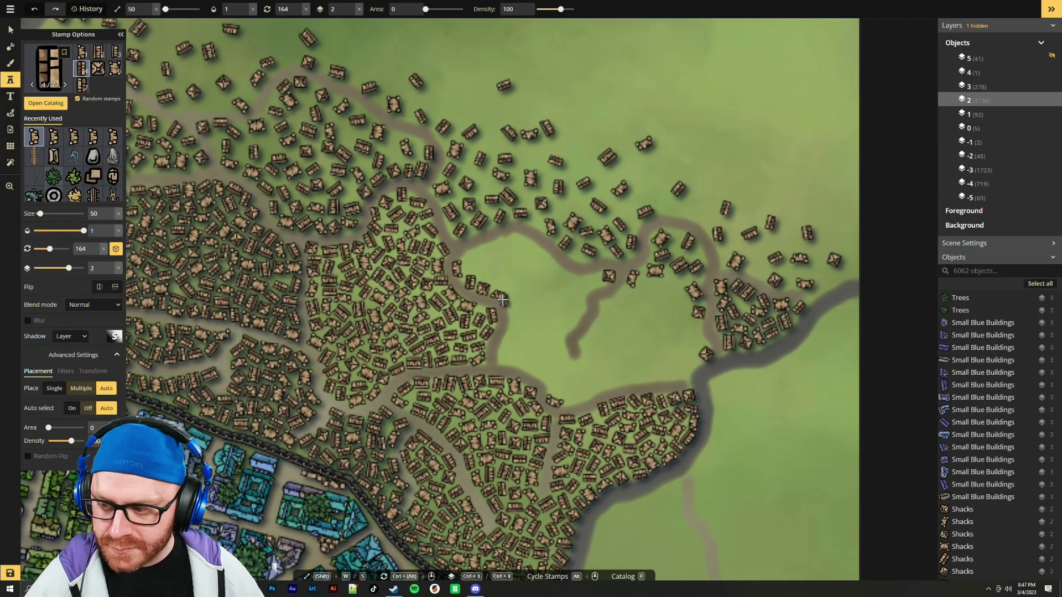
scroll(476, 297, up, 1)
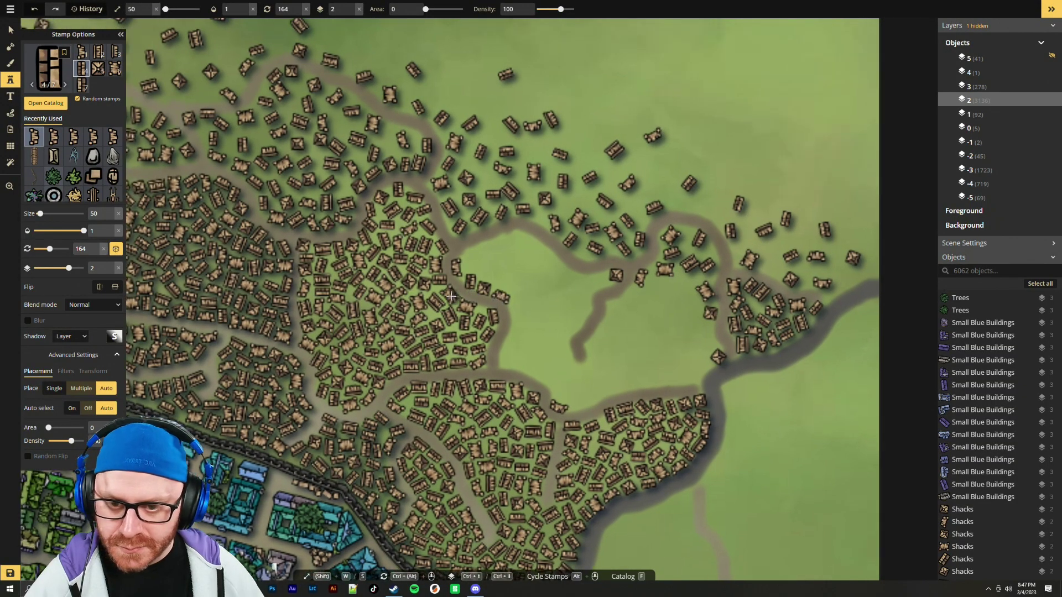
click(479, 249)
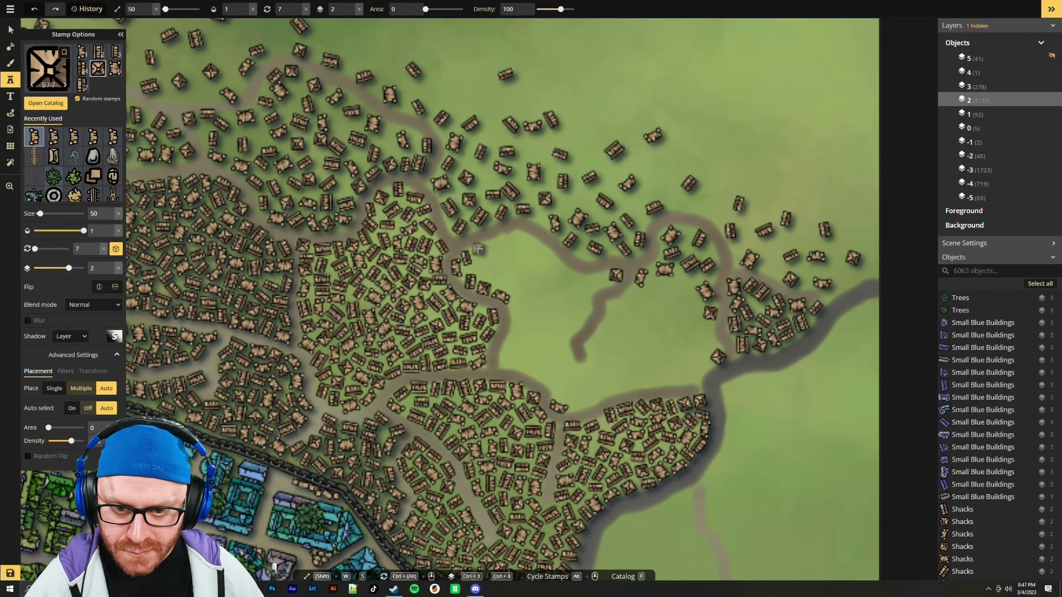
click(478, 248)
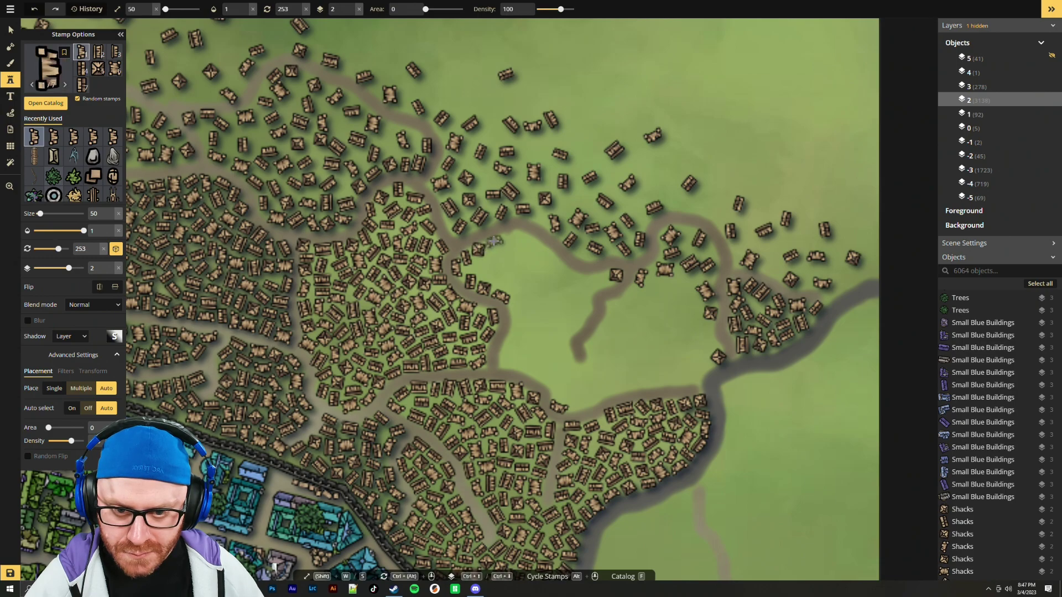
click(494, 241)
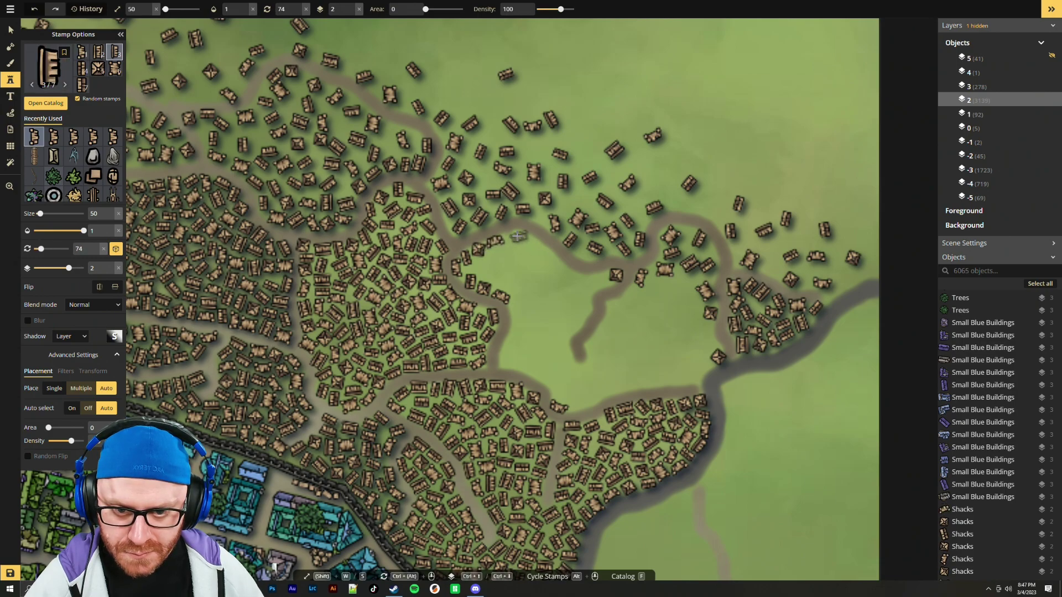
scroll(525, 266, up, 1)
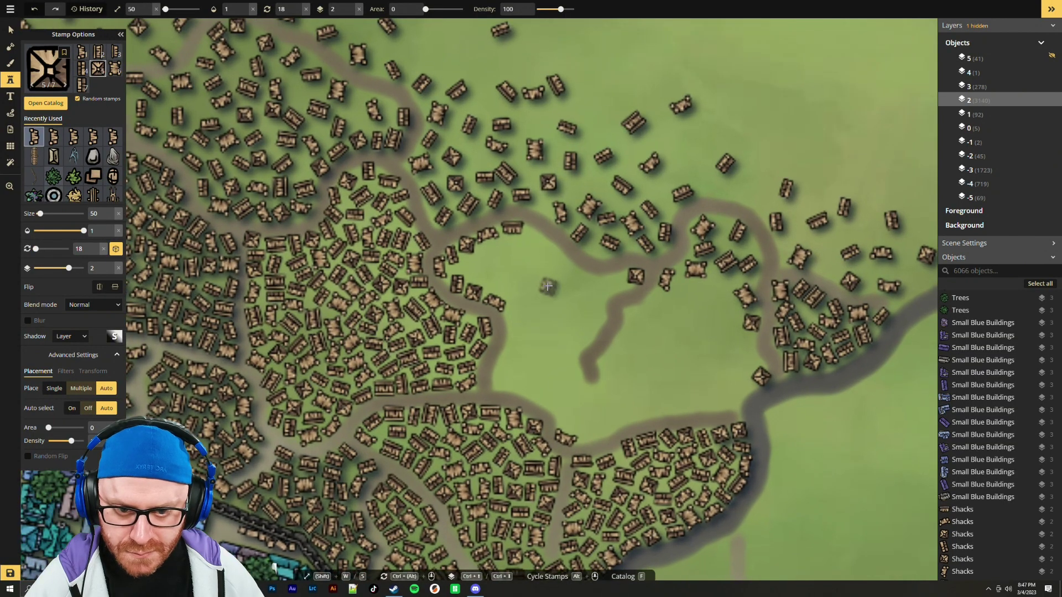
Line the south side of the clearing's northern road with five shacks west of the path junction, including ones at 18°, 329°, 287° and 249°
click(629, 275)
click(614, 277)
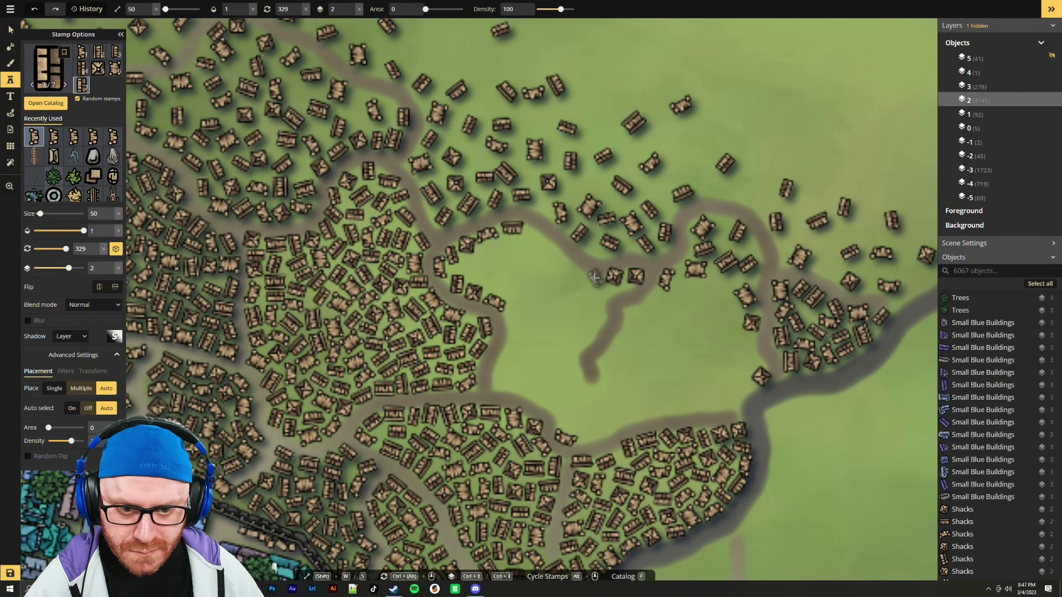
click(592, 277)
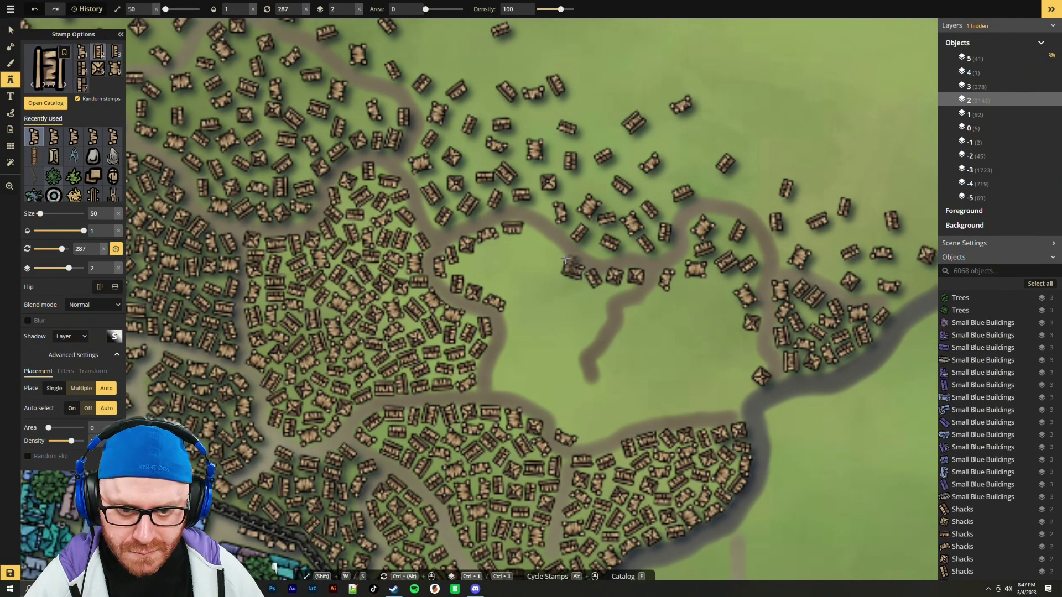
click(566, 263)
click(557, 257)
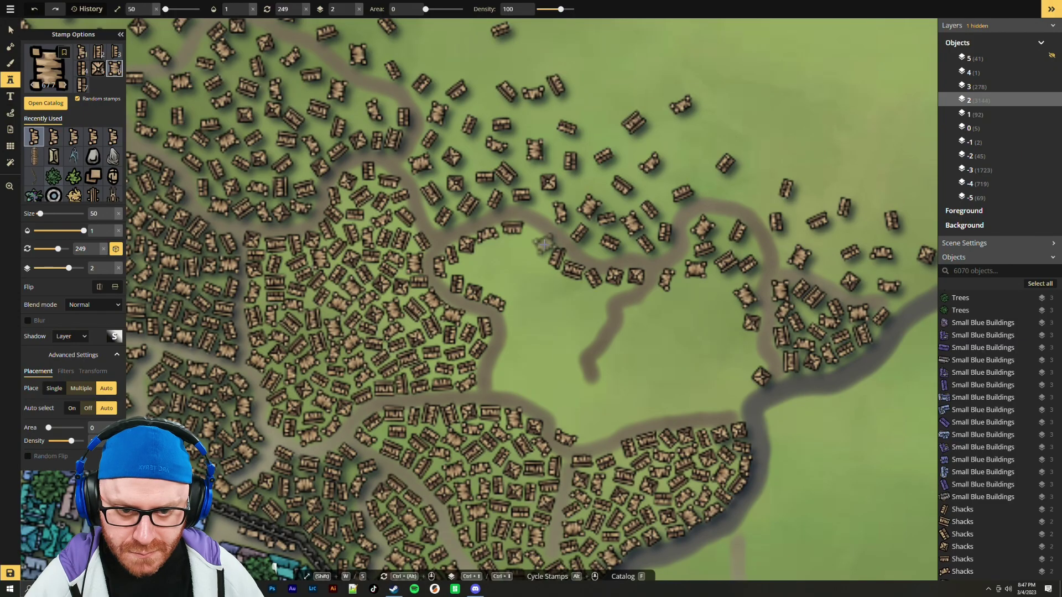
click(523, 242)
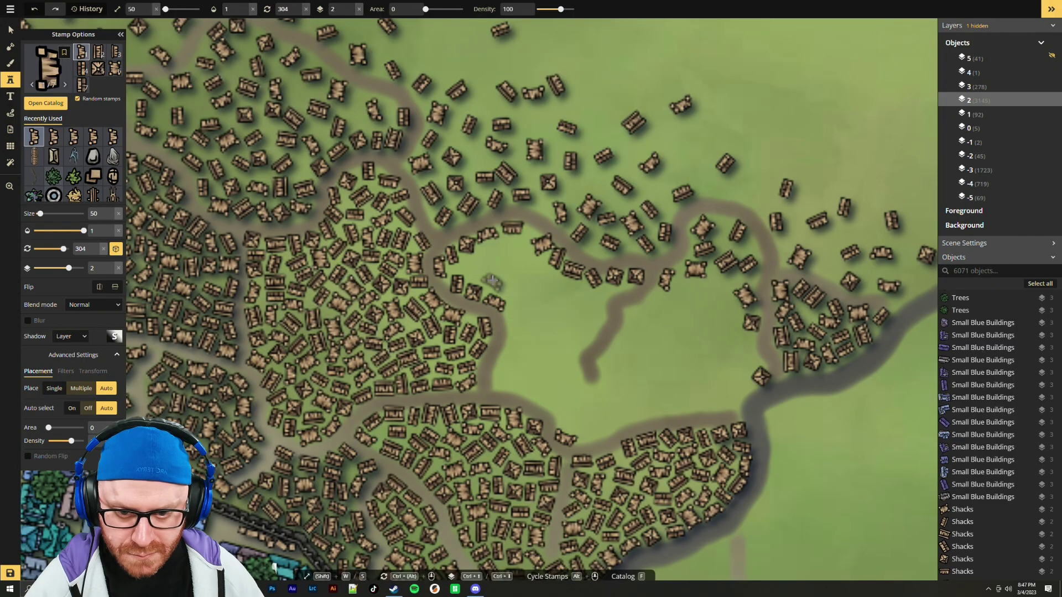
Fill the clearing's northwest corner with six shacks, including ones at 304°, 235°, 337°, 48° and 161°
click(489, 281)
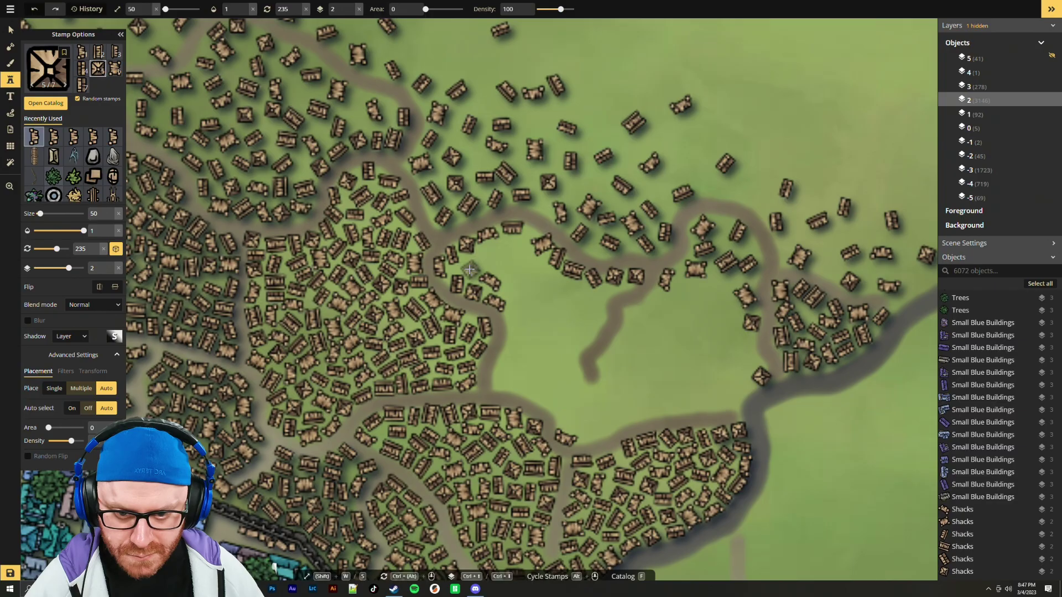
click(469, 269)
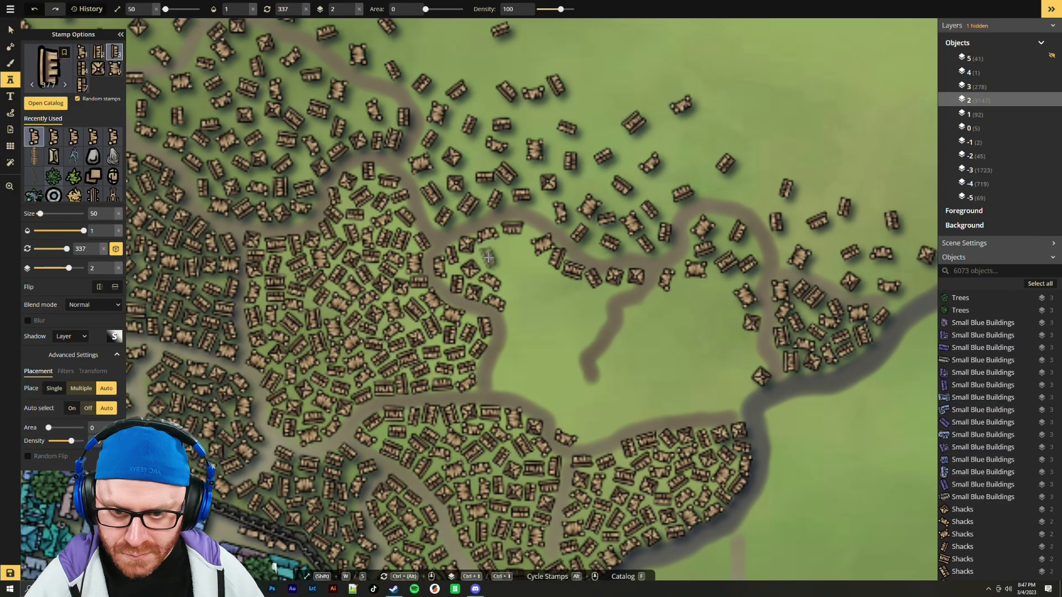
click(485, 257)
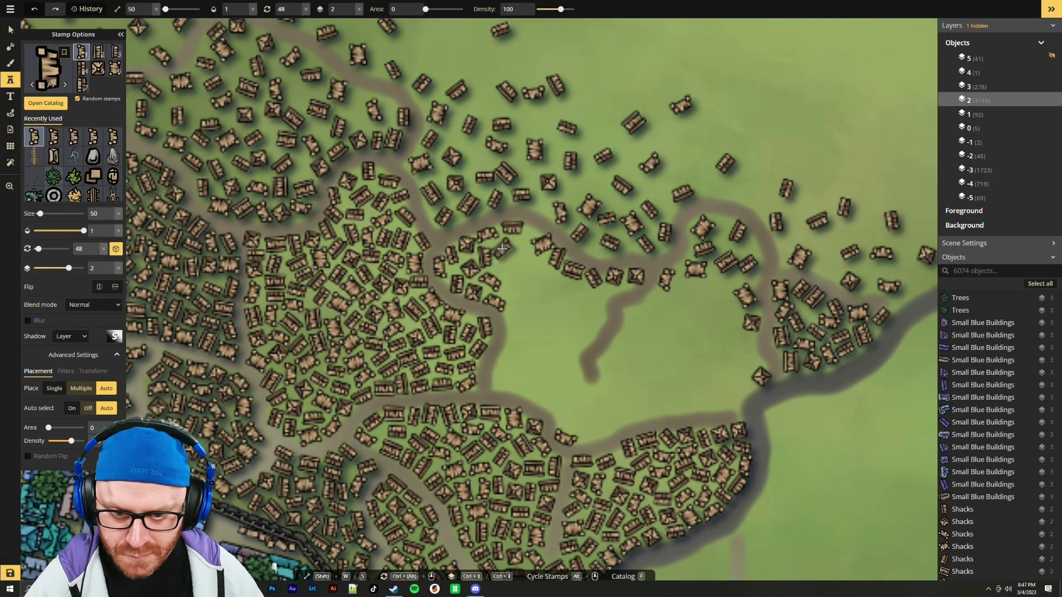
click(522, 246)
click(514, 260)
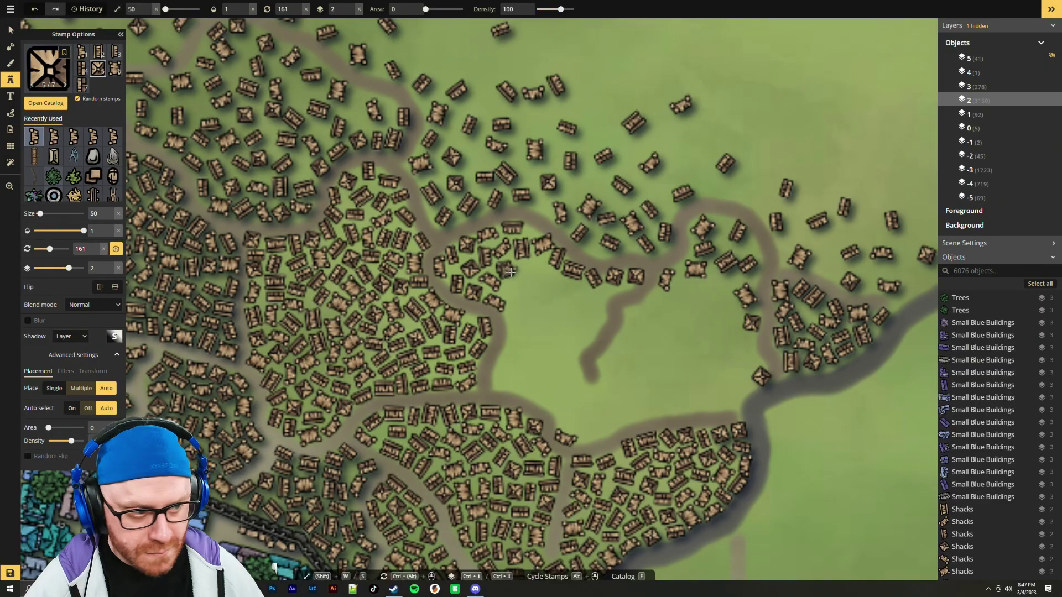
click(505, 270)
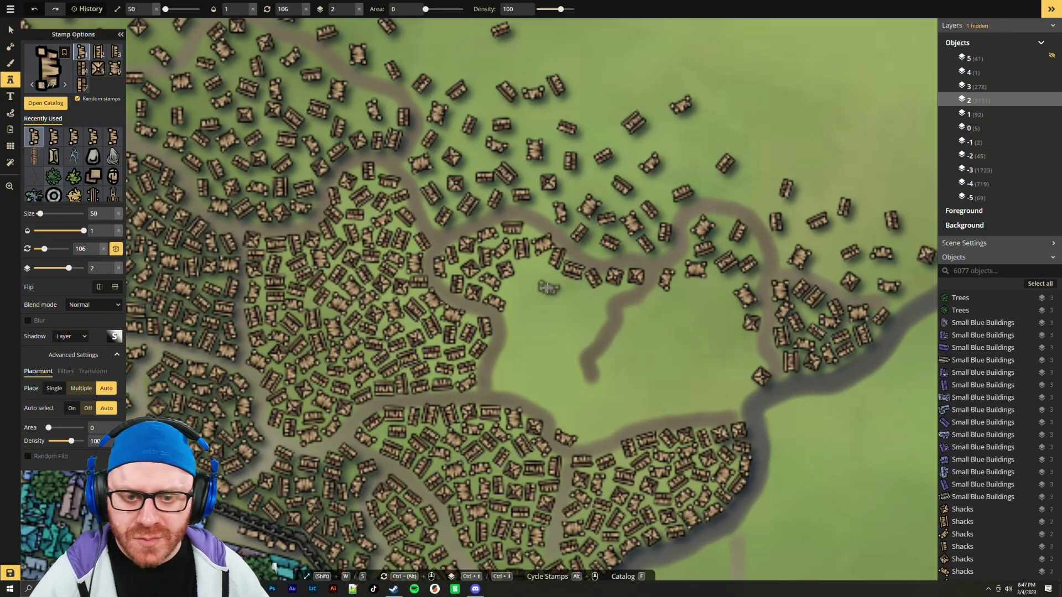
Select a placed shack at the clearing's western edge and extend the selection to all stamps from its set
scroll(547, 287, down, 2)
click(11, 29)
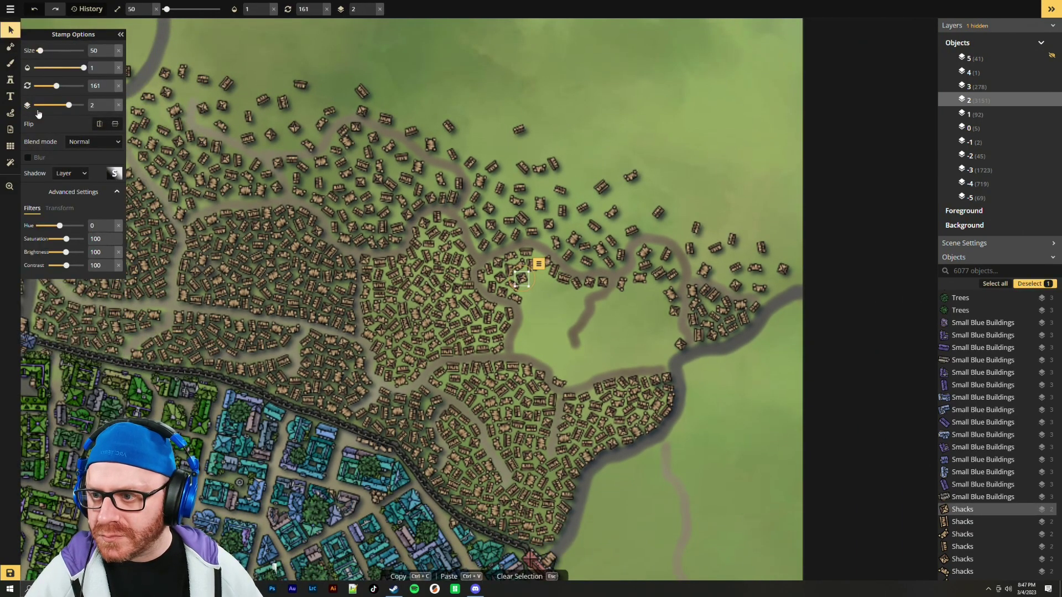
click(577, 340)
scroll(576, 340, down, 1)
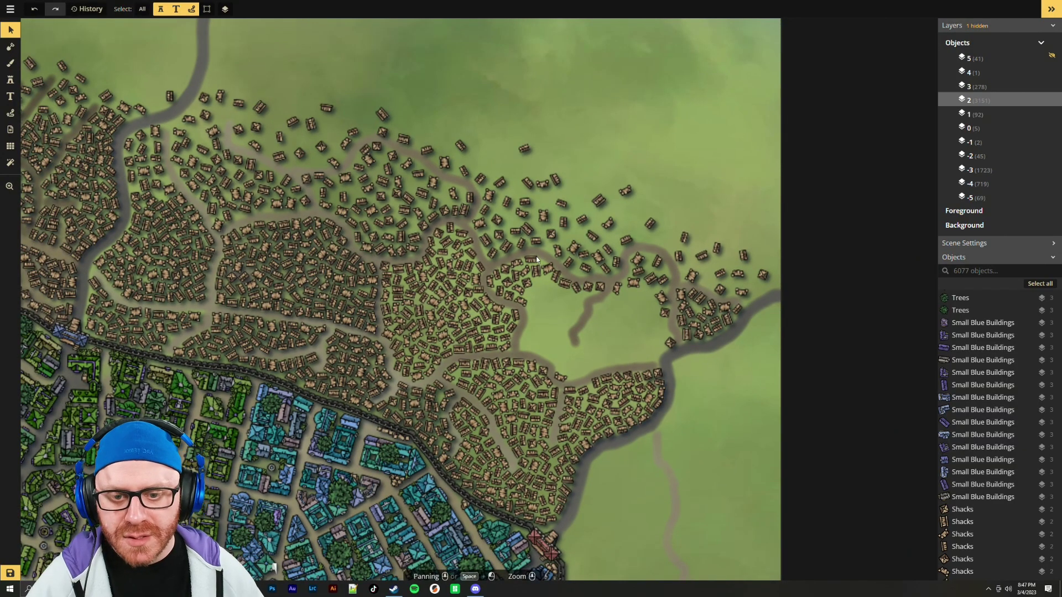
click(516, 319)
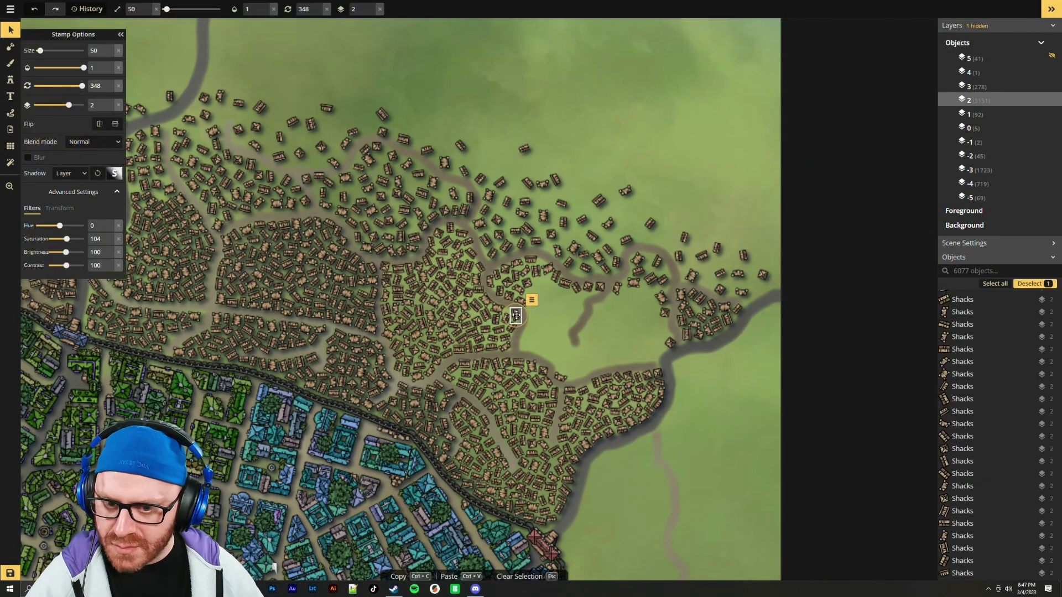
click(531, 300)
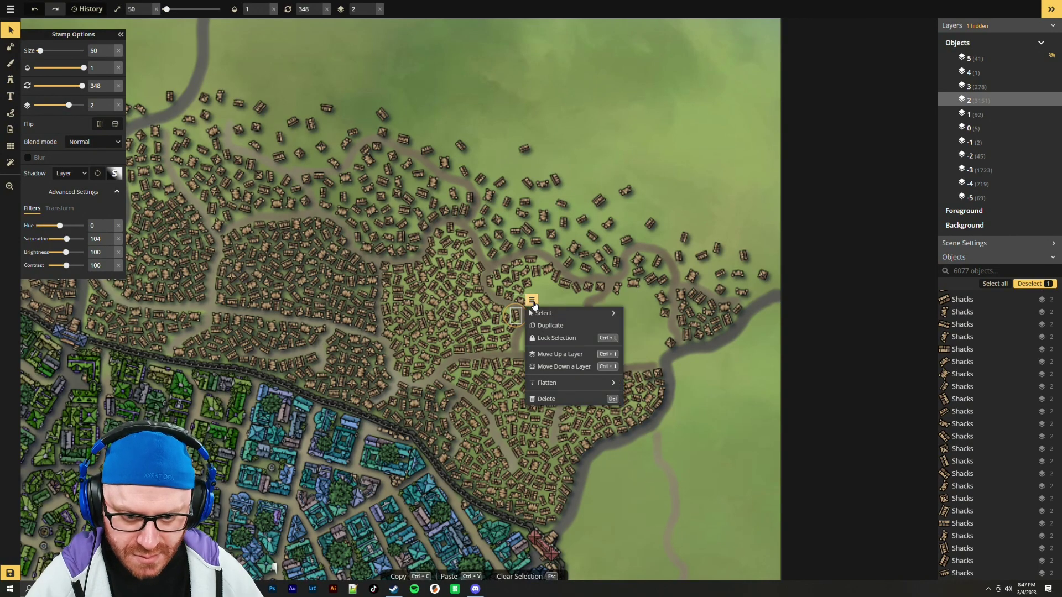
mouse_move(595, 313)
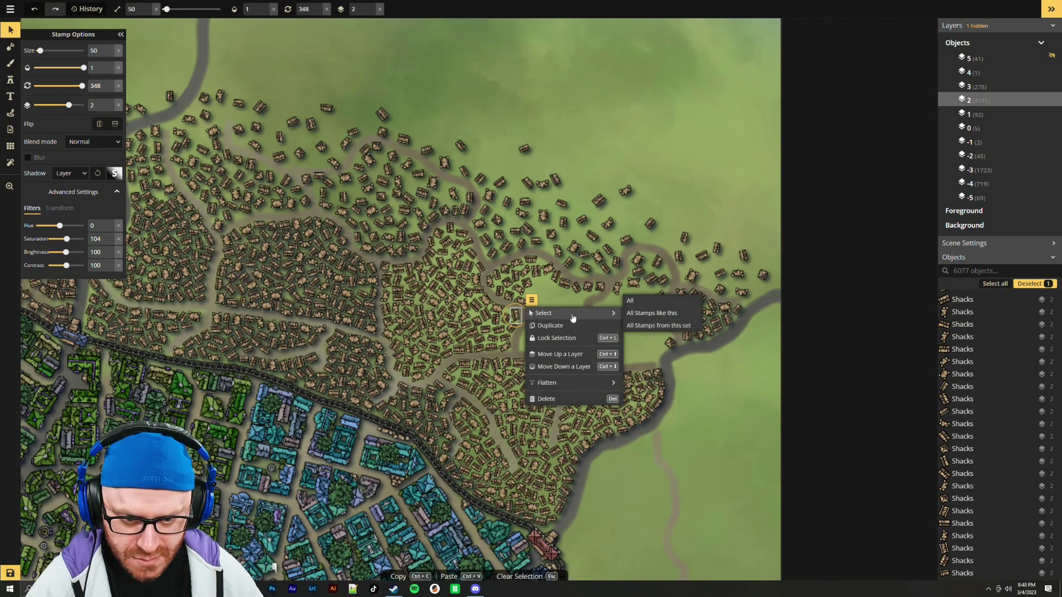
click(667, 328)
scroll(667, 328, down, 5)
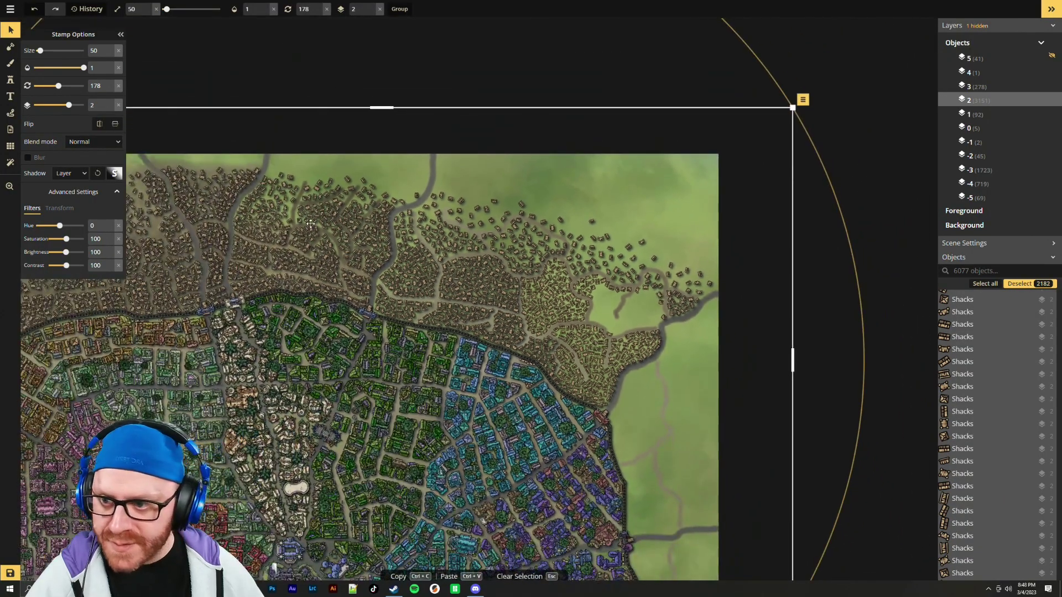
Try the Object shadow mode on the selected shacks, restore the Layer shadow mode, and clear the selection
click(71, 174)
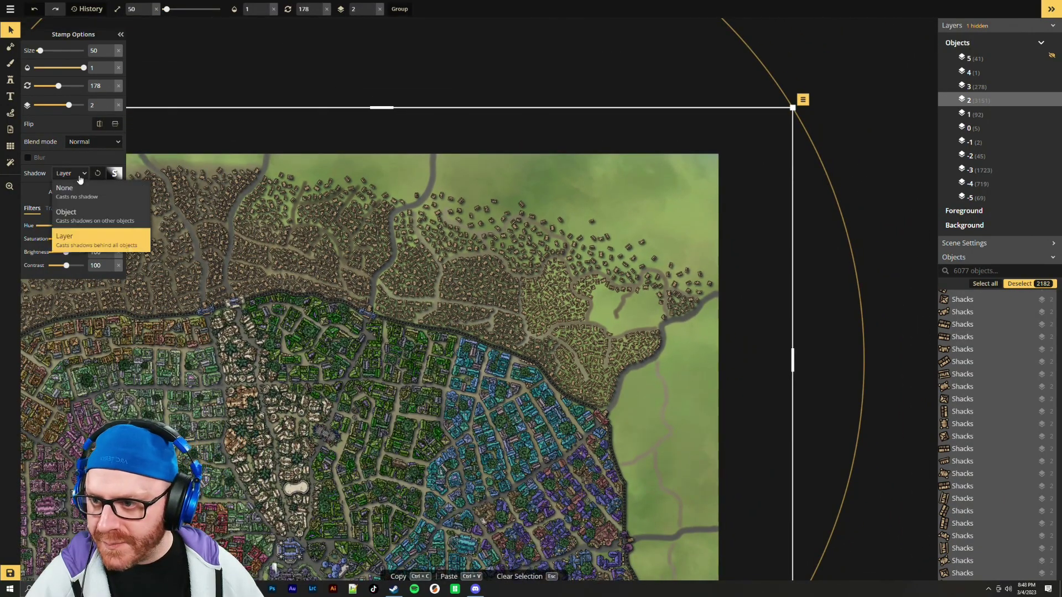
click(82, 216)
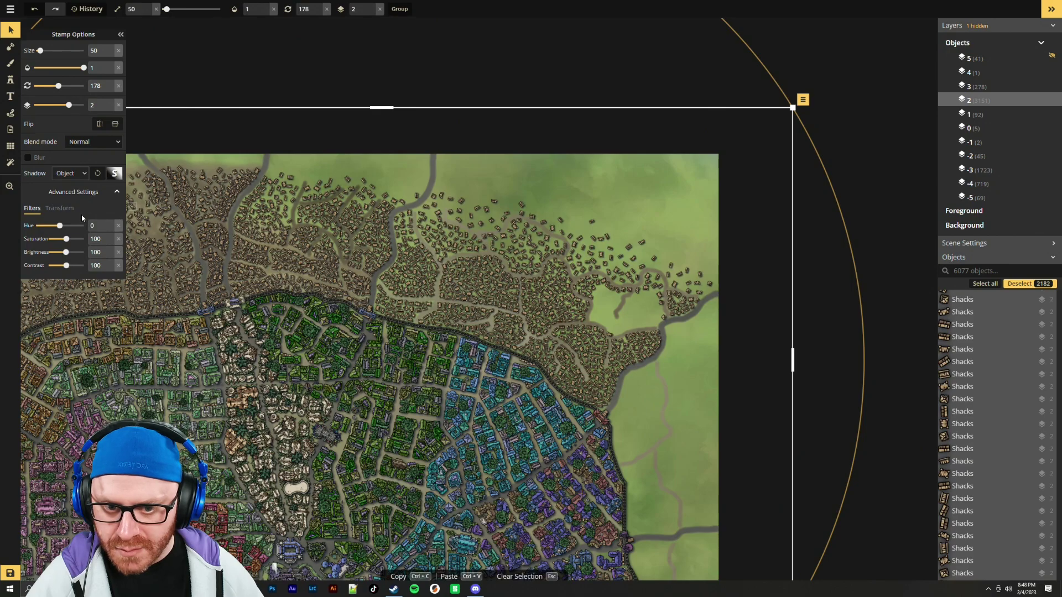
click(81, 175)
click(80, 242)
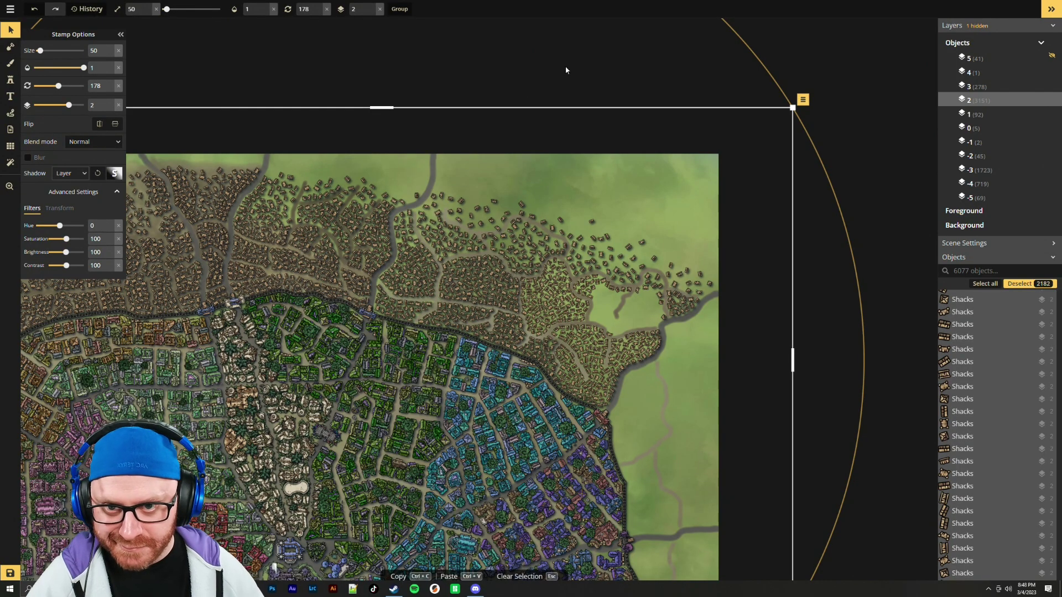
key(Escape)
scroll(647, 352, up, 5)
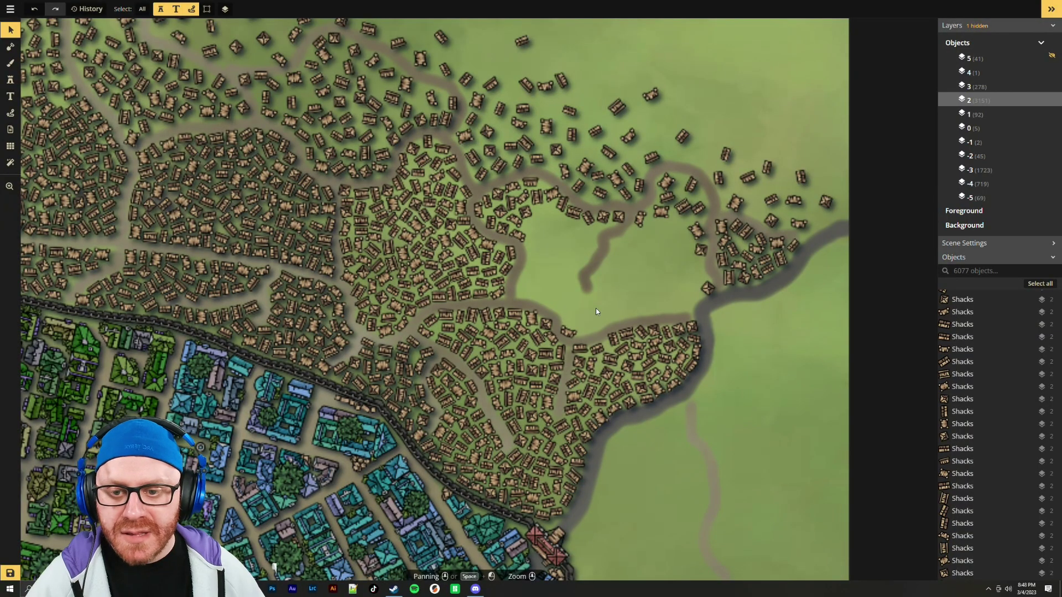
scroll(587, 270, up, 2)
scroll(594, 269, up, 1)
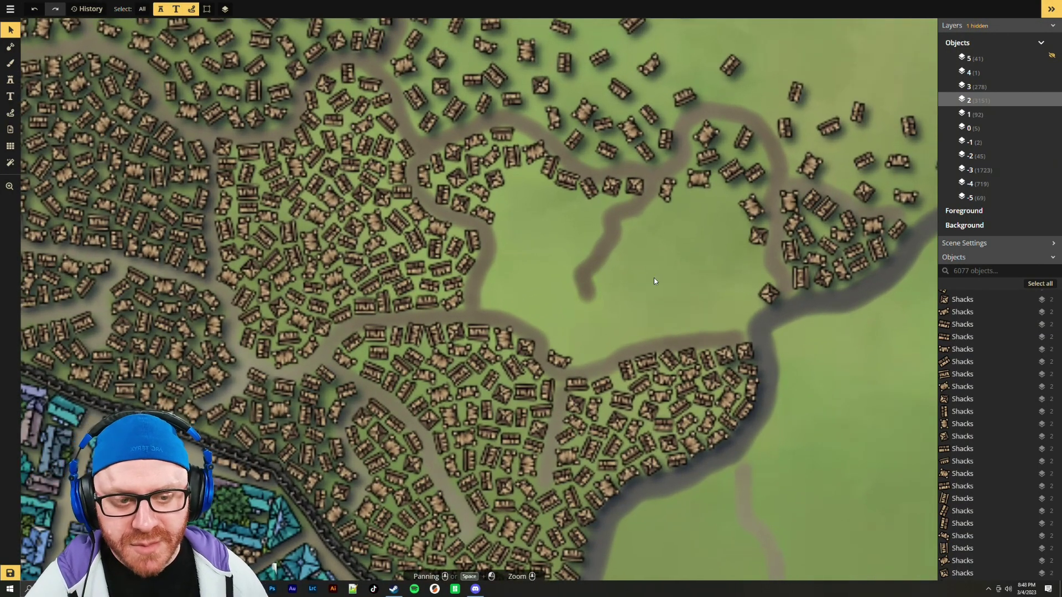
Return to stamping shacks and enable Random Flip in the placement settings
click(10, 79)
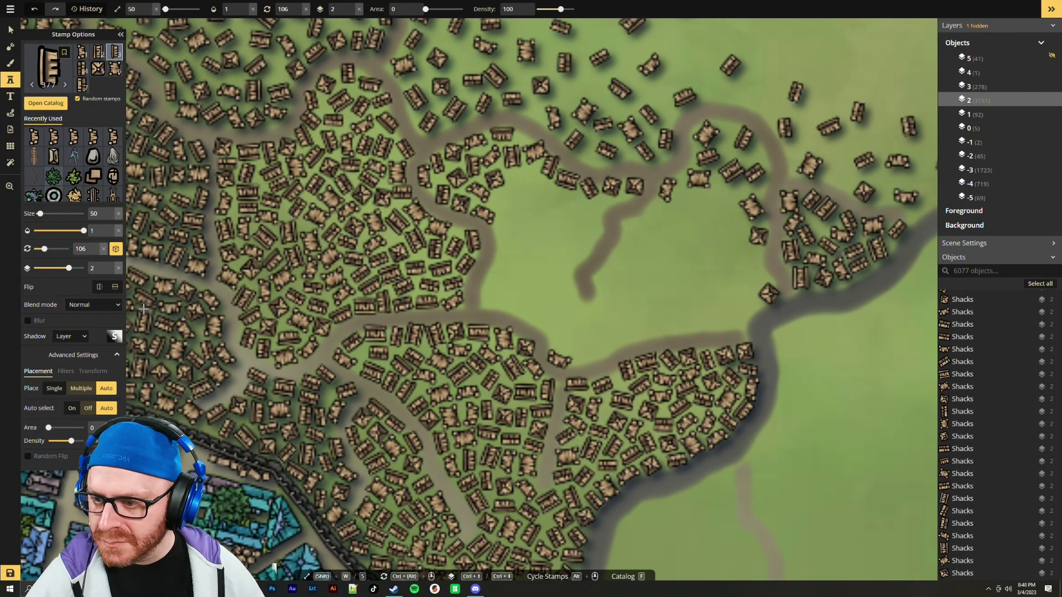
click(94, 371)
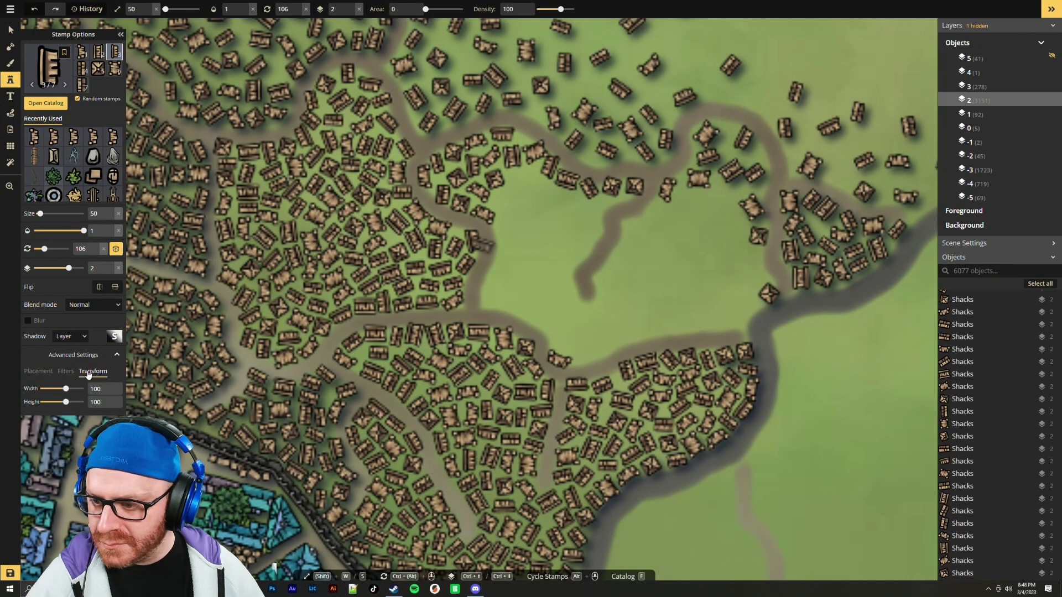
click(38, 372)
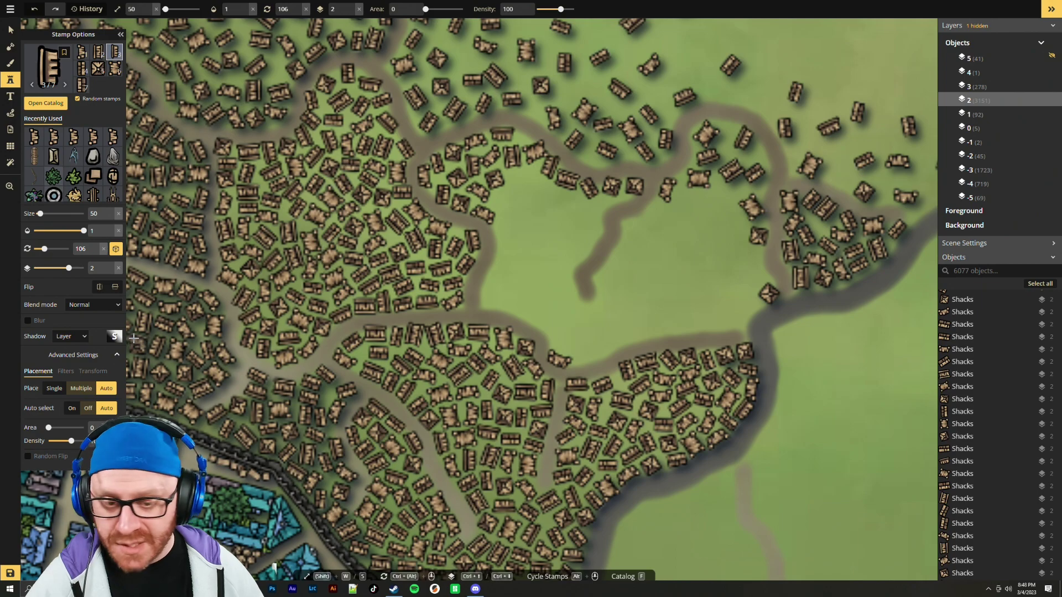
click(29, 457)
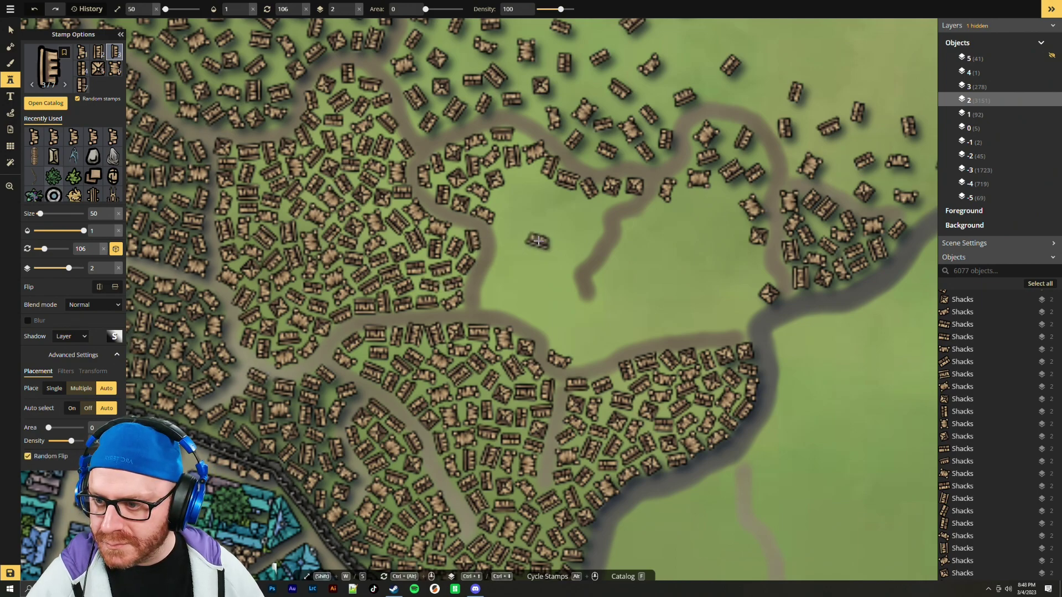
Line the clearing's southwestern road edge with four shacks running down toward the road junction, the first rotated to 106°
scroll(537, 242, up, 5)
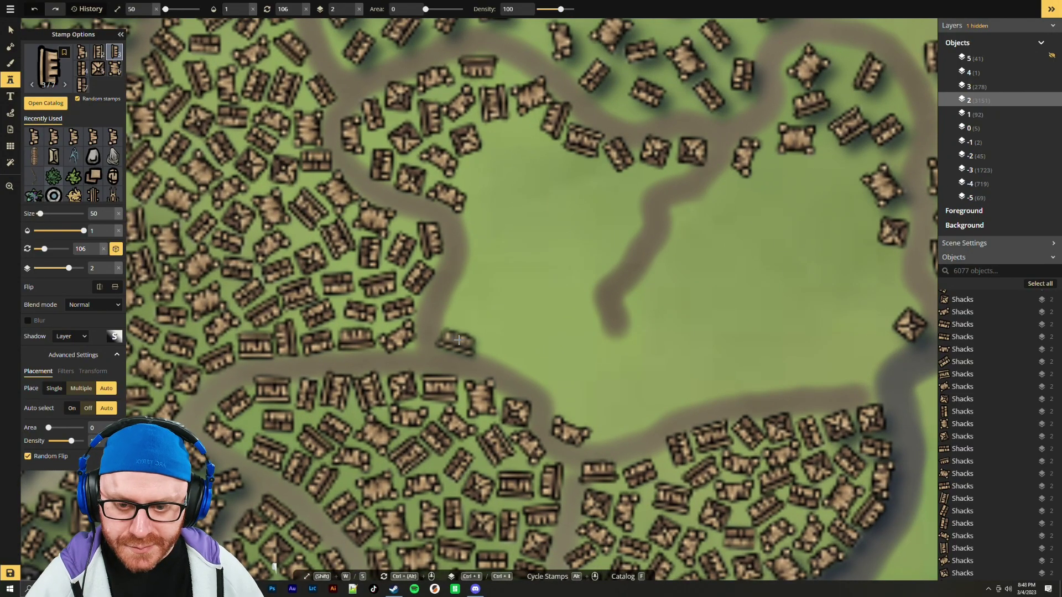
click(458, 340)
click(498, 344)
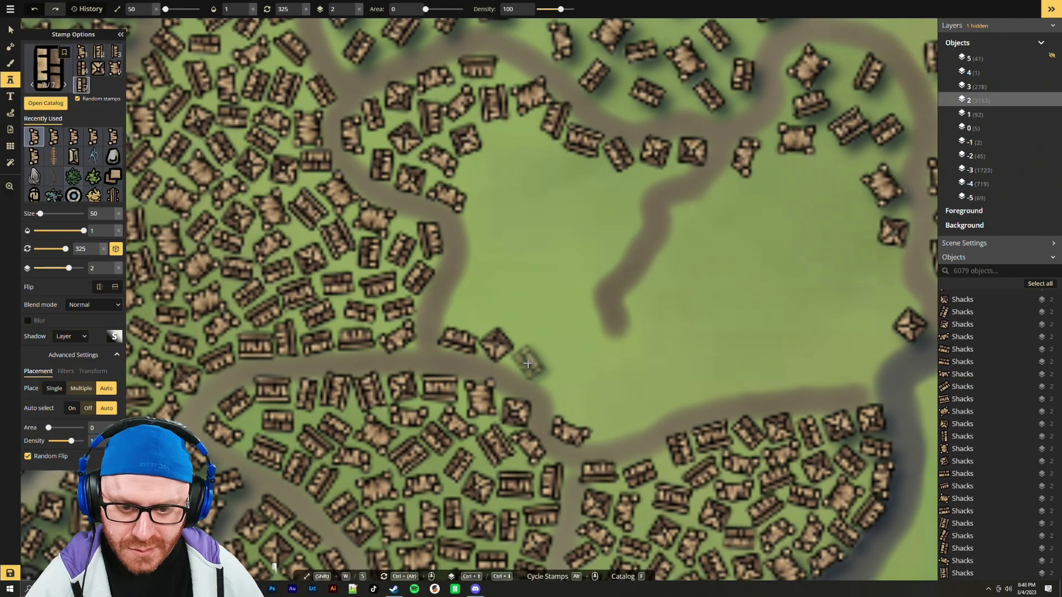
click(524, 366)
click(553, 390)
Stamp three shacks along the north side of the clearing's southern road, just east of the junction, the middle one at 242°
scroll(609, 423, up, 1)
scroll(609, 423, down, 4)
click(606, 428)
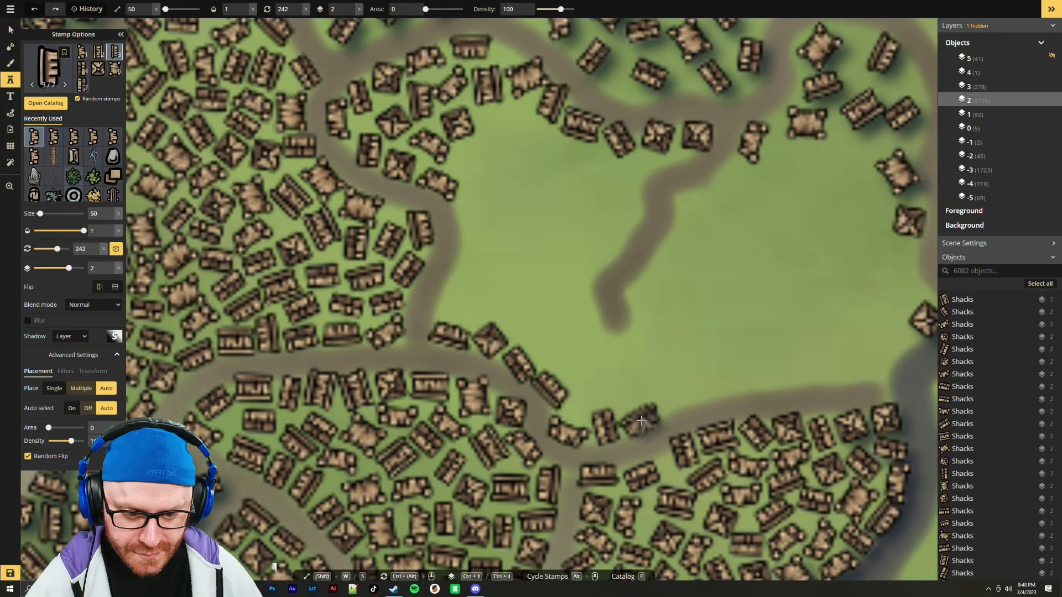
click(640, 422)
click(675, 398)
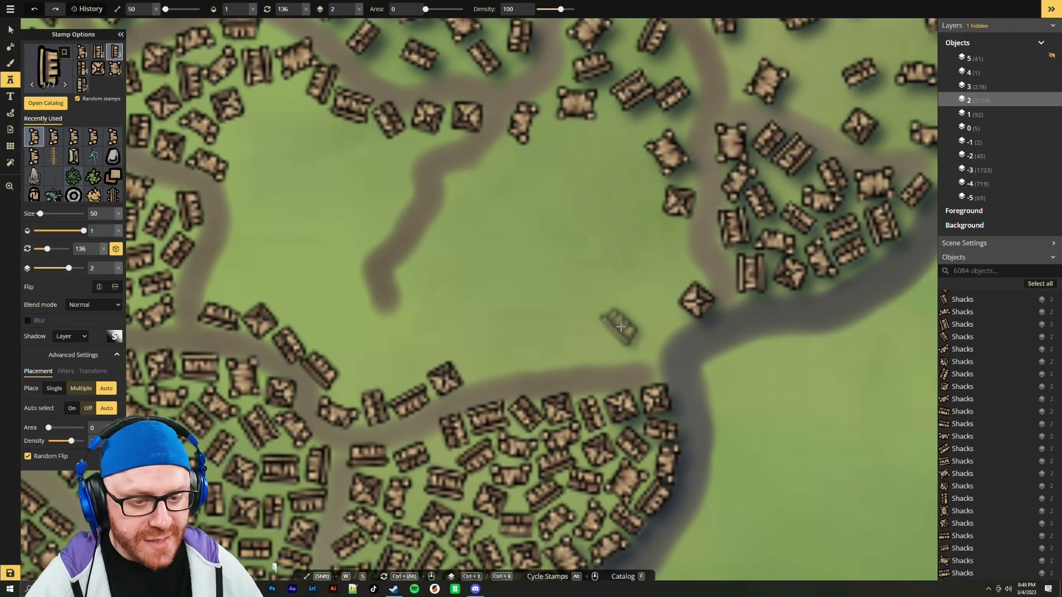
Place two shacks at the clearing's southeastern corner beside the wide grey road, the first rotated to 61°
scroll(636, 341, down, 4)
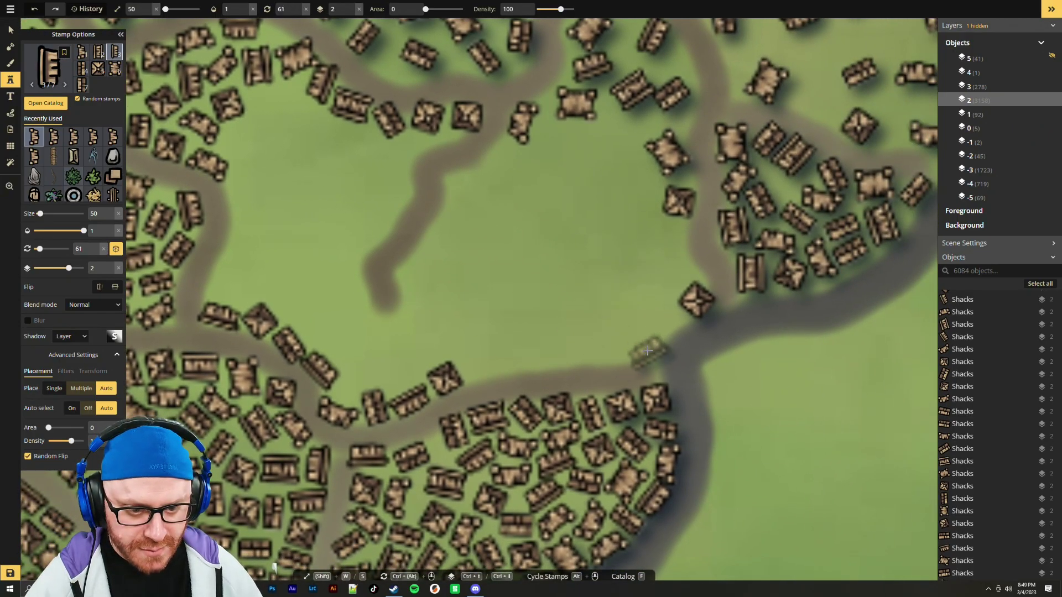
click(645, 350)
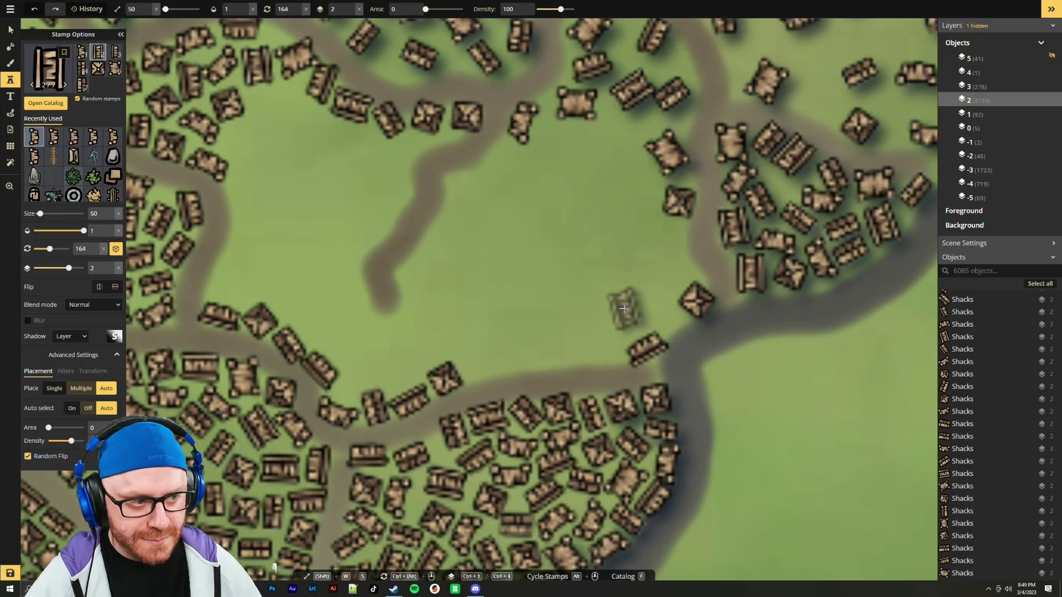
scroll(624, 309, down, 10)
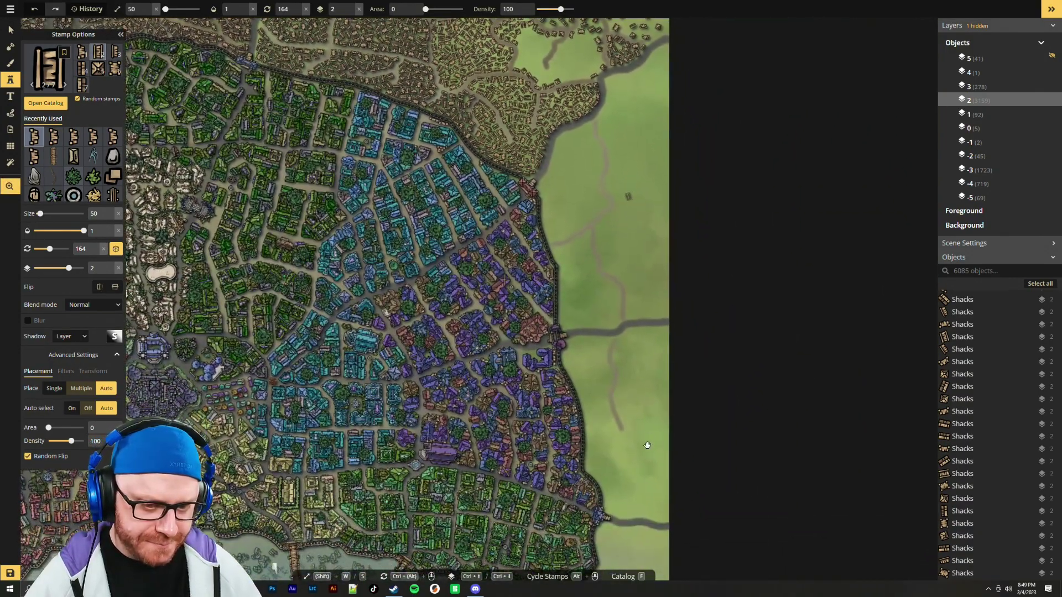
drag(645, 440, 646, 339)
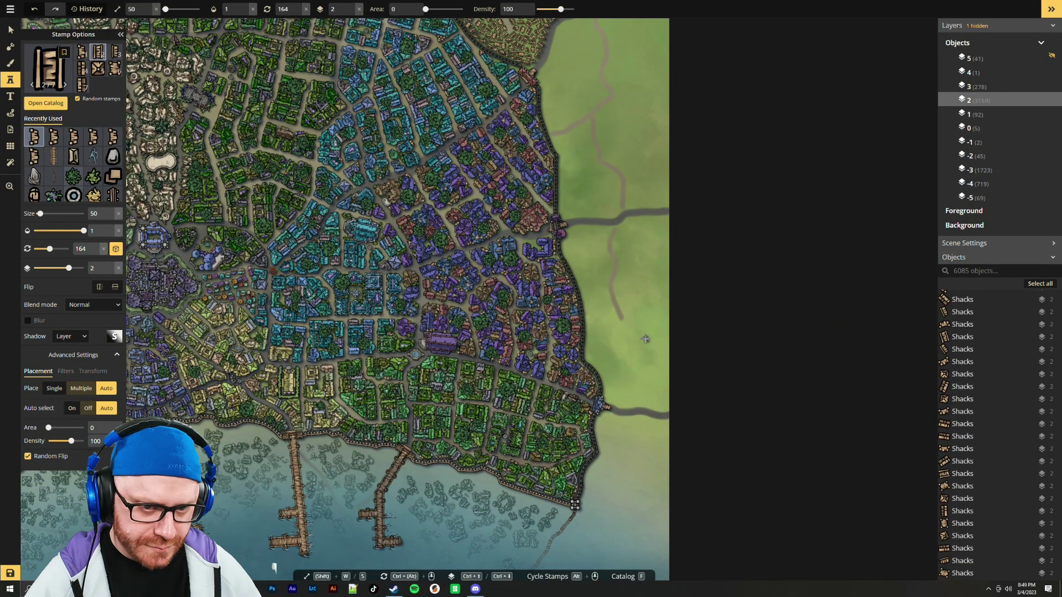
drag(628, 254, 637, 427)
drag(616, 188, 622, 218)
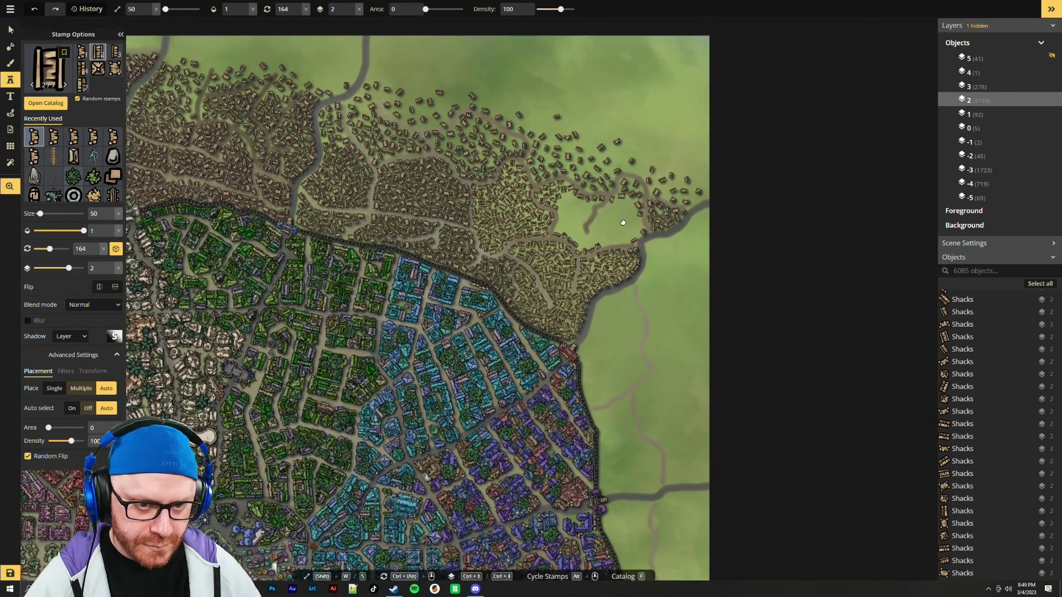
scroll(621, 218, up, 5)
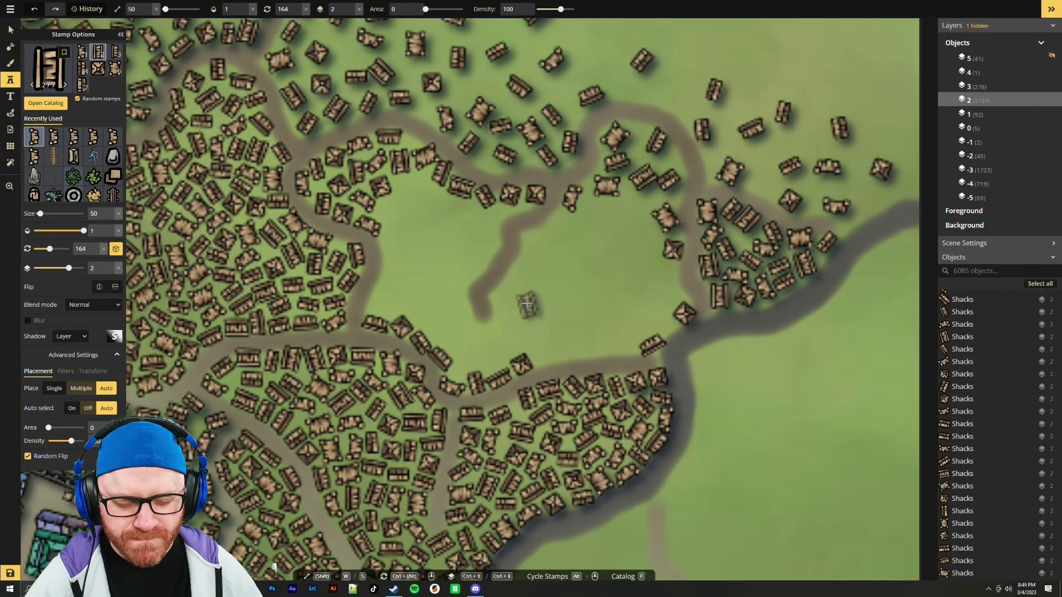
ctrl+scroll(664, 322, down, 1)
click(664, 322)
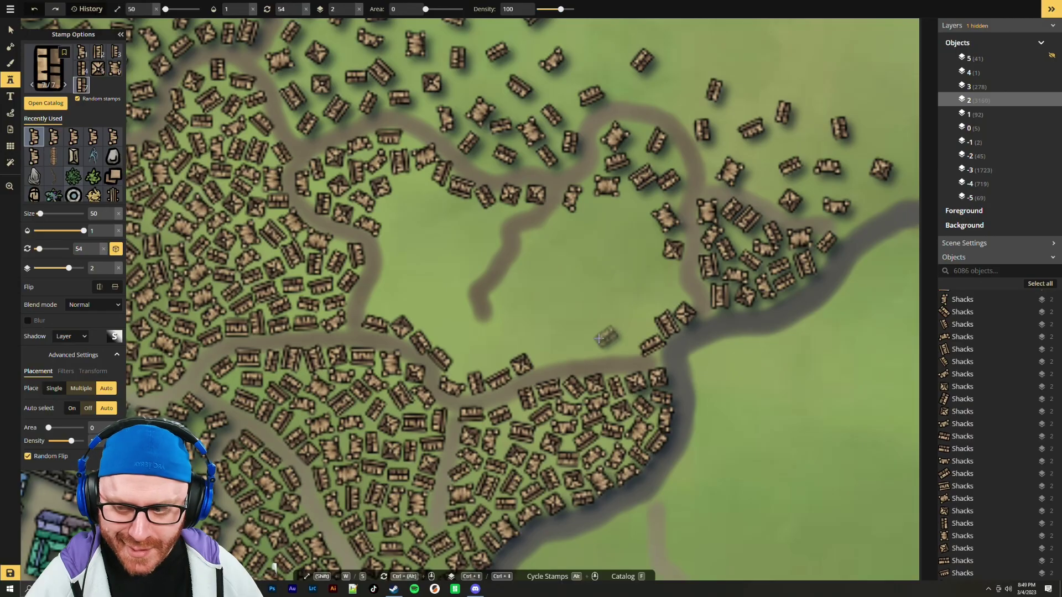
Continue westward along the north side of the clearing's southern road with four shacks, including ones at 339° and 178°
scroll(592, 343, up, 1)
ctrl+scroll(636, 346, down, 3)
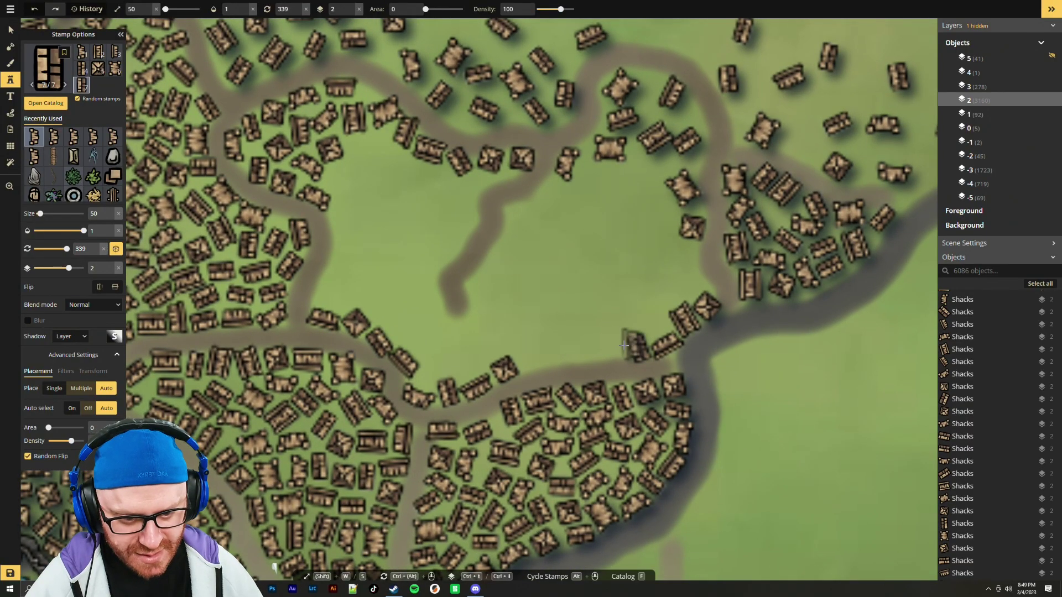
click(635, 347)
click(613, 349)
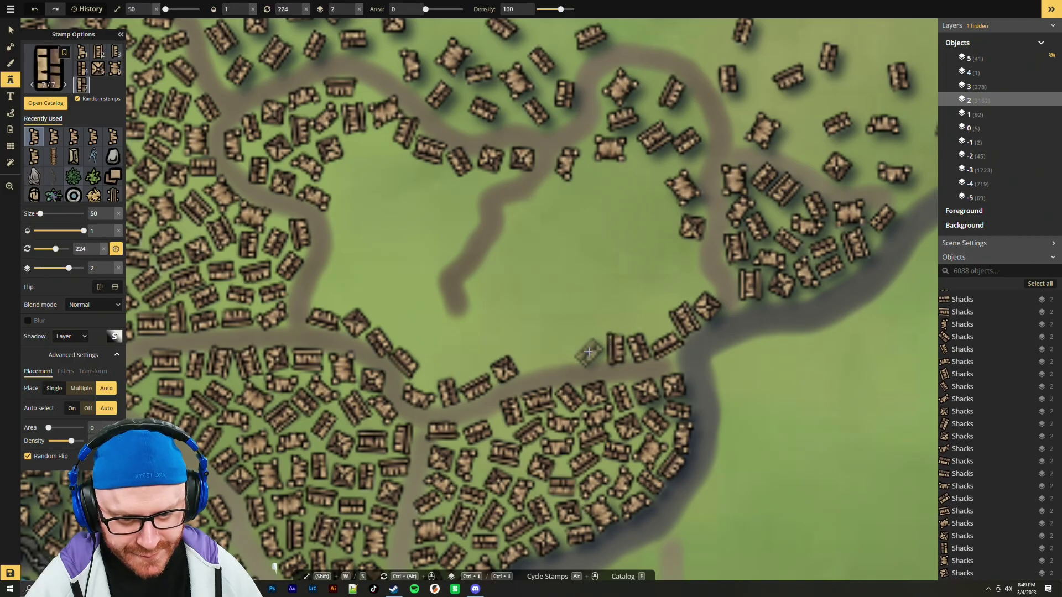
click(588, 352)
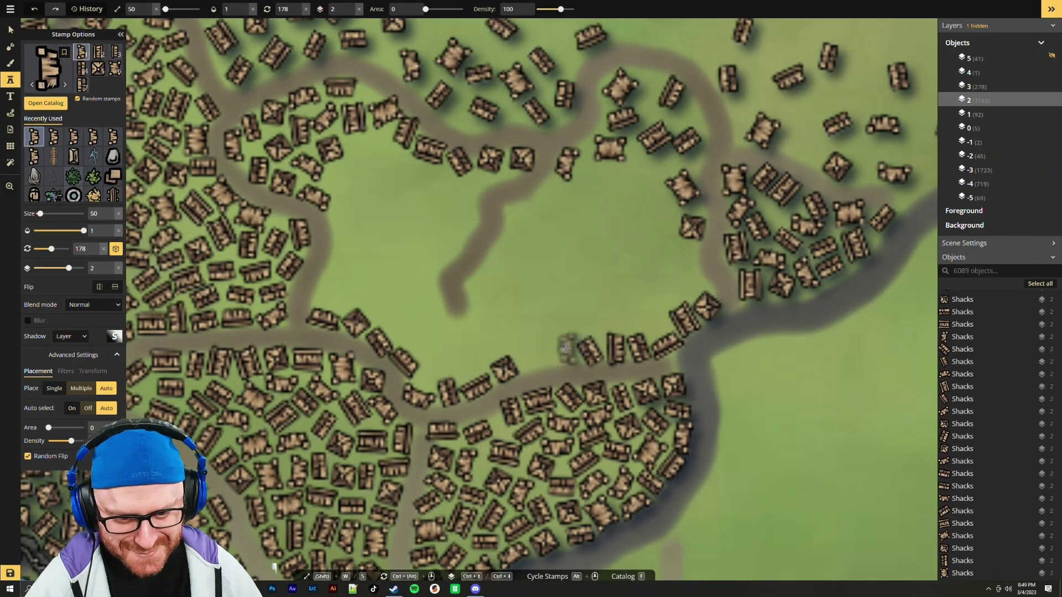
click(566, 349)
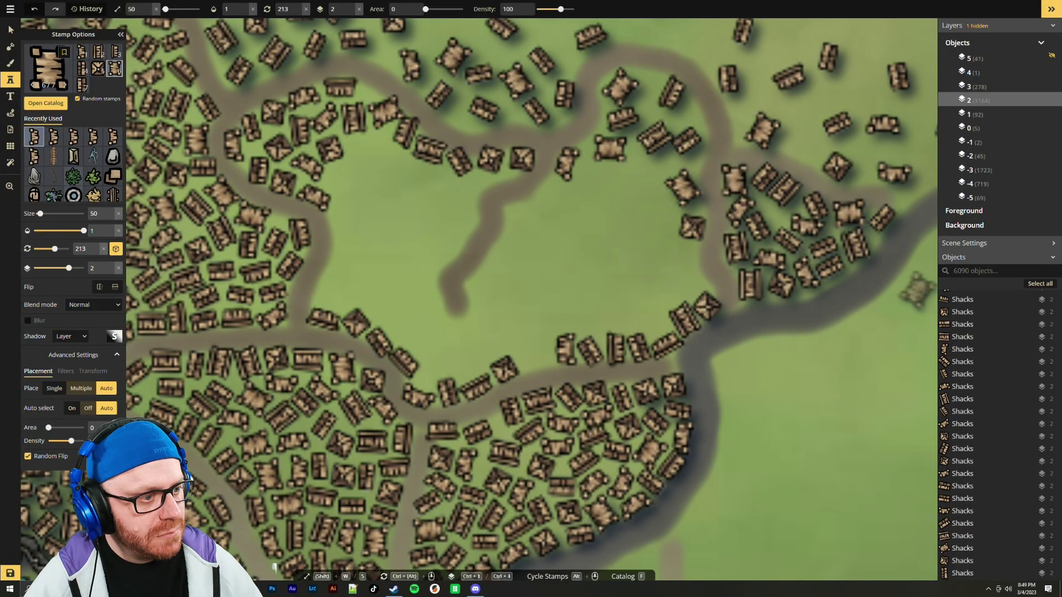
Examine the rest of the city map, from the southern harbour and western river back to the northeastern clearing
scroll(555, 411, down, 5)
key(space)
drag(491, 445, 830, 221)
drag(420, 487, 691, 194)
drag(465, 481, 540, 398)
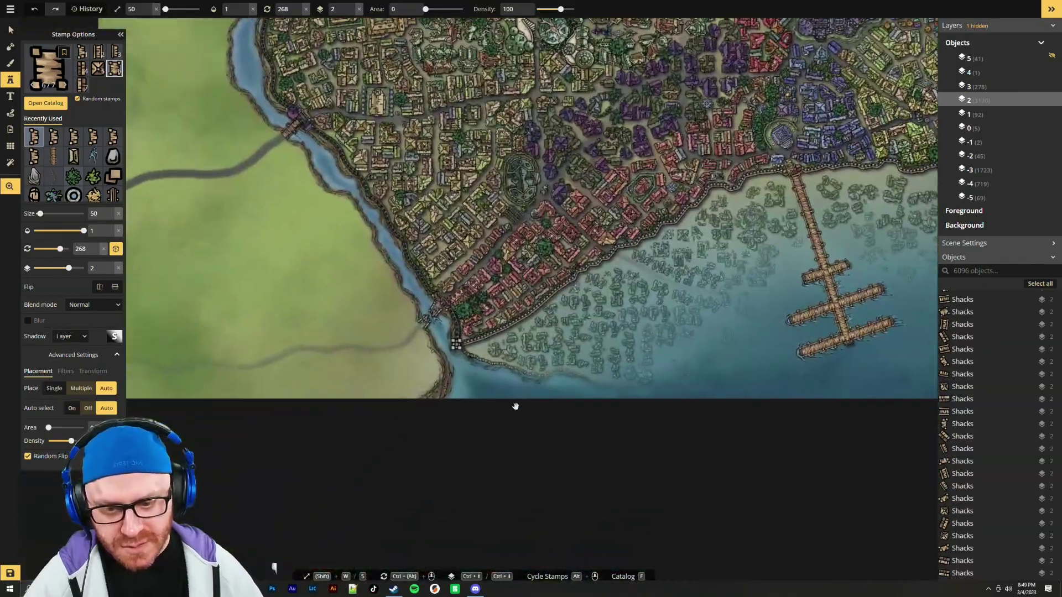
drag(415, 374, 415, 404)
scroll(415, 403, up, 3)
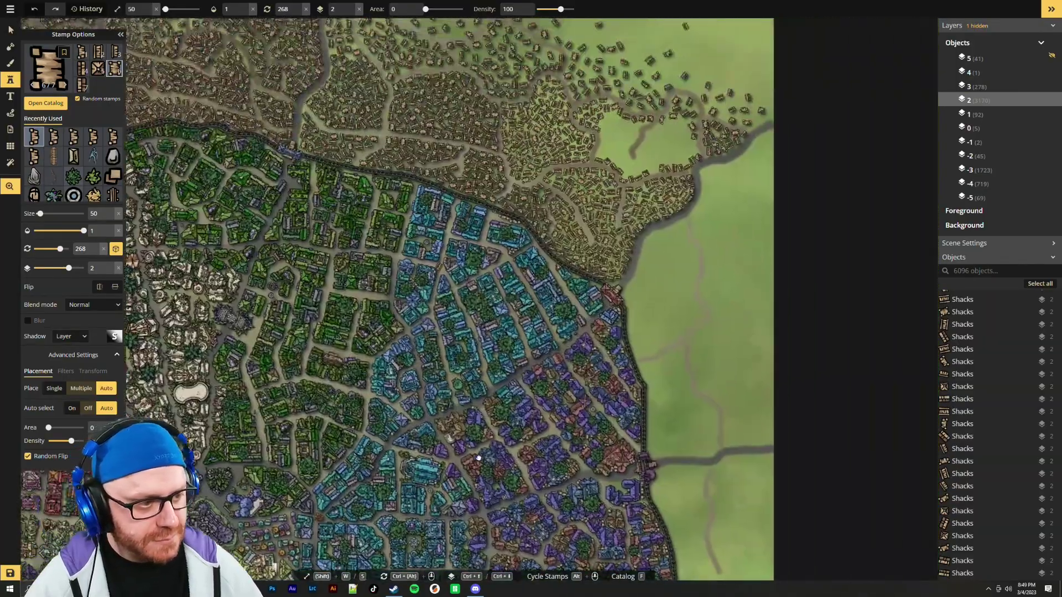
scroll(474, 460, up, 6)
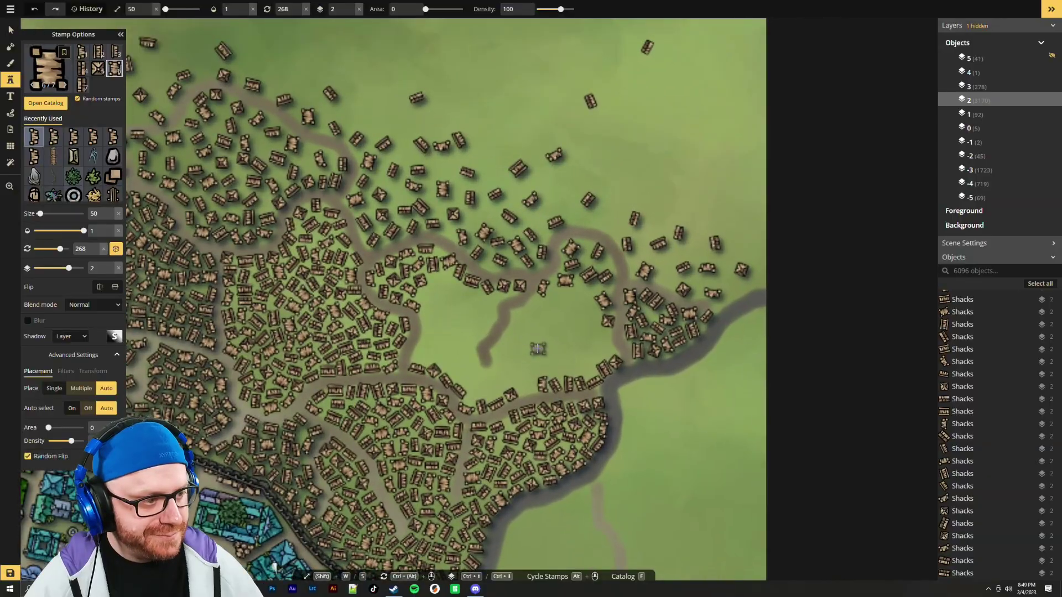
Hide object layer -3
scroll(569, 349, up, 1)
scroll(572, 343, down, 4)
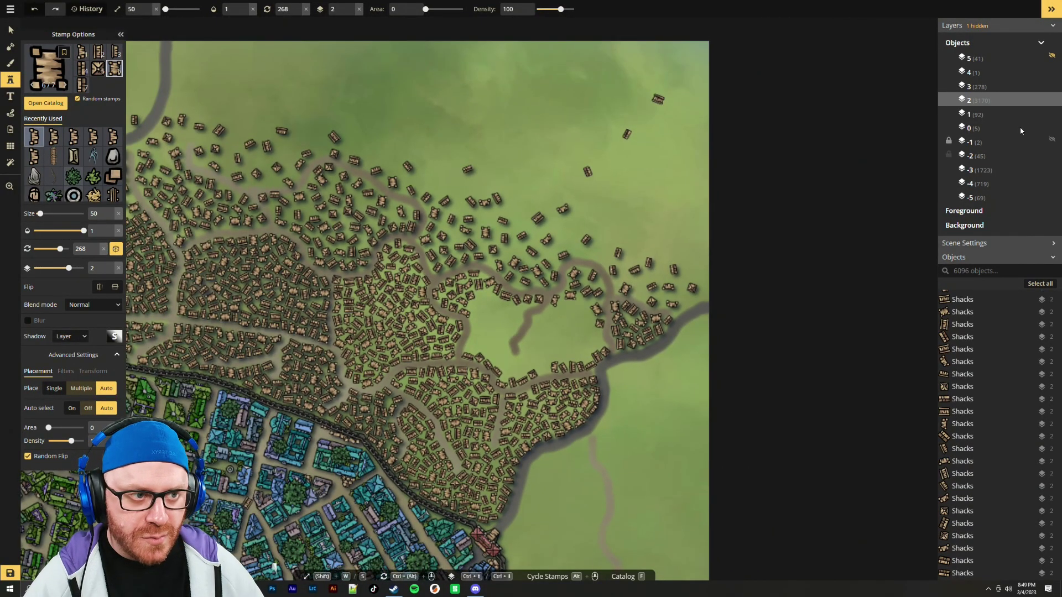
click(1053, 169)
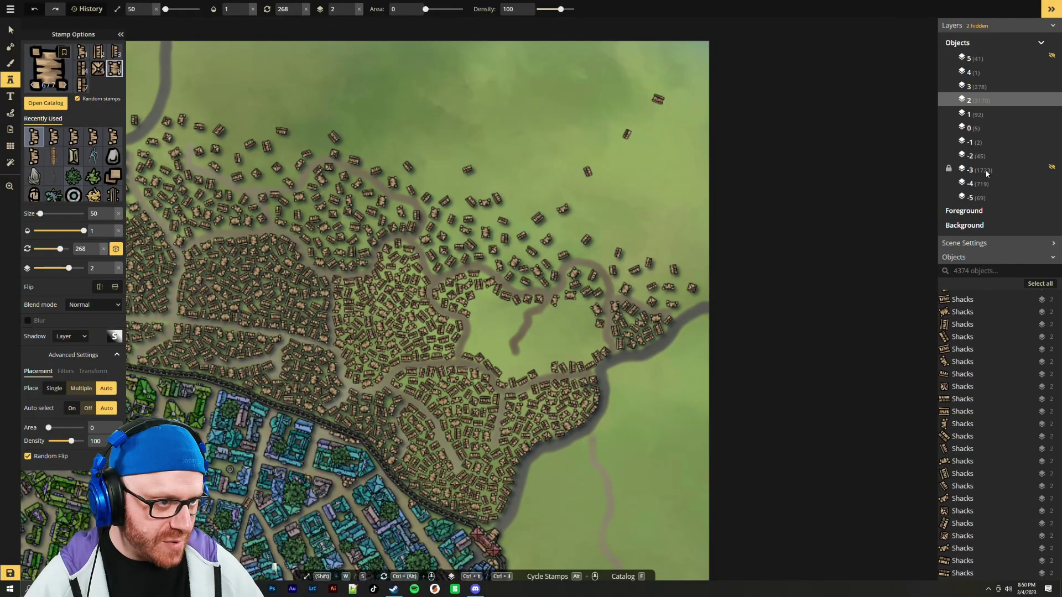
Undo the hiding of object layer -3 and look over the eastern side of the city
key(ctrl+z)
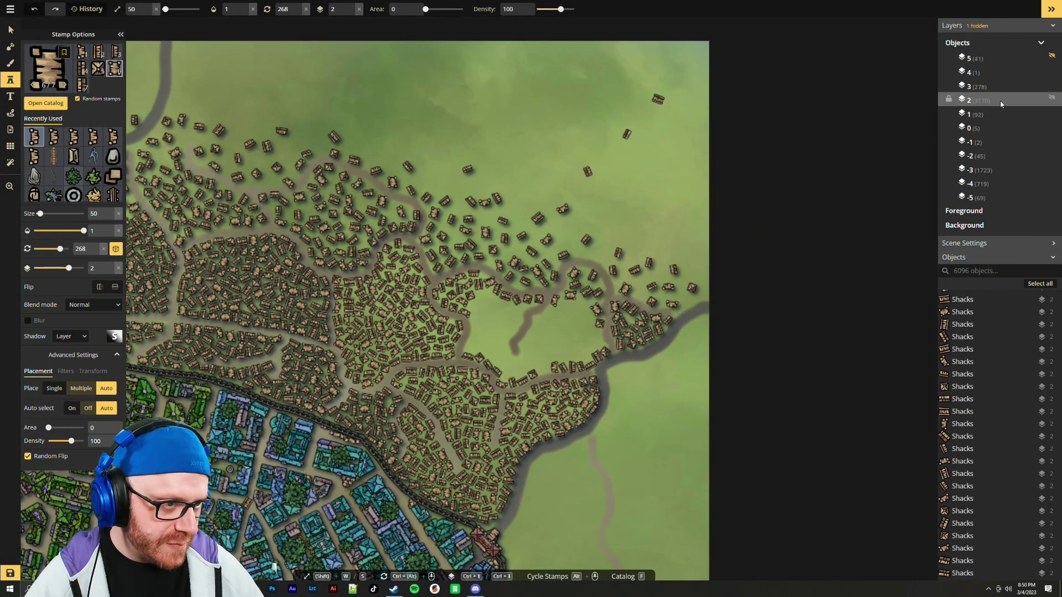
scroll(766, 304, down, 6)
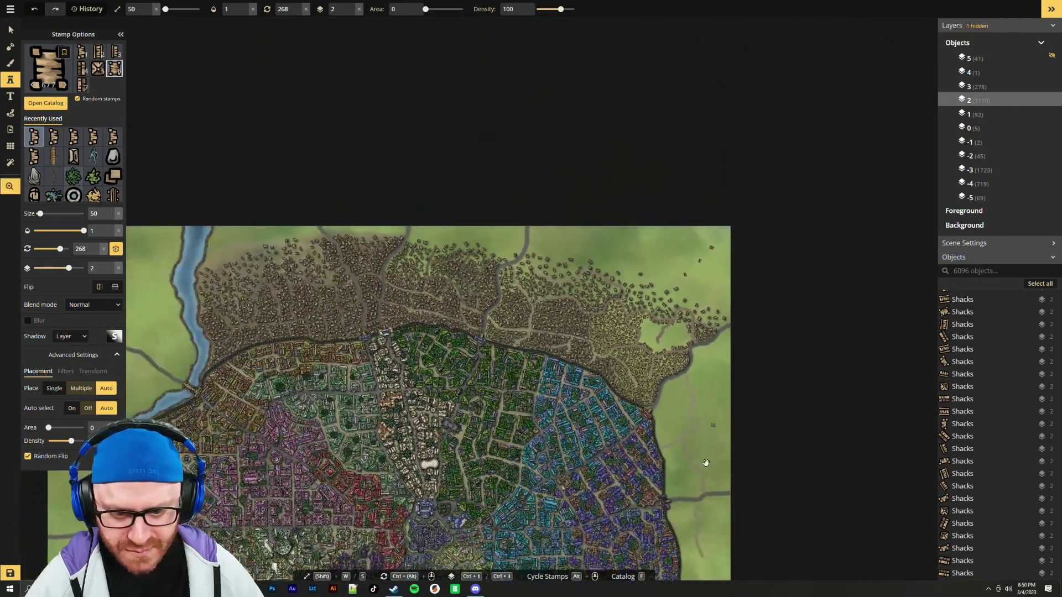
scroll(601, 323, up, 3)
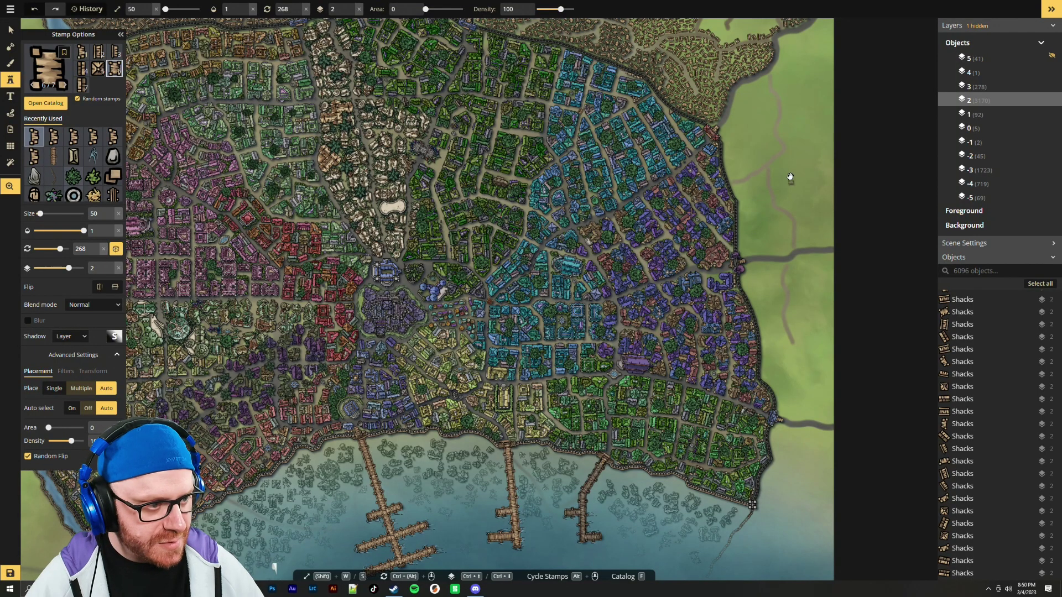
scroll(789, 178, up, 5)
drag(652, 367, 689, 392)
scroll(652, 308, up, 6)
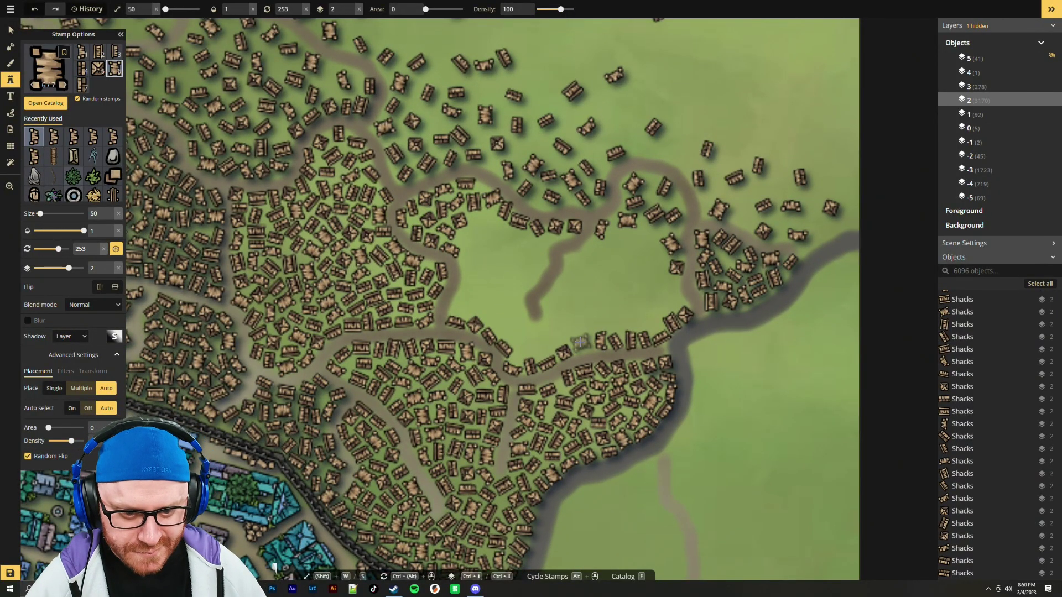
Add a shack at 253° north of the clearing's southern road and line the clearing's western road with shacks, the first at 107°
click(582, 343)
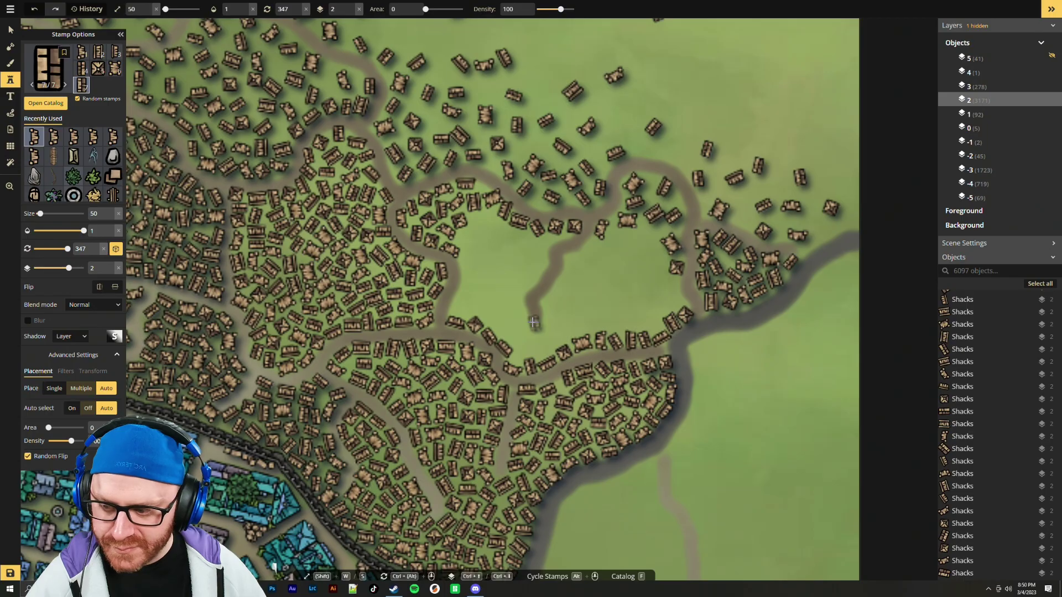
scroll(533, 322, up, 4)
scroll(471, 302, up, 8)
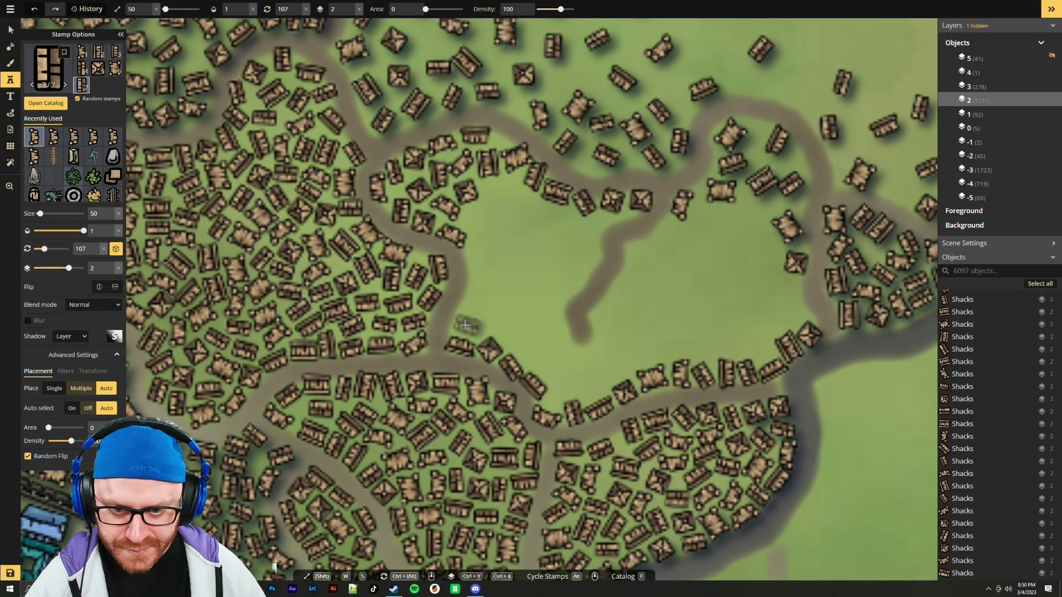
click(466, 326)
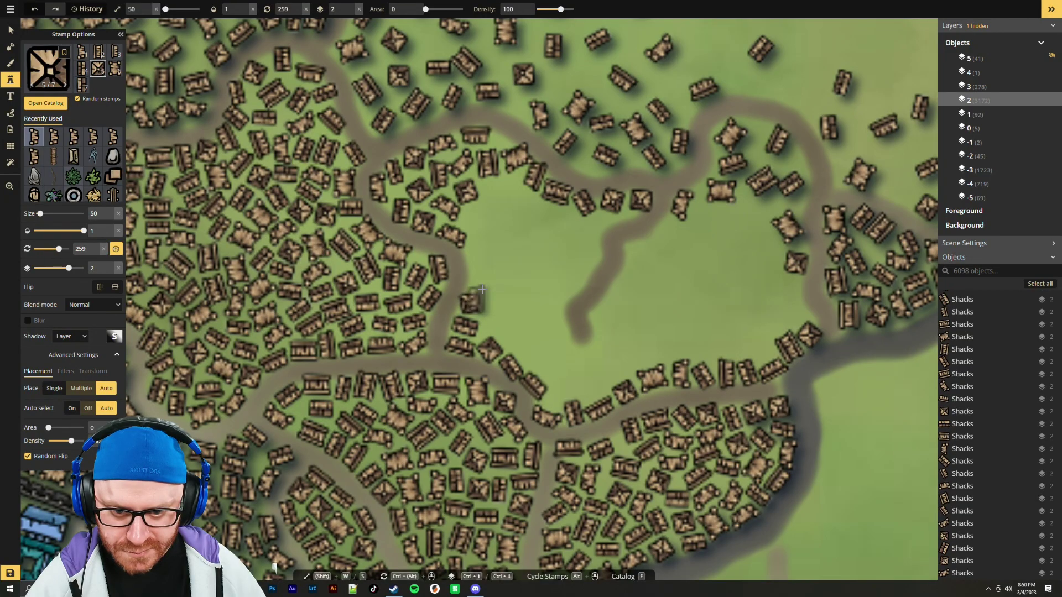
click(476, 296)
click(474, 277)
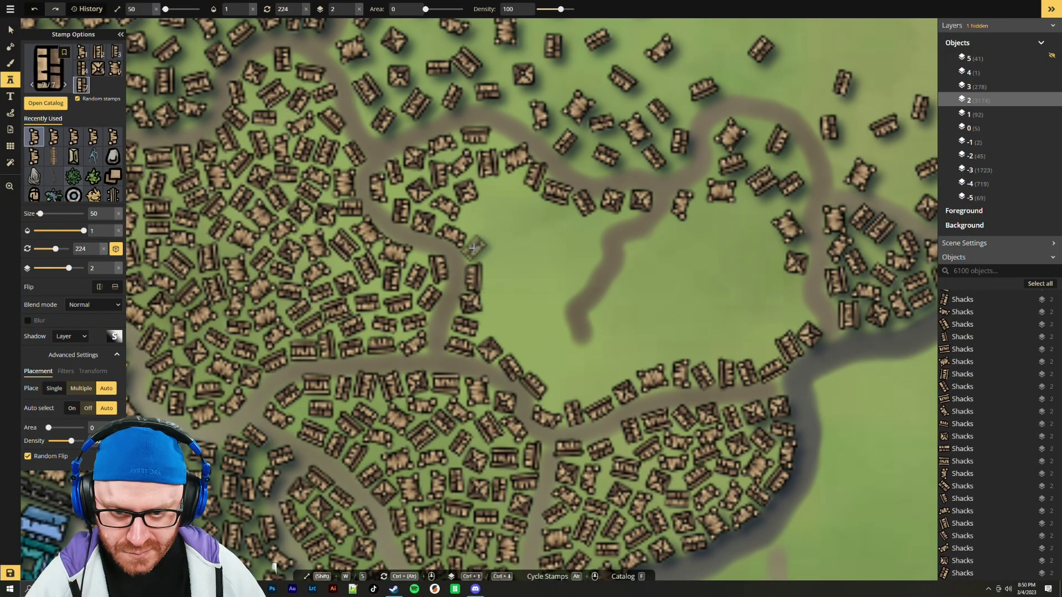
Place three shacks down the west side of the clearing's central dirt path, including ones rotated to 220° and 21°
click(589, 255)
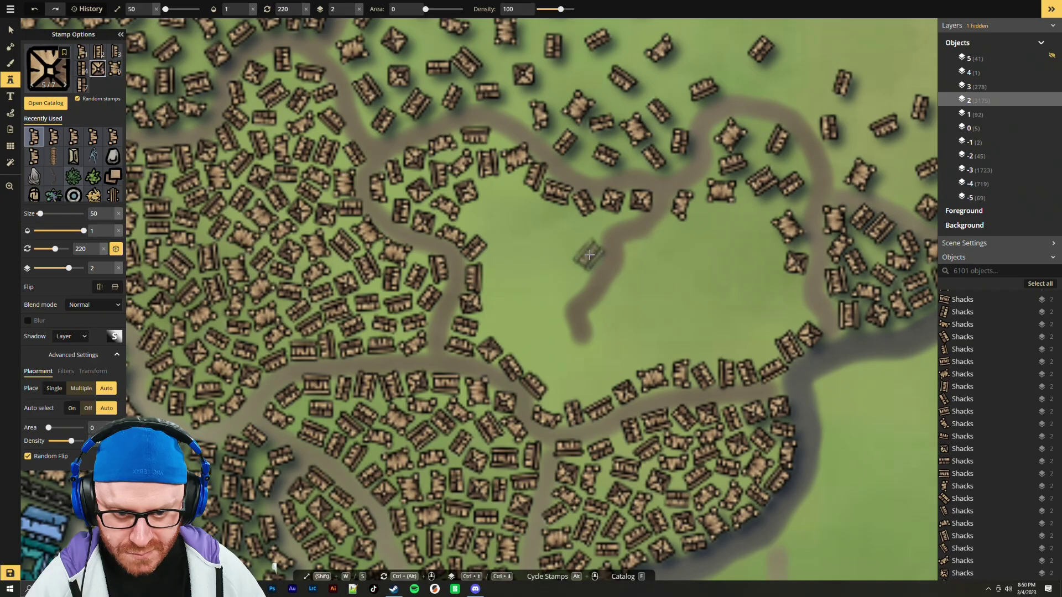
click(577, 279)
click(576, 277)
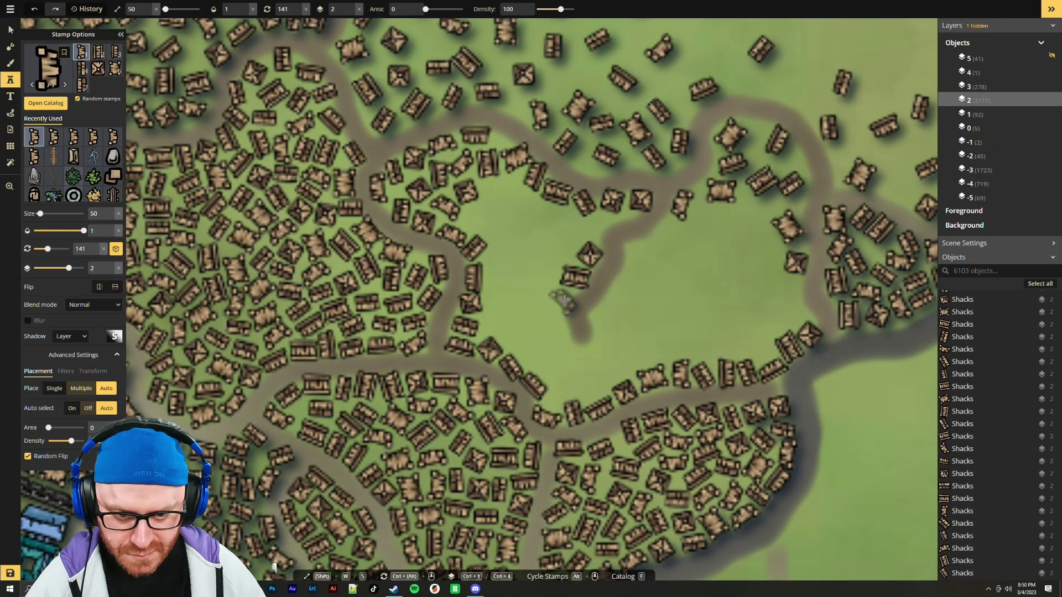
ctrl+scroll(565, 299, down, 8)
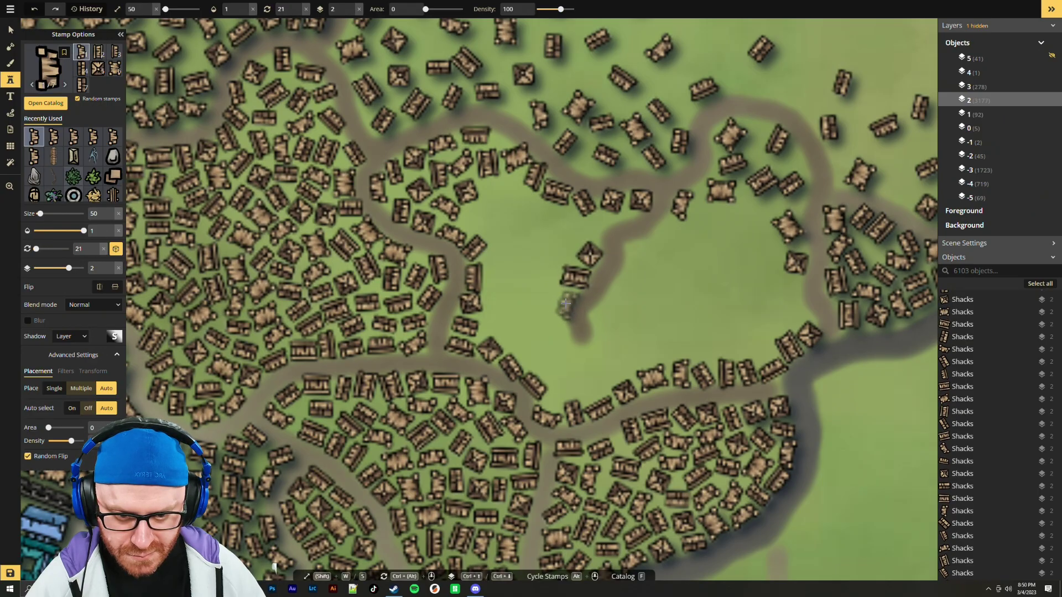
click(565, 303)
Place a large four-cornered shack on the west side of the central path's southern tip
ctrl+scroll(571, 338, down, 2)
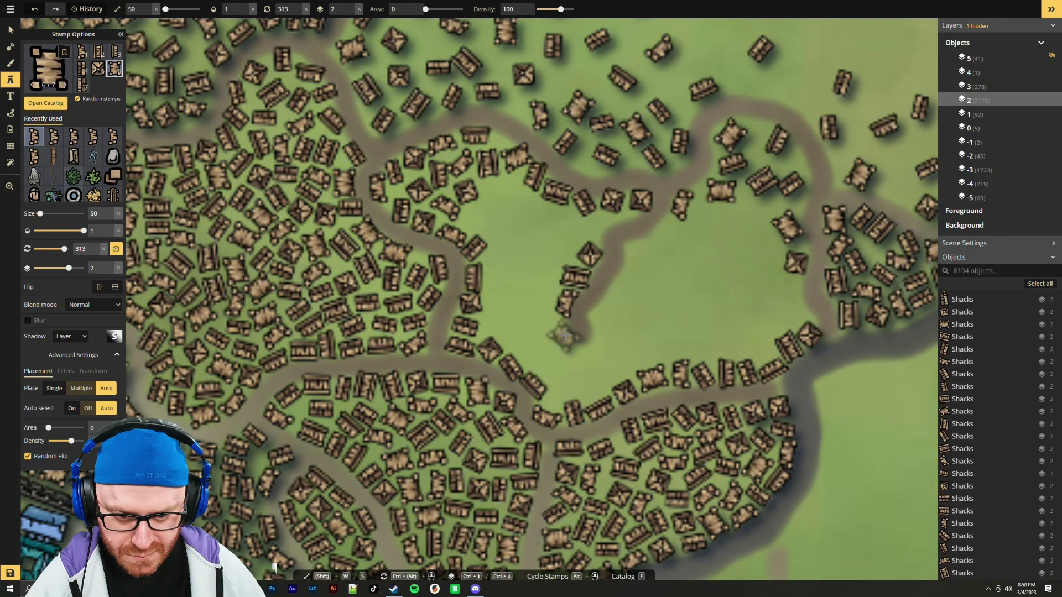
ctrl+scroll(572, 338, down, 3)
scroll(572, 338, down, 1)
ctrl+scroll(565, 335, down, 2)
scroll(565, 334, up, 3)
ctrl+scroll(565, 332, up, 1)
click(565, 331)
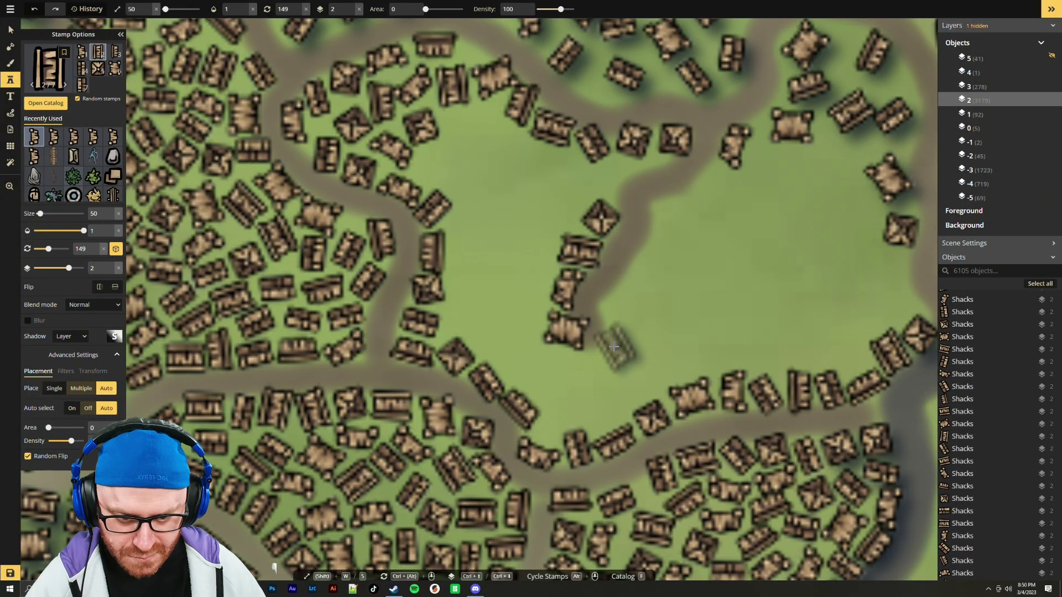
Place four shacks from the central path's southern tip northward along its east side, including ones at 149° and 216°
click(611, 313)
click(615, 296)
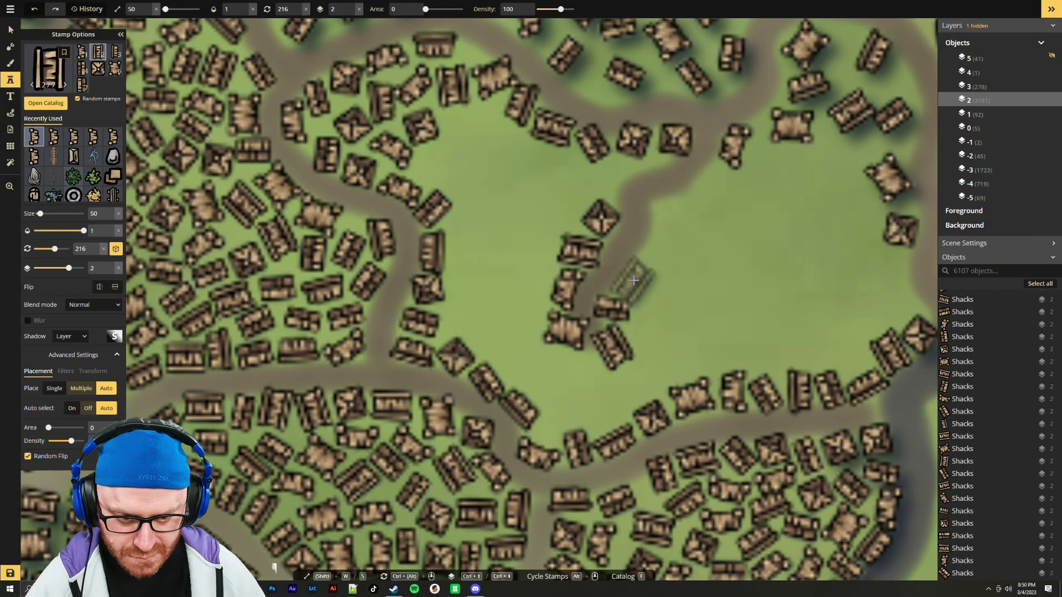
click(637, 278)
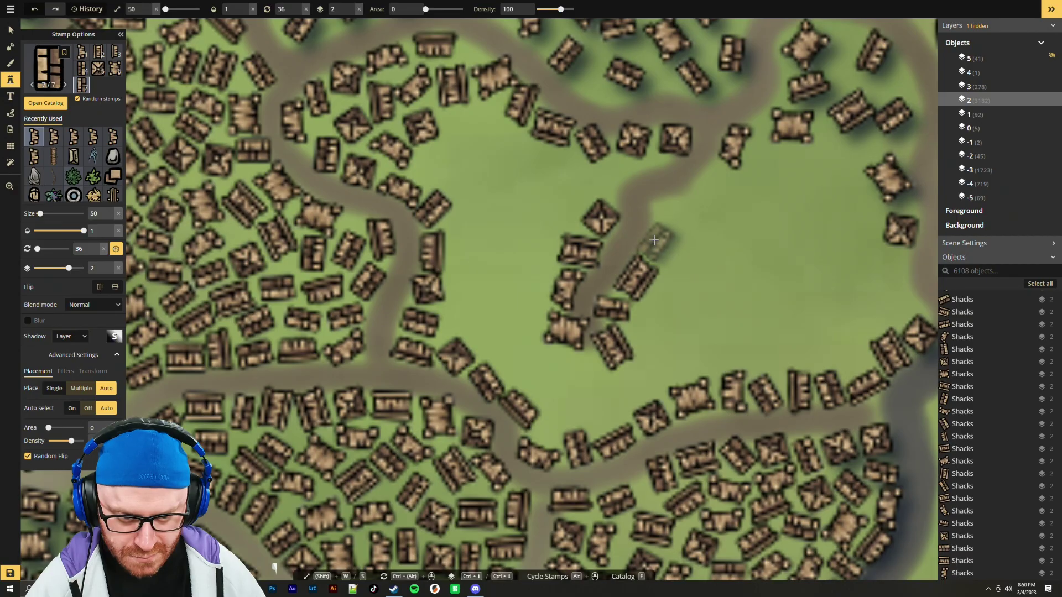
click(653, 244)
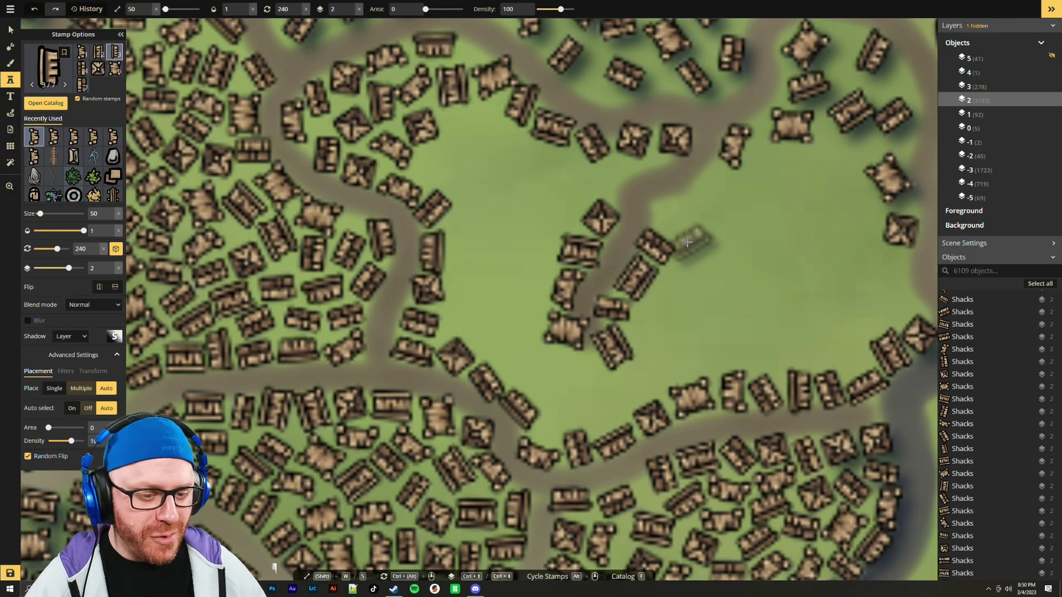
Continue up the central path's east side to its northern junction with two shacks rotated to 255° and 44°
scroll(673, 205, up, 3)
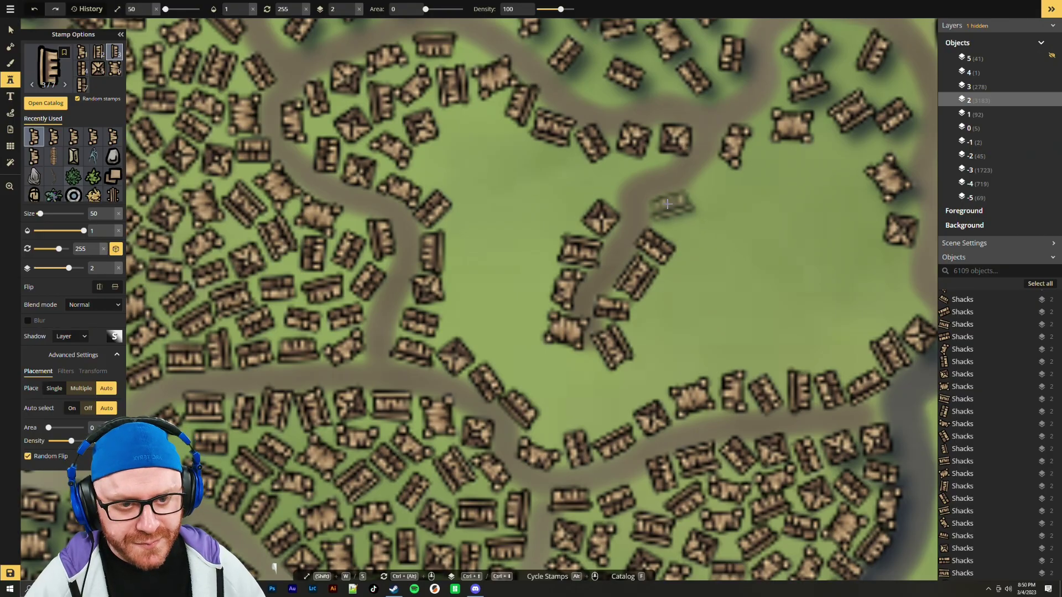
click(668, 204)
scroll(719, 191, up, 9)
scroll(704, 183, up, 1)
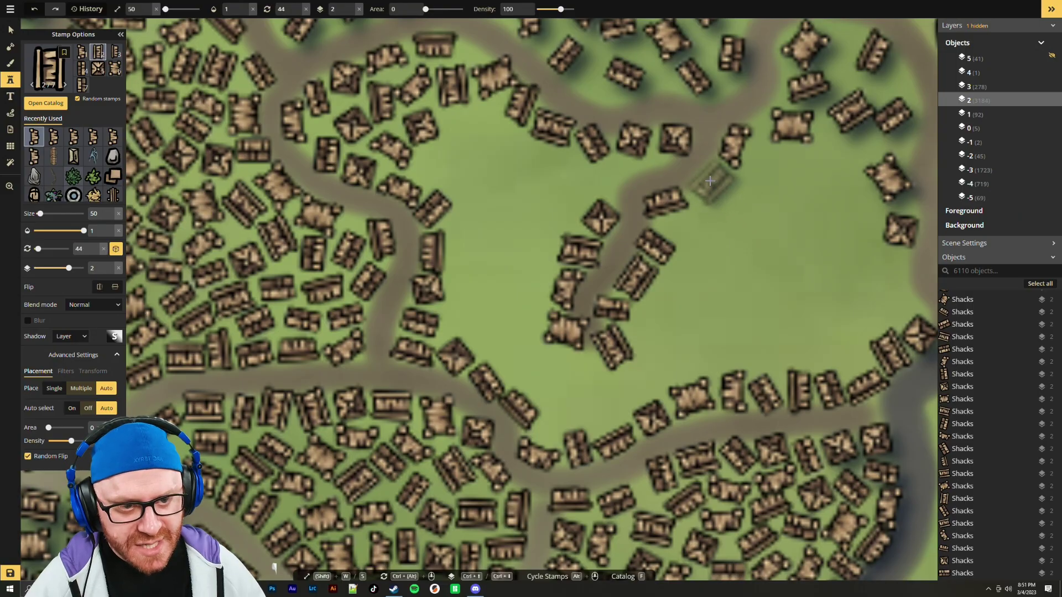
click(710, 181)
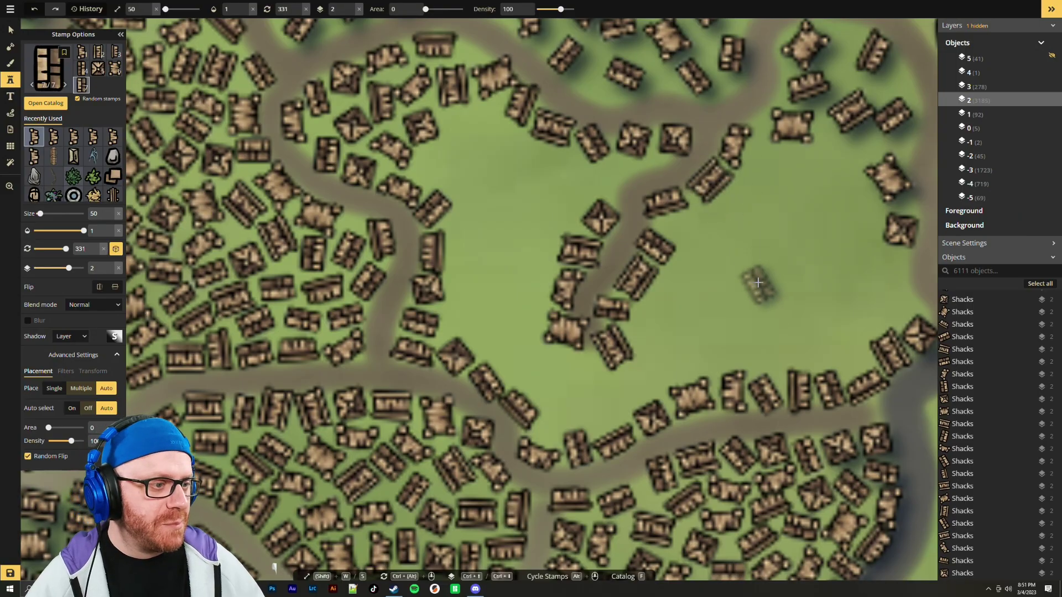
Place two shacks side by side at the northern bend of the central path, on its west side
scroll(636, 174, down, 5)
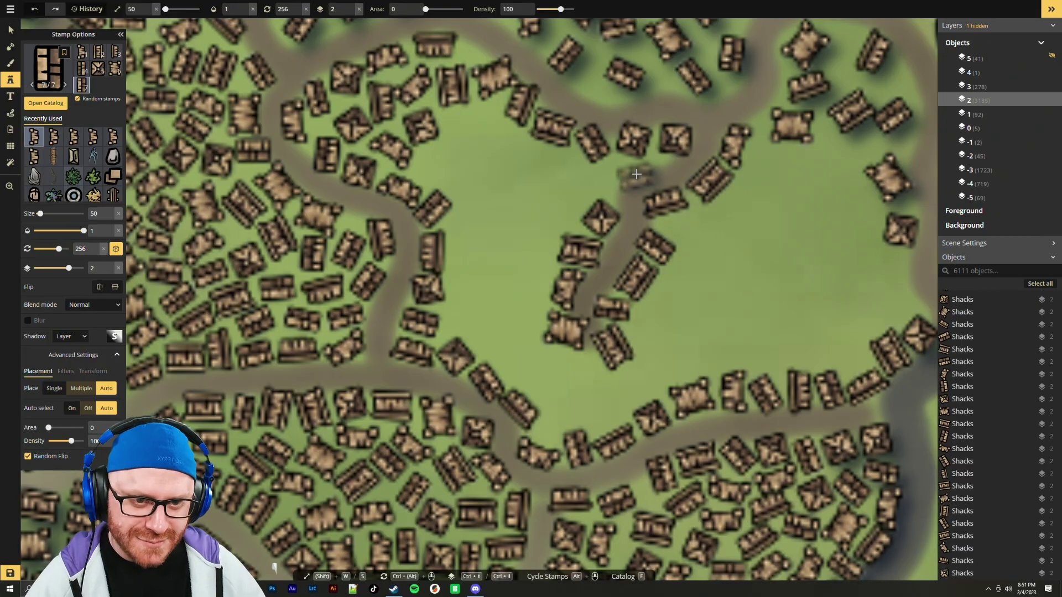
scroll(636, 174, down, 1)
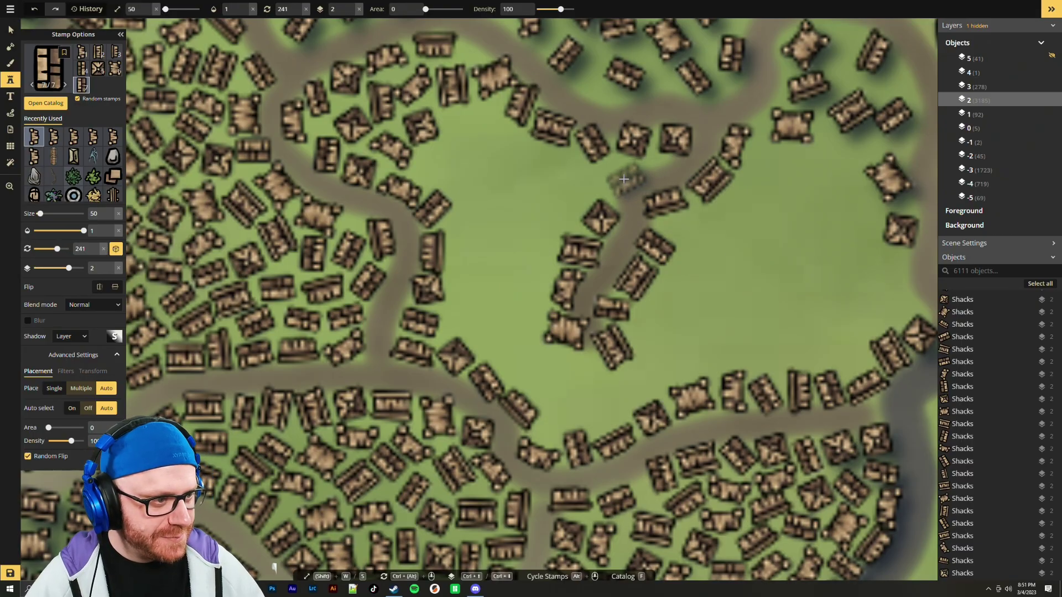
alt+scroll(623, 180, down, 1)
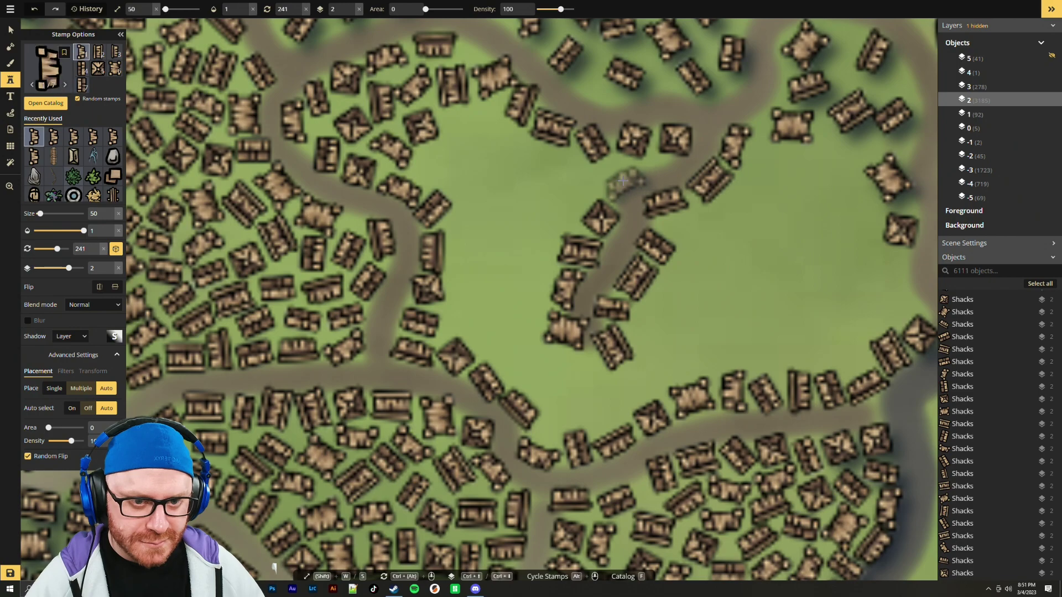
click(624, 180)
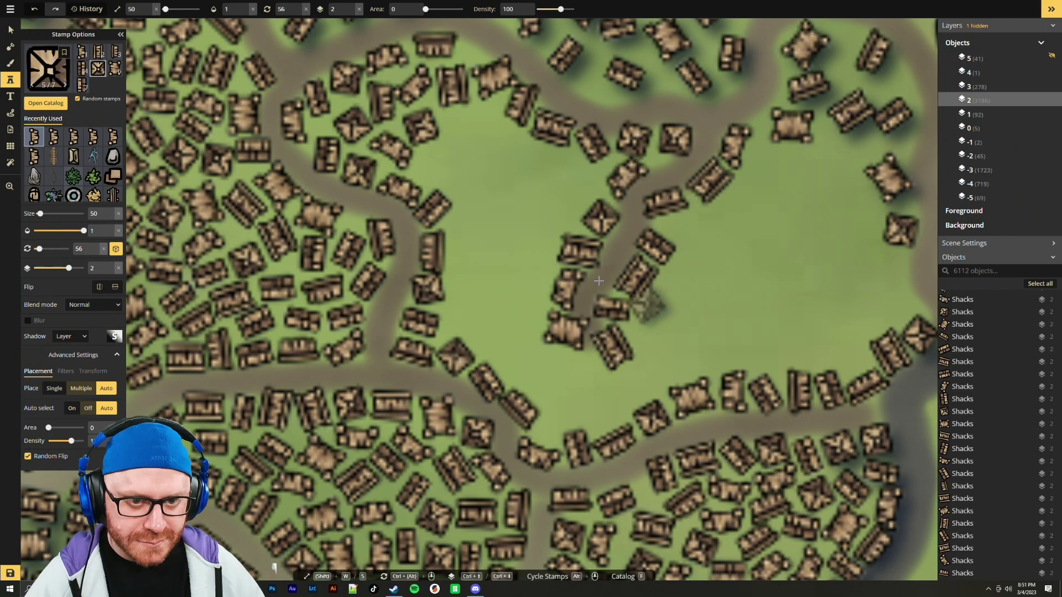
click(584, 180)
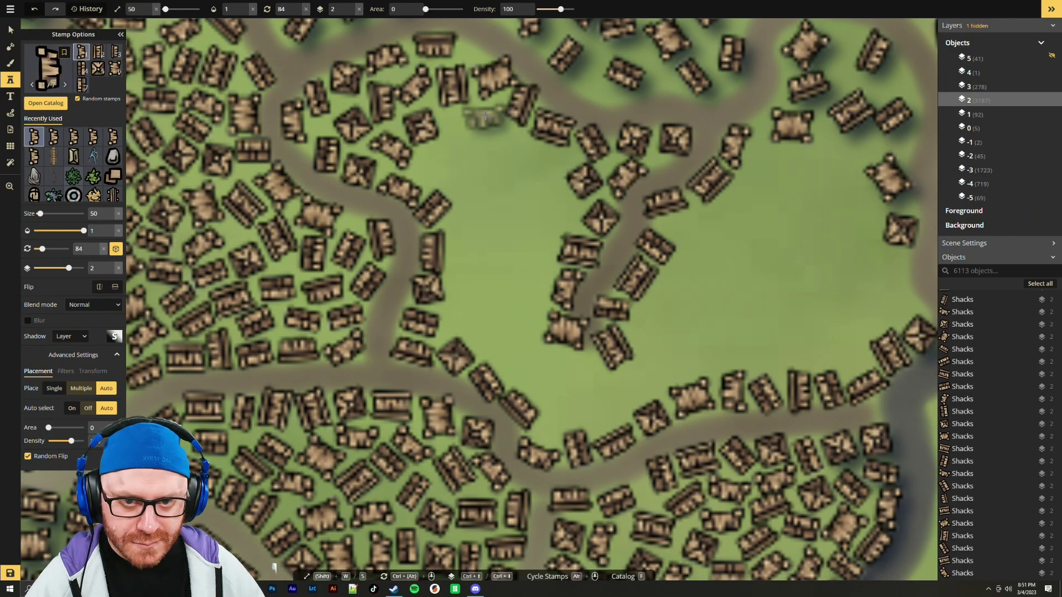
Fill the clearing's northwestern corner with four shacks behind the existing roadside row, the first rotated to 84°
click(484, 115)
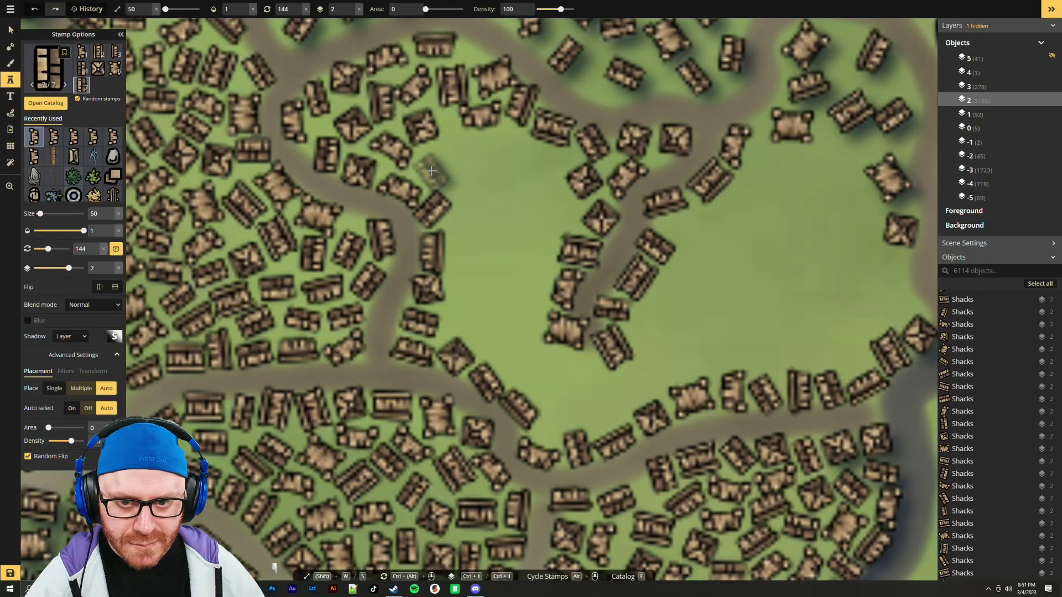
click(432, 171)
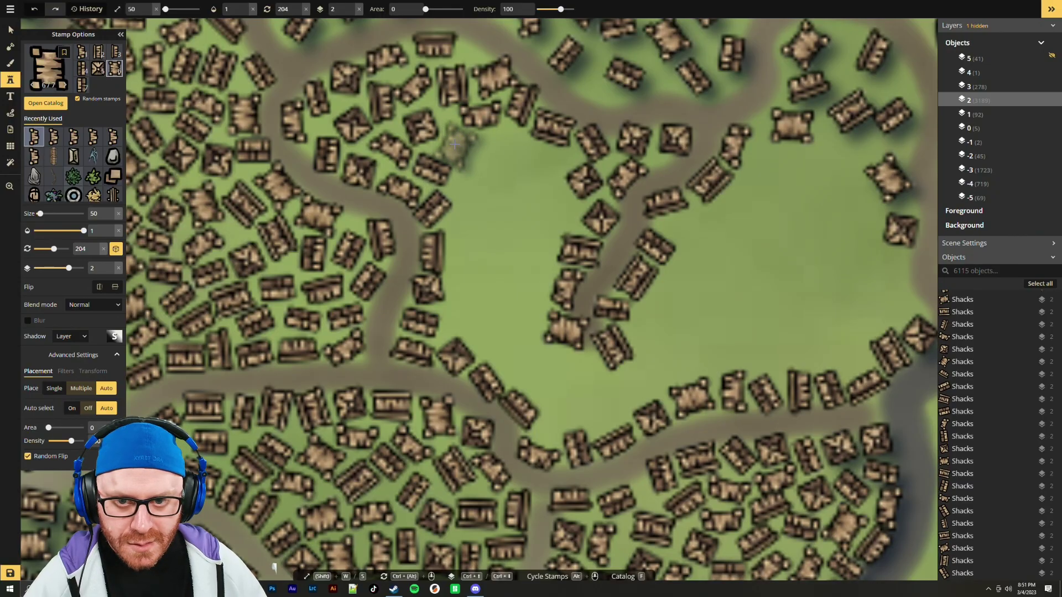
scroll(455, 145, up, 1)
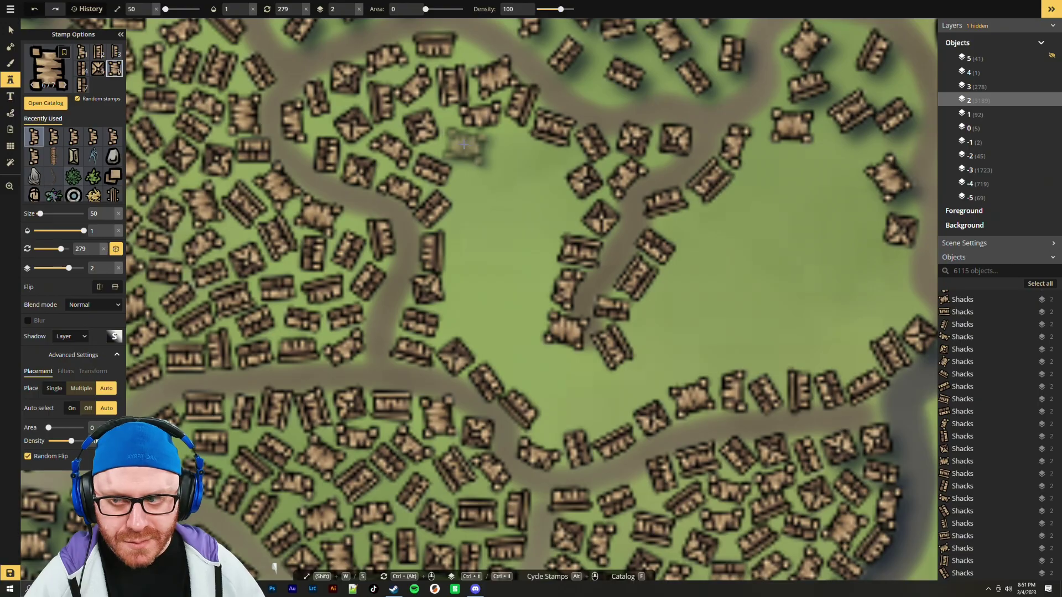
scroll(466, 147, down, 2)
click(466, 147)
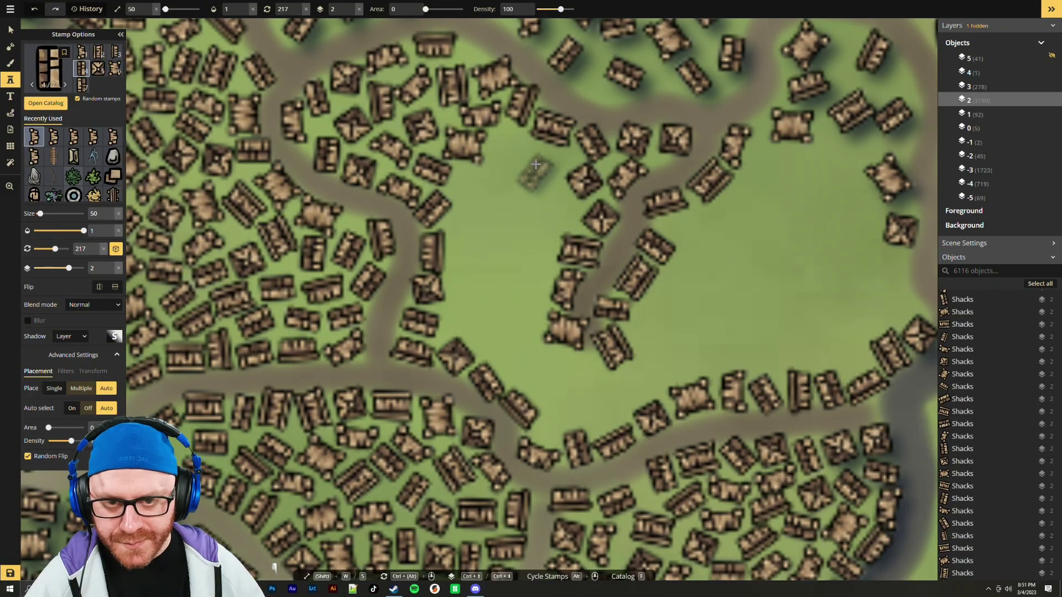
scroll(507, 147, down, 1)
click(506, 145)
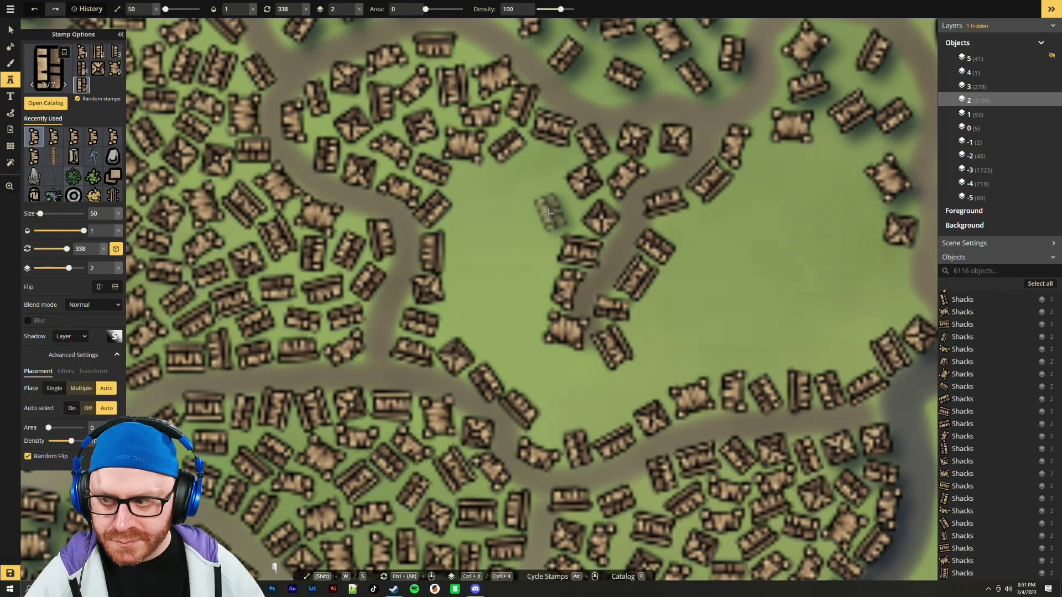
Add a shack at 278° below the clearing's northern row and another behind the shacks west of the central path
scroll(539, 205, down, 5)
scroll(538, 205, up, 4)
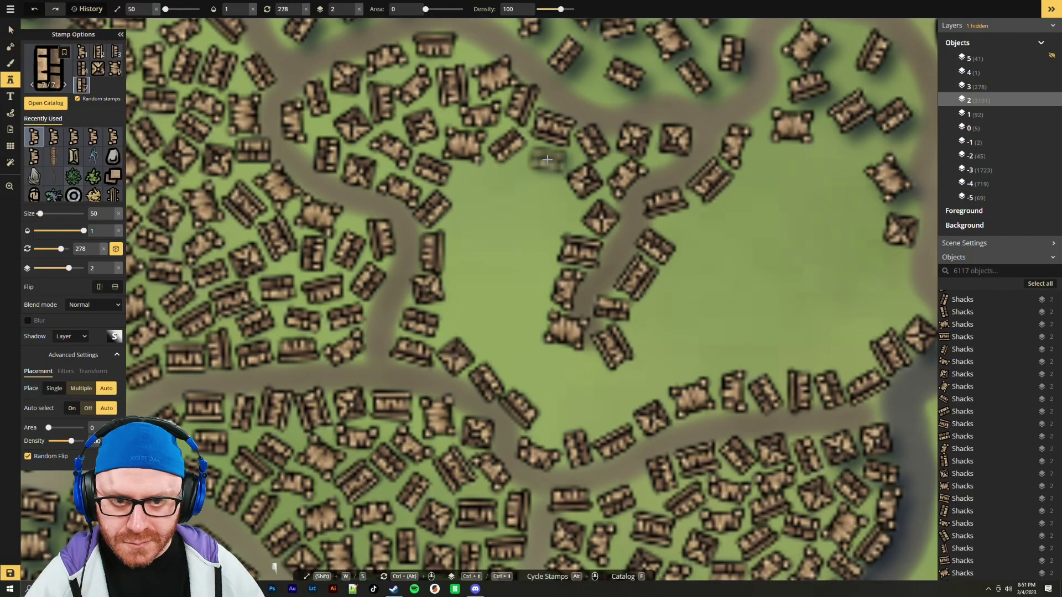
click(548, 162)
scroll(556, 214, up, 3)
click(558, 213)
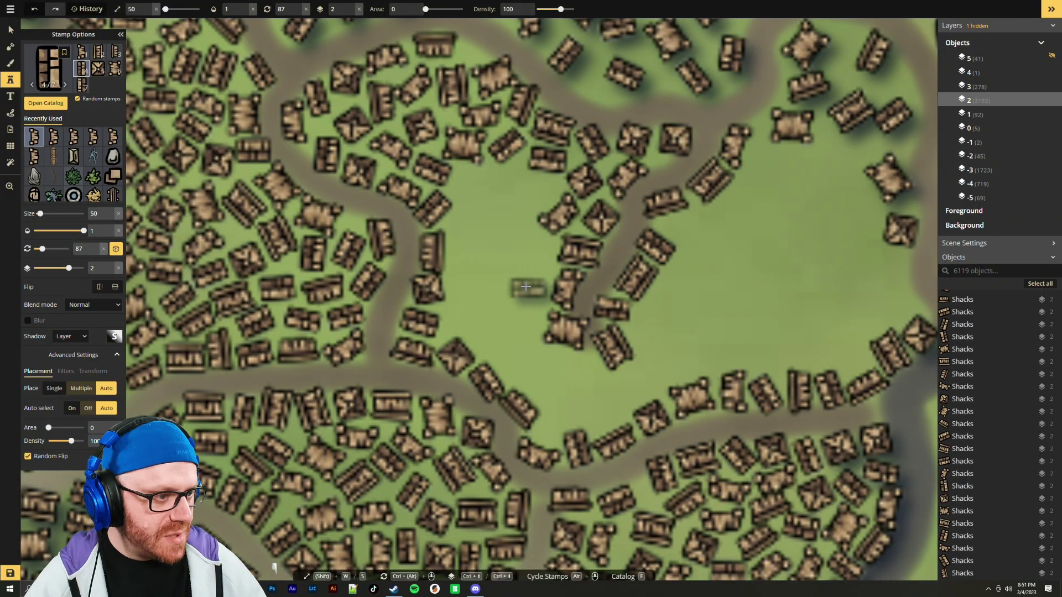
Delete the stray shack from the teal district inside the city wall and reactivate the Stamp tool
scroll(525, 286, down, 4)
drag(553, 490, 549, 319)
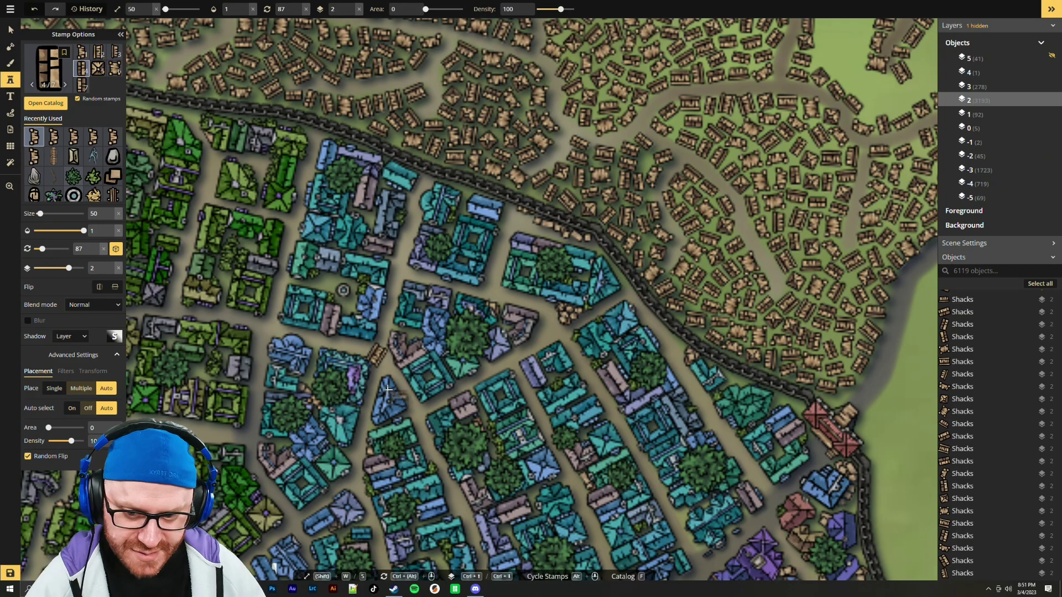
click(10, 29)
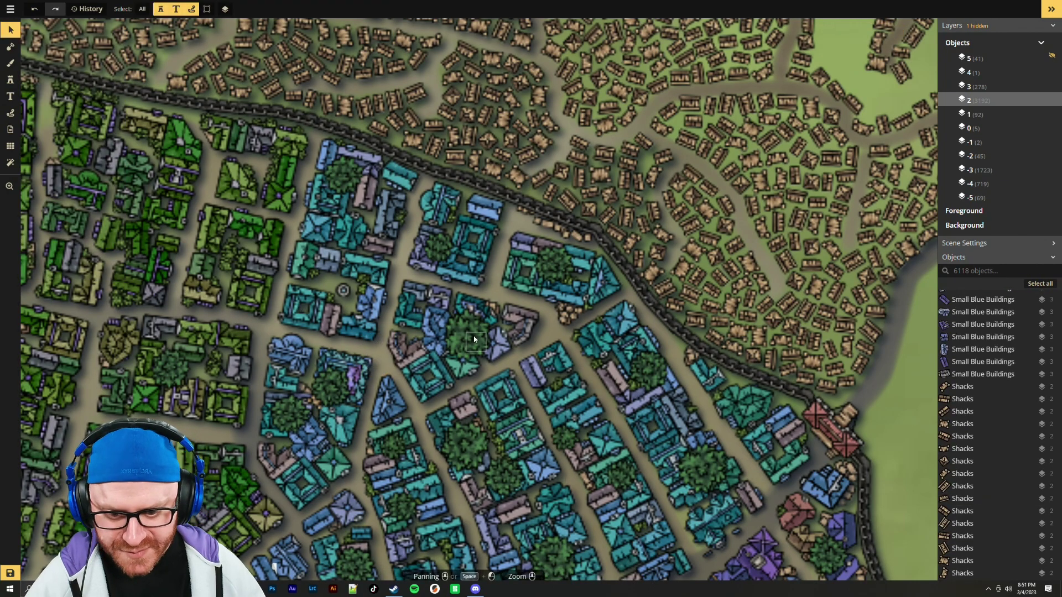
drag(912, 374, 781, 400)
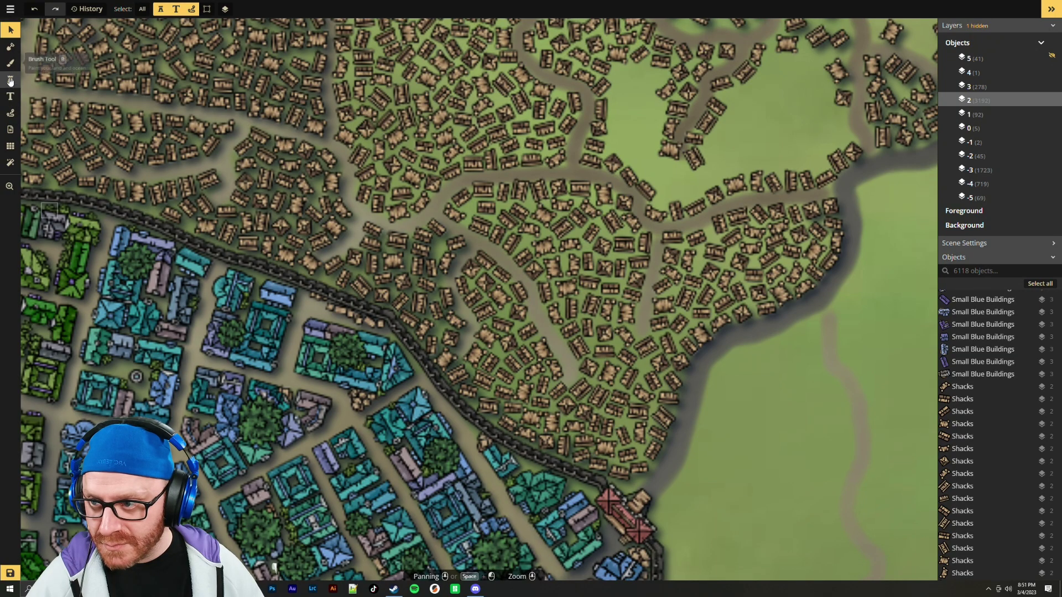
click(10, 80)
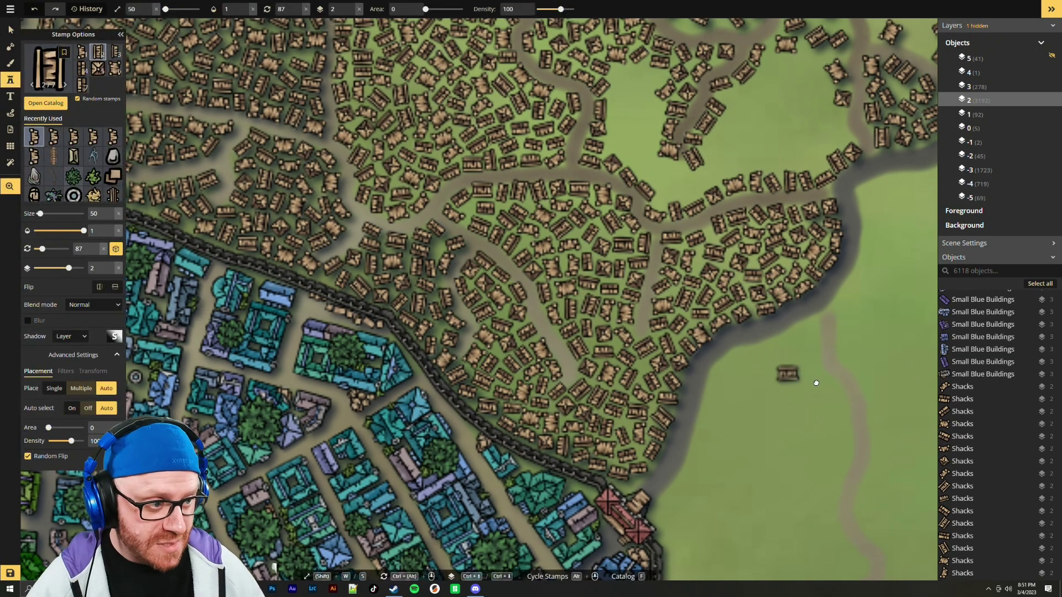
Place a shack at 87° at the northern edge of the western clearing, behind the shacks lining the short dead-end path
scroll(780, 373, up, 2)
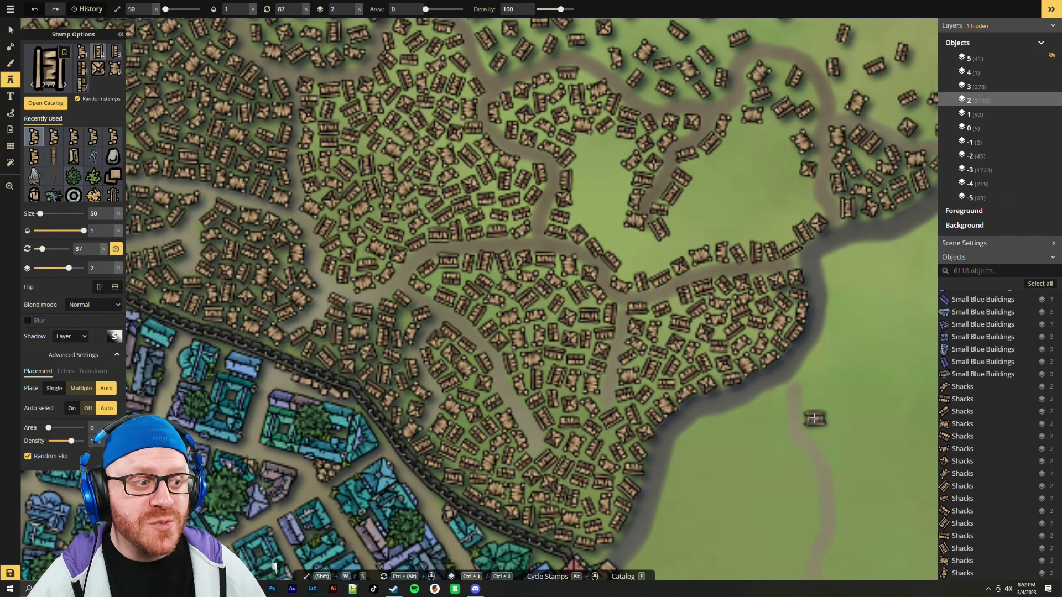
scroll(807, 419, up, 1)
scroll(789, 404, up, 1)
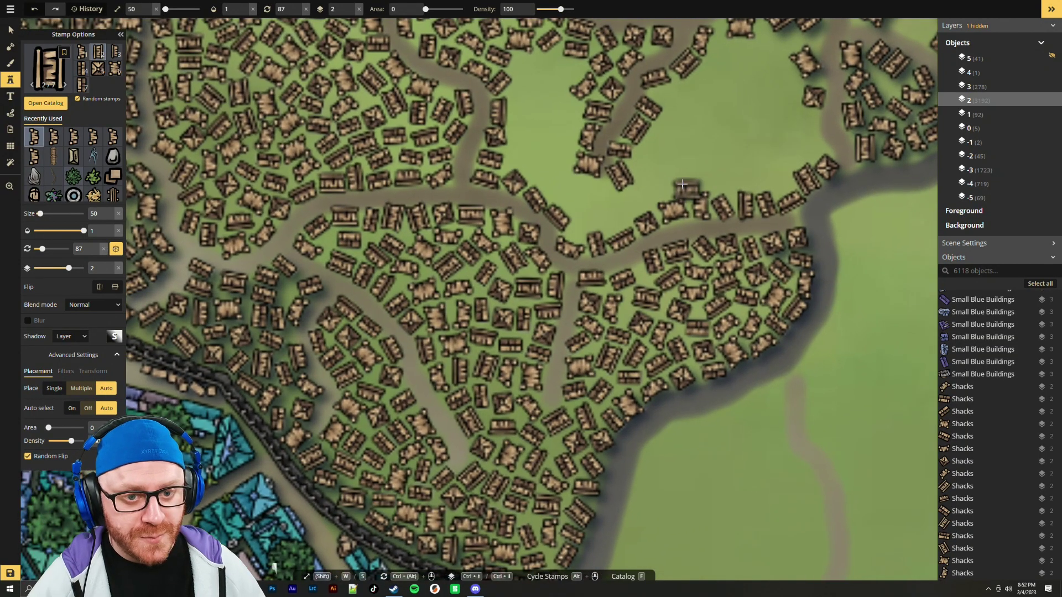
scroll(670, 221, up, 1)
scroll(665, 224, up, 1)
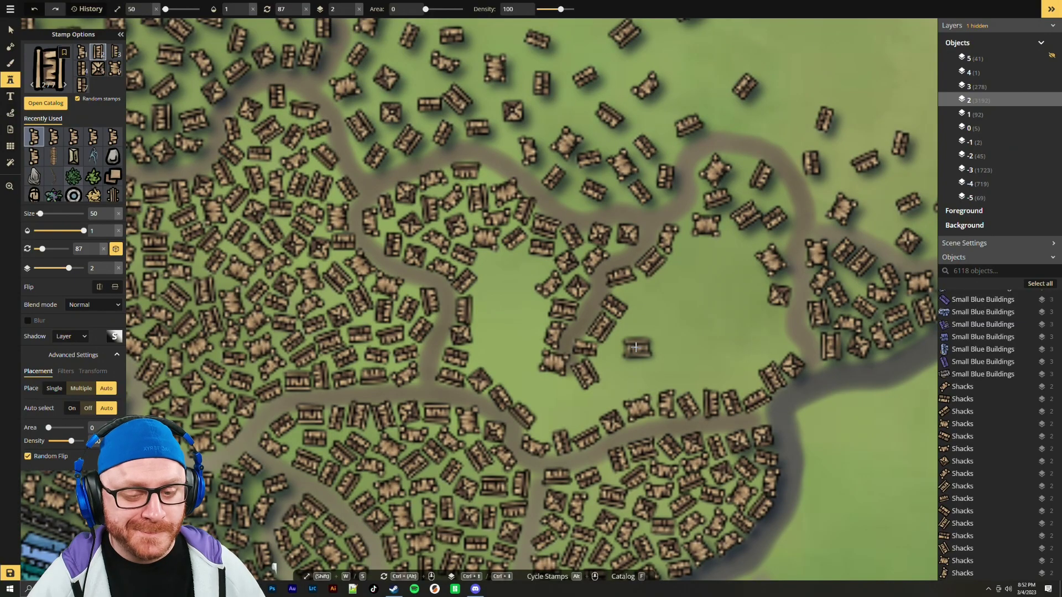
scroll(636, 346, up, 1)
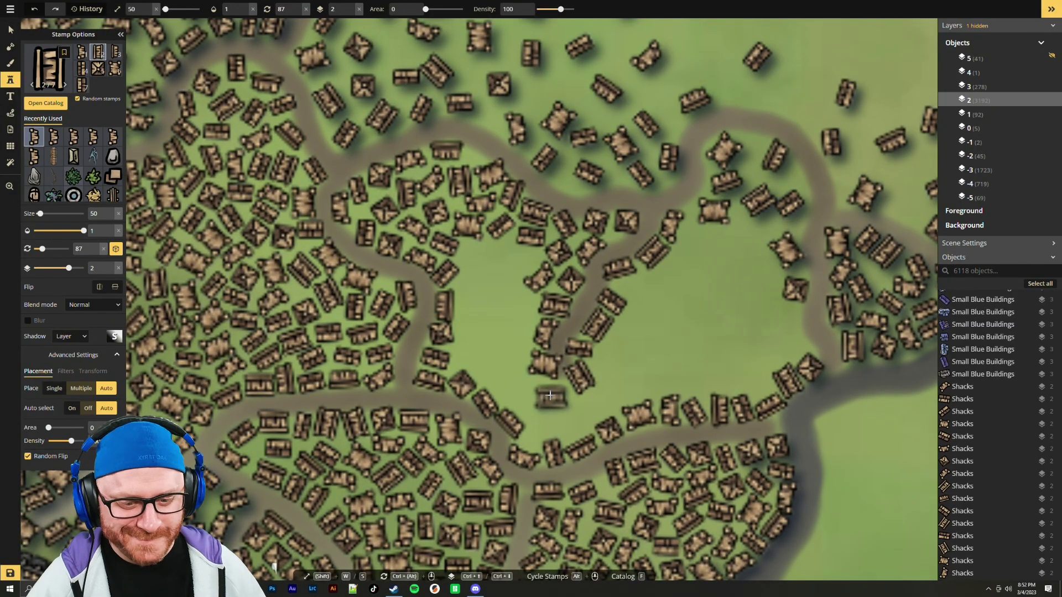
click(518, 261)
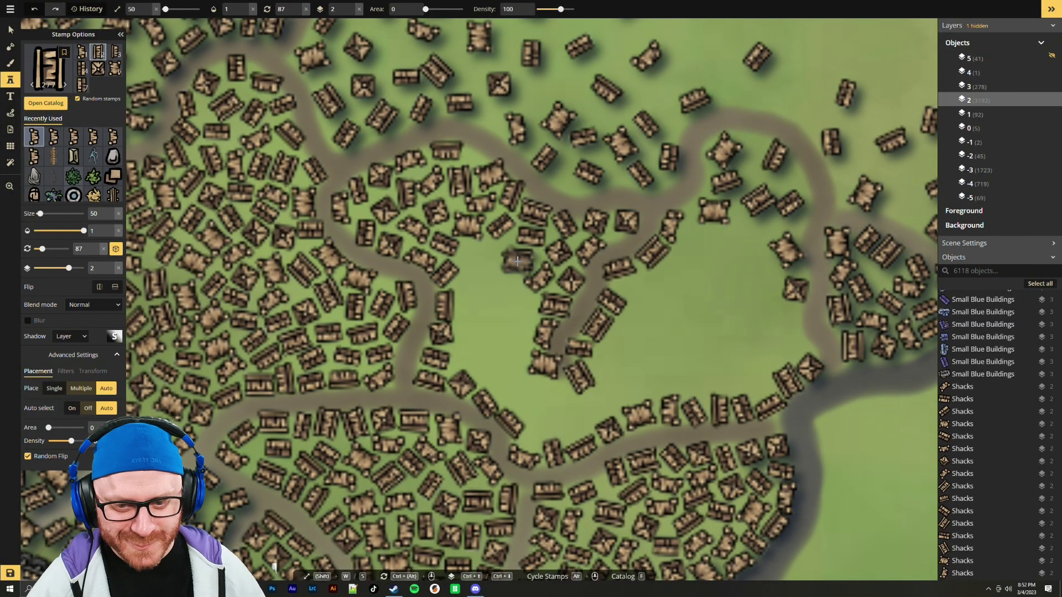
Add three individually rotated shacks in a line southward, directly behind the shacks on the dead-end path's west side
scroll(481, 313, up, 2)
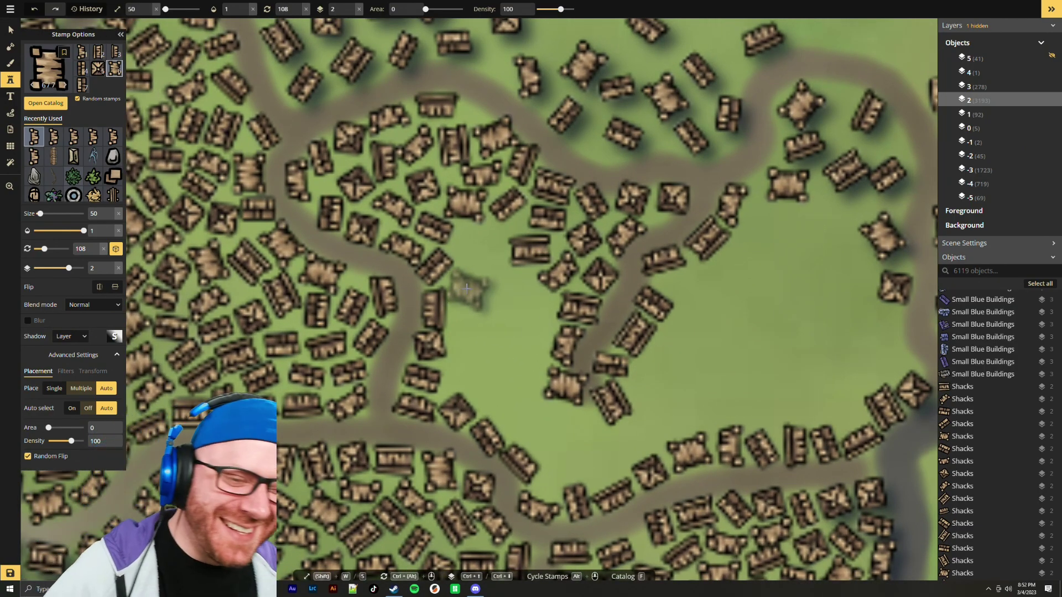
ctrl+scroll(471, 257, down, 6)
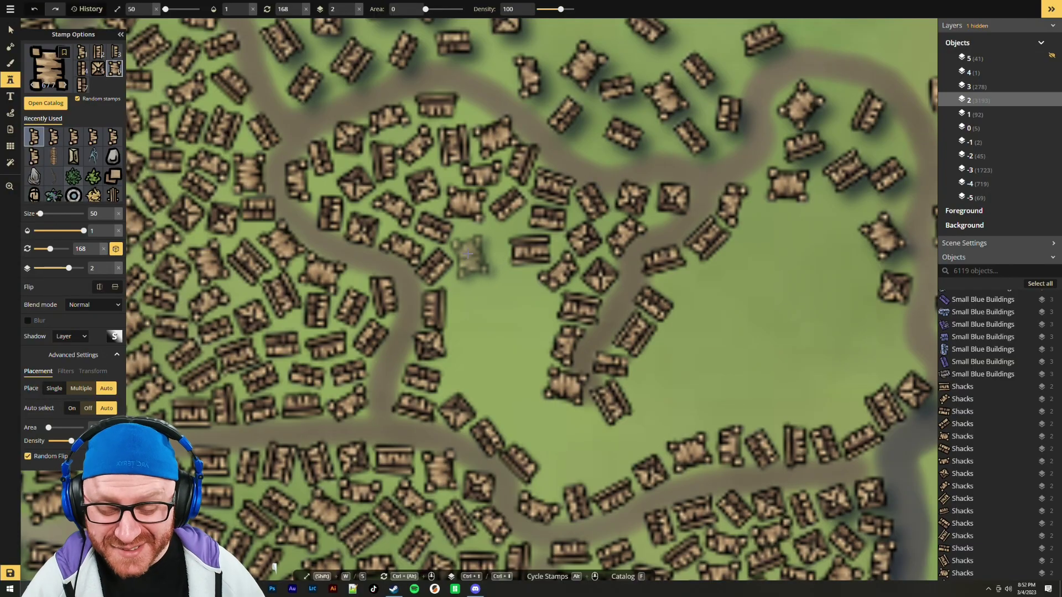
ctrl+scroll(470, 251, up, 4)
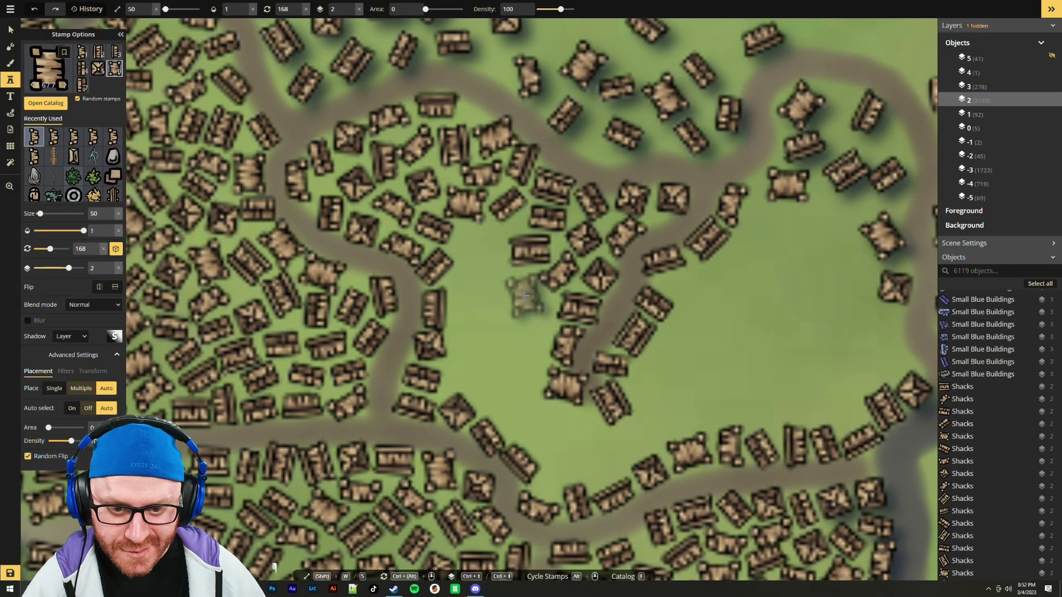
click(528, 298)
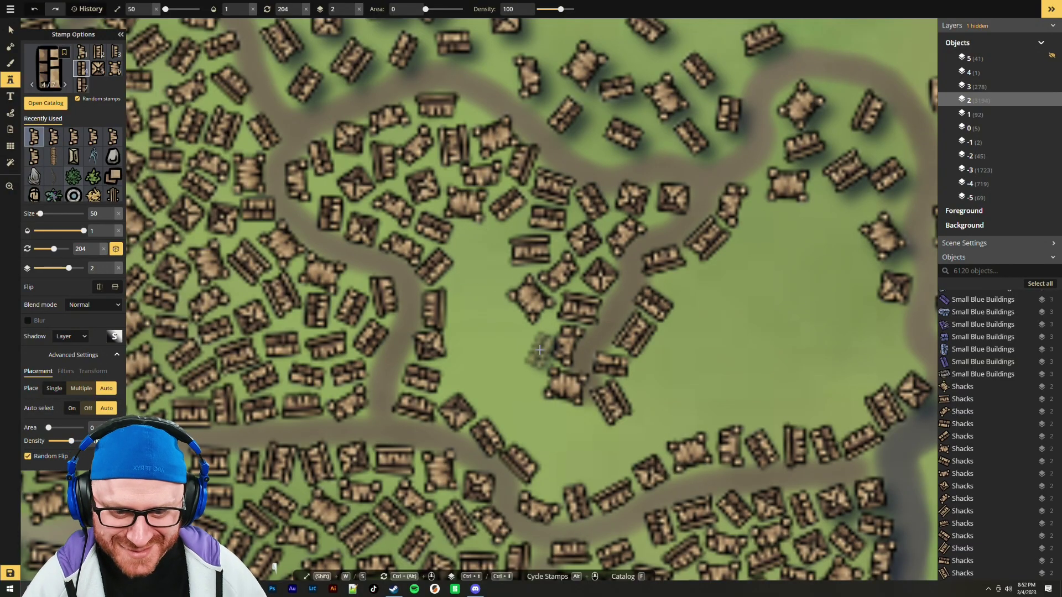
click(537, 346)
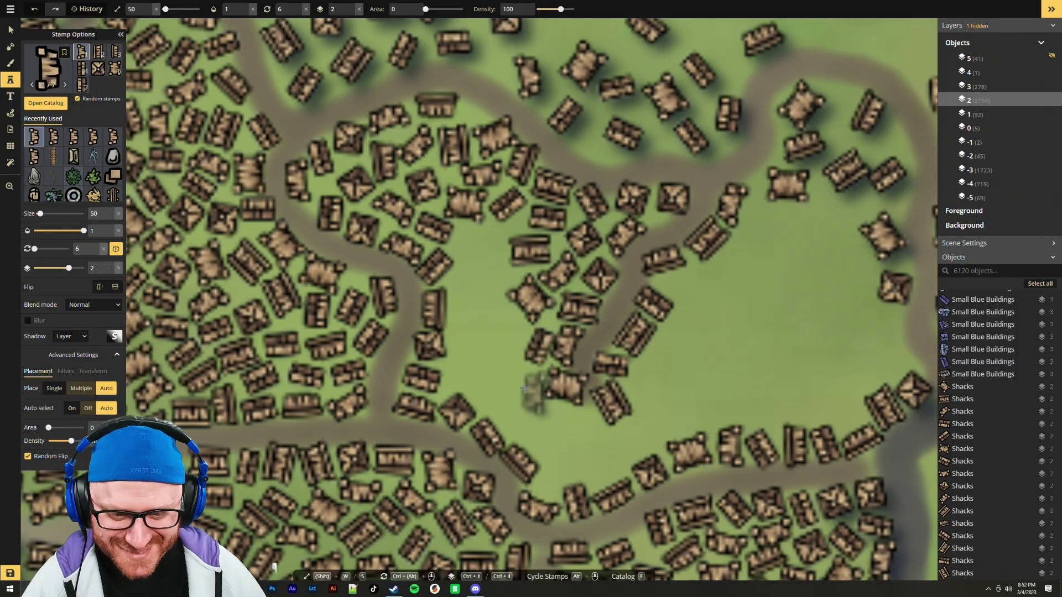
ctrl+scroll(518, 371, up, 10)
ctrl+scroll(516, 373, down, 8)
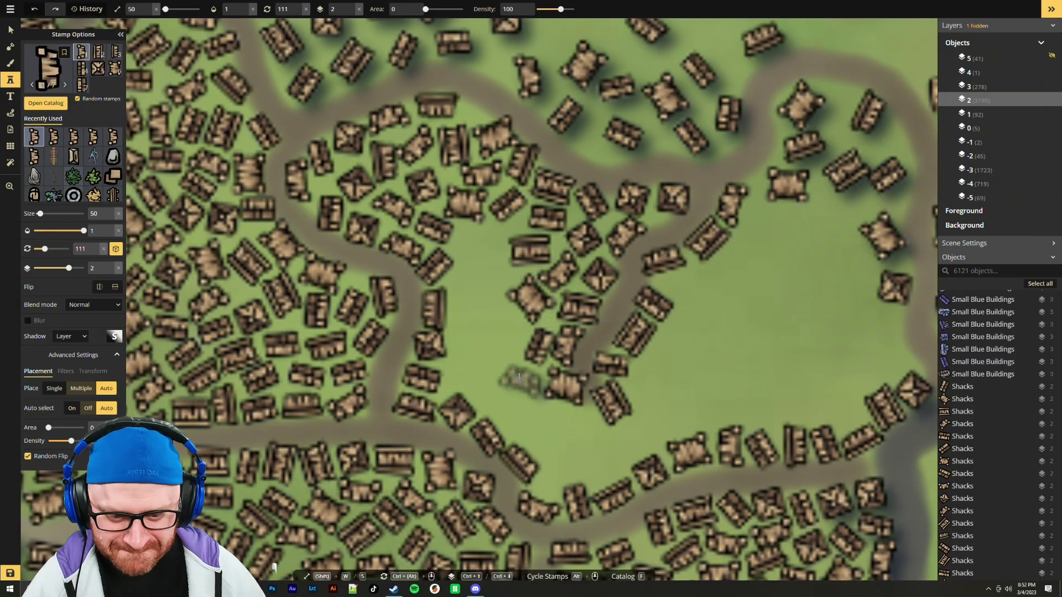
click(519, 374)
Place two shacks in the western clearing's northwestern corner and a third west of the row behind the dead-end path
ctrl+scroll(479, 242, down, 6)
ctrl+scroll(479, 242, up, 12)
click(480, 242)
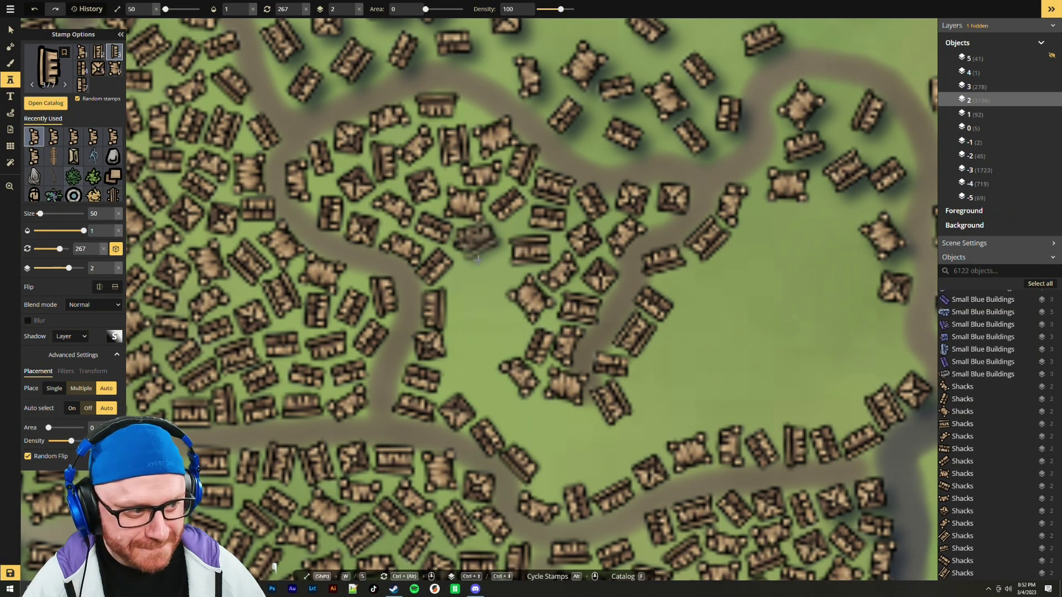
ctrl+scroll(473, 278, up, 3)
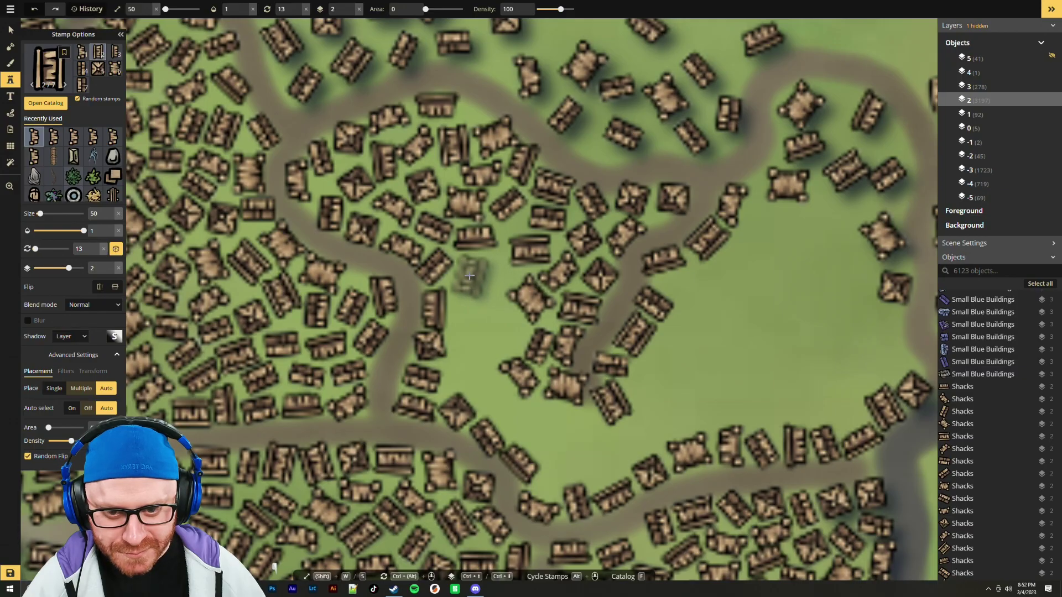
click(470, 275)
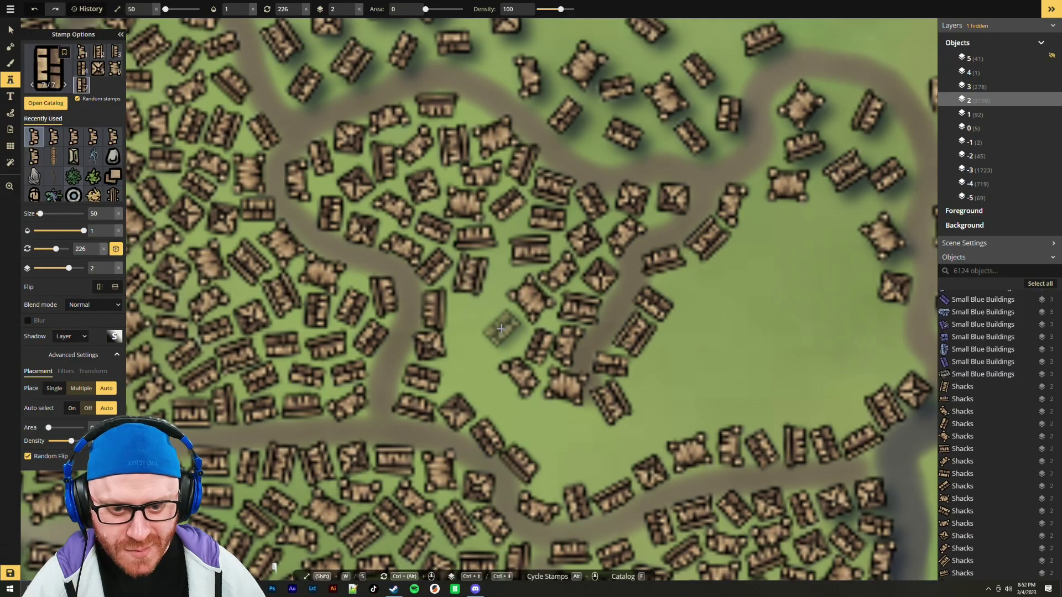
click(508, 334)
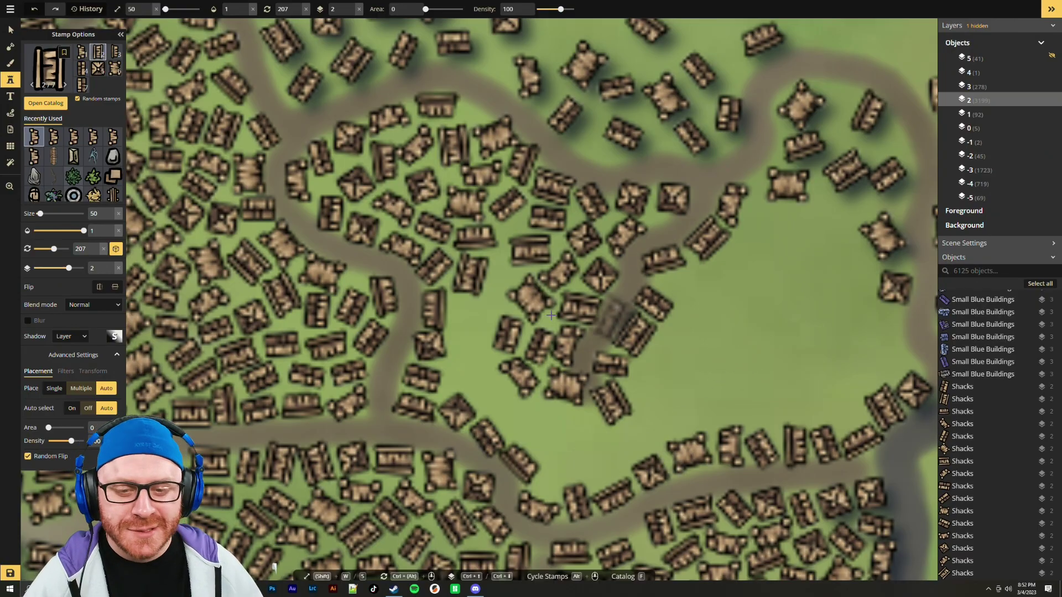
Fill the narrow gap in the clearing's northern part with two more rotated shacks, working toward the winding western path
scroll(548, 374, up, 1)
scroll(482, 305, down, 3)
scroll(479, 299, up, 1)
scroll(487, 279, down, 1)
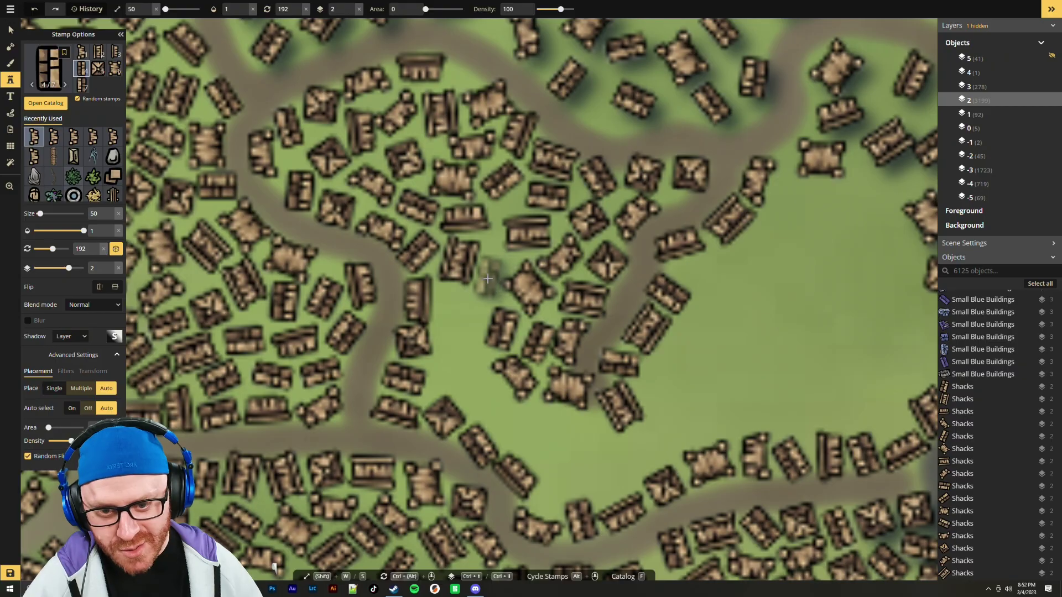
click(491, 275)
key(Down)
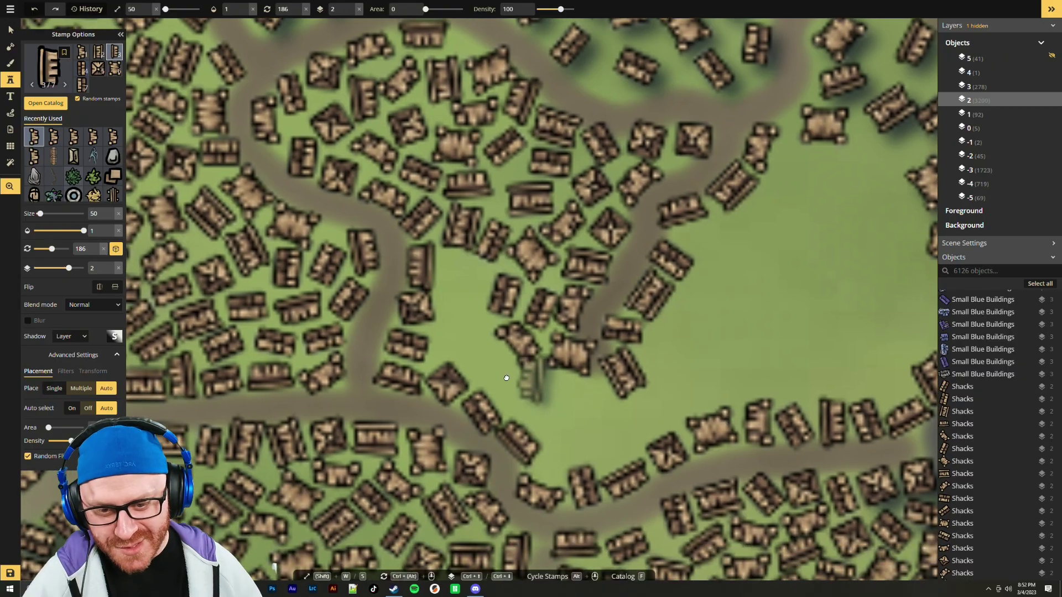
scroll(457, 280, up, 7)
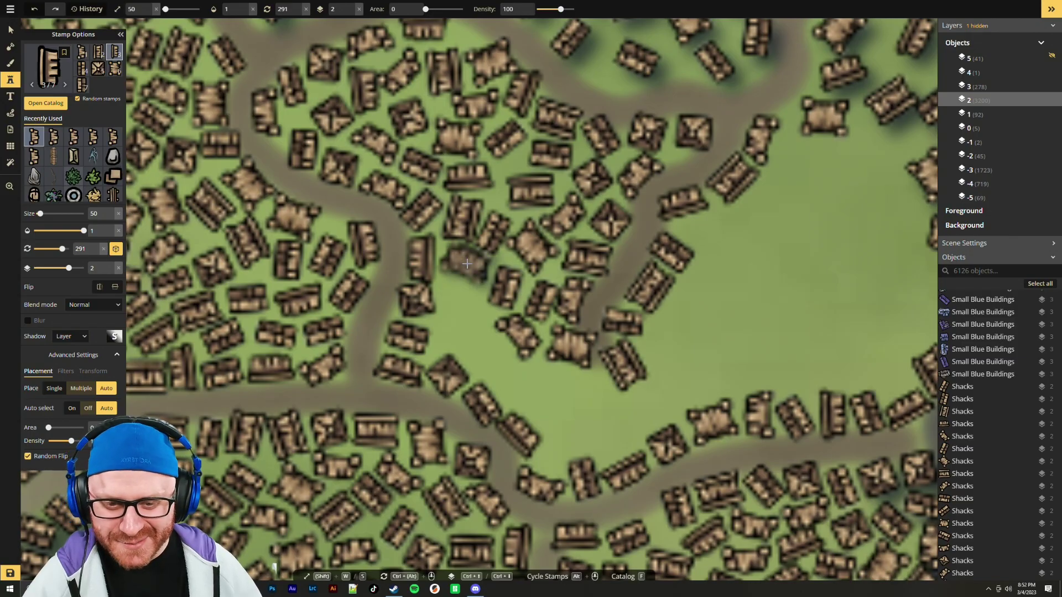
click(486, 339)
Continue the fill southward behind the winding path's east side with three shacks, the last rotated to 130°
scroll(464, 330, up, 3)
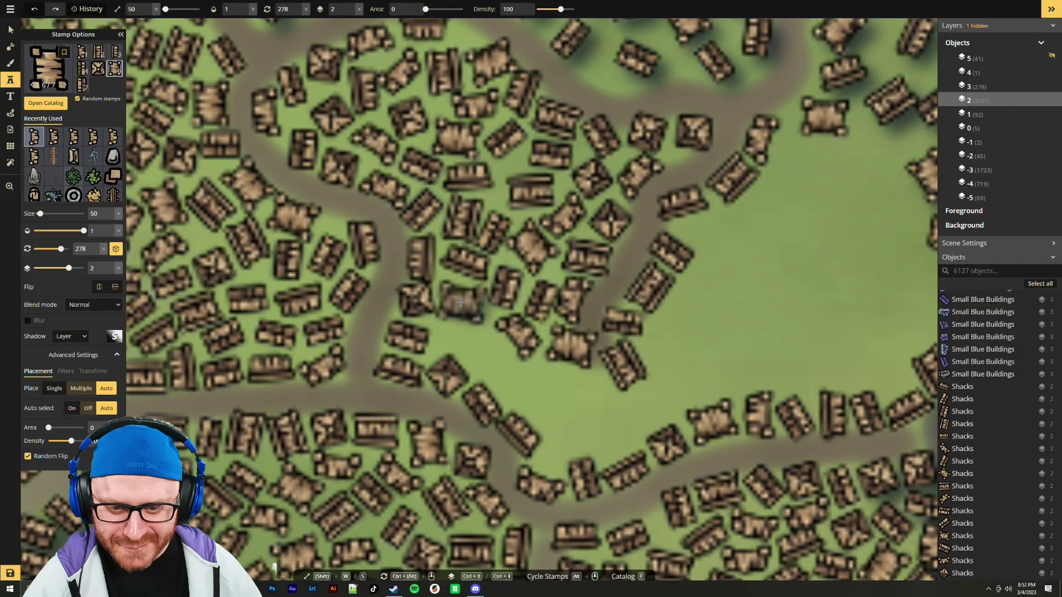
click(463, 304)
scroll(456, 340, down, 3)
scroll(455, 344, up, 3)
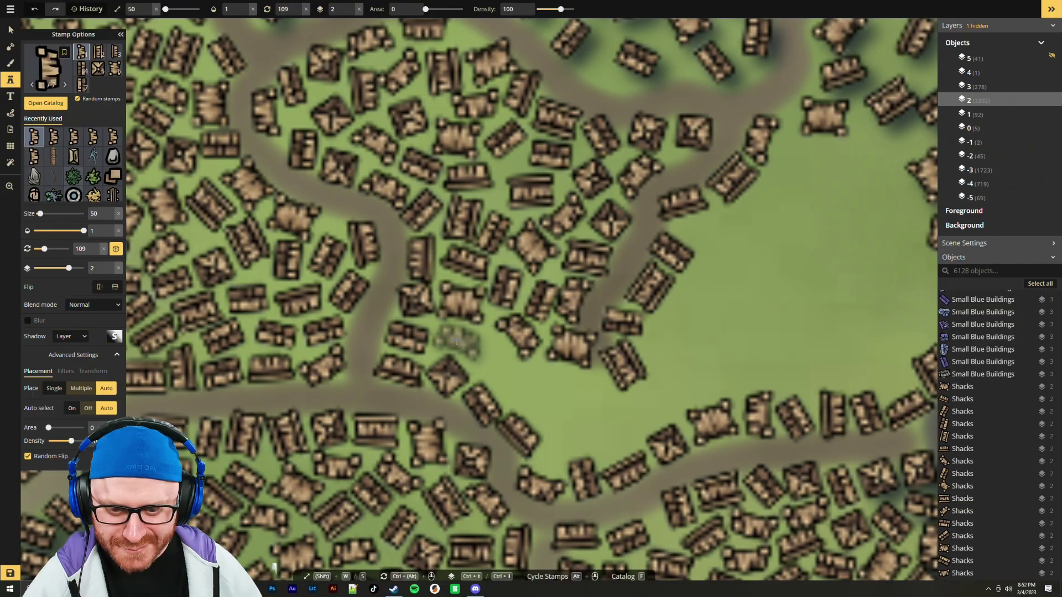
click(455, 342)
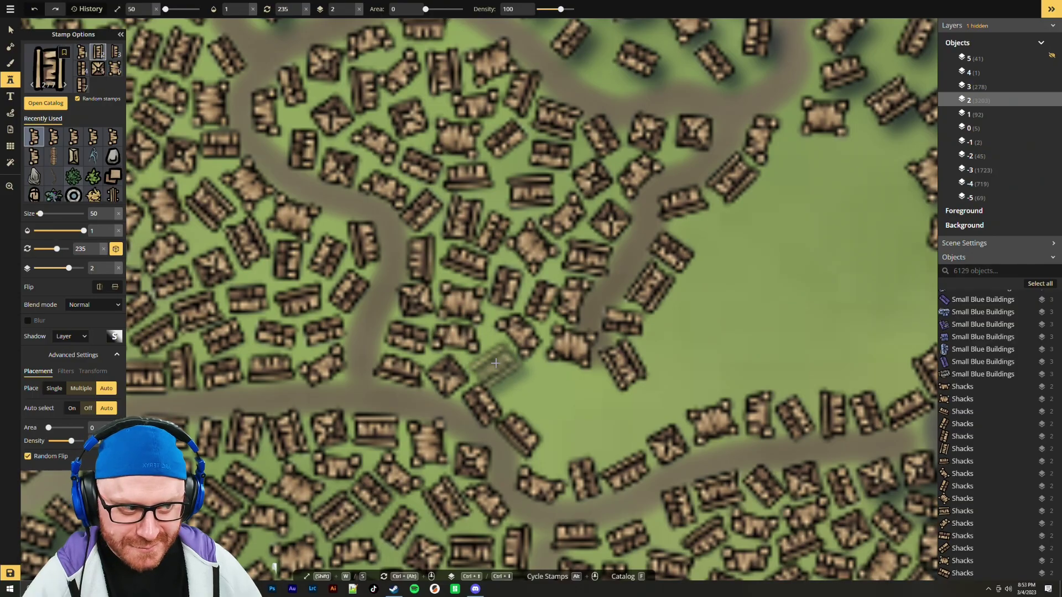
scroll(497, 361, down, 2)
scroll(498, 360, down, 5)
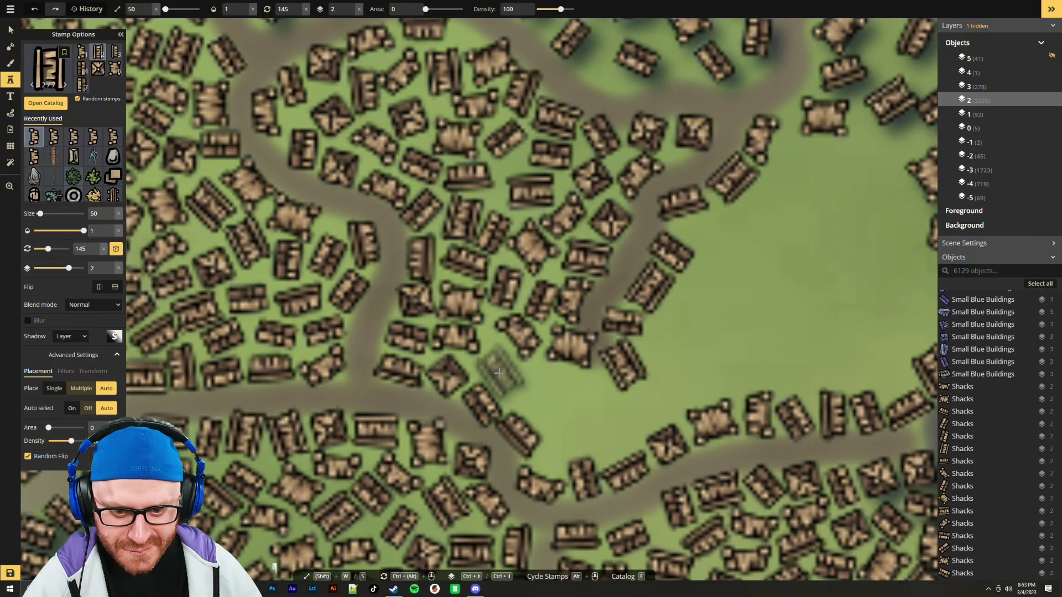
scroll(496, 369, down, 1)
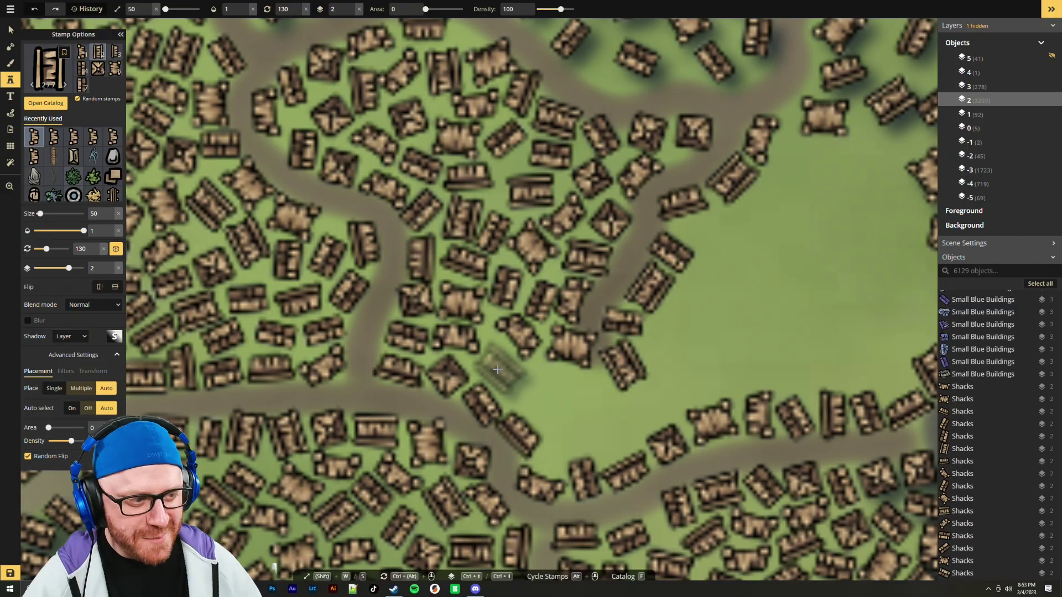
click(497, 369)
Place two shacks behind the roadside row just east of the southern road junction, the first rotated to 50°
drag(630, 442, 562, 374)
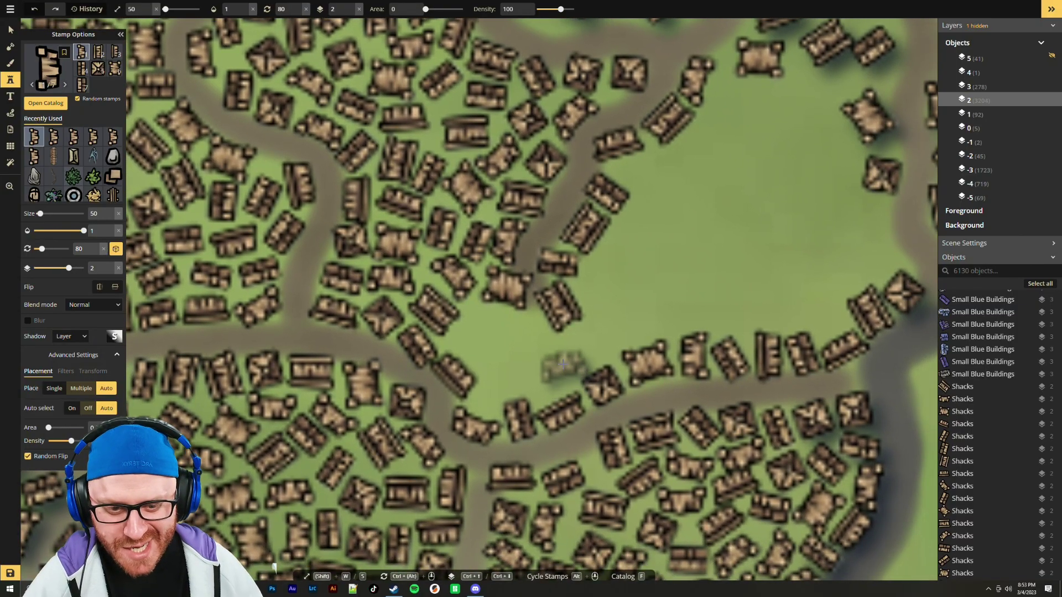
scroll(563, 374, up, 7)
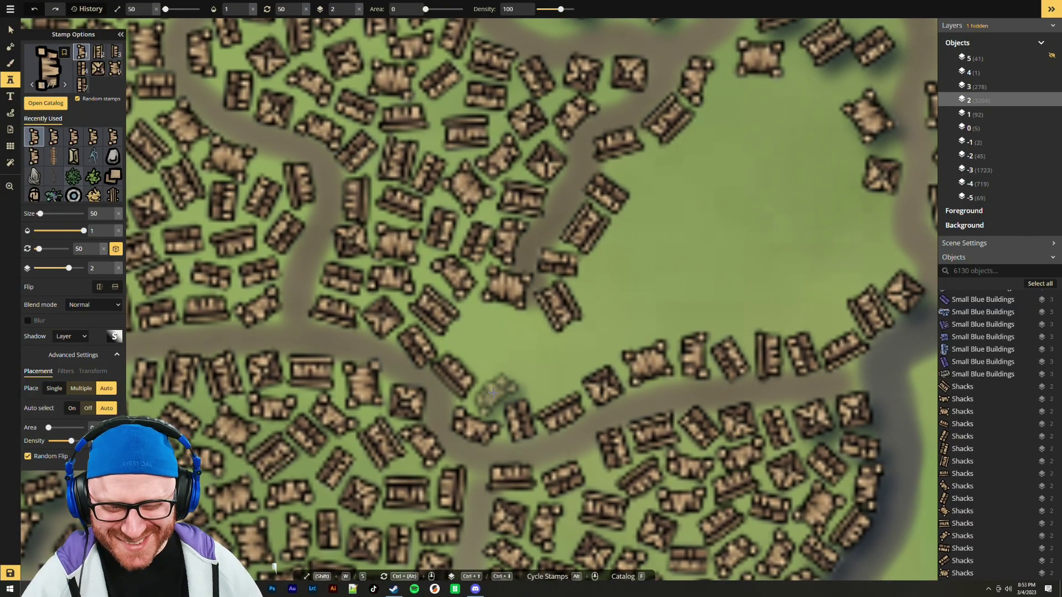
click(565, 388)
drag(566, 388, 541, 366)
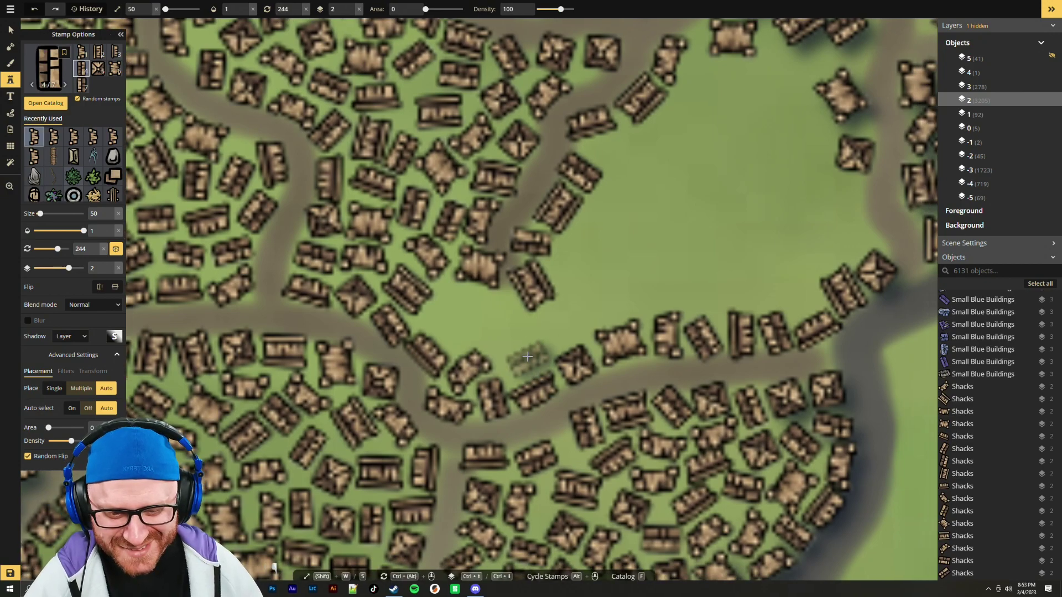
click(525, 361)
Close the remaining gap south of the dead-end path with four rotated shacks and save the map
scroll(561, 325, down, 5)
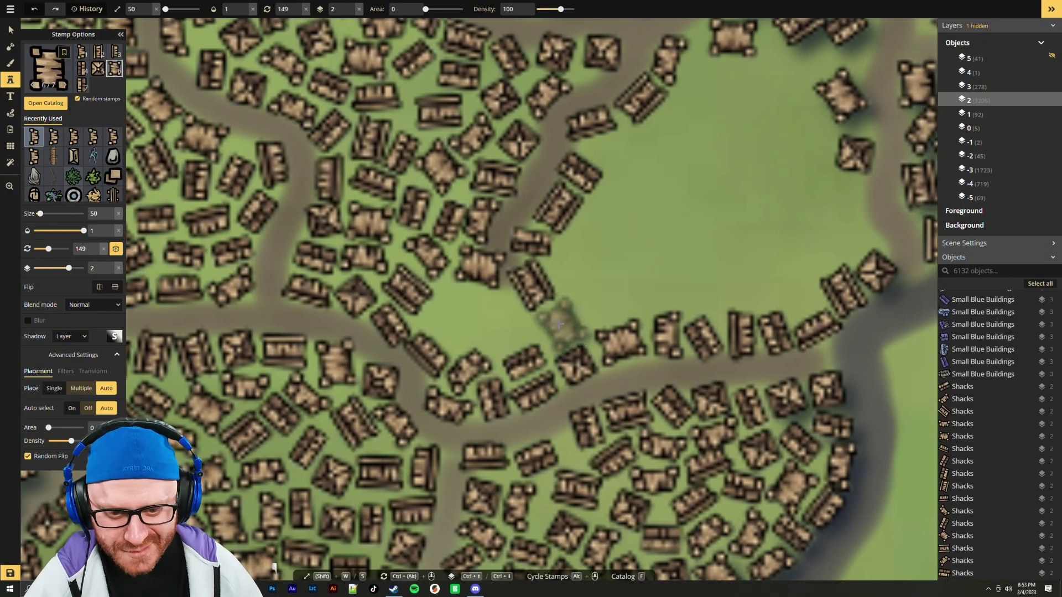
click(563, 322)
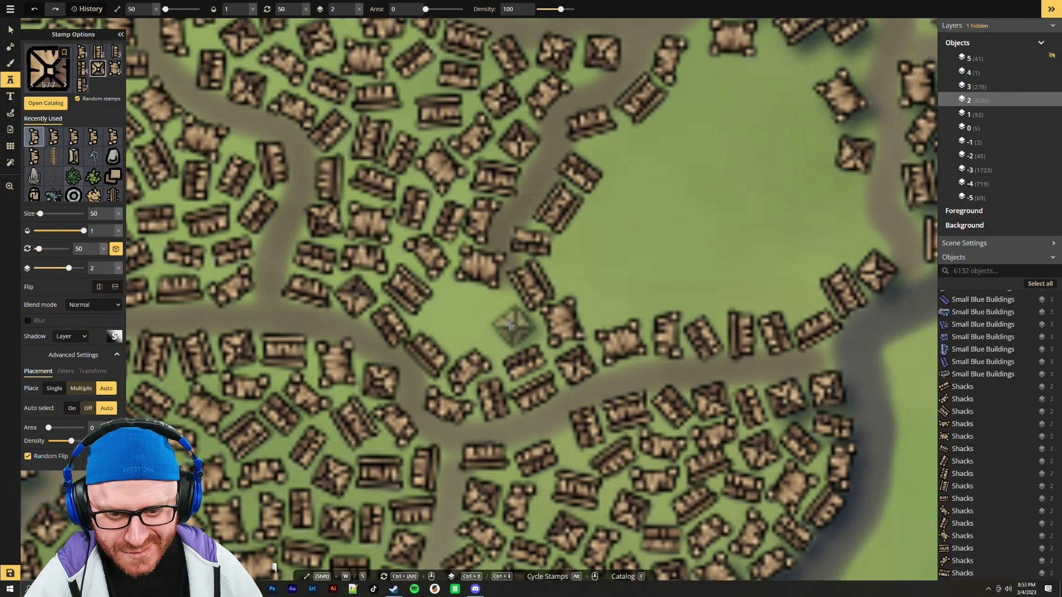
click(497, 309)
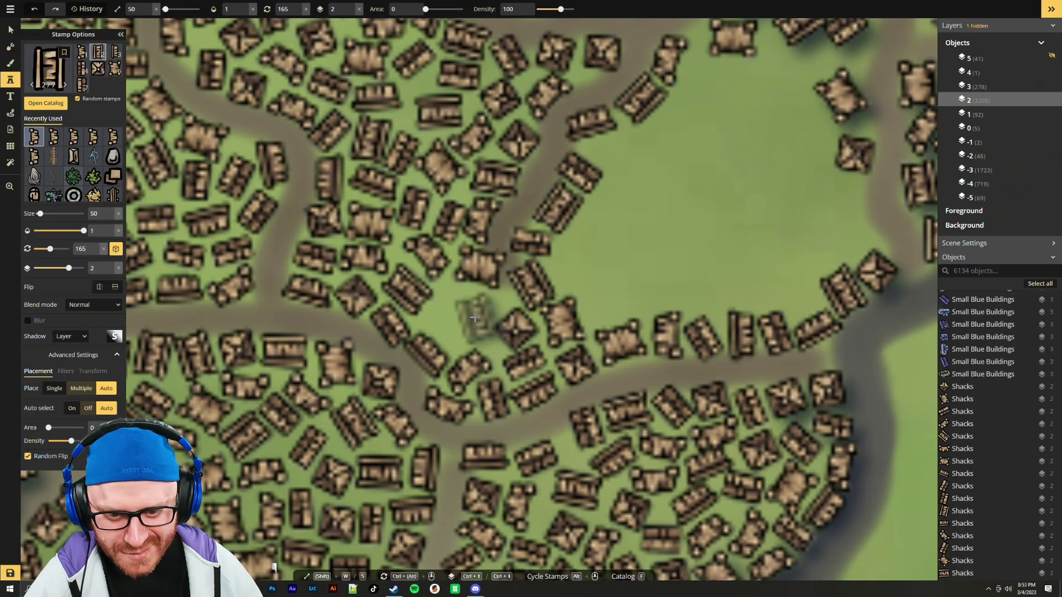
scroll(453, 321, up, 5)
click(449, 324)
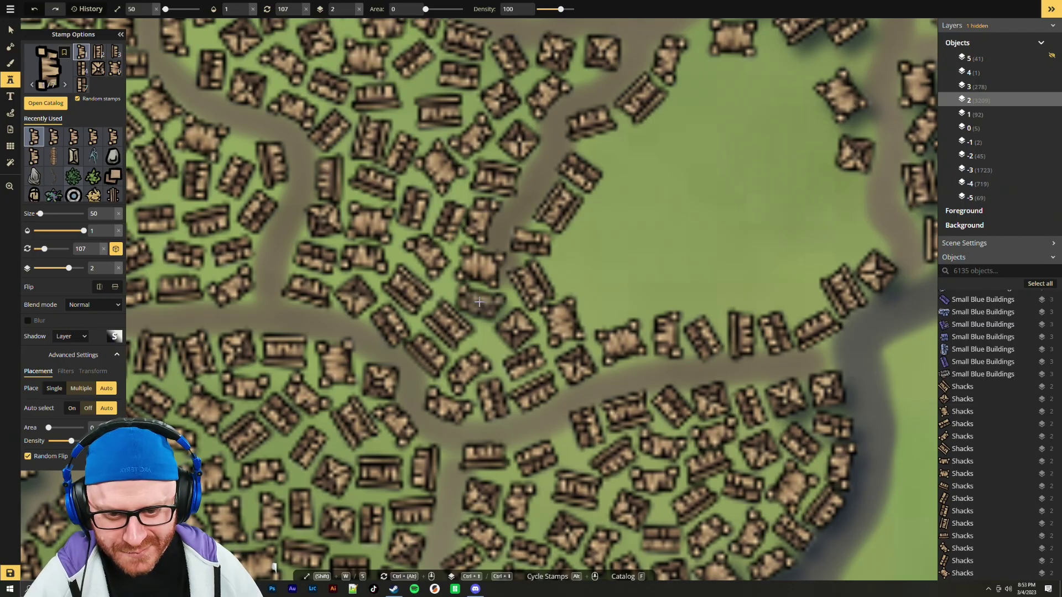
click(477, 301)
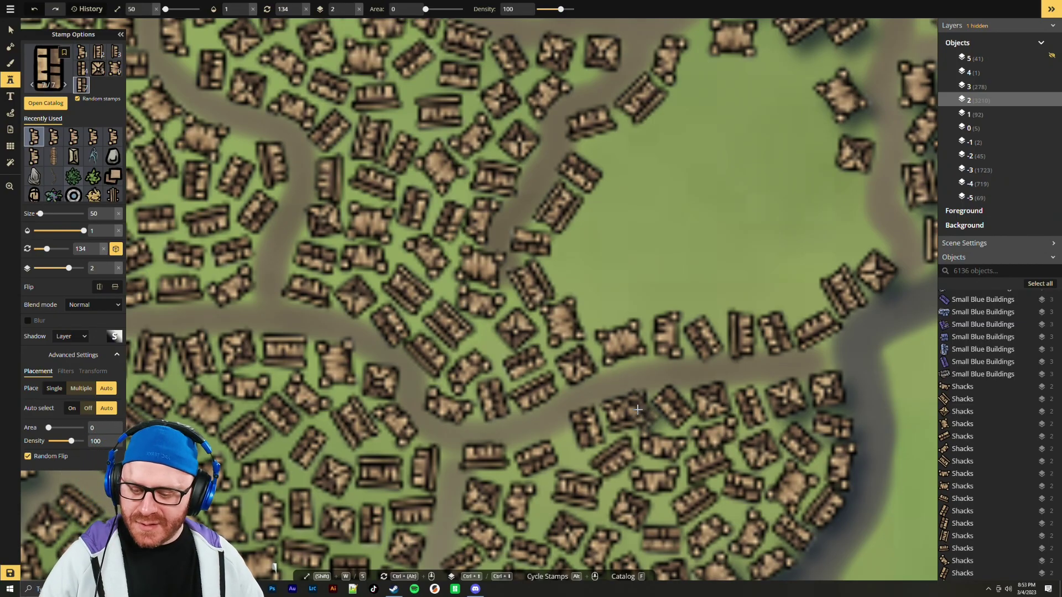
key(ctrl+s)
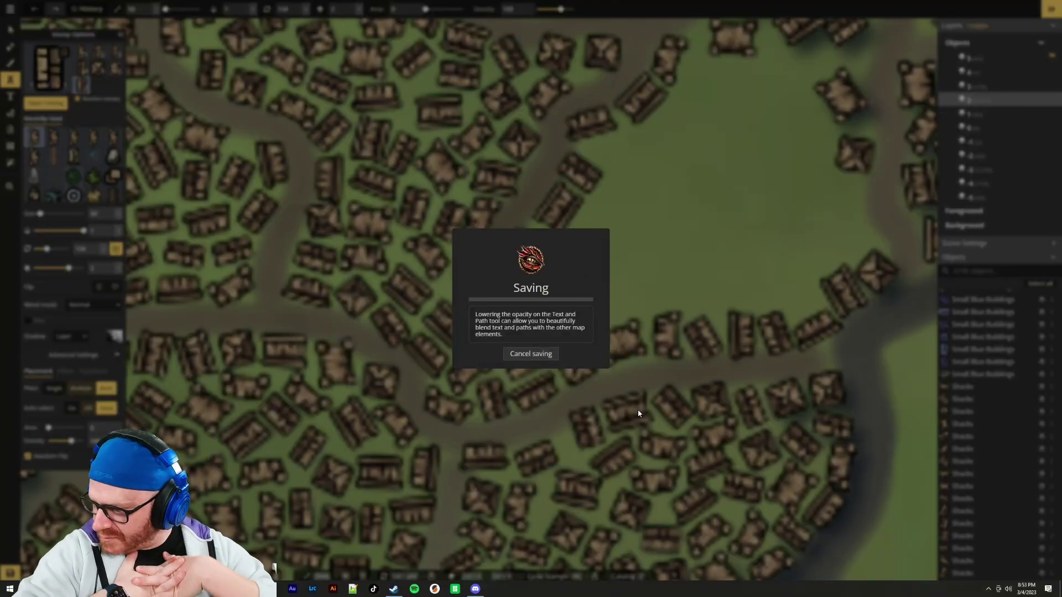
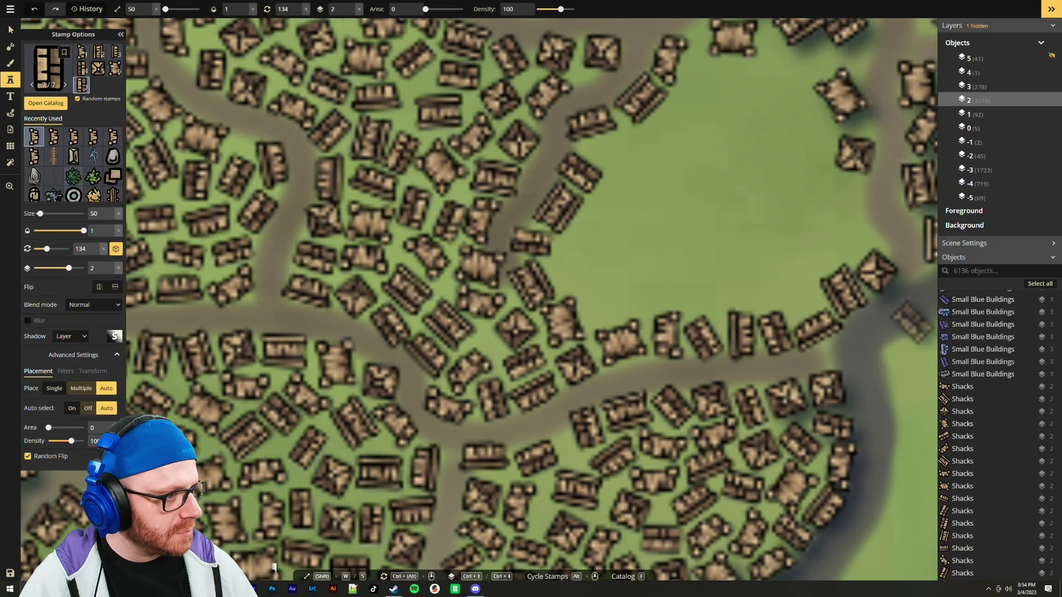
Undo the stray shacks scattered along and beyond the southeastern road, and switch to the Select tool
scroll(702, 213, down, 5)
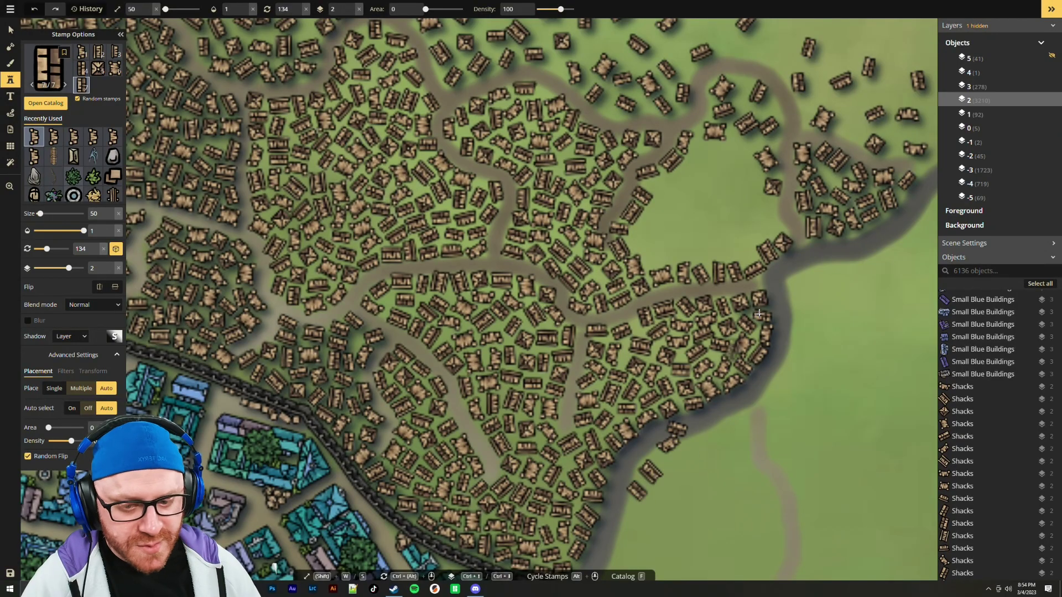
key(ctrl+z)
key(v)
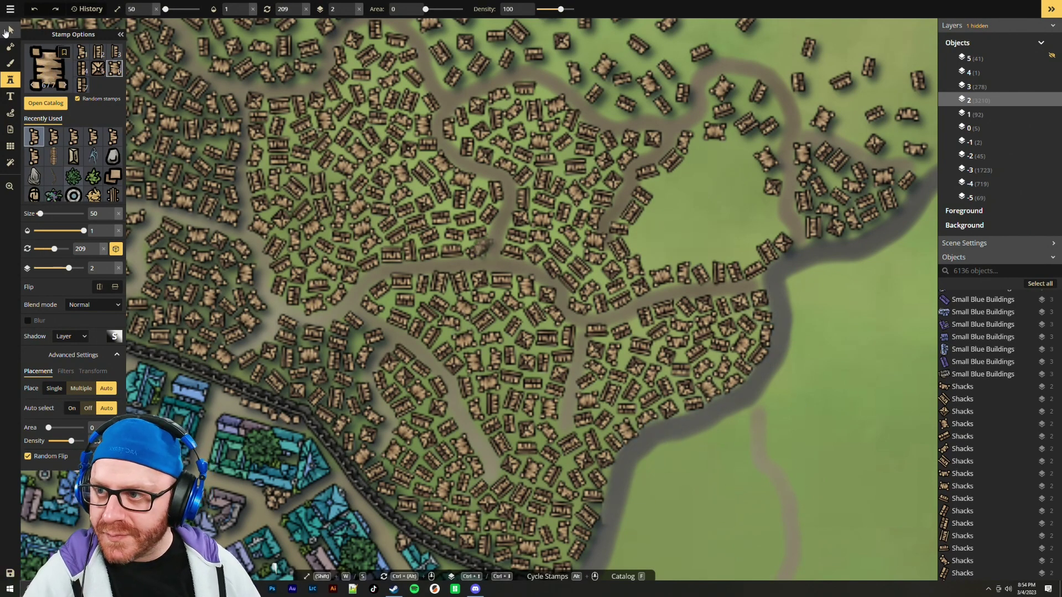
Review the walled city's districts, from the northeastern wall along the southern riverfront to the western wall and back to the centre
key(z)
drag(631, 531, 797, 313)
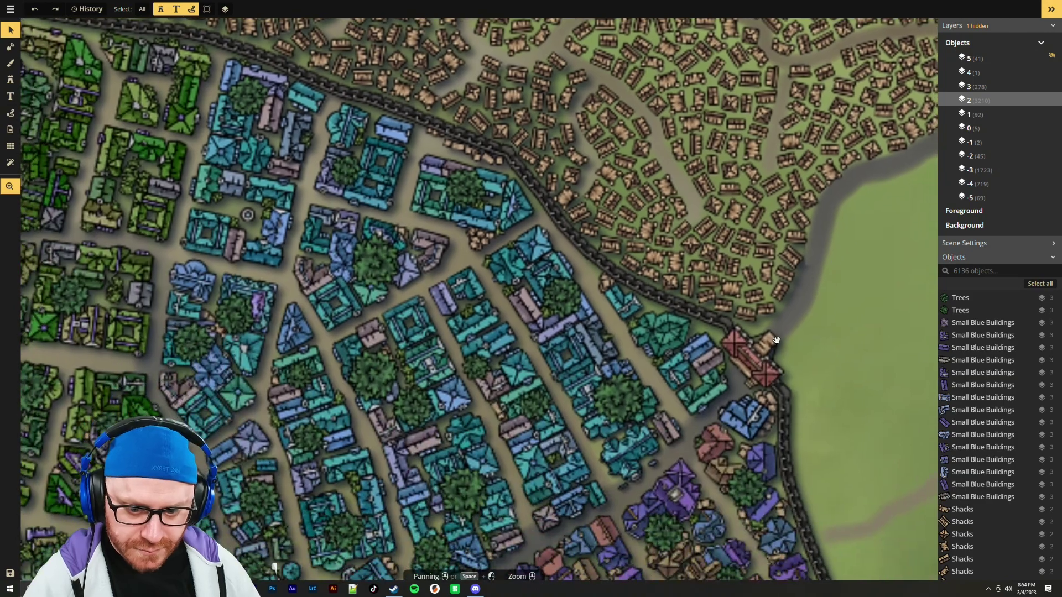
scroll(775, 359, up, 4)
scroll(737, 397, down, 5)
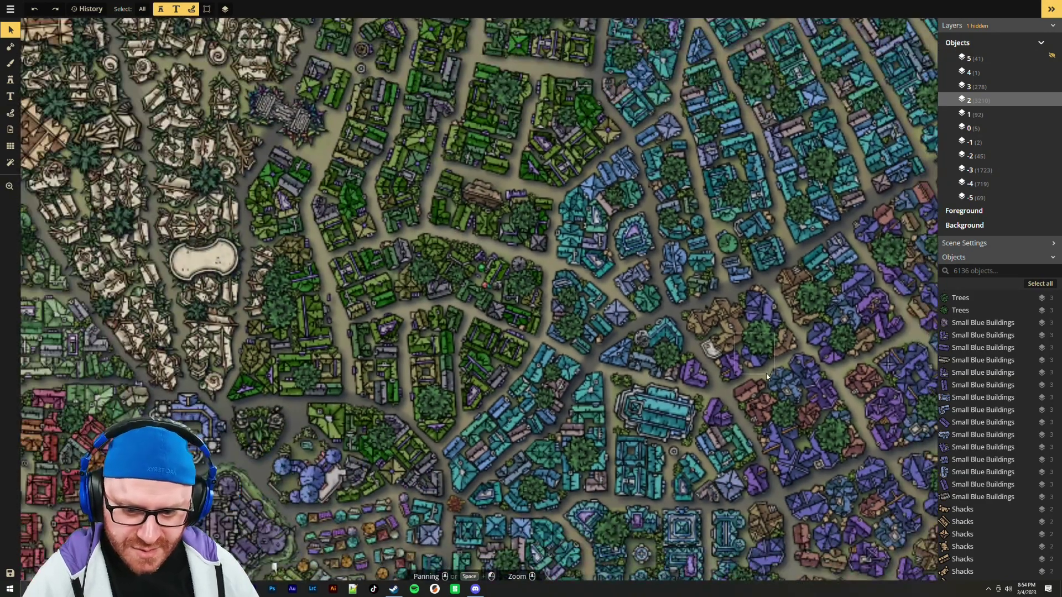
scroll(593, 376, up, 1)
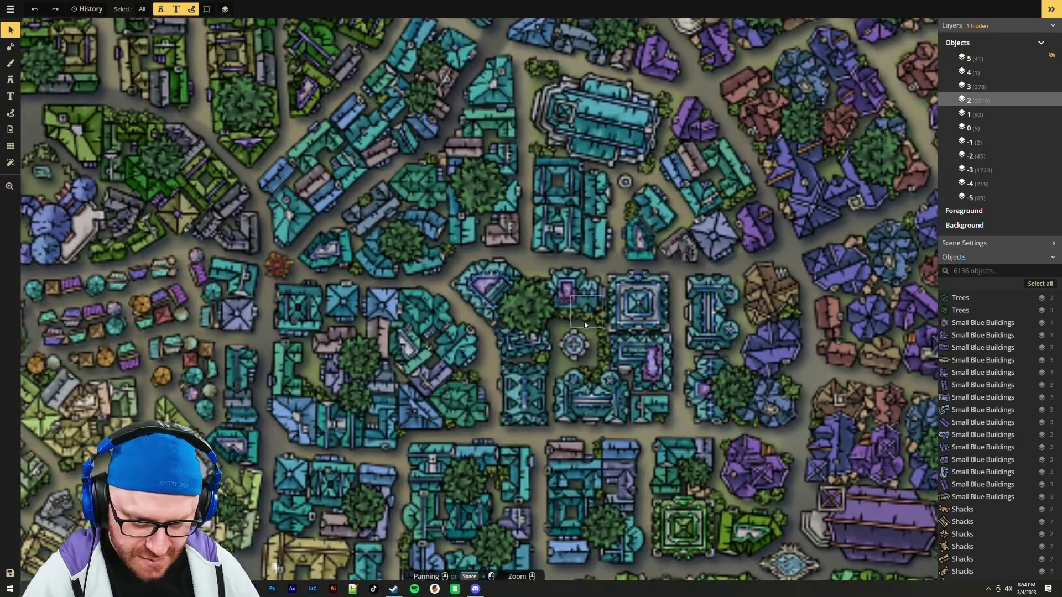
key(Down)
key(Right)
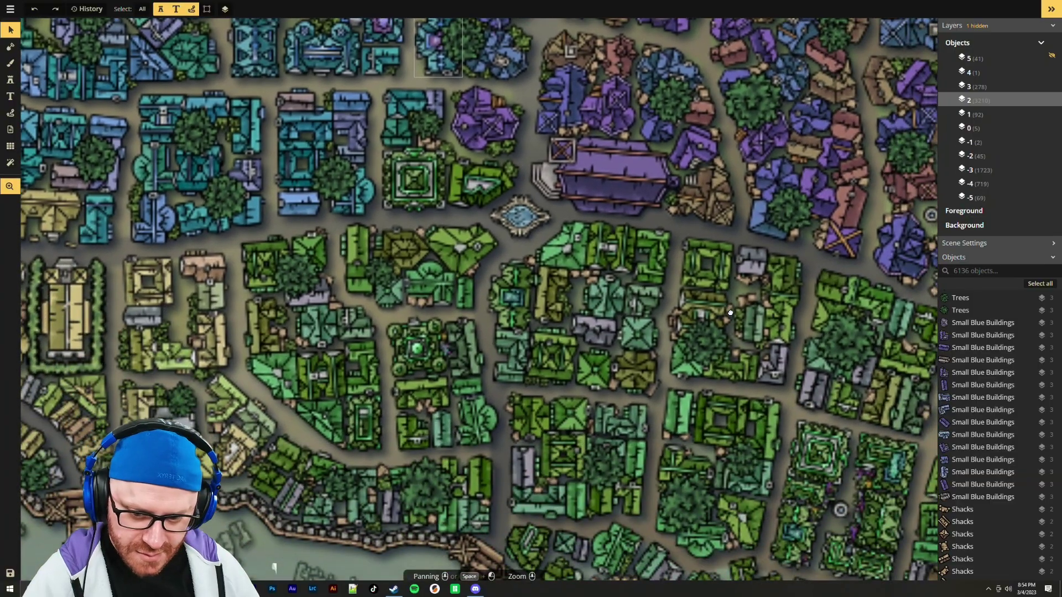
key(Down)
key(Left)
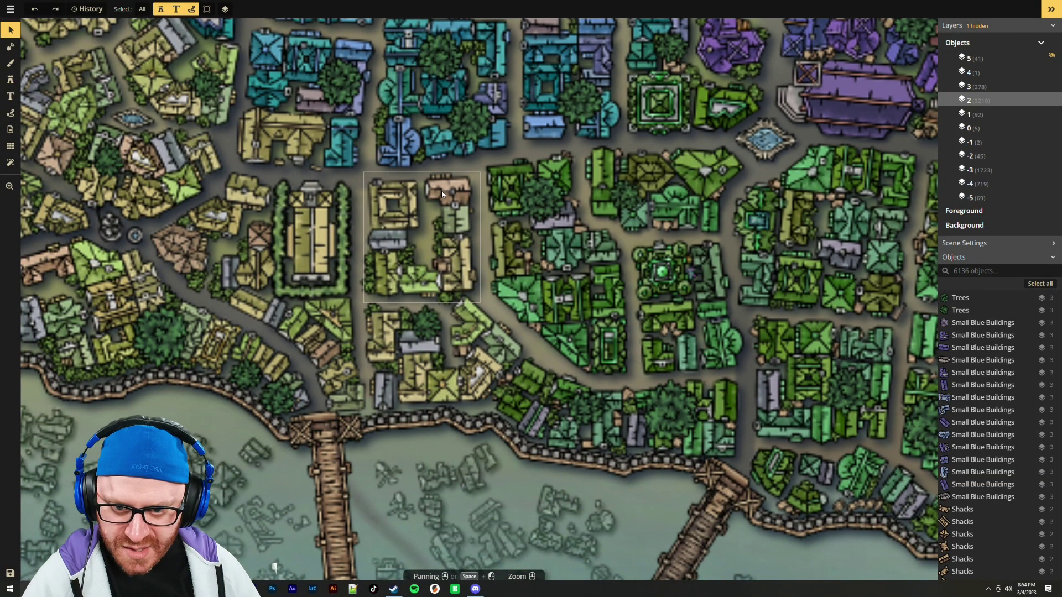
drag(426, 246, 642, 225)
drag(538, 256, 737, 360)
key(Down)
key(Left)
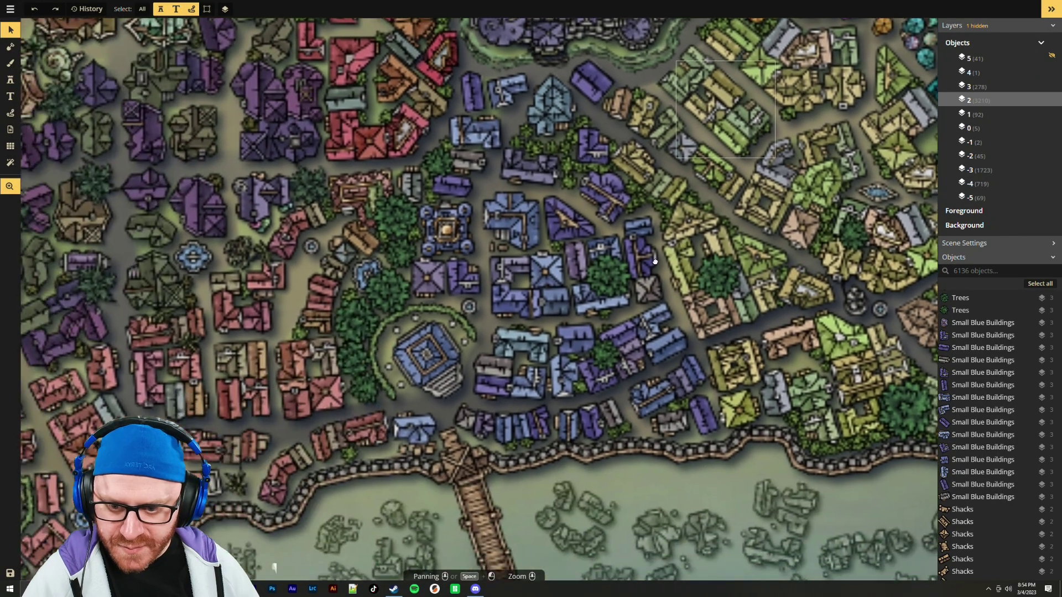
key(Left)
key(Up)
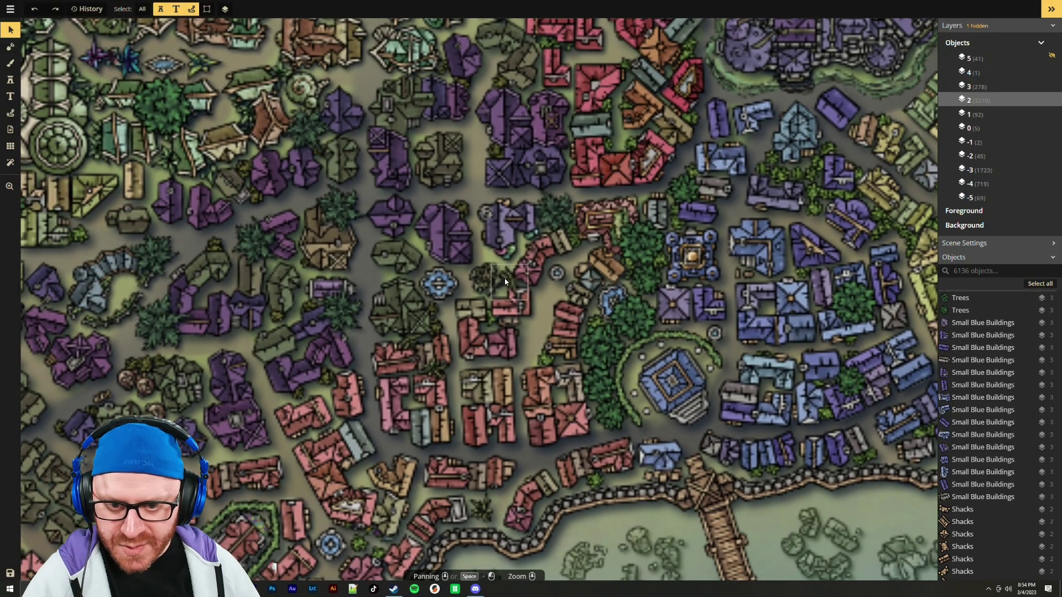
key(Down)
key(Left)
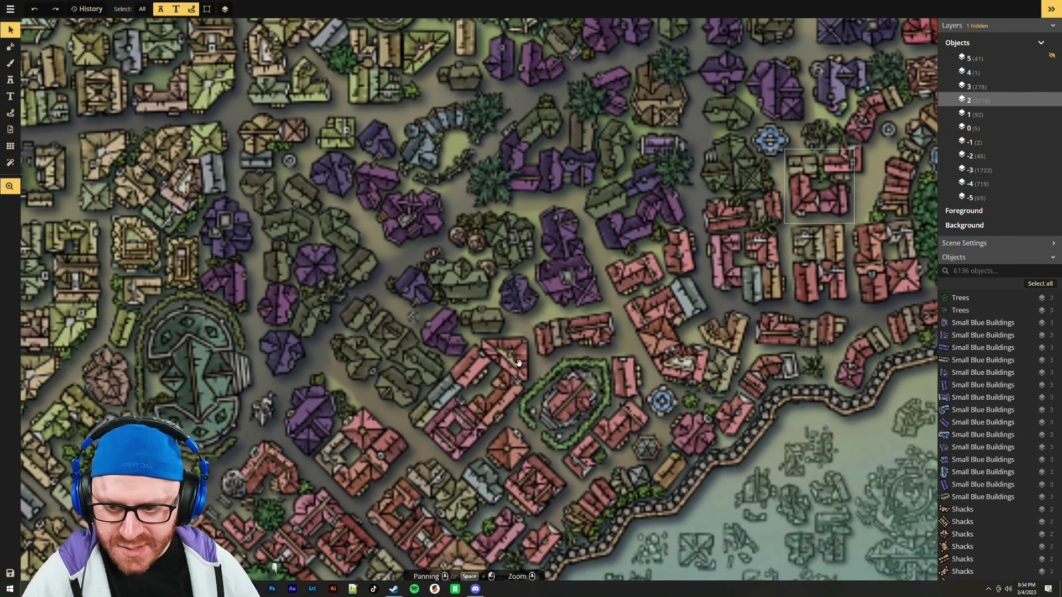
drag(519, 363, 701, 245)
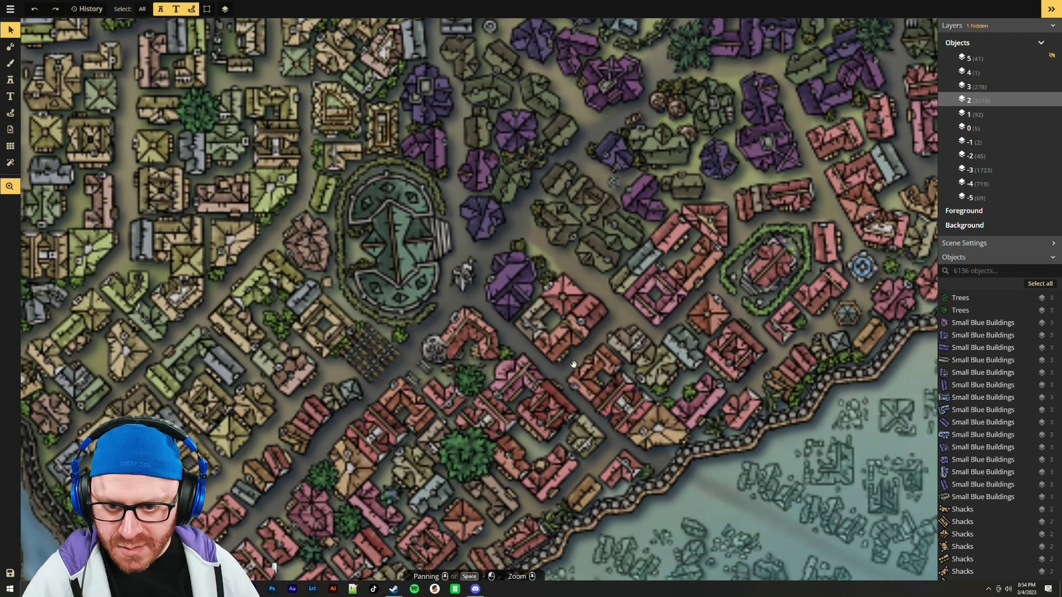
key(Down)
key(Left)
key(Up)
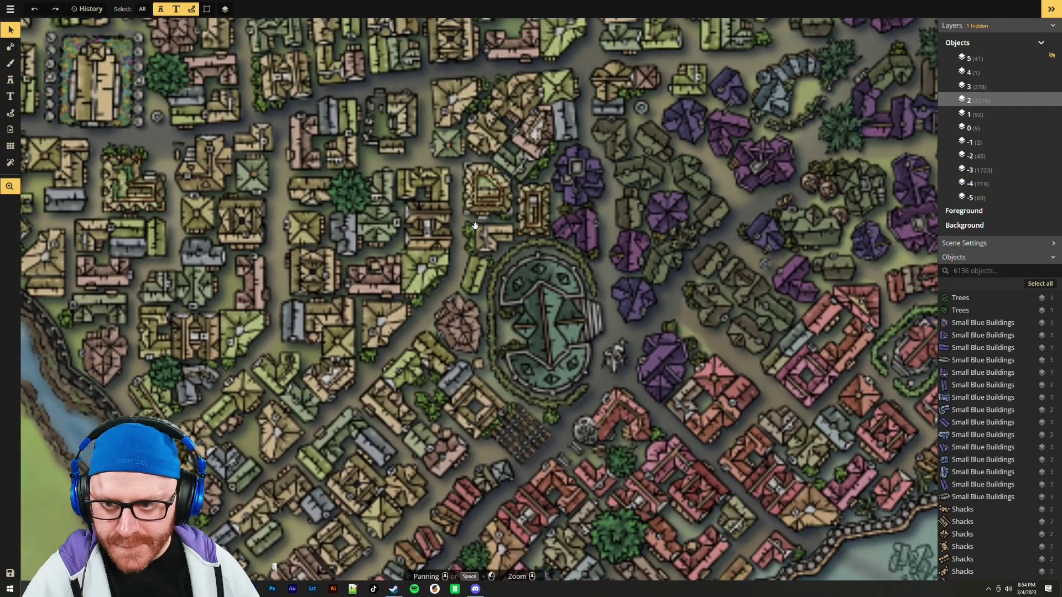
drag(492, 242, 738, 449)
drag(594, 224, 518, 414)
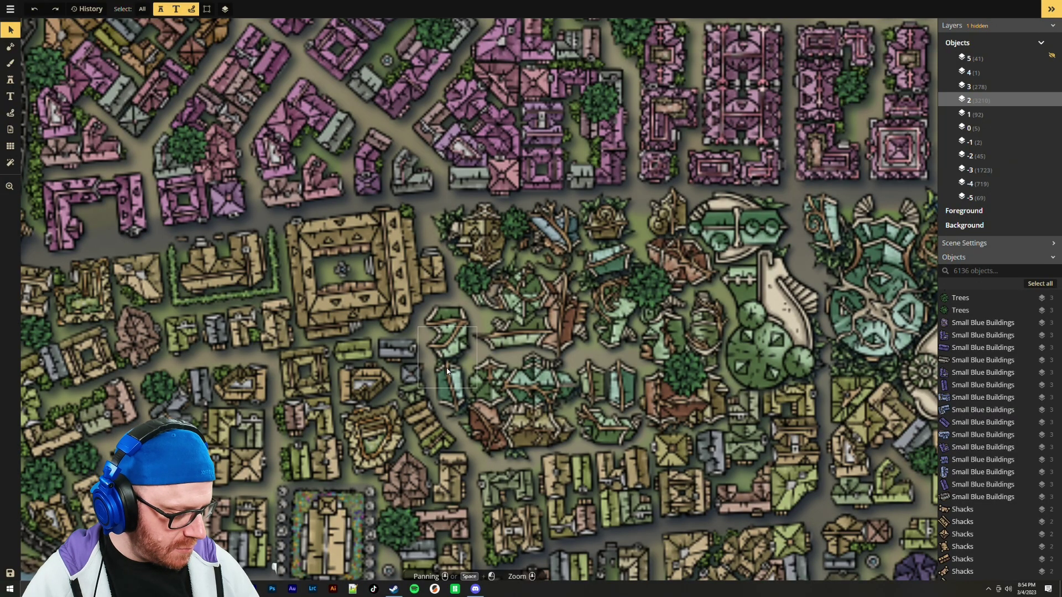
key(Up)
key(Left)
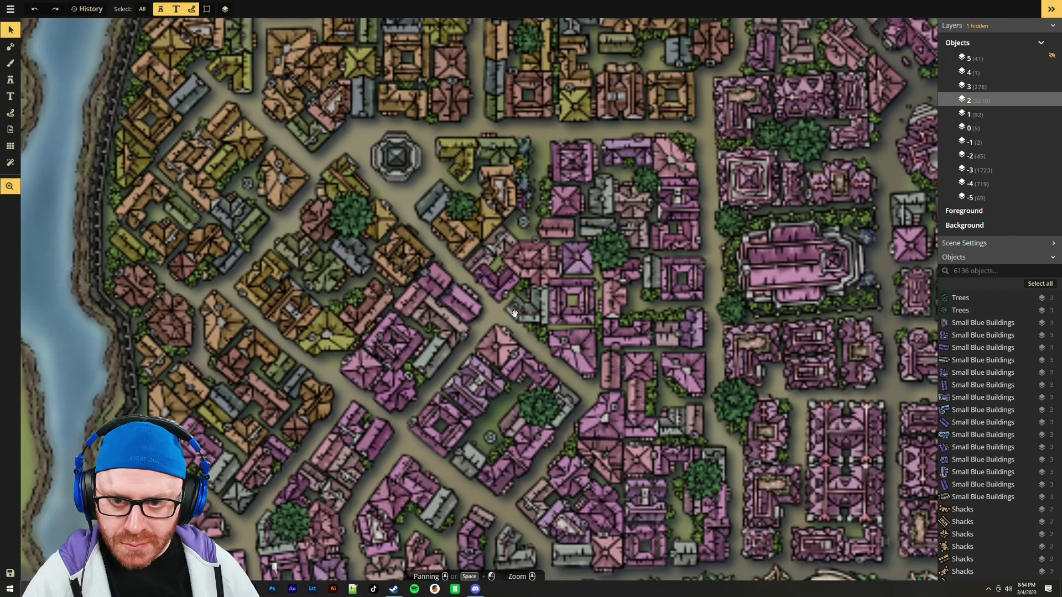
drag(515, 313, 471, 427)
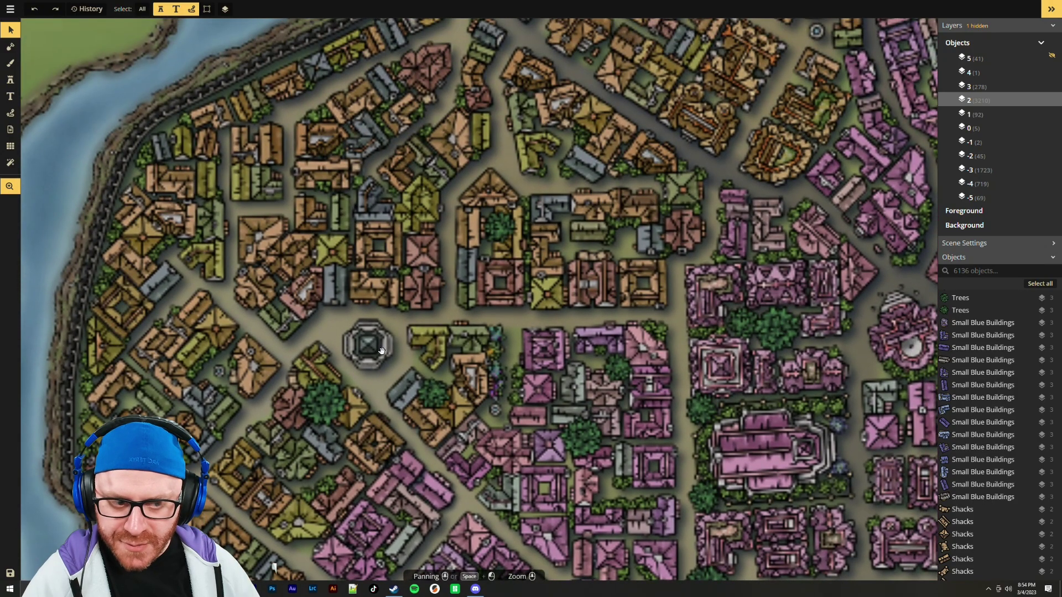
key(Right)
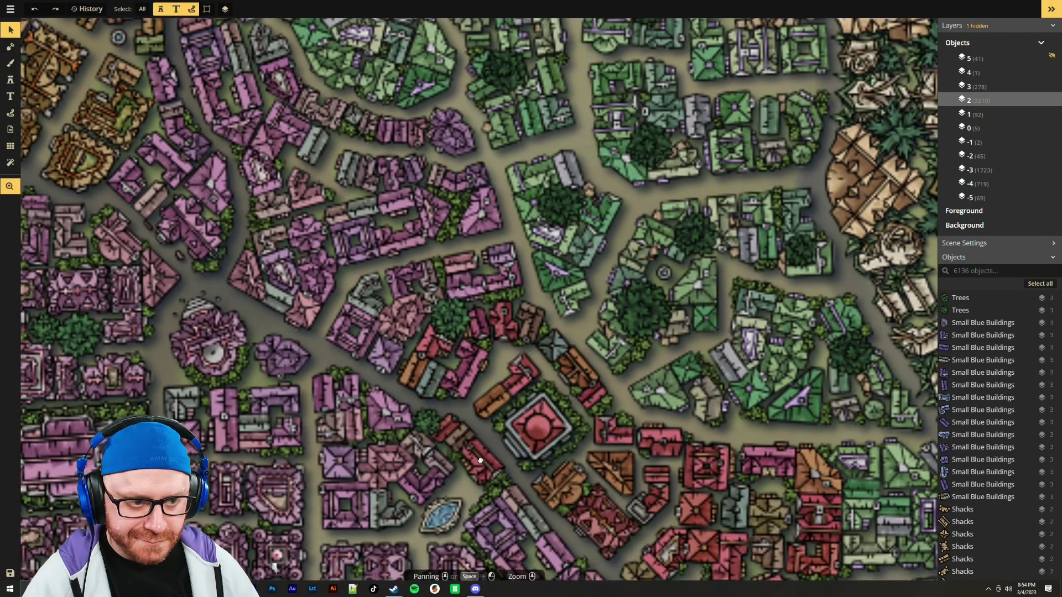
key(Left)
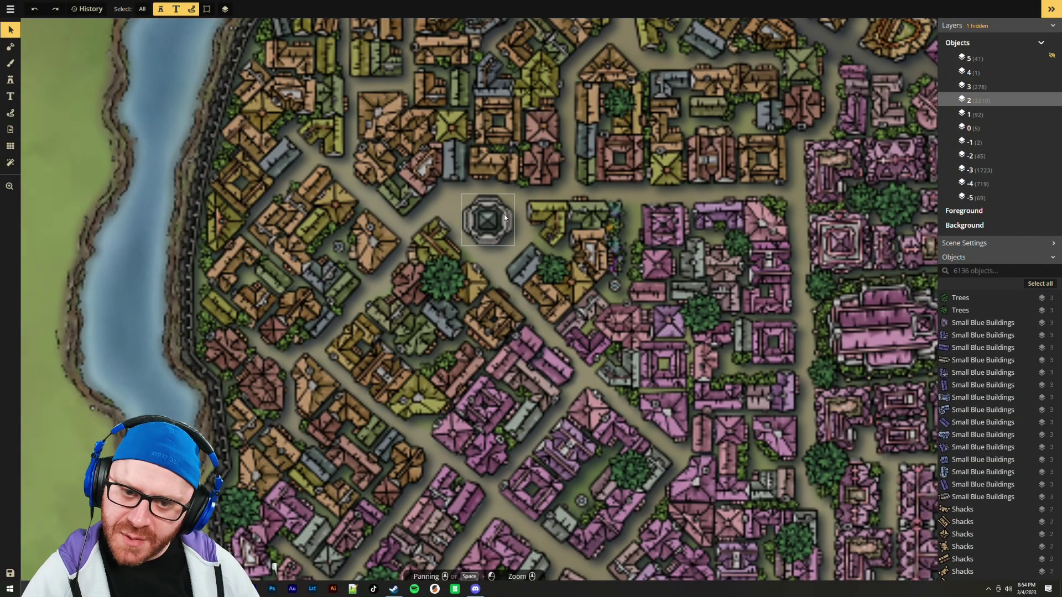
key(Right)
key(Up)
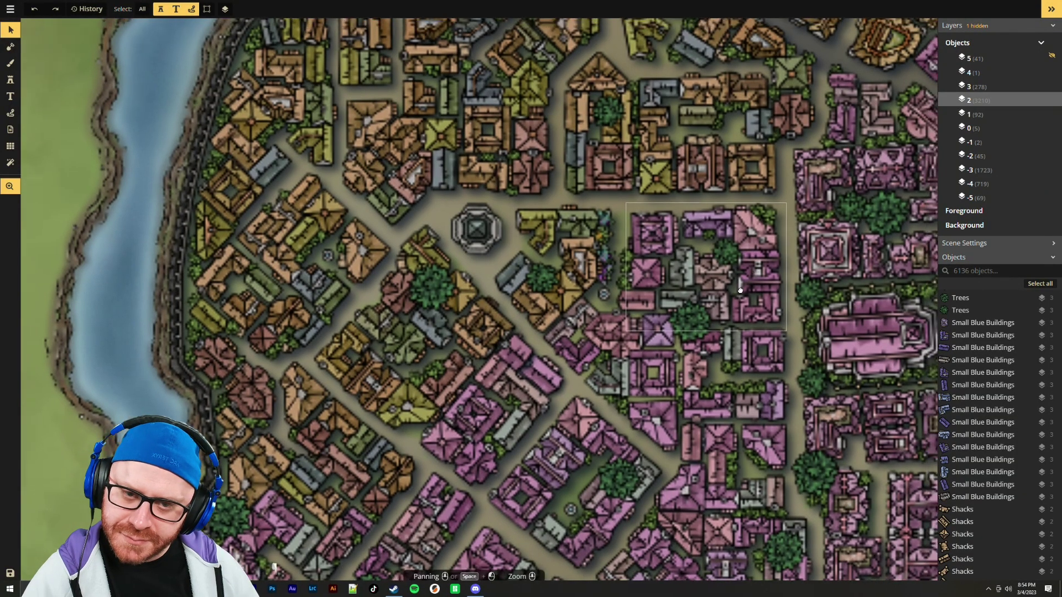
key(Right)
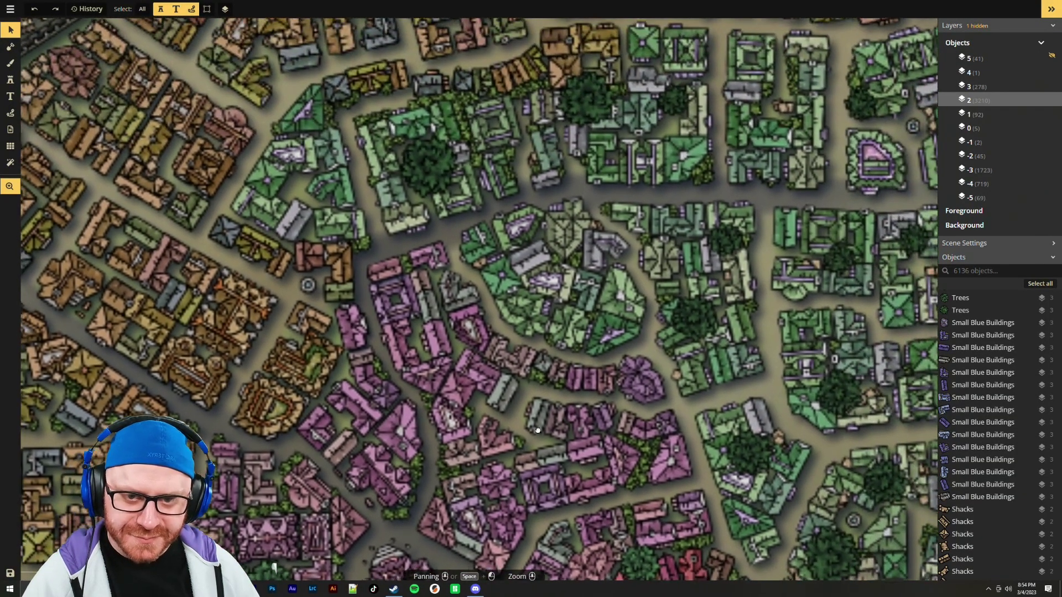
key(Right)
drag(790, 336, 480, 337)
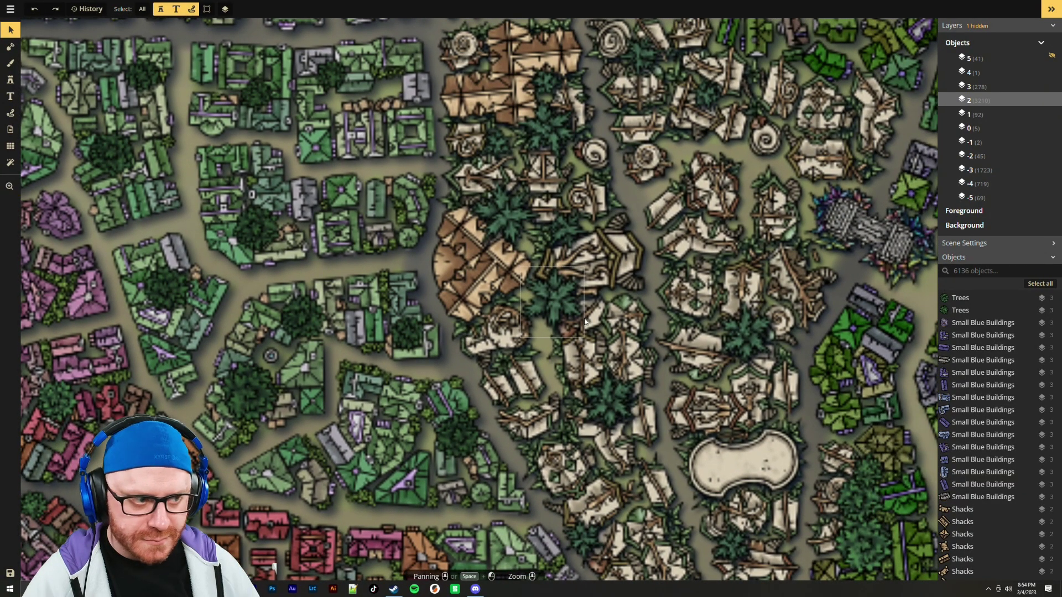
Examine the northeastern outskirts and the empty clearing between the paths and the road
scroll(584, 321, down, 10)
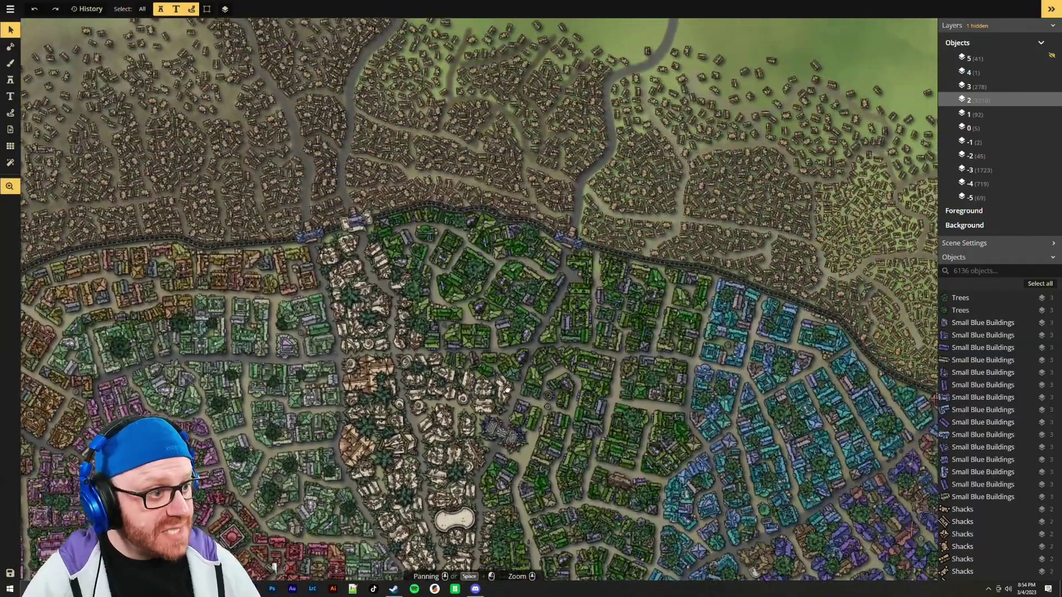
drag(507, 390, 489, 404)
drag(709, 269, 419, 368)
scroll(783, 454, up, 5)
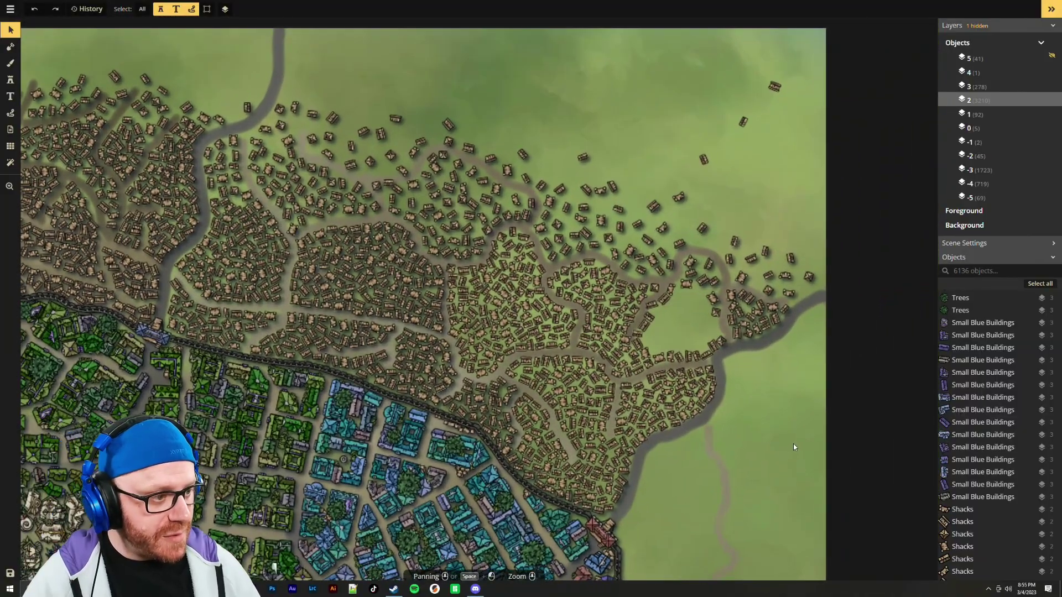
scroll(722, 397, up, 2)
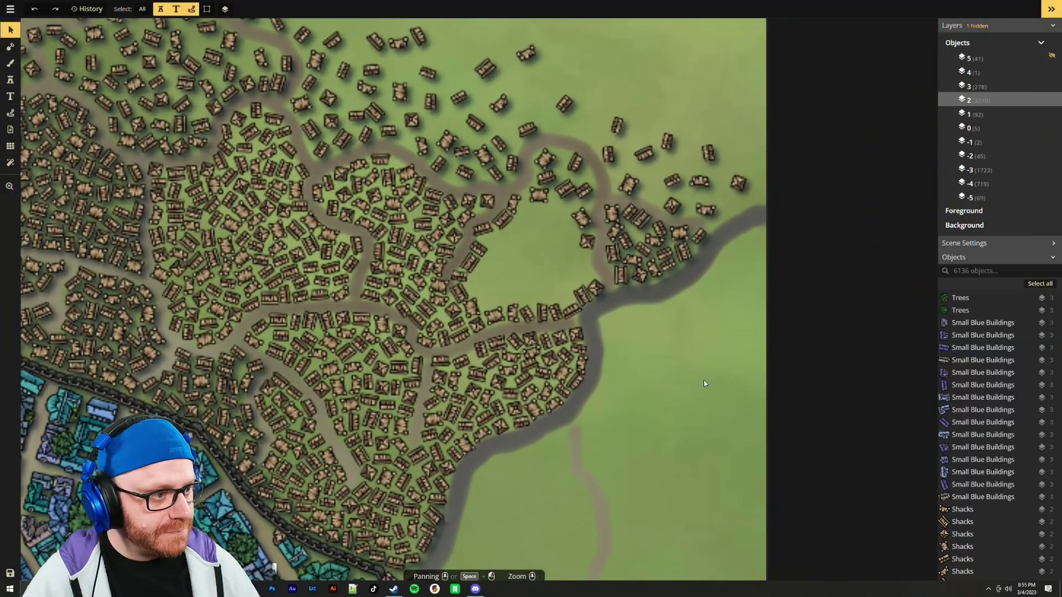
scroll(692, 371, up, 2)
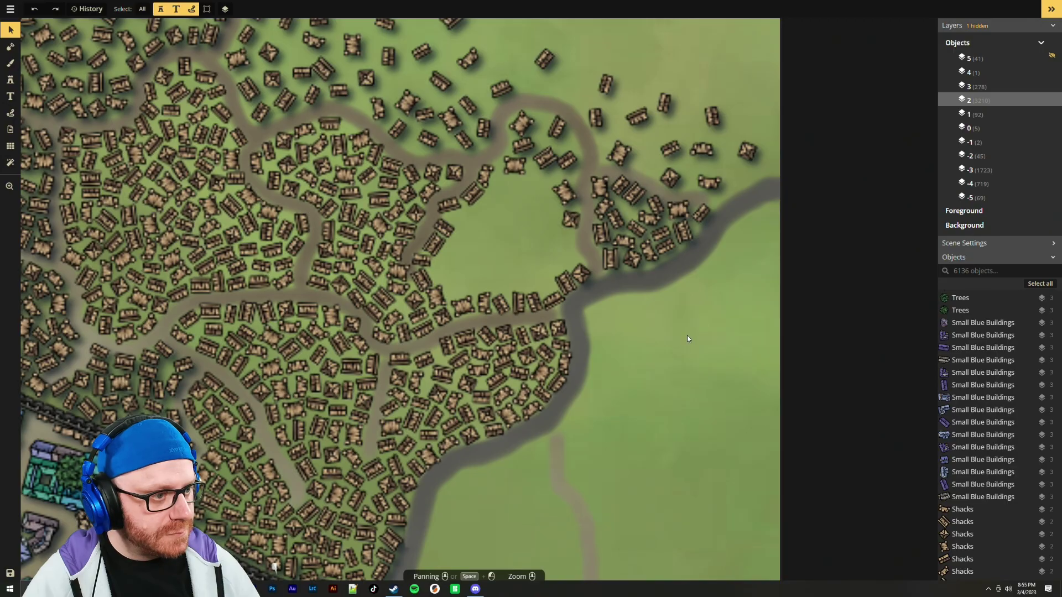
scroll(702, 316, up, 1)
scroll(646, 294, up, 3)
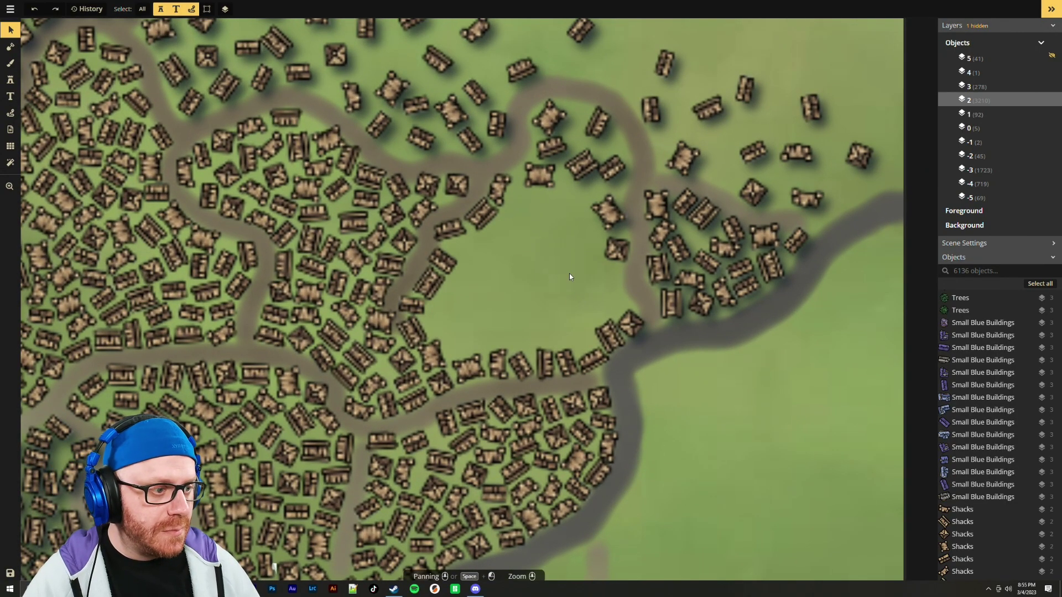
scroll(544, 267, up, 3)
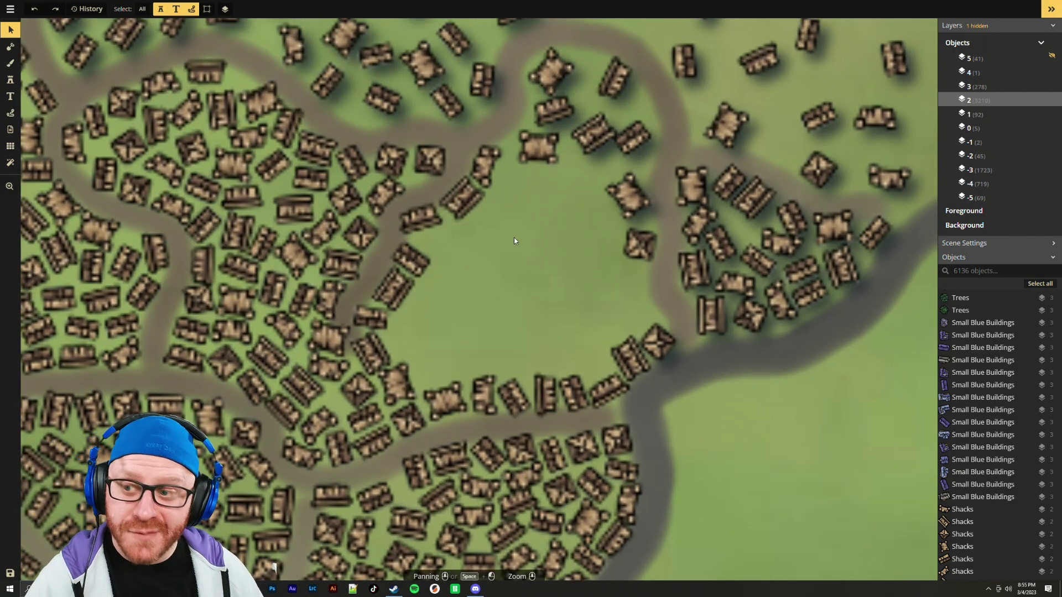
Stamp four shacks along the clearing's southwestern corner and southern edge, with the first three rotated to 164°, 11° and 113°
key(s)
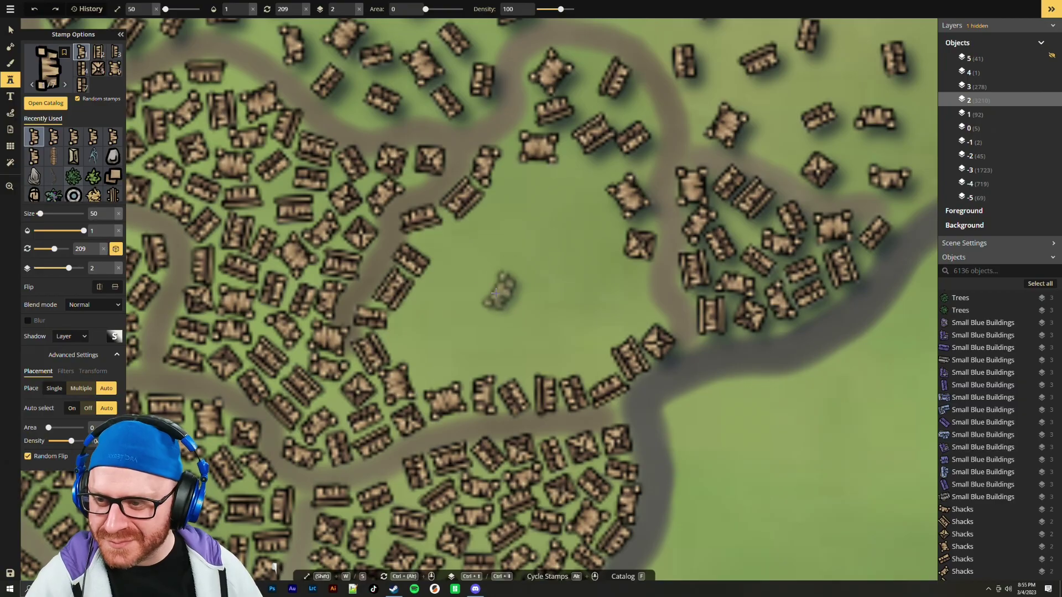
scroll(431, 350, down, 3)
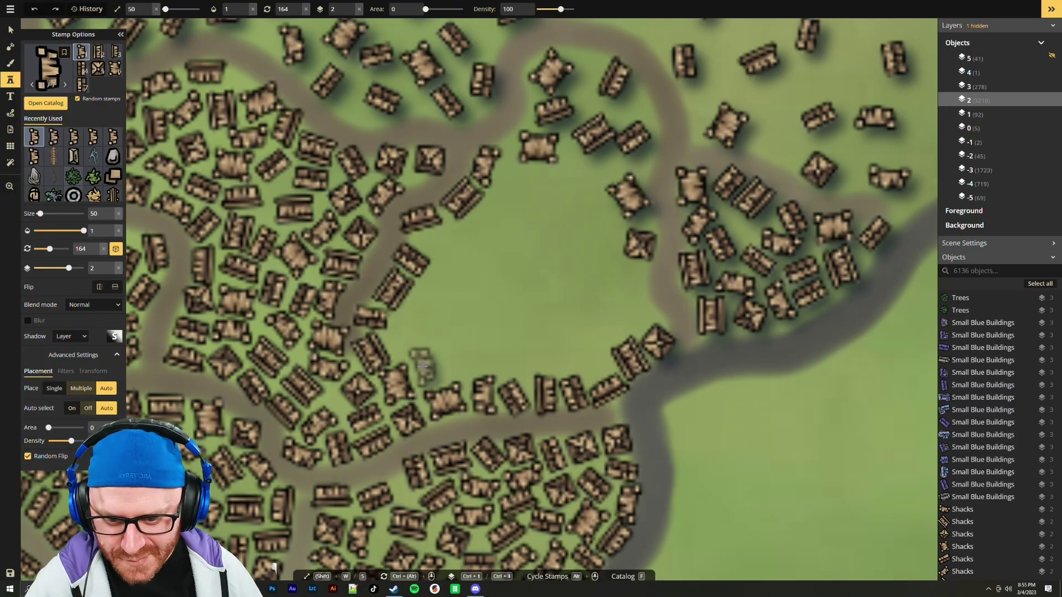
click(422, 368)
scroll(399, 335, down, 10)
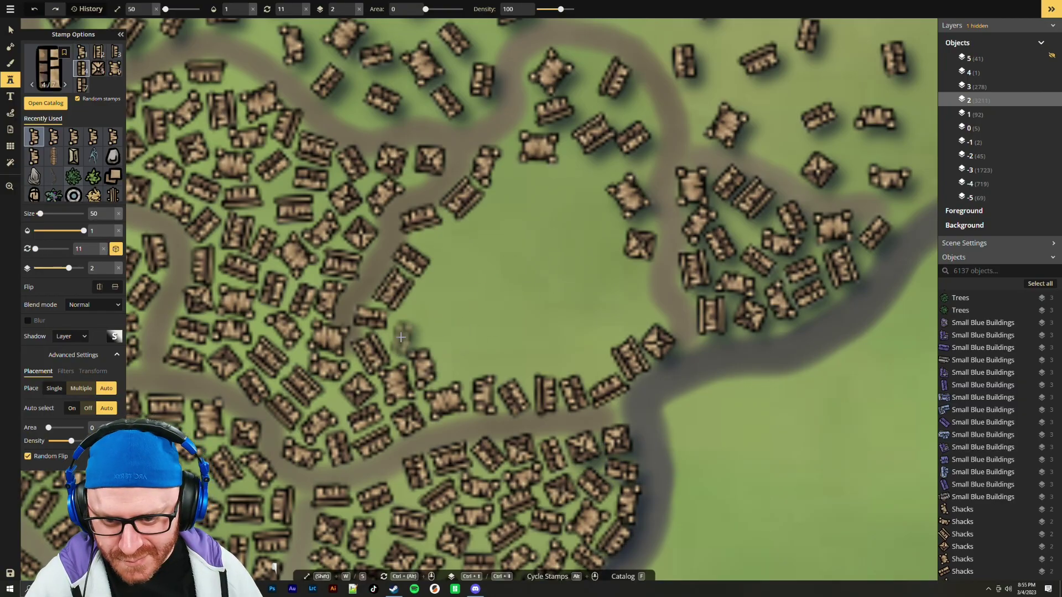
click(398, 333)
scroll(437, 348, down, 10)
scroll(457, 362, down, 10)
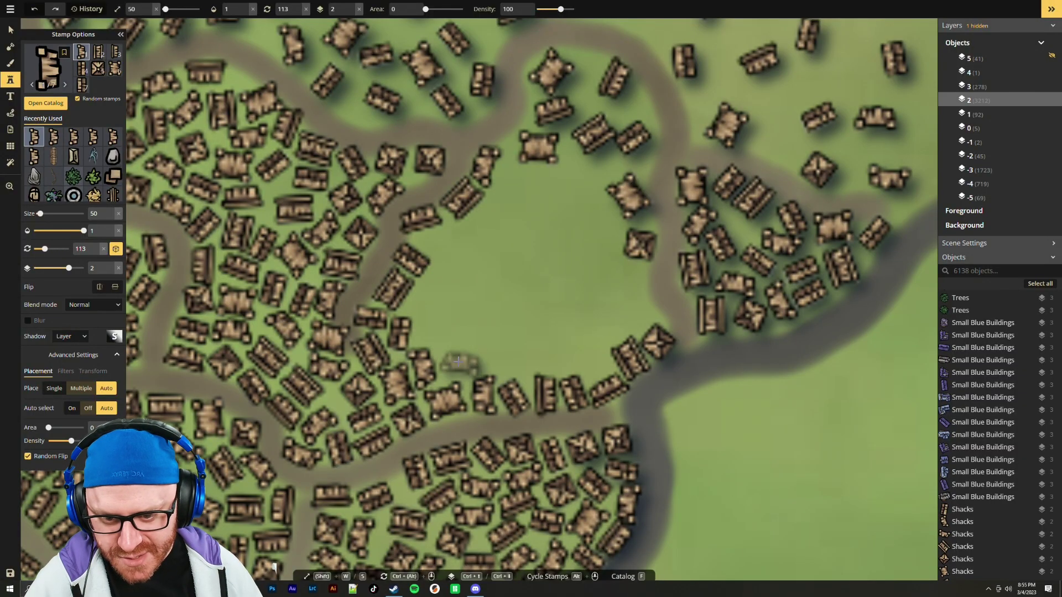
click(455, 365)
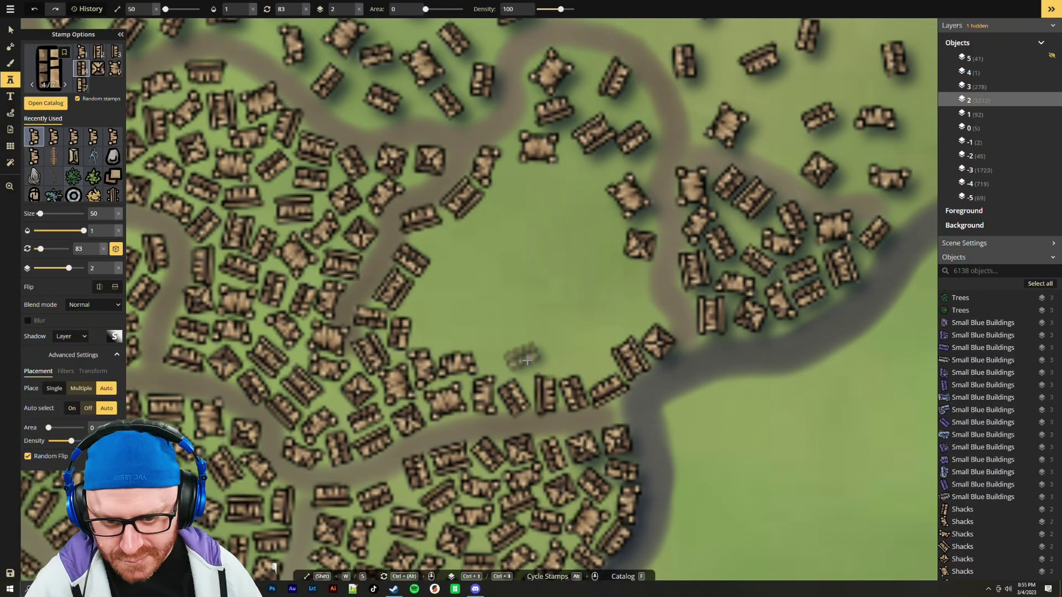
scroll(496, 358, down, 2)
click(495, 360)
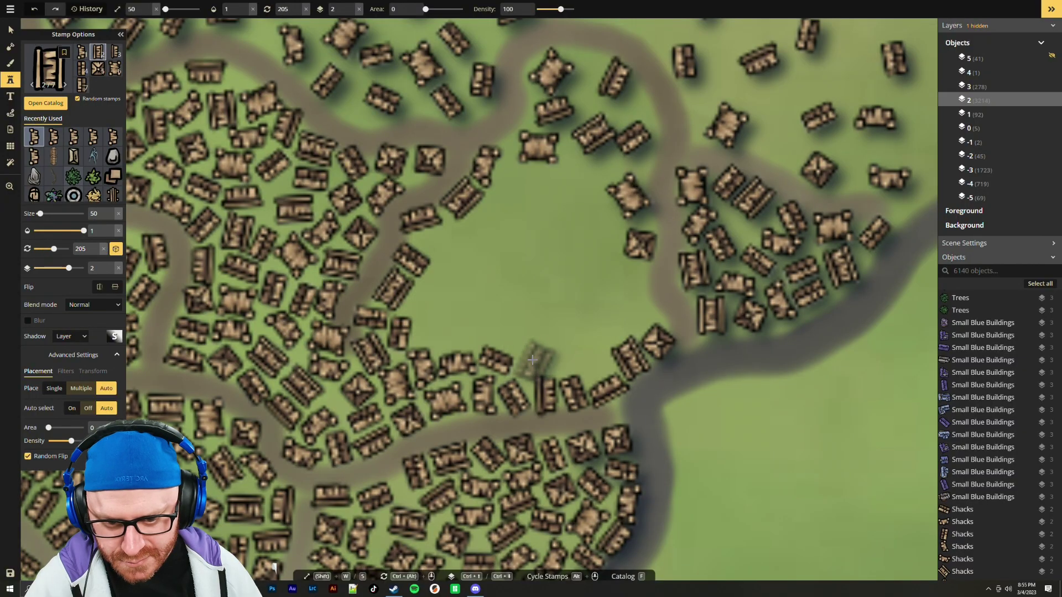
Stamp three shacks rotated to 145°, 52° and 99° around the clearing's southeastern corner and up its eastern edge
scroll(586, 355, down, 3)
scroll(592, 357, down, 3)
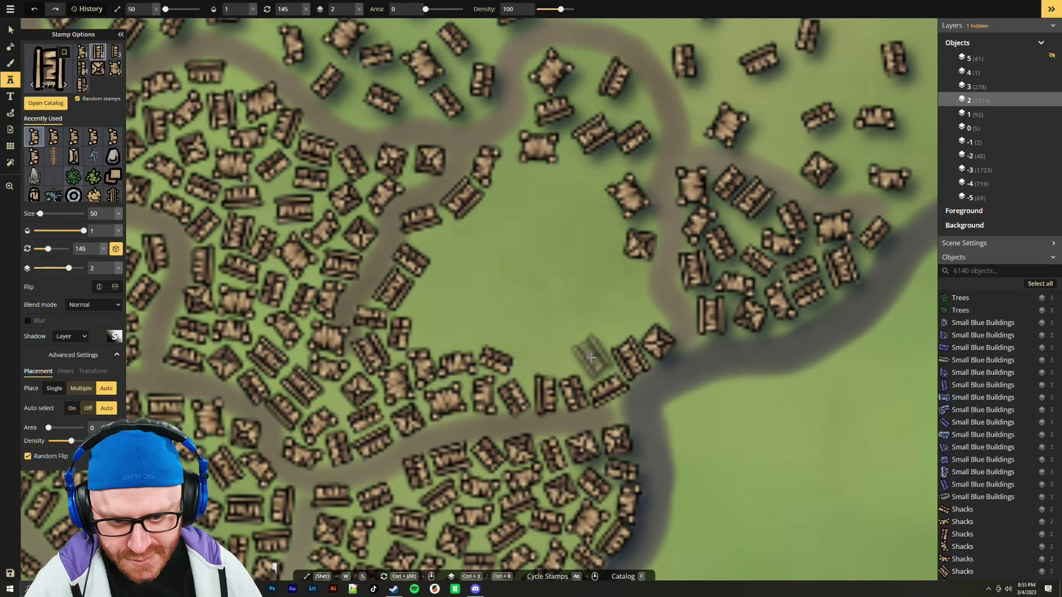
click(591, 358)
scroll(632, 314, up, 2)
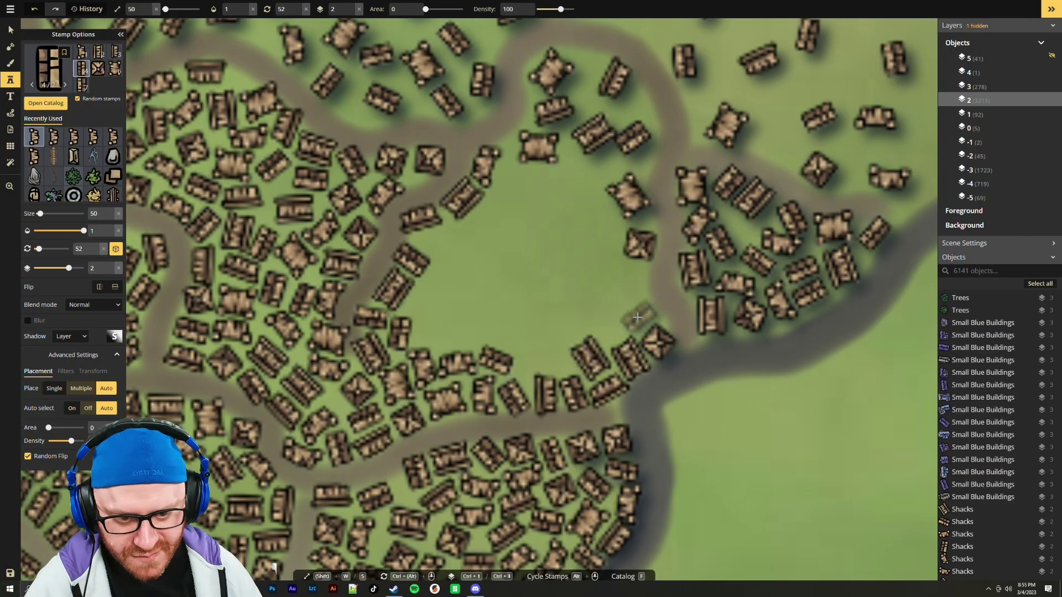
click(640, 317)
scroll(632, 282, up, 2)
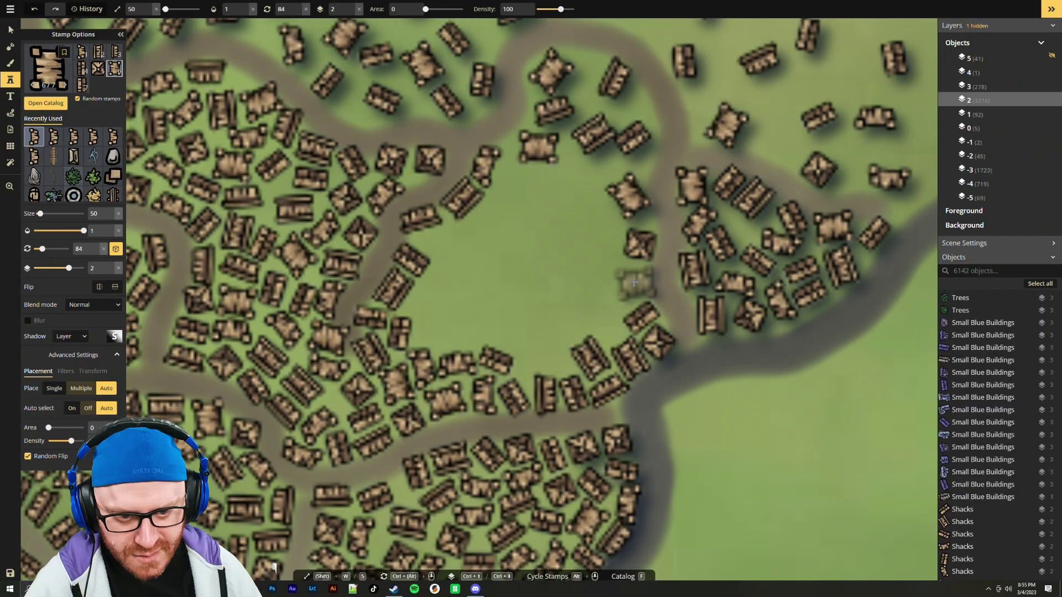
scroll(632, 283, down, 4)
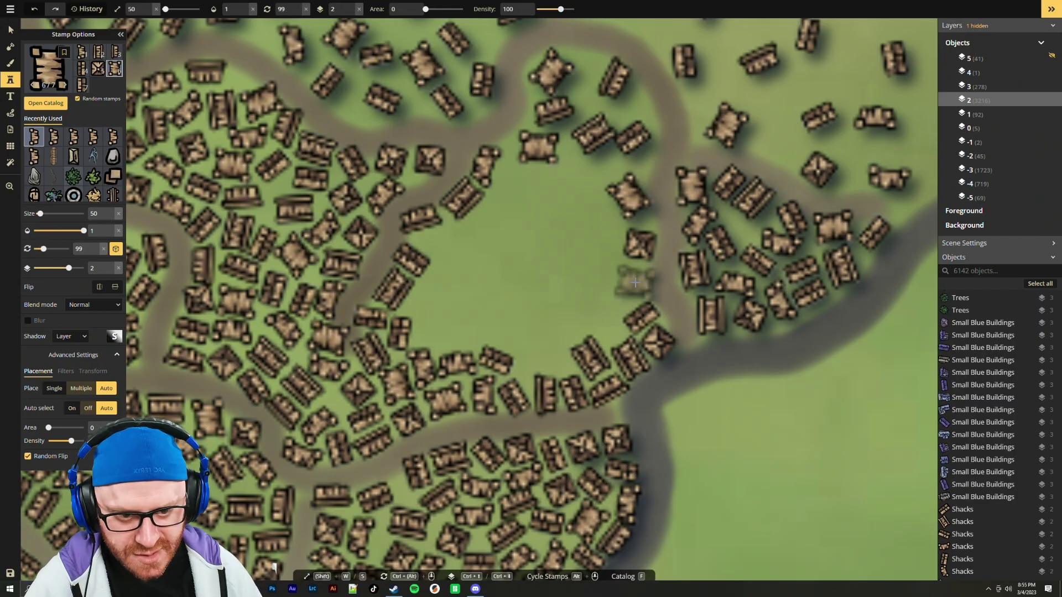
click(637, 283)
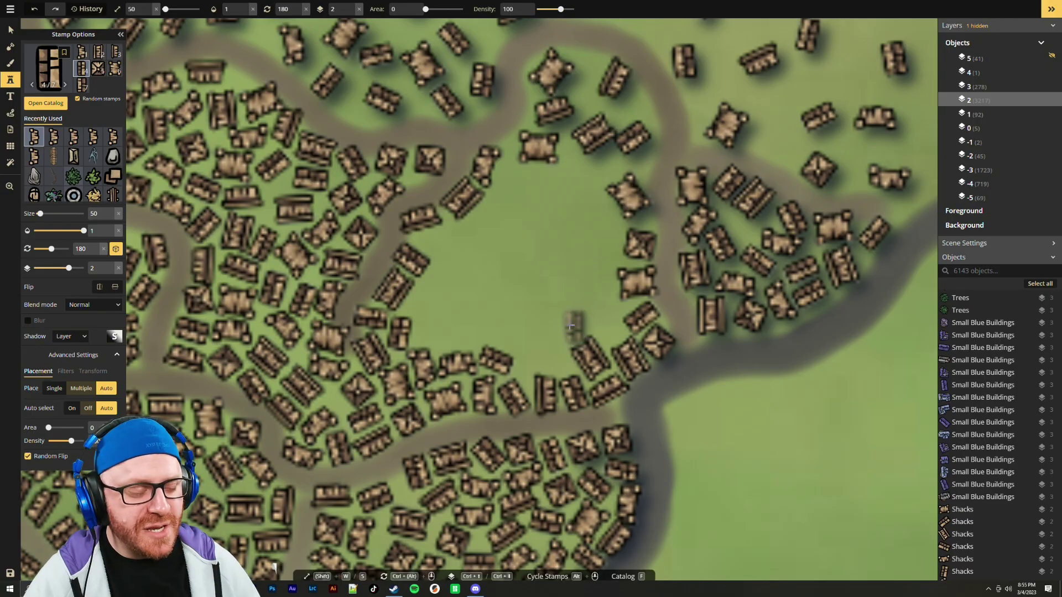
Stamp two more rotated shacks just inside the row along the clearing's southern and southeastern edge
scroll(570, 319, up, 1)
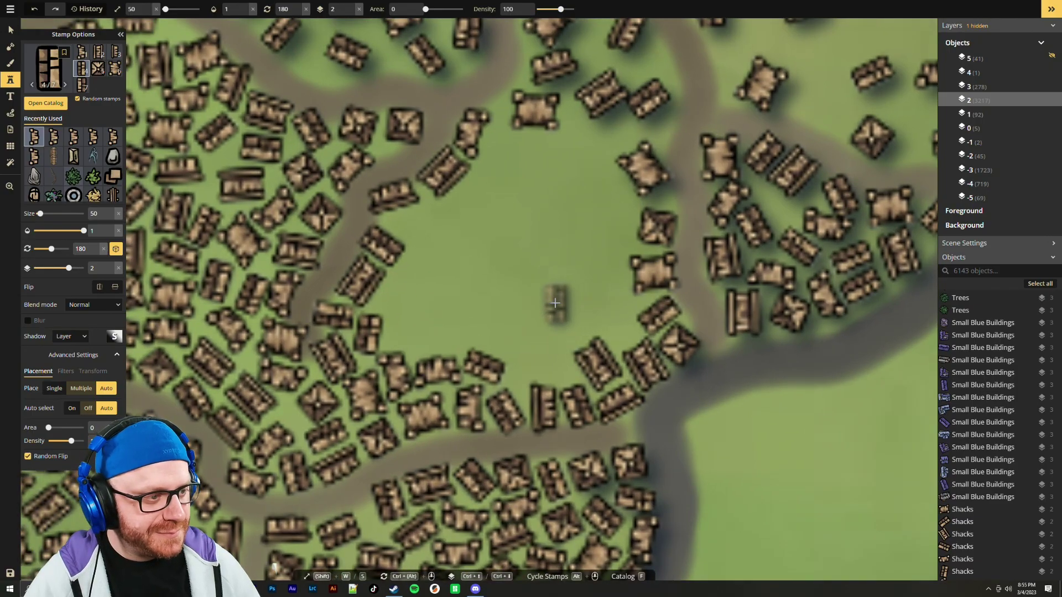
scroll(609, 310, down, 2)
scroll(548, 360, down, 4)
click(548, 359)
click(583, 342)
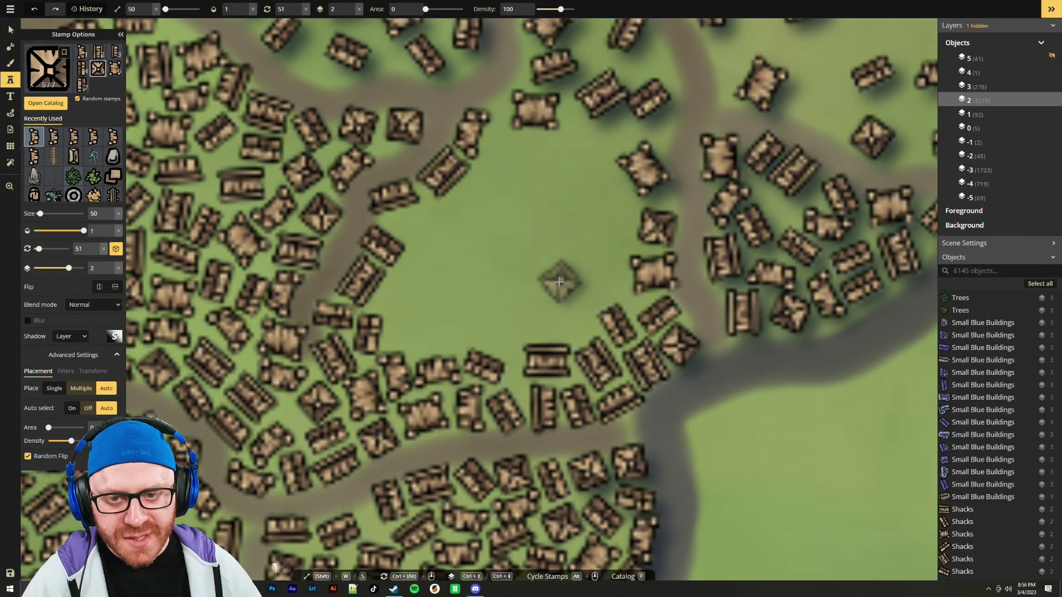
Stamp five shacks along the clearing's northern and northeastern edge, with the first four rotated to 51°, 275°, 42° and 321°
scroll(542, 275, up, 1)
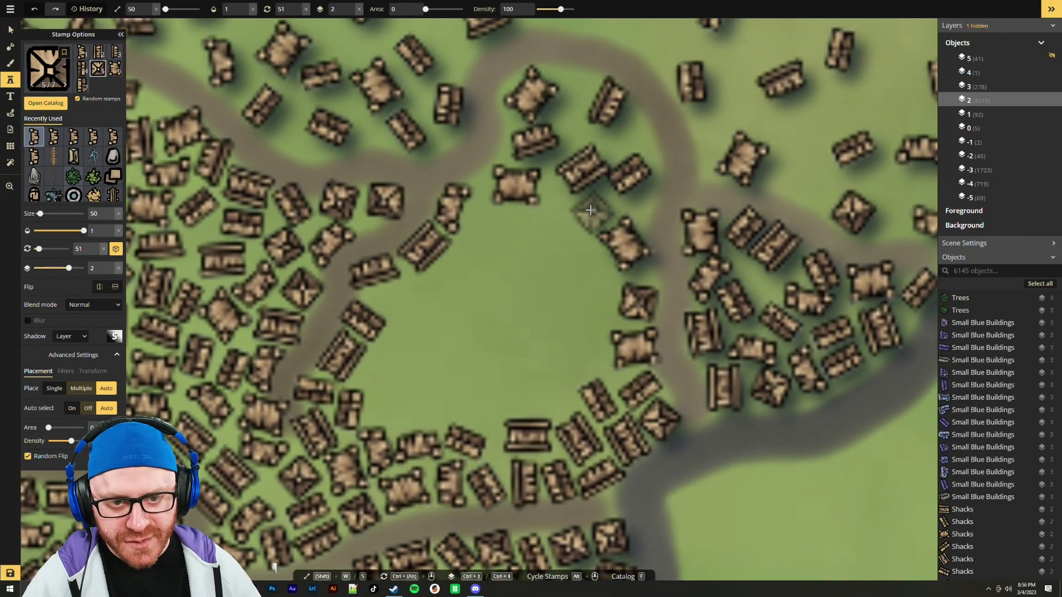
click(590, 211)
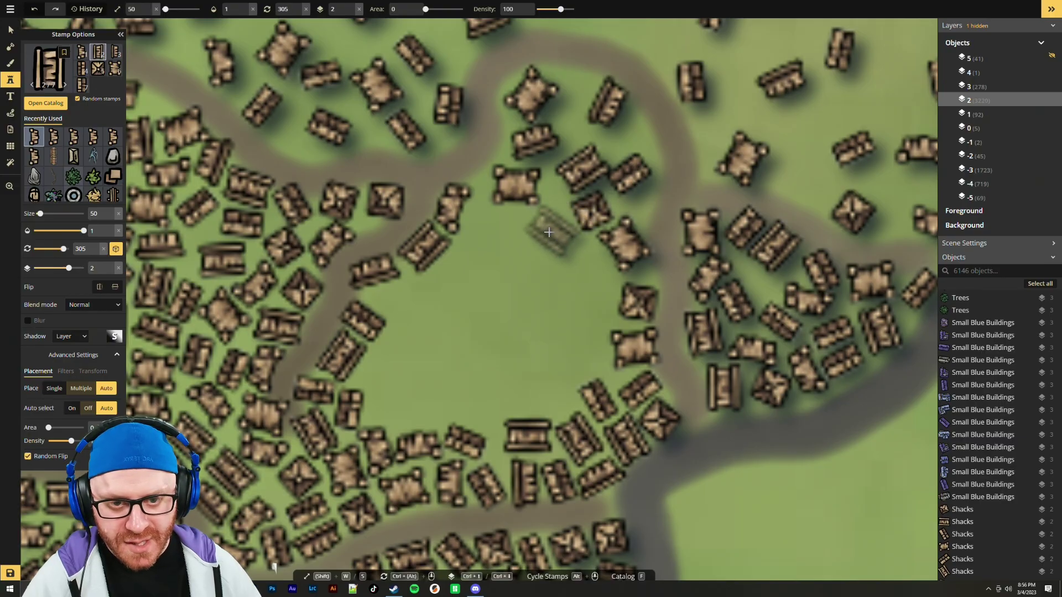
scroll(498, 238, down, 2)
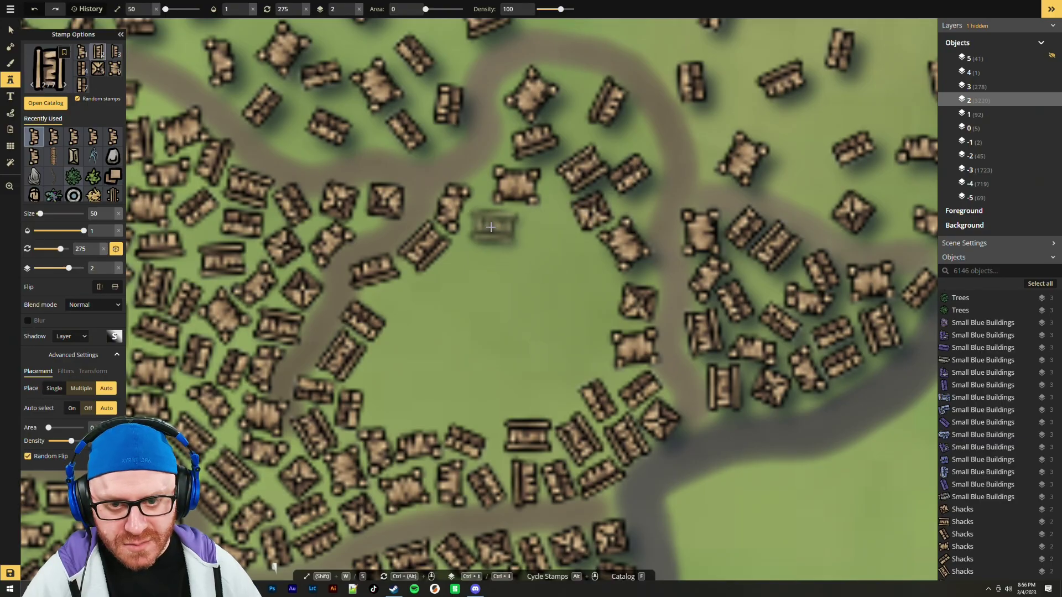
click(488, 227)
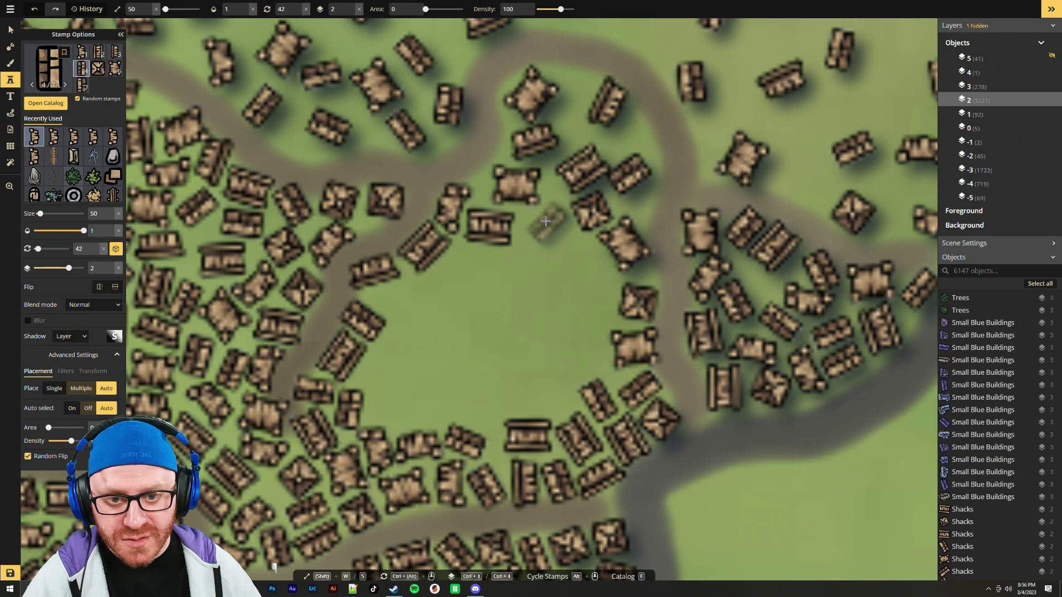
click(543, 221)
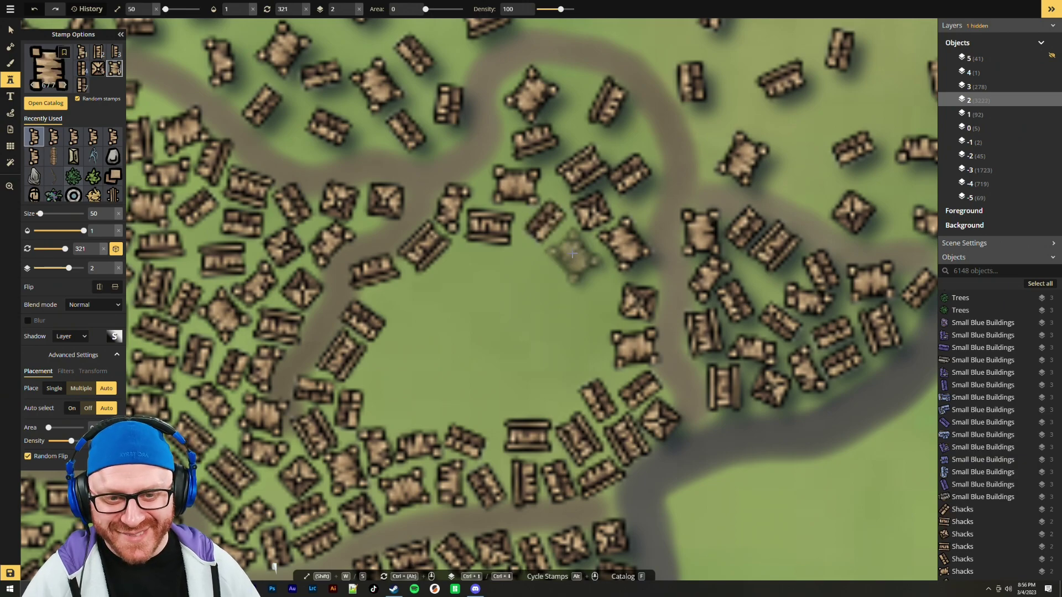
click(575, 252)
click(599, 291)
Stamp three shacks up the clearing's western side, with the first two rotated to 299° and 225°
scroll(408, 415, up, 3)
click(395, 411)
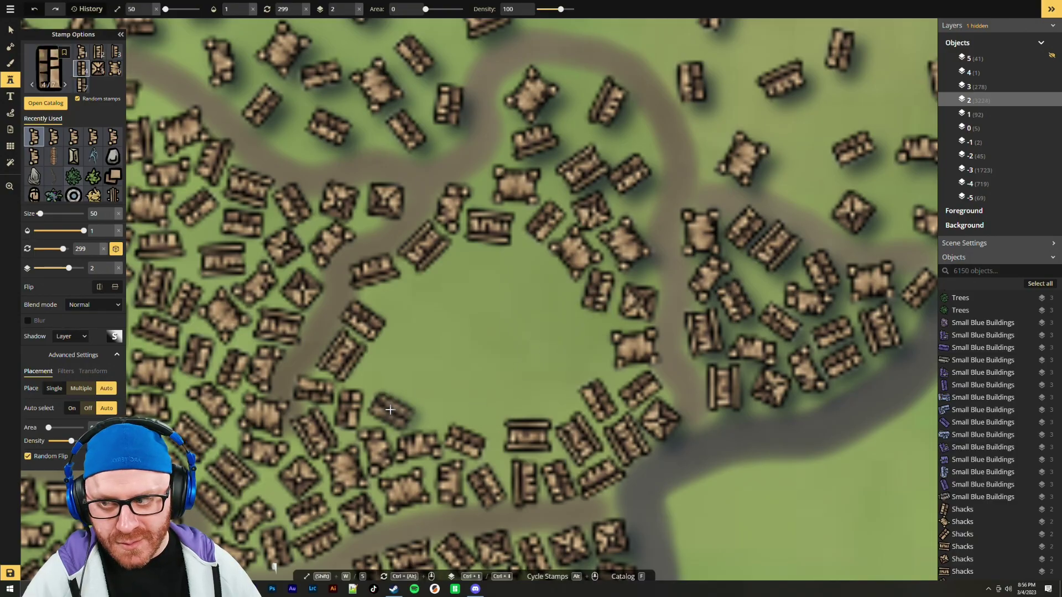
scroll(396, 367, up, 12)
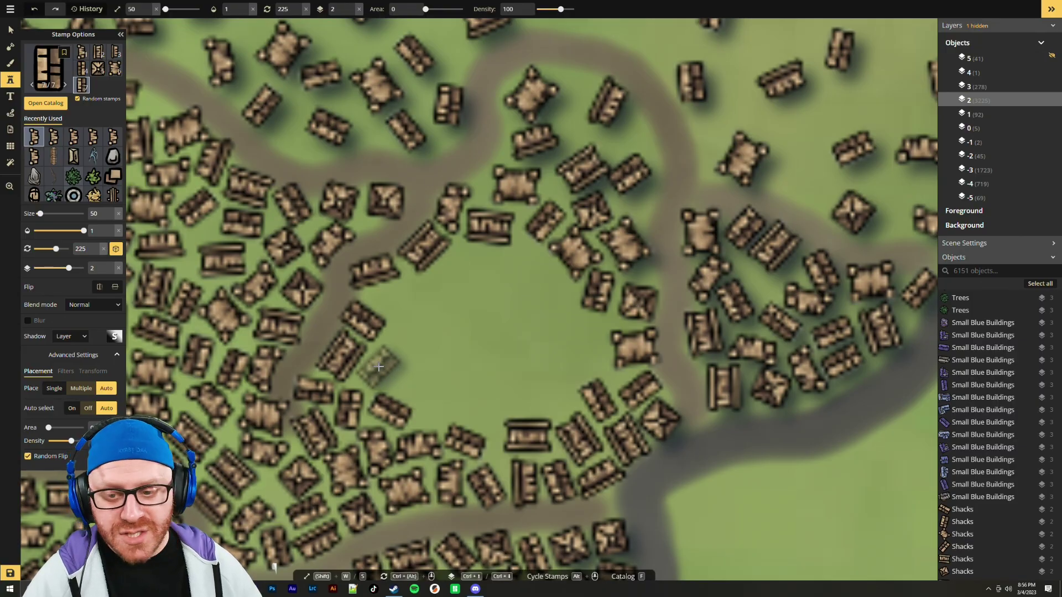
click(378, 366)
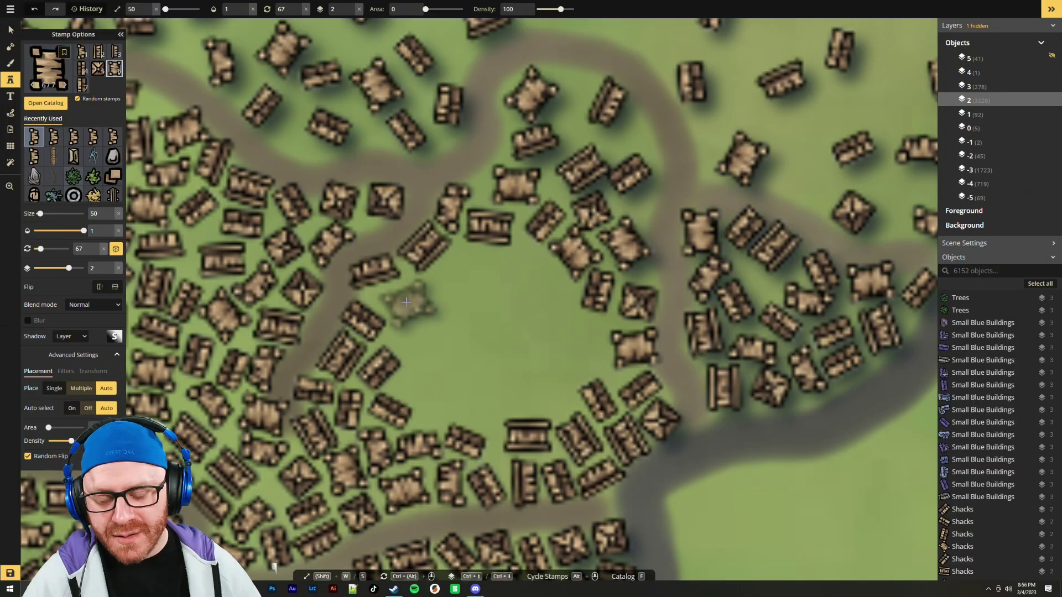
click(406, 302)
Stamp five individually rotated shacks as an inner row along the clearing's southern and southeastern side
scroll(439, 404, up, 18)
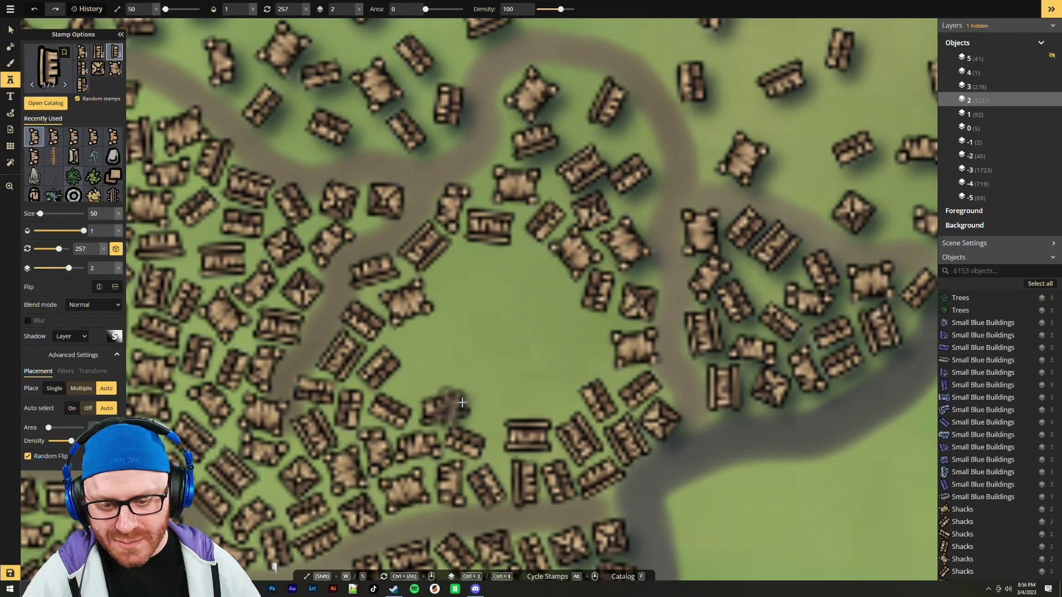
click(458, 404)
click(488, 407)
scroll(551, 388, down, 18)
click(546, 396)
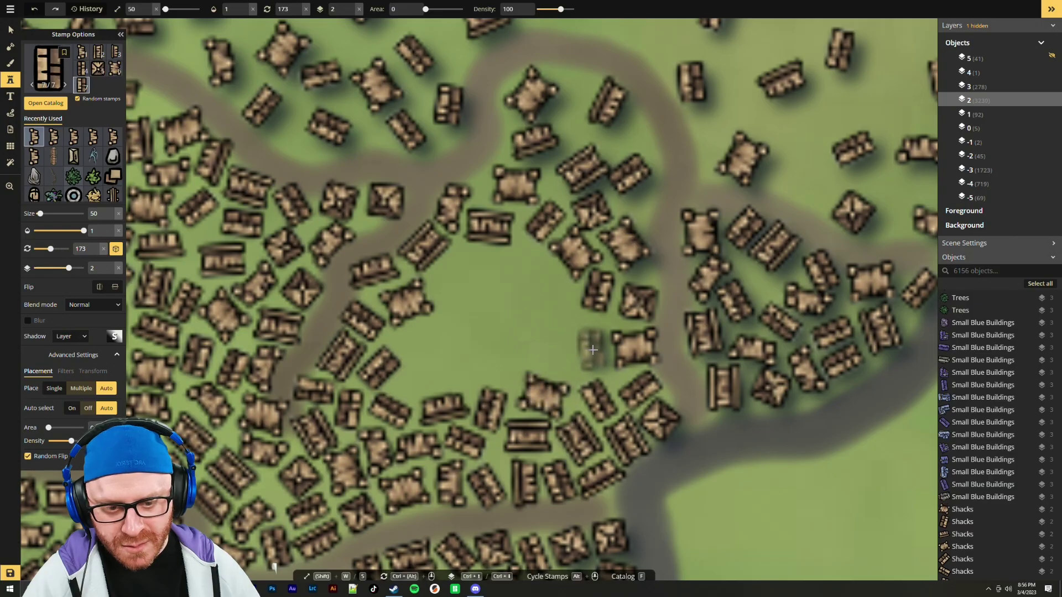
click(555, 357)
click(565, 324)
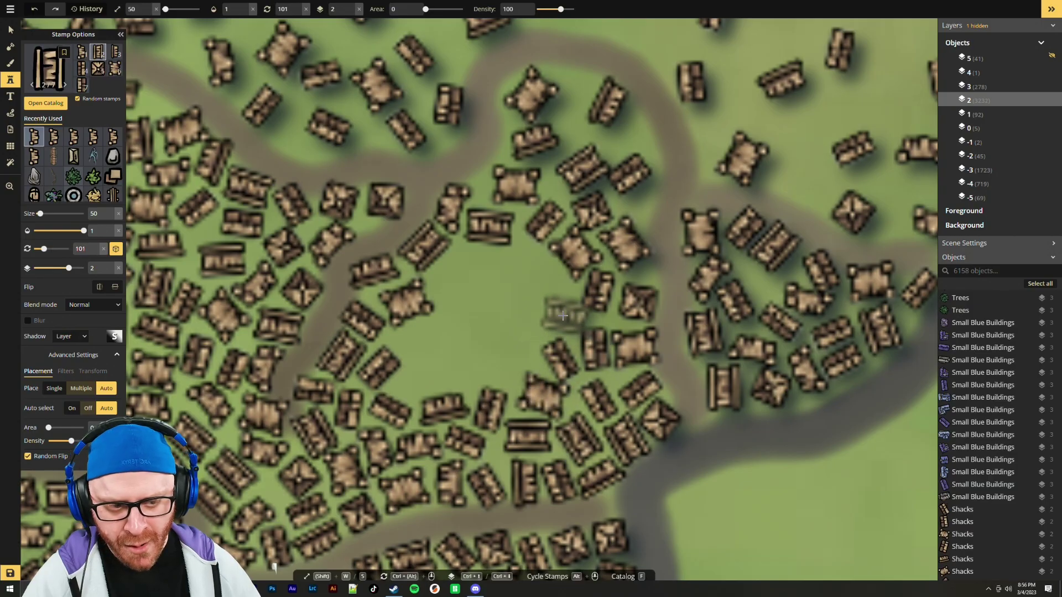
Stamp three shacks in the southwestern part of the remaining clearing, rotated to 56°, 104° and 60°
scroll(539, 325, down, 1)
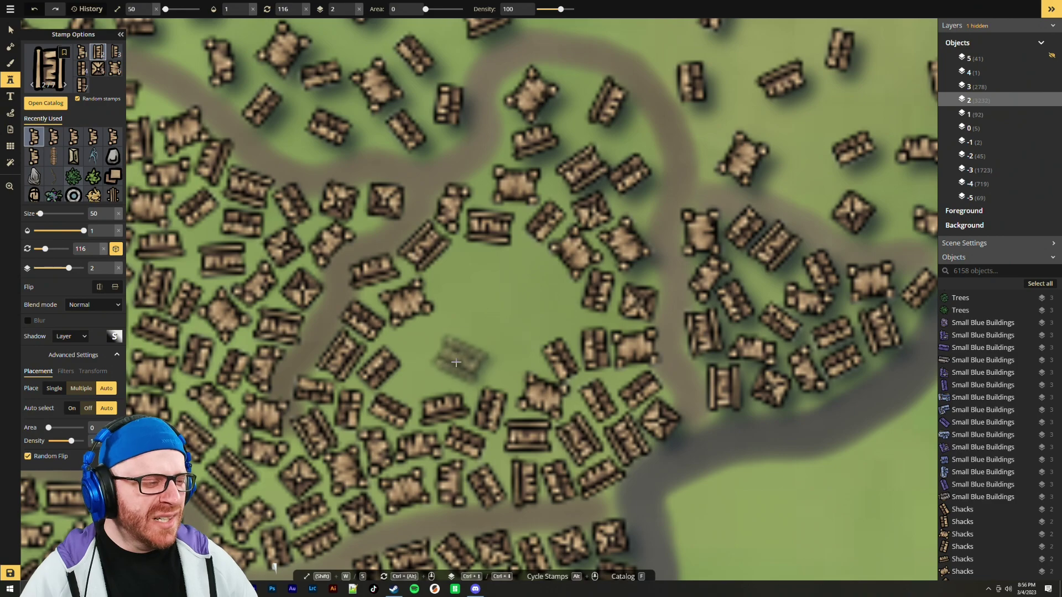
drag(474, 348, 532, 339)
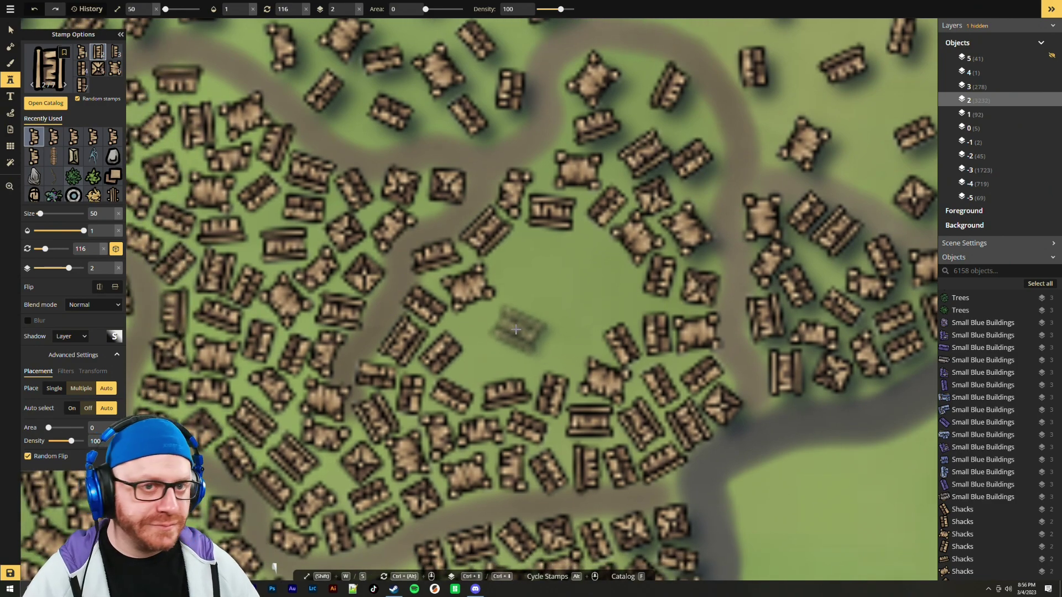
scroll(489, 351, up, 4)
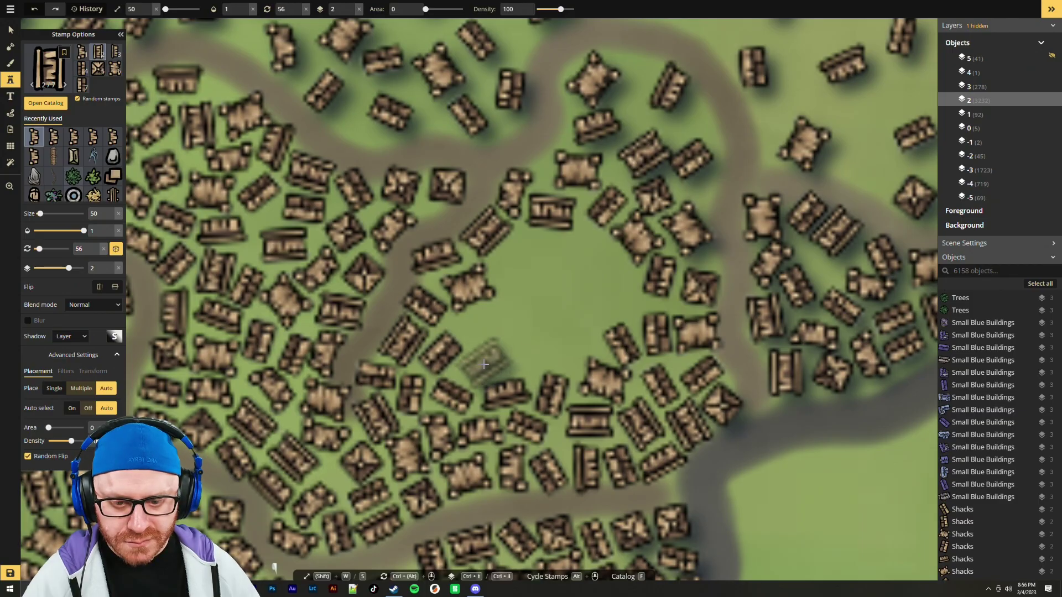
click(484, 364)
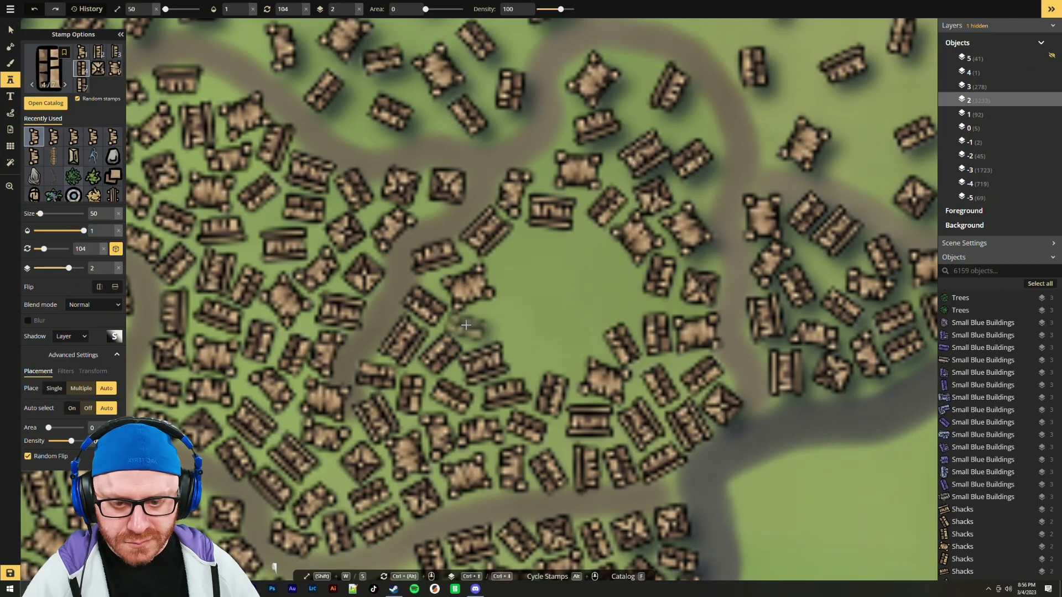
click(479, 331)
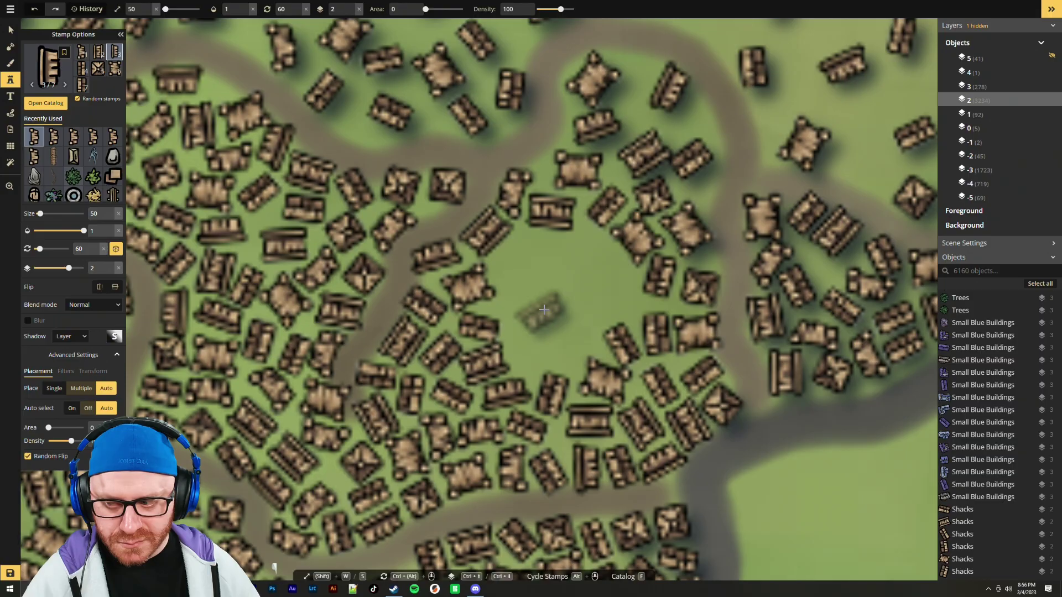
click(538, 353)
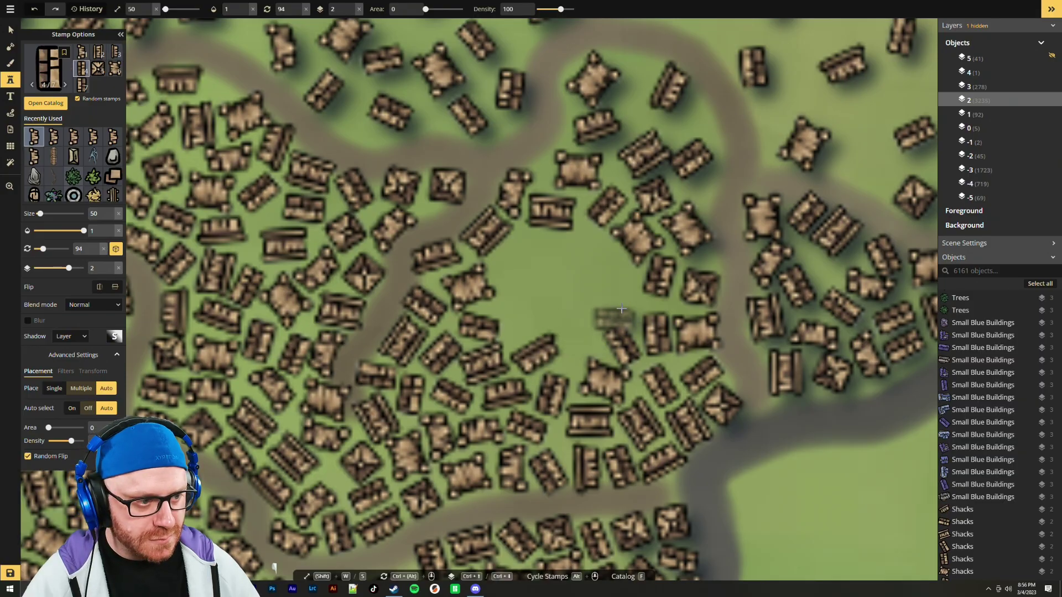
Stamp three shacks along the remaining clearing's southeastern and eastern side, with the second rotated to 83°
scroll(586, 332, down, 4)
click(575, 351)
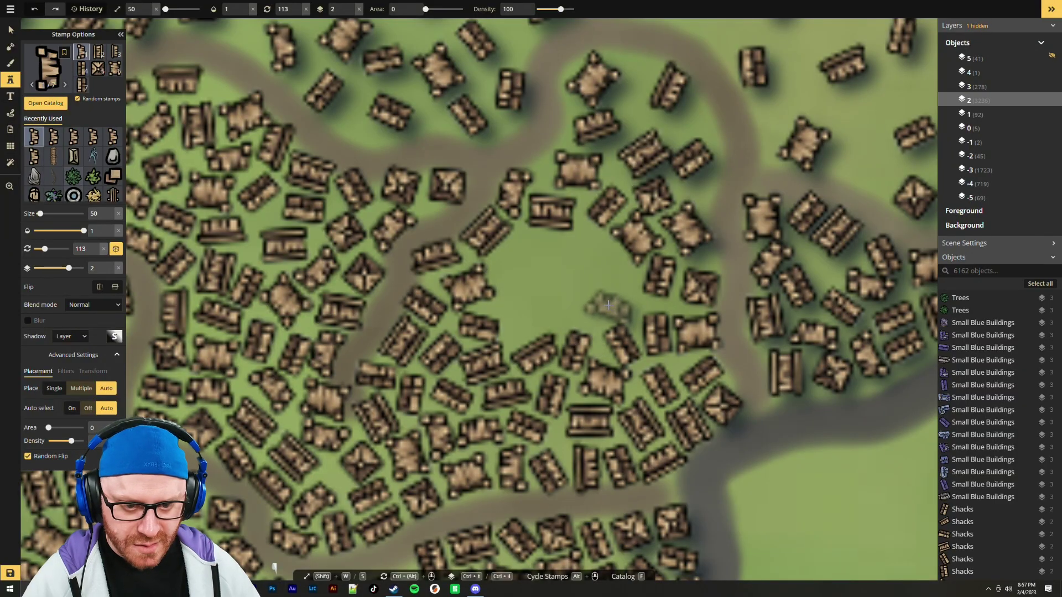
scroll(615, 305, down, 1)
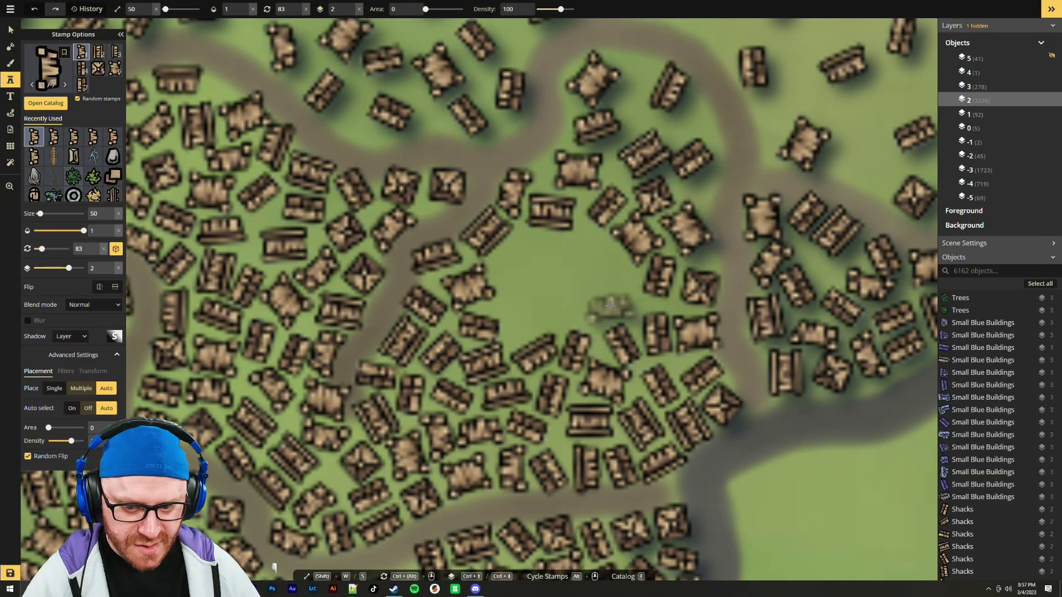
click(611, 305)
click(607, 267)
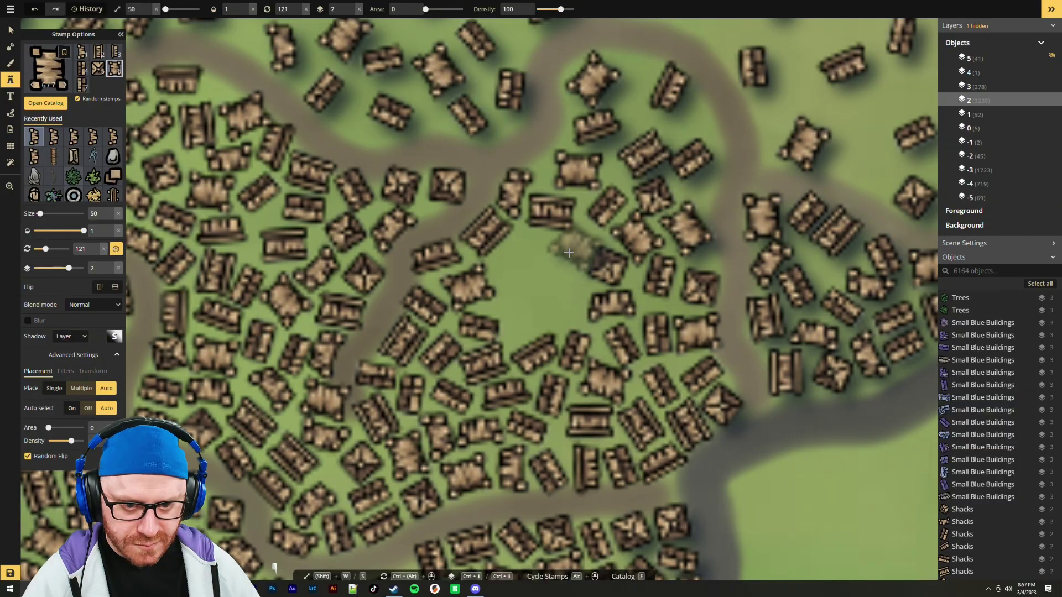
Stamp four shacks through the middle of the shrinking clearing, with the first rotated to 166° and the last to 257°
scroll(531, 303, up, 3)
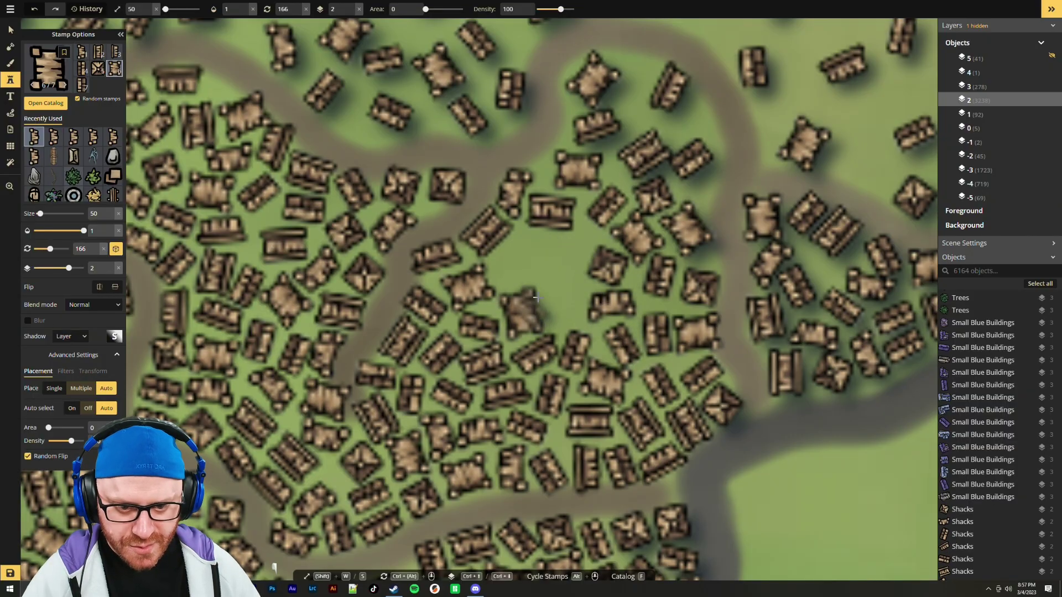
click(533, 302)
scroll(560, 307, down, 2)
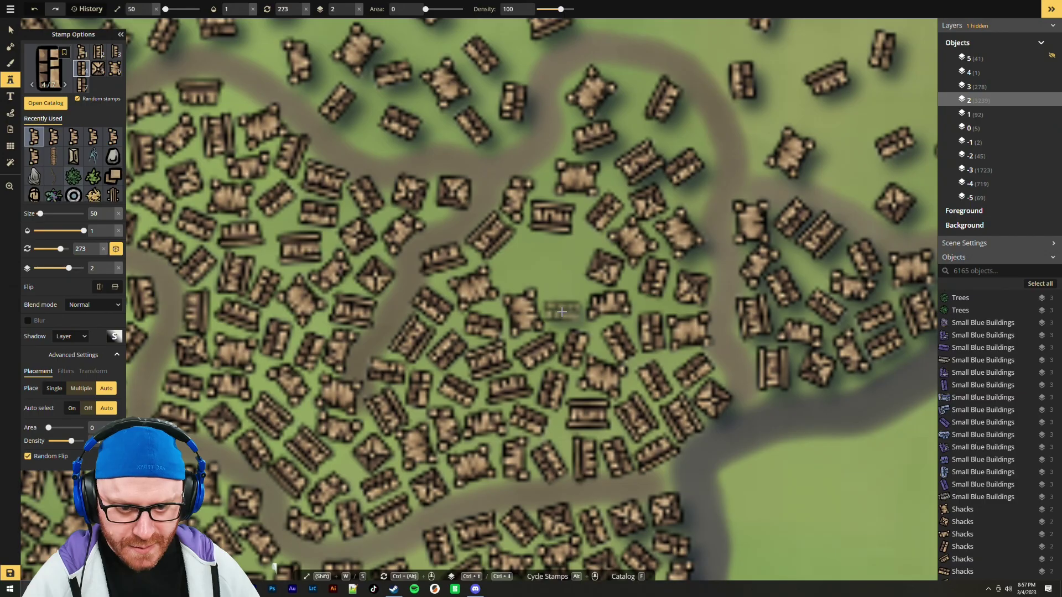
click(562, 312)
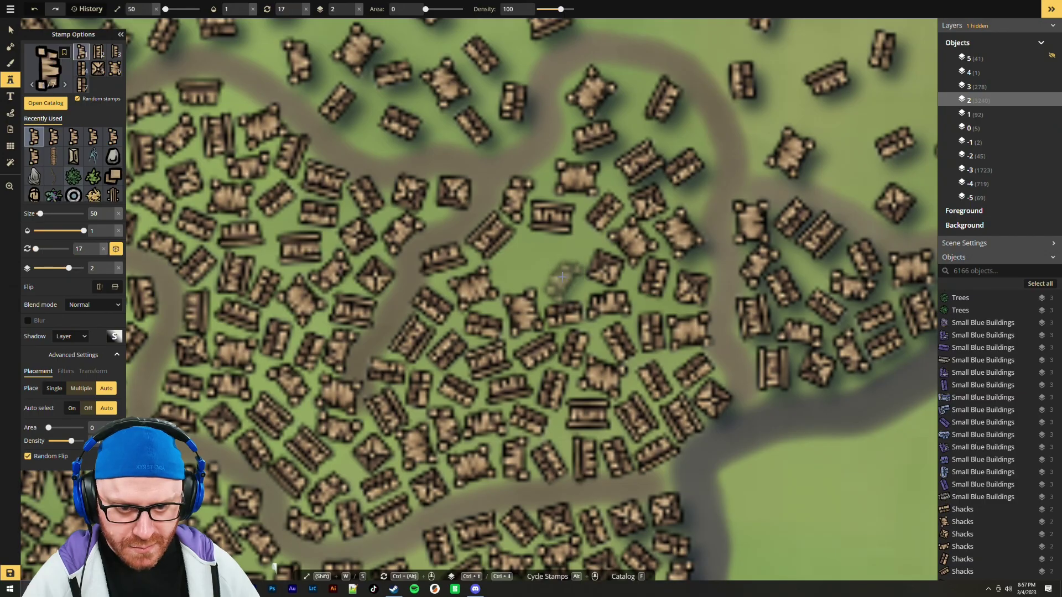
click(561, 279)
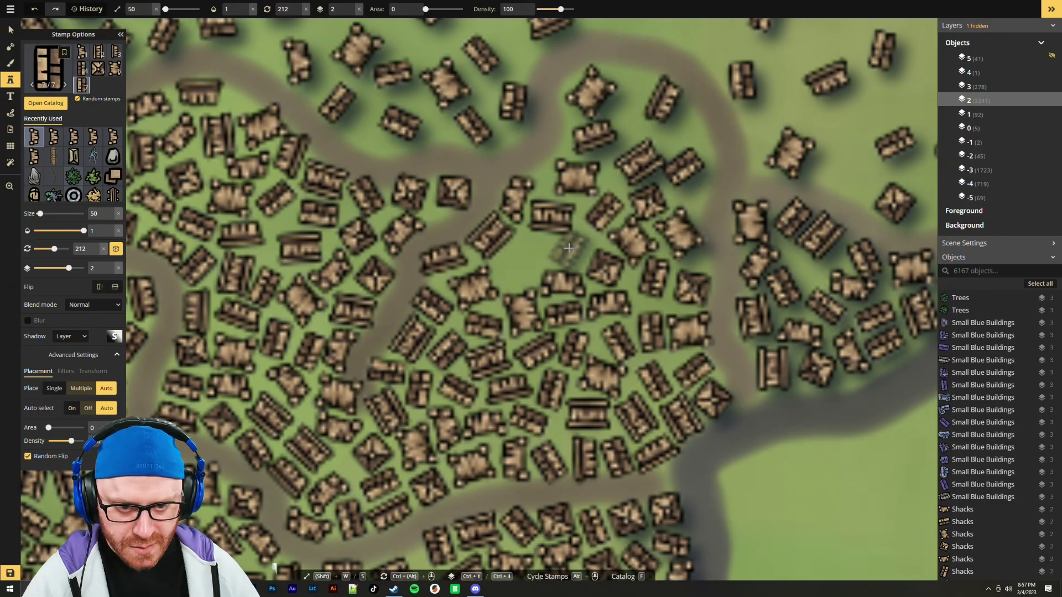
scroll(575, 247, up, 2)
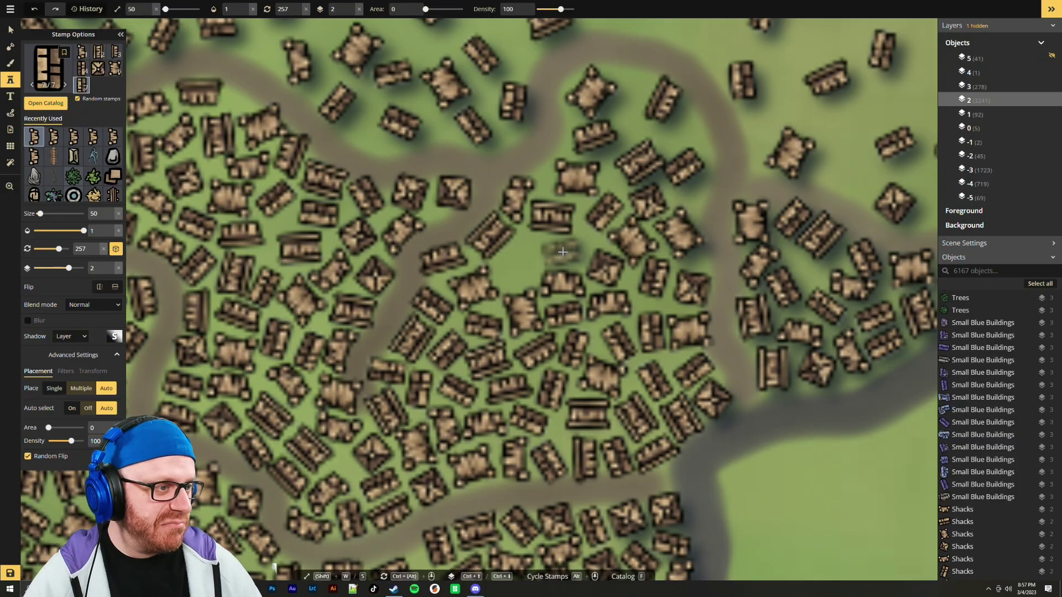
click(569, 253)
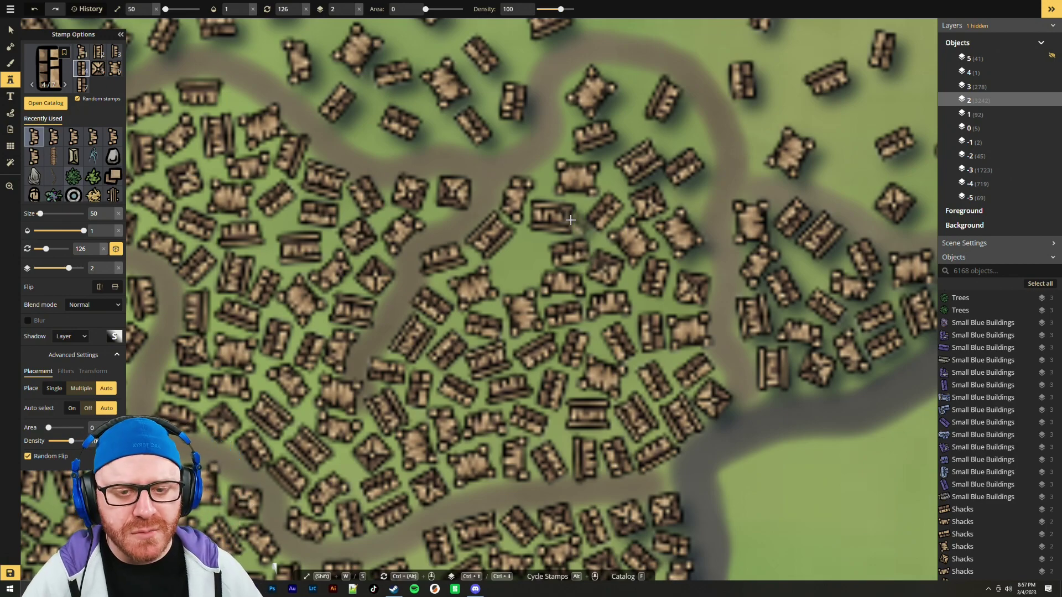
Stamp one square shack rotated to 156° in the last gap of the northeastern clearing
scroll(506, 296, up, 1)
scroll(509, 271, down, 1)
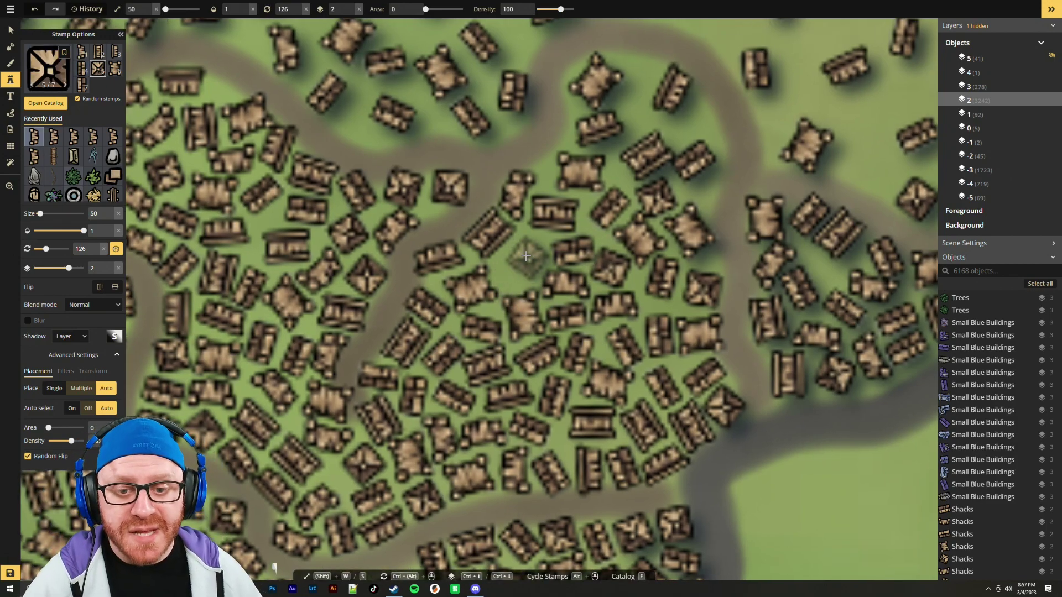
ctrl+alt+scroll(513, 267, up, 2)
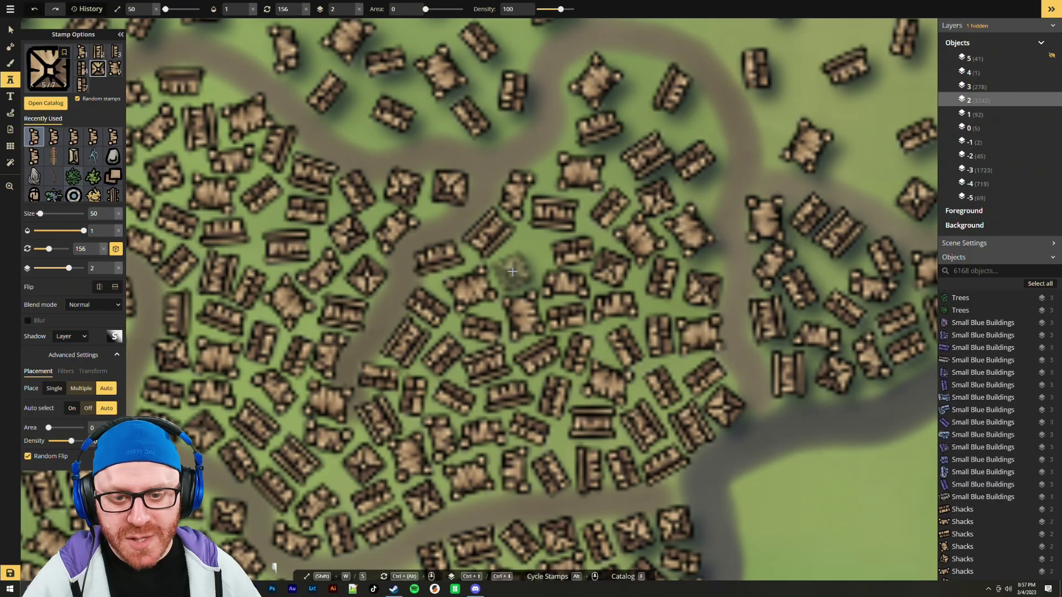
click(512, 272)
alt+scroll(533, 243, down, 4)
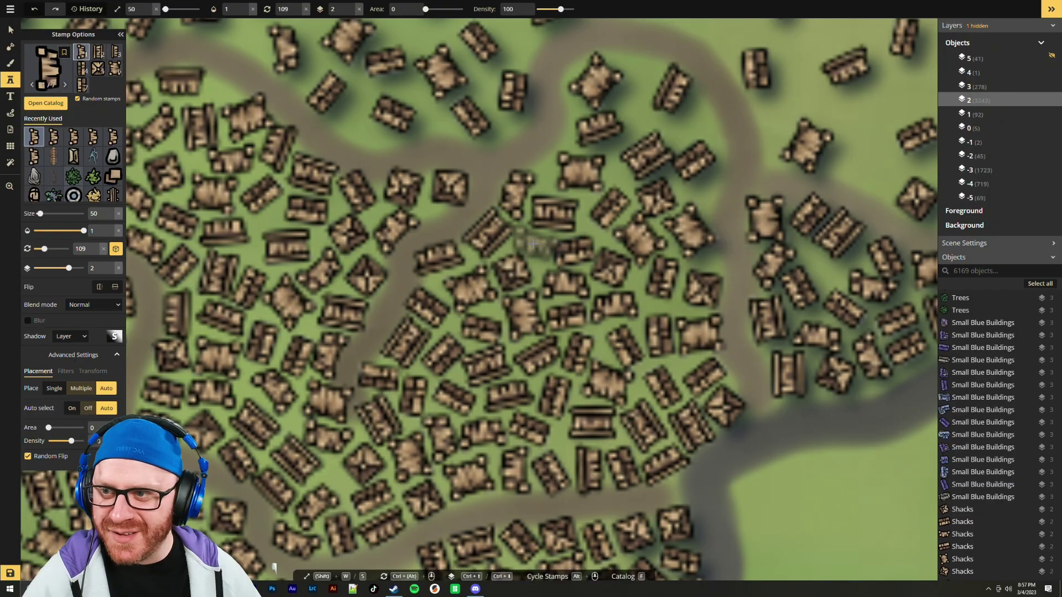
ctrl+alt+scroll(533, 245, up, 2)
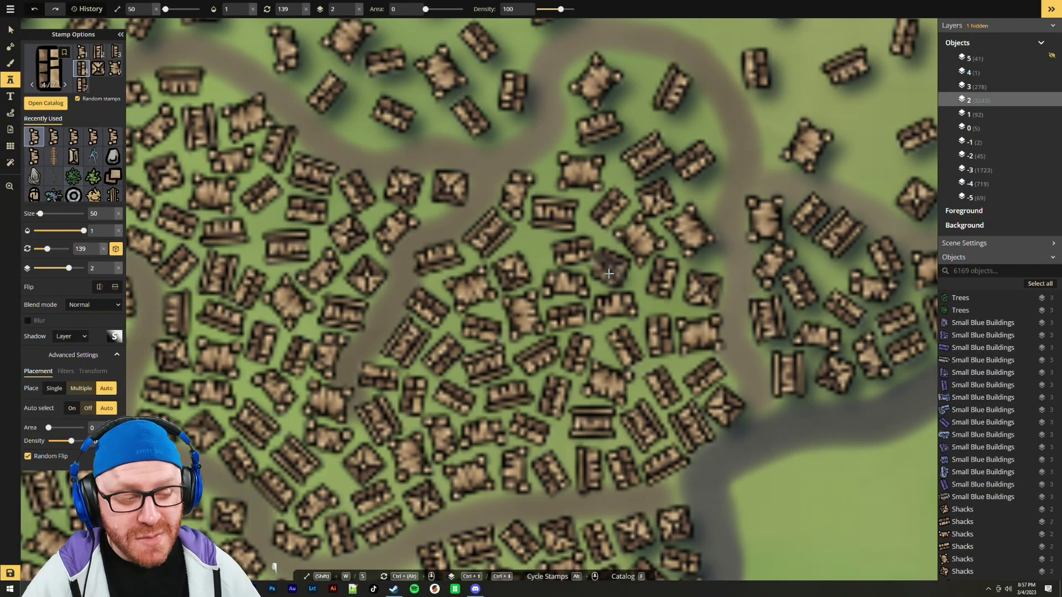
Rotate the long shack in the middle of the filled clearing to 268° and shift it and the adjacent square shack to even out the spacing
scroll(609, 266, down, 4)
scroll(655, 295, up, 4)
key(v)
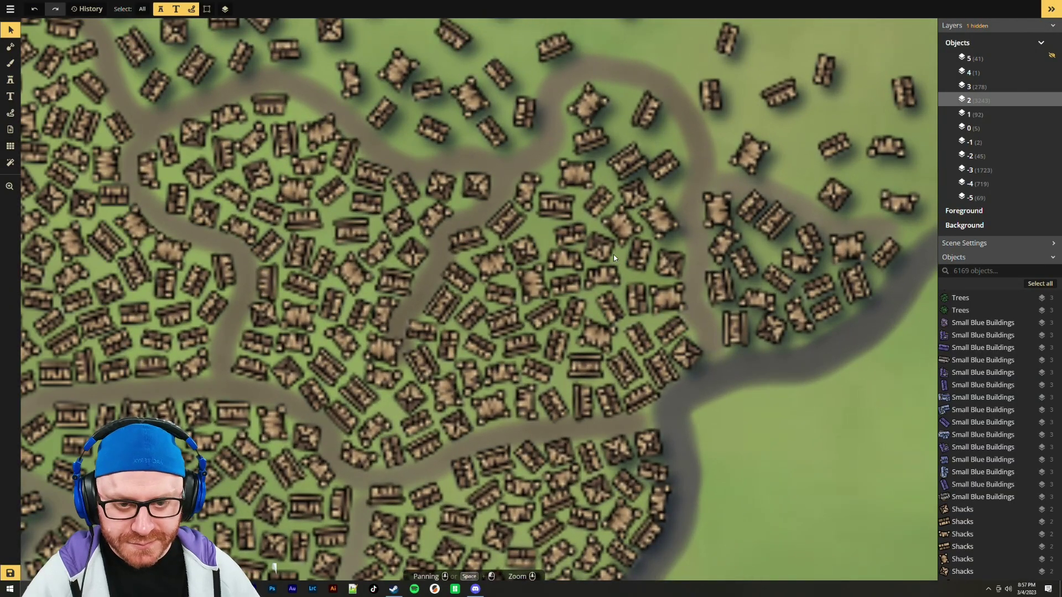
click(570, 237)
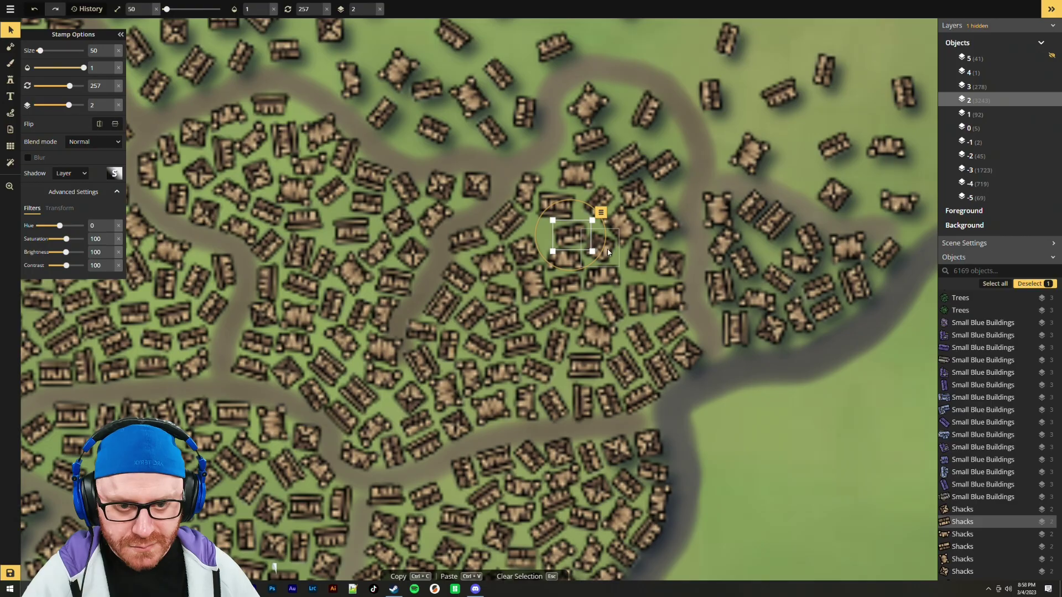
ctrl+alt+scroll(571, 236, up, 2)
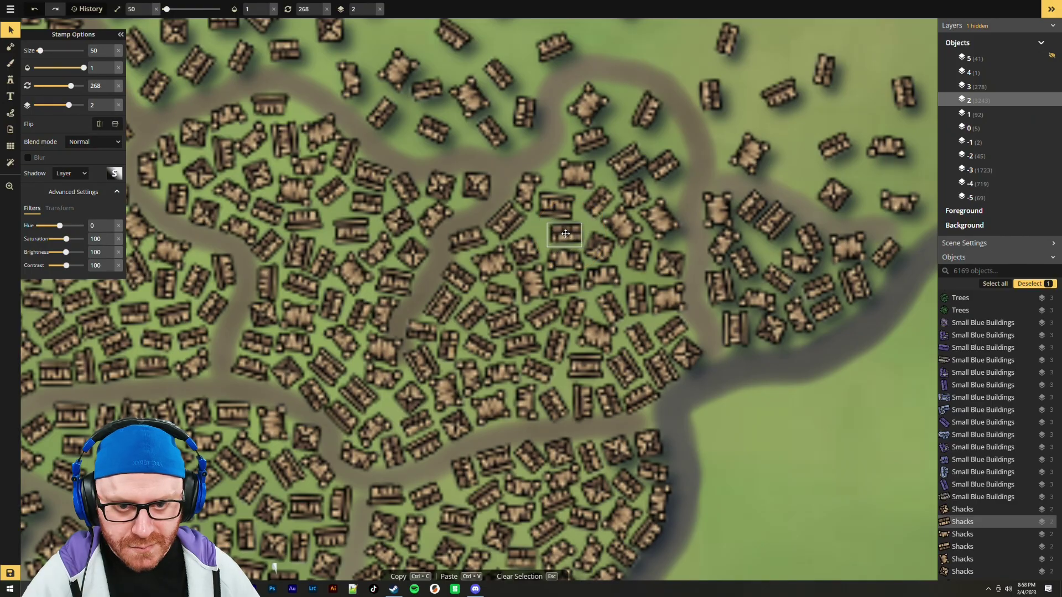
click(527, 252)
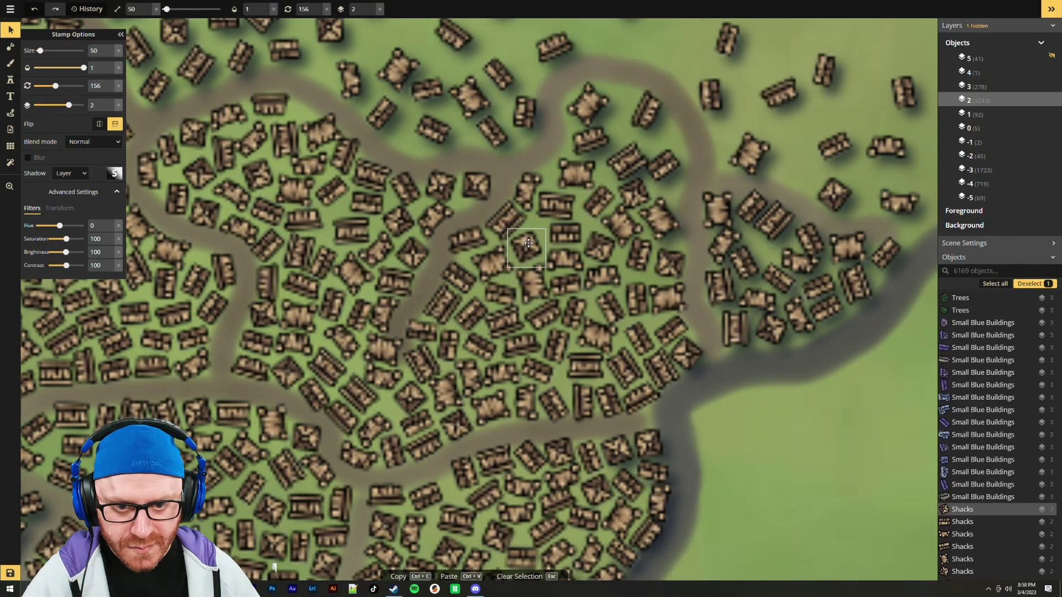
click(763, 415)
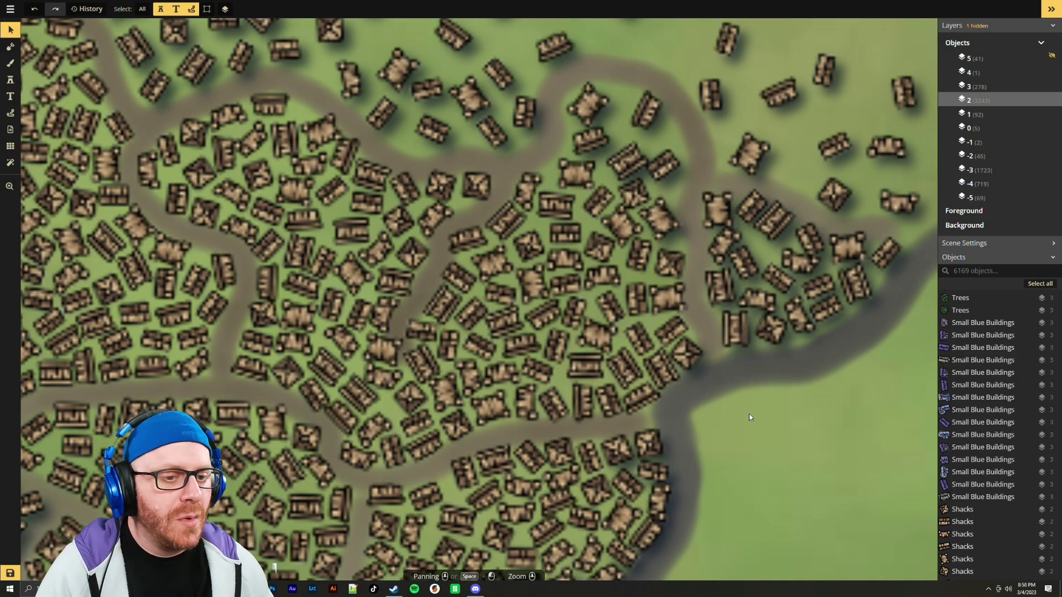
Delete the three stray shacks isolated in the map's far northeastern corner
scroll(817, 411, down, 10)
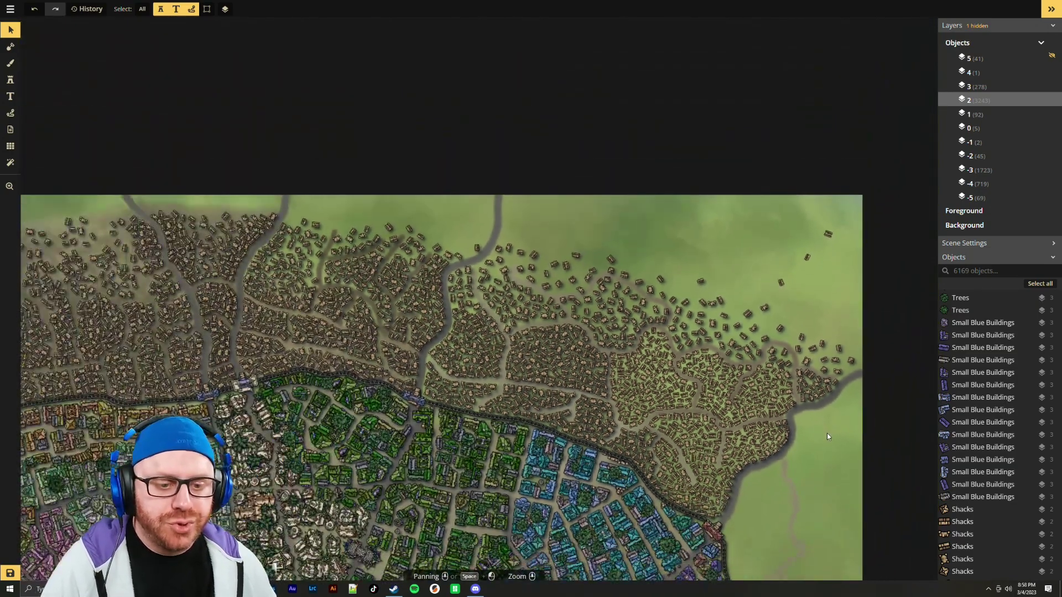
scroll(801, 350, down, 8)
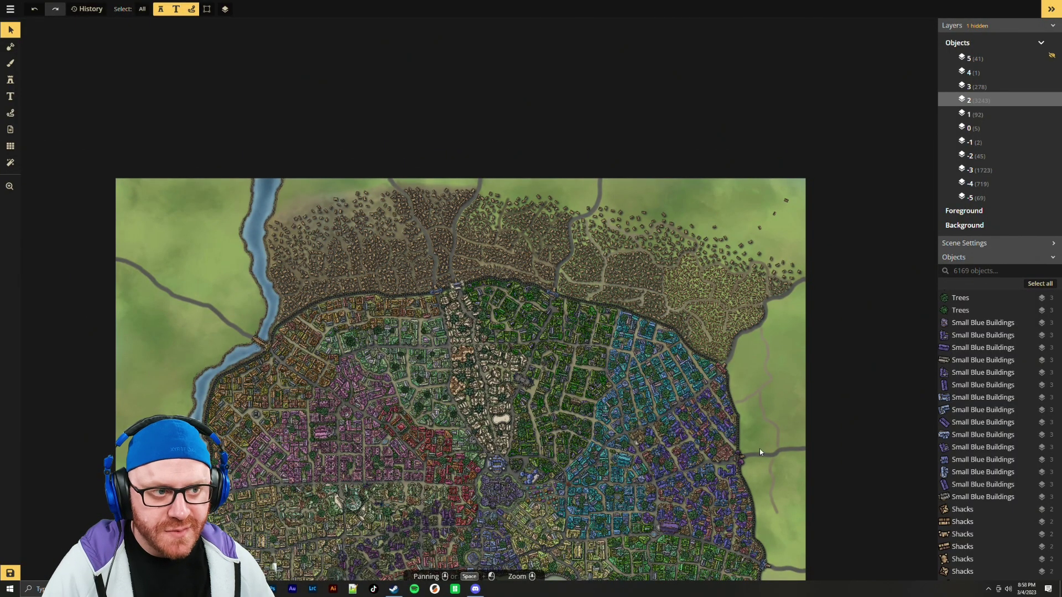
scroll(787, 198, up, 5)
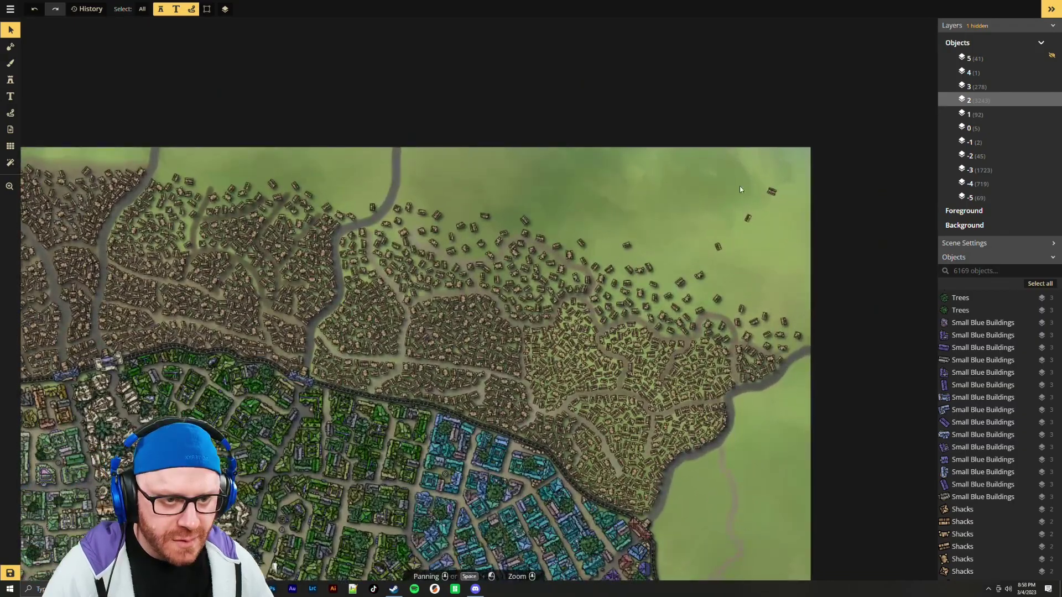
drag(729, 175, 793, 230)
key(Delete)
key(Delete)
scroll(779, 456, down, 5)
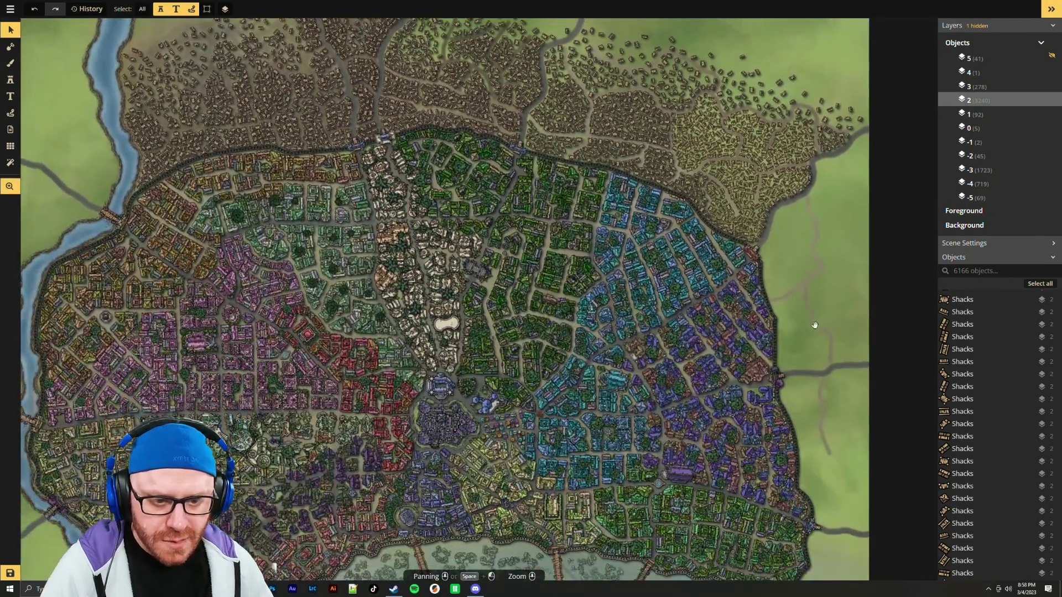
Examine the land east of the city wall and check which objects are on layer 2 by hiding and showing it
drag(814, 459, 817, 298)
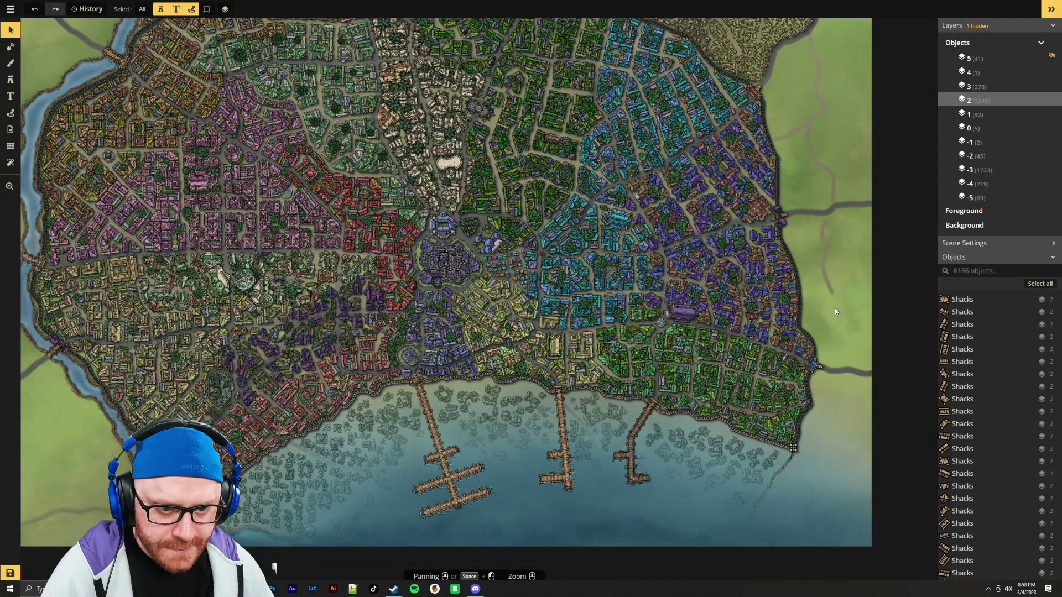
scroll(826, 267, up, 5)
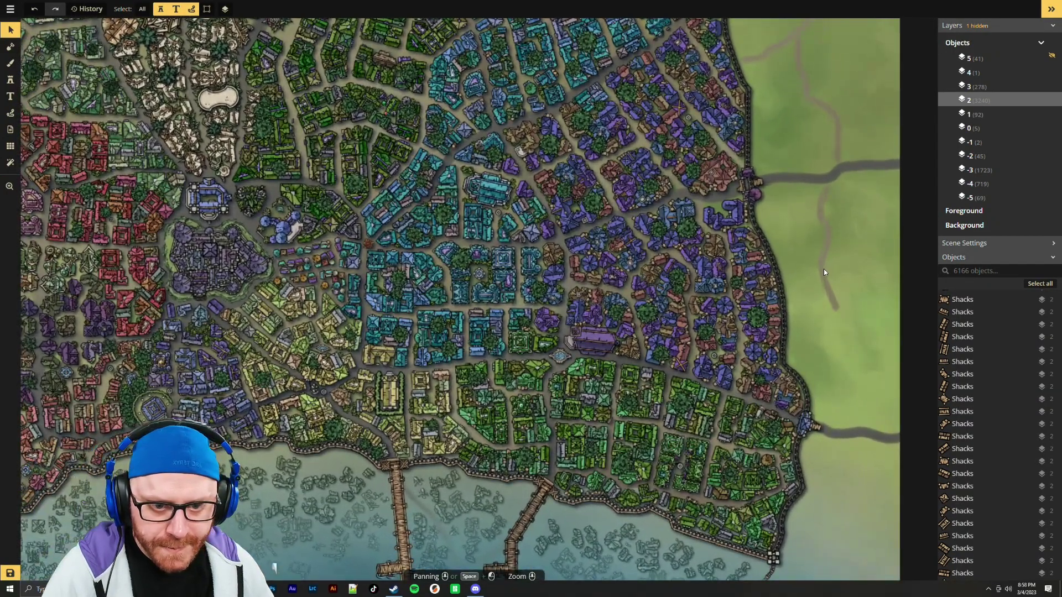
drag(813, 263, 852, 387)
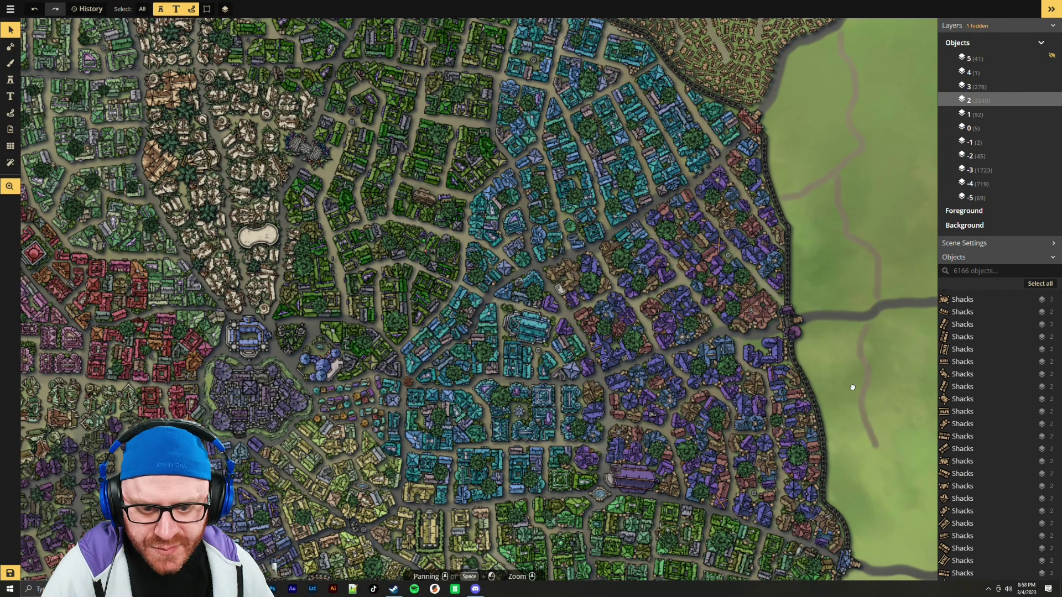
drag(853, 388, 865, 456)
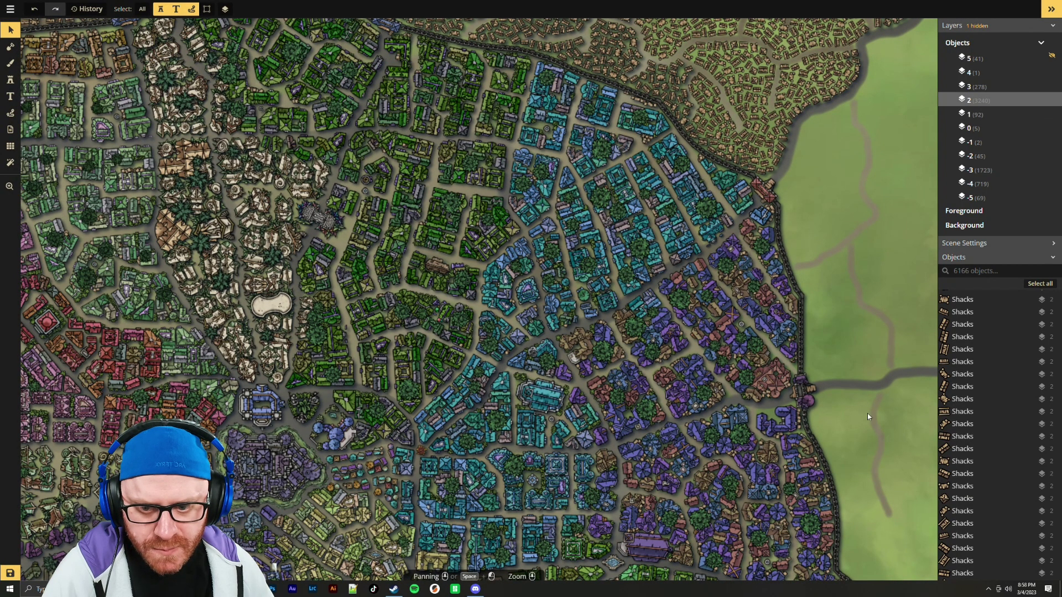
mouse_move(1052, 100)
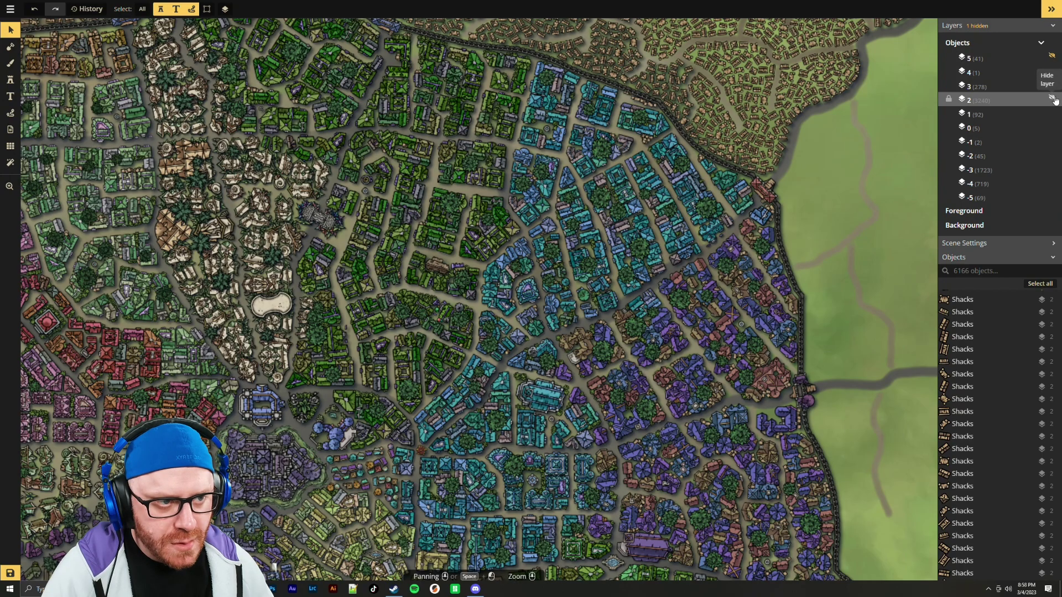
click(1052, 98)
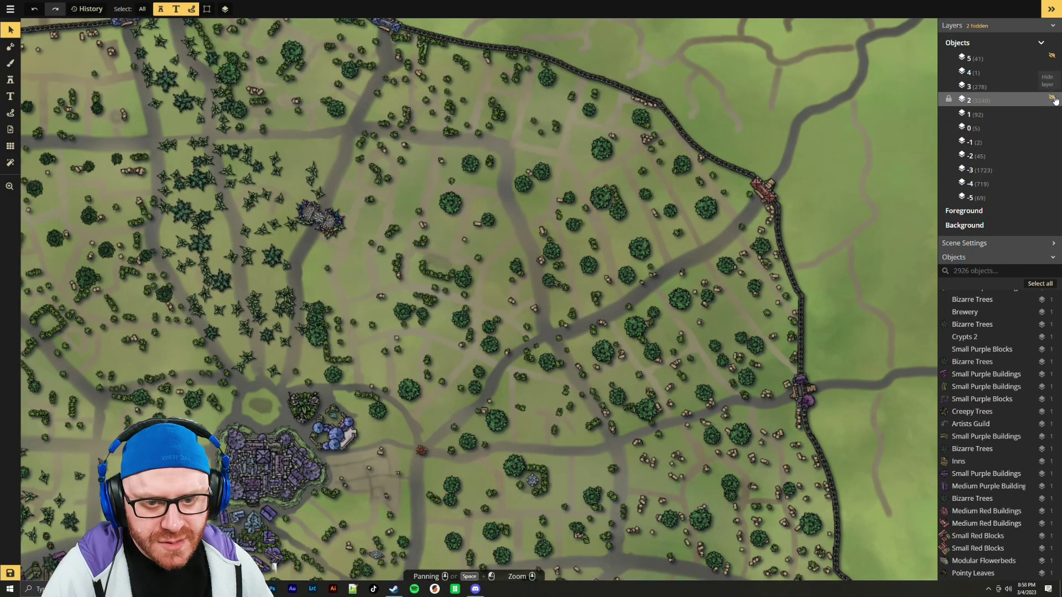
click(1053, 98)
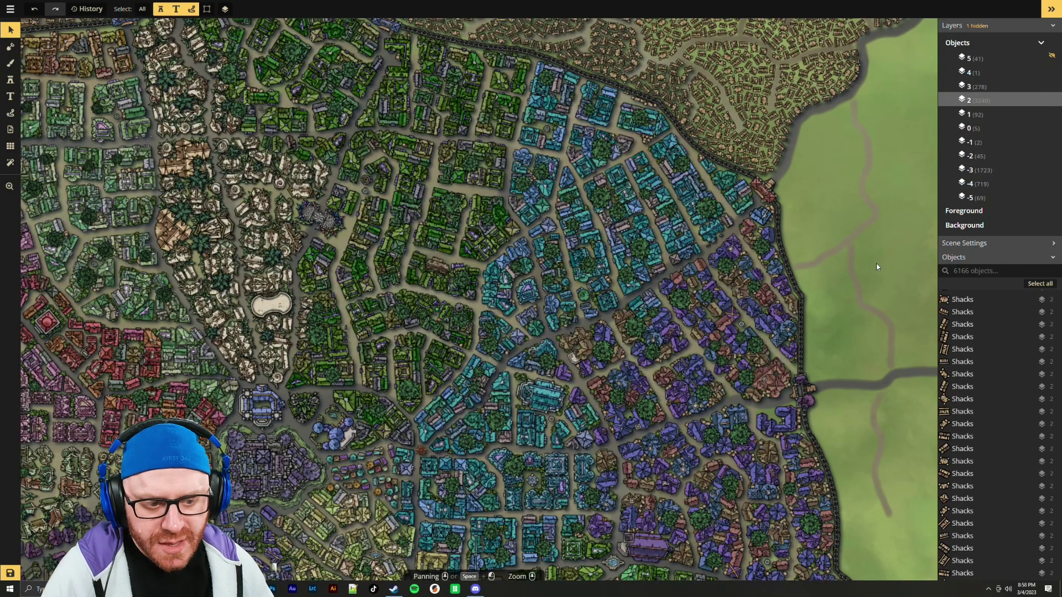
scroll(878, 264, down, 5)
drag(881, 244, 835, 360)
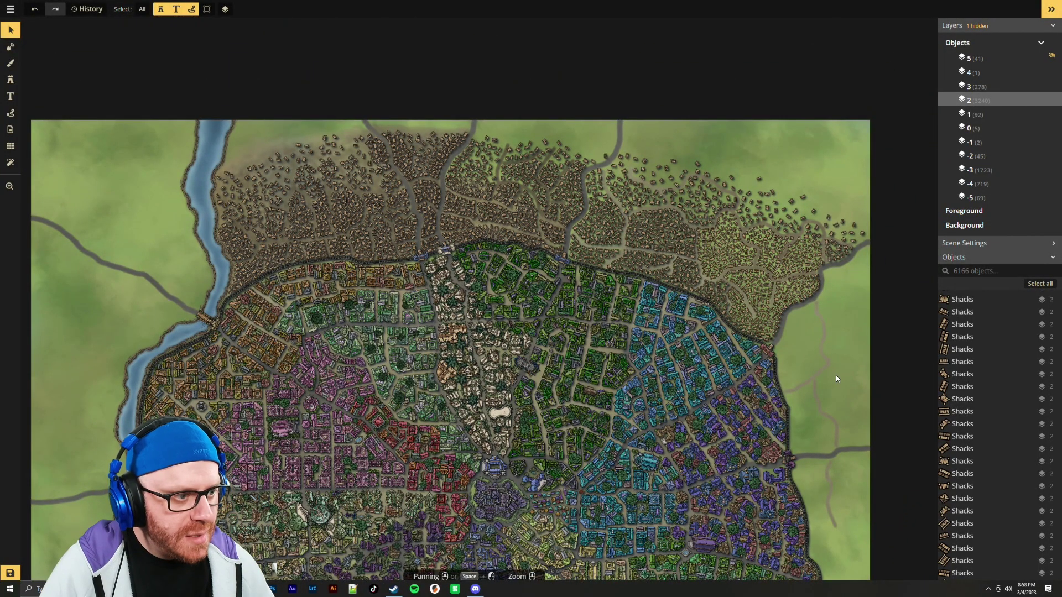
click(734, 262)
click(747, 245)
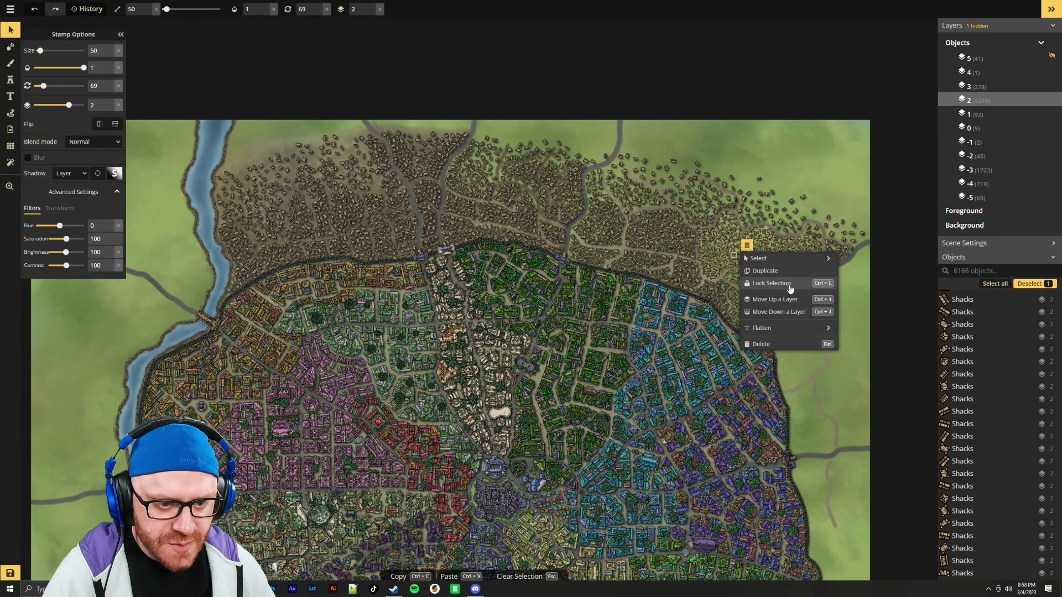
mouse_move(809, 259)
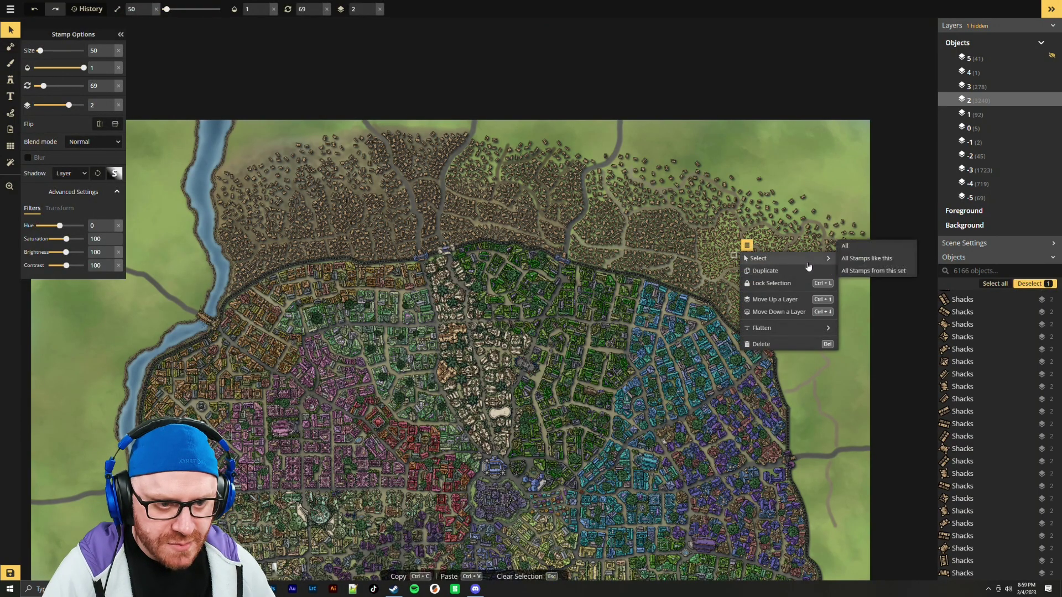
click(873, 274)
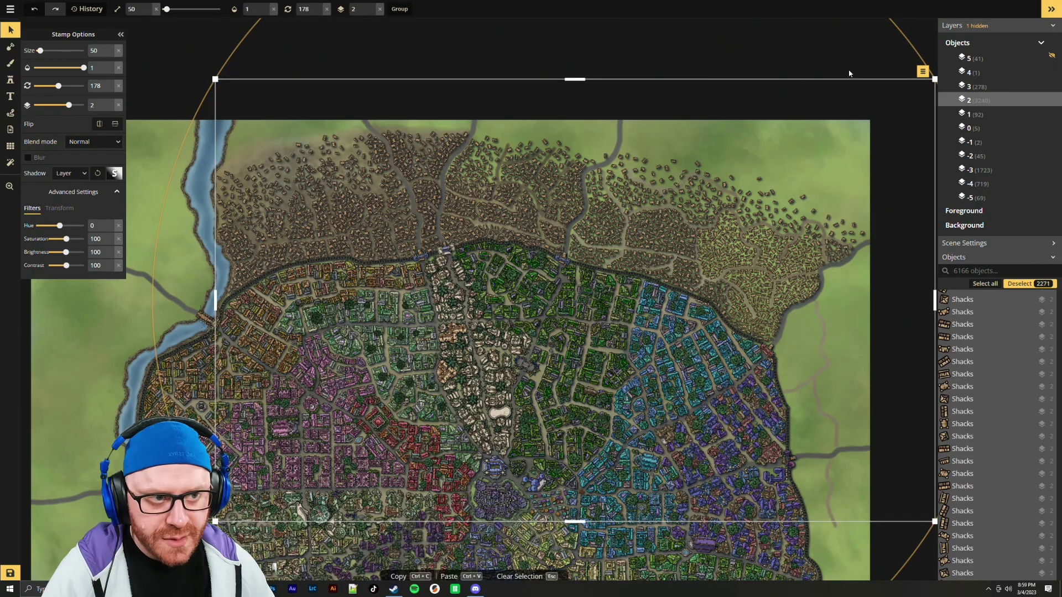
key(Escape)
Check which objects are on layer 3 by toggling its visibility off and on
click(1052, 85)
click(1053, 86)
click(1053, 86)
click(1053, 86)
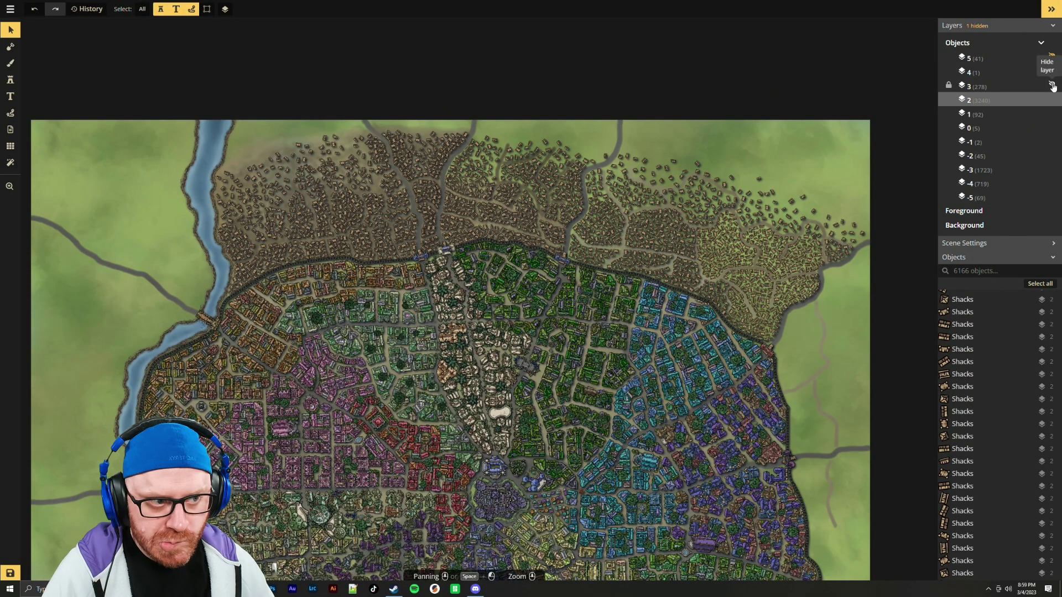
Select all stamps from the shack set and move them up to layer 3
click(740, 256)
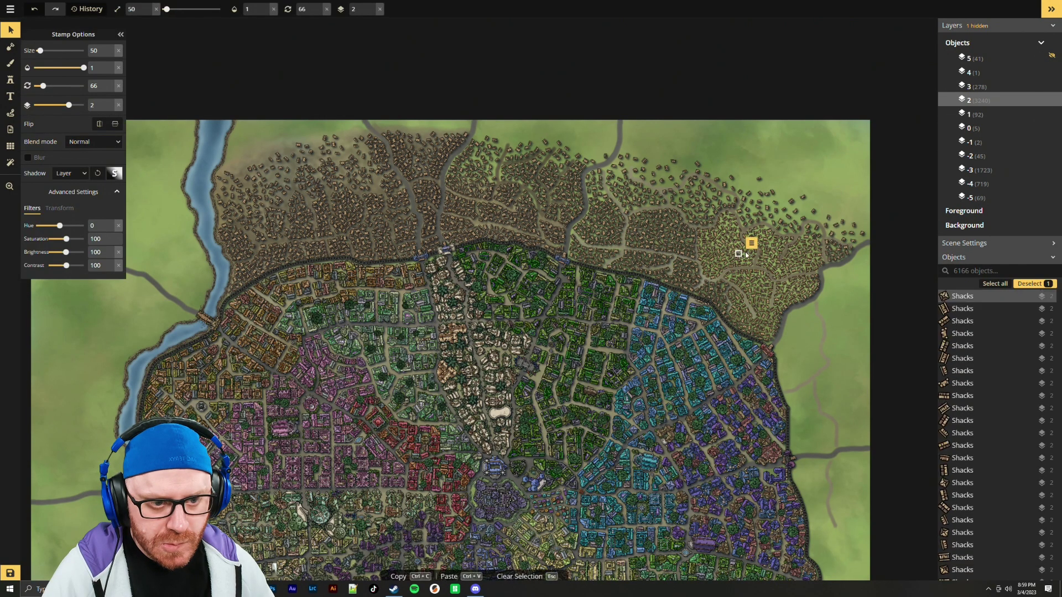
click(752, 243)
mouse_move(799, 258)
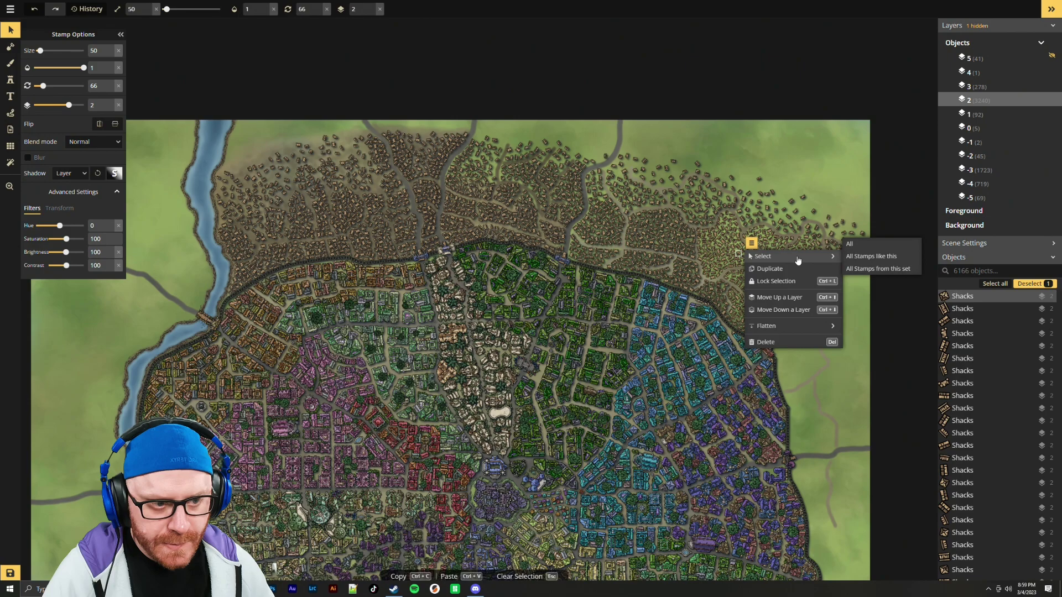
click(875, 271)
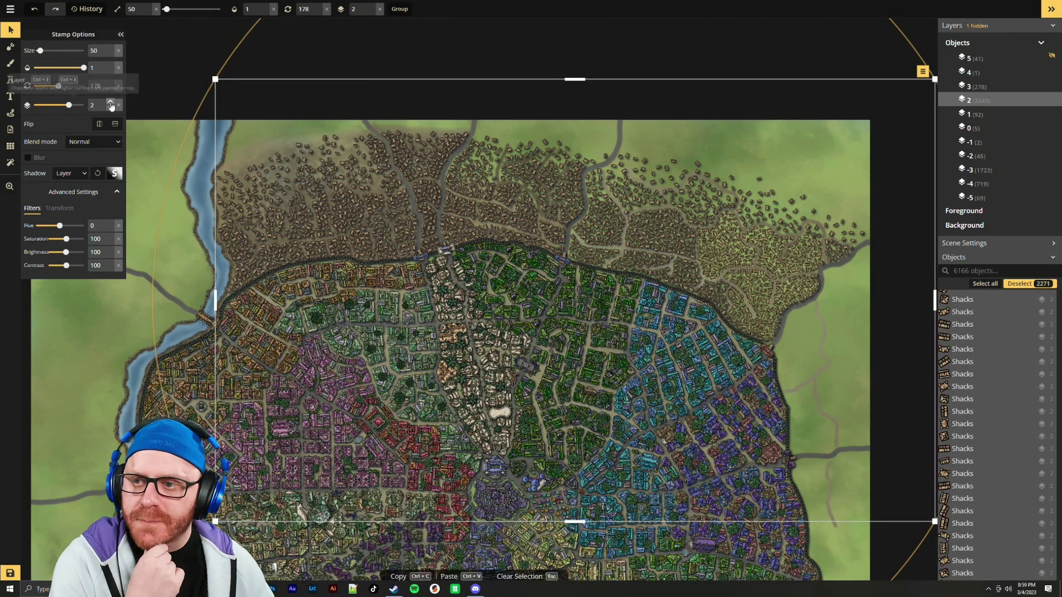
click(110, 103)
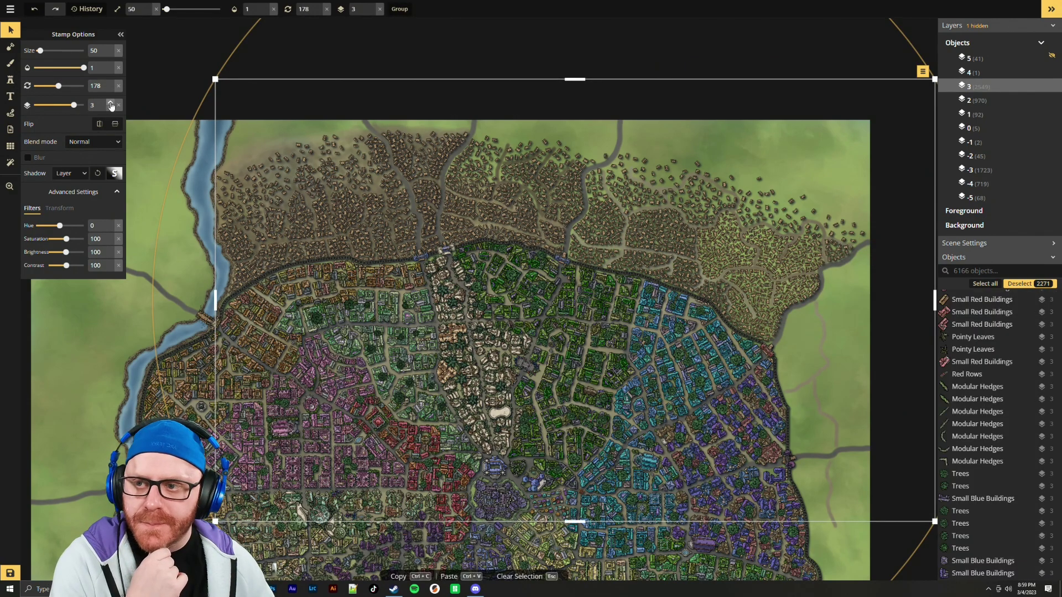
click(779, 44)
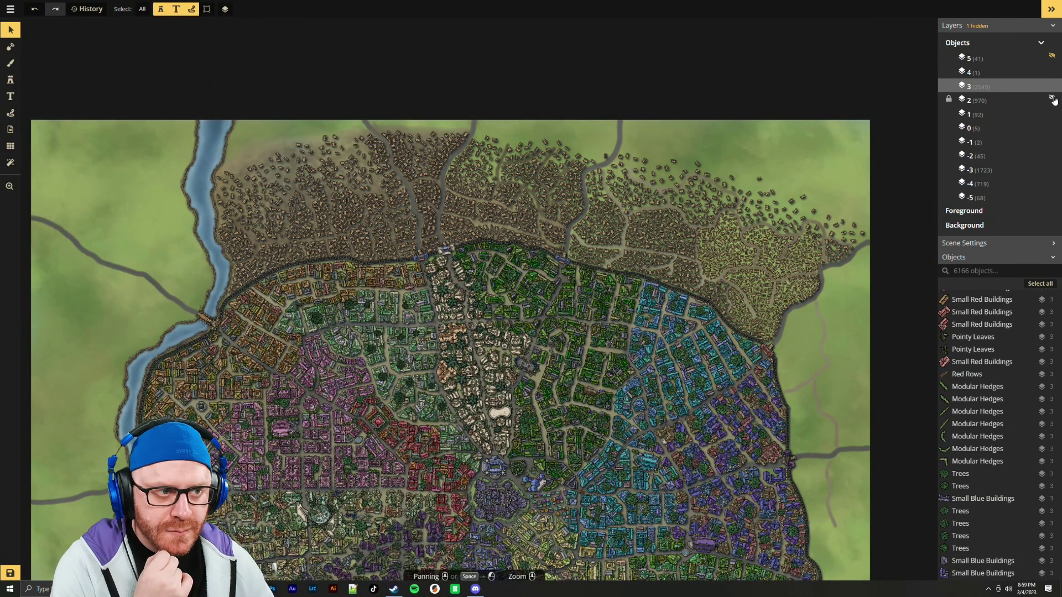
Hide layer 2 and inspect the buildings still shown in the city's southern and central districts
click(1053, 99)
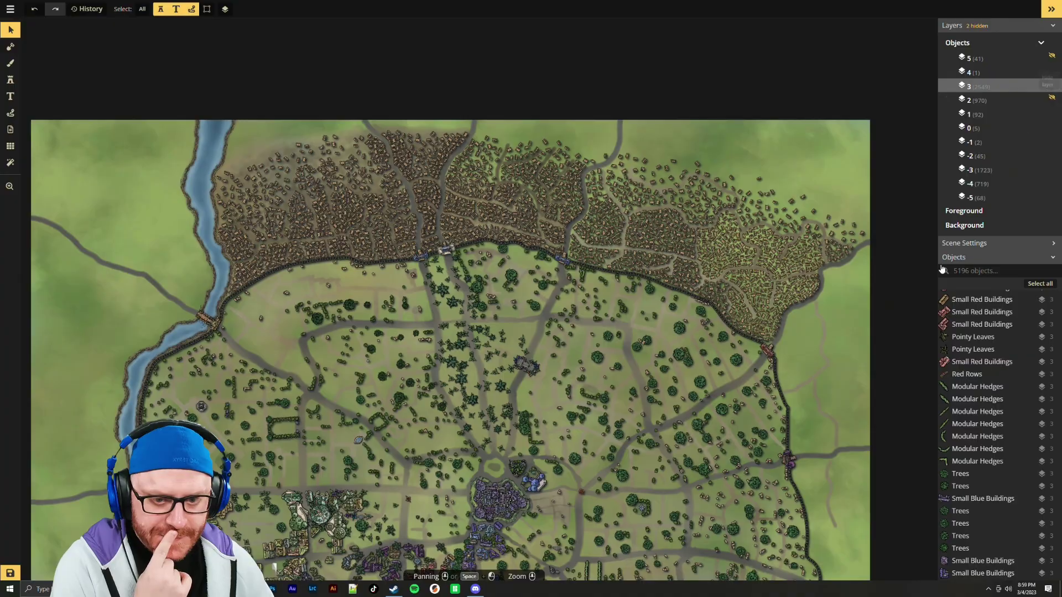
drag(833, 492, 829, 291)
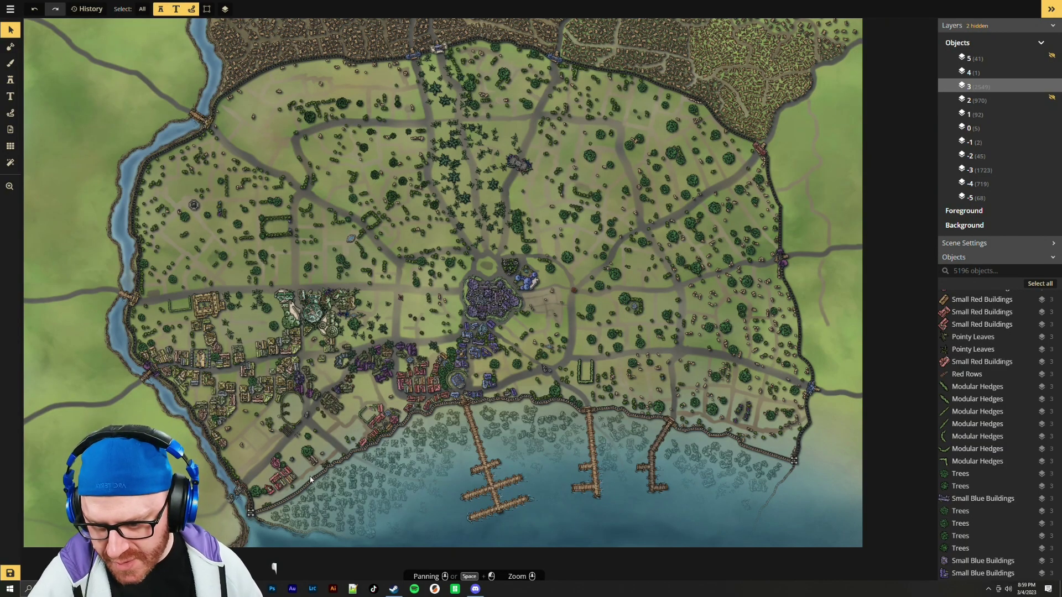
scroll(325, 358, up, 5)
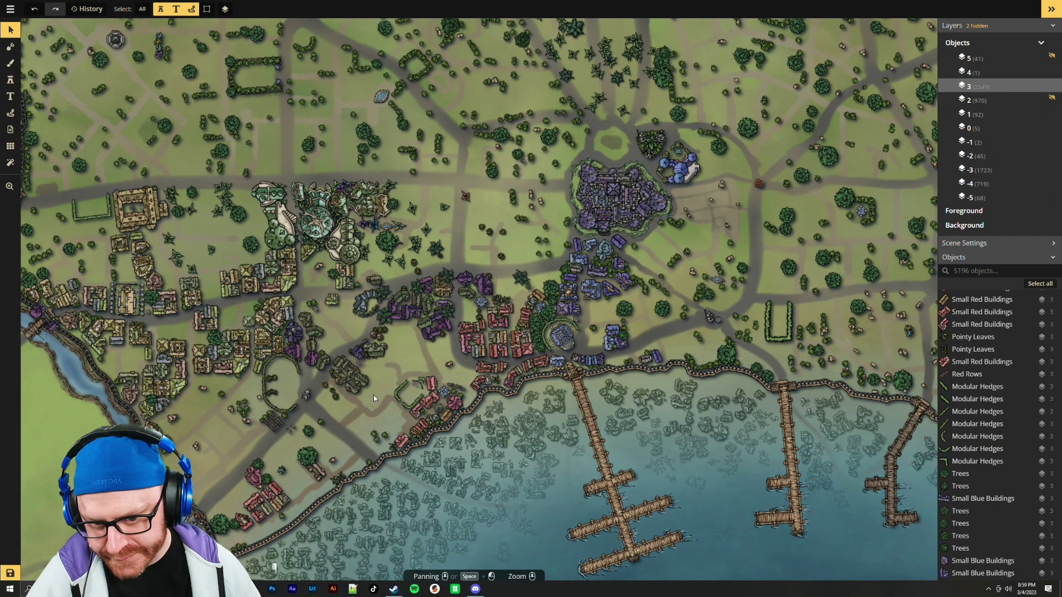
scroll(373, 395, up, 2)
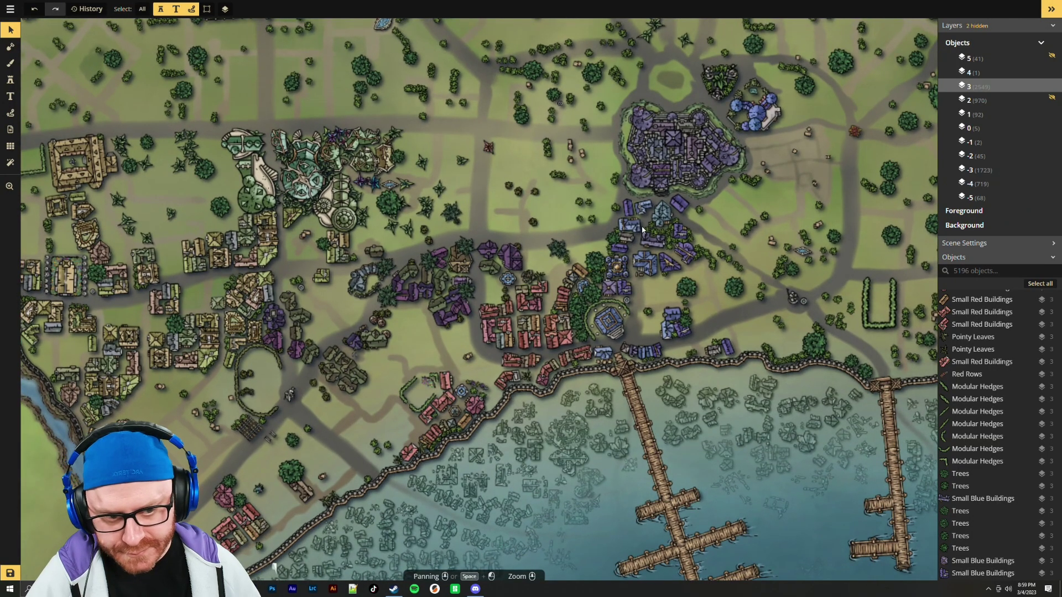
drag(624, 225, 494, 309)
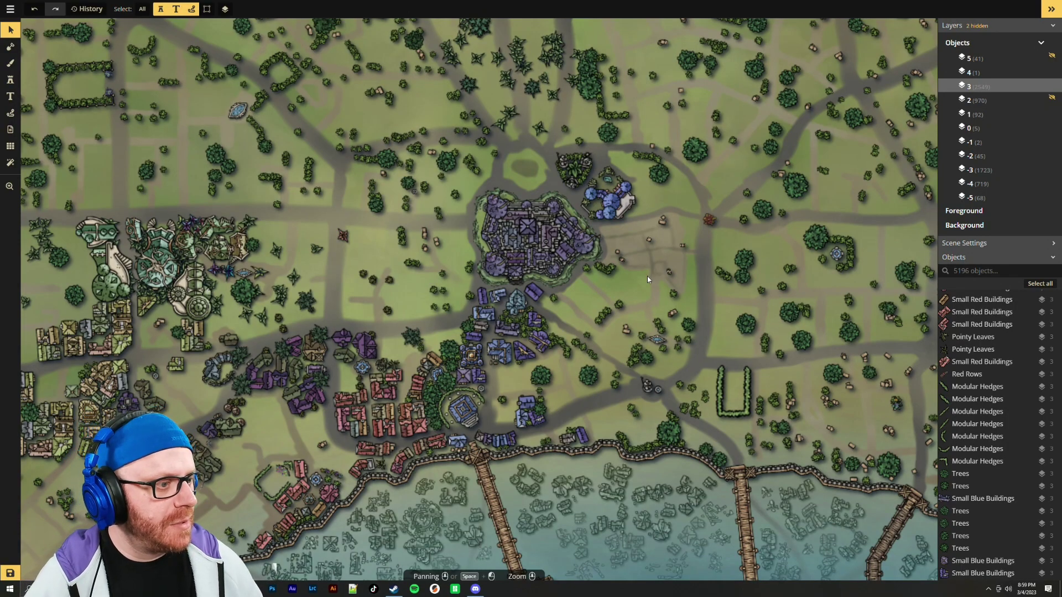
Examine the docks, the submerged buildings along the southern shore and the districts inside the wall with layer 2 hidden
scroll(649, 297, down, 3)
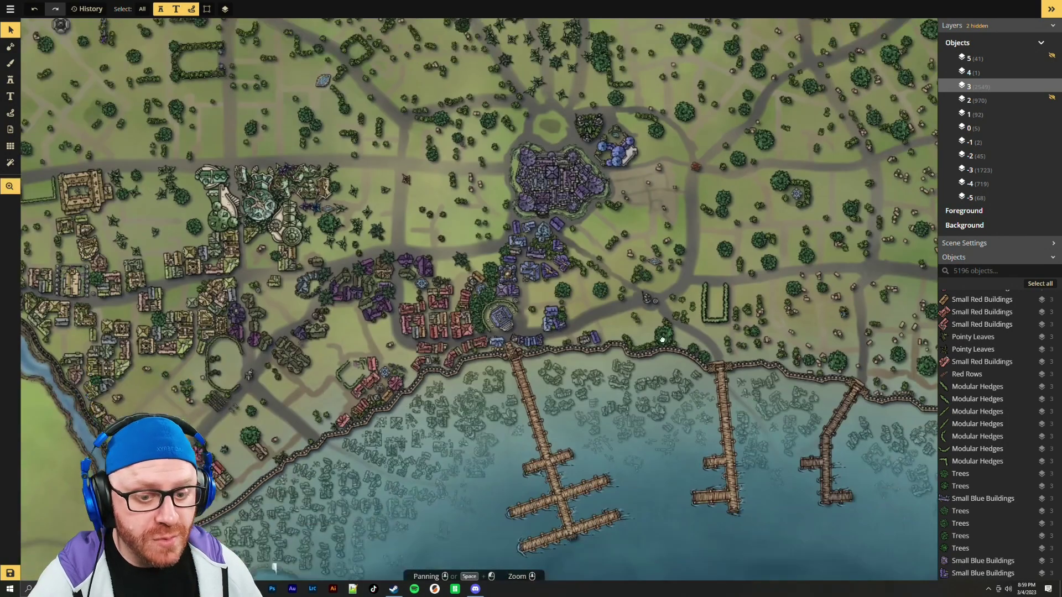
scroll(711, 300, up, 3)
drag(711, 300, 671, 237)
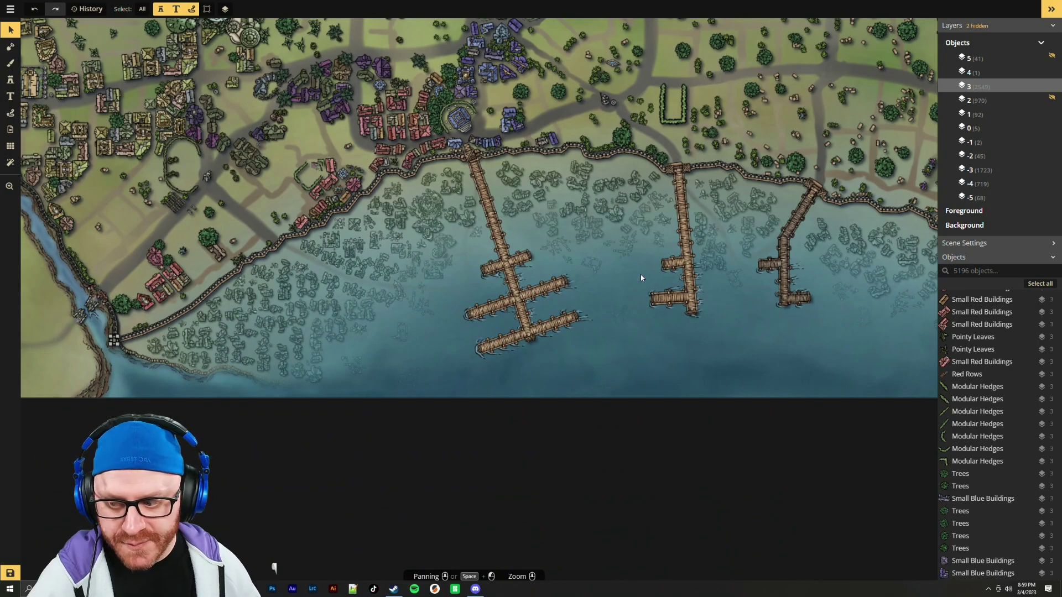
scroll(793, 320, down, 2)
scroll(844, 245, up, 2)
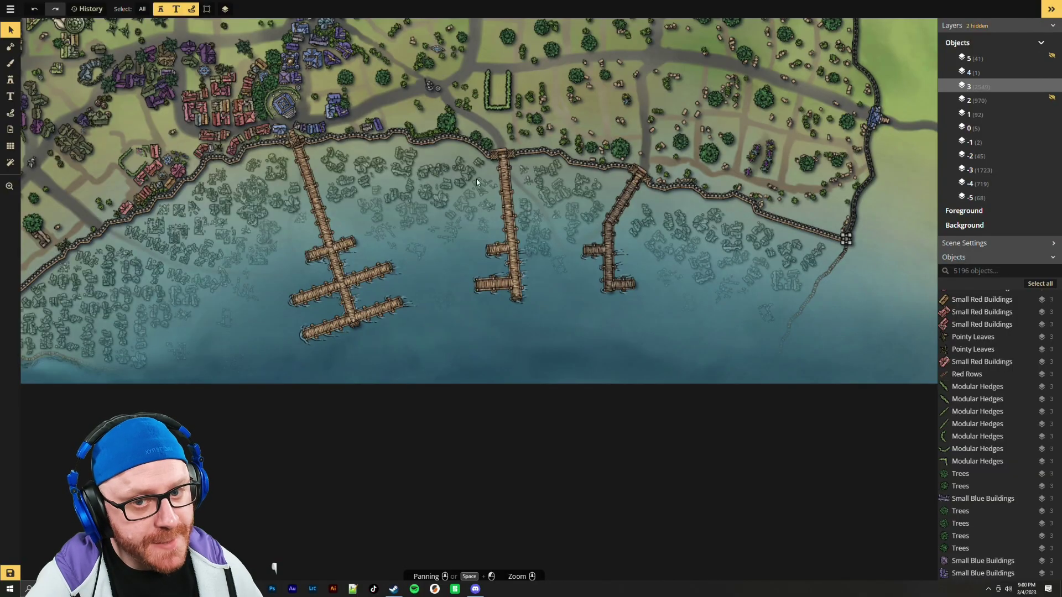
scroll(443, 188, down, 2)
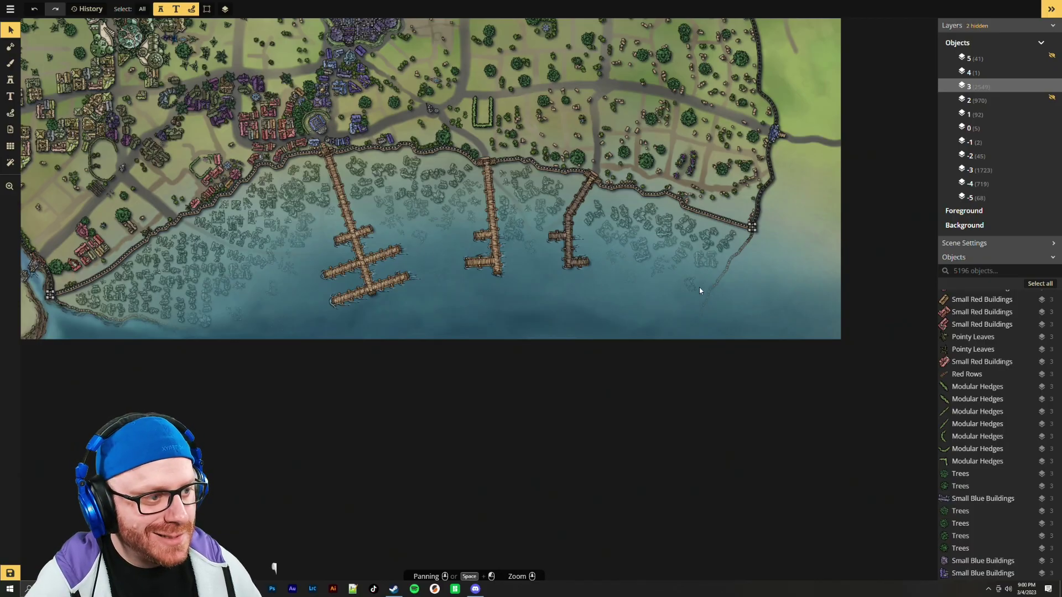
scroll(576, 244, up, 3)
drag(345, 222, 542, 238)
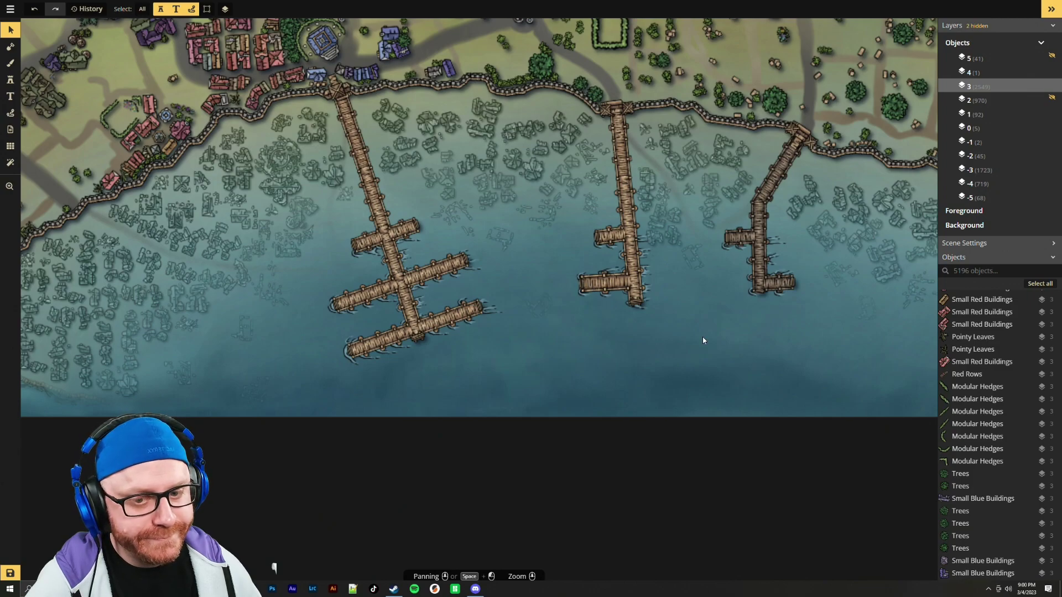
scroll(719, 349, down, 3)
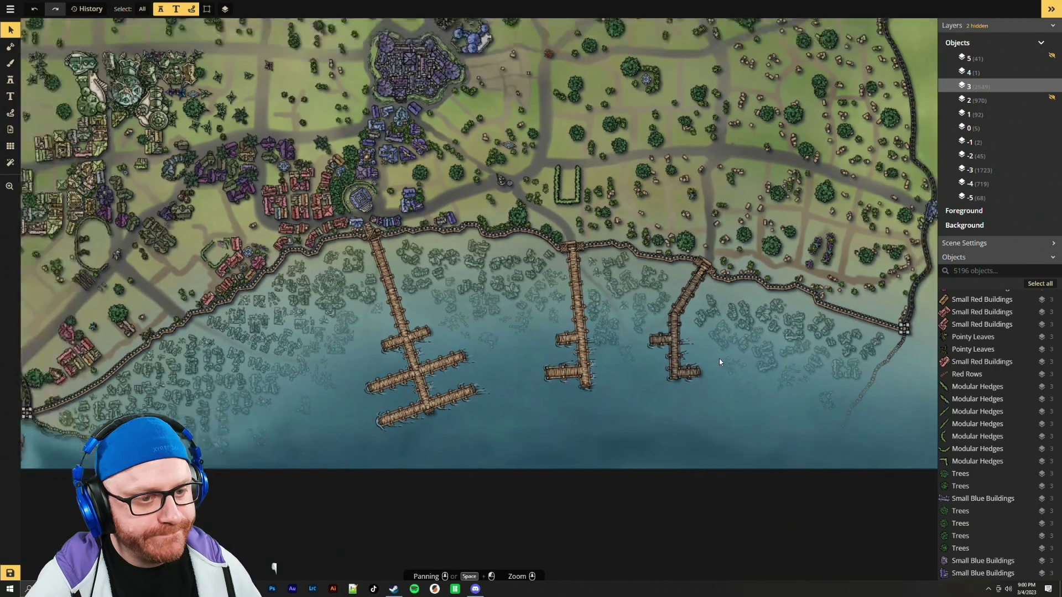
drag(719, 359, 827, 580)
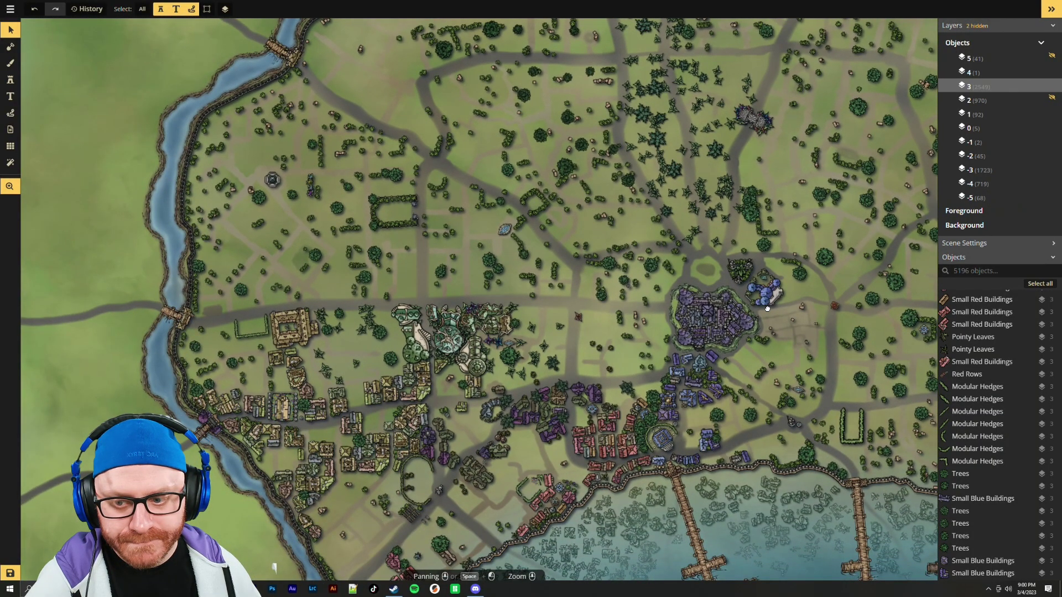
scroll(767, 308, down, 4)
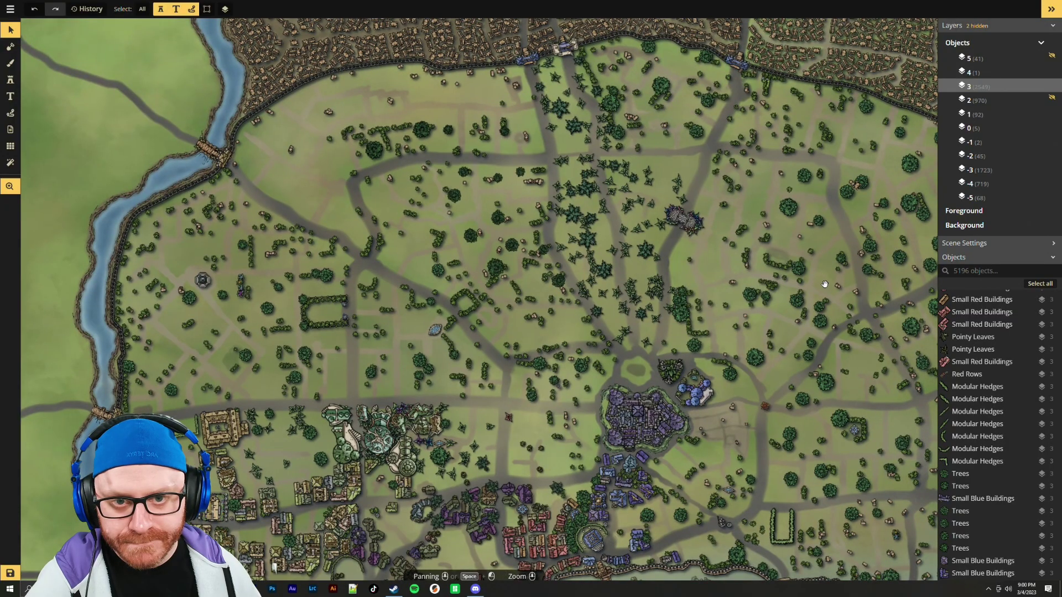
scroll(825, 284, up, 4)
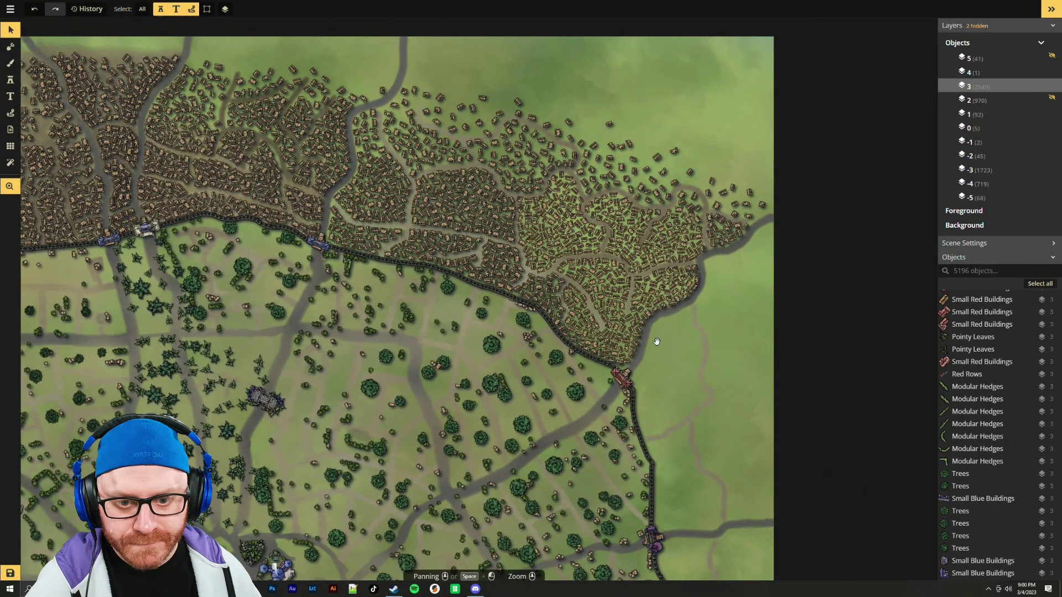
Check which objects in the northeastern shack outskirts are on layer 3 by toggling its visibility off and on
click(1053, 86)
click(1053, 86)
click(1053, 86)
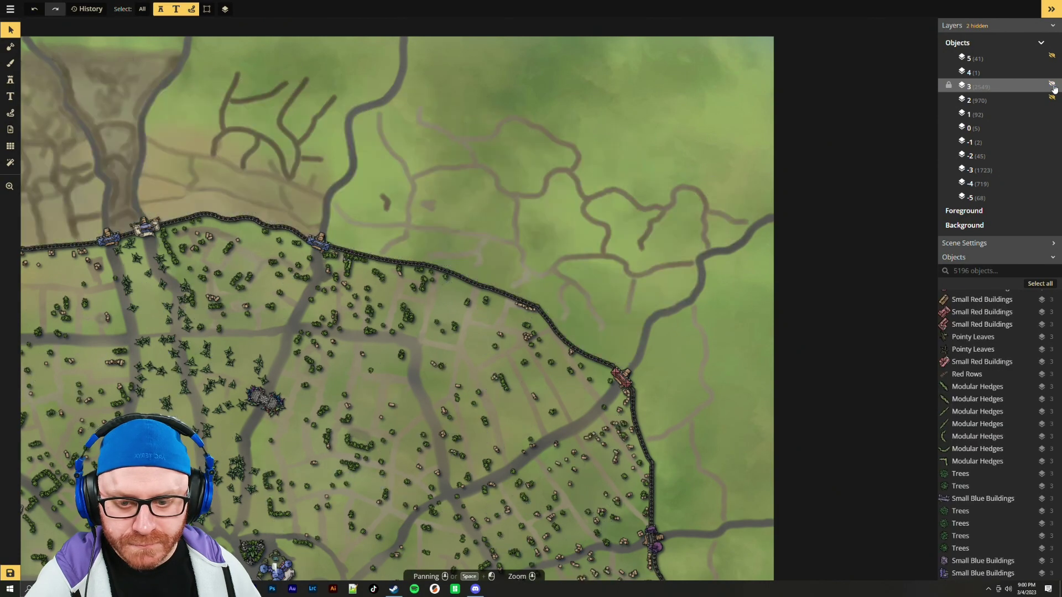
click(1053, 87)
click(1054, 87)
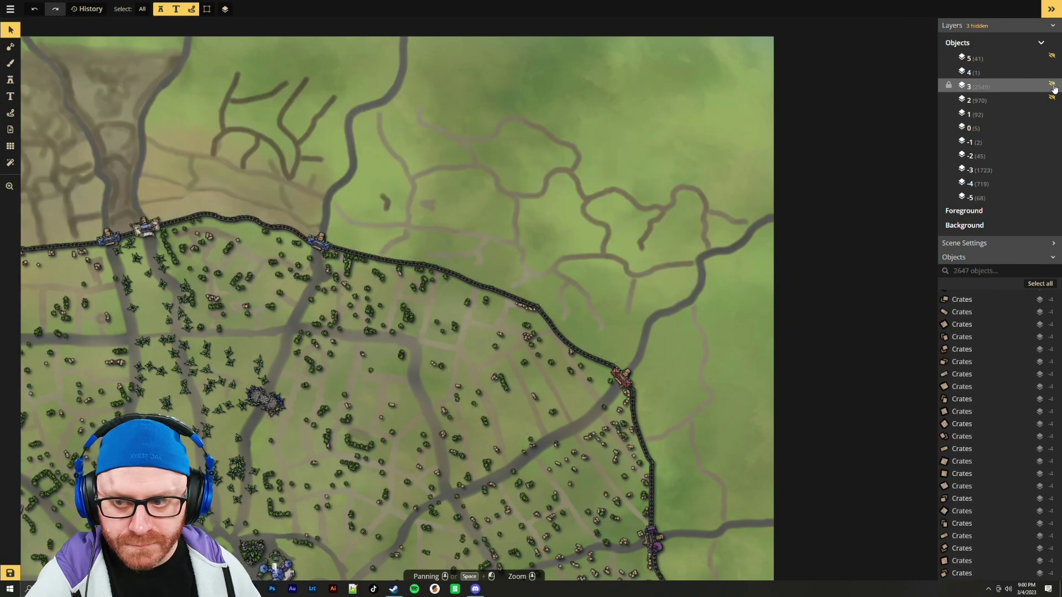
click(1053, 87)
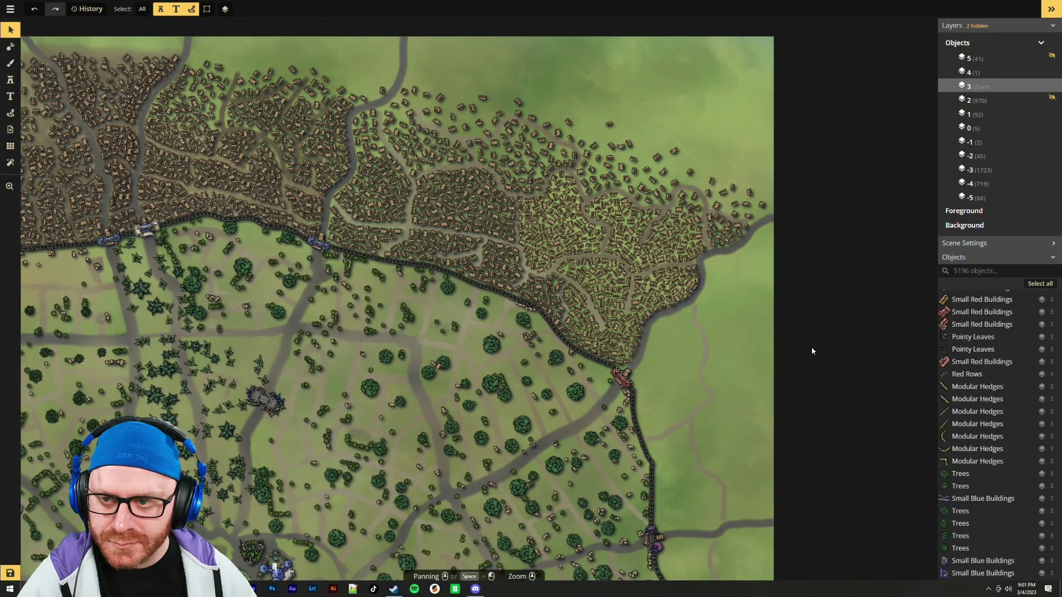
Compare layers 3 and 2 across the whole city by toggling each one's visibility
scroll(809, 351, down, 3)
drag(742, 396, 816, 282)
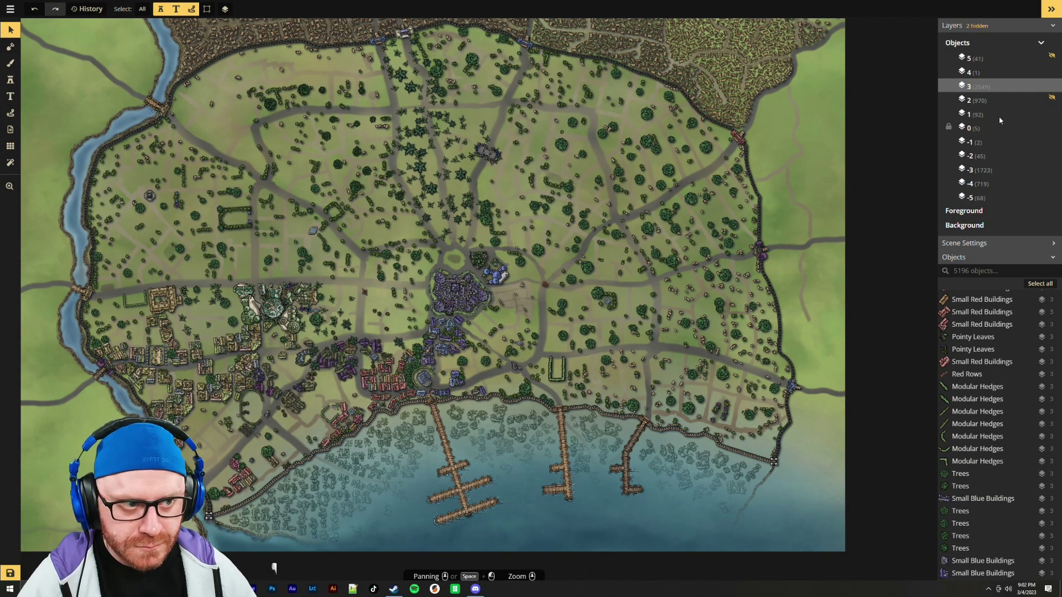
click(1052, 85)
click(1053, 86)
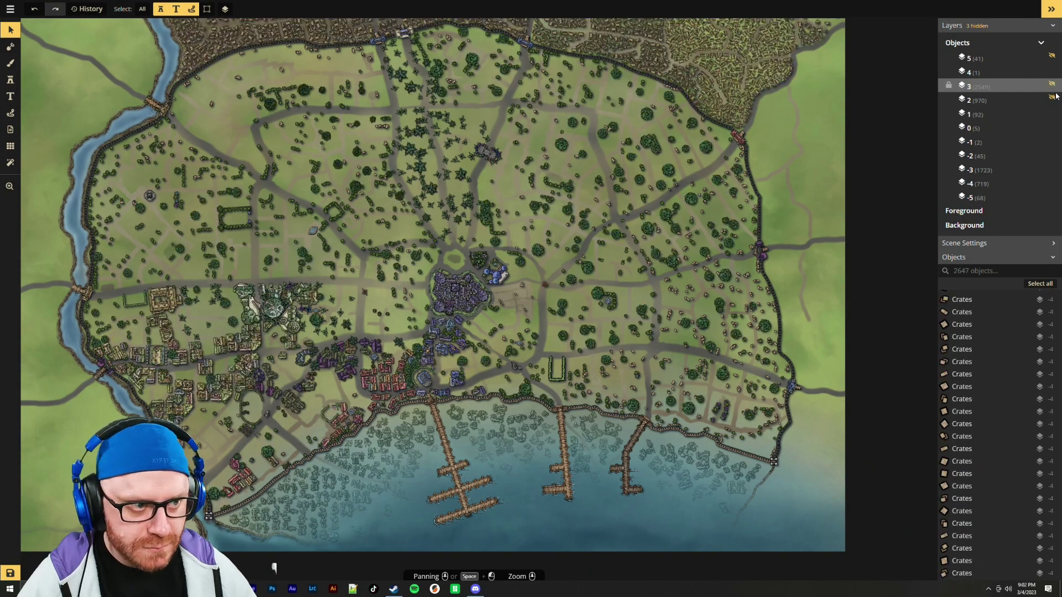
click(1052, 98)
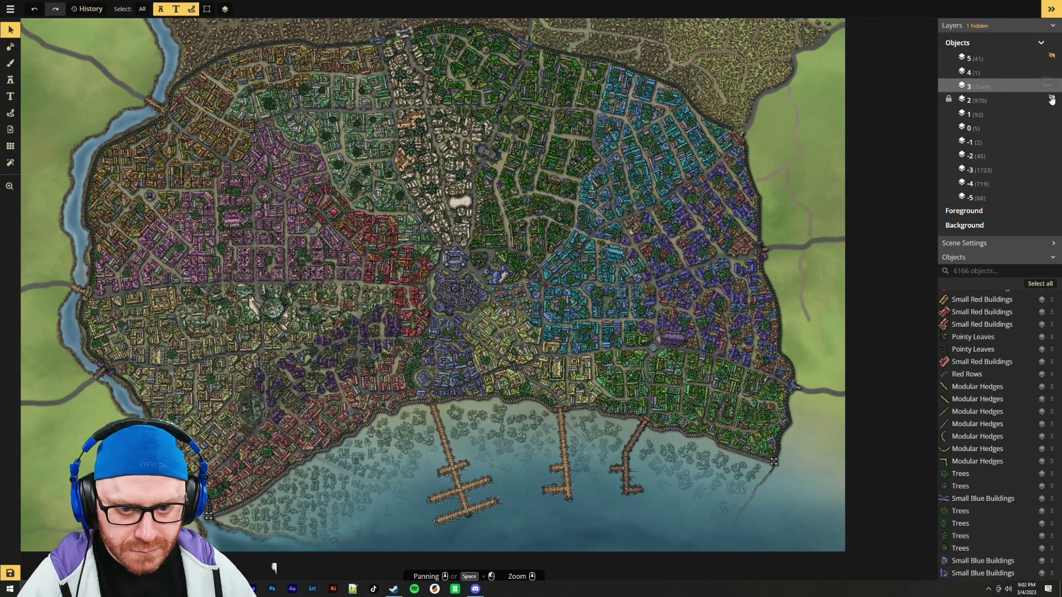
click(1052, 99)
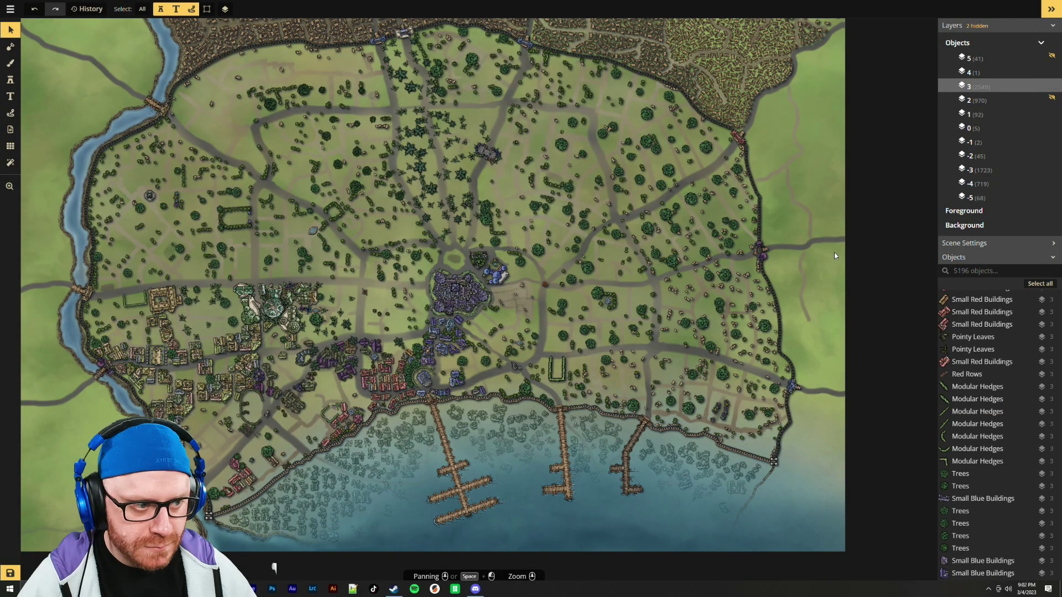
Survey the whole map for gaps, from the northern shacks to the open land beyond the western river and the eastern wall
scroll(822, 263, up, 4)
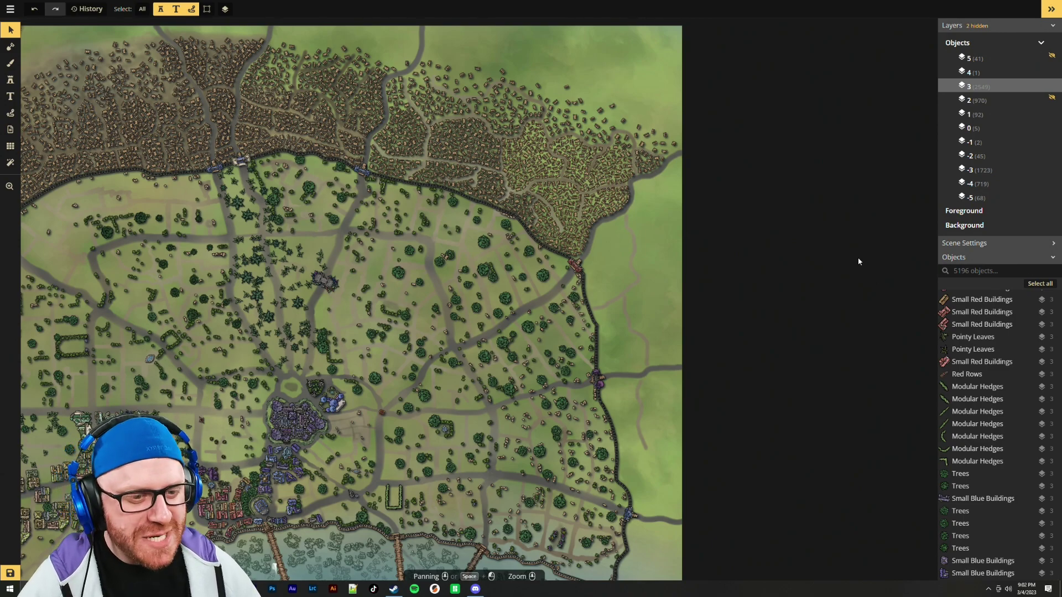
scroll(658, 182, up, 1)
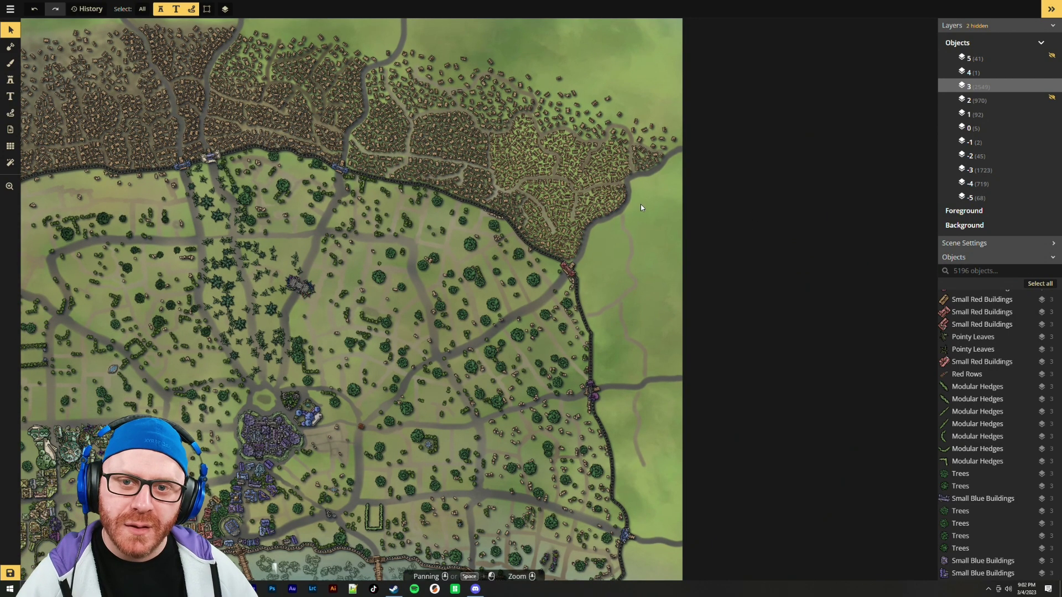
scroll(641, 207, down, 5)
scroll(699, 178, down, 1)
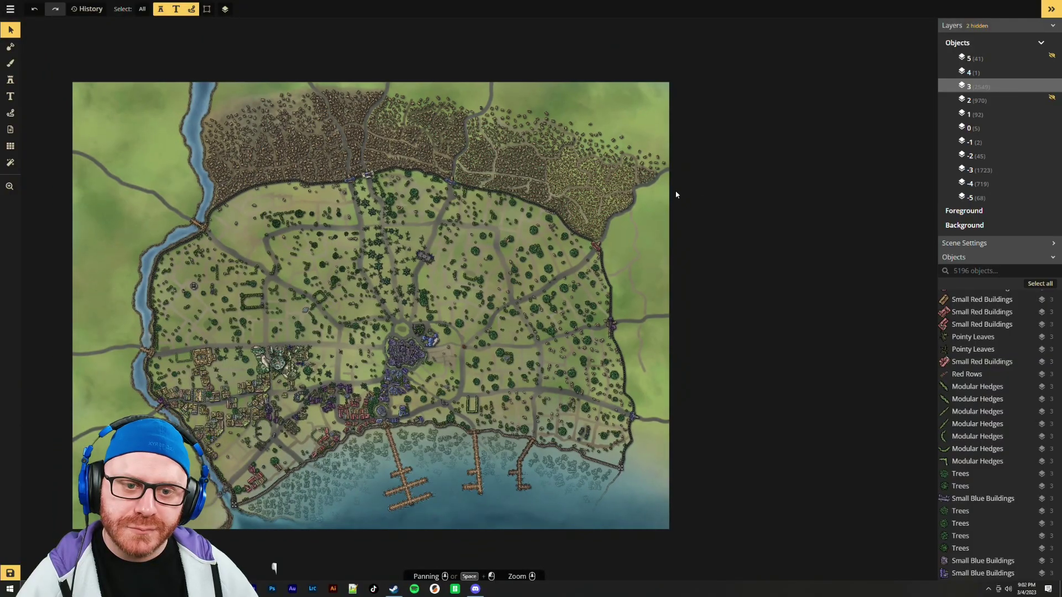
scroll(656, 214, down, 1)
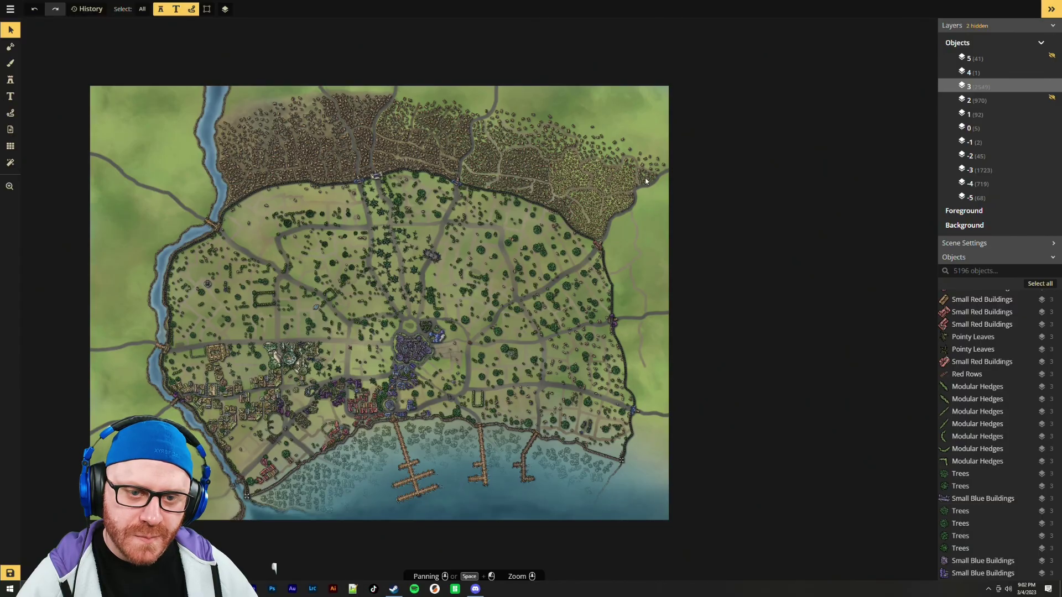
scroll(548, 163, up, 3)
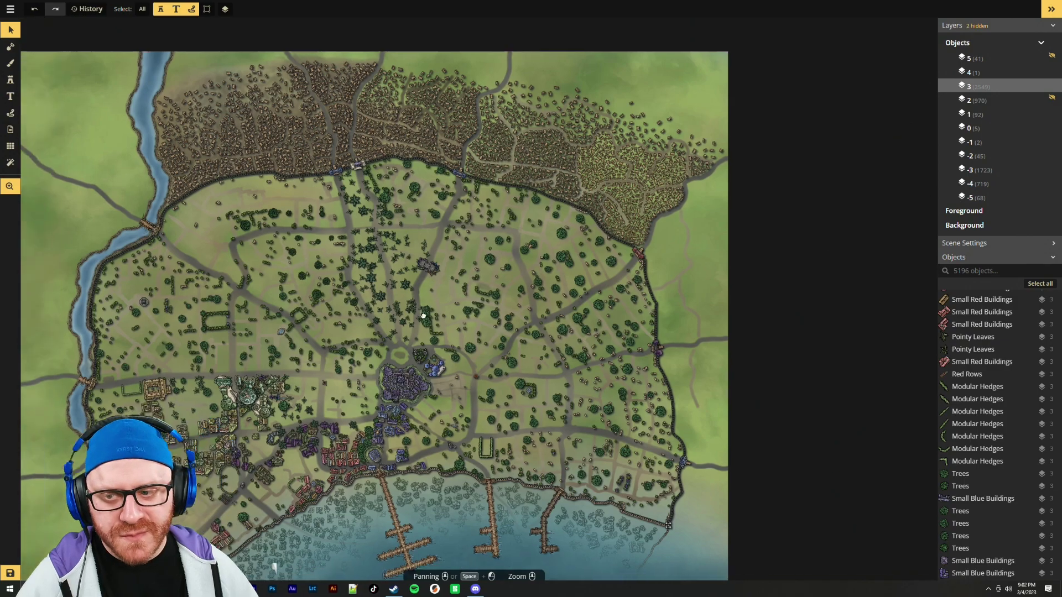
drag(11, 182, 327, 152)
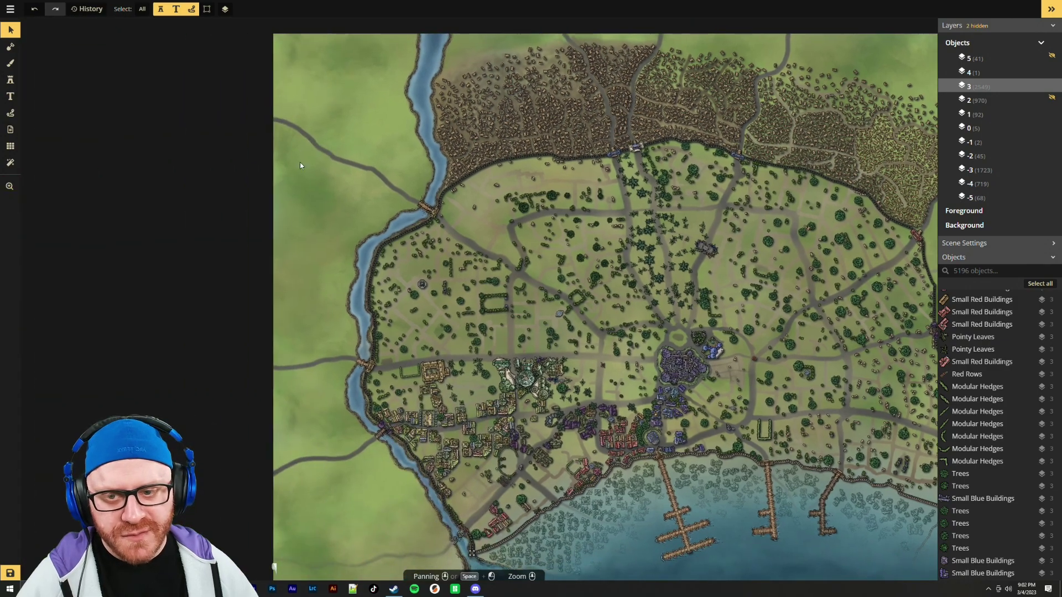
scroll(728, 274, right, 5)
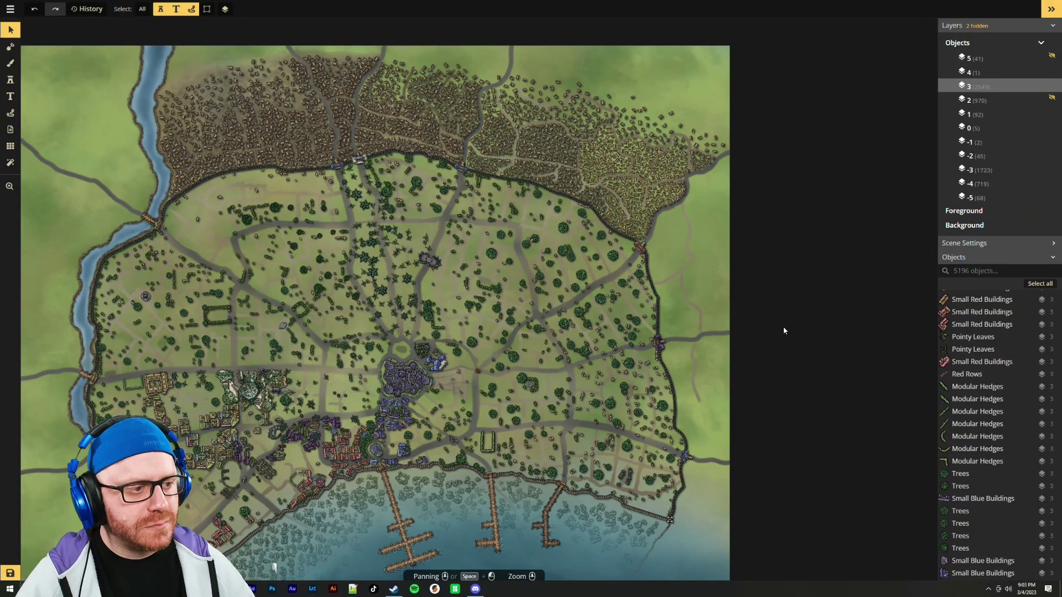
scroll(746, 328, up, 1)
drag(742, 327, 652, 256)
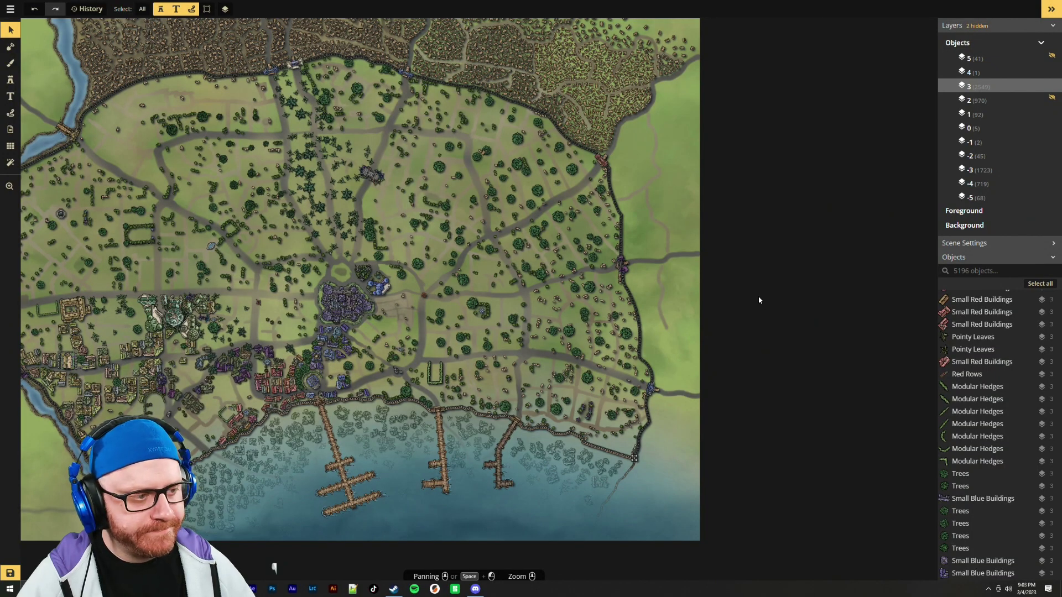
scroll(699, 311, left, 5)
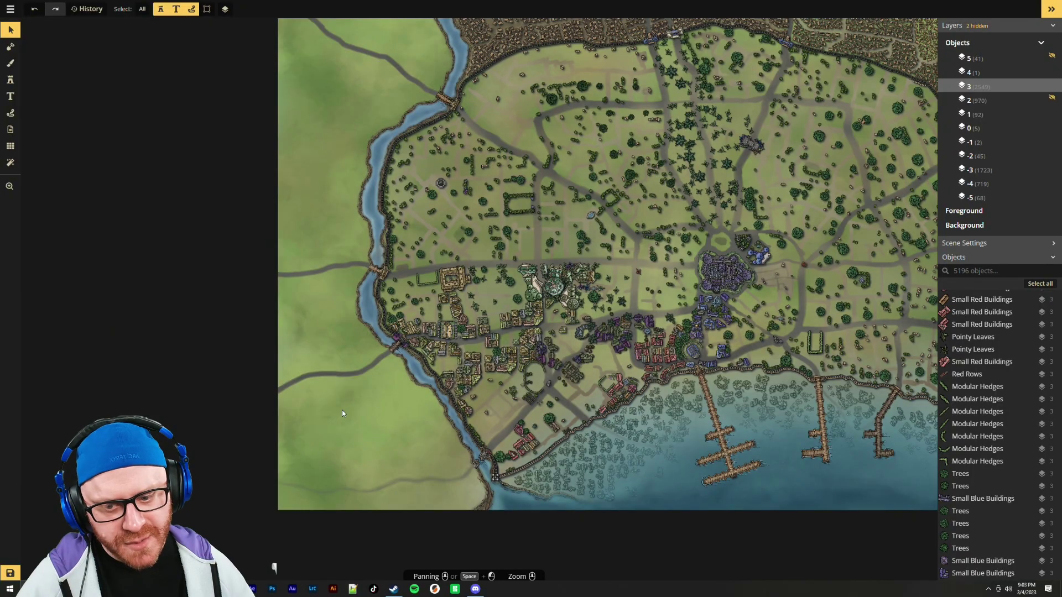
scroll(436, 378, down, 2)
scroll(687, 289, right, 5)
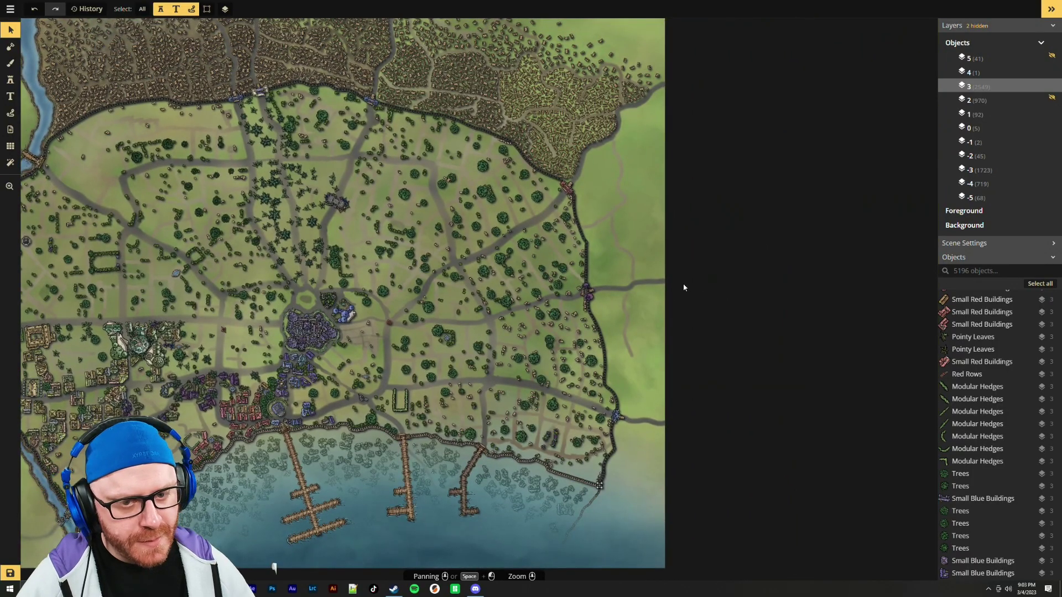
scroll(634, 244, up, 1)
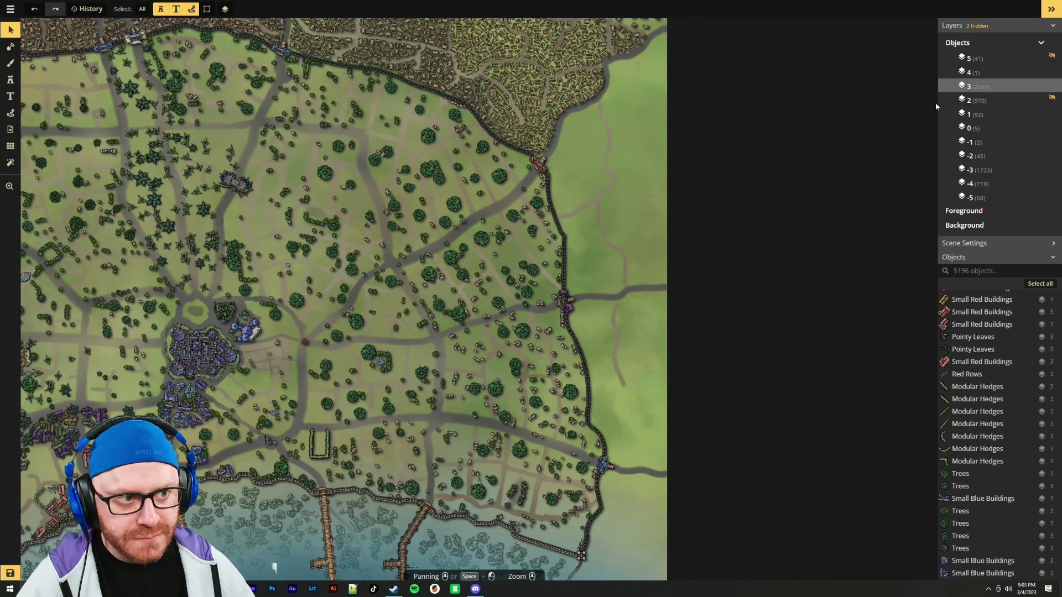
Show layer 2 again and display the labels on layer 5 while inspecting the stables by the eastern gate, leaving layer 5 hidden
click(1052, 97)
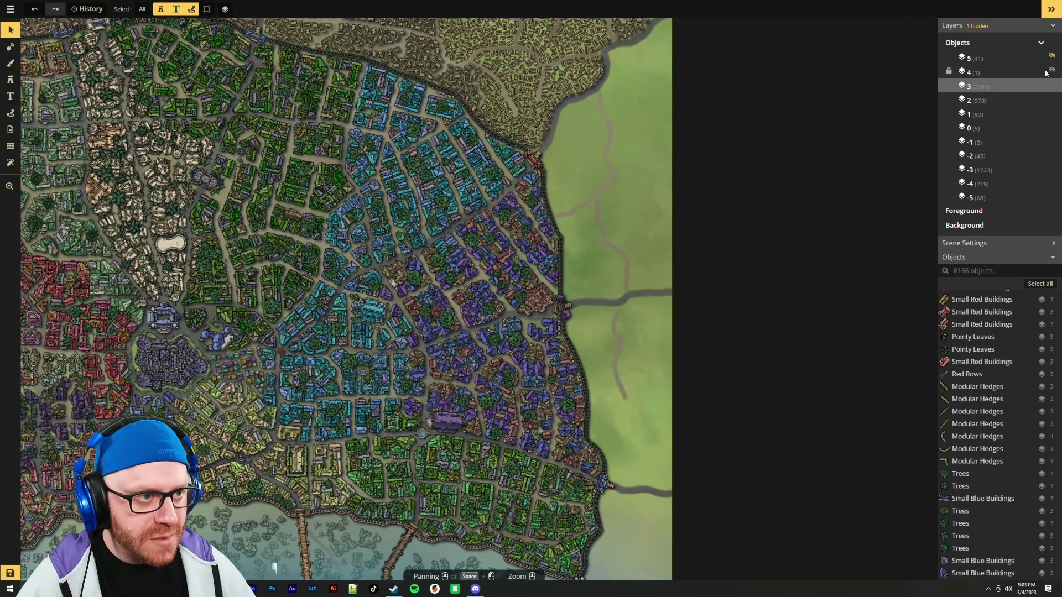
click(1052, 56)
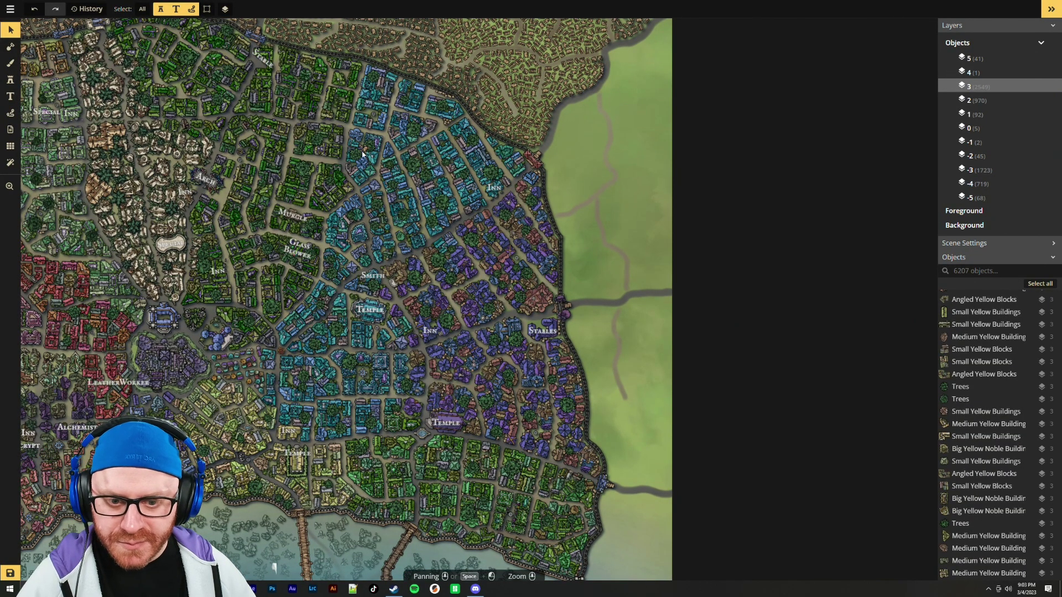
scroll(549, 332, up, 5)
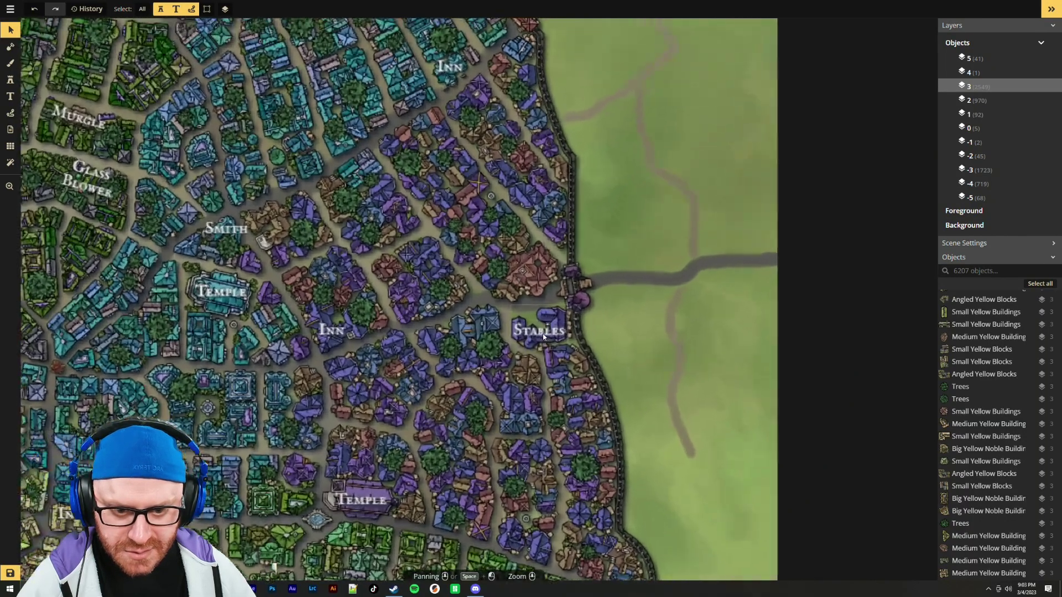
scroll(545, 327, up, 1)
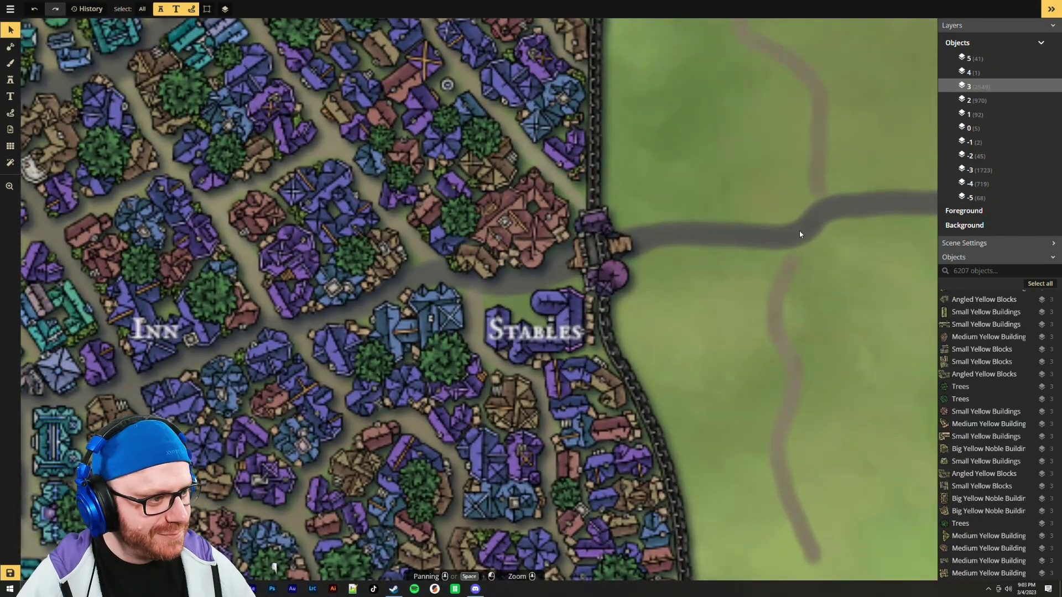
scroll(775, 210, down, 3)
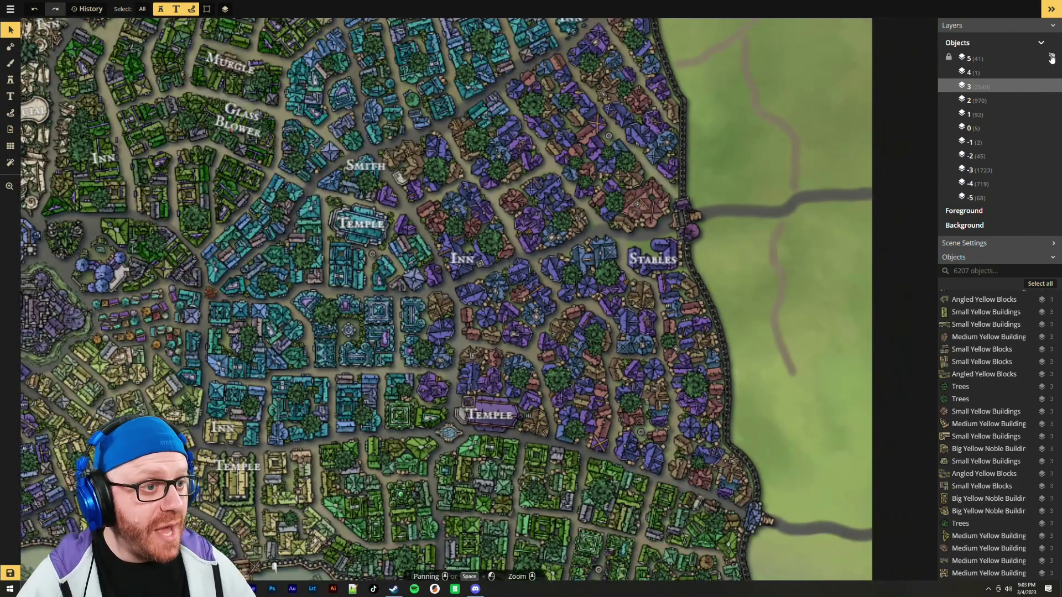
click(1052, 57)
Inspect the empty land outside the eastern wall and search the Watercolor Cities stamp catalog for "farm", closing it without choosing a stamp
scroll(797, 93, down, 2)
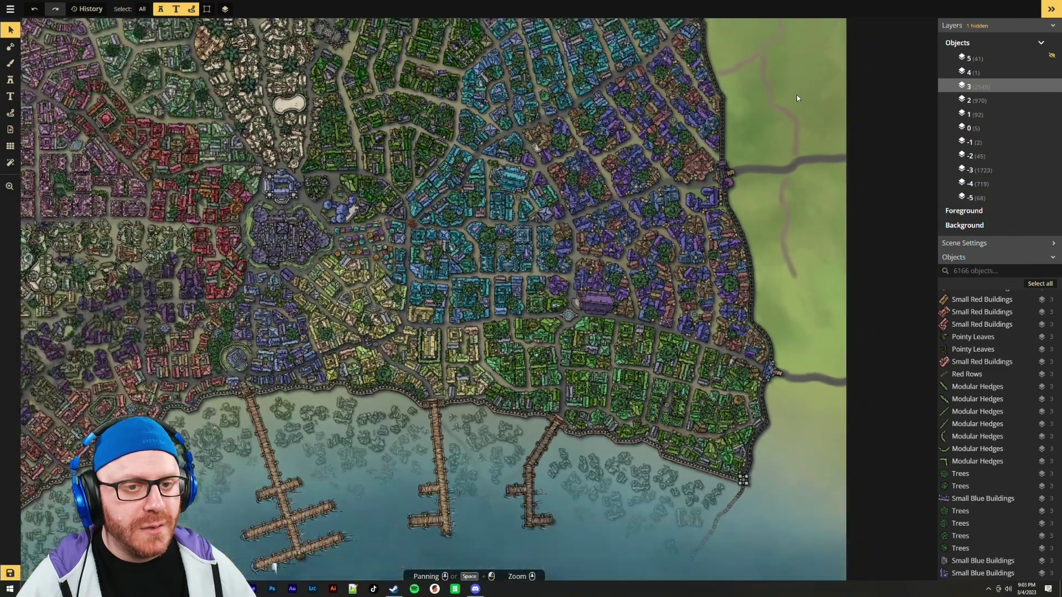
drag(797, 98, 717, 253)
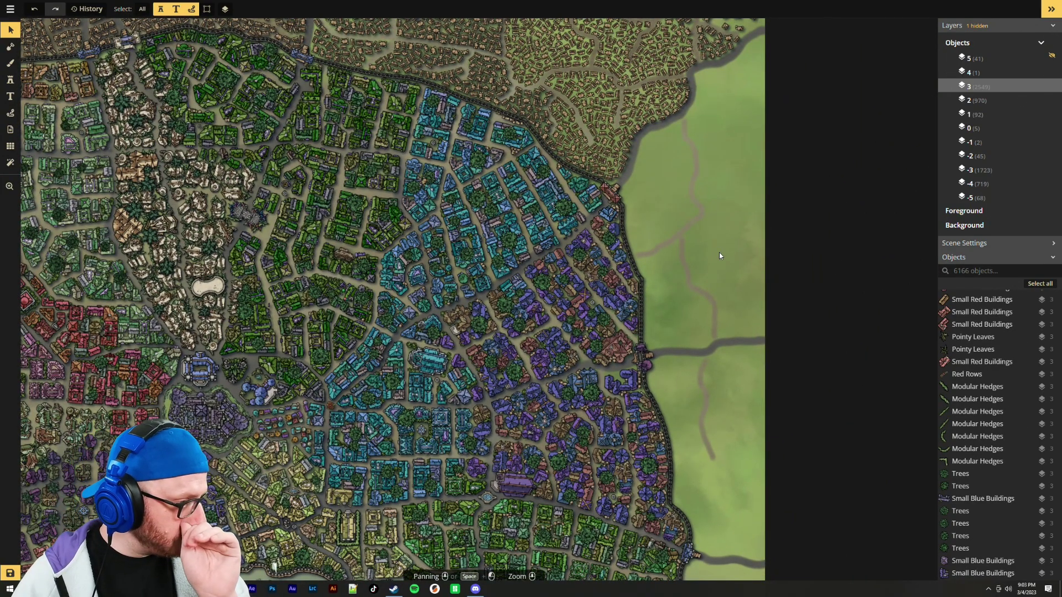
drag(719, 187, 725, 313)
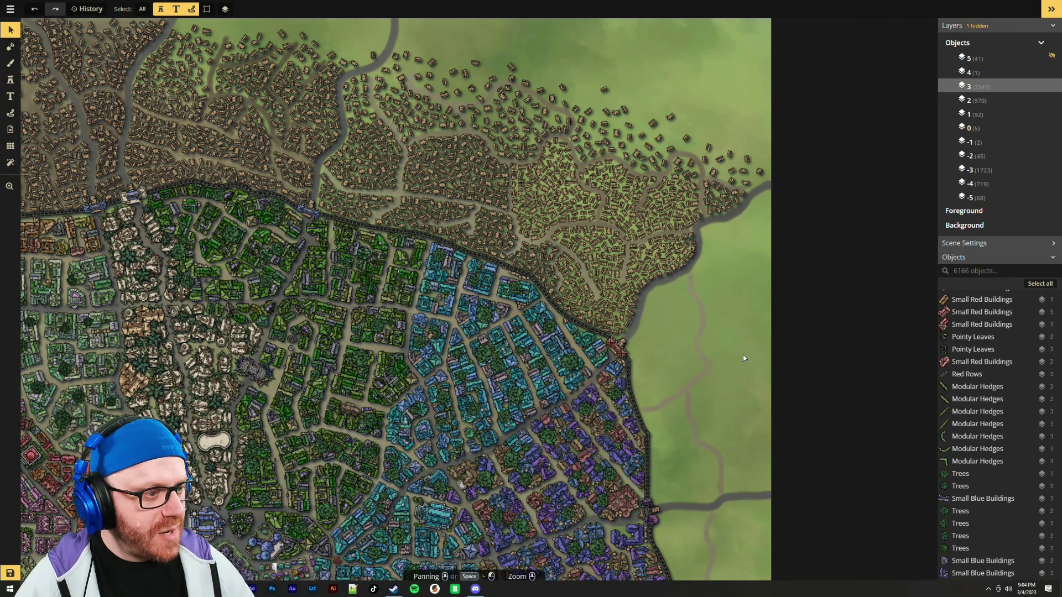
click(10, 80)
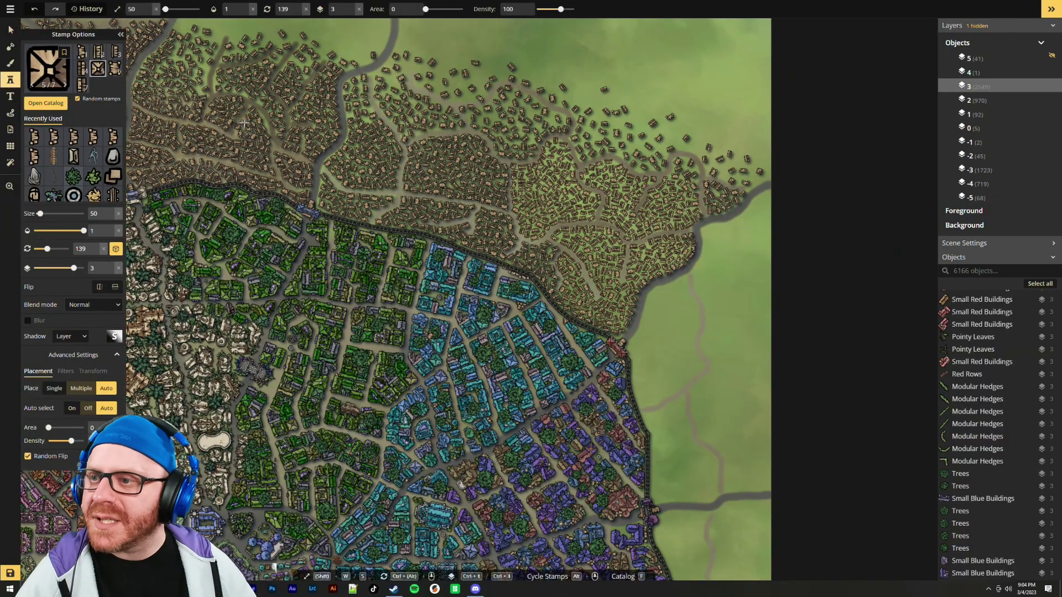
click(47, 104)
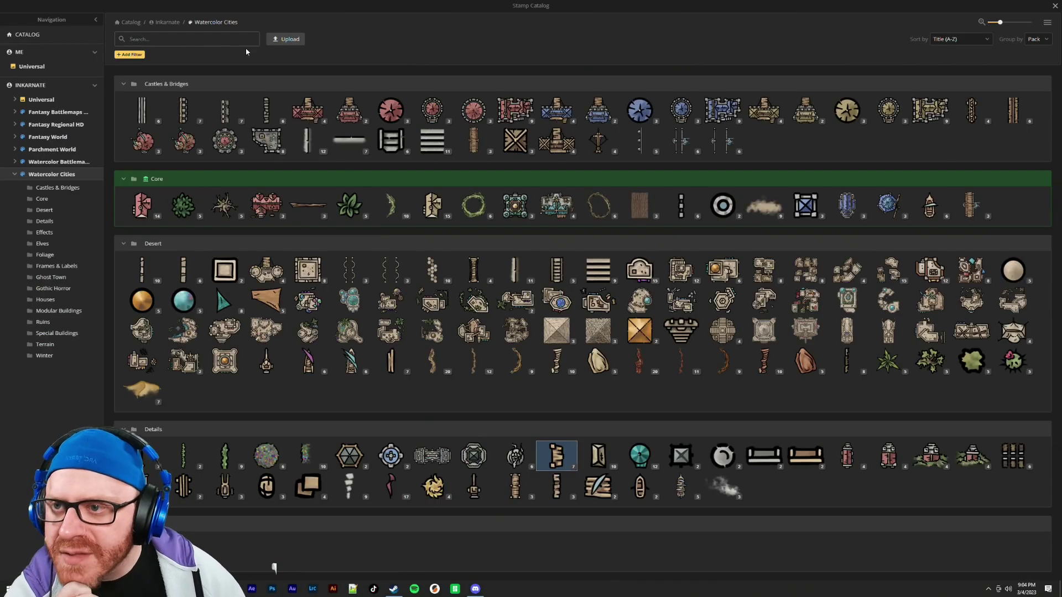
text(farm)
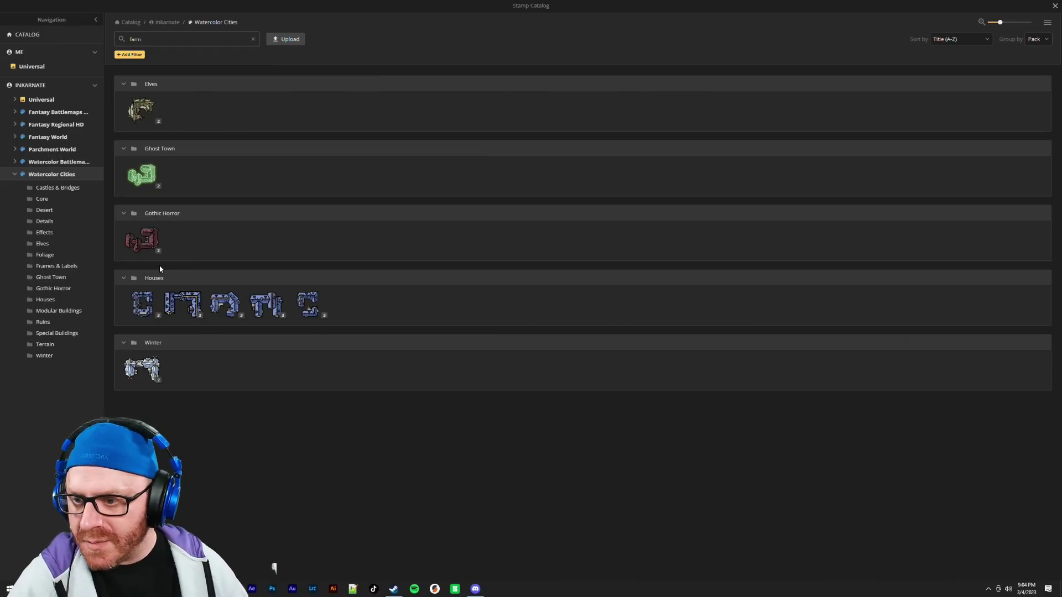
click(253, 38)
click(1055, 6)
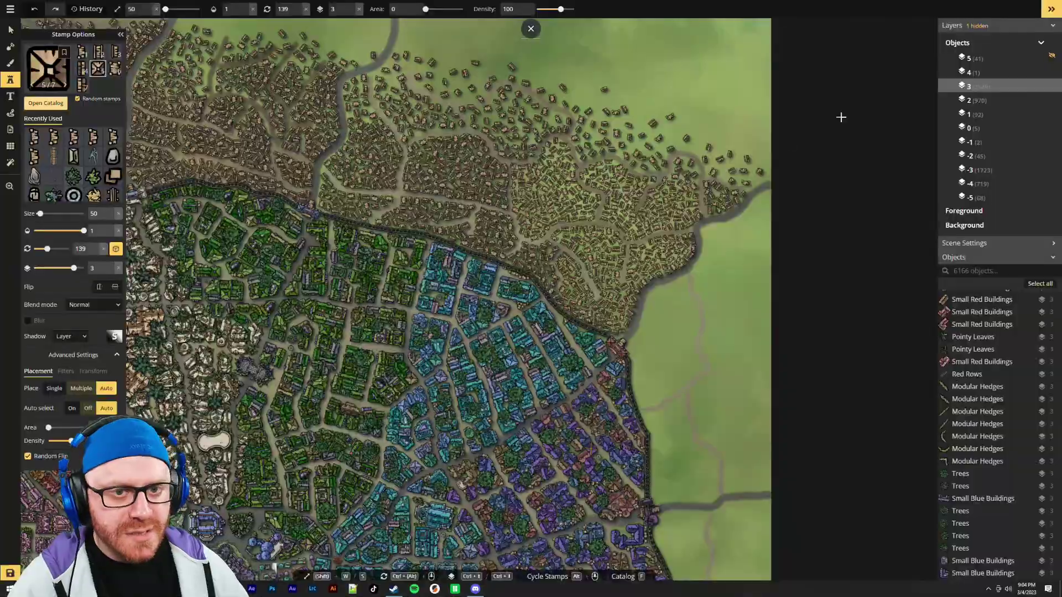
Activate the Brush tool for painting on the background layer
click(12, 65)
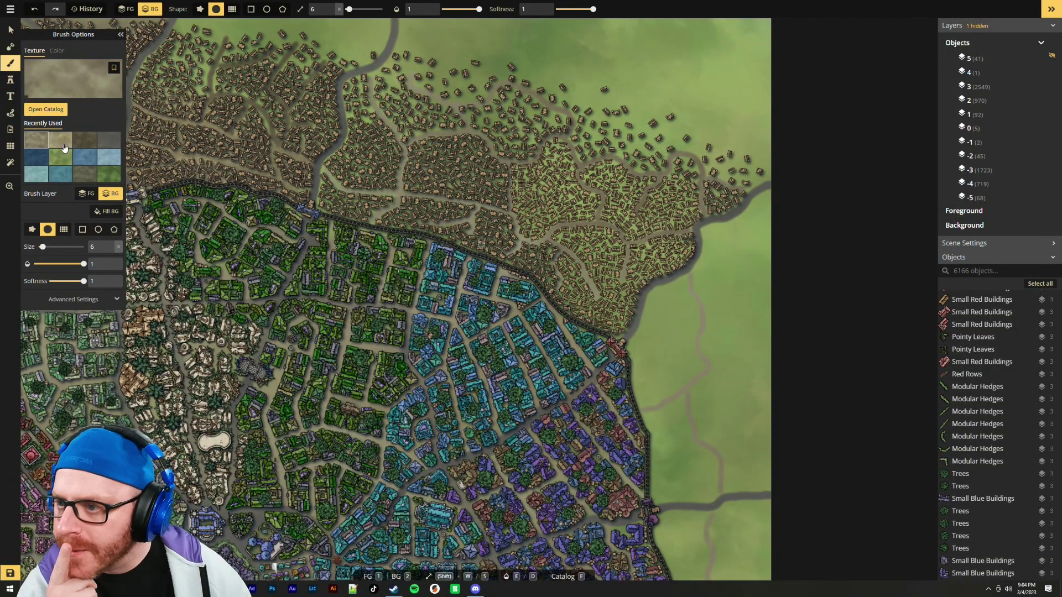
Search the texture catalog for farm textures, choose Crop Green for the background brush, and set the brush size to 36
click(53, 109)
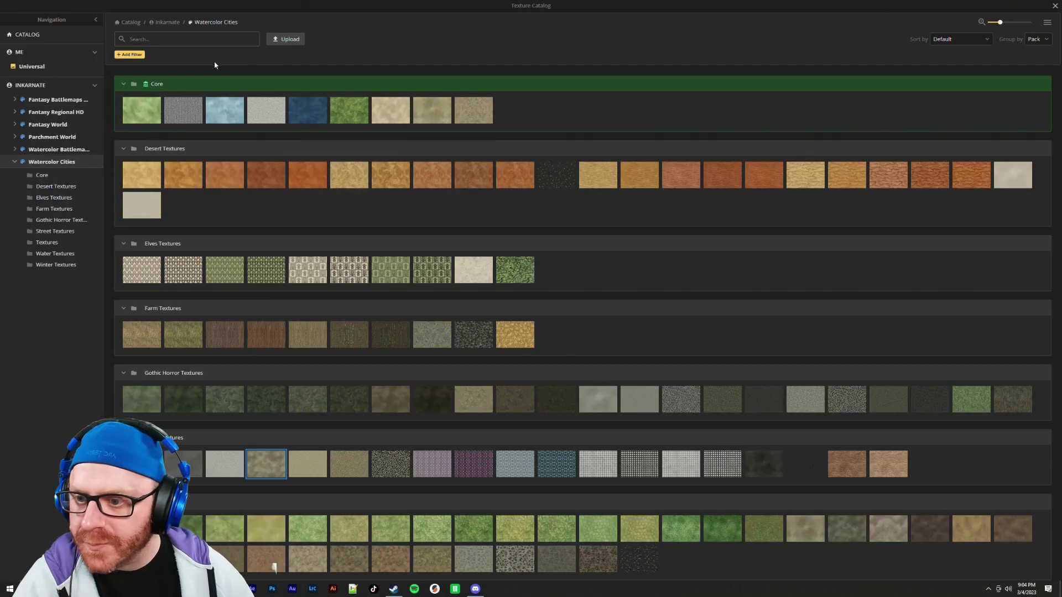
click(189, 40)
text(farm.)
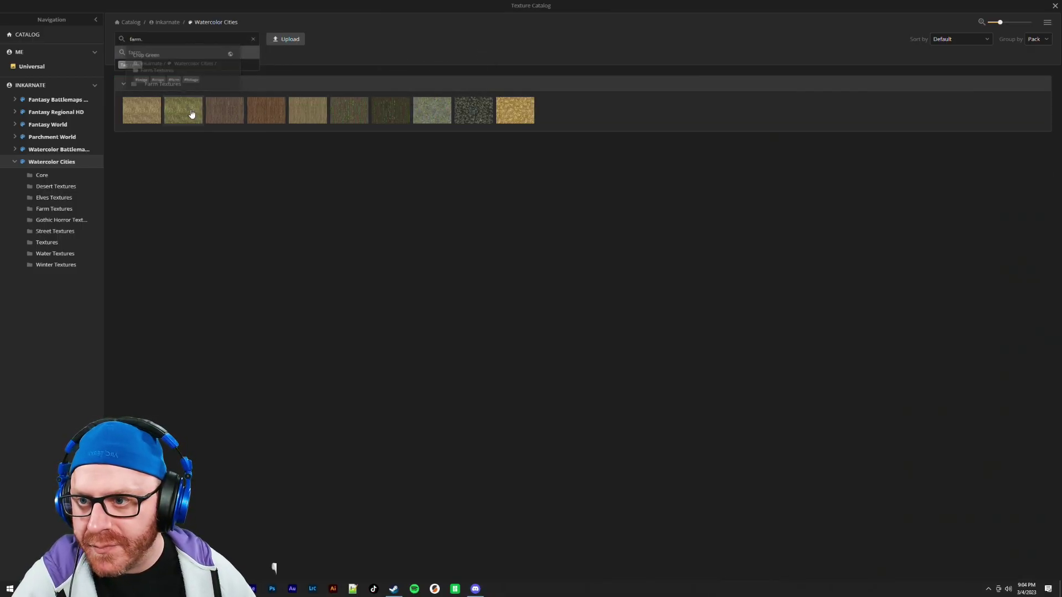
click(199, 115)
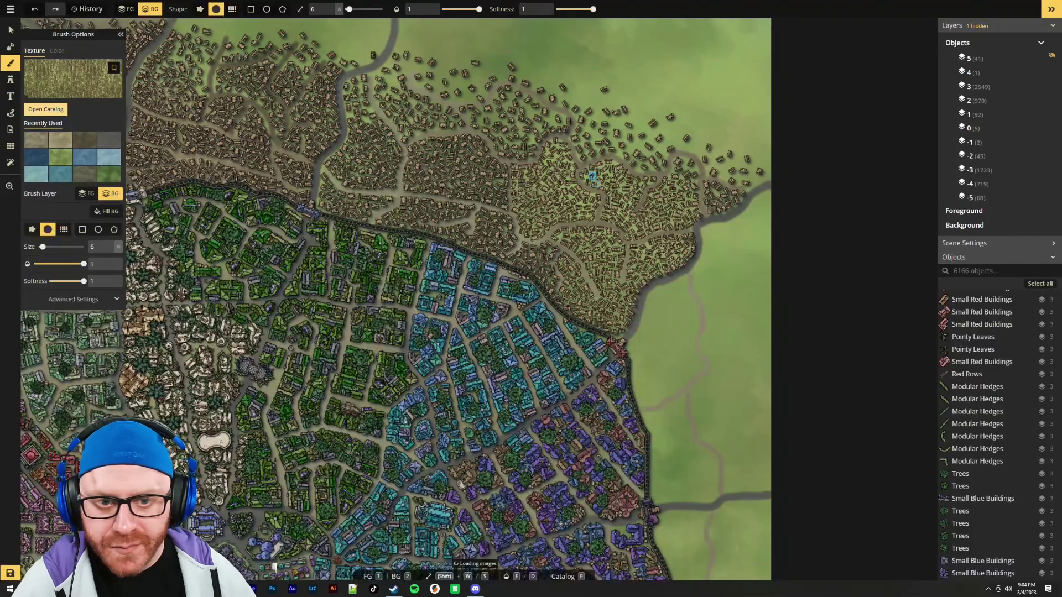
scroll(701, 340, up, 3)
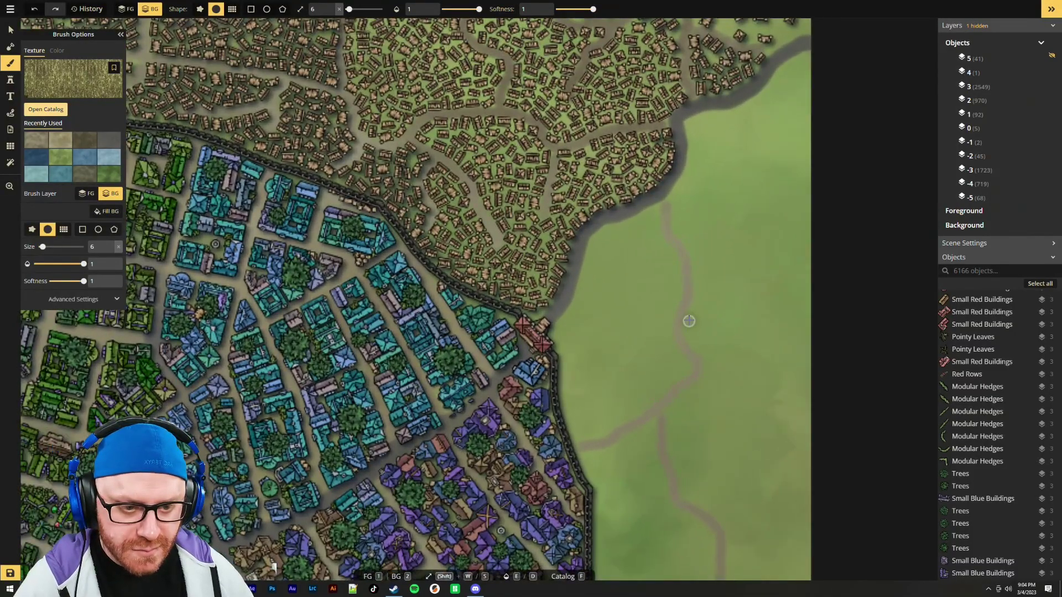
scroll(691, 322, up, 6)
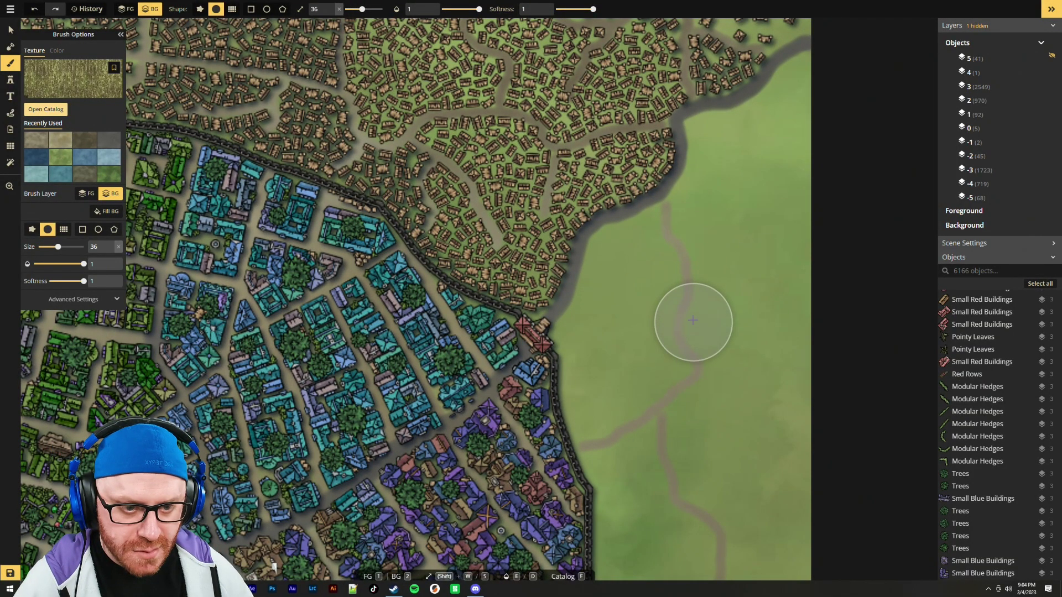
Try the Crop Green texture and a dark flower-speckled farm texture on the grass outside the east wall, undoing each test stroke
drag(725, 243, 758, 365)
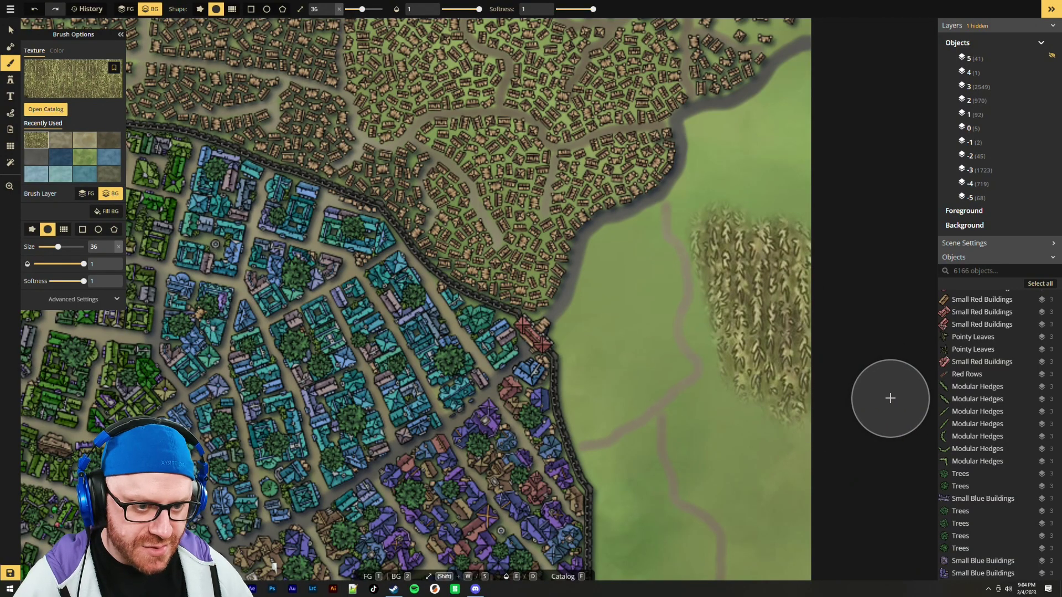
key(ctrl+z)
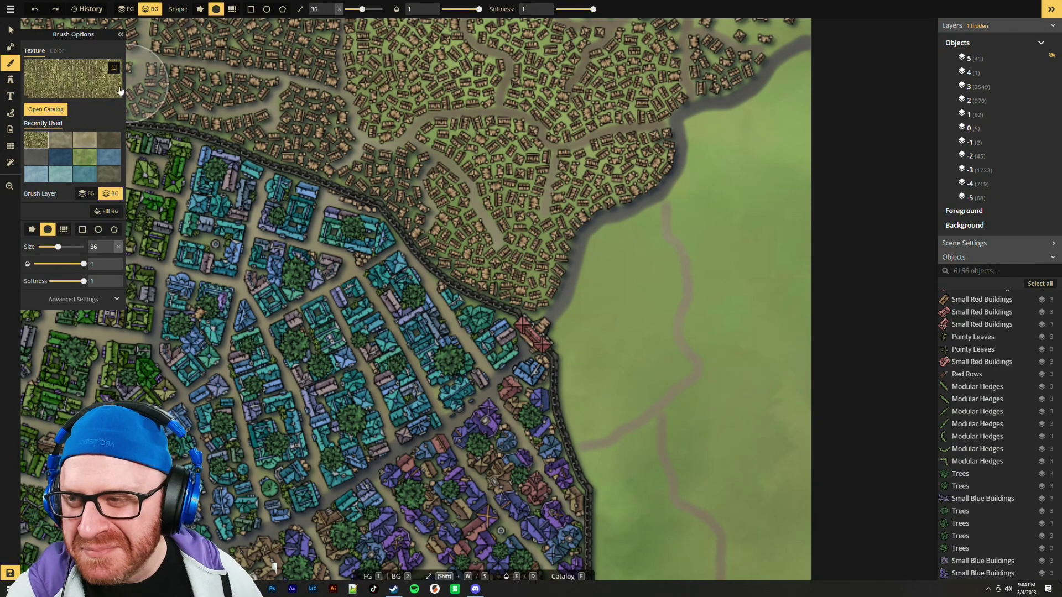
click(40, 111)
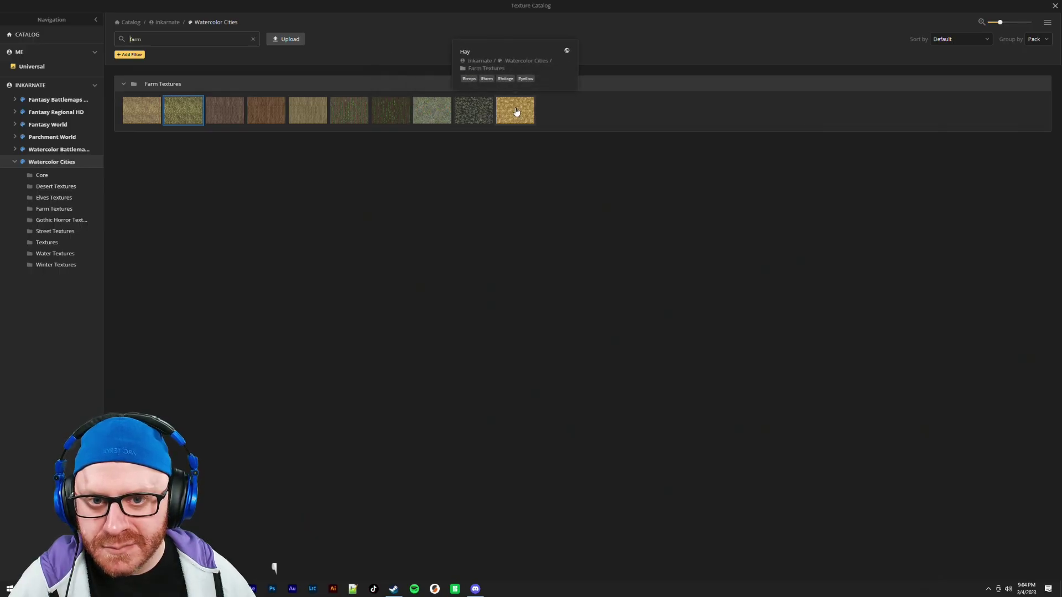
click(467, 107)
mouse_move(724, 237)
mouse_down()
mouse_move(746, 379)
mouse_move(801, 462)
mouse_move(821, 367)
mouse_move(796, 315)
mouse_move(783, 374)
mouse_move(882, 293)
mouse_up()
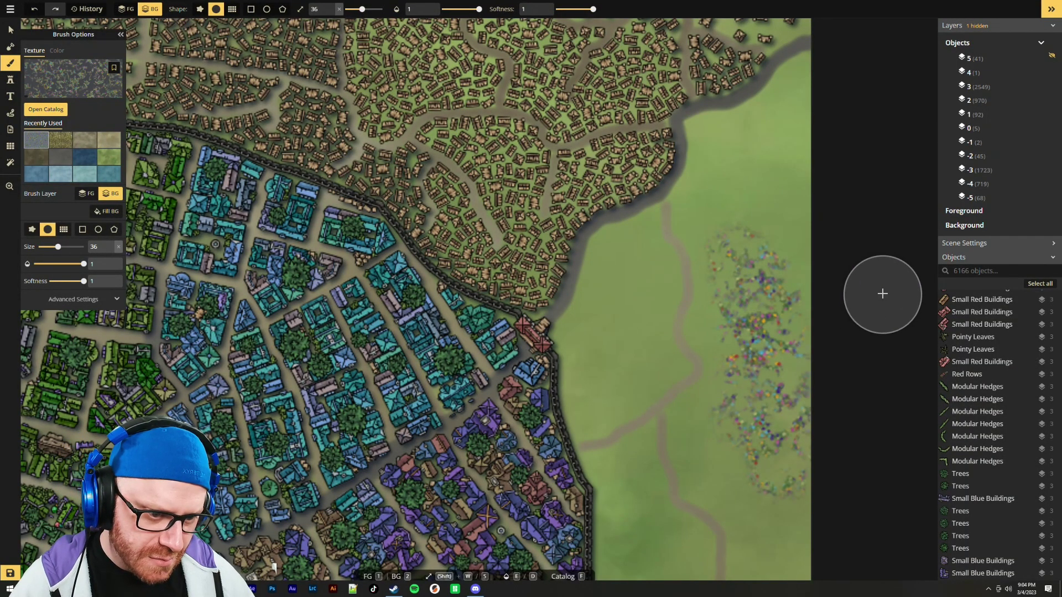
key(ctrl+z)
key(ctrl+z)
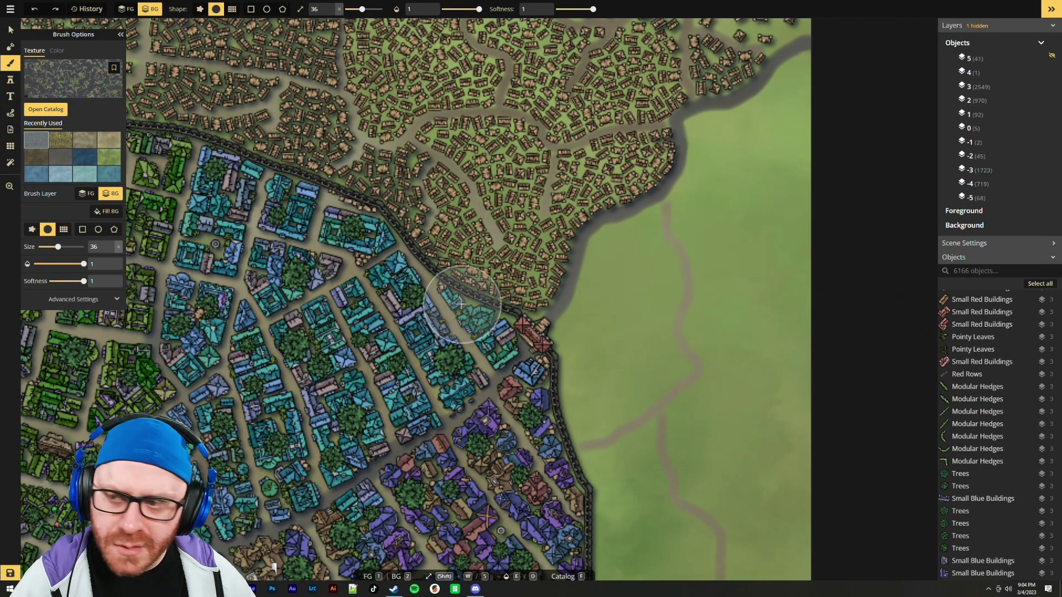
Reselect the Crop Green texture, set its placement size to 29.74, test it on the eastern grass, and undo the stroke
click(46, 109)
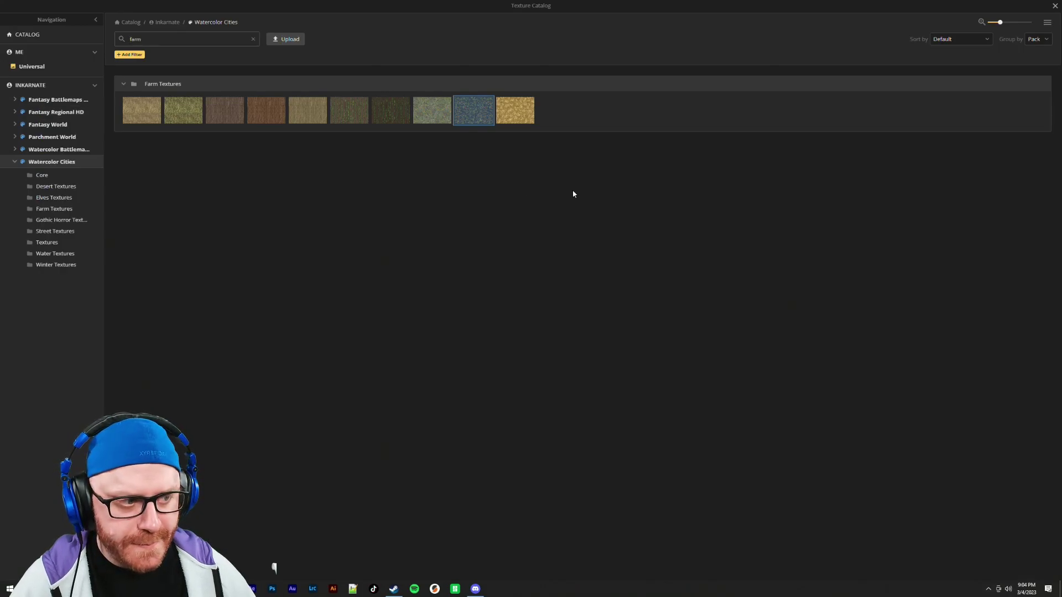
click(439, 112)
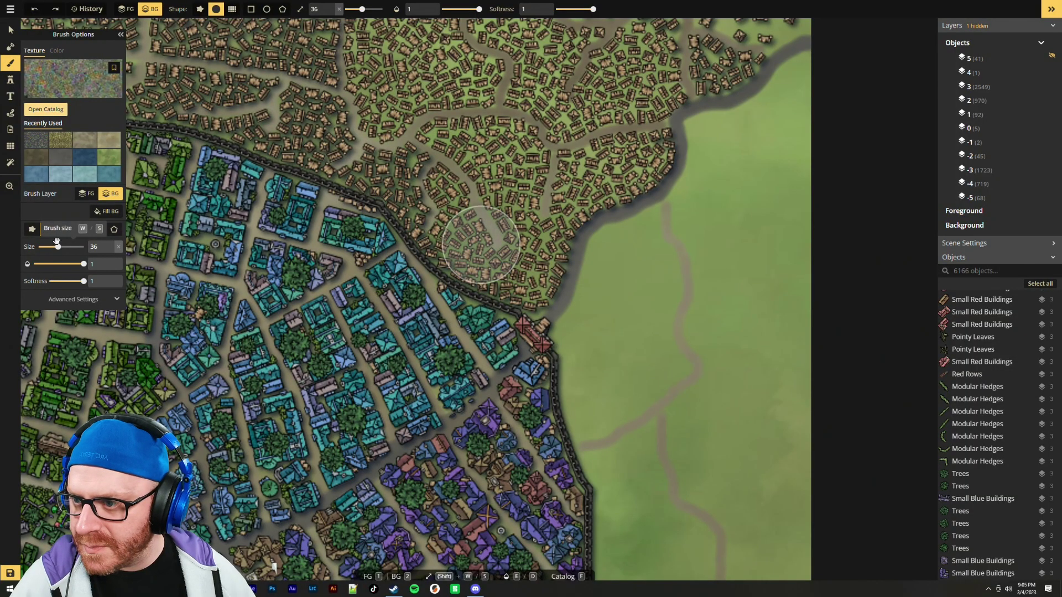
click(60, 140)
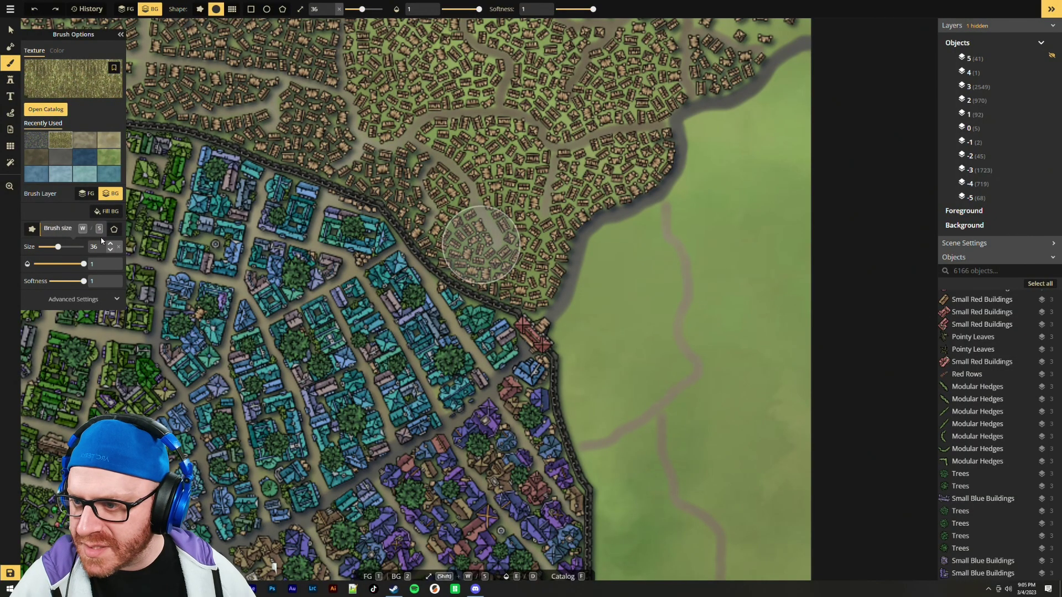
click(117, 299)
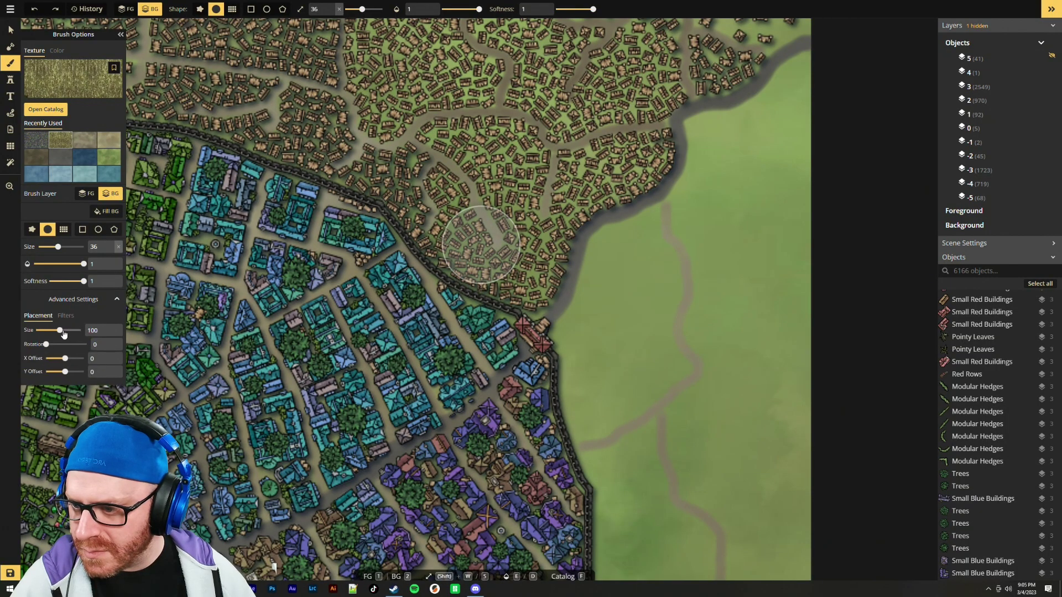
drag(64, 334, 46, 330)
drag(769, 244, 785, 361)
key(ctrl+z)
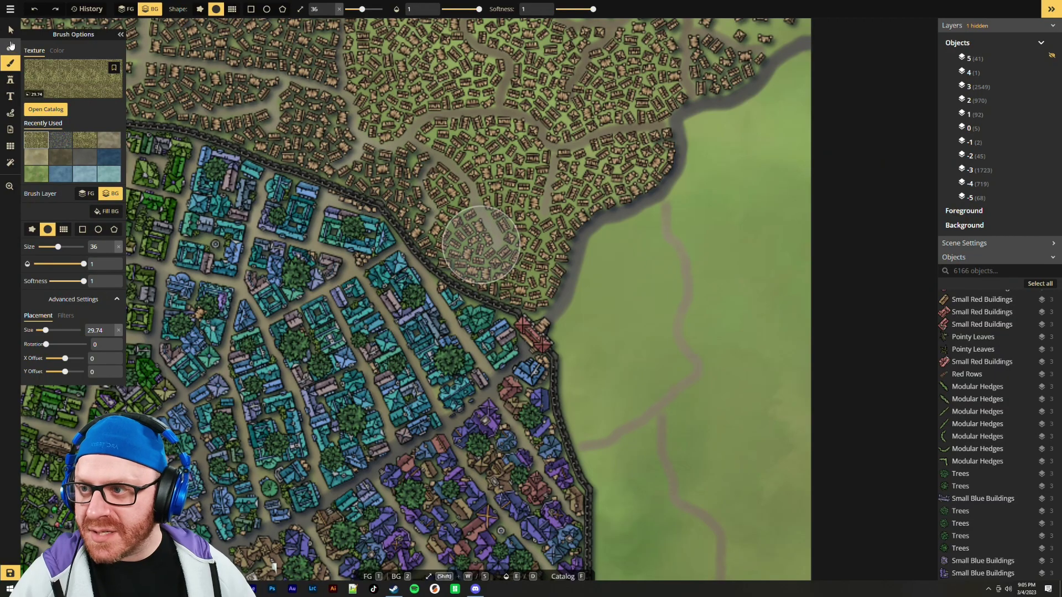
Unhide object layer 5, which holds the map's place labels
key(v)
click(1052, 55)
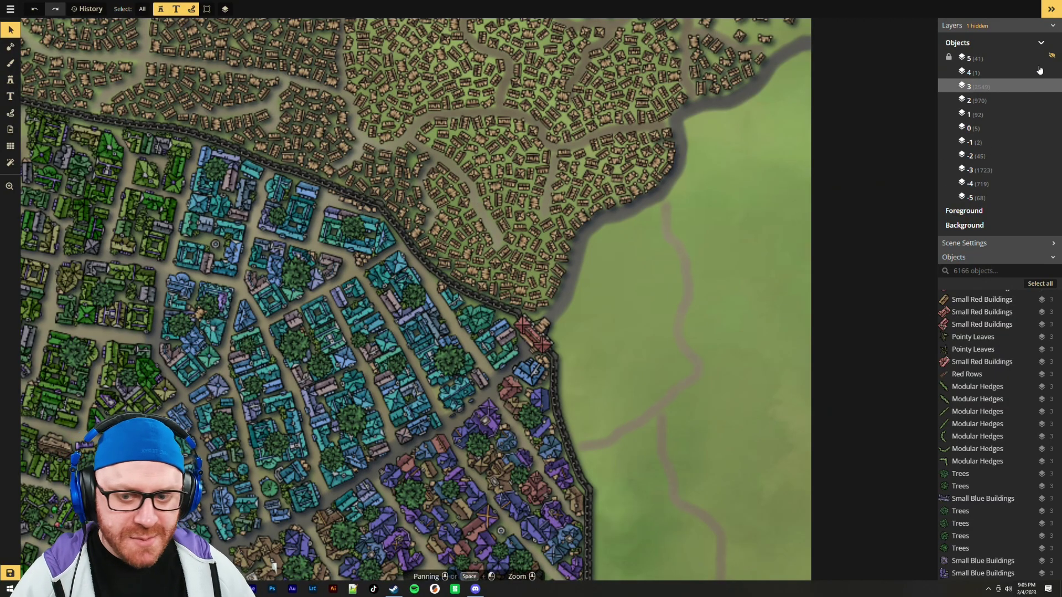
Examine the labelled districts across the city, from the harbour and western wall back to the open grassland outside the east wall
scroll(725, 233, down, 3)
drag(685, 348, 818, 203)
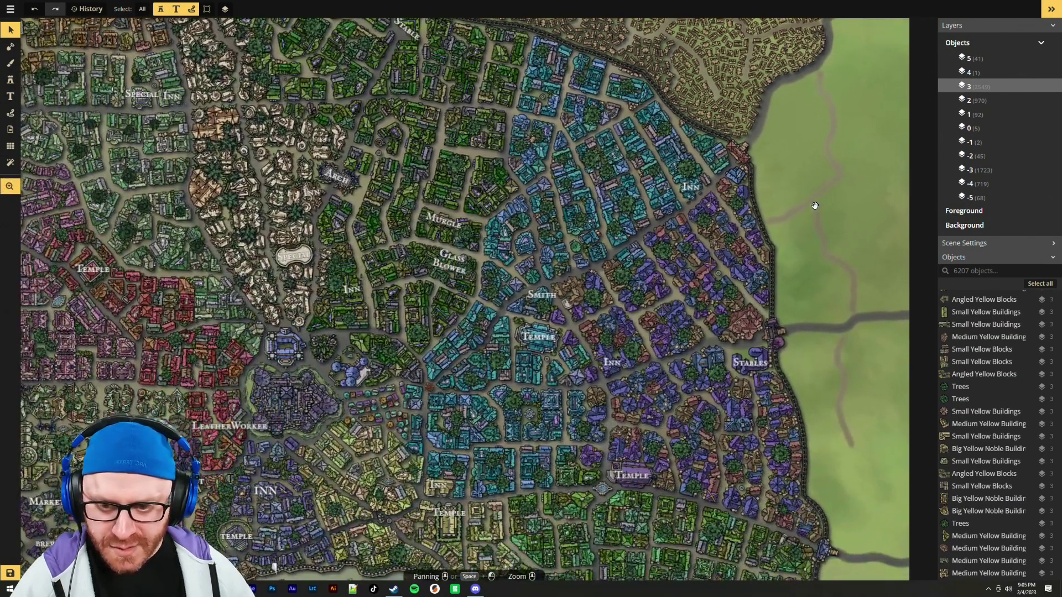
drag(584, 260, 675, 83)
drag(435, 271, 520, 242)
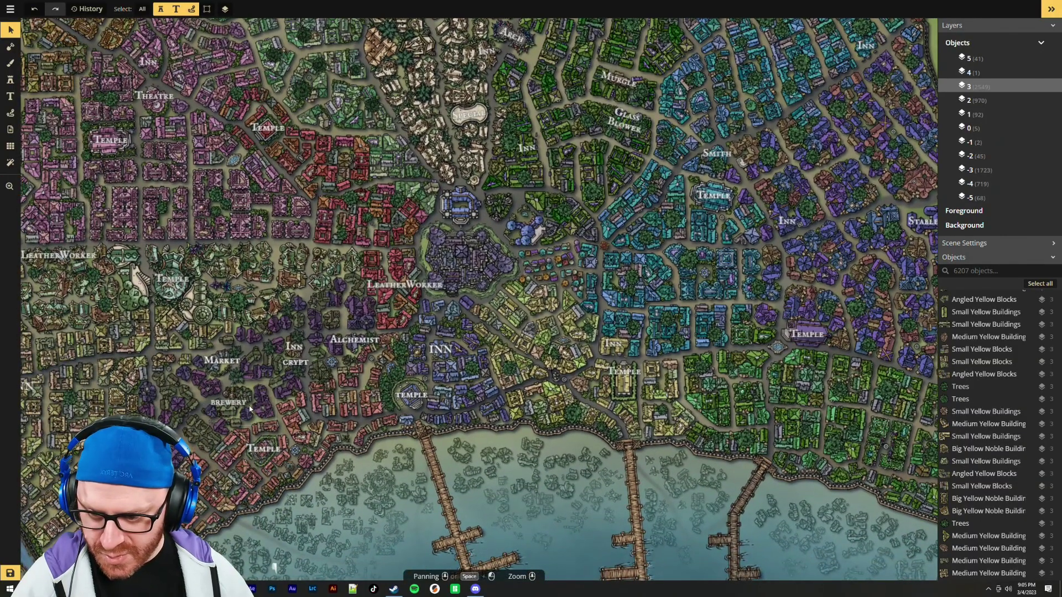
drag(259, 254, 535, 391)
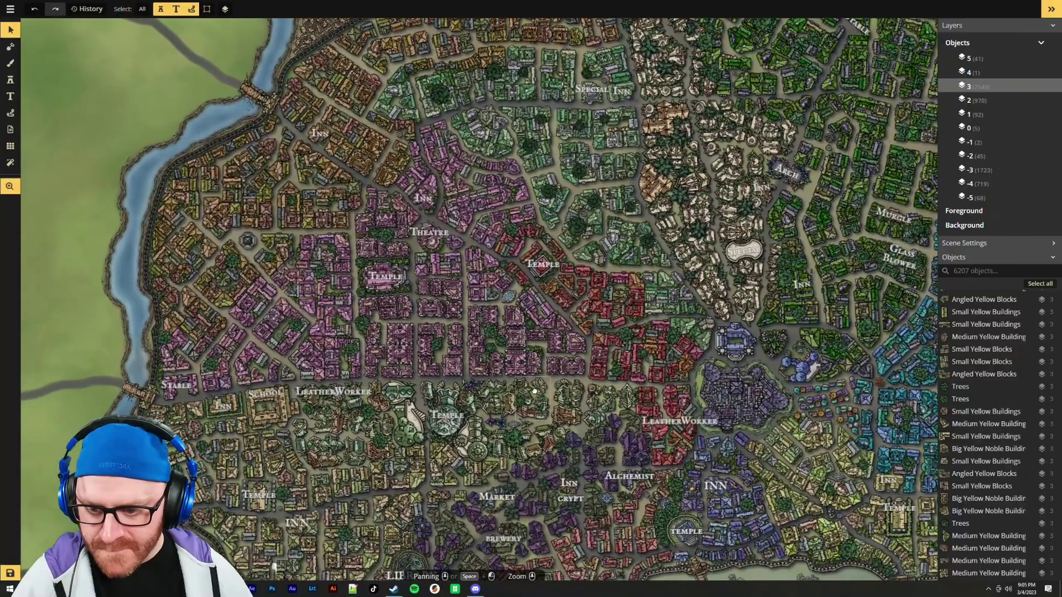
drag(532, 216, 526, 297)
drag(658, 324, 466, 348)
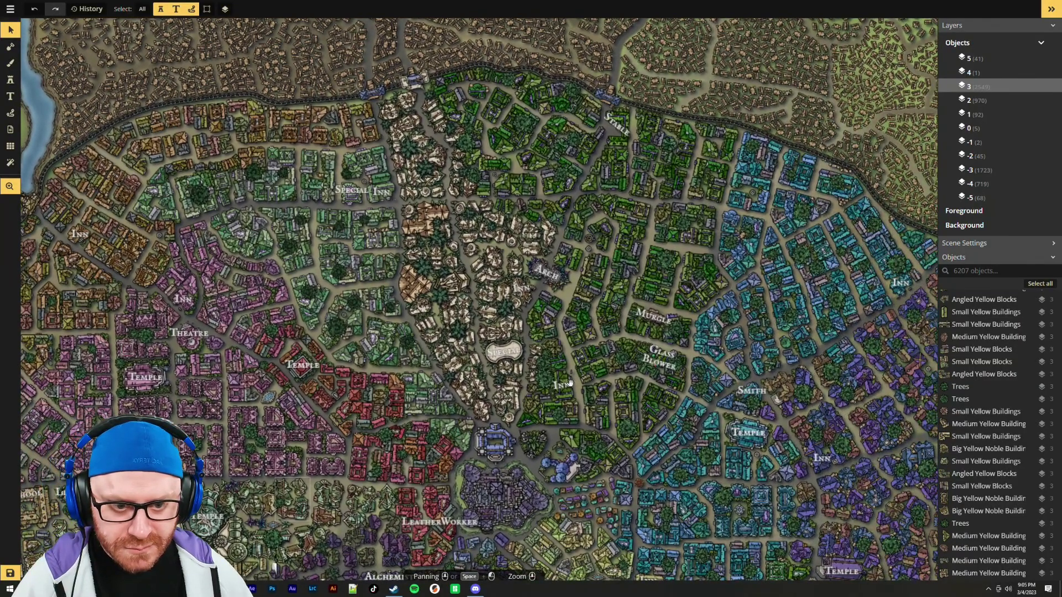
drag(686, 435, 530, 327)
drag(625, 416, 552, 393)
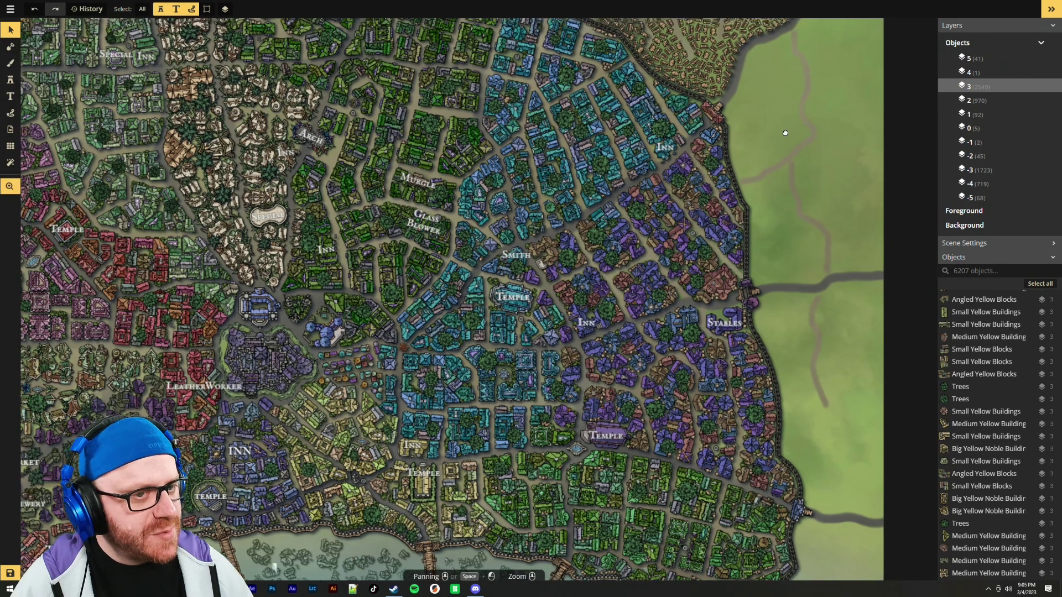
drag(785, 130, 706, 301)
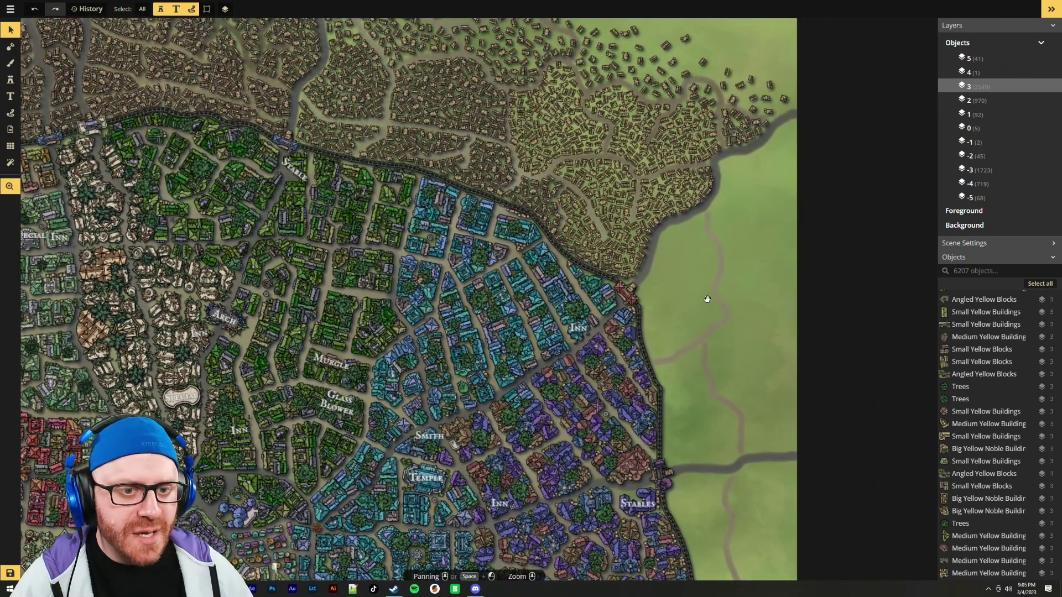
scroll(735, 274, up, 1)
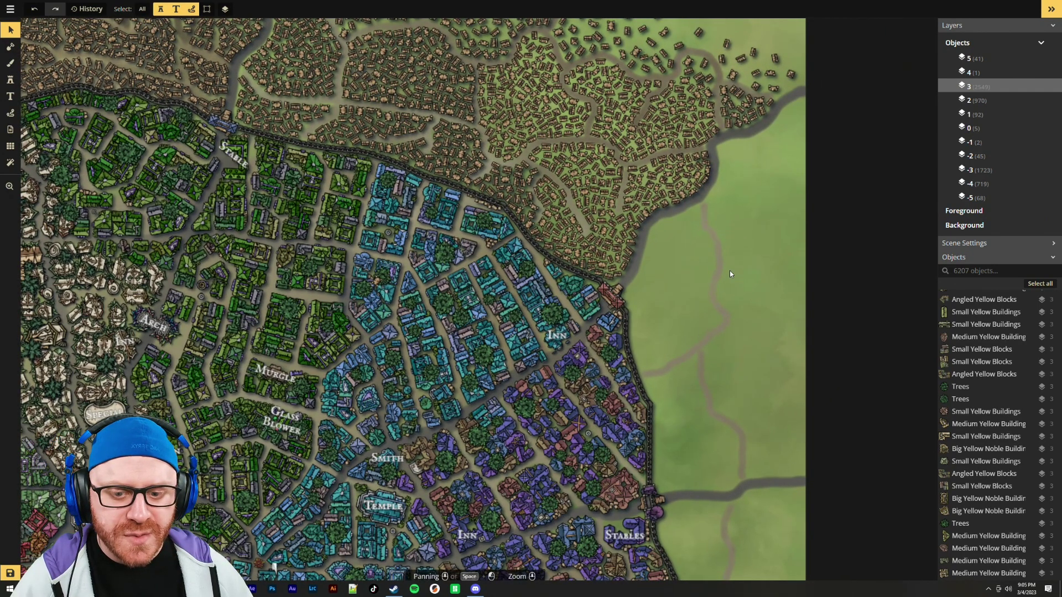
Search the texture catalog for ROAD and choose the pebbled road texture from Street Textures for the brush
click(10, 79)
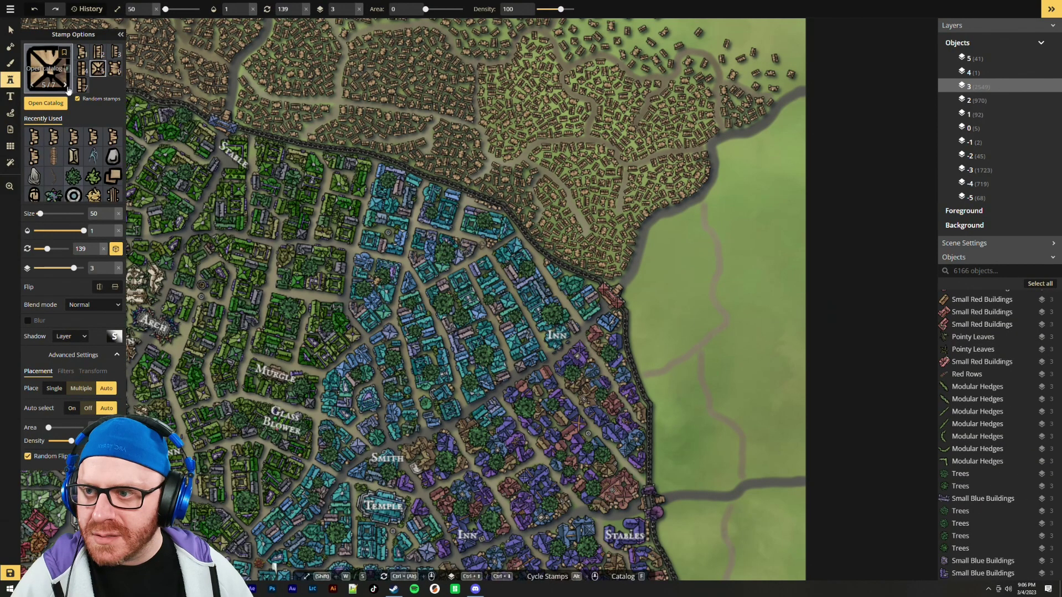
click(10, 63)
click(46, 109)
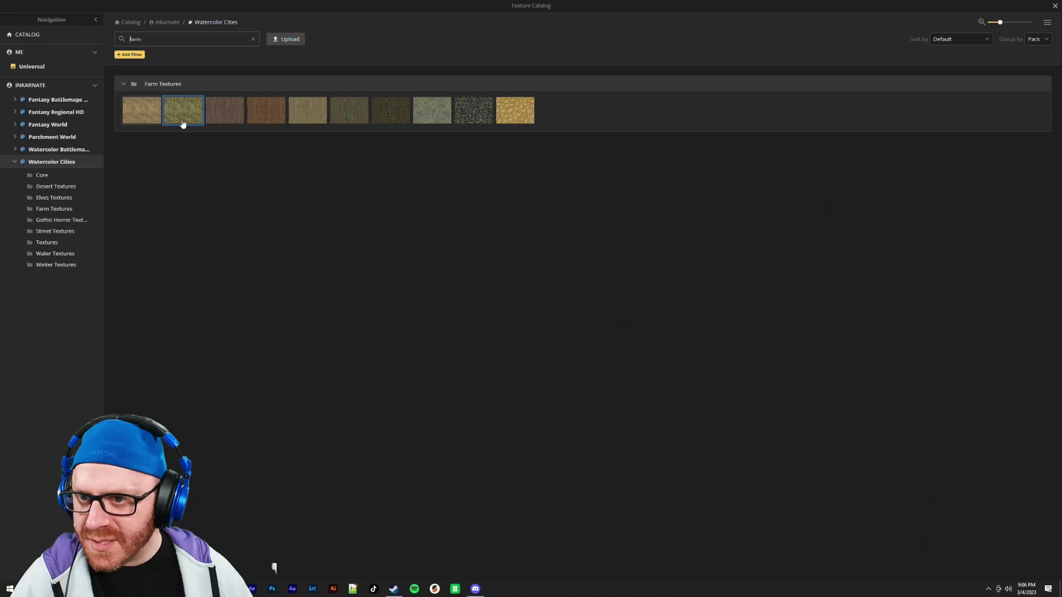
text(ROAD)
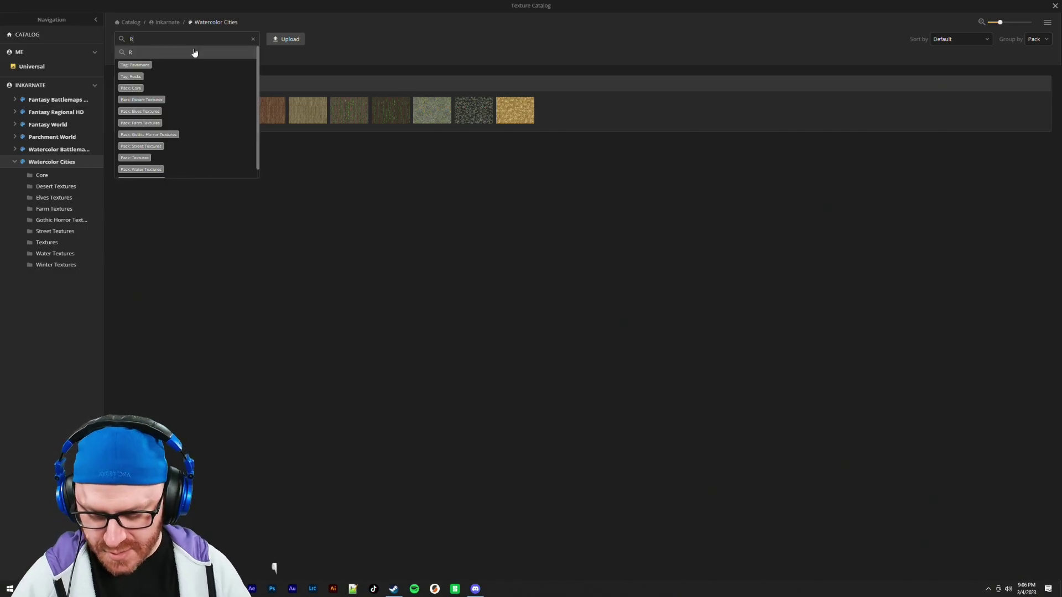
key(Return)
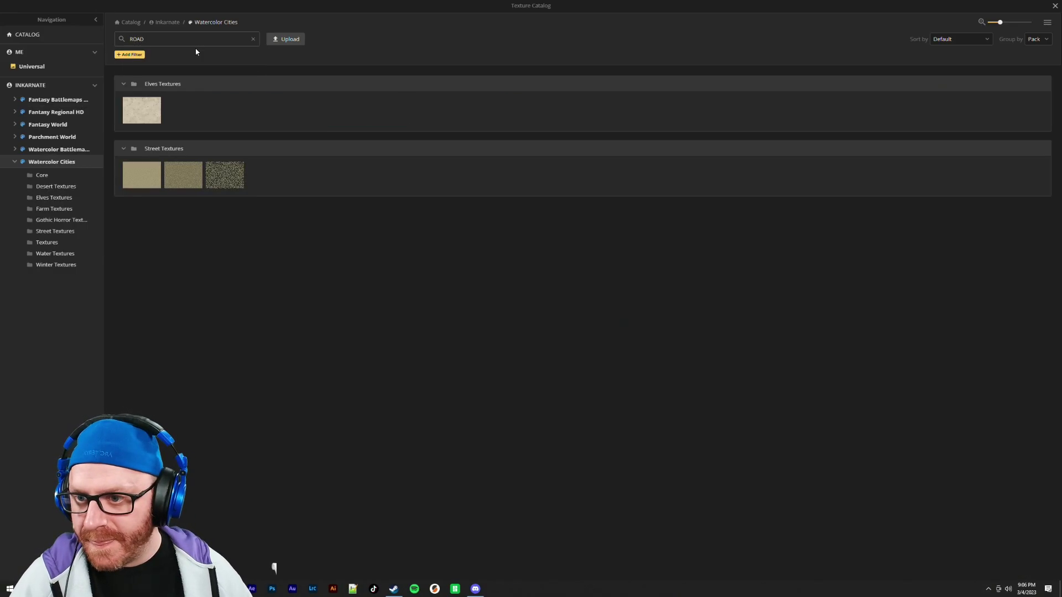
mouse_move(191, 184)
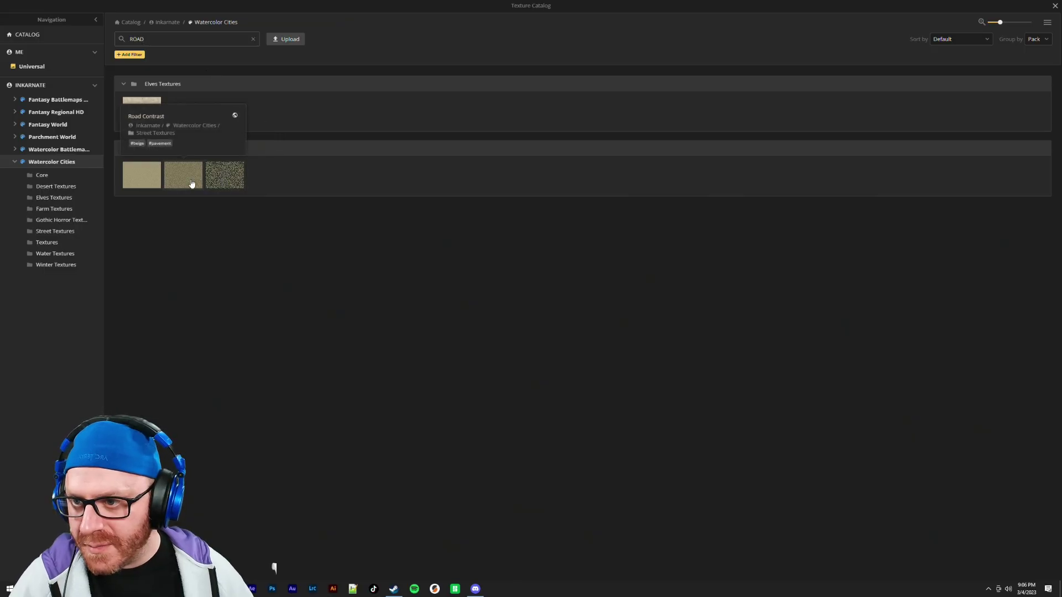
mouse_move(152, 179)
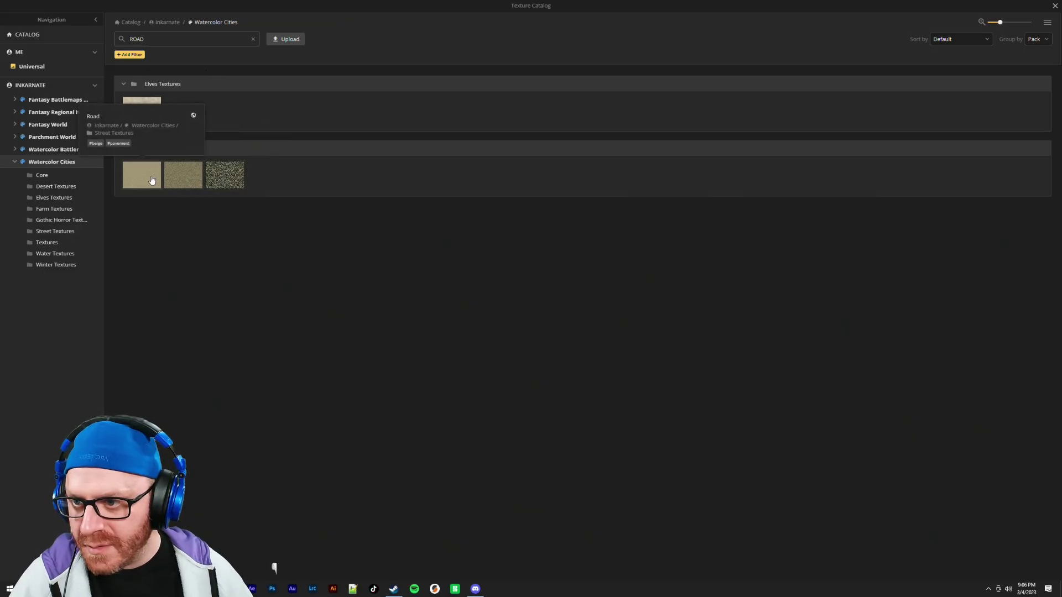
click(152, 179)
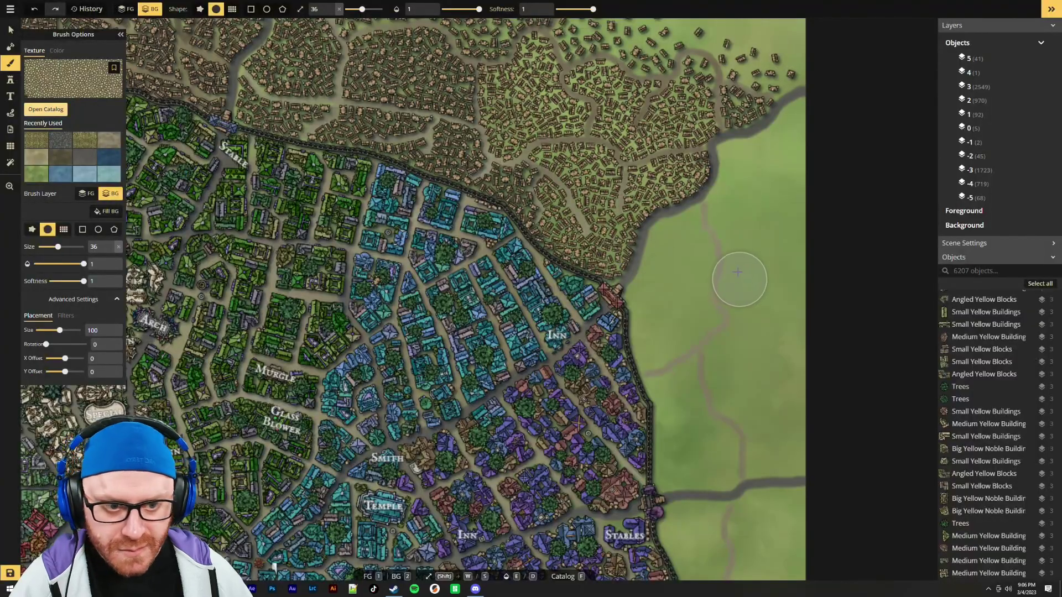
Set the pebbled road texture's placement size to 38.89, comparing test strokes on the eastern grass and undoing each one
drag(759, 251, 775, 336)
key(ctrl+z)
scroll(819, 354, up, 3)
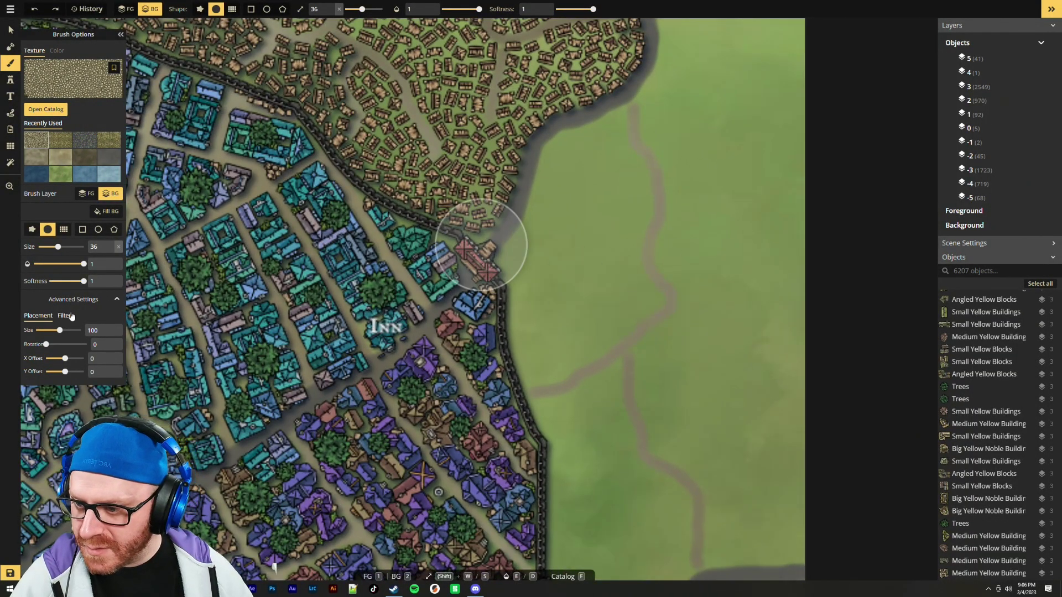
drag(59, 330, 48, 330)
drag(743, 222, 754, 335)
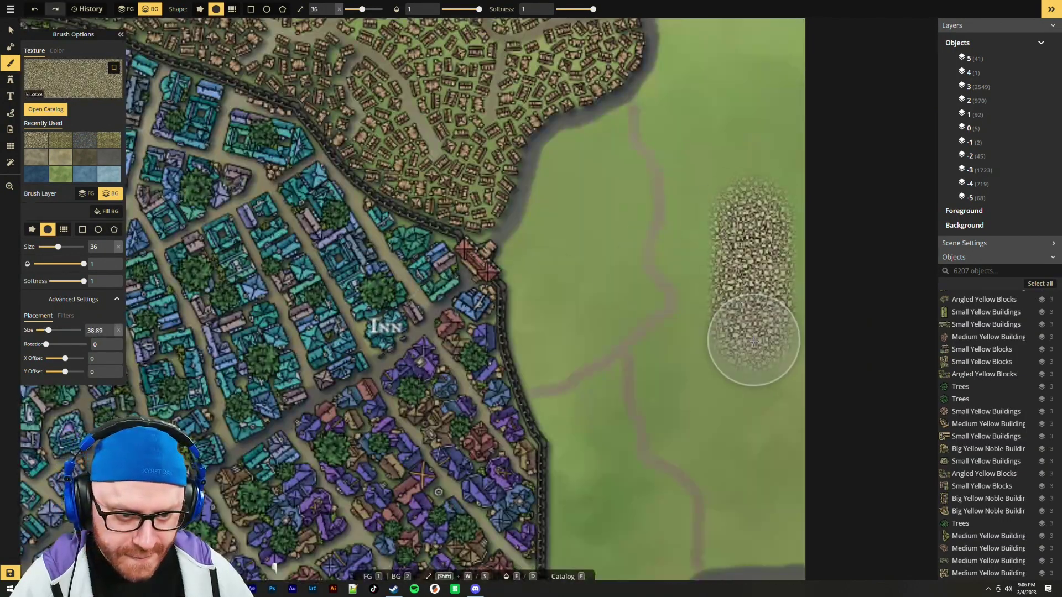
key(ctrl+z)
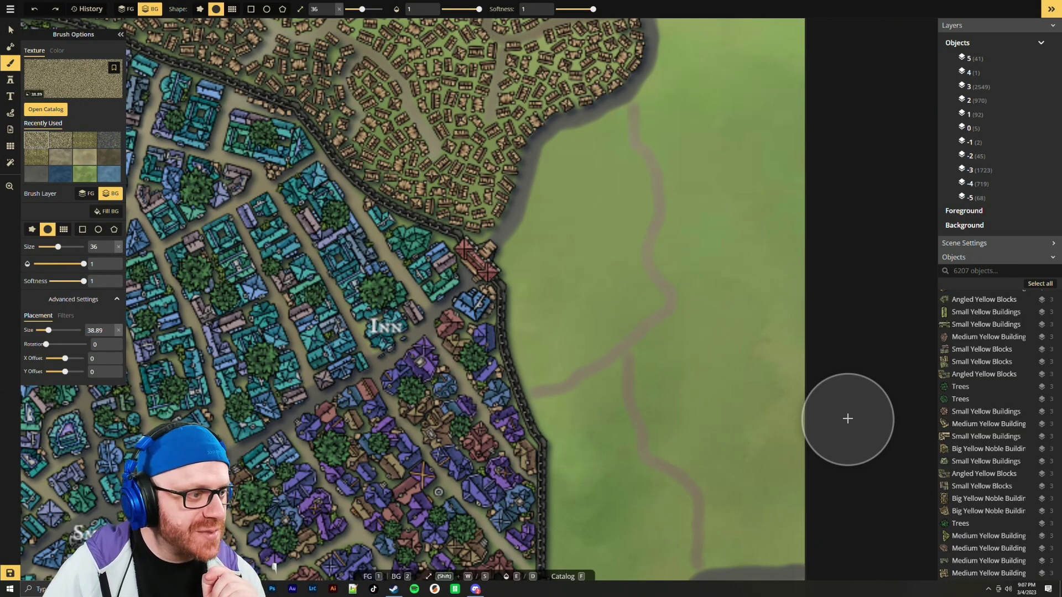
scroll(719, 207, up, 2)
scroll(732, 172, down, 2)
key(w)
key(d)
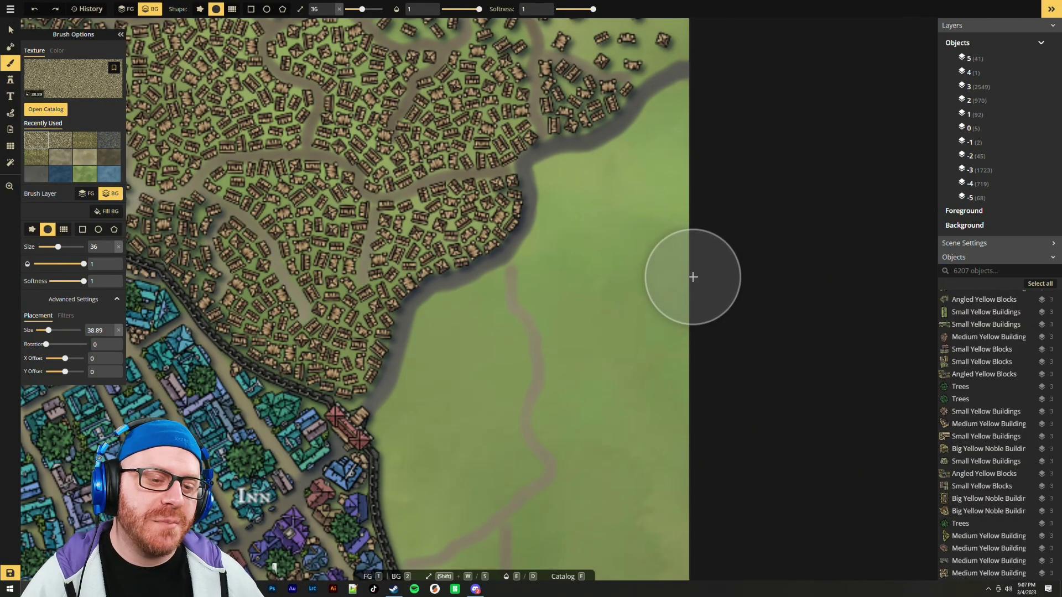
scroll(692, 277, up, 2)
scroll(662, 280, down, 1)
scroll(637, 275, up, 1)
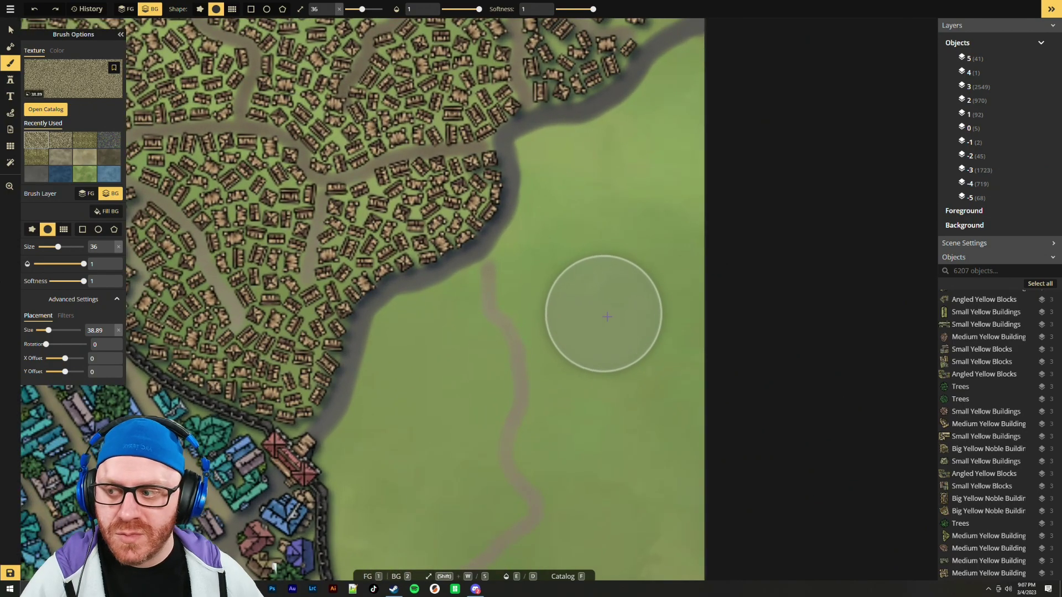
Search the stamp catalog for "field" and place the Fields crop stamp at size 50 on the eastern grassland
click(10, 79)
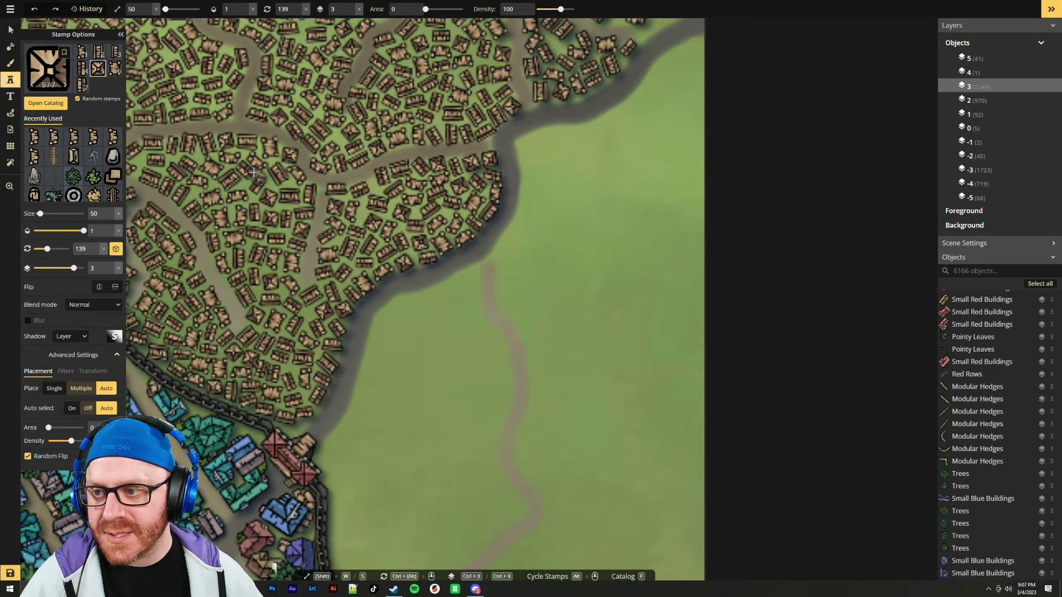
click(46, 103)
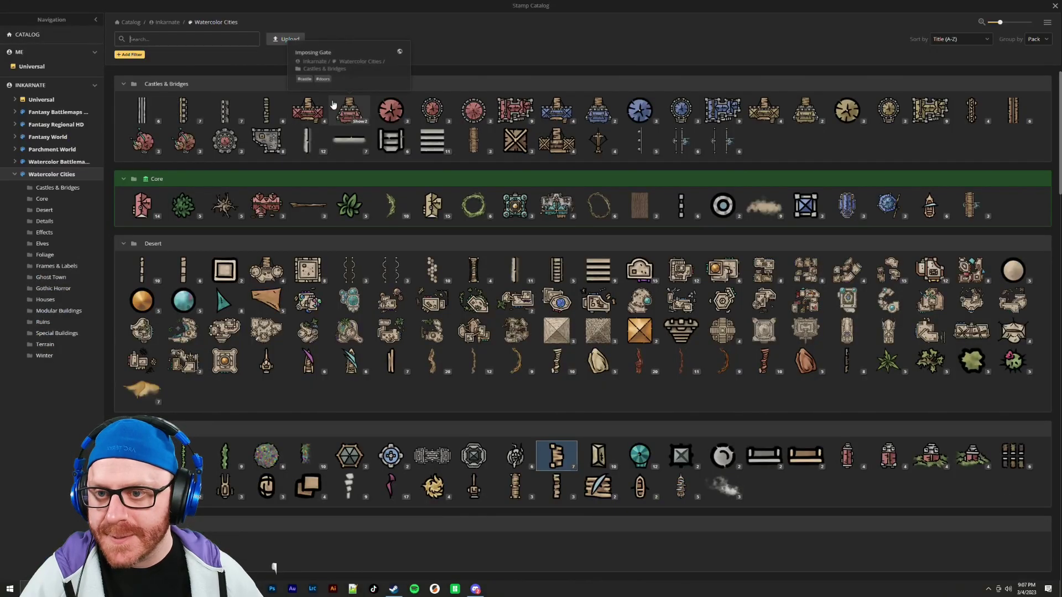
text(flo)
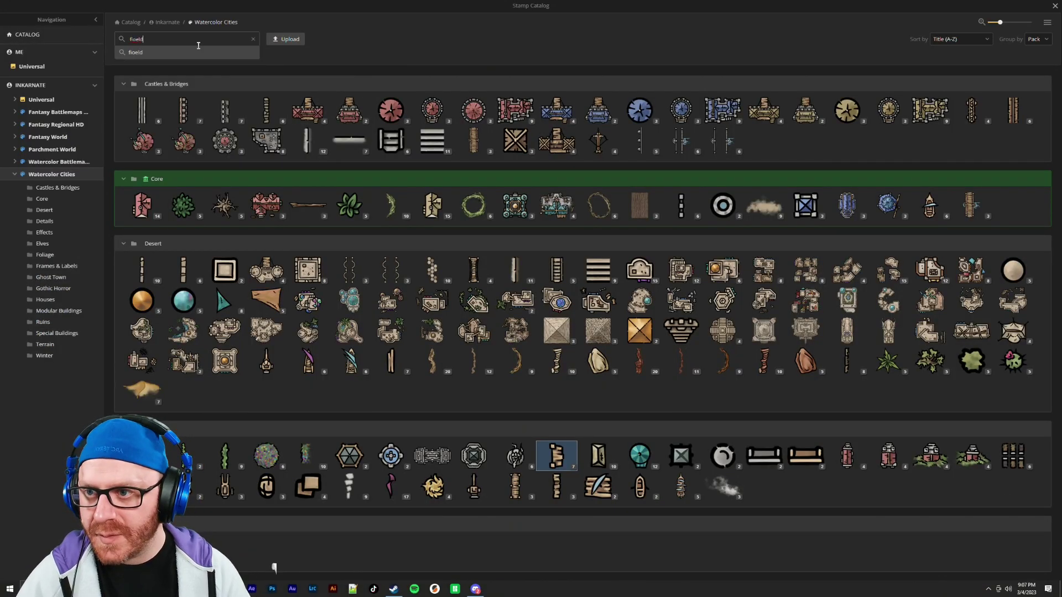
key(BackSpace)
key(BackSpace)
text(ield)
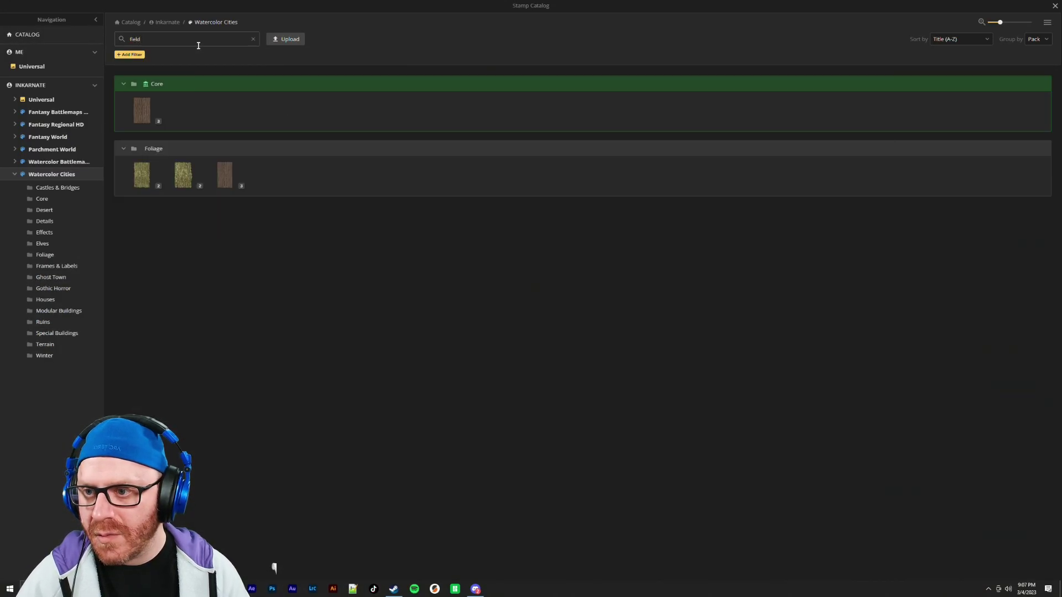
mouse_move(185, 183)
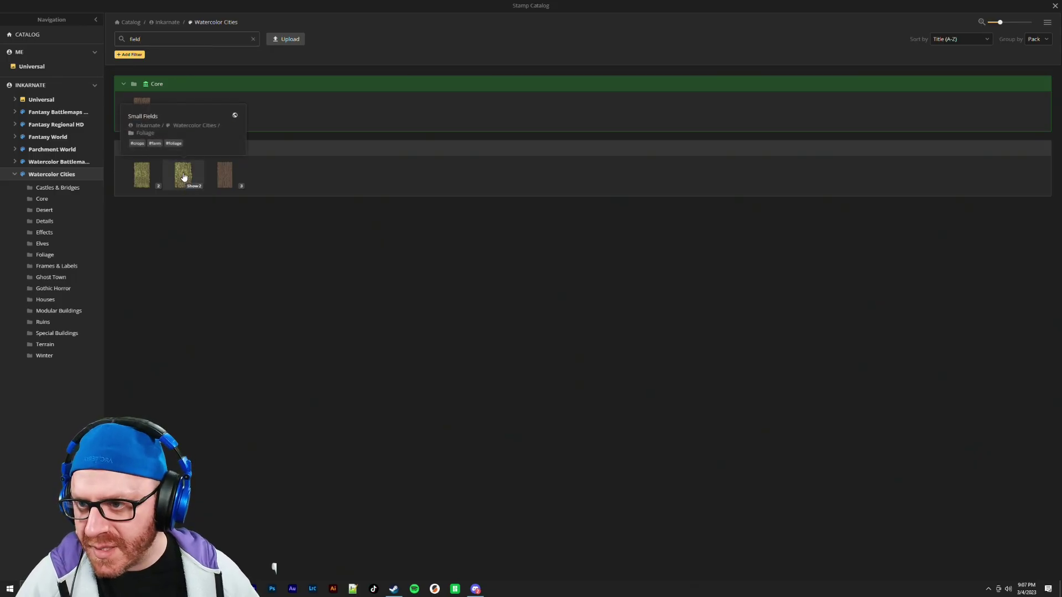
mouse_move(144, 176)
click(144, 177)
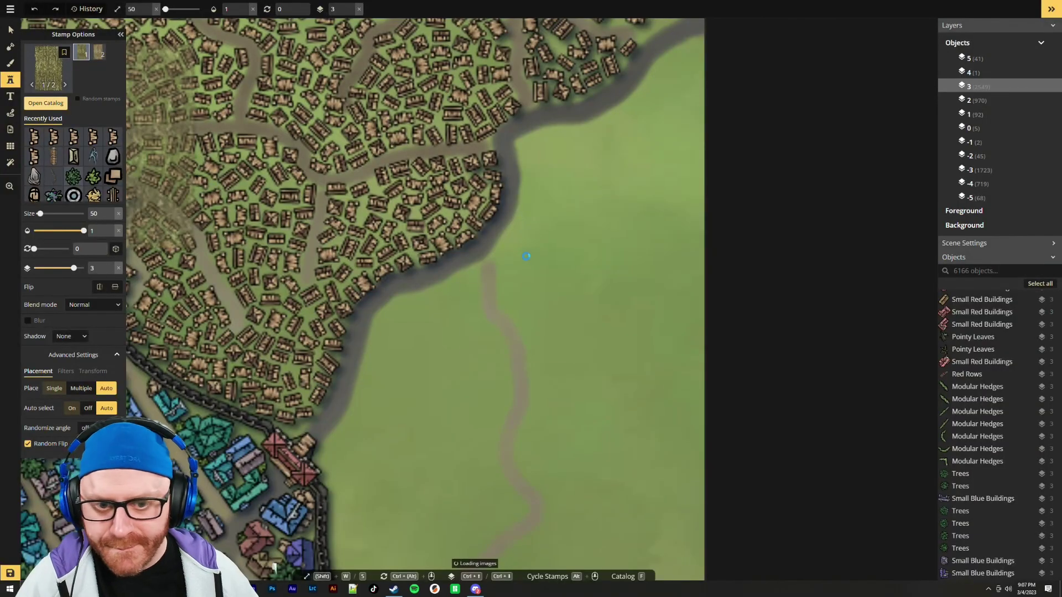
click(620, 311)
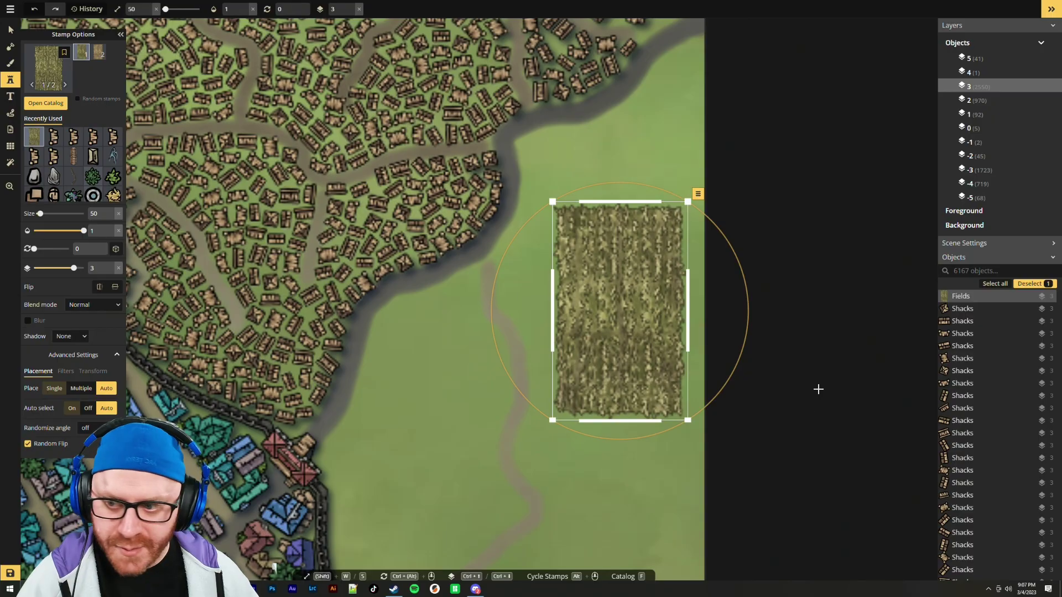
Recolour the placed Fields stamp by setting its hue to -31, checking it unselected before reselecting it
click(66, 373)
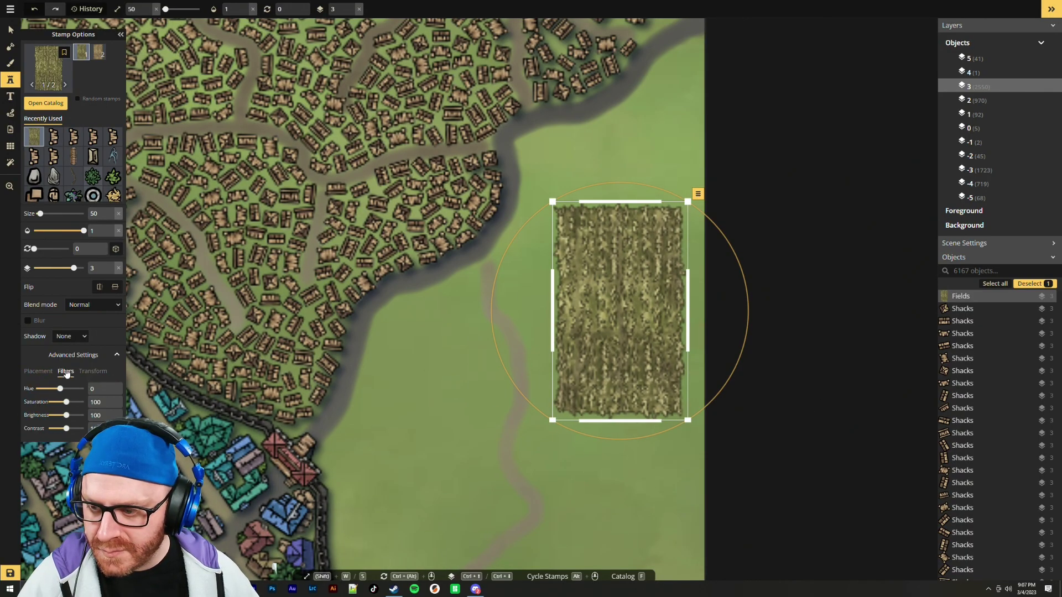
mouse_move(61, 389)
mouse_down()
mouse_move(79, 389)
mouse_move(54, 388)
mouse_up()
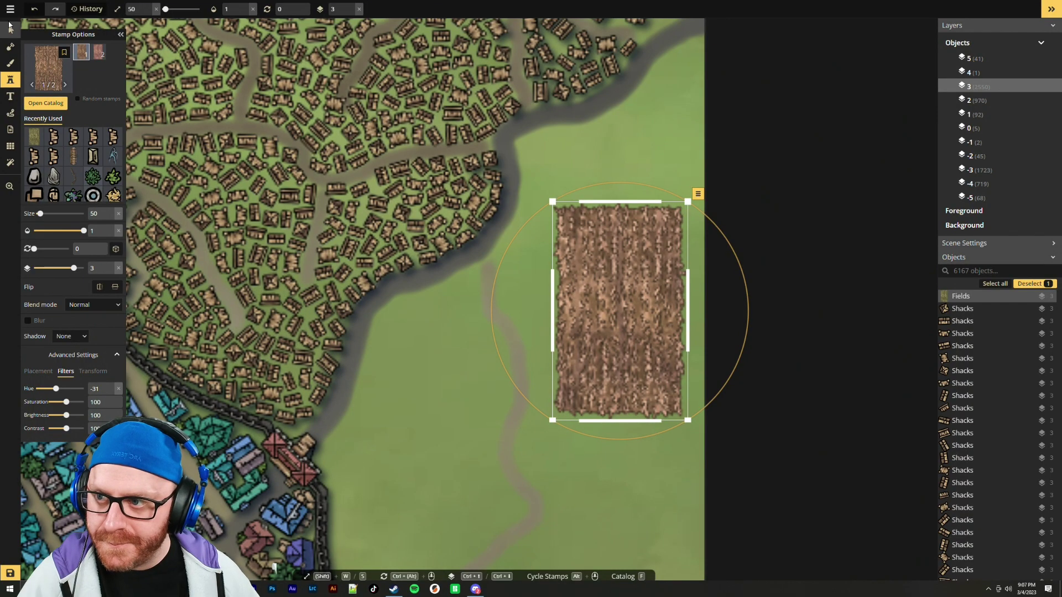
click(11, 29)
click(478, 445)
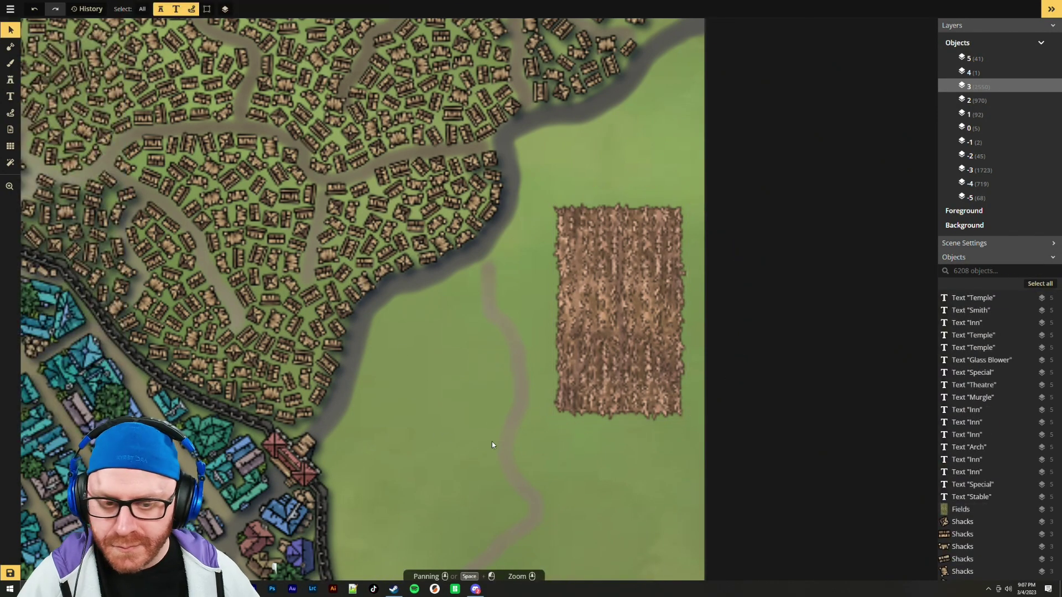
key(ctrl+z)
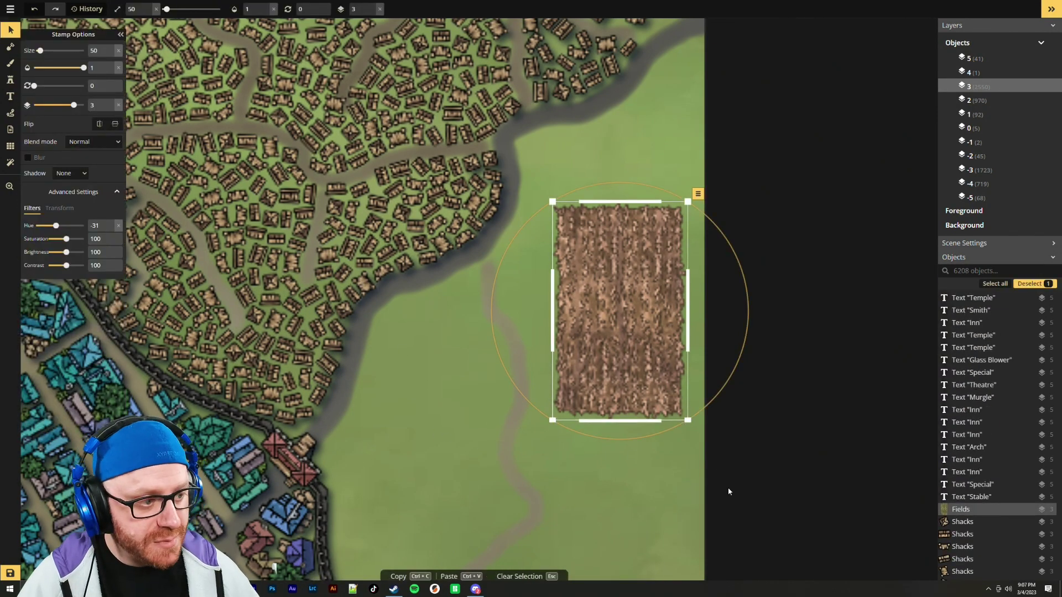
Delete the Fields stamp from the eastern grassland and save the map
drag(690, 425, 615, 326)
key(Delete)
scroll(672, 410, down, 4)
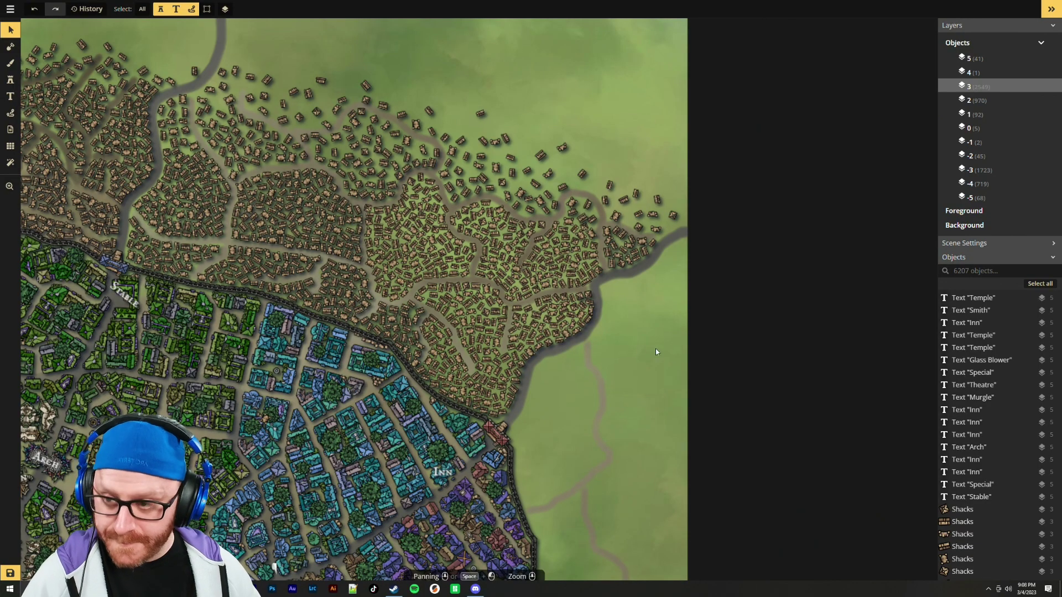
key(ctrl+s)
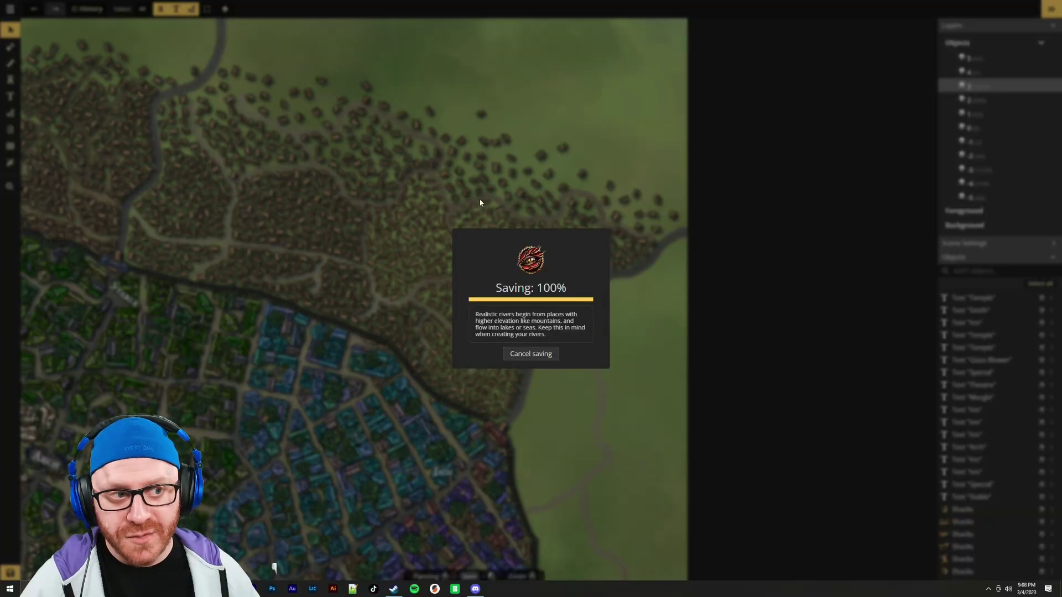
Leave the city map and return to the list of own maps
scroll(510, 184, down, 3)
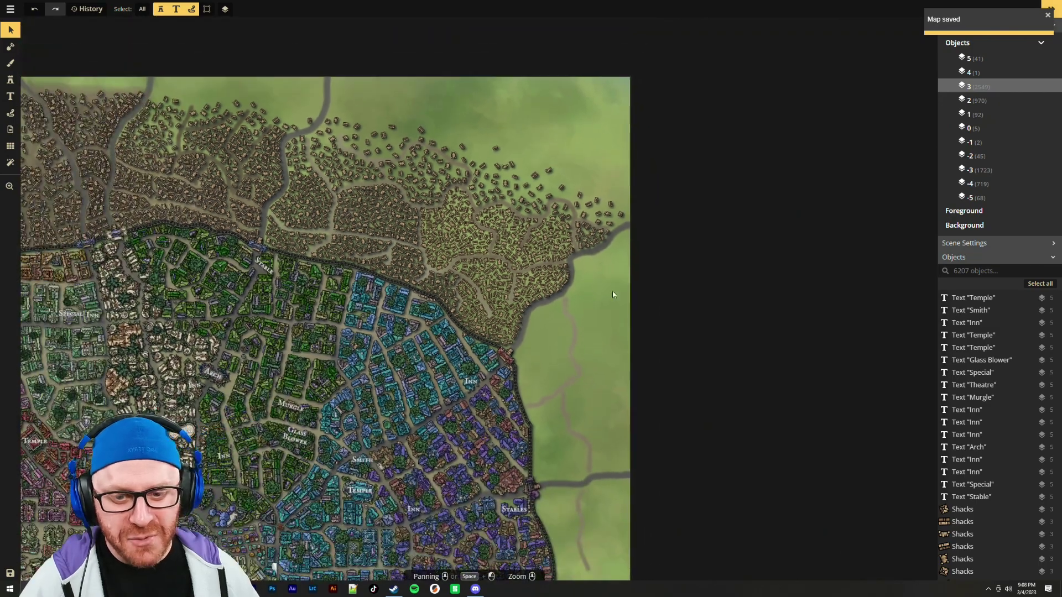
scroll(608, 291, down, 2)
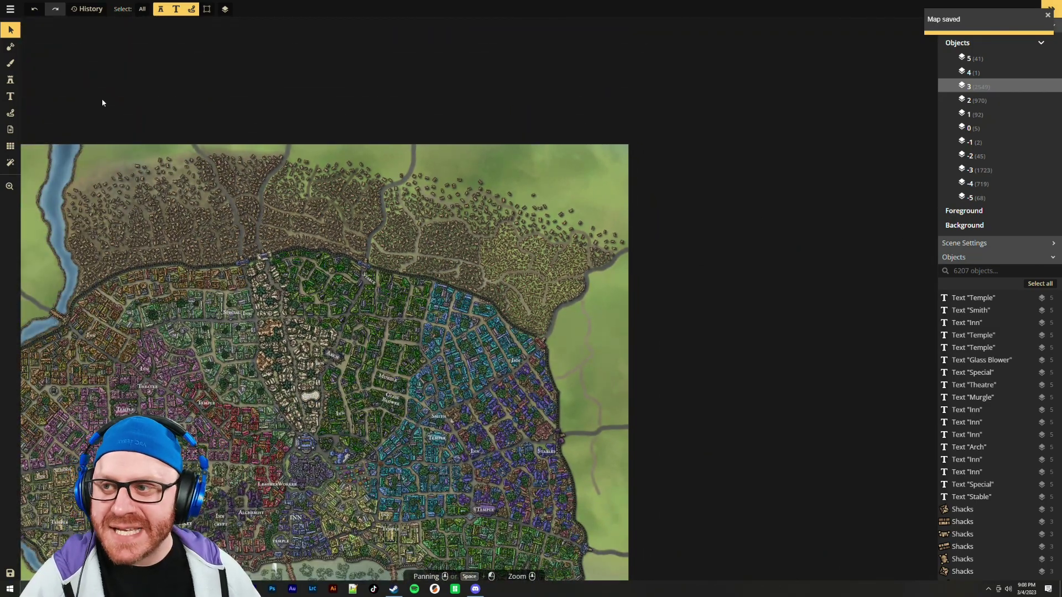
click(10, 9)
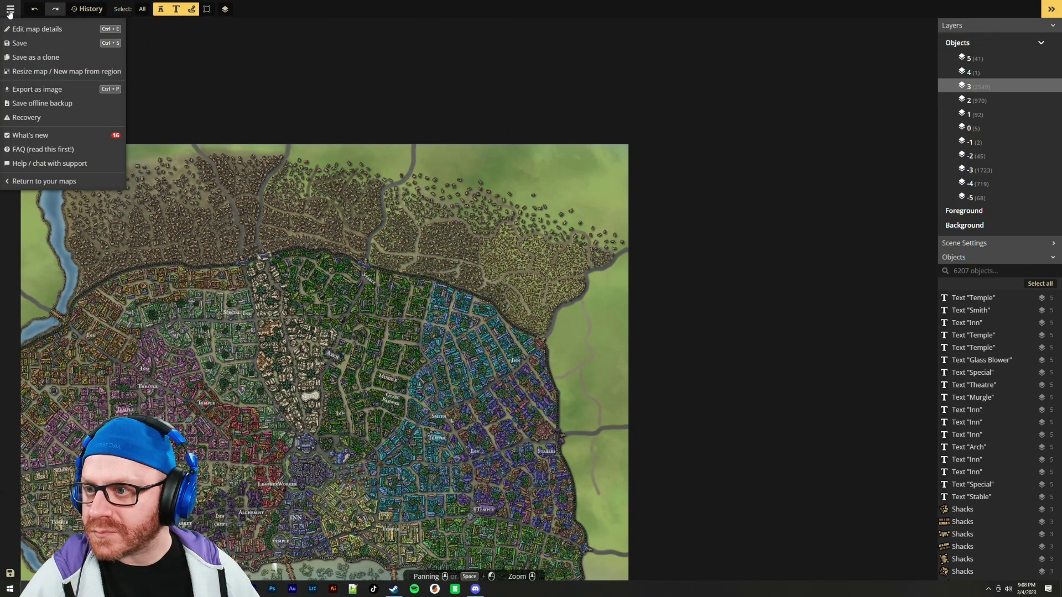
click(58, 181)
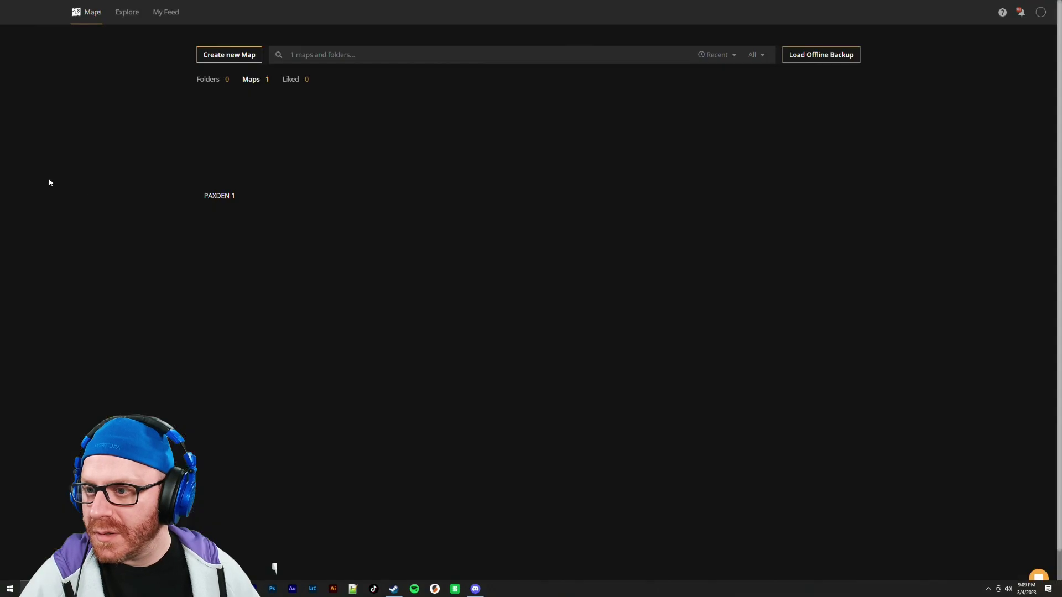
Explore the published community maps and filter them to the Parchment World style
click(127, 12)
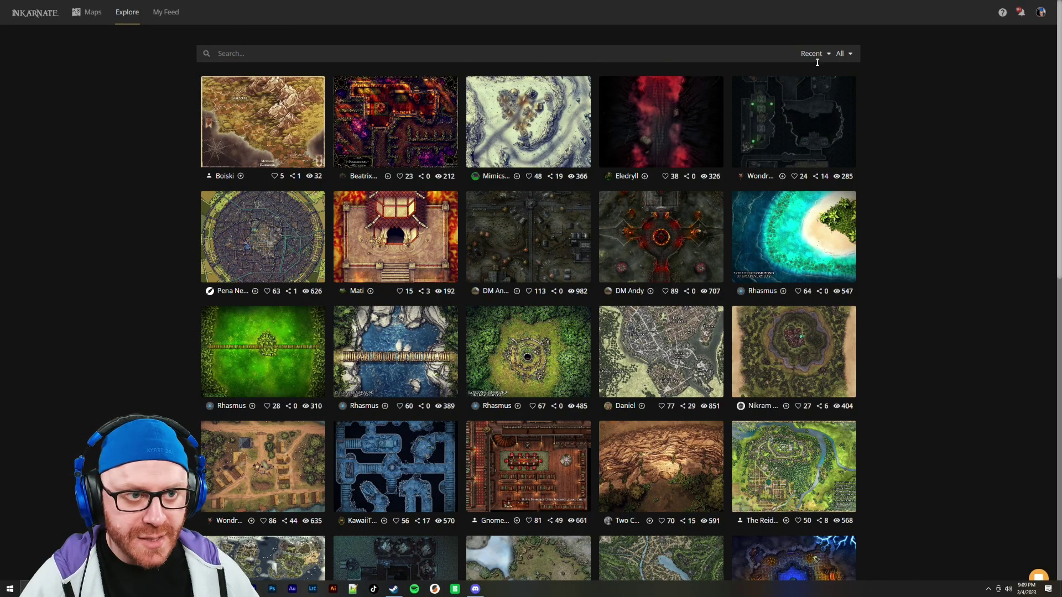
mouse_move(852, 55)
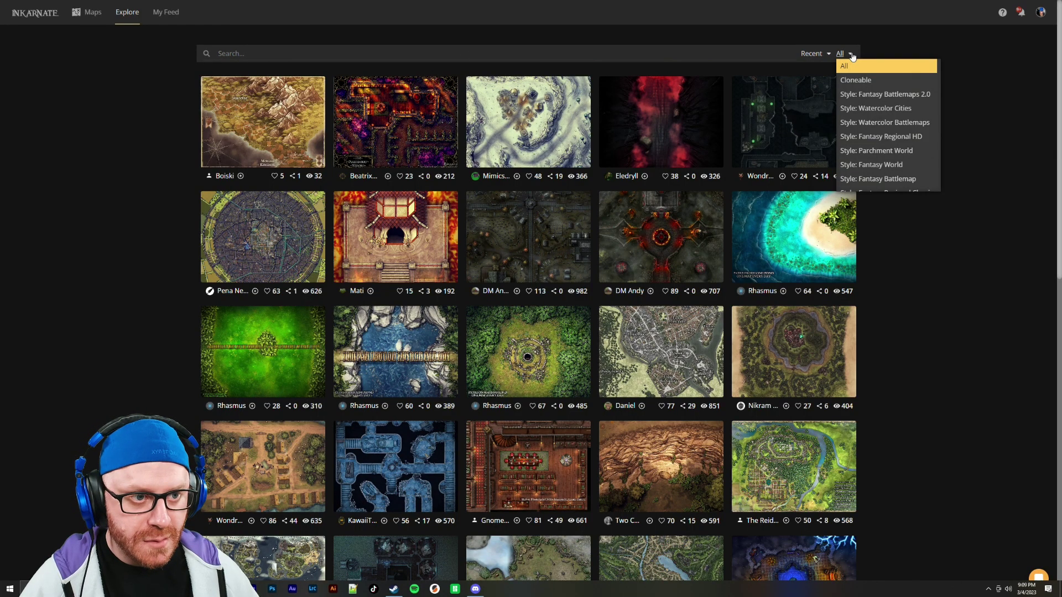
scroll(914, 109, down, 5)
scroll(912, 105, up, 5)
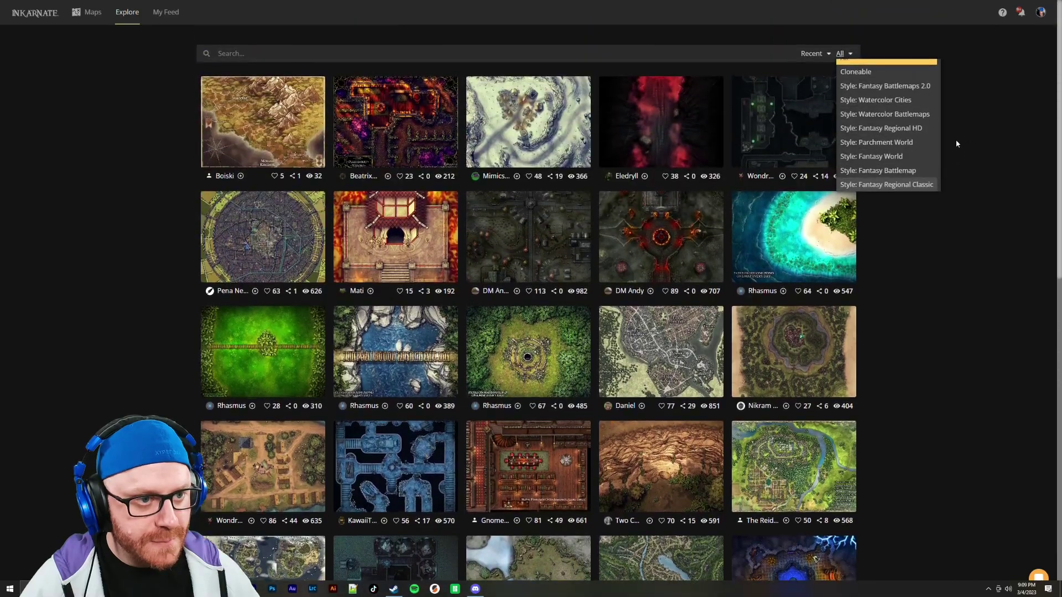
click(898, 142)
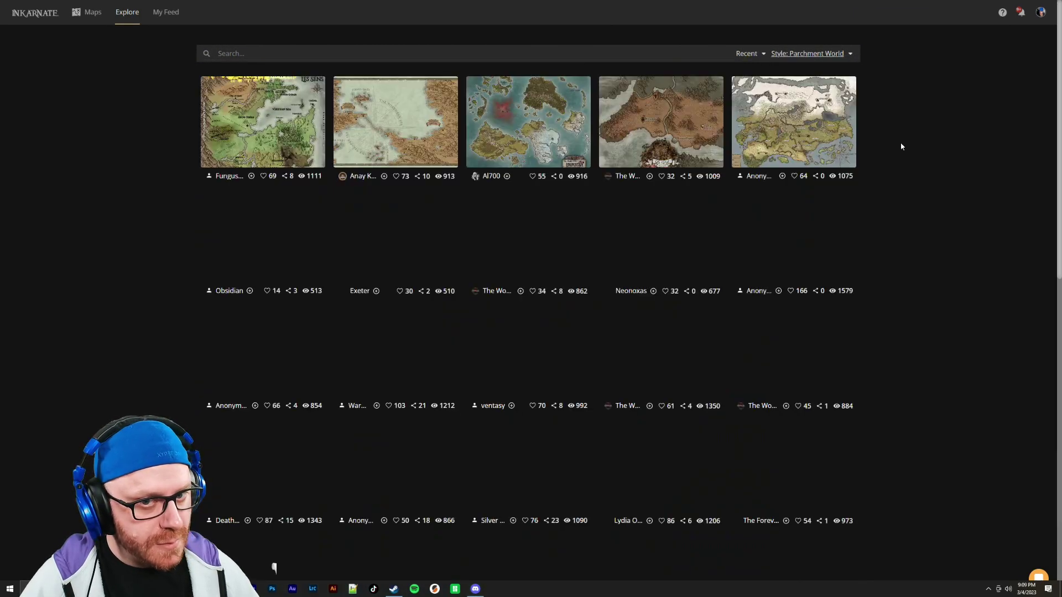
Open the published map of two brown continents with a frozen northern sea and clone it for editing
scroll(909, 119, down, 3)
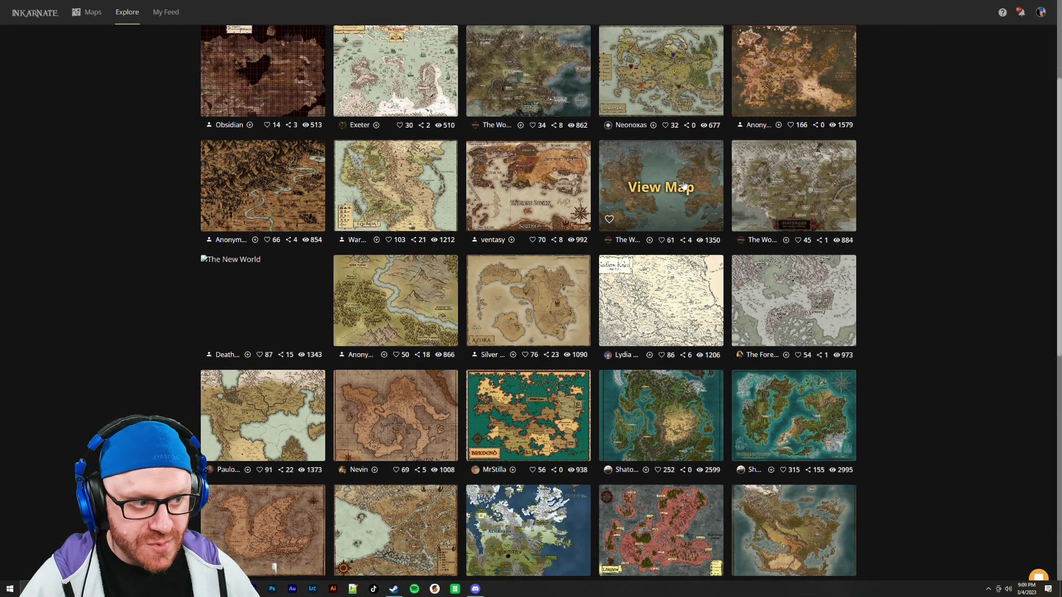
click(669, 172)
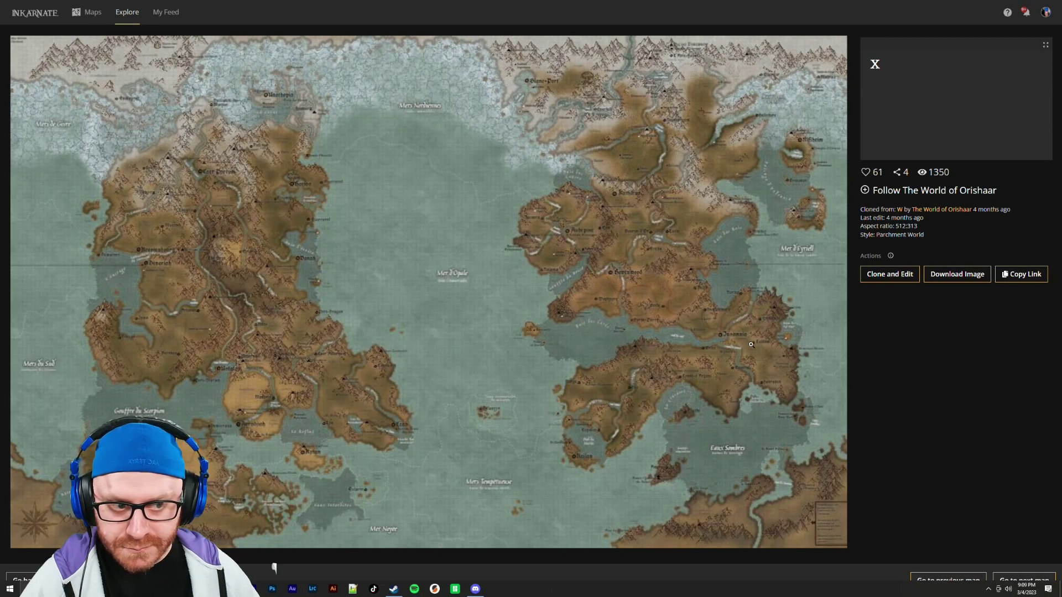
click(890, 275)
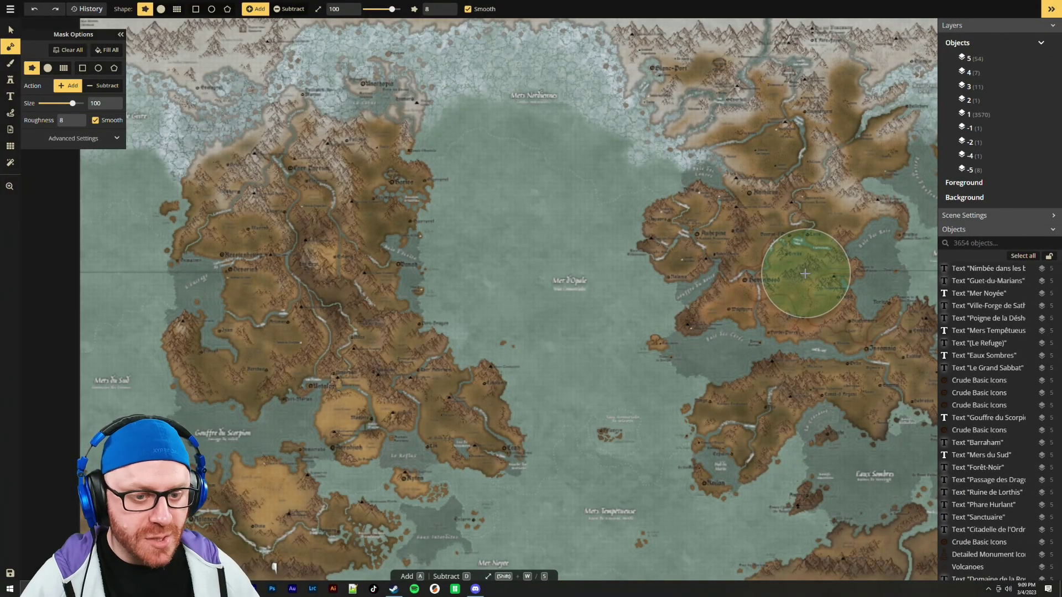
Select the large object group on layer -5 and examine the cloned map's continents and central sea
click(10, 30)
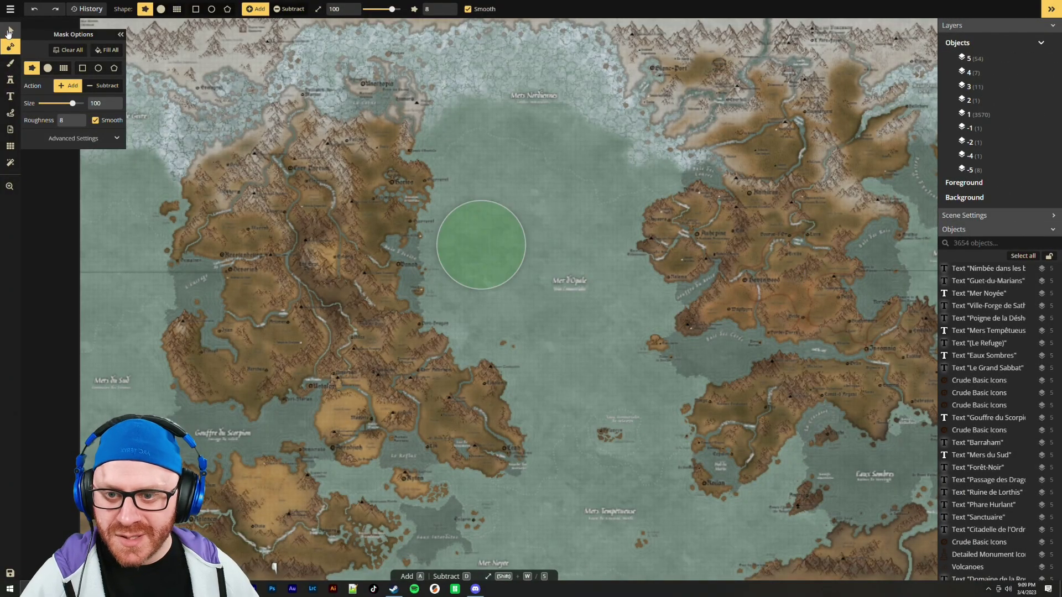
scroll(569, 336, up, 2)
click(629, 334)
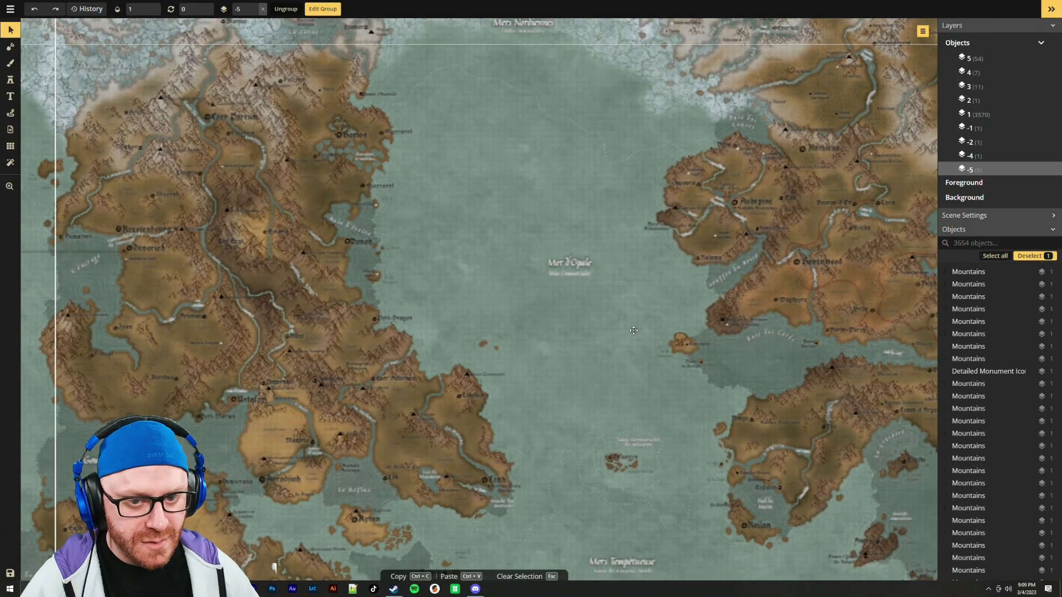
scroll(681, 343, down, 3)
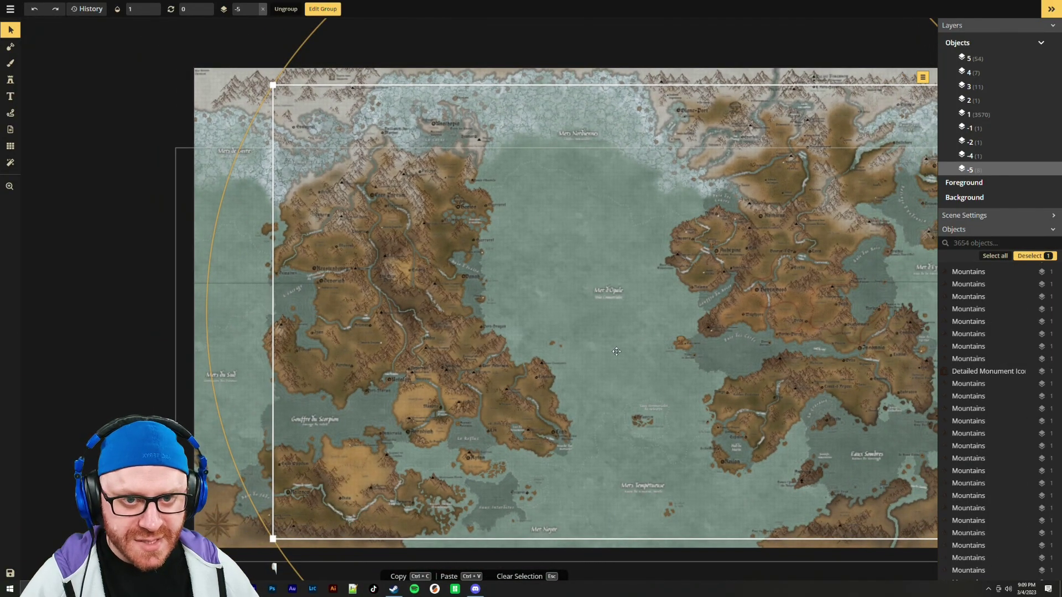
scroll(639, 315, up, 2)
scroll(639, 316, up, 2)
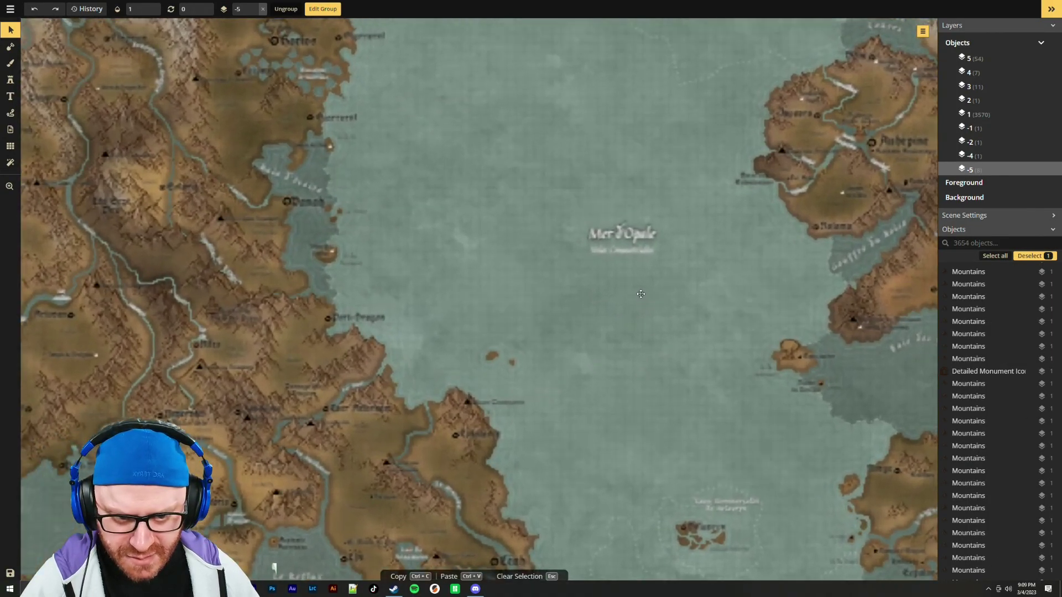
scroll(669, 329, down, 1)
scroll(669, 329, down, 5)
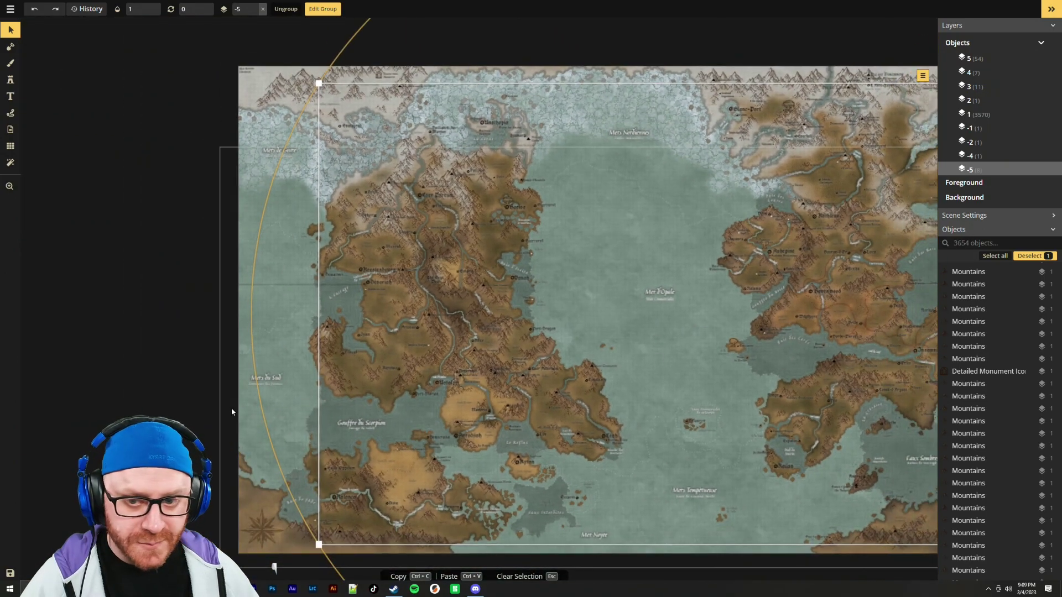
Ungroup the large object group on layer -5 that spans both continents, and clear the selection
key(z)
drag(632, 376, 406, 356)
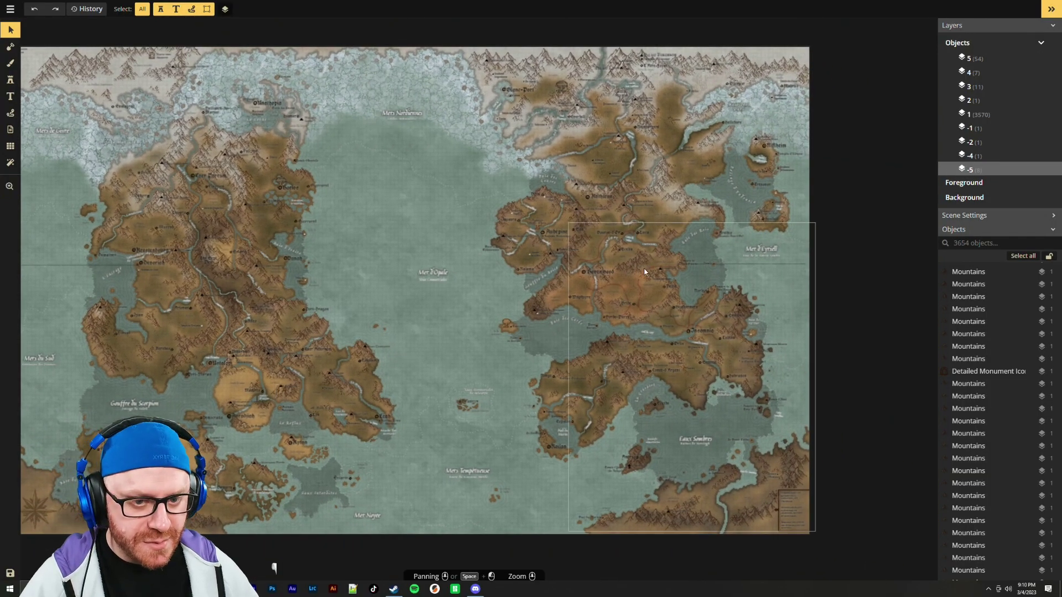
click(431, 276)
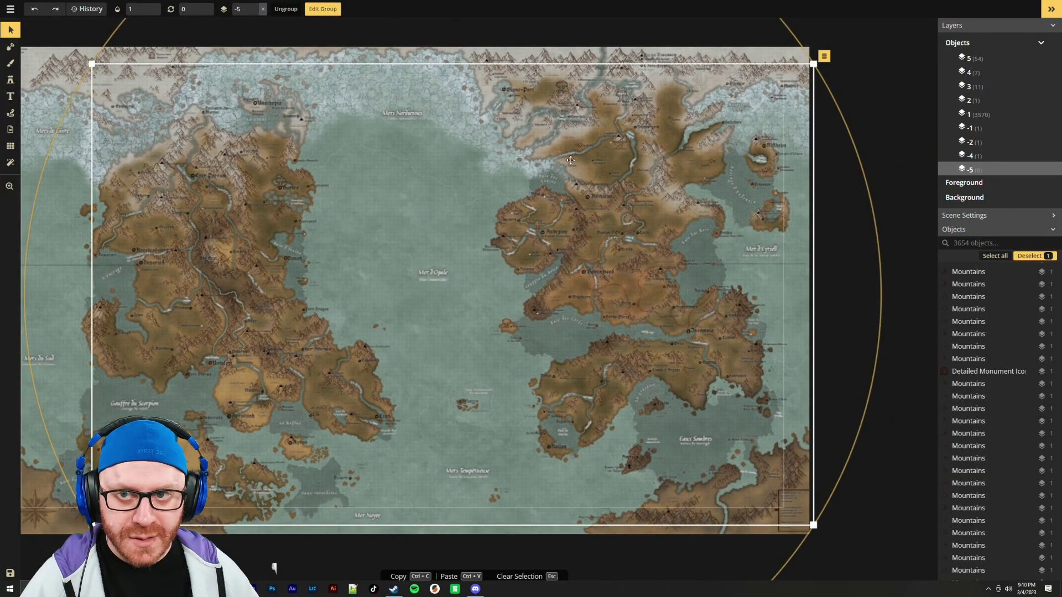
click(286, 9)
click(849, 148)
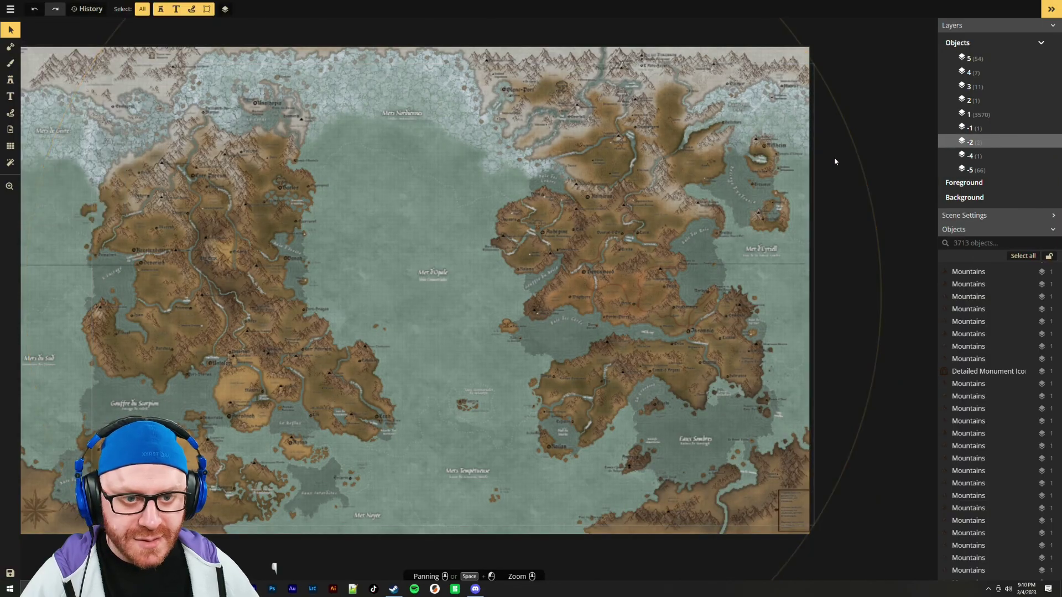
Move a mountain stamp from the eastern continent into the central sea, and try moving a selection of several mountains the same way
scroll(575, 243, up, 2)
click(576, 243)
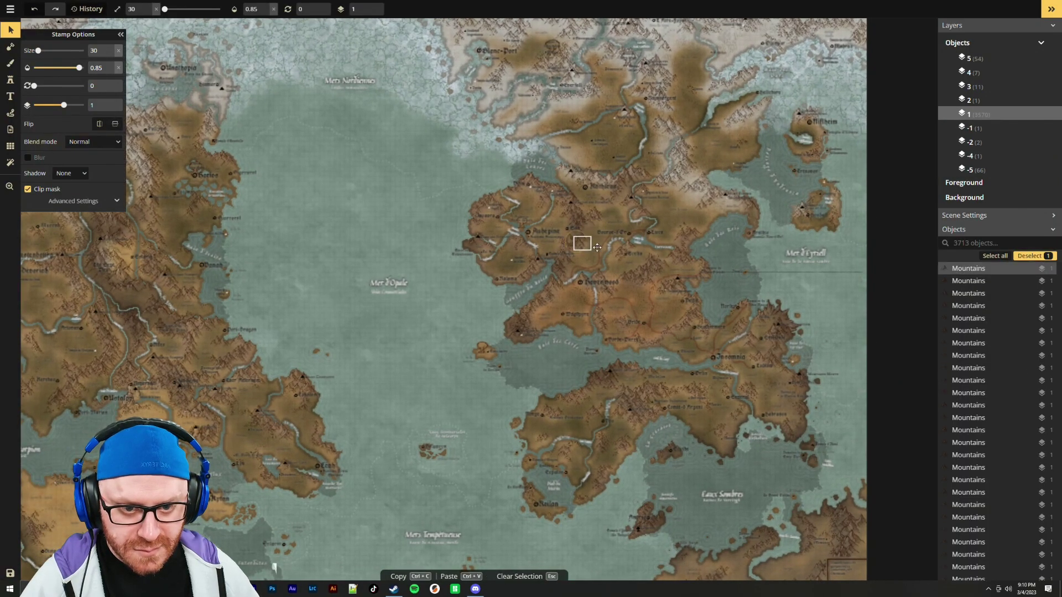
scroll(507, 243, up, 2)
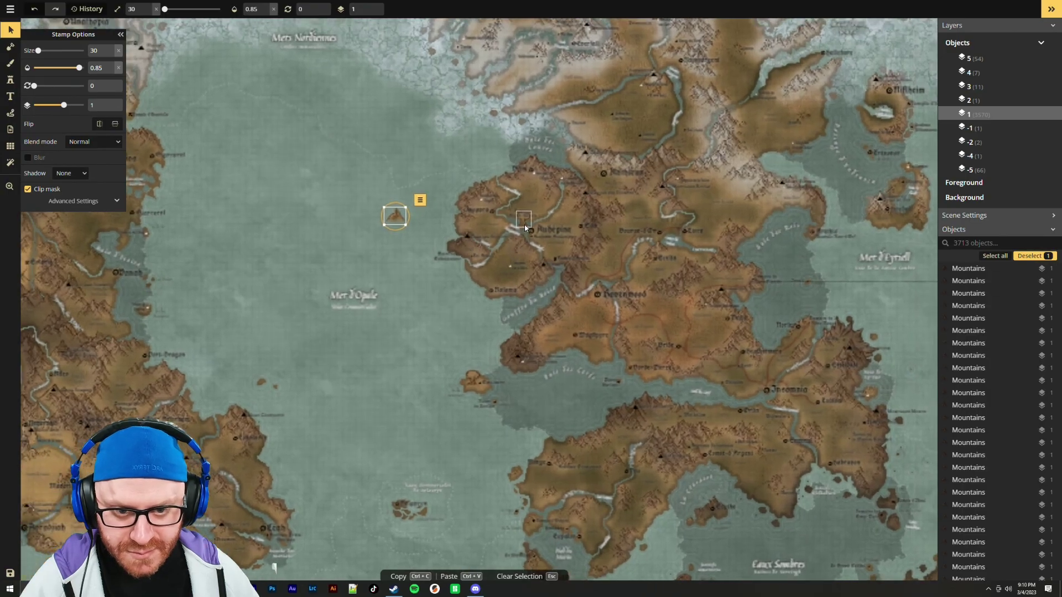
click(605, 249)
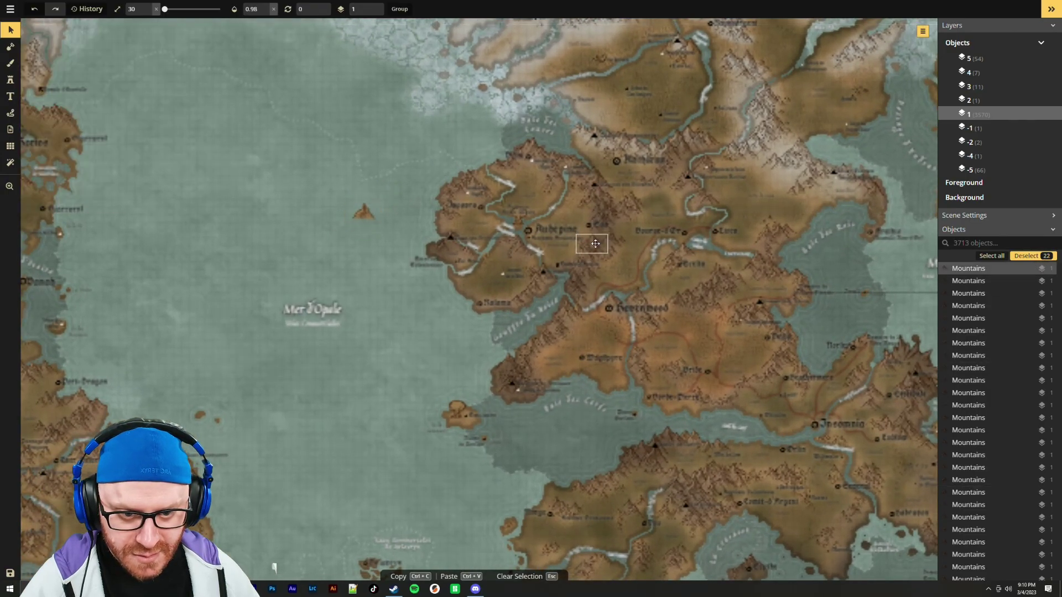
drag(605, 249, 379, 236)
key(ctrl+z)
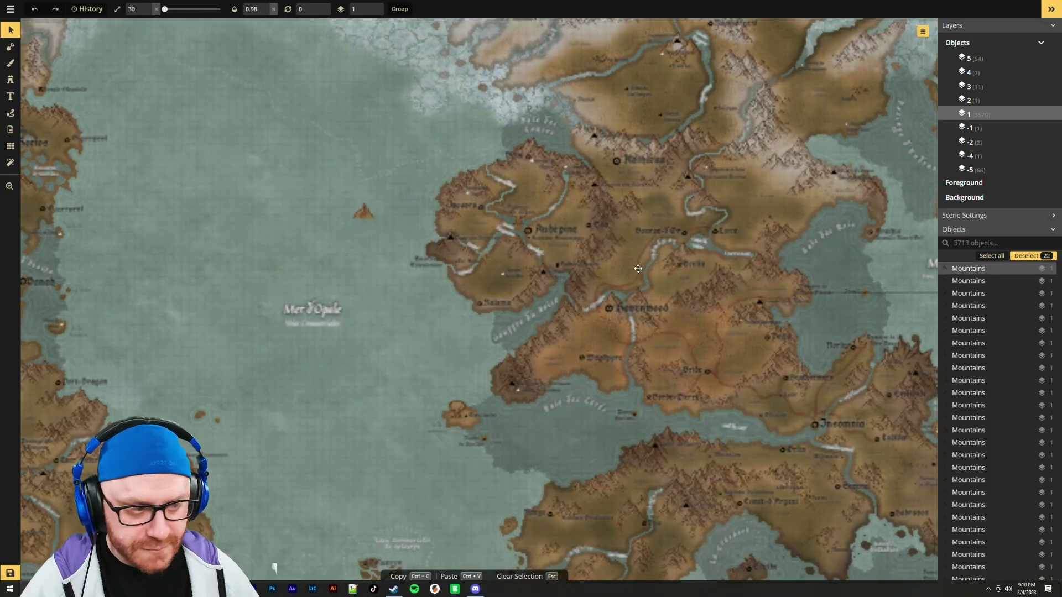
Select the large object group on layer 5, examine how far it extends across the map, and clear the selection
scroll(625, 249, down, 3)
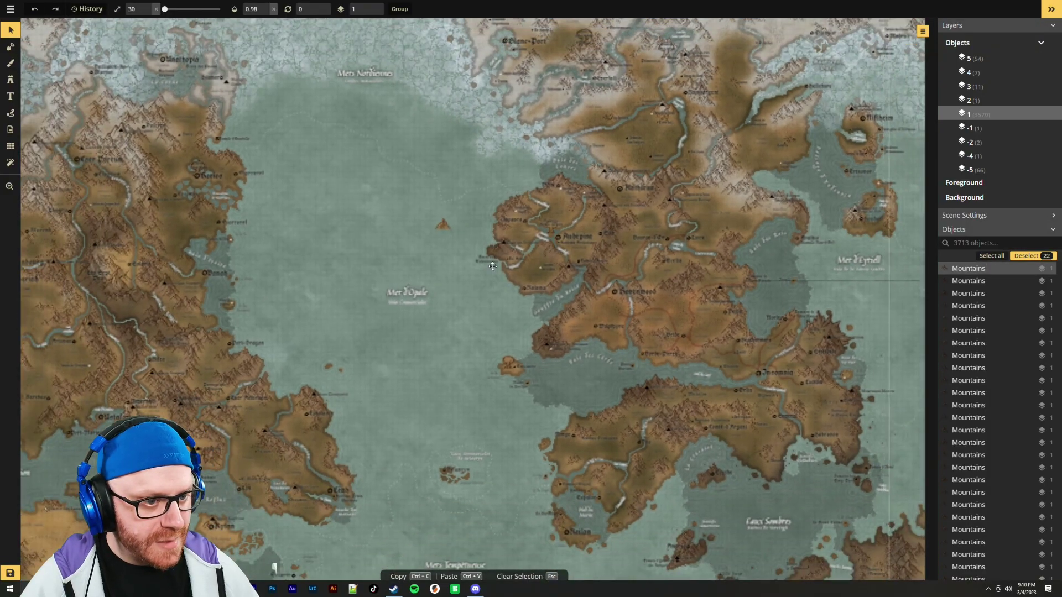
scroll(467, 262, up, 3)
scroll(490, 254, up, 1)
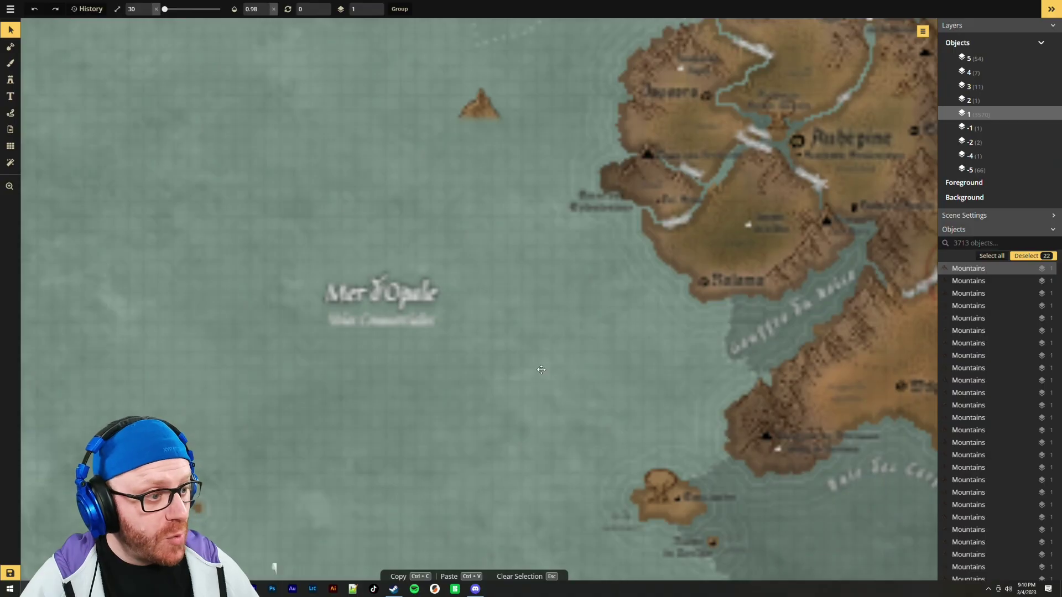
click(558, 328)
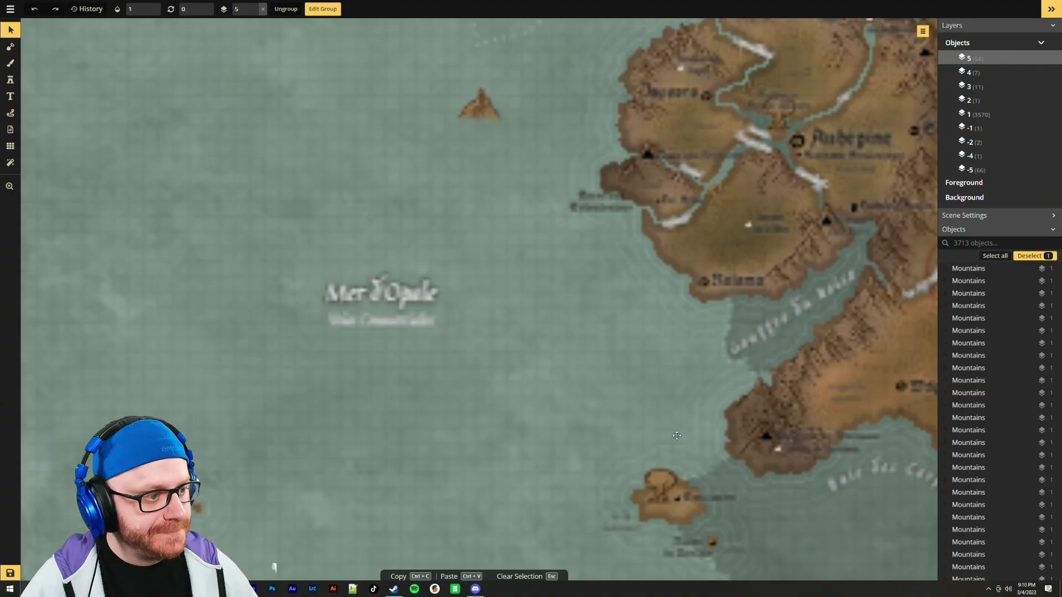
scroll(677, 435, down, 5)
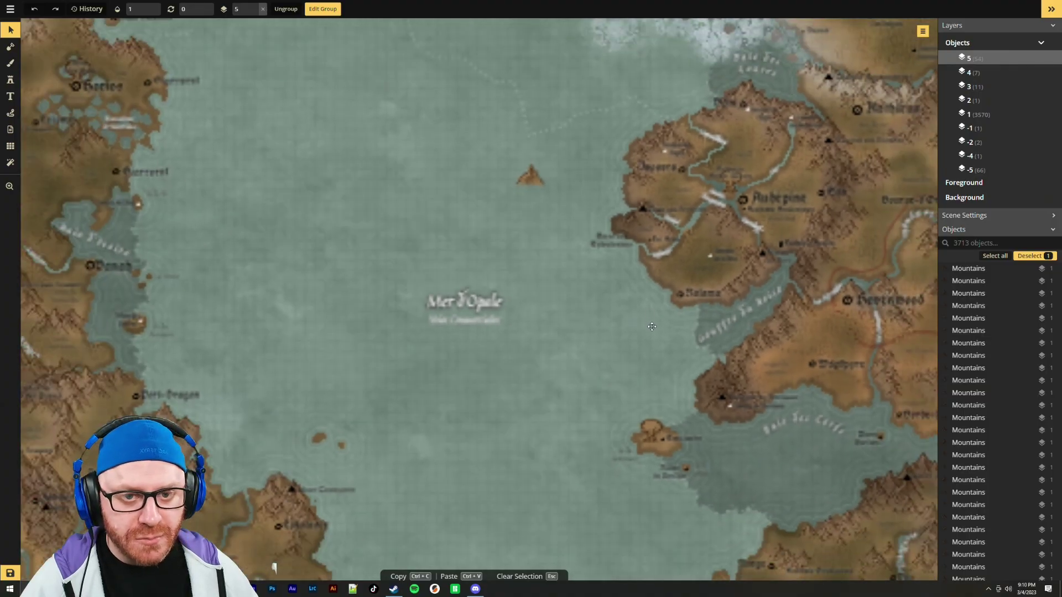
scroll(681, 340, down, 6)
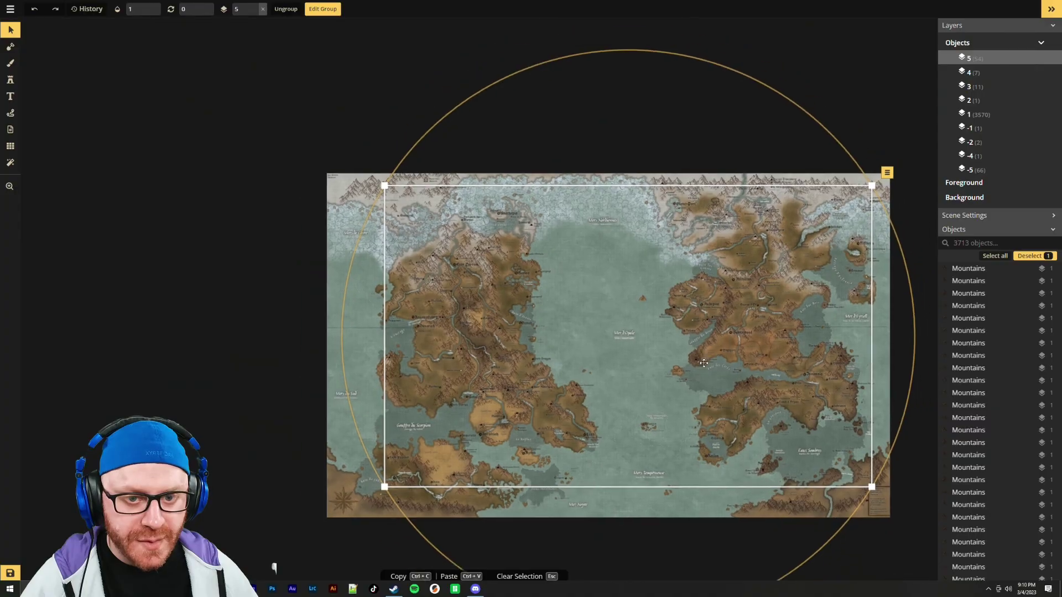
click(343, 332)
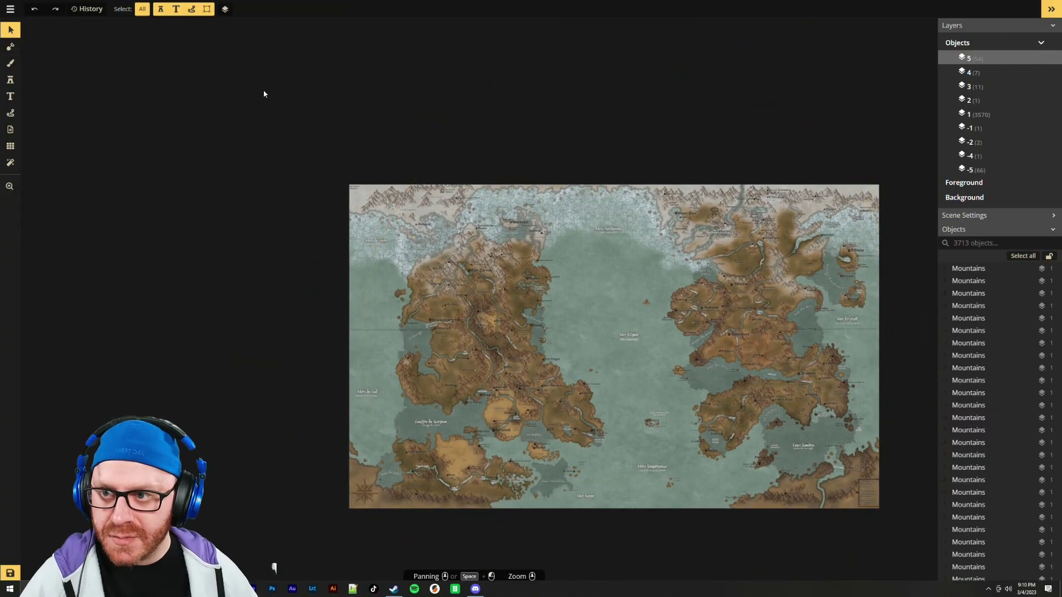
Leave the cloned map's editor and return to the list of own maps
click(10, 8)
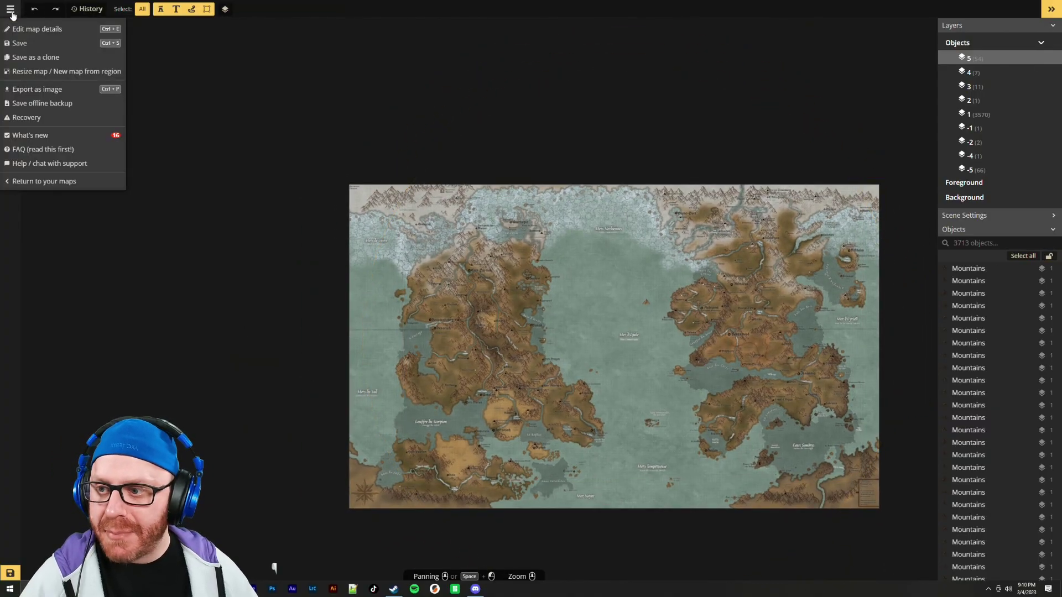
click(77, 182)
click(572, 48)
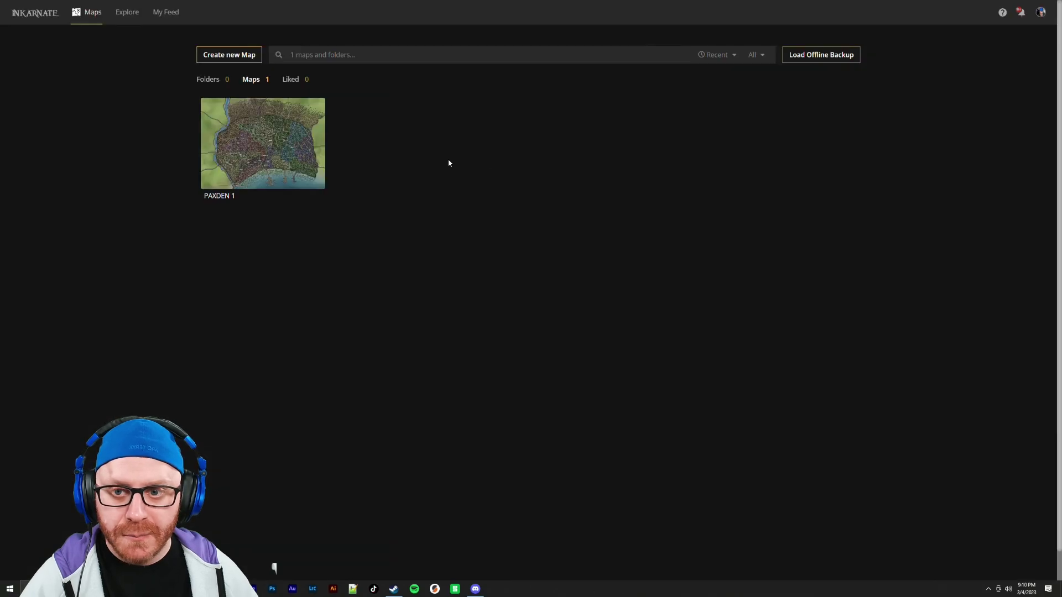
Open the published desert city map Vagrant (Ewige Sonne) from the community maps, examine it, and return to the gallery
click(127, 16)
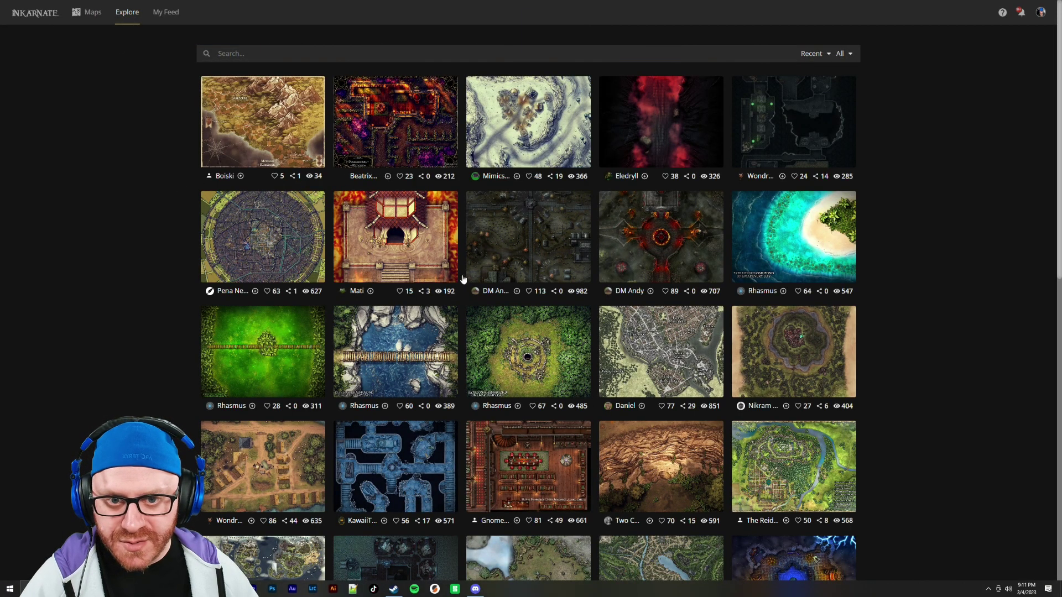
scroll(925, 224, down, 6)
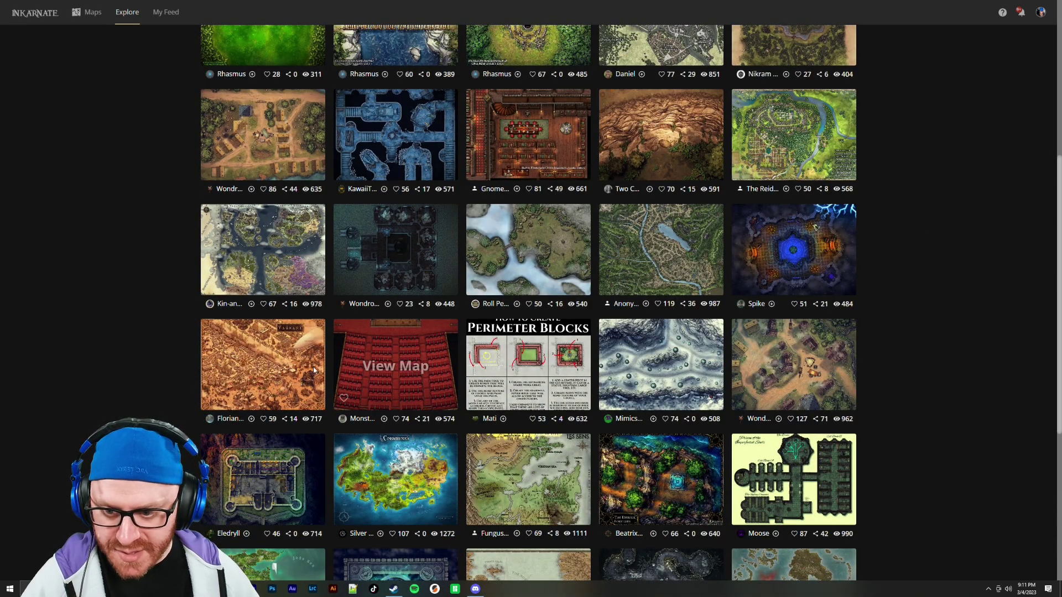
click(284, 366)
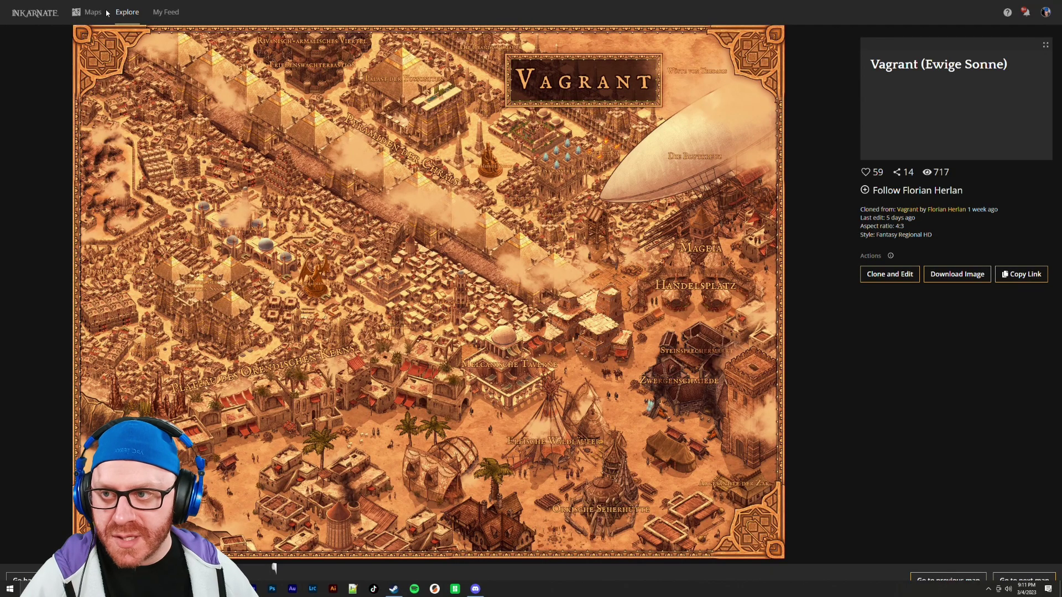
click(126, 13)
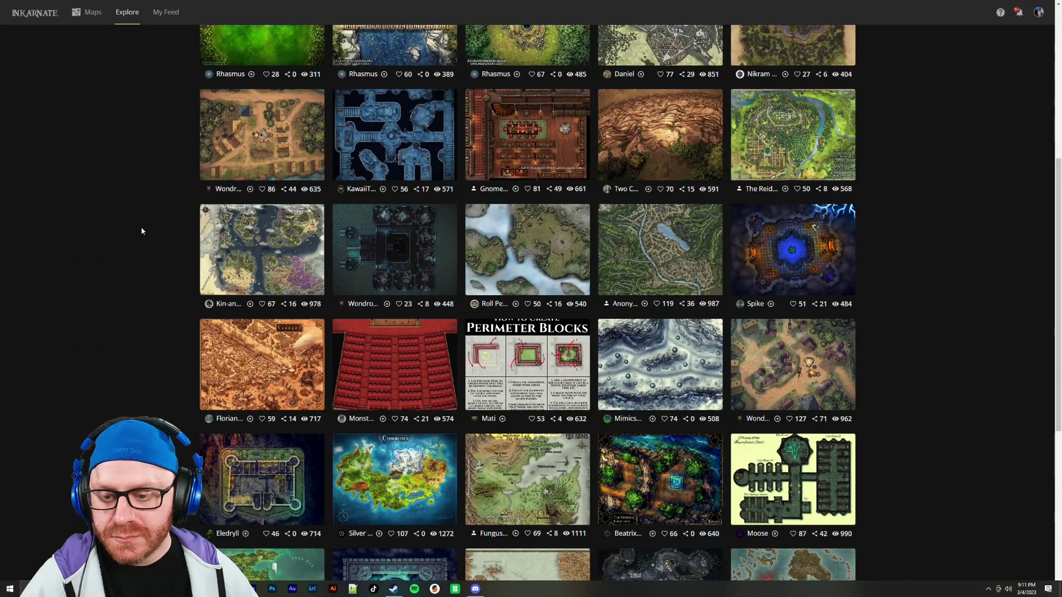
Browse further through the community maps, view the harbour city map Seelcath (Handelszentrum im Königstal), and return to the gallery
scroll(148, 244, down, 7)
scroll(774, 442, down, 5)
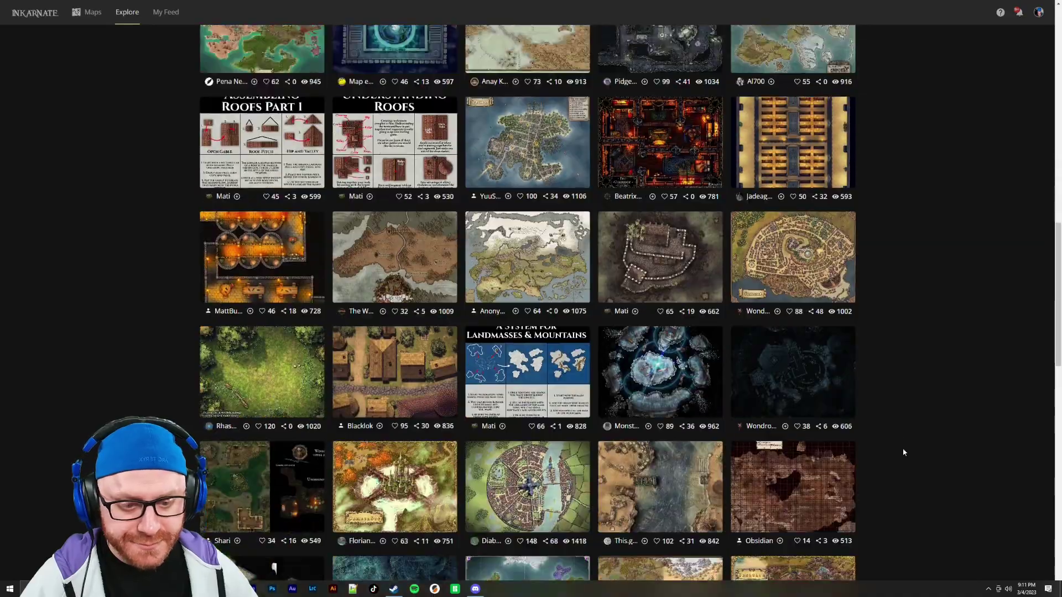
scroll(968, 354, down, 4)
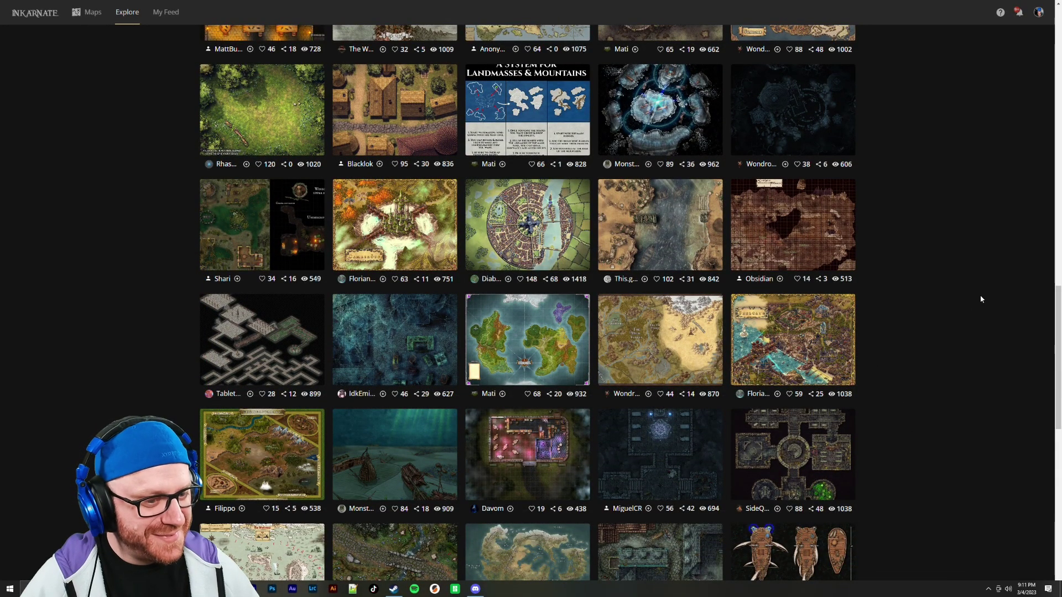
scroll(980, 299, down, 2)
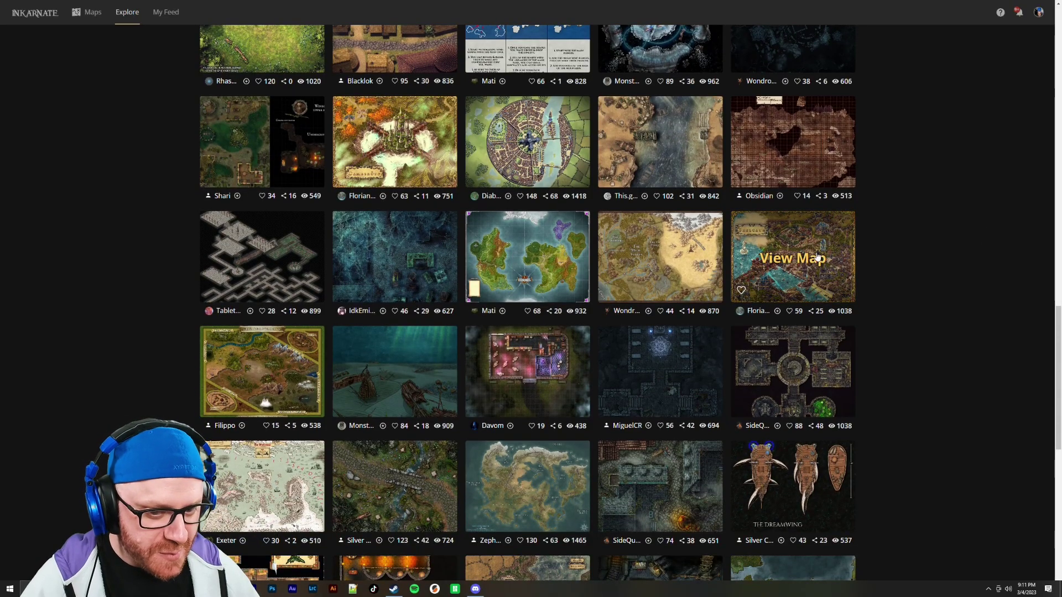
click(845, 249)
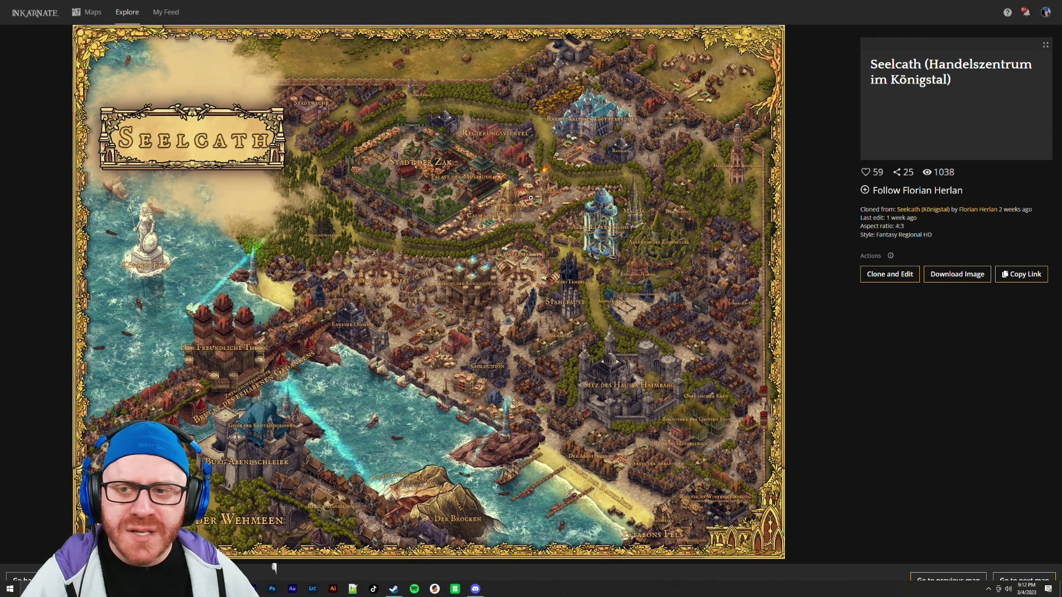
click(127, 12)
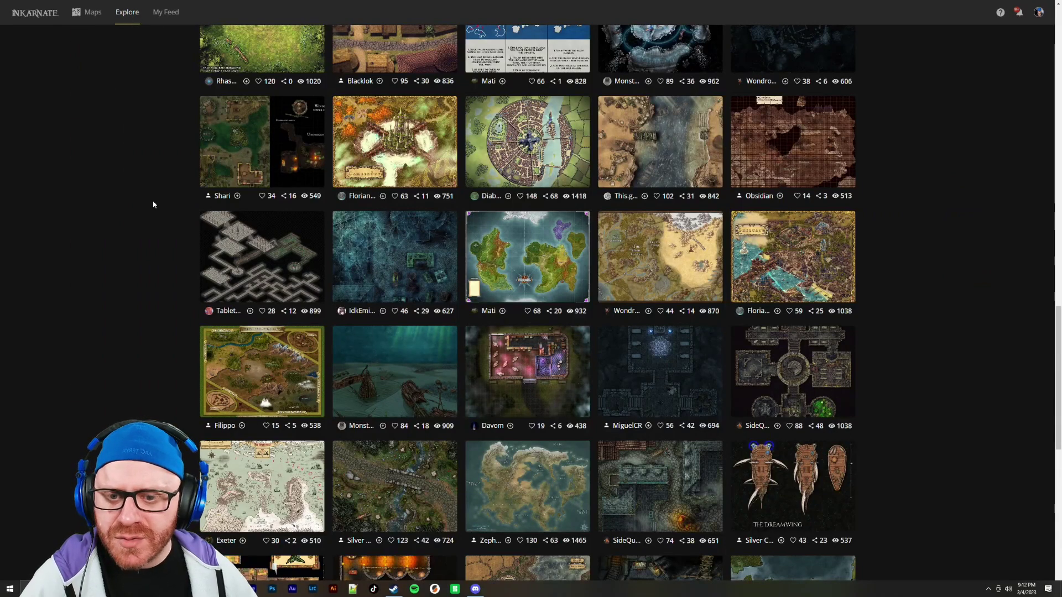
Find the walled river city map Generic City in the gallery, view it full screen, and return to the community maps
scroll(115, 227, down, 5)
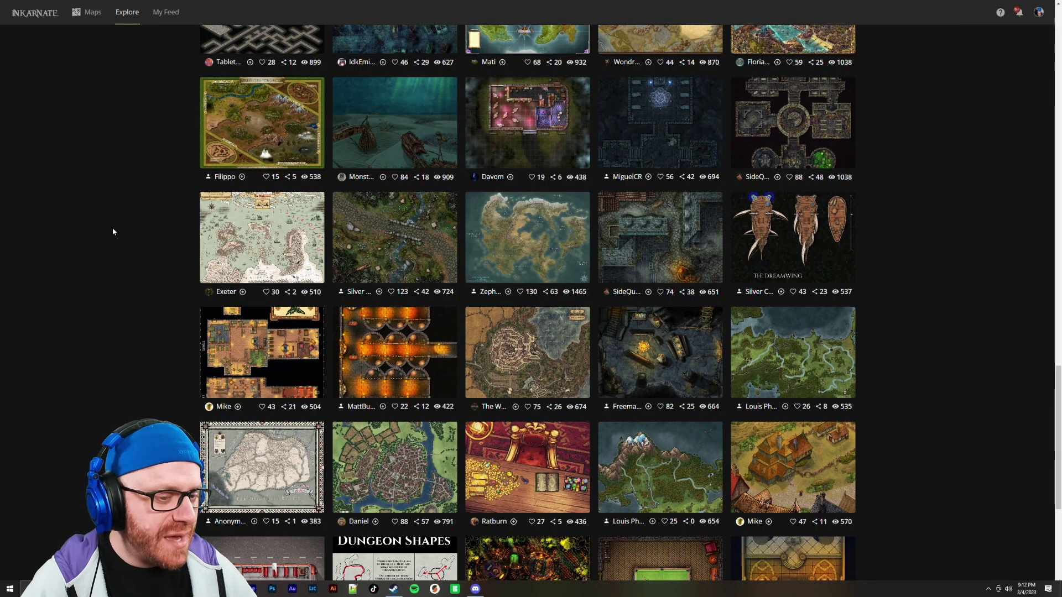
scroll(115, 229, down, 3)
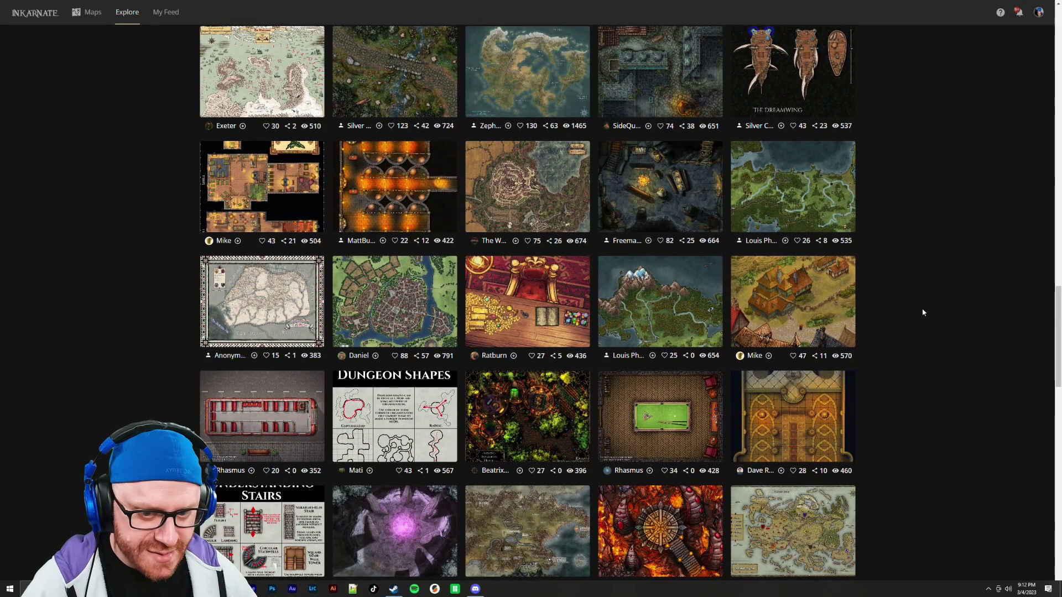
click(421, 287)
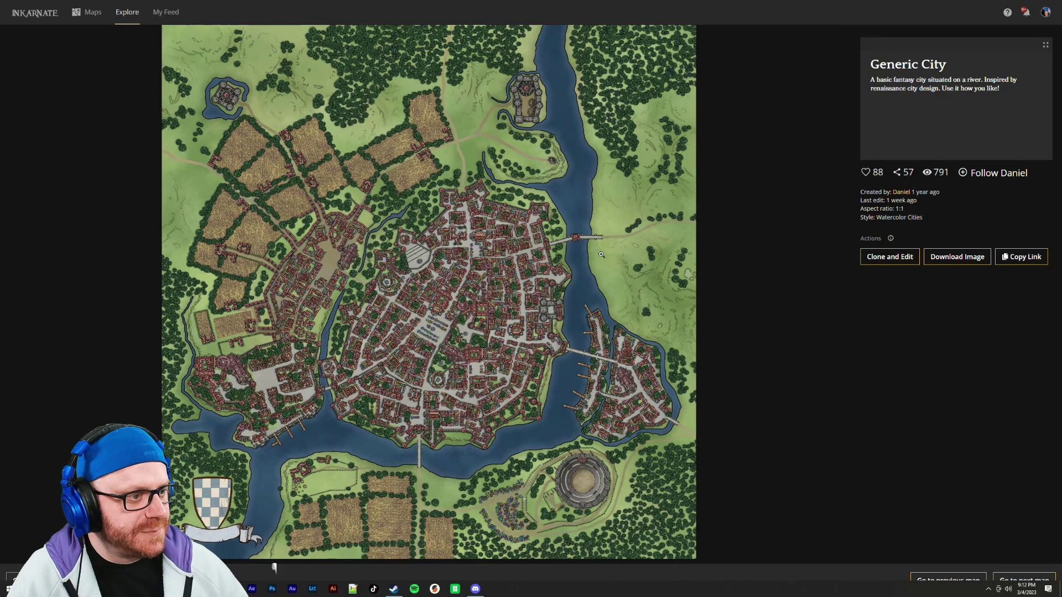
click(69, 158)
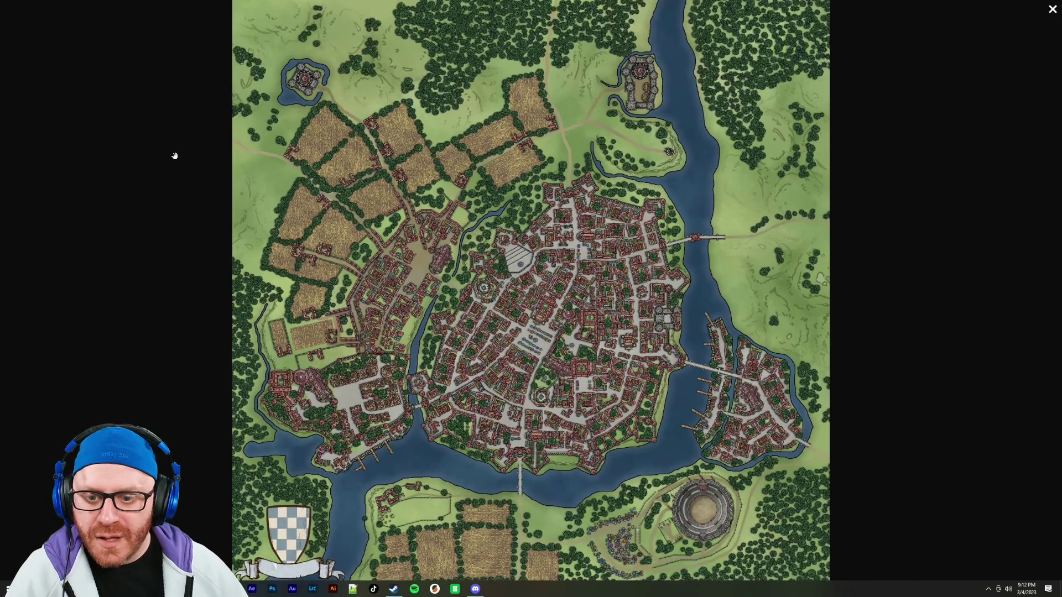
click(1053, 9)
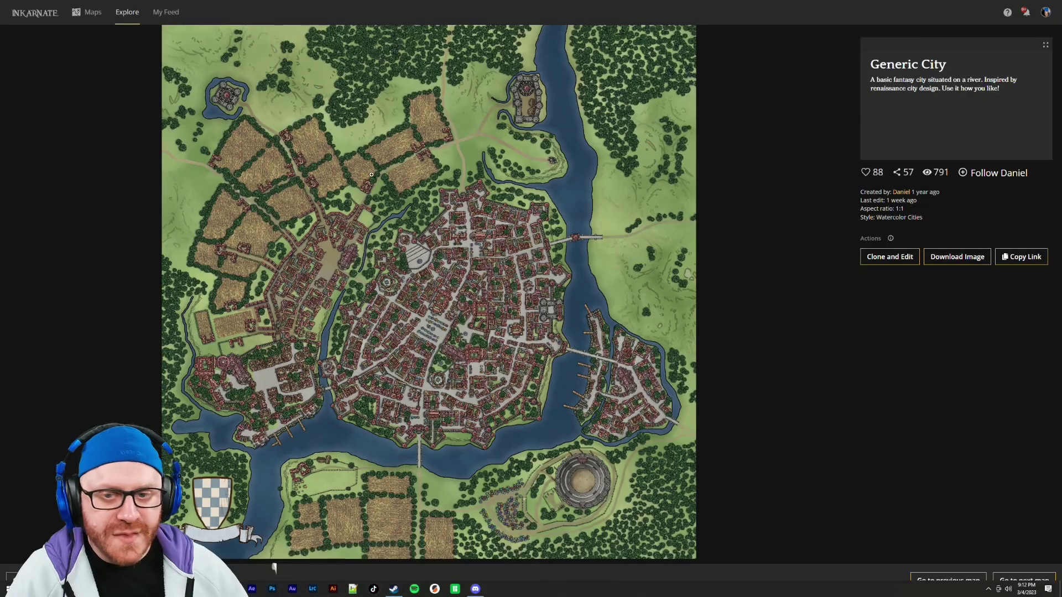
click(129, 13)
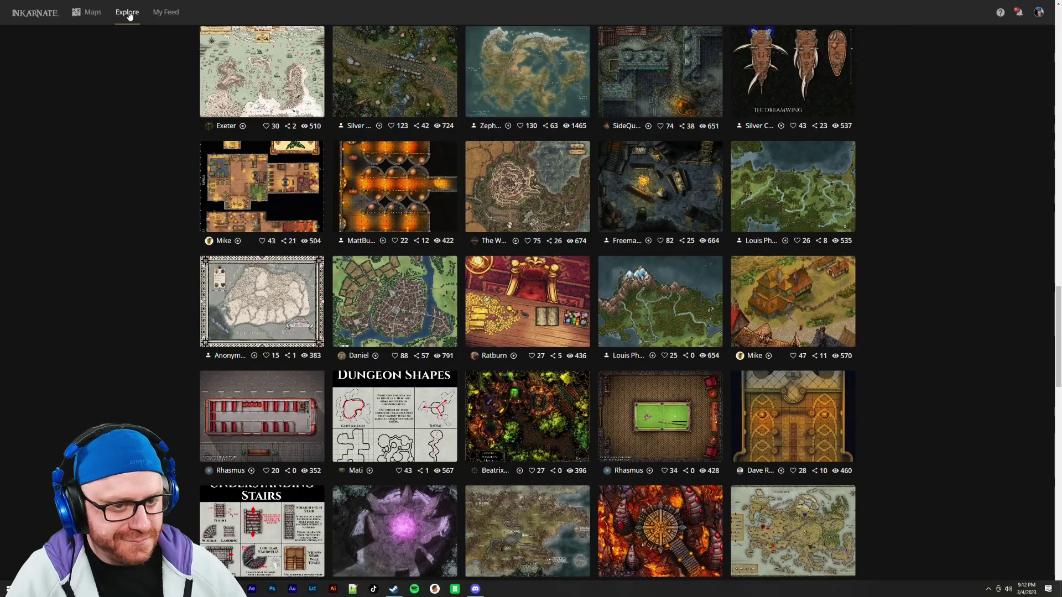
Browse the rest of the recent community maps and sort the gallery by Most cloned
scroll(908, 230, down, 6)
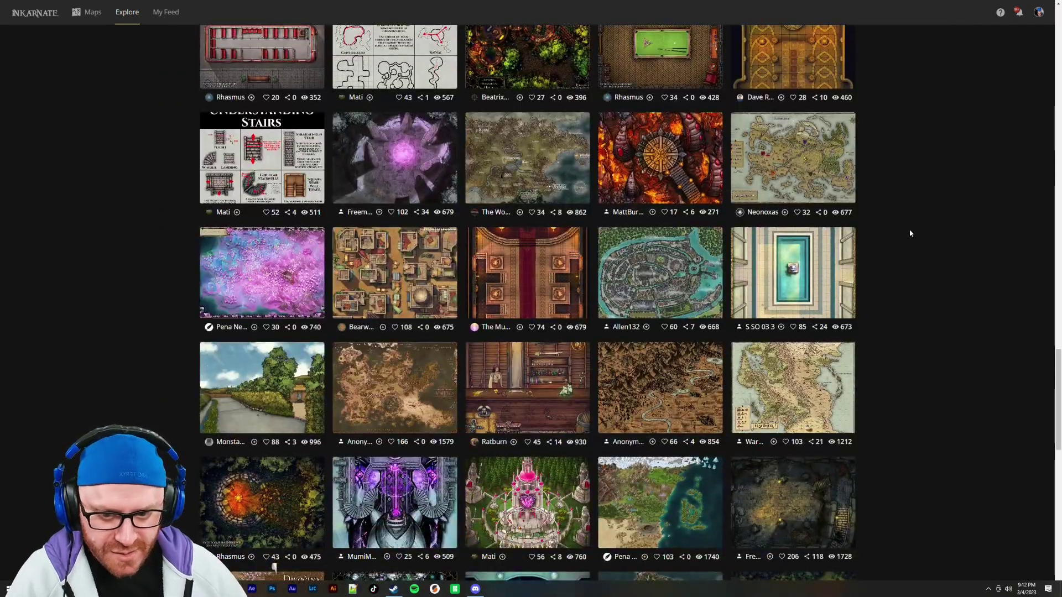
scroll(910, 233, down, 2)
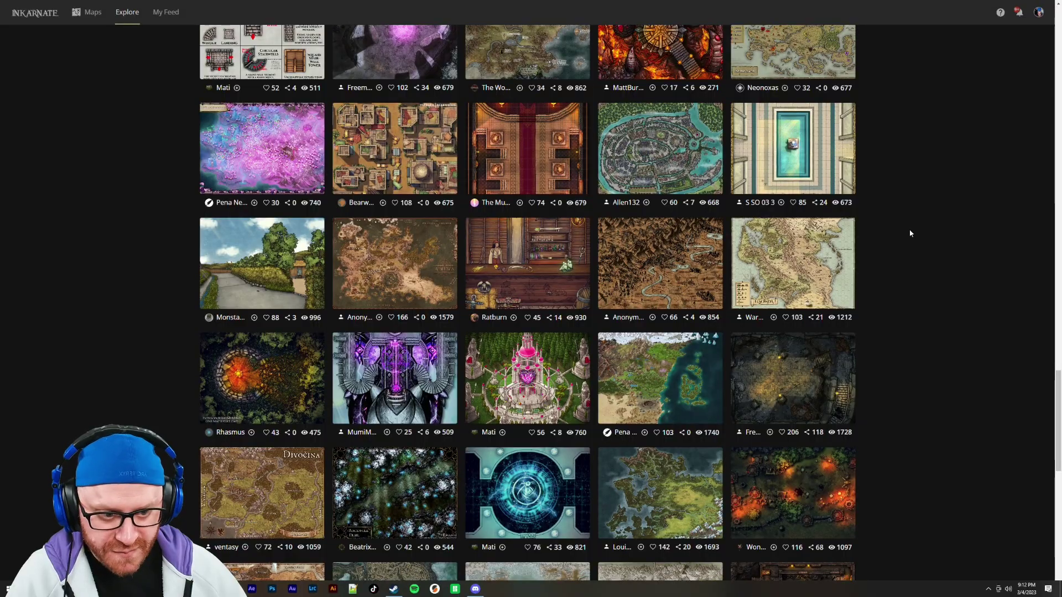
scroll(910, 233, down, 10)
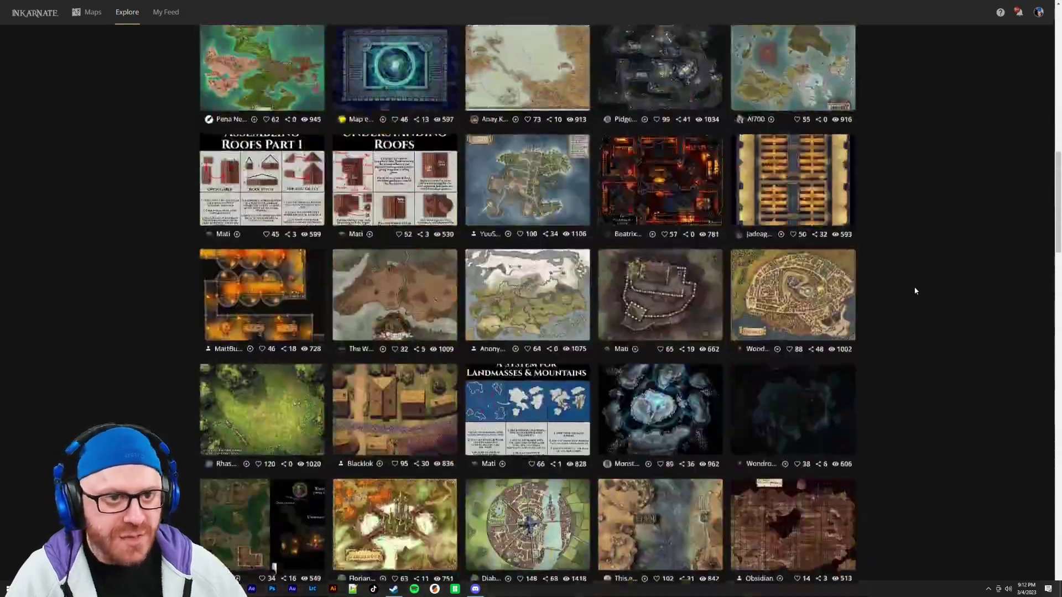
scroll(915, 291, up, 18)
click(826, 54)
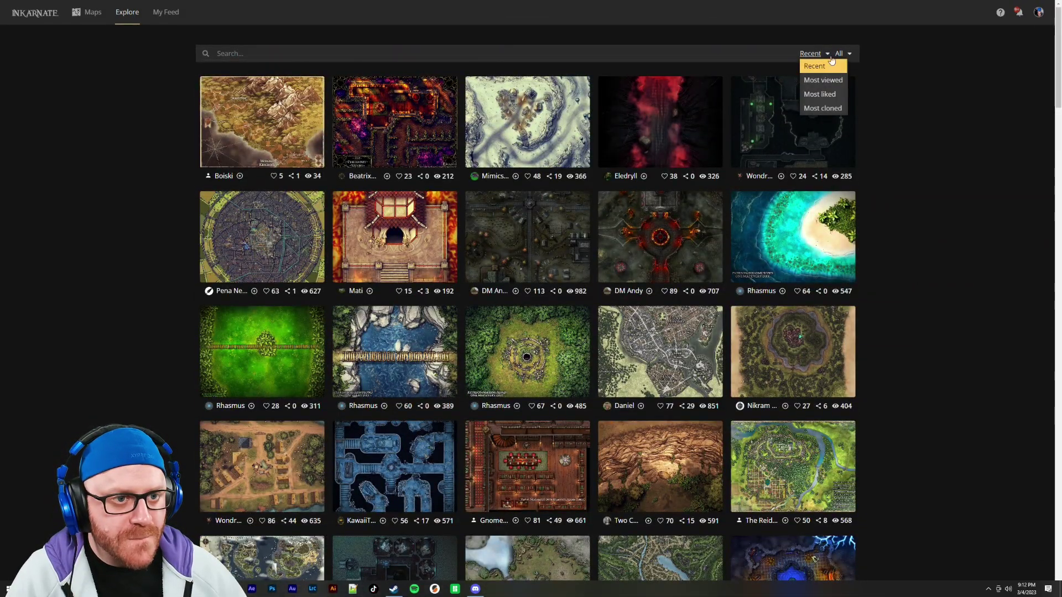
click(820, 108)
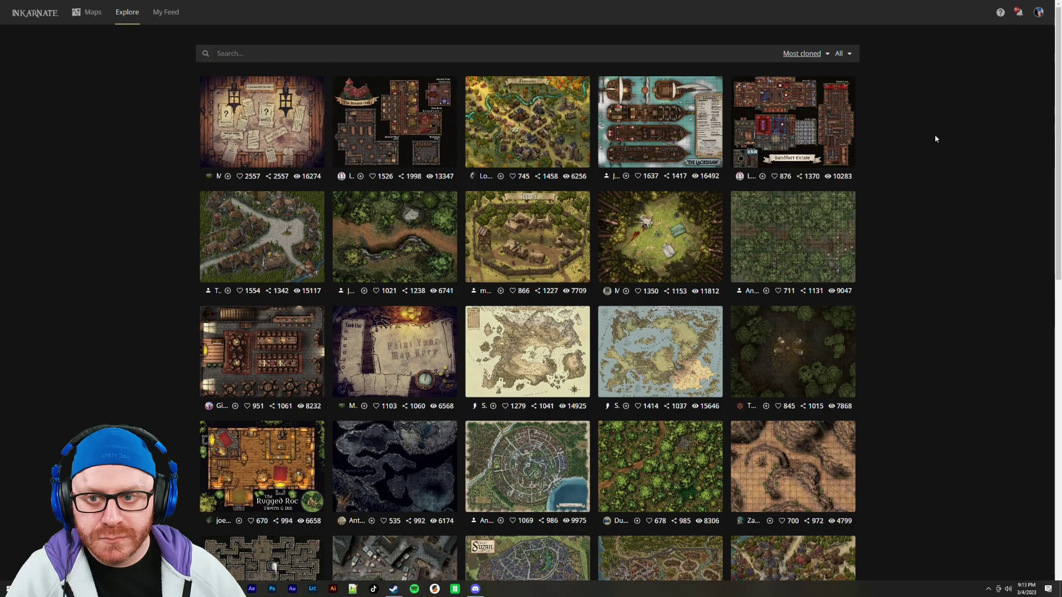
View the most cloned map, Billboard Template, and open the autumn town map Towname from the same gallery
click(275, 125)
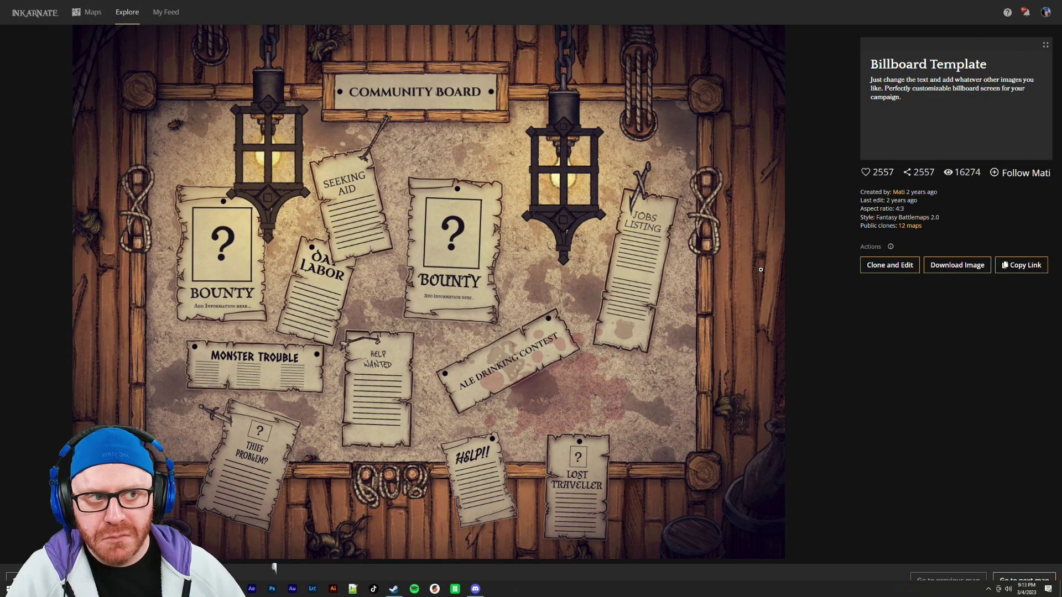
click(128, 12)
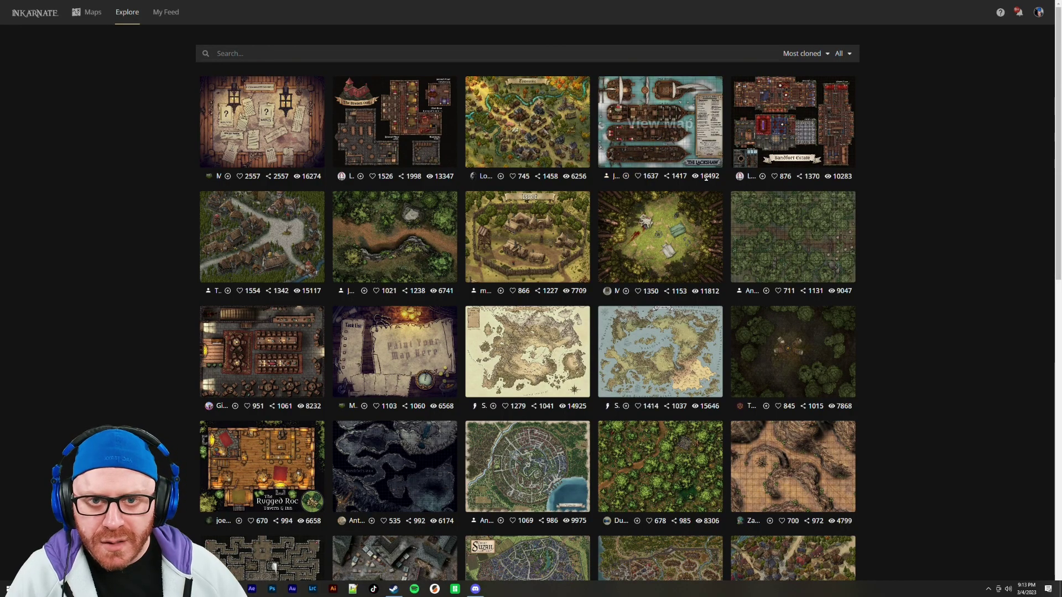
click(555, 115)
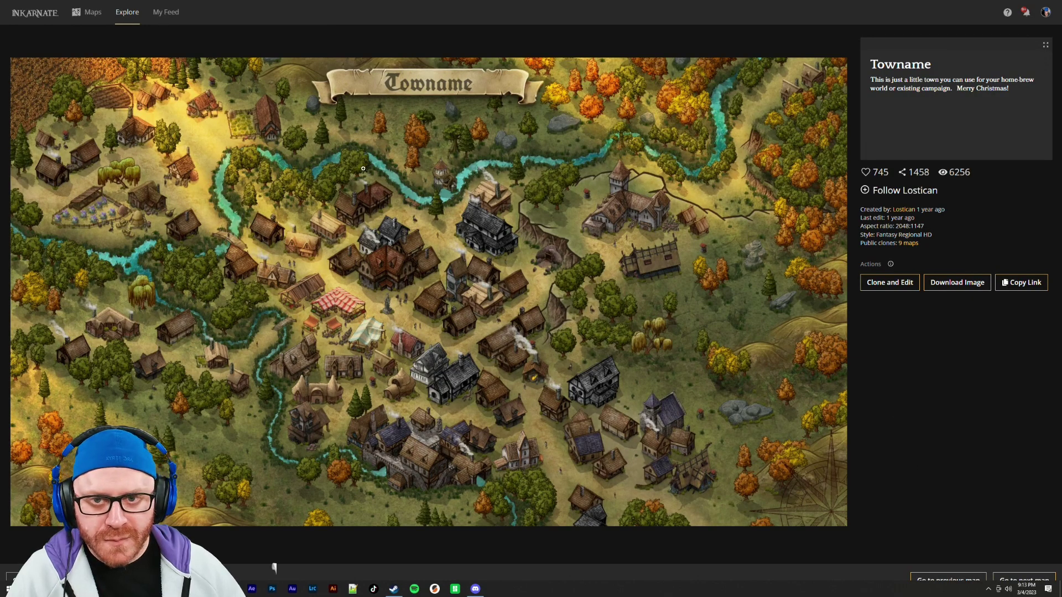
Return to the most cloned maps, browse further down the gallery, and open the walled harbour city map Suzail
click(127, 13)
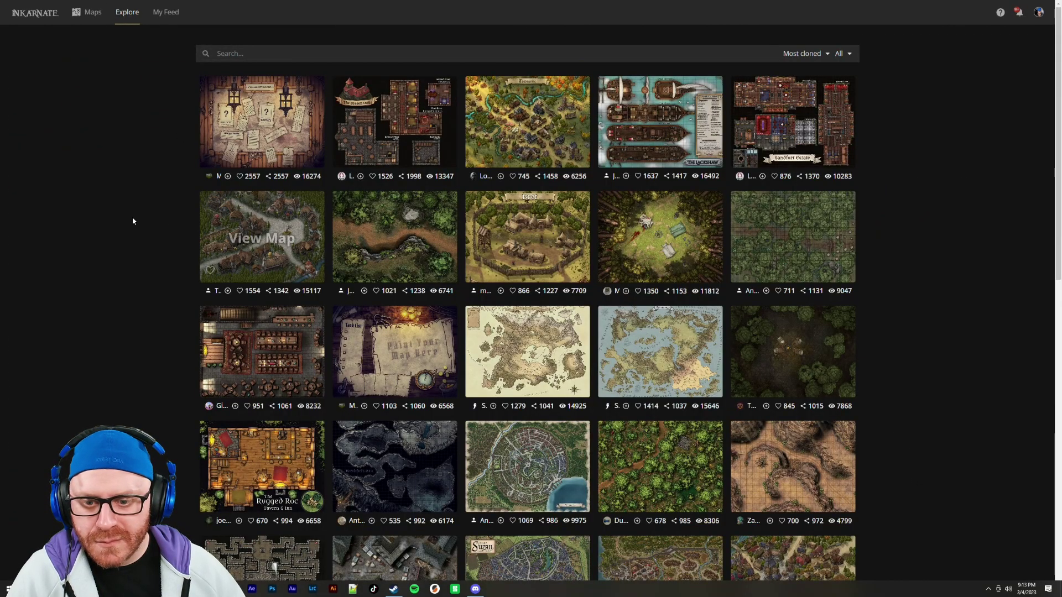
scroll(139, 200, down, 1)
scroll(138, 200, down, 2)
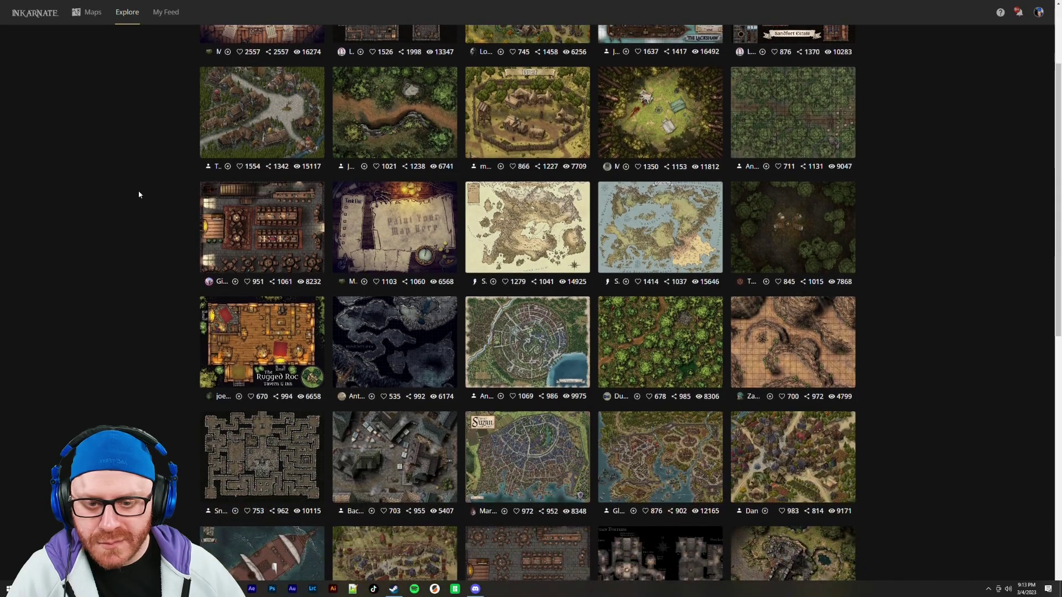
scroll(139, 195, down, 3)
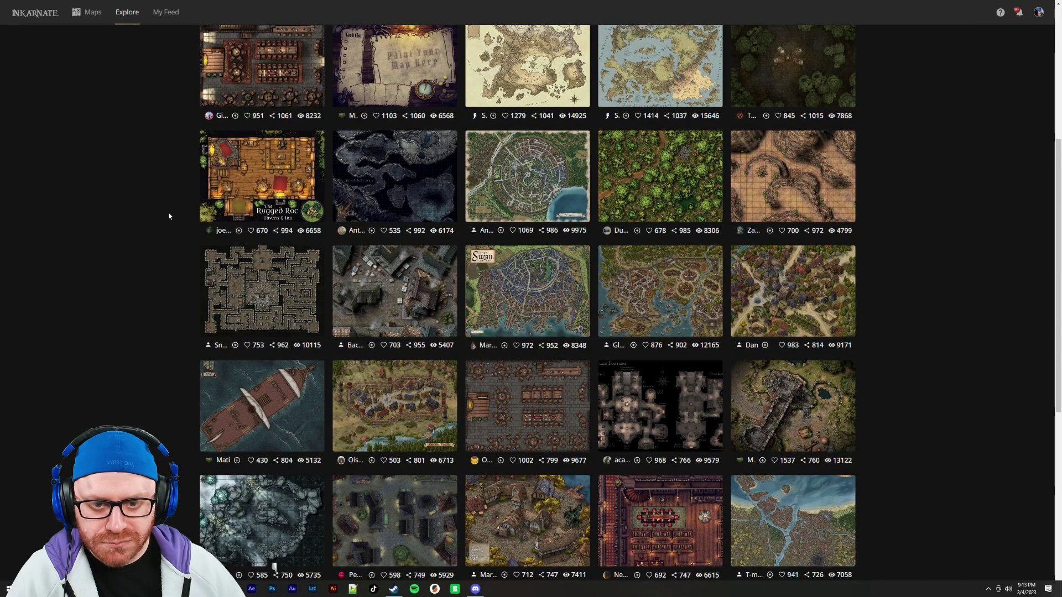
click(539, 294)
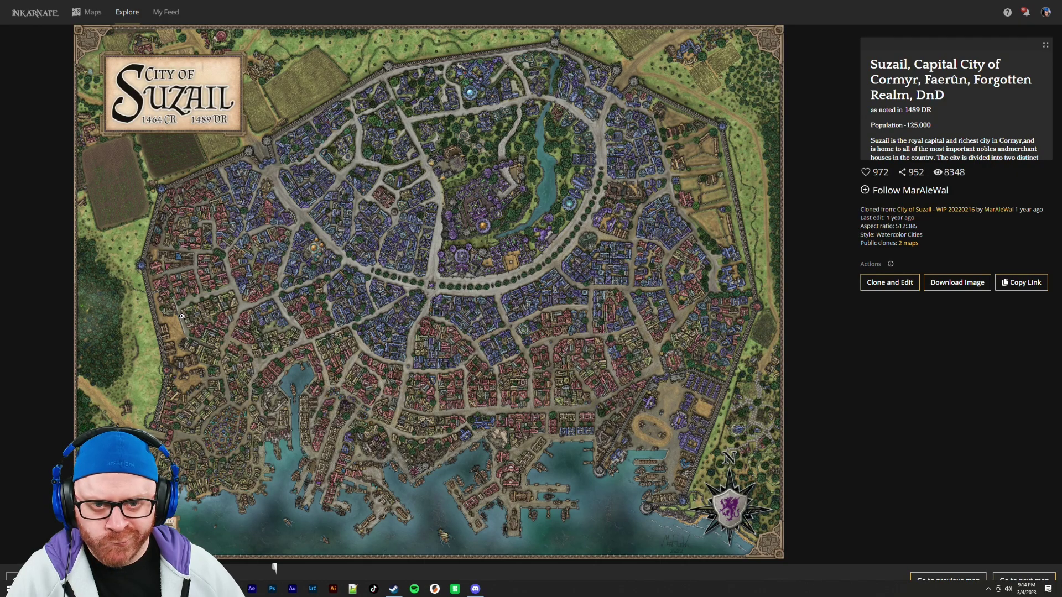
View the Suzail map full screen, examine its castle district, outer walls and harbour up close, and close the full-screen view
click(547, 178)
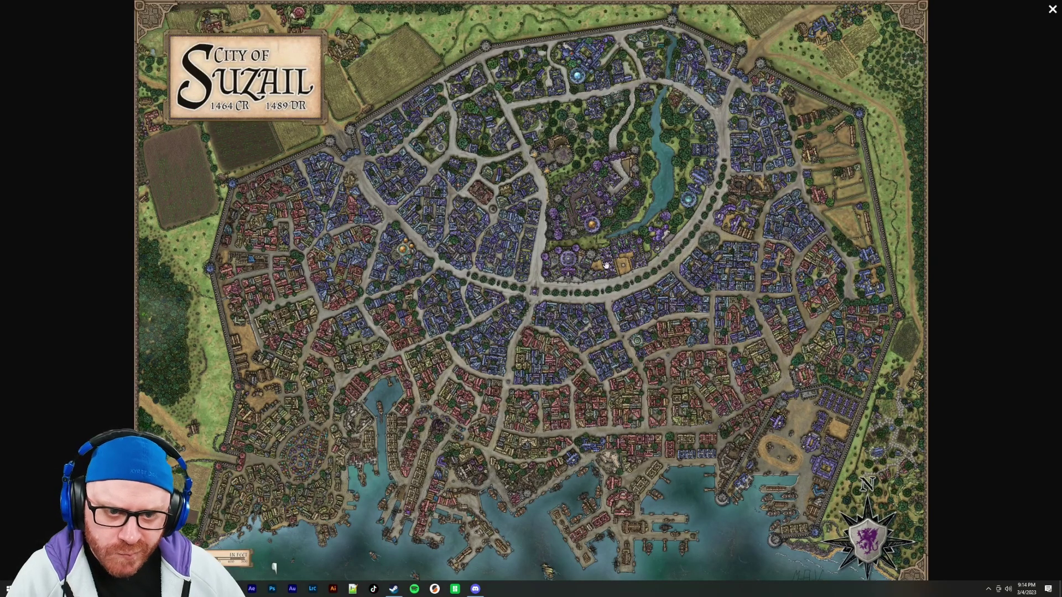
scroll(657, 158, up, 5)
drag(657, 157, 517, 300)
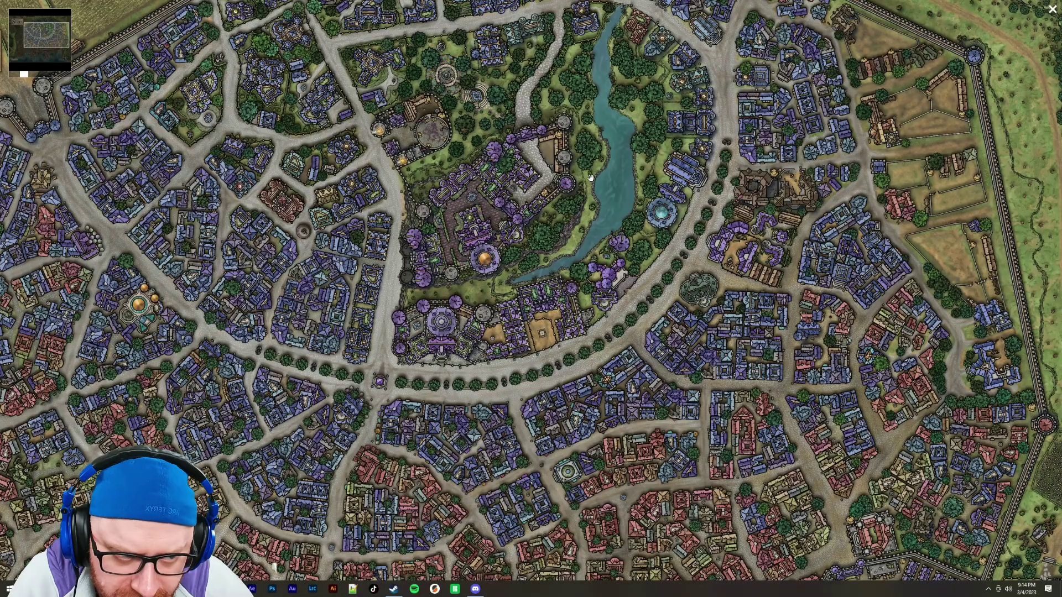
drag(740, 194, 645, 290)
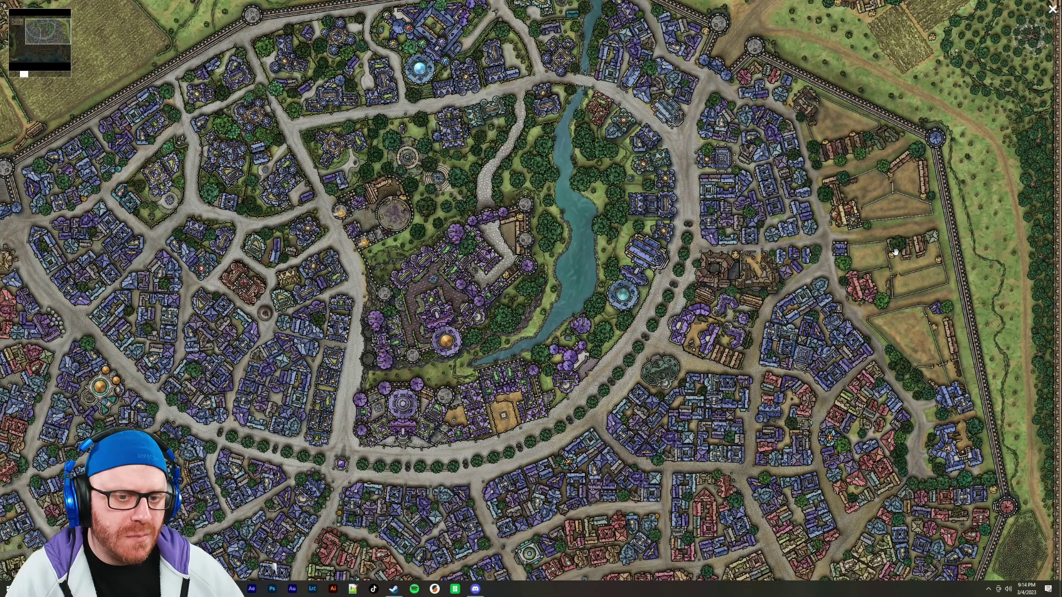
scroll(896, 252, up, 3)
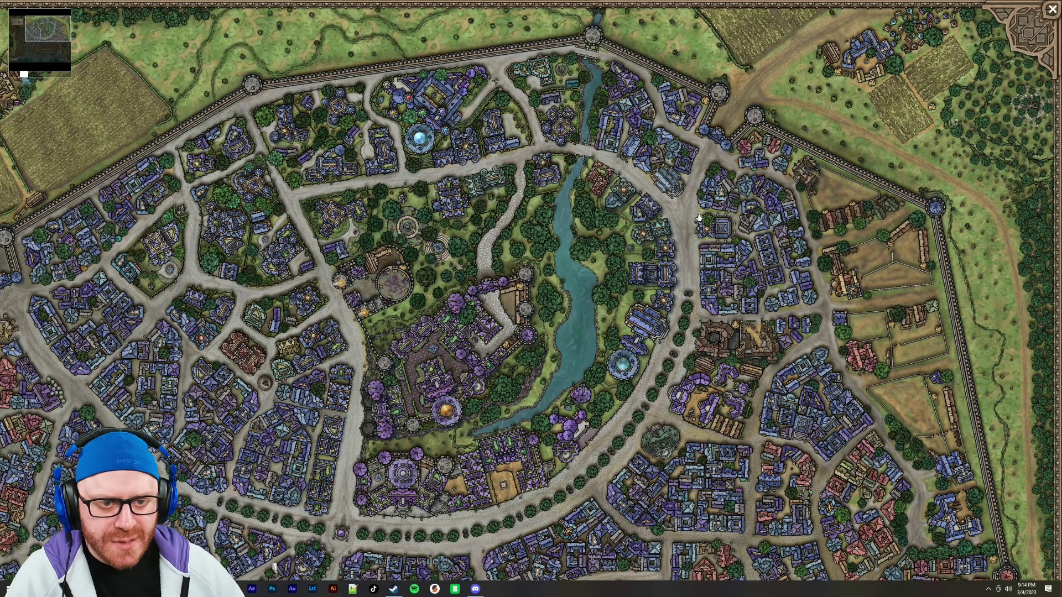
click(815, 308)
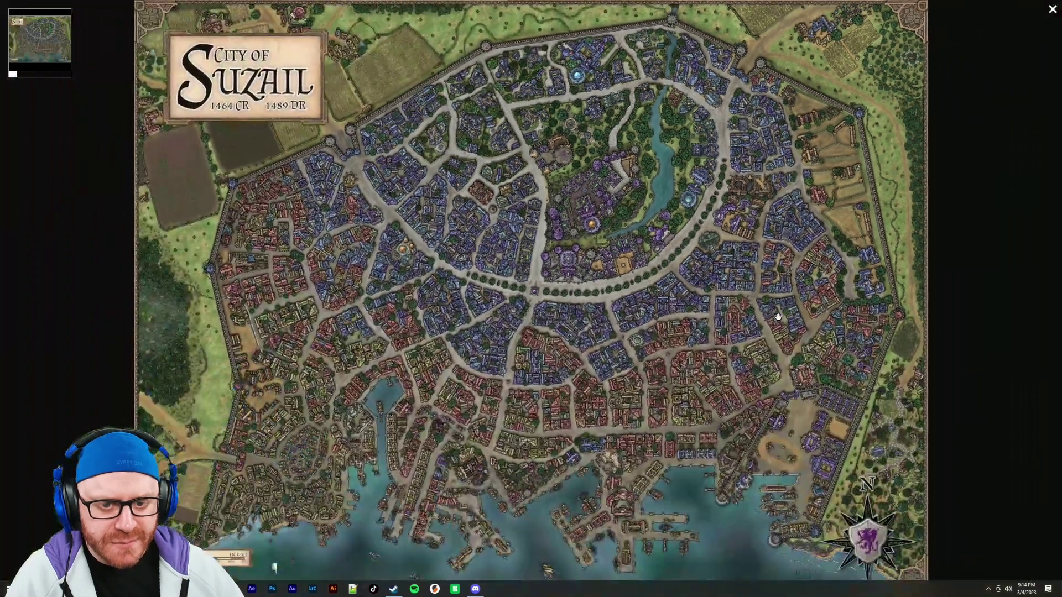
click(894, 285)
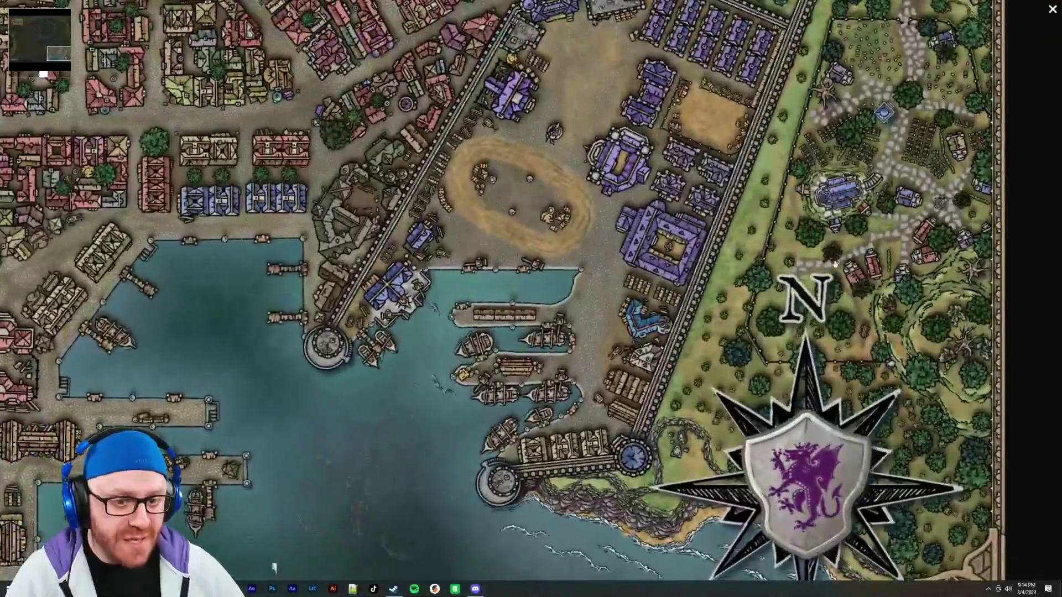
click(761, 271)
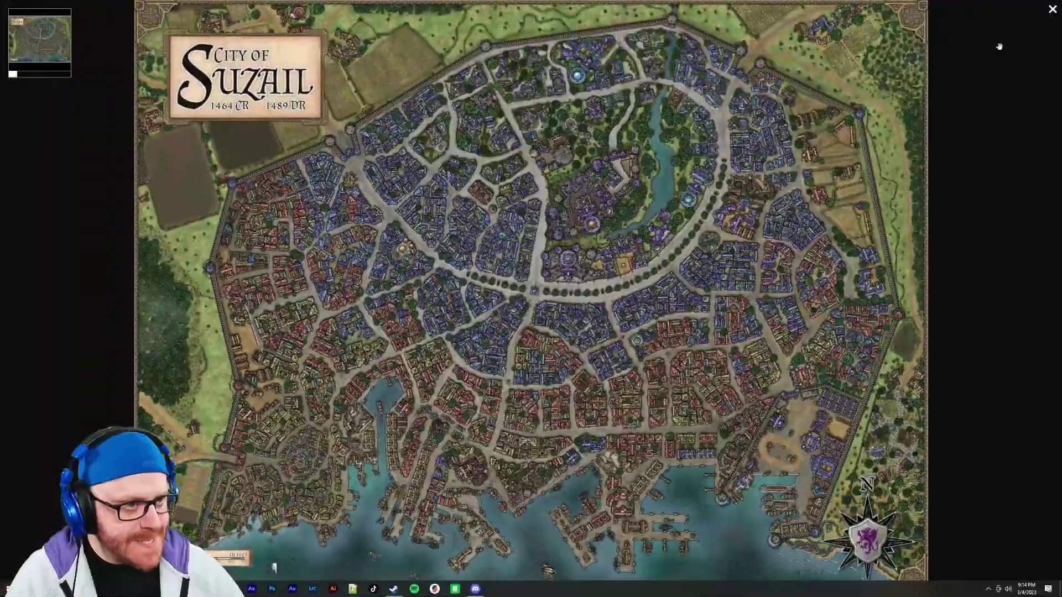
click(1052, 10)
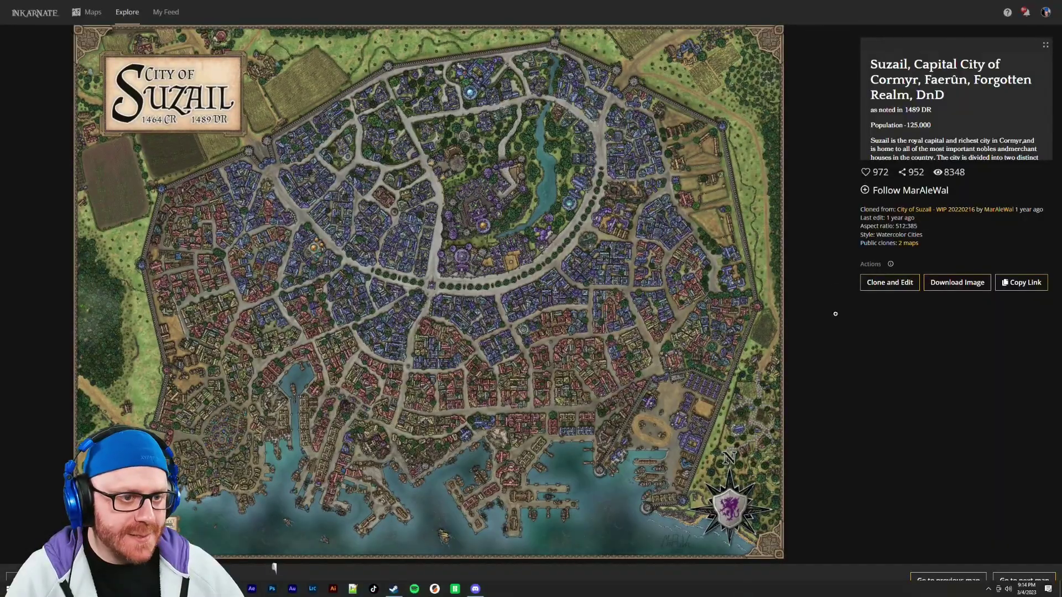
Find the coastal city map Cirasia among the most cloned maps and clone it for editing
click(127, 12)
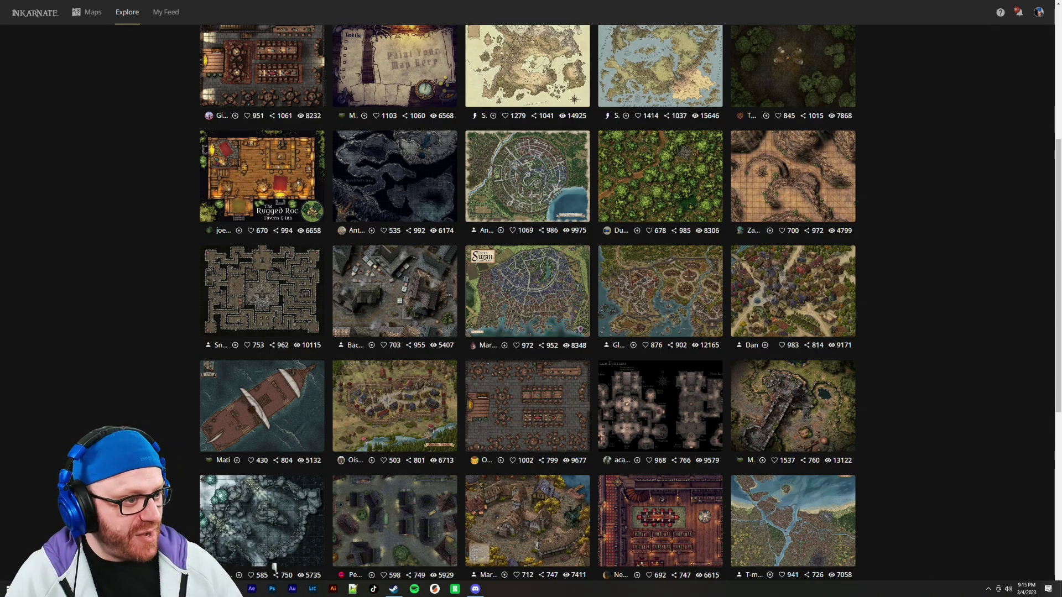
scroll(951, 339, down, 3)
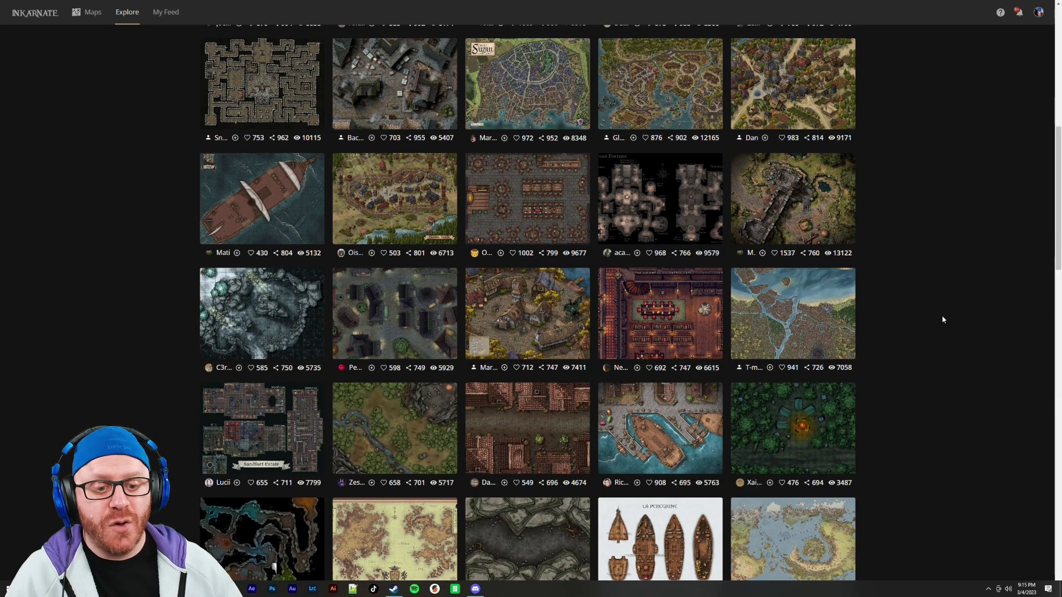
scroll(927, 314, down, 1)
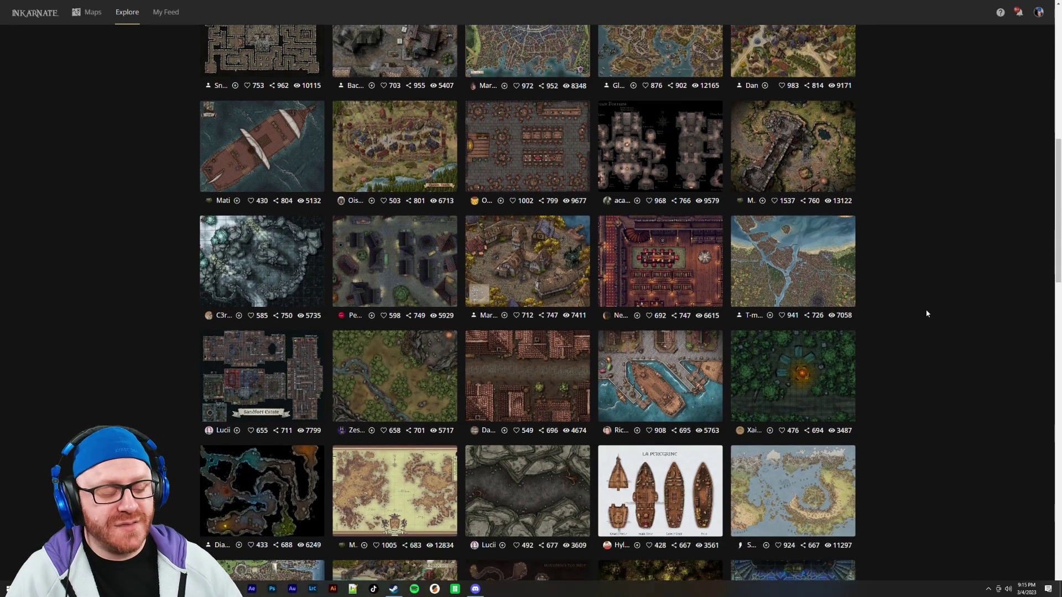
scroll(927, 313, down, 1)
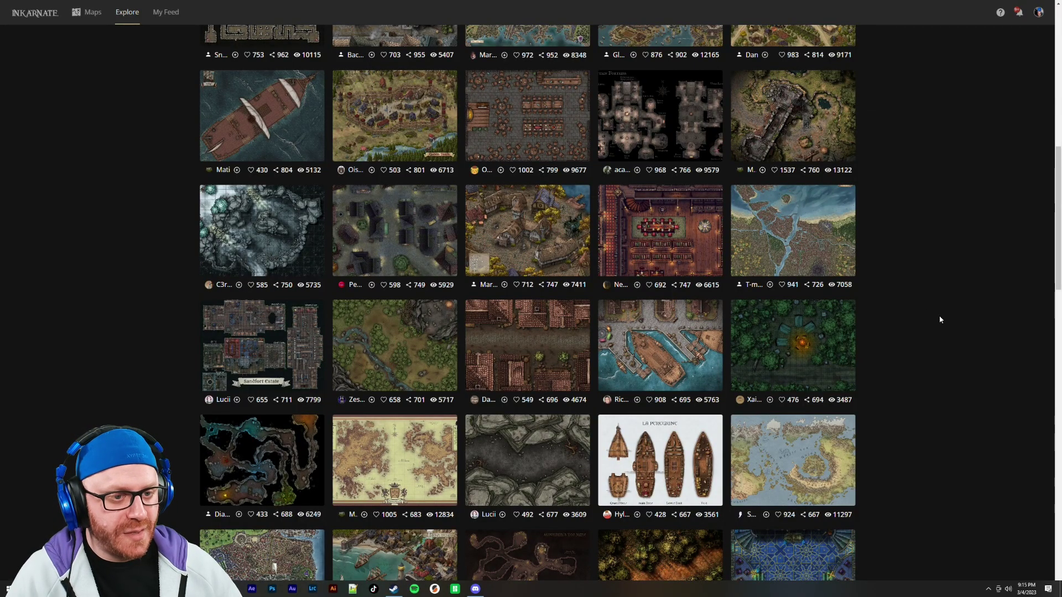
click(793, 232)
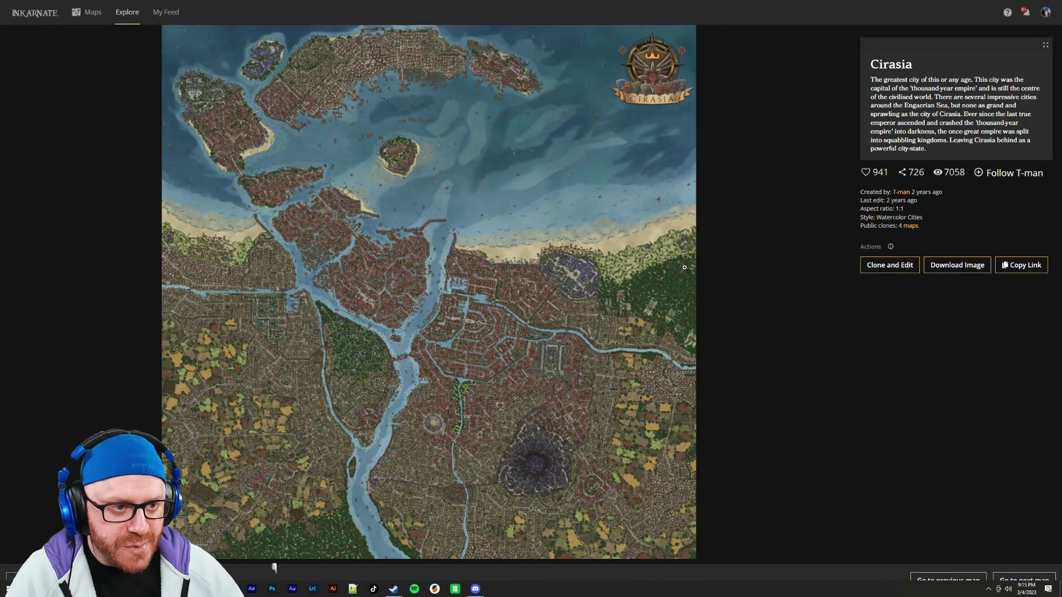
click(891, 265)
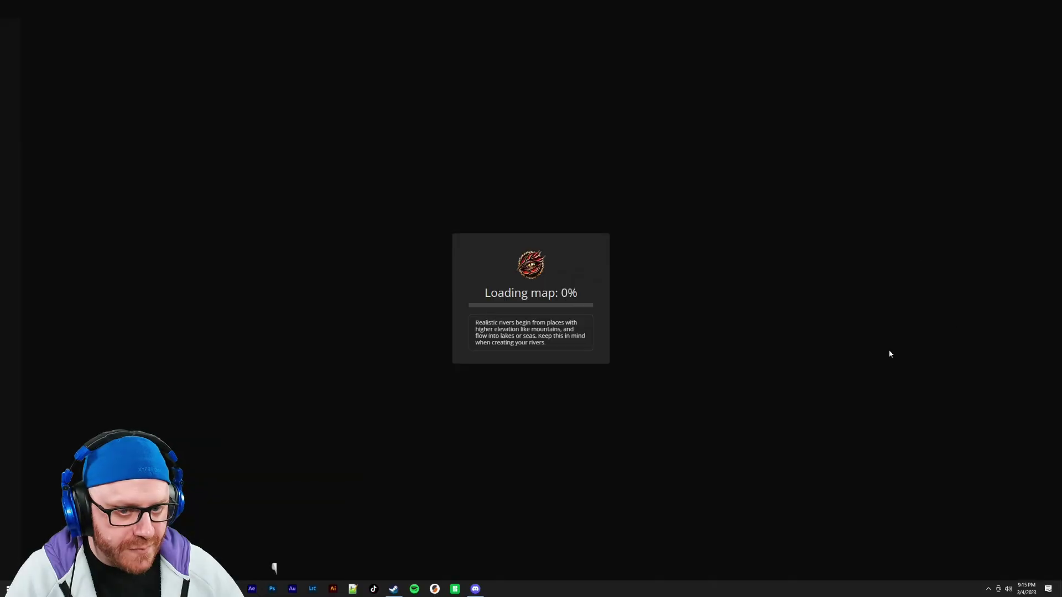
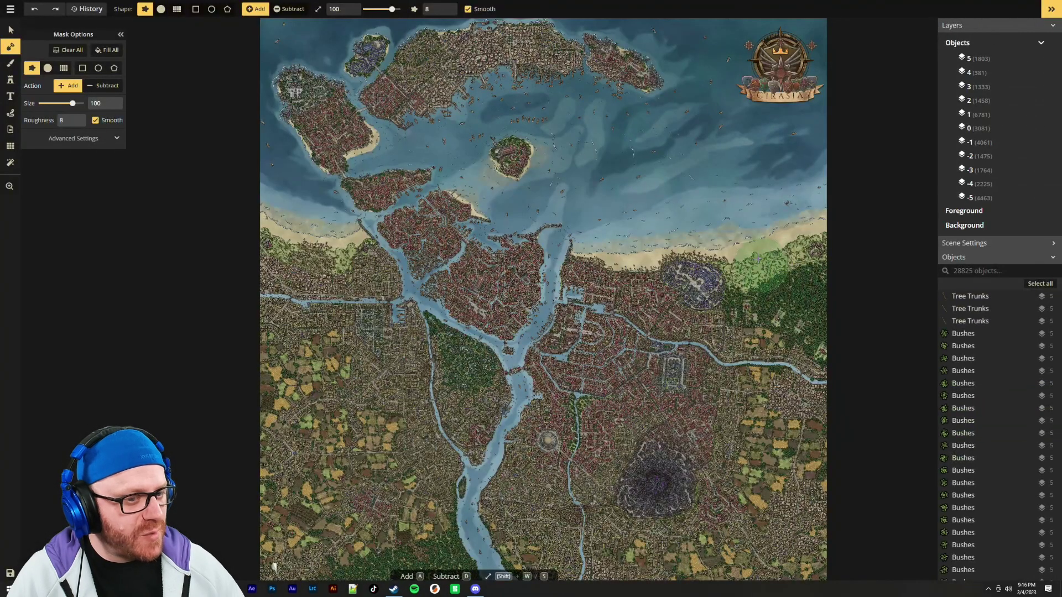
Switch to the Select tool and examine the canal districts and the rectangular walled compound of the cloned Cirasia map
scroll(698, 374, up, 3)
scroll(699, 374, up, 5)
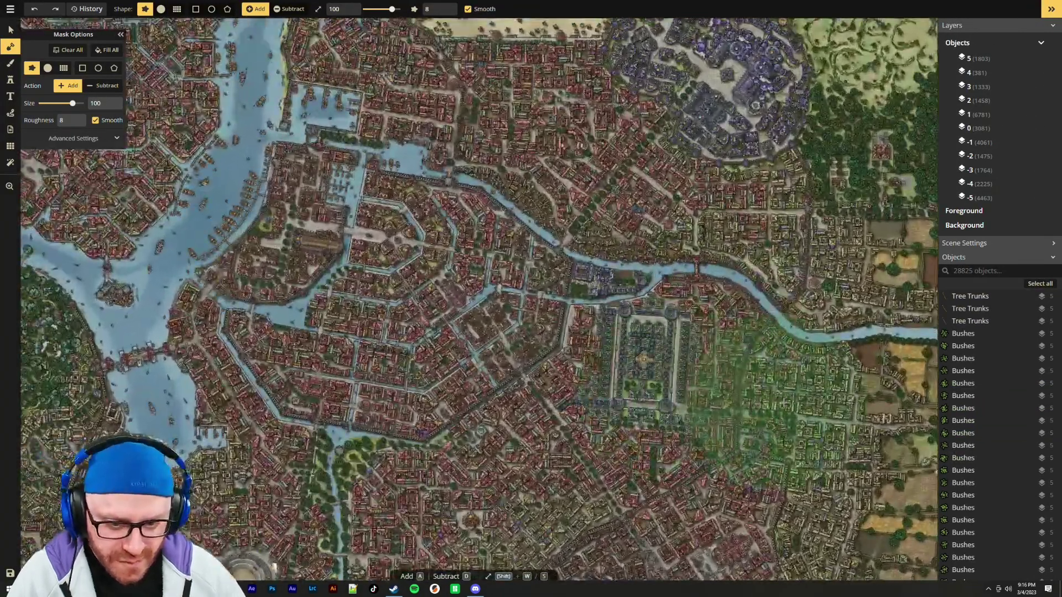
scroll(772, 395, up, 2)
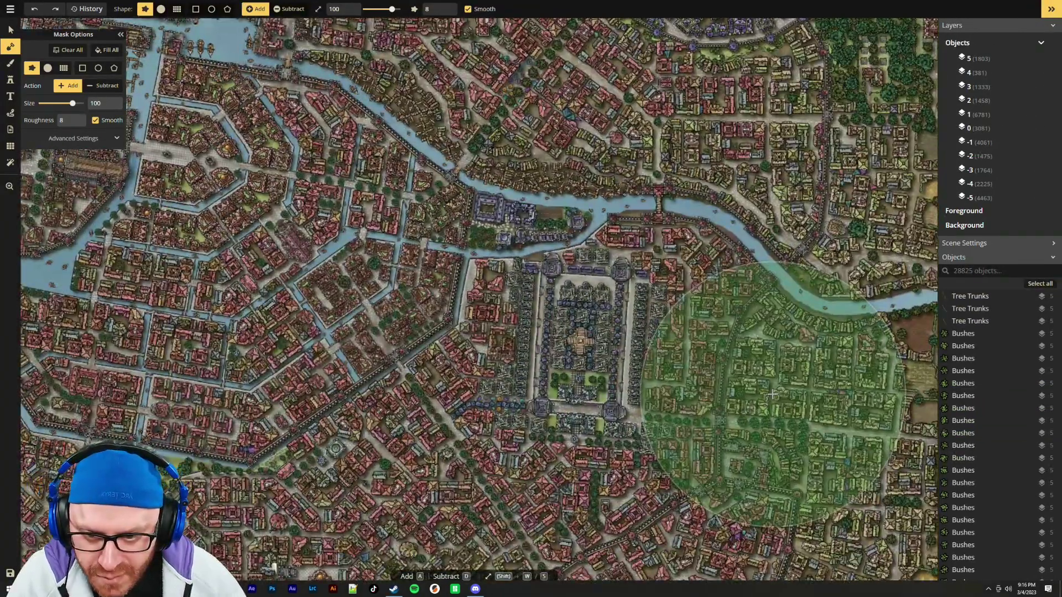
scroll(772, 394, up, 1)
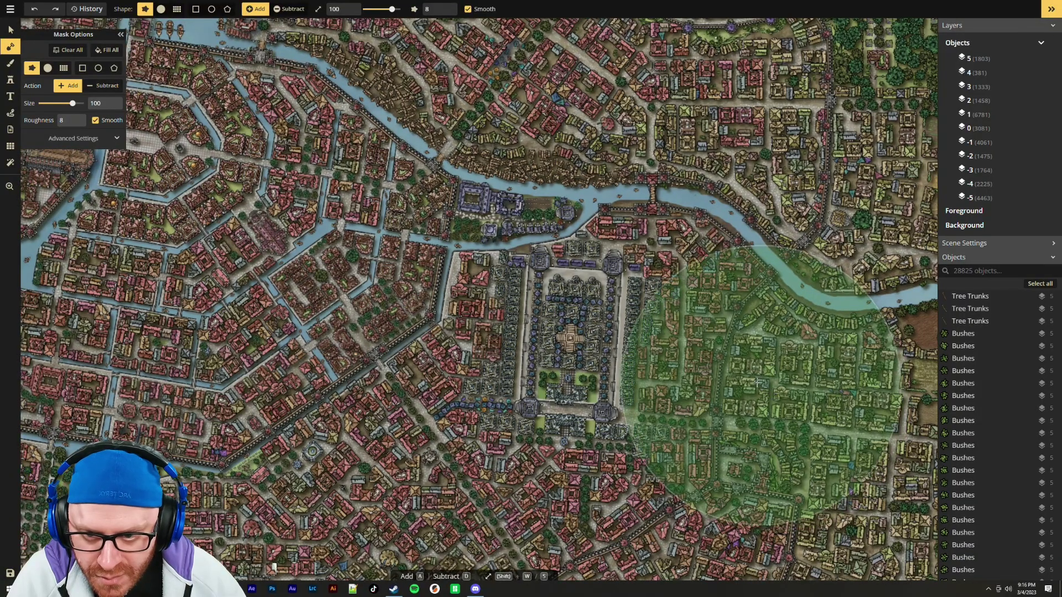
key(v)
scroll(456, 251, down, 4)
drag(354, 243, 548, 282)
scroll(481, 263, down, 5)
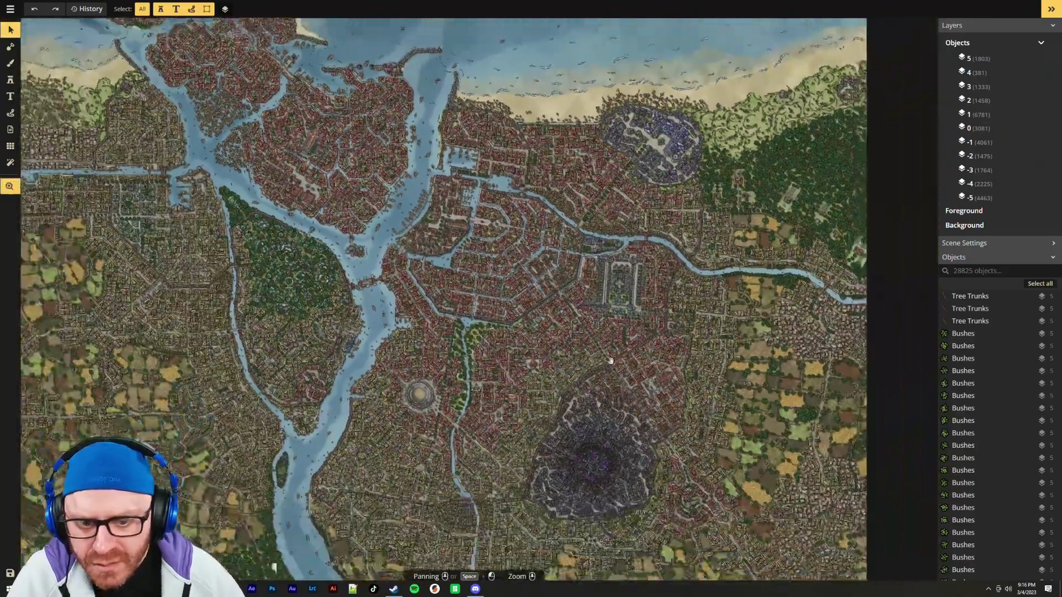
Examine the dark ruined quarter with the purple glow in the southern part of Cirasia and its surrounding streets
drag(611, 361, 507, 232)
scroll(512, 260, up, 6)
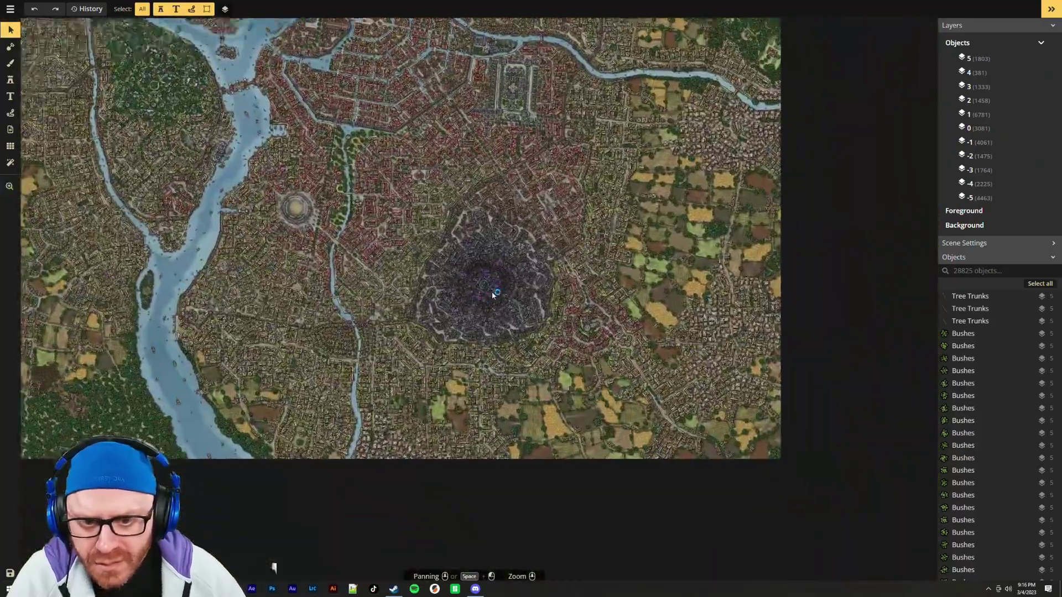
scroll(522, 292, up, 3)
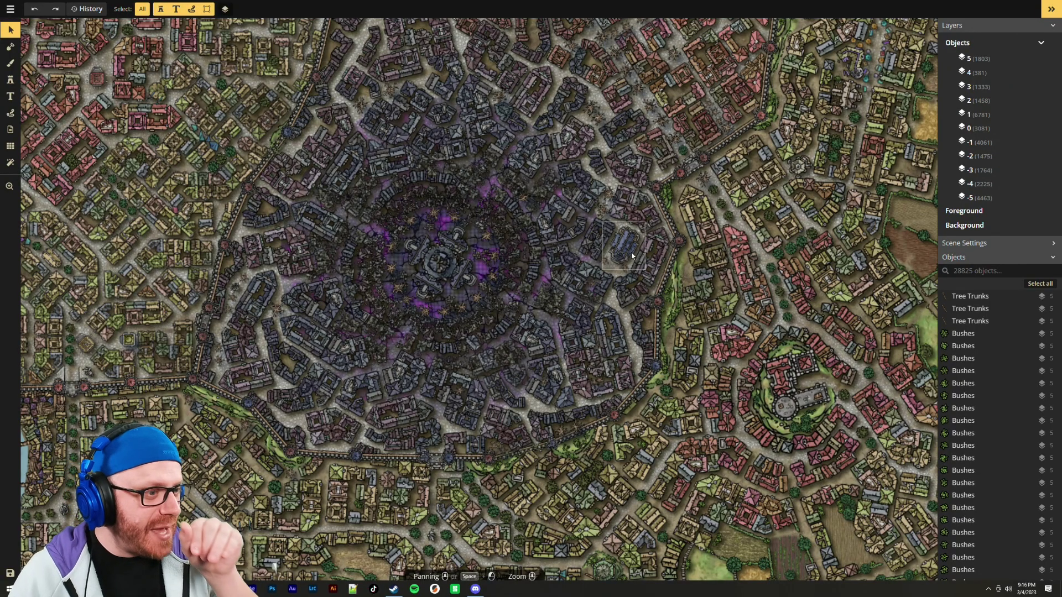
scroll(653, 256, down, 3)
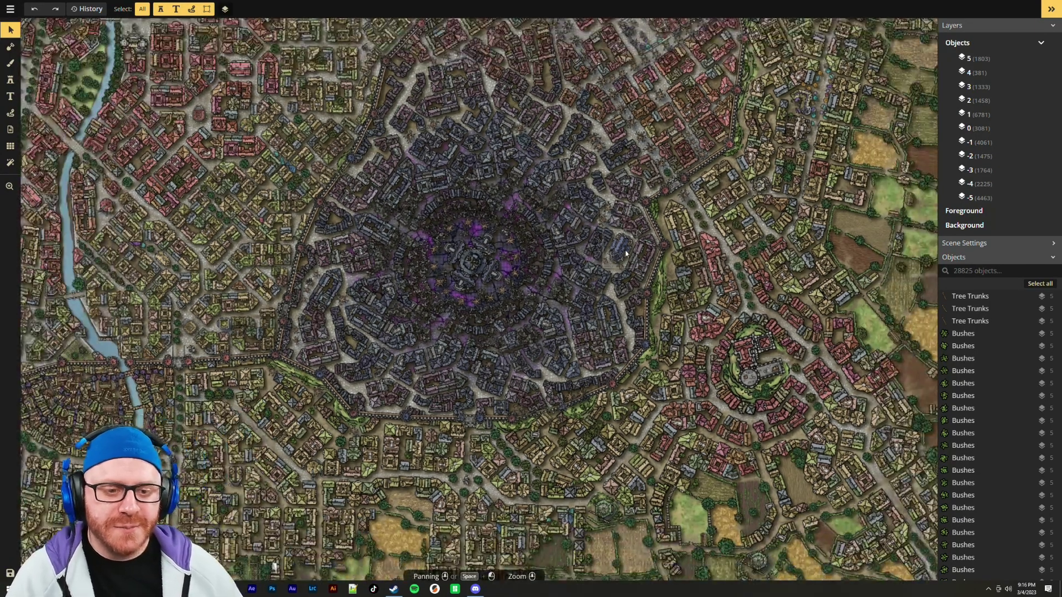
scroll(666, 254, down, 2)
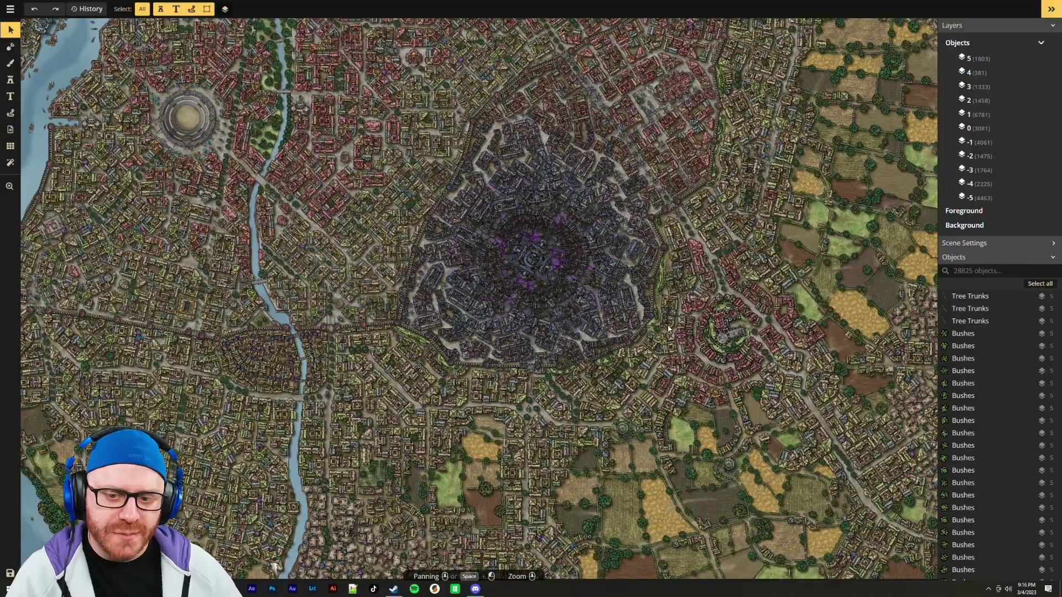
scroll(667, 329, down, 2)
Examine the farmland and outlying housing along Cirasia's eastern edge, northward up to the river
key(z)
drag(730, 324, 578, 311)
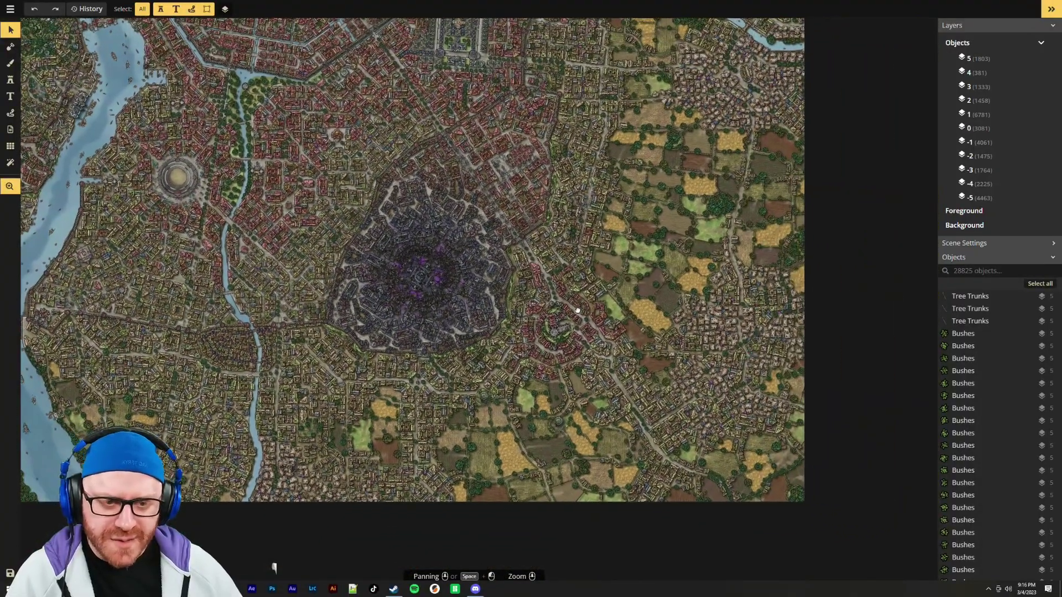
scroll(705, 341, up, 4)
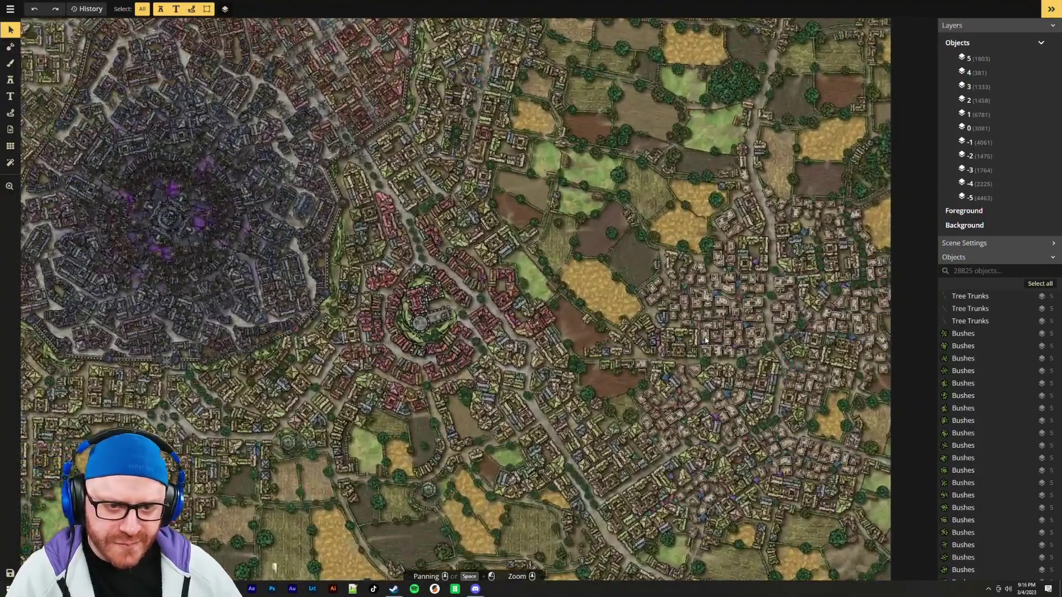
scroll(706, 339, up, 3)
scroll(673, 343, down, 3)
drag(619, 73, 547, 275)
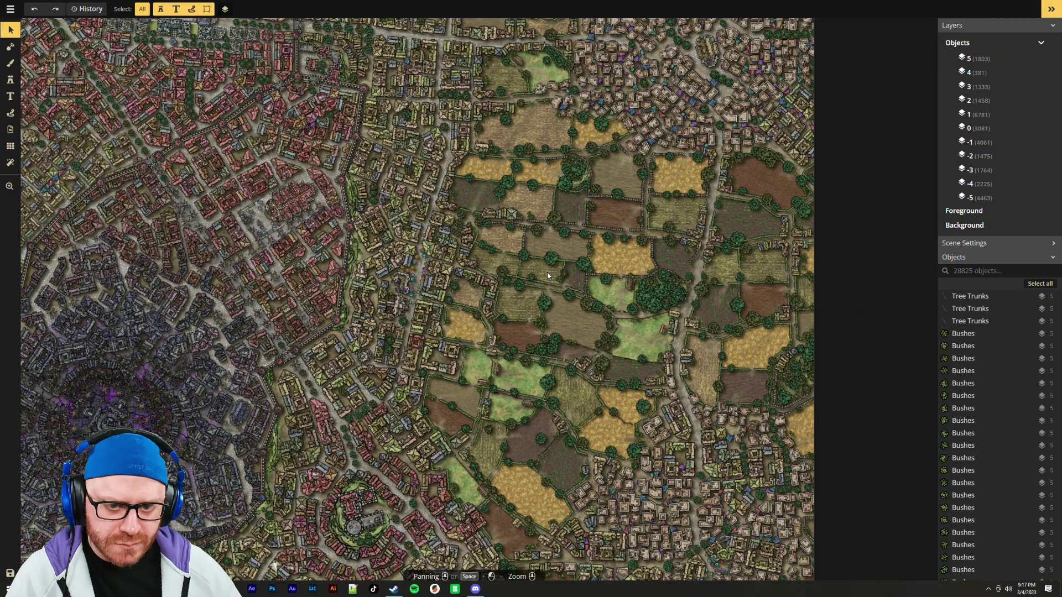
drag(548, 274, 538, 373)
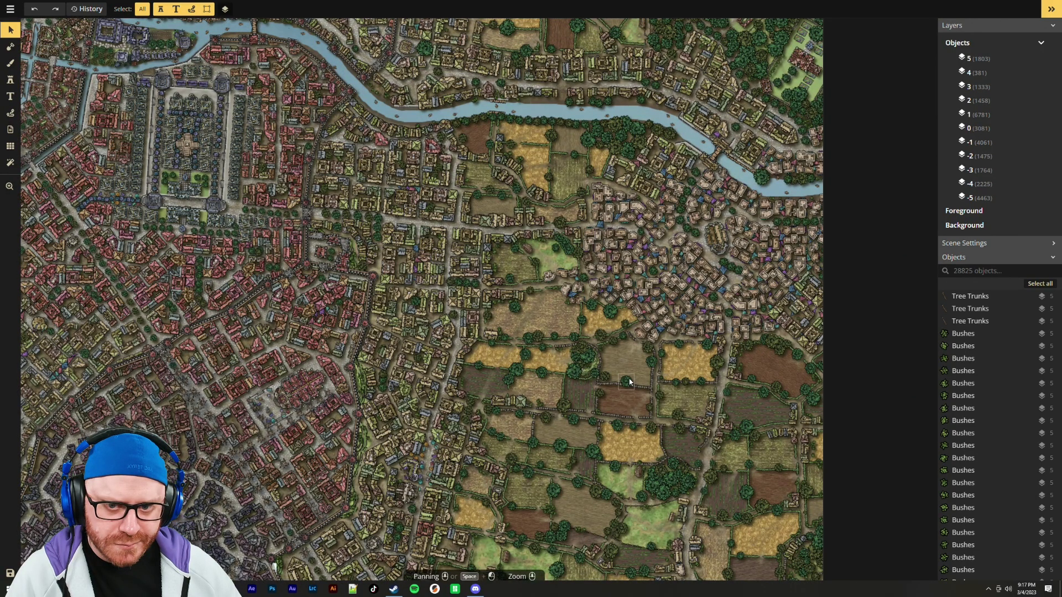
drag(555, 200, 596, 408)
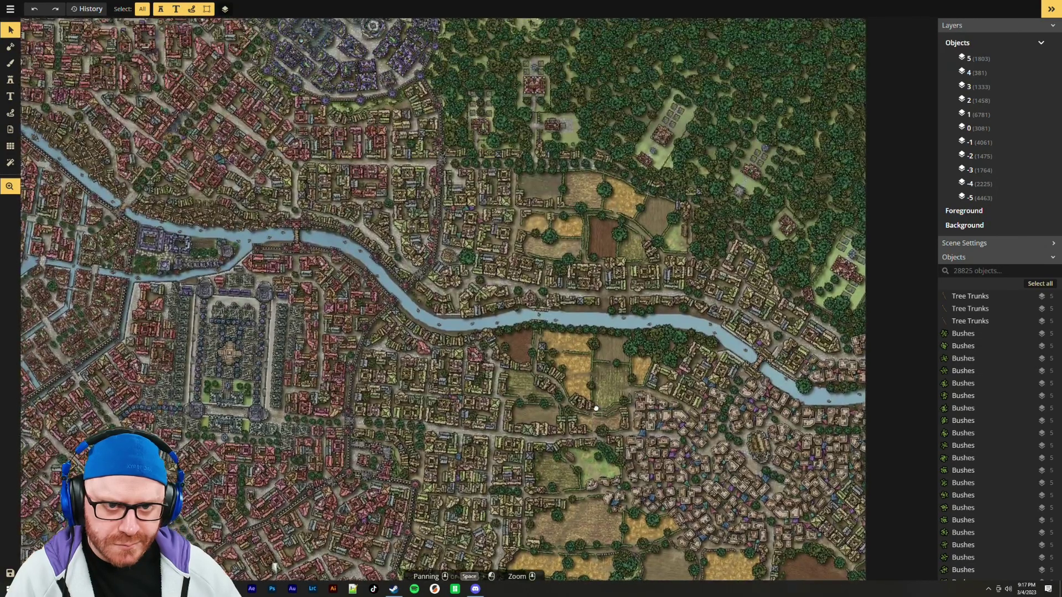
Examine the walled purple-roofed palace quarter by the beach and the central river and island districts of Cirasia
drag(580, 257, 640, 461)
drag(380, 99, 488, 177)
scroll(488, 177, up, 2)
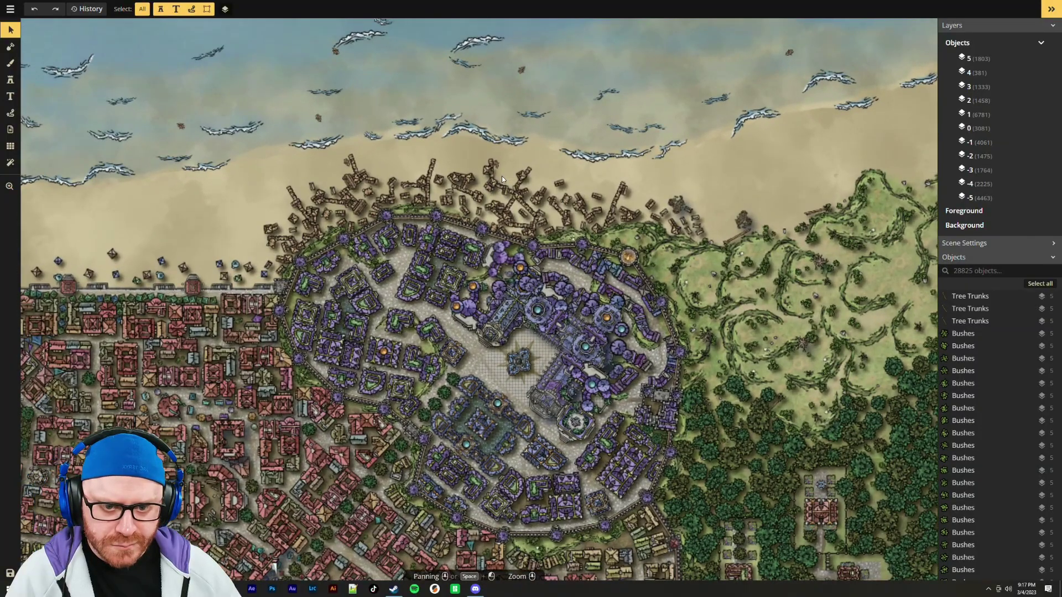
scroll(502, 176, down, 2)
scroll(503, 176, down, 2)
drag(470, 305, 477, 278)
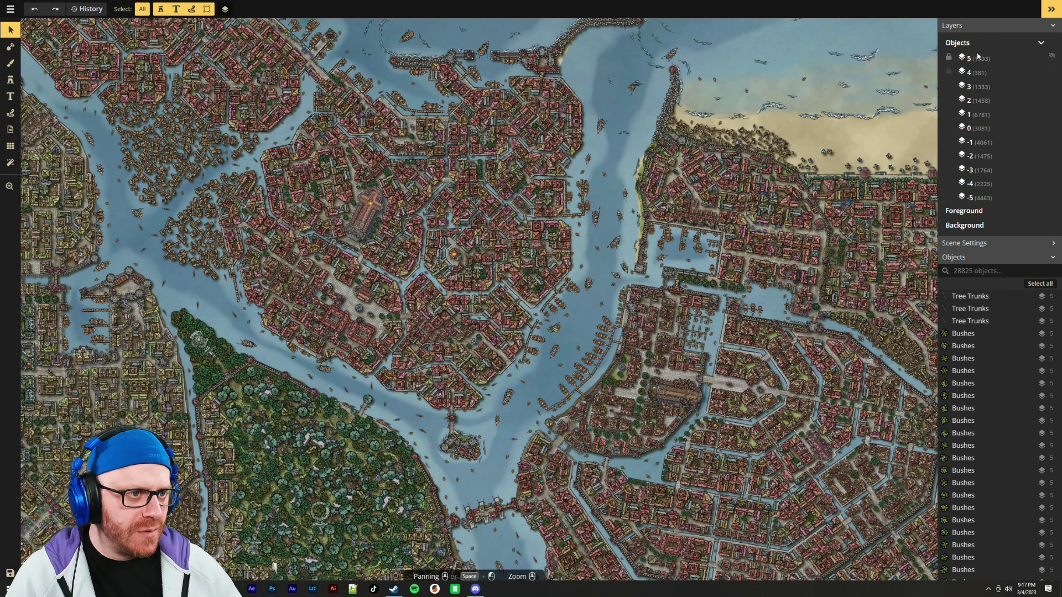
scroll(655, 227, down, 5)
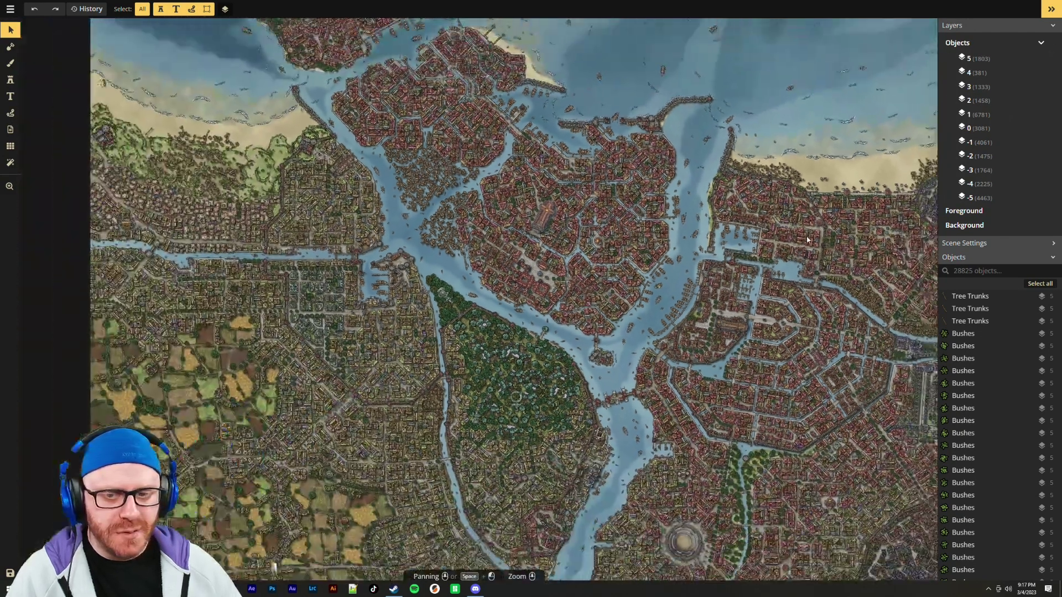
Select three of the red building blocks near the central river bridge one after another to inspect their stamp settings
scroll(656, 227, down, 5)
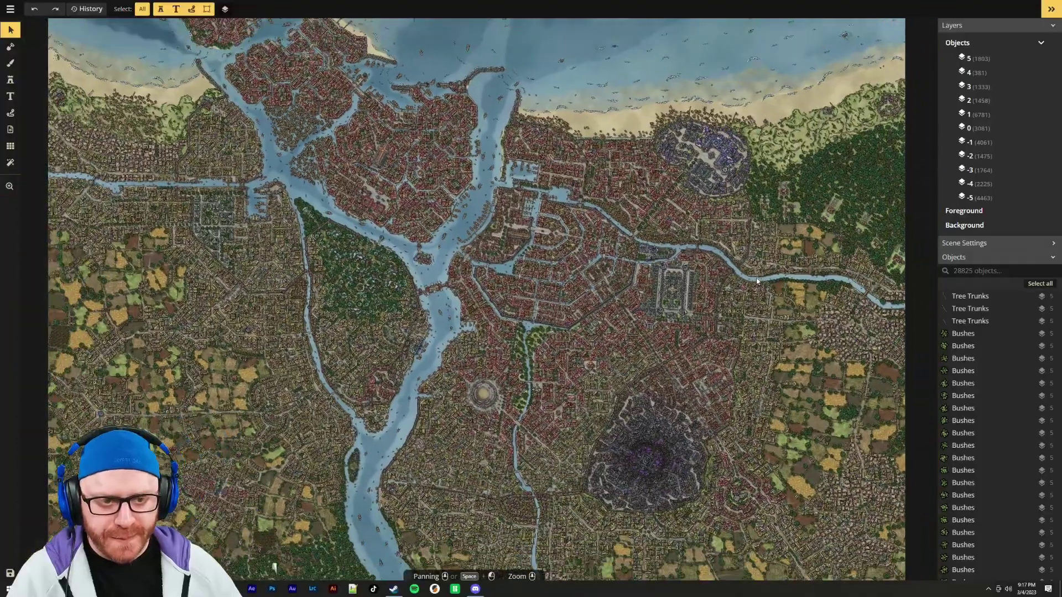
scroll(756, 268, down, 1)
scroll(775, 274, up, 3)
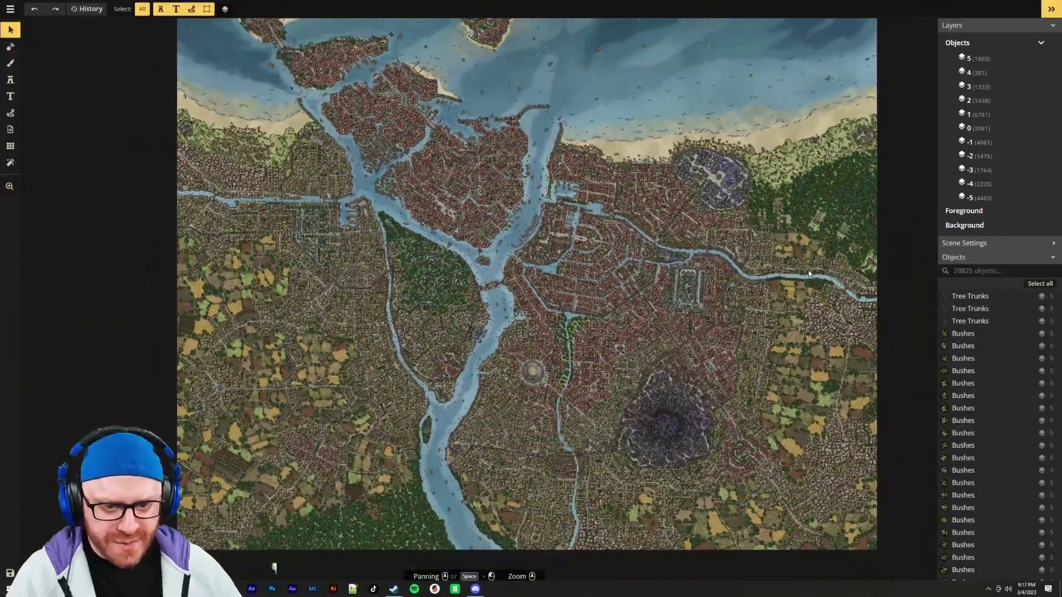
scroll(530, 297, up, 5)
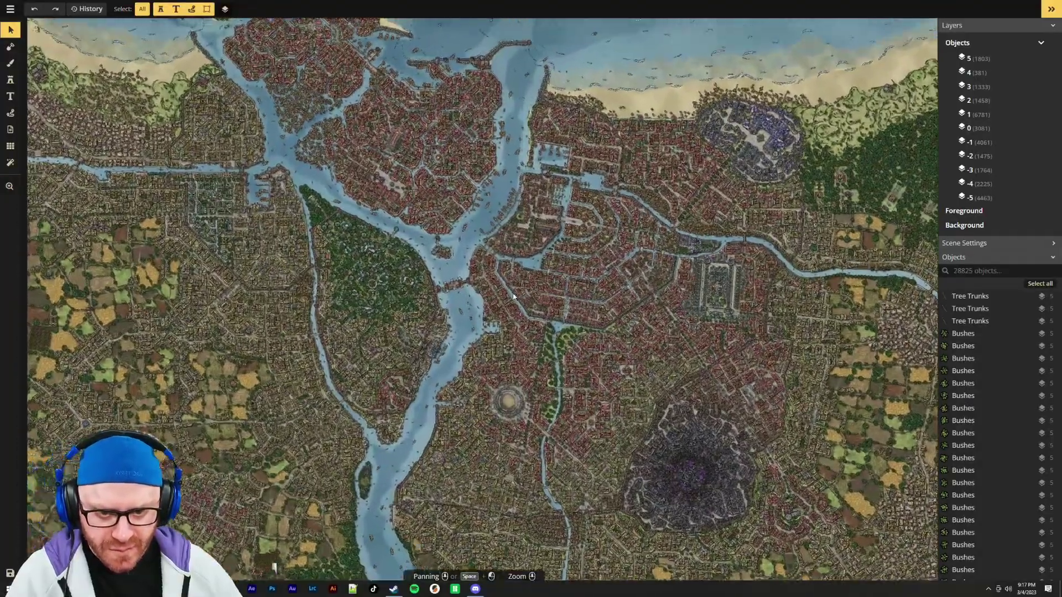
scroll(518, 270, up, 5)
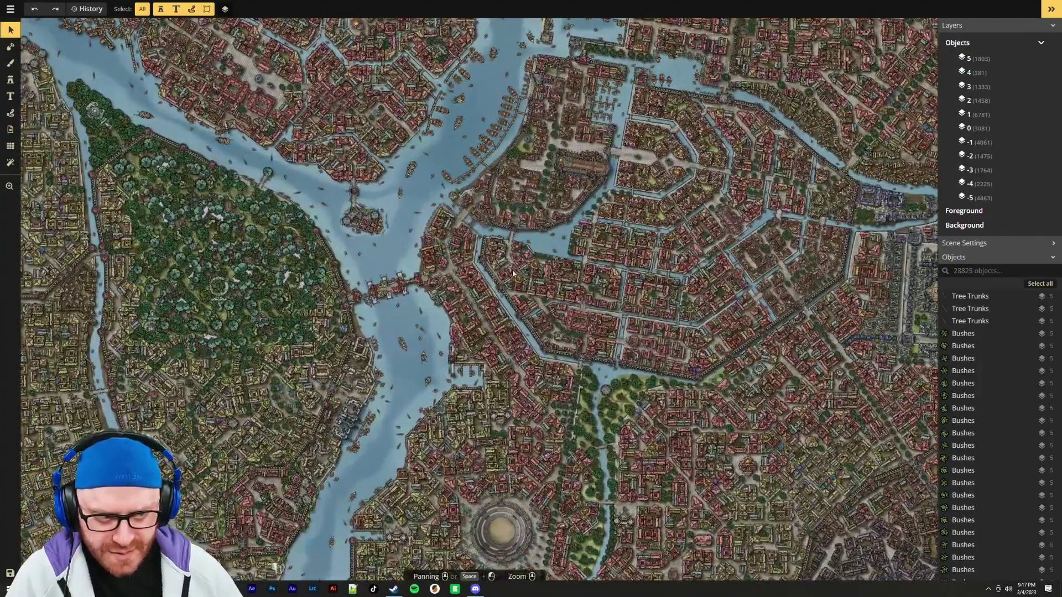
scroll(523, 271, up, 2)
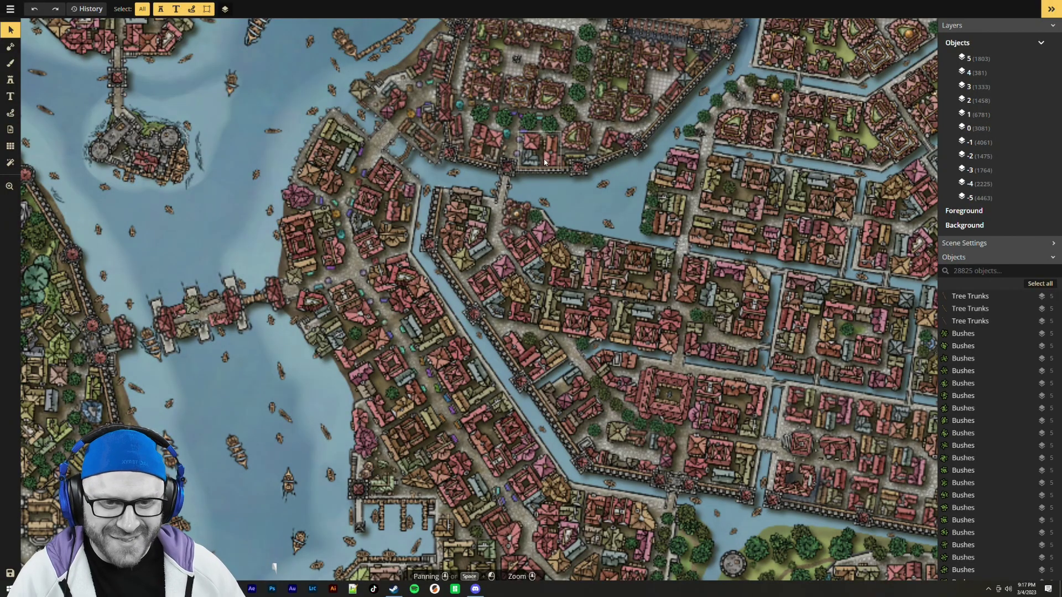
click(535, 146)
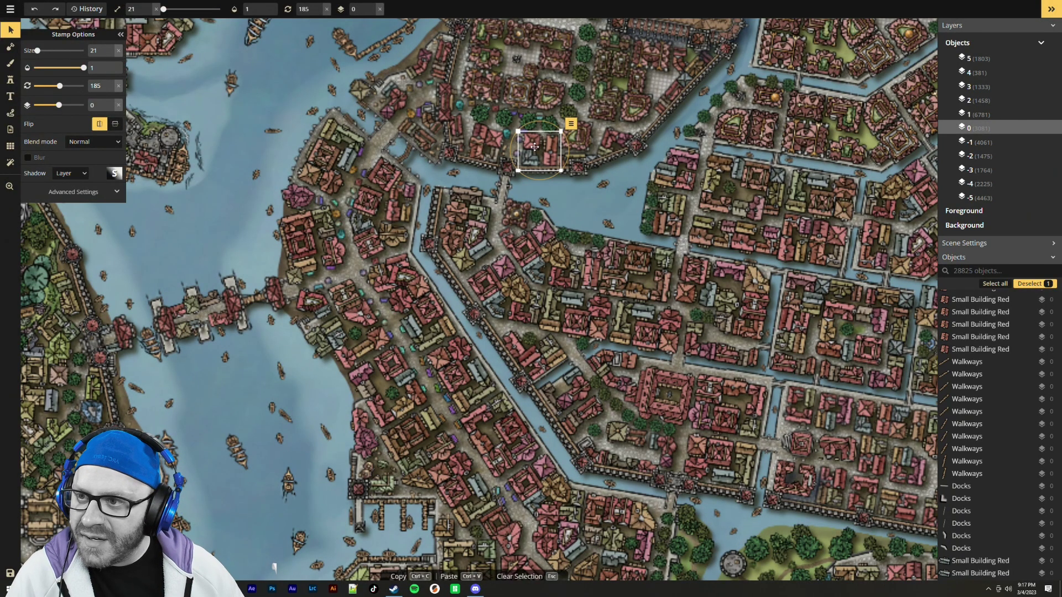
click(306, 247)
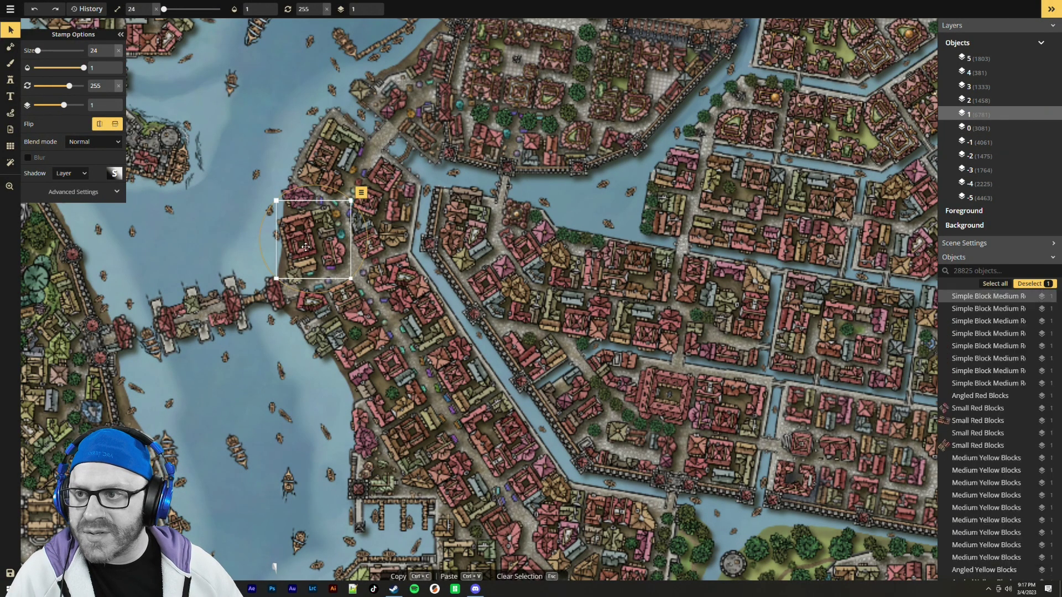
click(429, 313)
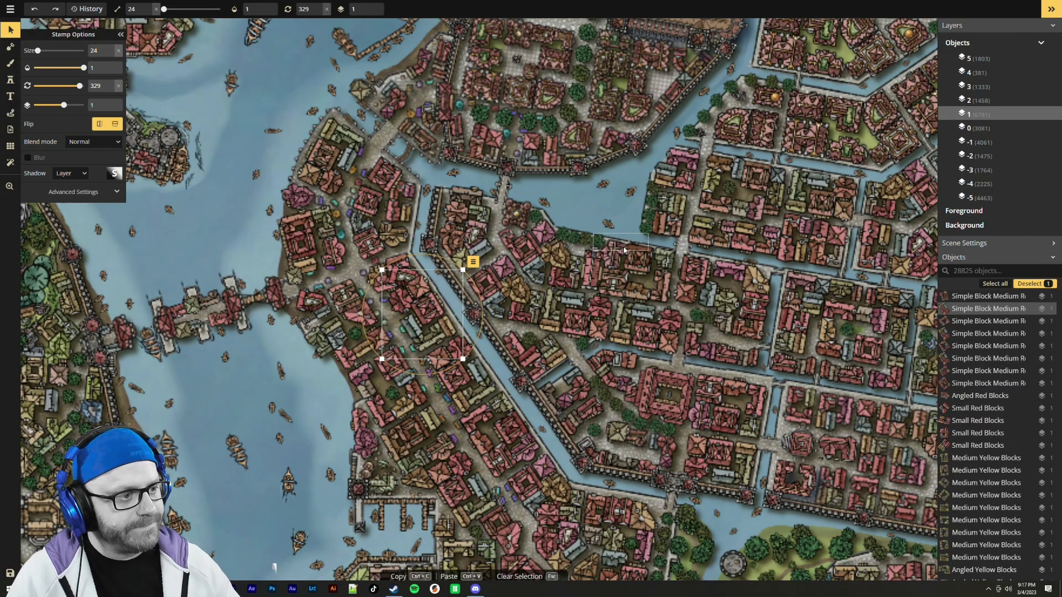
Examine the dense housing around the canal park, then the eastern river, walled palace quarter and forest estates of Cirasia
scroll(648, 240, down, 5)
scroll(659, 248, down, 3)
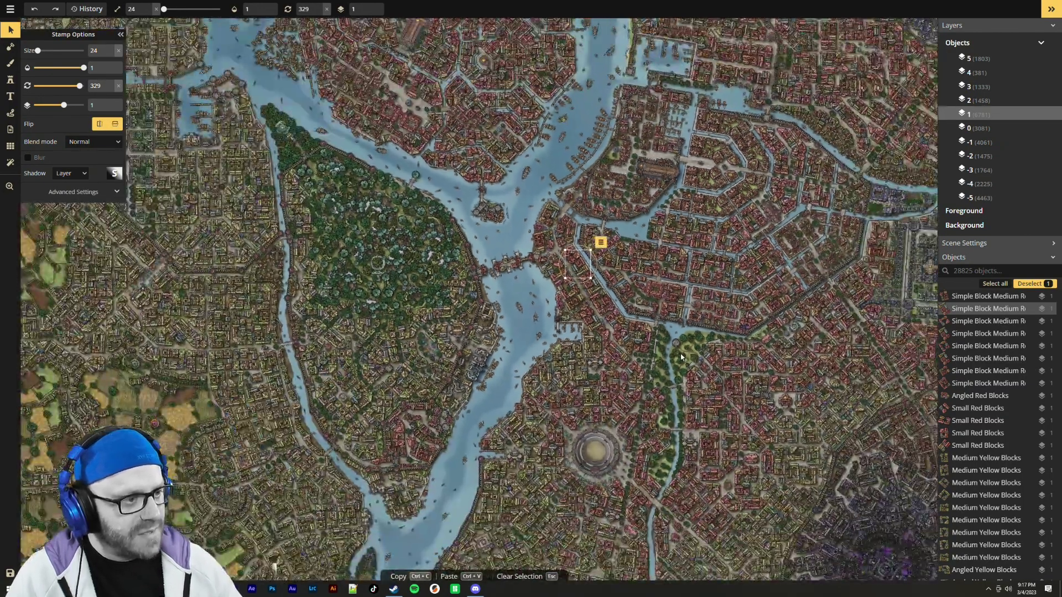
scroll(598, 331, up, 6)
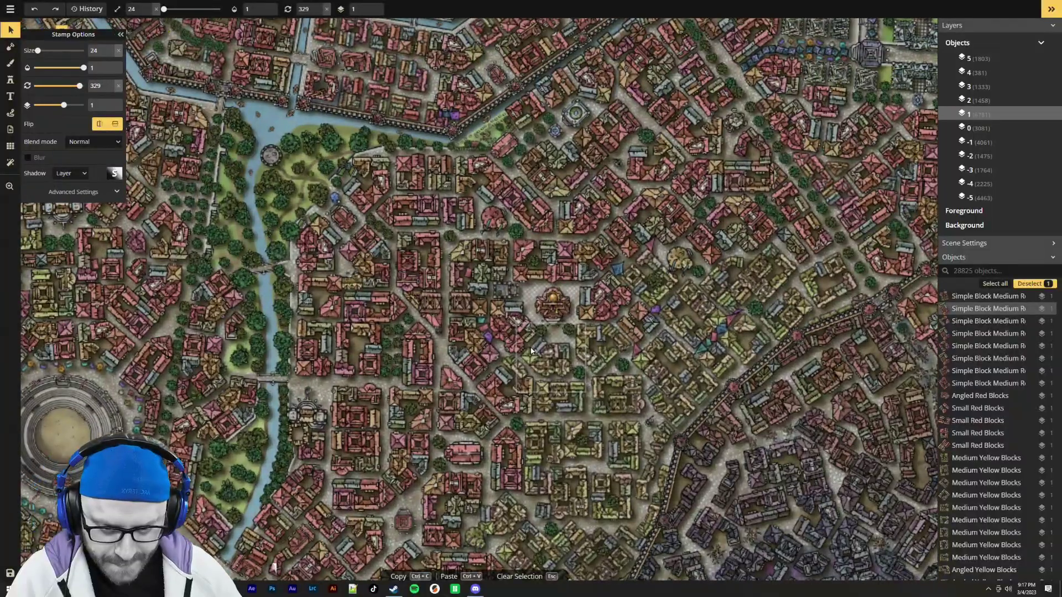
scroll(531, 351, up, 1)
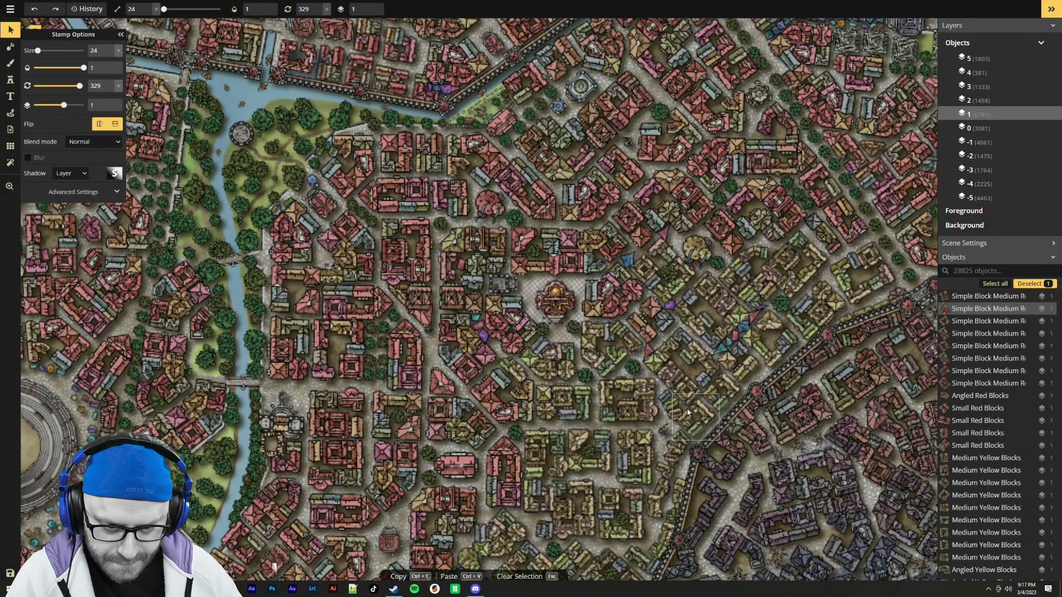
scroll(675, 413, down, 4)
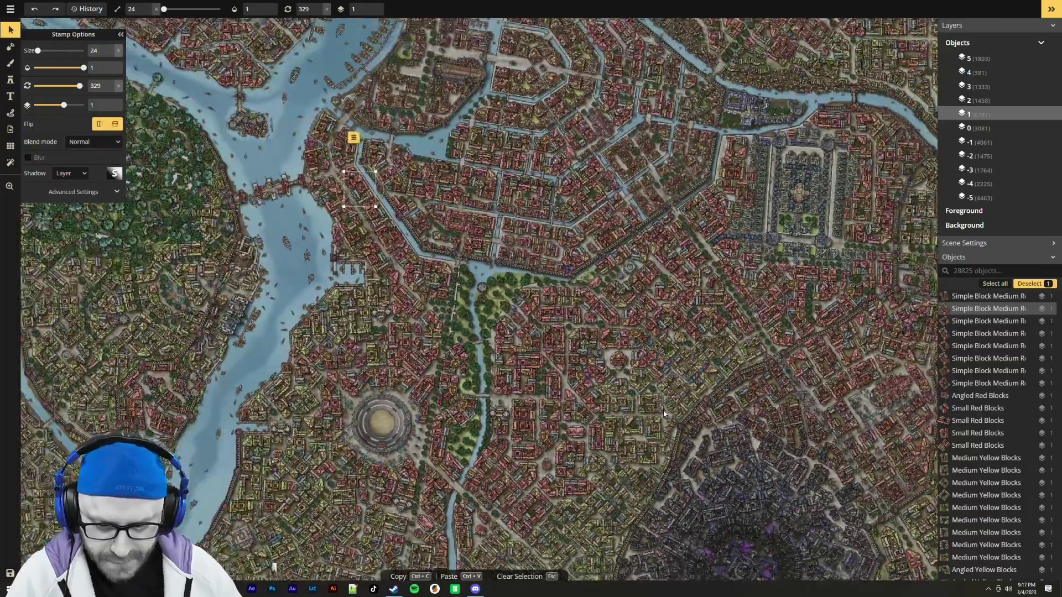
scroll(663, 416, down, 6)
scroll(662, 418, down, 2)
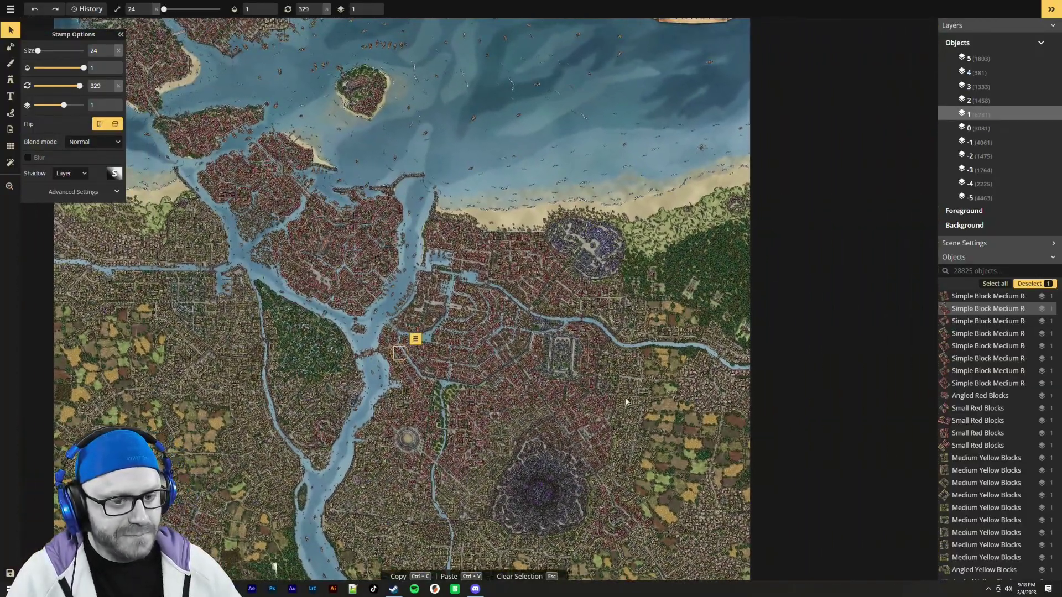
scroll(635, 355, up, 5)
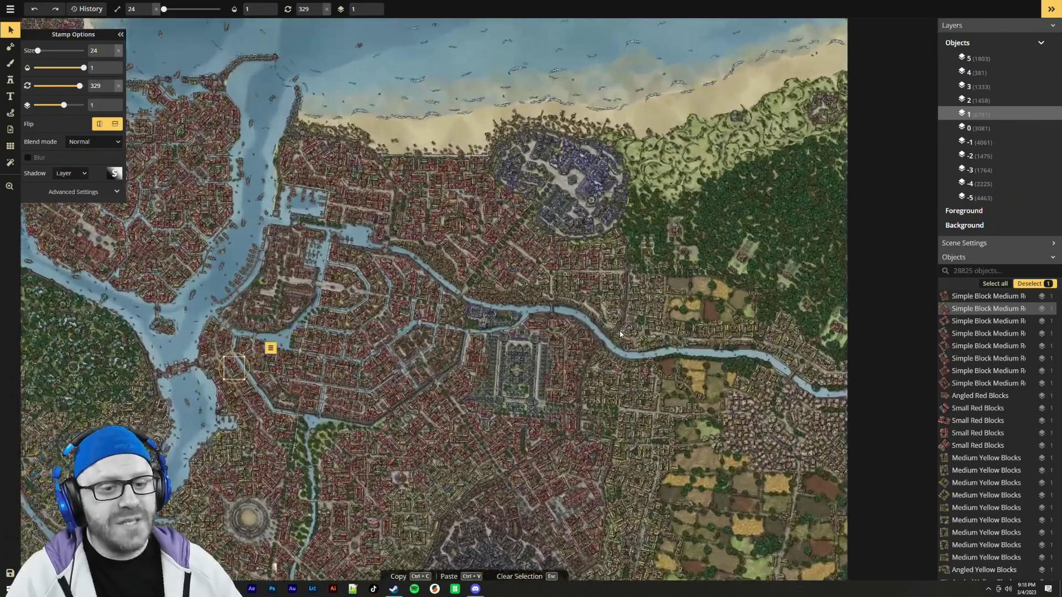
scroll(623, 348, up, 1)
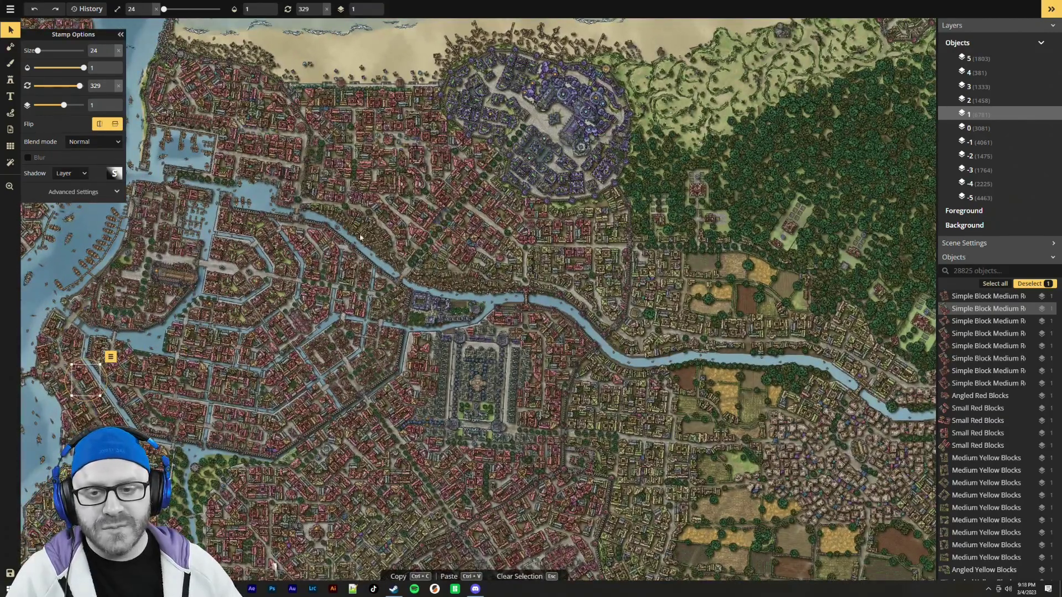
scroll(707, 217, up, 2)
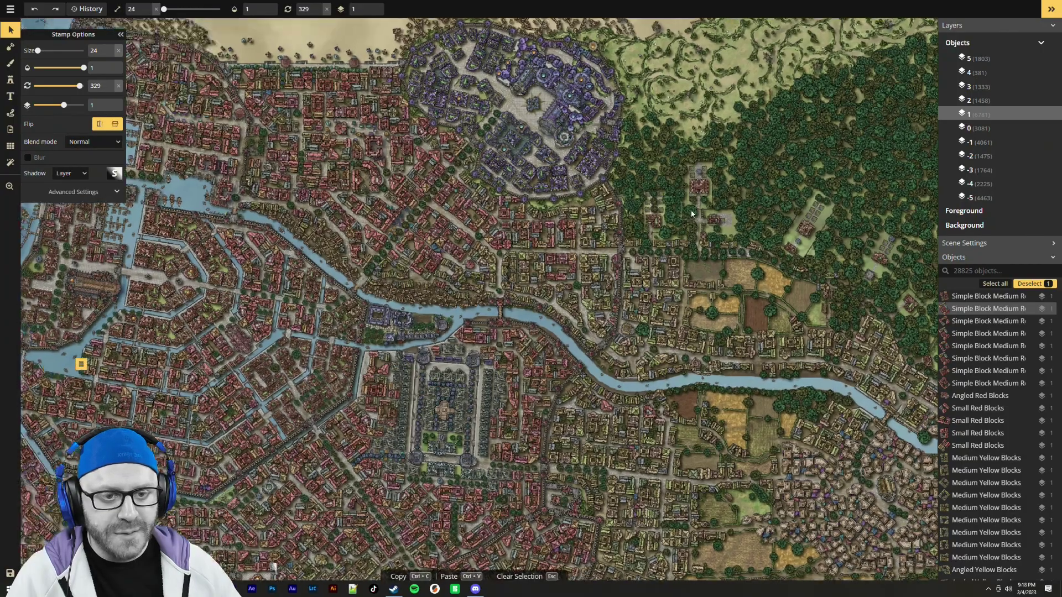
scroll(707, 217, up, 1)
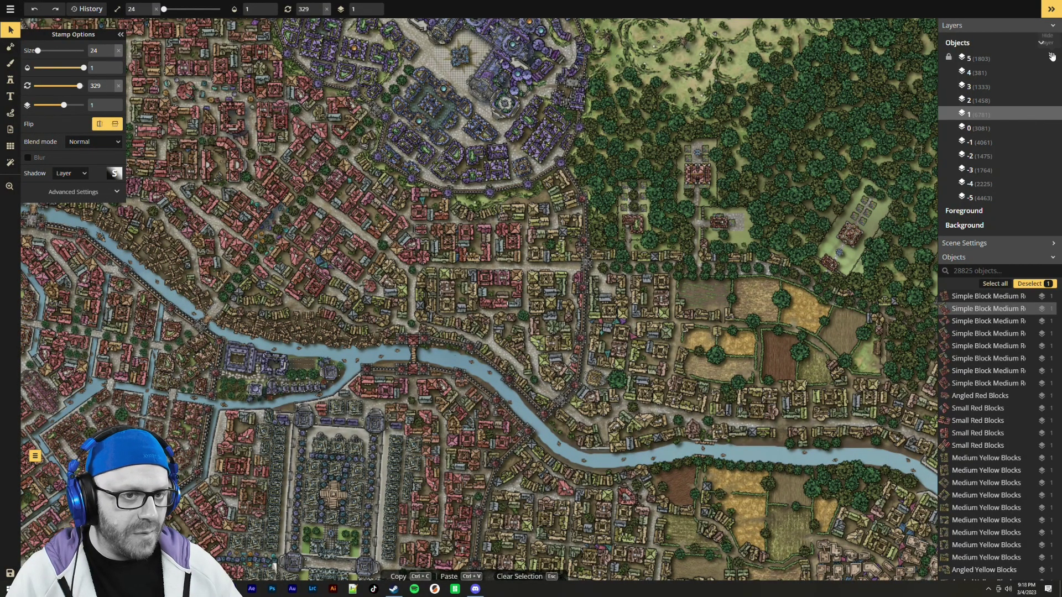
Hide object layer 5, toggling its visibility to compare the whole city map with and without it
click(1052, 55)
scroll(738, 238, down, 5)
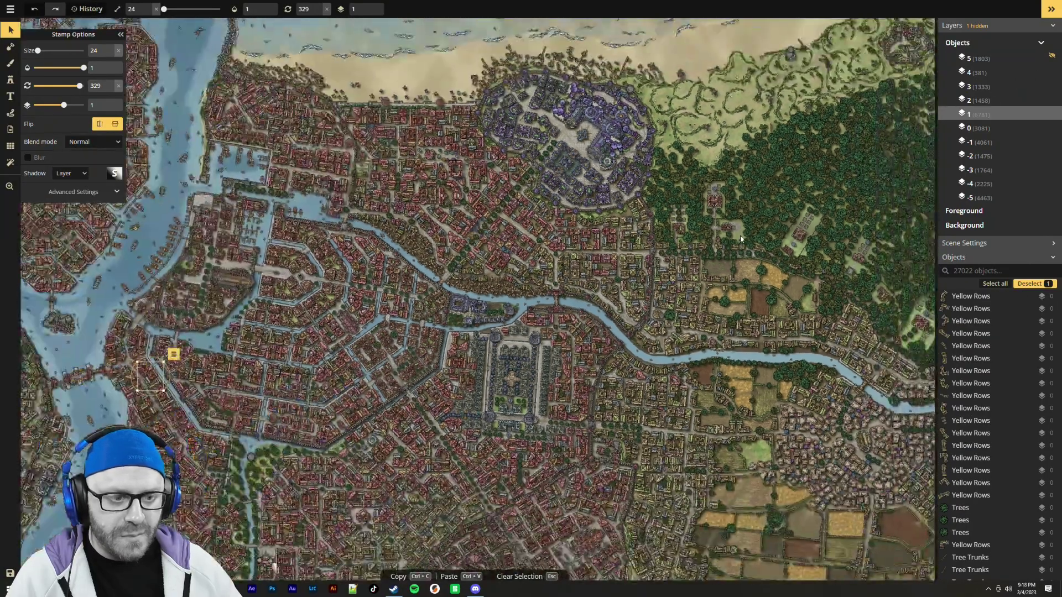
scroll(740, 241, down, 3)
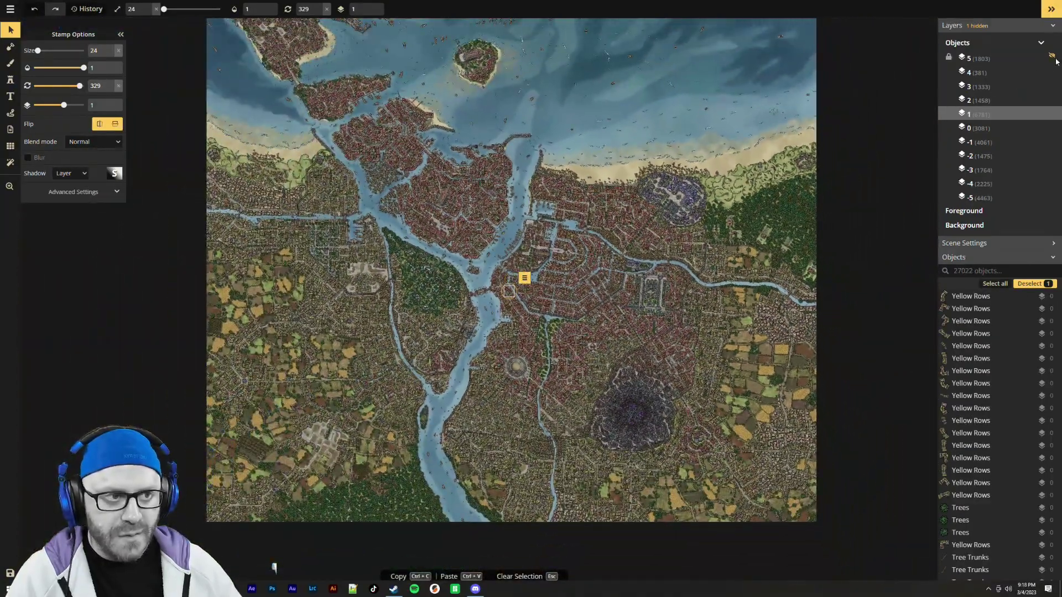
click(1052, 56)
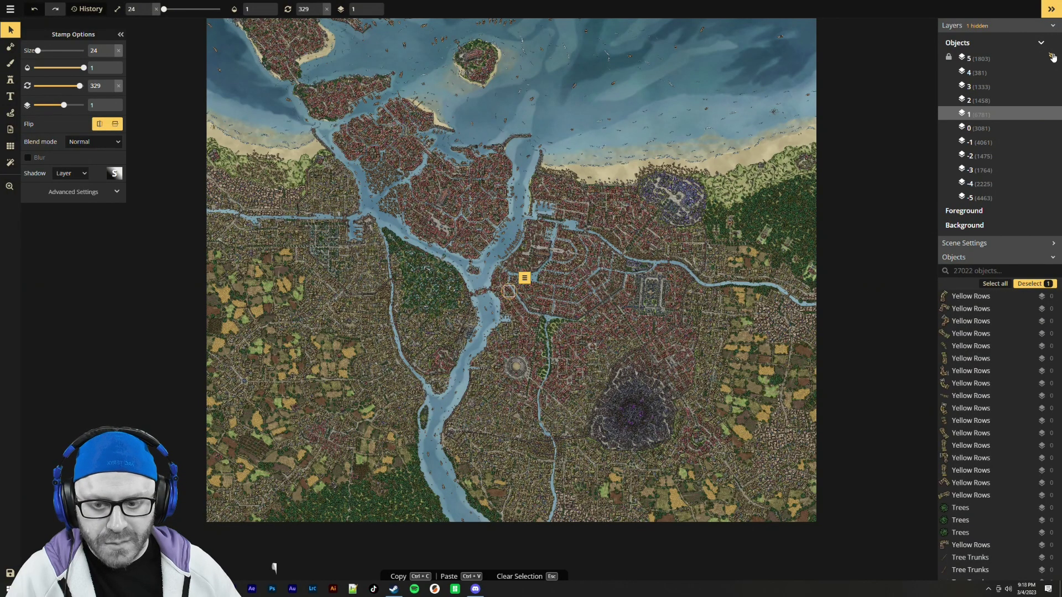
click(1052, 56)
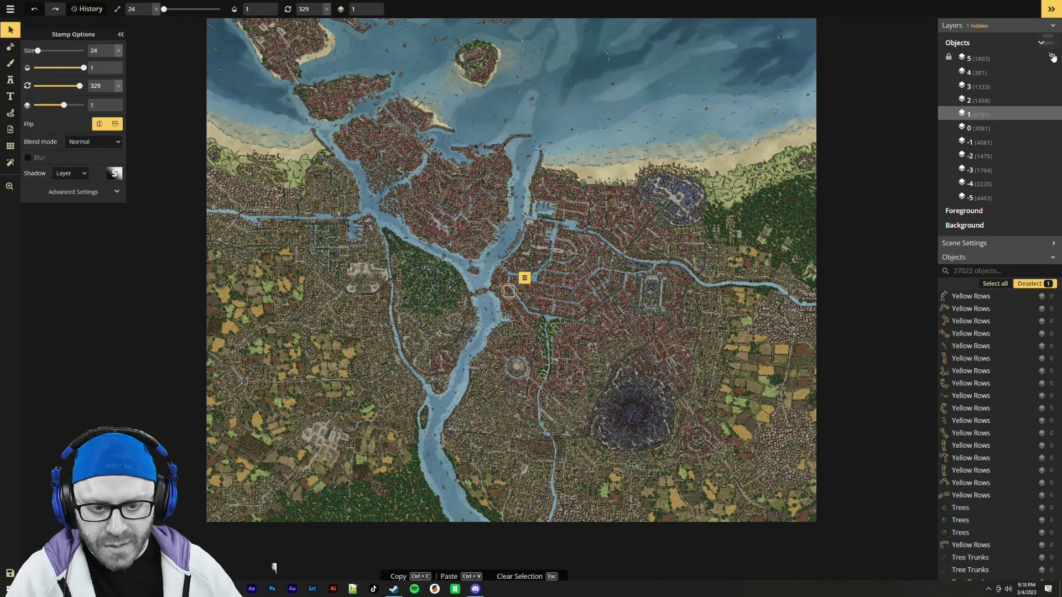
click(1052, 56)
click(1052, 57)
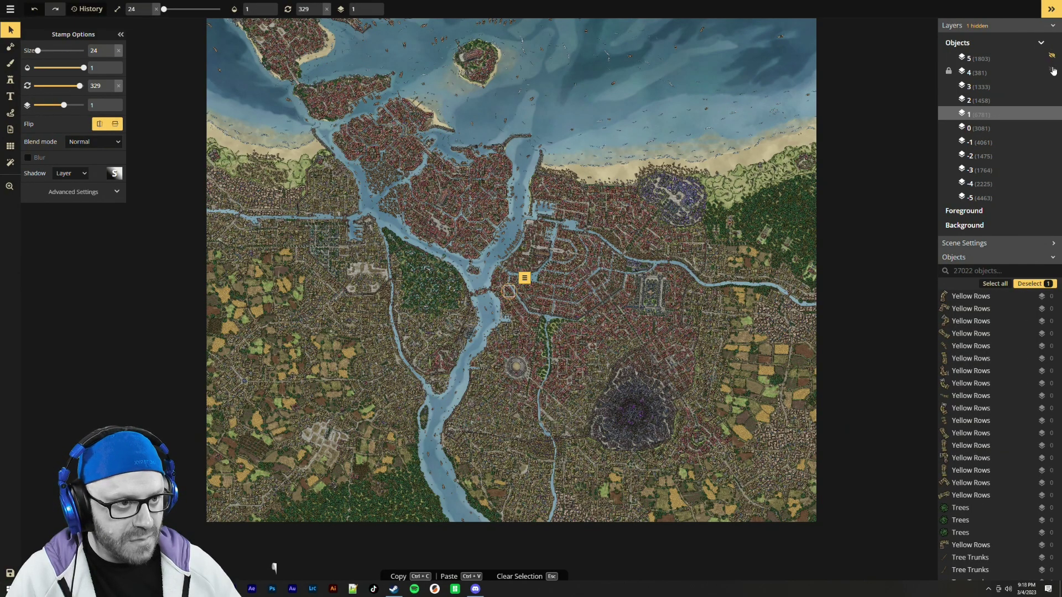
Hide object layer 4 as well, toggling its visibility to see which buildings belong to it
click(1053, 71)
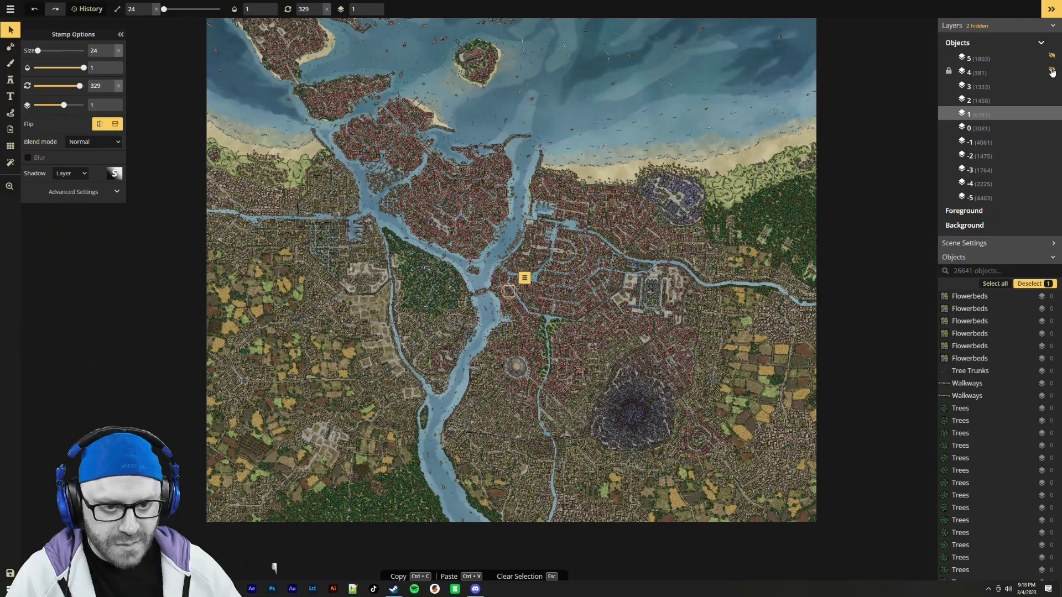
click(1052, 71)
click(1052, 71)
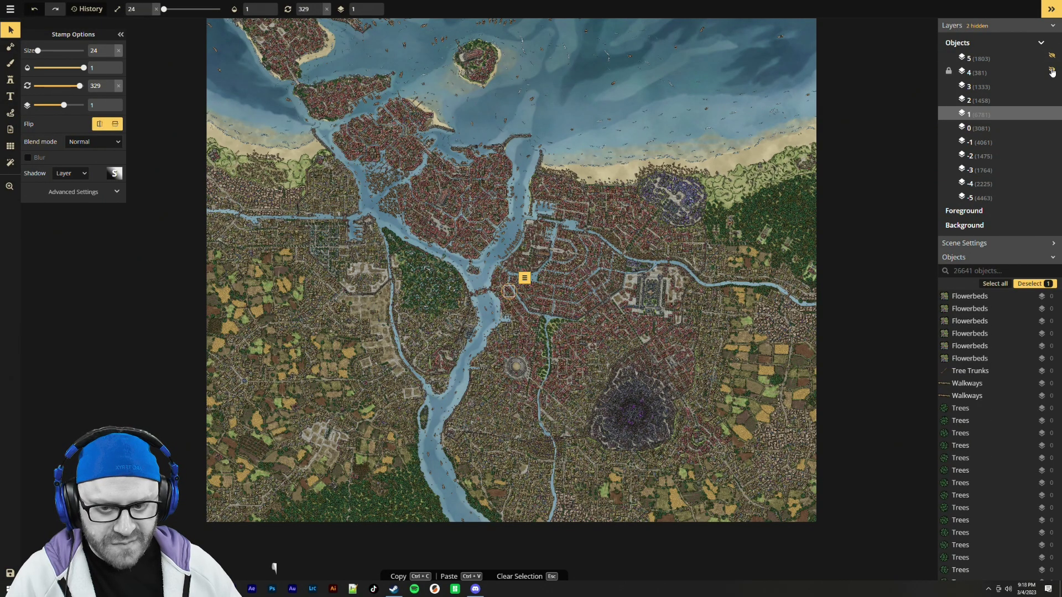
click(1053, 71)
click(1052, 71)
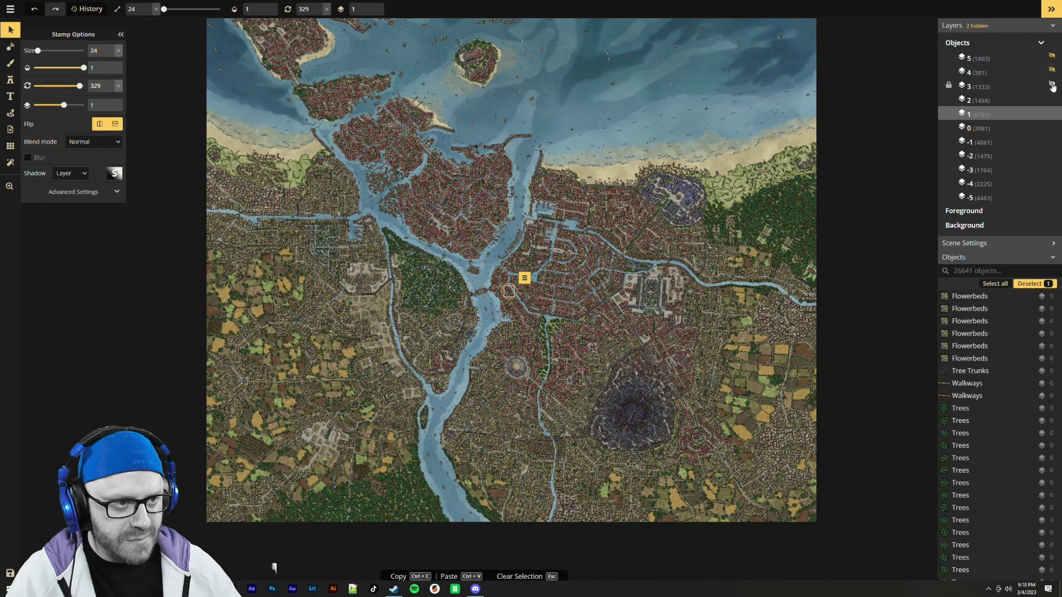
Toggle object layer 3 to compare its contents, then leave it hidden while viewing the district around the central forest
click(1052, 86)
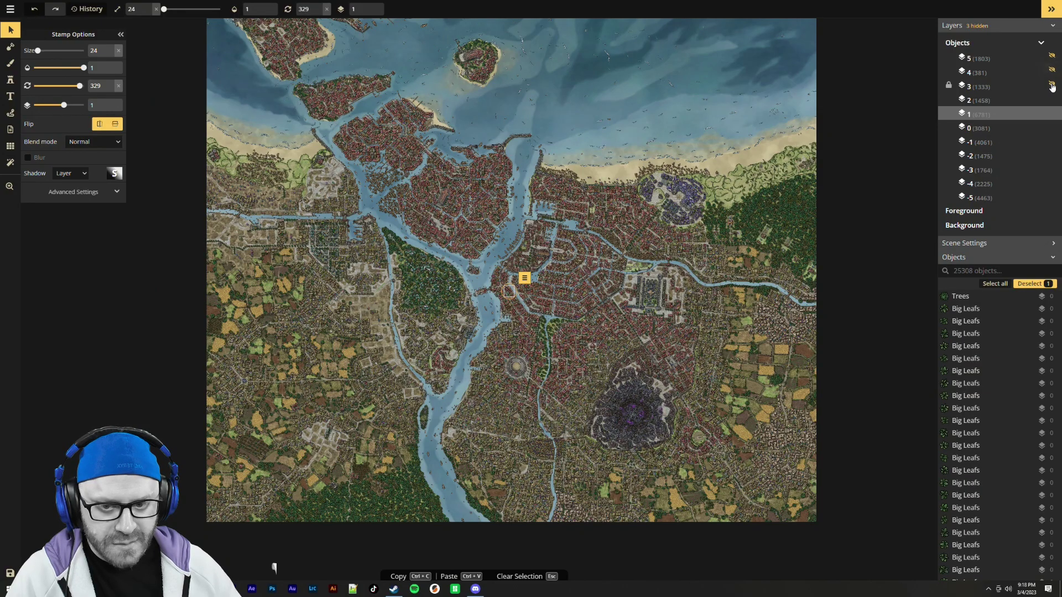
click(1052, 86)
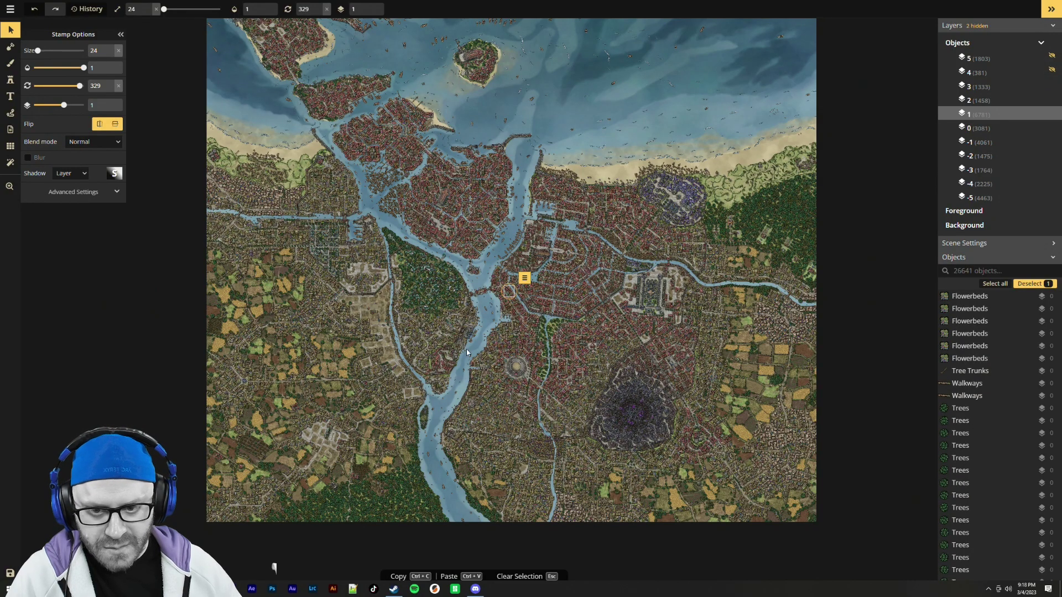
scroll(453, 338, up, 1)
scroll(381, 334, up, 4)
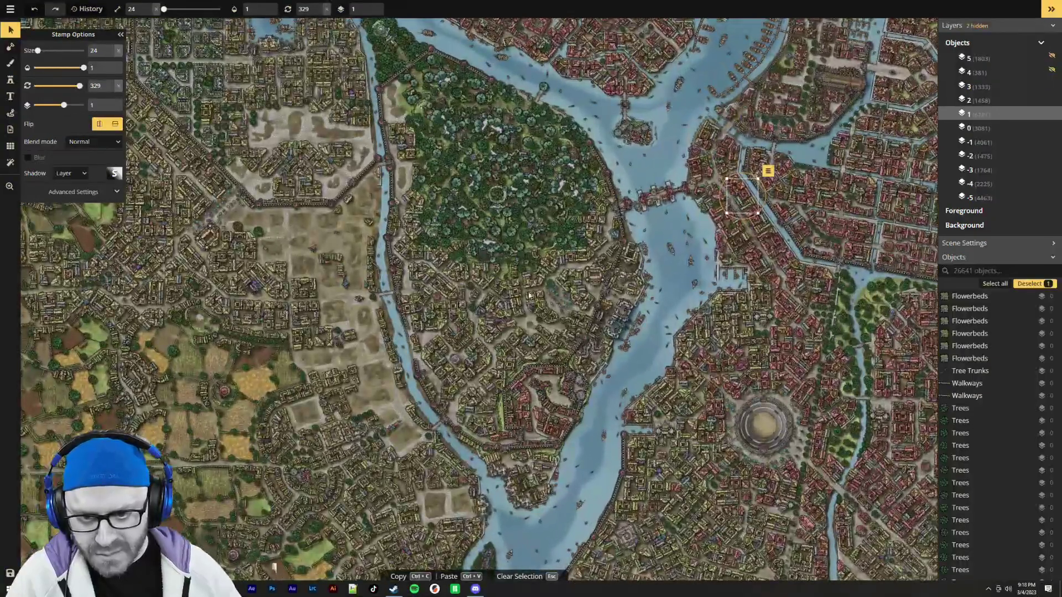
click(1052, 86)
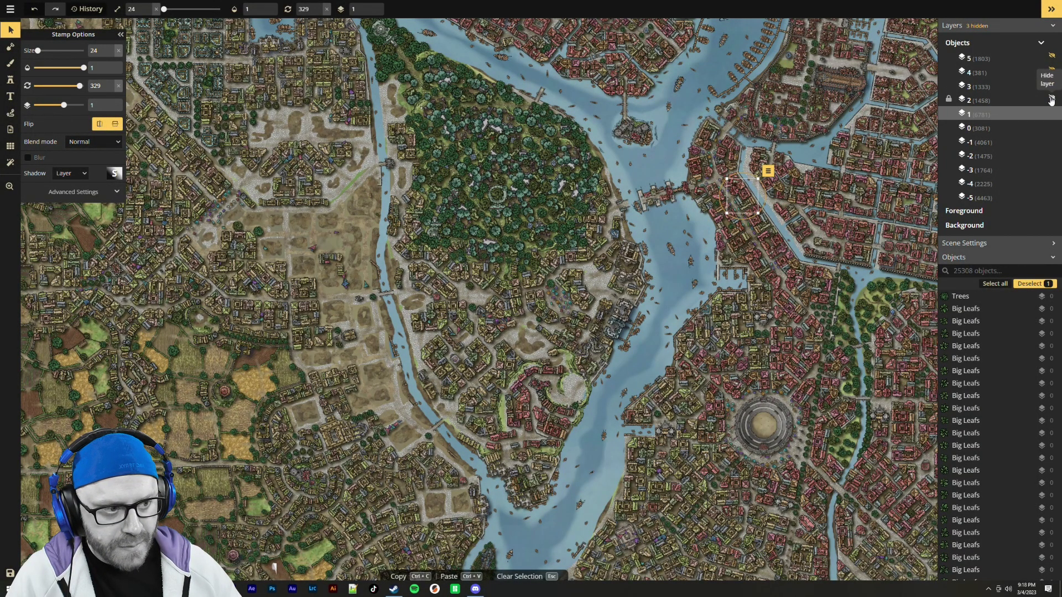
Hide object layer 2, toggling its visibility to compare the districts along the river
click(1052, 99)
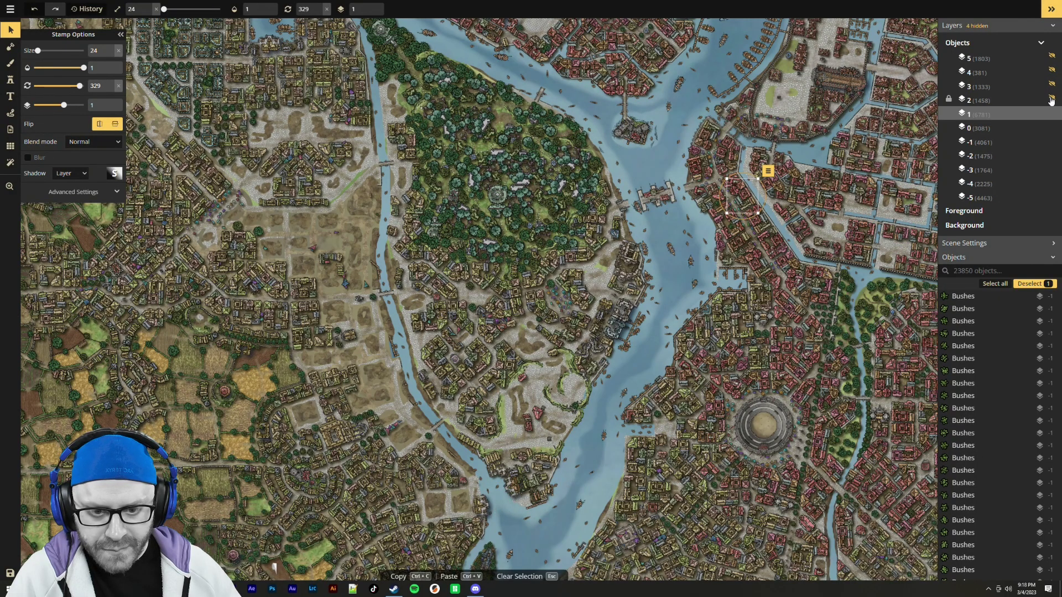
click(1052, 99)
click(1051, 99)
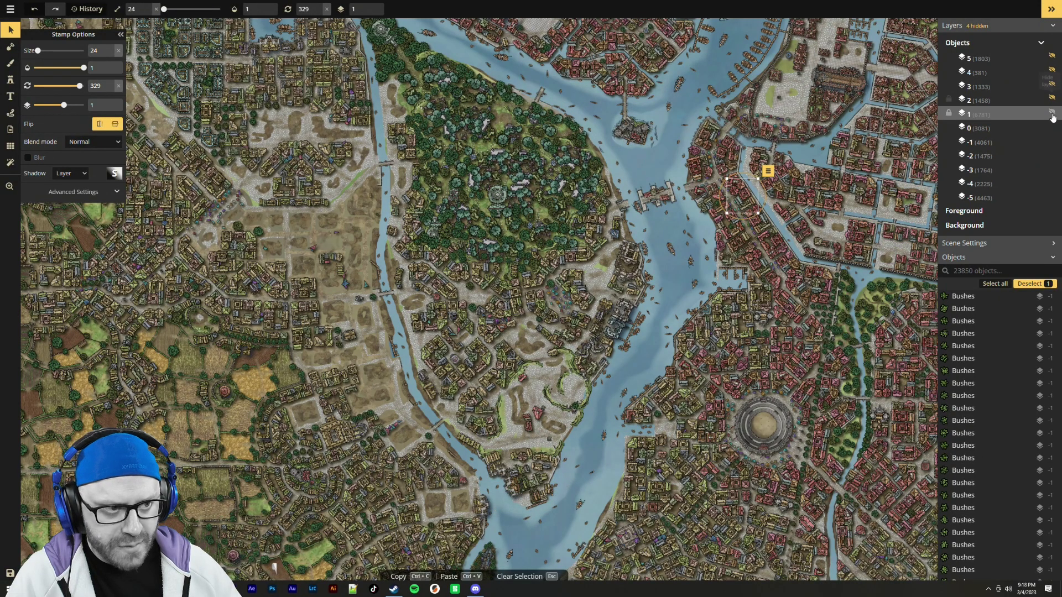
Hide object layer 1 and examine the exposed ground textures and the purple cracked circle beneath the ruined quarter
click(1053, 114)
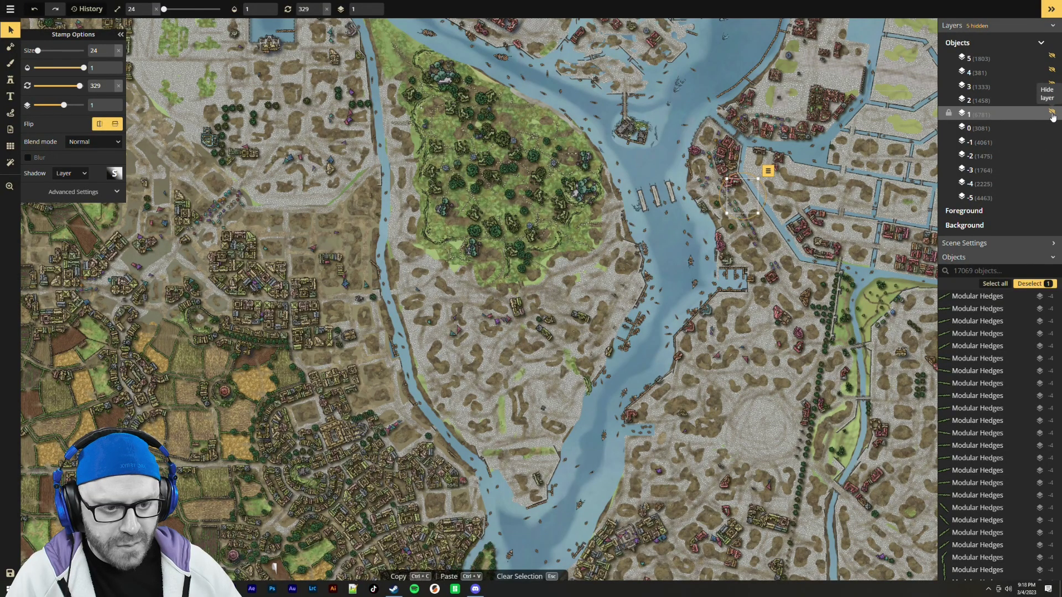
scroll(599, 308, down, 3)
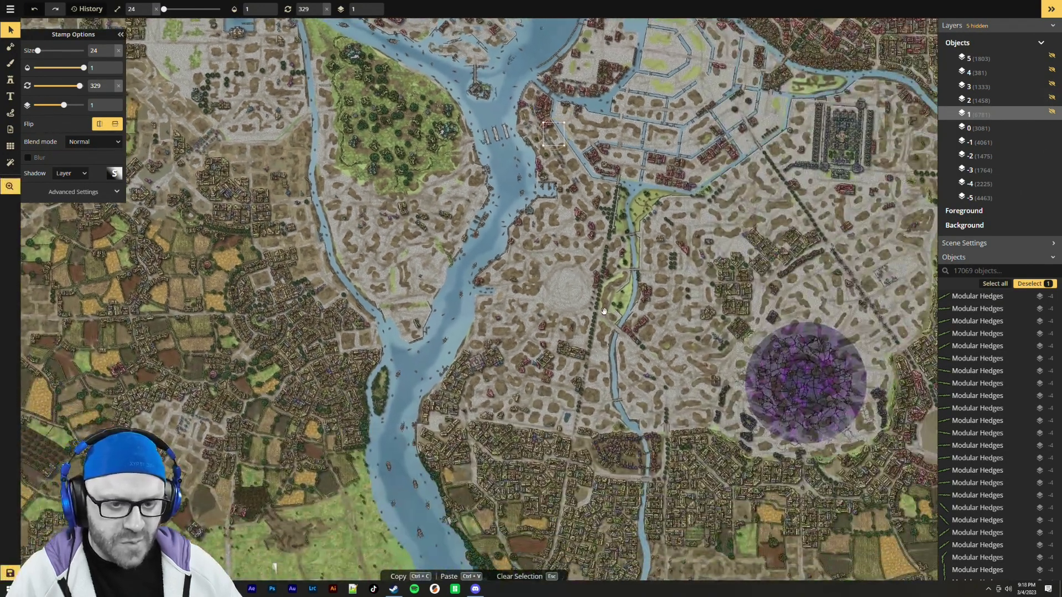
scroll(599, 308, up, 1)
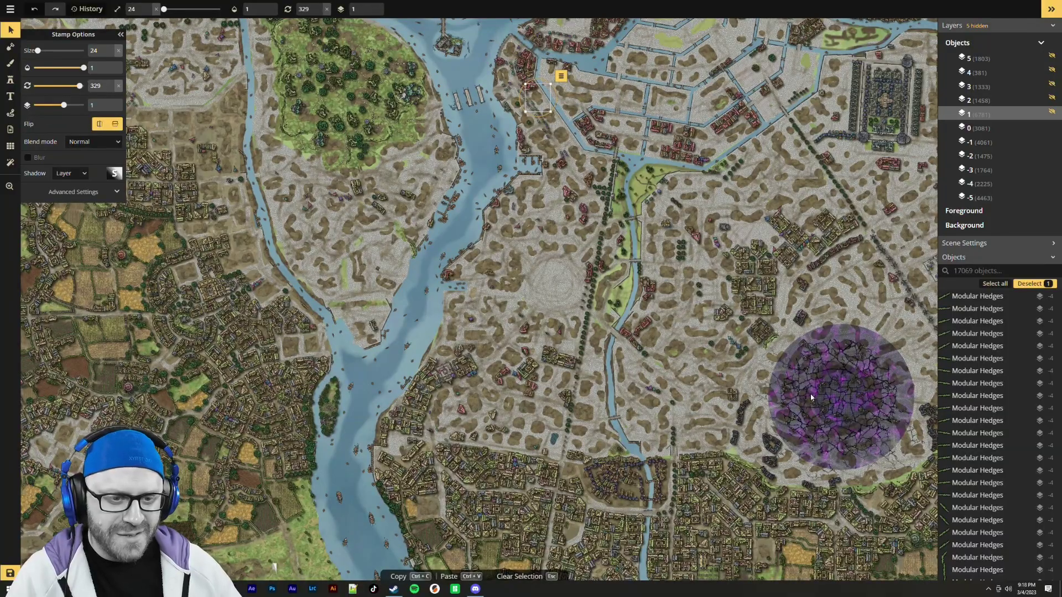
scroll(694, 348, up, 1)
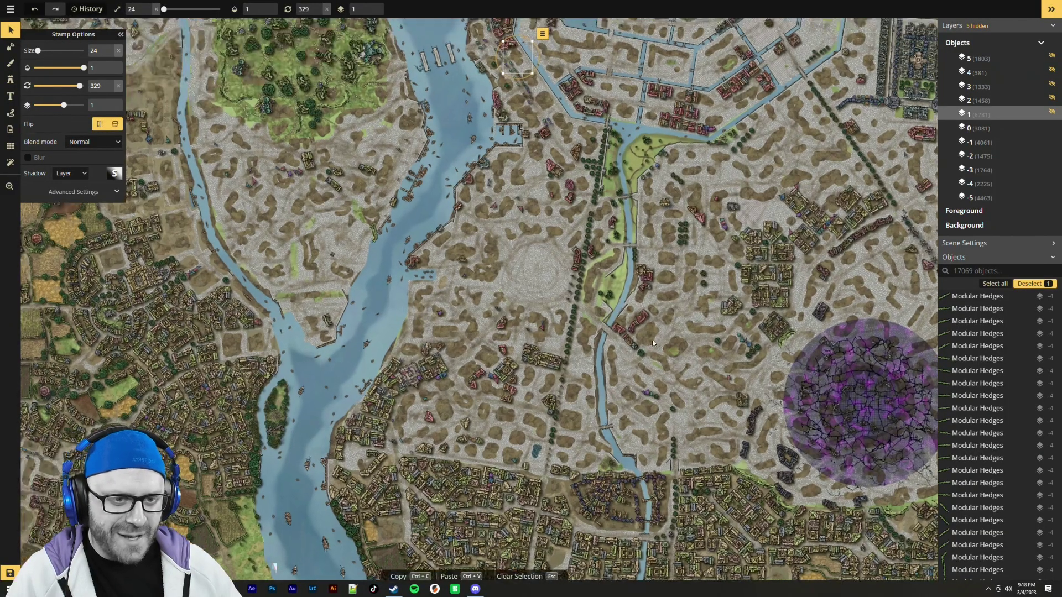
Hide object layer 0 to examine the bare ground around the river, and make all object layers visible again
scroll(646, 334, up, 2)
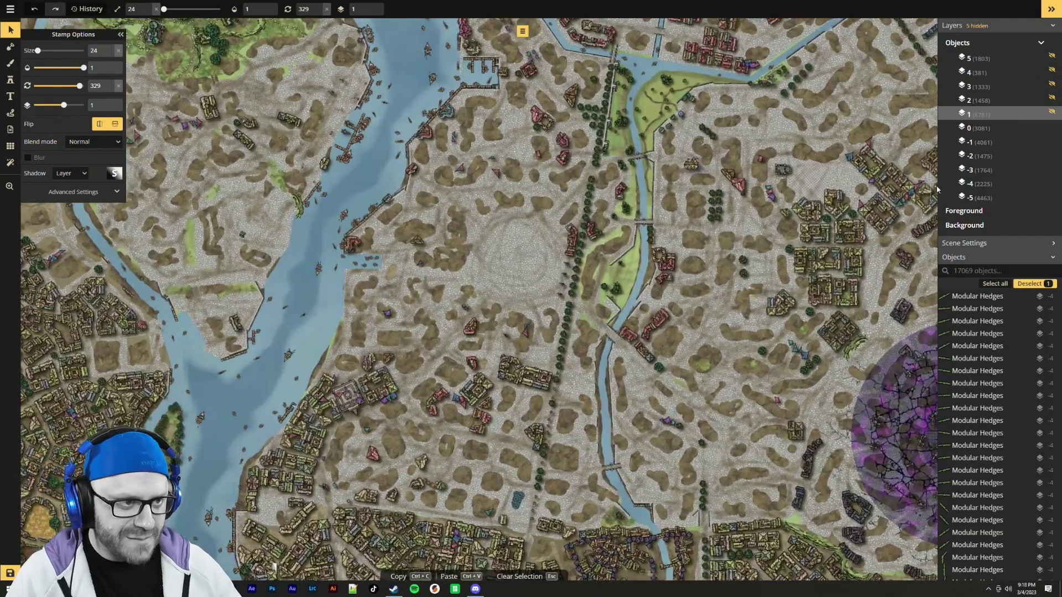
click(1053, 127)
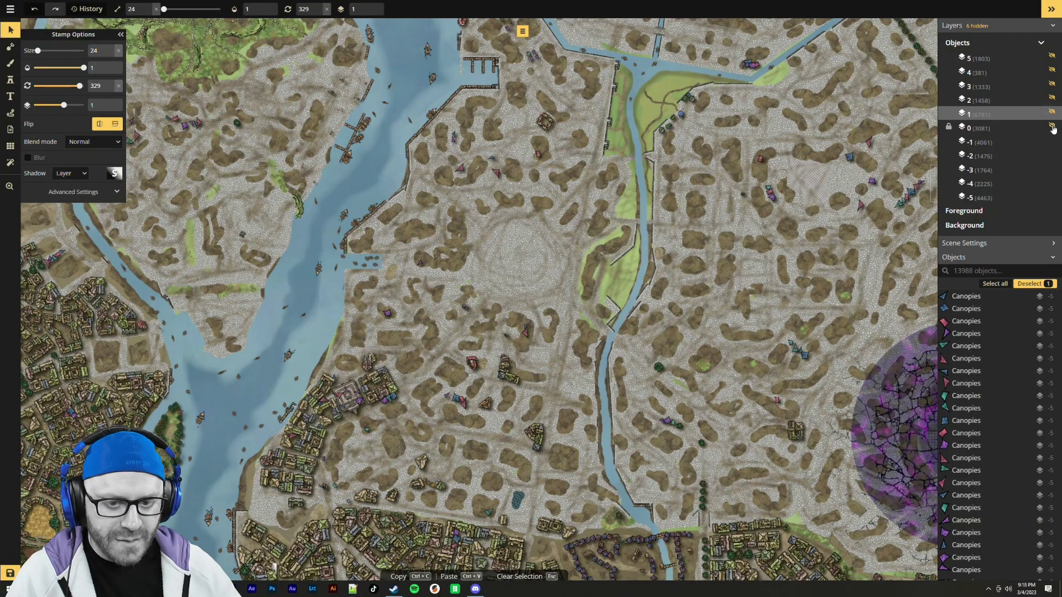
key(ctrl+z)
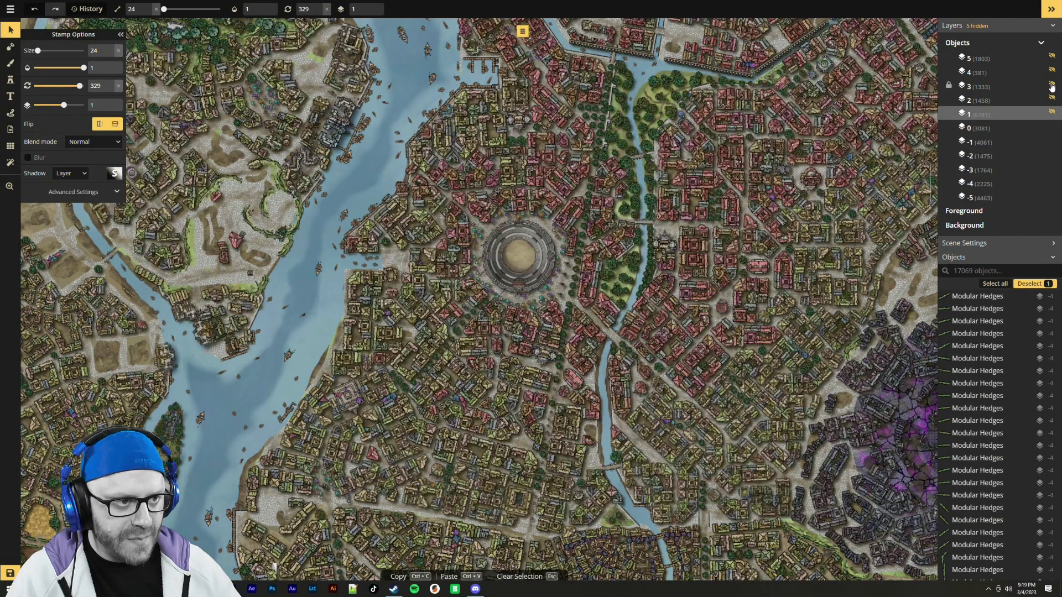
key(ctrl+z)
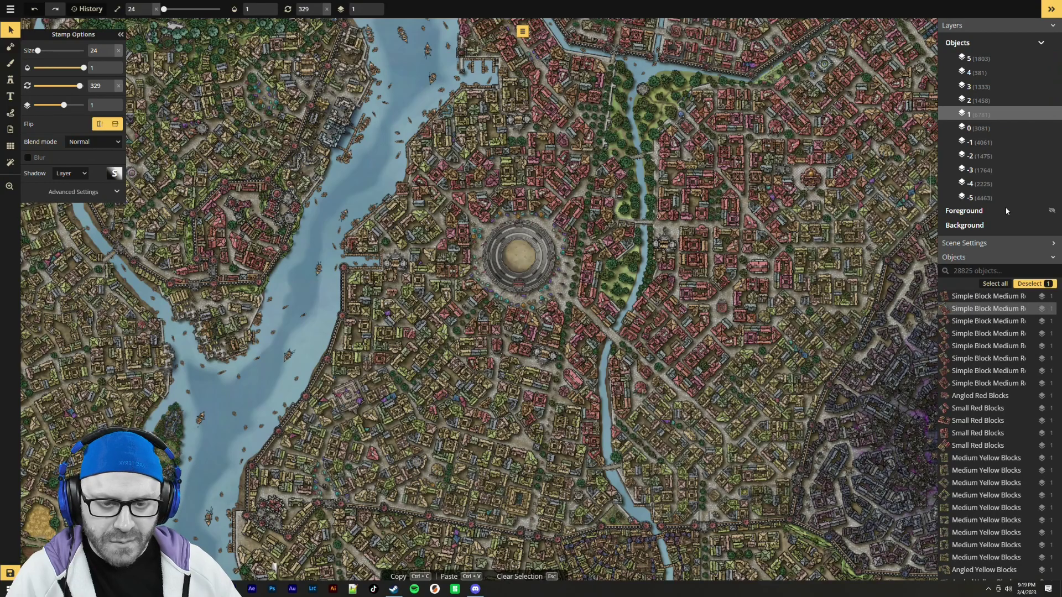
Hide object layers 5 through 1 again and examine the ground textures beneath the arena and across the city up to the coast
scroll(564, 301, up, 5)
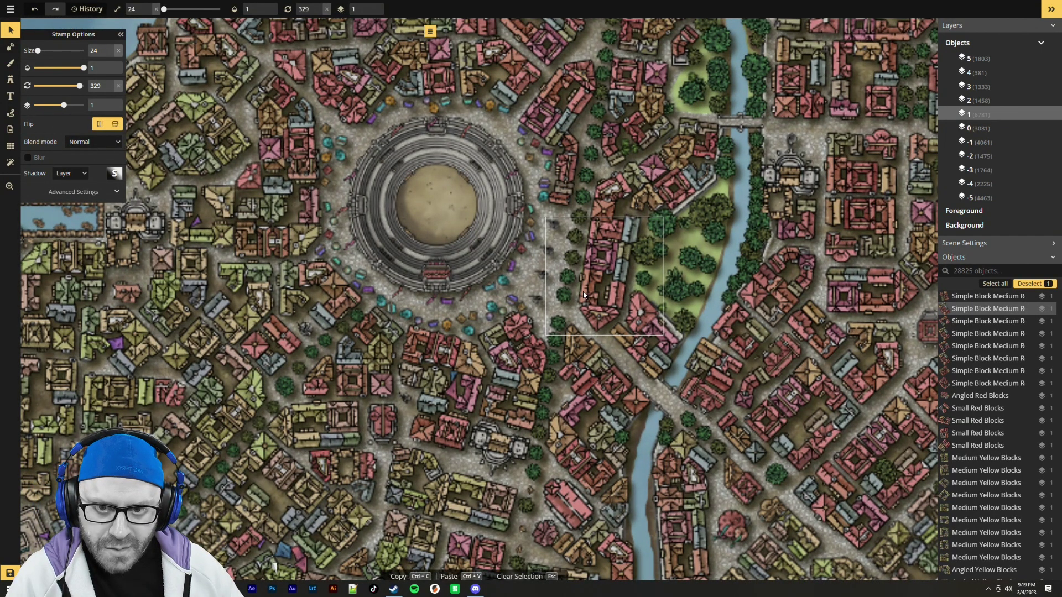
click(1051, 70)
click(1050, 86)
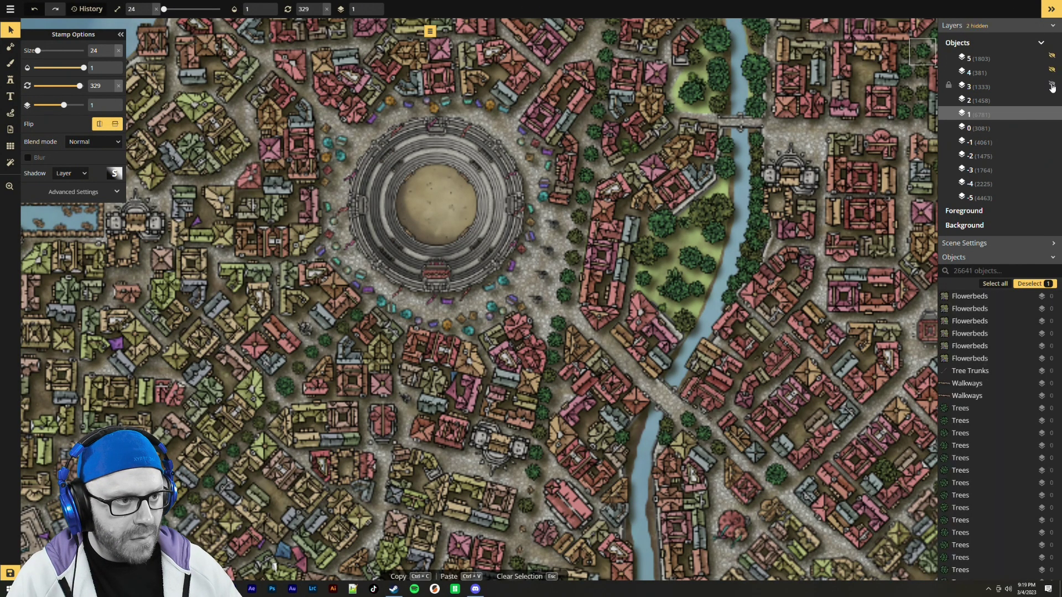
click(1052, 100)
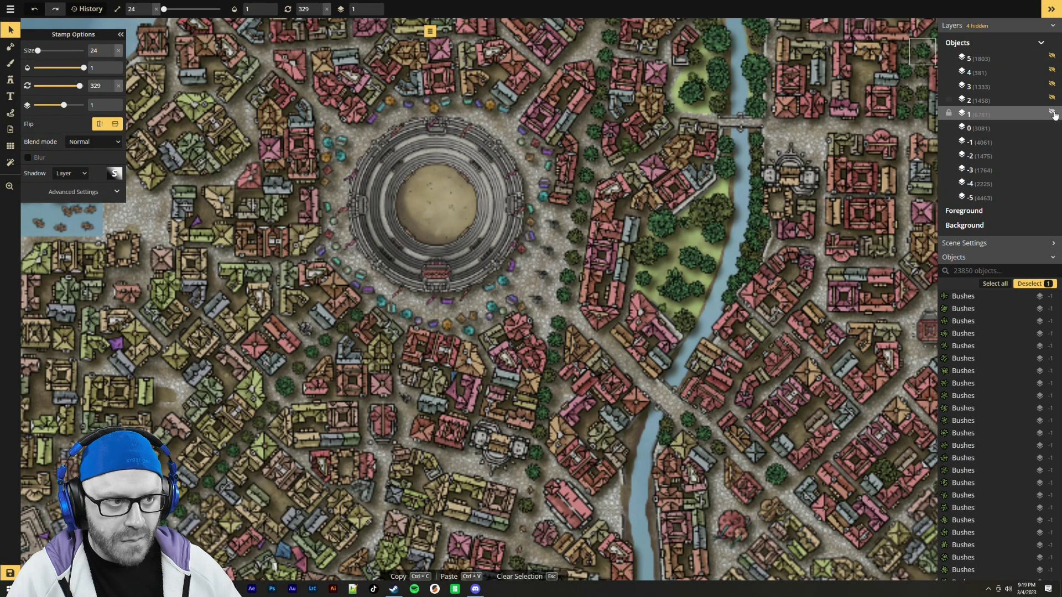
click(1053, 113)
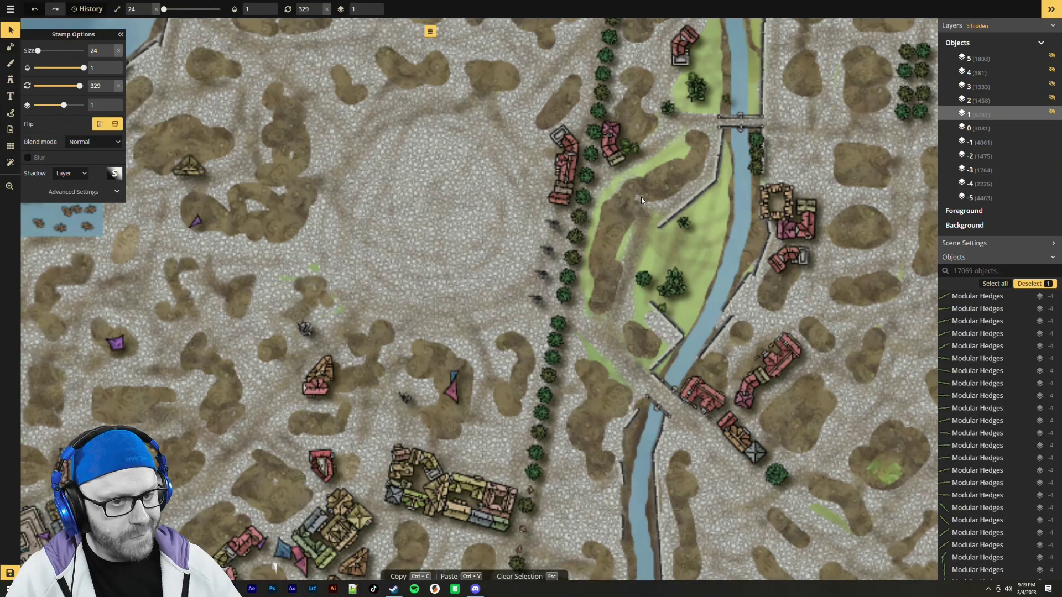
scroll(643, 216, down, 10)
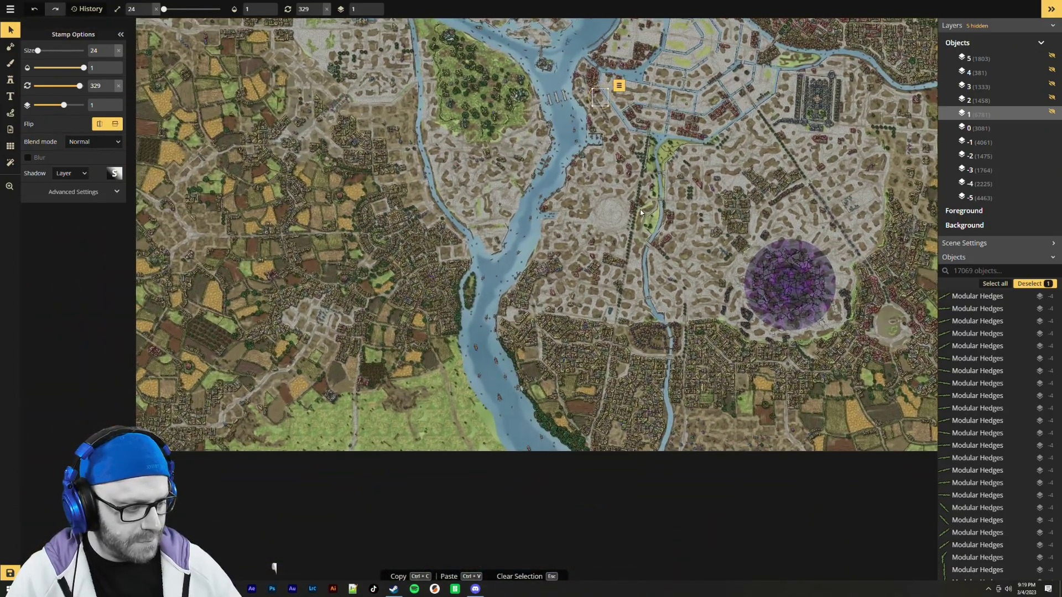
key(space)
drag(640, 209, 571, 285)
key(space)
drag(500, 195, 294, 325)
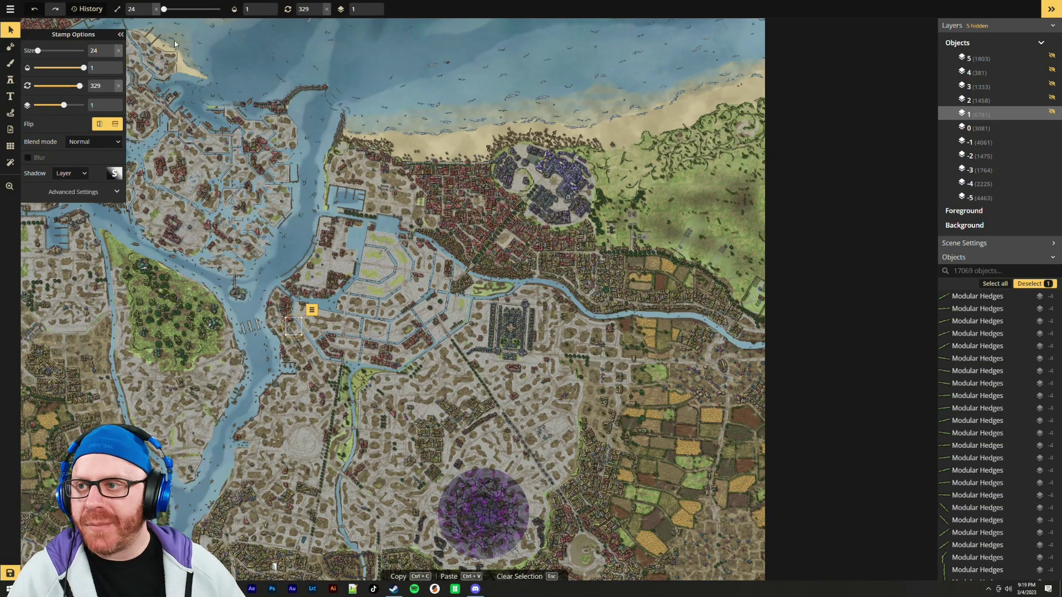
Leave the cloned city map for the personal maps overview, discarding the unsaved changes
click(10, 12)
click(52, 182)
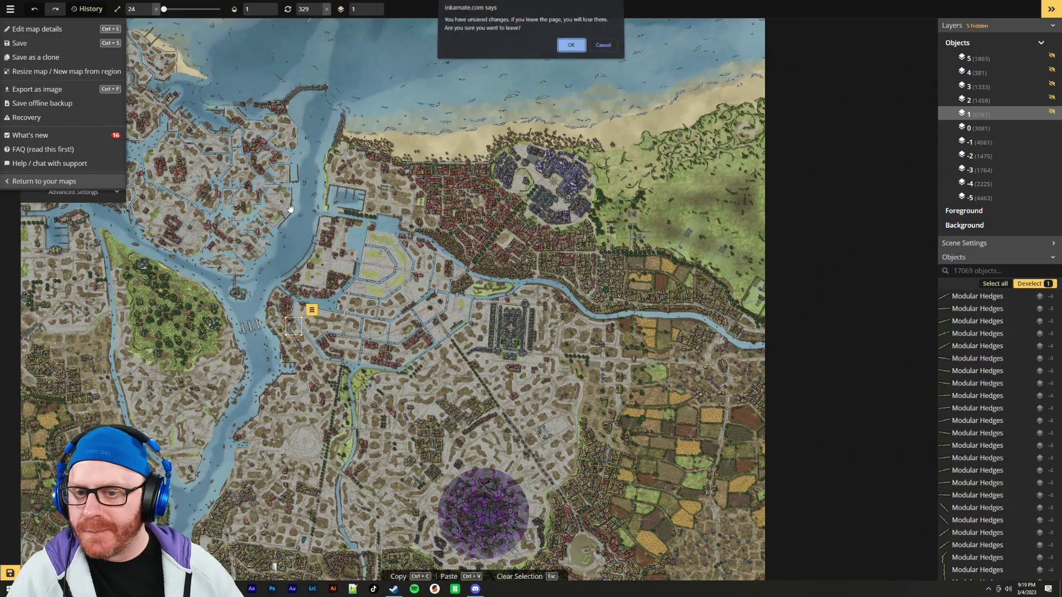
click(570, 48)
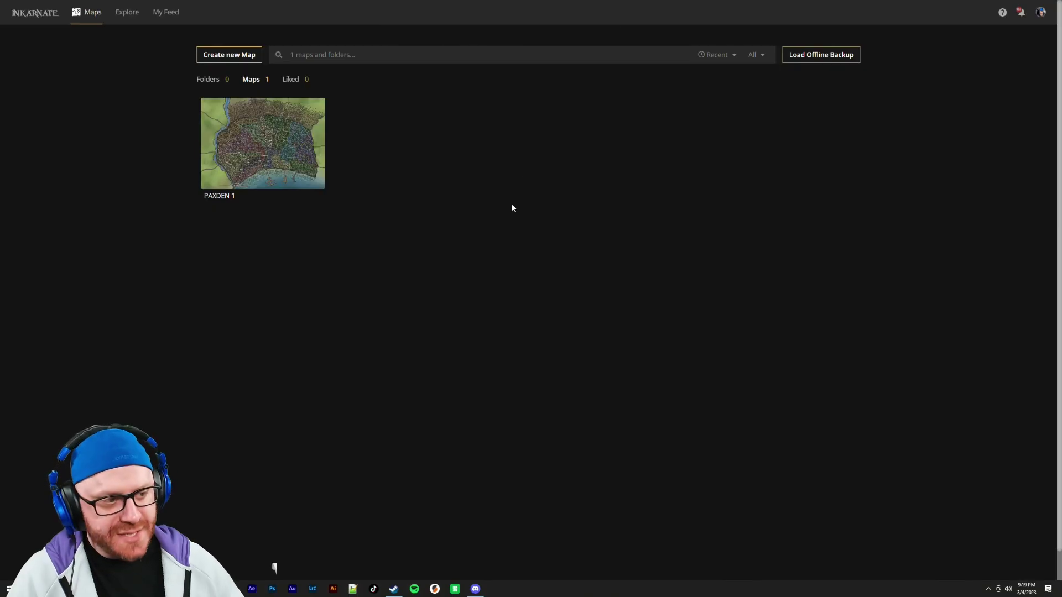
Browse the recent published community maps and view the Dungeon Shapes guide, returning to the gallery when finished
click(134, 16)
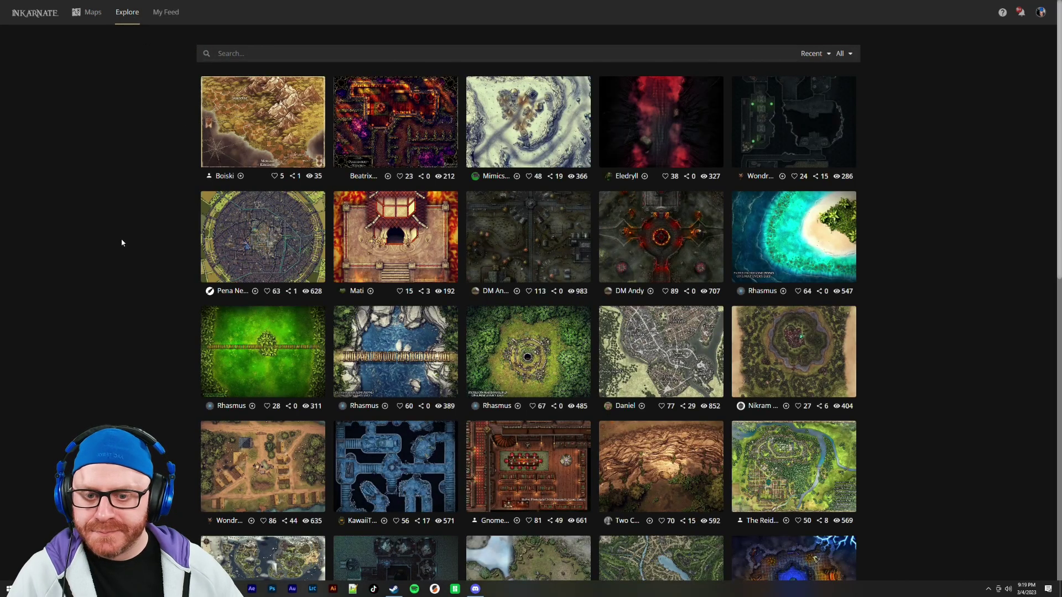
scroll(200, 273, down, 4)
scroll(200, 274, down, 1)
scroll(165, 261, down, 5)
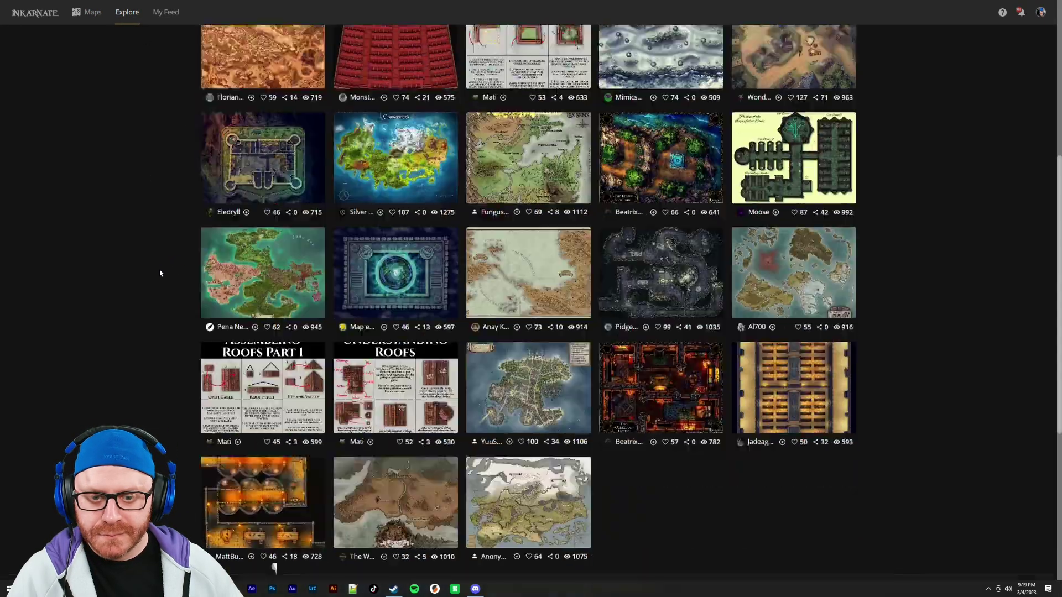
scroll(159, 262, down, 8)
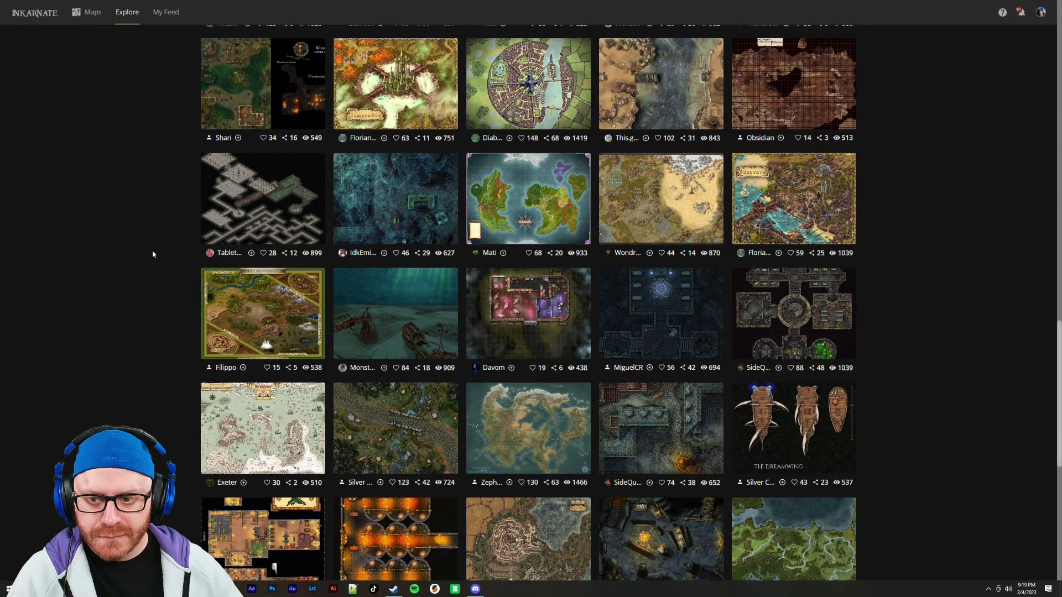
scroll(151, 258, down, 4)
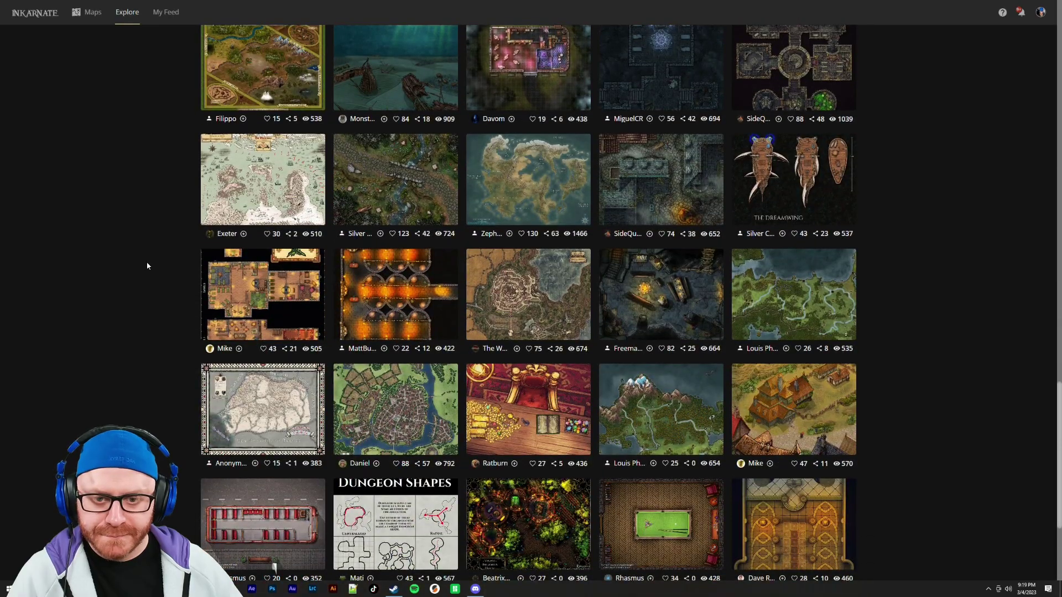
scroll(147, 266, down, 5)
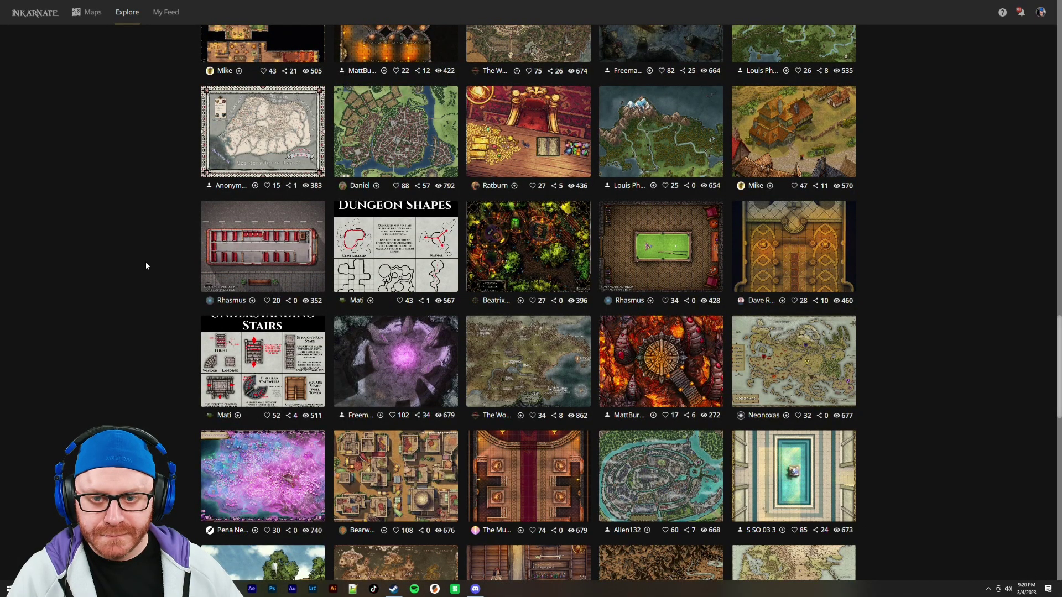
mouse_move(387, 260)
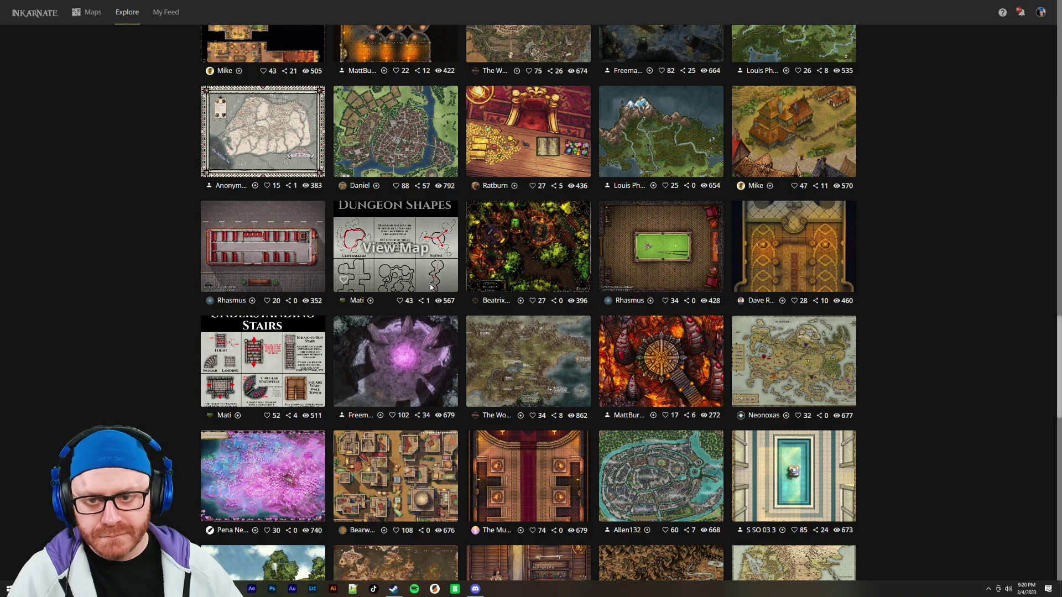
click(386, 250)
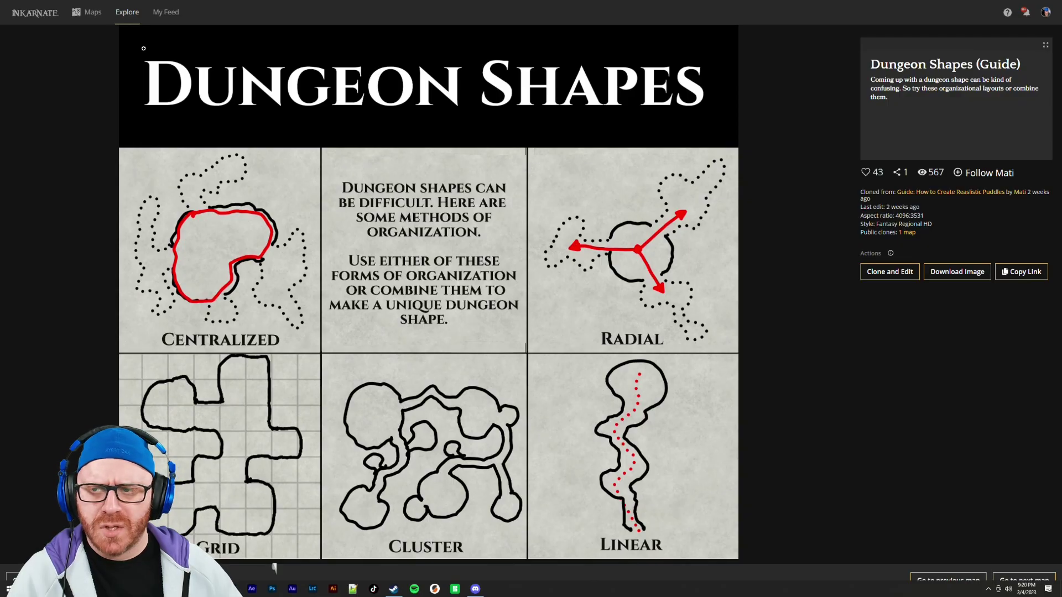
click(128, 12)
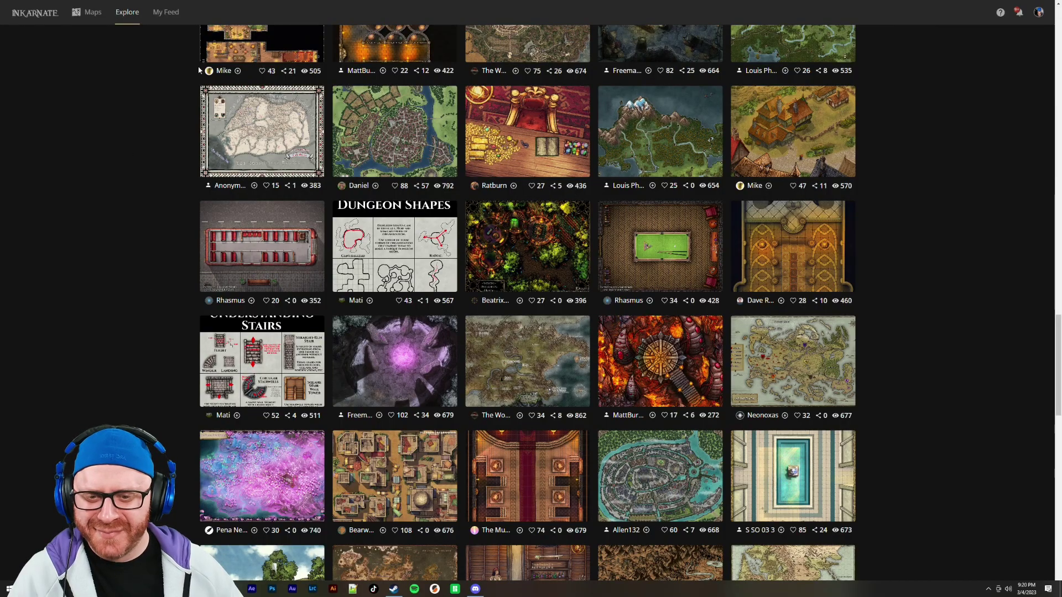
Browse further through the published maps and open The Planet of Erinth, trying its full-screen view before closing it
scroll(166, 276, down, 10)
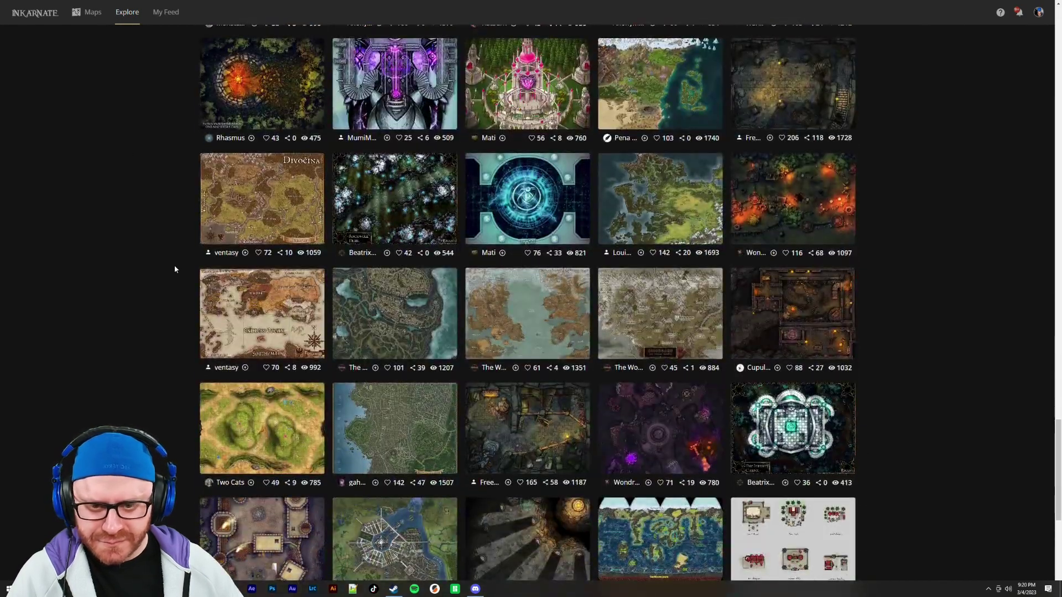
scroll(175, 271, down, 5)
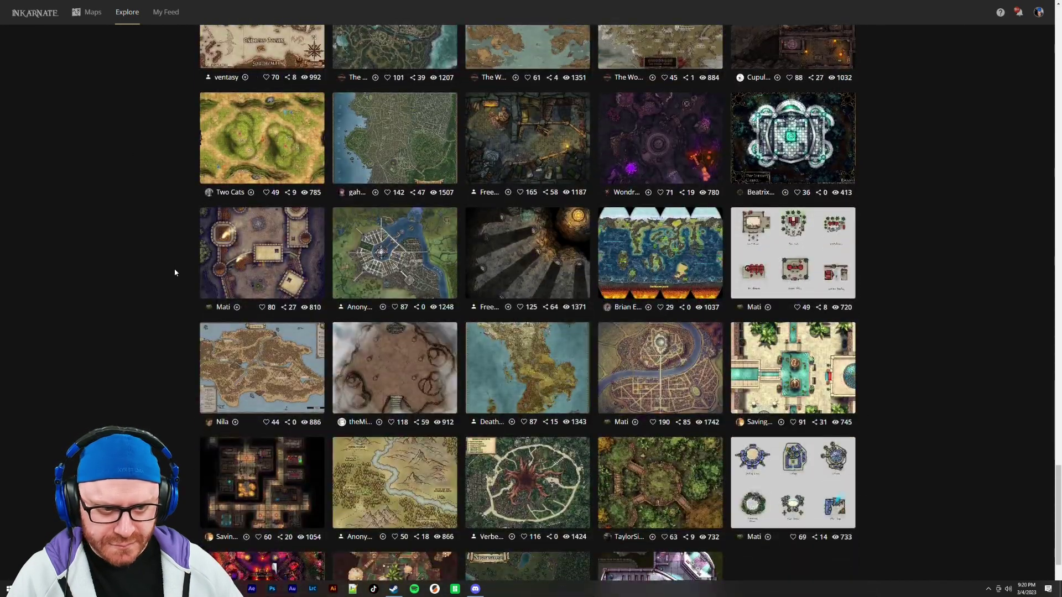
click(667, 247)
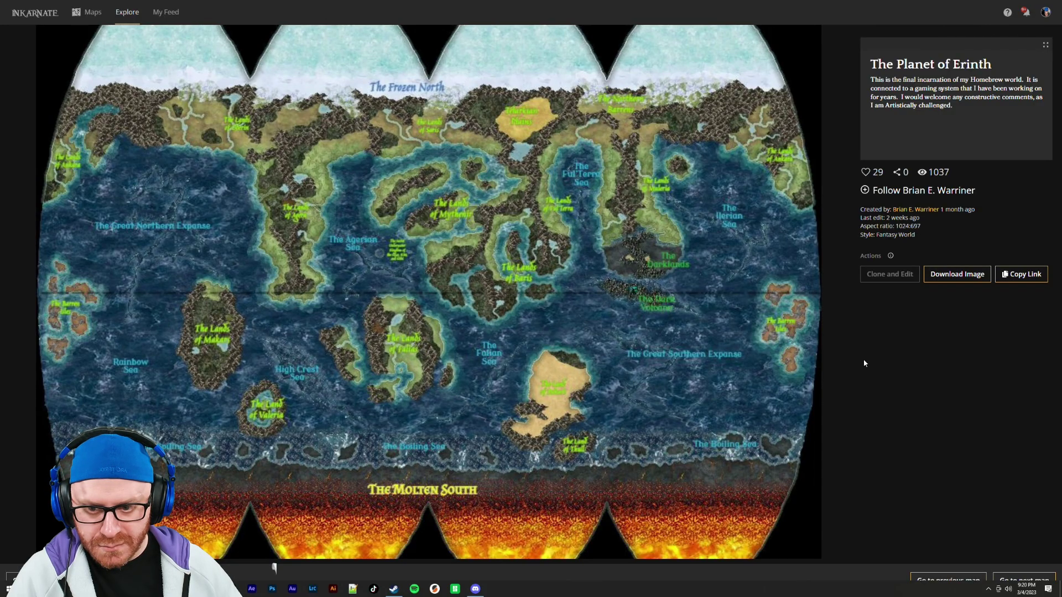
click(796, 363)
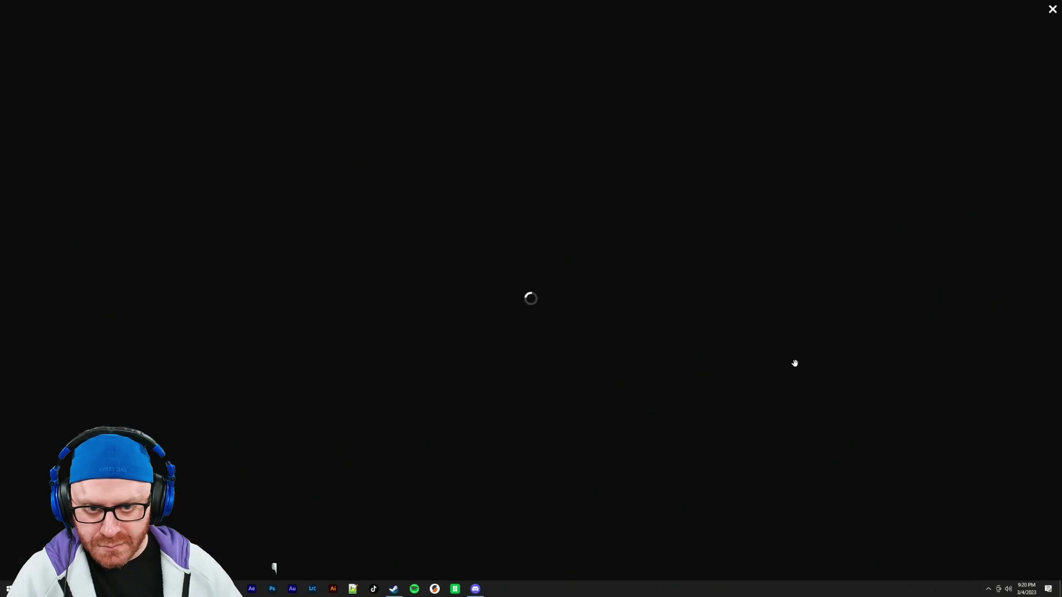
click(1052, 9)
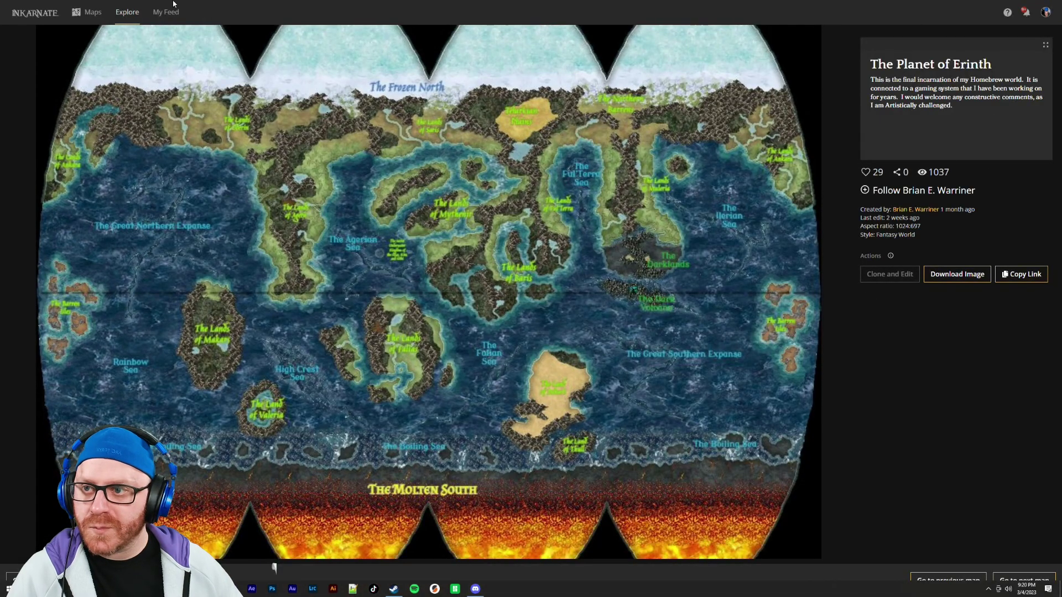
Open the saved map PAXDEN 1 for editing from the personal maps and view its eastern districts
click(87, 12)
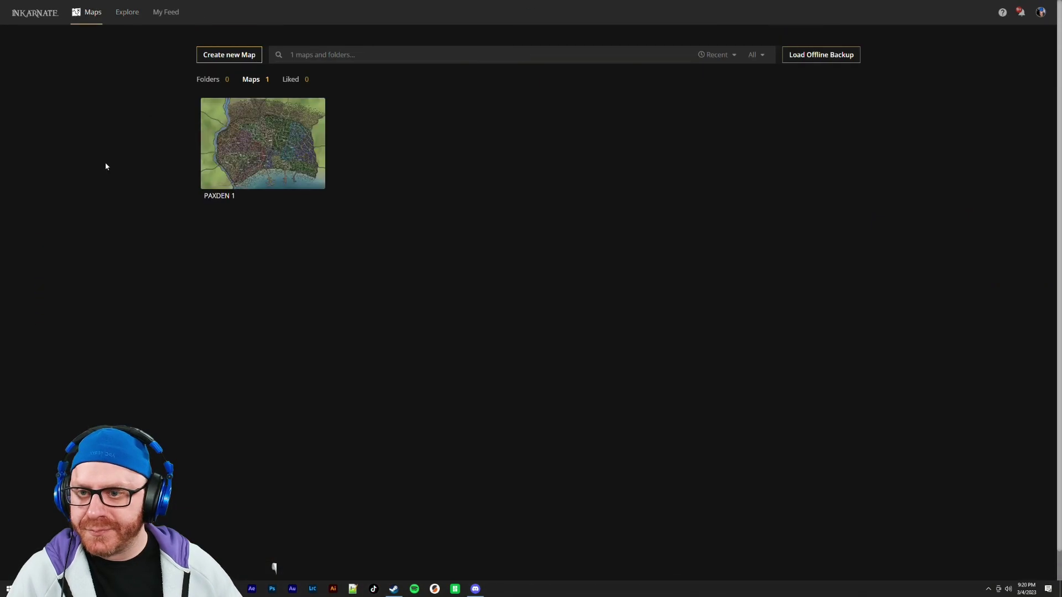
click(249, 156)
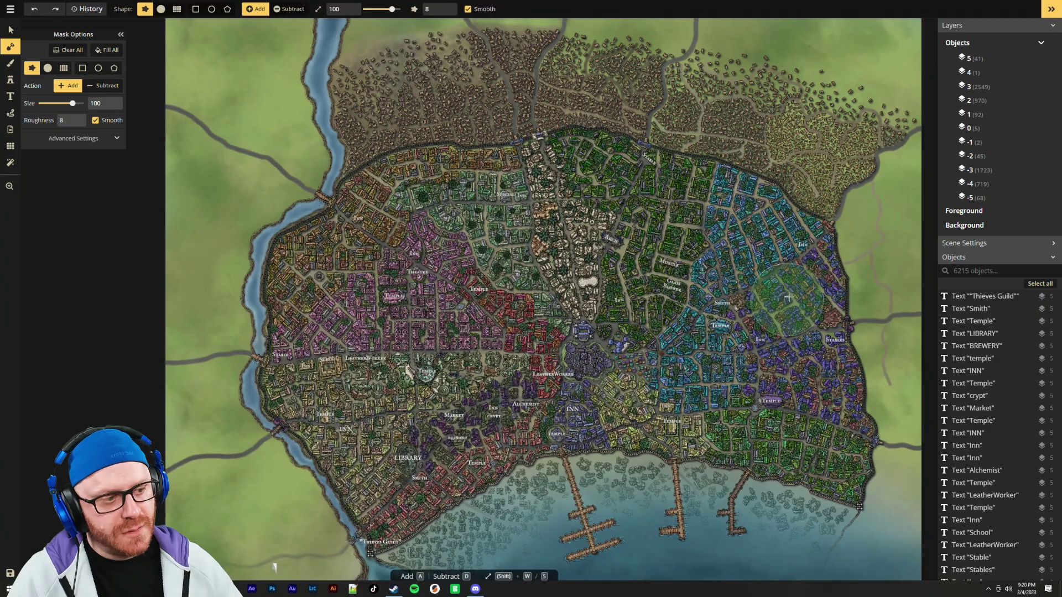
scroll(849, 279, up, 2)
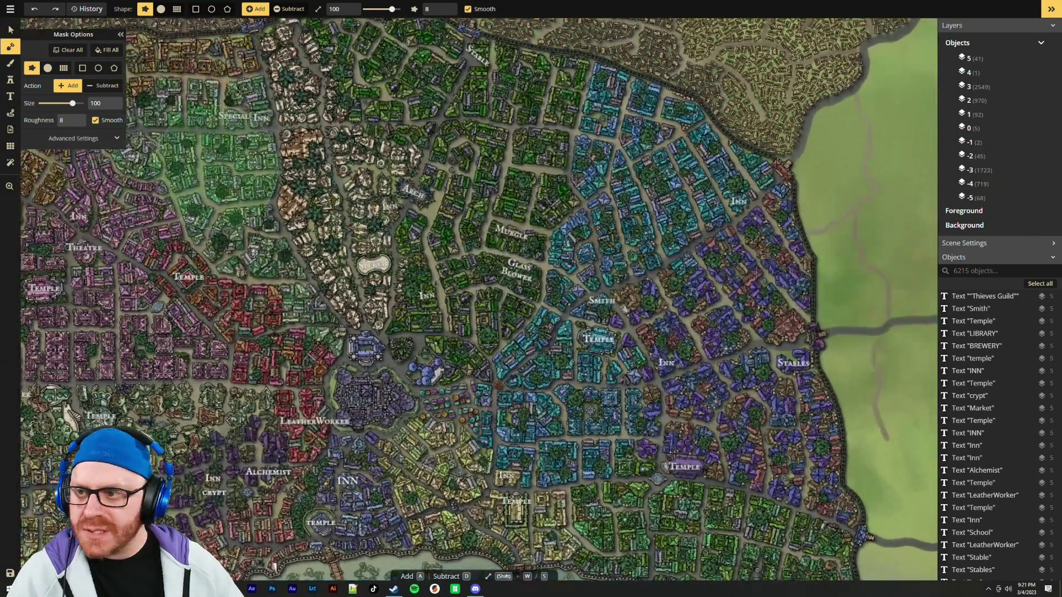
Set the background brush to the Broken Street Stones texture from the Gothic Horror Textures, with a texture placement size of 54.39
click(10, 62)
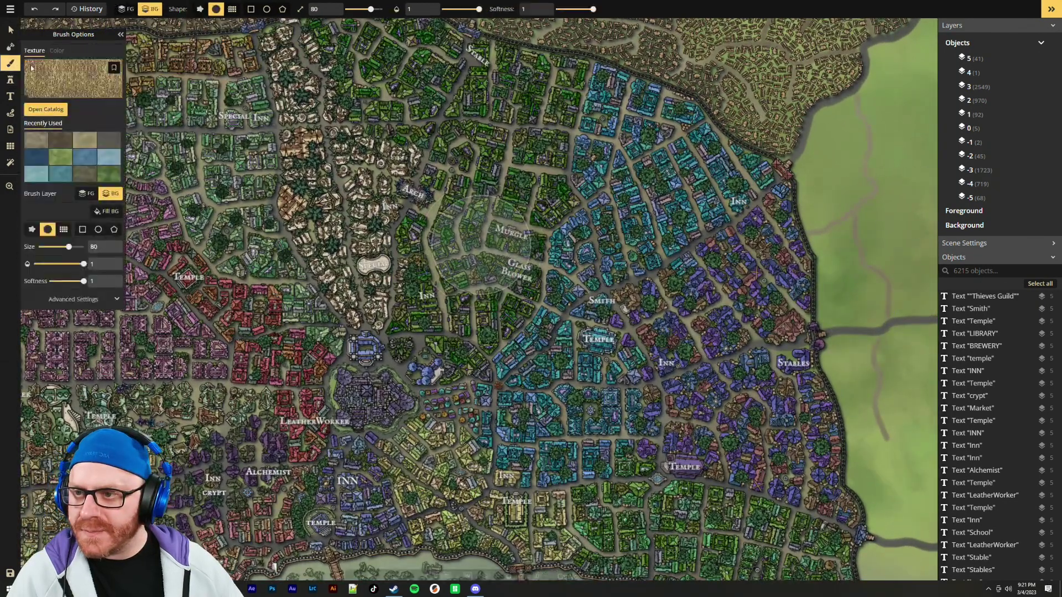
click(45, 109)
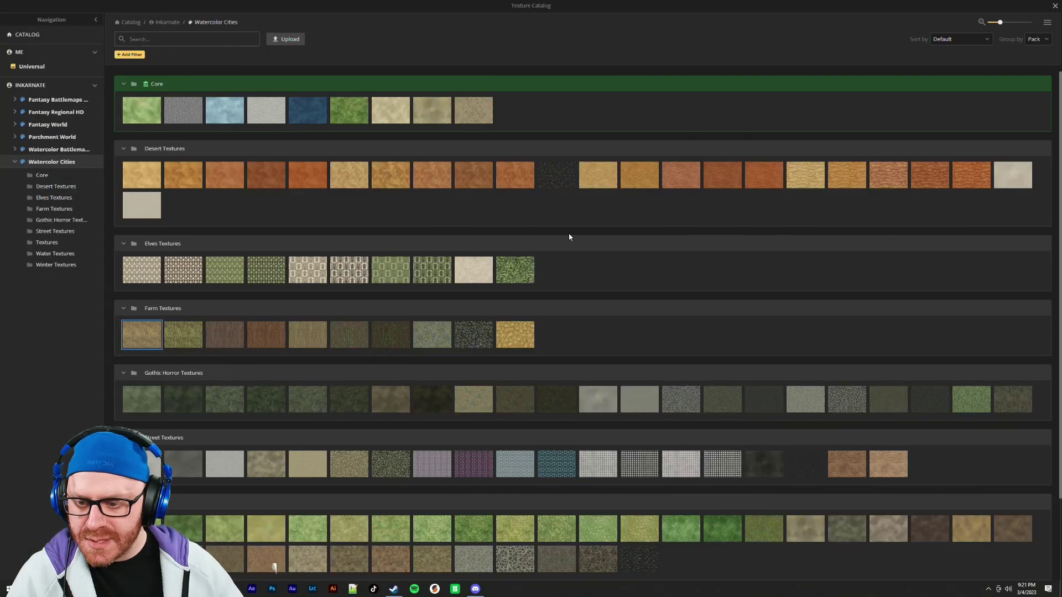
scroll(565, 237, down, 2)
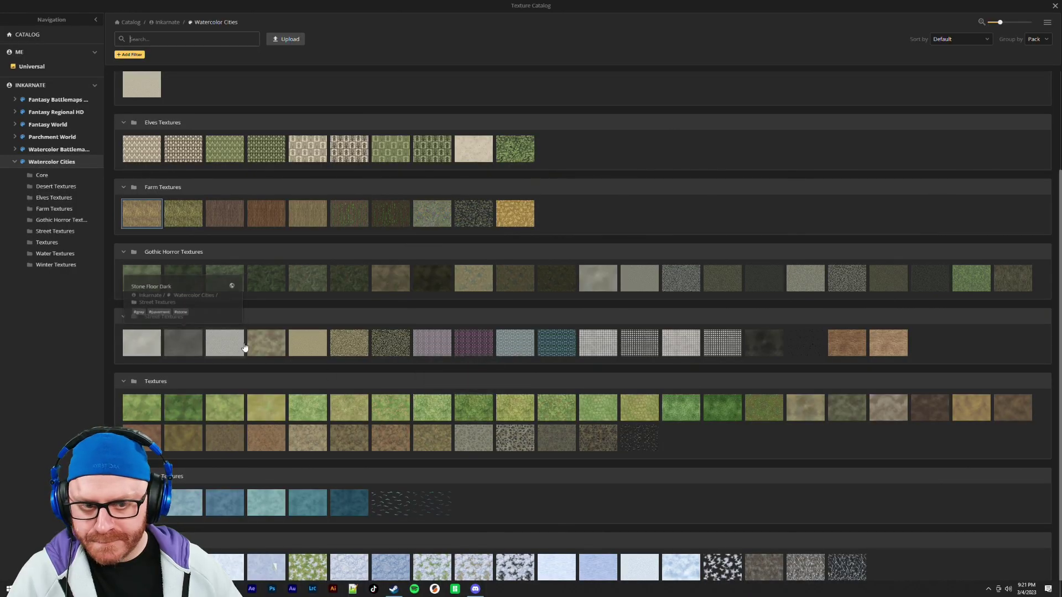
mouse_move(797, 278)
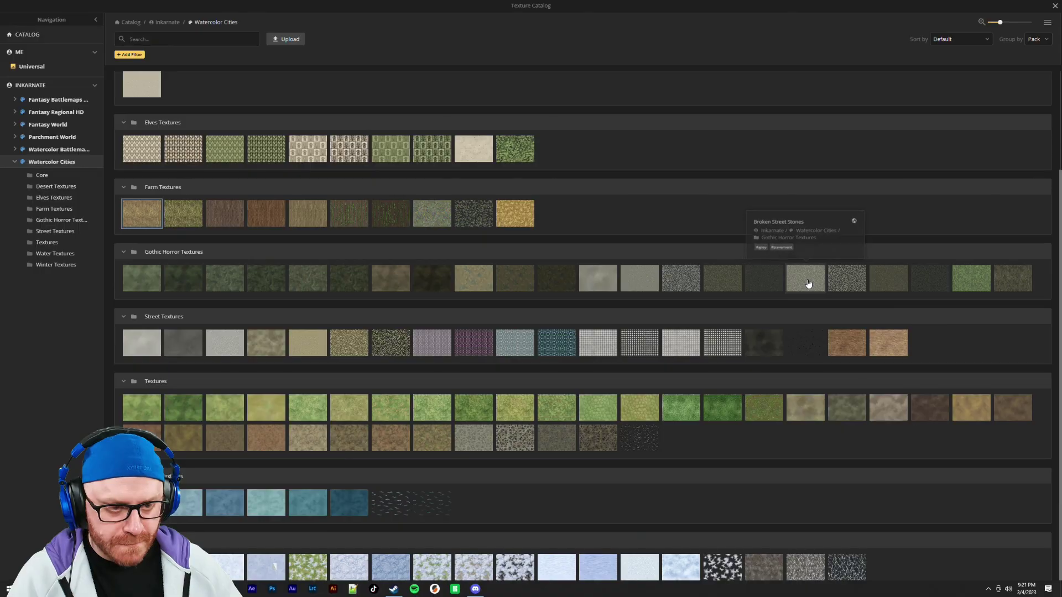
click(807, 282)
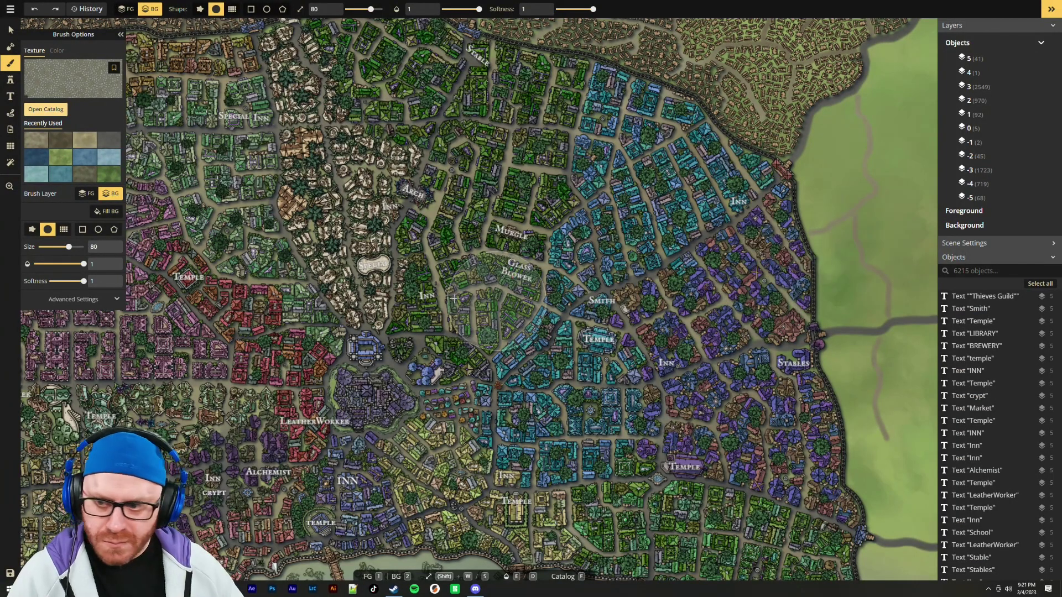
click(117, 299)
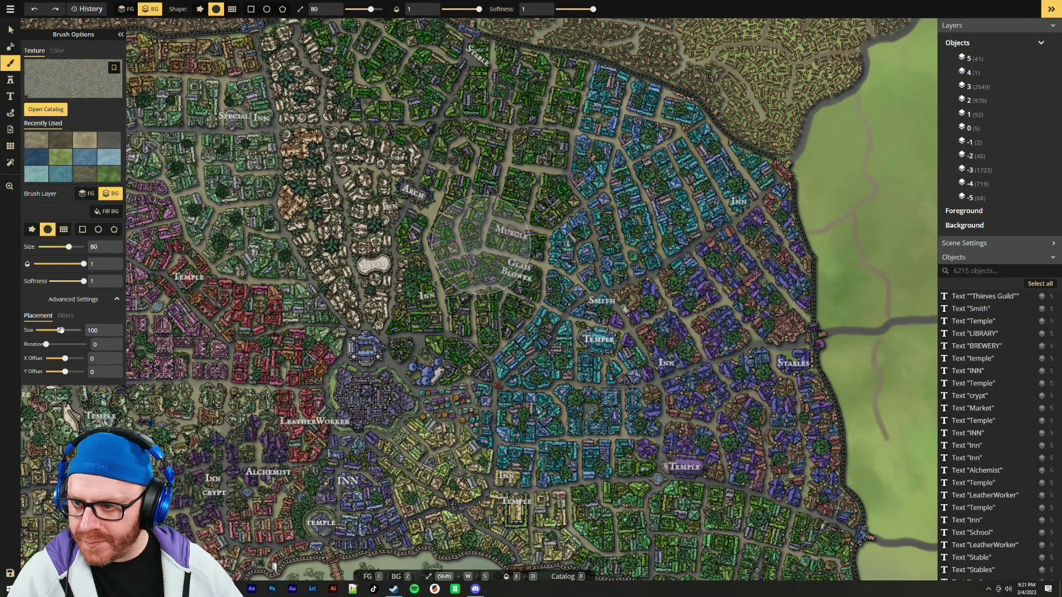
drag(59, 331, 52, 330)
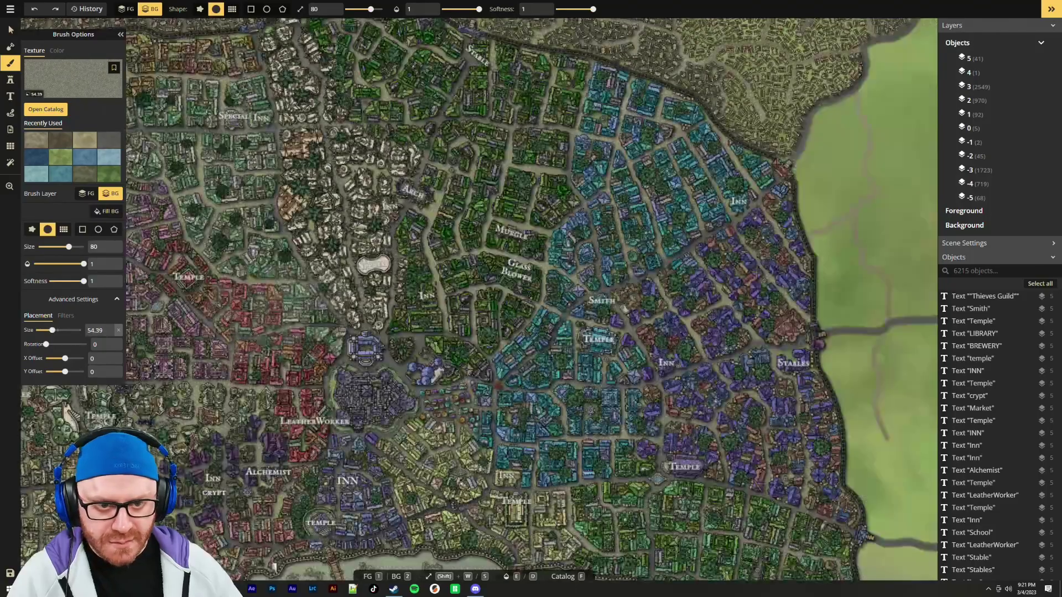
Paint and undo a test patch of the stone texture on the eastern field, and try texture placement sizes of 45.47 and 50
mouse_move(860, 216)
mouse_down()
mouse_move(884, 226)
mouse_move(879, 293)
mouse_up()
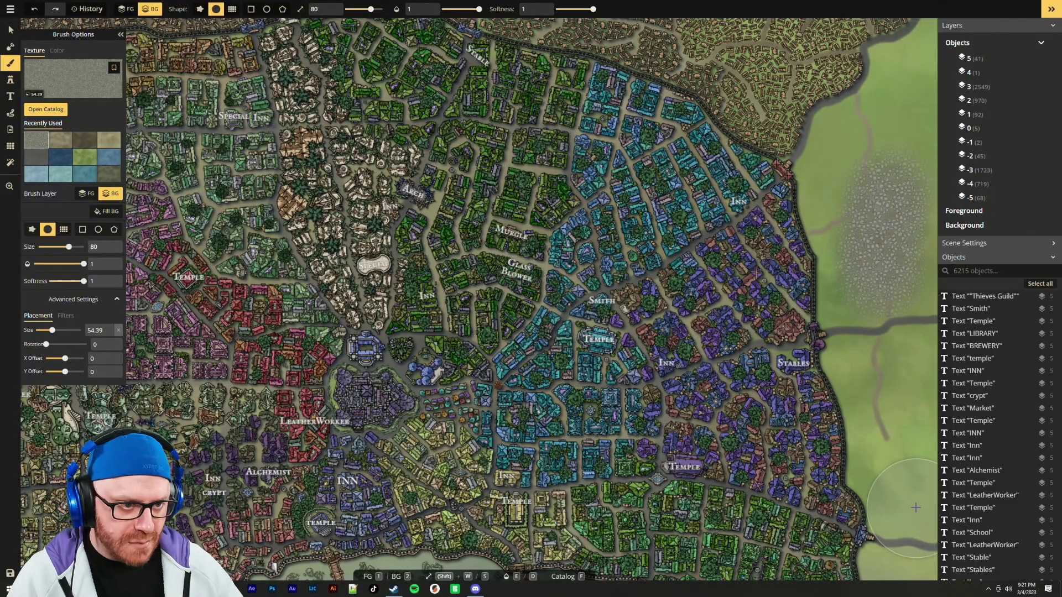
key(ctrl+z)
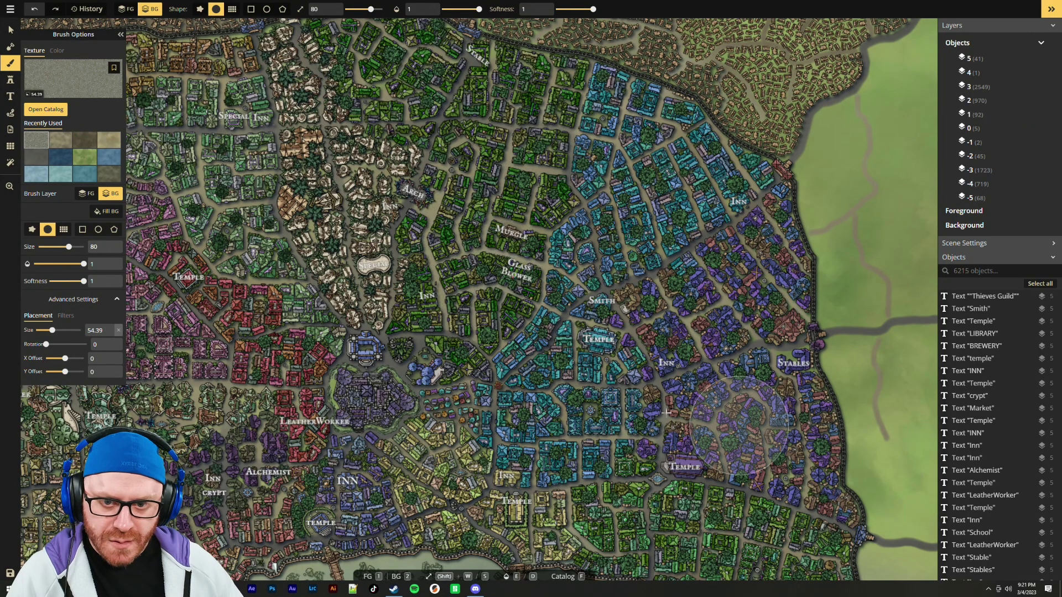
drag(52, 330, 50, 330)
click(11, 29)
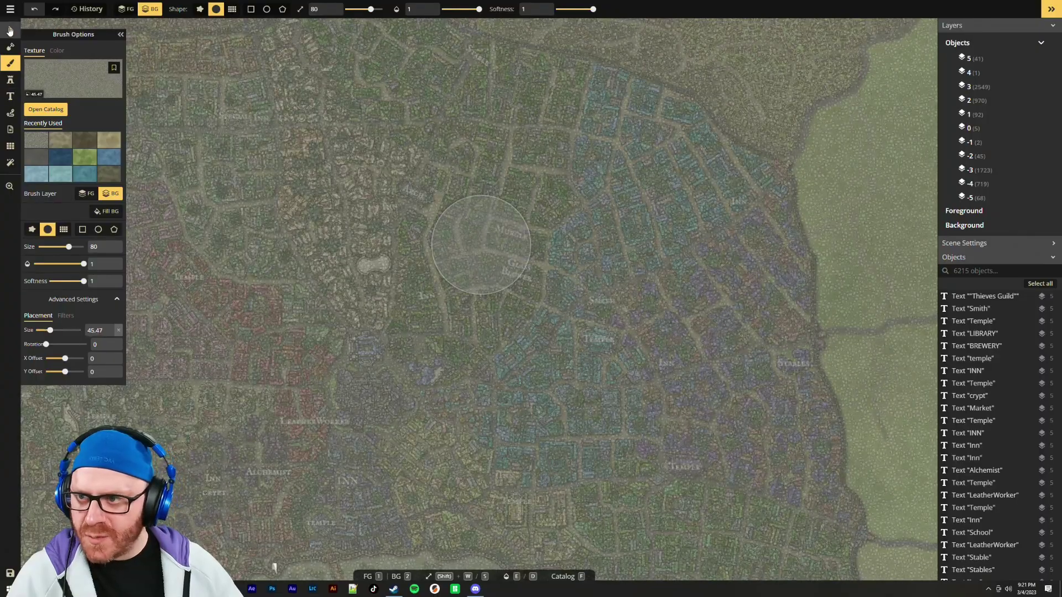
click(446, 241)
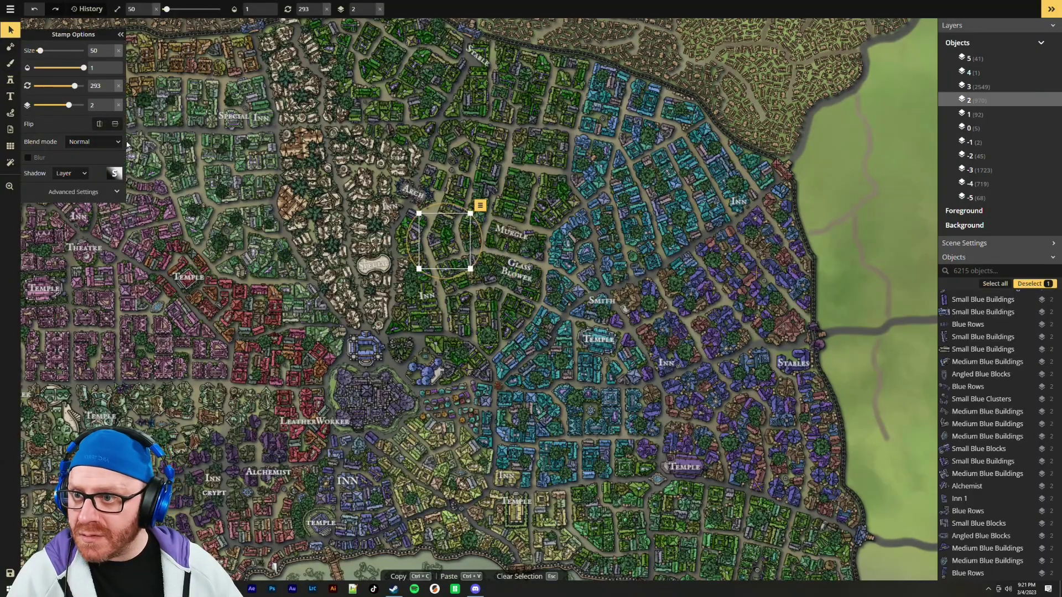
click(12, 67)
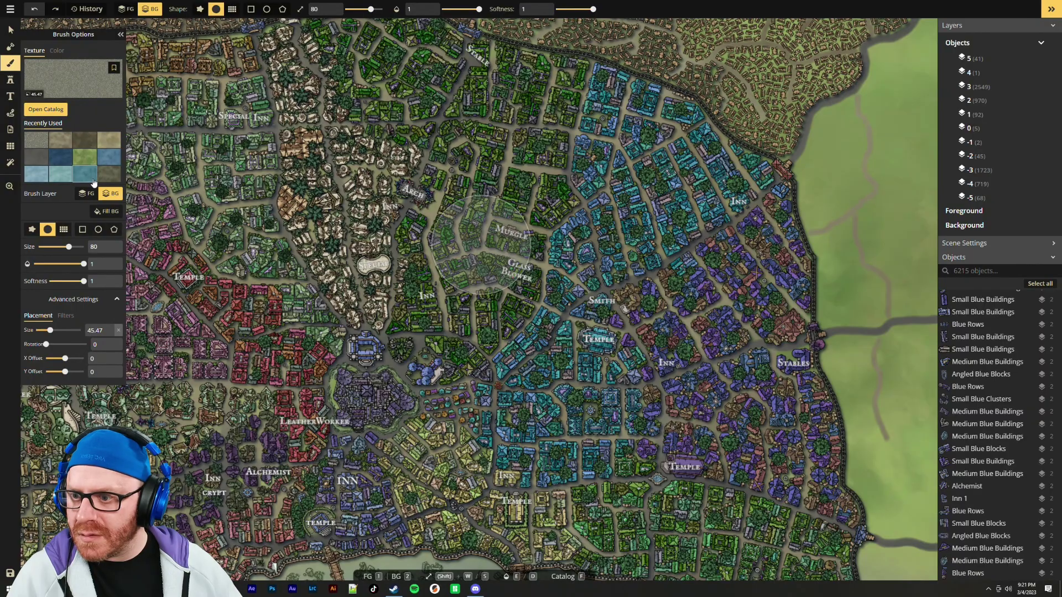
double_click(97, 330)
text(50)
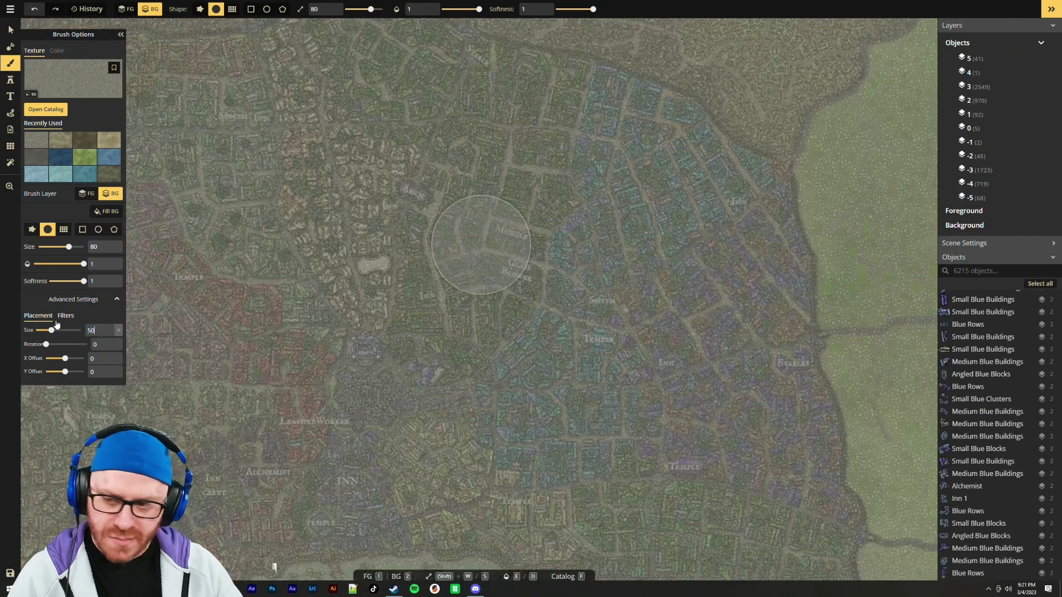
Try the recently used stone texture at placement size 54.39 on the streets of the green district, and undo the painting
click(36, 140)
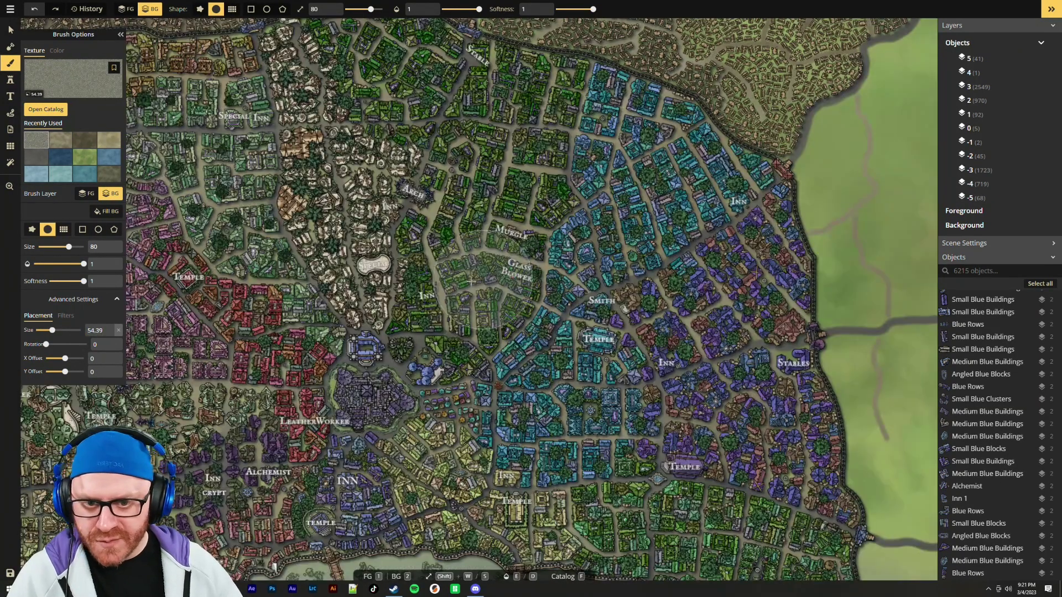
mouse_move(539, 157)
mouse_down()
mouse_move(520, 237)
mouse_move(479, 315)
mouse_move(456, 221)
mouse_move(497, 125)
mouse_move(619, 122)
mouse_move(490, 92)
mouse_up()
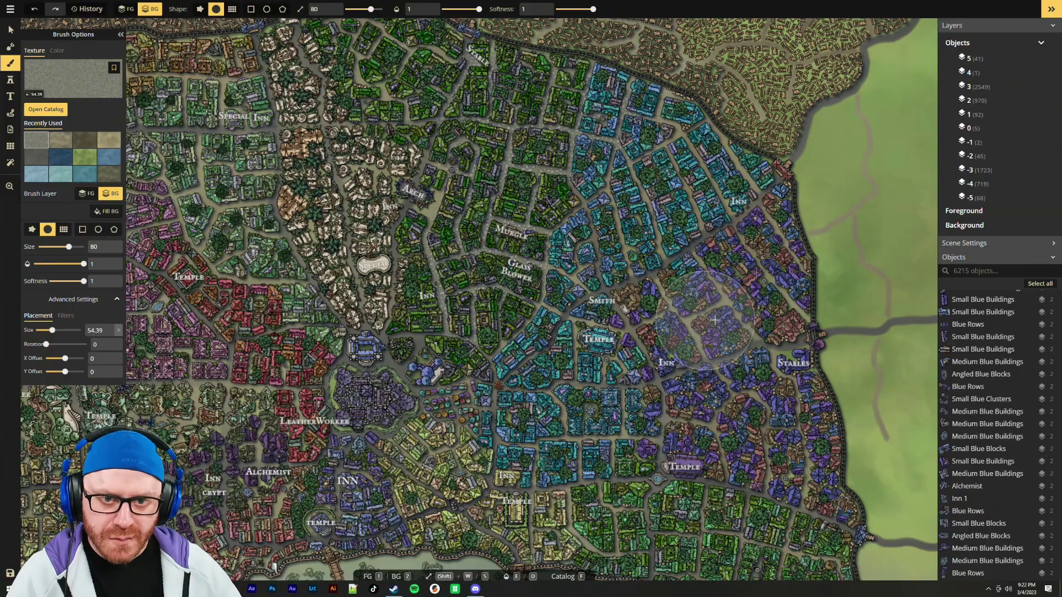
scroll(838, 354, down, 5)
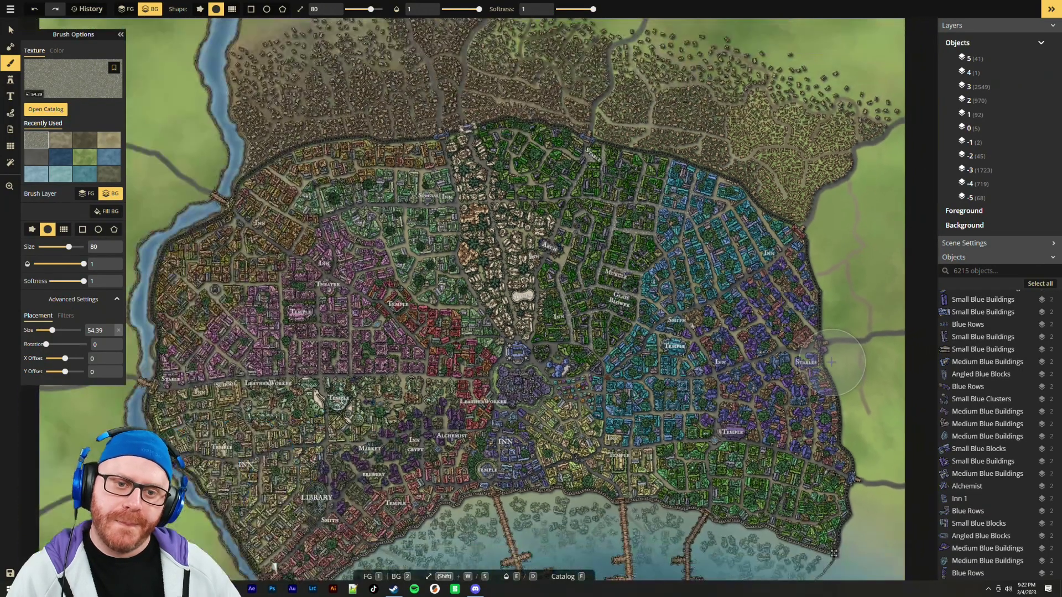
scroll(839, 360, up, 6)
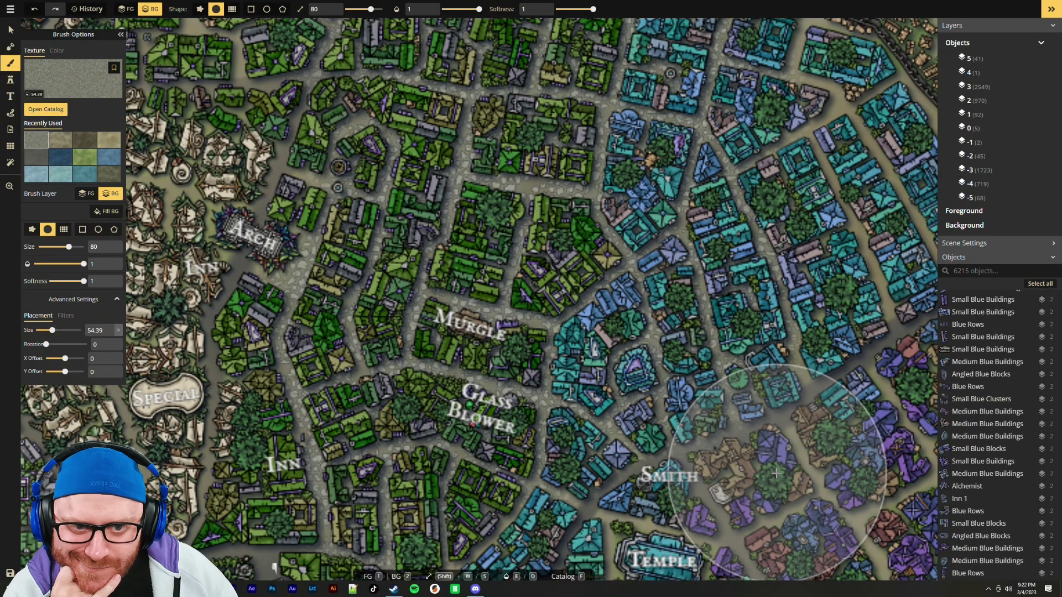
scroll(775, 473, down, 3)
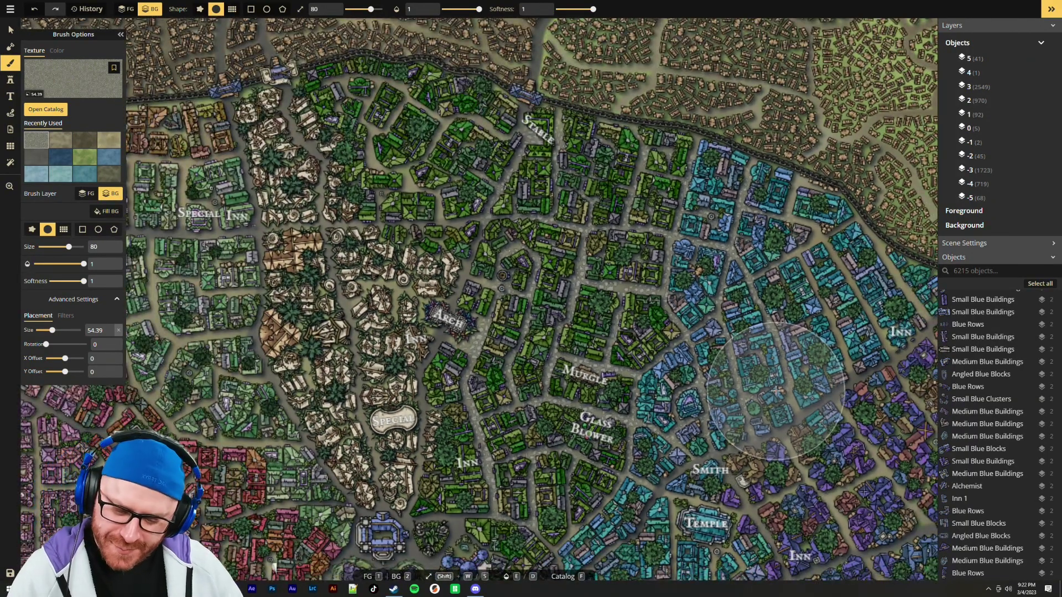
mouse_move(774, 391)
mouse_down()
mouse_move(733, 317)
mouse_move(734, 218)
mouse_move(765, 170)
mouse_up()
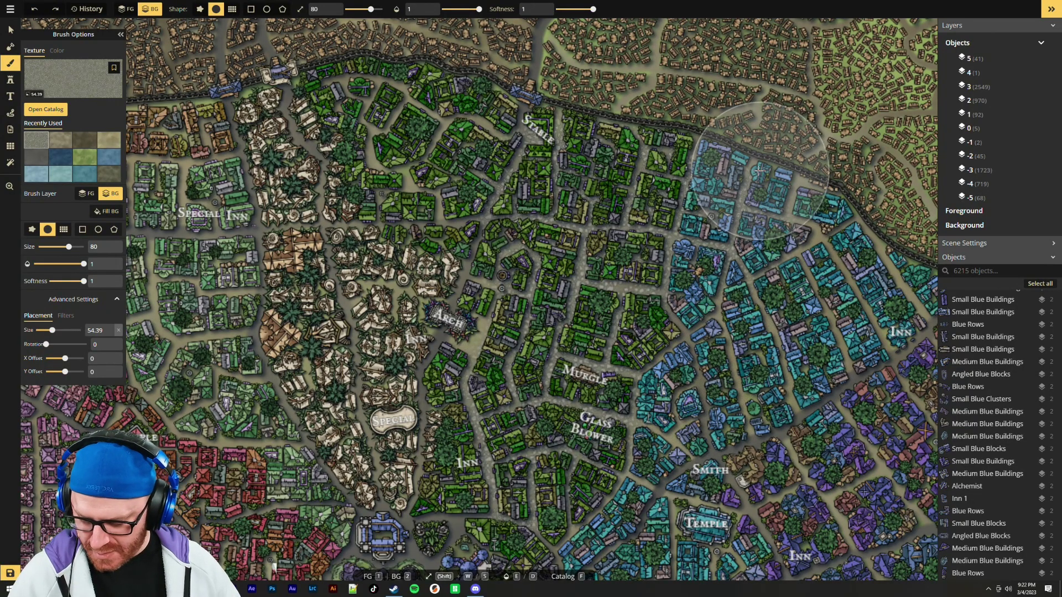
Leave the brush, save the map and clear the stray selection of the Main Wall group
key(Escape)
key(ctrl+s)
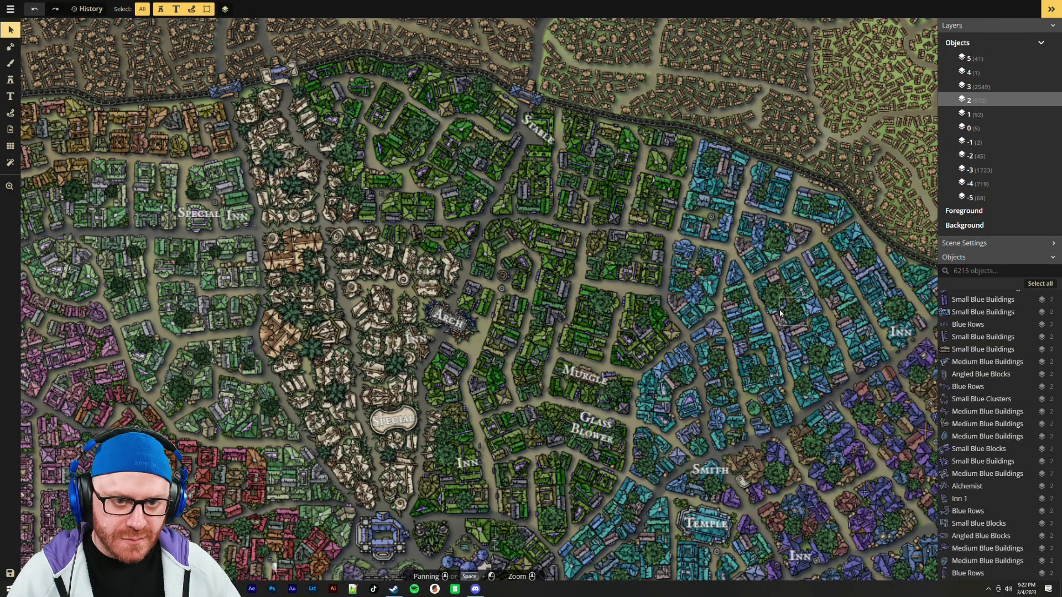
scroll(780, 313, down, 5)
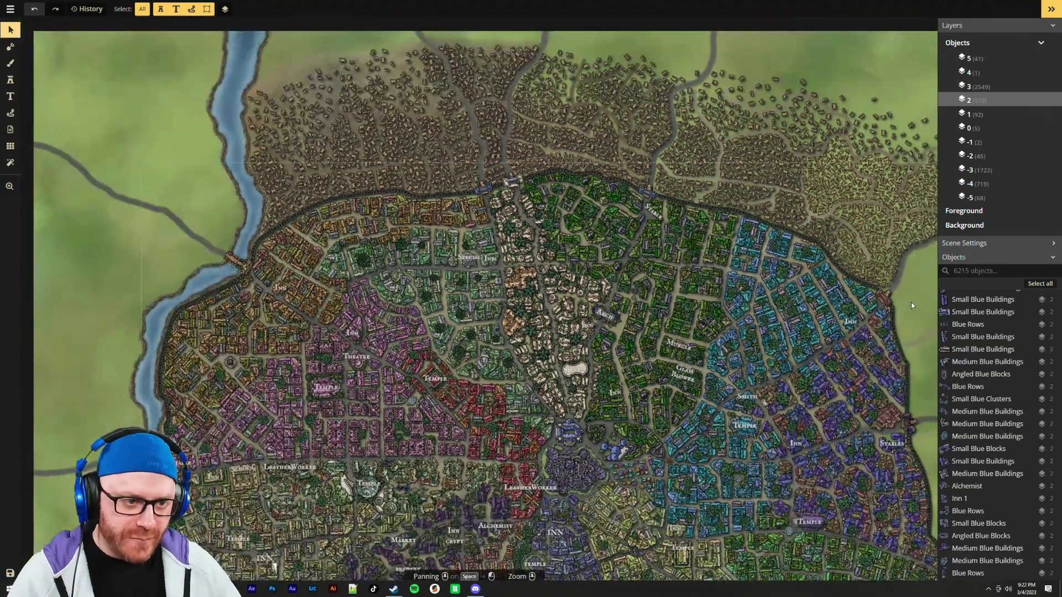
click(912, 305)
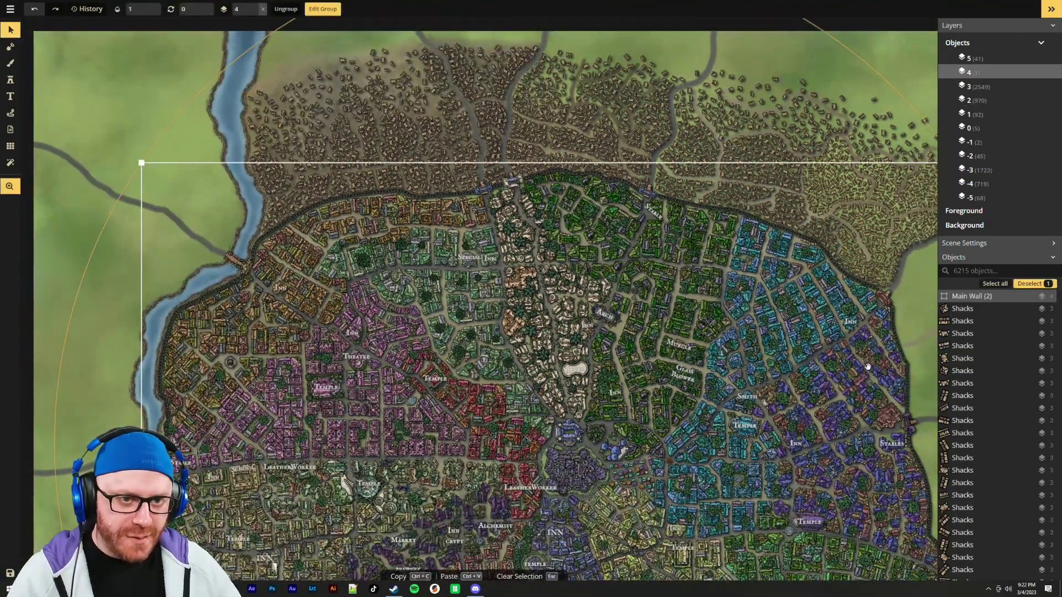
scroll(879, 277, right, 4)
click(844, 247)
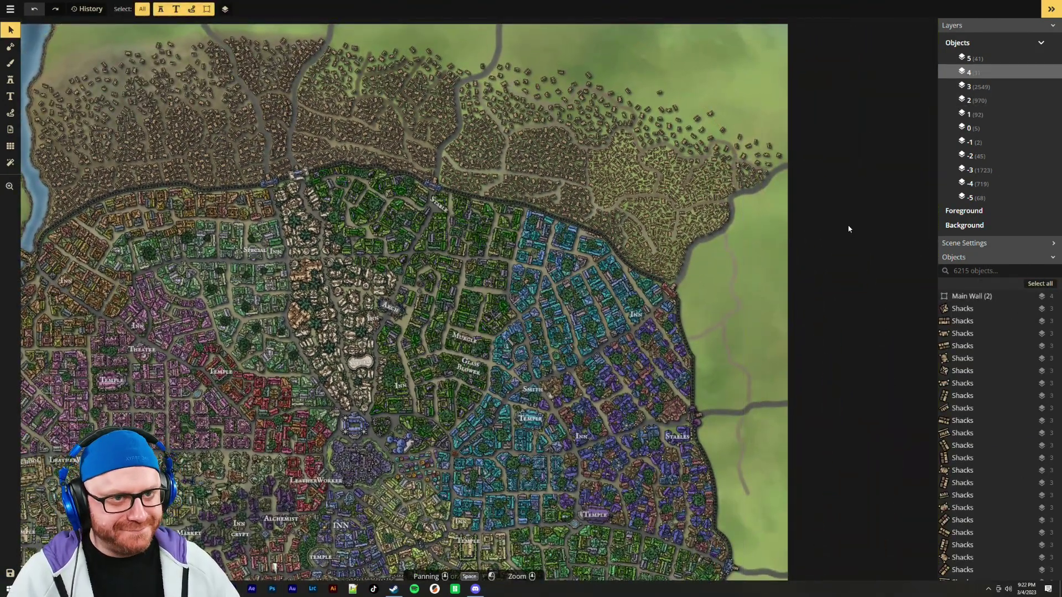
Set the background brush to the grey cobbled stone texture from the Gothic Horror Textures, with a texture placement size of 50
click(10, 62)
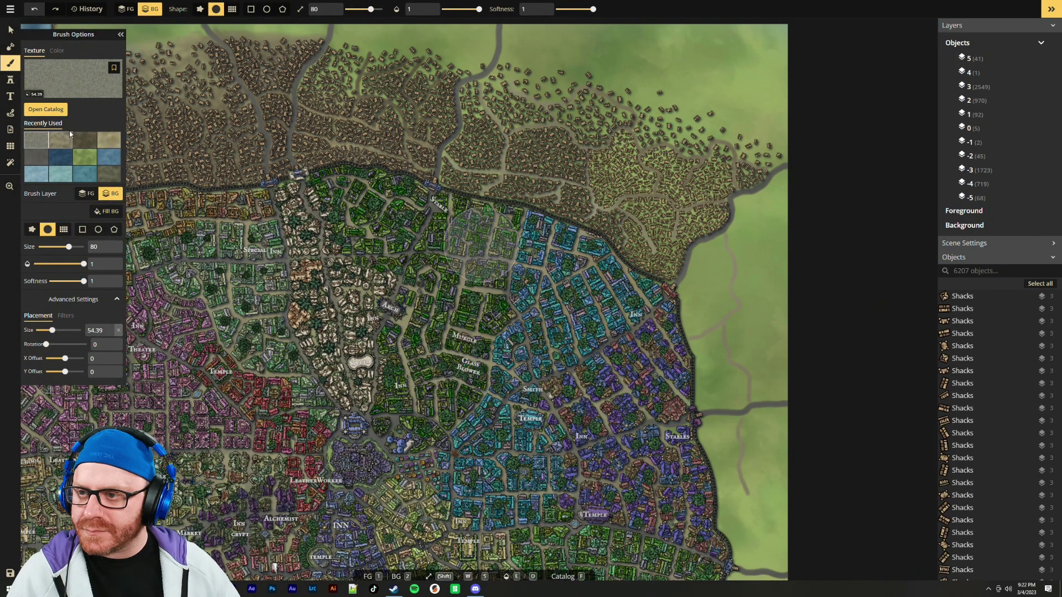
click(54, 111)
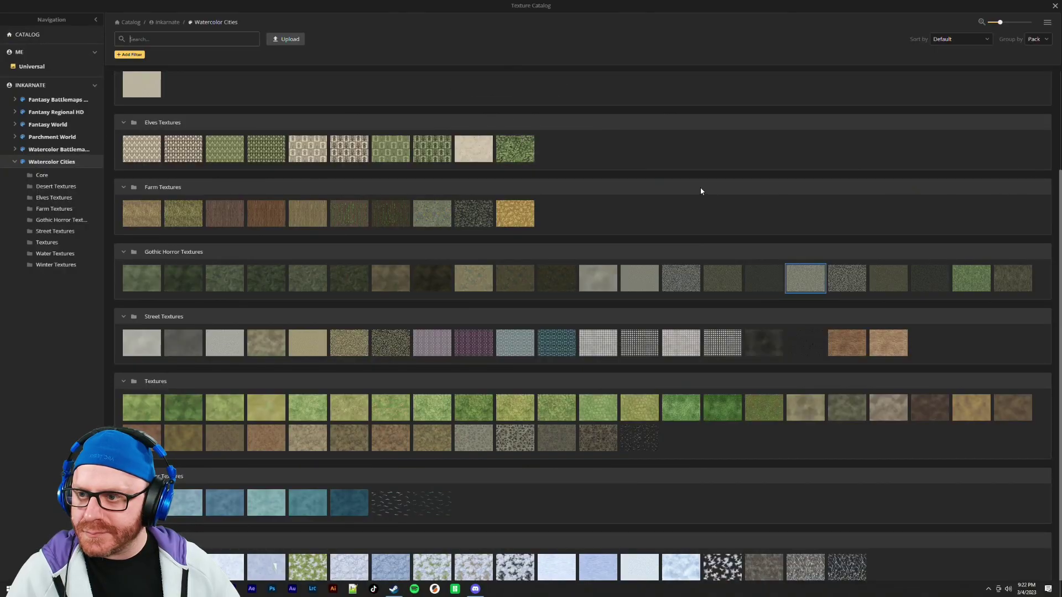
scroll(700, 191, up, 3)
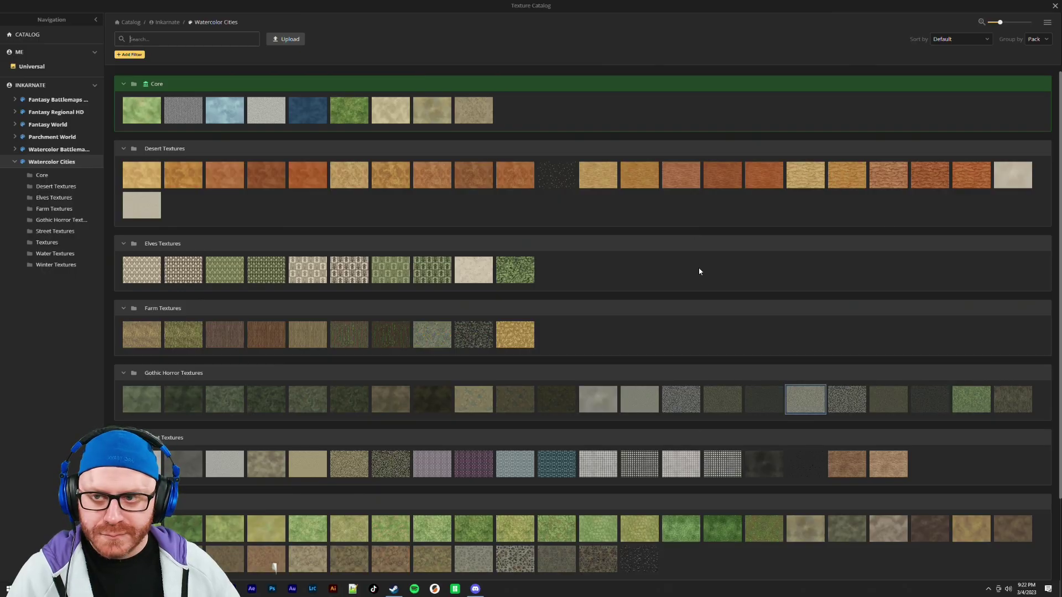
scroll(700, 272, down, 3)
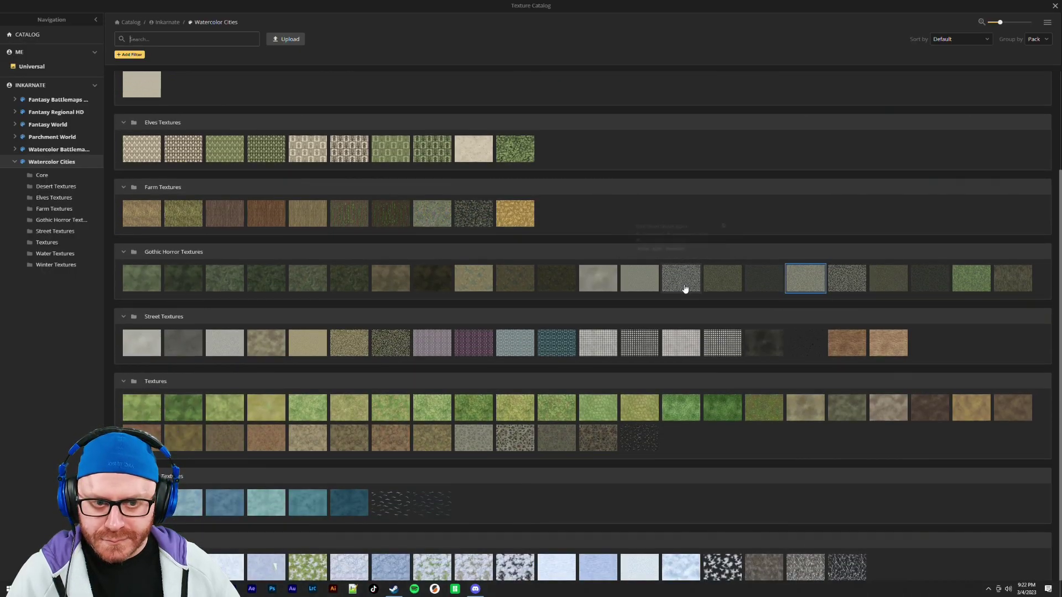
mouse_move(684, 289)
click(684, 289)
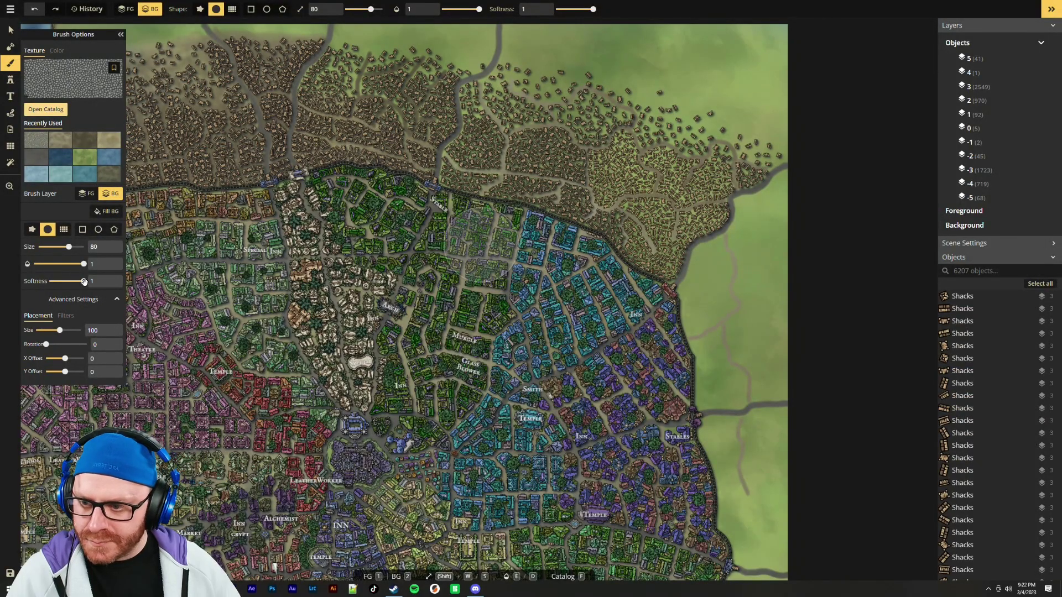
double_click(94, 329)
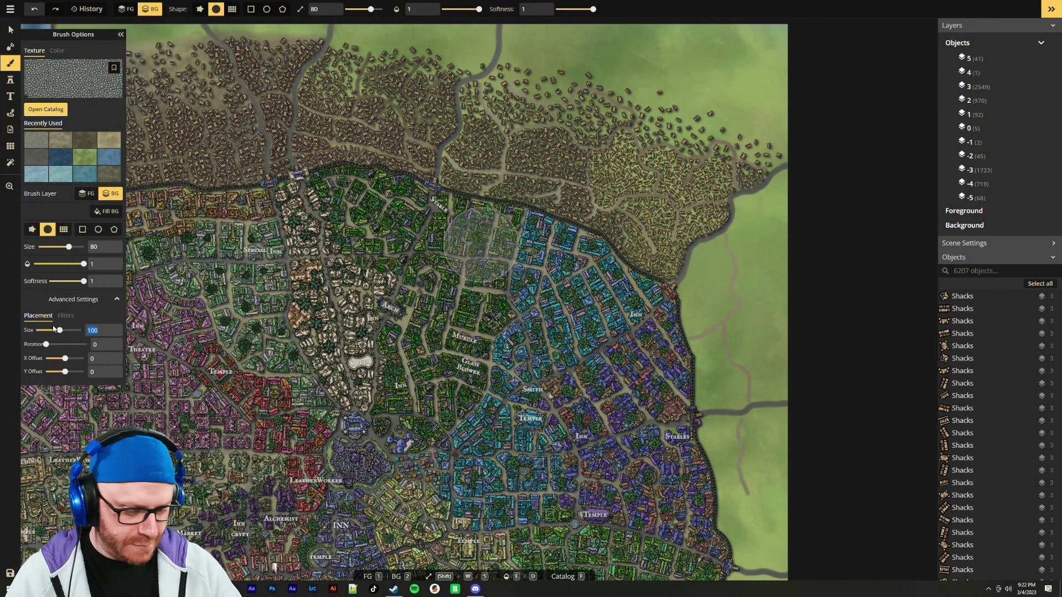
text(50)
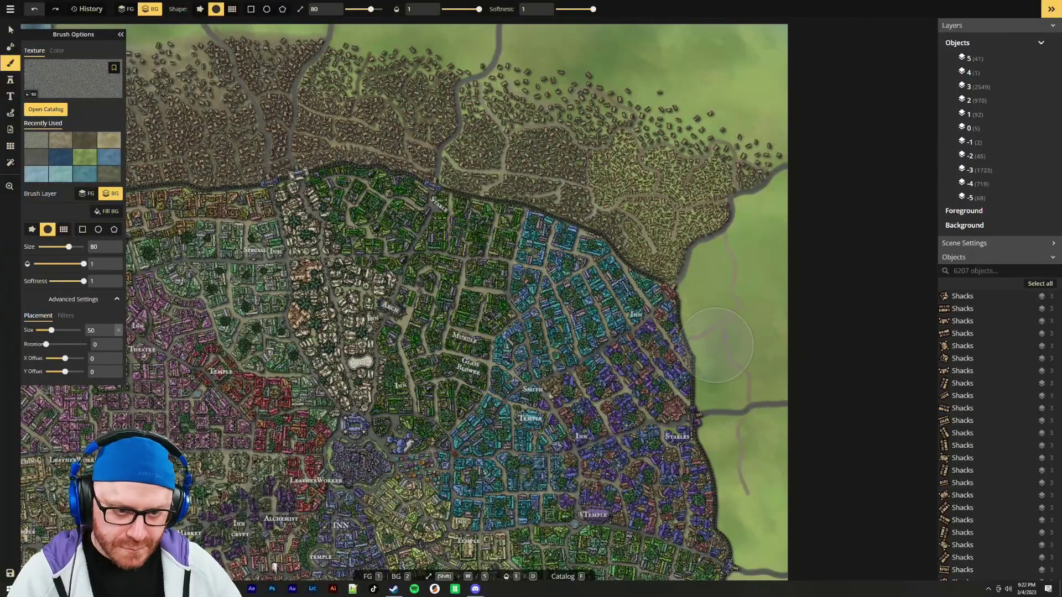
Try the grey stone texture on the eastern field and on the city streets, undoing each stroke
drag(754, 395, 741, 299)
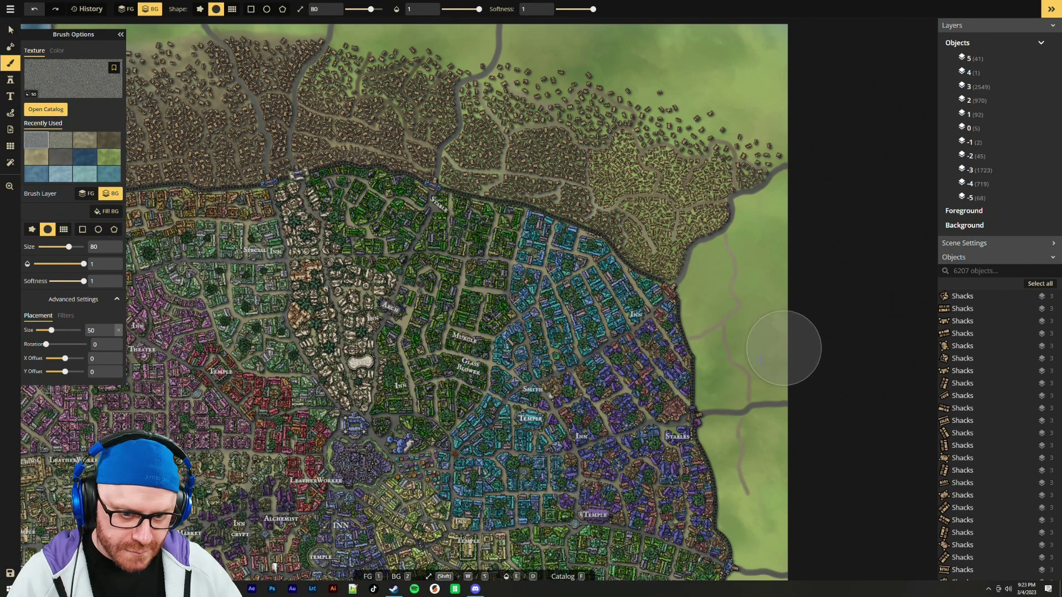
drag(569, 367, 487, 409)
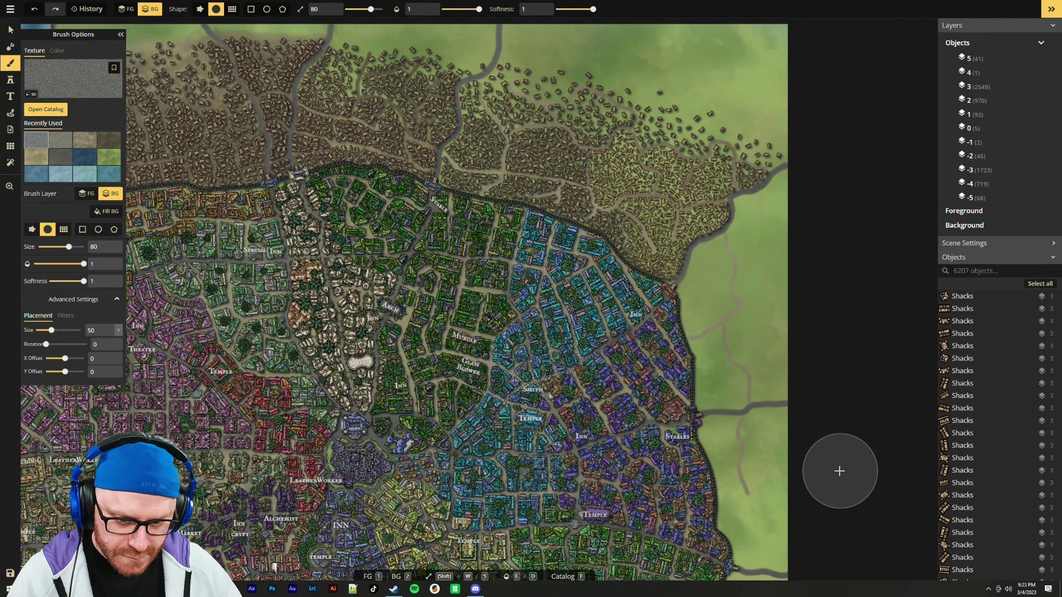
Hide object layer 5, which holds the text labels of the city
scroll(667, 459, up, 5)
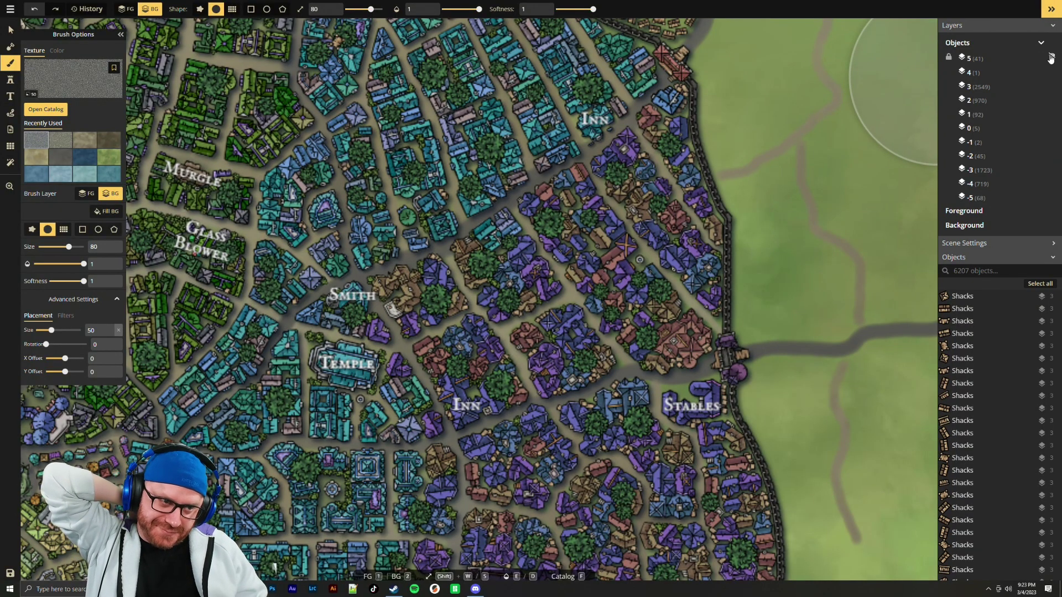
click(1052, 57)
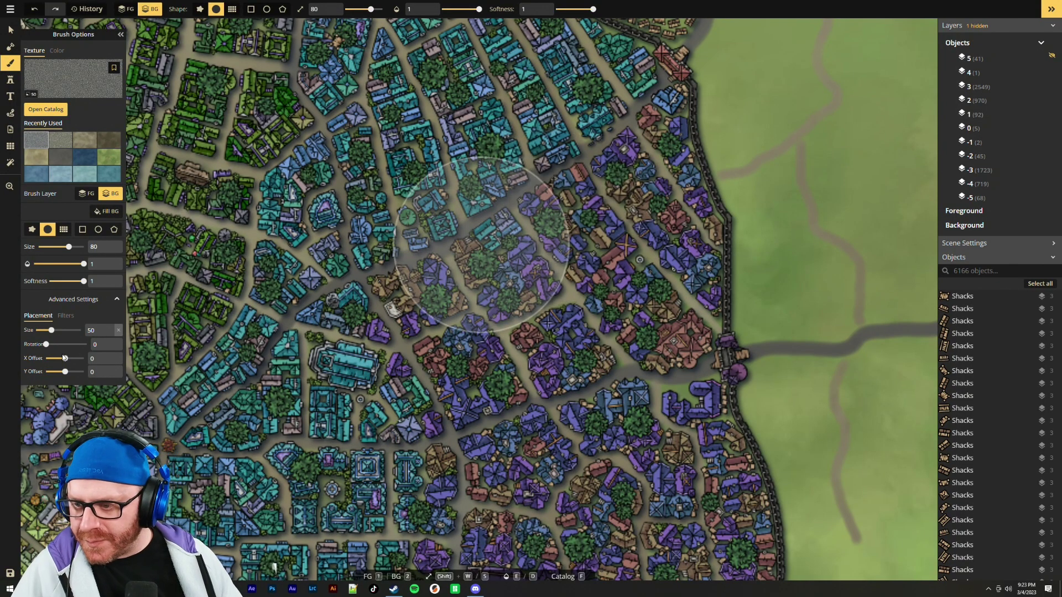
drag(65, 358, 65, 360)
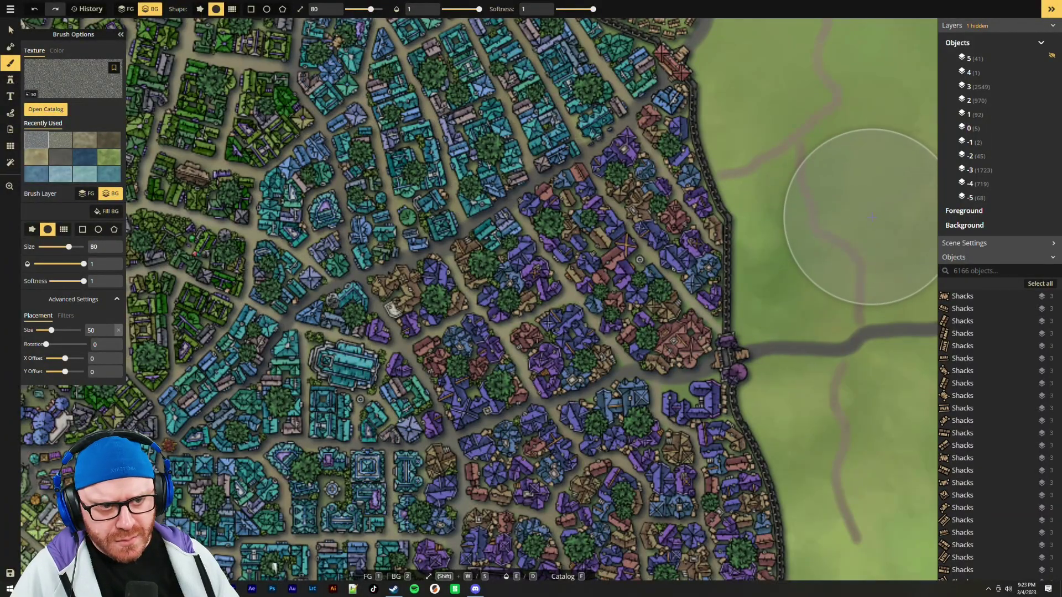
Reduce the brush size to 40 and paint a vertical test strip of grey stones on the field outside the eastern wall
key(s)
key(s)
key(s)
key(s)
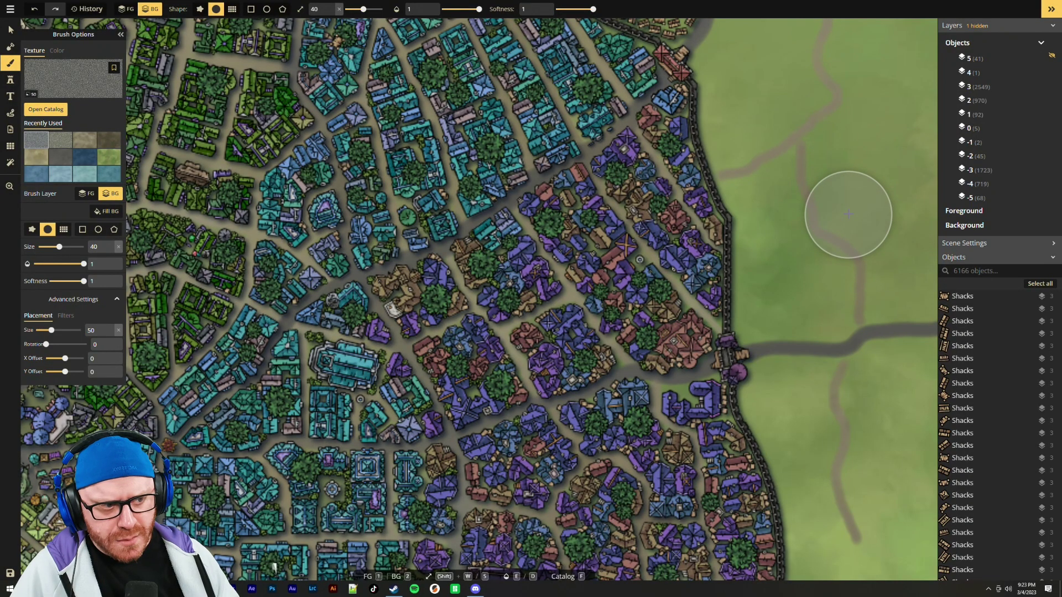
mouse_move(843, 190)
mouse_down()
mouse_move(729, 230)
mouse_move(660, 280)
mouse_up()
drag(728, 134, 730, 351)
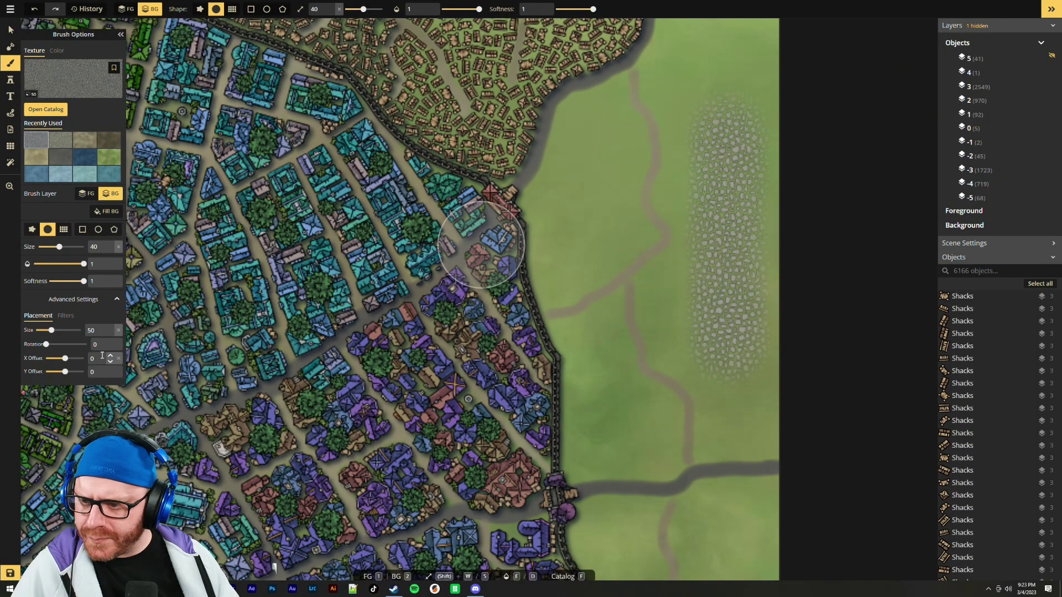
Try an overlapping stone strip with texture offsets of X 15.4 and Y 22, and undo both test strips on the field
drag(64, 372, 69, 359)
drag(689, 139, 693, 302)
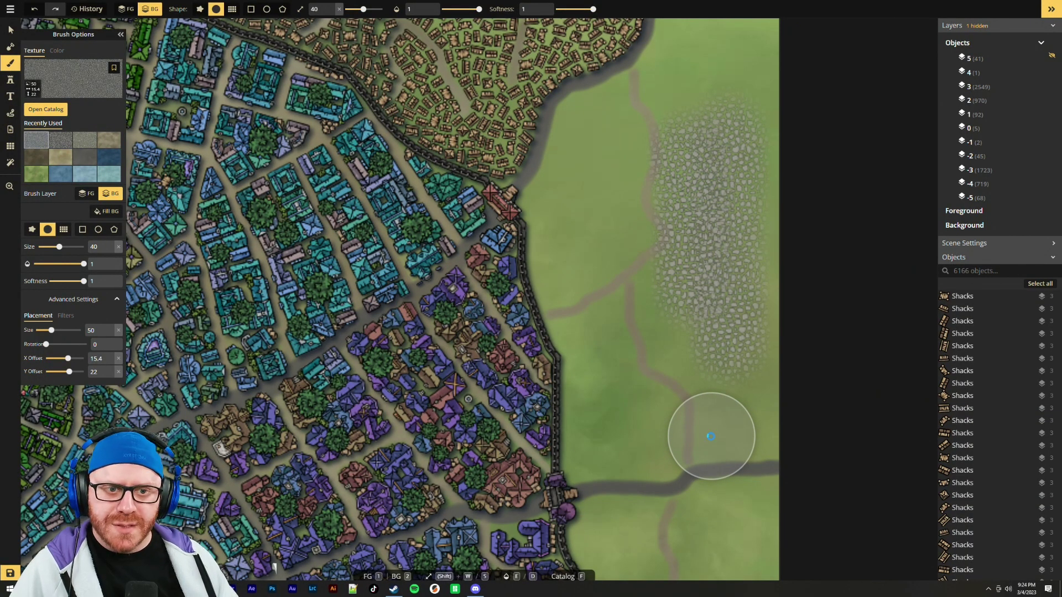
key(ctrl+z)
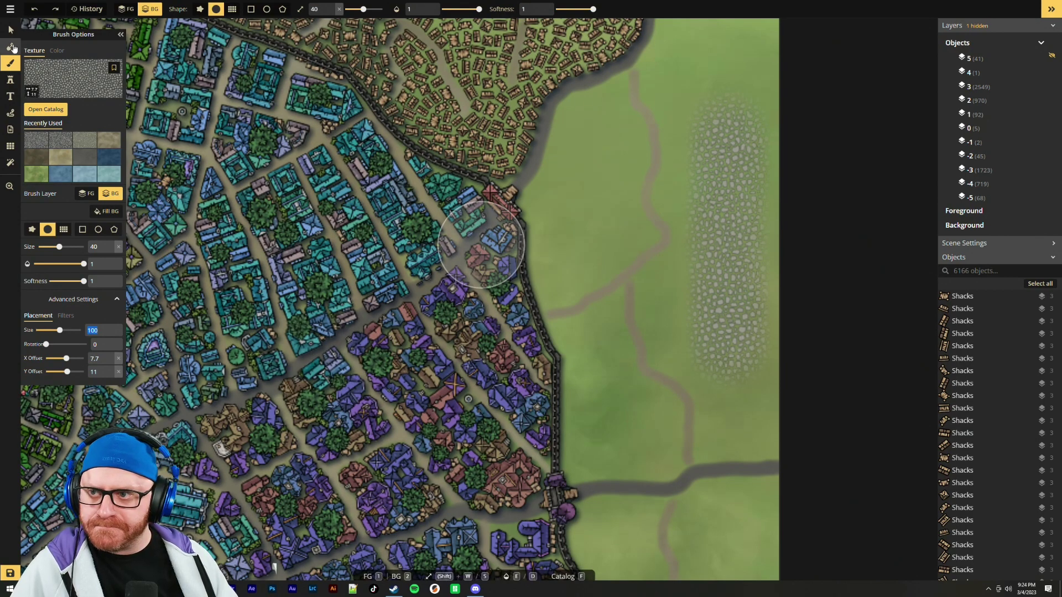
click(9, 29)
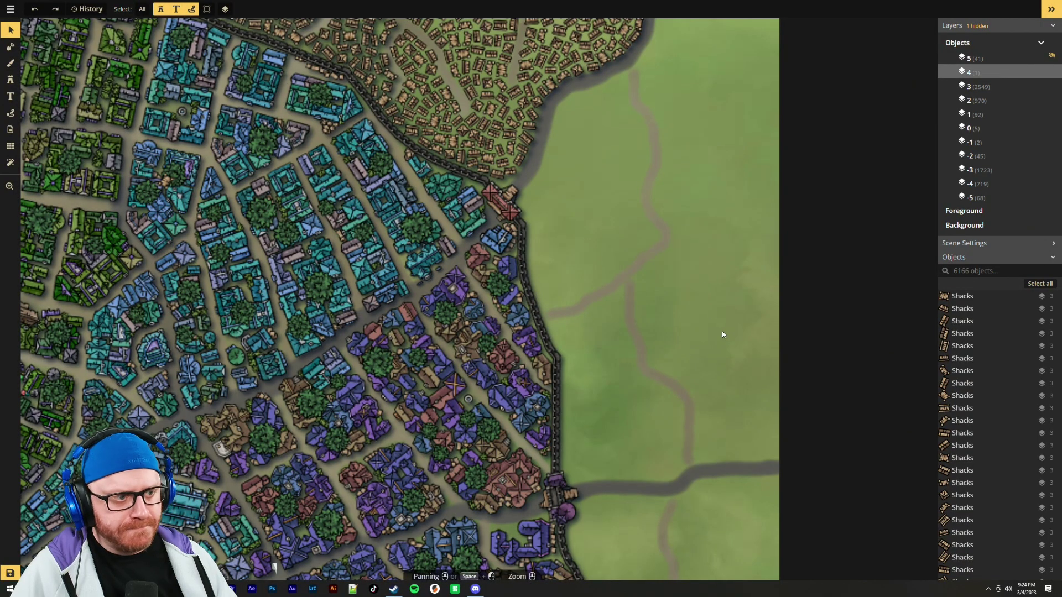
scroll(722, 344, down, 5)
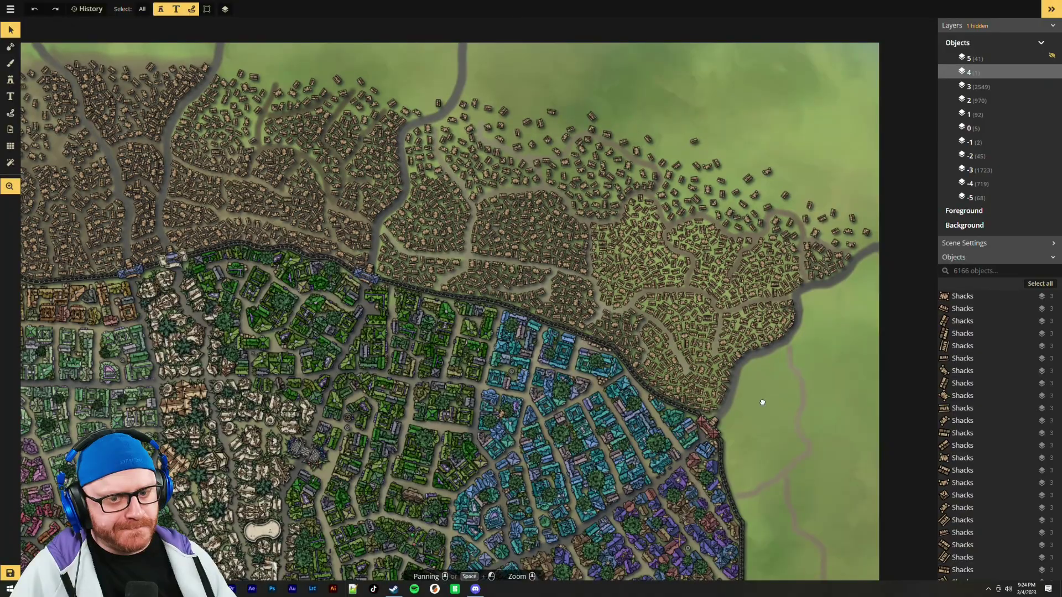
key(Escape)
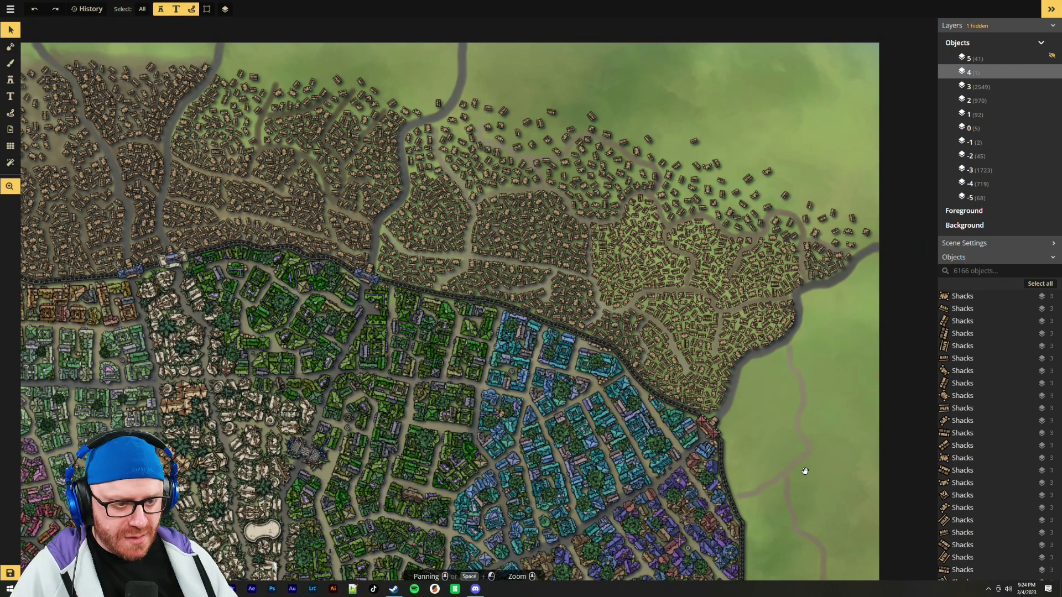
Try the scene's layer shadows setting by switching it and restoring it
drag(805, 471, 773, 341)
drag(770, 398, 750, 416)
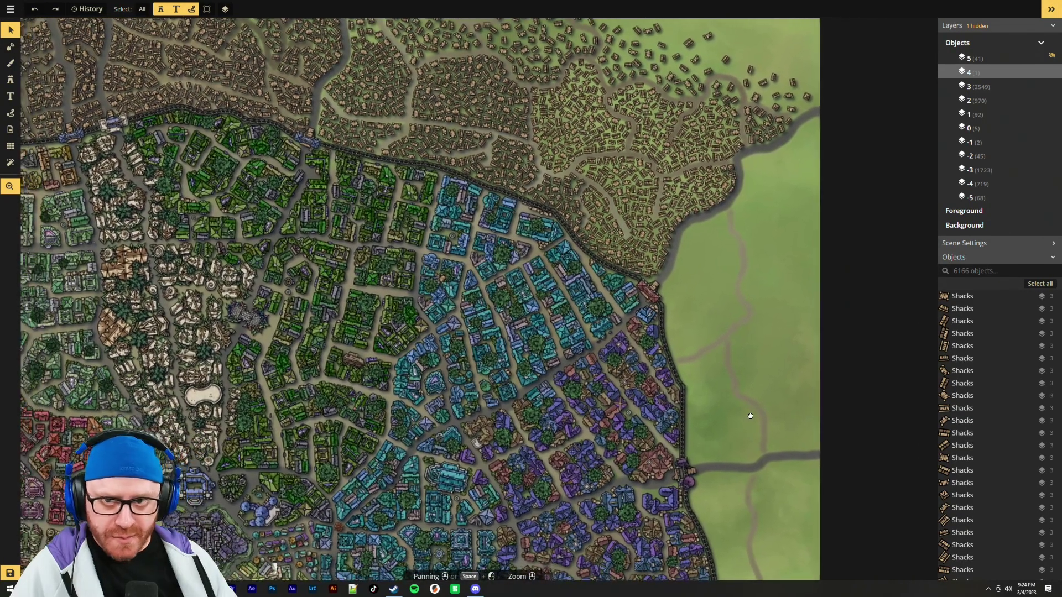
click(1008, 243)
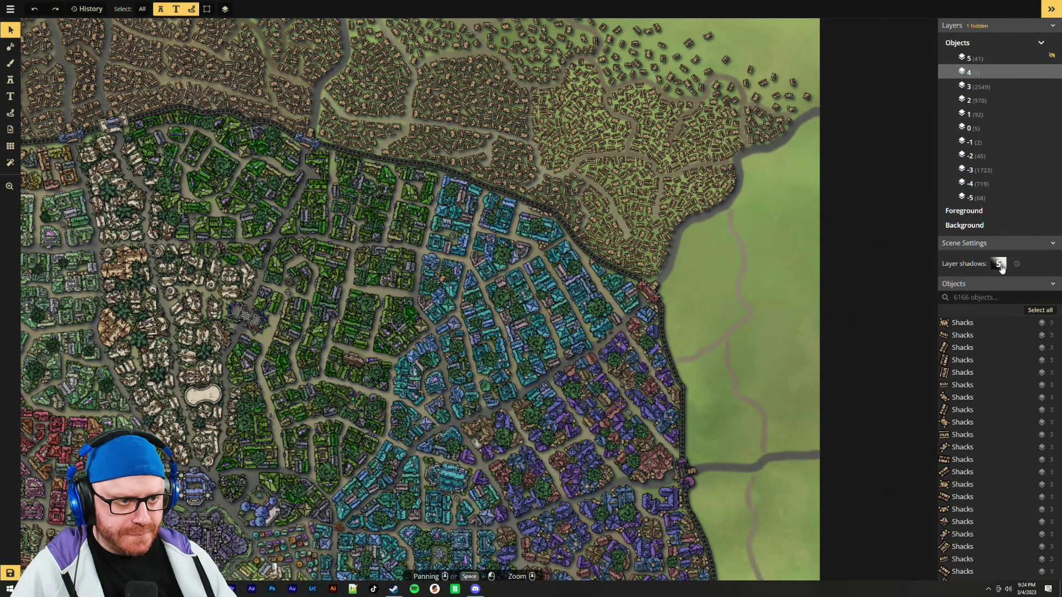
click(1001, 265)
click(1002, 267)
click(1018, 243)
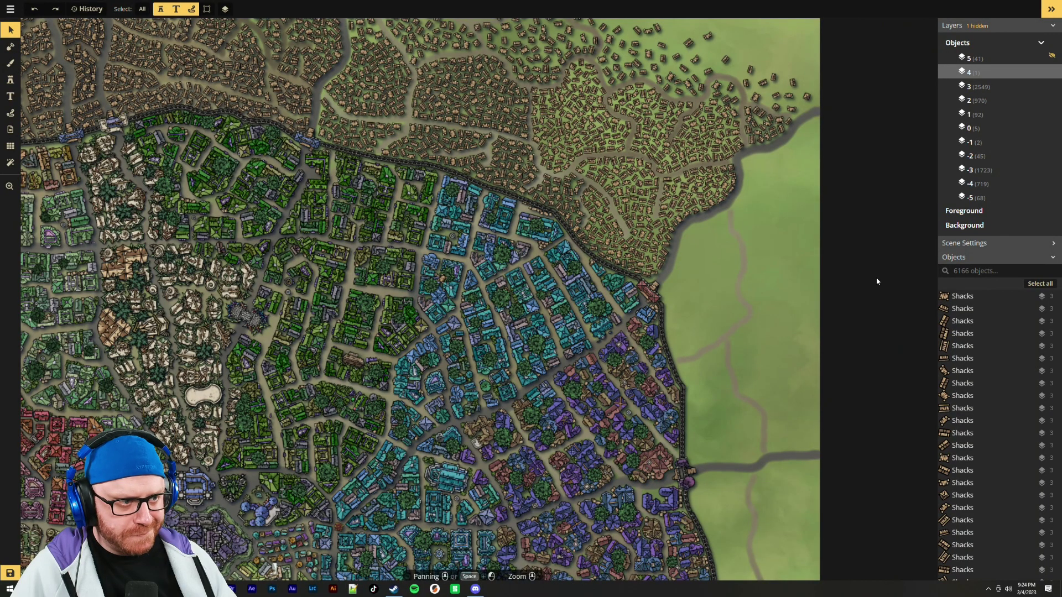
click(1055, 257)
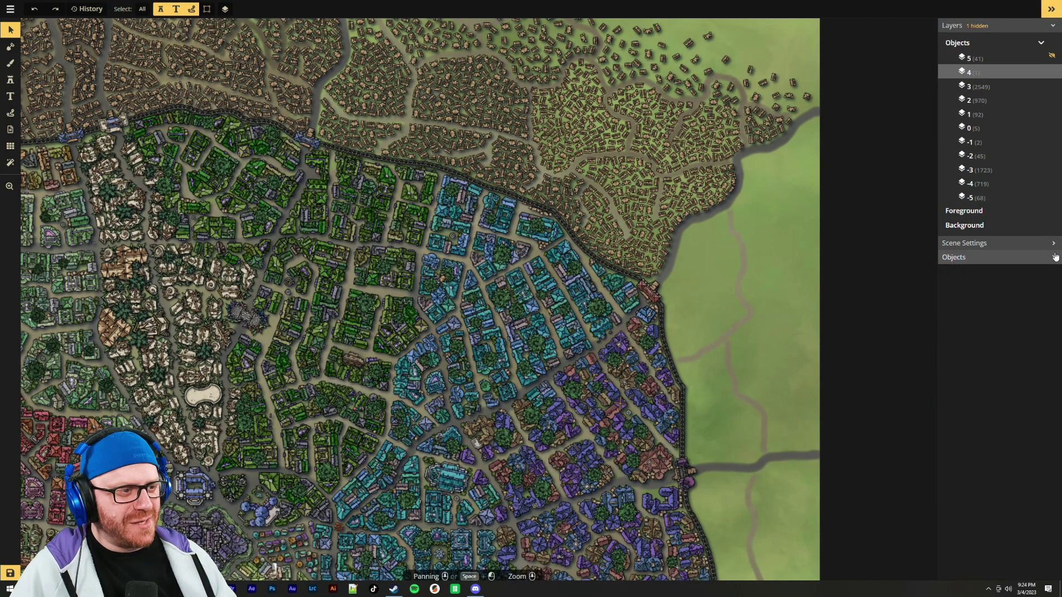
click(1056, 258)
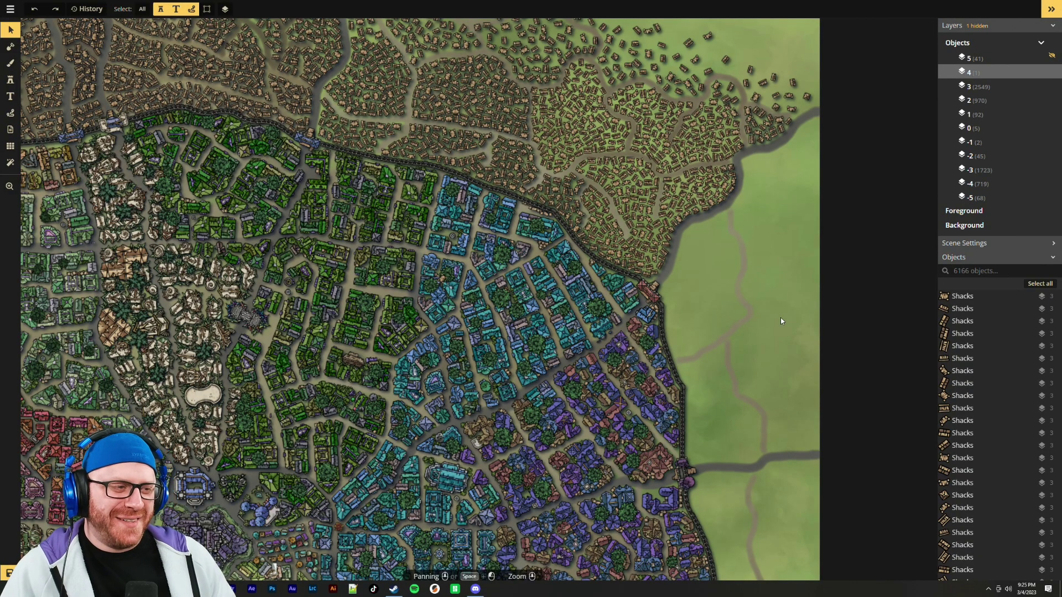
scroll(774, 307, up, 1)
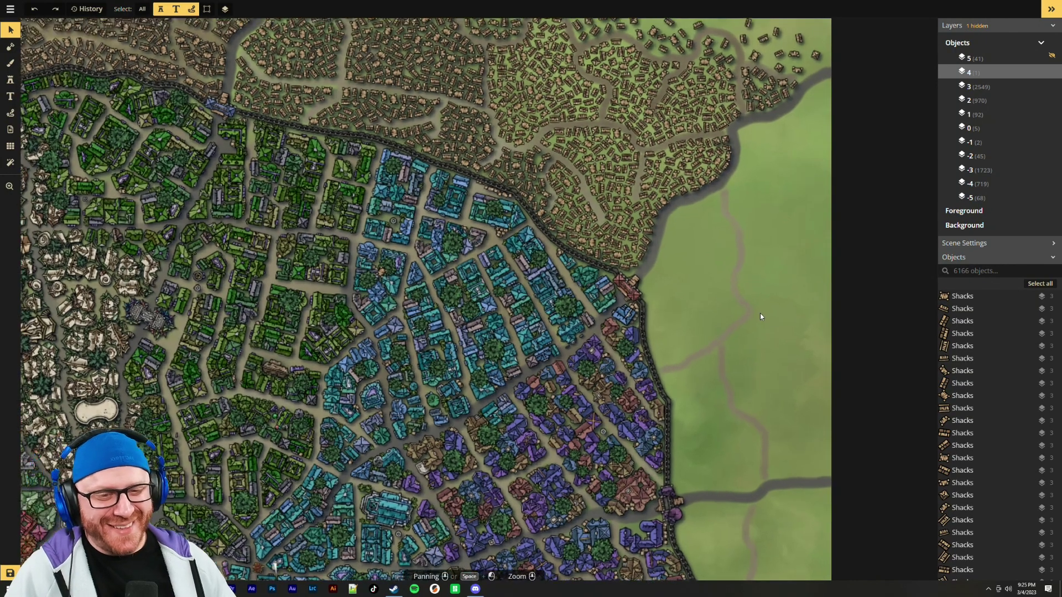
drag(722, 308, 794, 363)
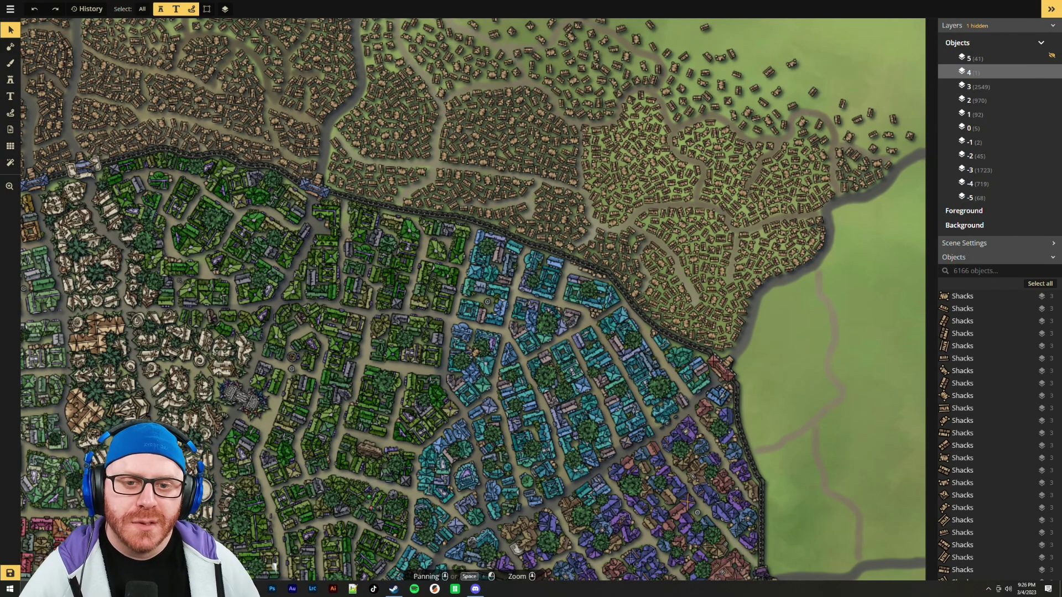
Try the tan pebble texture from the Watercolor Cities street textures on a street in the green-roofed district
scroll(816, 168, down, 2)
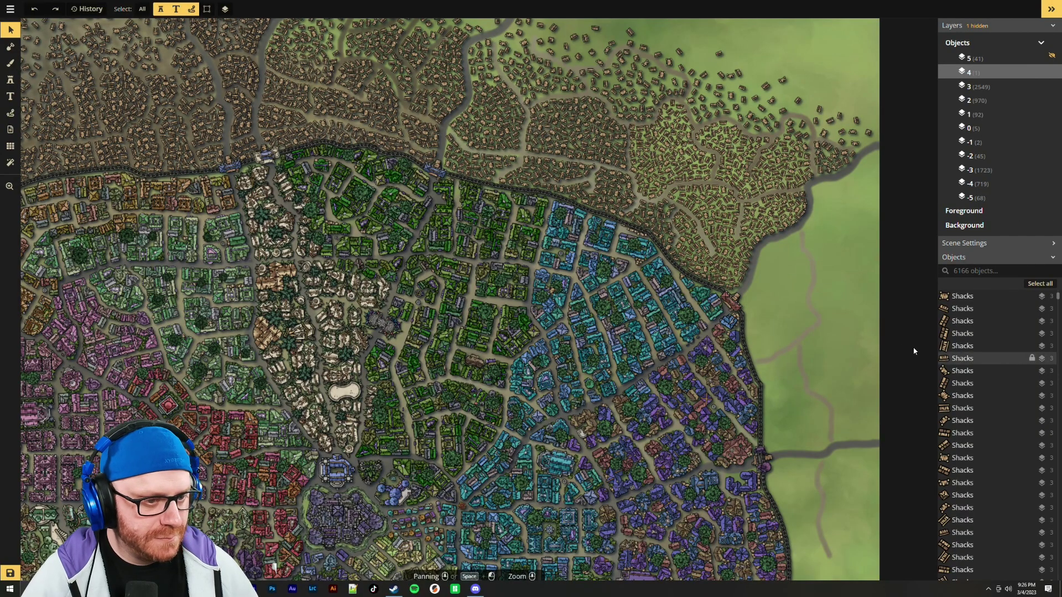
drag(815, 396, 804, 258)
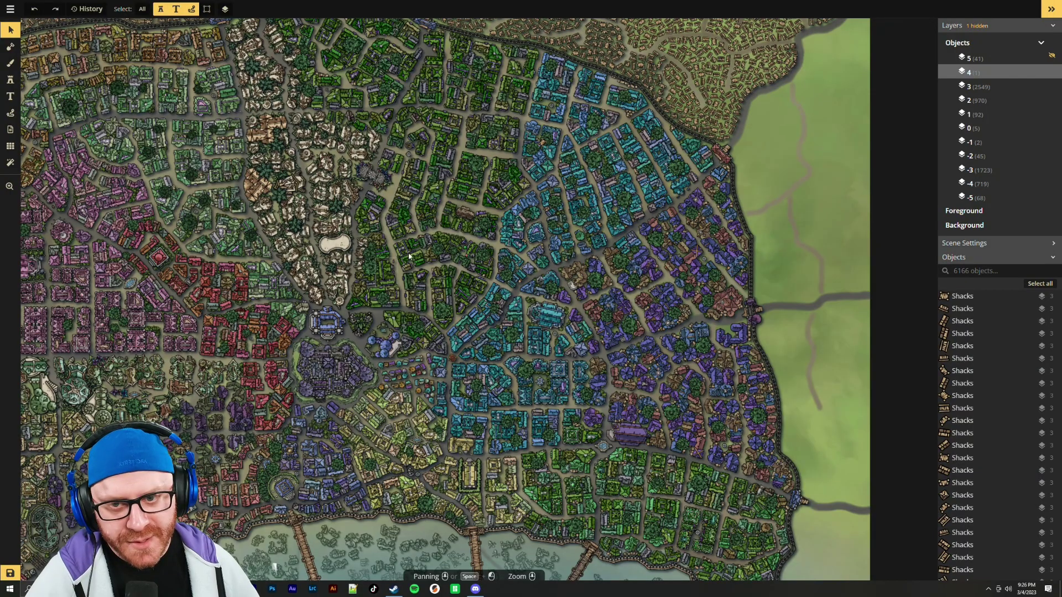
scroll(392, 263, up, 3)
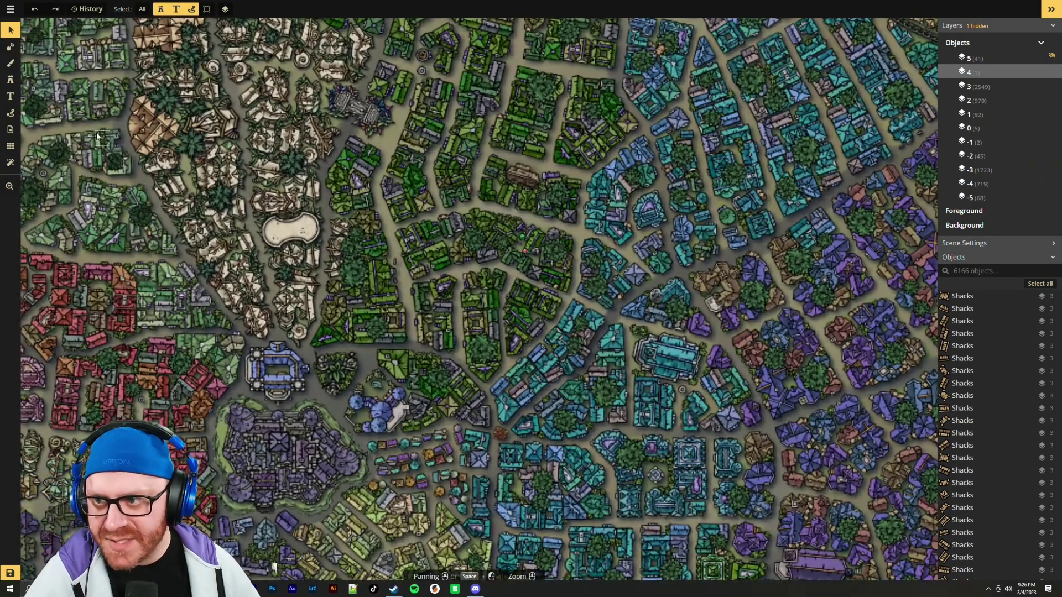
click(10, 63)
click(44, 110)
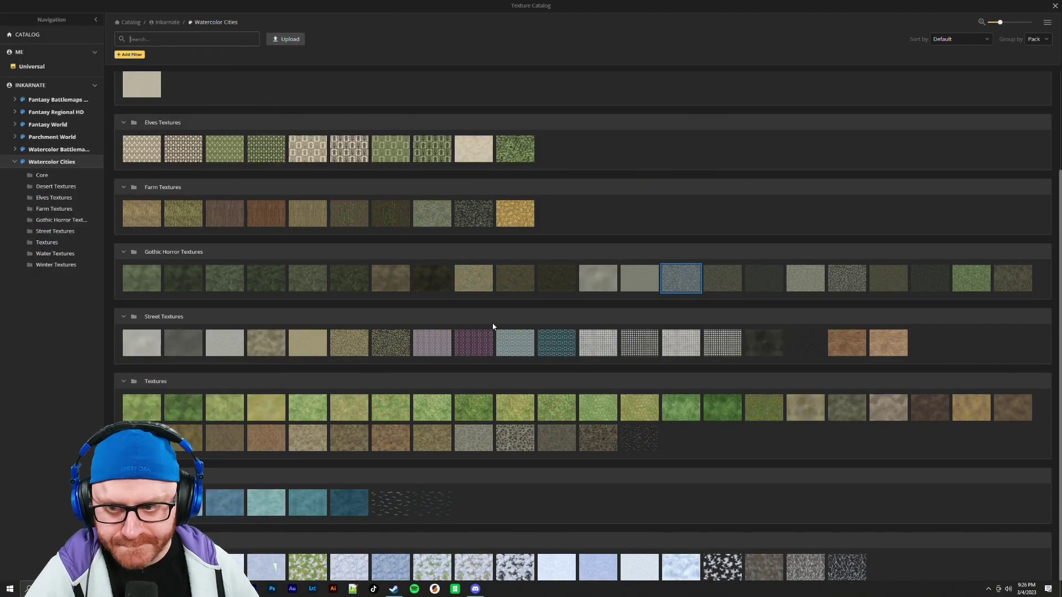
mouse_move(398, 344)
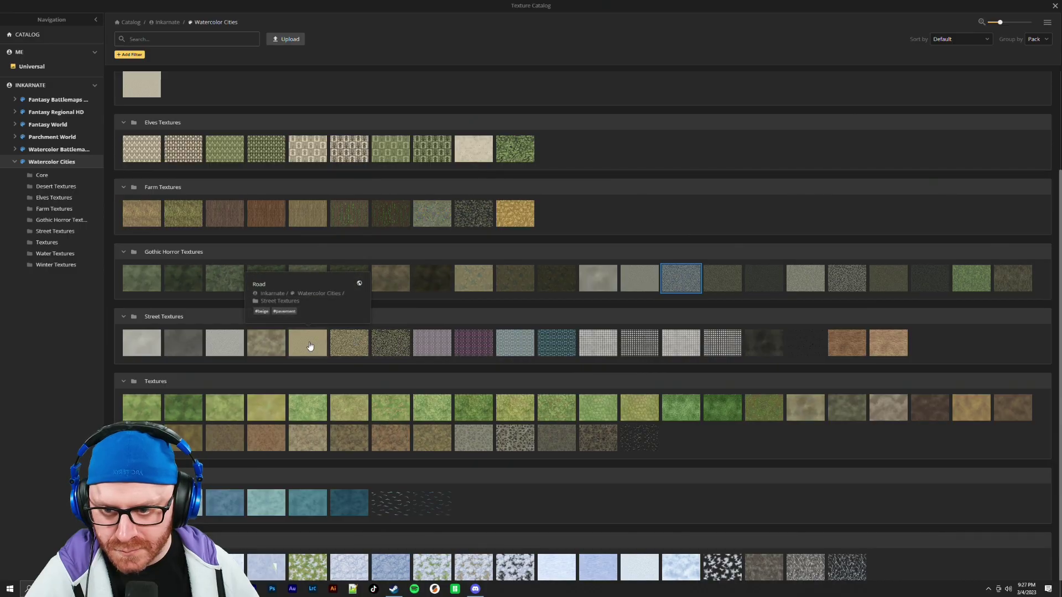
click(348, 344)
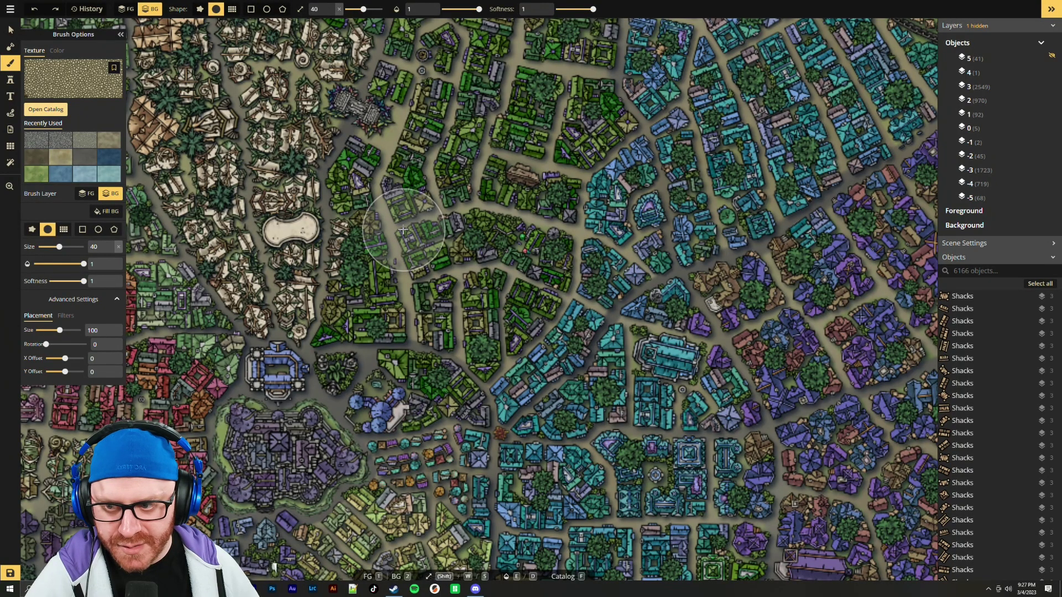
drag(381, 213, 423, 326)
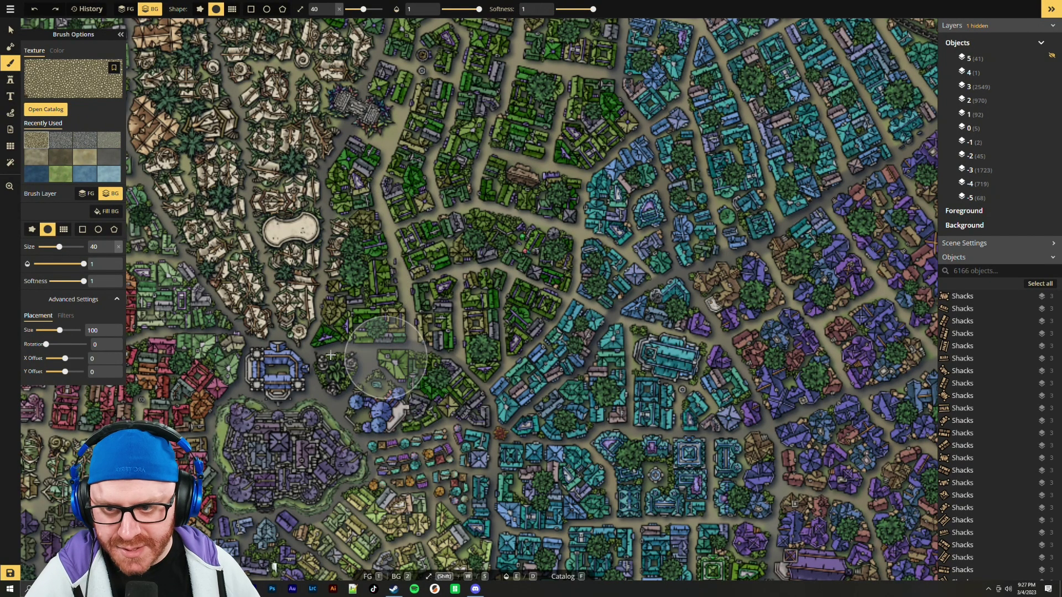
Try the tan pebble texture at placement size 50 on the streets of the green-roofed district, and undo the strokes
click(108, 330)
drag(48, 331, 50, 330)
drag(389, 239, 437, 327)
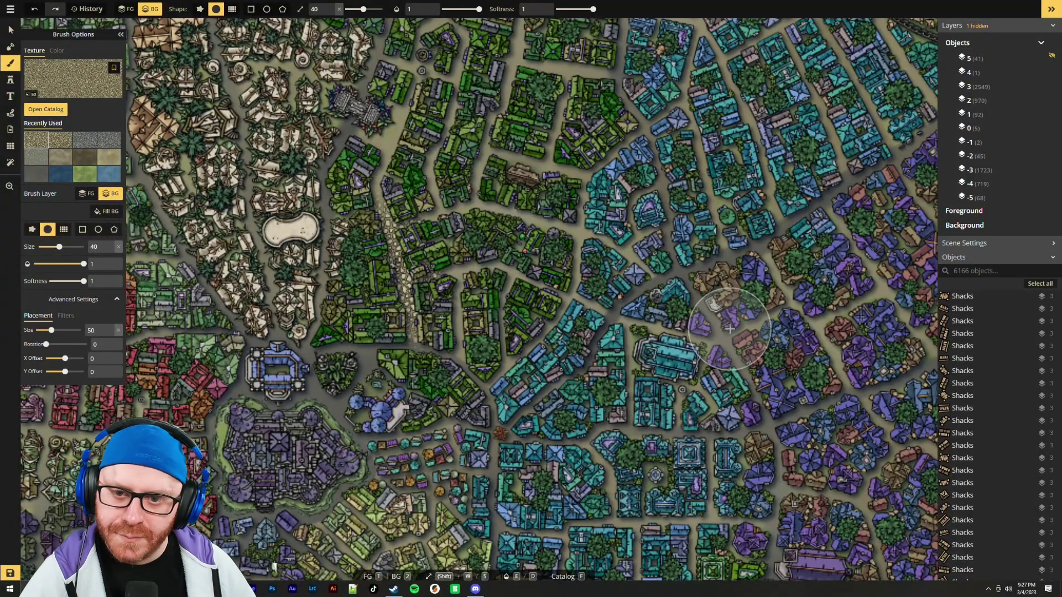
drag(471, 260, 431, 209)
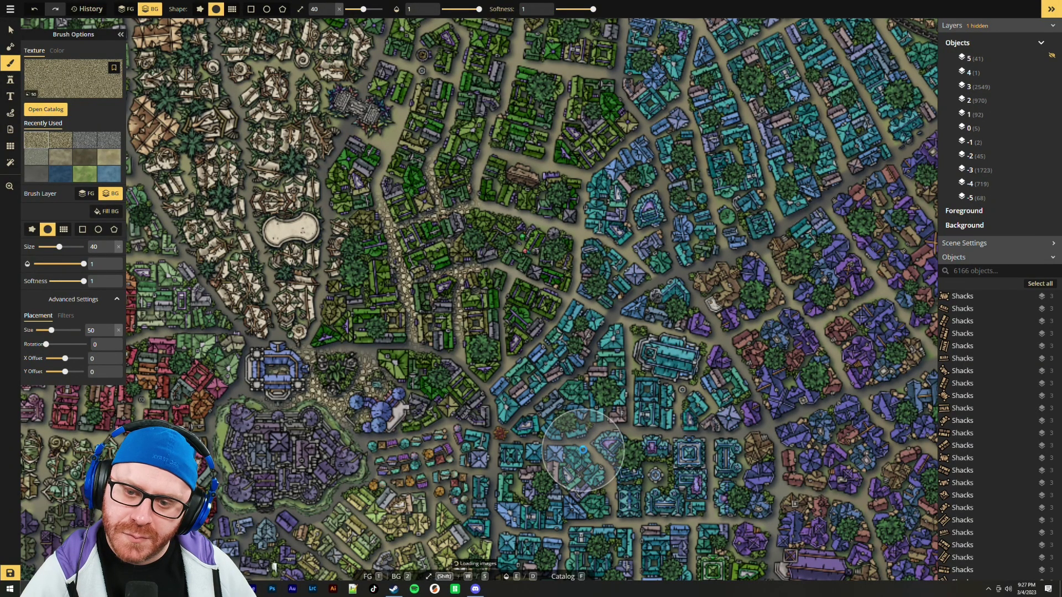
key(ctrl+z)
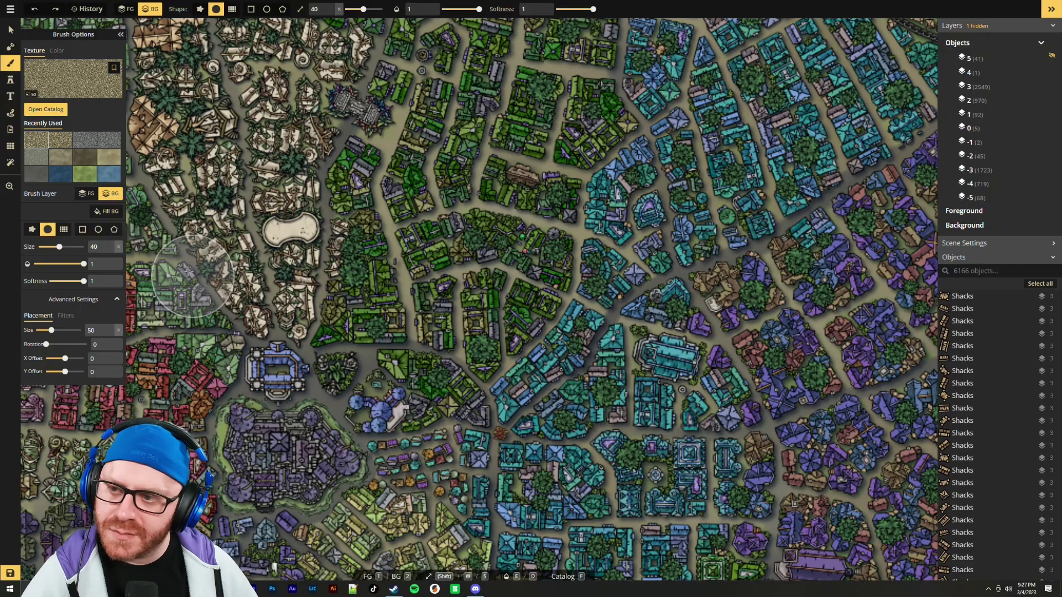
Try the darker pebble street texture at placement size 50 on the street through the green-roofed district
click(58, 109)
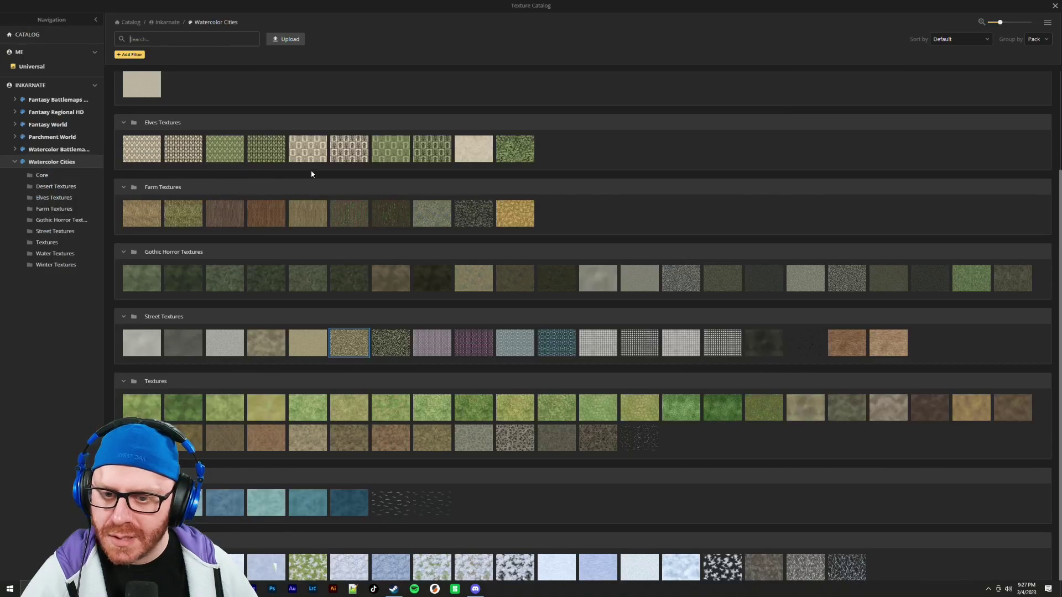
click(394, 339)
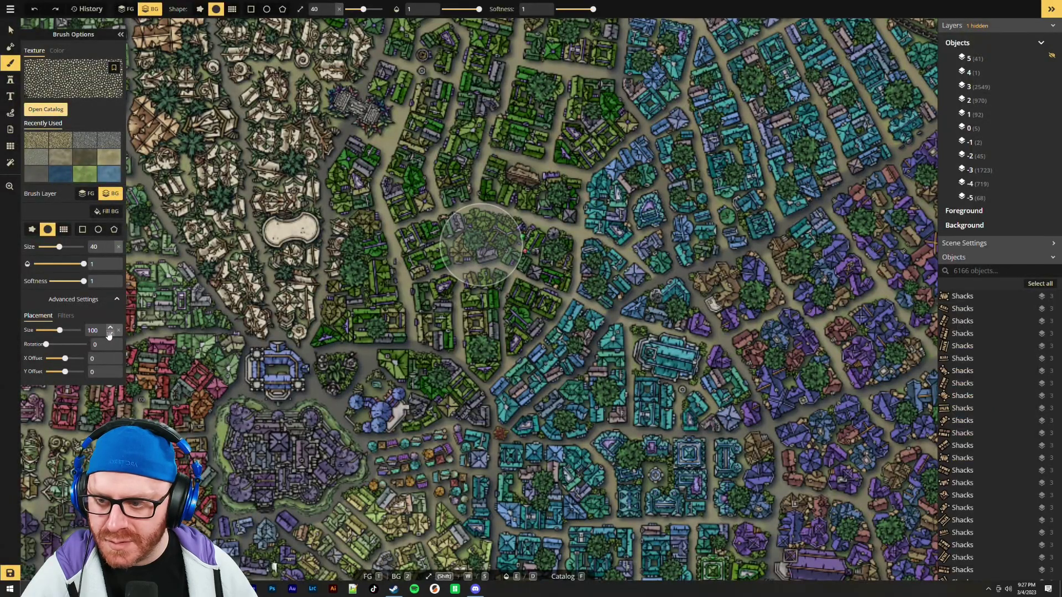
drag(107, 330, 72, 328)
text(50)
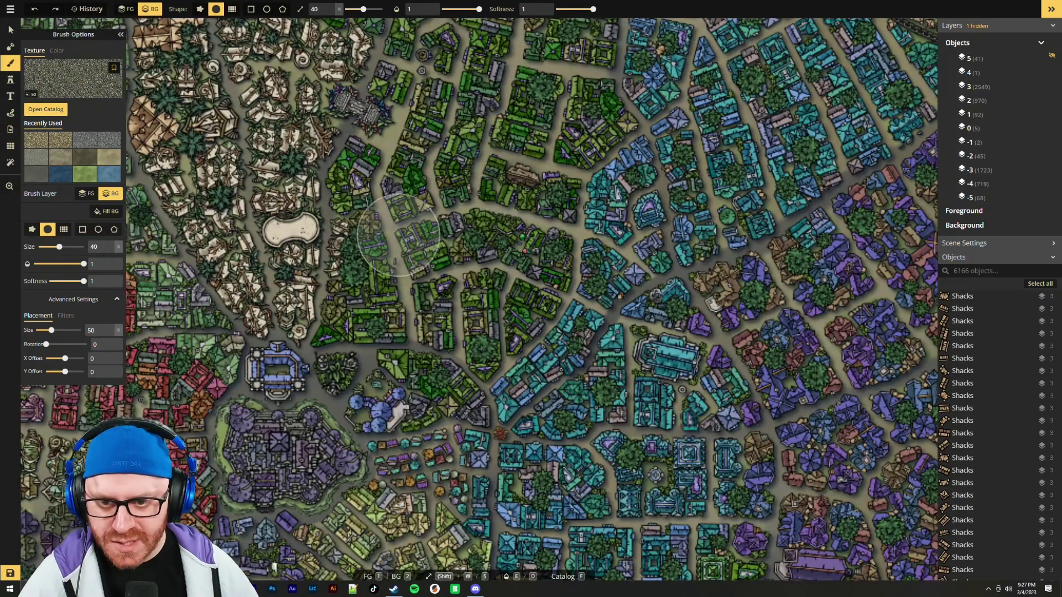
drag(385, 193, 412, 340)
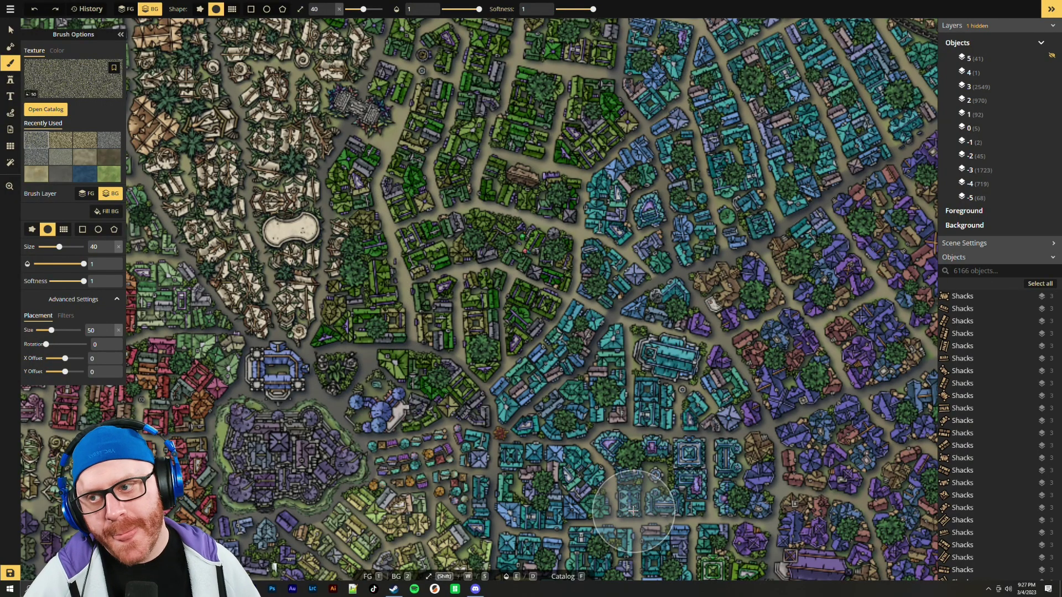
Paint a vertical test strip of the light cyan City Tiles texture on the field outside the eastern wall
click(46, 109)
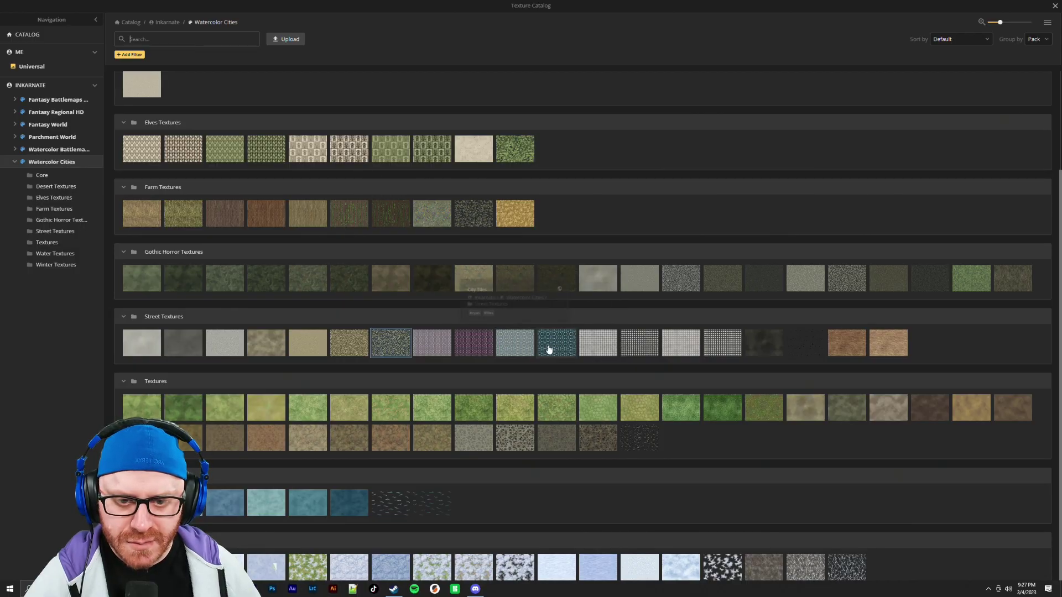
click(515, 343)
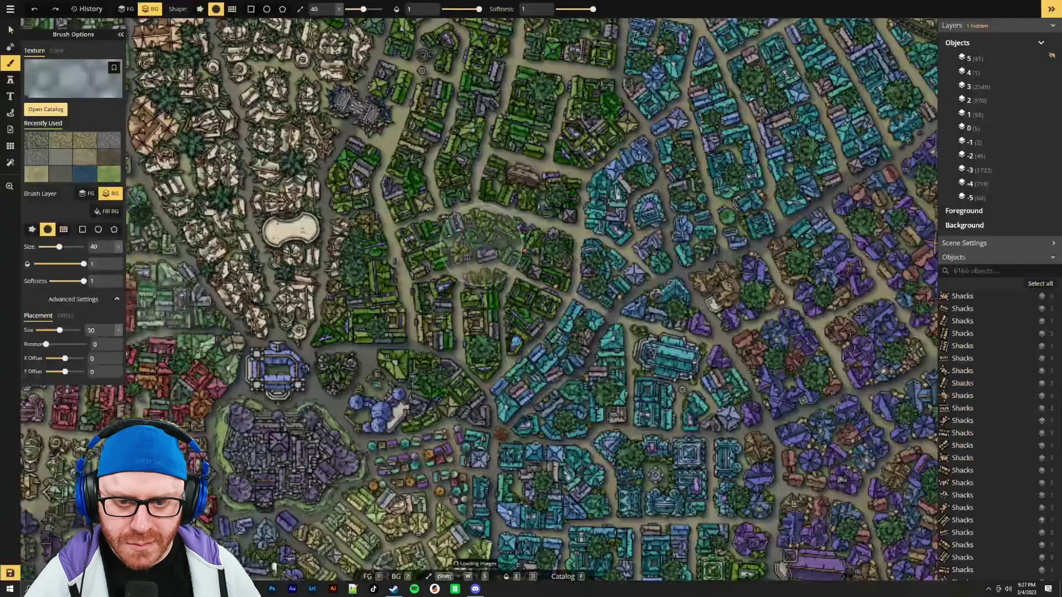
key(Right)
key(Down)
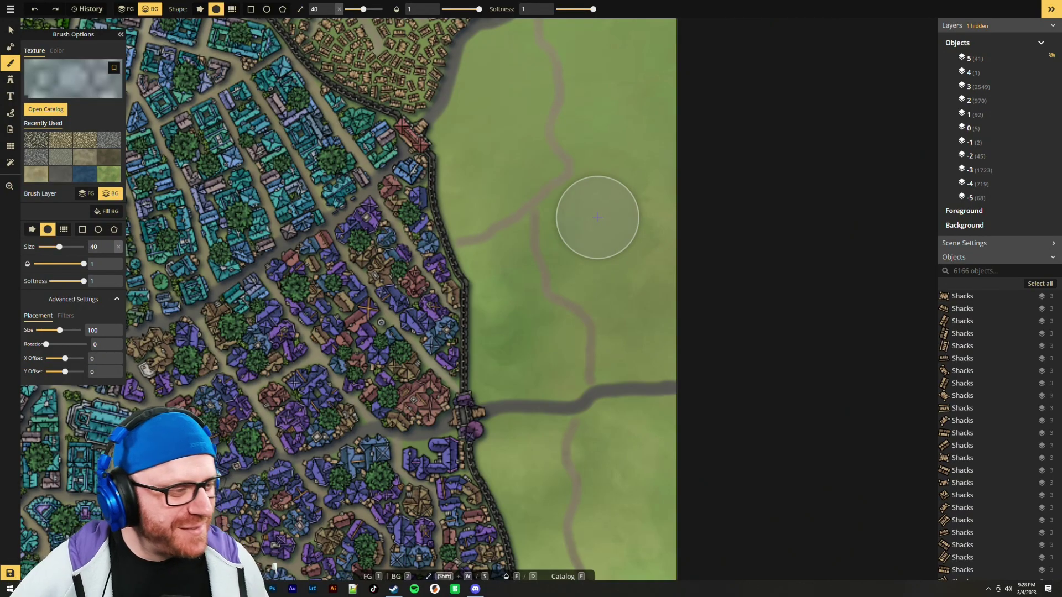
mouse_move(633, 83)
mouse_down()
mouse_move(647, 113)
mouse_move(635, 159)
mouse_up()
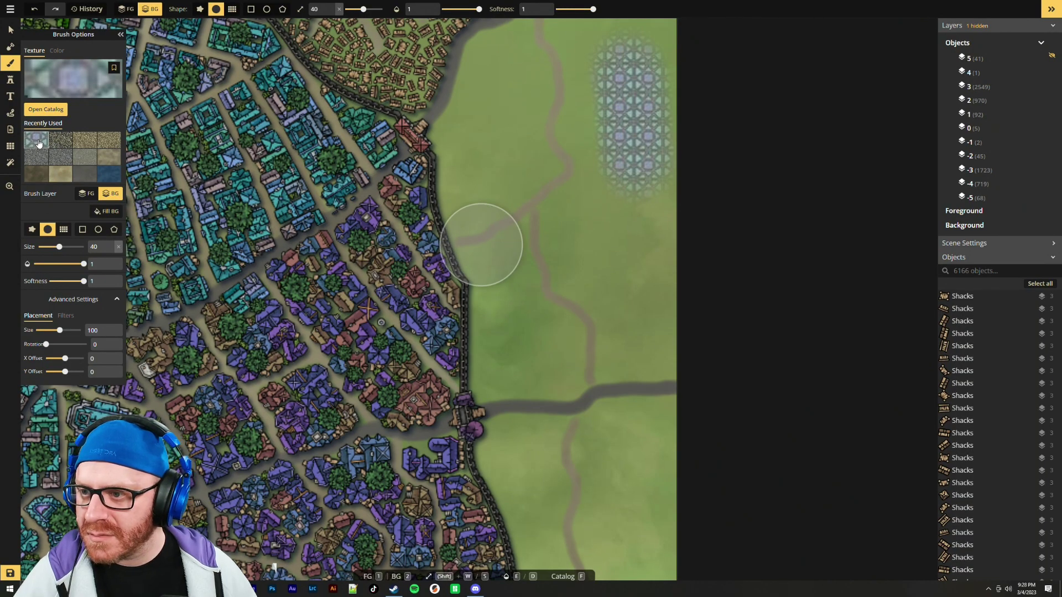
Try a strip of the dark teal tile texture beside the light one on the eastern field, and undo both strips
click(47, 109)
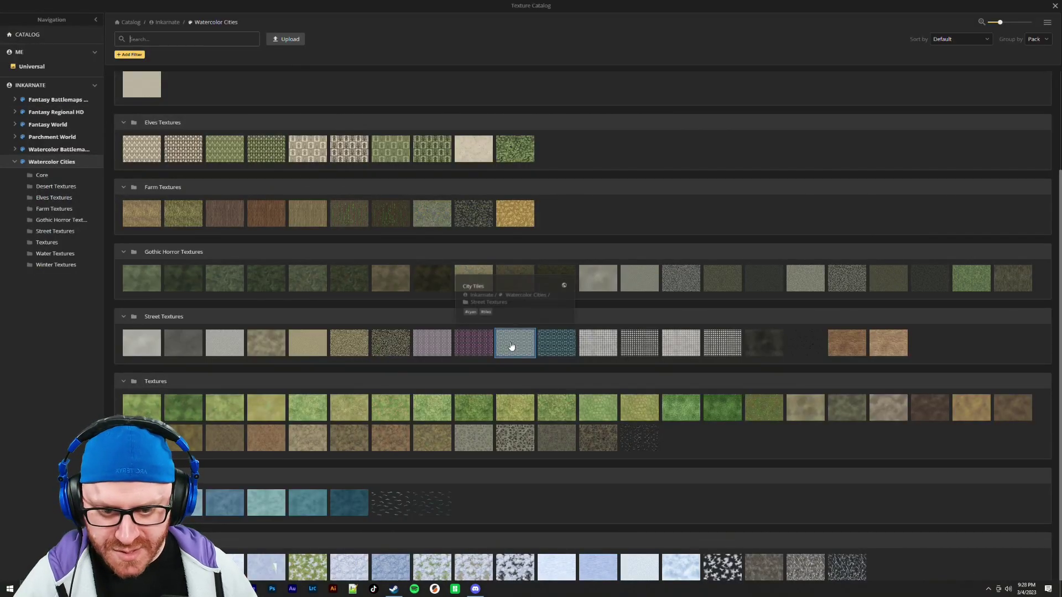
click(553, 345)
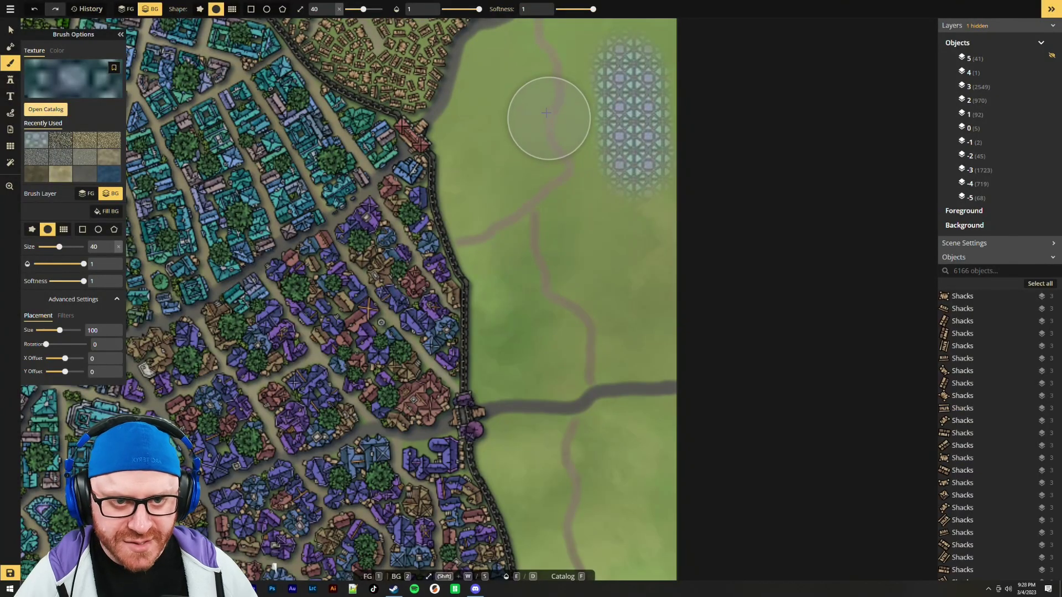
drag(546, 123, 584, 230)
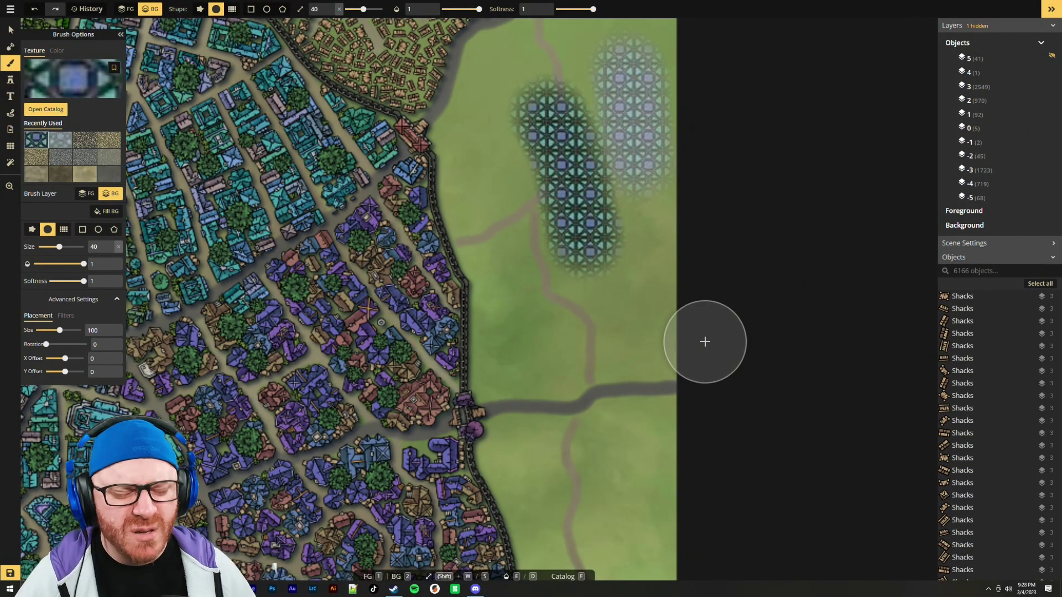
click(65, 318)
click(38, 317)
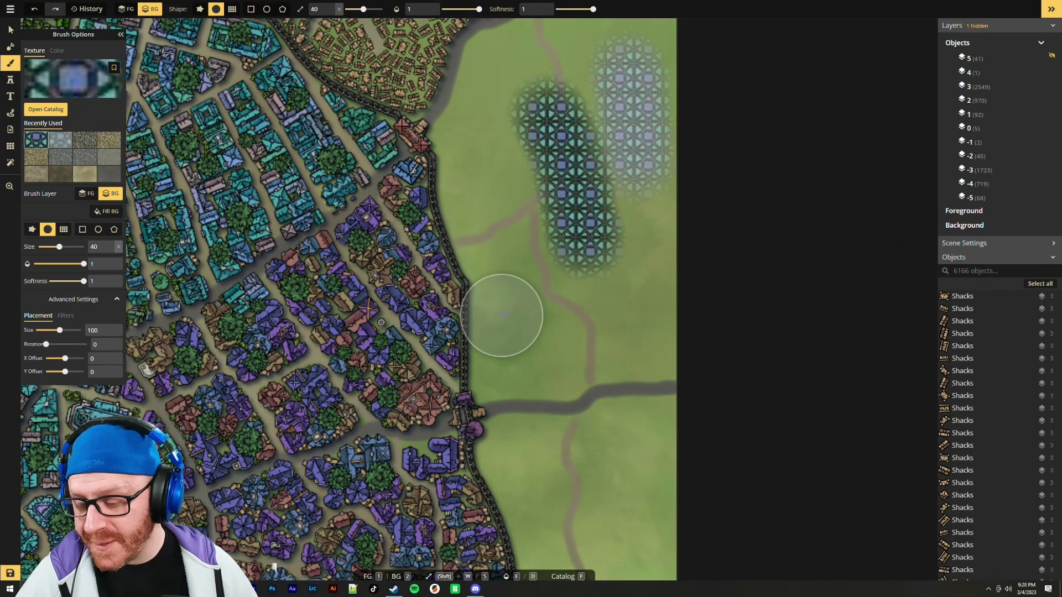
key(ctrl+z)
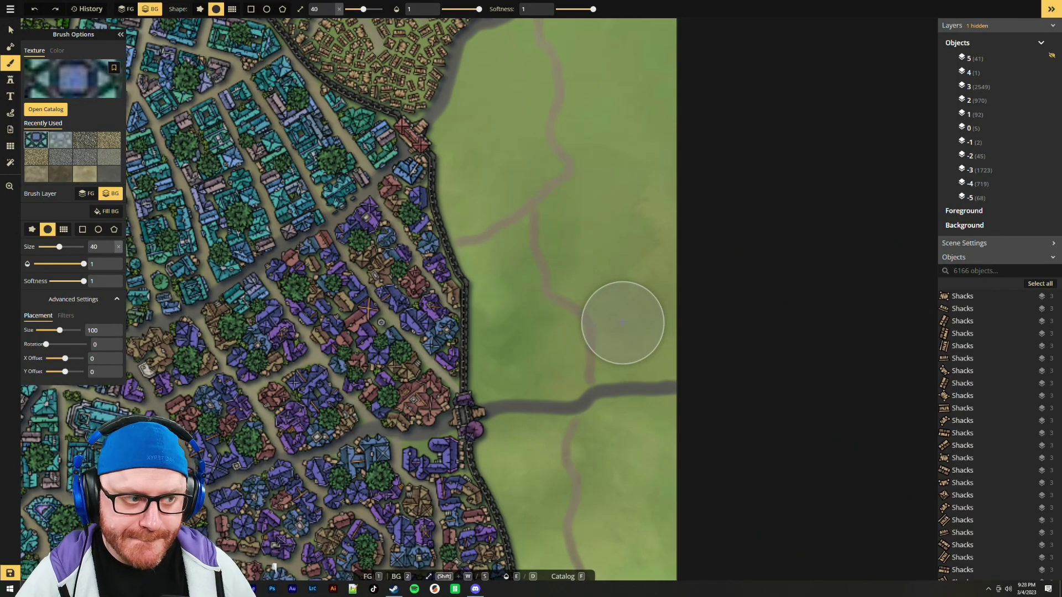
Try a mottled green and brown grass texture at placement size 100 on the field outside the eastern wall
scroll(609, 407, down, 2)
key(Down)
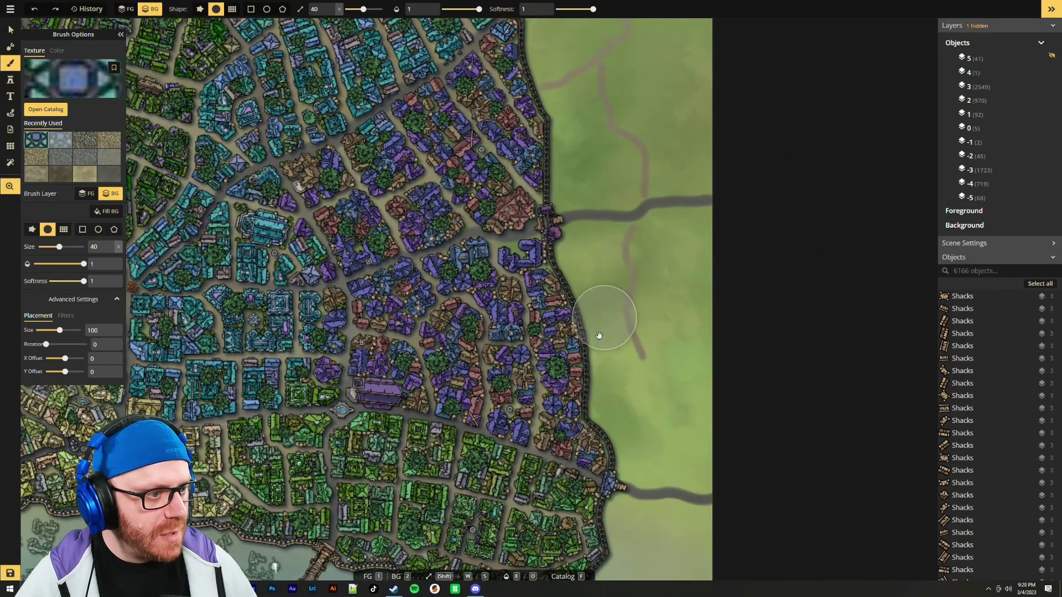
key(Left)
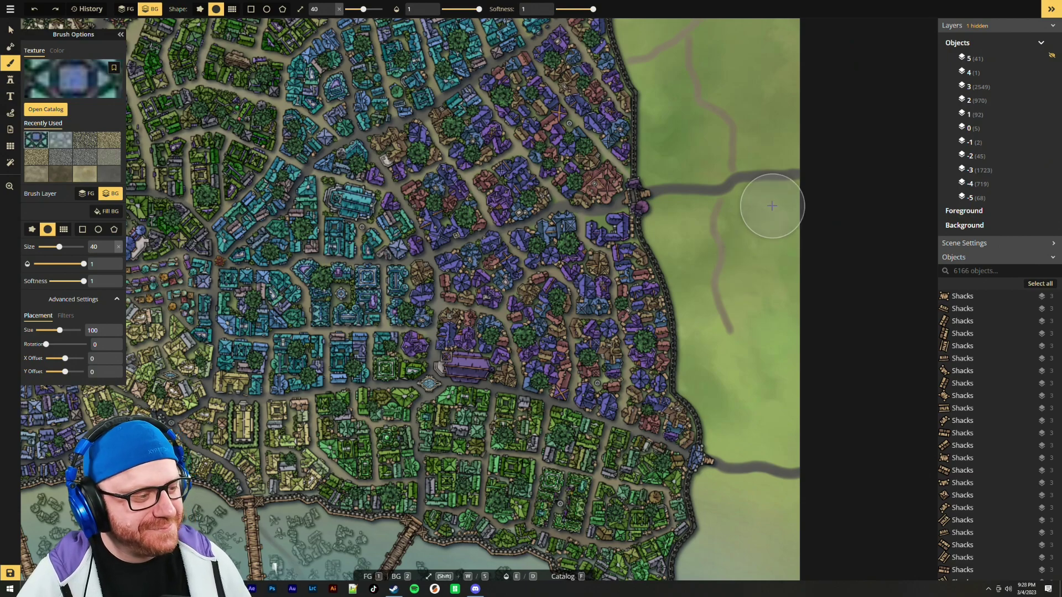
click(46, 109)
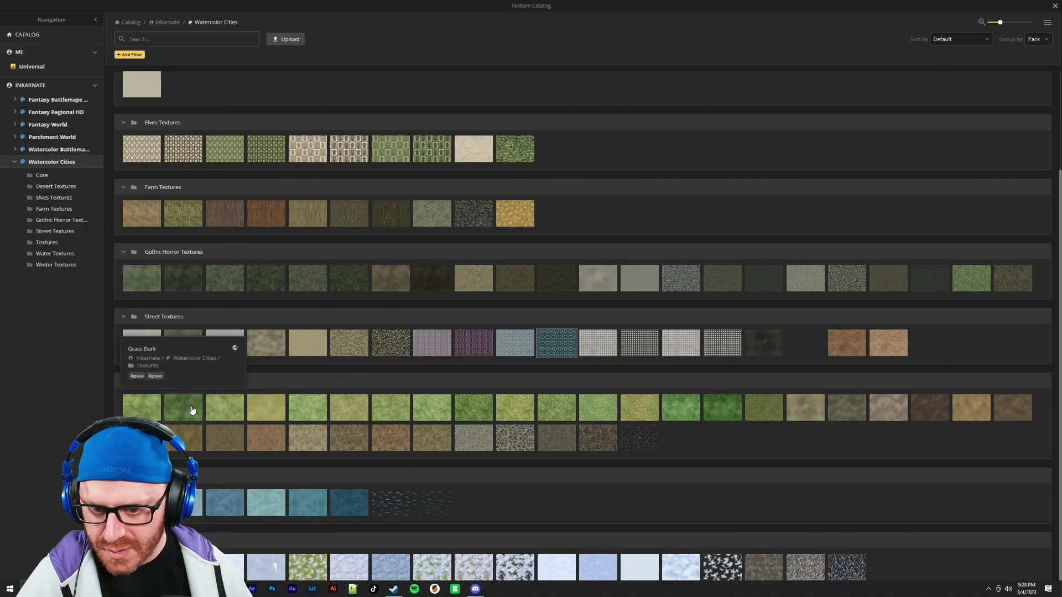
click(560, 413)
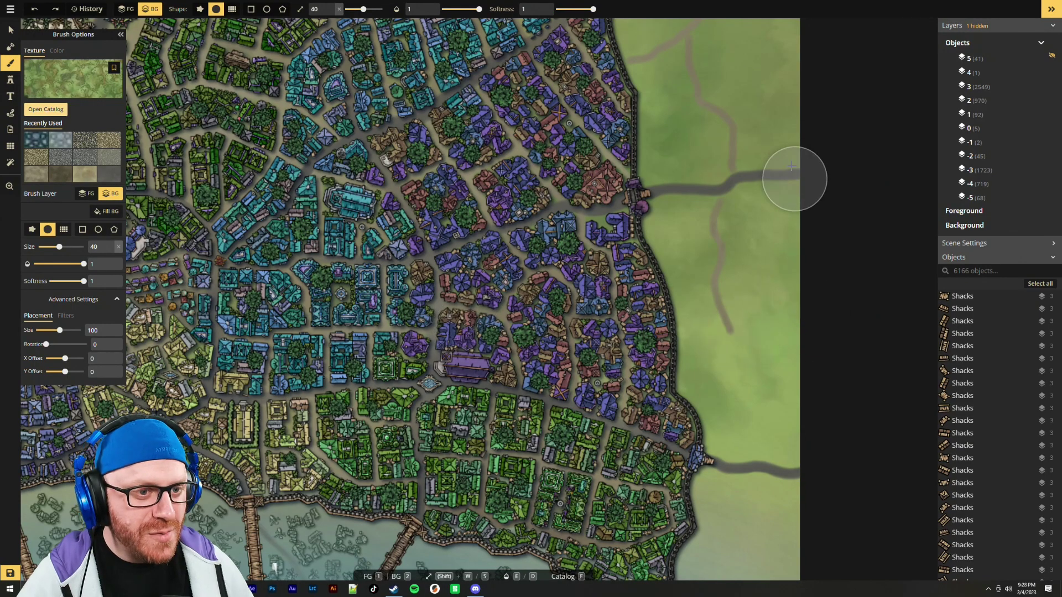
drag(749, 78, 758, 100)
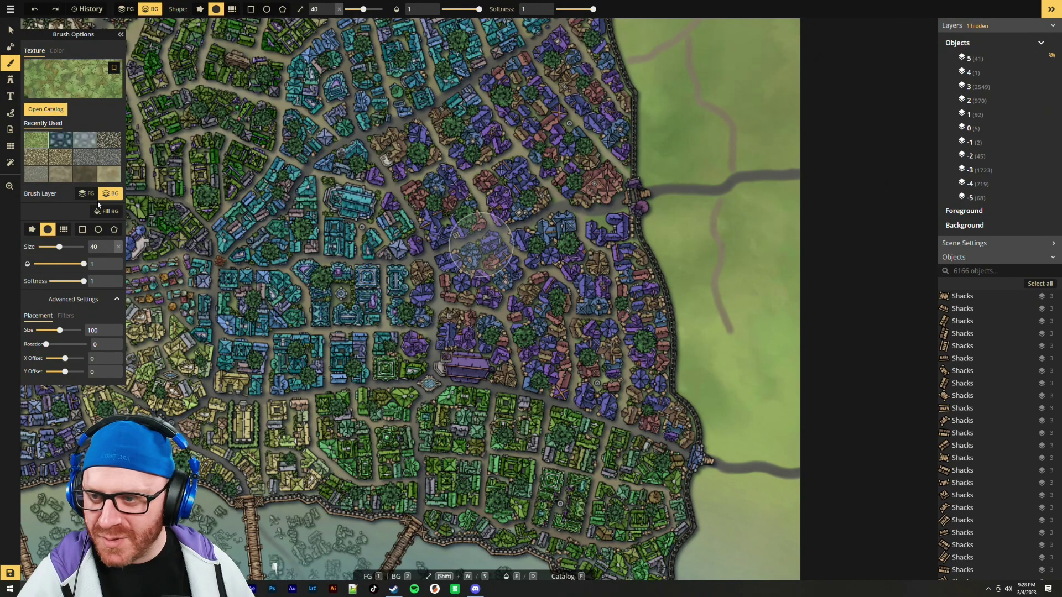
Try strips of the mottled grass texture at placement sizes 50 and 25 on the field outside the eastern wall
click(49, 332)
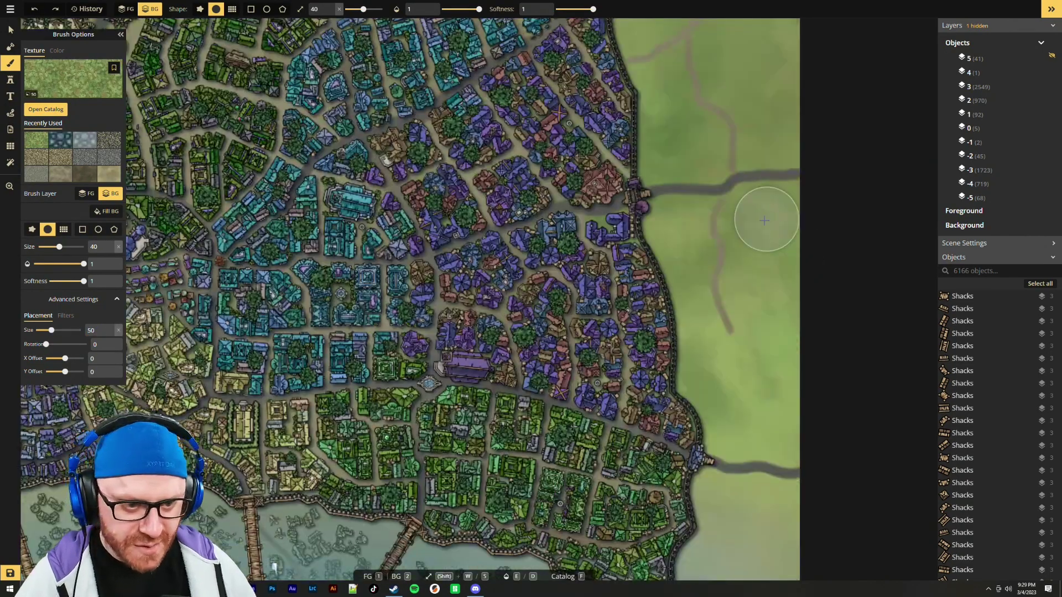
drag(758, 213, 790, 426)
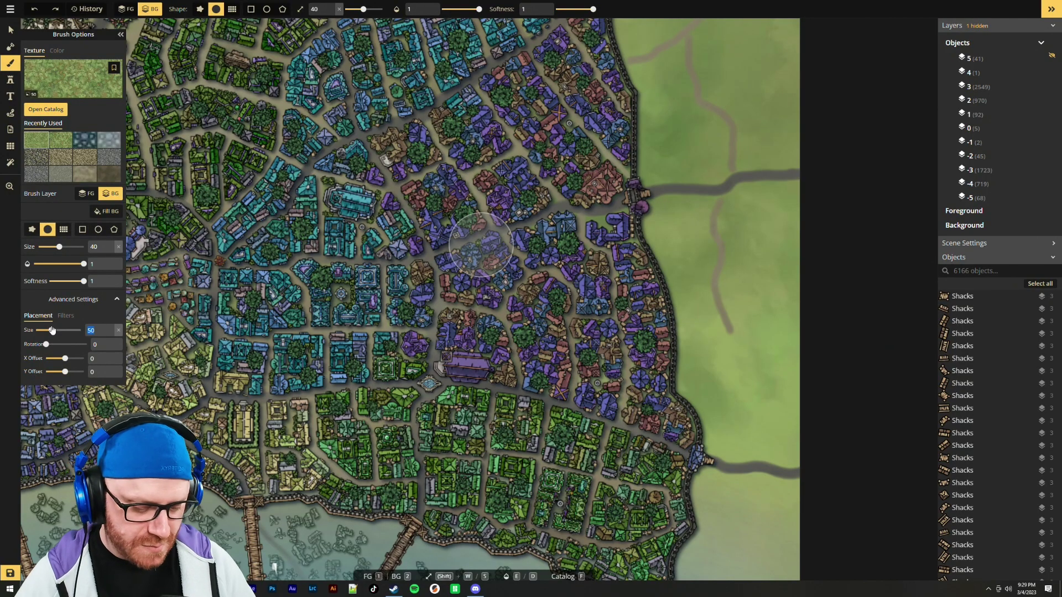
text(25)
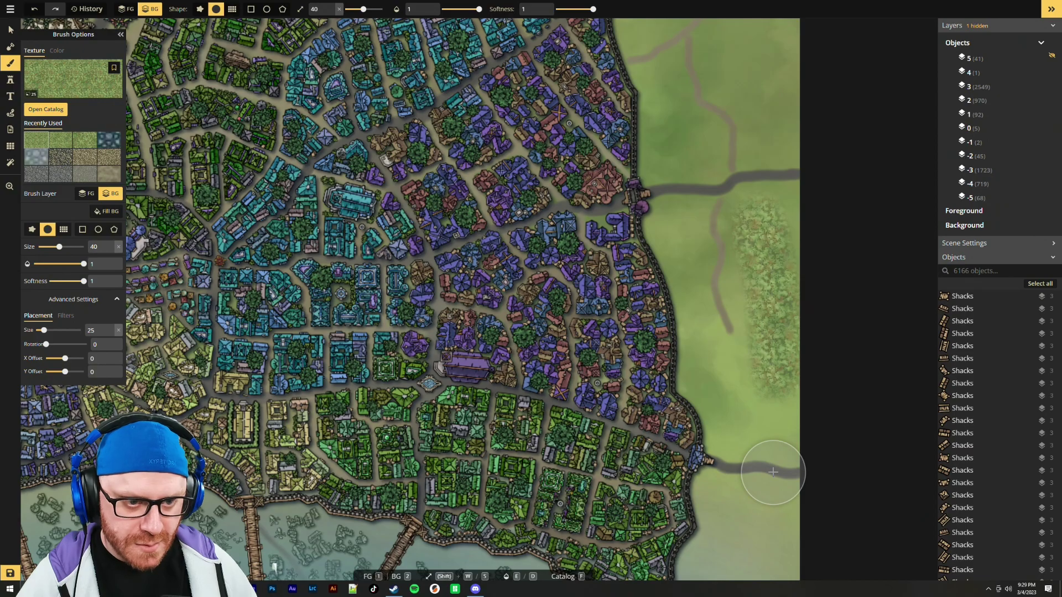
scroll(780, 387, down, 3)
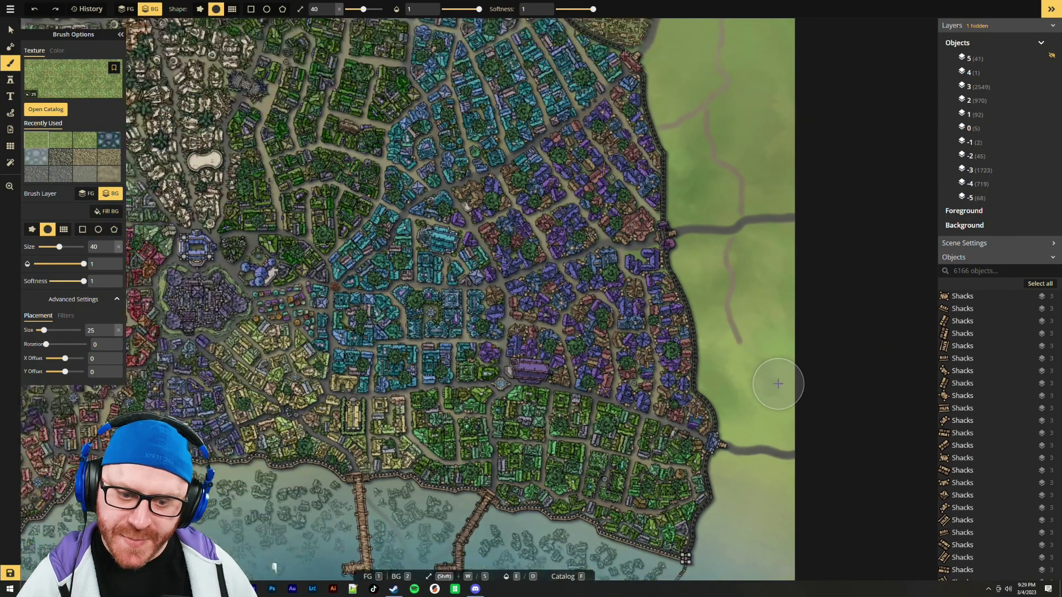
Try a dark grey Gothic Horror ground texture at placement size 50 beside the purple-roofed castle
scroll(768, 498, down, 3)
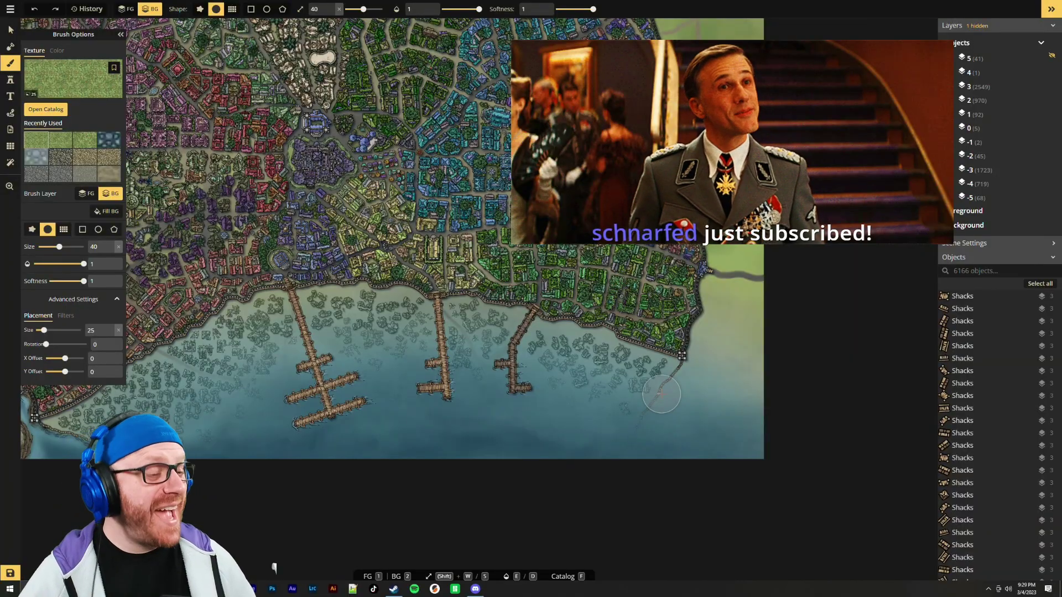
scroll(636, 269, up, 2)
scroll(633, 270, up, 3)
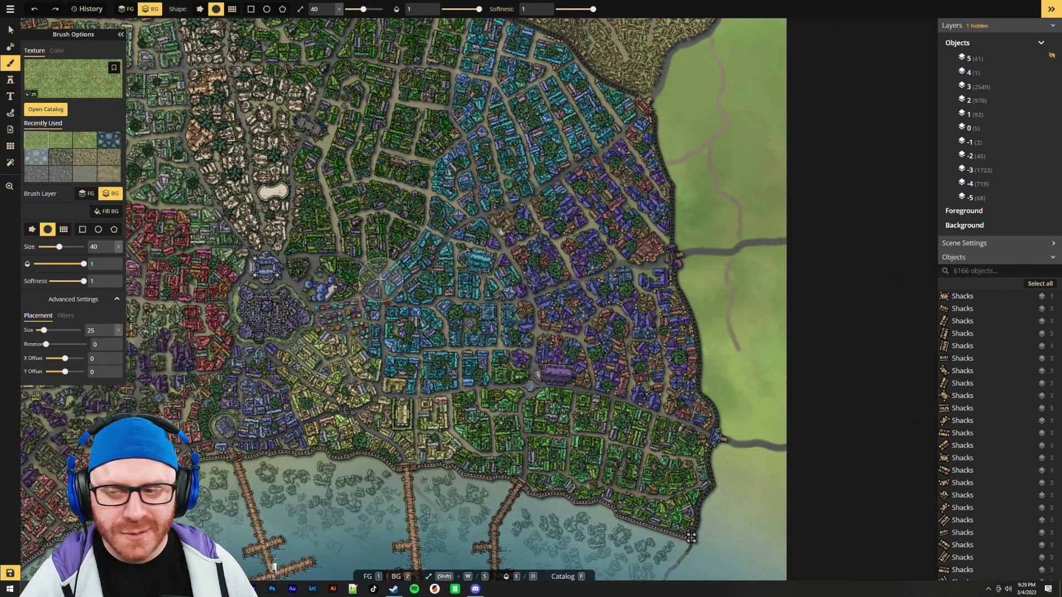
click(47, 109)
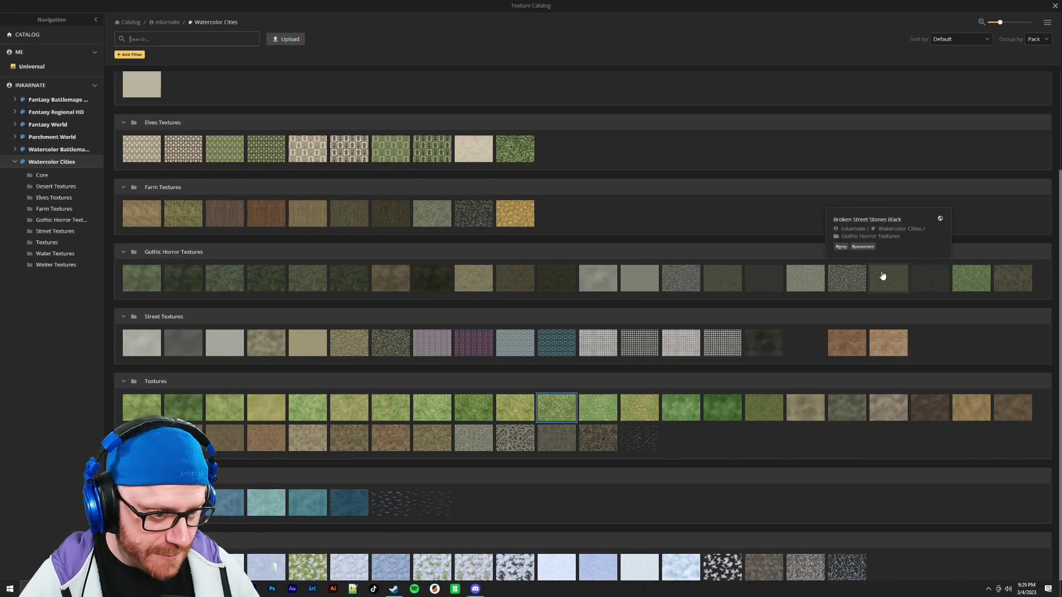
click(924, 282)
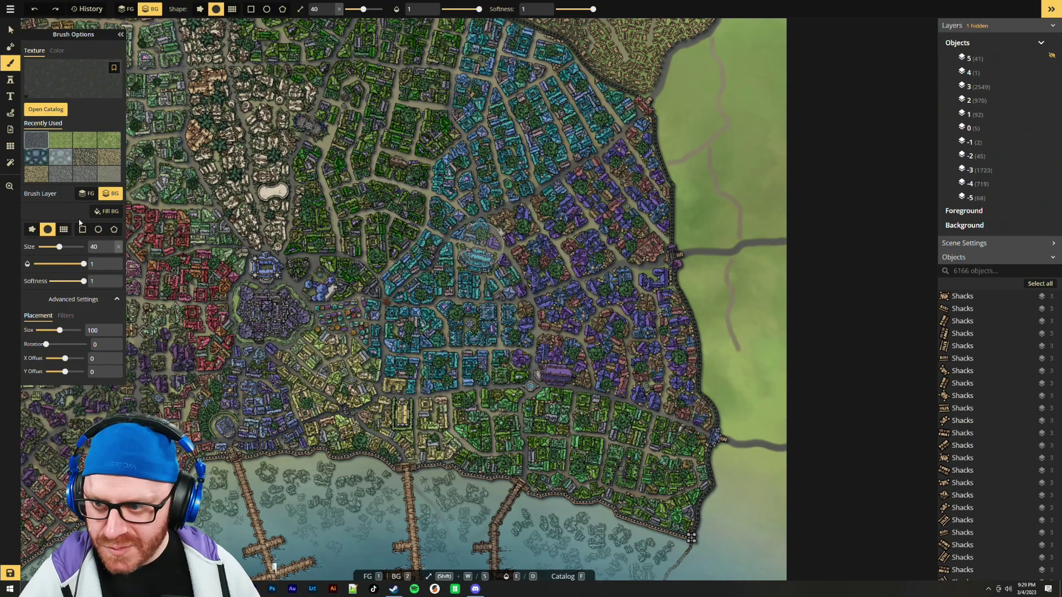
text(50)
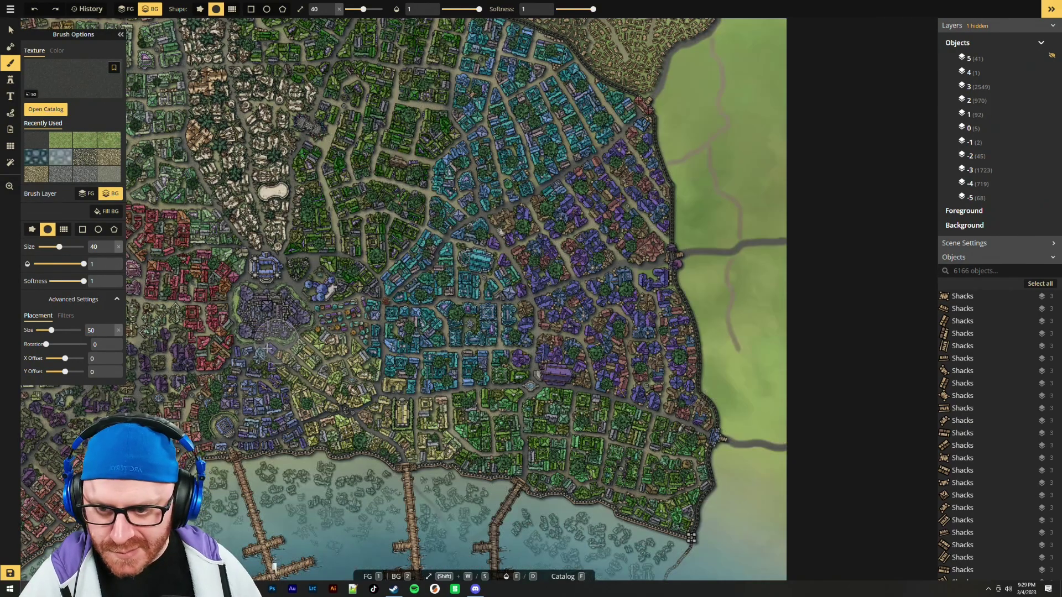
scroll(268, 349, up, 4)
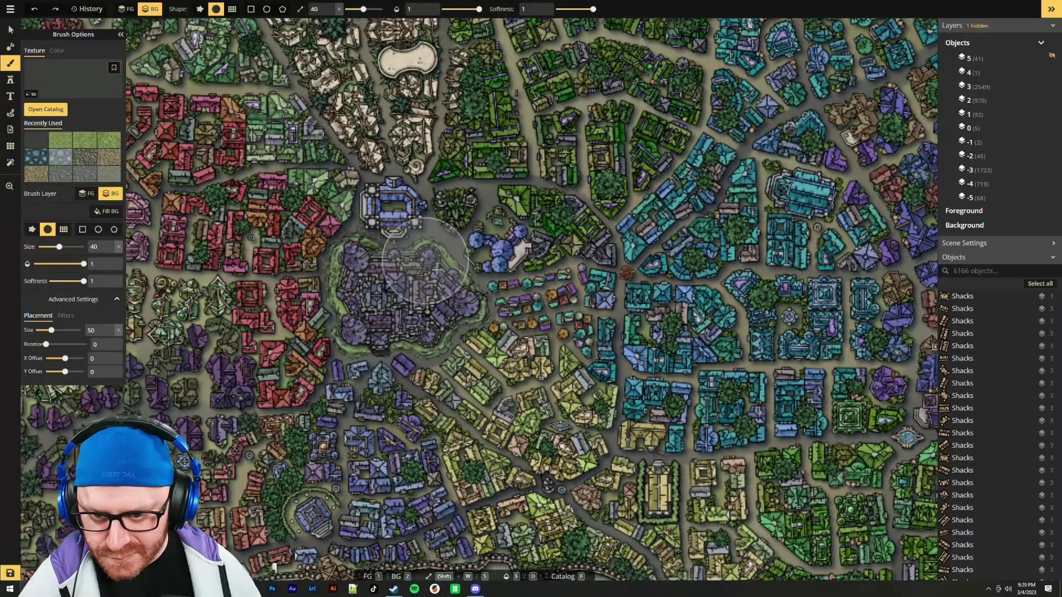
click(437, 269)
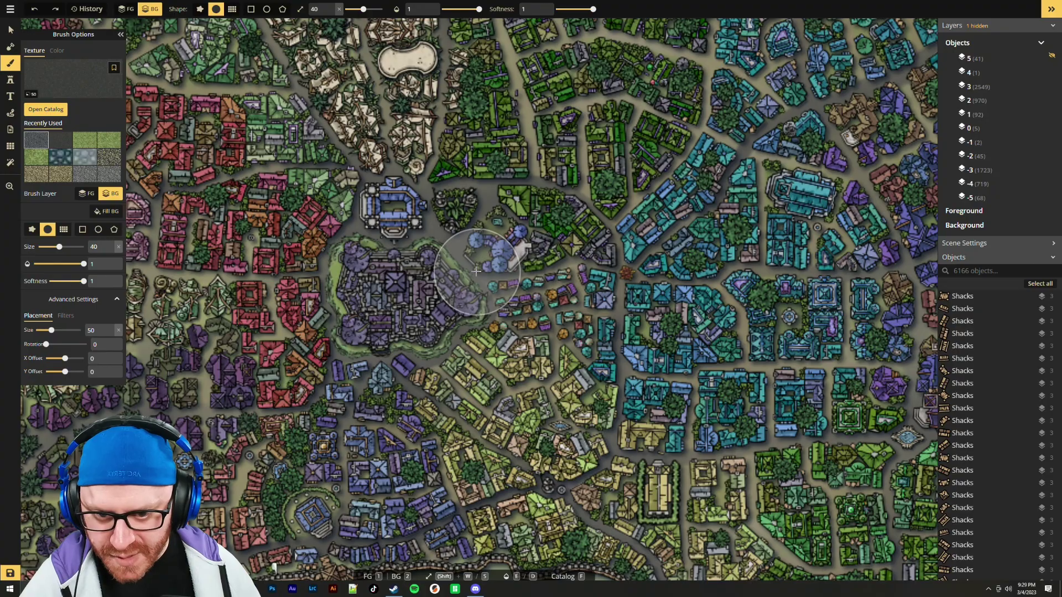
Reduce the brush size to 11 and test the dark ground texture on the plaza around the castle, undoing the test strokes
key(alt+space)
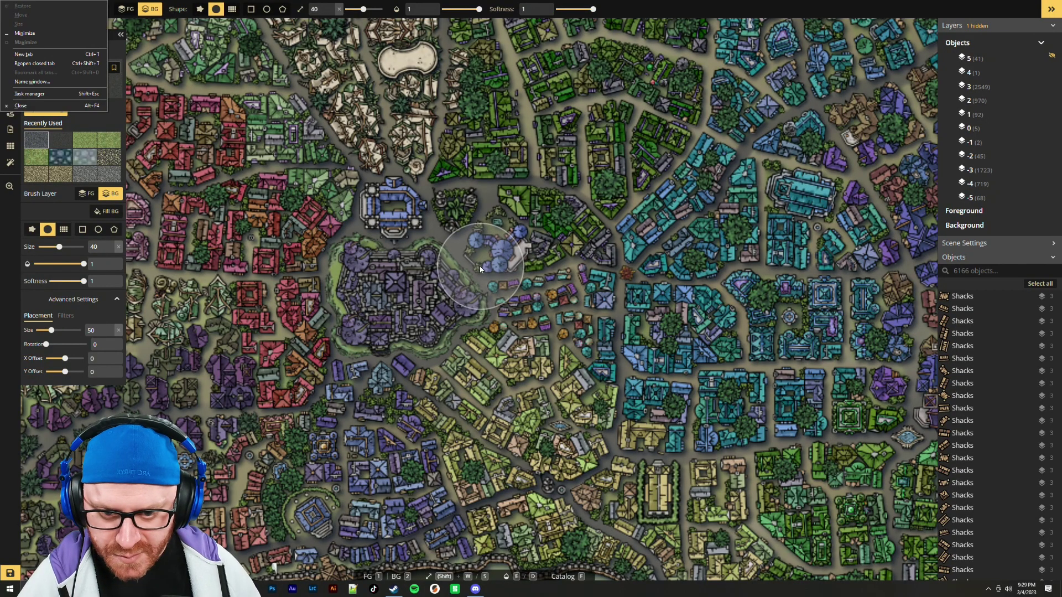
key(Escape)
key(s)
key(s)
key(s)
key(s)
key(s)
key(s)
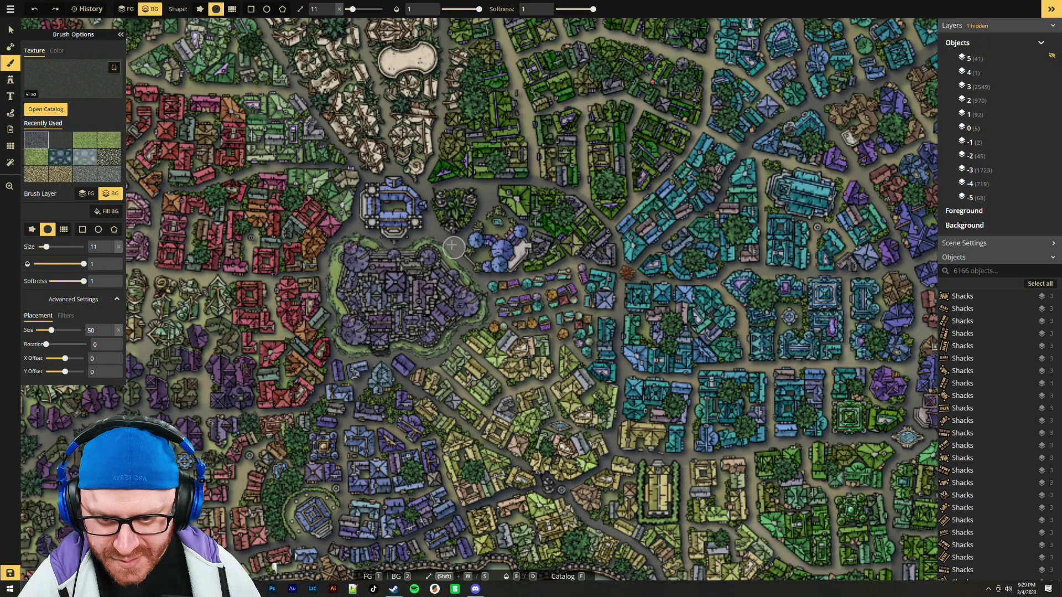
key(ctrl+z)
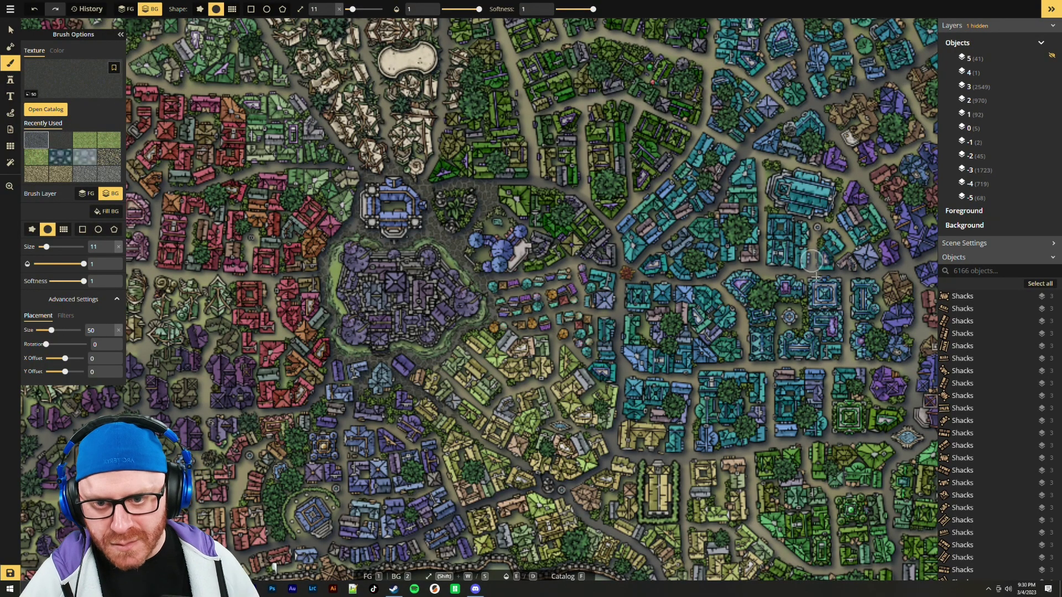
Examine the streets and ground textures across the city districts and the northern outskirts
scroll(799, 360, down, 3)
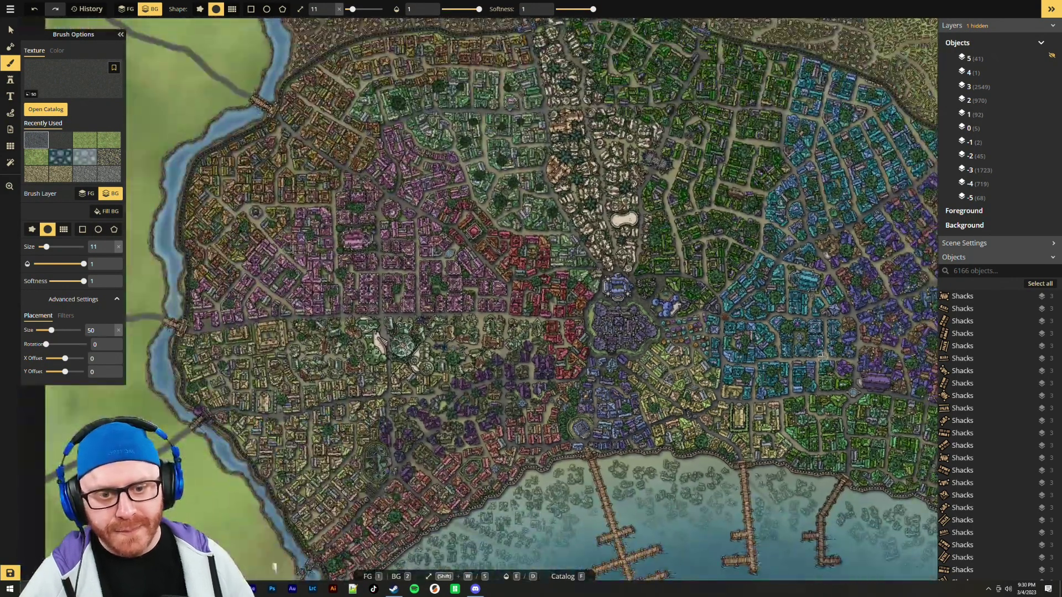
scroll(822, 357, up, 4)
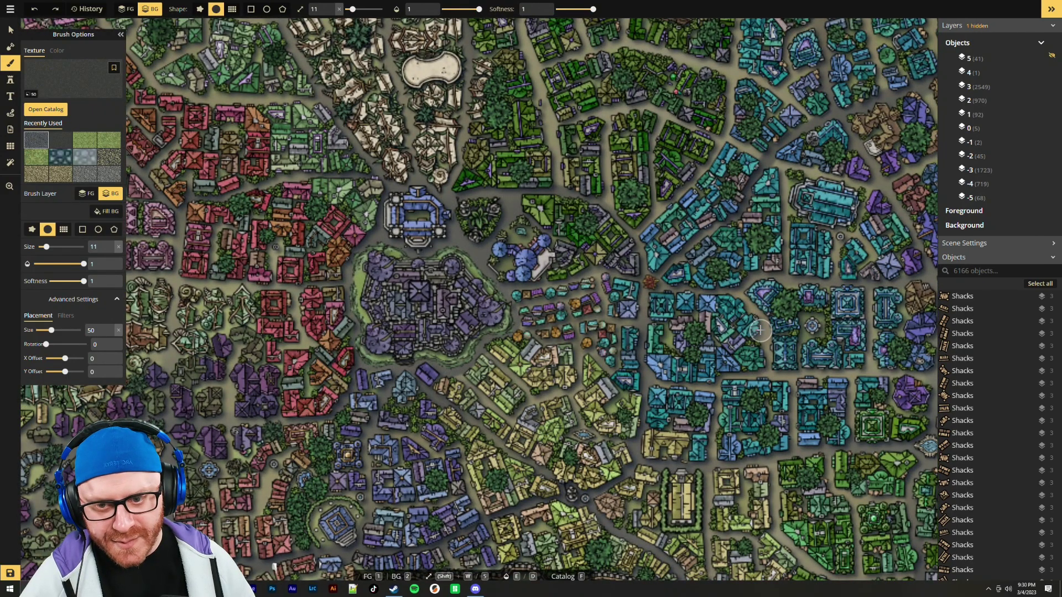
scroll(760, 330, down, 4)
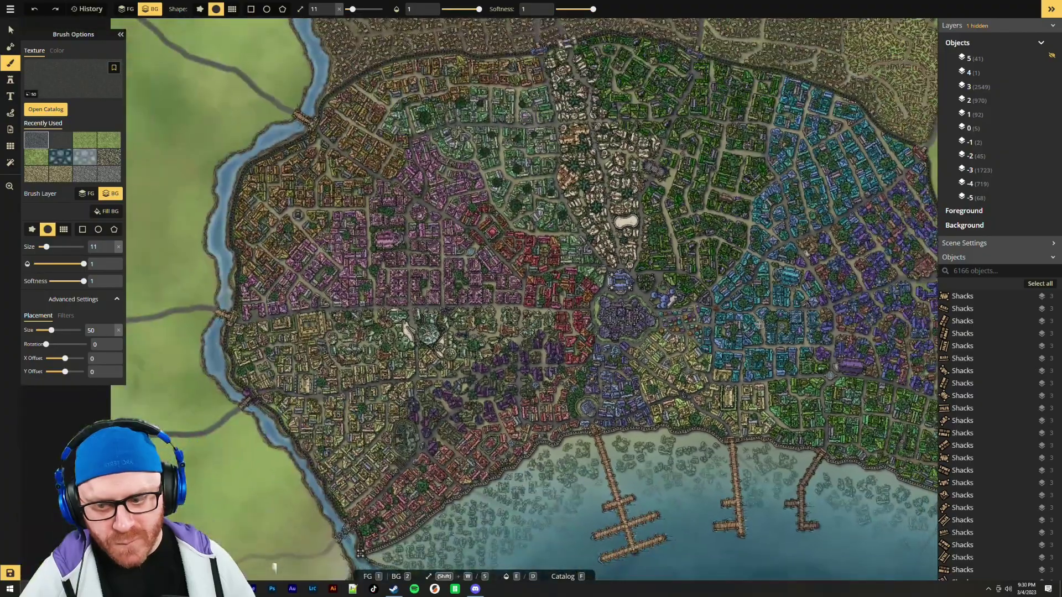
drag(800, 395, 642, 327)
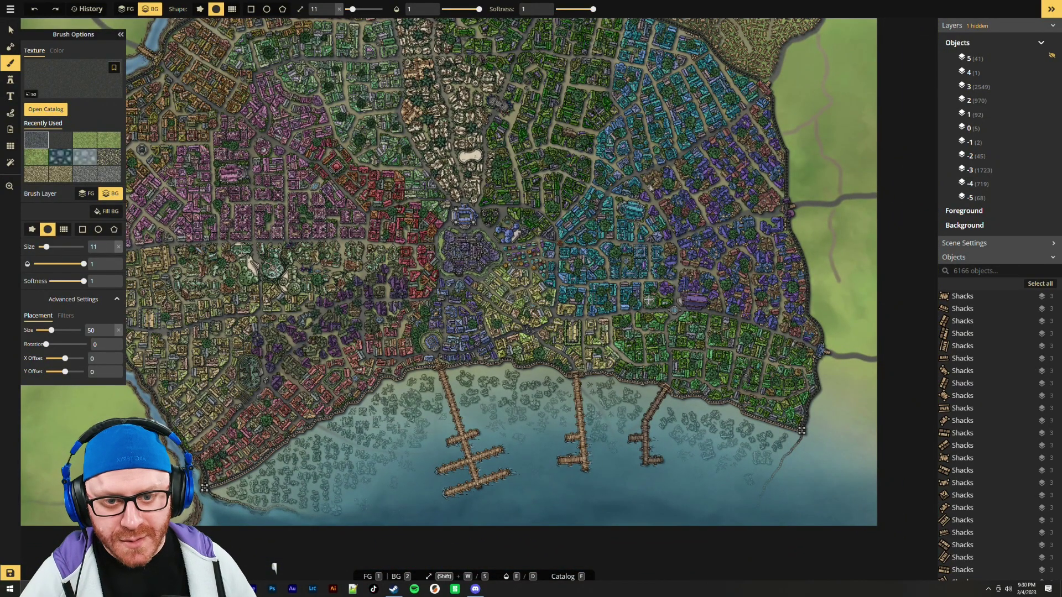
drag(749, 157, 678, 332)
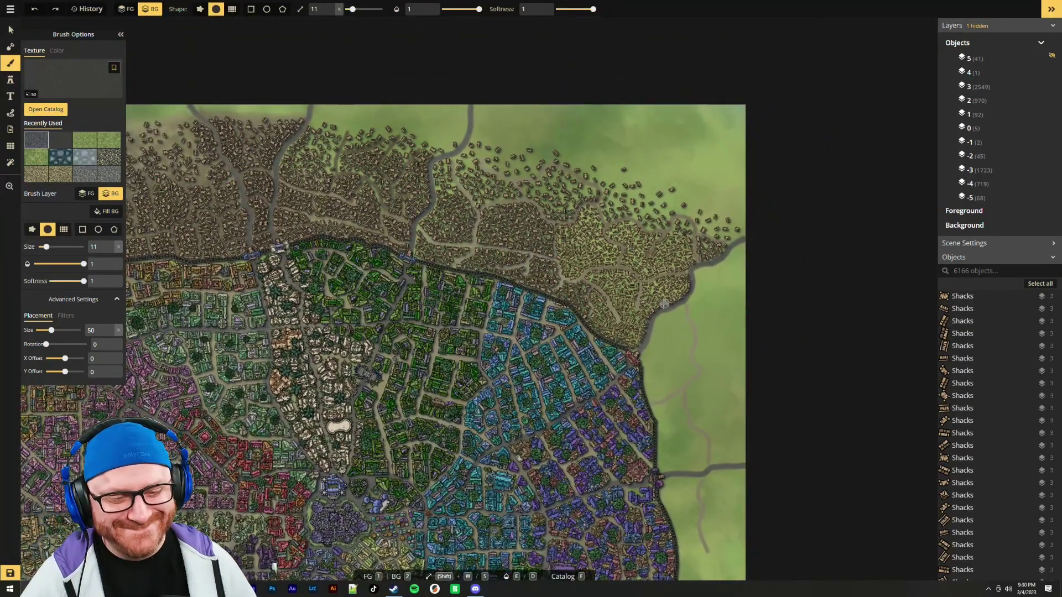
scroll(616, 401, up, 3)
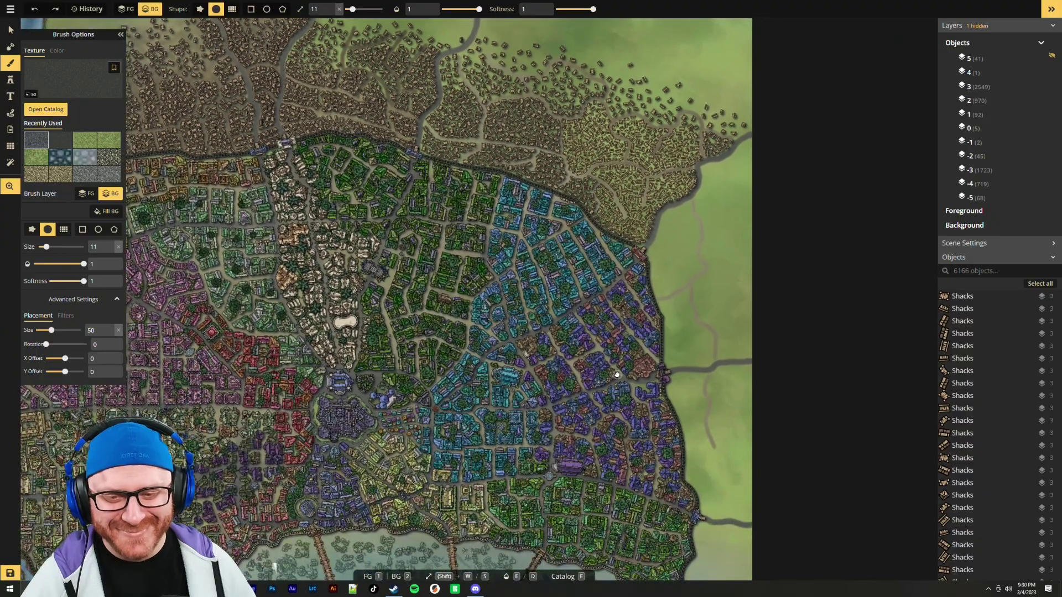
scroll(465, 255, up, 3)
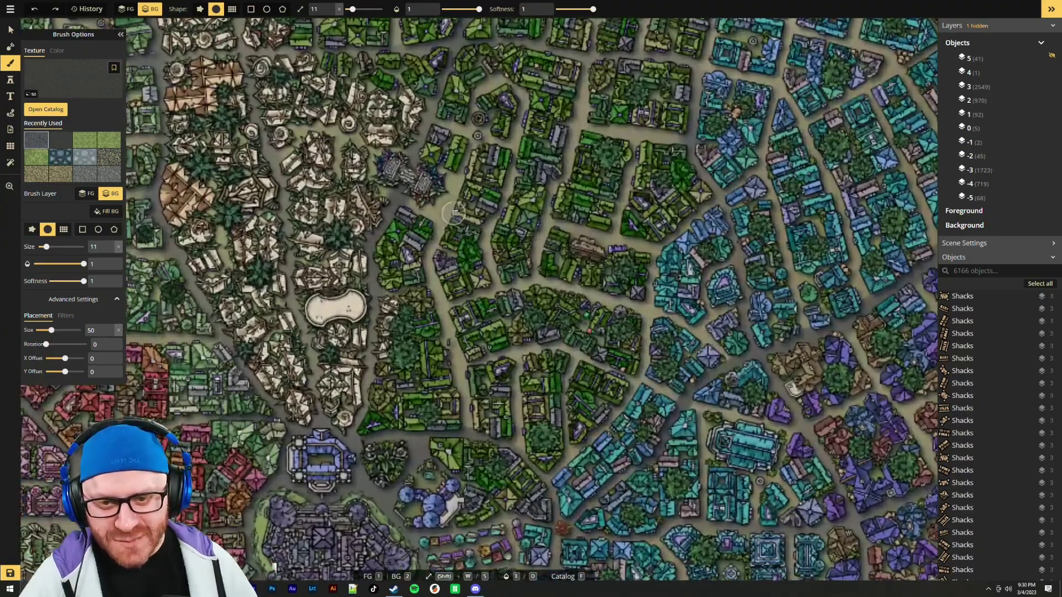
Try a sandy brown ground texture at placement size 40 along the north-south street on the western side of the green-roofed district
click(46, 109)
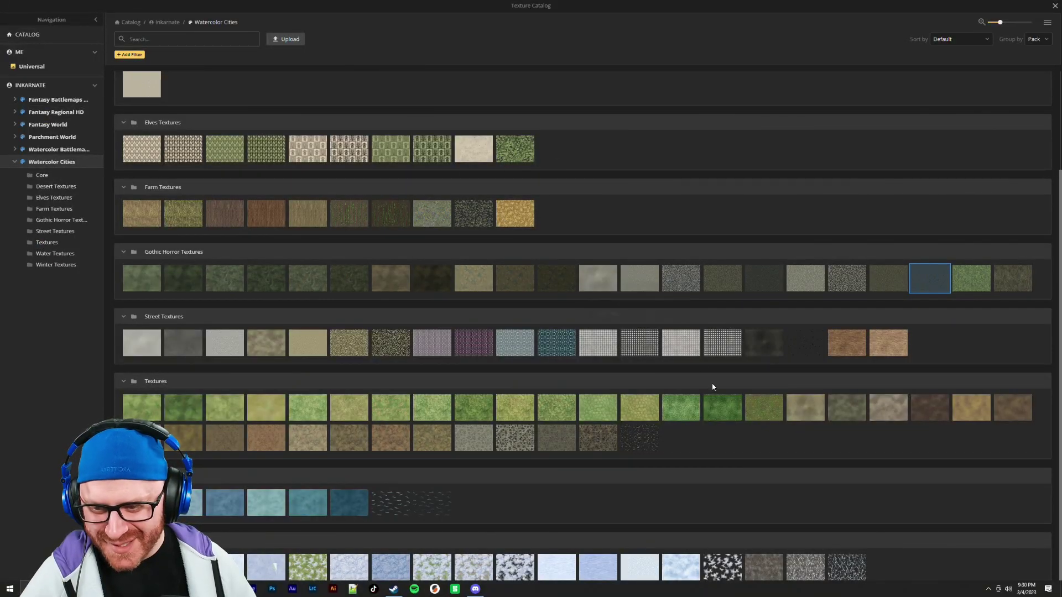
mouse_move(520, 438)
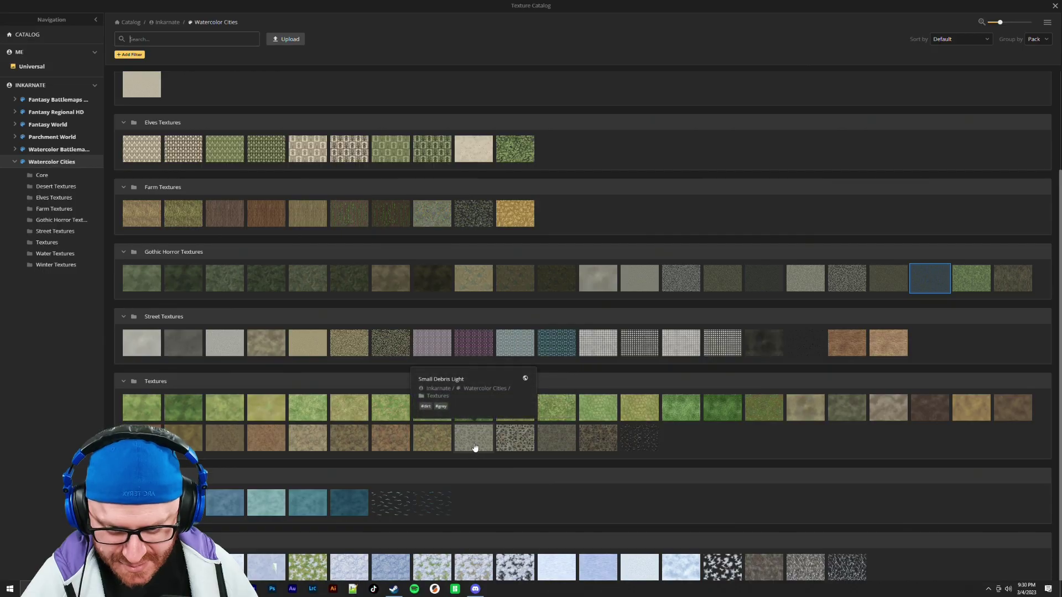
mouse_move(420, 446)
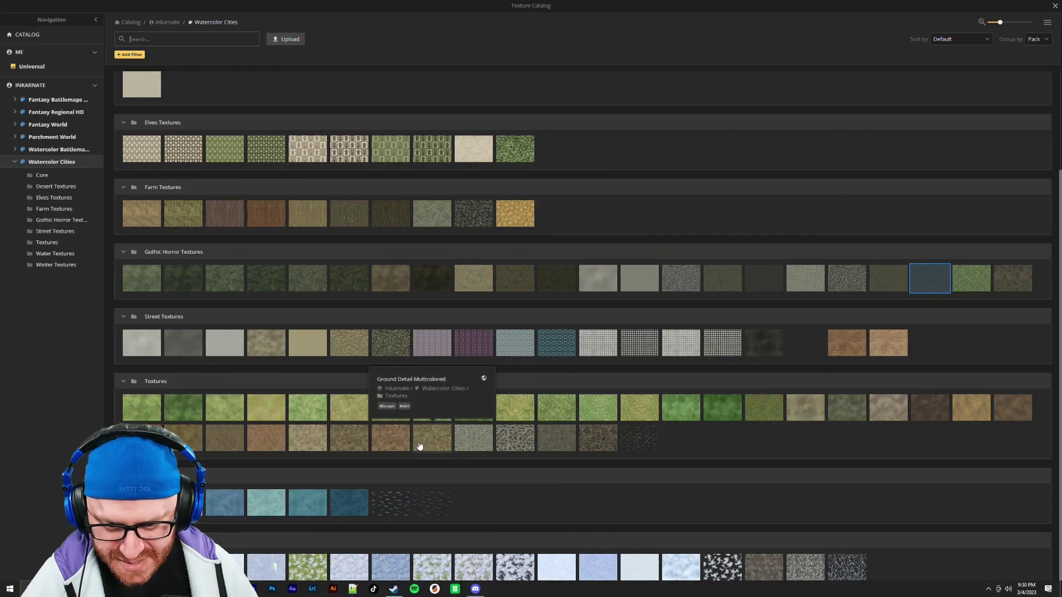
click(313, 440)
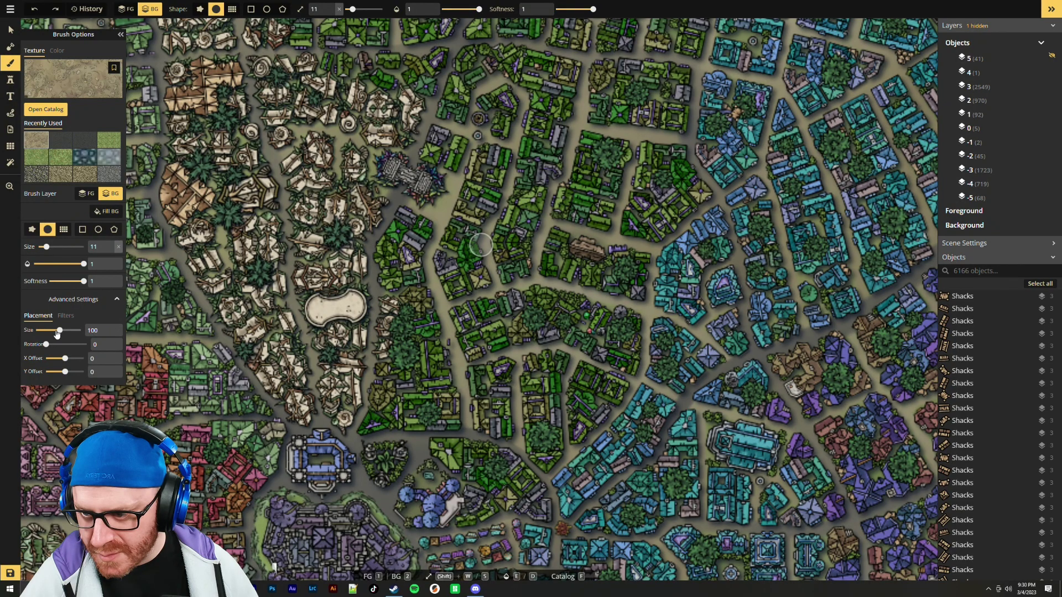
drag(58, 331, 51, 330)
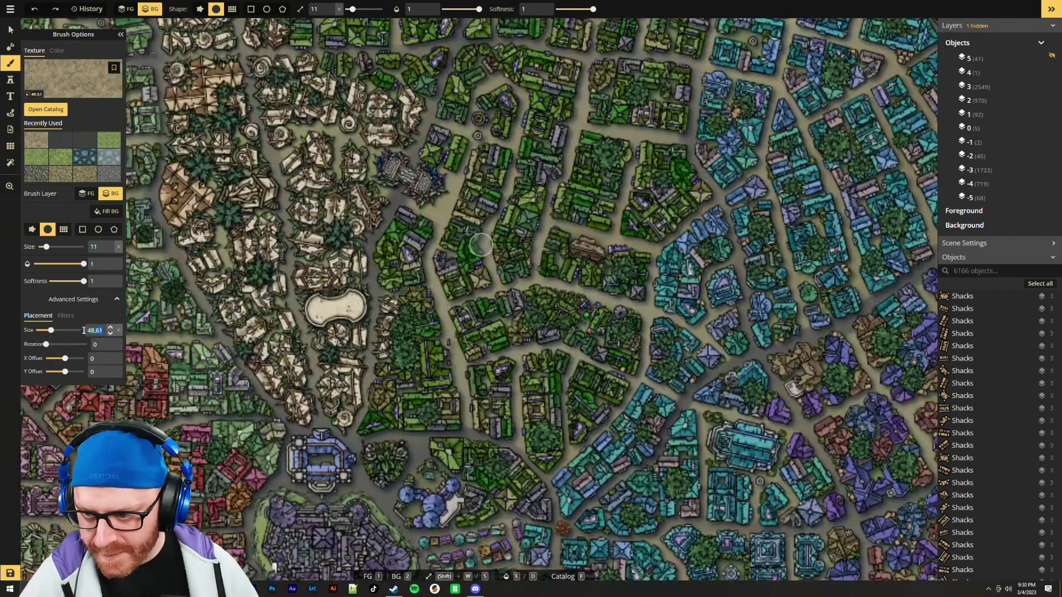
text(40)
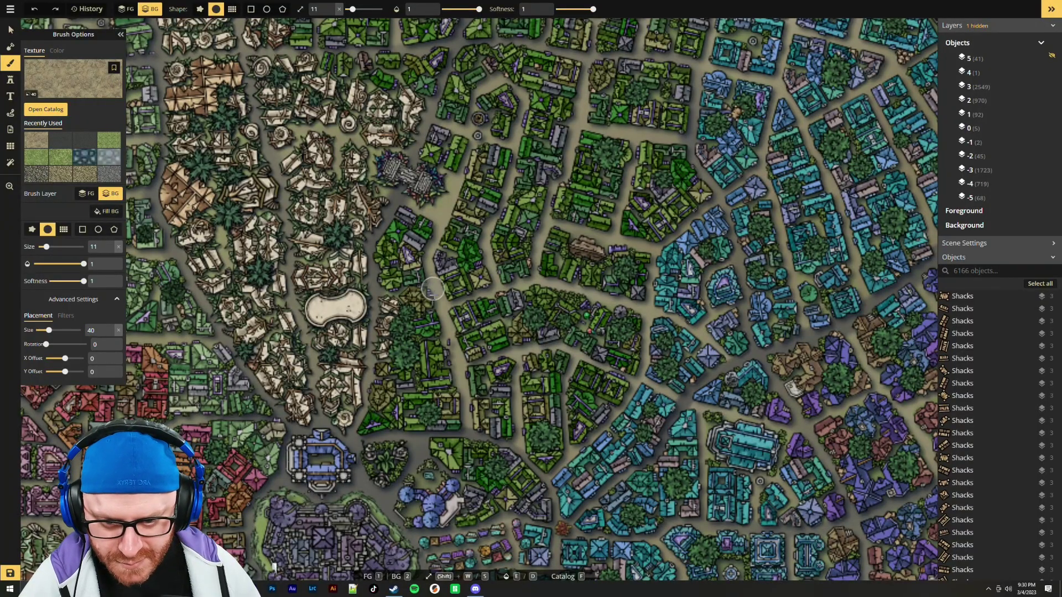
drag(433, 289, 468, 404)
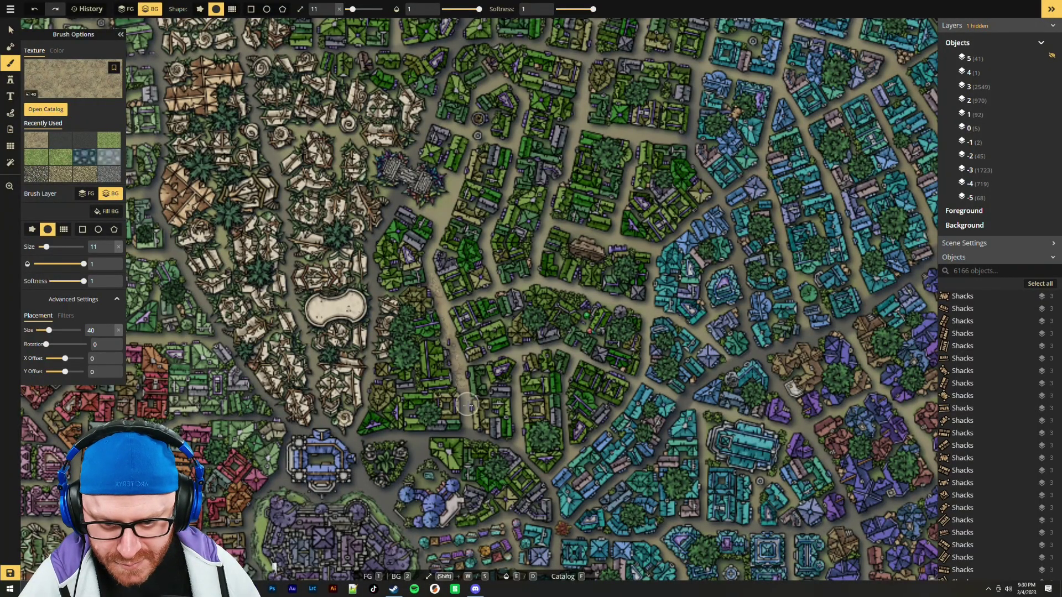
mouse_move(440, 283)
mouse_down()
mouse_move(431, 238)
mouse_move(440, 188)
mouse_up()
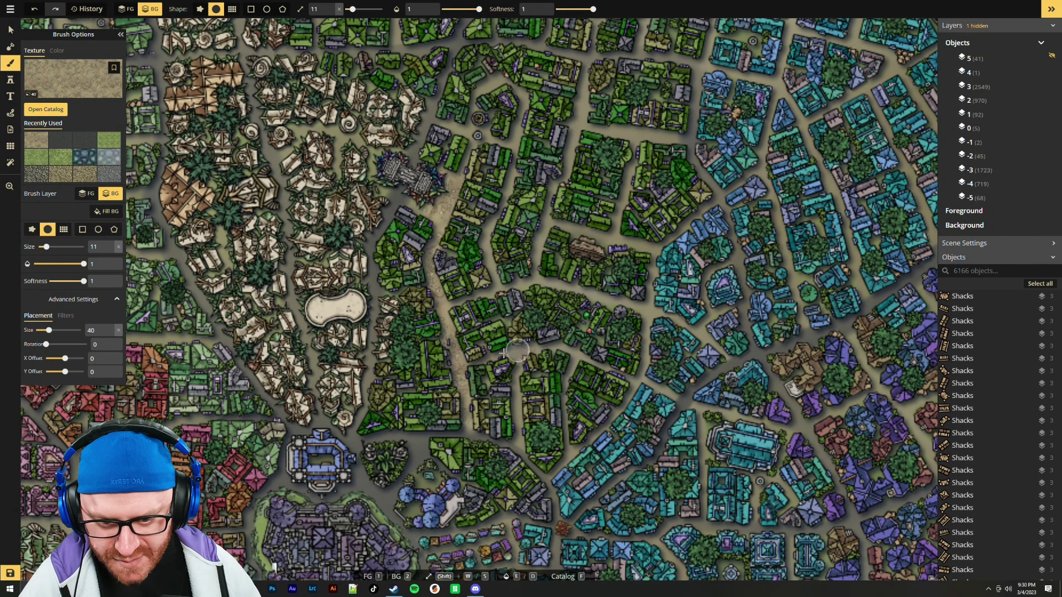
Choose the sparse wave-line overlay from the Watercolor Cities water textures as the background brush texture
scroll(719, 365, down, 3)
scroll(791, 361, down, 2)
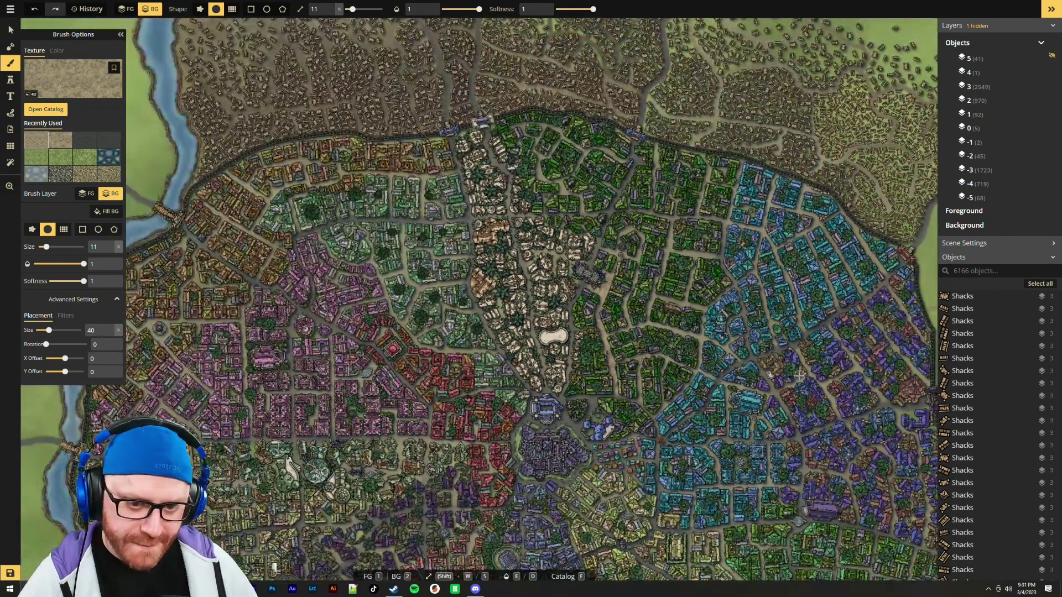
scroll(780, 394, up, 3)
scroll(777, 382, down, 2)
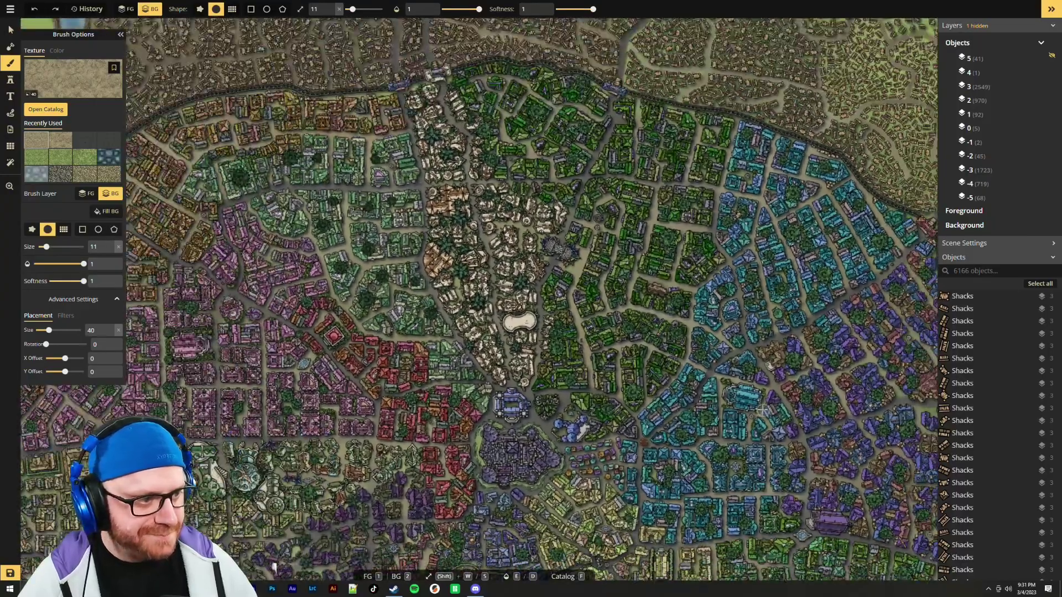
drag(819, 312, 708, 362)
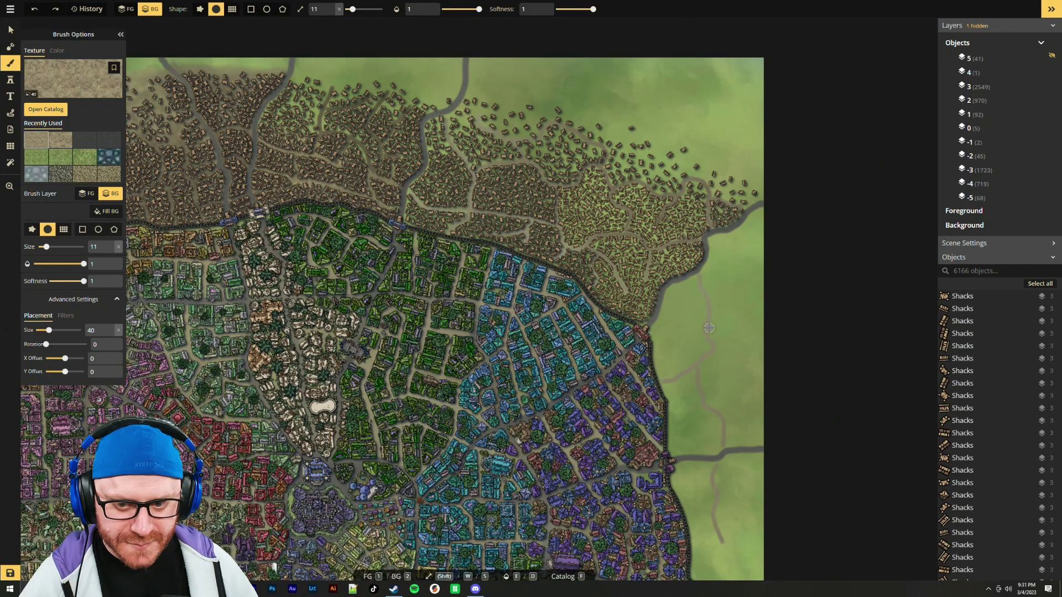
click(47, 109)
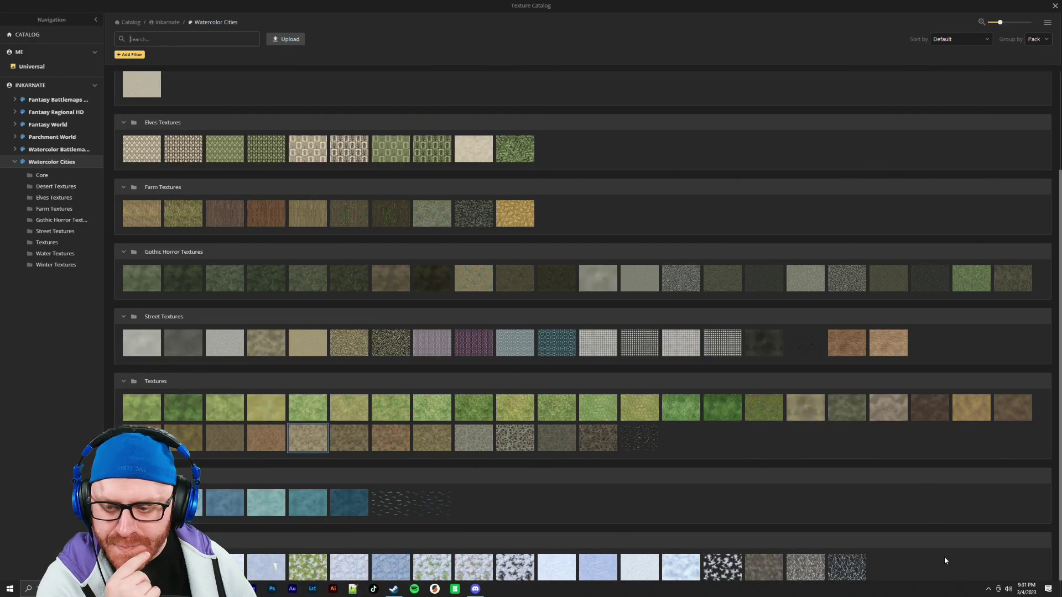
scroll(274, 567, up, 1)
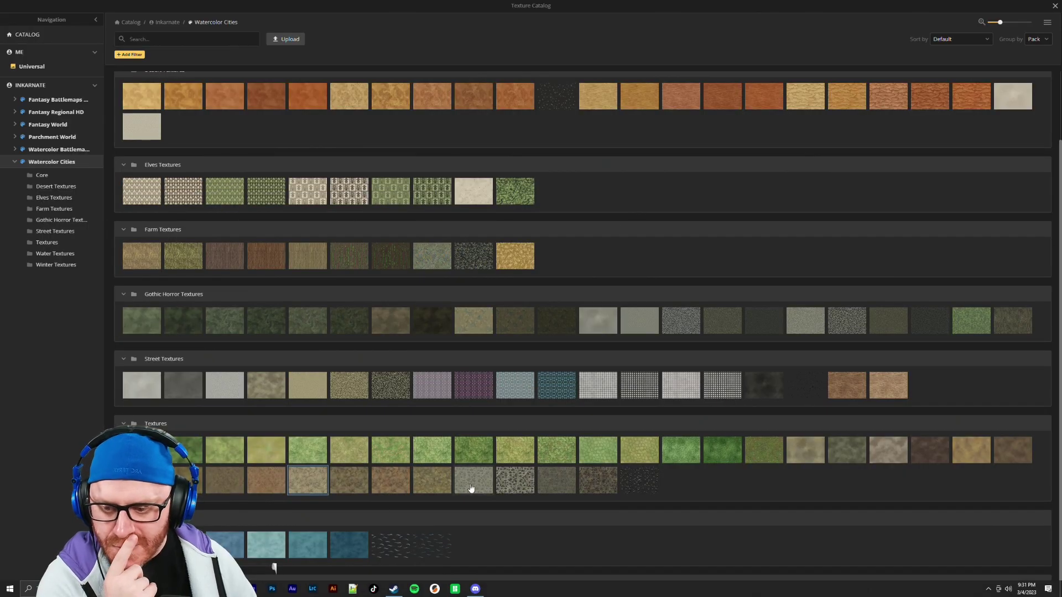
scroll(829, 249, up, 1)
scroll(717, 367, down, 1)
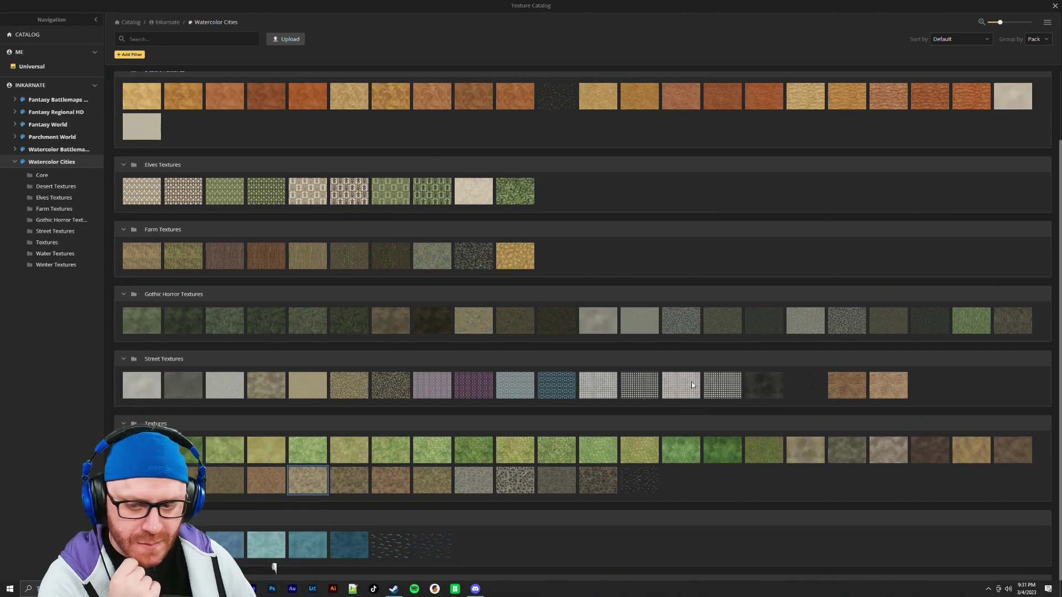
click(425, 552)
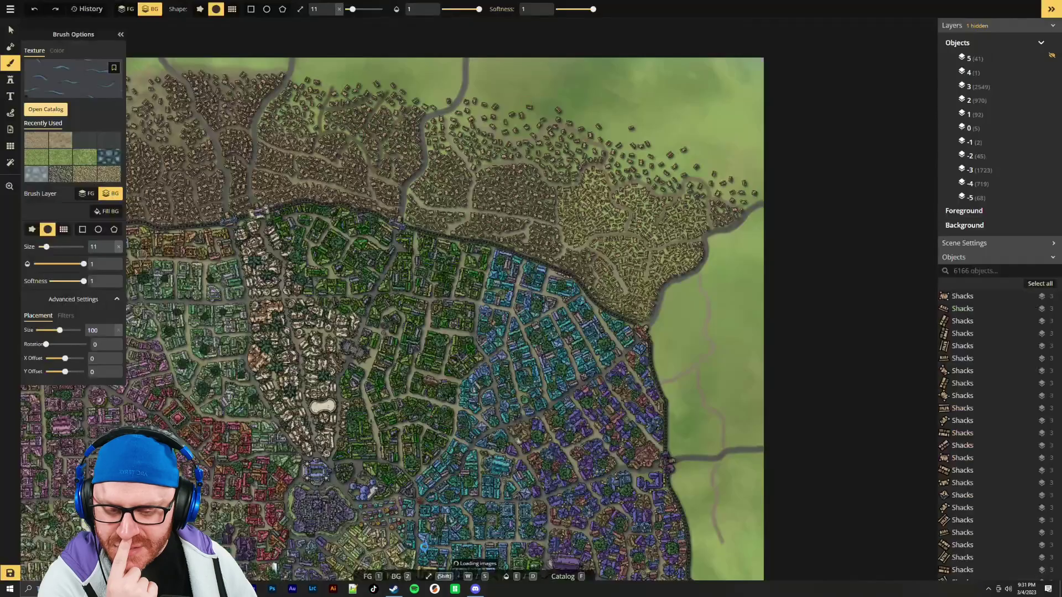
Reduce the wave texture's placement size to 36.27 for the harbour water around the piers
key(space)
drag(648, 494, 734, 111)
scroll(528, 434, up, 2)
scroll(516, 444, up, 1)
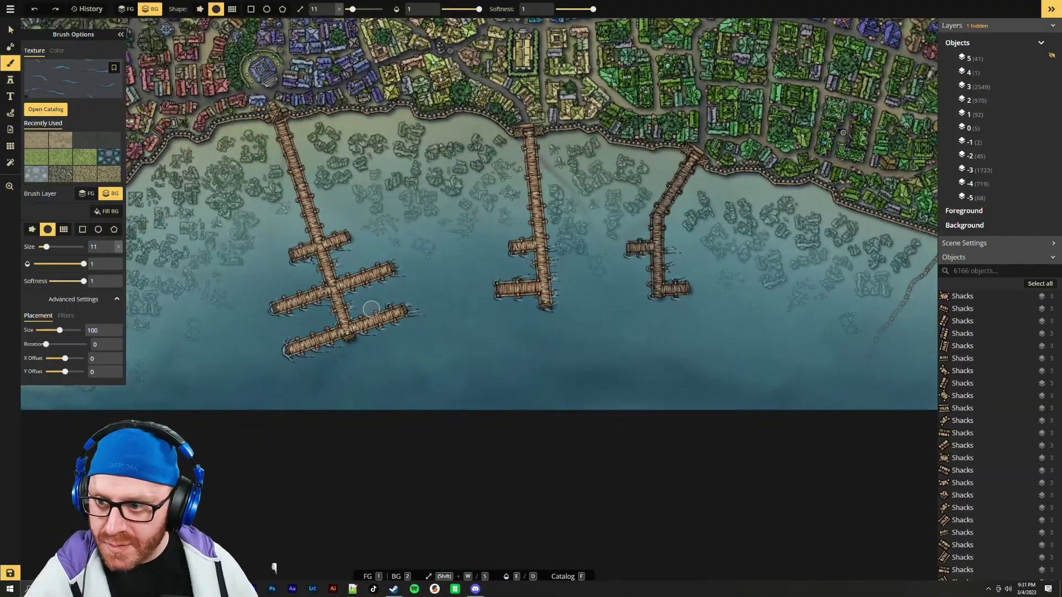
drag(60, 330, 48, 330)
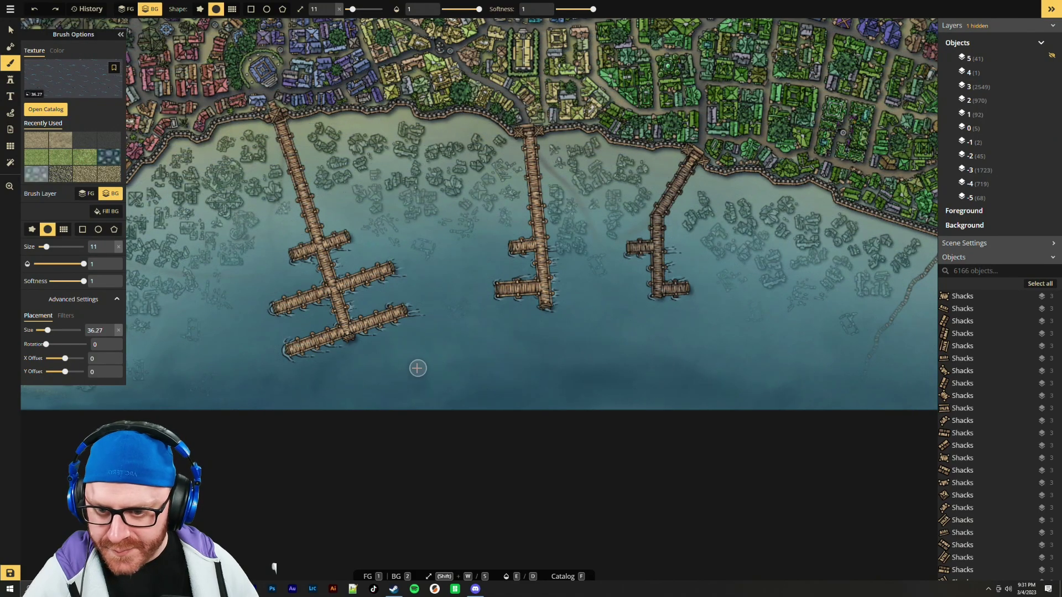
Enlarge the brush to 41, test the wave texture on the open water south of the western pier, and lower the opacity to 0.45
key(shift+w)
key(shift+w)
key(shift+w)
key(shift+w)
key(shift+w)
key(shift+w)
drag(391, 367, 374, 386)
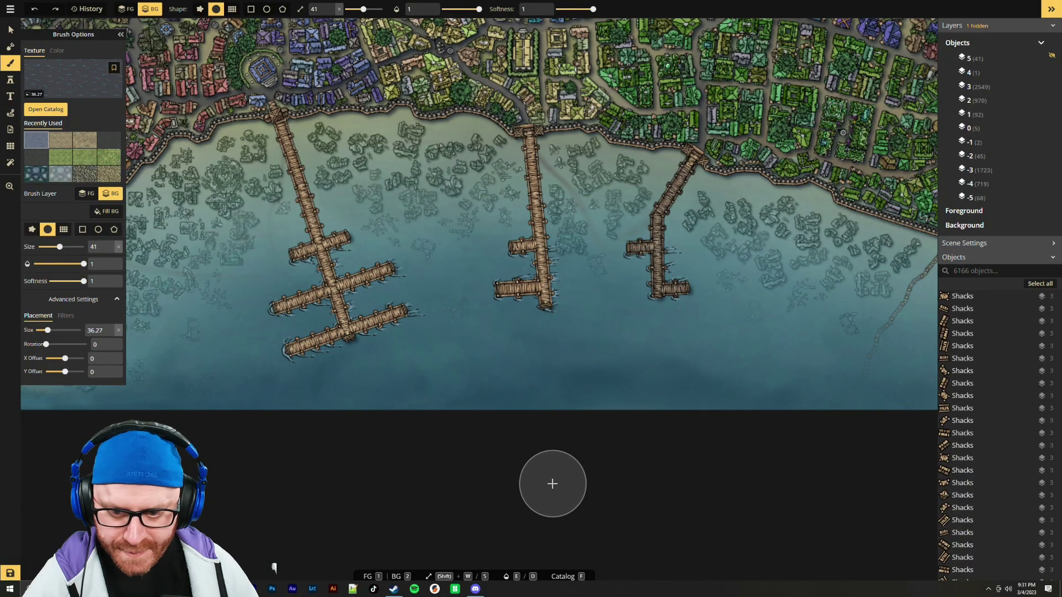
click(67, 265)
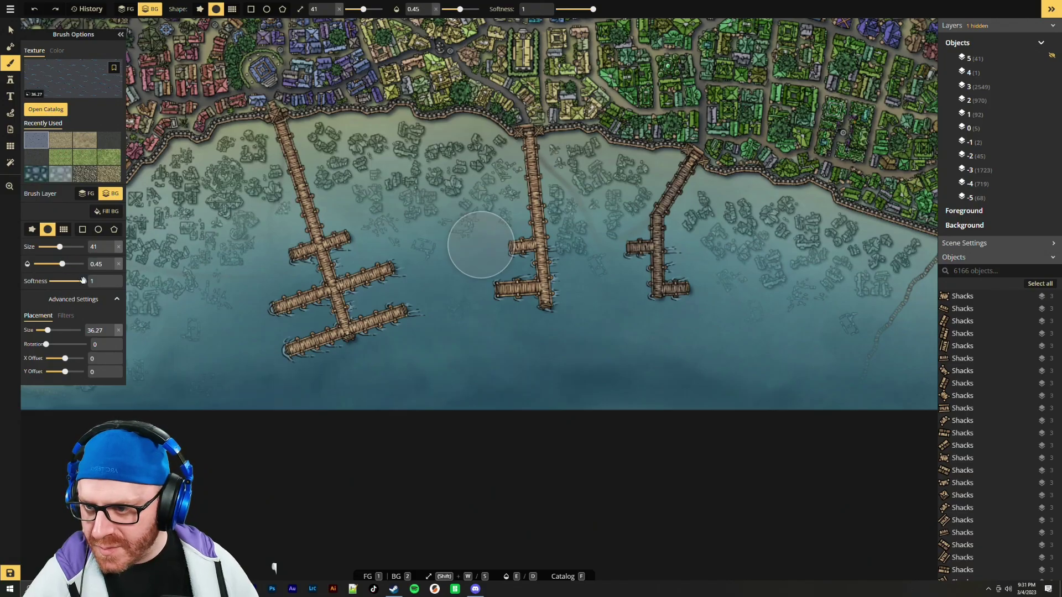
Examine the harbour water against the whole city map, from the piers to the northern outskirts
scroll(631, 423, down, 2)
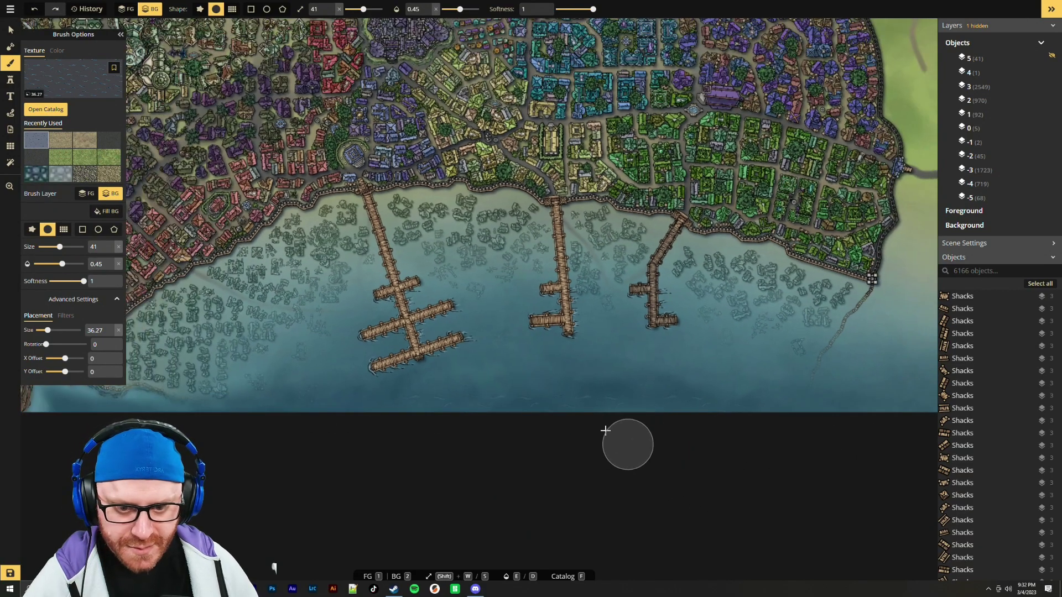
scroll(665, 494, down, 2)
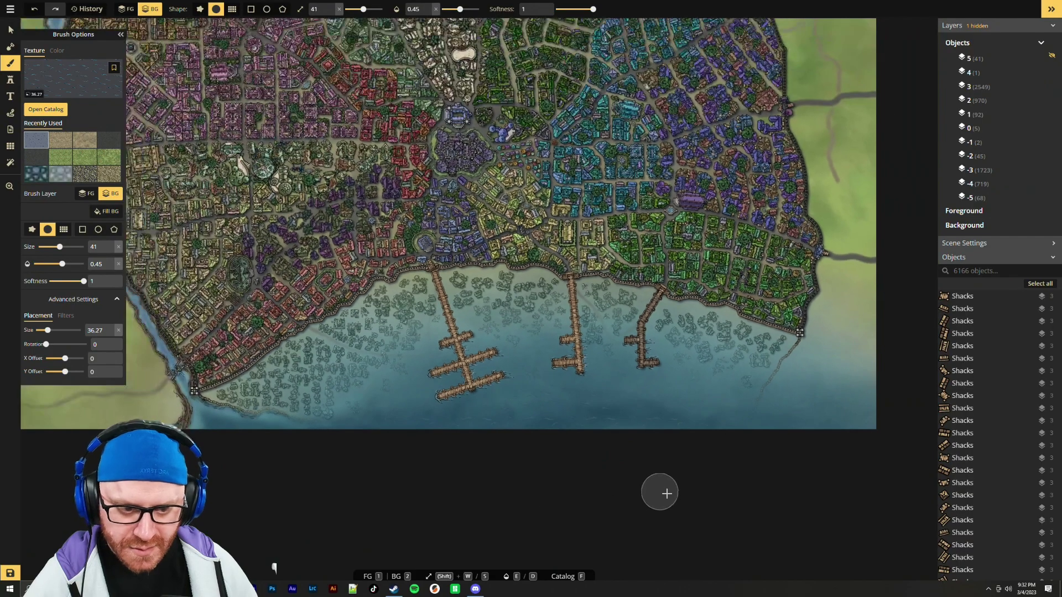
scroll(665, 492, up, 1)
scroll(666, 491, up, 2)
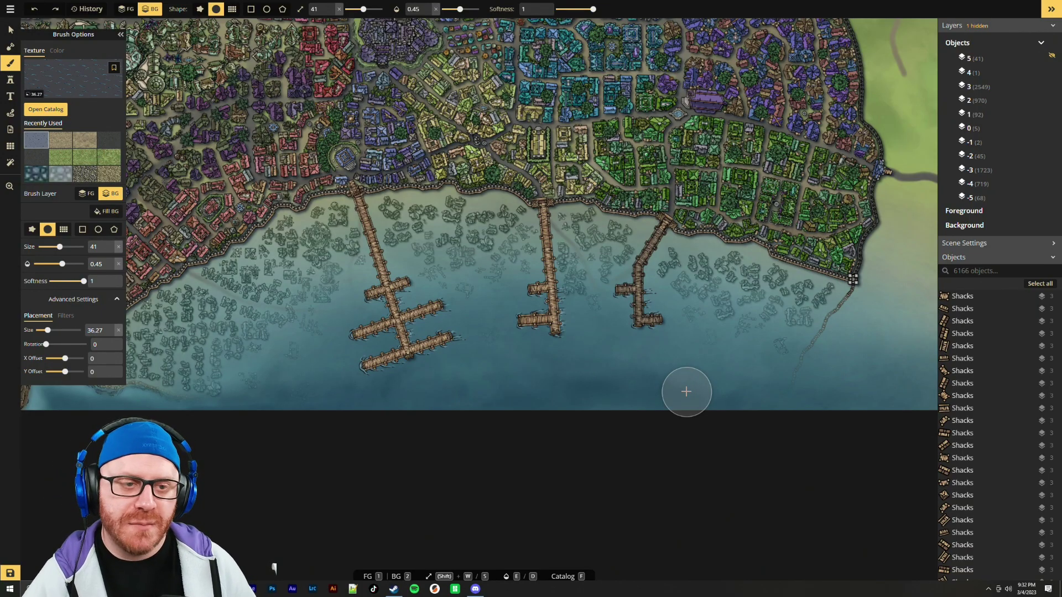
scroll(675, 376, down, 6)
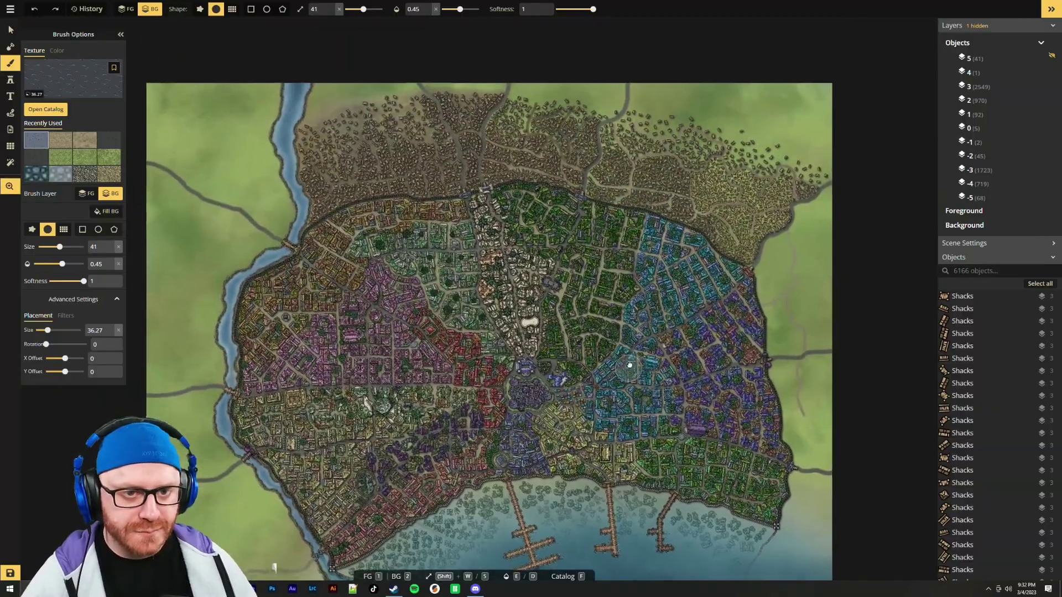
drag(635, 380, 640, 285)
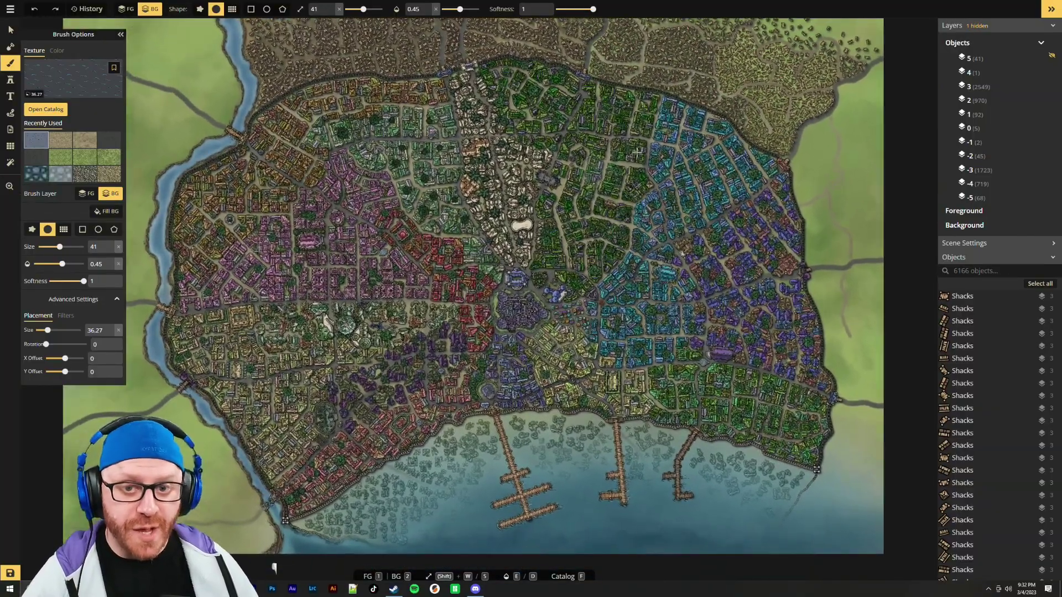
drag(658, 183, 645, 176)
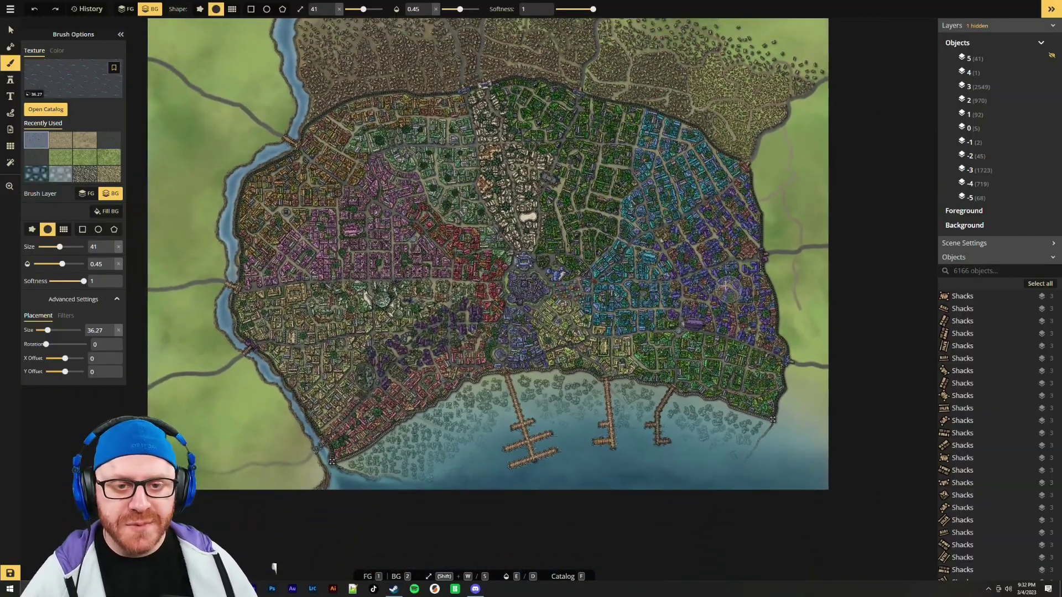
Inspect individual building stamps along the boundary between the green-roofed and blue-roofed districts, then clear the selection
click(10, 29)
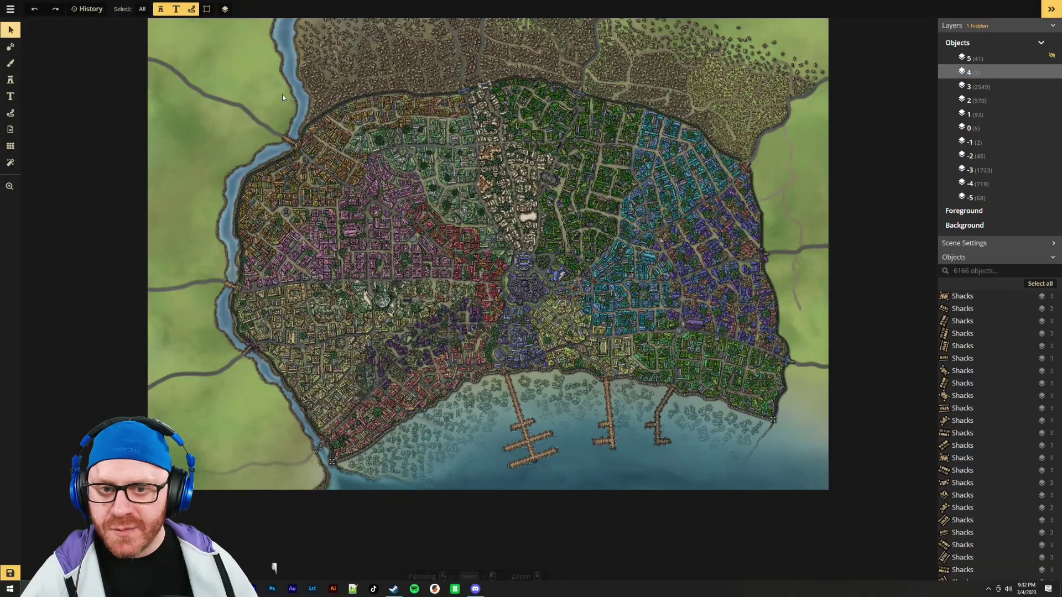
scroll(601, 195, up, 1)
click(601, 194)
scroll(602, 205, up, 6)
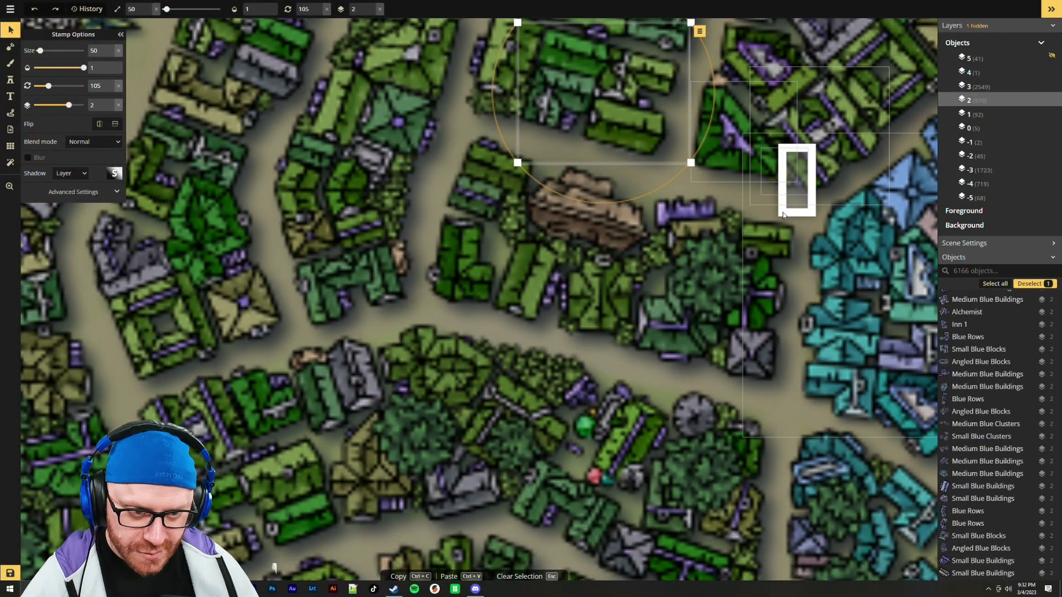
click(828, 164)
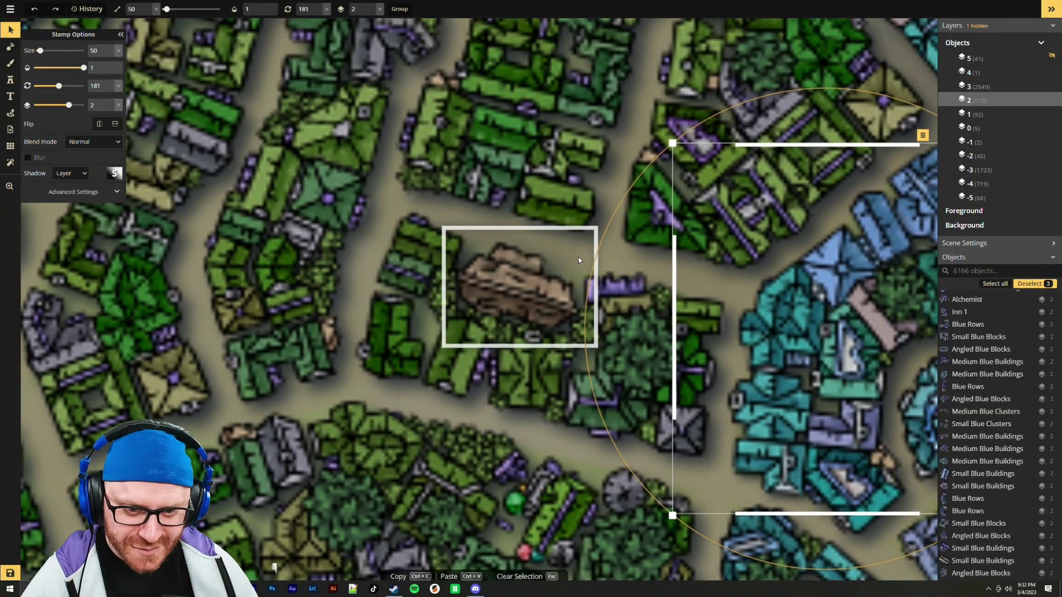
click(578, 257)
click(664, 210)
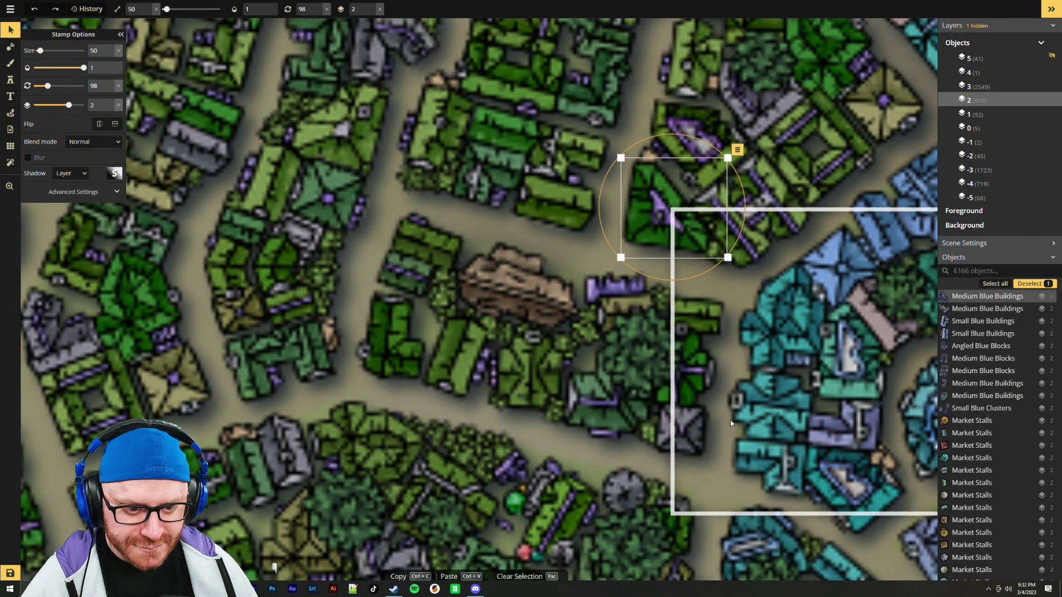
scroll(728, 418, down, 10)
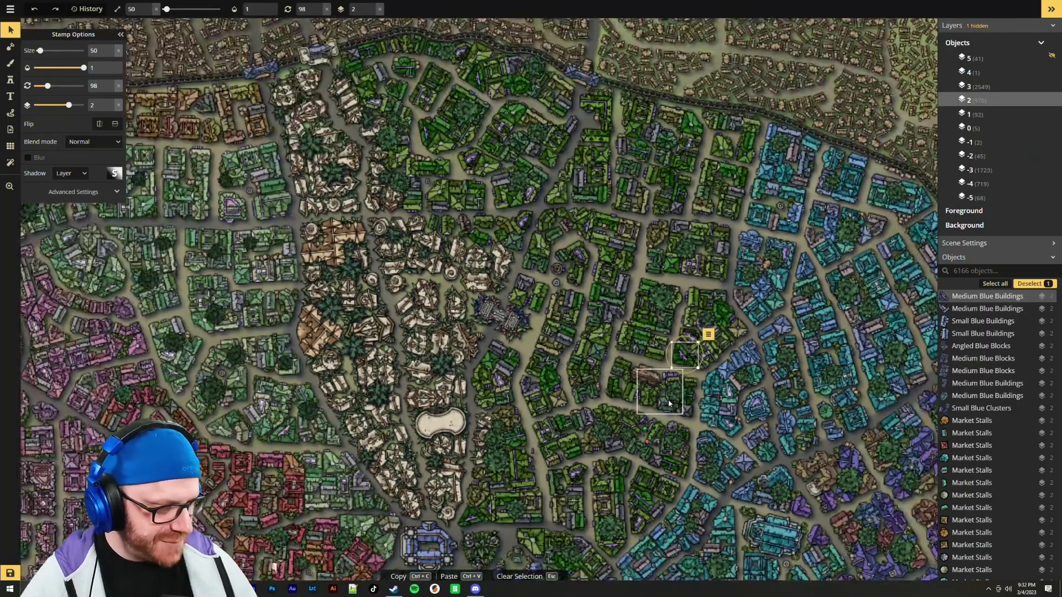
scroll(657, 408, down, 5)
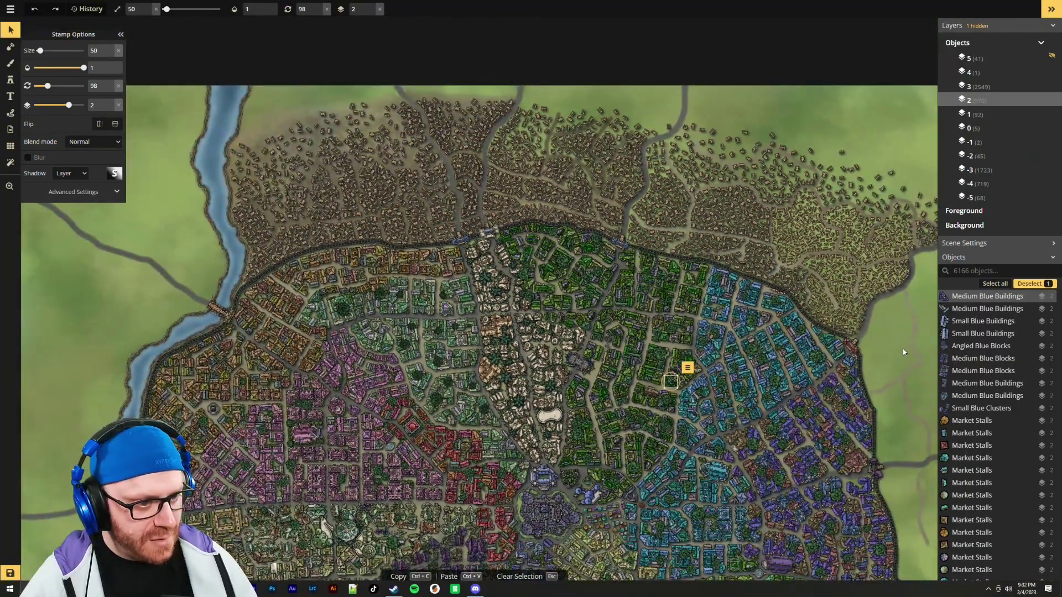
key(Escape)
Examine the southern coastline, the three piers and the sunken buildings in the harbour from end to end
drag(894, 360, 837, 466)
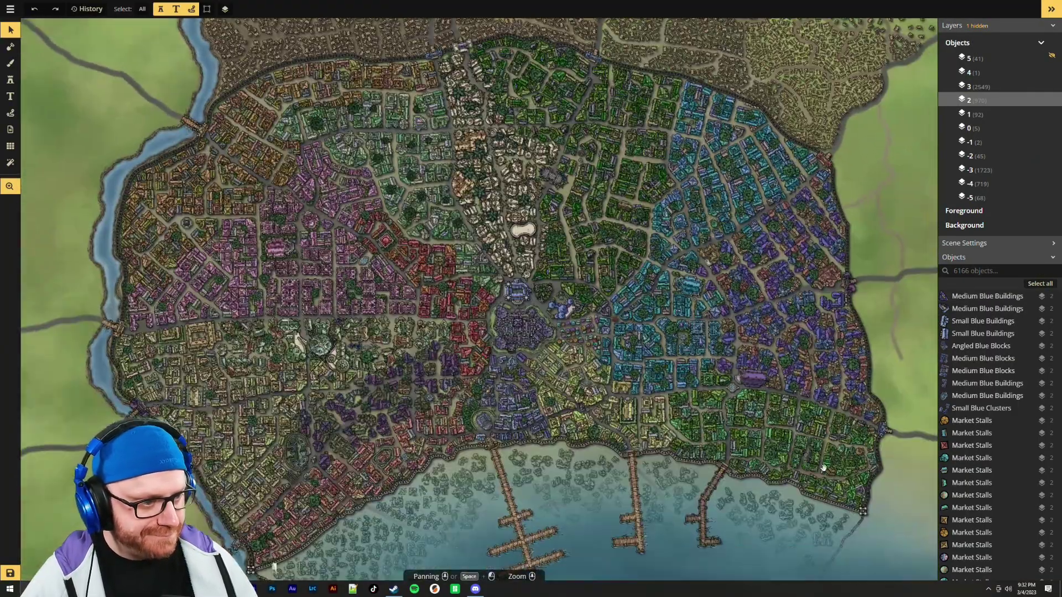
drag(786, 543, 786, 513)
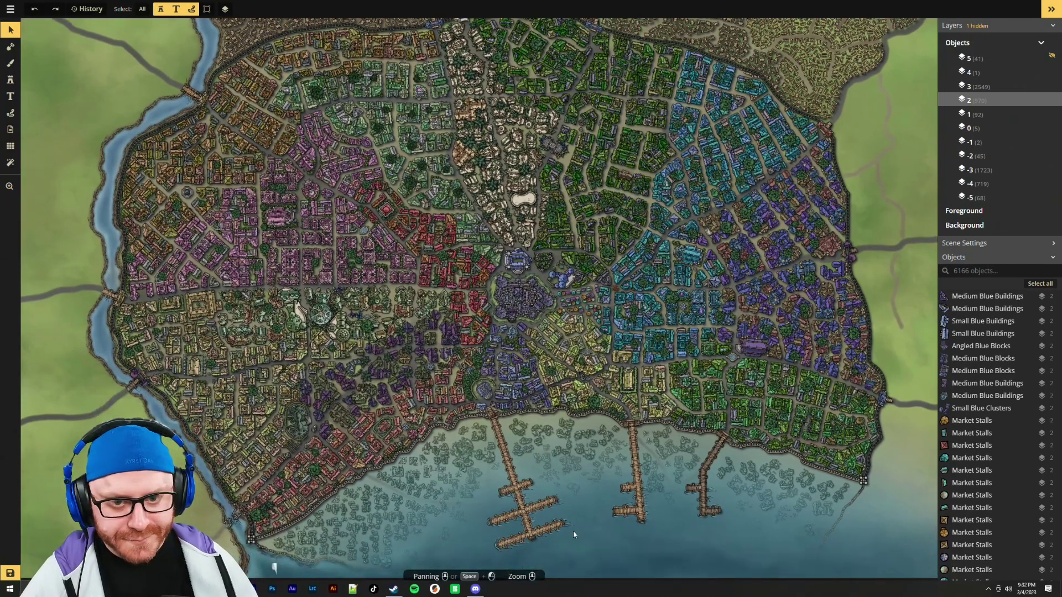
scroll(573, 531, up, 2)
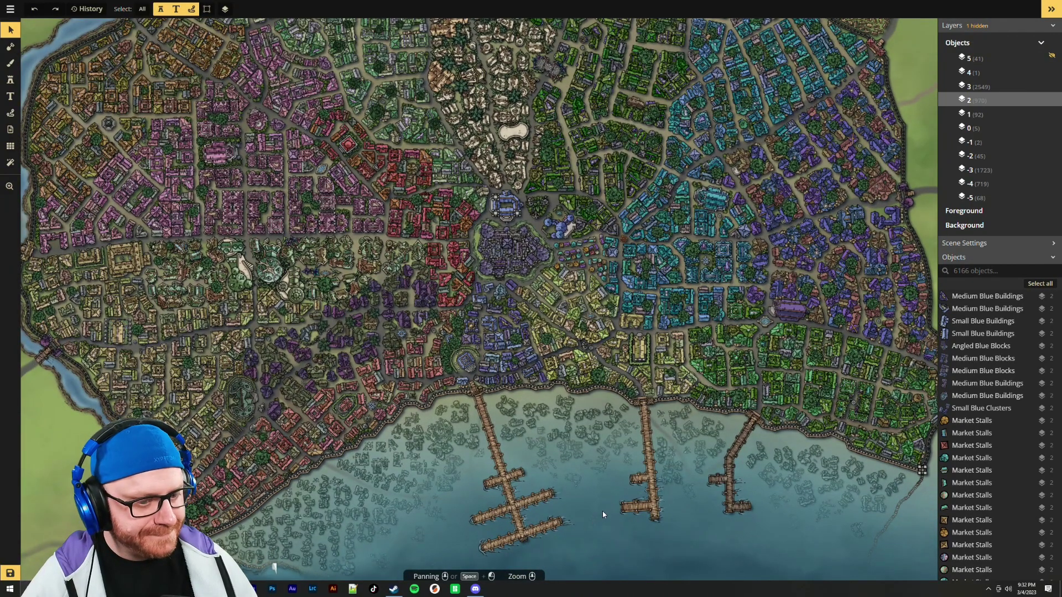
scroll(602, 511, up, 2)
drag(602, 511, 624, 461)
drag(709, 471, 632, 465)
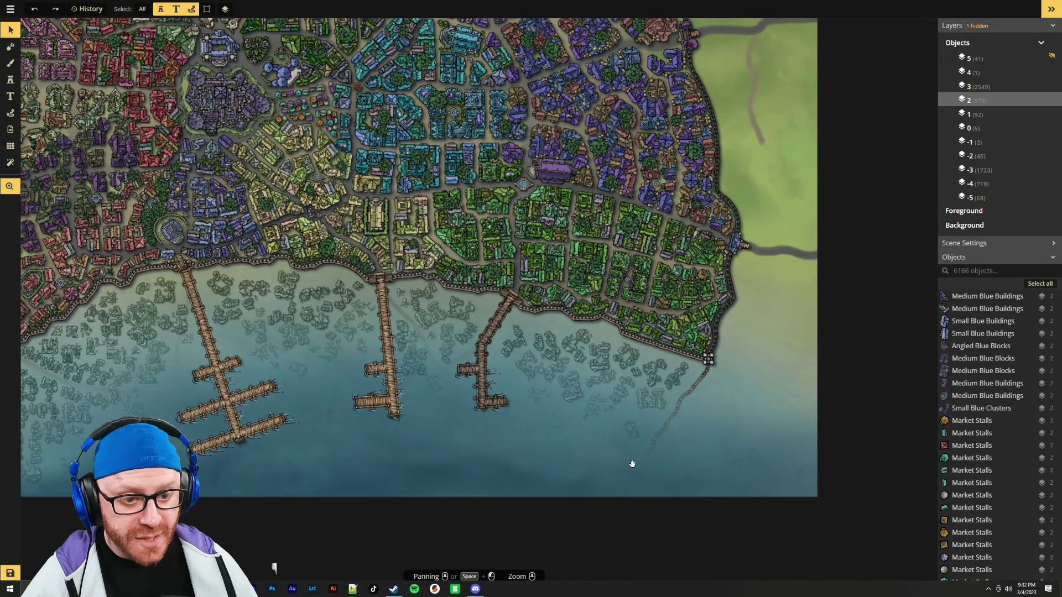
drag(557, 473, 659, 453)
drag(590, 460, 681, 424)
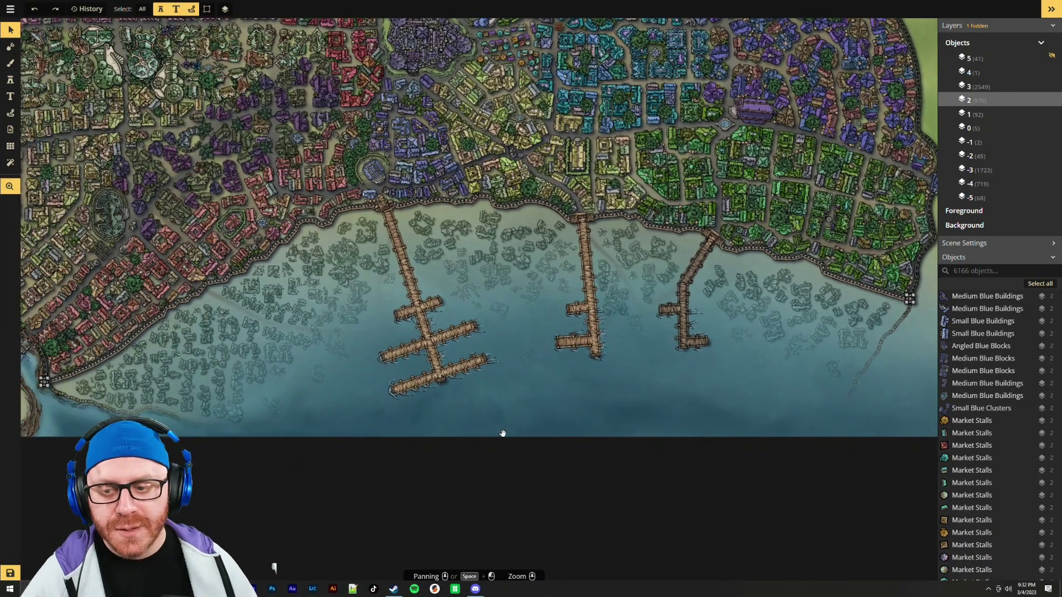
drag(500, 434, 576, 411)
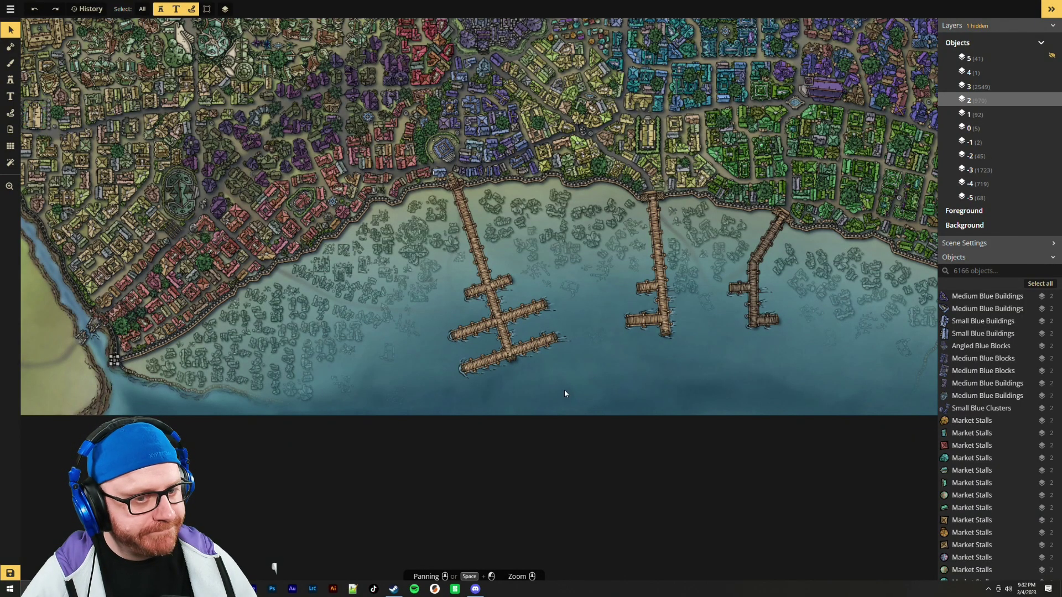
Choose the dark speckled overlay from the Street Textures for the background brush and set its placement size to 31.05
click(10, 63)
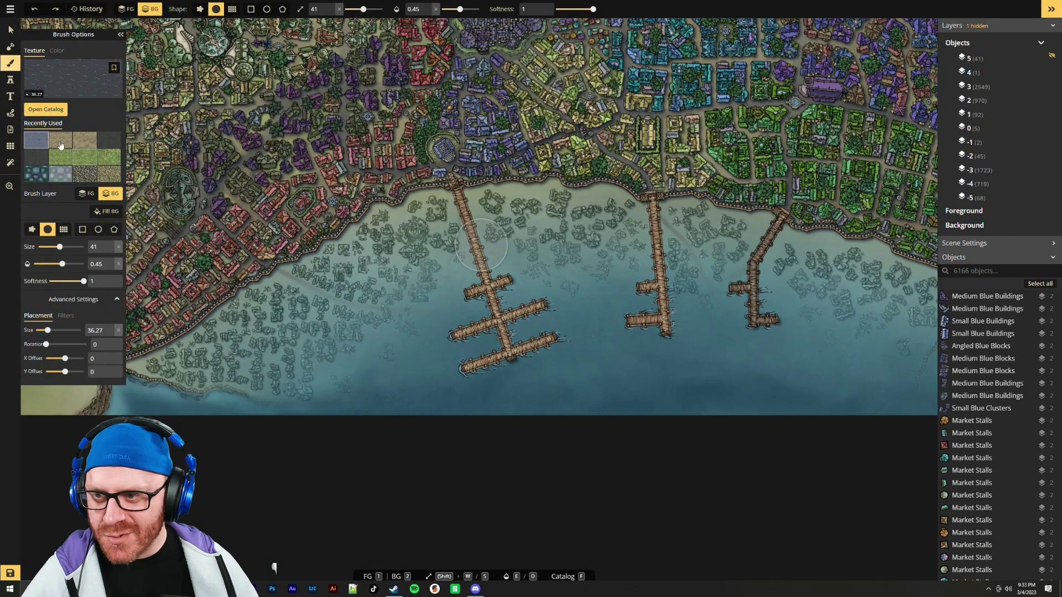
click(45, 109)
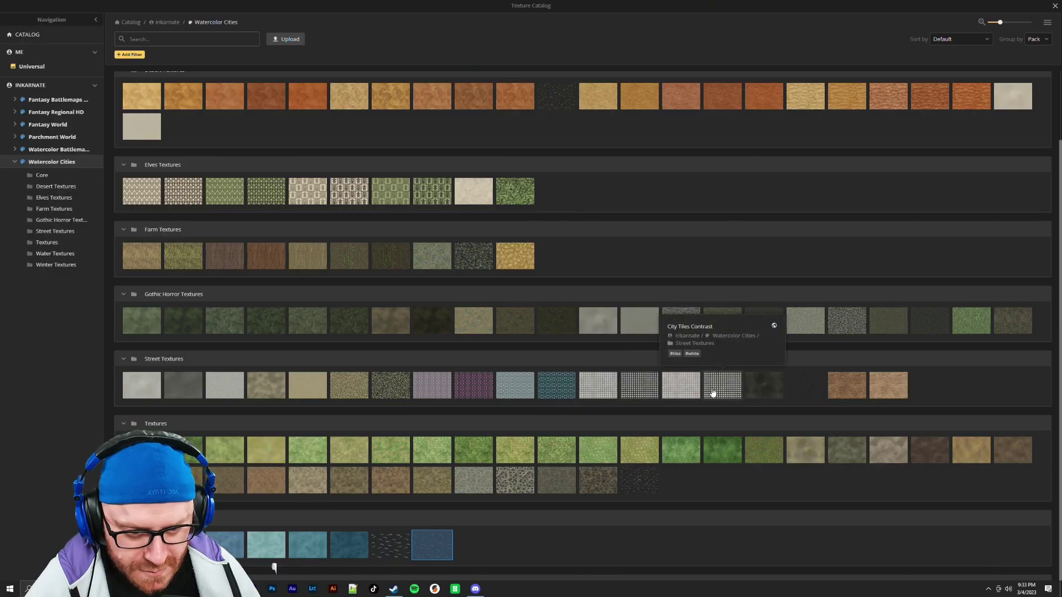
click(811, 391)
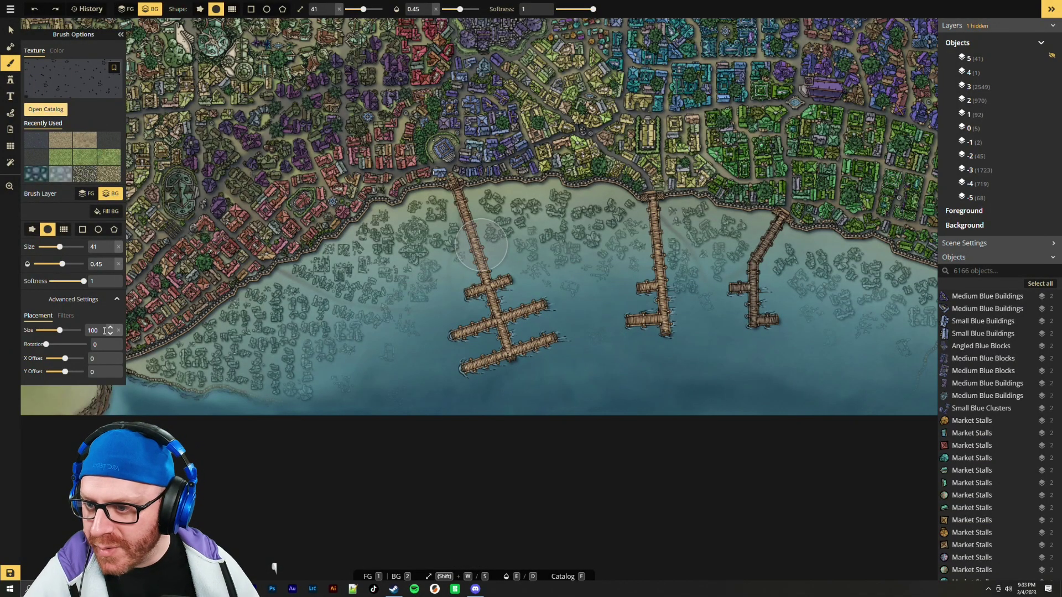
drag(63, 333, 46, 334)
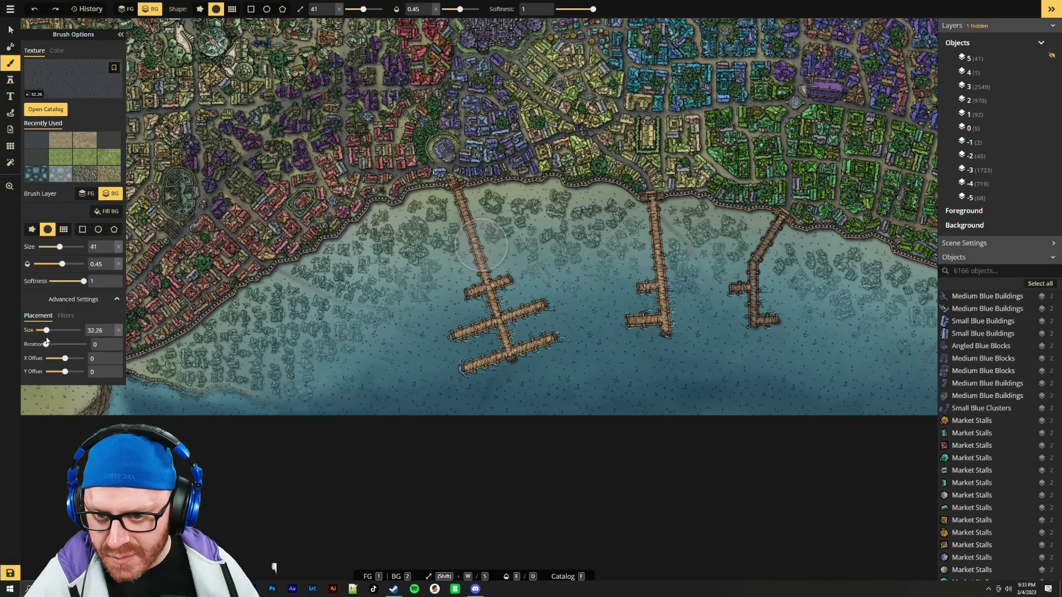
scroll(301, 255, up, 15)
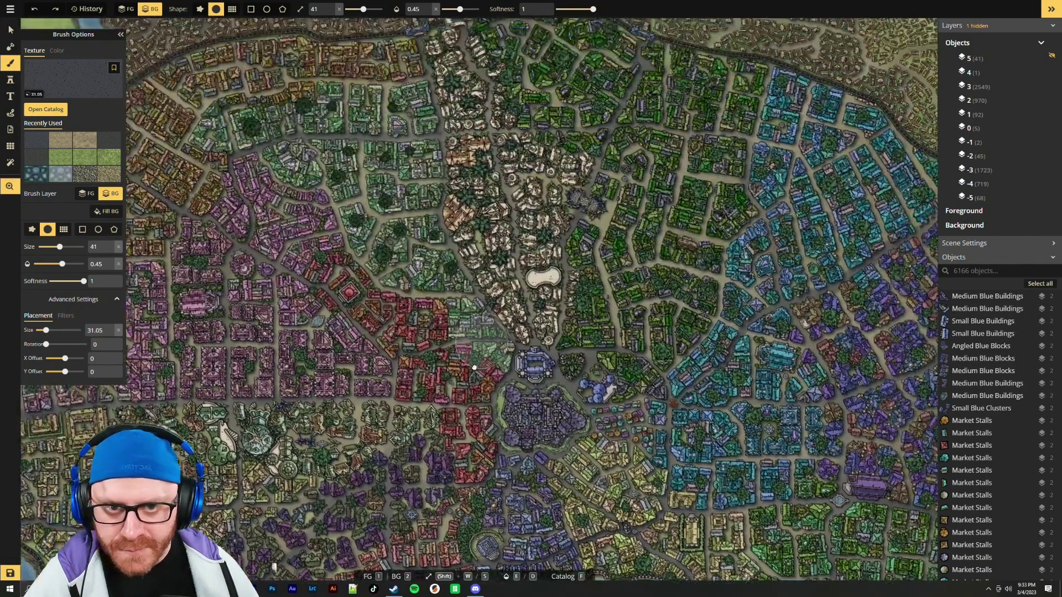
scroll(503, 260, right, 3)
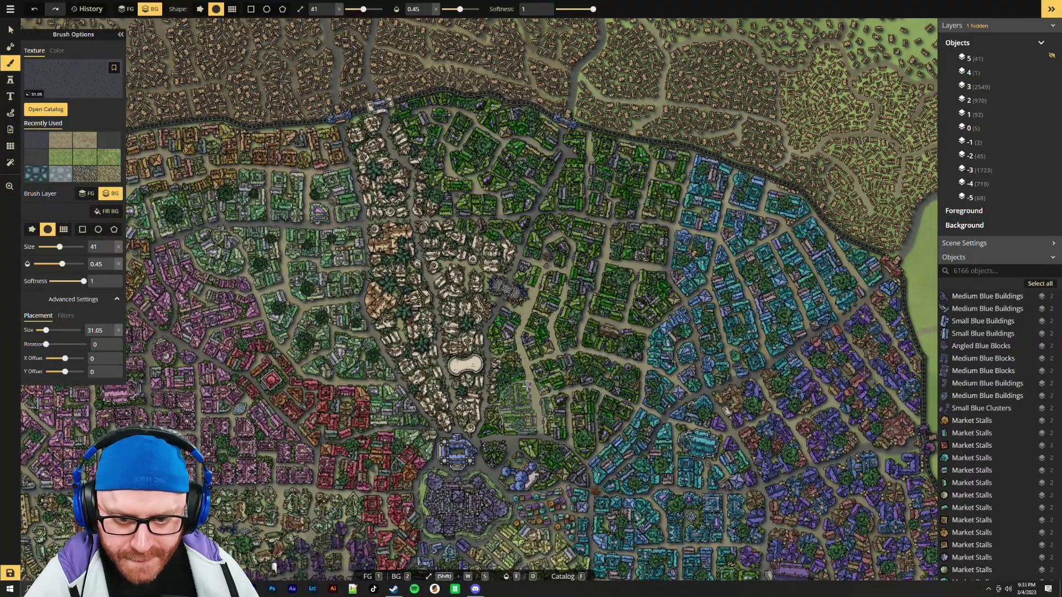
Brush the dark speckled overlay across the streets of the green-roofed district and compare it with the neighbouring districts
drag(536, 304, 662, 320)
scroll(609, 437, up, 4)
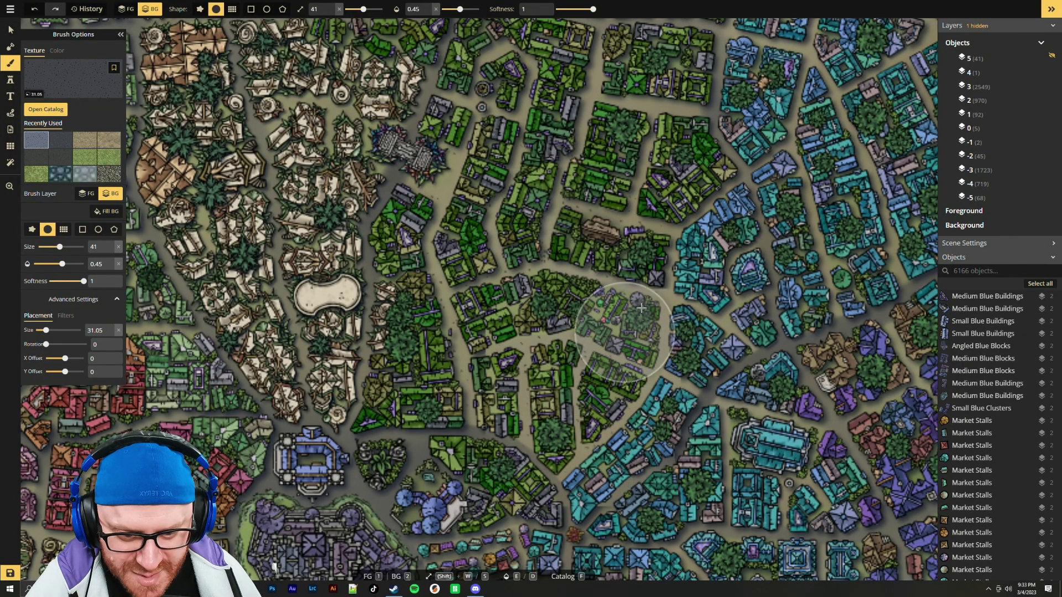
scroll(802, 429, down, 5)
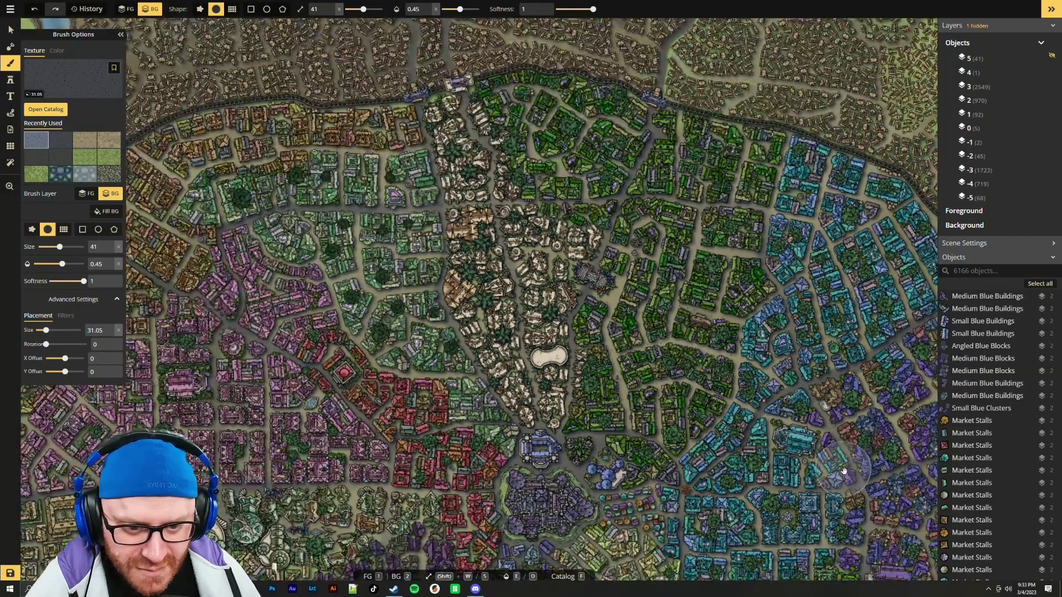
key(Right)
key(Down)
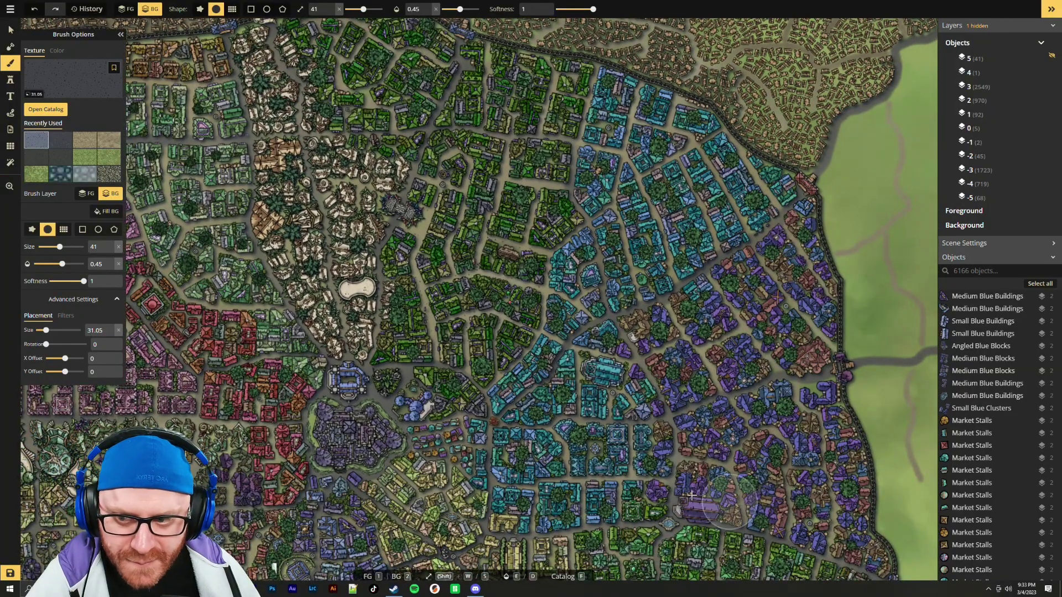
Enlarge the overlay's placement size to 143.87 and dab it onto the streets of the green-roofed district
mouse_move(46, 330)
mouse_down()
mouse_move(77, 330)
mouse_move(64, 330)
mouse_up()
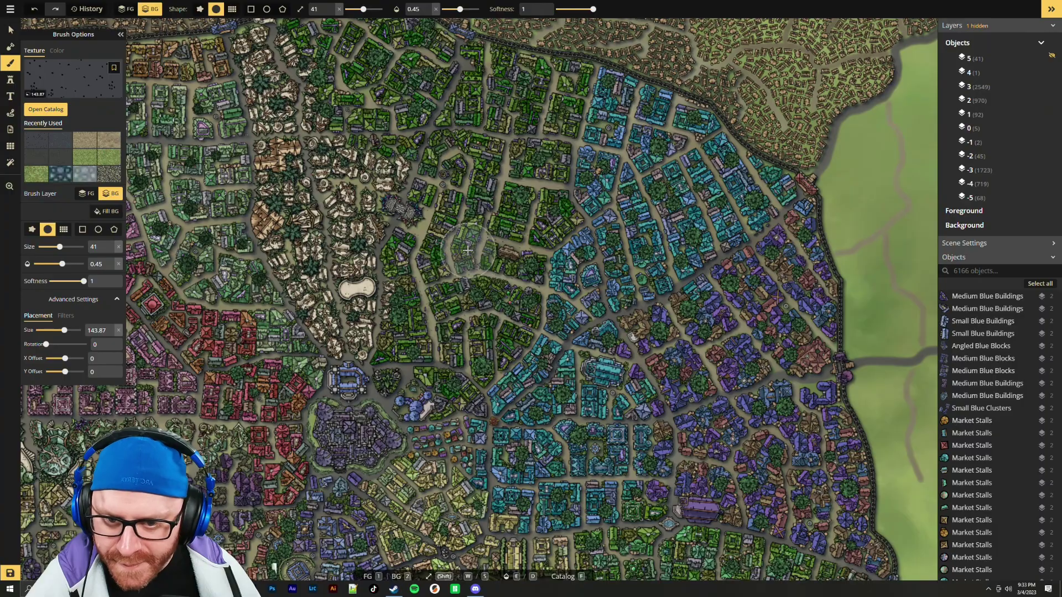
click(495, 243)
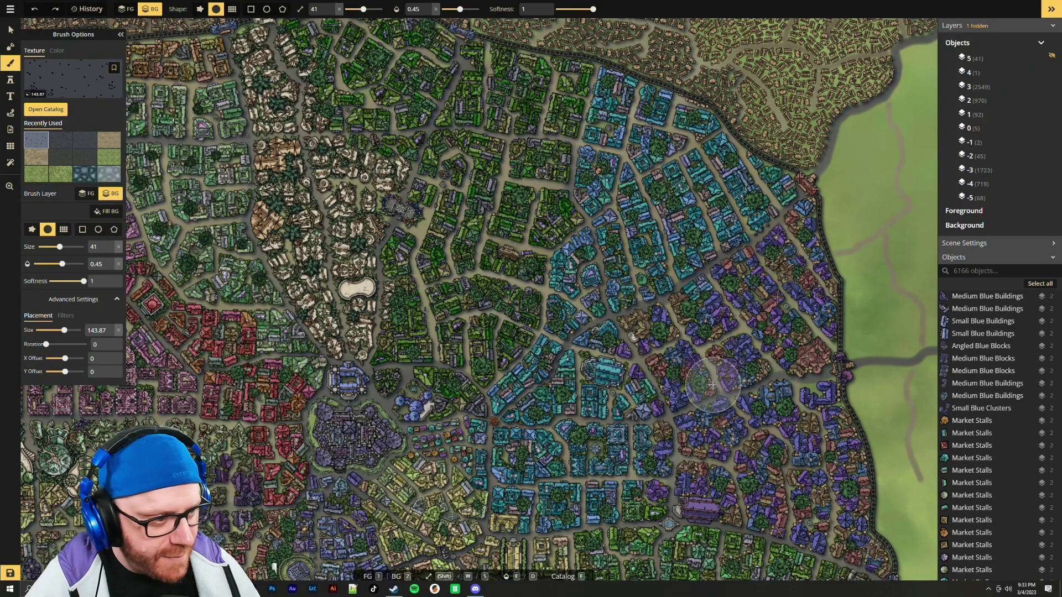
scroll(712, 384, down, 3)
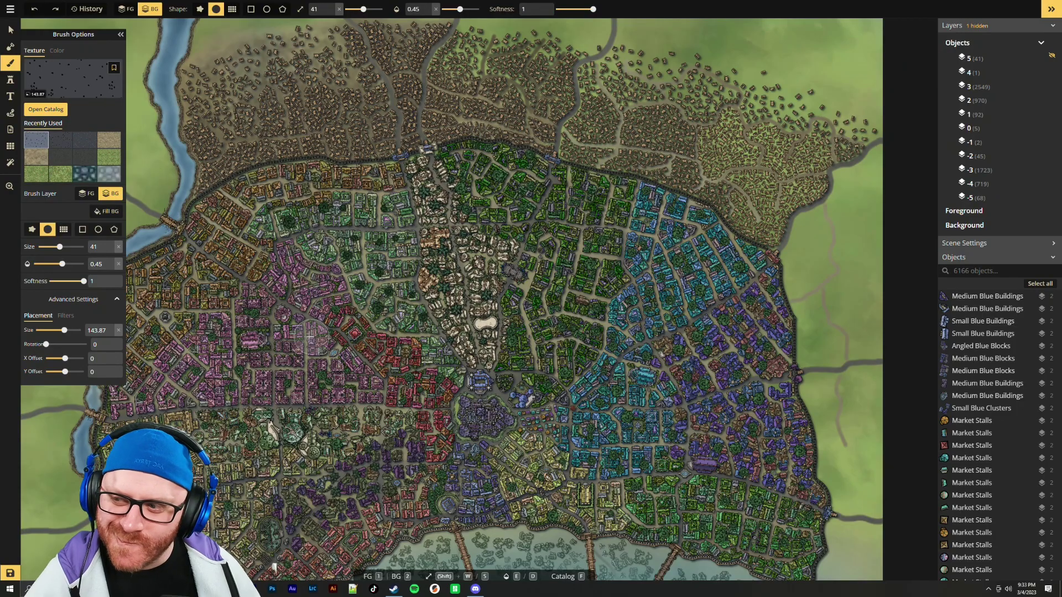
Choose the grey stone texture from the Core group for the background brush
click(49, 110)
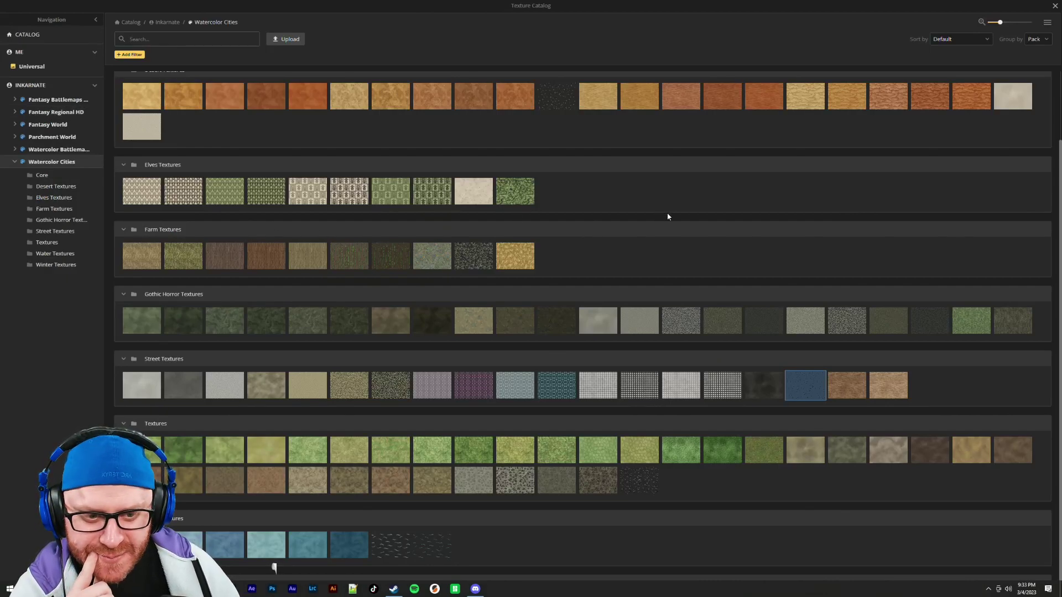
scroll(667, 249, up, 2)
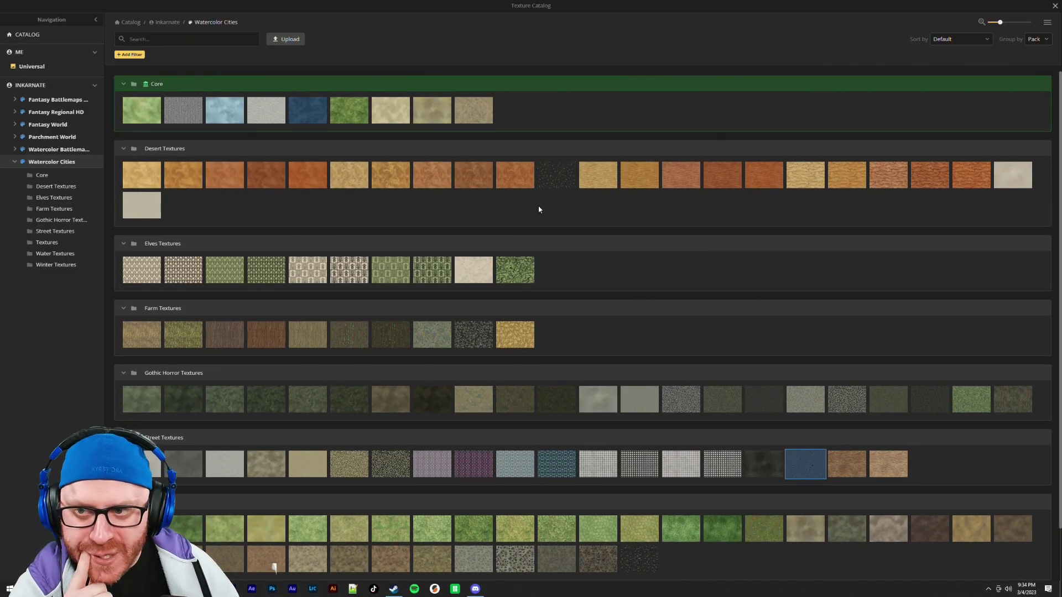
click(189, 113)
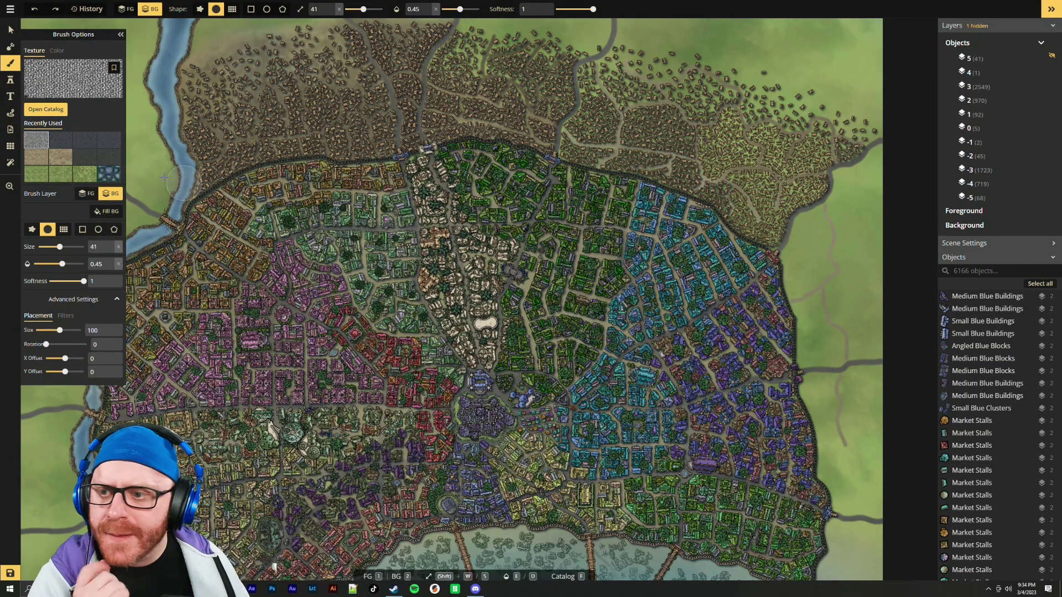
Choose the plain tan paving from the Street Textures for the background brush and set its placement size to 40
click(46, 109)
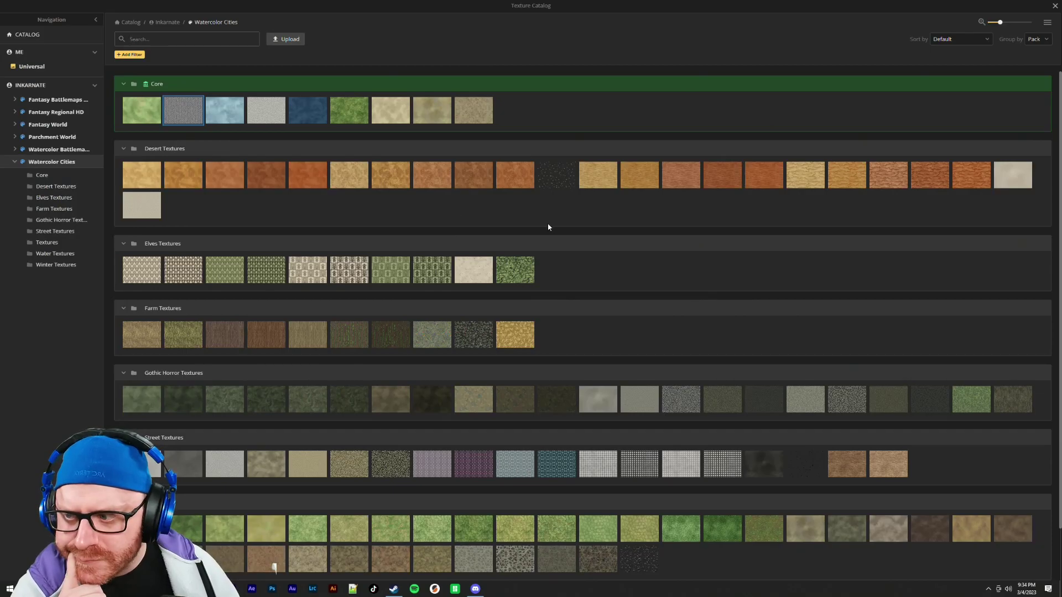
scroll(592, 238, down, 1)
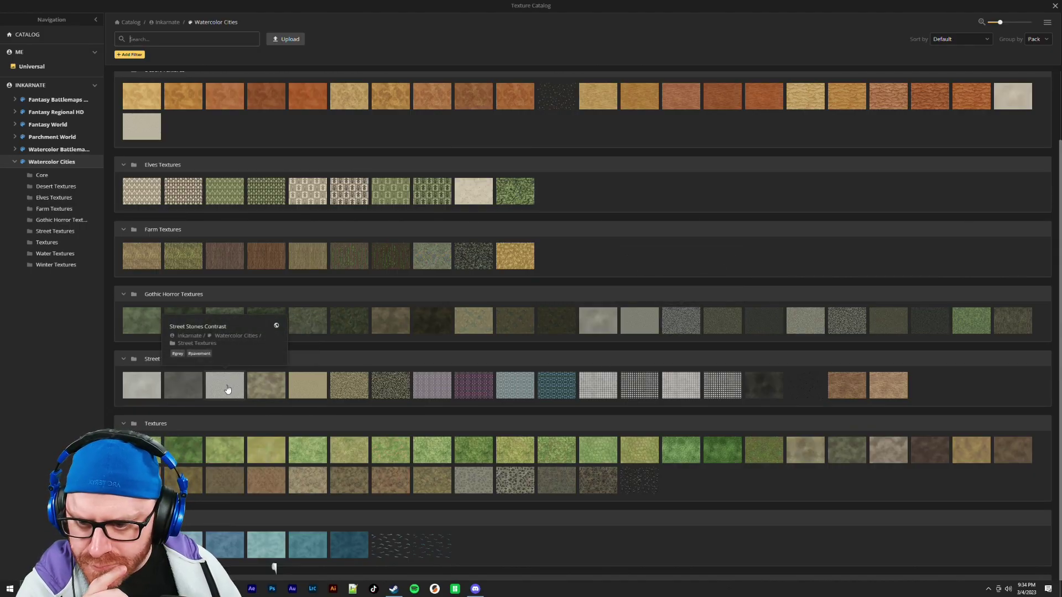
click(324, 390)
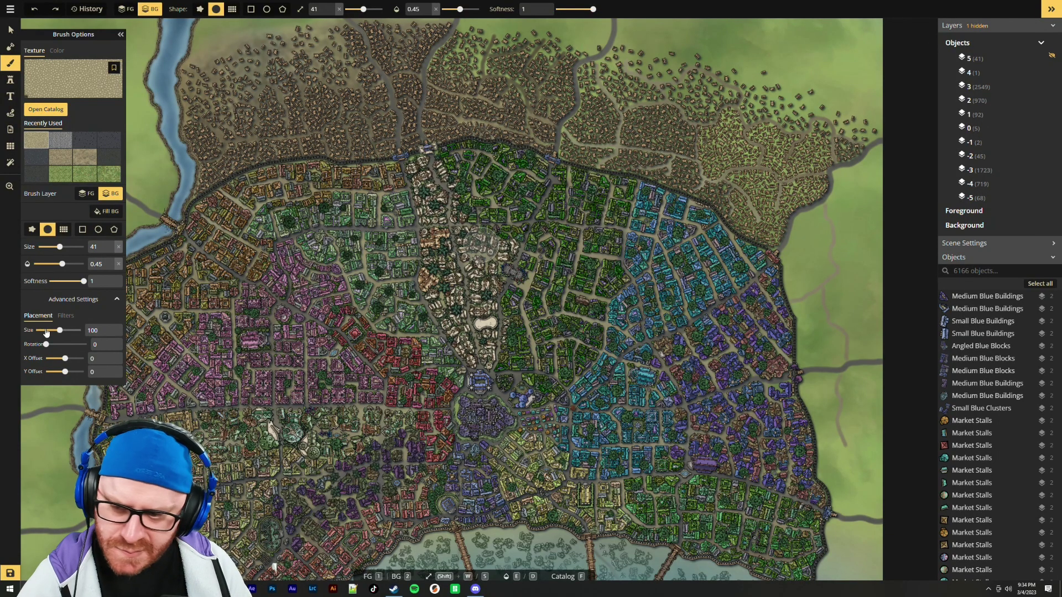
drag(45, 332, 43, 327)
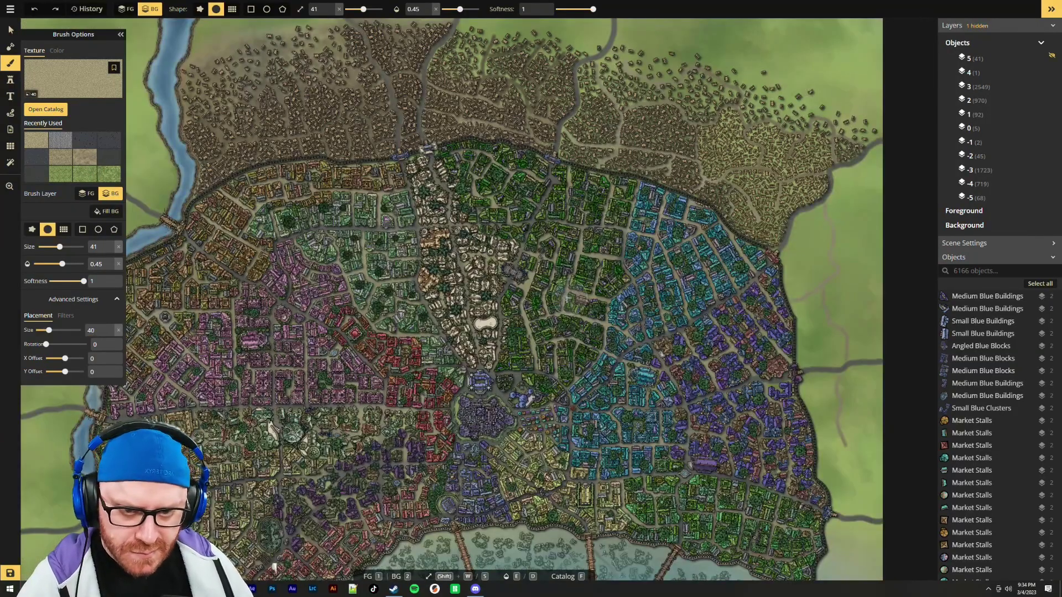
Paint the tan paving over the streets of the green-roofed district, east of the white-roofed blocks
scroll(573, 297, up, 1)
mouse_move(516, 313)
mouse_down()
mouse_move(538, 249)
mouse_move(521, 288)
mouse_move(550, 370)
mouse_up()
scroll(685, 358, up, 2)
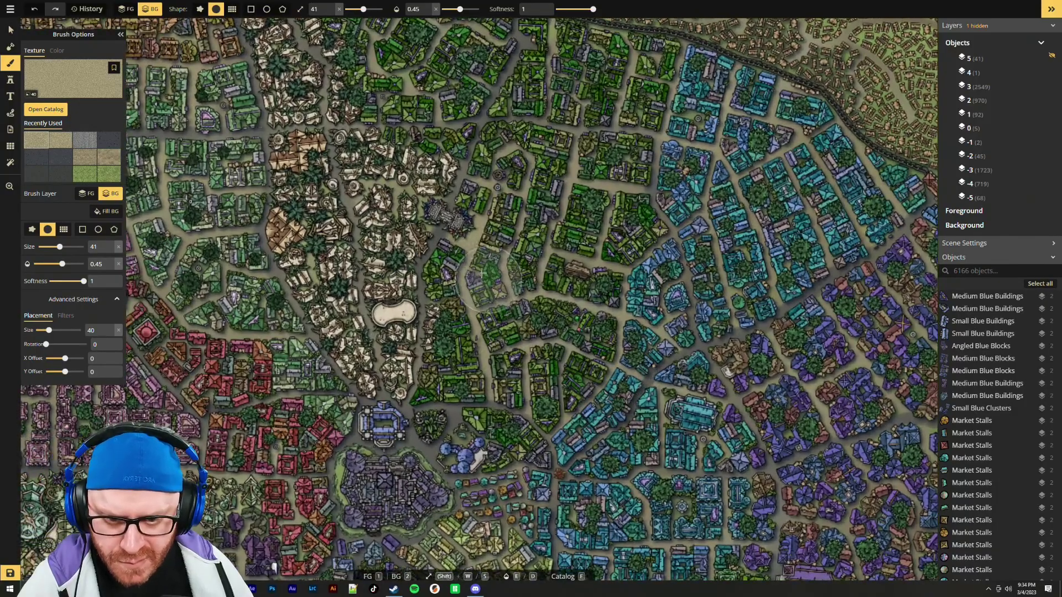
mouse_move(568, 354)
mouse_down()
mouse_move(504, 252)
mouse_move(546, 393)
mouse_up()
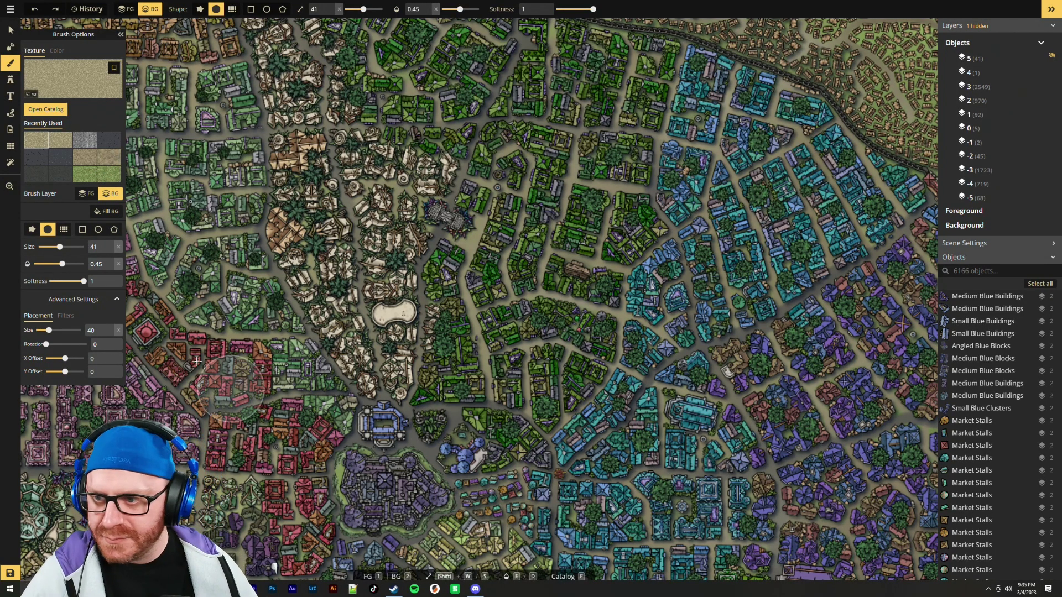
Try the Dark Plain Grass texture from the Gothic Horror Textures on the fields outside the eastern wall, and undo the stroke
click(46, 109)
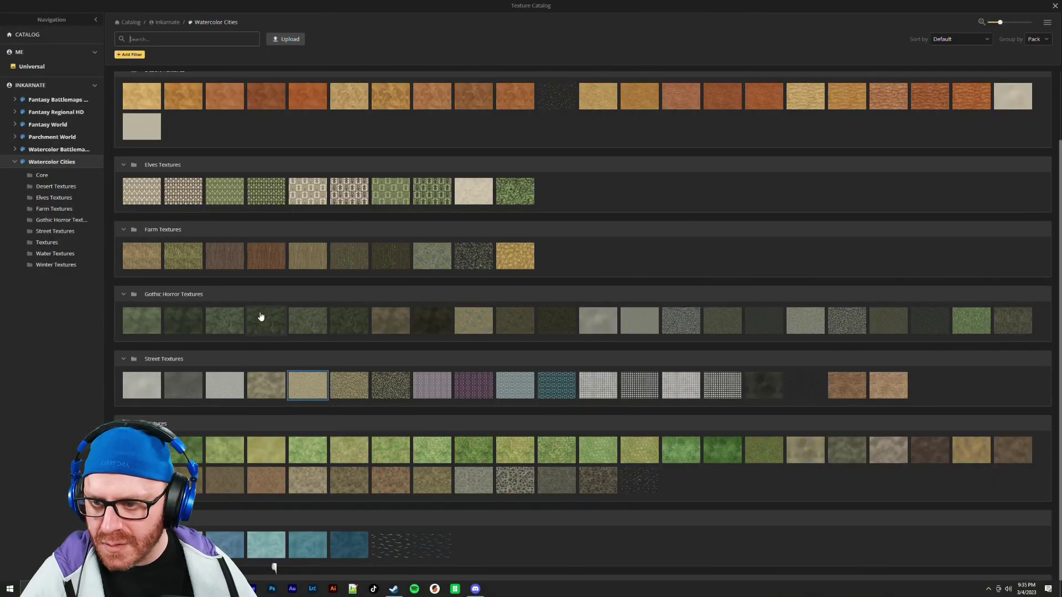
click(228, 322)
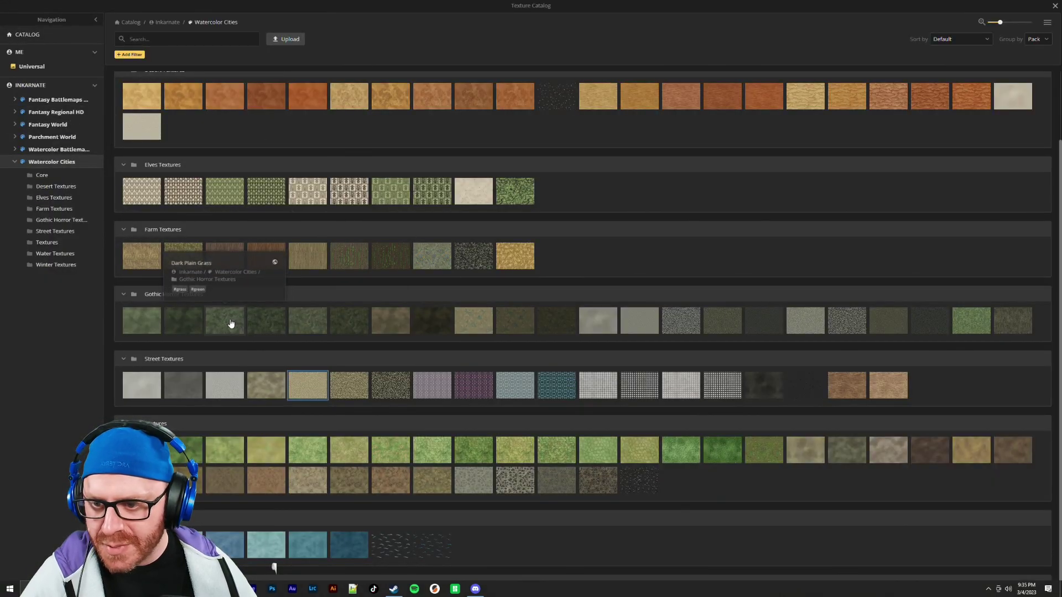
drag(812, 253, 362, 283)
mouse_move(642, 216)
mouse_down()
mouse_move(663, 359)
mouse_move(620, 292)
mouse_move(618, 153)
mouse_move(640, 356)
mouse_move(619, 355)
mouse_move(641, 130)
mouse_move(660, 119)
mouse_move(673, 318)
mouse_move(643, 208)
mouse_move(684, 387)
mouse_up()
key(ctrl+z)
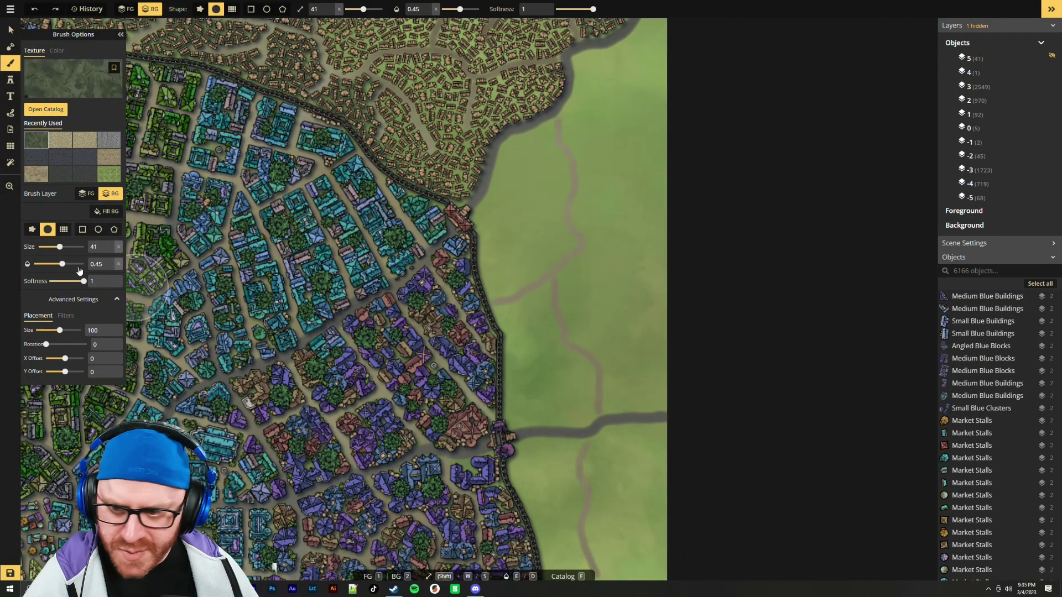
Set the dark grass placement size to 40, test it on the fields along the eastern map edge, and undo the stroke
click(118, 331)
text(40)
mouse_move(616, 168)
mouse_down()
mouse_move(647, 256)
mouse_move(652, 360)
mouse_move(590, 240)
mouse_move(595, 305)
mouse_move(596, 283)
mouse_up()
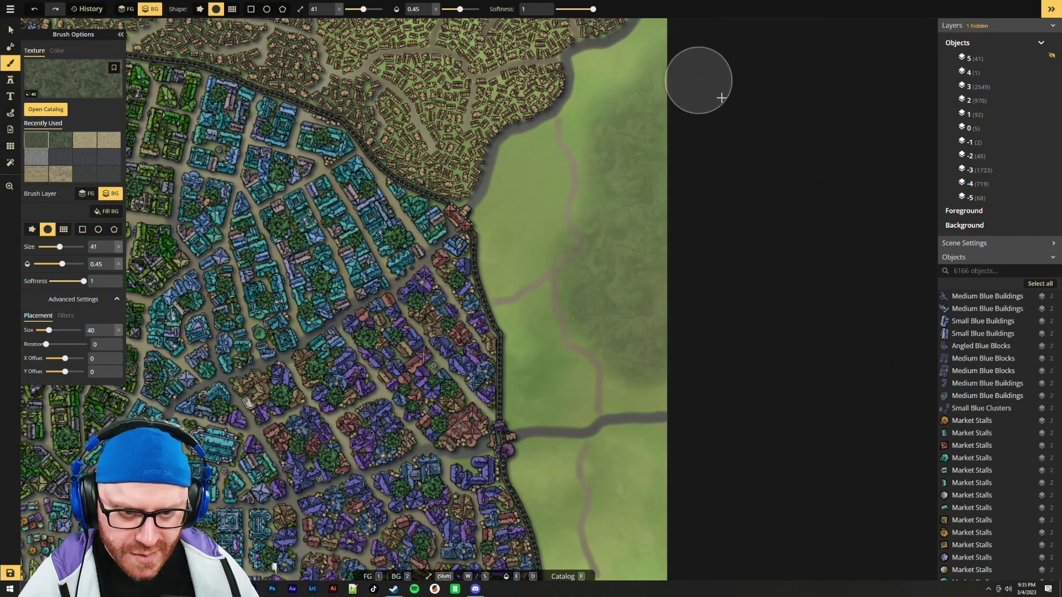
key(ctrl+z)
scroll(730, 299, down, 8)
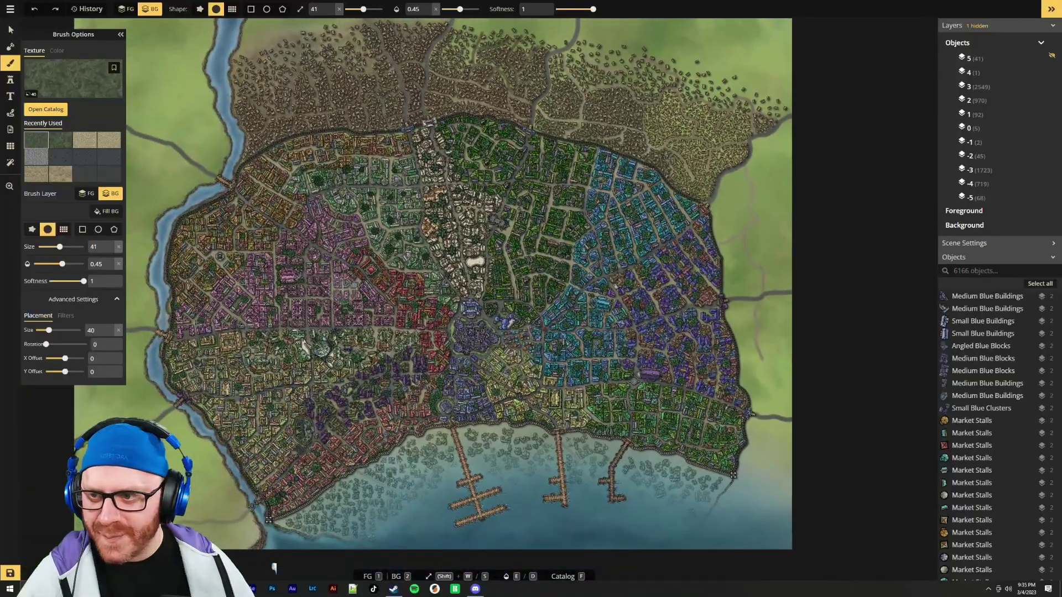
Raise the brush opacity to 1 and paint a broad patch of dark grass over the fields beyond the eastern wall
click(46, 109)
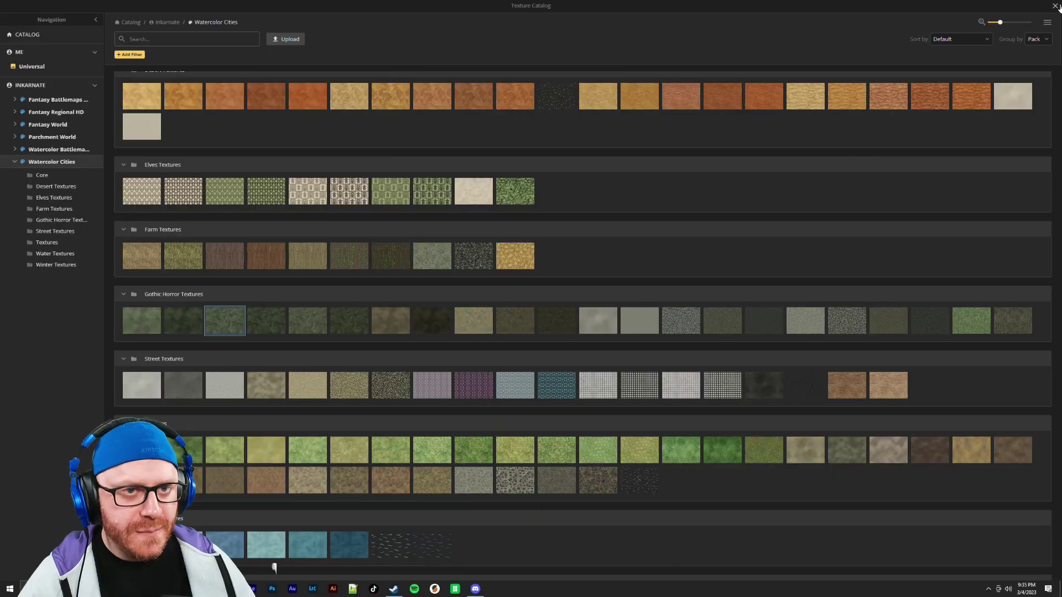
key(Escape)
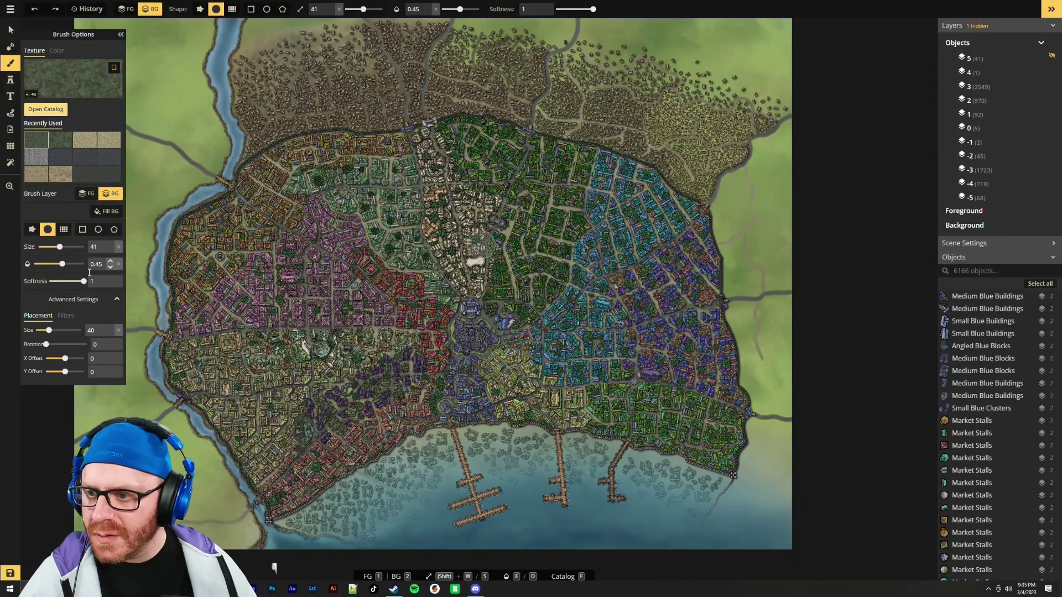
drag(68, 270, 86, 266)
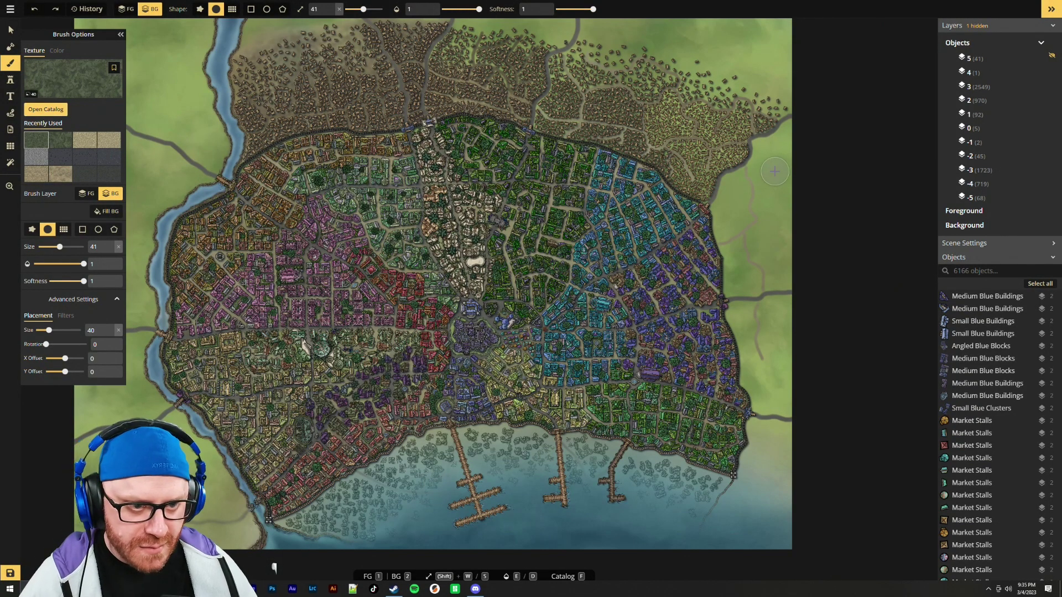
drag(776, 169, 778, 261)
scroll(796, 166, up, 4)
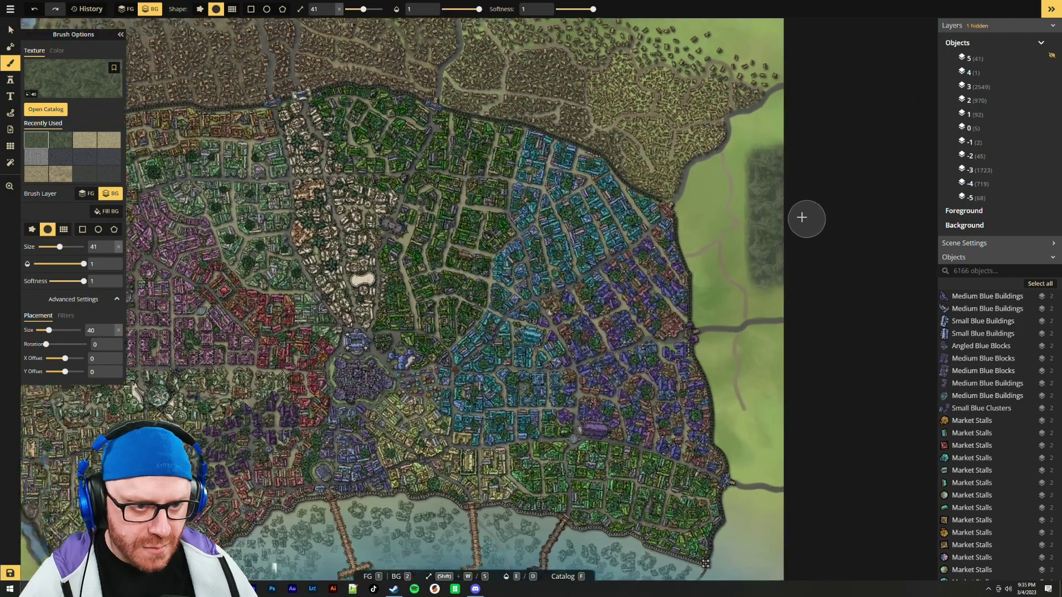
scroll(809, 239, up, 2)
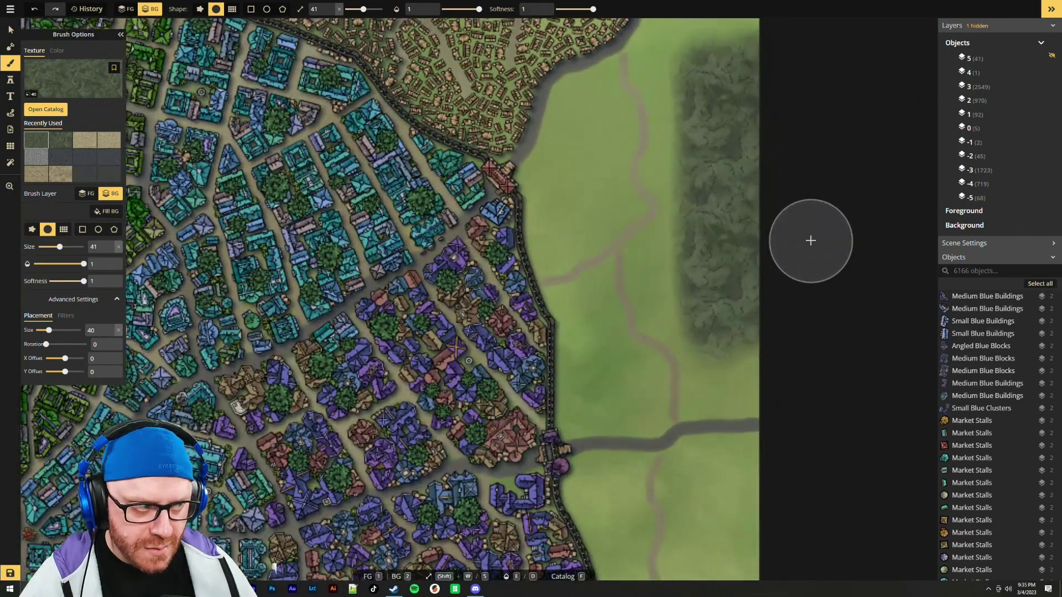
mouse_move(773, 249)
mouse_down()
mouse_move(664, 292)
mouse_move(720, 340)
mouse_move(736, 375)
mouse_move(778, 371)
mouse_move(688, 297)
mouse_move(680, 120)
mouse_move(725, 42)
mouse_move(751, 20)
mouse_move(776, 176)
mouse_move(730, 218)
mouse_move(686, 221)
mouse_move(666, 205)
mouse_move(626, 286)
mouse_up()
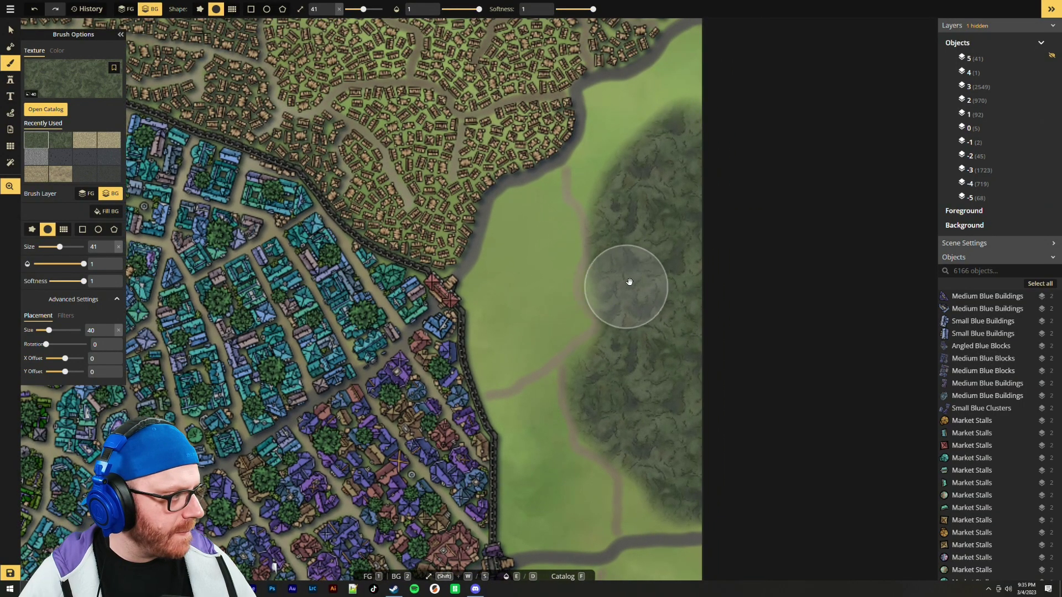
scroll(625, 266, down, 1)
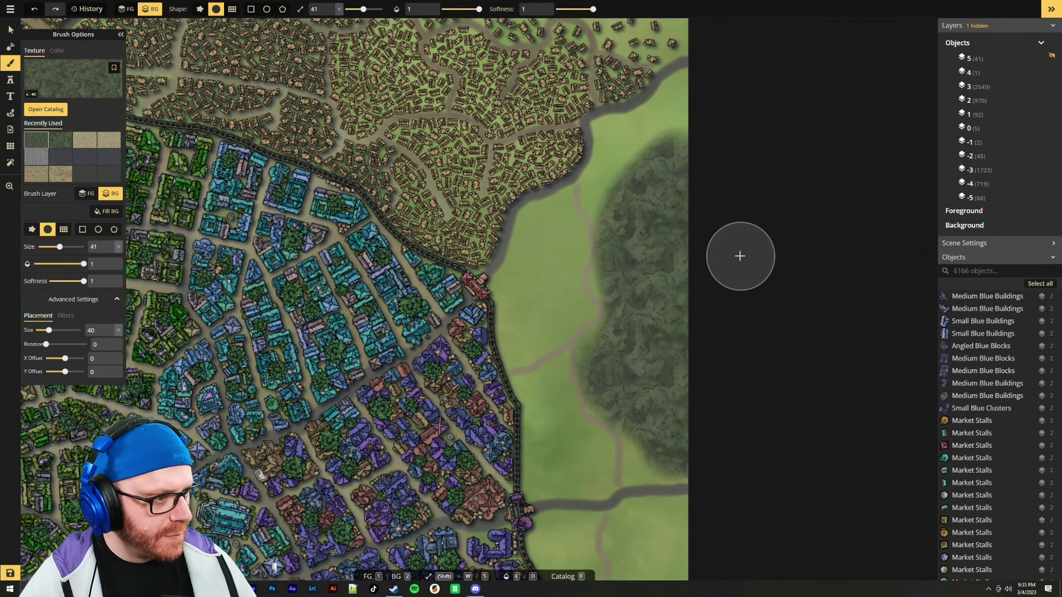
Undo all the dark grass strokes on the eastern fields
key(ctrl+z)
key(ctrl+z)
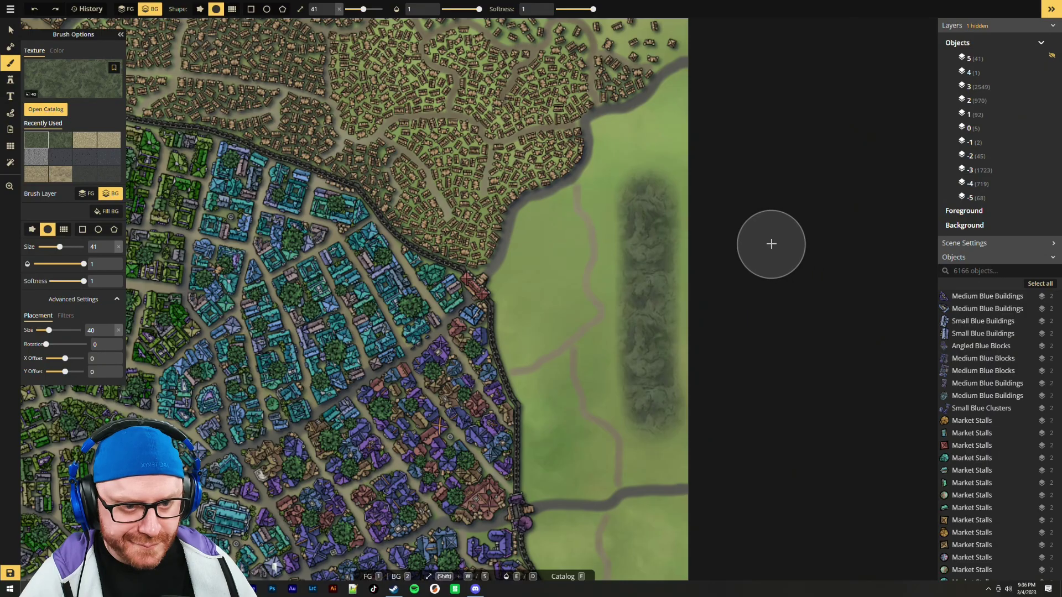
key(ctrl+z)
scroll(625, 245, down, 4)
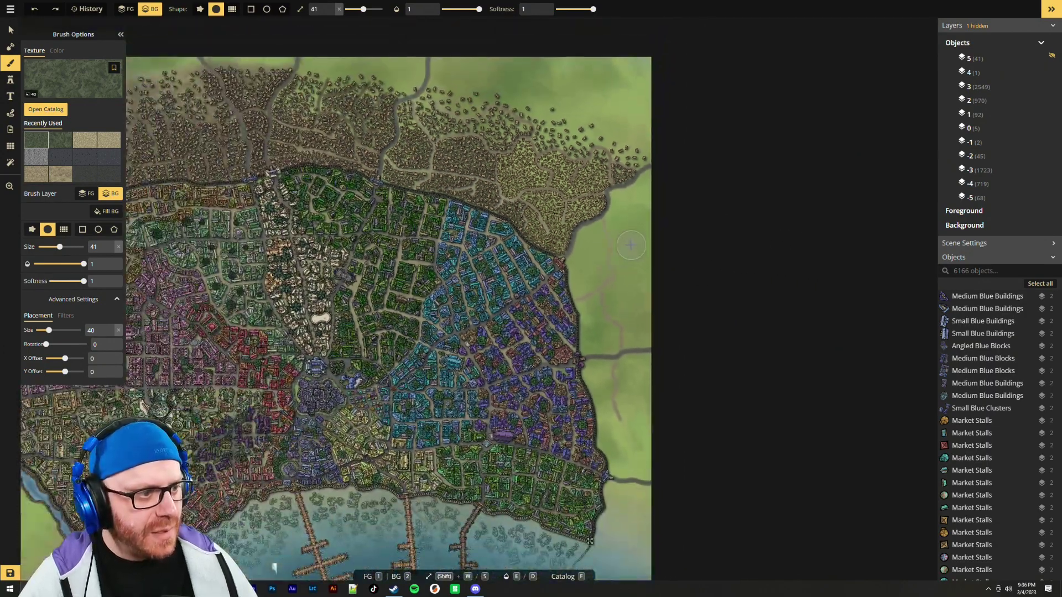
drag(497, 320, 628, 237)
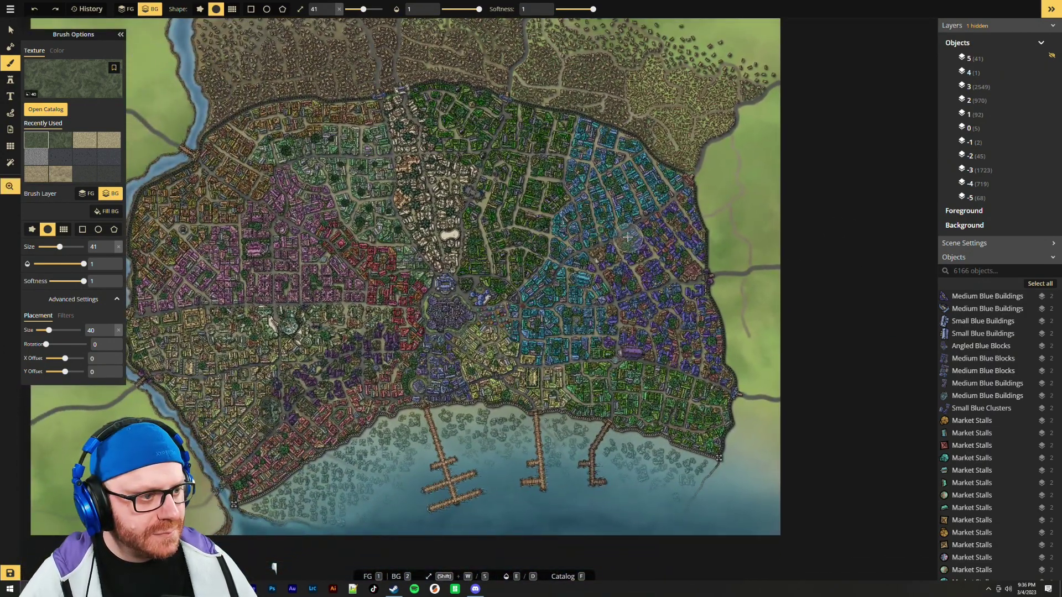
Return to the selection tool, look over the city as a whole, and save the map
key(v)
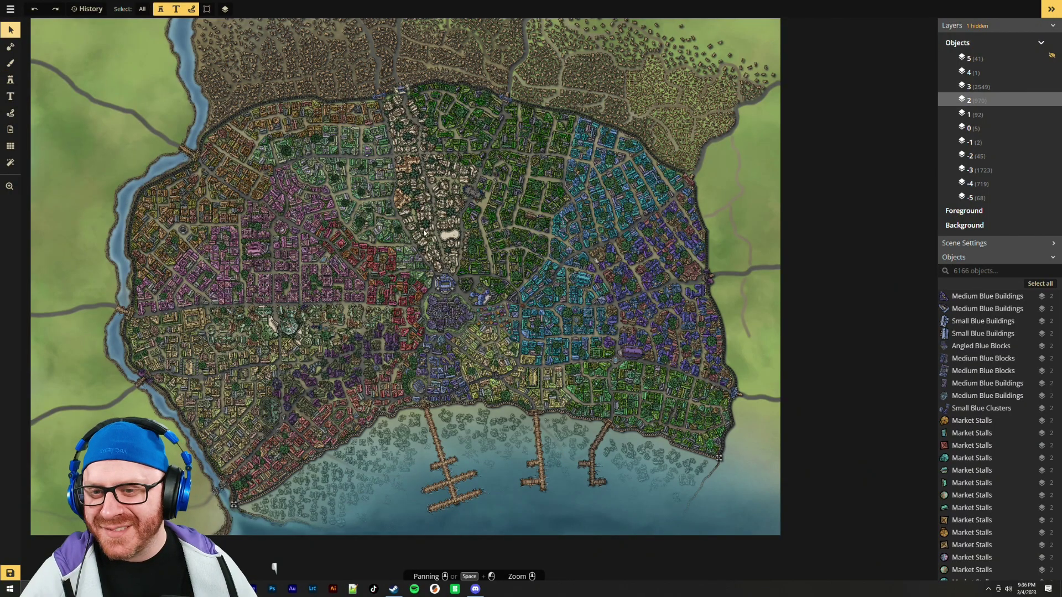
drag(764, 167, 754, 230)
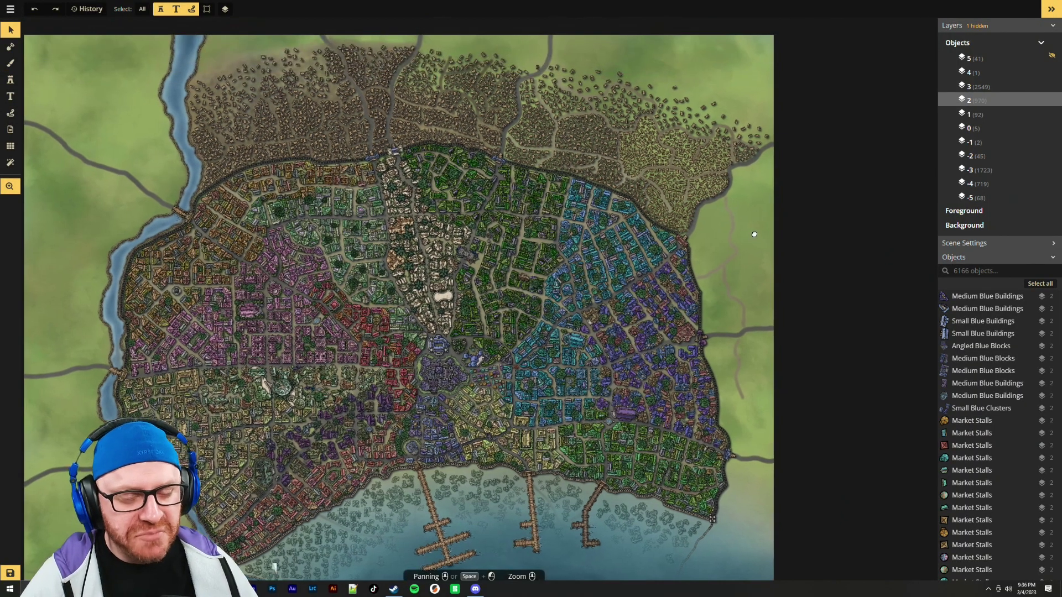
scroll(740, 308, up, 5)
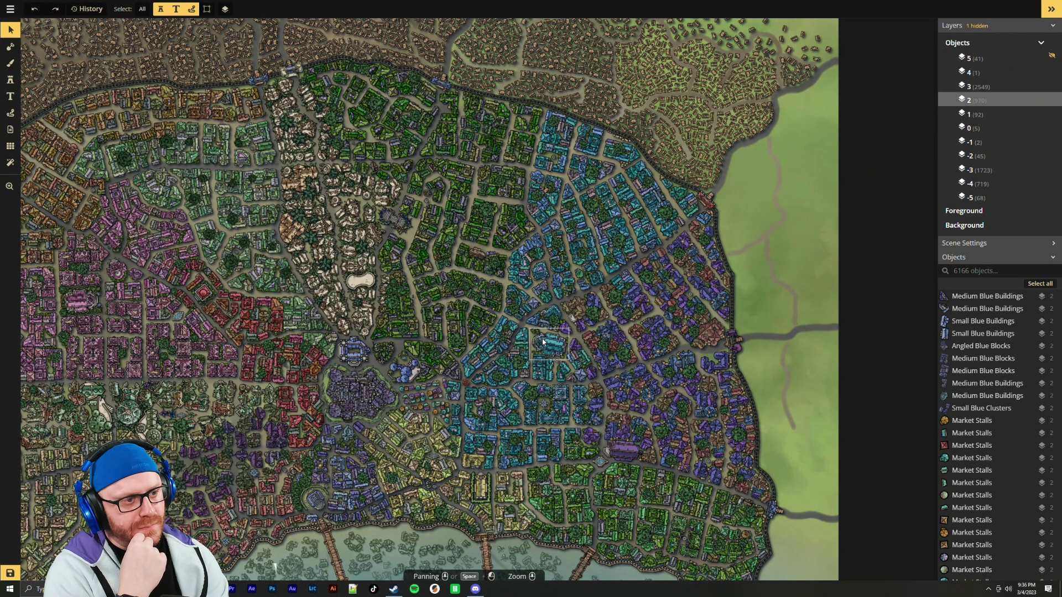
scroll(568, 254, down, 3)
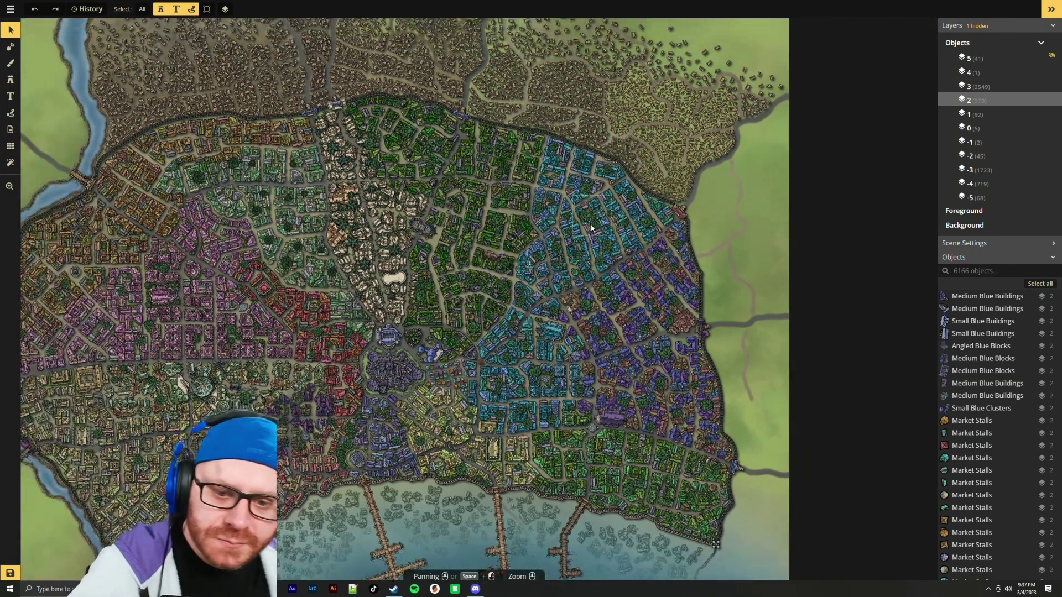
drag(731, 255, 781, 251)
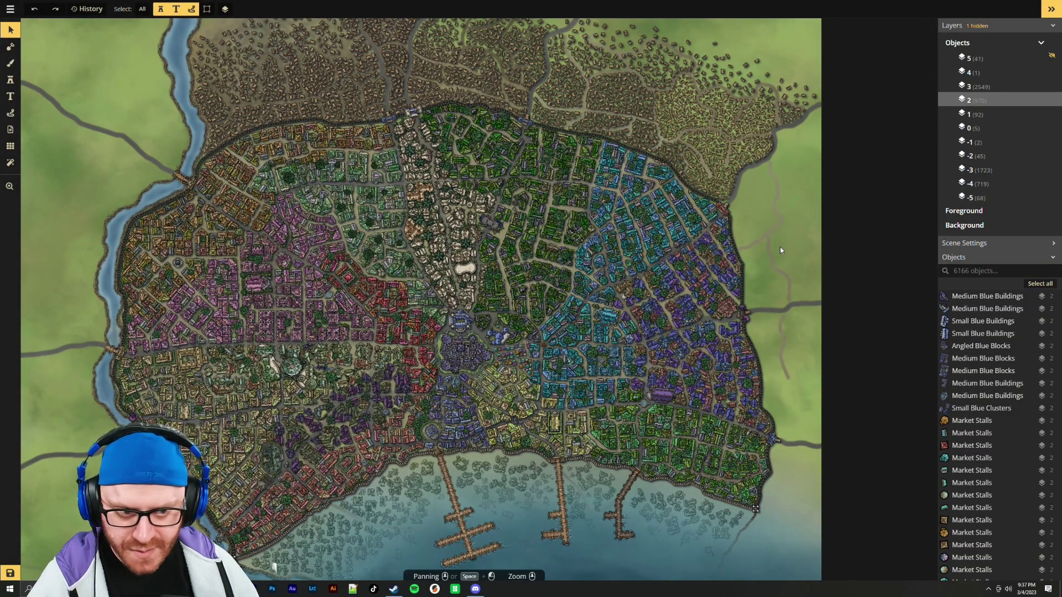
key(ctrl+s)
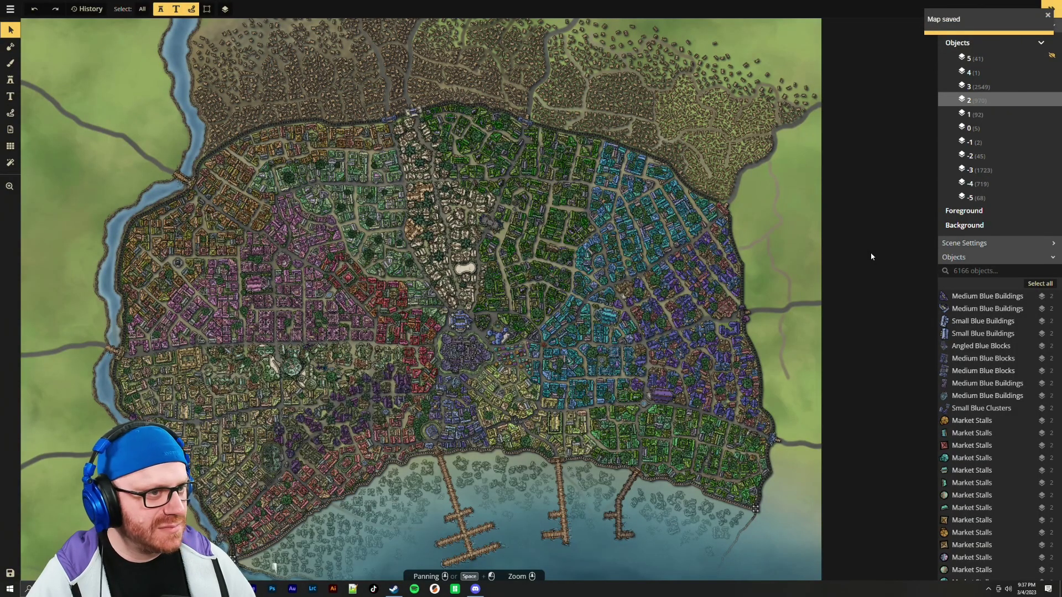
scroll(871, 256, down, 3)
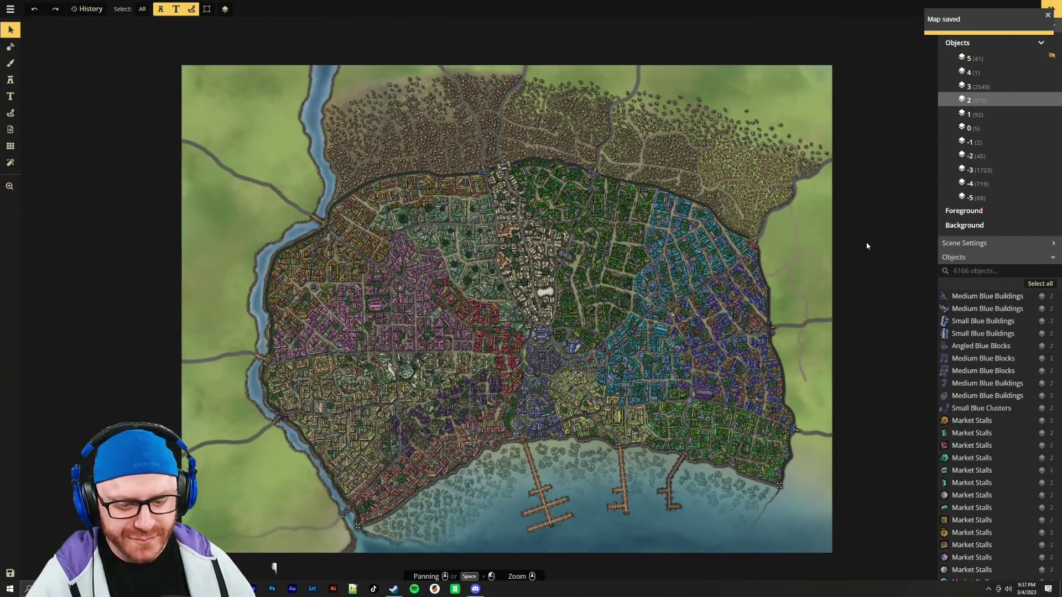